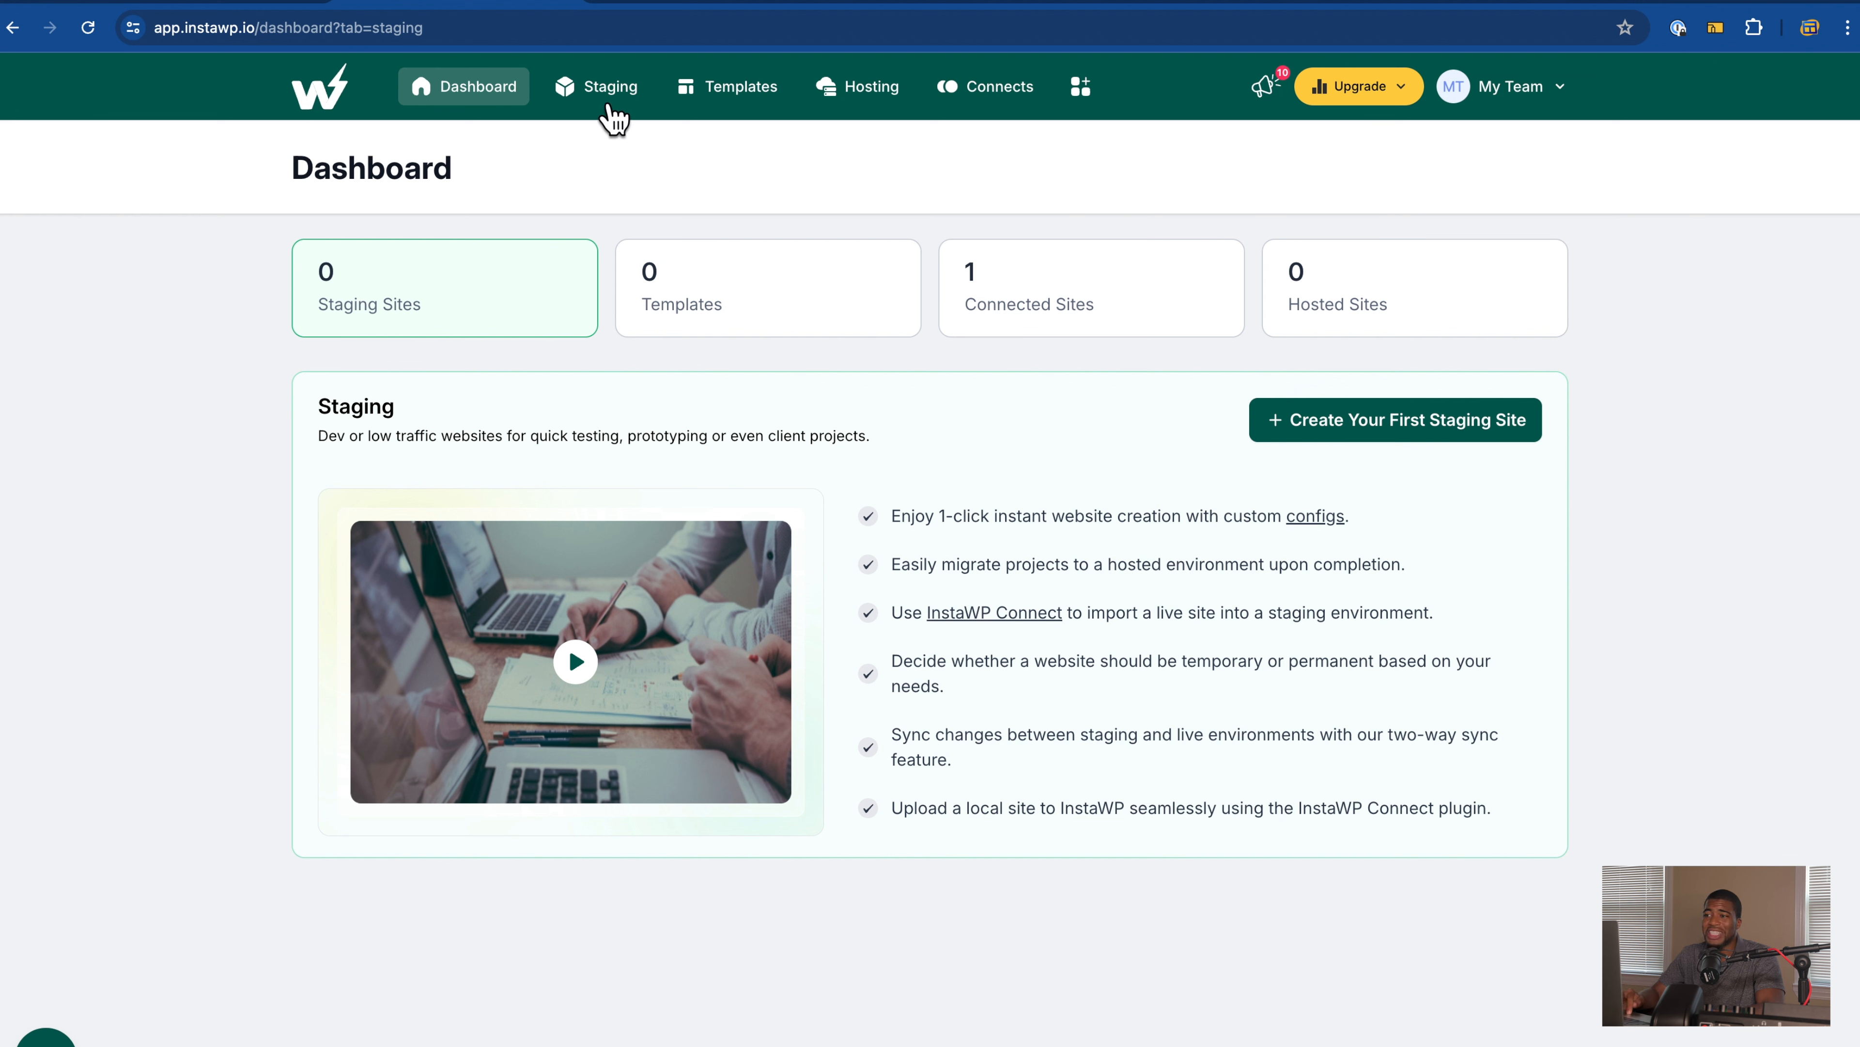
Step: Open the staging sites list and review the Free plan's usage limits
{"action": "left_click", "coordinate": [609, 112]}
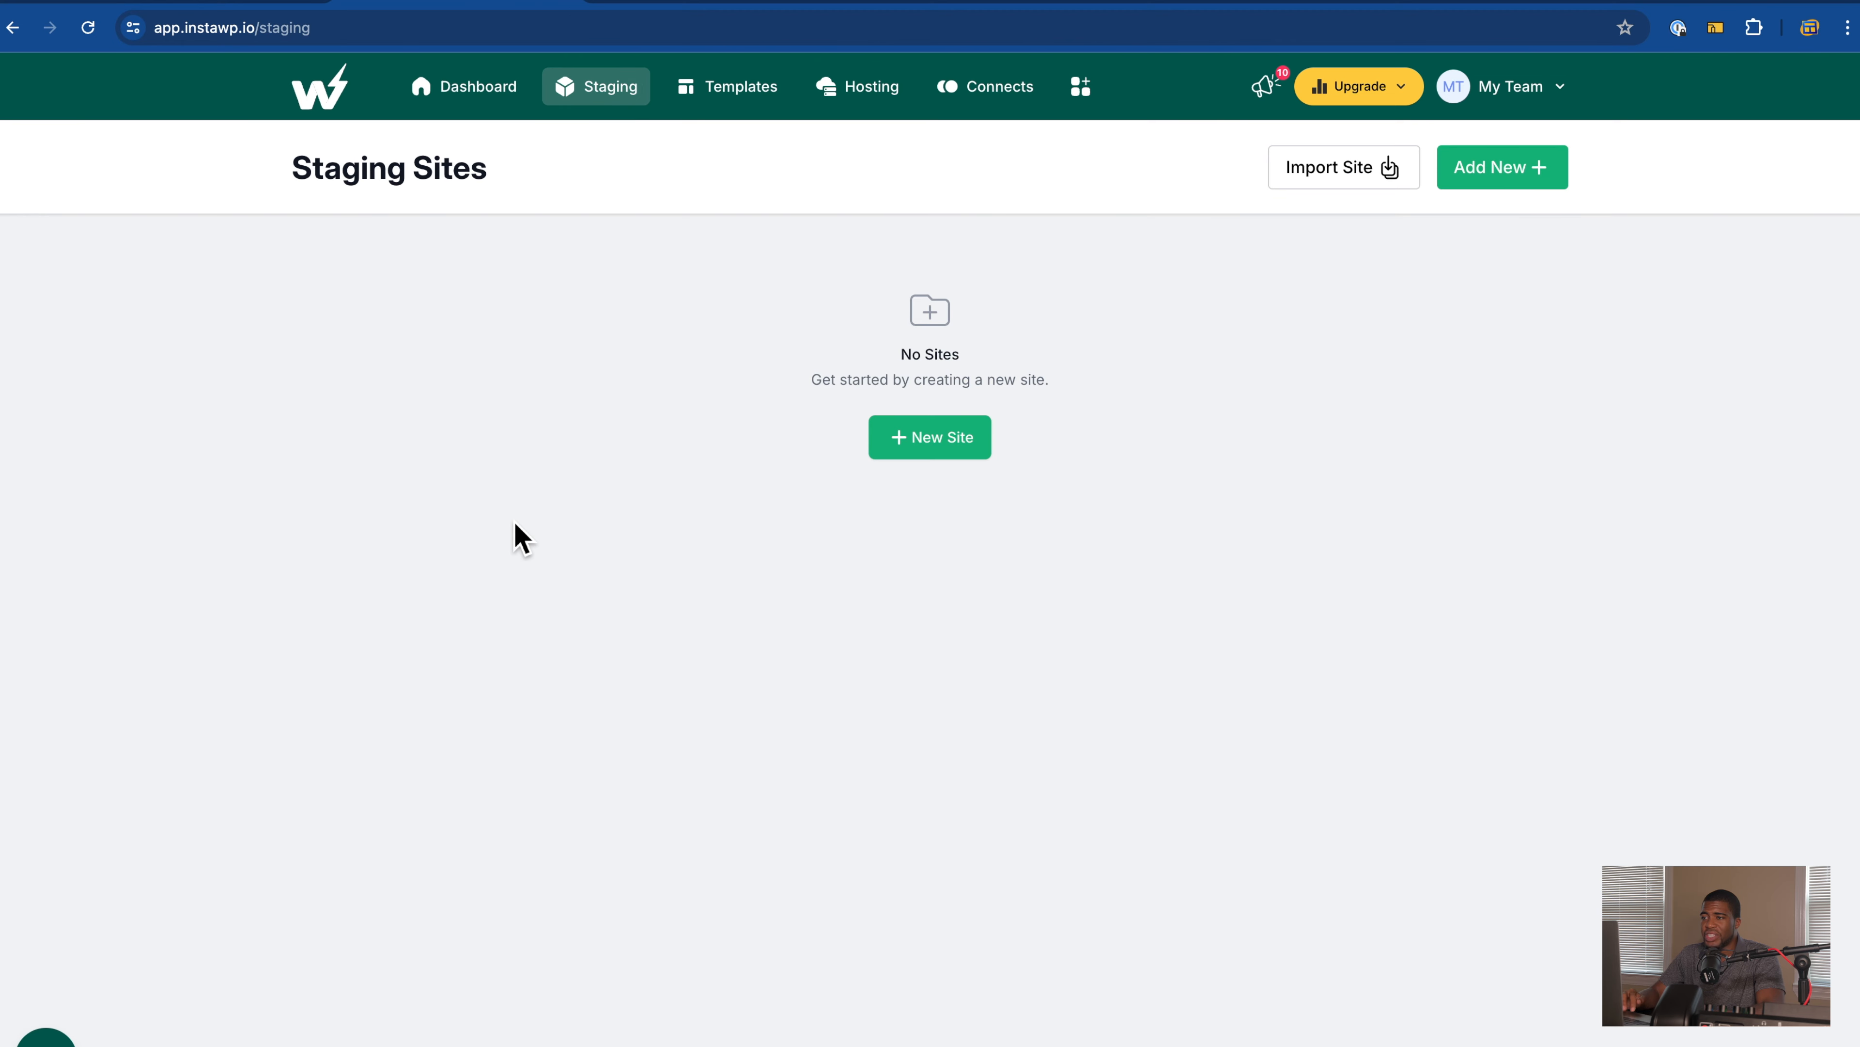
{"action": "left_click", "coordinate": [492, 102]}
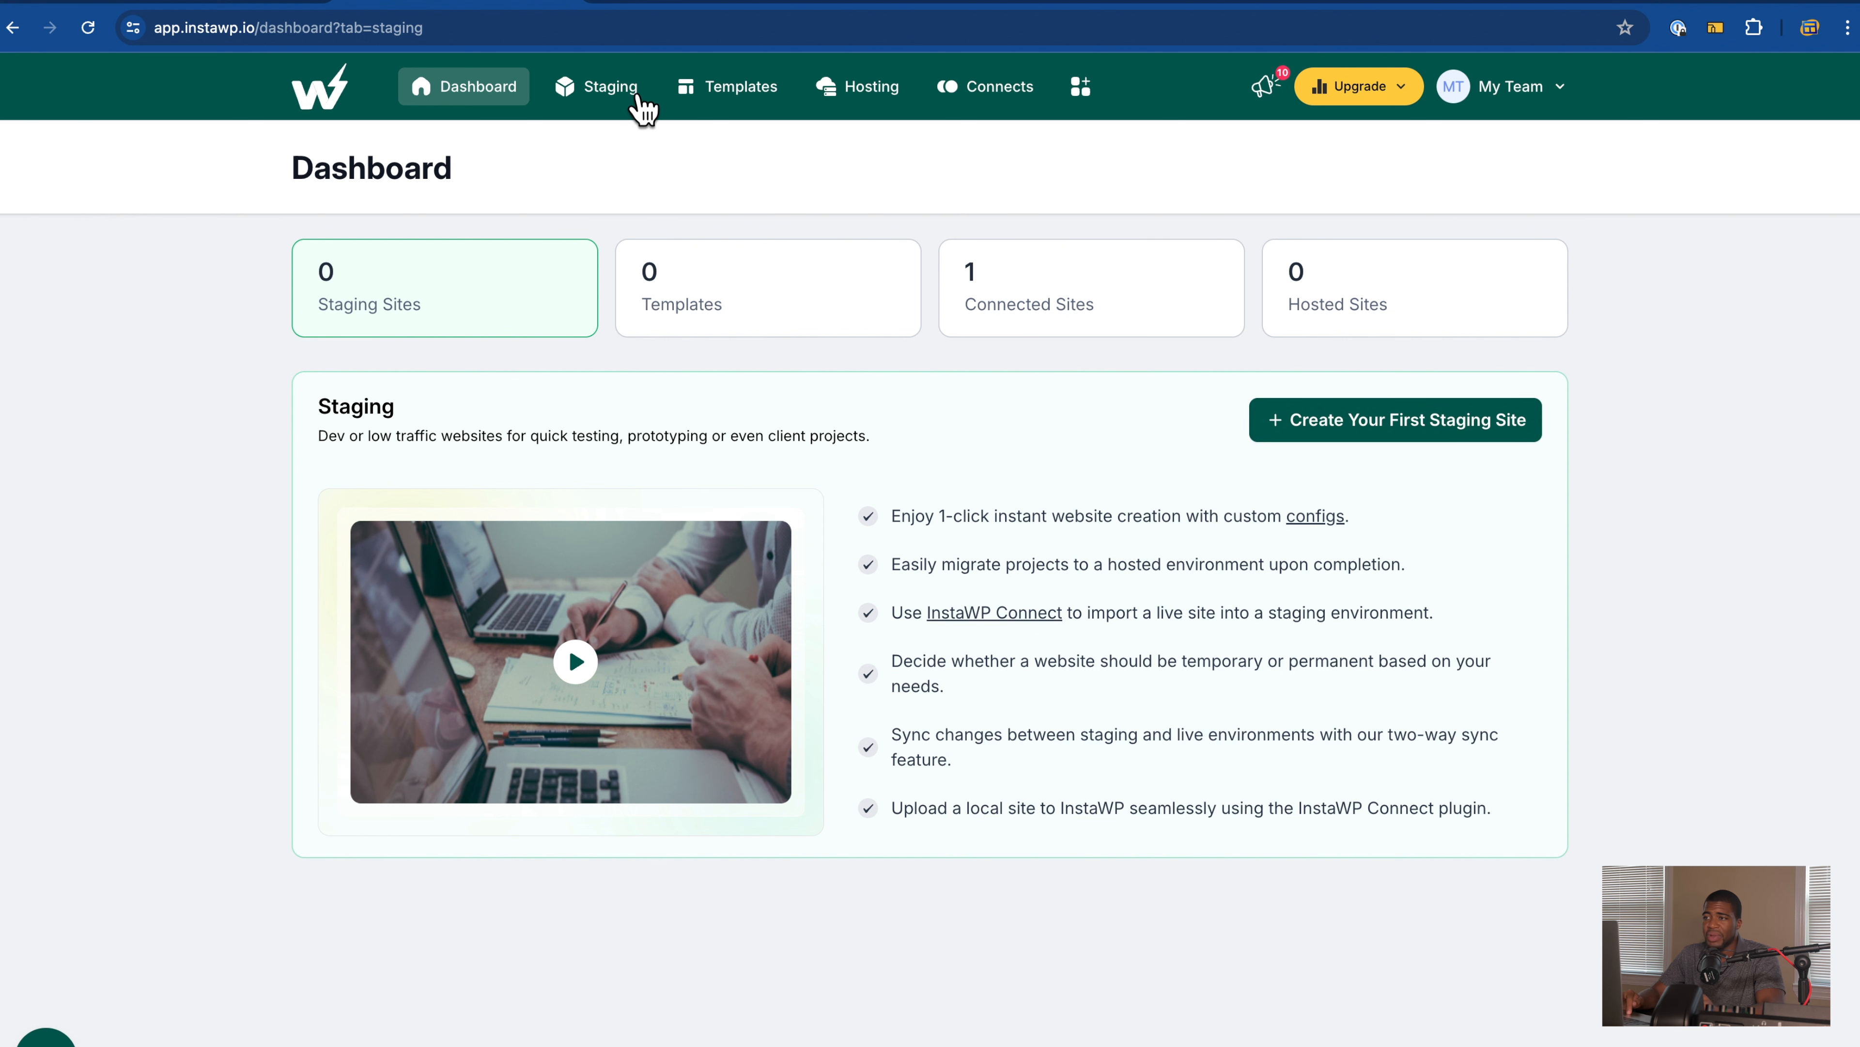
{"action": "left_click", "coordinate": [631, 94]}
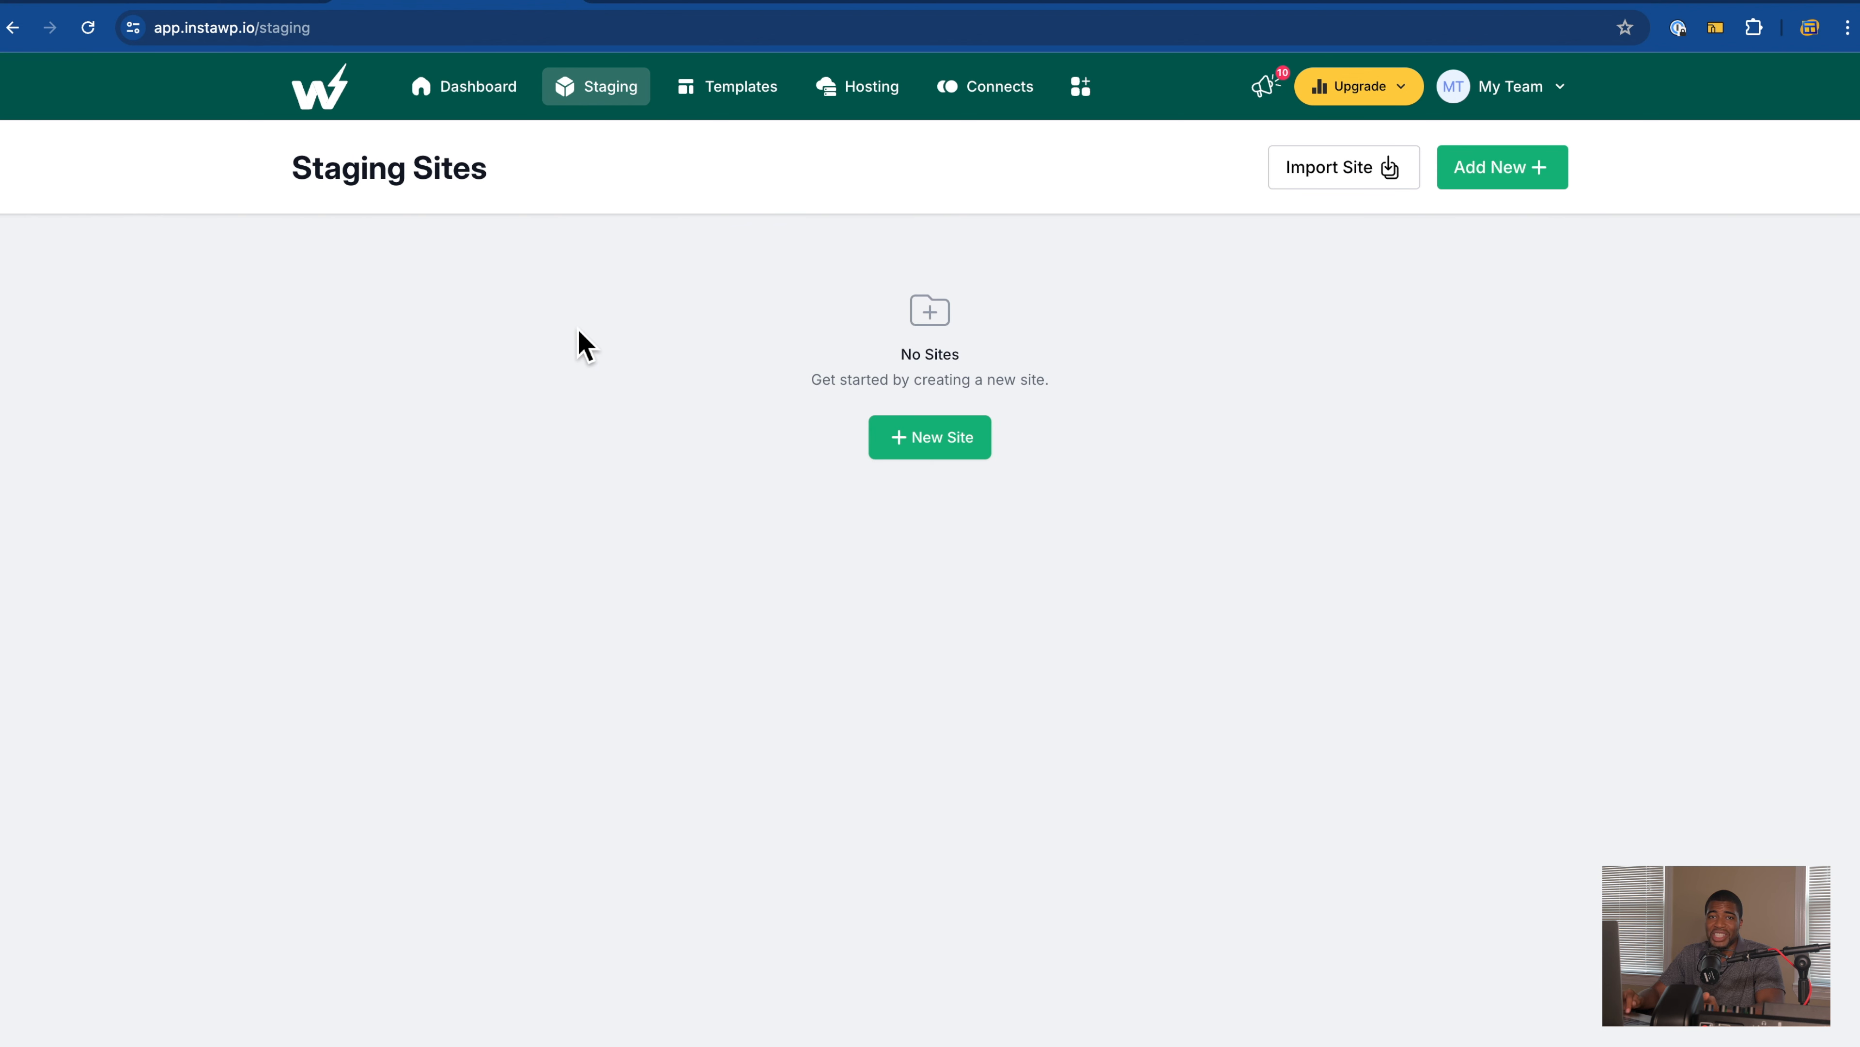
{"action": "left_click", "coordinate": [1375, 99]}
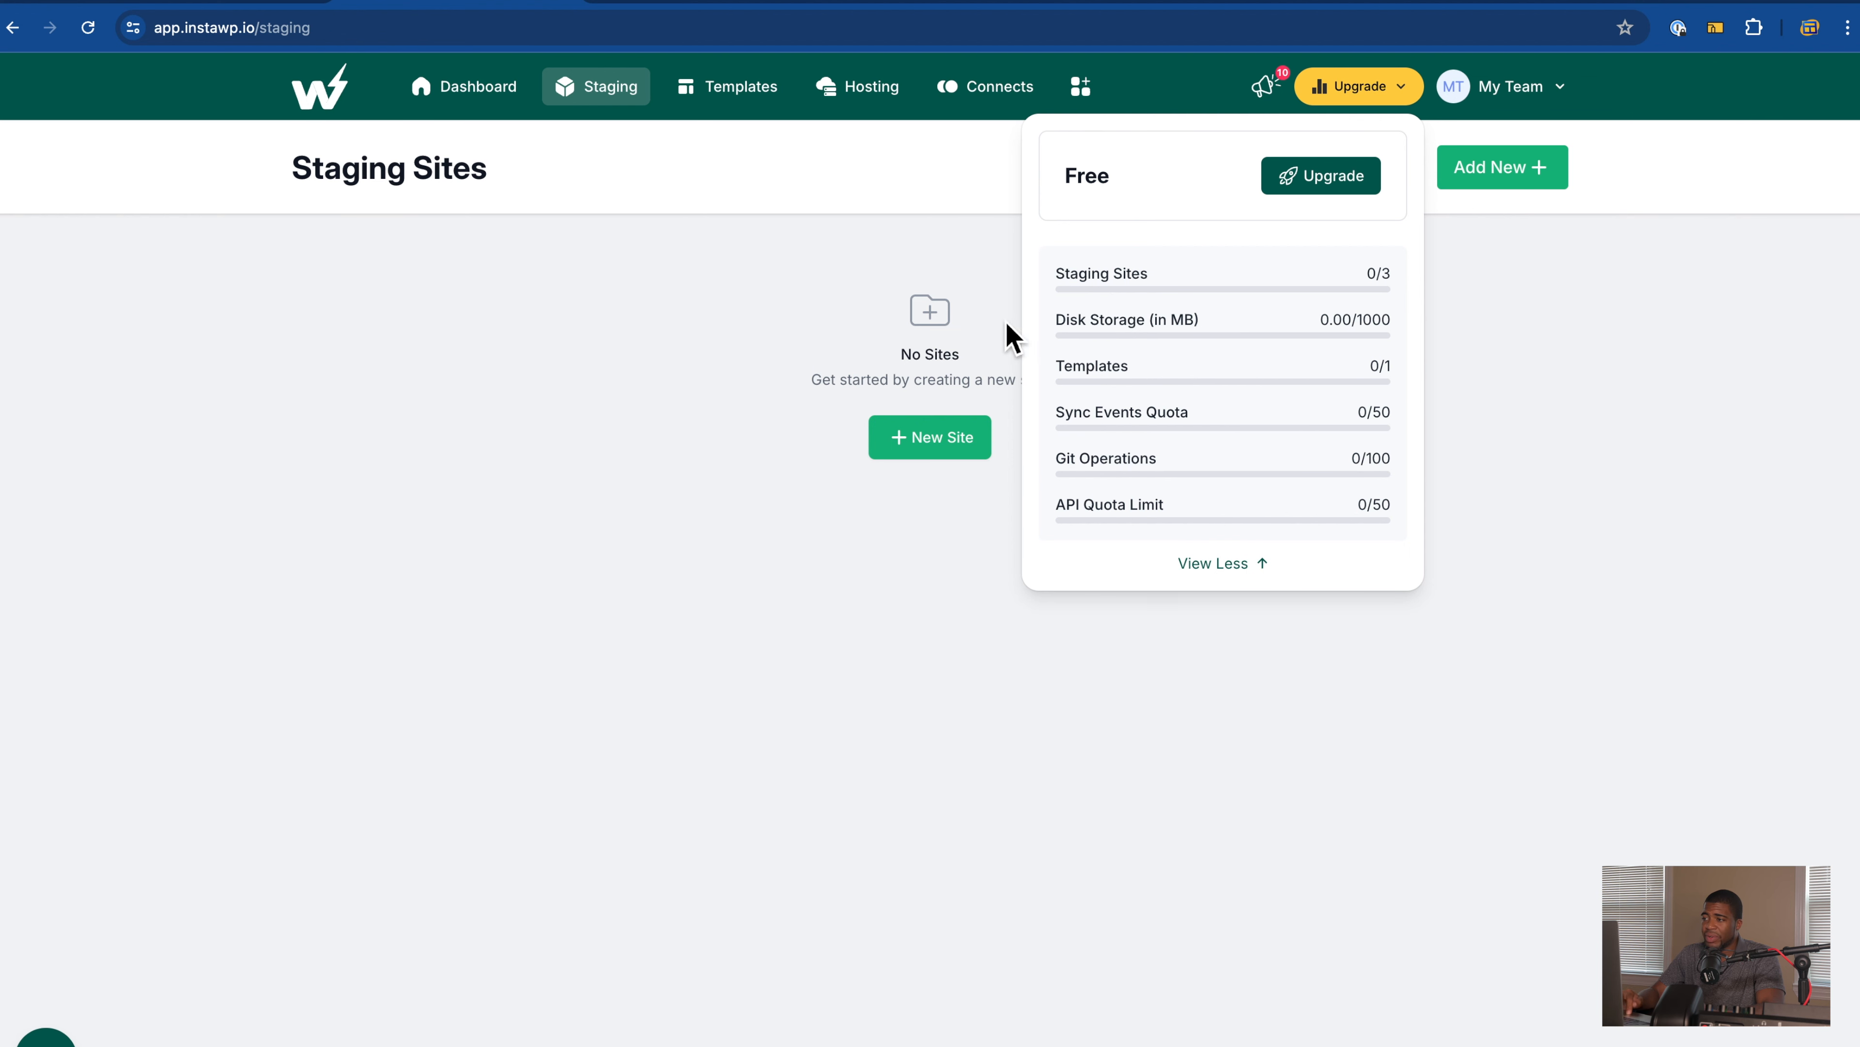
{"action": "left_click", "coordinate": [783, 327]}
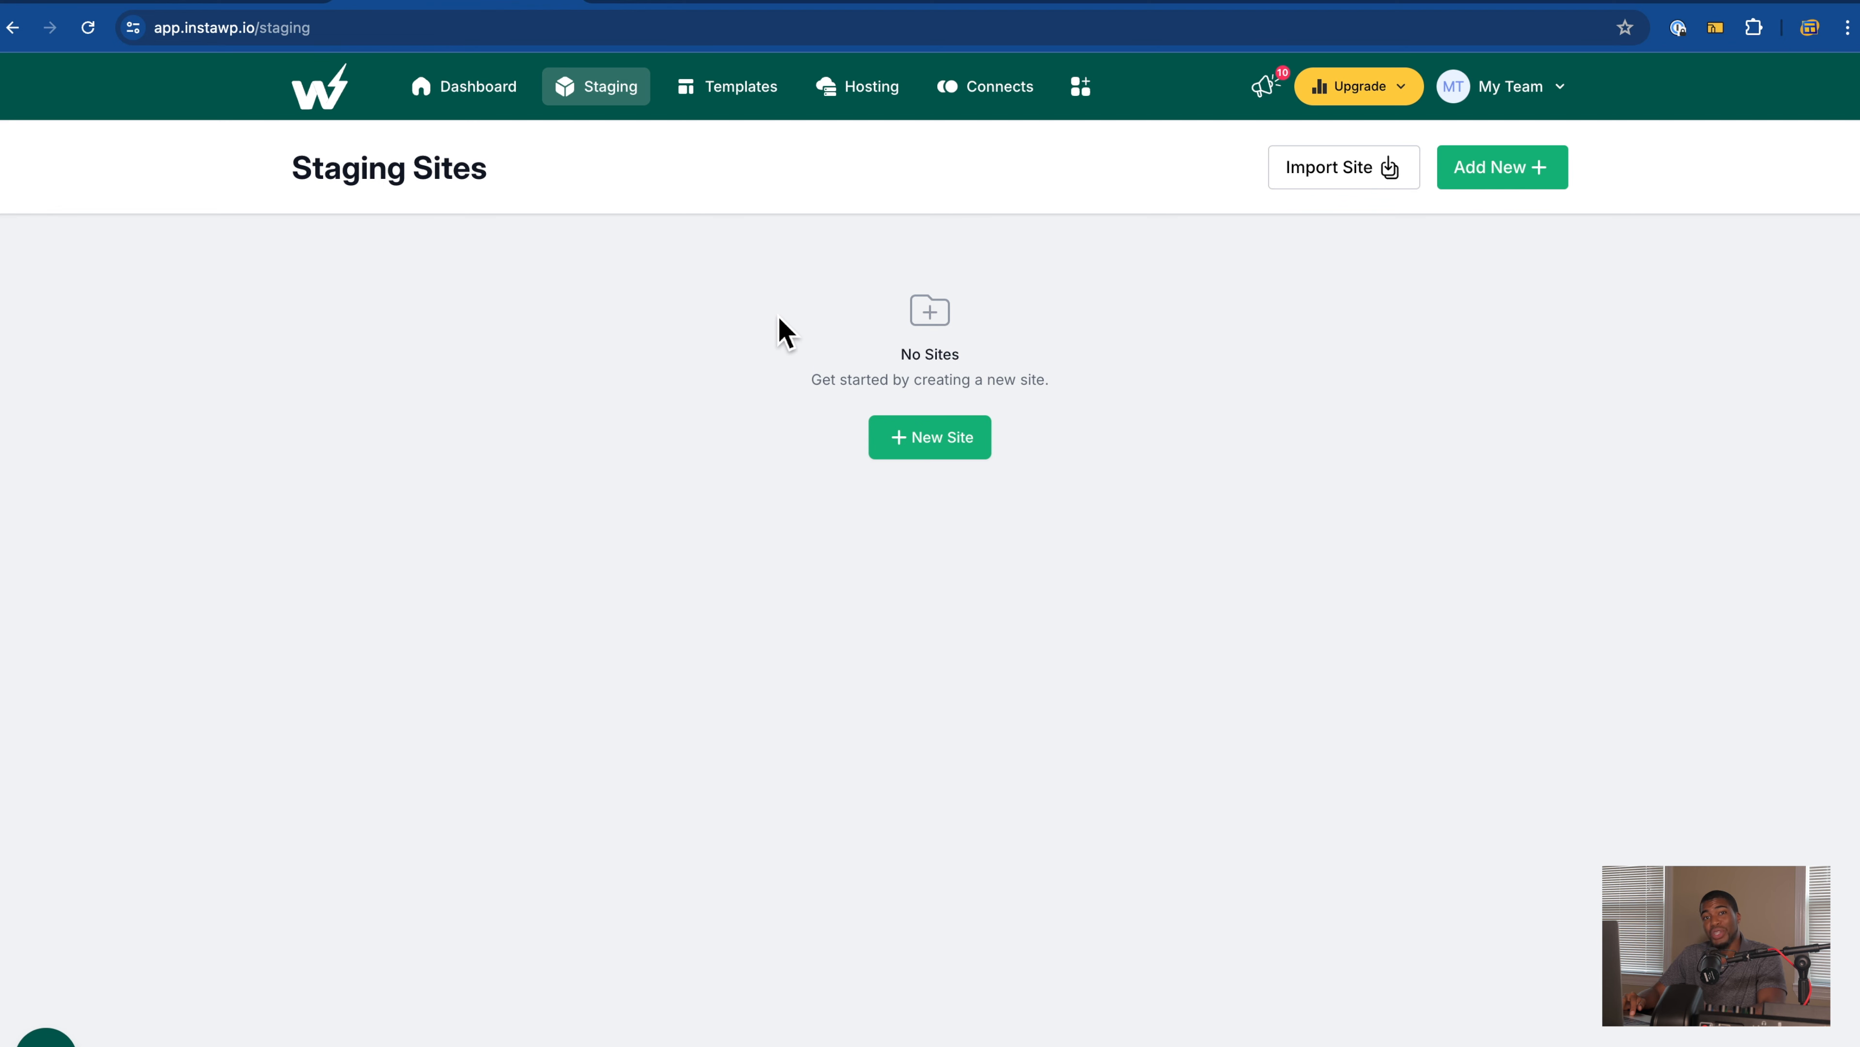
Step: Create a new staging site from scratch with the Empty configuration, keeping WordPress version 6.6.1
{"action": "left_click", "coordinate": [951, 456]}
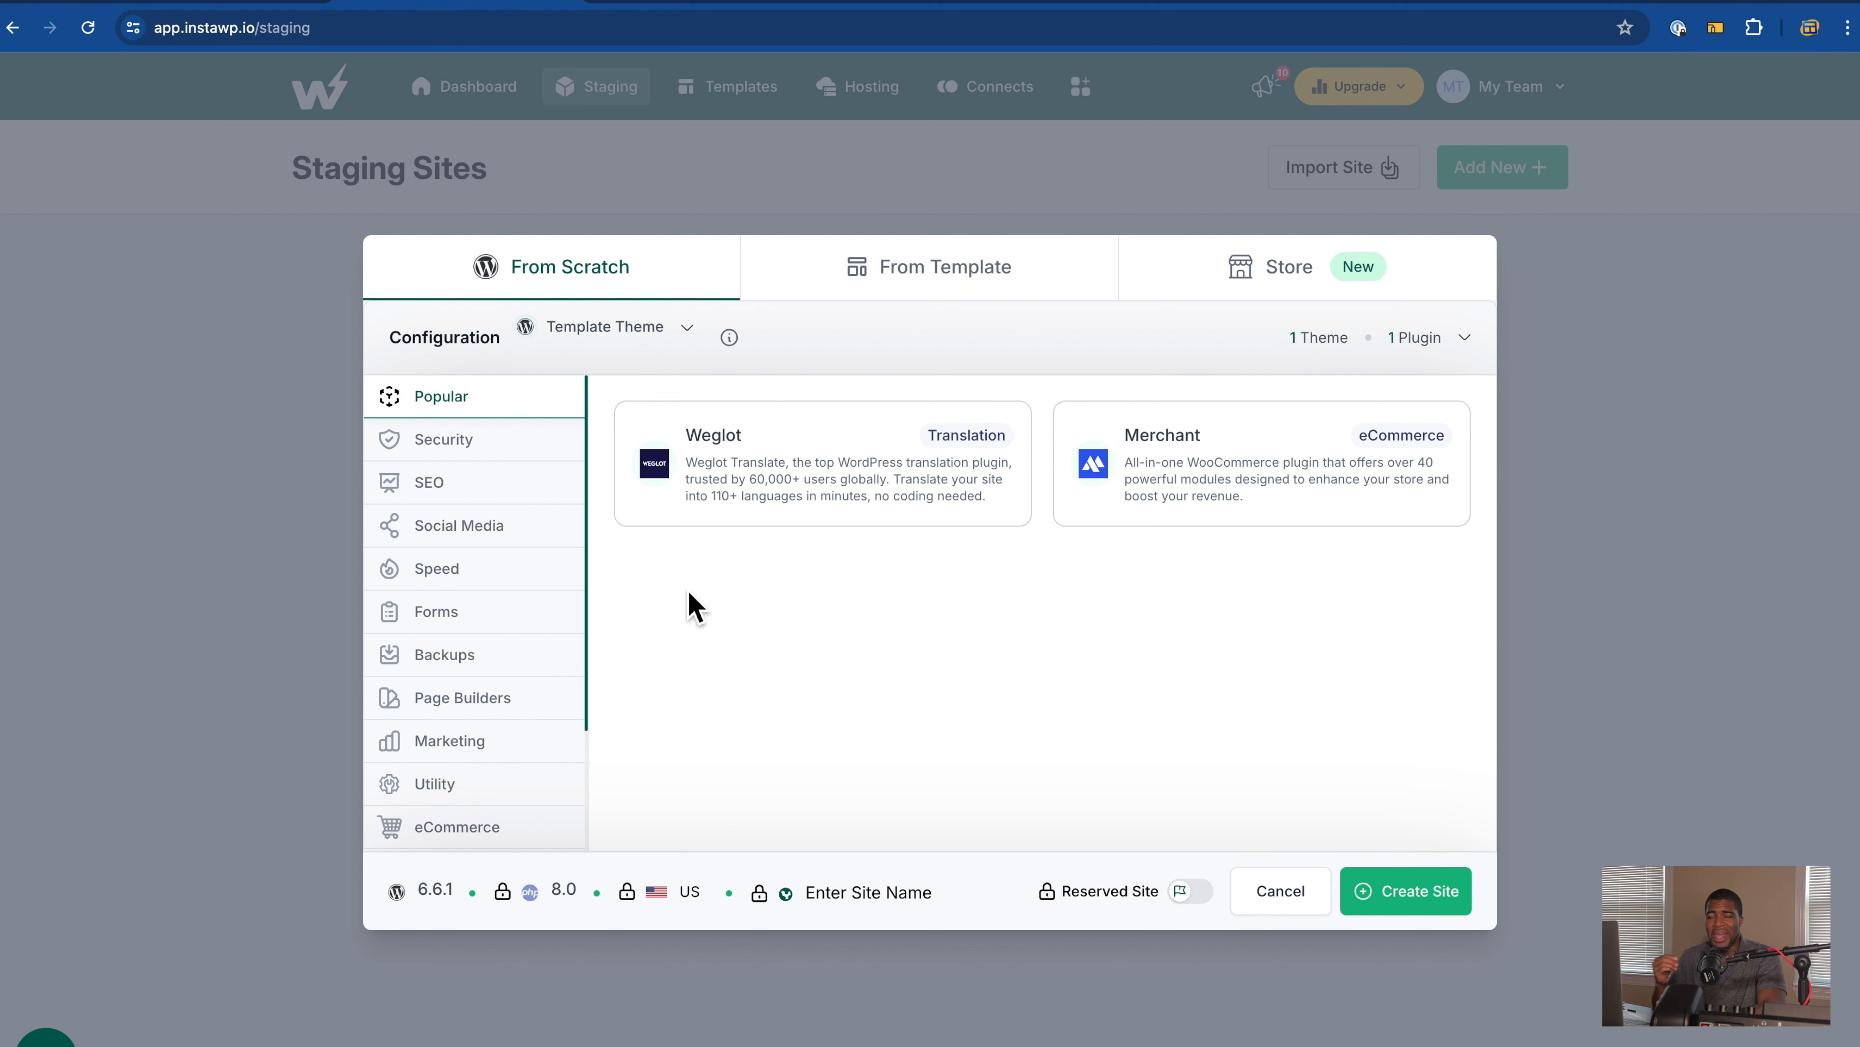
{"action": "left_click", "coordinate": [683, 346]}
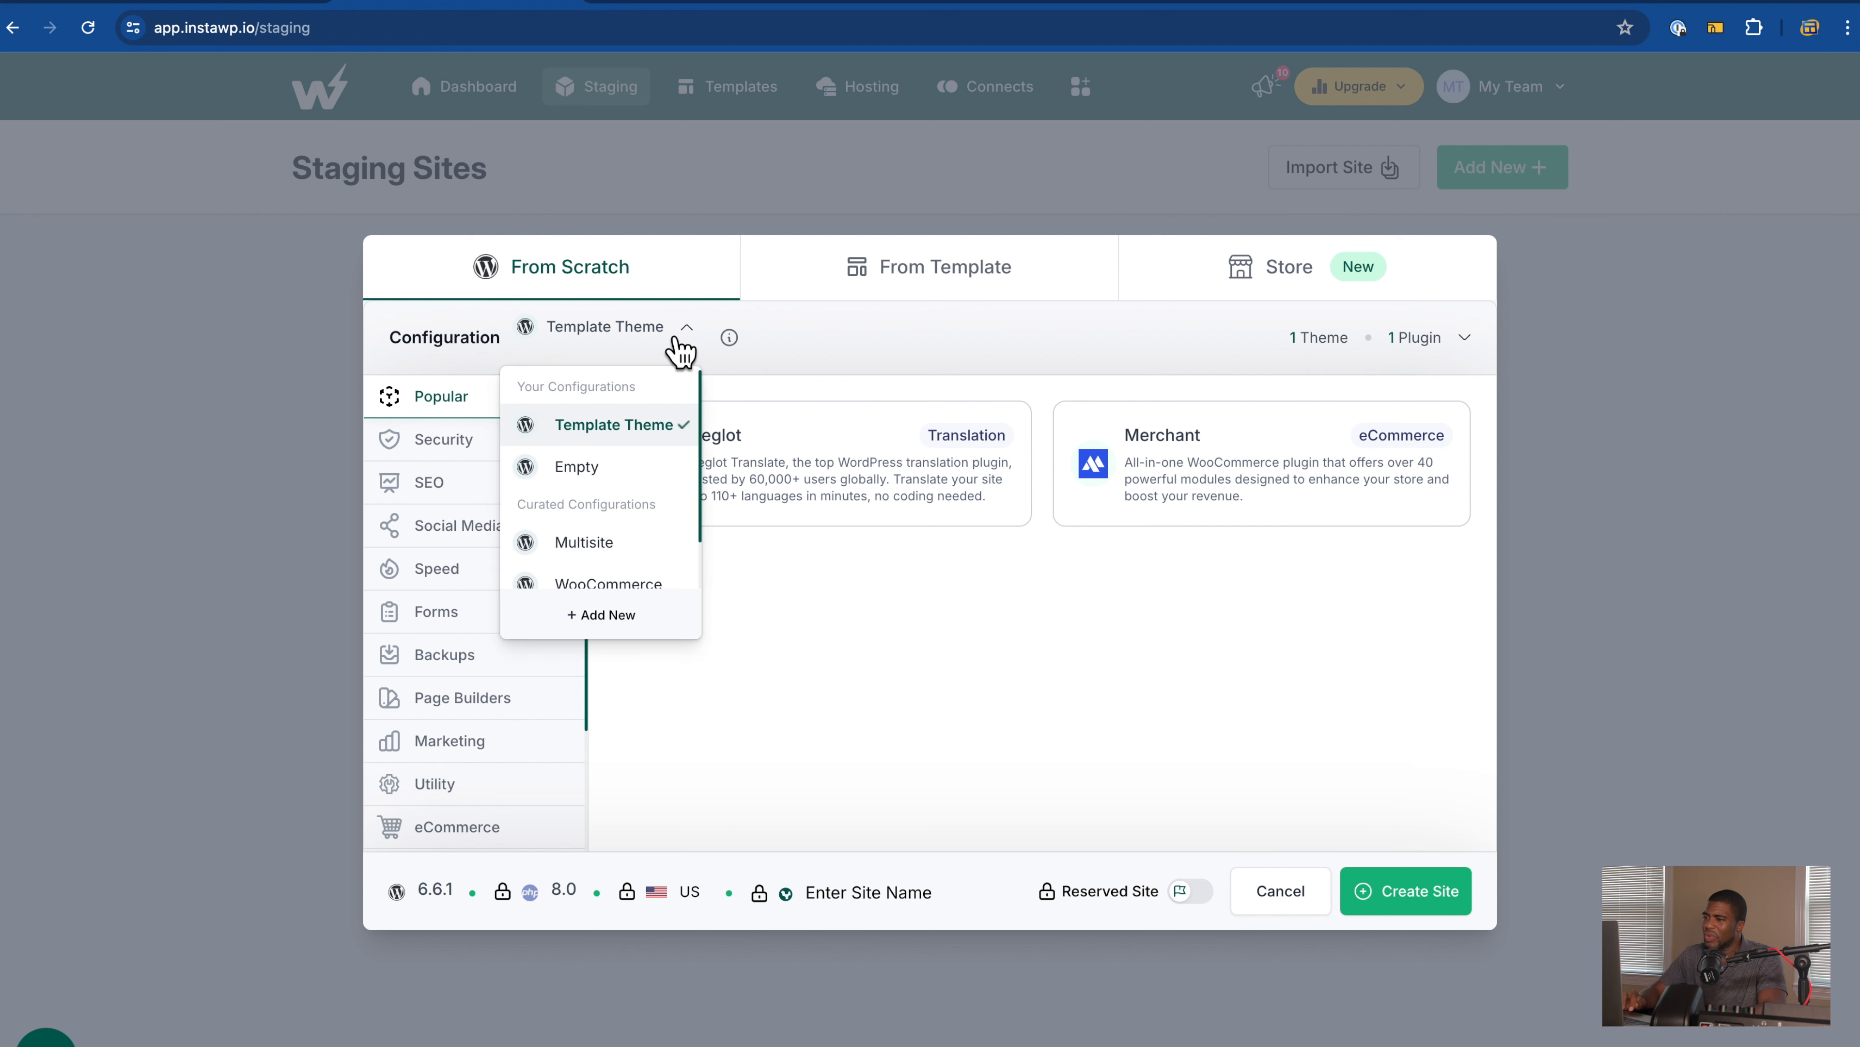
{"action": "left_click", "coordinate": [618, 484]}
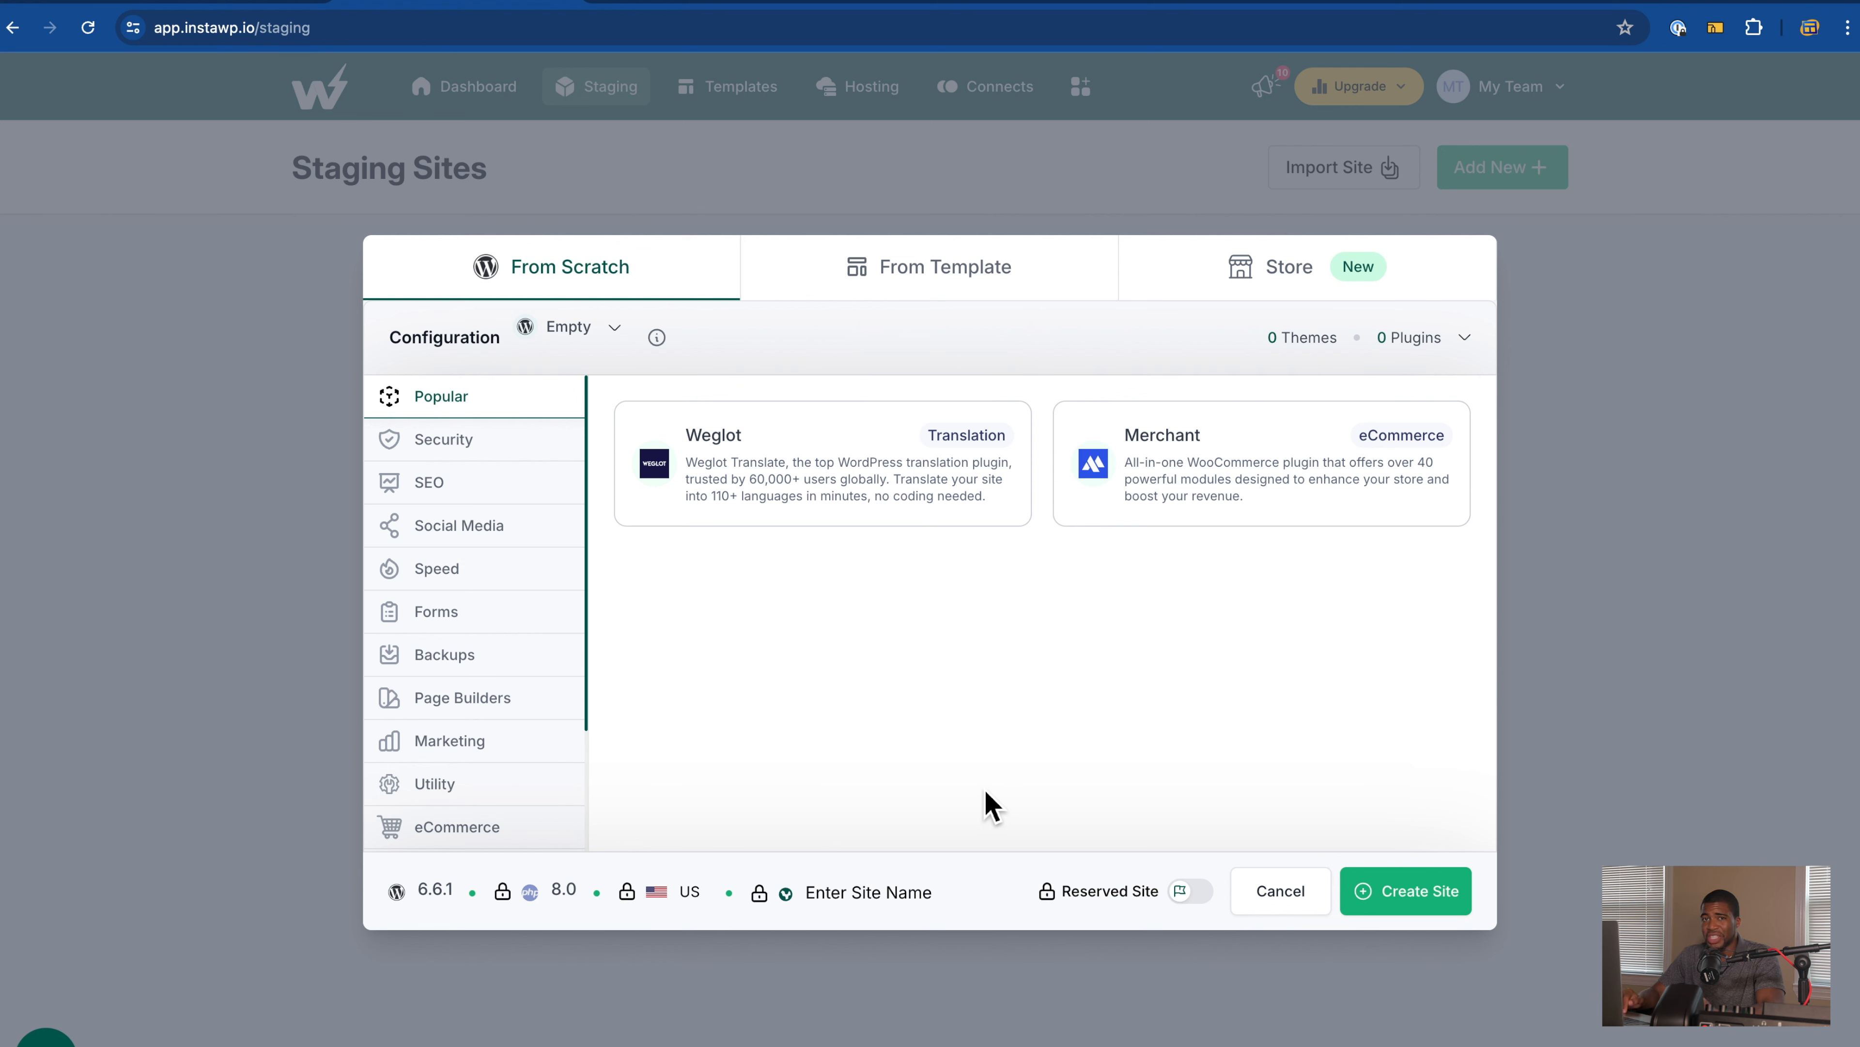
{"action": "mouse_move", "coordinate": [602, 903]}
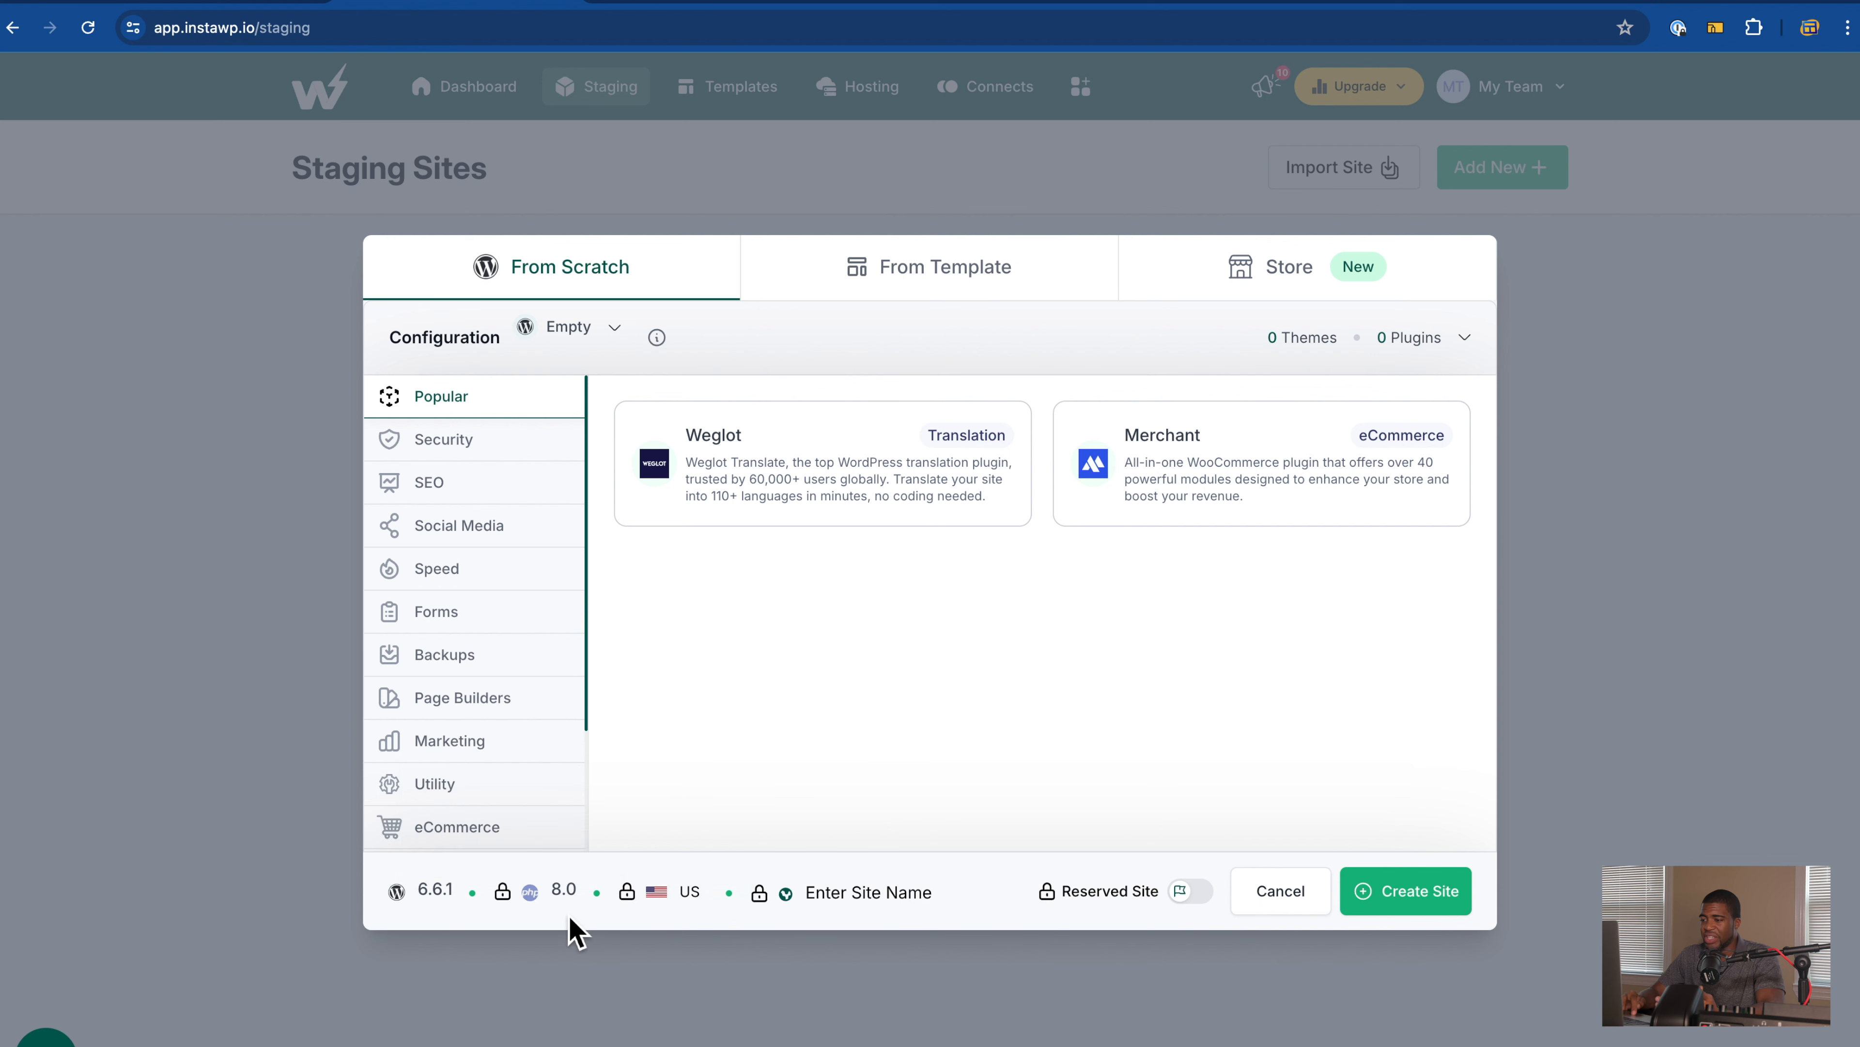
{"action": "left_click", "coordinate": [444, 910]}
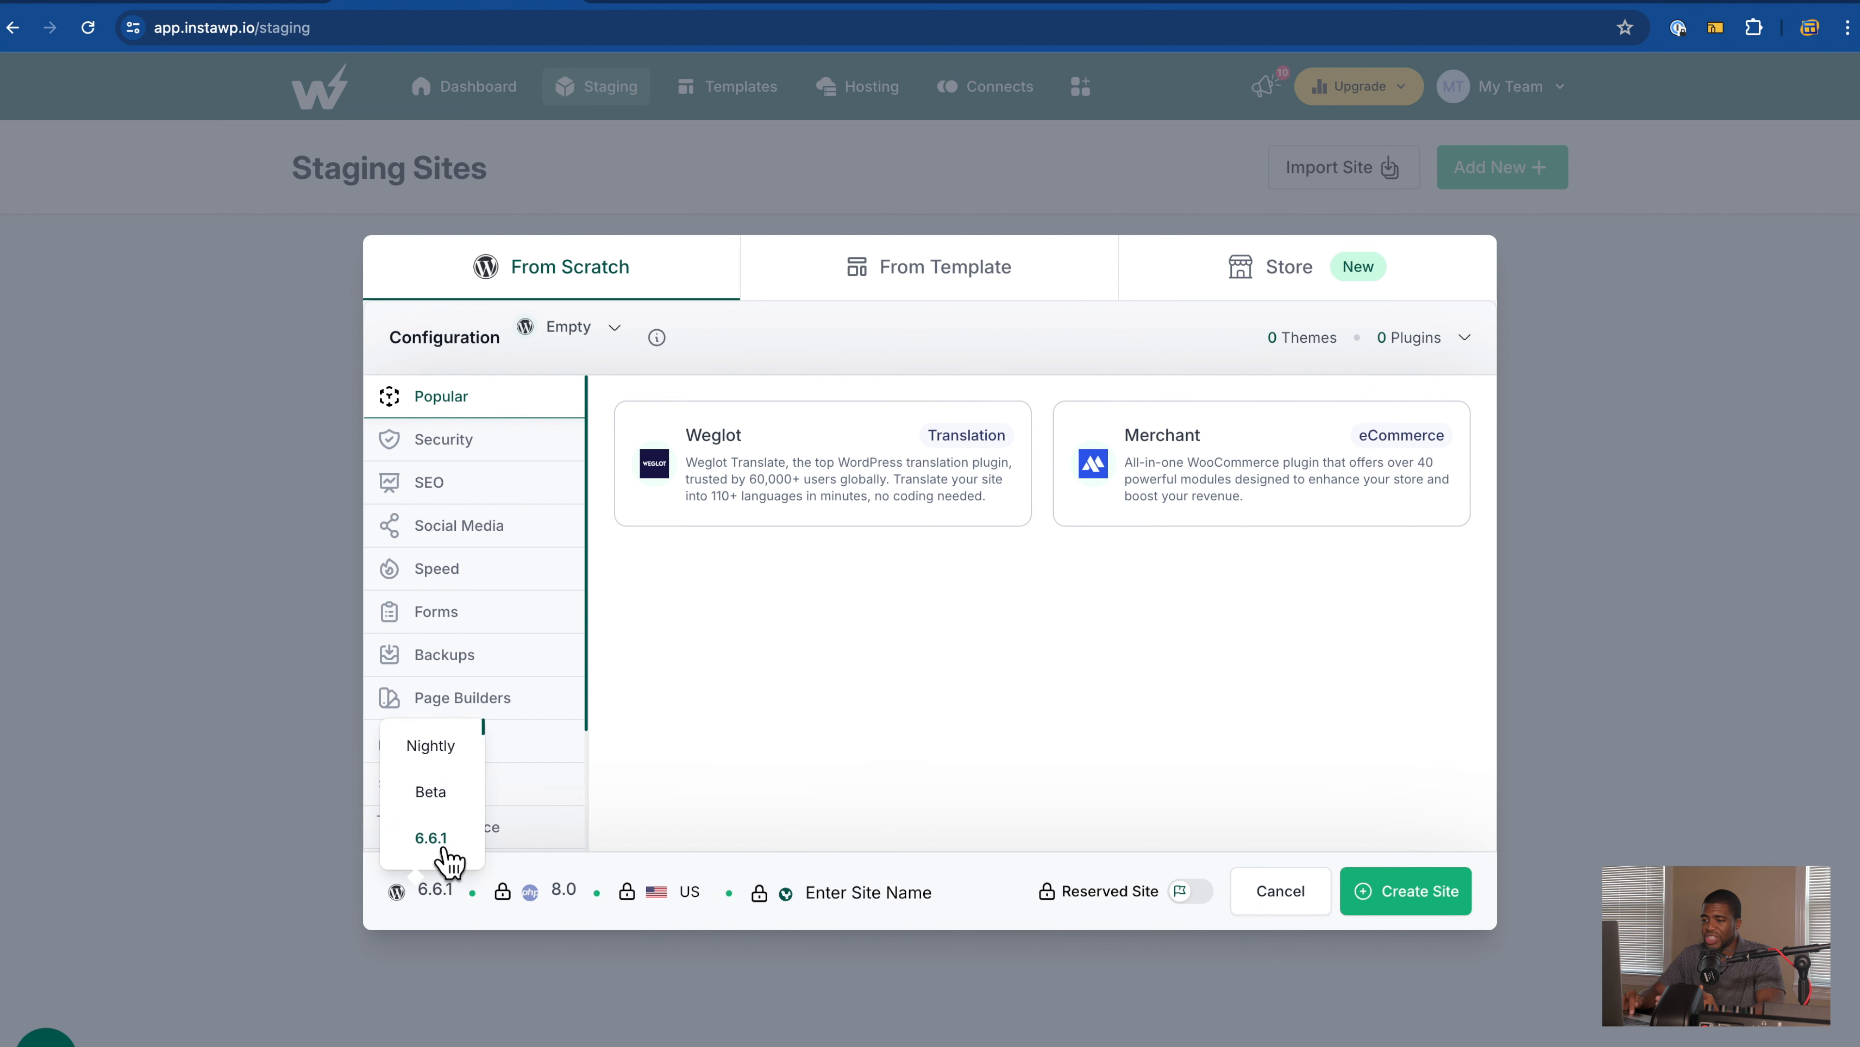
{"action": "left_click", "coordinate": [693, 800]}
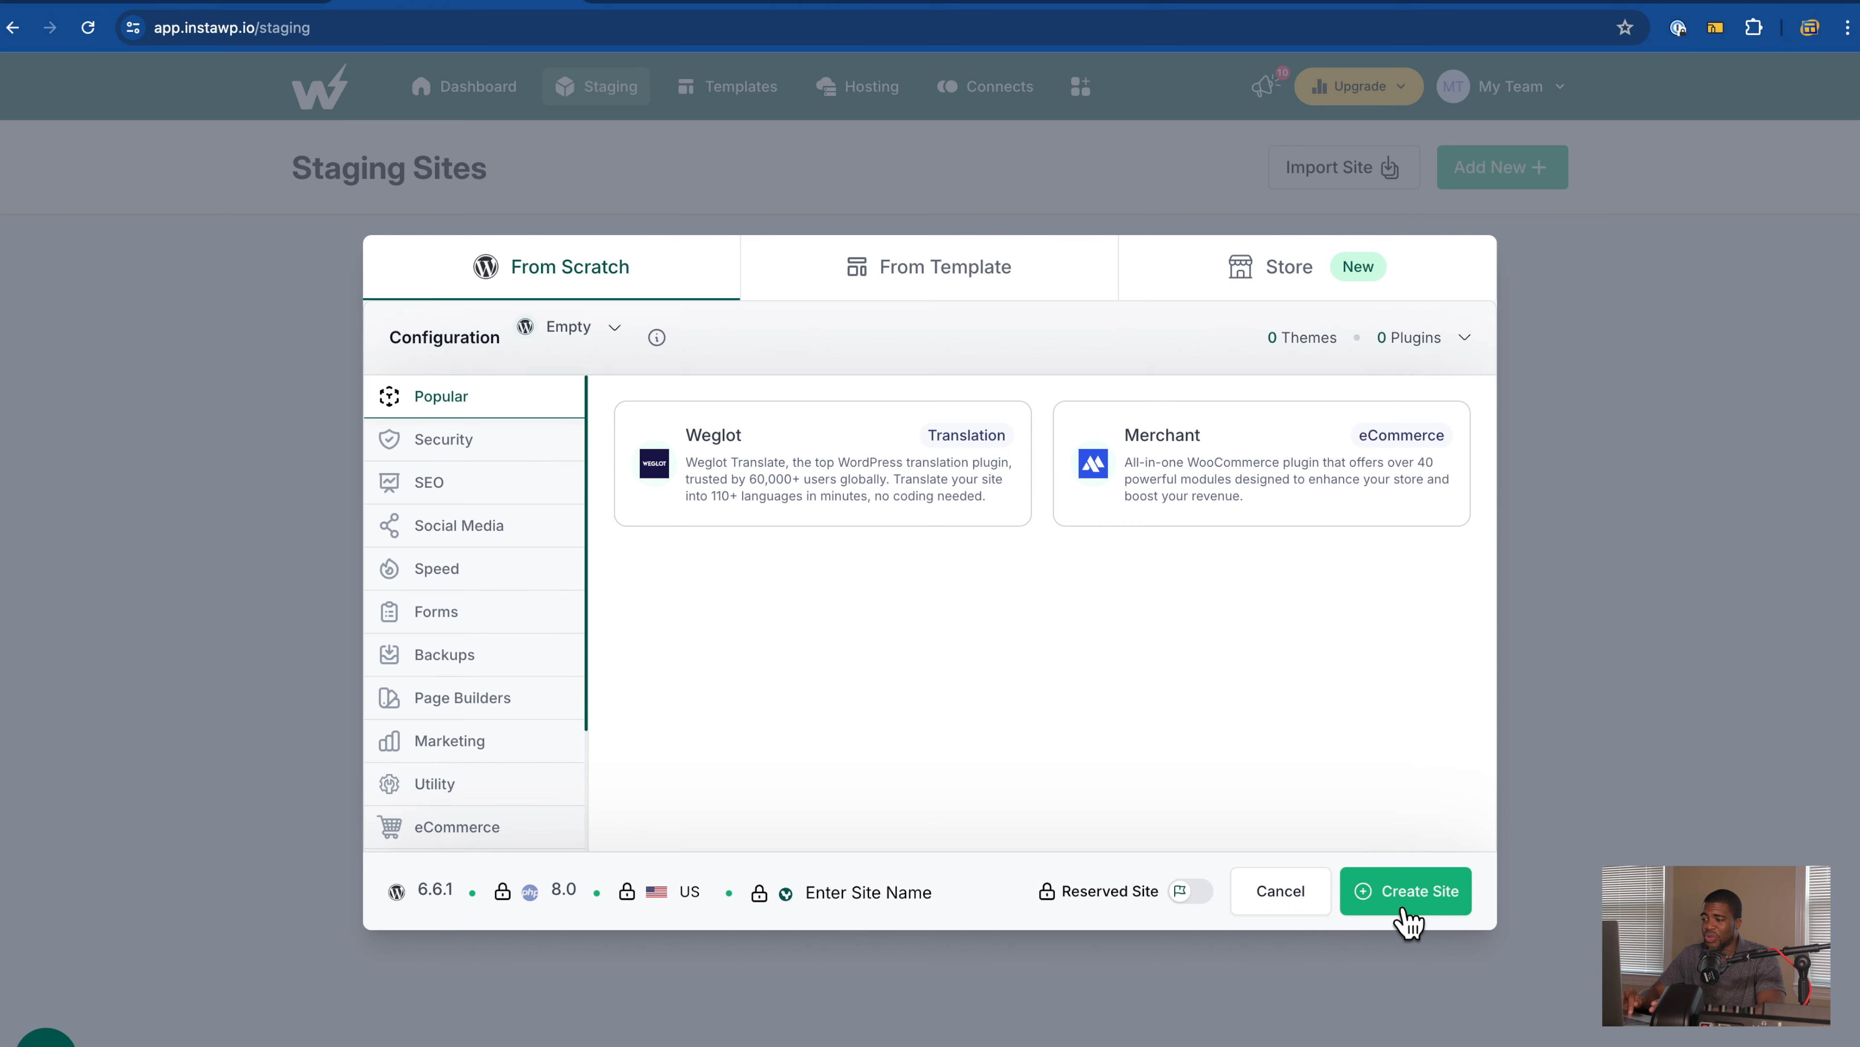
{"action": "left_click", "coordinate": [1407, 891]}
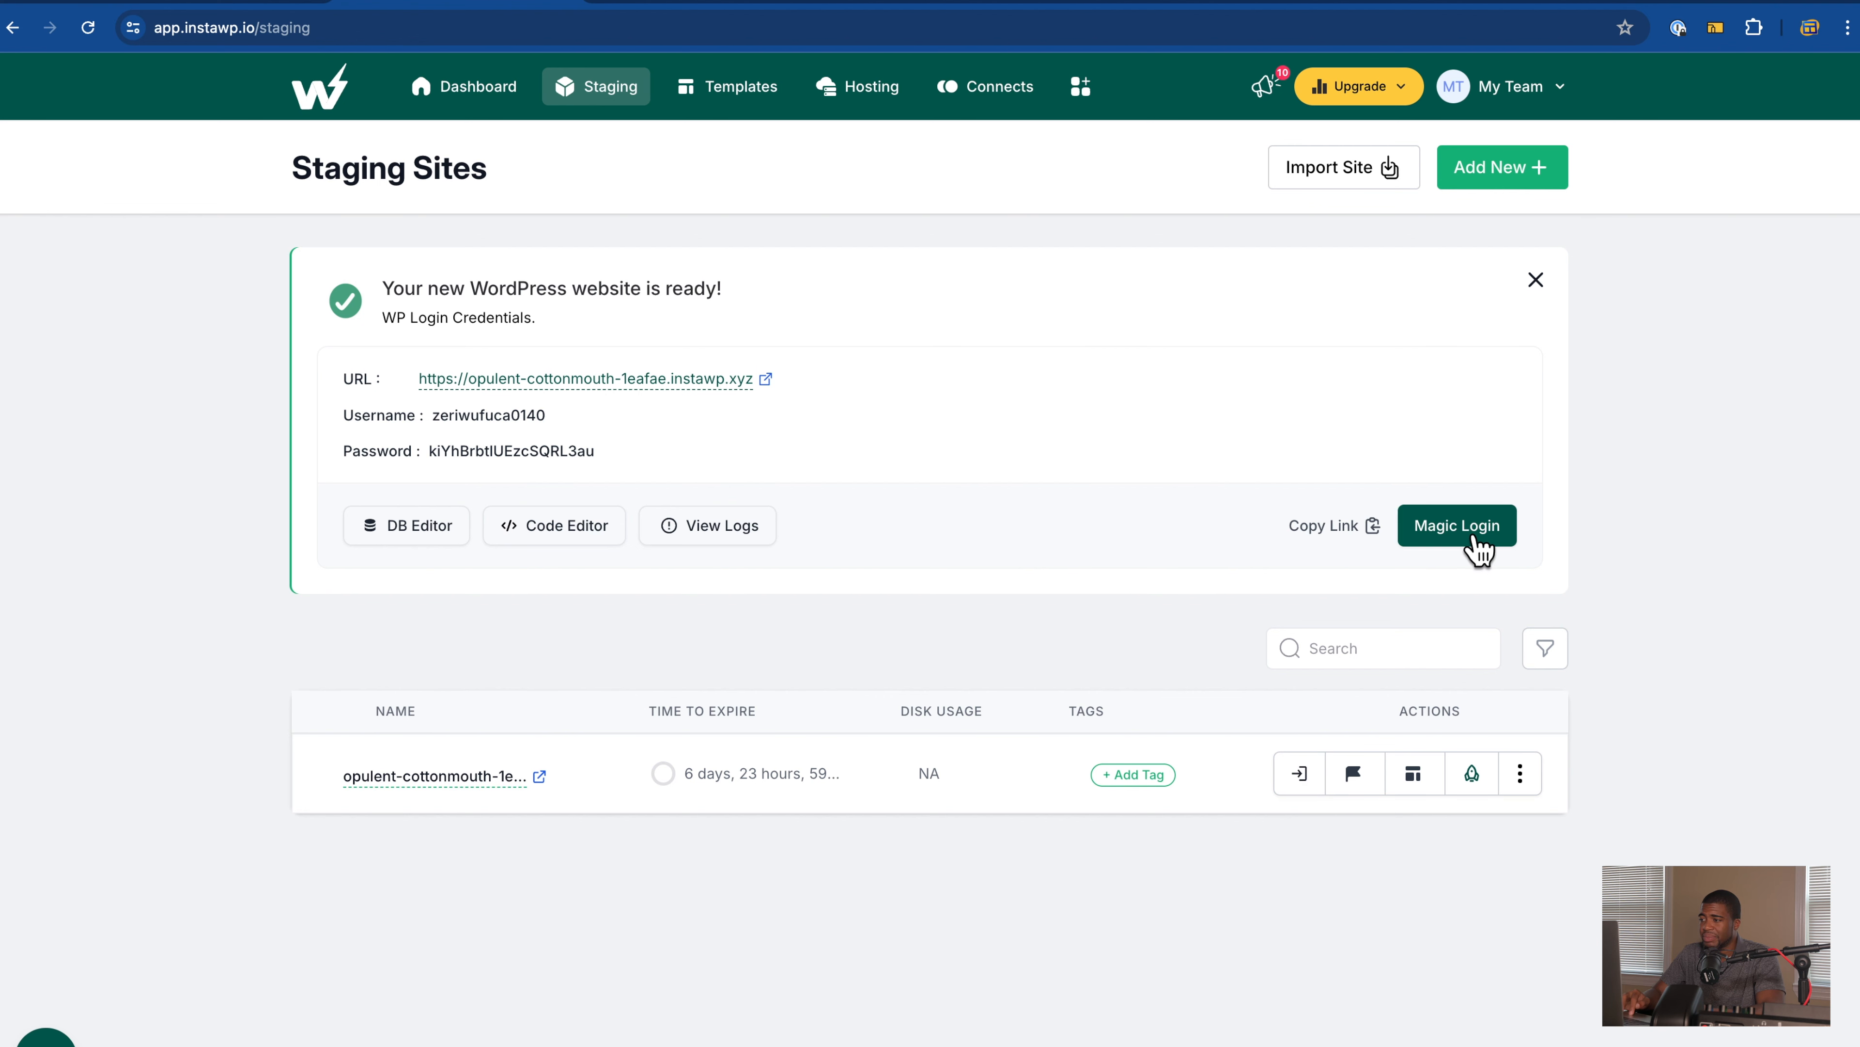
Step: Log in to the new site's WordPress admin with Magic Login and dismiss the welcome panel
{"action": "left_click", "coordinate": [1471, 540]}
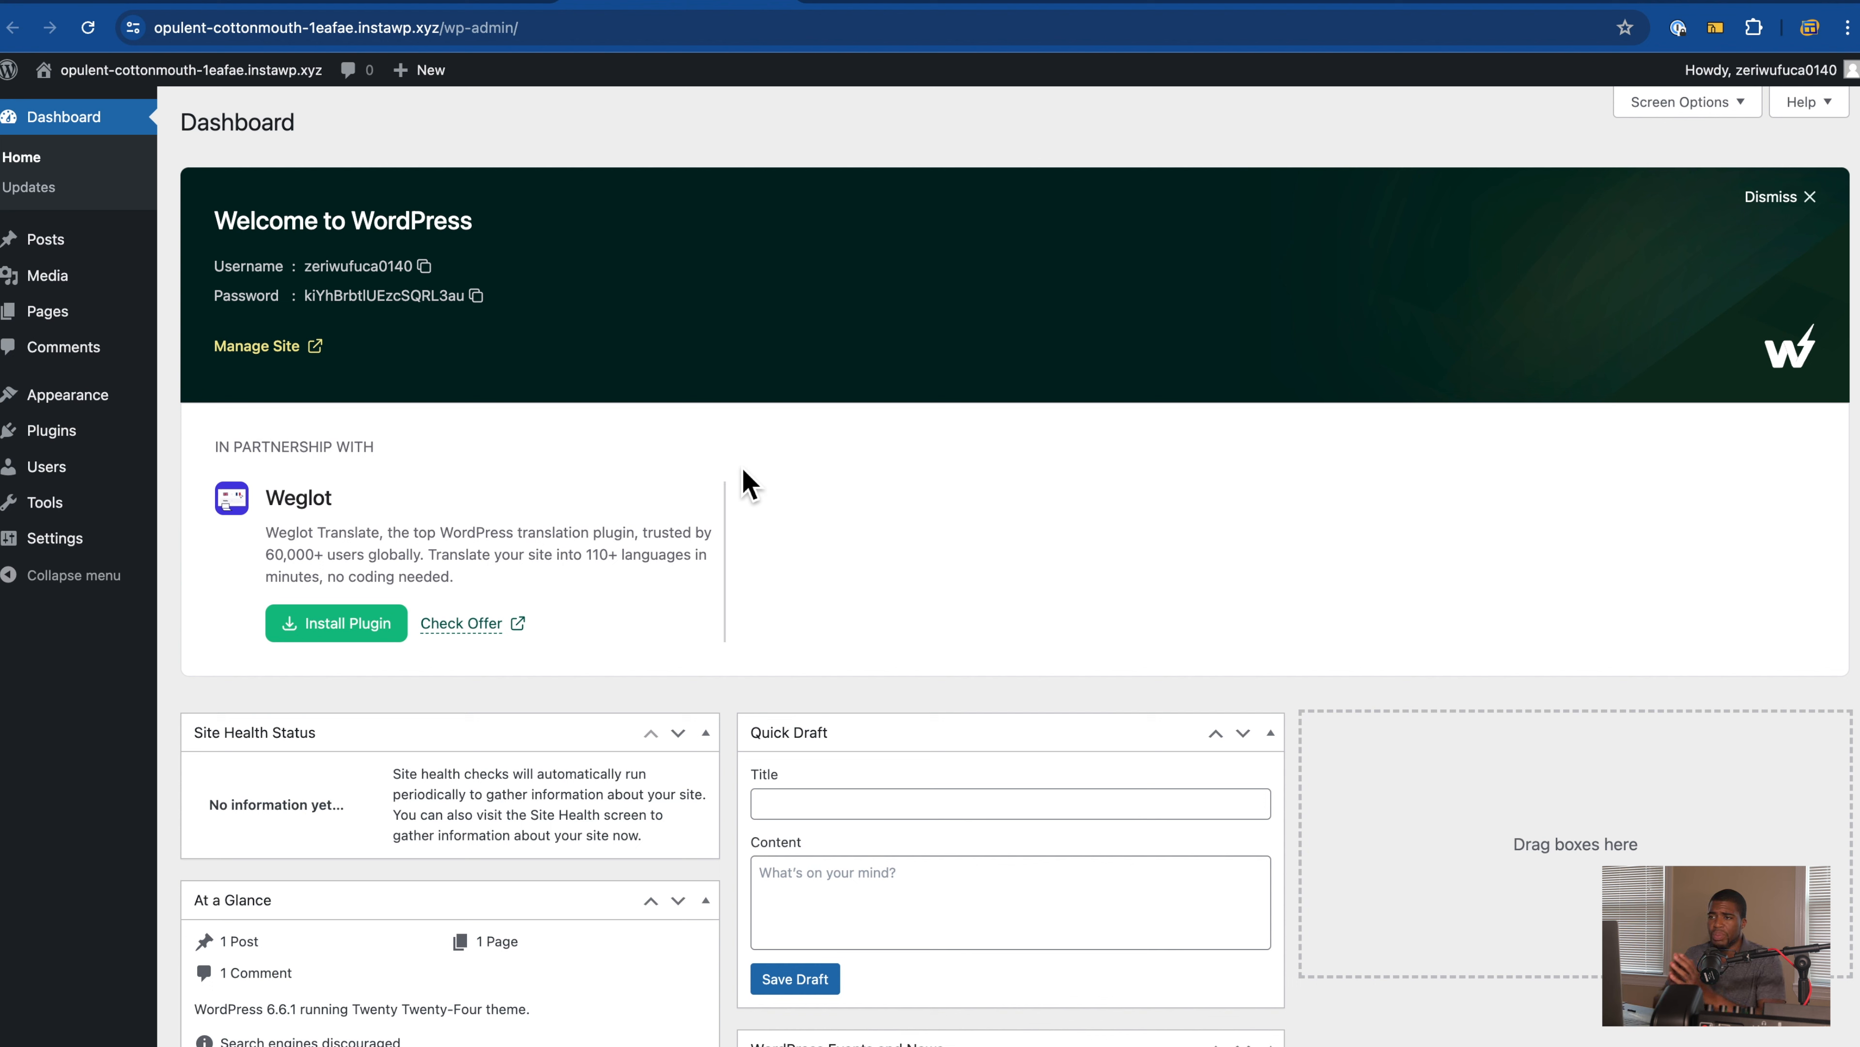
{"action": "left_click", "coordinate": [1792, 206]}
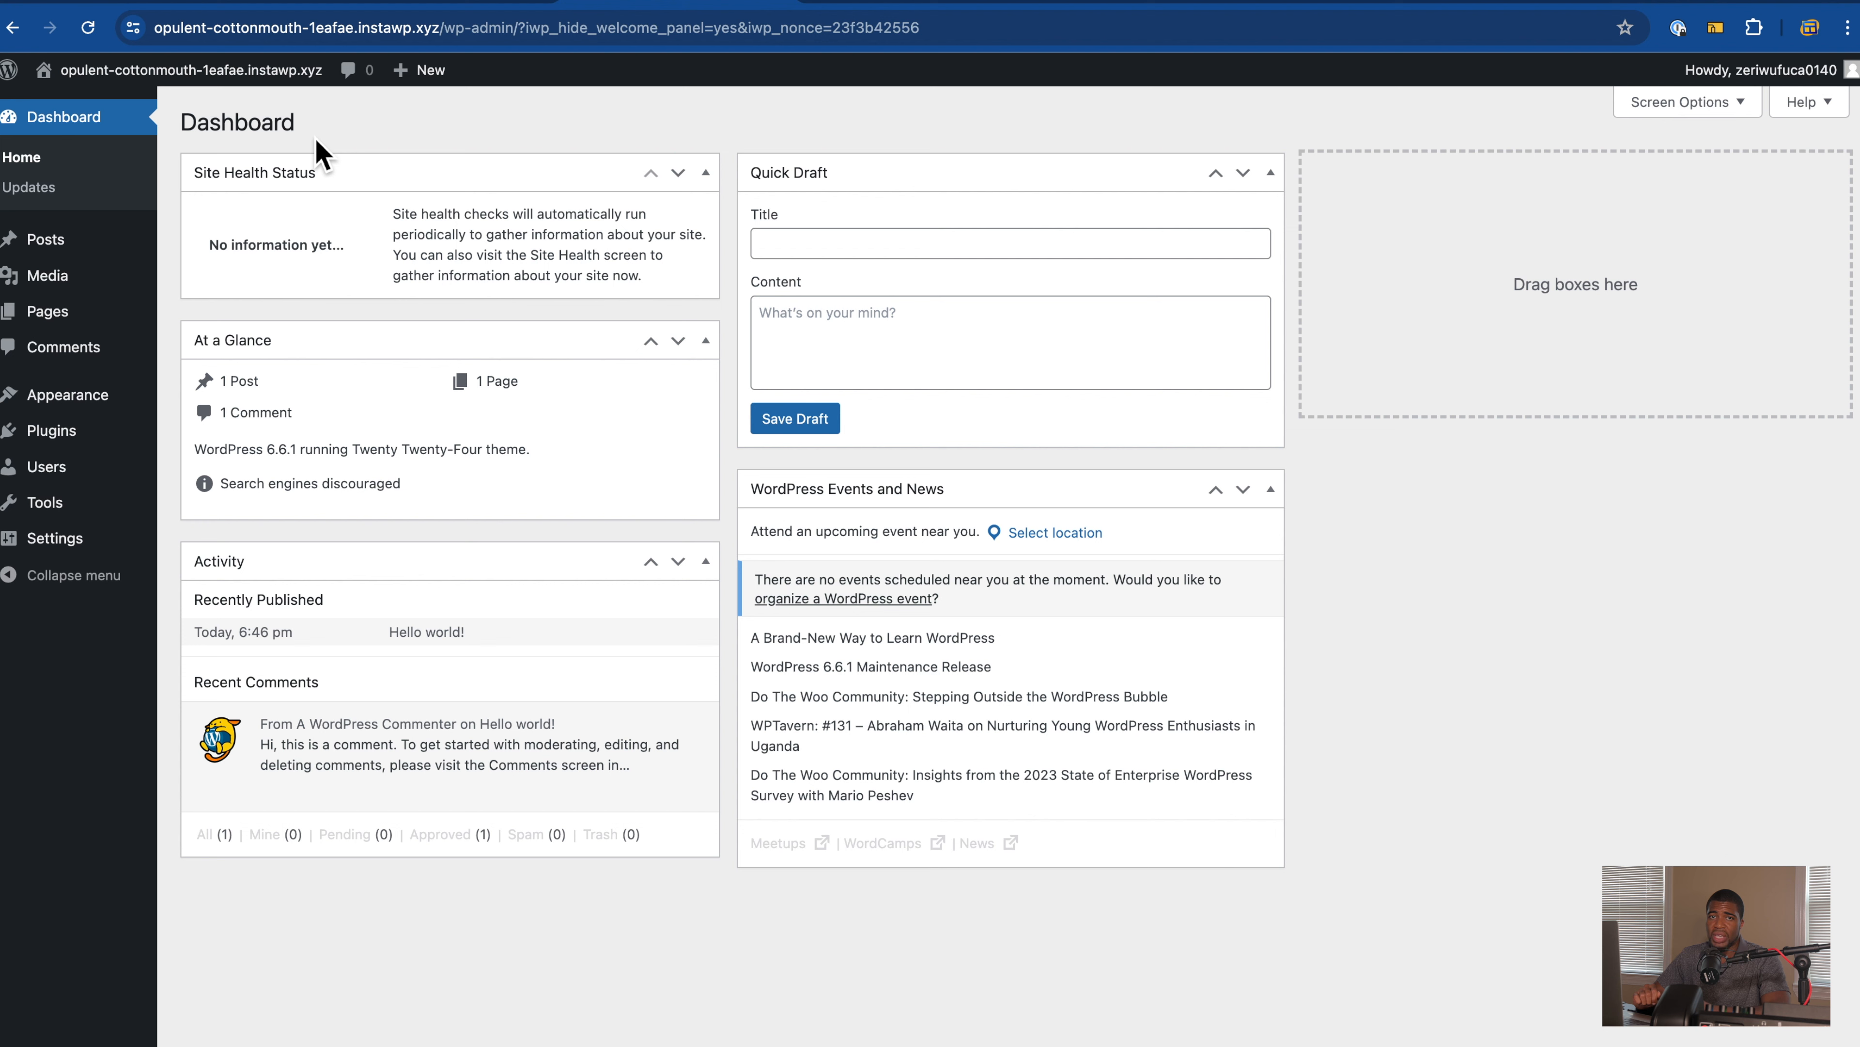
{"action": "mouse_move", "coordinate": [165, 246]}
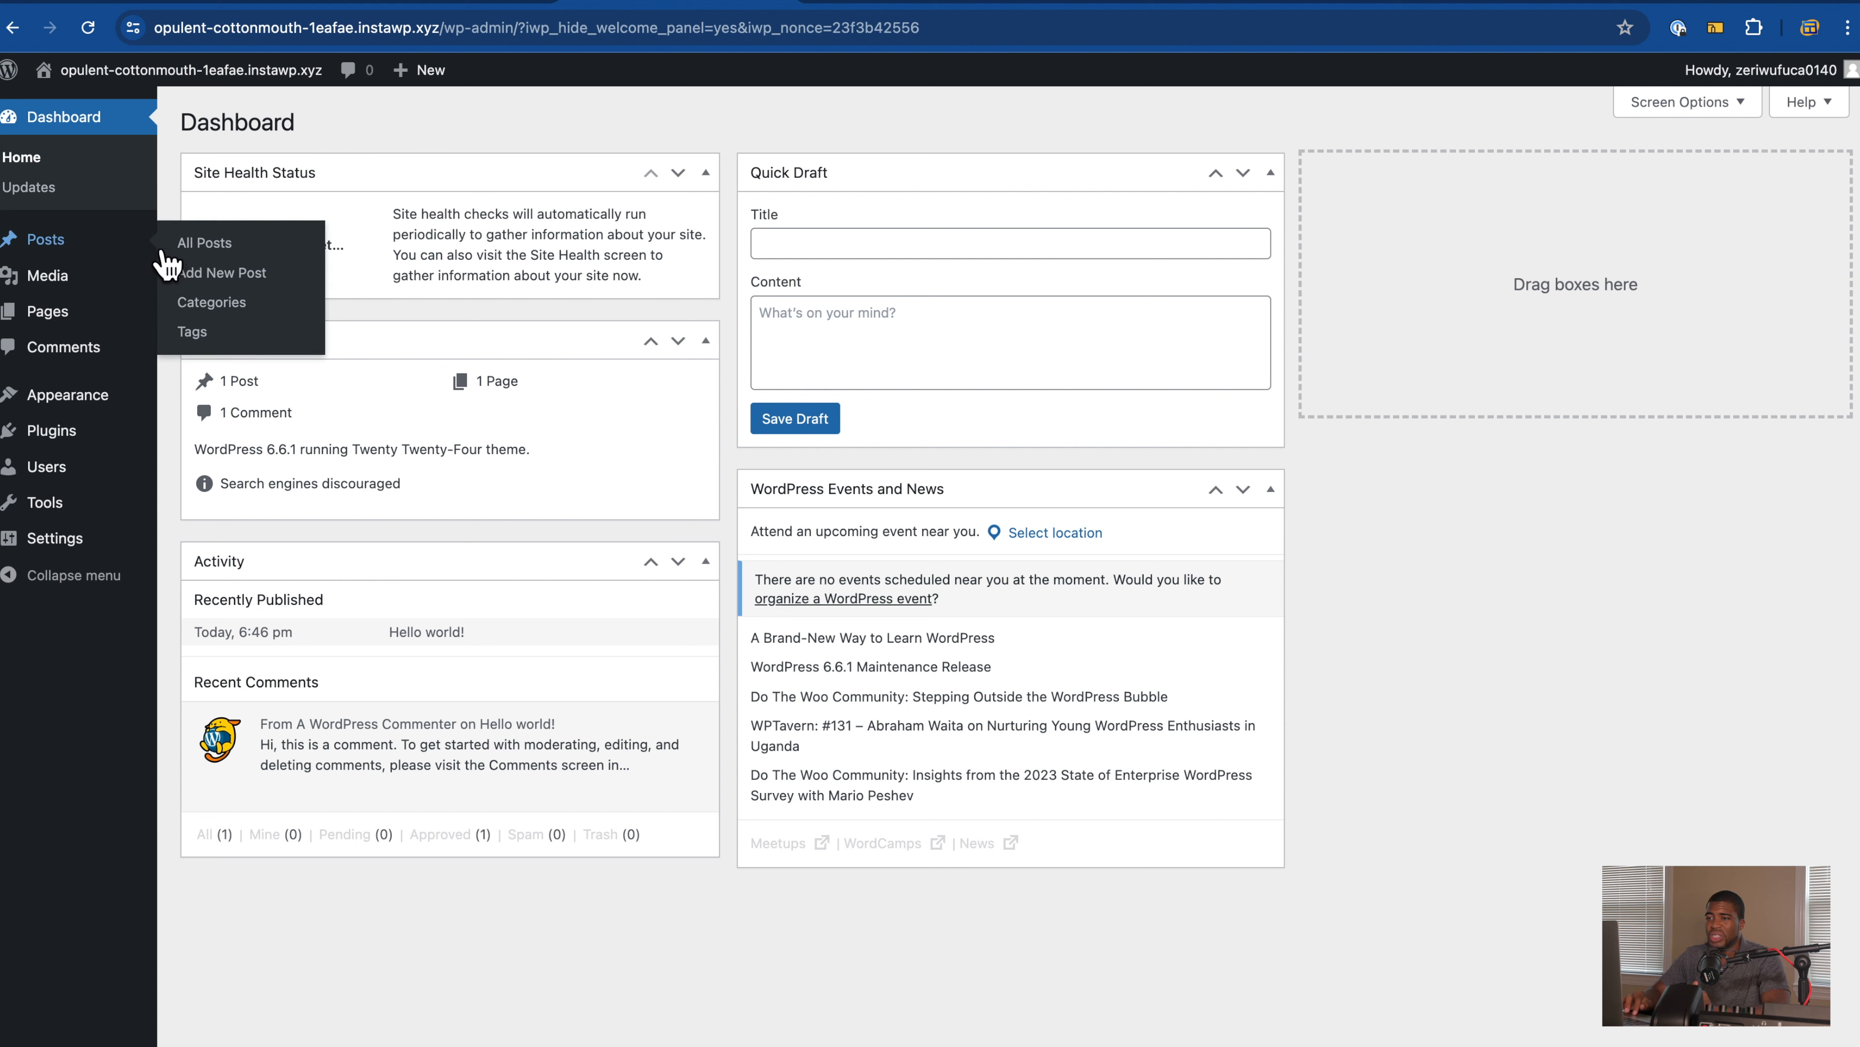
{"action": "mouse_move", "coordinate": [122, 293]}
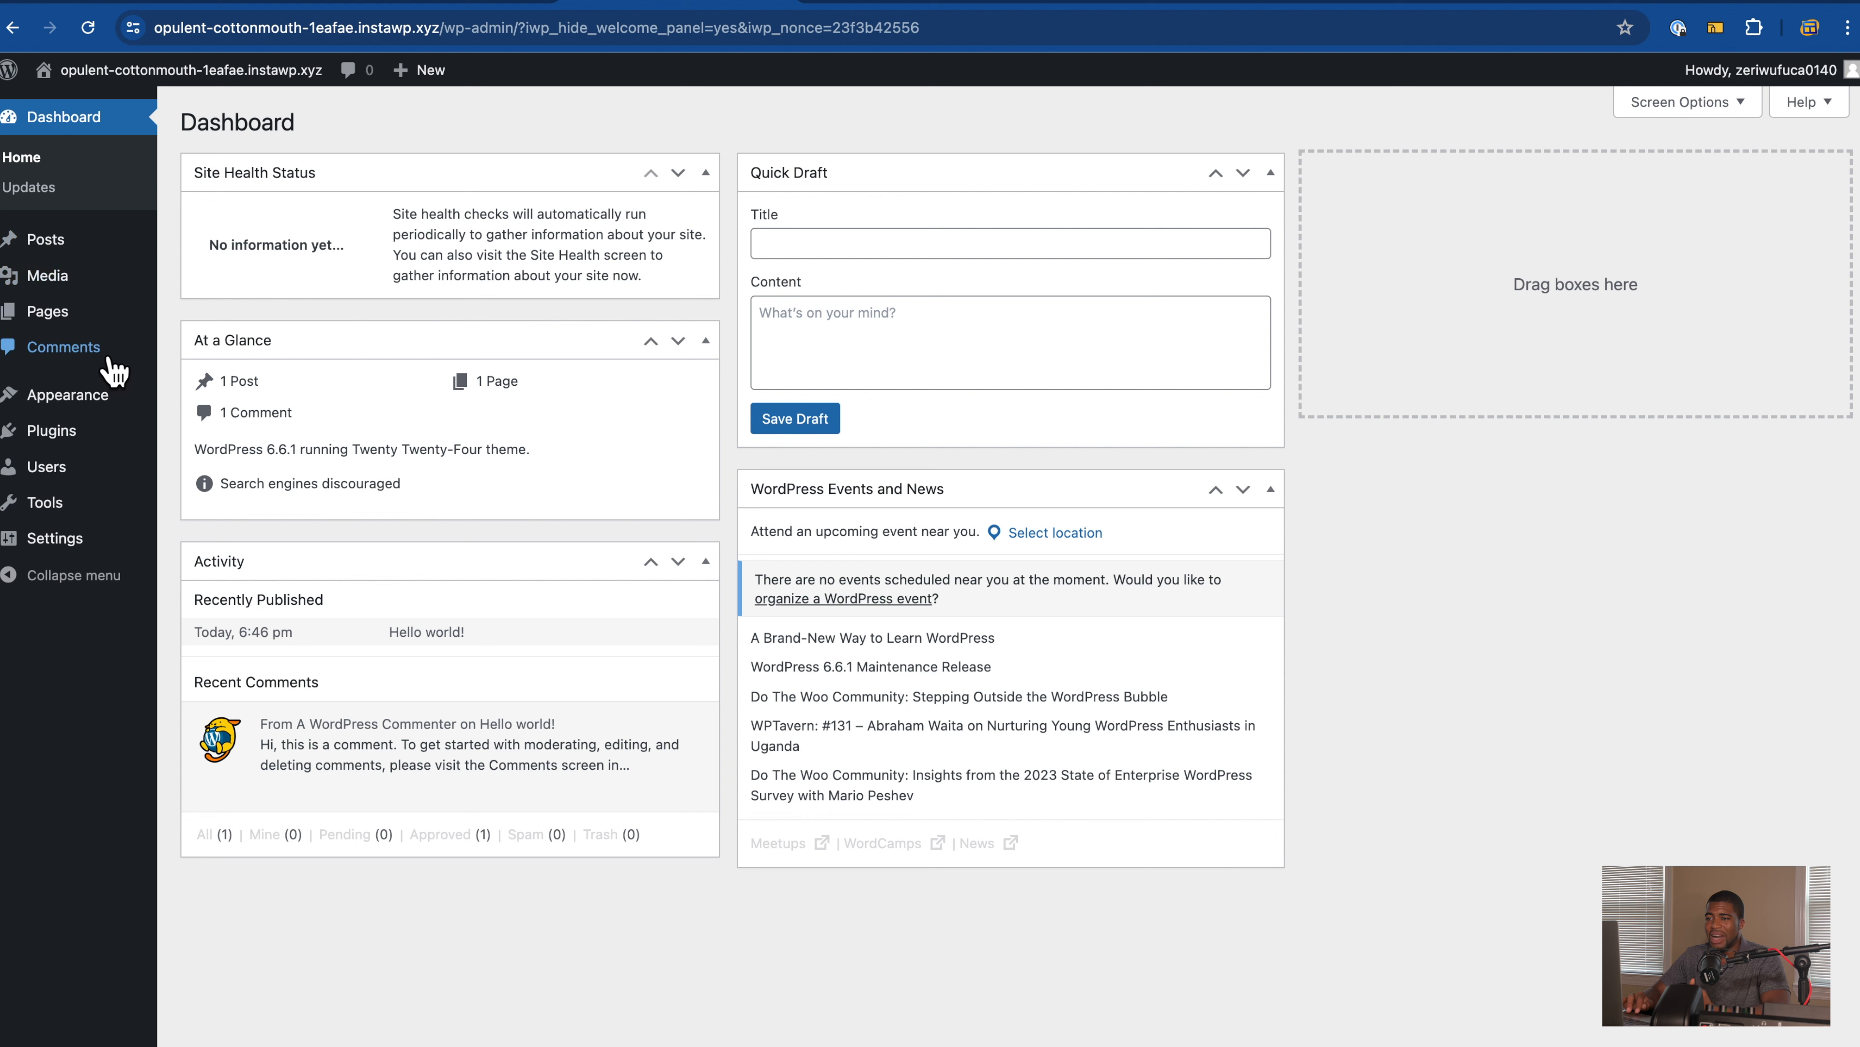
{"action": "mouse_move", "coordinate": [104, 445]}
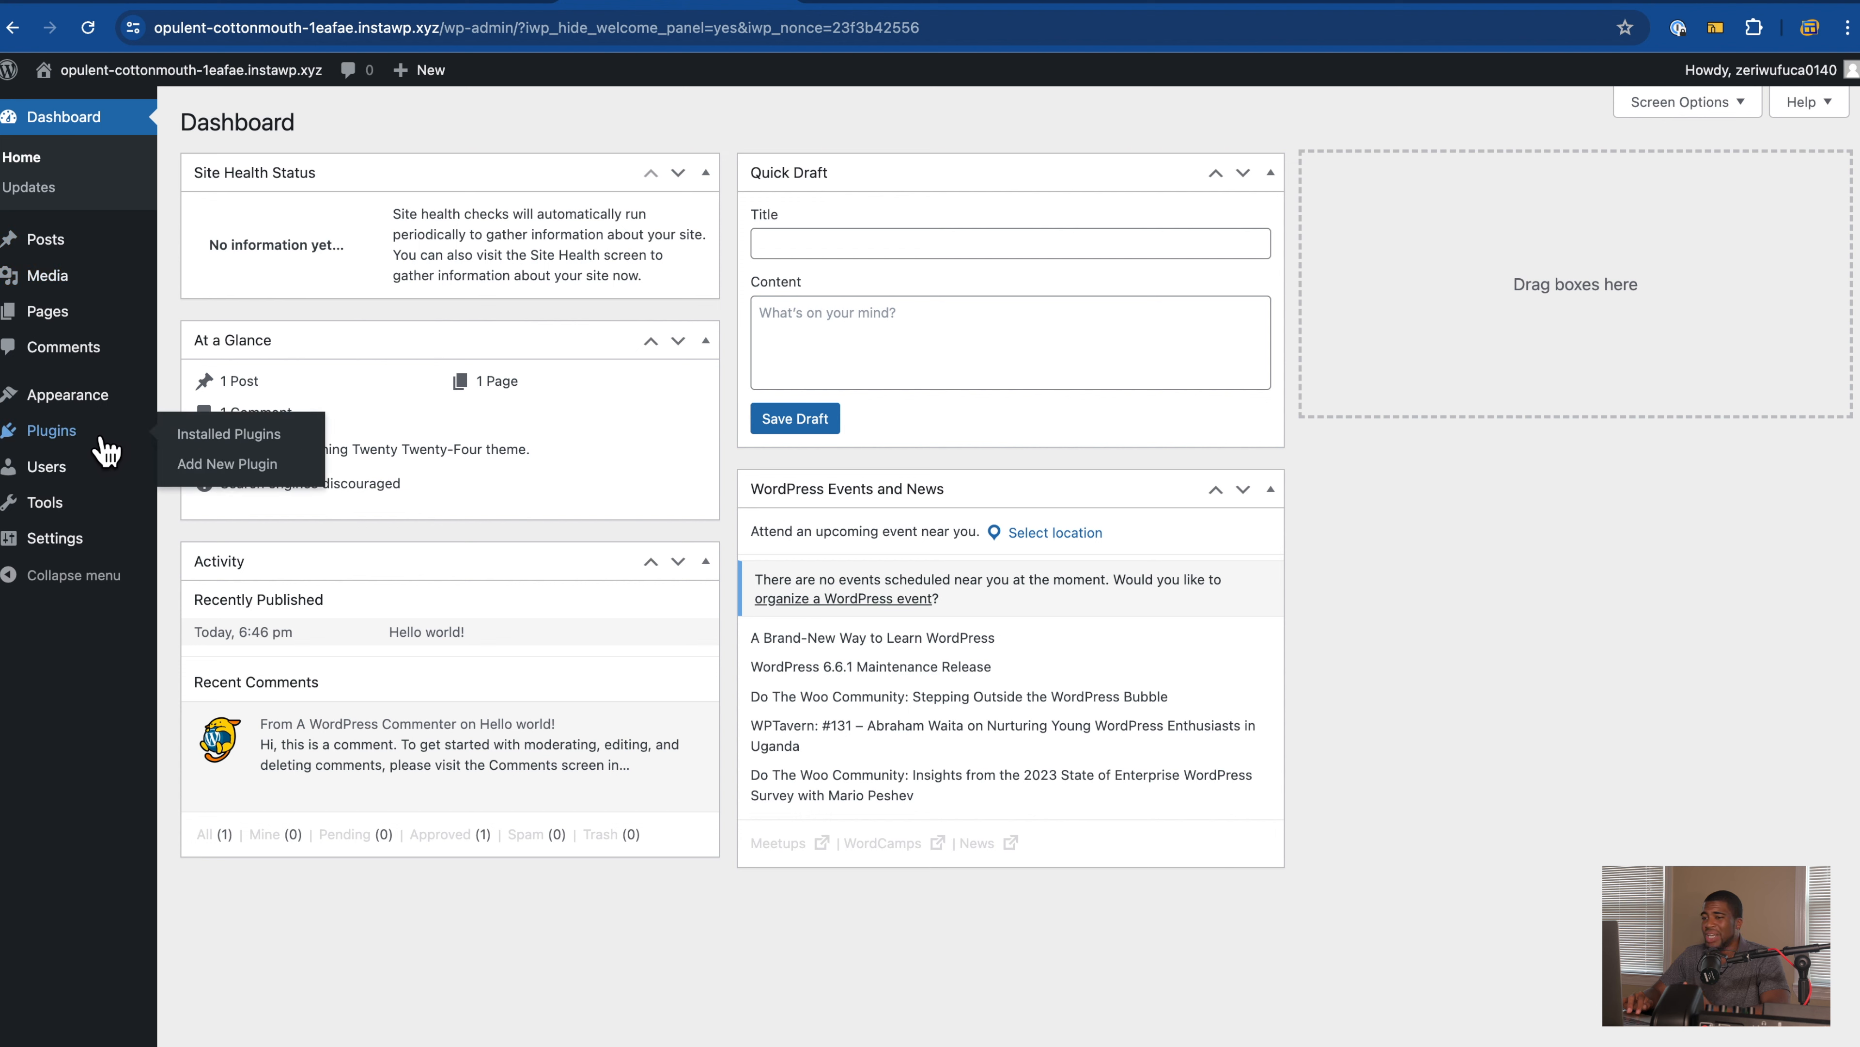
{"action": "mouse_move", "coordinate": [96, 561]}
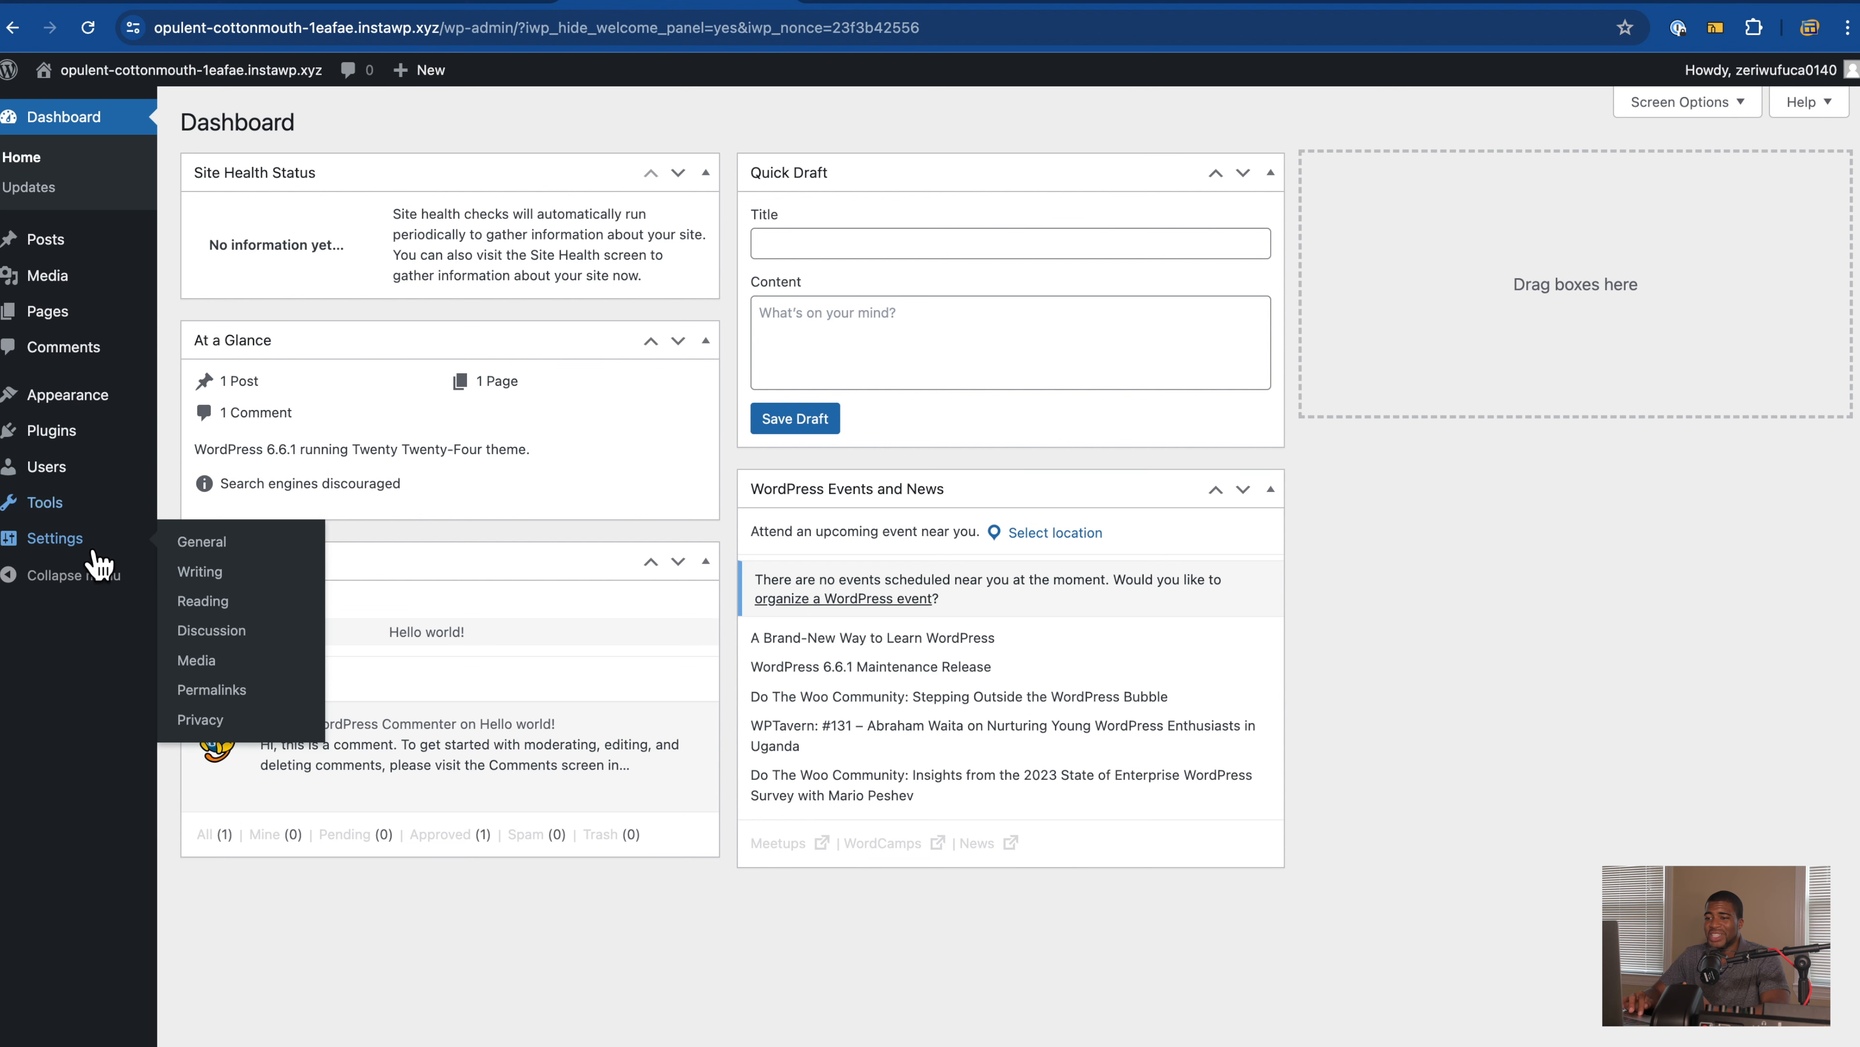
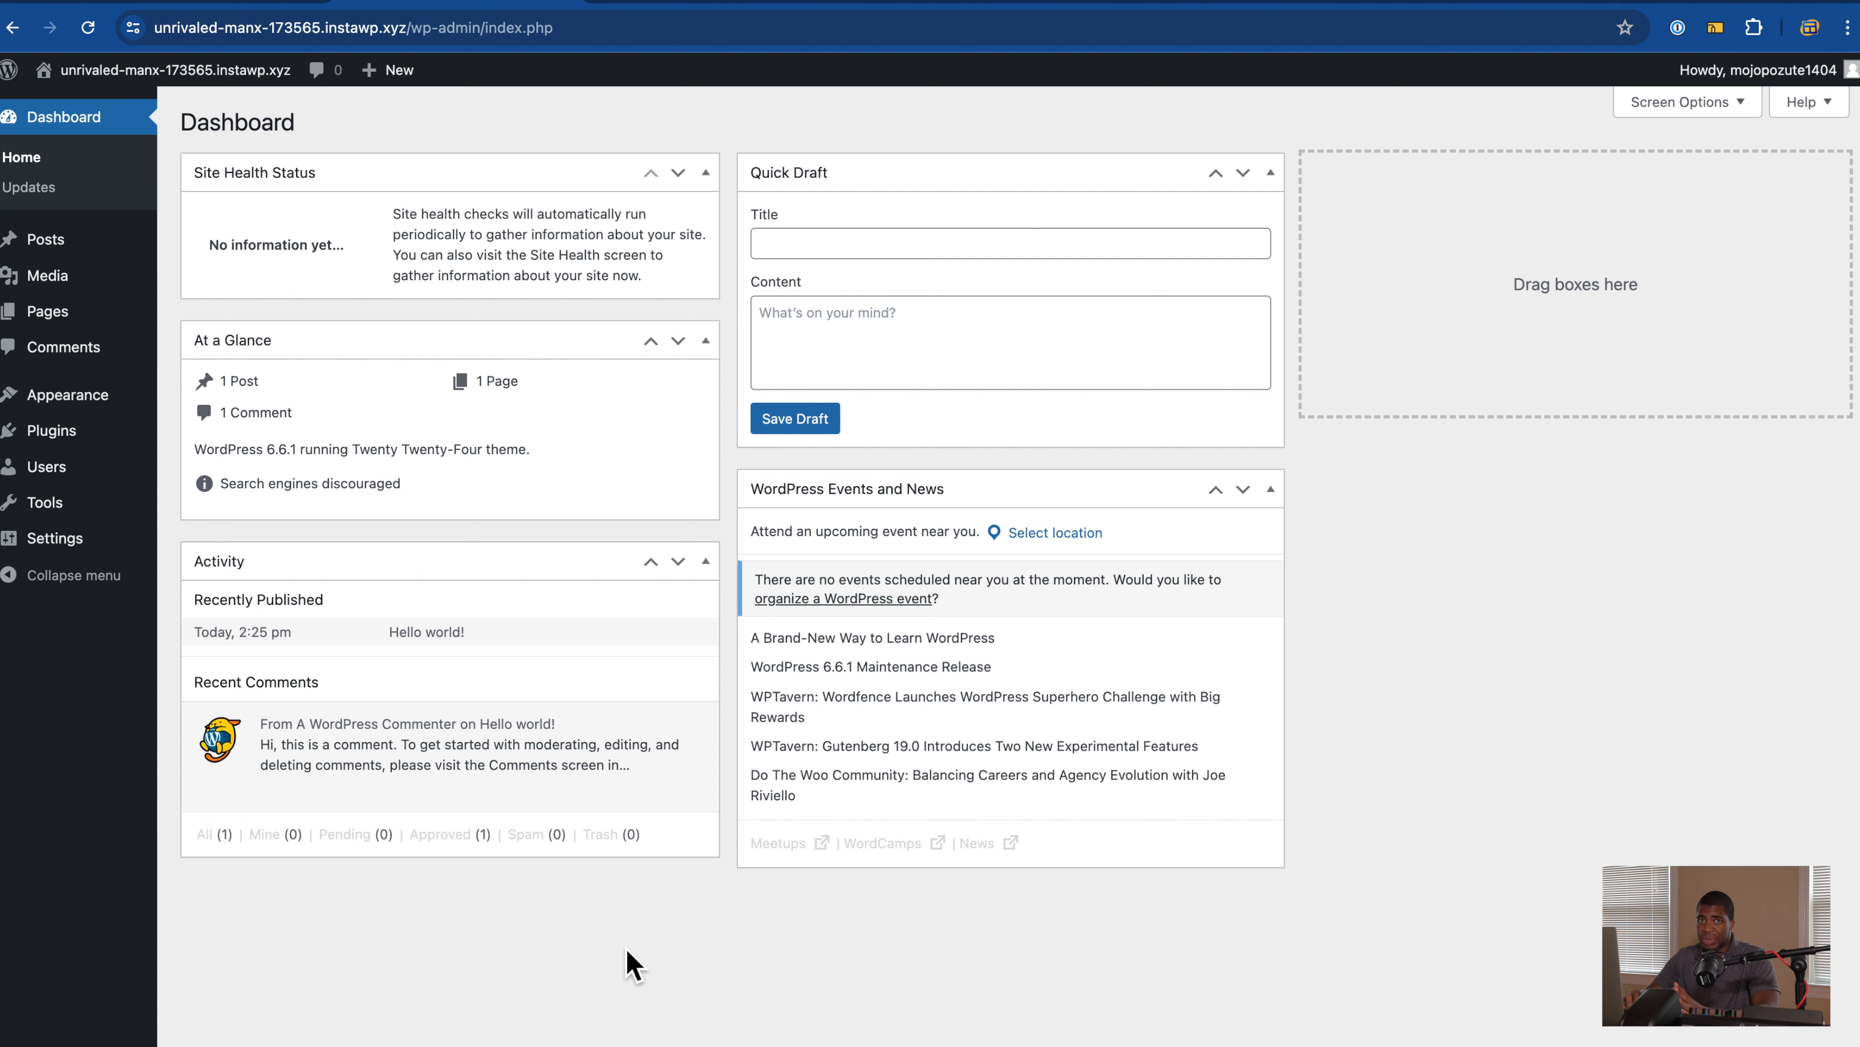
Step: Install the Kadence theme from the popular themes without activating it, and return to the installed themes
{"action": "mouse_move", "coordinate": [94, 417]}
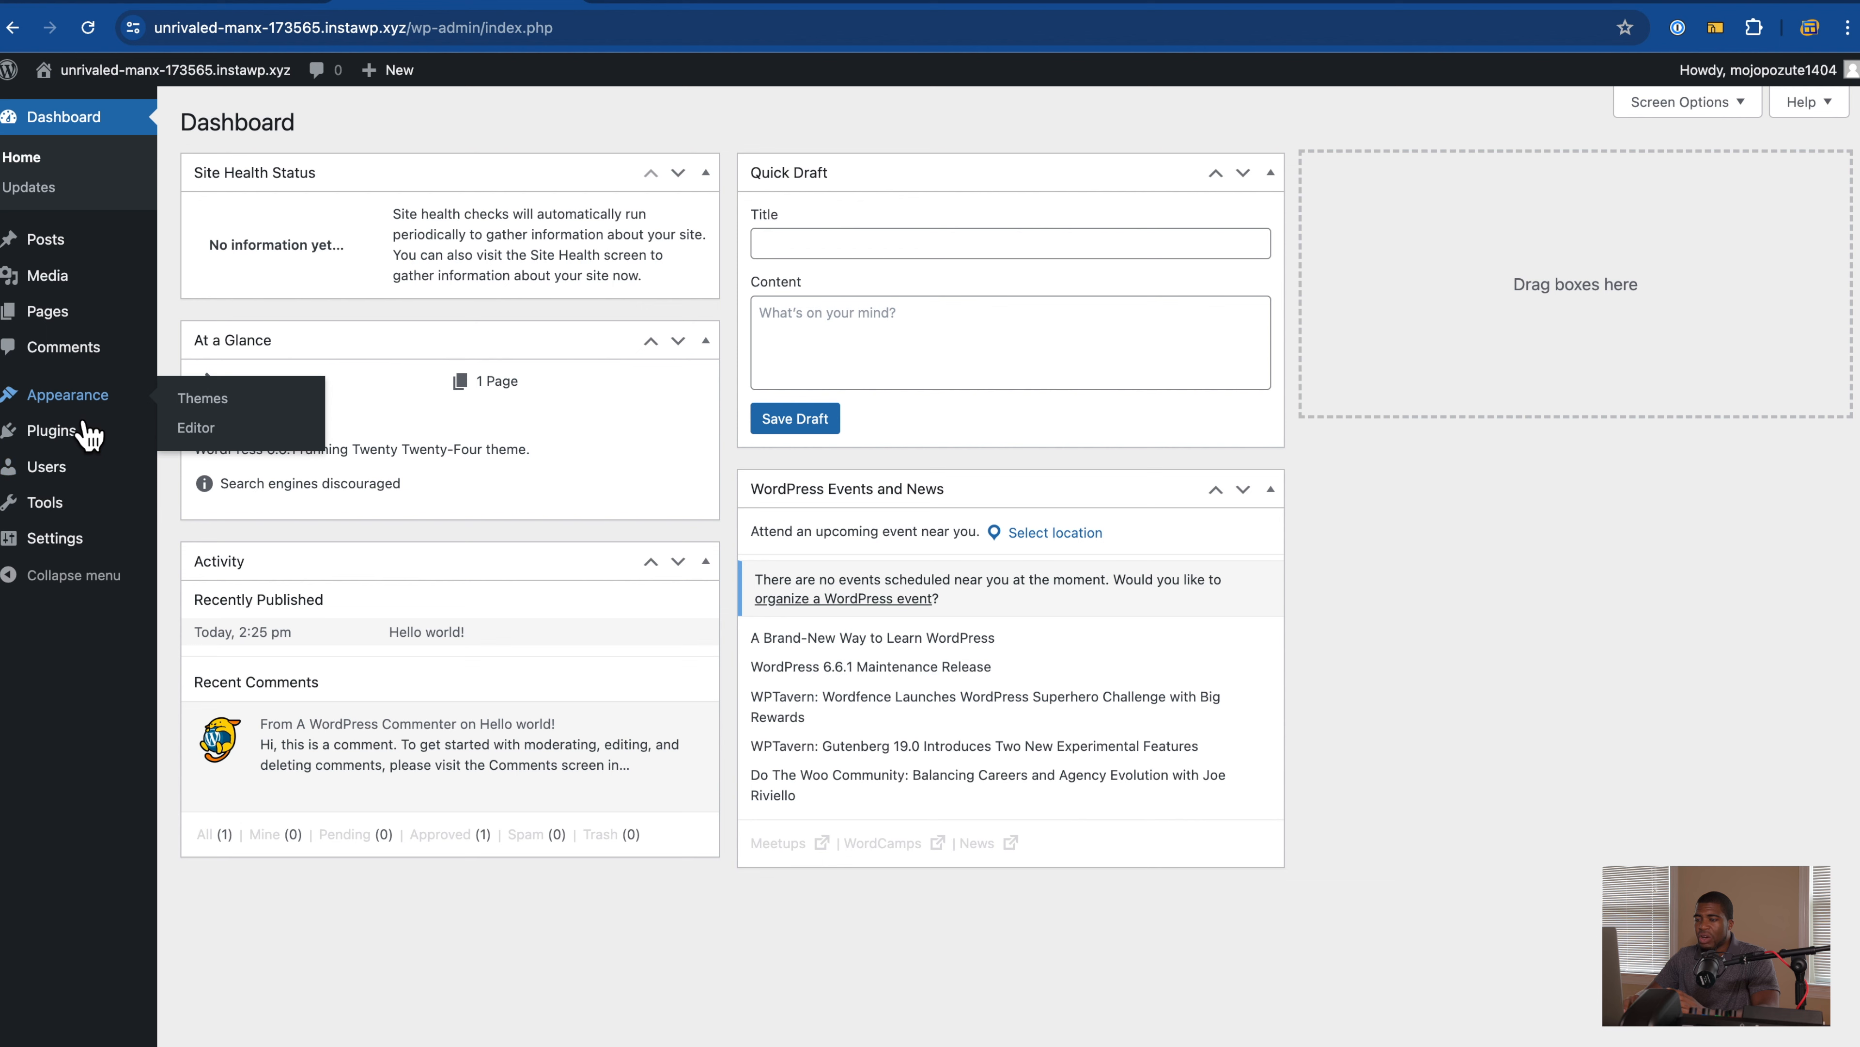
{"action": "left_click", "coordinate": [233, 409]}
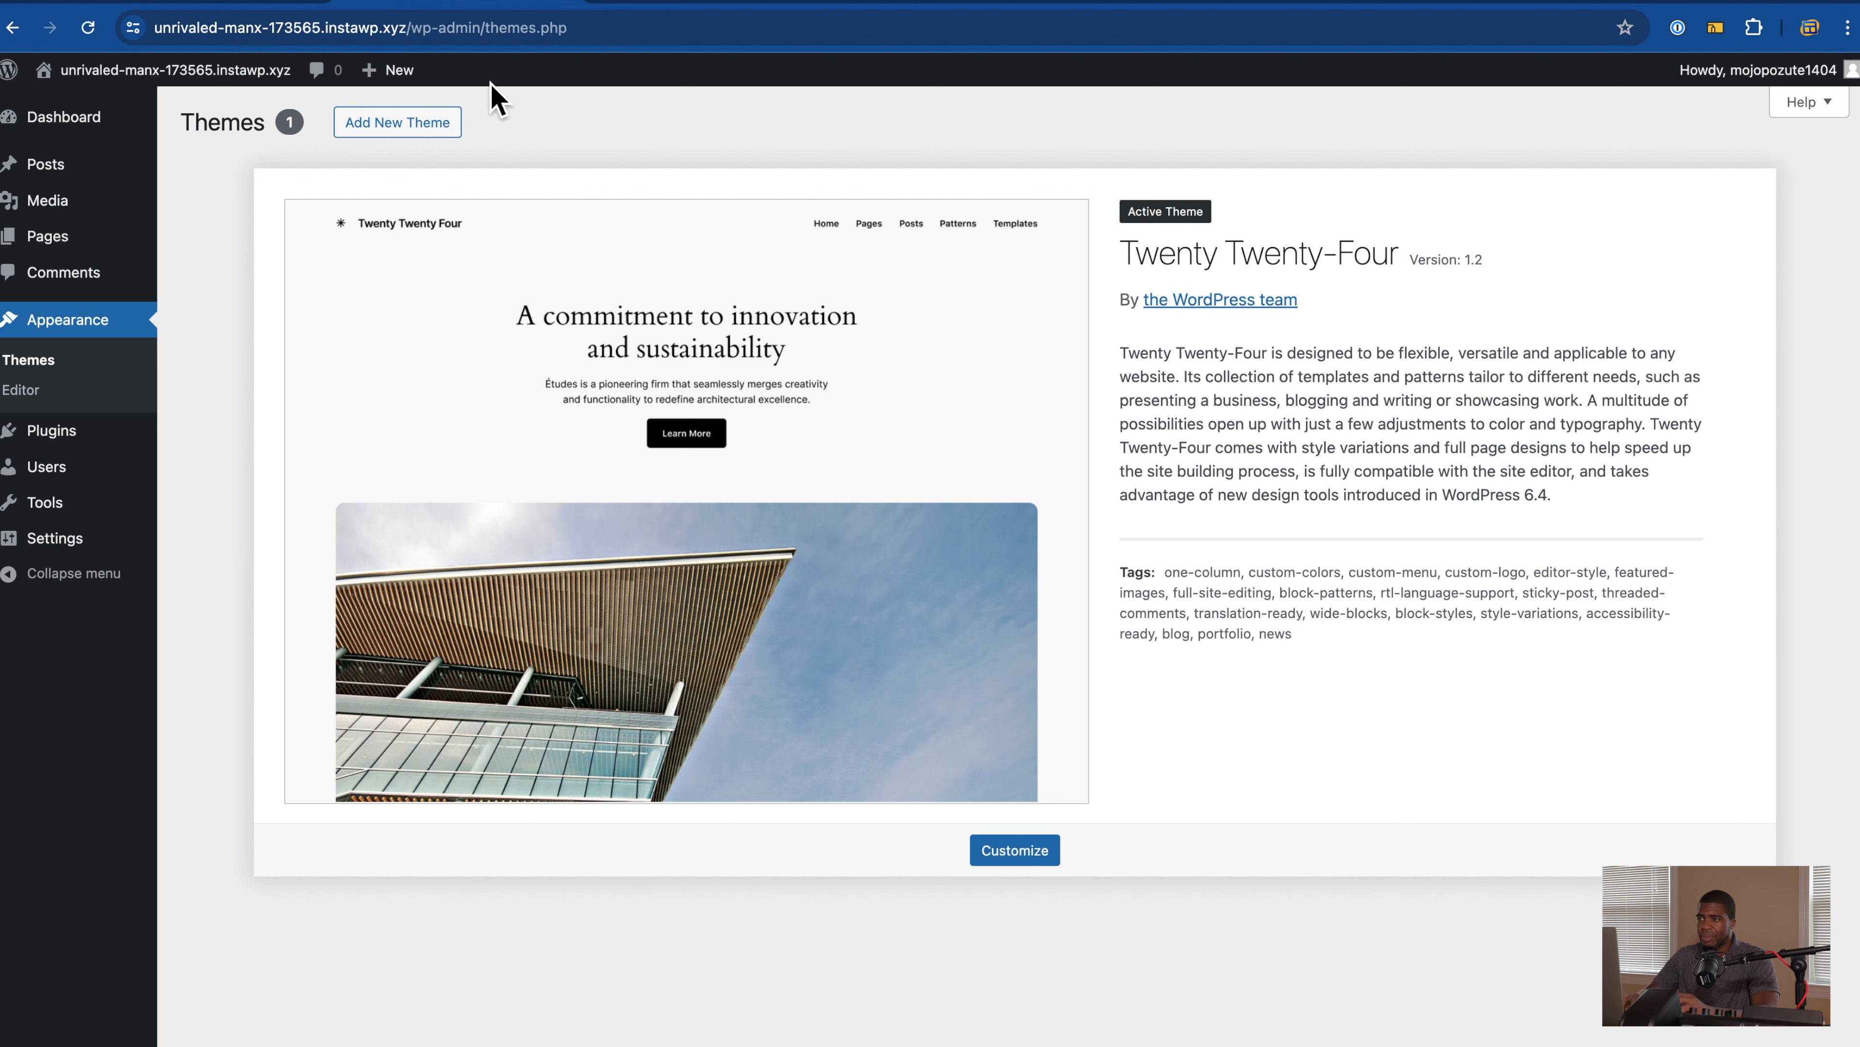
{"action": "left_click", "coordinate": [439, 123]}
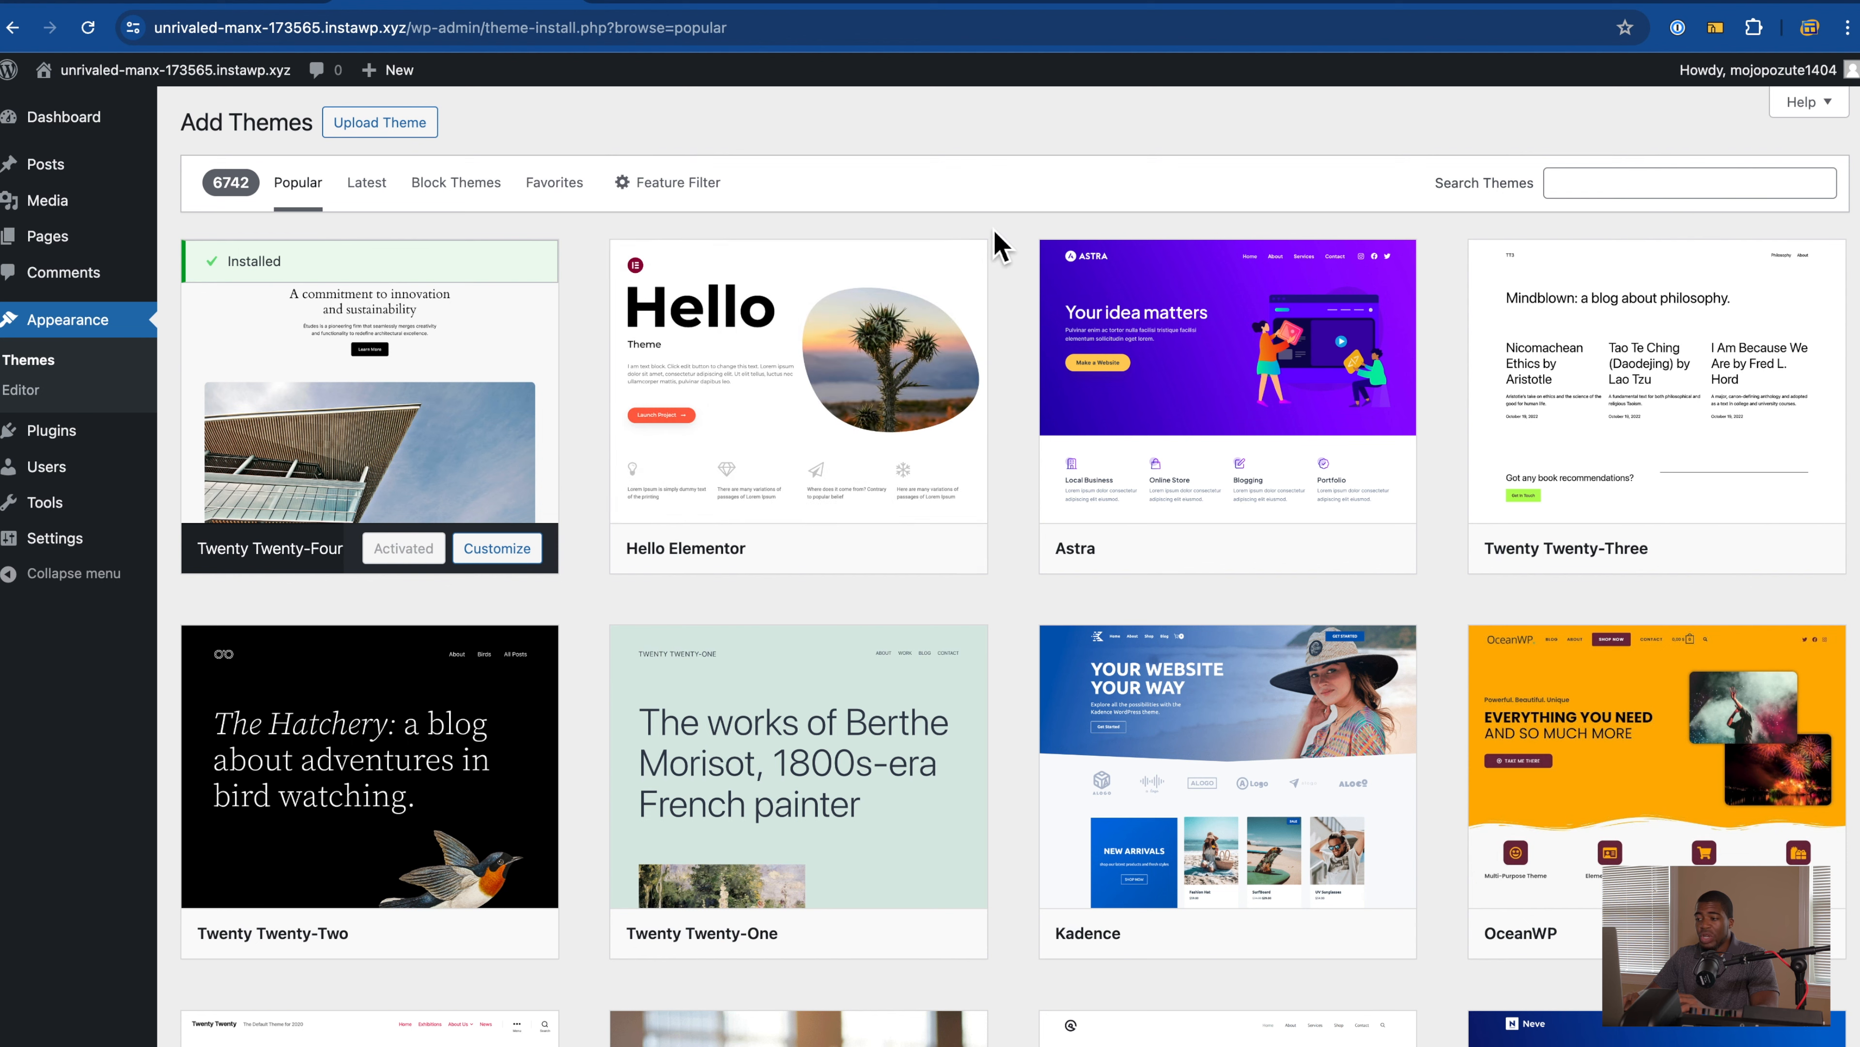
{"action": "scroll", "coordinate": [1019, 242], "scroll_direction": "down", "scroll_amount": 5}
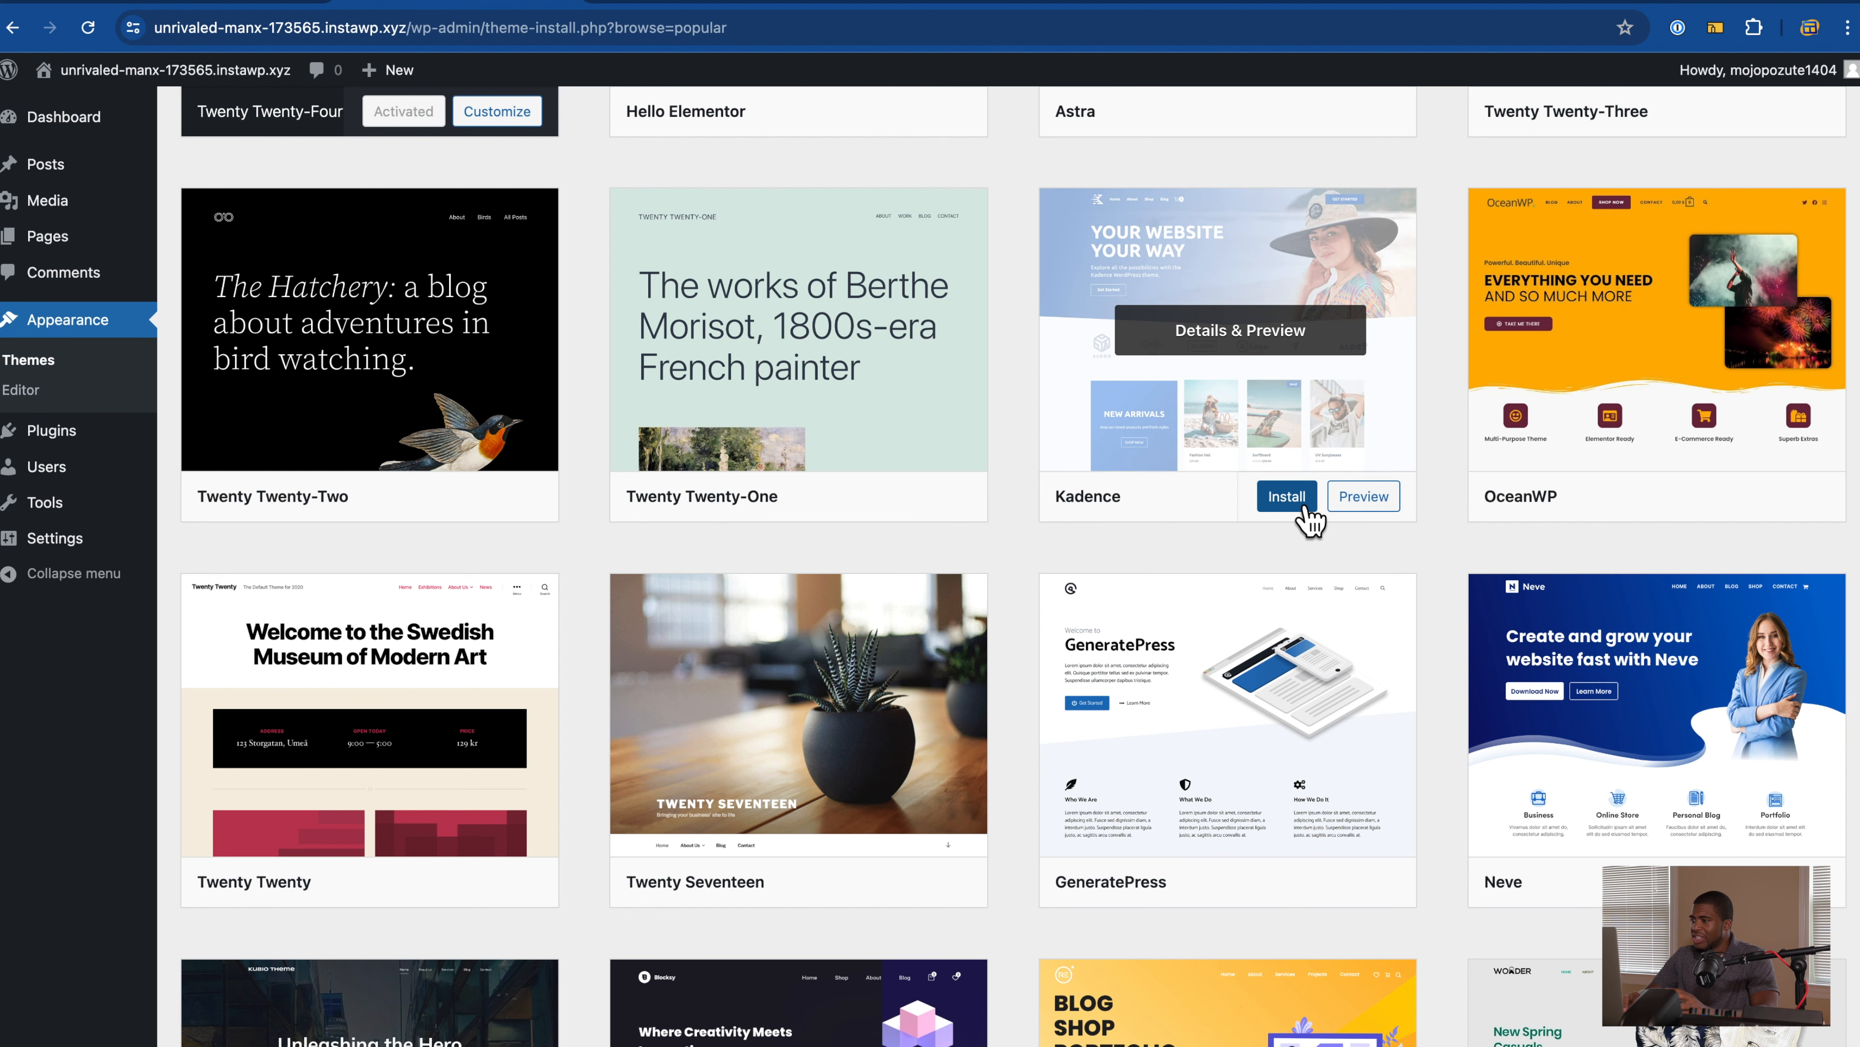
{"action": "left_click", "coordinate": [1291, 498]}
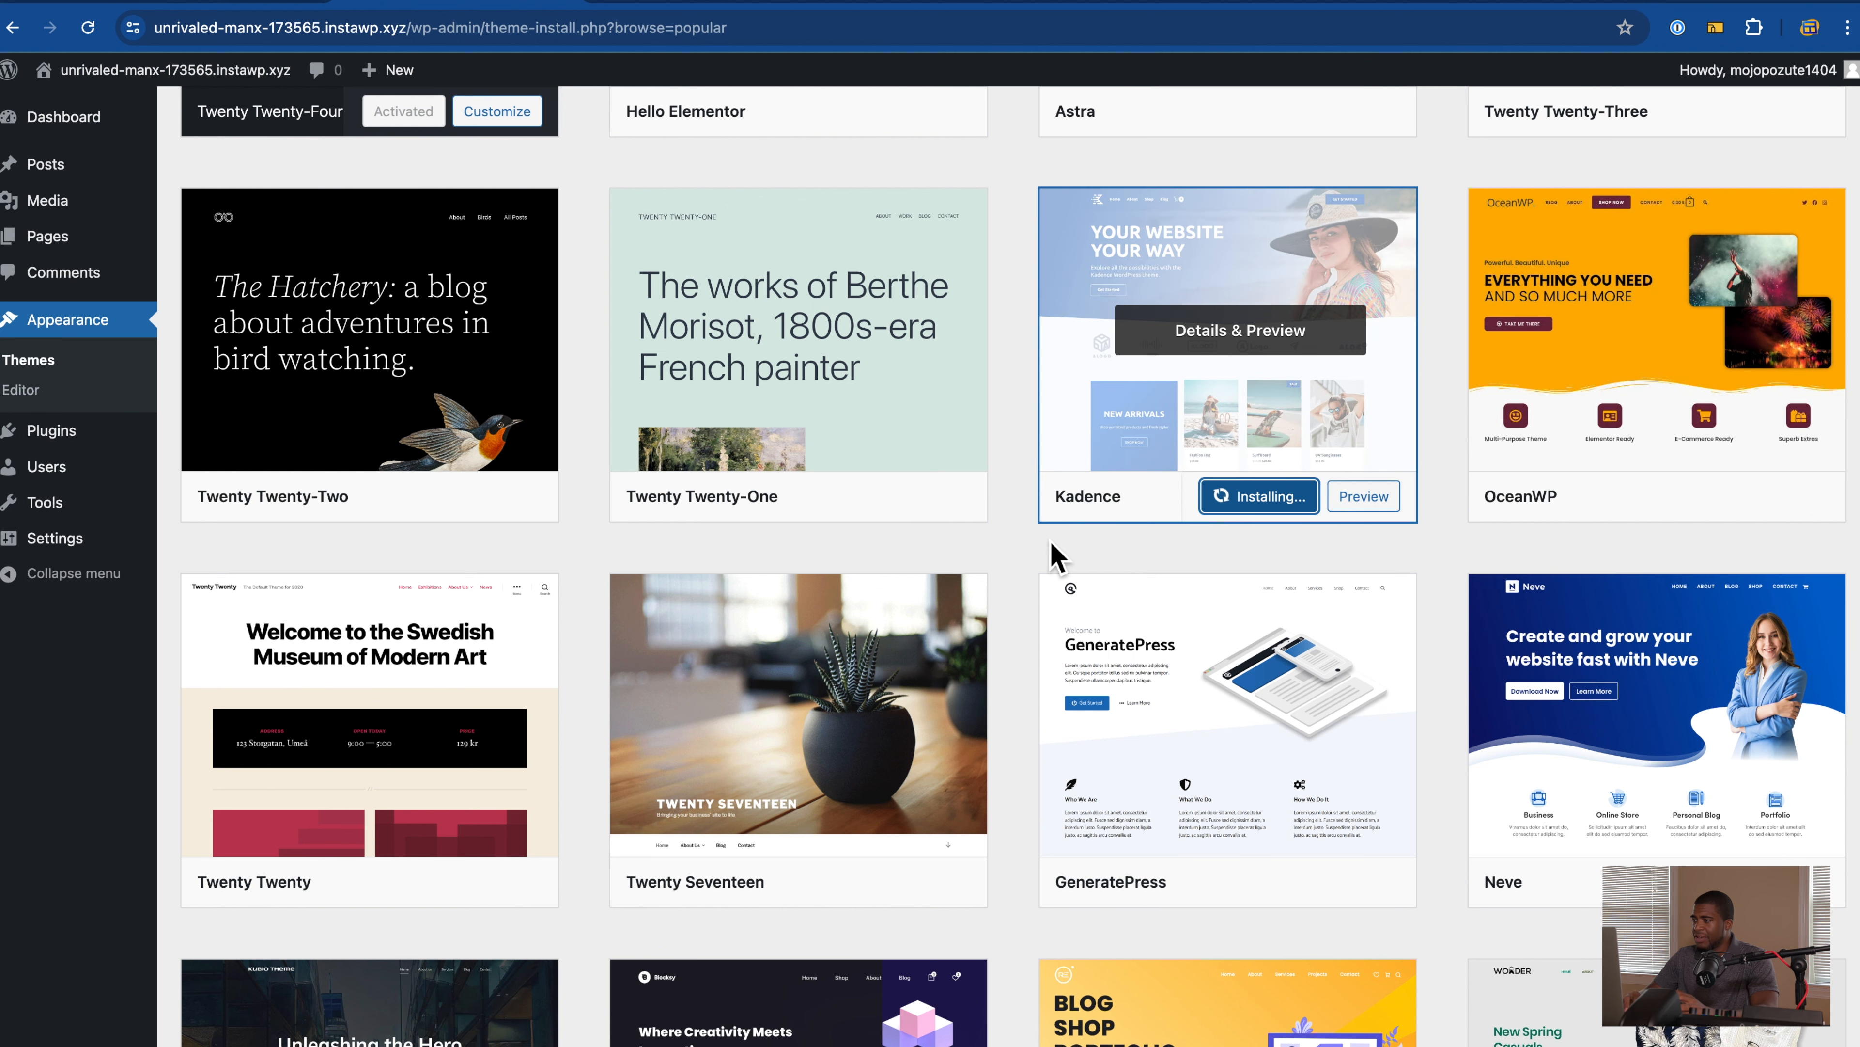
{"action": "scroll", "coordinate": [1054, 560], "scroll_direction": "up", "scroll_amount": 2}
{"action": "scroll", "coordinate": [1048, 564], "scroll_direction": "up", "scroll_amount": 5}
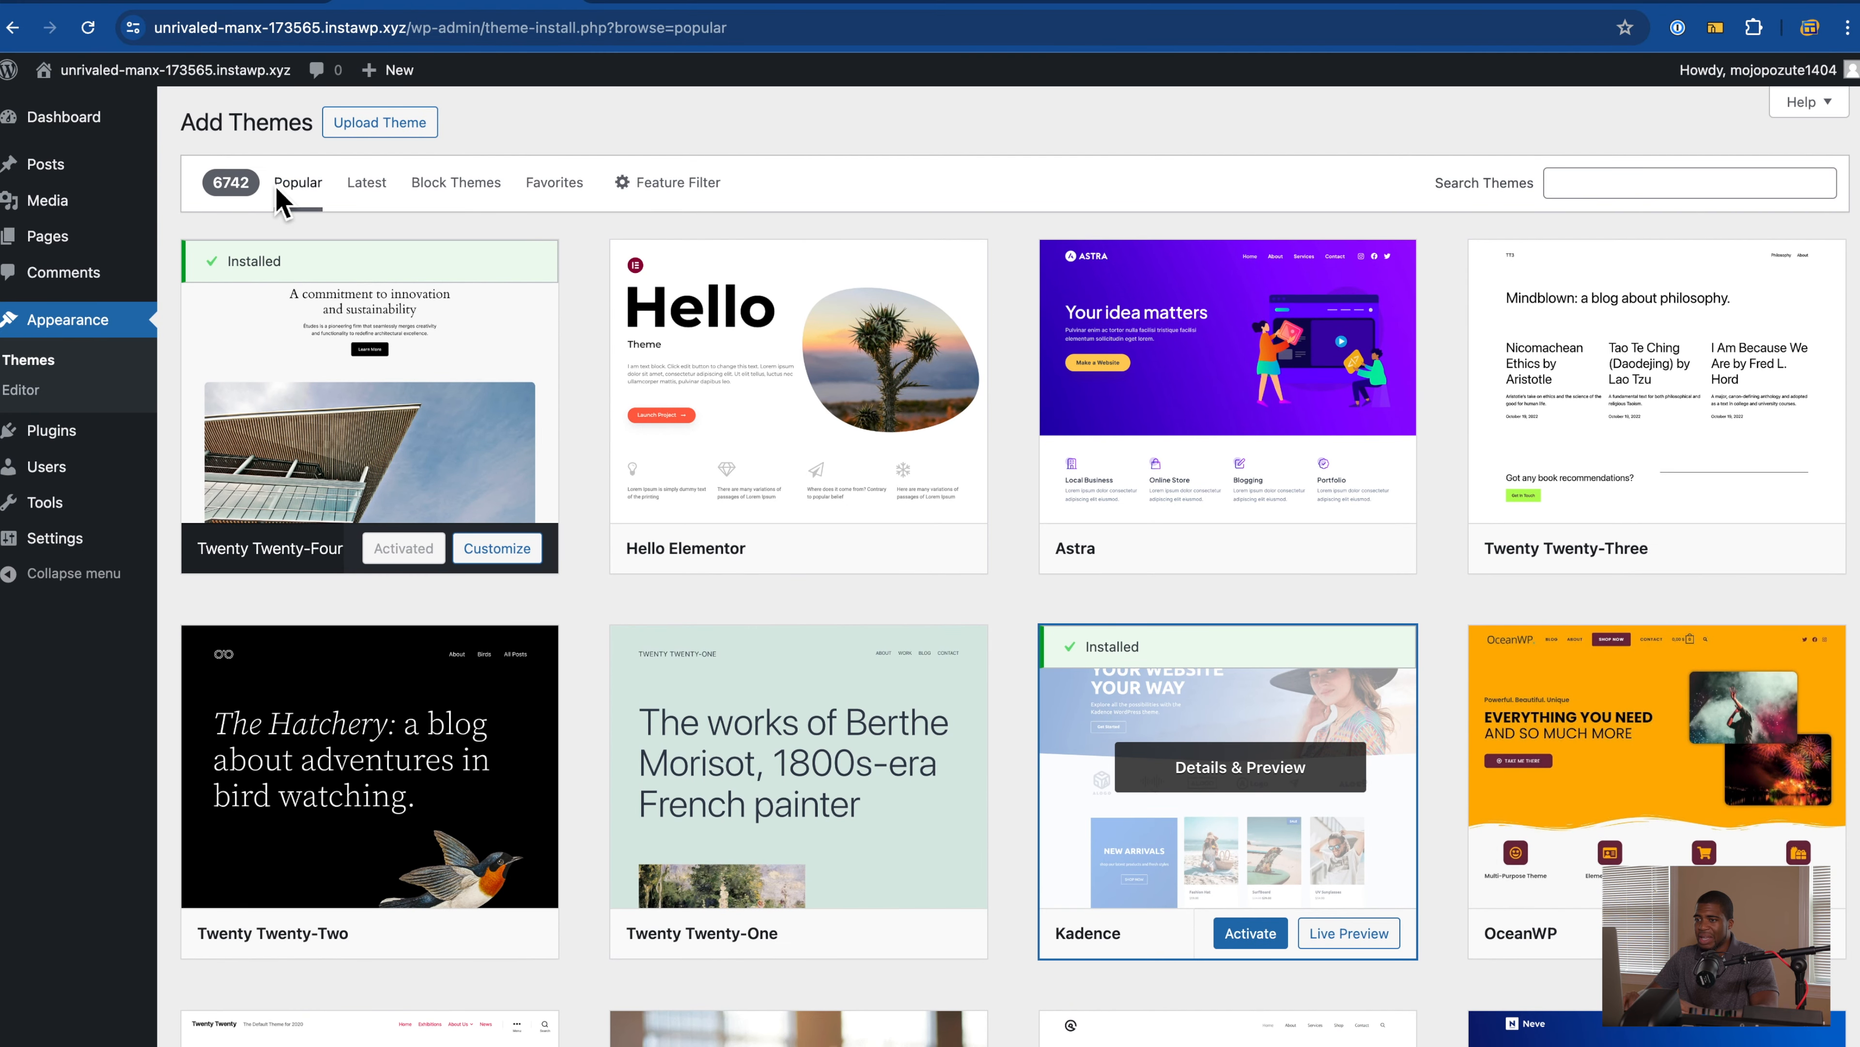
{"action": "left_click", "coordinate": [64, 368]}
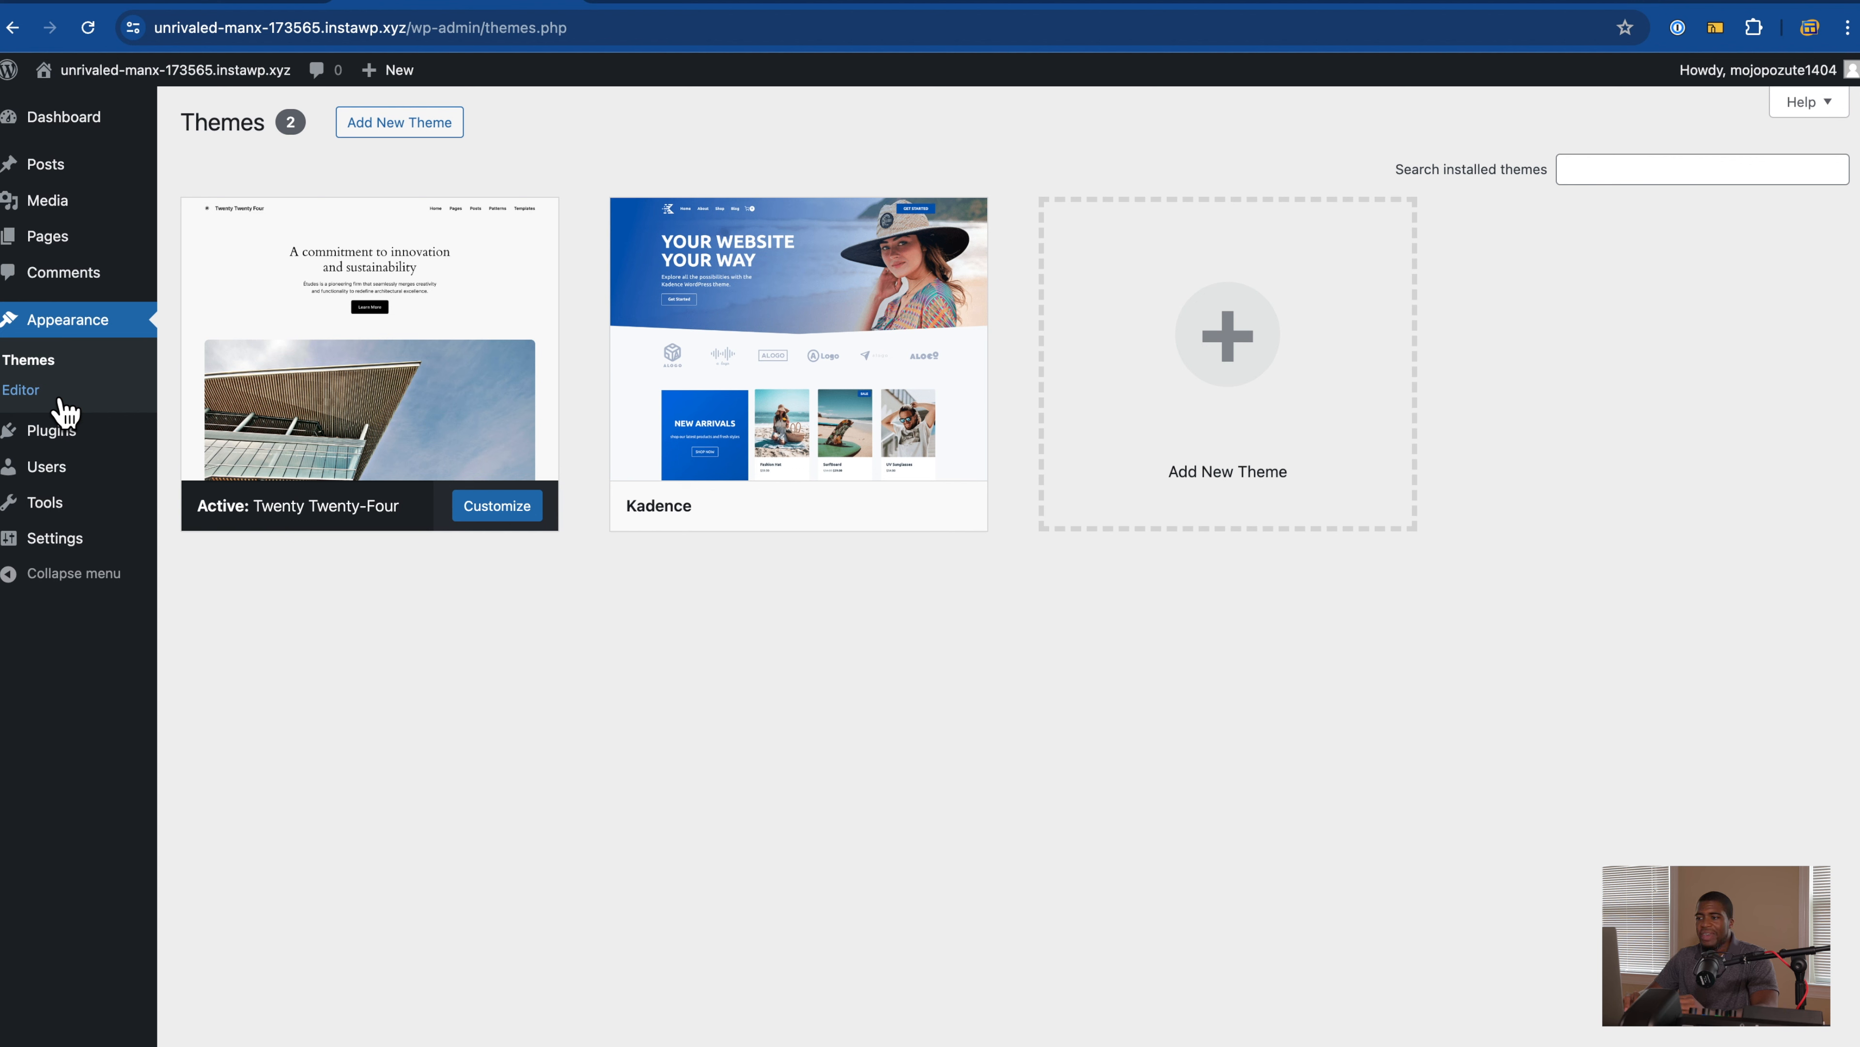
Step: Open the site's Navigation menu for editing in the site editor of the Twenty Twenty-Four theme
{"action": "mouse_move", "coordinate": [739, 353]}
{"action": "left_click", "coordinate": [56, 399]}
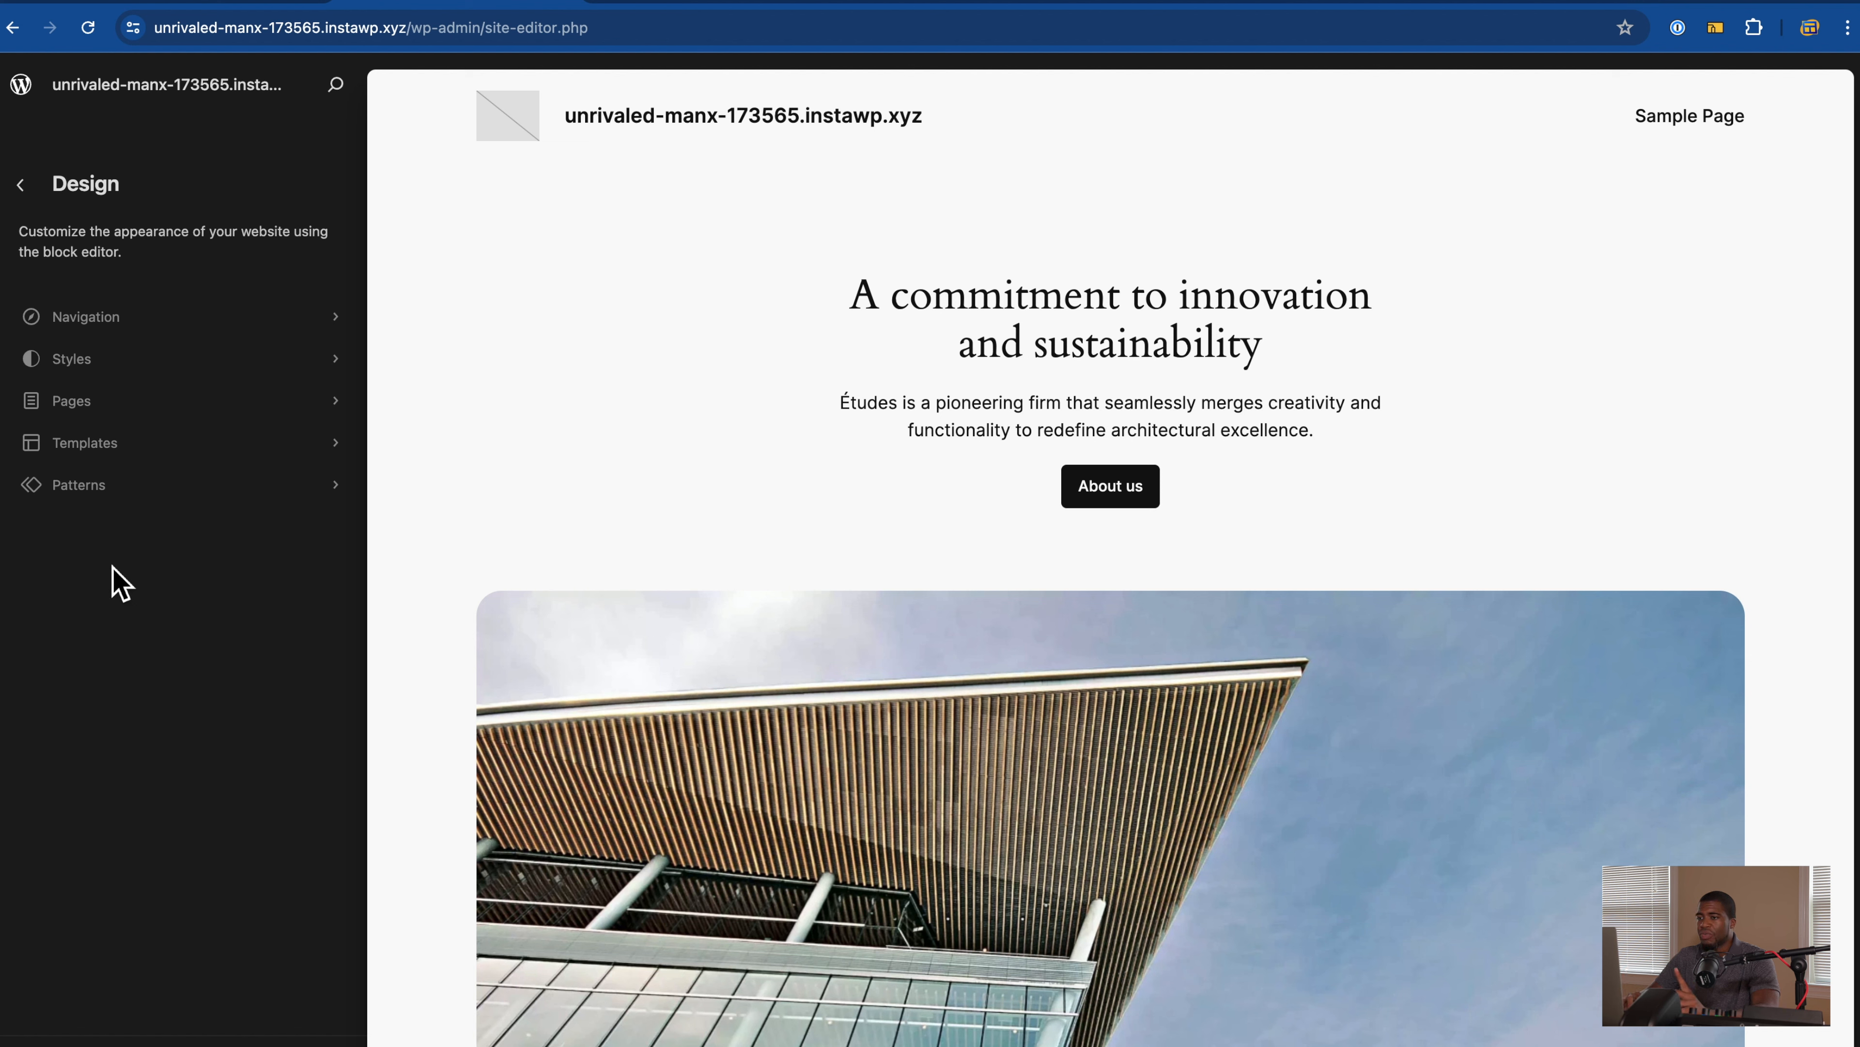
{"action": "left_click", "coordinate": [163, 333]}
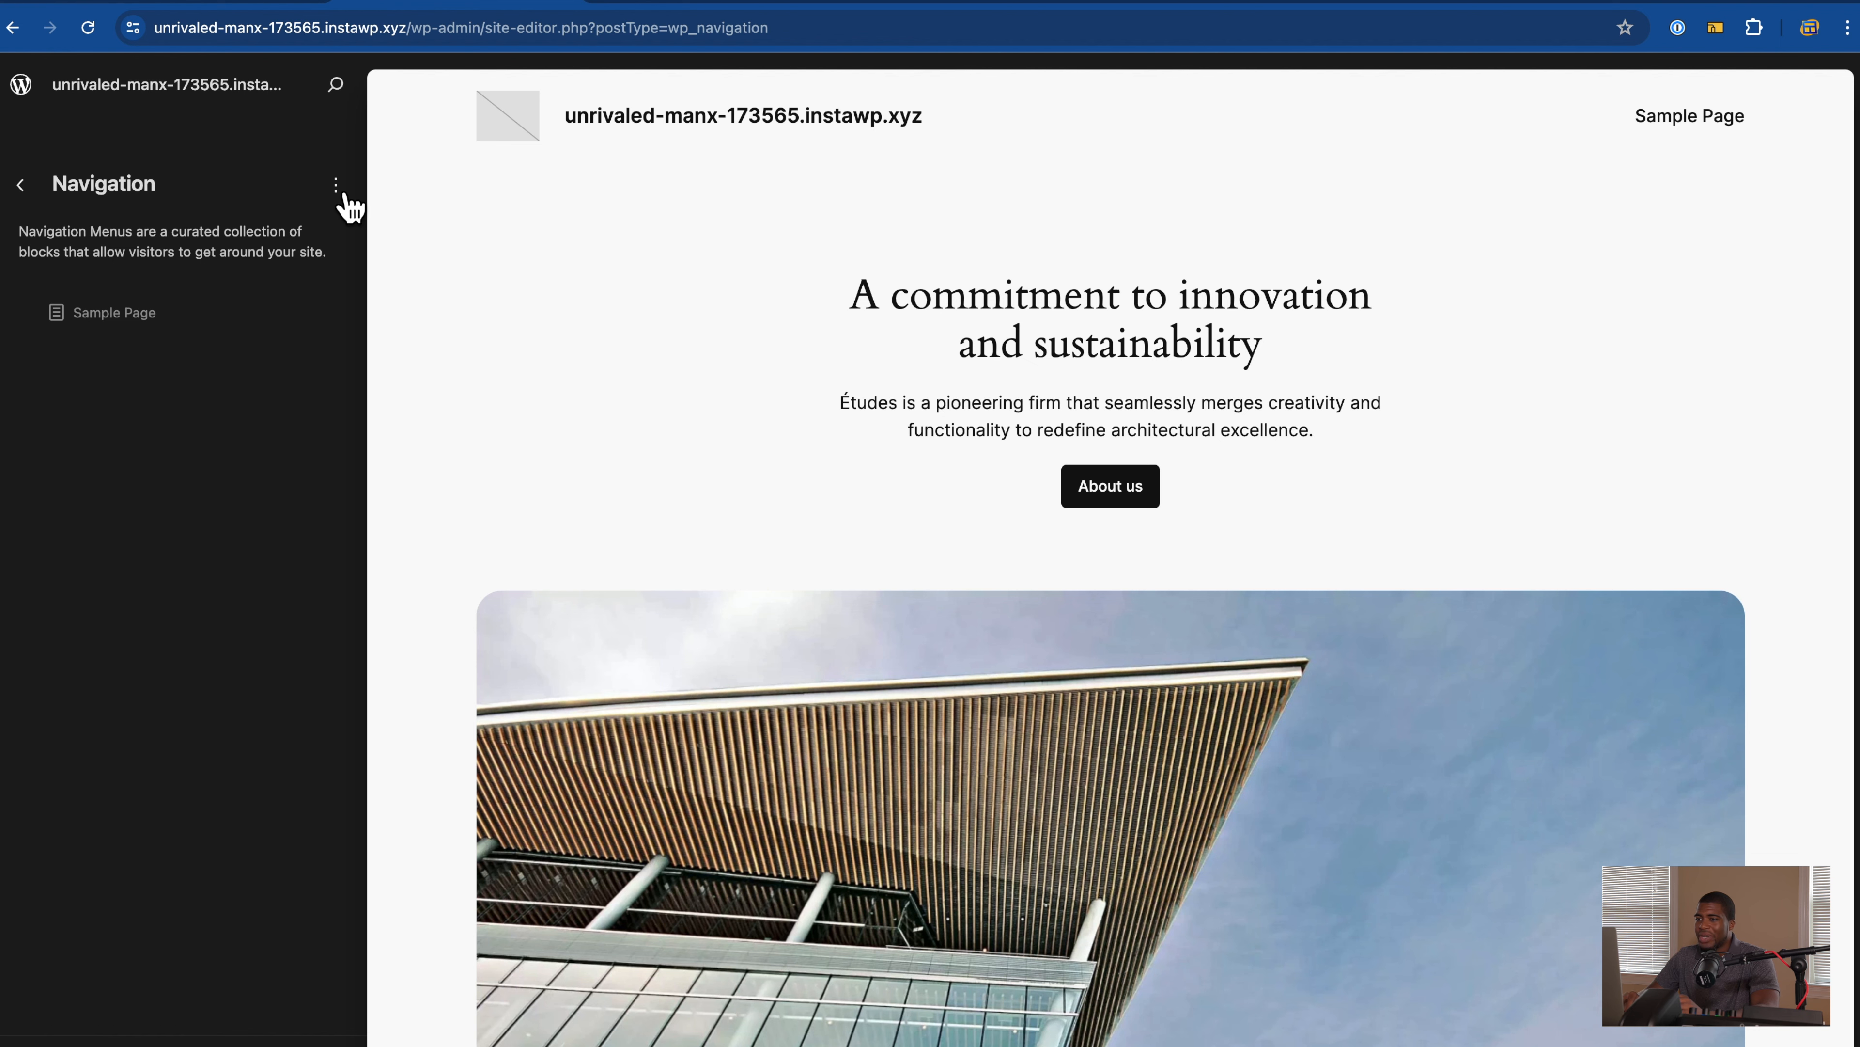
{"action": "left_click", "coordinate": [345, 198]}
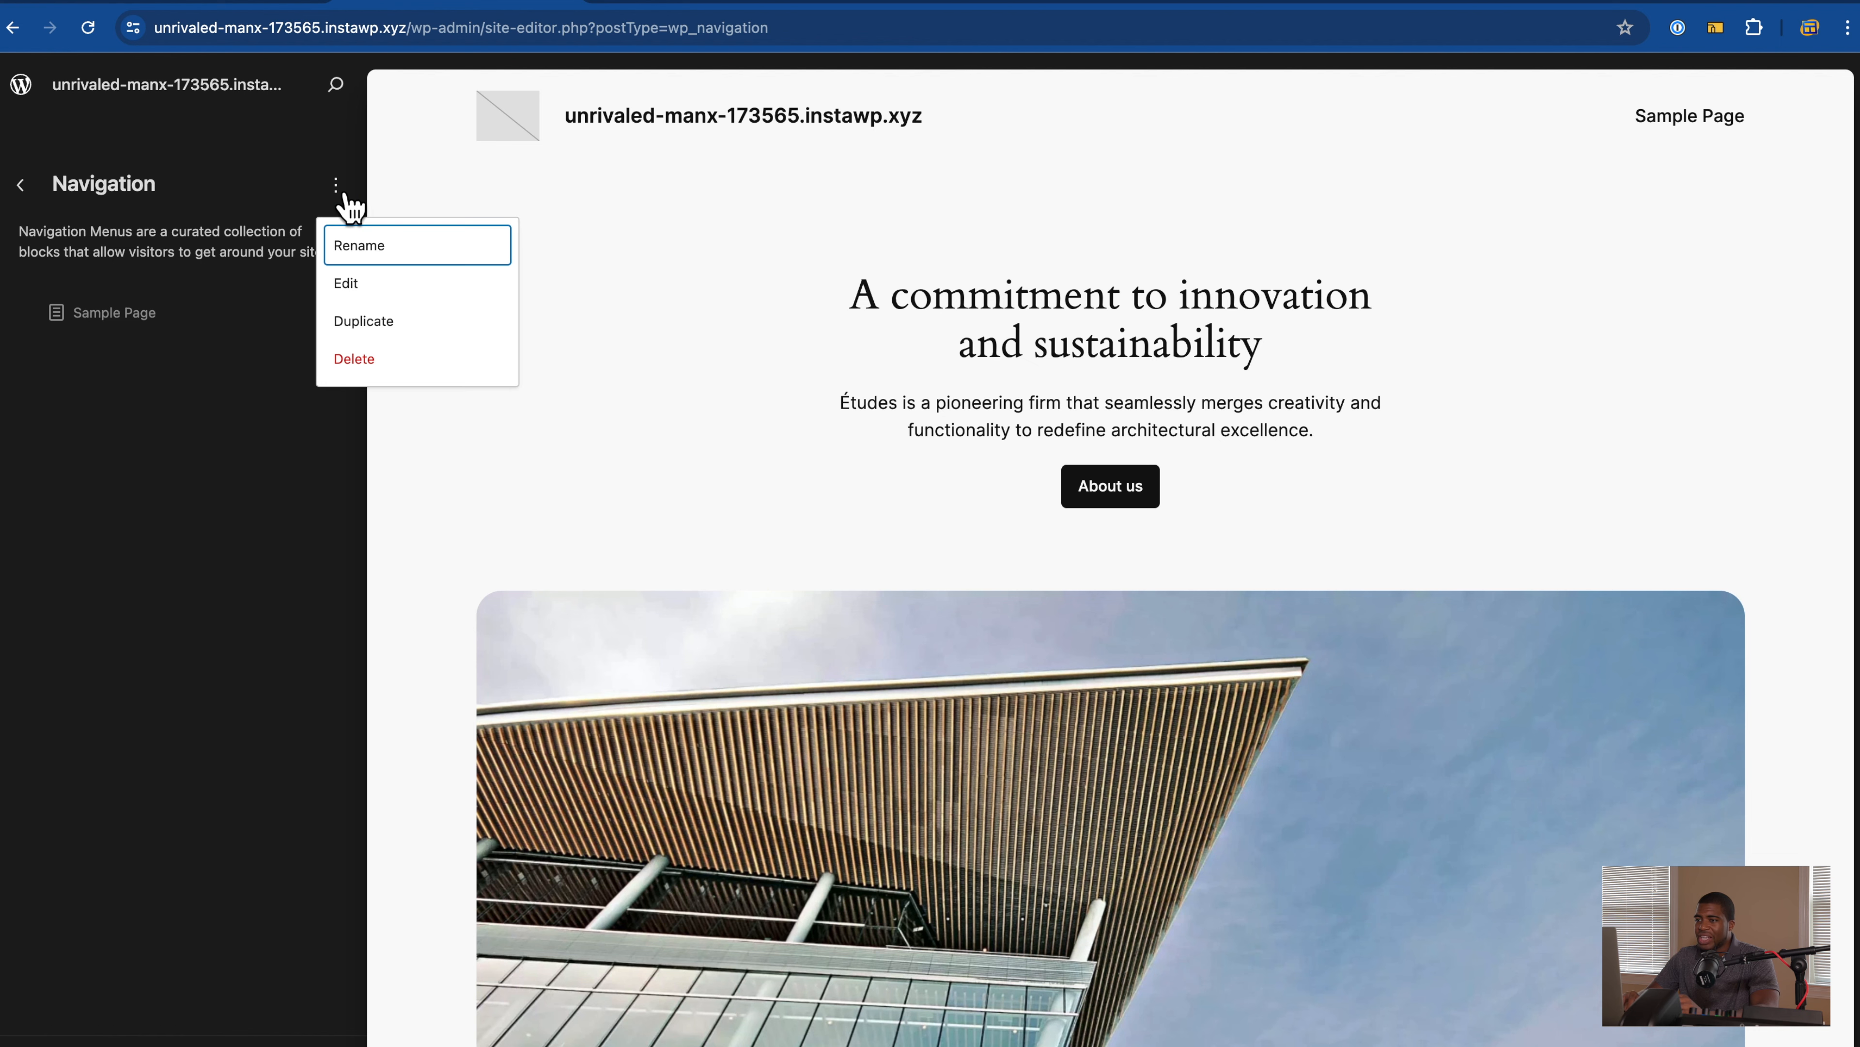
{"action": "left_click", "coordinate": [359, 289]}
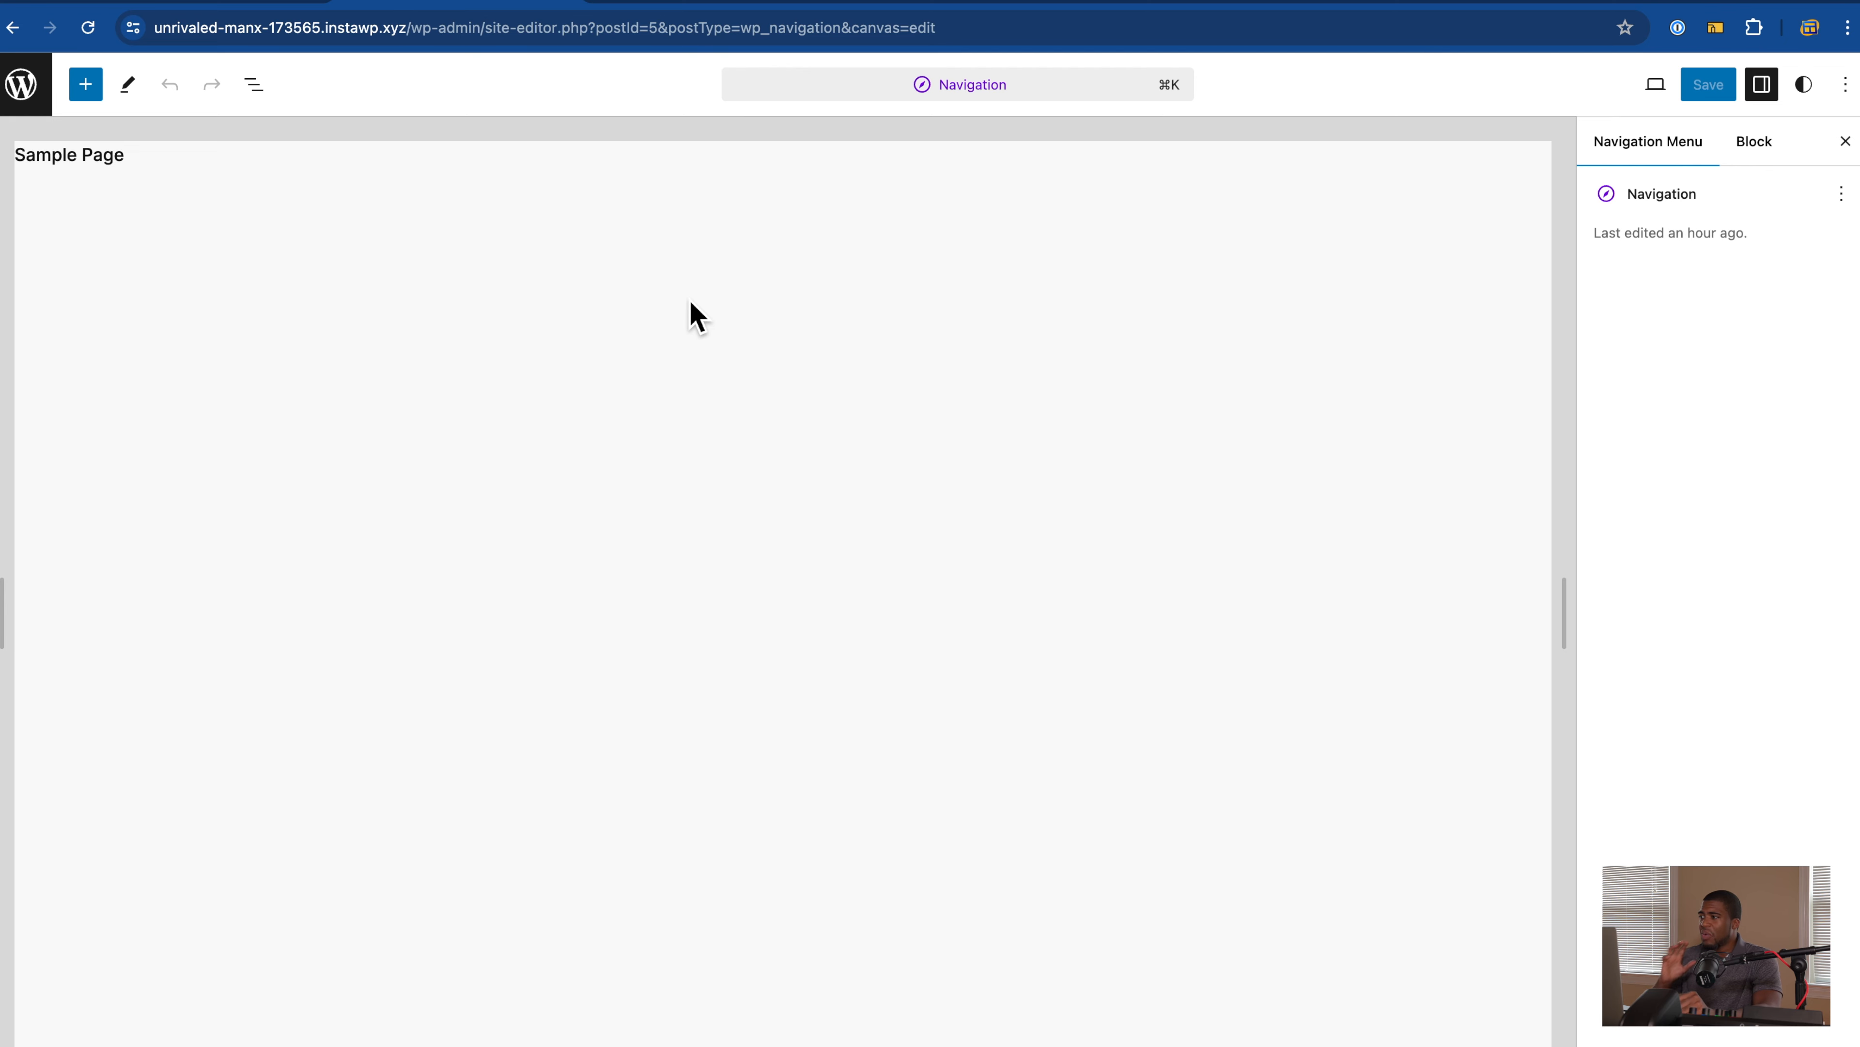
{"action": "left_click", "coordinate": [1849, 202]}
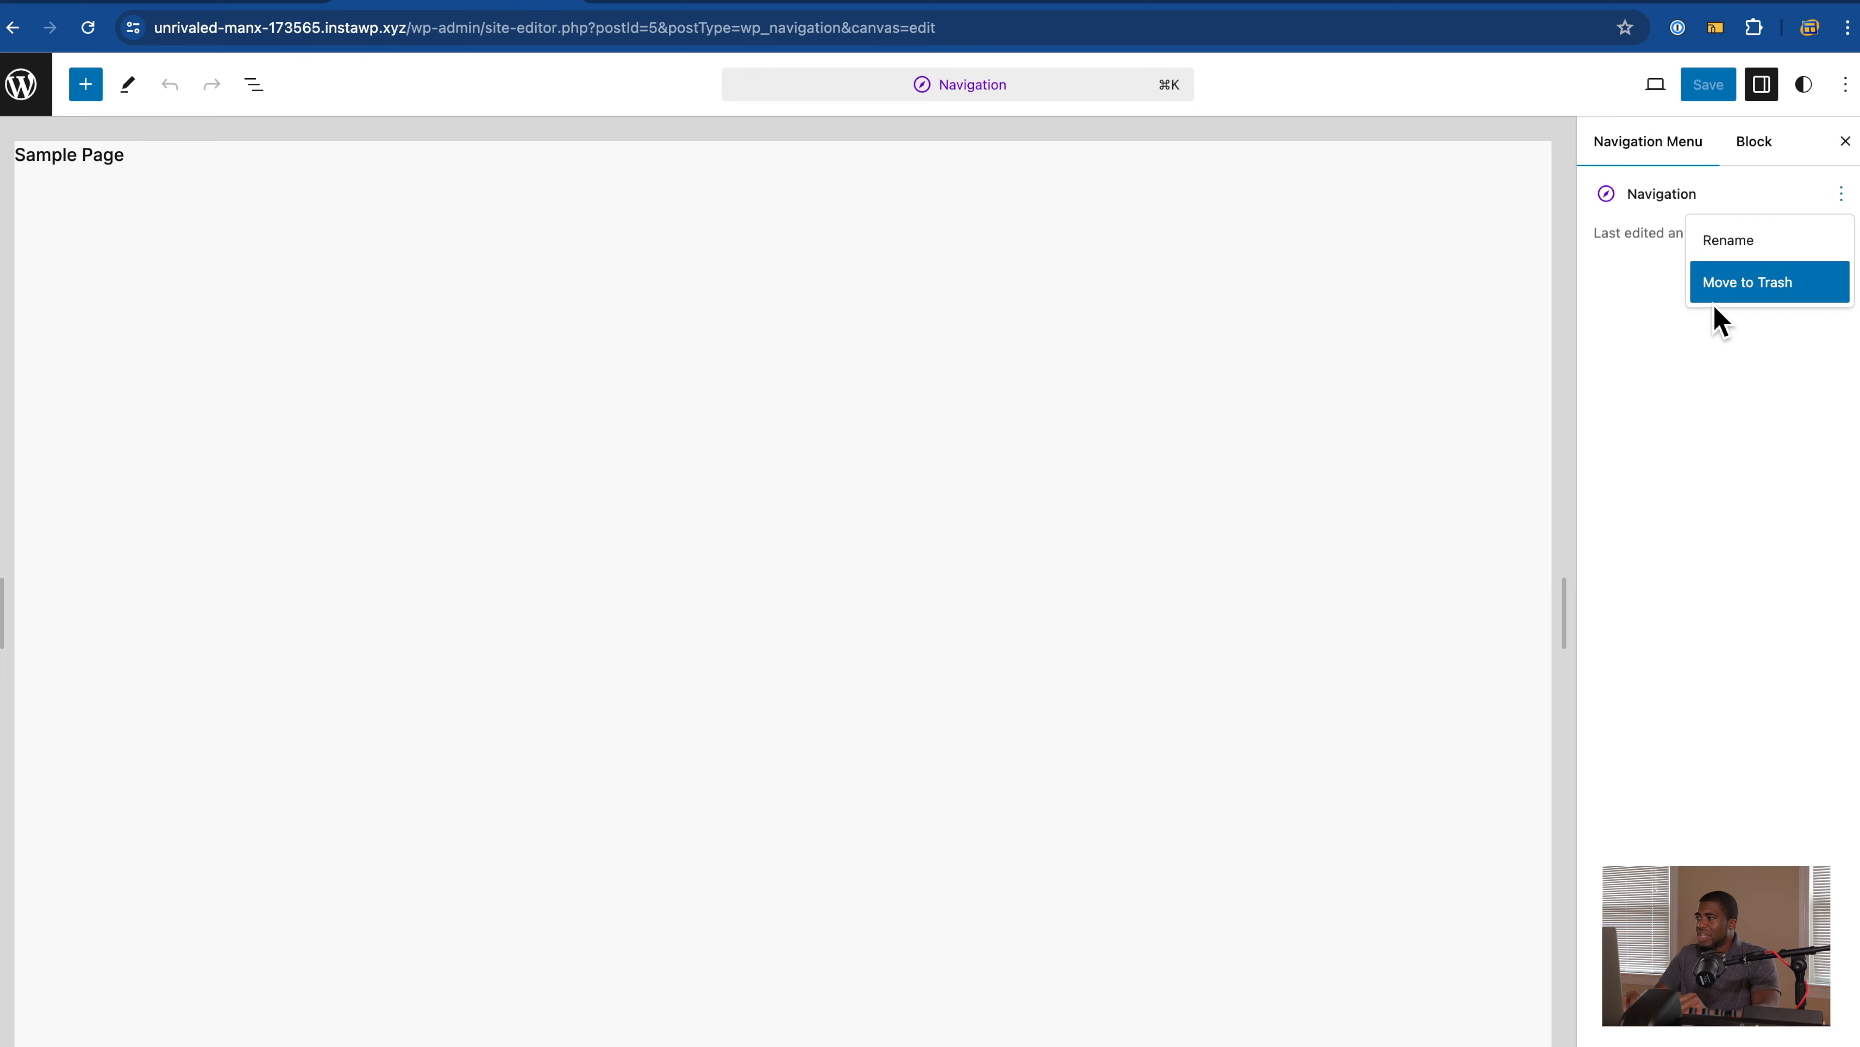
{"action": "left_click", "coordinate": [1780, 164]}
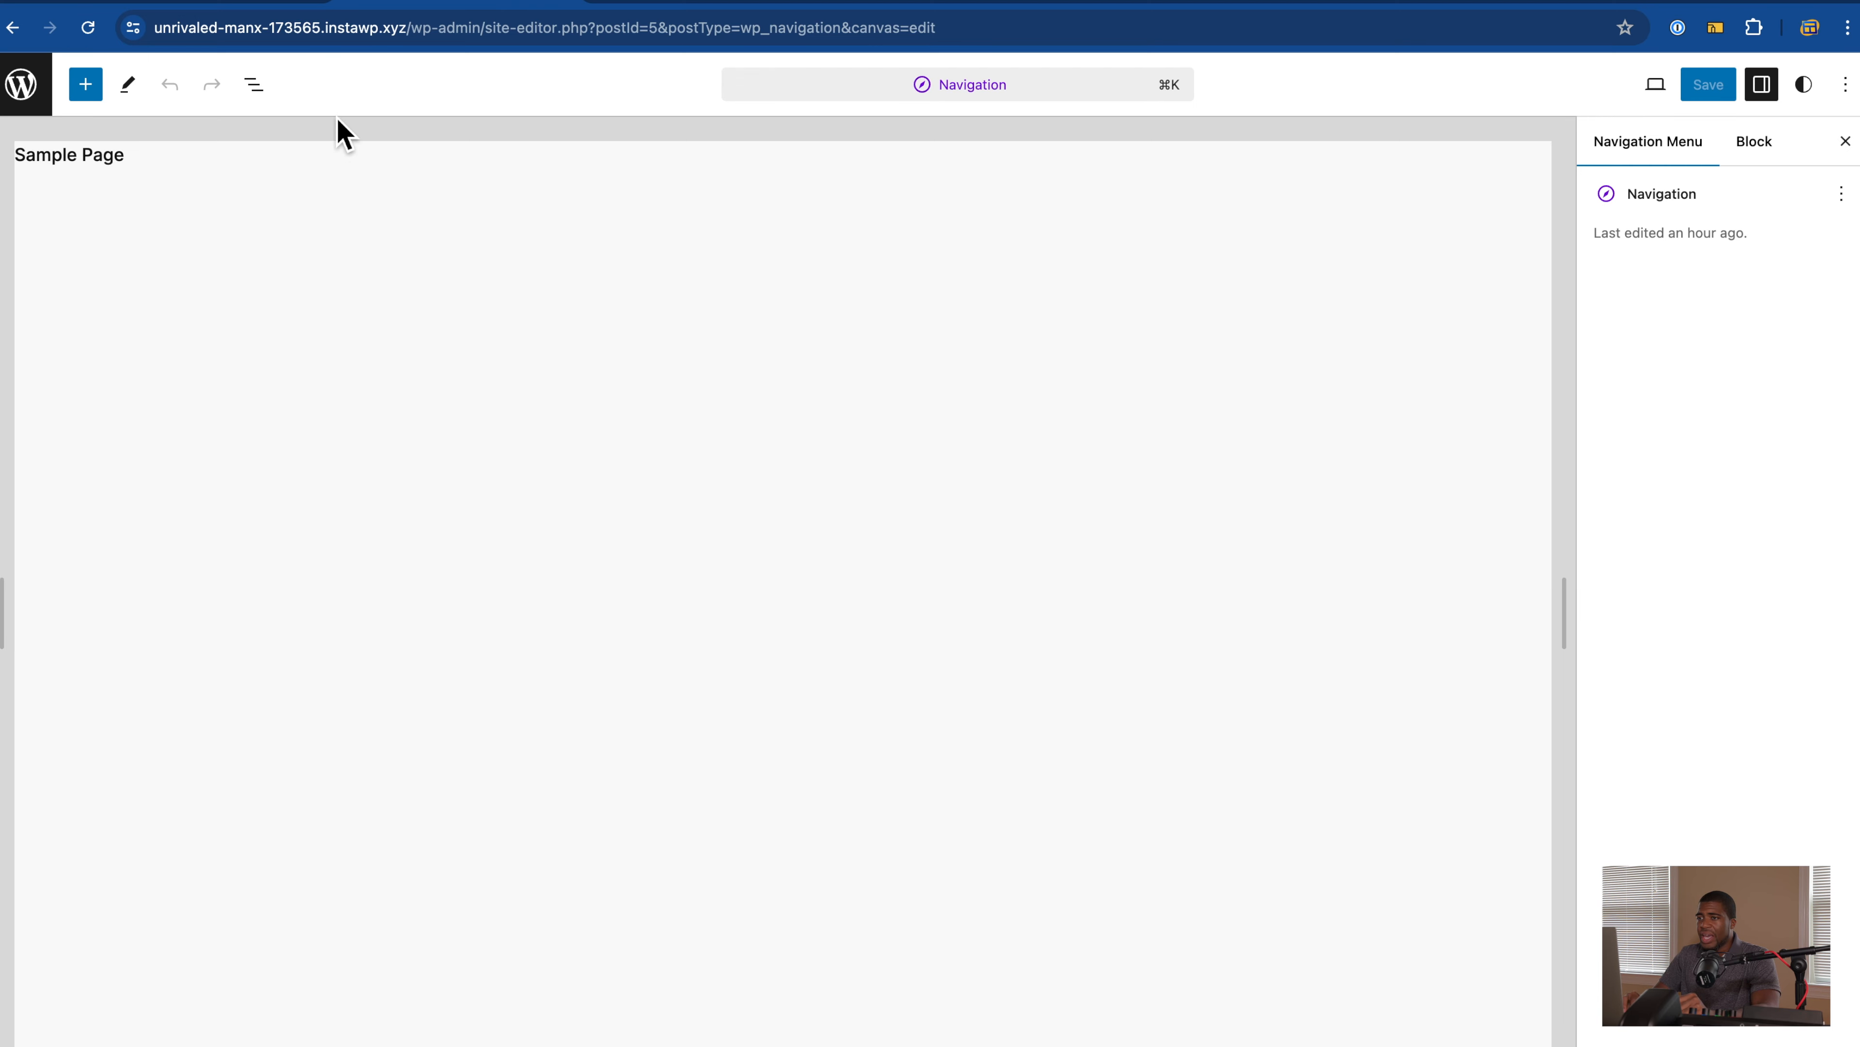
Step: Convert the navigation menu's Page List into individually editable links and check which blocks can be added to it
{"action": "left_click", "coordinate": [162, 160]}
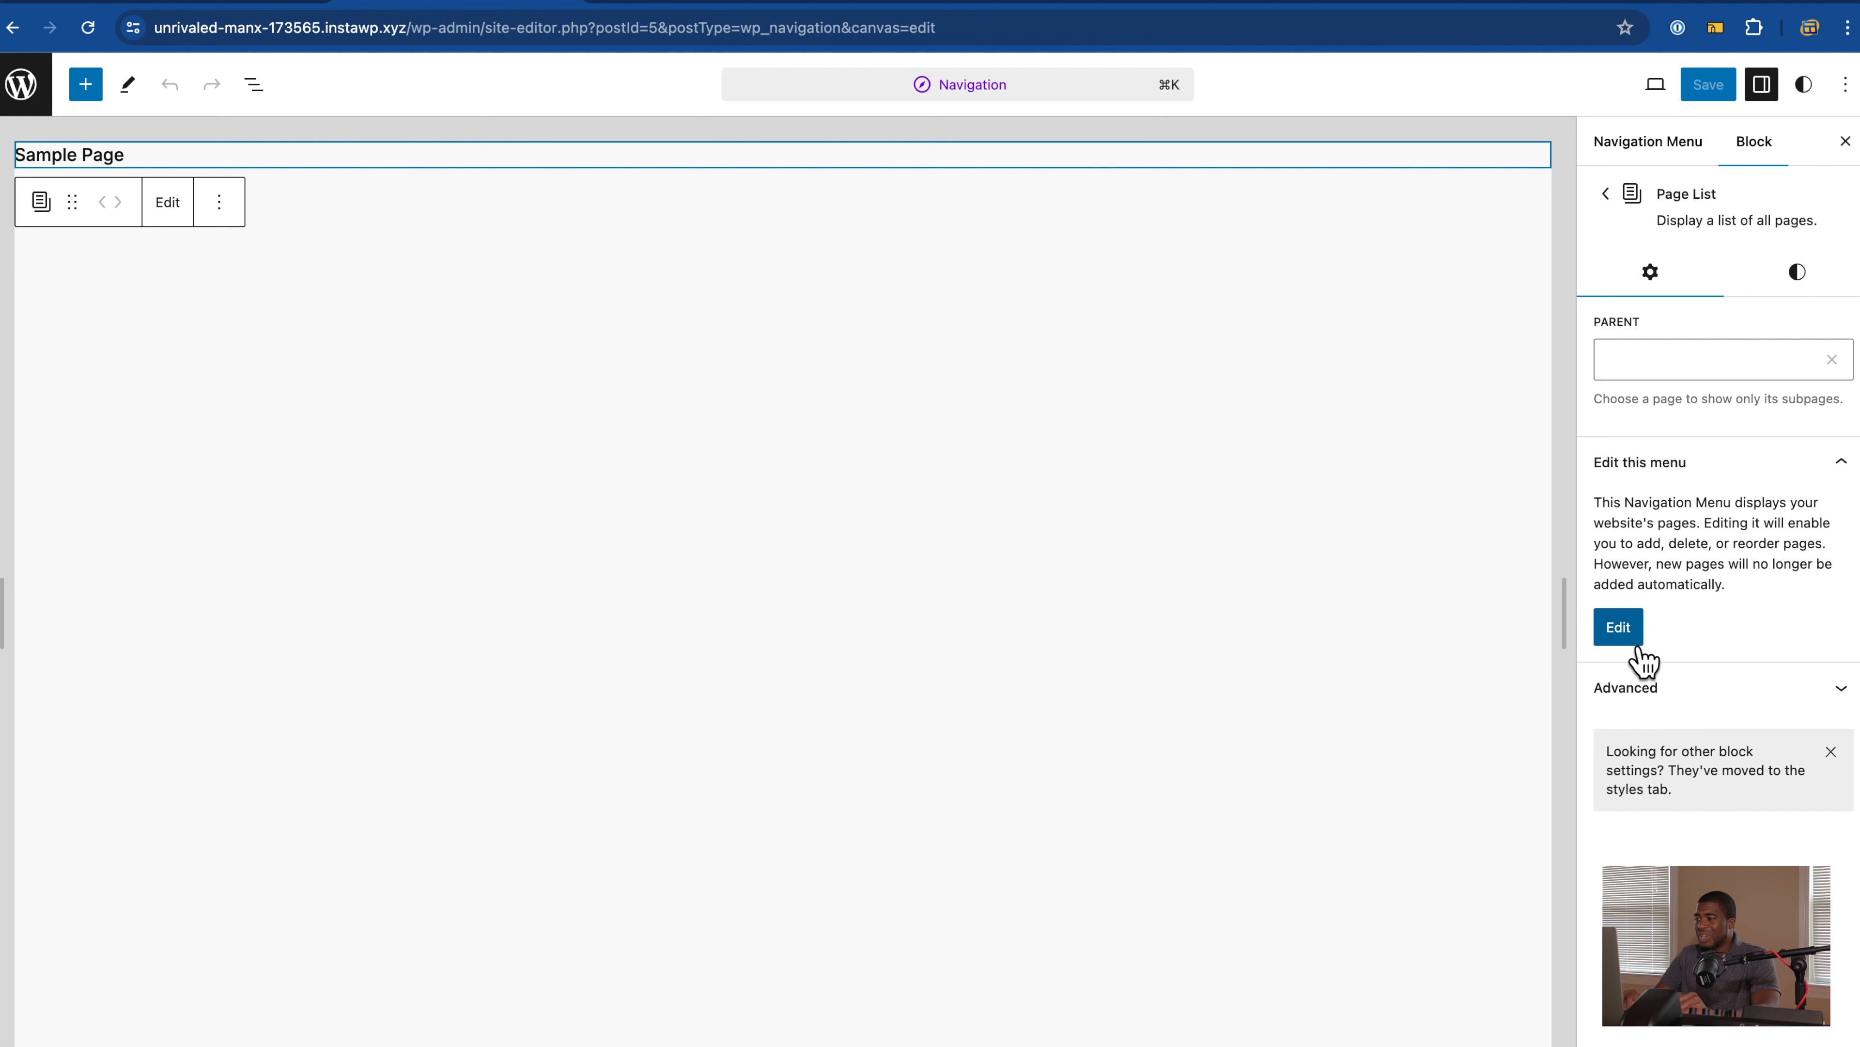
{"action": "left_click", "coordinate": [1621, 633]}
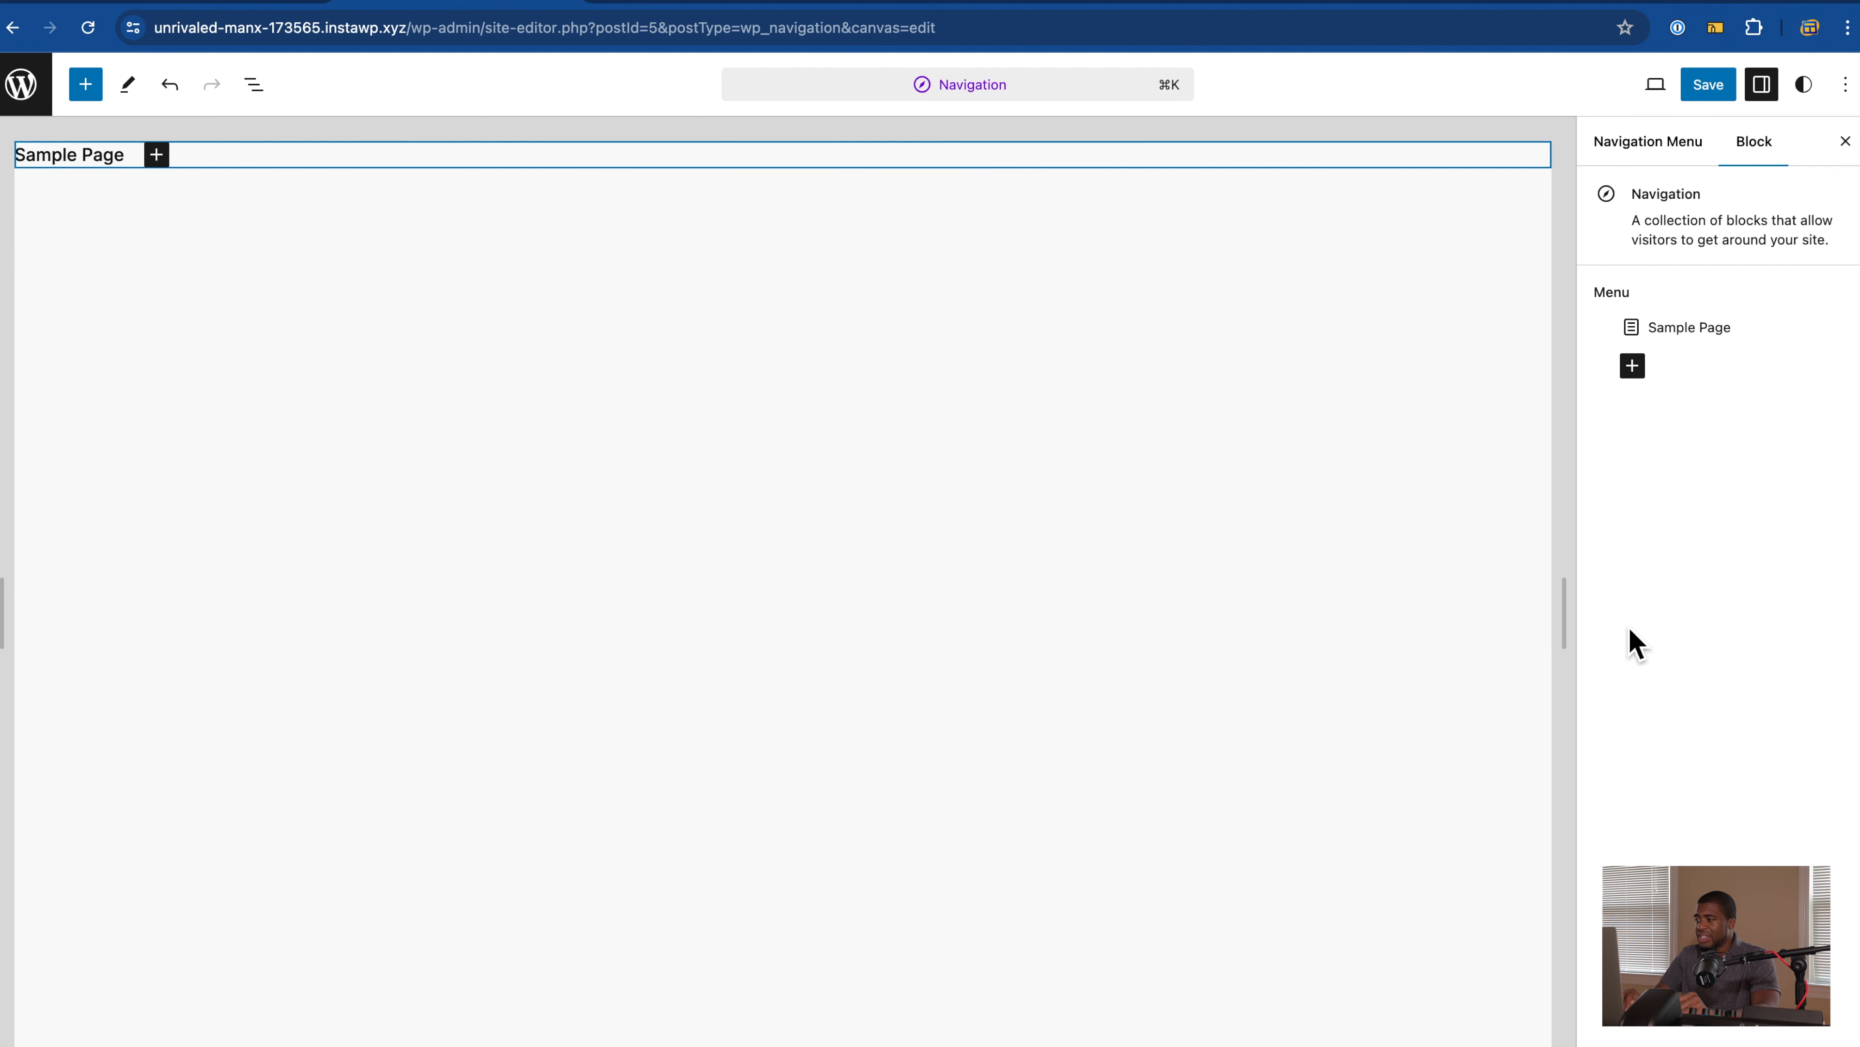
{"action": "left_click", "coordinate": [1653, 380]}
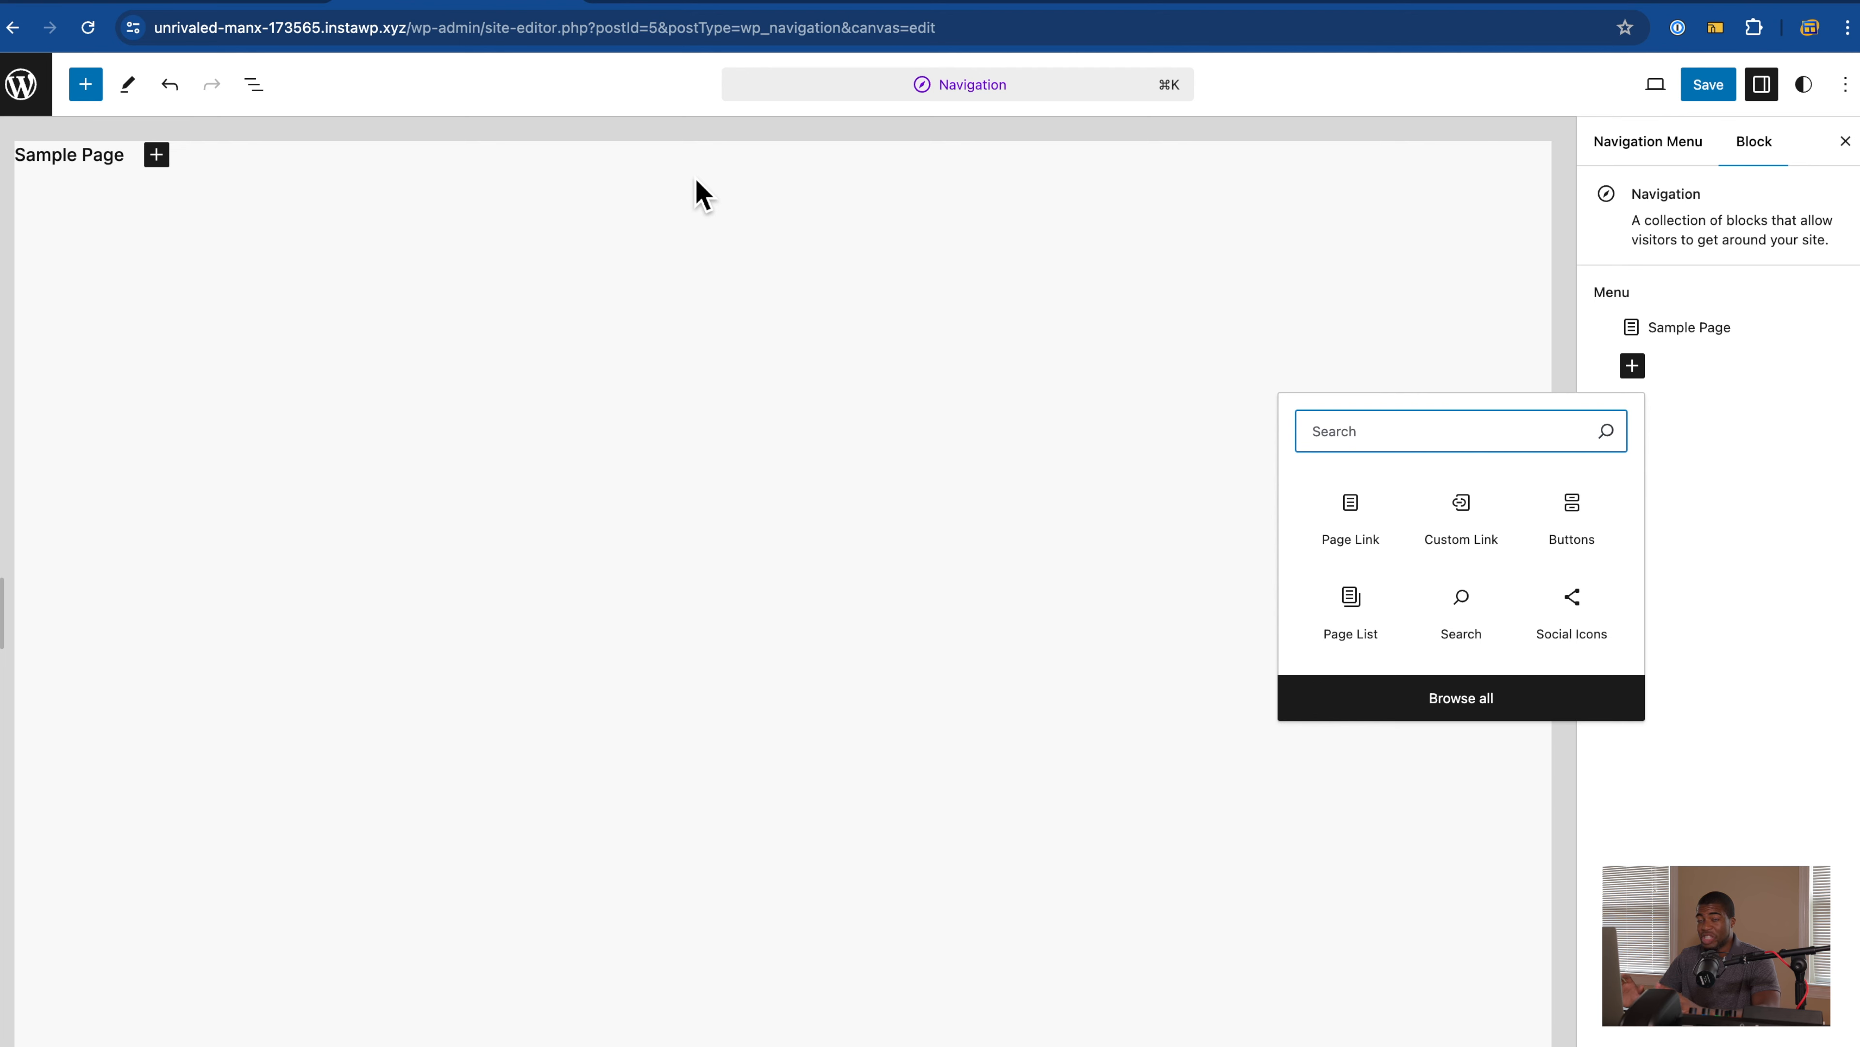
{"action": "left_click", "coordinate": [1281, 234]}
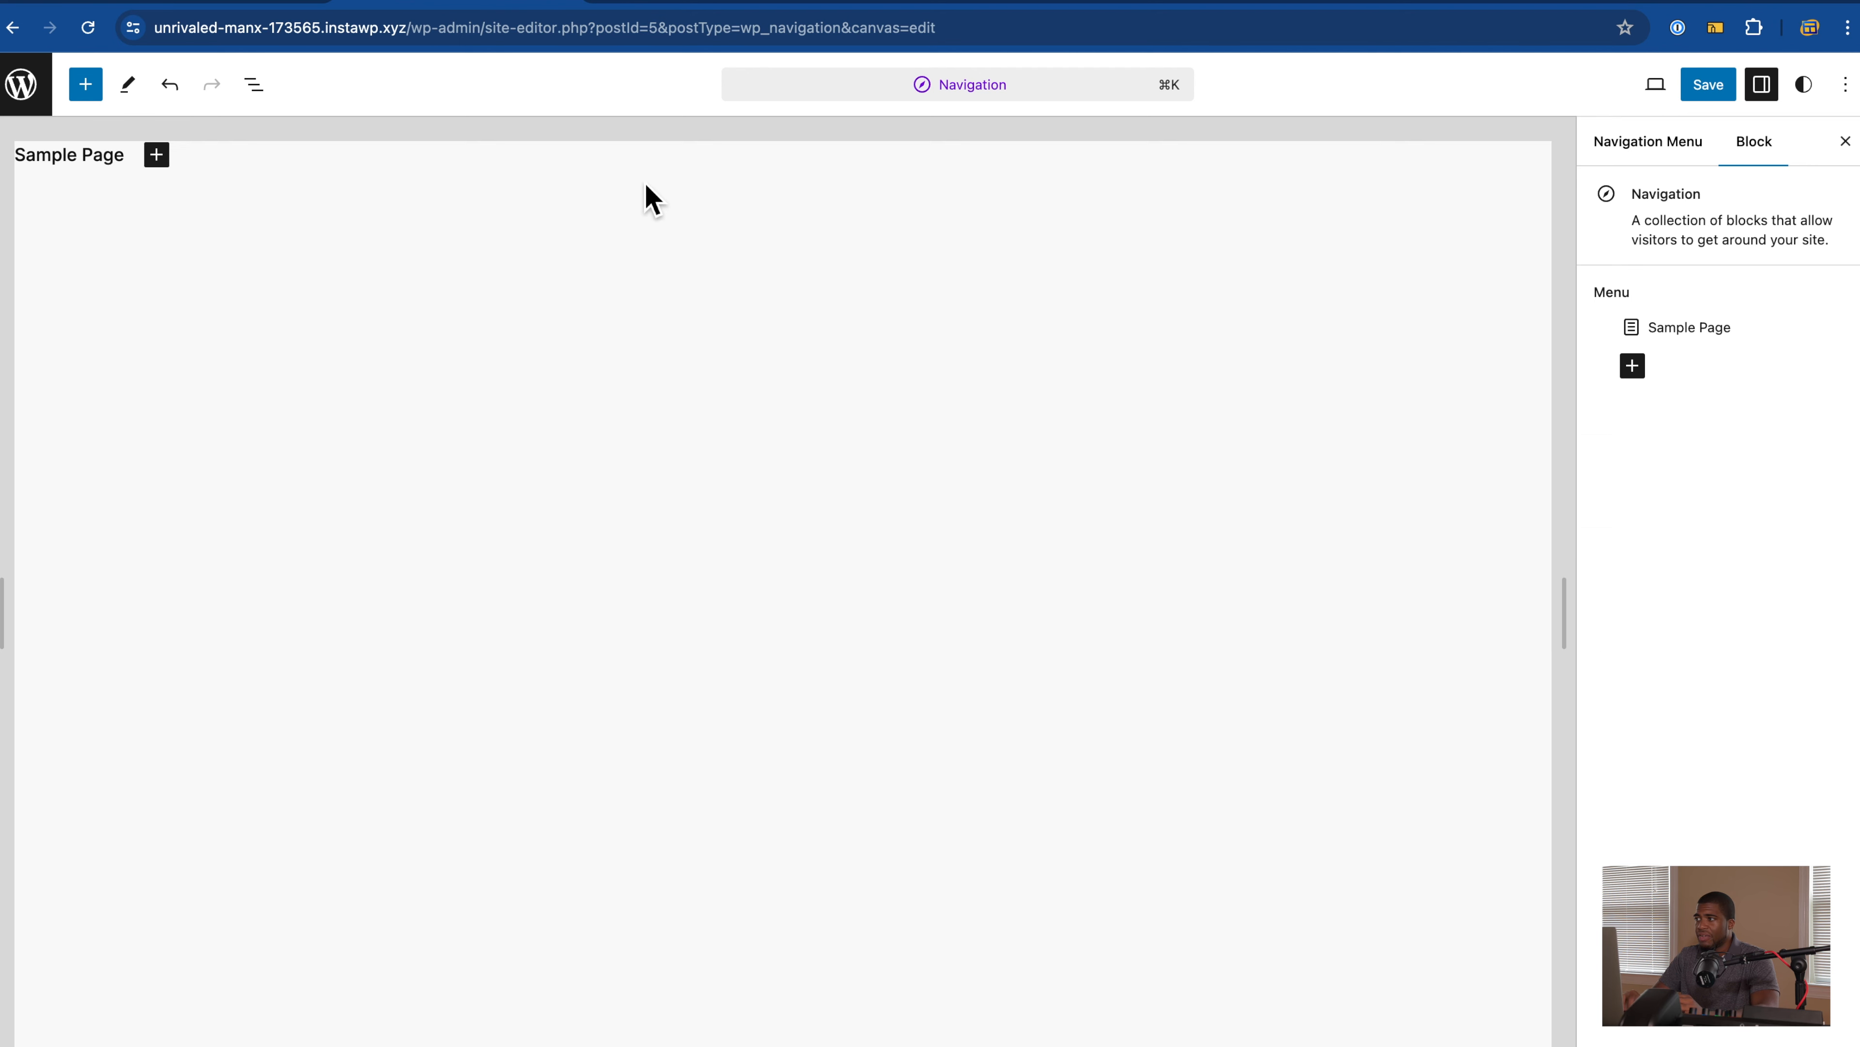
Step: Leave the navigation menu editor and open the theme's Styles from the site editor's Design overview
{"action": "left_click", "coordinate": [44, 97]}
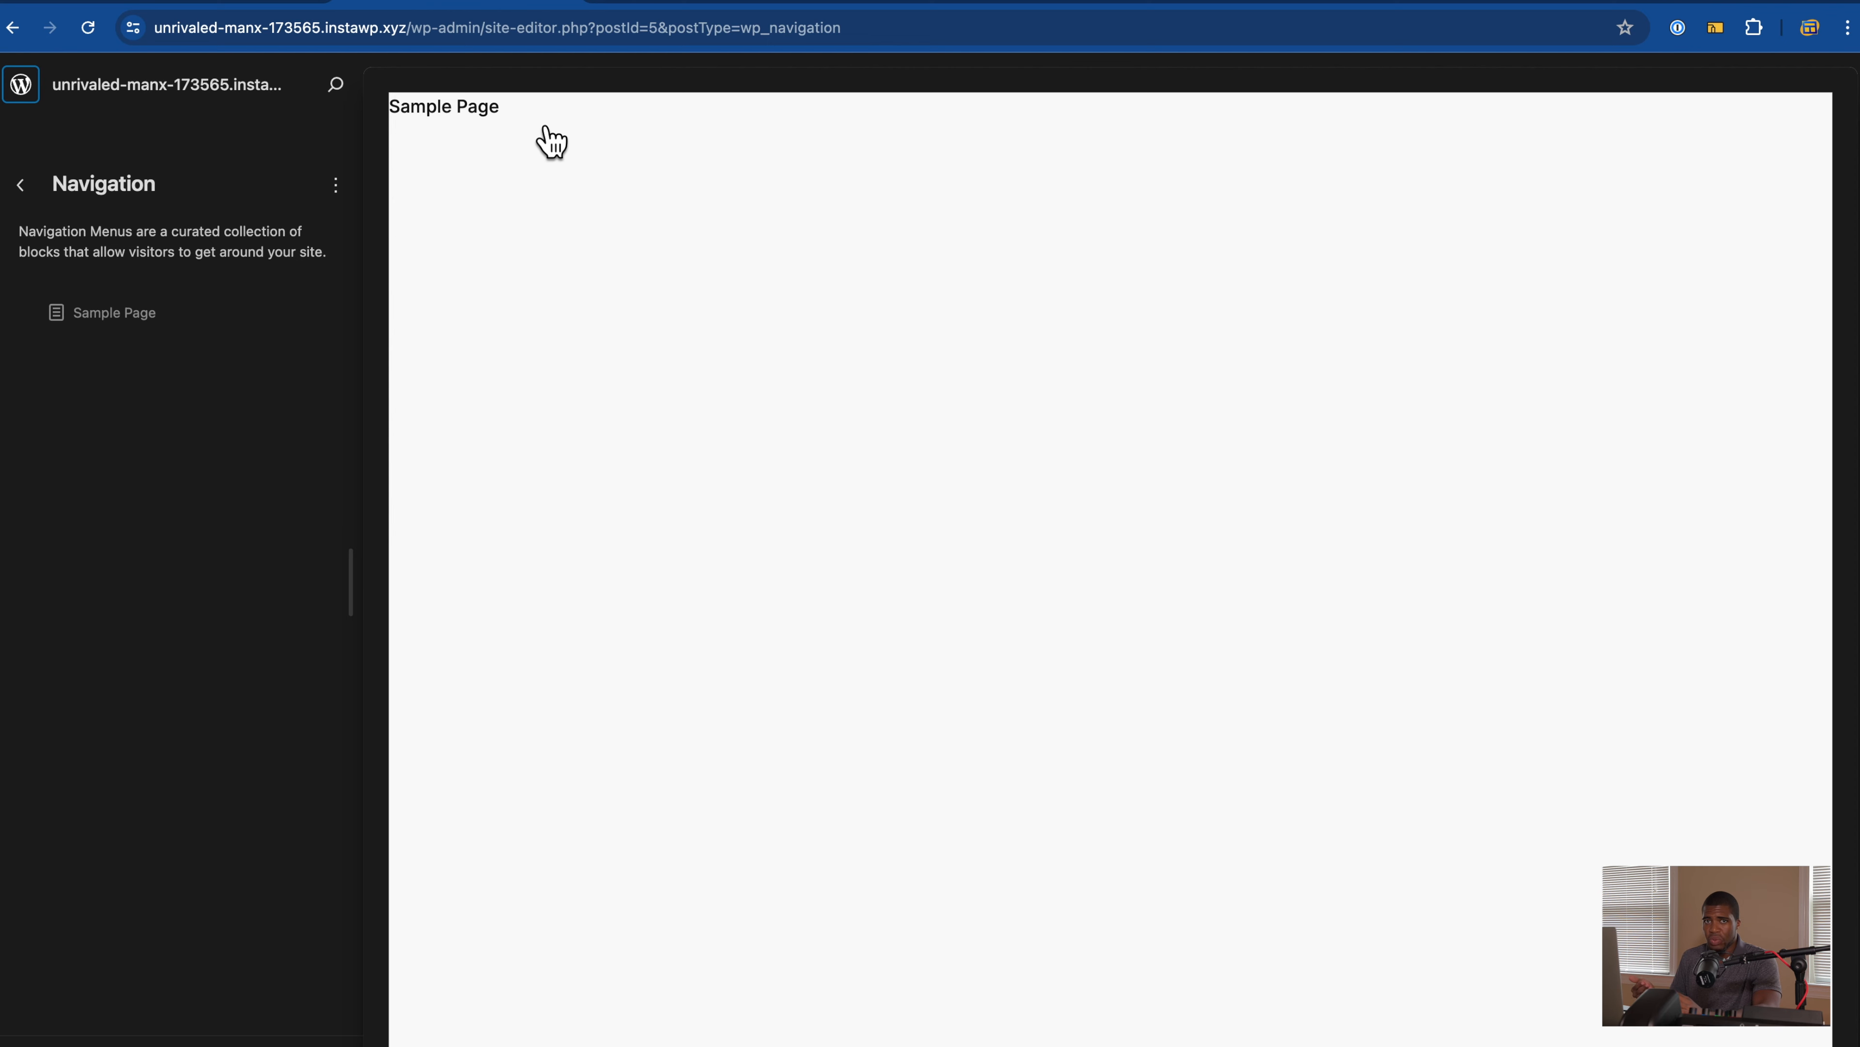
{"action": "left_click", "coordinate": [20, 184]}
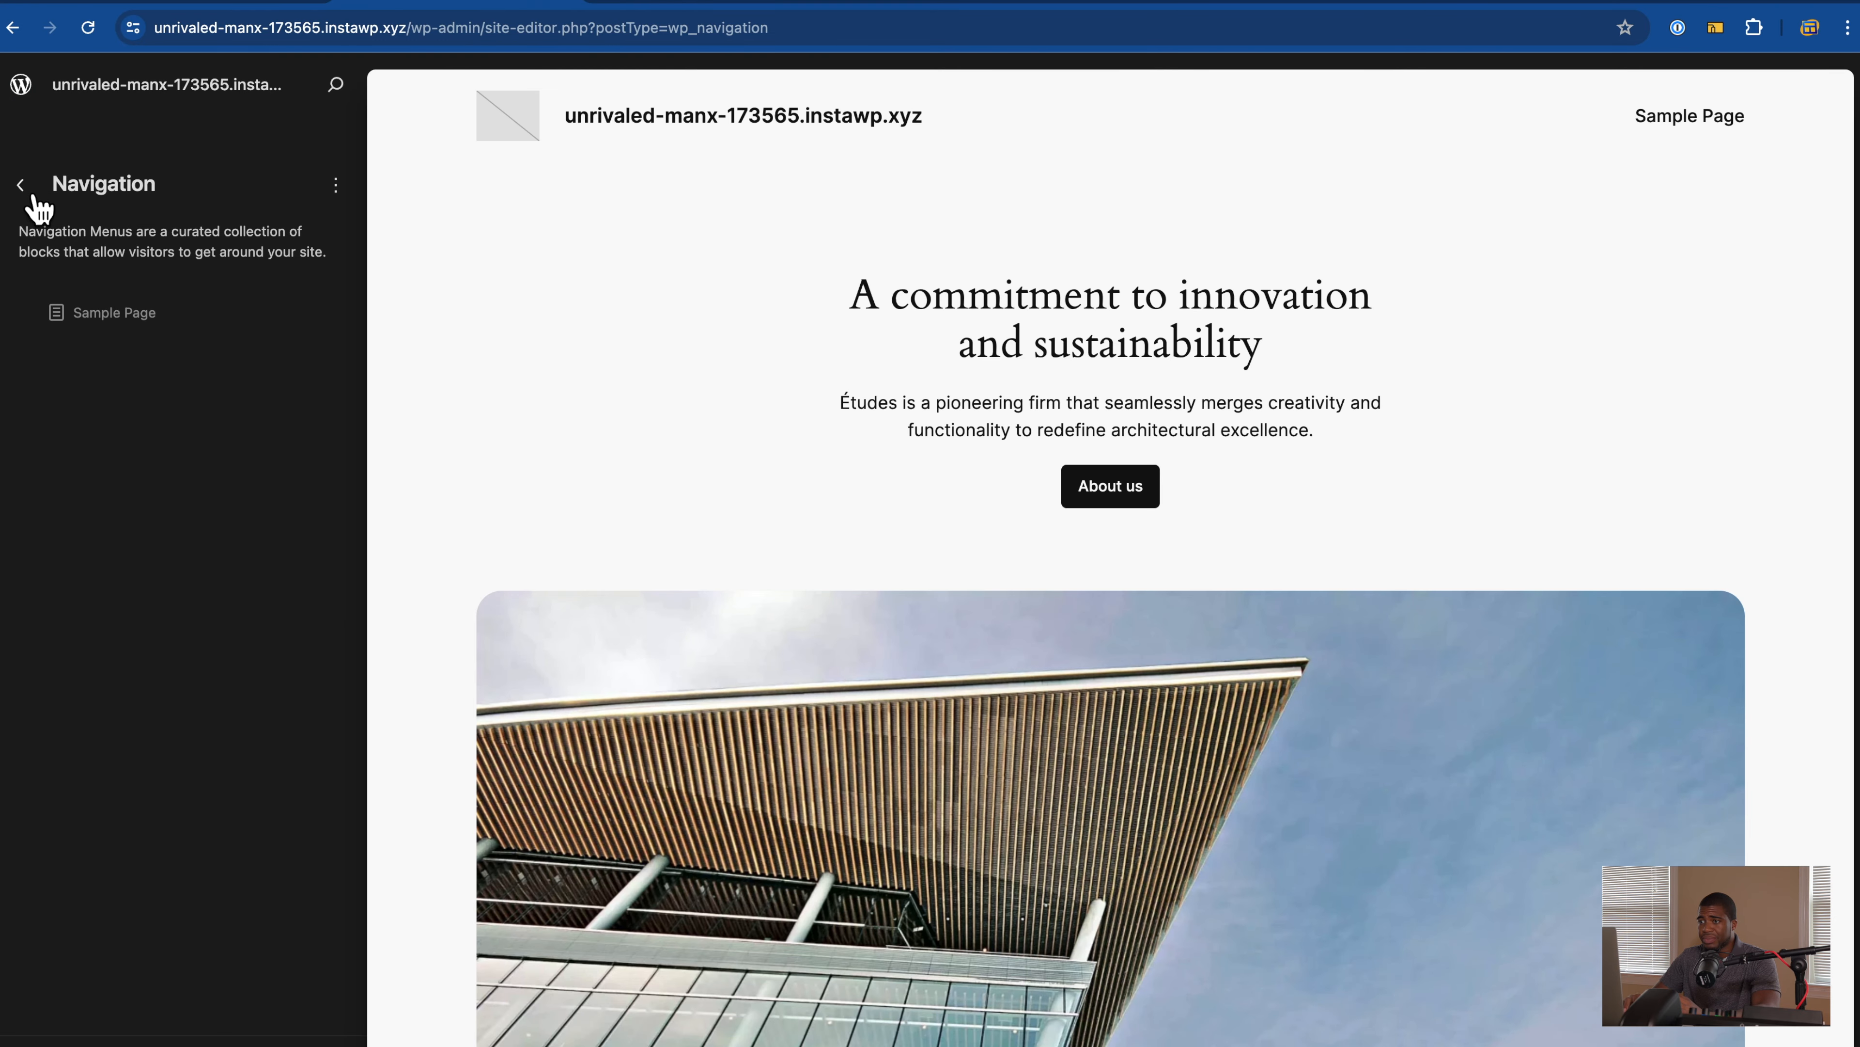
{"action": "left_click", "coordinate": [20, 186]}
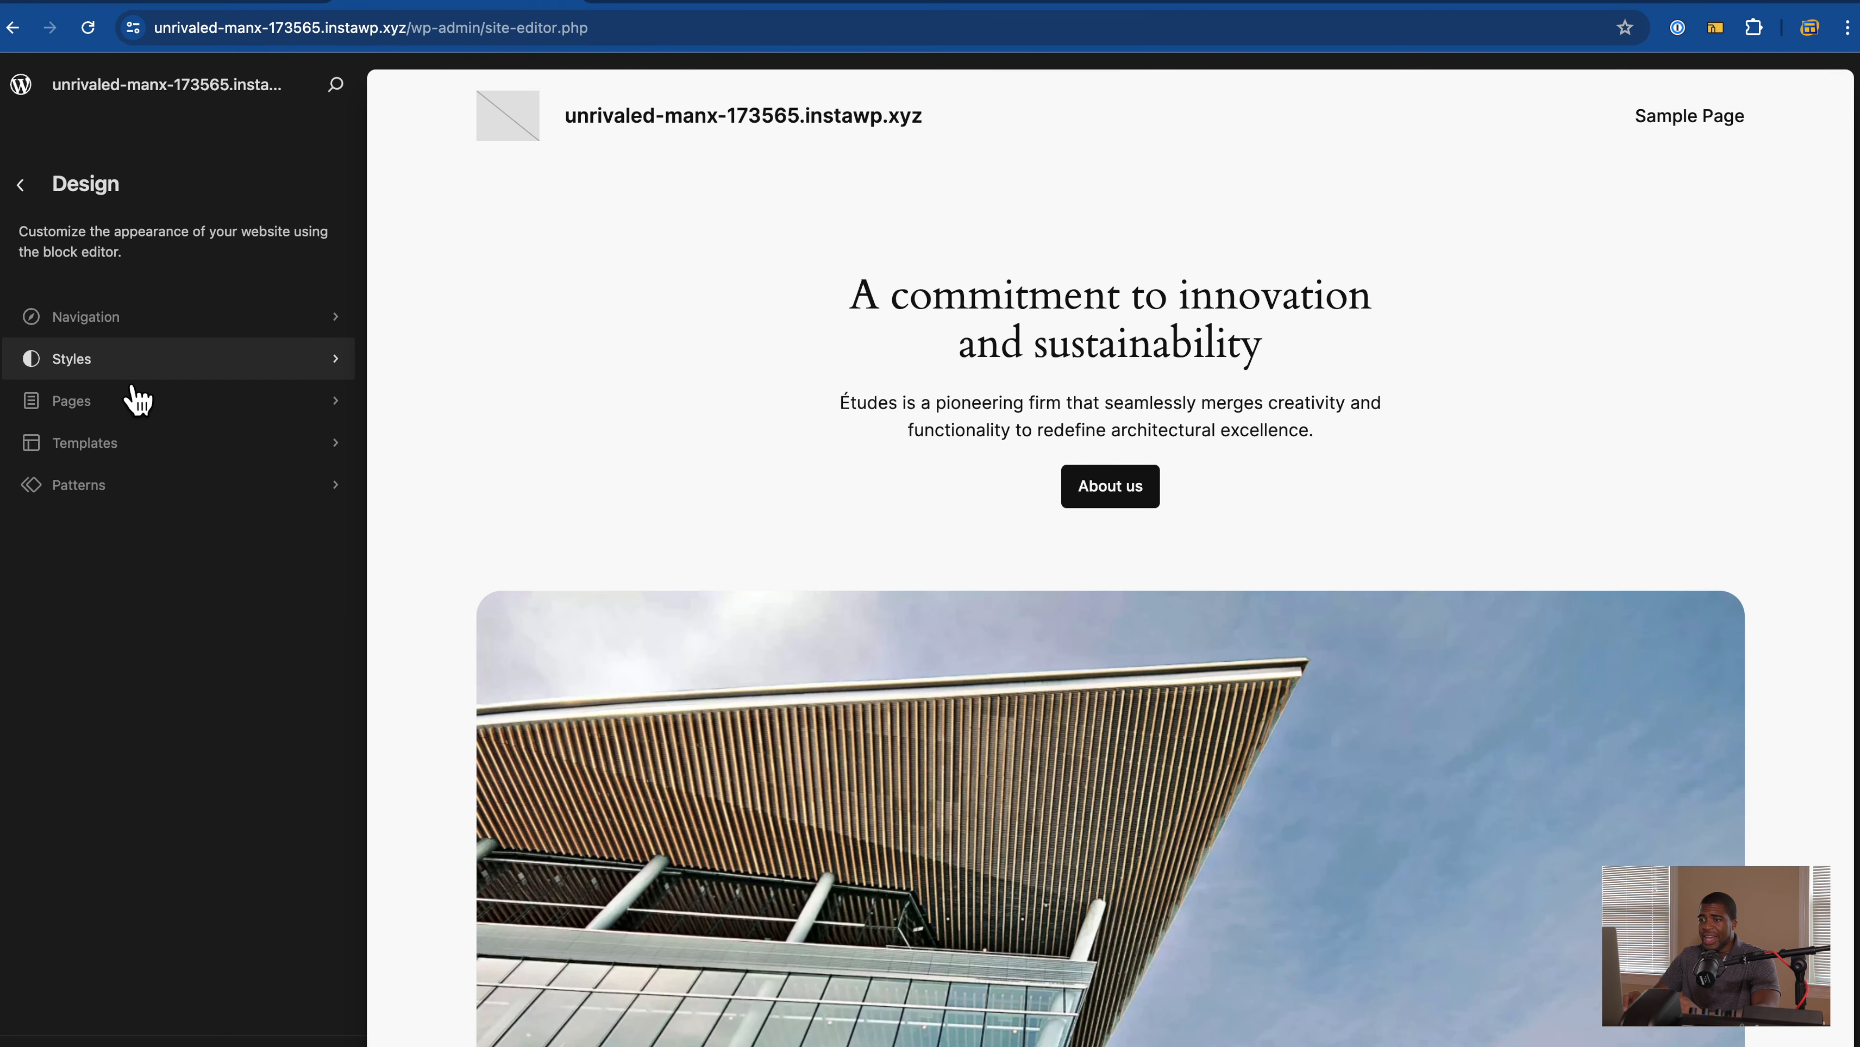
{"action": "left_click", "coordinate": [103, 374]}
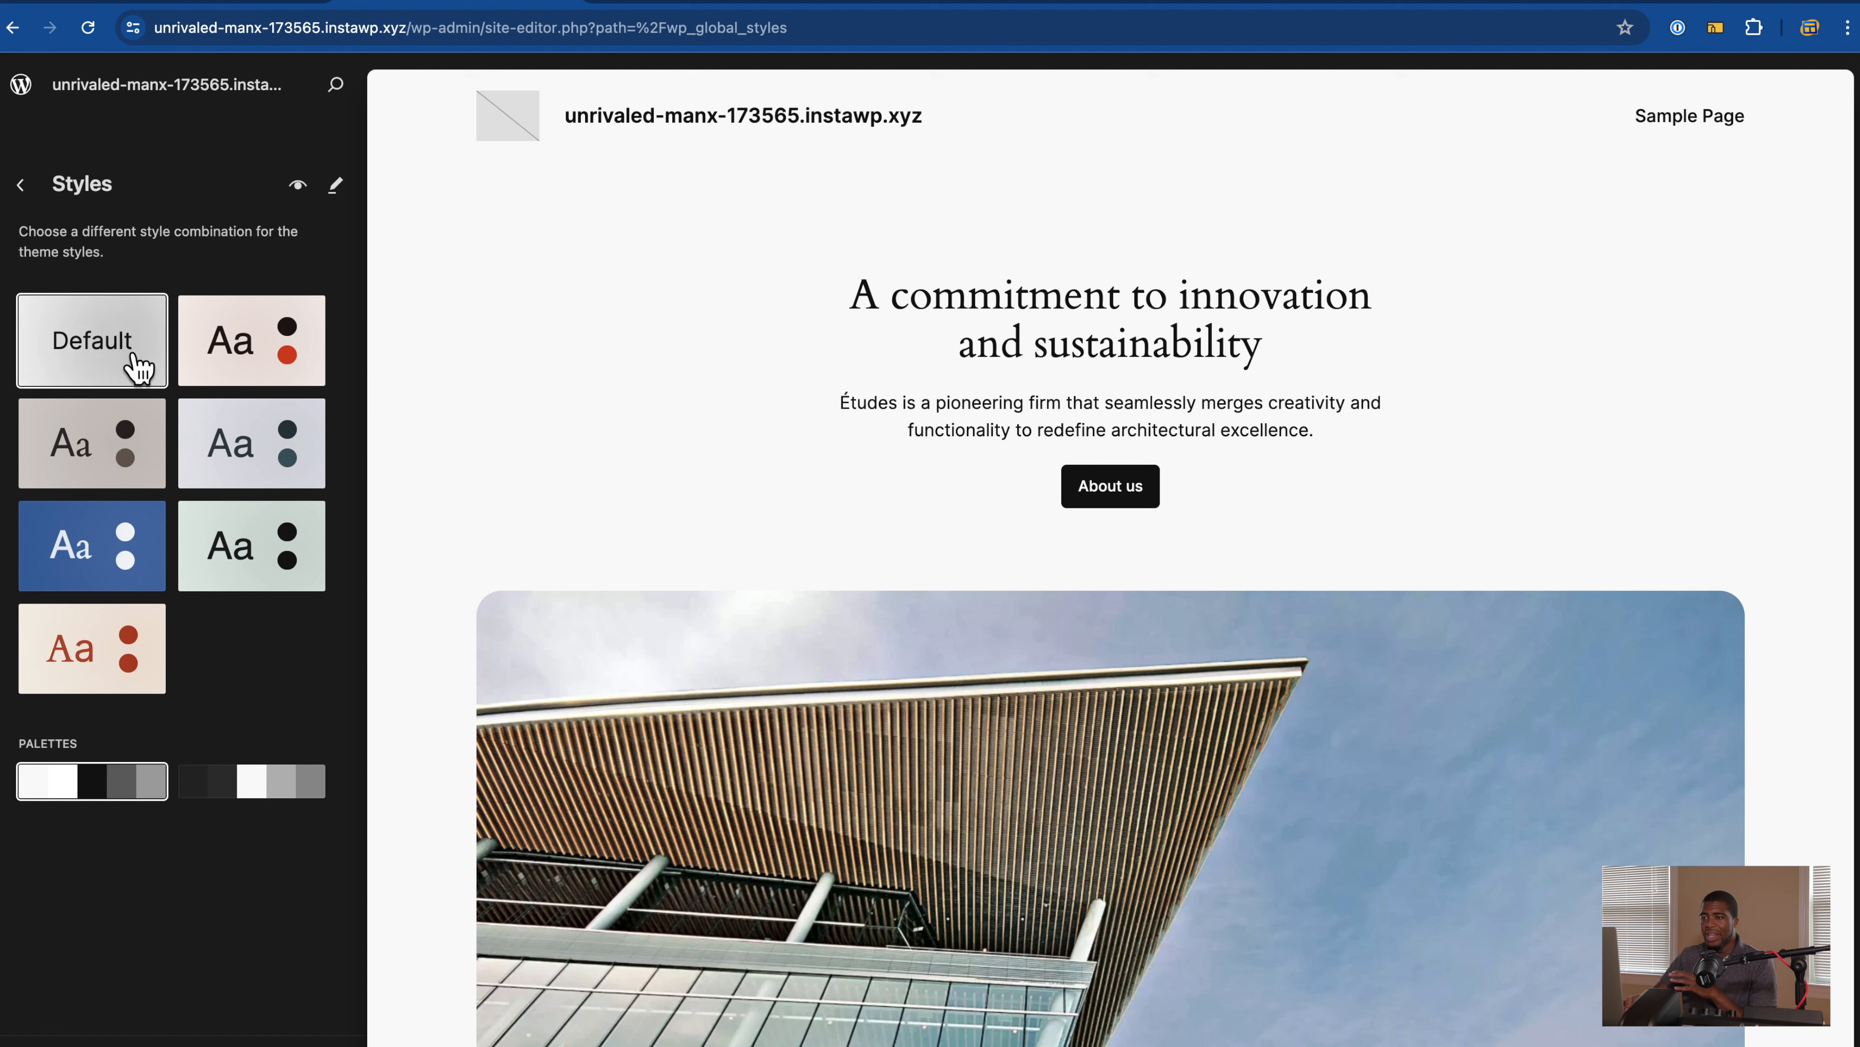
Step: Try the Ember, Ice and Mint style combinations on the homepage preview
{"action": "left_click", "coordinate": [260, 370]}
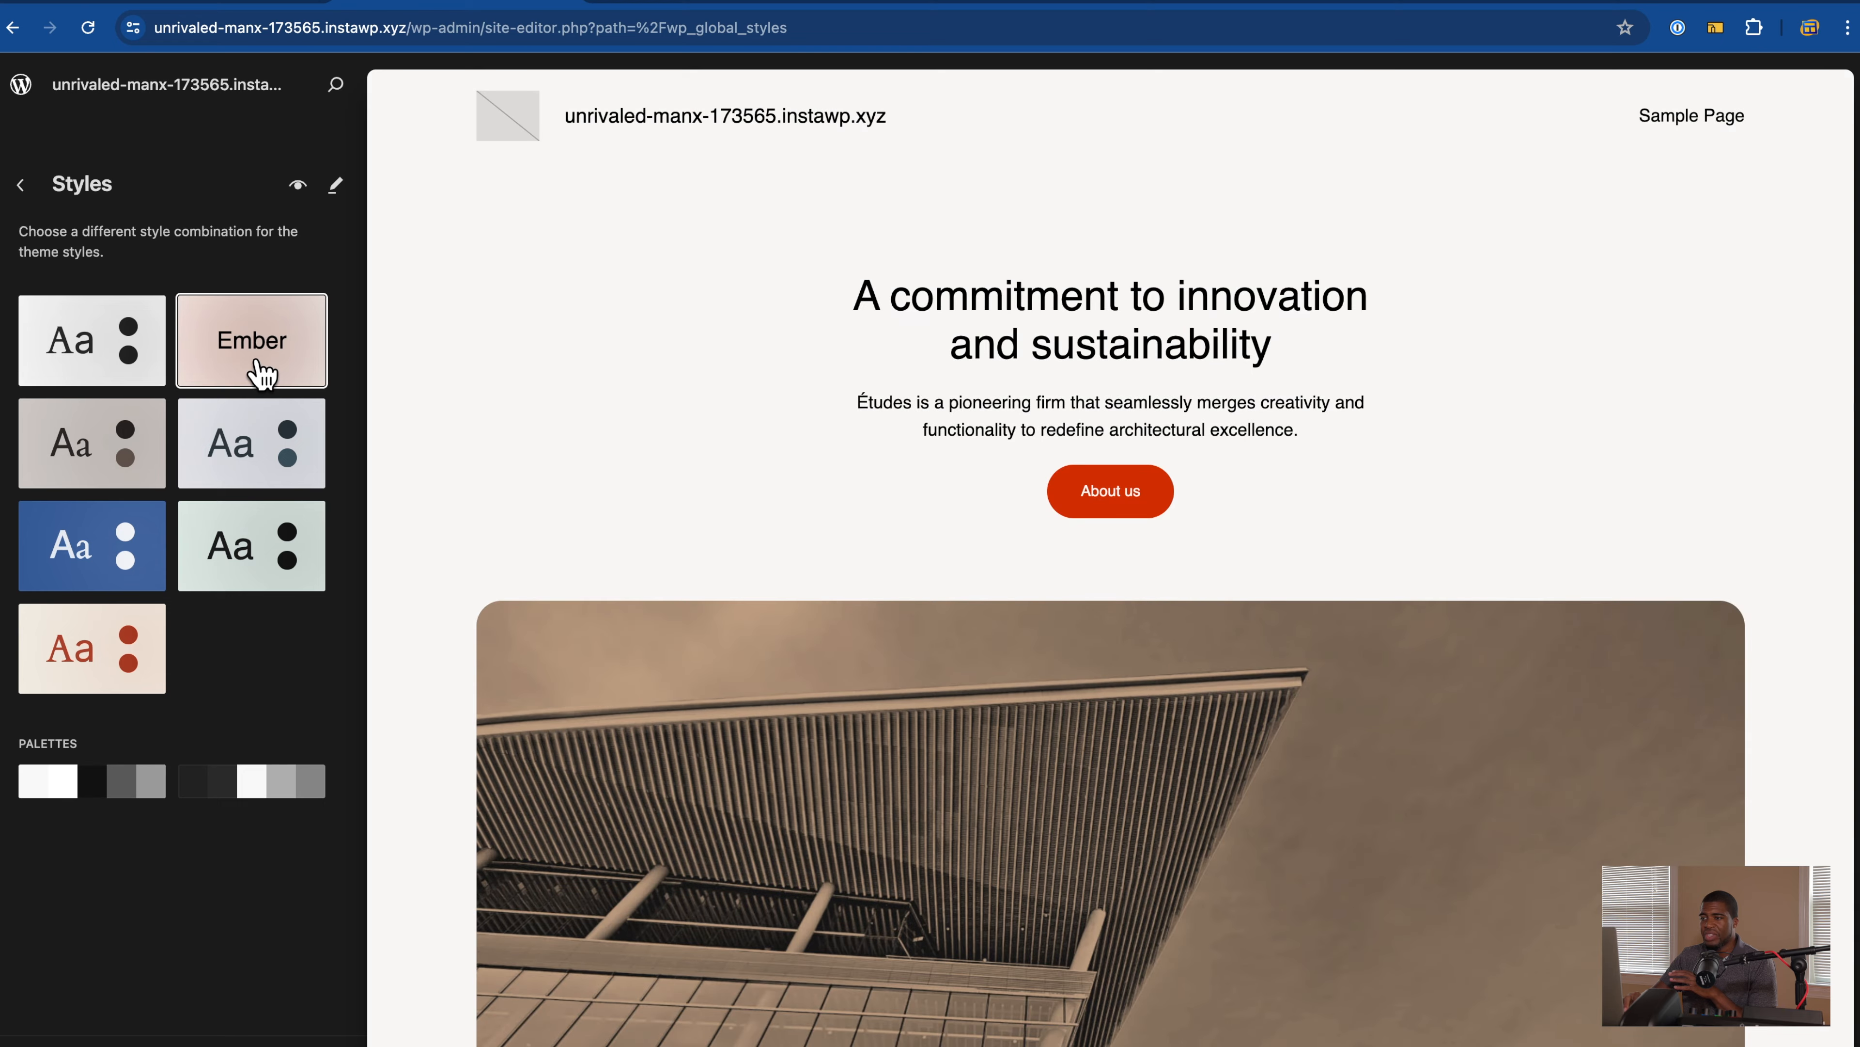
{"action": "left_click", "coordinate": [249, 469]}
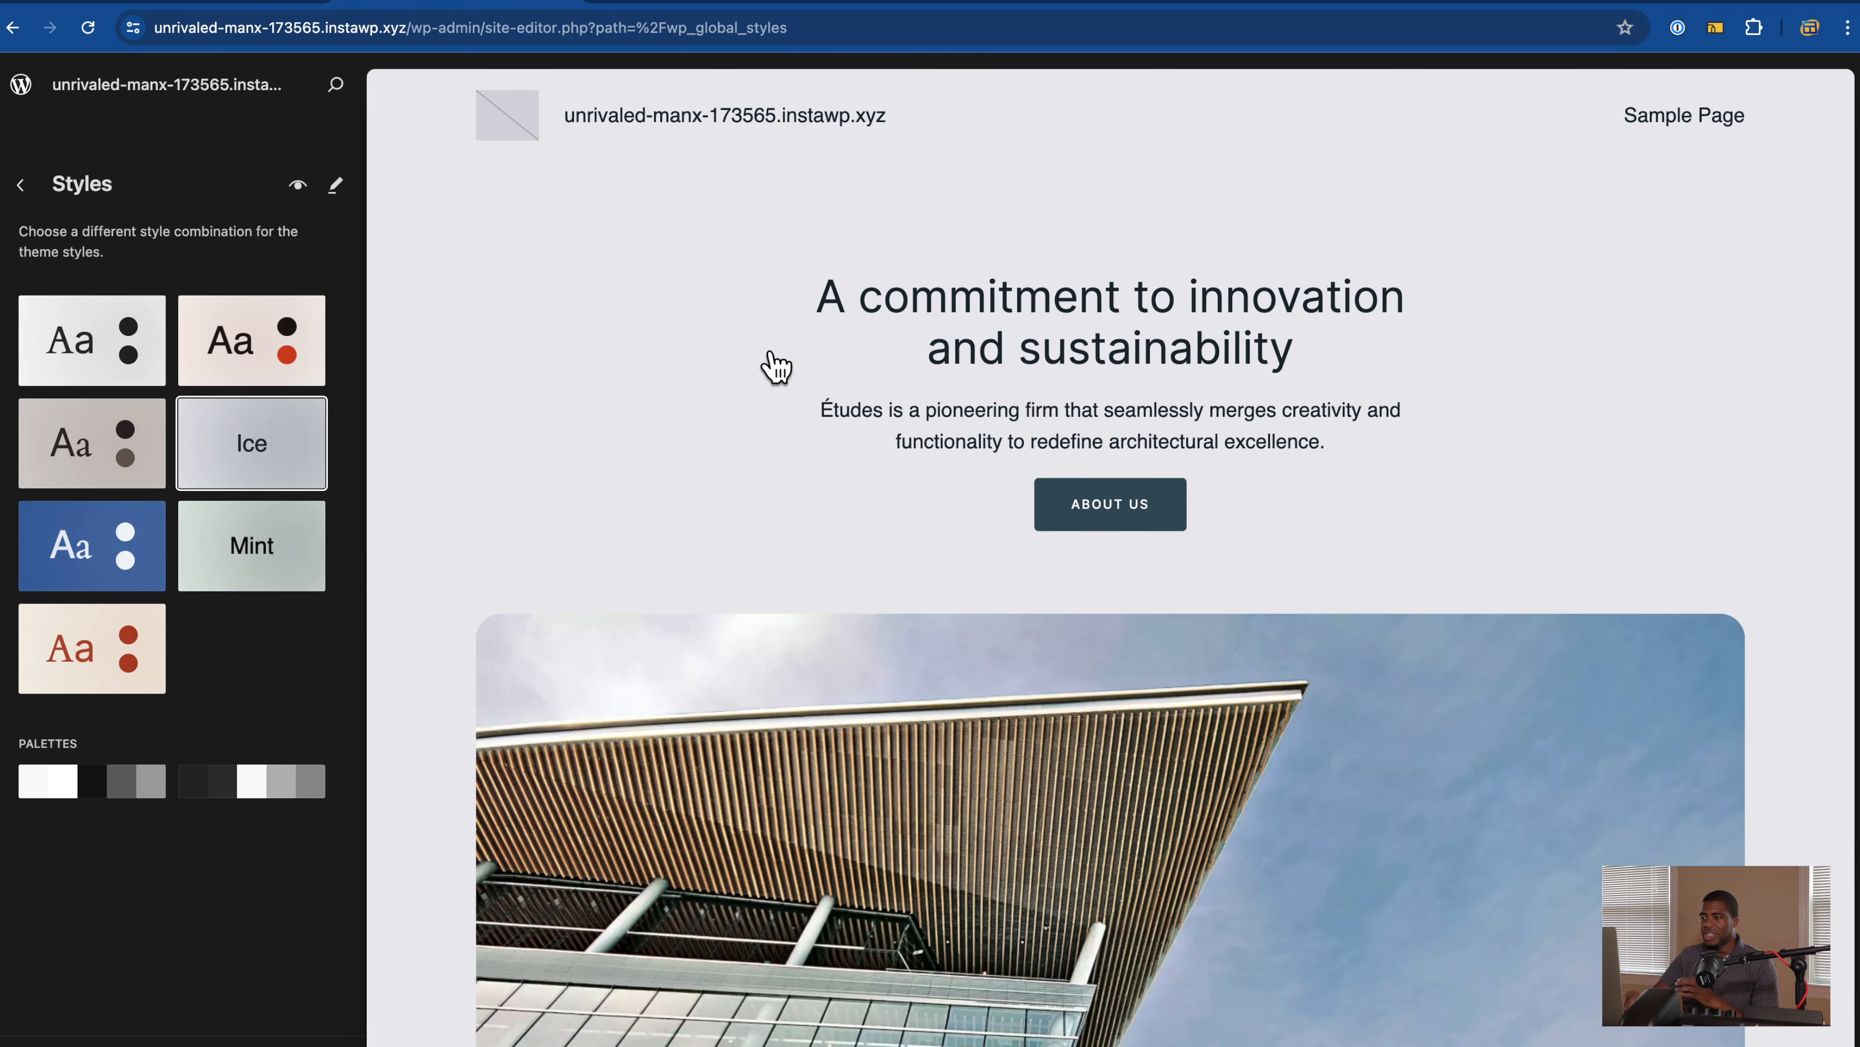
{"action": "scroll", "coordinate": [777, 366], "scroll_direction": "down", "scroll_amount": 5}
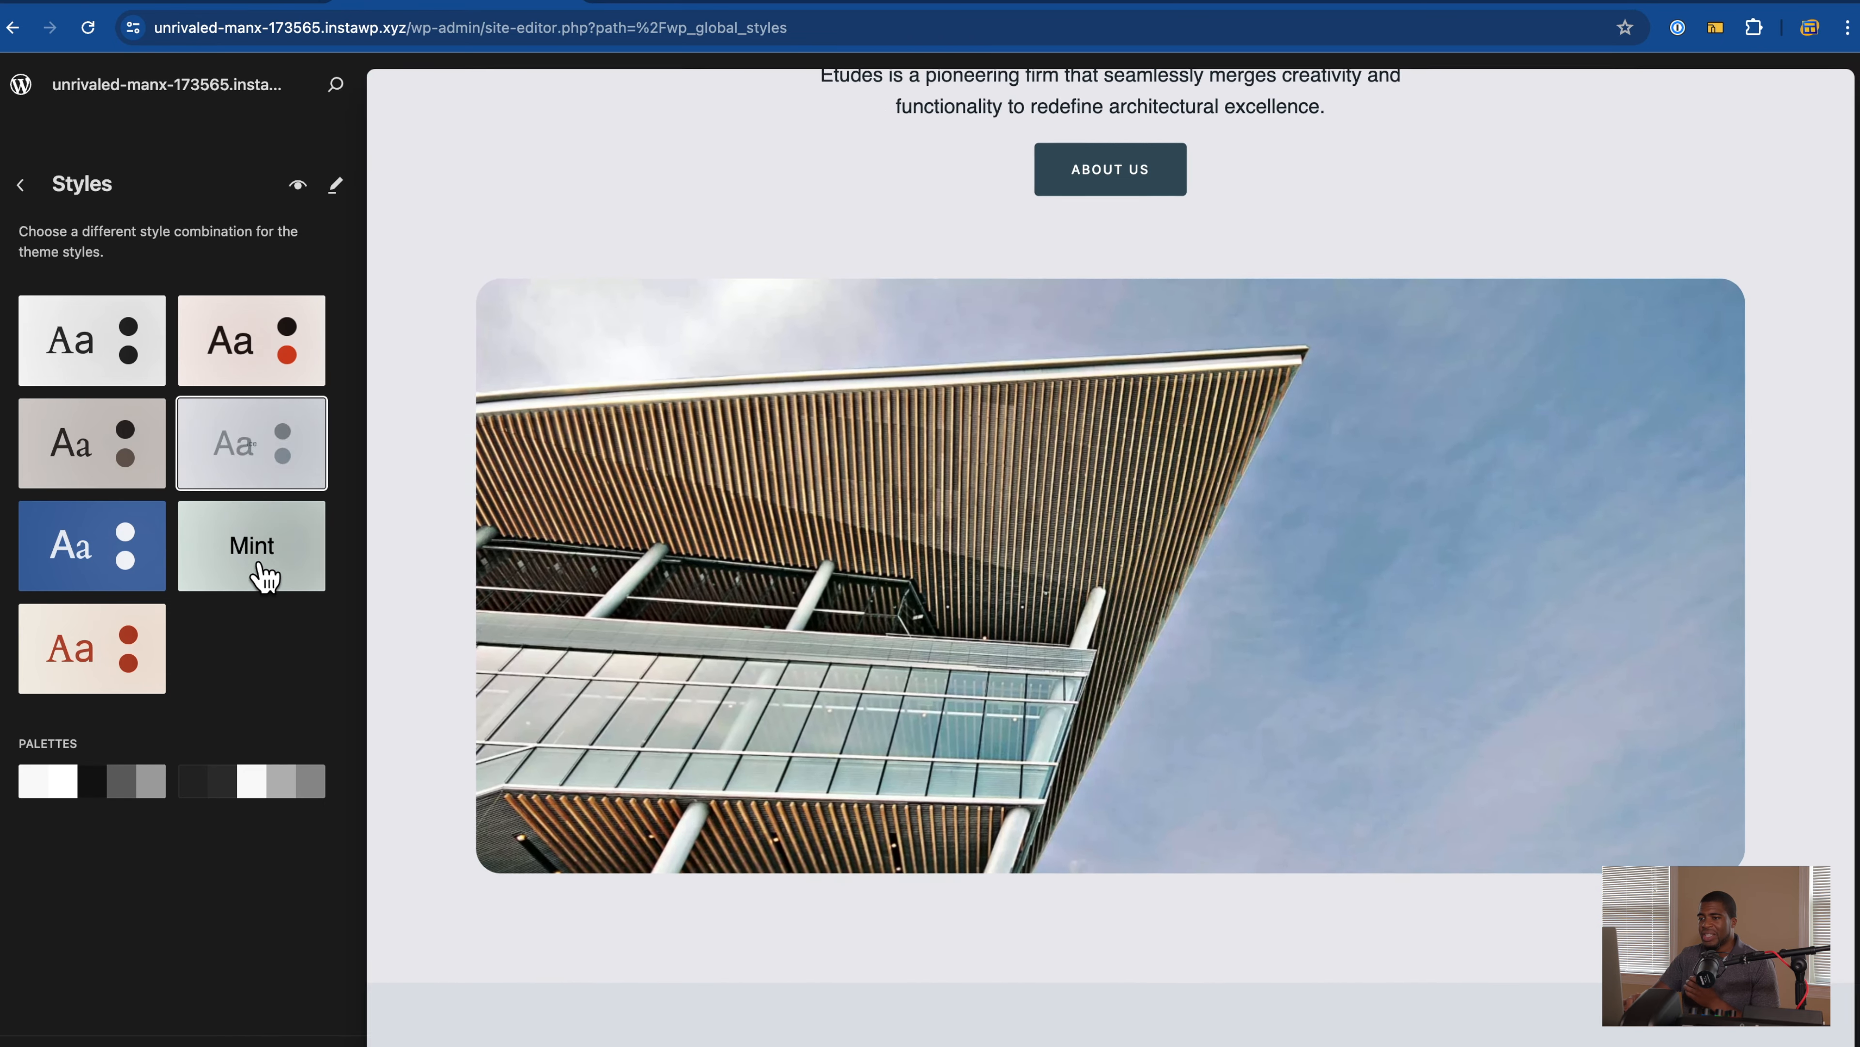
{"action": "left_click", "coordinate": [265, 577]}
{"action": "scroll", "coordinate": [478, 469], "scroll_direction": "down", "scroll_amount": 8}
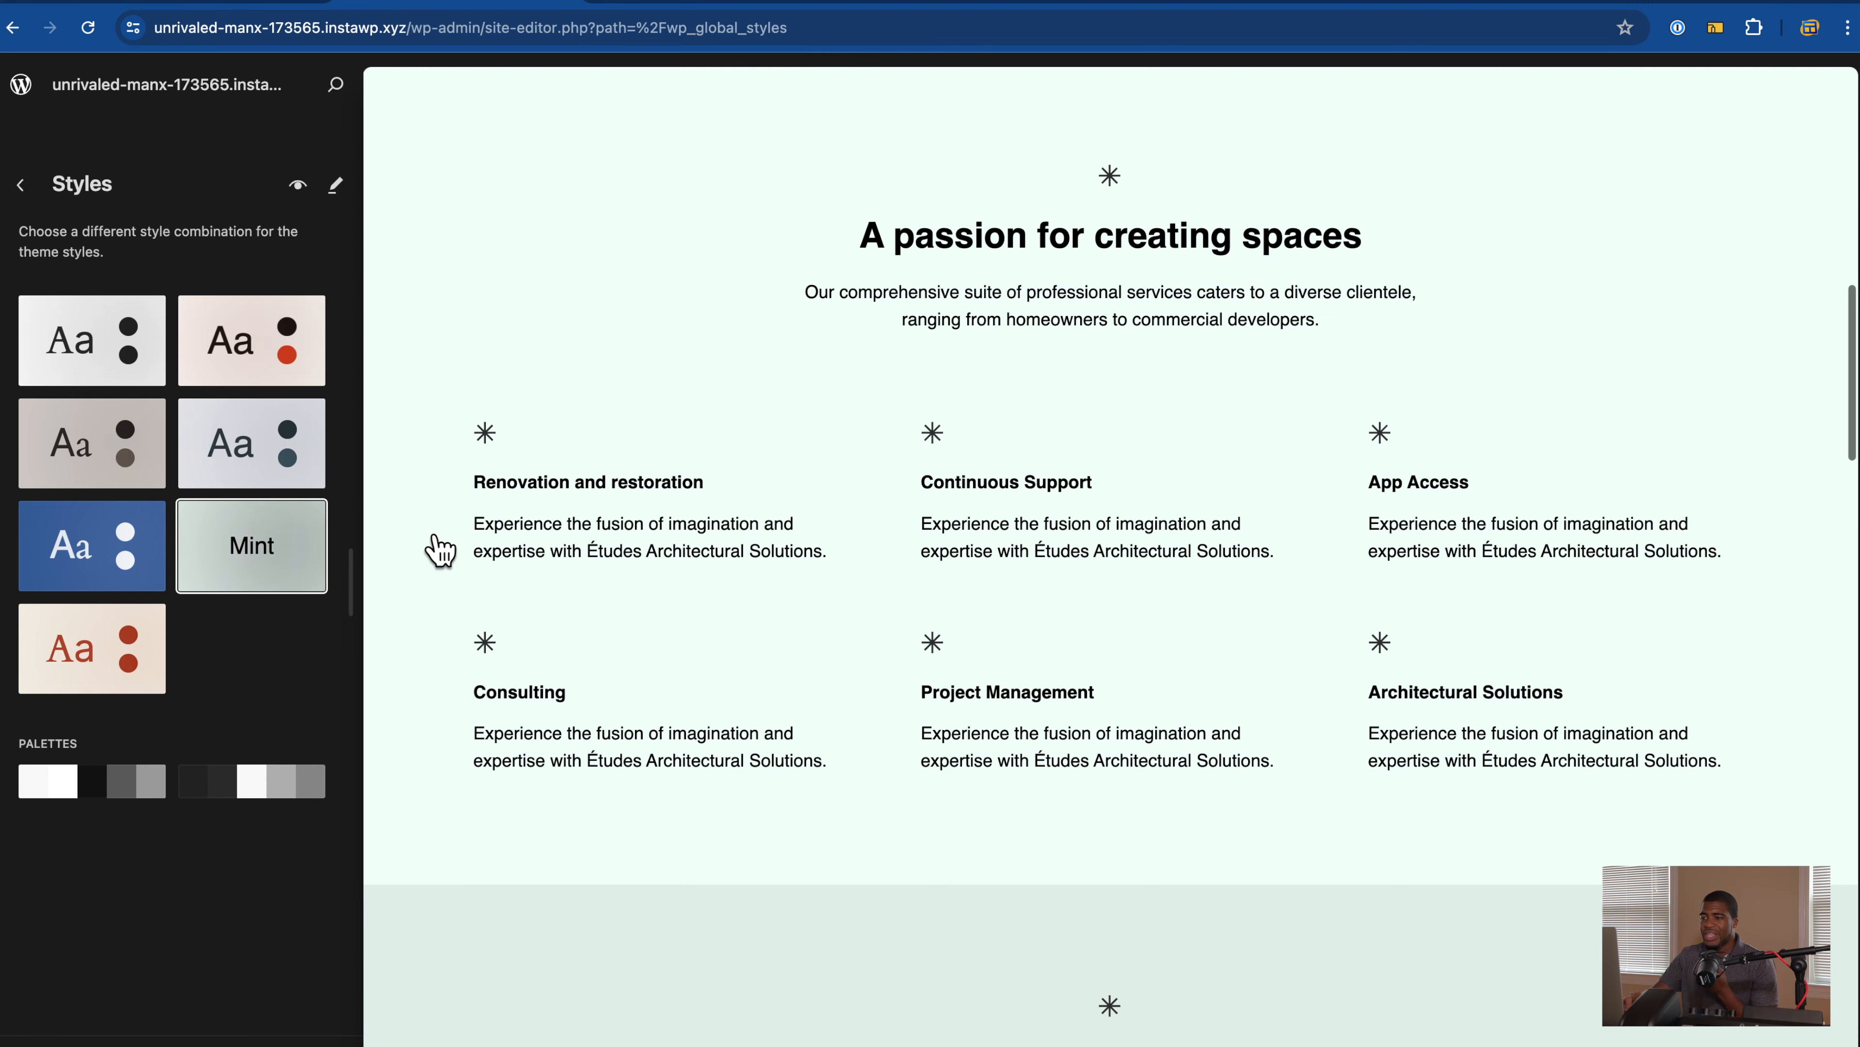
Step: Try the Maelstrom style combination, followed by the light and dark color palettes, on the homepage preview
{"action": "left_click", "coordinate": [136, 583]}
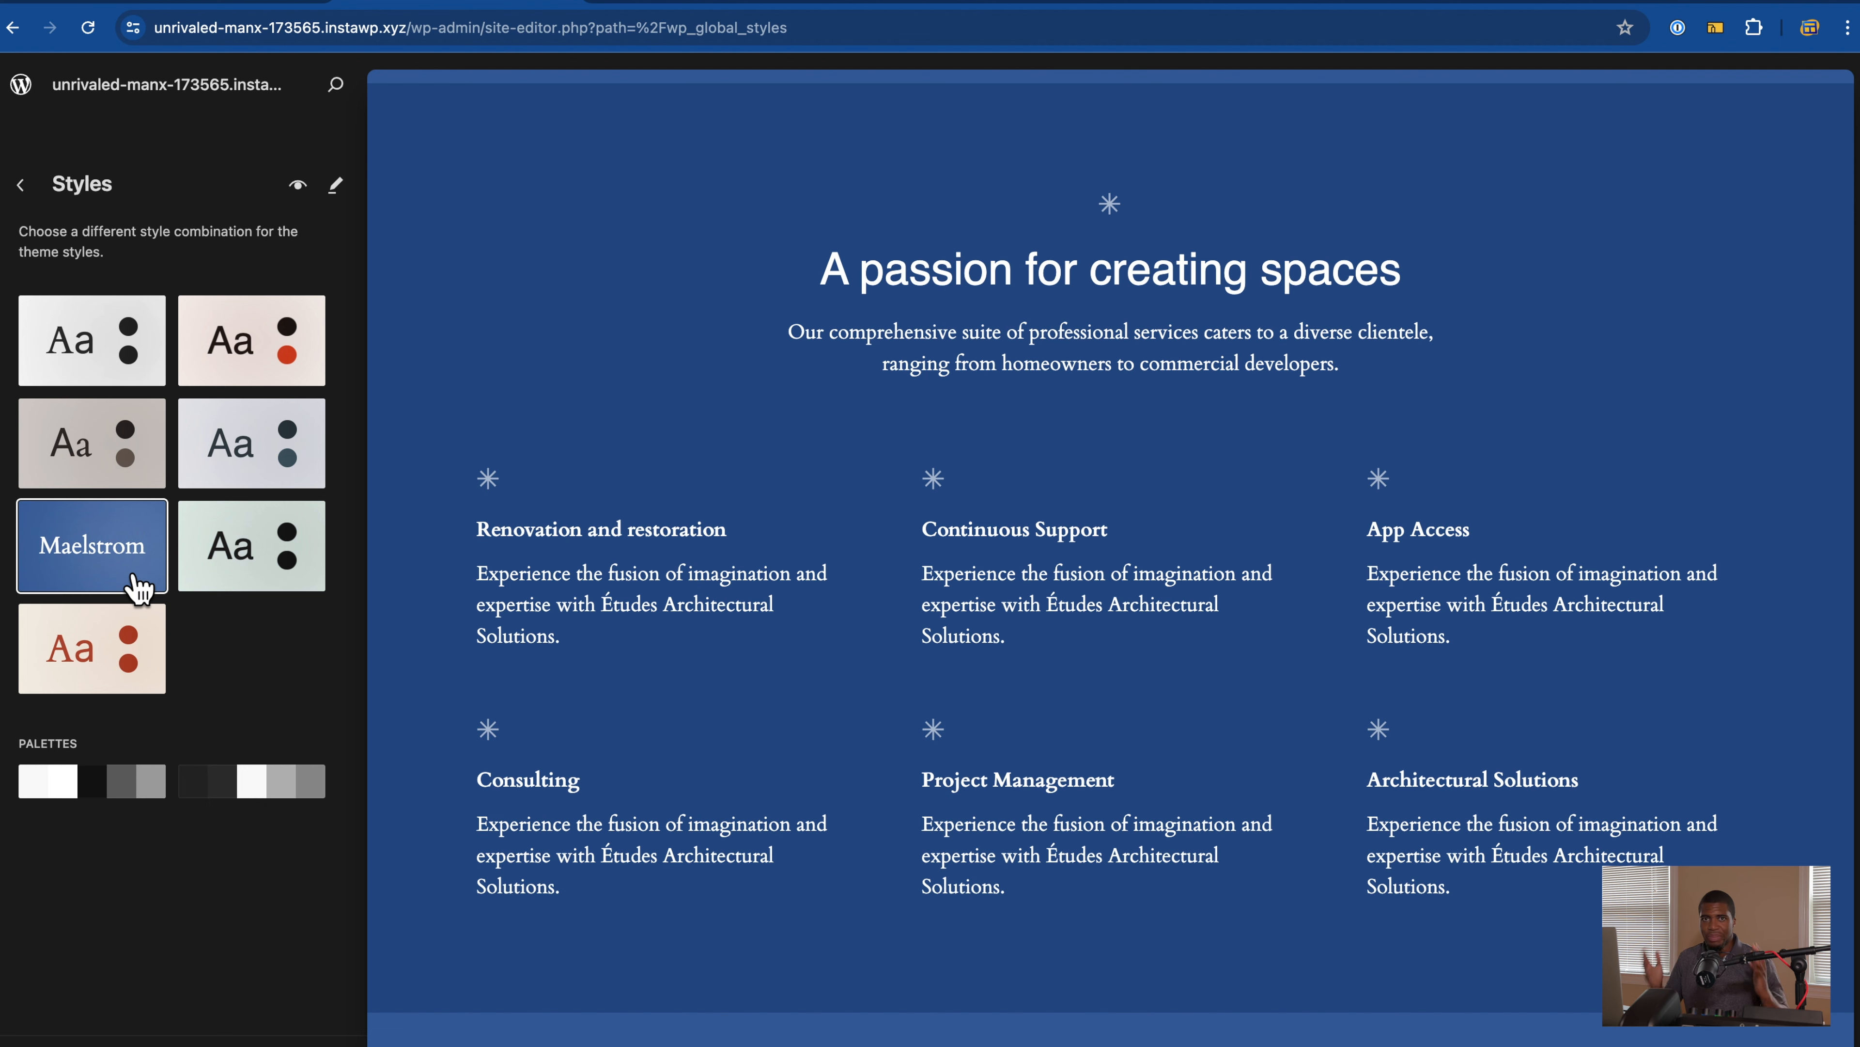
{"action": "left_click", "coordinate": [113, 806]}
{"action": "left_click", "coordinate": [278, 809]}
{"action": "scroll", "coordinate": [490, 579], "scroll_direction": "down", "scroll_amount": 10}
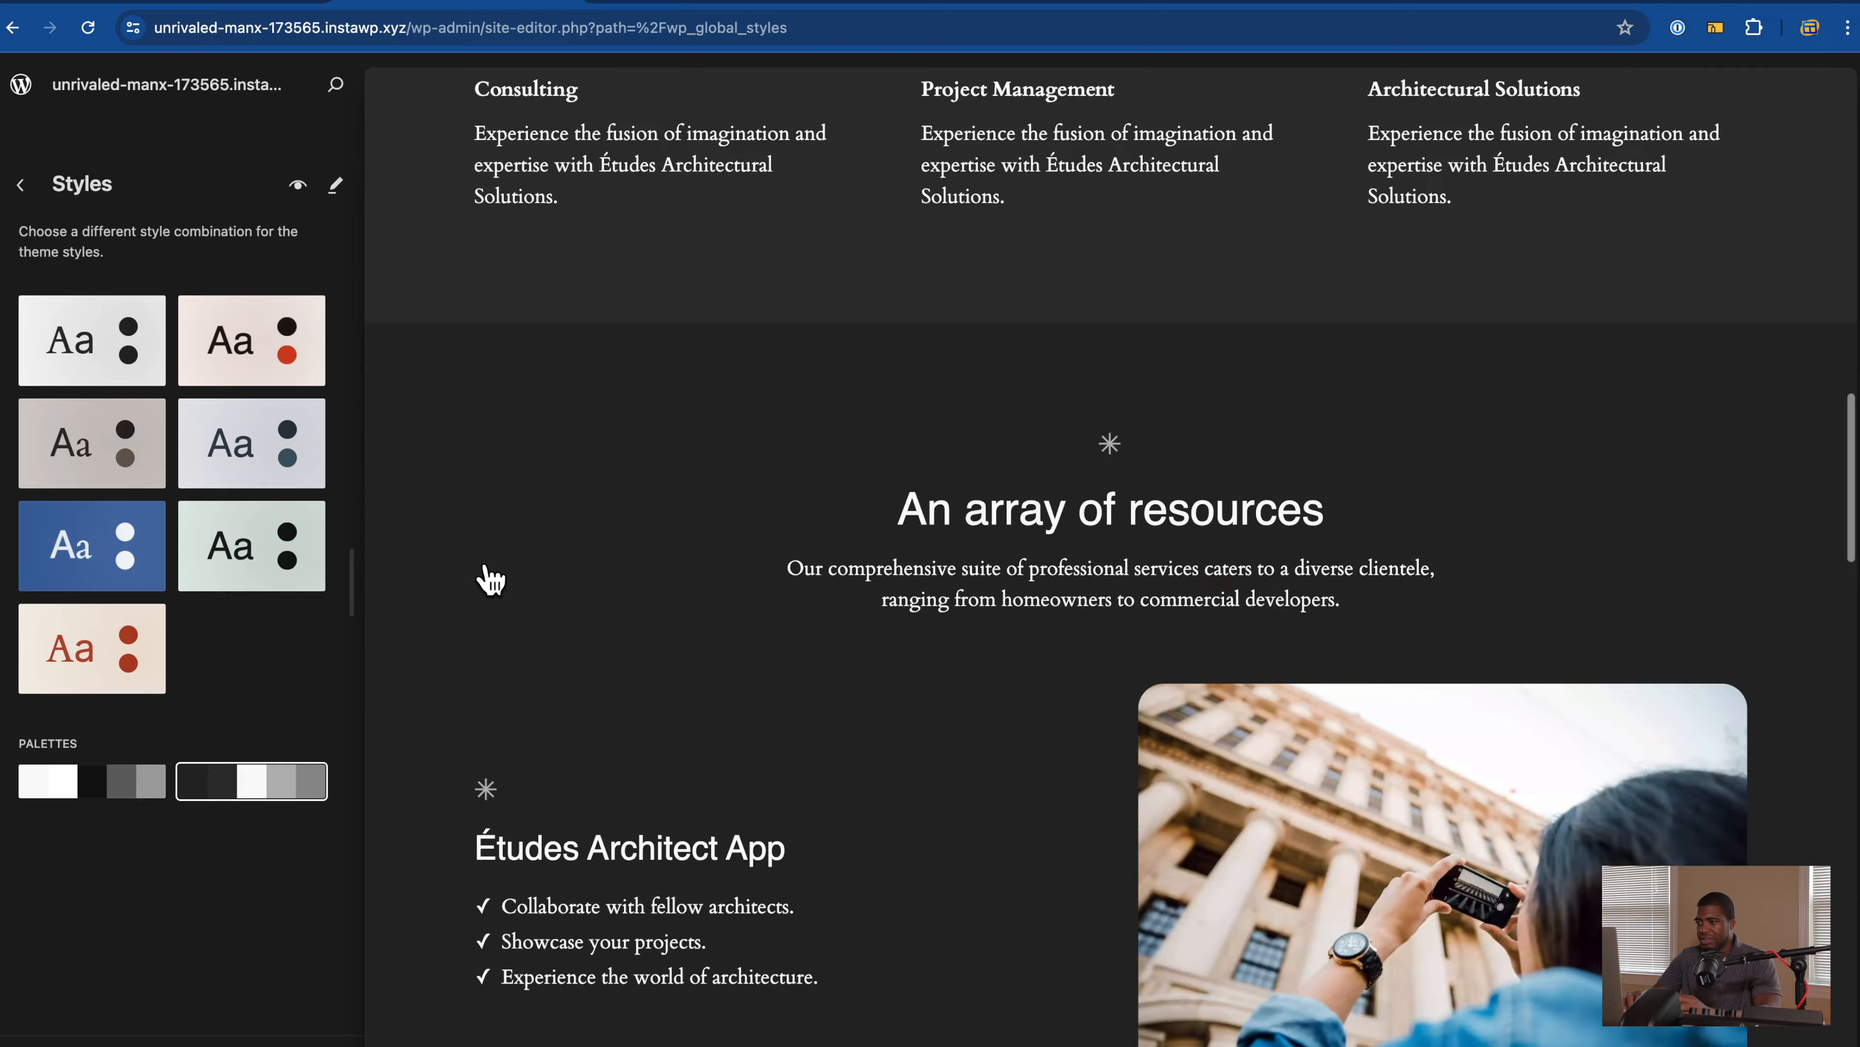
{"action": "scroll", "coordinate": [489, 579], "scroll_direction": "up", "scroll_amount": 10}
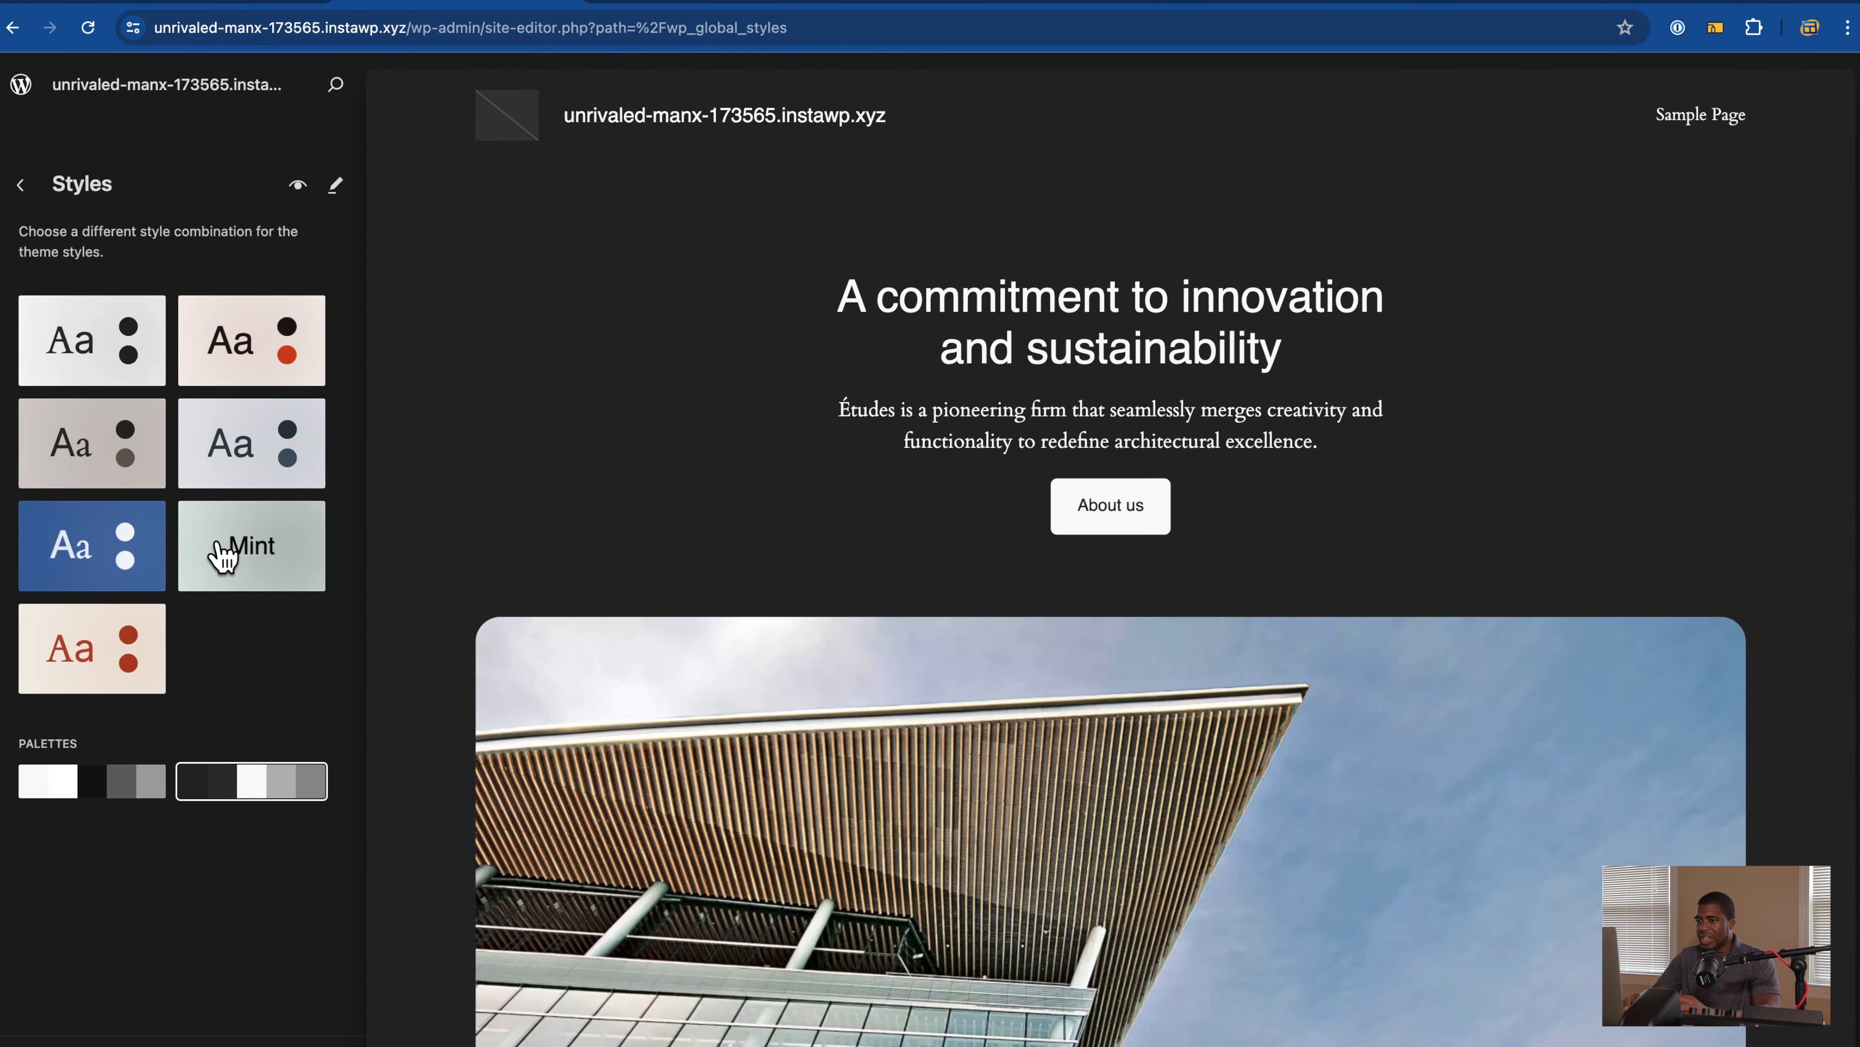
Step: Compare the Mint and Ember styles and the light palette, and restore the theme's Default style combination
{"action": "left_click", "coordinate": [223, 557]}
{"action": "left_click", "coordinate": [114, 791]}
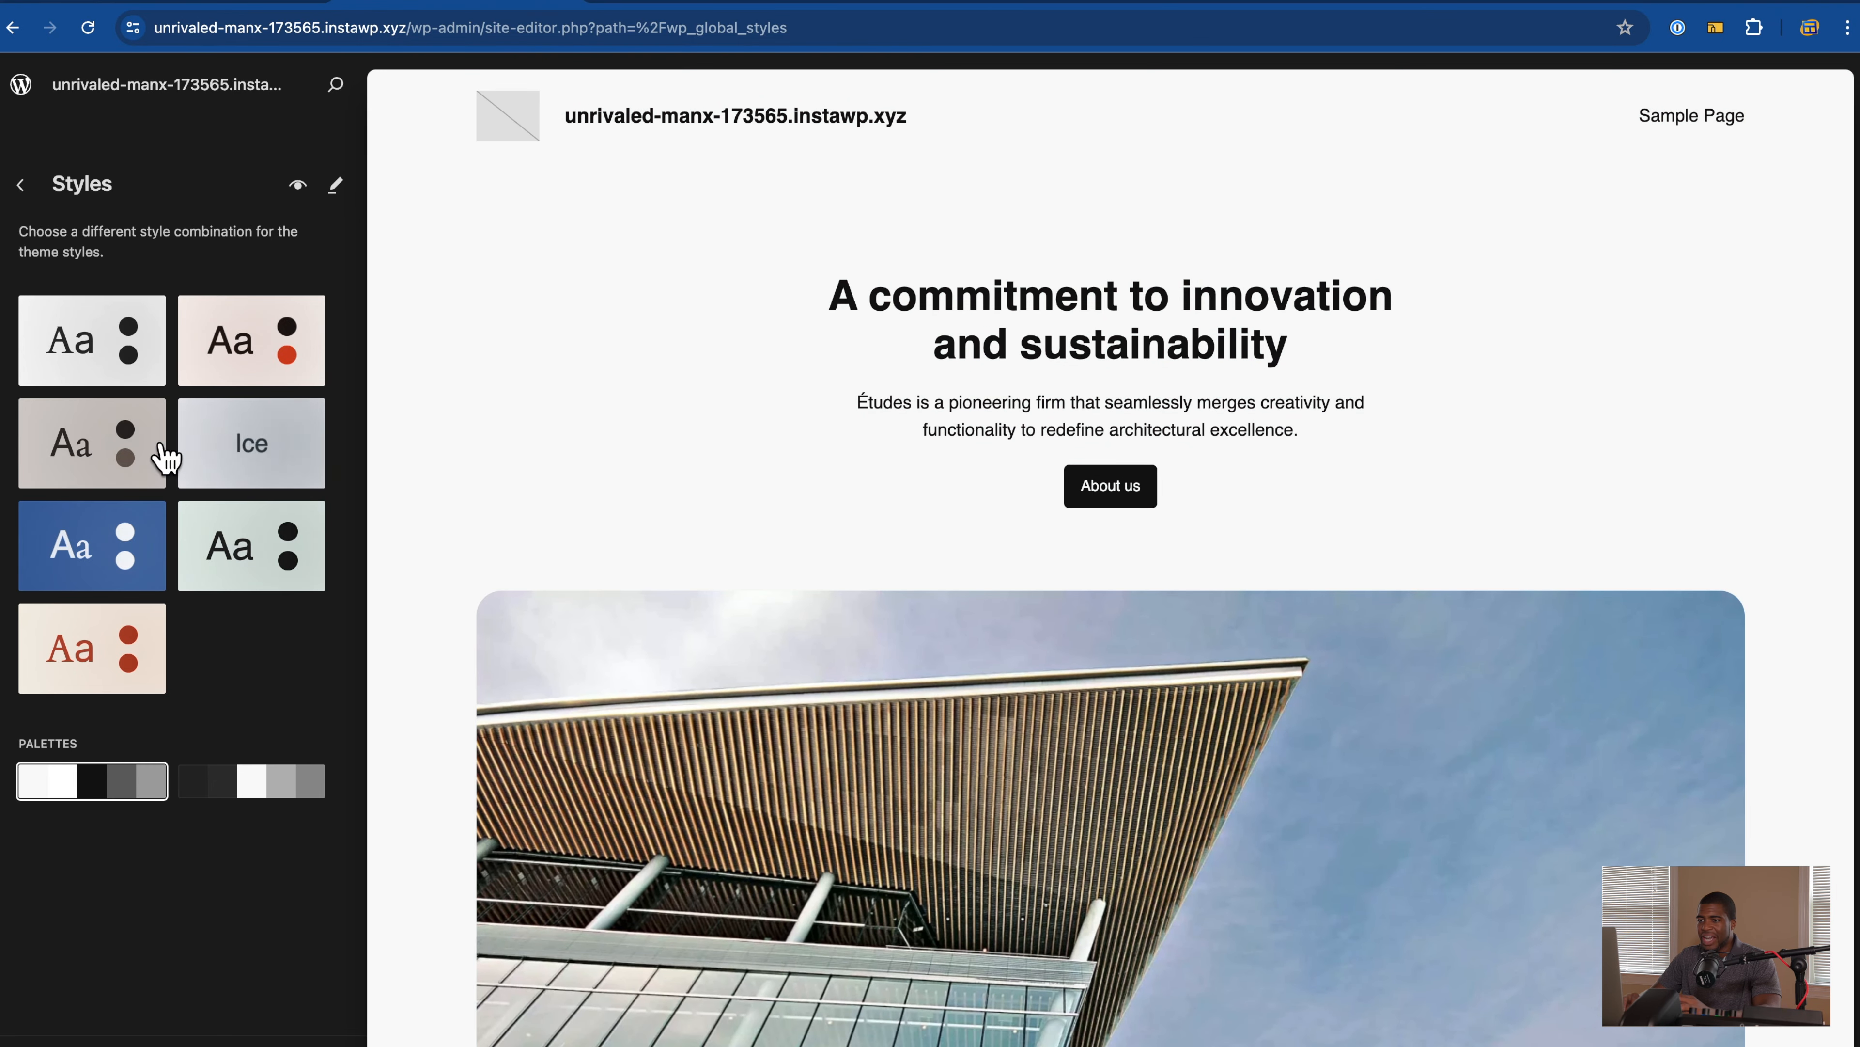
{"action": "left_click", "coordinate": [88, 463]}
{"action": "left_click", "coordinate": [242, 373]}
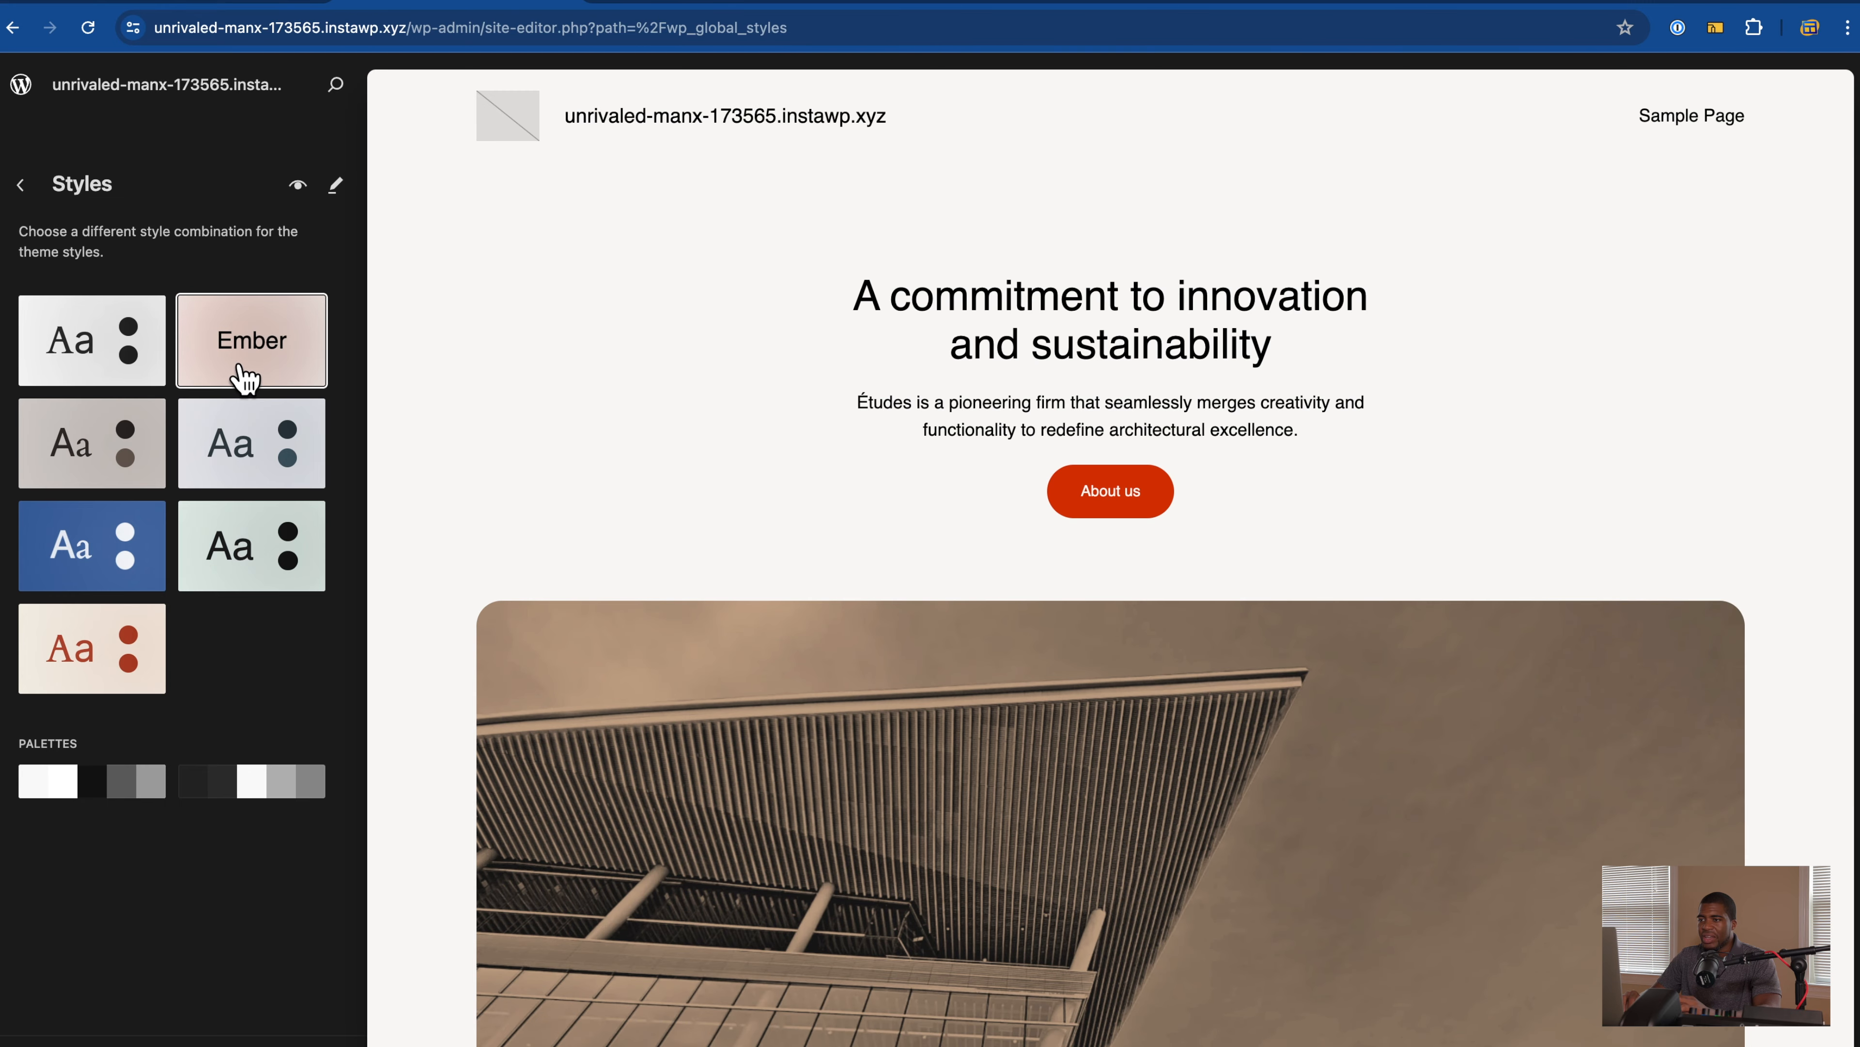
{"action": "left_click", "coordinate": [106, 371]}
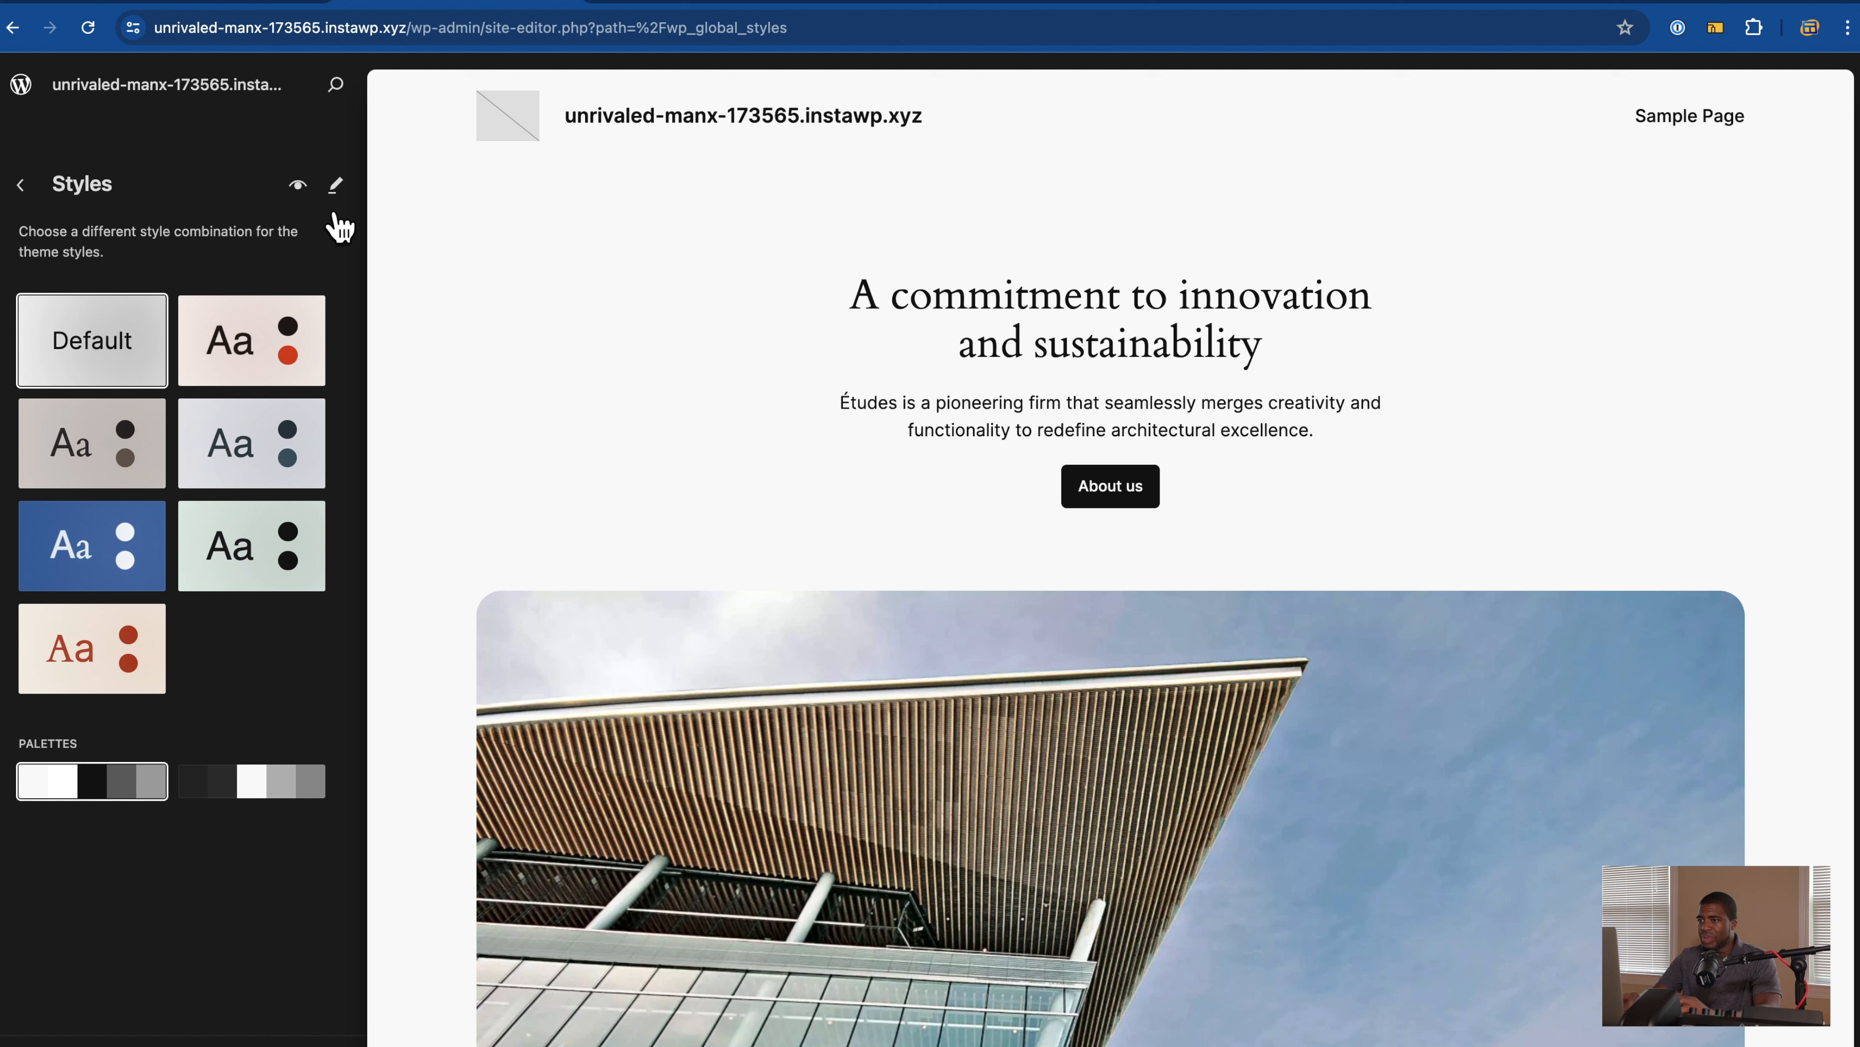
Step: Preview the Default style in the Style Book and open the style settings of the Heading block
{"action": "left_click", "coordinate": [311, 196]}
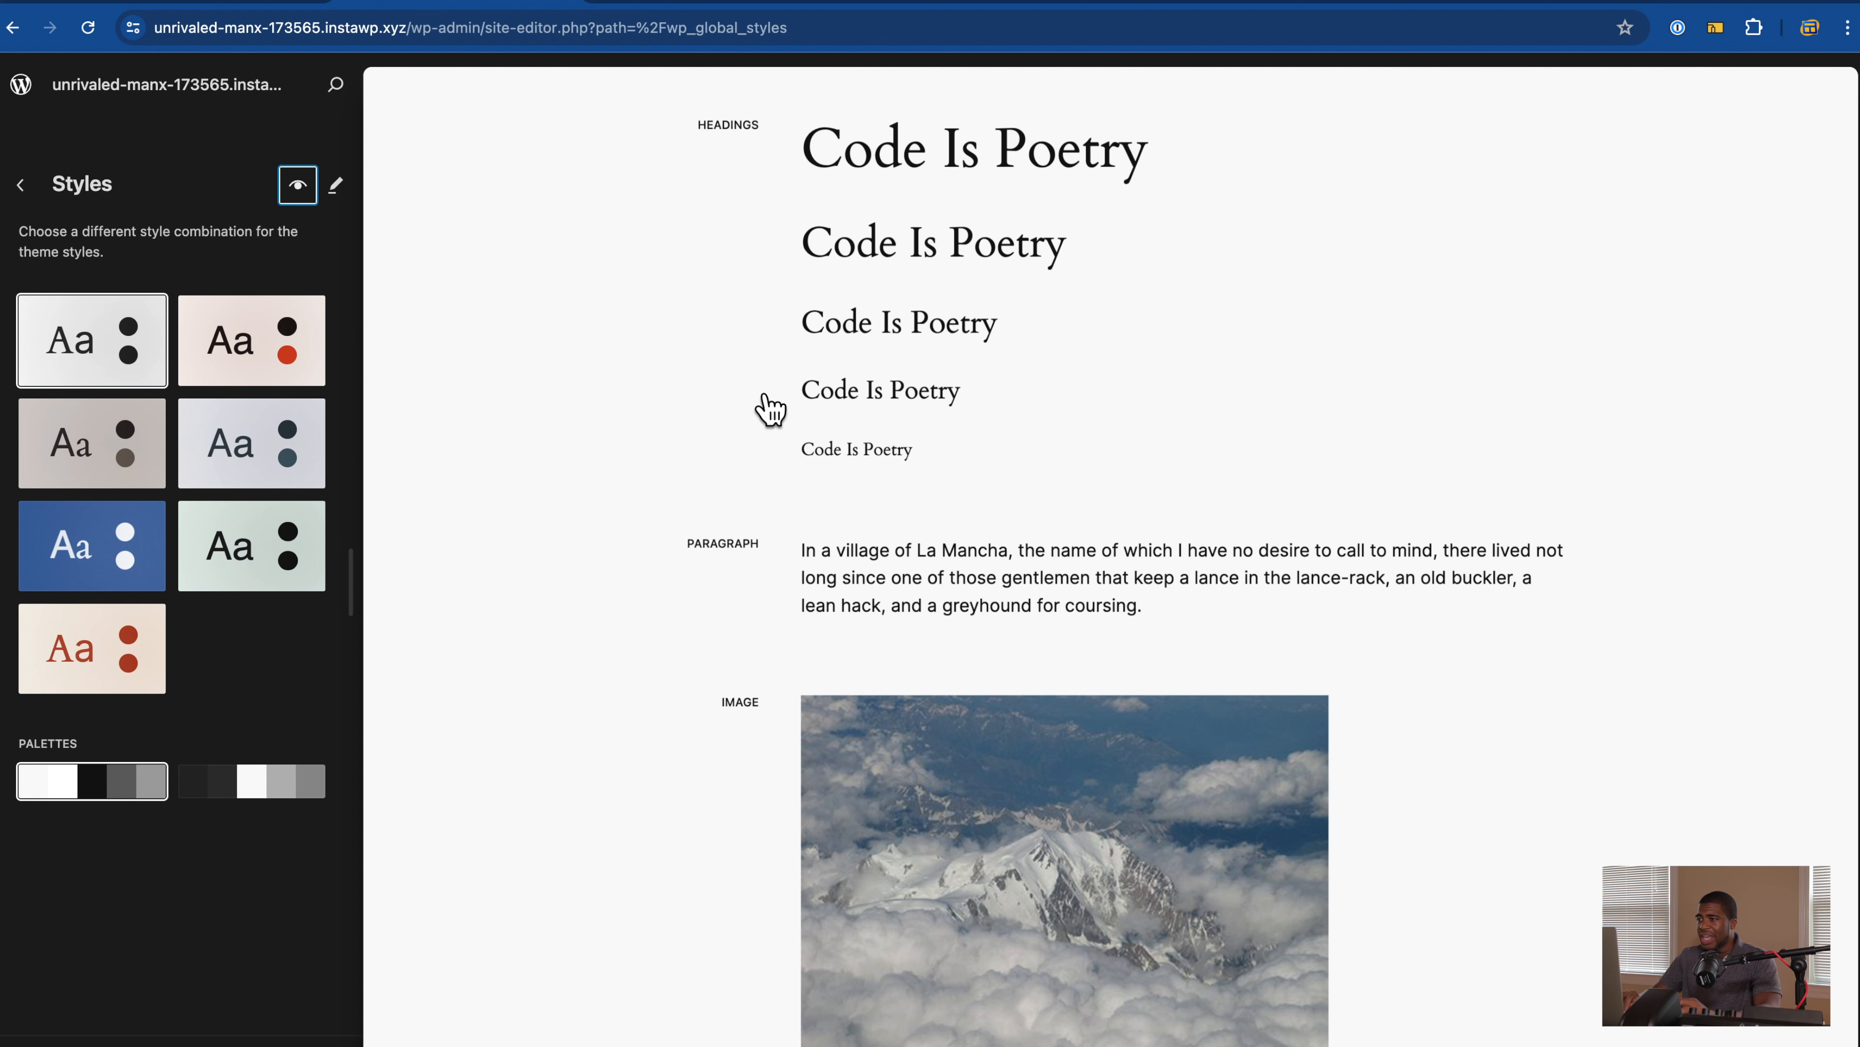
{"action": "scroll", "coordinate": [762, 408], "scroll_direction": "down", "scroll_amount": 5}
{"action": "scroll", "coordinate": [663, 608], "scroll_direction": "down", "scroll_amount": 2}
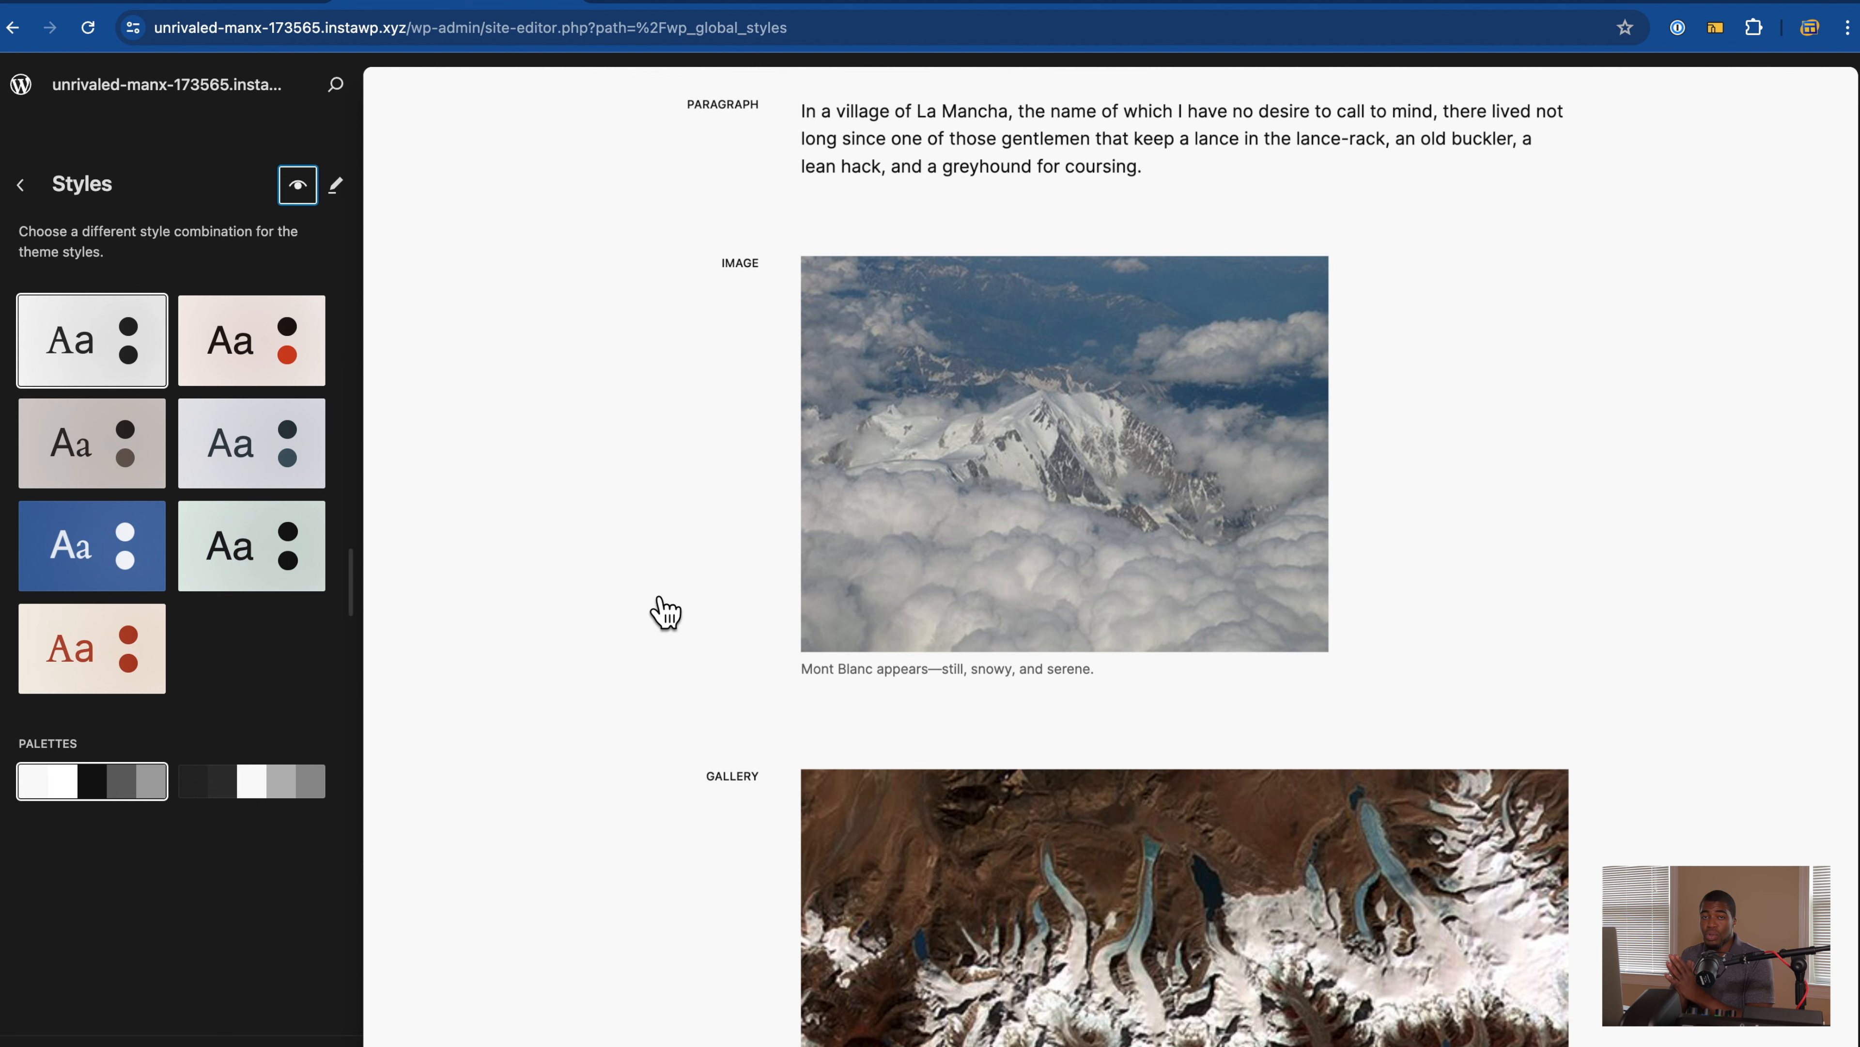
{"action": "scroll", "coordinate": [663, 608], "scroll_direction": "up", "scroll_amount": 5}
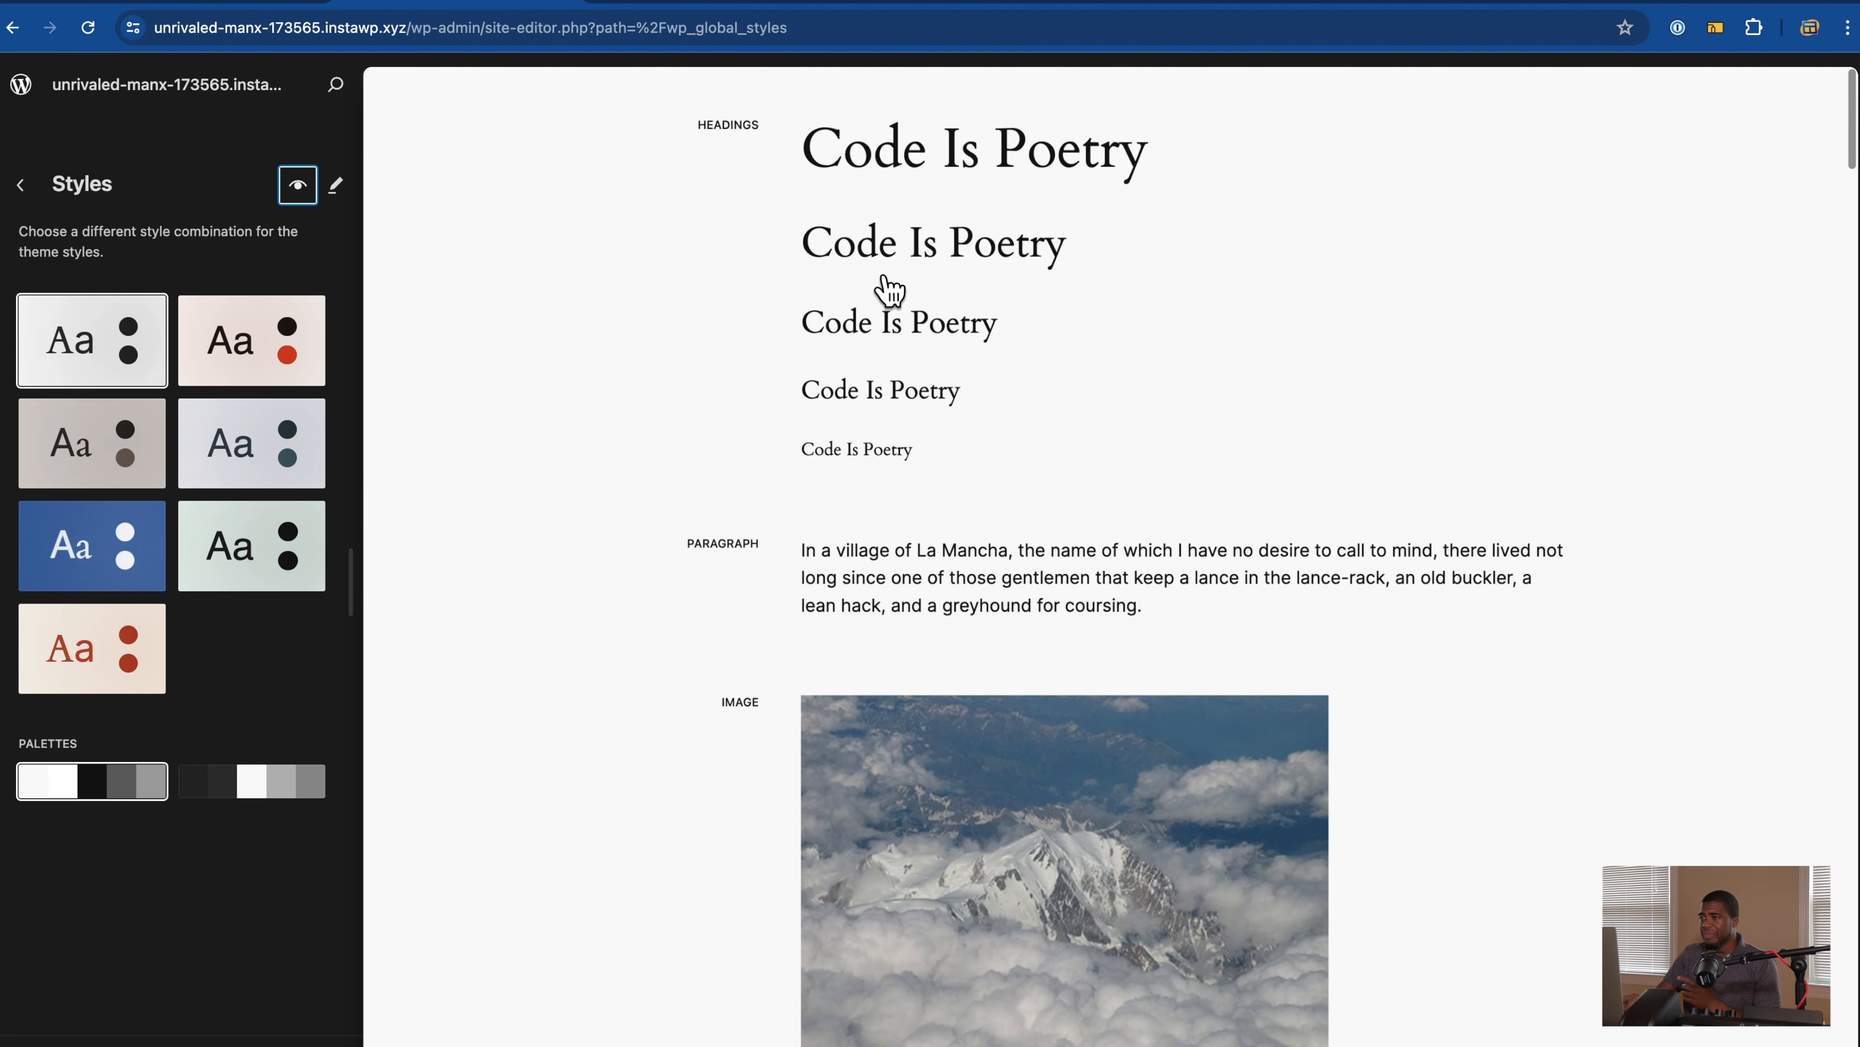
{"action": "left_click", "coordinate": [890, 288]}
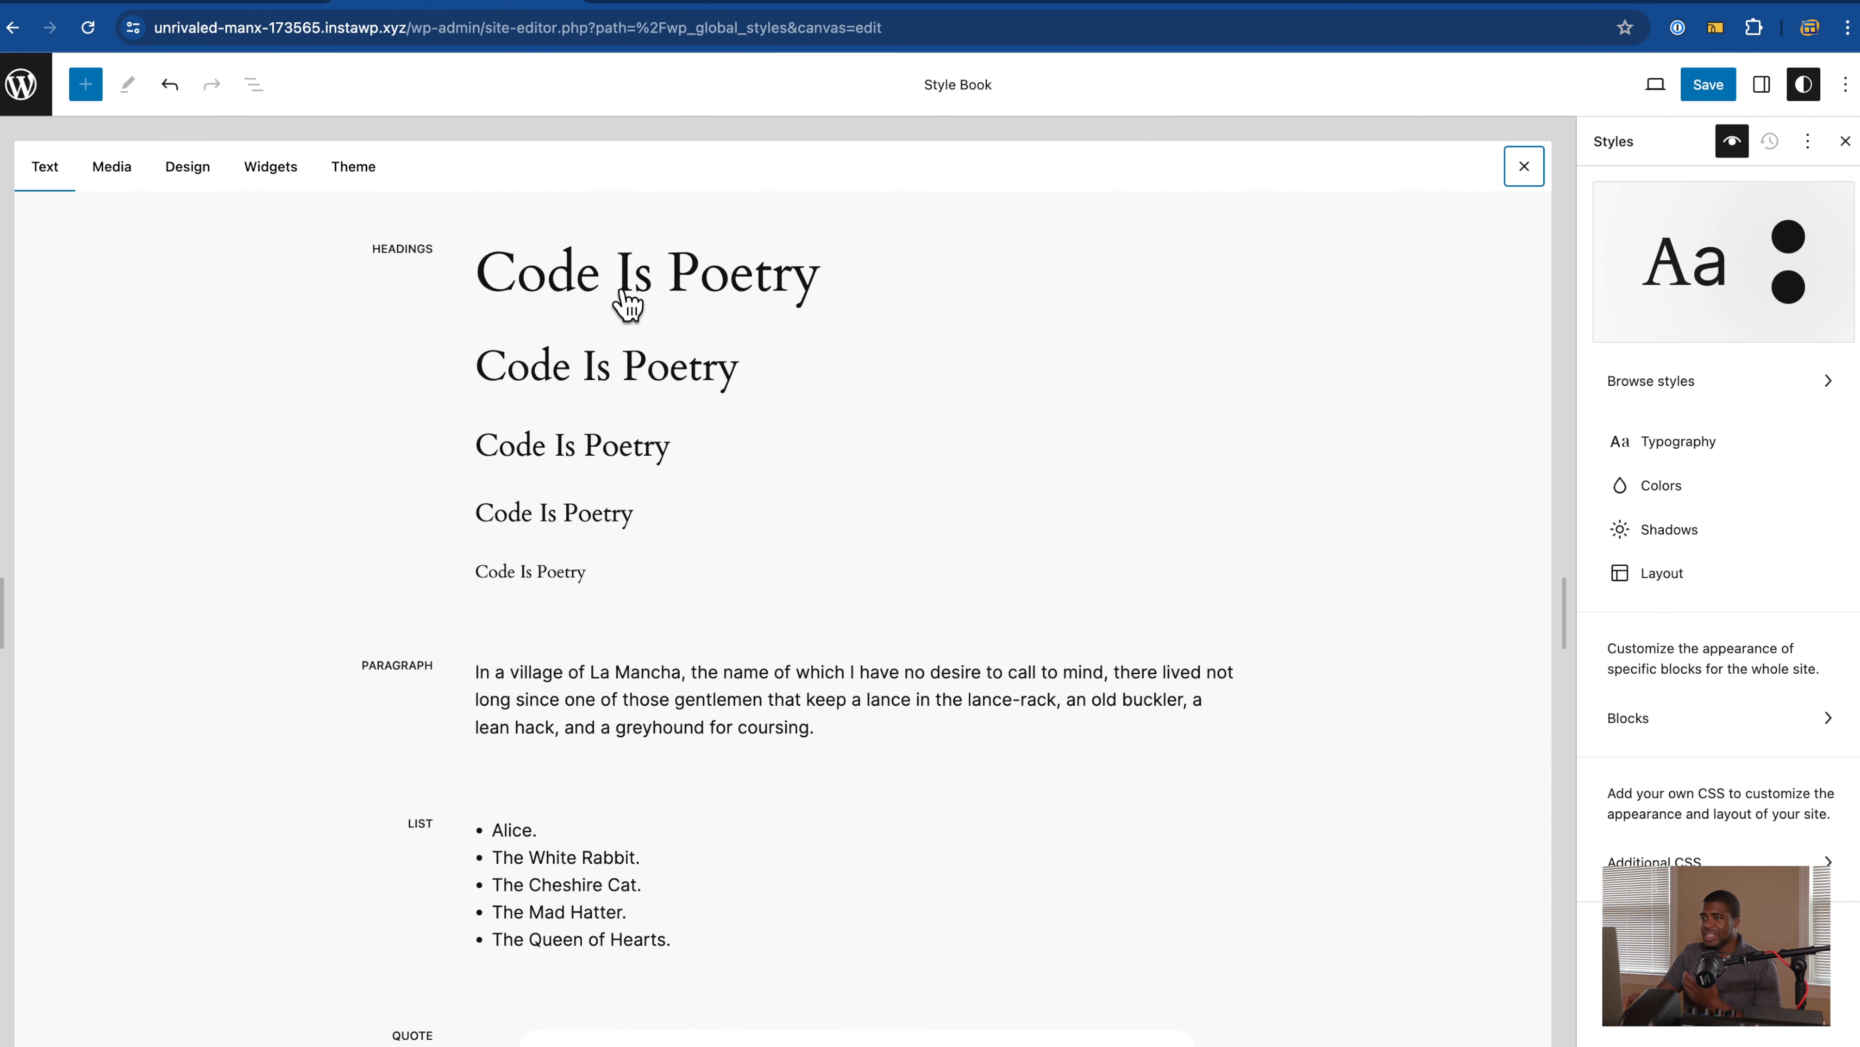
{"action": "left_click", "coordinate": [617, 302]}
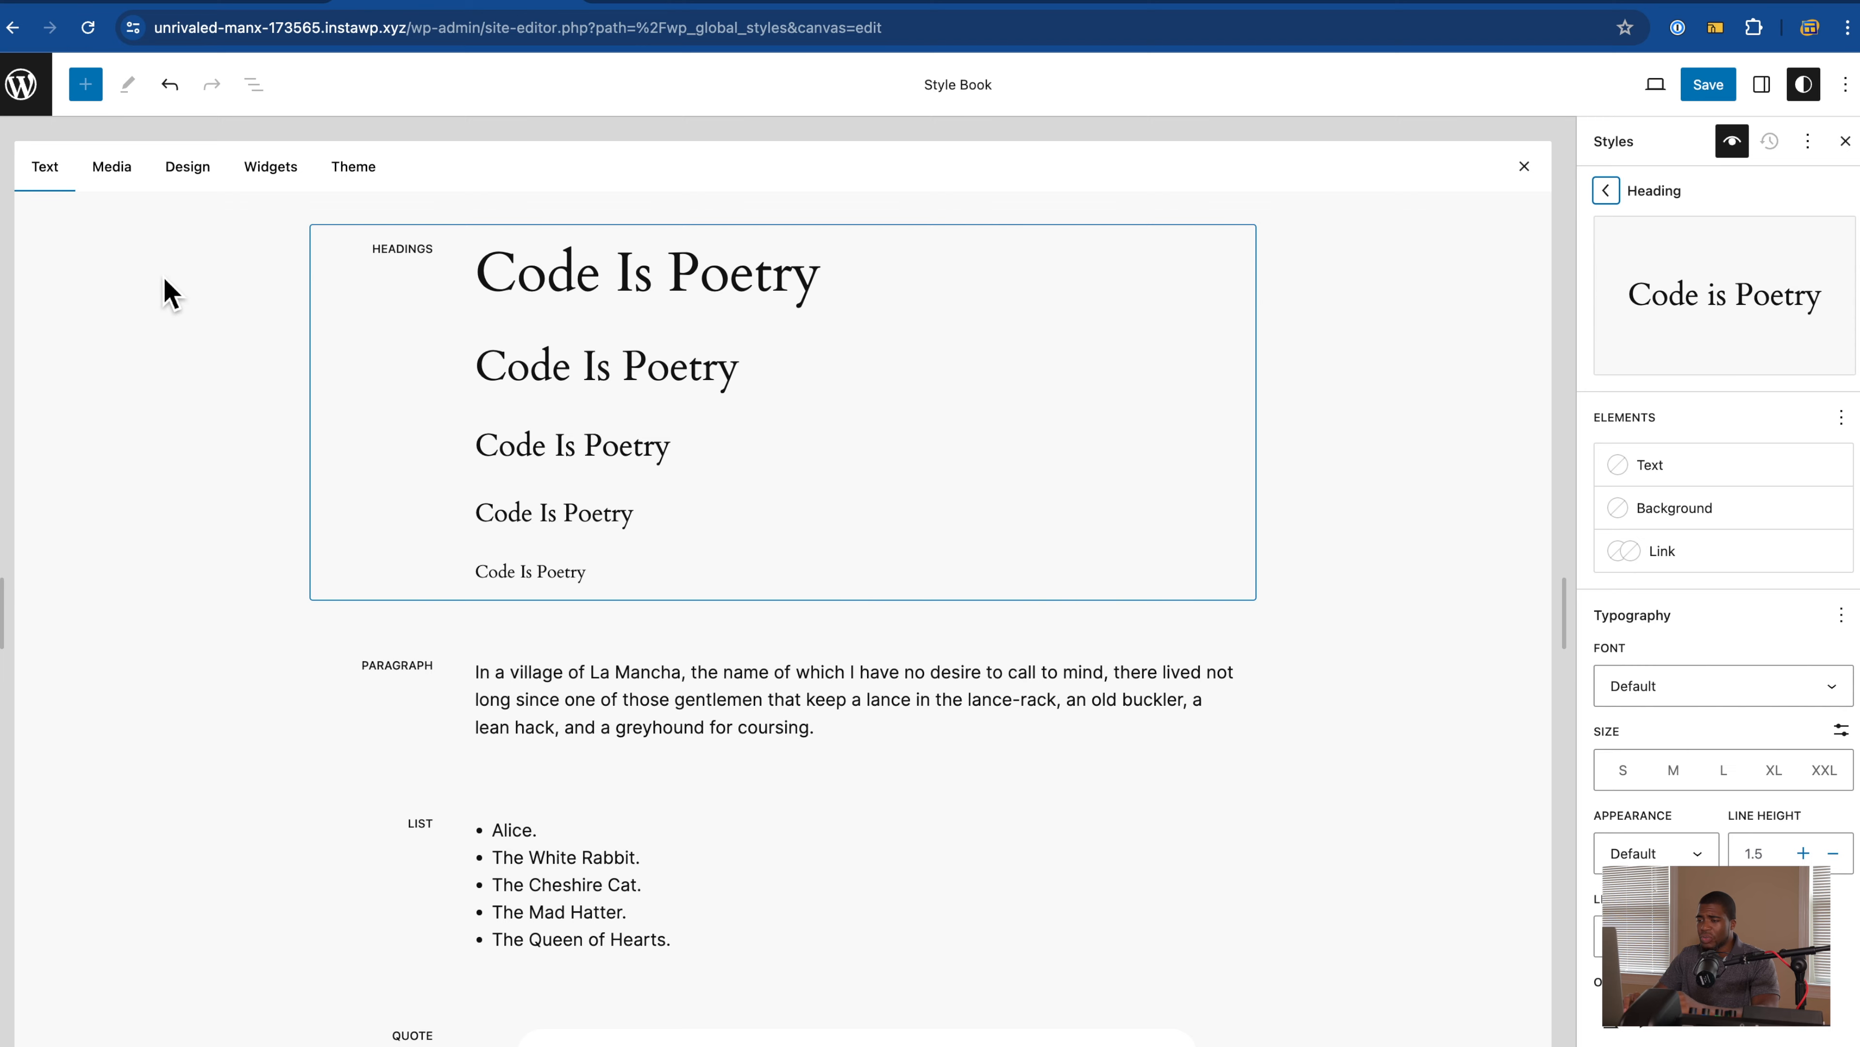
Step: Examine how the text and media block samples look in the Style Book
{"action": "scroll", "coordinate": [168, 293], "scroll_direction": "down", "scroll_amount": 1}
{"action": "scroll", "coordinate": [169, 293], "scroll_direction": "down", "scroll_amount": 15}
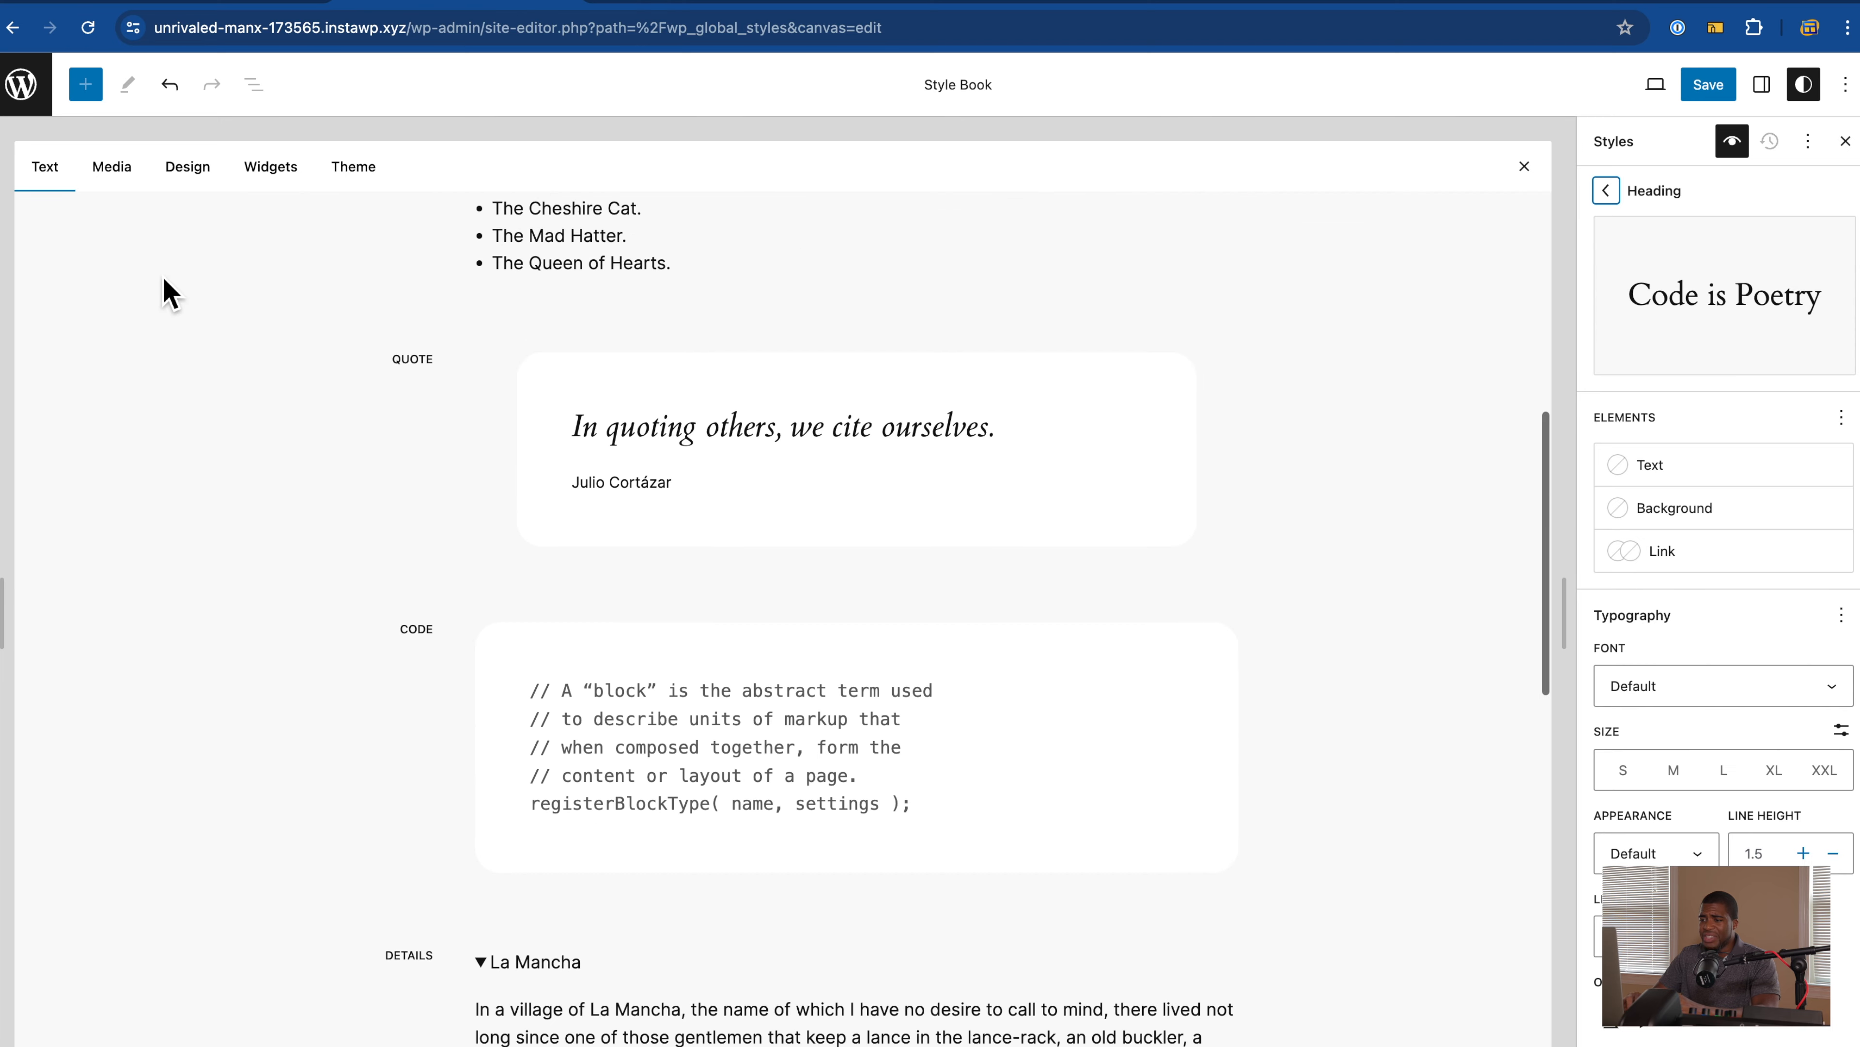
{"action": "scroll", "coordinate": [169, 293], "scroll_direction": "down", "scroll_amount": 7}
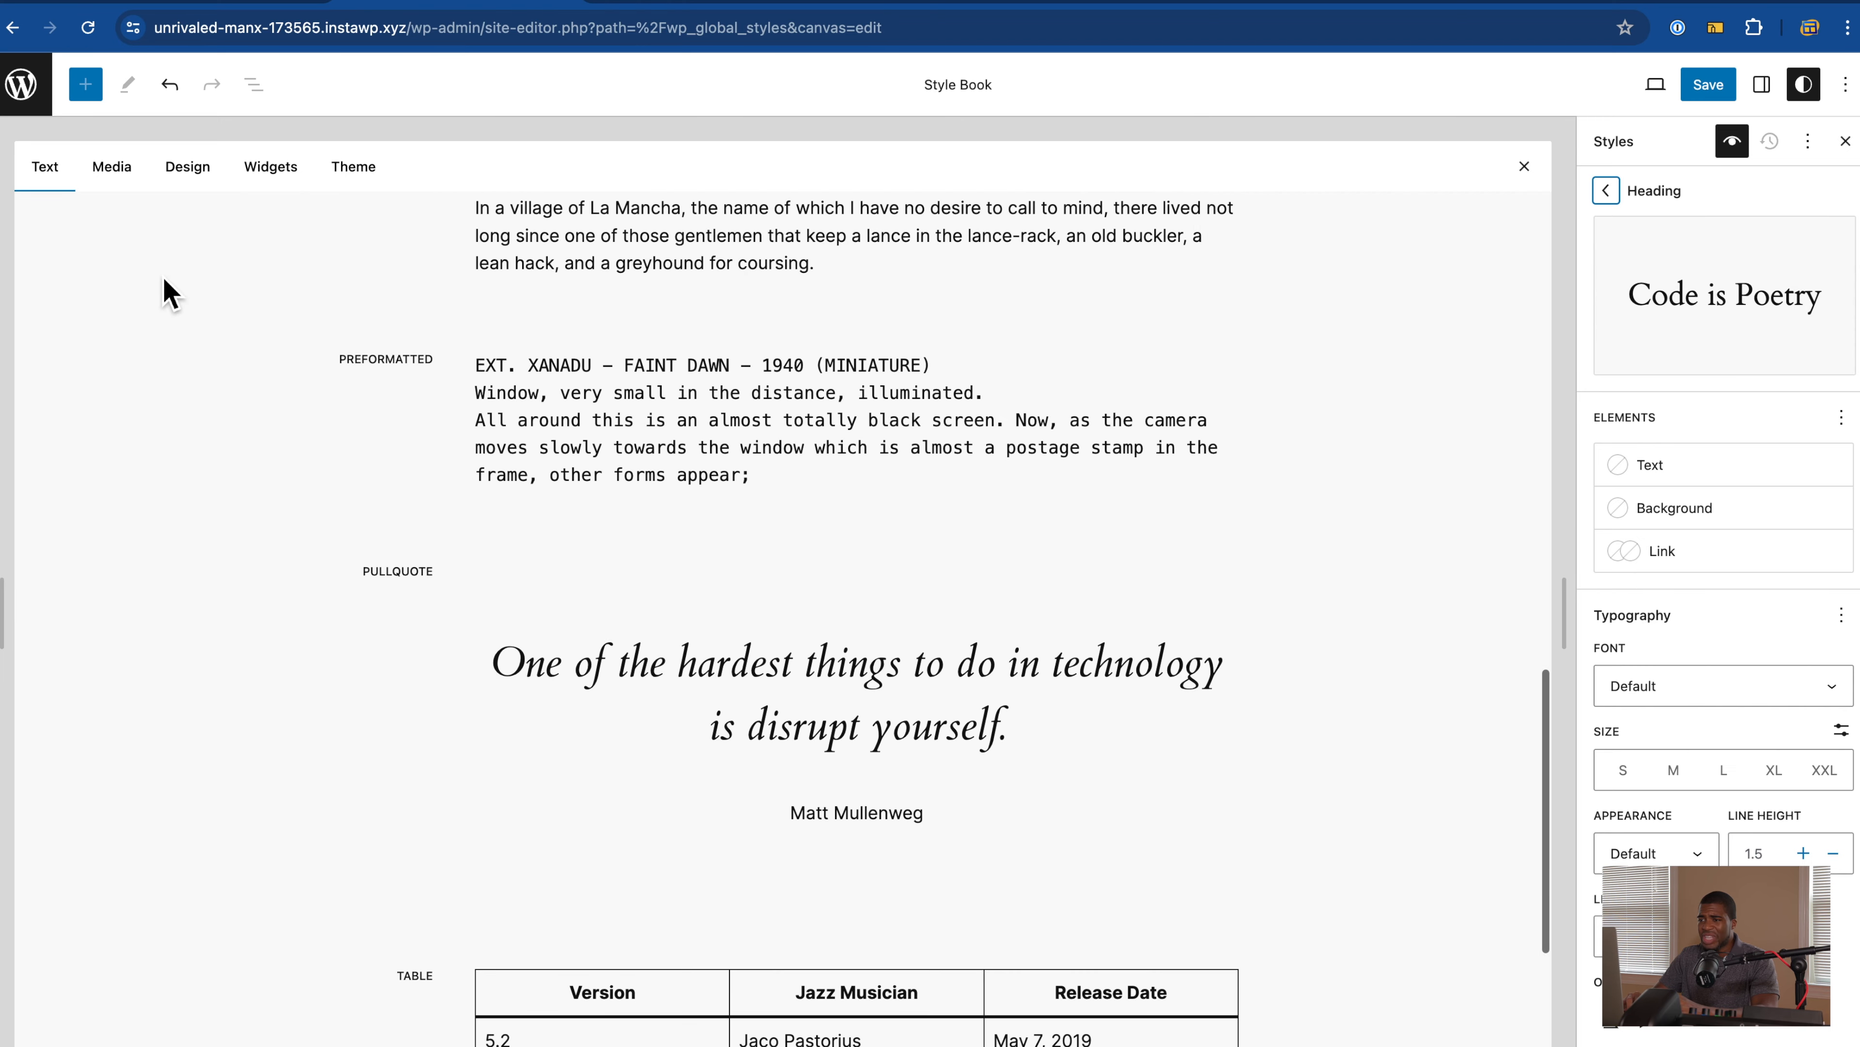
{"action": "scroll", "coordinate": [168, 293], "scroll_direction": "down", "scroll_amount": 1}
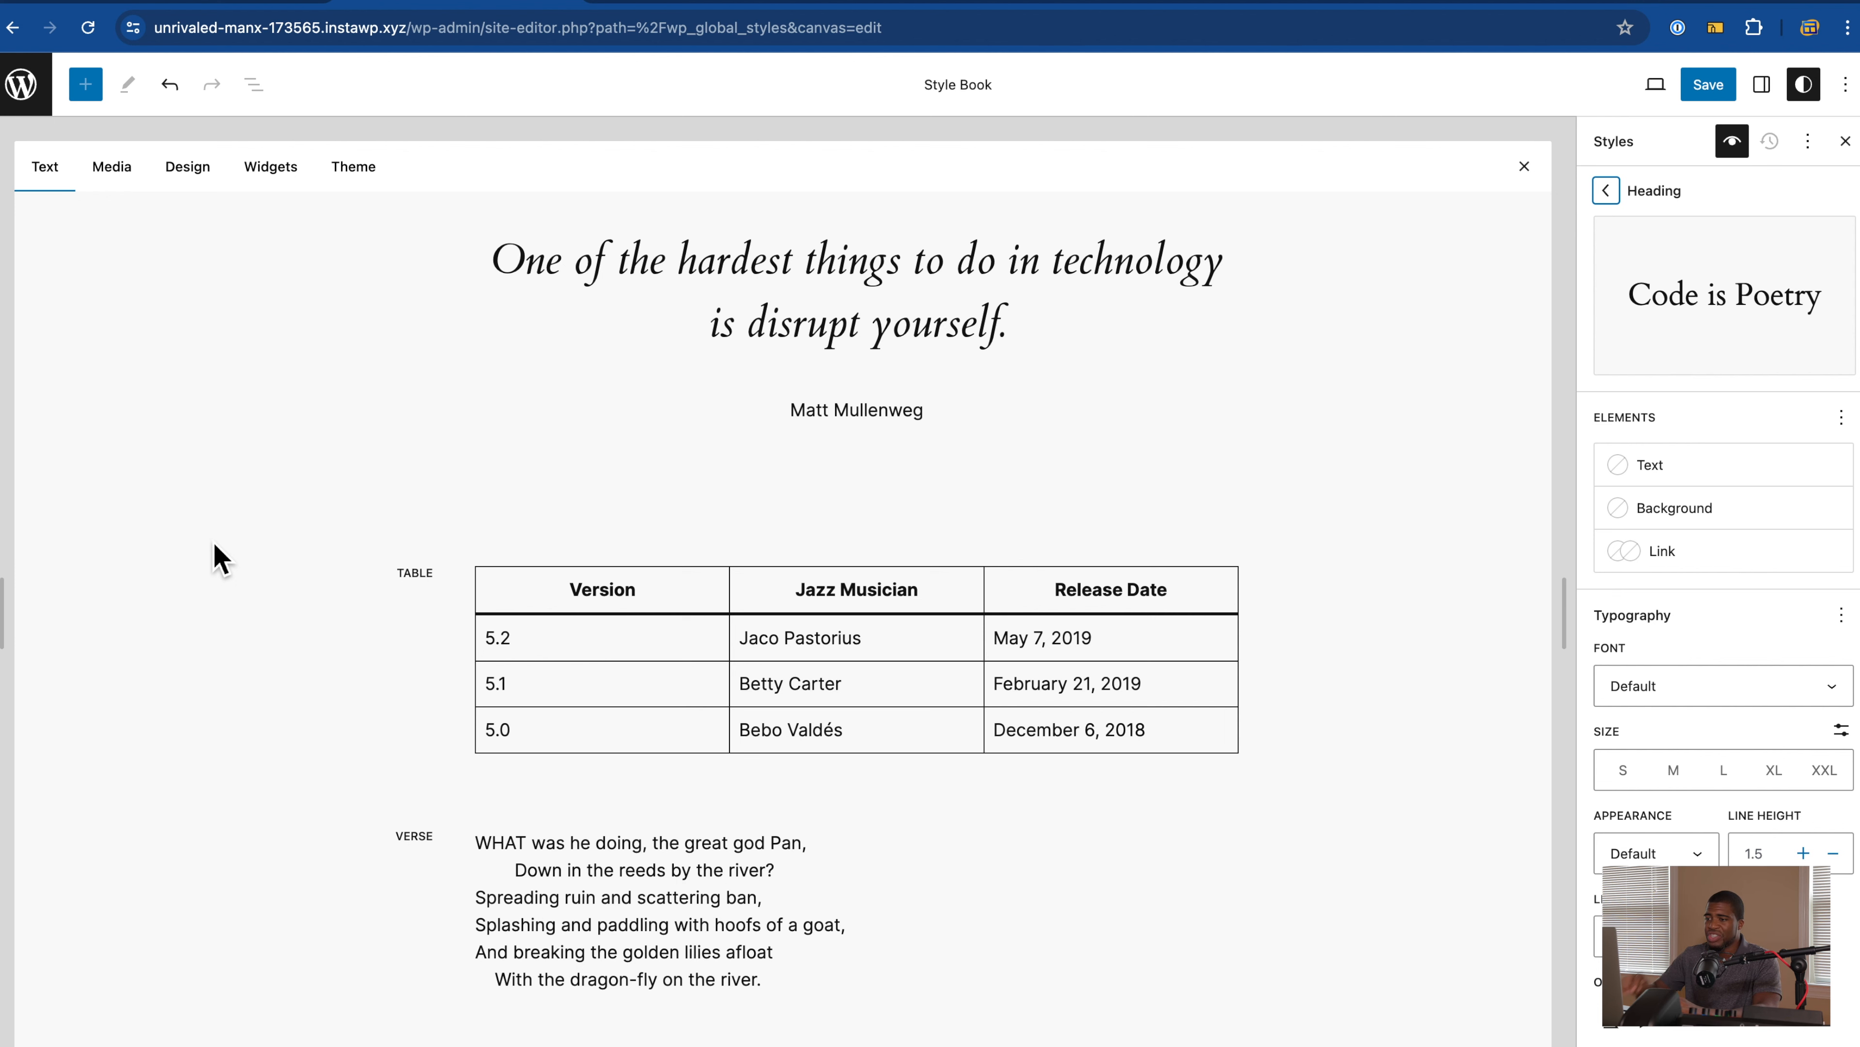
{"action": "left_click", "coordinate": [121, 183]}
{"action": "scroll", "coordinate": [278, 515], "scroll_direction": "down", "scroll_amount": 5}
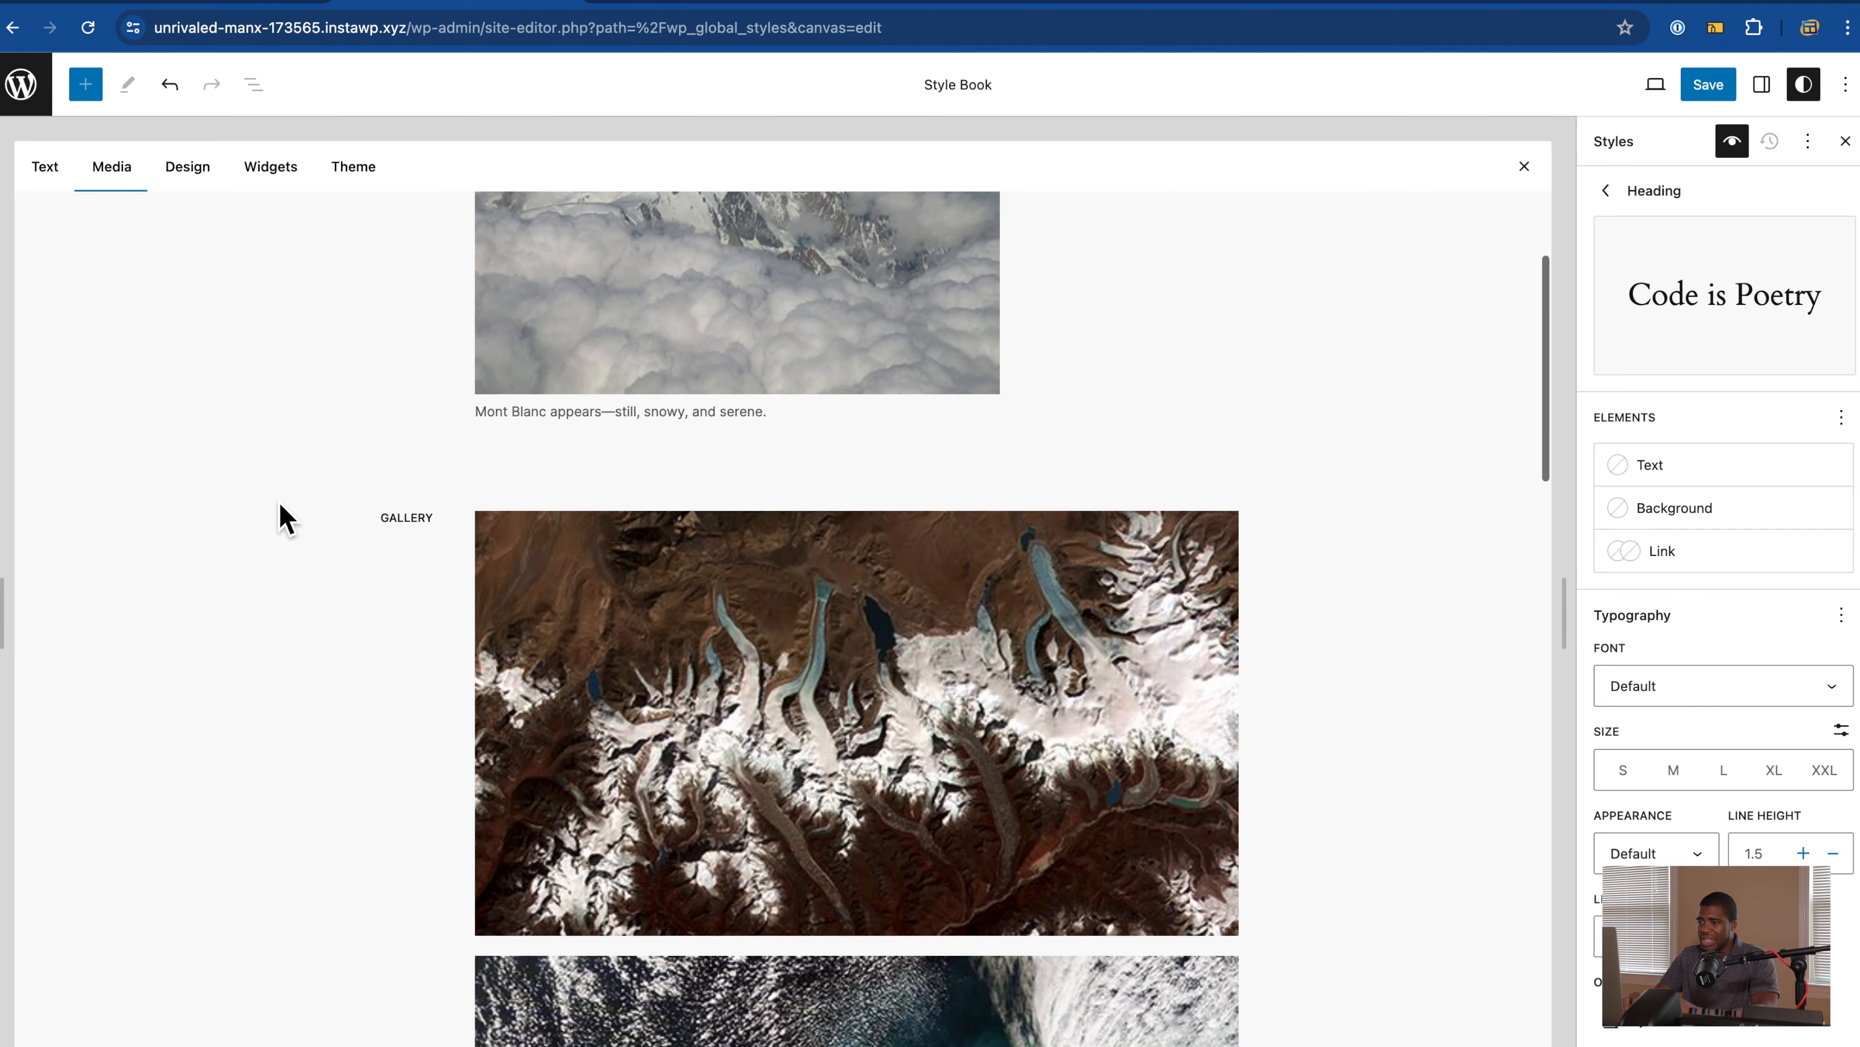
{"action": "scroll", "coordinate": [282, 513], "scroll_direction": "down", "scroll_amount": 15}
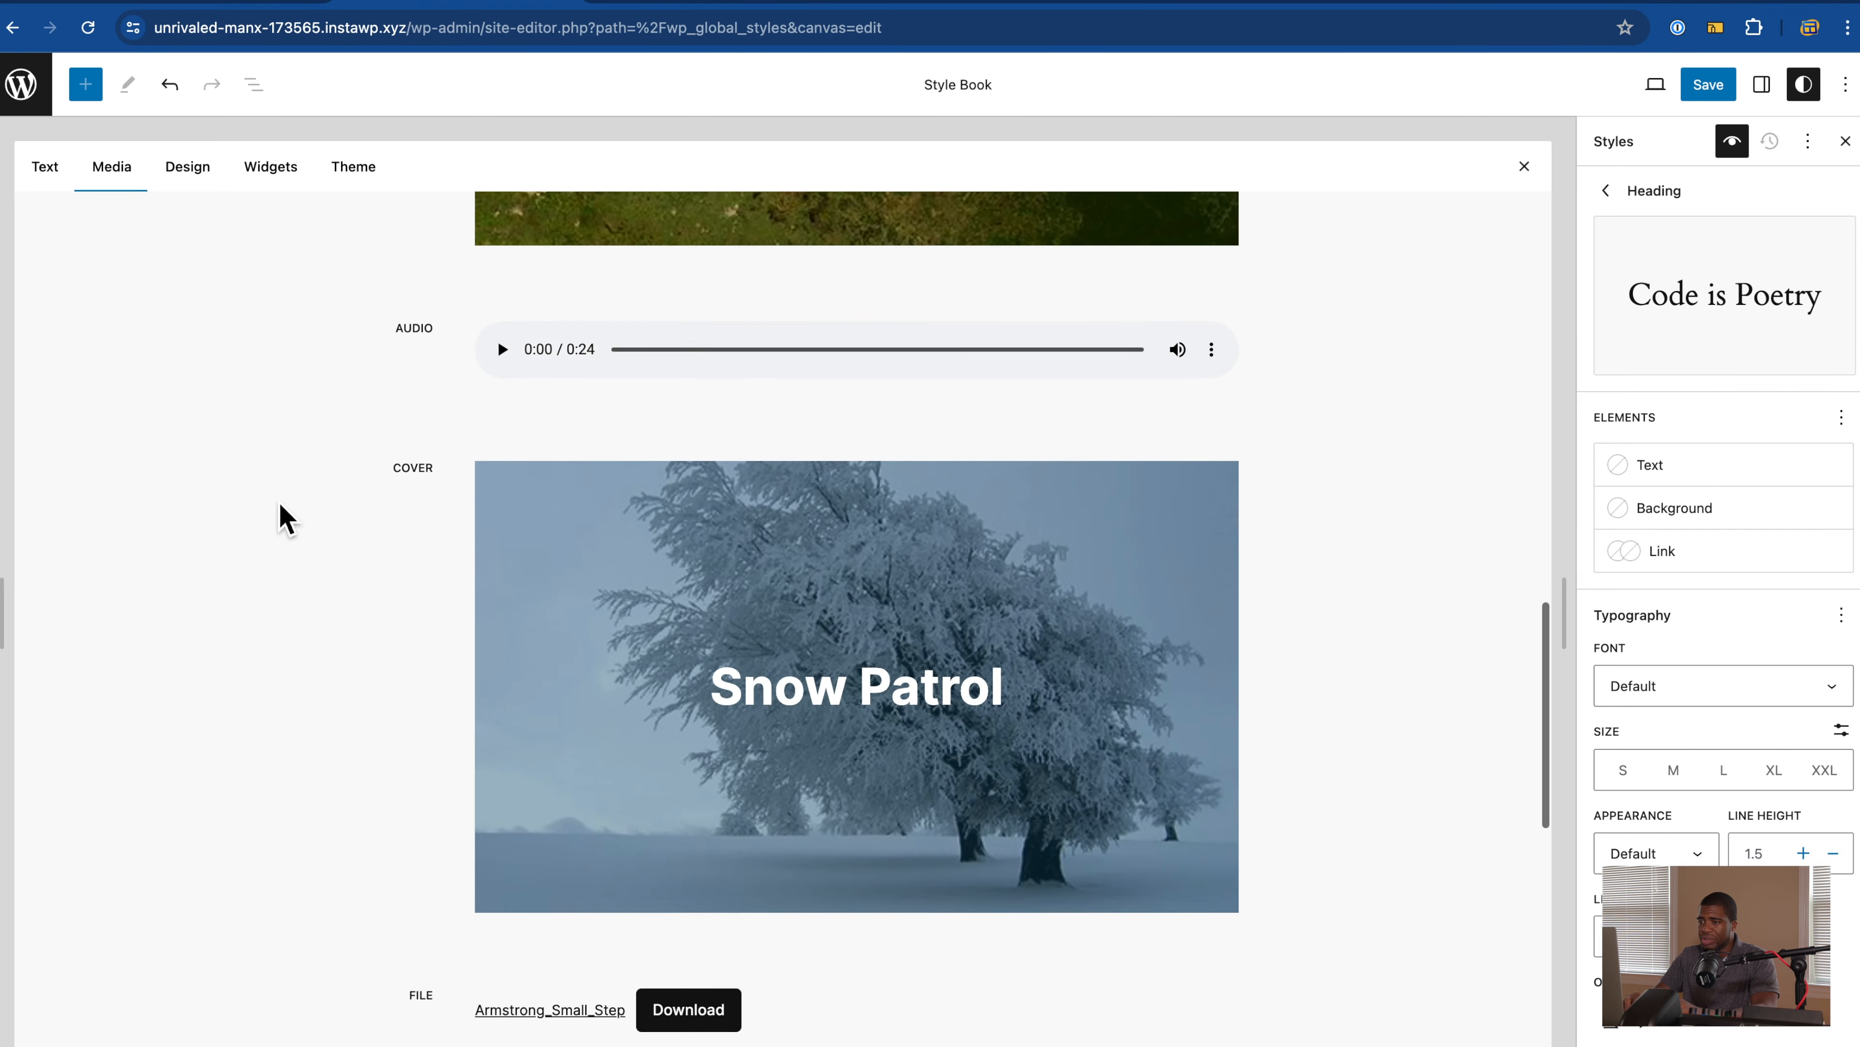
{"action": "scroll", "coordinate": [280, 516], "scroll_direction": "up", "scroll_amount": 5}
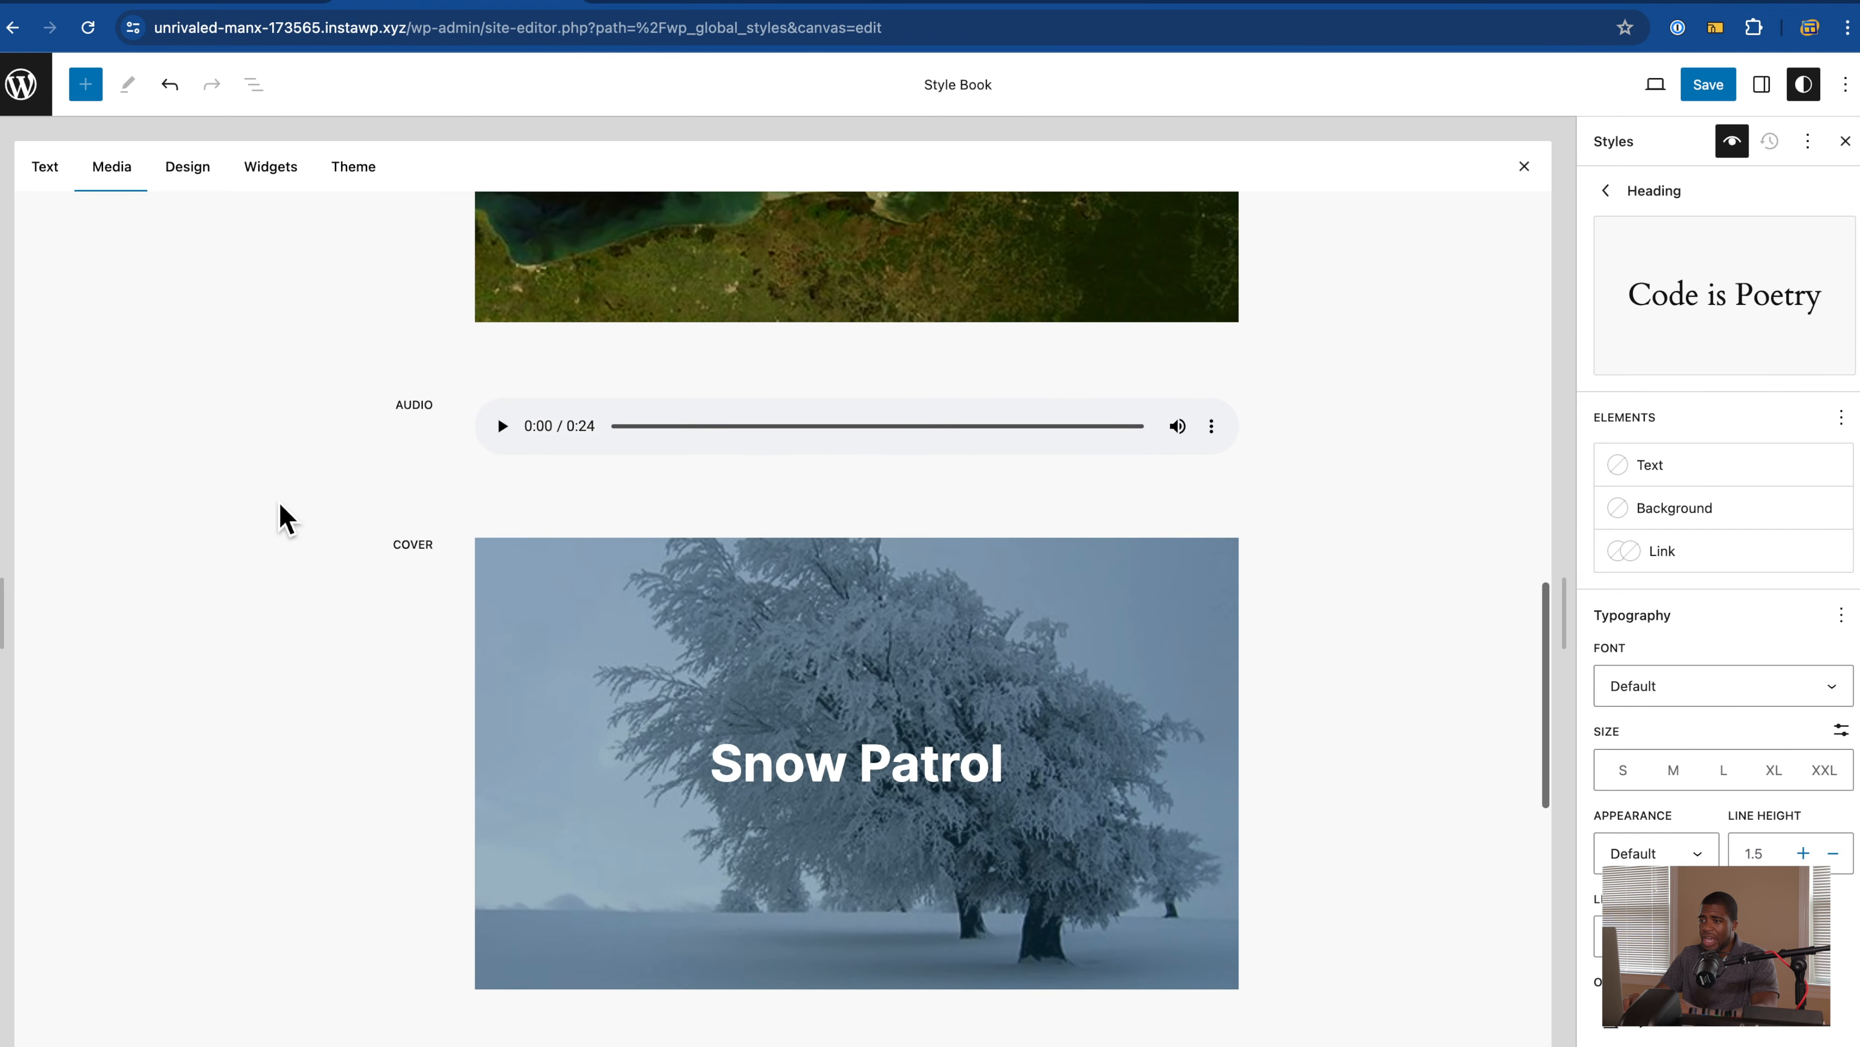
{"action": "scroll", "coordinate": [224, 560], "scroll_direction": "down", "scroll_amount": 10}
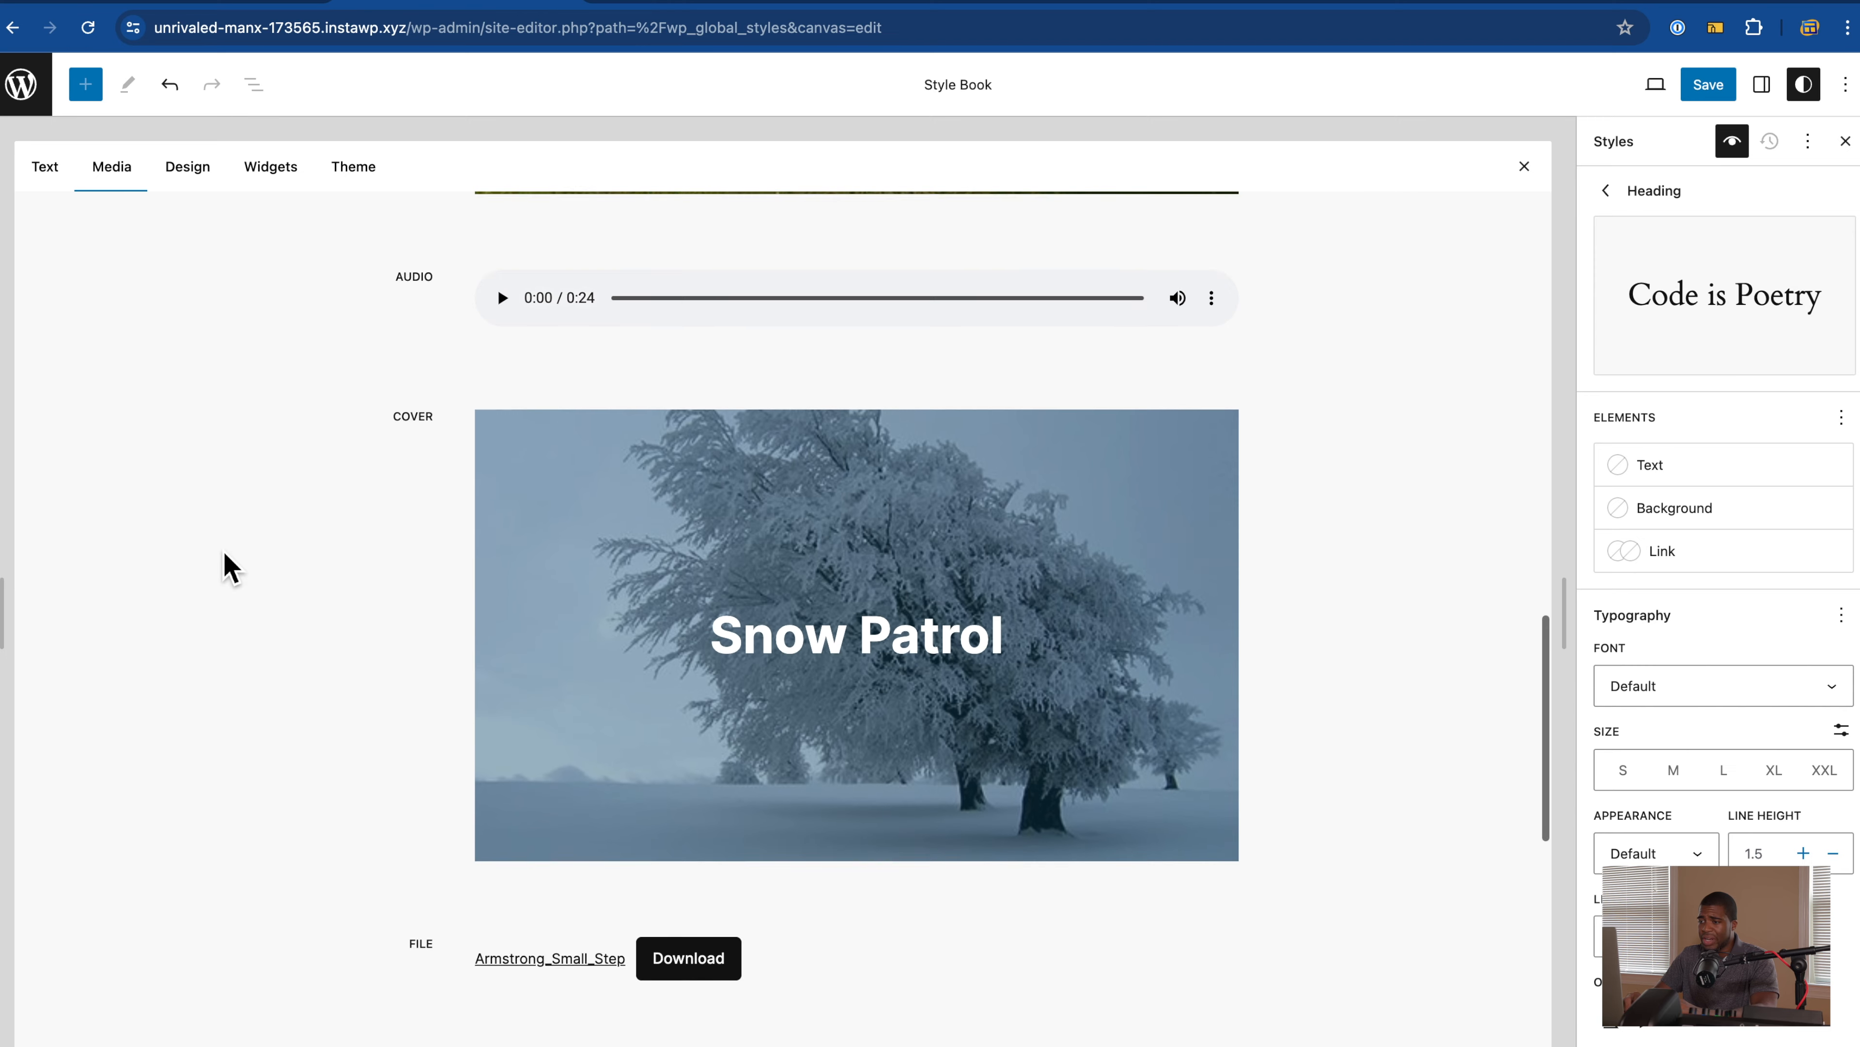
{"action": "scroll", "coordinate": [229, 568], "scroll_direction": "down", "scroll_amount": 12}
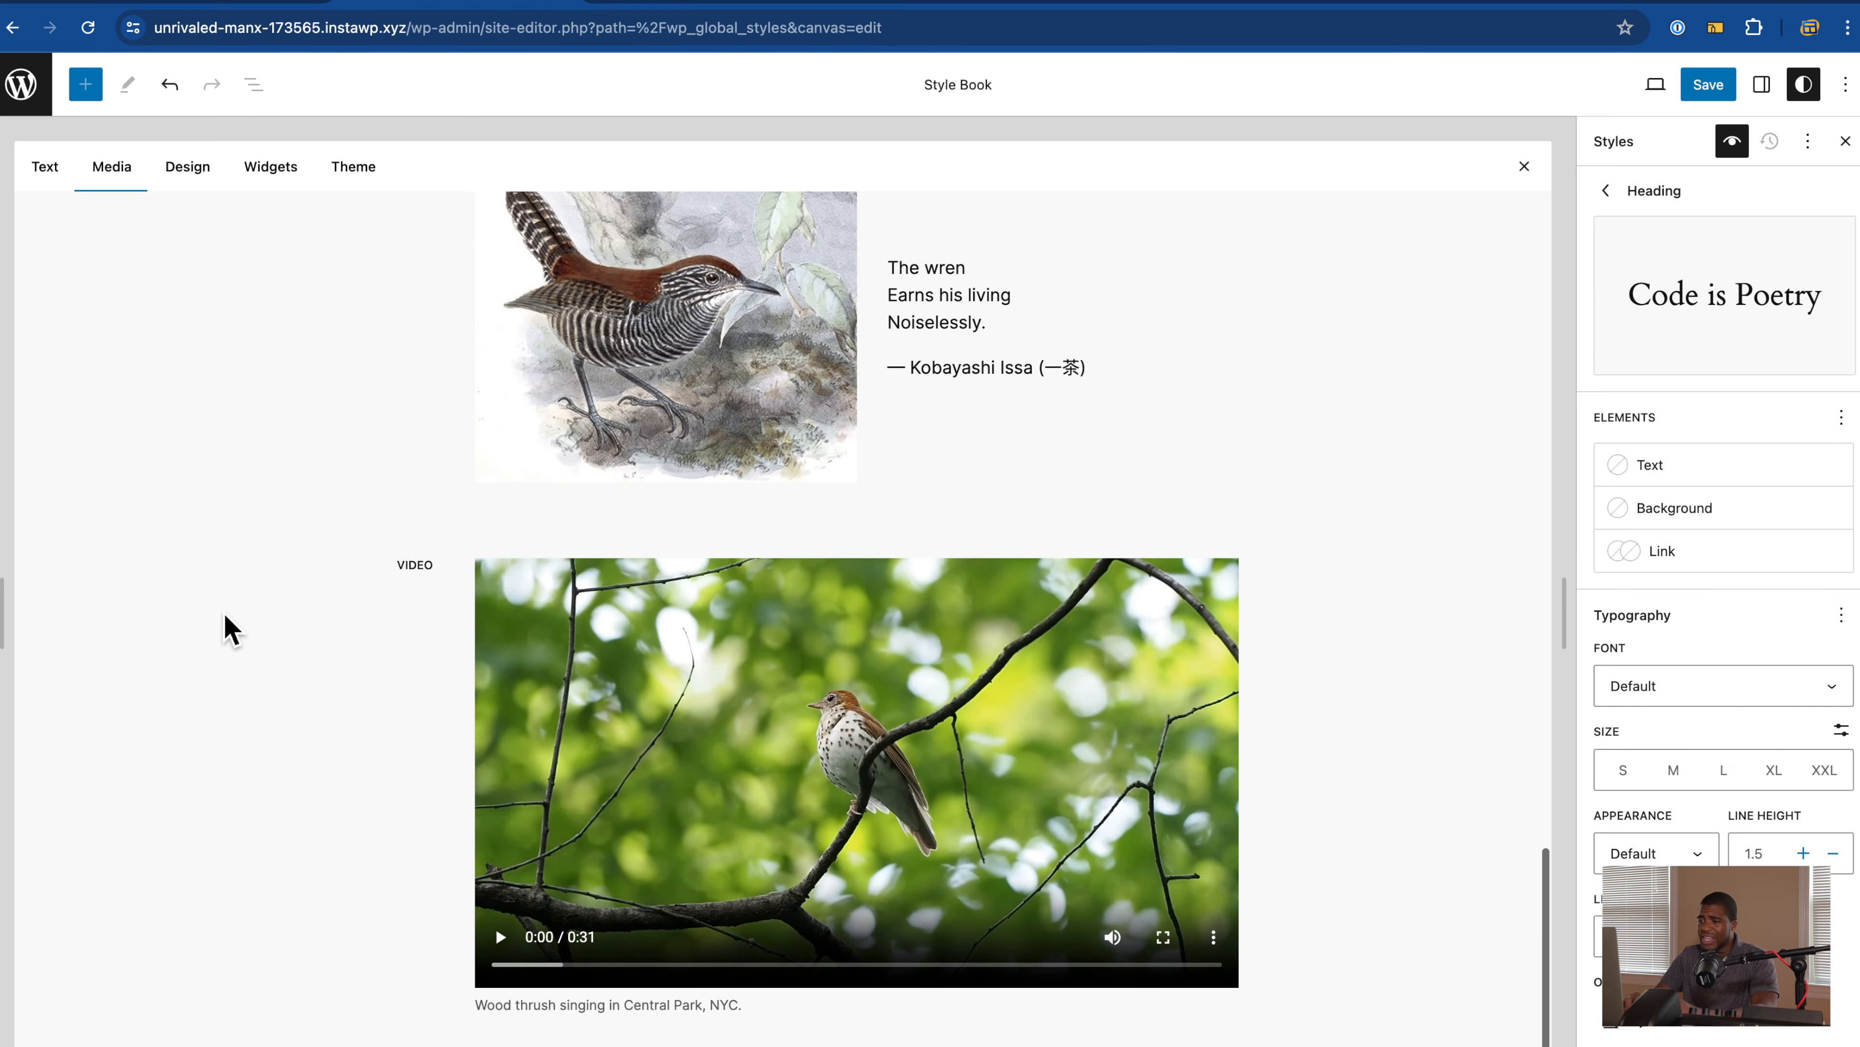
Step: Examine the design and widget block samples in the Style Book
{"action": "left_click", "coordinate": [192, 171]}
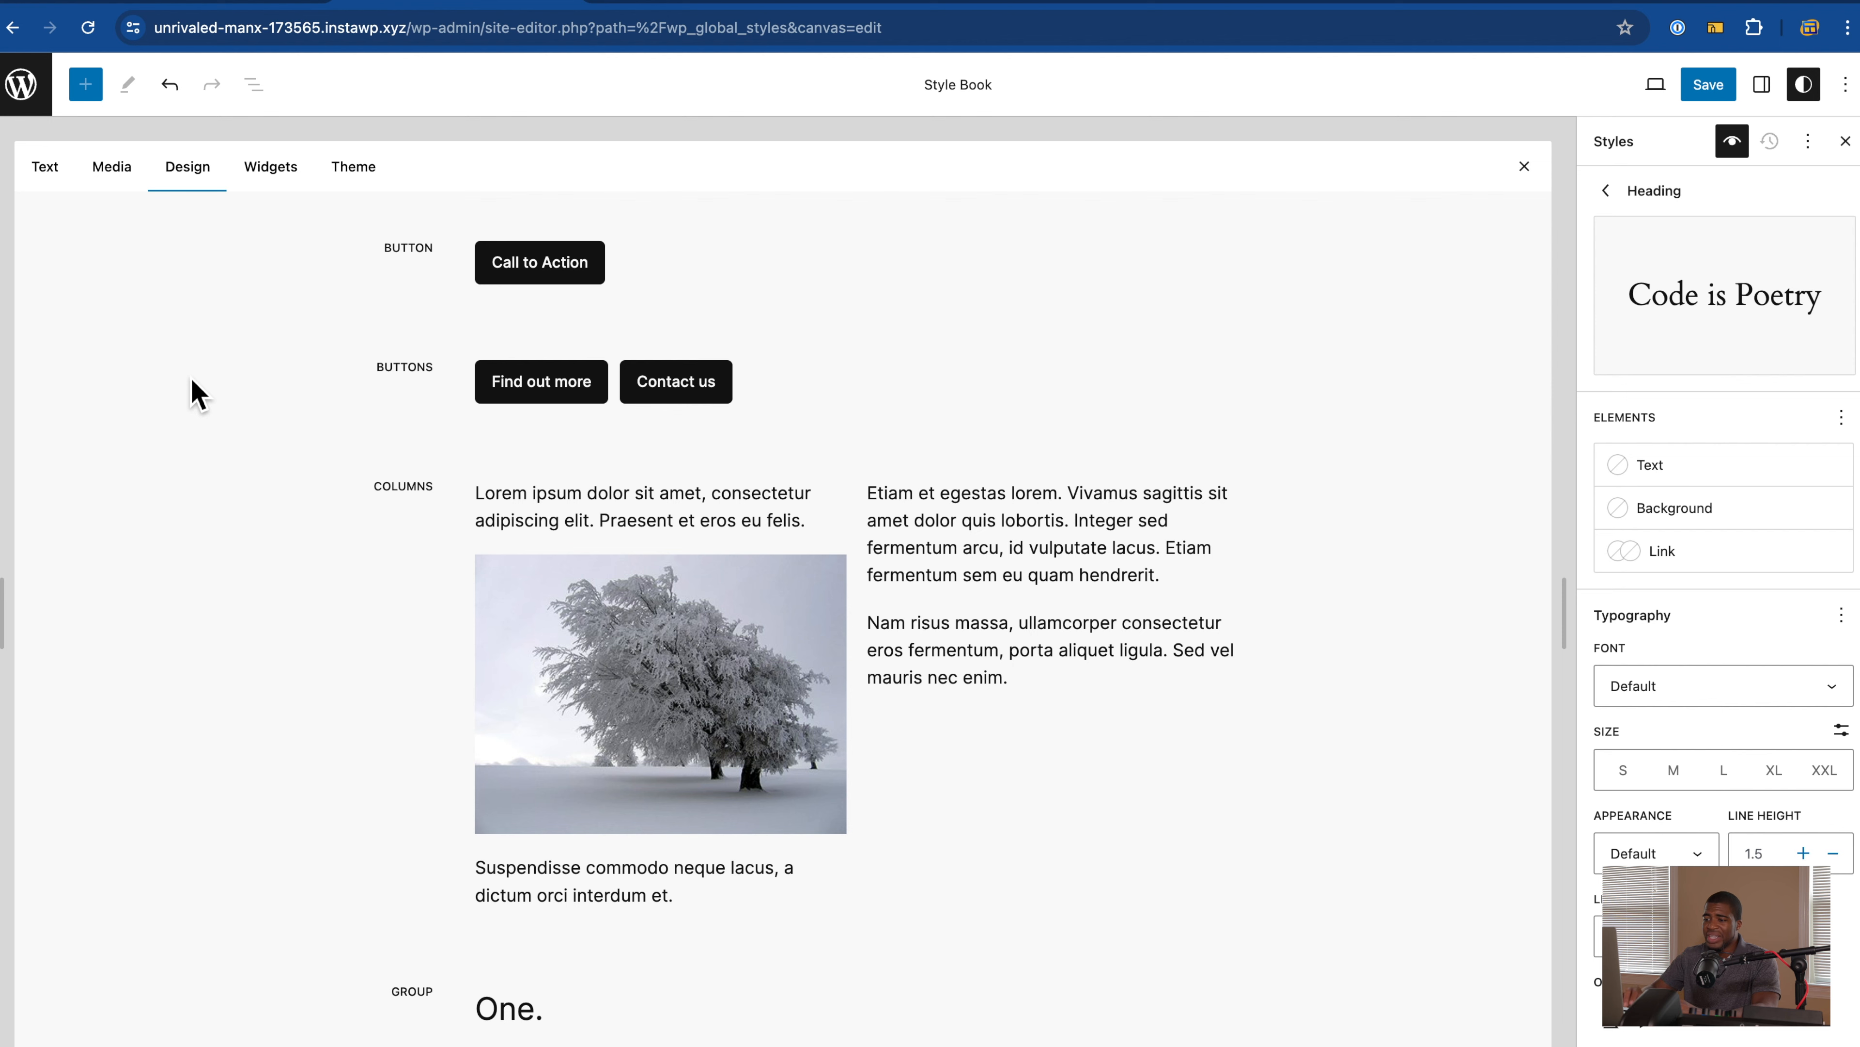
{"action": "scroll", "coordinate": [292, 475], "scroll_direction": "down", "scroll_amount": 18}
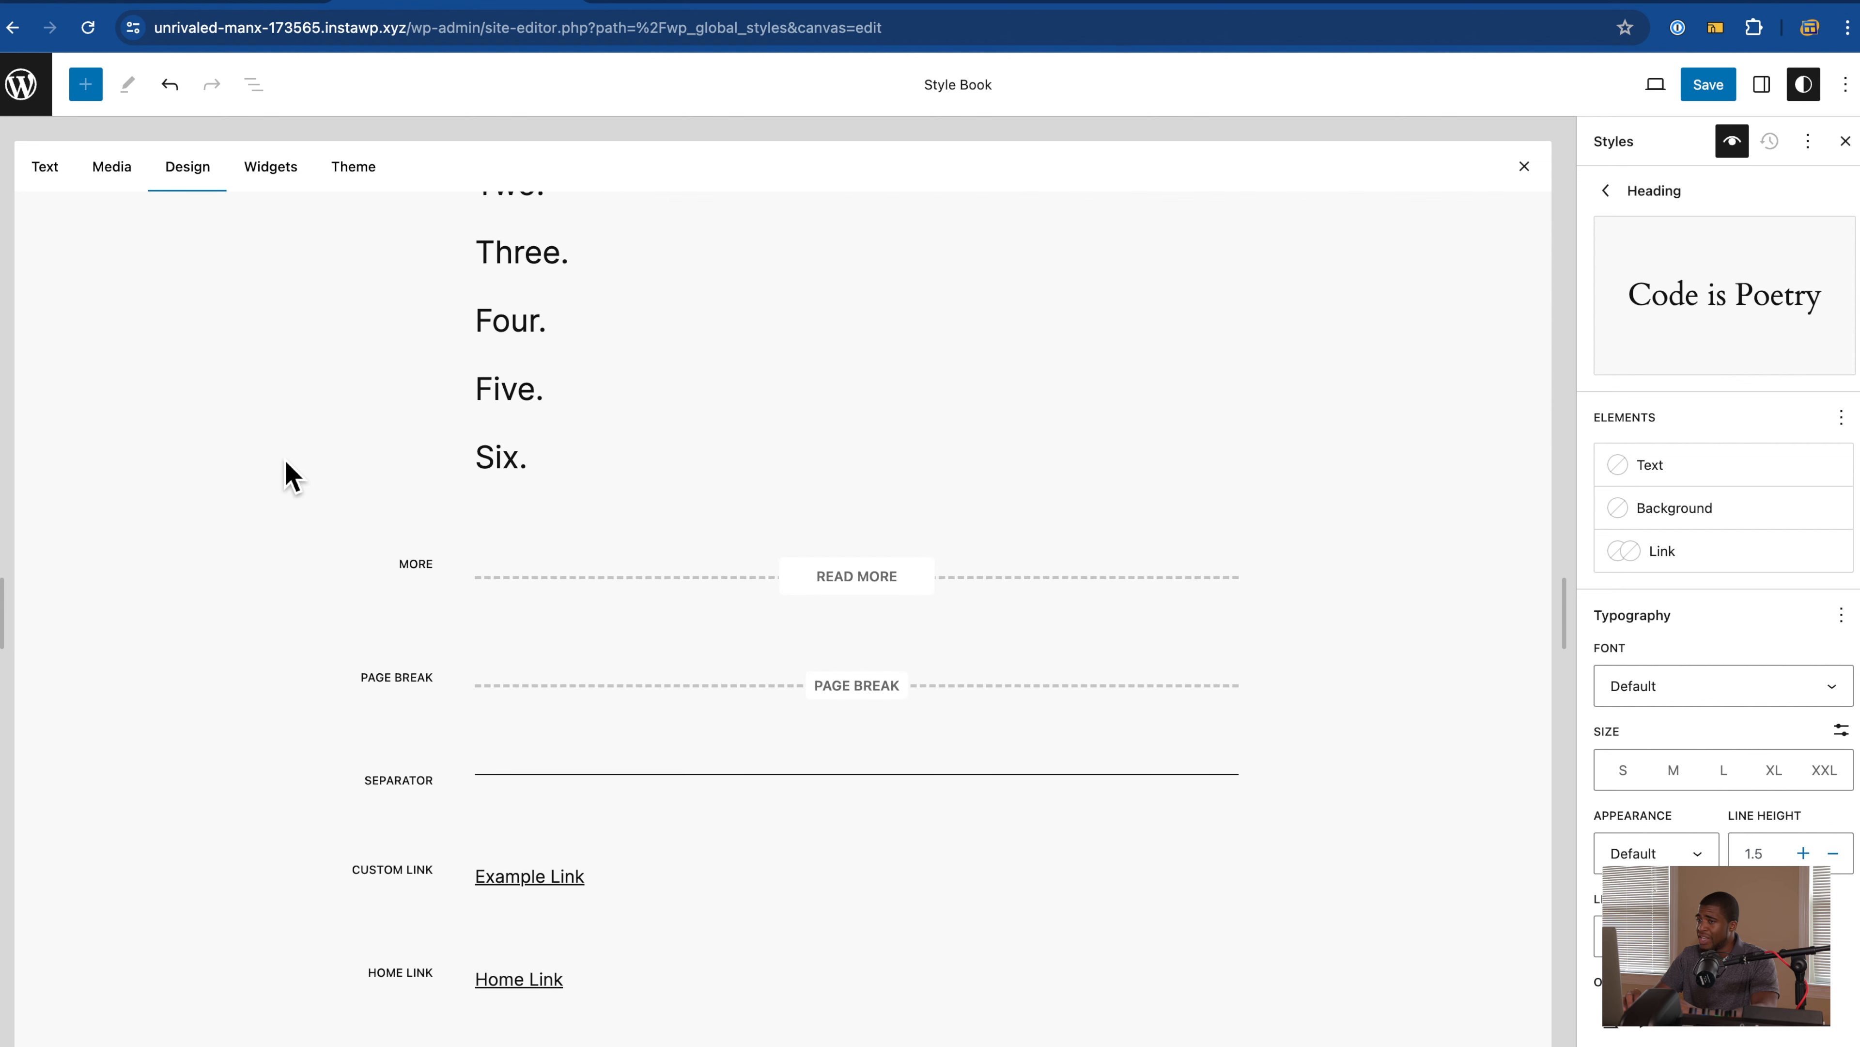
{"action": "left_click", "coordinate": [278, 173]}
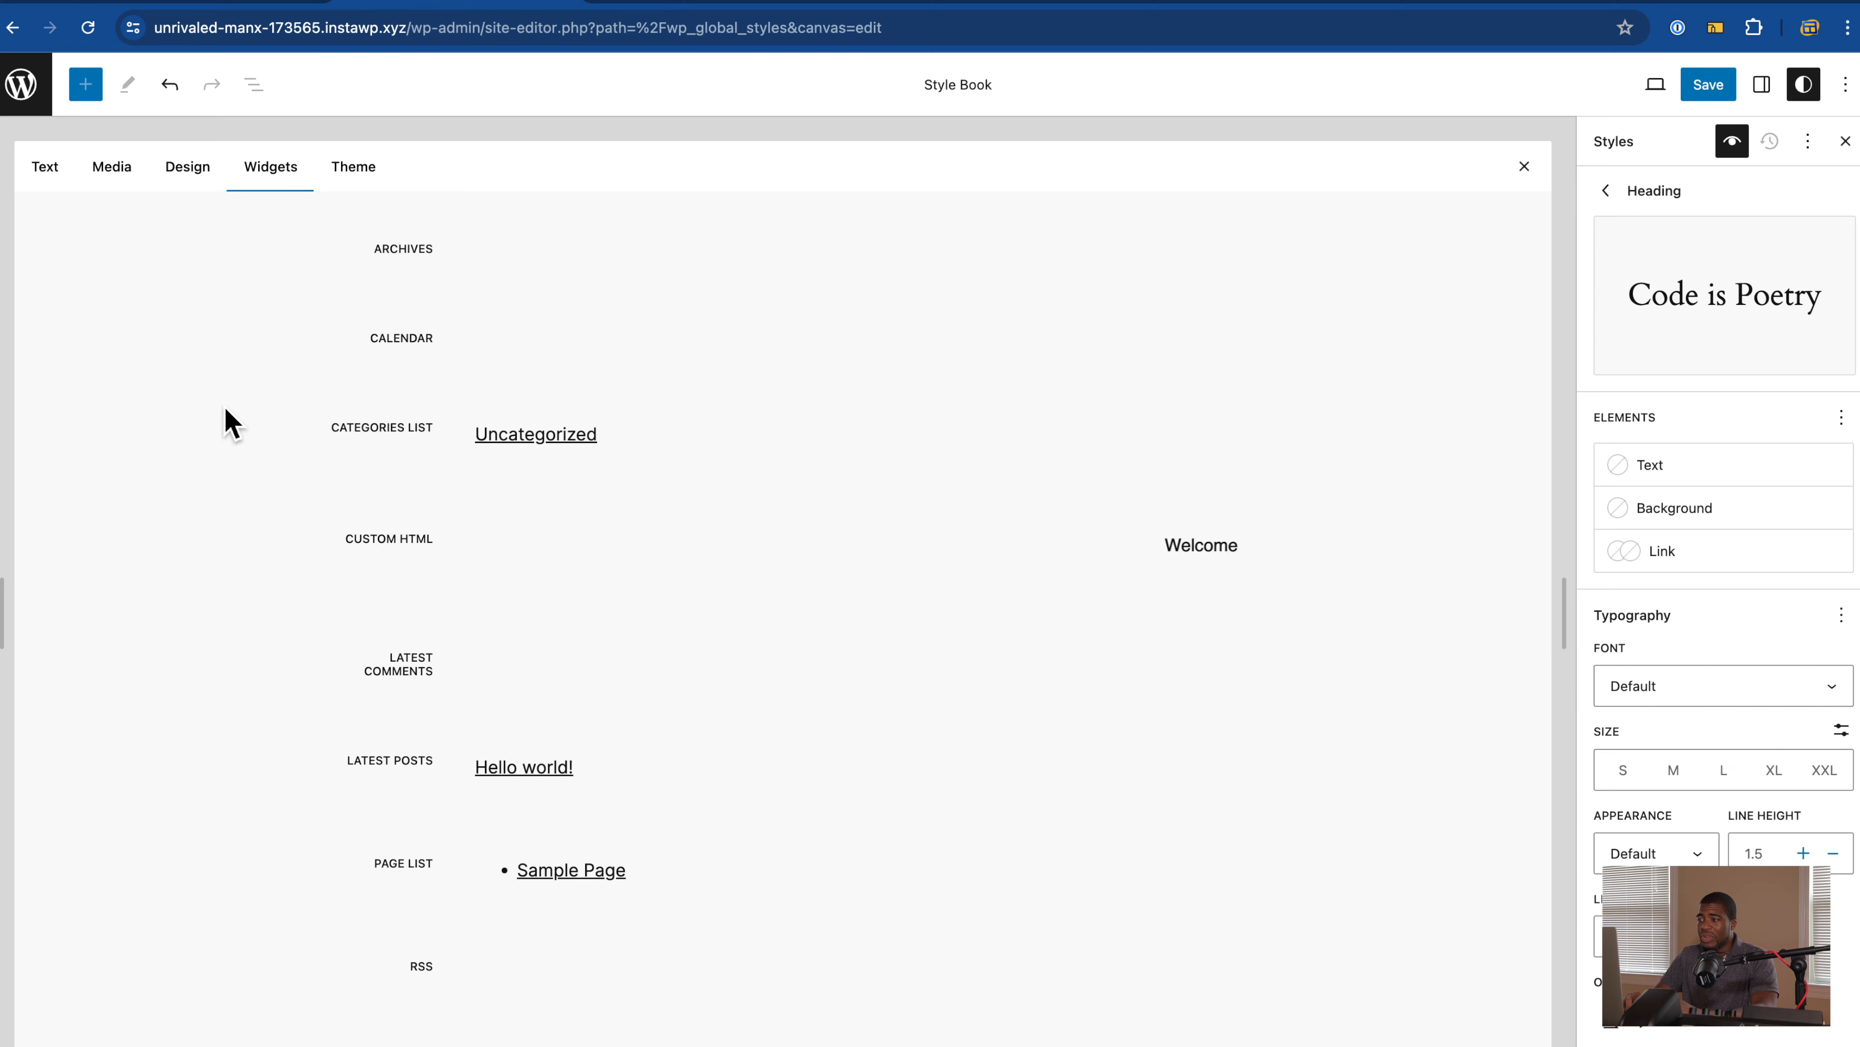
{"action": "scroll", "coordinate": [233, 423], "scroll_direction": "down", "scroll_amount": 9}
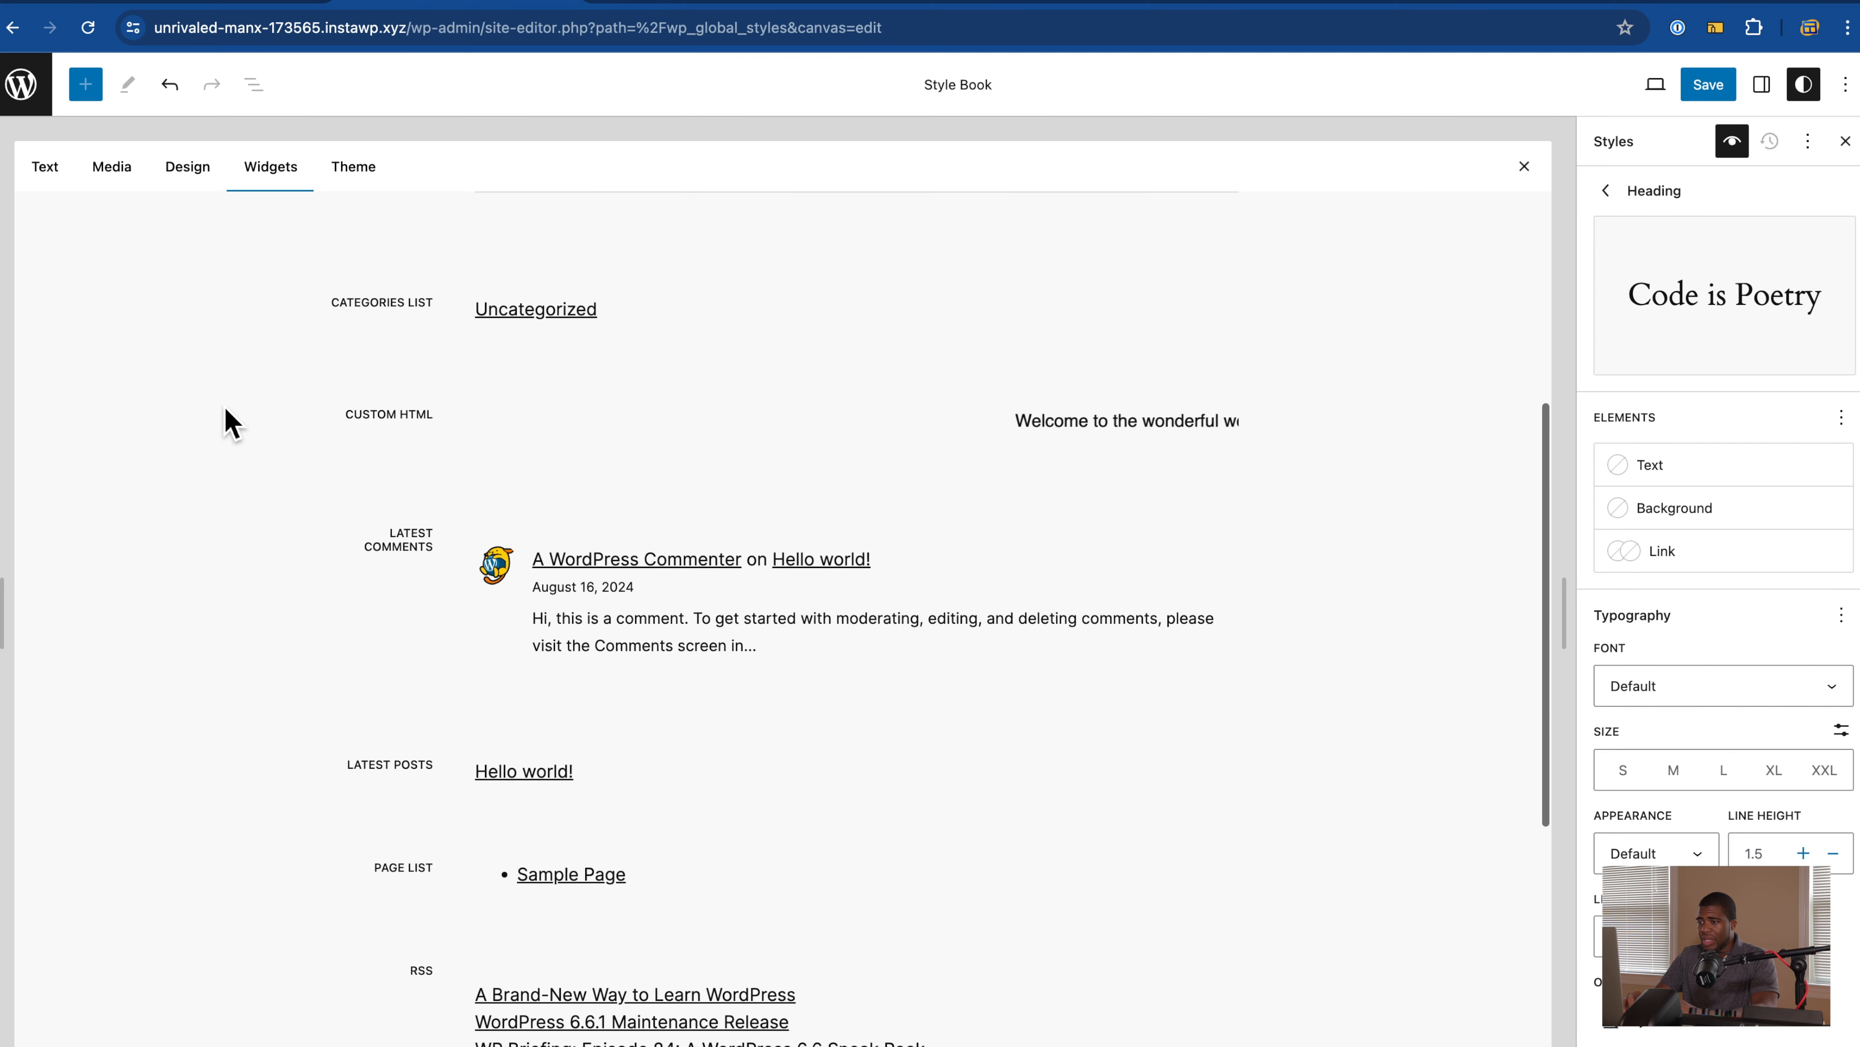
Step: Examine the remaining widget samples and the theme block samples in the Style Book, and return to the site editor's Styles overview
{"action": "scroll", "coordinate": [234, 423], "scroll_direction": "down", "scroll_amount": 6}
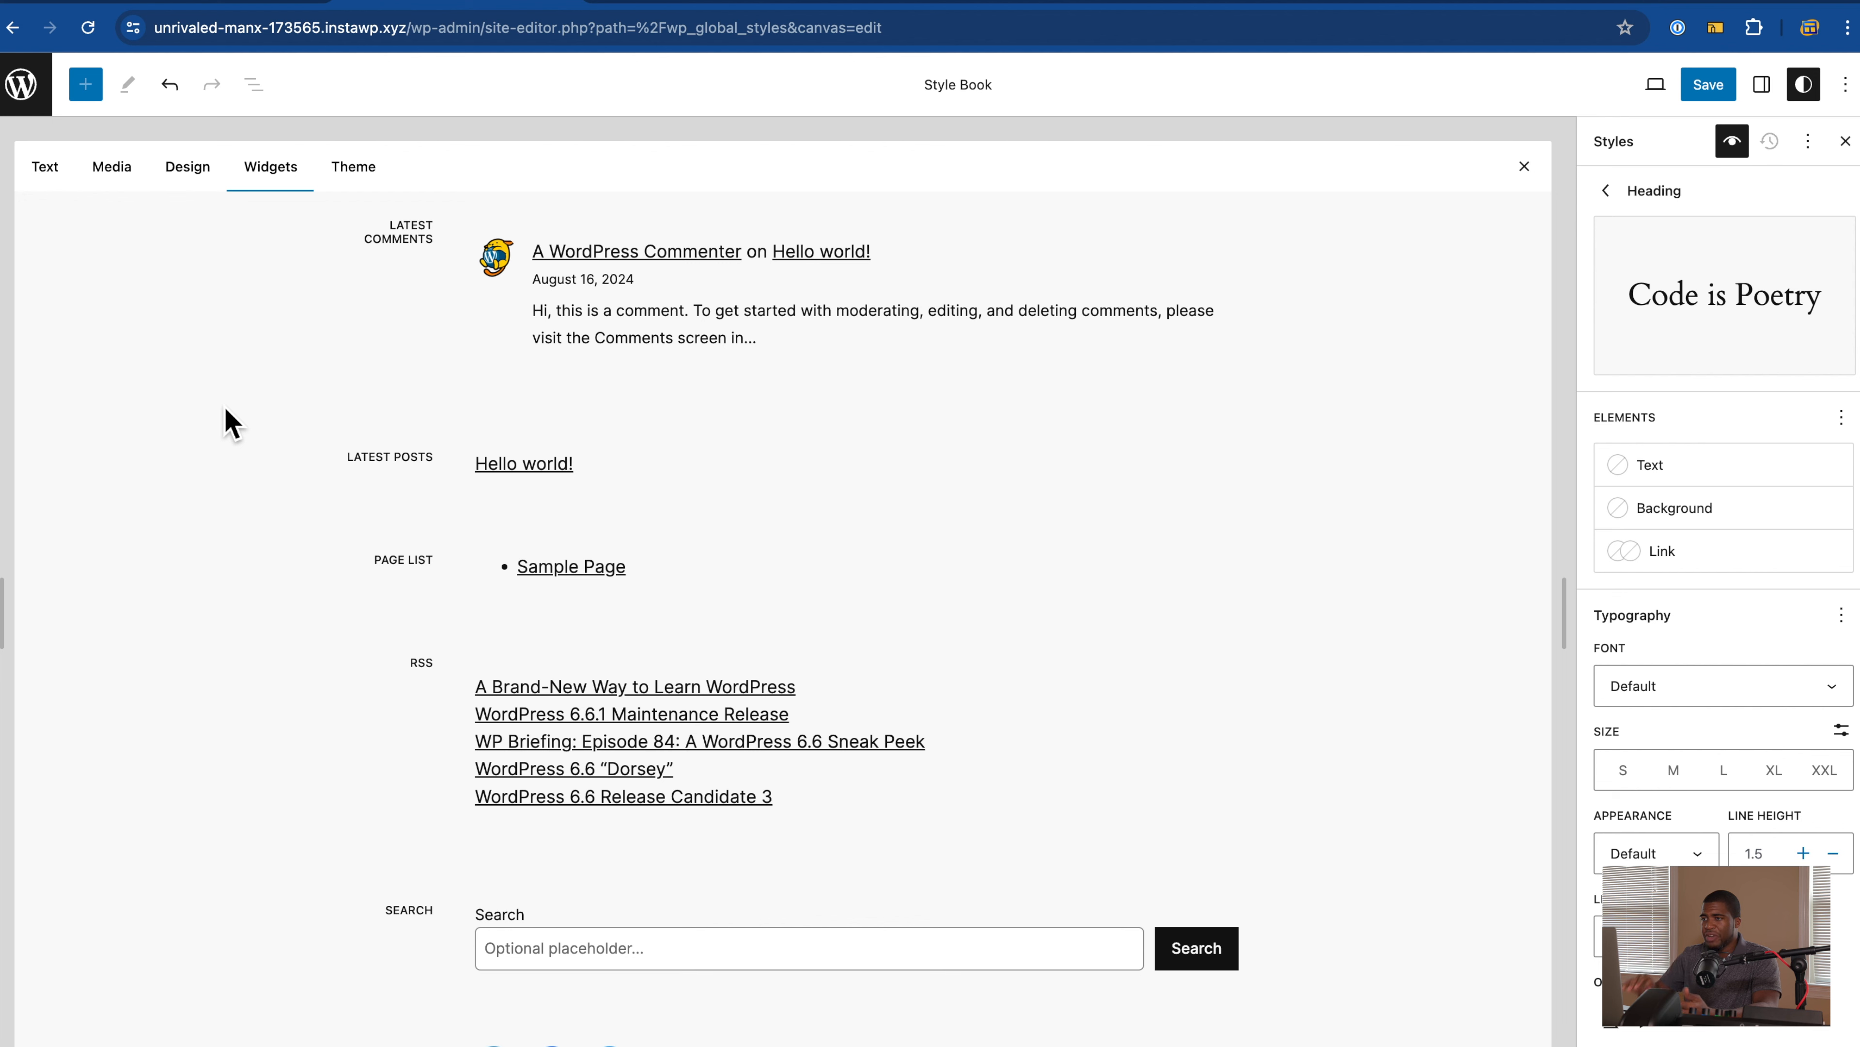
{"action": "left_click", "coordinate": [354, 169]}
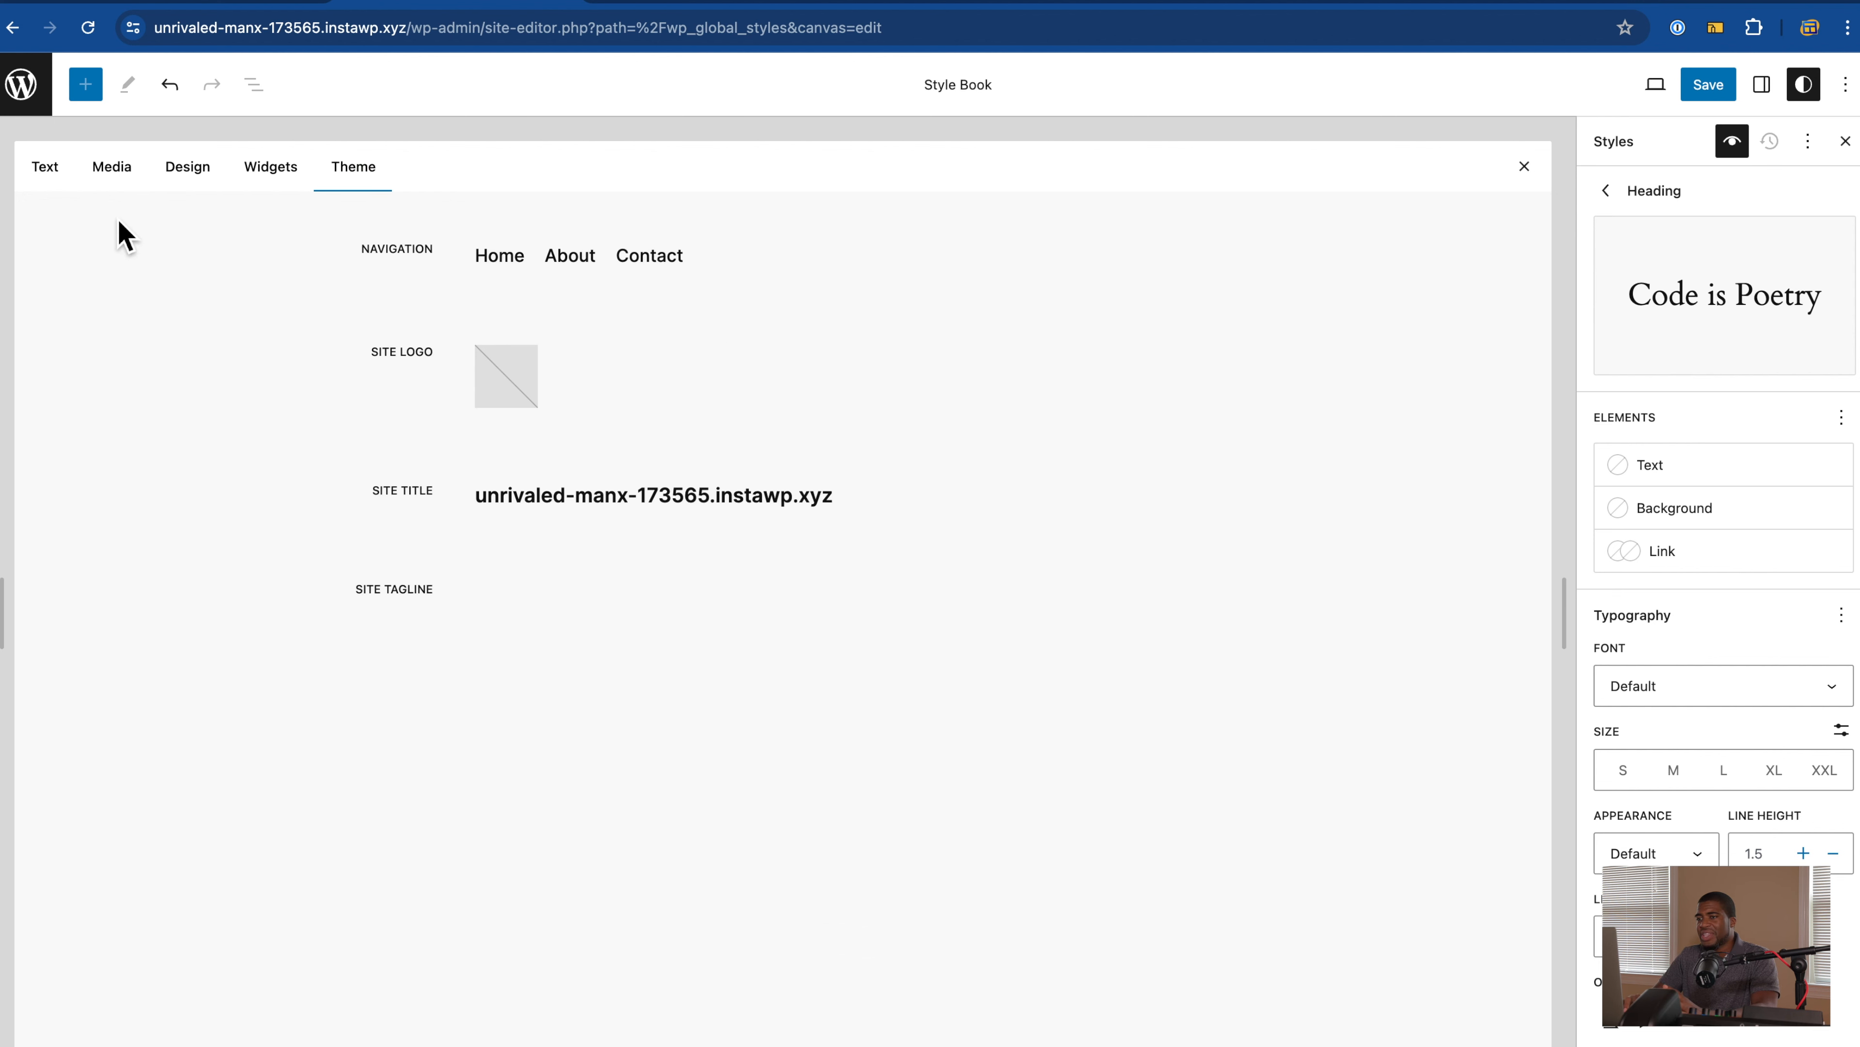
{"action": "left_click", "coordinate": [44, 168]}
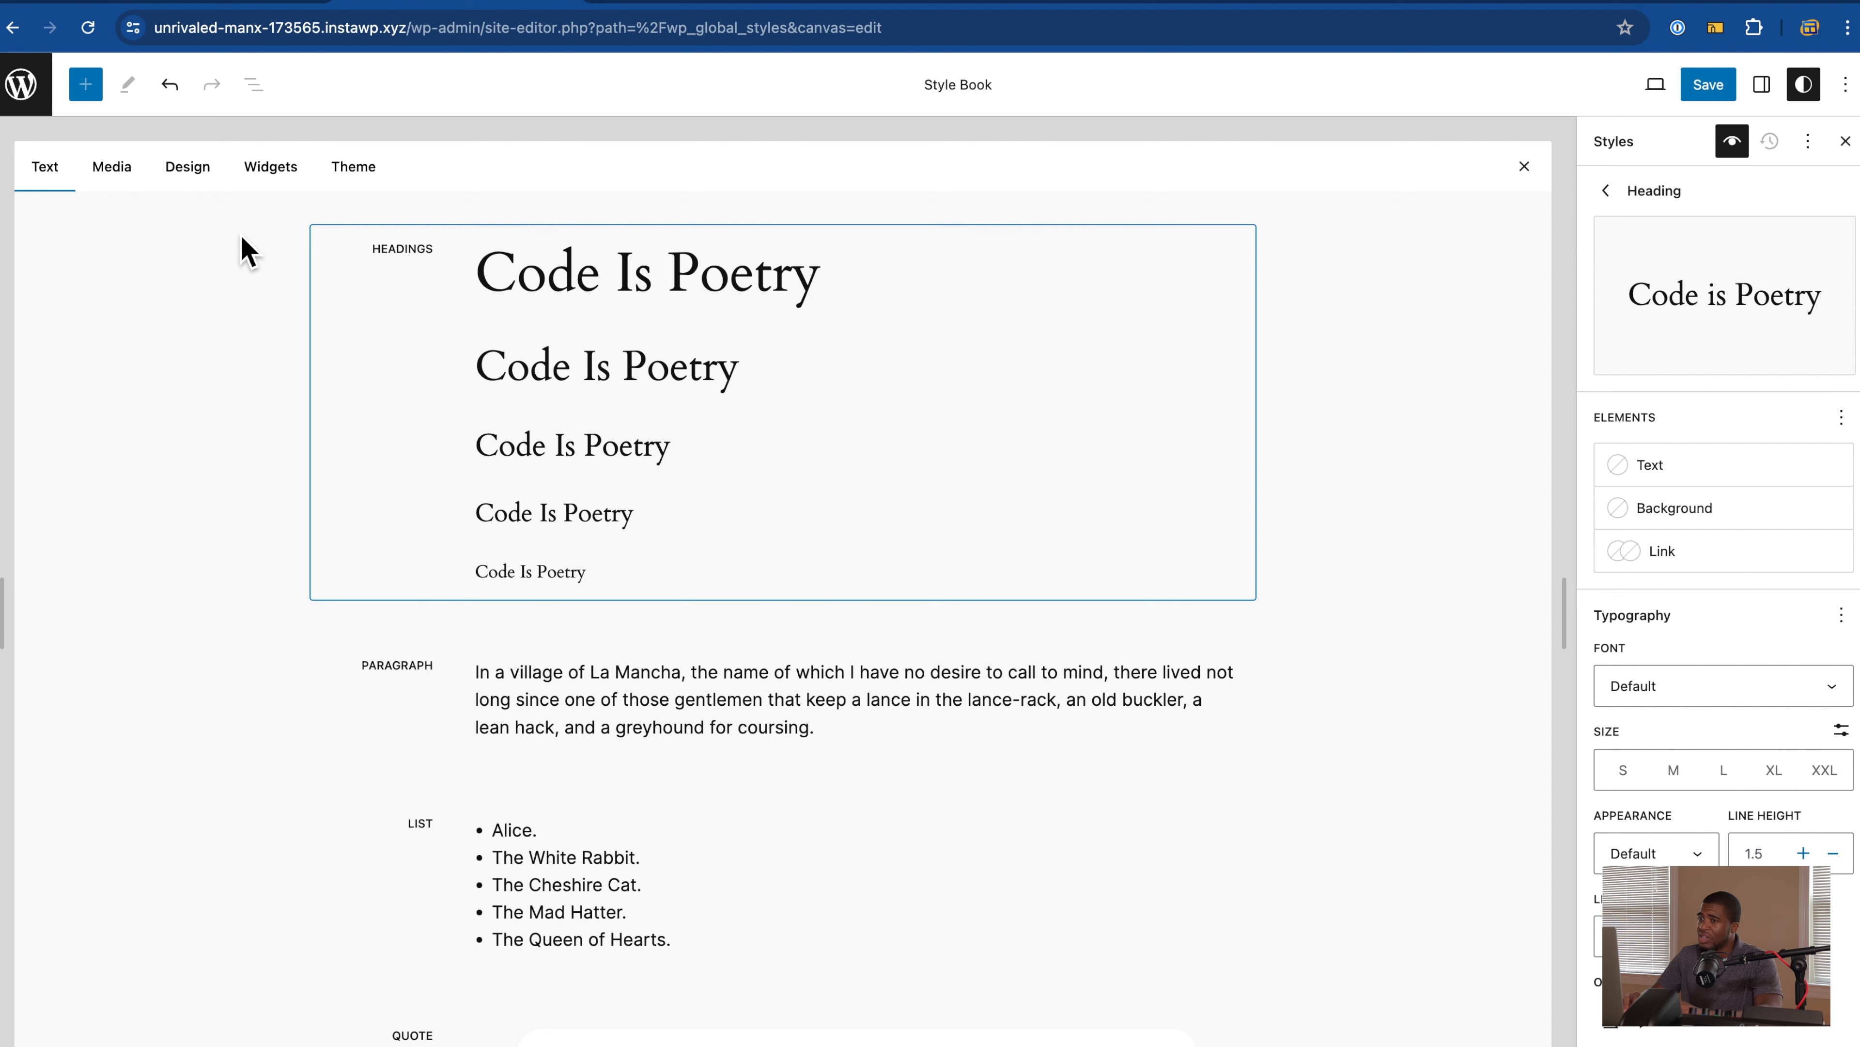
{"action": "left_click", "coordinate": [36, 103]}
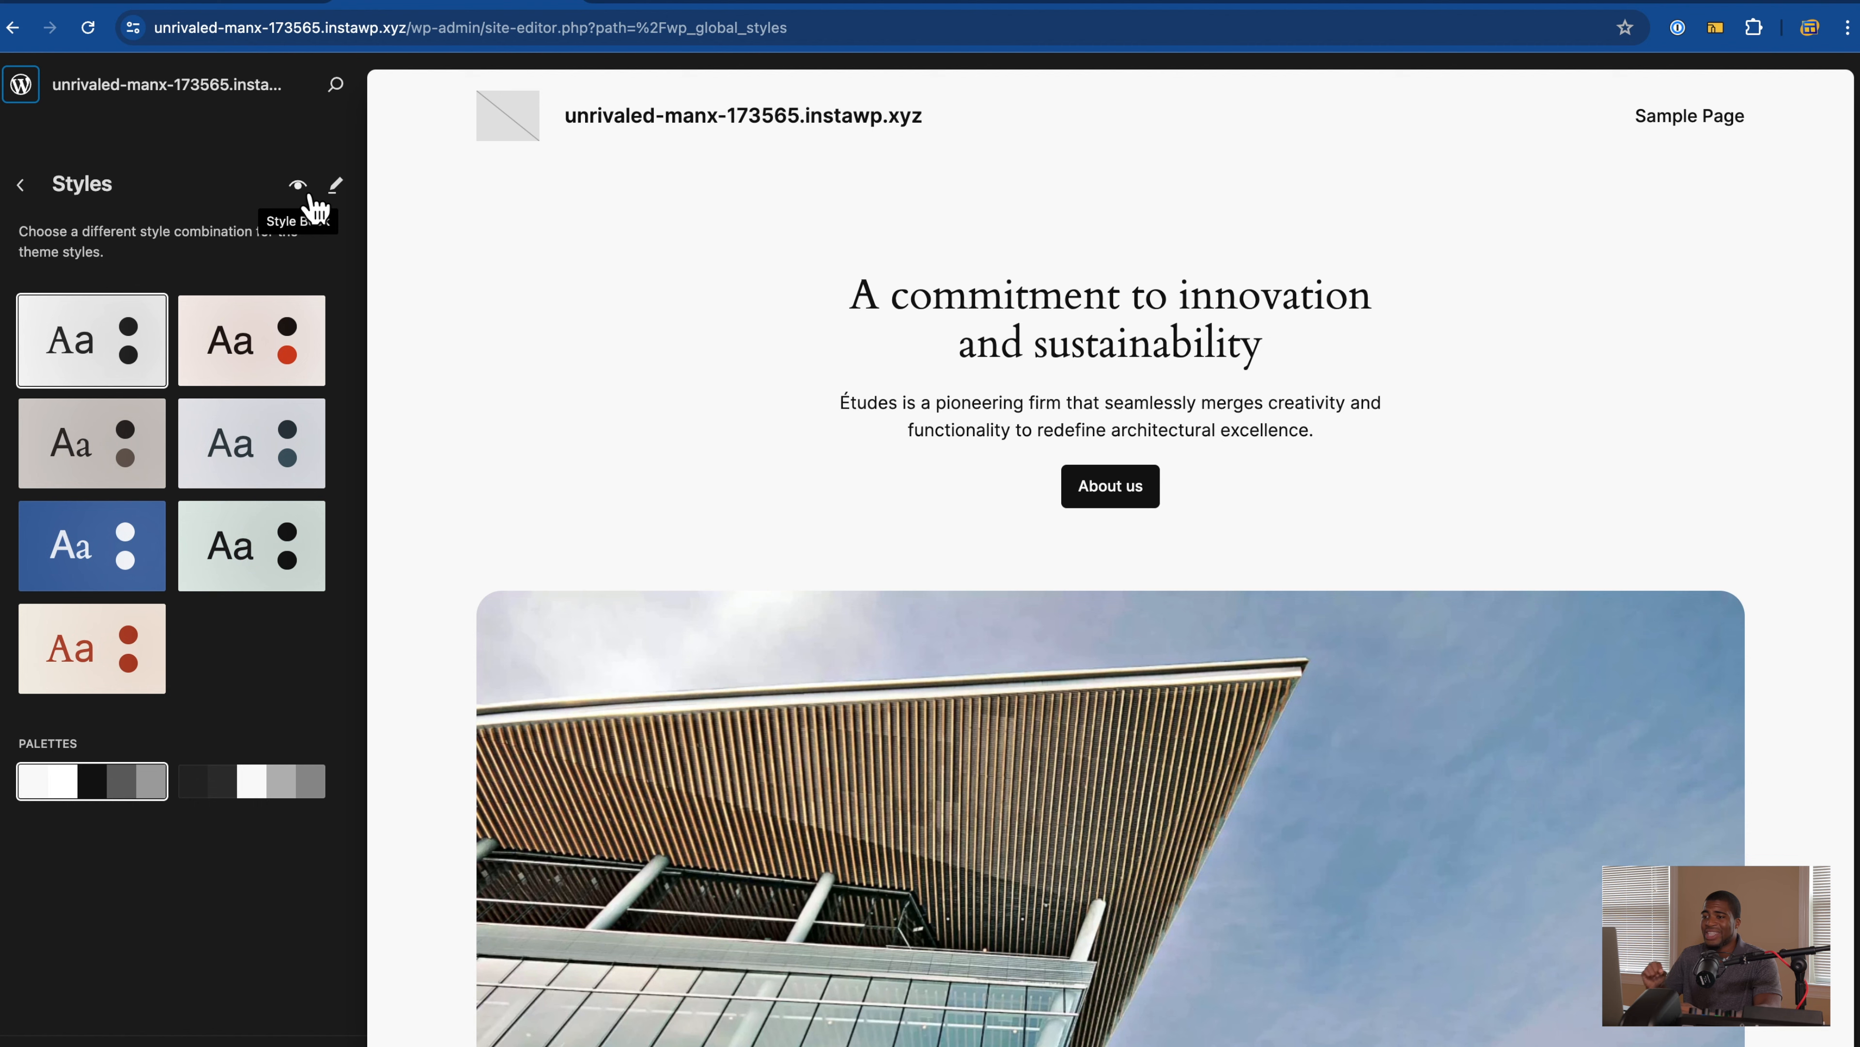
Step: Open the global styles for editing with the Style Book preview and look through the available style variations
{"action": "left_click", "coordinate": [336, 185]}
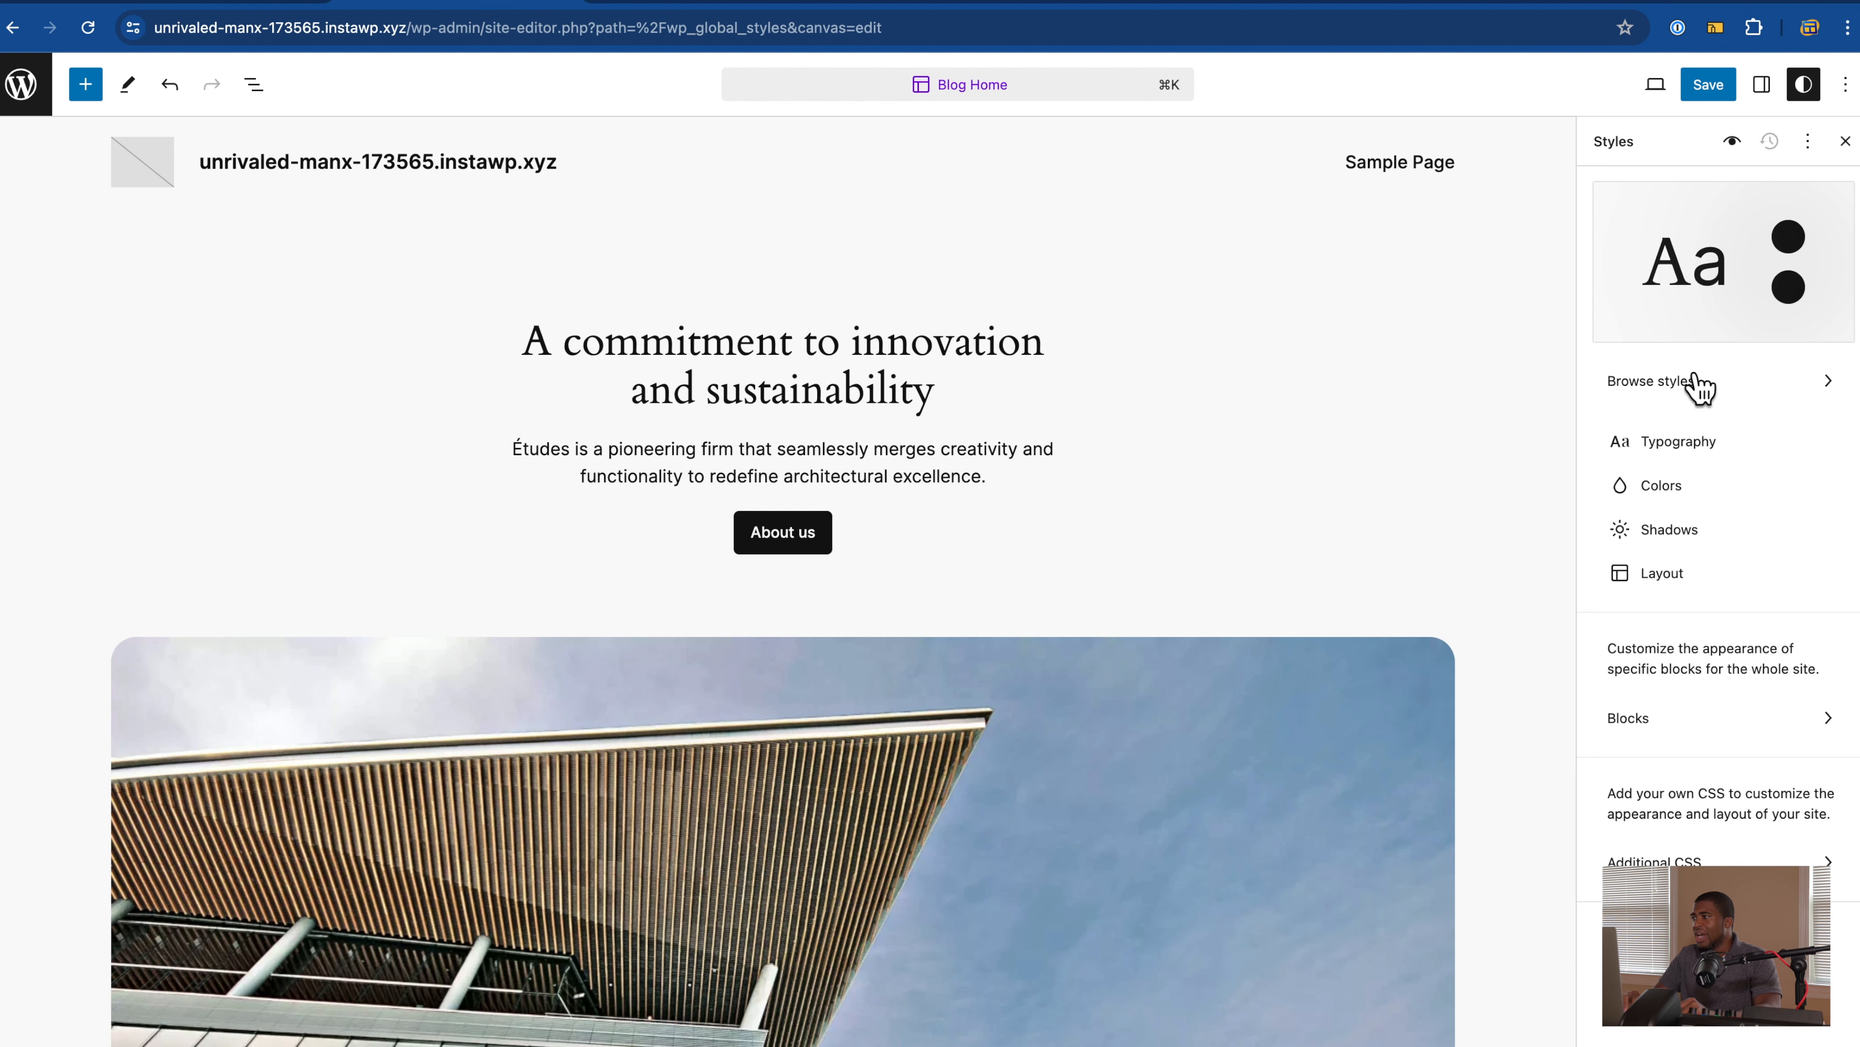
{"action": "left_click", "coordinate": [1747, 153]}
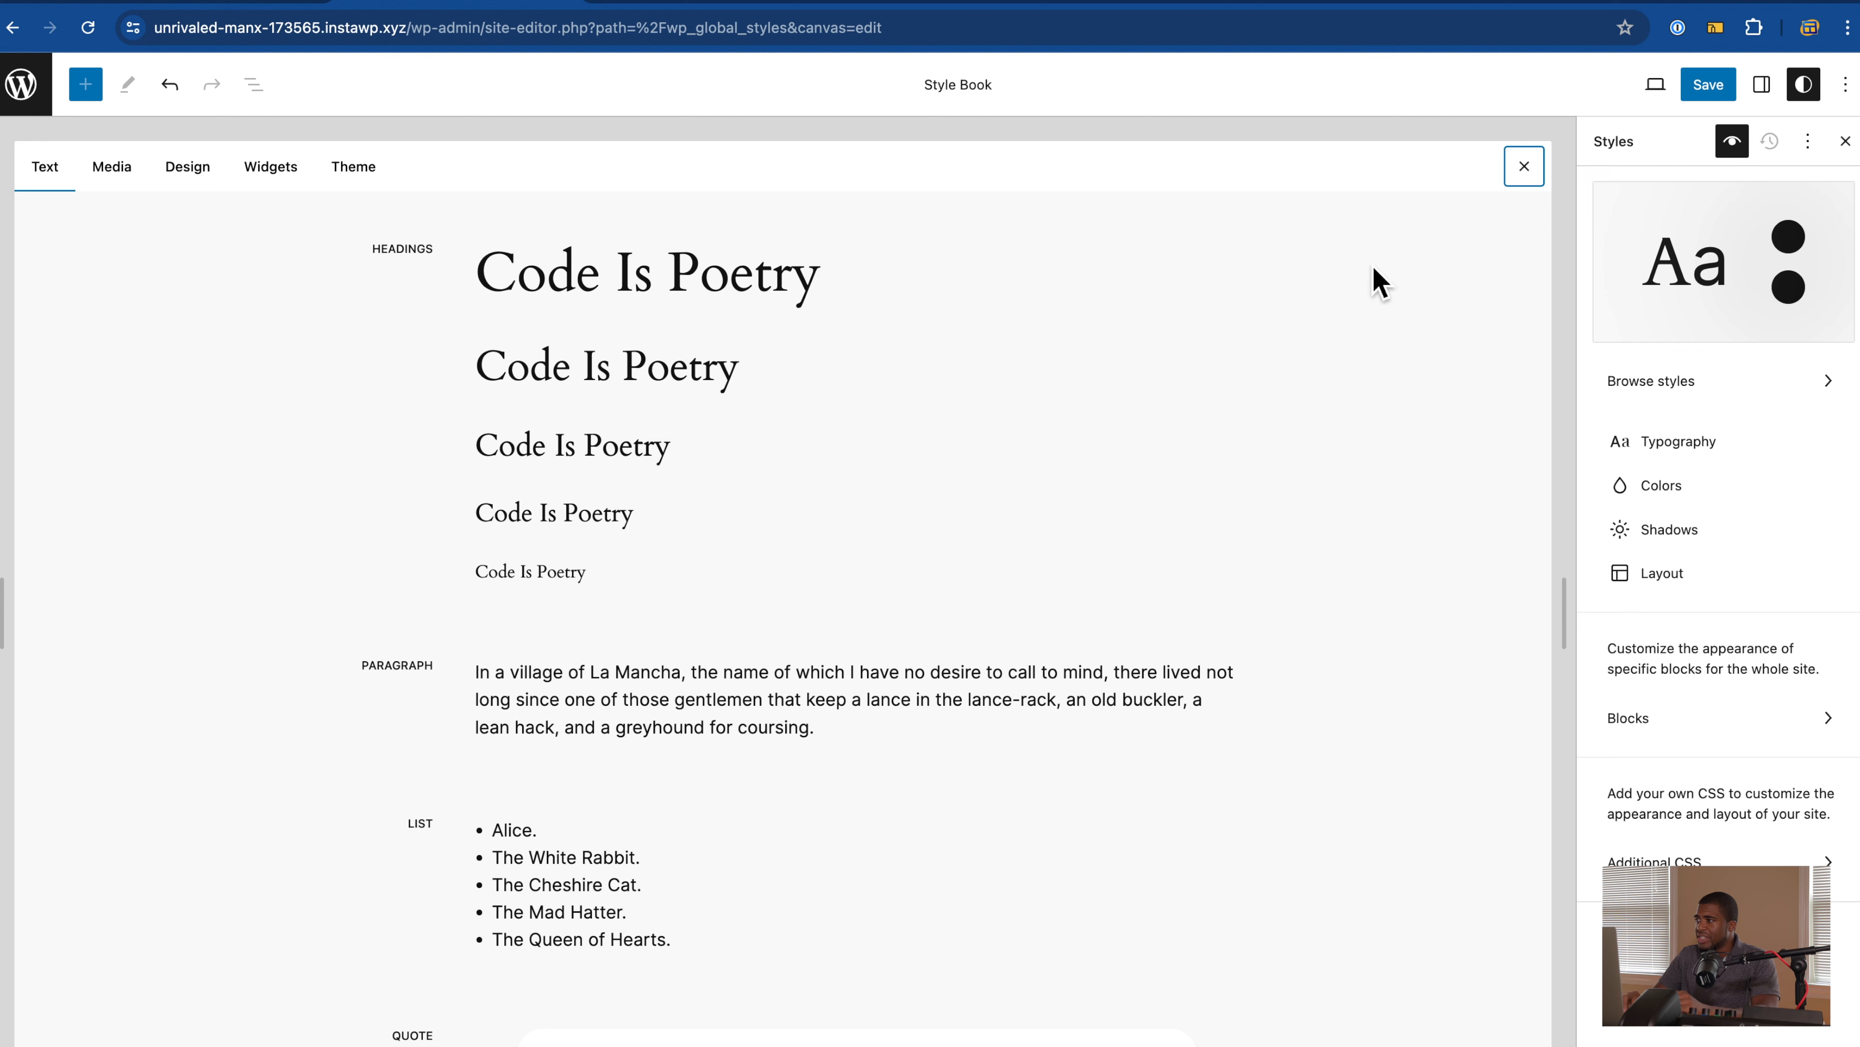
{"action": "left_click", "coordinate": [1700, 386]}
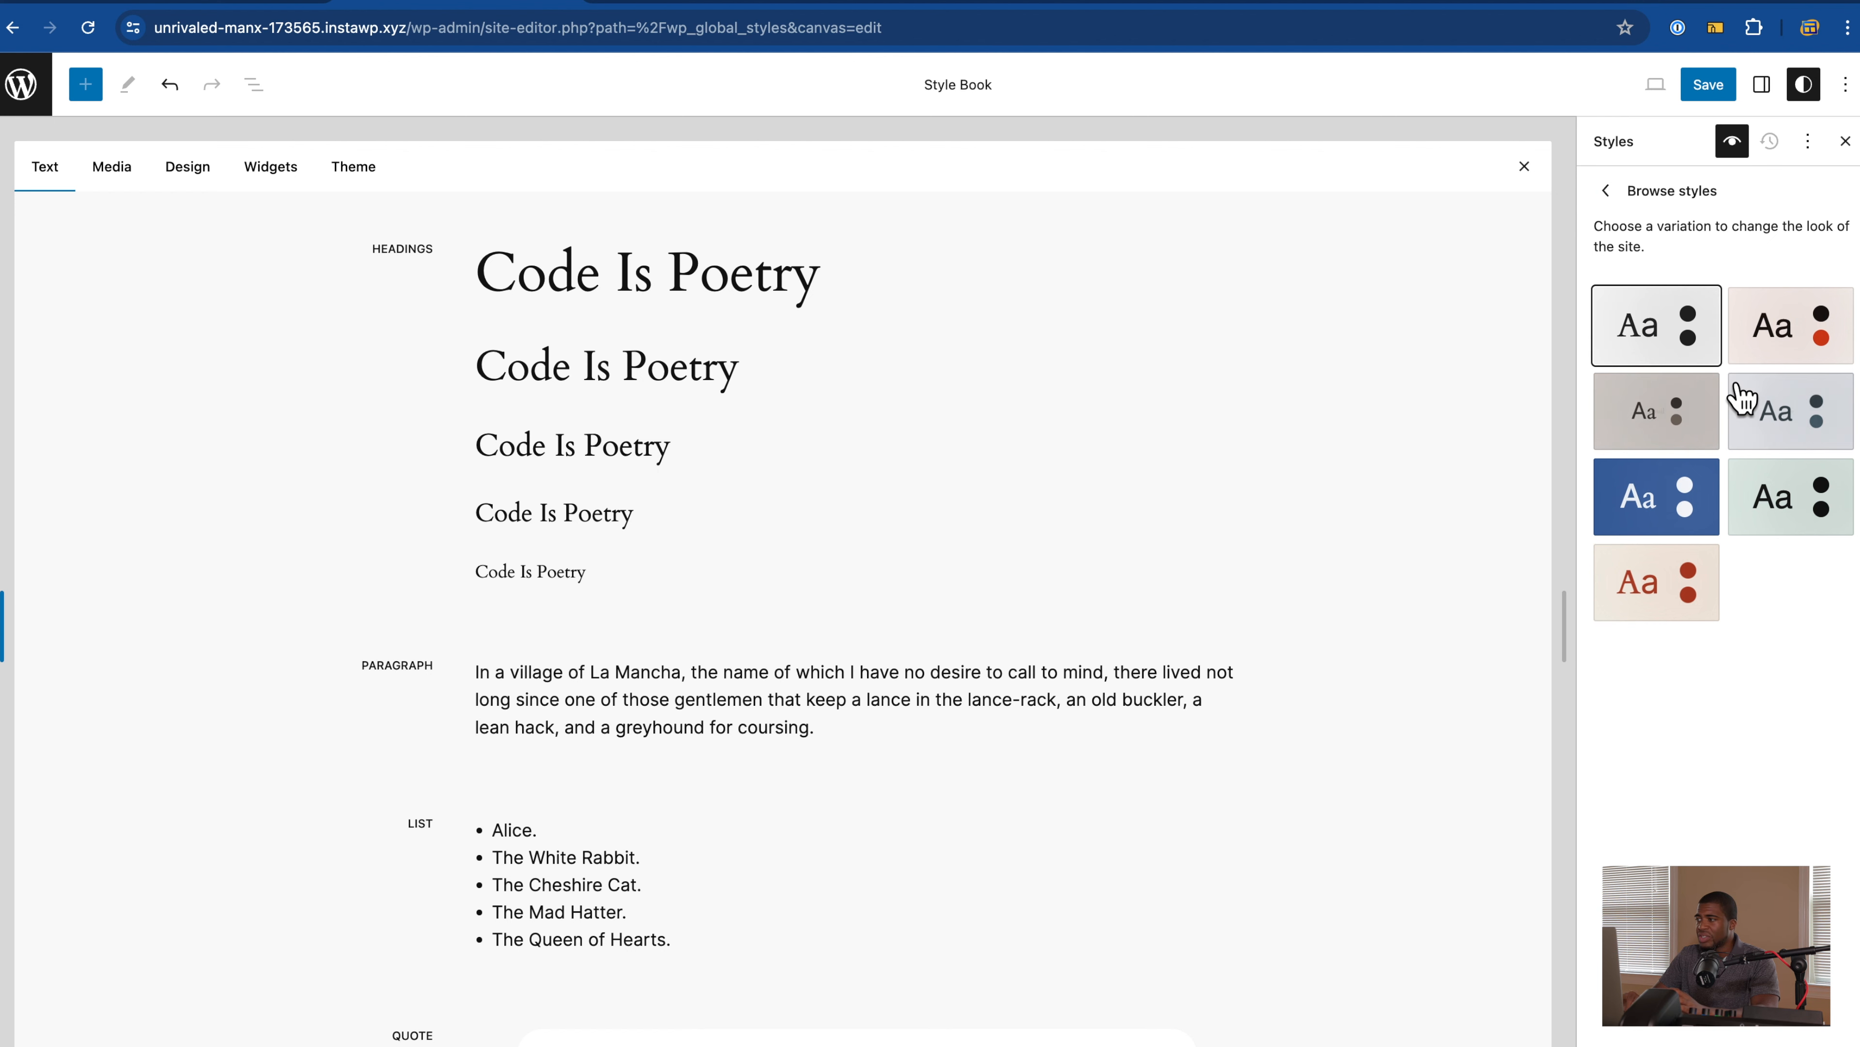
{"action": "left_click", "coordinate": [1606, 192]}
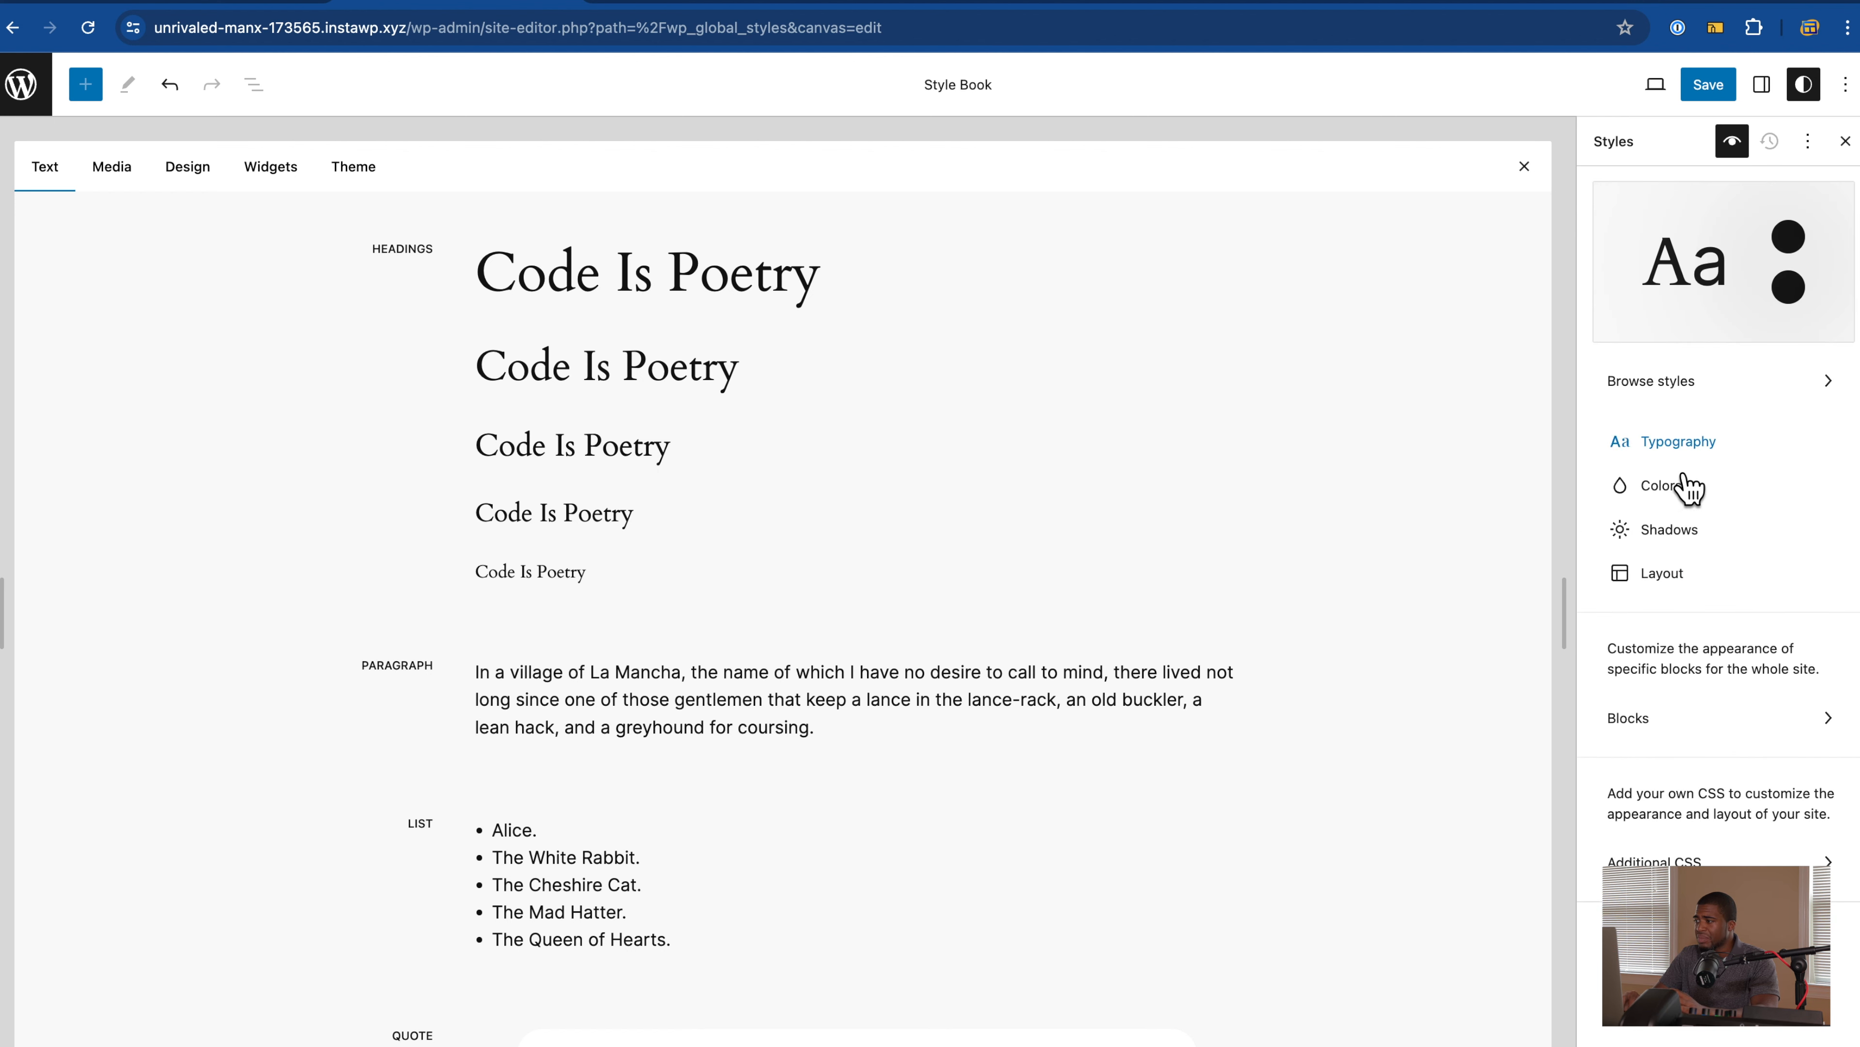
Step: Review the typography fonts and the font manager's library, upload and Google Fonts installation options
{"action": "left_click", "coordinate": [1699, 453]}
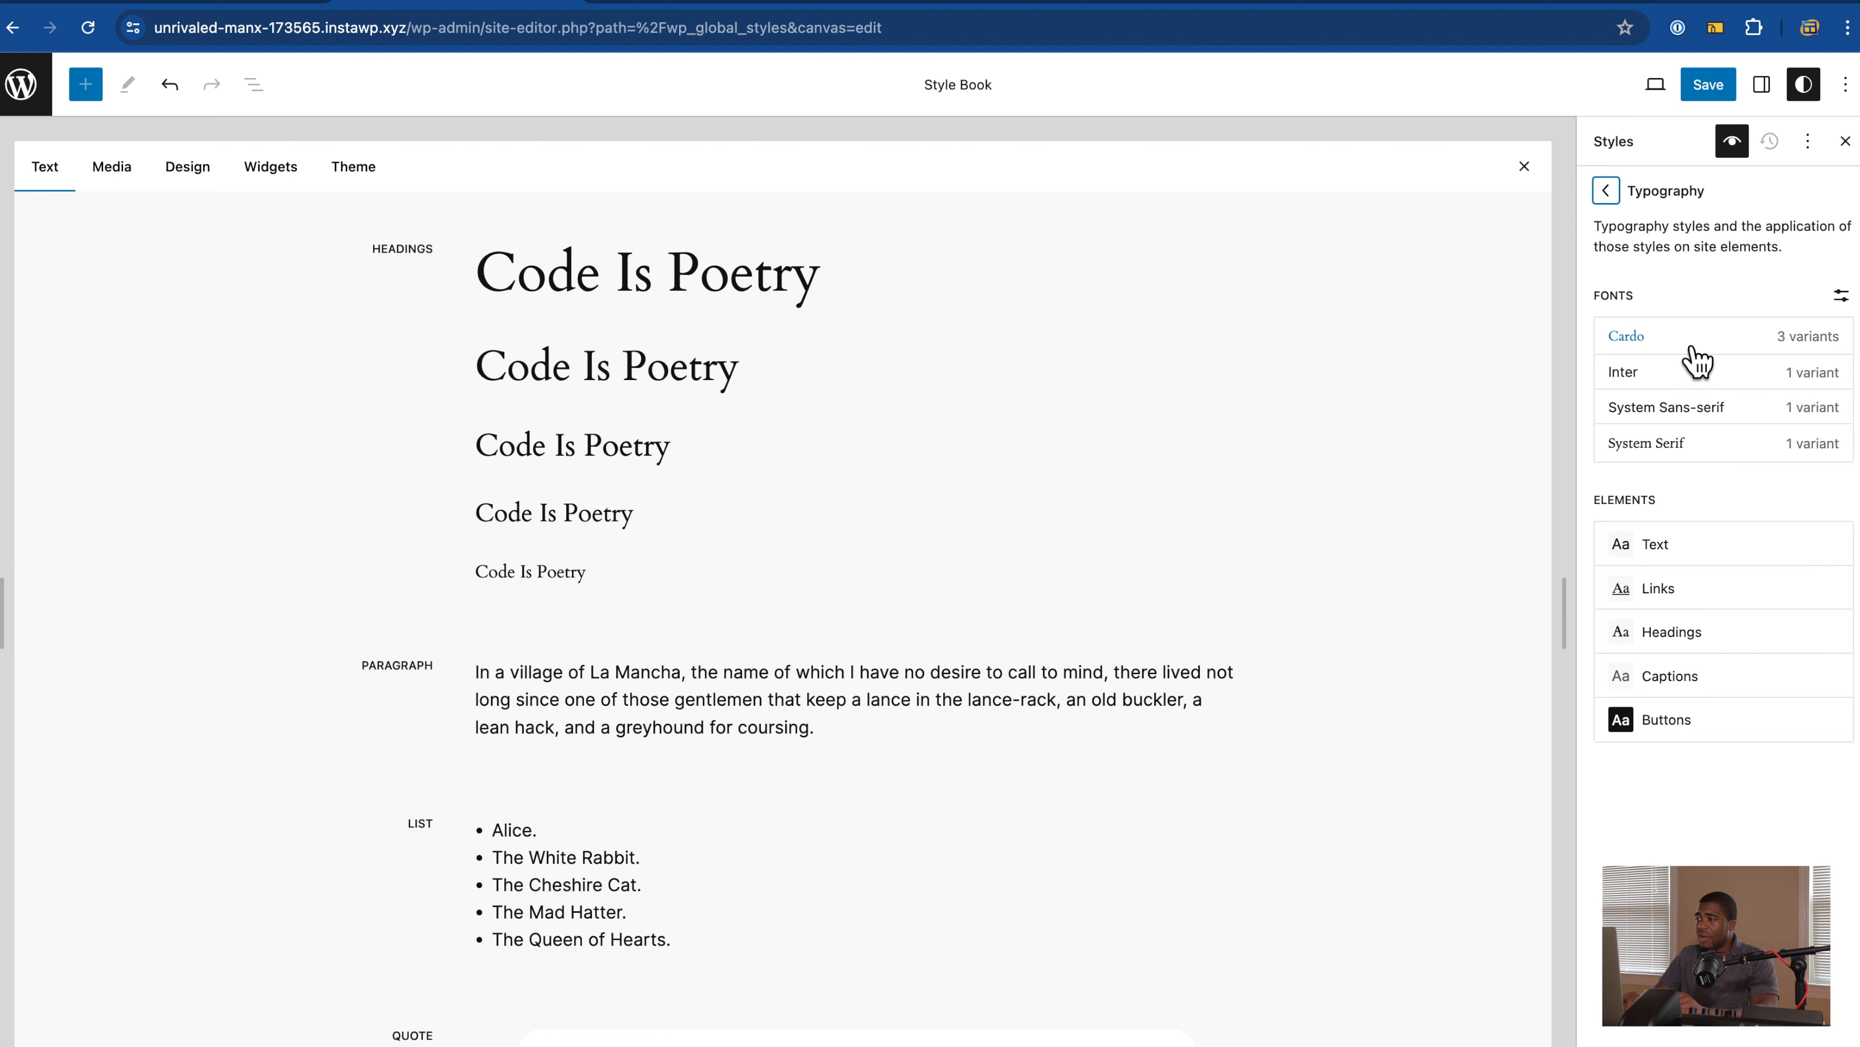
{"action": "left_click", "coordinate": [1845, 298]}
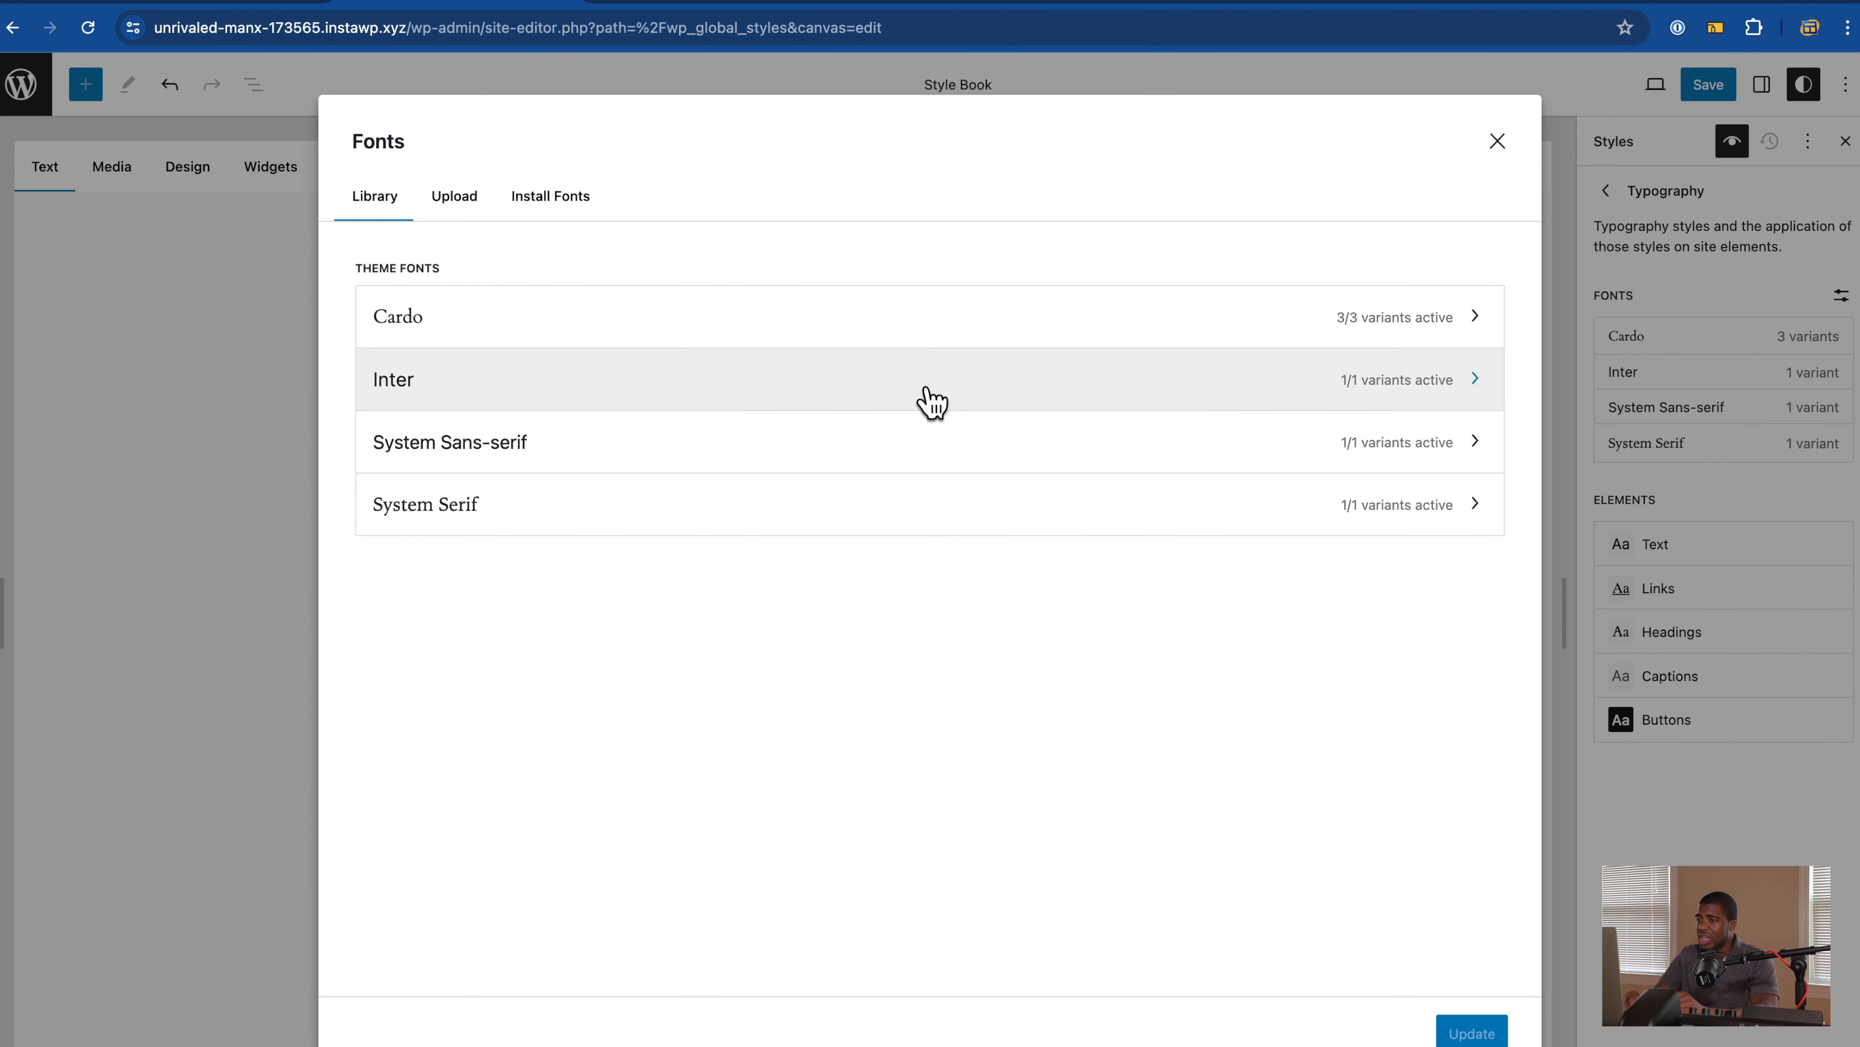
{"action": "left_click", "coordinate": [473, 194]}
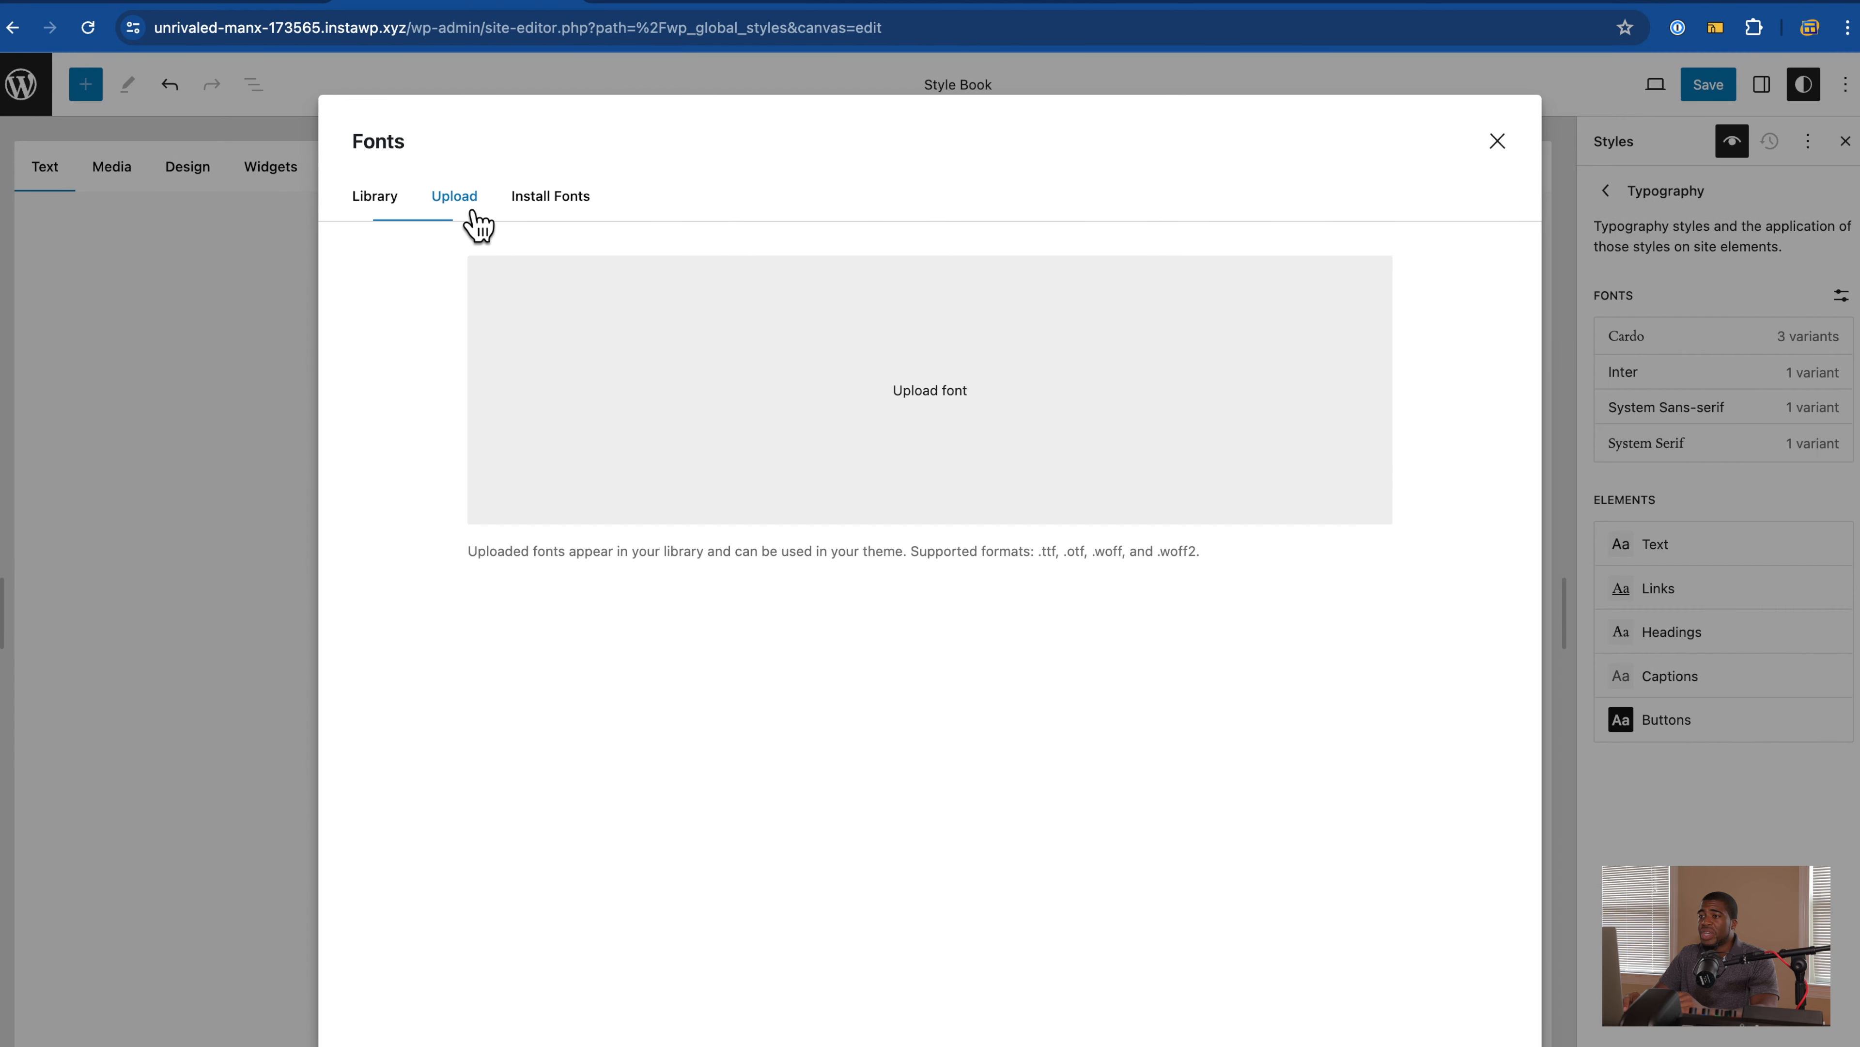
{"action": "left_click", "coordinate": [577, 215]}
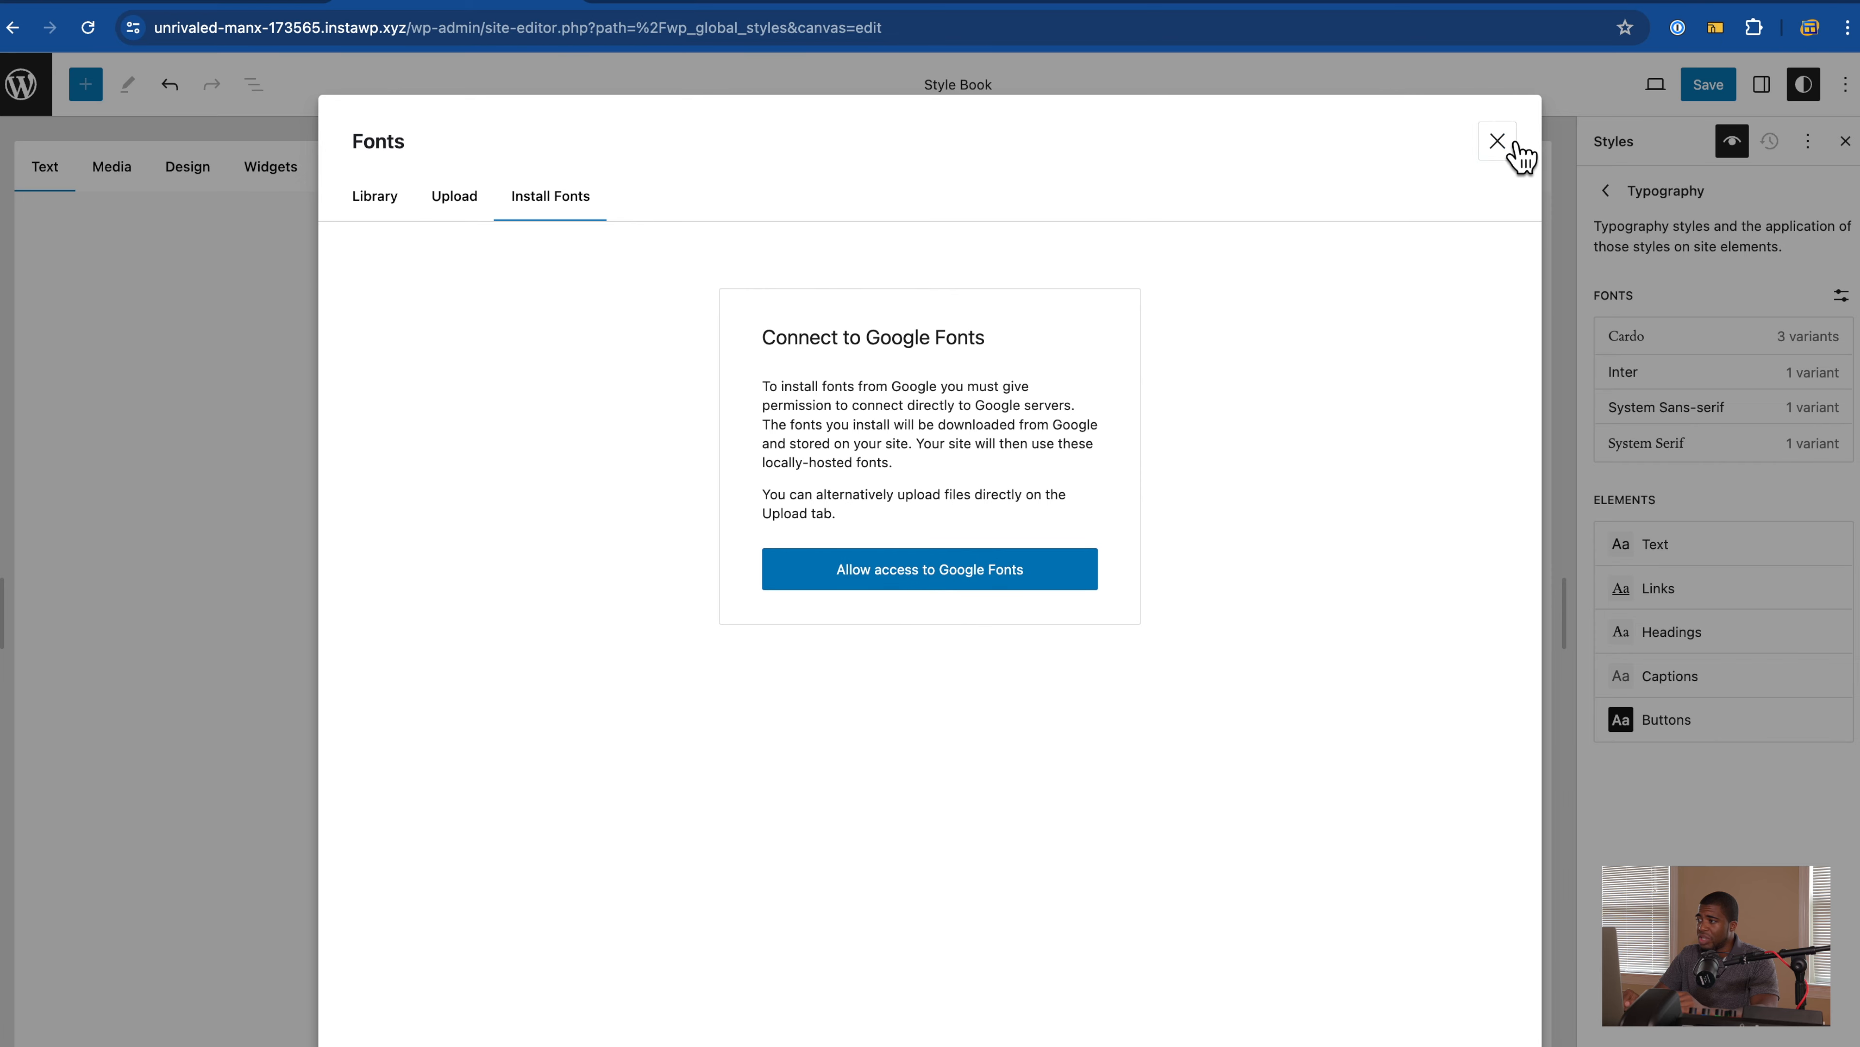
{"action": "left_click", "coordinate": [1497, 140]}
{"action": "left_click", "coordinate": [1606, 192]}
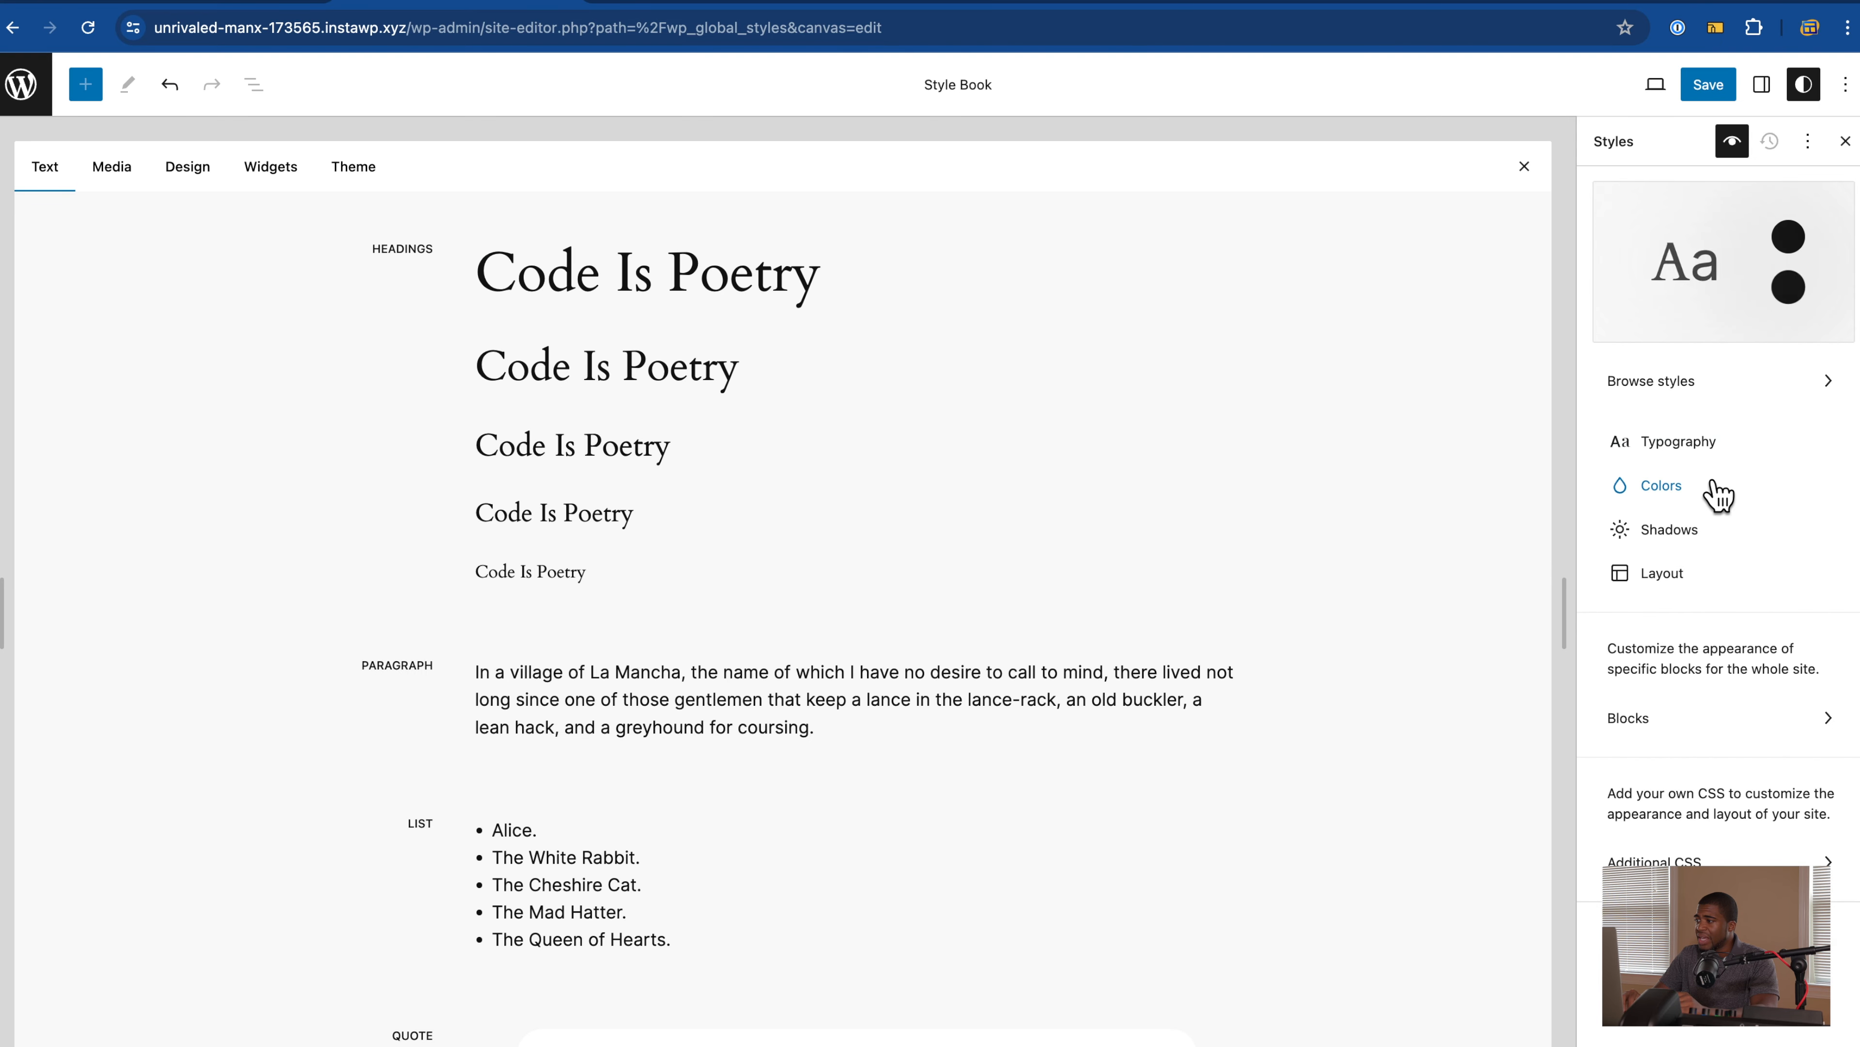
Step: Inspect the site's color palette, including its theme colors, gradients and duotones
{"action": "left_click", "coordinate": [1707, 489]}
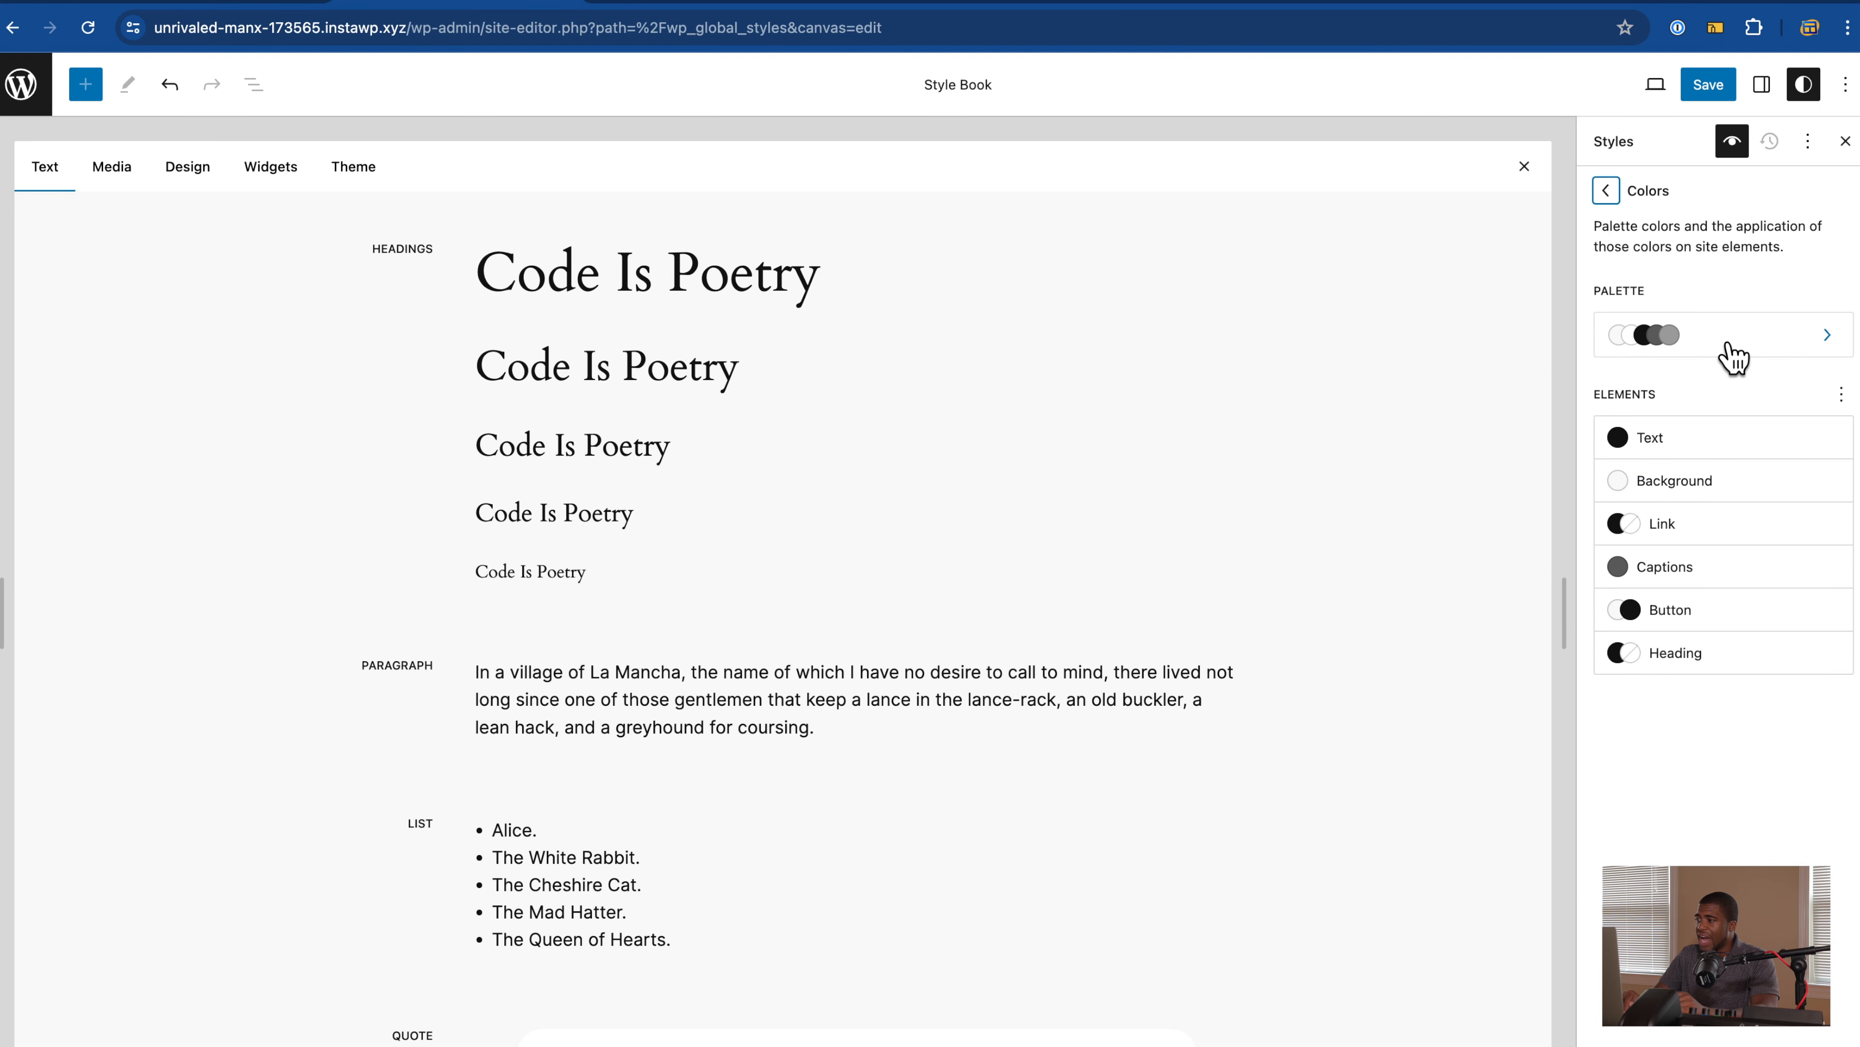
{"action": "left_click", "coordinate": [1730, 355]}
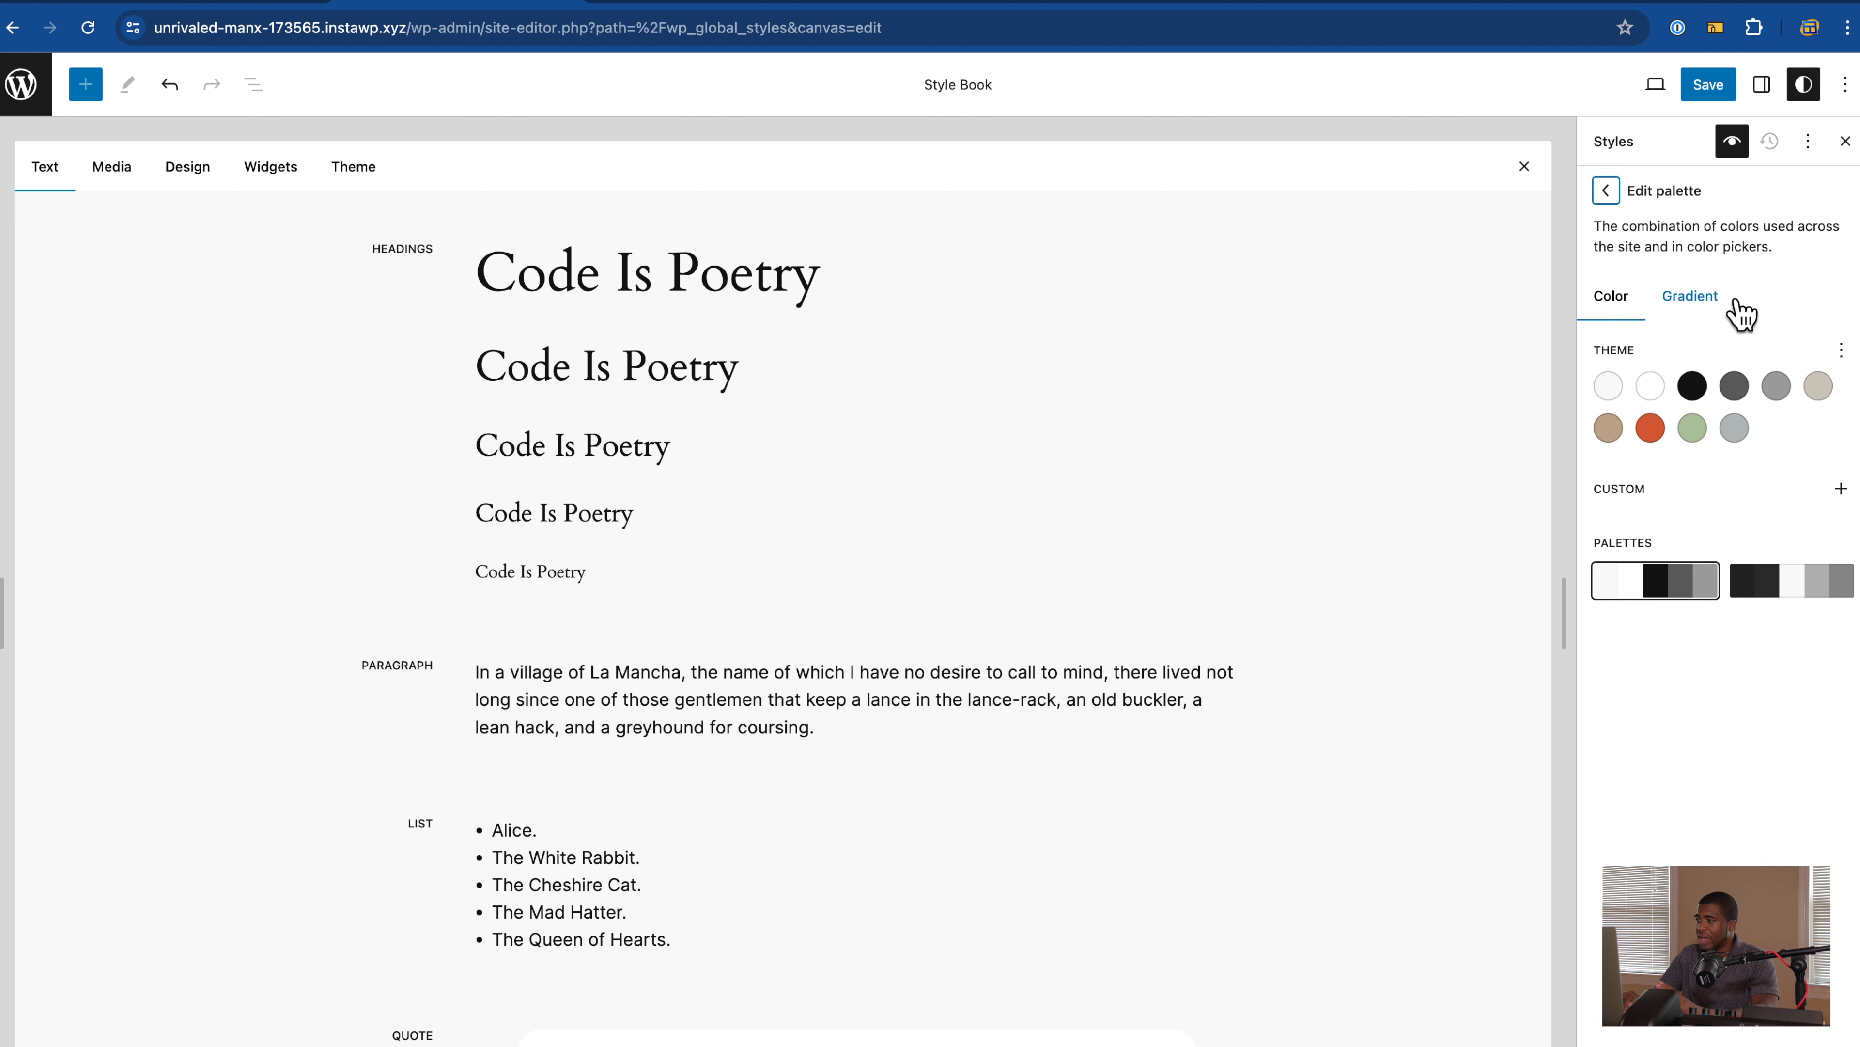
{"action": "left_click", "coordinate": [1707, 311]}
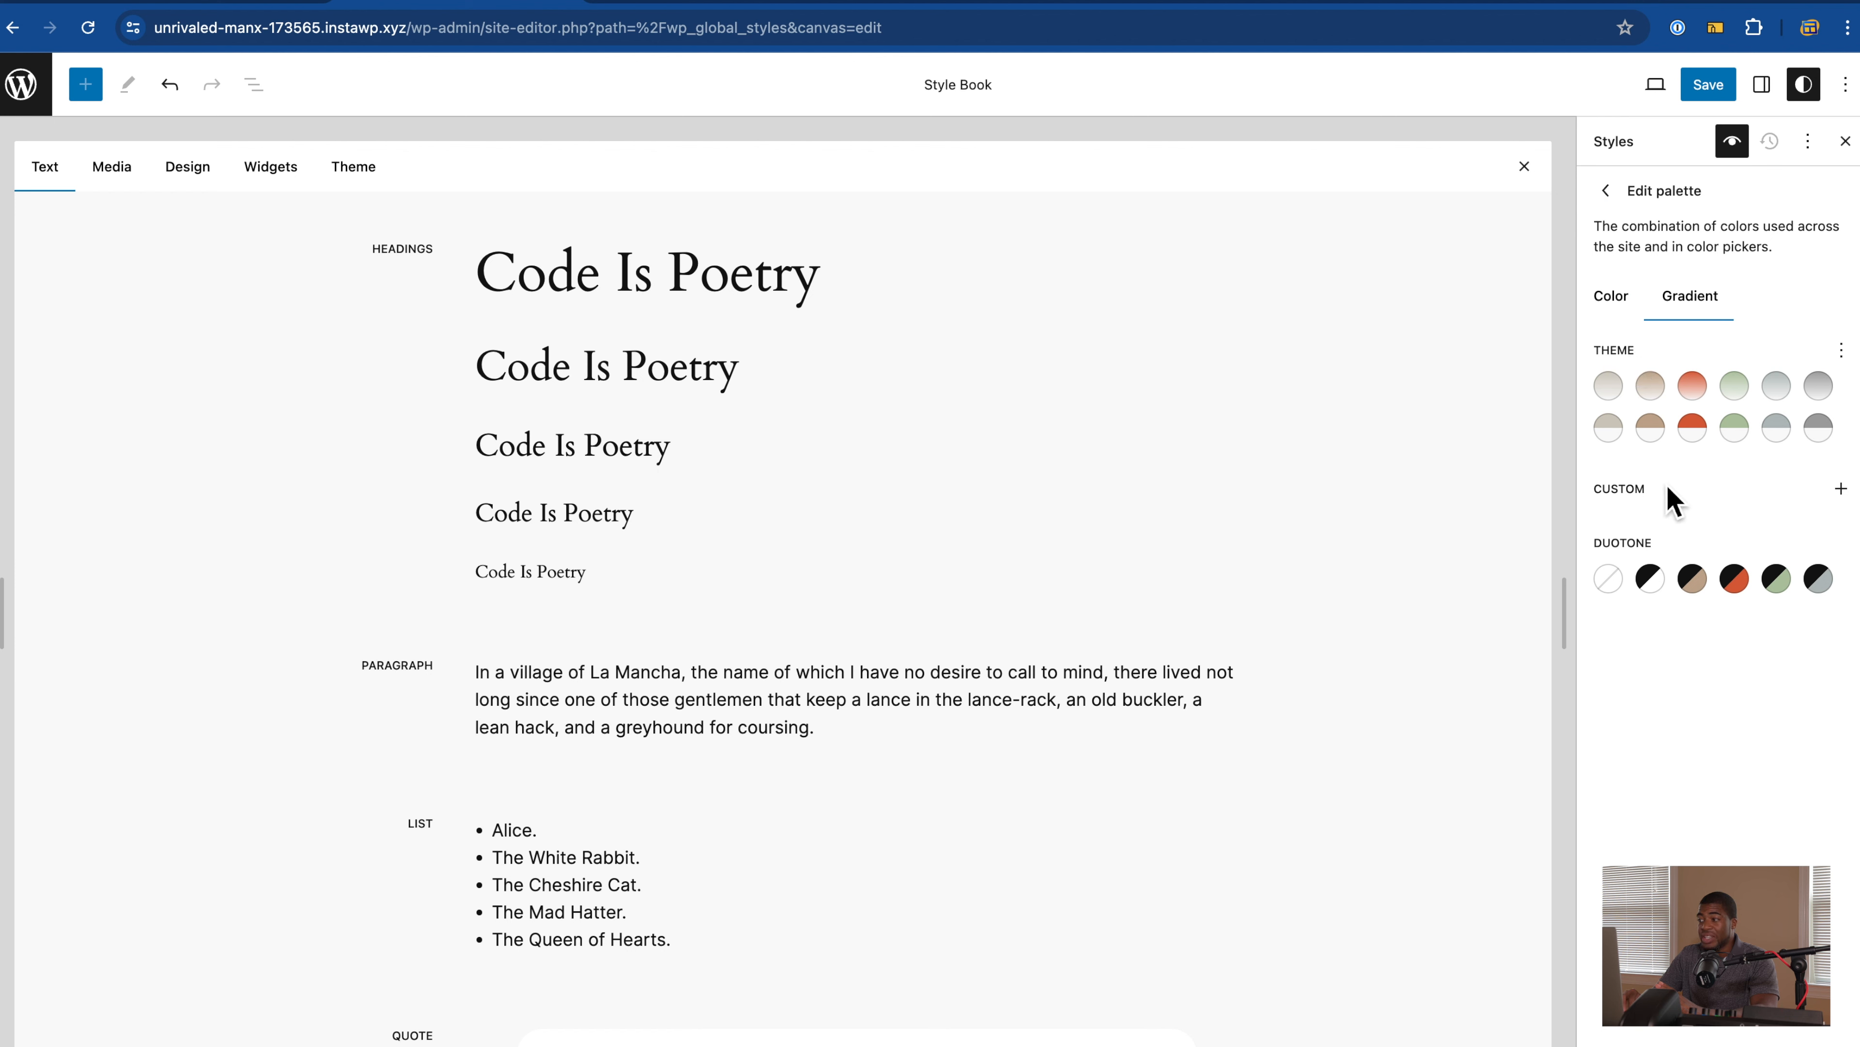
{"action": "left_click", "coordinate": [1605, 192]}
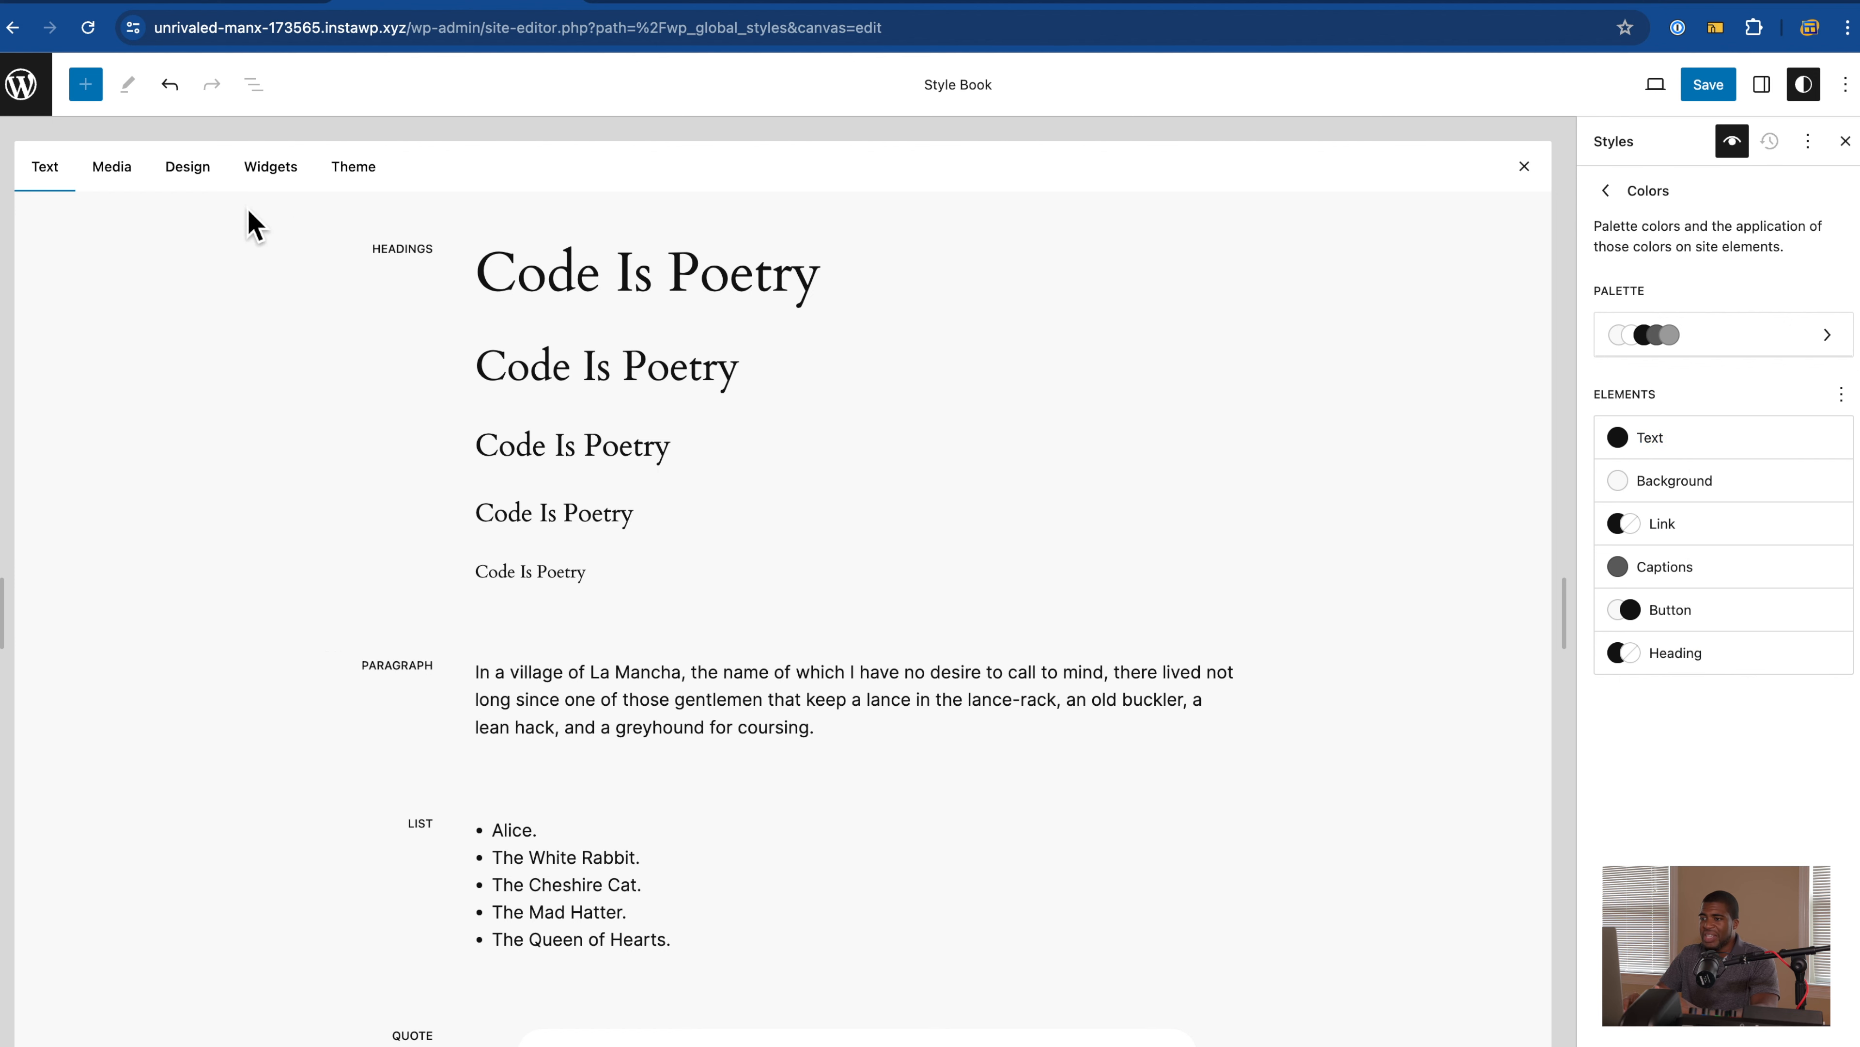
Step: Check the text and design block samples in the Style Book against the site's element colors
{"action": "scroll", "coordinate": [308, 495], "scroll_direction": "down", "scroll_amount": 1}
{"action": "scroll", "coordinate": [308, 506], "scroll_direction": "down", "scroll_amount": 3}
{"action": "scroll", "coordinate": [308, 505], "scroll_direction": "up", "scroll_amount": 3}
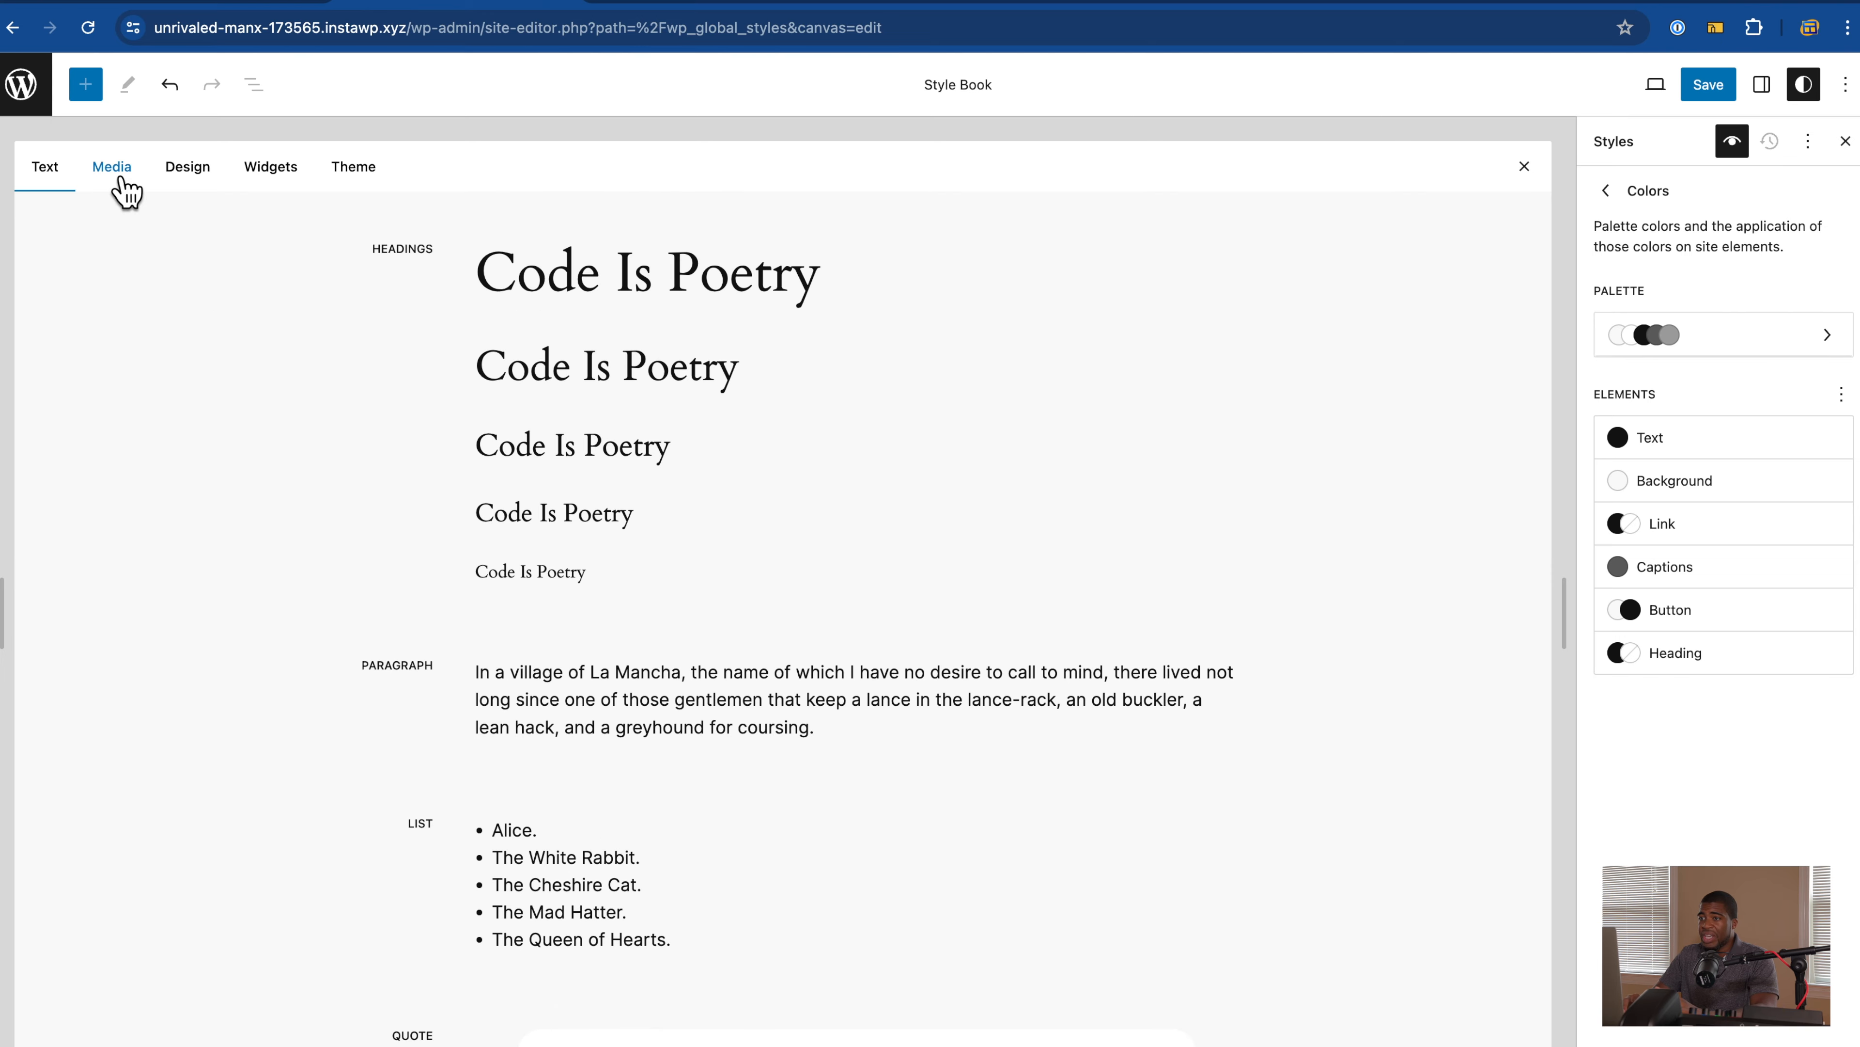
{"action": "scroll", "coordinate": [277, 506], "scroll_direction": "down", "scroll_amount": 20}
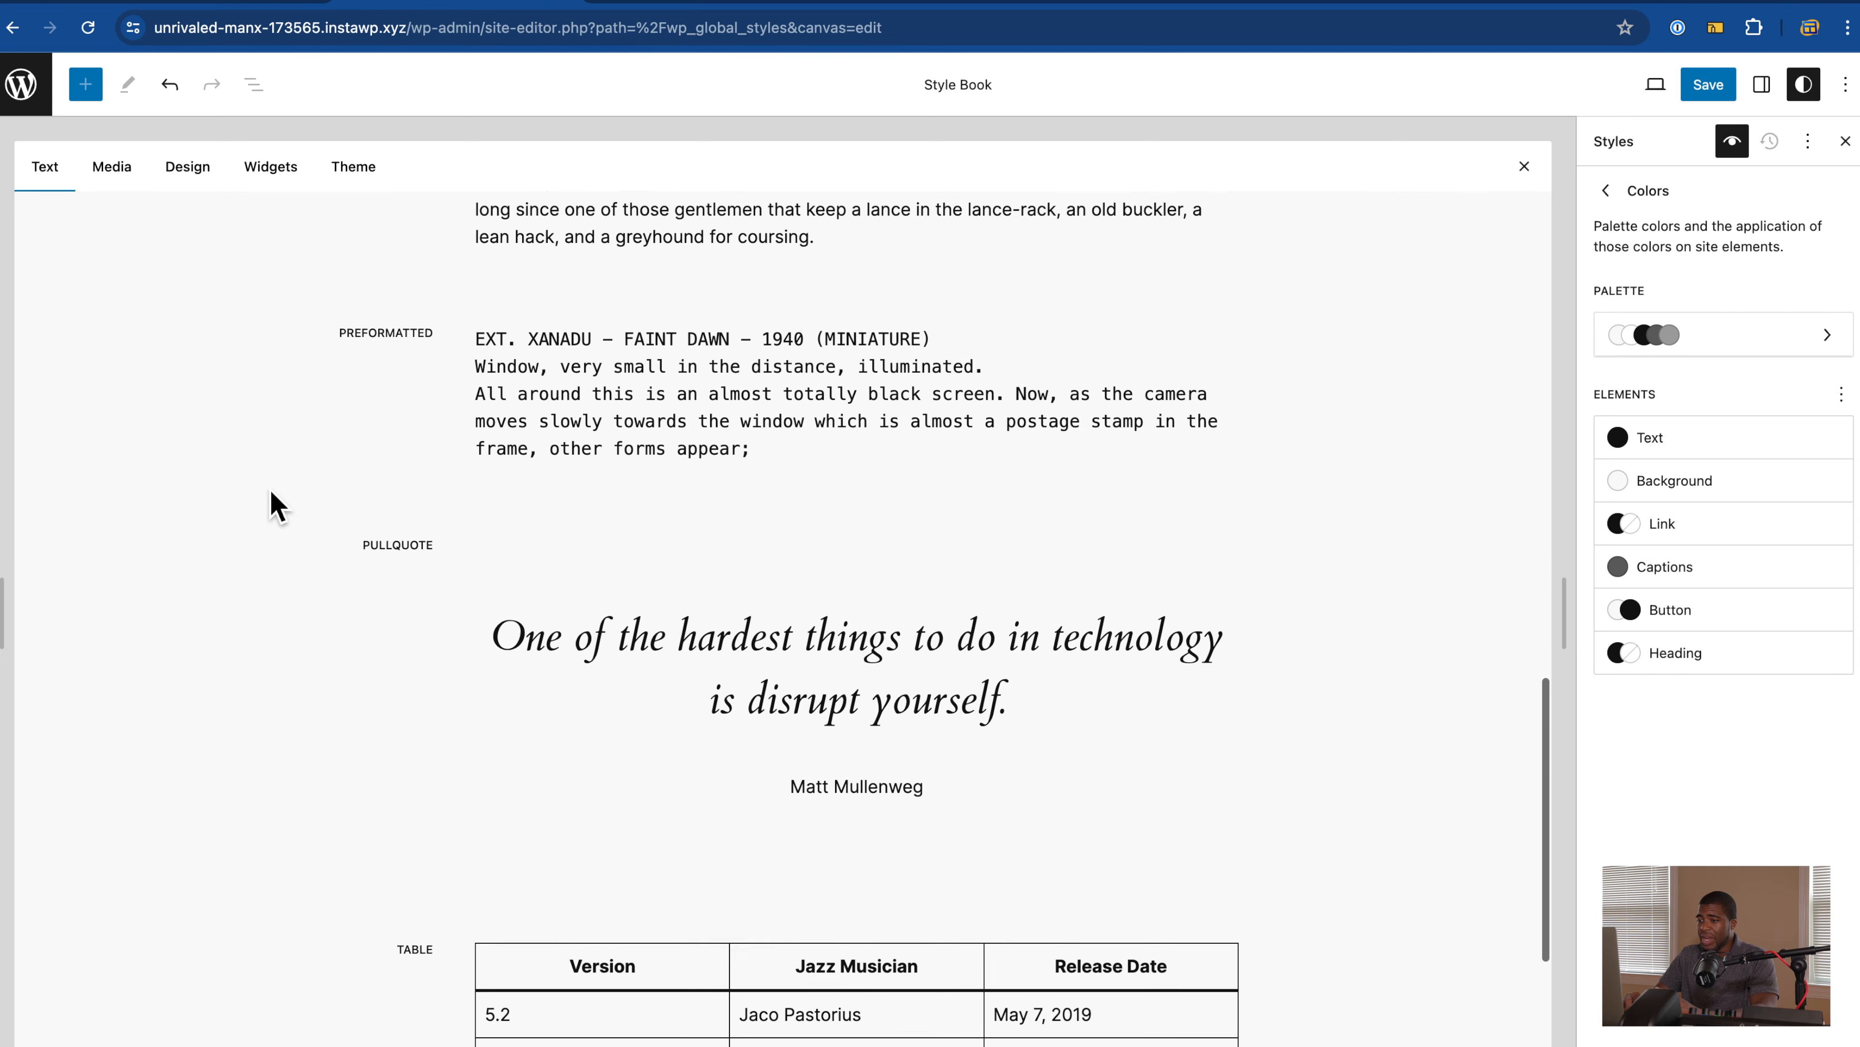
{"action": "scroll", "coordinate": [276, 506], "scroll_direction": "up", "scroll_amount": 20}
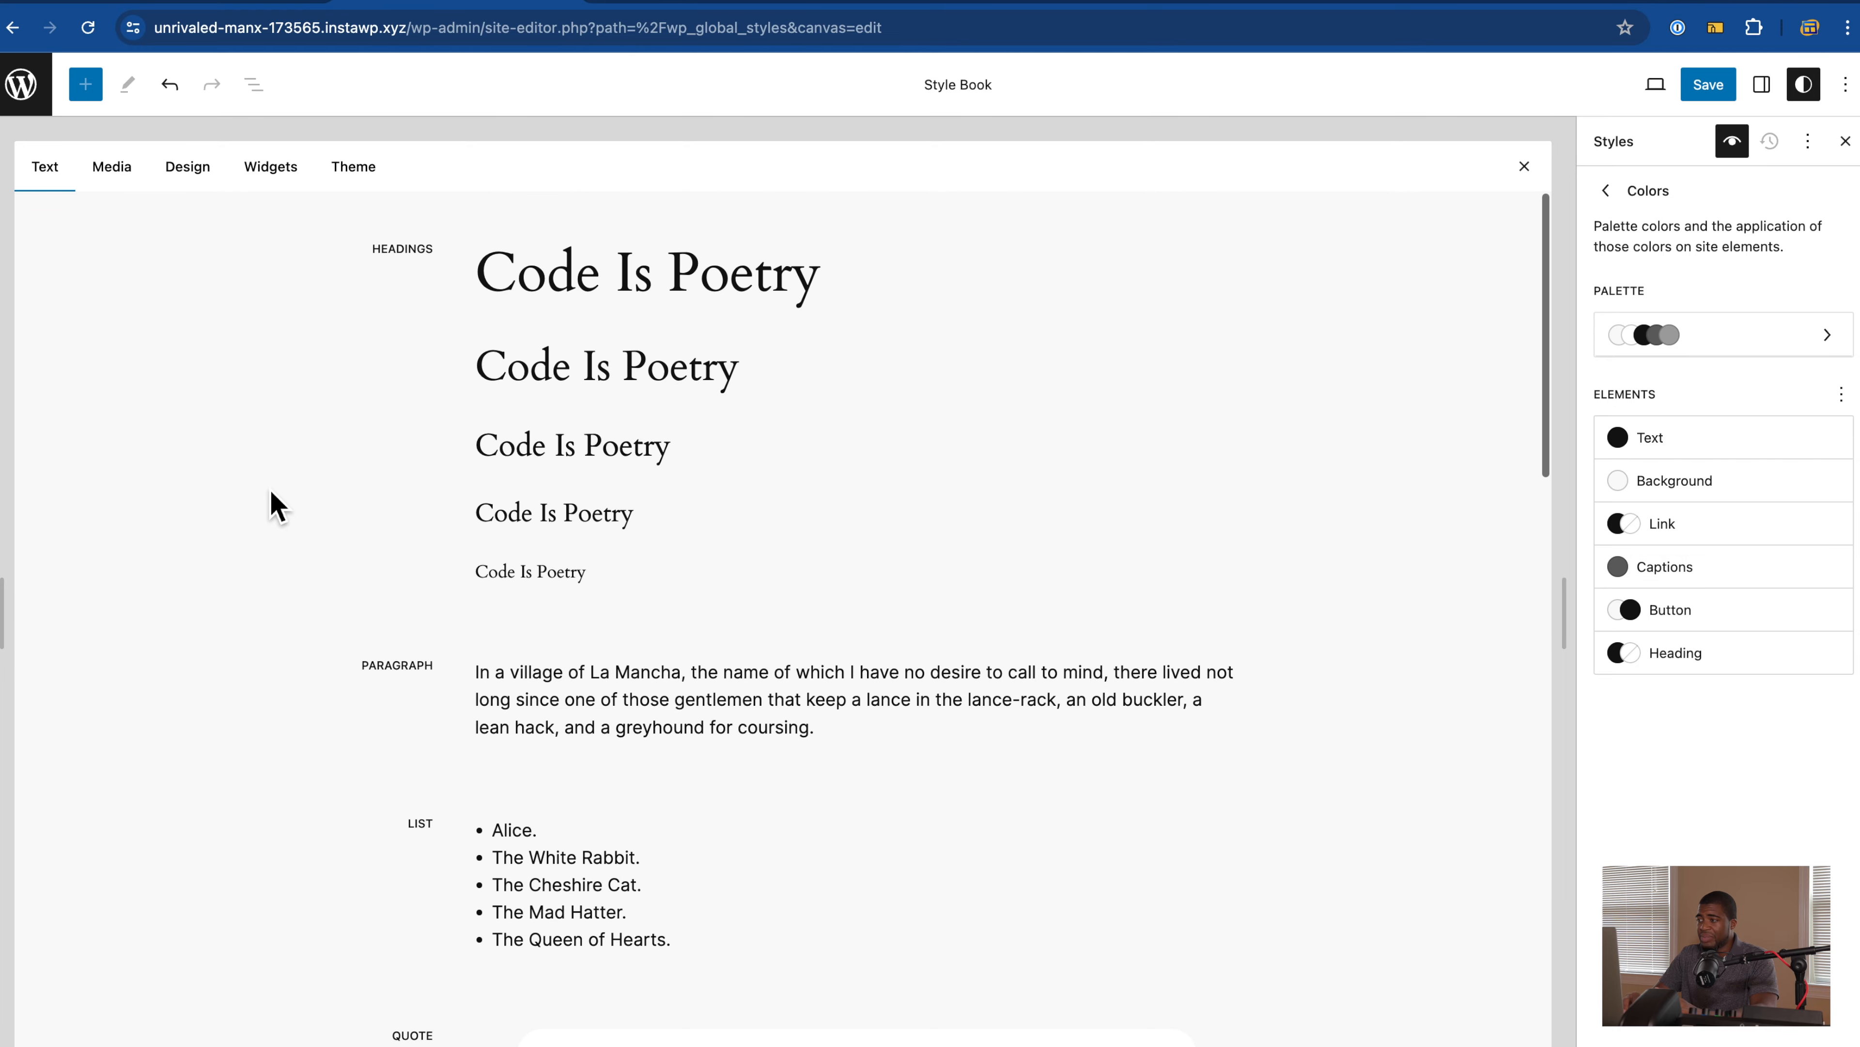
{"action": "left_click", "coordinate": [199, 176]}
{"action": "scroll", "coordinate": [197, 440], "scroll_direction": "down", "scroll_amount": 10}
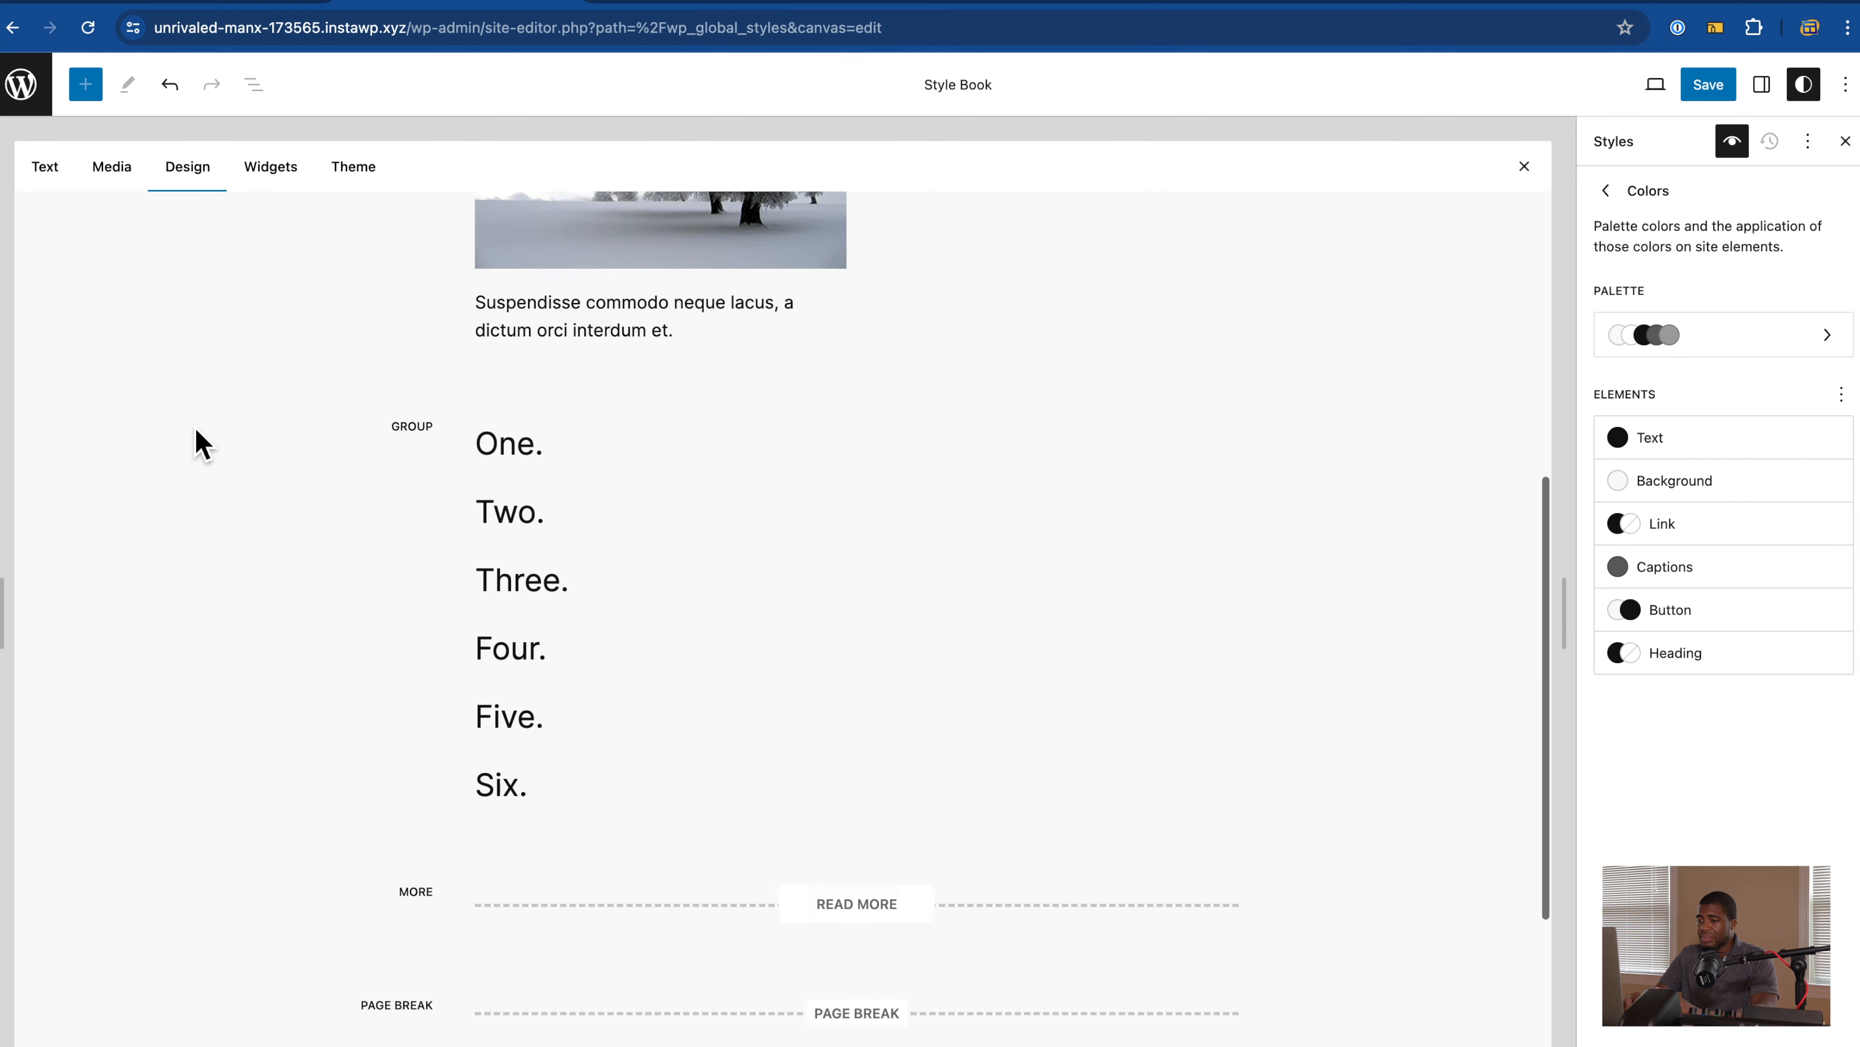
{"action": "scroll", "coordinate": [196, 428], "scroll_direction": "up", "scroll_amount": 10}
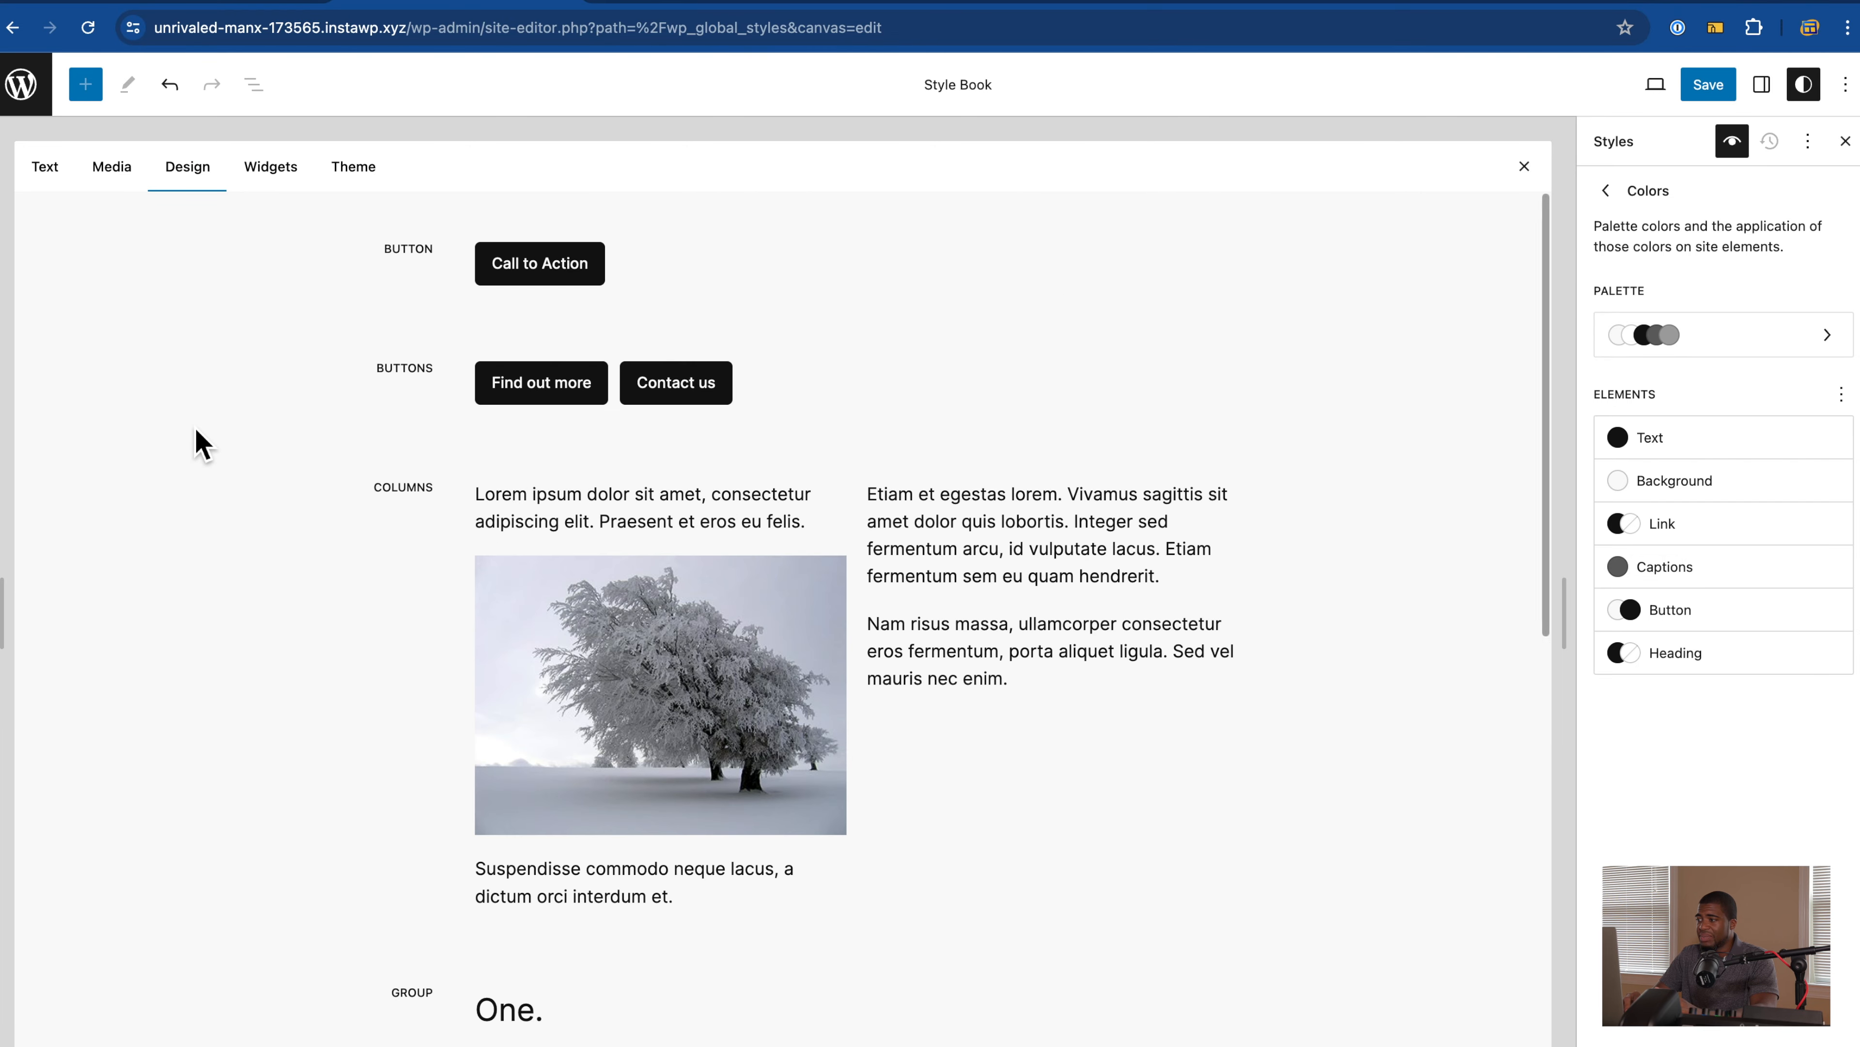
{"action": "scroll", "coordinate": [195, 426], "scroll_direction": "down", "scroll_amount": 10}
{"action": "scroll", "coordinate": [195, 426], "scroll_direction": "up", "scroll_amount": 10}
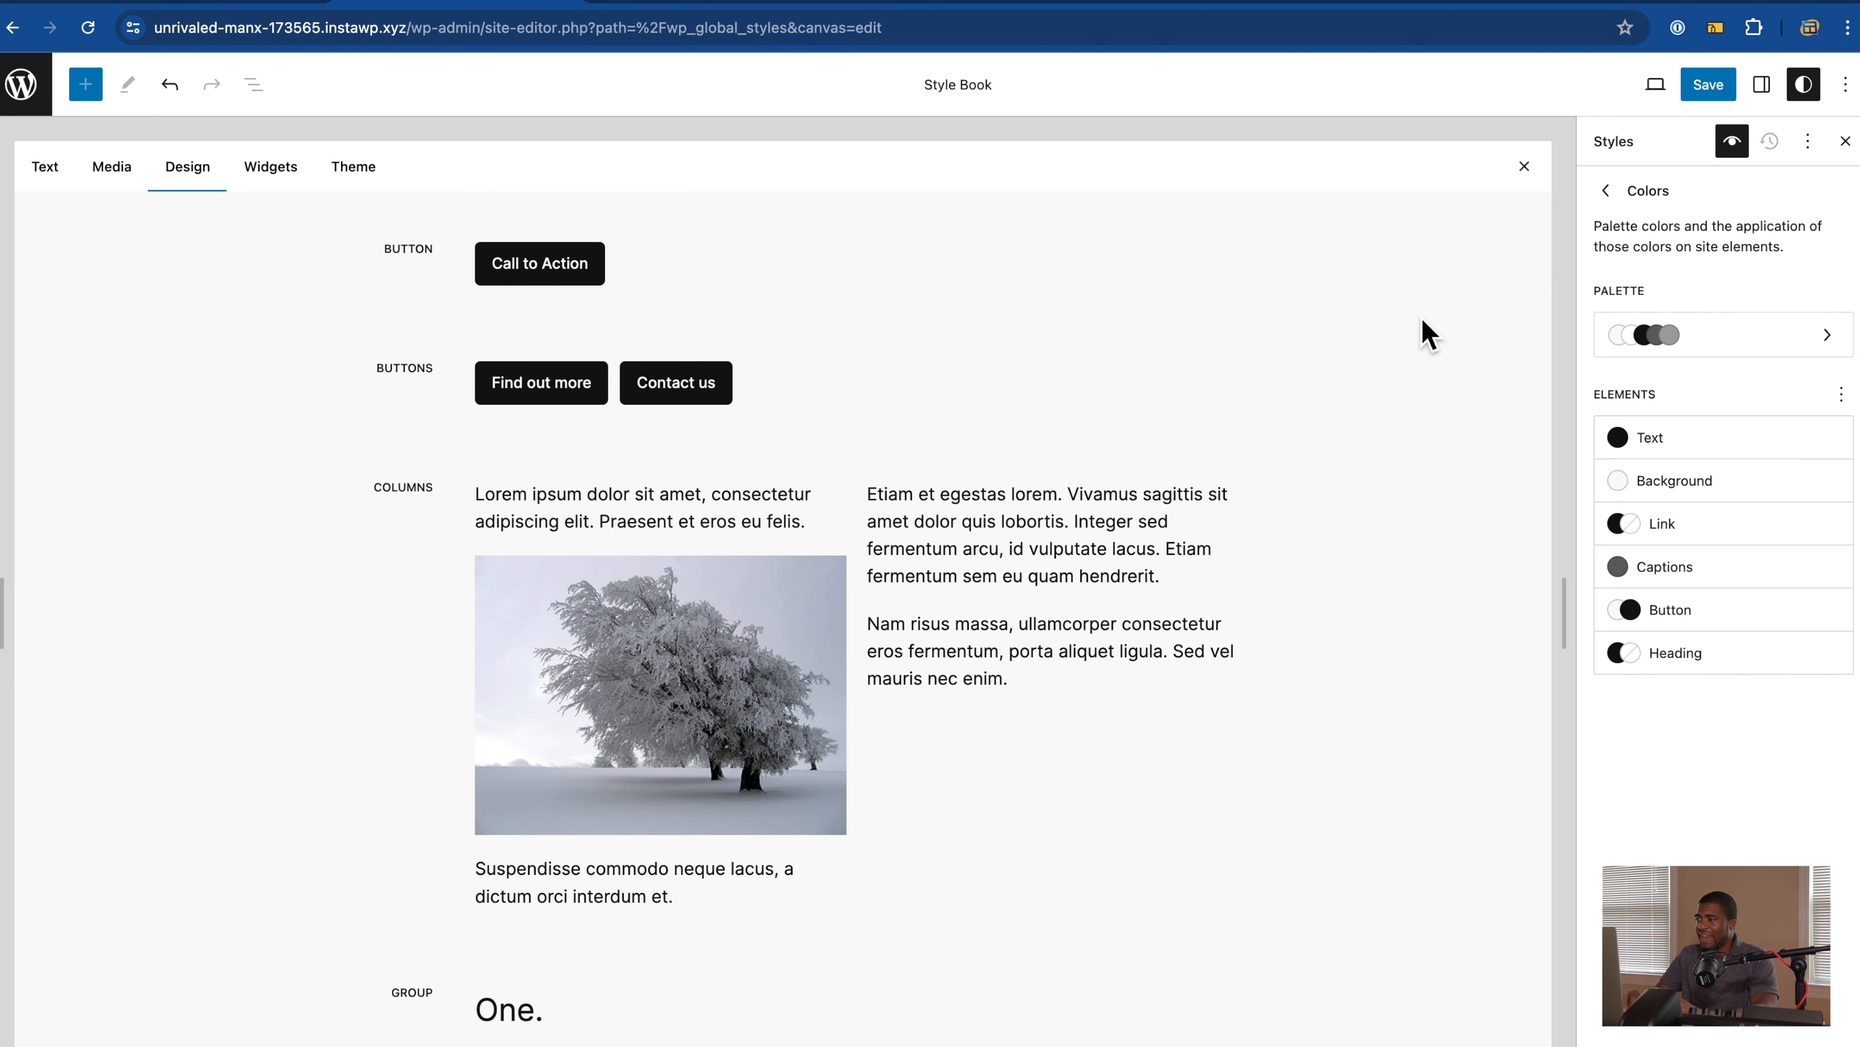
Step: Close the Style Book and review the global shadow presets and layout dimension settings
{"action": "left_click", "coordinate": [1524, 166]}
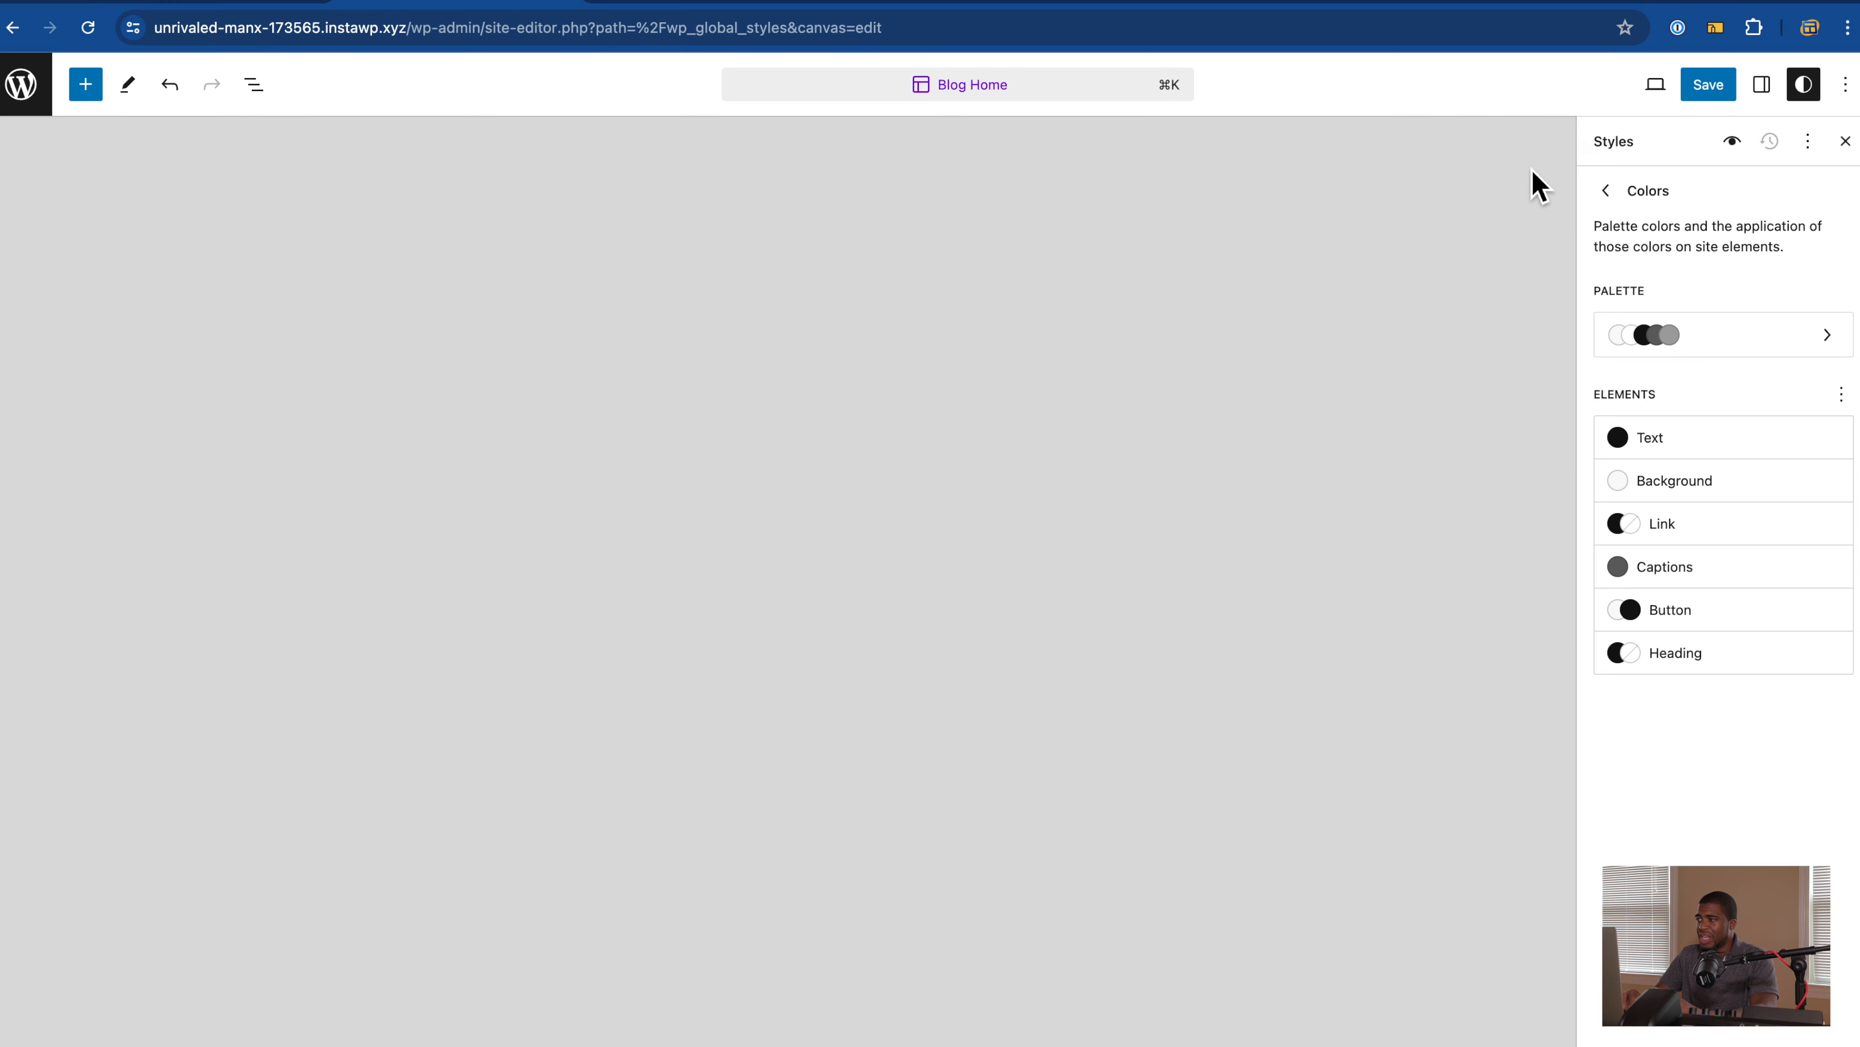
{"action": "left_click", "coordinate": [1611, 196]}
{"action": "left_click", "coordinate": [1680, 531]}
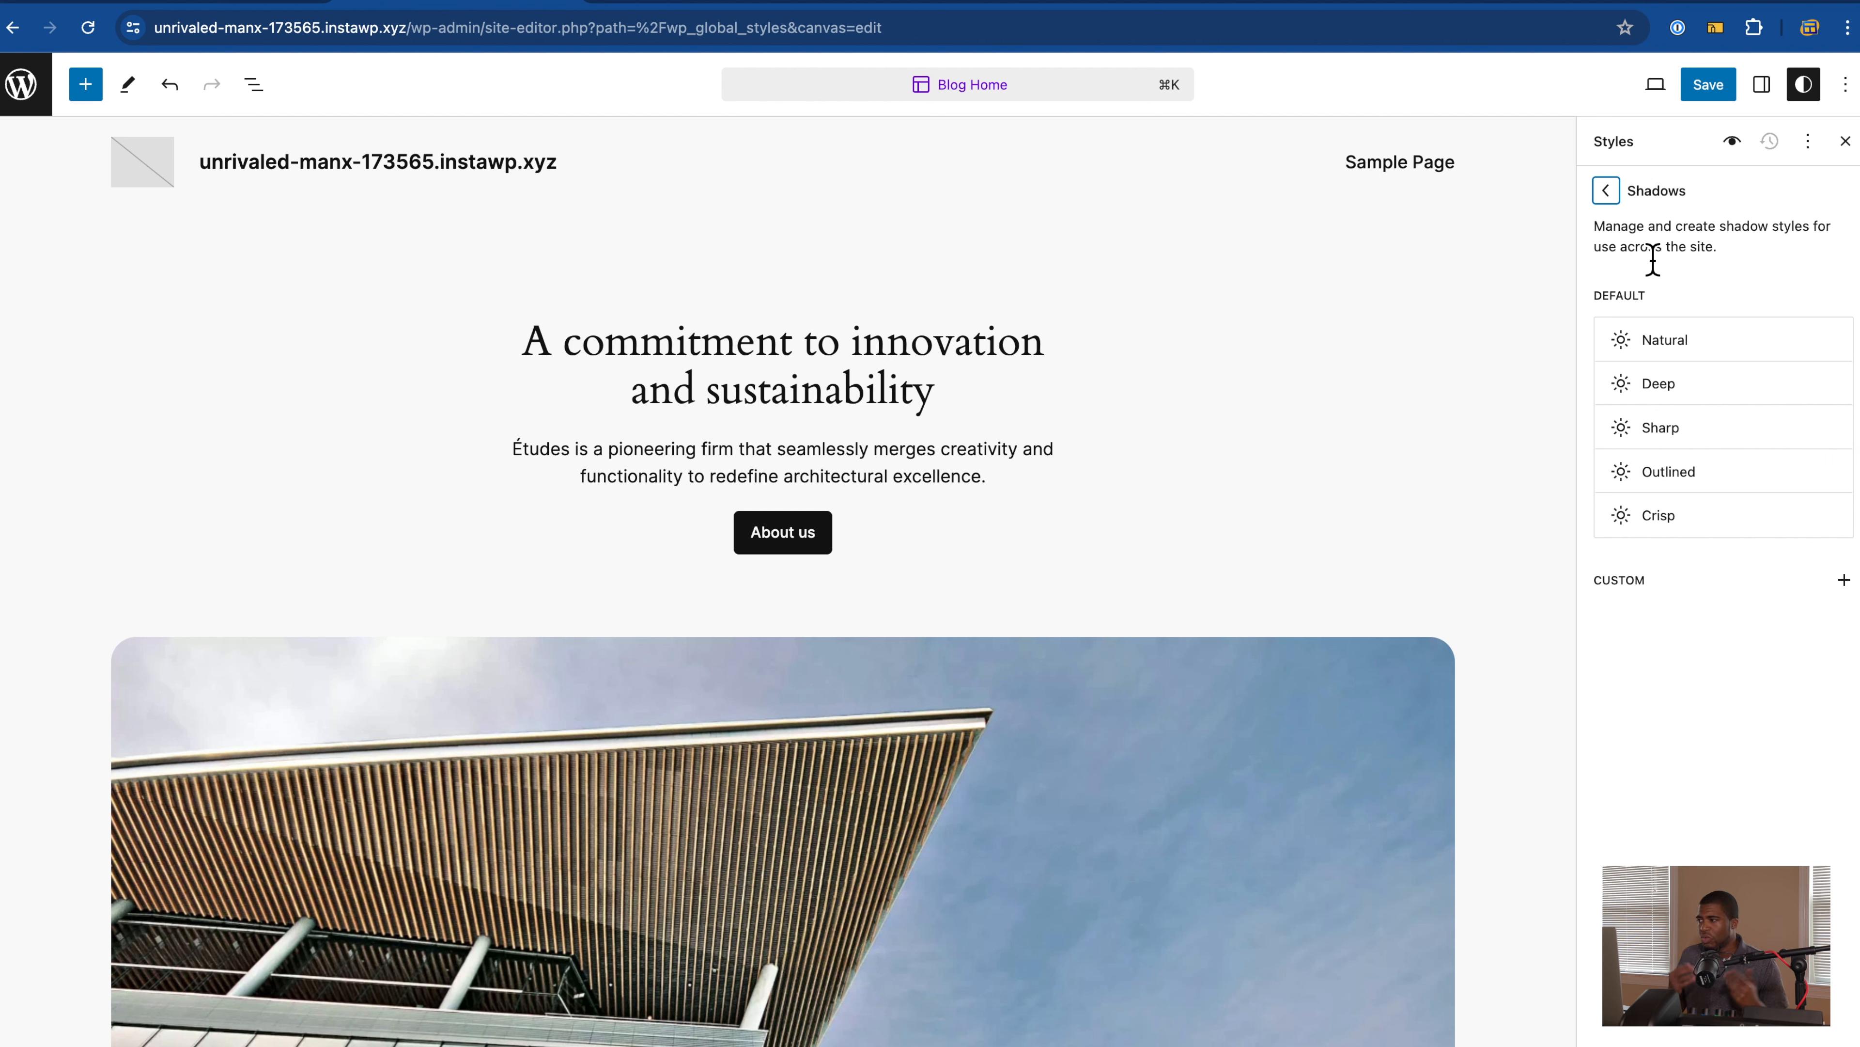
{"action": "left_click", "coordinate": [1606, 190]}
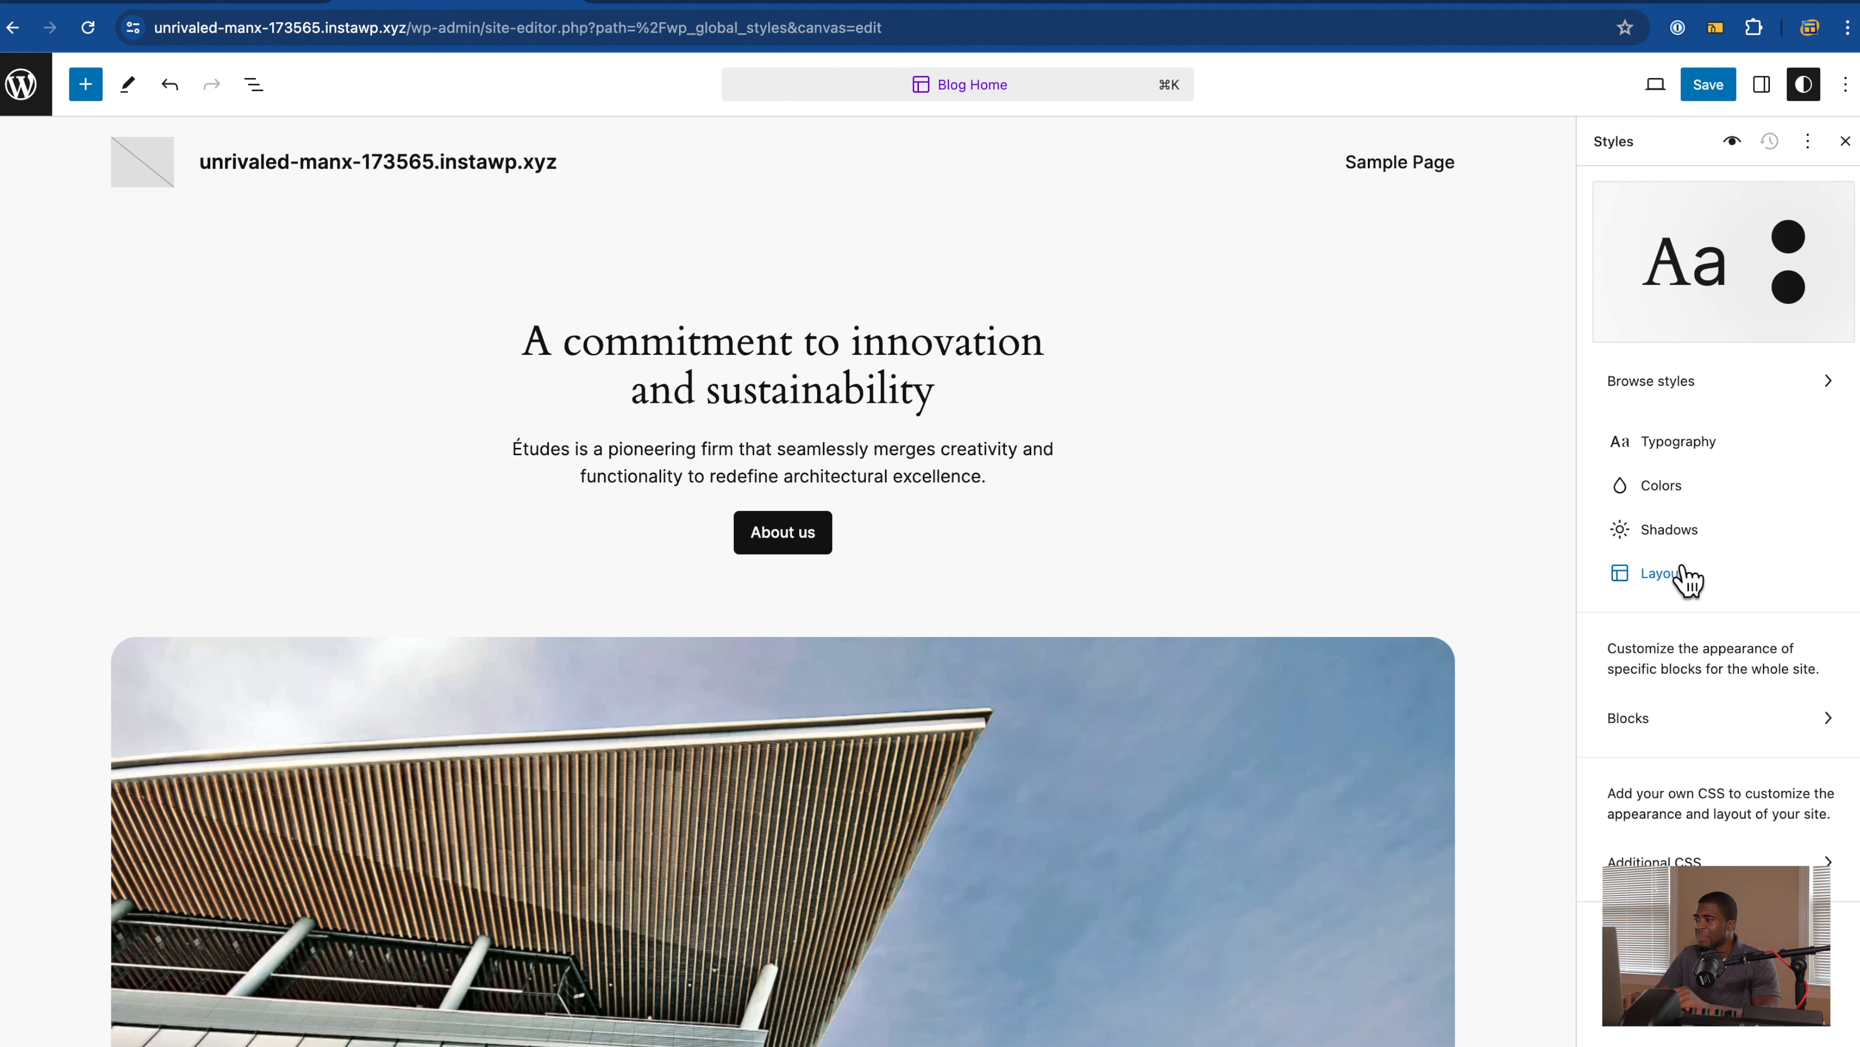
{"action": "left_click", "coordinate": [1684, 579]}
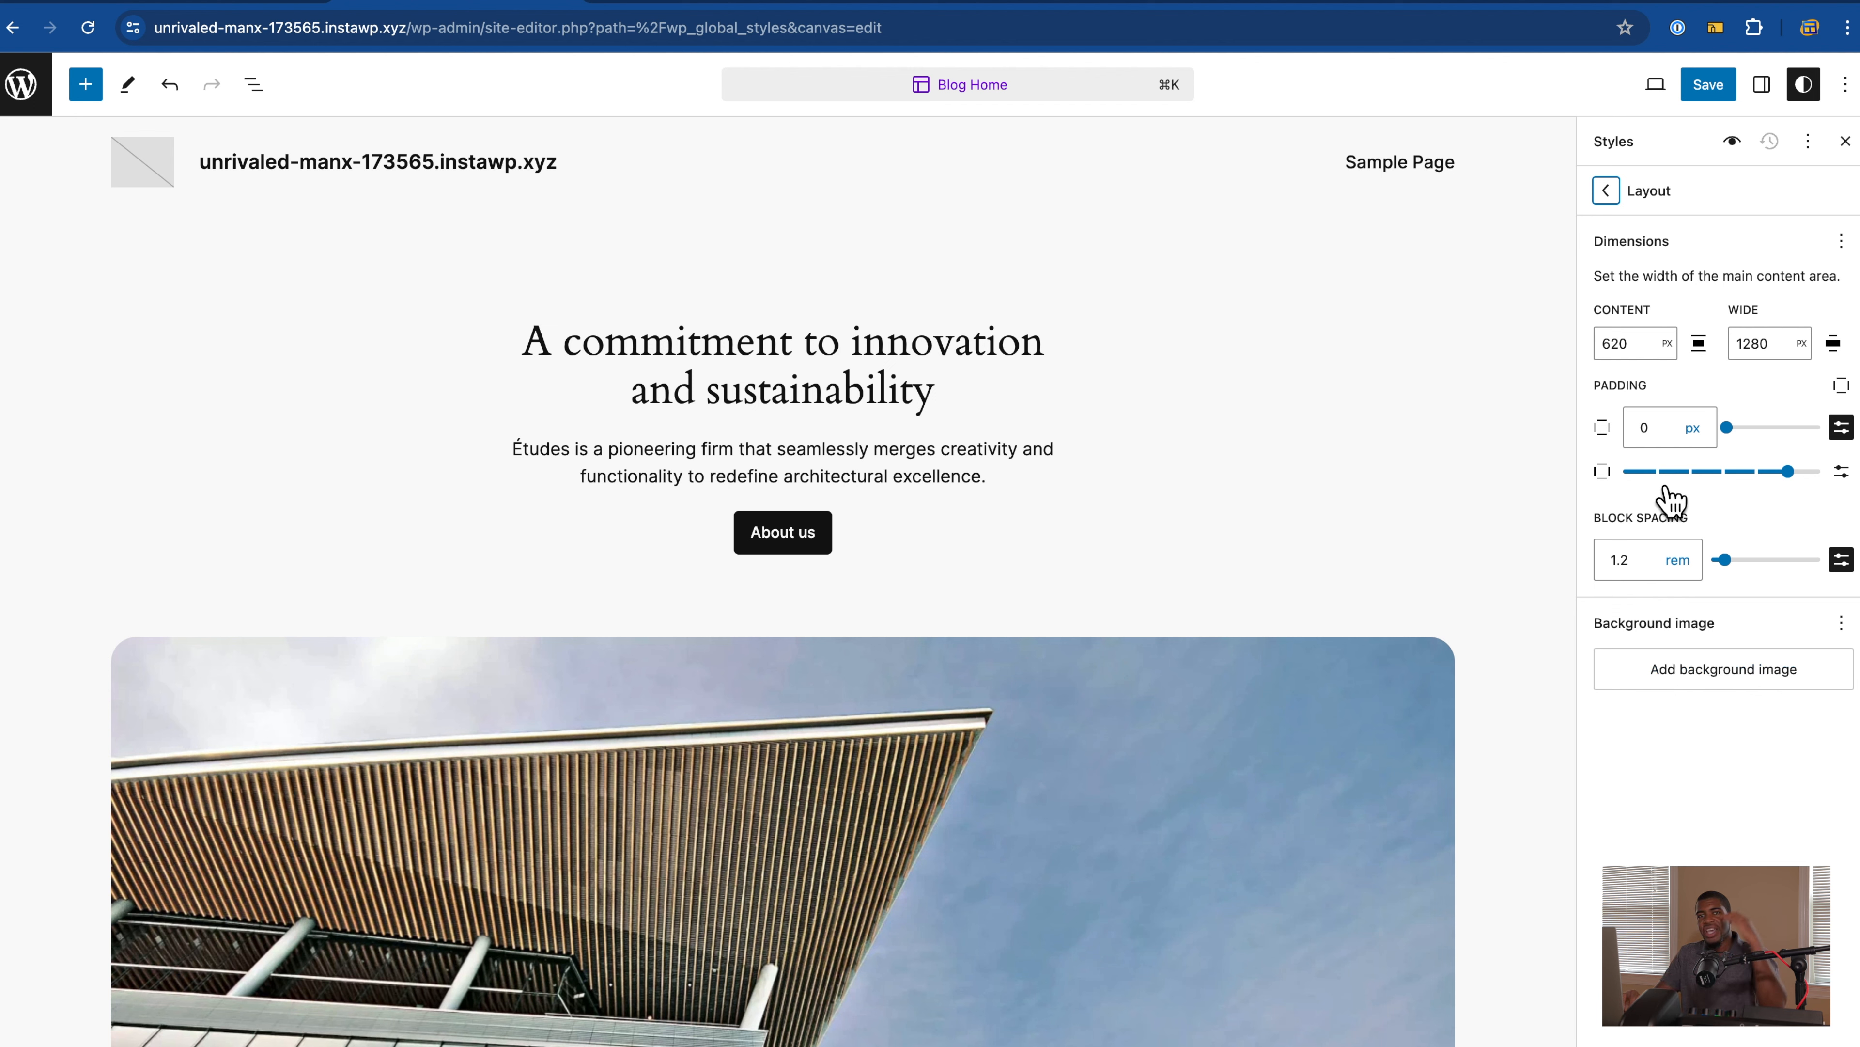
{"action": "left_click", "coordinate": [1610, 195]}
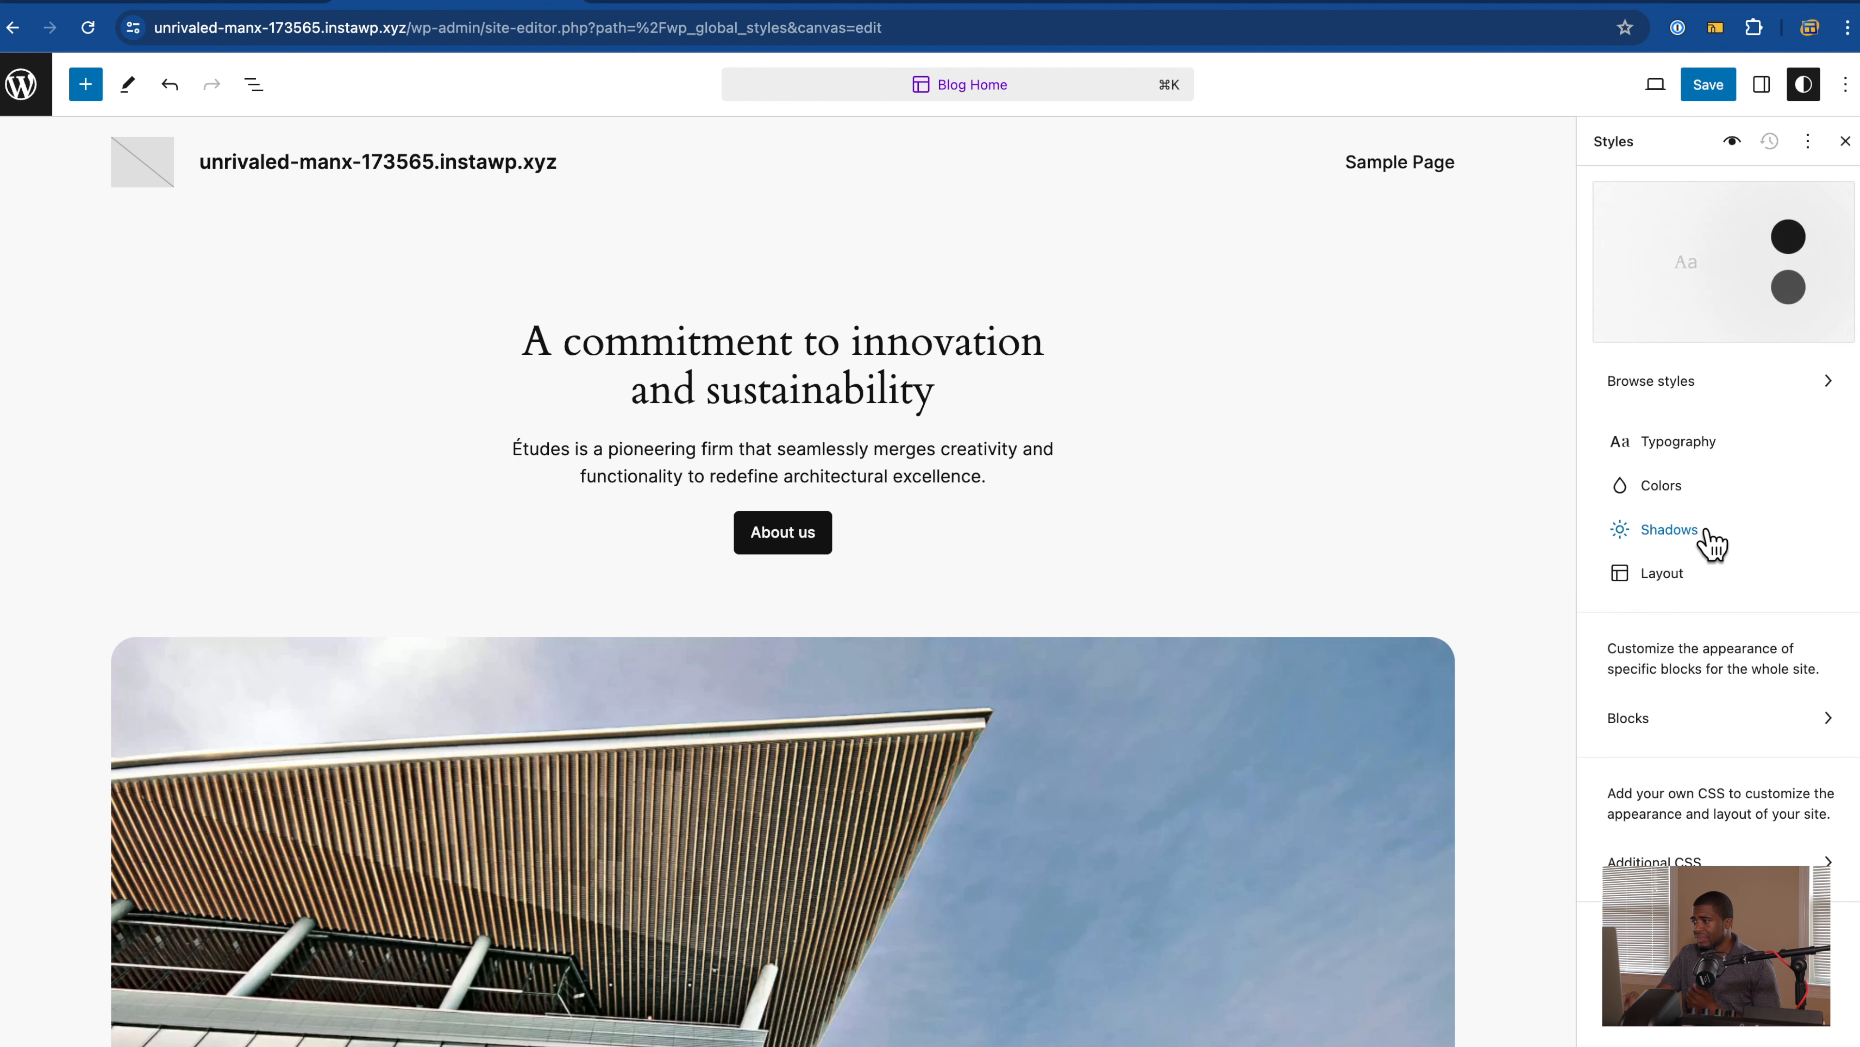
Step: Open the list of individually stylable blocks and compare it with the blocks available for insertion
{"action": "left_click", "coordinate": [1729, 739]}
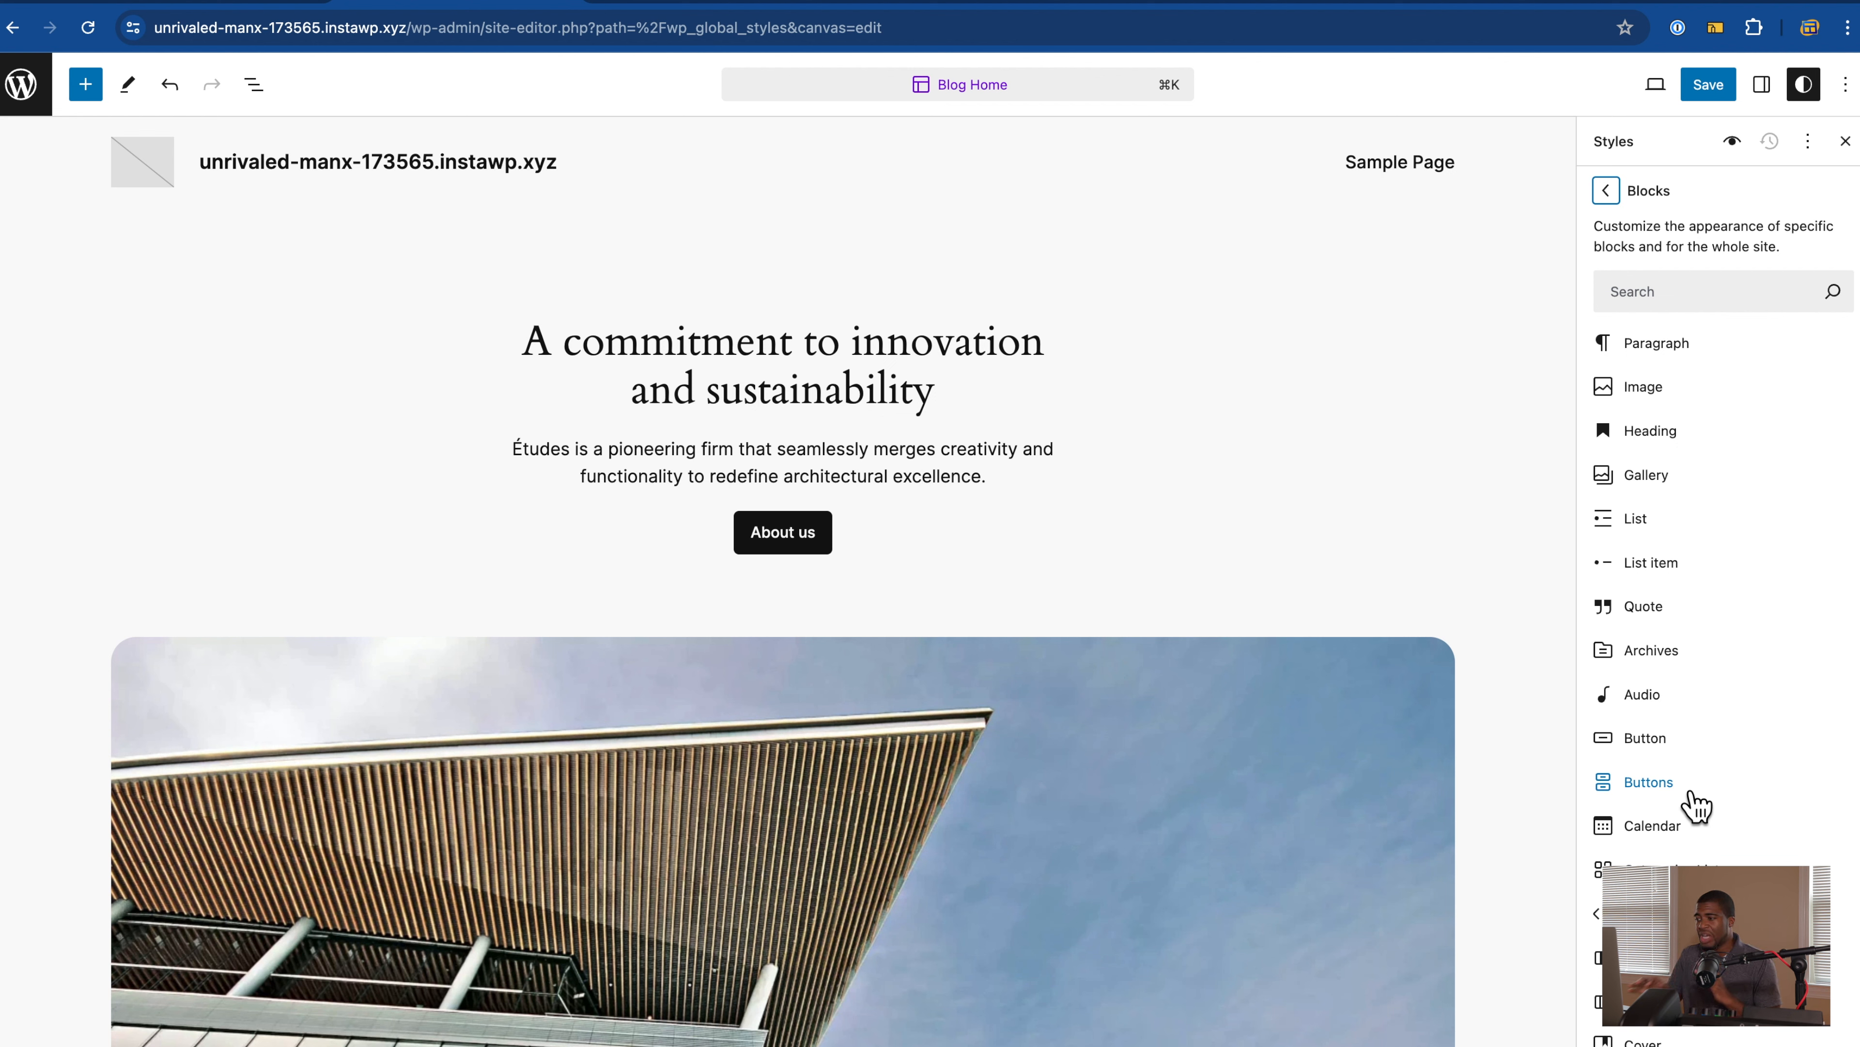
{"action": "left_click", "coordinate": [87, 86]}
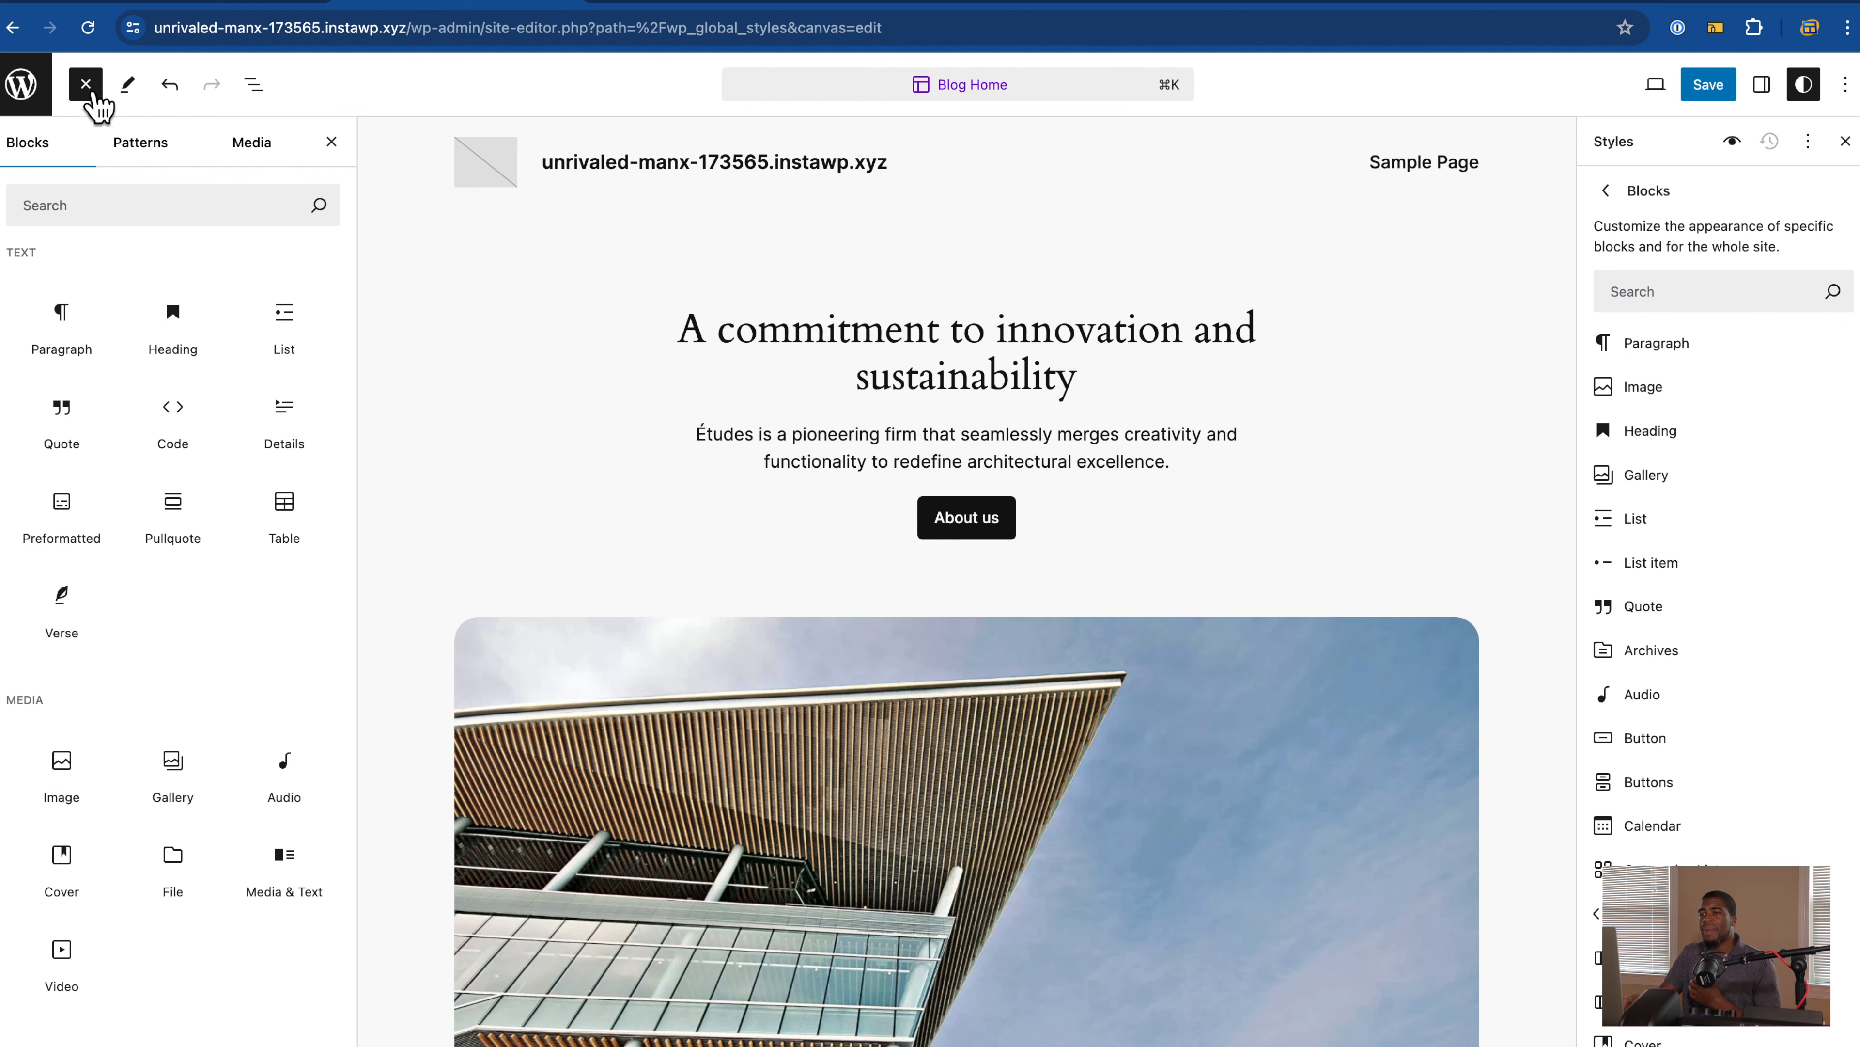
{"action": "mouse_move", "coordinate": [67, 433]}
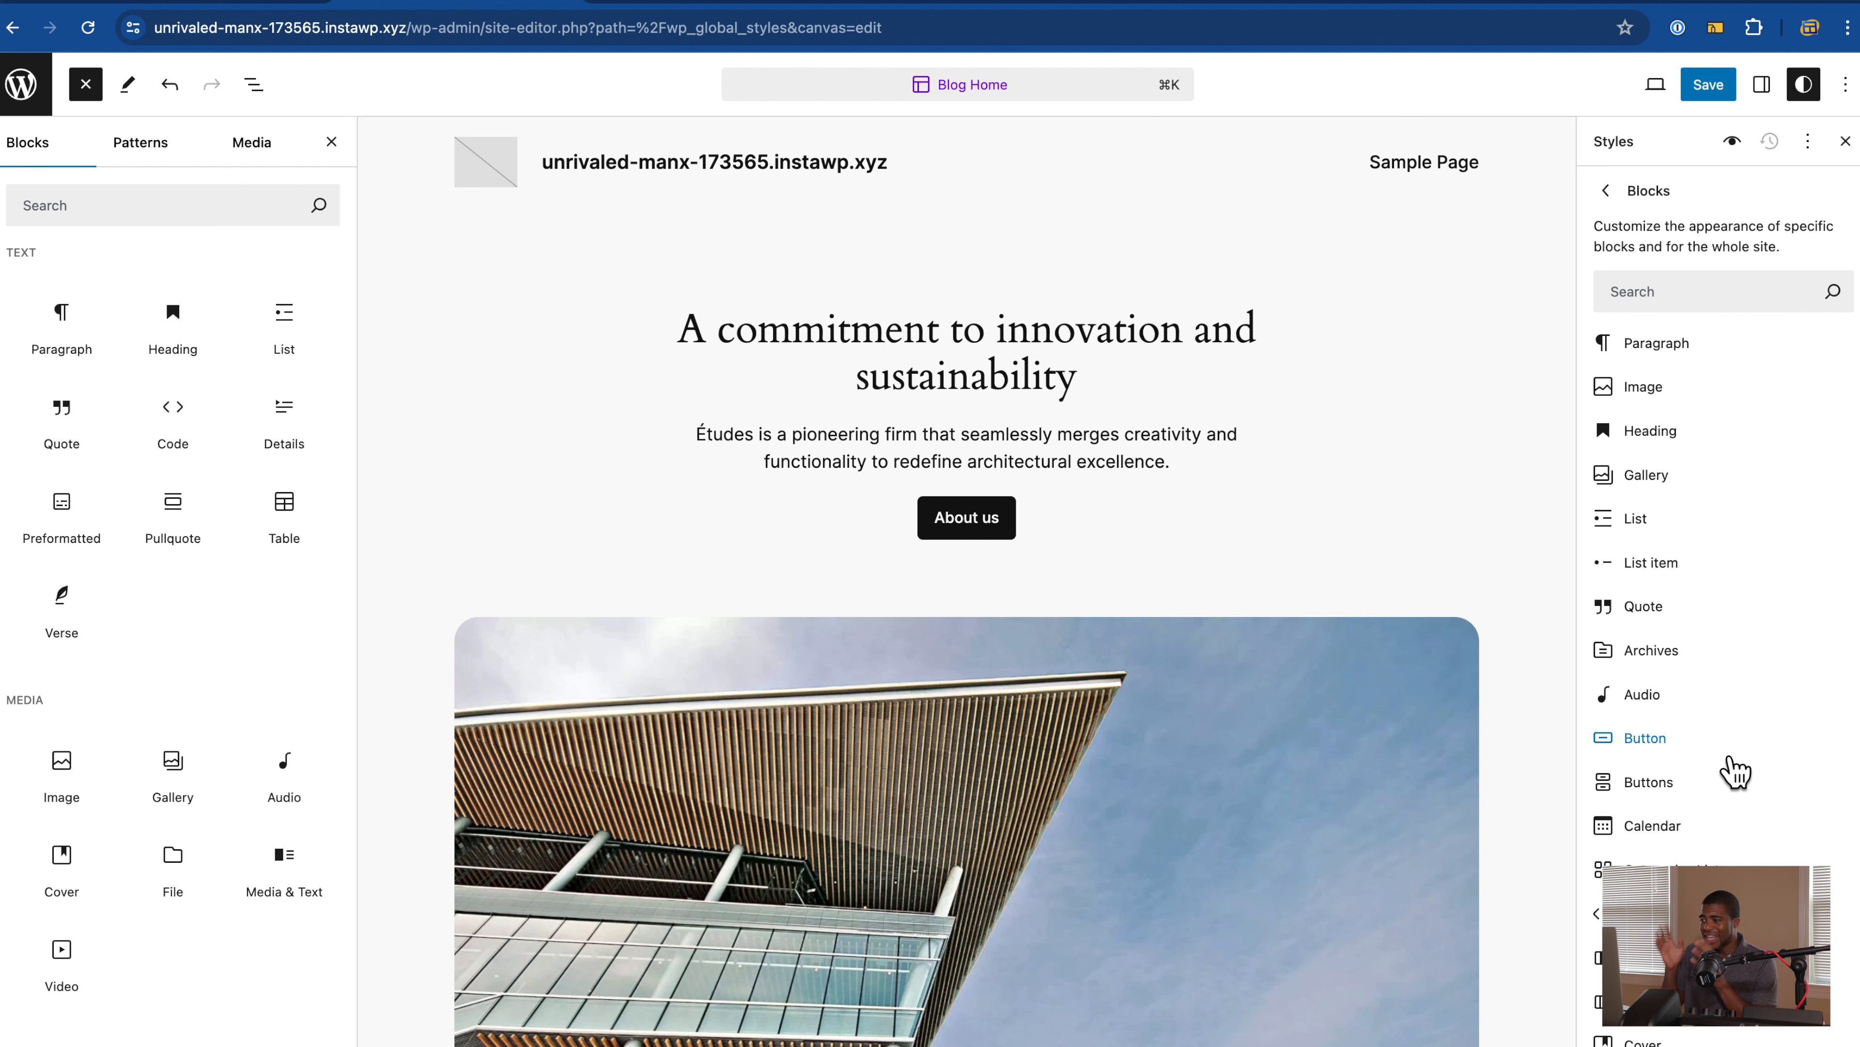
{"action": "mouse_move", "coordinate": [219, 517]}
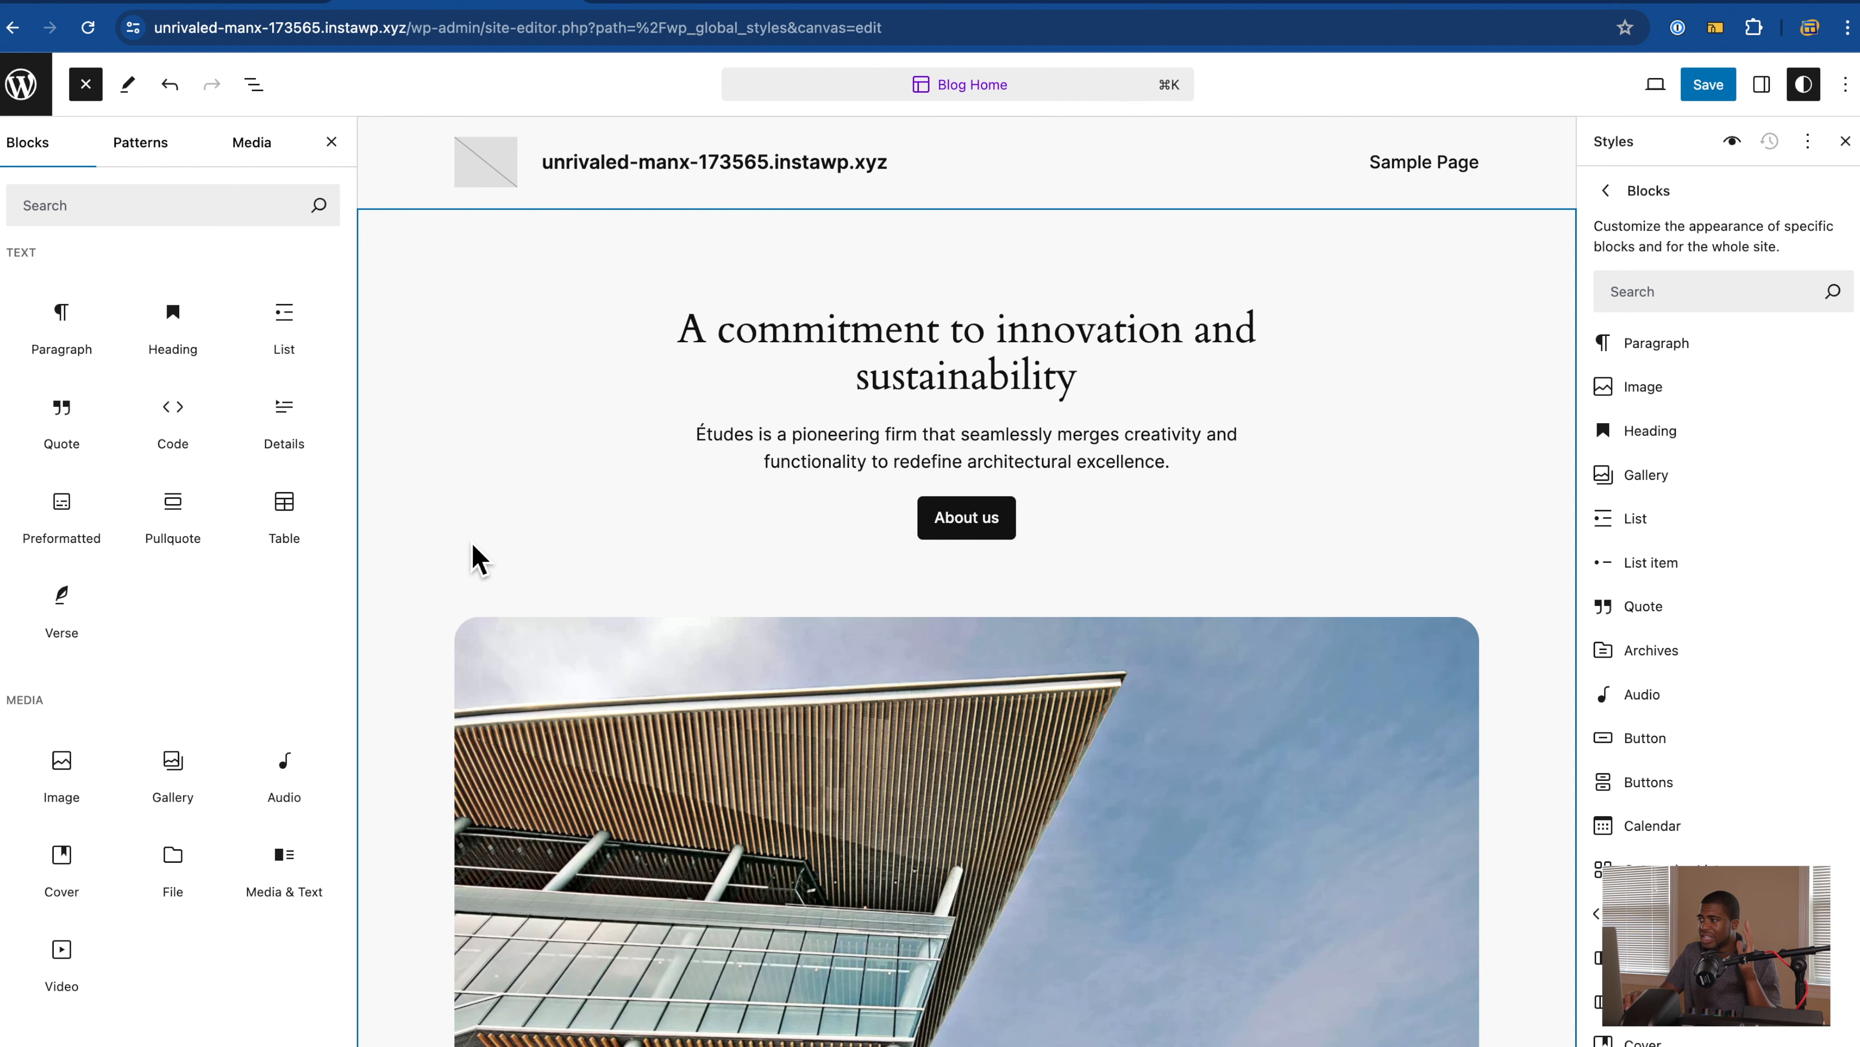
Step: View the site's additional CSS and close the global styles settings
{"action": "left_click", "coordinate": [1607, 192]}
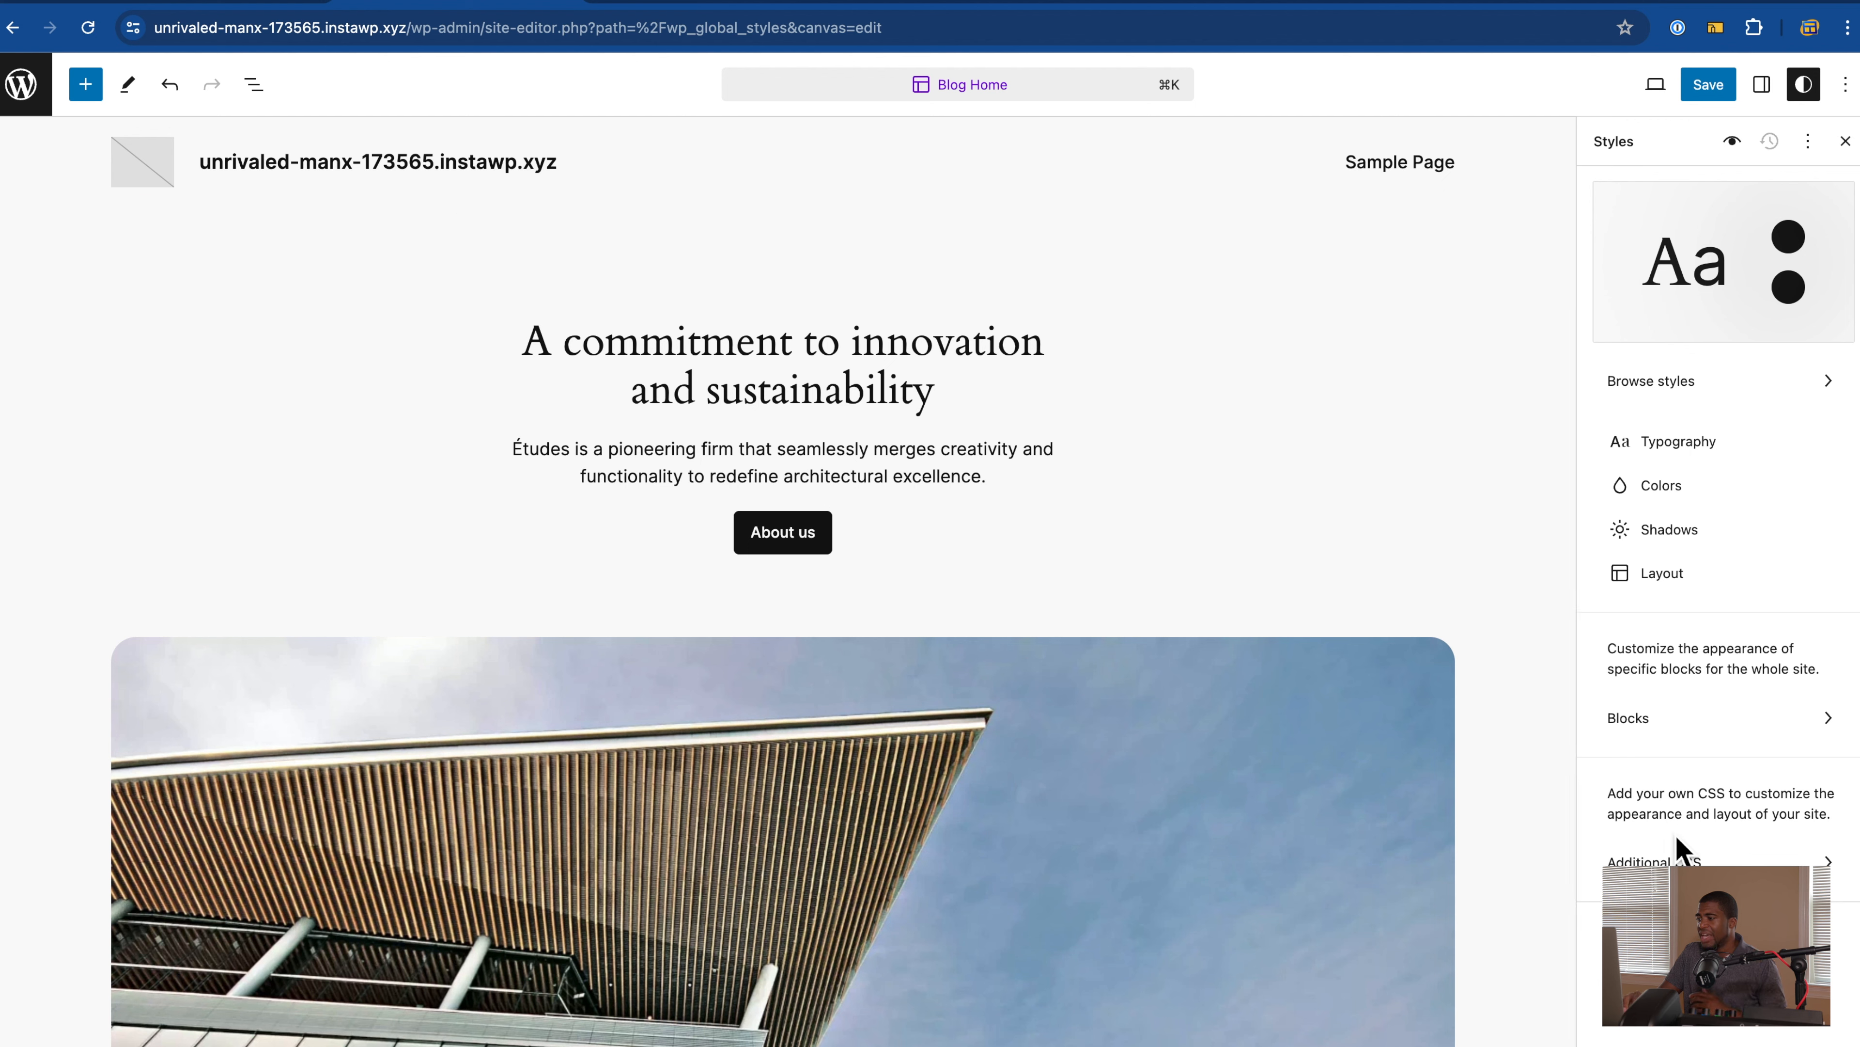
{"action": "left_click", "coordinate": [1677, 857]}
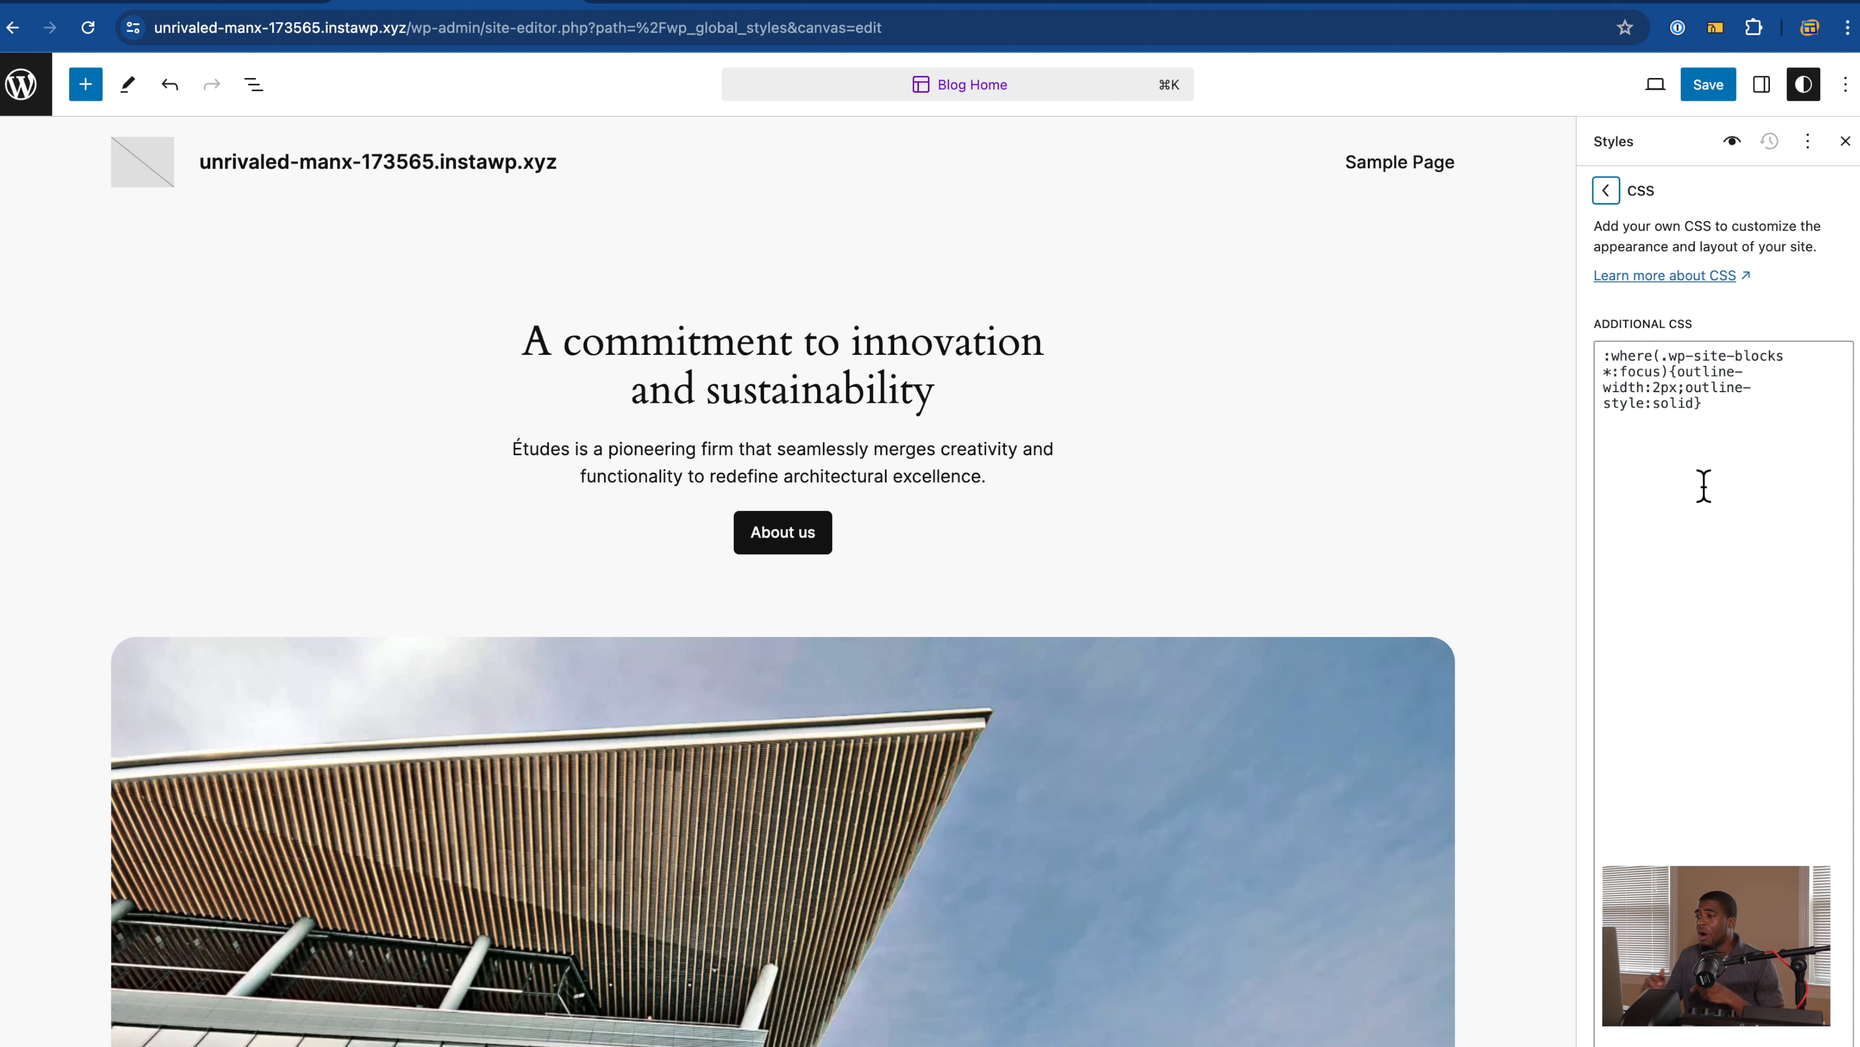
{"action": "left_click", "coordinate": [1849, 142]}
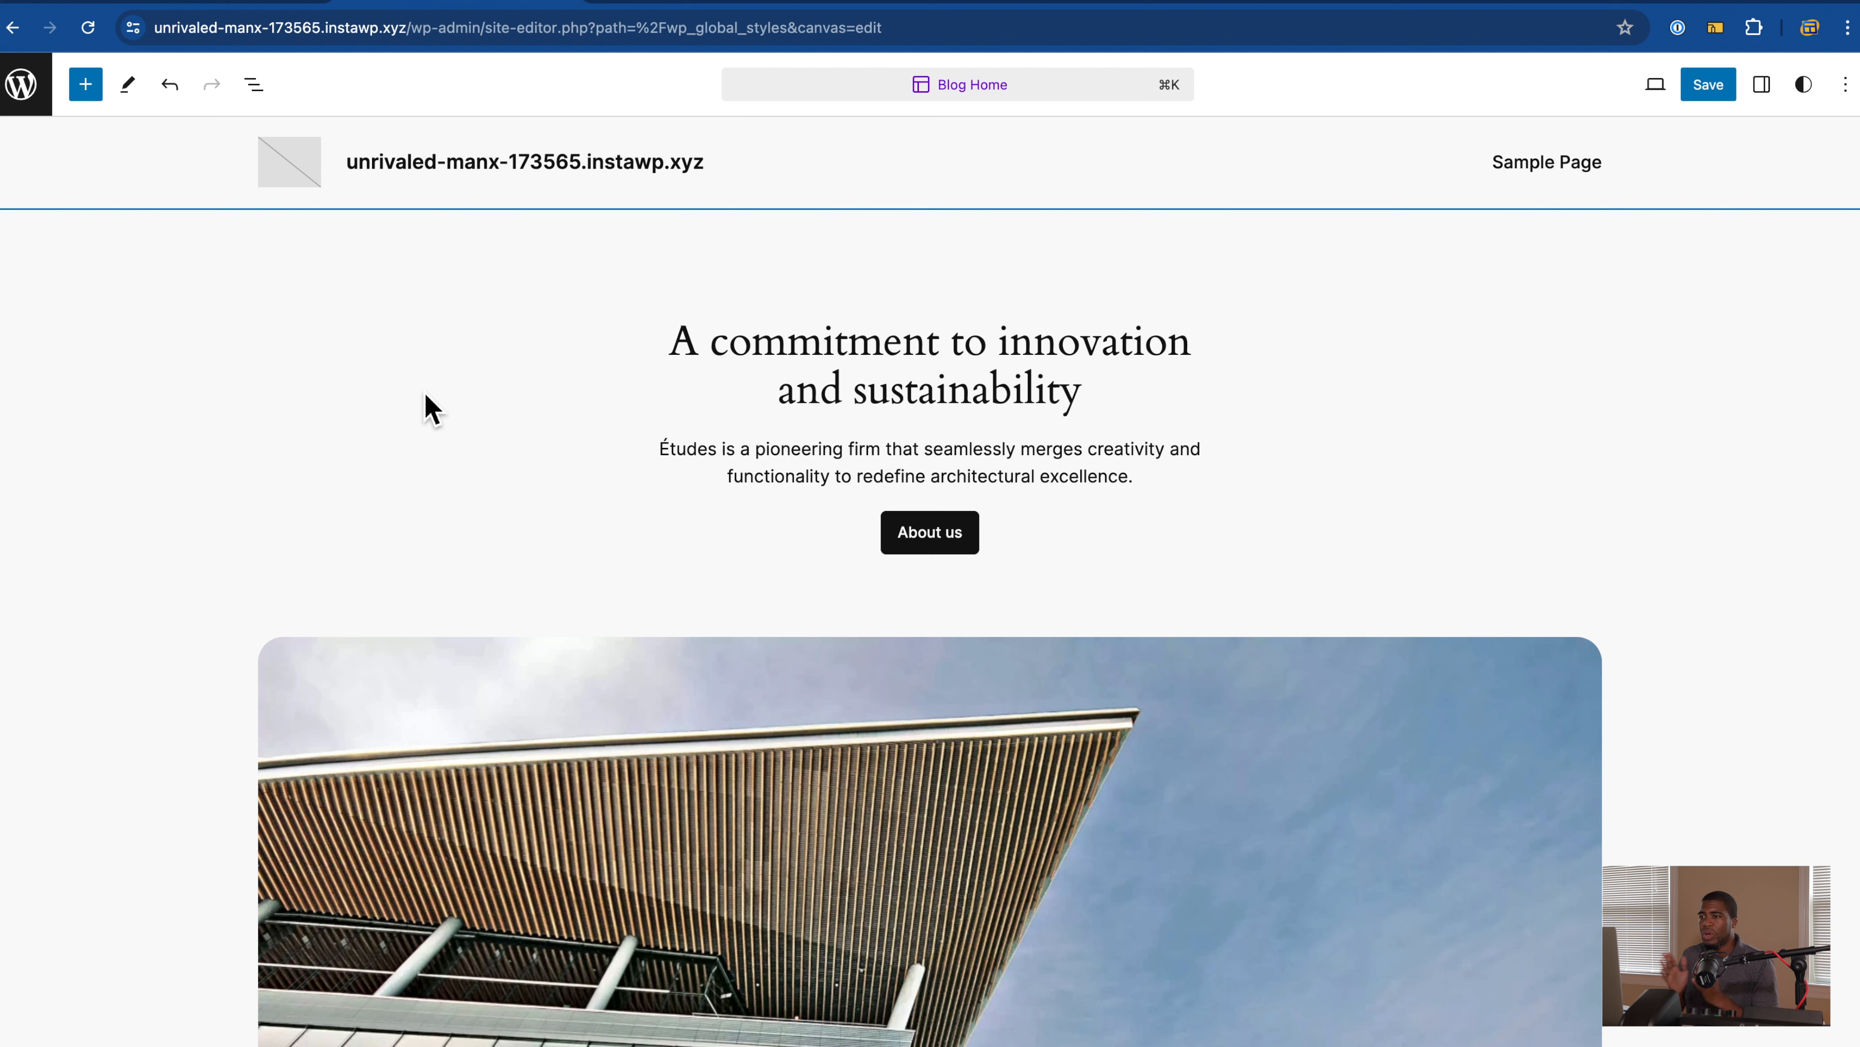
Step: Return to the site editor's design overview and look through the Pages list and the Templates gallery
{"action": "left_click", "coordinate": [27, 104]}
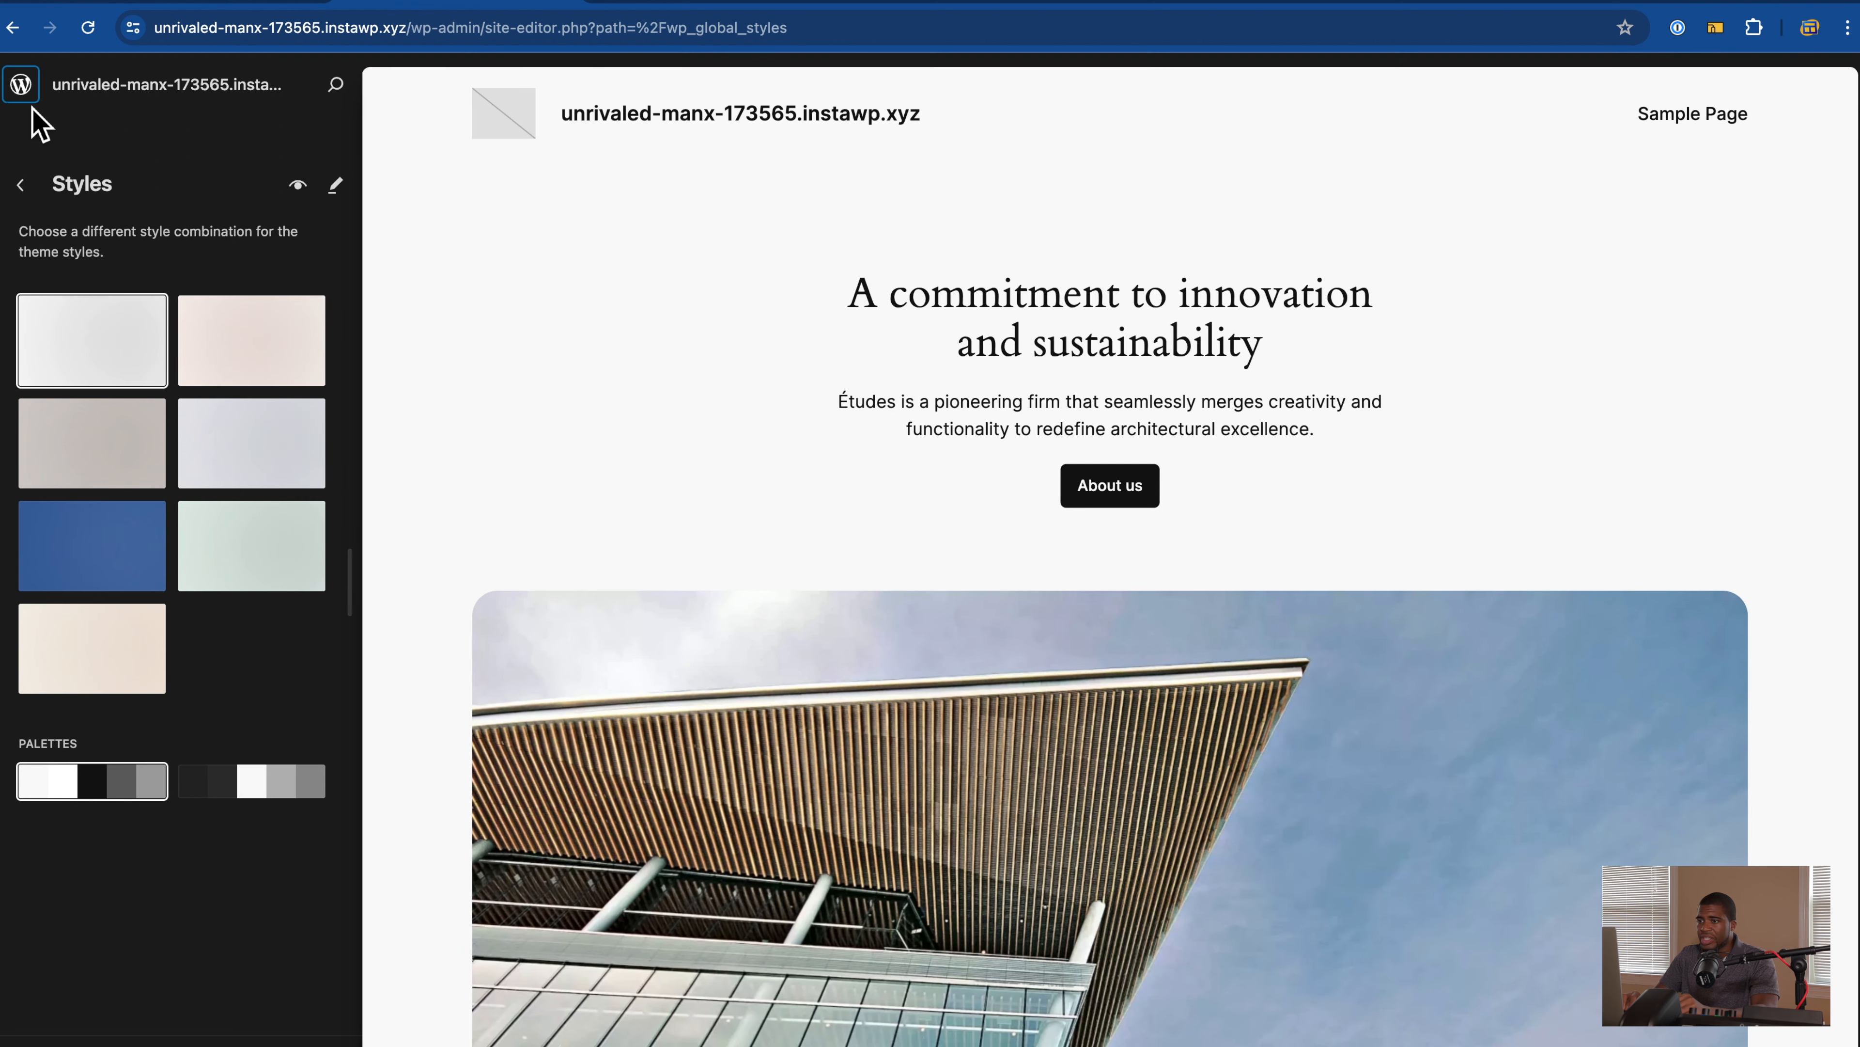
{"action": "left_click", "coordinate": [22, 184]}
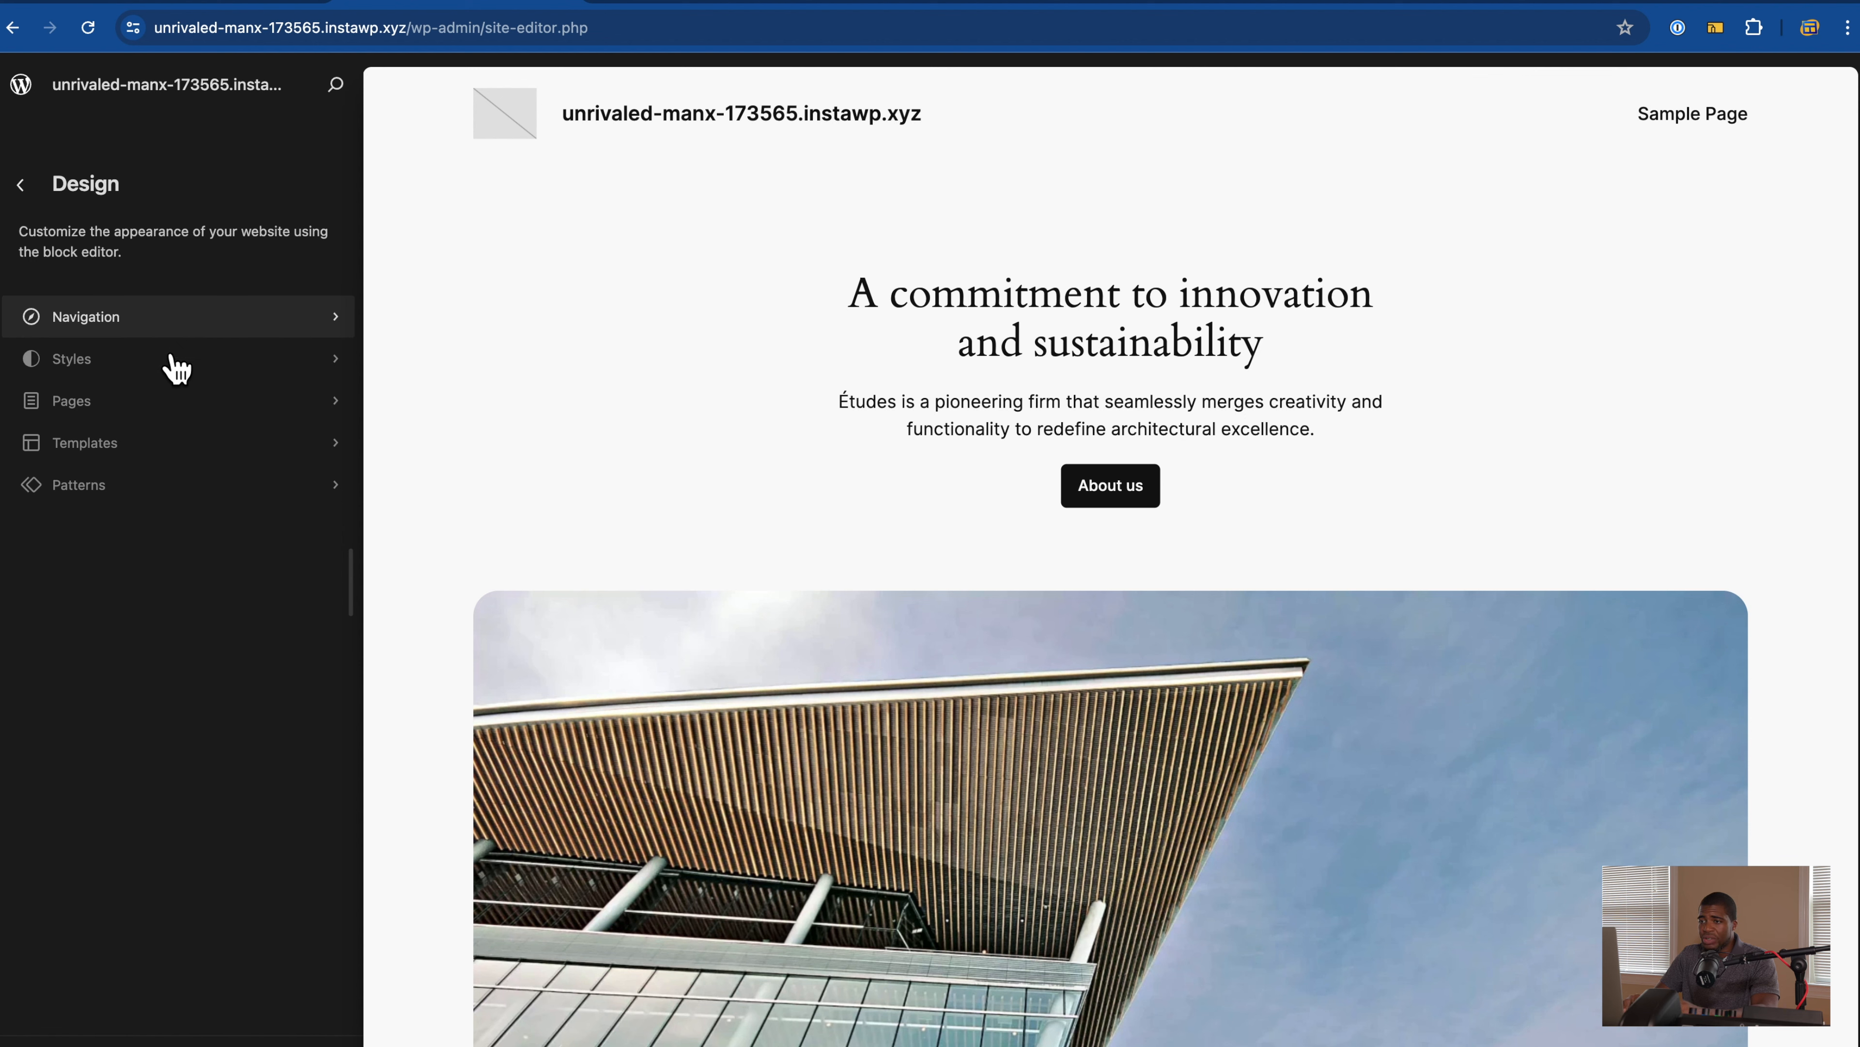
{"action": "left_click", "coordinate": [163, 417]}
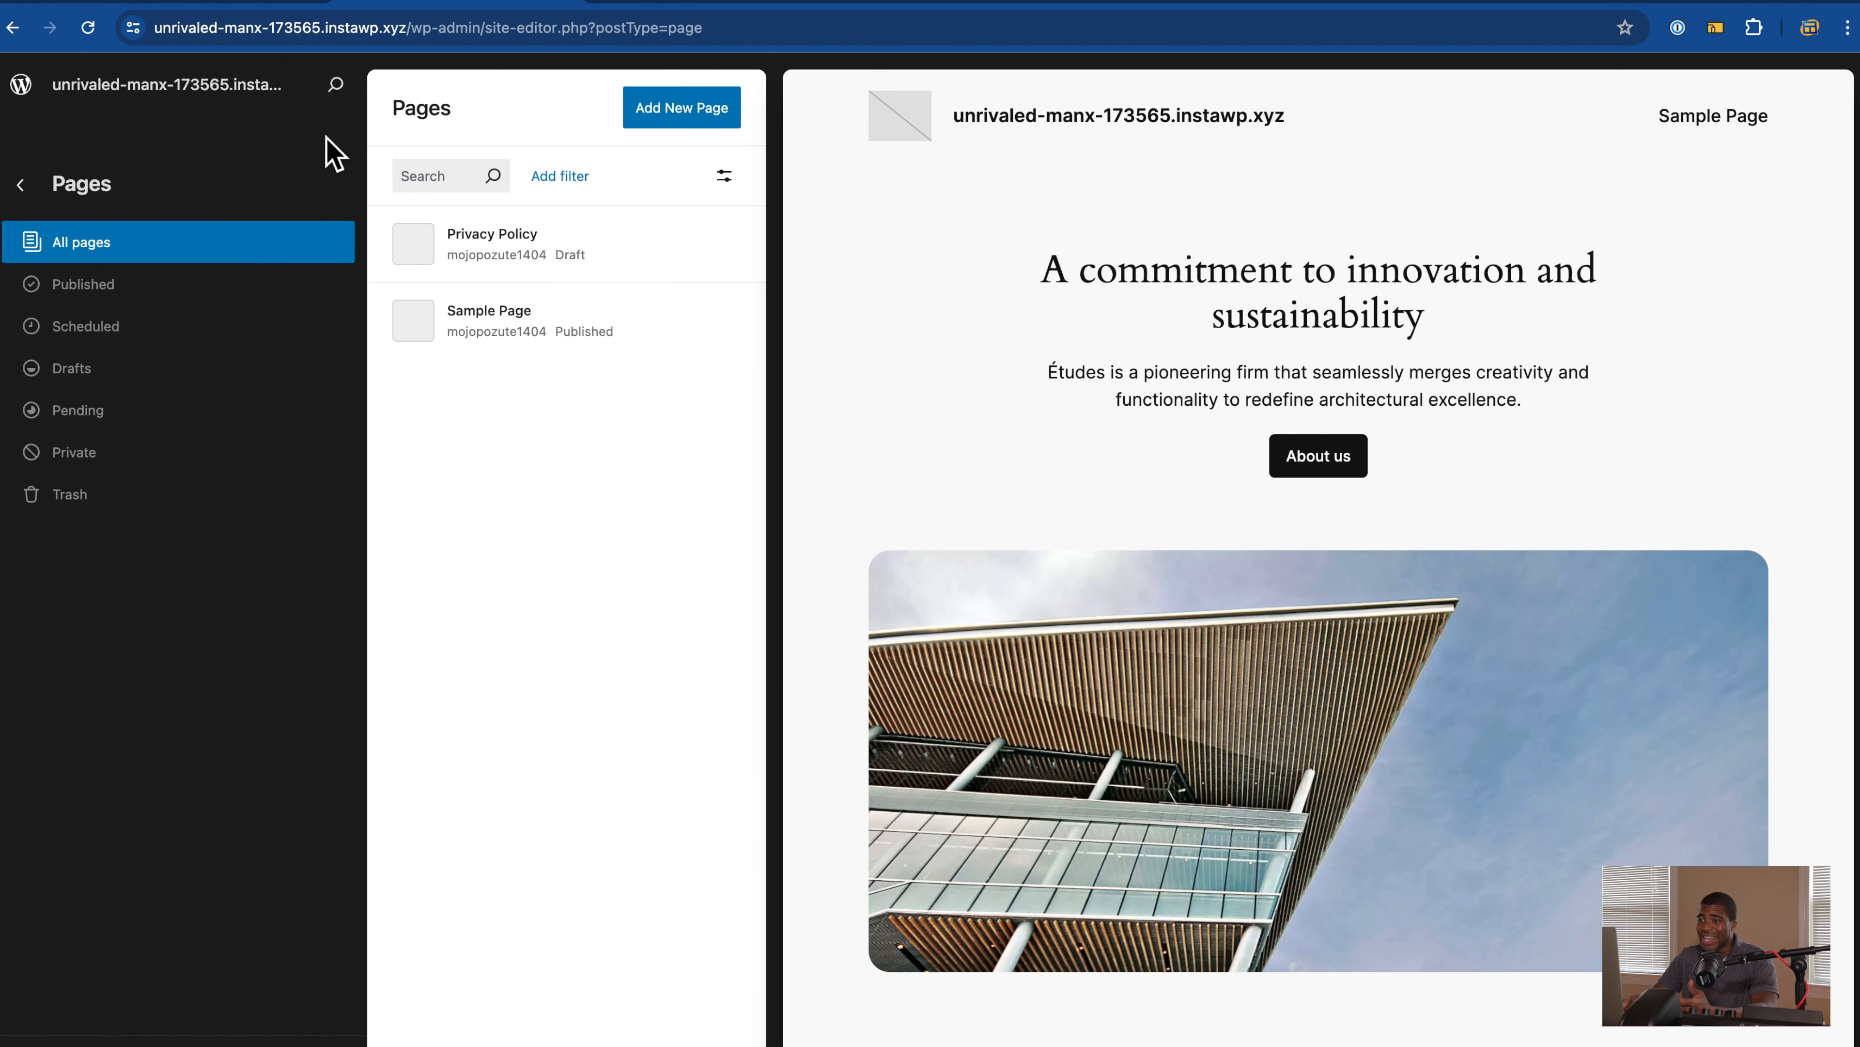
{"action": "left_click", "coordinate": [38, 191]}
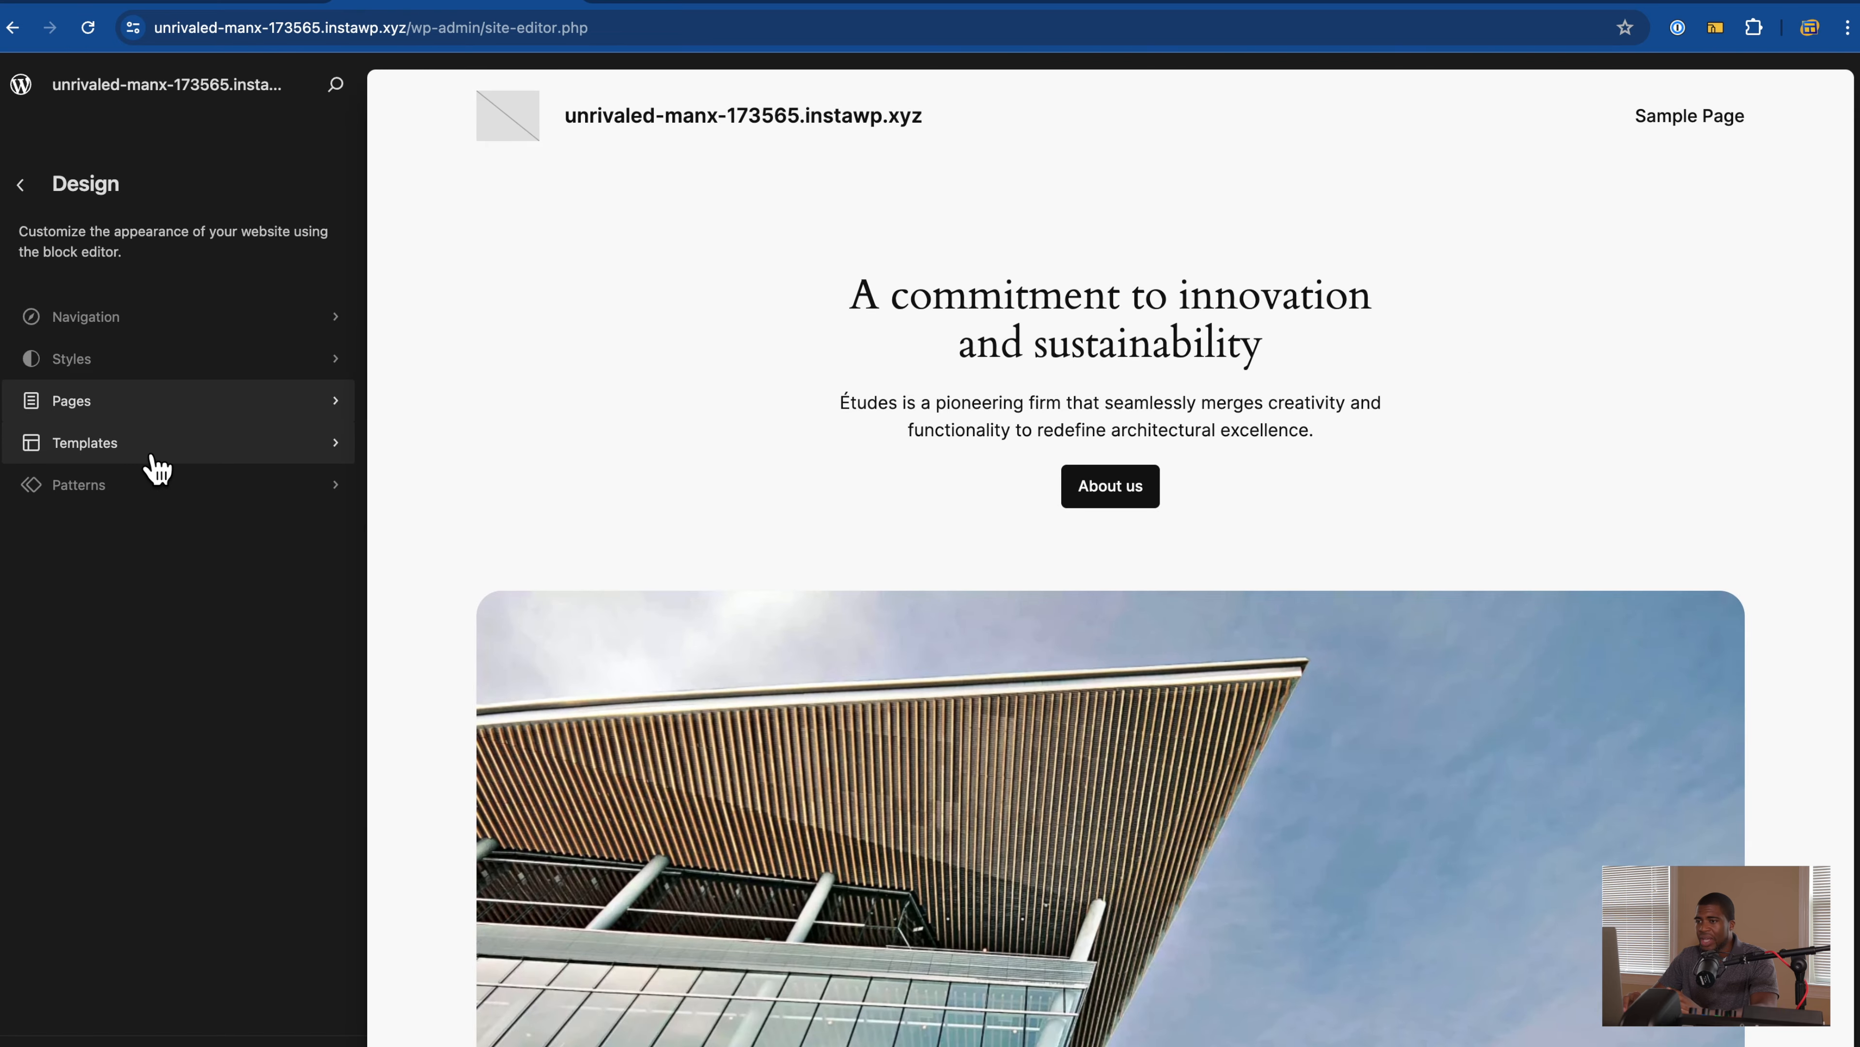
{"action": "left_click", "coordinate": [156, 448]}
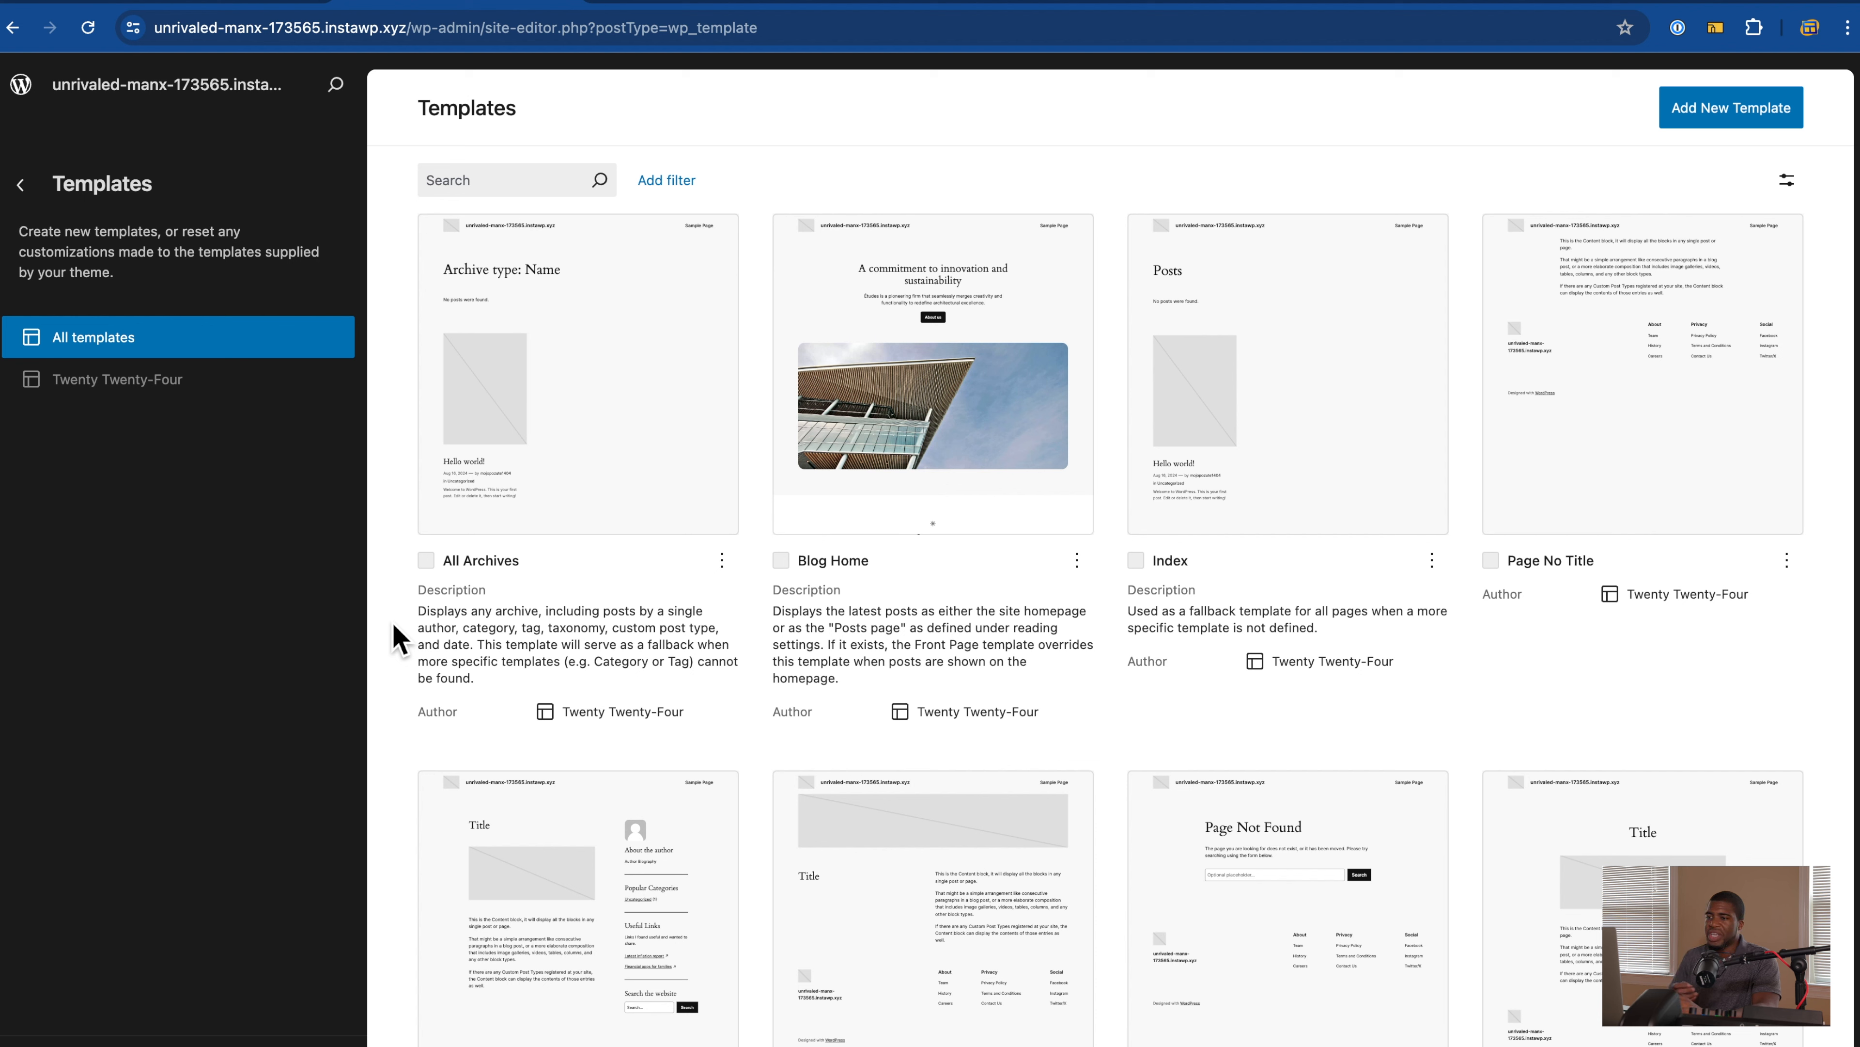
{"action": "left_click", "coordinate": [20, 184]}
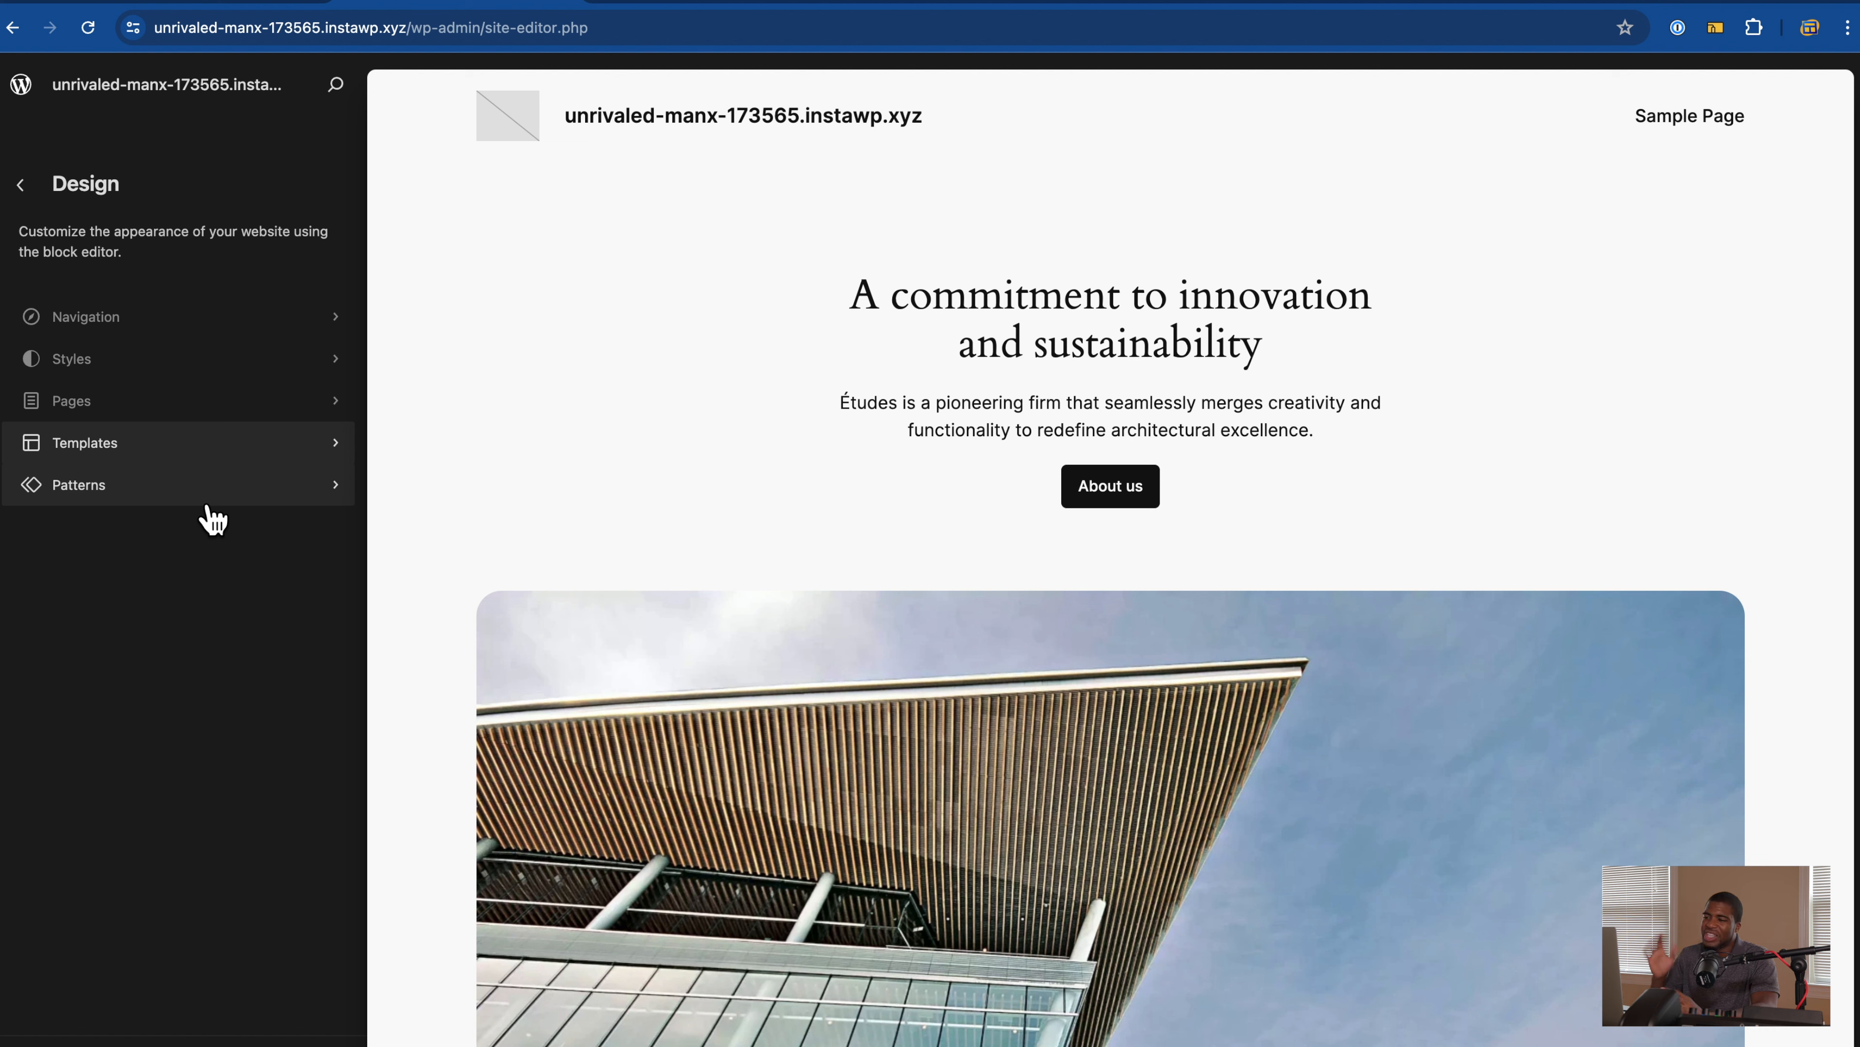
Step: Leave the site editor for the admin dashboard and view the site's general settings
{"action": "left_click", "coordinate": [29, 197]}
{"action": "left_click", "coordinate": [987, 384]}
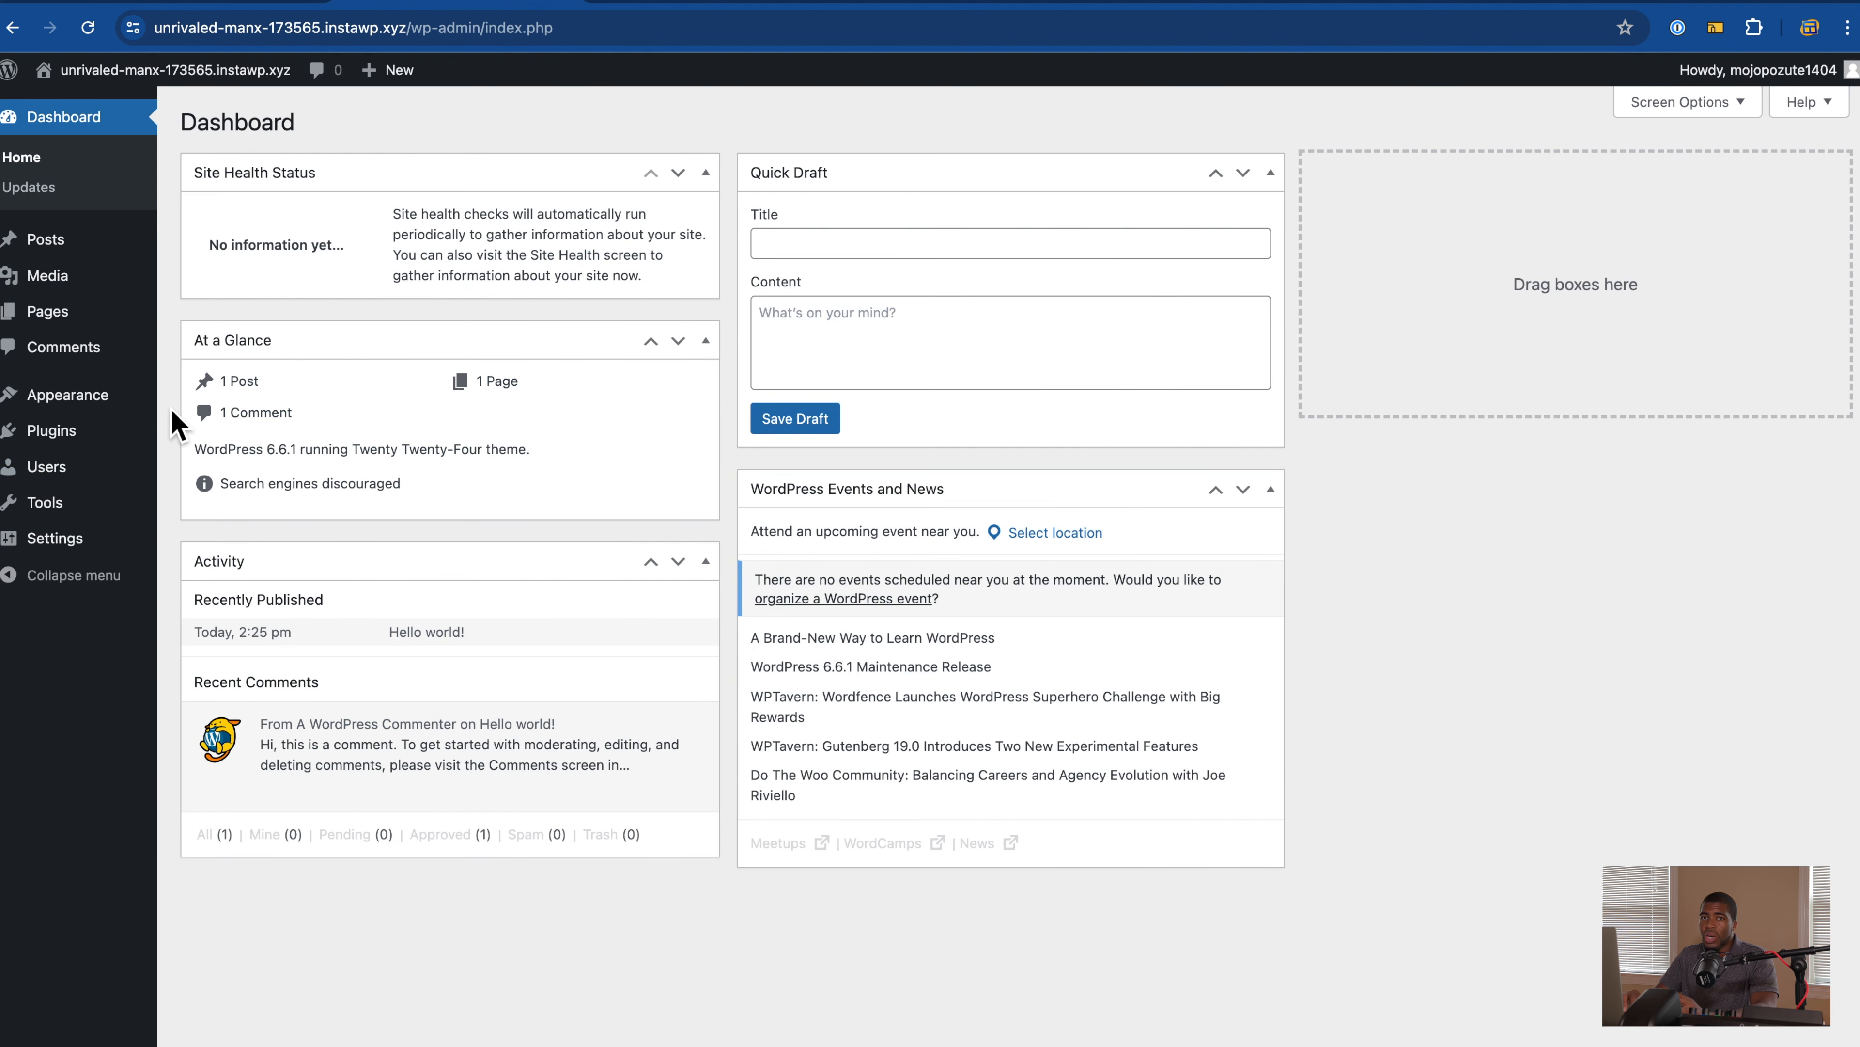
{"action": "left_click", "coordinate": [99, 546]}
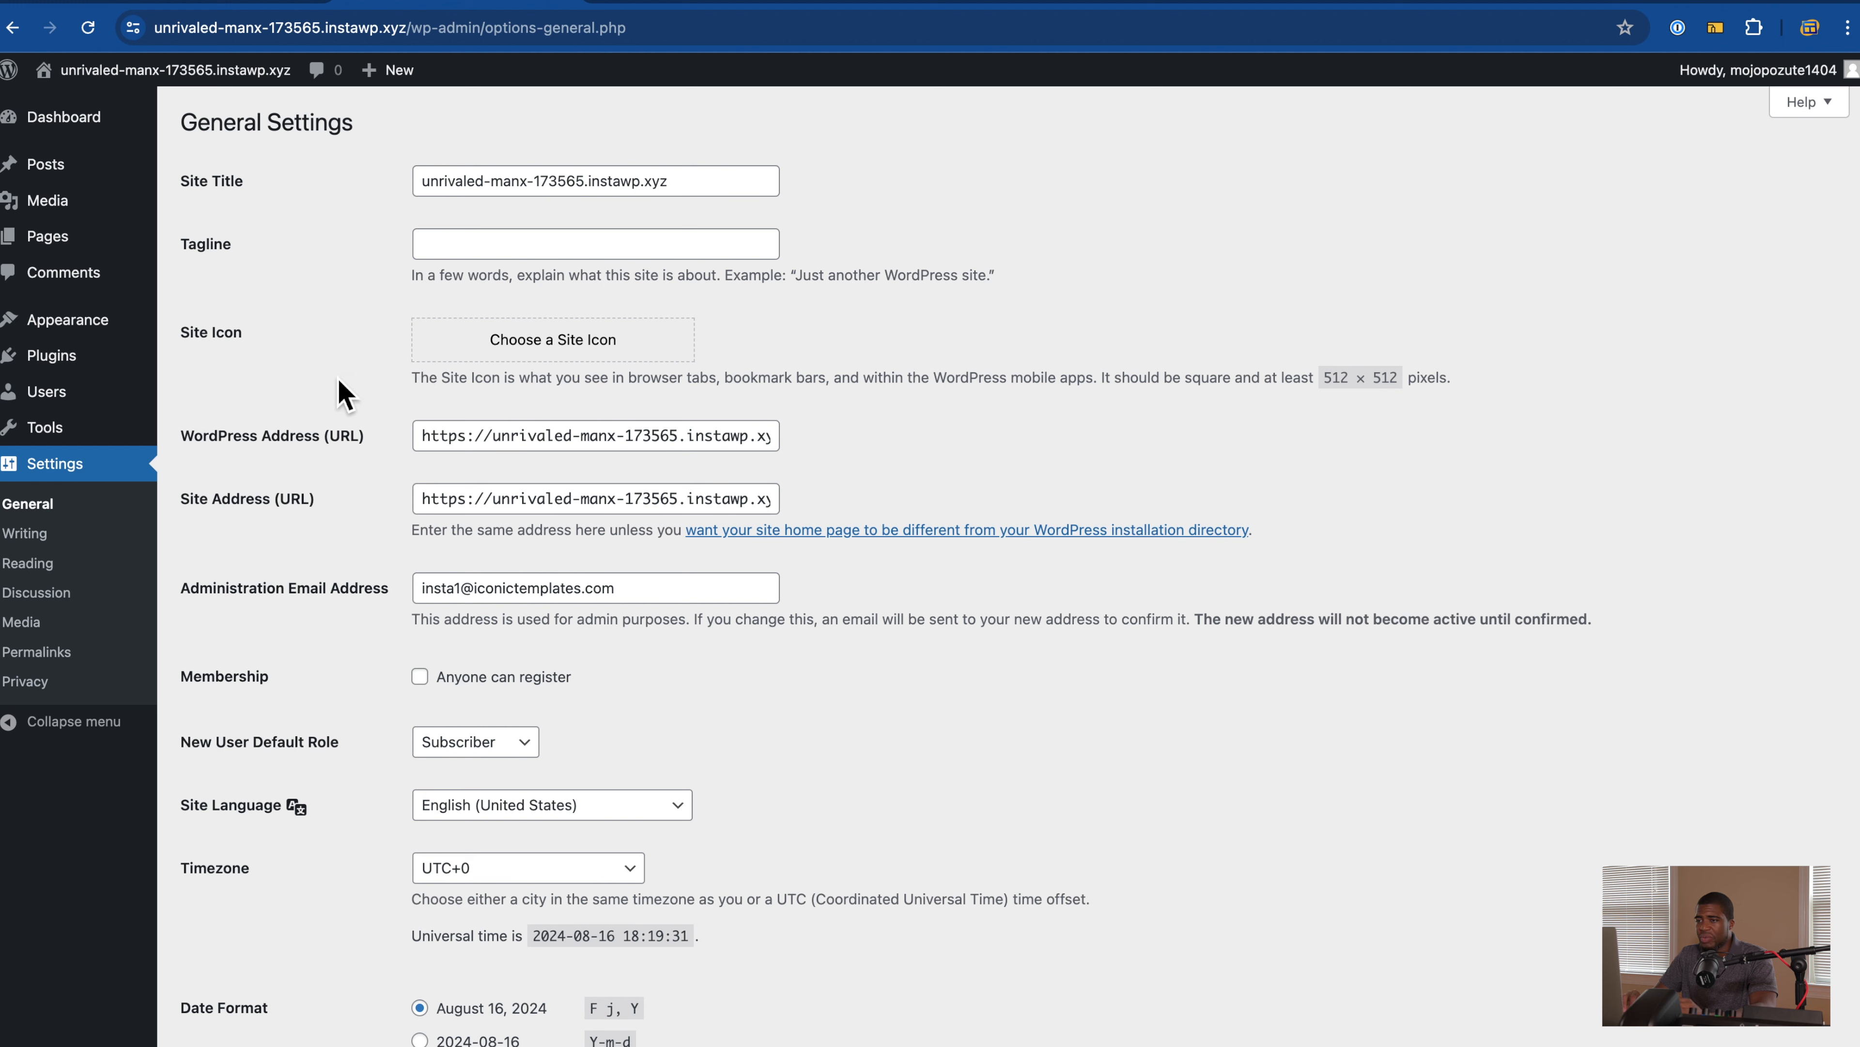
Step: Activate the installed Kadence theme
{"action": "mouse_move", "coordinate": [110, 320]}
{"action": "left_click", "coordinate": [235, 330]}
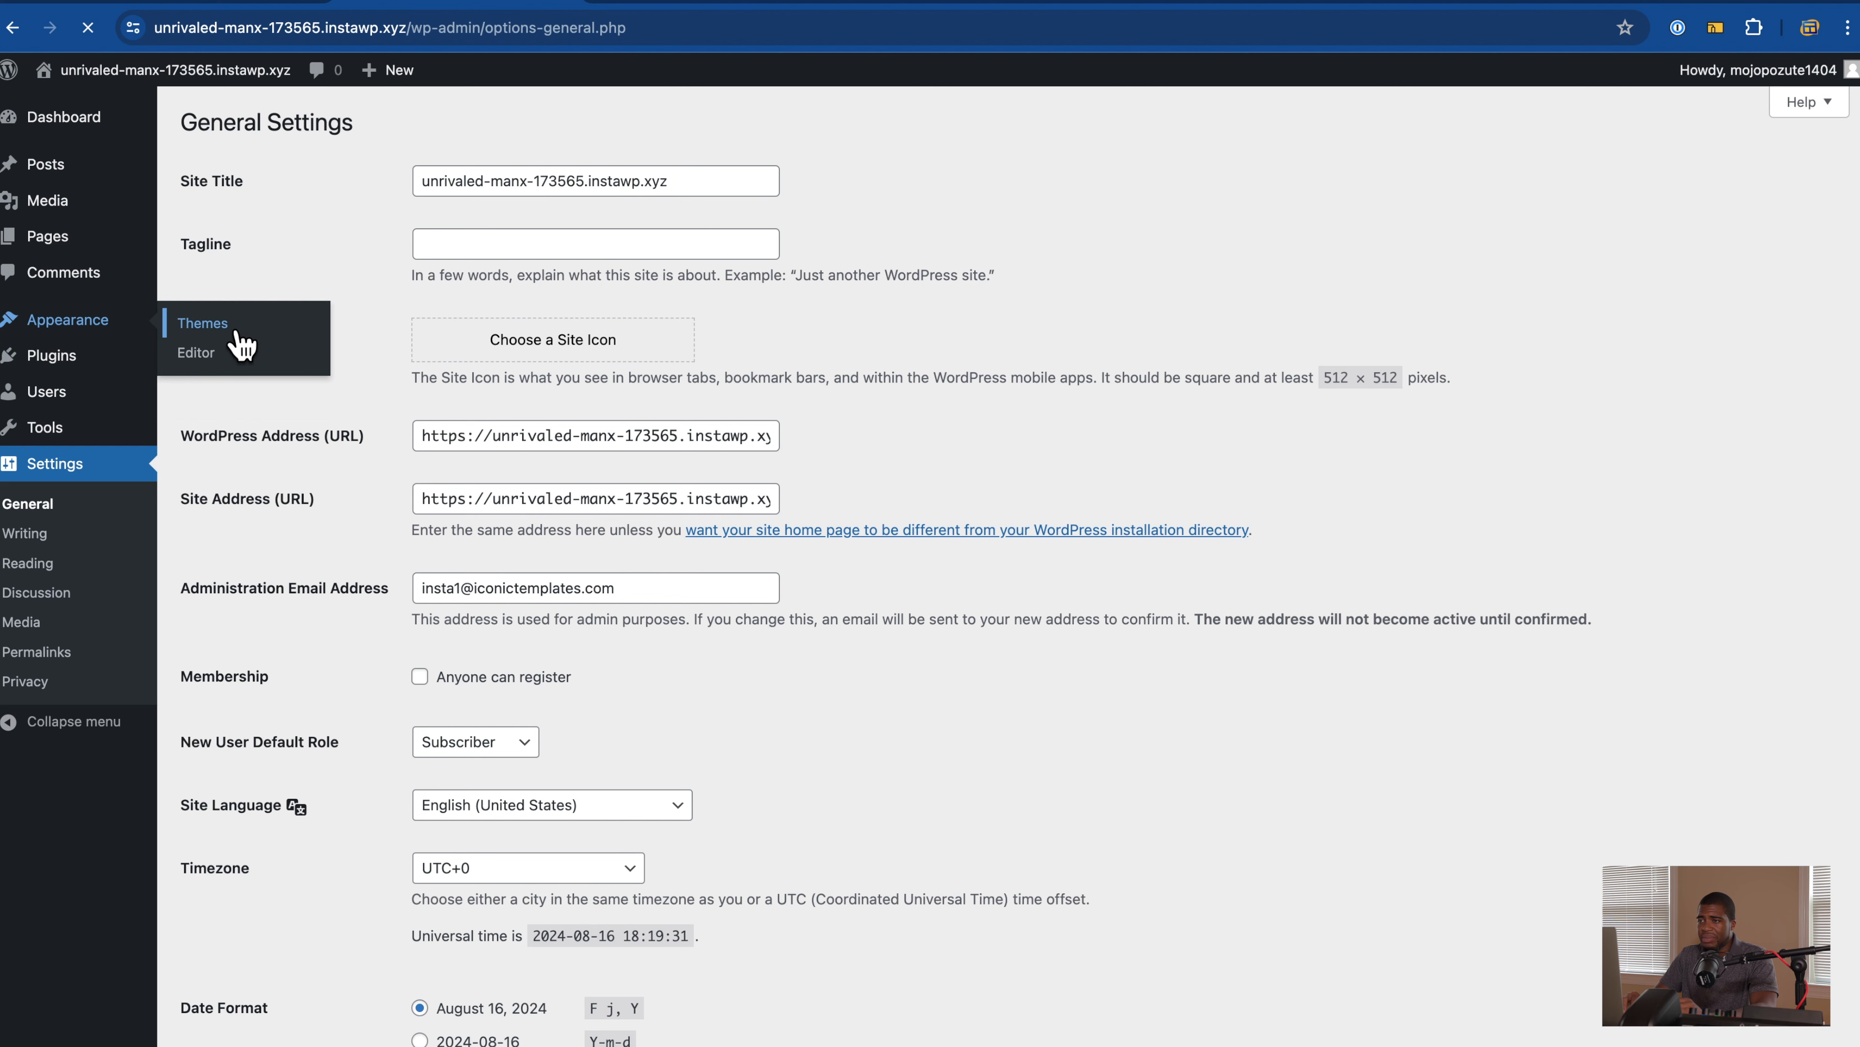
{"action": "mouse_move", "coordinate": [863, 486]}
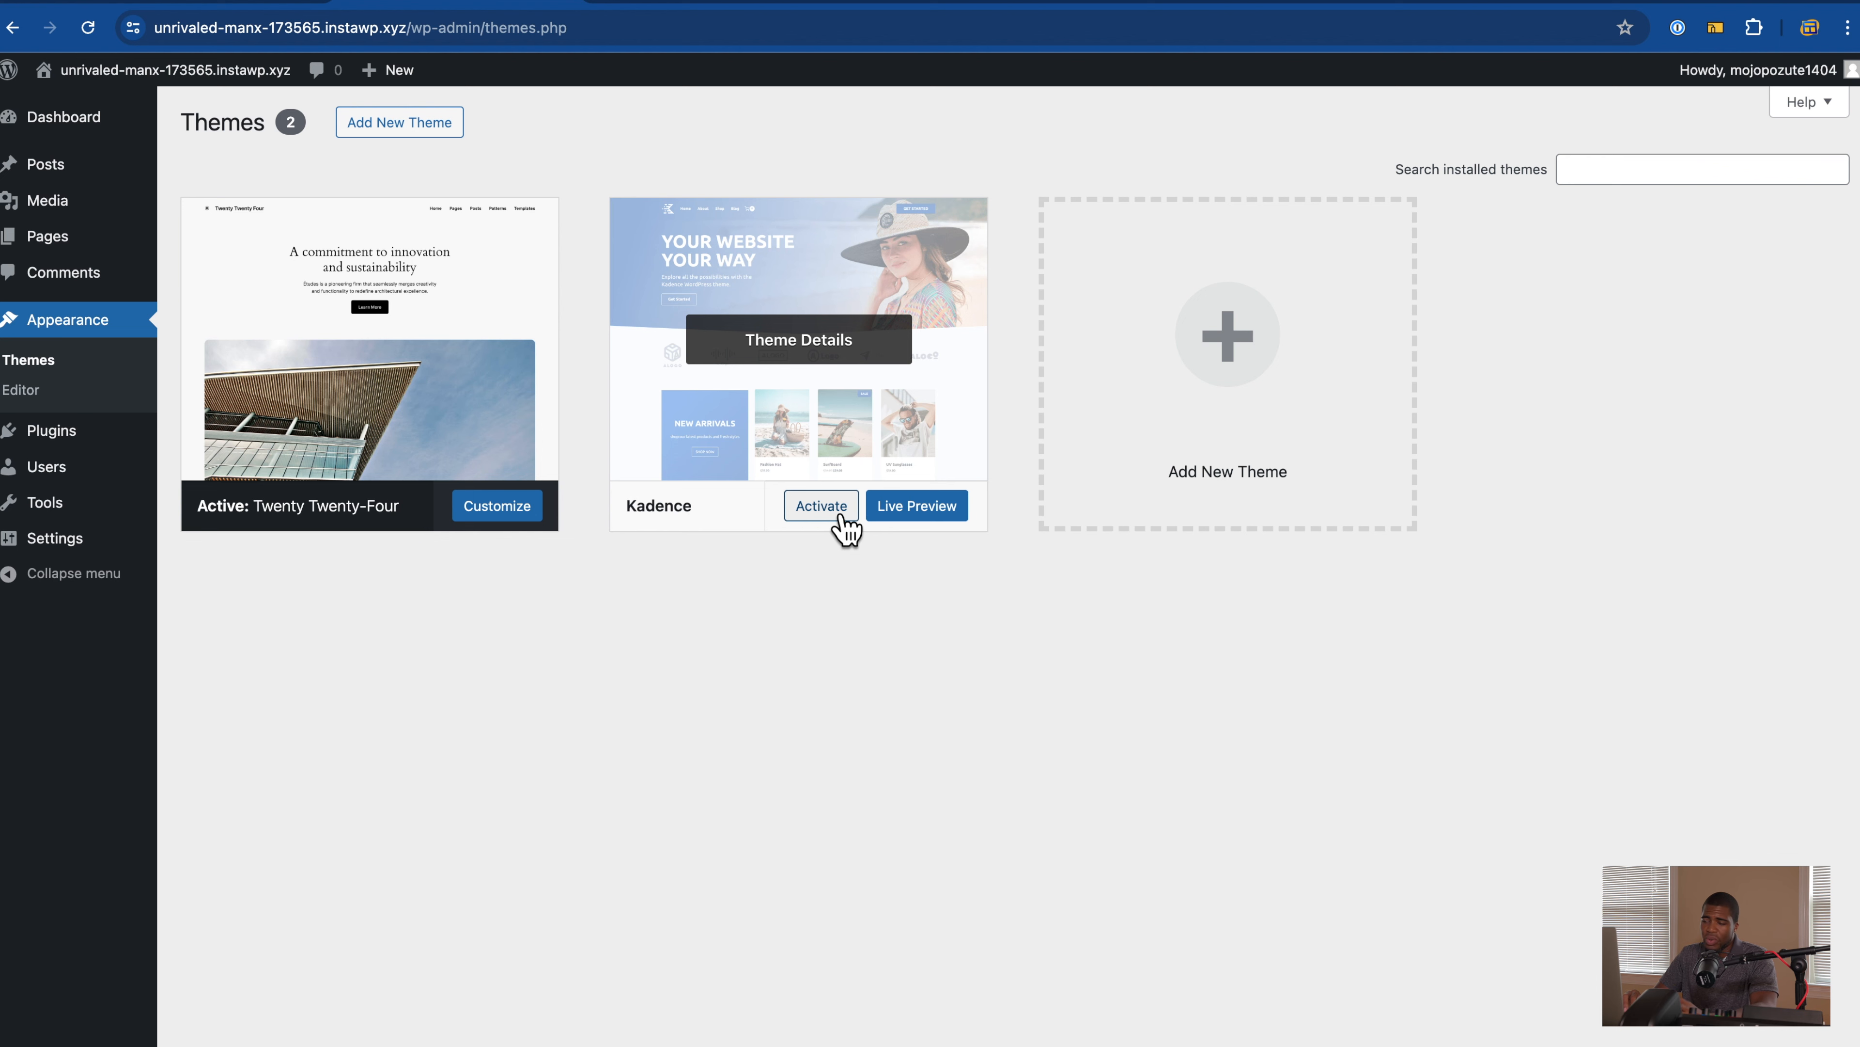
{"action": "left_click", "coordinate": [821, 506]}
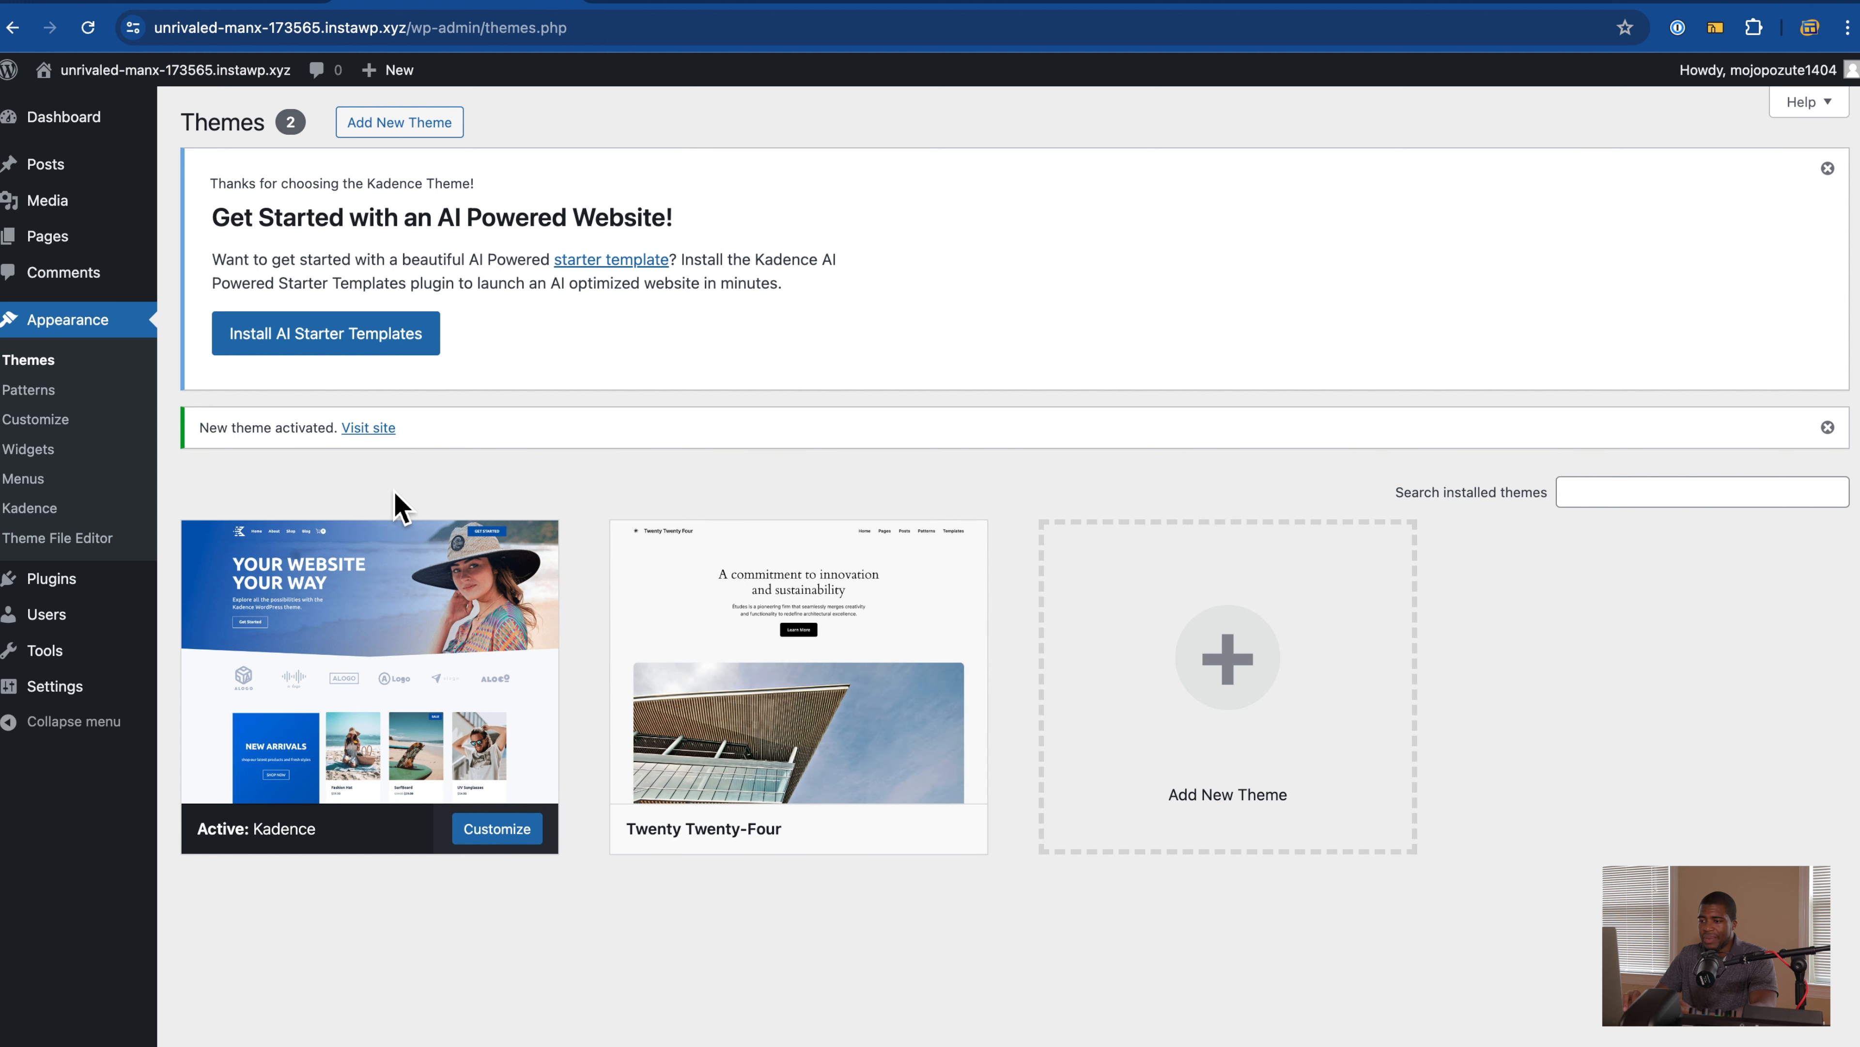
Step: Open the theme customizer's color settings and compare global Palette 2 with Palette 1
{"action": "left_click", "coordinate": [64, 421]}
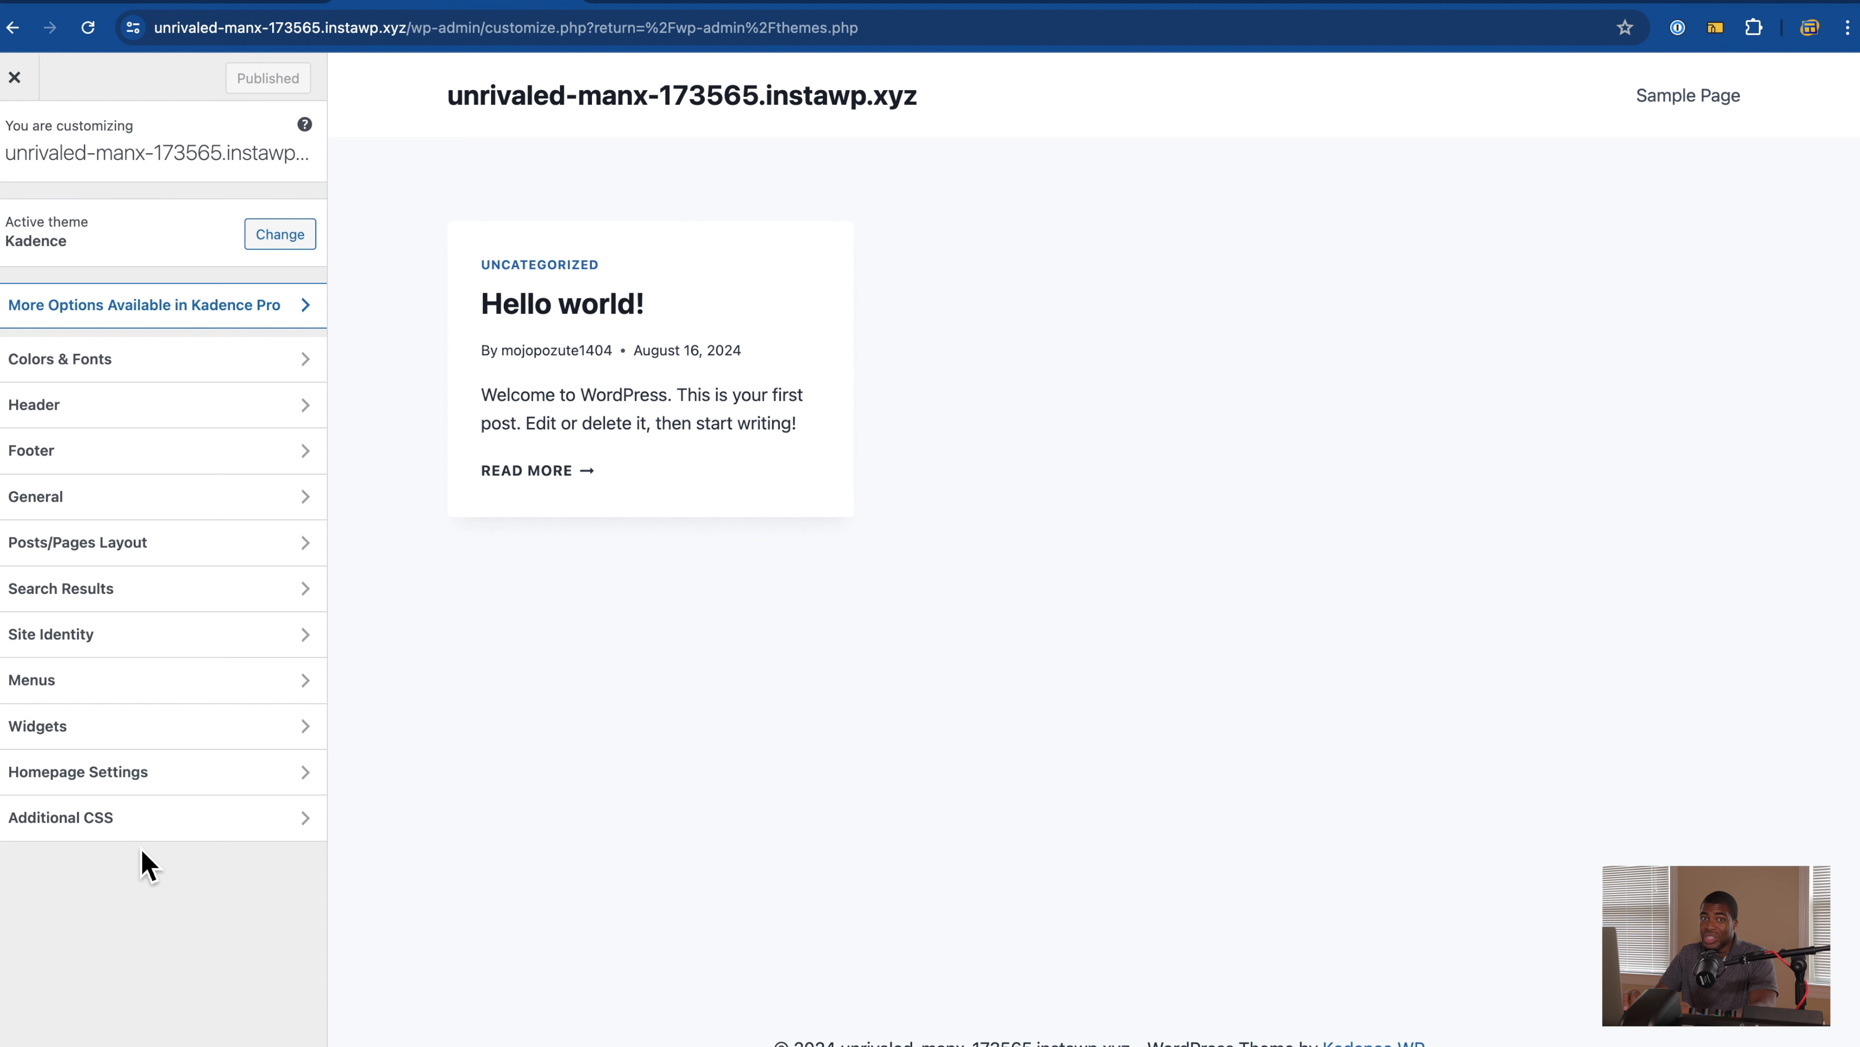
{"action": "left_click", "coordinate": [183, 370]}
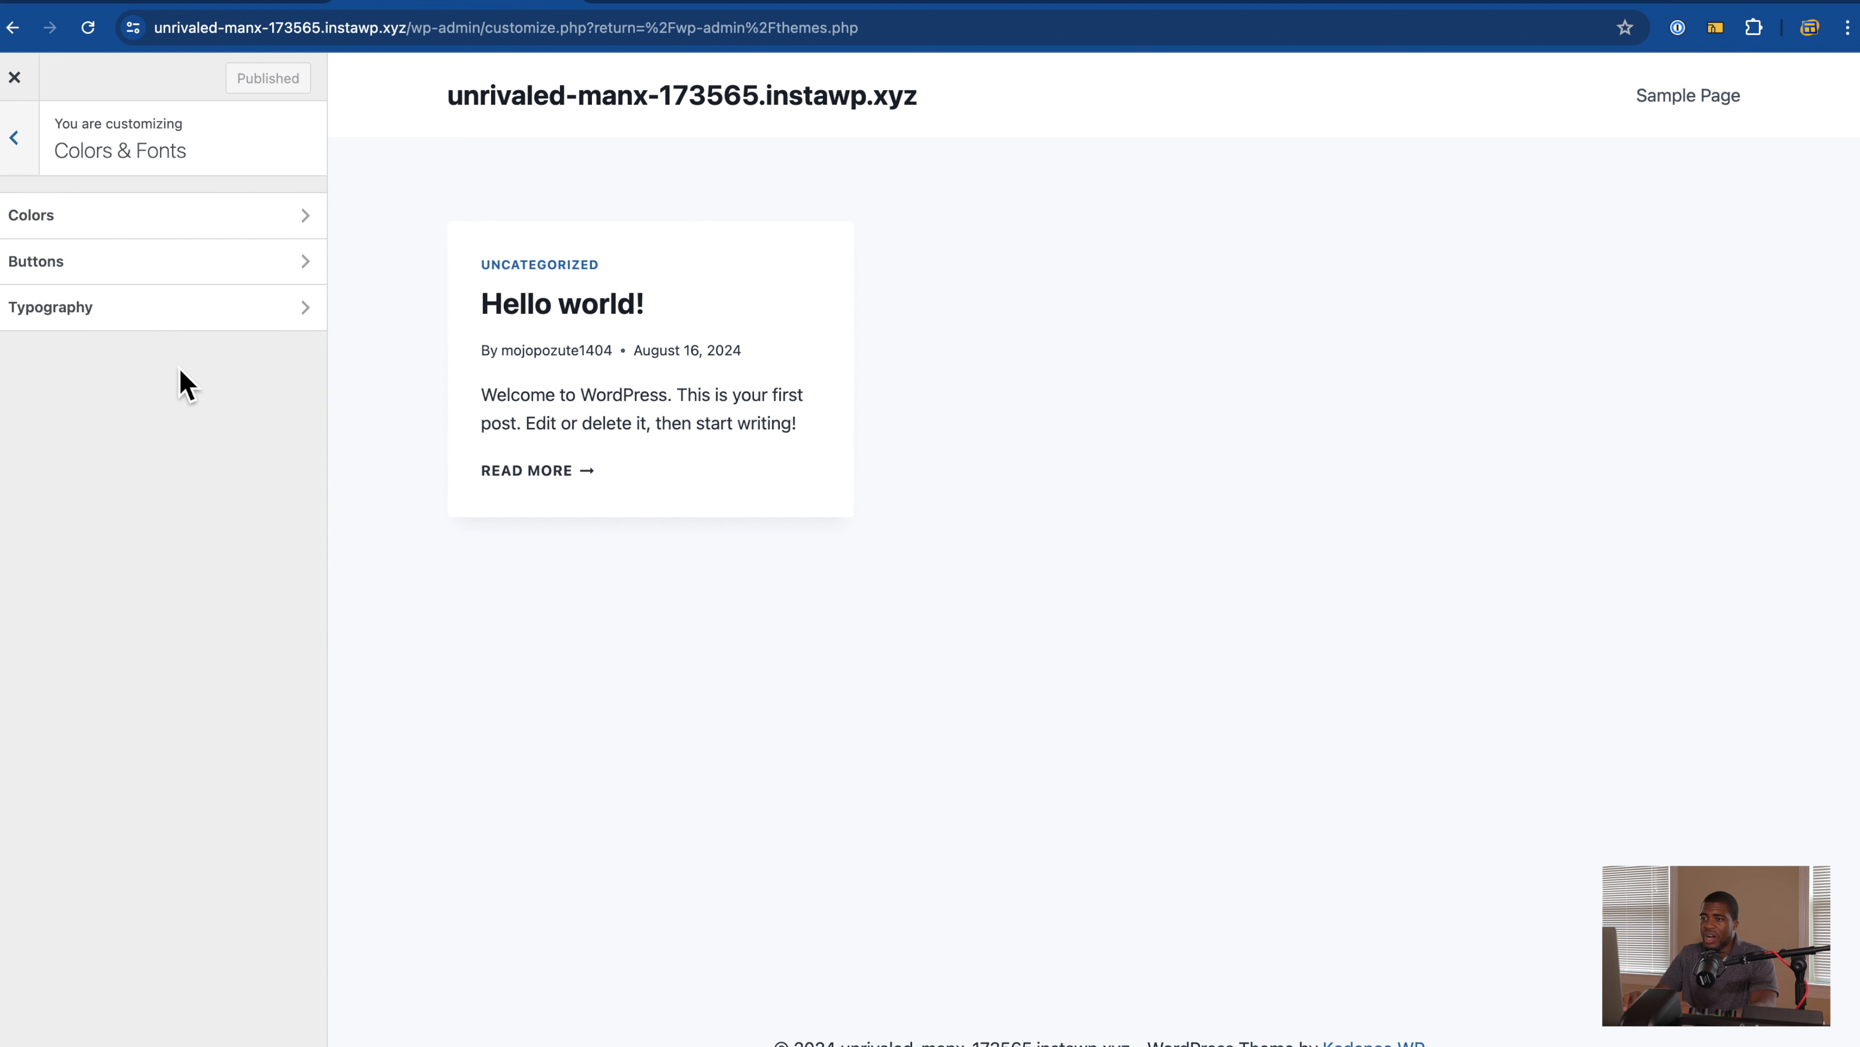
{"action": "left_click", "coordinate": [123, 228]}
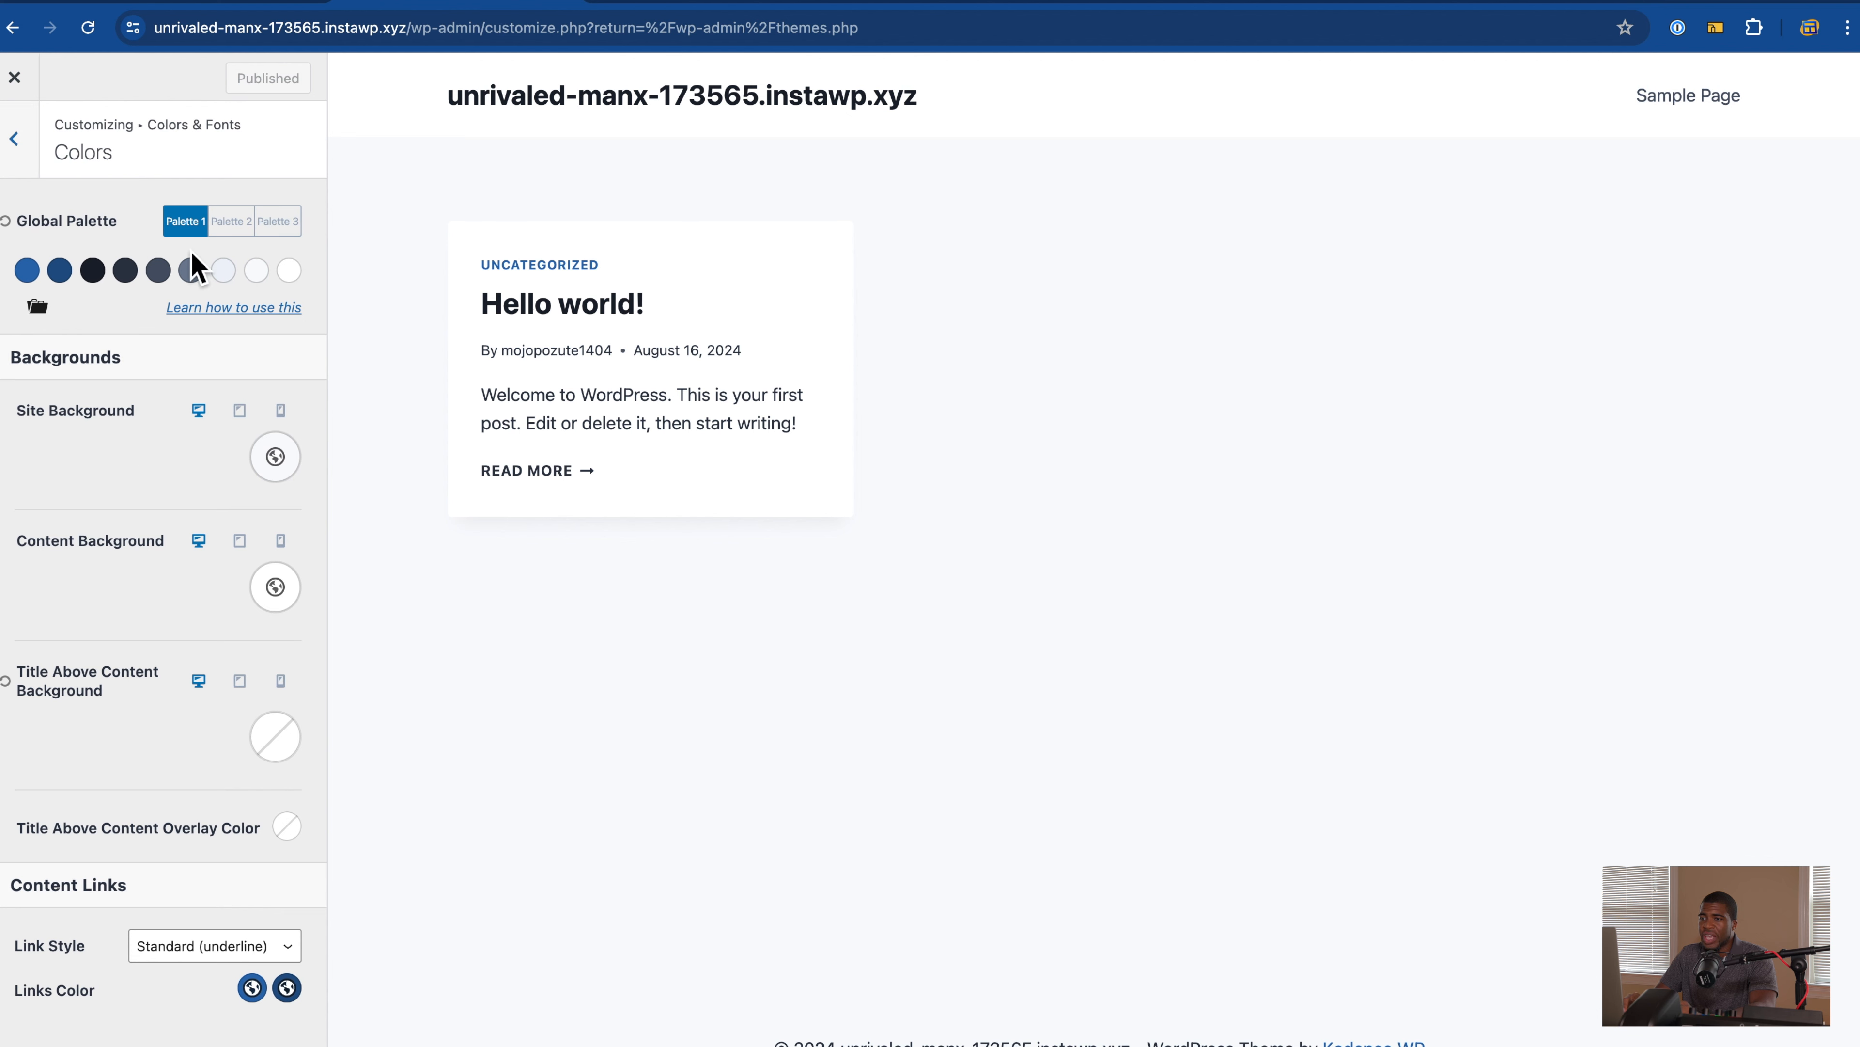
{"action": "left_click", "coordinate": [270, 229]}
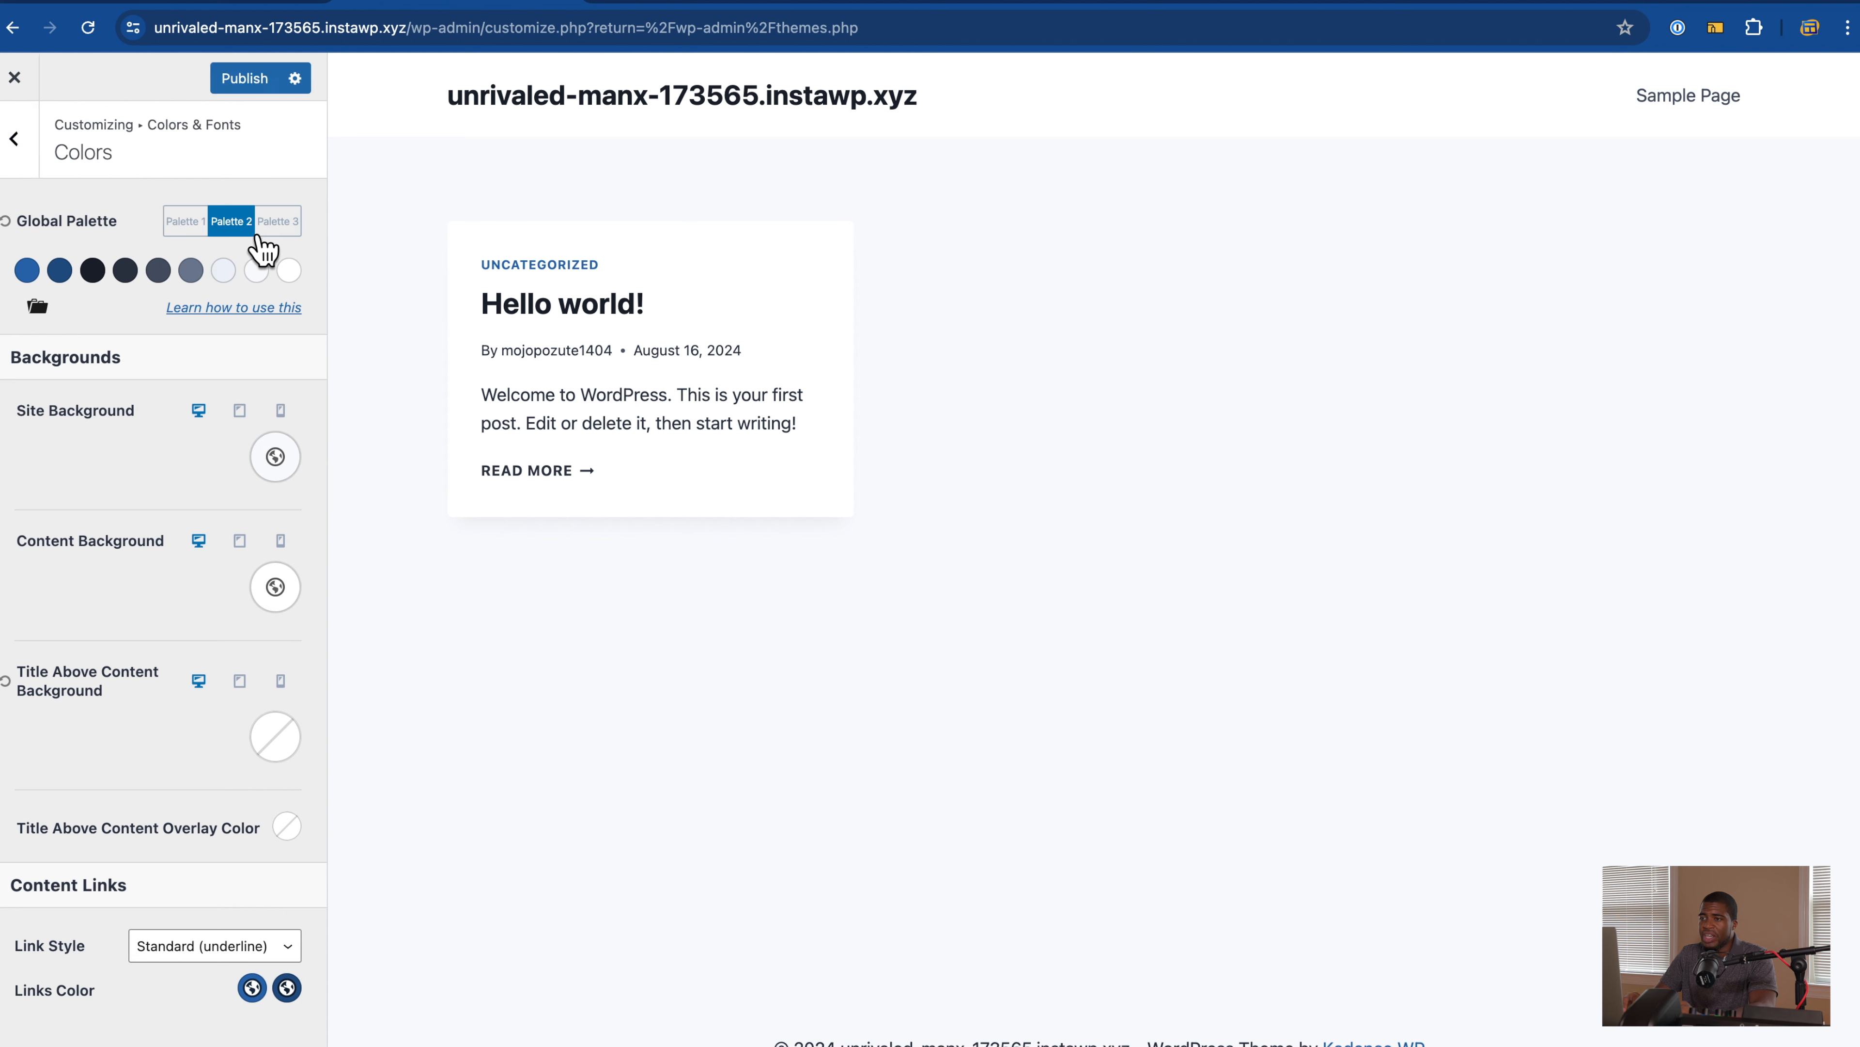
{"action": "left_click", "coordinate": [187, 222]}
{"action": "left_click", "coordinate": [27, 170]}
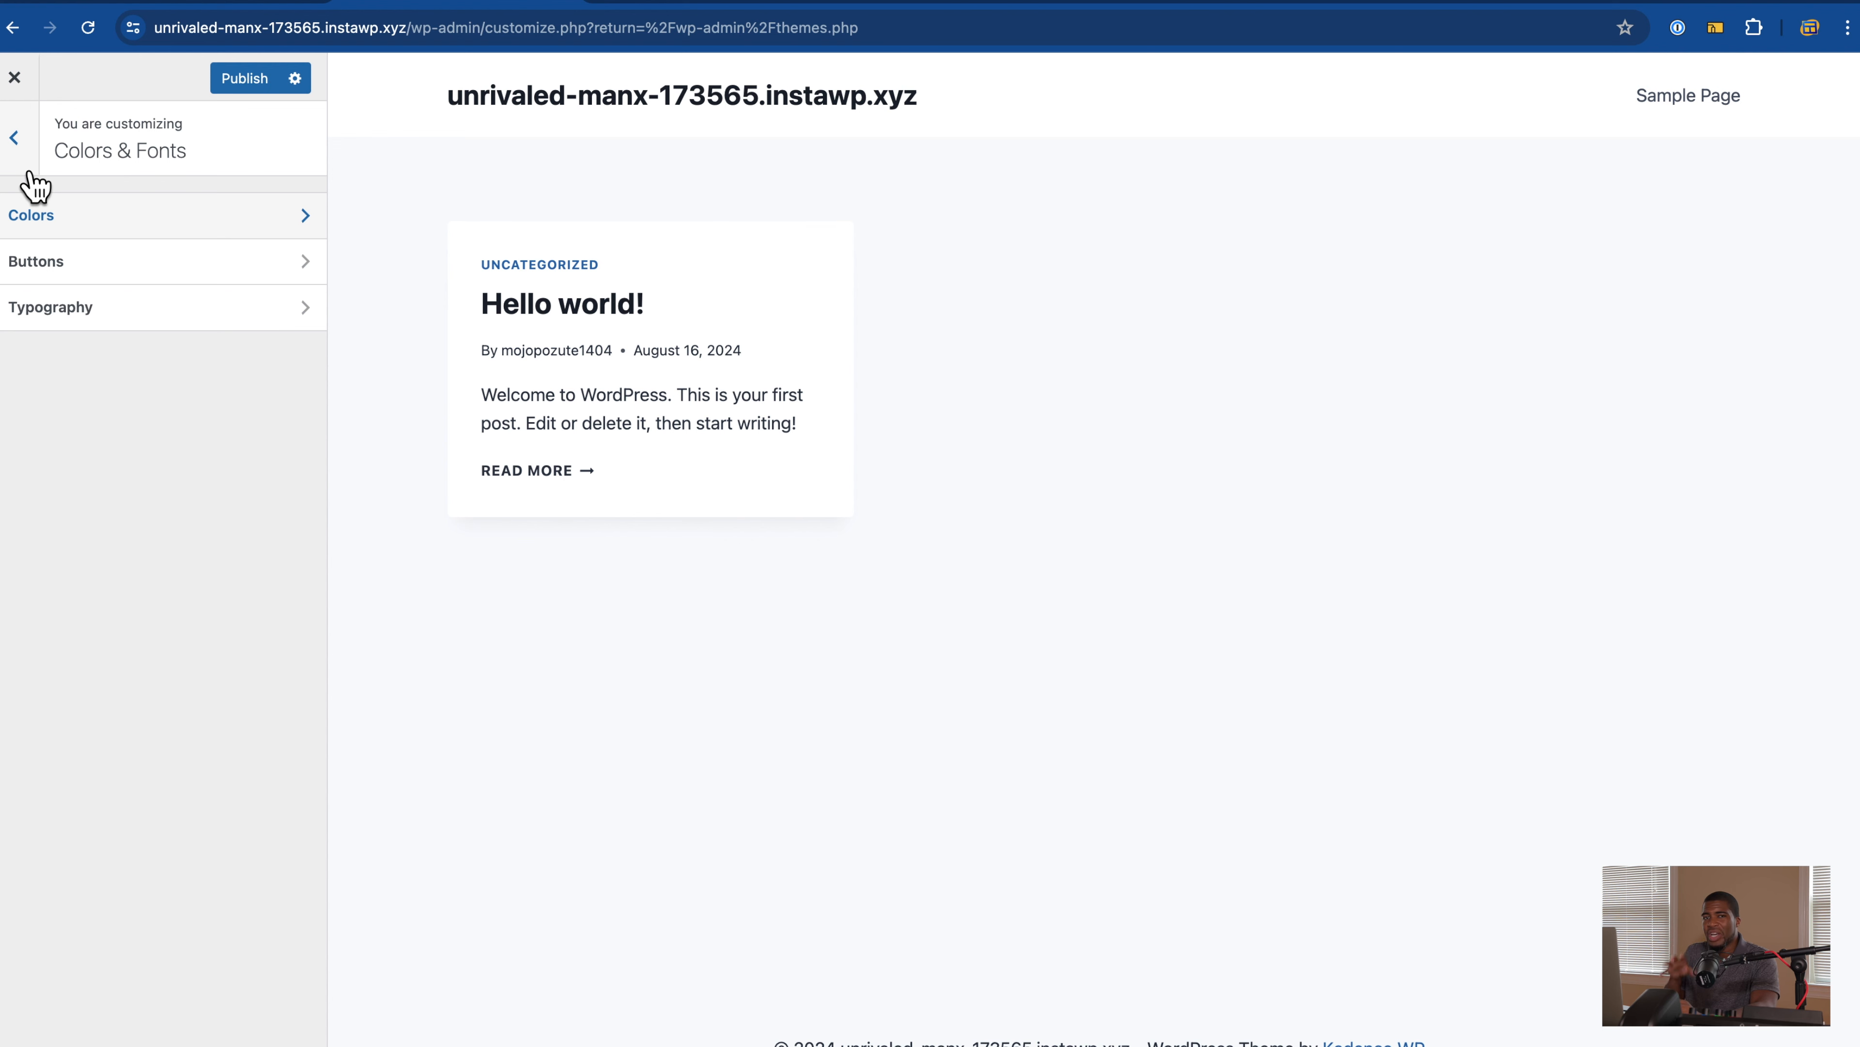
Step: Review the customizer's button settings and the typography settings for the heading fonts
{"action": "left_click", "coordinate": [112, 264]}
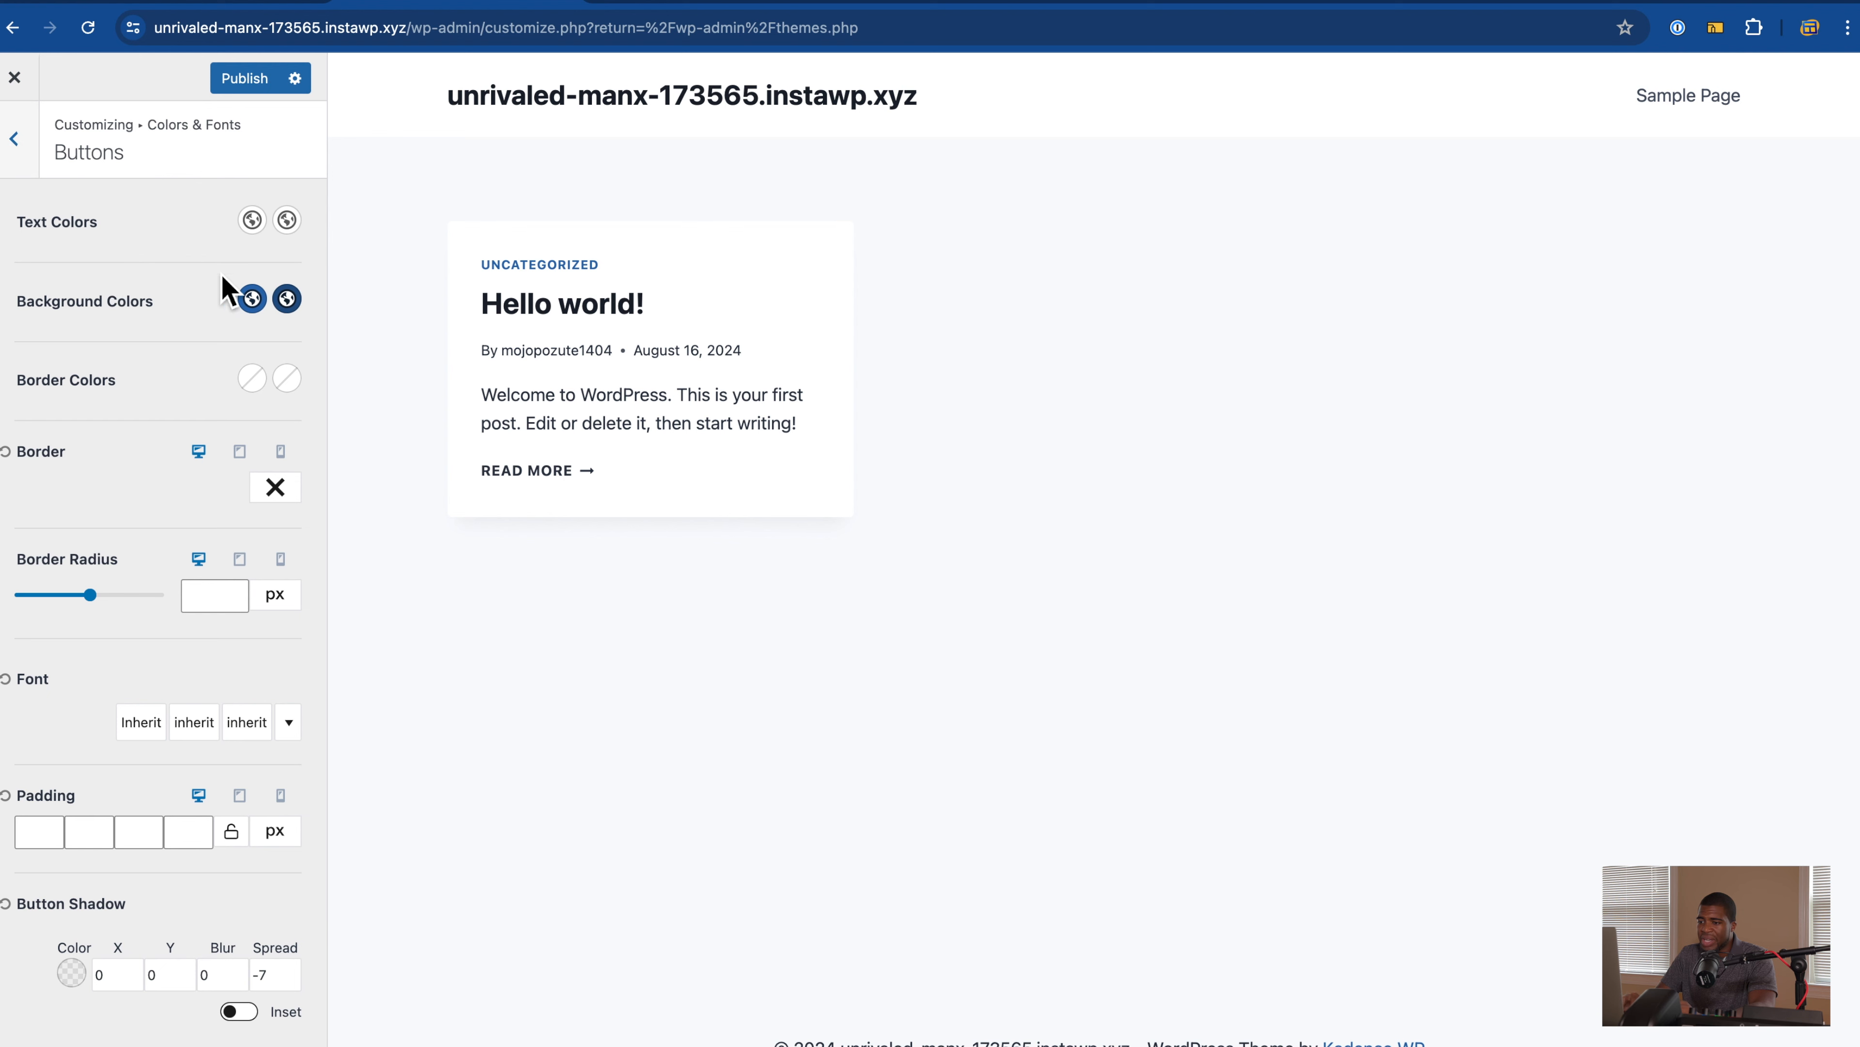
{"action": "left_click", "coordinate": [26, 147]}
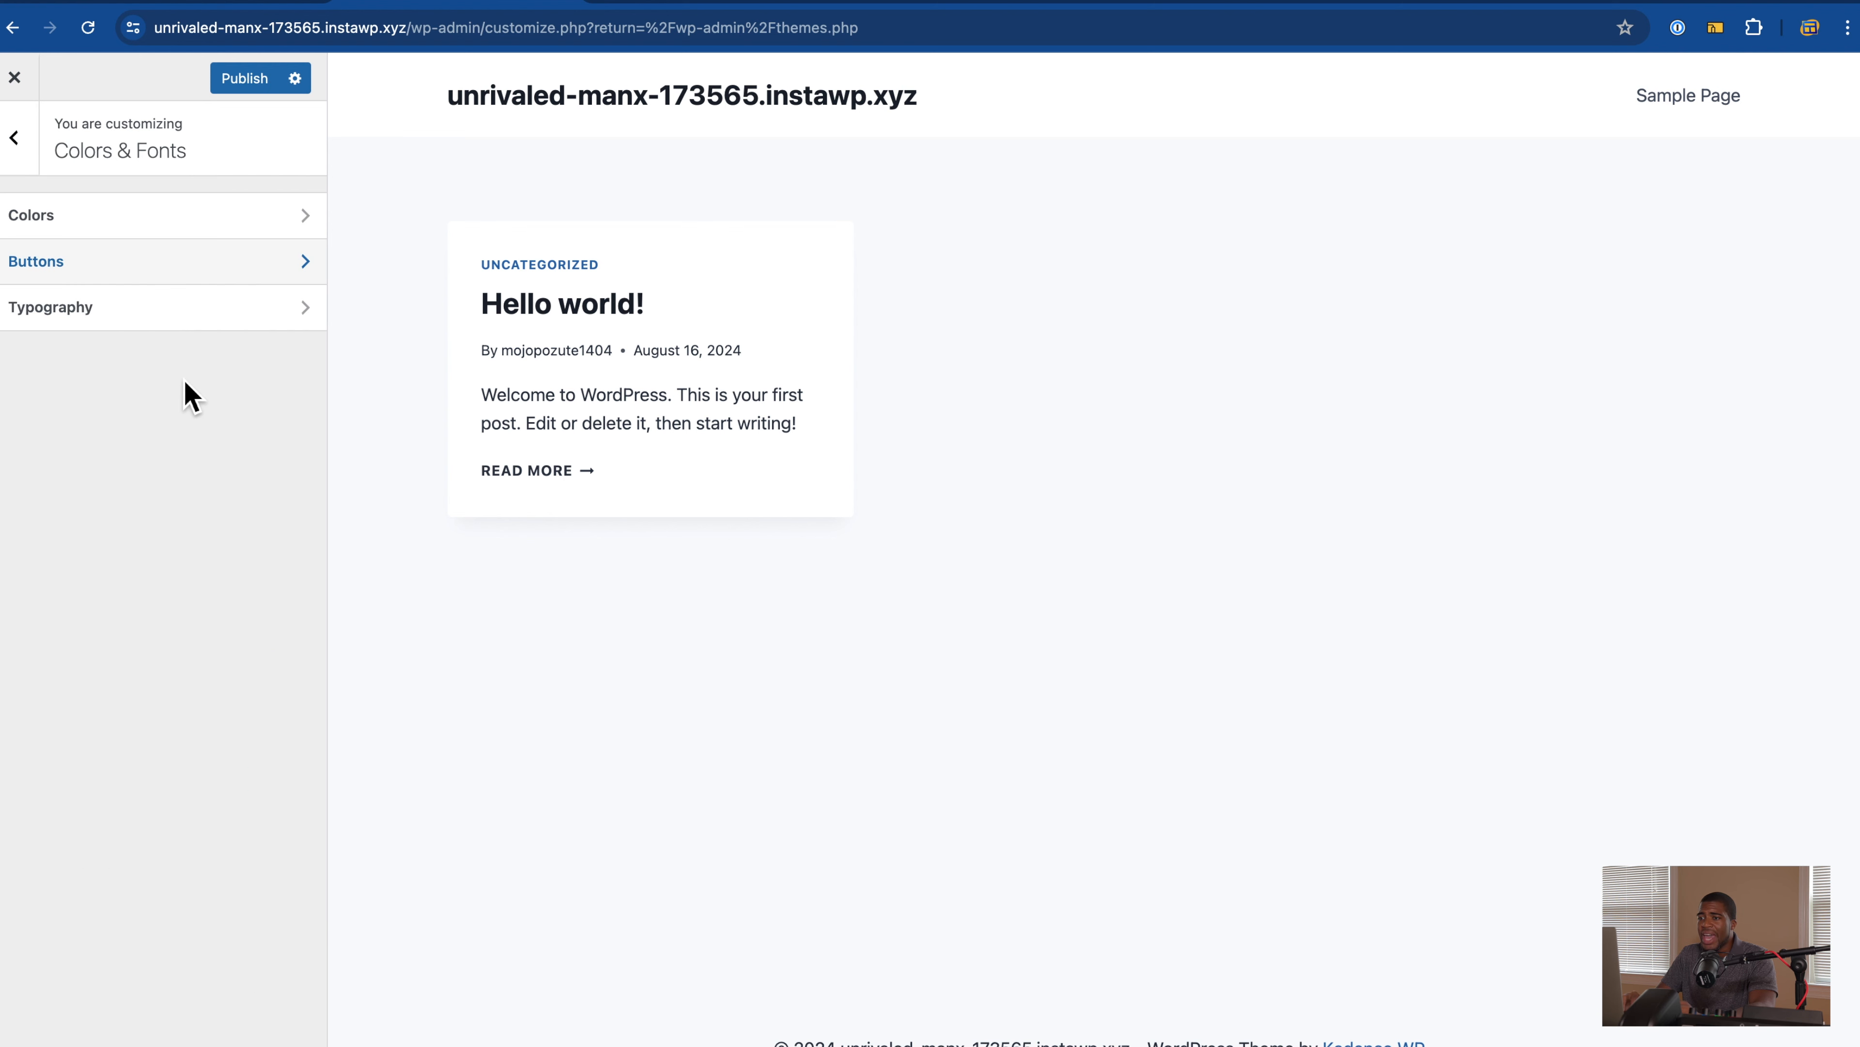
{"action": "left_click", "coordinate": [140, 325]}
{"action": "scroll", "coordinate": [92, 440], "scroll_direction": "down", "scroll_amount": 5}
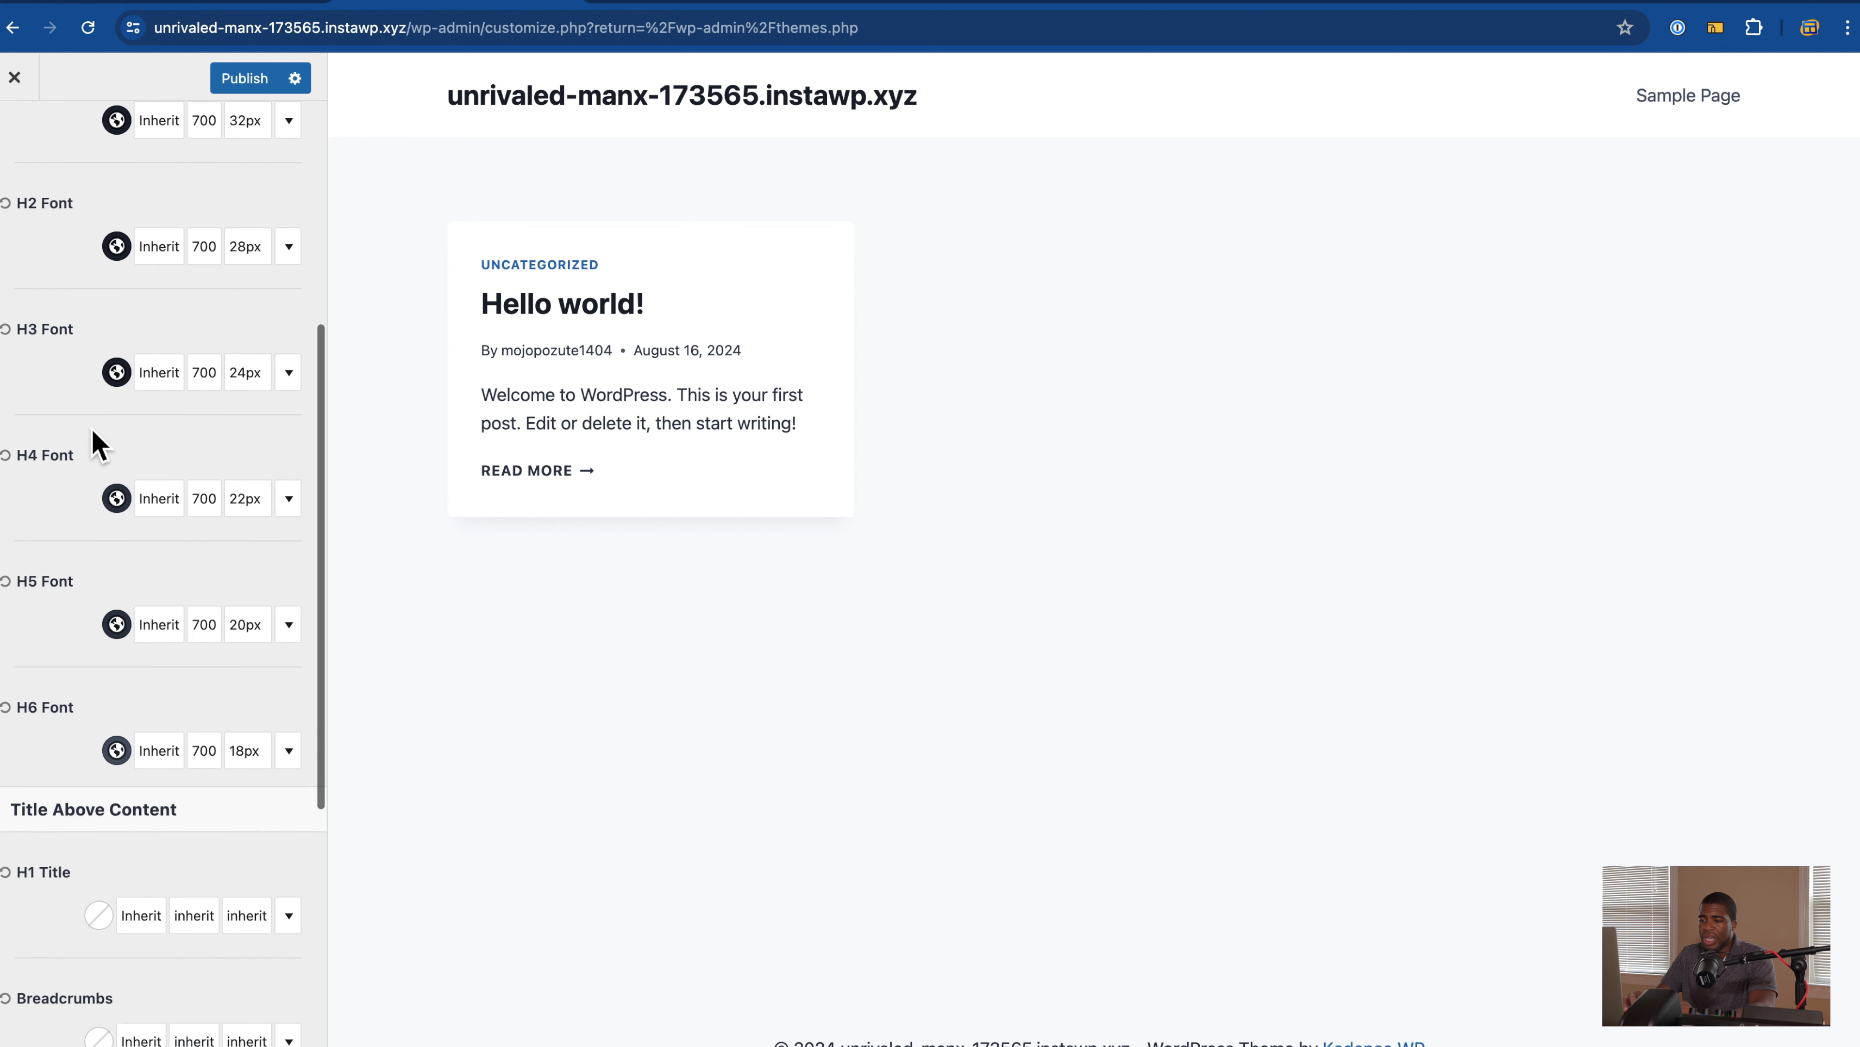
{"action": "scroll", "coordinate": [91, 436], "scroll_direction": "down", "scroll_amount": 3}
{"action": "scroll", "coordinate": [92, 436], "scroll_direction": "up", "scroll_amount": 10}
{"action": "left_click", "coordinate": [22, 144]}
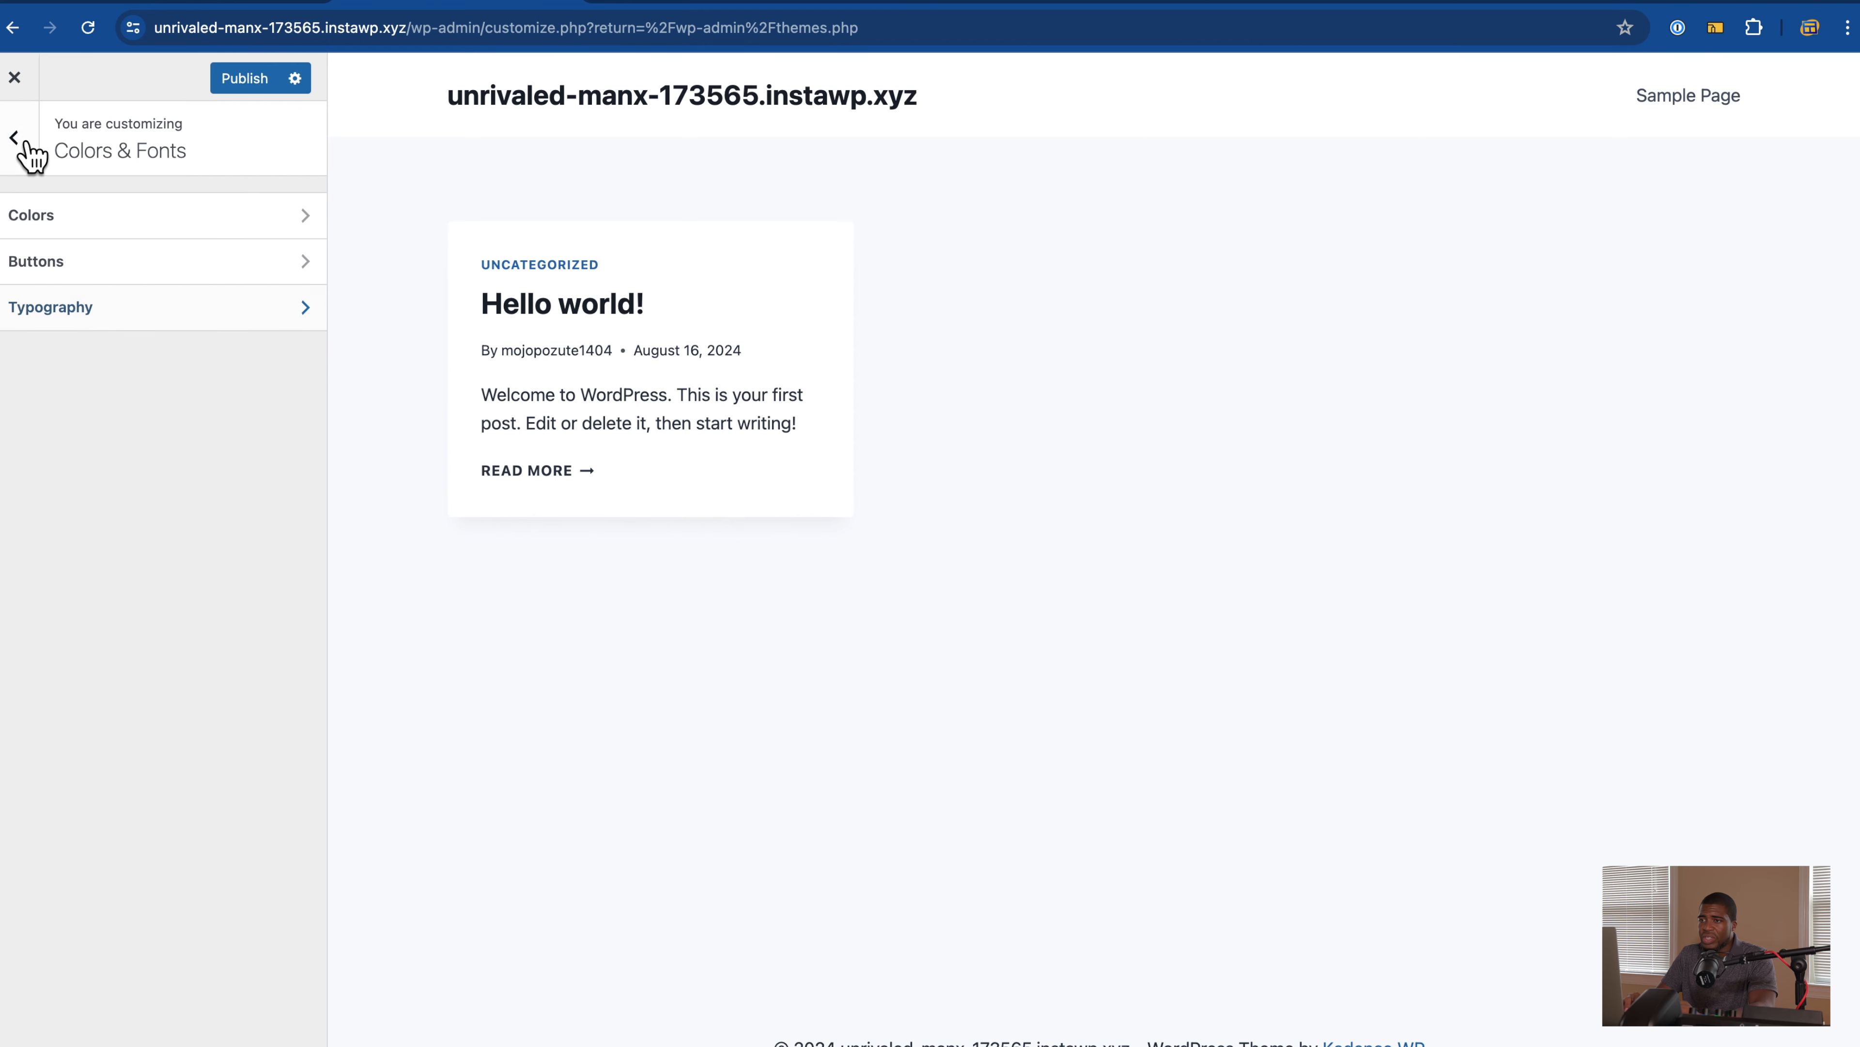
{"action": "left_click", "coordinate": [22, 145]}
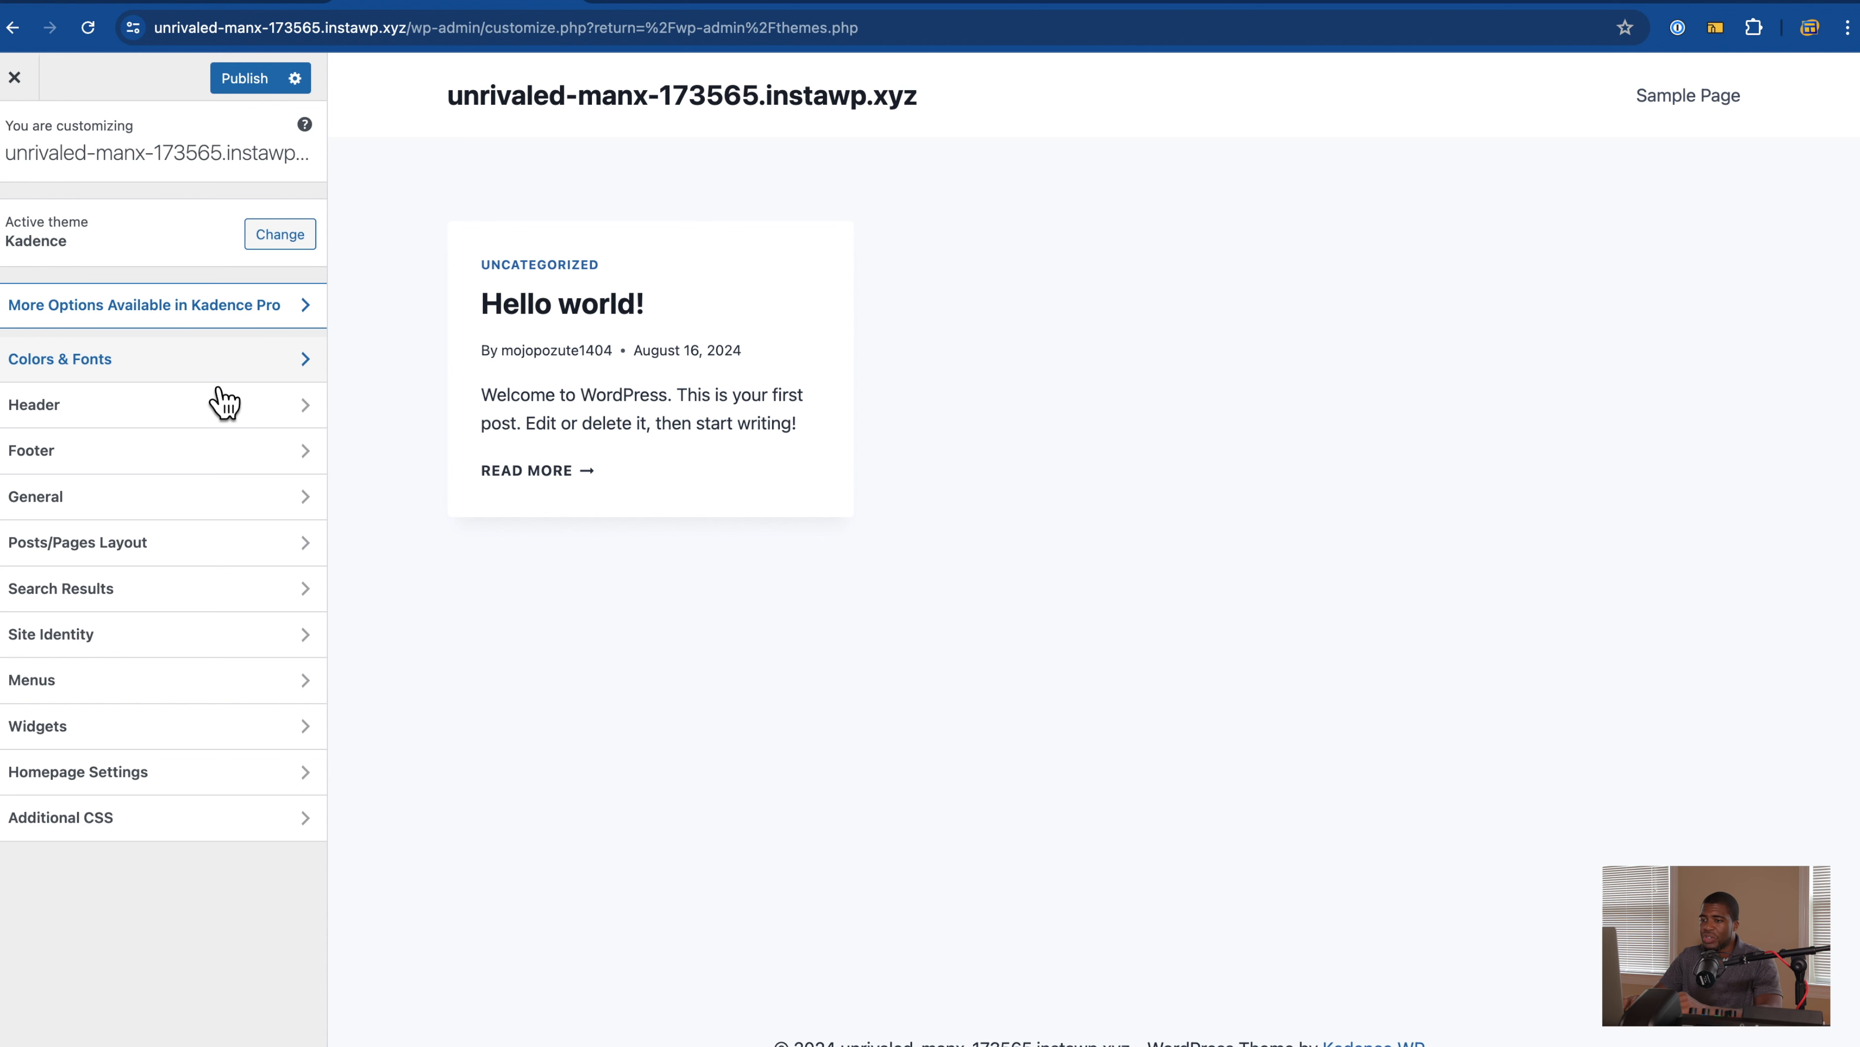
Step: Check the Site Identity options and the Page Layout title settings in the customizer
{"action": "left_click", "coordinate": [102, 636]}
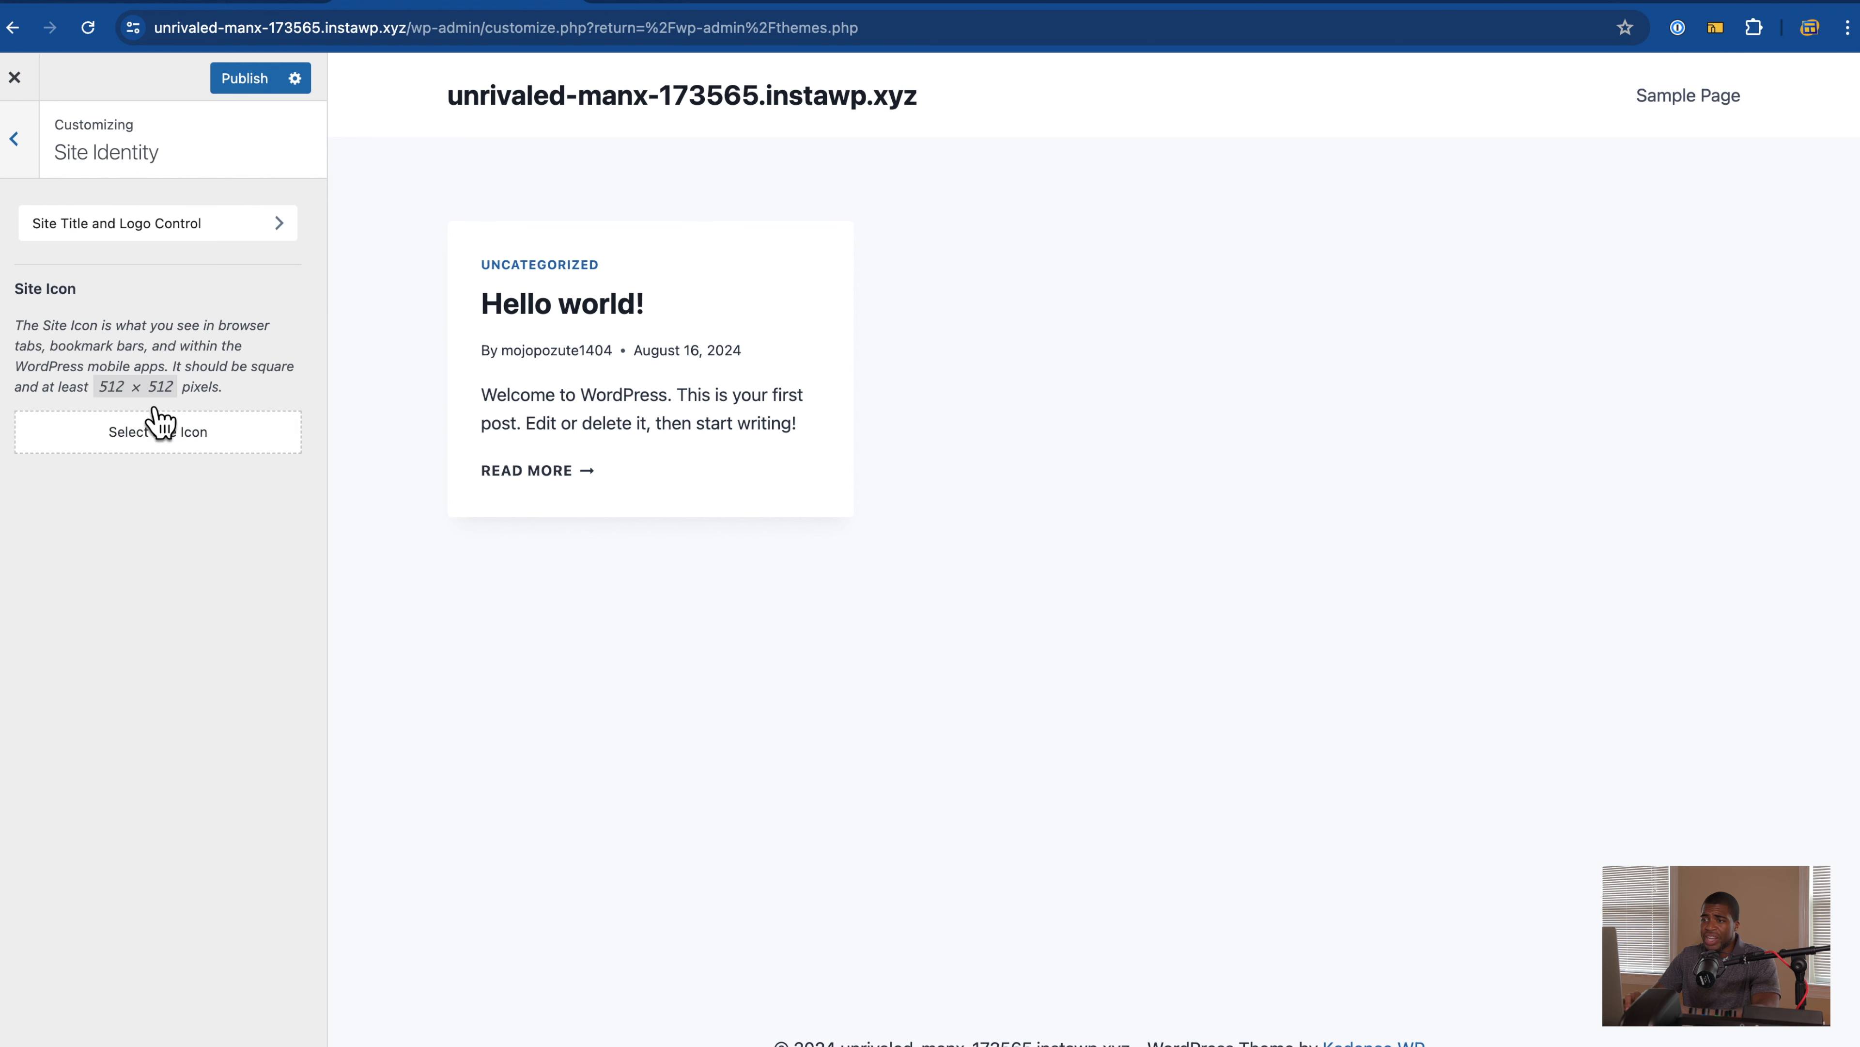
{"action": "left_click", "coordinate": [38, 153]}
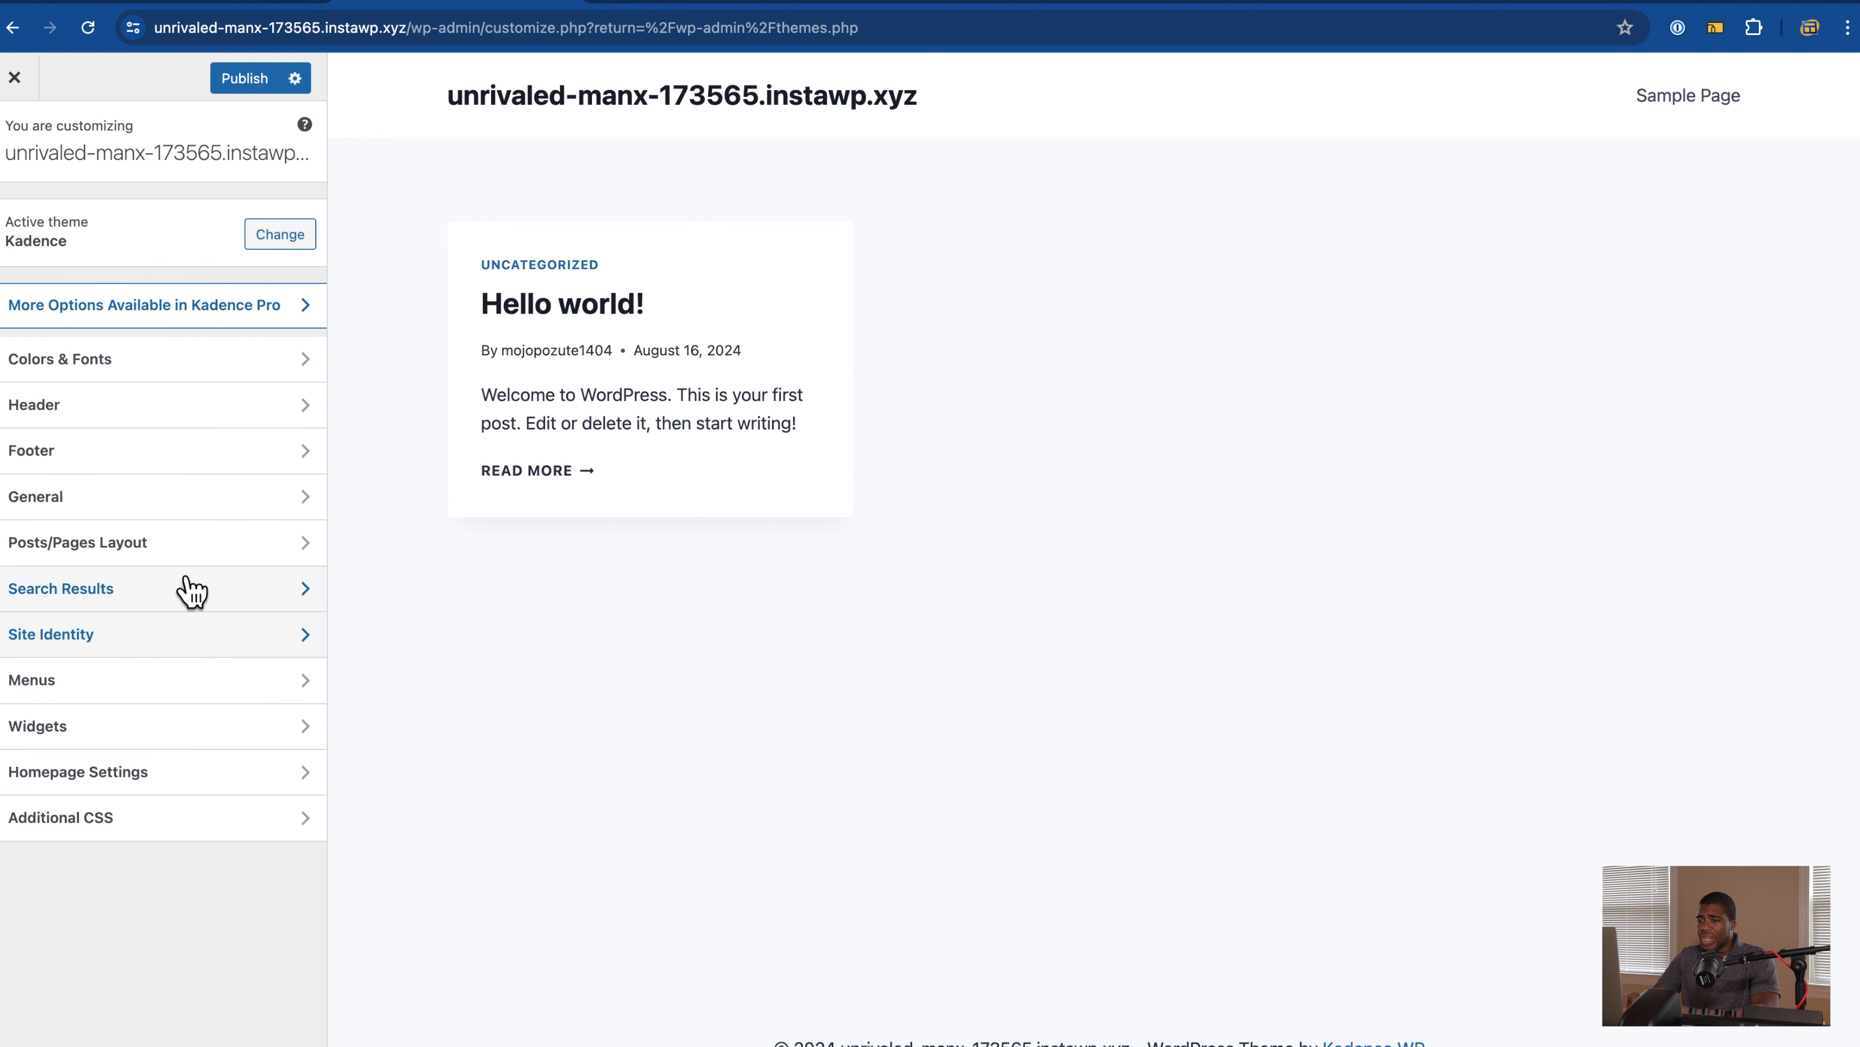
{"action": "left_click", "coordinate": [82, 561]}
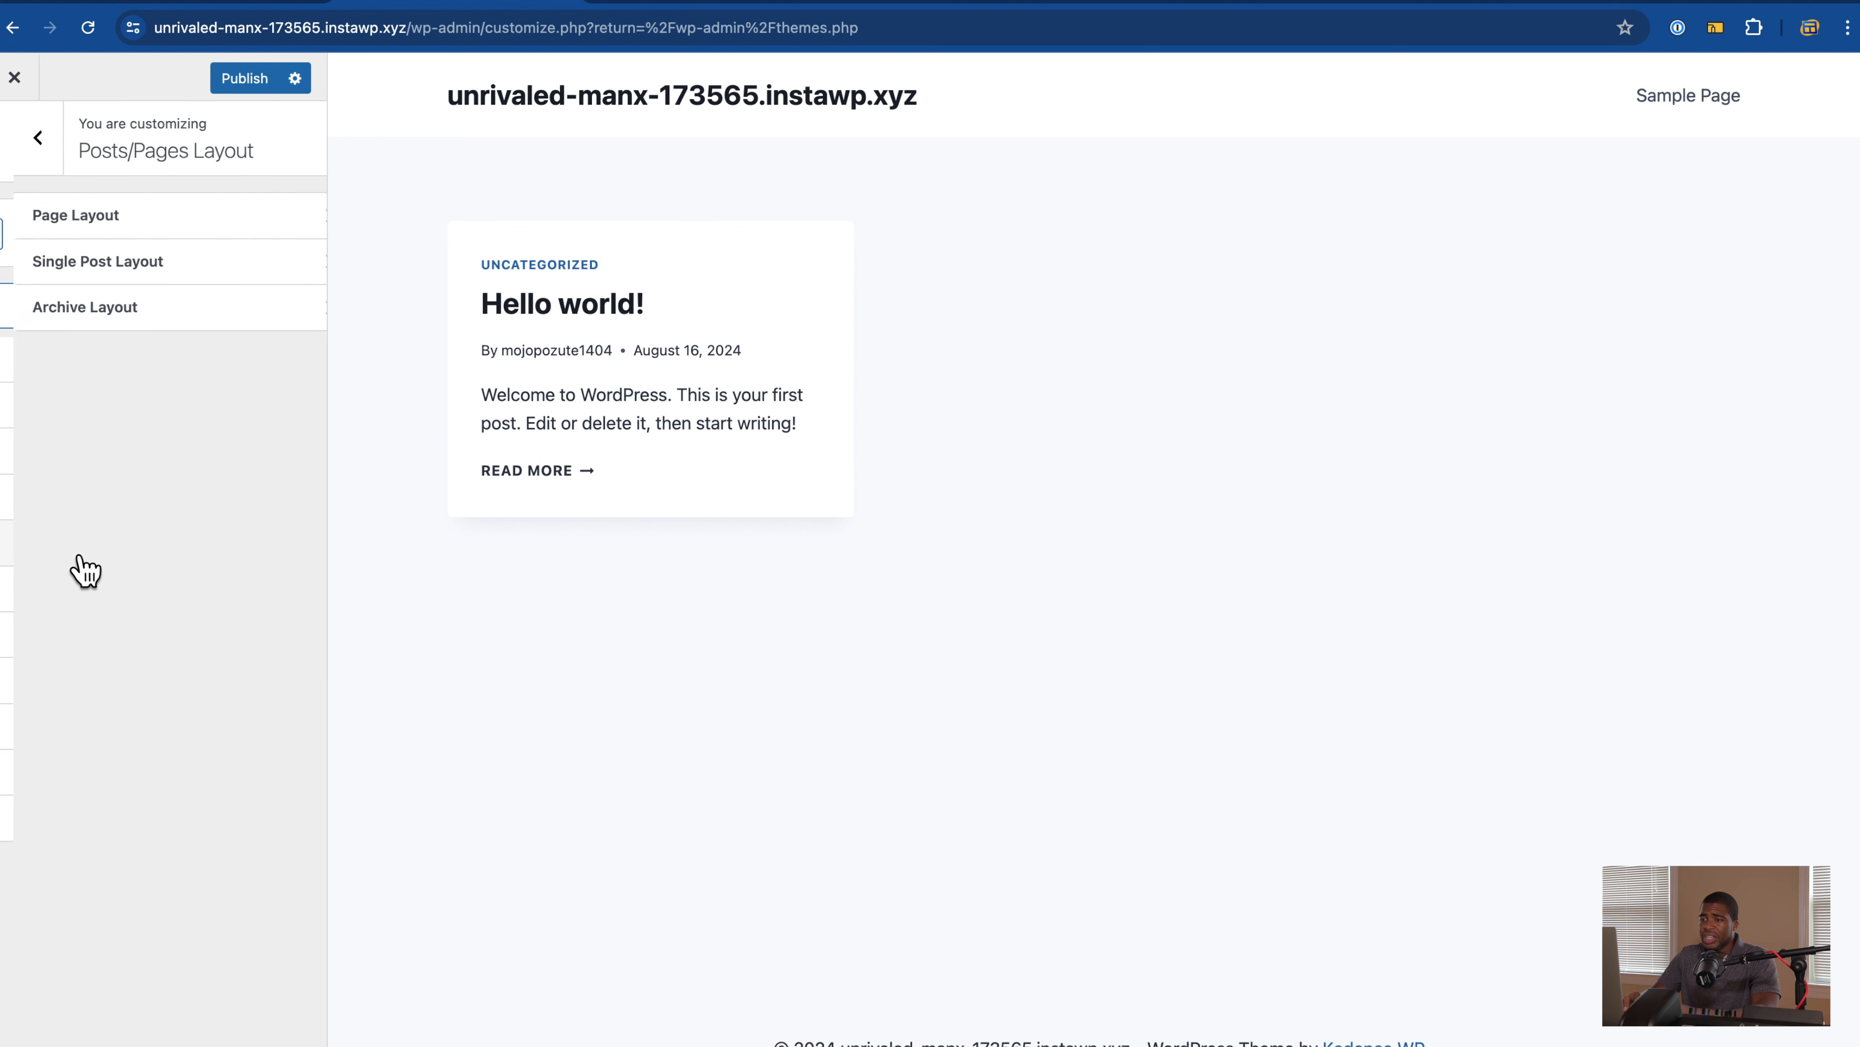
{"action": "left_click", "coordinate": [126, 220]}
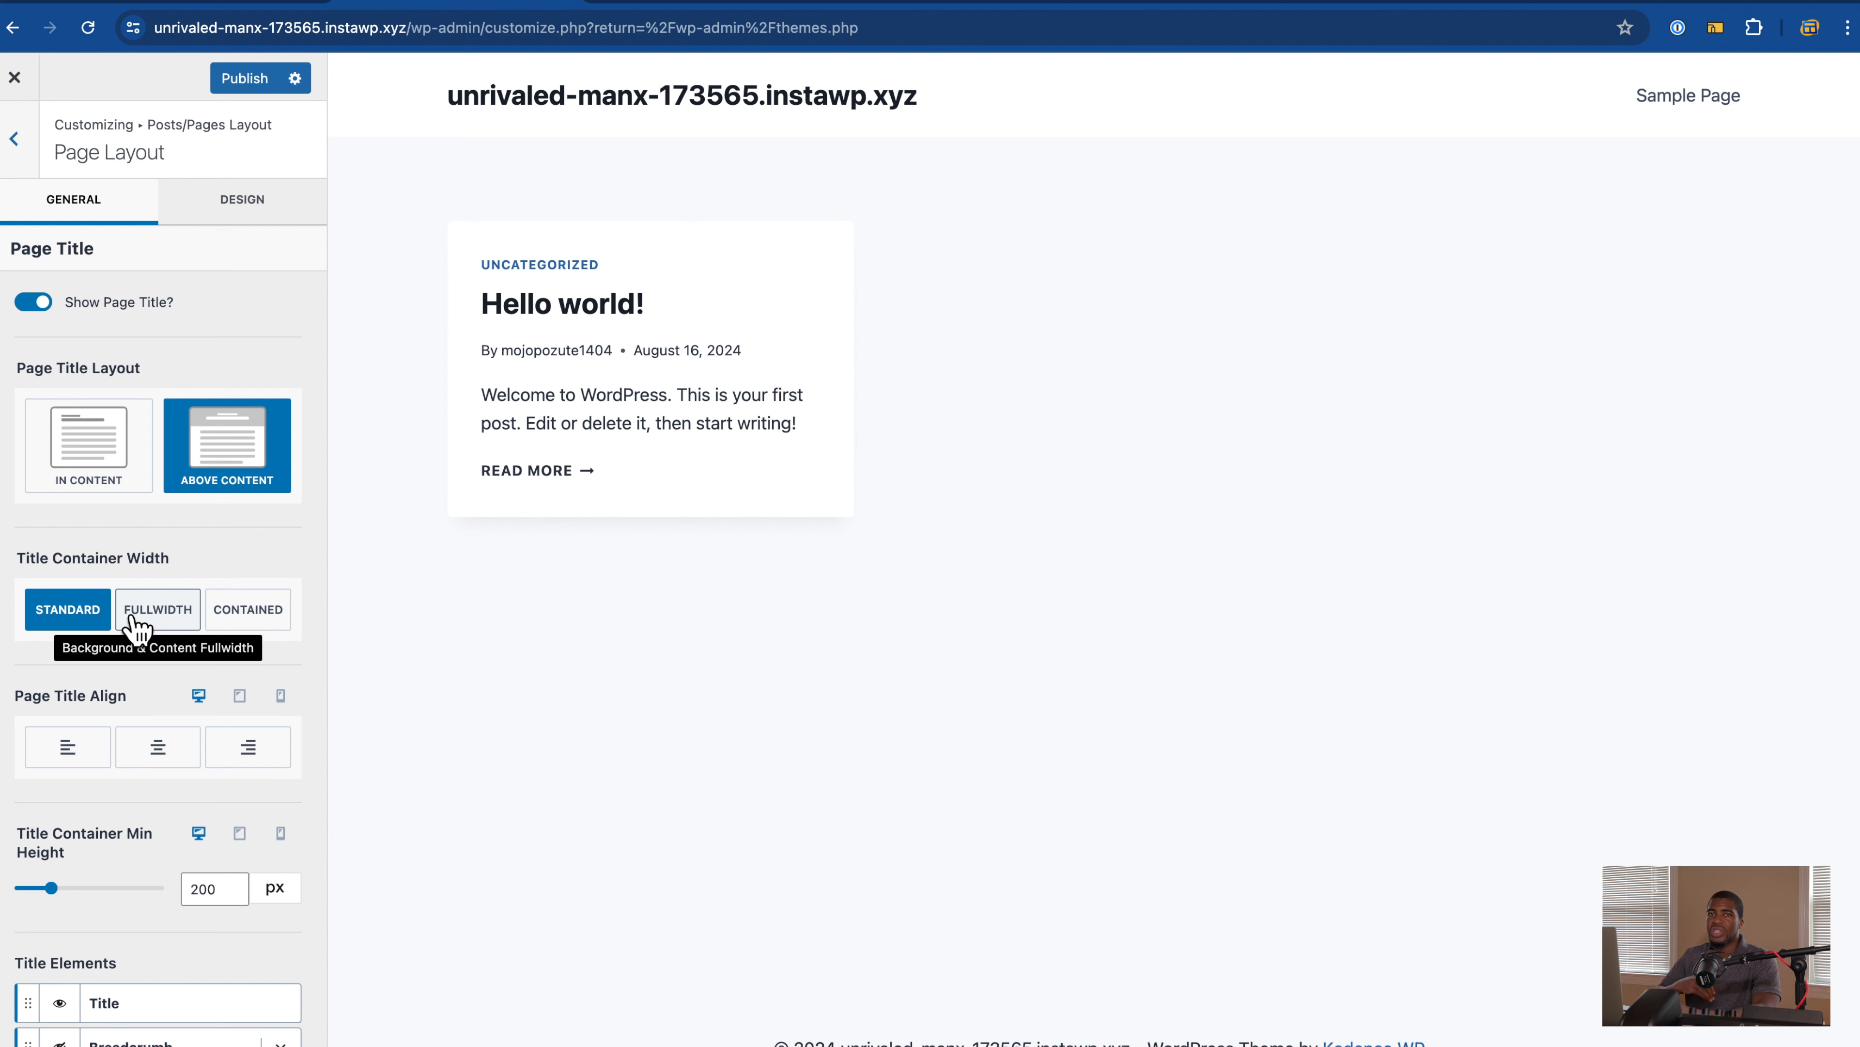
{"action": "left_click", "coordinate": [14, 140]}
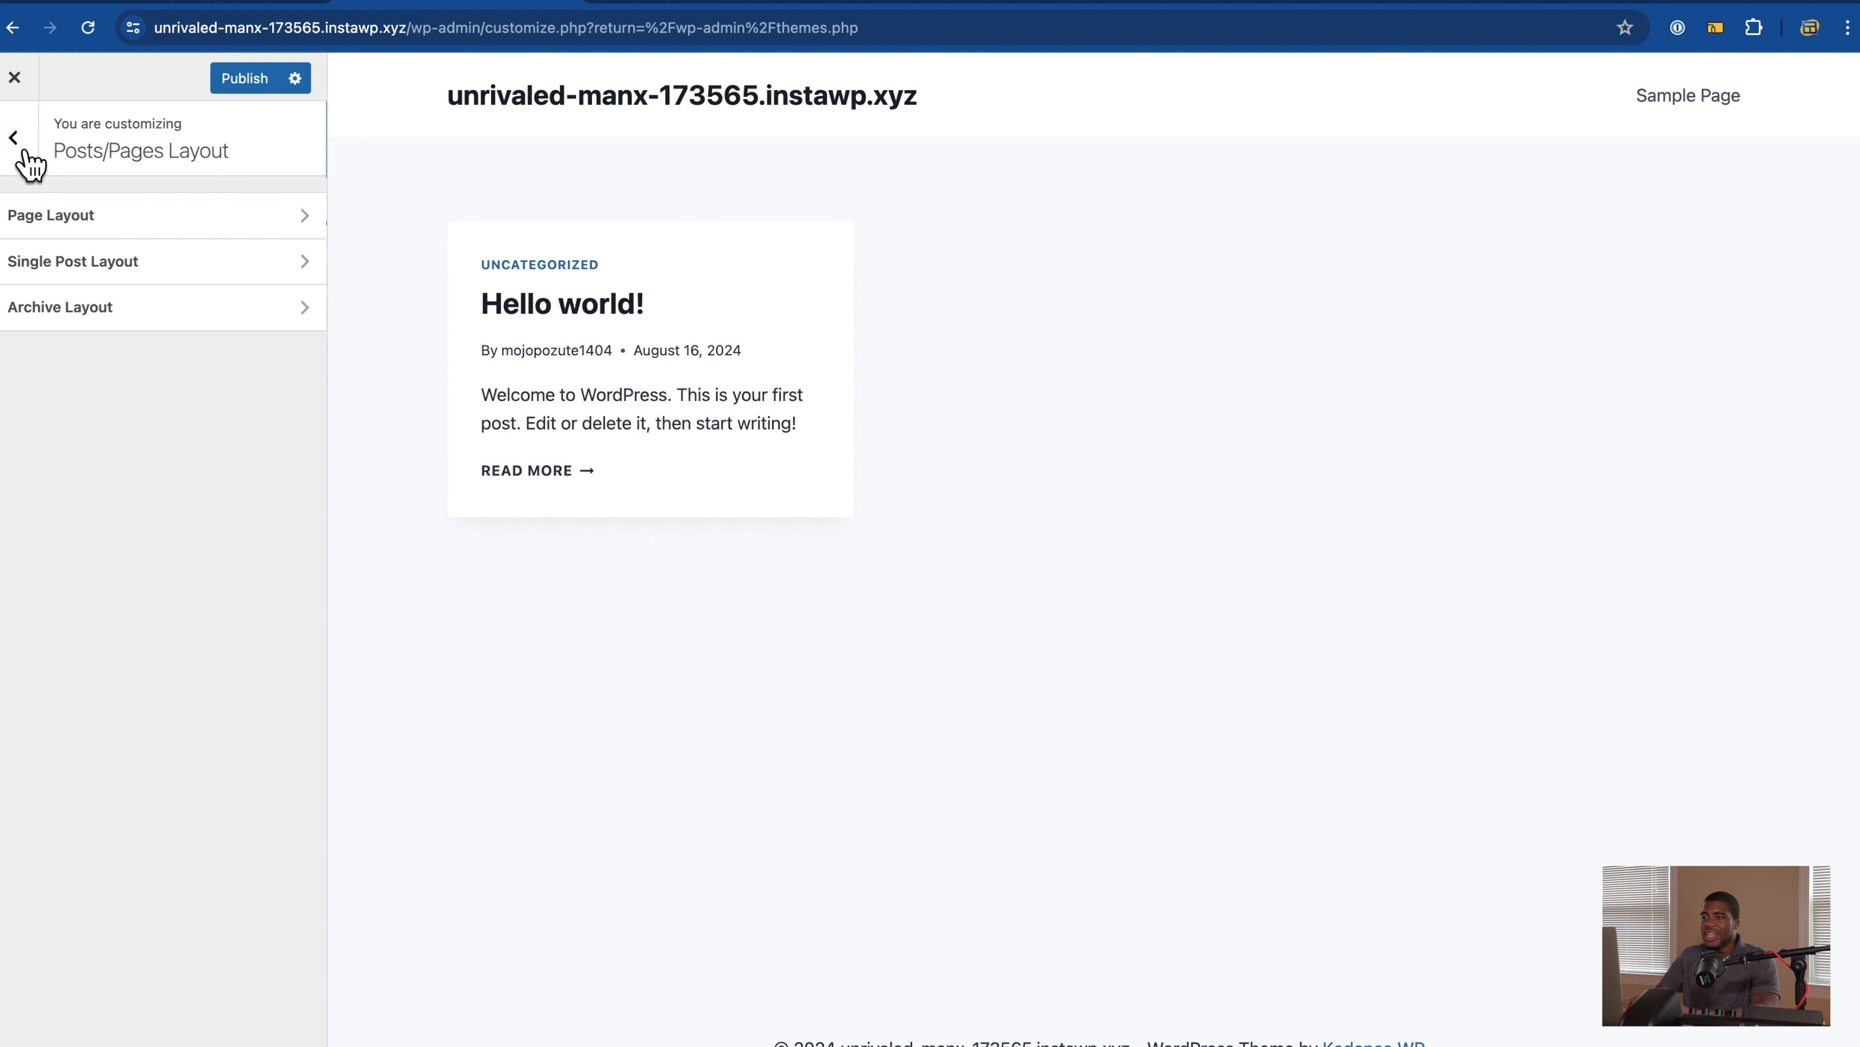
{"action": "left_click", "coordinate": [14, 143]}
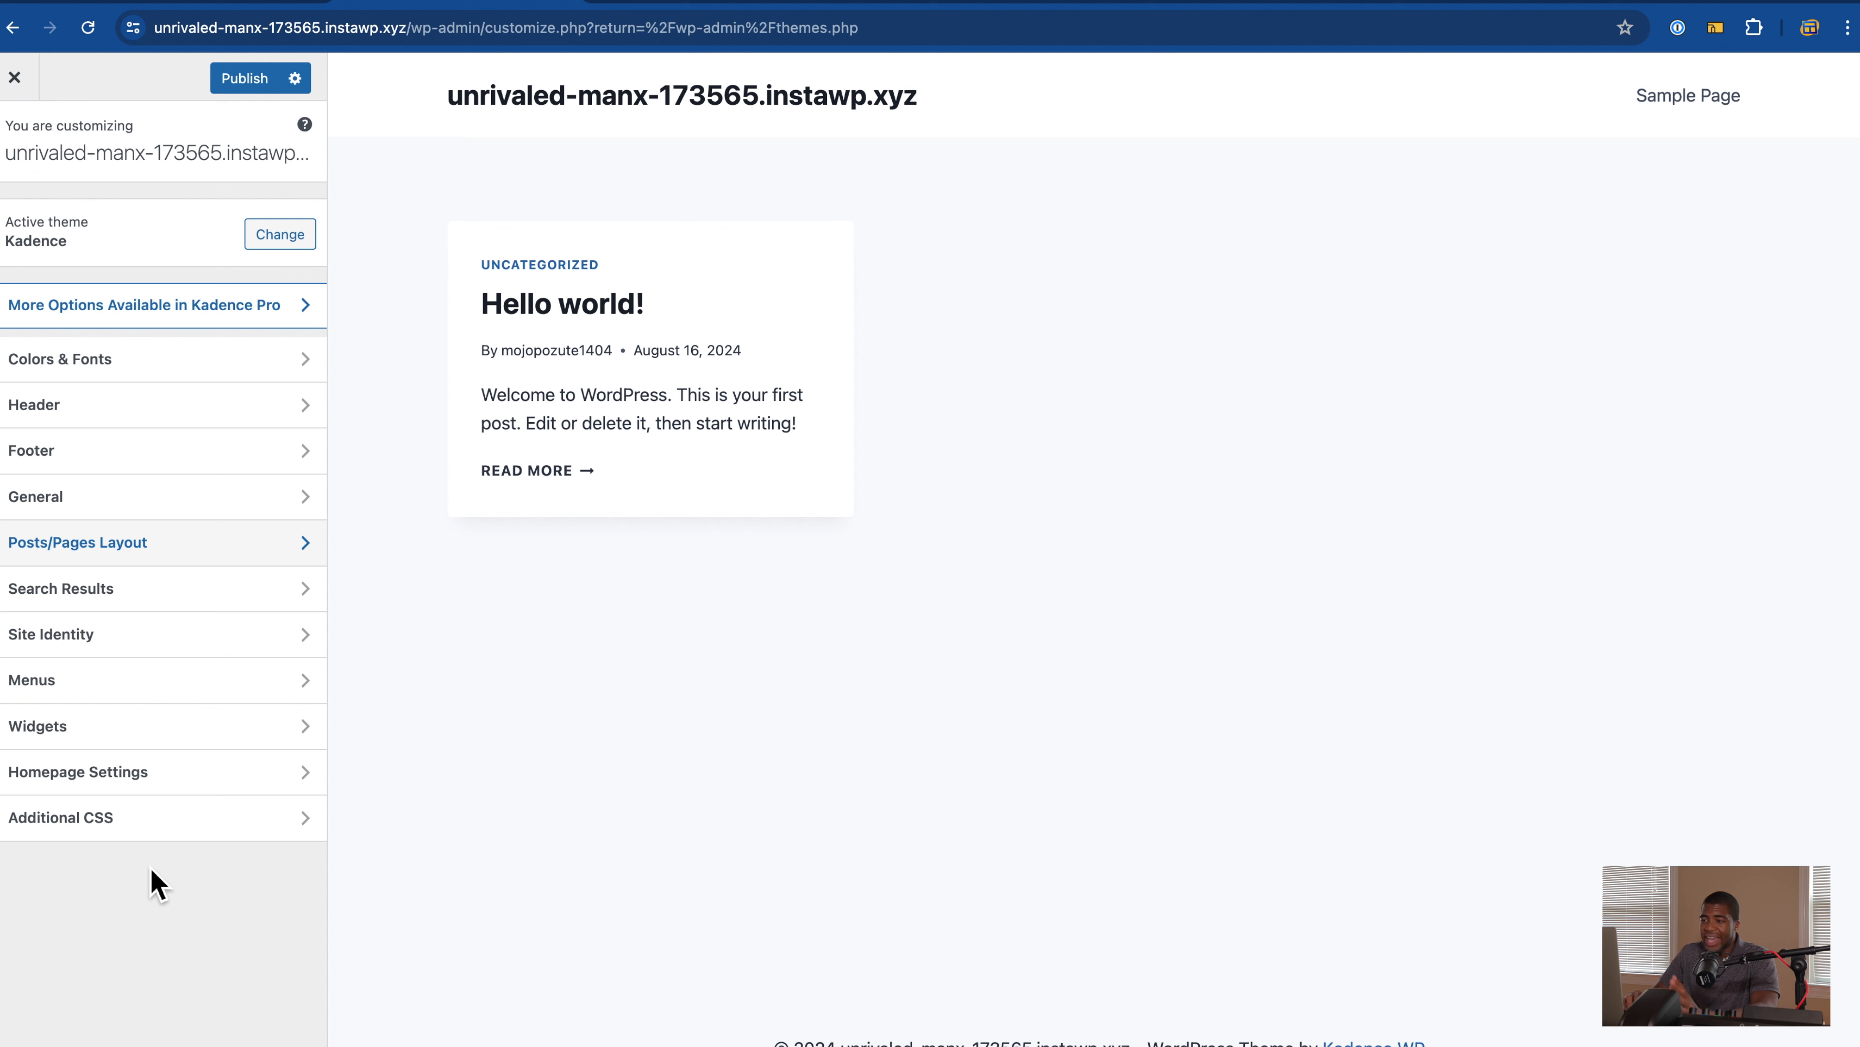
Step: Examine the header builder's available items, its rows and the Logo element in the main row
{"action": "left_click", "coordinate": [157, 416]}
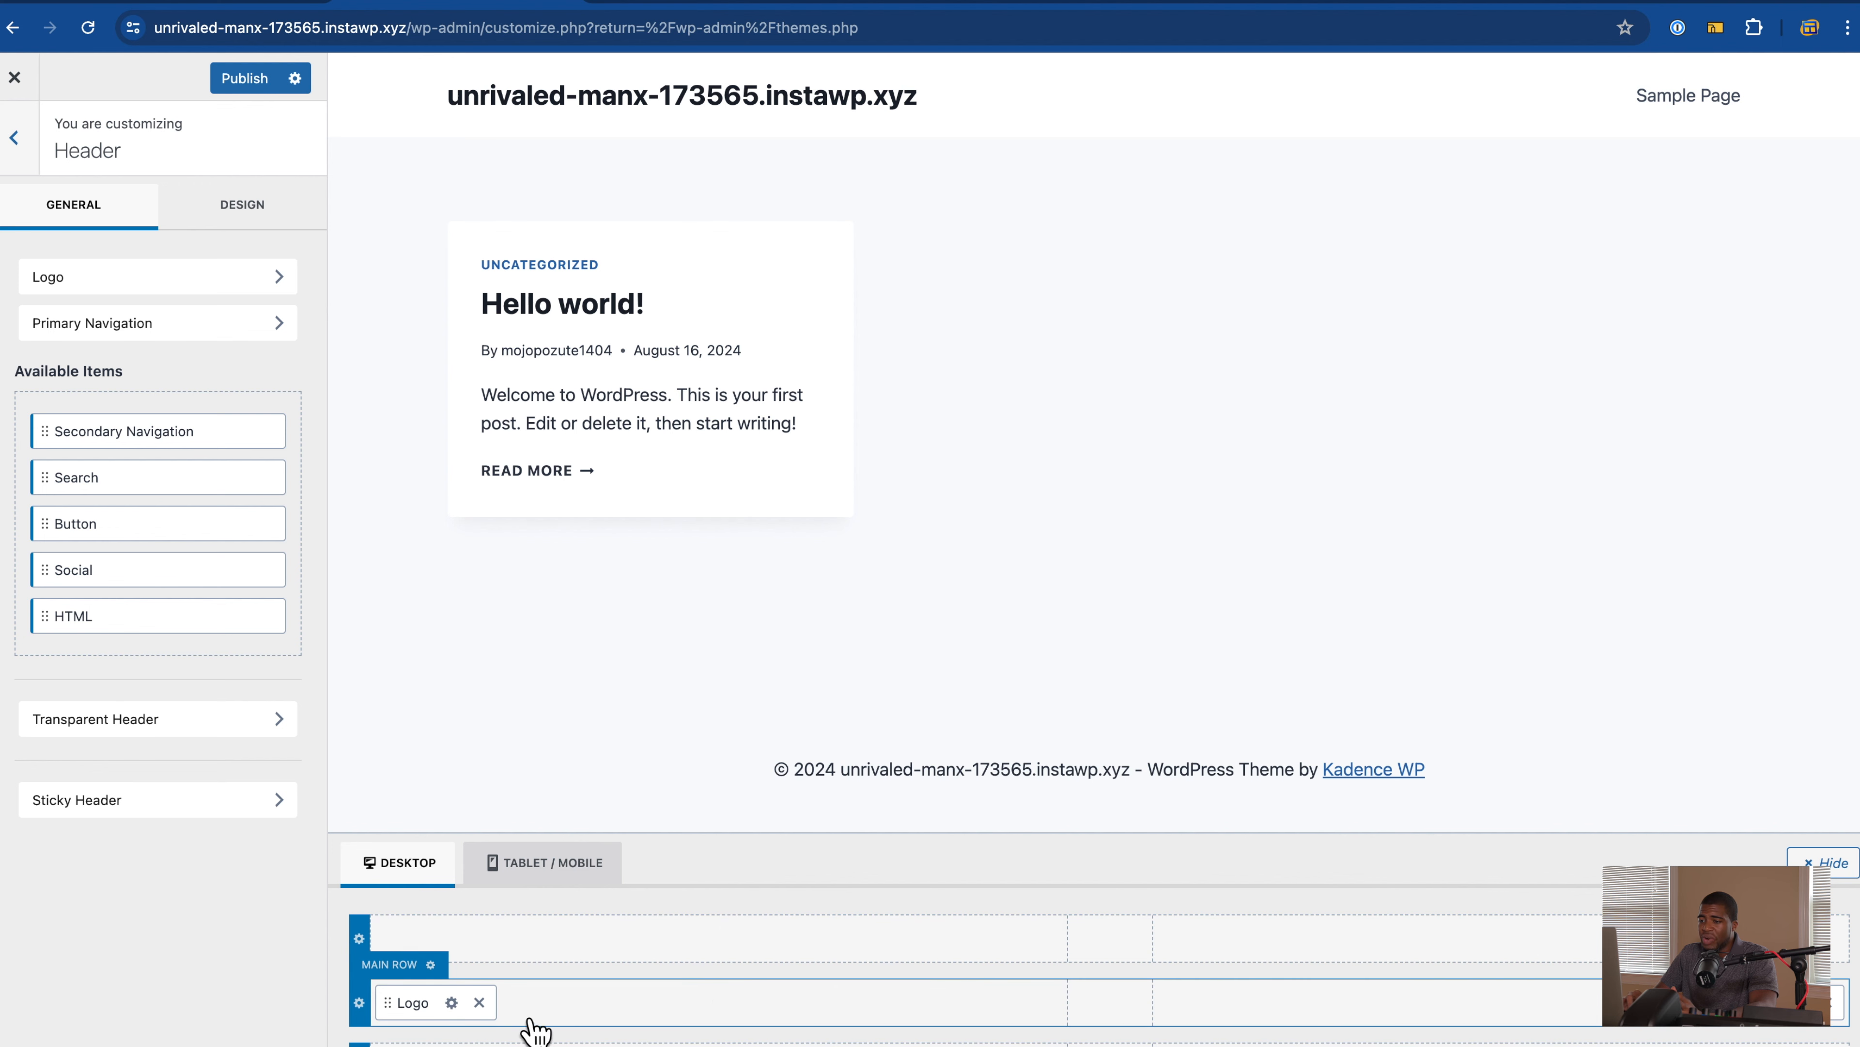
{"action": "left_click", "coordinate": [415, 1014]}
{"action": "left_click_drag", "start_coordinate": [415, 1013], "coordinate": [498, 1022]}
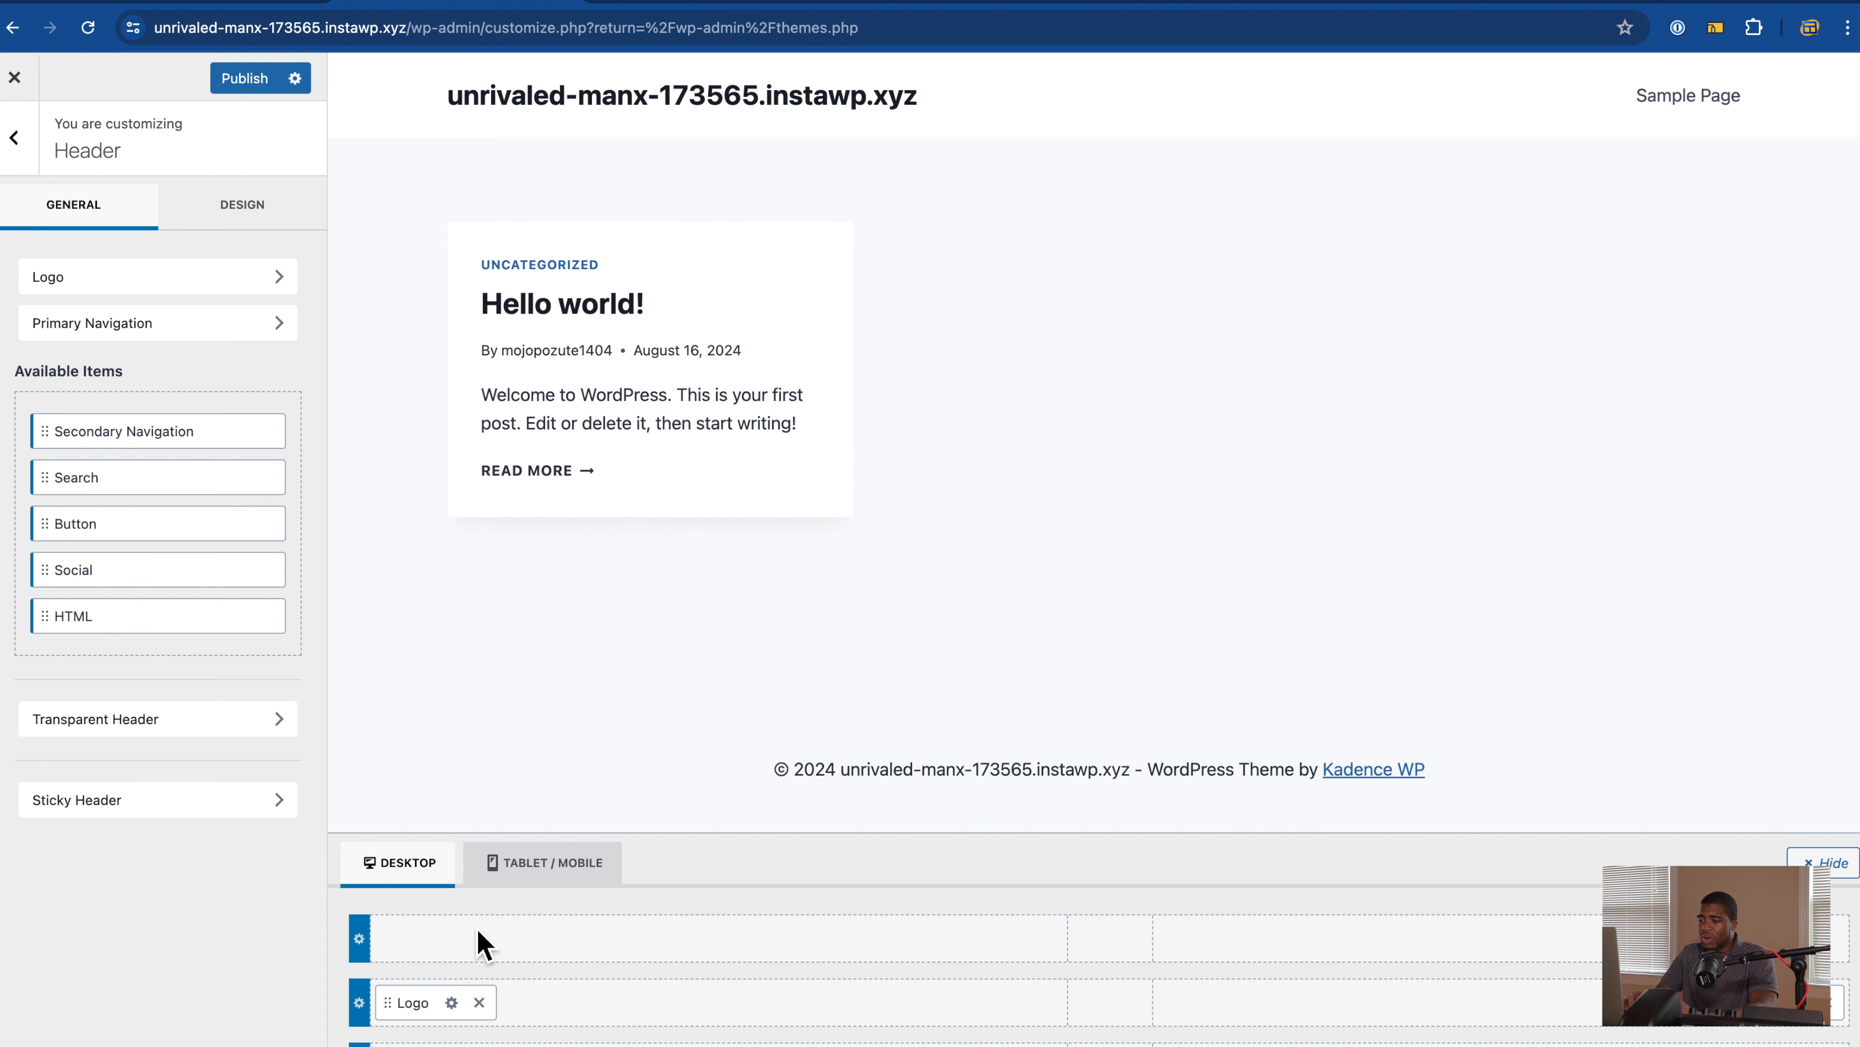
{"action": "left_click", "coordinate": [30, 160]}
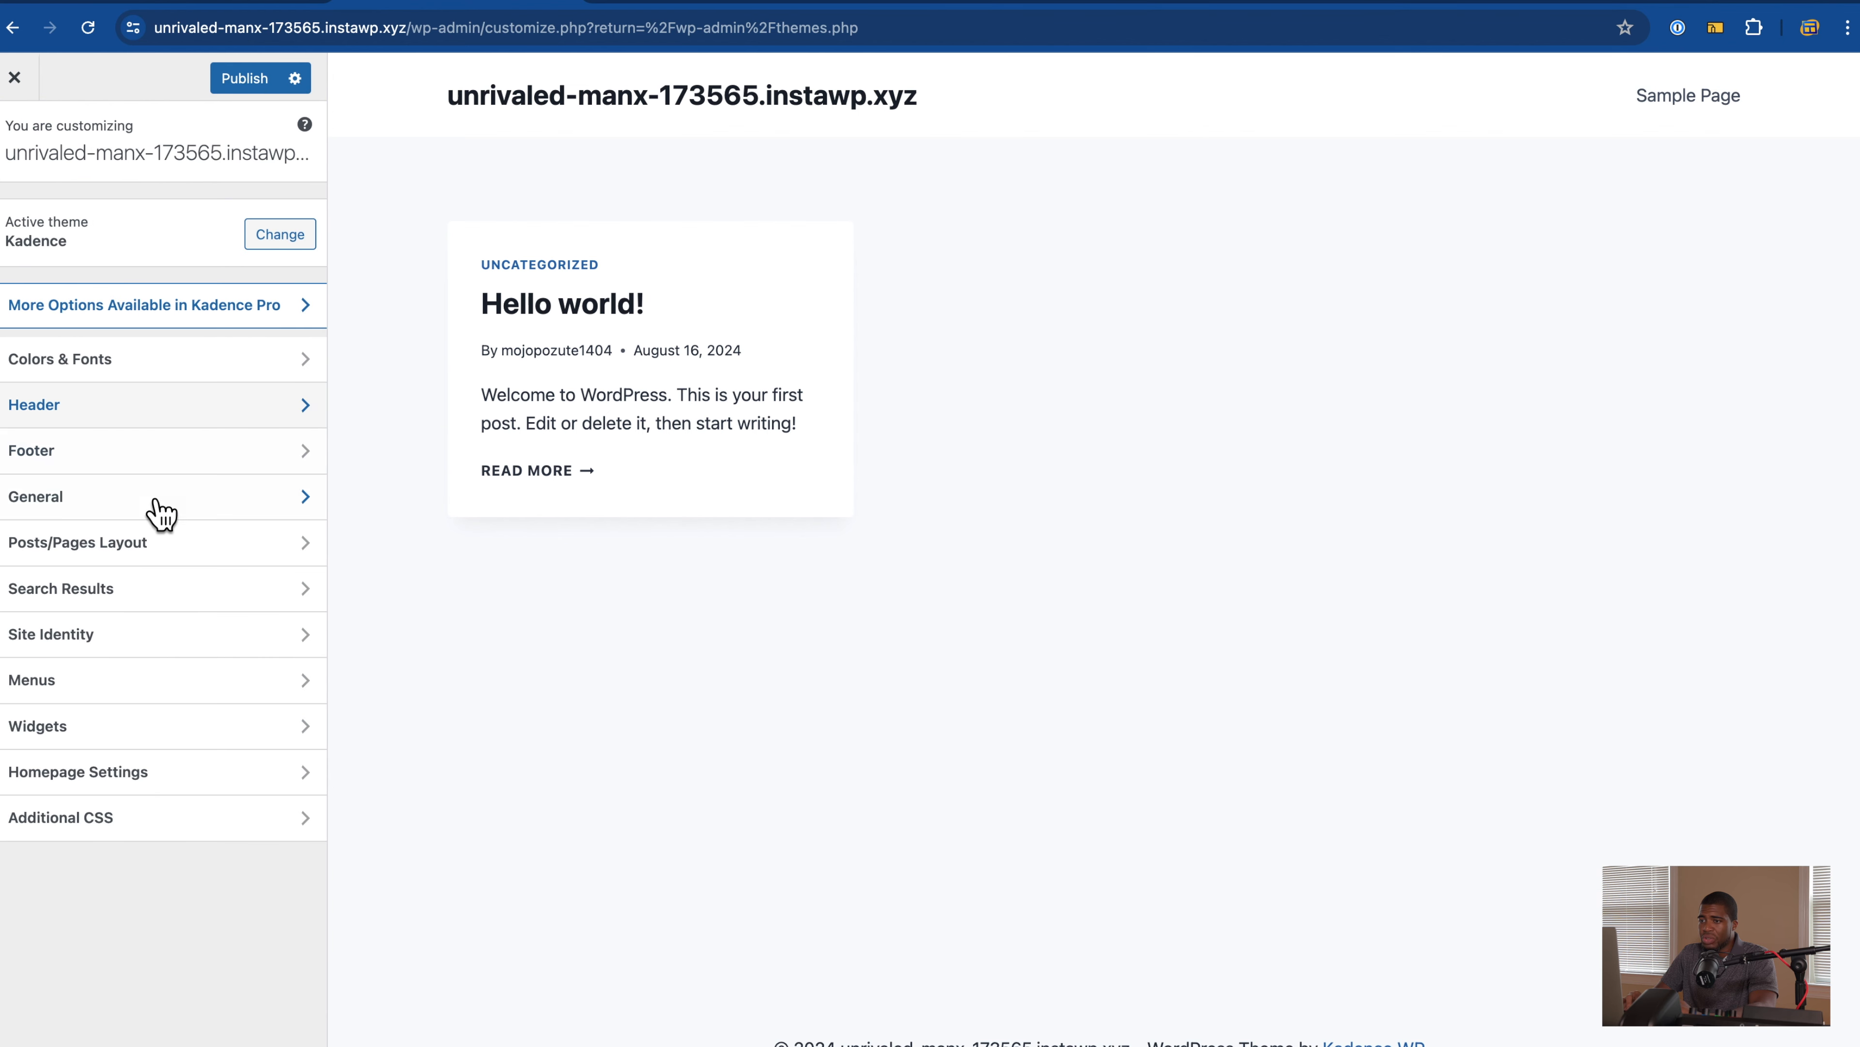
Step: Check which items can be added to the footer's middle row and view the Menus section
{"action": "left_click", "coordinate": [151, 469]}
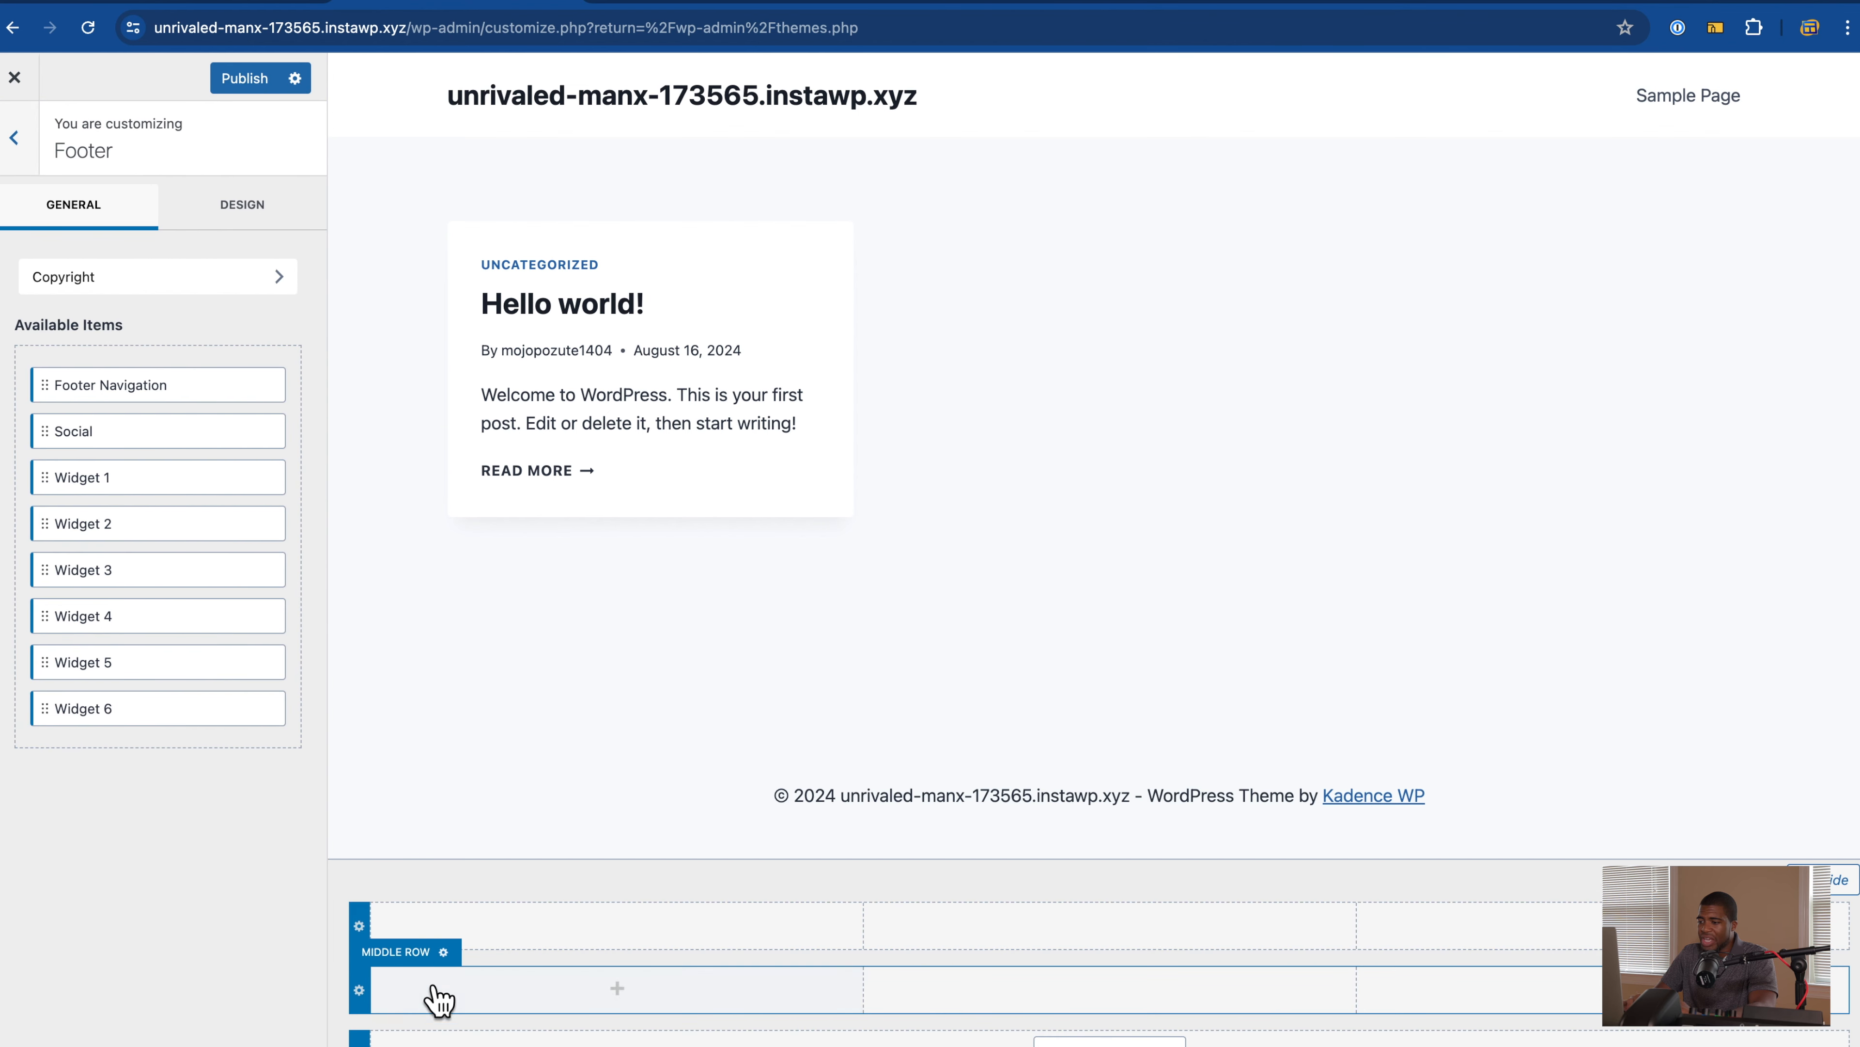
{"action": "left_click", "coordinate": [1111, 987]}
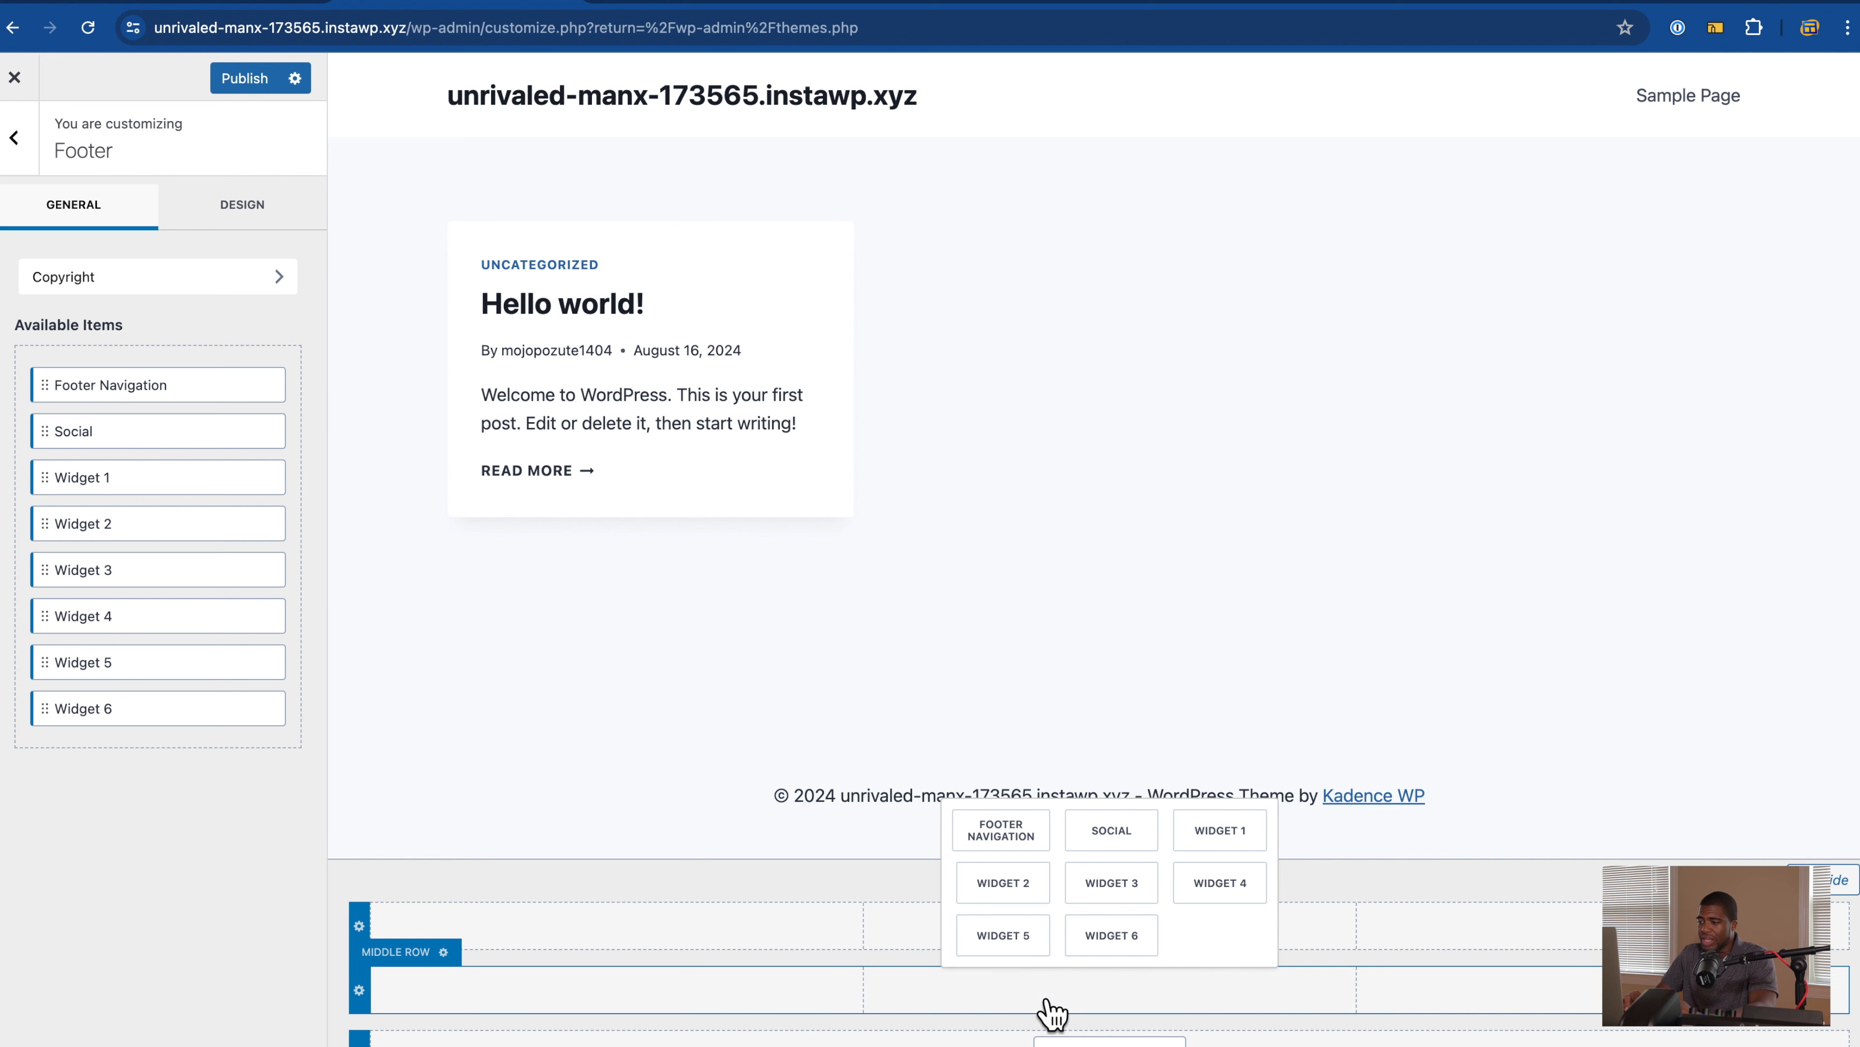
{"action": "left_click", "coordinate": [16, 139]}
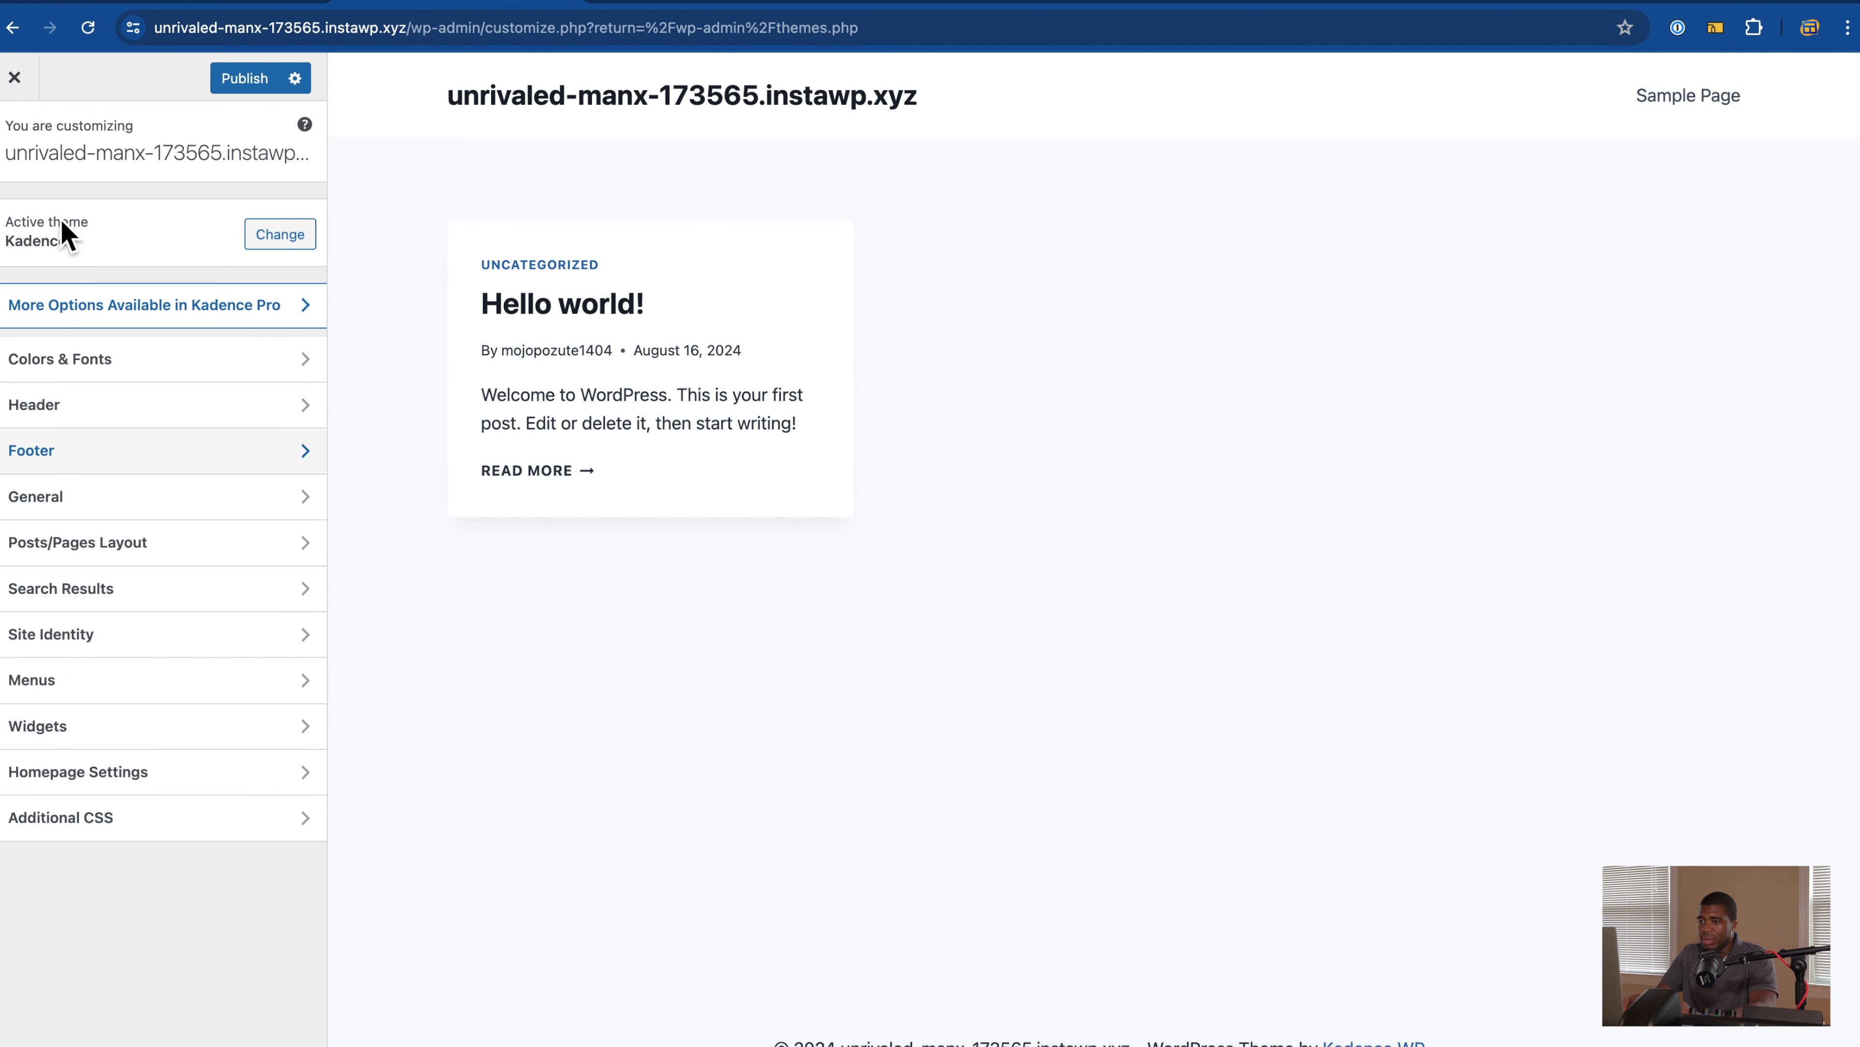
{"action": "left_click", "coordinate": [147, 689]}
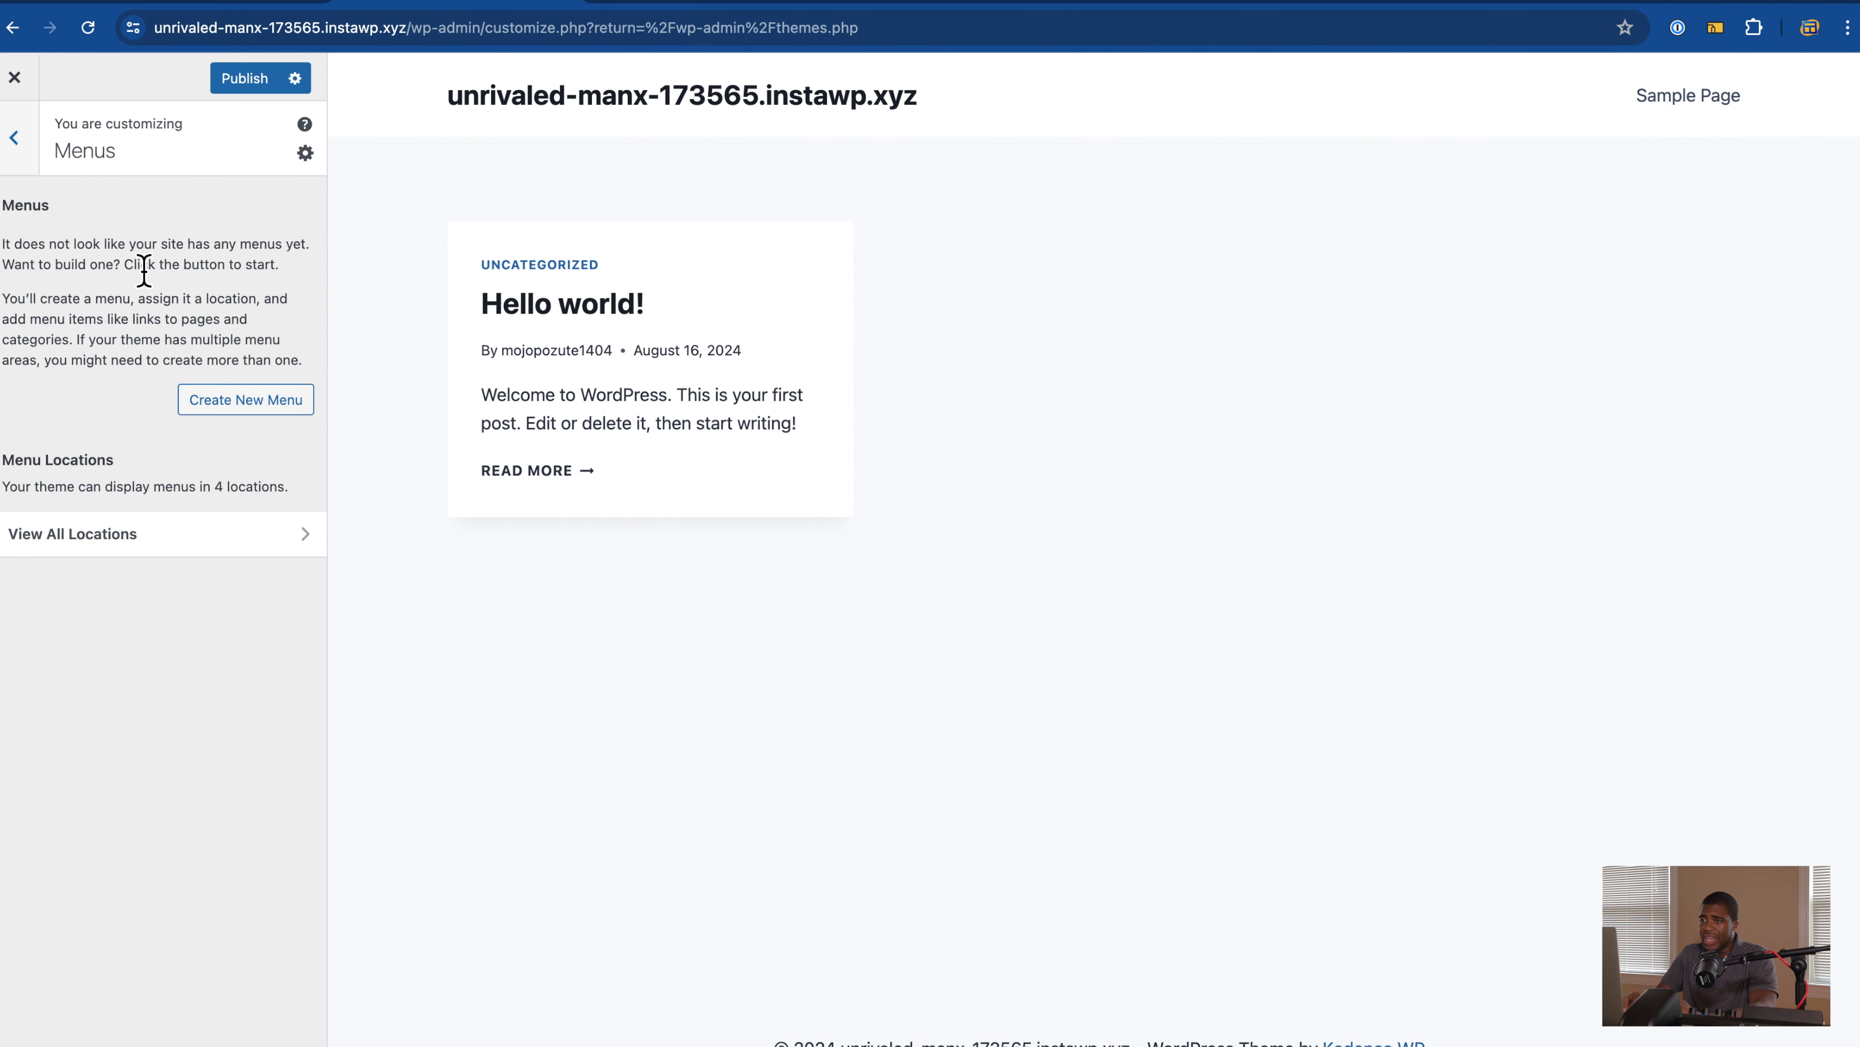
{"action": "left_click", "coordinate": [18, 143]}
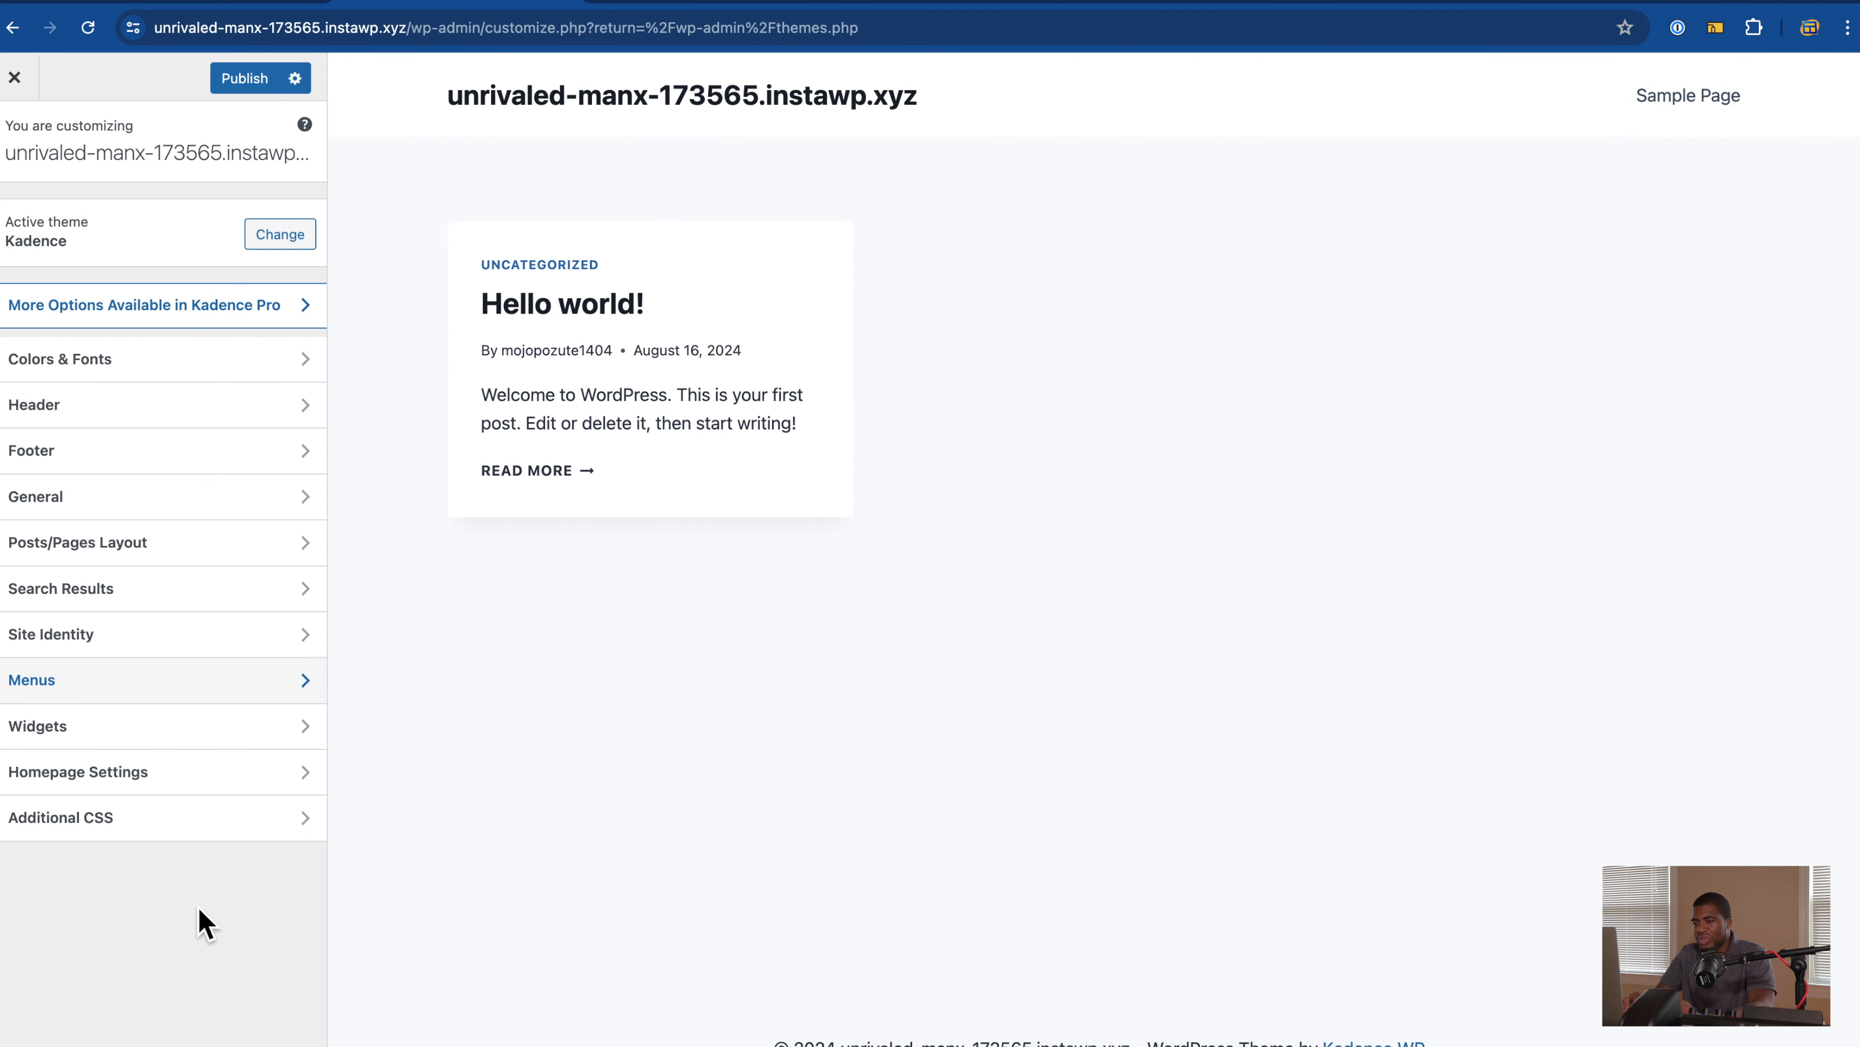
Step: View the Additional CSS section, then leave the customizer and discard the unsaved changes
{"action": "left_click", "coordinate": [154, 839]}
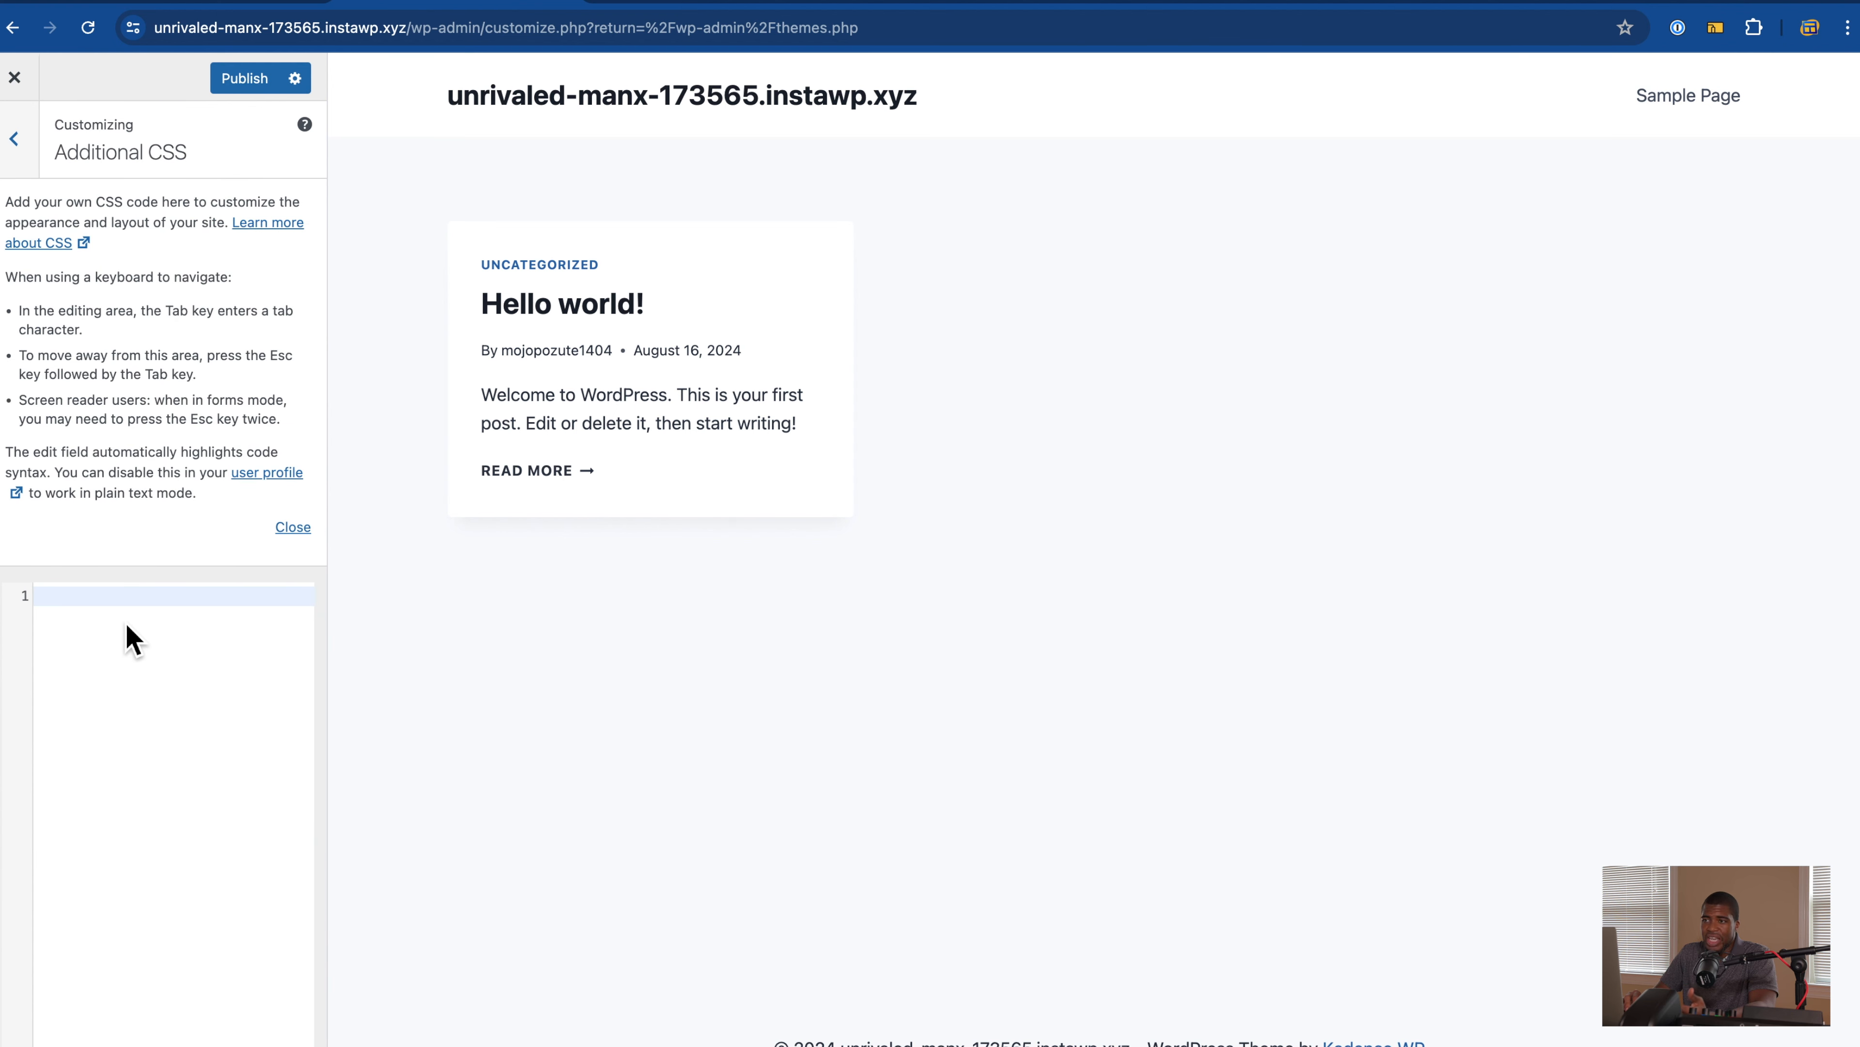
{"action": "left_click", "coordinate": [29, 157]}
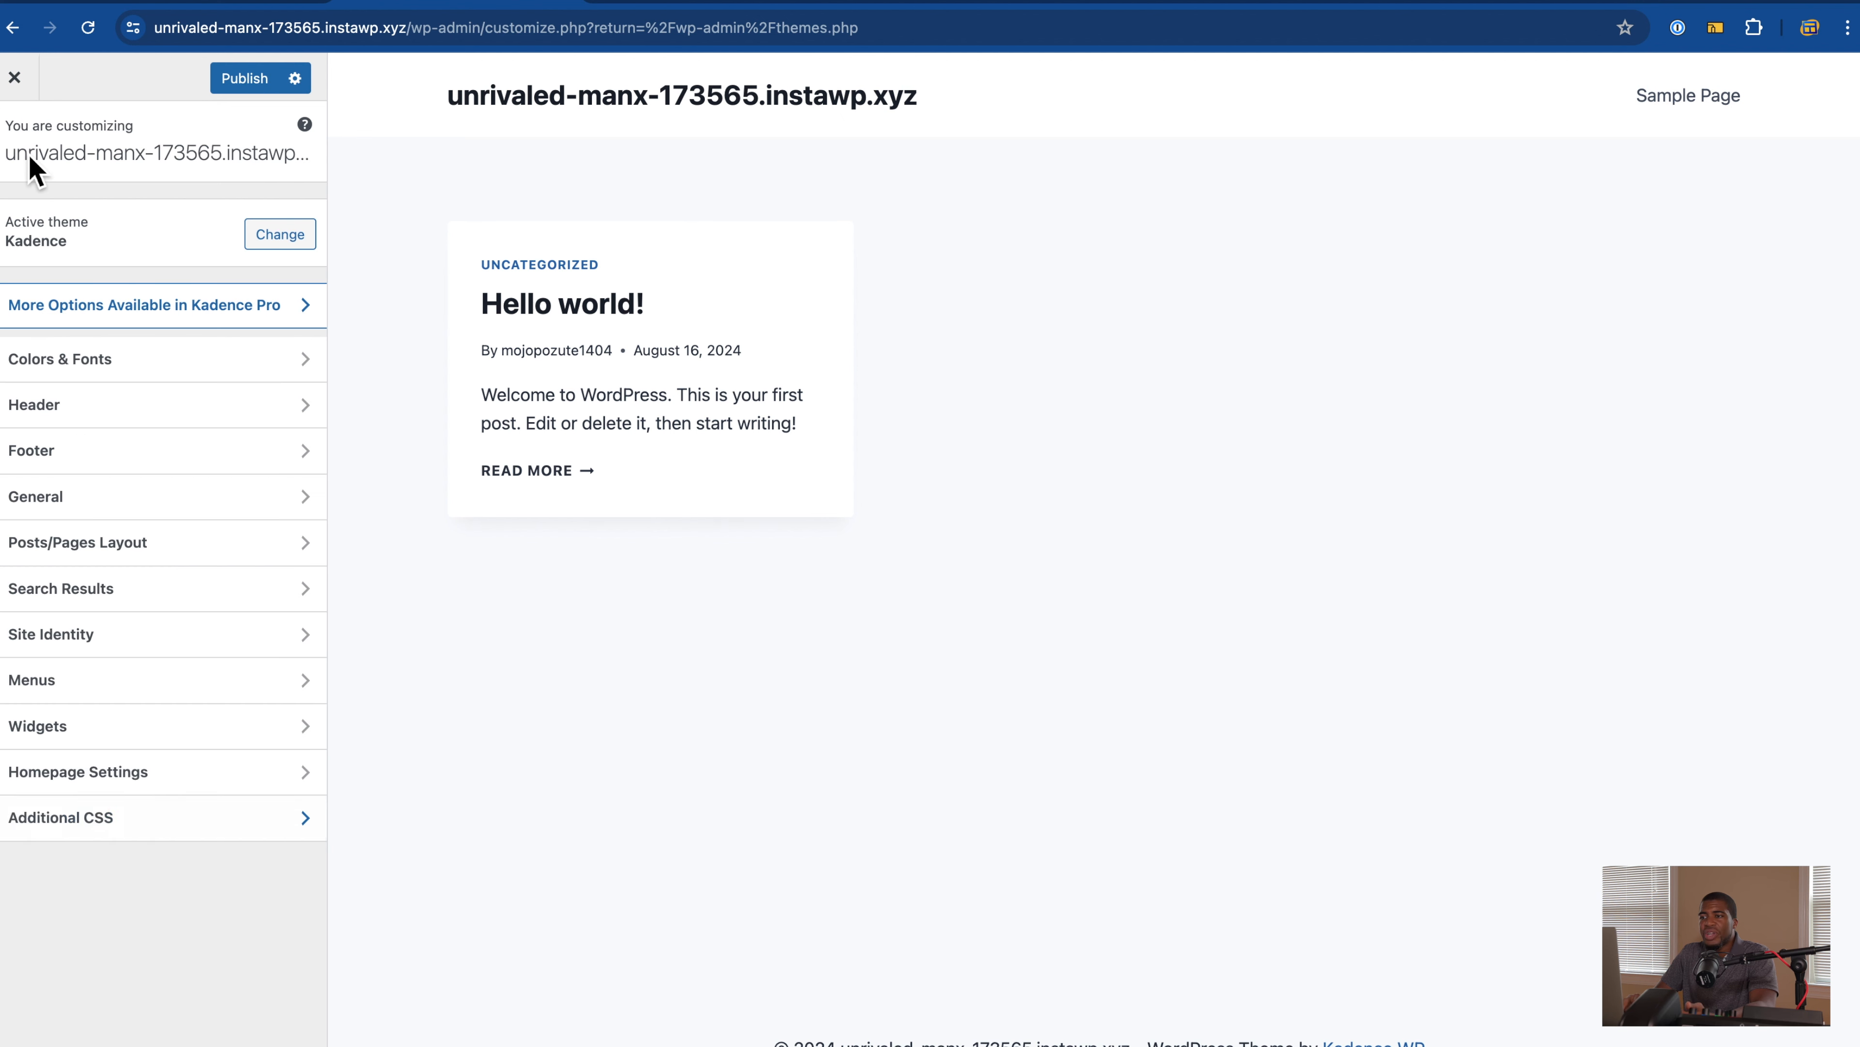
{"action": "left_click", "coordinate": [183, 912]}
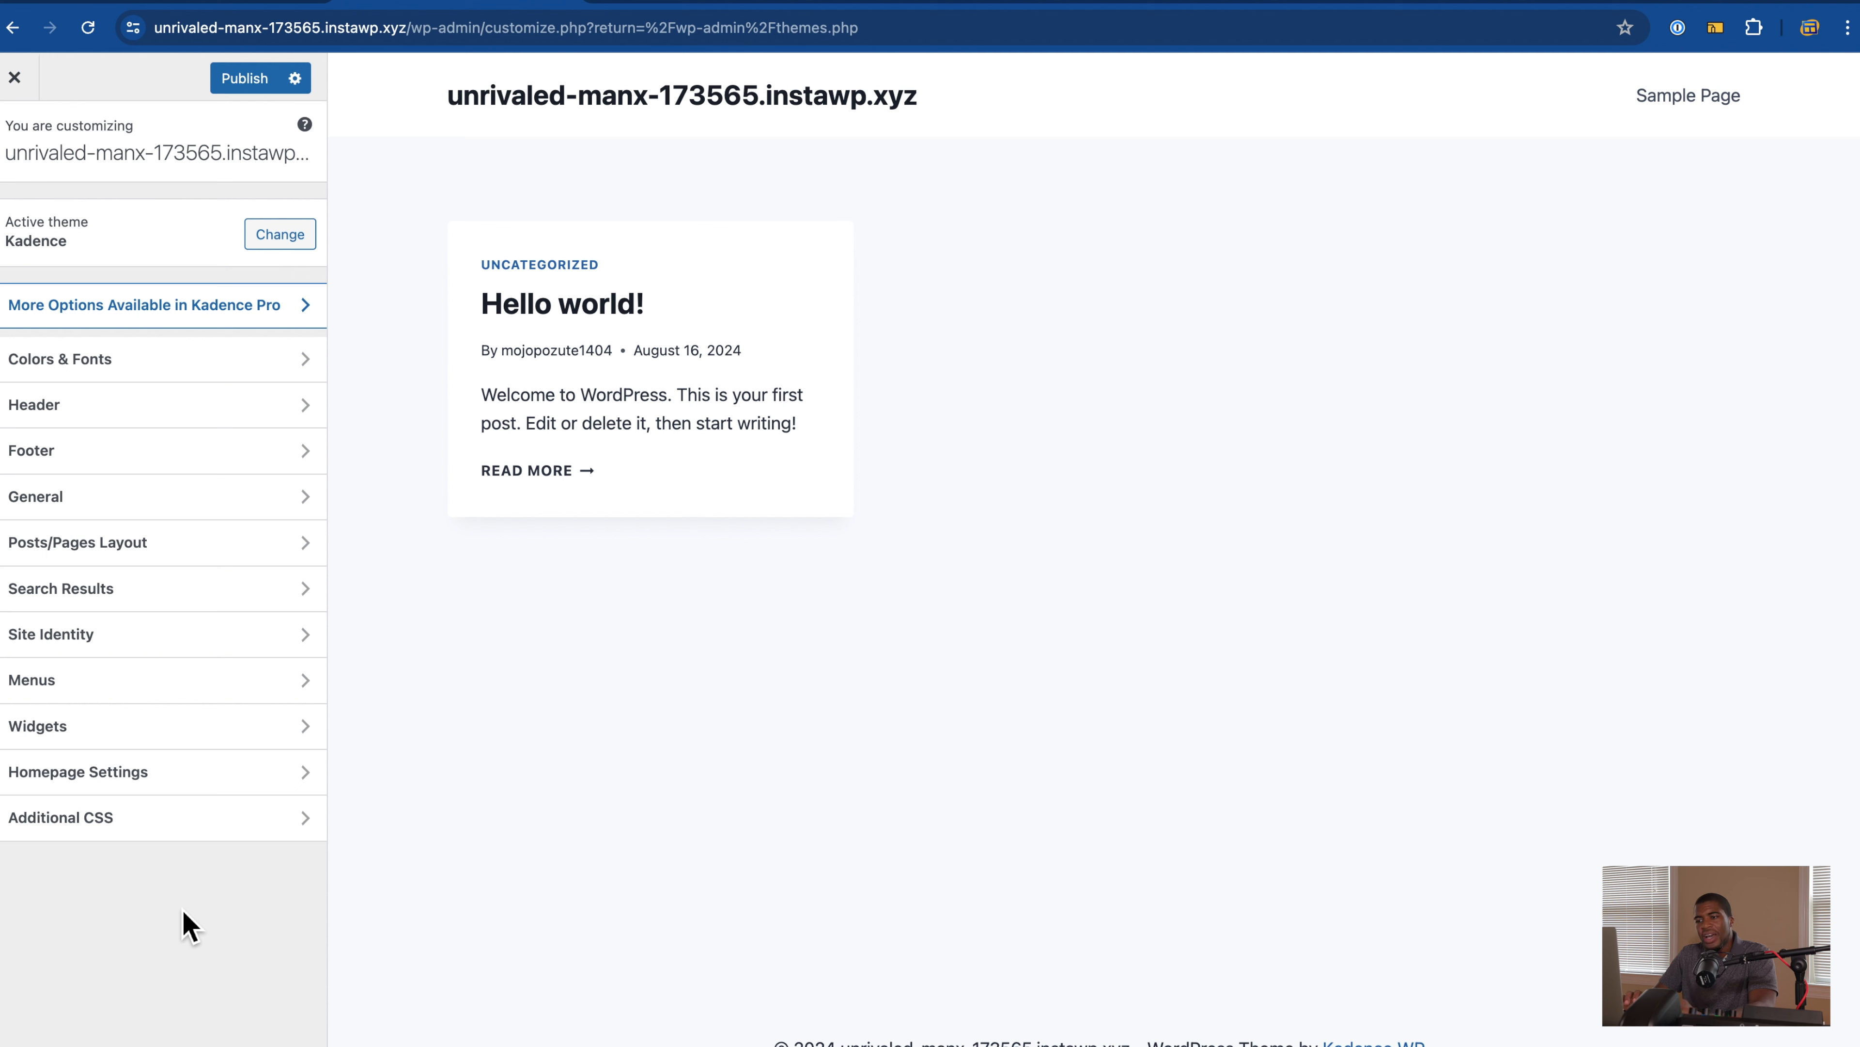
{"action": "left_click", "coordinate": [16, 87]}
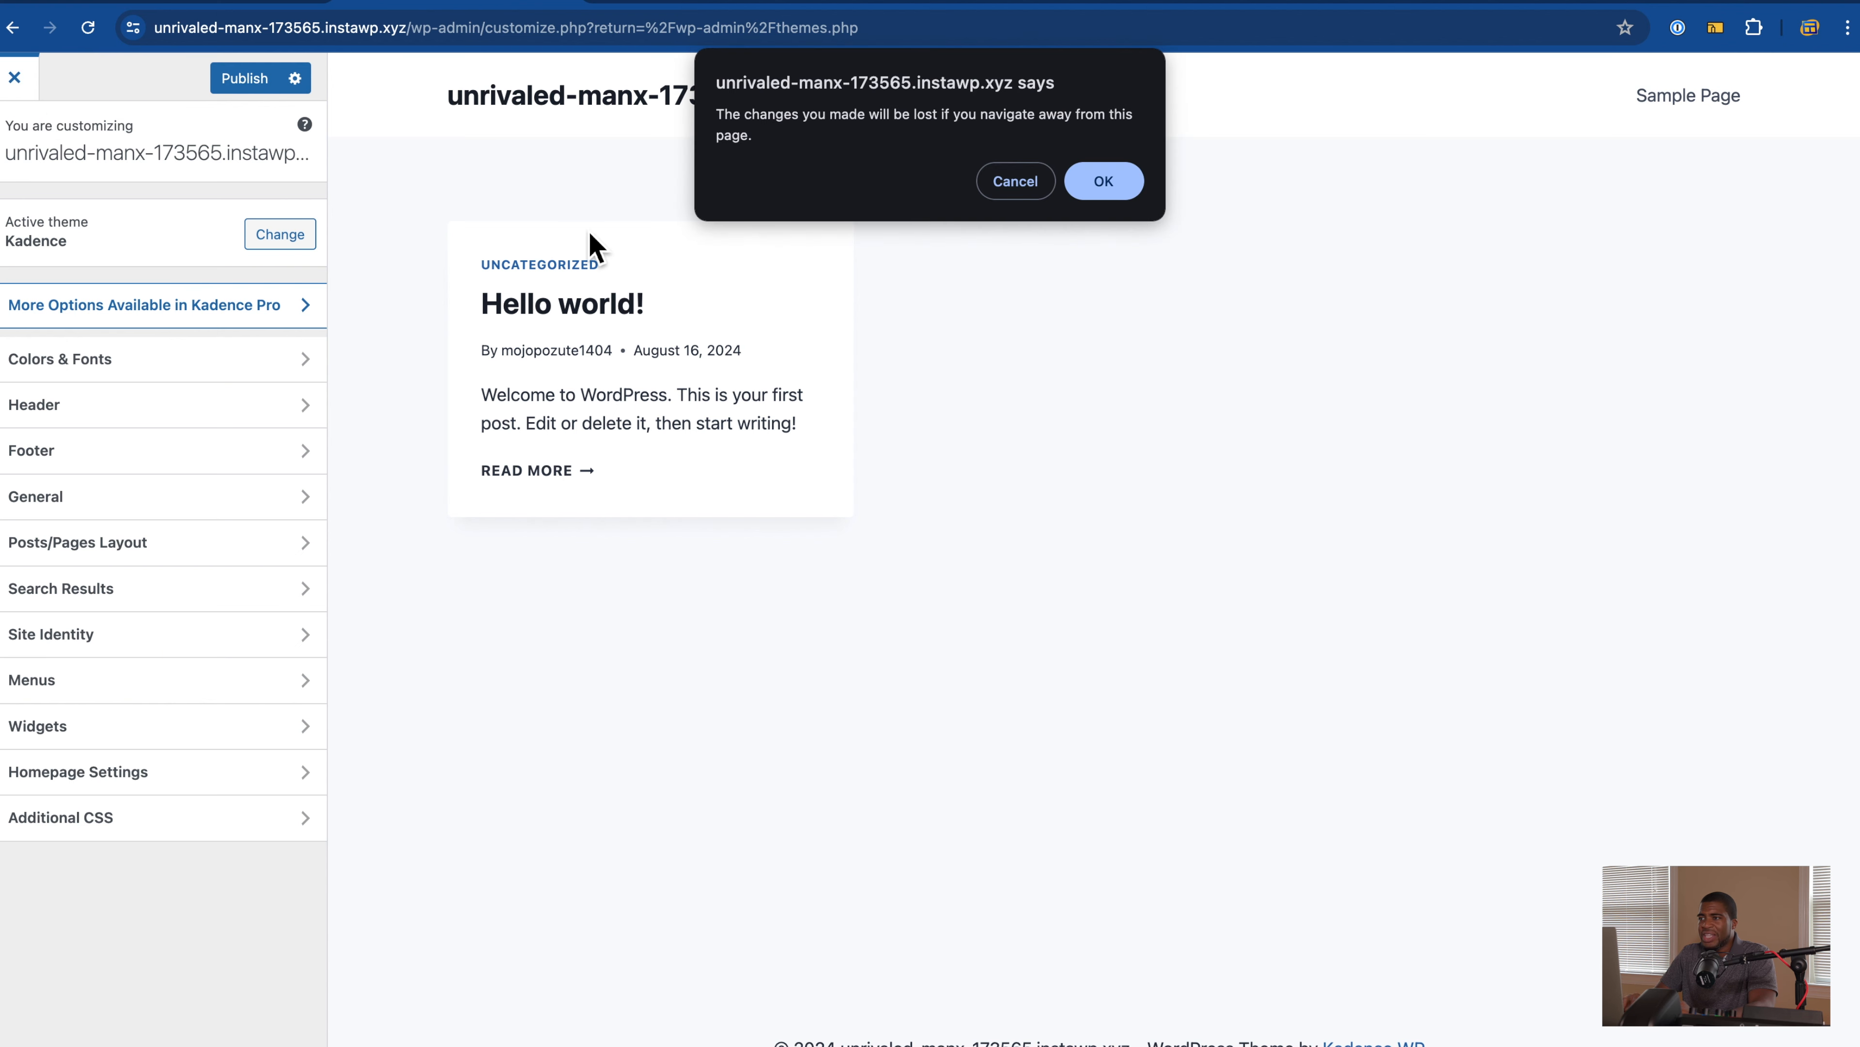
{"action": "left_click", "coordinate": [1121, 191]}
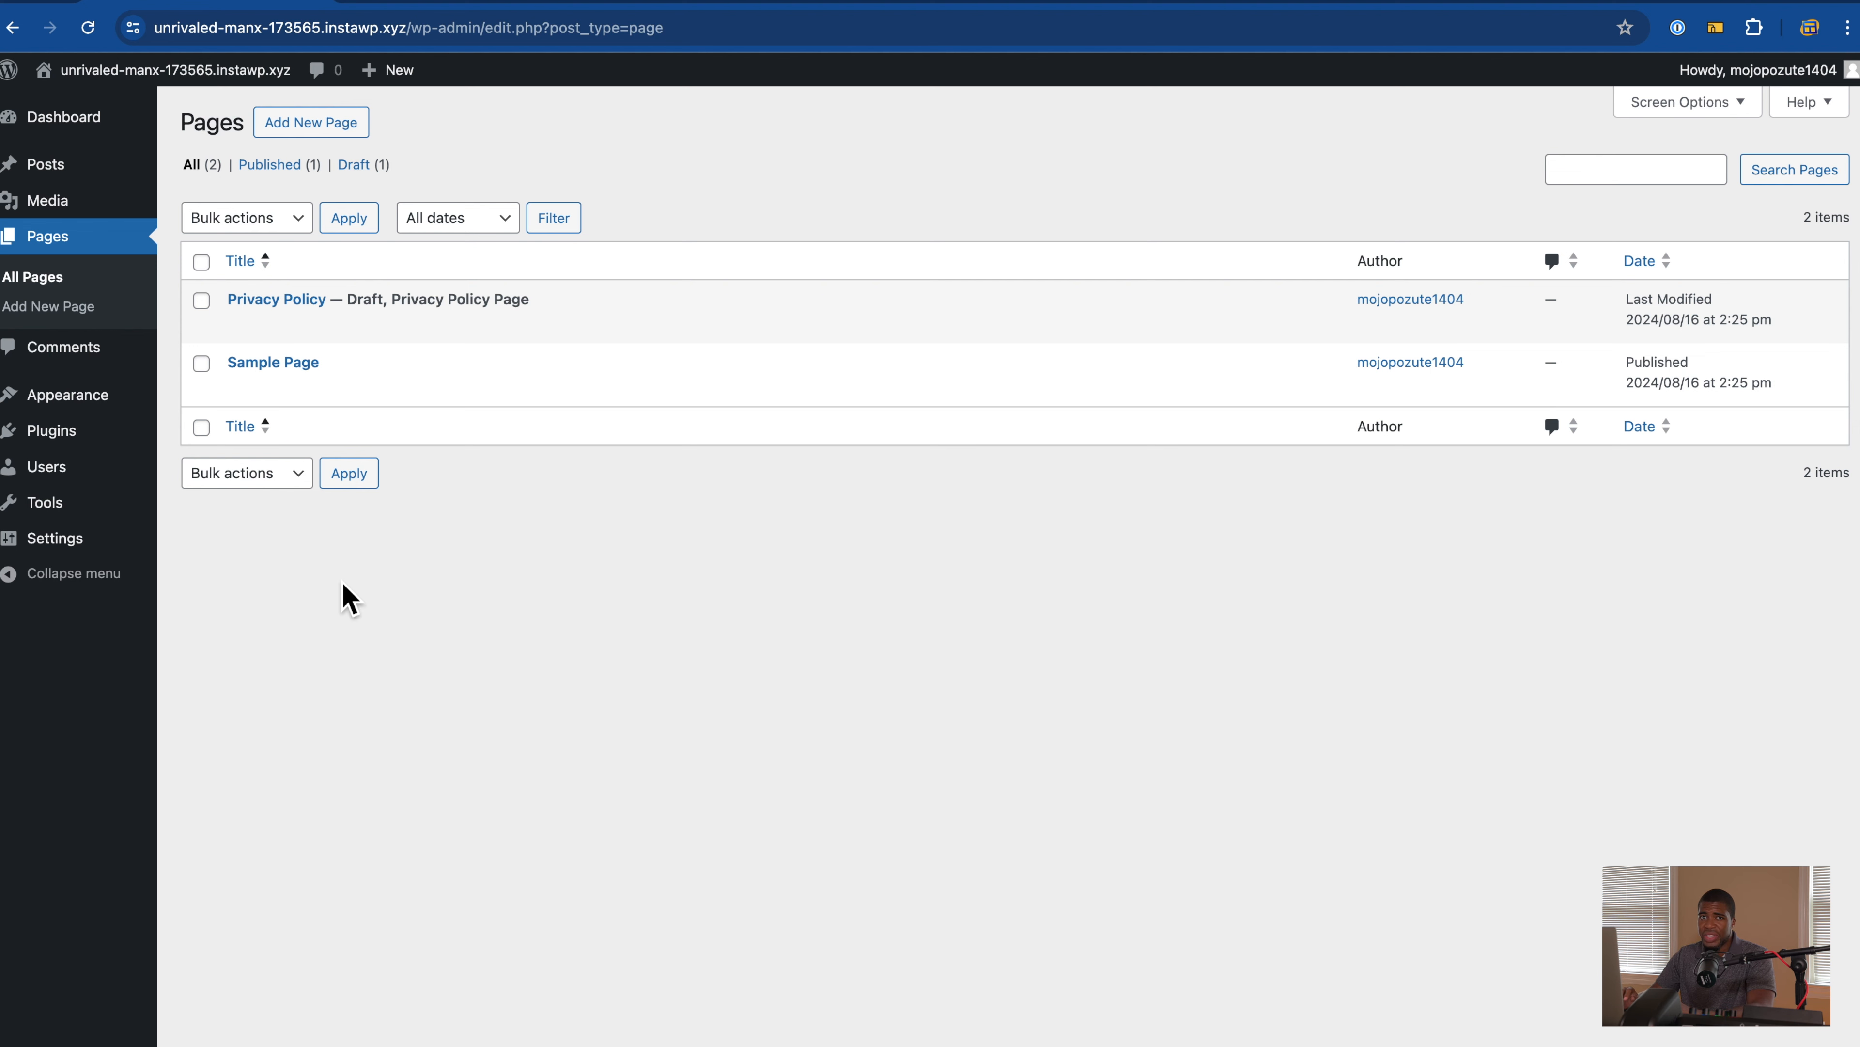
Step: Open the site's Themes page and review the installed Twenty Twenty-Four and Kadence themes
{"action": "left_click", "coordinate": [117, 411]}
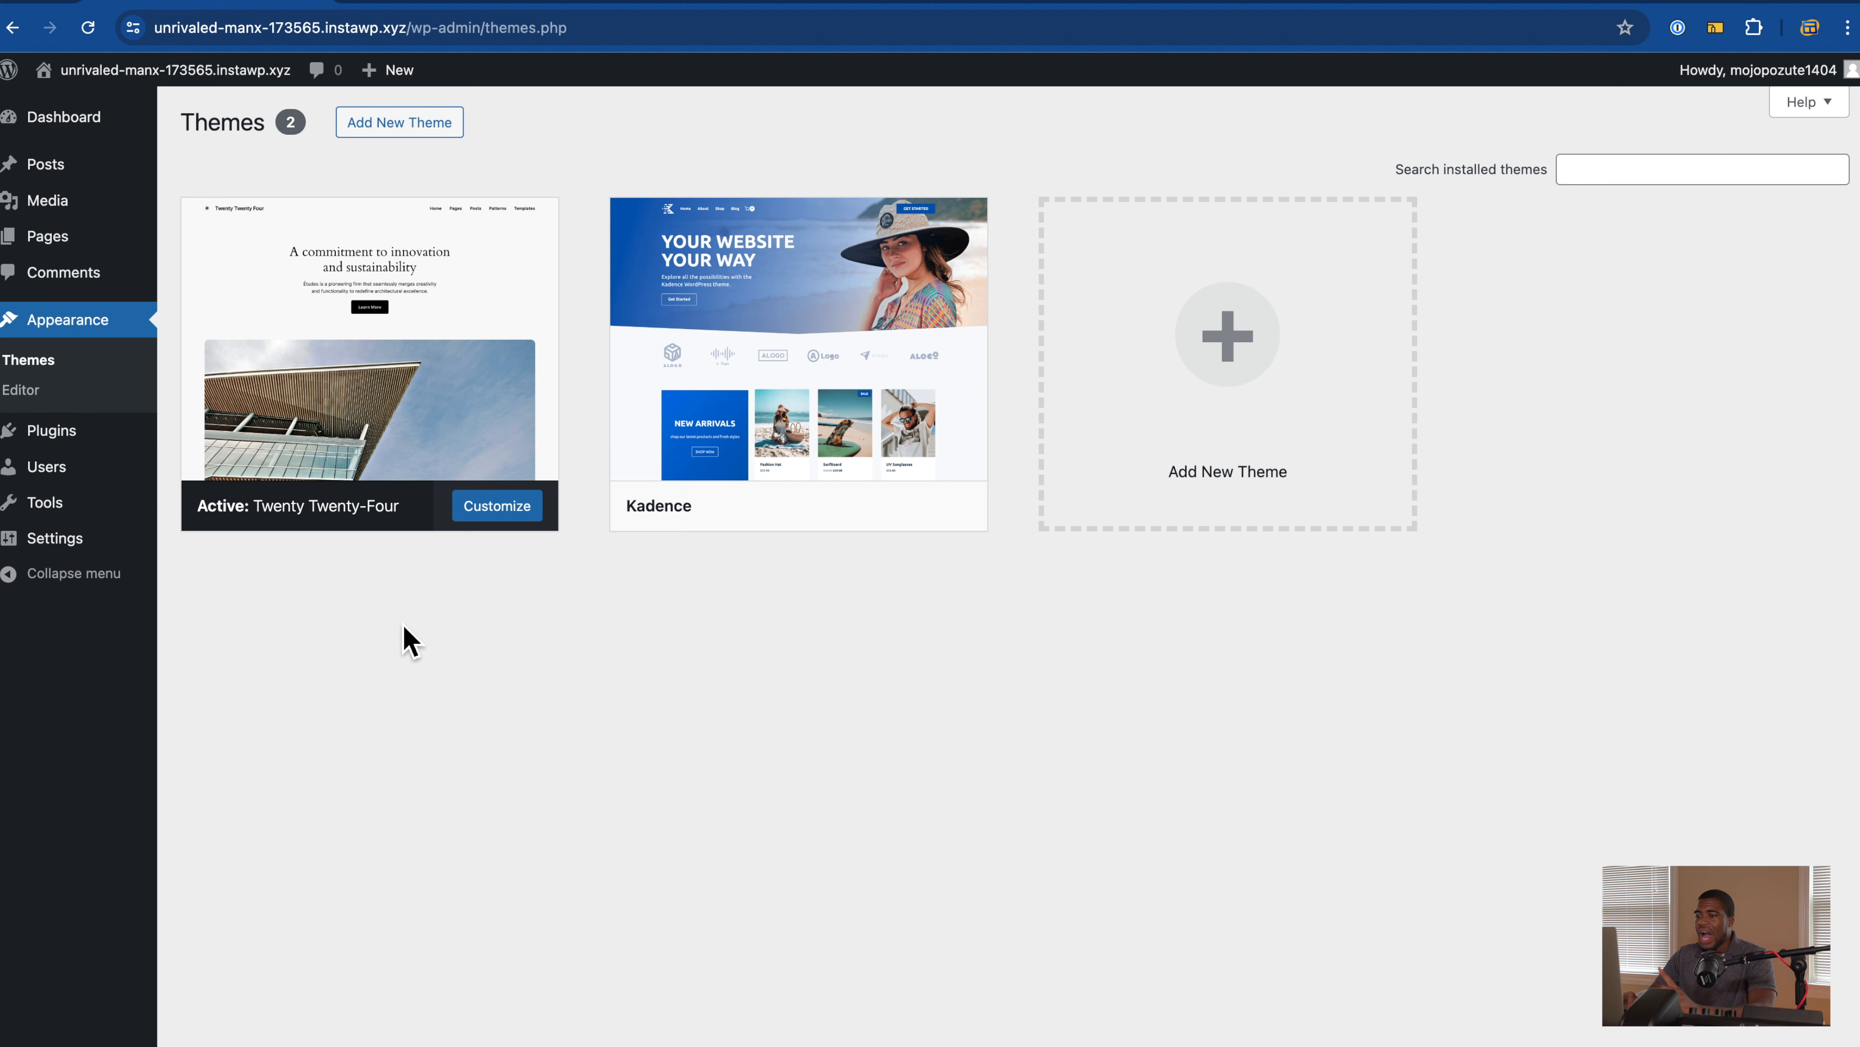
{"action": "mouse_move", "coordinate": [382, 486]}
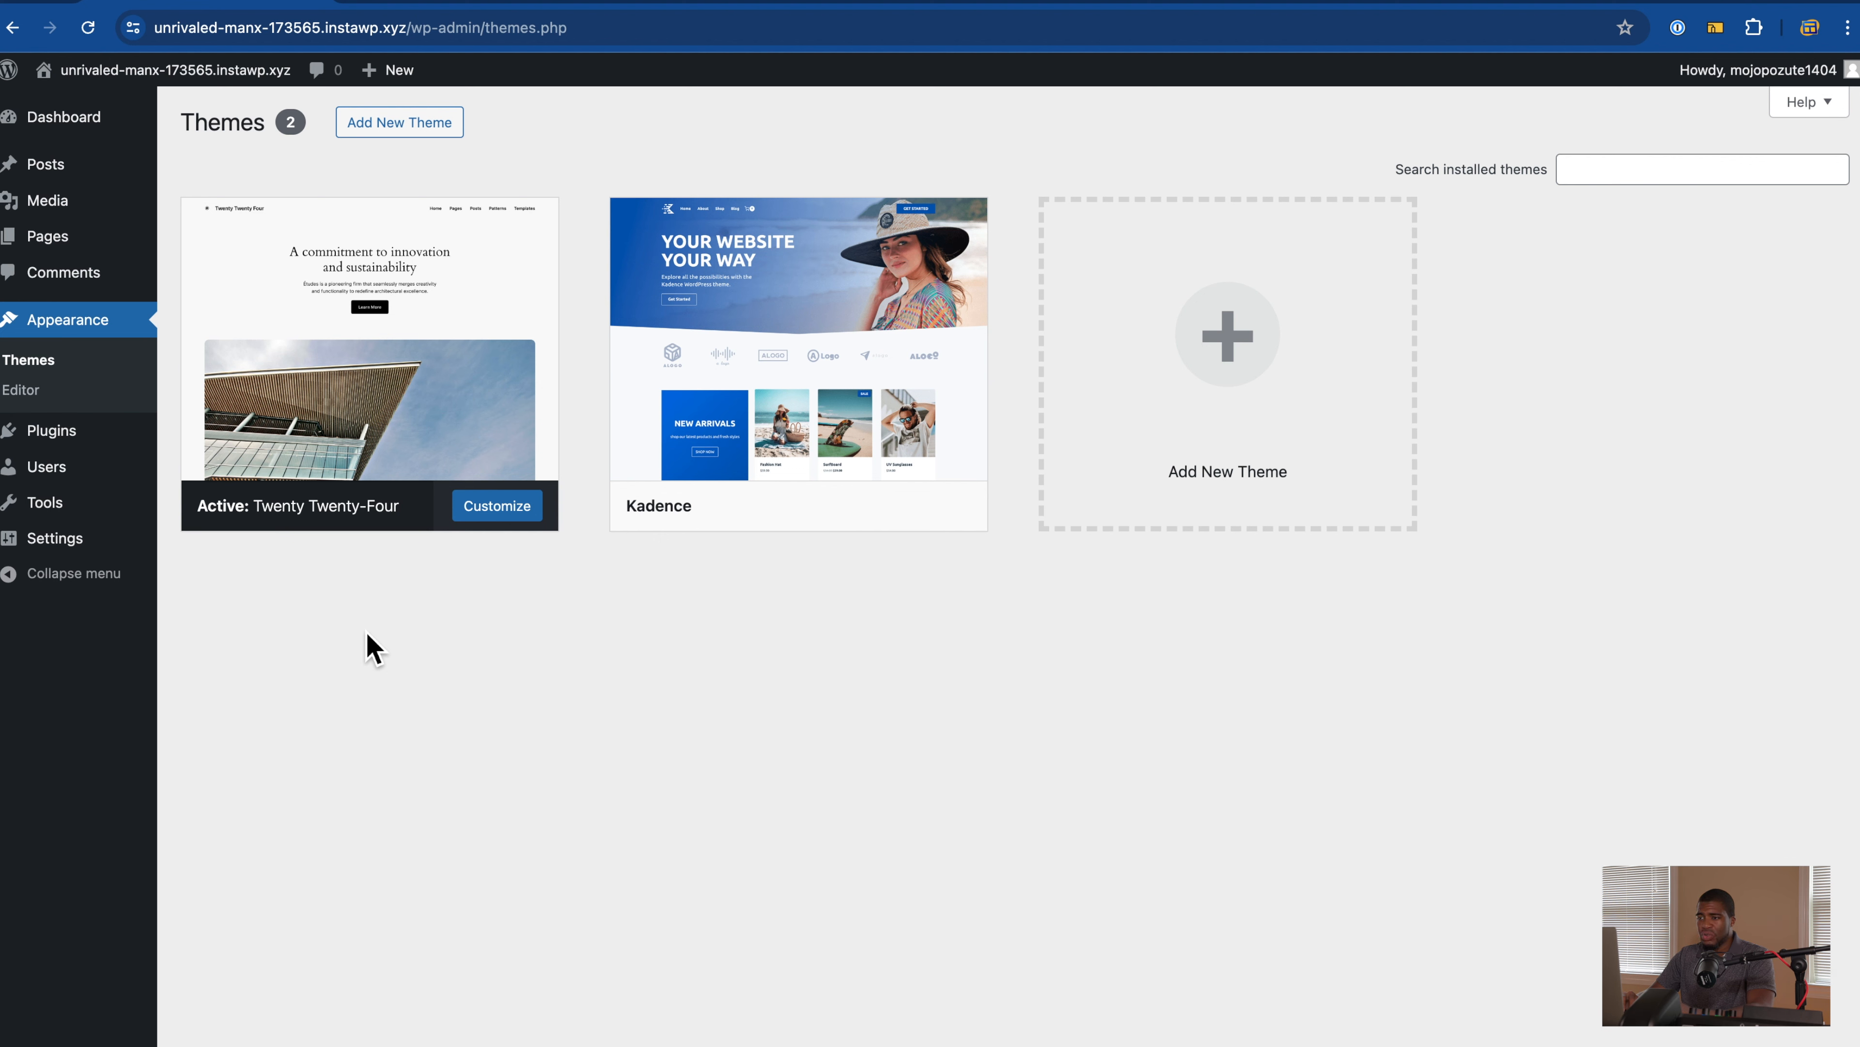
{"action": "mouse_move", "coordinate": [670, 533]}
Step: Search the plugin directory for "kadence", install Gutenberg Blocks with AI by Kadence WP, and view the installed plugins
{"action": "mouse_move", "coordinate": [121, 451]}
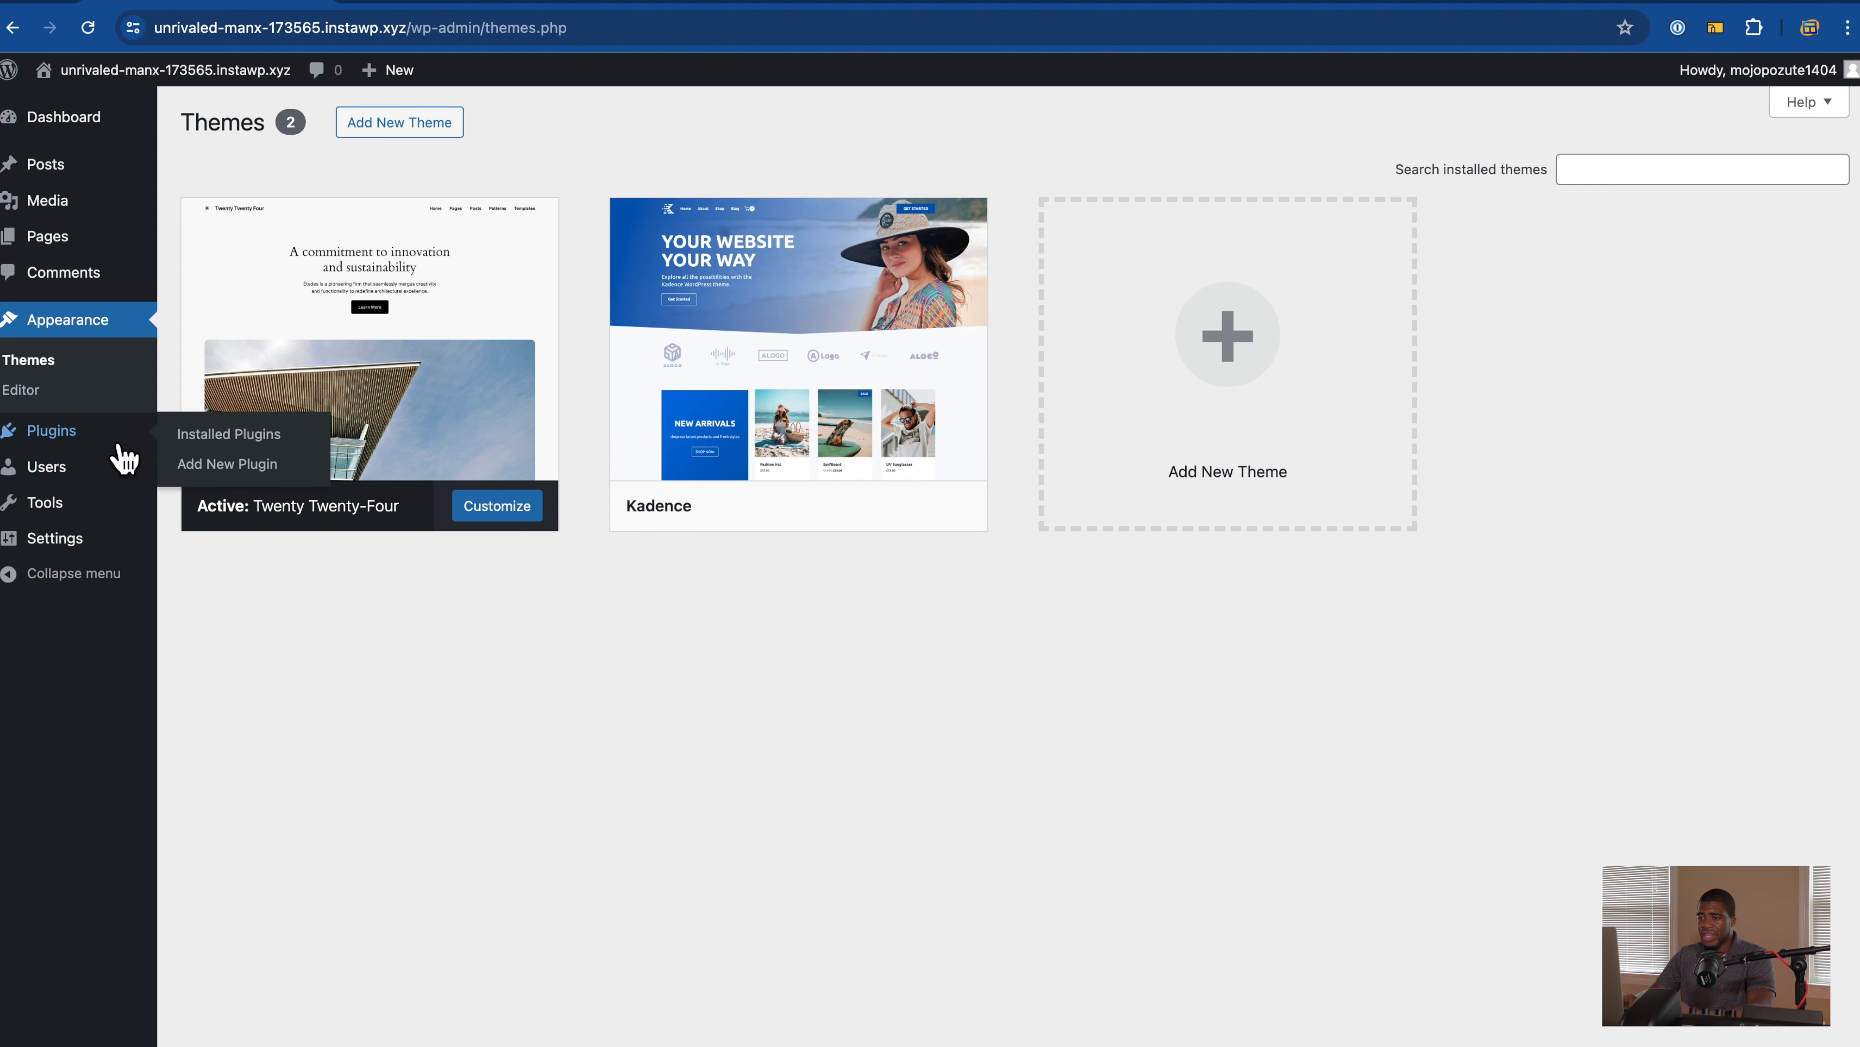
{"action": "left_click", "coordinate": [234, 467]}
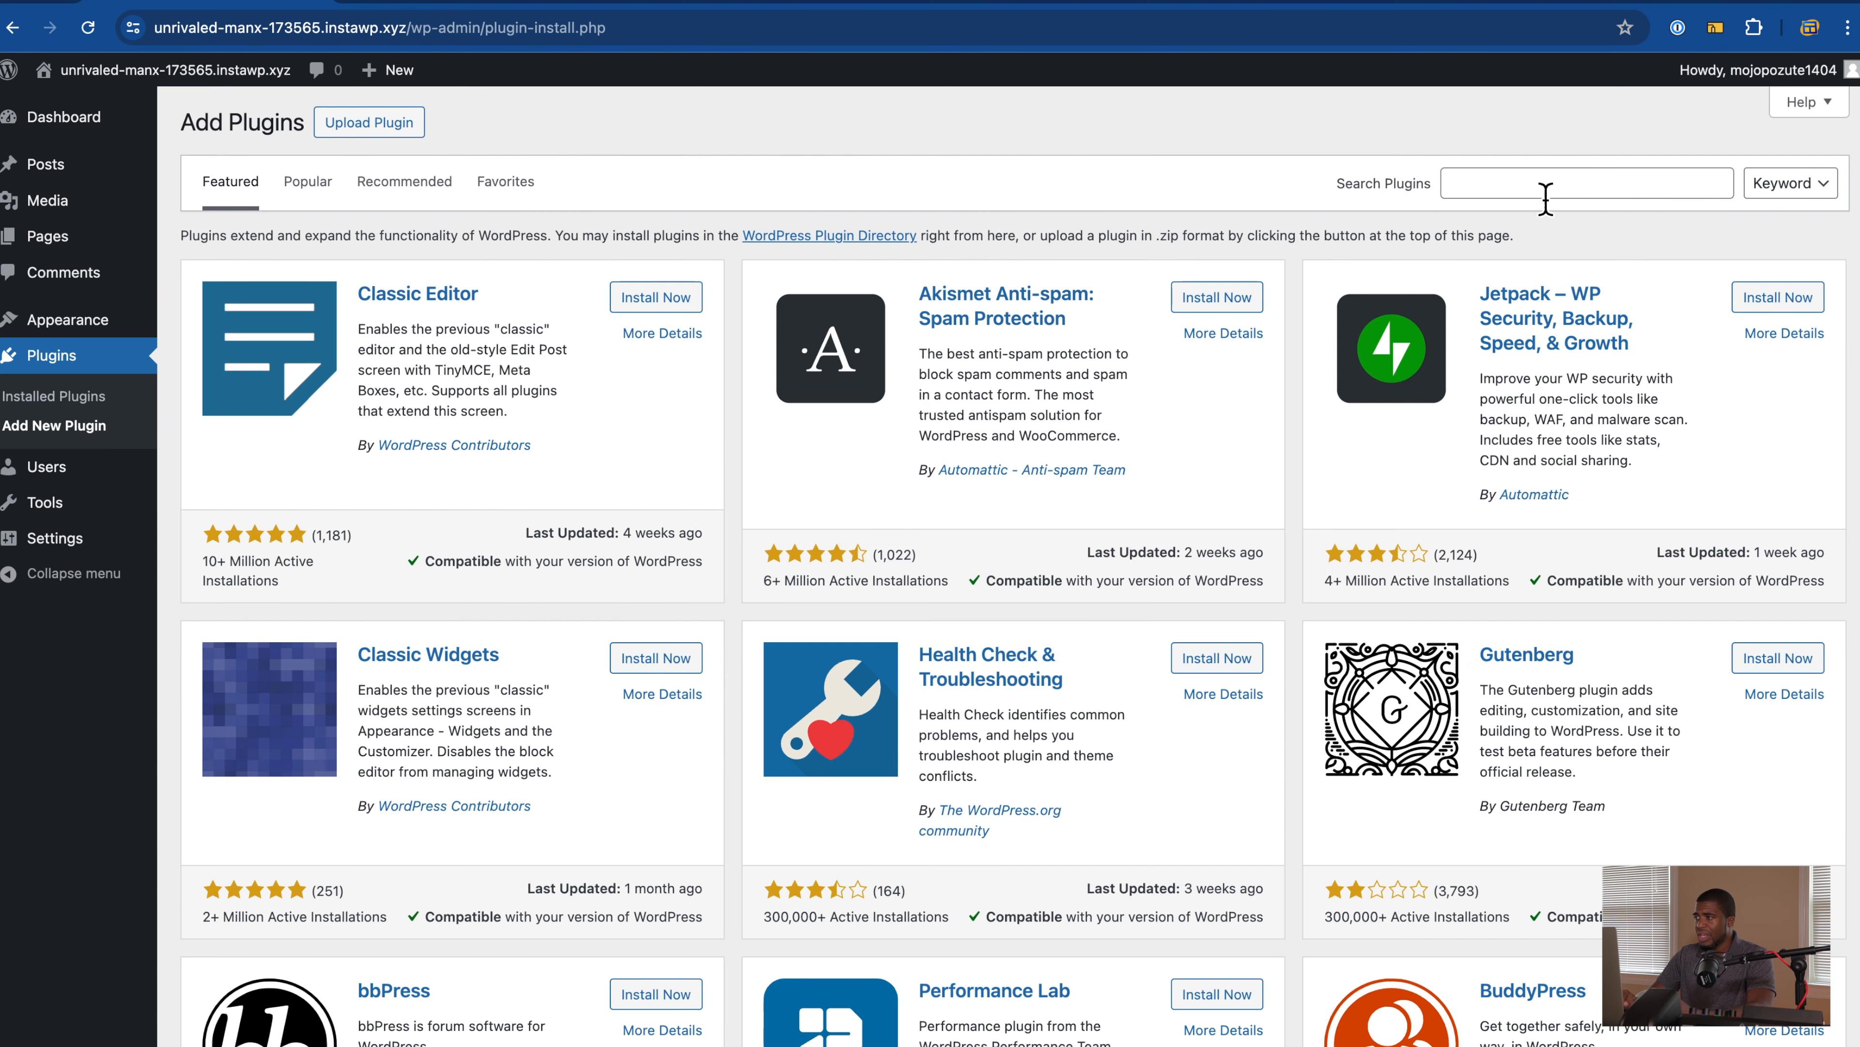
{"action": "left_click", "coordinate": [1526, 192]}
{"action": "type", "text": "kadenc"}
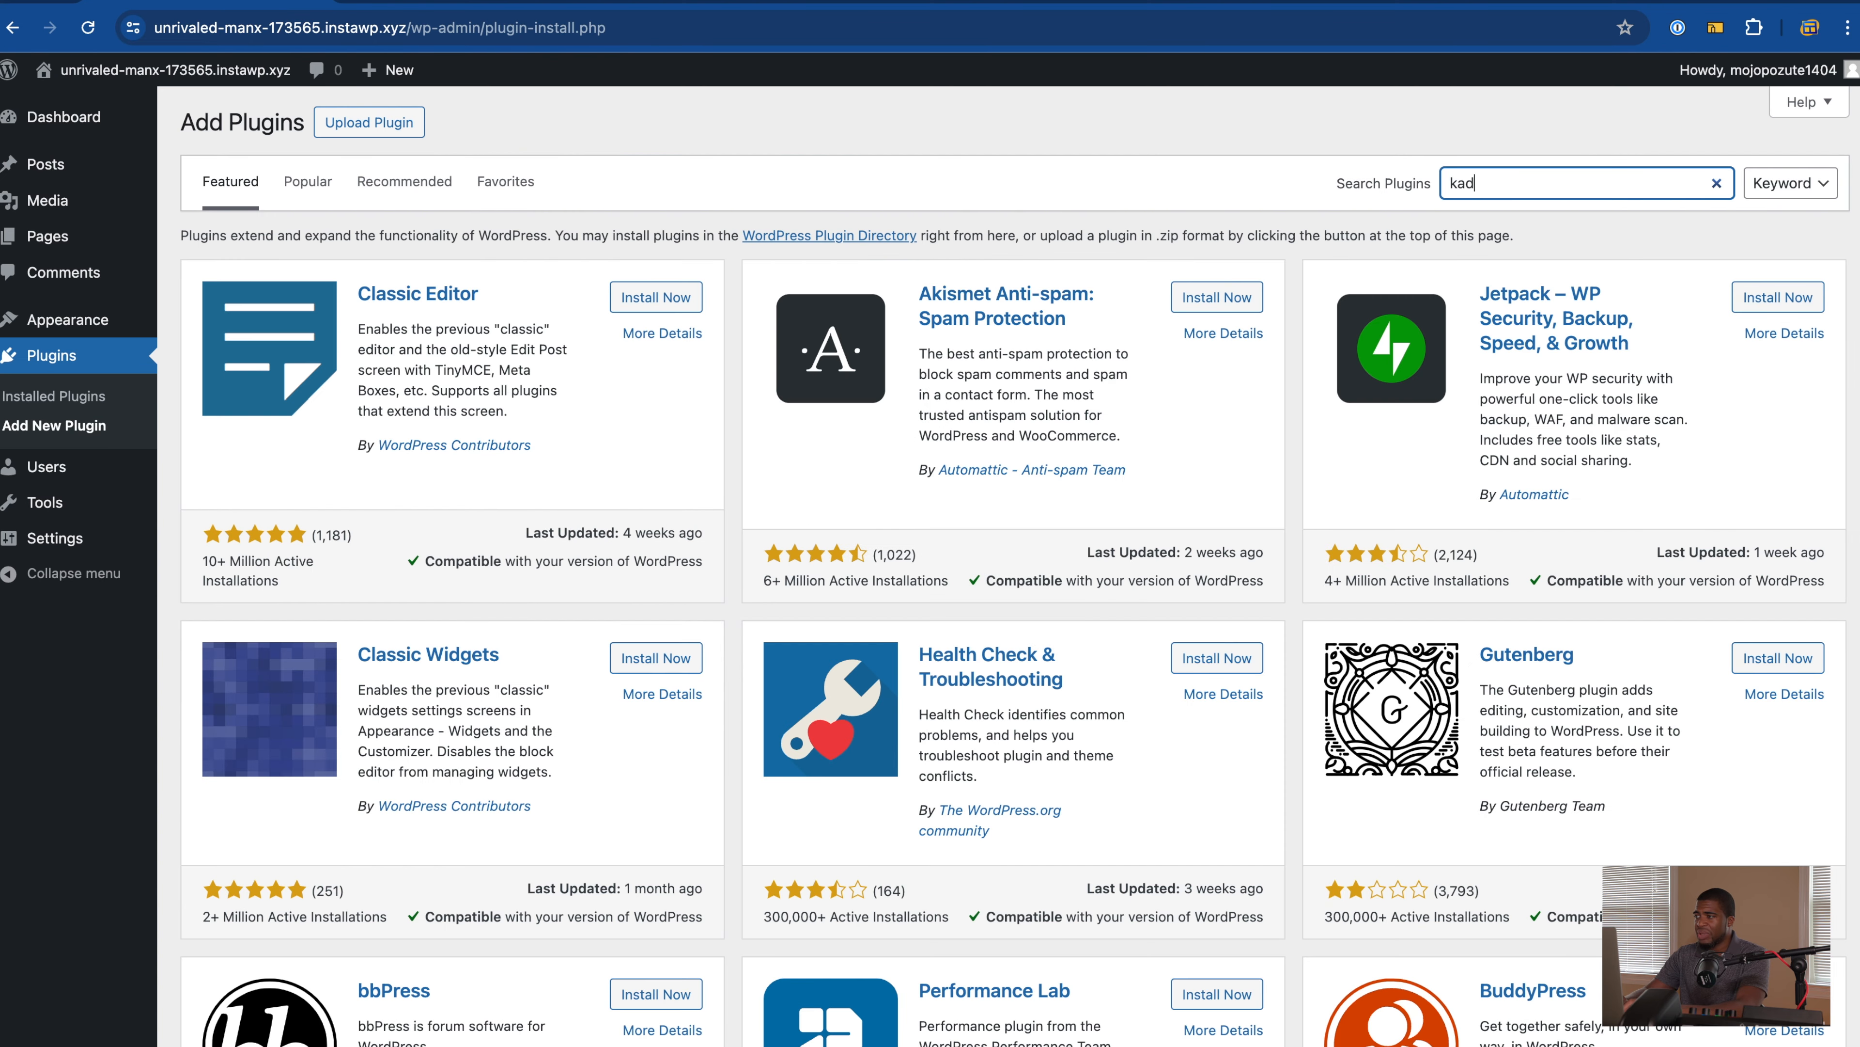
{"action": "type", "text": "e"}
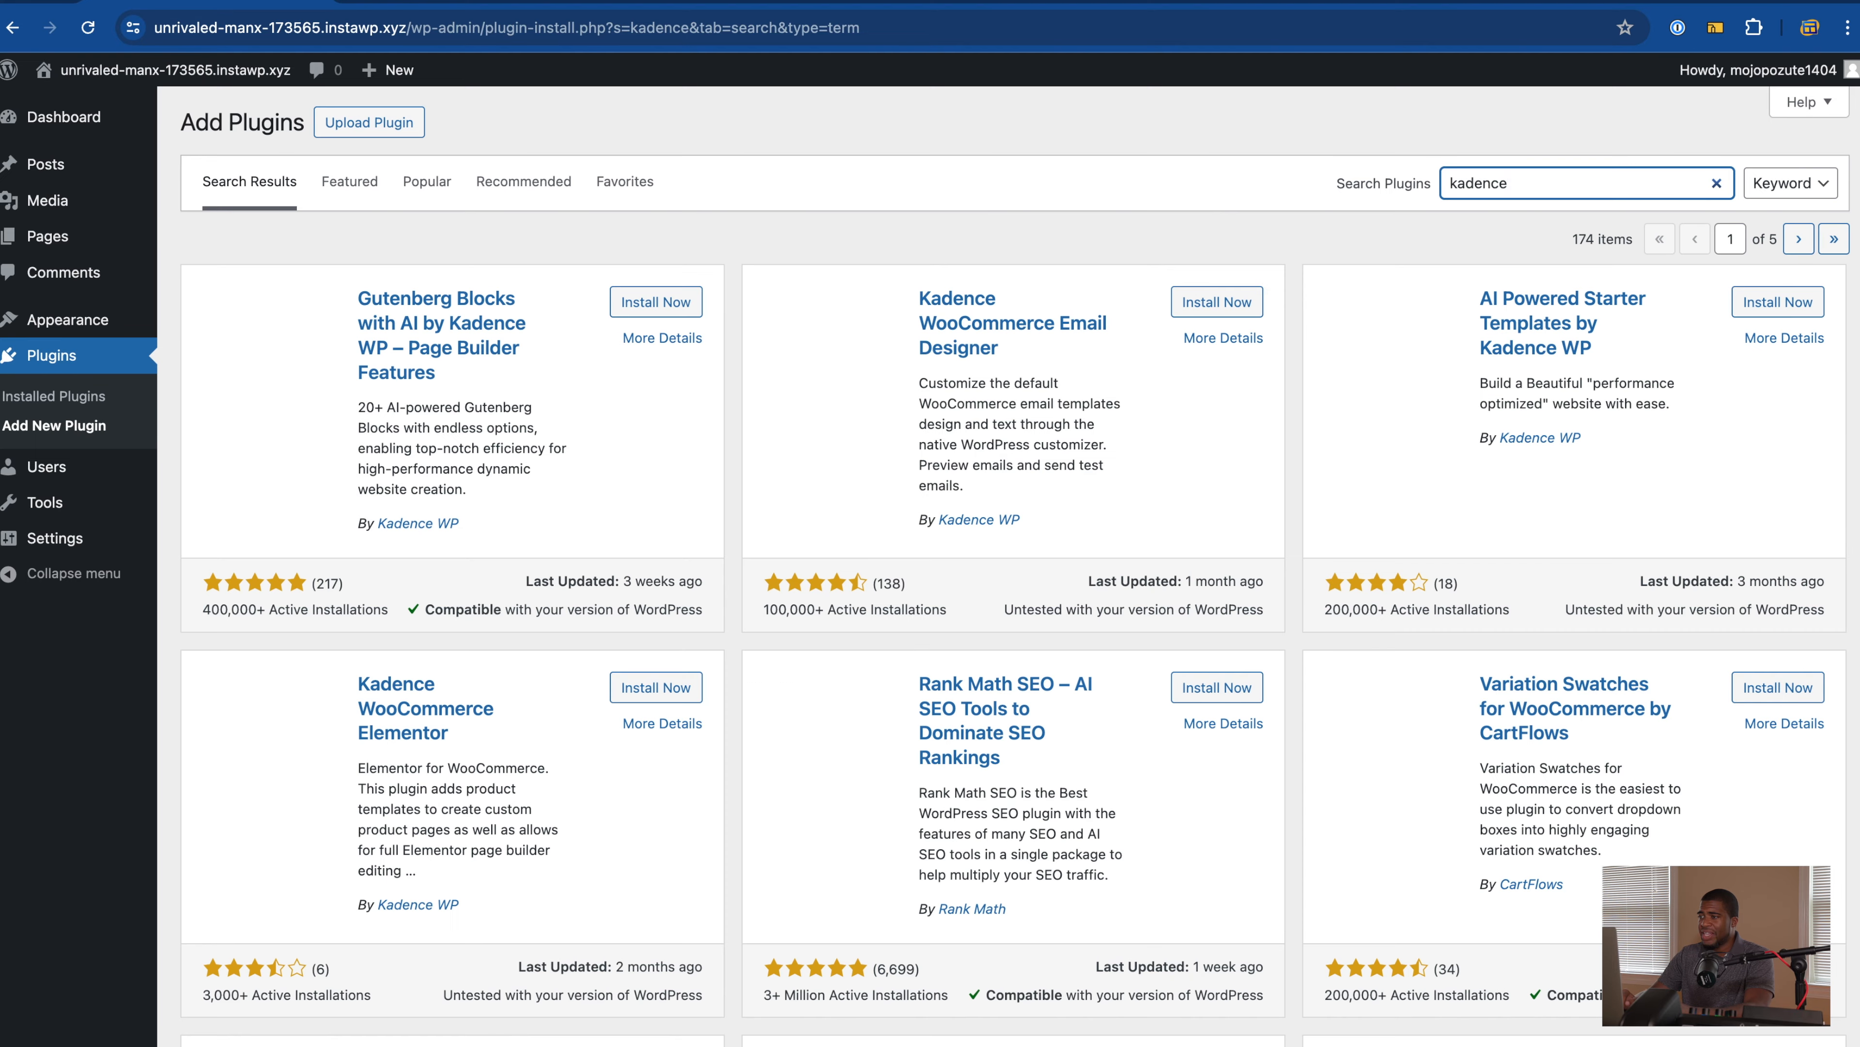
{"action": "left_click", "coordinate": [679, 325]}
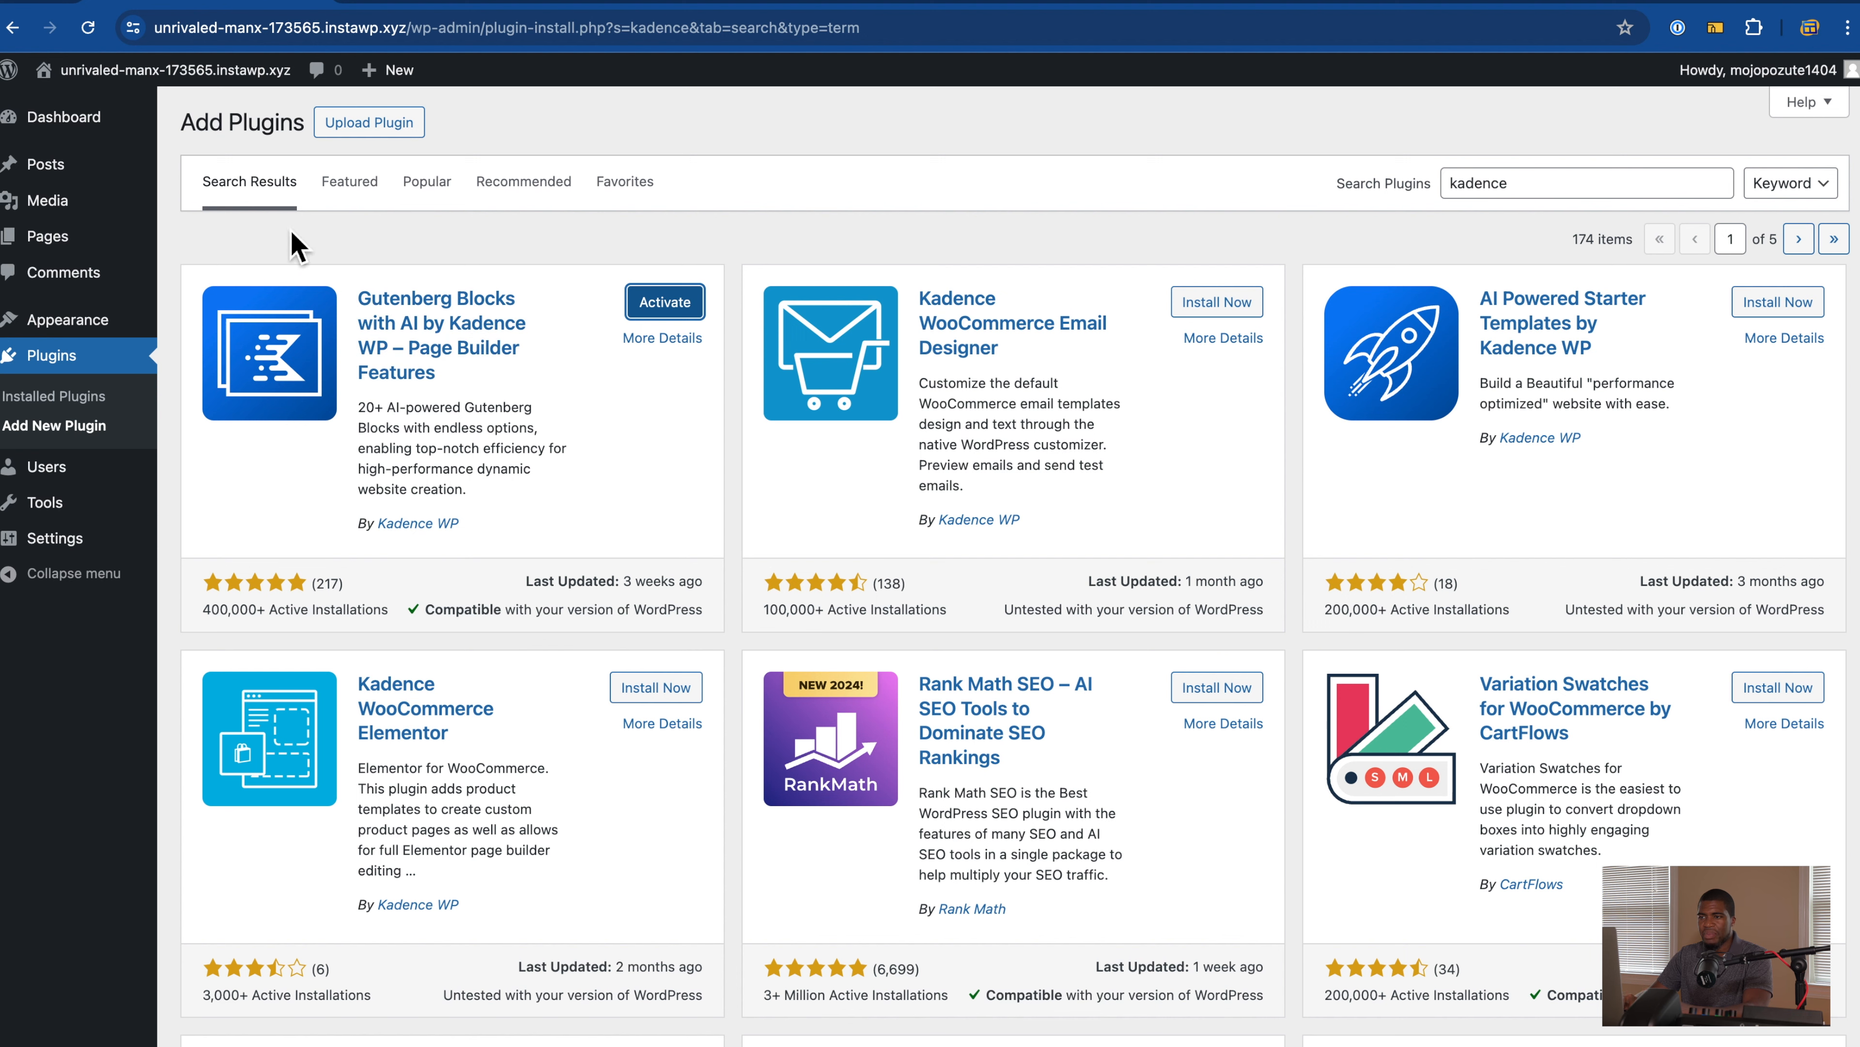
{"action": "left_click", "coordinate": [83, 426]}
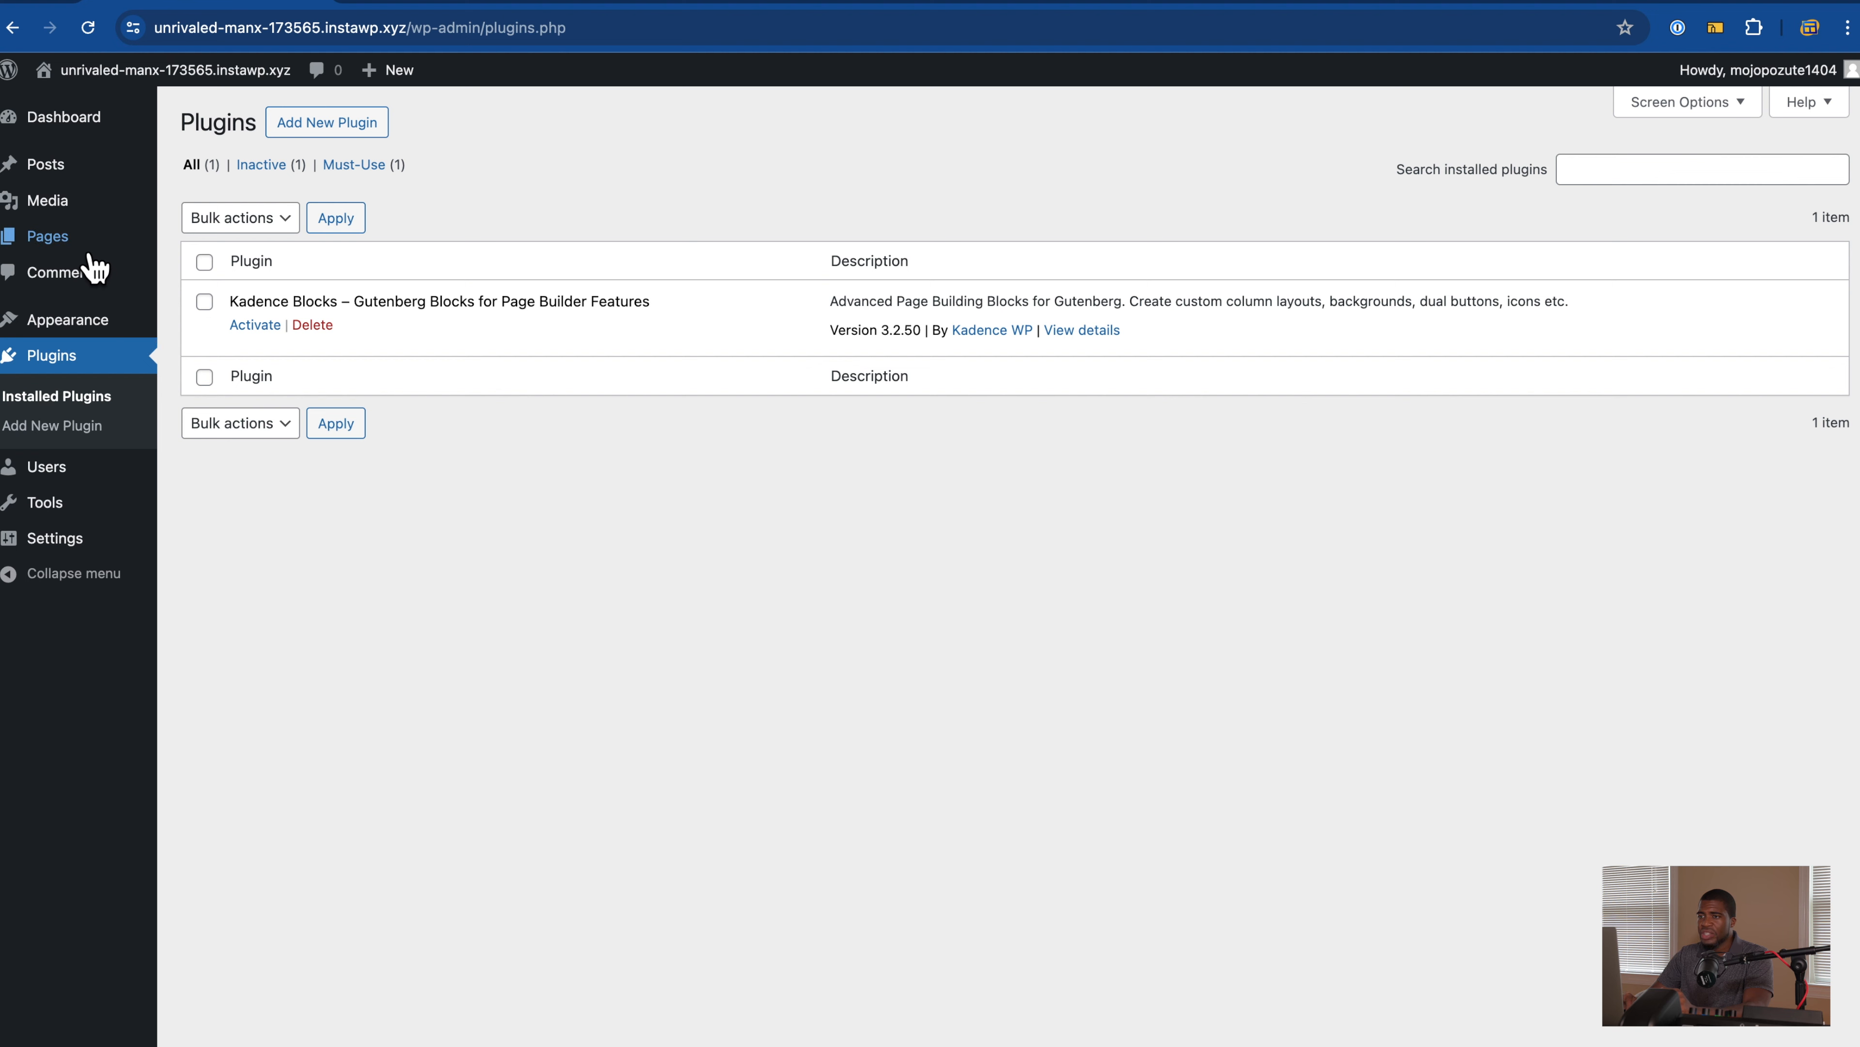
Step: Create a new blank page and dismiss the starter pattern choices
{"action": "mouse_move", "coordinate": [92, 252]}
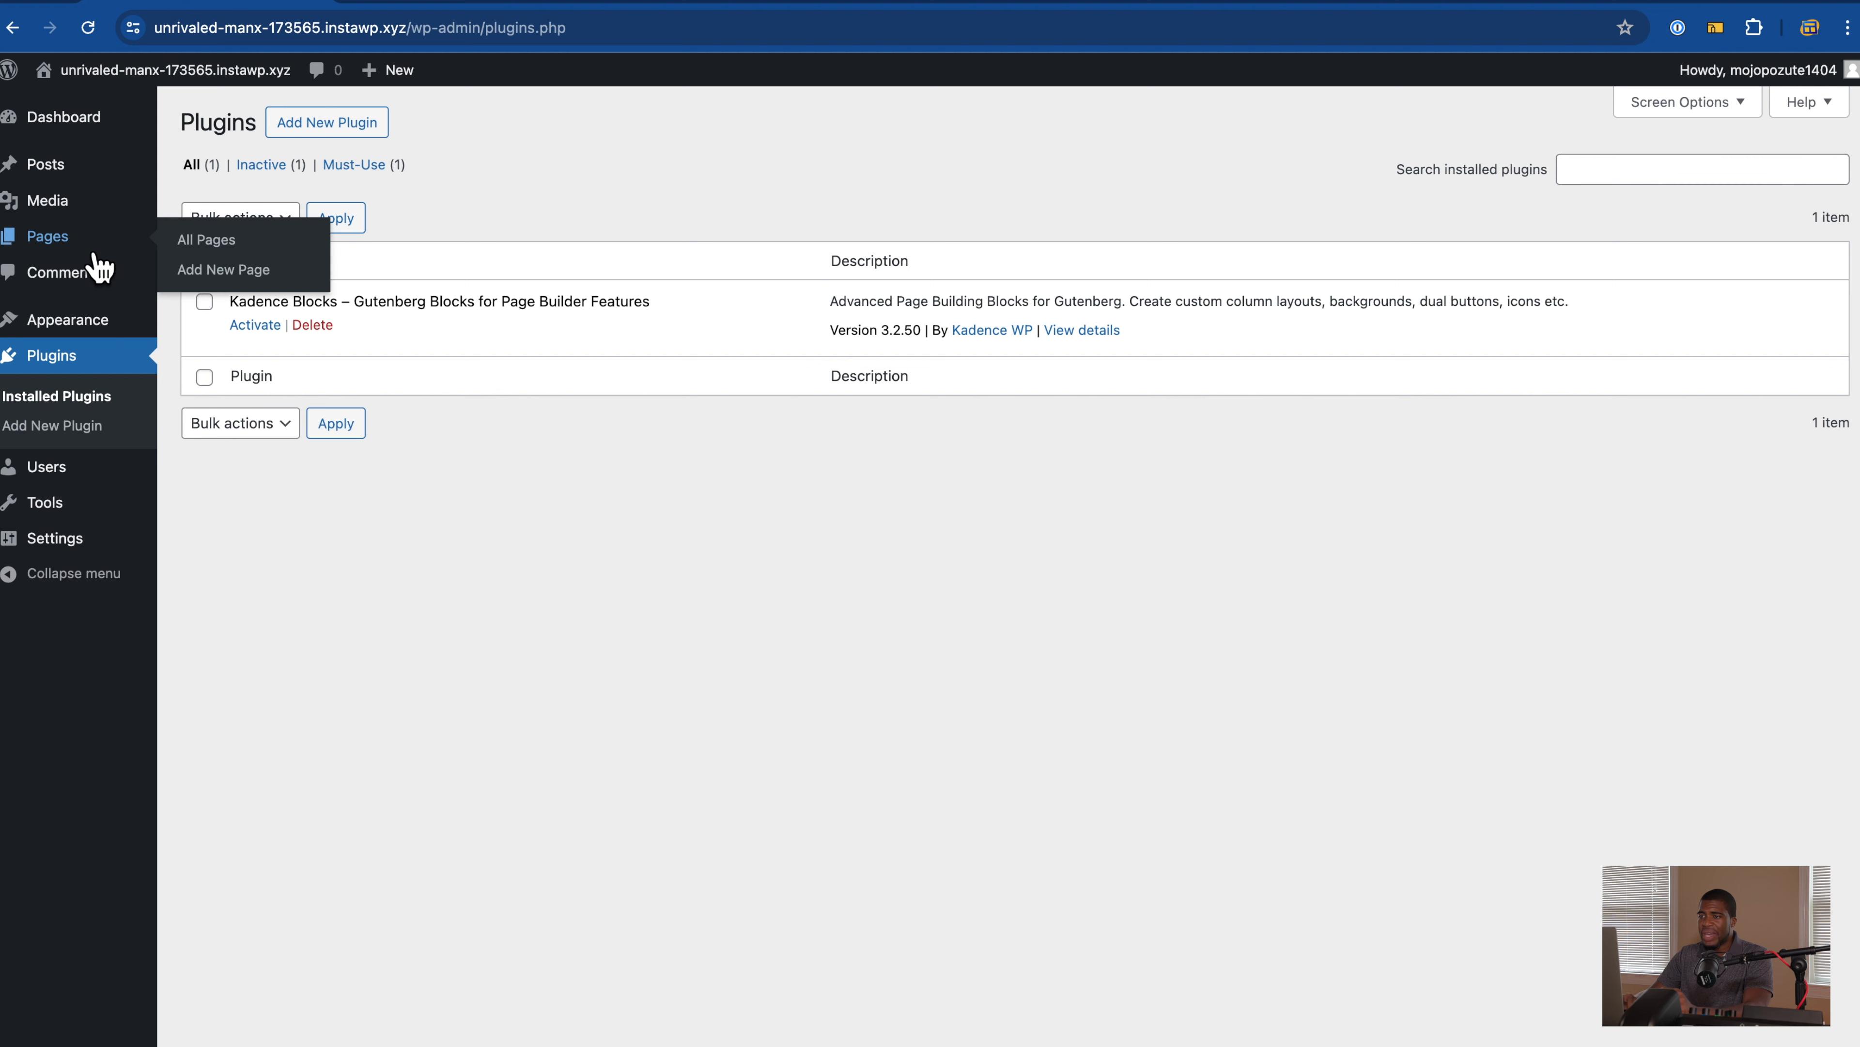
{"action": "left_click", "coordinate": [247, 287]}
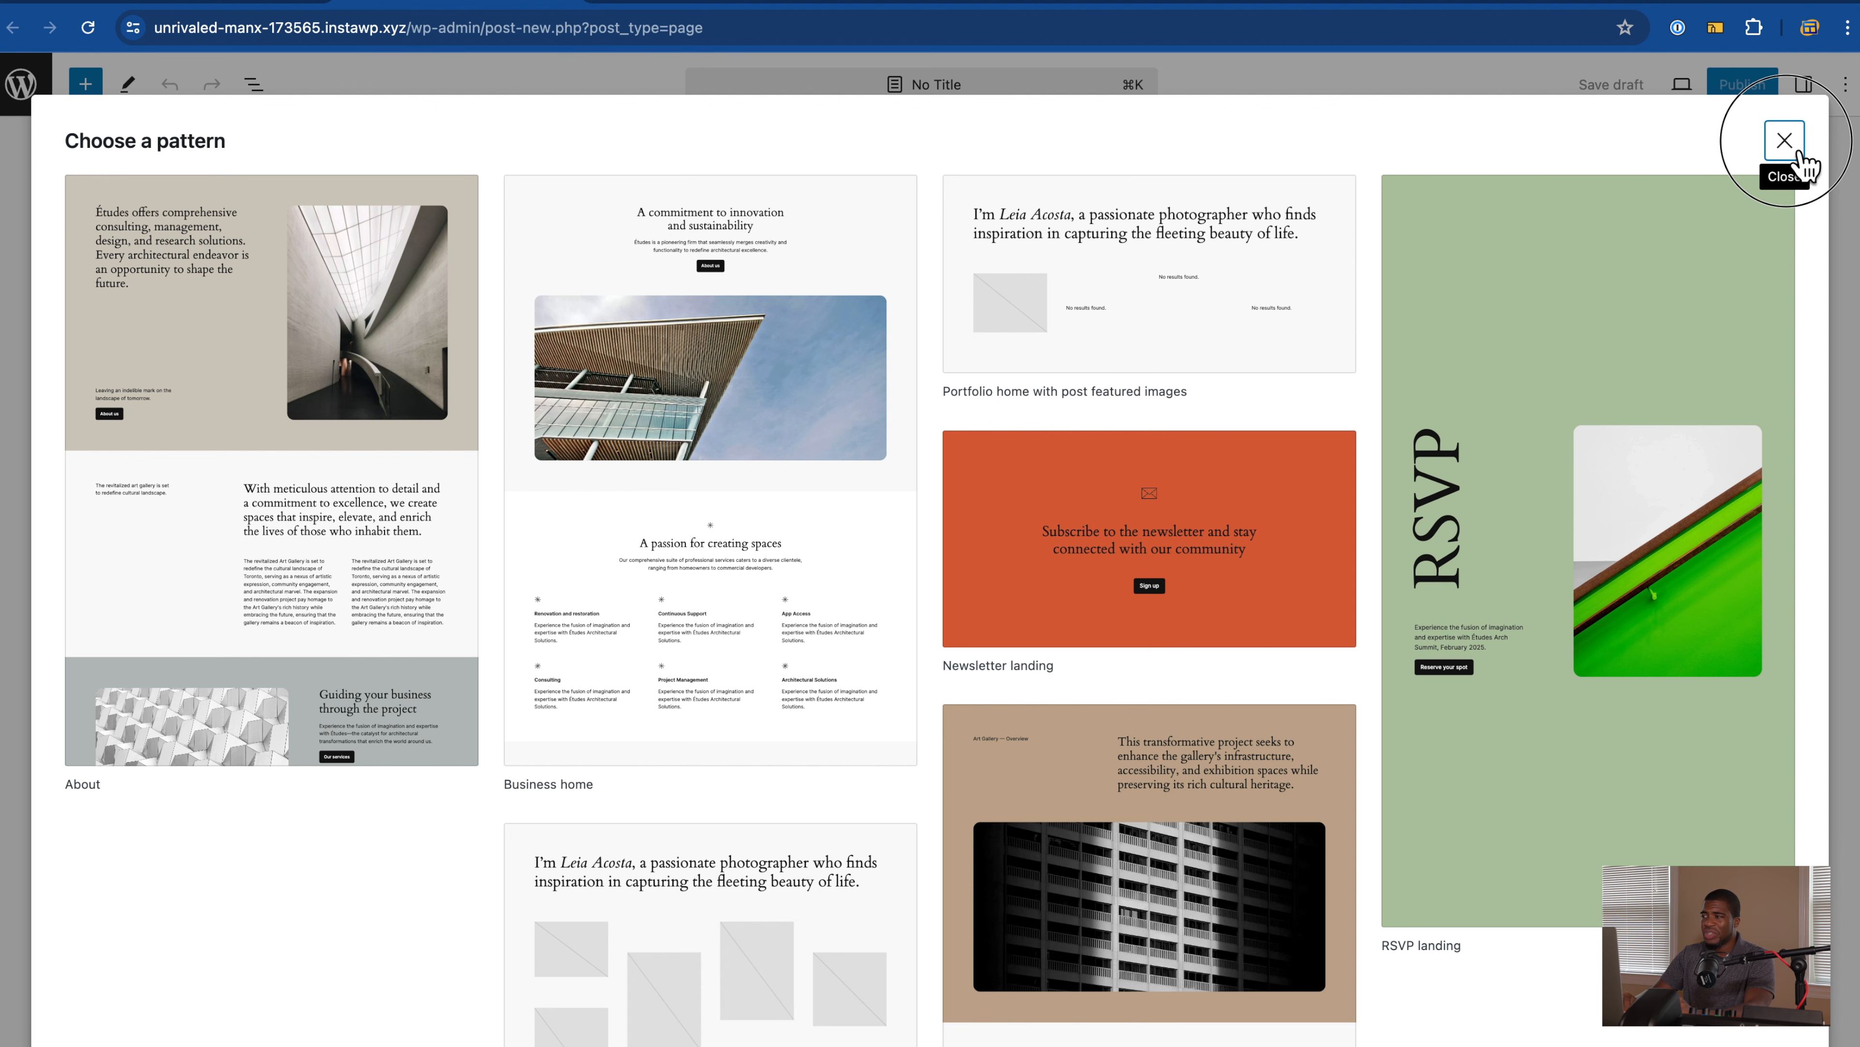
{"action": "left_click", "coordinate": [1785, 140]}
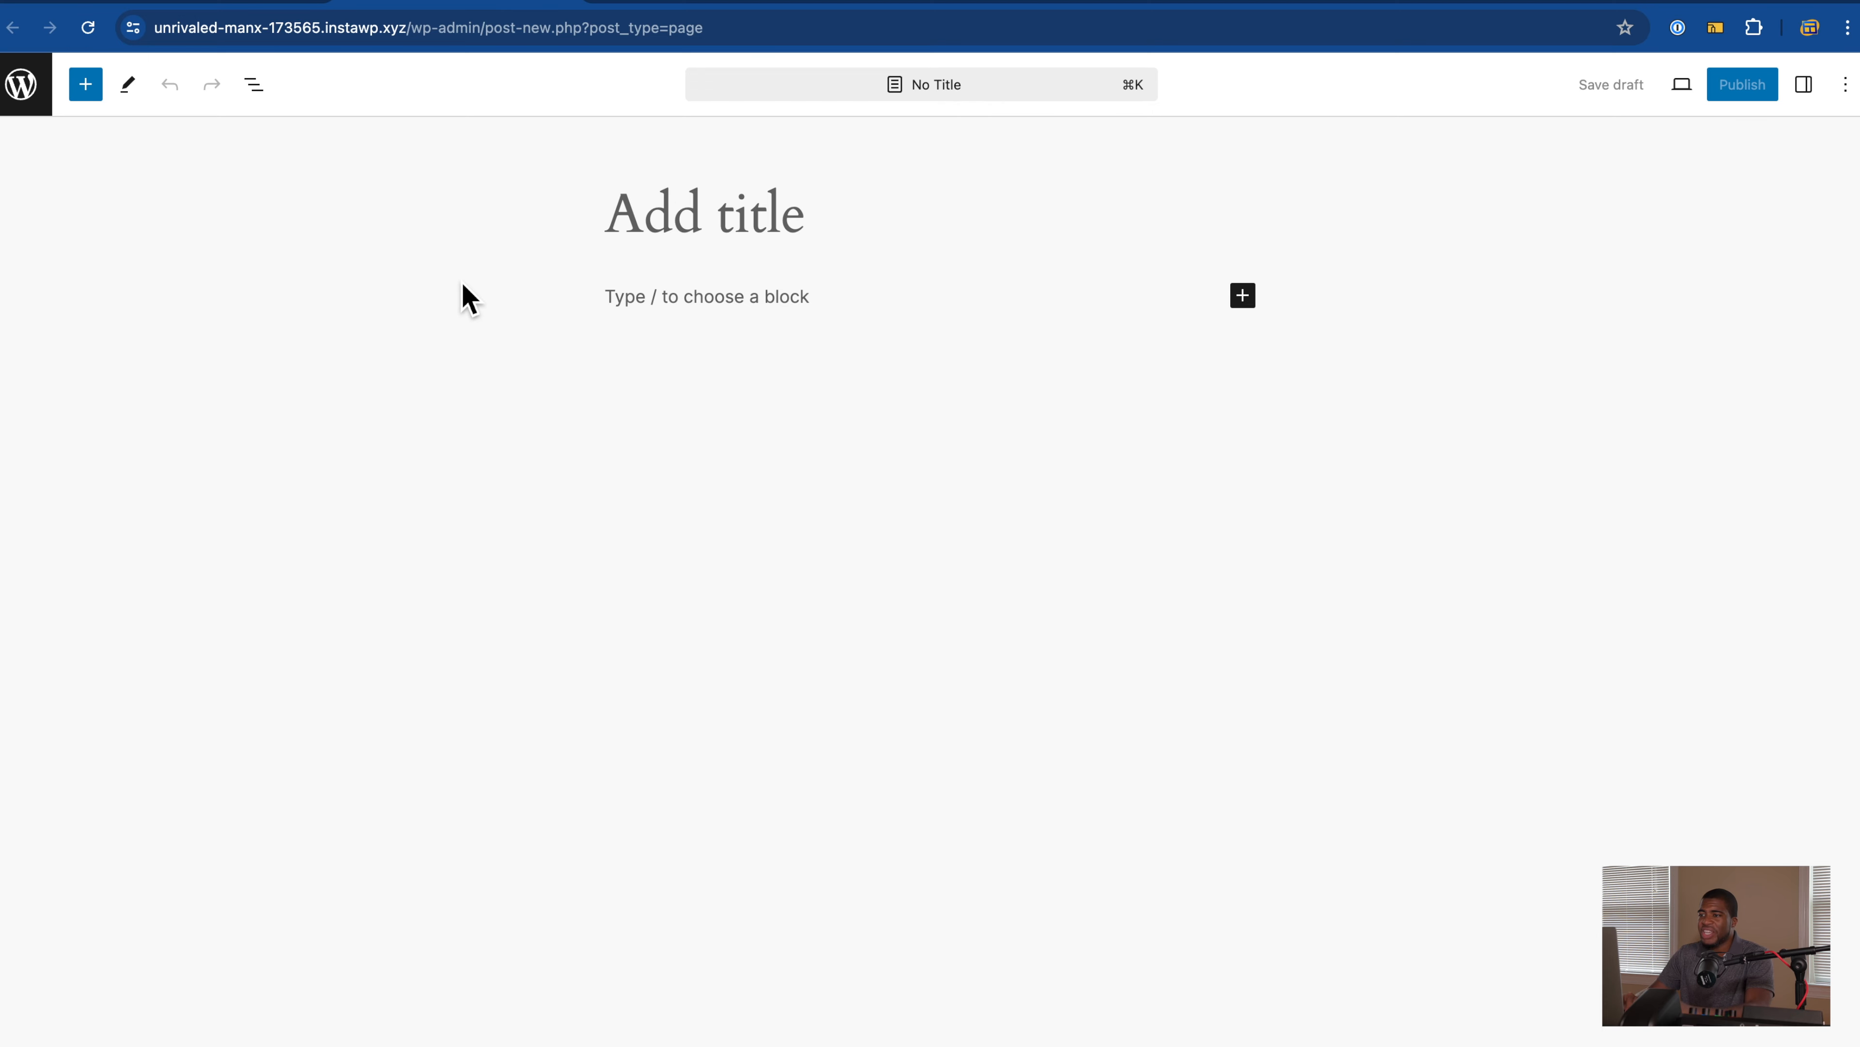
Step: Open the block inserter and compare its Blocks, Patterns and Media categories
{"action": "left_click", "coordinate": [102, 98]}
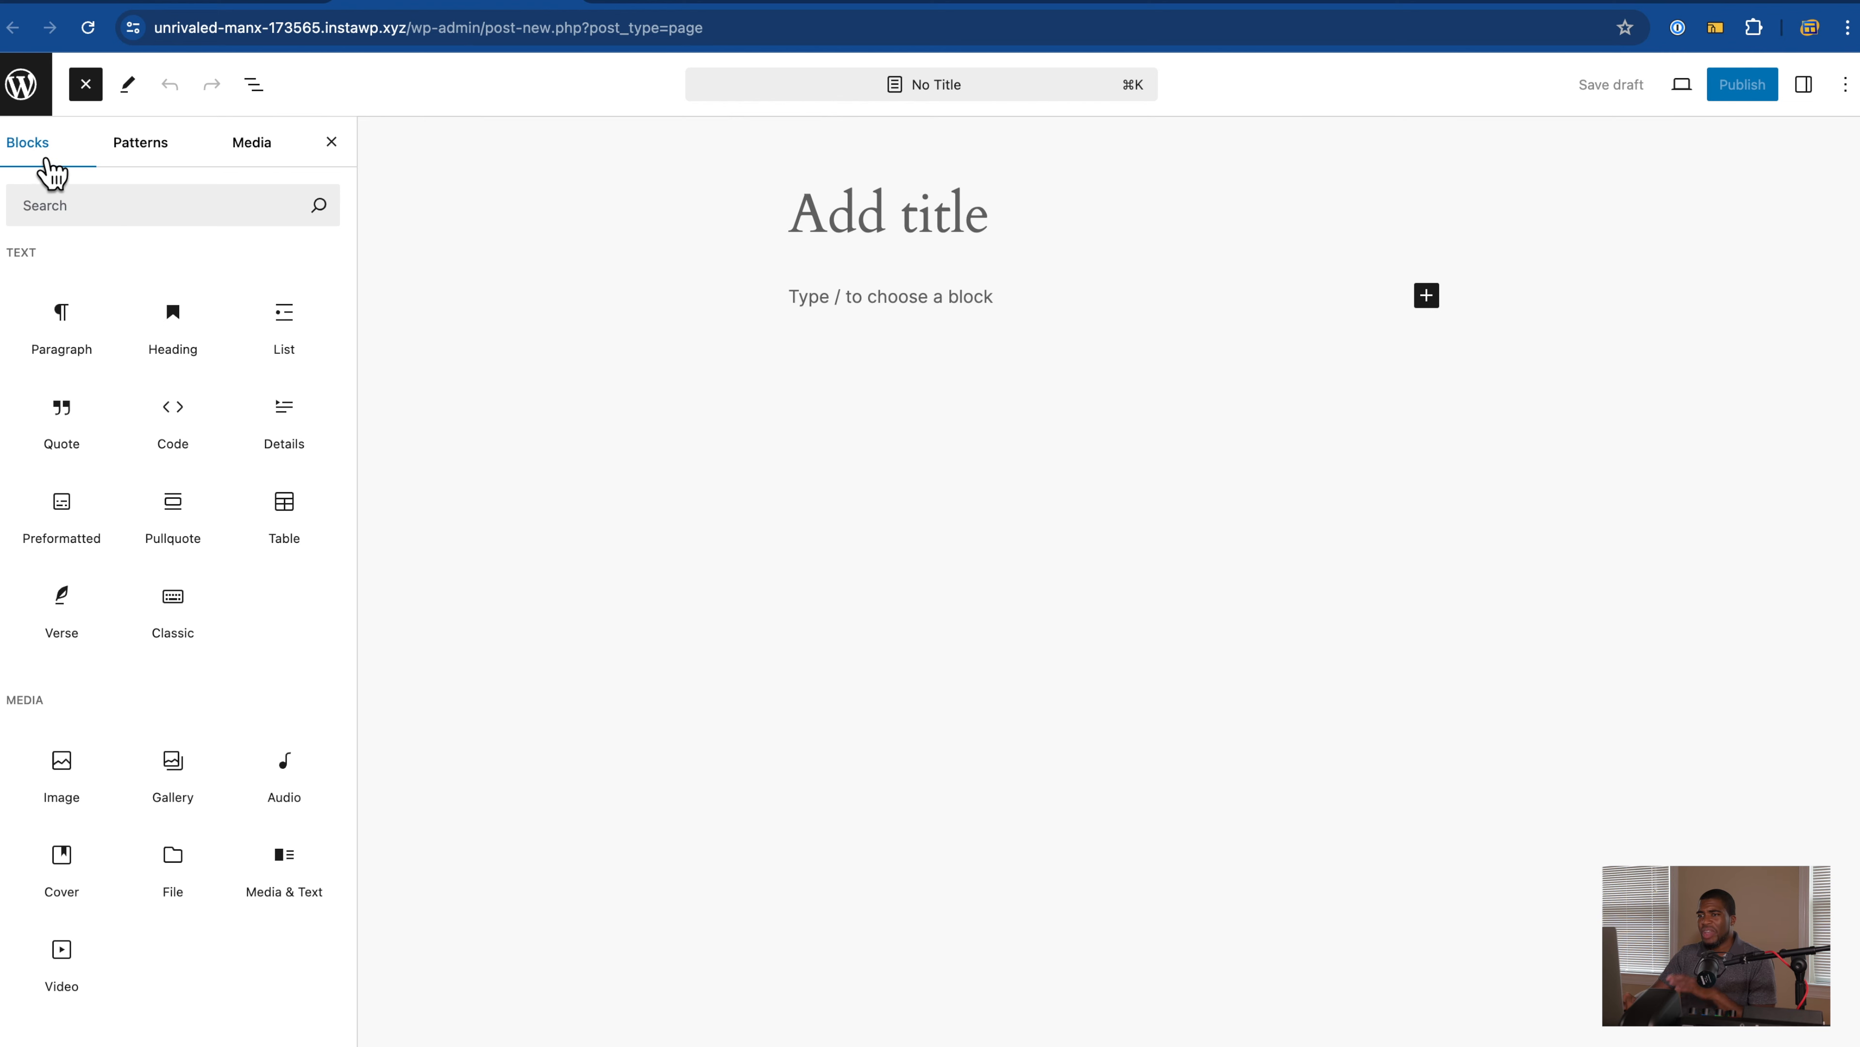
{"action": "left_click", "coordinate": [163, 166]}
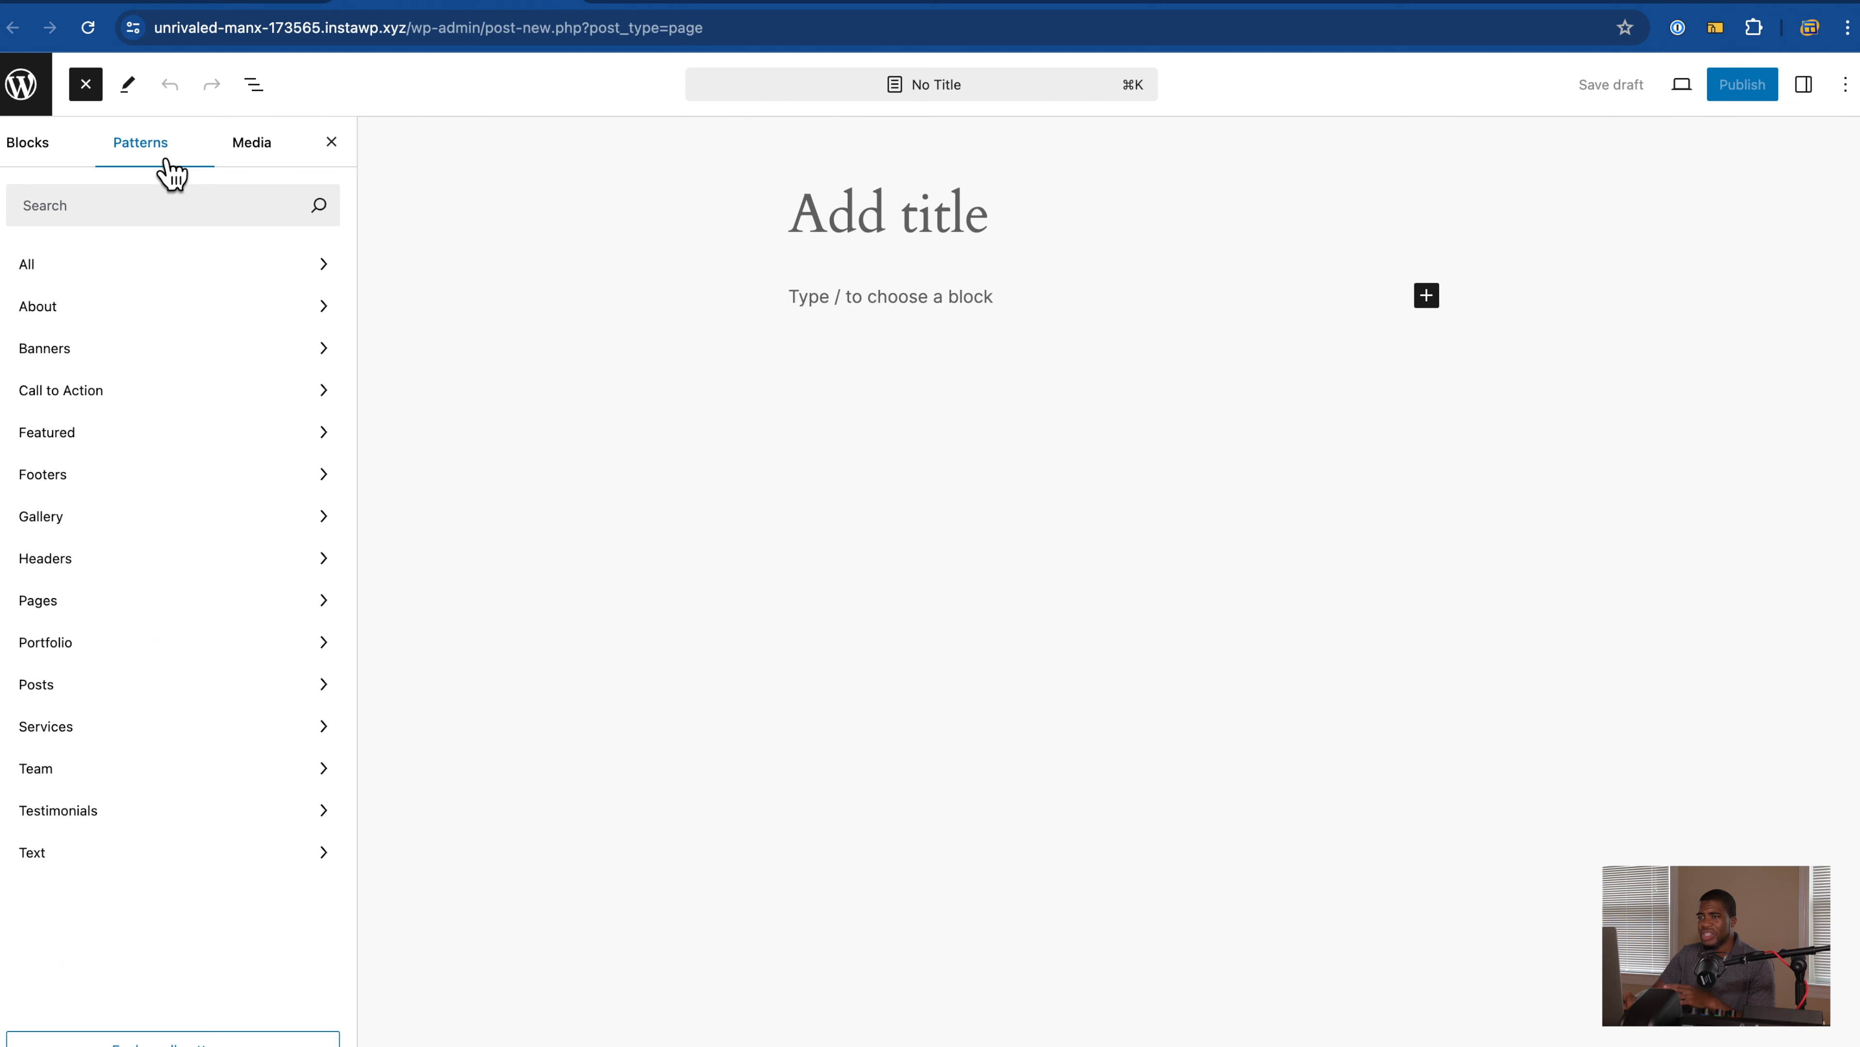
{"action": "left_click", "coordinate": [262, 163]}
{"action": "left_click", "coordinate": [45, 147]}
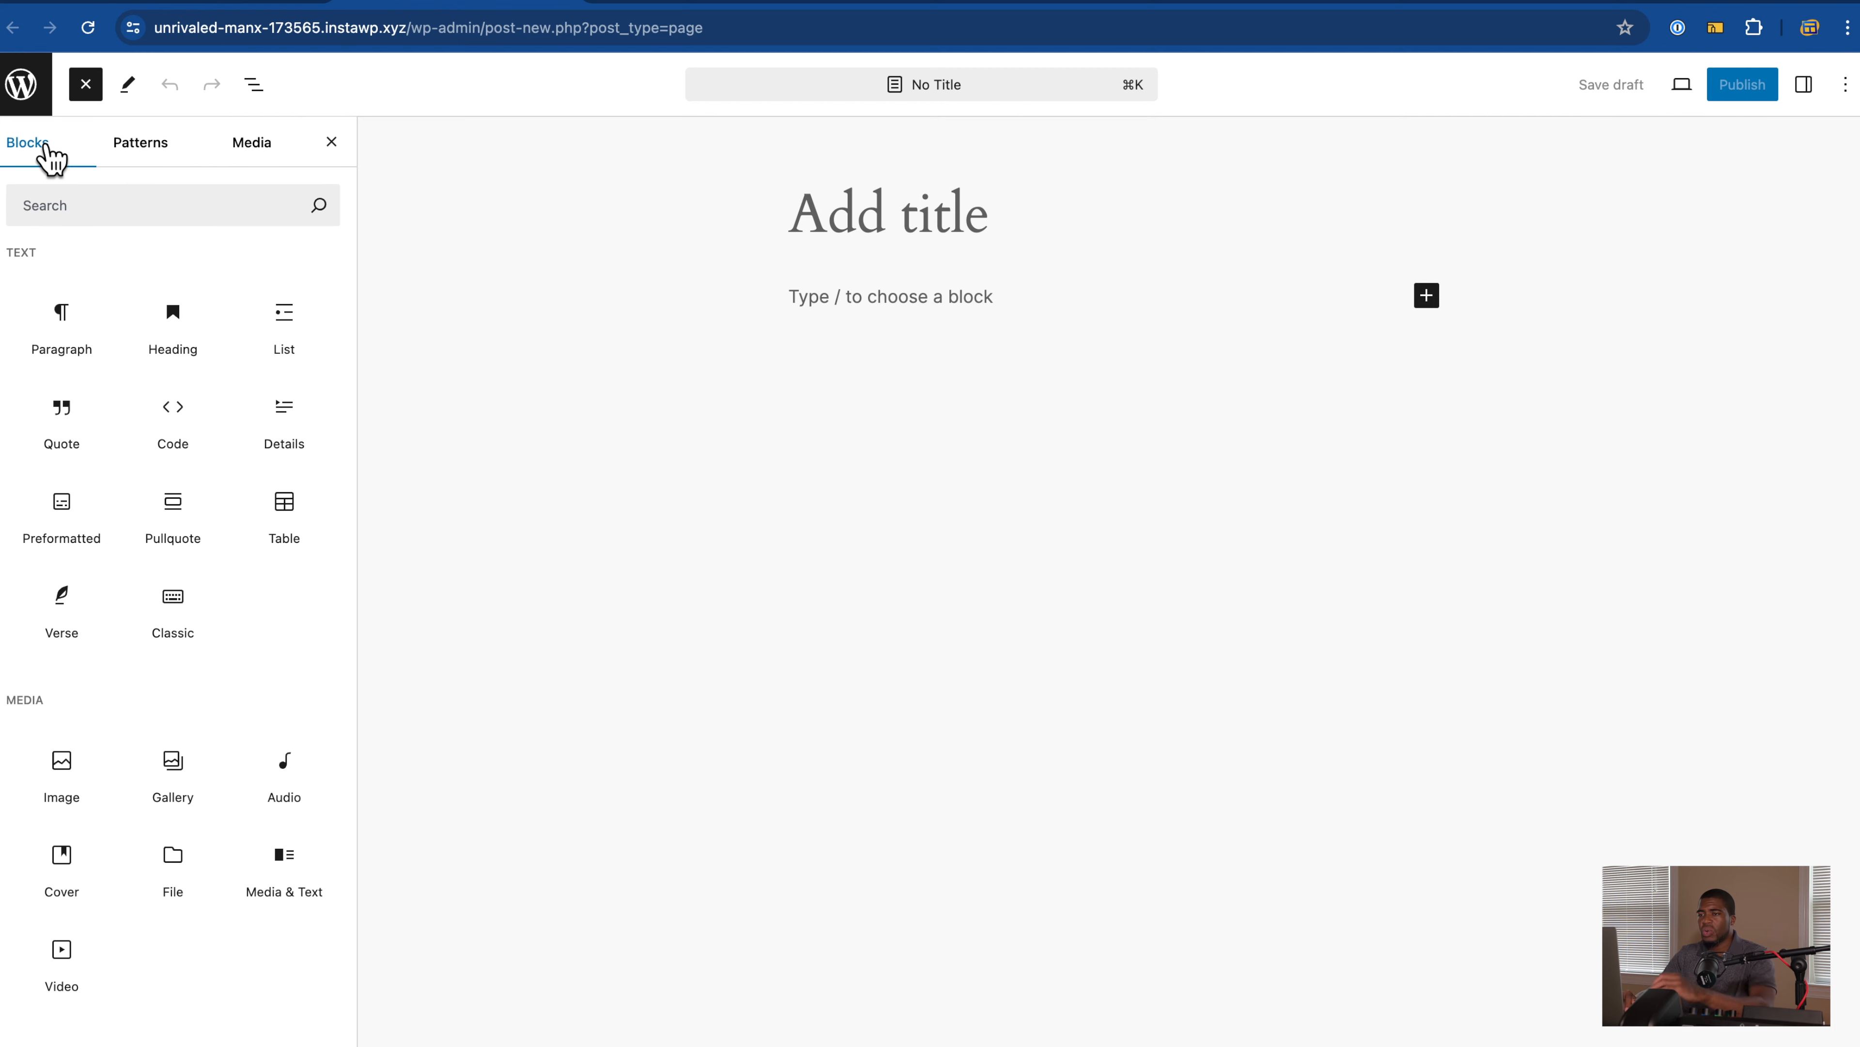
Step: Look through all the default block groups, from Text, Media and Design to Widgets, Theme and Embeds
{"action": "scroll", "coordinate": [9, 299], "scroll_direction": "down", "scroll_amount": 1}
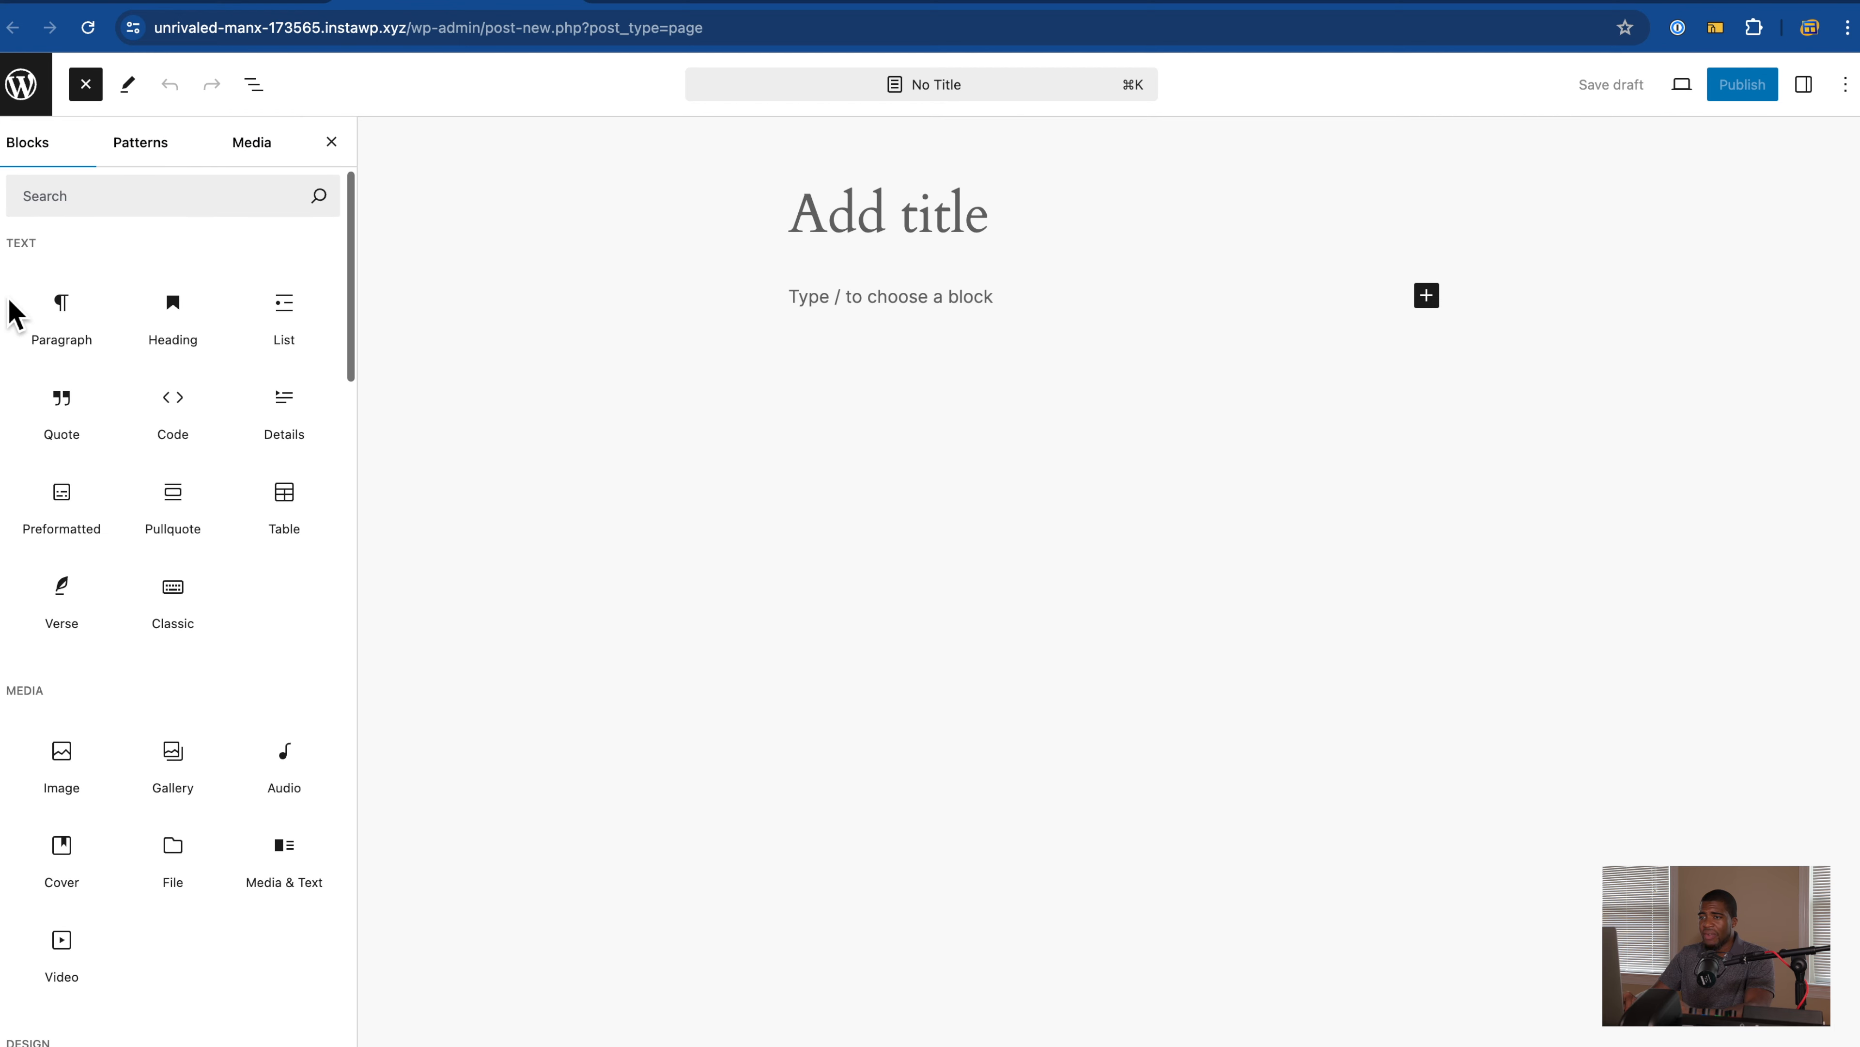
{"action": "scroll", "coordinate": [8, 299], "scroll_direction": "up", "scroll_amount": 1}
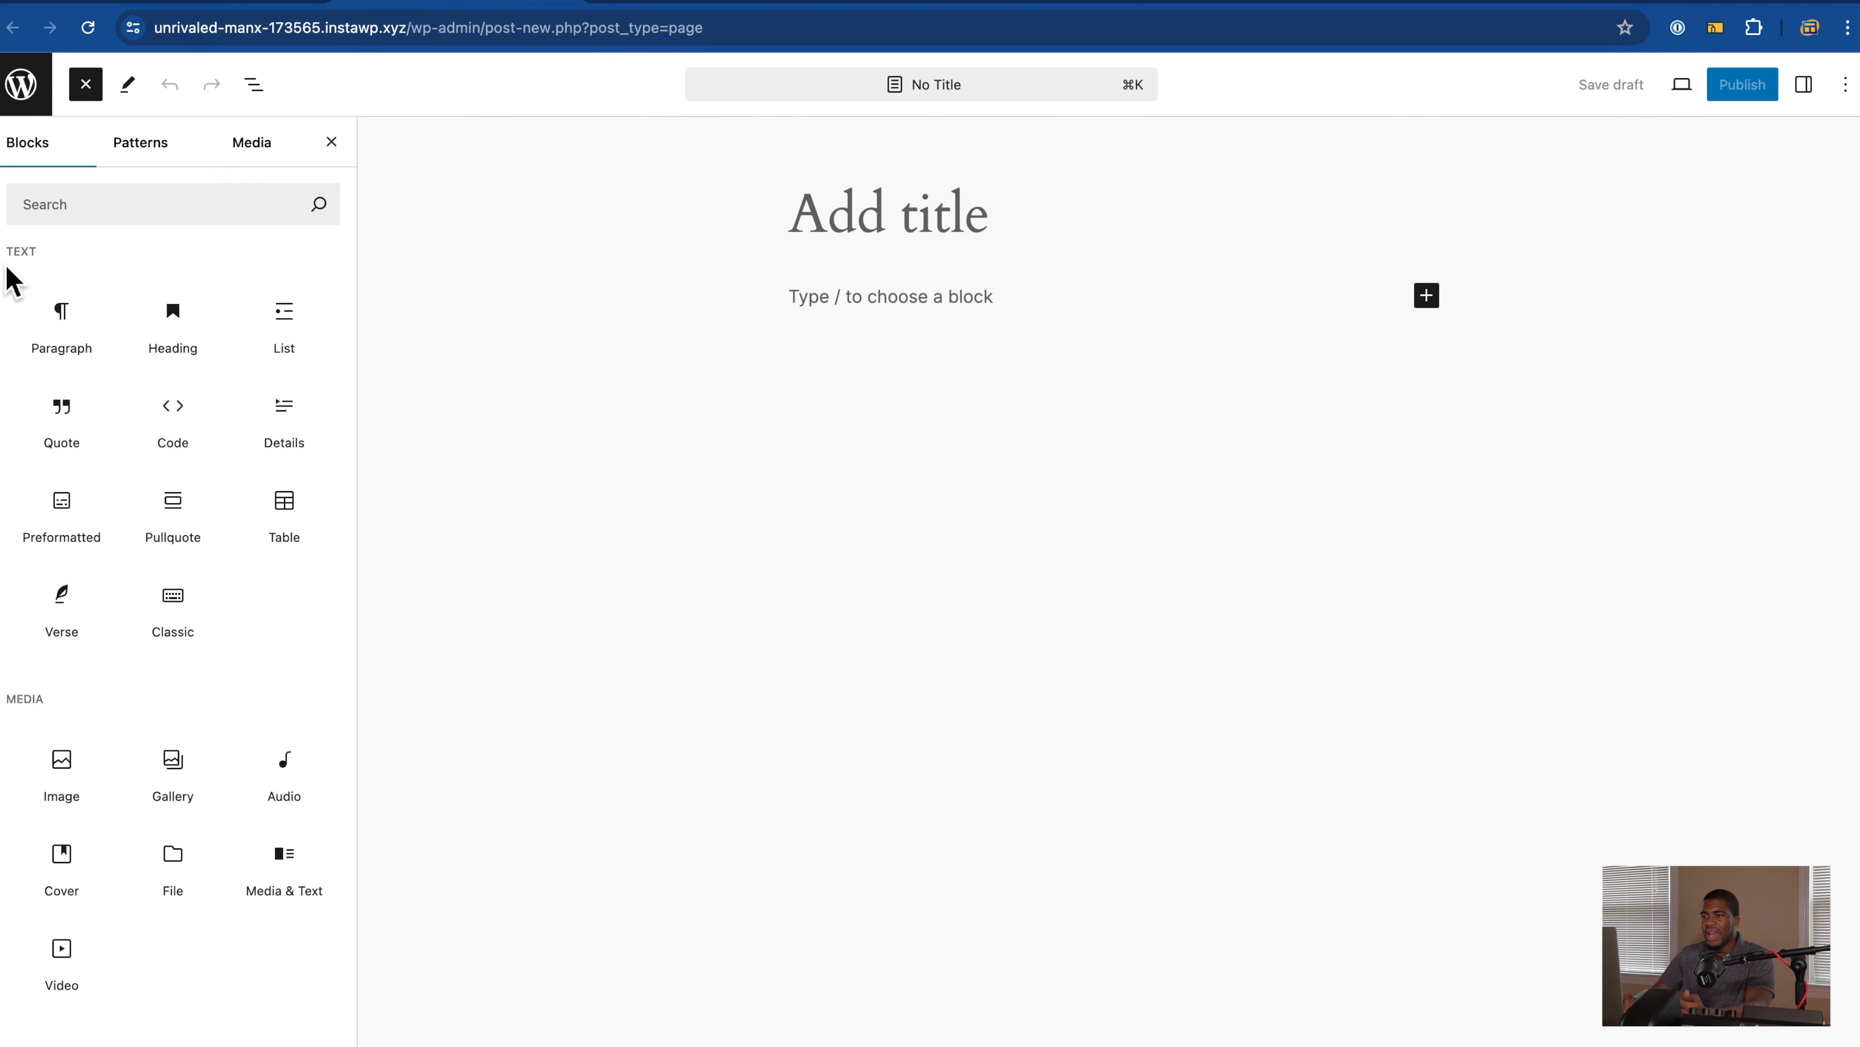
{"action": "scroll", "coordinate": [10, 331], "scroll_direction": "down", "scroll_amount": 6}
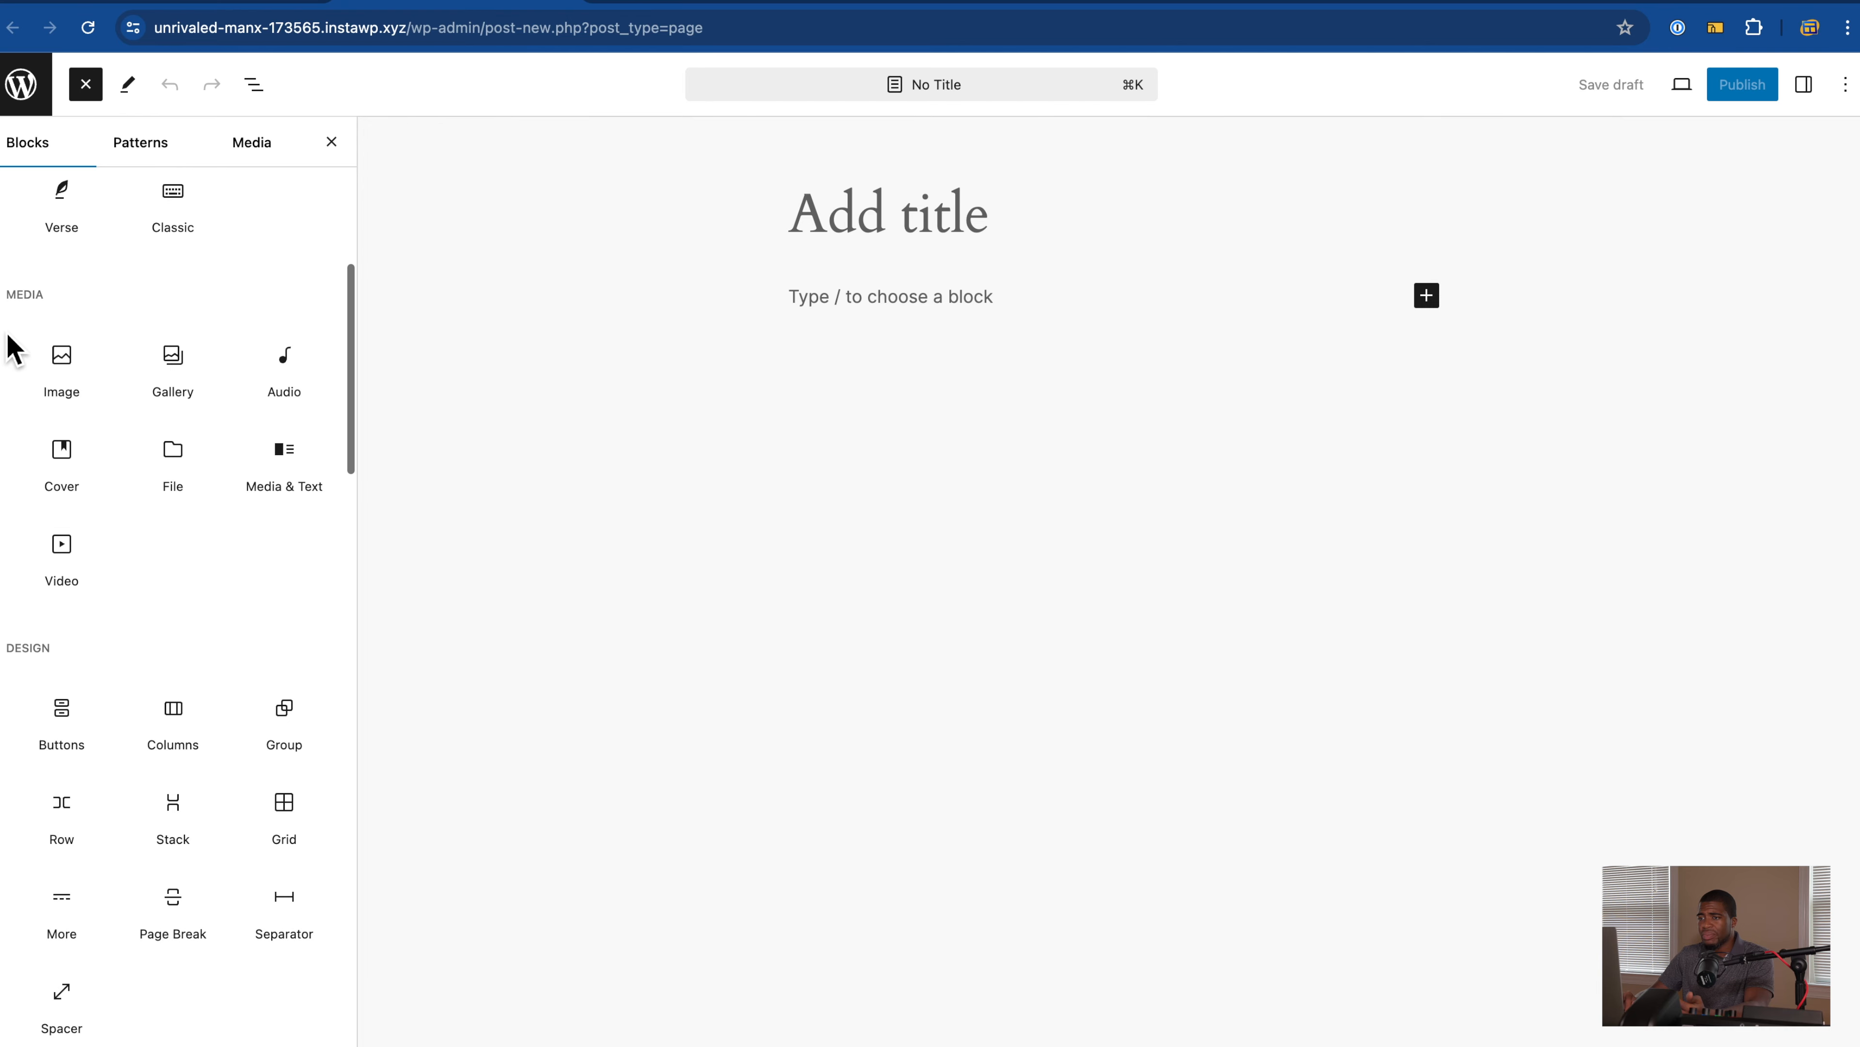
{"action": "scroll", "coordinate": [9, 338], "scroll_direction": "down", "scroll_amount": 5}
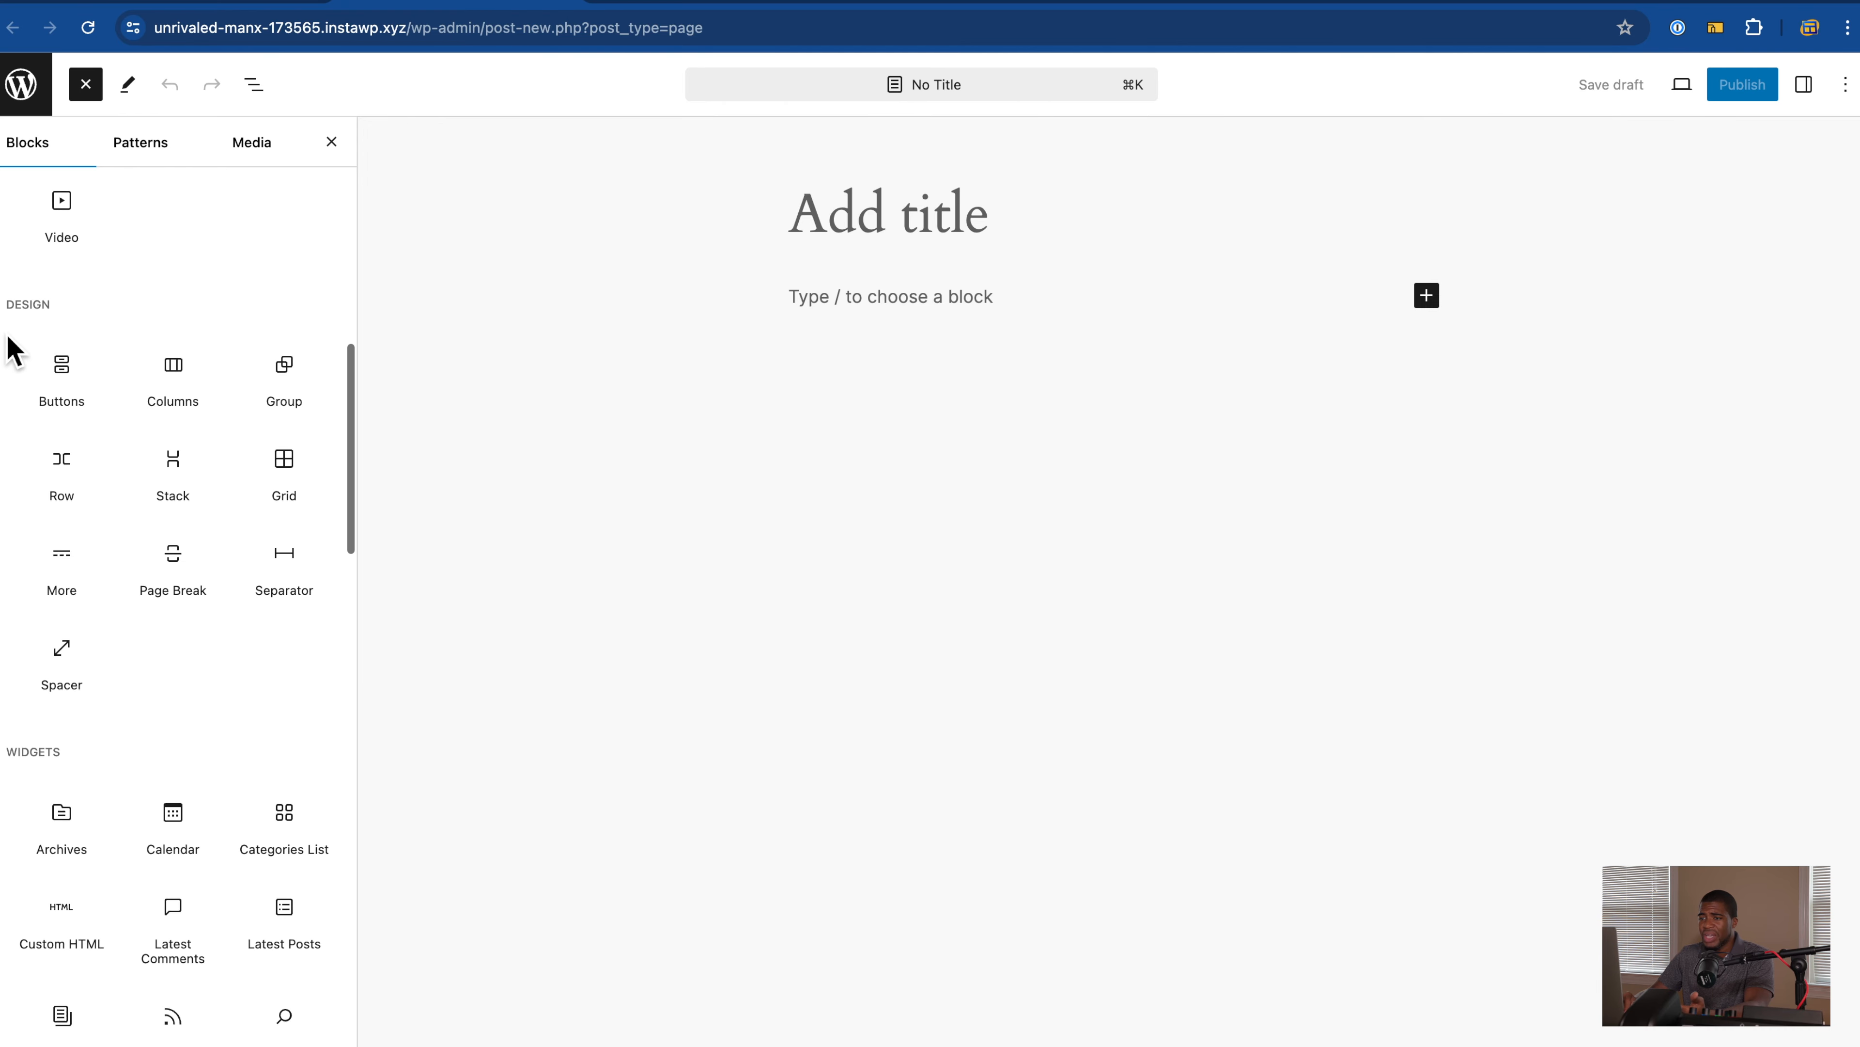
{"action": "scroll", "coordinate": [3, 360], "scroll_direction": "down", "scroll_amount": 5}
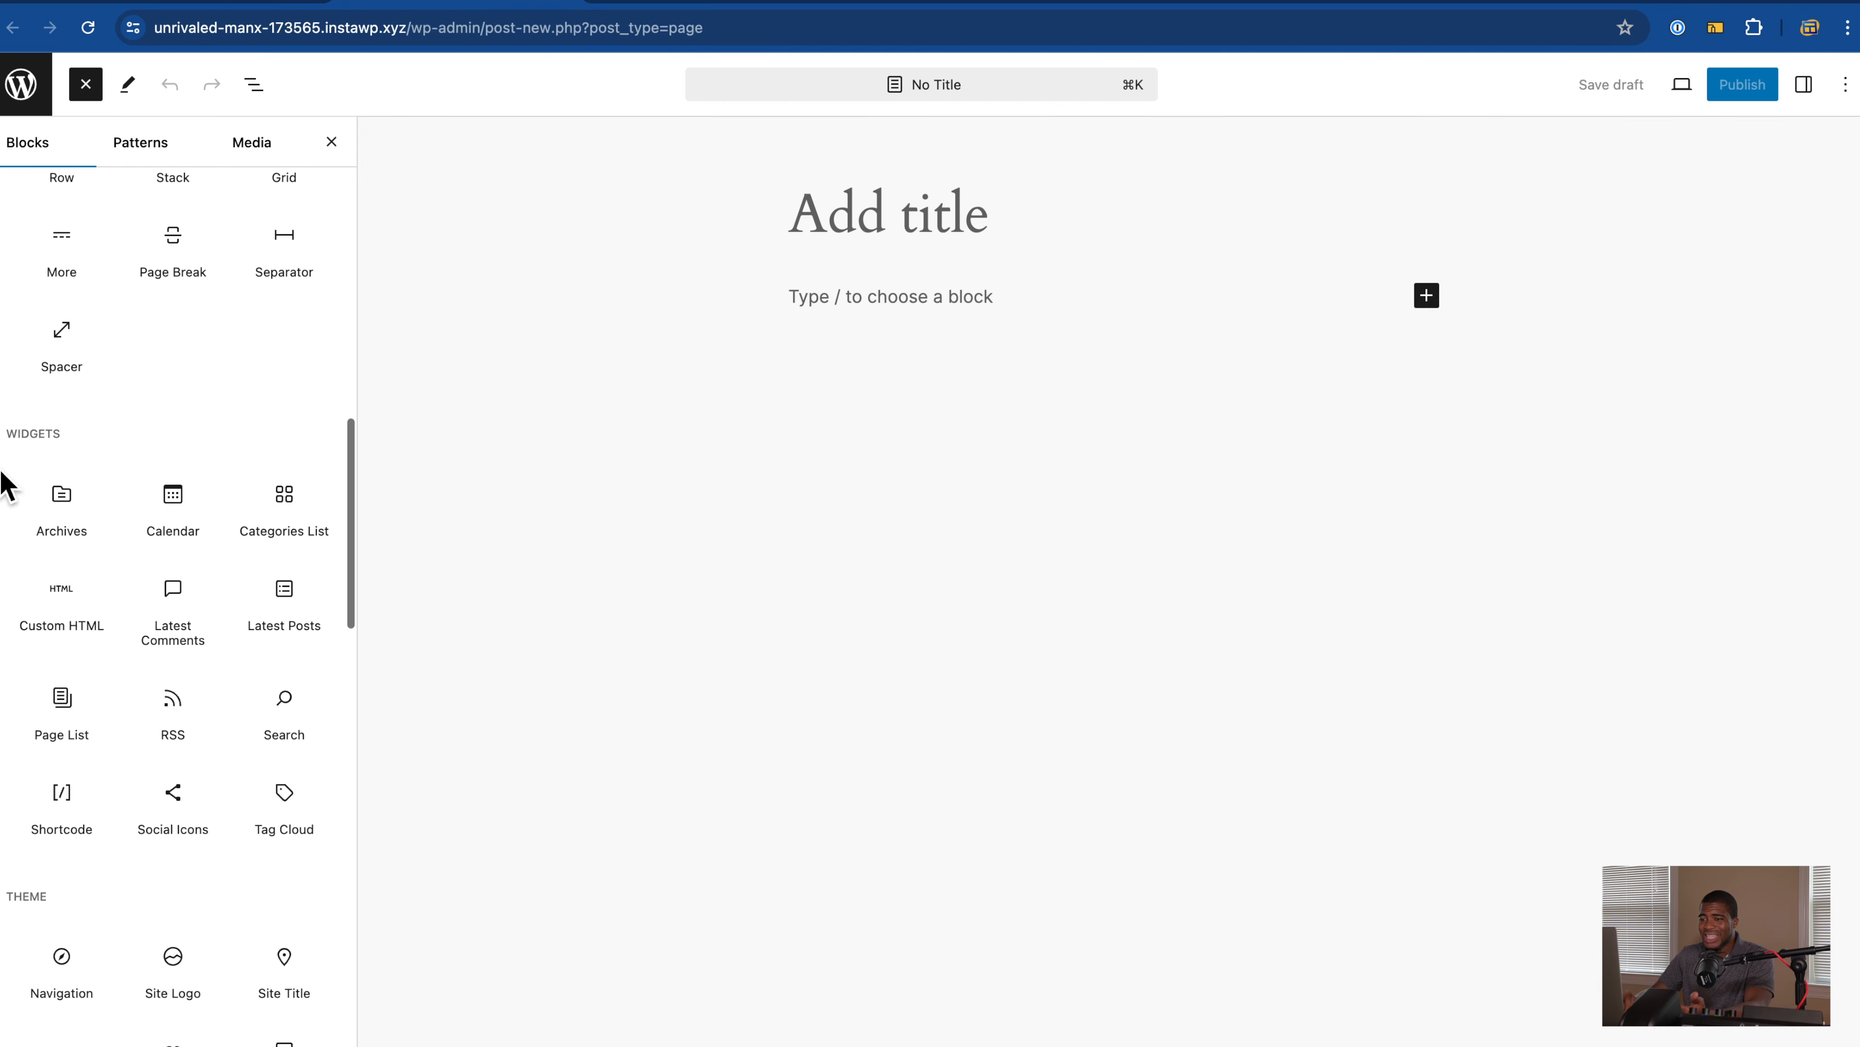
{"action": "scroll", "coordinate": [6, 483], "scroll_direction": "down", "scroll_amount": 7}
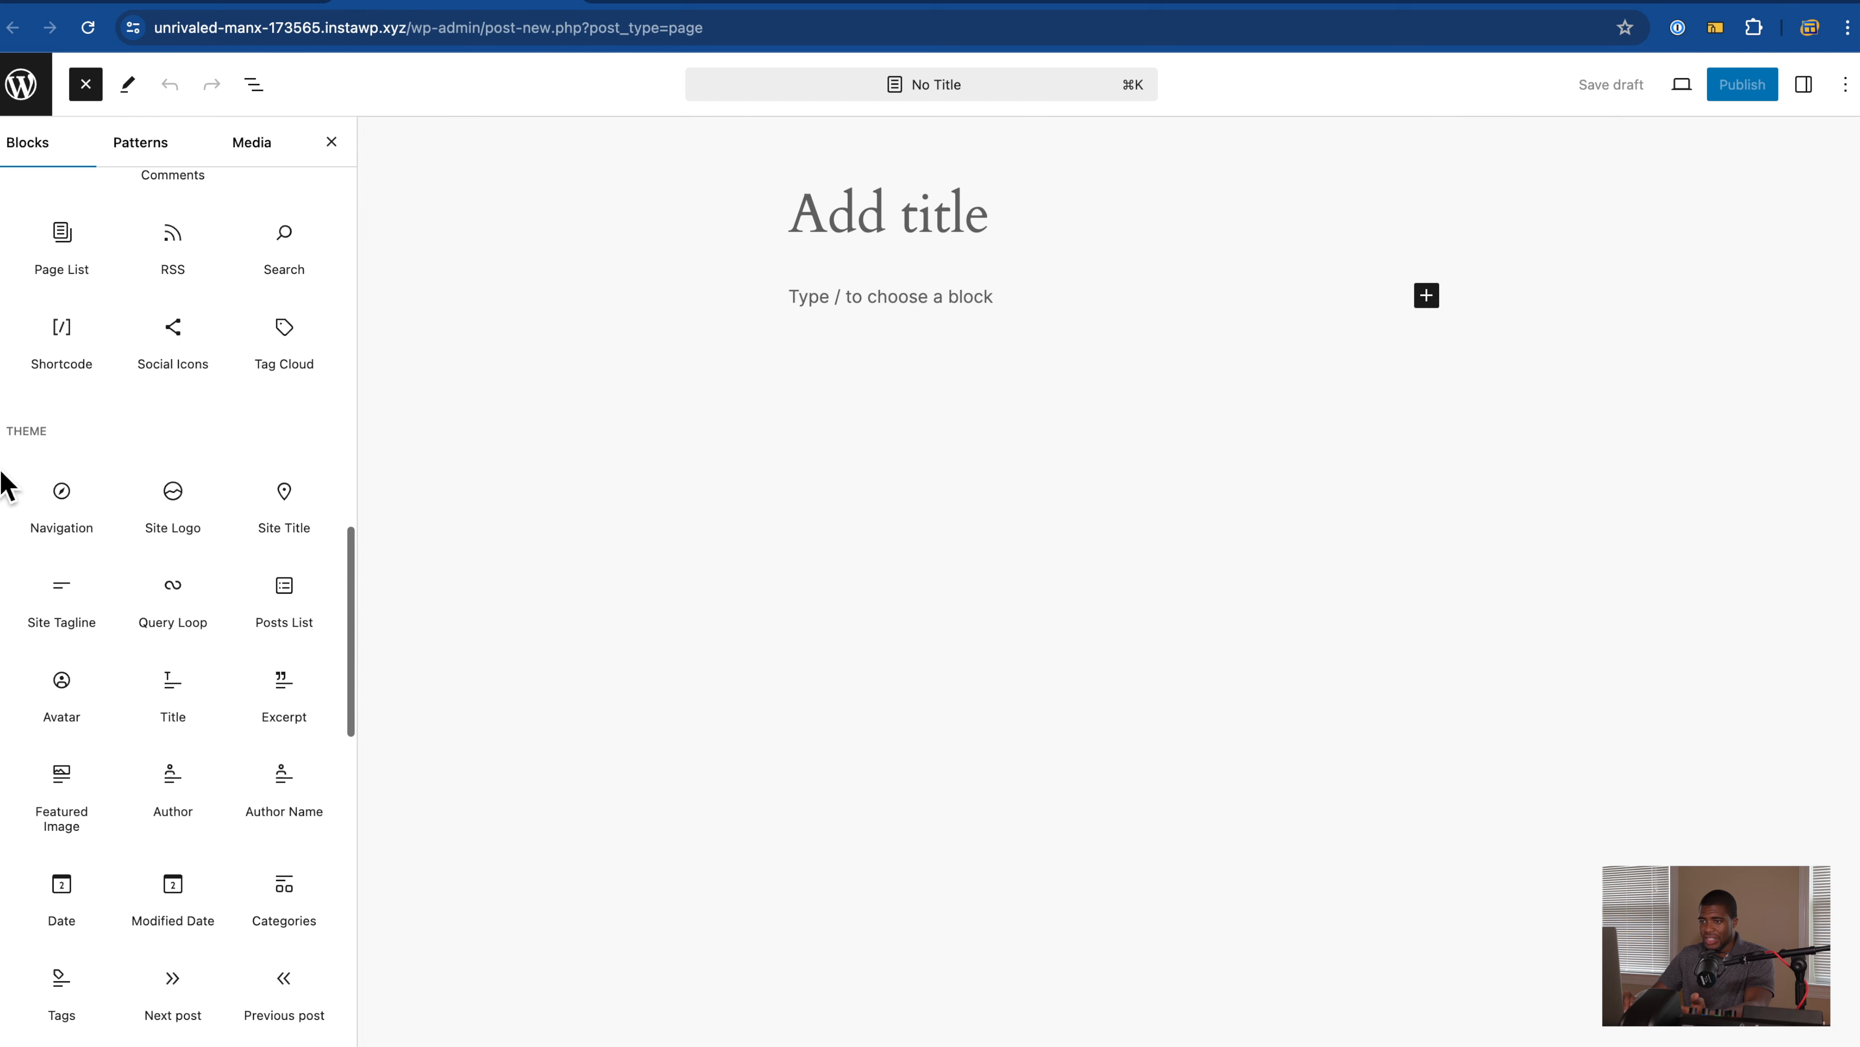
{"action": "scroll", "coordinate": [8, 522], "scroll_direction": "down", "scroll_amount": 3}
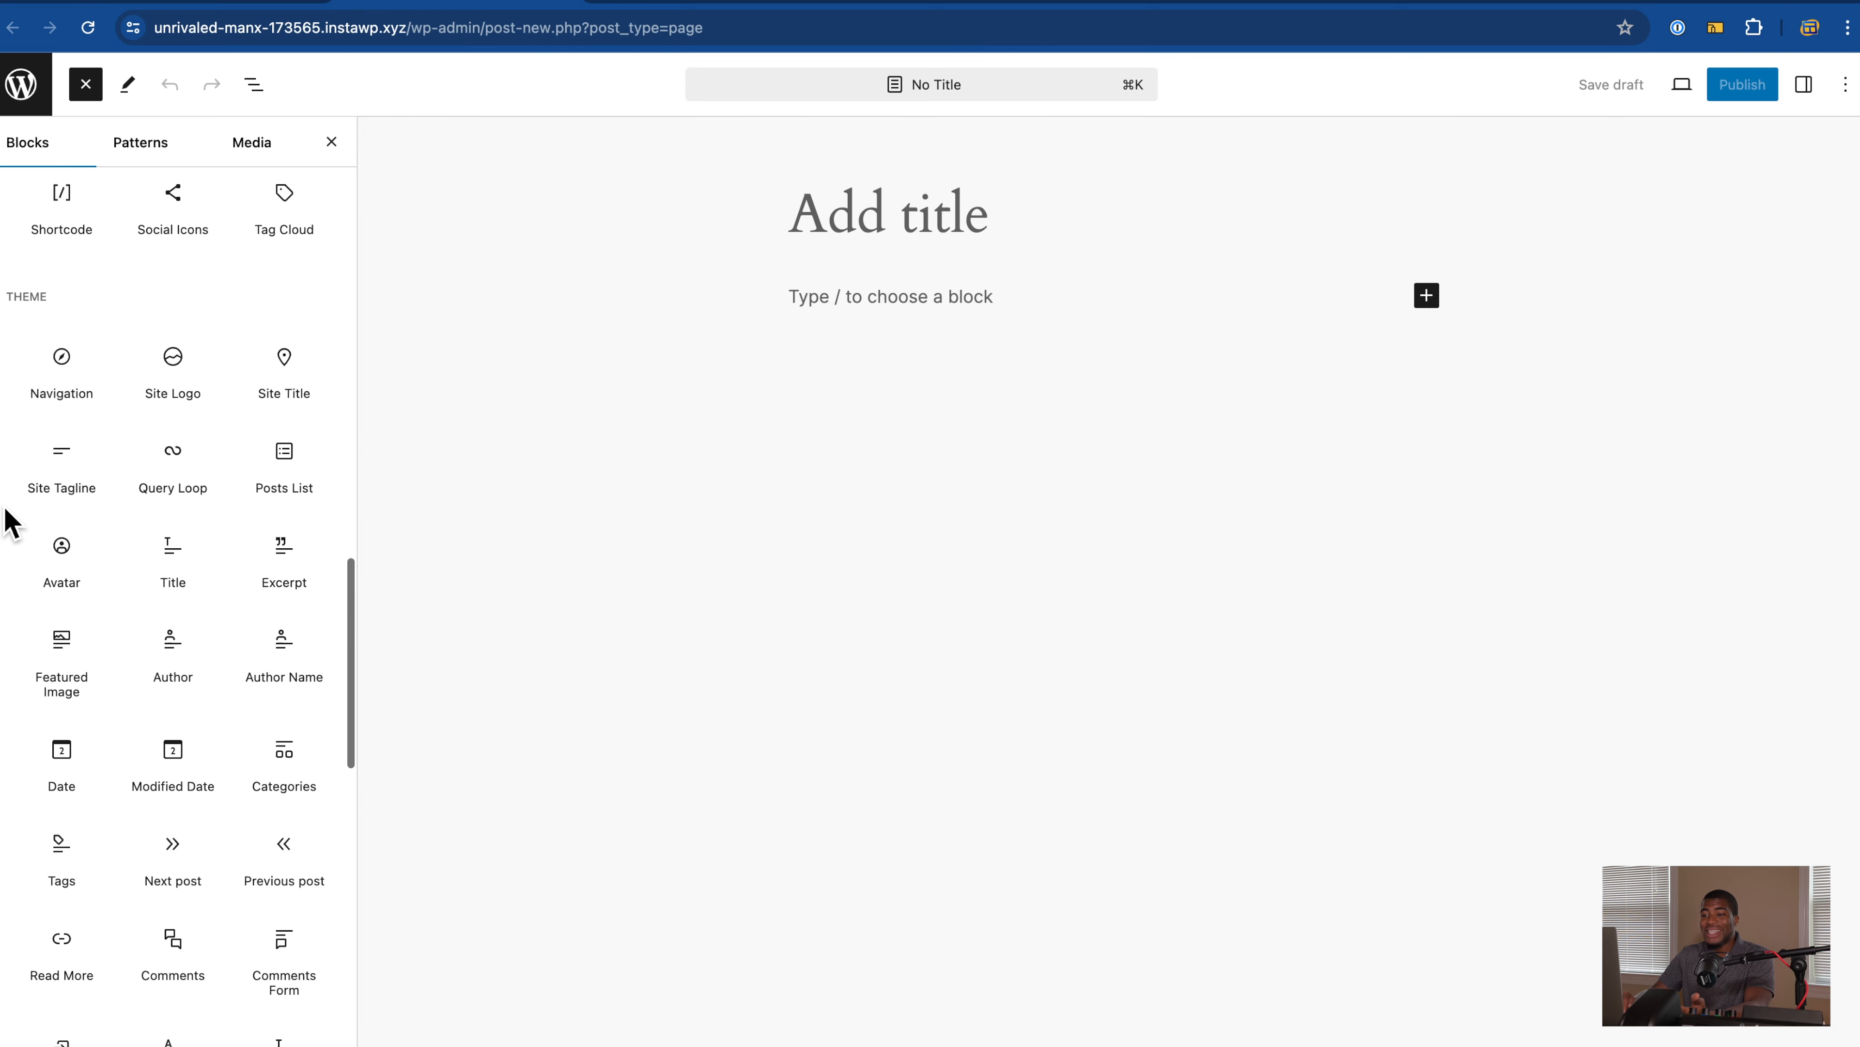
{"action": "scroll", "coordinate": [8, 522], "scroll_direction": "down", "scroll_amount": 9}
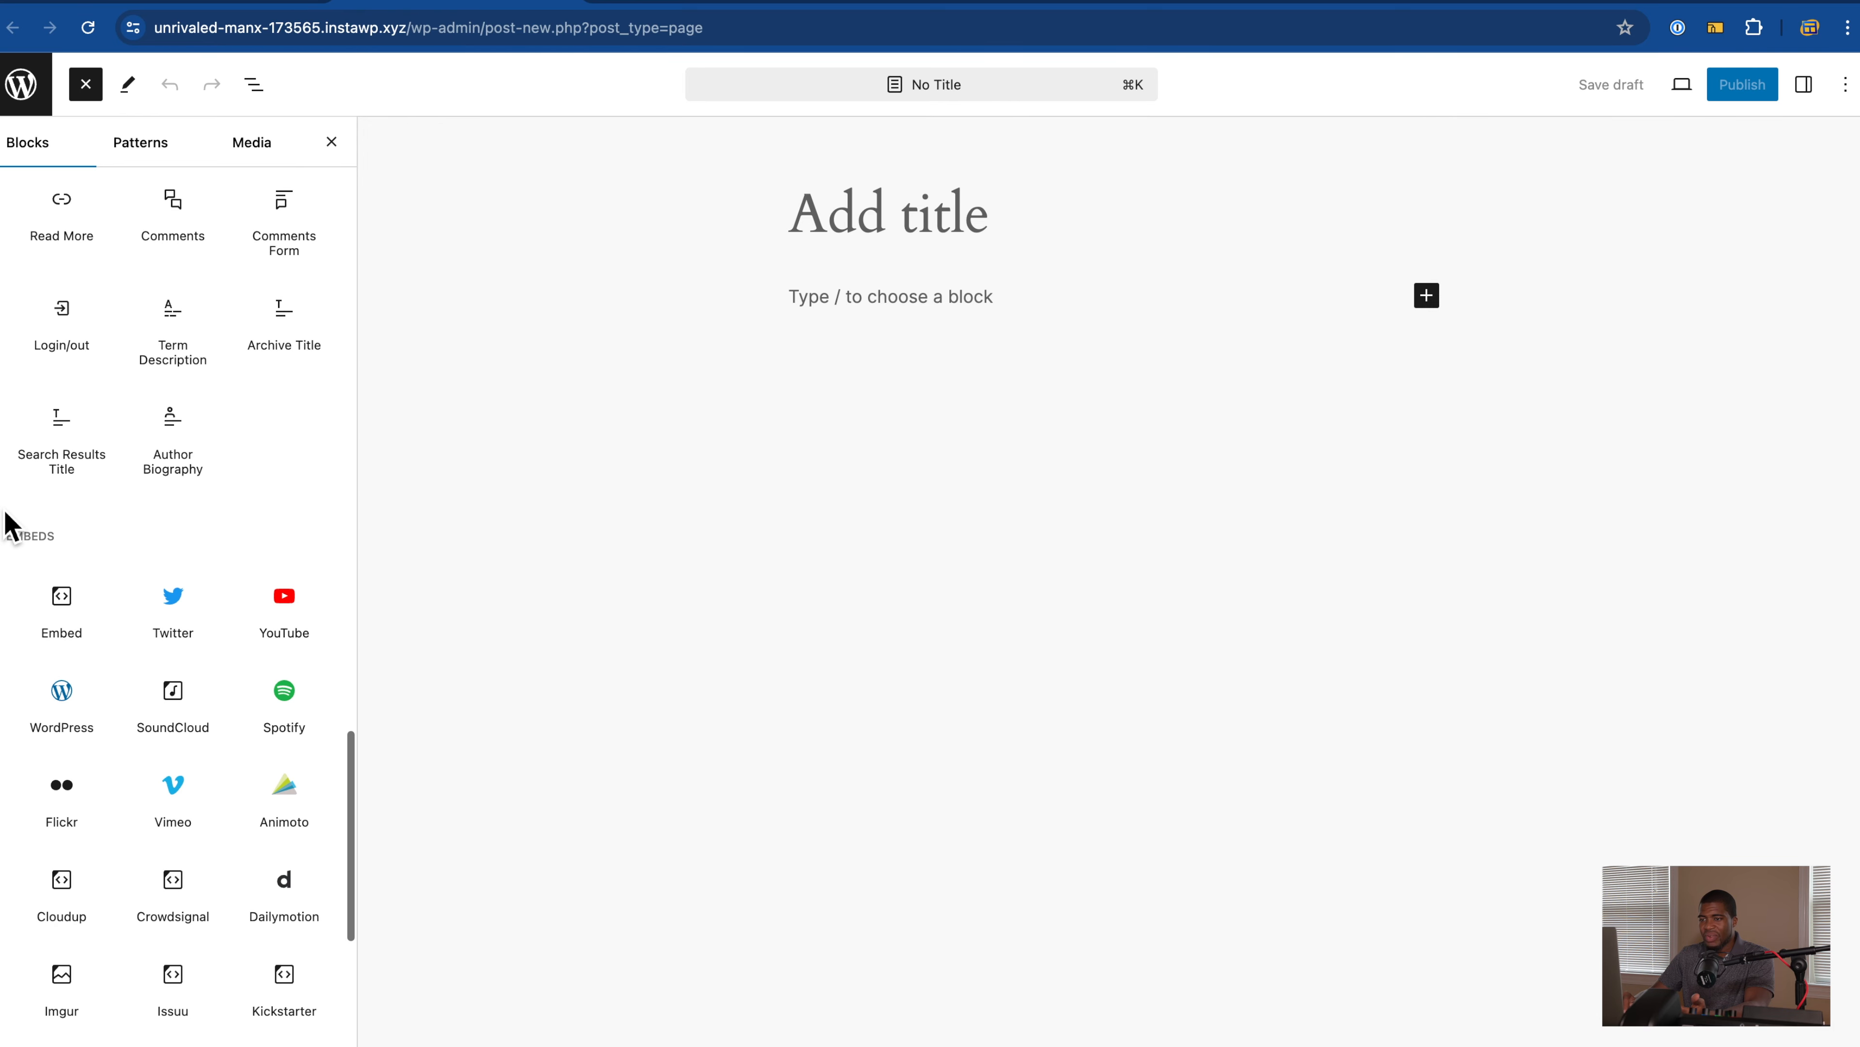
{"action": "scroll", "coordinate": [10, 590], "scroll_direction": "down", "scroll_amount": 8}
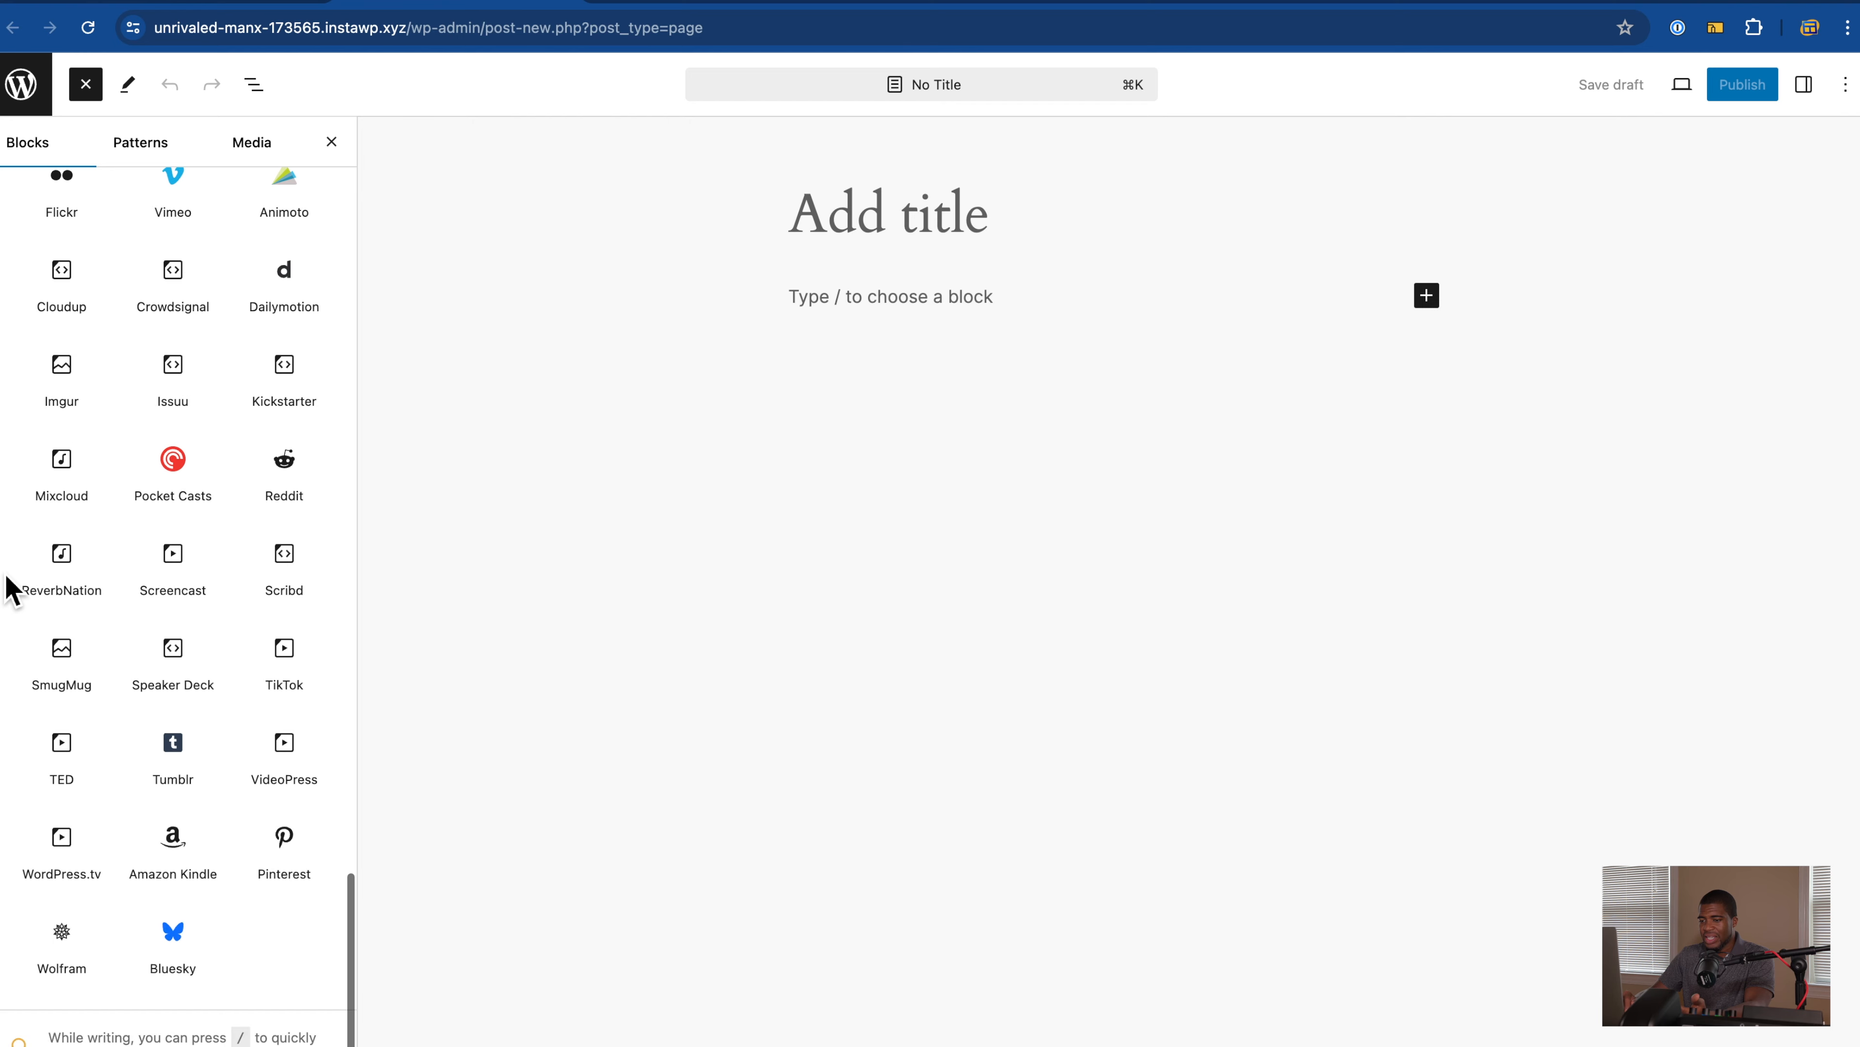
{"action": "scroll", "coordinate": [10, 591], "scroll_direction": "up", "scroll_amount": 20}
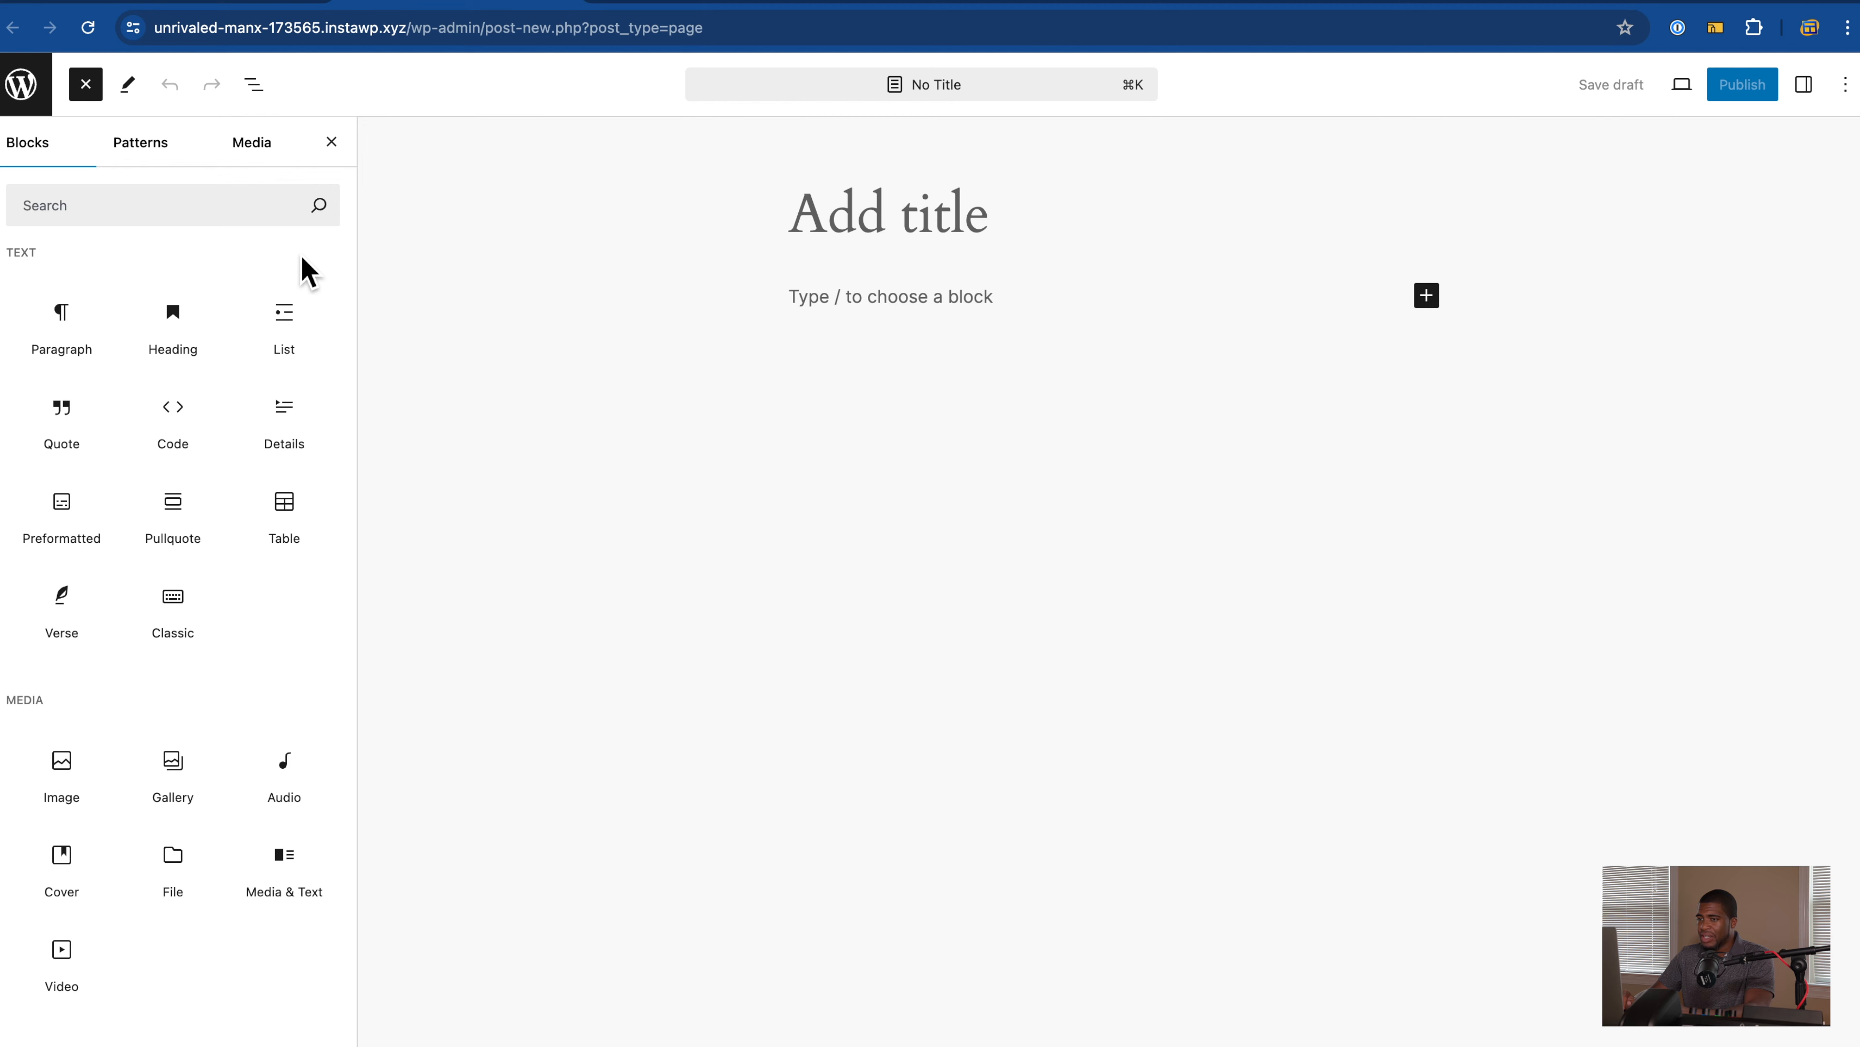
Step: Insert a Paragraph block and a Quote block into the page body under the title
{"action": "mouse_move", "coordinate": [79, 345]}
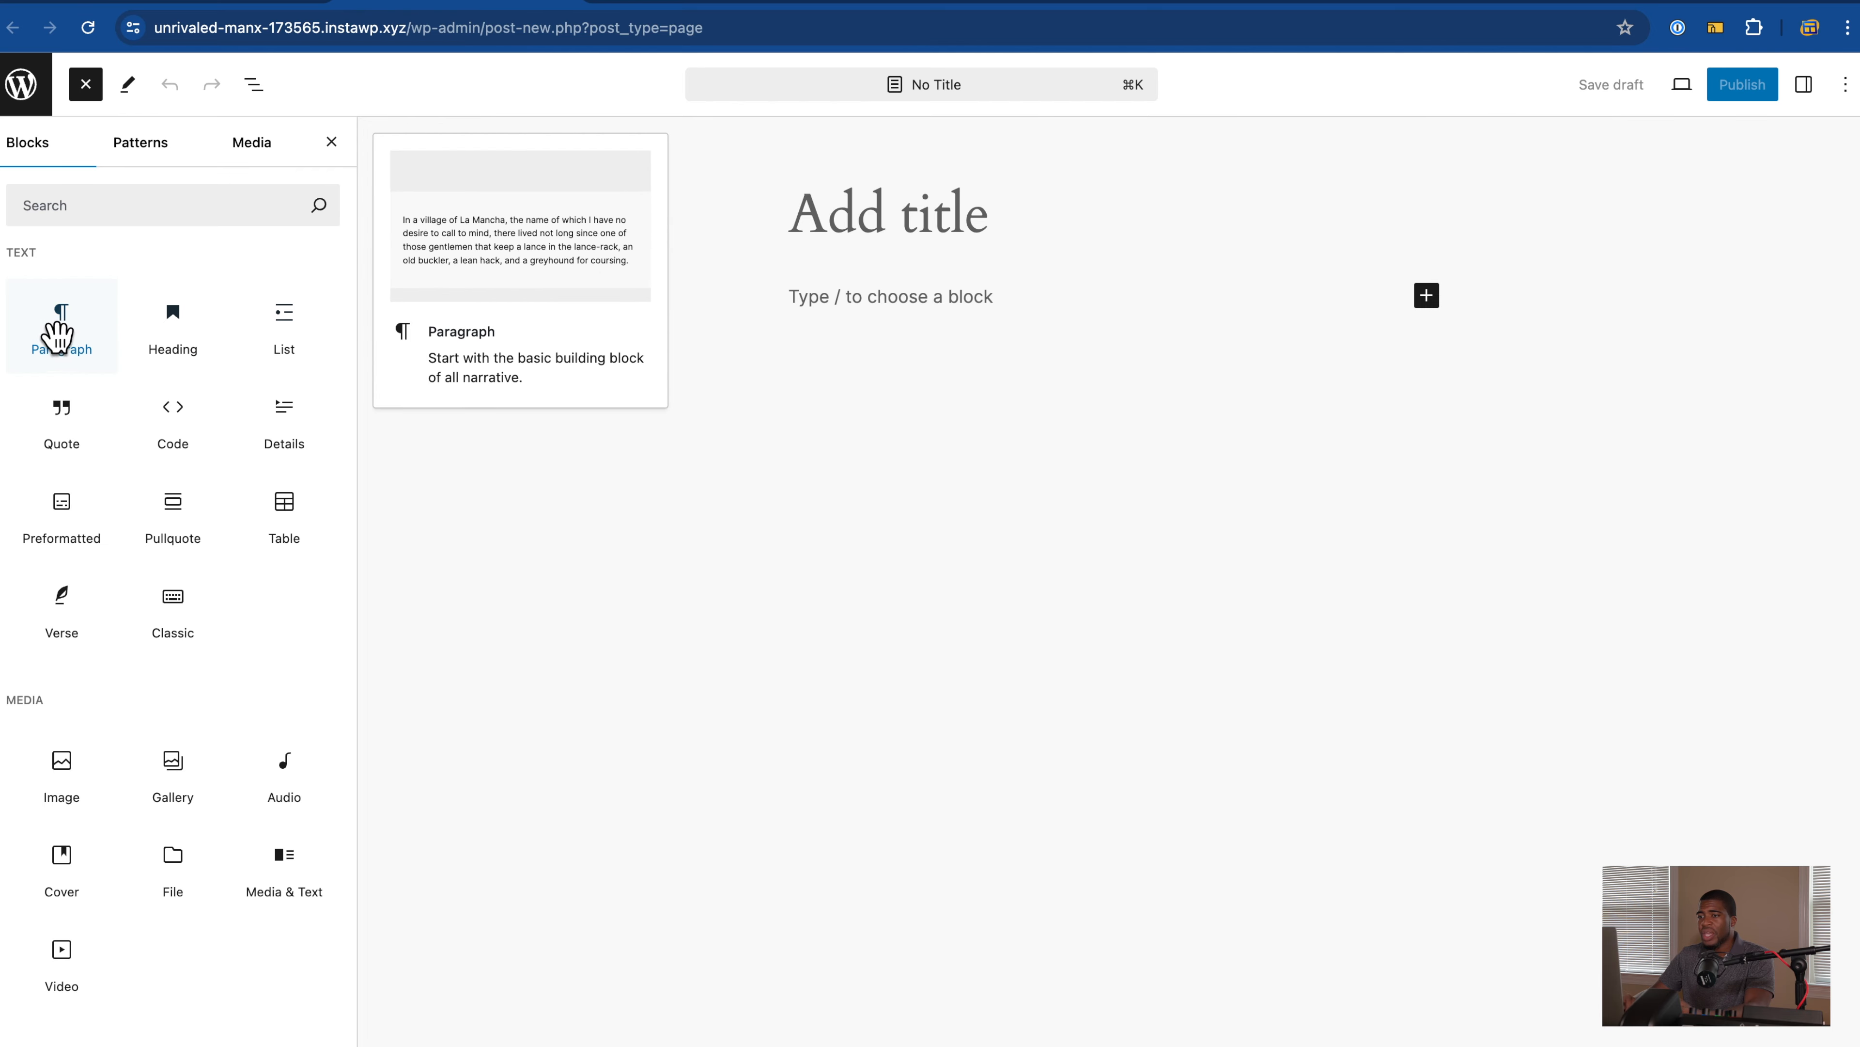
{"action": "left_click_drag", "start_coordinate": [58, 324], "coordinate": [880, 326]}
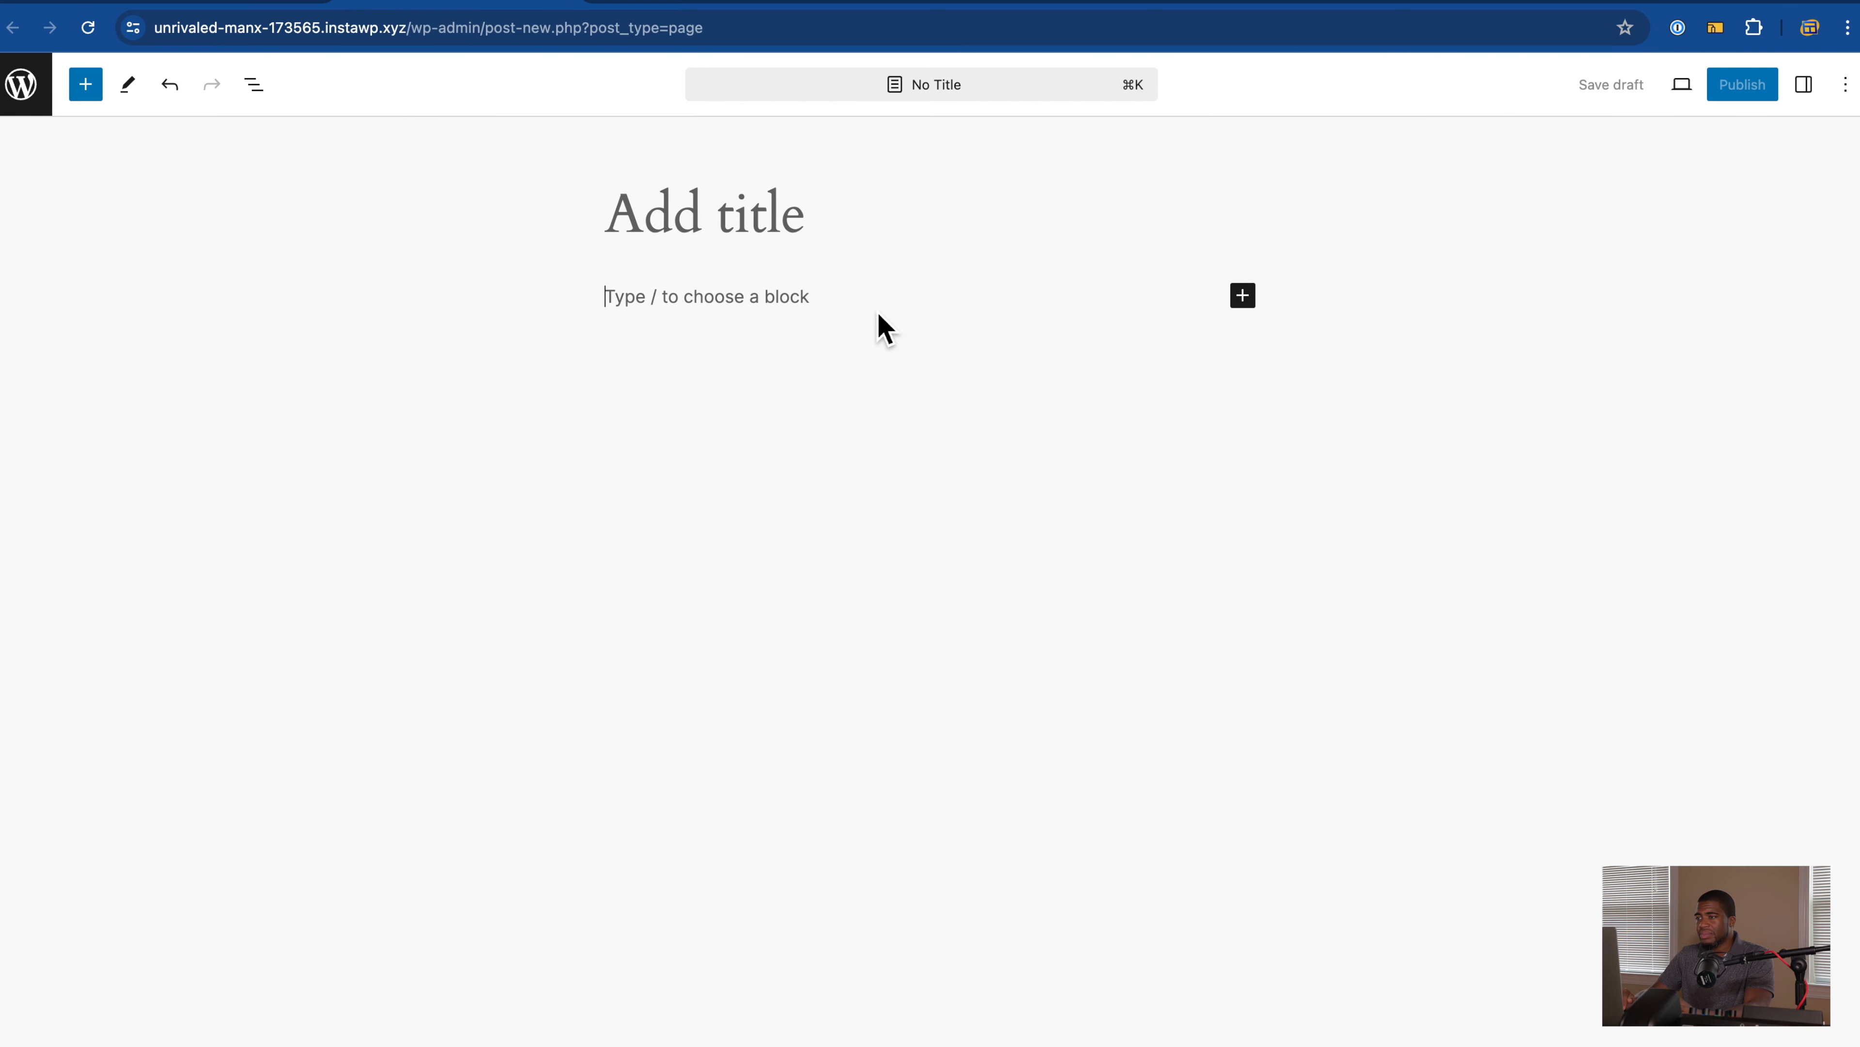
{"action": "left_click", "coordinate": [86, 86]}
{"action": "left_click_drag", "start_coordinate": [86, 442], "coordinate": [1050, 378]}
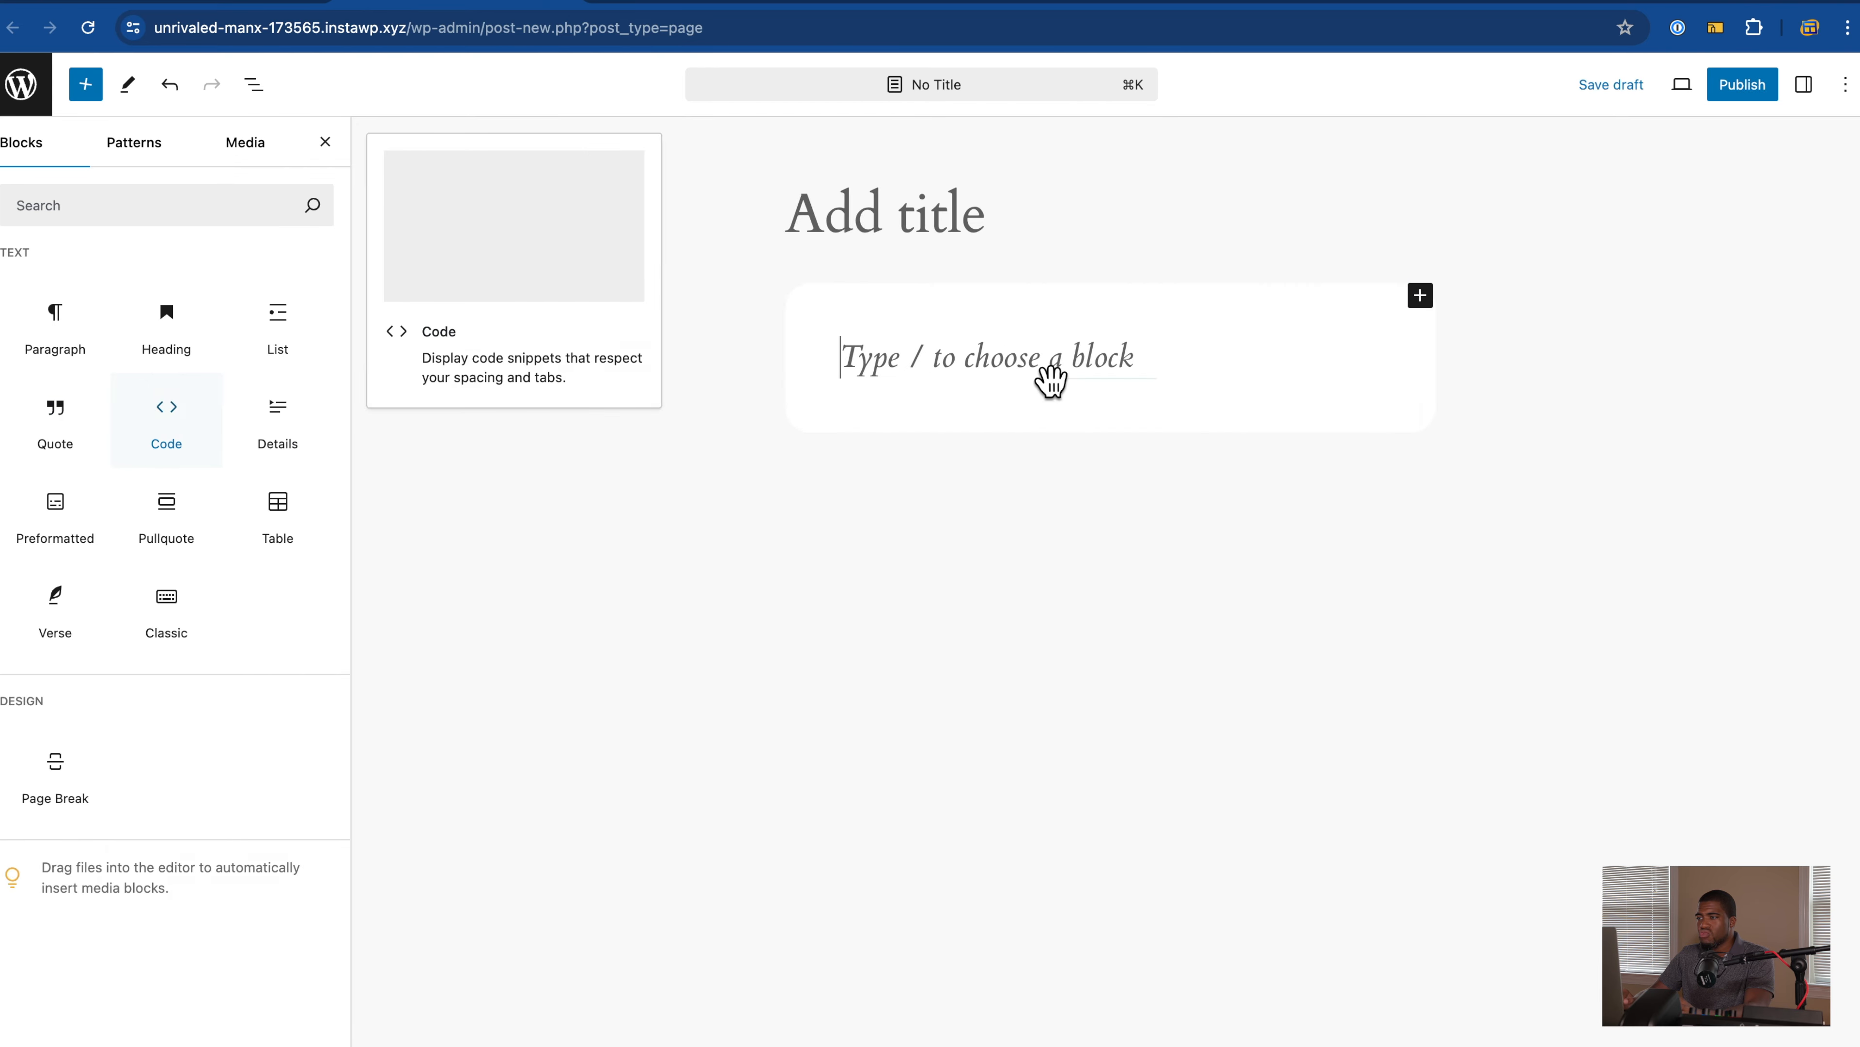
Step: Insert a Verse block directly below the Quote block
{"action": "left_click", "coordinate": [99, 91]}
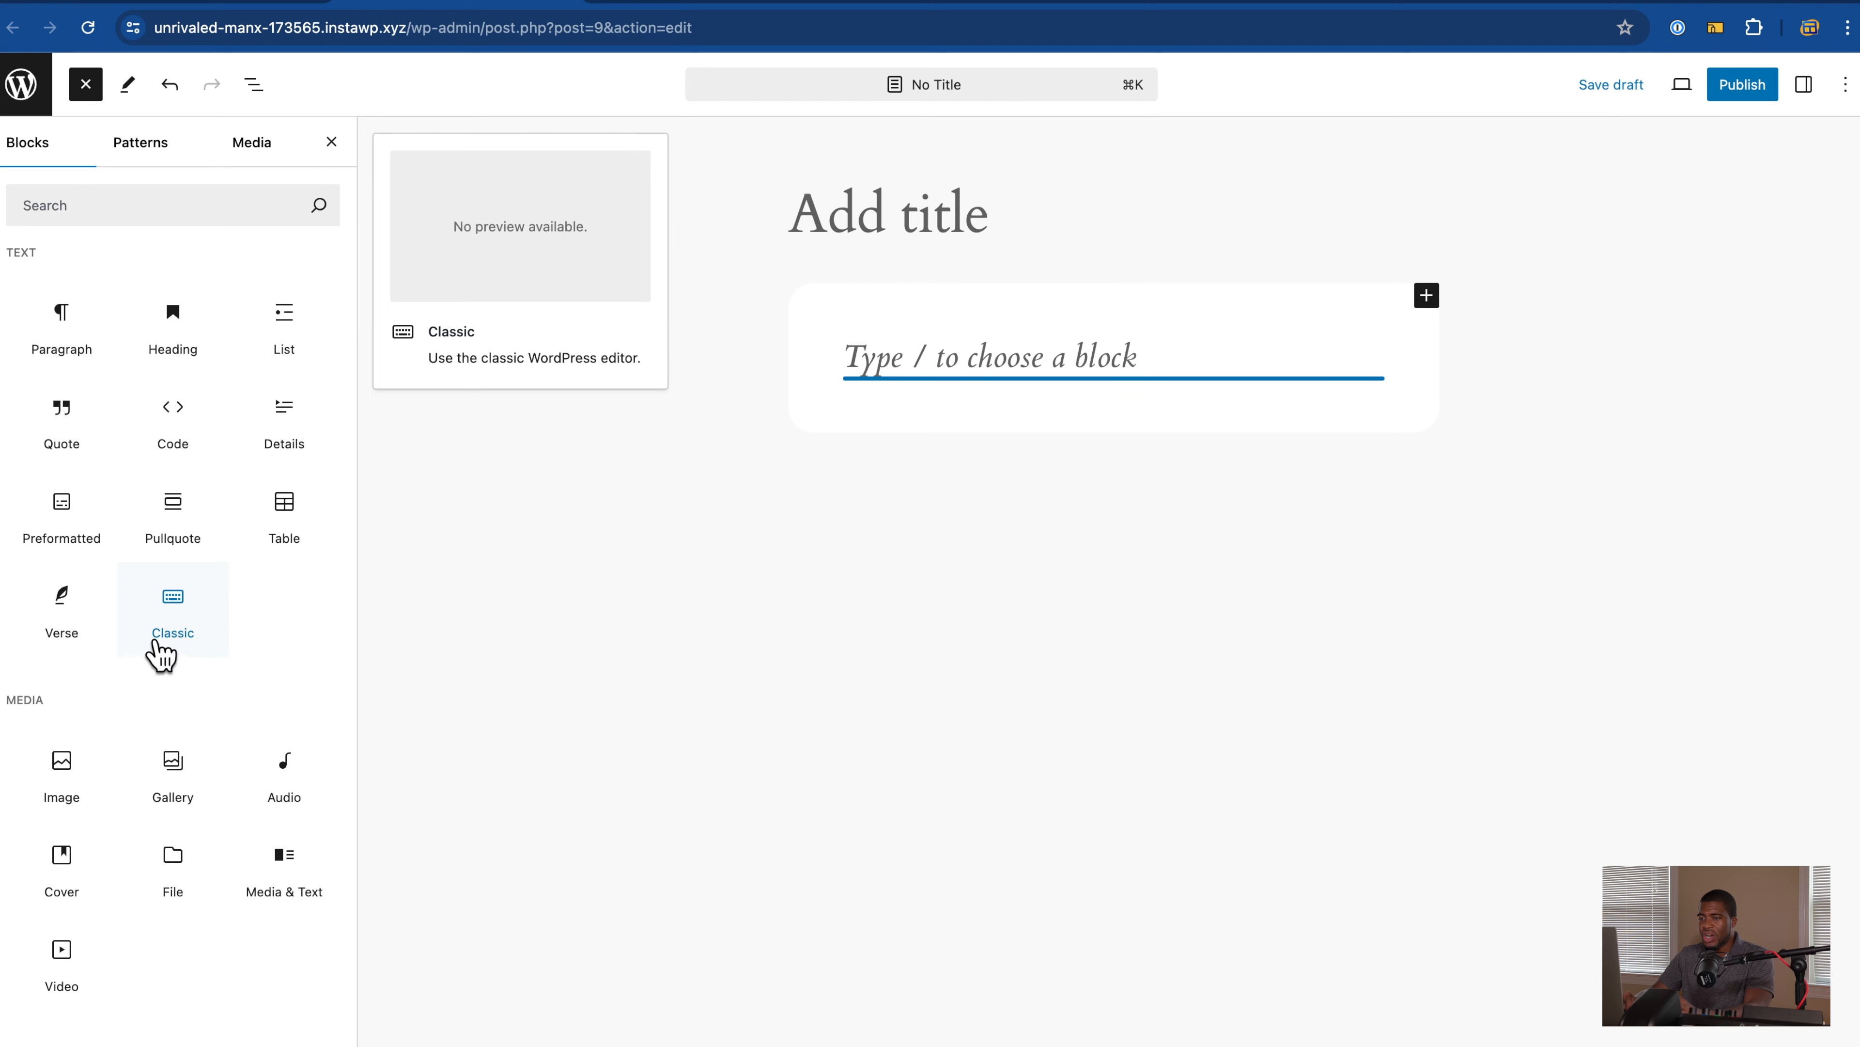
{"action": "left_click_drag", "start_coordinate": [74, 632], "coordinate": [982, 473]}
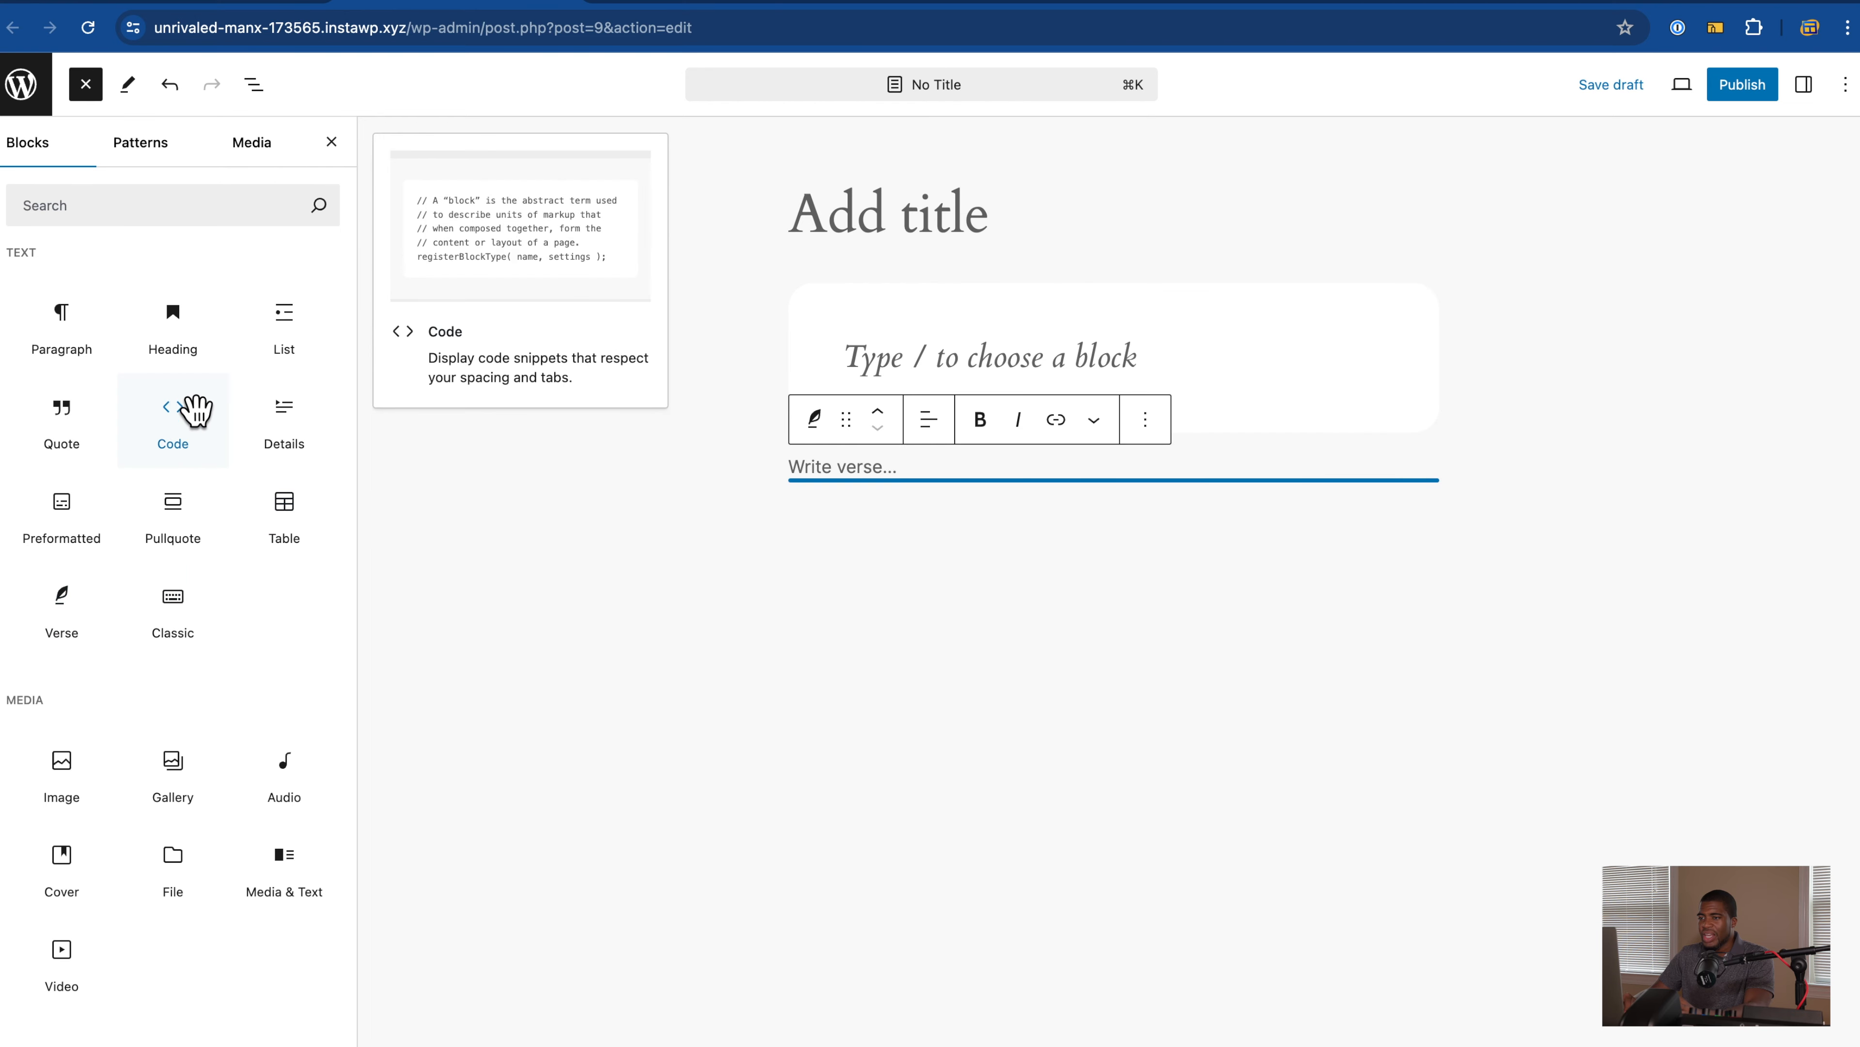
{"action": "scroll", "coordinate": [228, 517], "scroll_direction": "down", "scroll_amount": 1}
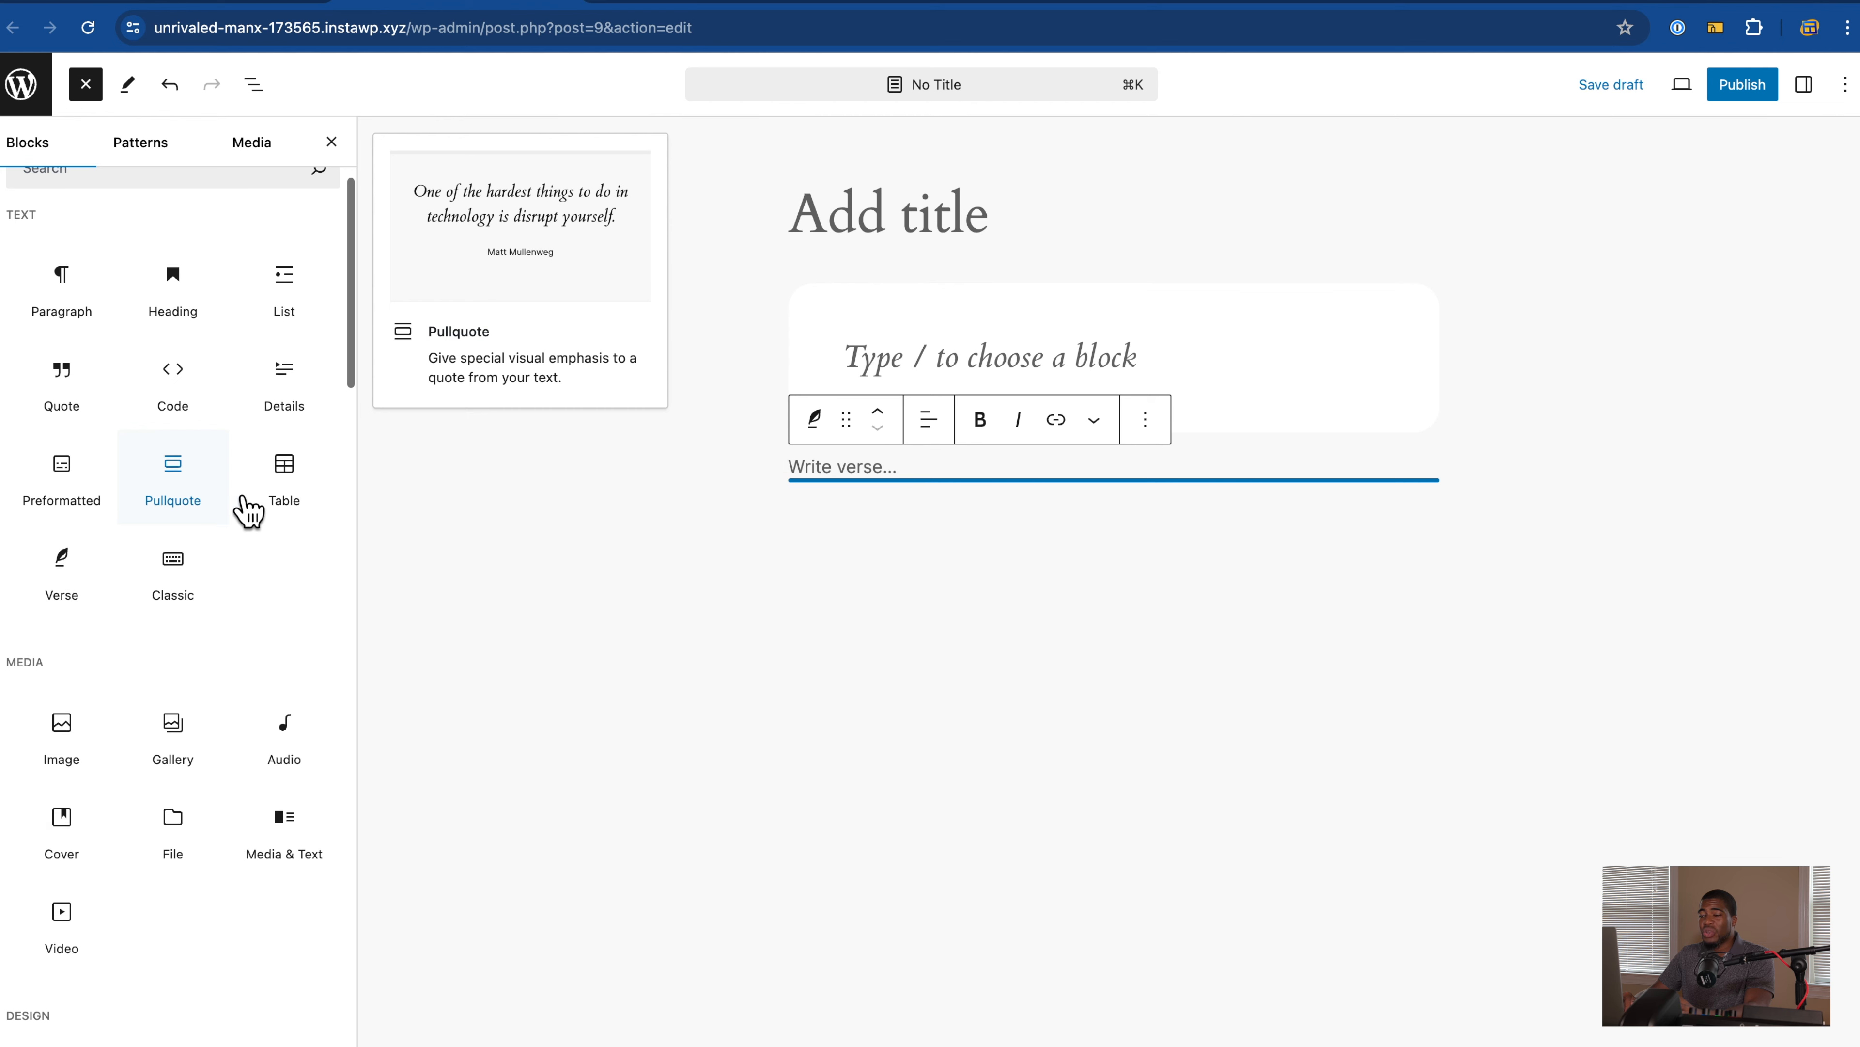
Step: View the admin Plugins page and the site's Dashboard, and return to the page being edited
{"action": "scroll", "coordinate": [273, 227], "scroll_direction": "up", "scroll_amount": 1}
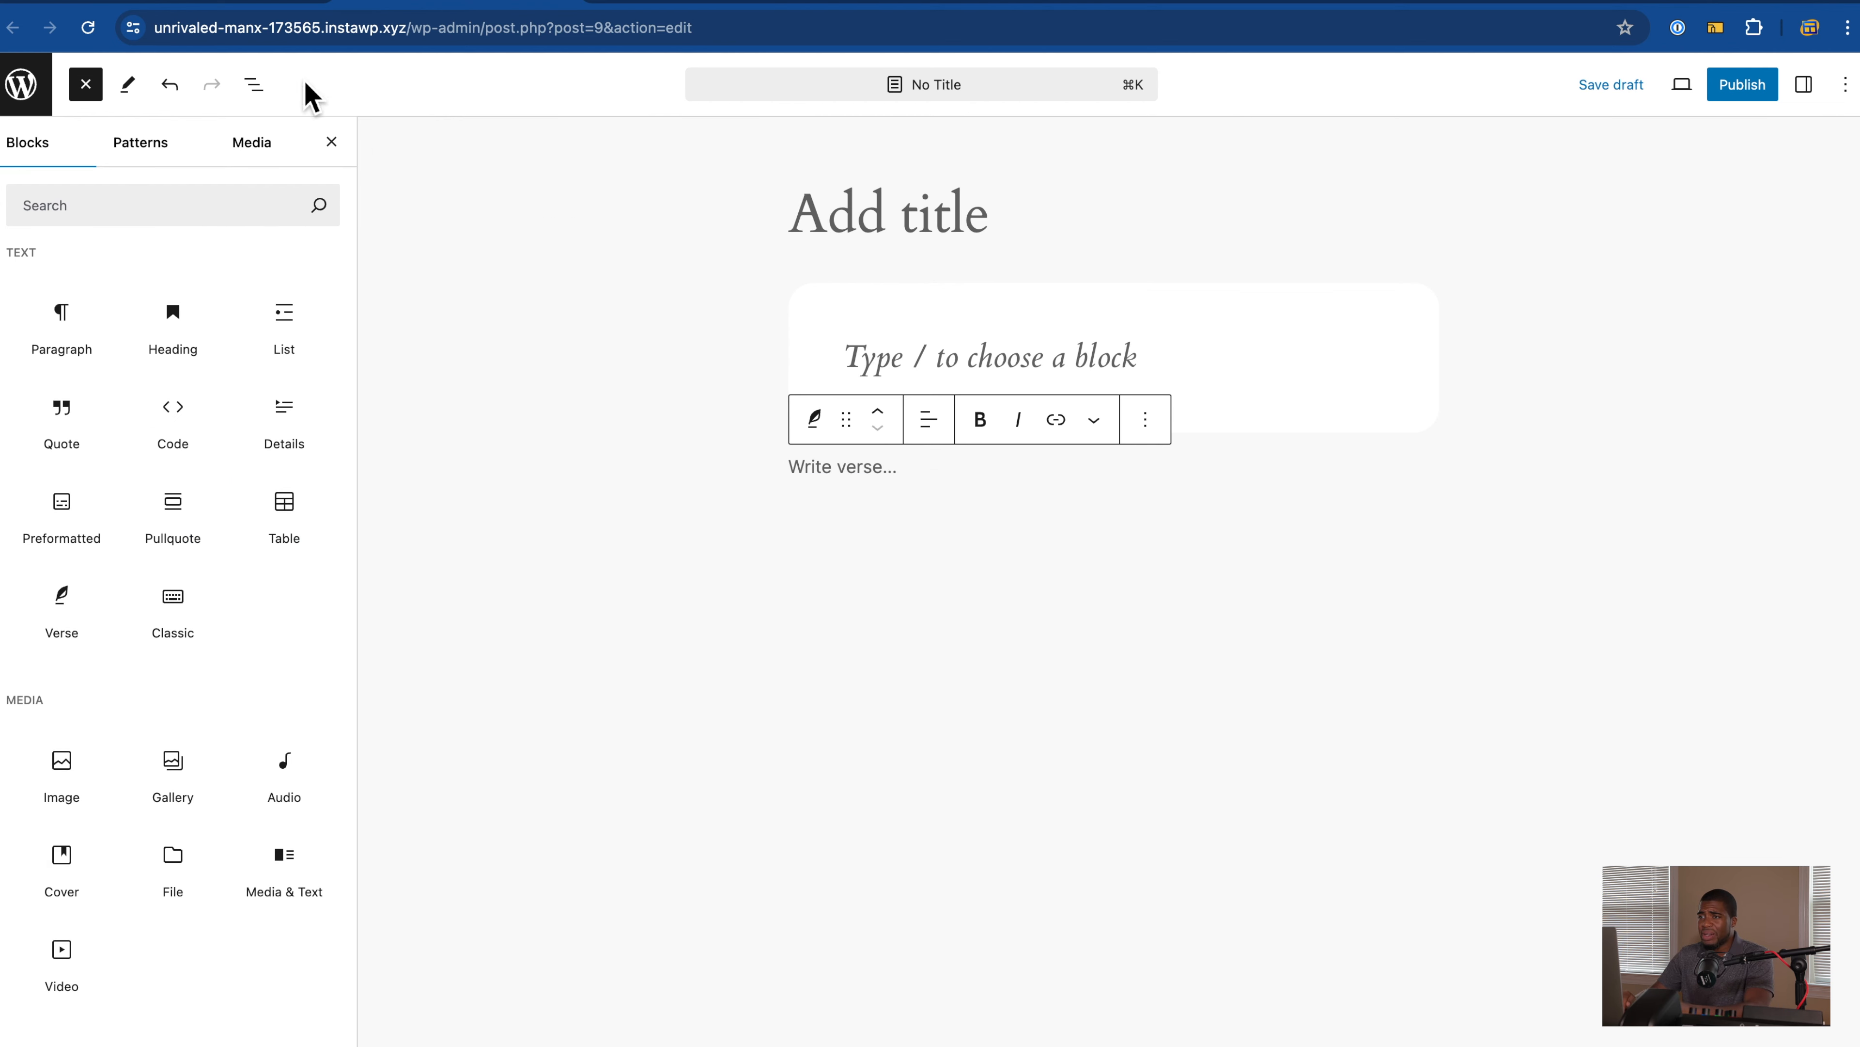
{"action": "left_click", "coordinate": [261, 3]}
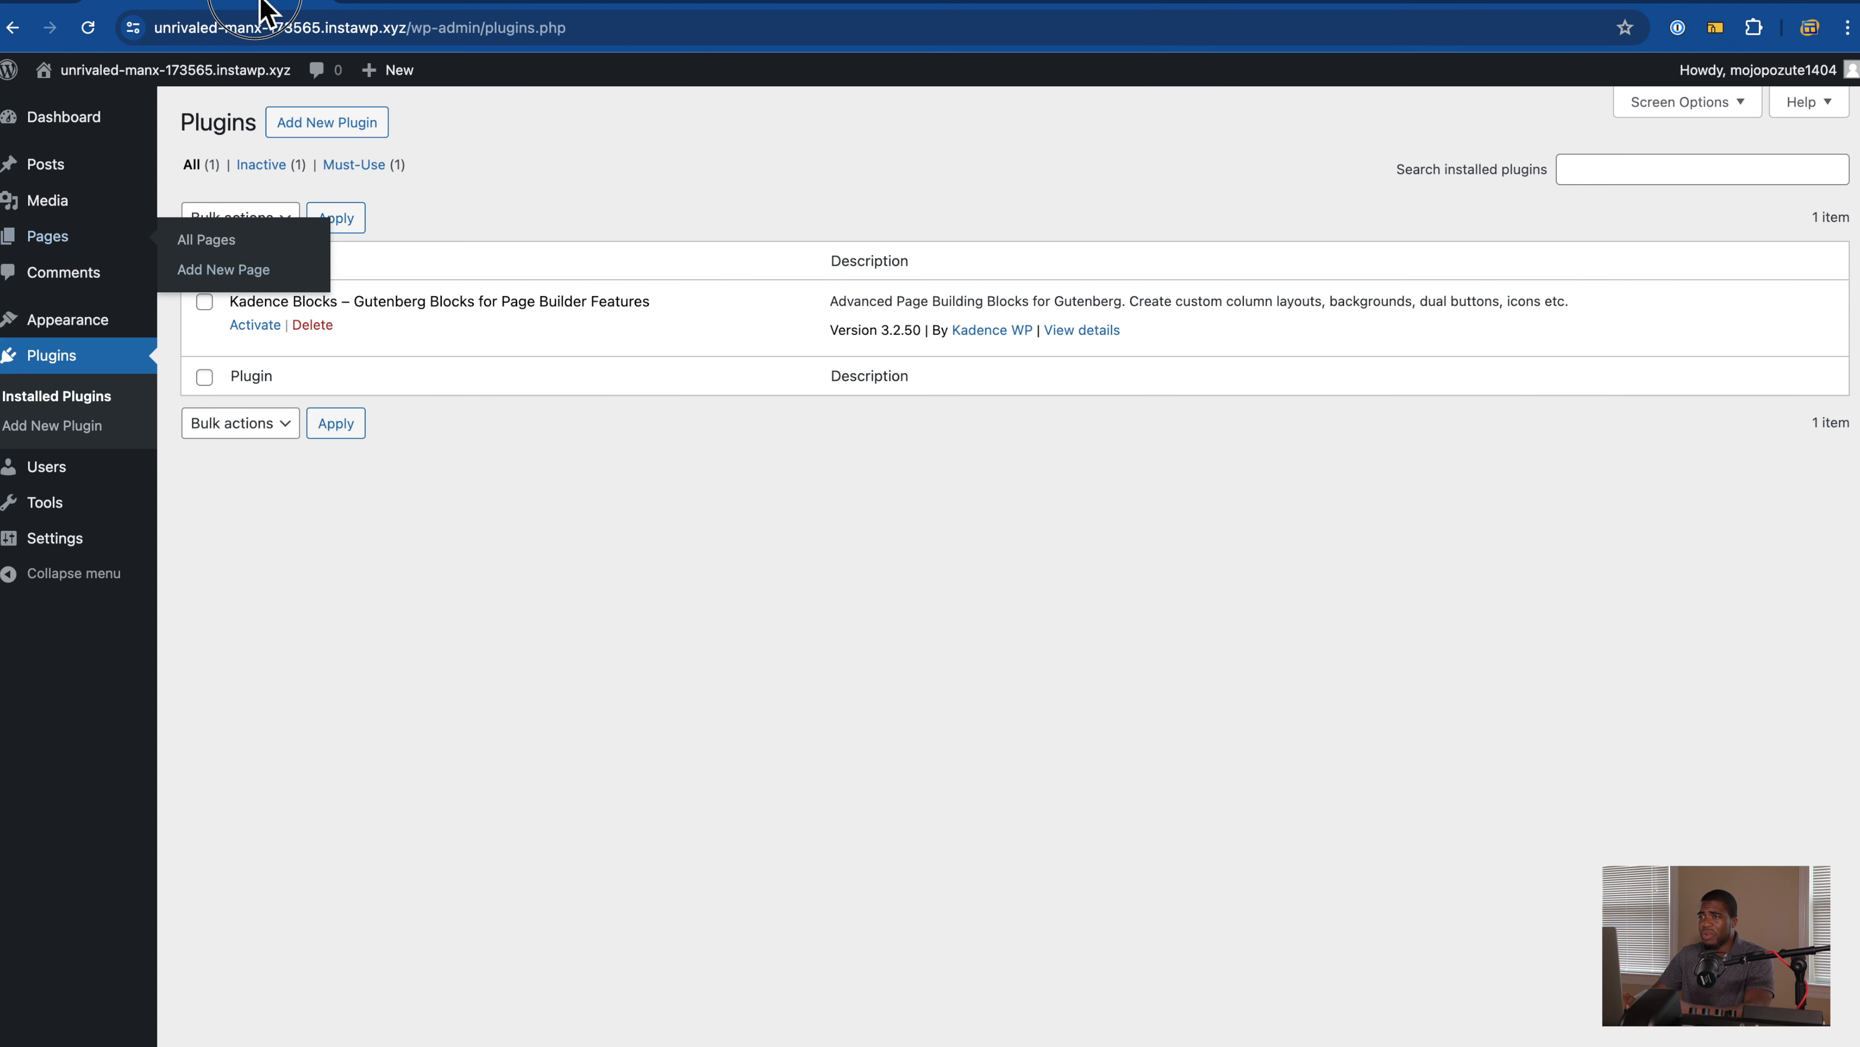
{"action": "left_click", "coordinate": [107, 132]}
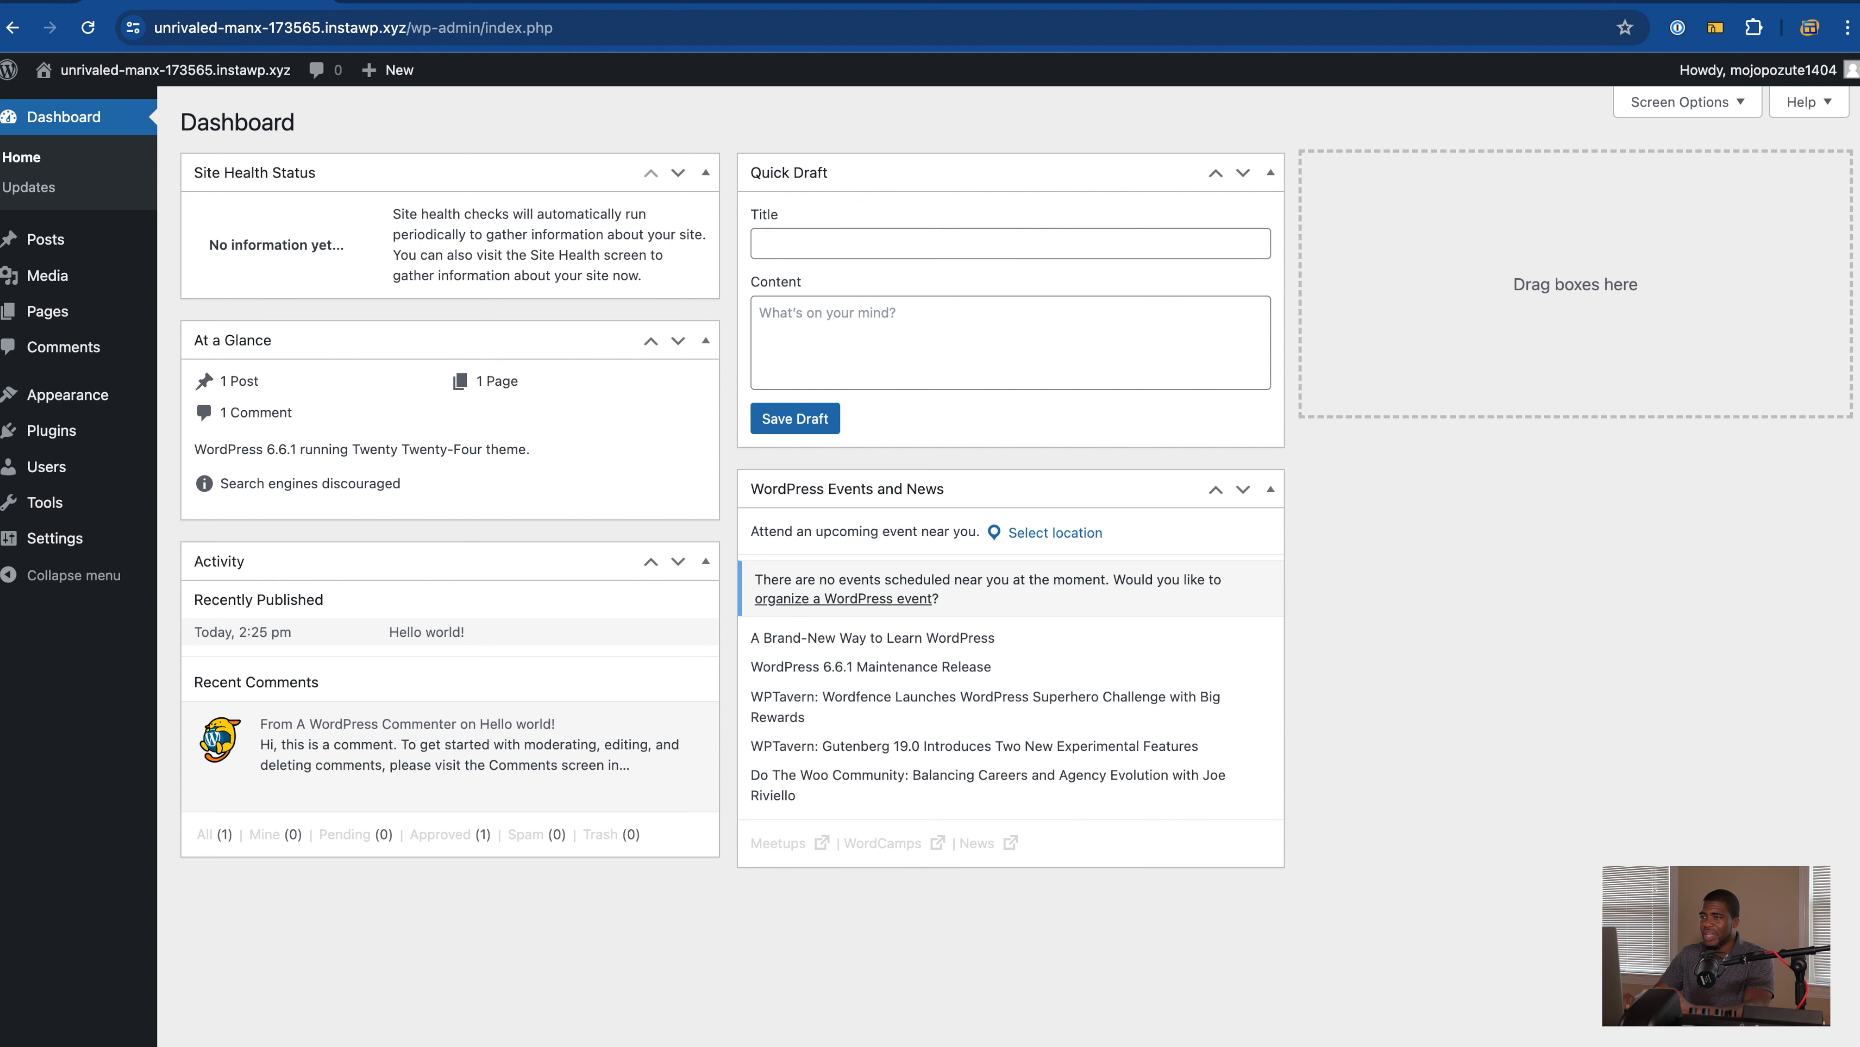
{"action": "left_click", "coordinate": [479, 6]}
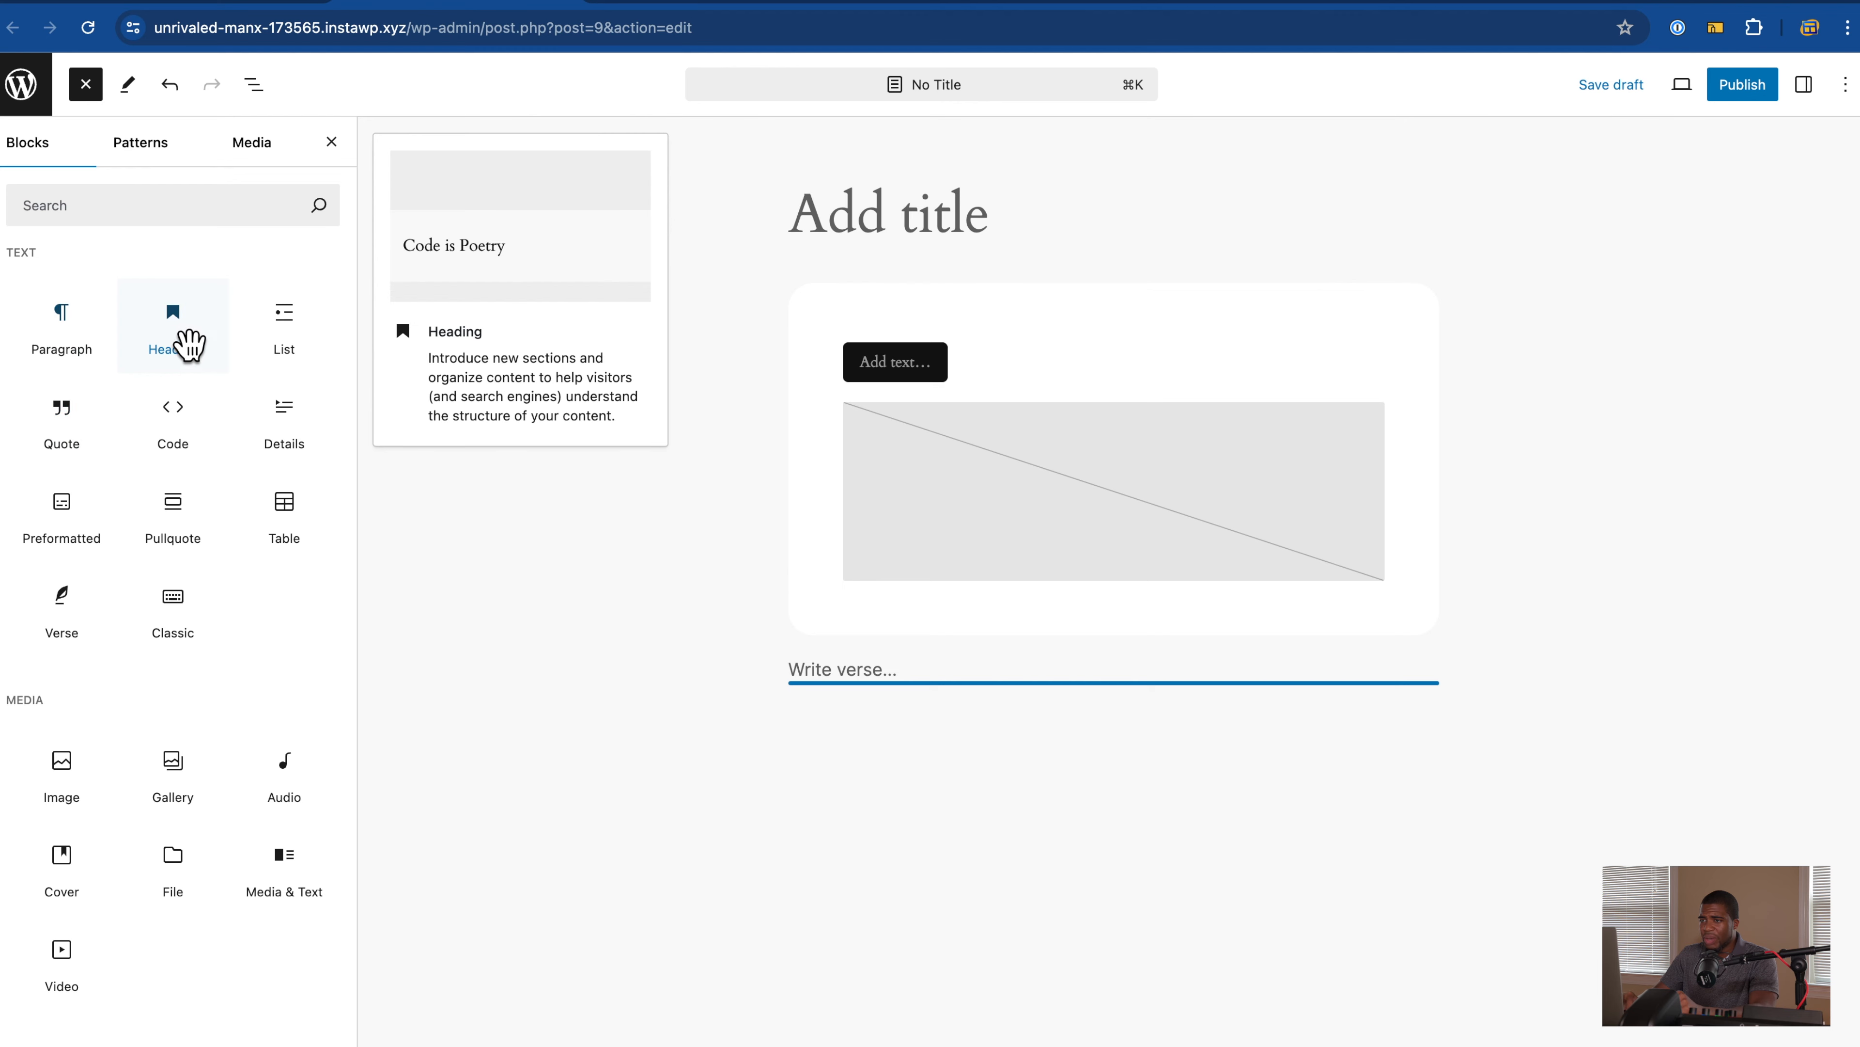
Step: Insert a Heading block above the Quote block and a Table block inside the Quote block, above its button
{"action": "left_click_drag", "start_coordinate": [189, 343], "coordinate": [967, 284]}
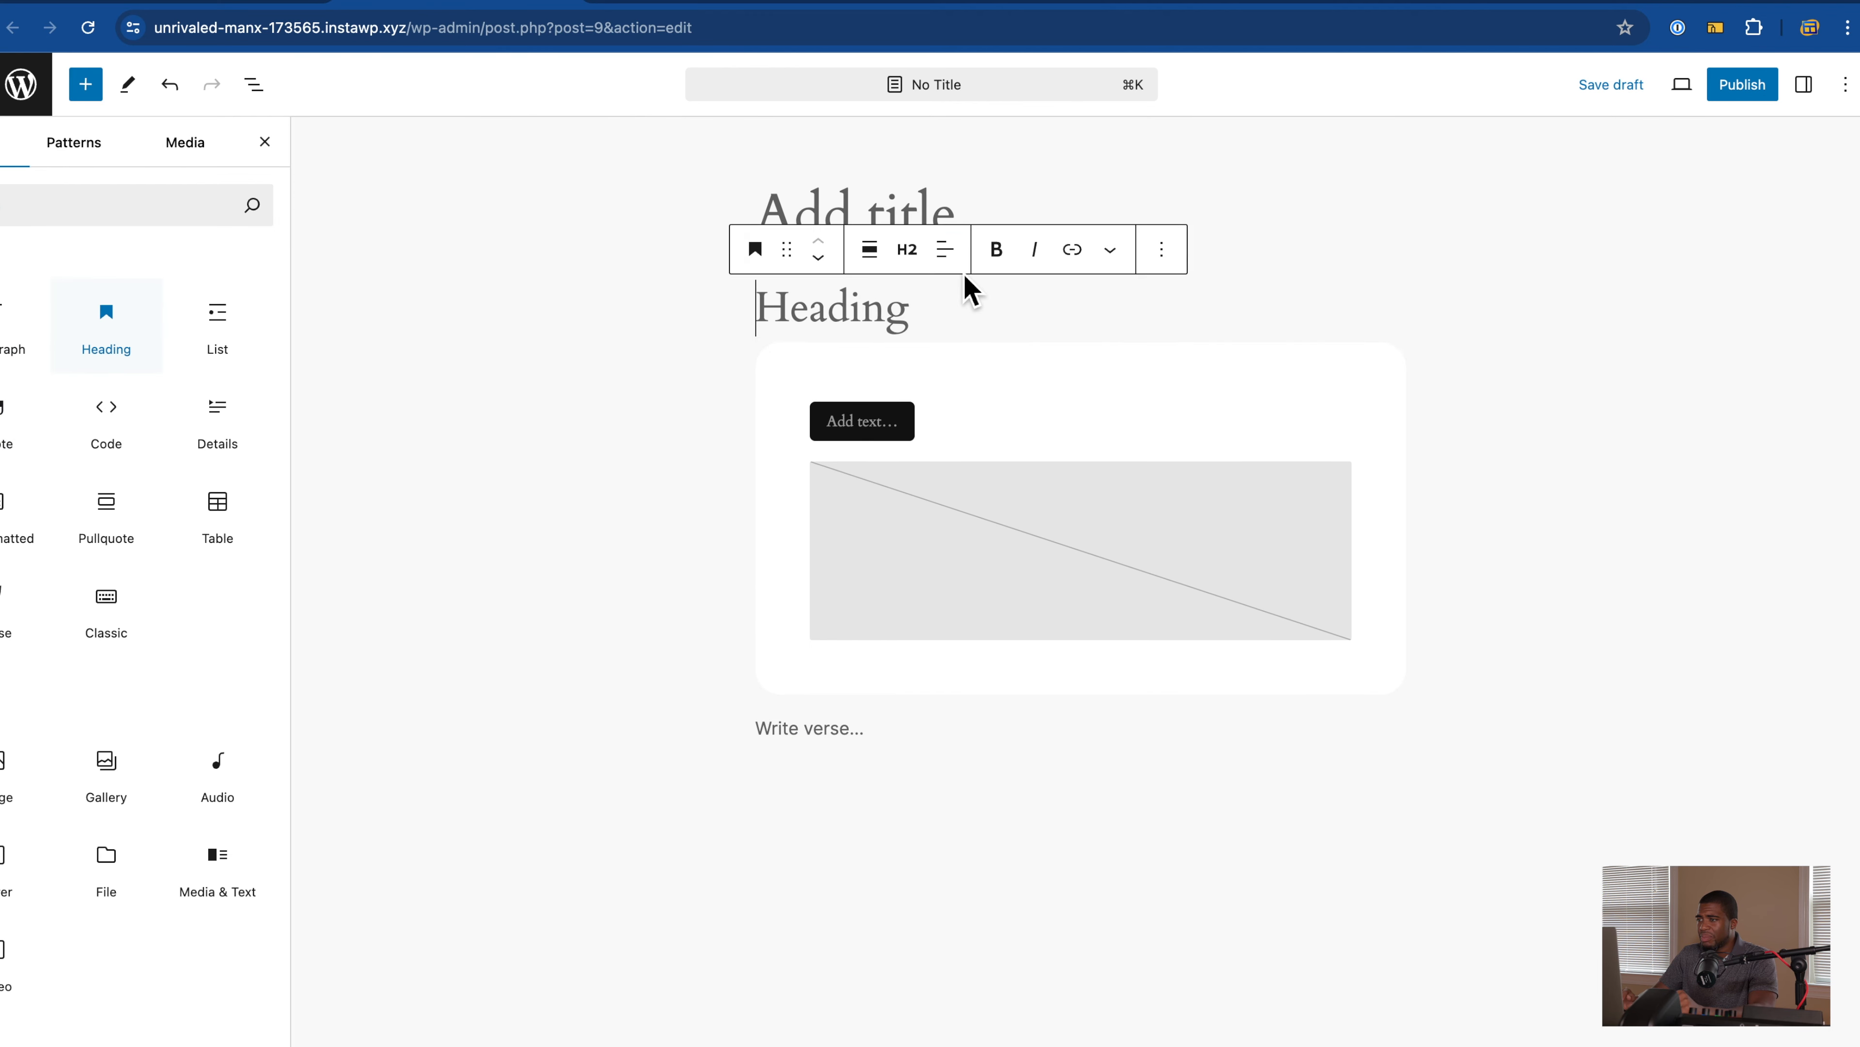
{"action": "left_click", "coordinate": [110, 102]}
{"action": "left_click_drag", "start_coordinate": [311, 528], "coordinate": [1017, 402]}
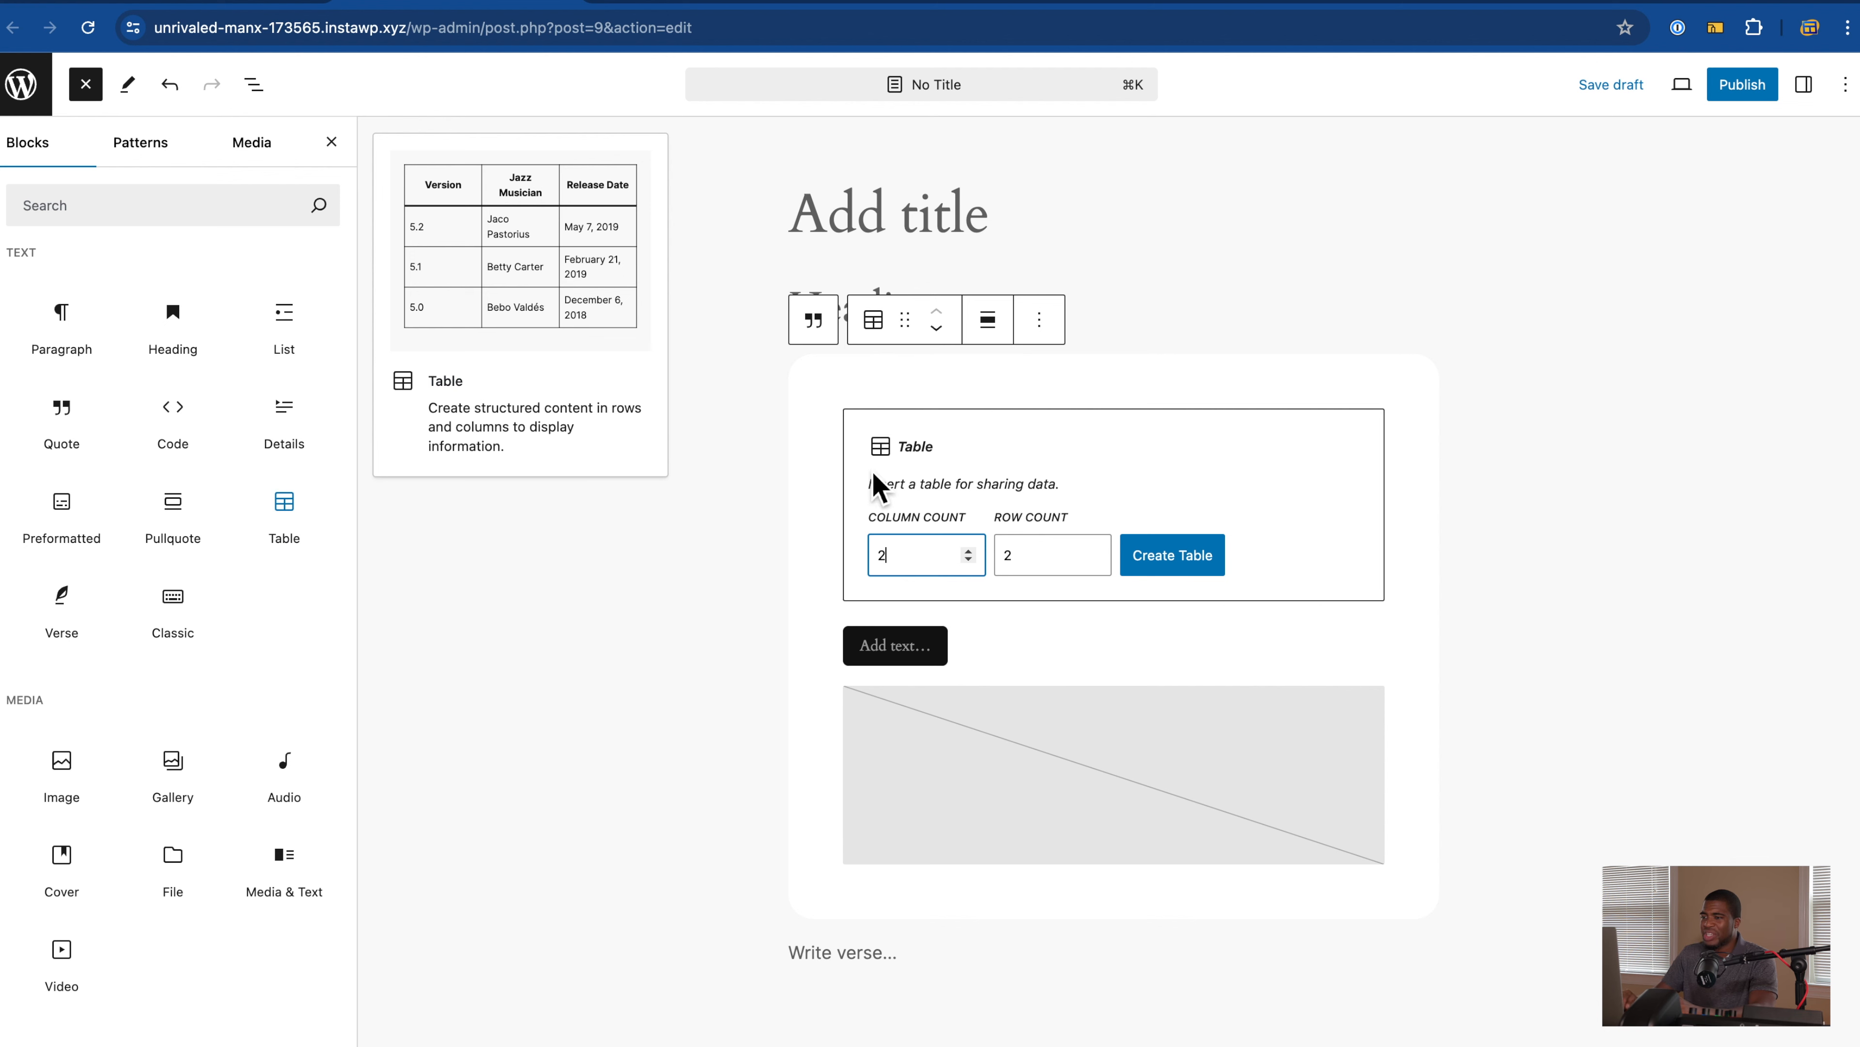
{"action": "left_click", "coordinate": [644, 582]}
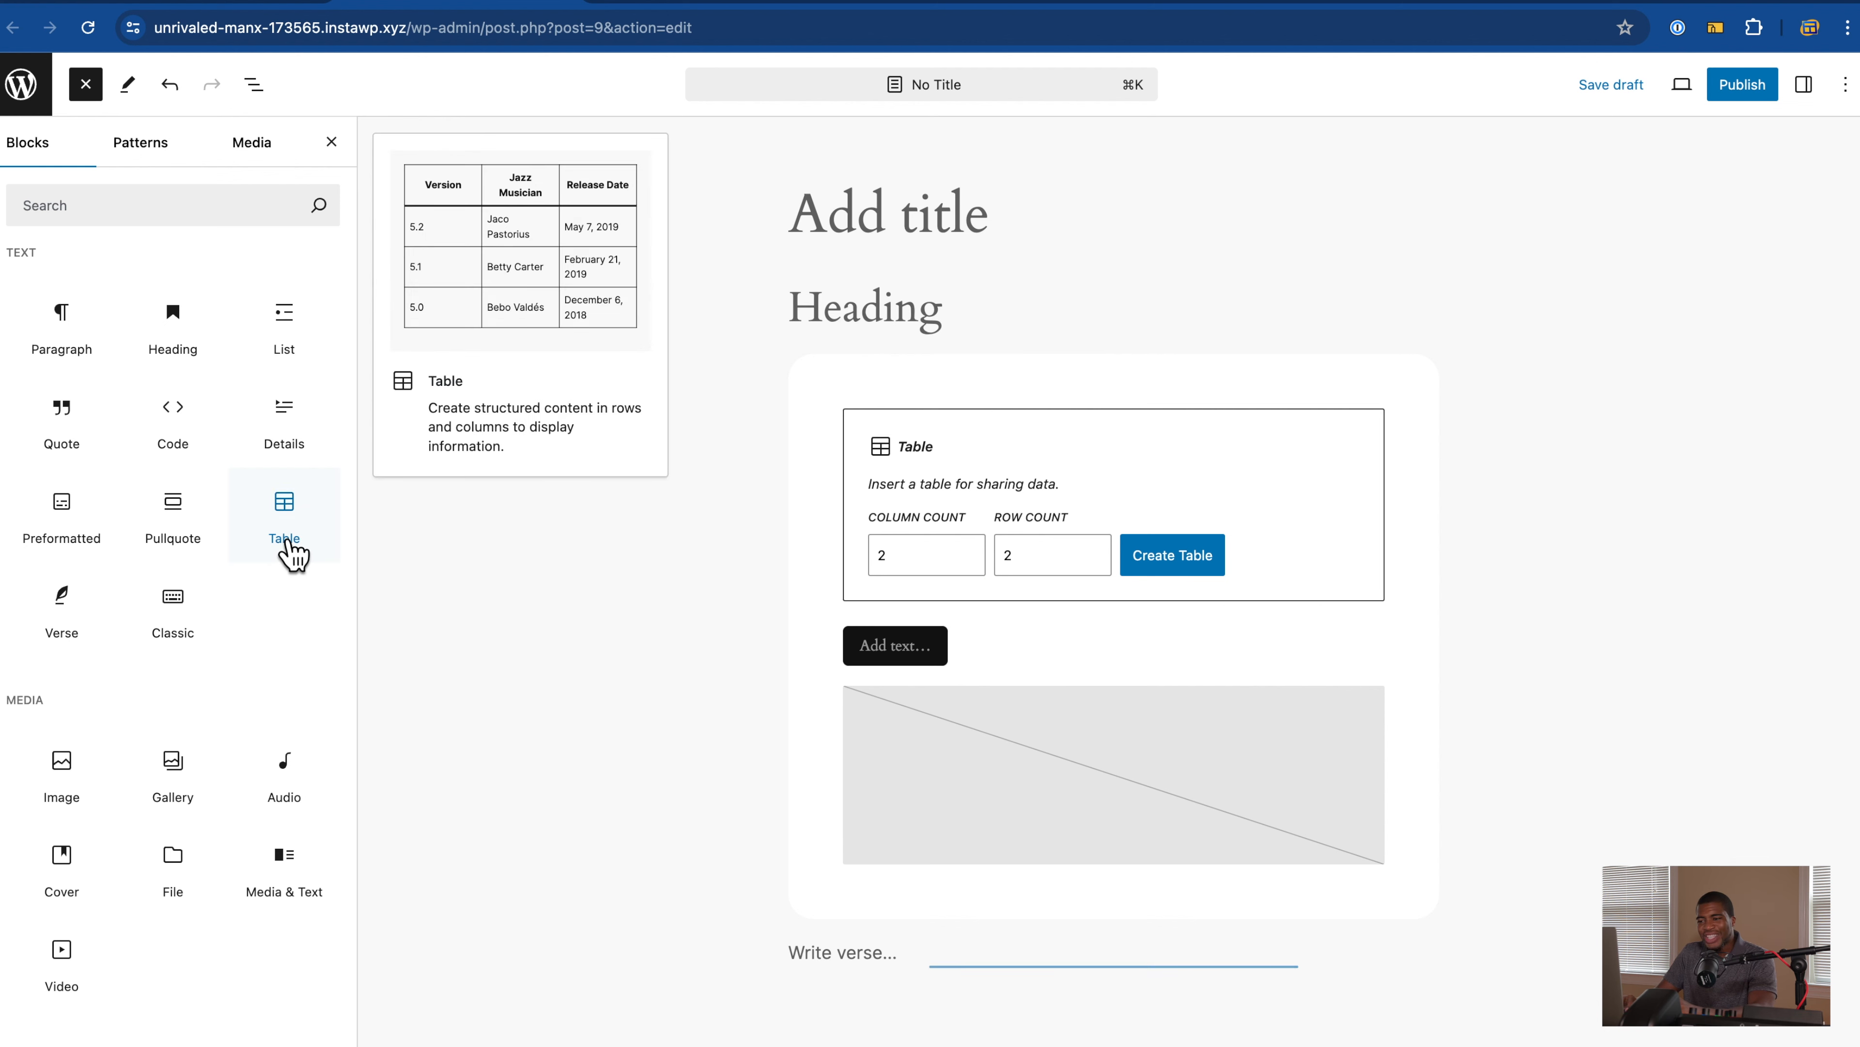
Step: Insert a Navigation block from the Theme group below the Verse block
{"action": "scroll", "coordinate": [291, 553], "scroll_direction": "down", "scroll_amount": 10}
{"action": "scroll", "coordinate": [291, 553], "scroll_direction": "down", "scroll_amount": 6}
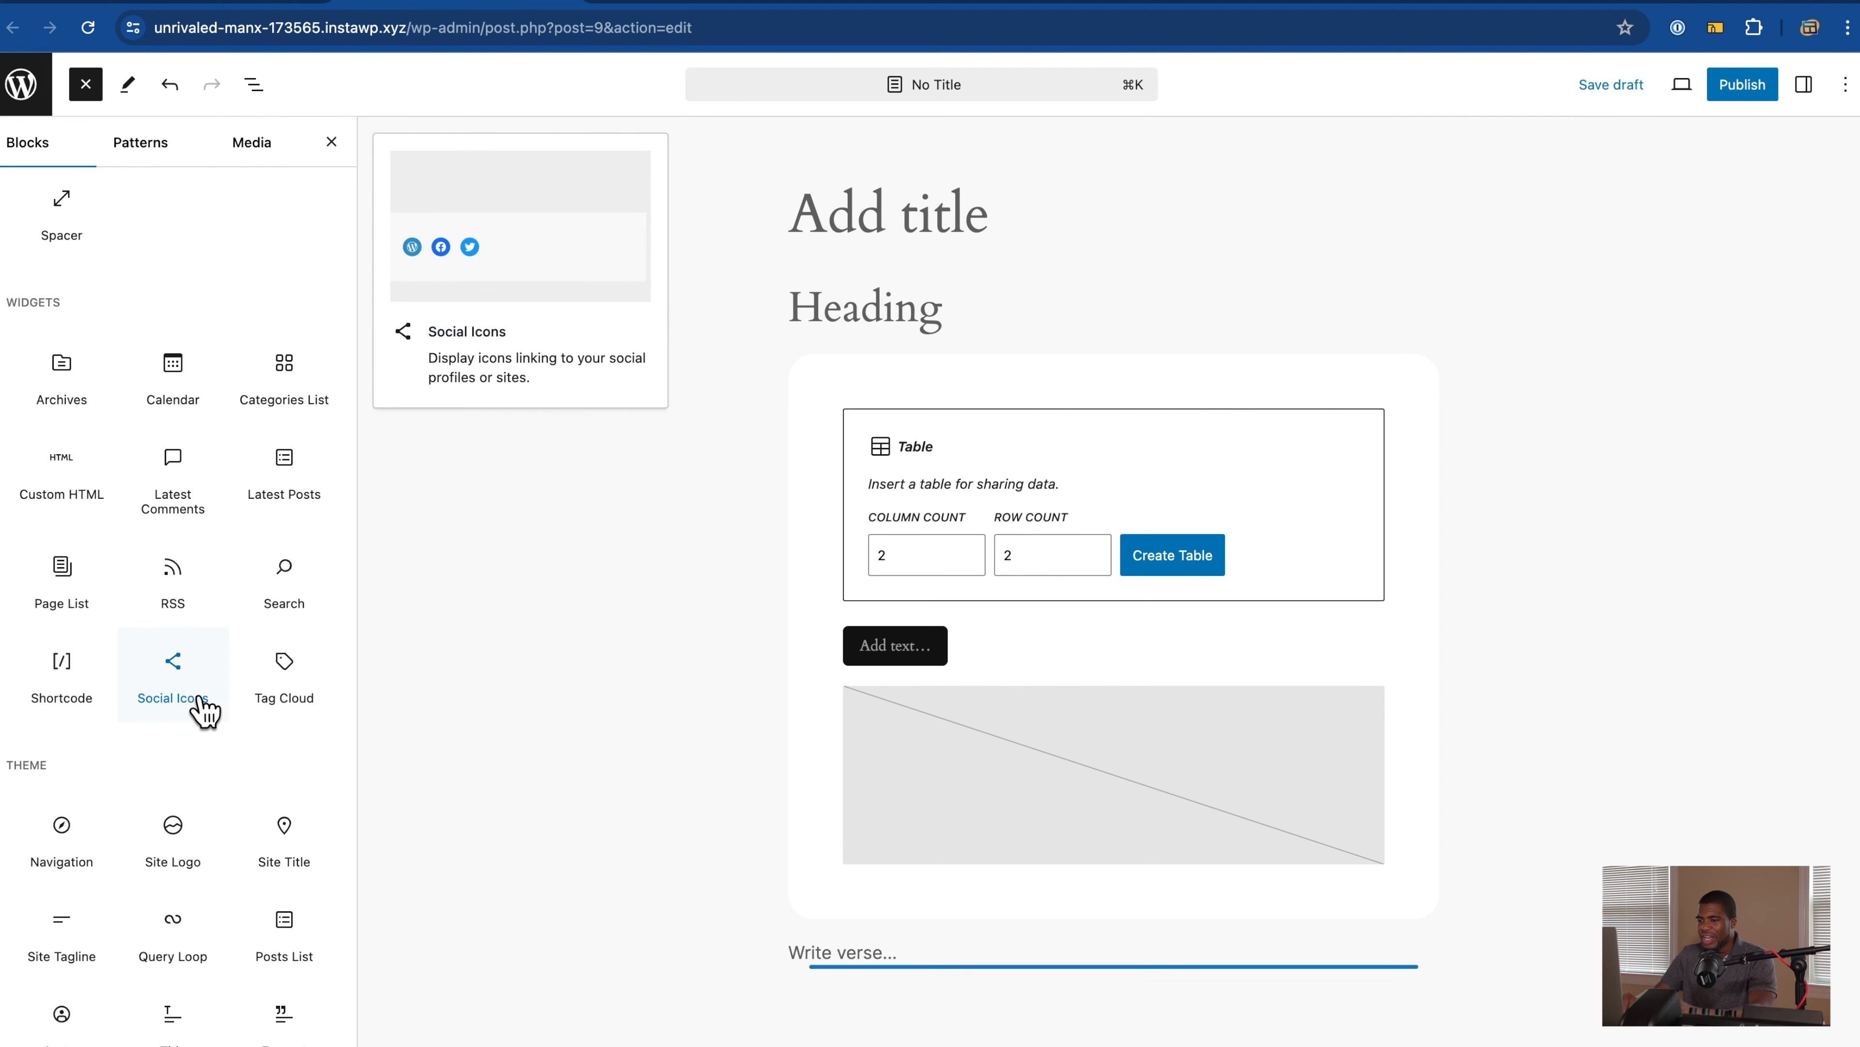
{"action": "scroll", "coordinate": [202, 706], "scroll_direction": "down", "scroll_amount": 5}
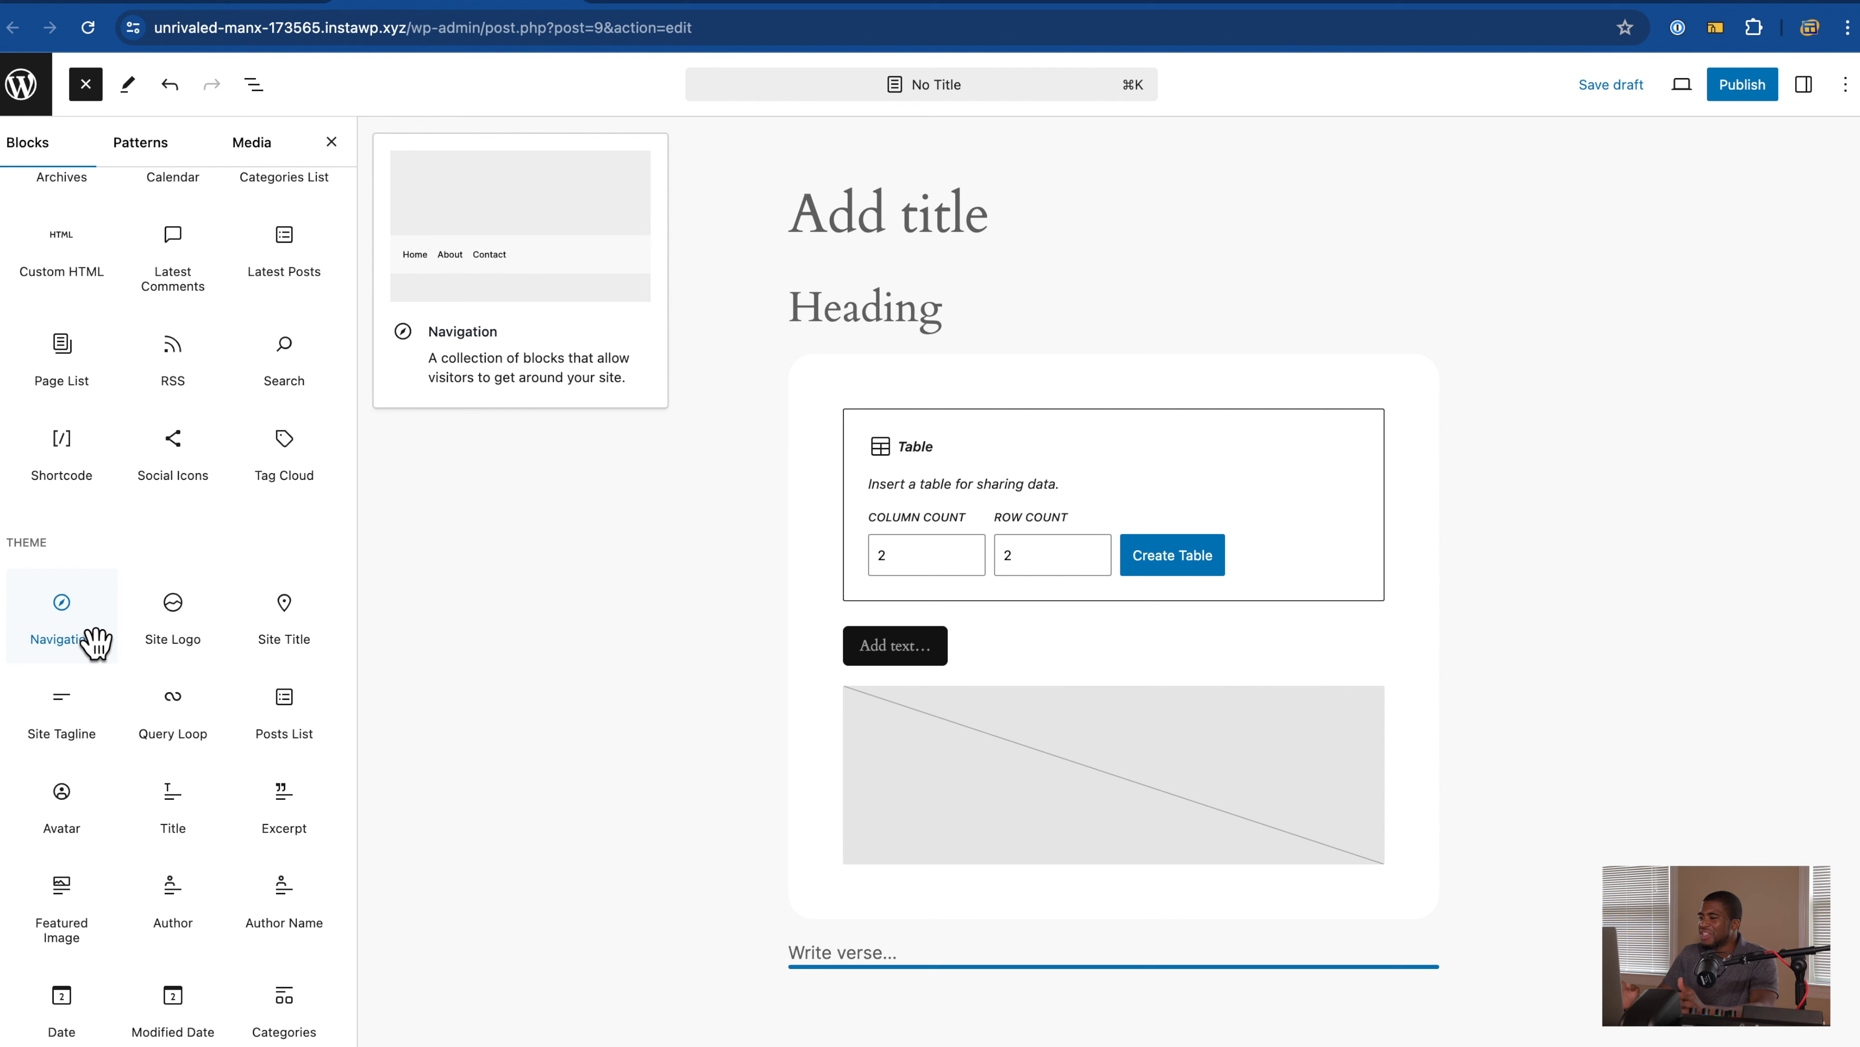
{"action": "left_click_drag", "start_coordinate": [96, 641], "coordinate": [997, 981]}
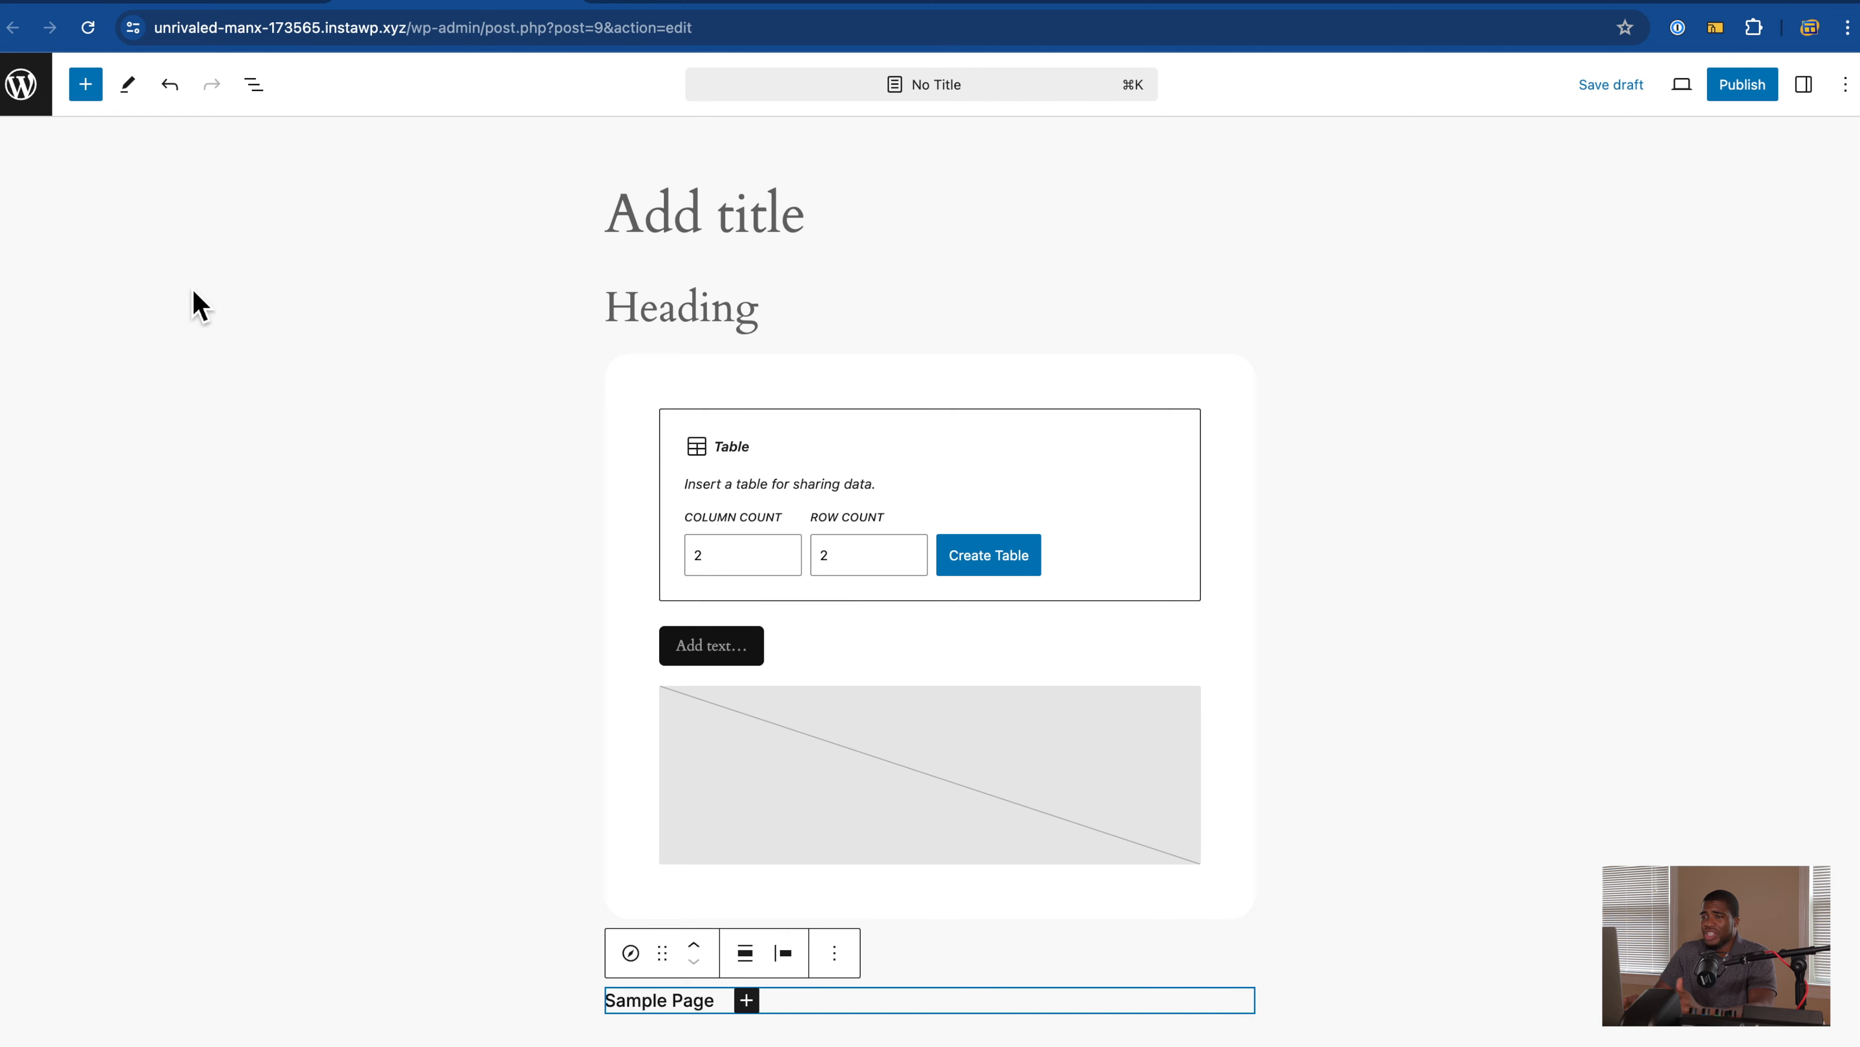
Step: Insert a Calendar block from the Widgets group below the Navigation block
{"action": "left_click", "coordinate": [96, 98]}
{"action": "scroll", "coordinate": [536, 502], "scroll_direction": "down", "scroll_amount": 4}
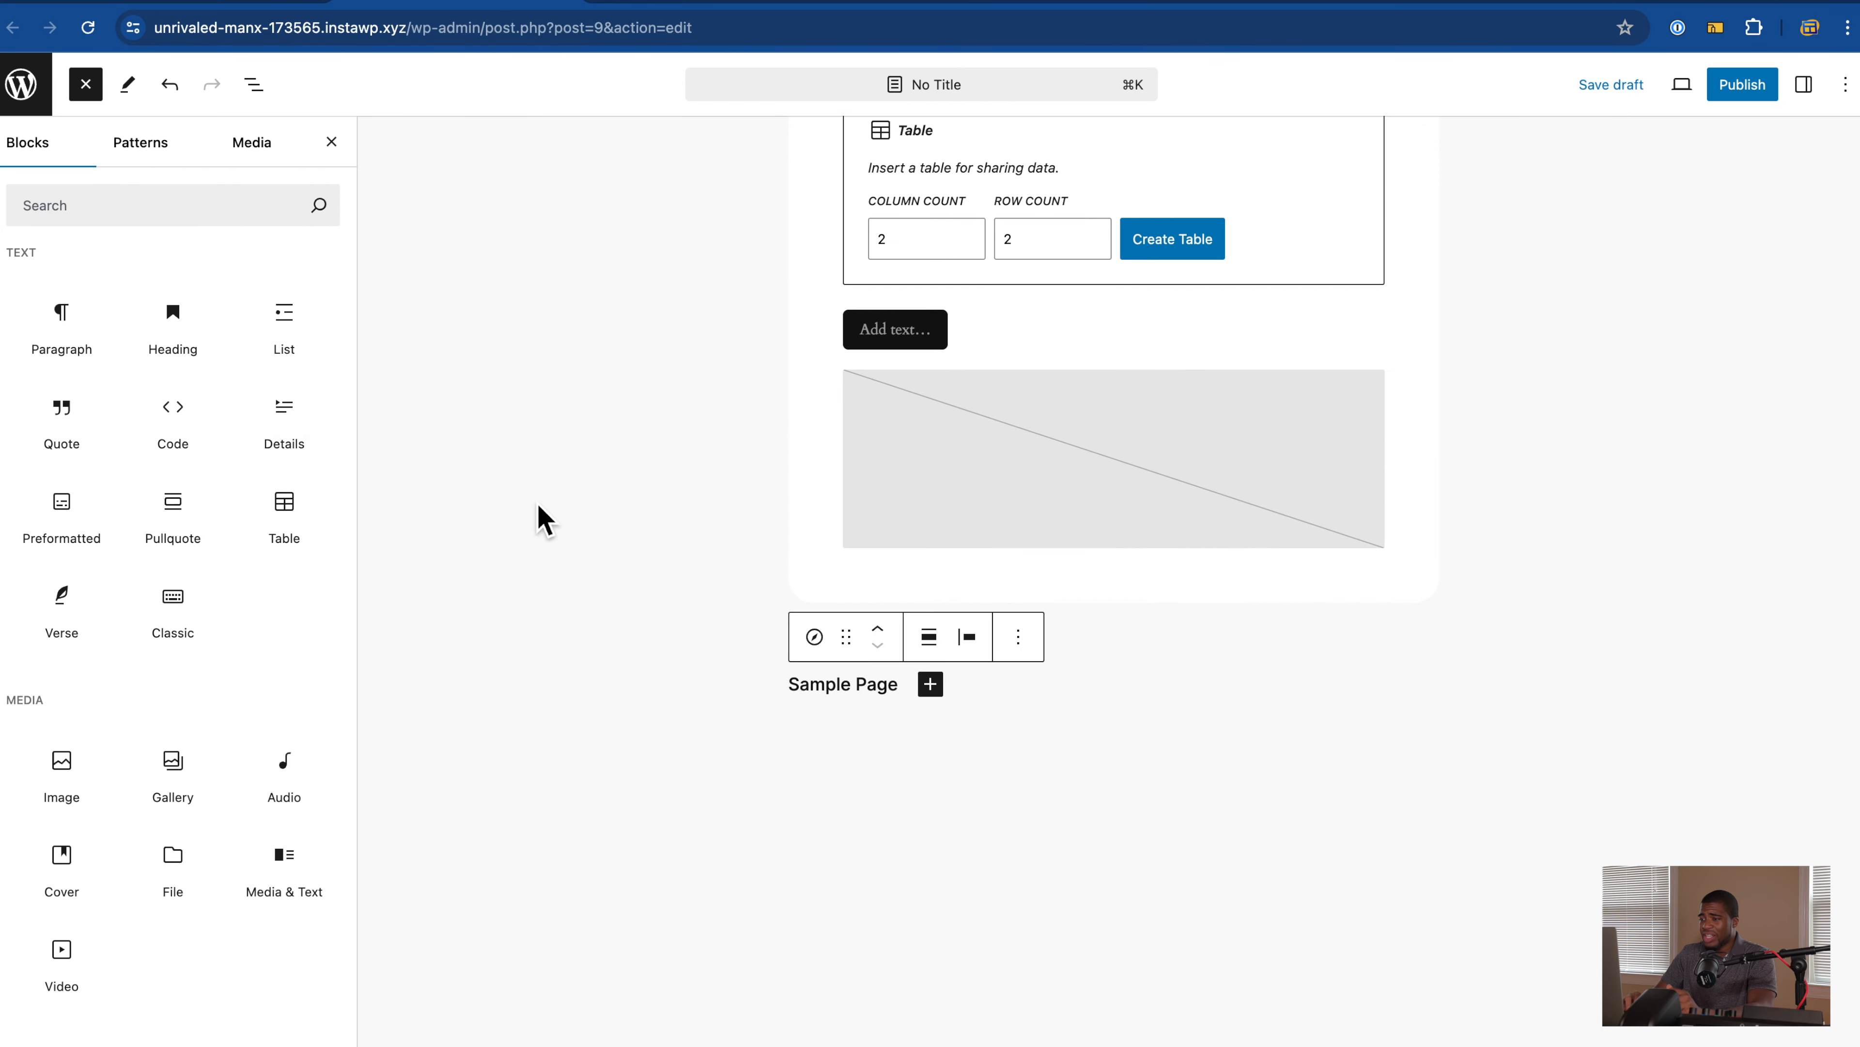
{"action": "left_click", "coordinate": [943, 709]}
{"action": "left_click", "coordinate": [99, 100]}
{"action": "scroll", "coordinate": [63, 632], "scroll_direction": "down", "scroll_amount": 10}
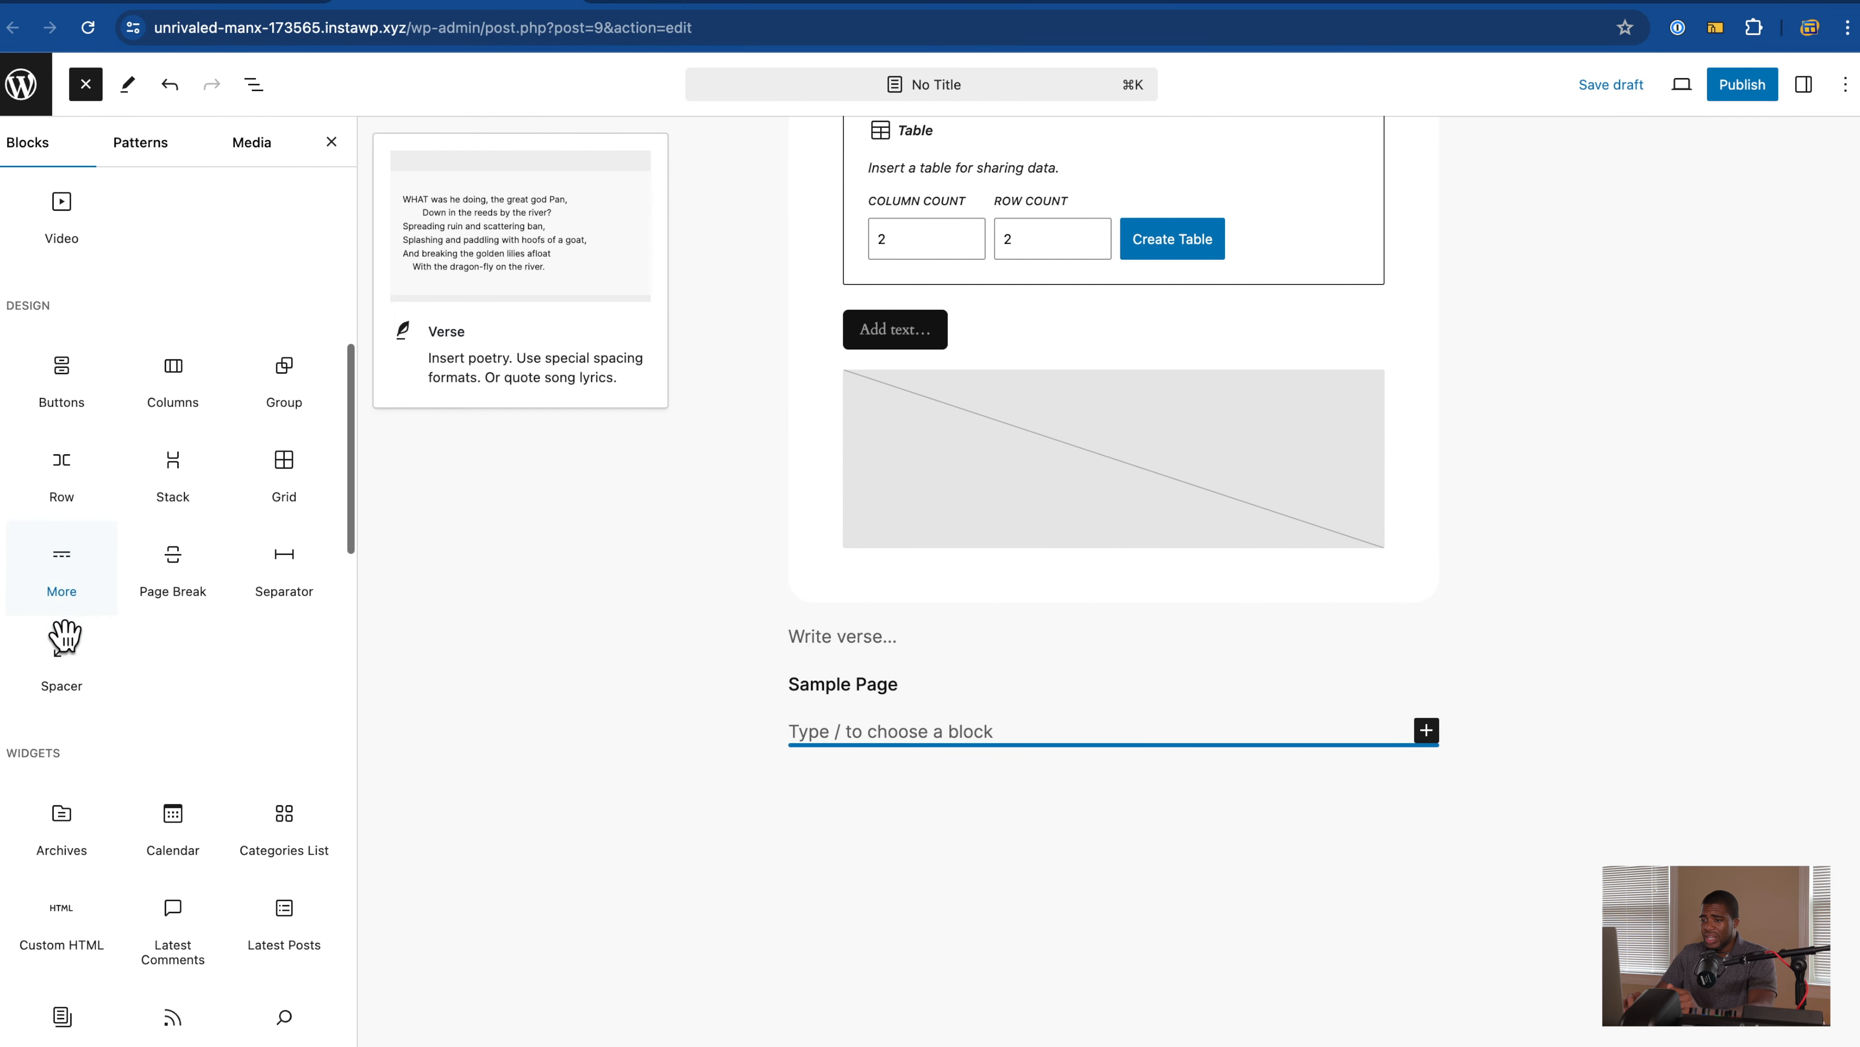
{"action": "left_click", "coordinate": [179, 570]}
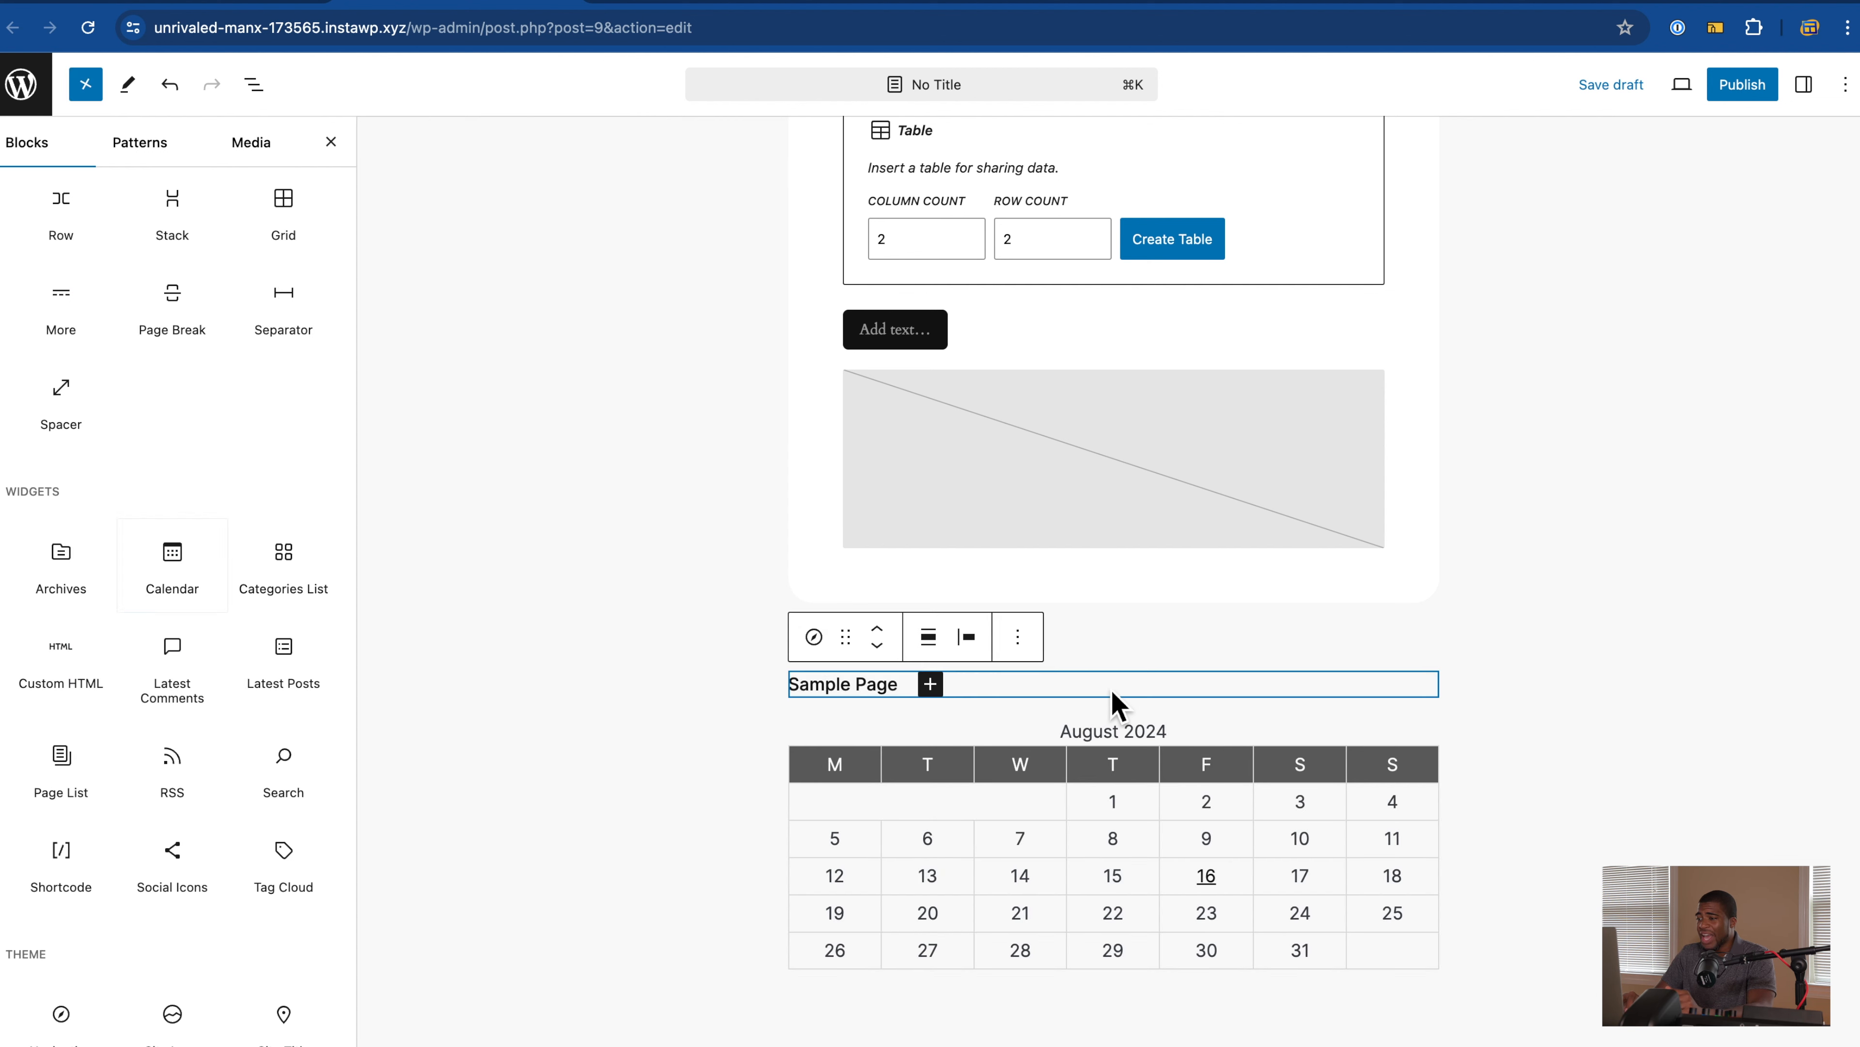
Step: Insert an Image block in a new line below the calendar
{"action": "left_click", "coordinate": [1110, 688]}
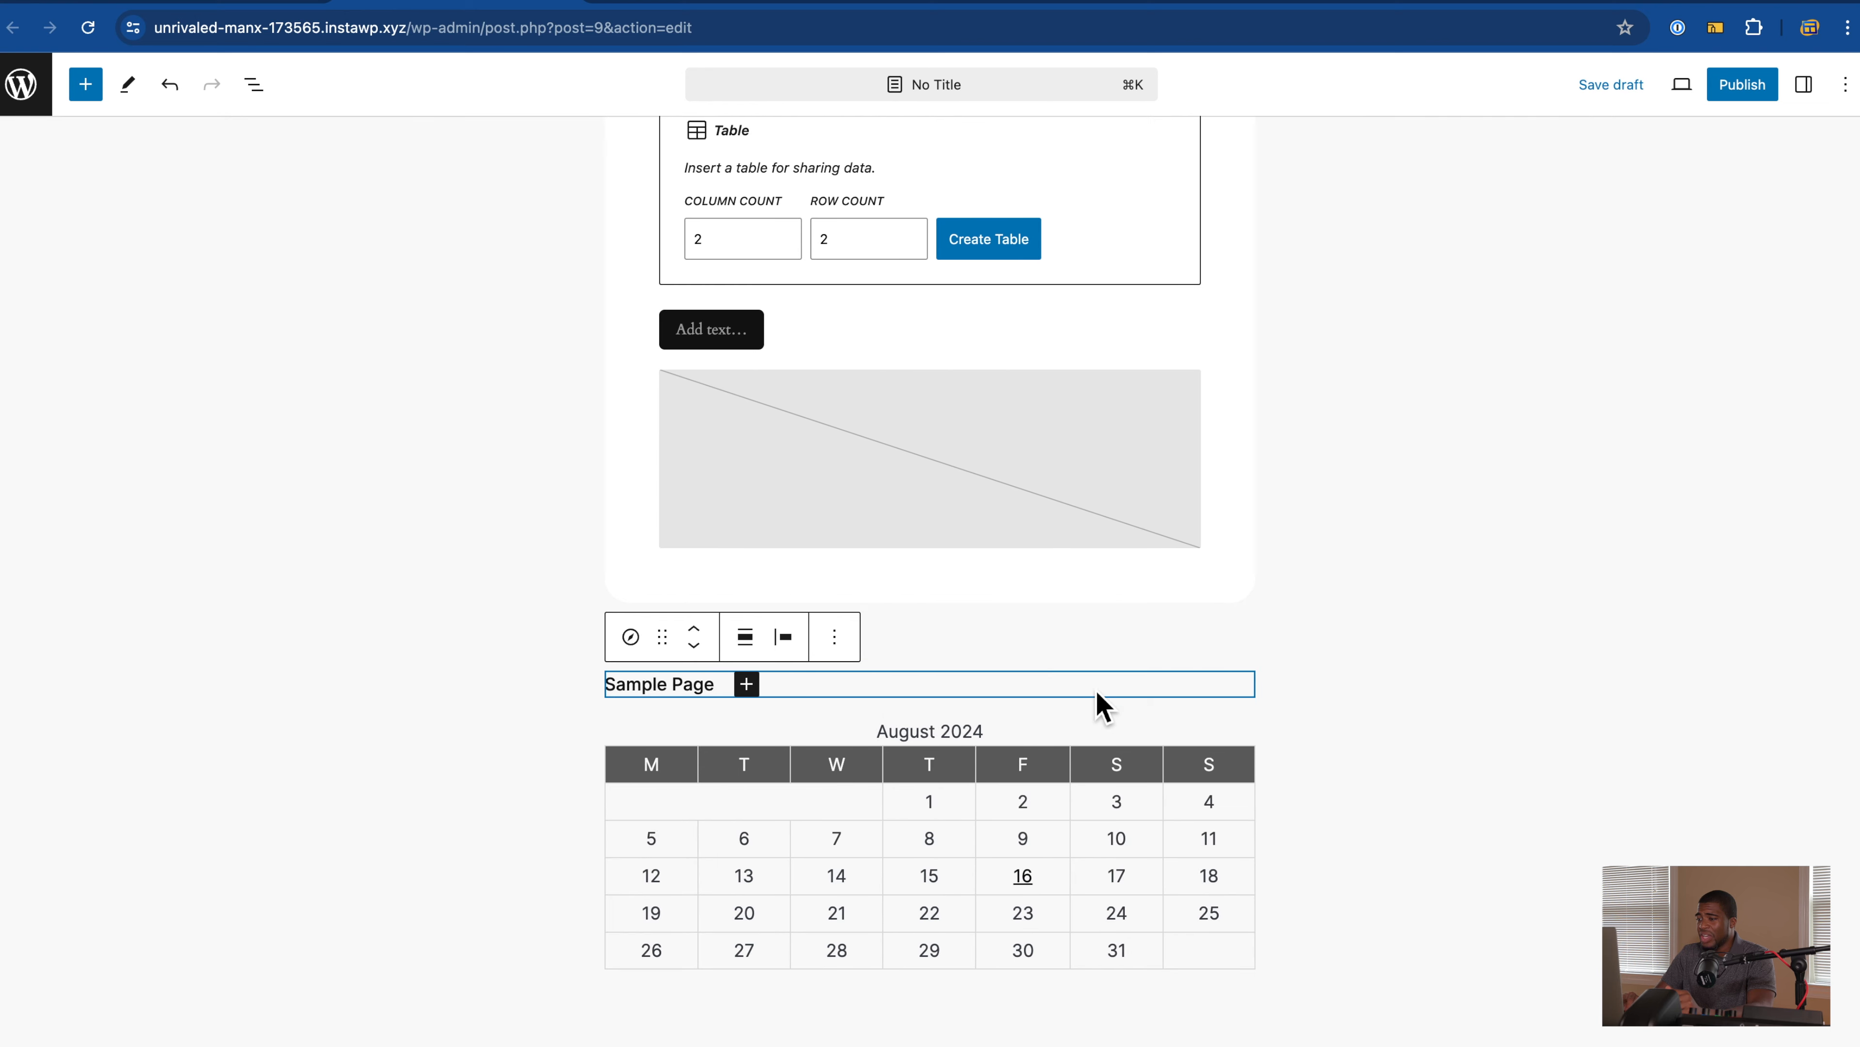
{"action": "scroll", "coordinate": [769, 733], "scroll_direction": "down", "scroll_amount": 4}
{"action": "left_click", "coordinate": [944, 802]}
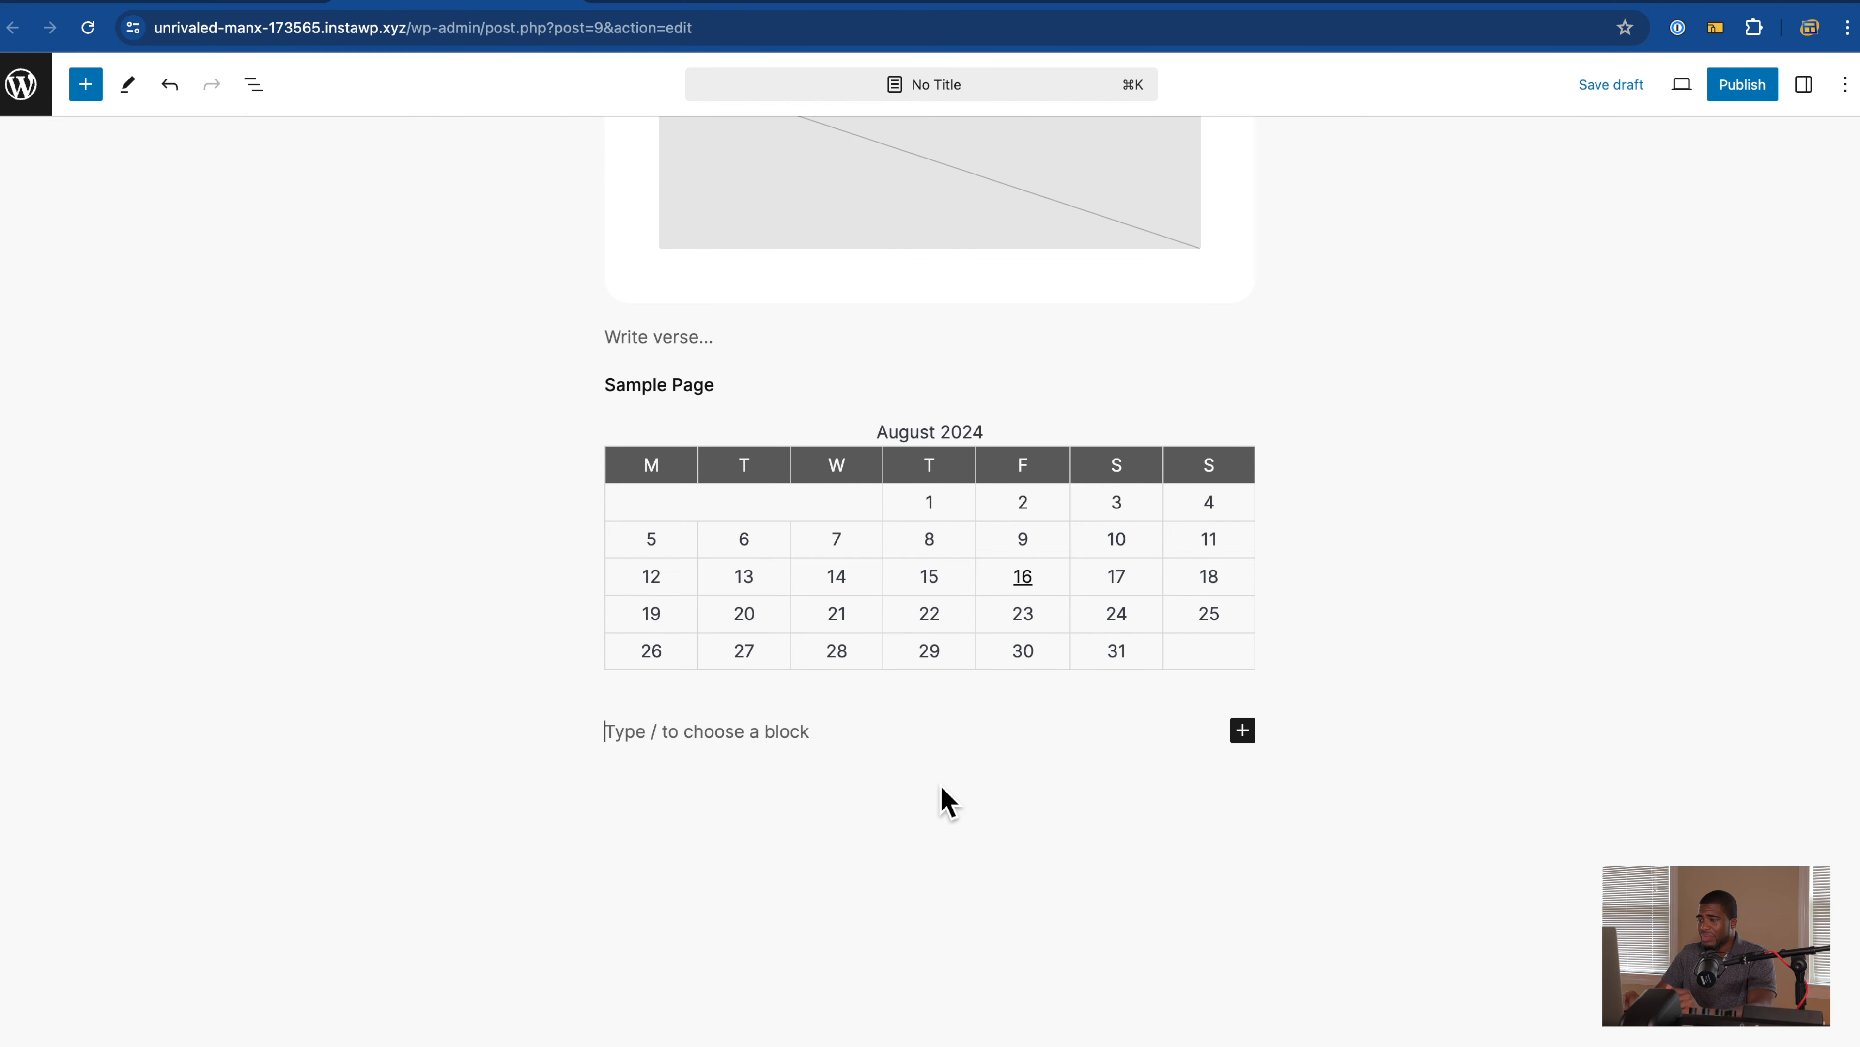
{"action": "left_click", "coordinate": [1254, 733]}
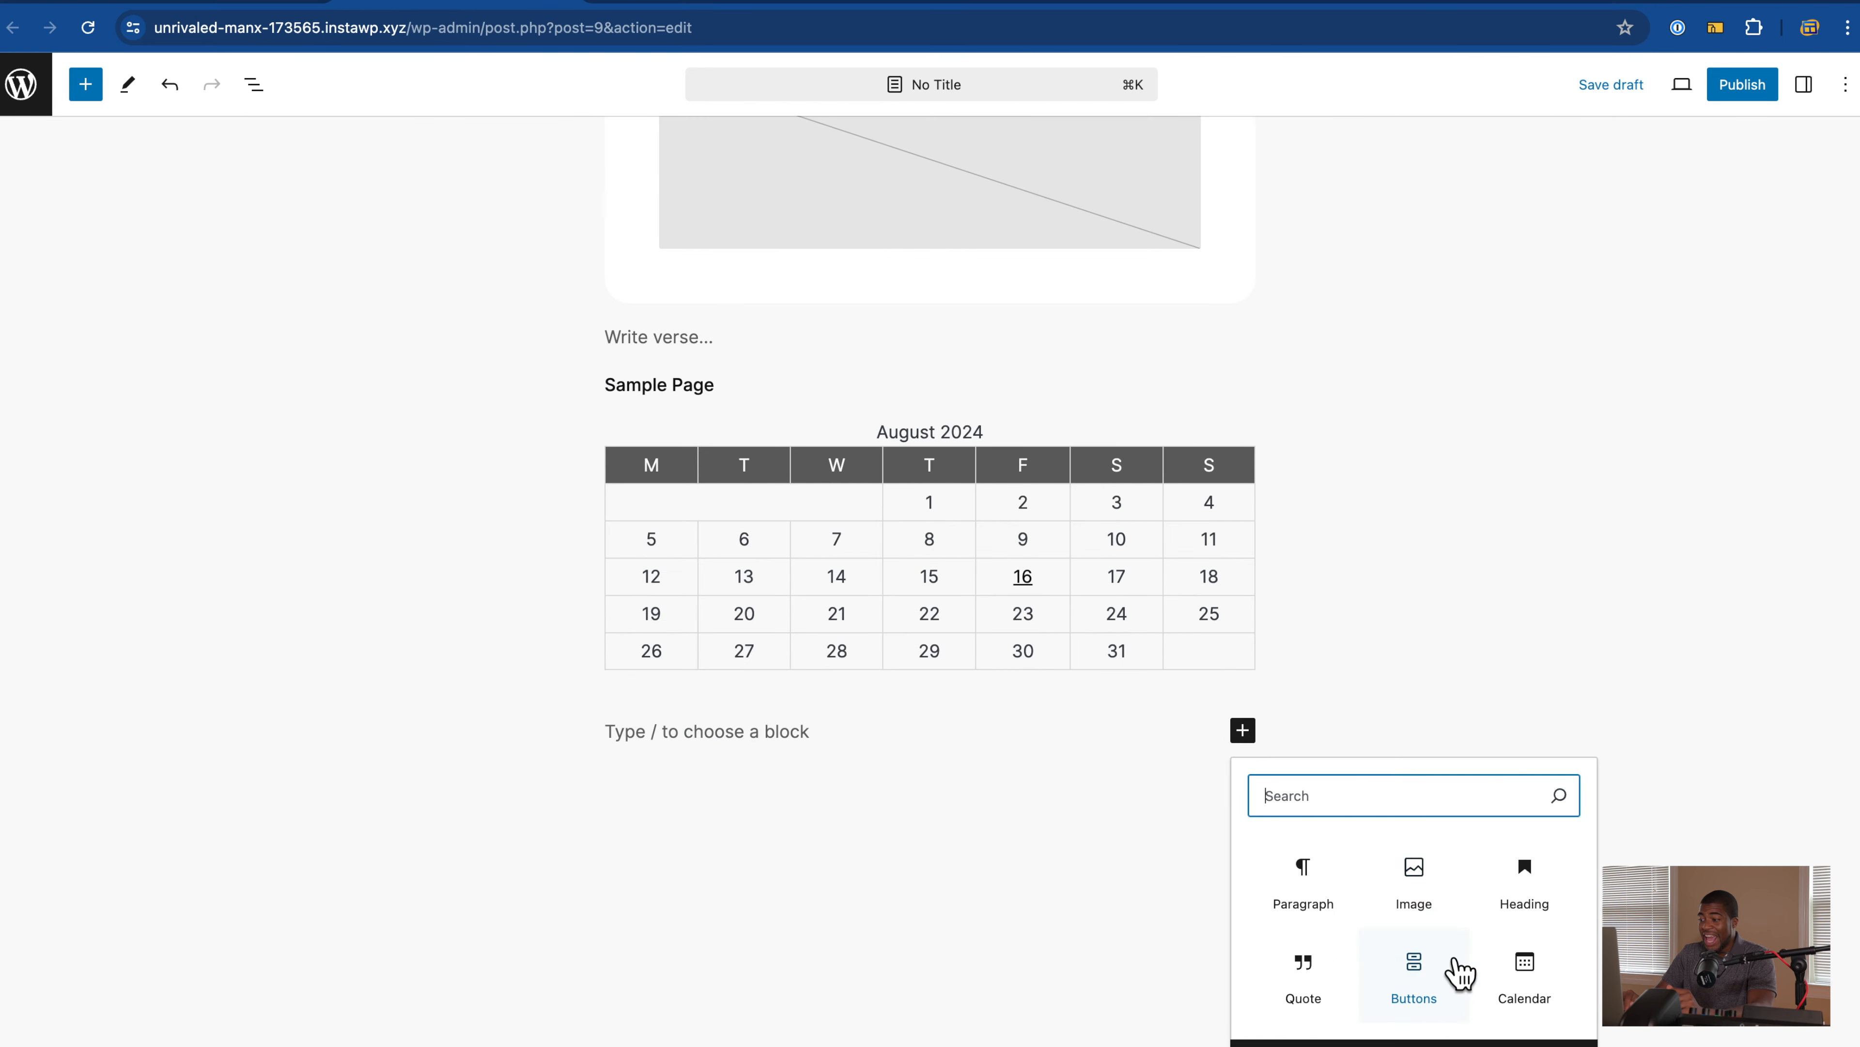
{"action": "left_click", "coordinate": [1424, 897]}
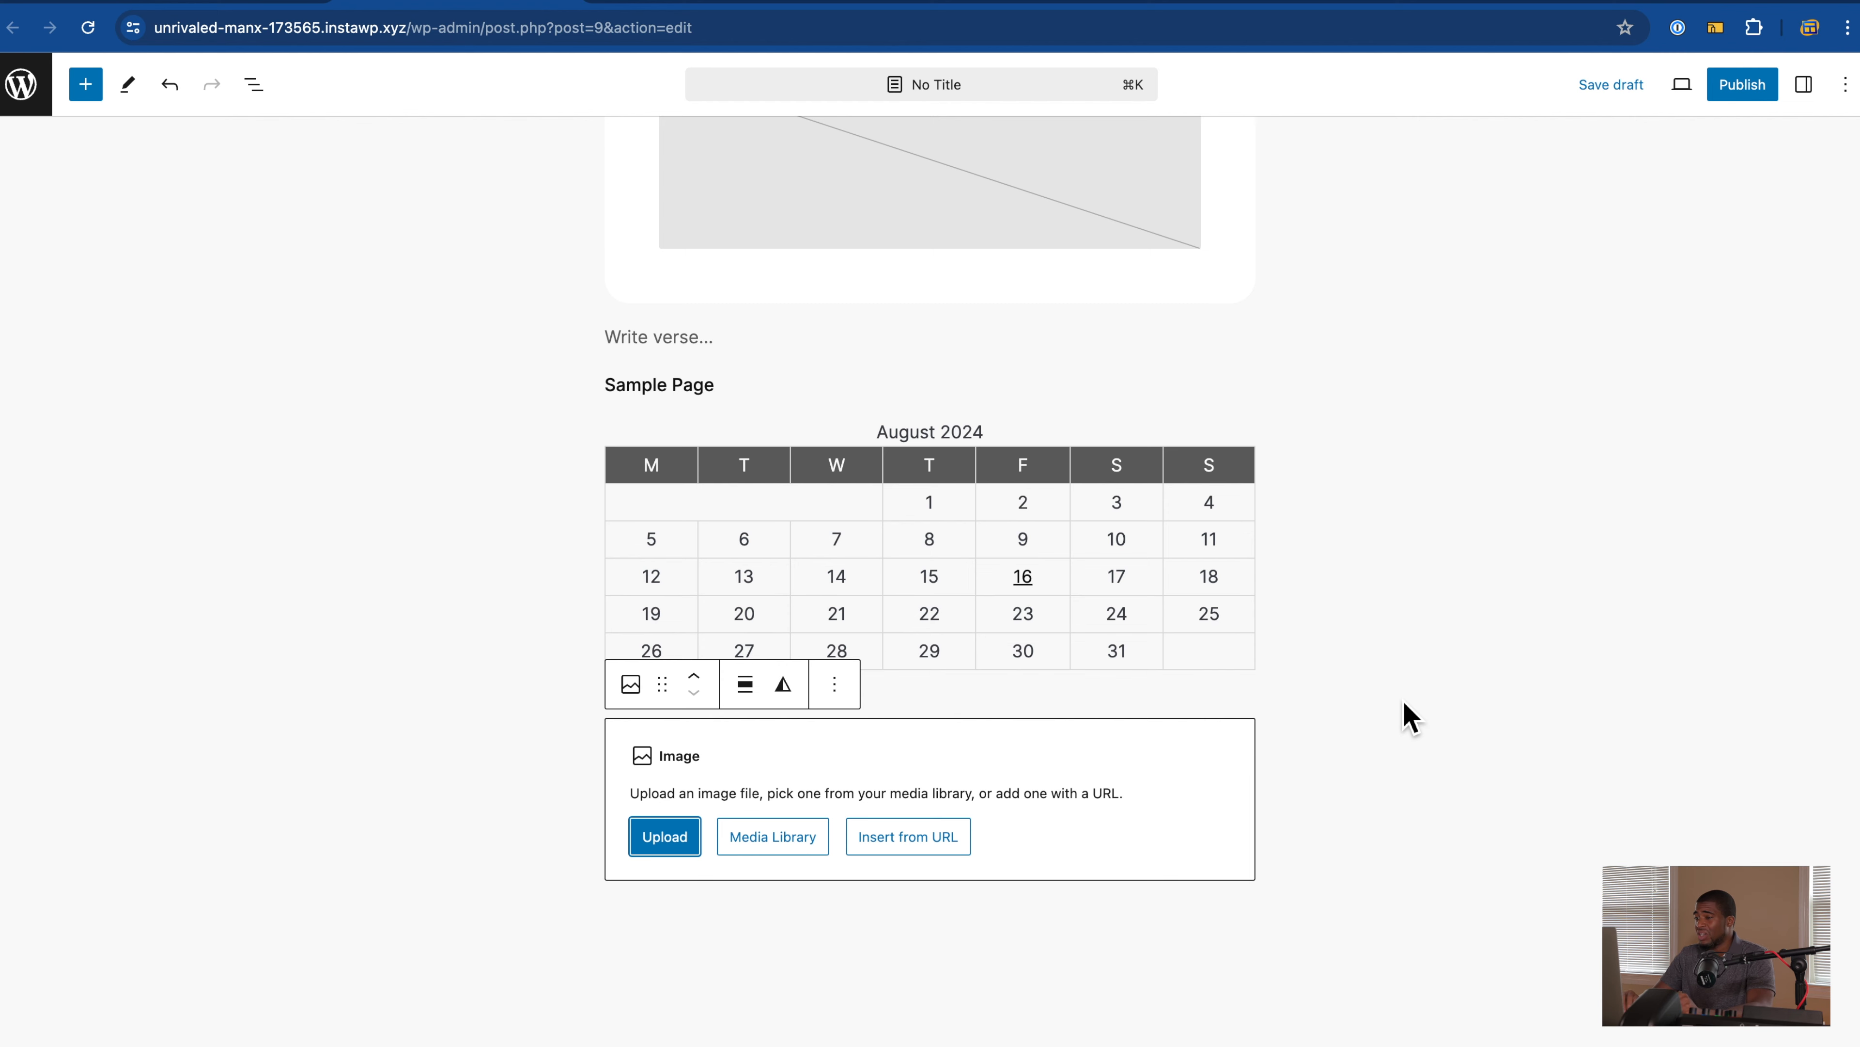
Step: Browse the block library again from the Text group down to the Theme group
{"action": "scroll", "coordinate": [1410, 714], "scroll_direction": "up", "scroll_amount": 8}
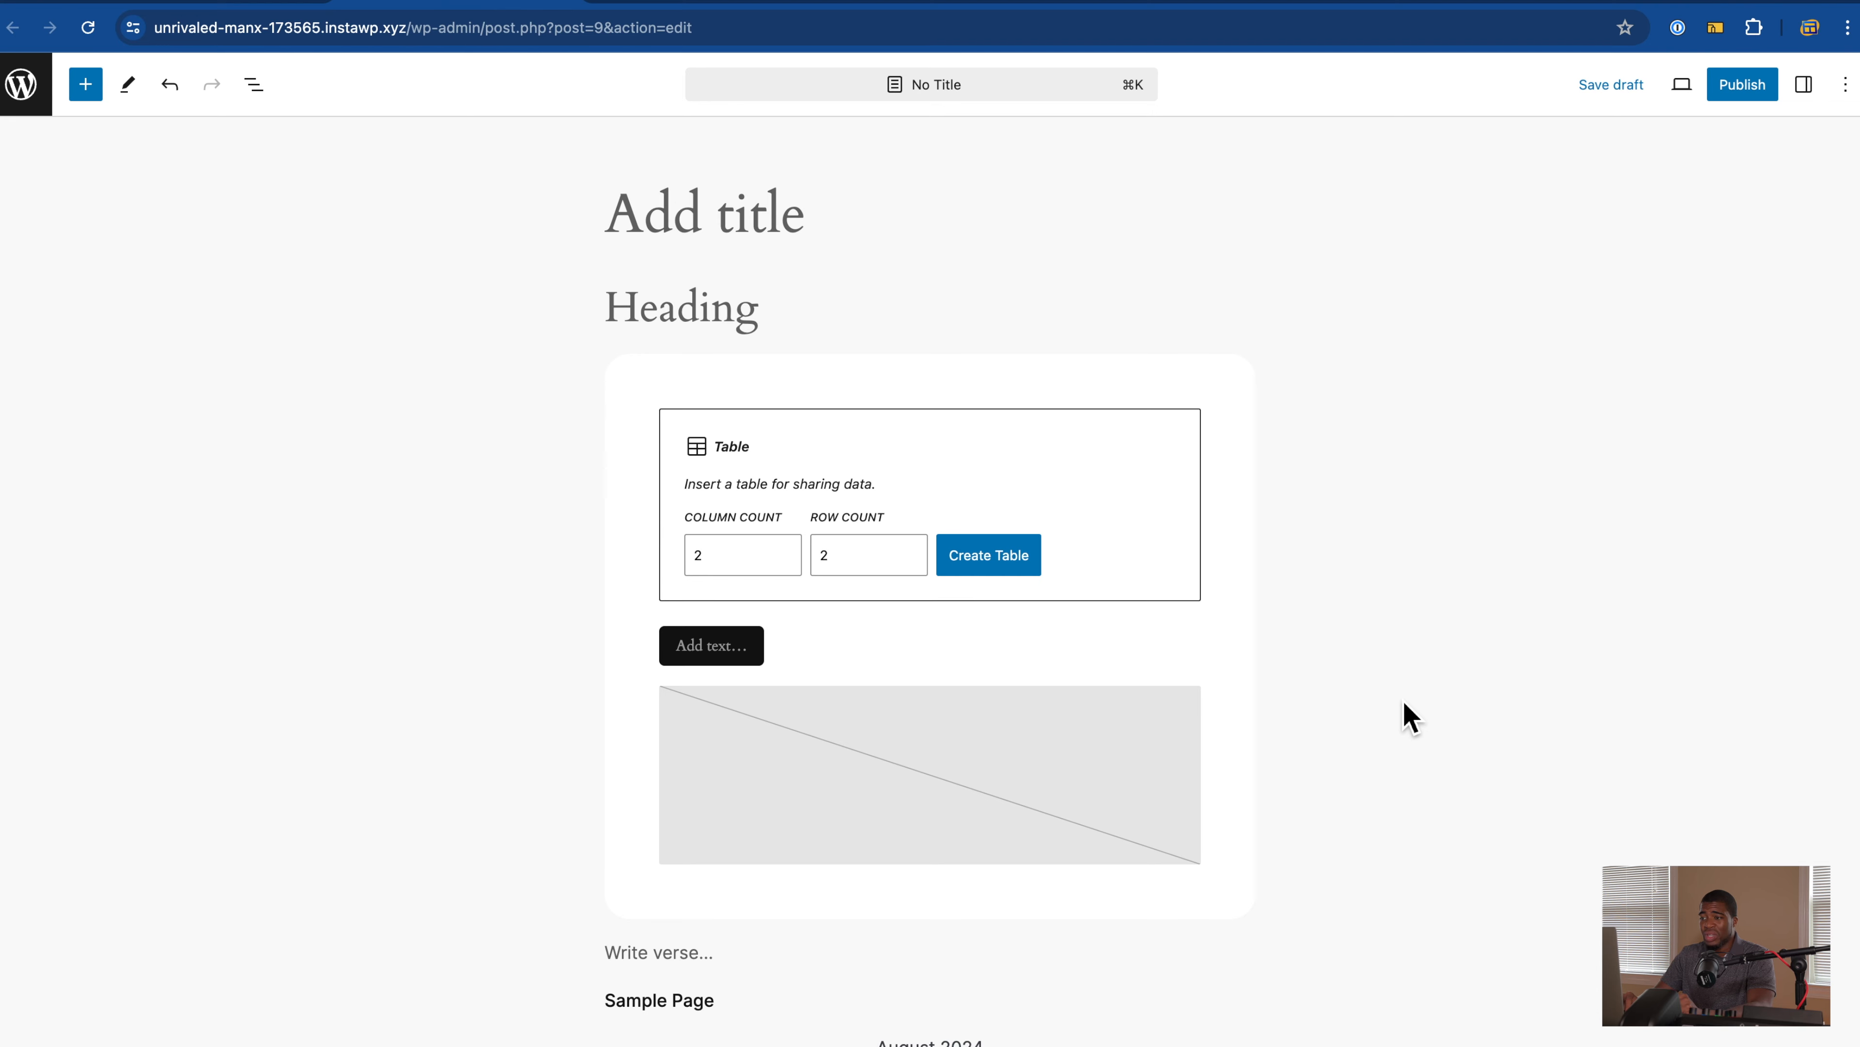
{"action": "left_click", "coordinate": [86, 85]}
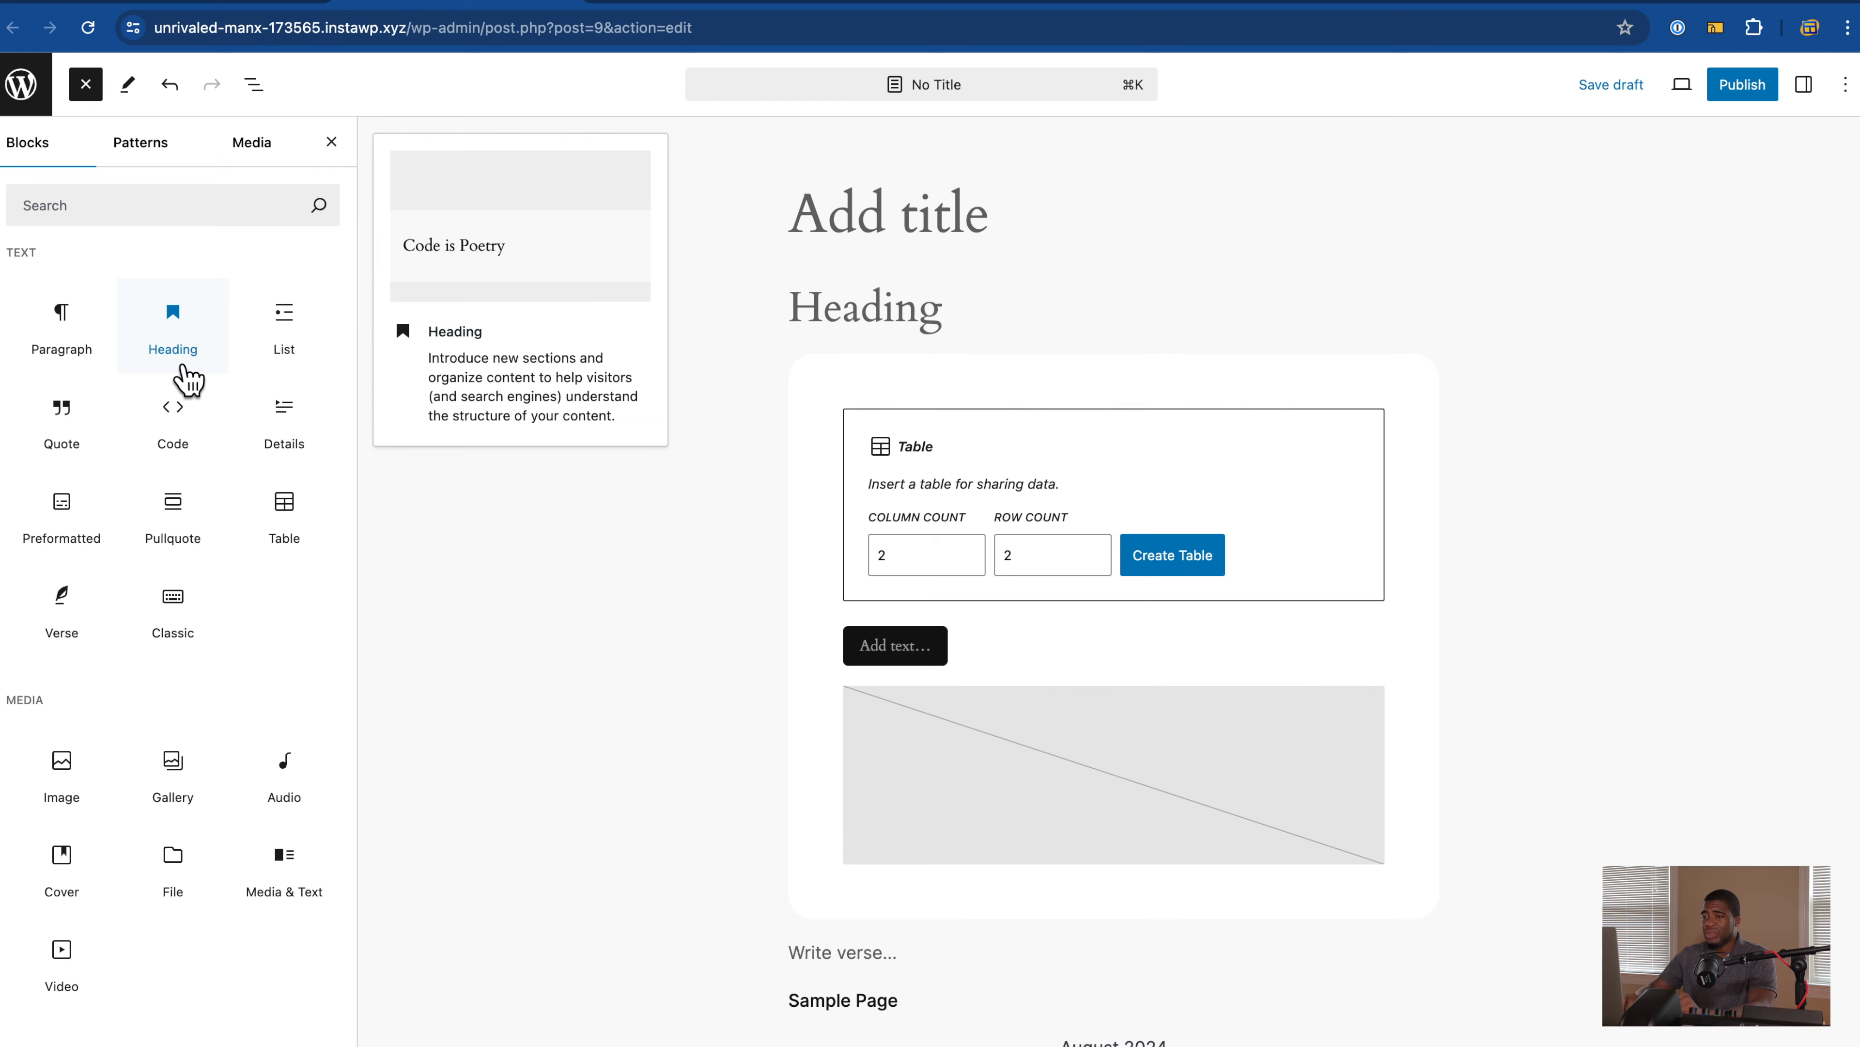
{"action": "scroll", "coordinate": [188, 379], "scroll_direction": "down", "scroll_amount": 15}
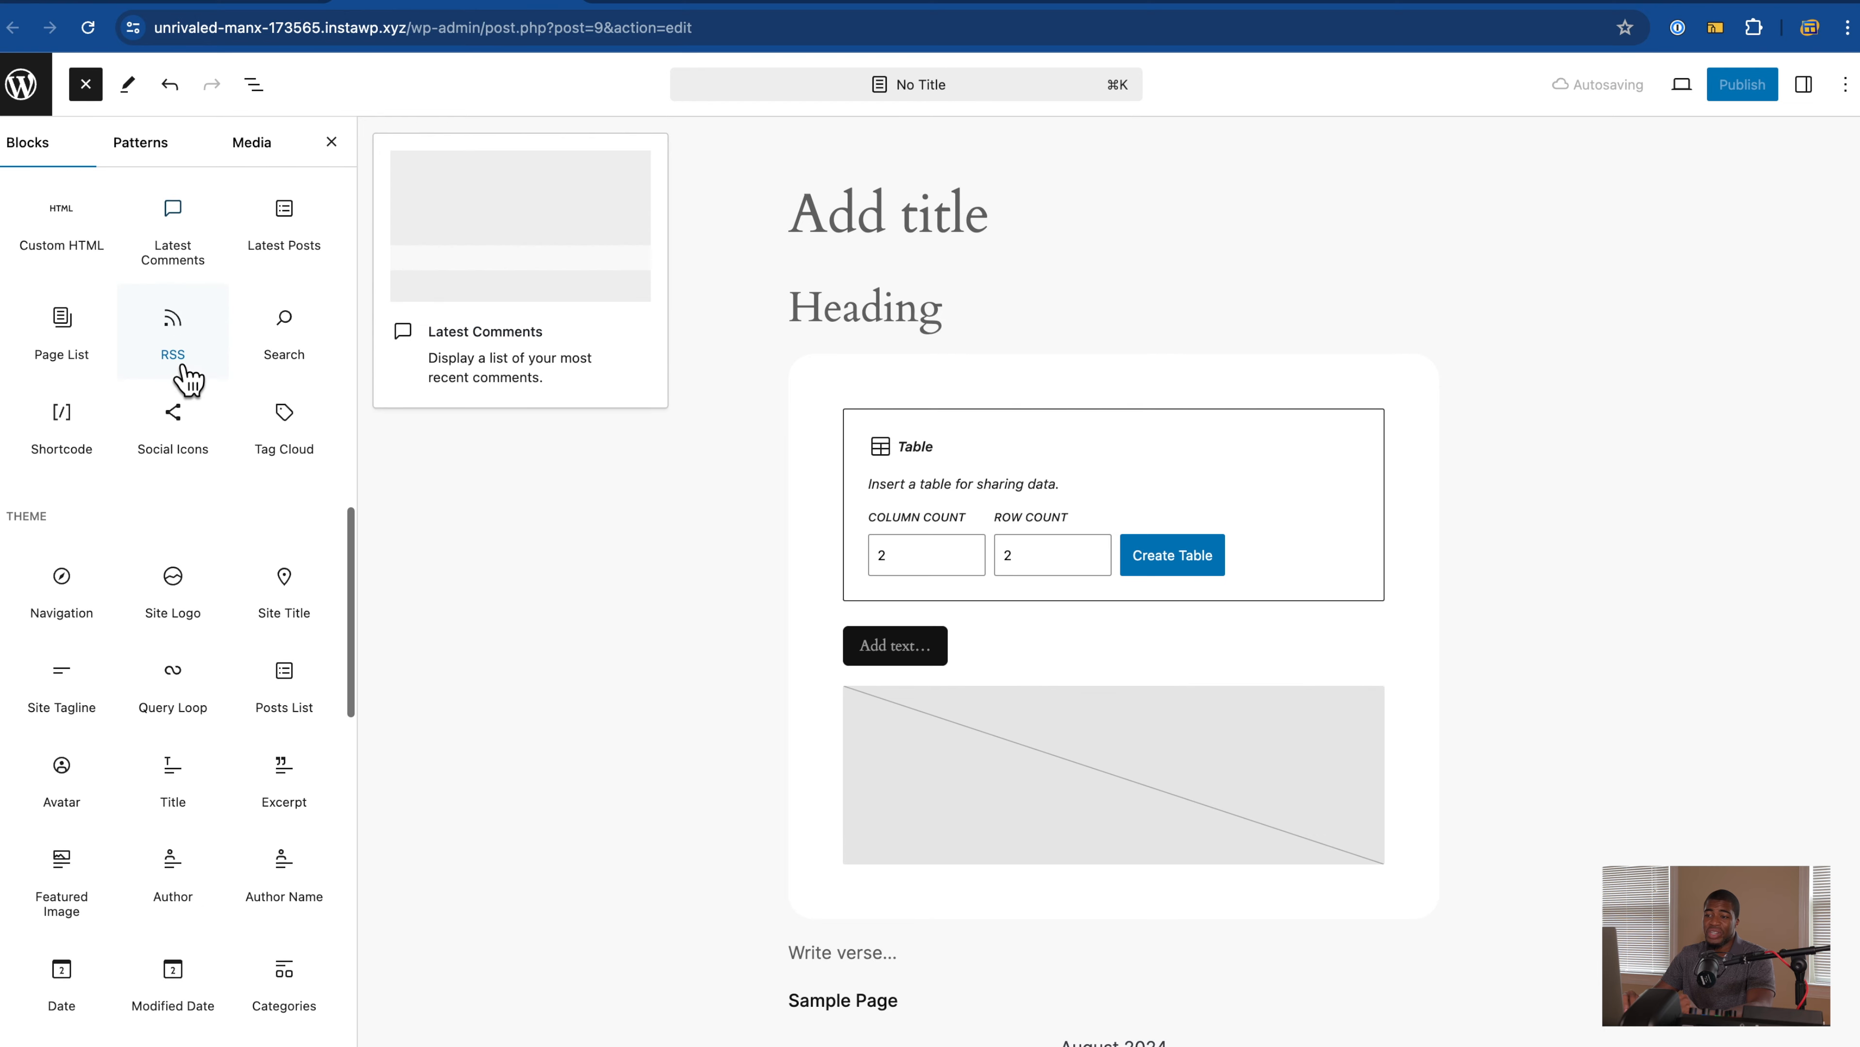
{"action": "scroll", "coordinate": [188, 379], "scroll_direction": "down", "scroll_amount": 2}
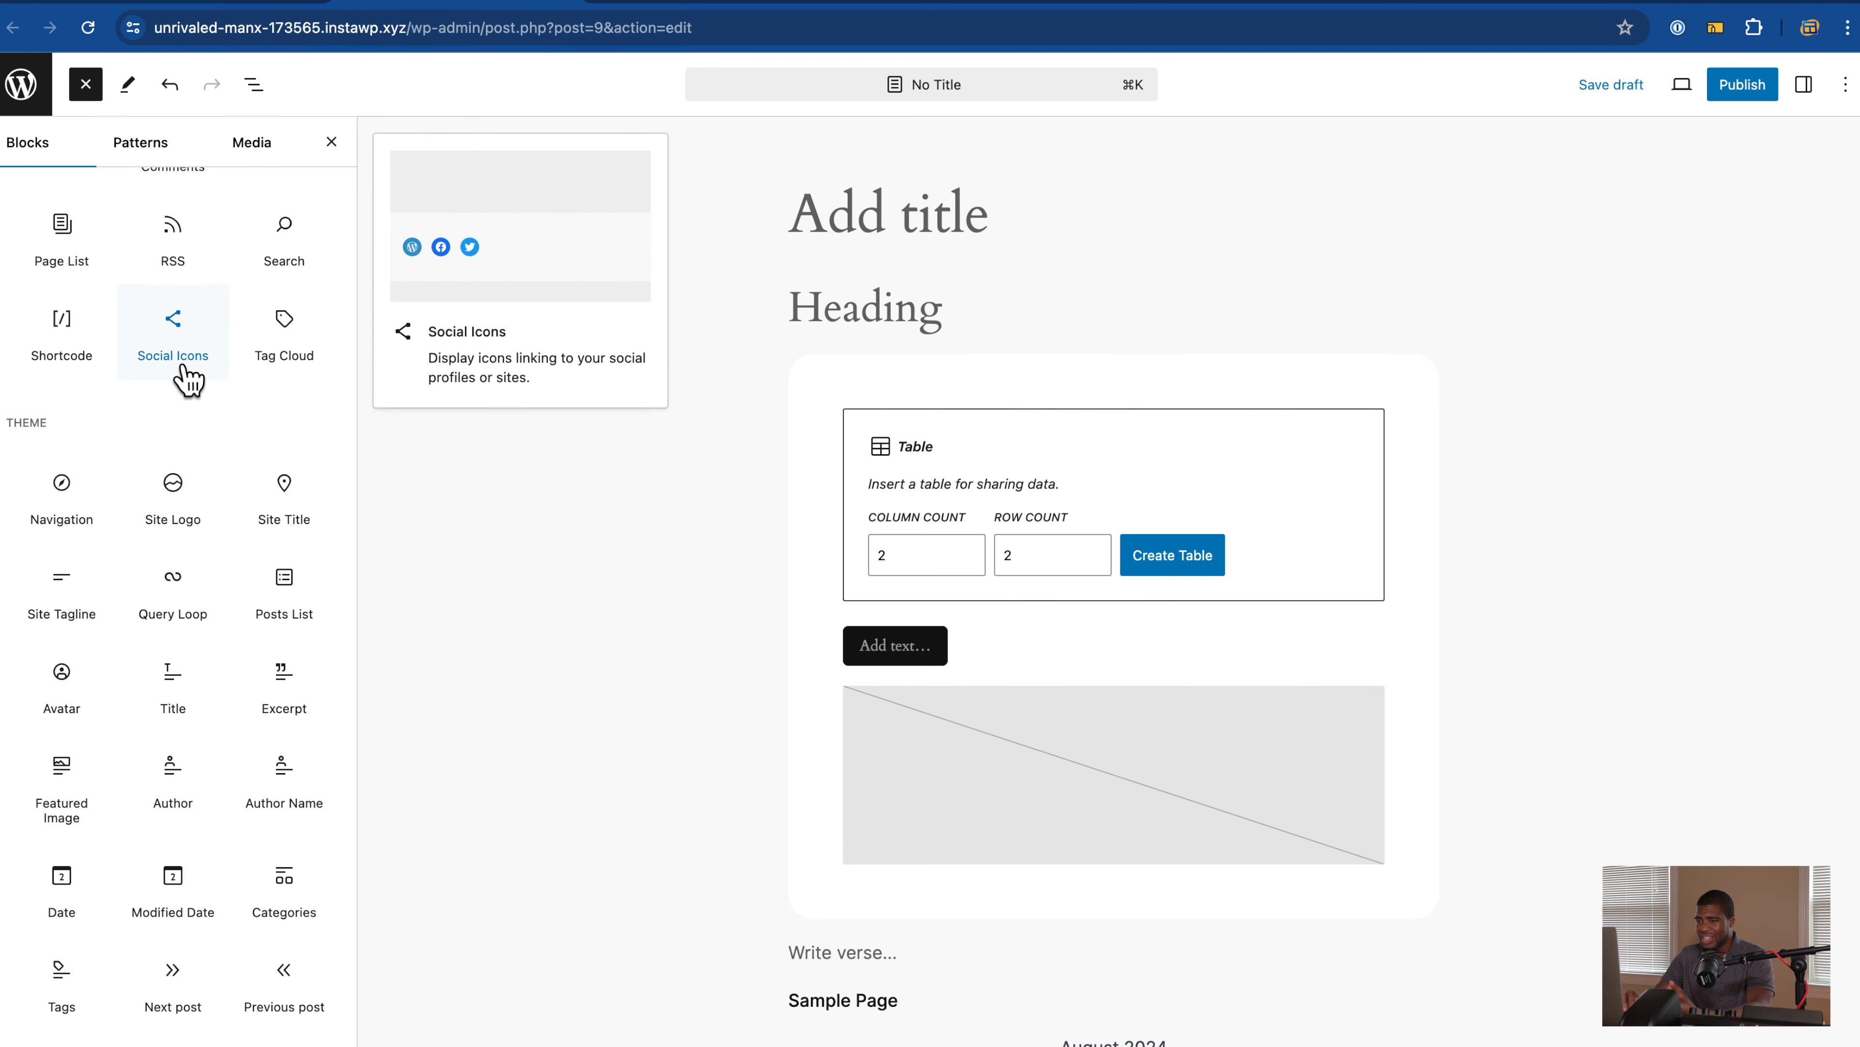
{"action": "scroll", "coordinate": [189, 379], "scroll_direction": "up", "scroll_amount": 15}
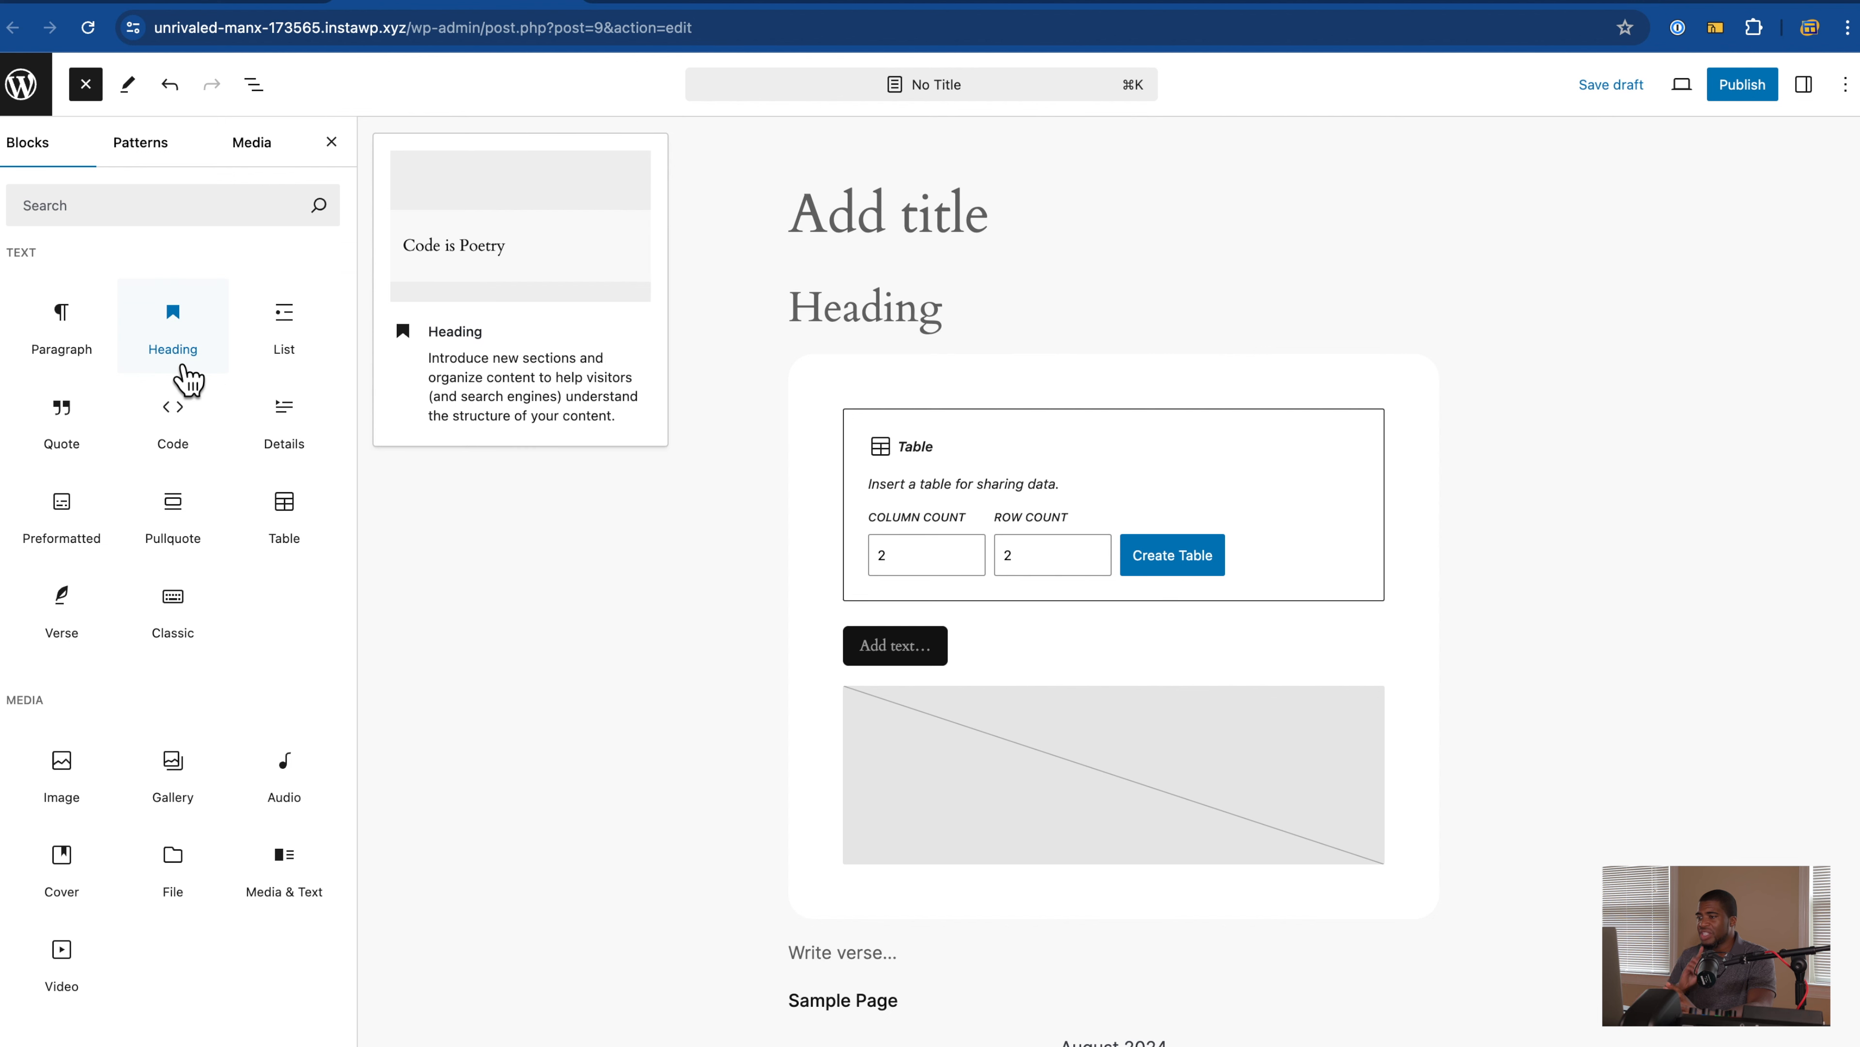
Step: Undo the recent block insertions back to the Quote block with its image placeholder and the Verse block
{"action": "left_click", "coordinate": [1114, 306]}
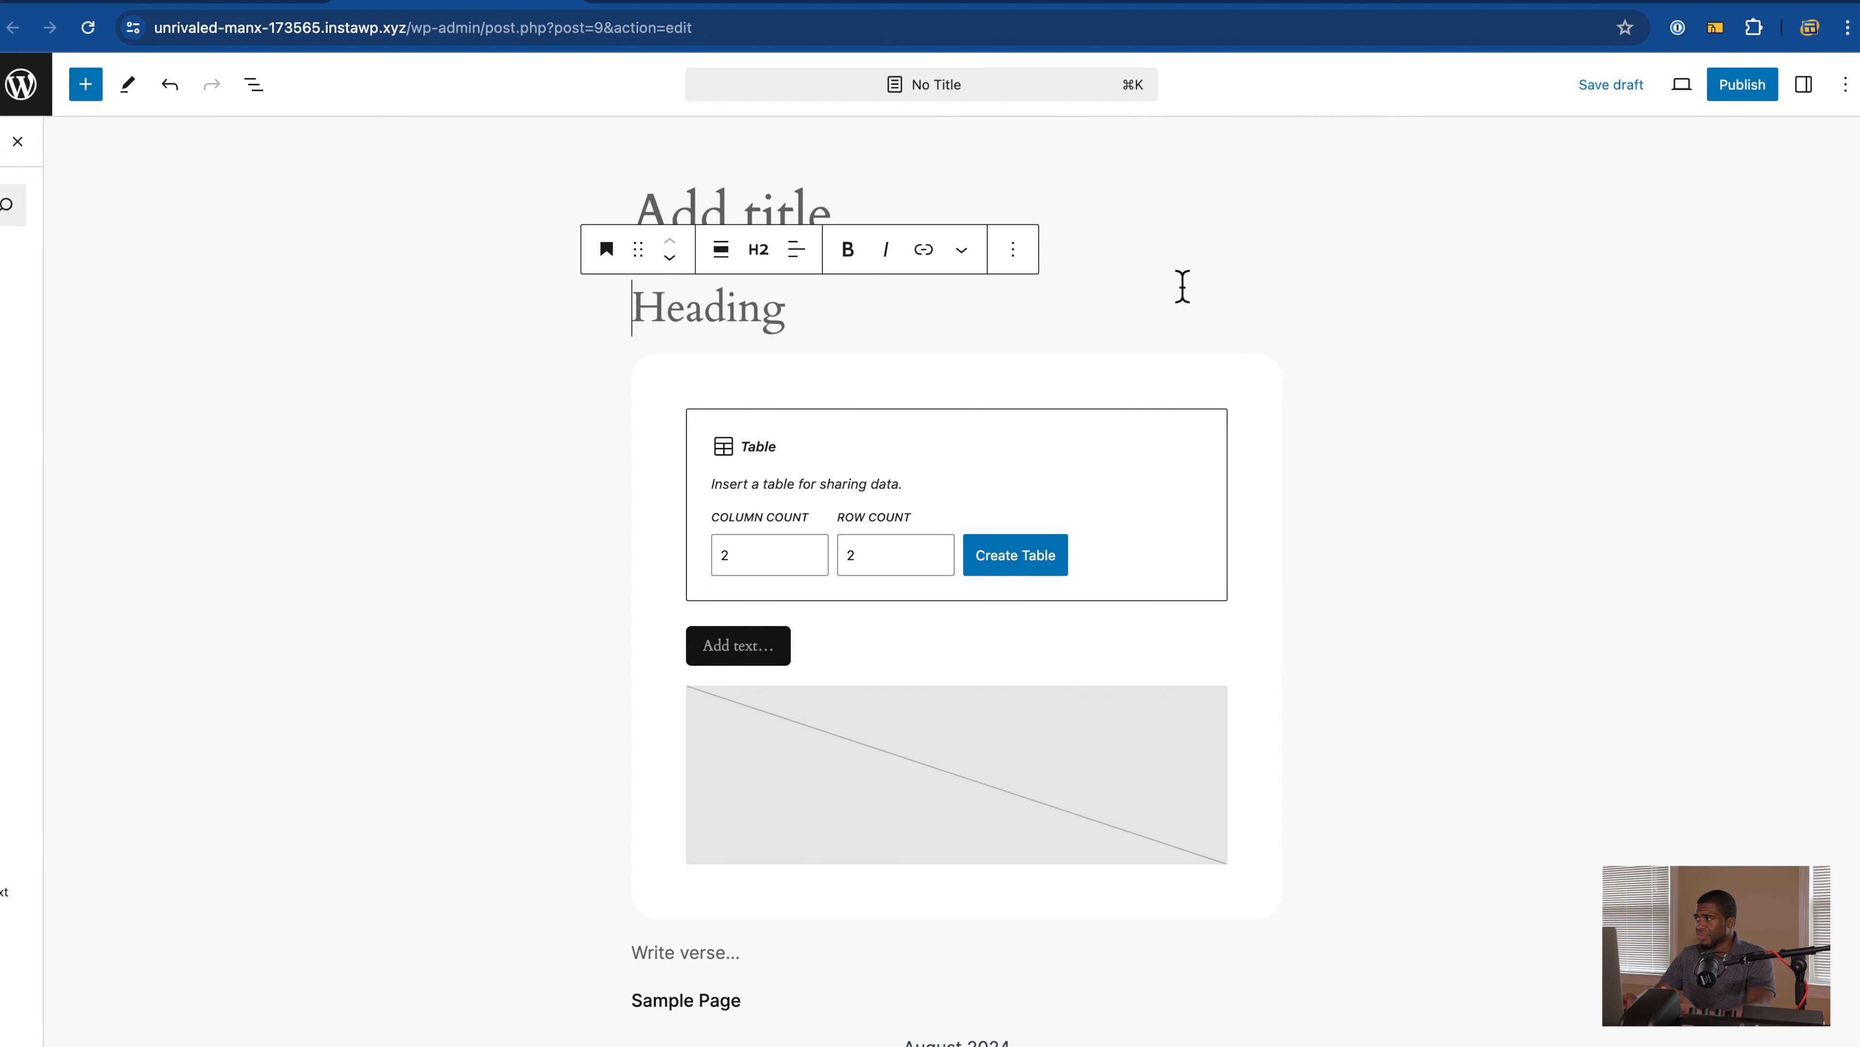
{"action": "left_click", "coordinate": [184, 92]}
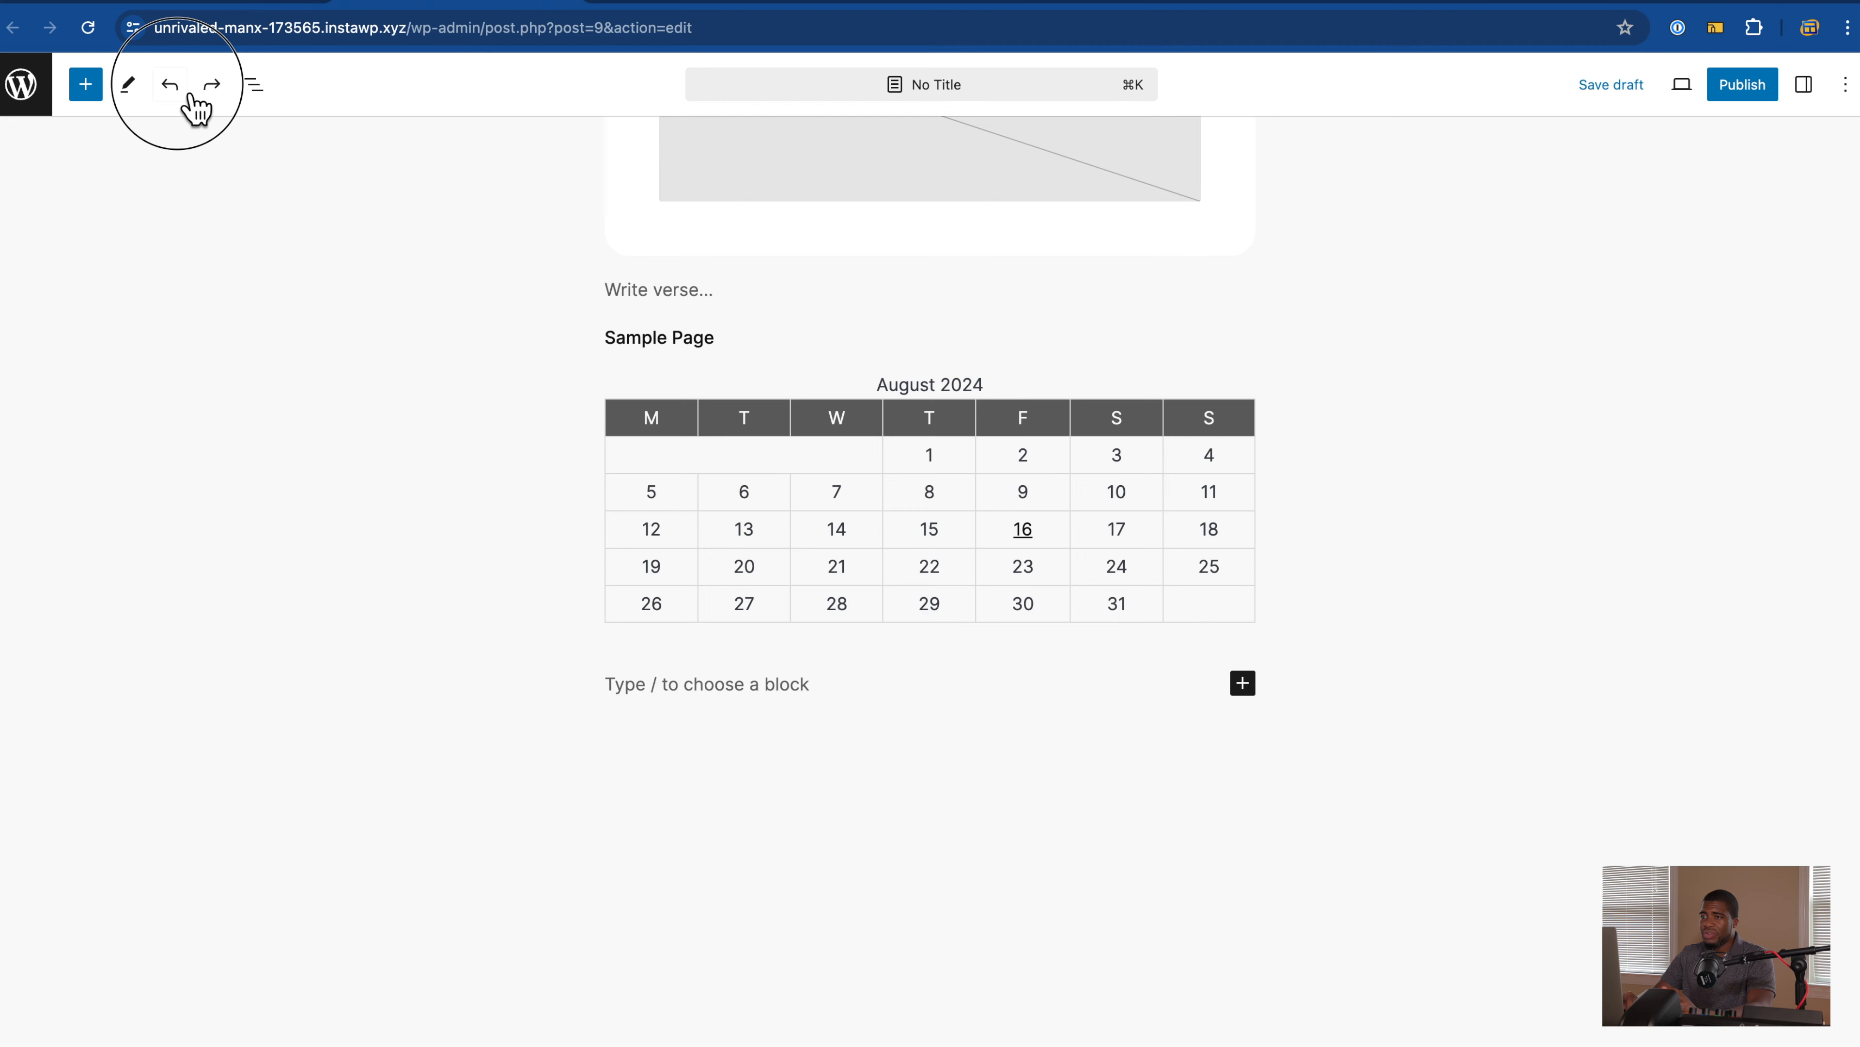
{"action": "left_click", "coordinate": [187, 94]}
{"action": "left_click", "coordinate": [187, 94]}
{"action": "left_click", "coordinate": [187, 94]}
{"action": "left_click", "coordinate": [187, 94]}
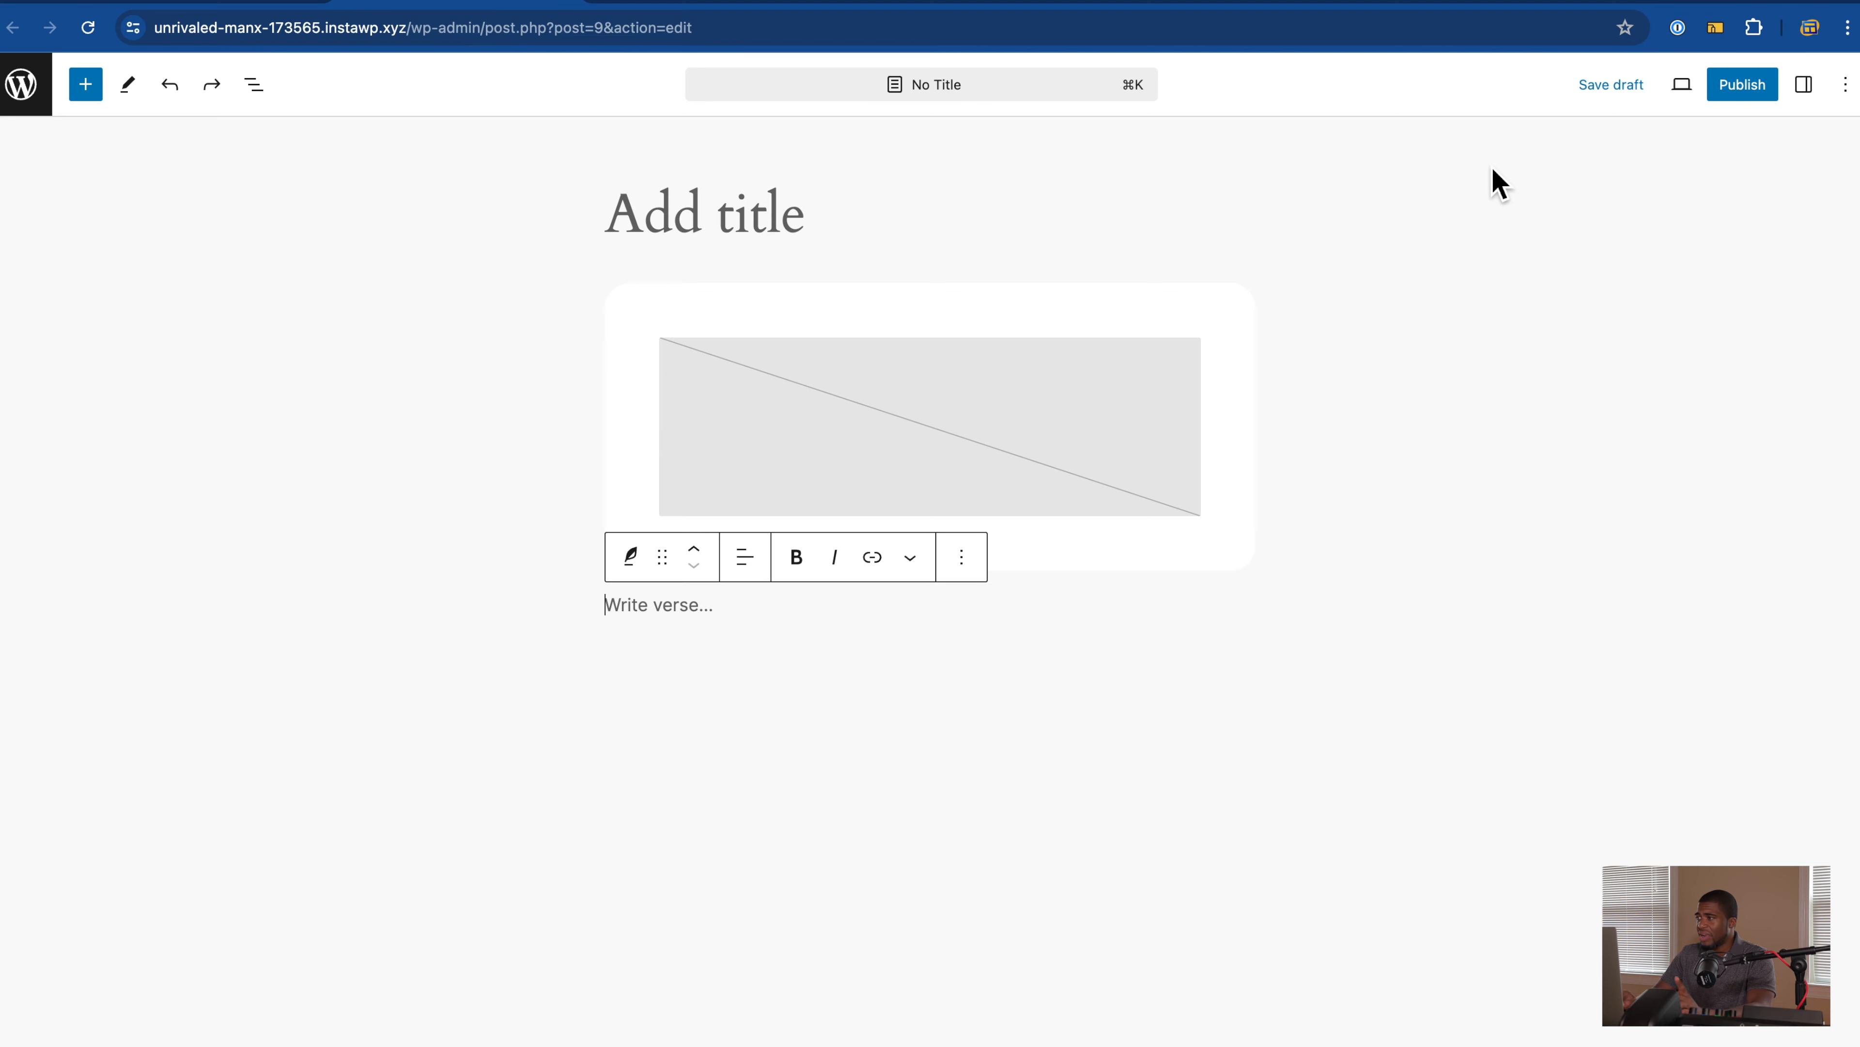
Step: Show the block settings and the document overview, and select the Quote and Verse blocks in the list view
{"action": "left_click", "coordinate": [1809, 86]}
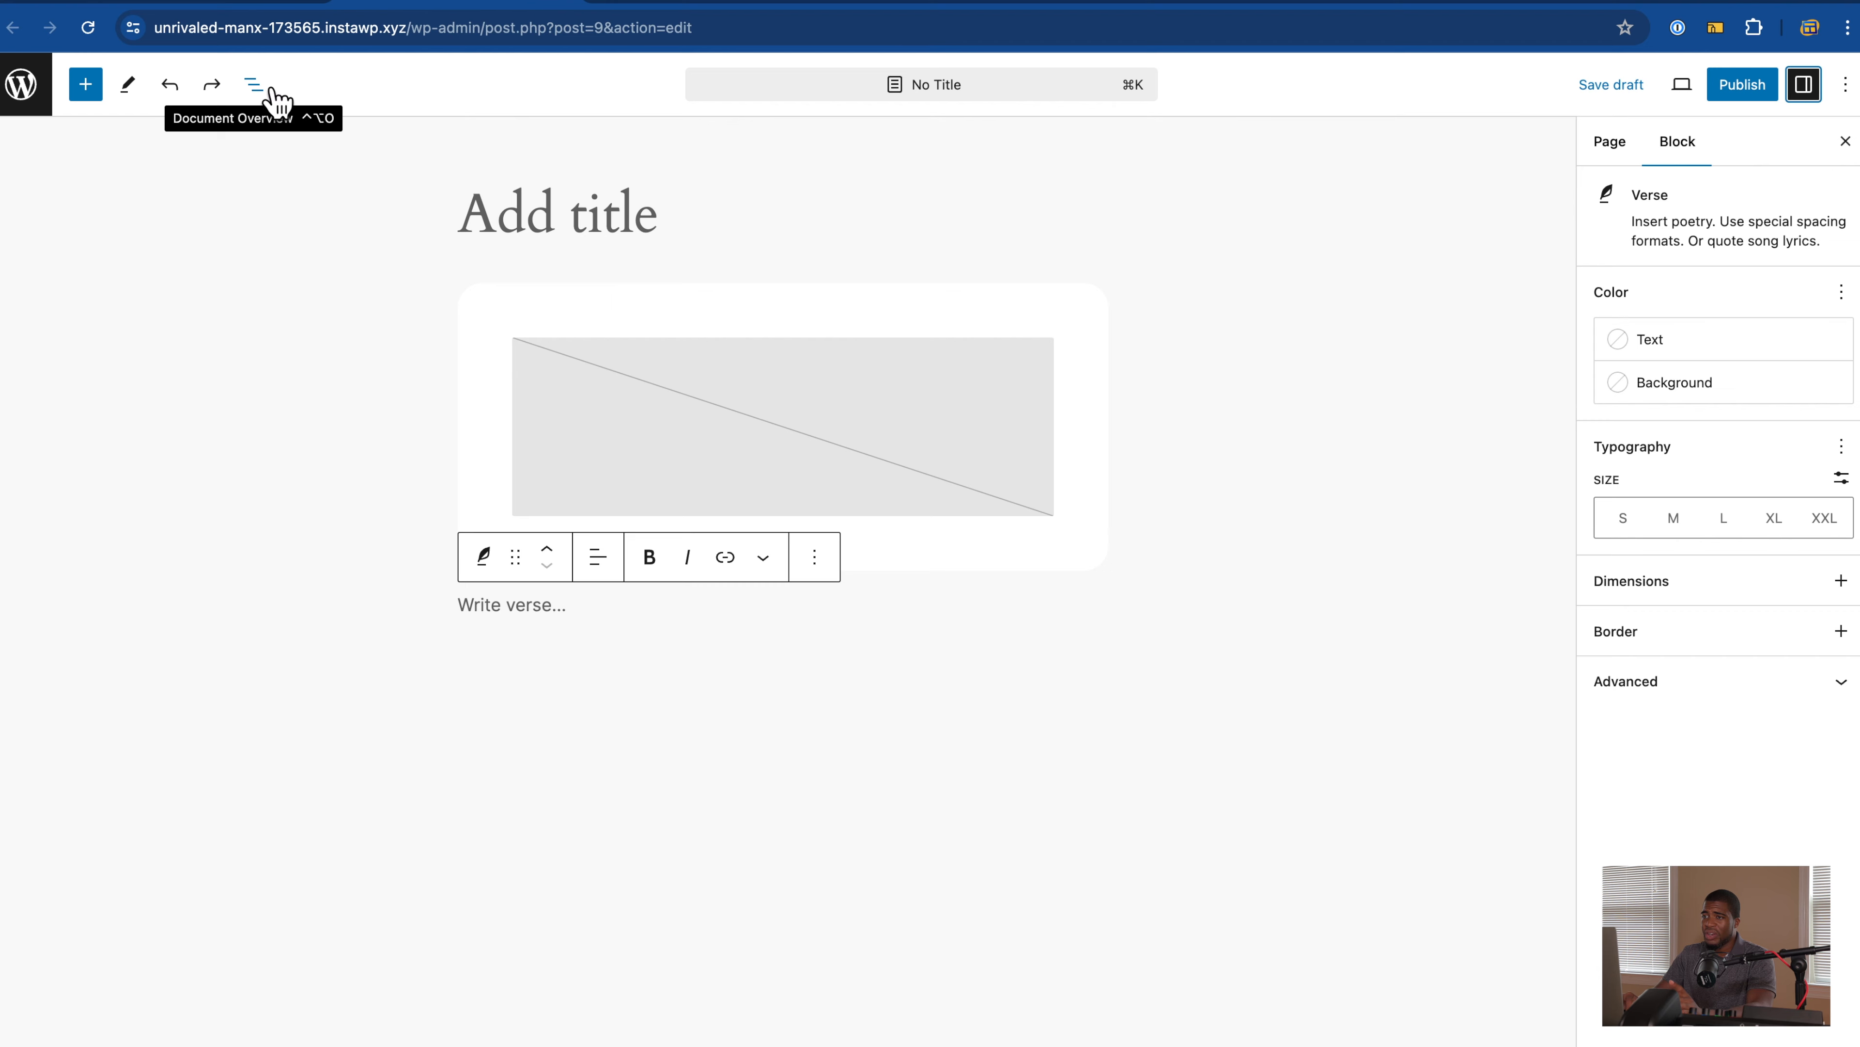
{"action": "left_click", "coordinate": [255, 85]}
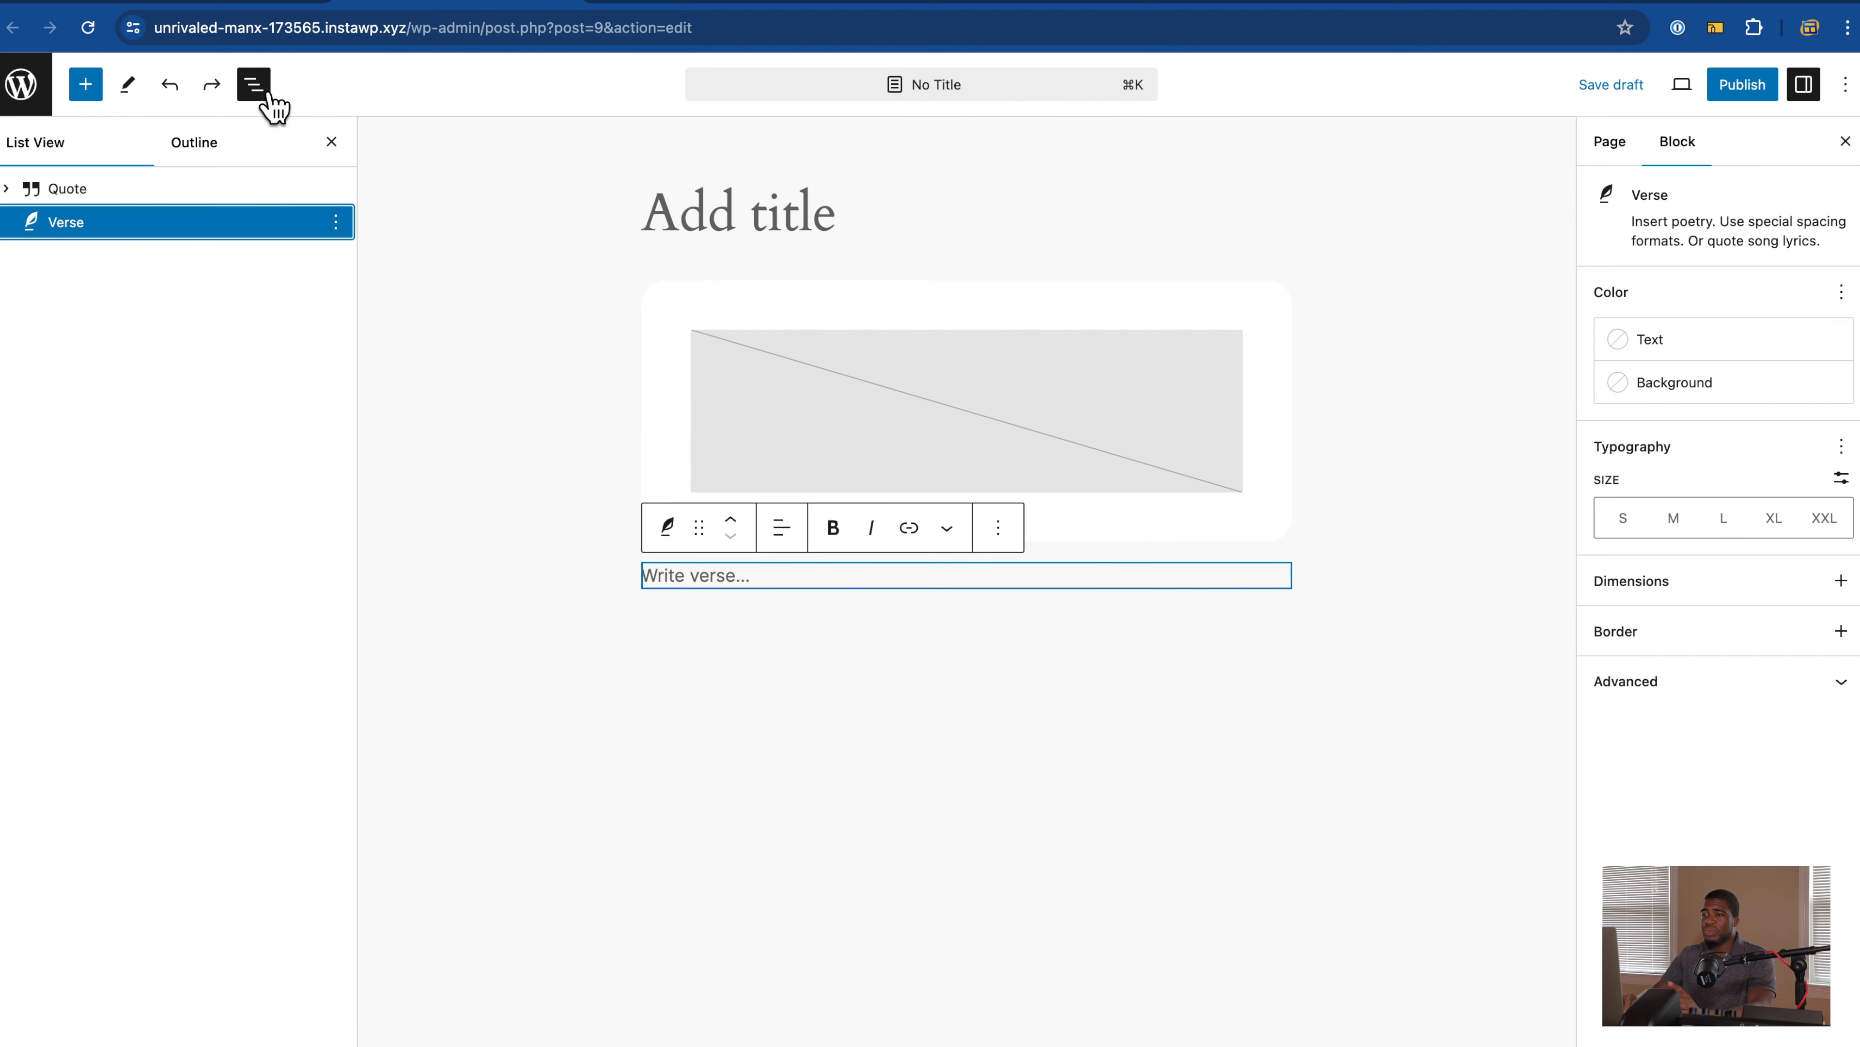
{"action": "left_click", "coordinate": [82, 198]}
{"action": "left_click", "coordinate": [92, 233]}
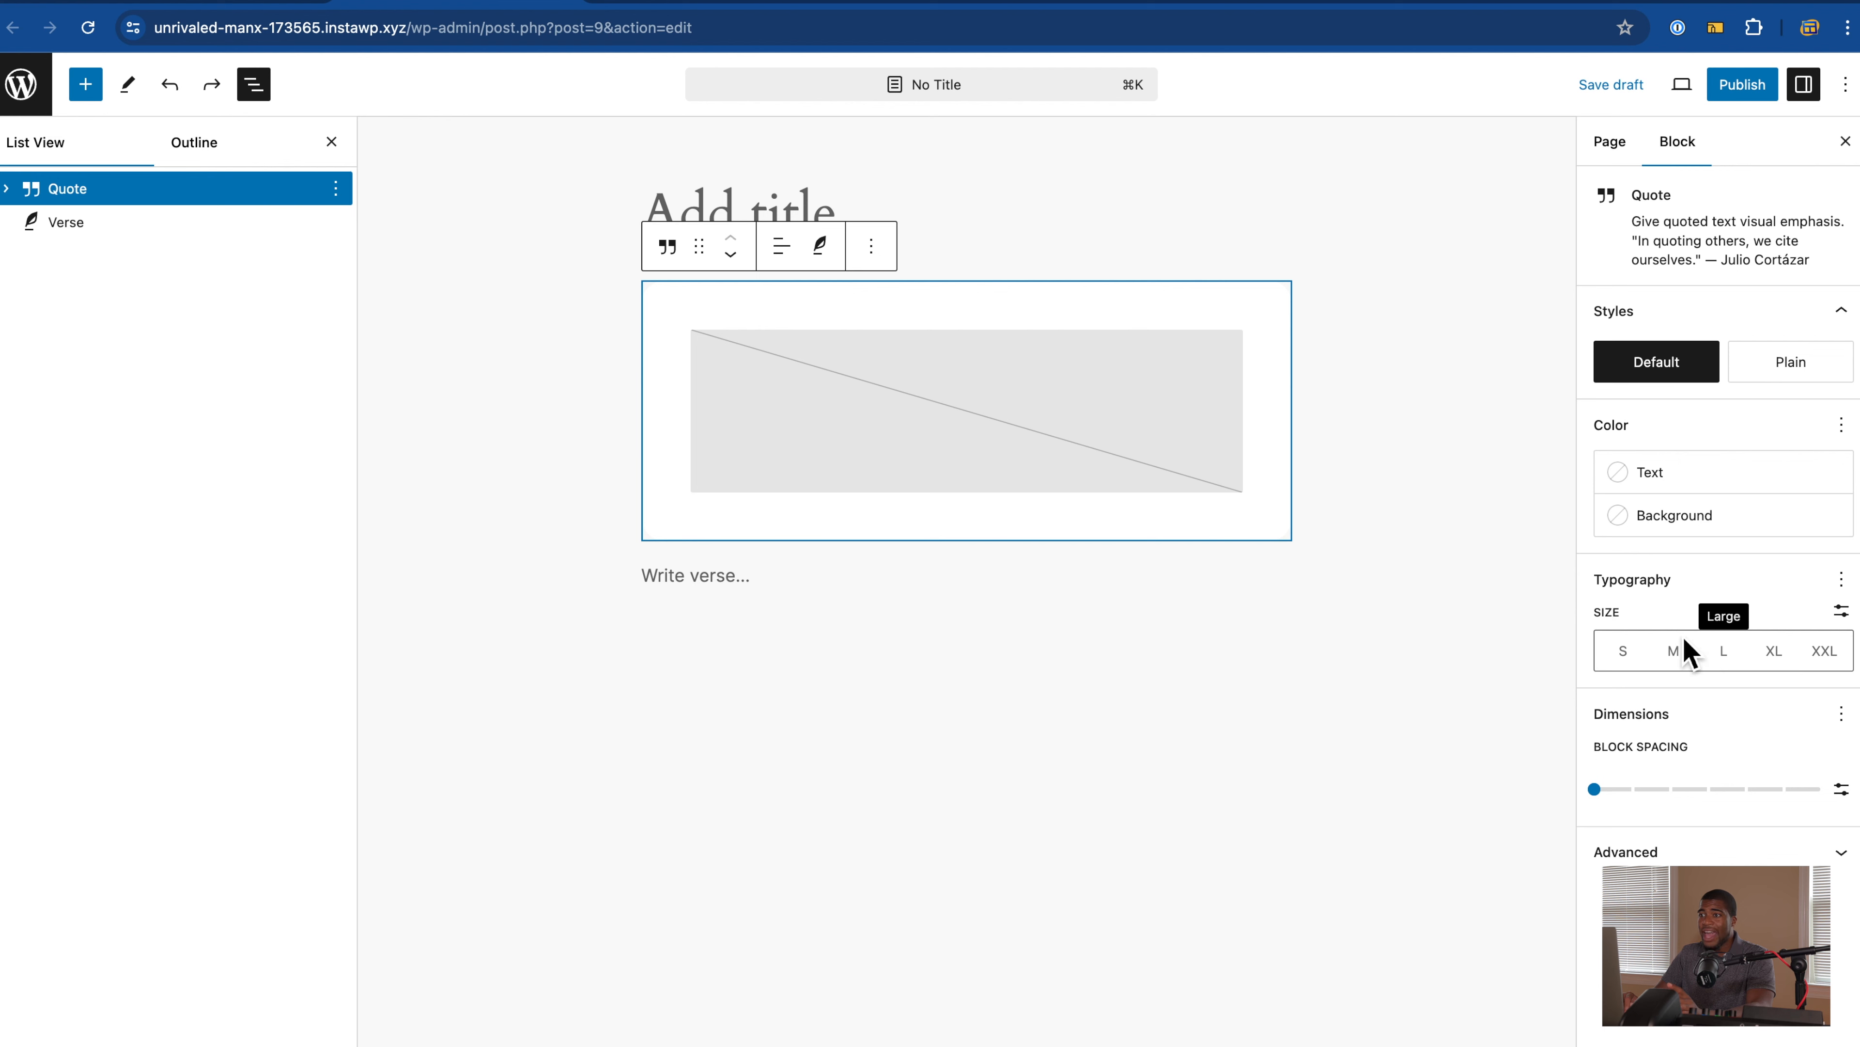
Step: Compare the document overview's Outline with its List View of the page's blocks
{"action": "left_click", "coordinate": [264, 88]}
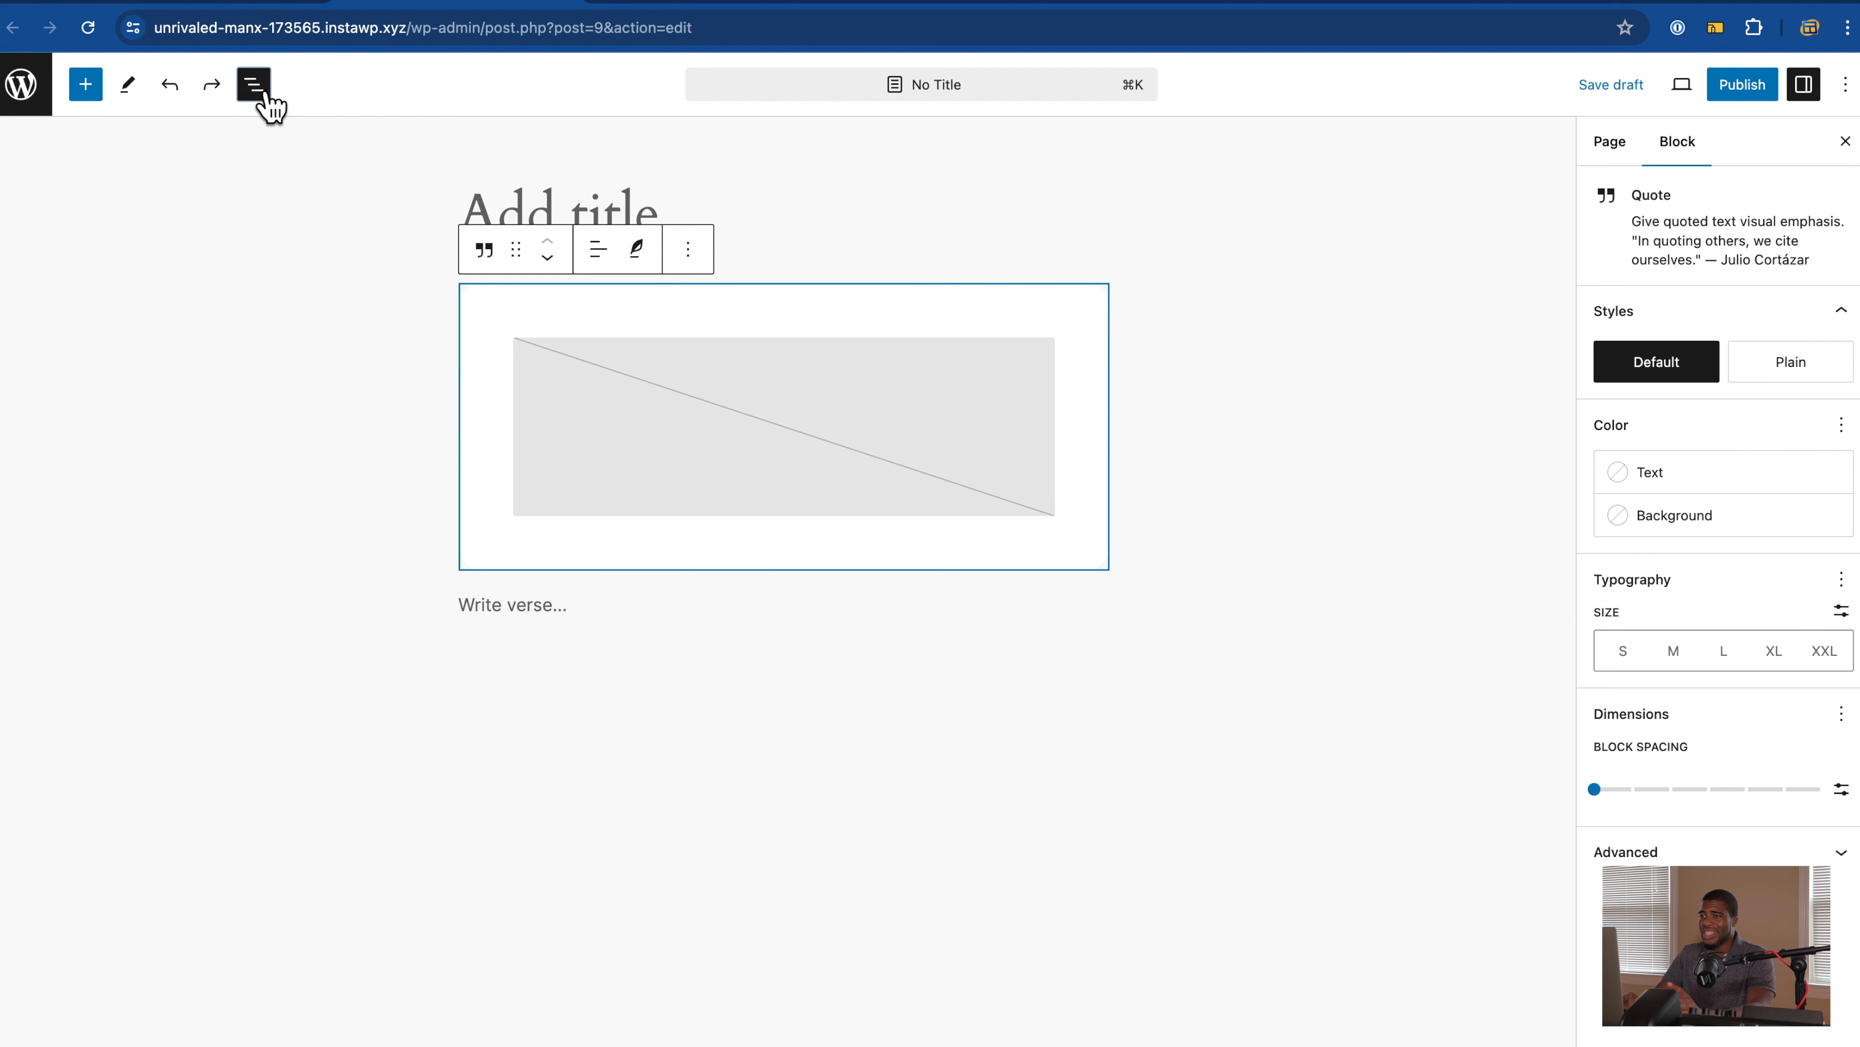
{"action": "left_click", "coordinate": [265, 88]}
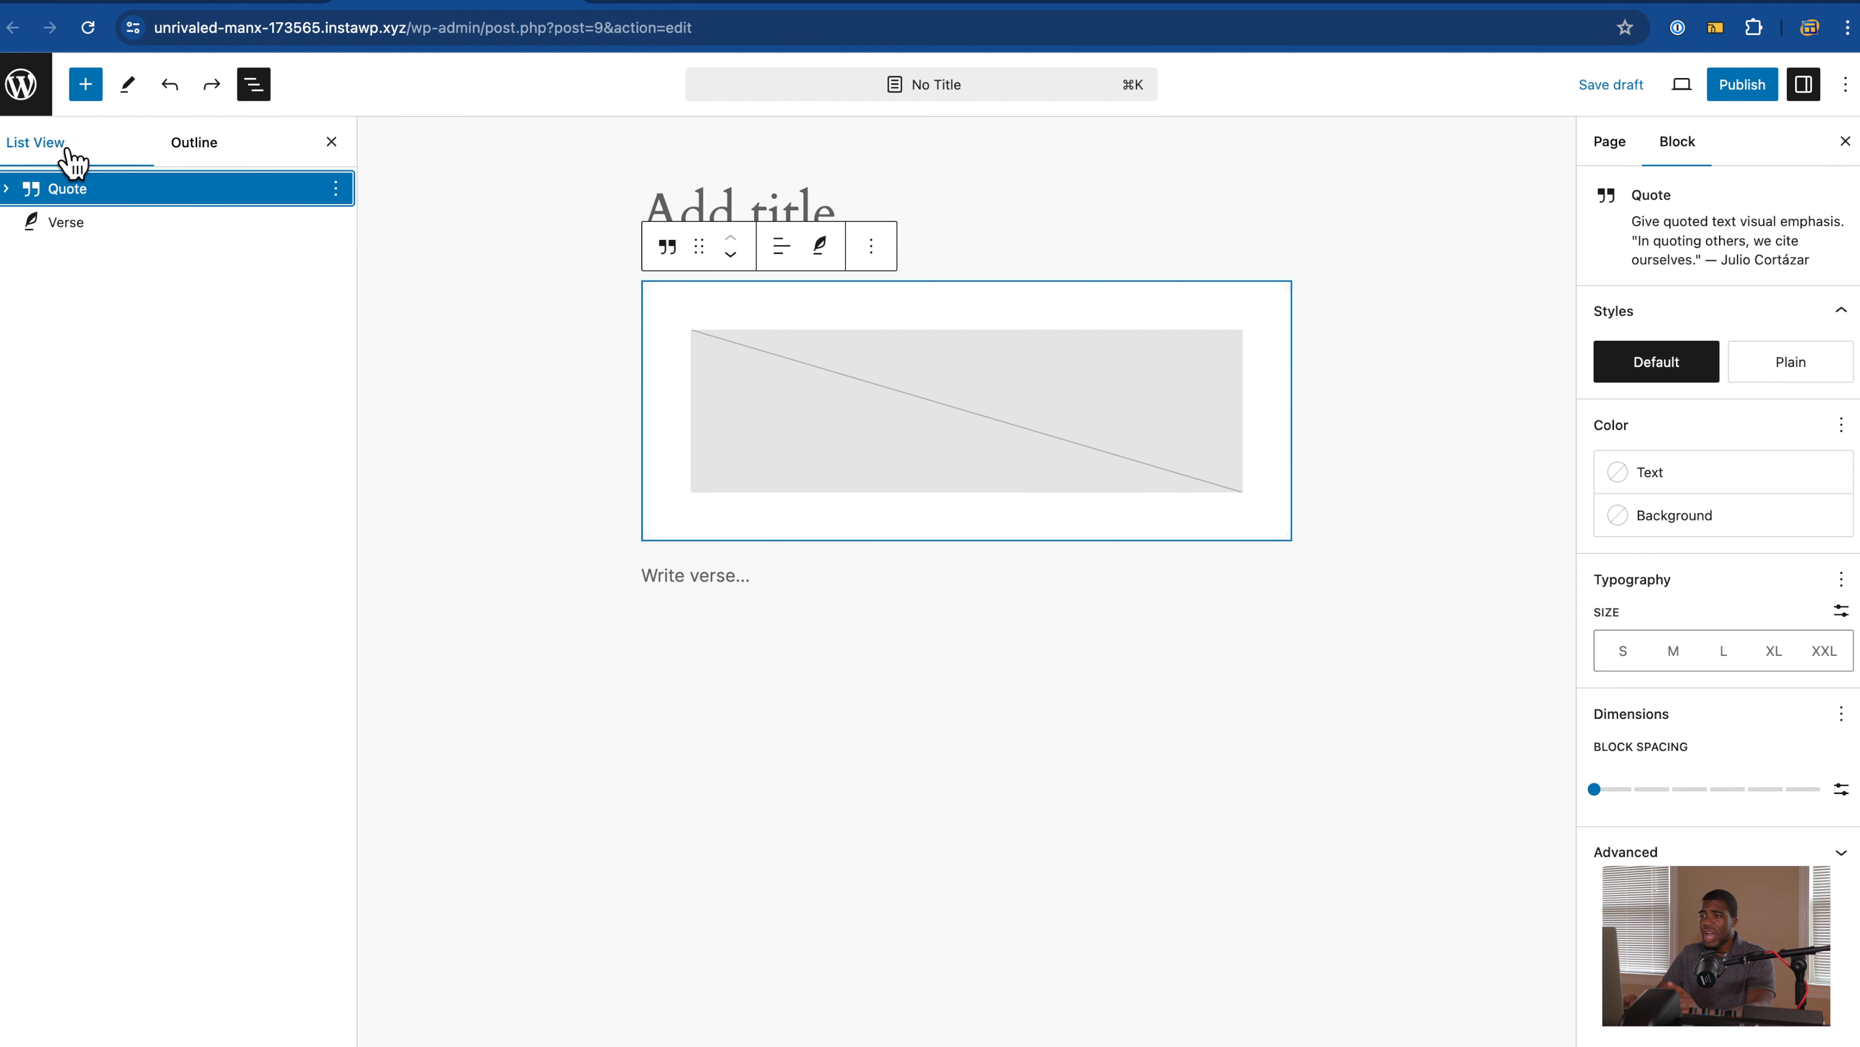
{"action": "left_click", "coordinate": [206, 156]}
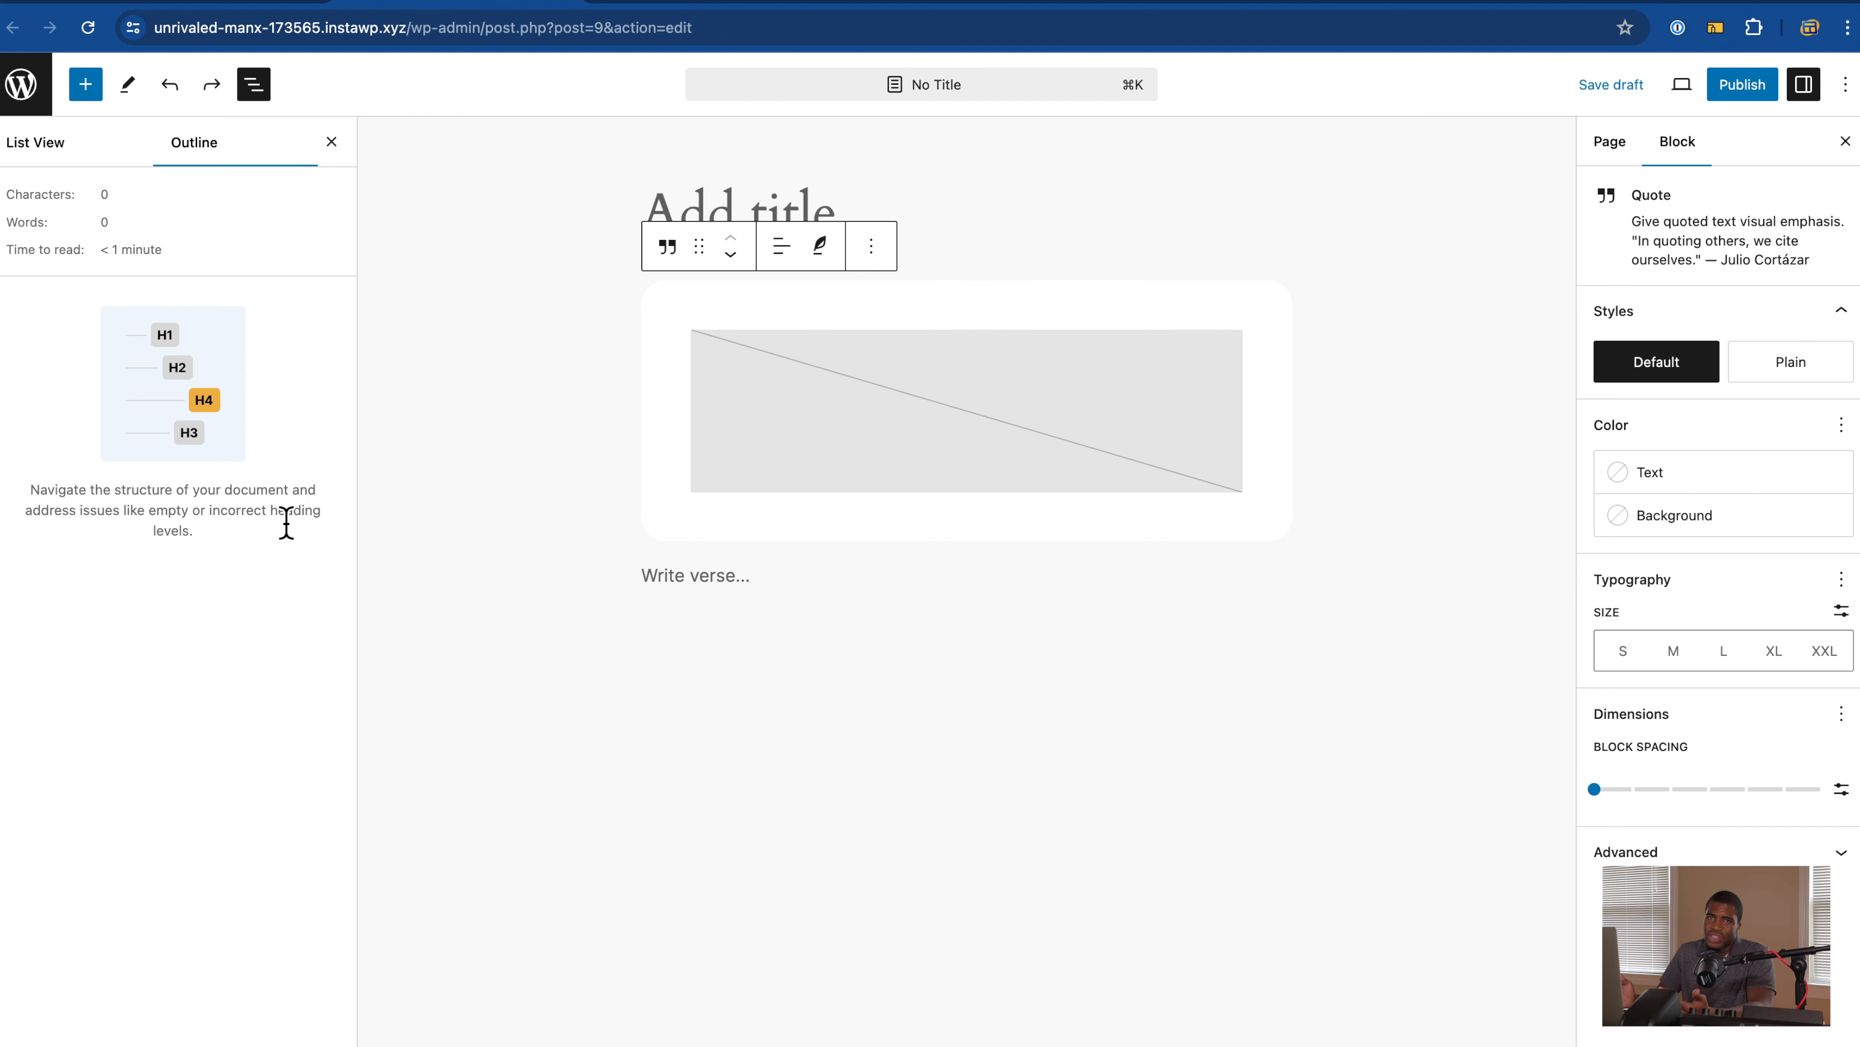
{"action": "left_click", "coordinate": [53, 157]}
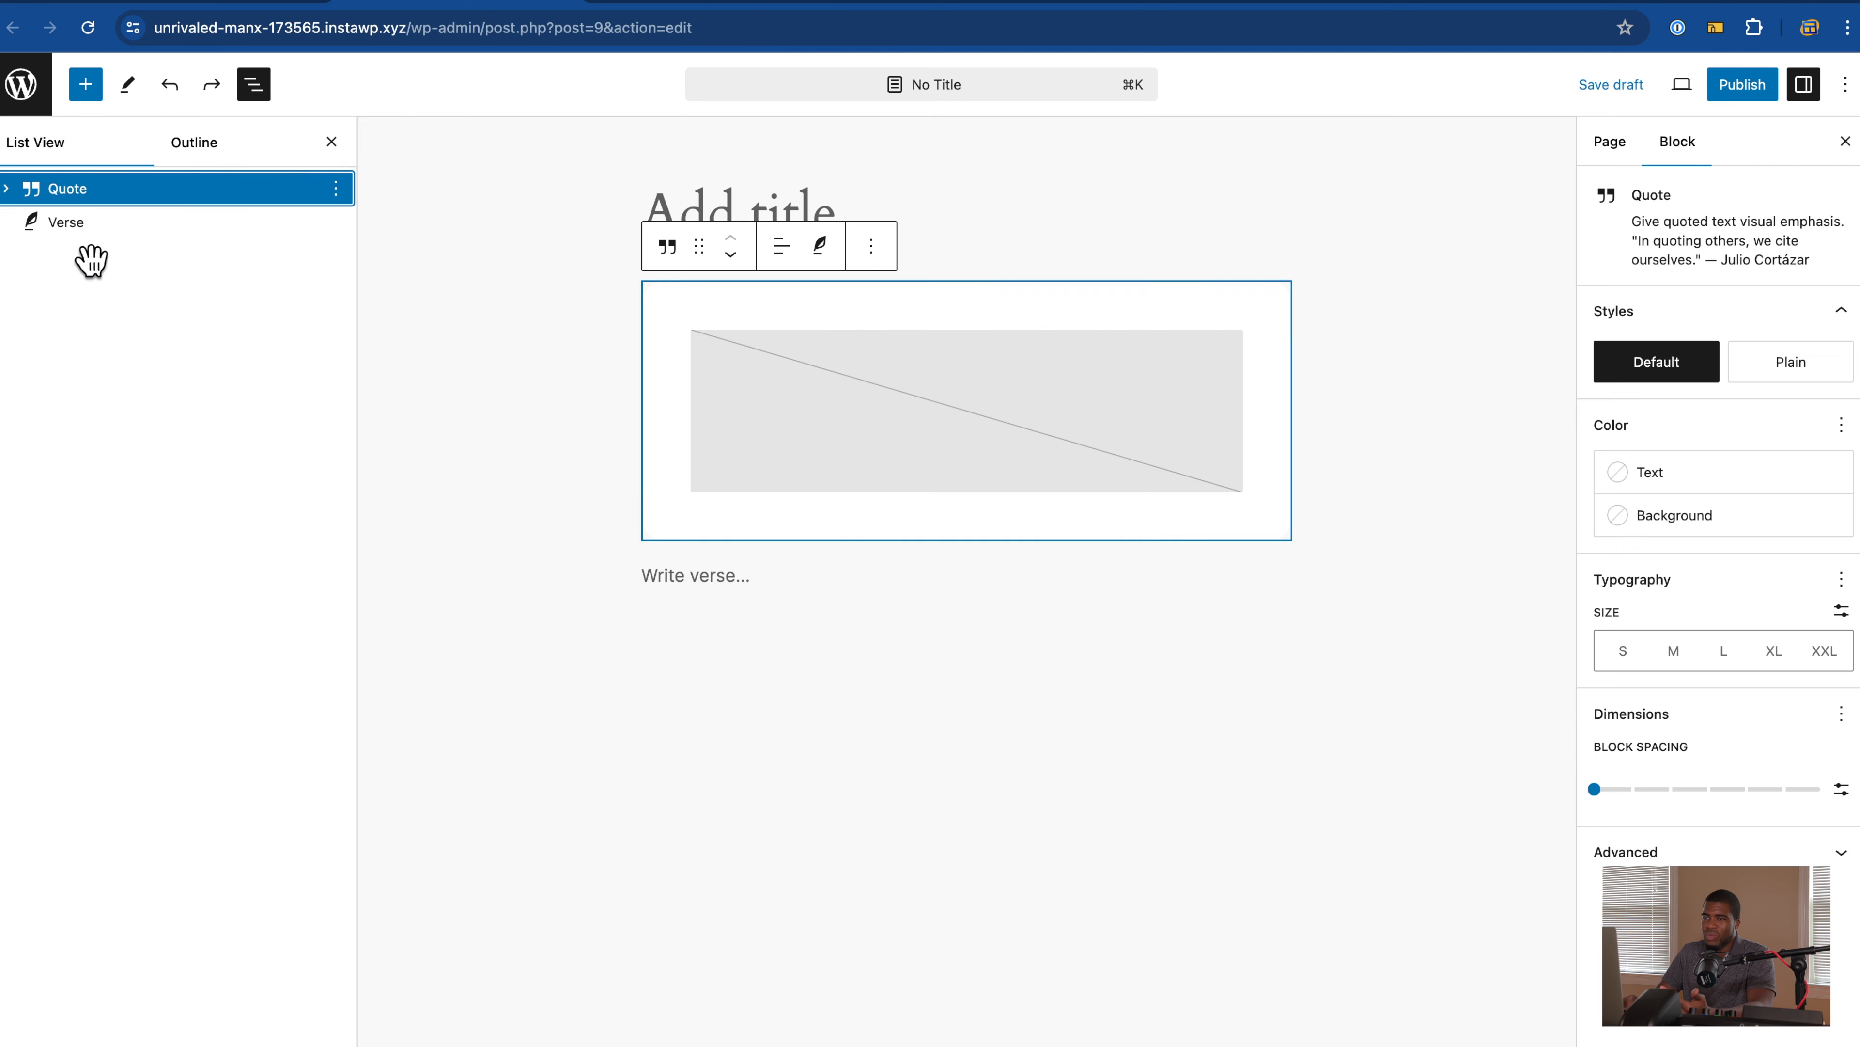
Step: Insert a Calendar block from the Widgets group below the Verse block
{"action": "left_click", "coordinate": [86, 87]}
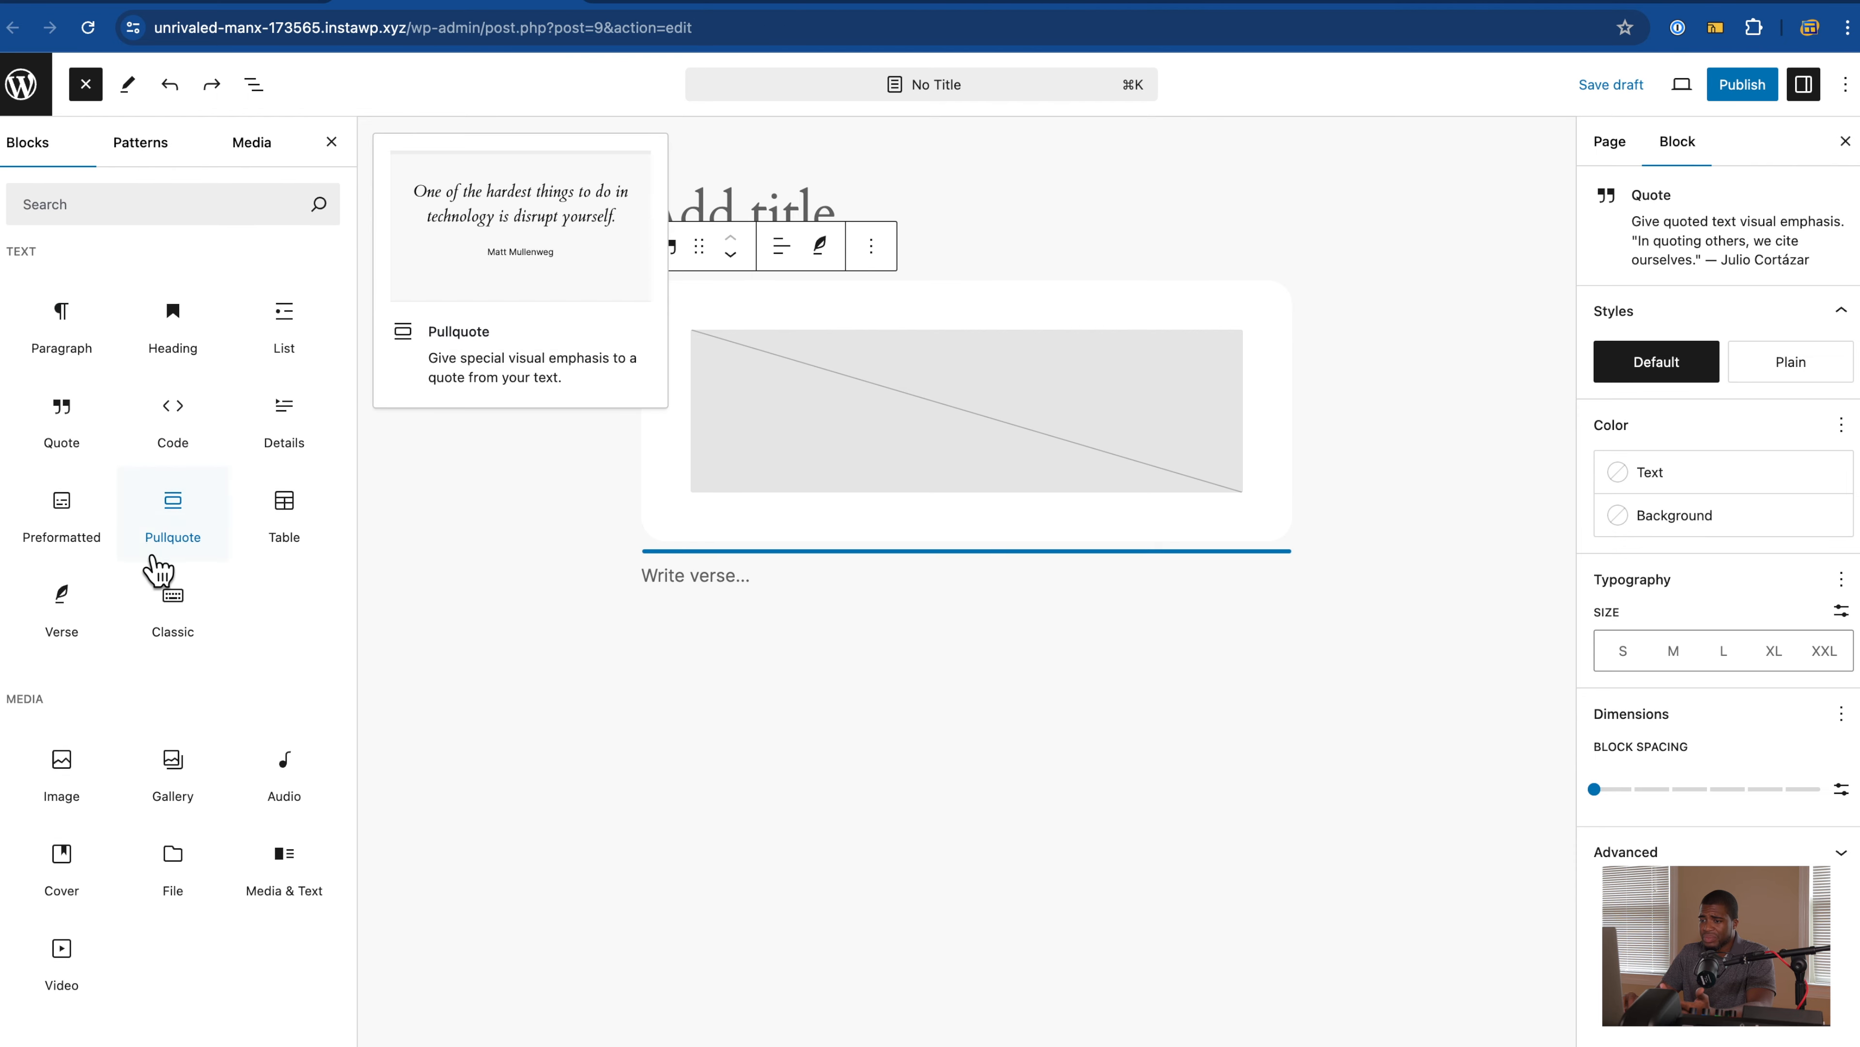
{"action": "scroll", "coordinate": [156, 564], "scroll_direction": "down", "scroll_amount": 4}
{"action": "scroll", "coordinate": [156, 563], "scroll_direction": "down", "scroll_amount": 5}
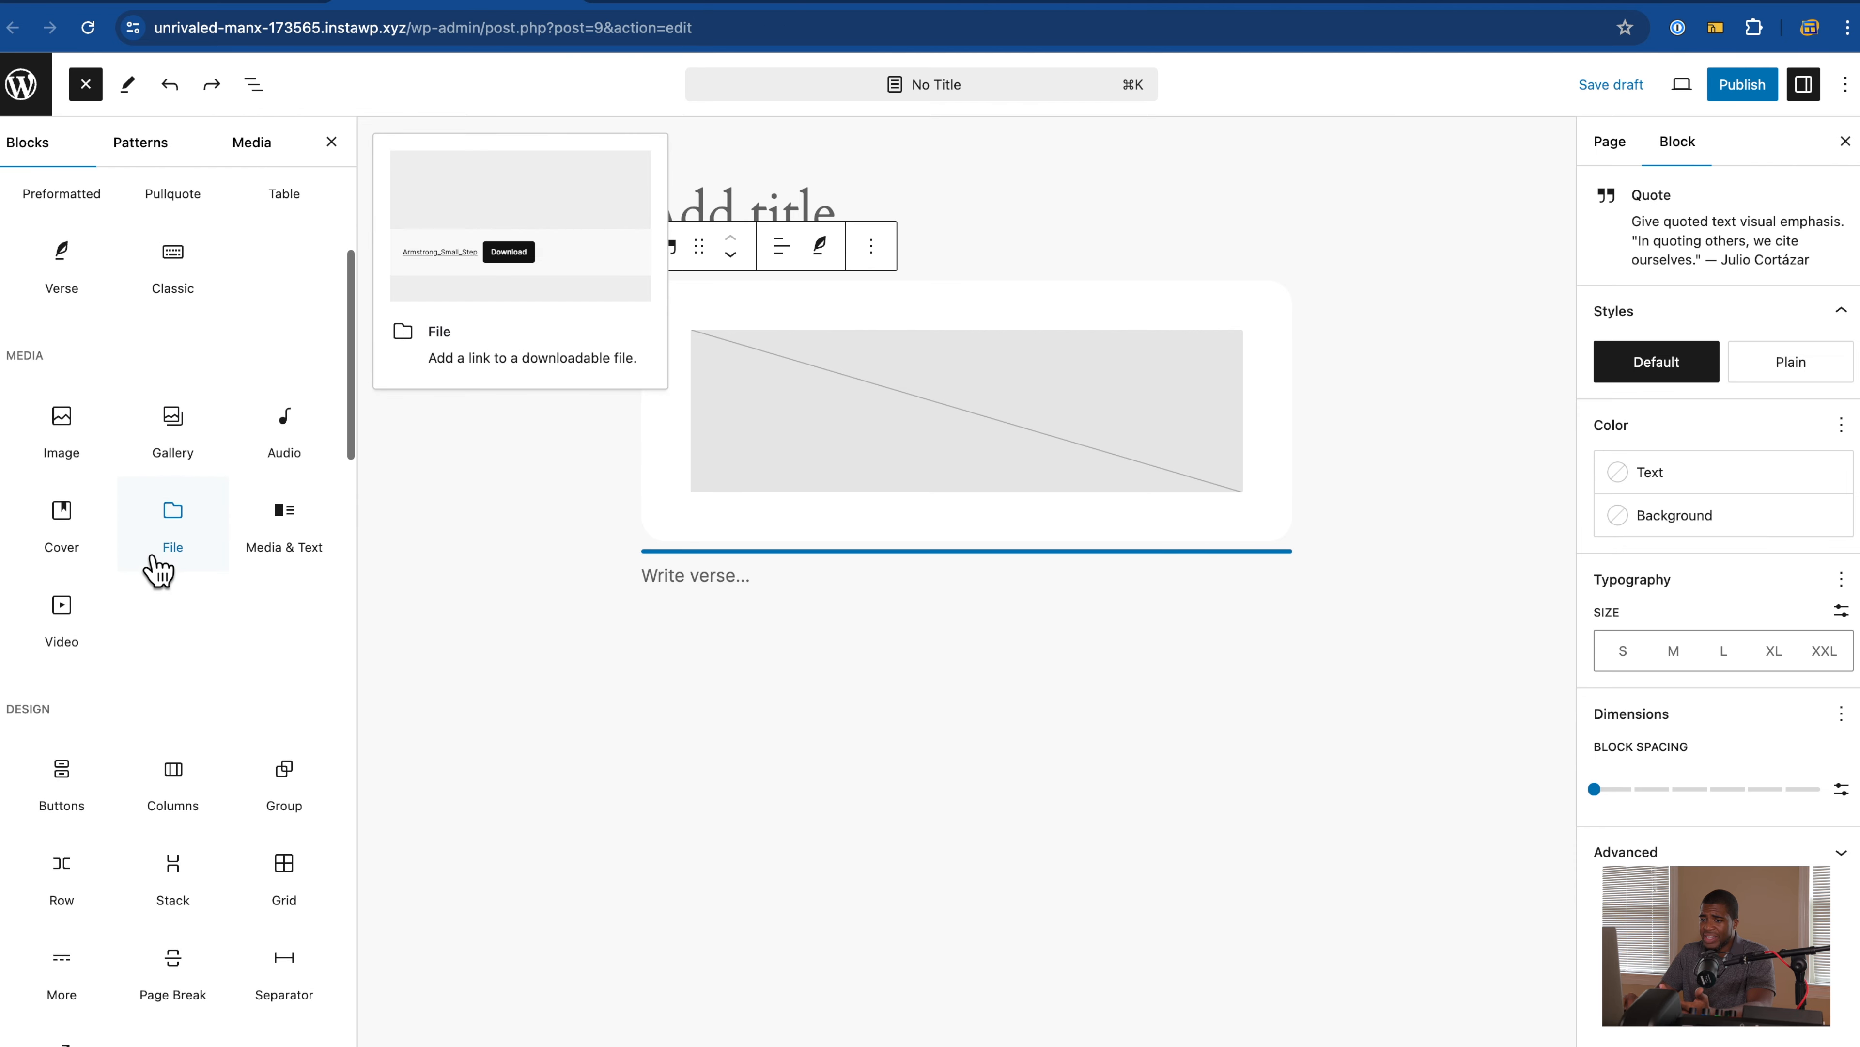
{"action": "scroll", "coordinate": [150, 564], "scroll_direction": "down", "scroll_amount": 5}
{"action": "left_click_drag", "start_coordinate": [170, 493], "coordinate": [773, 631]}
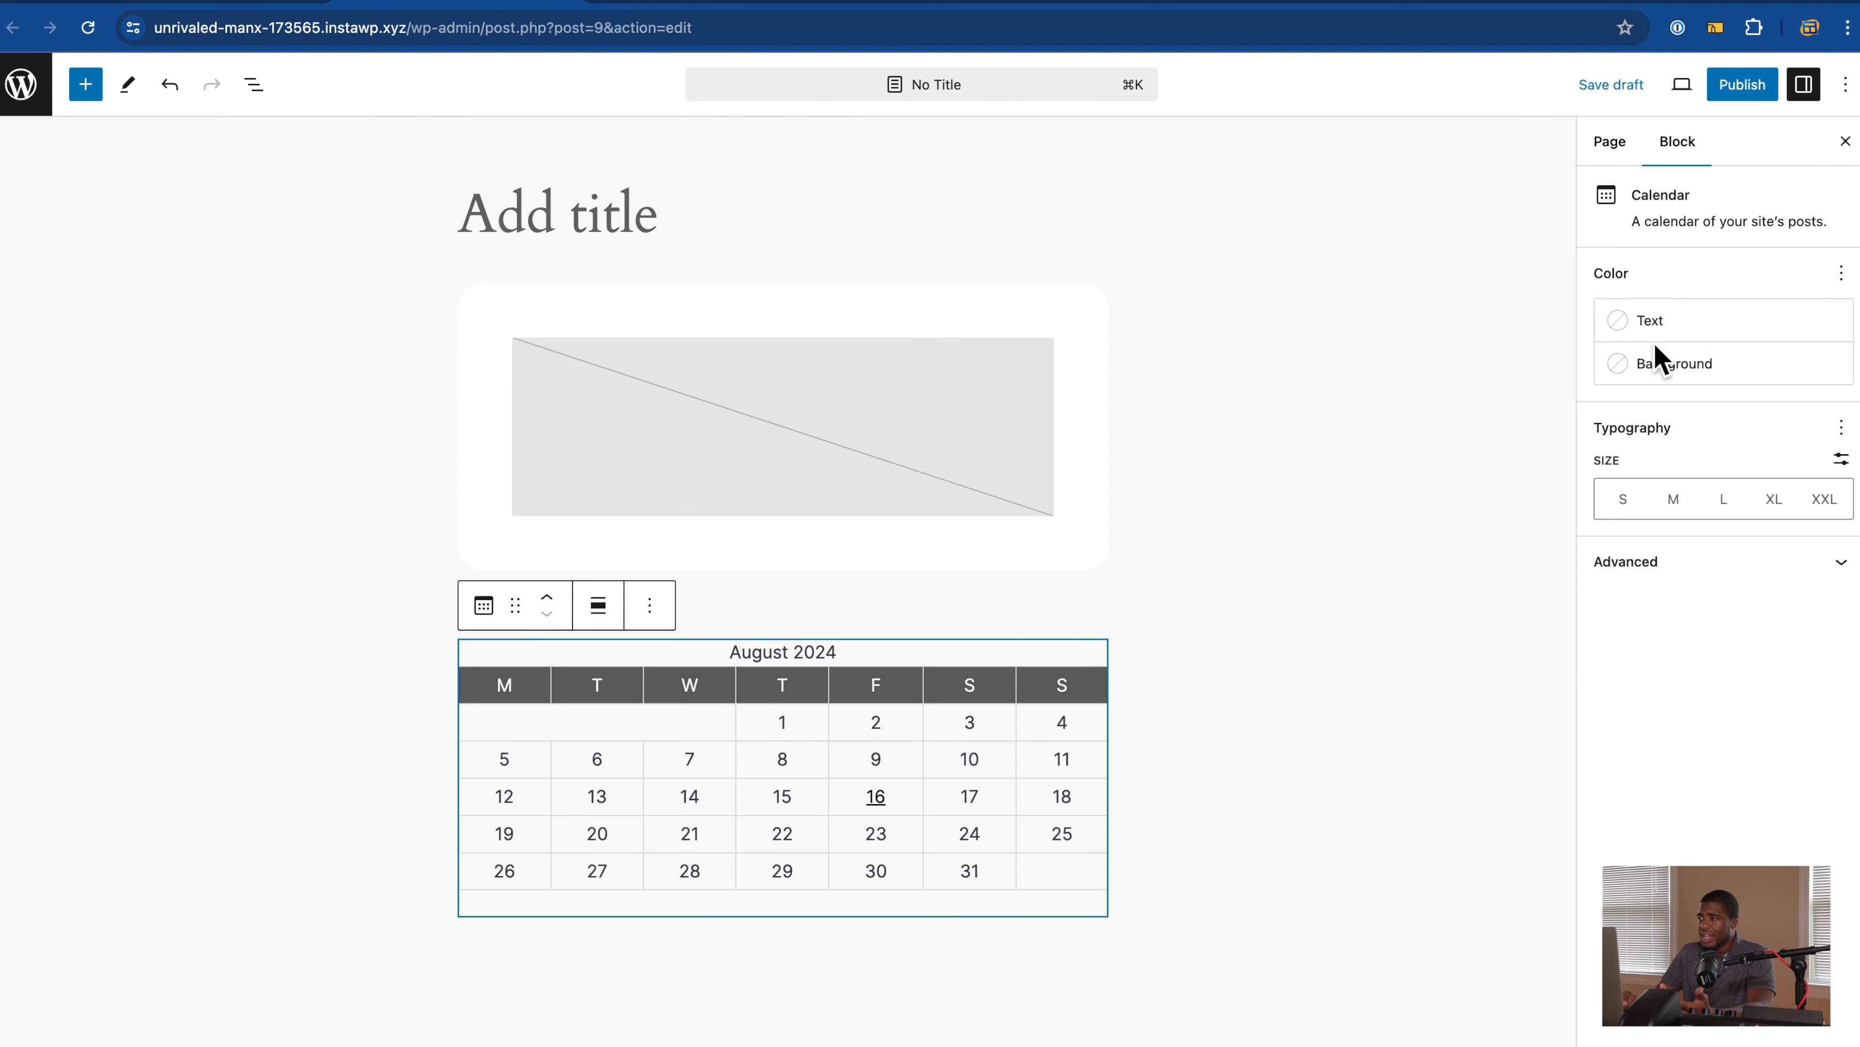
Step: Show the list view and reorder the page's blocks so that Calendar comes first, followed by Verse and Quote
{"action": "left_click", "coordinate": [263, 97]}
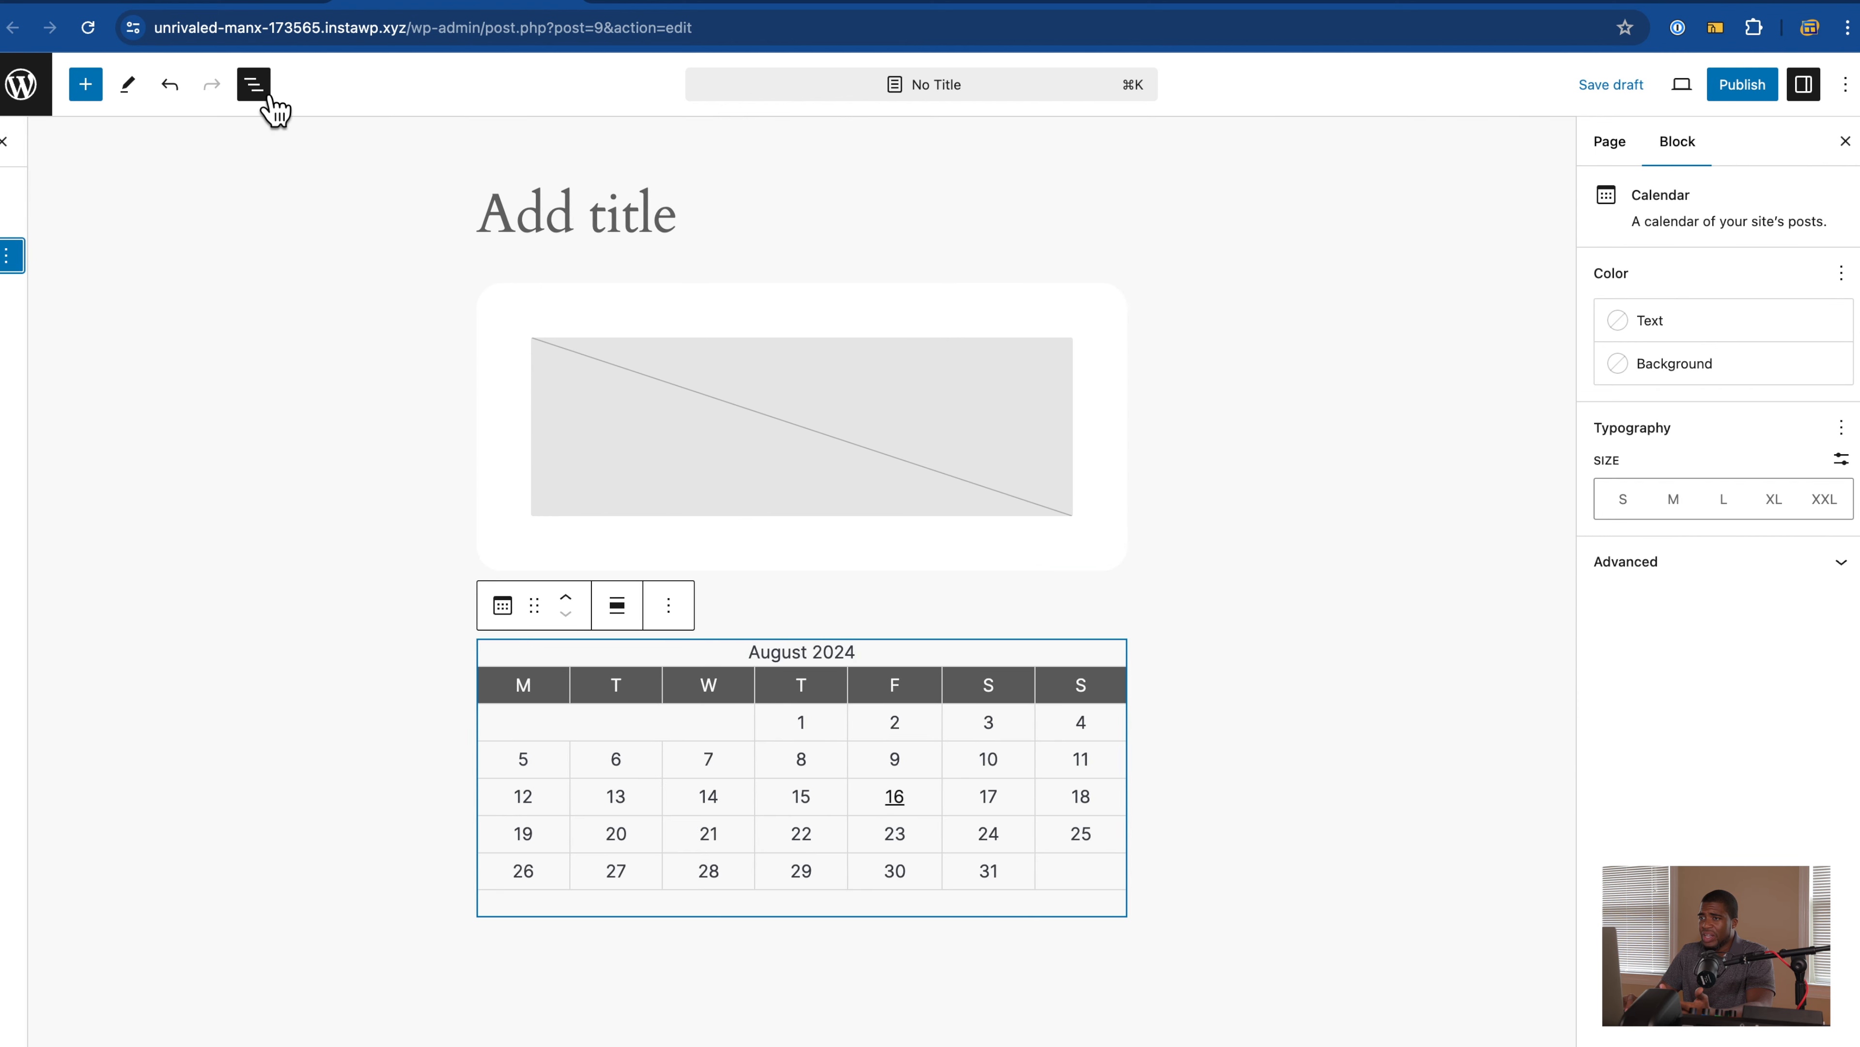
{"action": "left_click", "coordinate": [55, 268]}
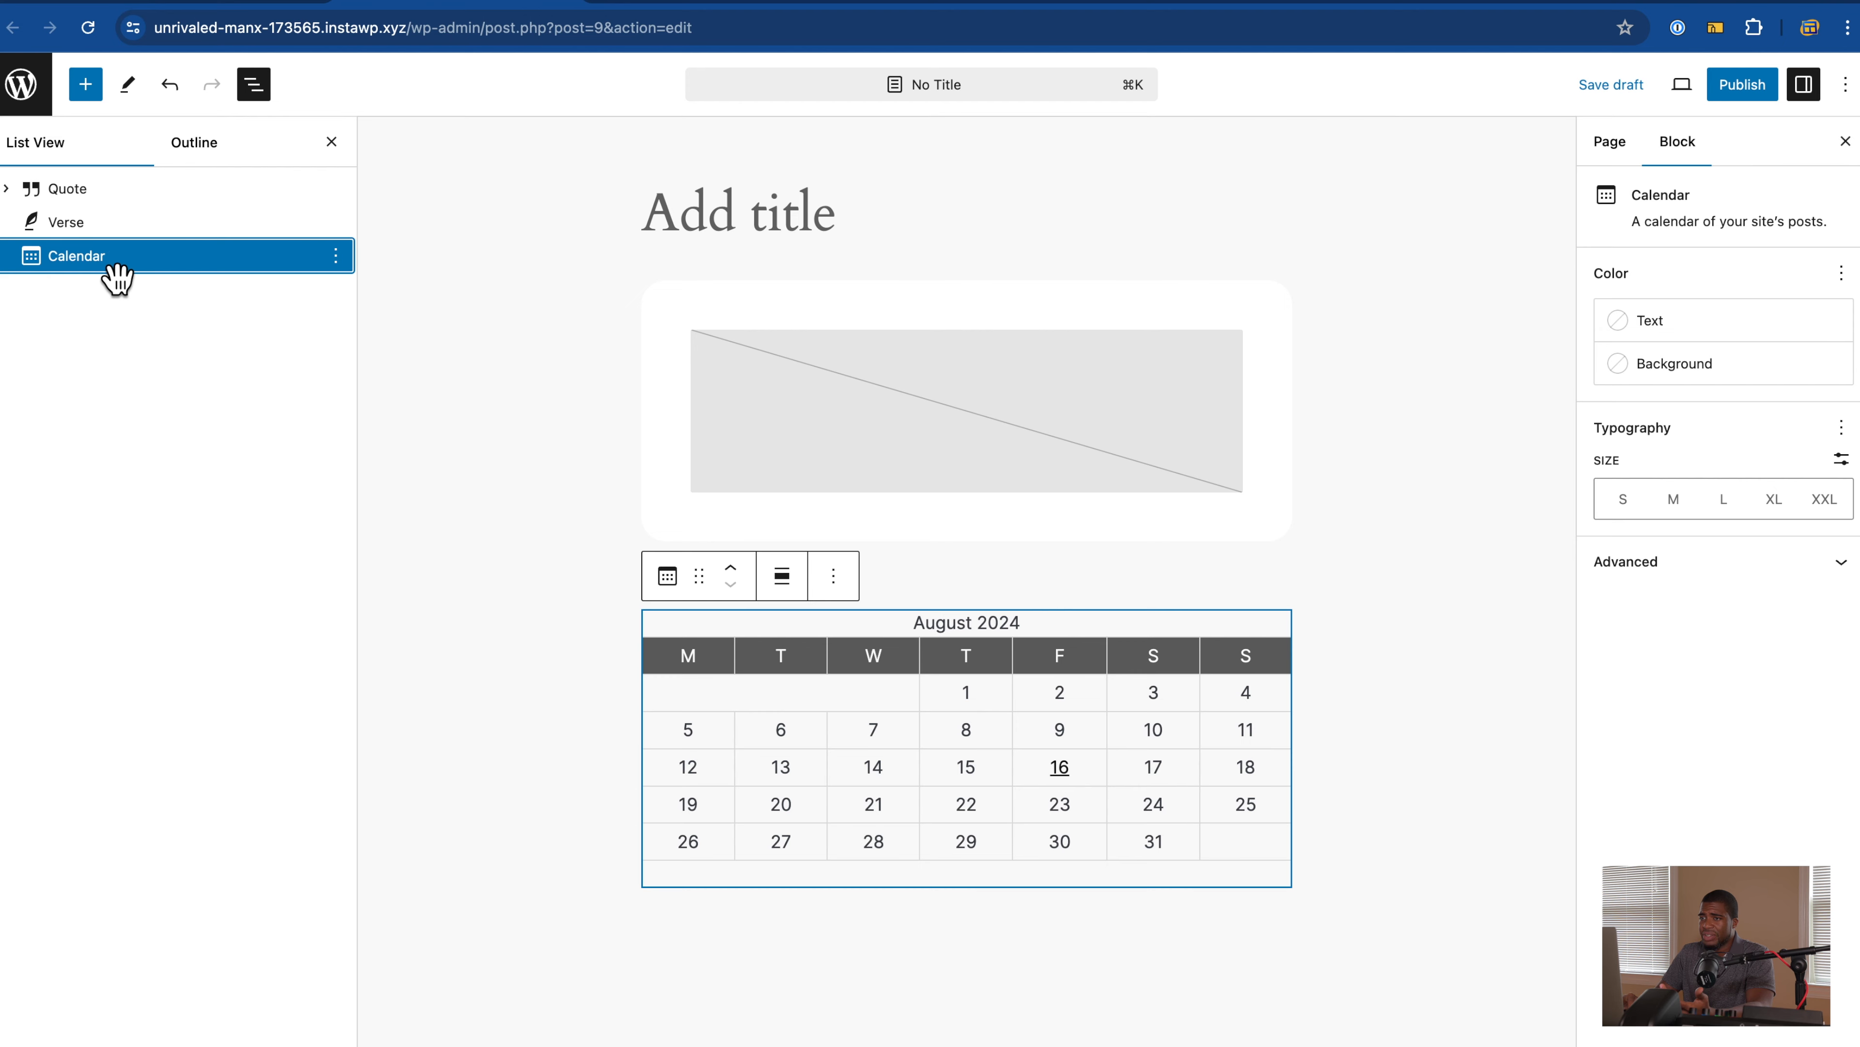
{"action": "left_click", "coordinate": [103, 227]}
{"action": "left_click", "coordinate": [110, 194]}
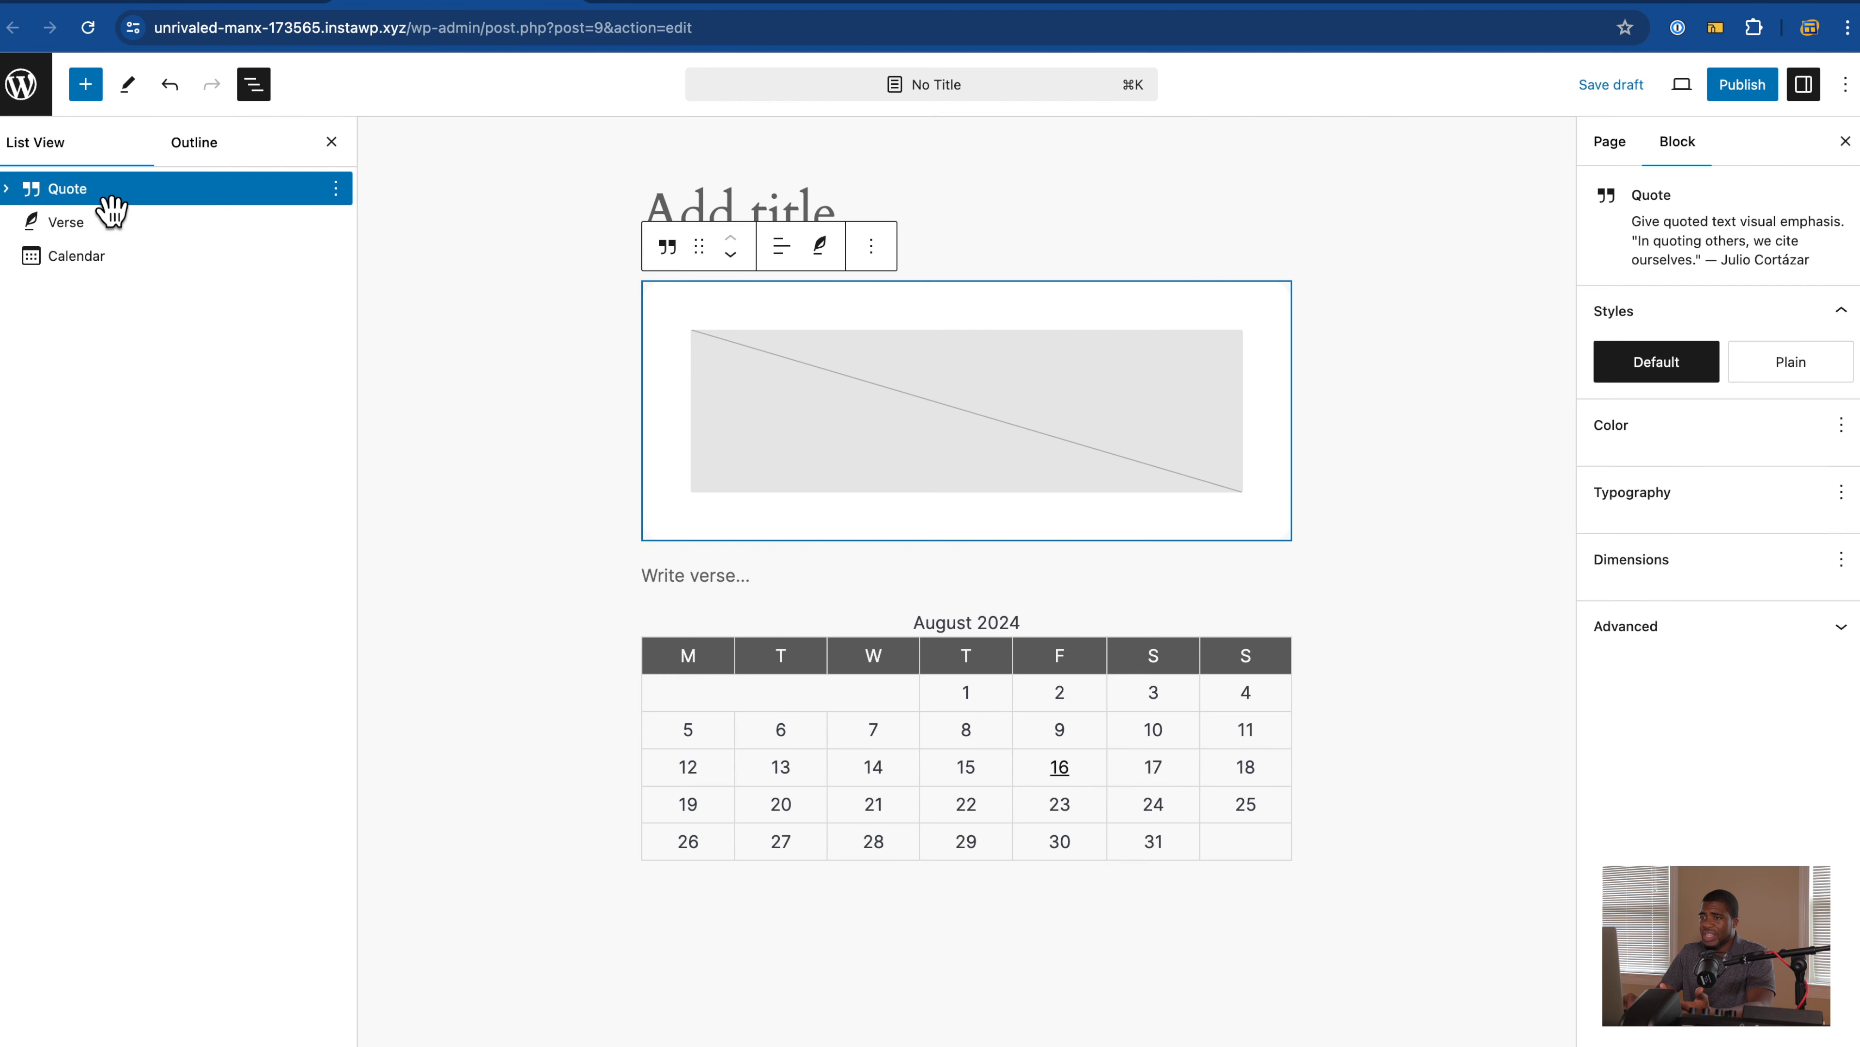
{"action": "left_click", "coordinate": [104, 230]}
{"action": "left_click", "coordinate": [99, 264]}
{"action": "mouse_move", "coordinate": [91, 197]}
{"action": "left_mouse_down"}
{"action": "mouse_move", "coordinate": [80, 263]}
{"action": "mouse_move", "coordinate": [91, 197]}
{"action": "left_mouse_up"}
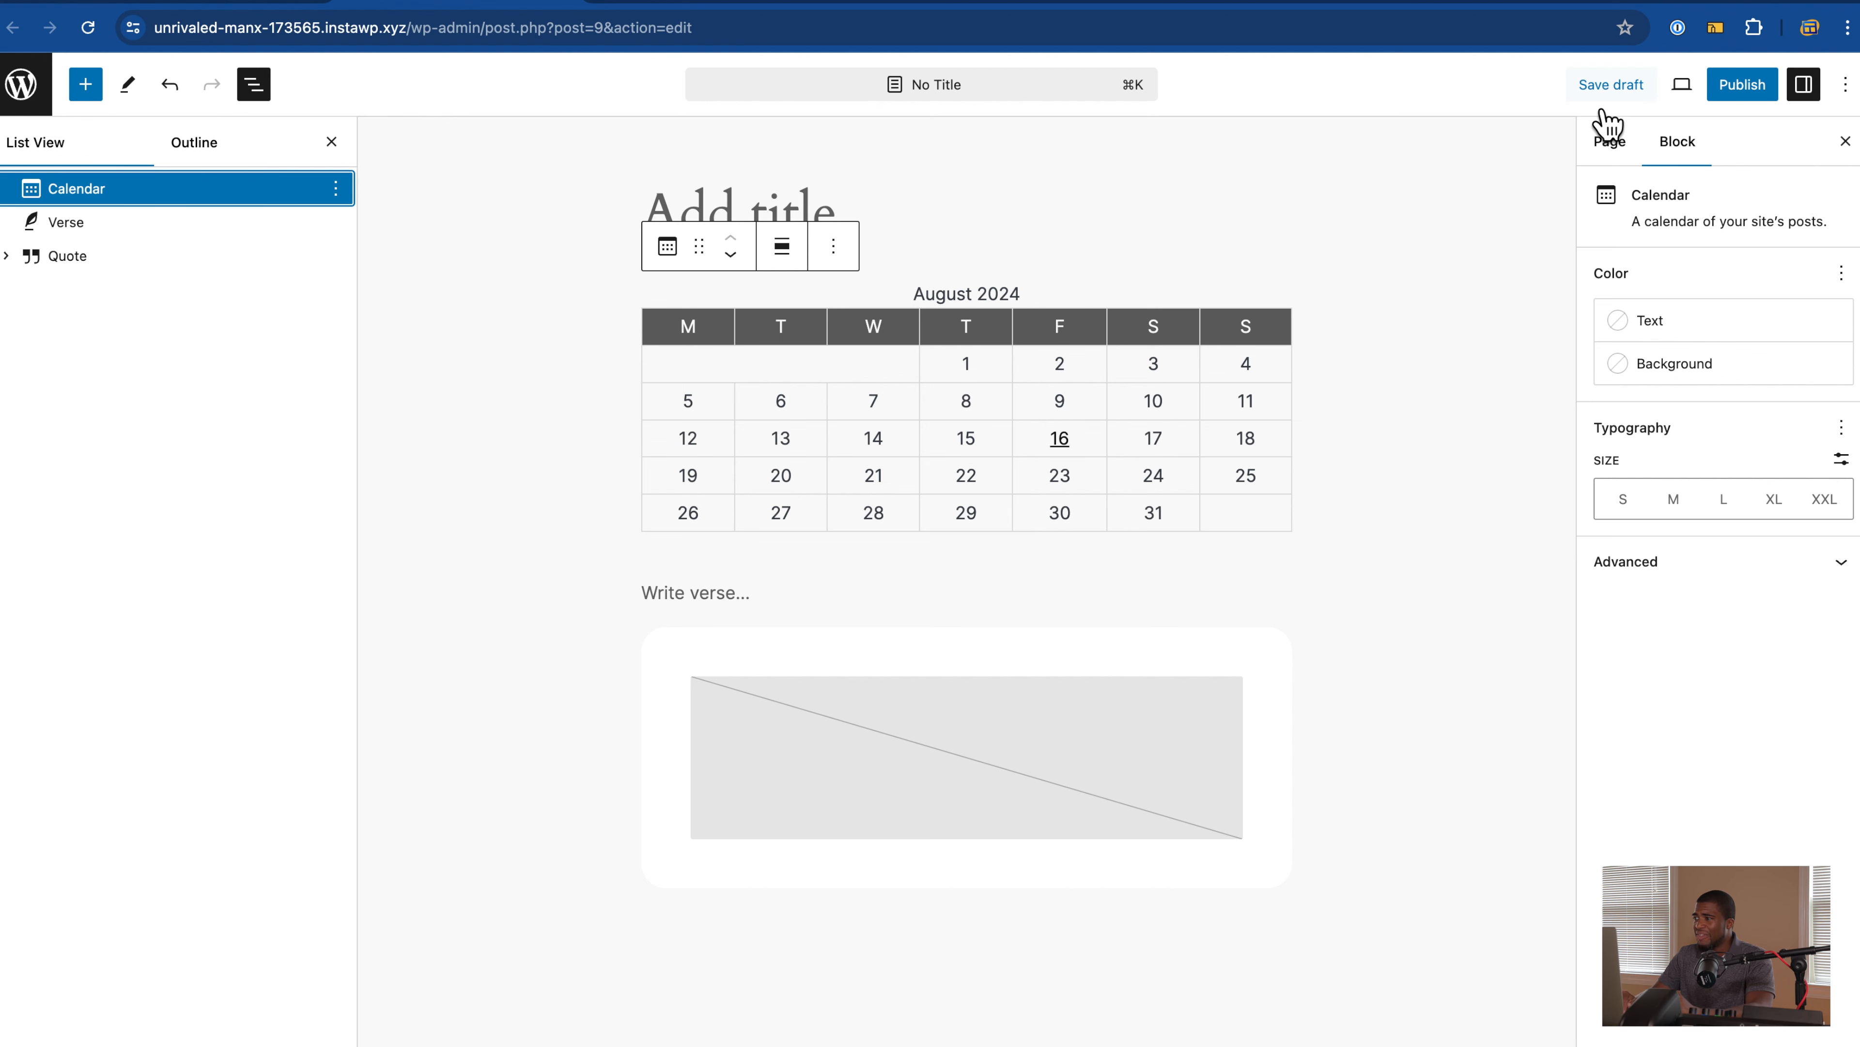
Step: Hide the block settings and look over the page's preview choices and the editor's view, editor and tool options
{"action": "left_click", "coordinate": [1845, 141]}
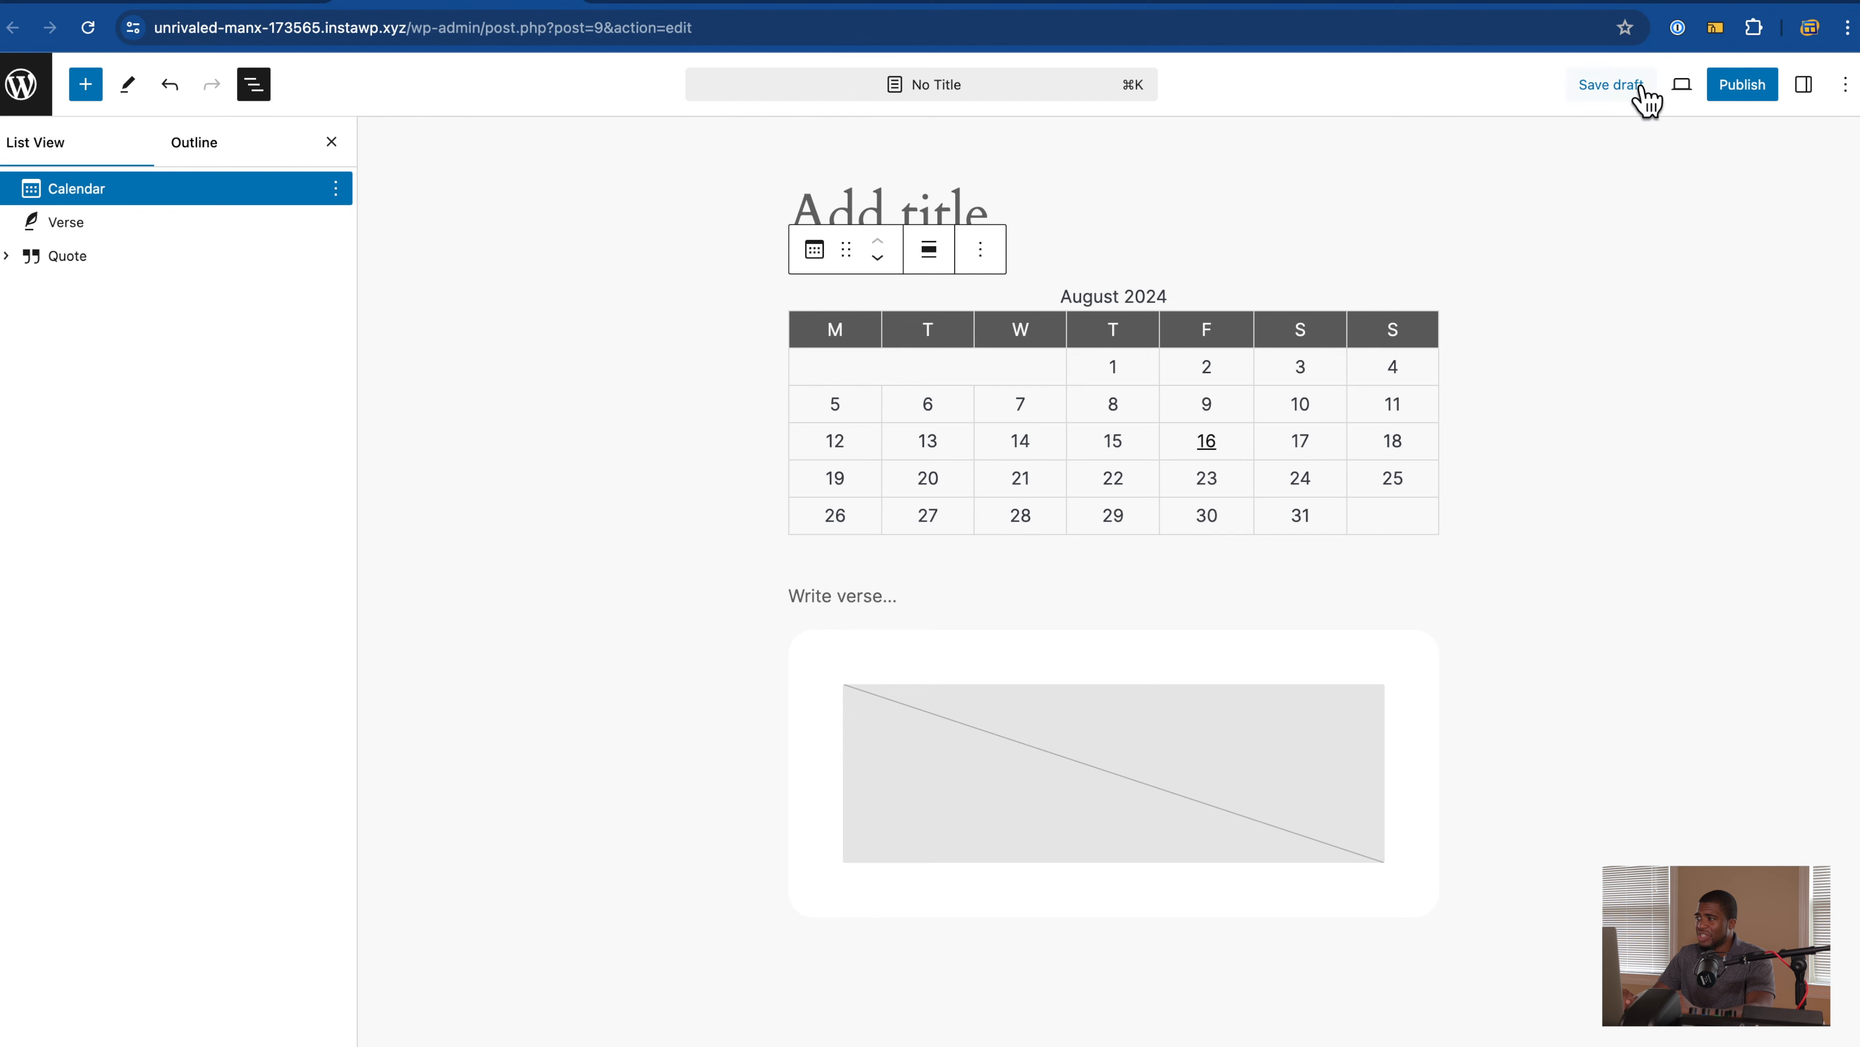
{"action": "left_click", "coordinate": [1696, 94]}
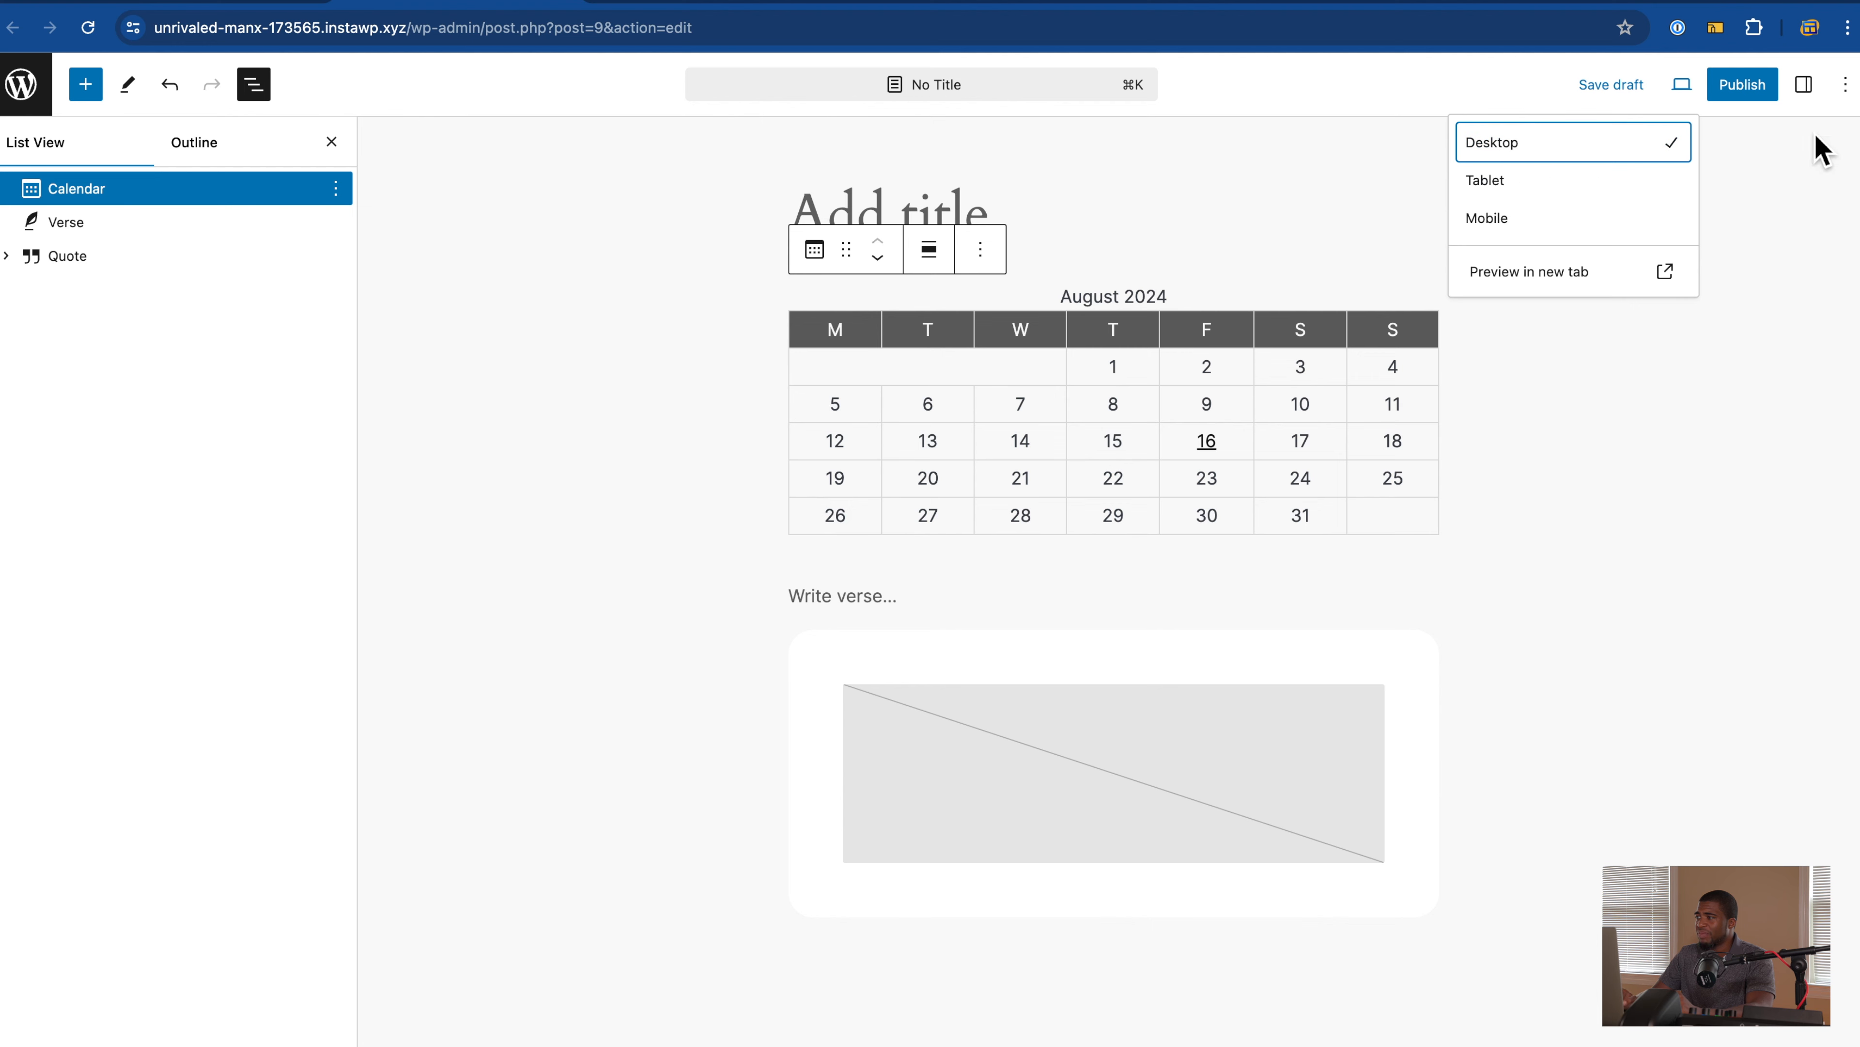
{"action": "left_click", "coordinate": [1845, 84]}
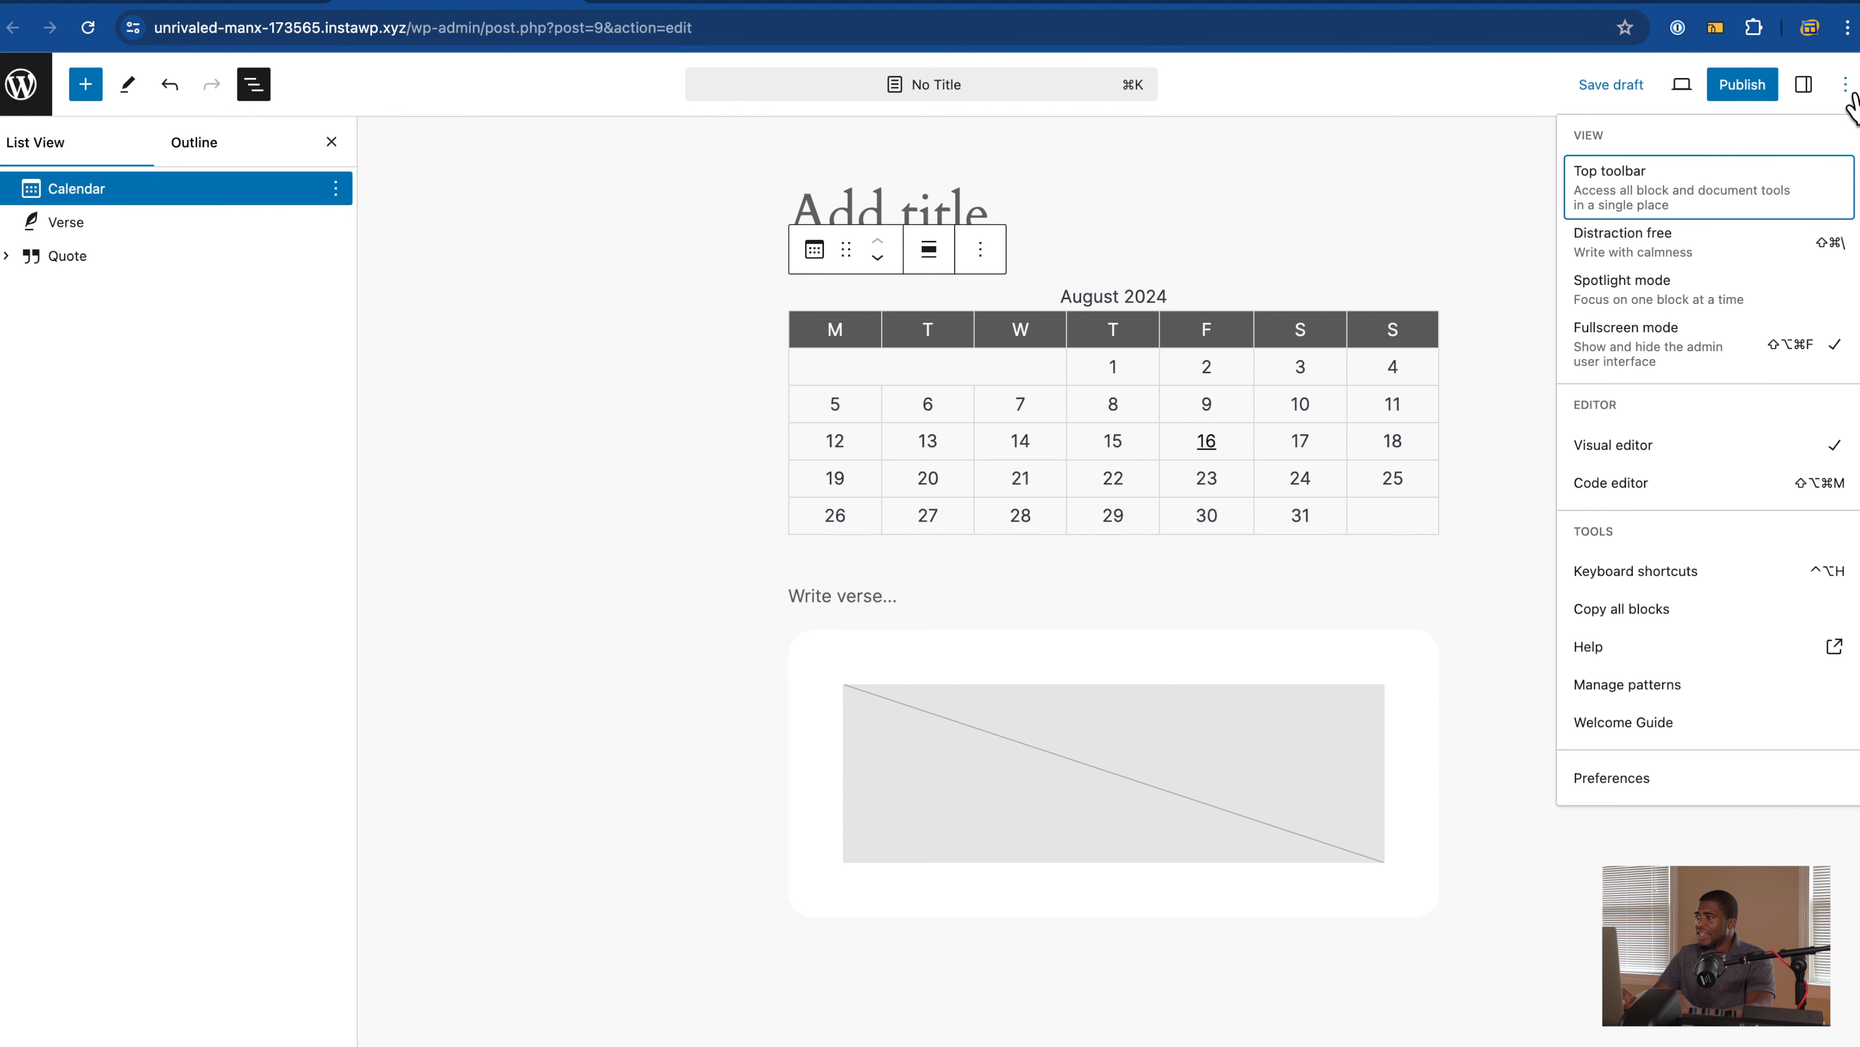
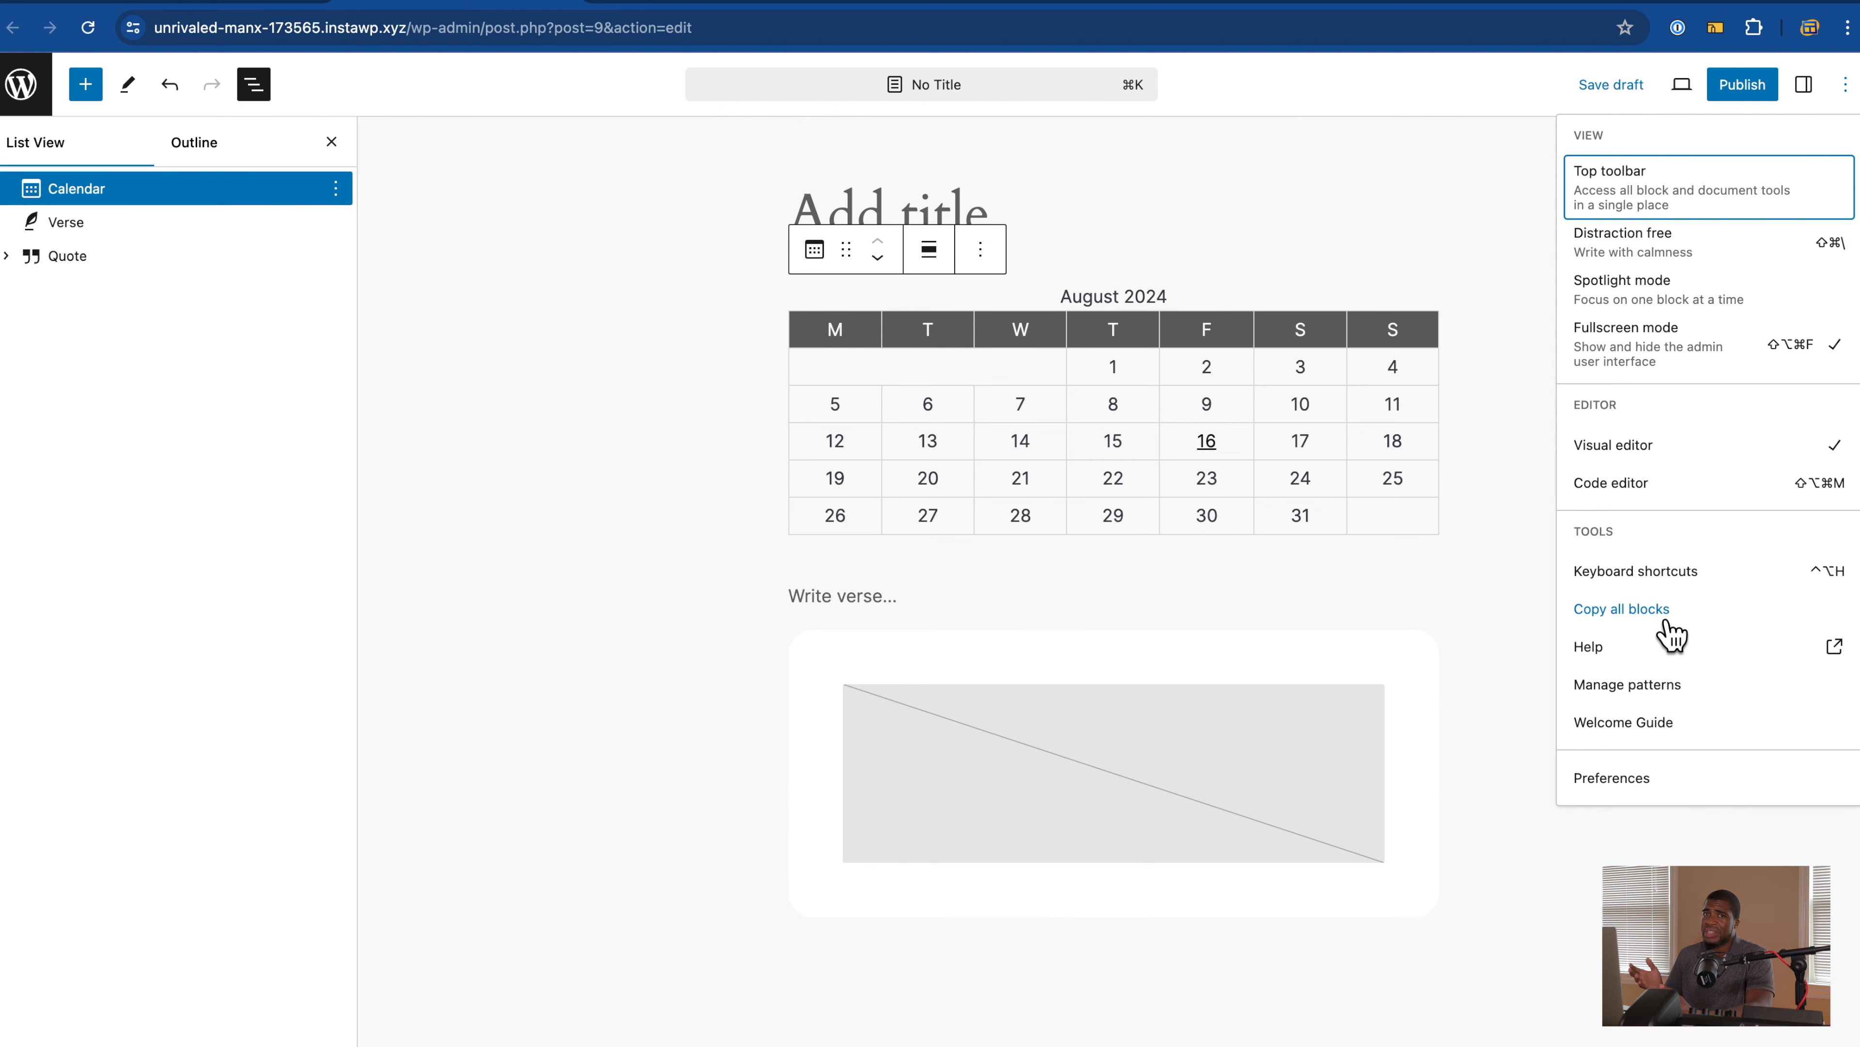
Step: Review the General, Appearance, Accessibility and Blocks sections of the editor preferences
{"action": "left_click", "coordinate": [1650, 779]}
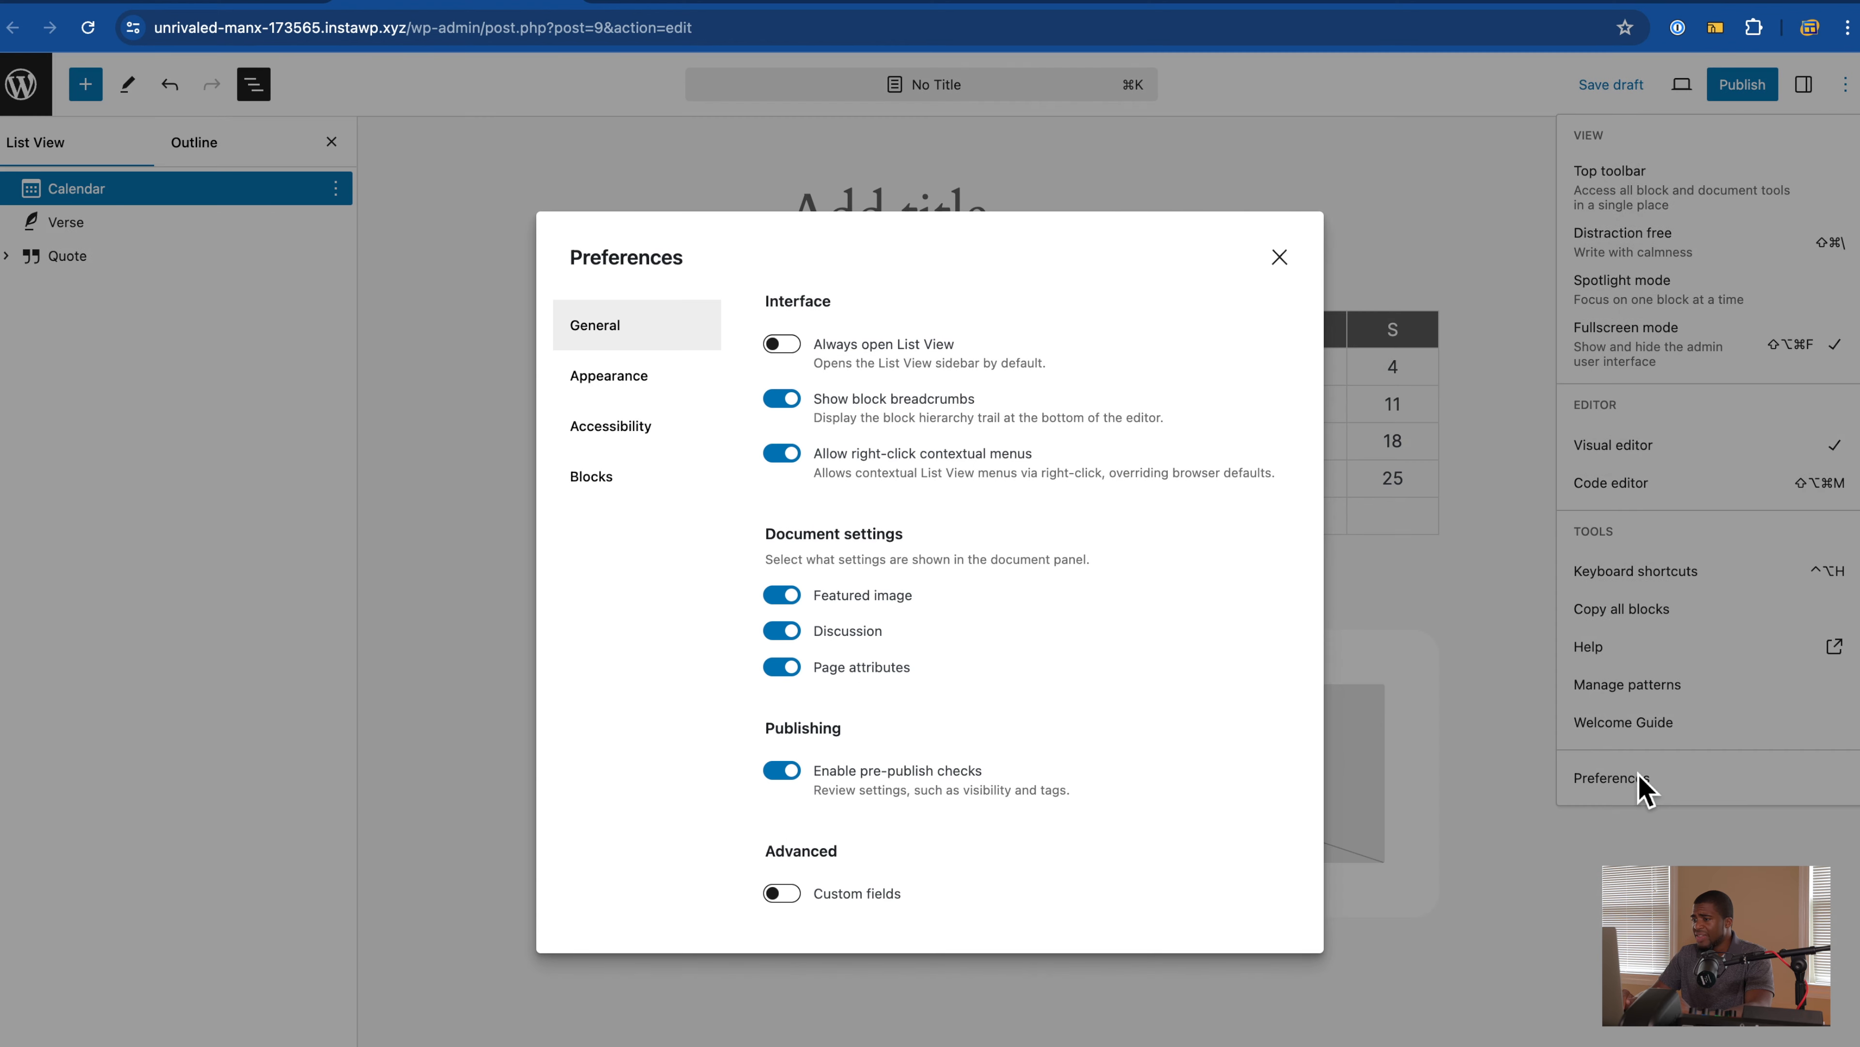
{"action": "left_click", "coordinate": [635, 396]}
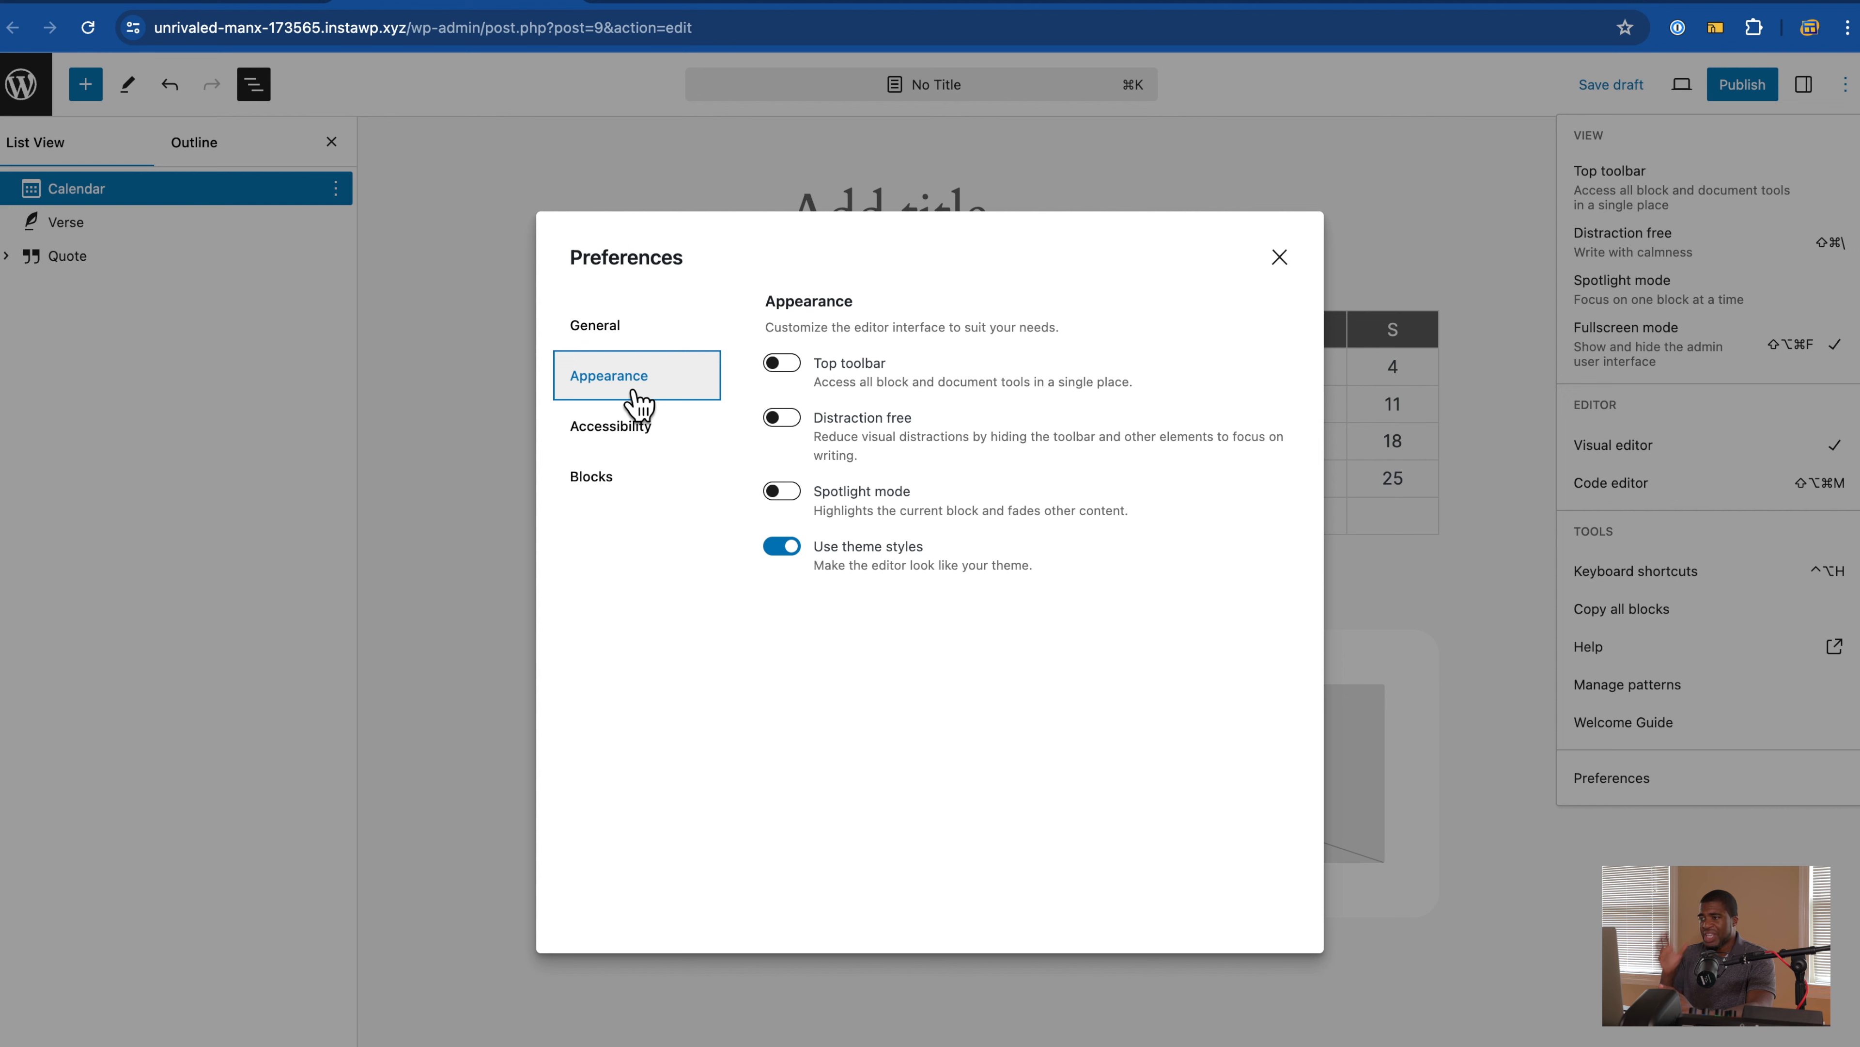
{"action": "left_click", "coordinate": [630, 436]}
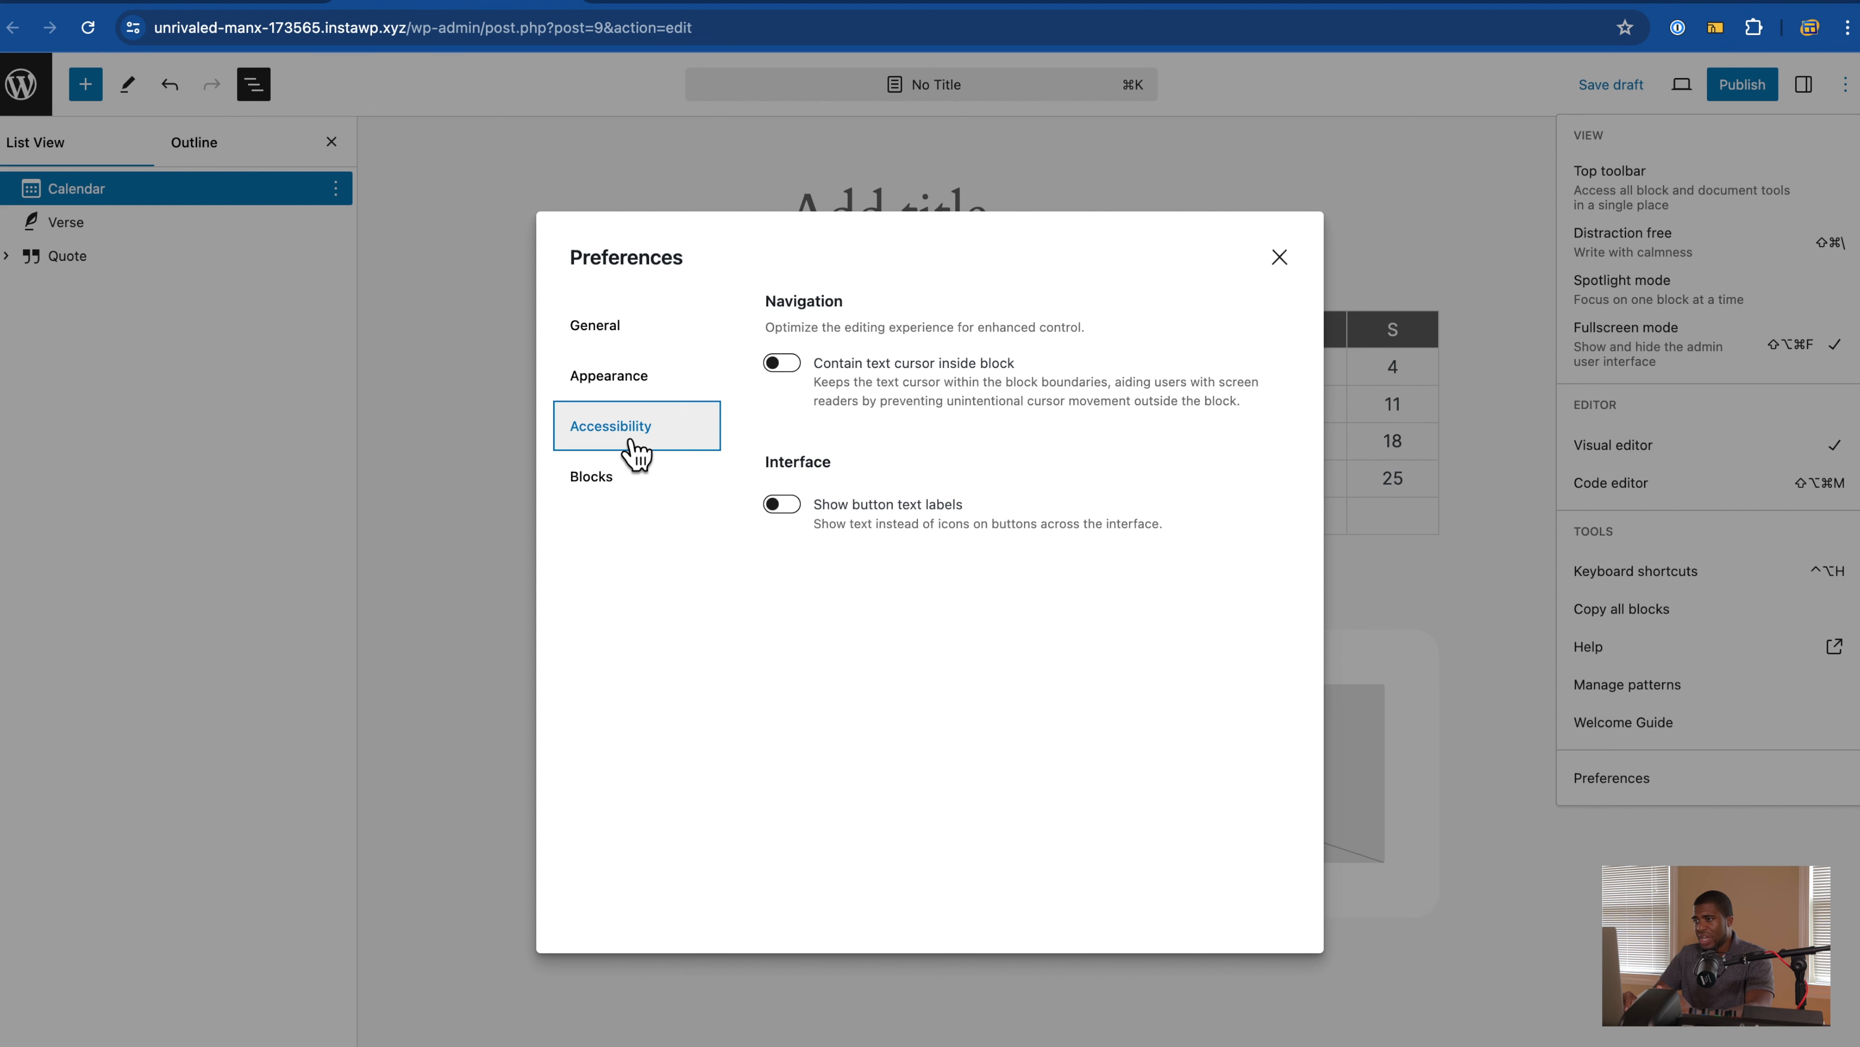
{"action": "left_click", "coordinate": [630, 502]}
{"action": "scroll", "coordinate": [851, 677], "scroll_direction": "down", "scroll_amount": 3}
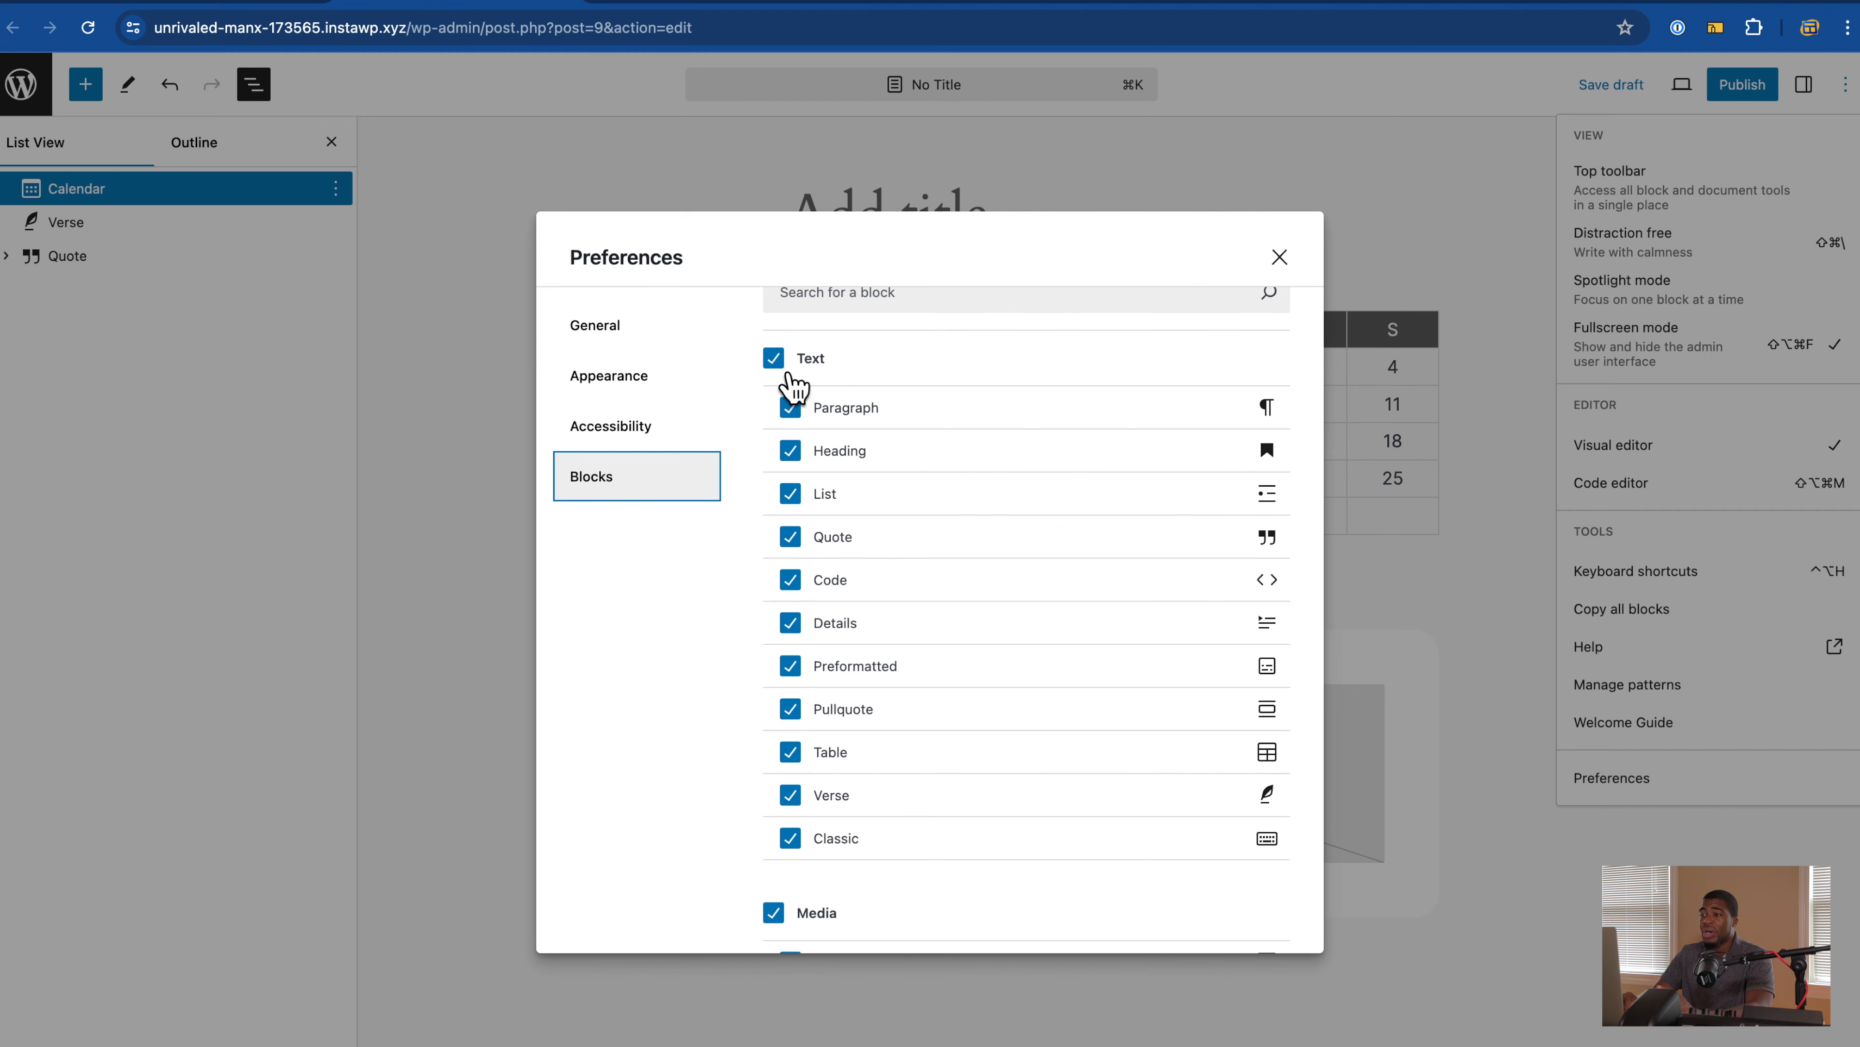
{"action": "scroll", "coordinate": [789, 449], "scroll_direction": "down", "scroll_amount": 1}
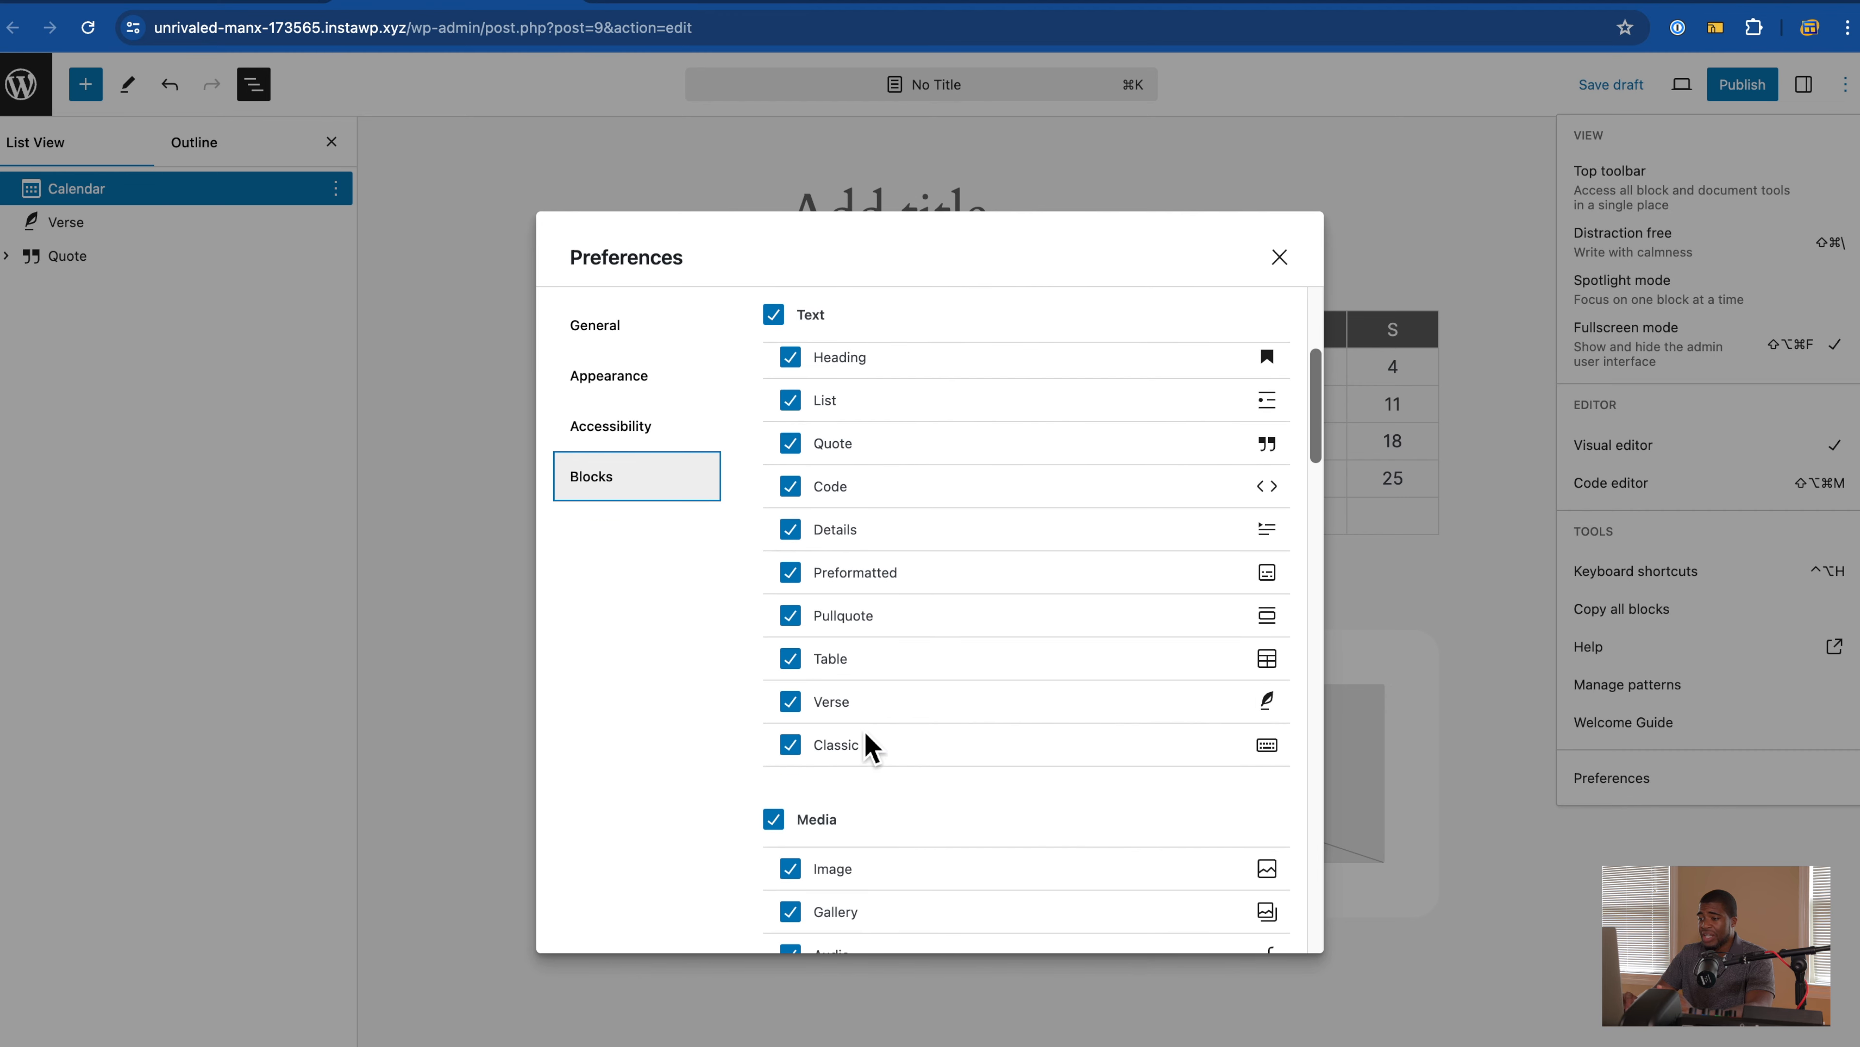
Step: Hide the entire Media group of blocks from the inserter in the block visibility preferences
{"action": "scroll", "coordinate": [866, 746], "scroll_direction": "down", "scroll_amount": 2}
{"action": "left_click", "coordinate": [786, 620]}
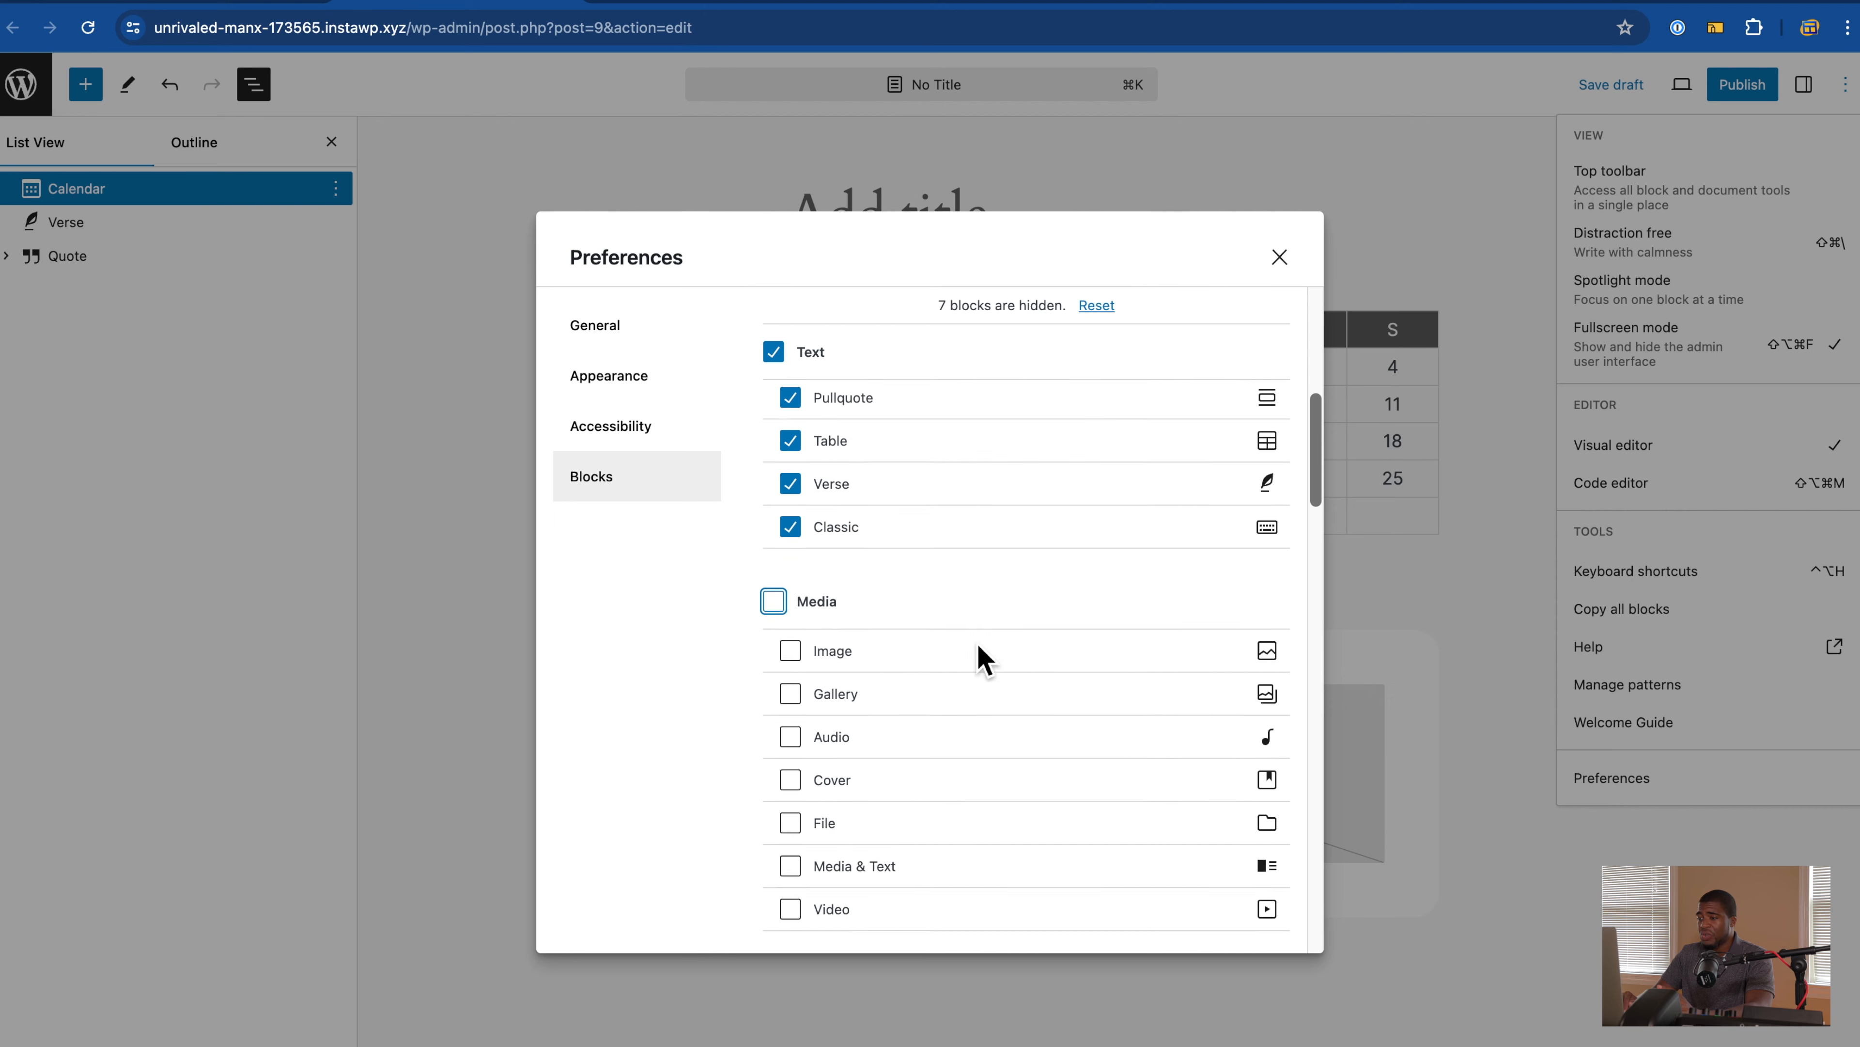
{"action": "scroll", "coordinate": [980, 652], "scroll_direction": "down", "scroll_amount": 2}
{"action": "scroll", "coordinate": [980, 449], "scroll_direction": "down", "scroll_amount": 1}
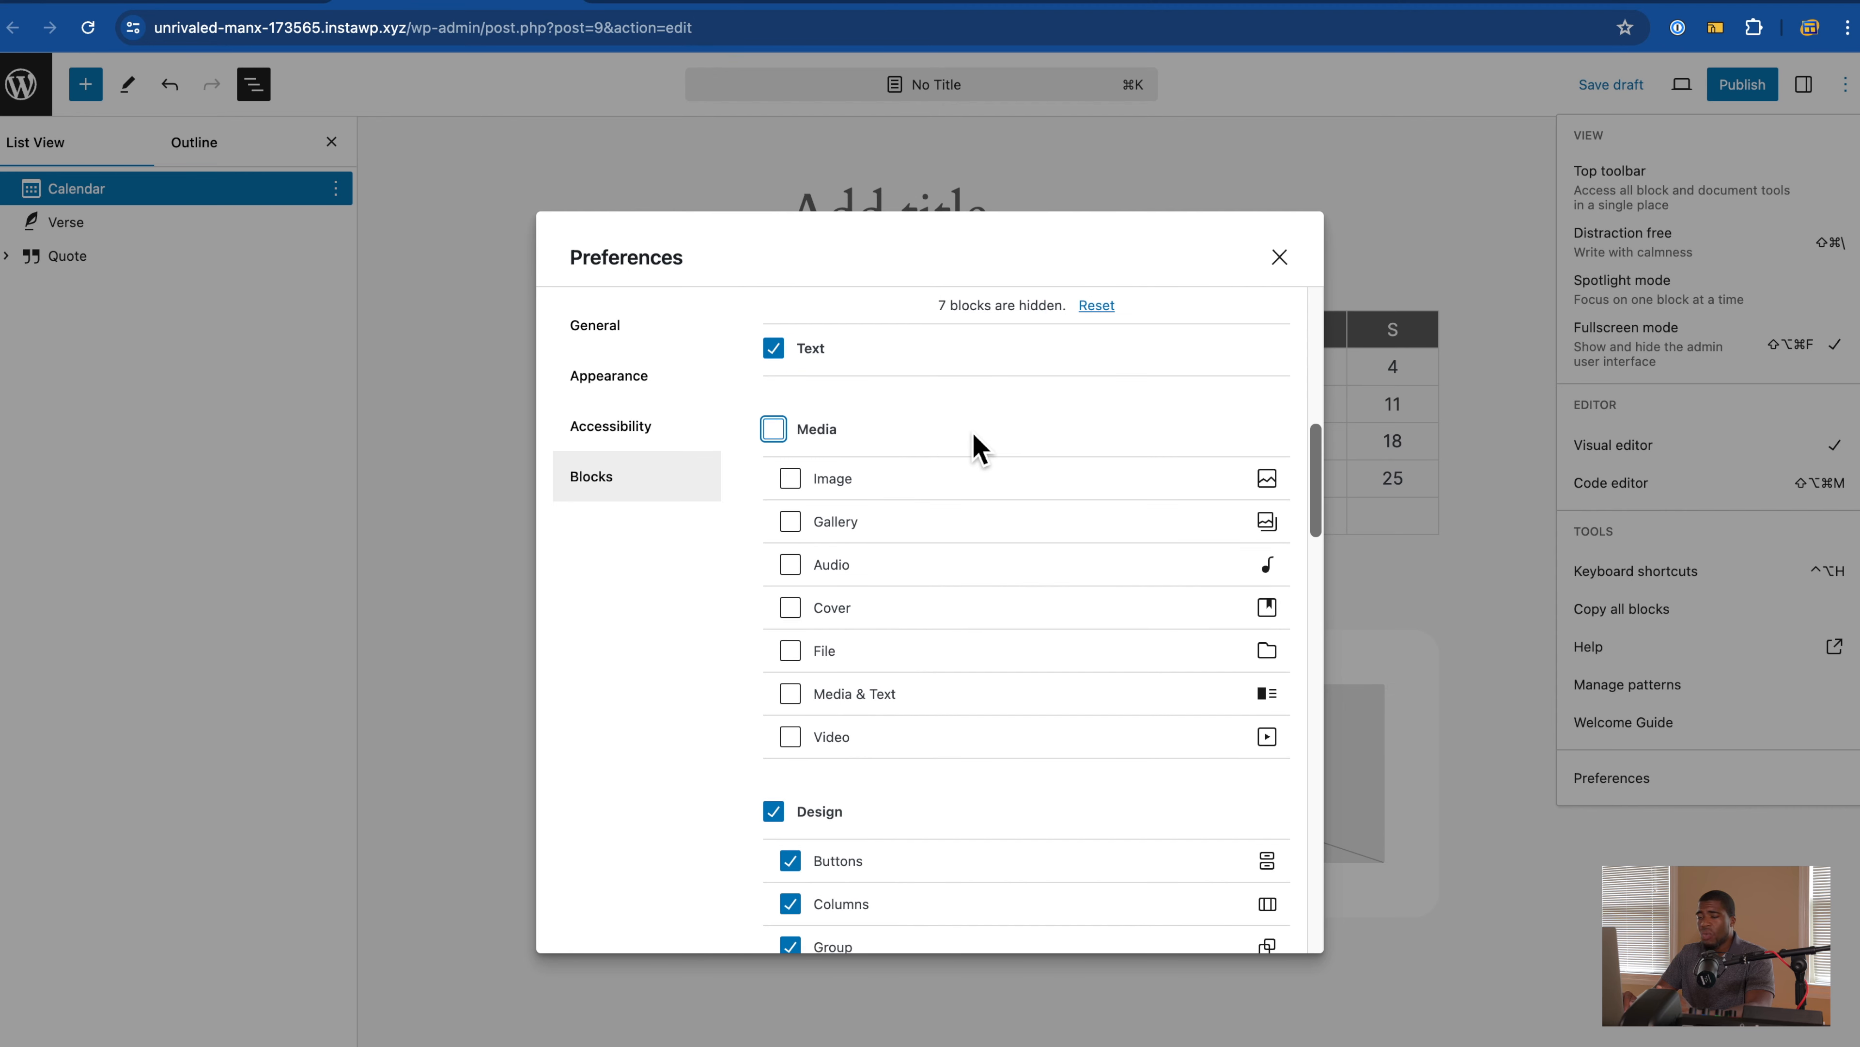
{"action": "scroll", "coordinate": [980, 448], "scroll_direction": "up", "scroll_amount": 4}
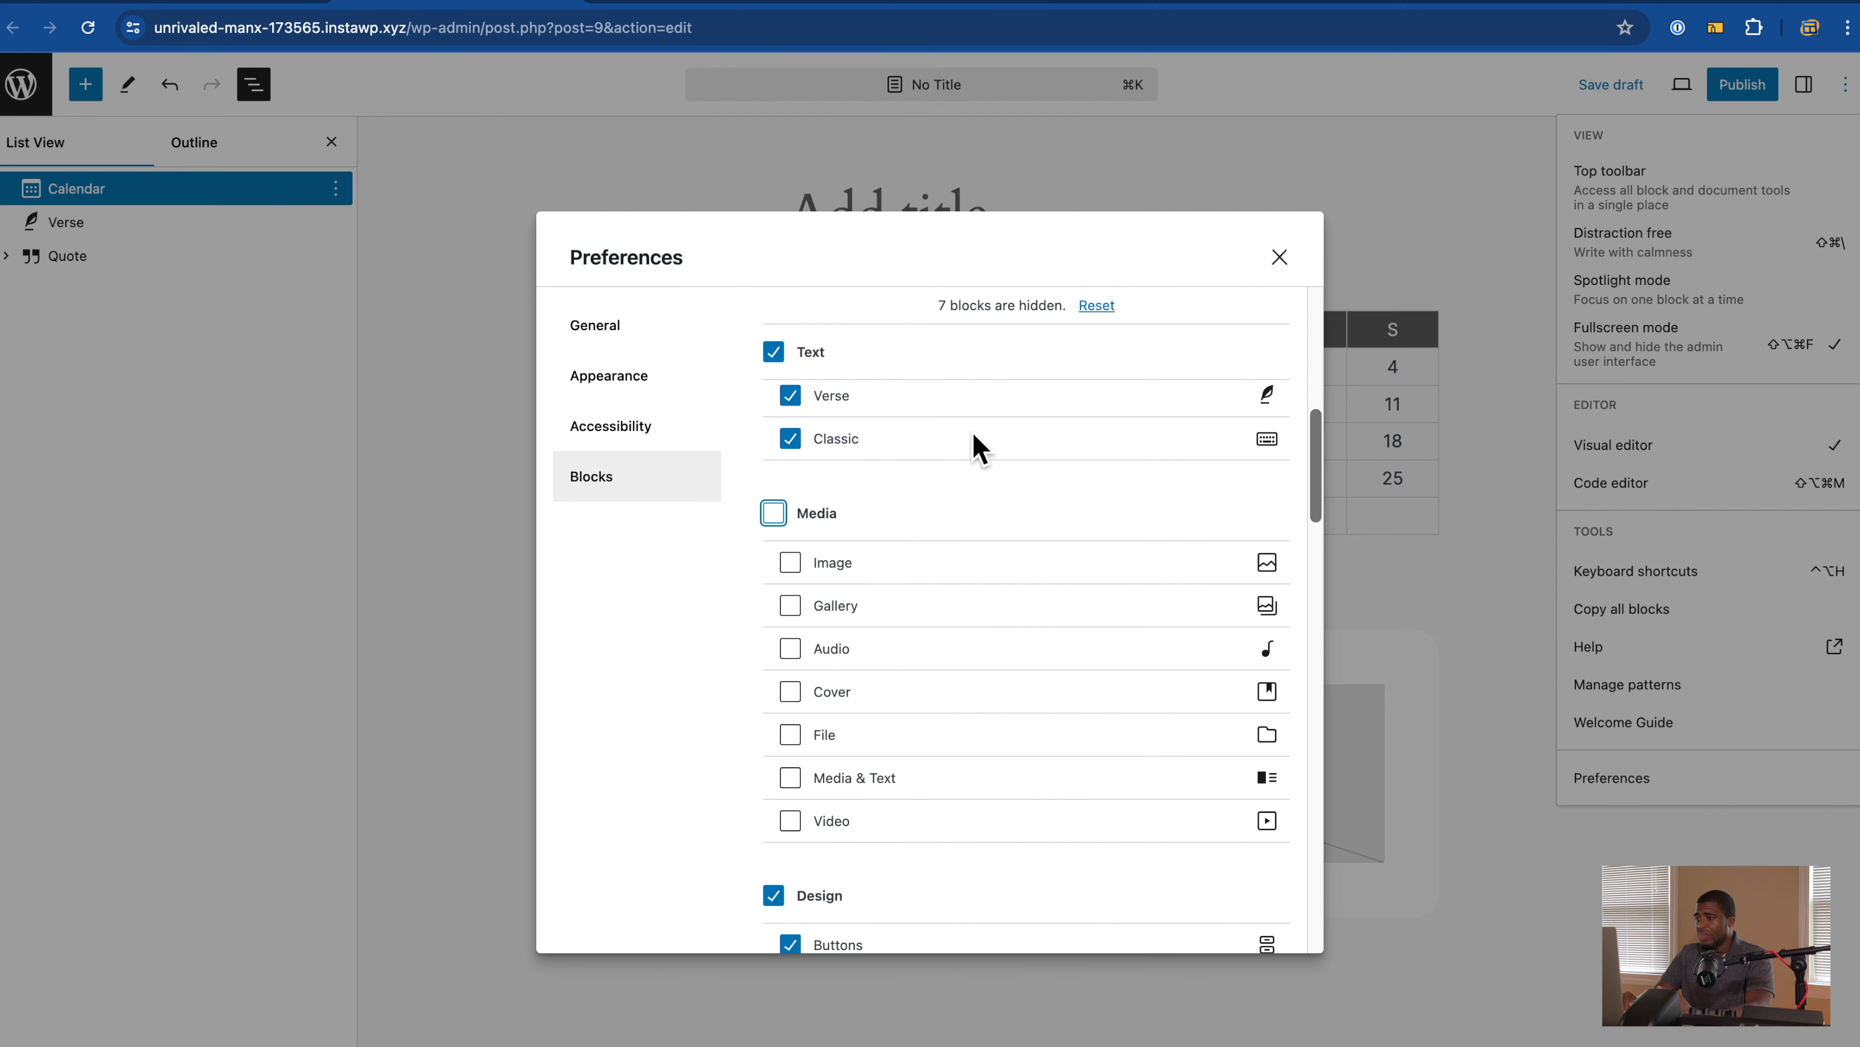
{"action": "scroll", "coordinate": [952, 531], "scroll_direction": "down", "scroll_amount": 3}
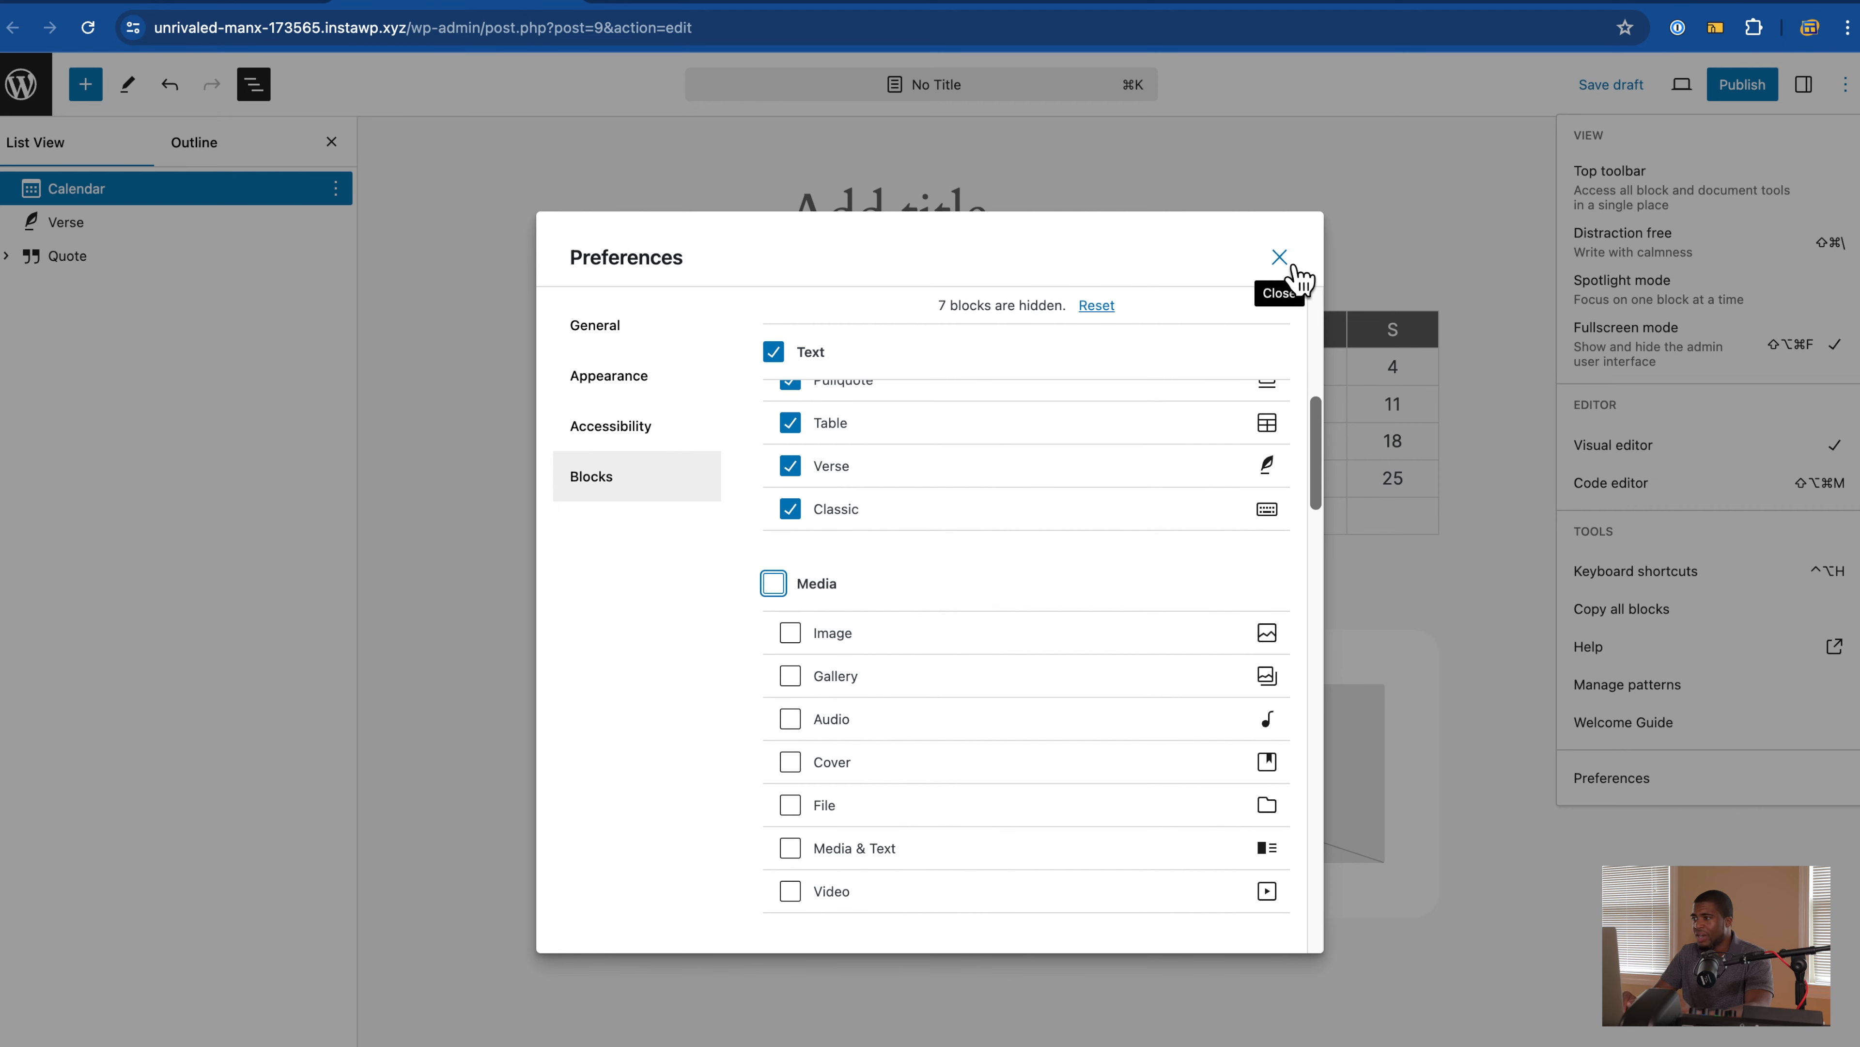
{"action": "scroll", "coordinate": [907, 595], "scroll_direction": "down", "scroll_amount": 15}
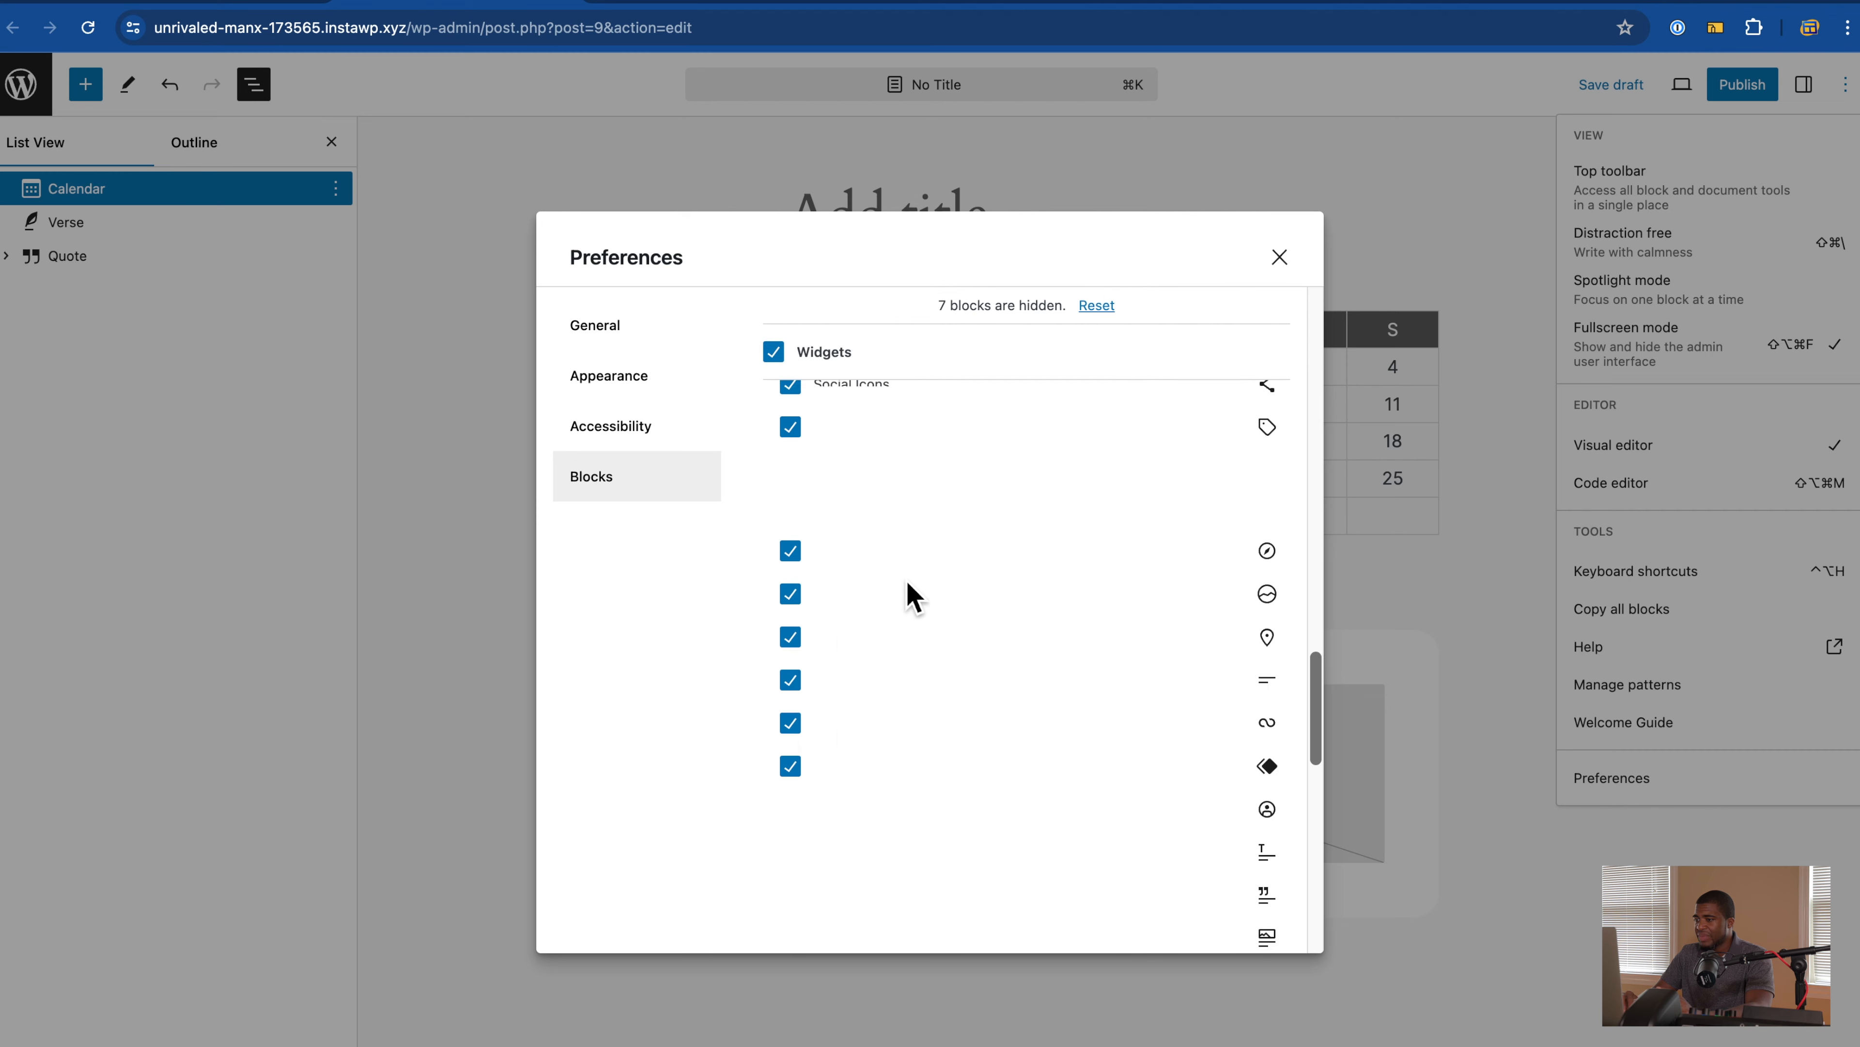
{"action": "scroll", "coordinate": [943, 748], "scroll_direction": "up", "scroll_amount": 15}
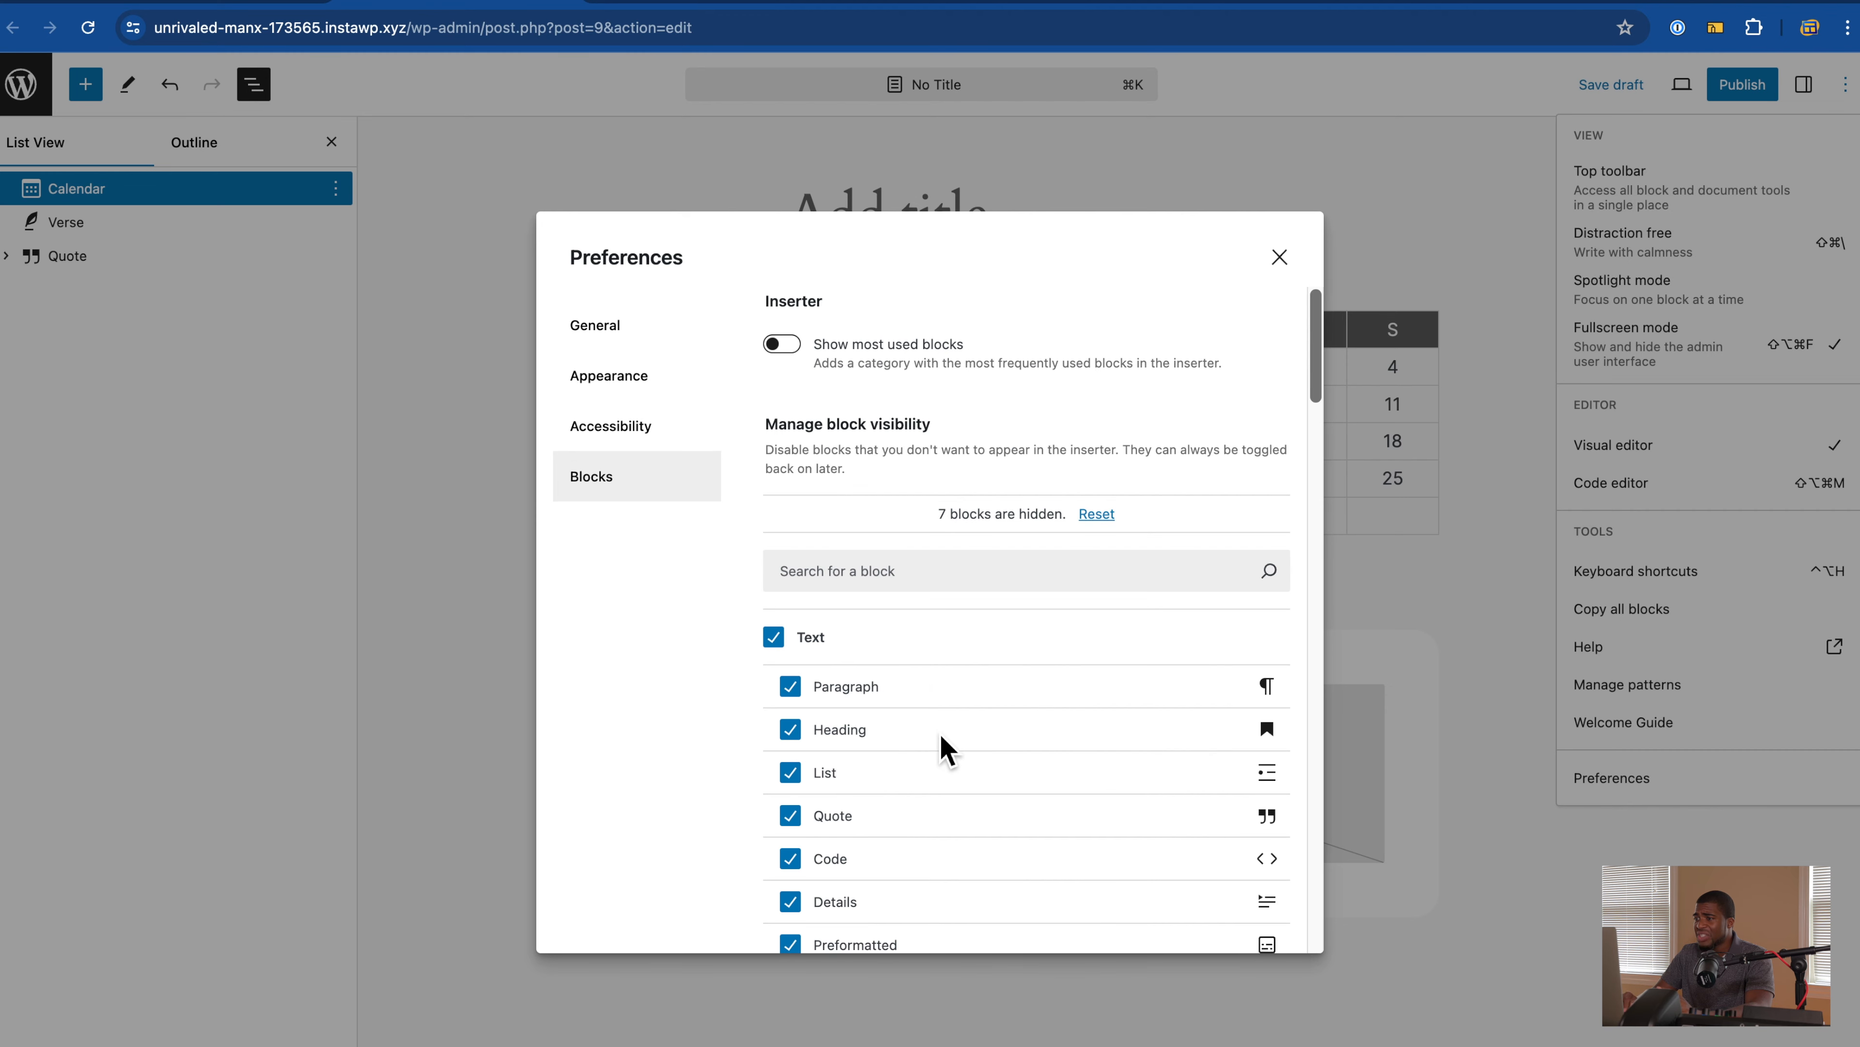
{"action": "left_click", "coordinate": [1282, 261]}
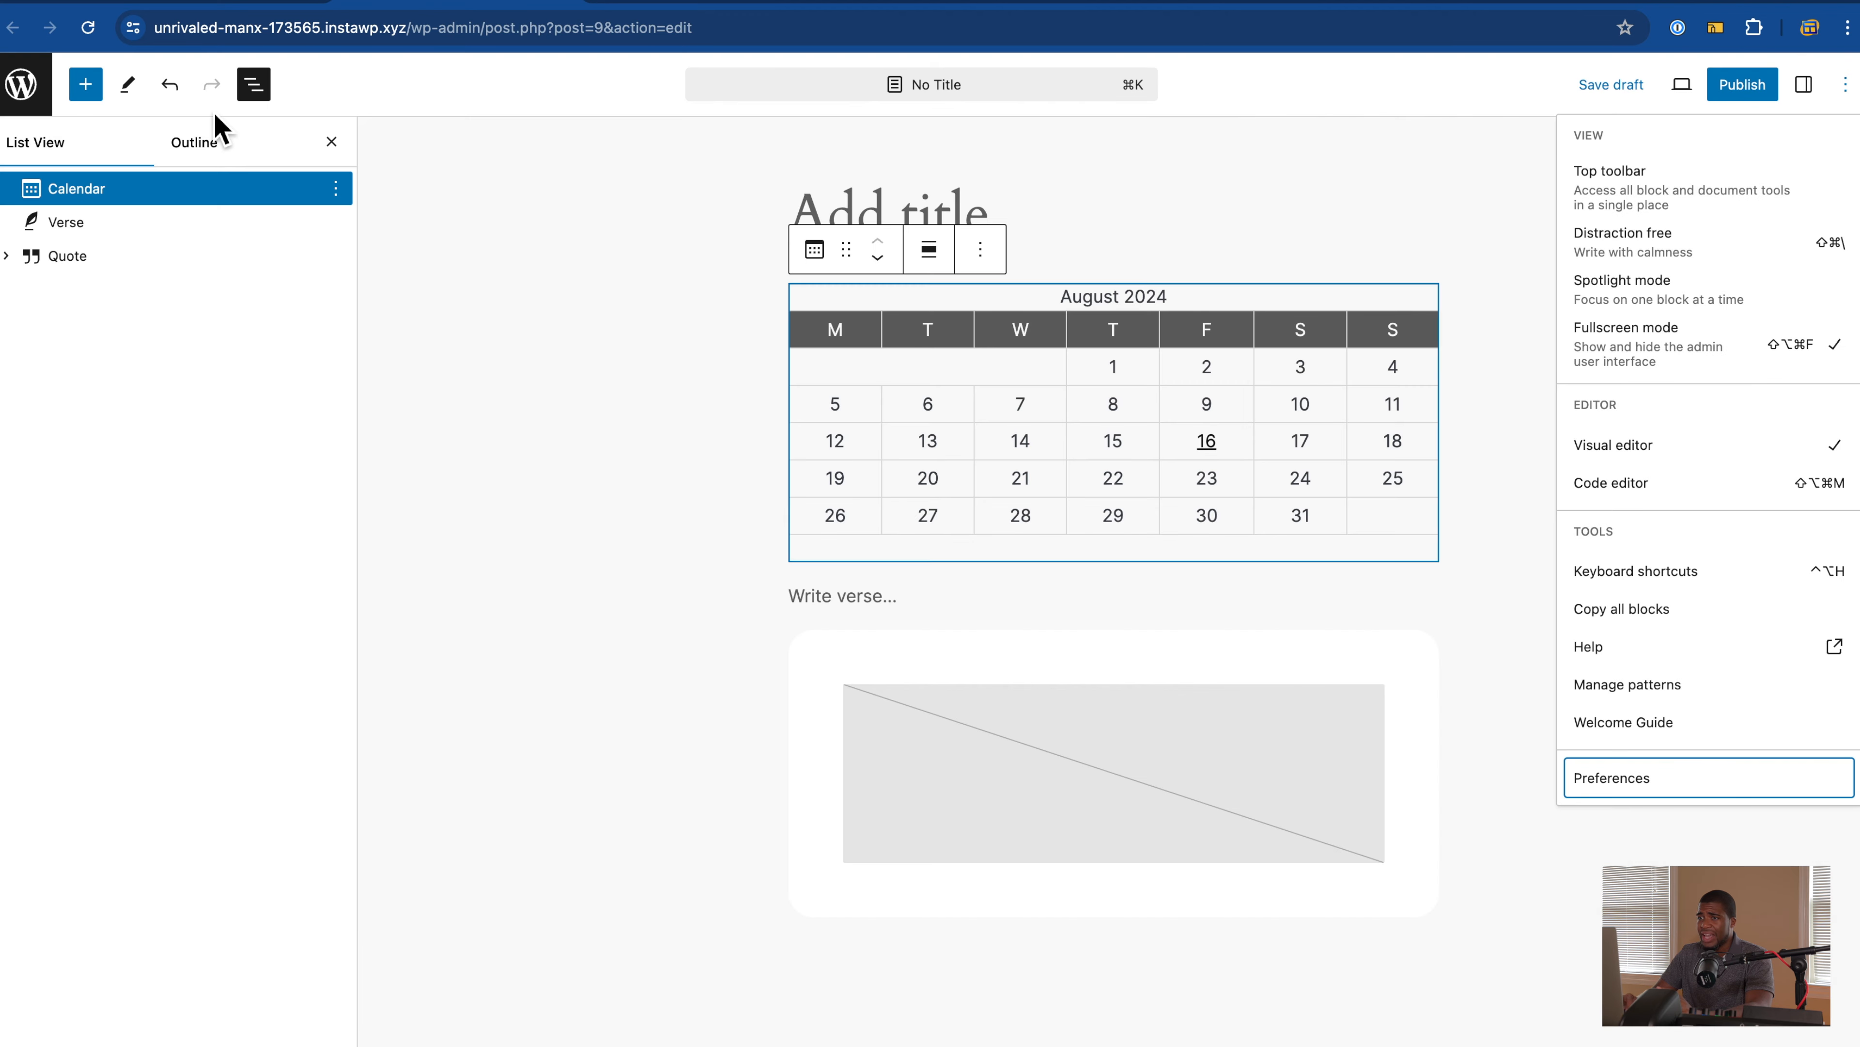
Step: Look through the block inserter's groups to check whether the Media group is still offered
{"action": "key", "text": "Escape"}
{"action": "left_click", "coordinate": [86, 84]}
{"action": "scroll", "coordinate": [54, 513], "scroll_direction": "down", "scroll_amount": 10}
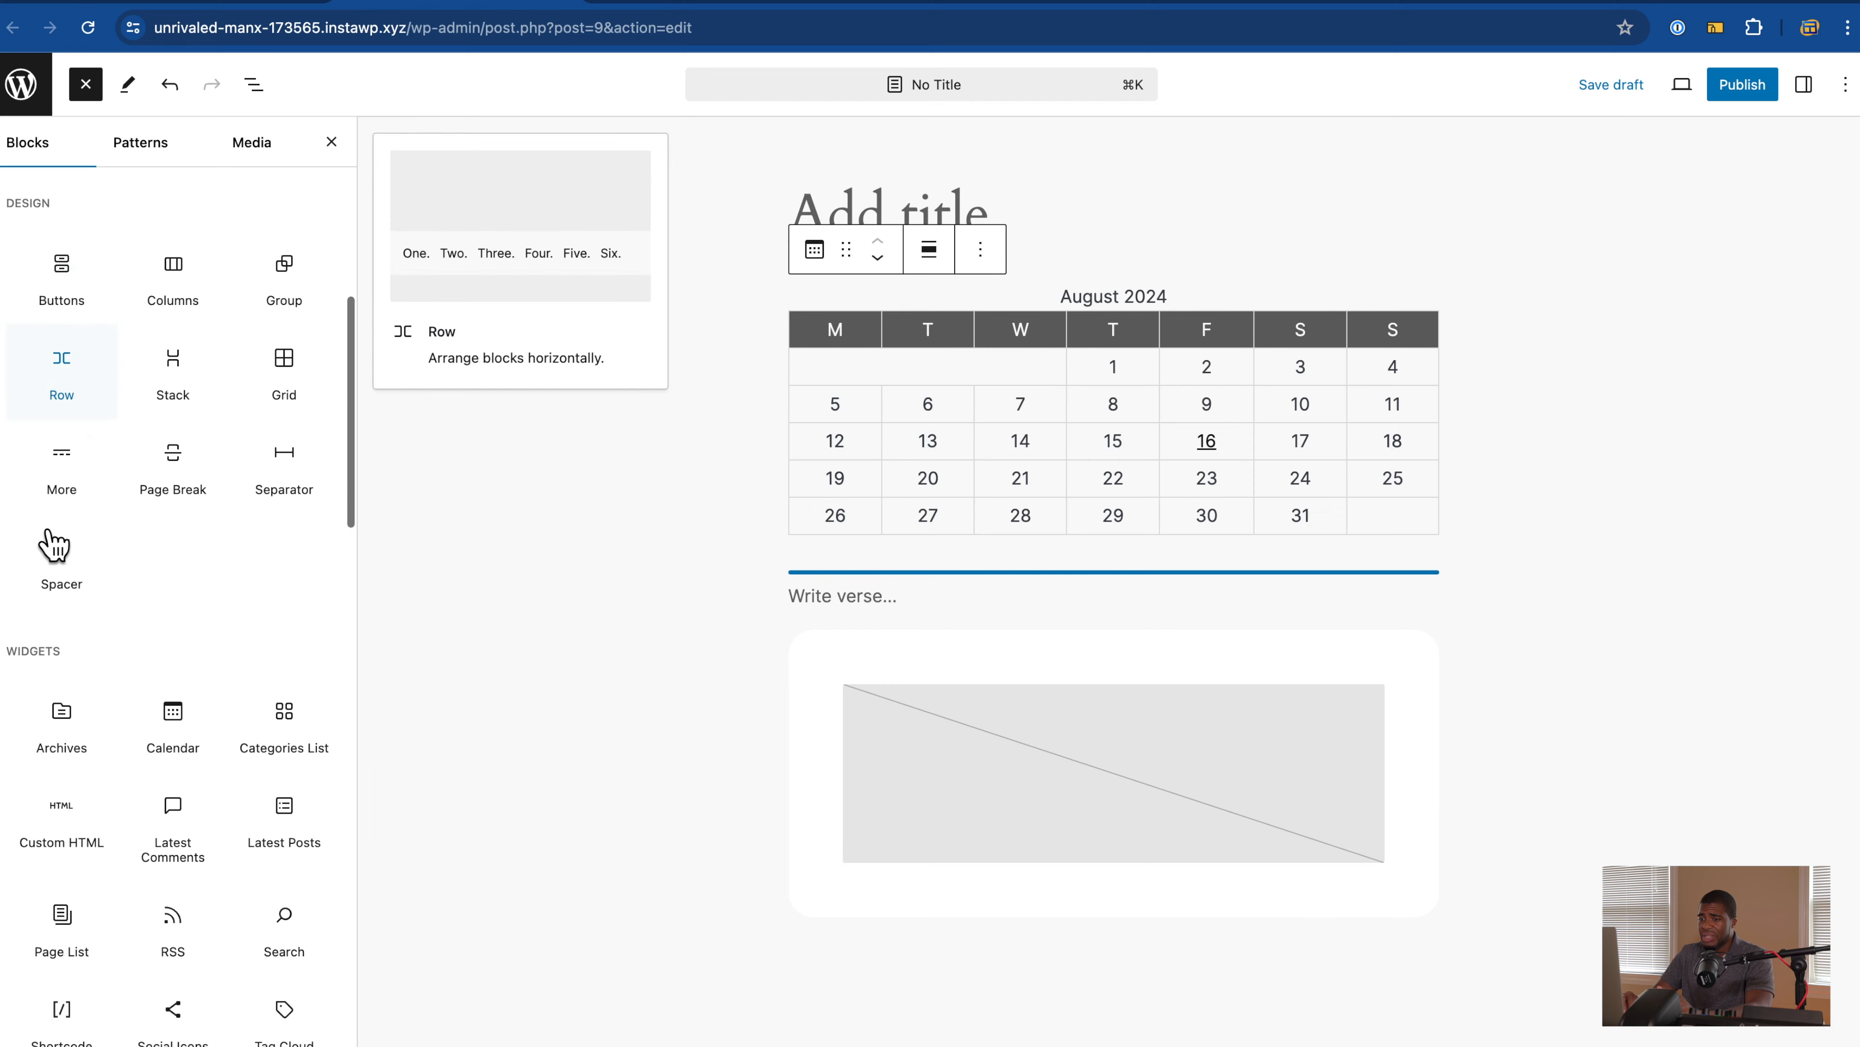
{"action": "scroll", "coordinate": [53, 538], "scroll_direction": "down", "scroll_amount": 15}
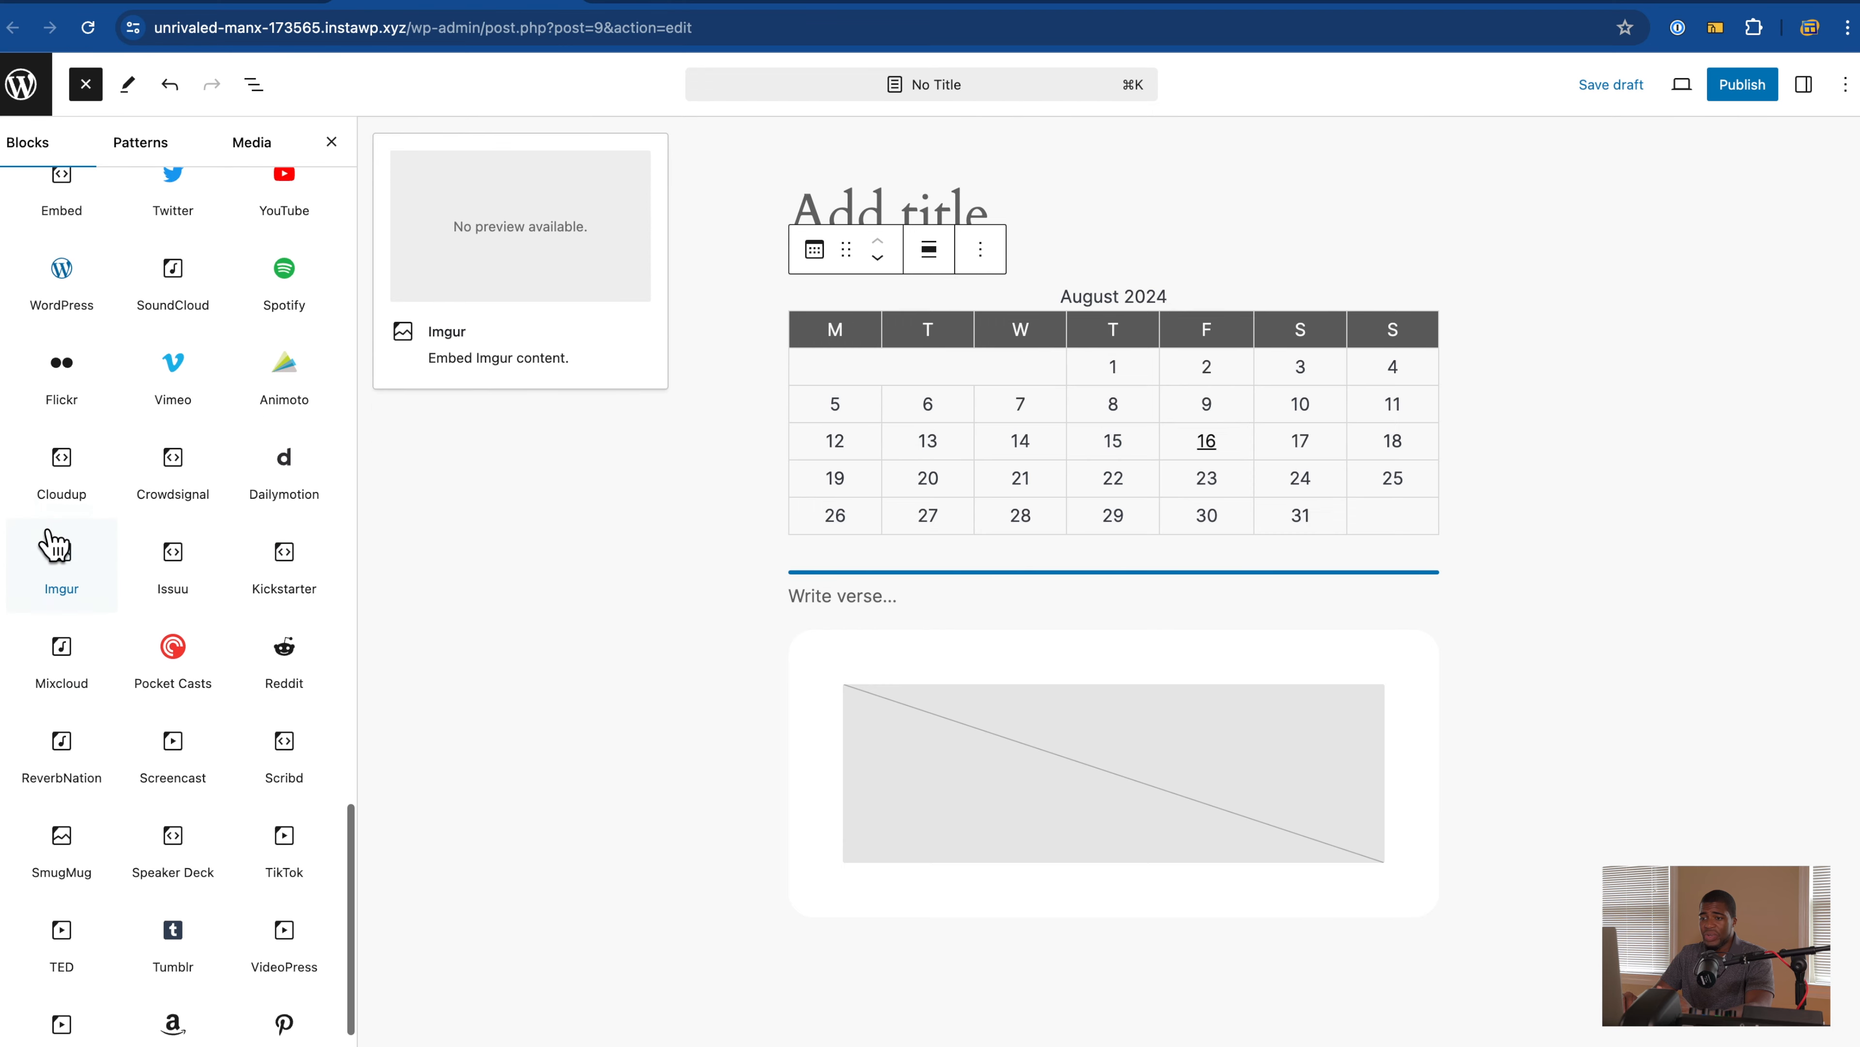
{"action": "scroll", "coordinate": [53, 542], "scroll_direction": "up", "scroll_amount": 20}
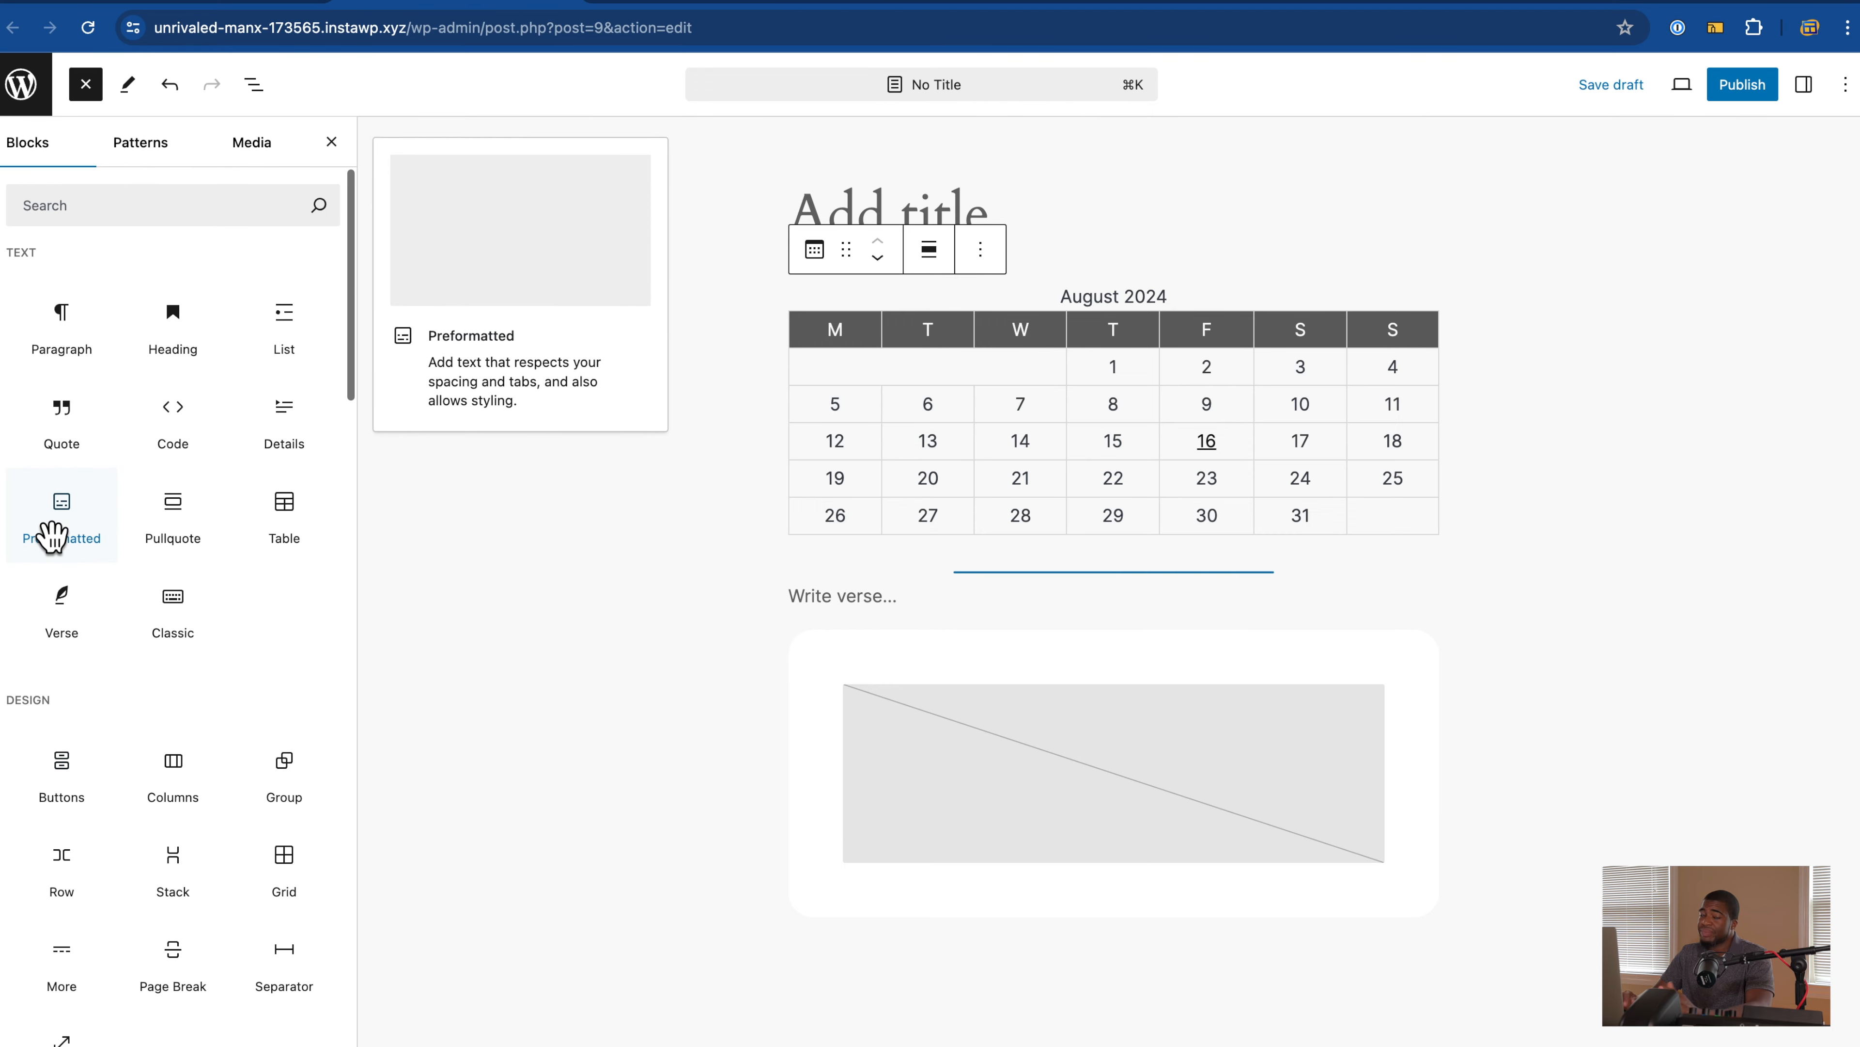
Step: Make the whole Media group of blocks visible in the inserter again through the Blocks preferences
{"action": "left_click", "coordinate": [1846, 86]}
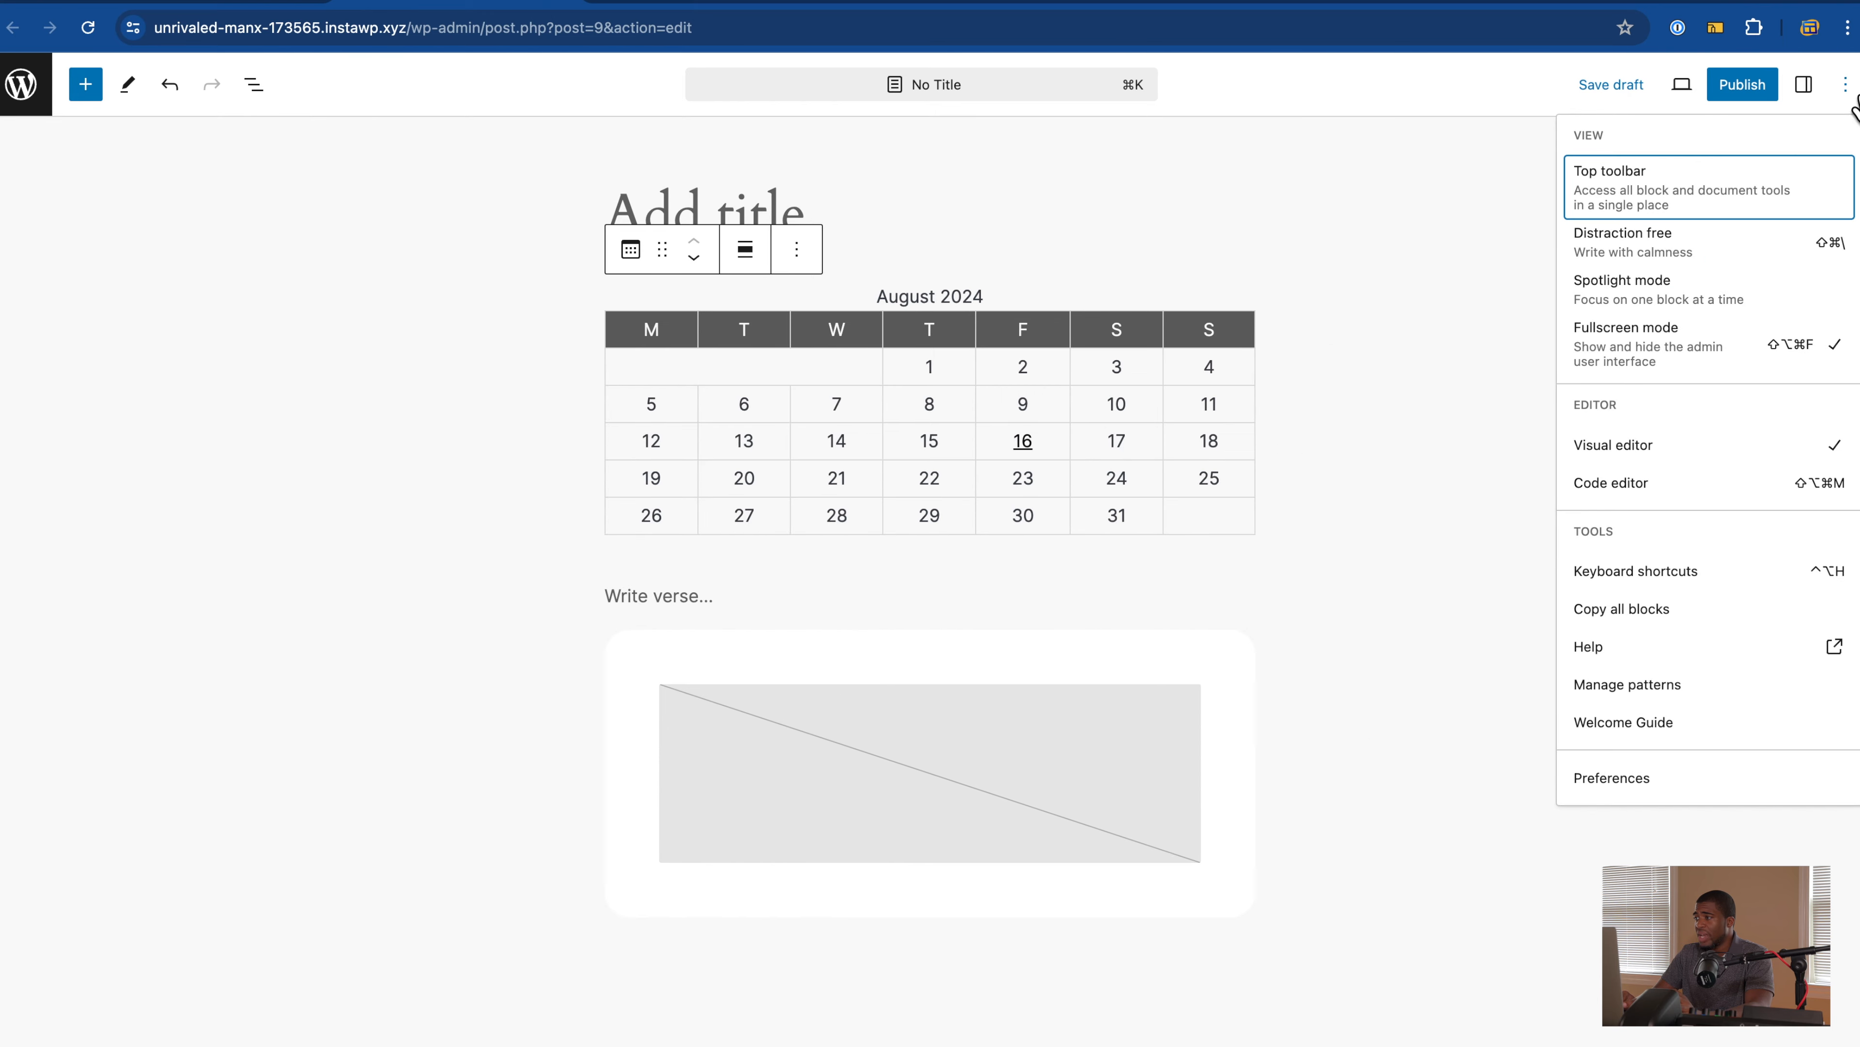
{"action": "left_click", "coordinate": [1618, 778]}
{"action": "left_click", "coordinate": [637, 483]}
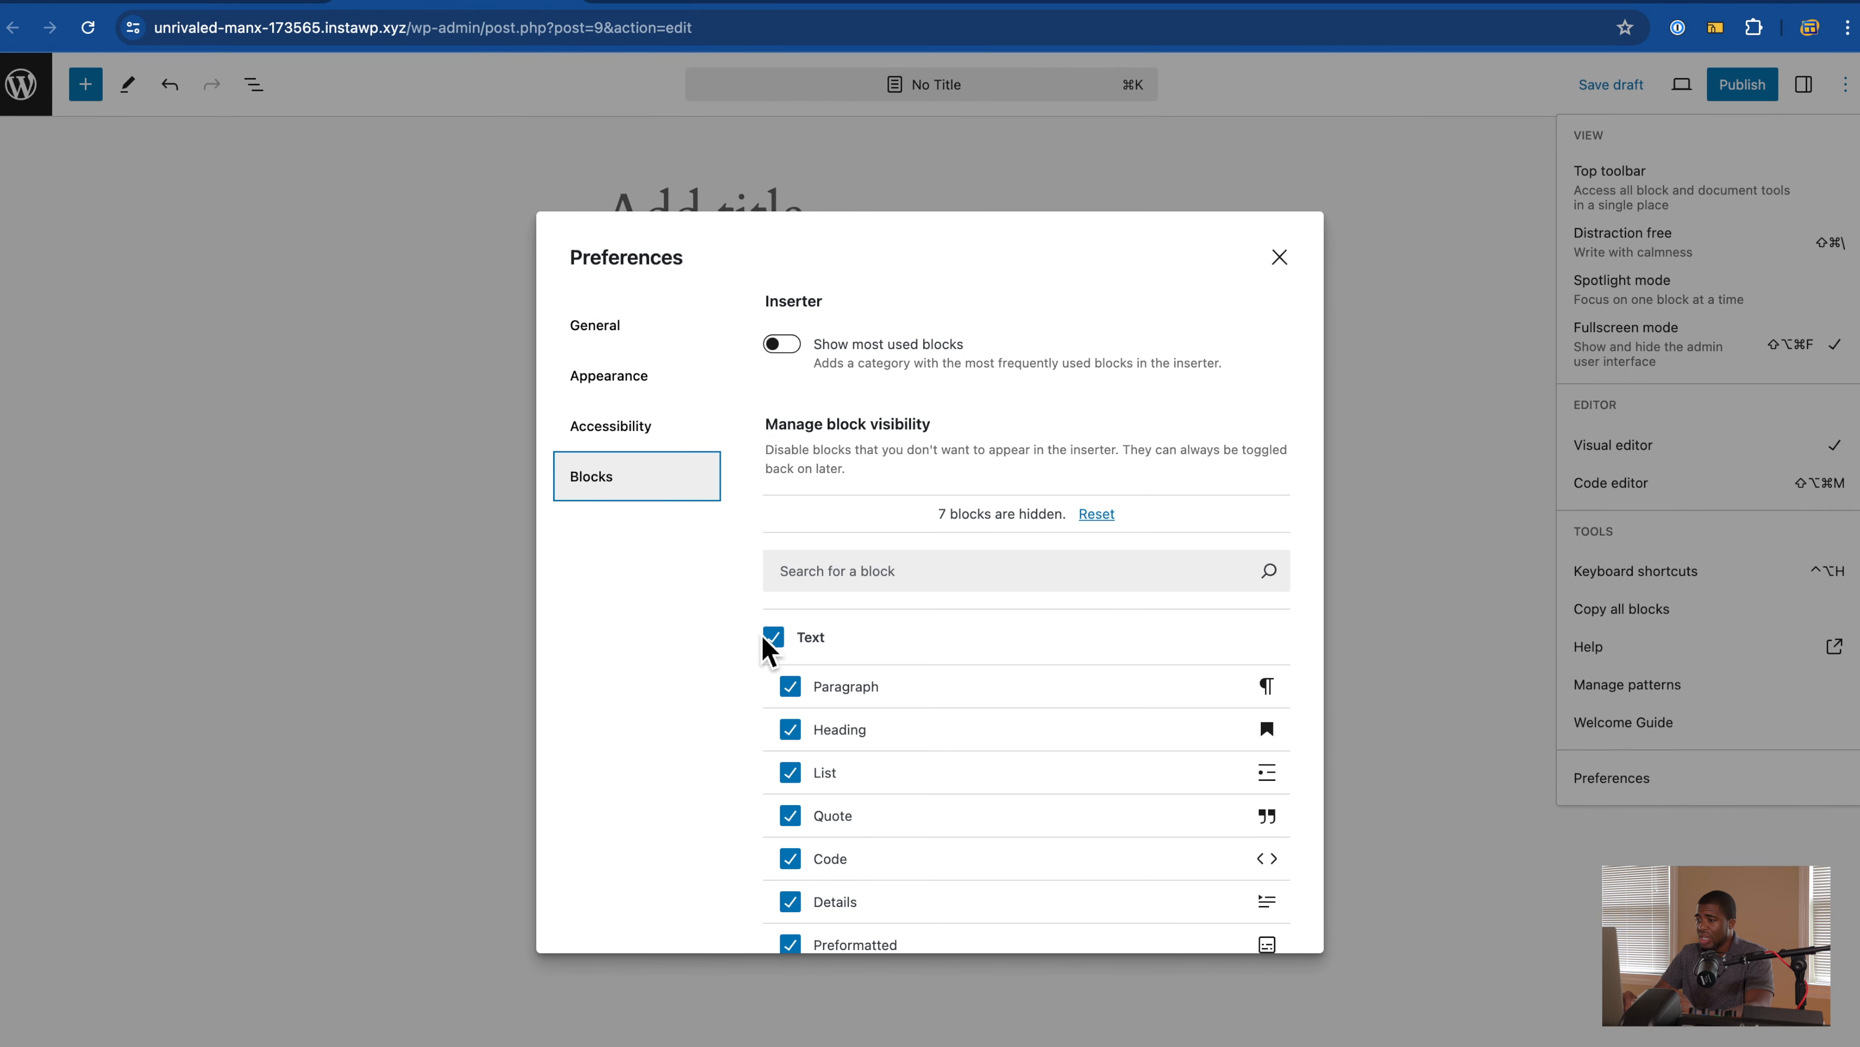
{"action": "scroll", "coordinate": [766, 682], "scroll_direction": "down", "scroll_amount": 3}
{"action": "scroll", "coordinate": [781, 677], "scroll_direction": "down", "scroll_amount": 8}
{"action": "left_click", "coordinate": [787, 425]}
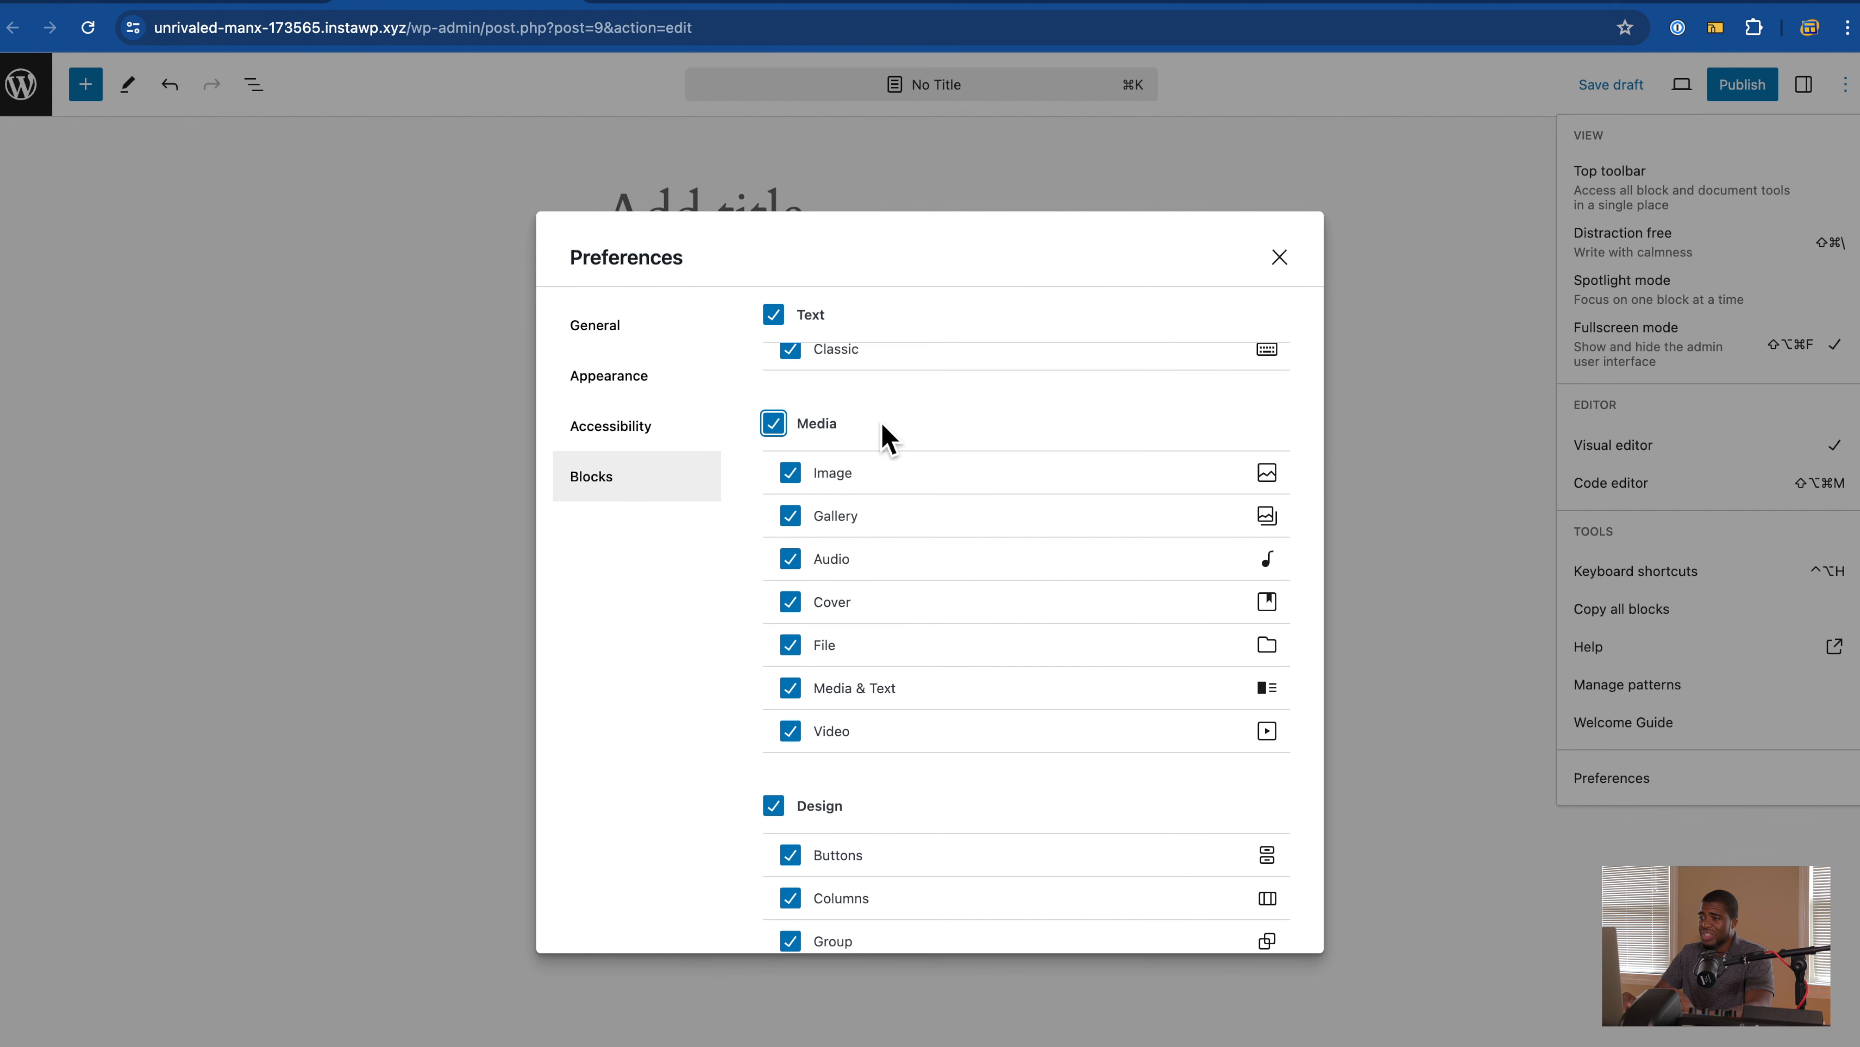
Step: Switch the visibility of the individual Media & Text and Video blocks off and back on, and leave the preferences
{"action": "left_click", "coordinate": [804, 742]}
{"action": "left_click", "coordinate": [795, 690]}
{"action": "left_click", "coordinate": [796, 734]}
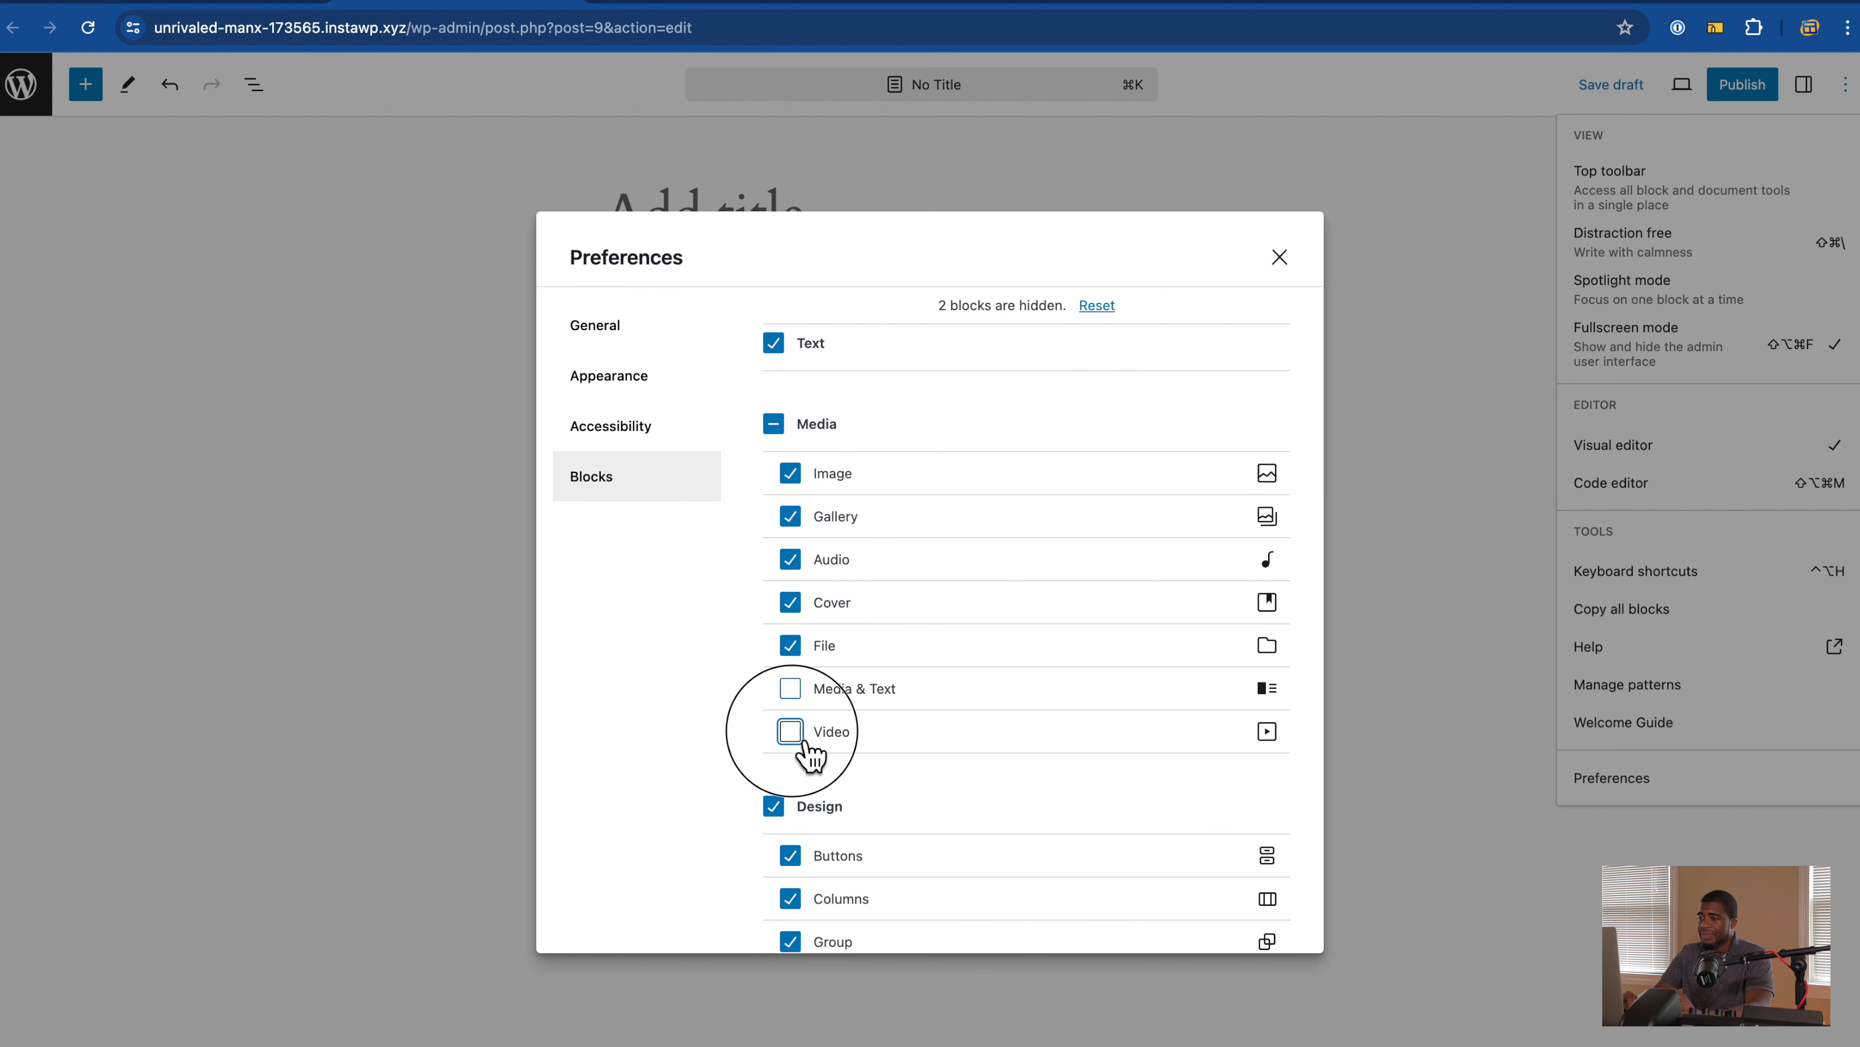
{"action": "left_click", "coordinate": [796, 691]}
{"action": "left_click", "coordinate": [1280, 258]}
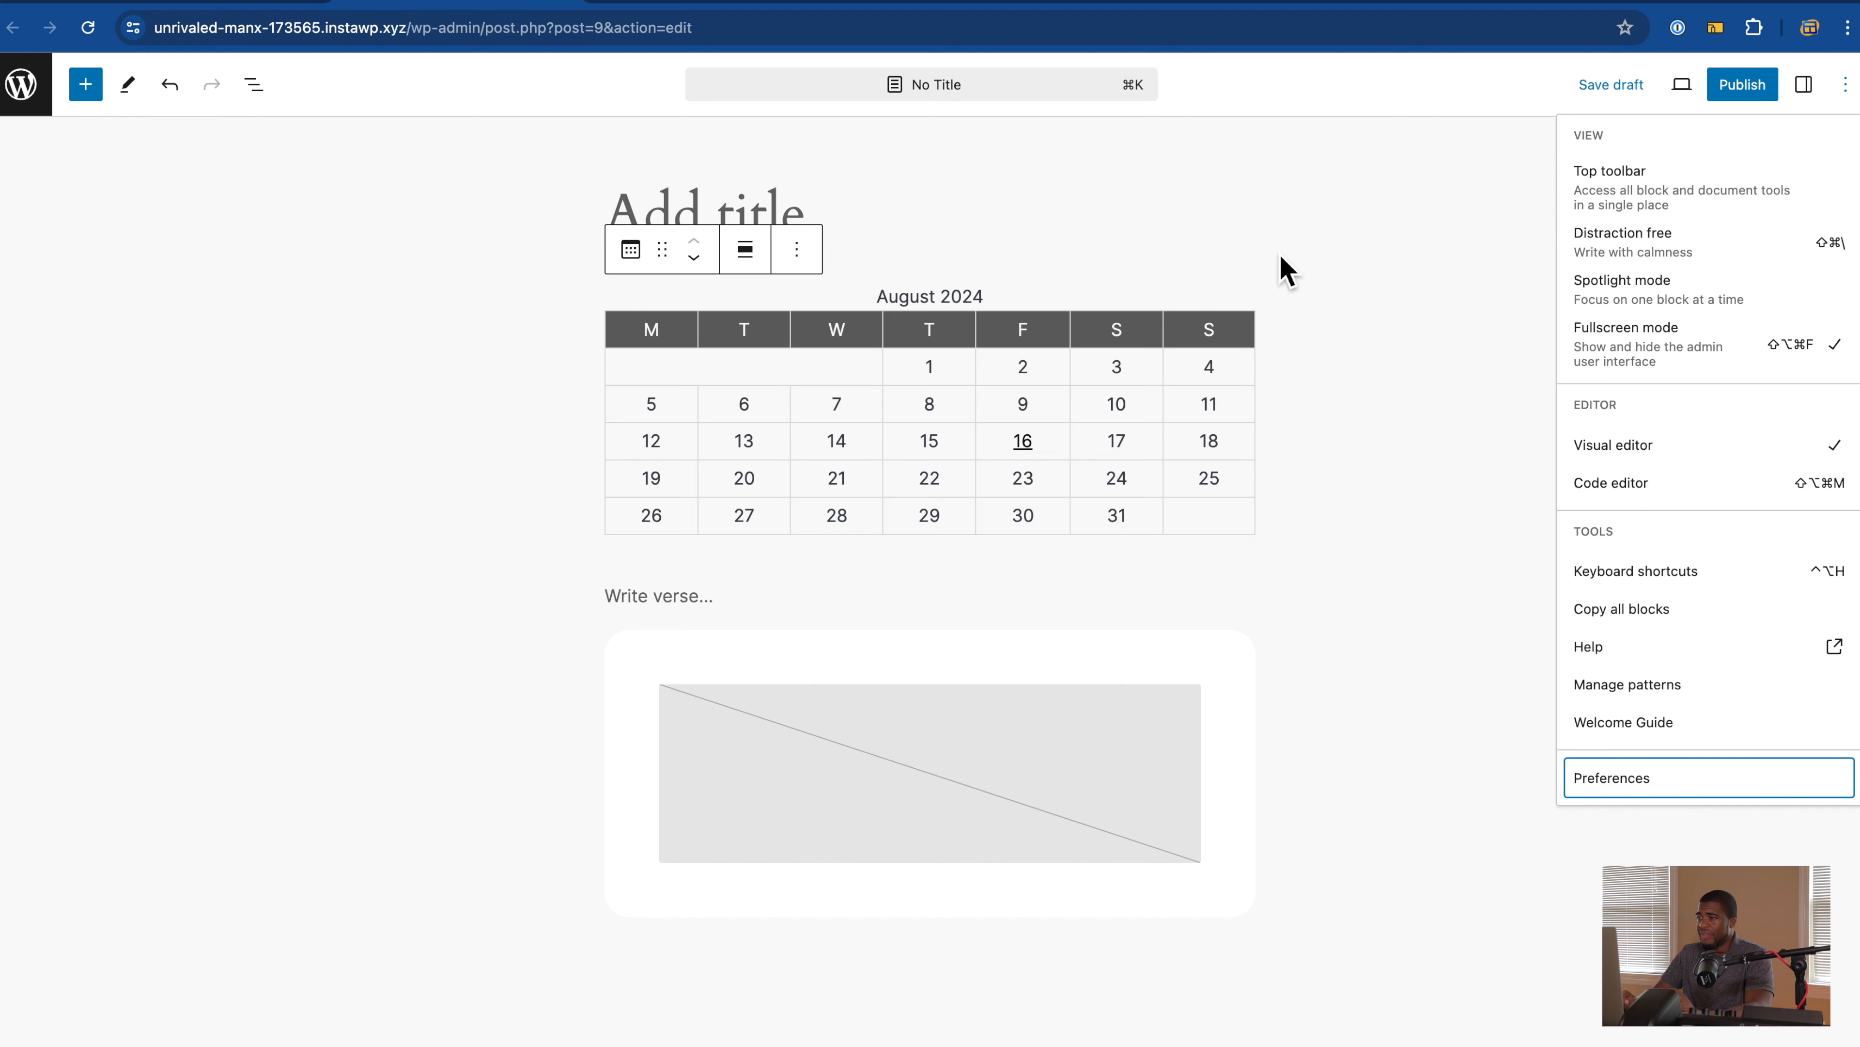
Step: Insert two About patterns below the Calendar block: the brown gallery project section and the "An array of resources" section
{"action": "left_click", "coordinate": [85, 84]}
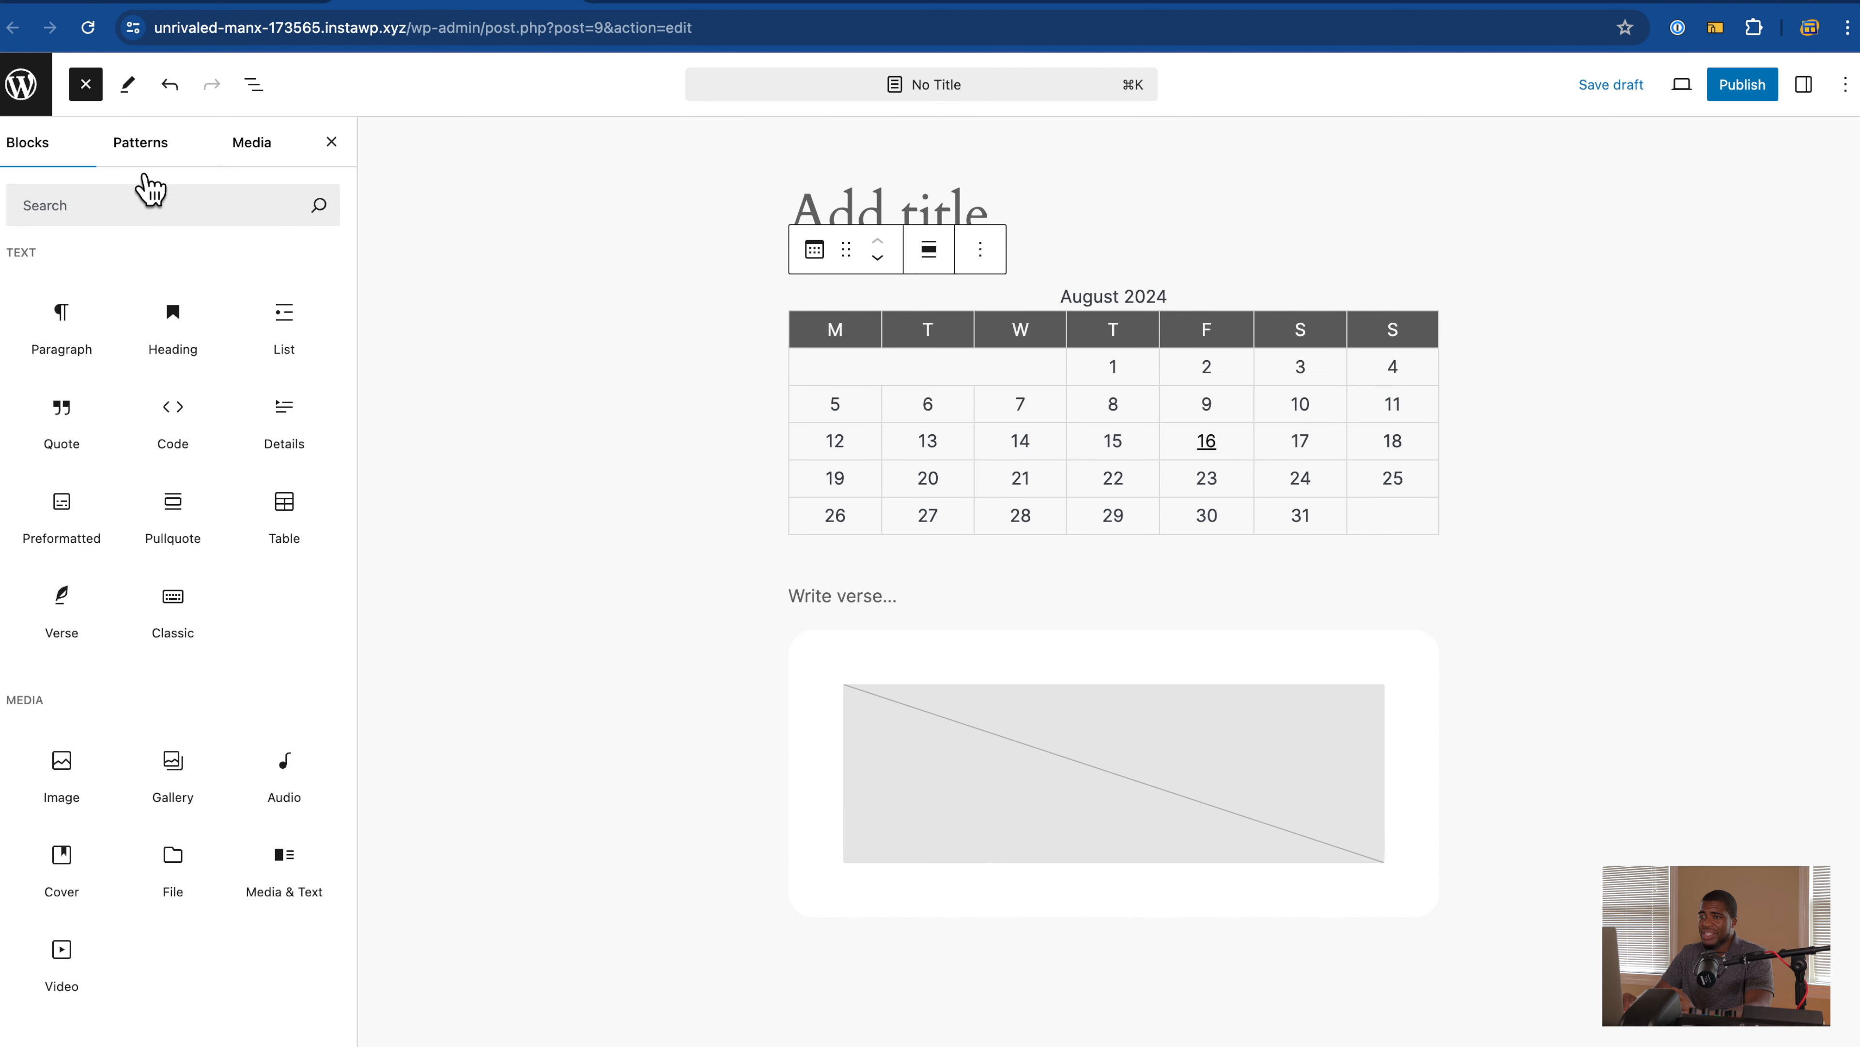
{"action": "left_click", "coordinate": [141, 147]}
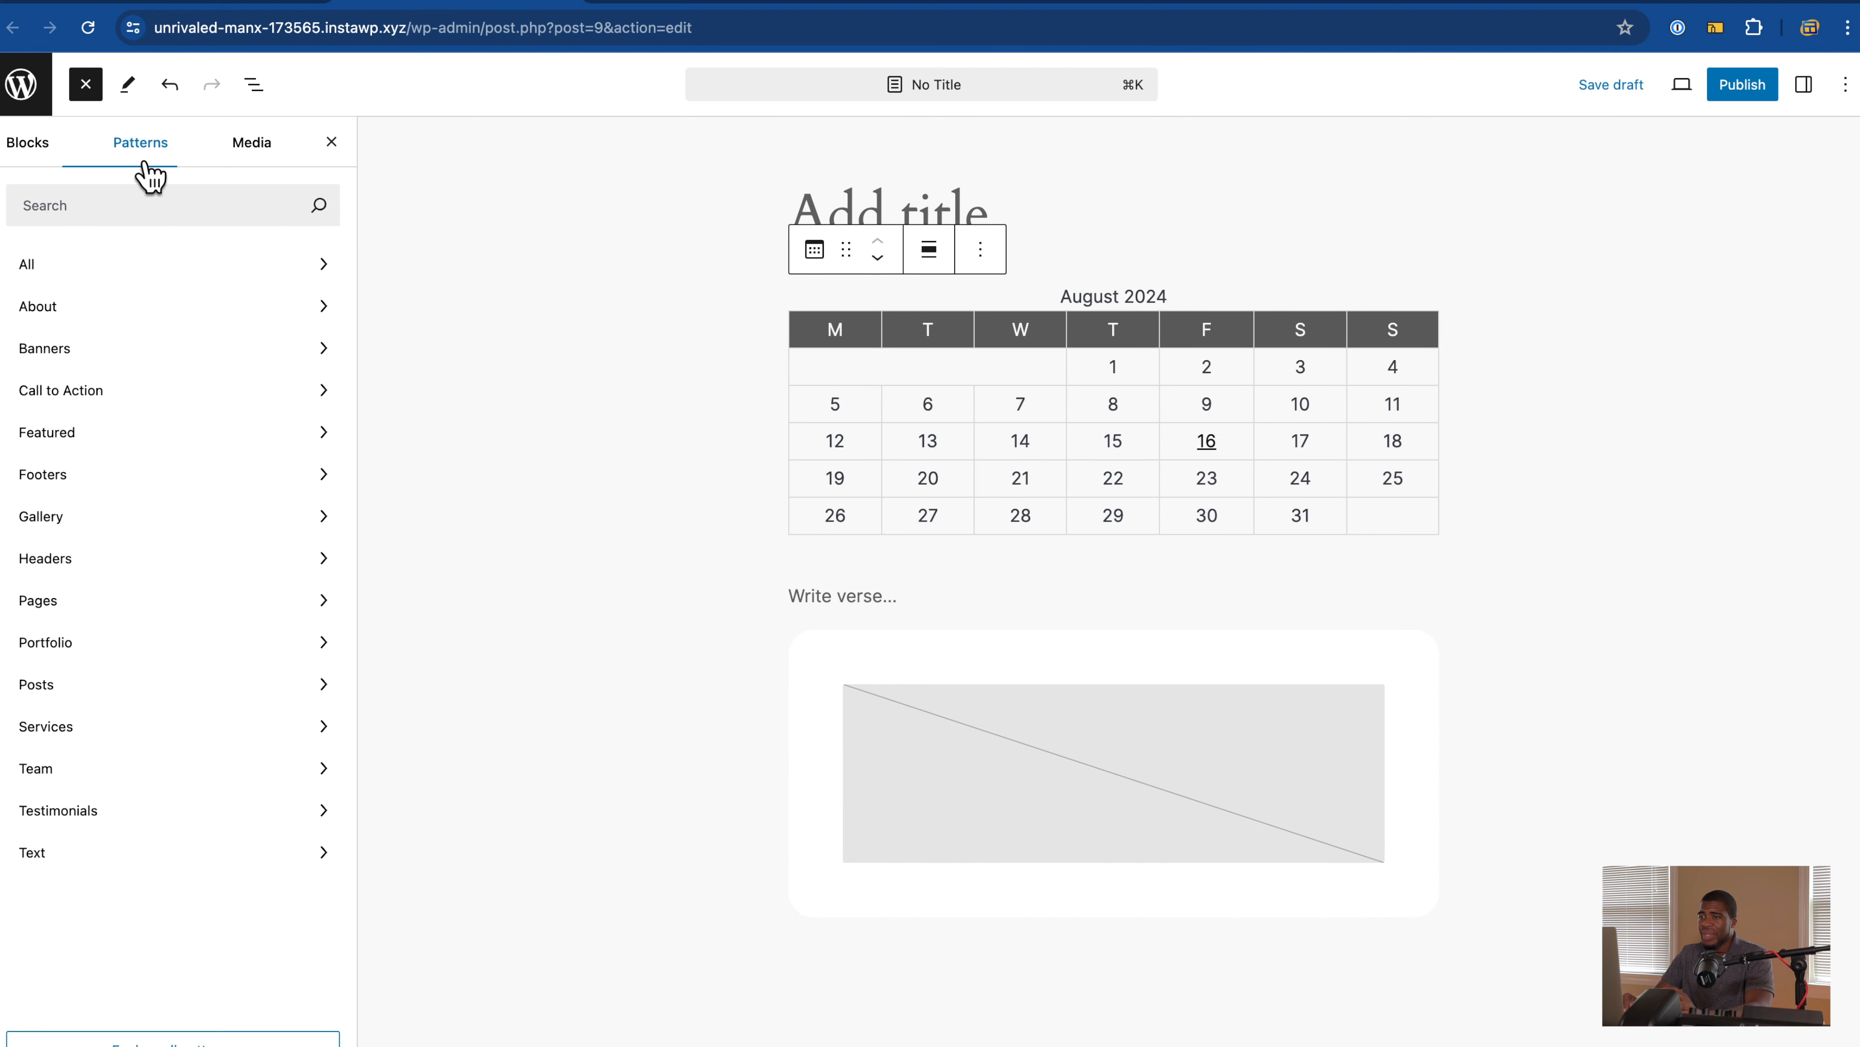
{"action": "left_click", "coordinate": [156, 322]}
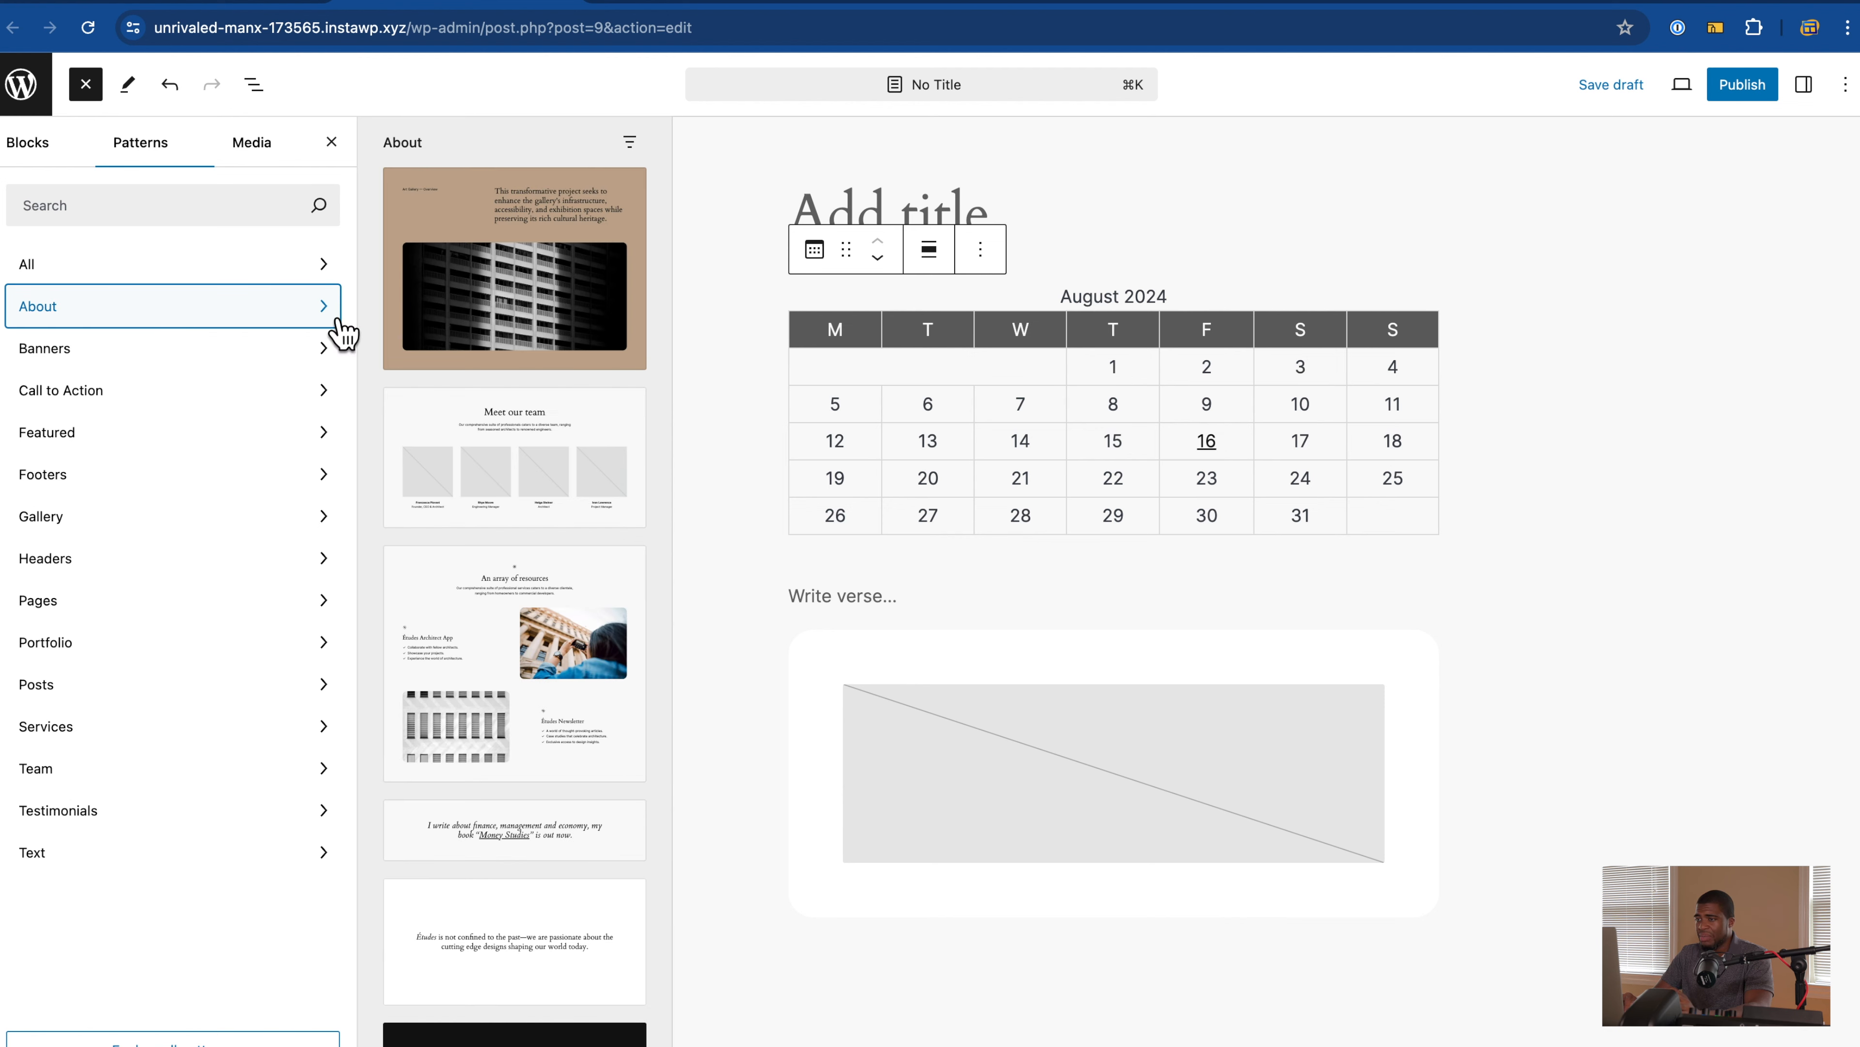
{"action": "left_click", "coordinate": [550, 338]}
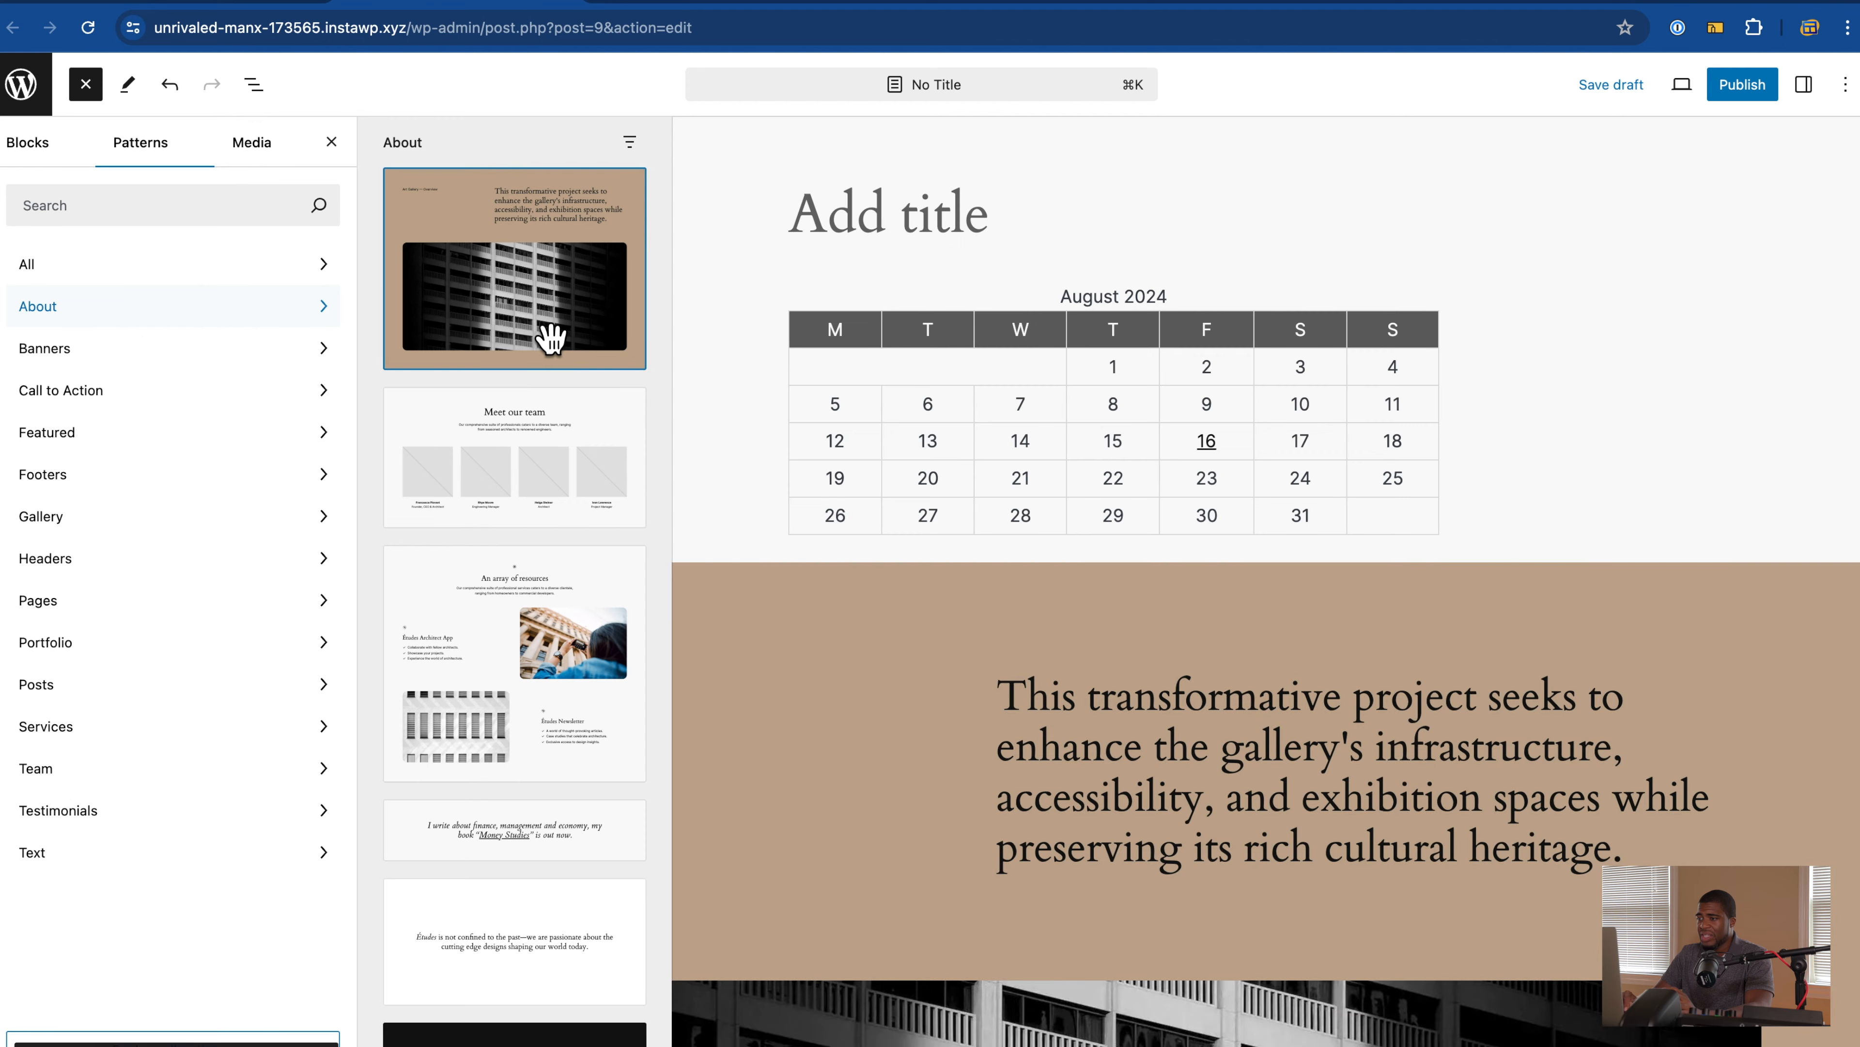
{"action": "scroll", "coordinate": [959, 645], "scroll_direction": "down", "scroll_amount": 10}
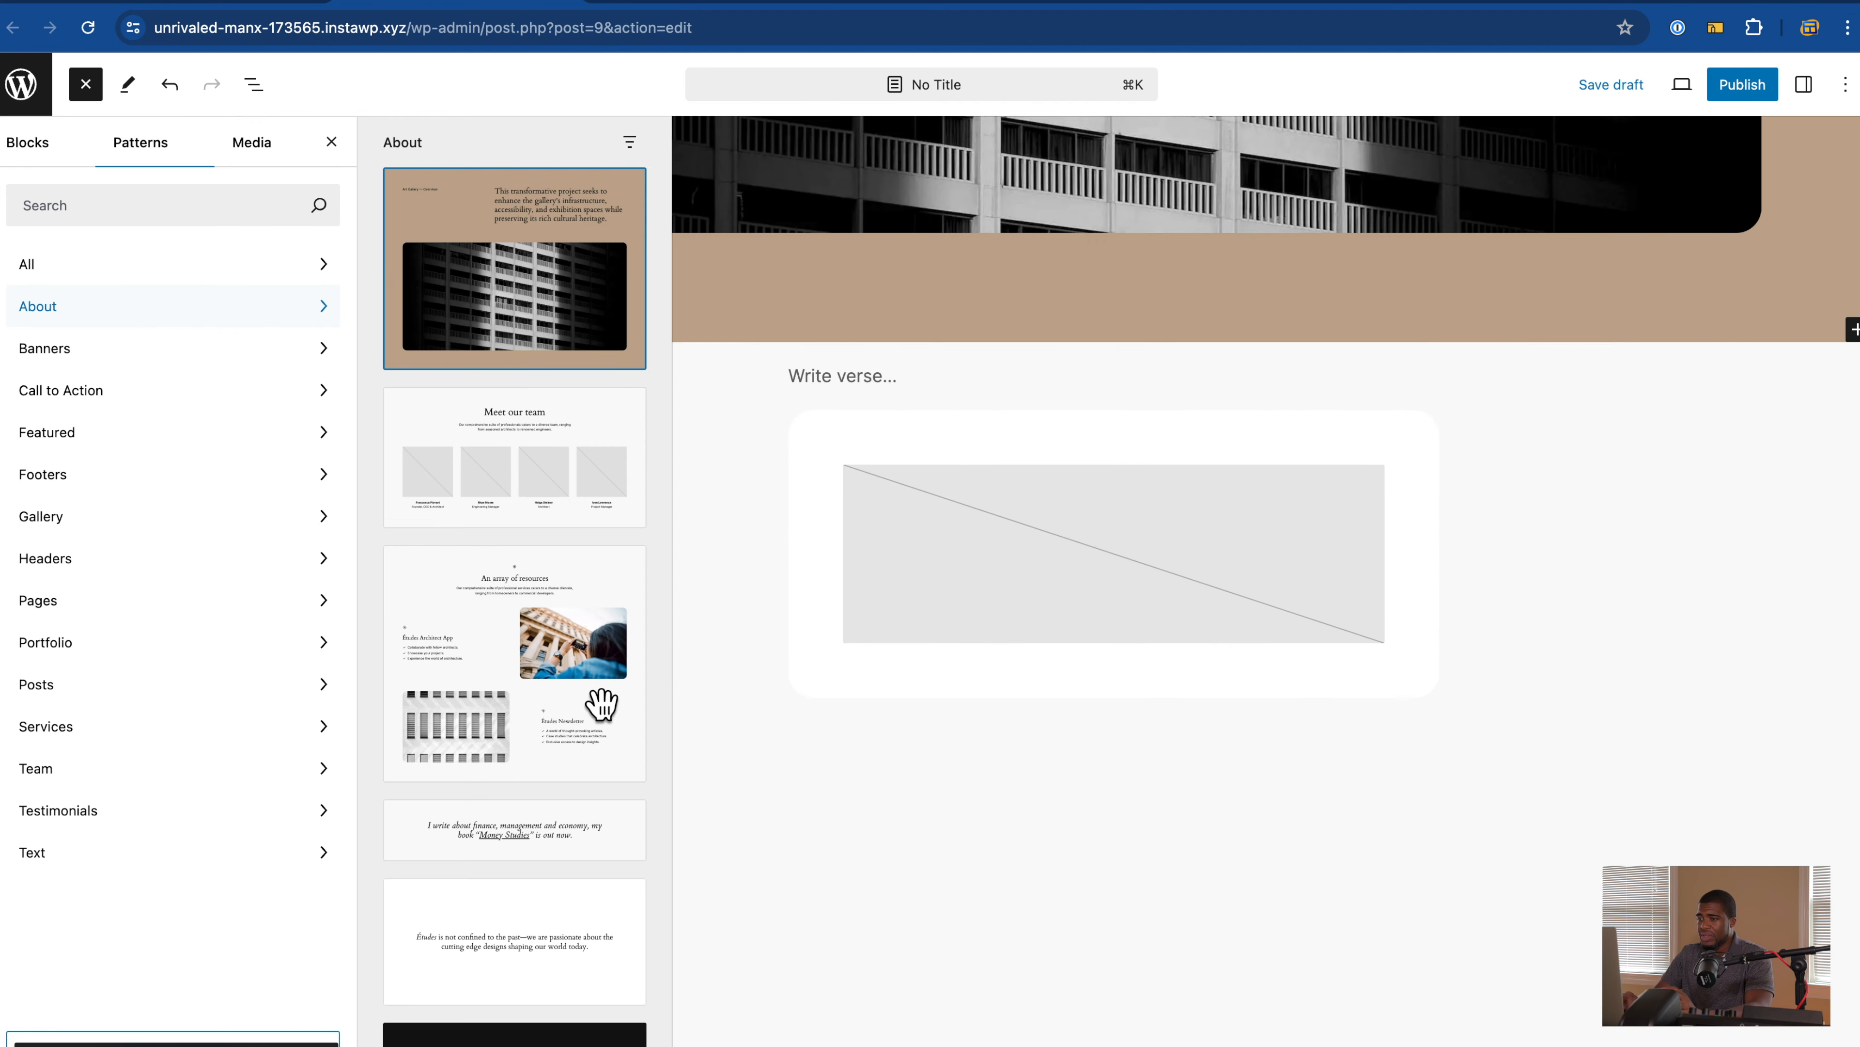
{"action": "left_click", "coordinate": [535, 717]}
{"action": "scroll", "coordinate": [818, 584], "scroll_direction": "down", "scroll_amount": 7}
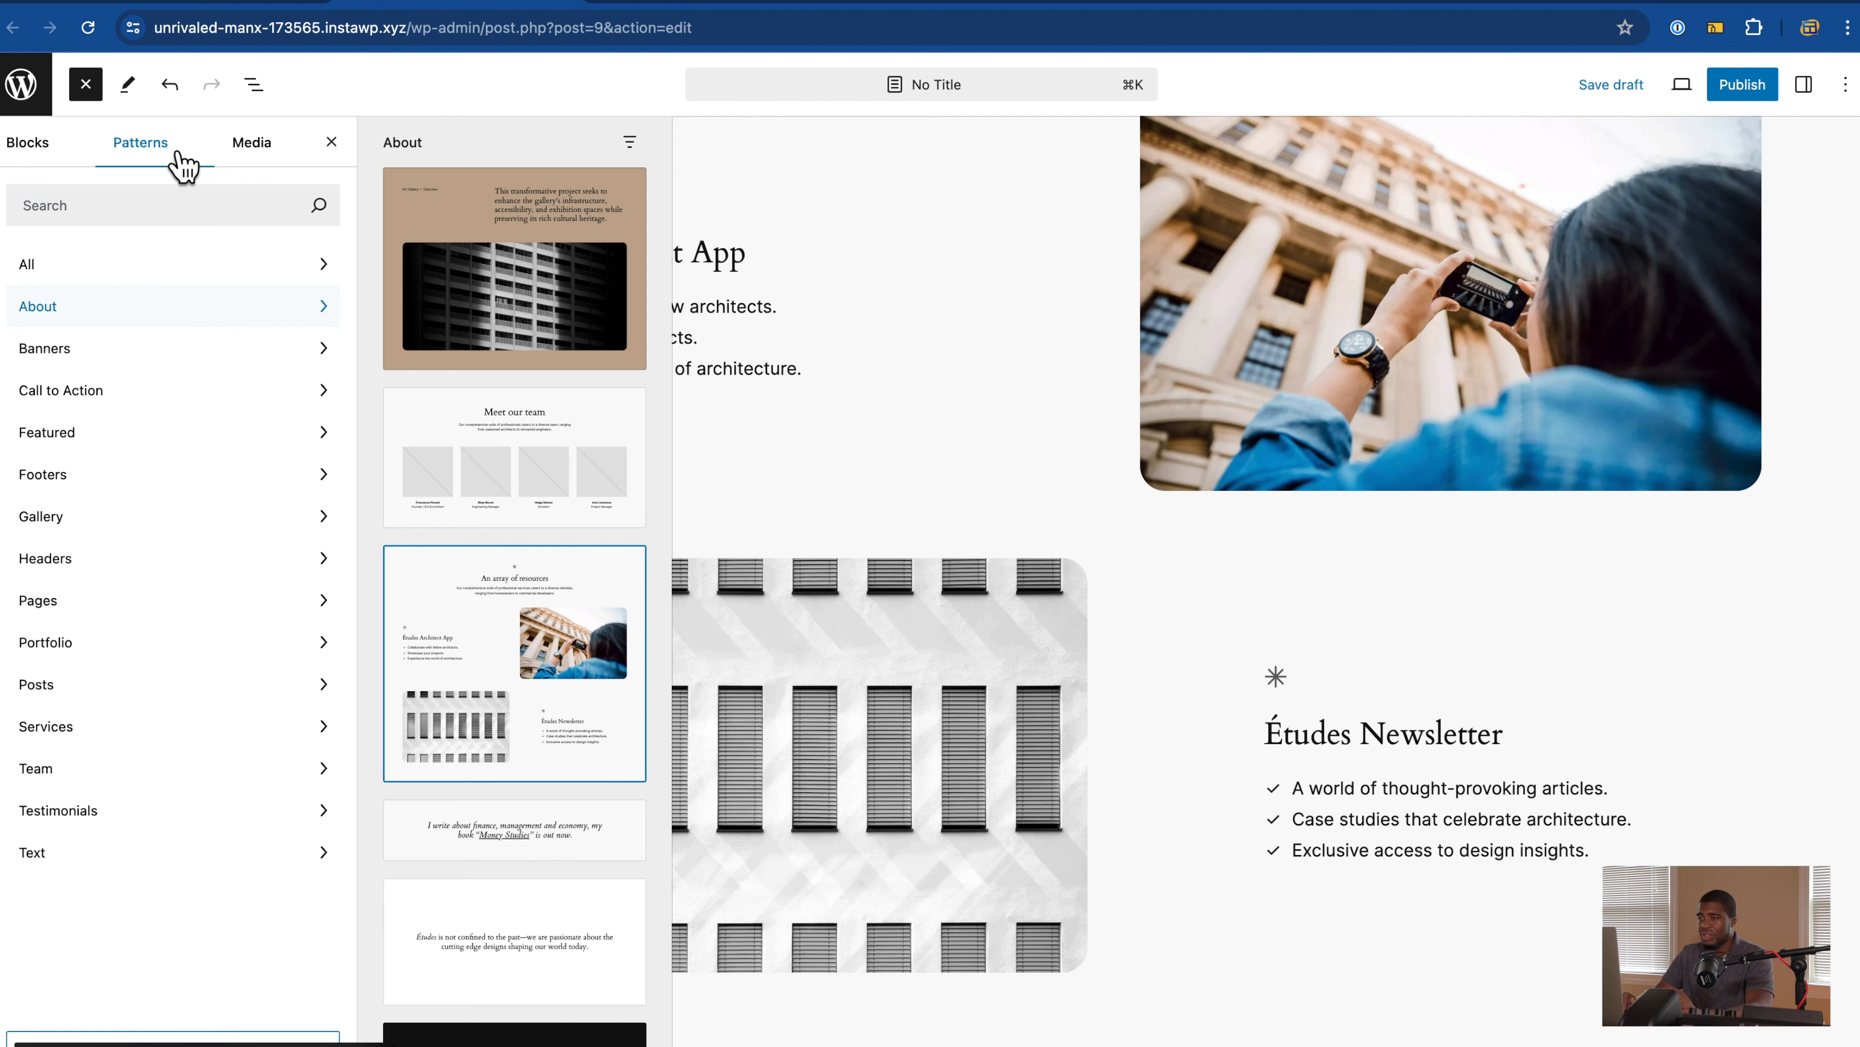
Step: Look through the free Openverse images offered for insertion, return to the blocks list, and close the block inserter
{"action": "left_click", "coordinate": [260, 154]}
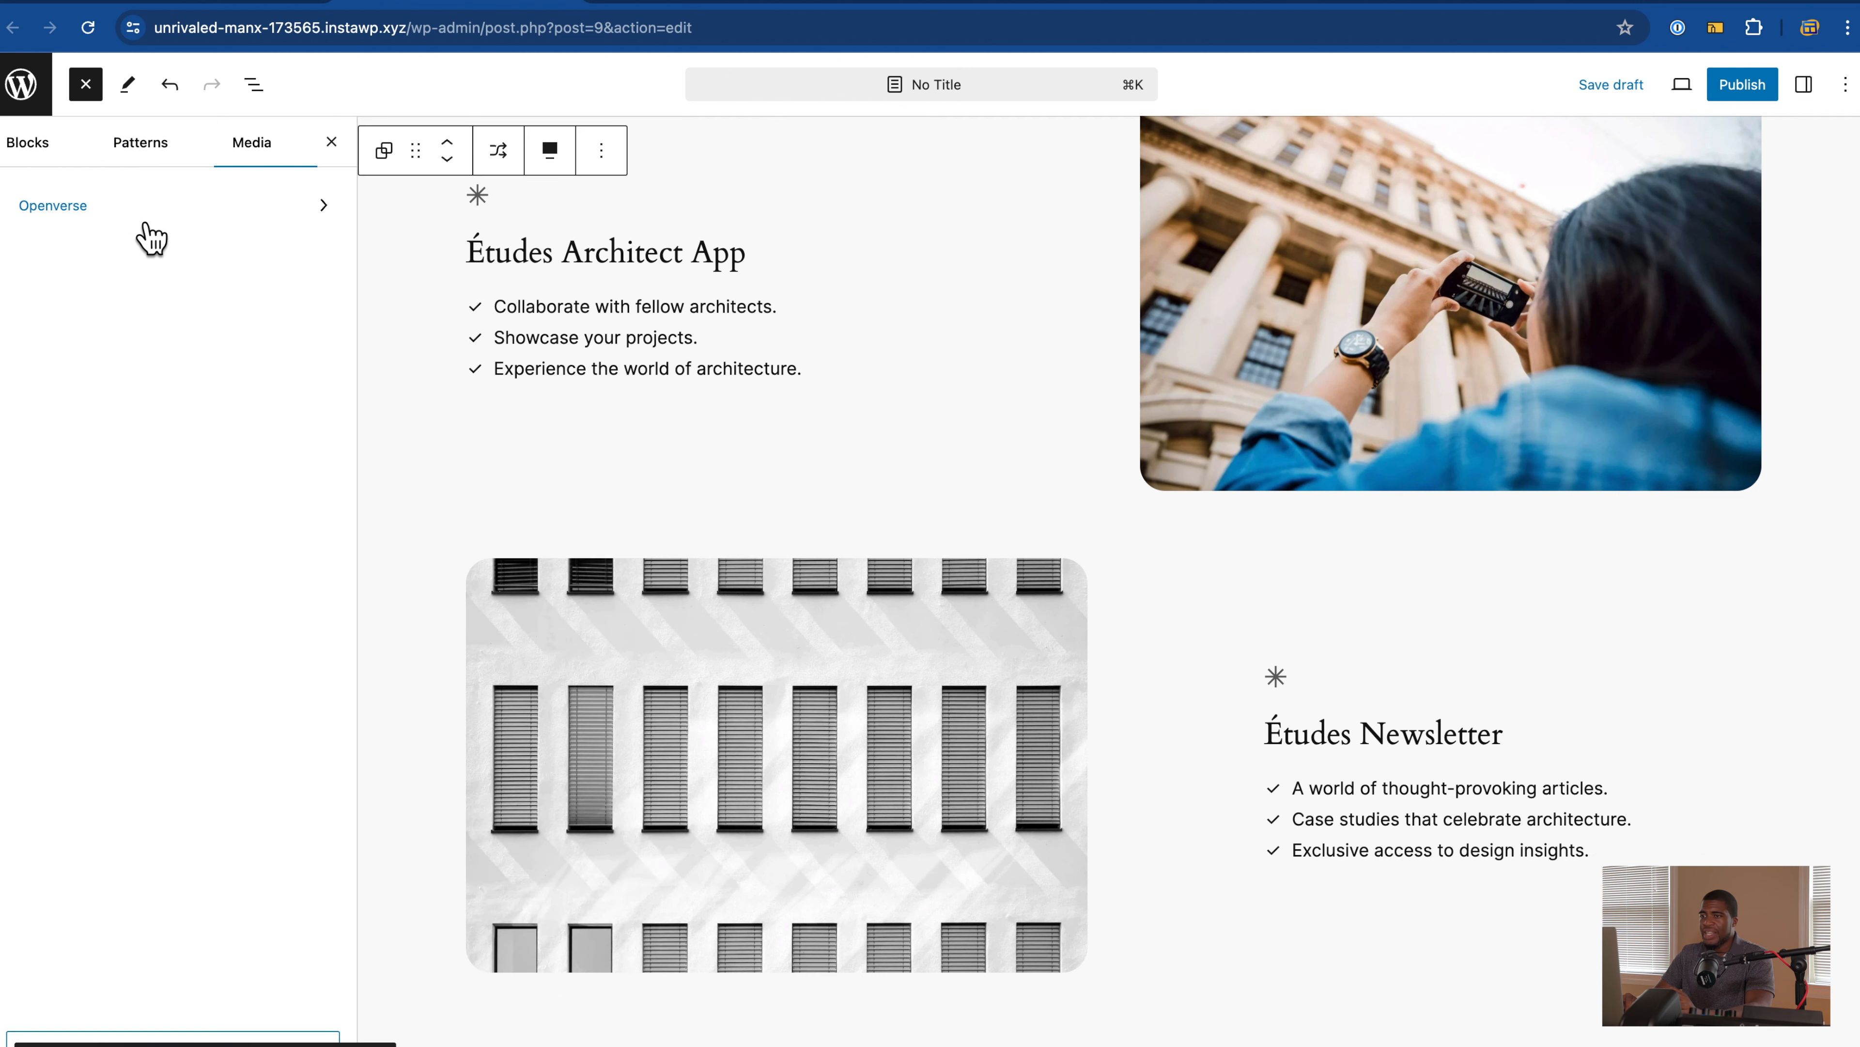
{"action": "left_click", "coordinate": [143, 219]}
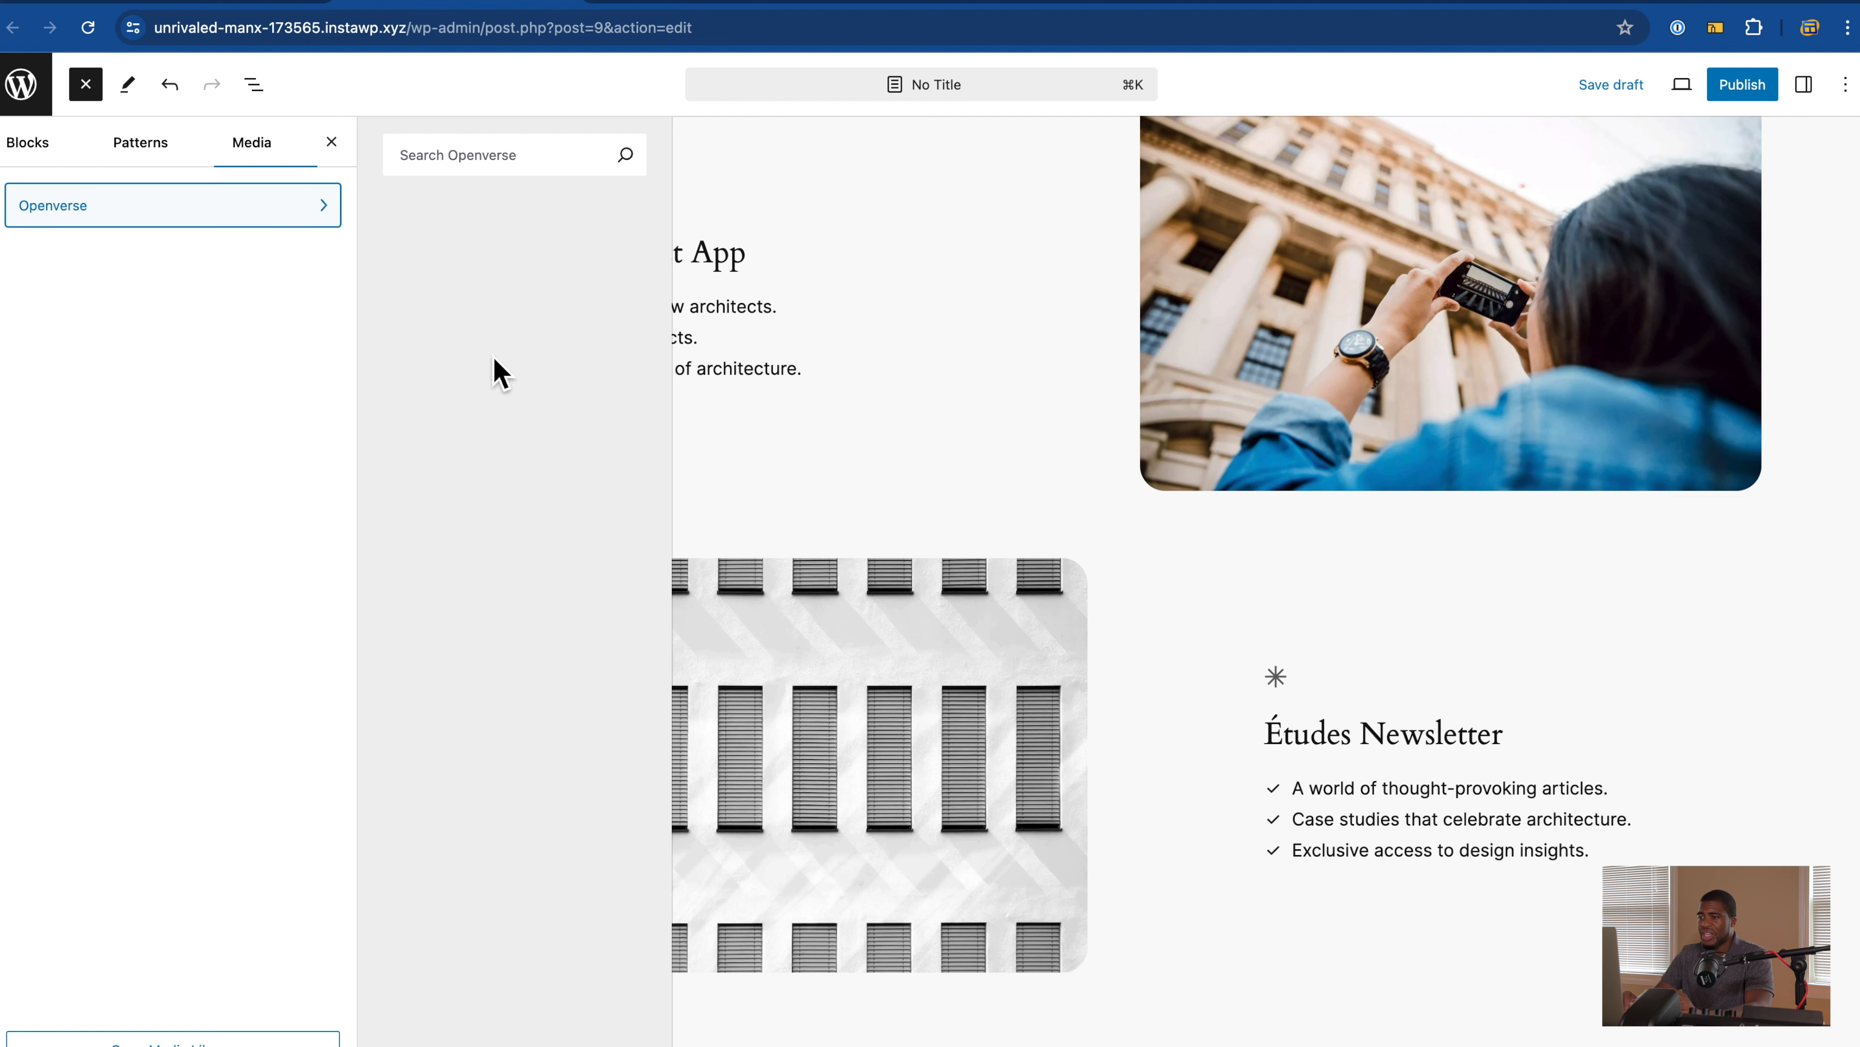
{"action": "scroll", "coordinate": [542, 399], "scroll_direction": "down", "scroll_amount": 7}
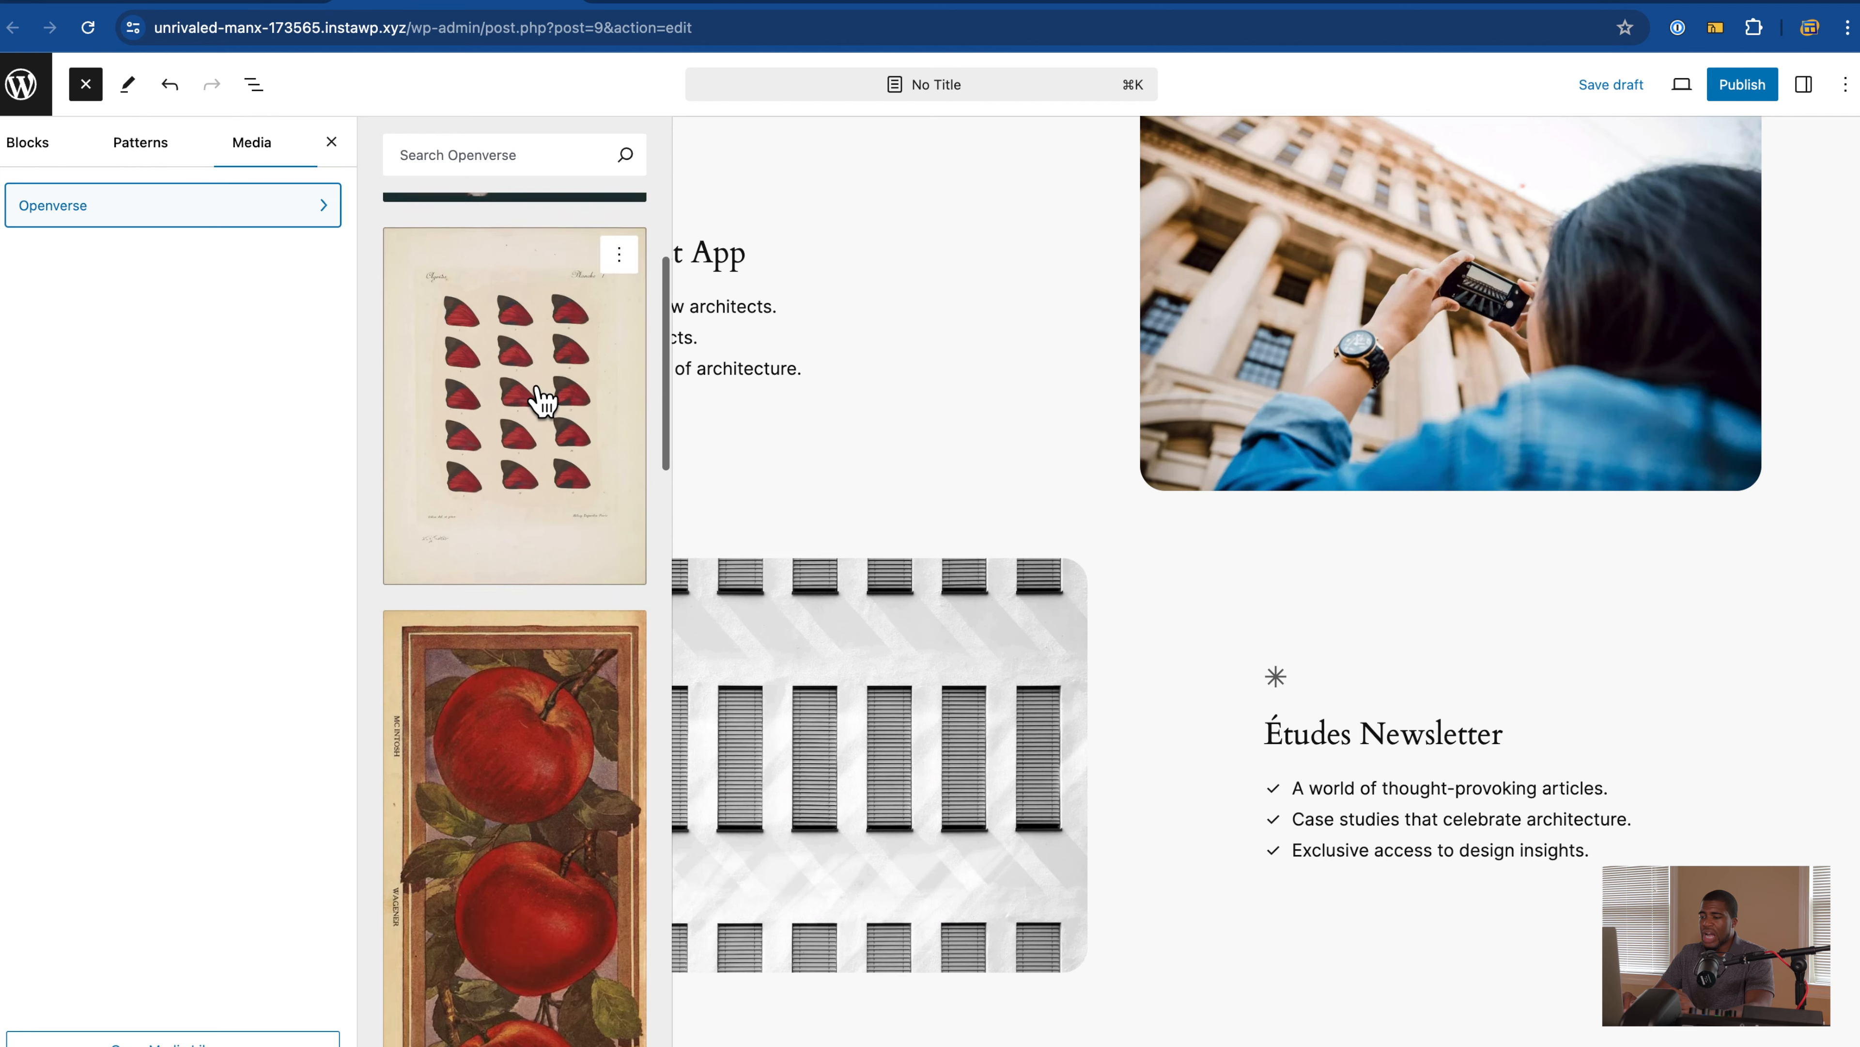
{"action": "scroll", "coordinate": [542, 399], "scroll_direction": "down", "scroll_amount": 18}
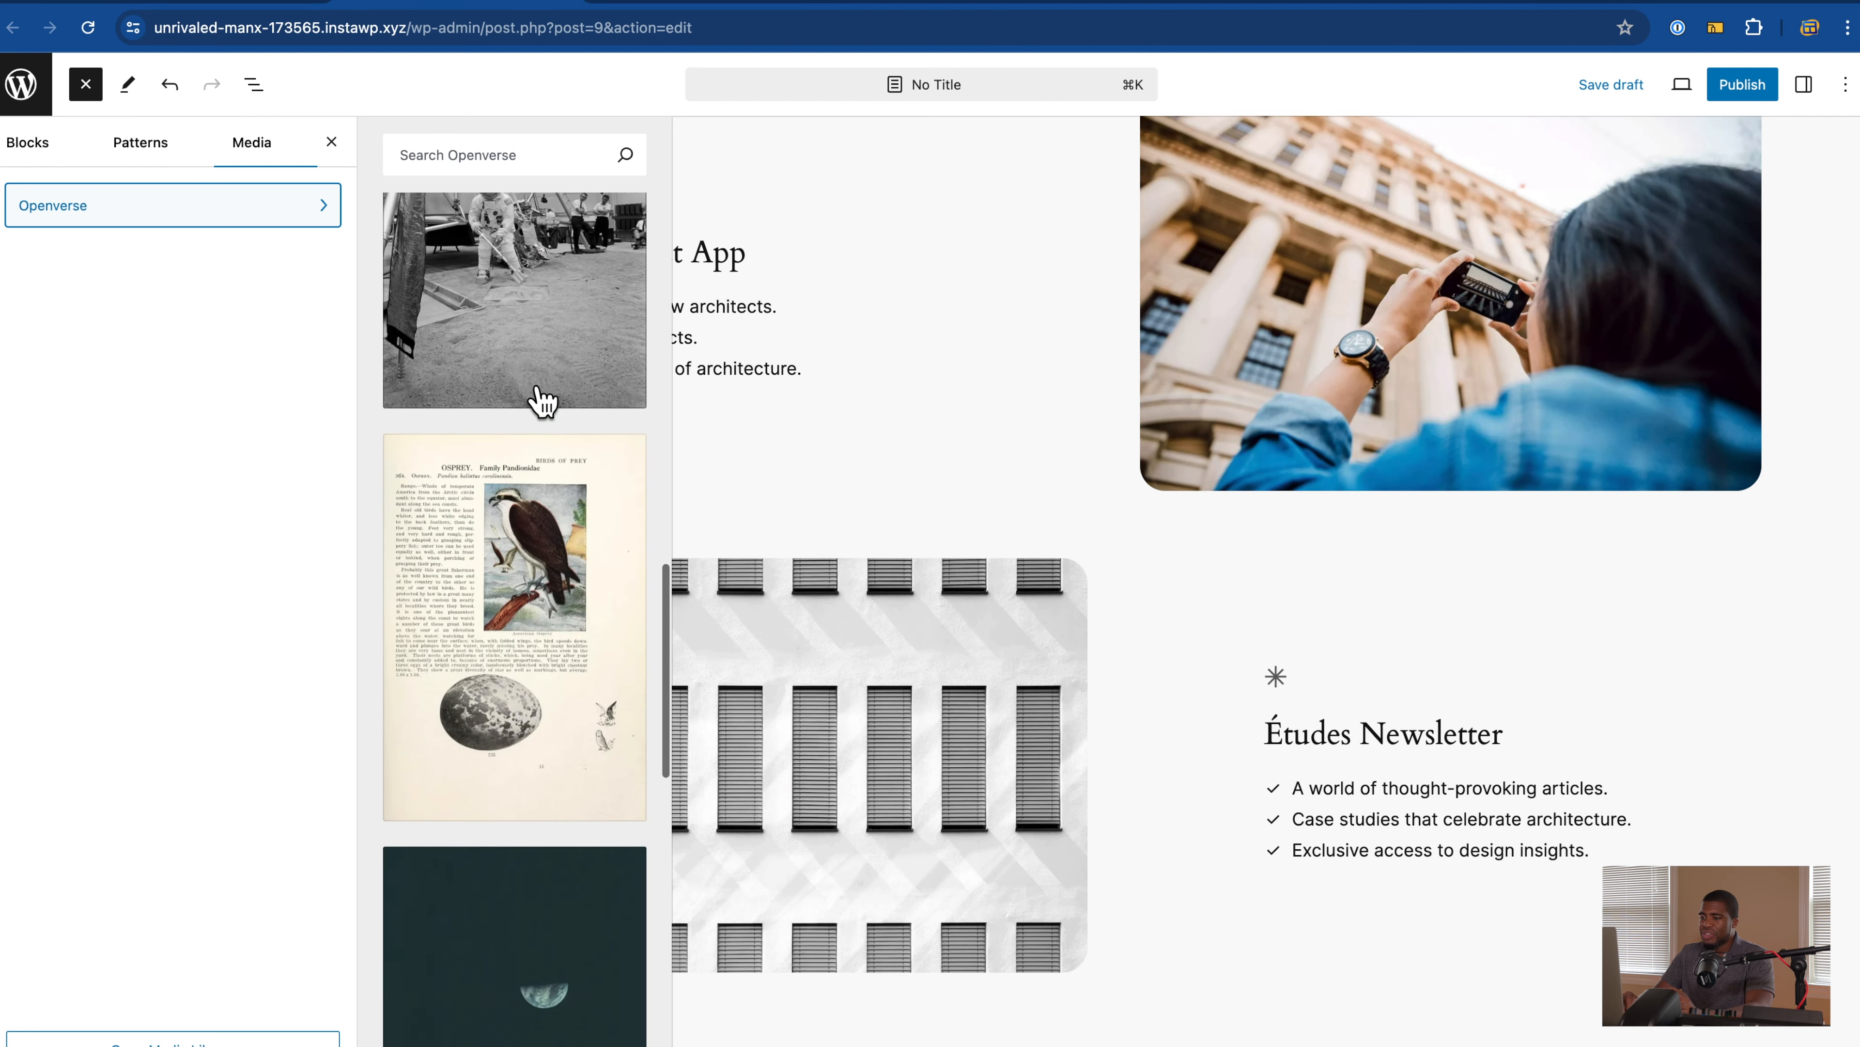
{"action": "scroll", "coordinate": [542, 399], "scroll_direction": "down", "scroll_amount": 3}
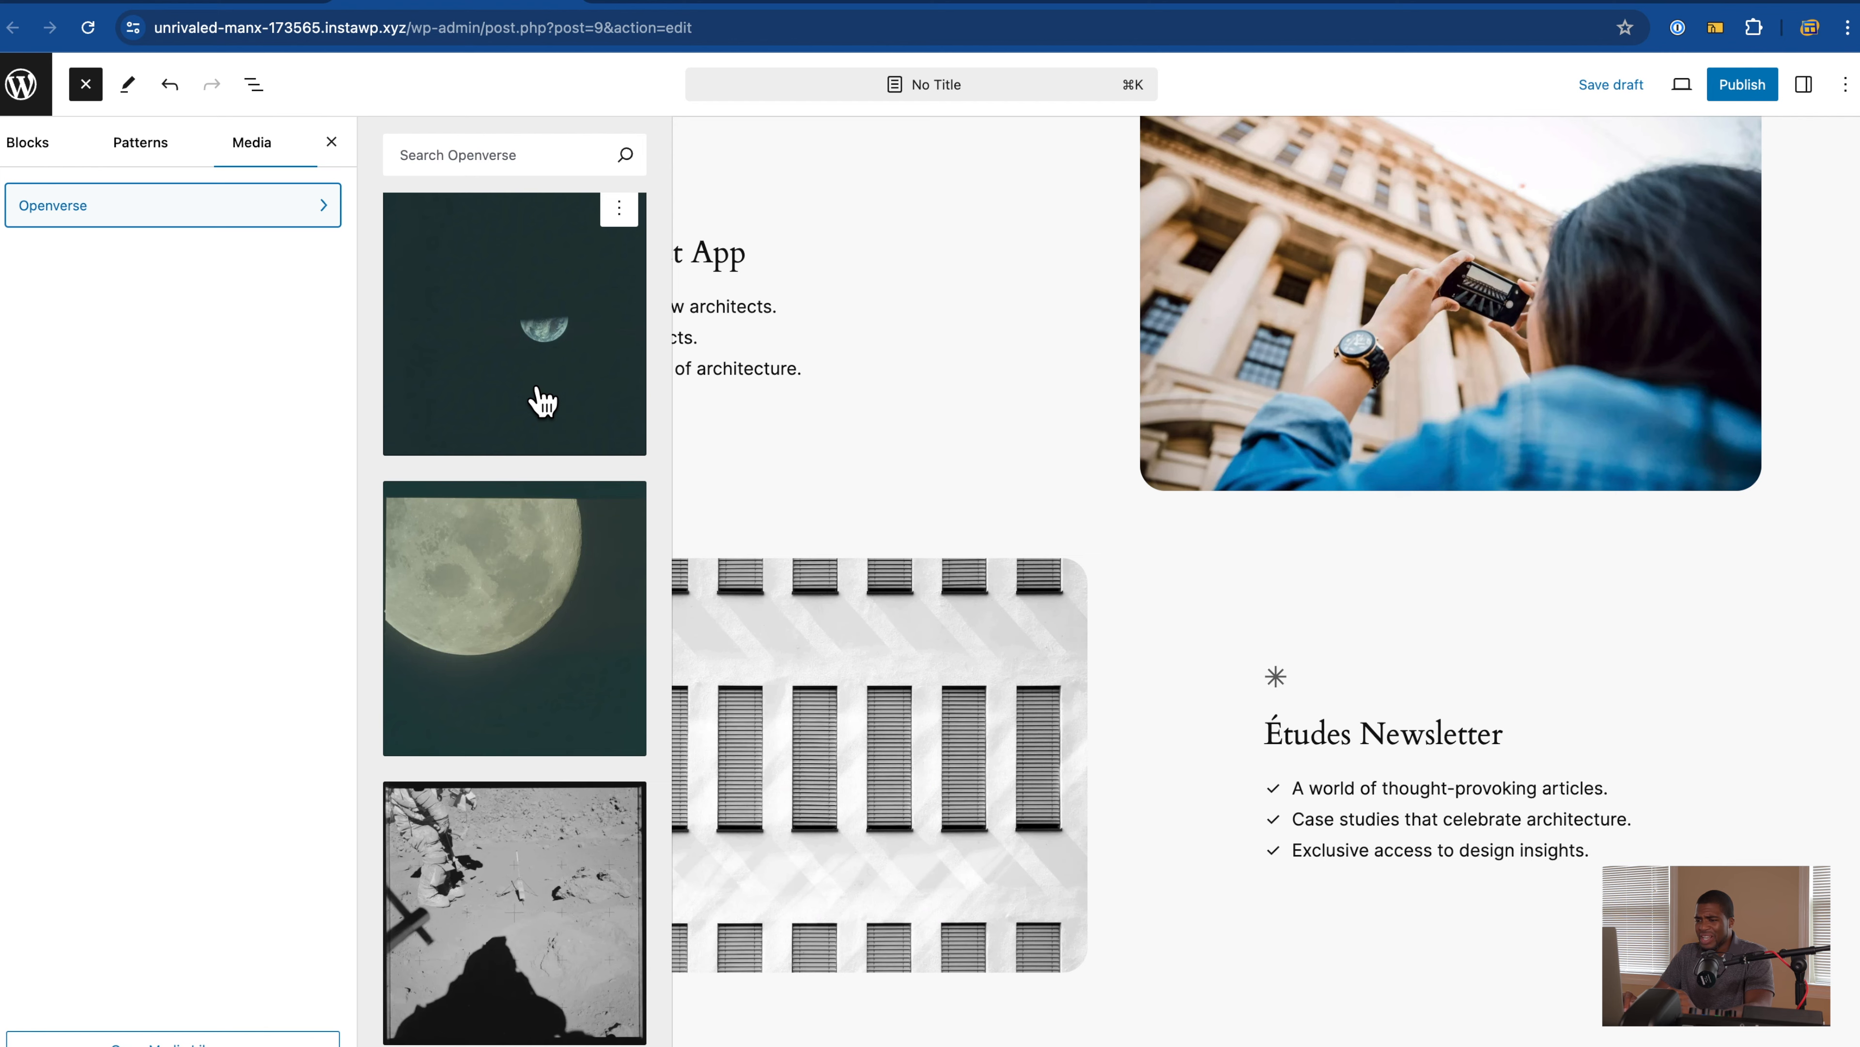
{"action": "scroll", "coordinate": [543, 402], "scroll_direction": "down", "scroll_amount": 15}
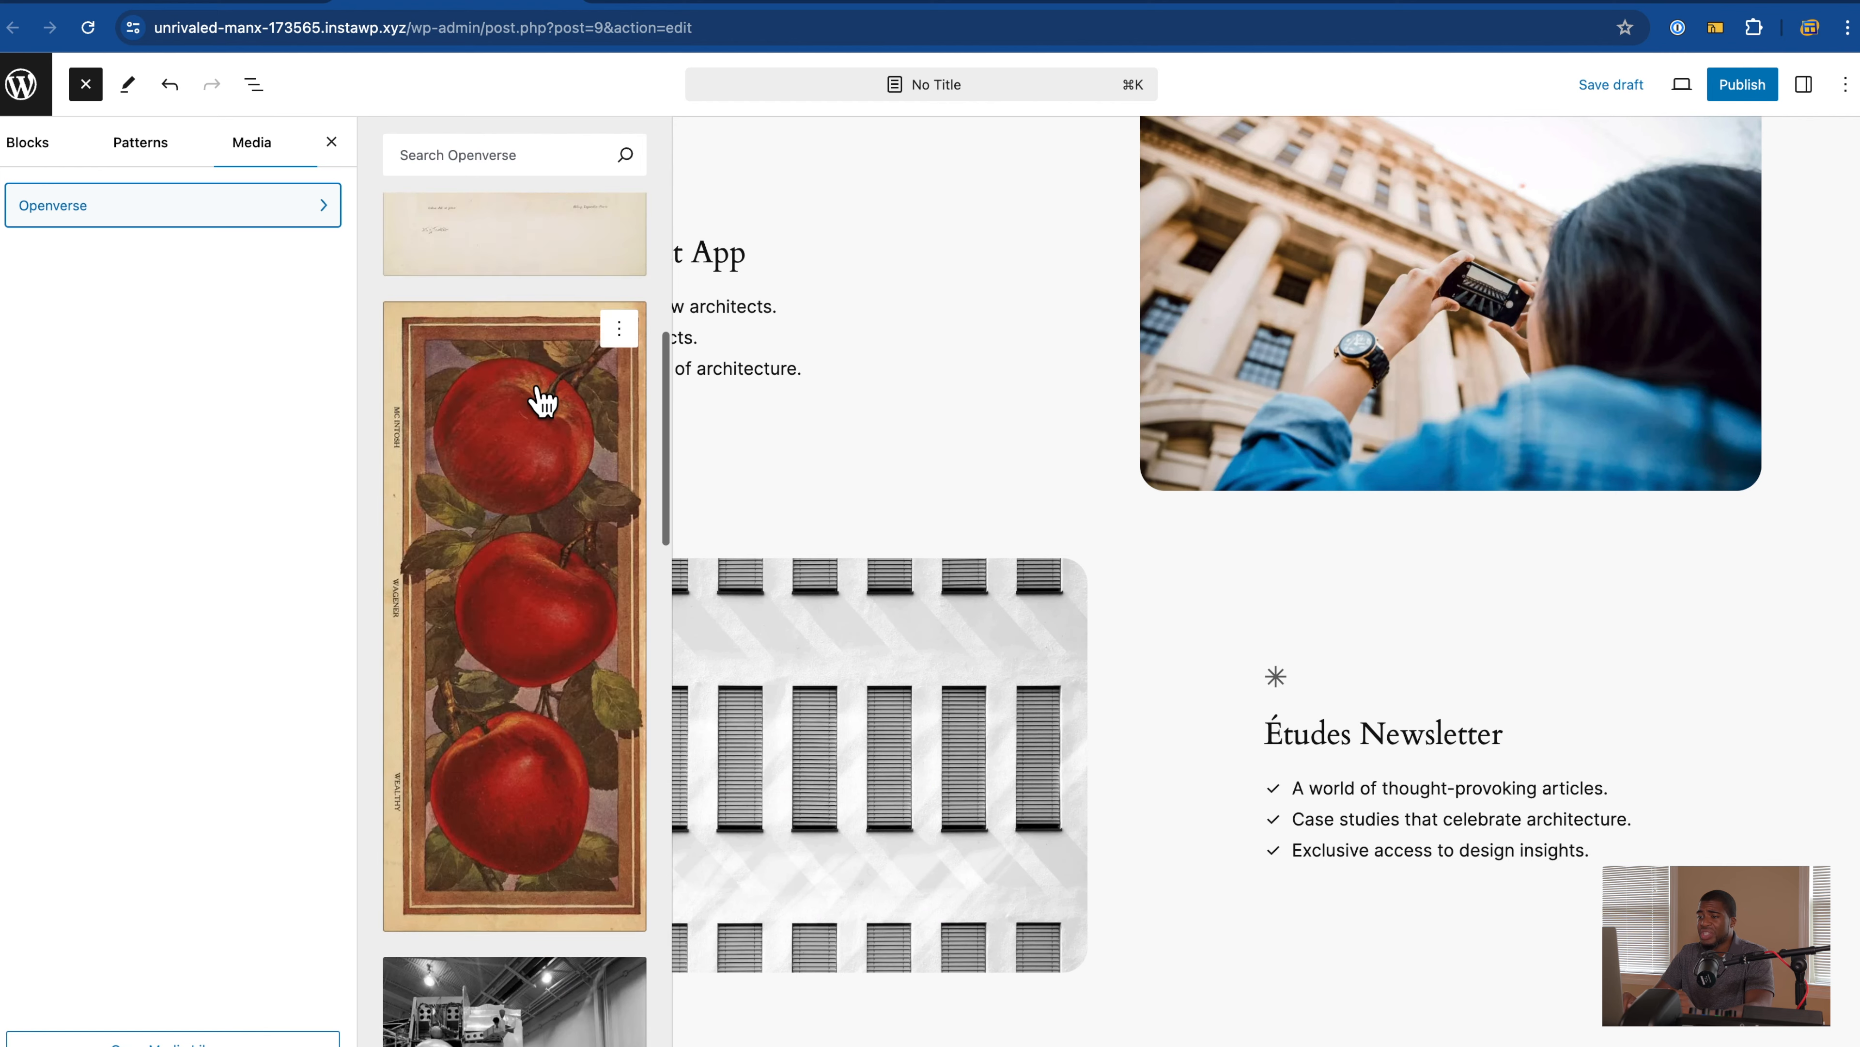
{"action": "scroll", "coordinate": [542, 401], "scroll_direction": "up", "scroll_amount": 15}
{"action": "left_click", "coordinate": [183, 153]}
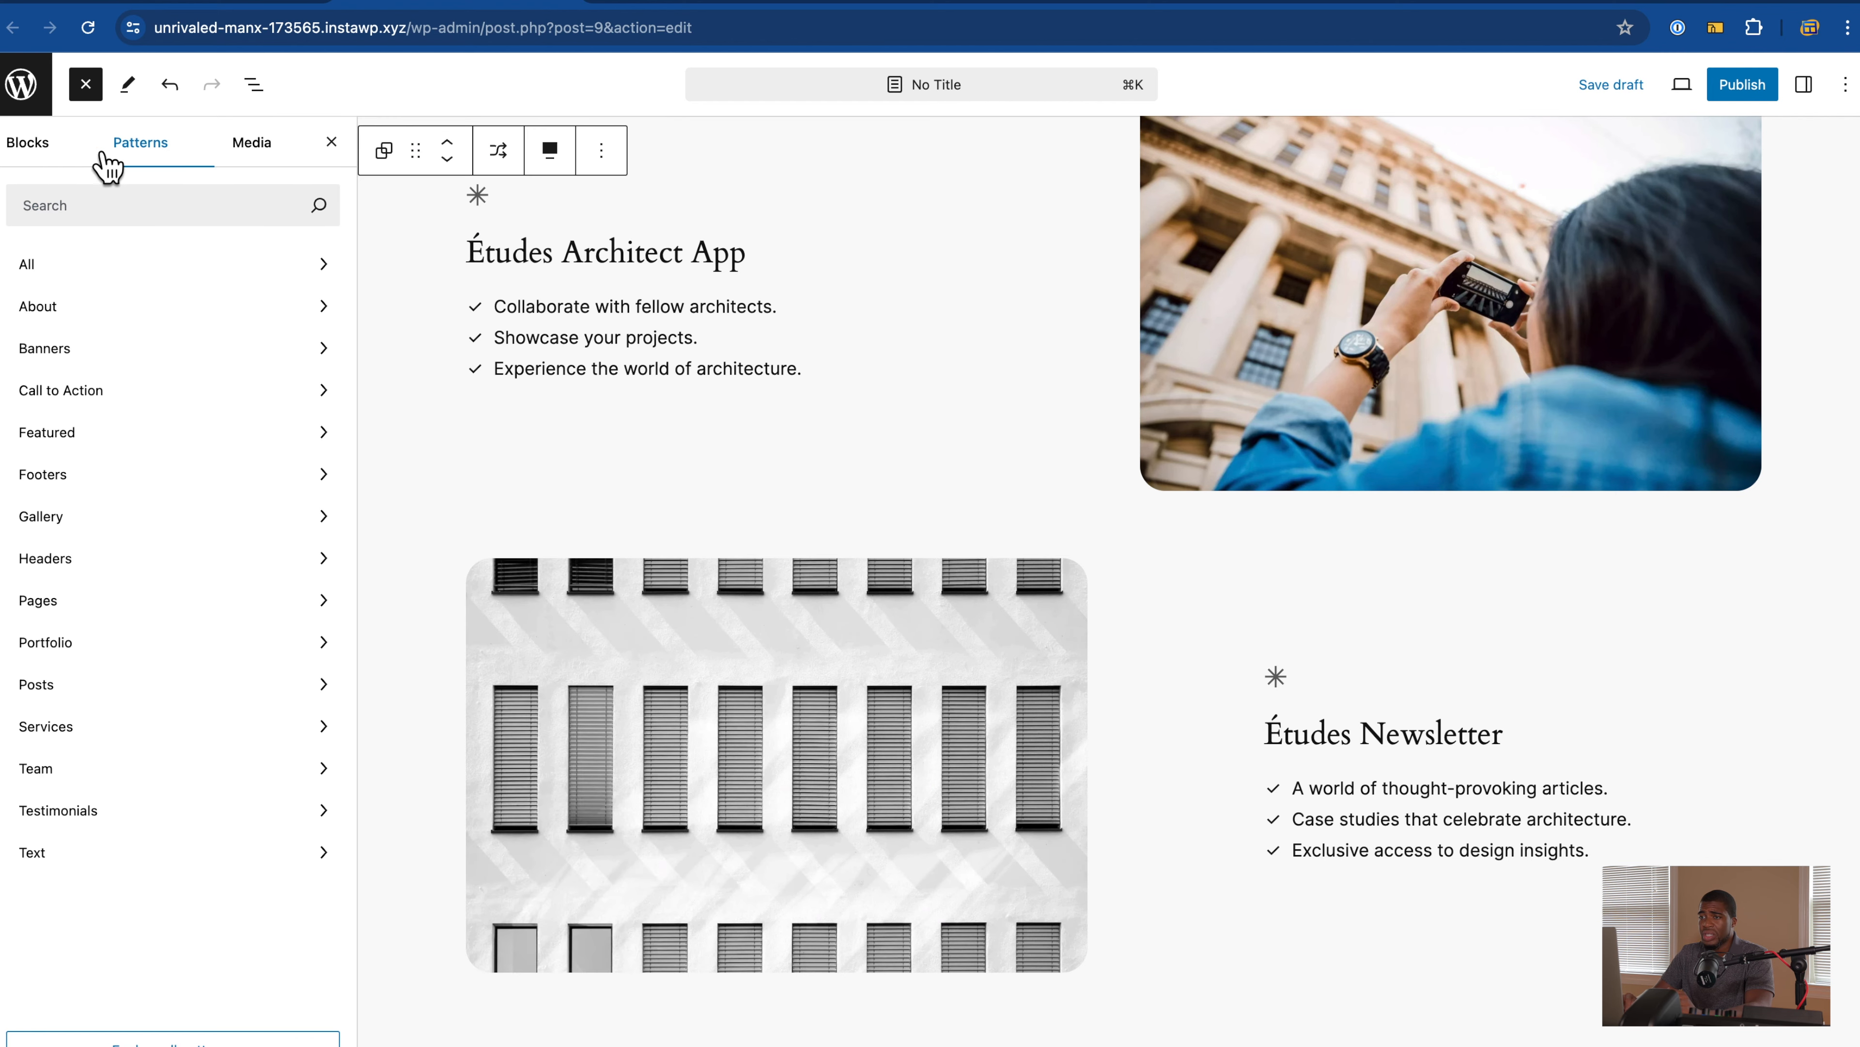
{"action": "left_click", "coordinate": [48, 155]}
{"action": "left_click", "coordinate": [1847, 88]}
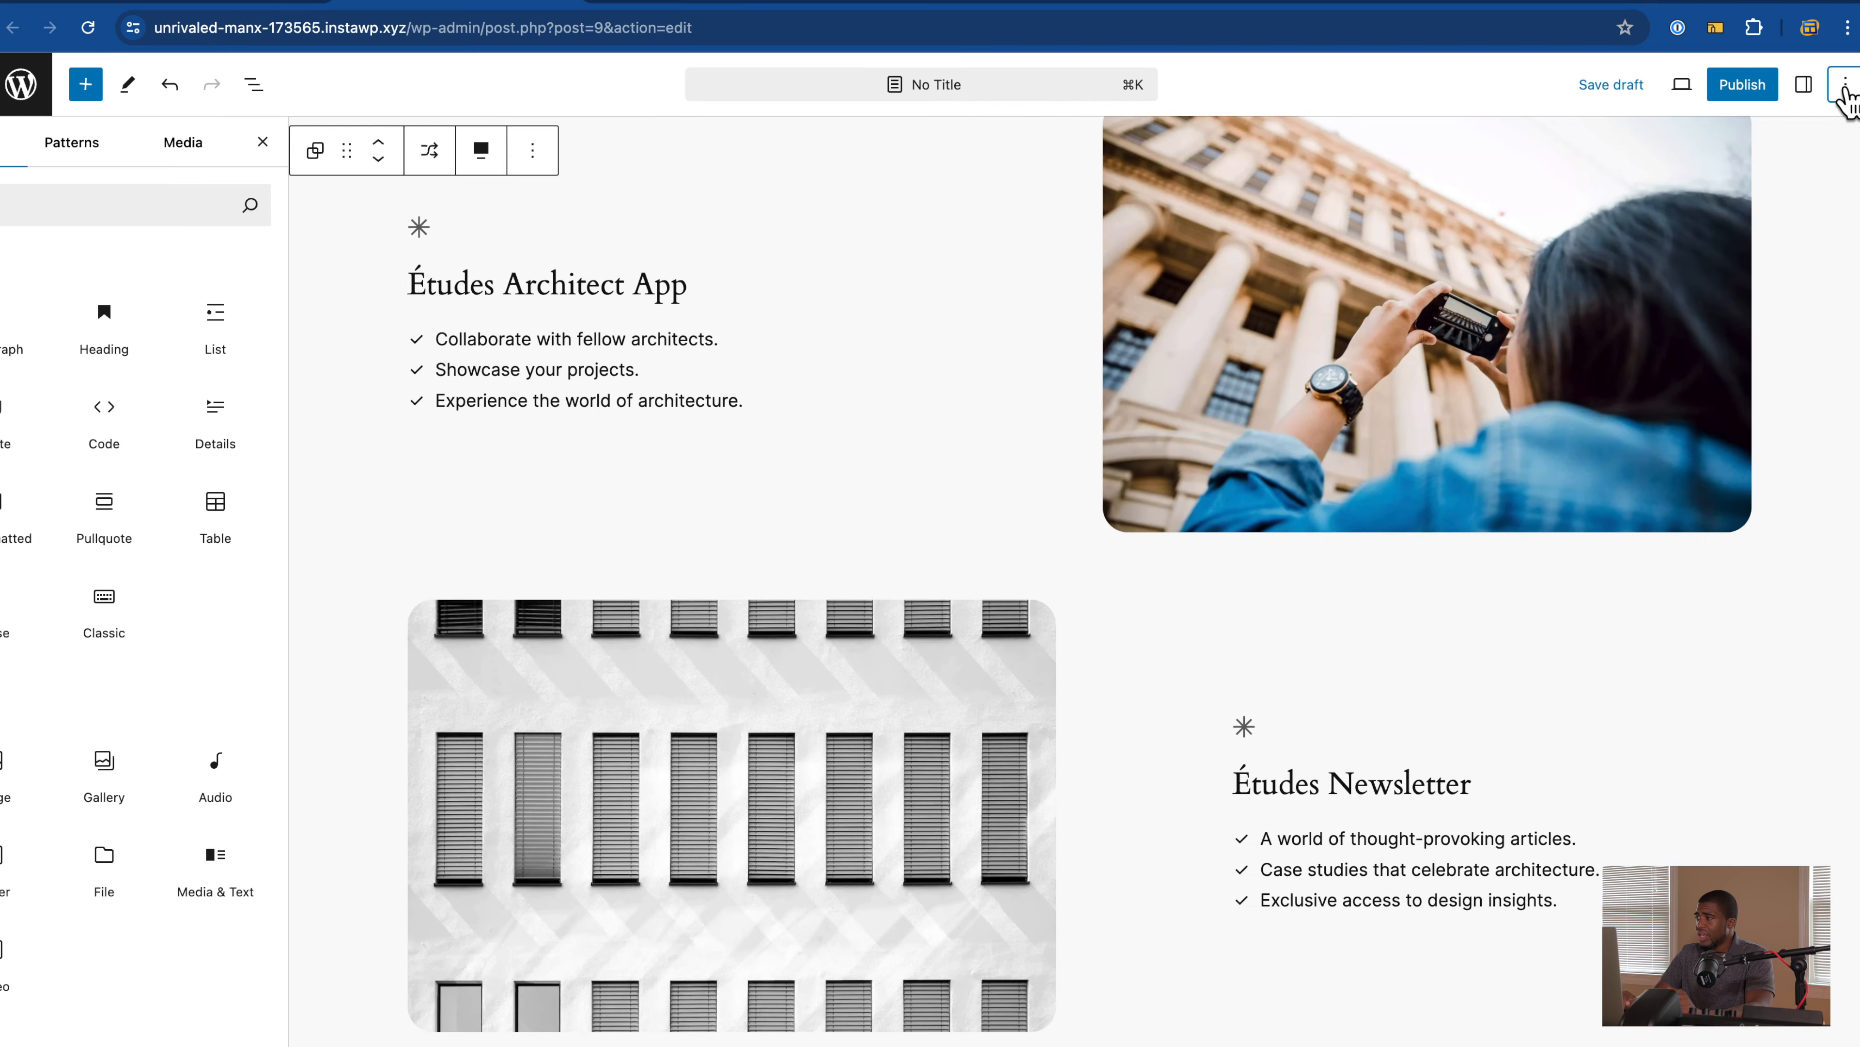
{"action": "left_click", "coordinate": [634, 260]}
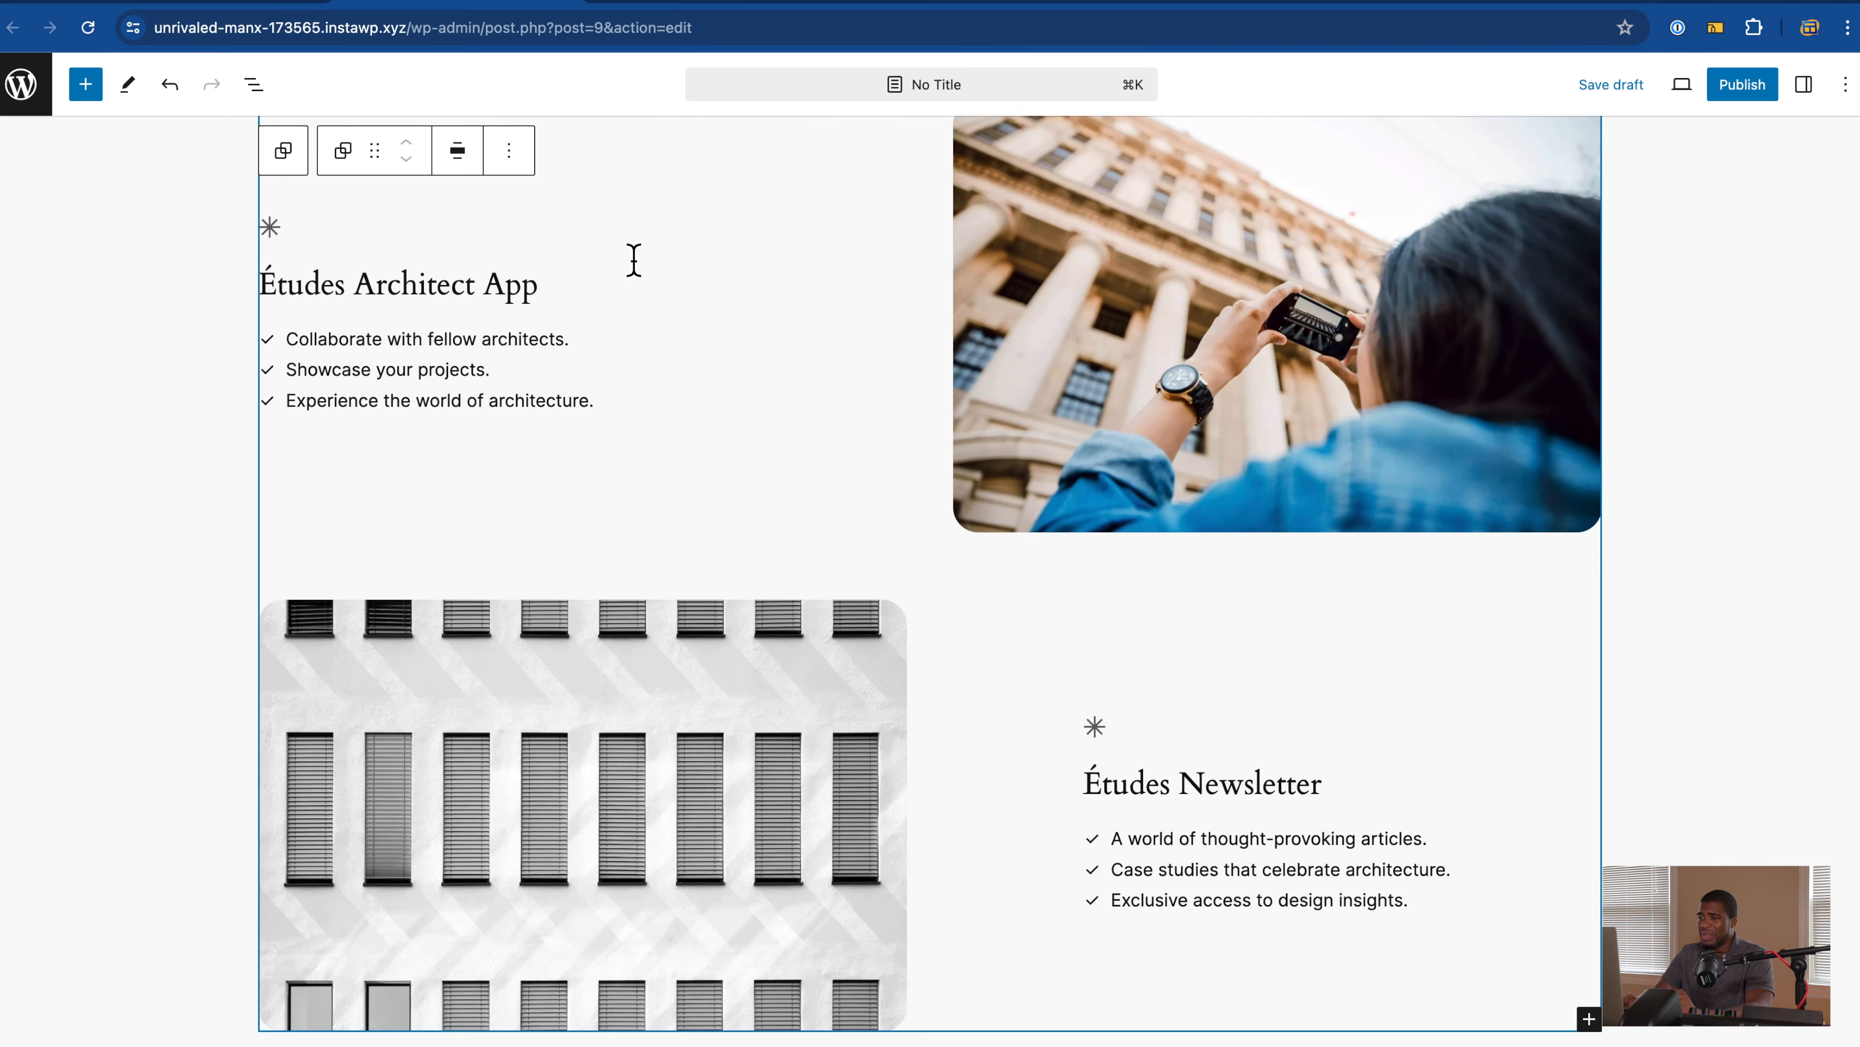
Step: Show the page's block list, collapse the Text with alternating images section, and jump to the Quote and Verse blocks
{"action": "scroll", "coordinate": [654, 490], "scroll_direction": "up", "scroll_amount": 20}
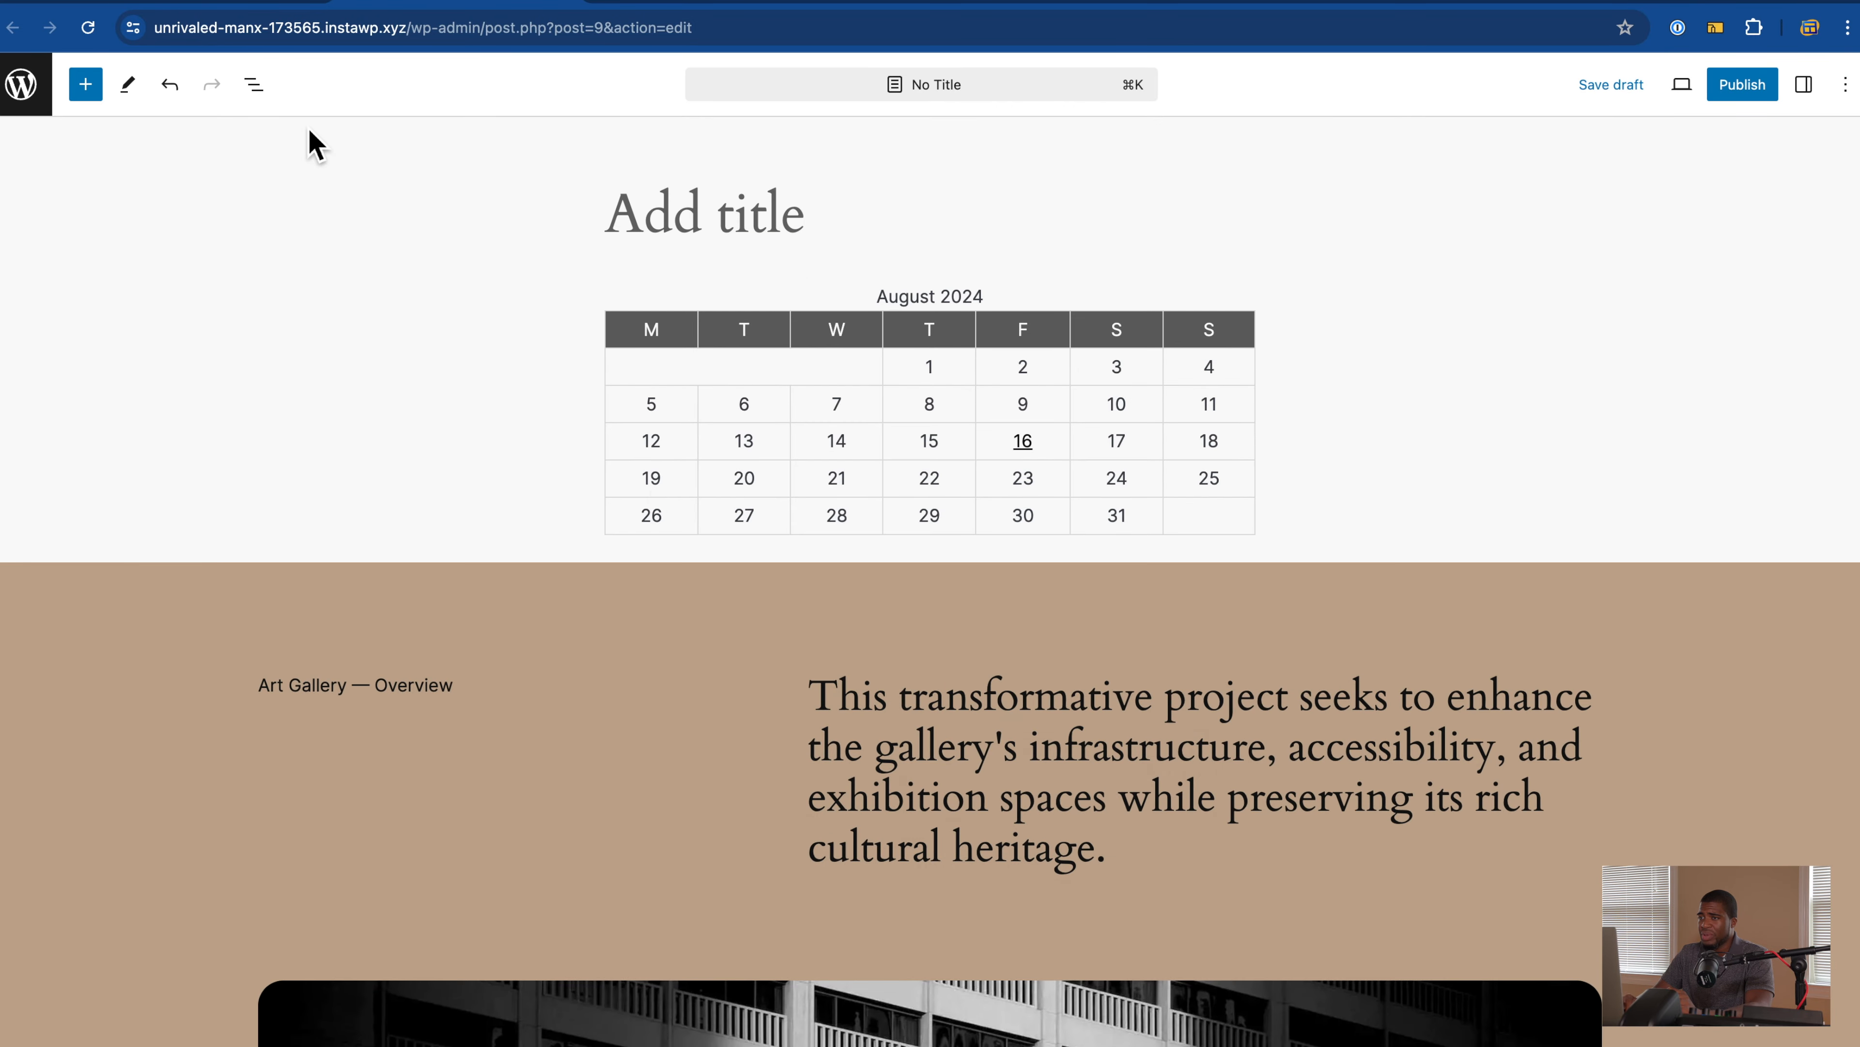
{"action": "left_click", "coordinate": [255, 85]}
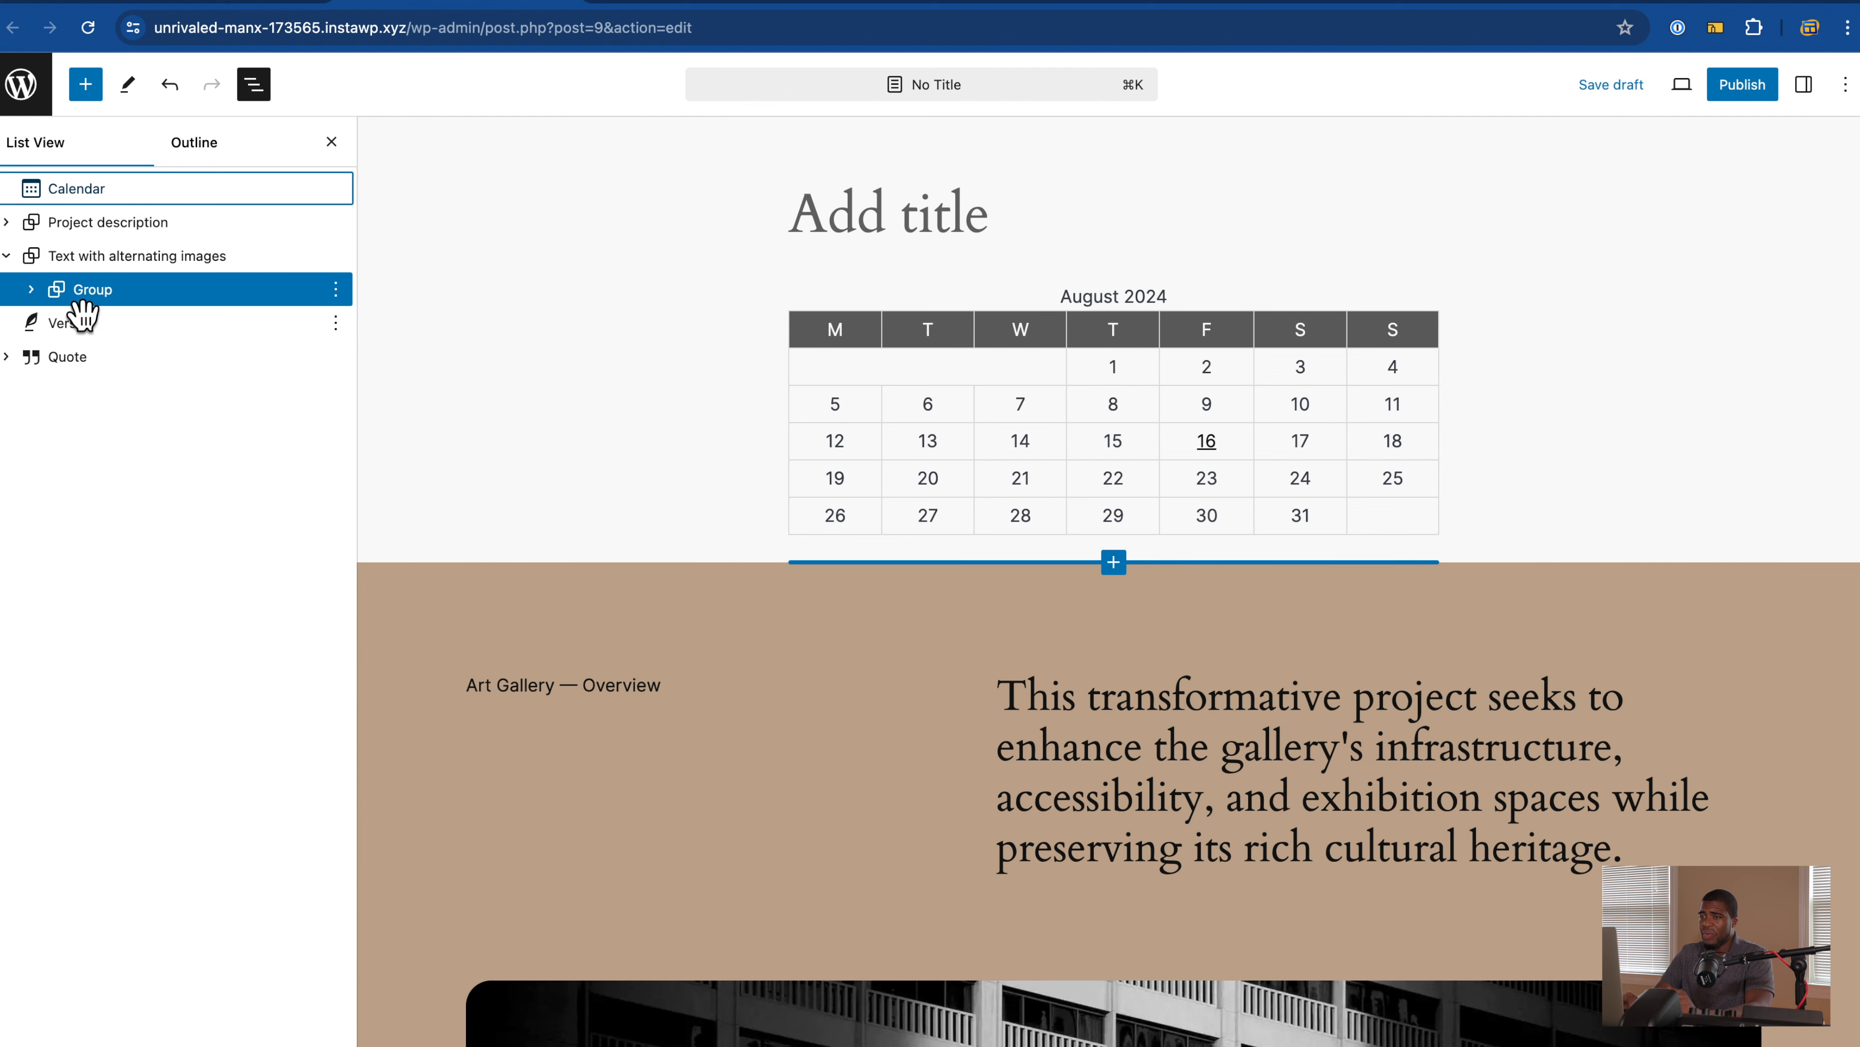
{"action": "left_click", "coordinate": [16, 267]}
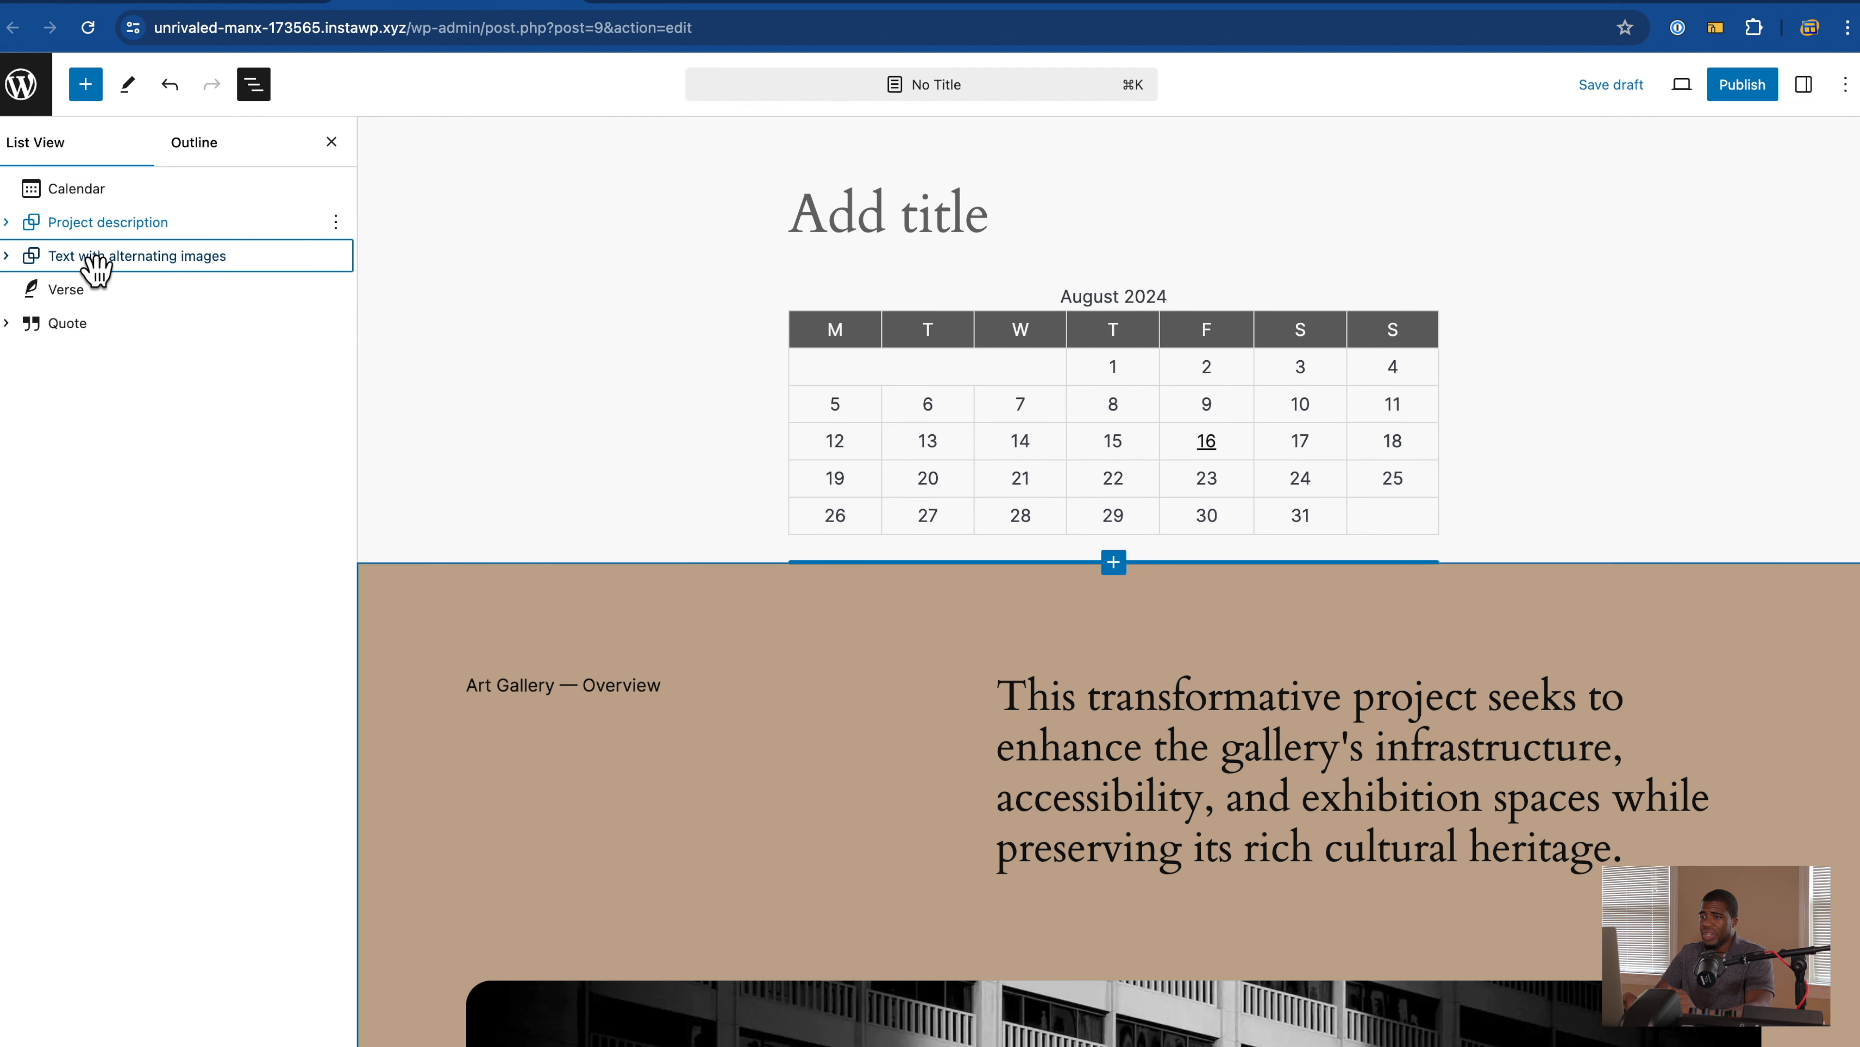
{"action": "scroll", "coordinate": [469, 432], "scroll_direction": "down", "scroll_amount": 6}
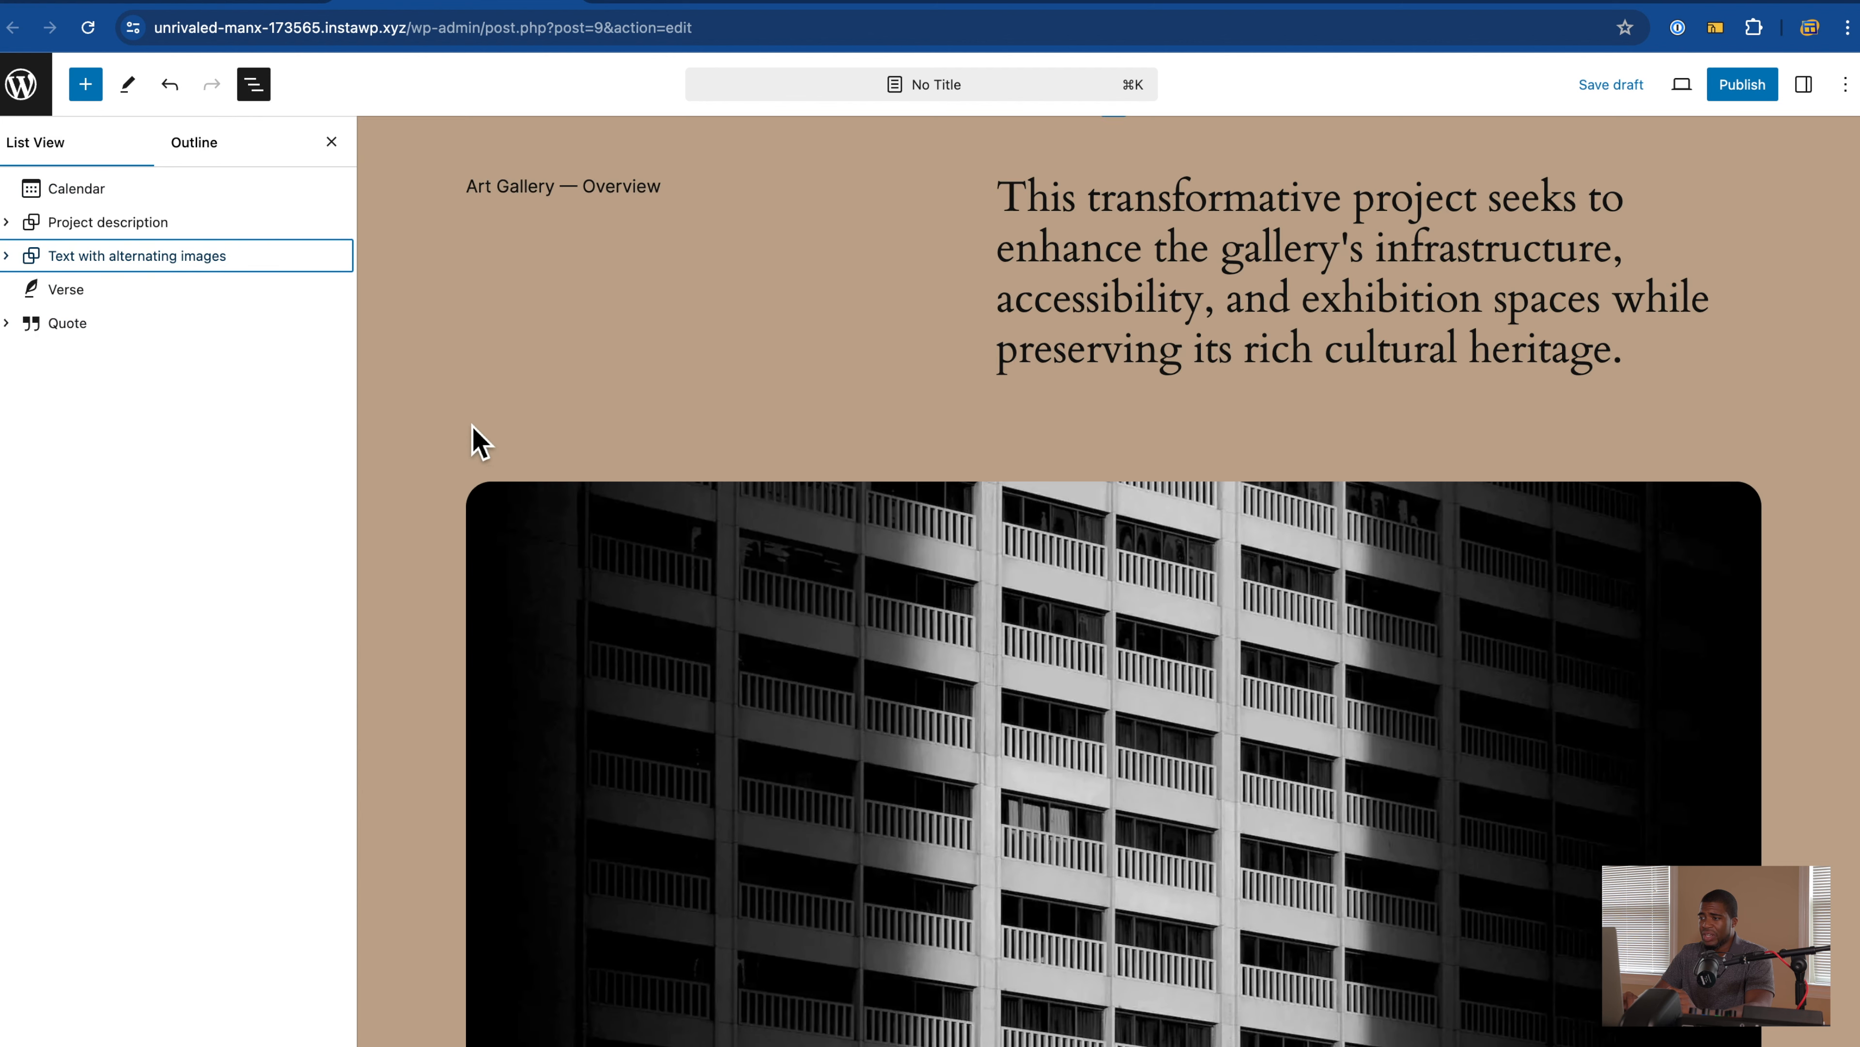
{"action": "left_click", "coordinate": [141, 327]}
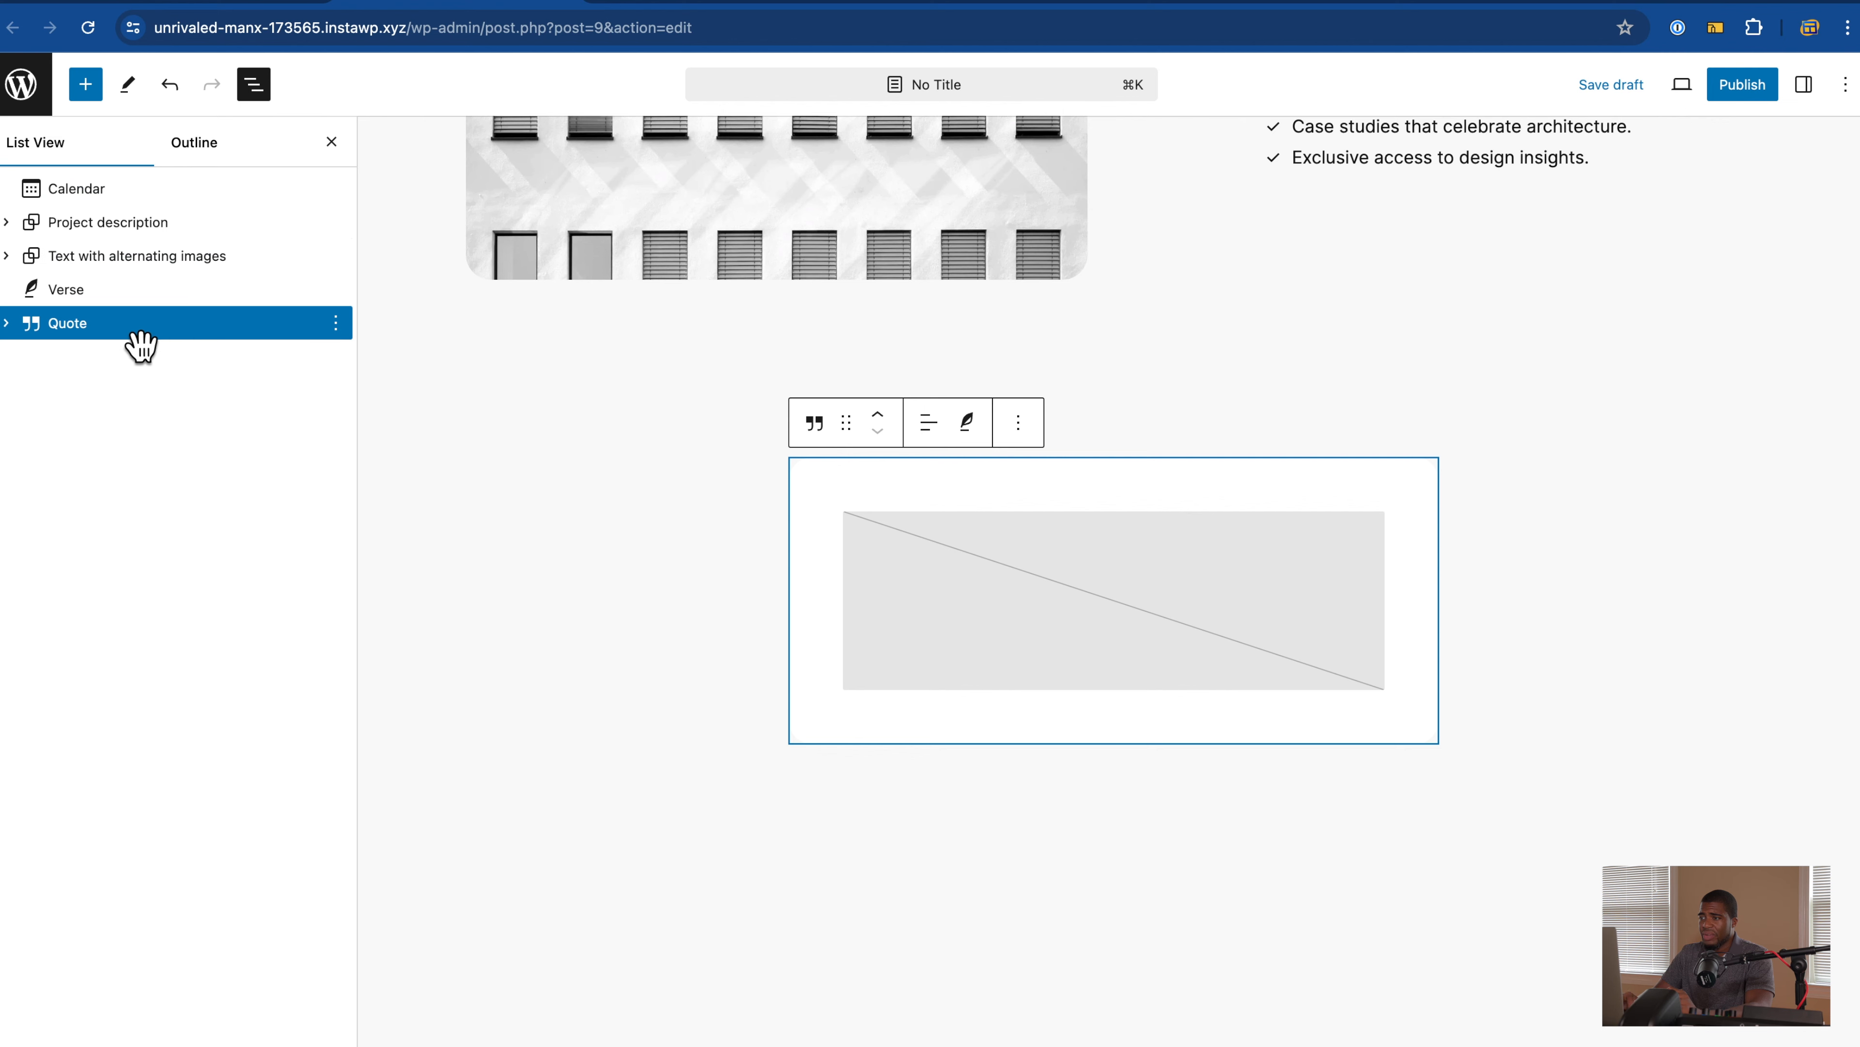
{"action": "left_click", "coordinate": [115, 300]}
Step: Move the Text with alternating images section below the Quote block in the block list
{"action": "left_click", "coordinate": [118, 255]}
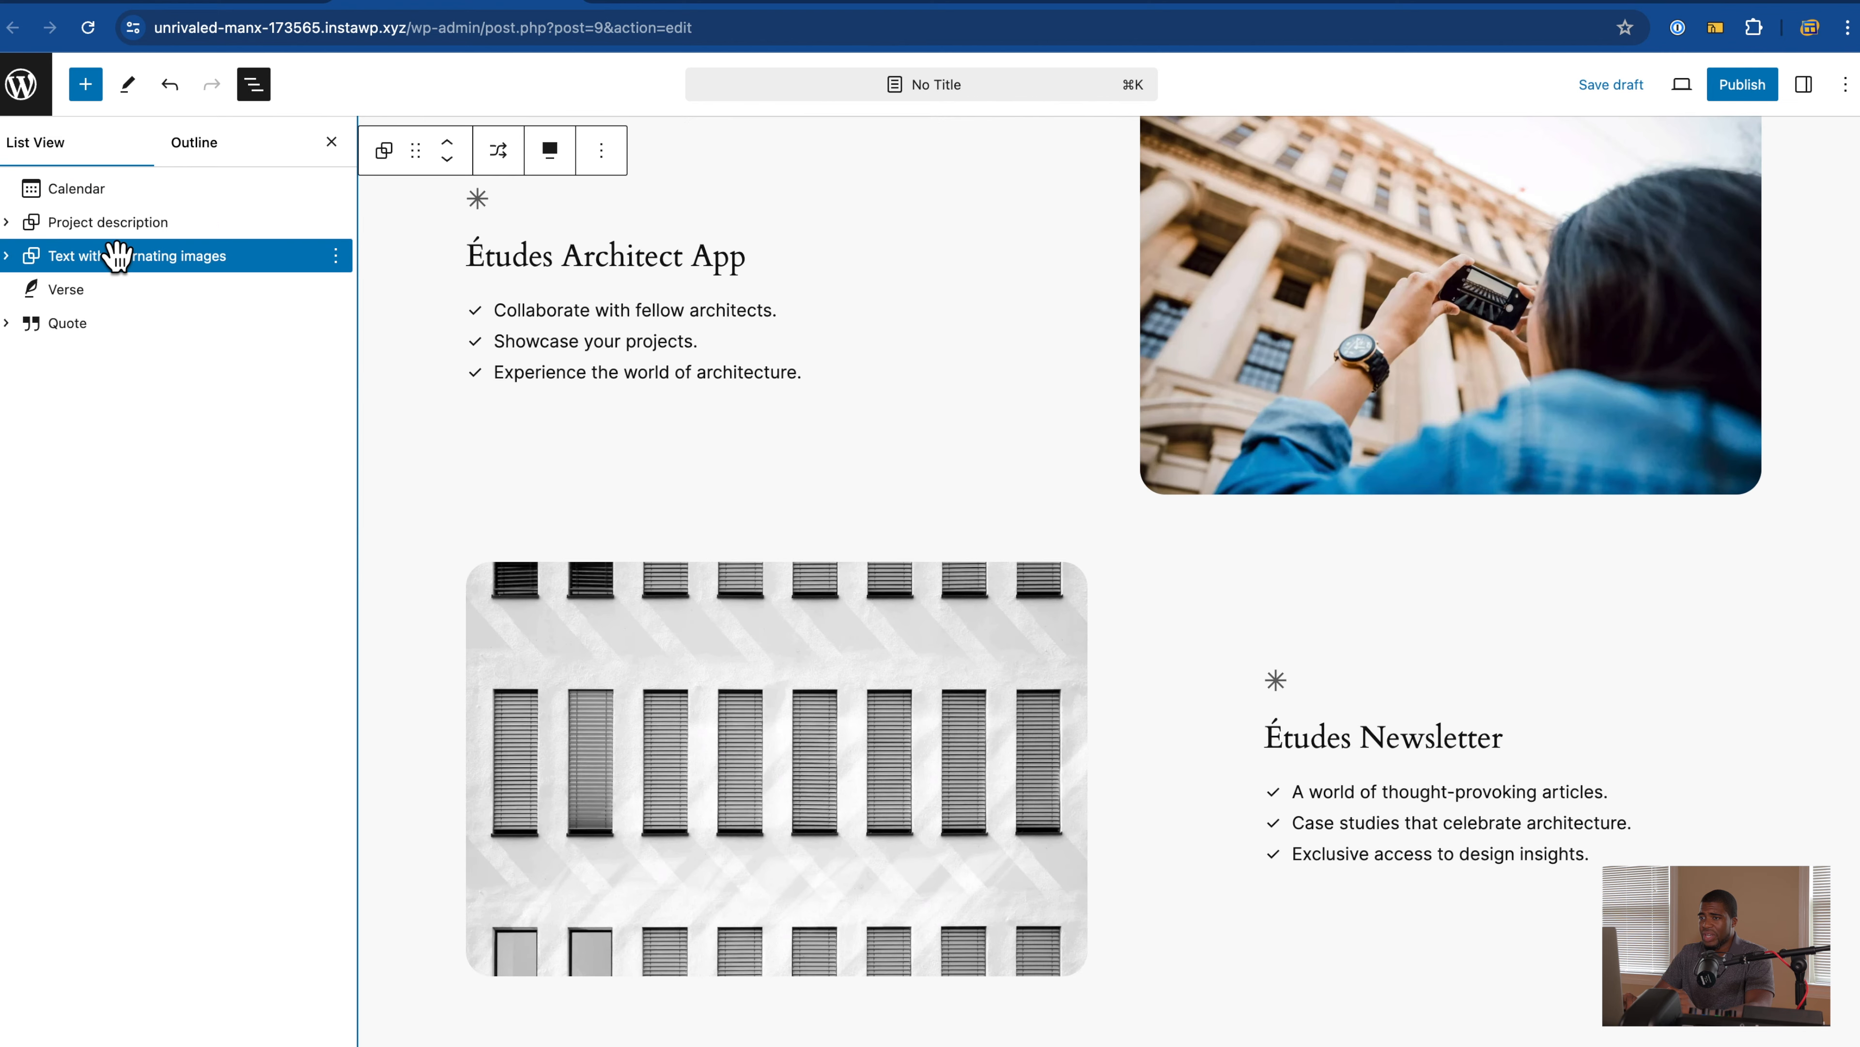
{"action": "left_click_drag", "start_coordinate": [121, 269], "coordinate": [118, 381]}
{"action": "scroll", "coordinate": [752, 386], "scroll_direction": "down", "scroll_amount": 5}
{"action": "scroll", "coordinate": [751, 386], "scroll_direction": "up", "scroll_amount": 20}
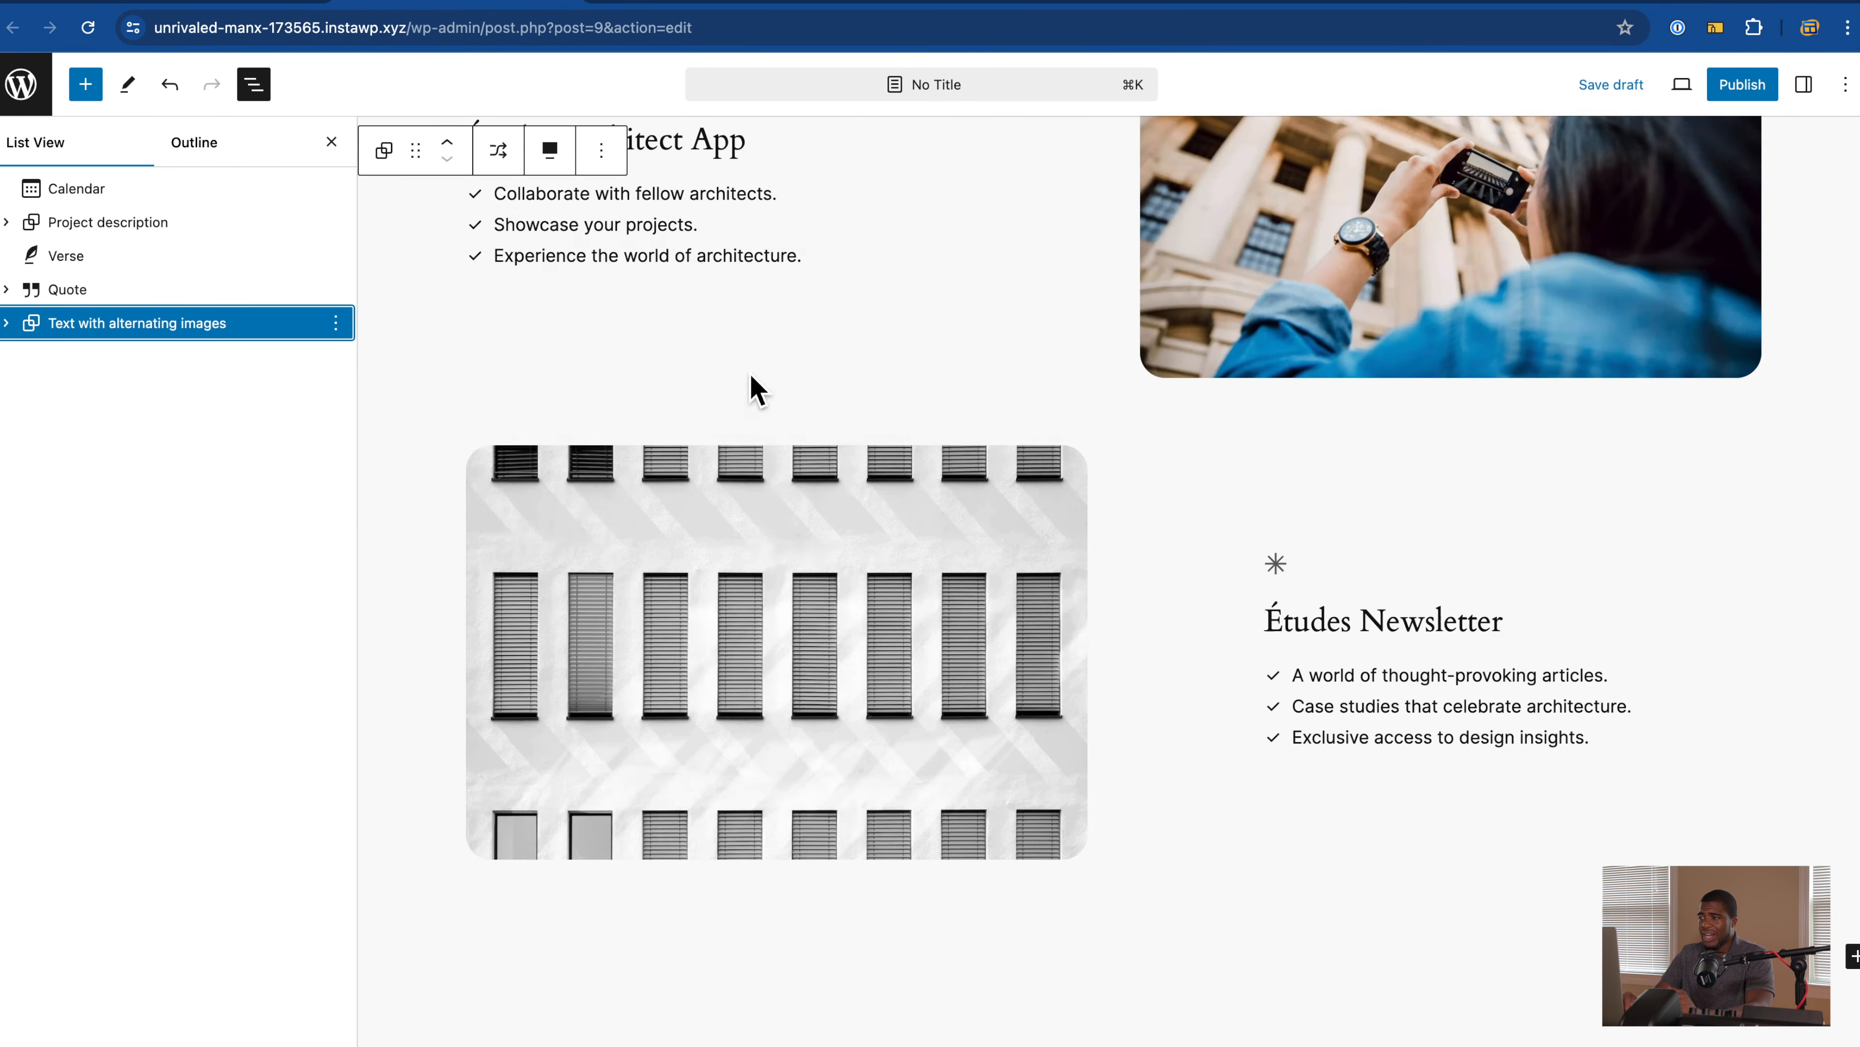
Step: Save the untitled draft and leave the editor for the Pages overview
{"action": "key", "text": "super+s"}
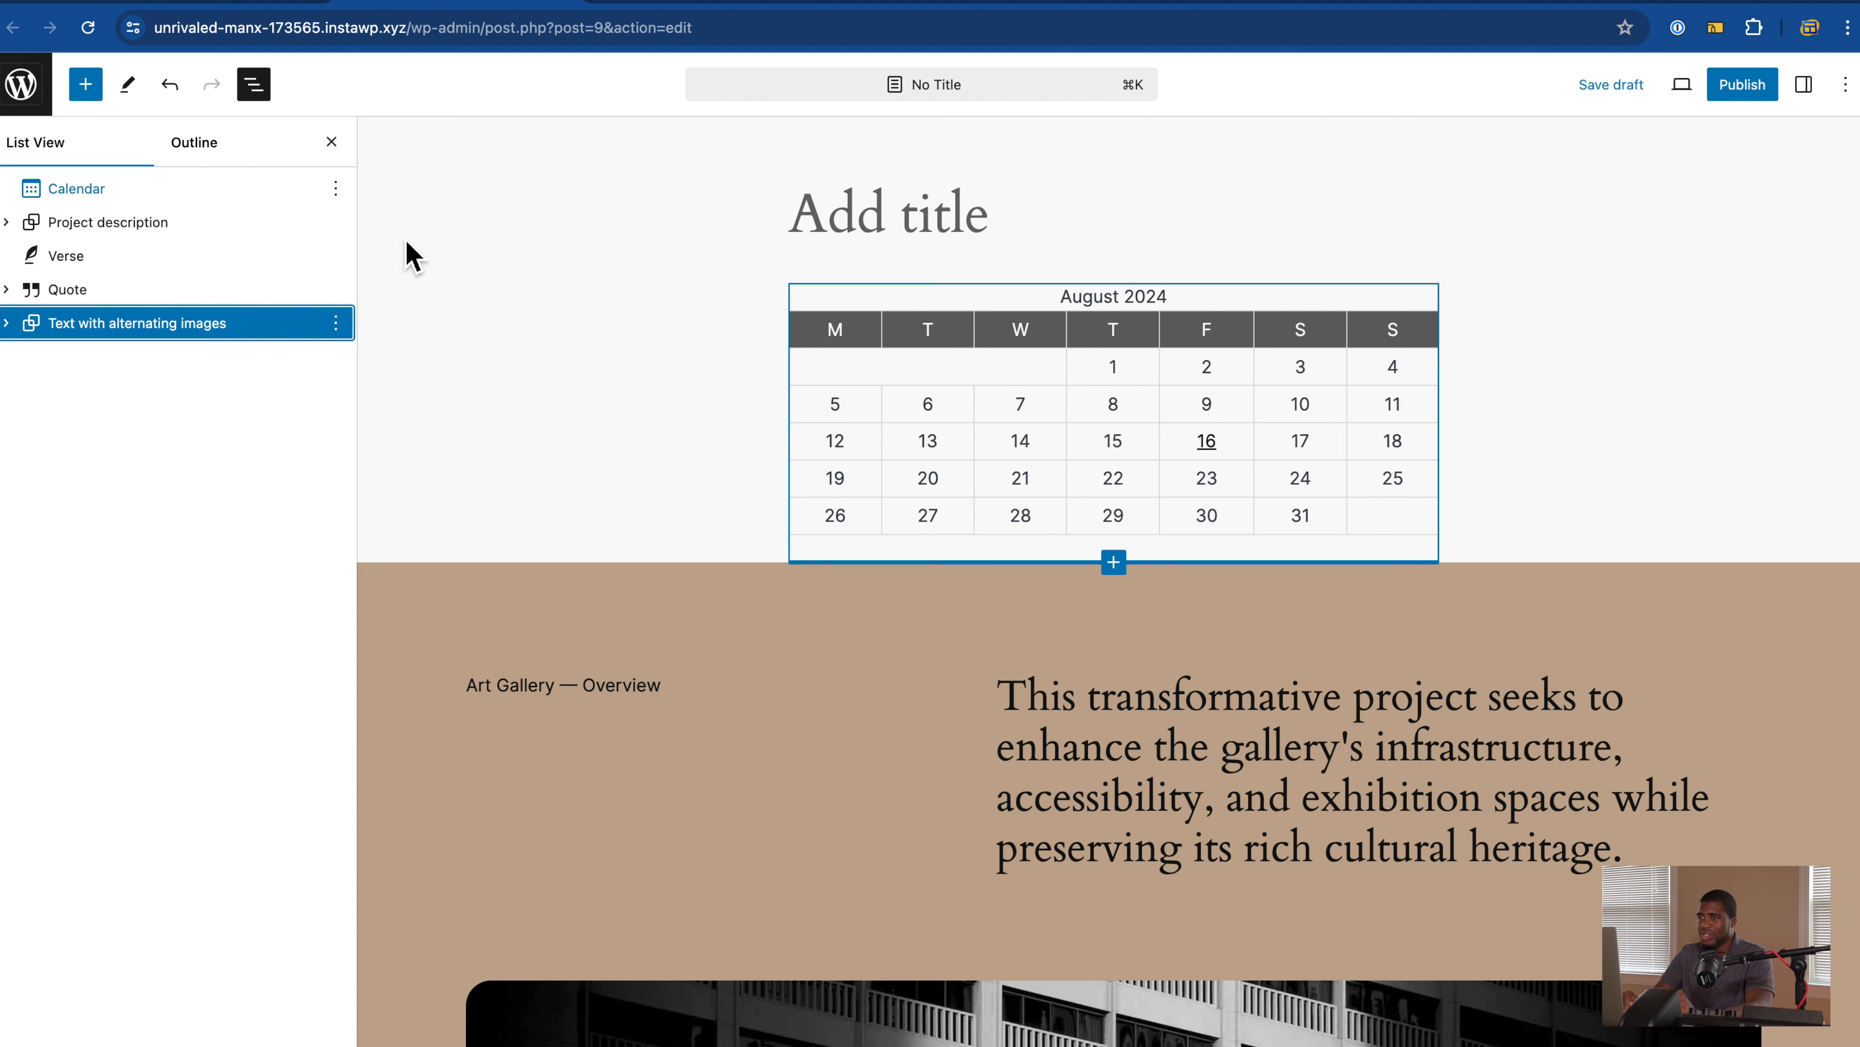
{"action": "left_click", "coordinate": [40, 103]}
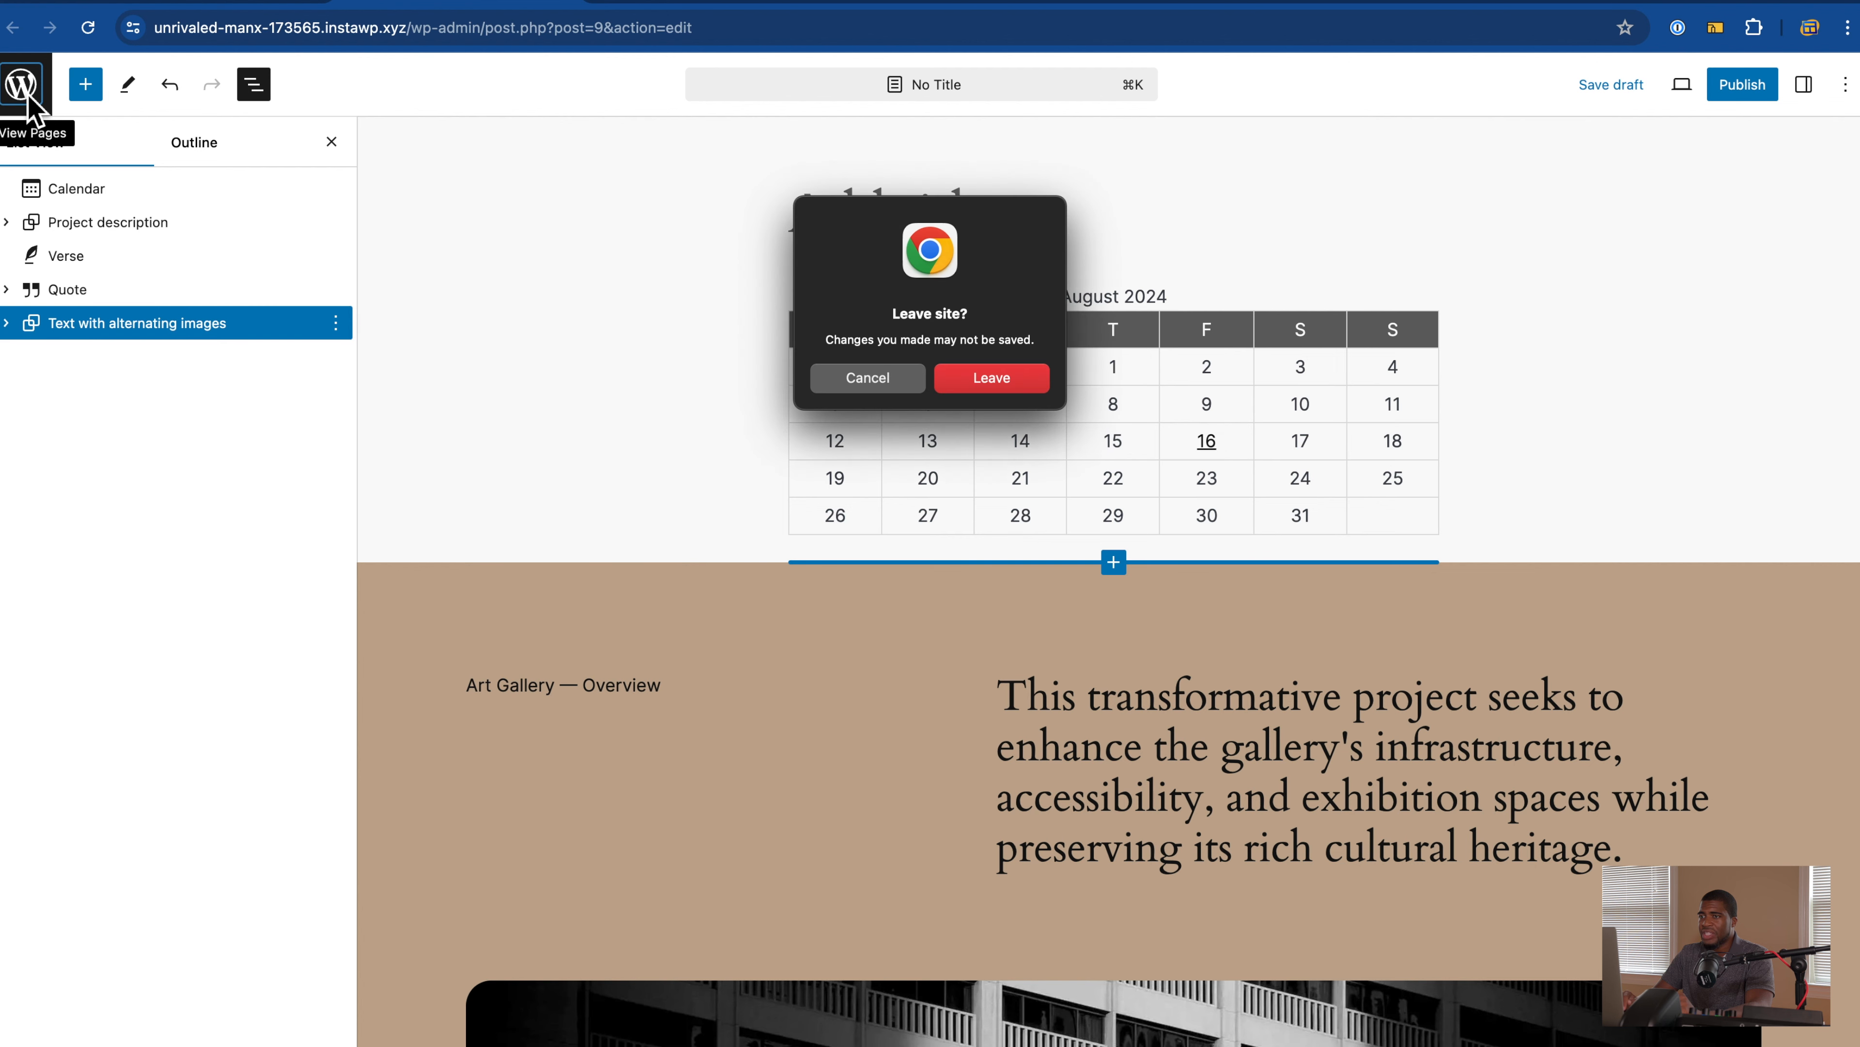
{"action": "left_click", "coordinate": [871, 383]}
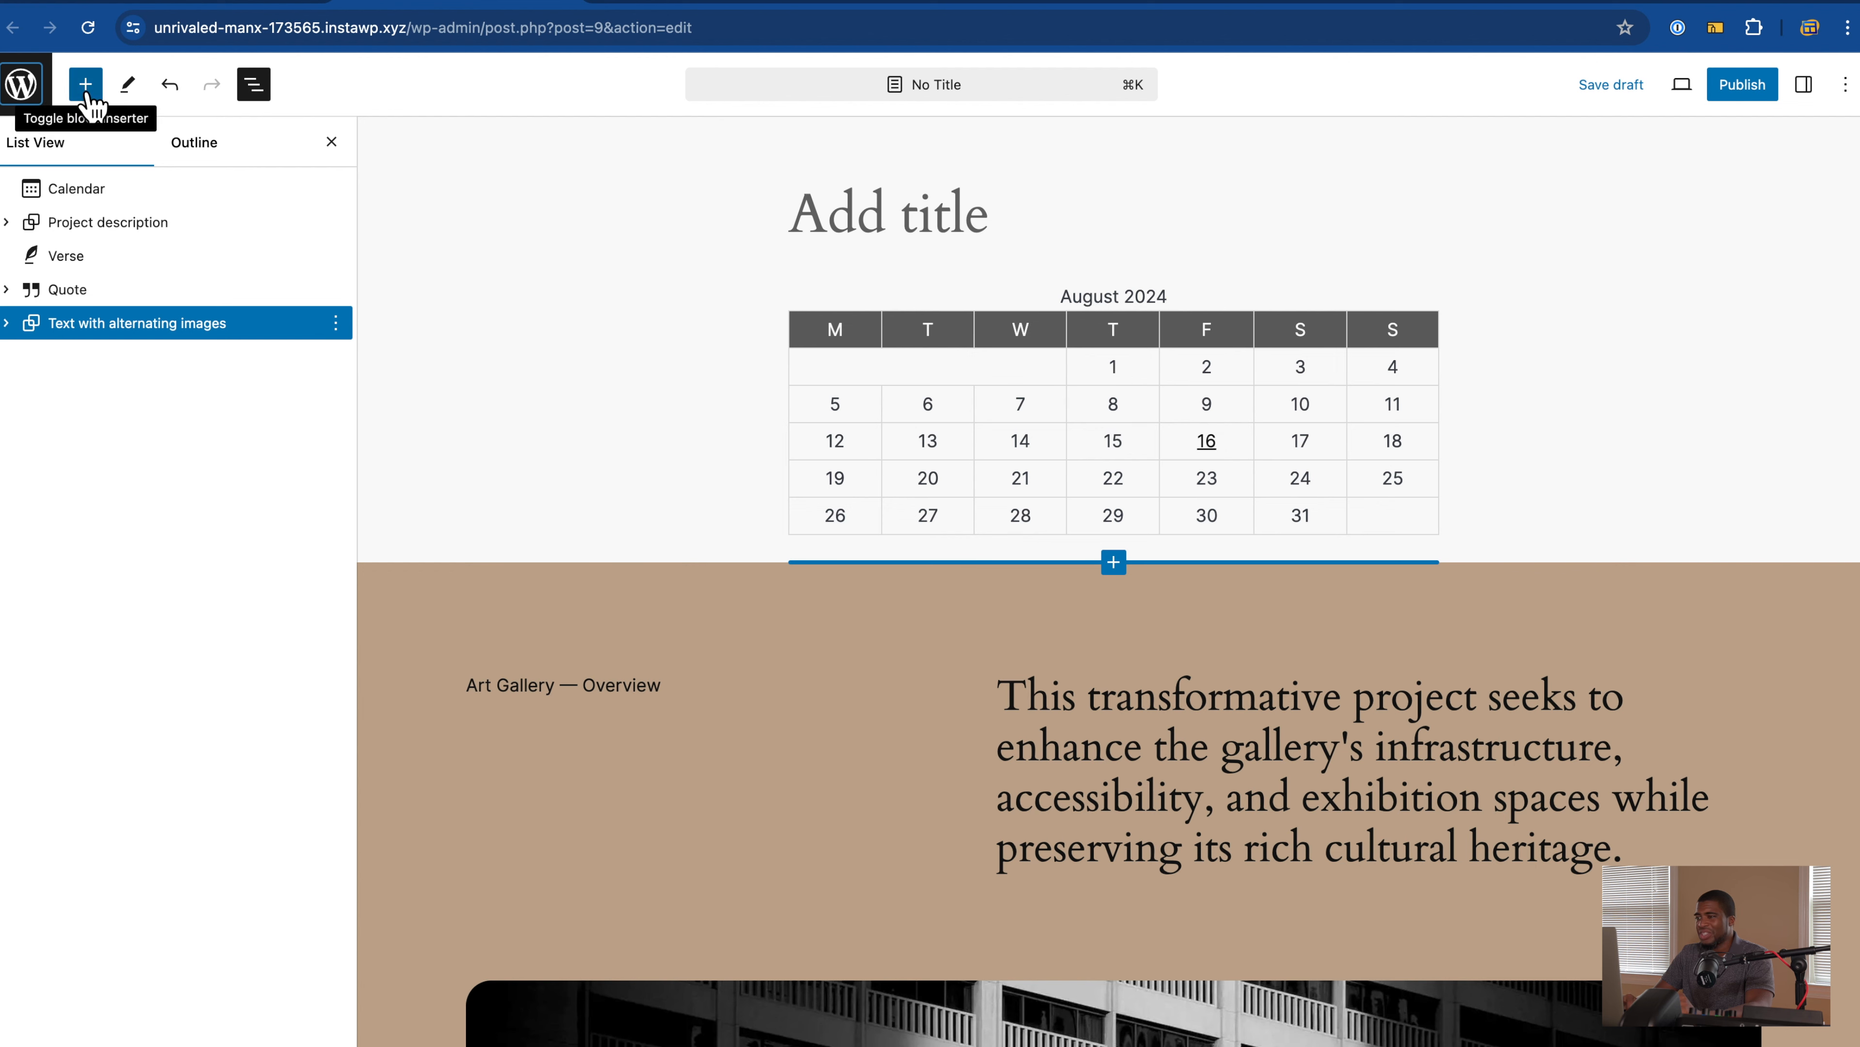
{"action": "left_click", "coordinate": [22, 90]}
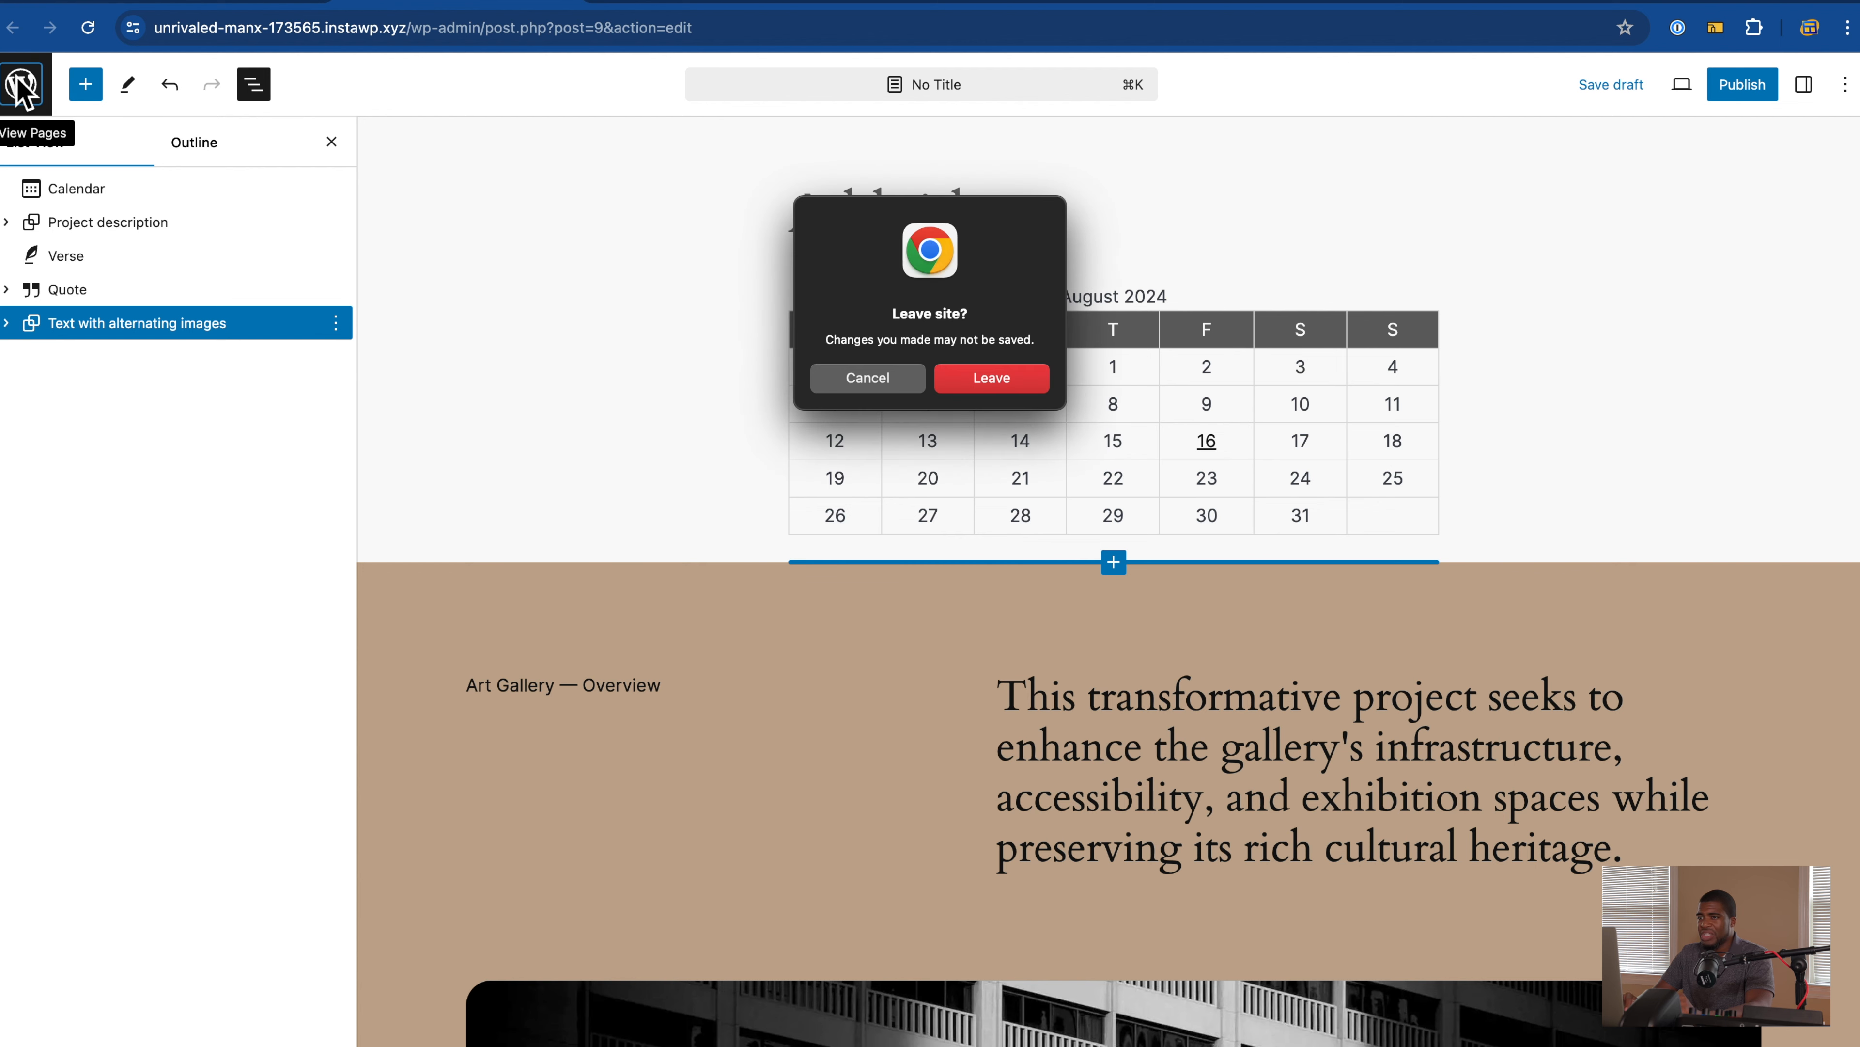
{"action": "left_click", "coordinate": [964, 382]}
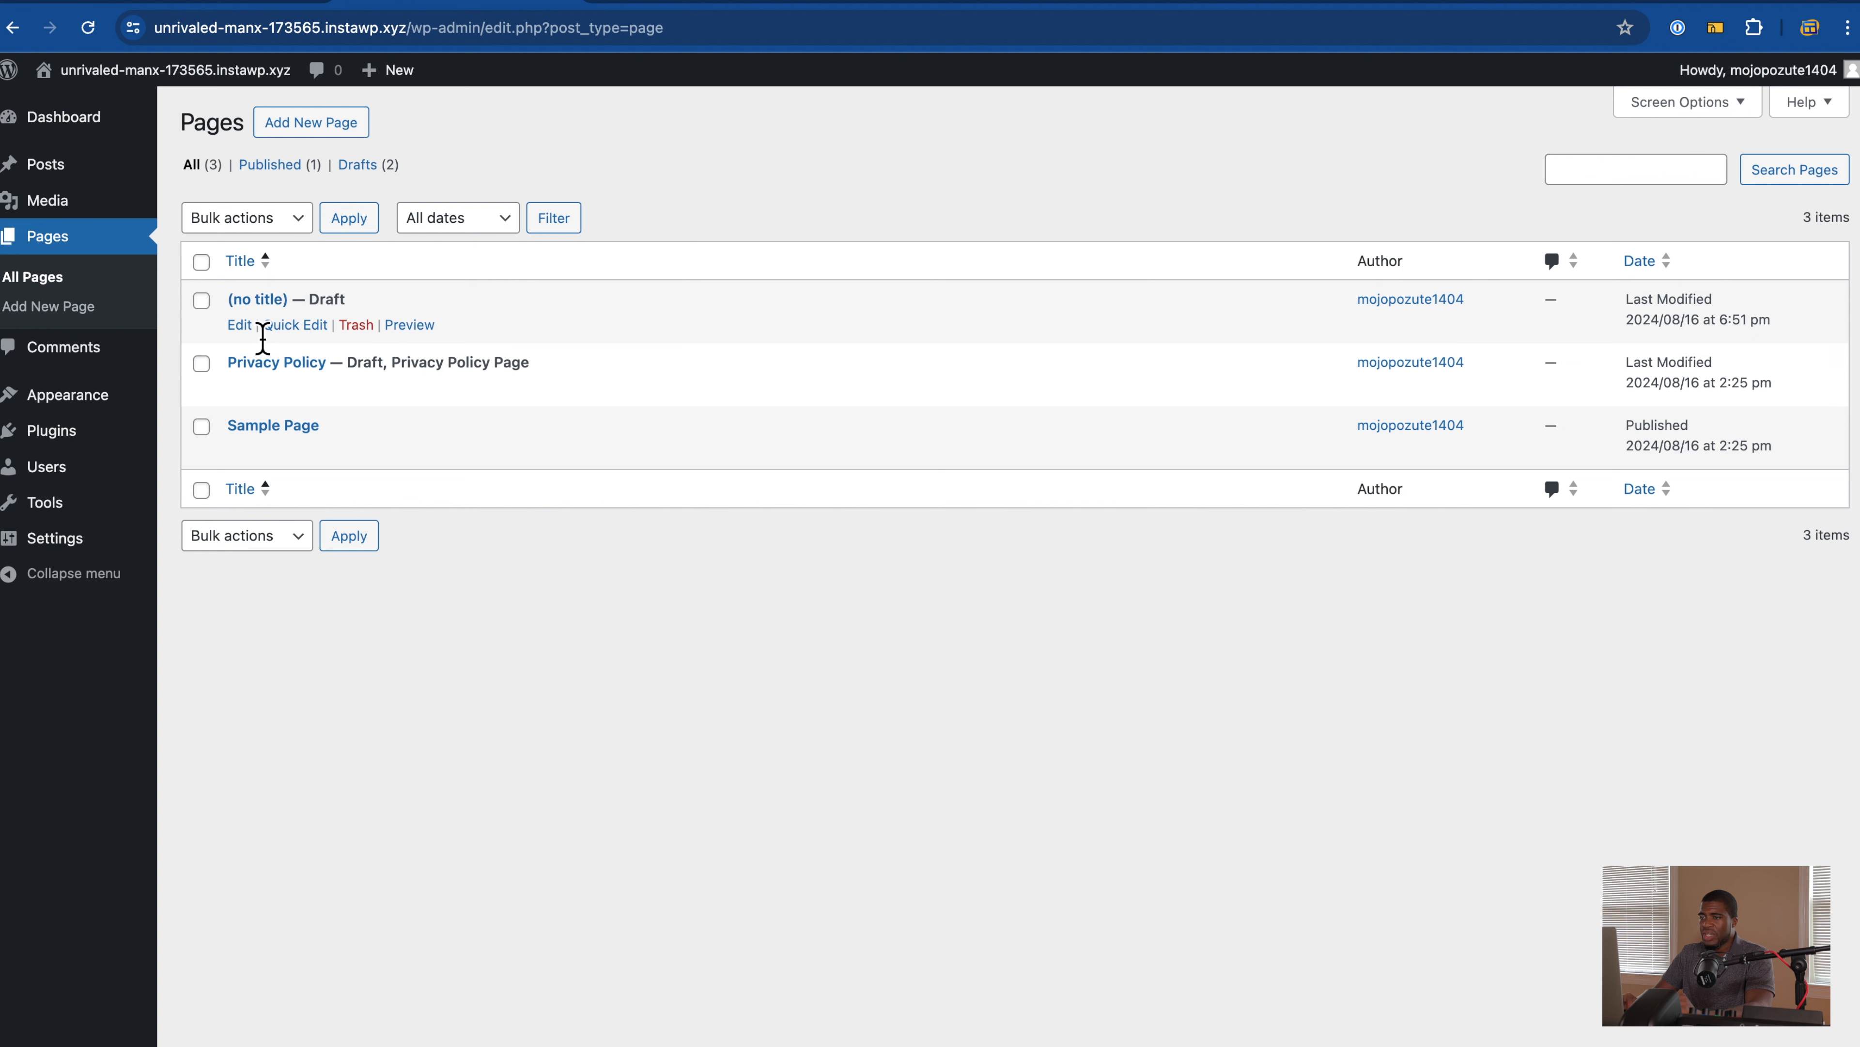
Step: Reopen the untitled draft for editing and review its section order from start to end
{"action": "left_click", "coordinate": [239, 325]}
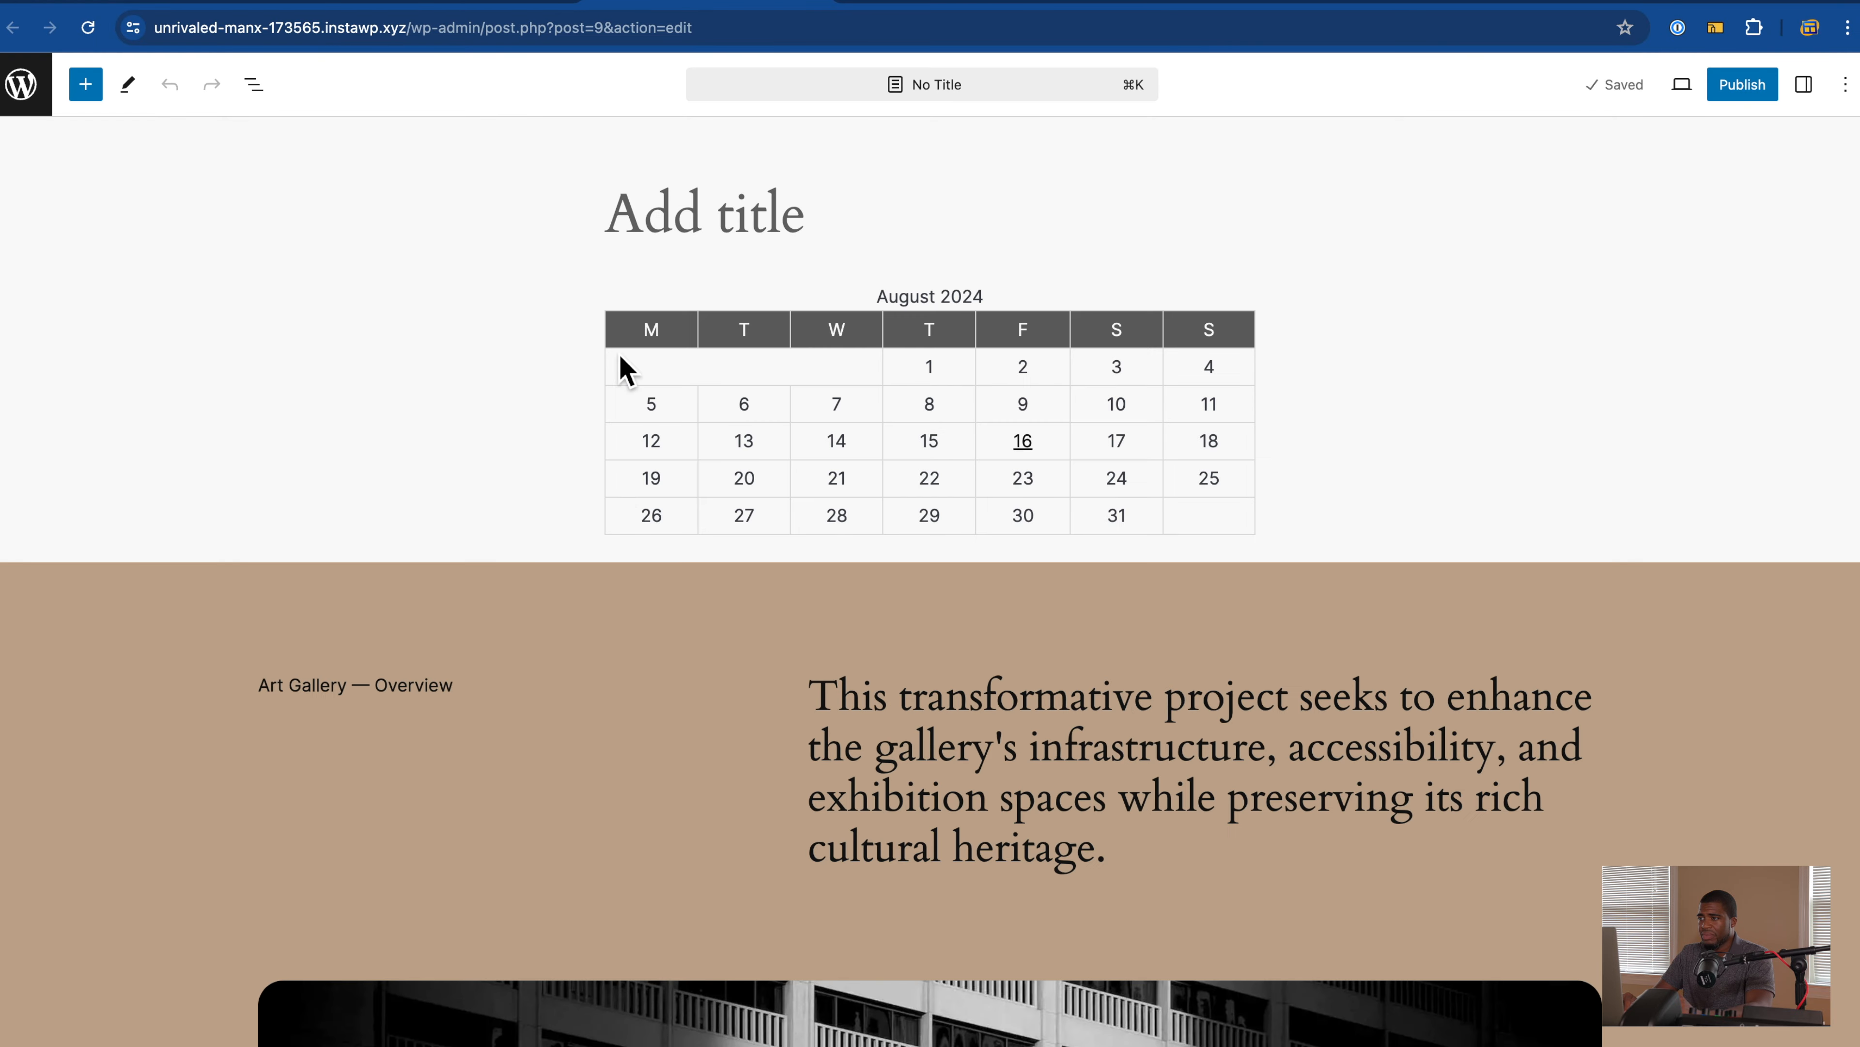
{"action": "scroll", "coordinate": [614, 557], "scroll_direction": "down", "scroll_amount": 15}
{"action": "scroll", "coordinate": [614, 553], "scroll_direction": "down", "scroll_amount": 6}
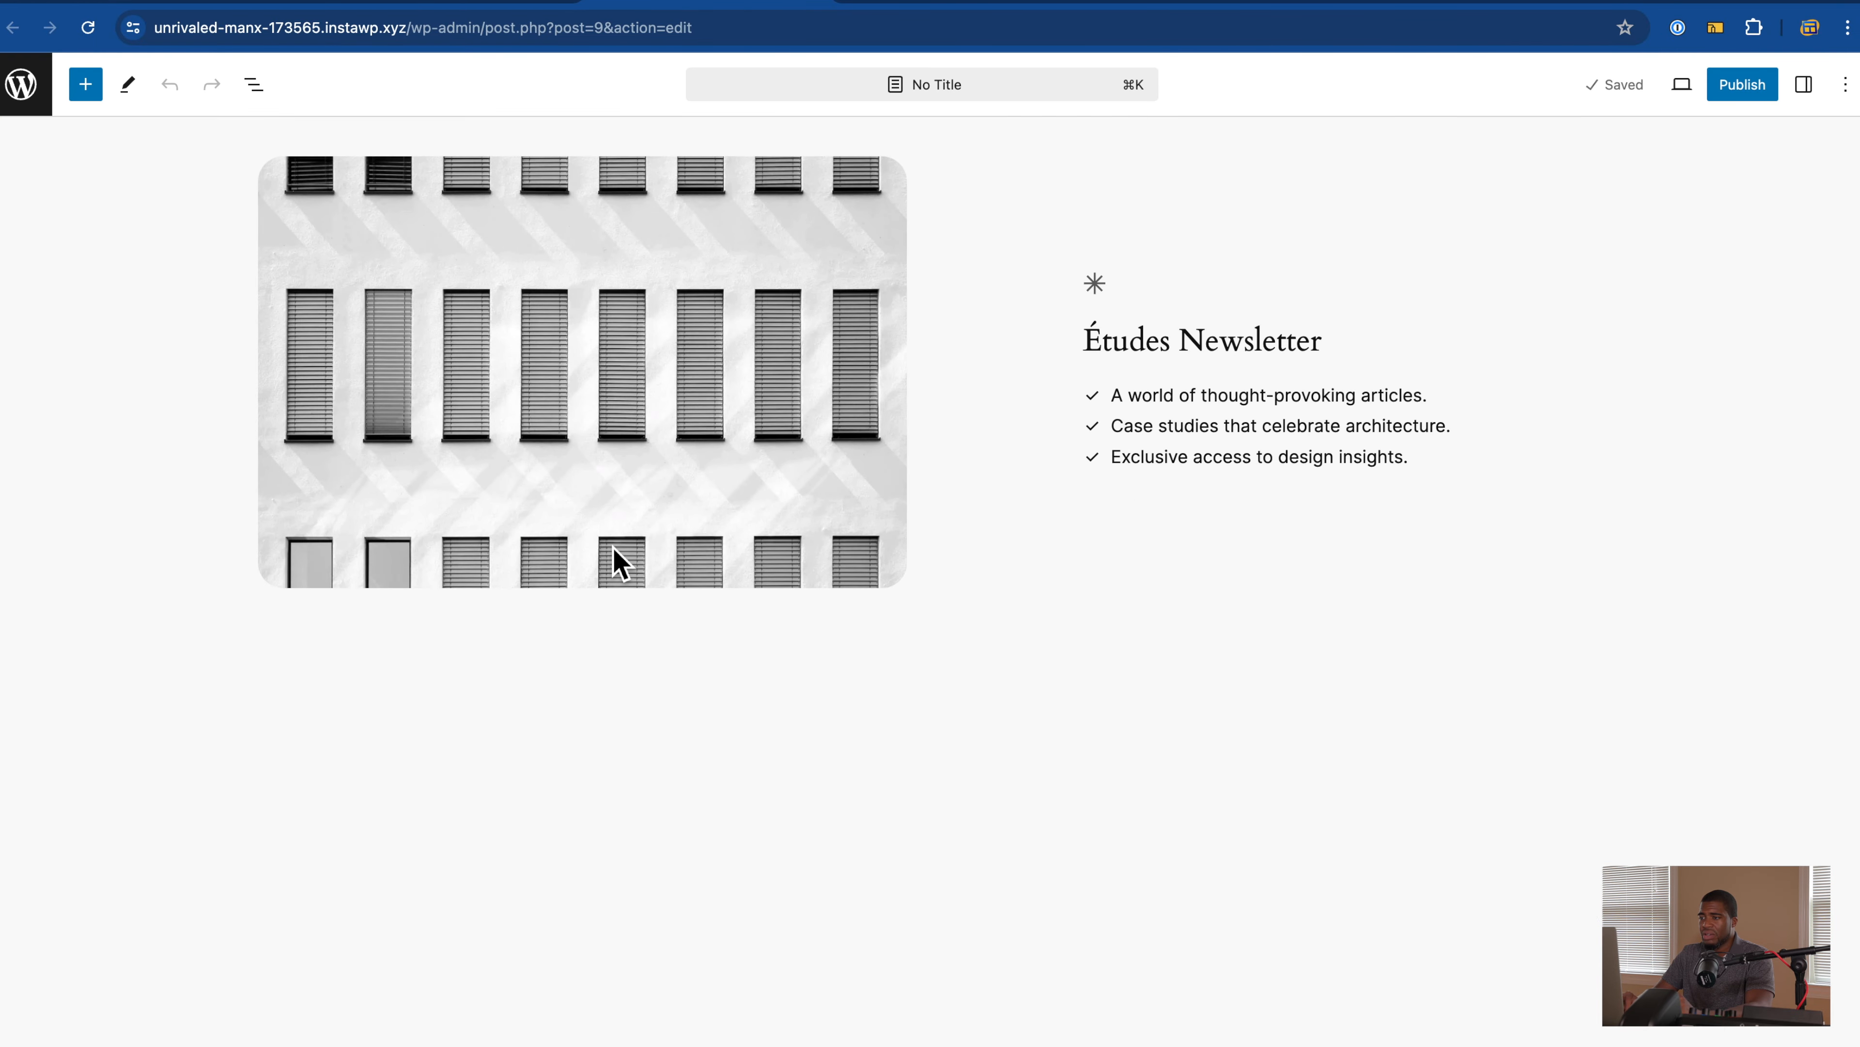
{"action": "scroll", "coordinate": [614, 556], "scroll_direction": "up", "scroll_amount": 20}
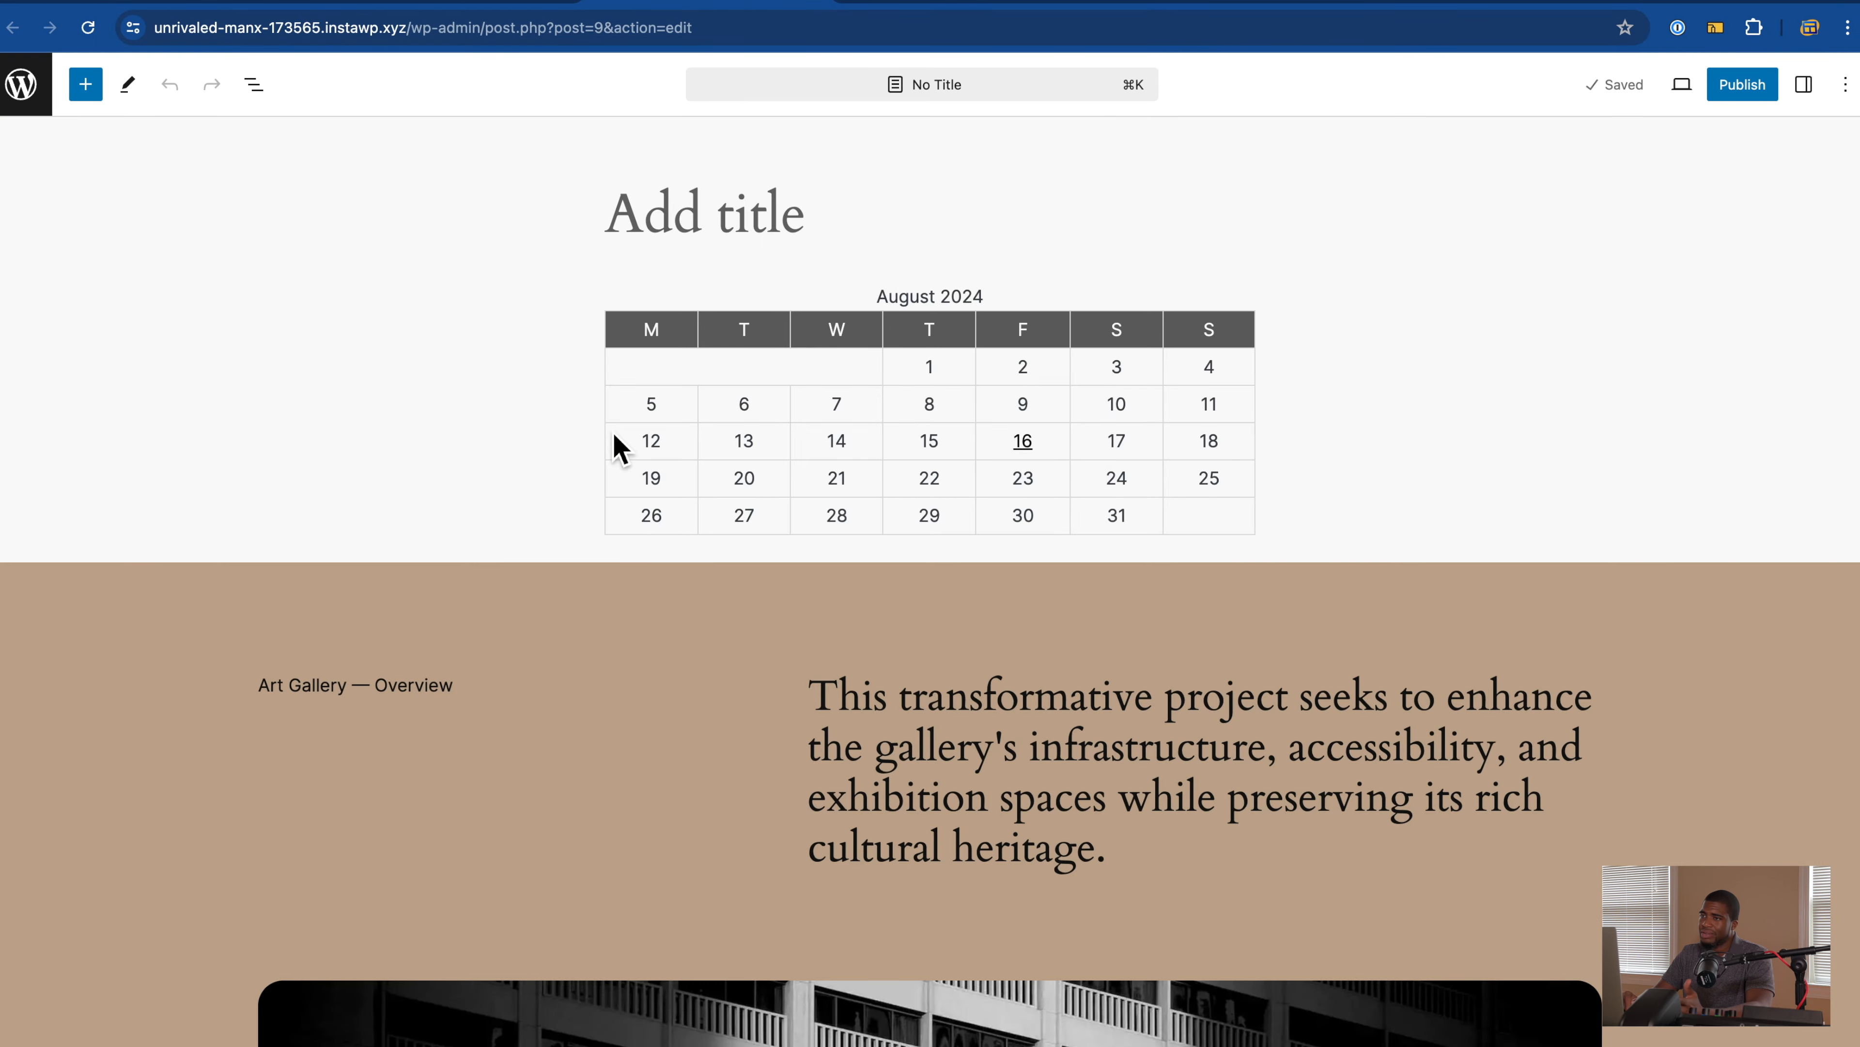
Step: Go to the site's installed plugins and activate Kadence Blocks
{"action": "left_click", "coordinate": [495, 4]}
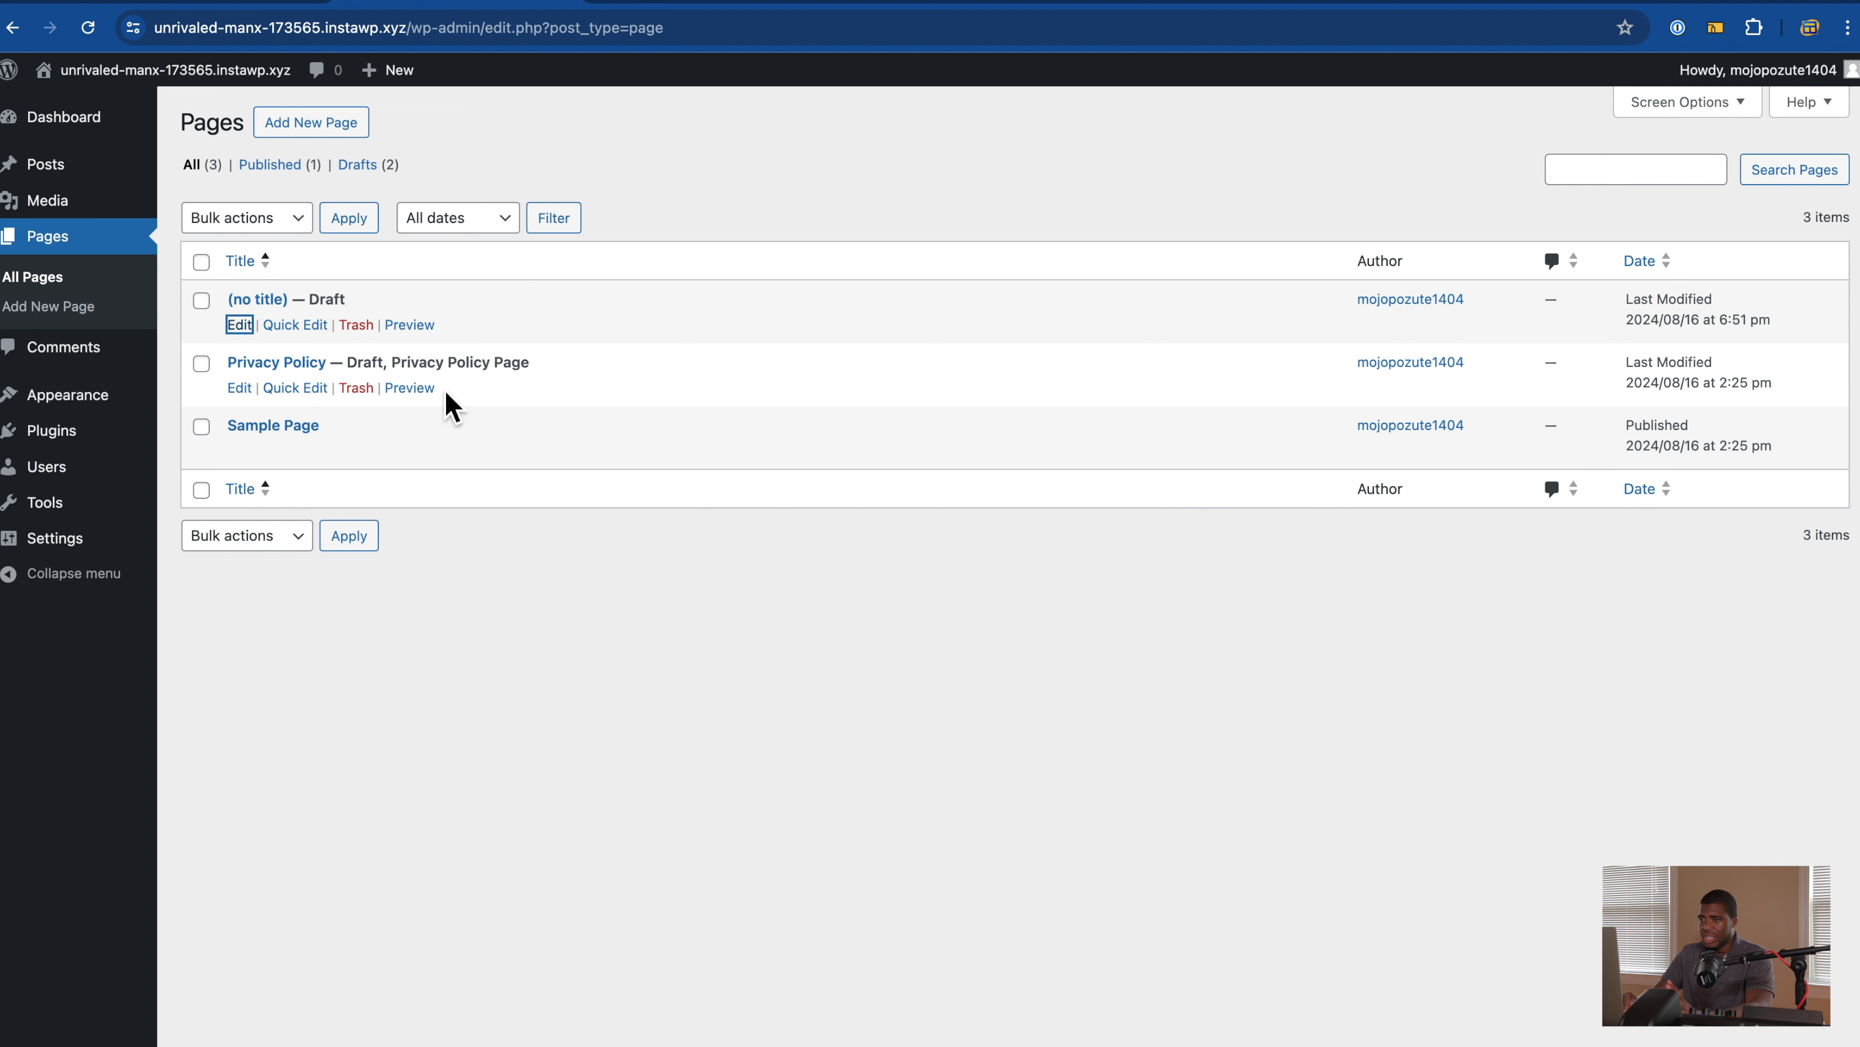
{"action": "mouse_move", "coordinate": [103, 440]}
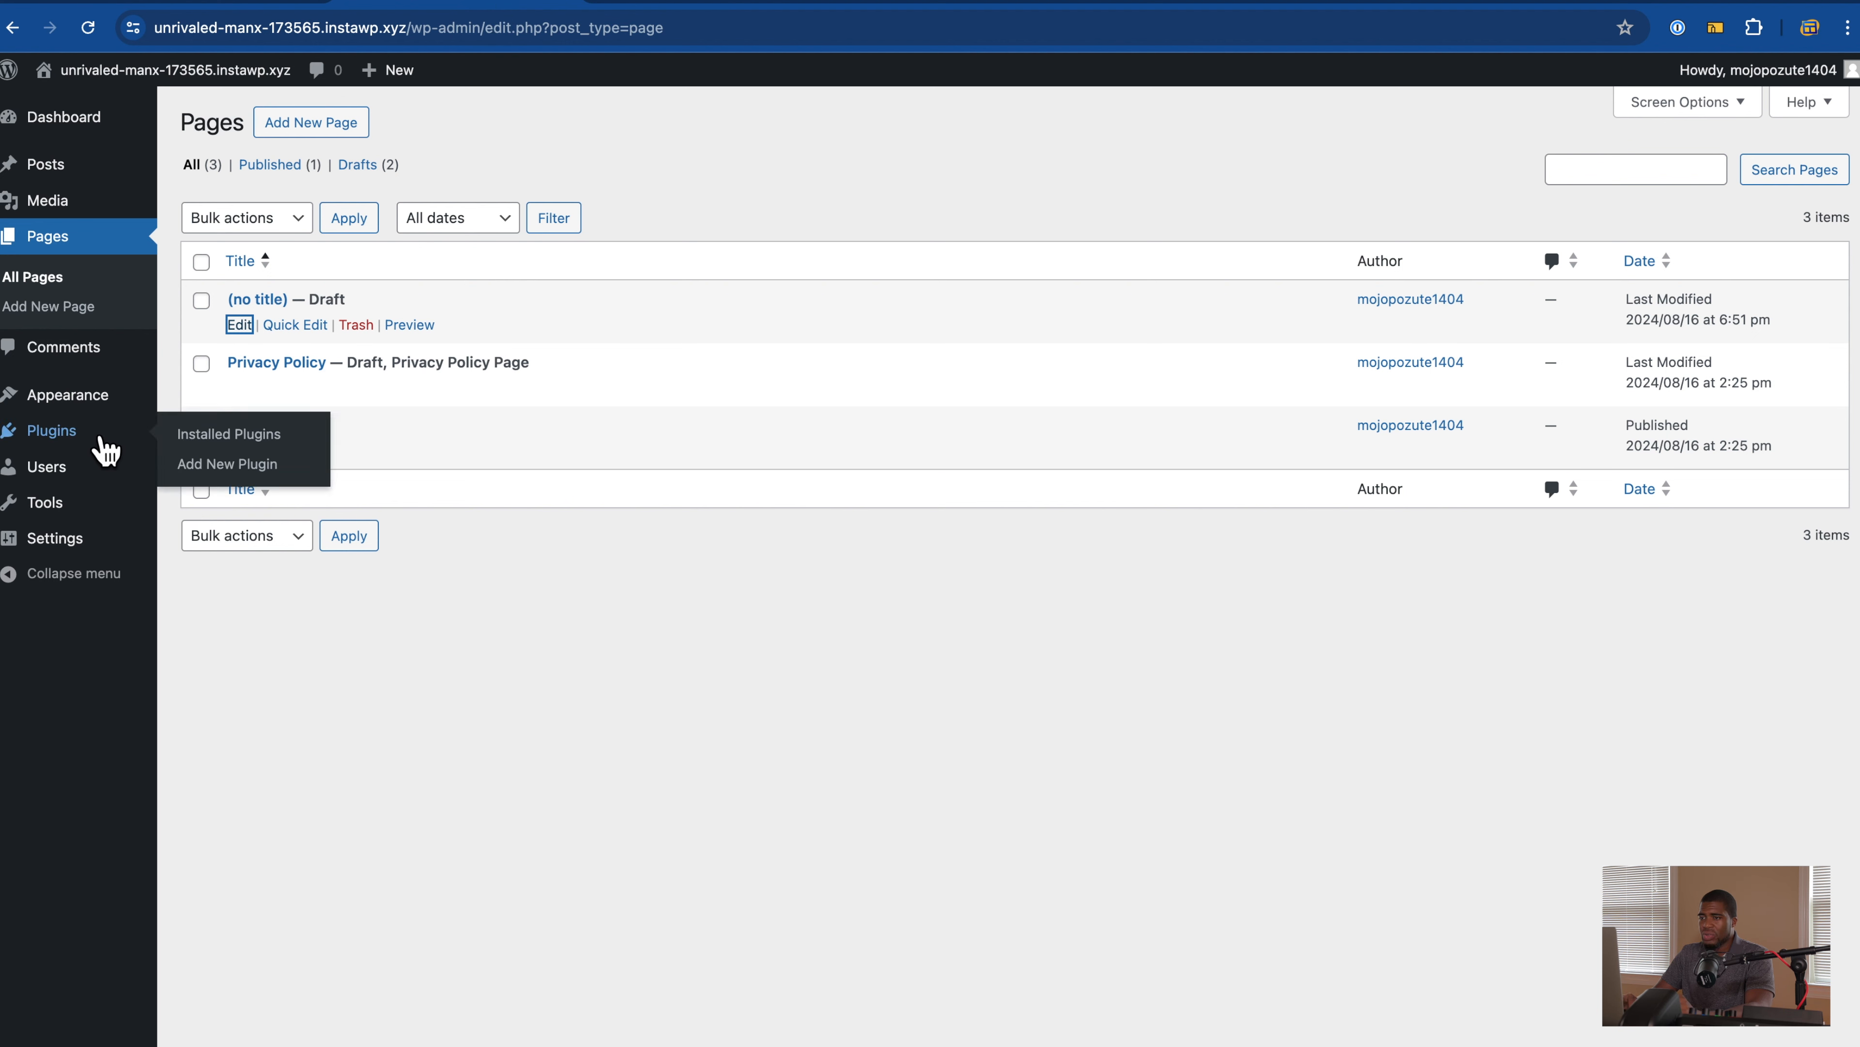
{"action": "left_click", "coordinate": [212, 436]}
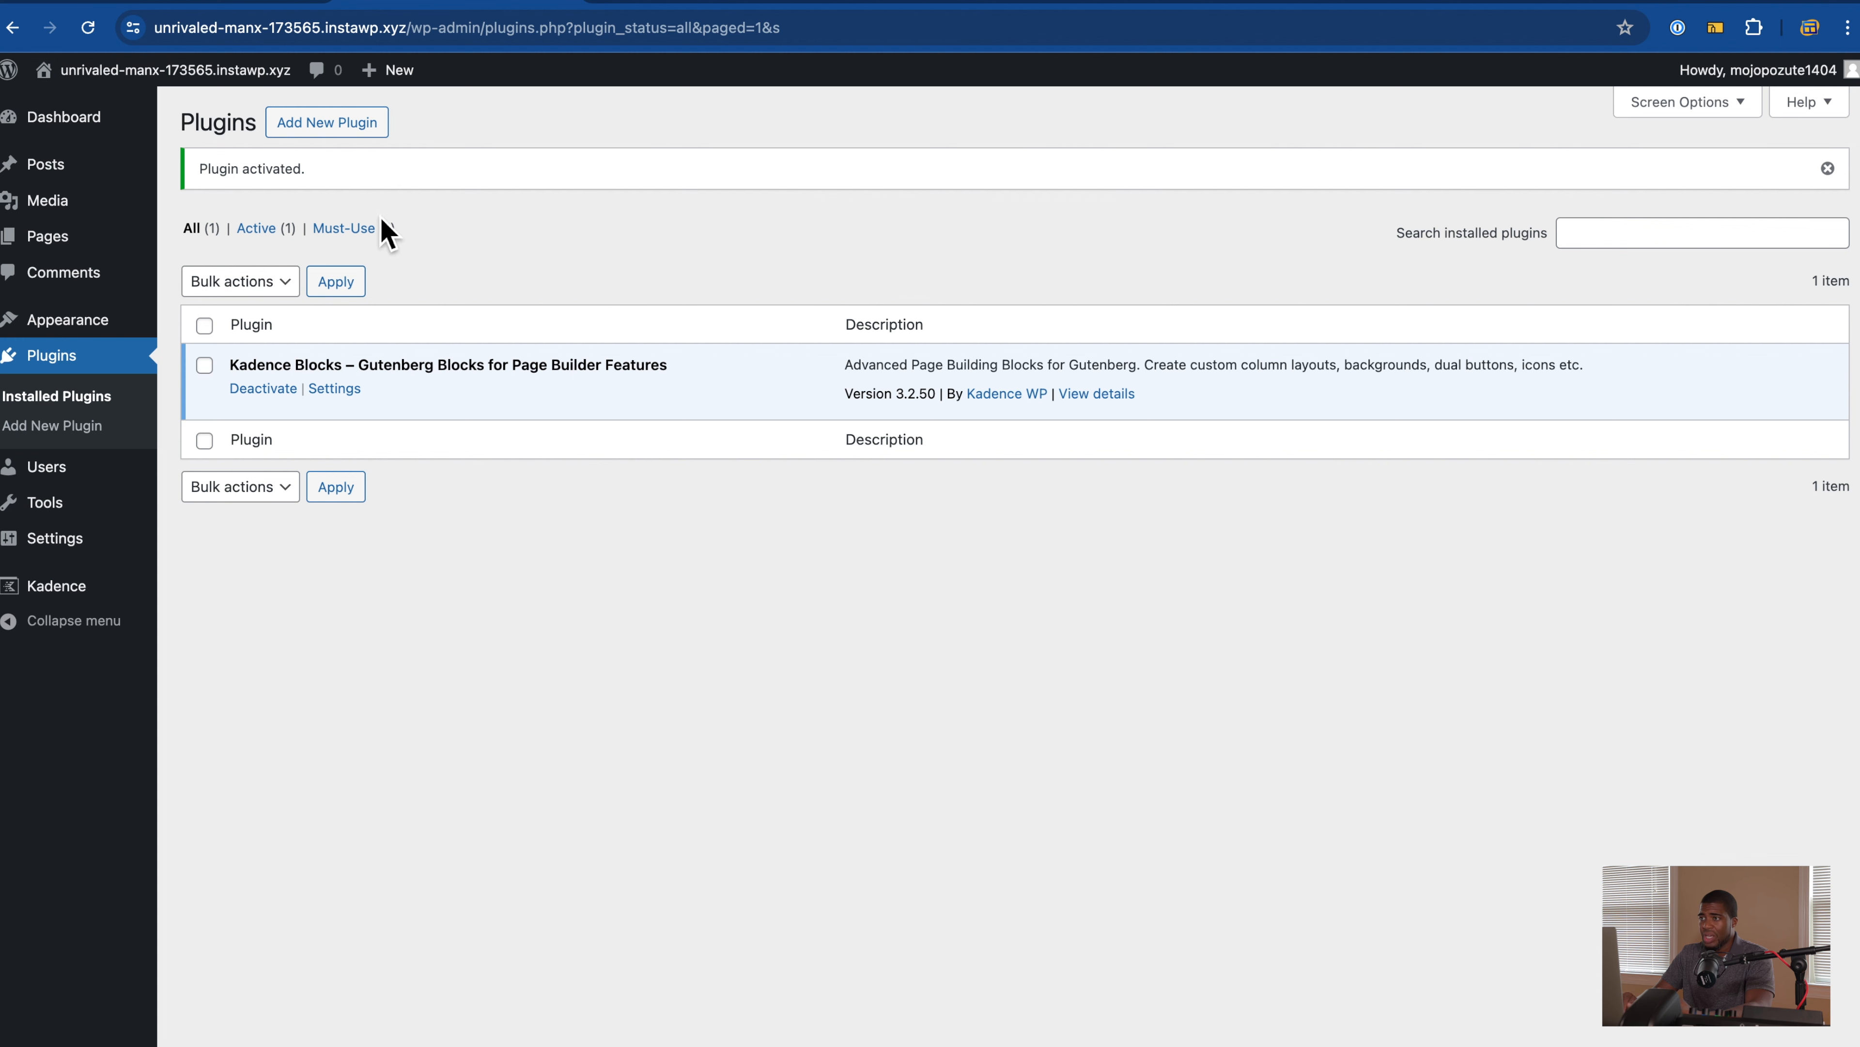
Step: Create a new page in a separate browser tab and switch to its editor
{"action": "mouse_move", "coordinate": [120, 249]}
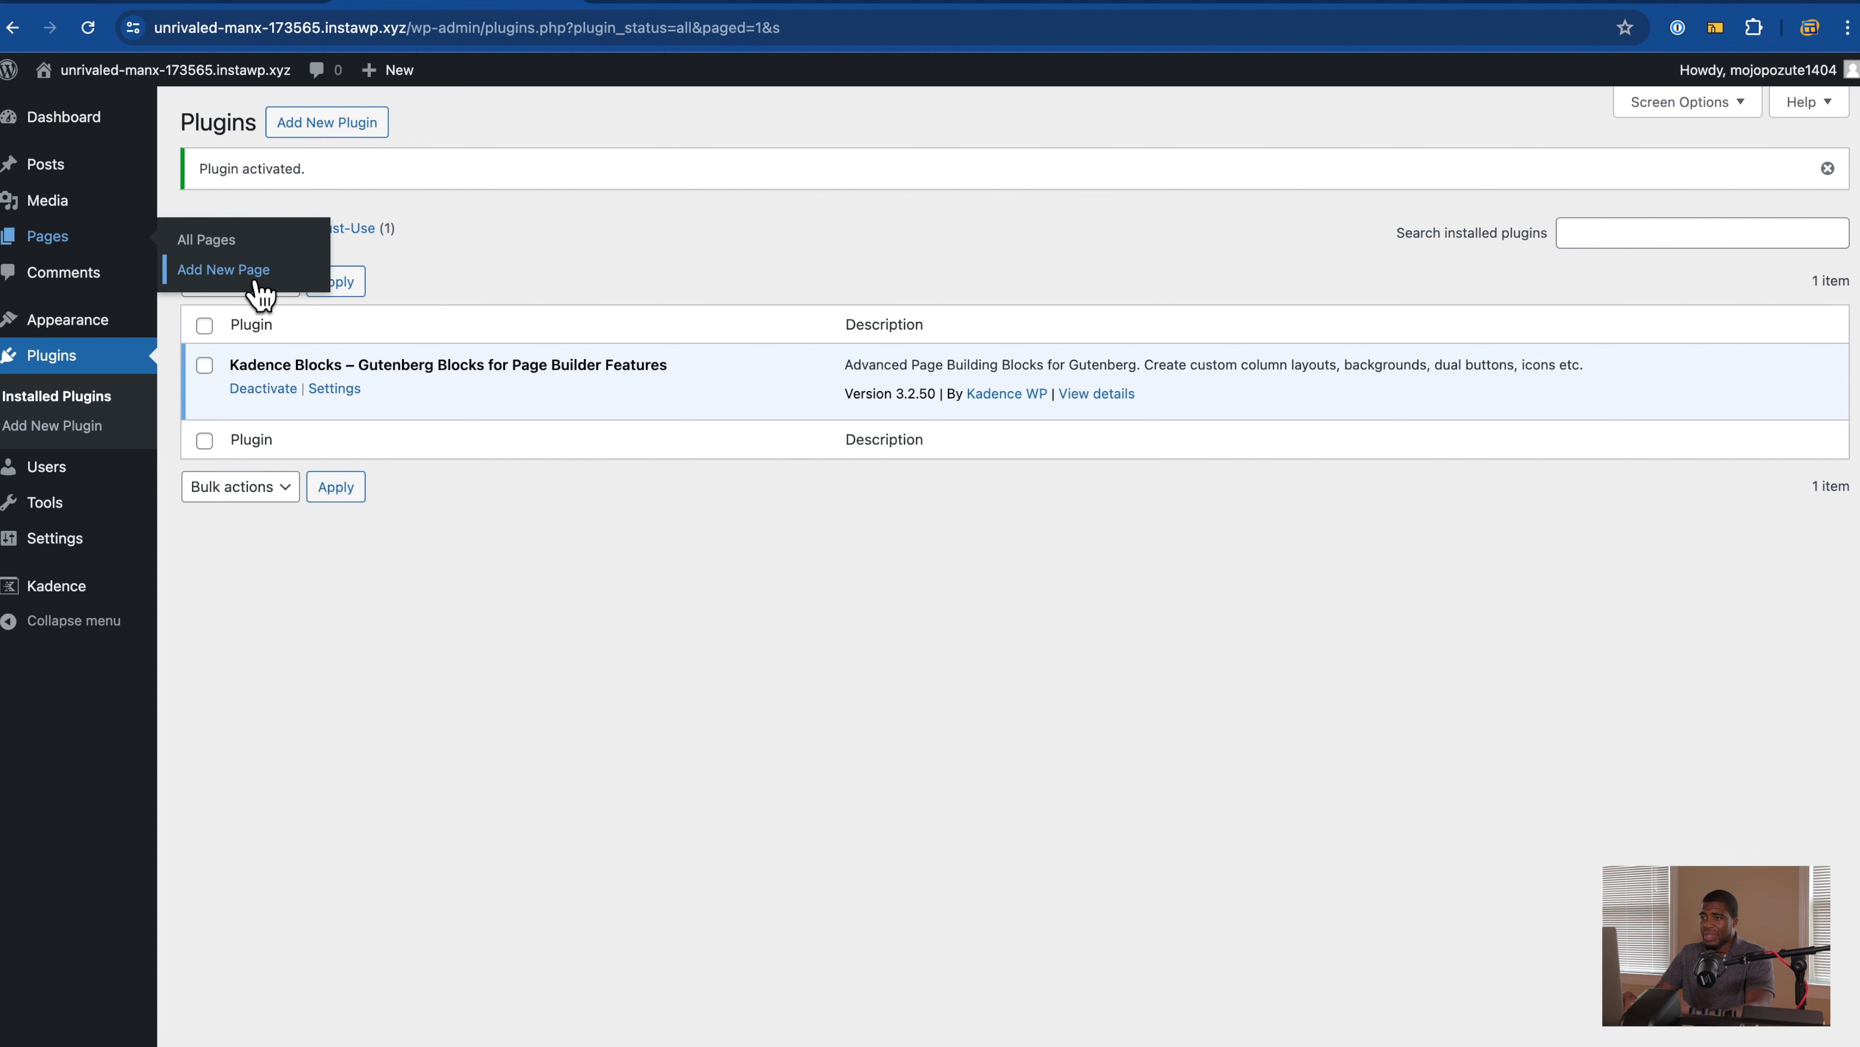
{"action": "right_click", "coordinate": [227, 280]}
{"action": "left_click", "coordinate": [282, 282]}
{"action": "left_click", "coordinate": [706, 11]}
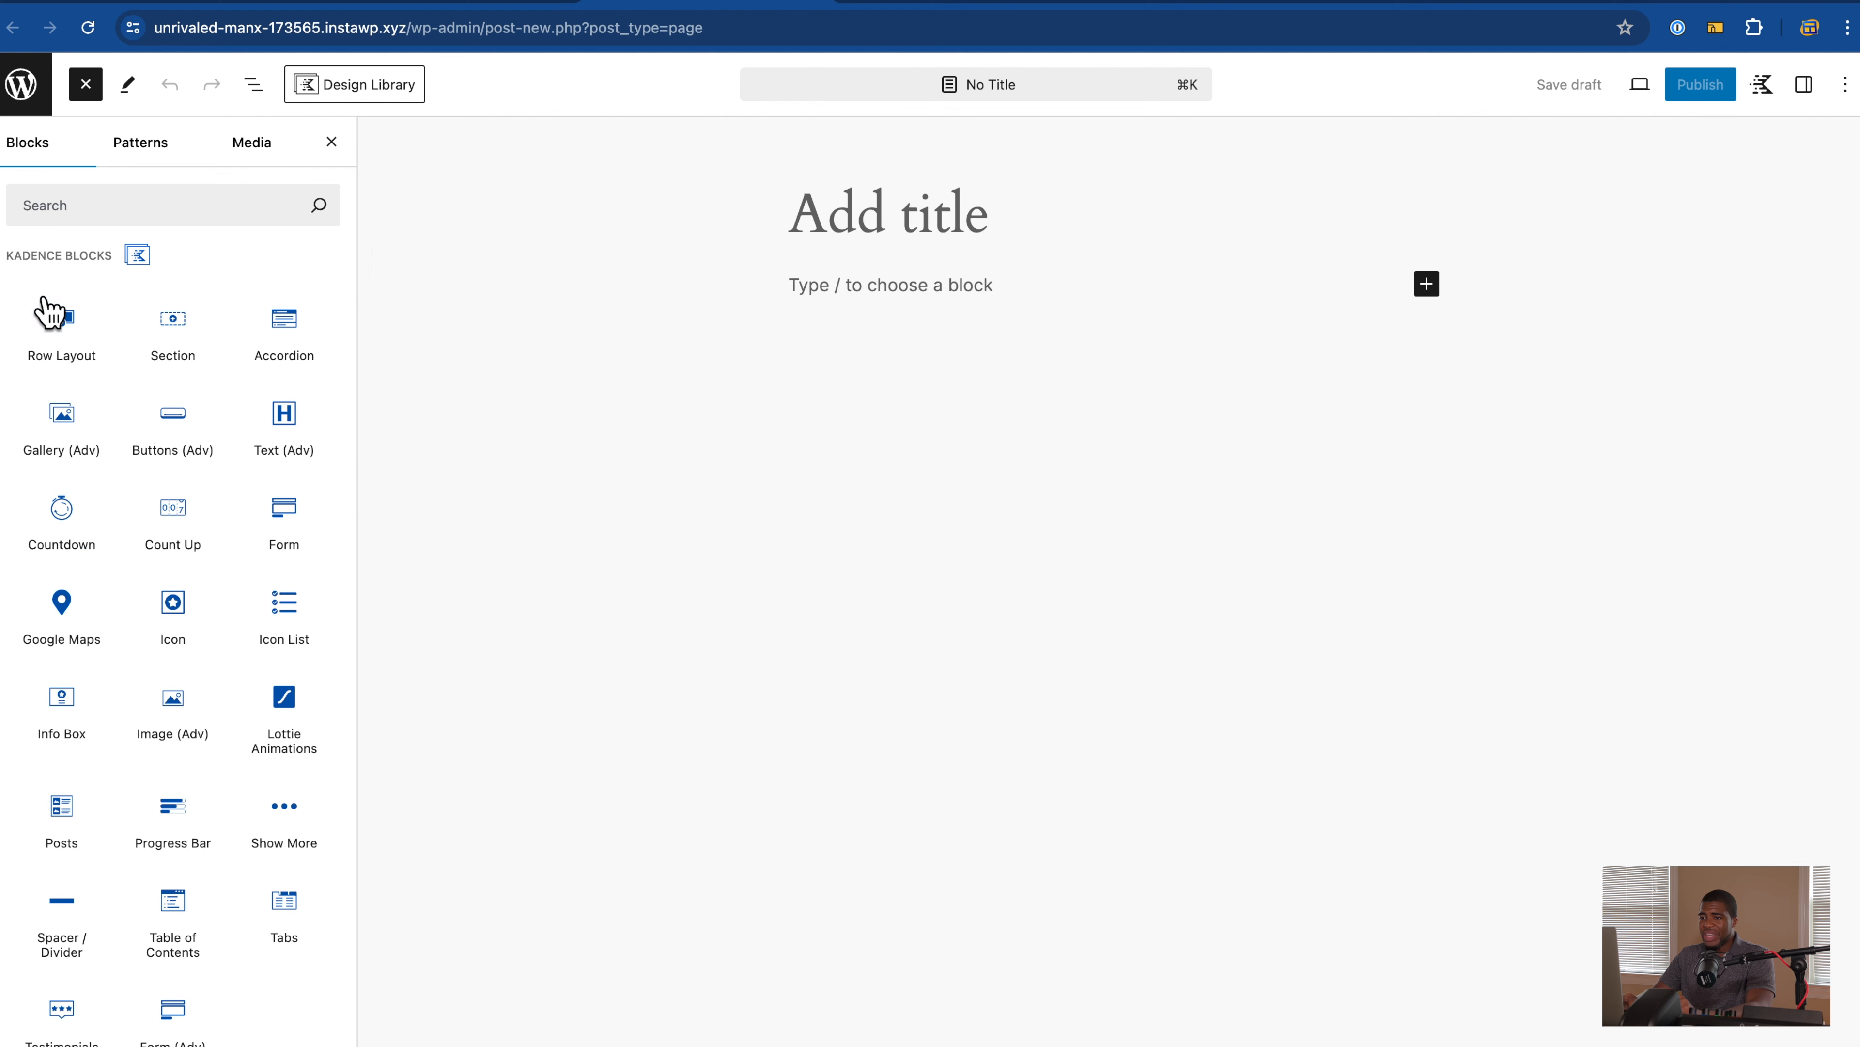
Step: Look over the Kadence and default blocks, and insert a Kadence Text (Adv) block into the new page
{"action": "mouse_move", "coordinate": [26, 357]}
{"action": "mouse_move", "coordinate": [52, 539]}
{"action": "scroll", "coordinate": [29, 586], "scroll_direction": "down", "scroll_amount": 1}
{"action": "scroll", "coordinate": [29, 587], "scroll_direction": "down", "scroll_amount": 10}
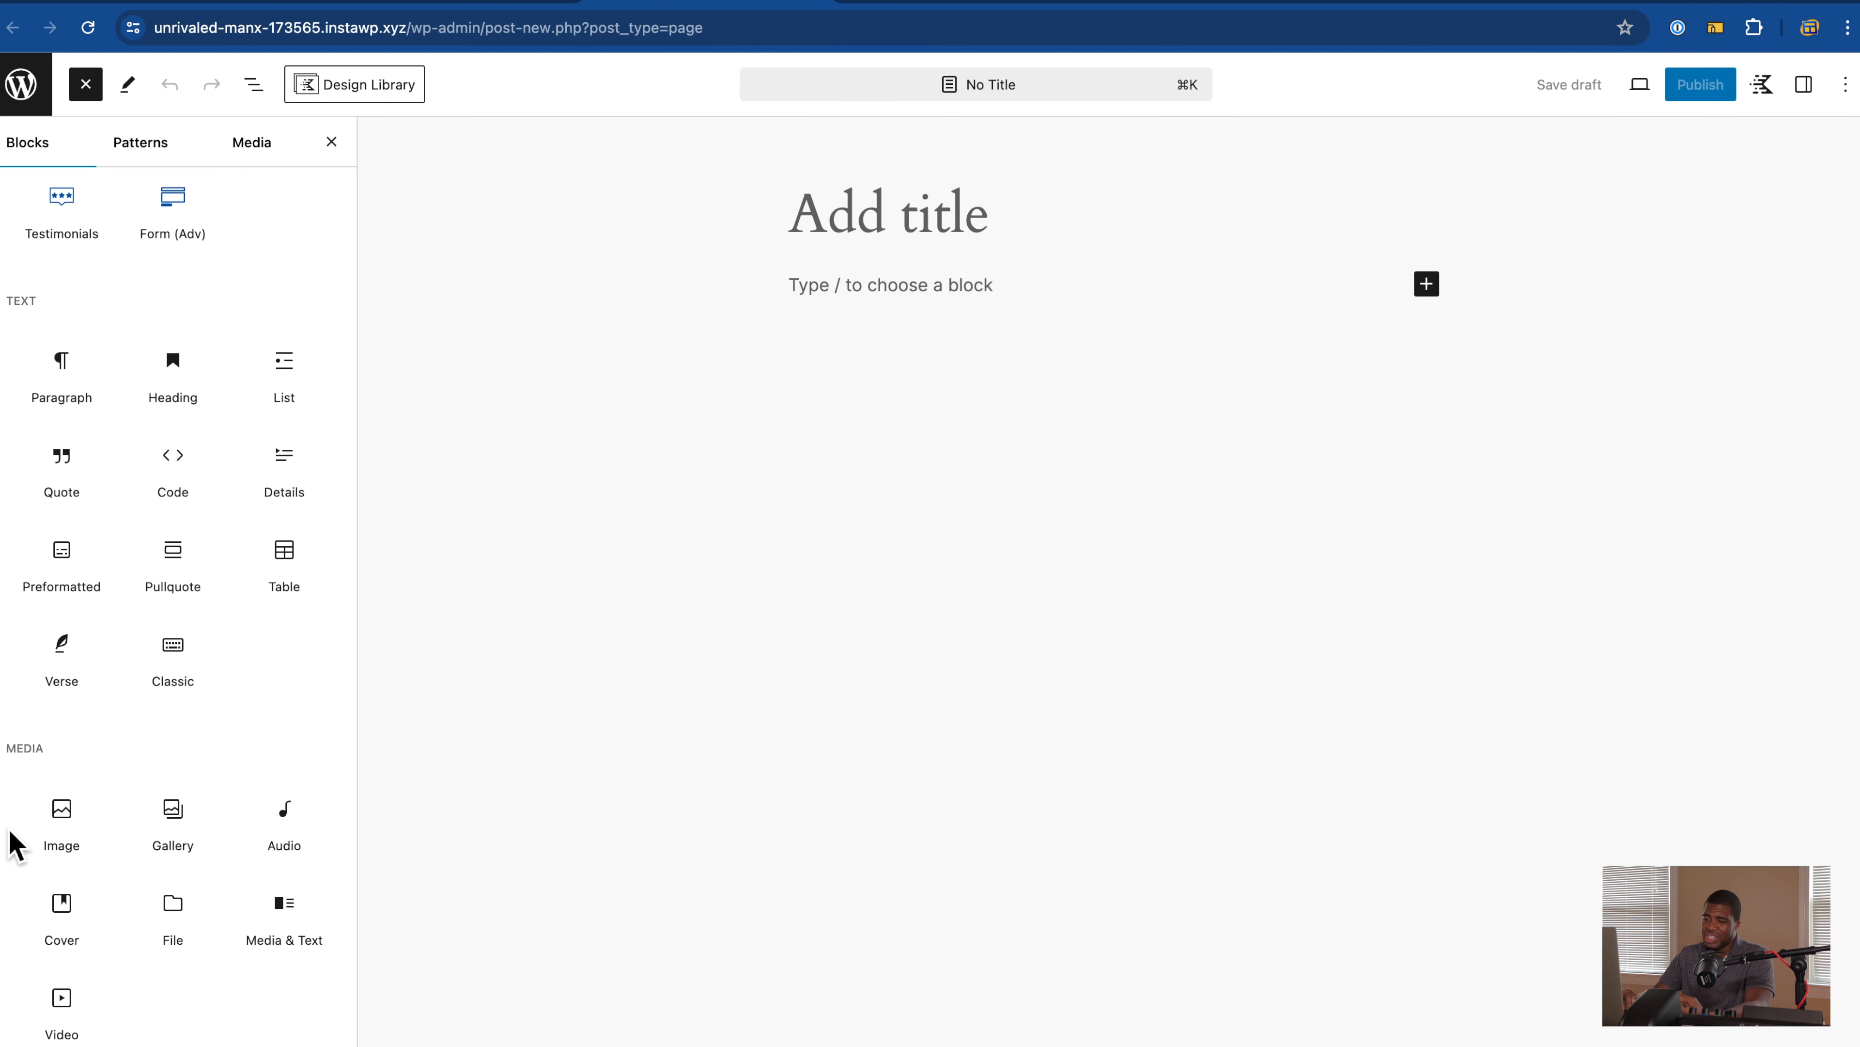
{"action": "scroll", "coordinate": [13, 842], "scroll_direction": "up", "scroll_amount": 3}
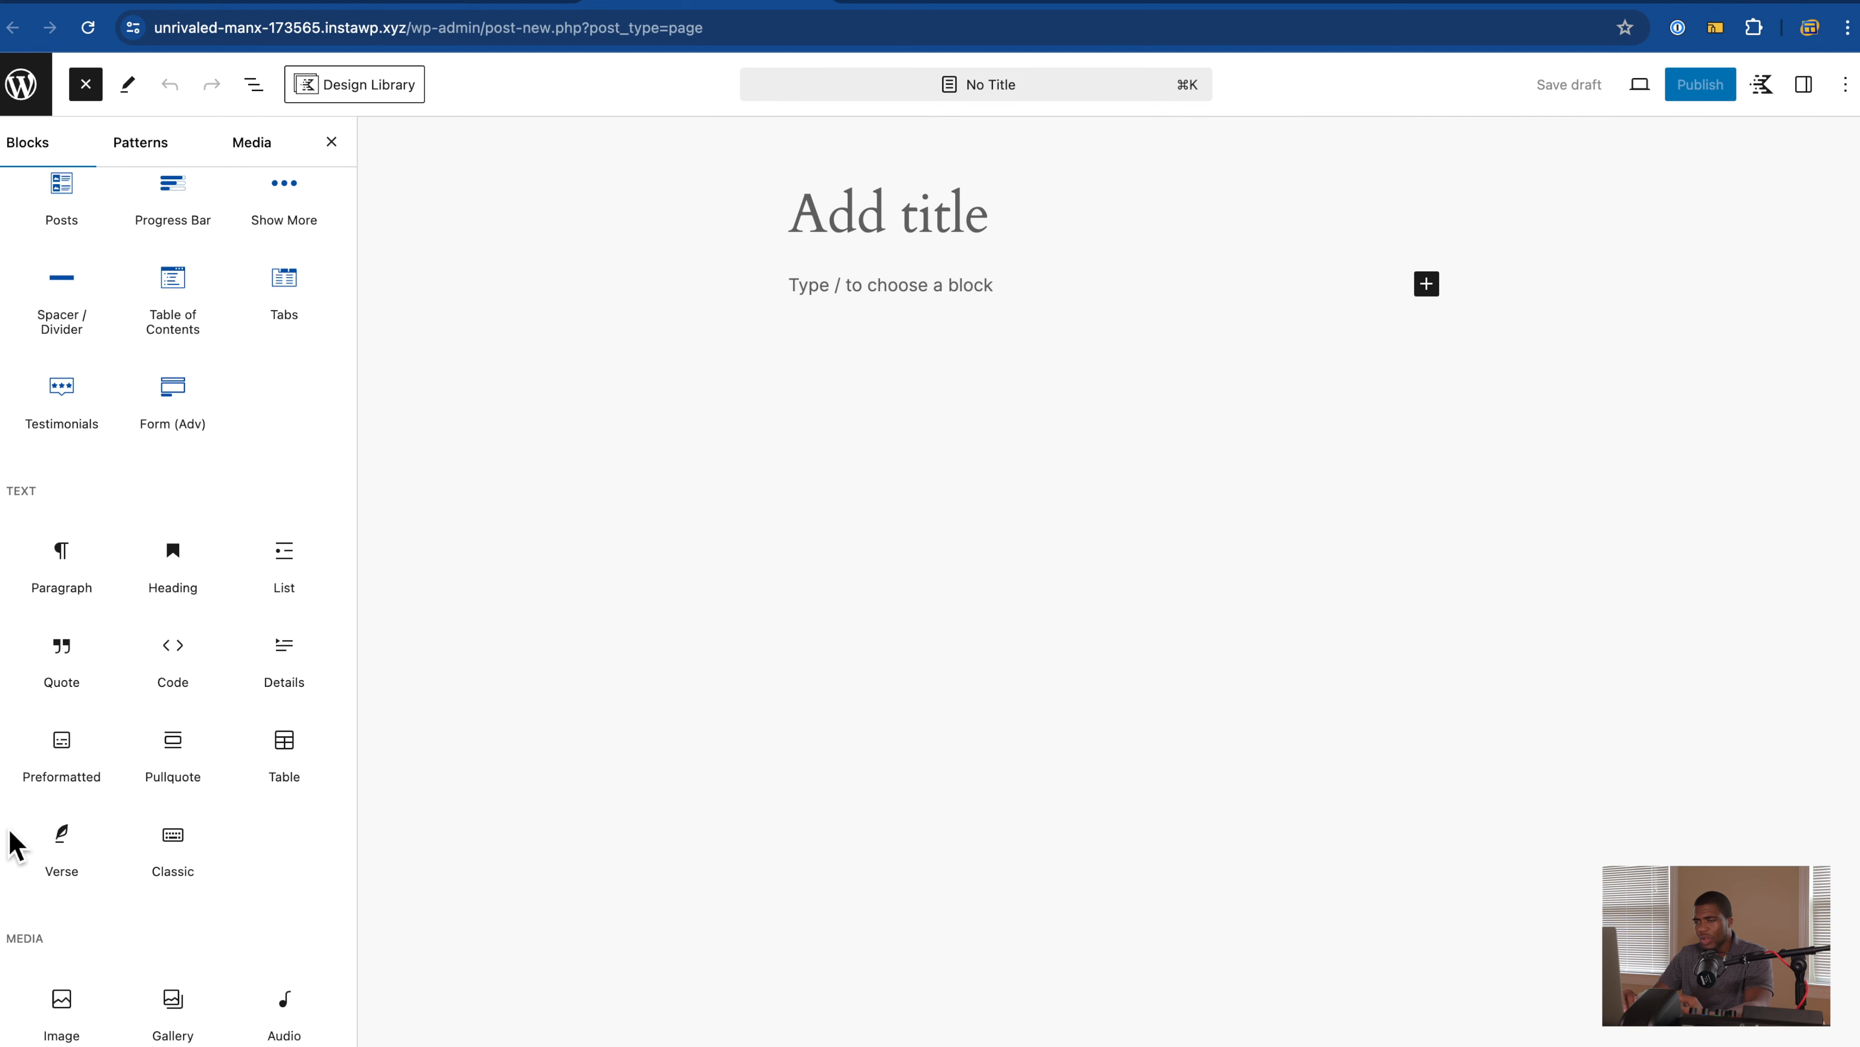
{"action": "scroll", "coordinate": [13, 842], "scroll_direction": "up", "scroll_amount": 10}
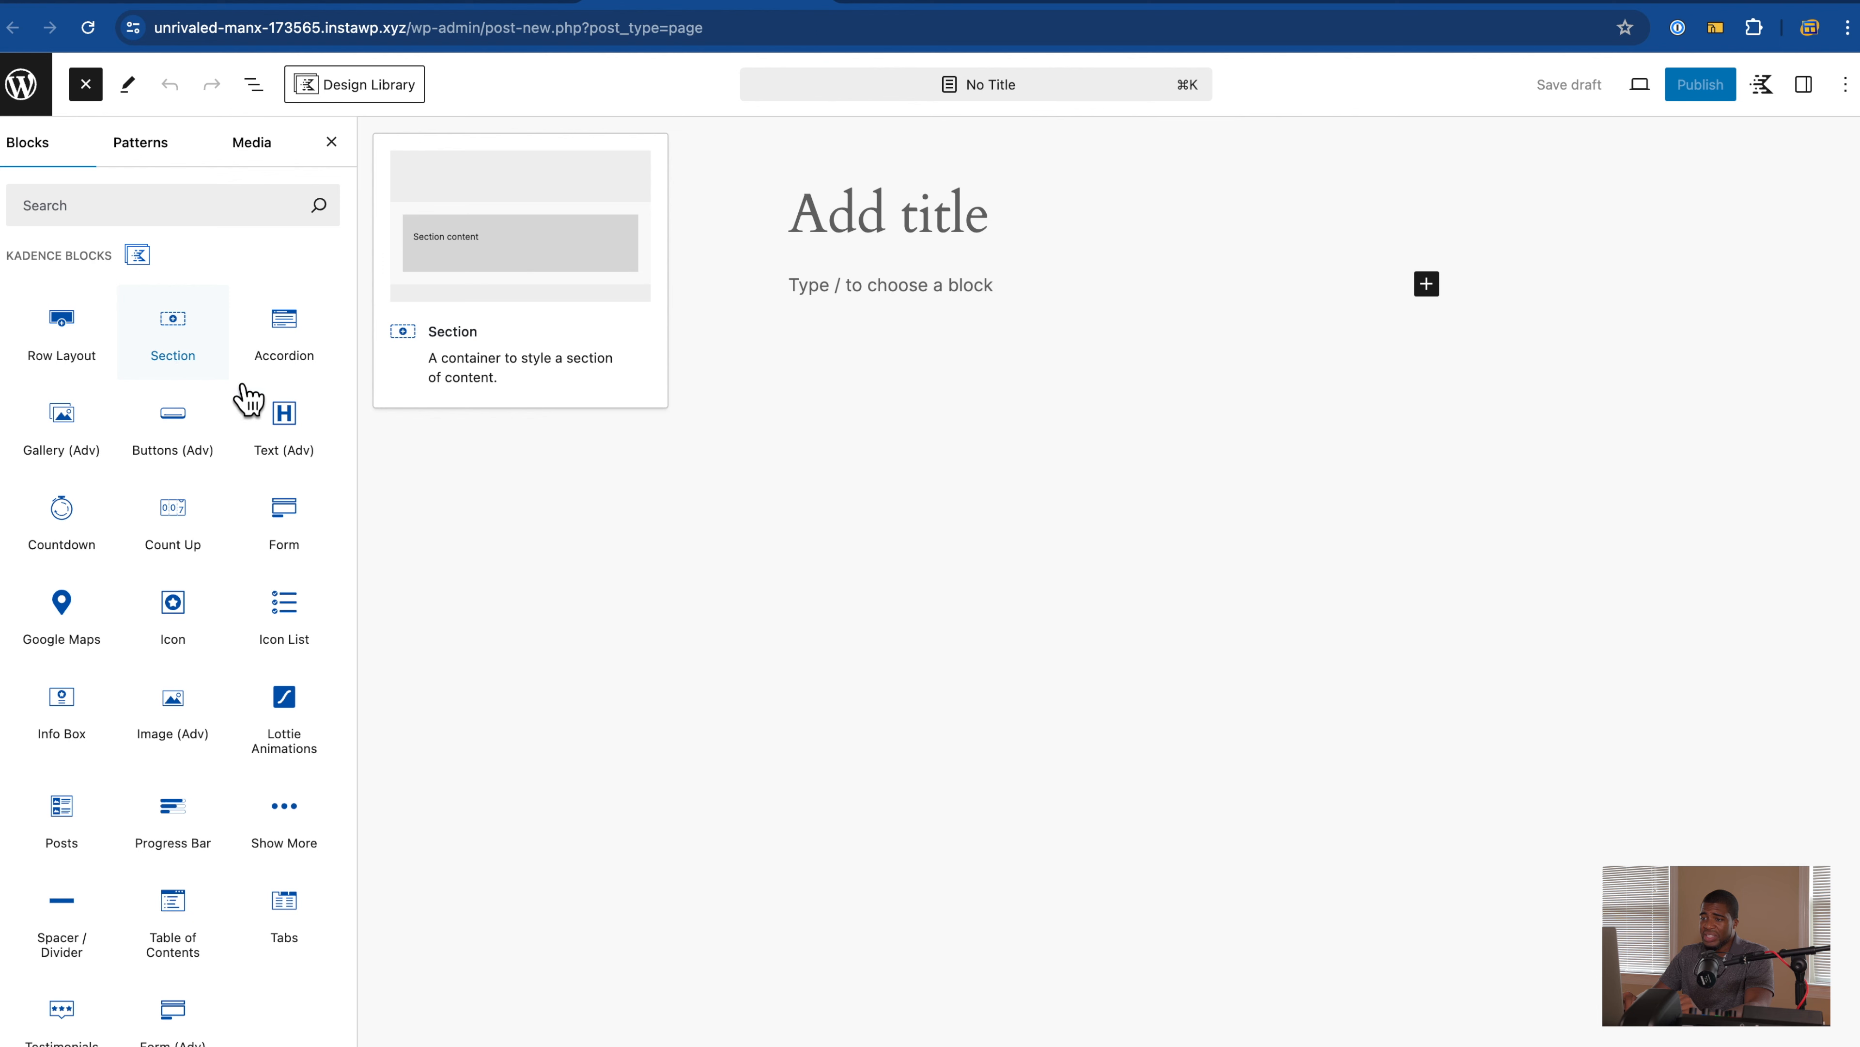
{"action": "left_click", "coordinate": [300, 451]}
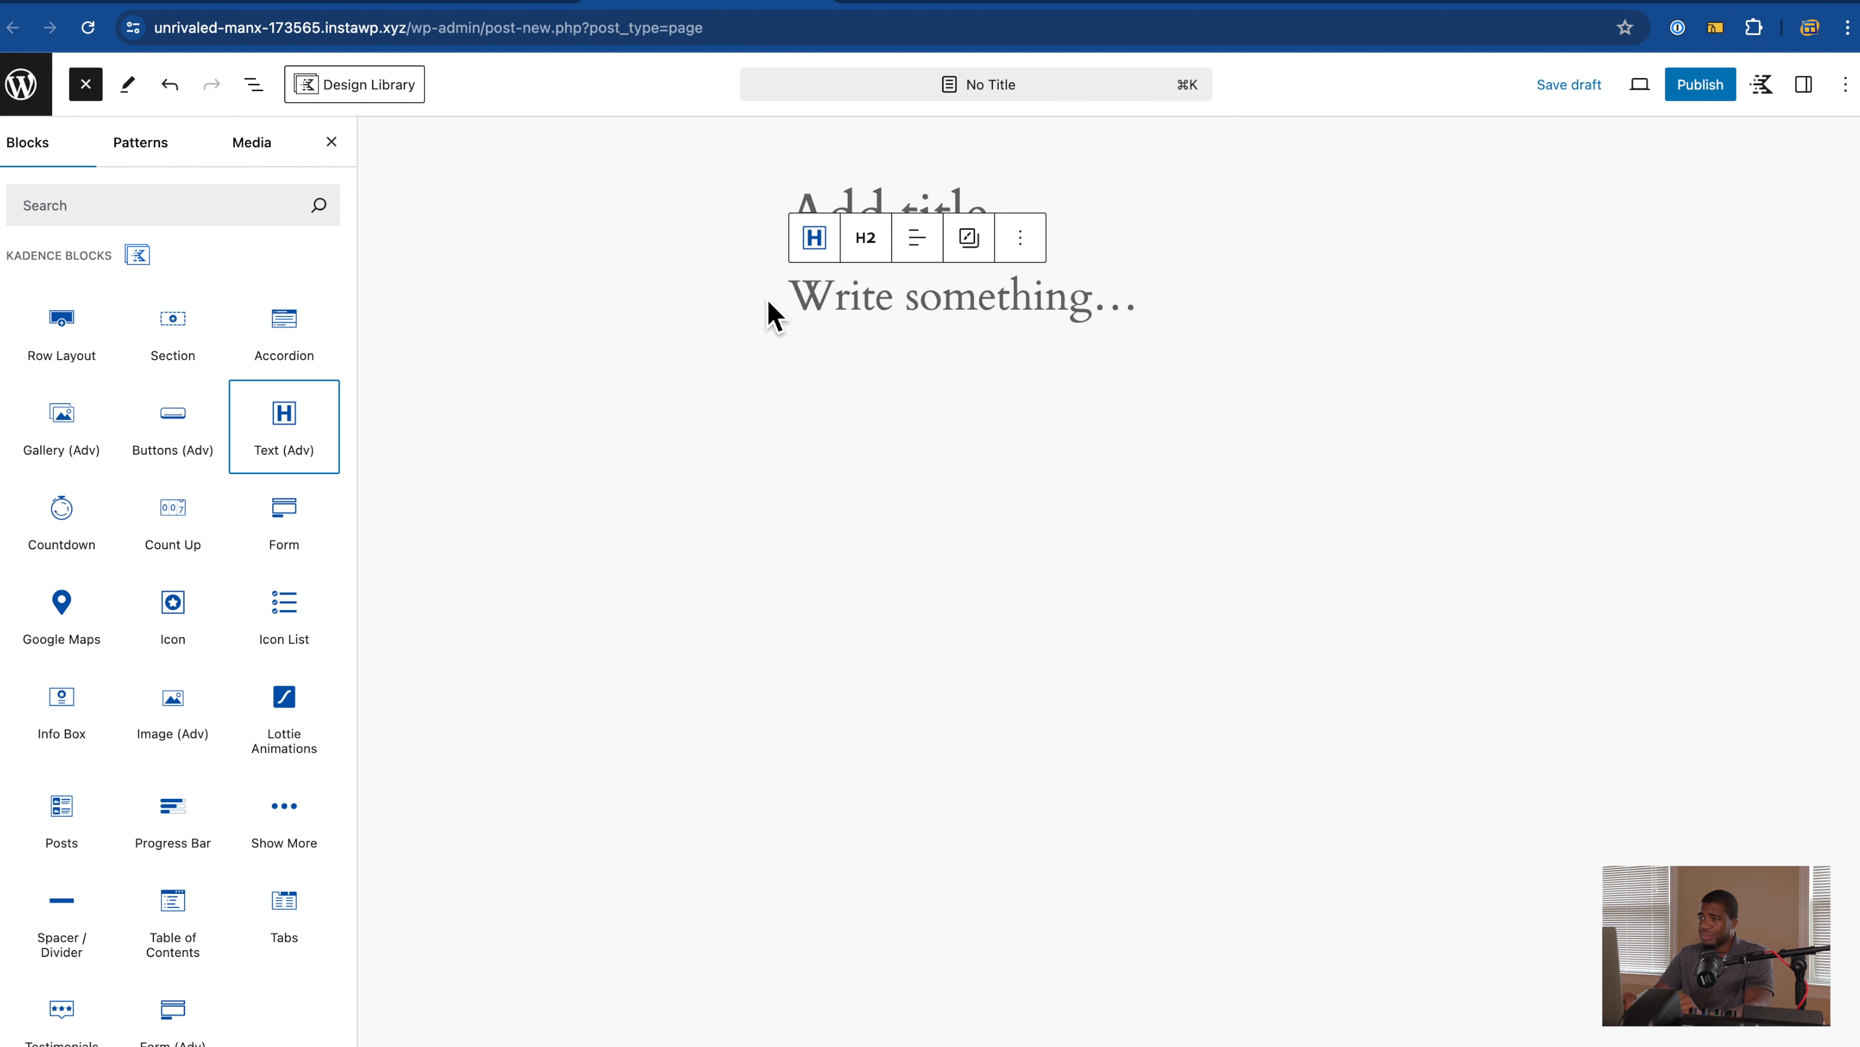
Step: Show the settings sidebar, look at the page settings, and return to the Text (Adv) block's style settings
{"action": "left_click", "coordinate": [1803, 84]}
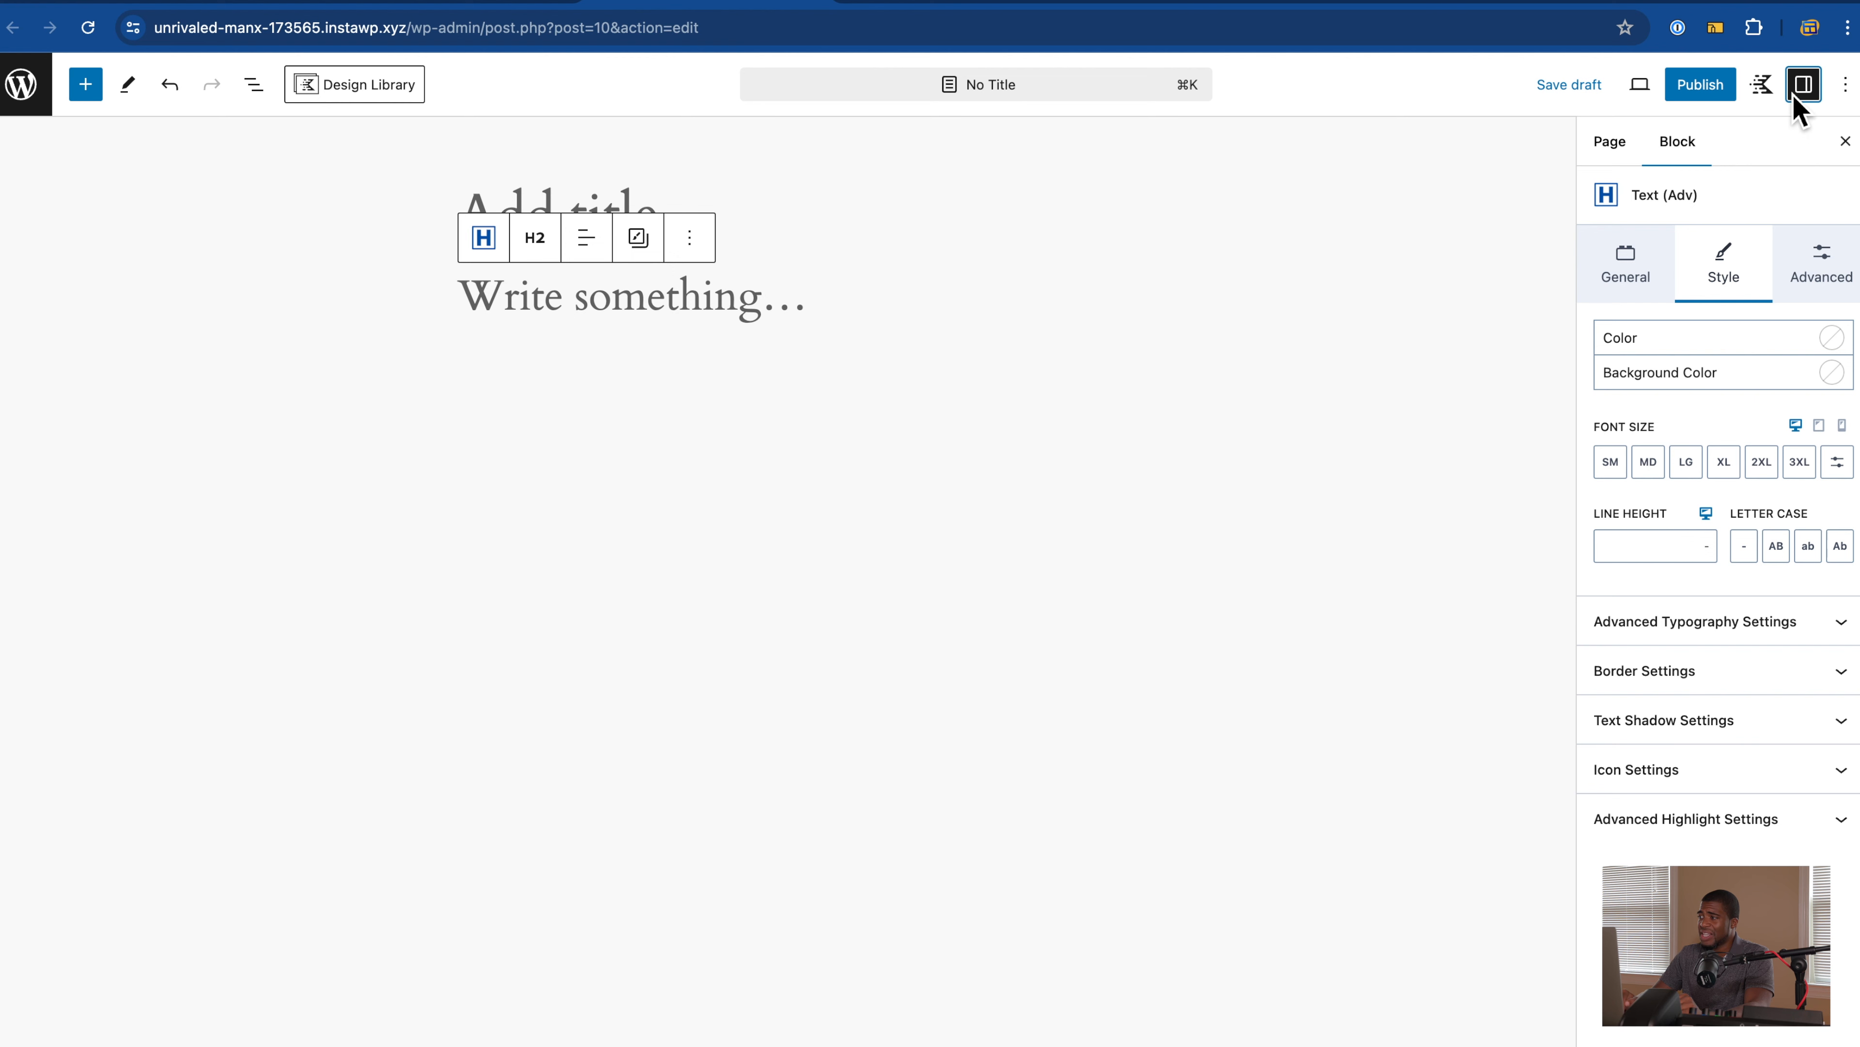
{"action": "left_click", "coordinate": [1610, 146]}
{"action": "left_click", "coordinate": [1684, 147]}
Step: Browse the Kadence and default blocks, and add an empty Paragraph block below the Text (Adv) block
{"action": "left_click", "coordinate": [103, 86]}
{"action": "scroll", "coordinate": [147, 632], "scroll_direction": "down", "scroll_amount": 6}
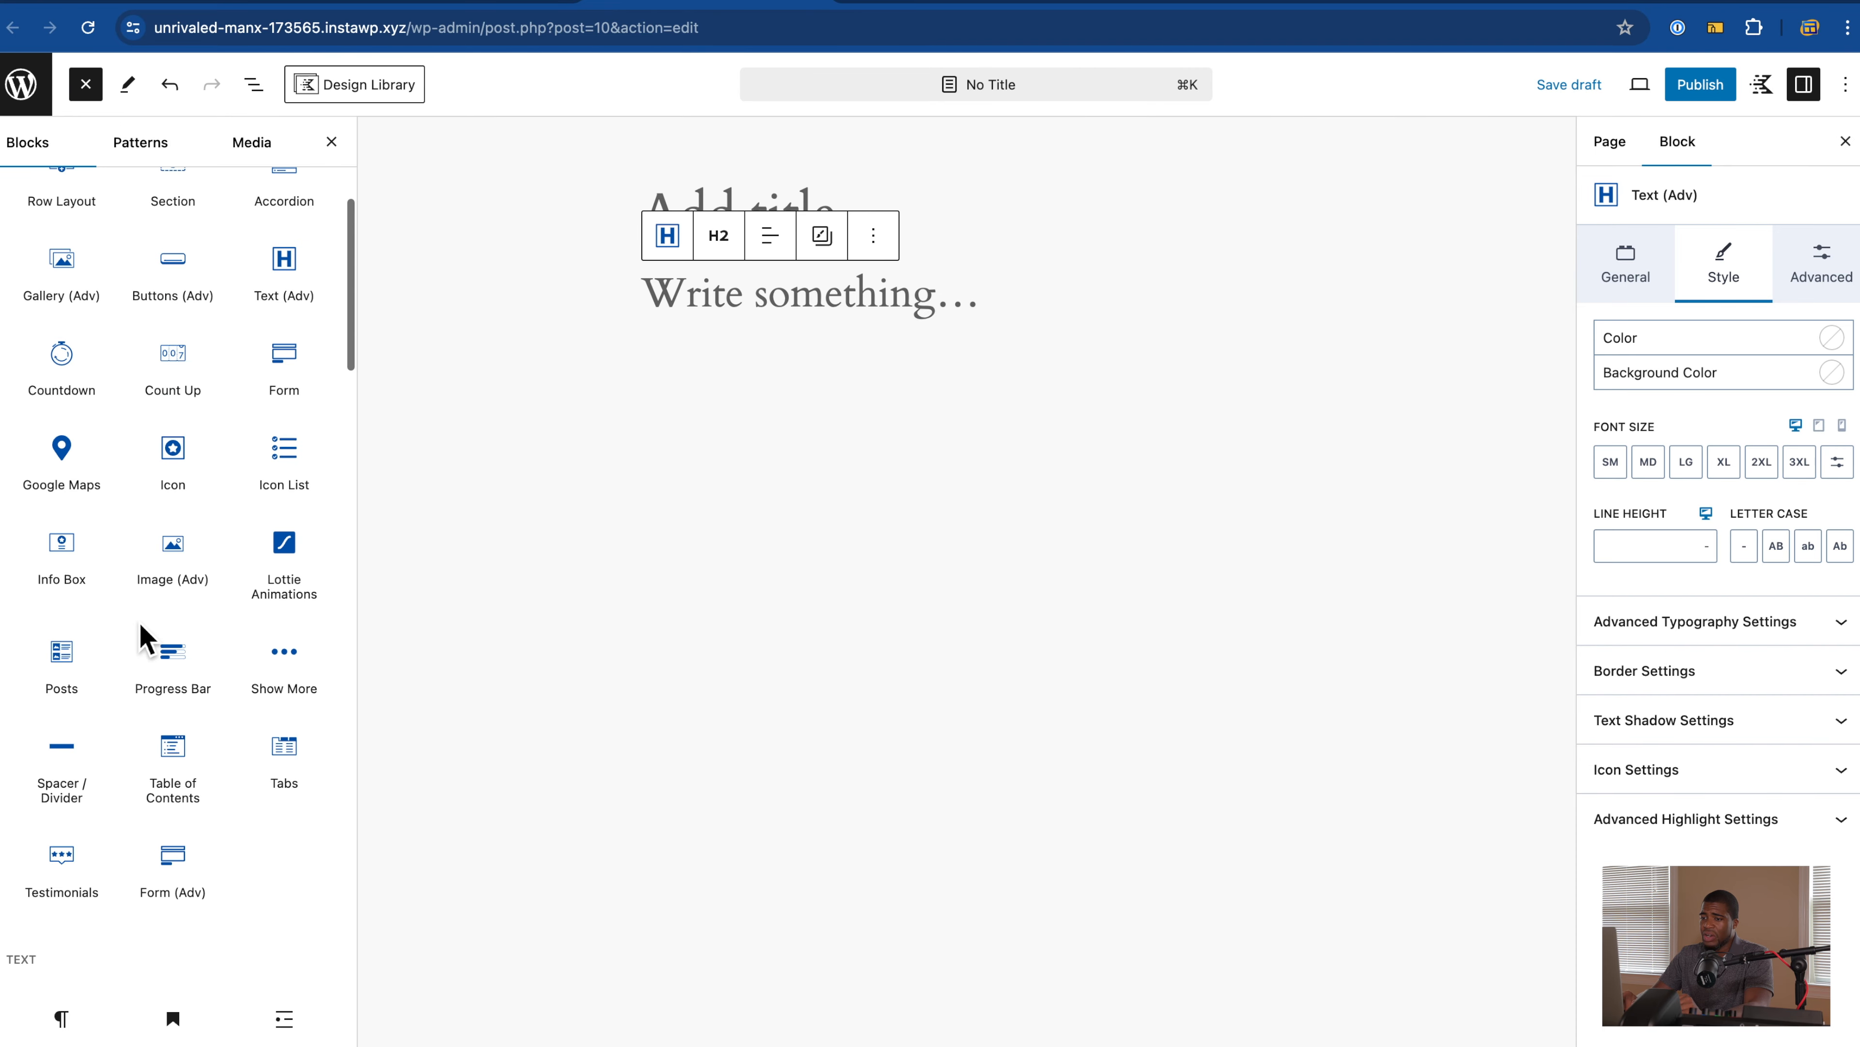
{"action": "scroll", "coordinate": [151, 634], "scroll_direction": "down", "scroll_amount": 1}
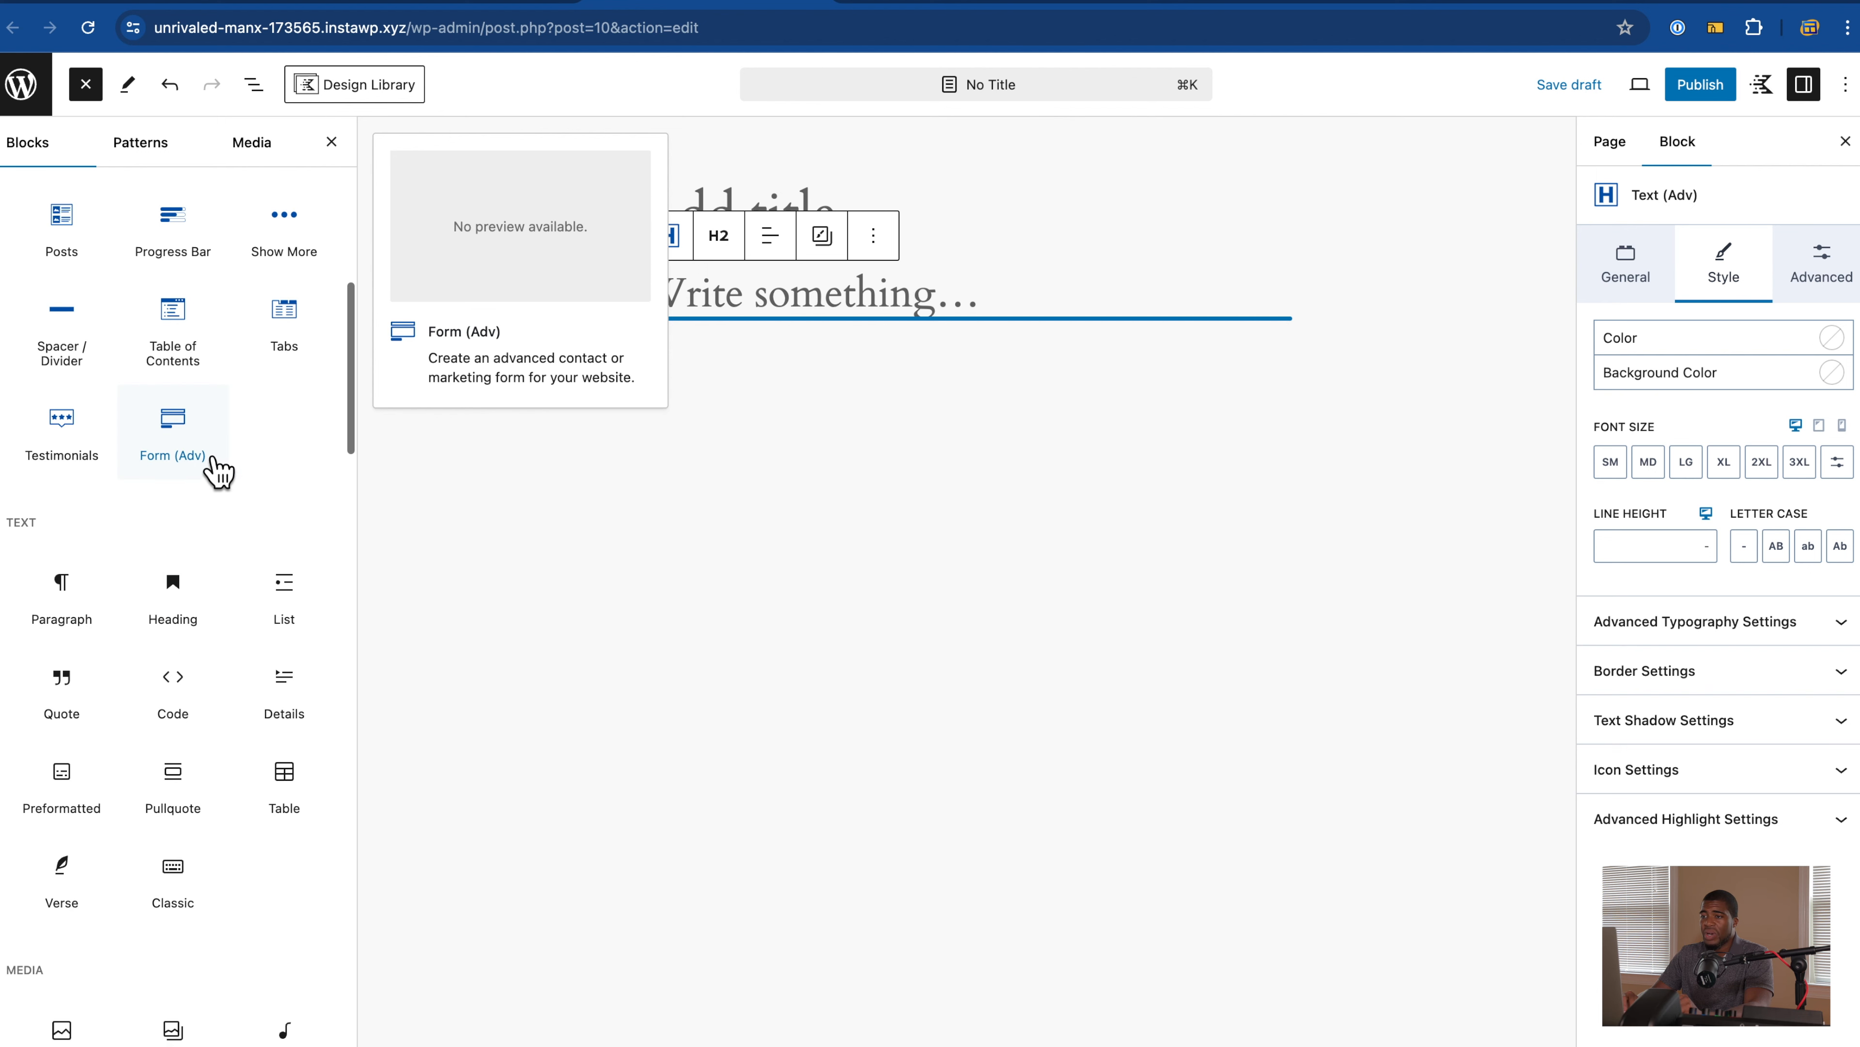
{"action": "scroll", "coordinate": [212, 459], "scroll_direction": "up", "scroll_amount": 1}
{"action": "left_click", "coordinate": [82, 639]}
{"action": "left_click_drag", "start_coordinate": [82, 639], "coordinate": [801, 530]}
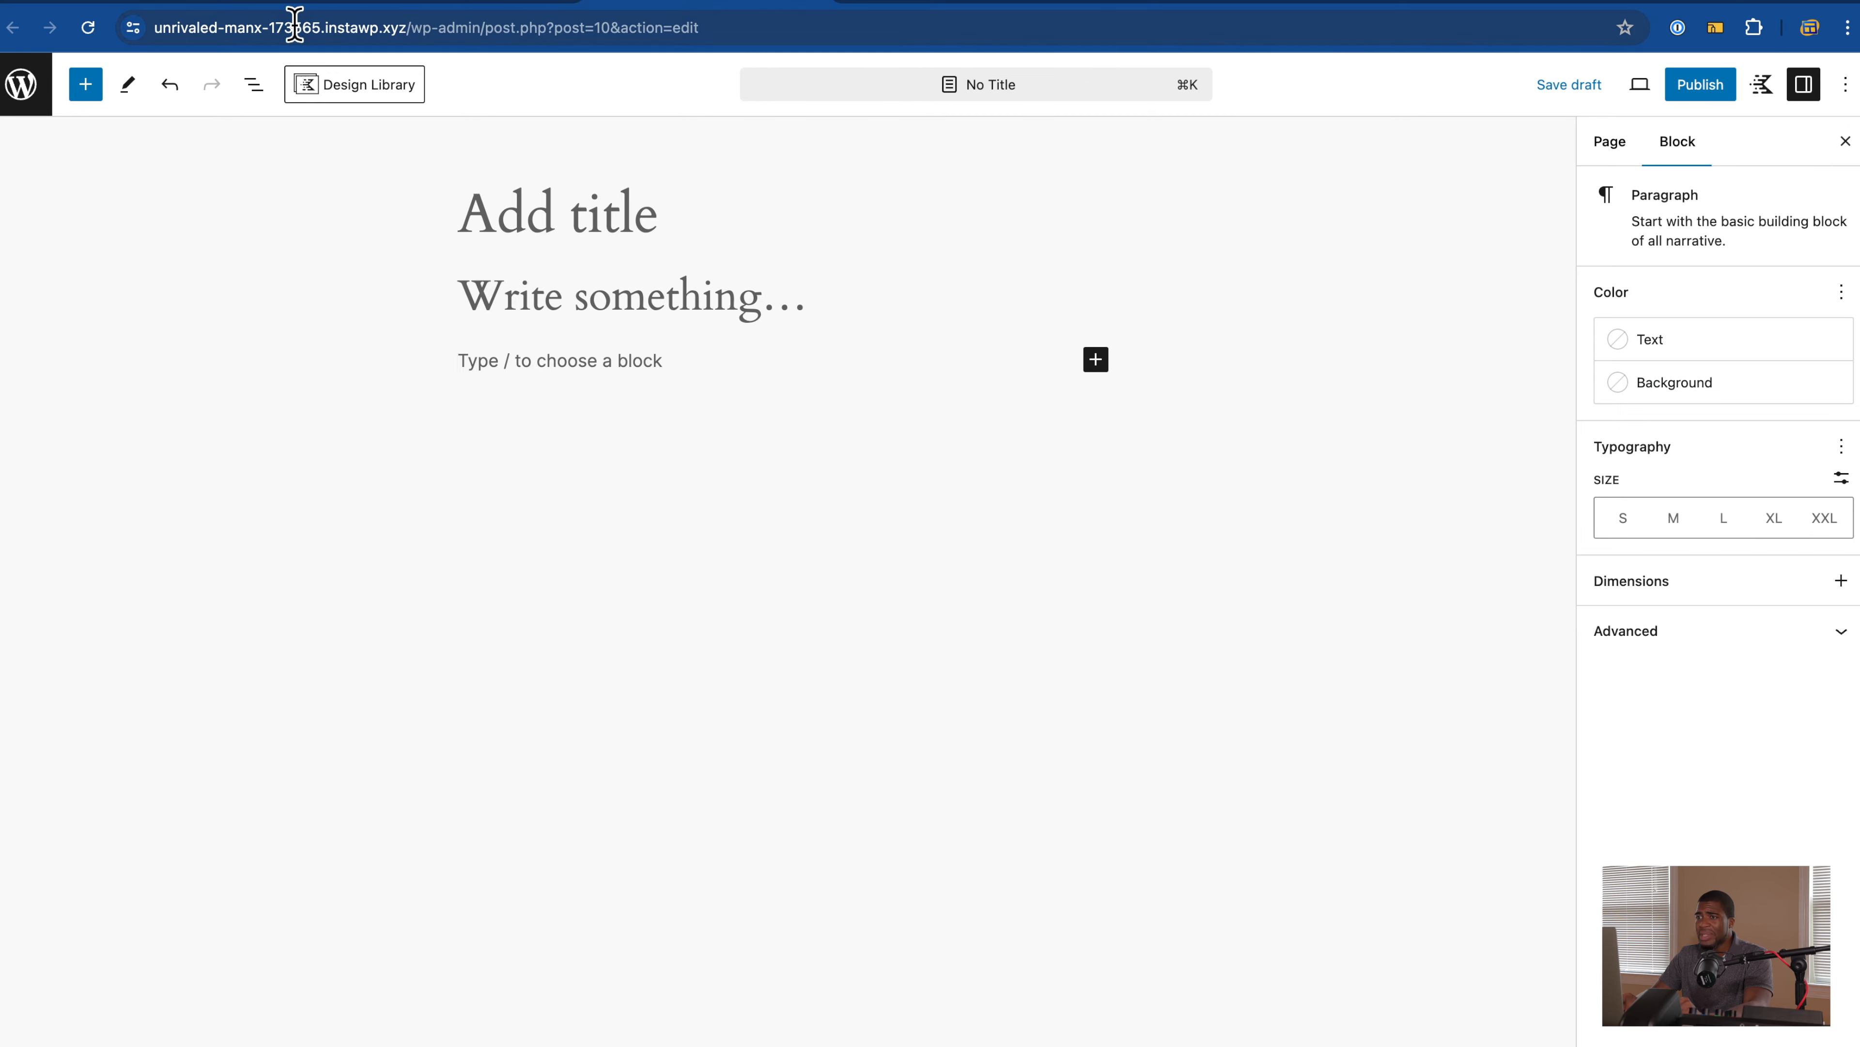
Step: Look through the available blocks again, and show the Kadence Blocks Controls with the color palette
{"action": "left_click", "coordinate": [91, 88]}
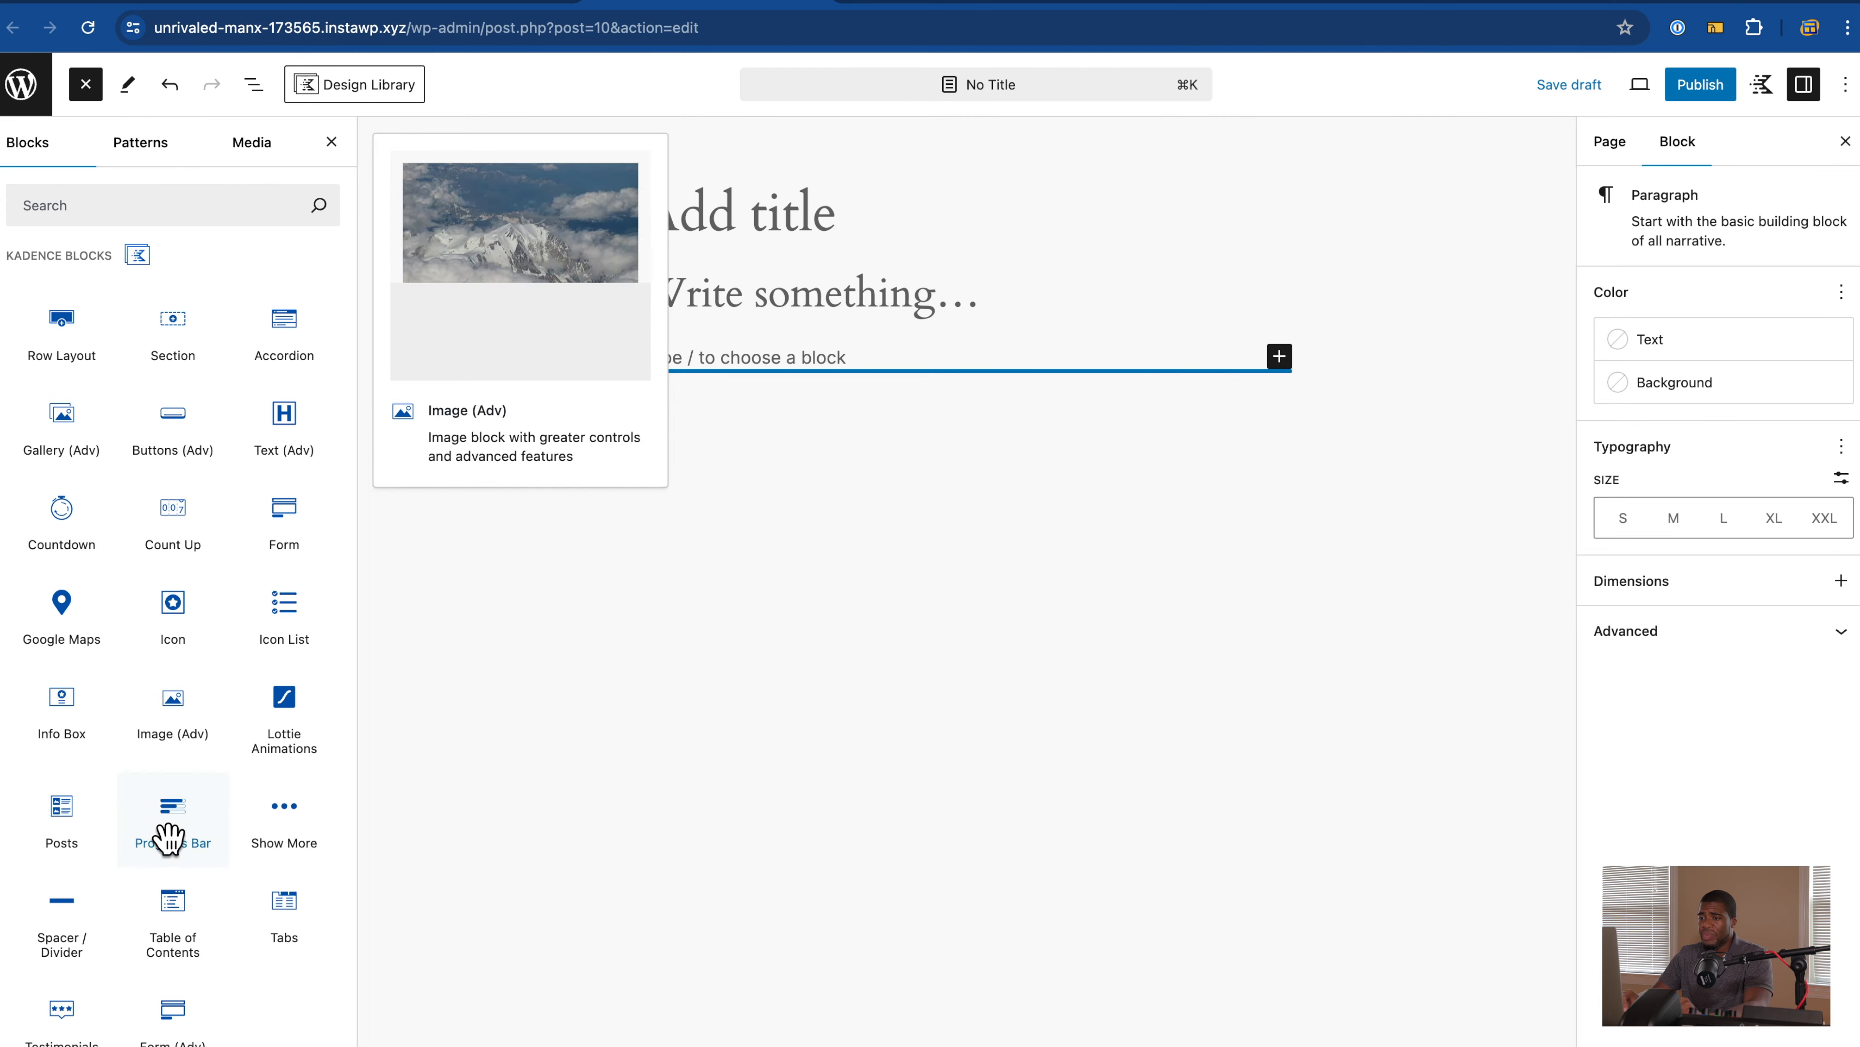
{"action": "scroll", "coordinate": [170, 707], "scroll_direction": "down", "scroll_amount": 10}
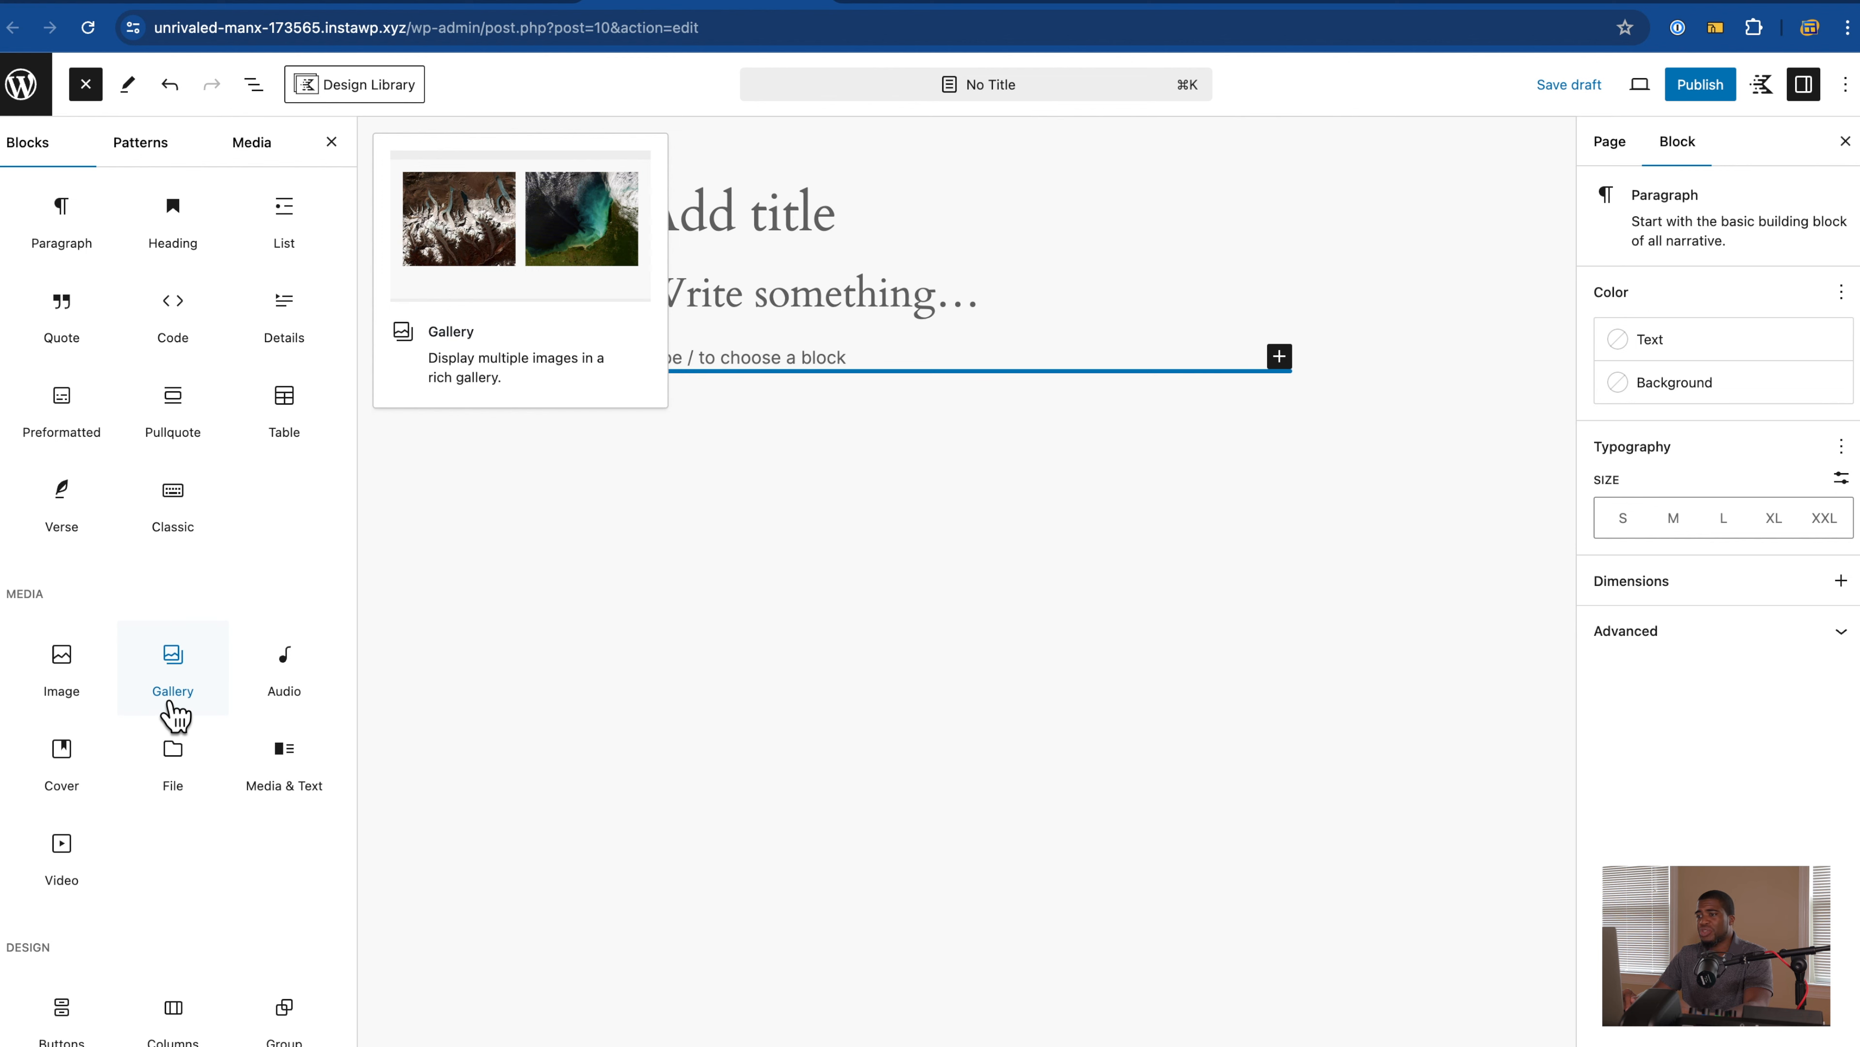
{"action": "scroll", "coordinate": [258, 557], "scroll_direction": "up", "scroll_amount": 10}
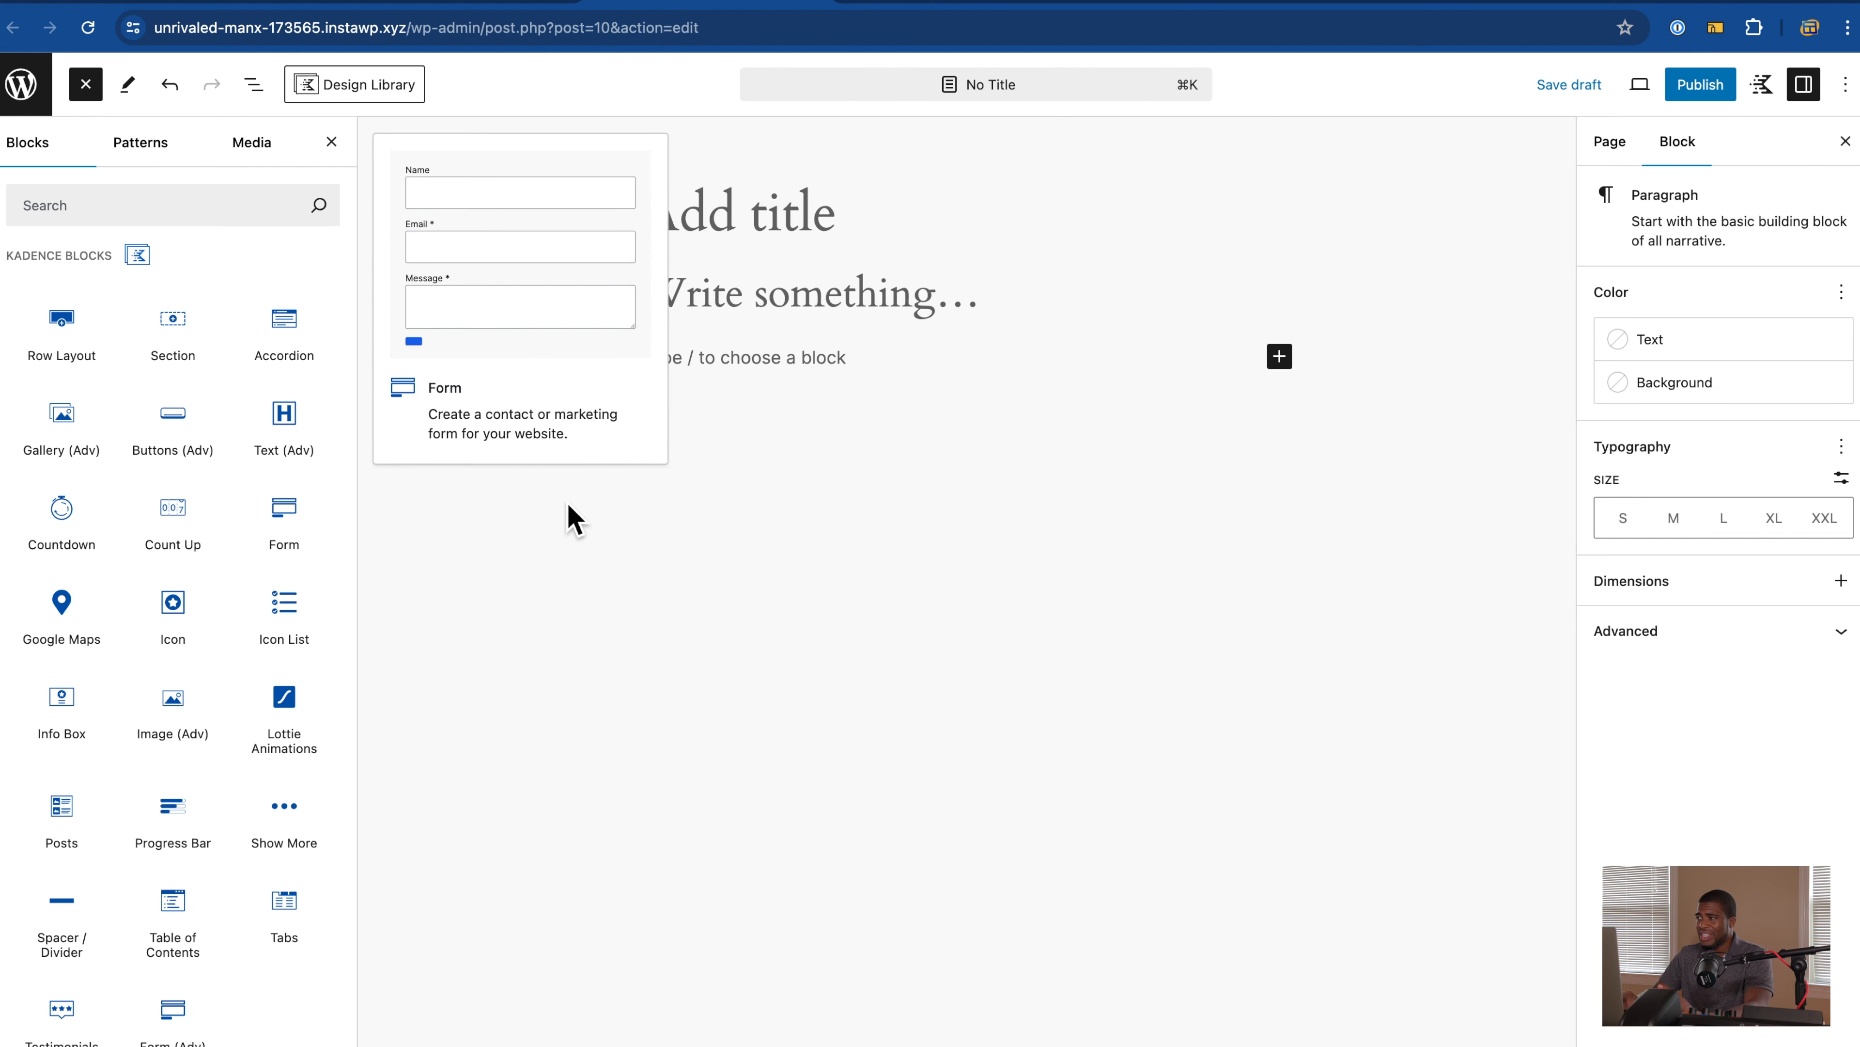
{"action": "left_click", "coordinate": [1762, 85]}
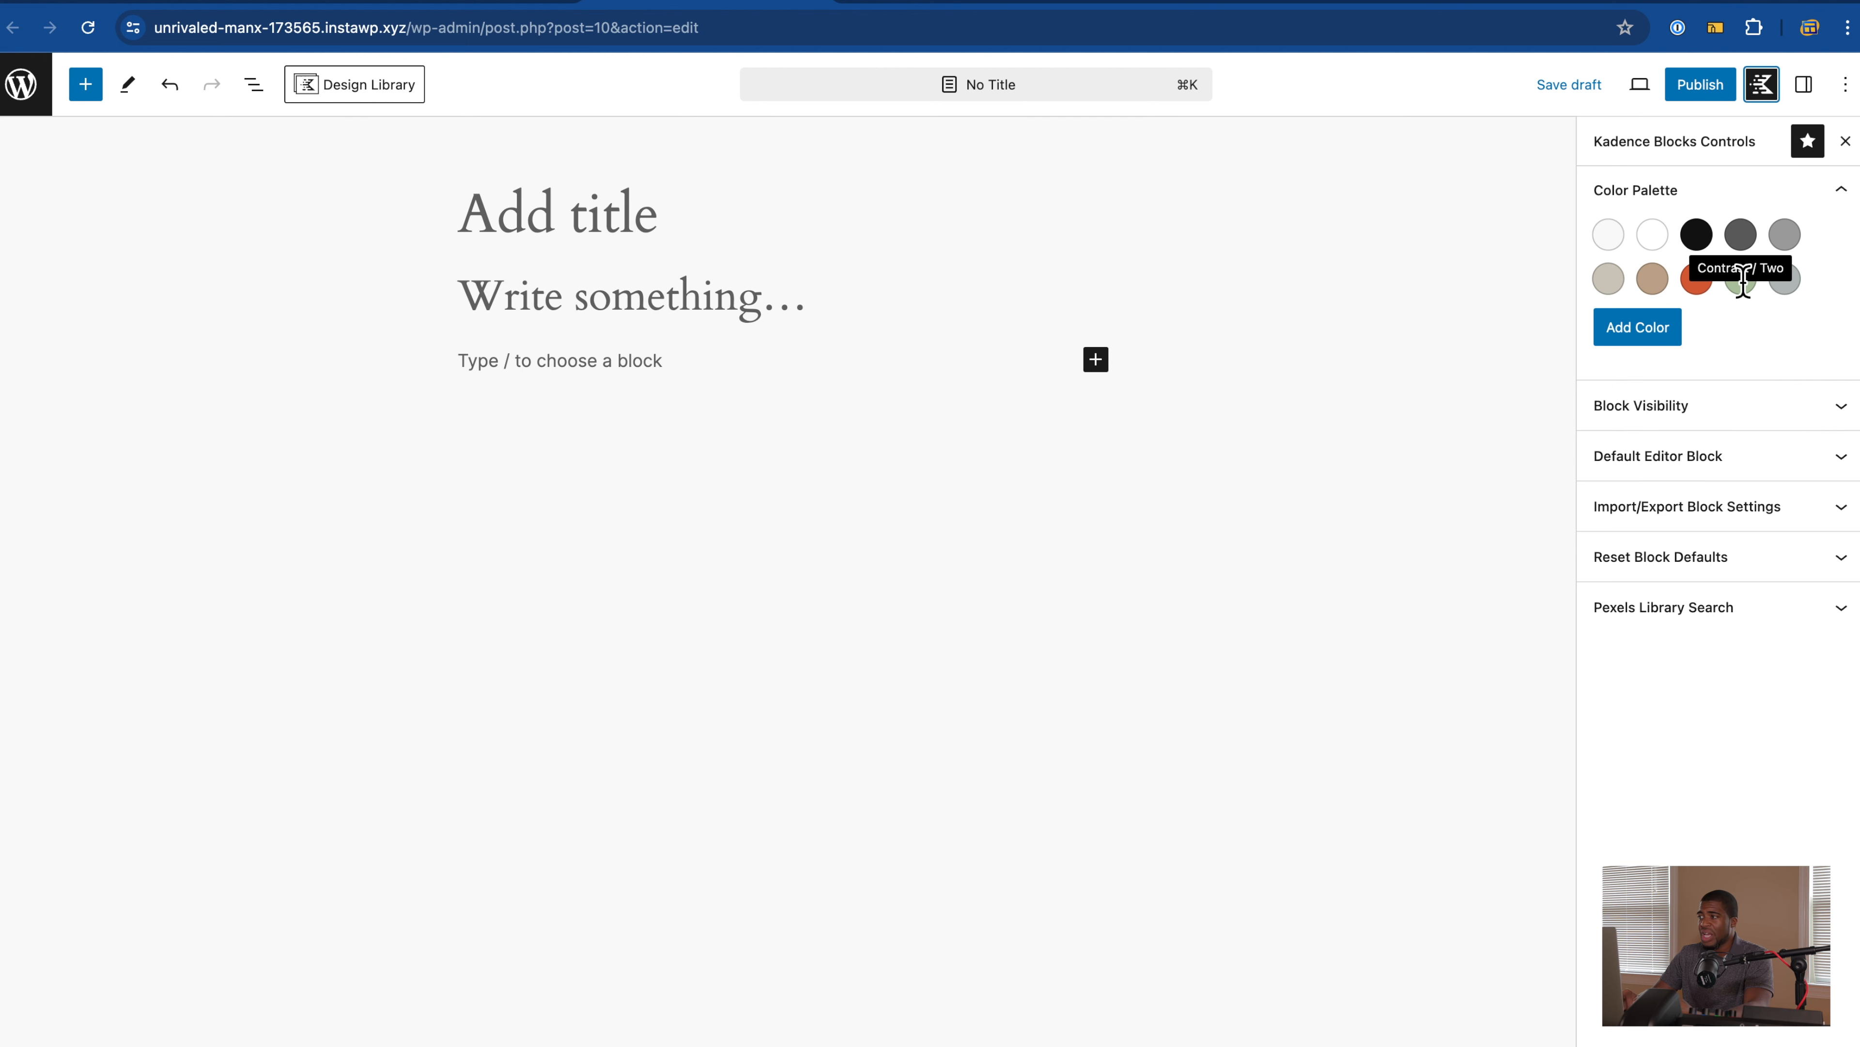
Step: Look through the Kadence Design Library's patterns and pages, including the Counter or Stats patterns, and close the library
{"action": "left_click", "coordinate": [393, 103]}
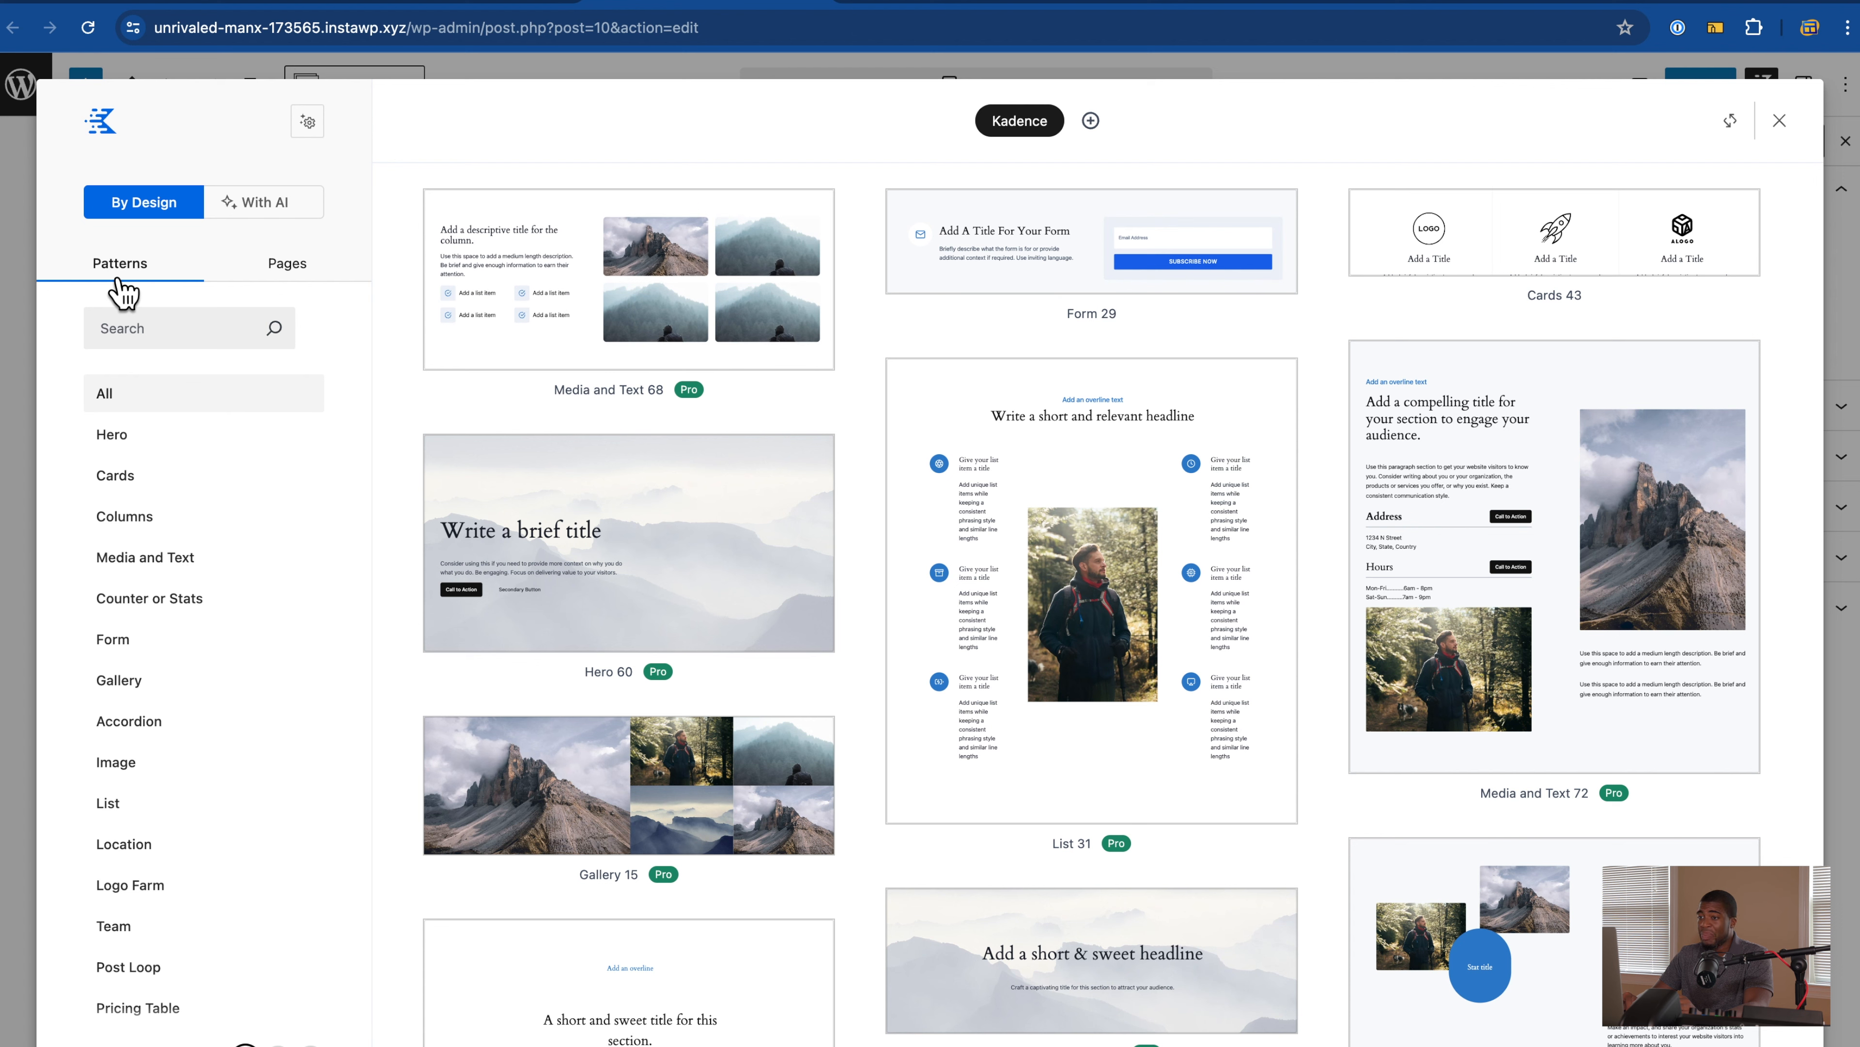
{"action": "left_click", "coordinate": [313, 277]}
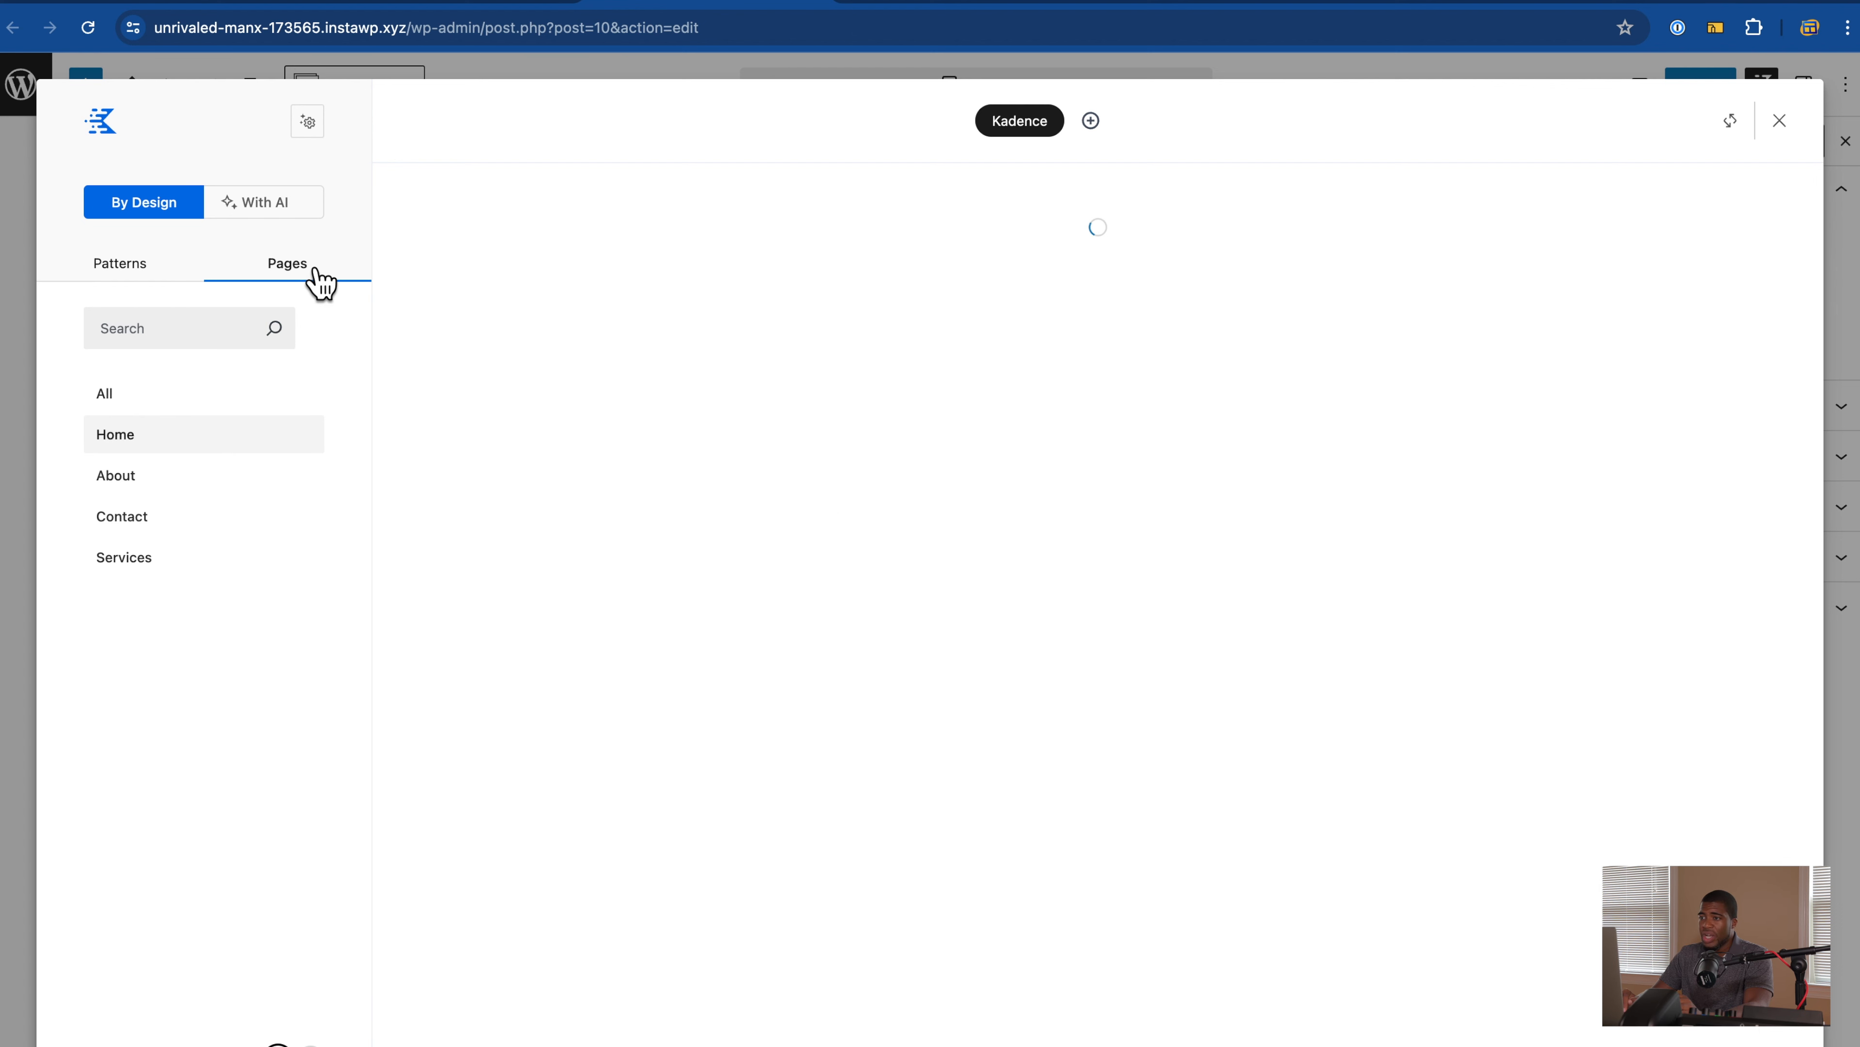
{"action": "left_click", "coordinate": [126, 290]}
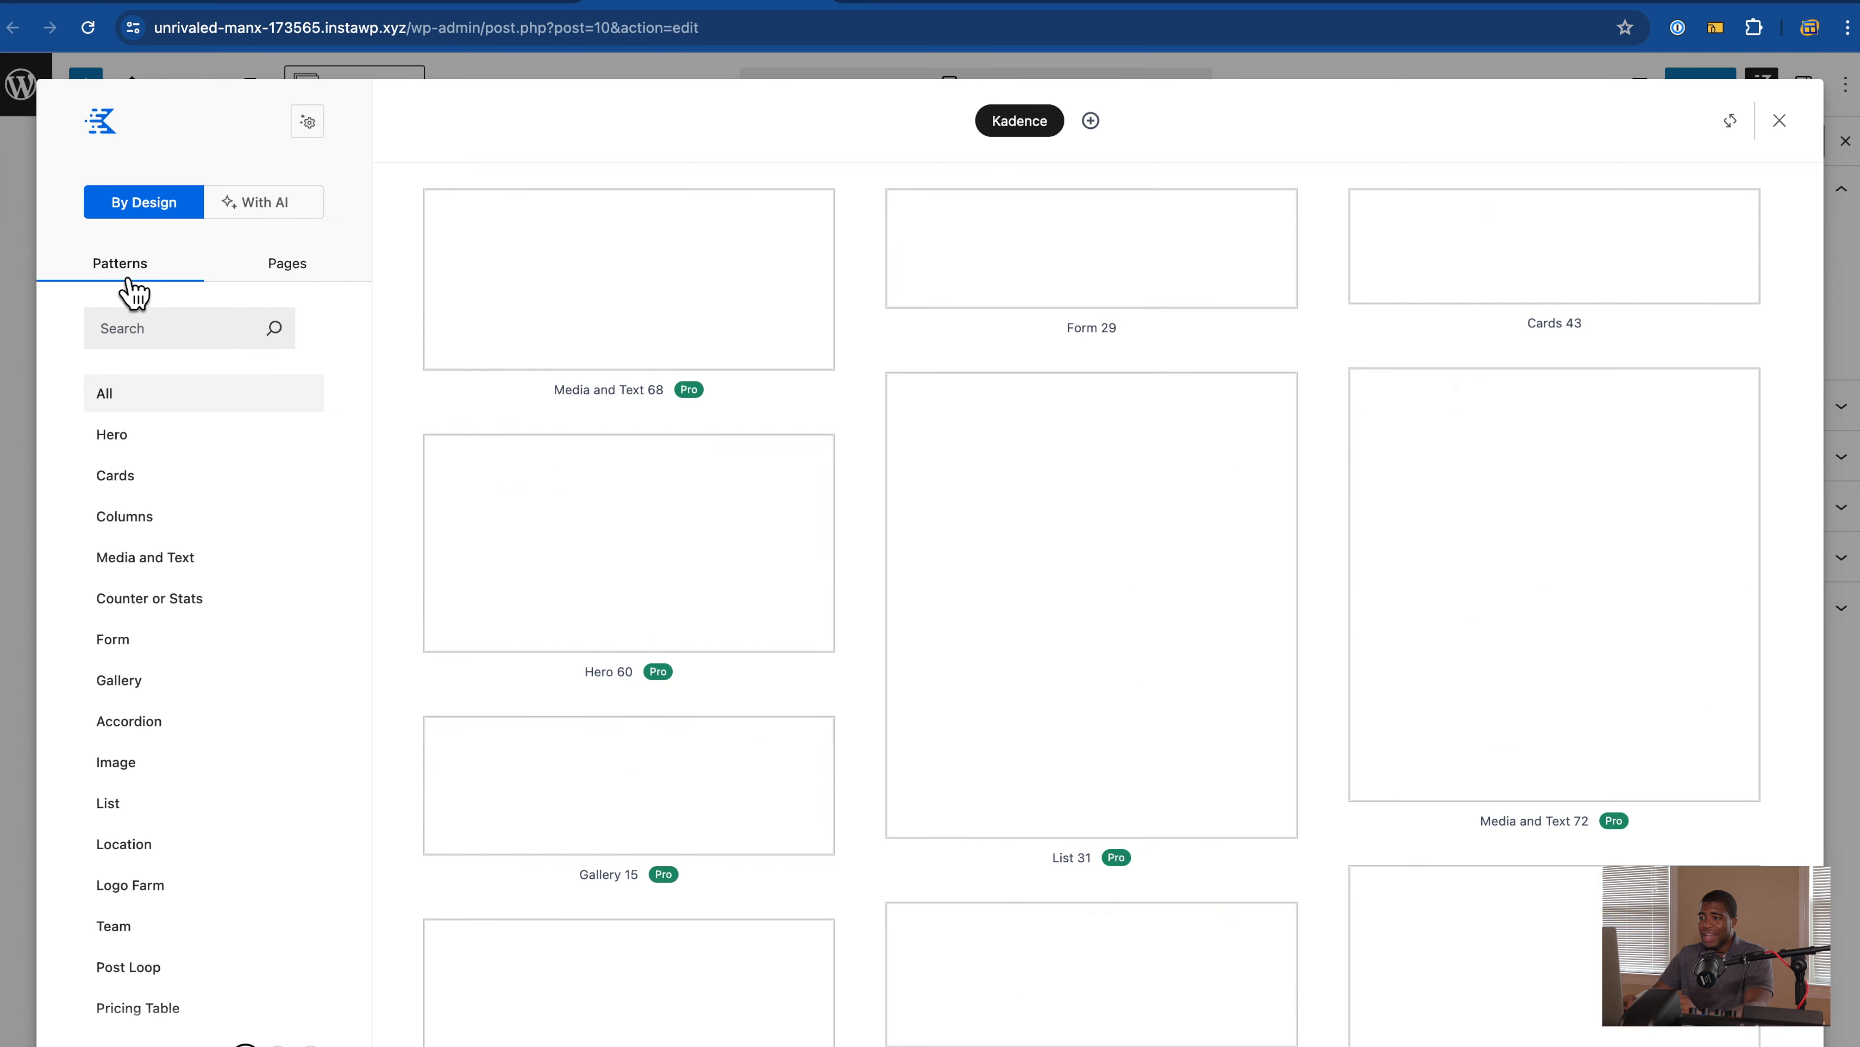
{"action": "left_click", "coordinate": [197, 601]}
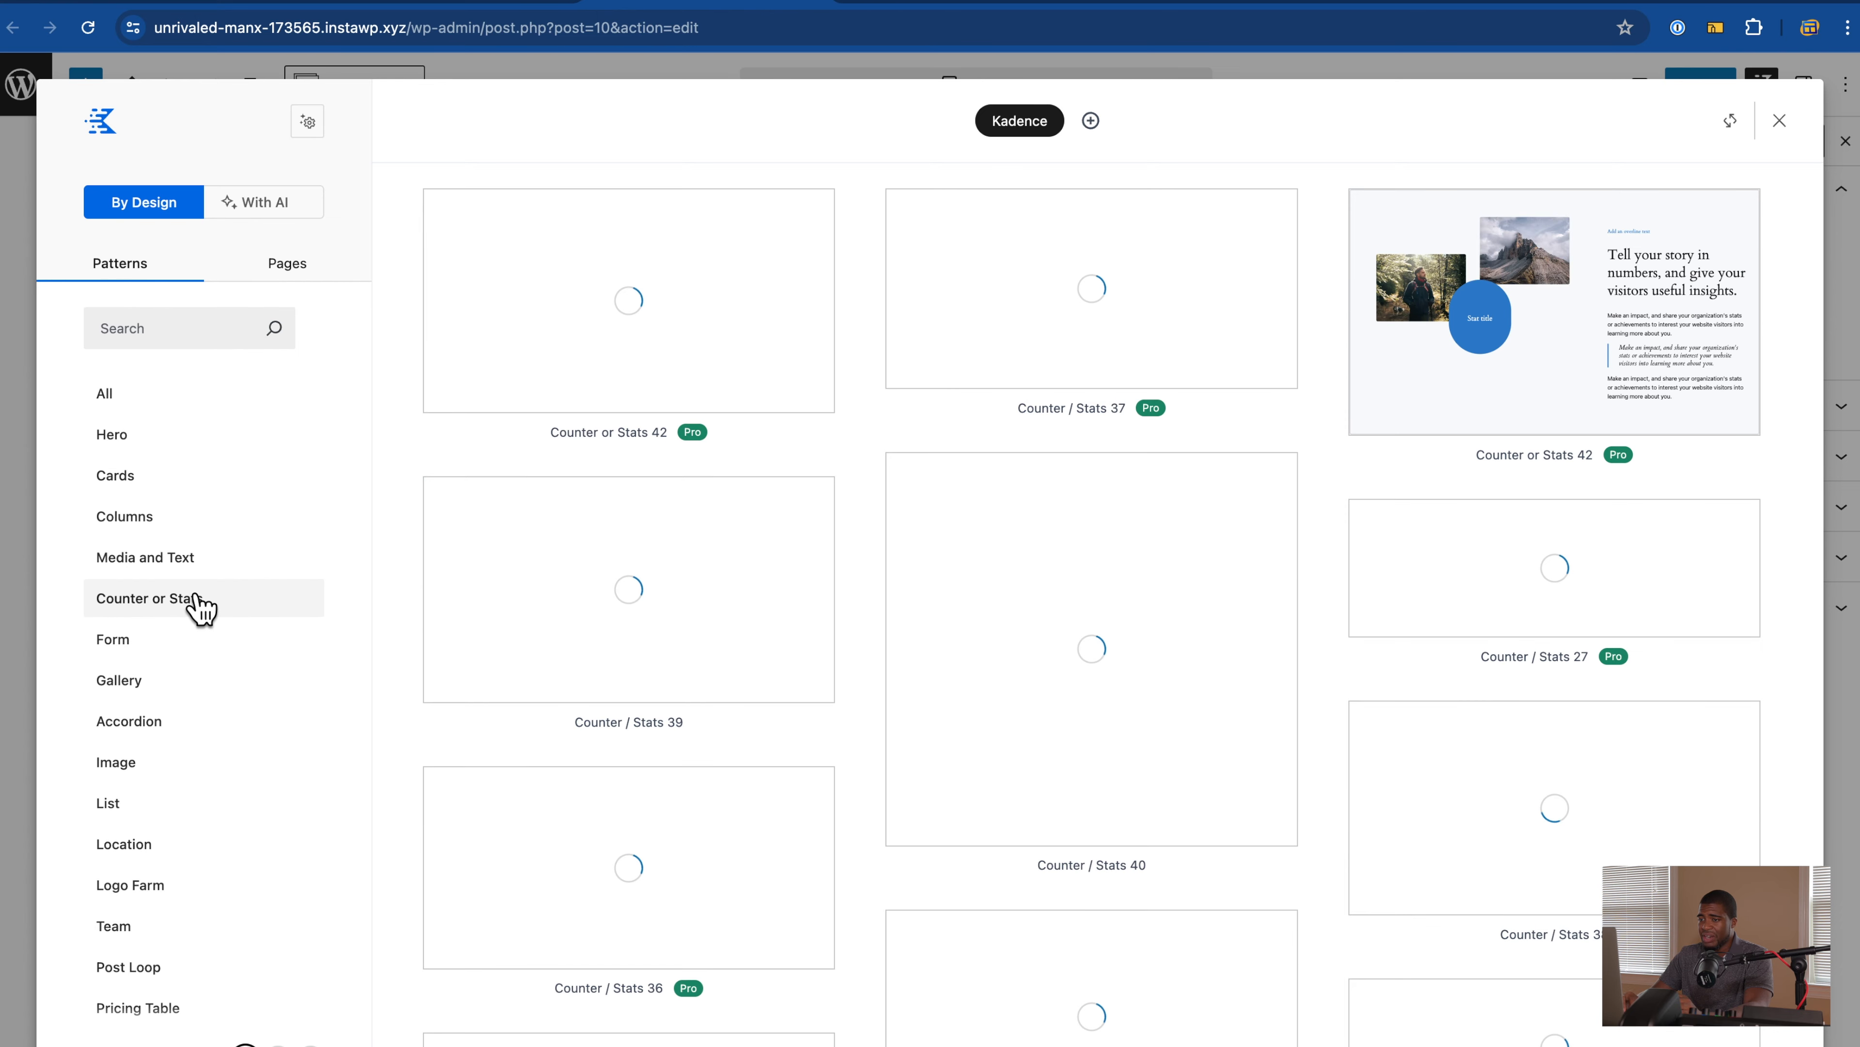
{"action": "left_click", "coordinate": [1780, 122]}
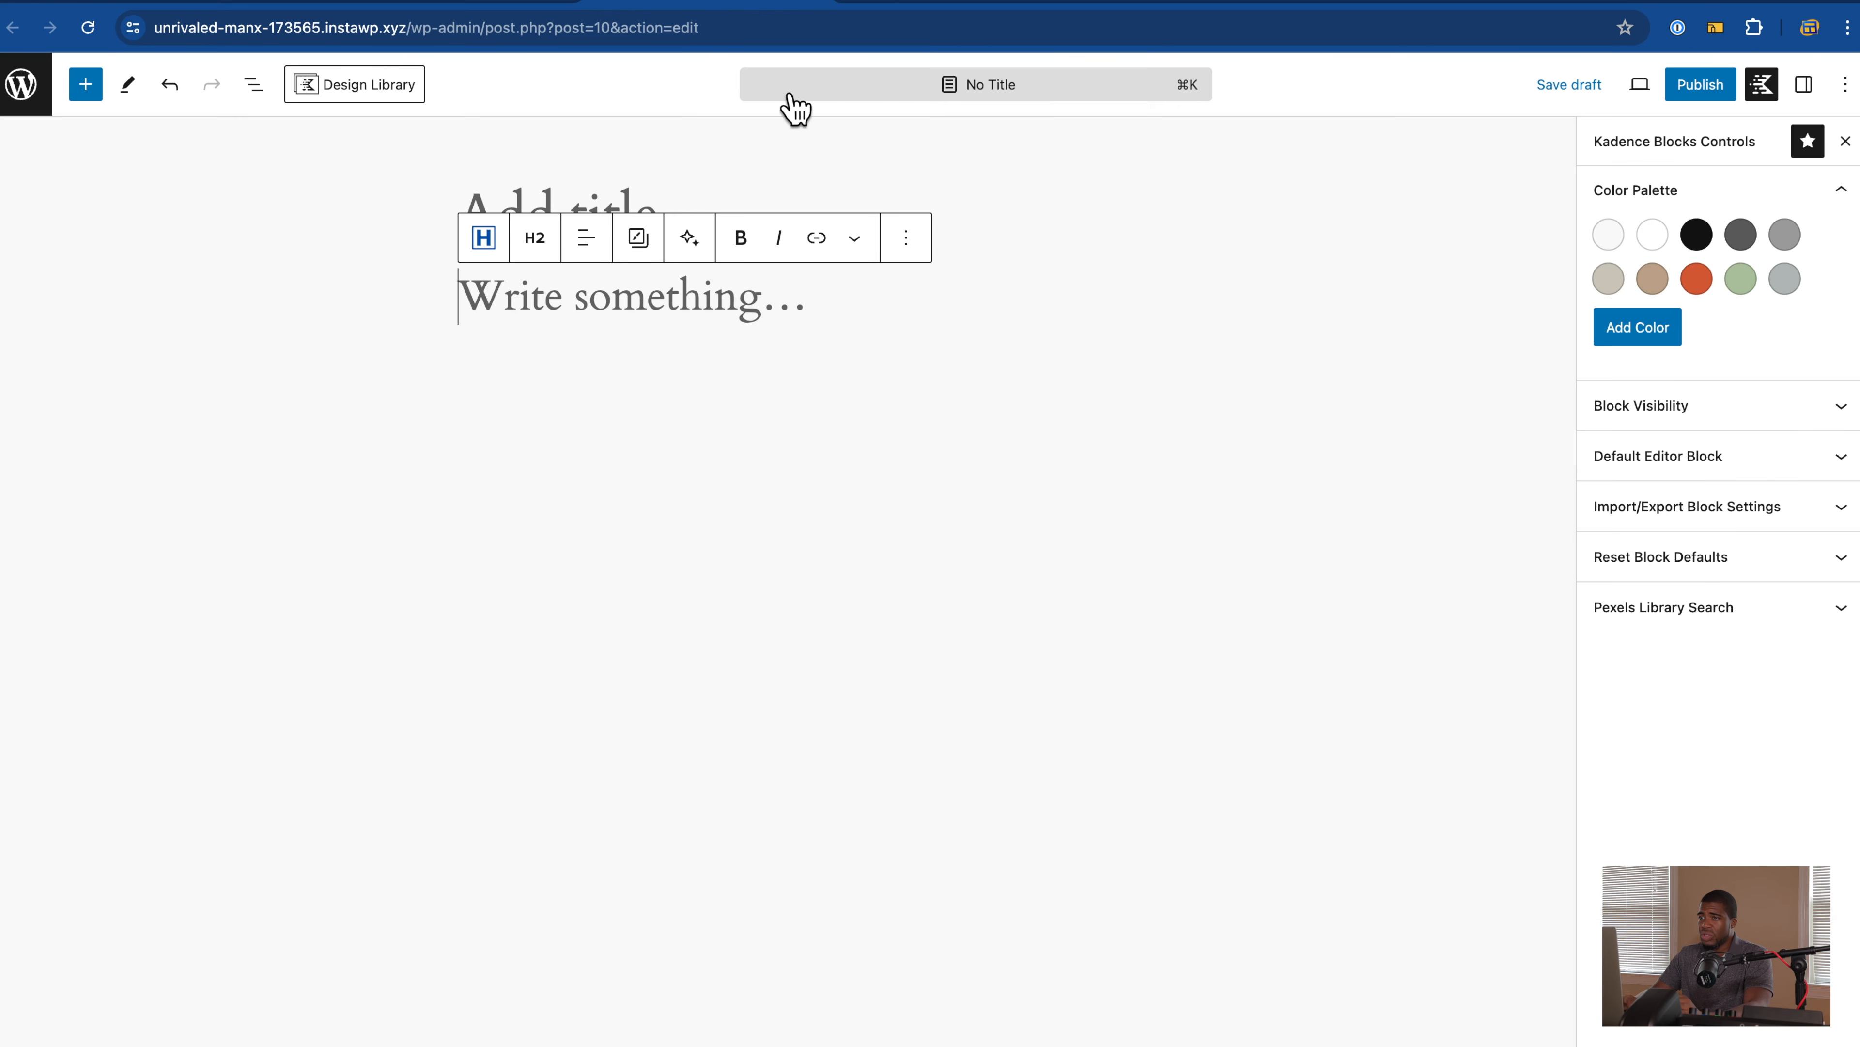
Step: Explore all of the theme's default patterns and compare them with the patterns in the Kadence Design Library
{"action": "left_click", "coordinate": [101, 95]}
{"action": "left_click", "coordinate": [150, 167]}
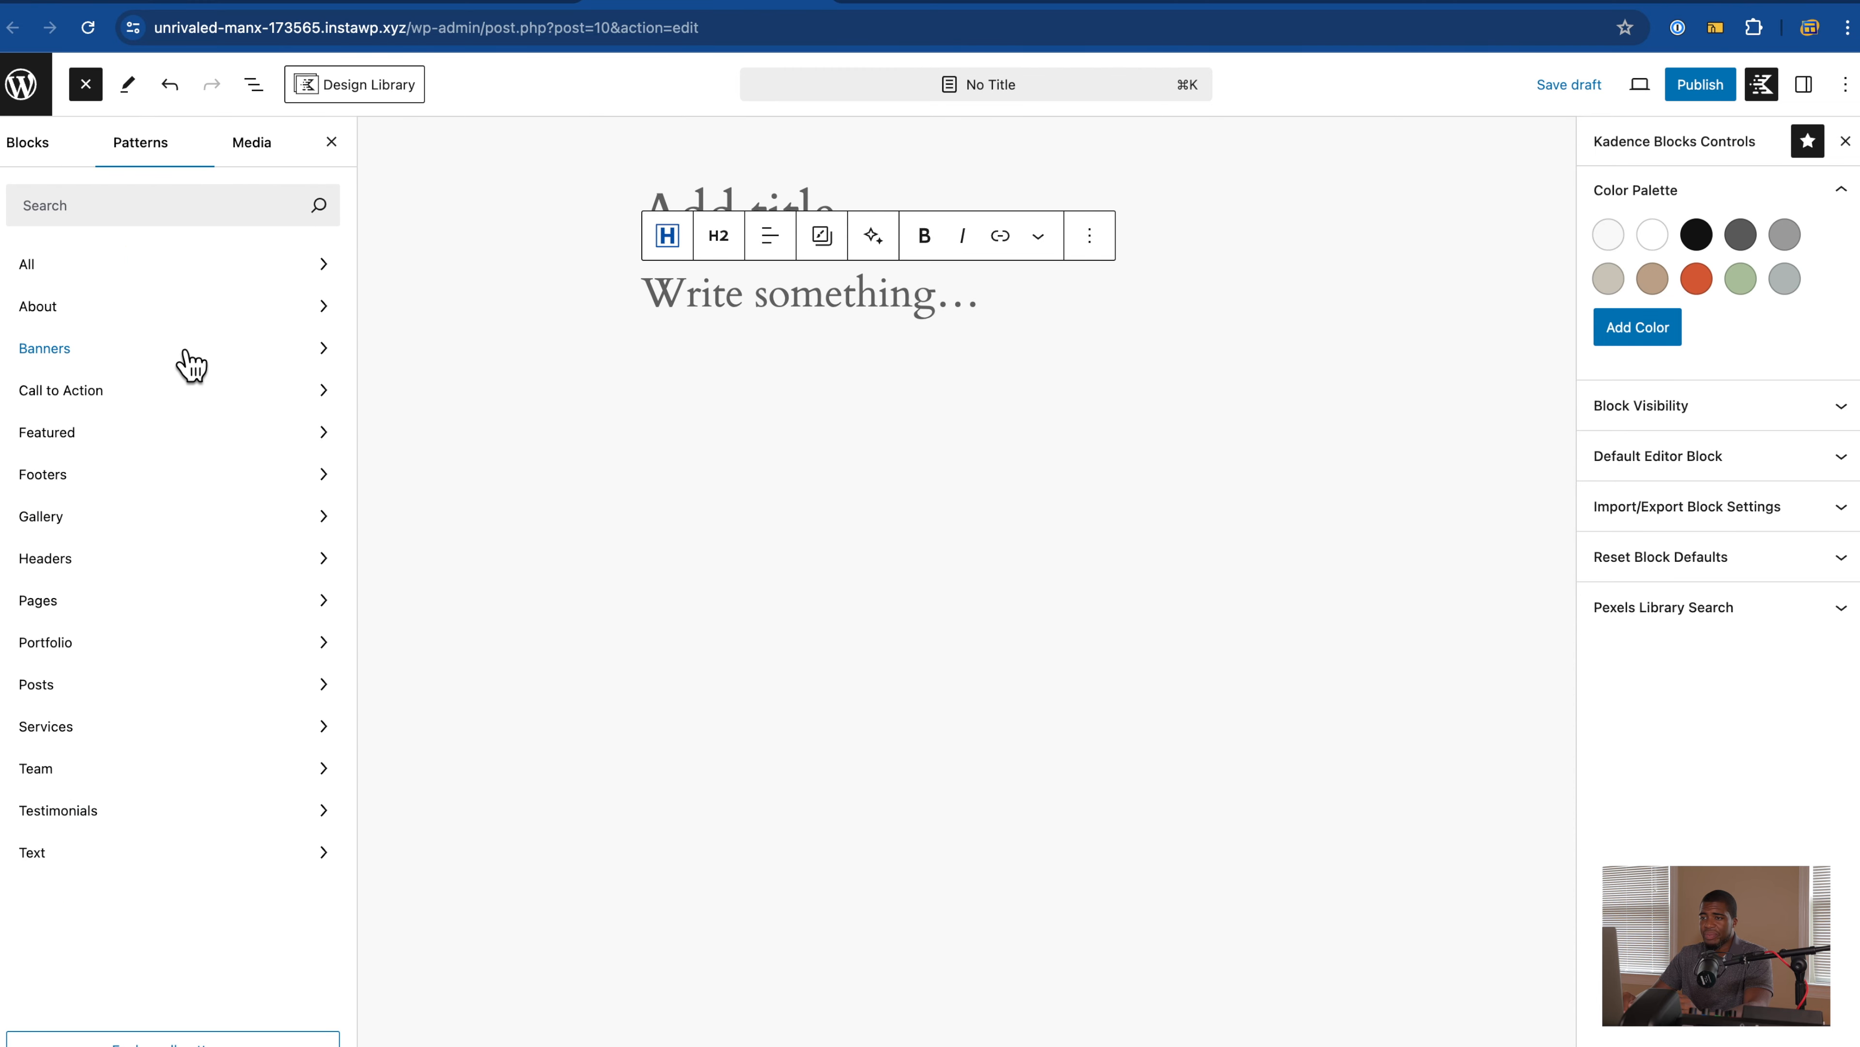
{"action": "left_click", "coordinate": [173, 1039]}
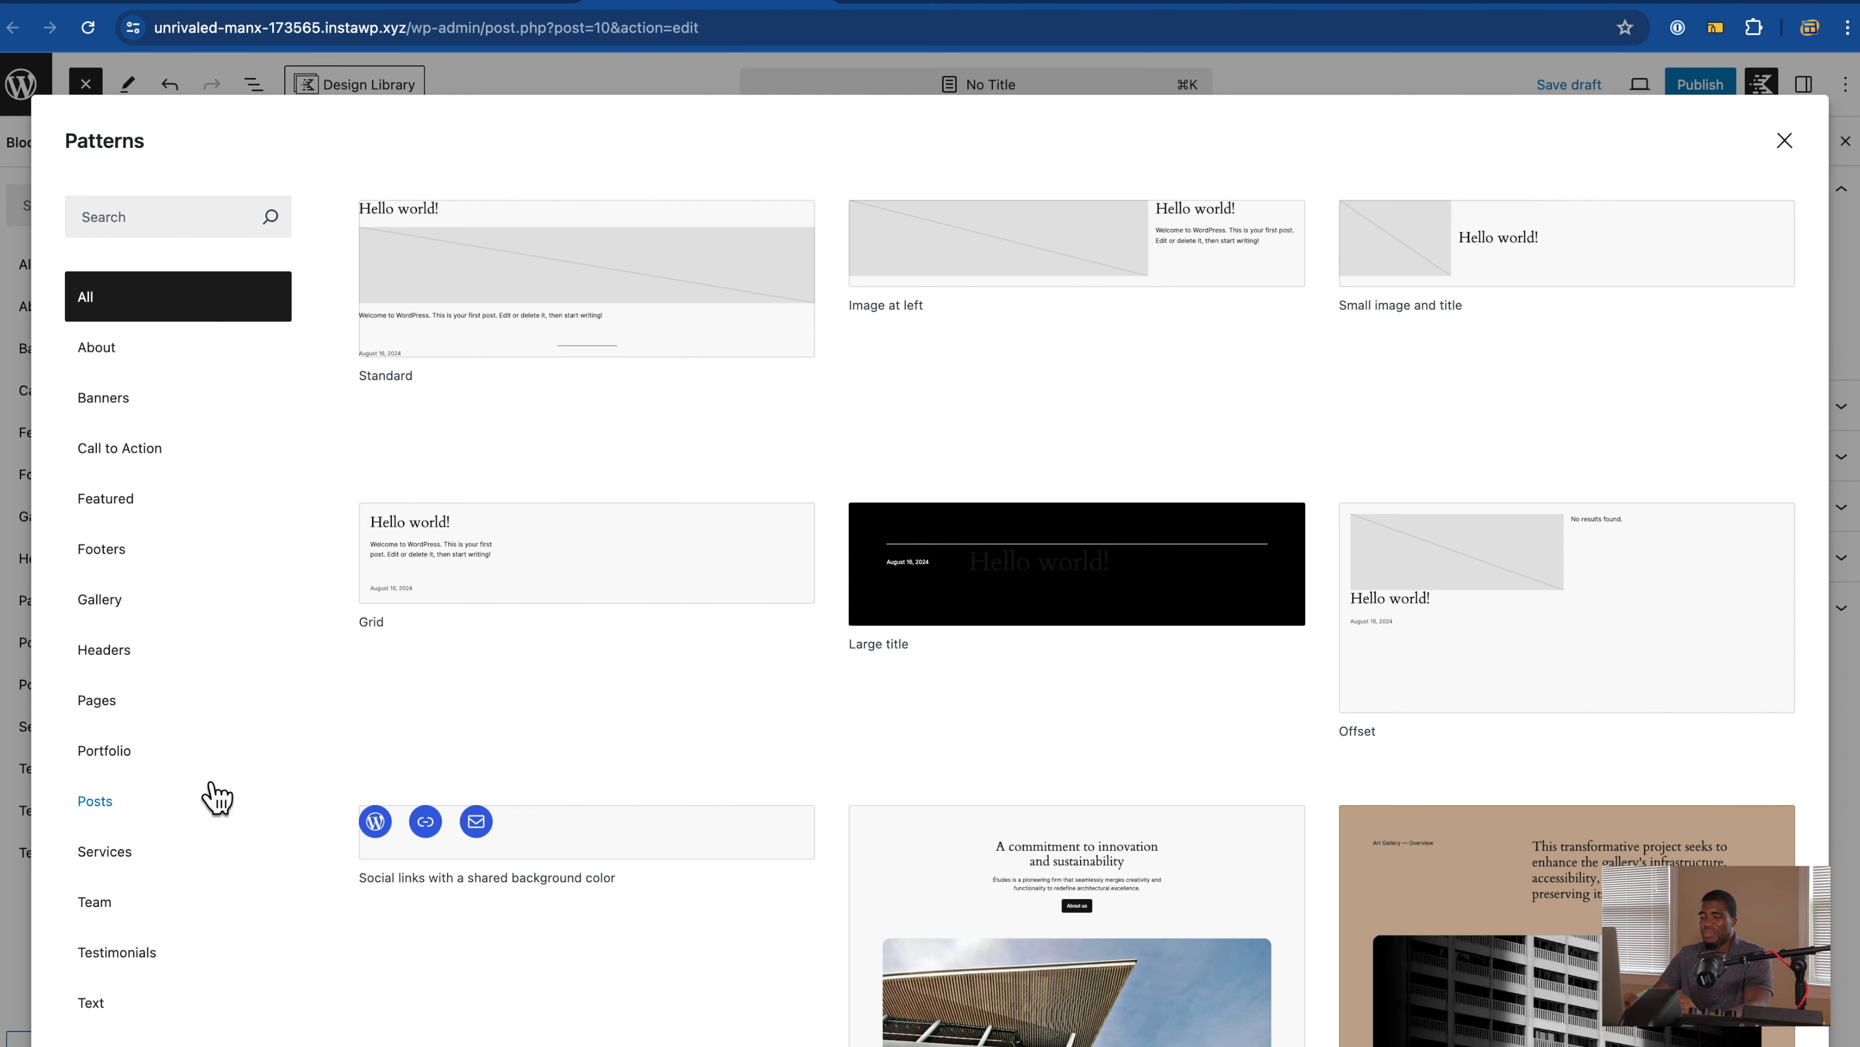
{"action": "left_click", "coordinate": [1784, 140]}
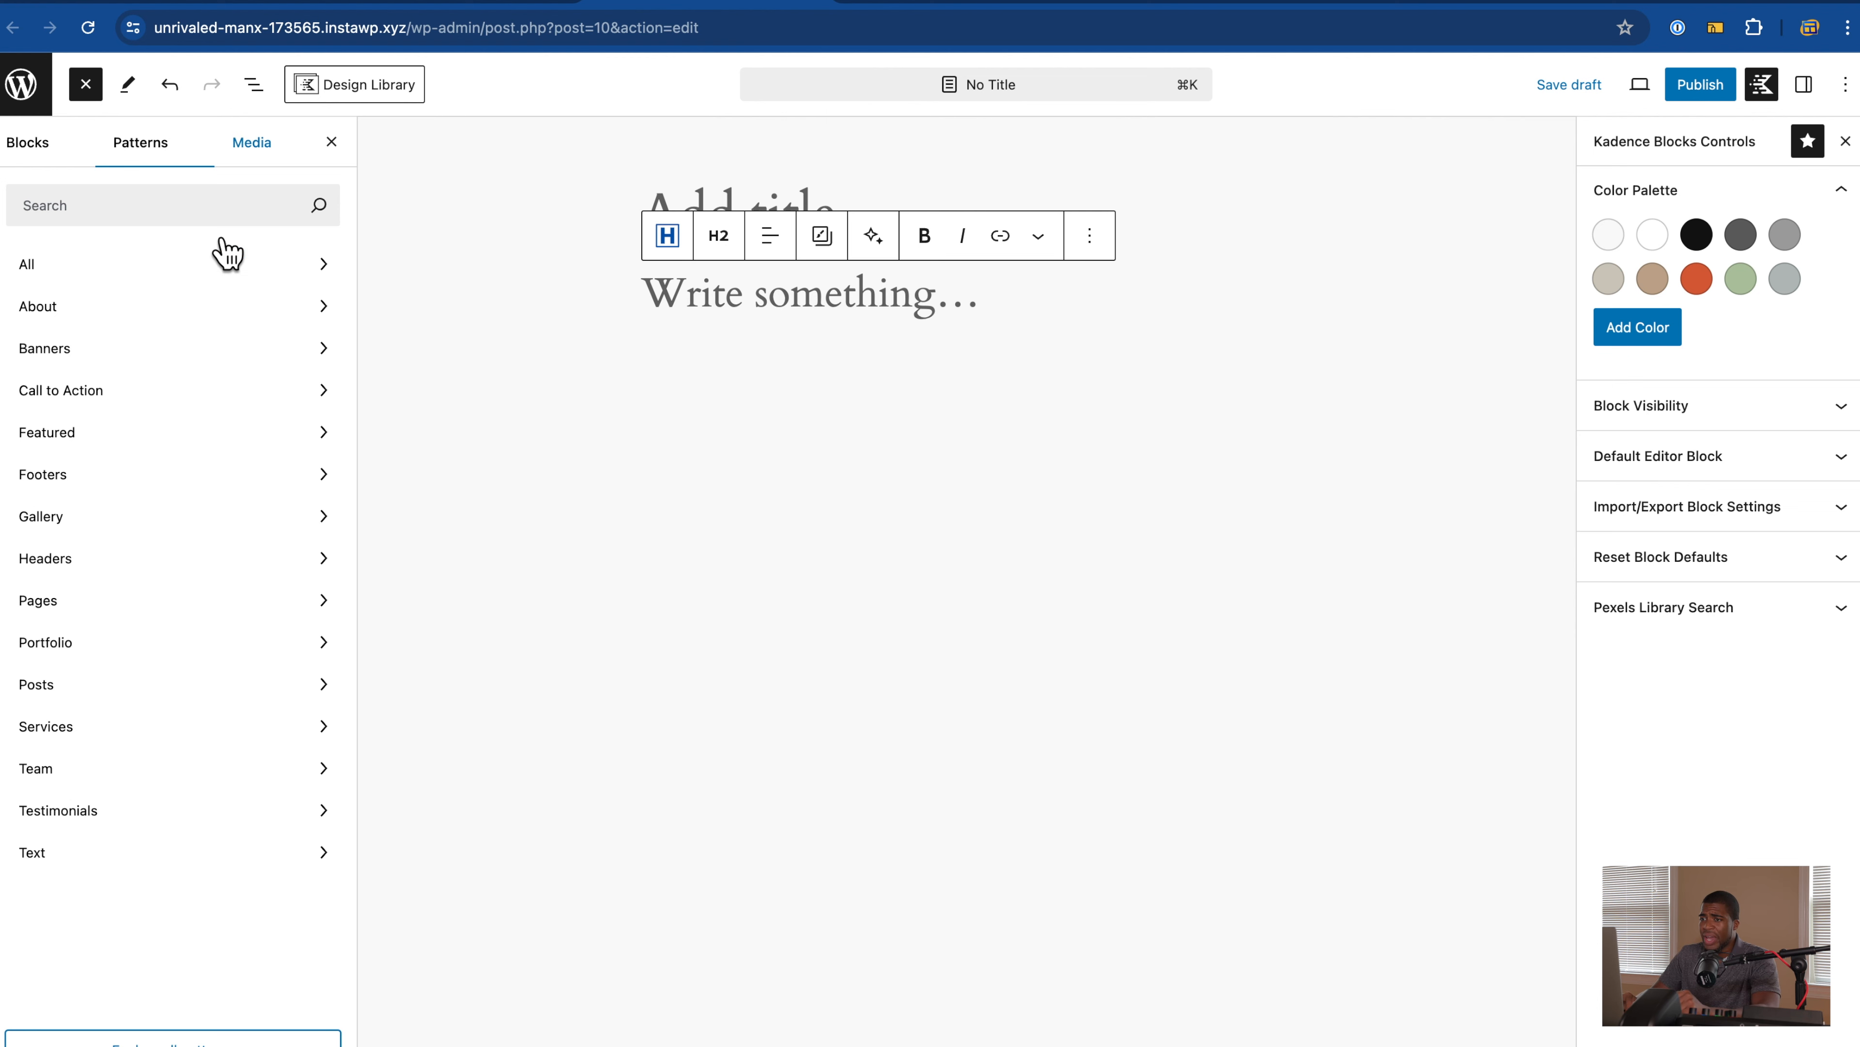
{"action": "left_click", "coordinate": [370, 85]}
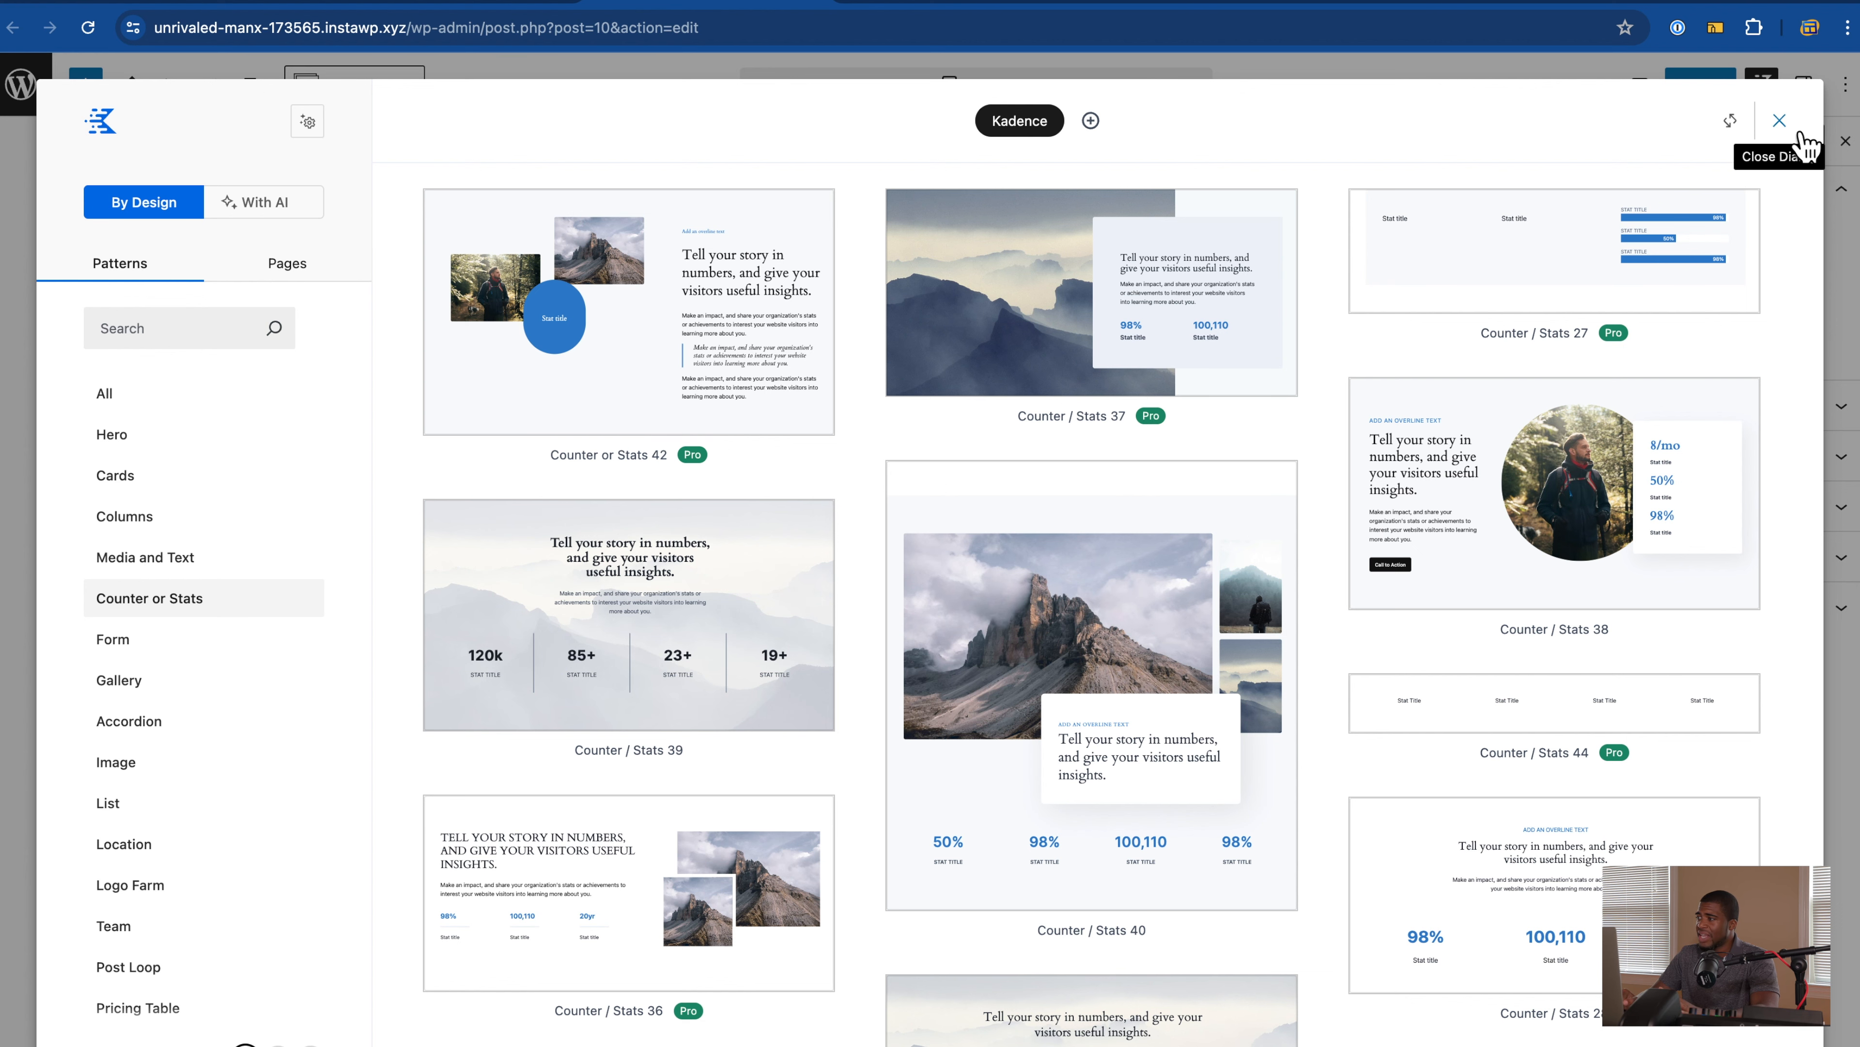
{"action": "left_click", "coordinate": [1780, 121]}
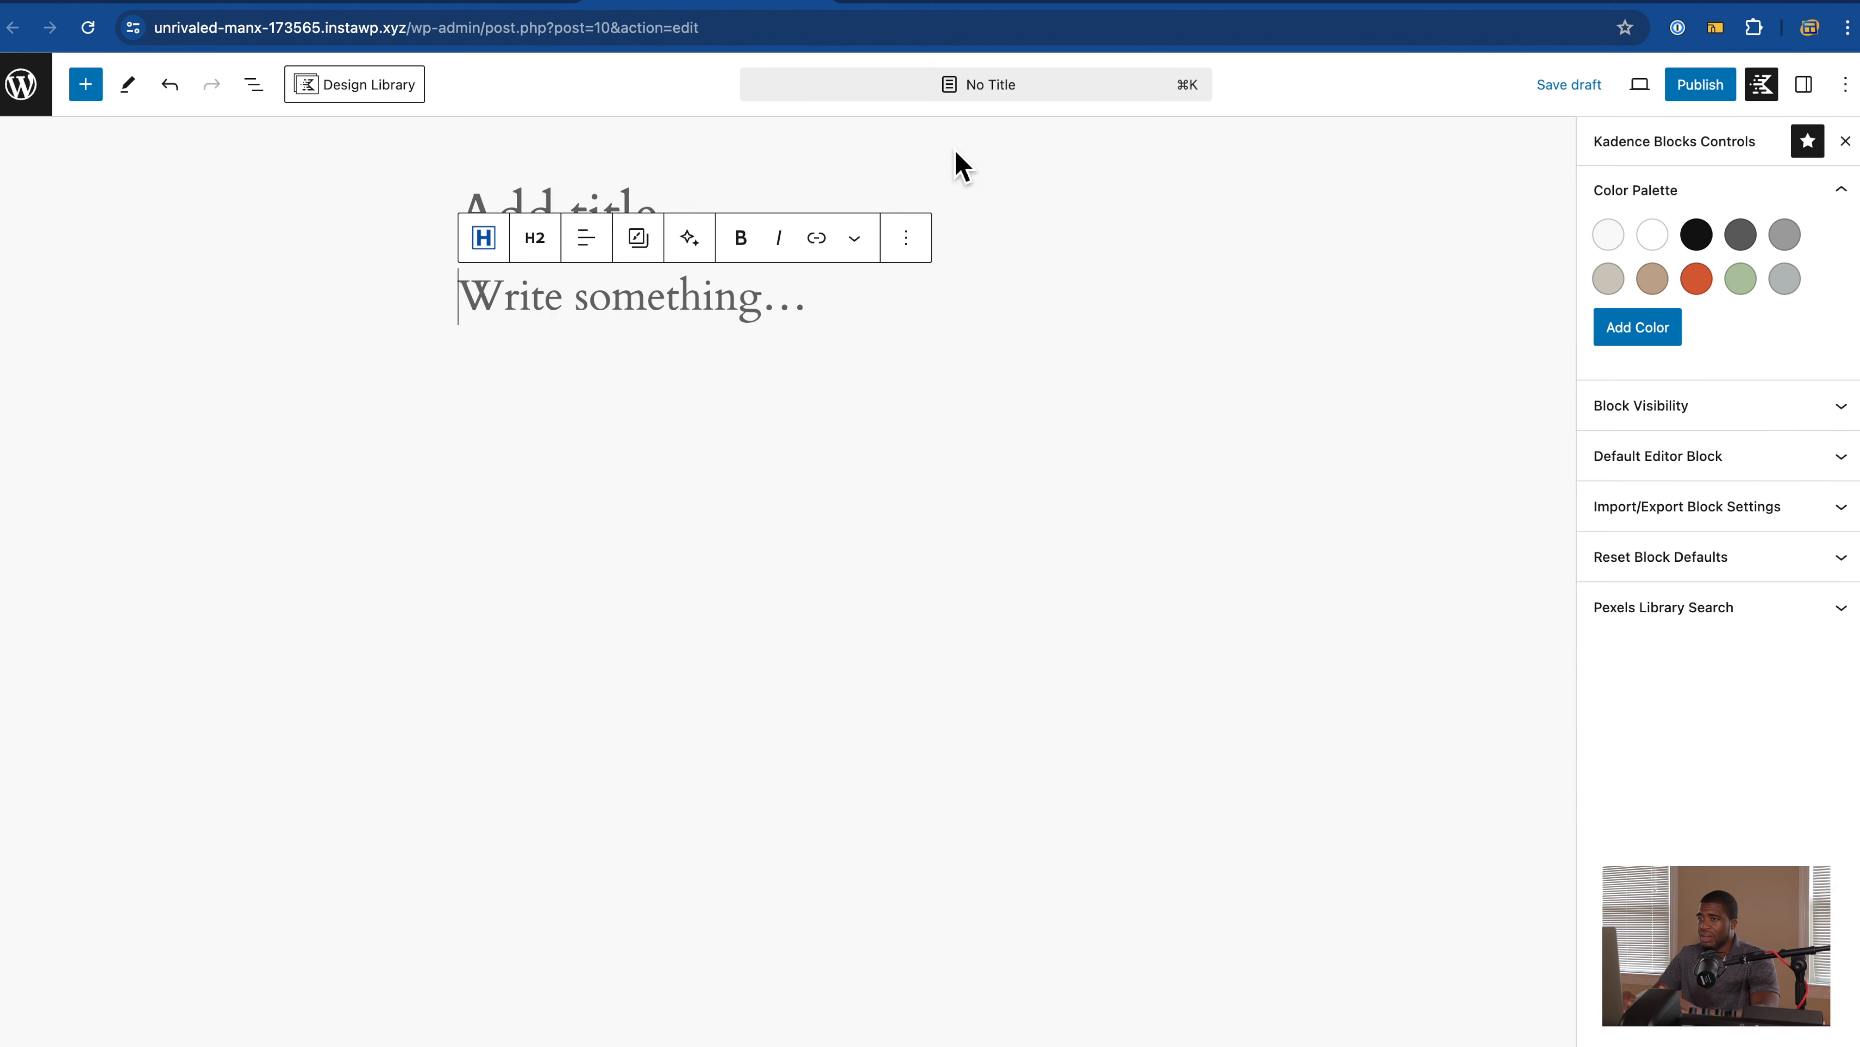
Step: Leave the page editor without saving the changes and activate the Kadence theme
{"action": "left_click", "coordinate": [37, 103]}
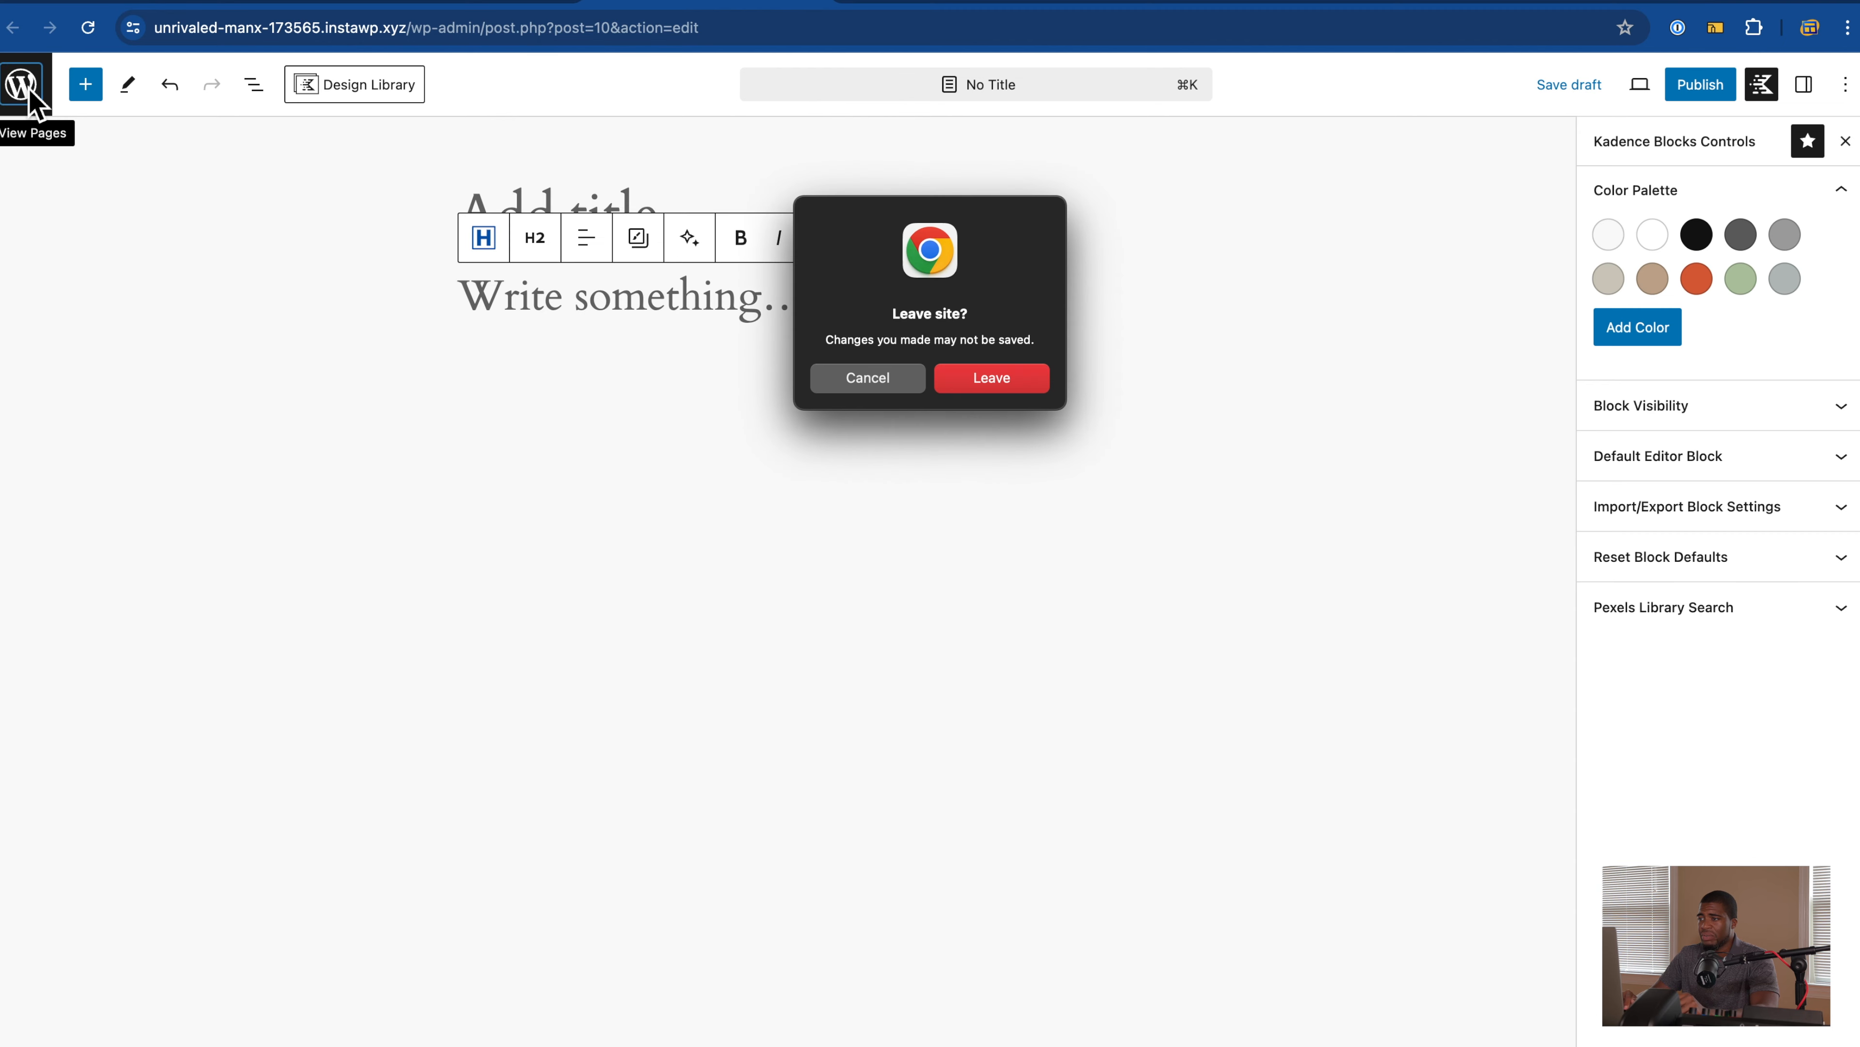
{"action": "left_click", "coordinate": [990, 379]}
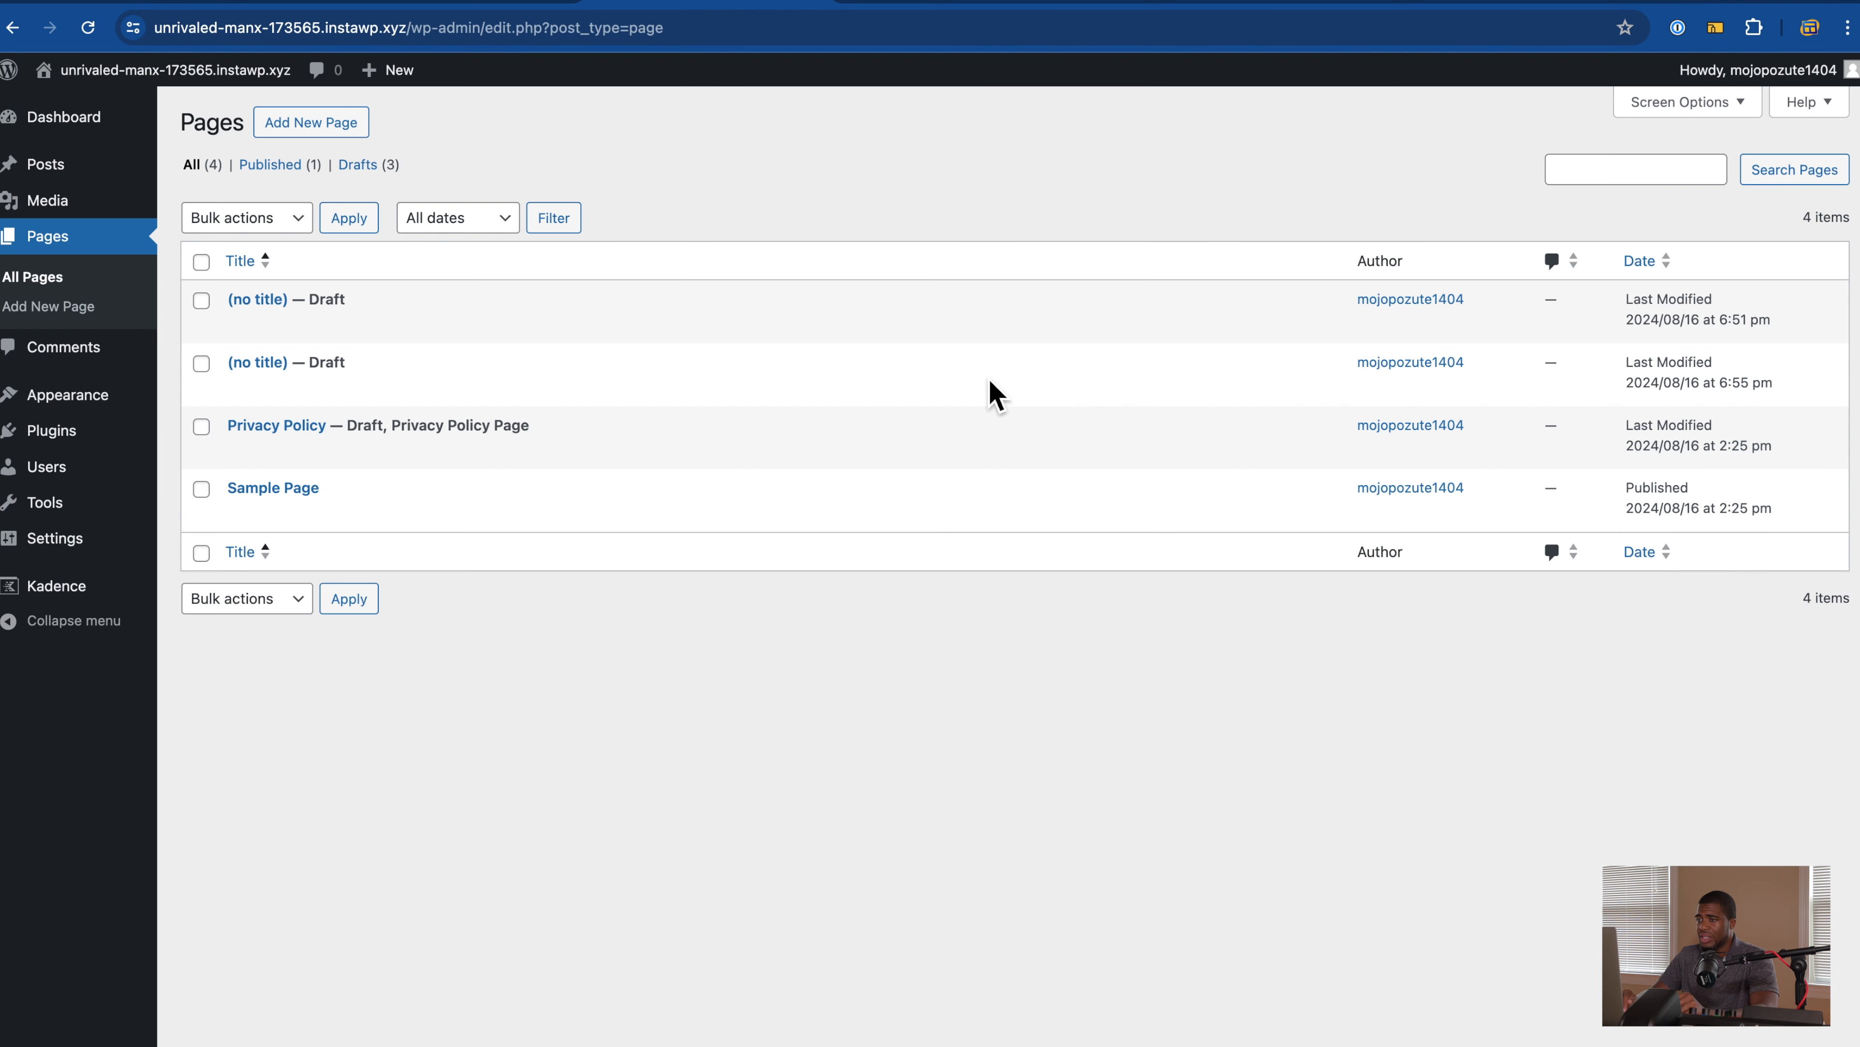
{"action": "mouse_move", "coordinate": [107, 410]}
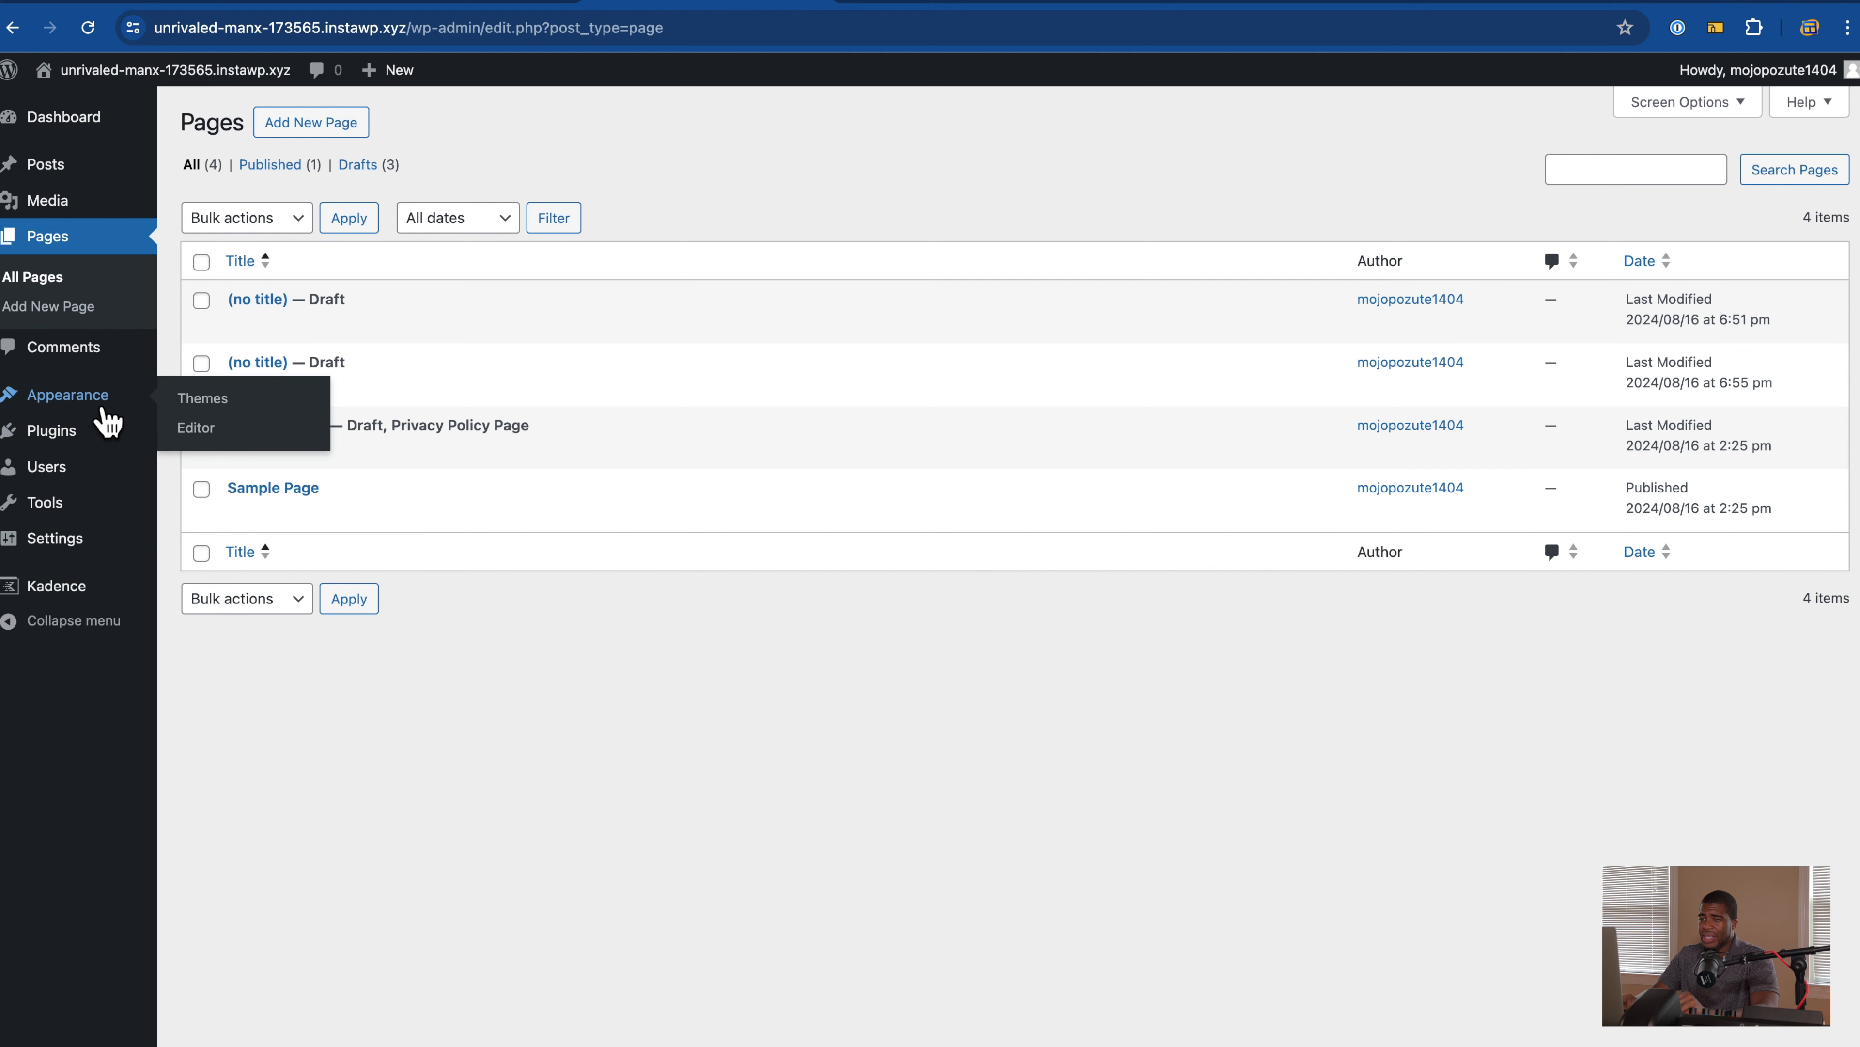
{"action": "left_click", "coordinate": [229, 412]}
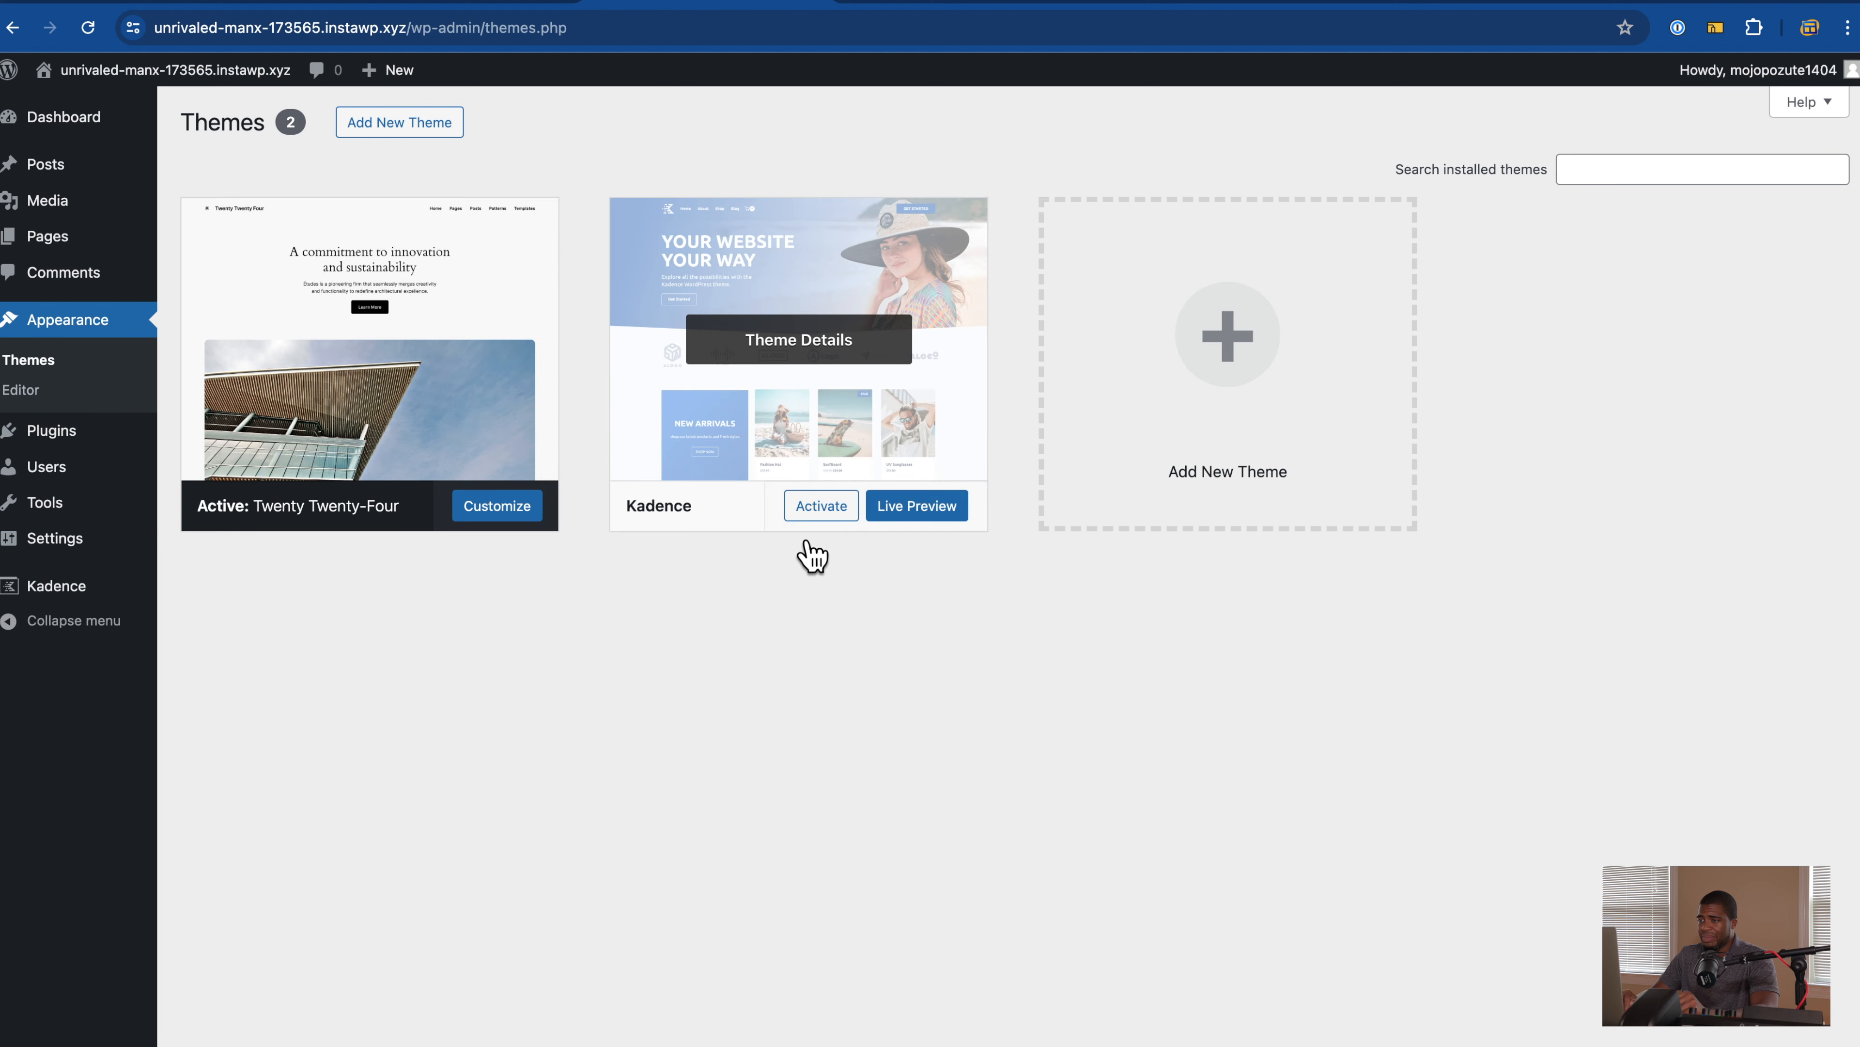
{"action": "left_click", "coordinate": [821, 505]}
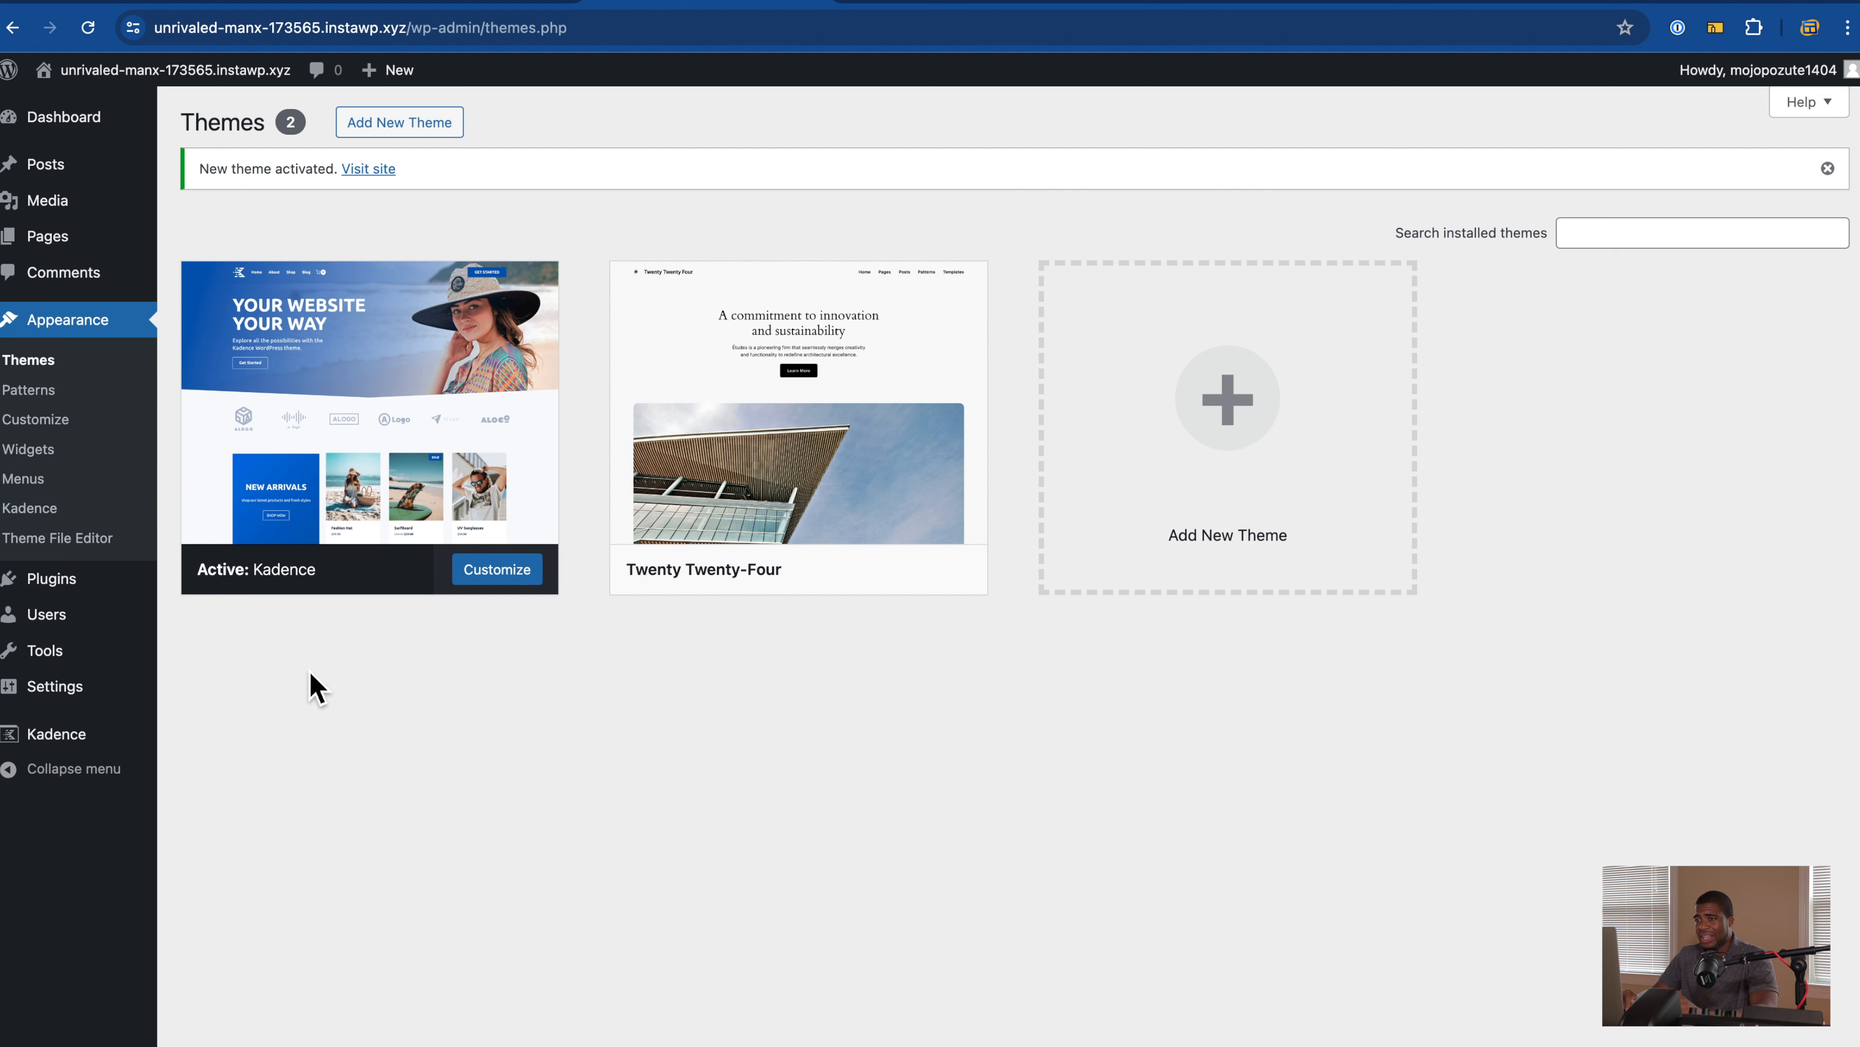
Step: Create a new page in a separate browser tab under the Kadence theme and switch to its editor
{"action": "mouse_move", "coordinate": [98, 246]}
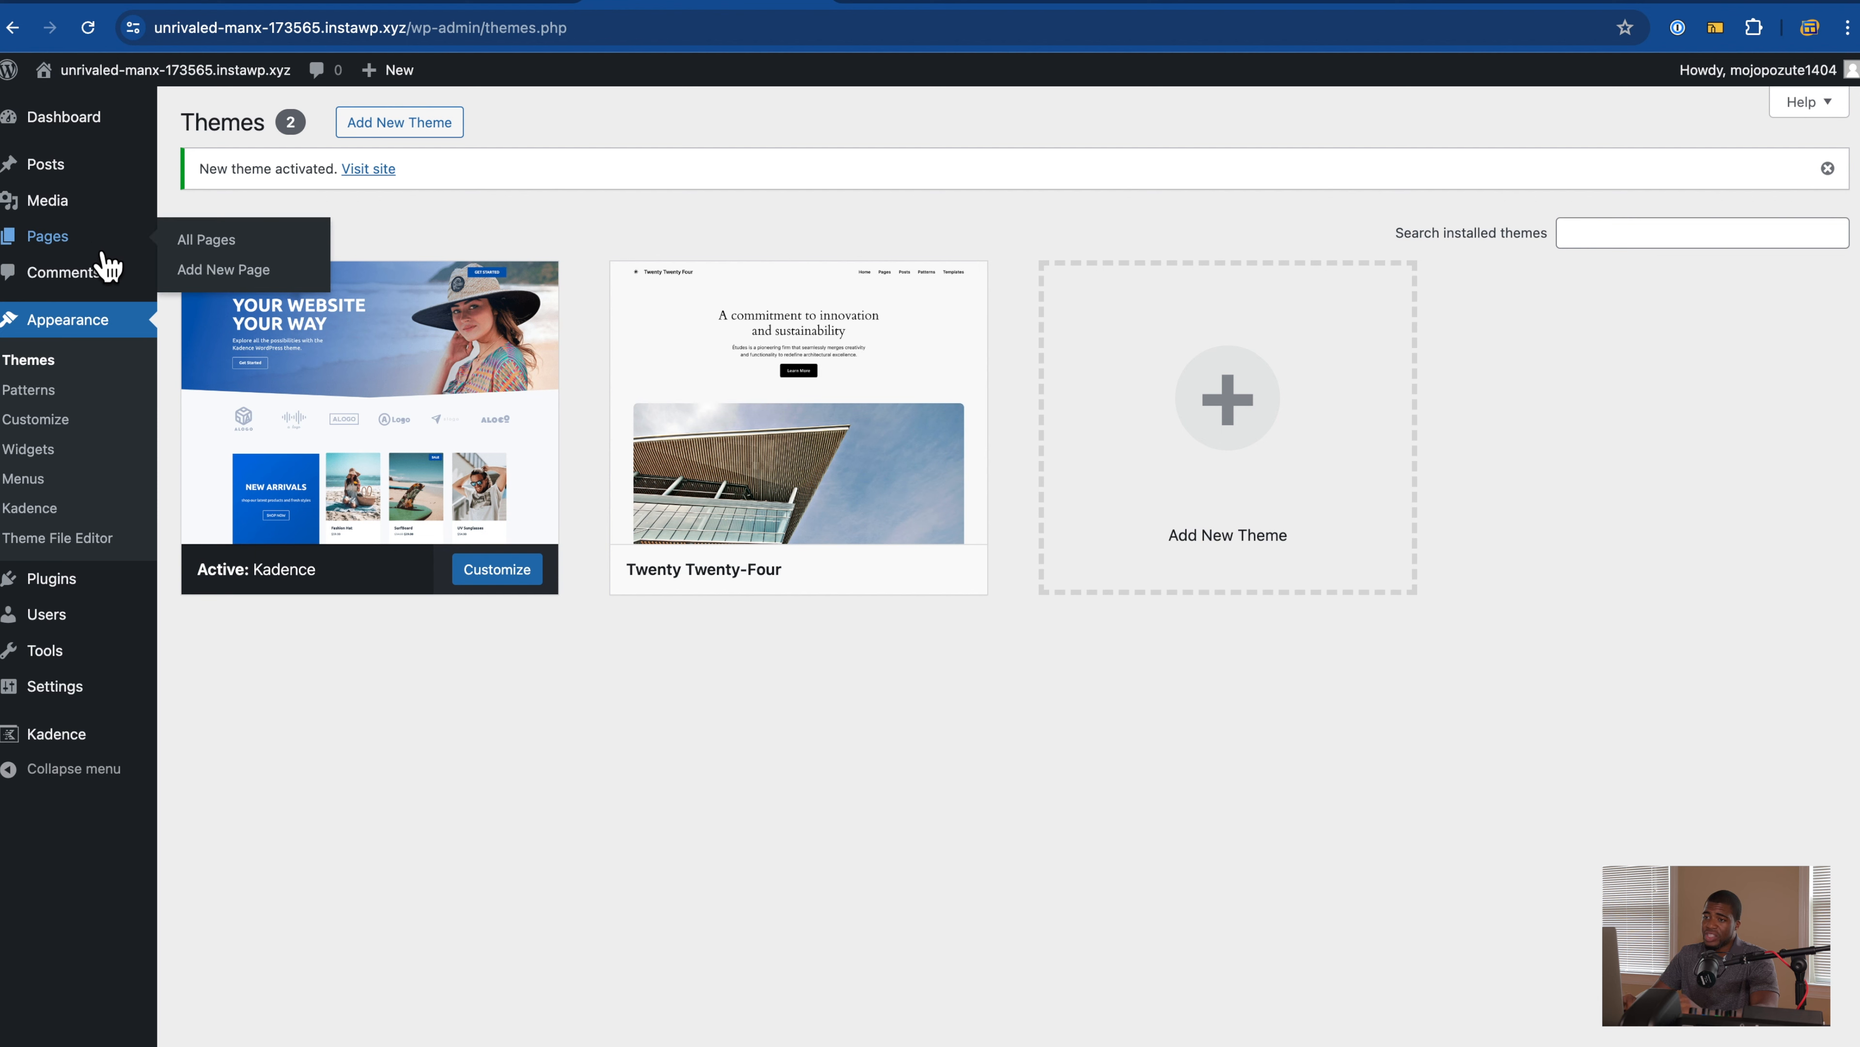
{"action": "right_click", "coordinate": [236, 284]}
{"action": "left_click", "coordinate": [299, 286]}
{"action": "left_click", "coordinate": [879, 6]}
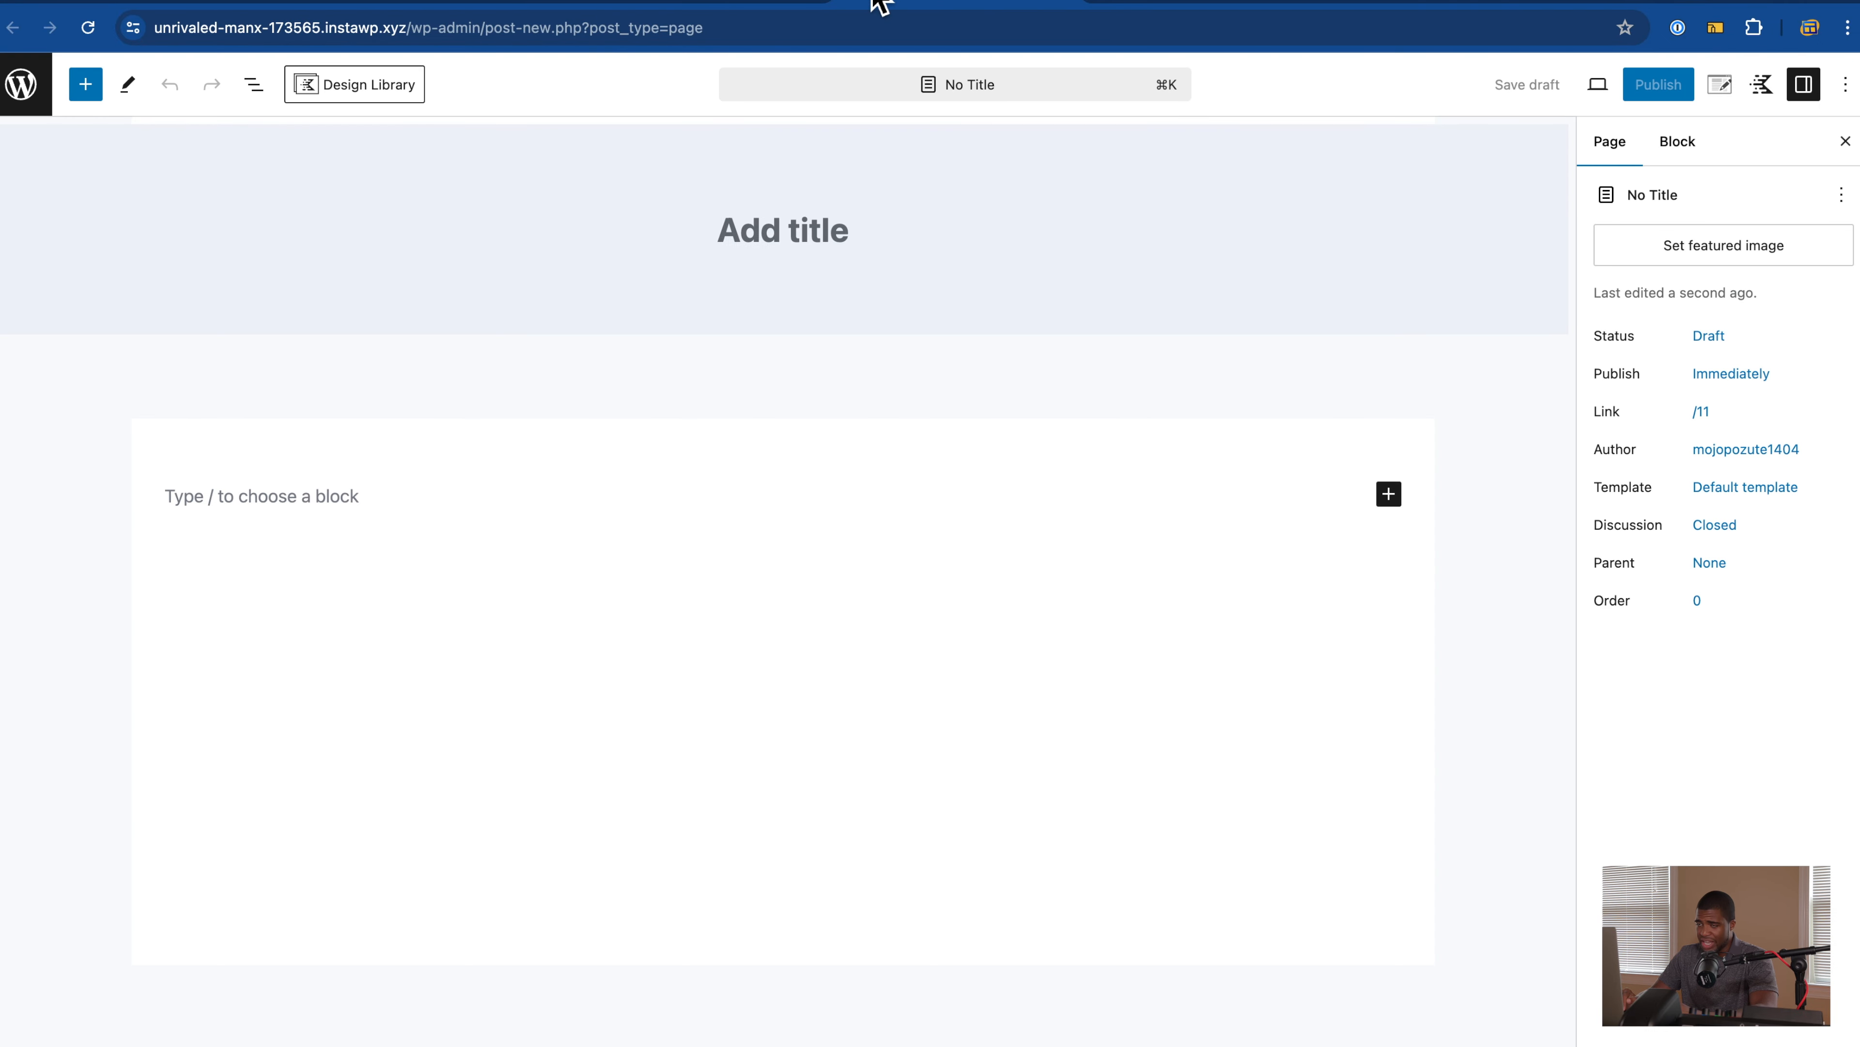
Step: Look over the block list, the Kadence theme's Page Settings, the Kadence Blocks Controls and the default page settings
{"action": "left_click", "coordinate": [85, 86]}
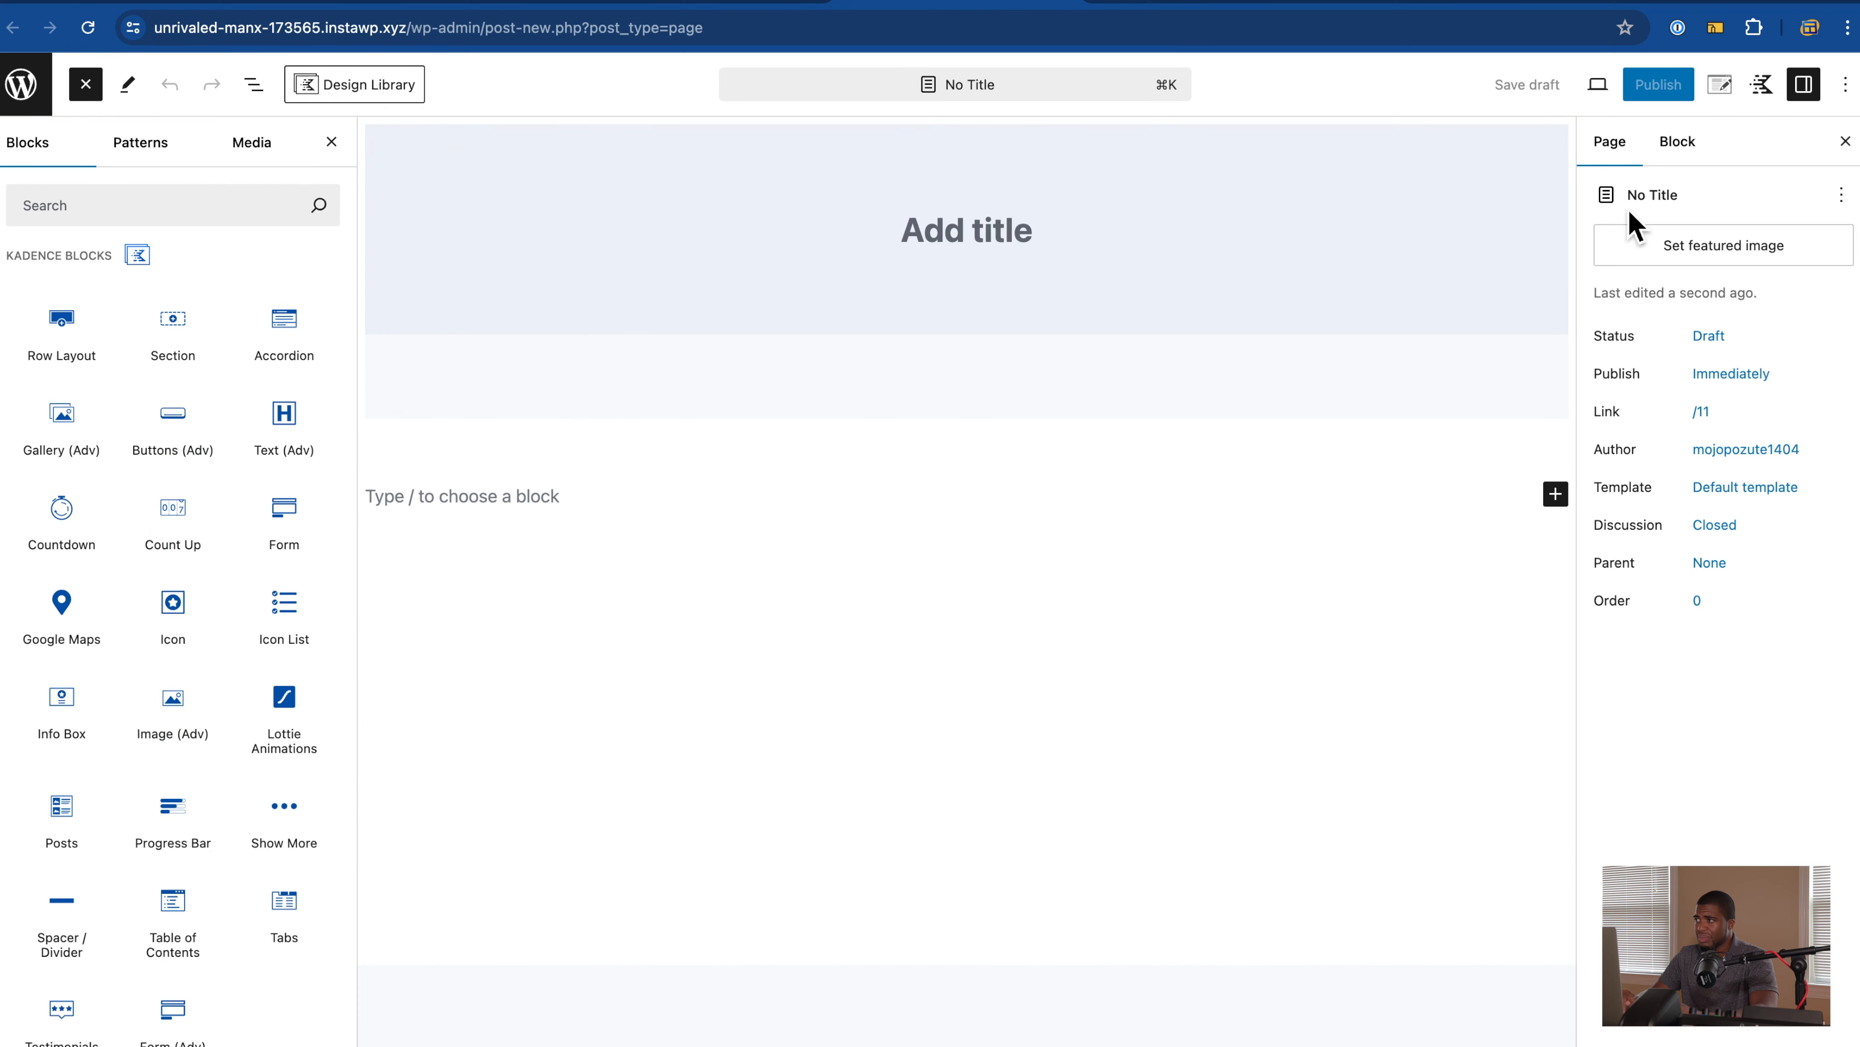
{"action": "left_click", "coordinate": [331, 142]}
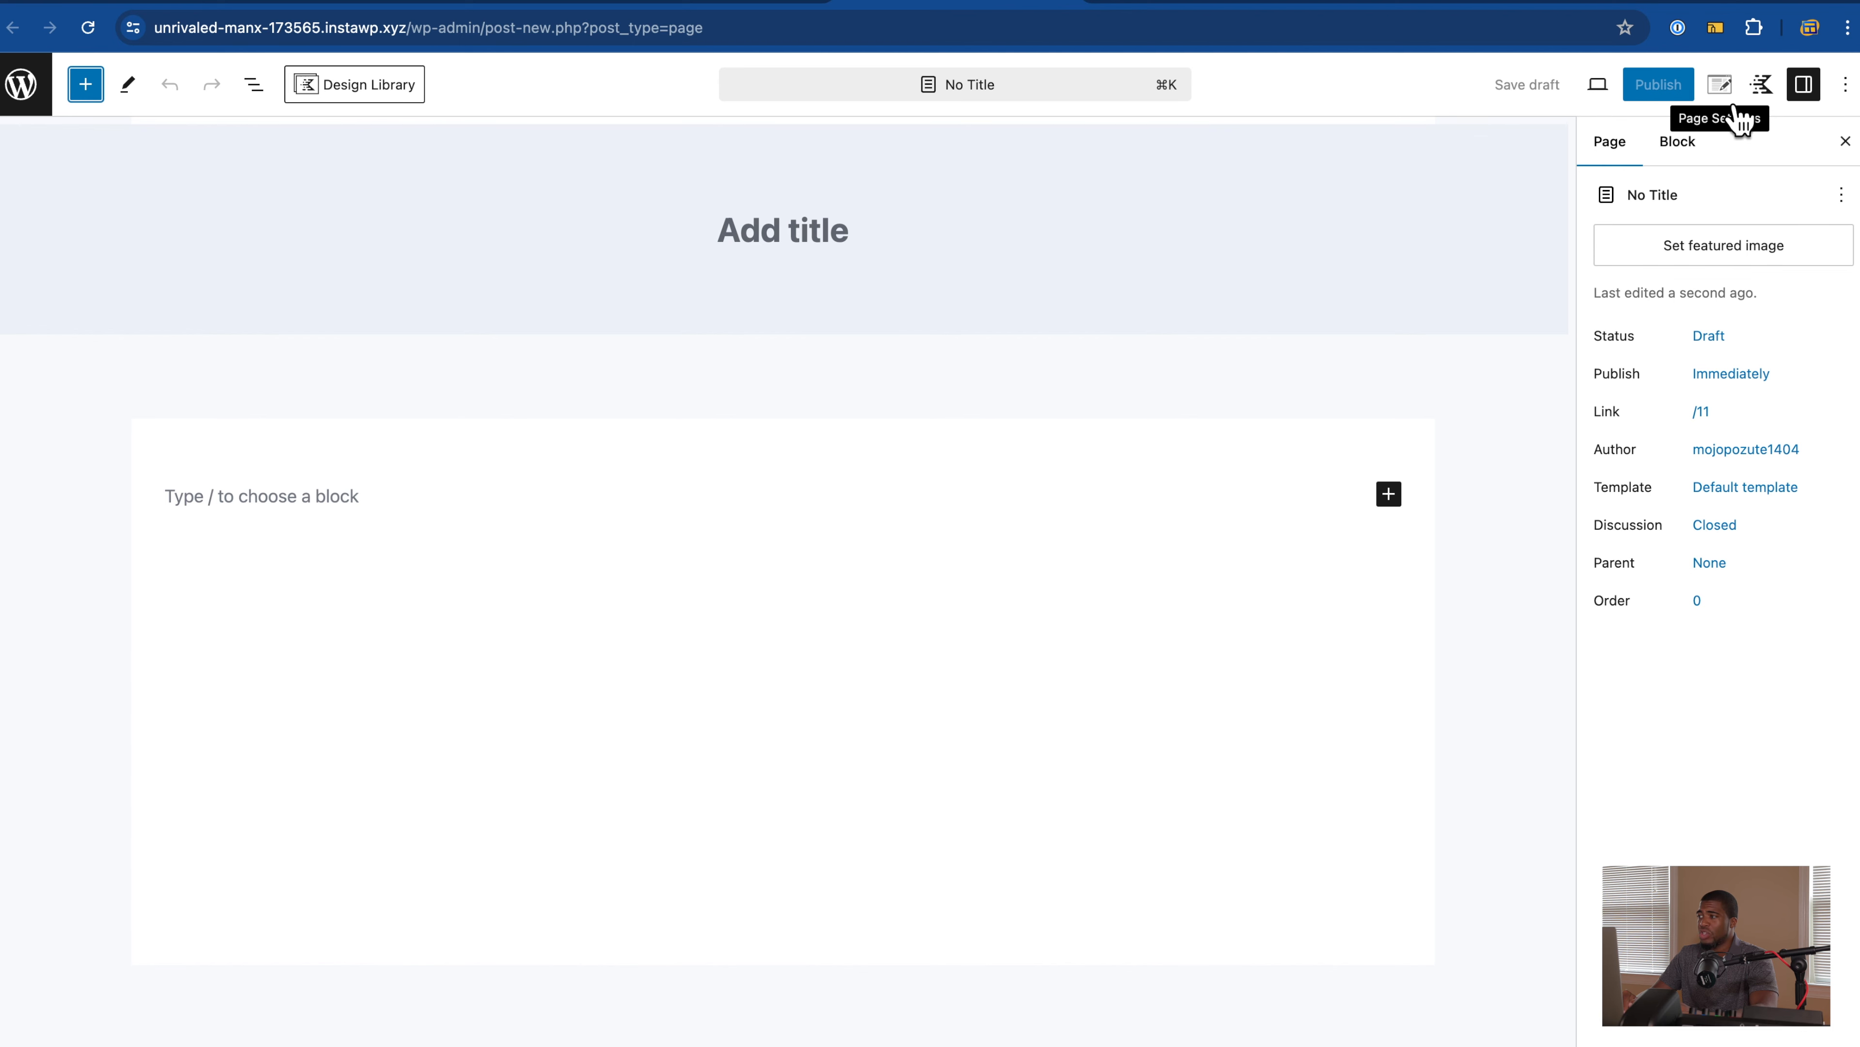
{"action": "left_click", "coordinate": [1720, 85]}
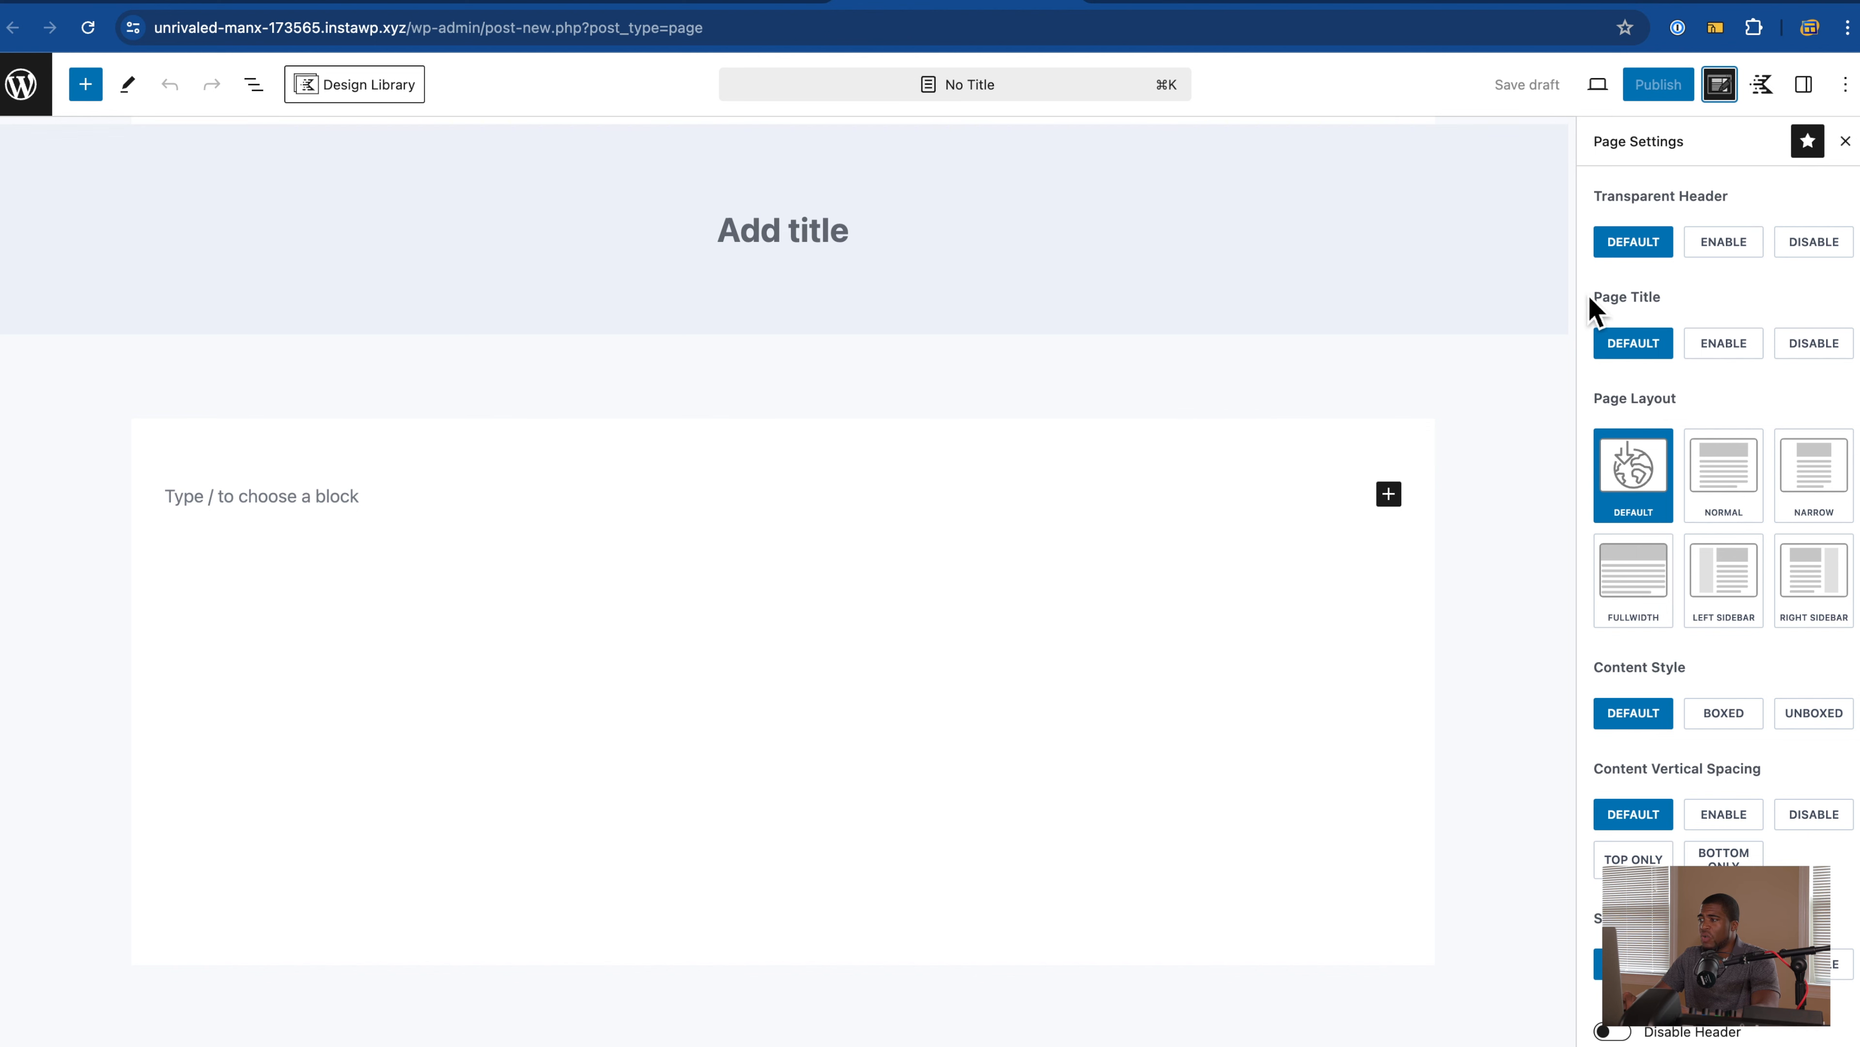
{"action": "scroll", "coordinate": [1591, 312], "scroll_direction": "down", "scroll_amount": 1}
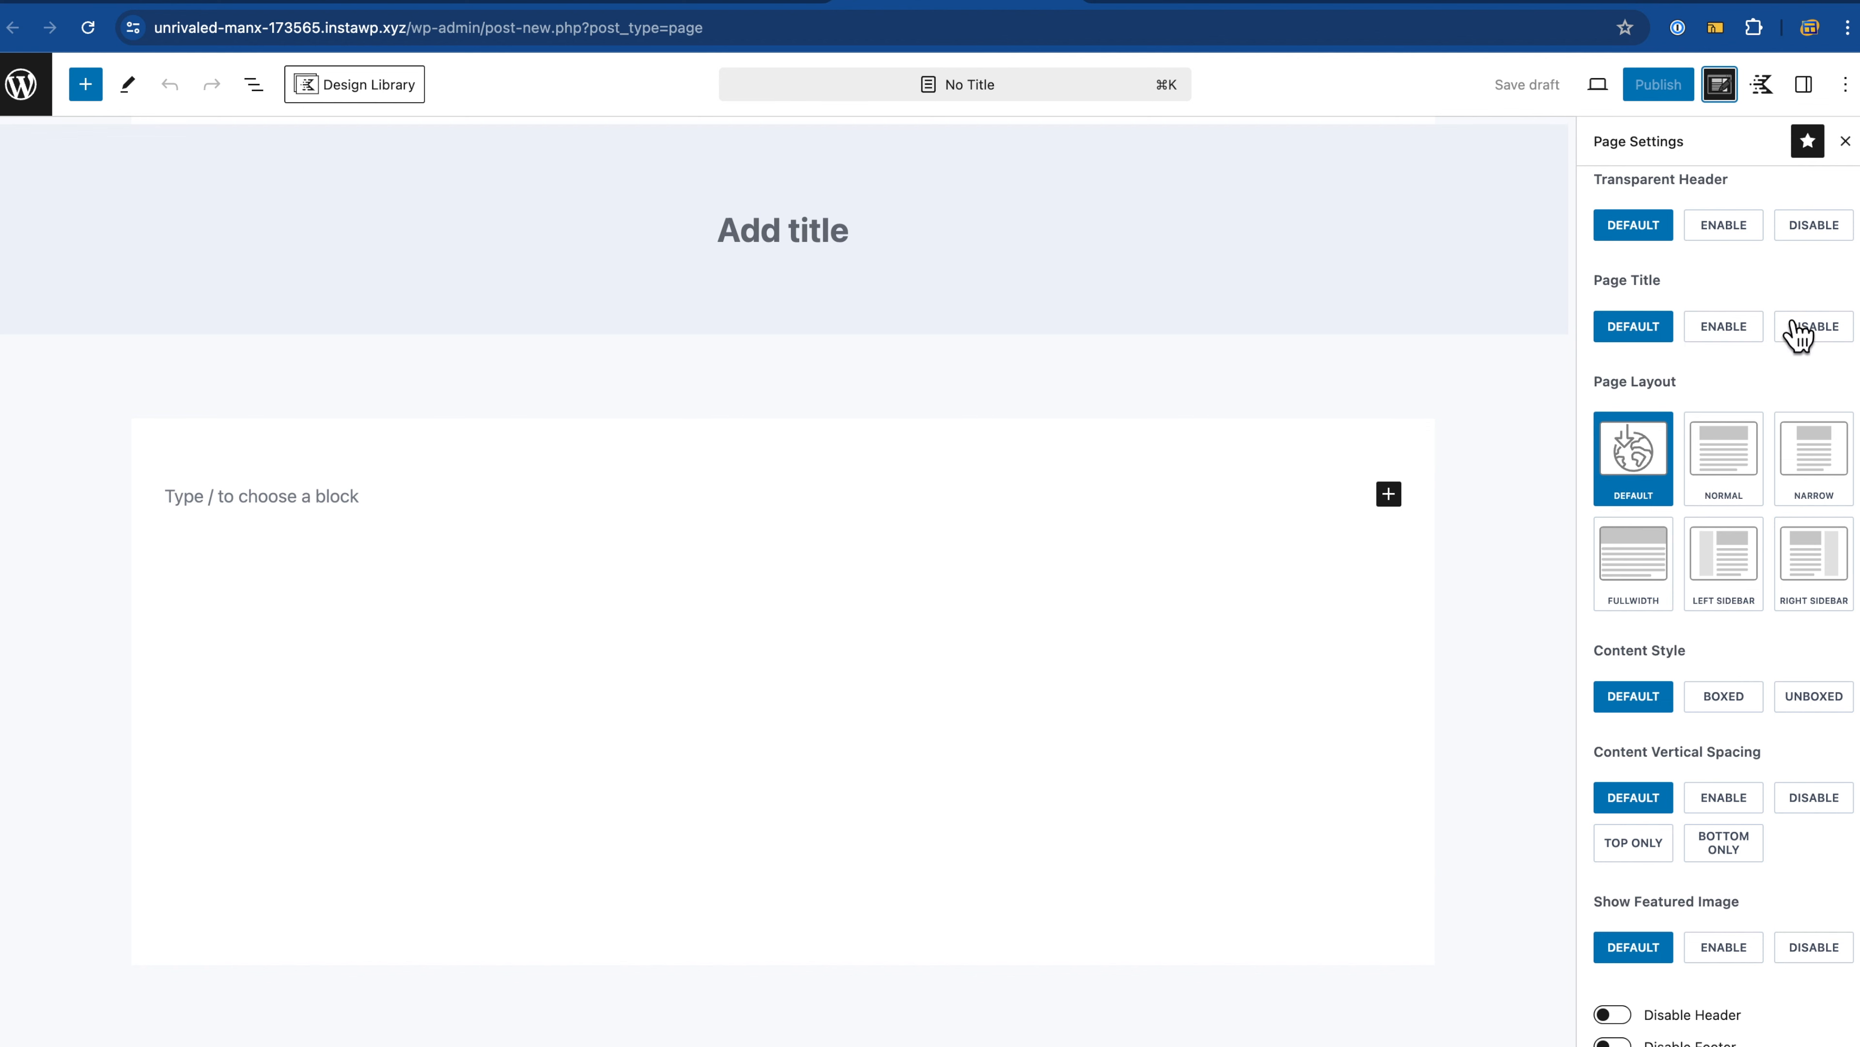
{"action": "left_click", "coordinate": [1771, 96]}
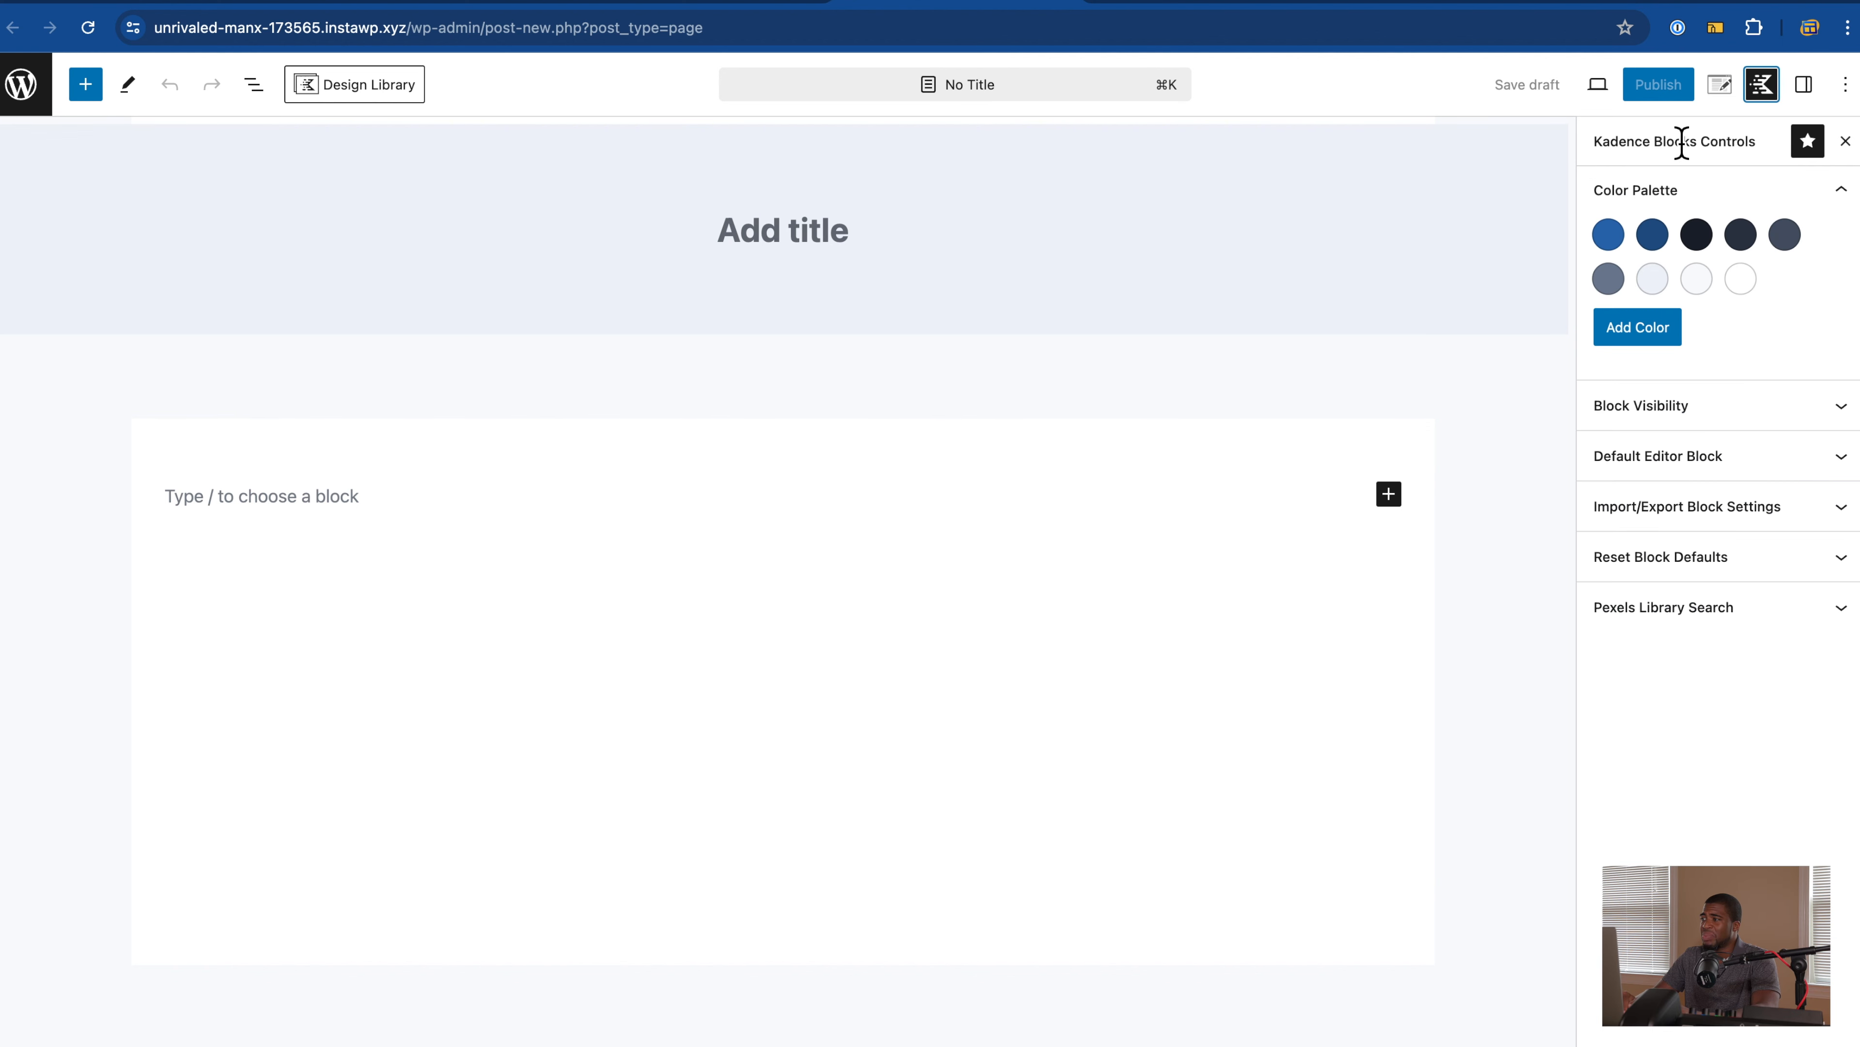
{"action": "left_click", "coordinate": [1734, 97]}
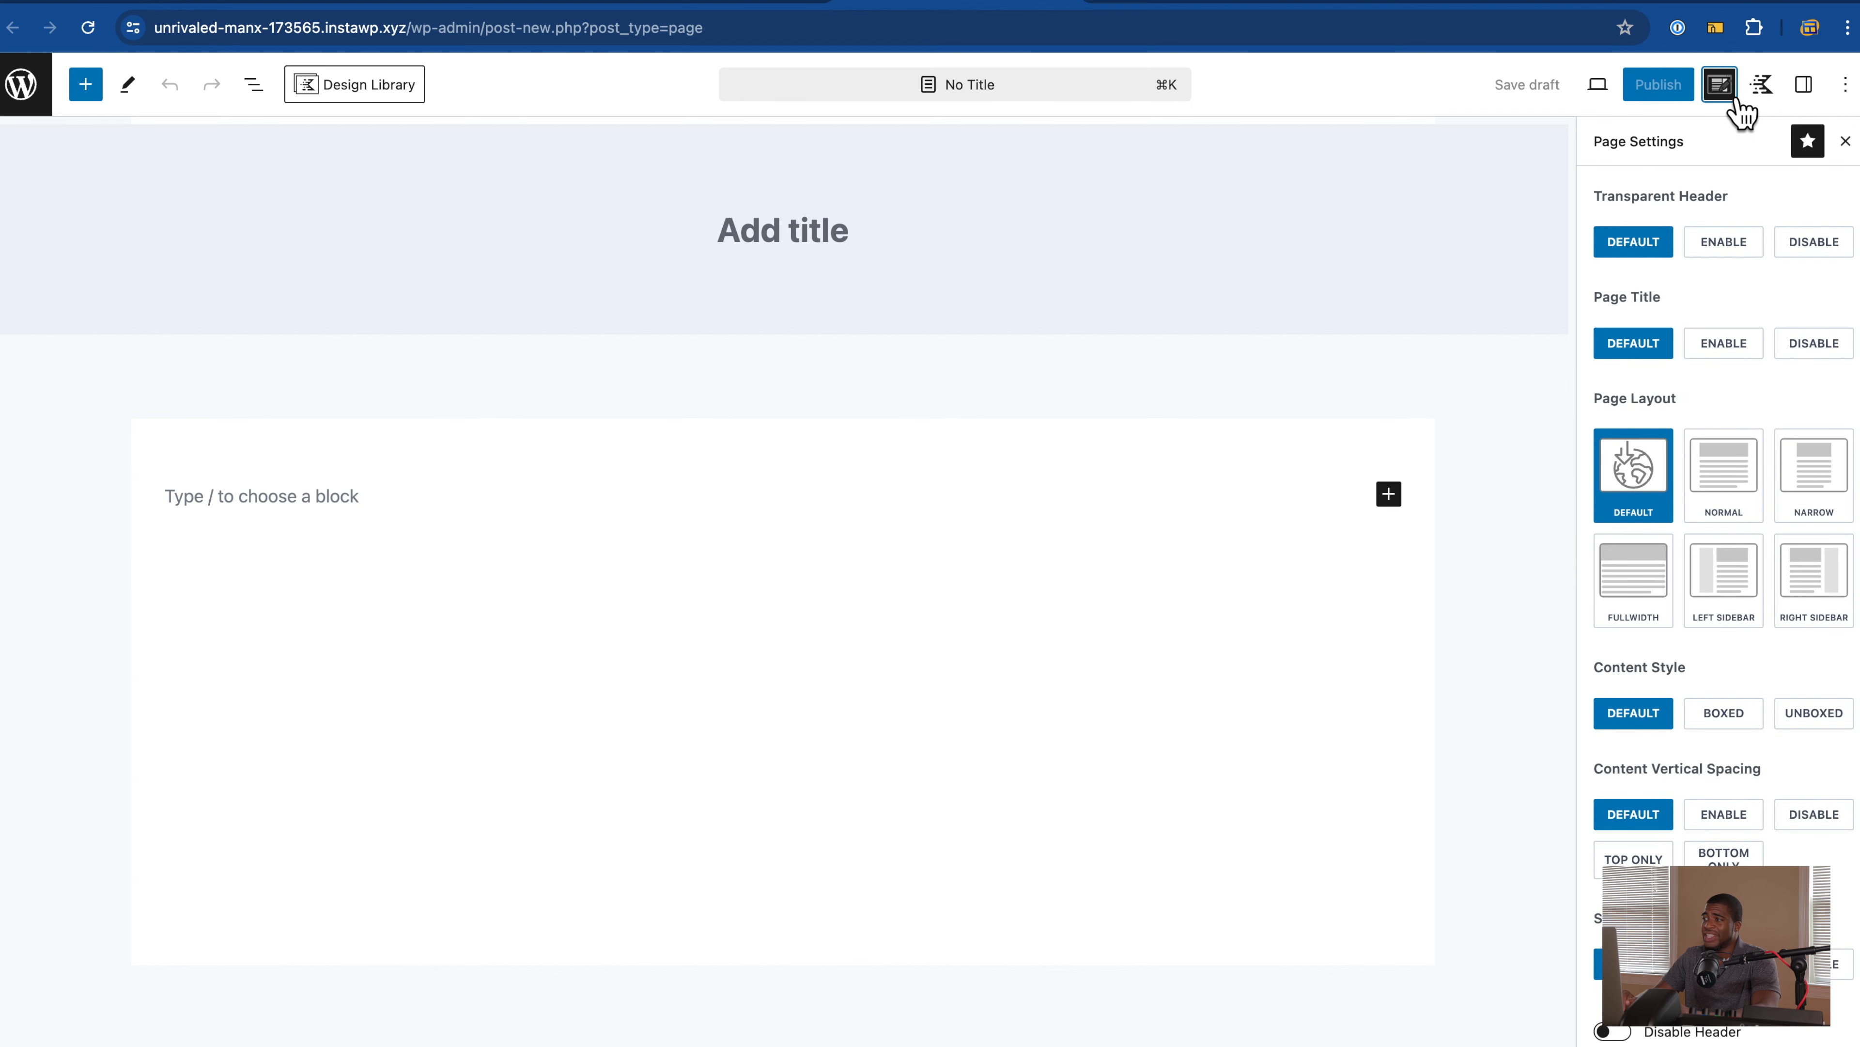
{"action": "left_click", "coordinate": [1776, 97]}
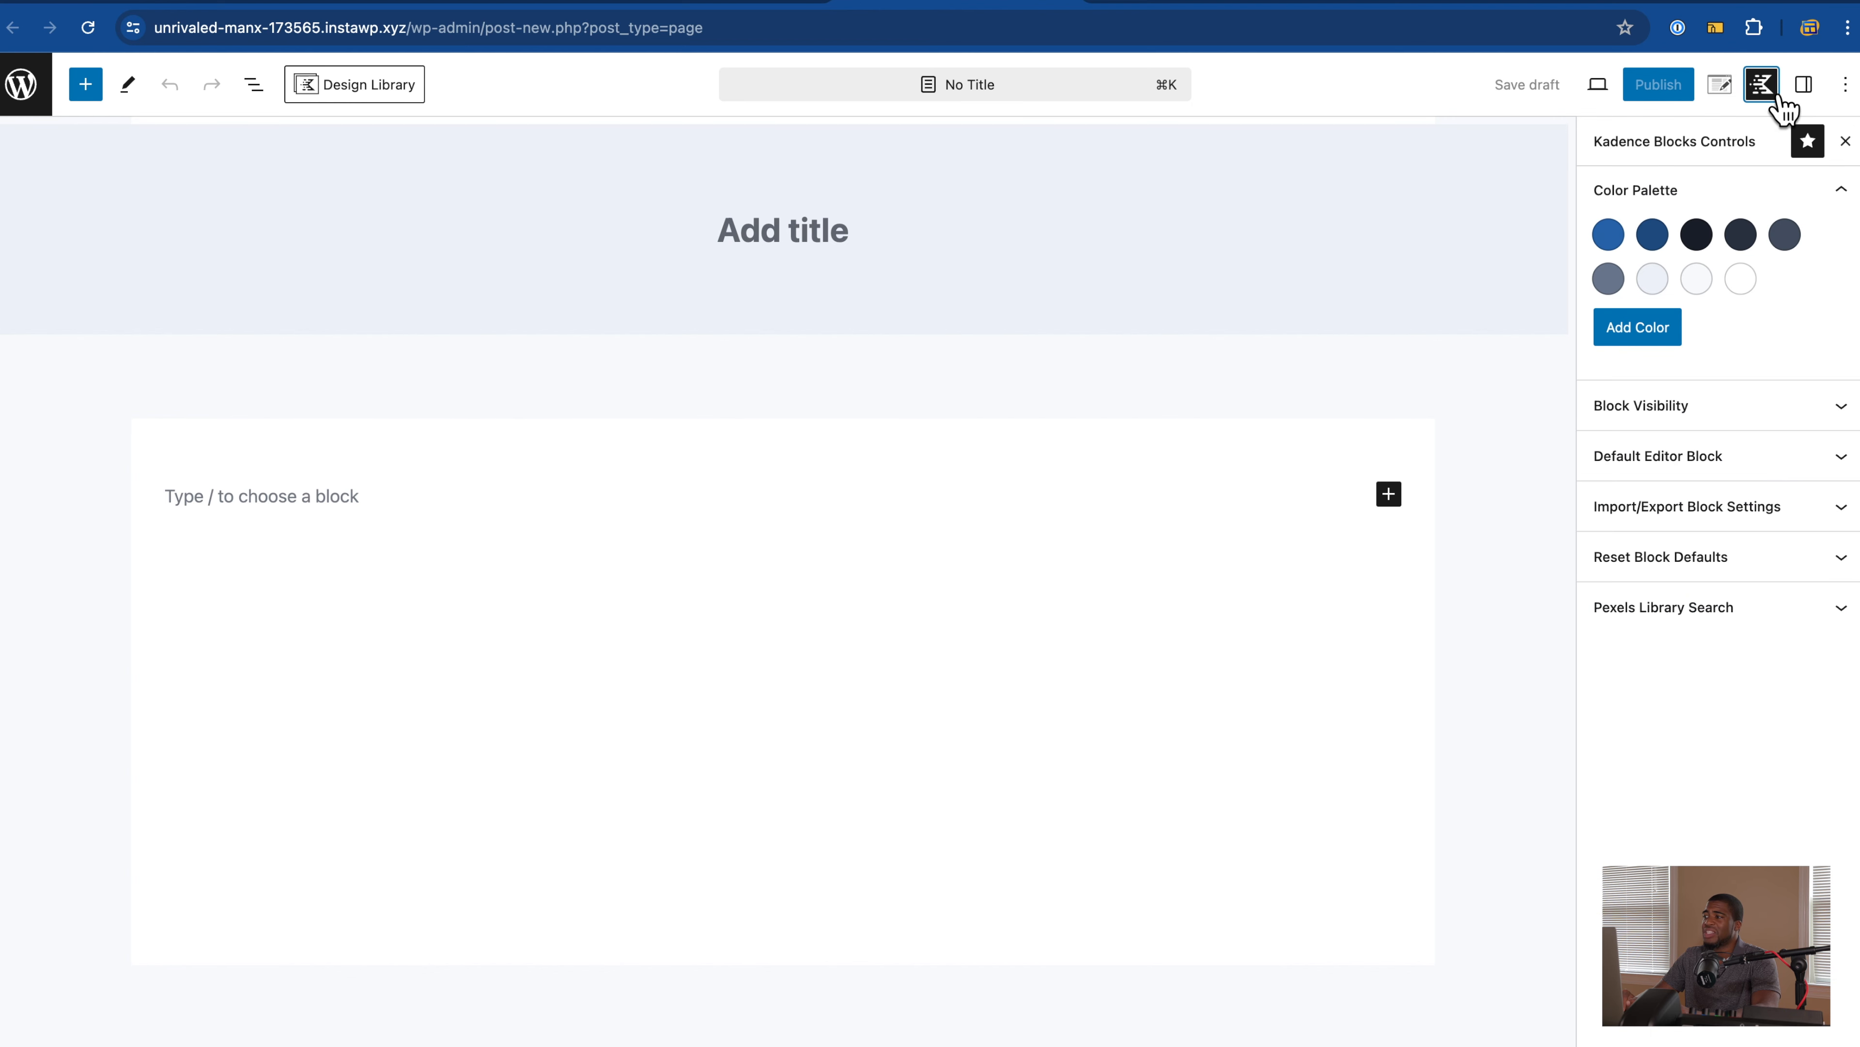
{"action": "left_click", "coordinate": [1818, 94]}
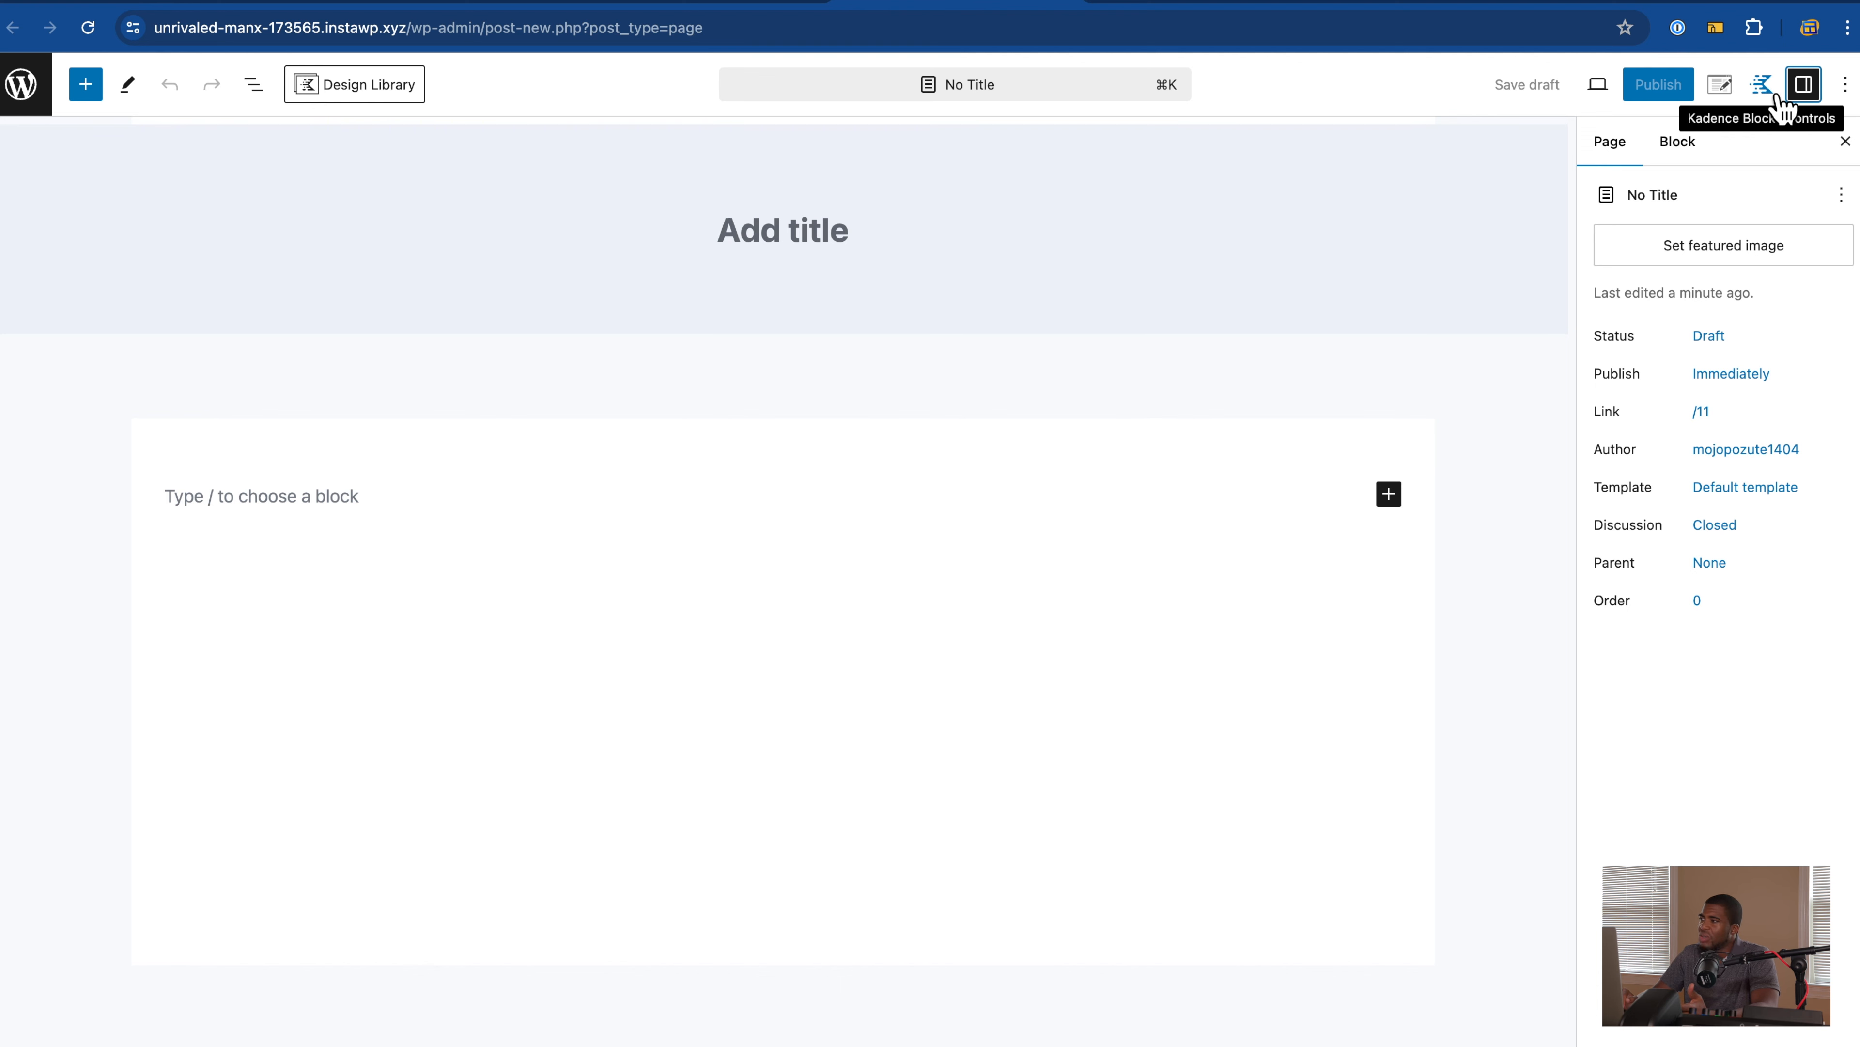
Step: Show the Kadence Blocks Controls and the Page Settings through the plugin entries in the editor options
{"action": "left_click", "coordinate": [1845, 85]}
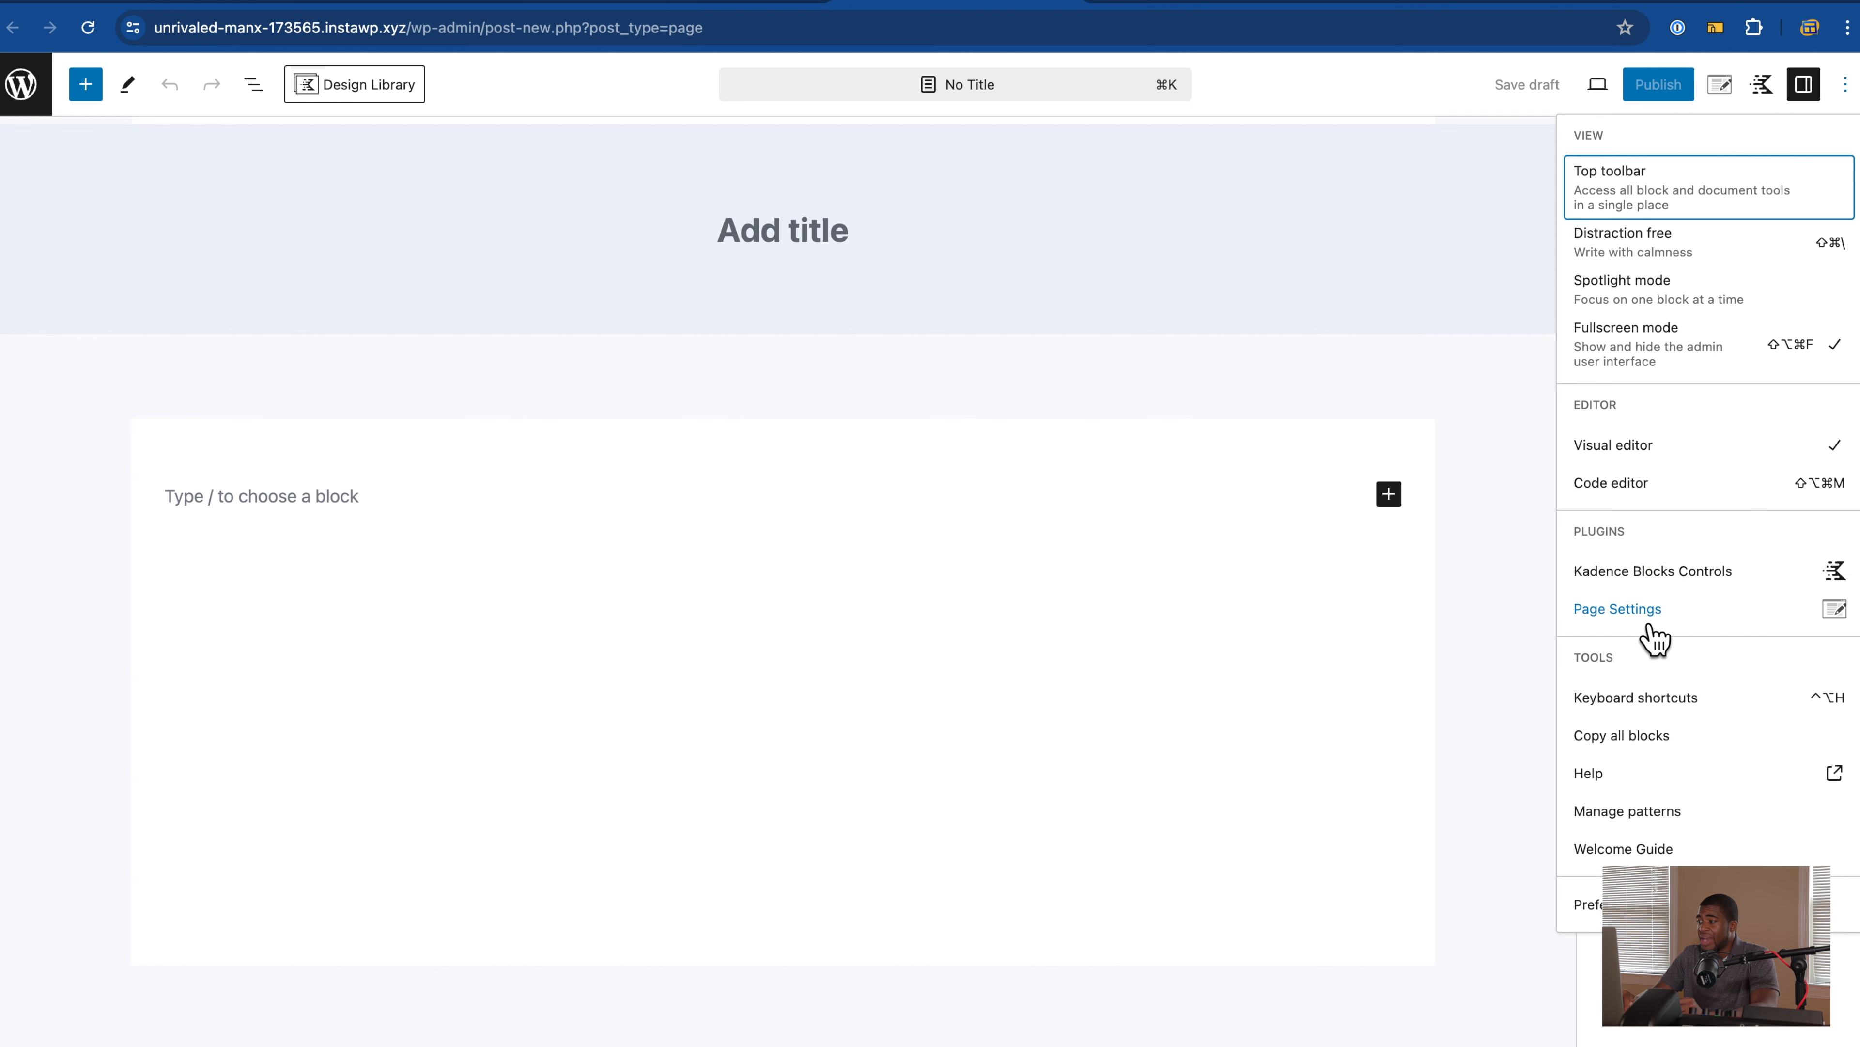
{"action": "left_click", "coordinate": [1644, 579]}
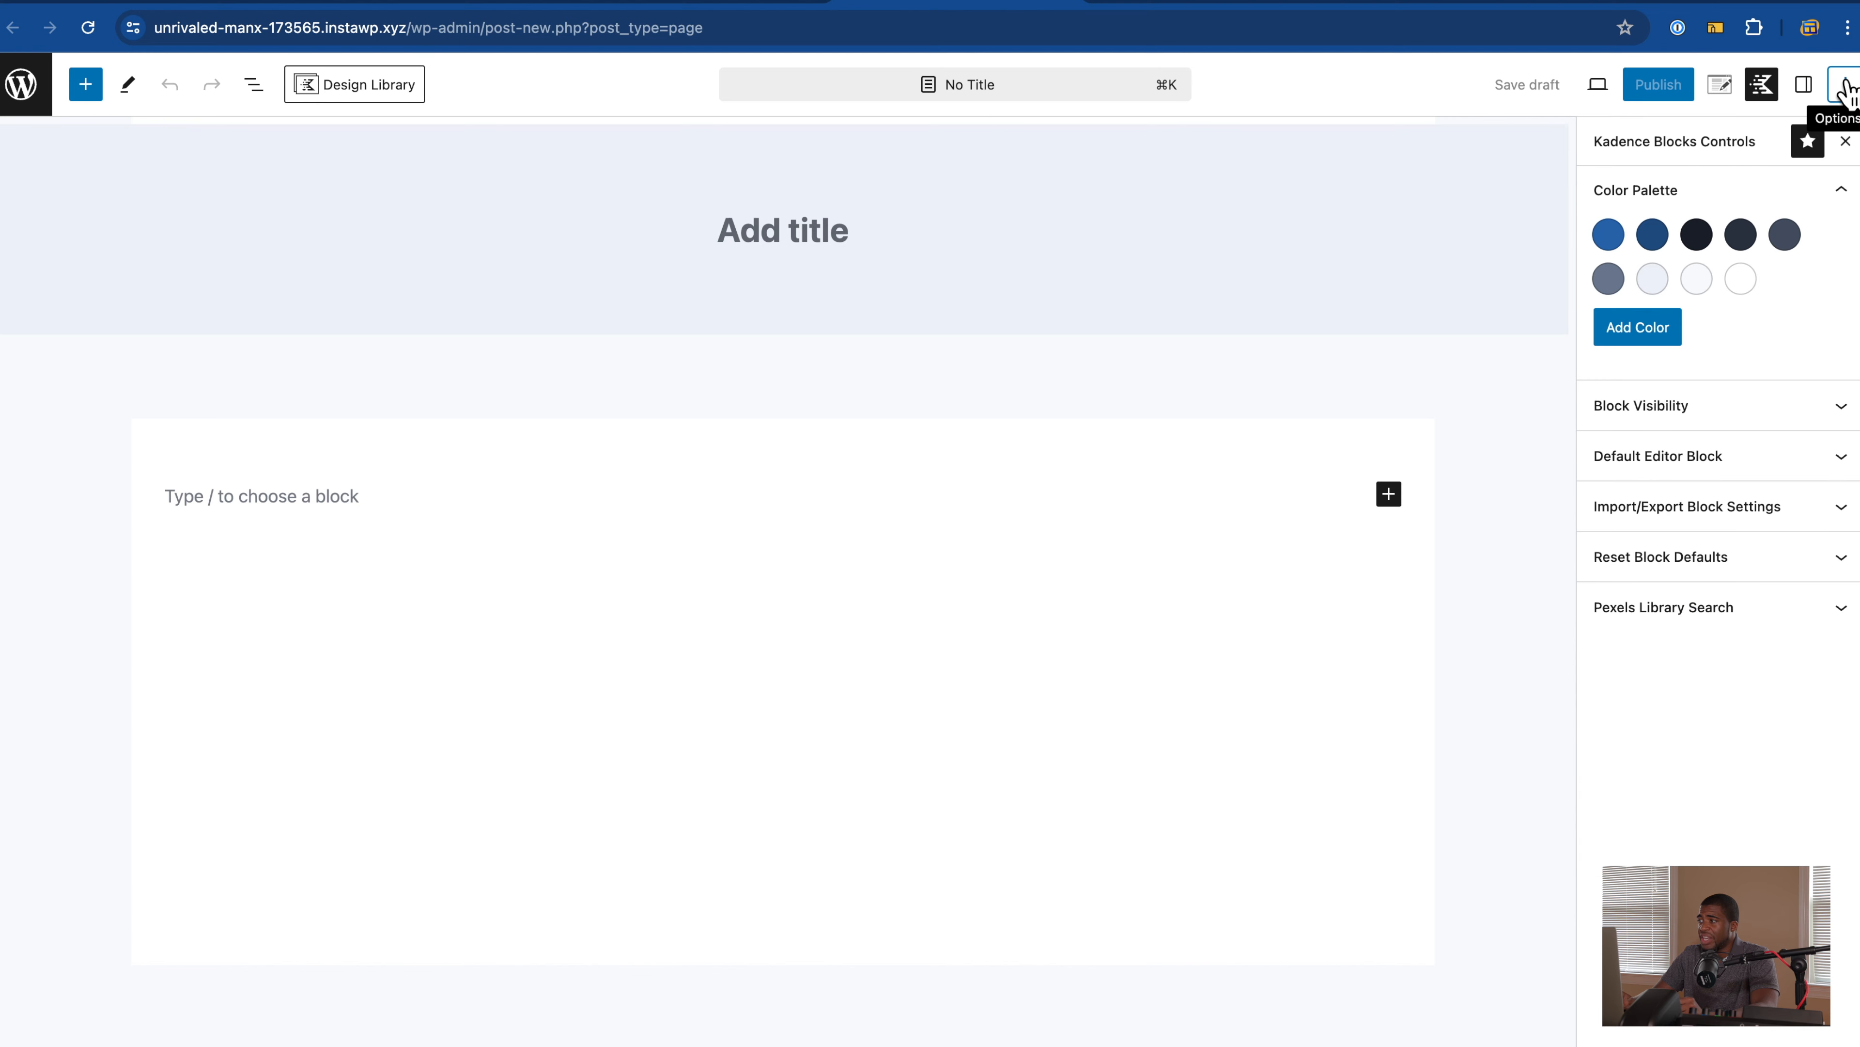
{"action": "left_click", "coordinate": [1845, 84]}
{"action": "left_click", "coordinate": [1644, 612]}
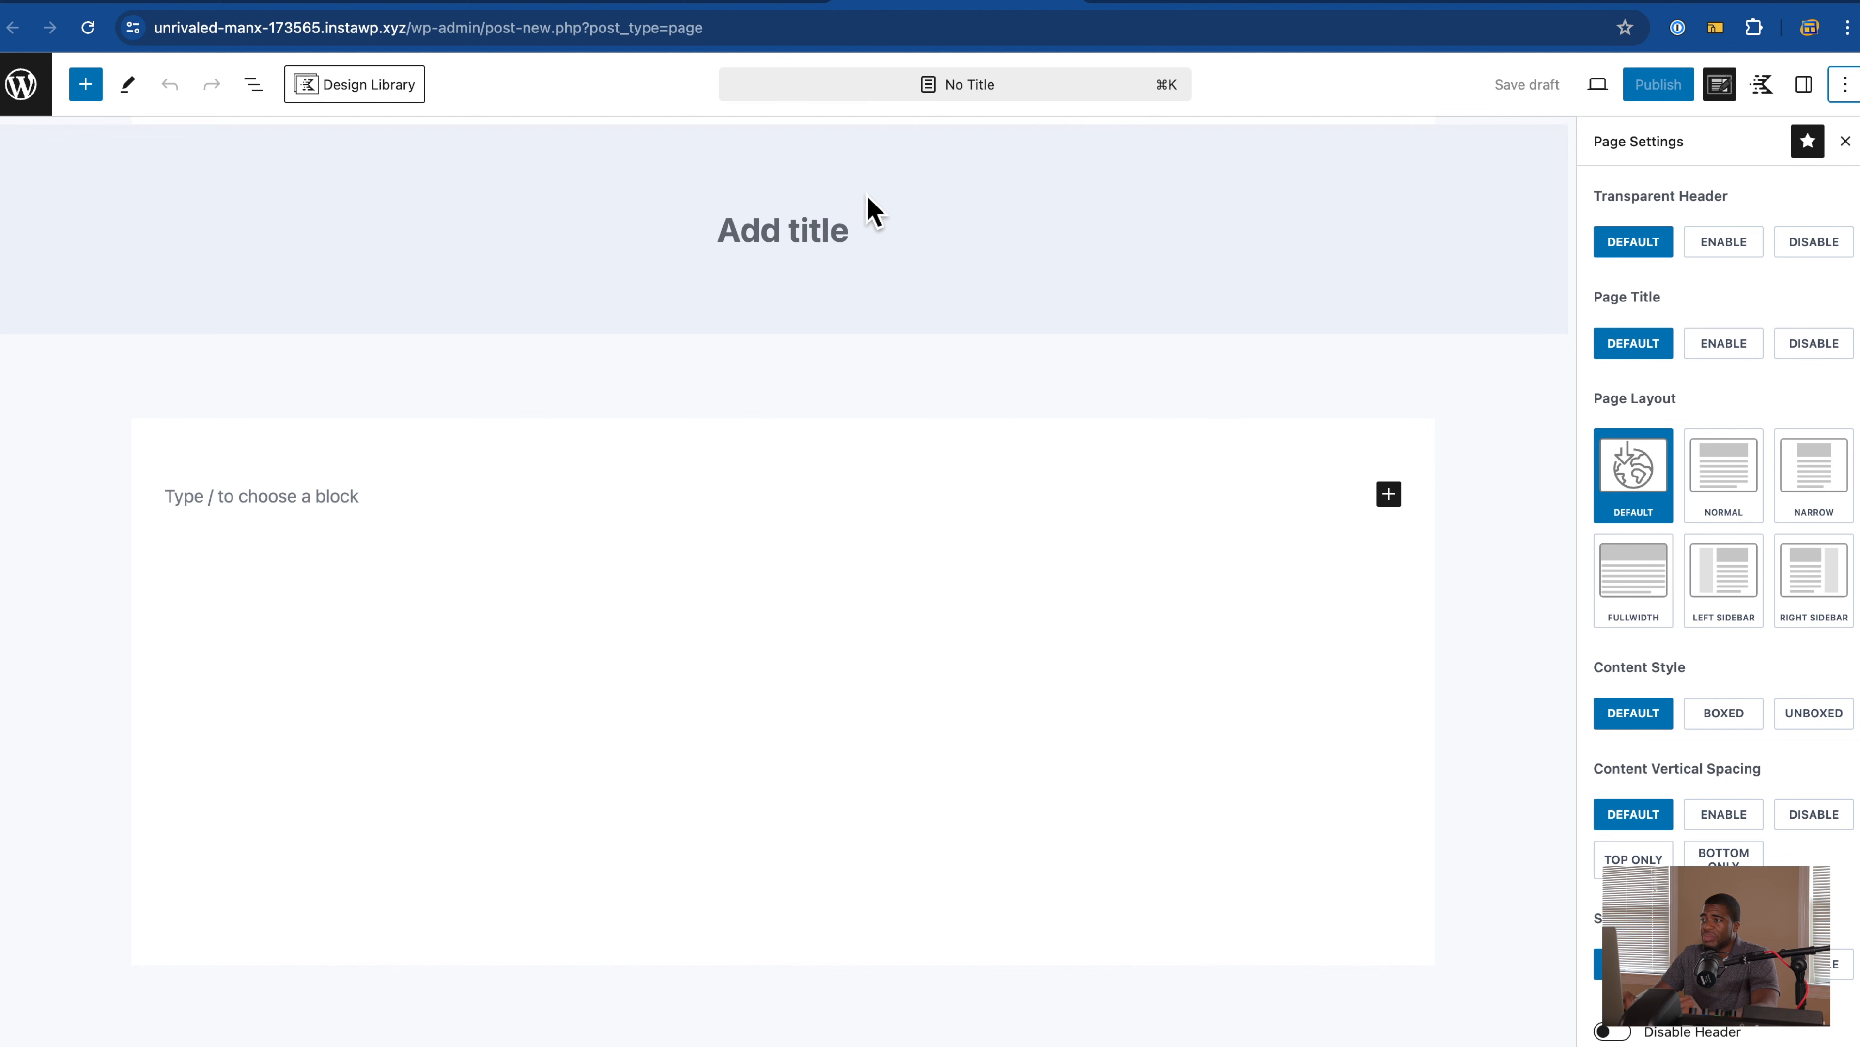
Step: Close the Page Settings, leave the page editor and view the site's installed plugins
{"action": "left_click", "coordinate": [1072, 207]}
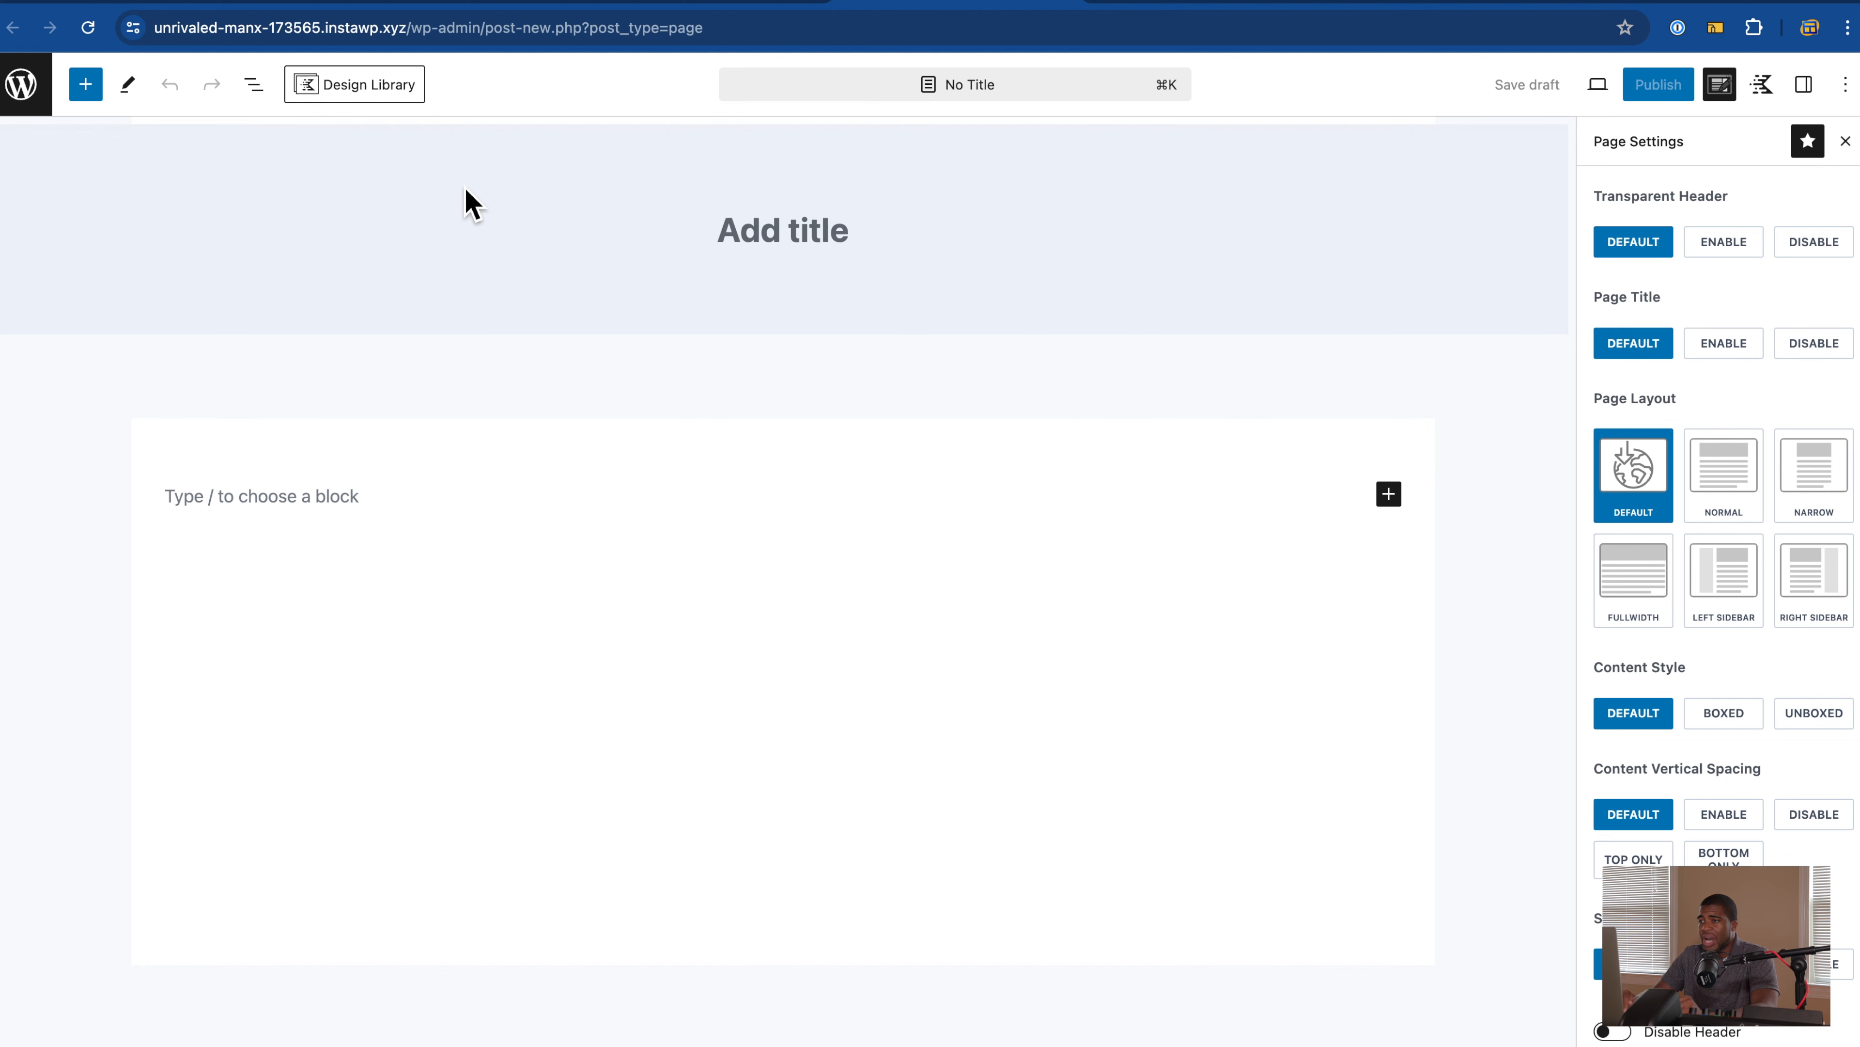
{"action": "left_click", "coordinate": [1845, 141]}
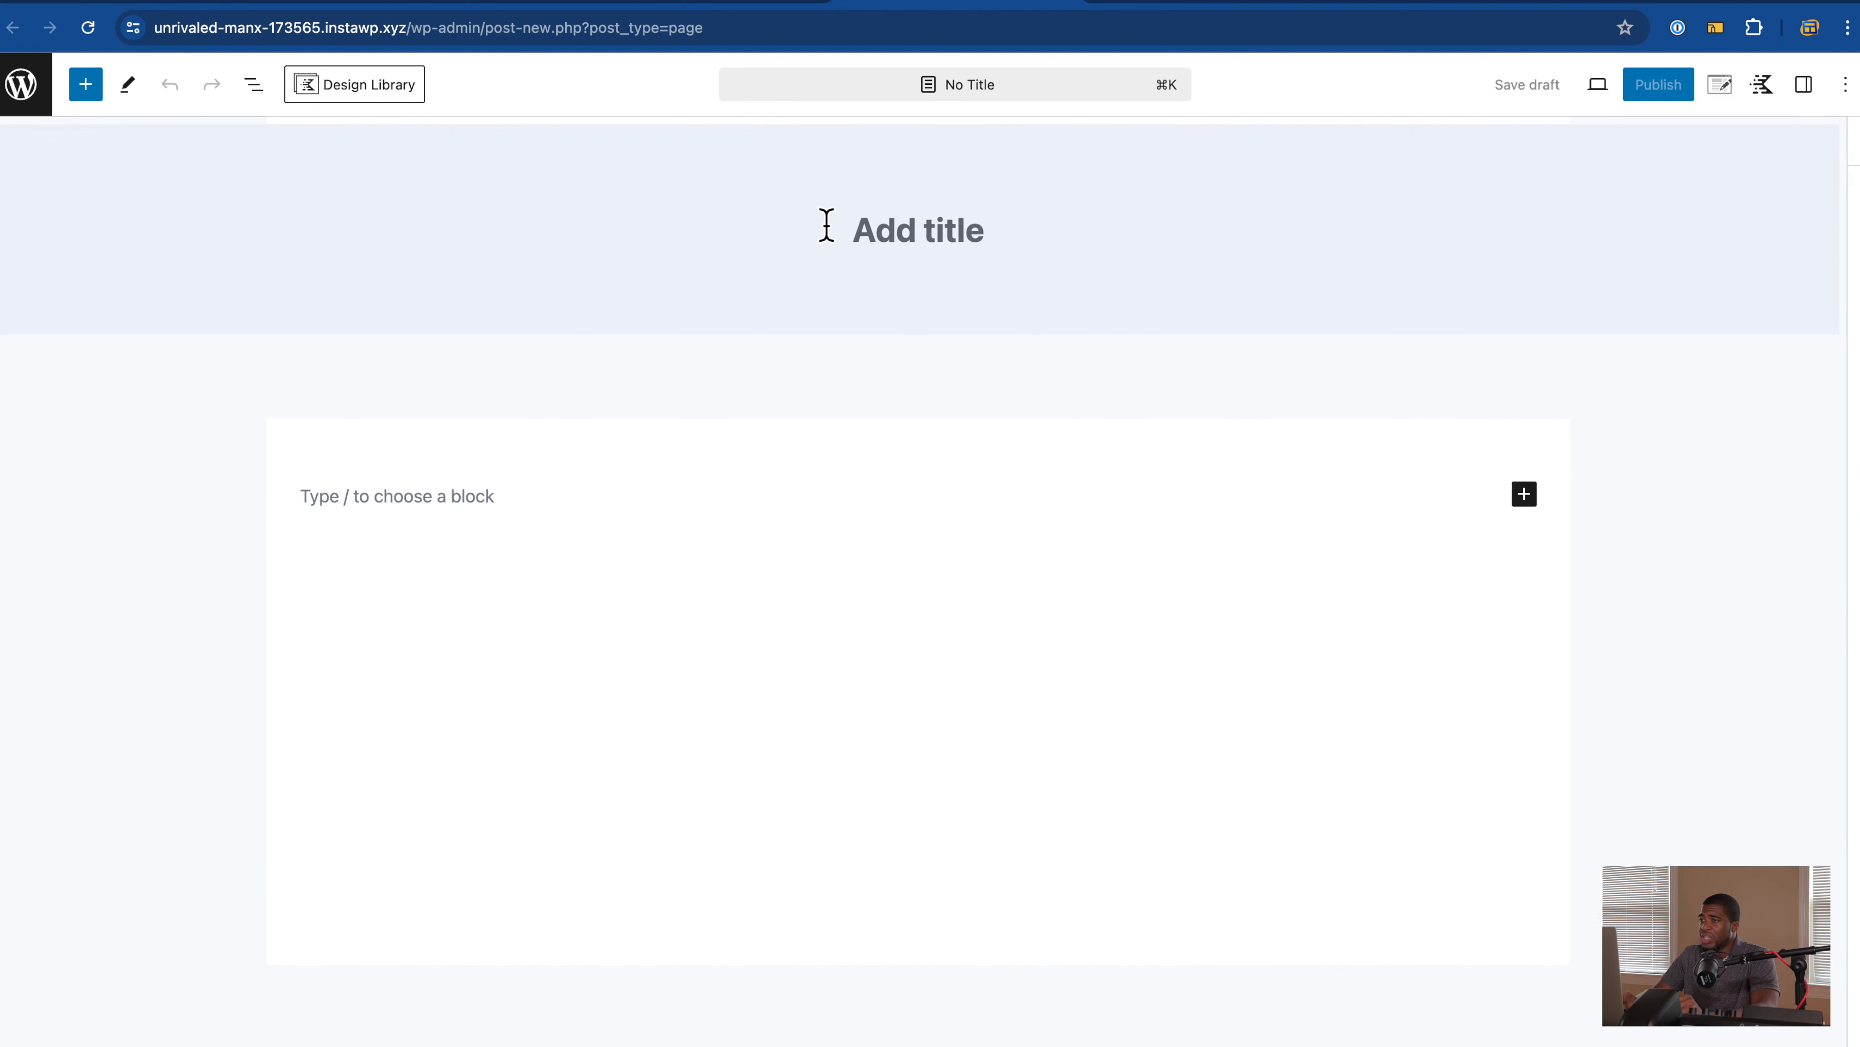
{"action": "left_click", "coordinate": [33, 86]}
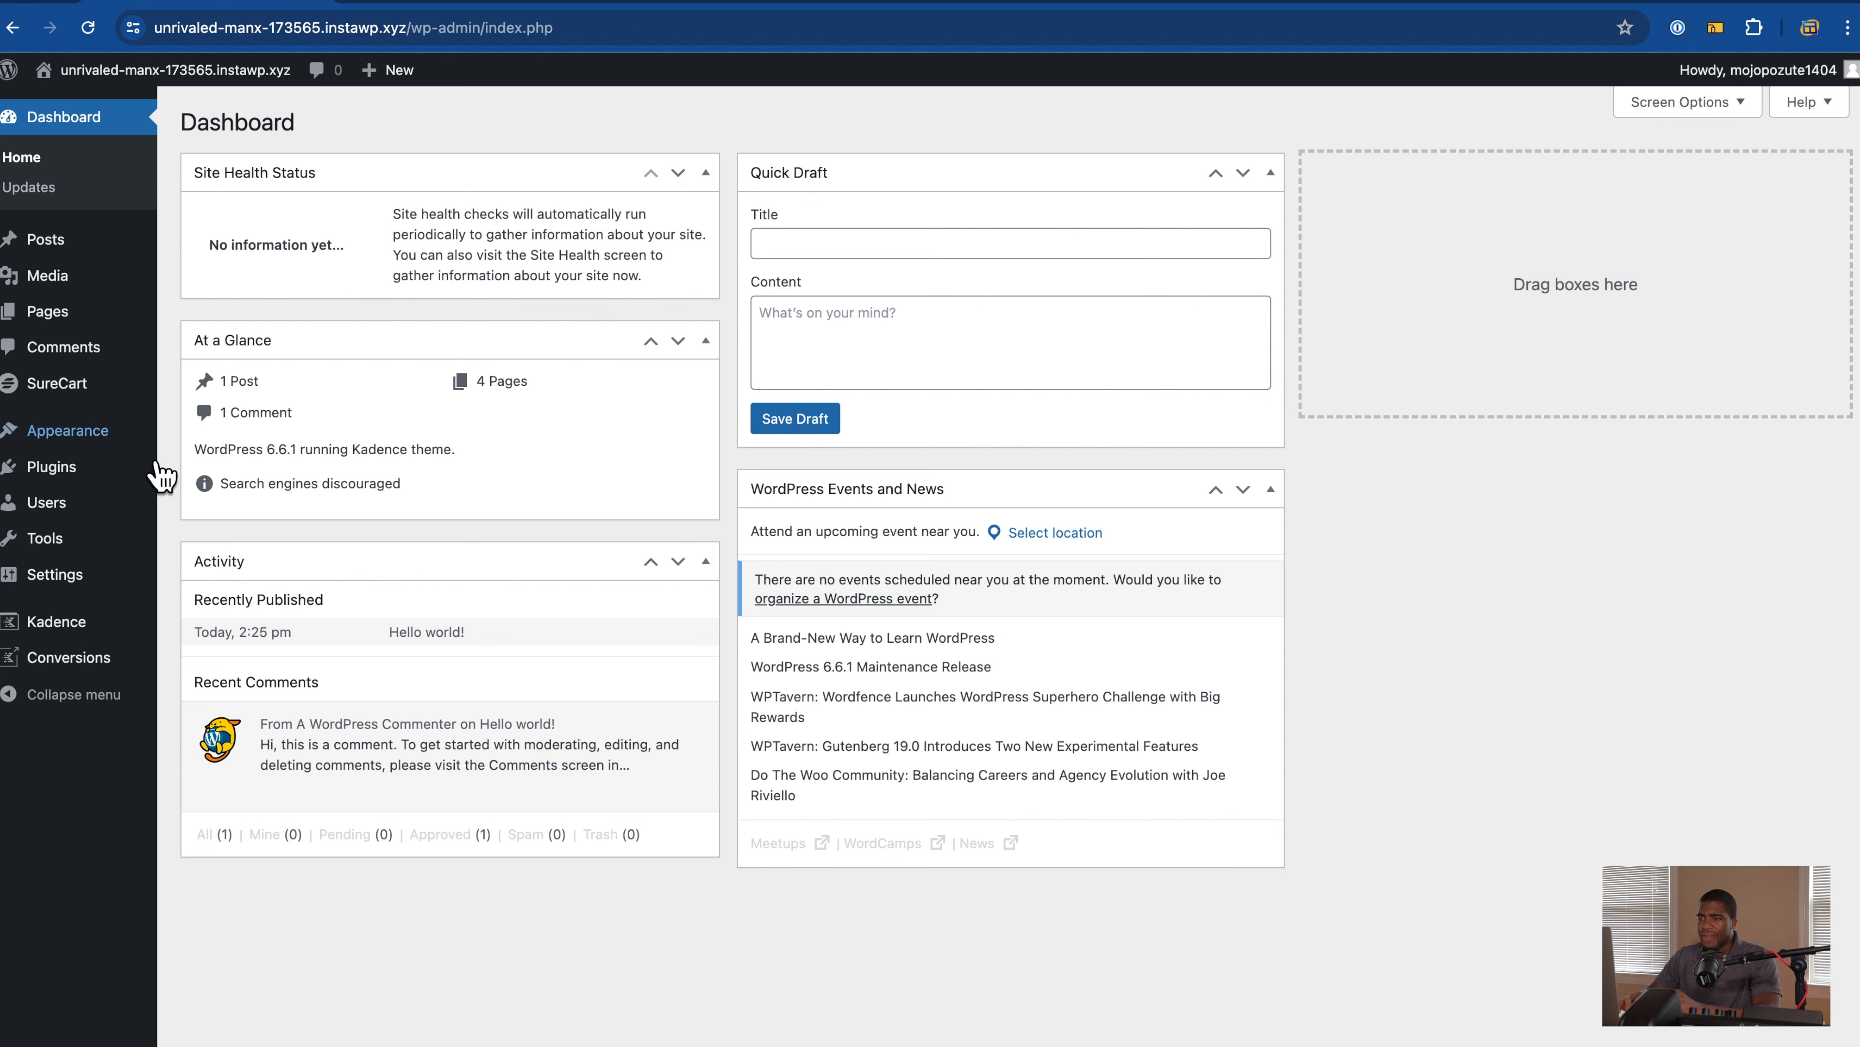
{"action": "left_click", "coordinate": [107, 482]}
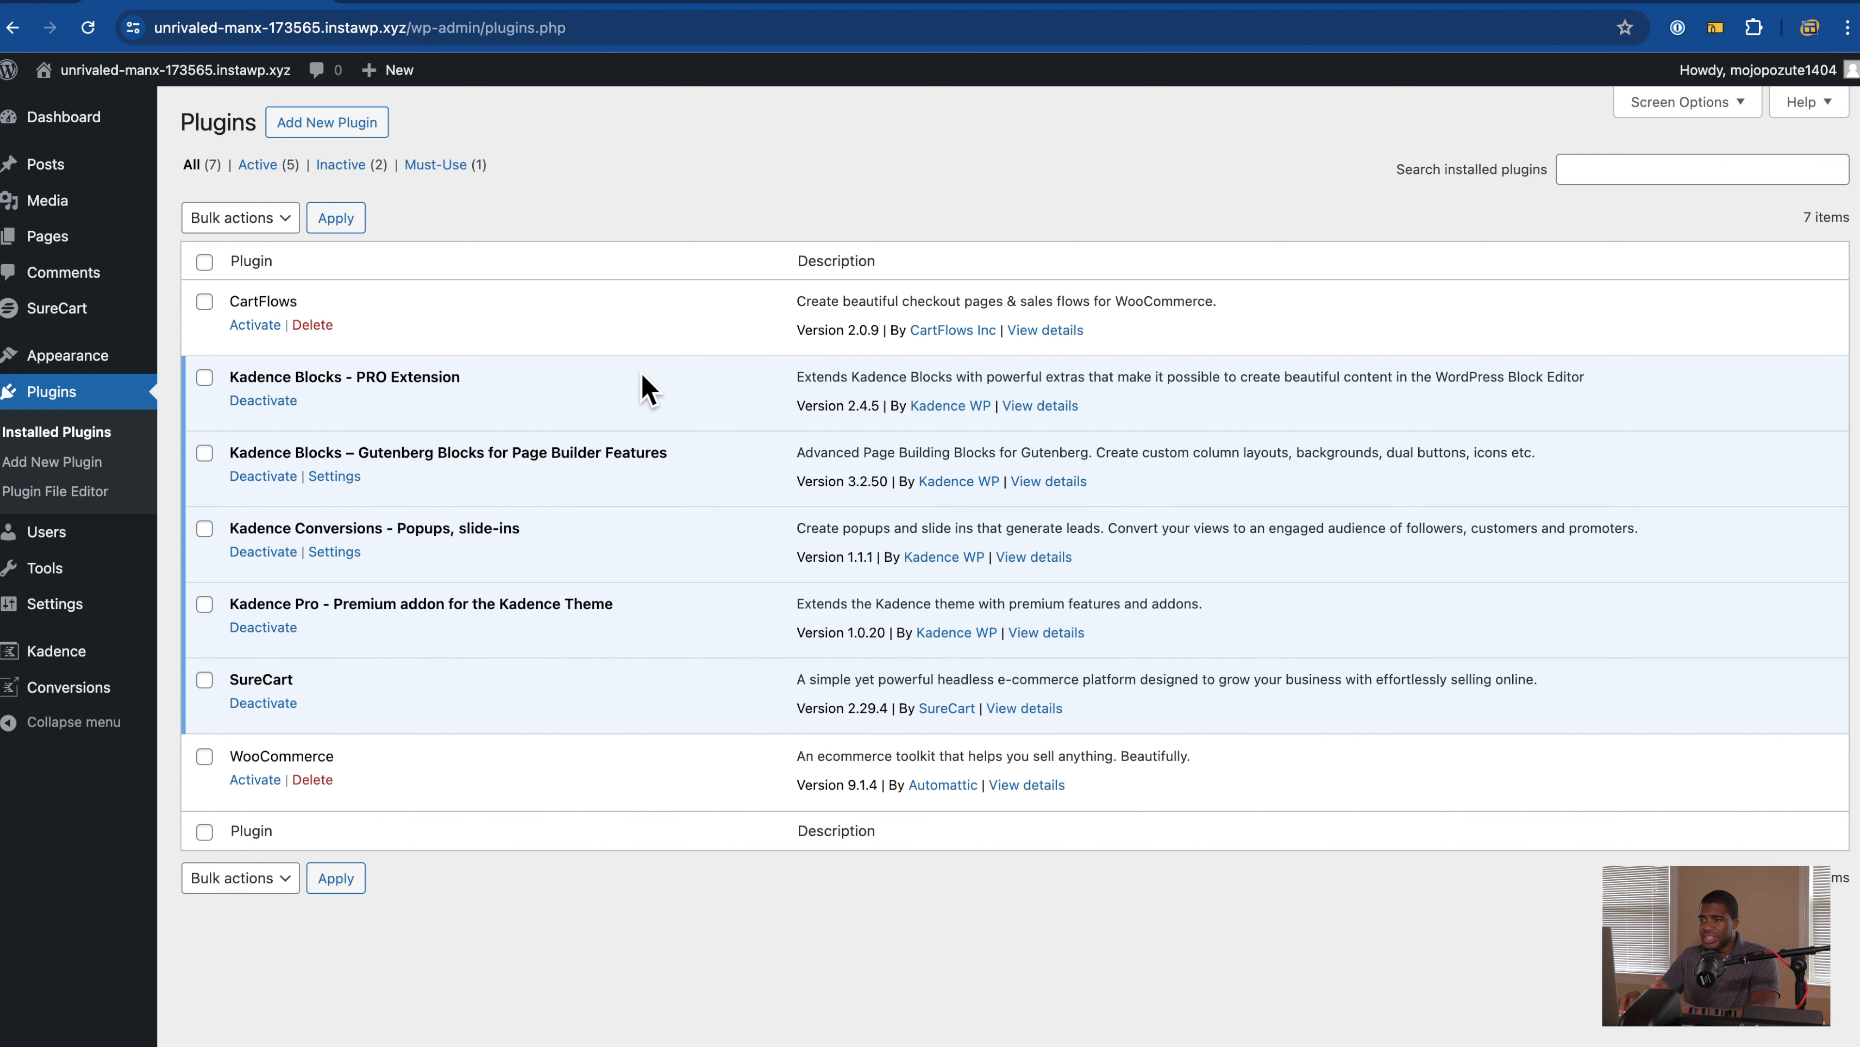
Step: Create a new page and insert the Kadence Form (Adv) block into it
{"action": "mouse_move", "coordinate": [66, 249]}
{"action": "left_click", "coordinate": [232, 286]}
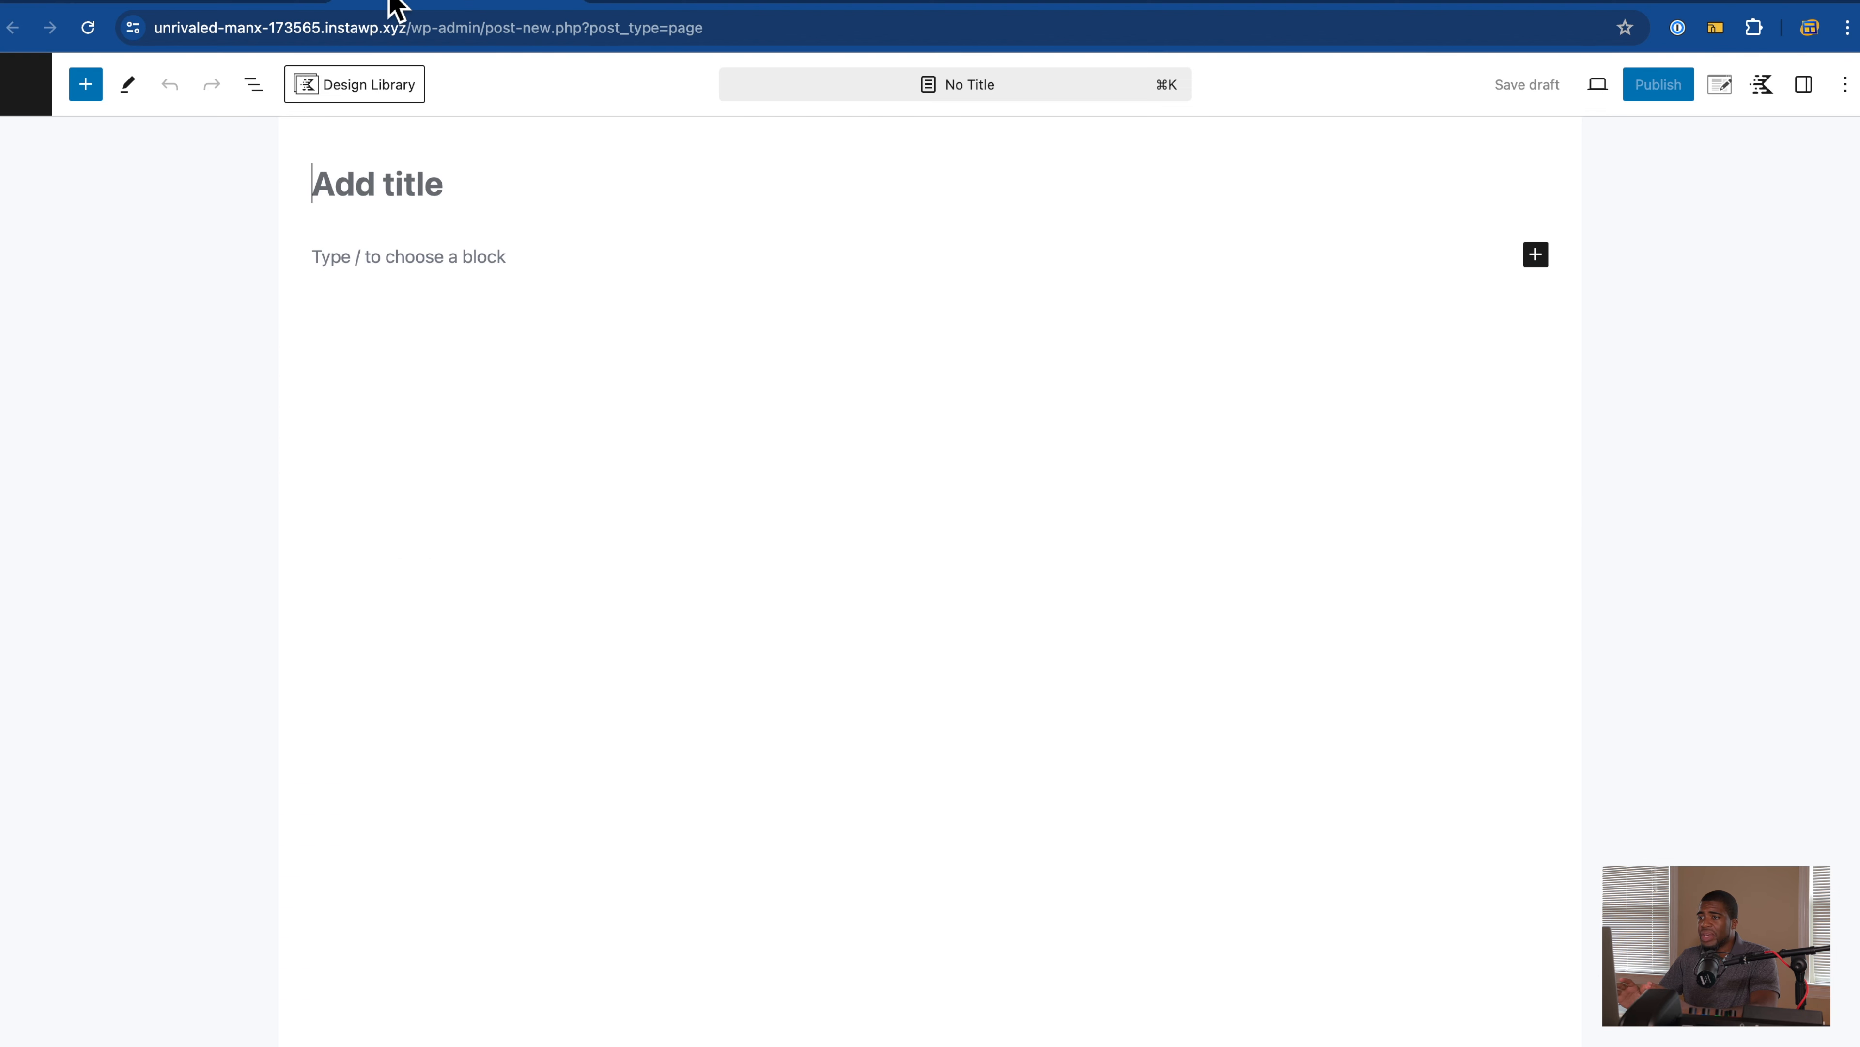
{"action": "left_click", "coordinate": [102, 99]}
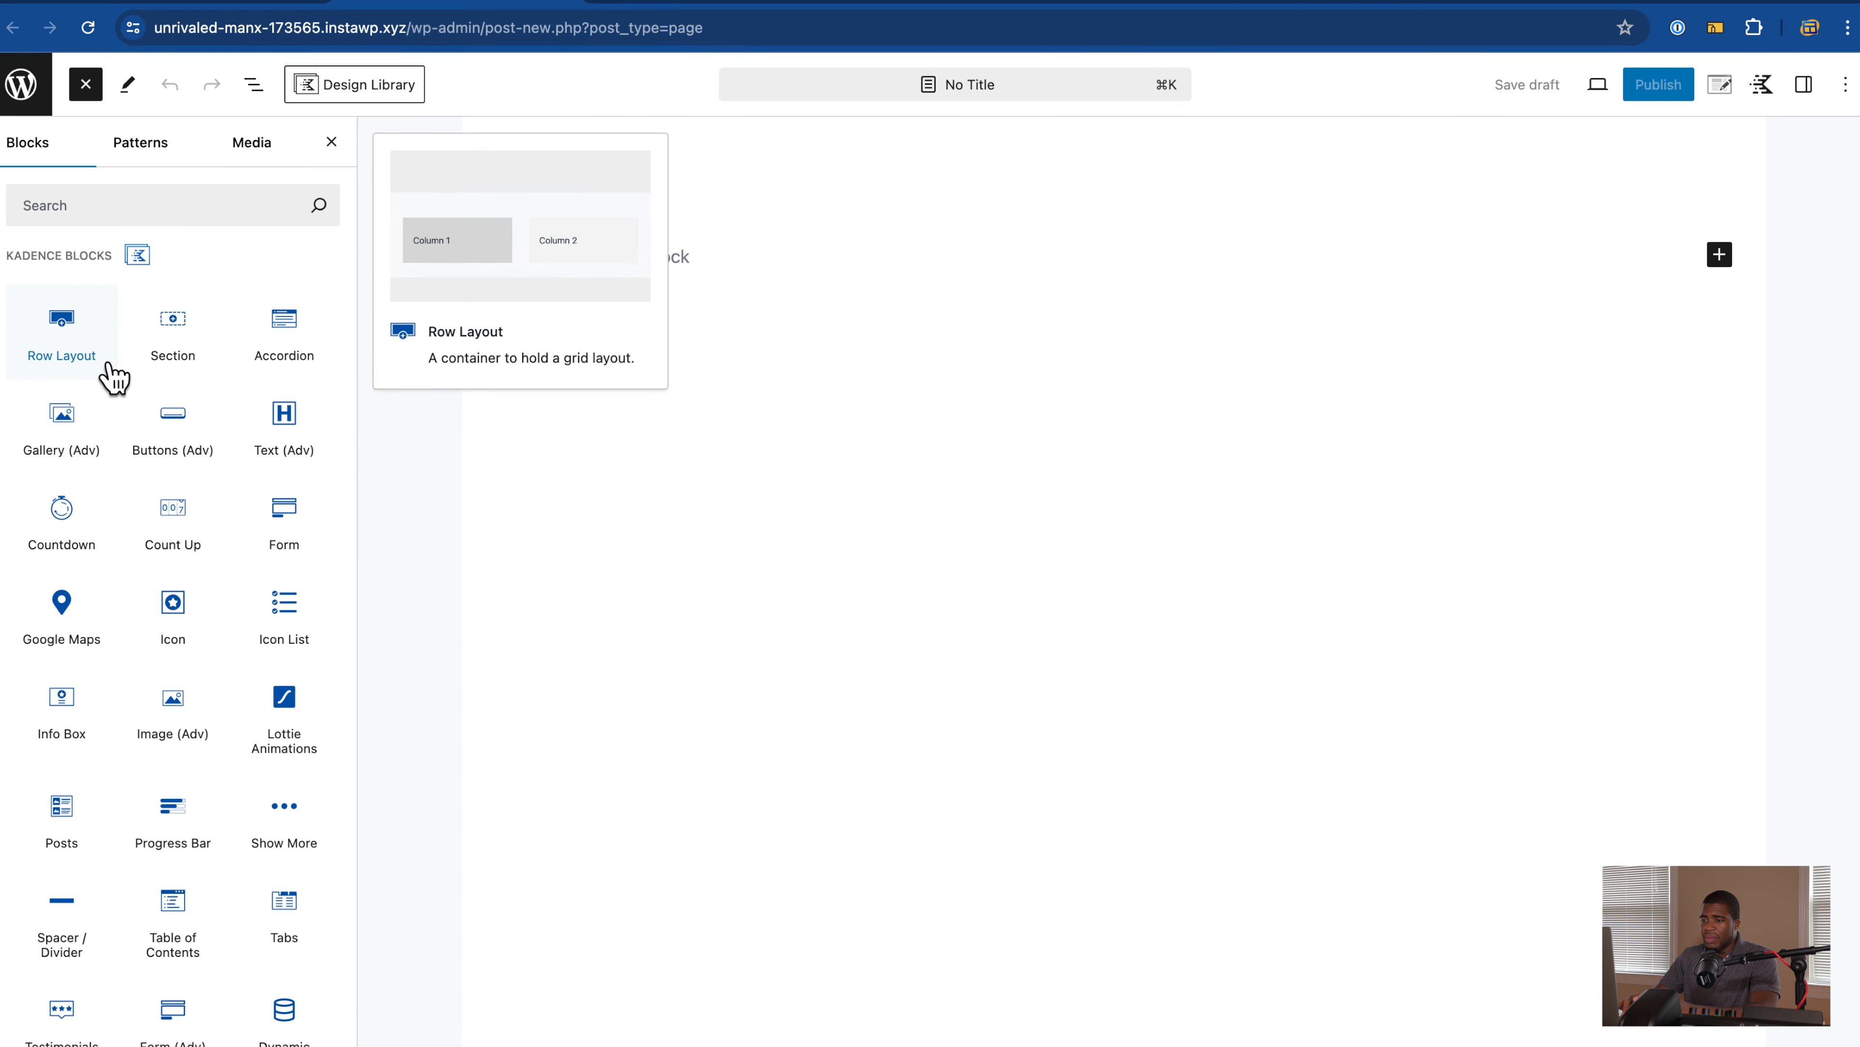
{"action": "scroll", "coordinate": [110, 377], "scroll_direction": "down", "scroll_amount": 6}
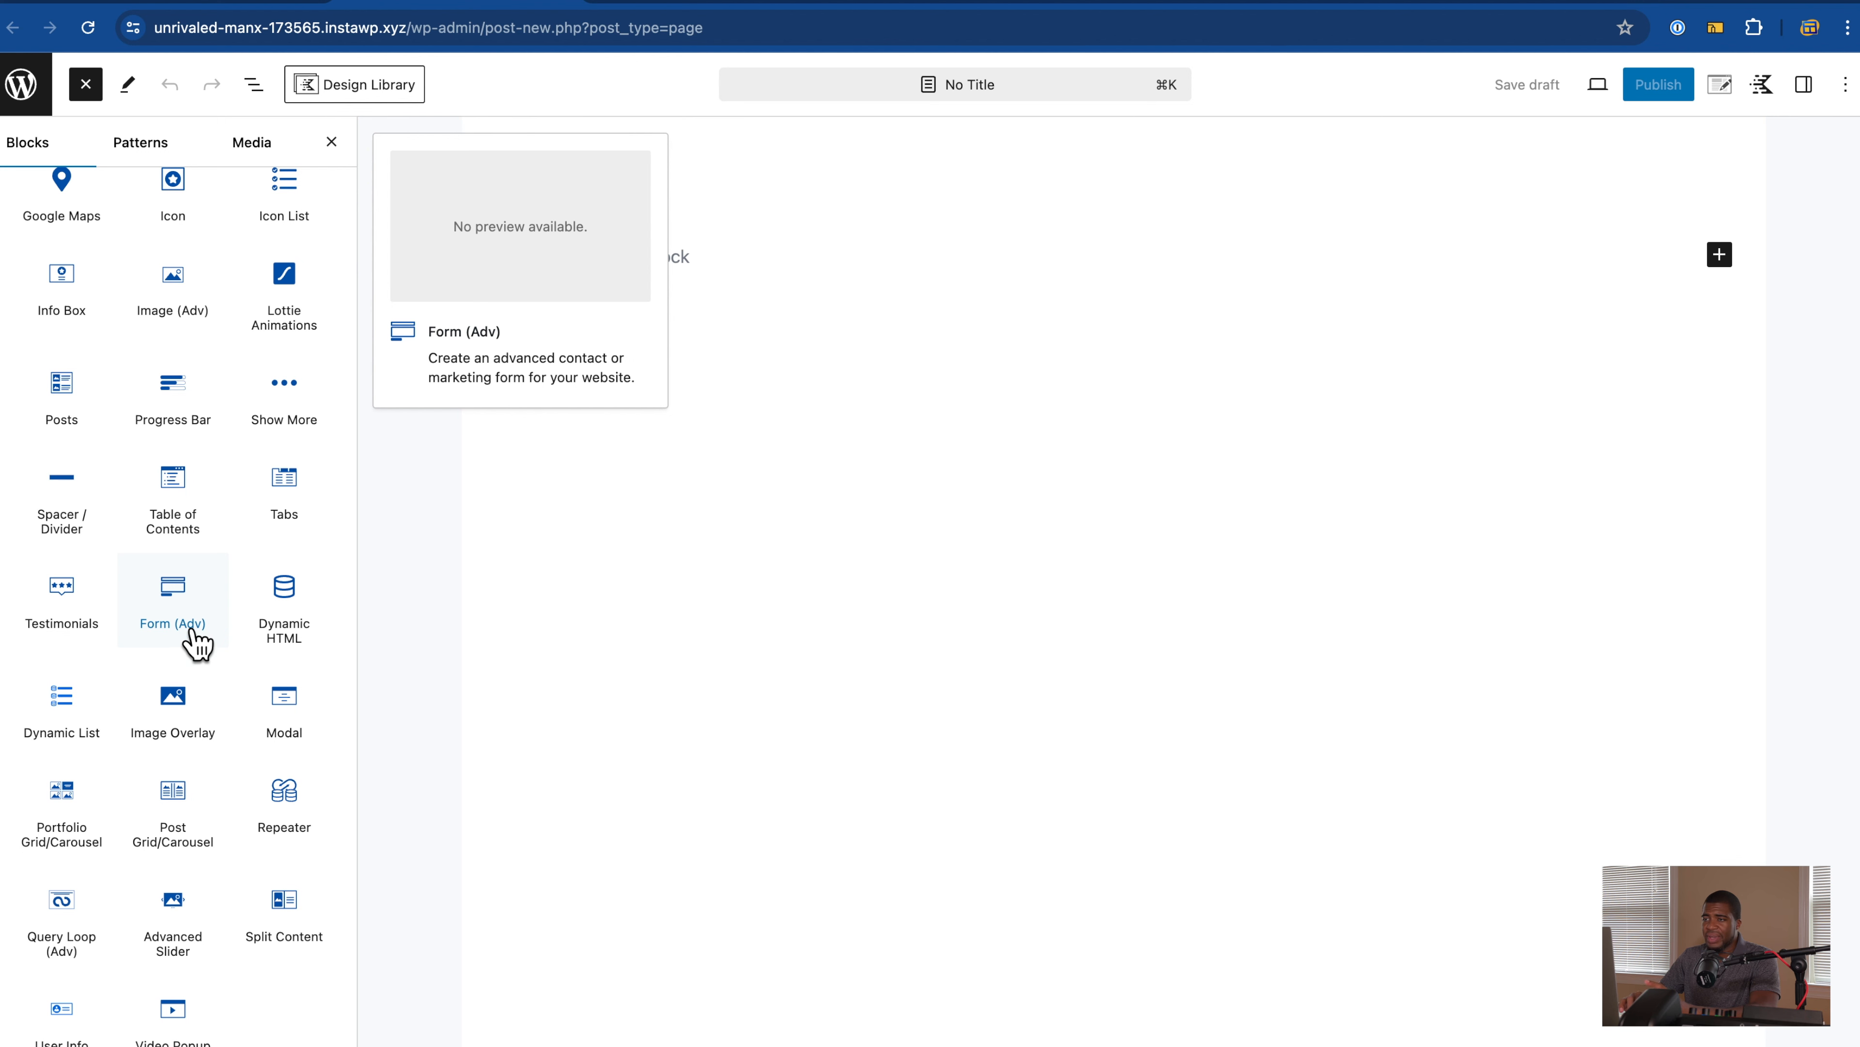
{"action": "scroll", "coordinate": [196, 644], "scroll_direction": "up", "scroll_amount": 5}
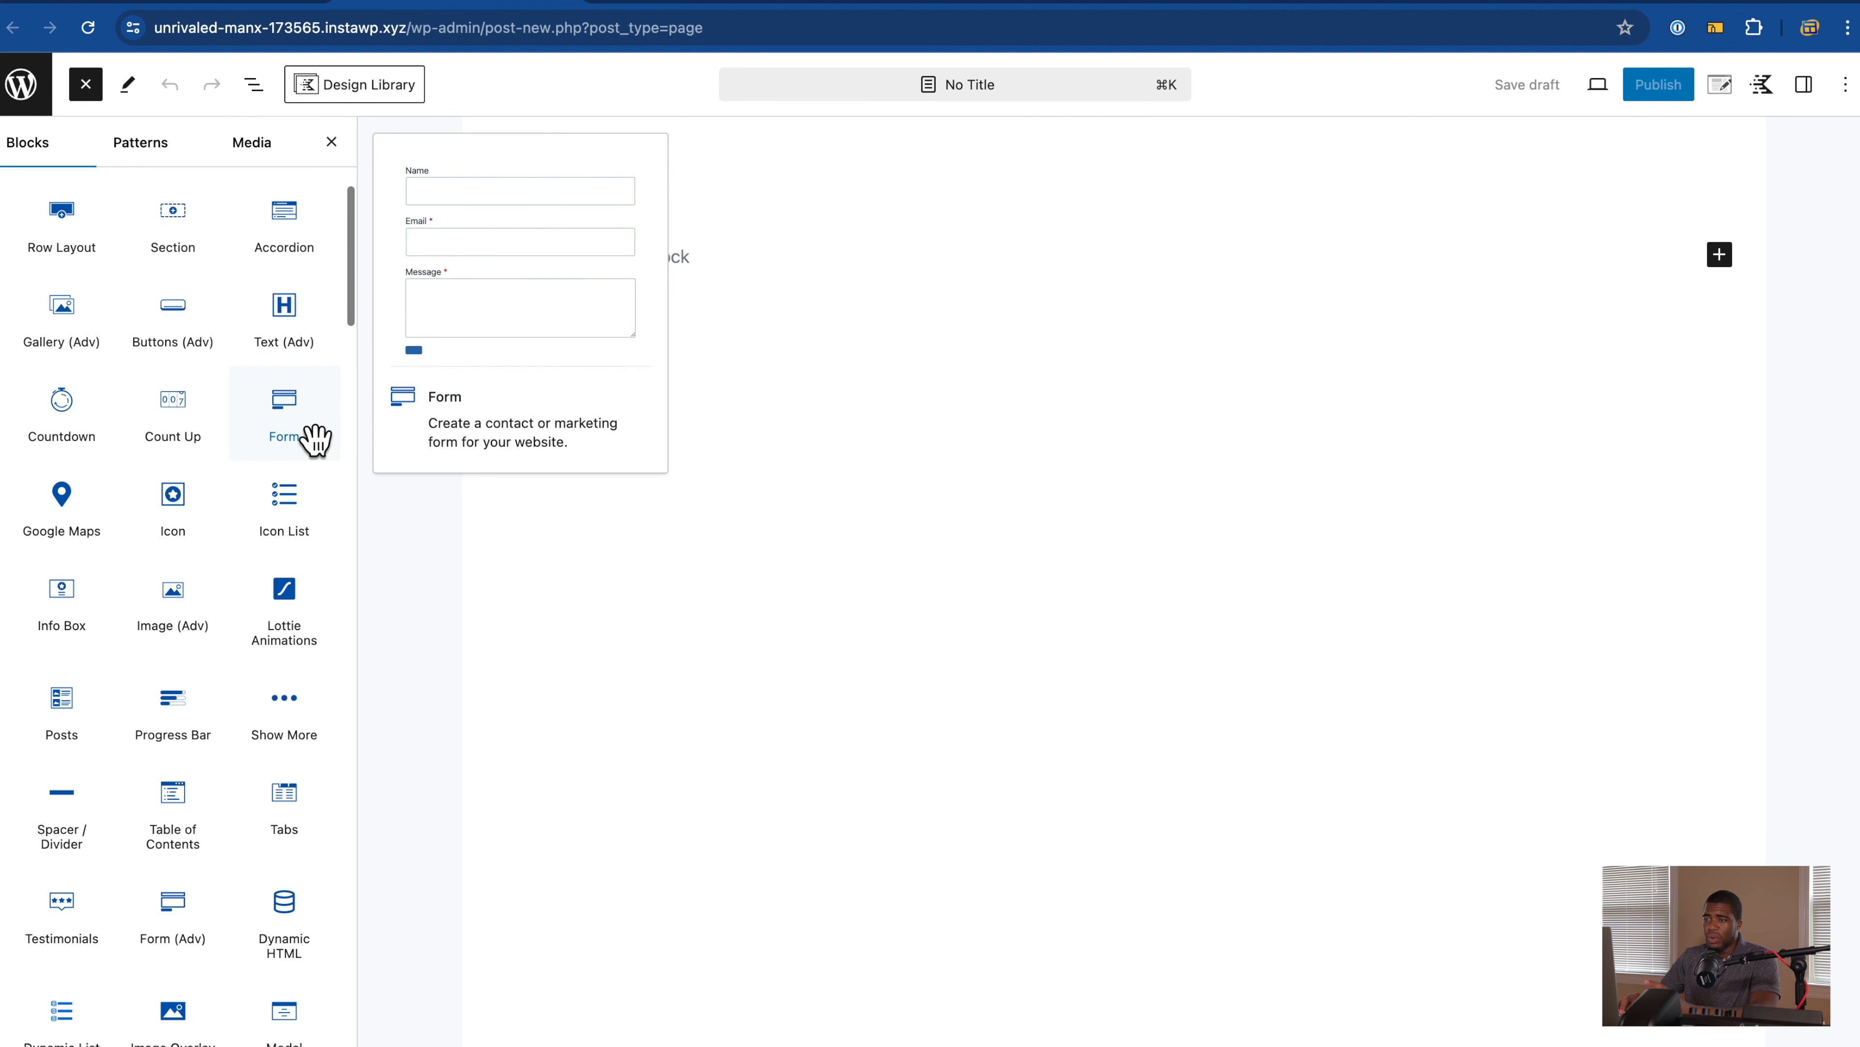
{"action": "scroll", "coordinate": [179, 810], "scroll_direction": "down", "scroll_amount": 1}
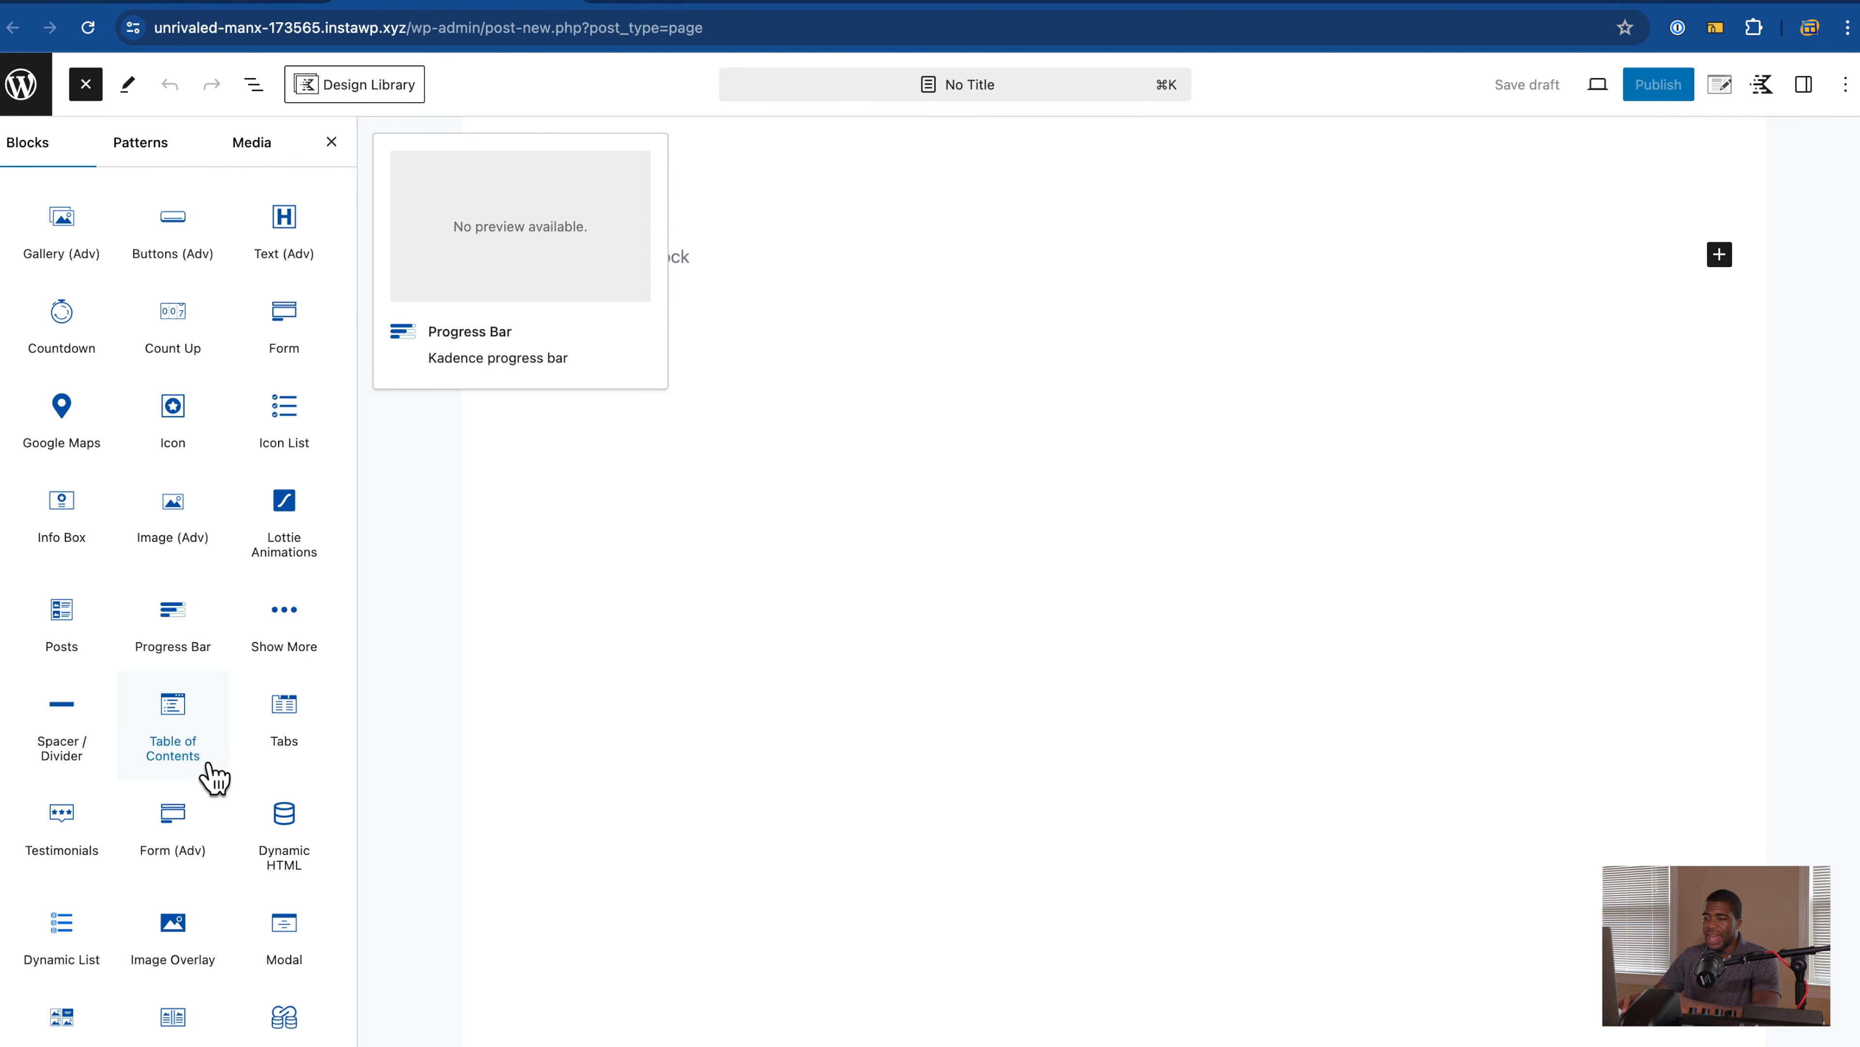
{"action": "left_click", "coordinate": [197, 851]}
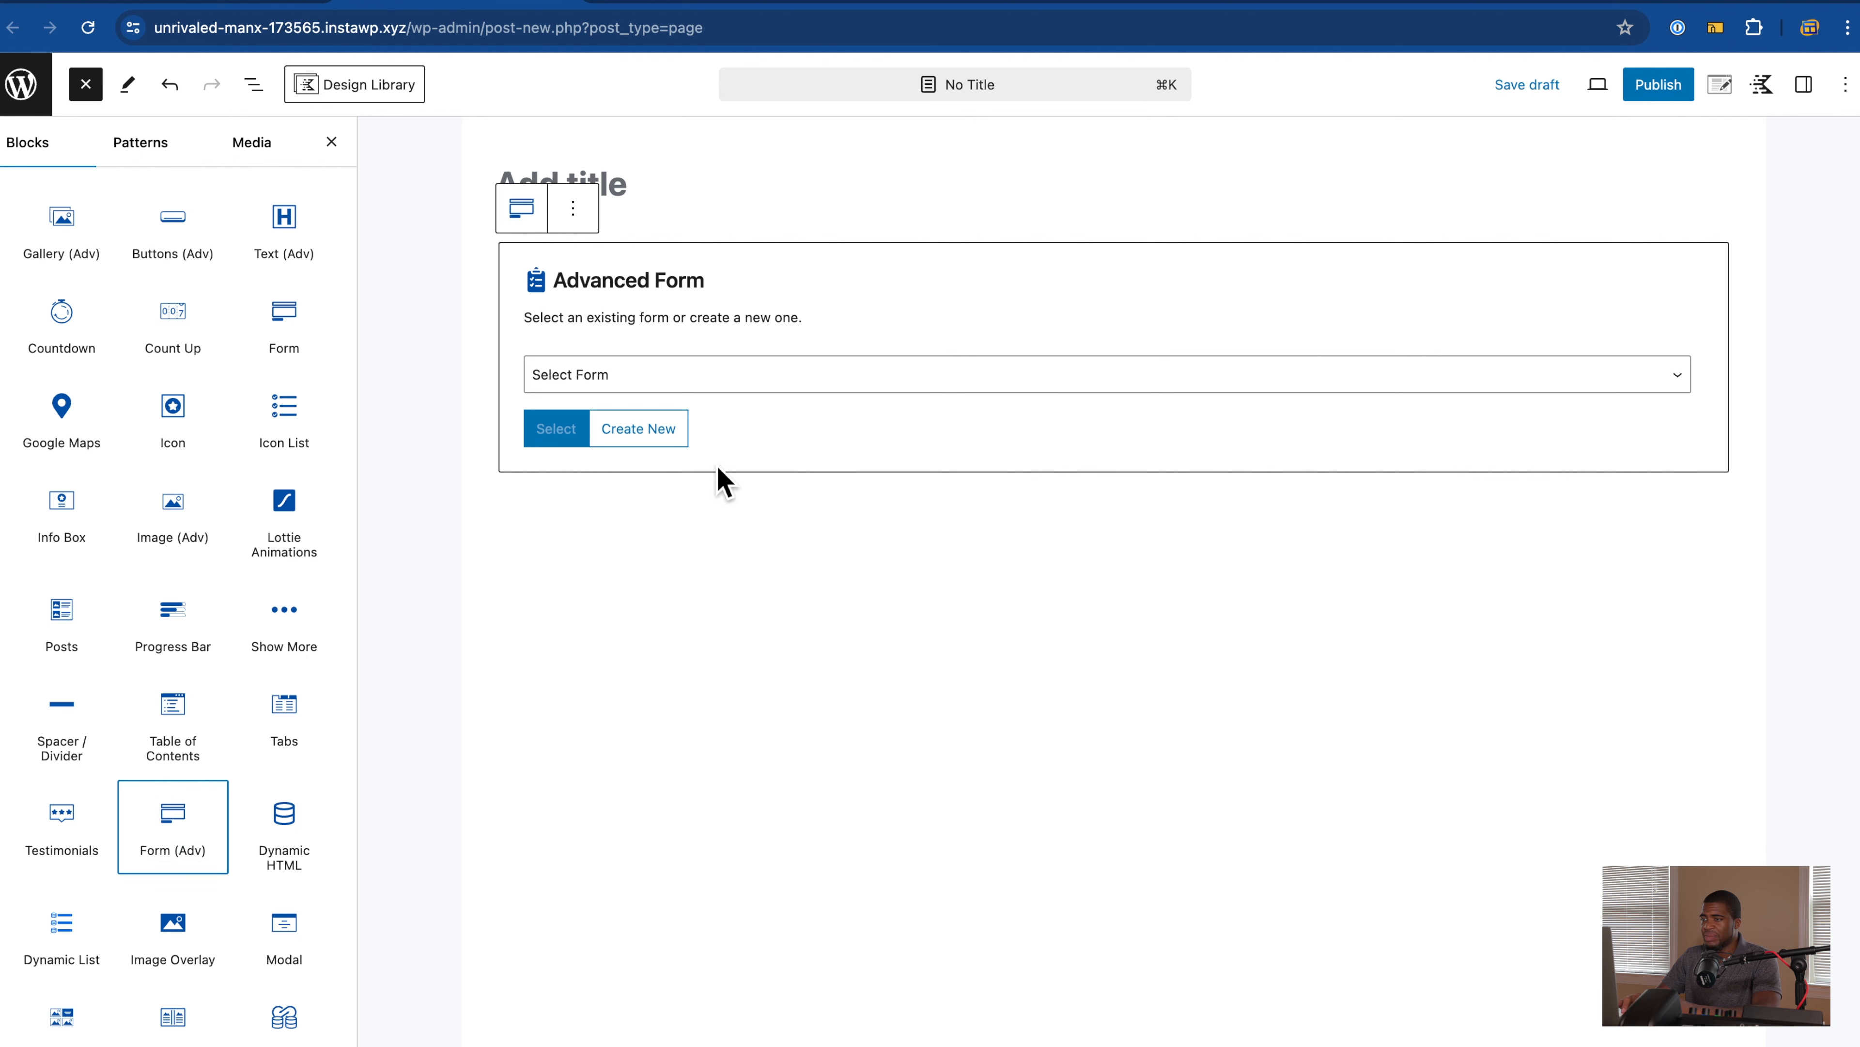
Step: Create a new form in the Advanced Form block with the Subscribe With Name layout, Basic style and the suggested title
{"action": "left_click", "coordinate": [684, 387]}
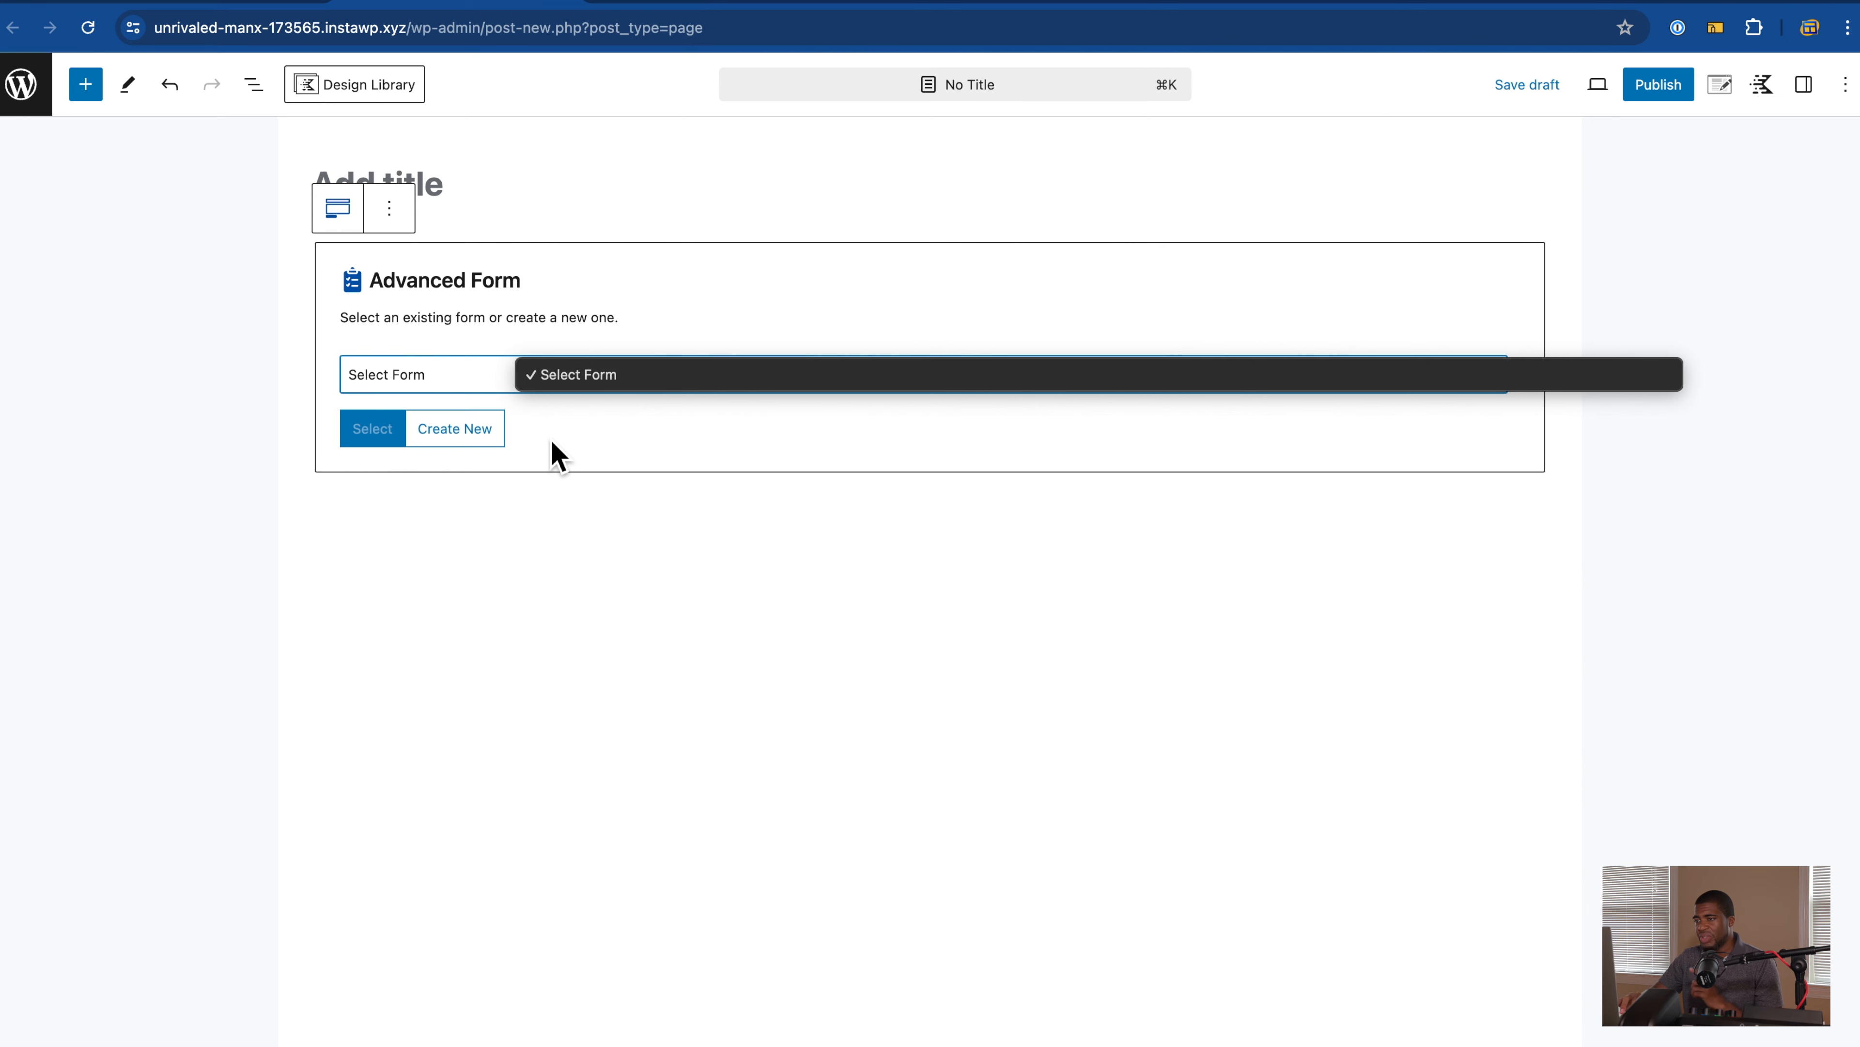
{"action": "left_click", "coordinate": [476, 440]}
{"action": "left_click", "coordinate": [487, 438]}
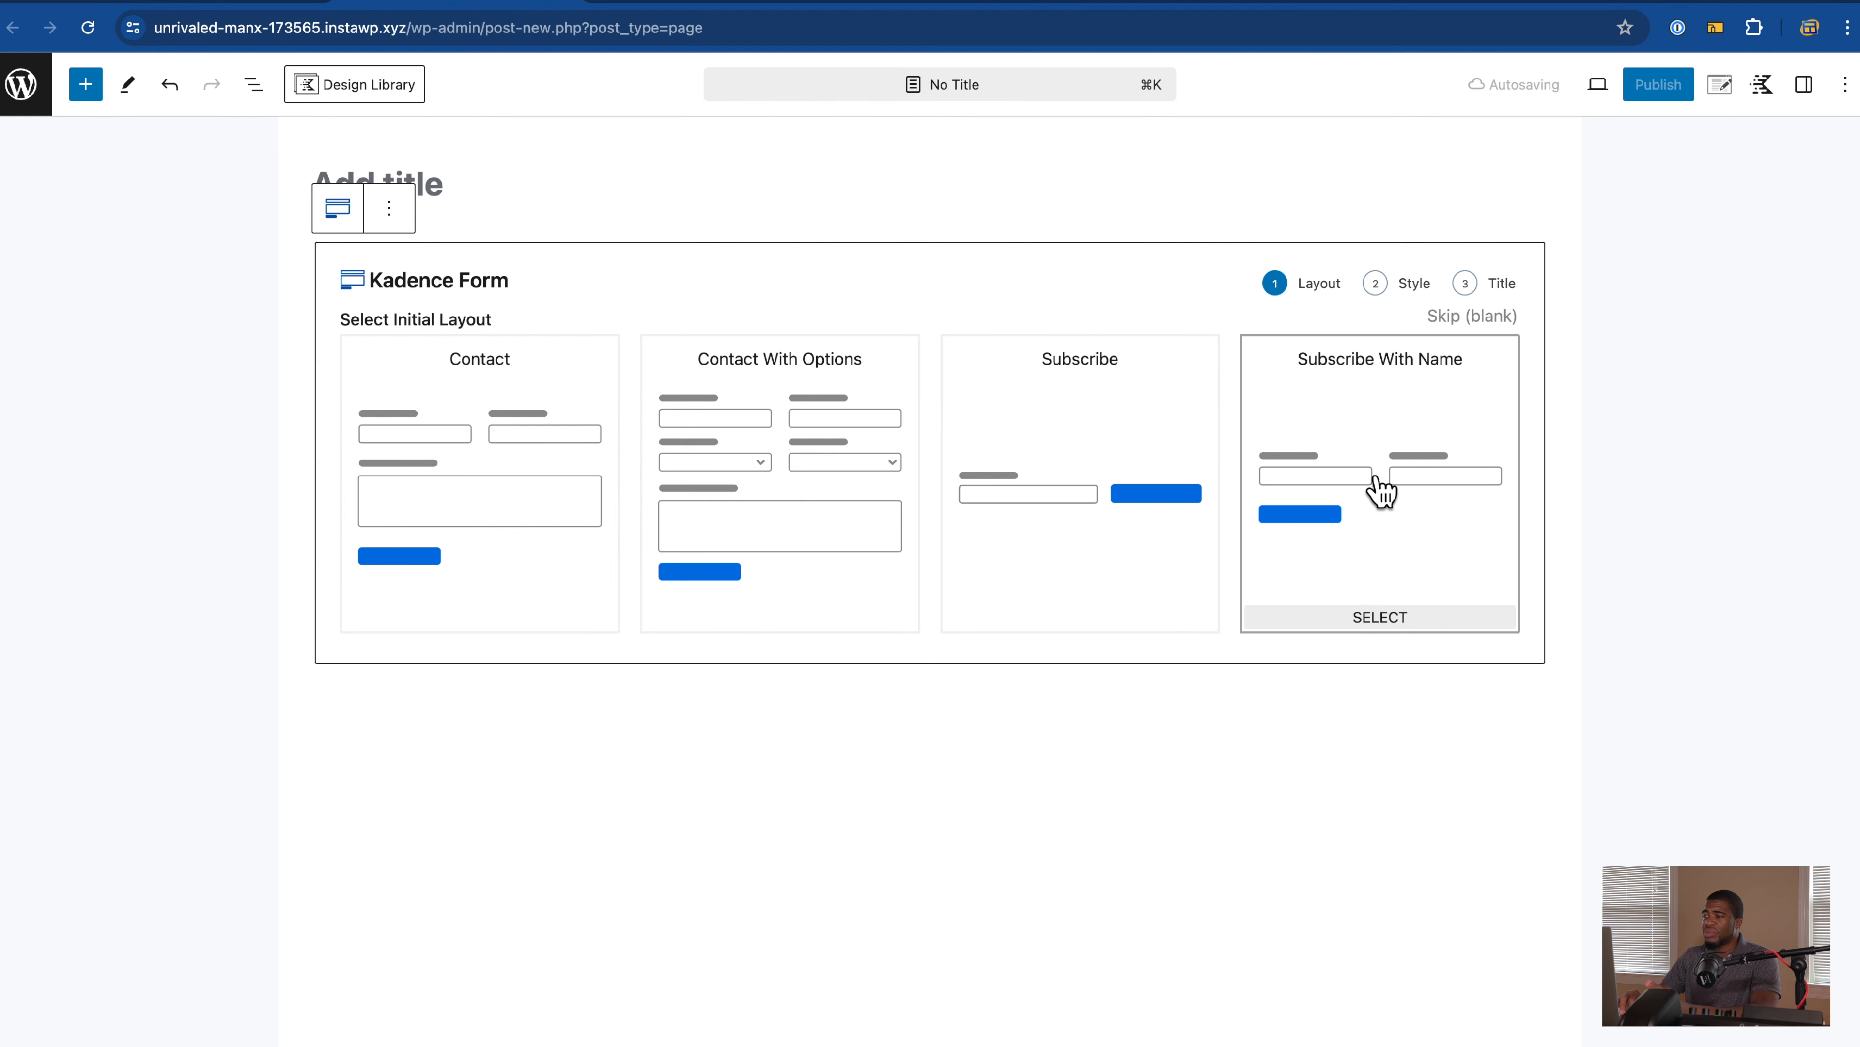
{"action": "left_click", "coordinate": [1381, 497]}
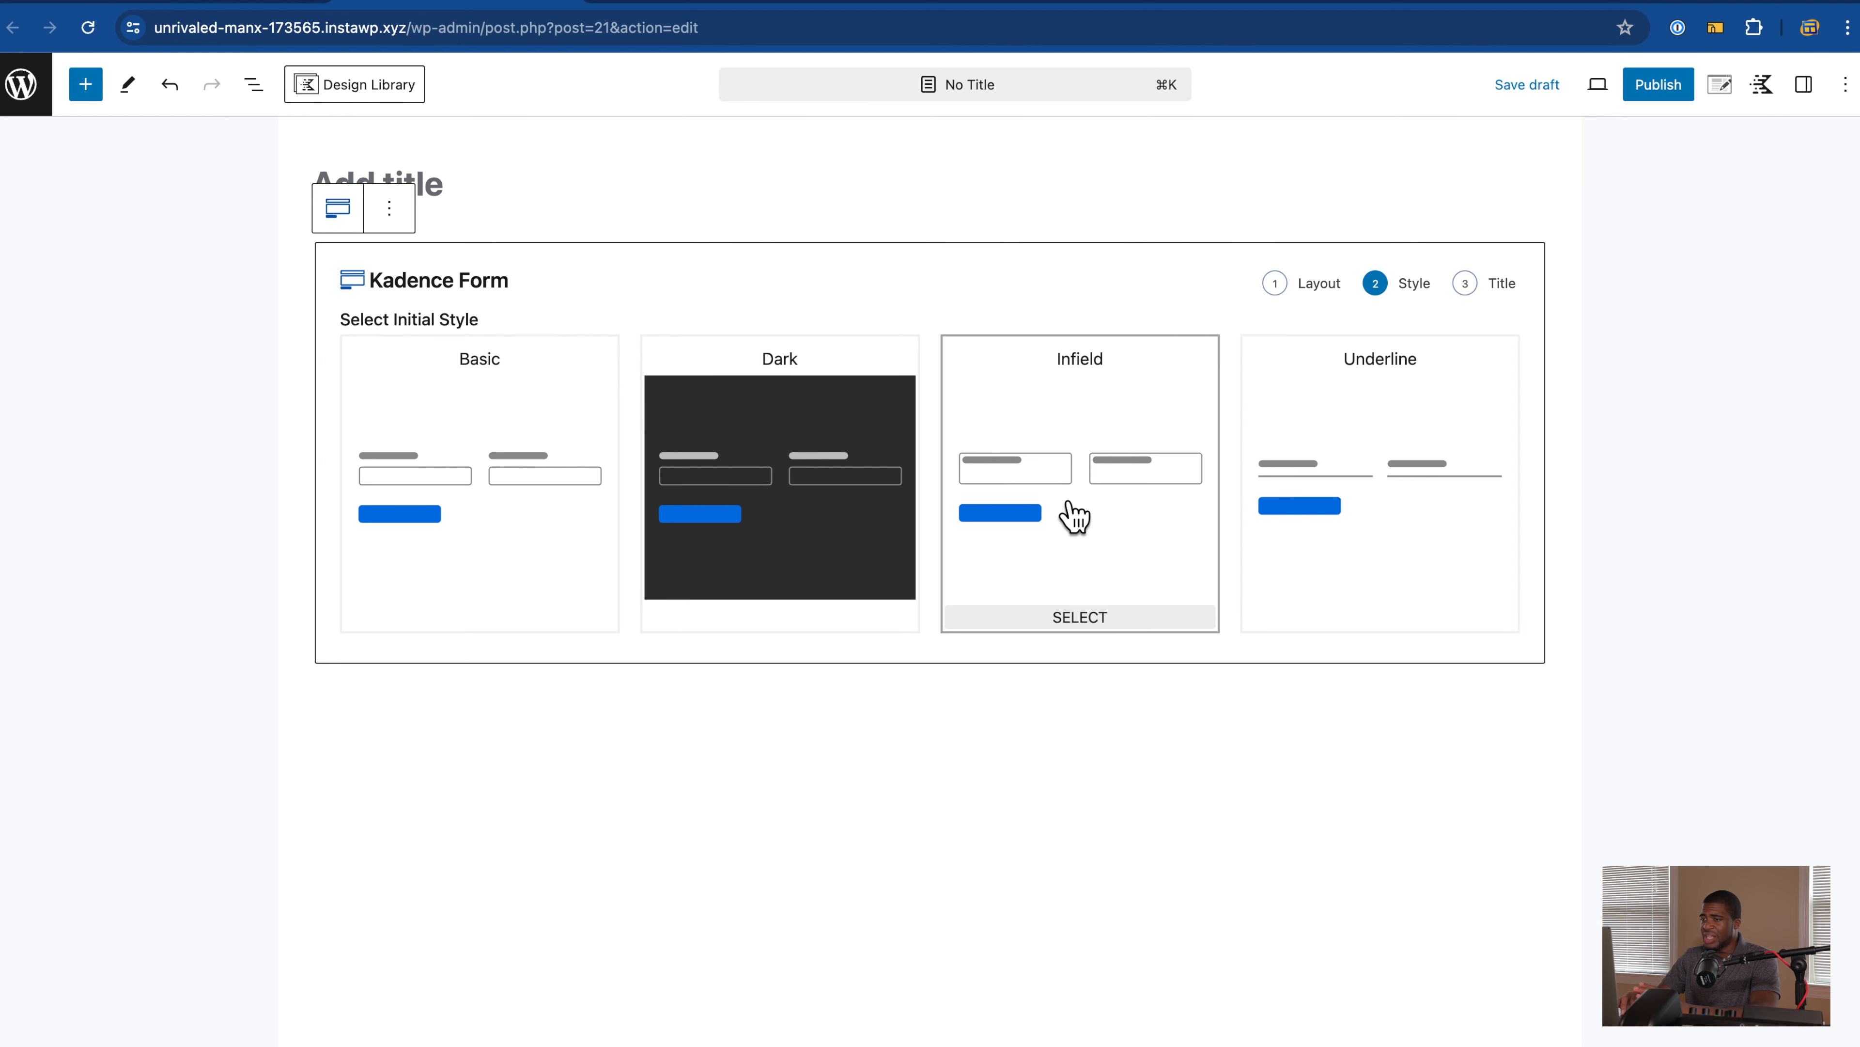
{"action": "left_click", "coordinate": [498, 540]}
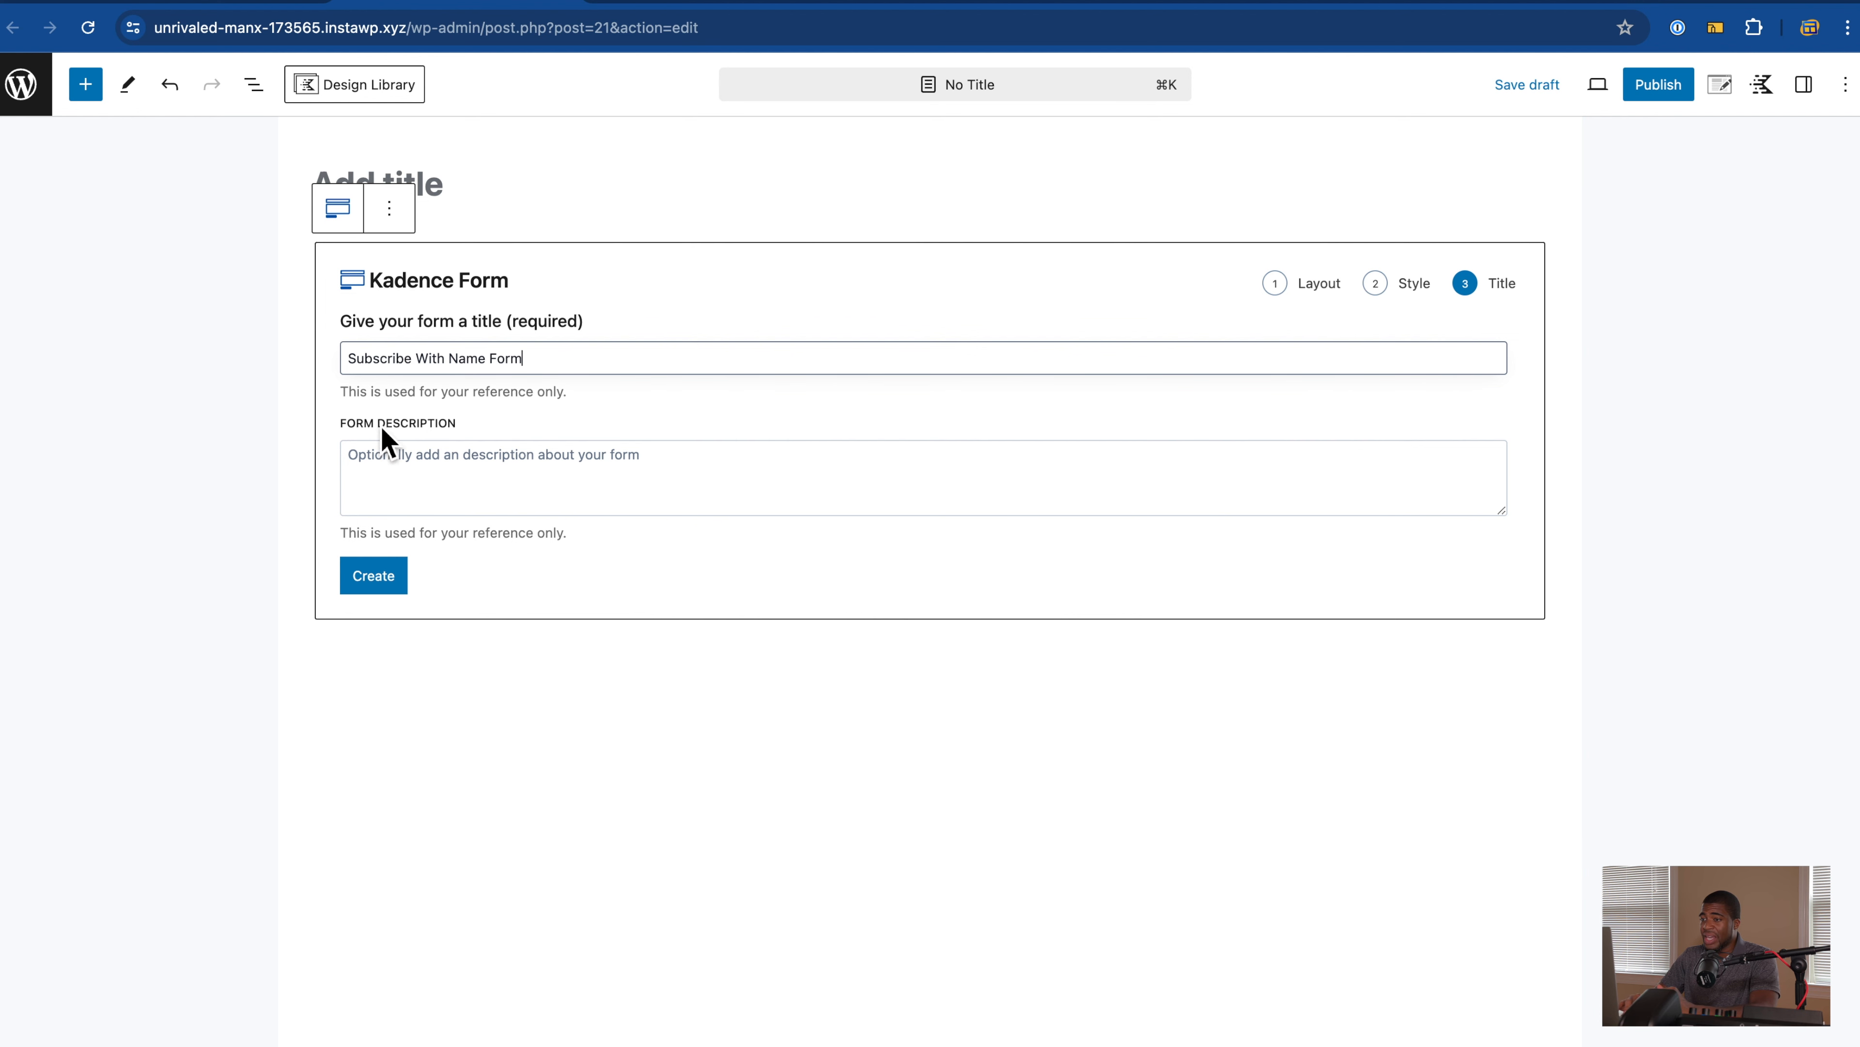
{"action": "left_click", "coordinate": [388, 583]}
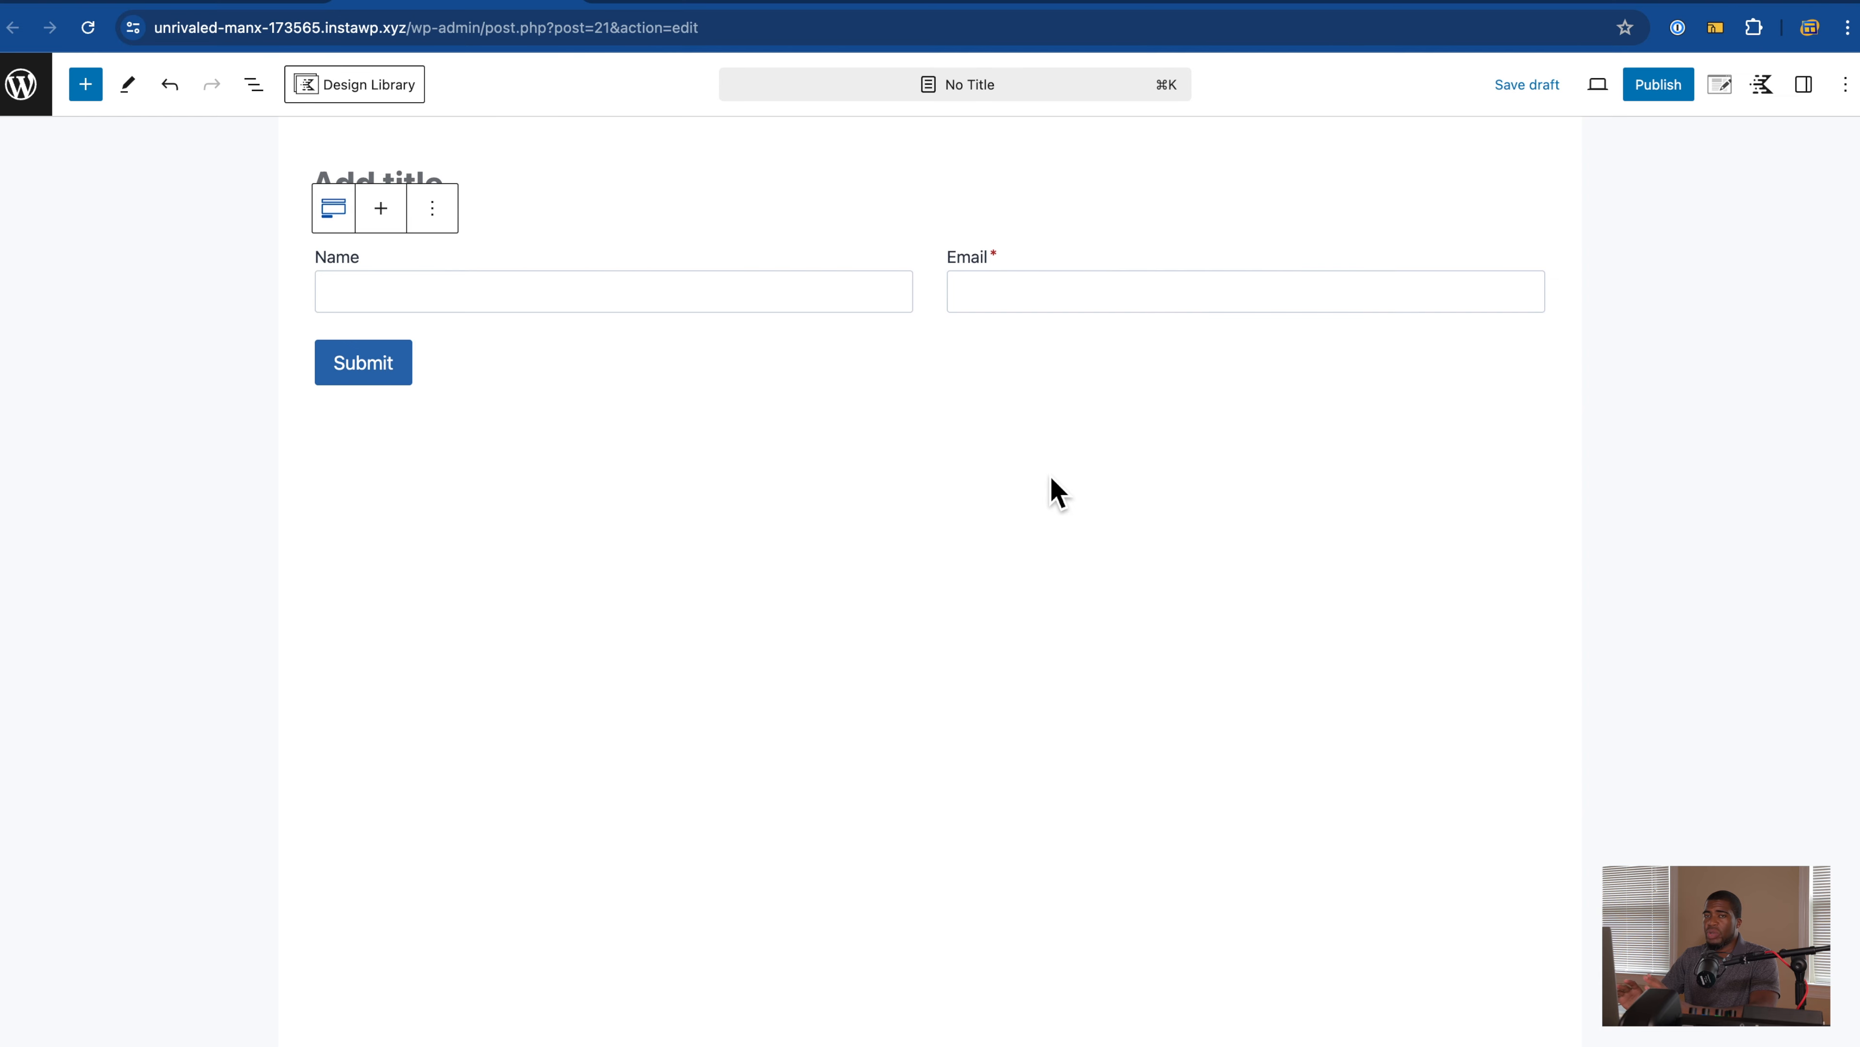
Step: Examine the form's Email field settings, including the advanced field width, extra settings and auto fill choices
{"action": "left_click", "coordinate": [1210, 265]}
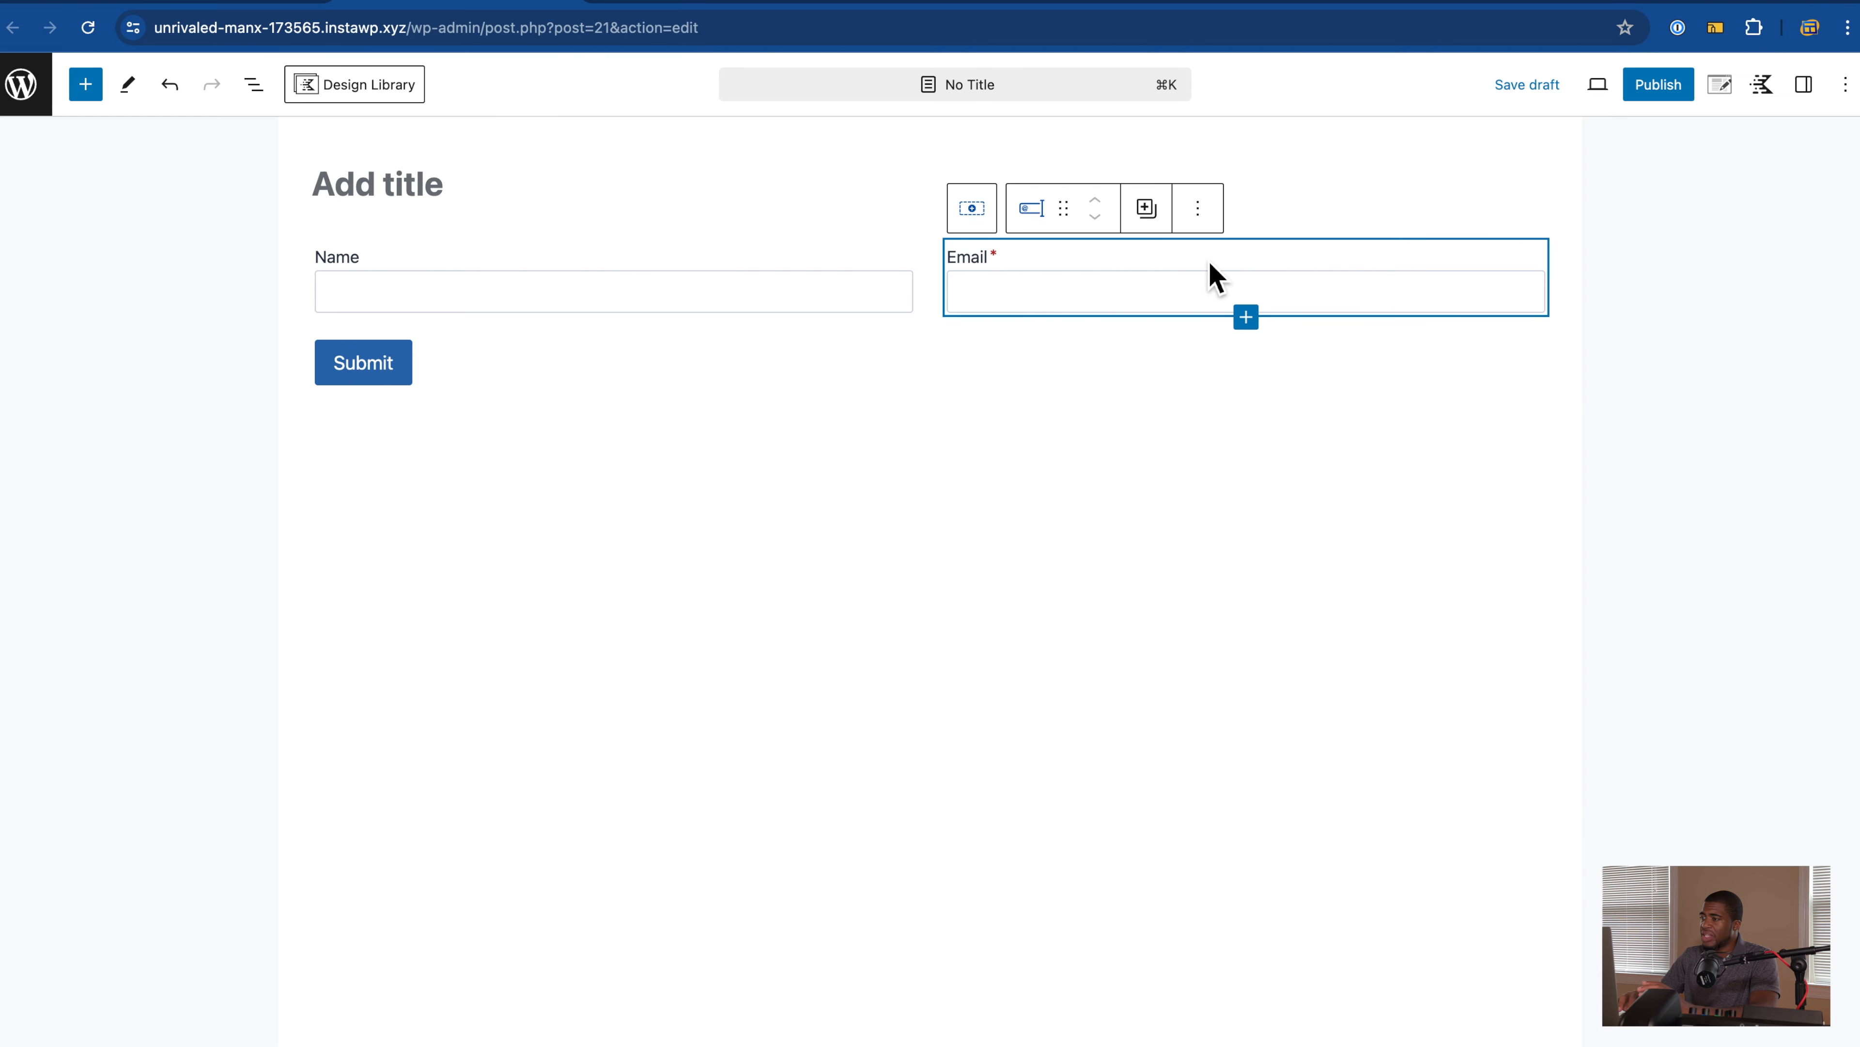
{"action": "left_click", "coordinate": [1820, 94]}
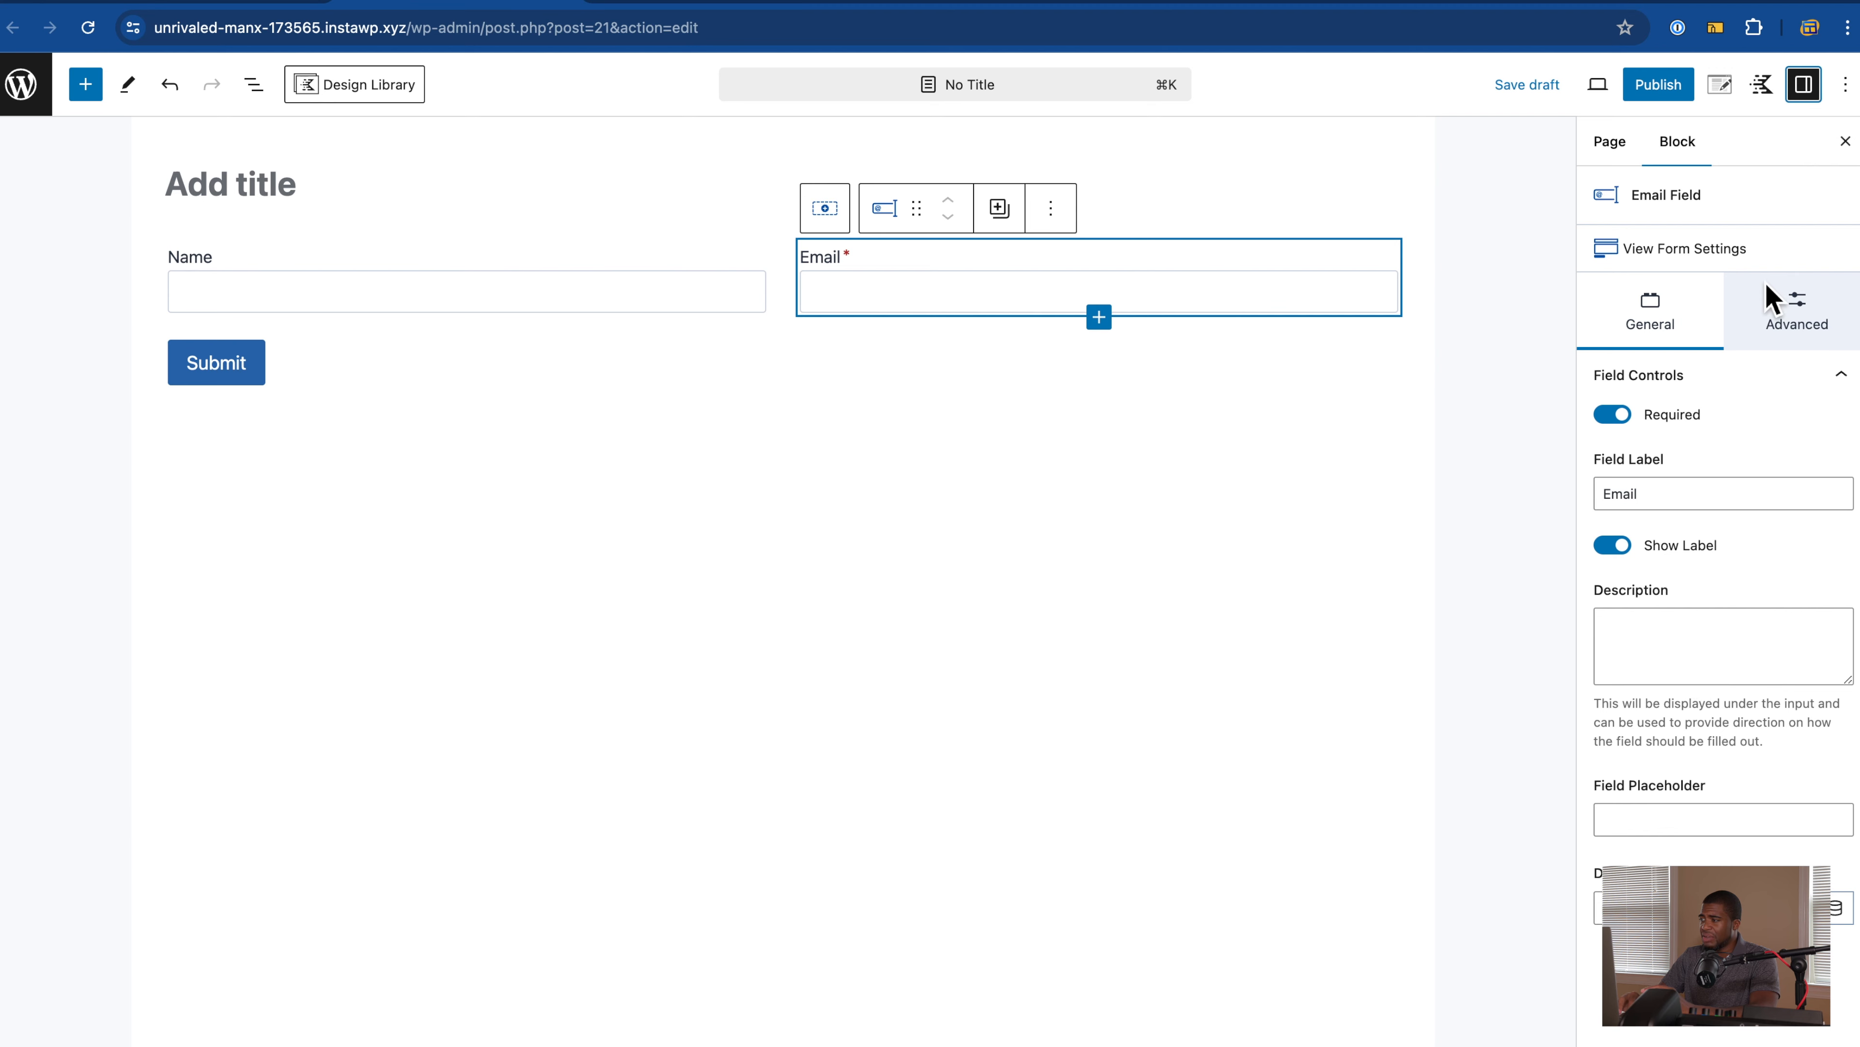
{"action": "left_click", "coordinate": [1771, 299]}
{"action": "left_click", "coordinate": [1660, 628]}
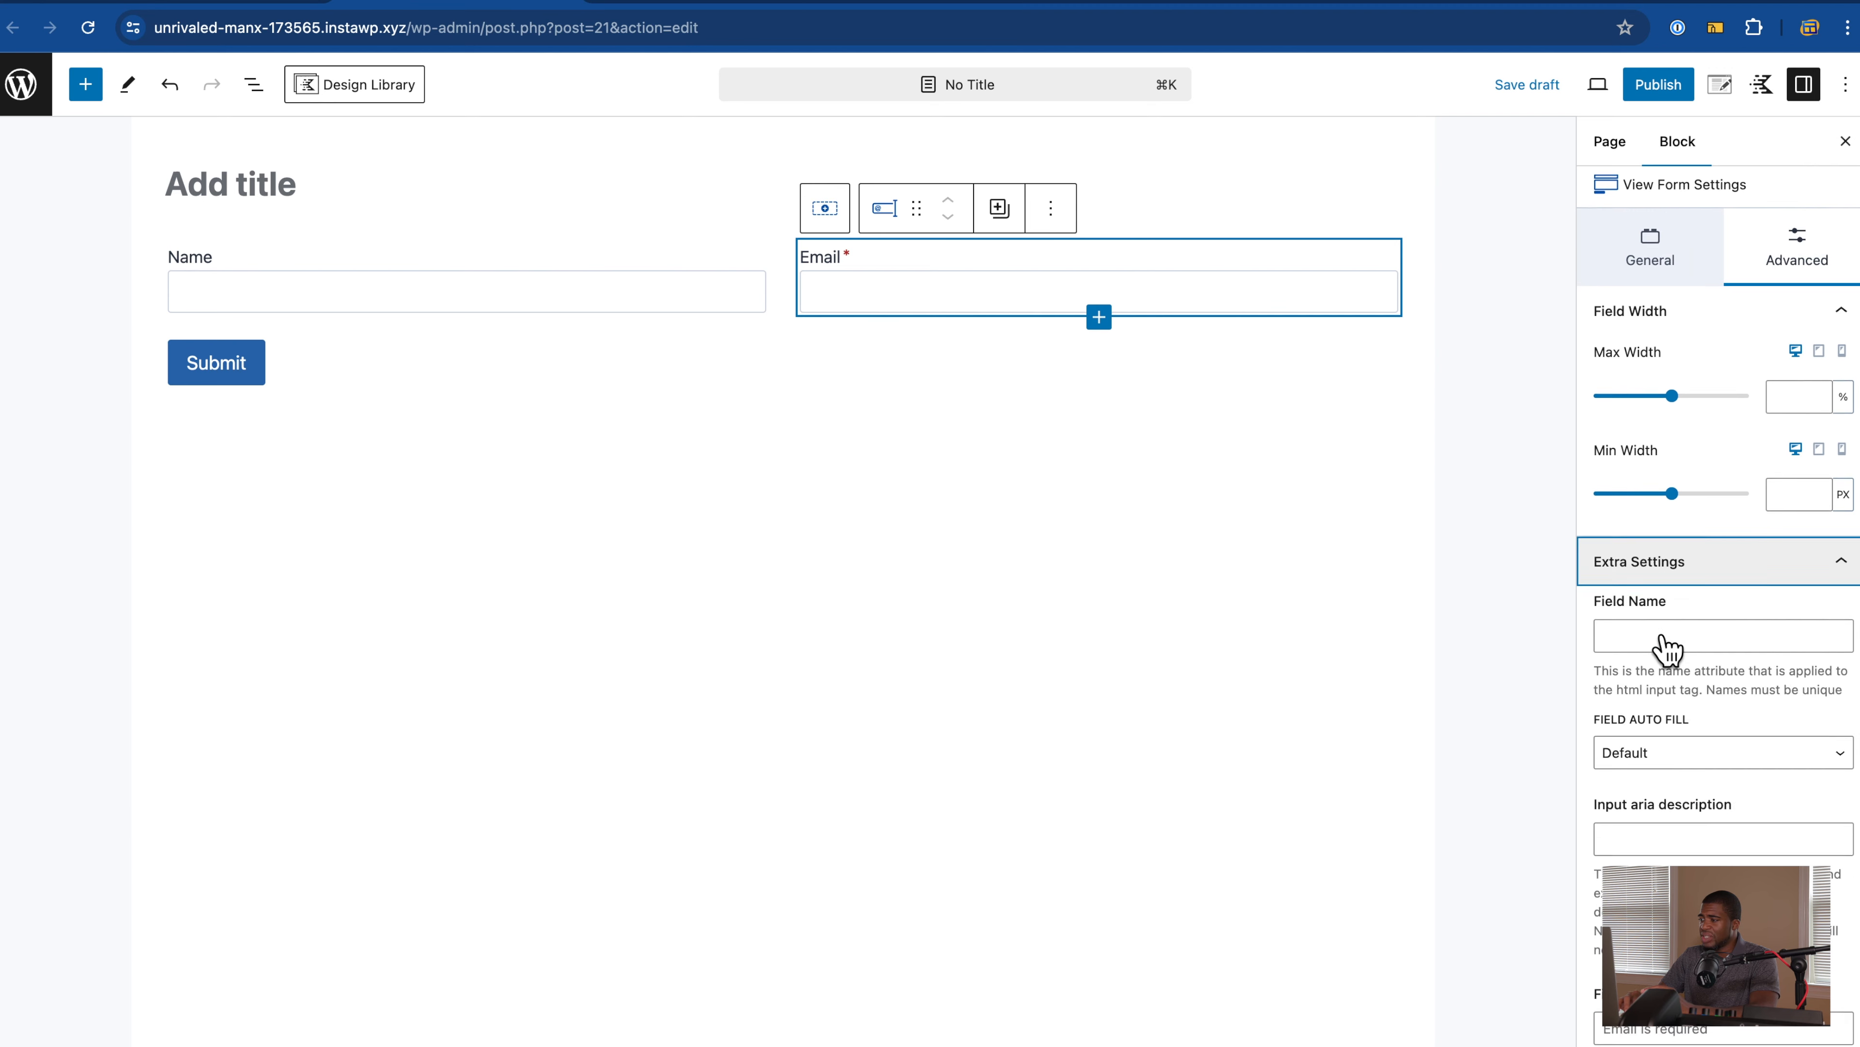
{"action": "scroll", "coordinate": [1666, 649], "scroll_direction": "down", "scroll_amount": 3}
{"action": "scroll", "coordinate": [1666, 610], "scroll_direction": "down", "scroll_amount": 2}
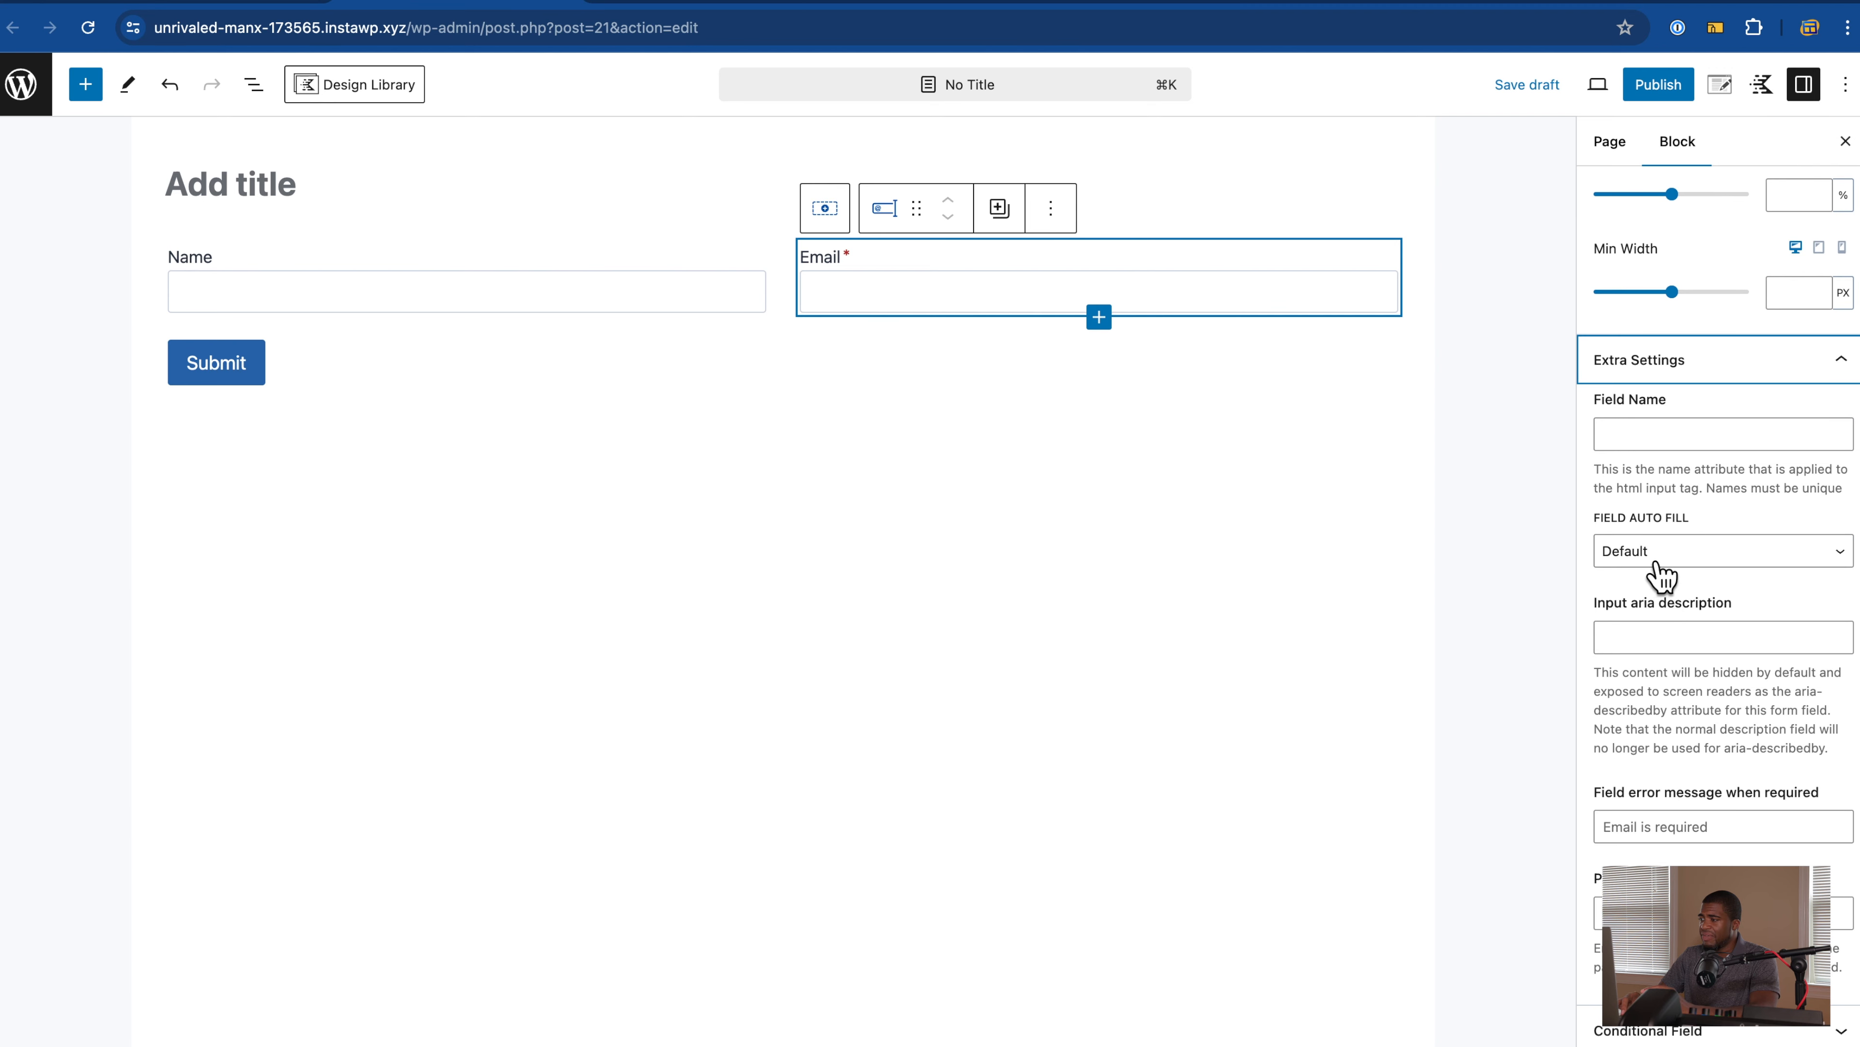
{"action": "left_click", "coordinate": [1677, 579]}
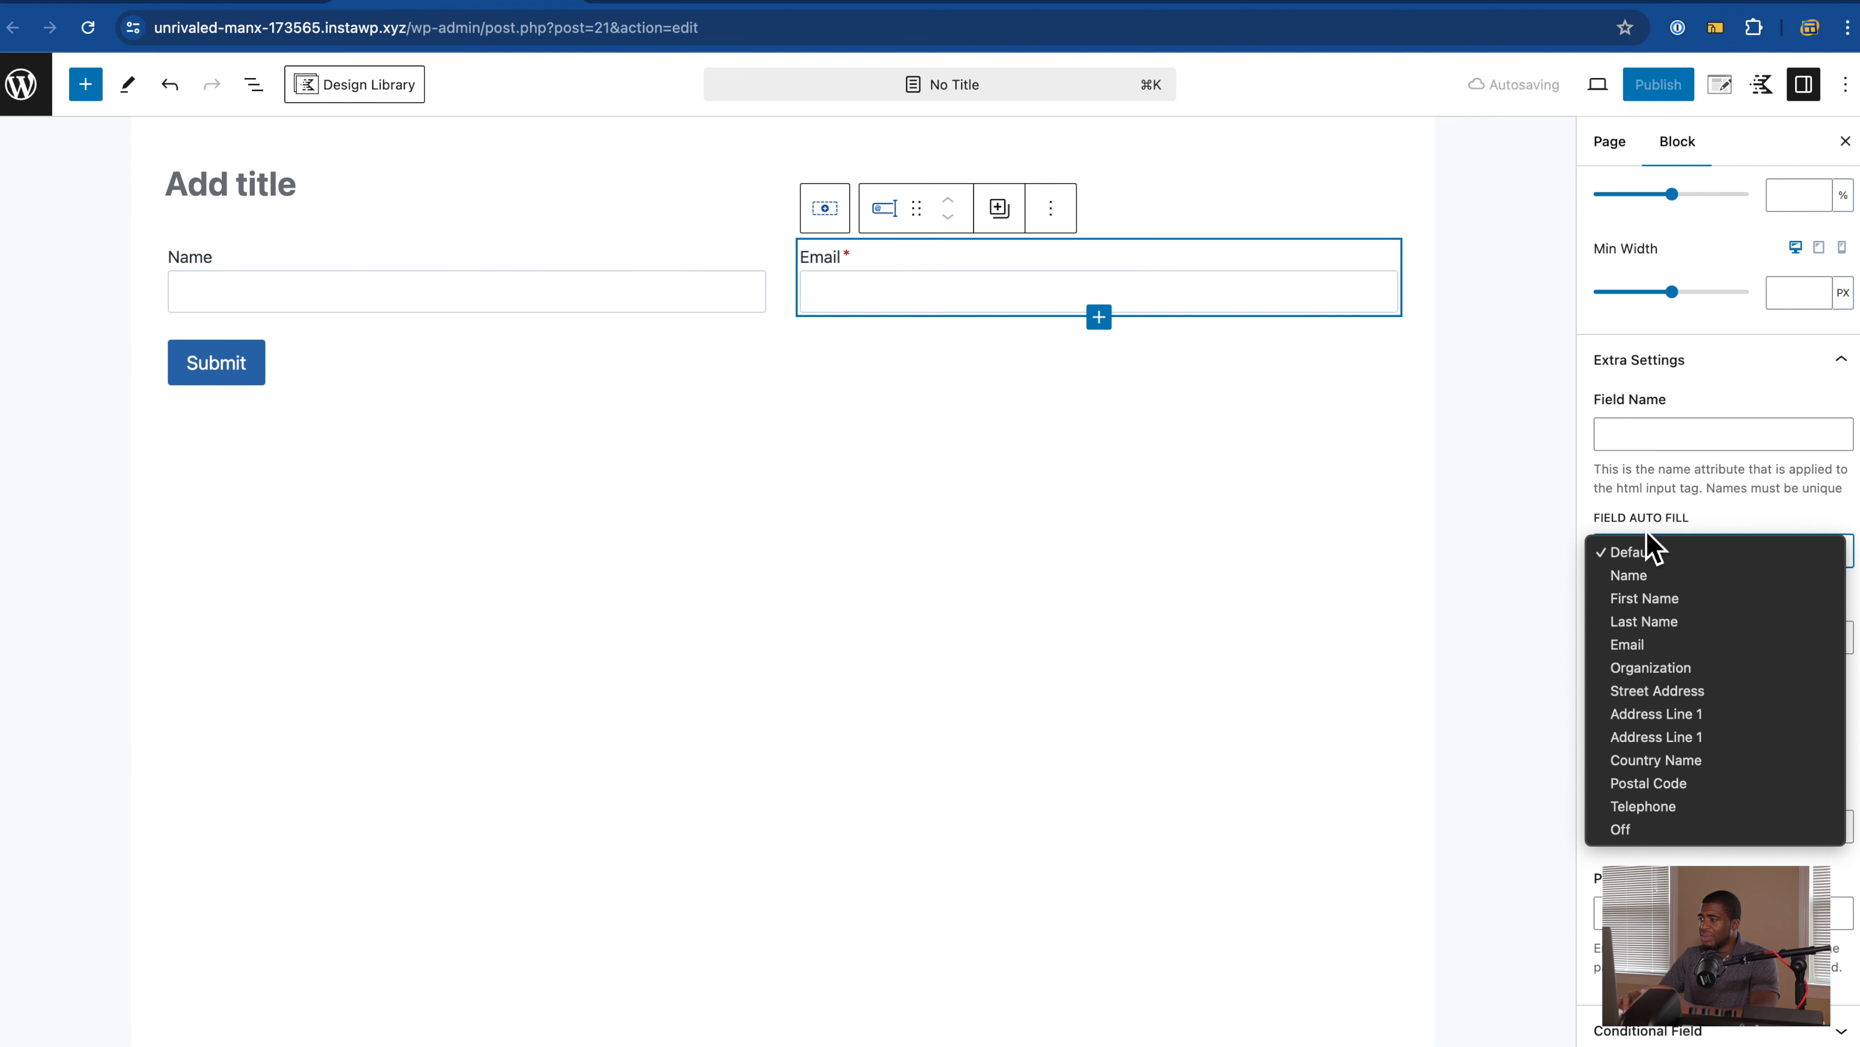
{"action": "left_click", "coordinate": [1647, 542]}
{"action": "scroll", "coordinate": [1648, 513], "scroll_direction": "down", "scroll_amount": 1}
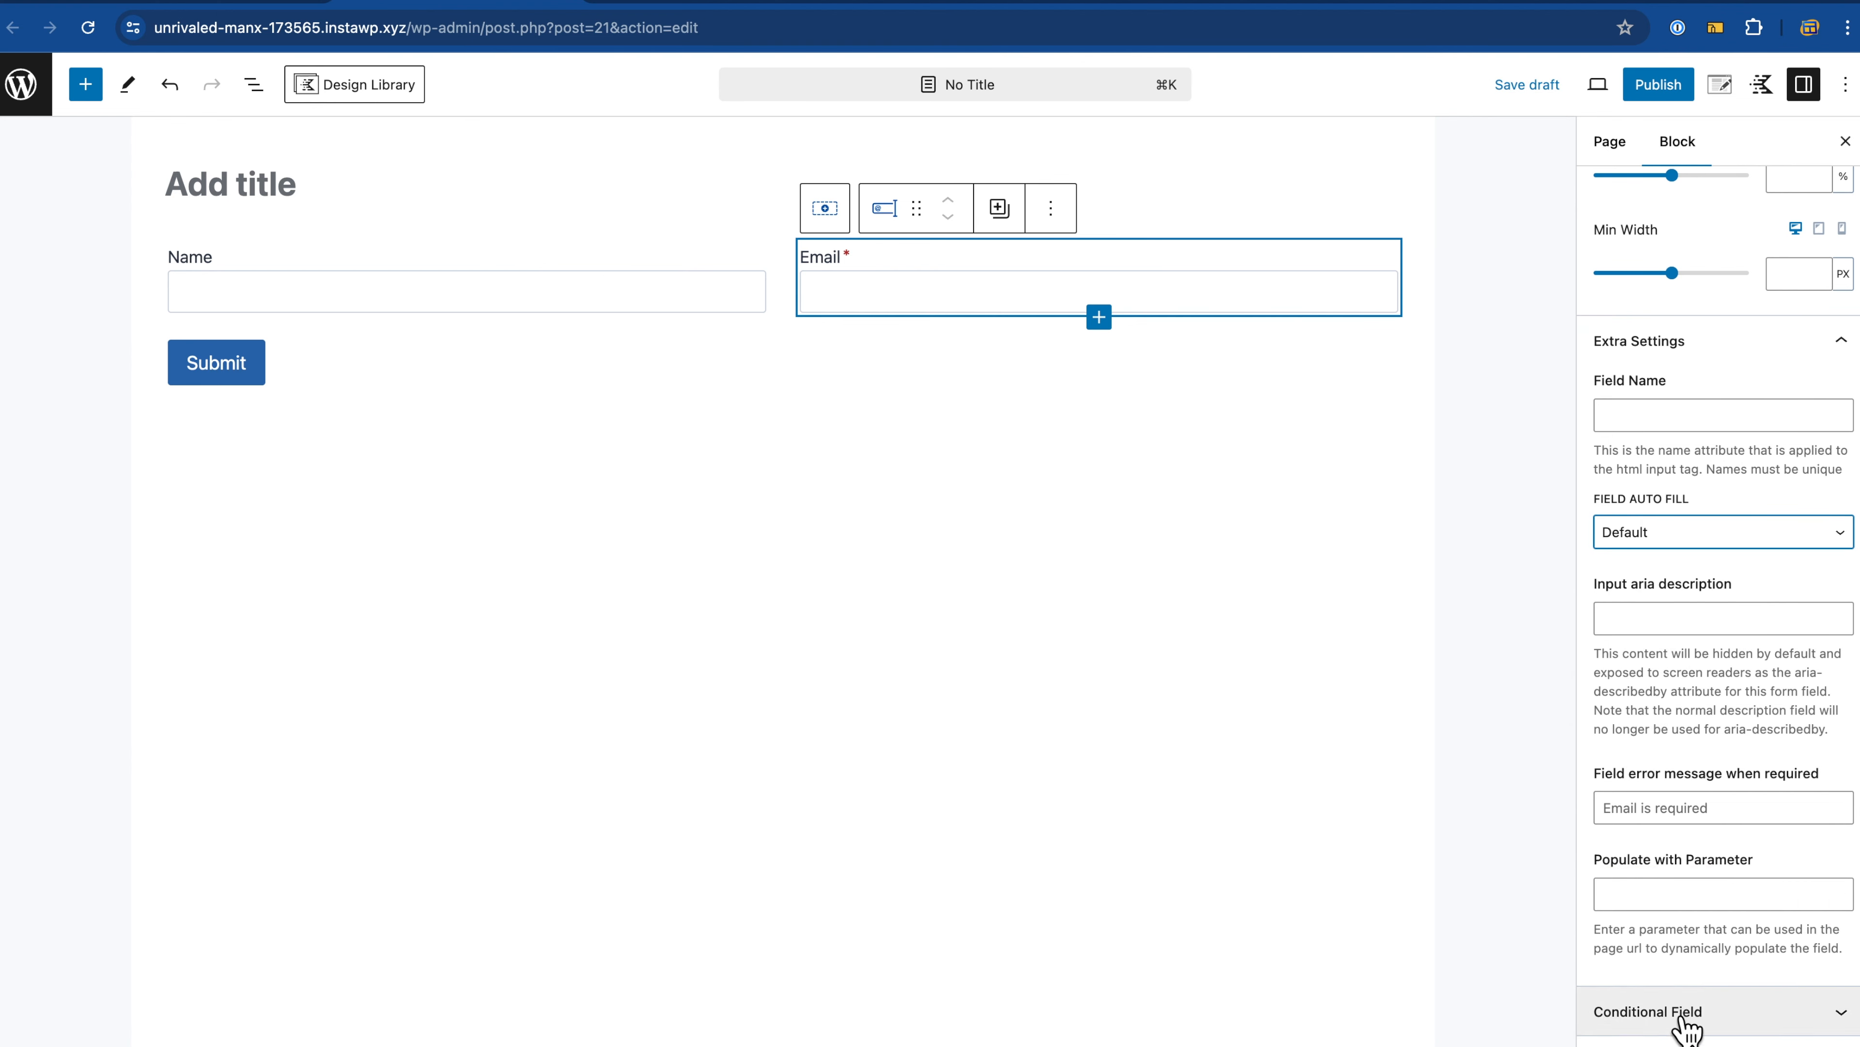
Step: Enable the conditional field option for the Email field and check its action and field choices without setting a rule
{"action": "left_click", "coordinate": [1687, 1027]}
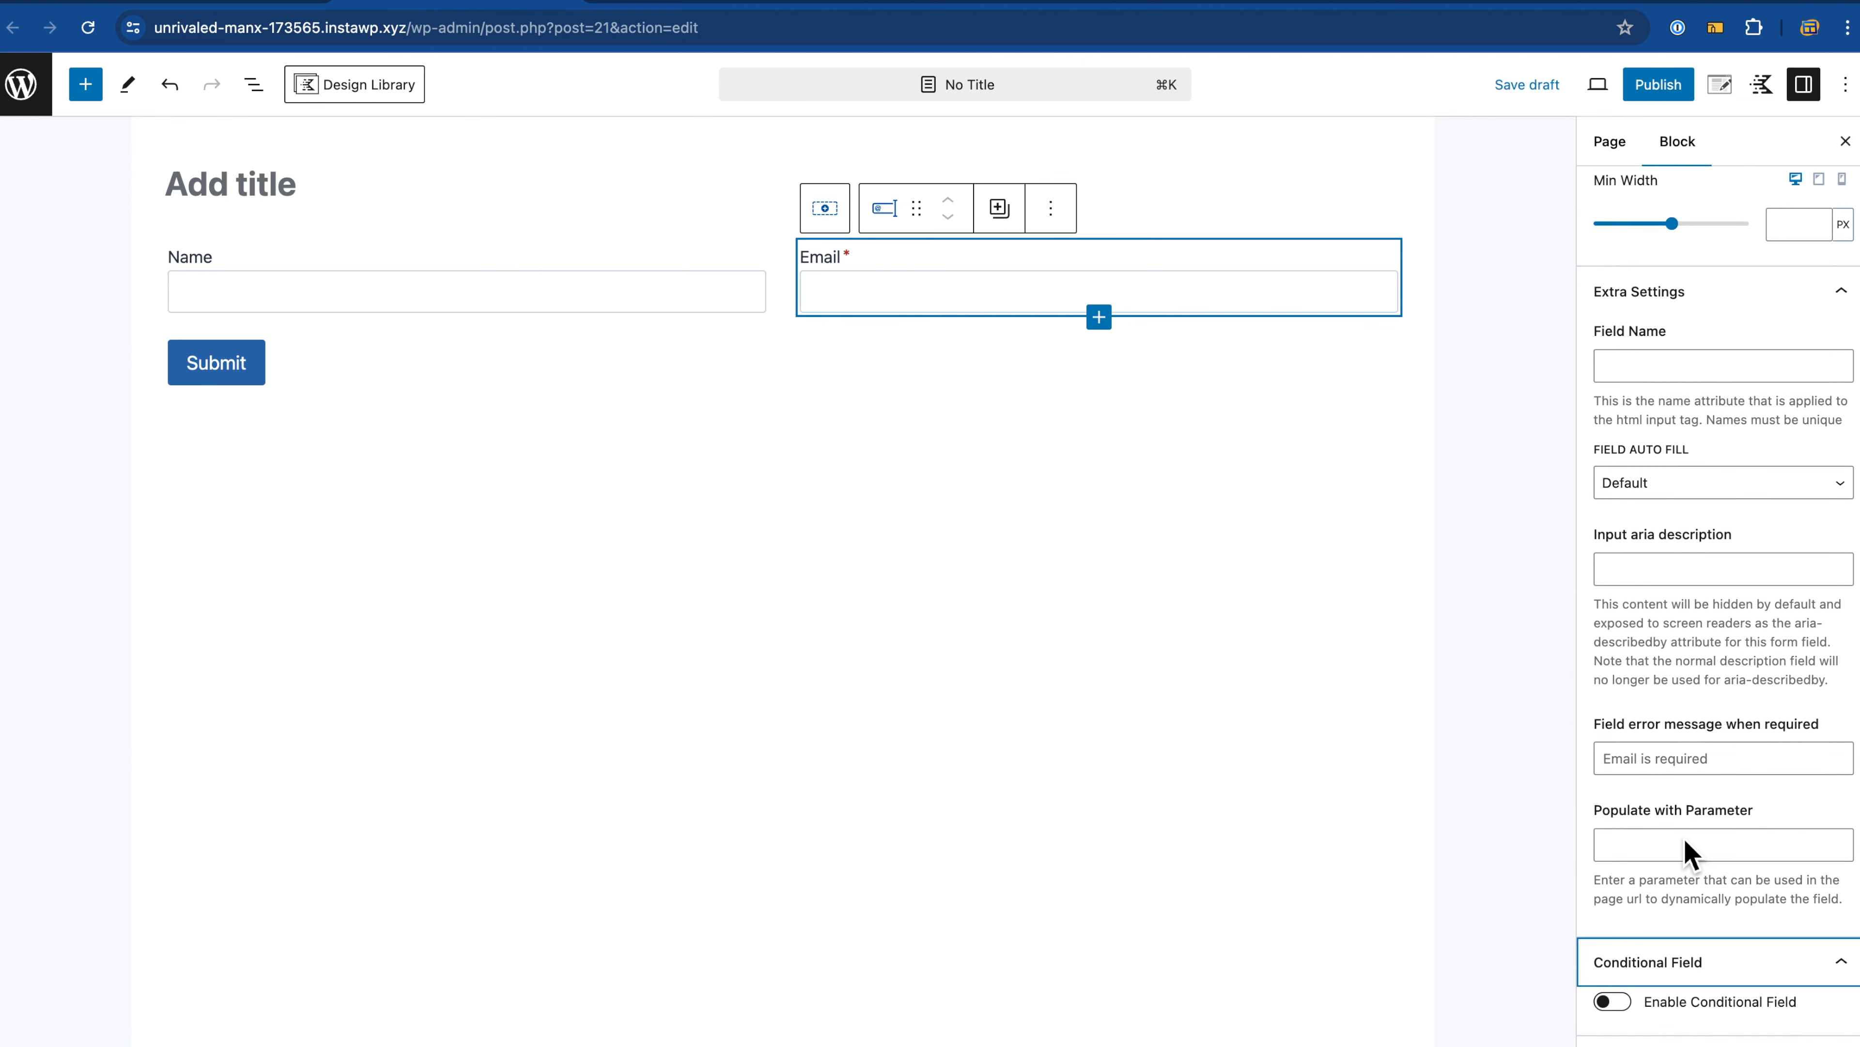
{"action": "left_click", "coordinate": [1648, 1011]}
{"action": "scroll", "coordinate": [1707, 884], "scroll_direction": "down", "scroll_amount": 3}
{"action": "left_click", "coordinate": [1651, 853]}
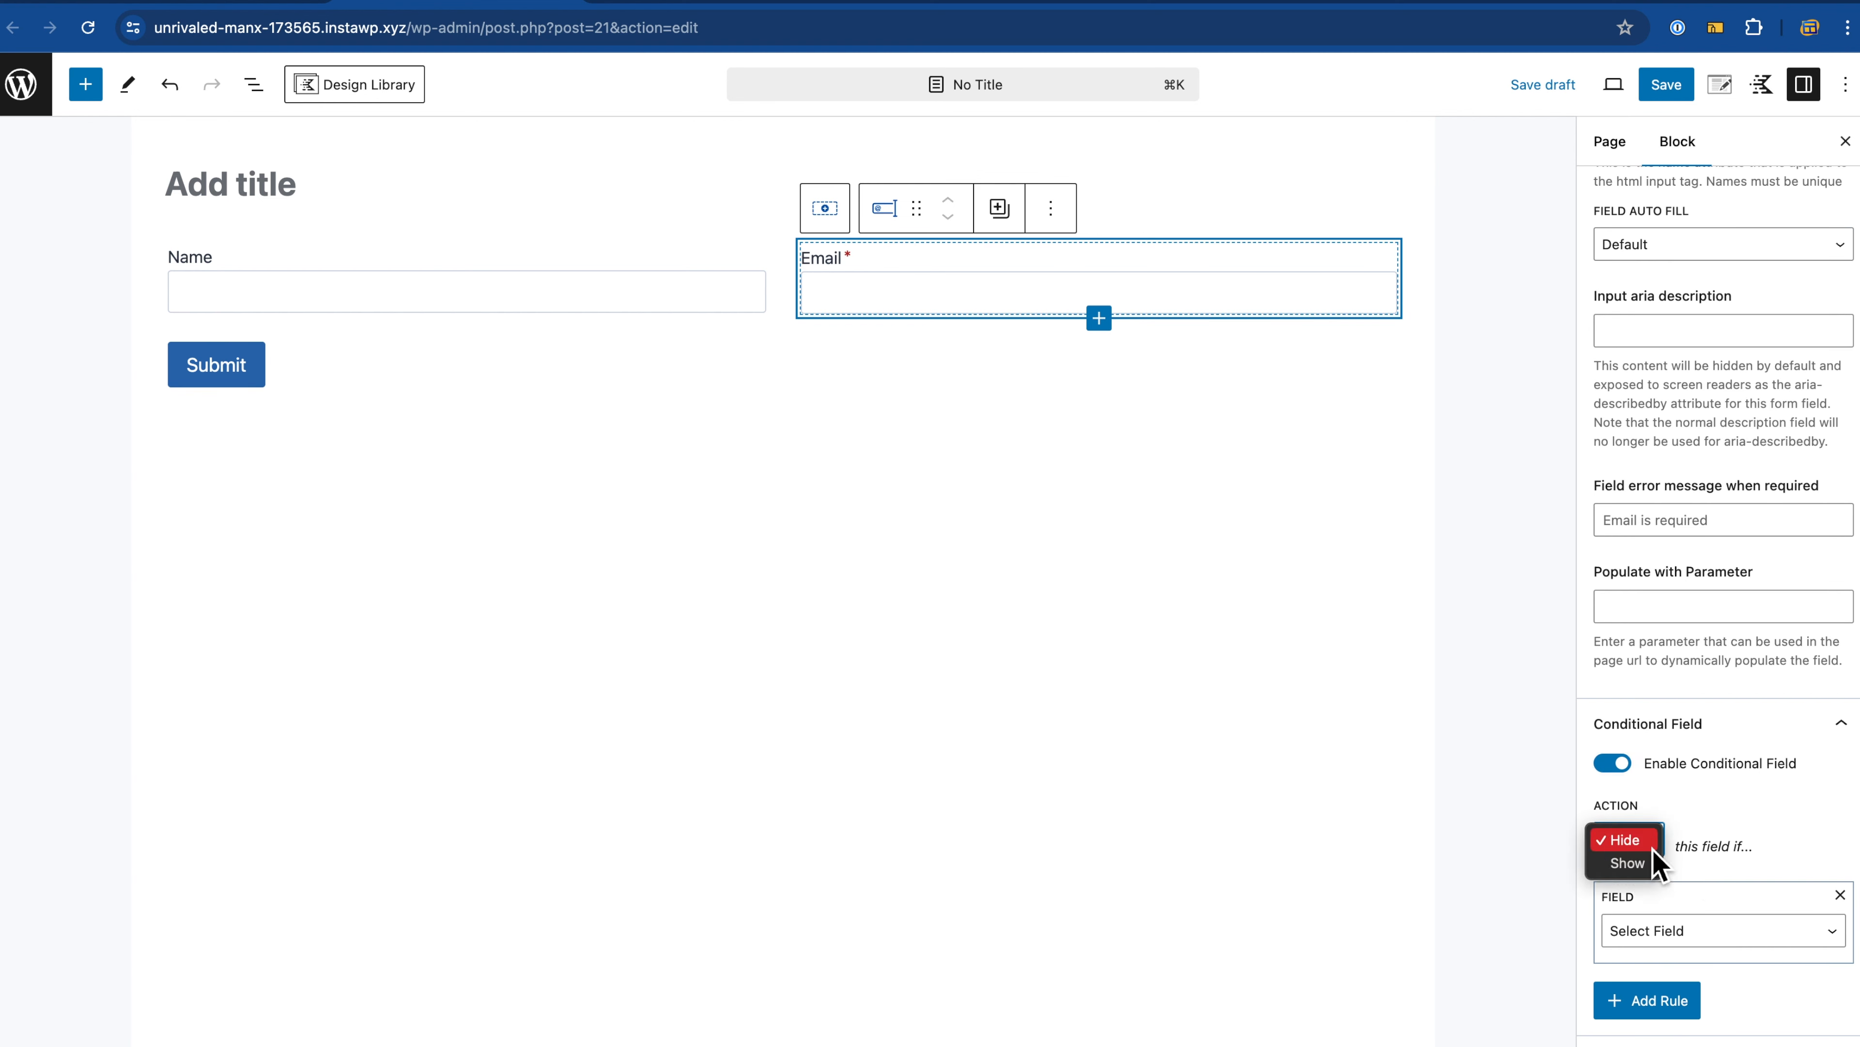
{"action": "left_click", "coordinate": [1744, 836]}
{"action": "left_click", "coordinate": [1713, 944]}
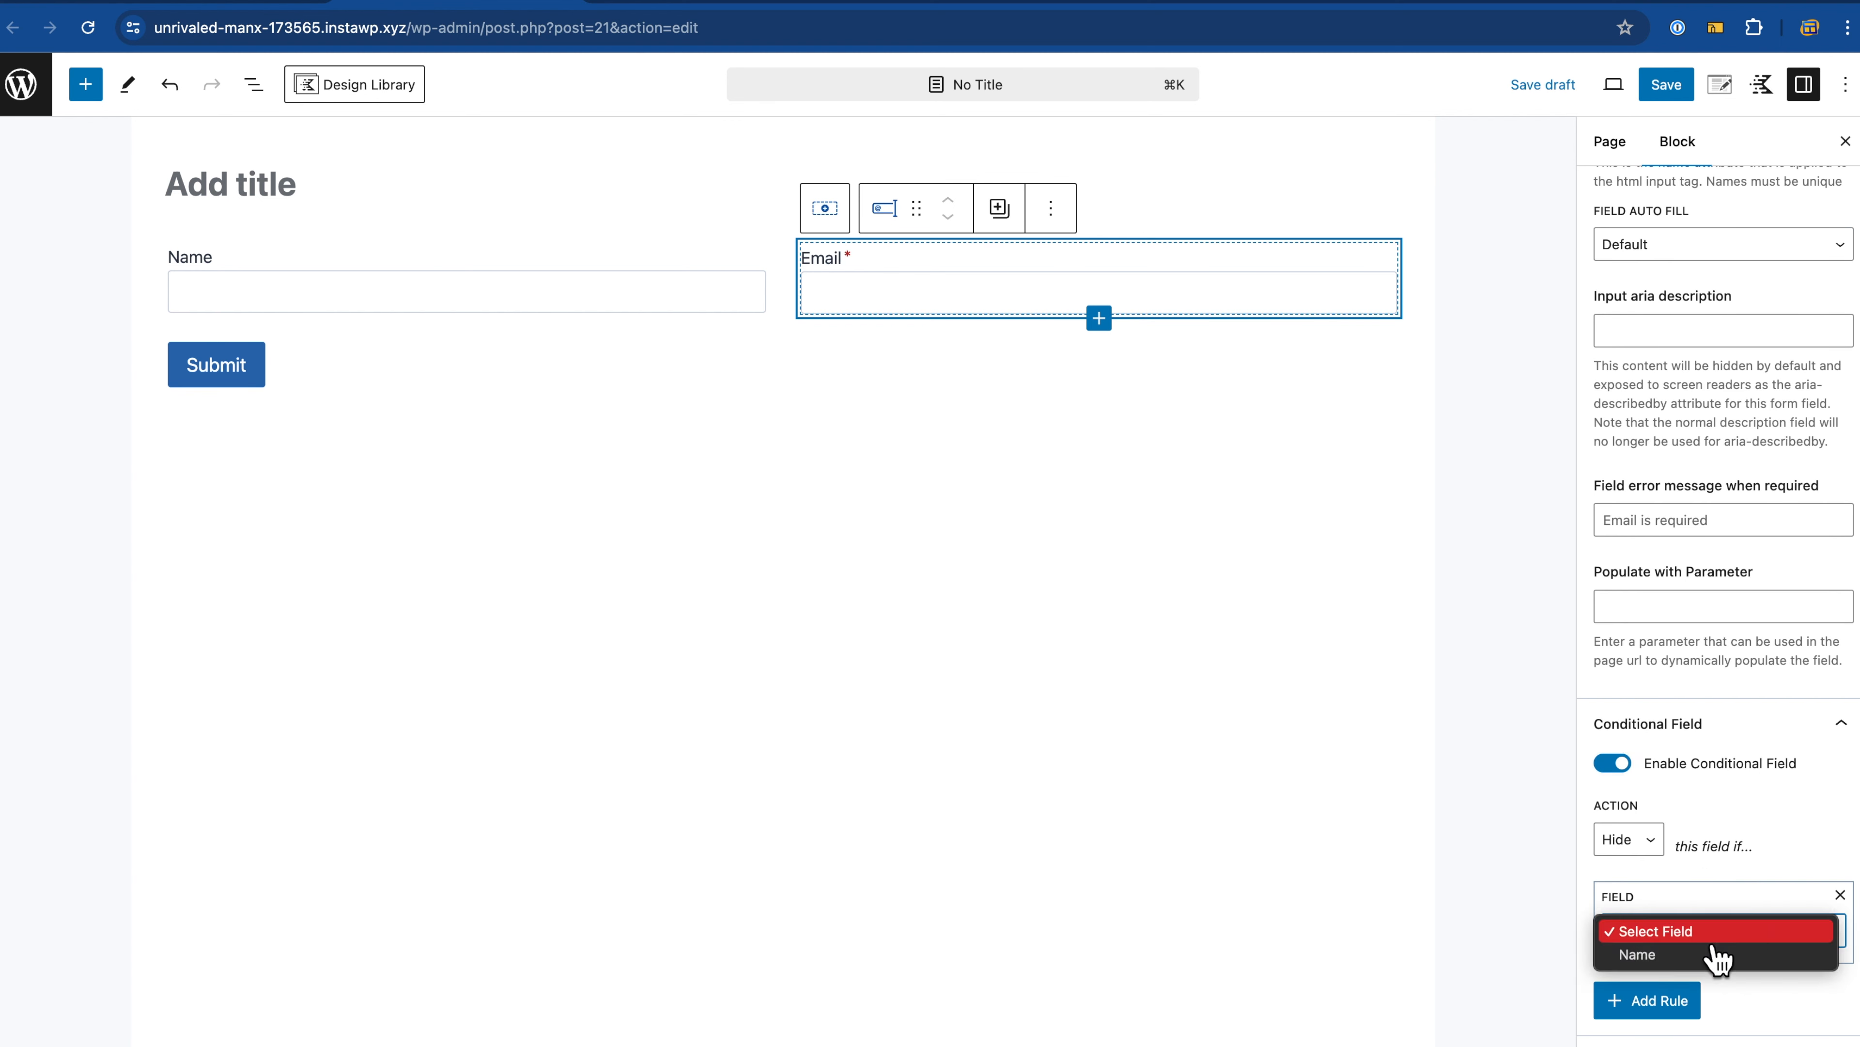
{"action": "left_click", "coordinate": [1746, 848]}
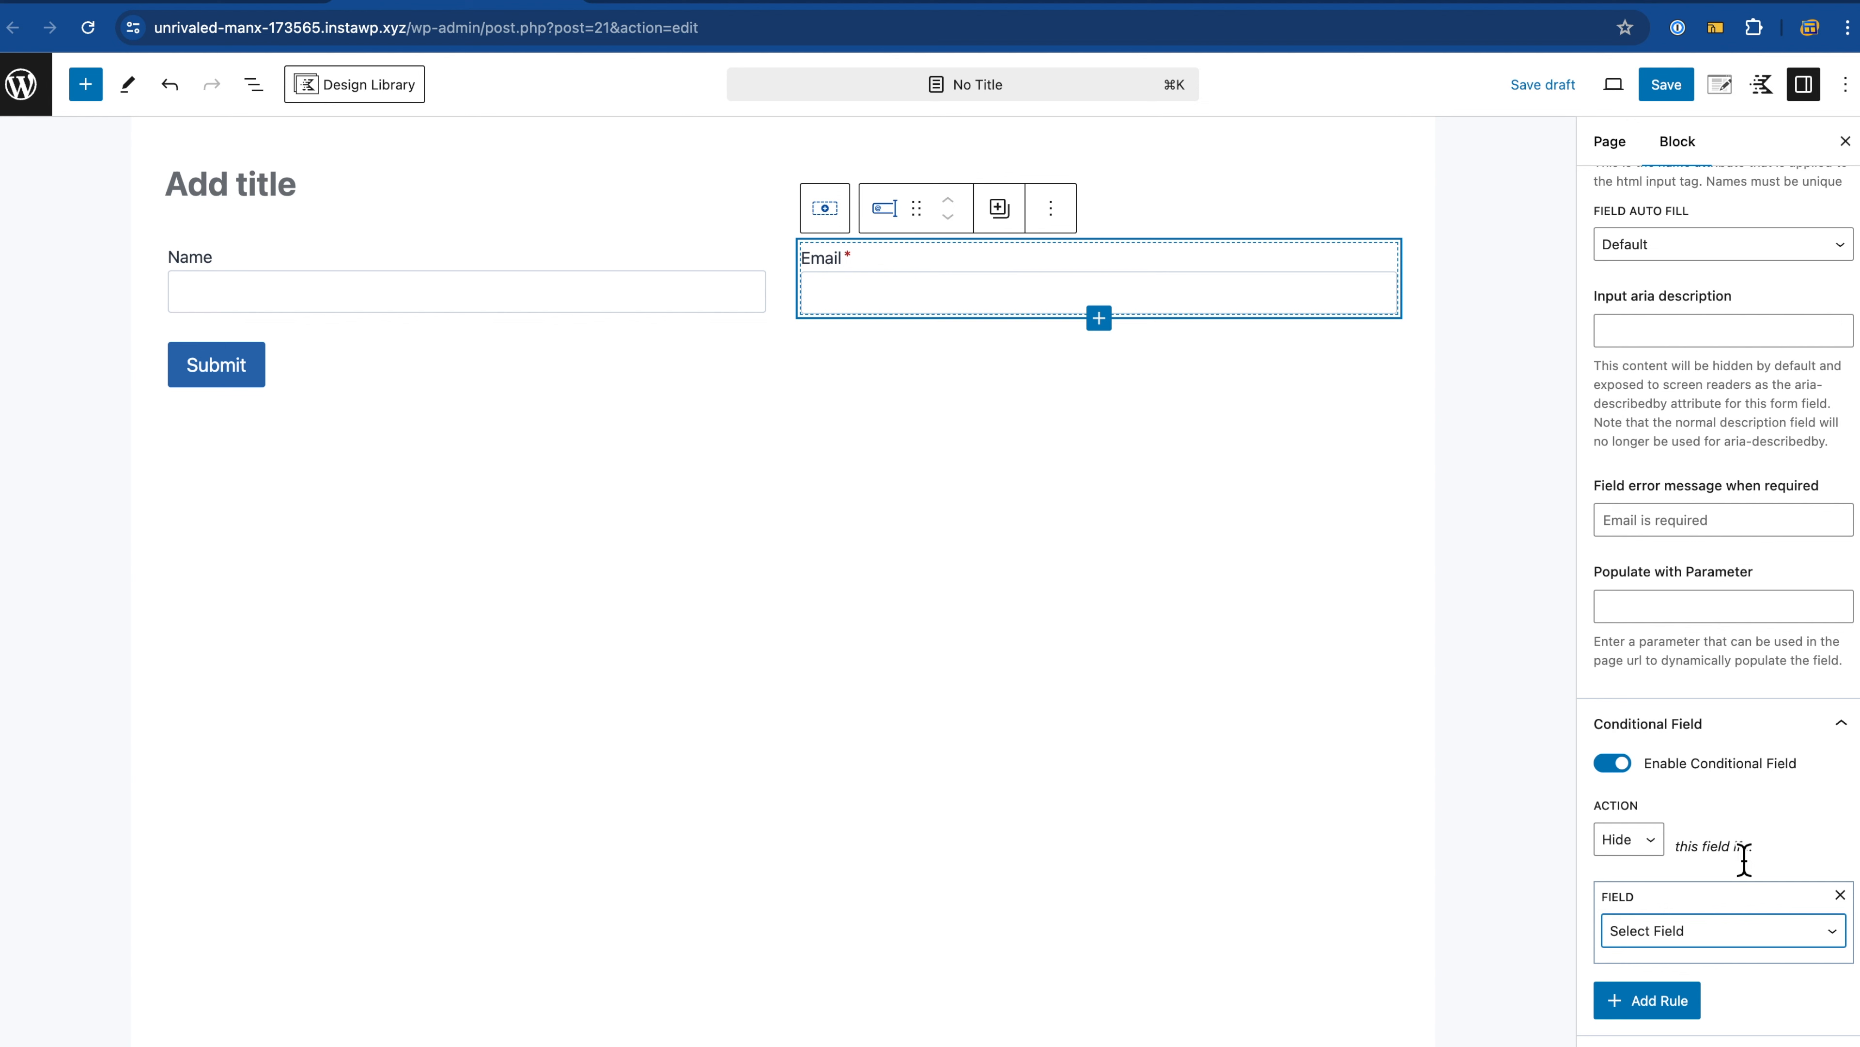
{"action": "scroll", "coordinate": [1778, 739], "scroll_direction": "up", "scroll_amount": 4}
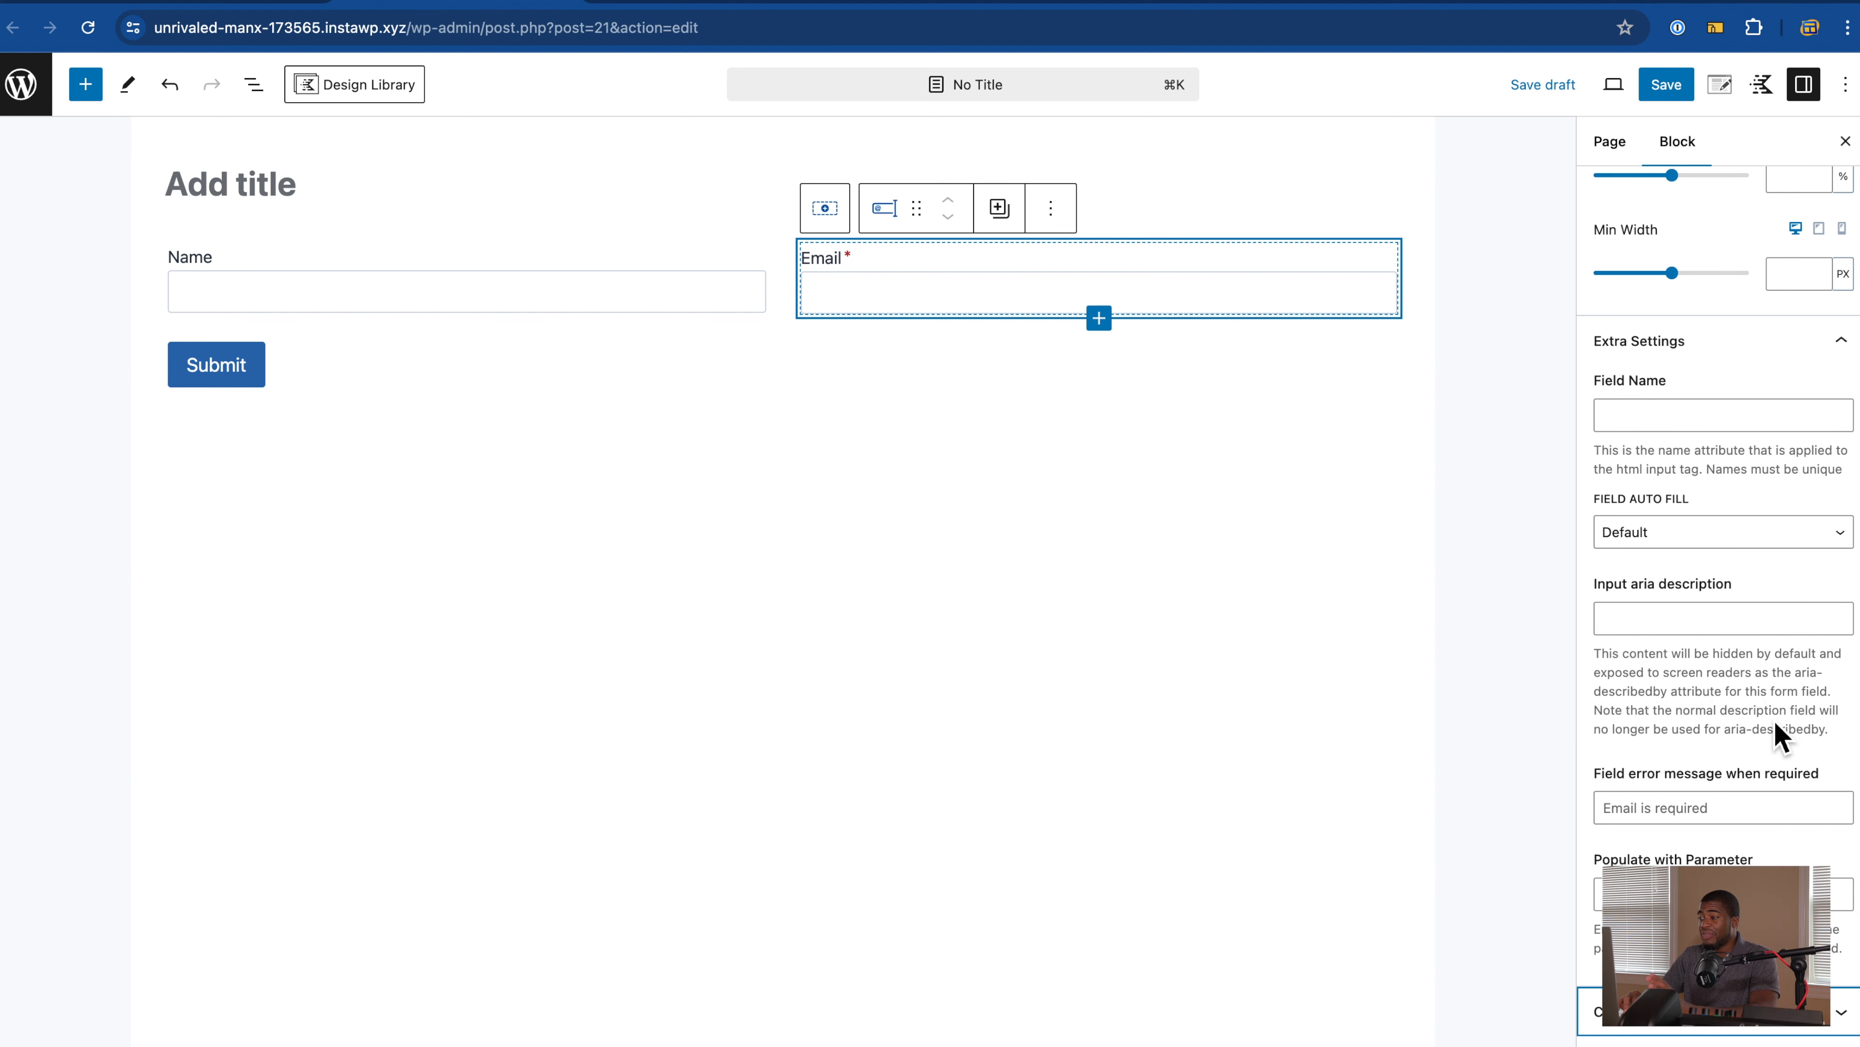
{"action": "left_click", "coordinate": [1756, 342]}
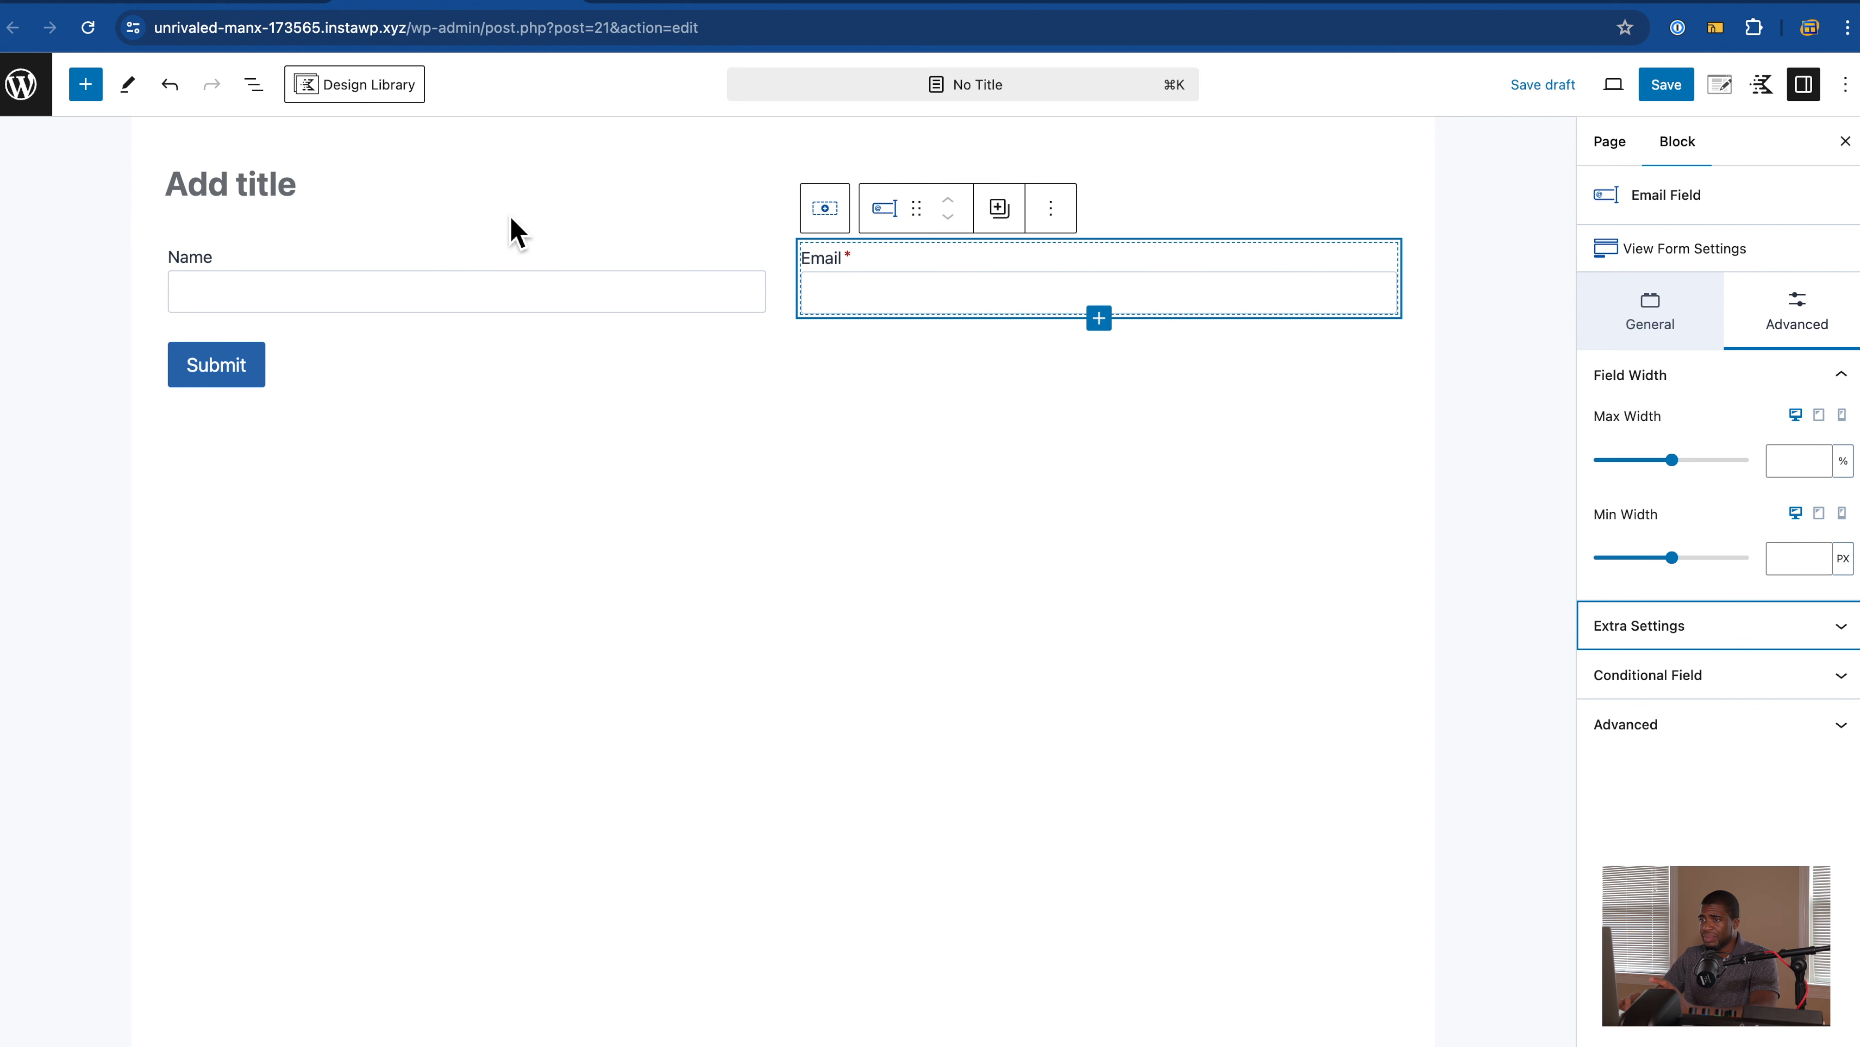
Step: Select the whole Form (Adv) block in the page structure and look through its available submit actions
{"action": "left_click", "coordinate": [268, 98]}
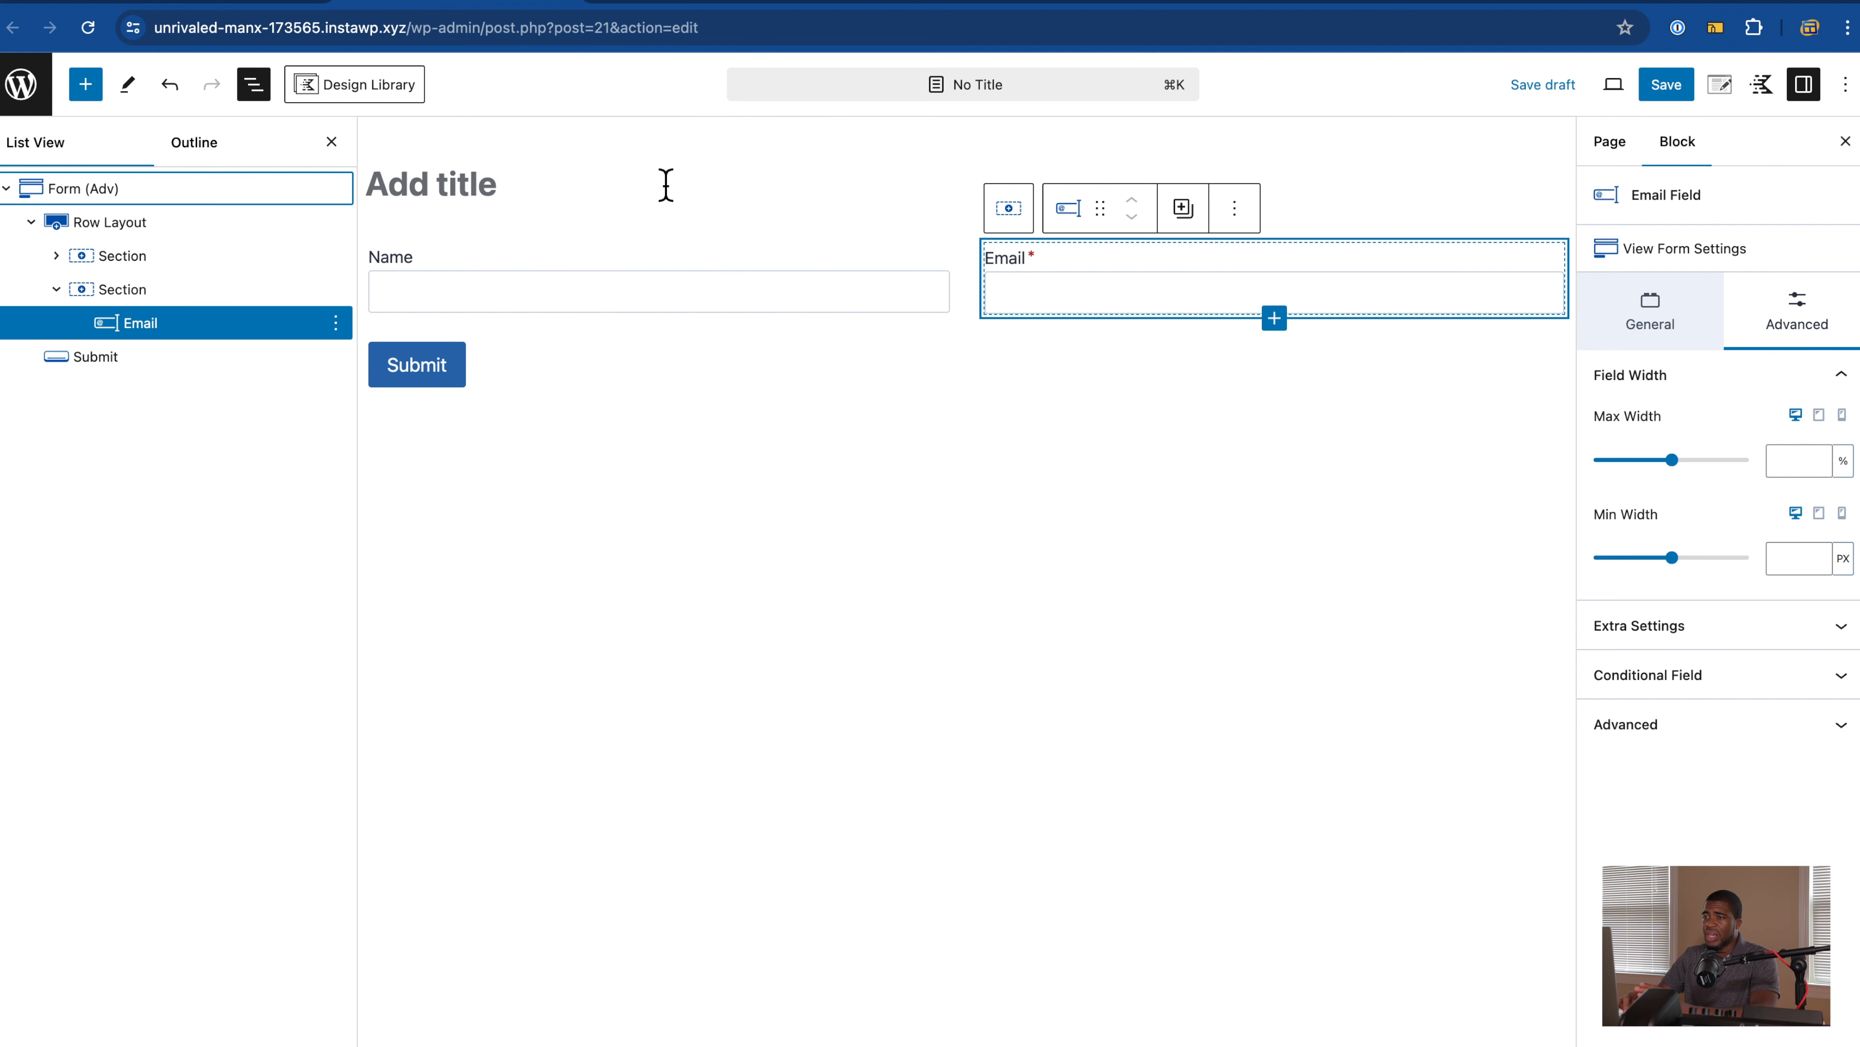
{"action": "left_click", "coordinate": [178, 210]}
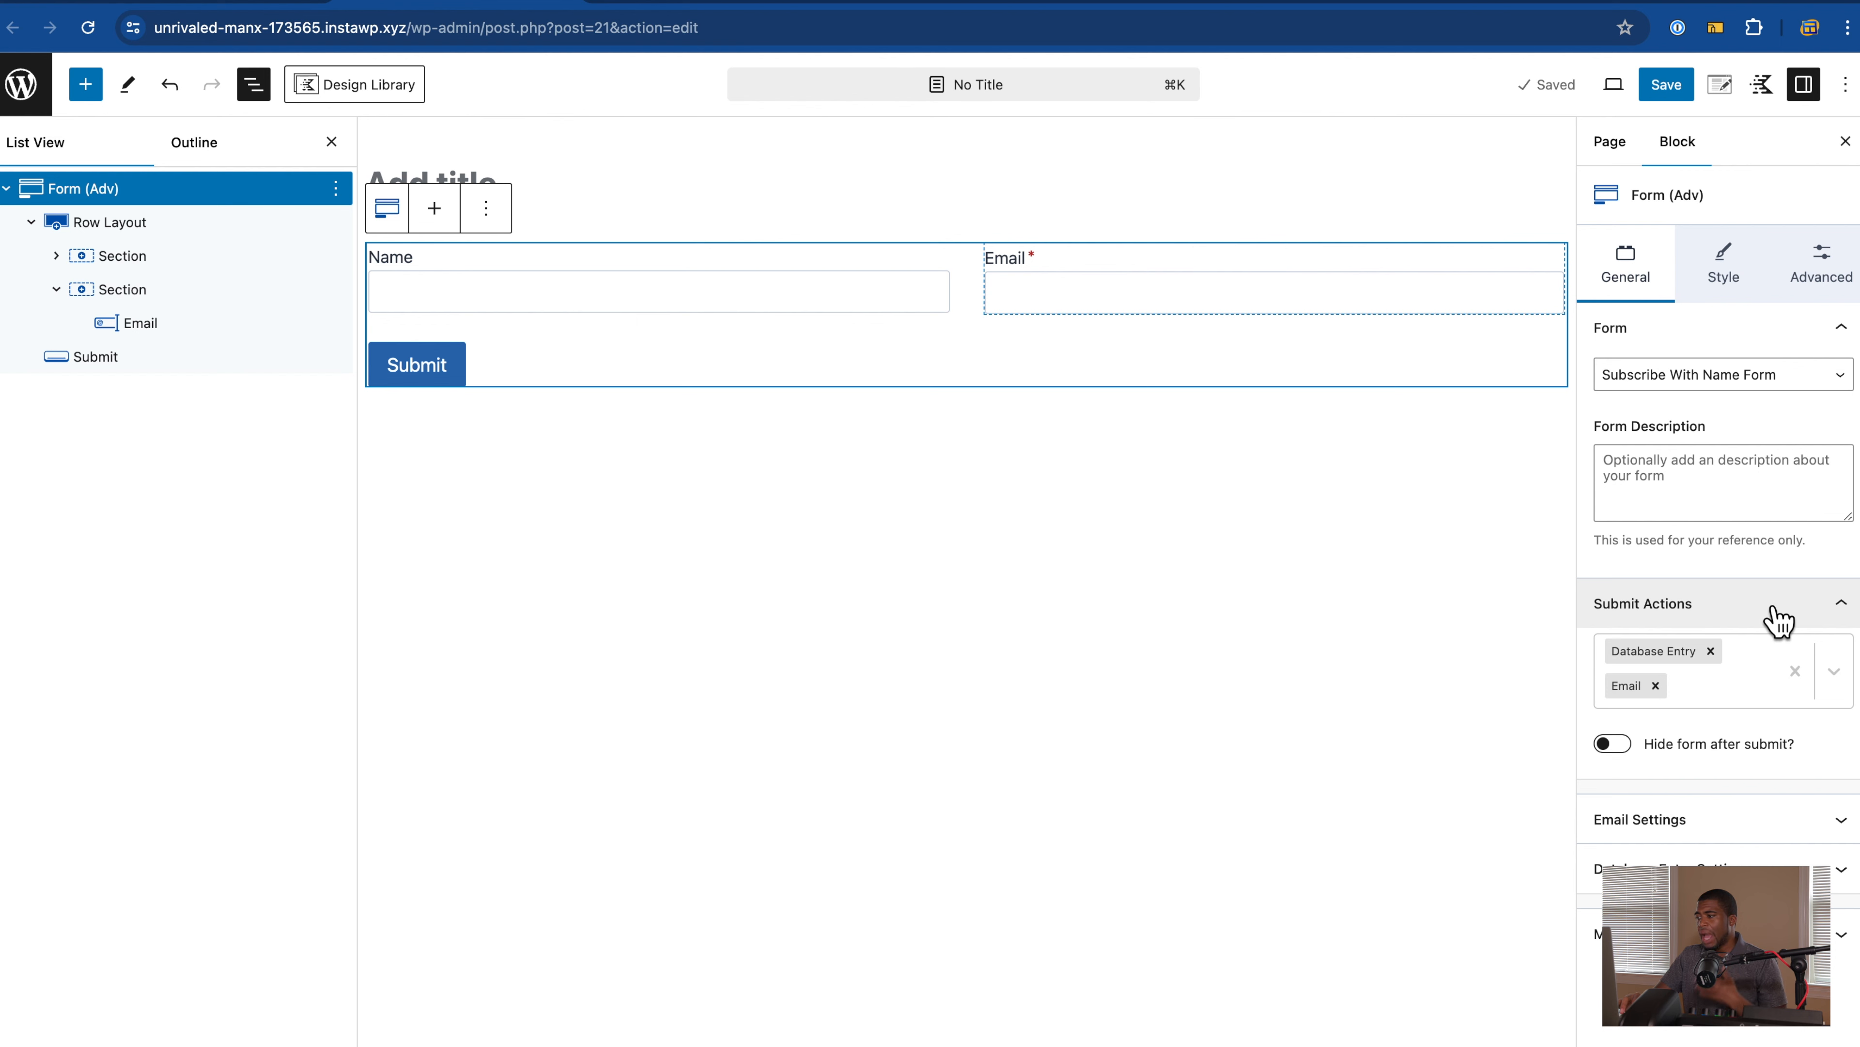
{"action": "left_click", "coordinate": [1836, 678]}
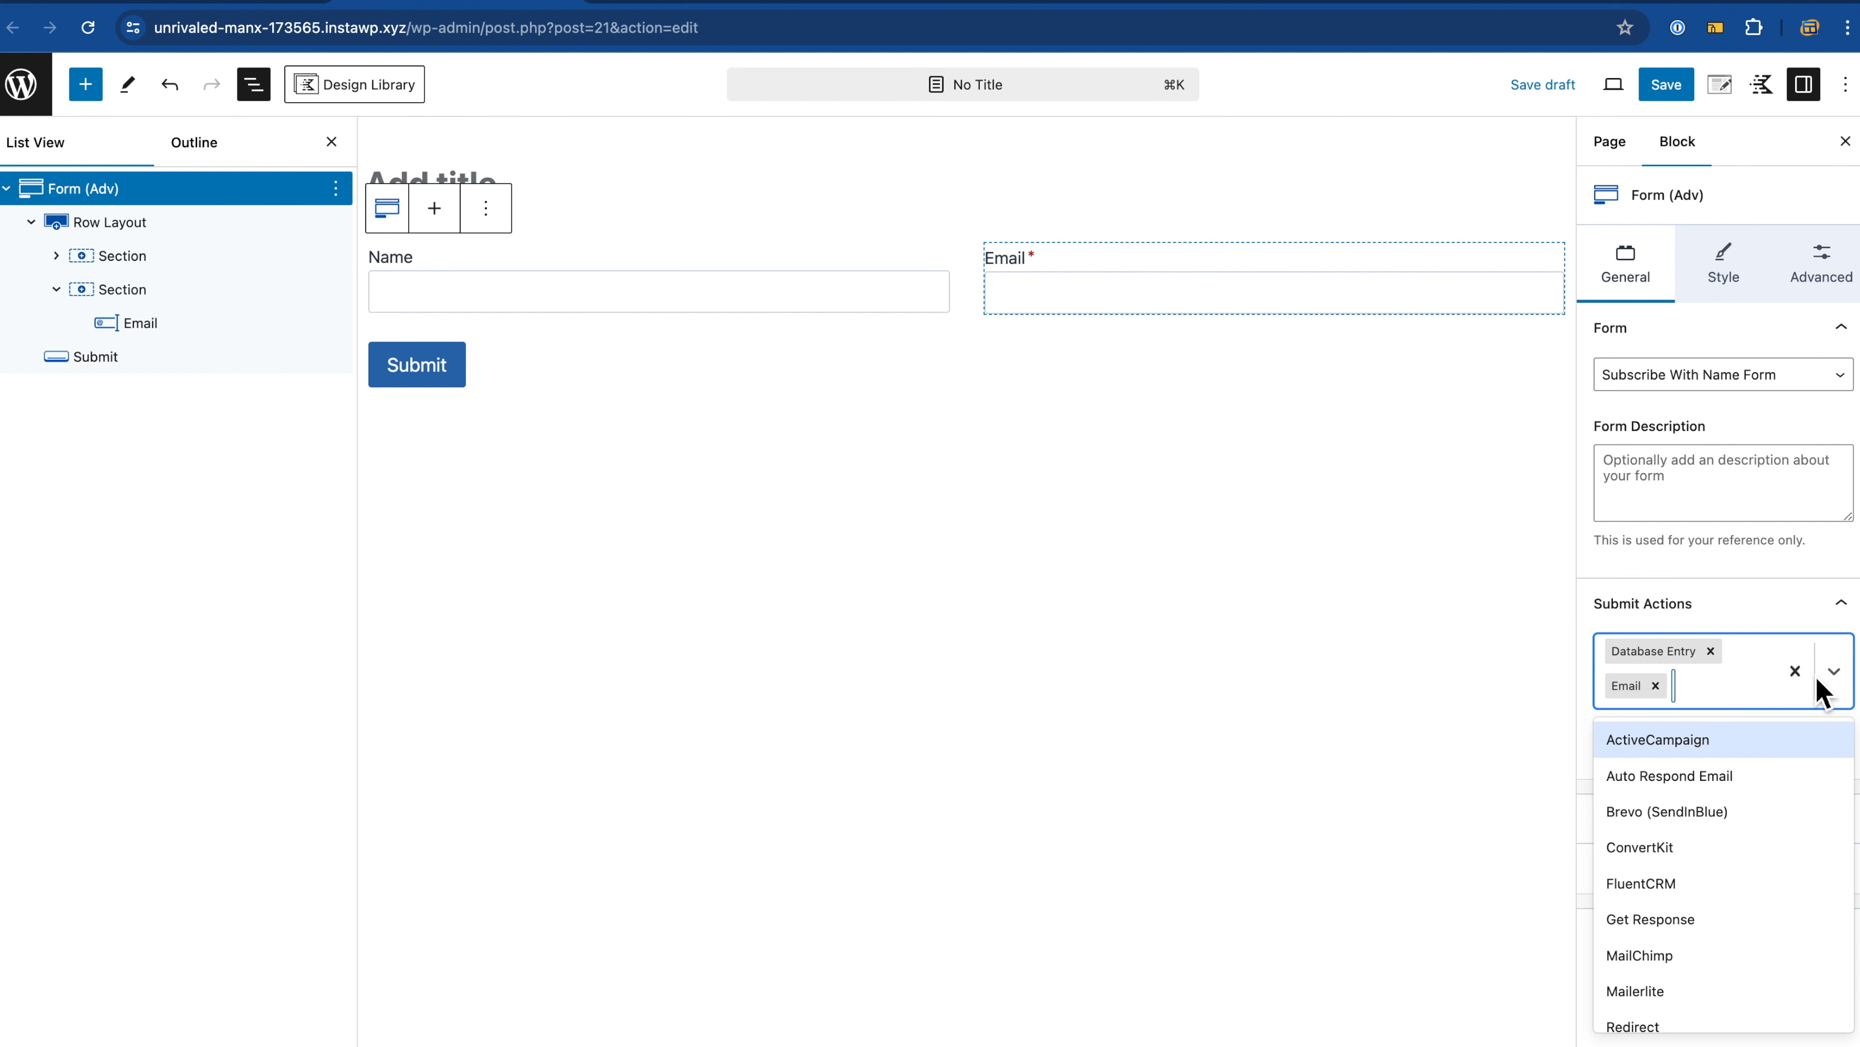
{"action": "scroll", "coordinate": [1715, 751], "scroll_direction": "down", "scroll_amount": 1}
{"action": "scroll", "coordinate": [1716, 751], "scroll_direction": "up", "scroll_amount": 1}
{"action": "scroll", "coordinate": [1716, 747], "scroll_direction": "down", "scroll_amount": 1}
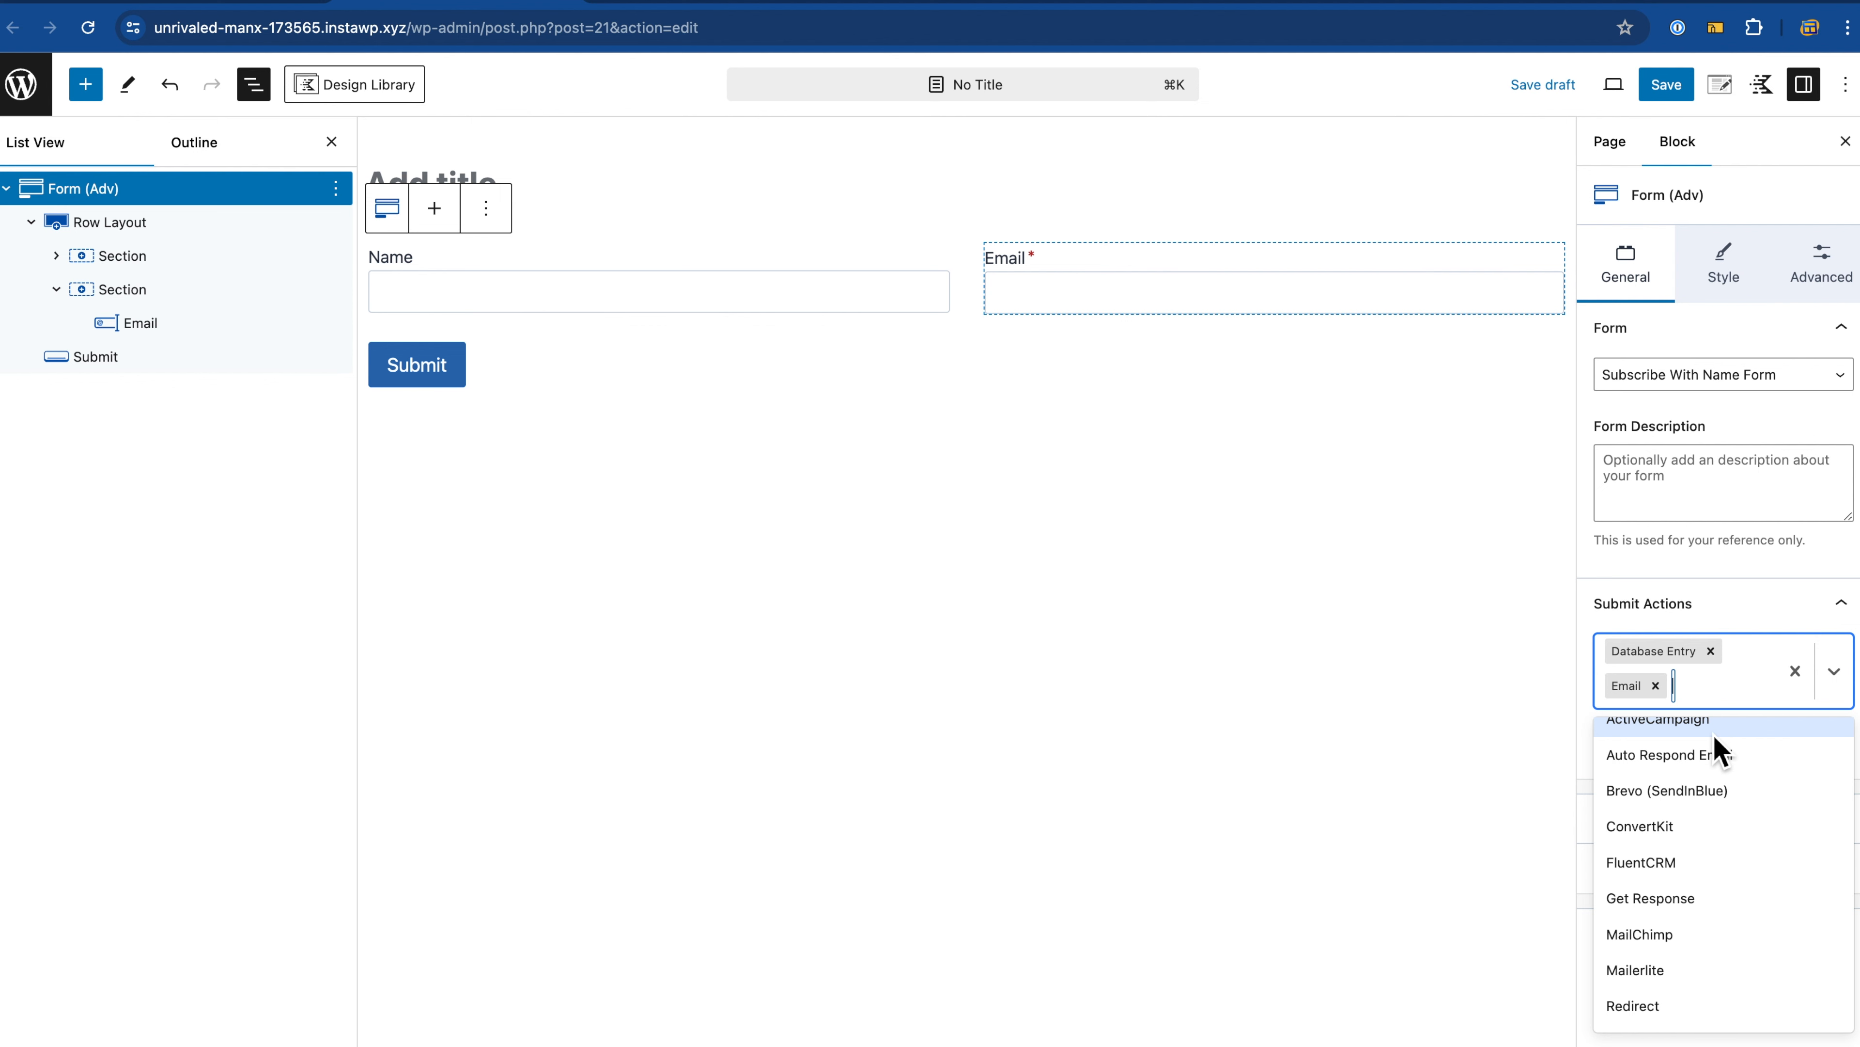
{"action": "scroll", "coordinate": [1717, 749], "scroll_direction": "up", "scroll_amount": 1}
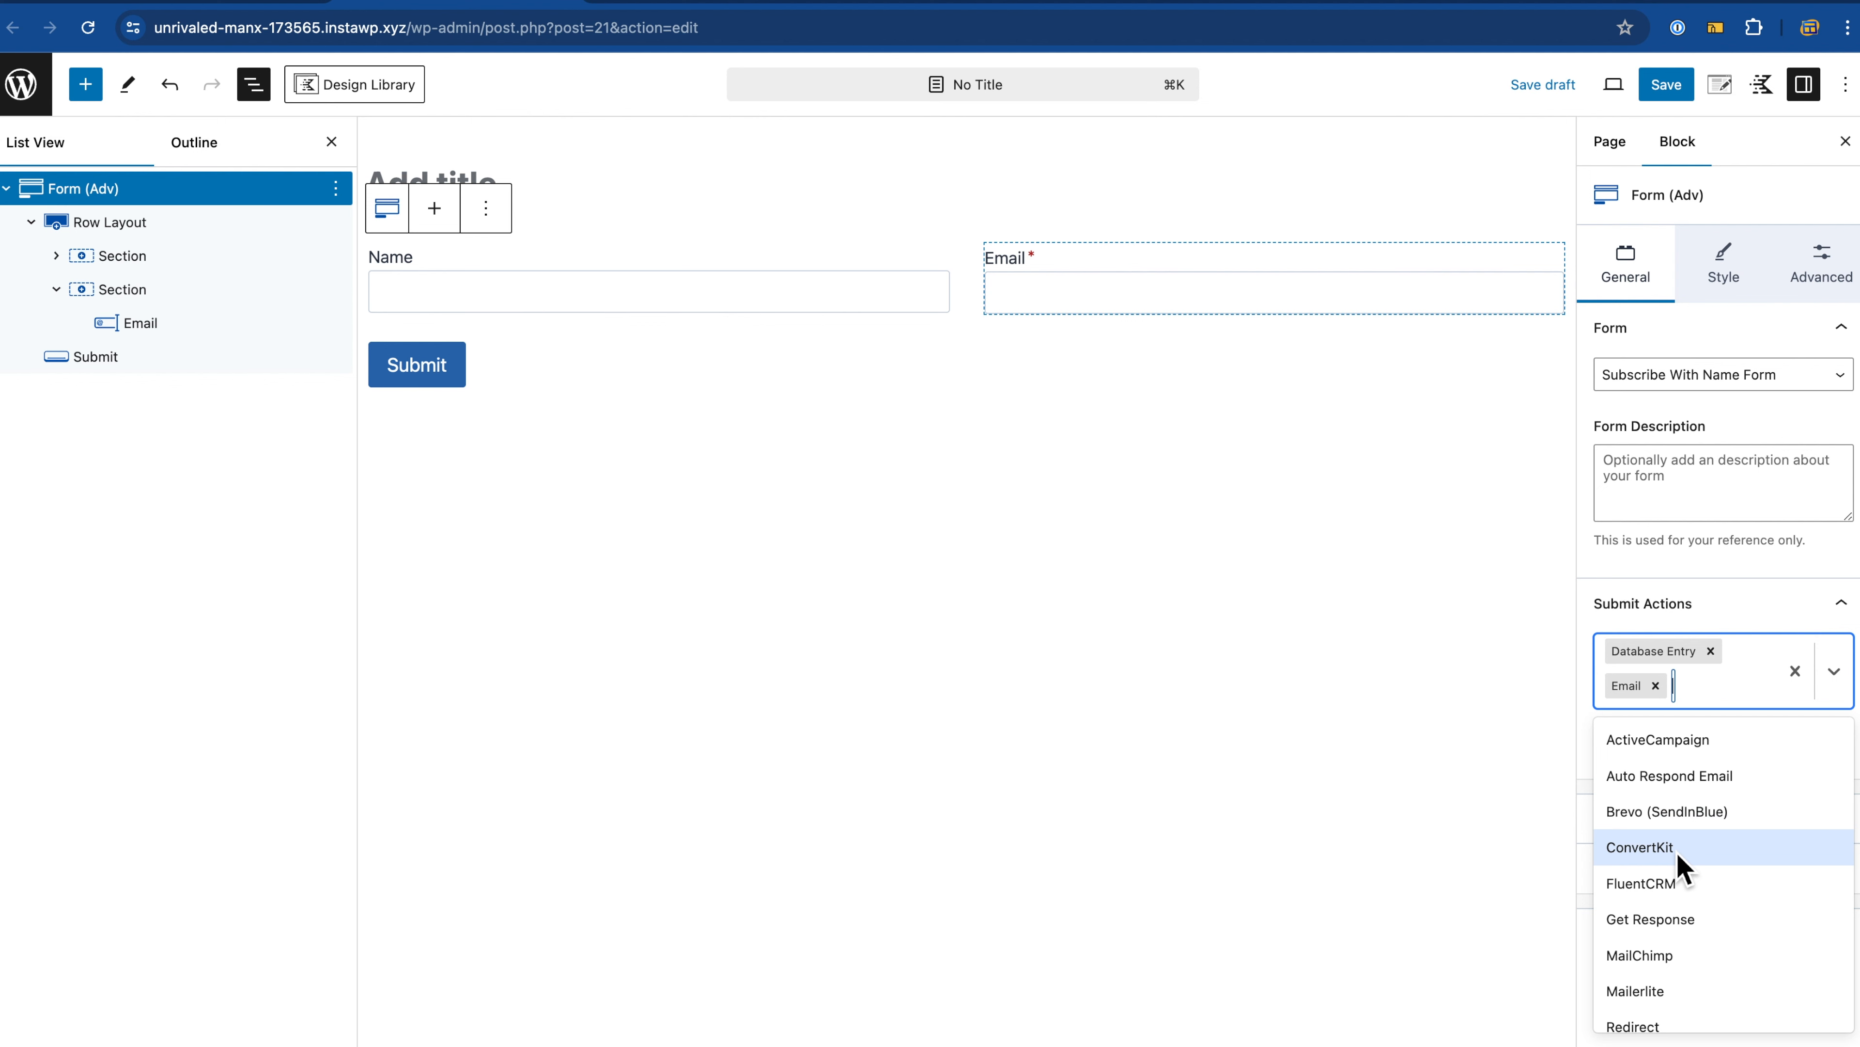
{"action": "scroll", "coordinate": [1667, 926], "scroll_direction": "down", "scroll_amount": 1}
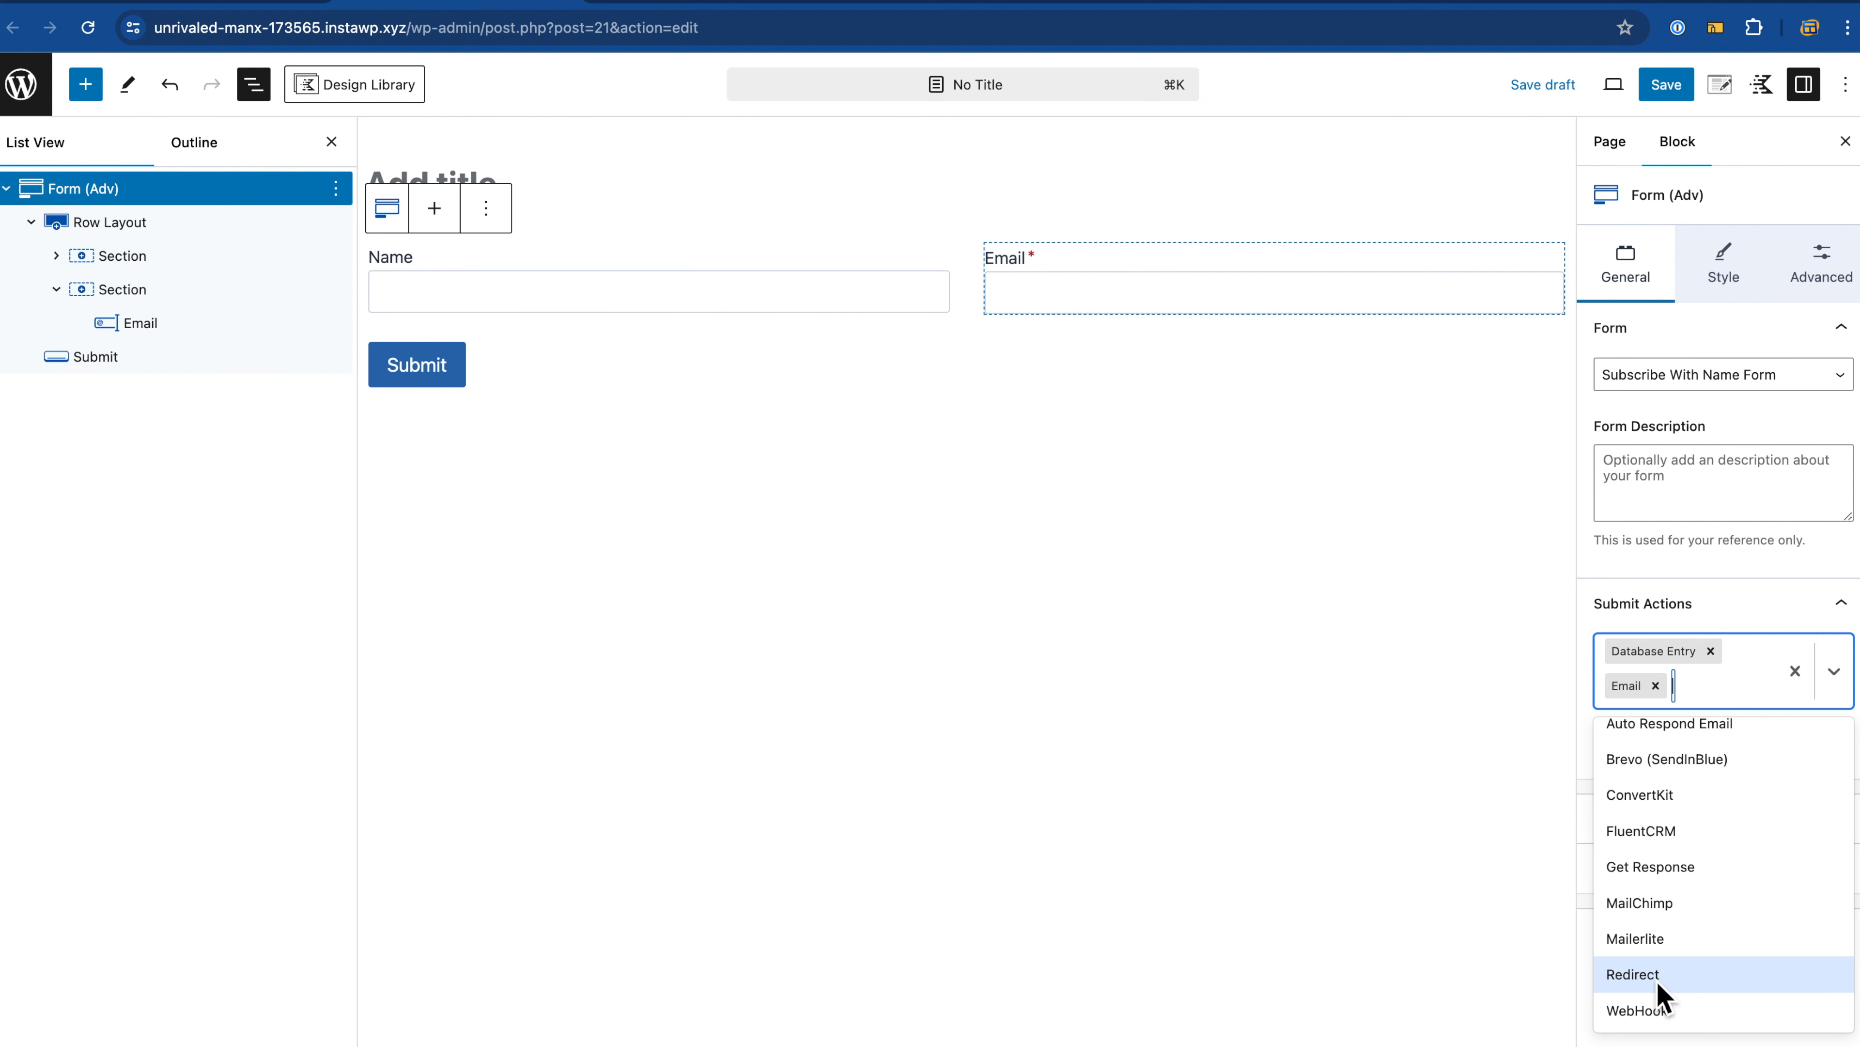
{"action": "scroll", "coordinate": [1665, 912], "scroll_direction": "up", "scroll_amount": 1}
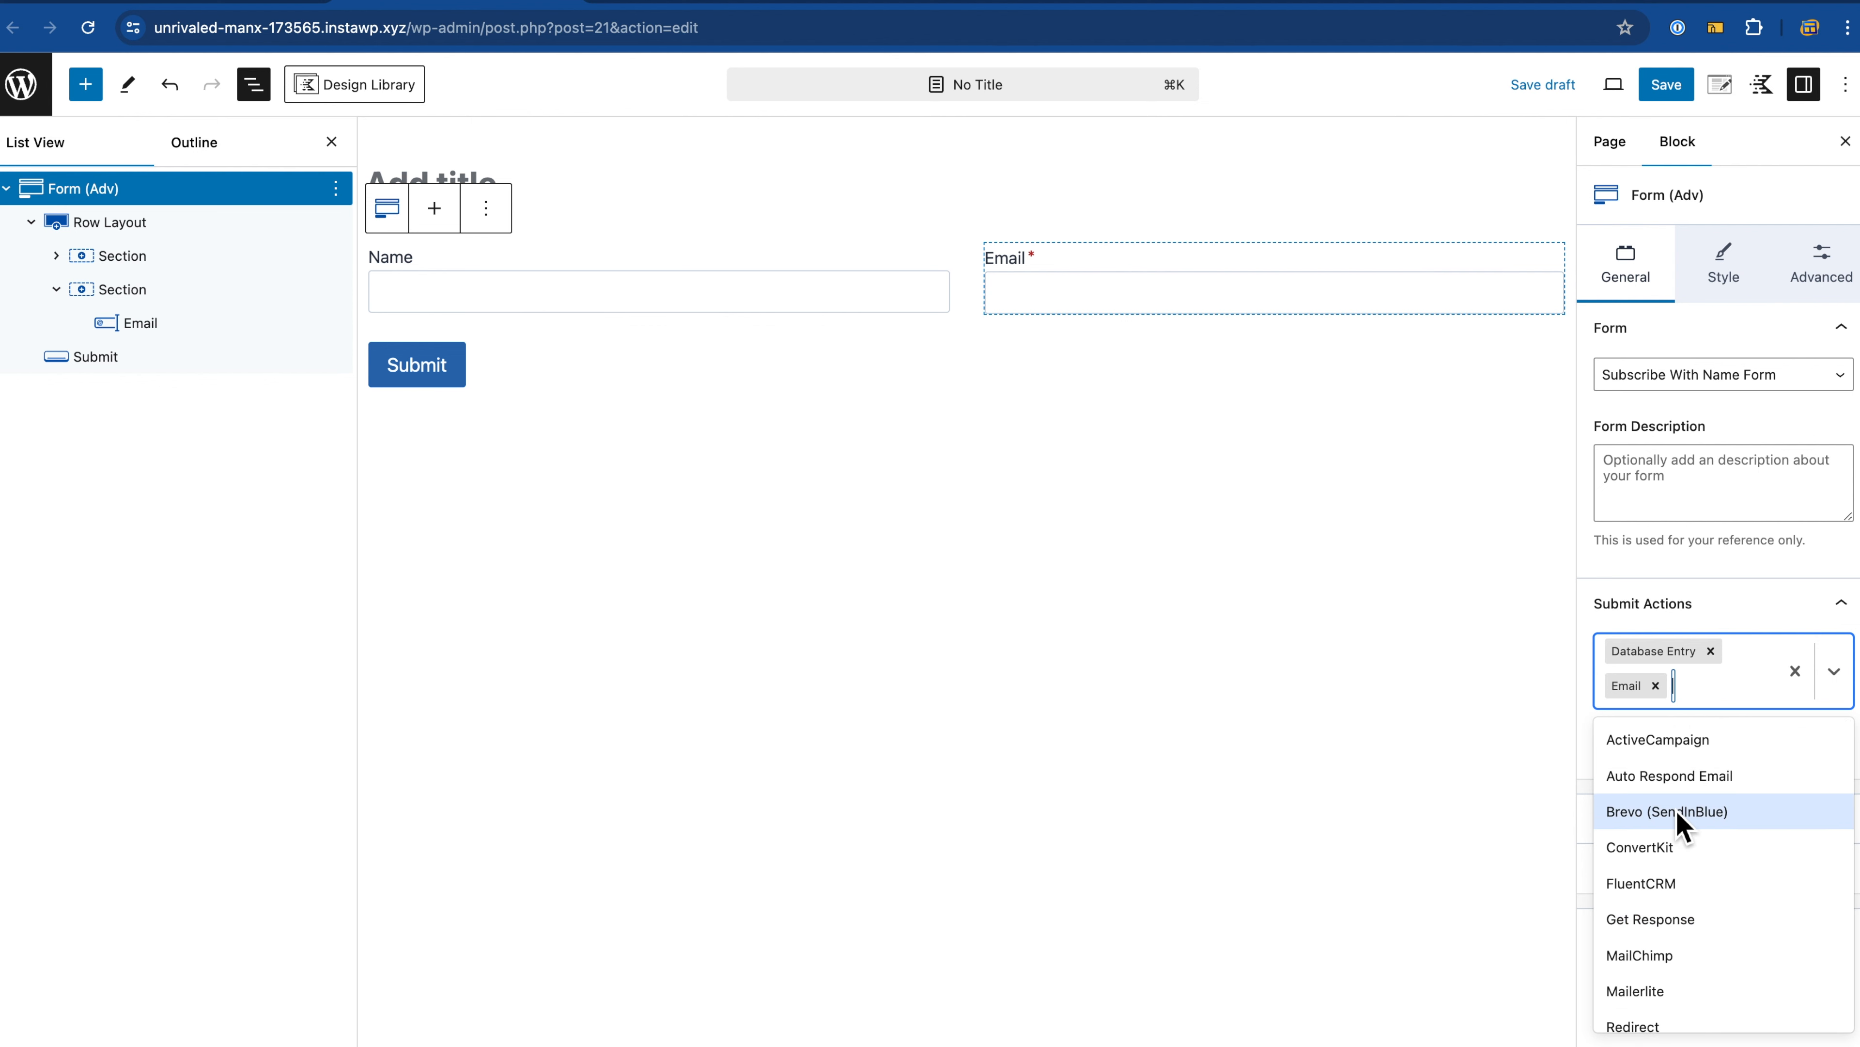
{"action": "scroll", "coordinate": [1678, 824], "scroll_direction": "down", "scroll_amount": 1}
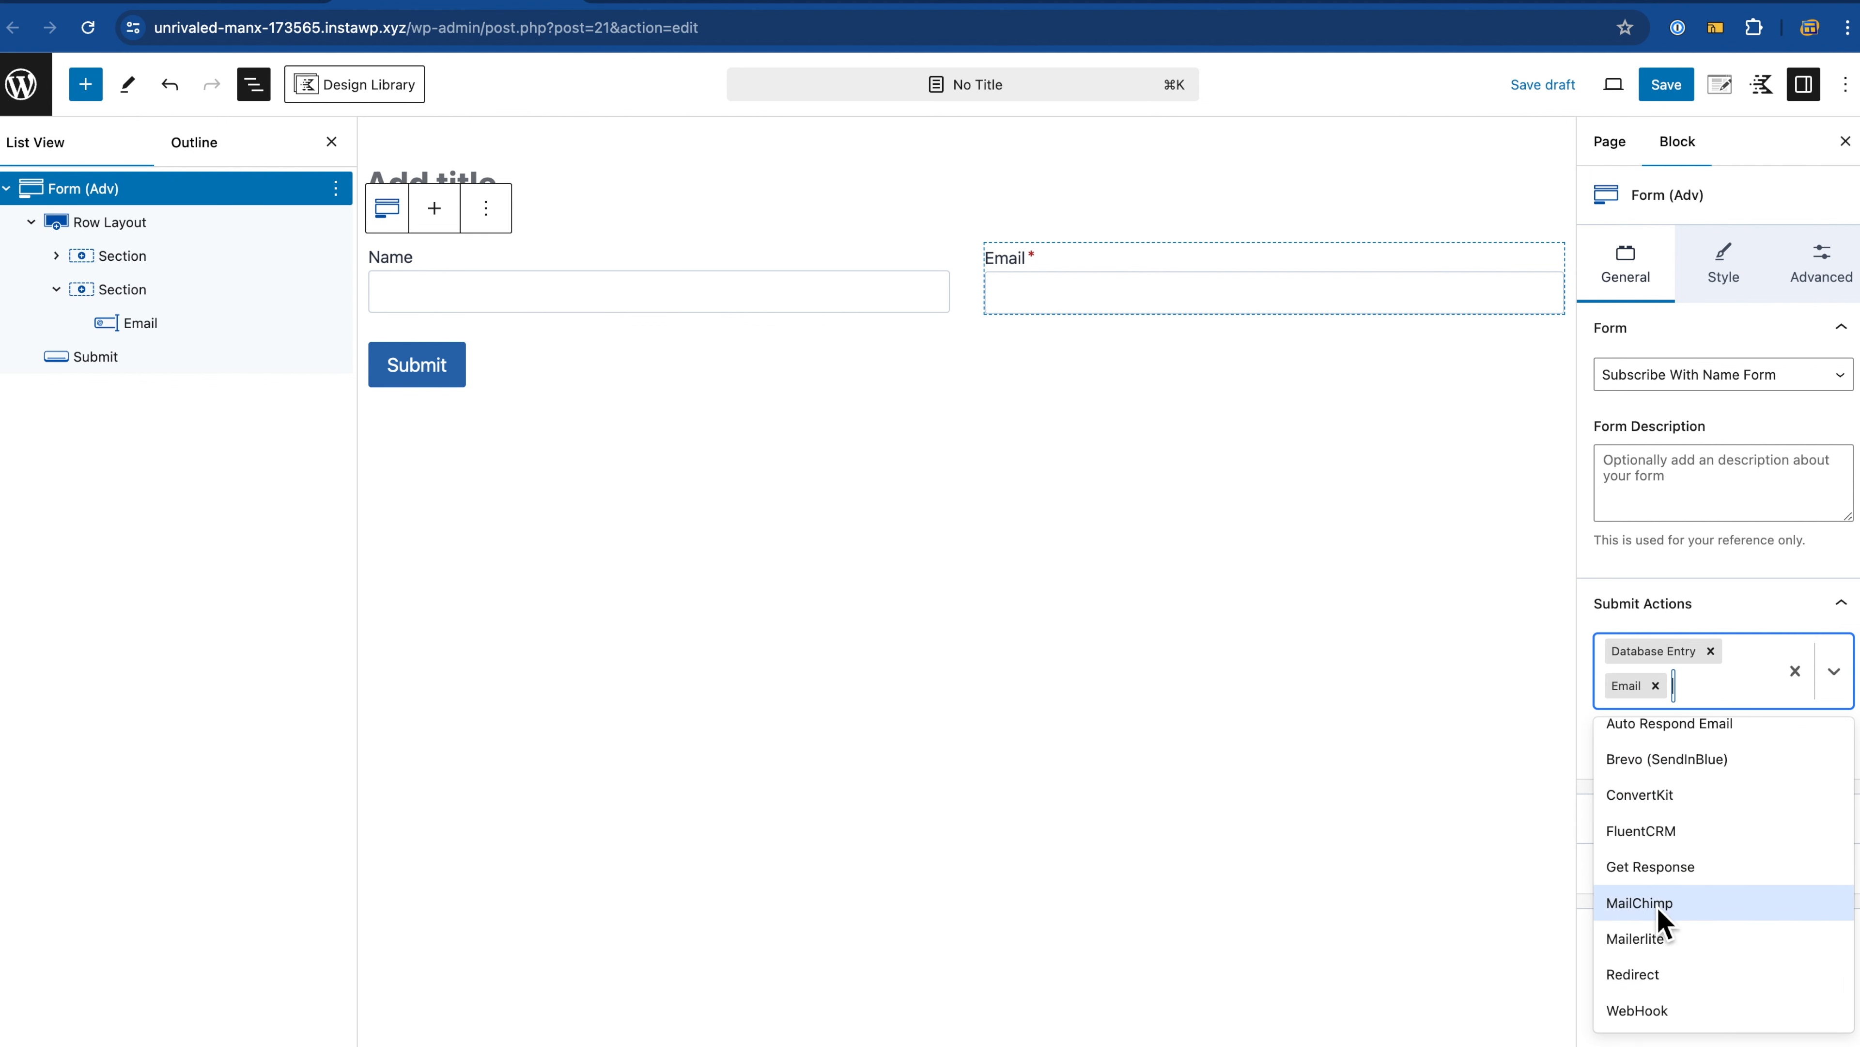
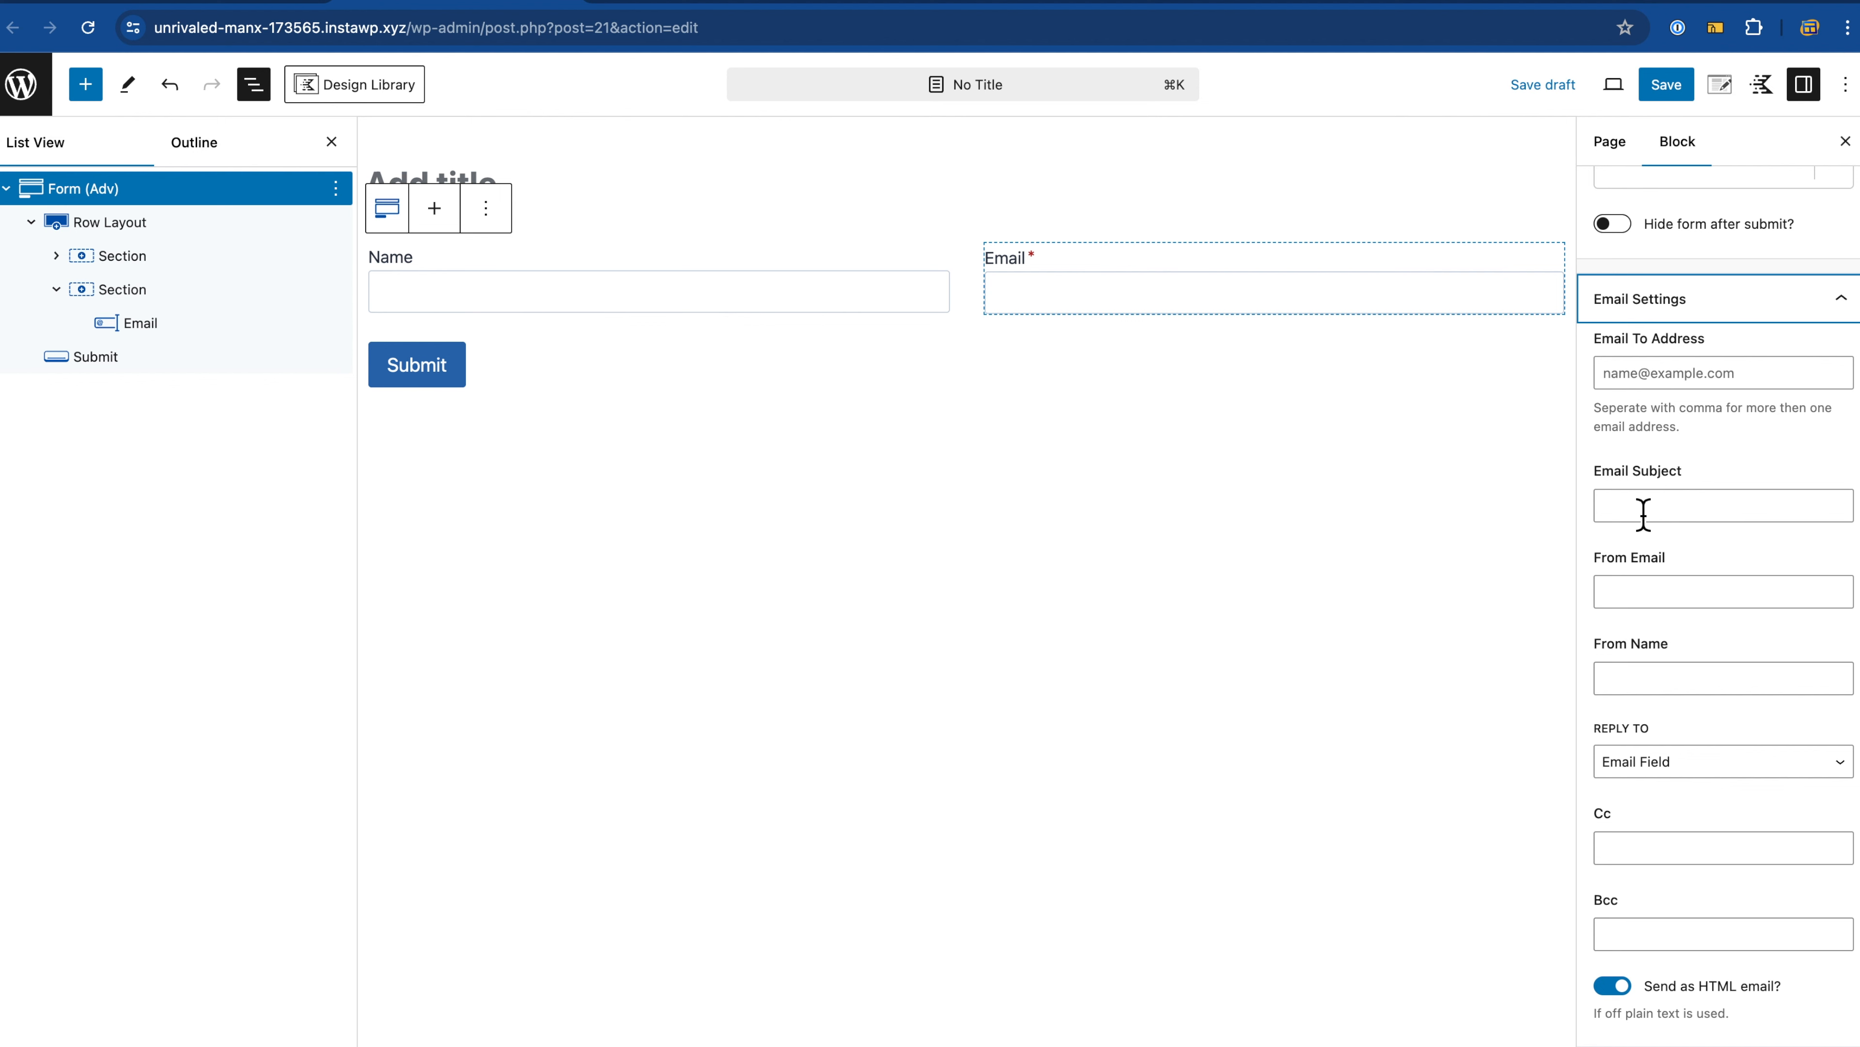
Step: Examine the form's Email Settings fields and the Database Entry options for saving the user's IP address and device
{"action": "left_click", "coordinate": [1627, 386]}
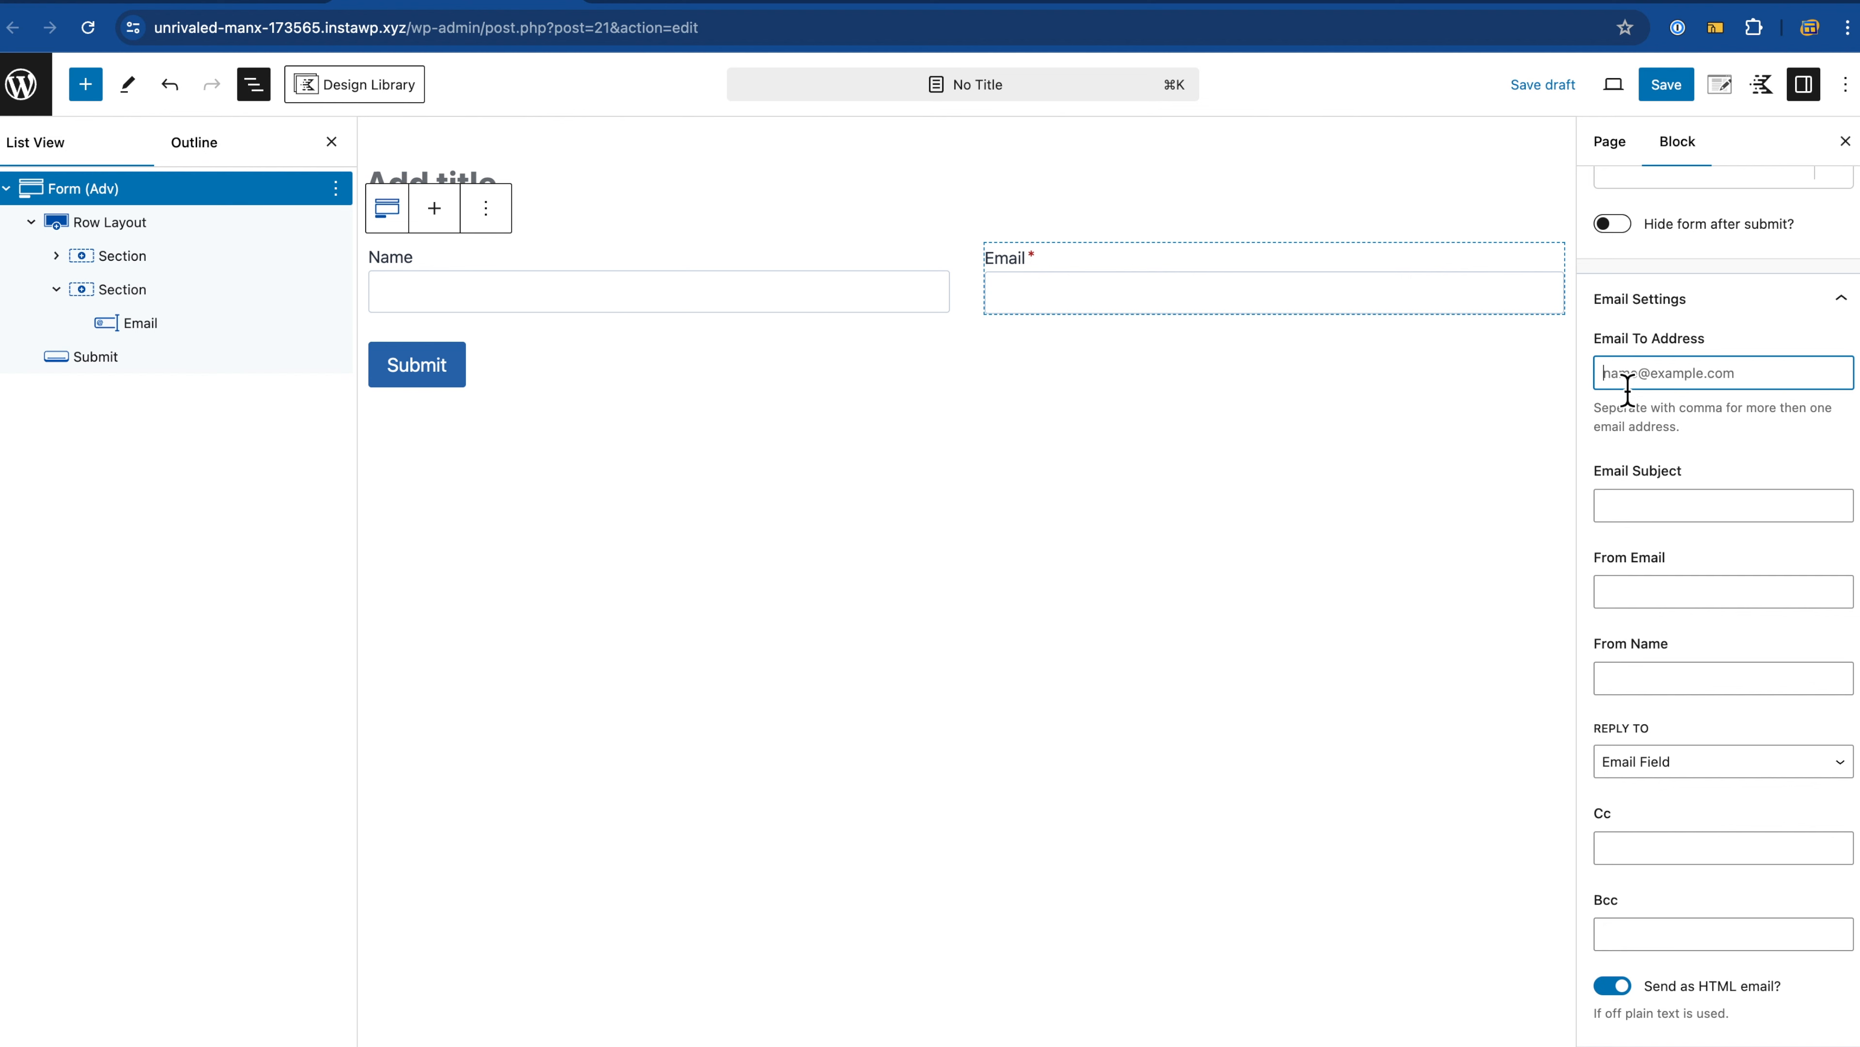
{"action": "left_click", "coordinate": [1841, 305]}
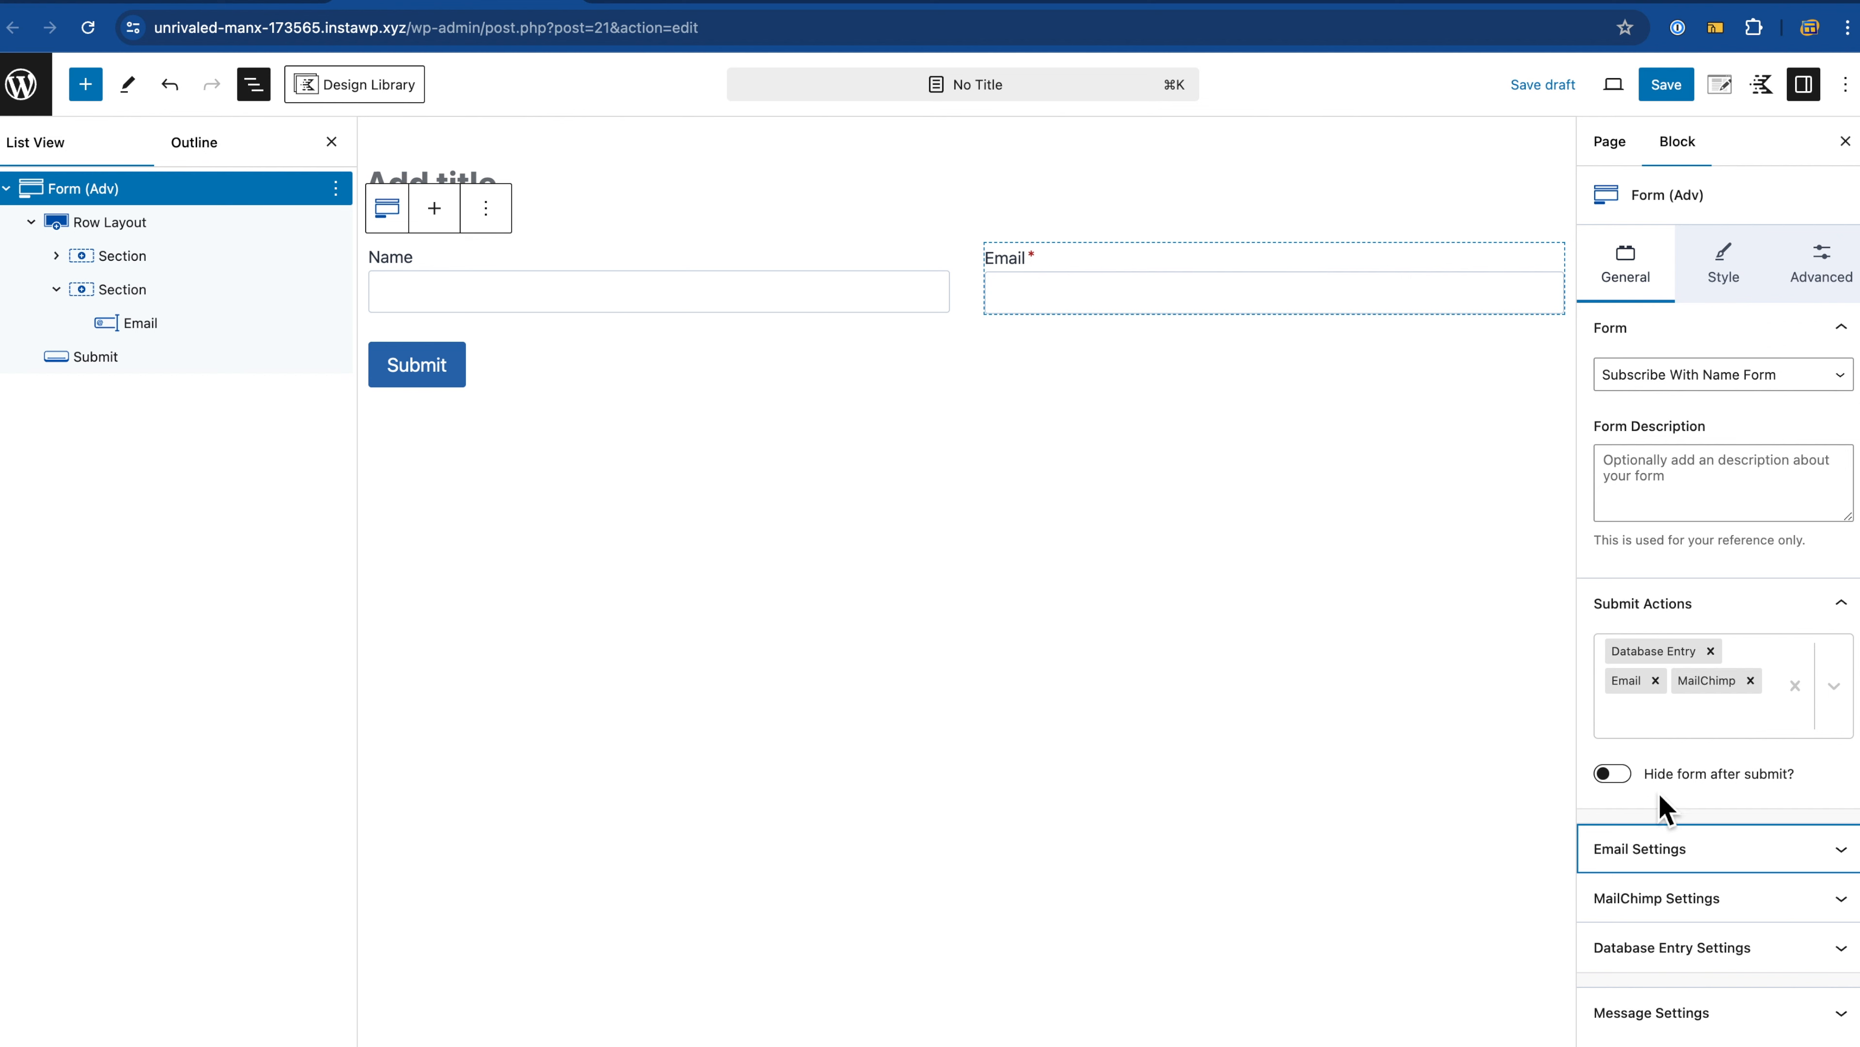
{"action": "left_click", "coordinate": [1671, 952]}
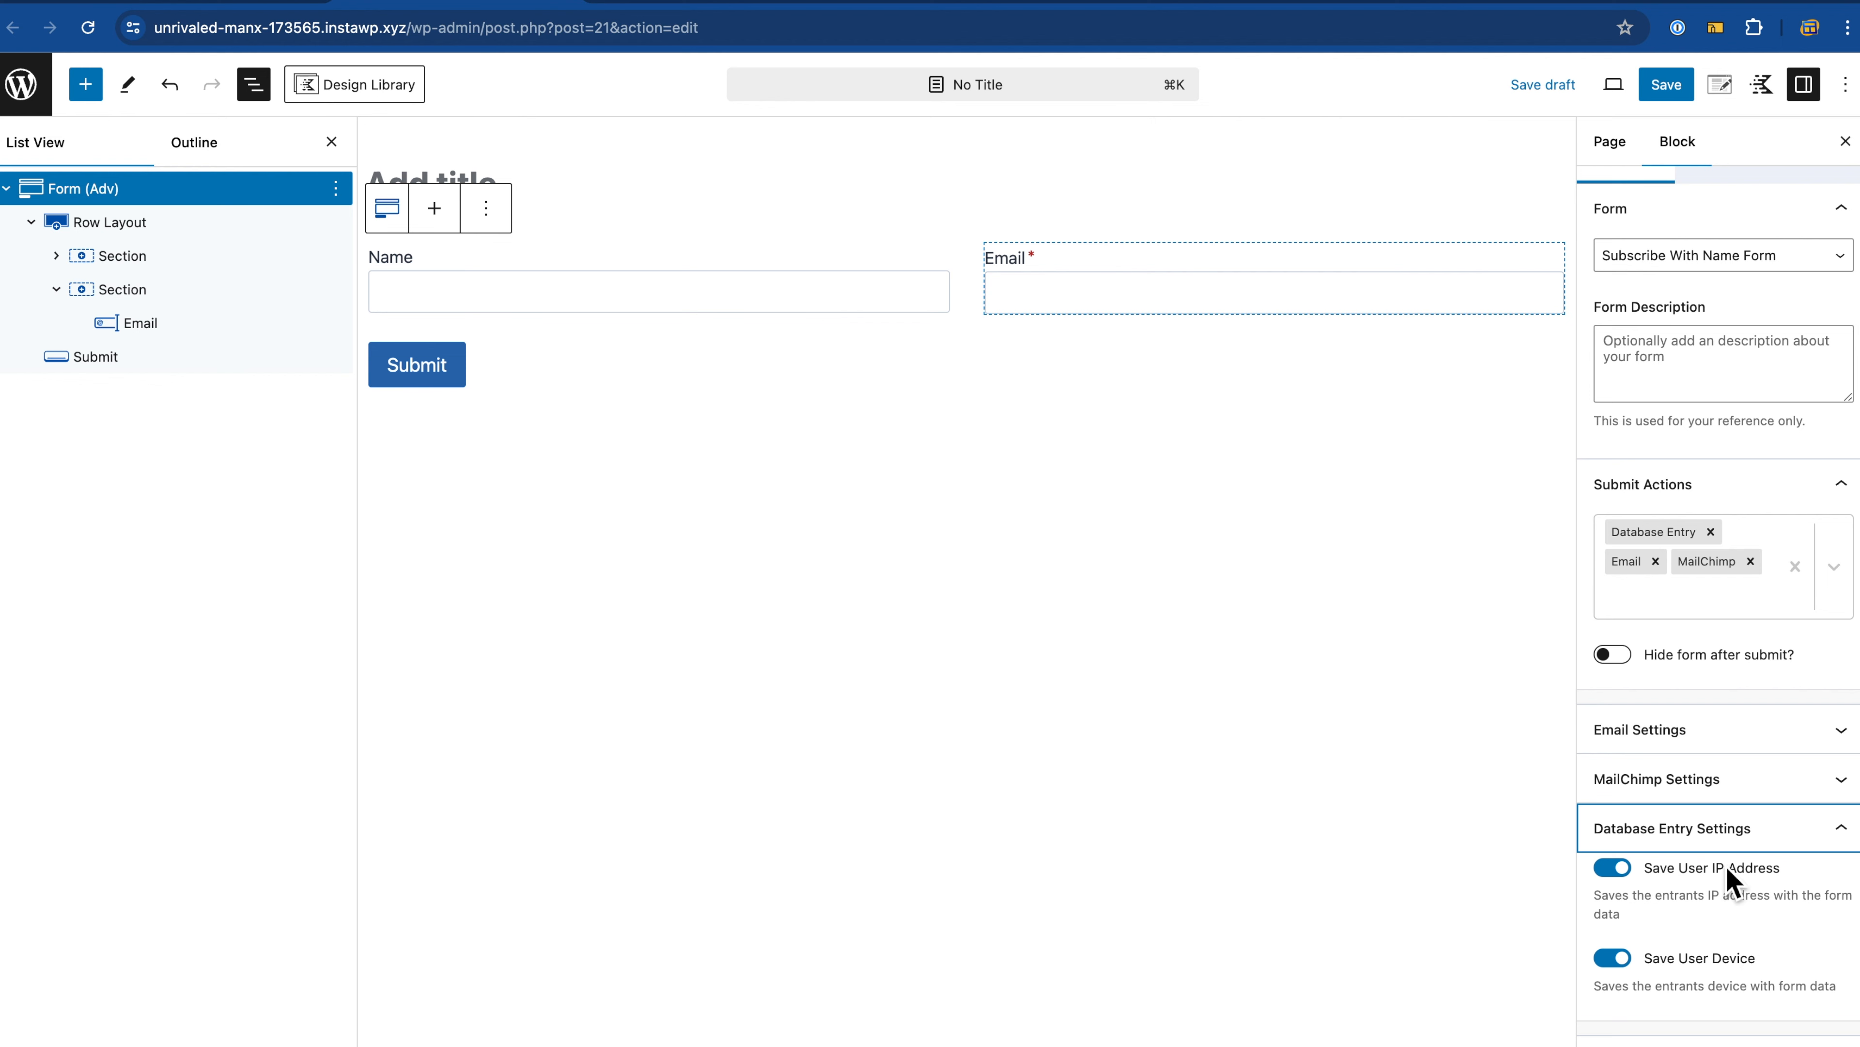
{"action": "left_click", "coordinate": [1740, 851]}
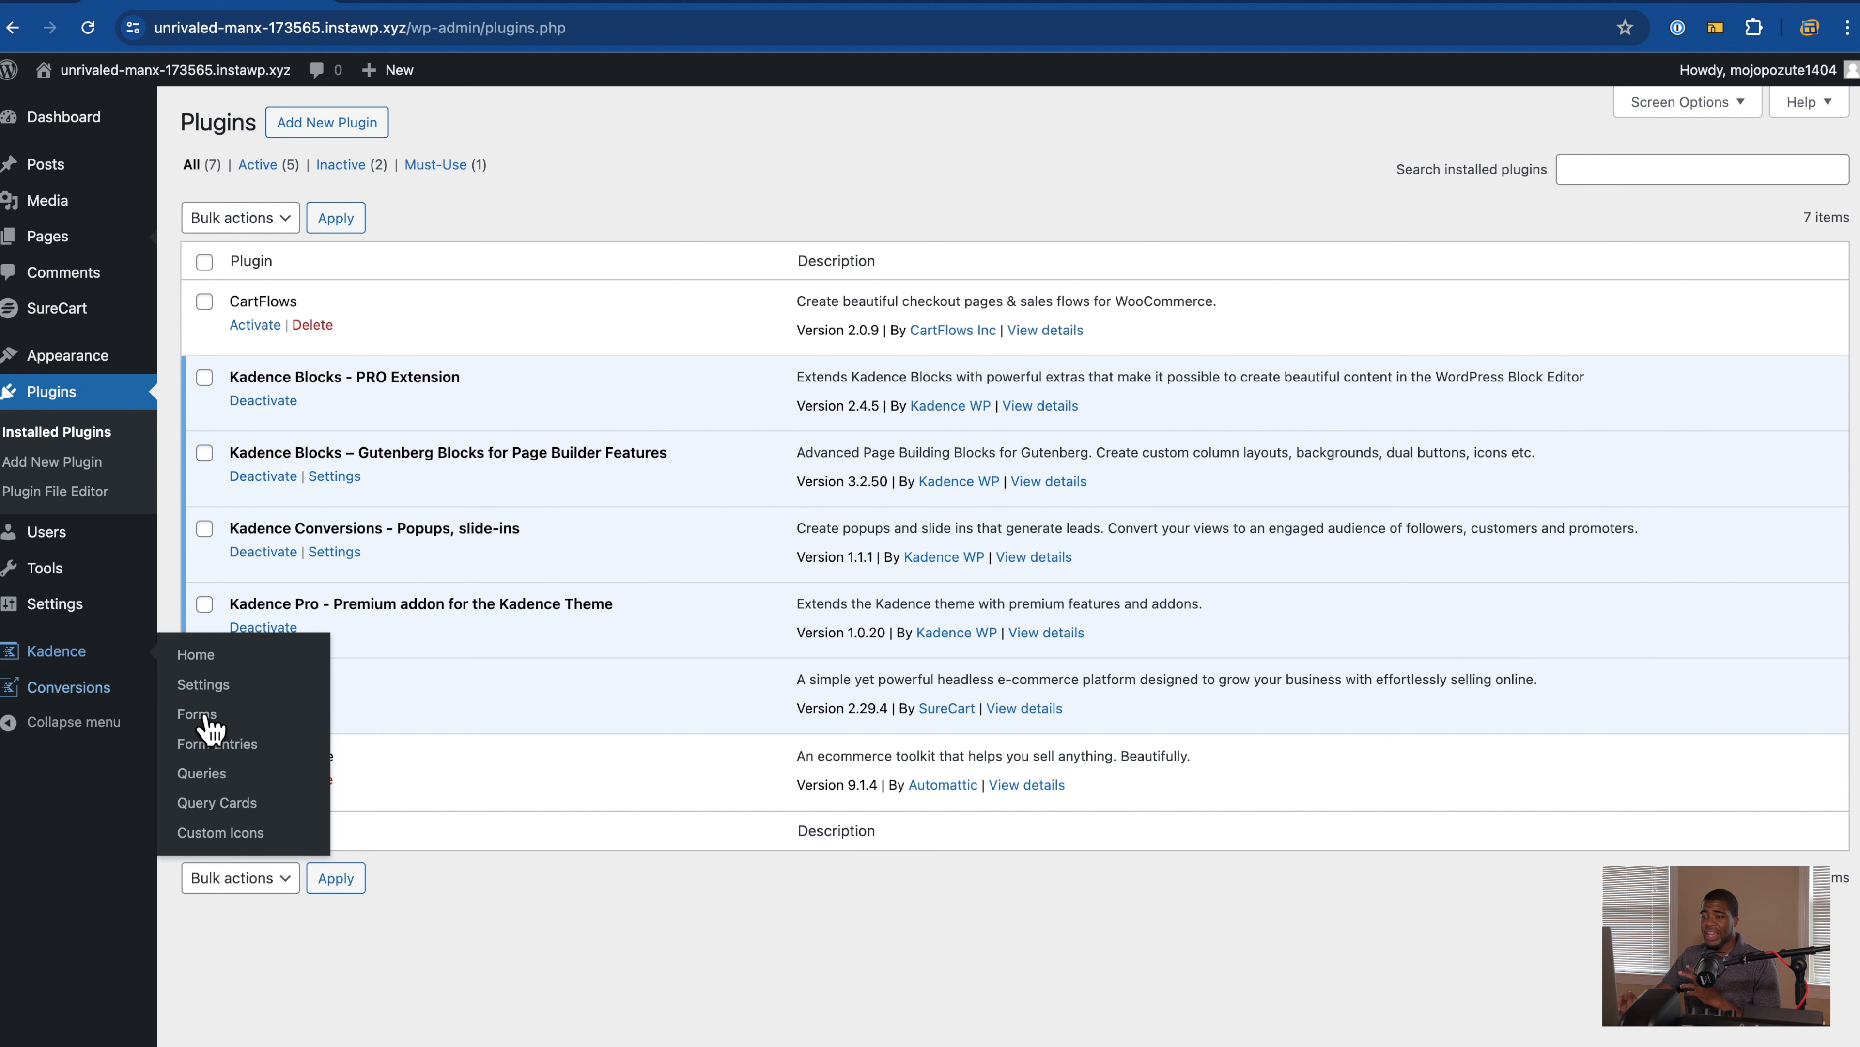
Step: Review Kadence's Forms list and Form Entries page in the WordPress admin
{"action": "left_click", "coordinate": [216, 726]}
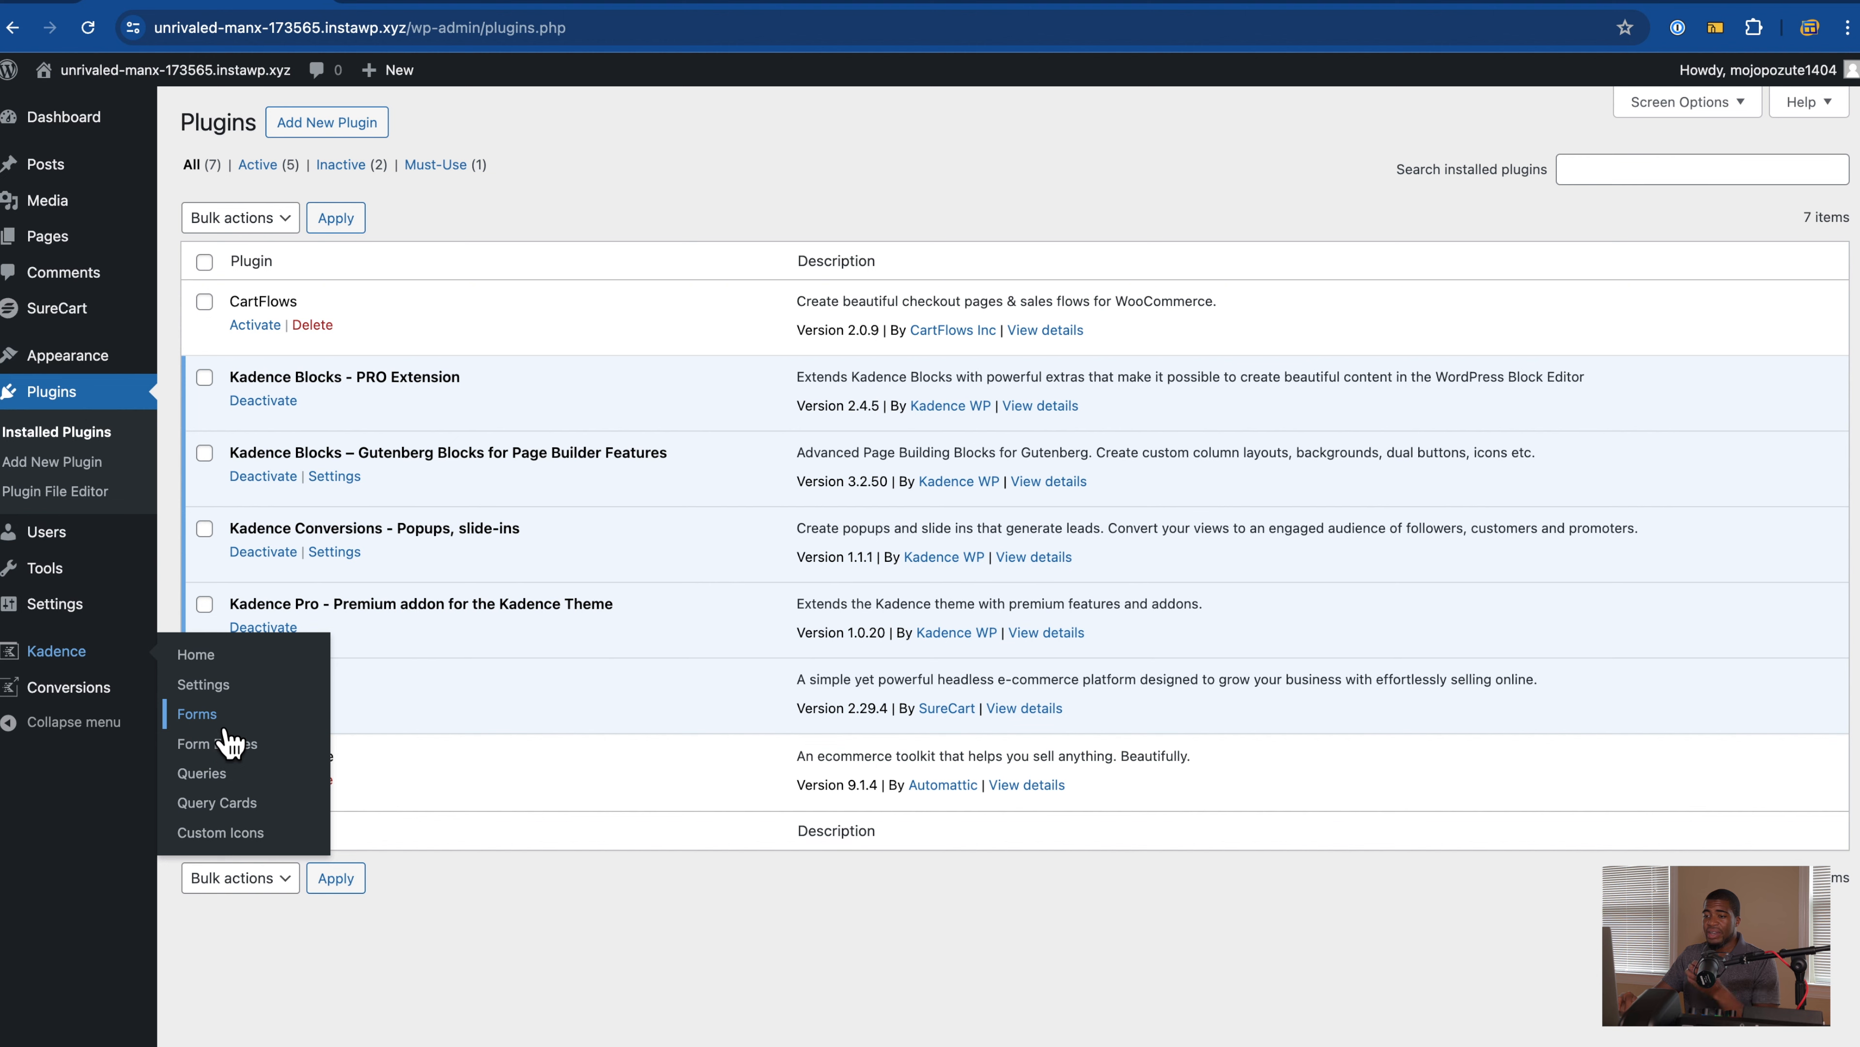
{"action": "left_click", "coordinate": [226, 730]}
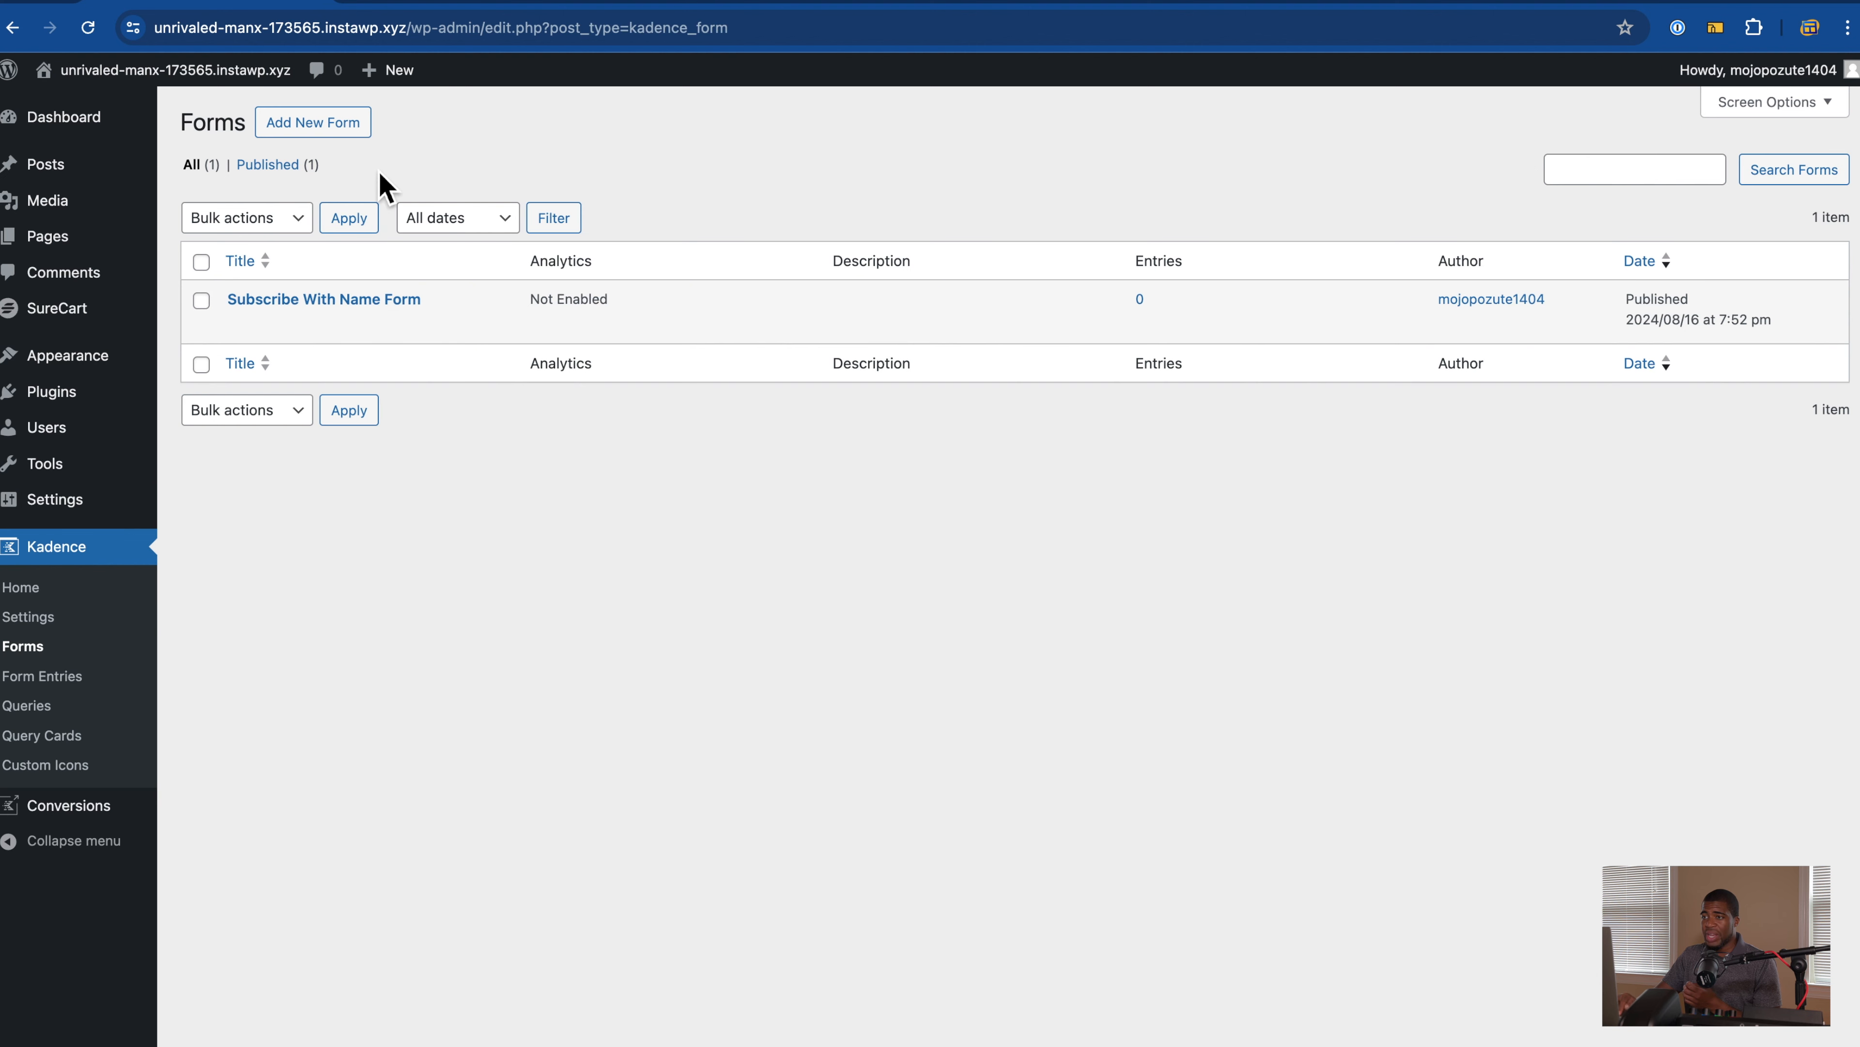
{"action": "left_click", "coordinate": [86, 681]}
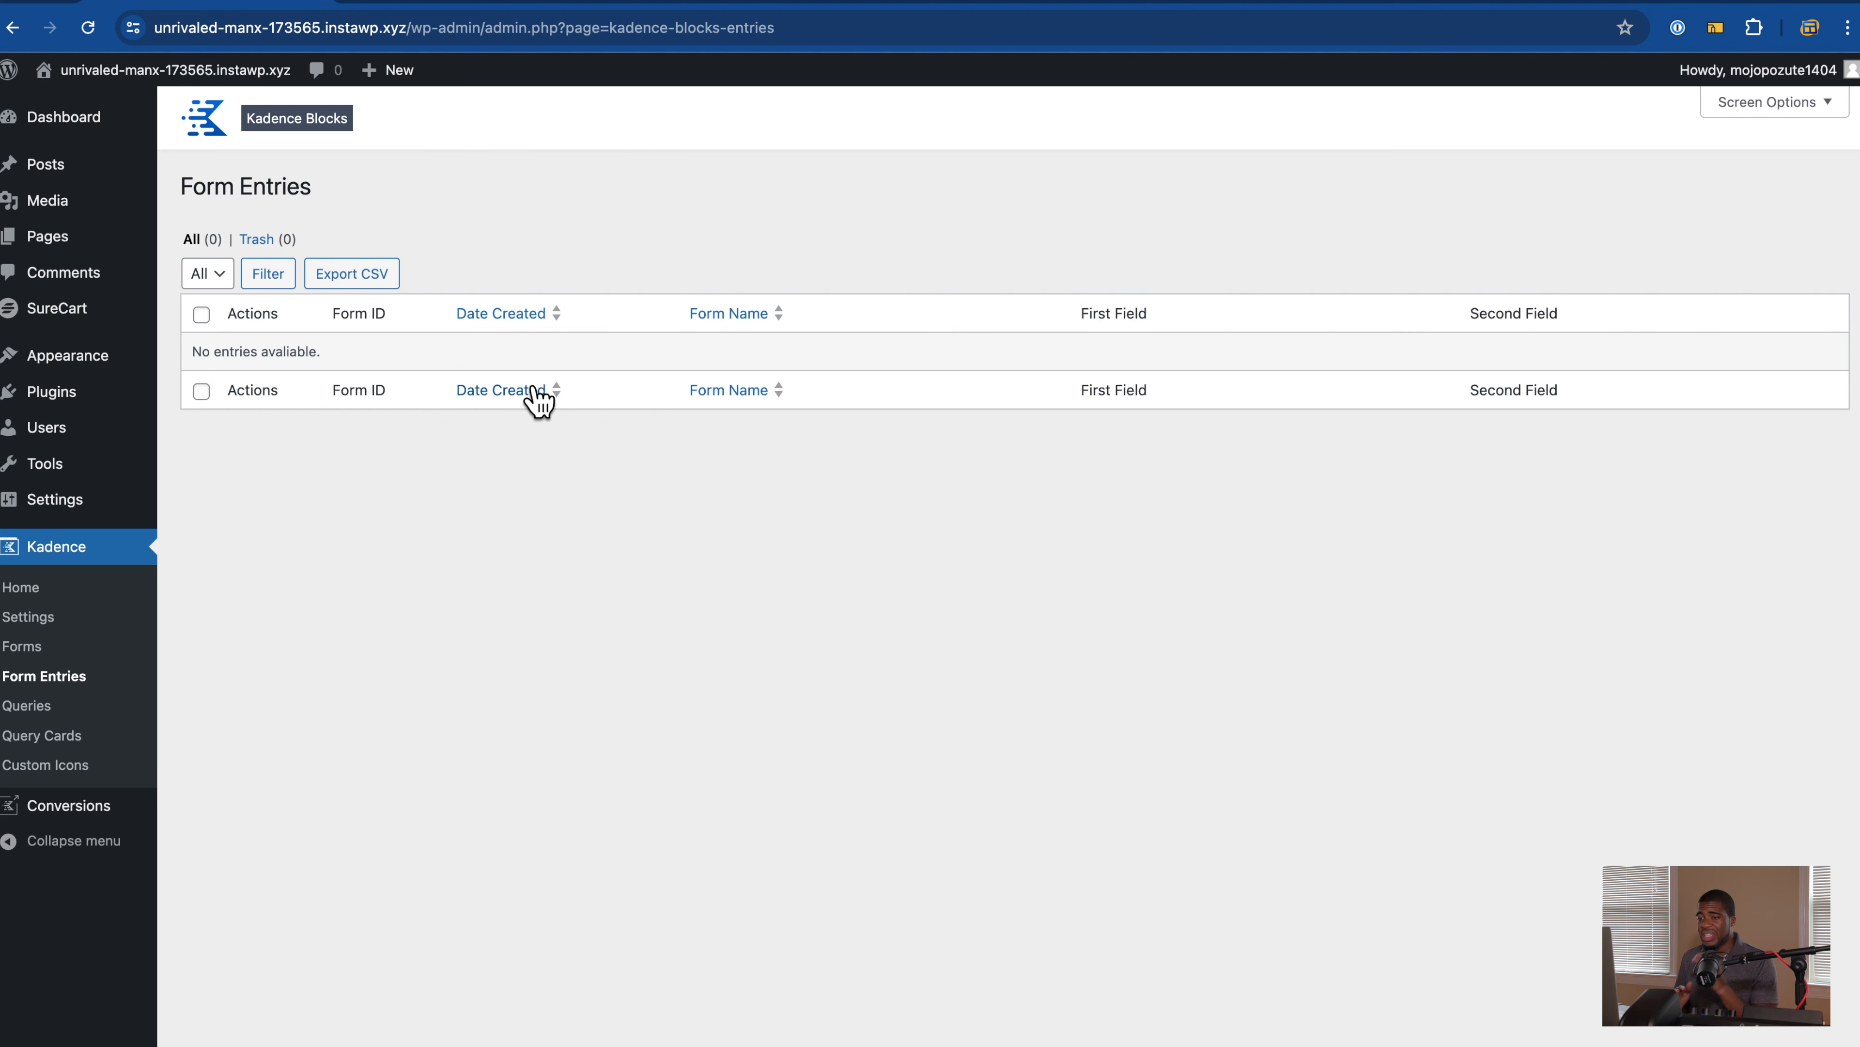
{"action": "left_click", "coordinate": [73, 648]}
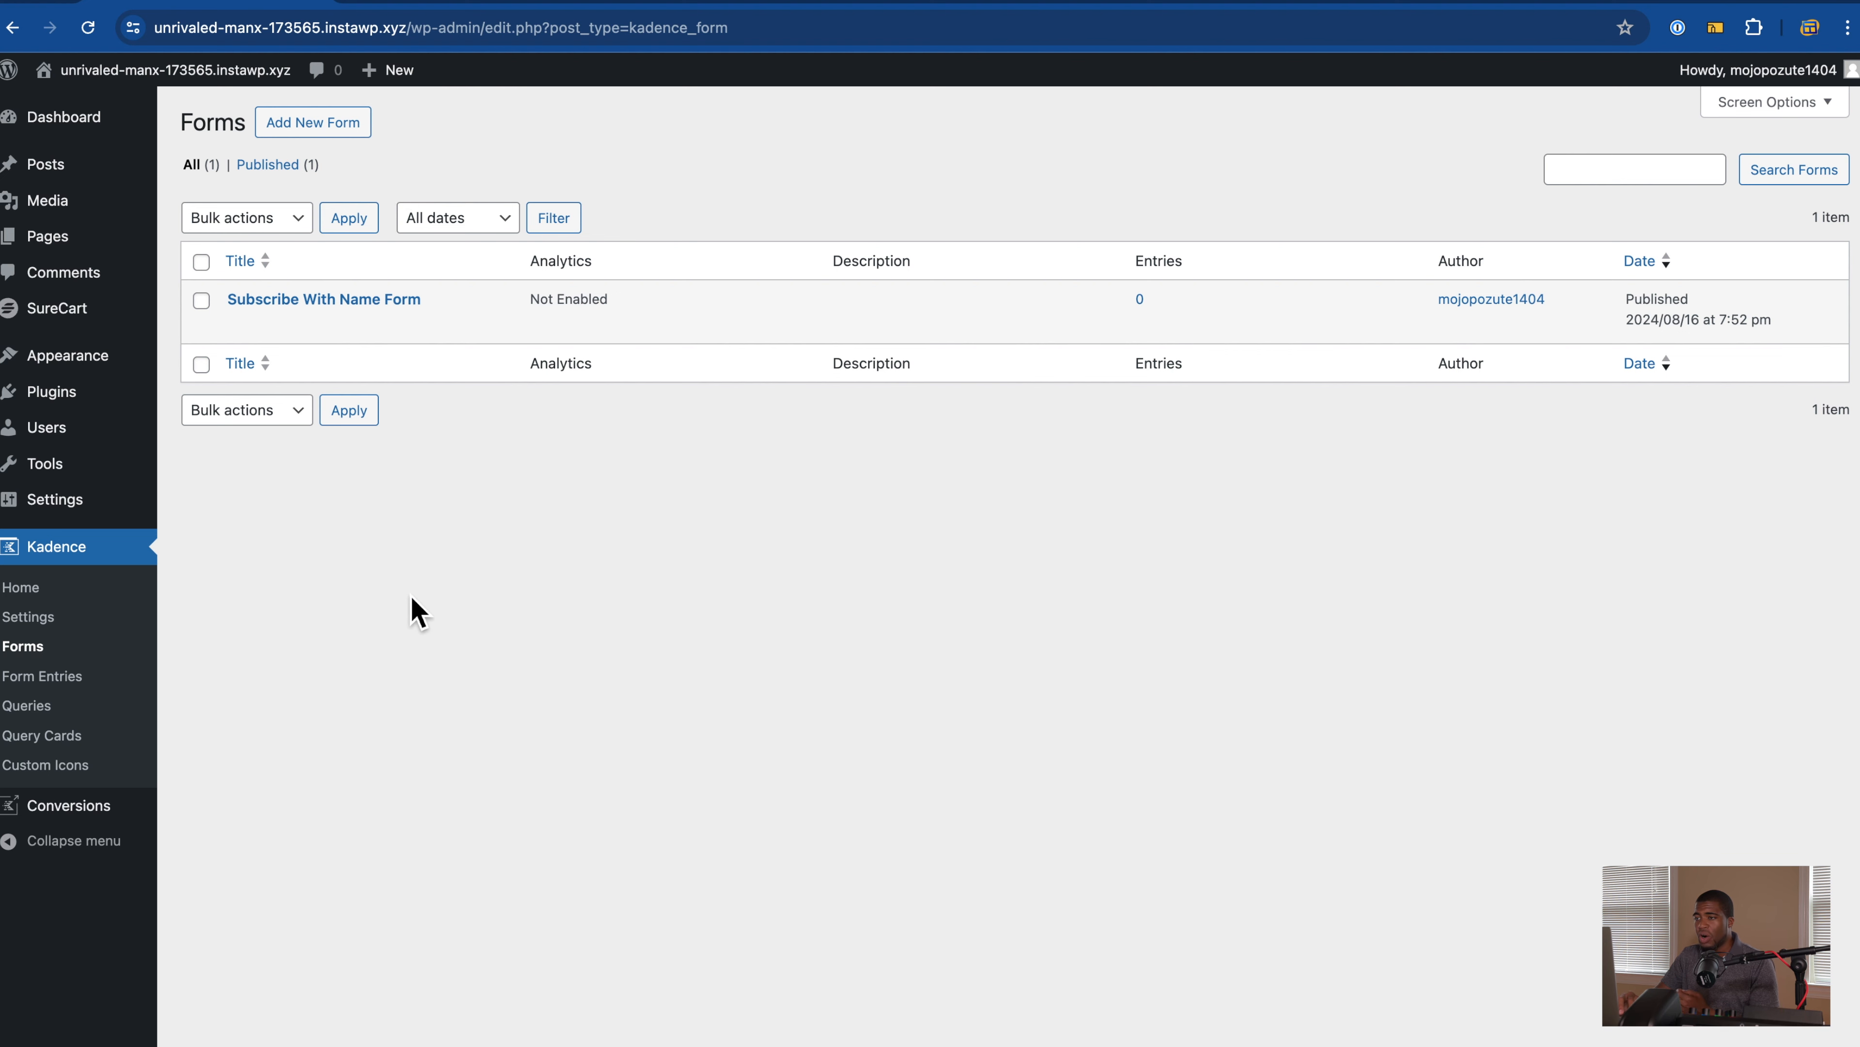
{"action": "left_click", "coordinate": [63, 685]}
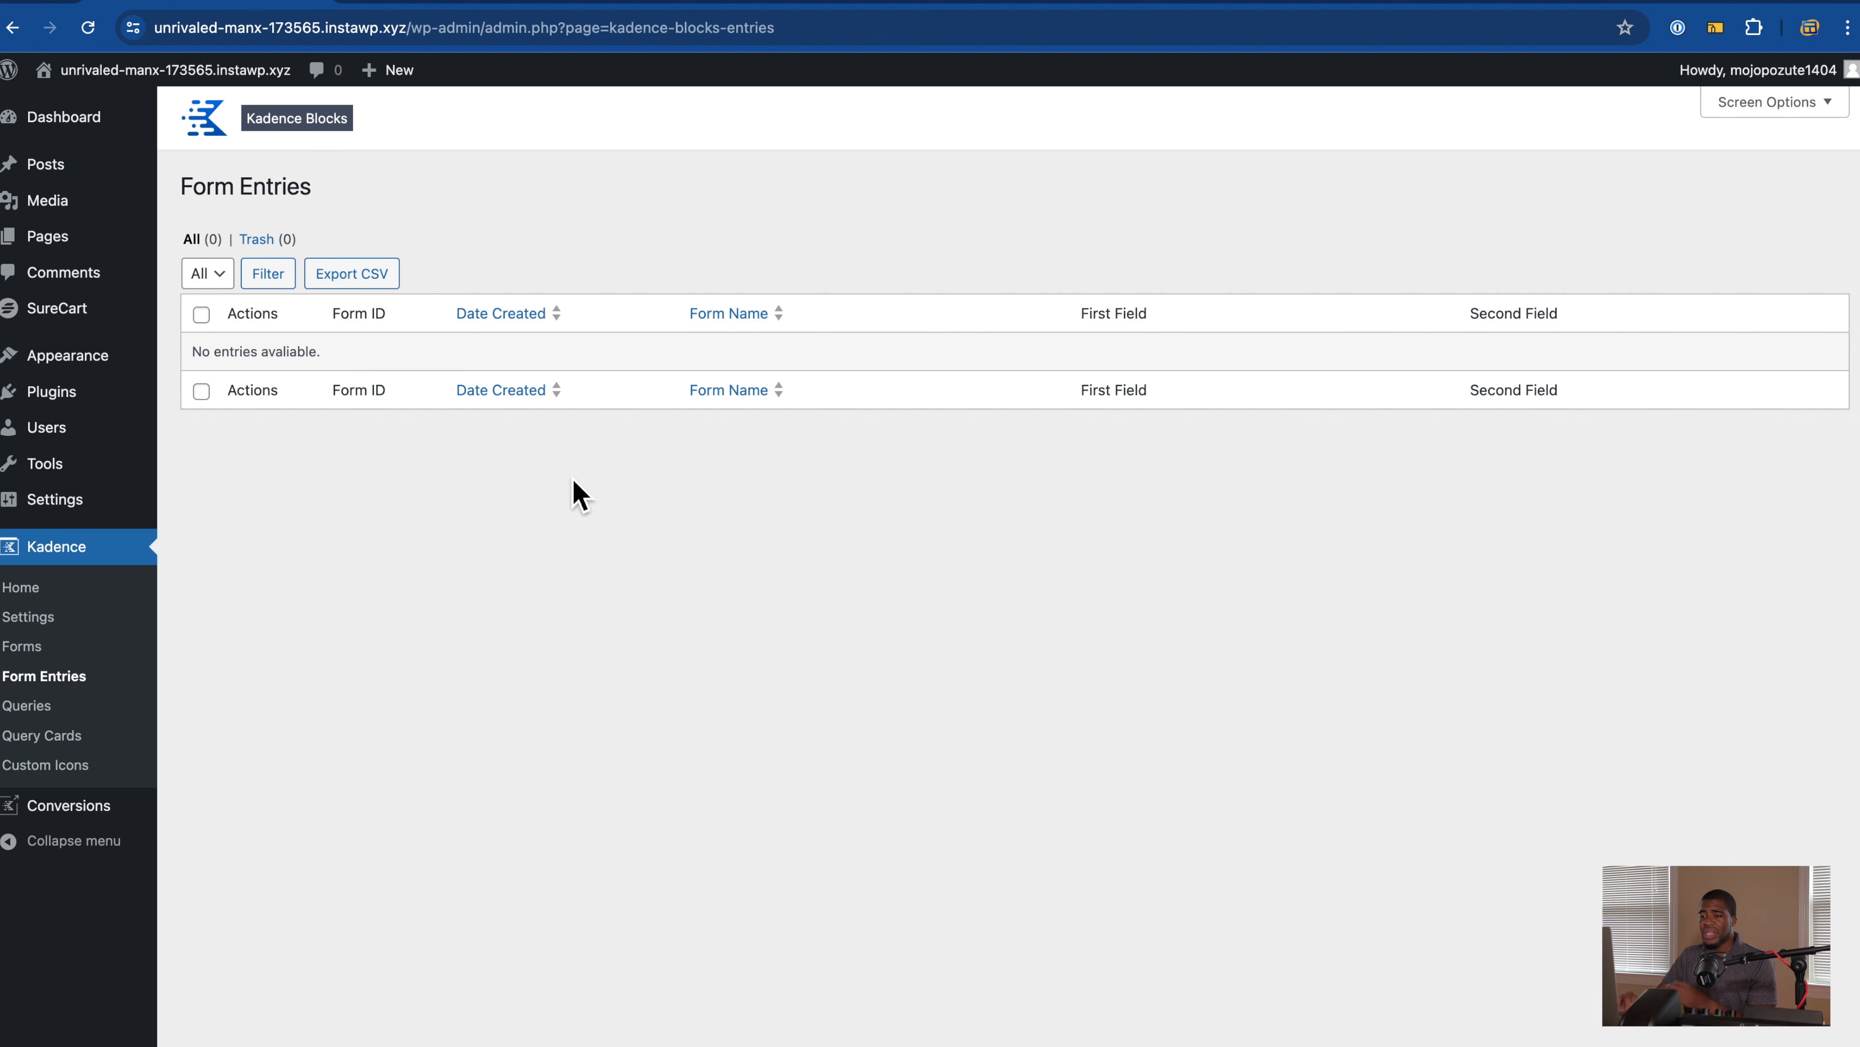
{"action": "left_click", "coordinate": [54, 649]}
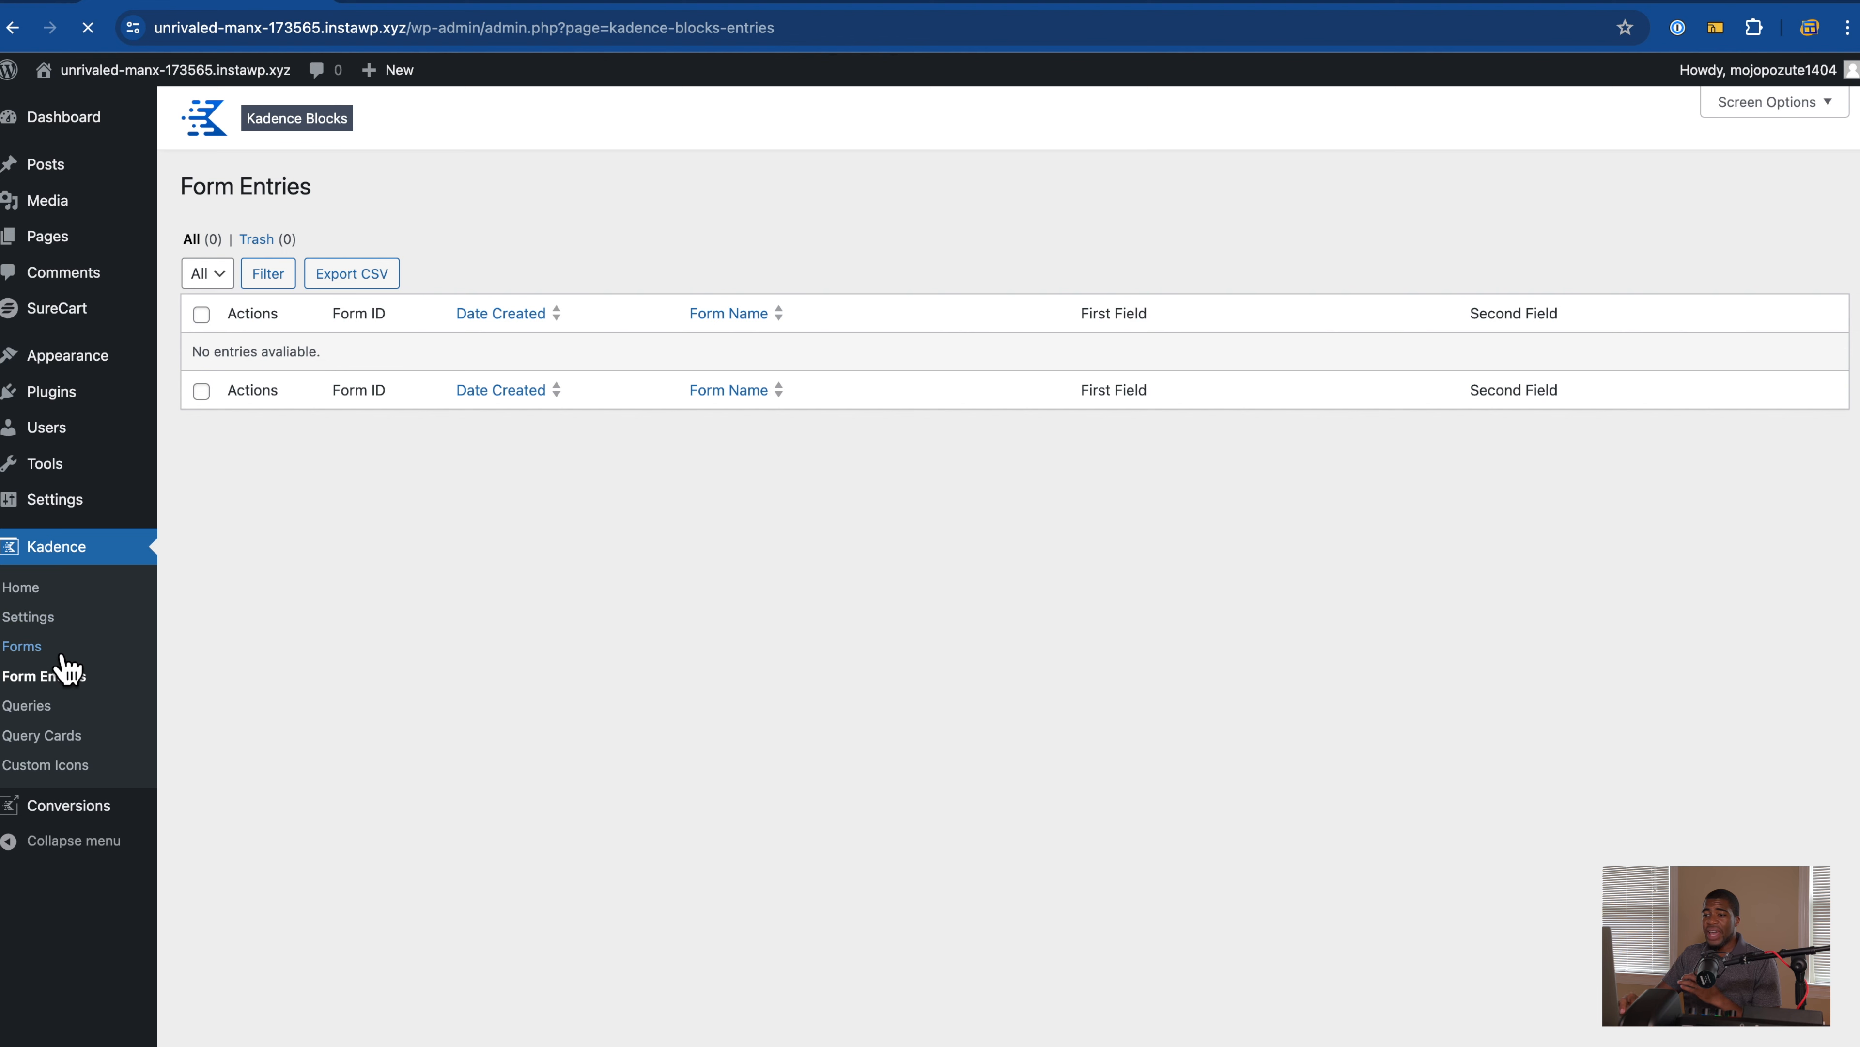
Step: View Subscribe With Name Form in its own editor, compare it with the form on the untitled page, and return to the Forms list
{"action": "mouse_move", "coordinate": [592, 325]}
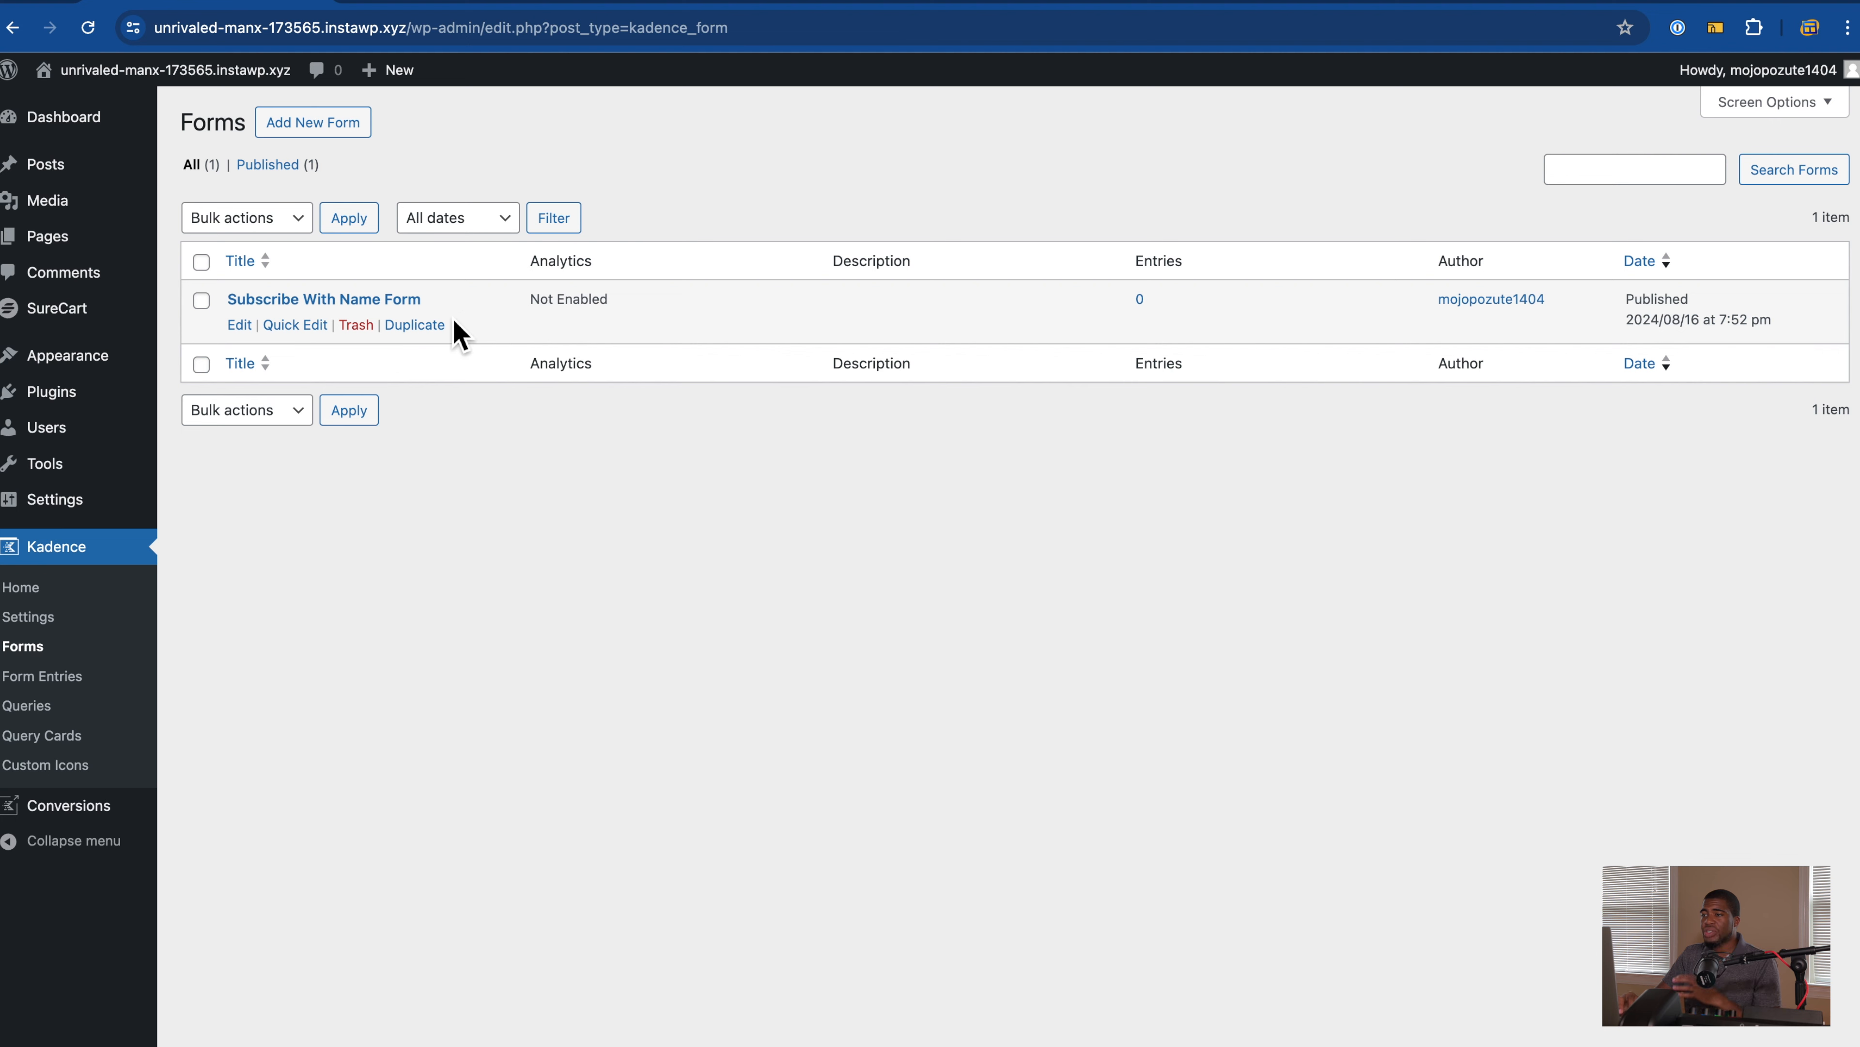
{"action": "left_click", "coordinate": [336, 307]}
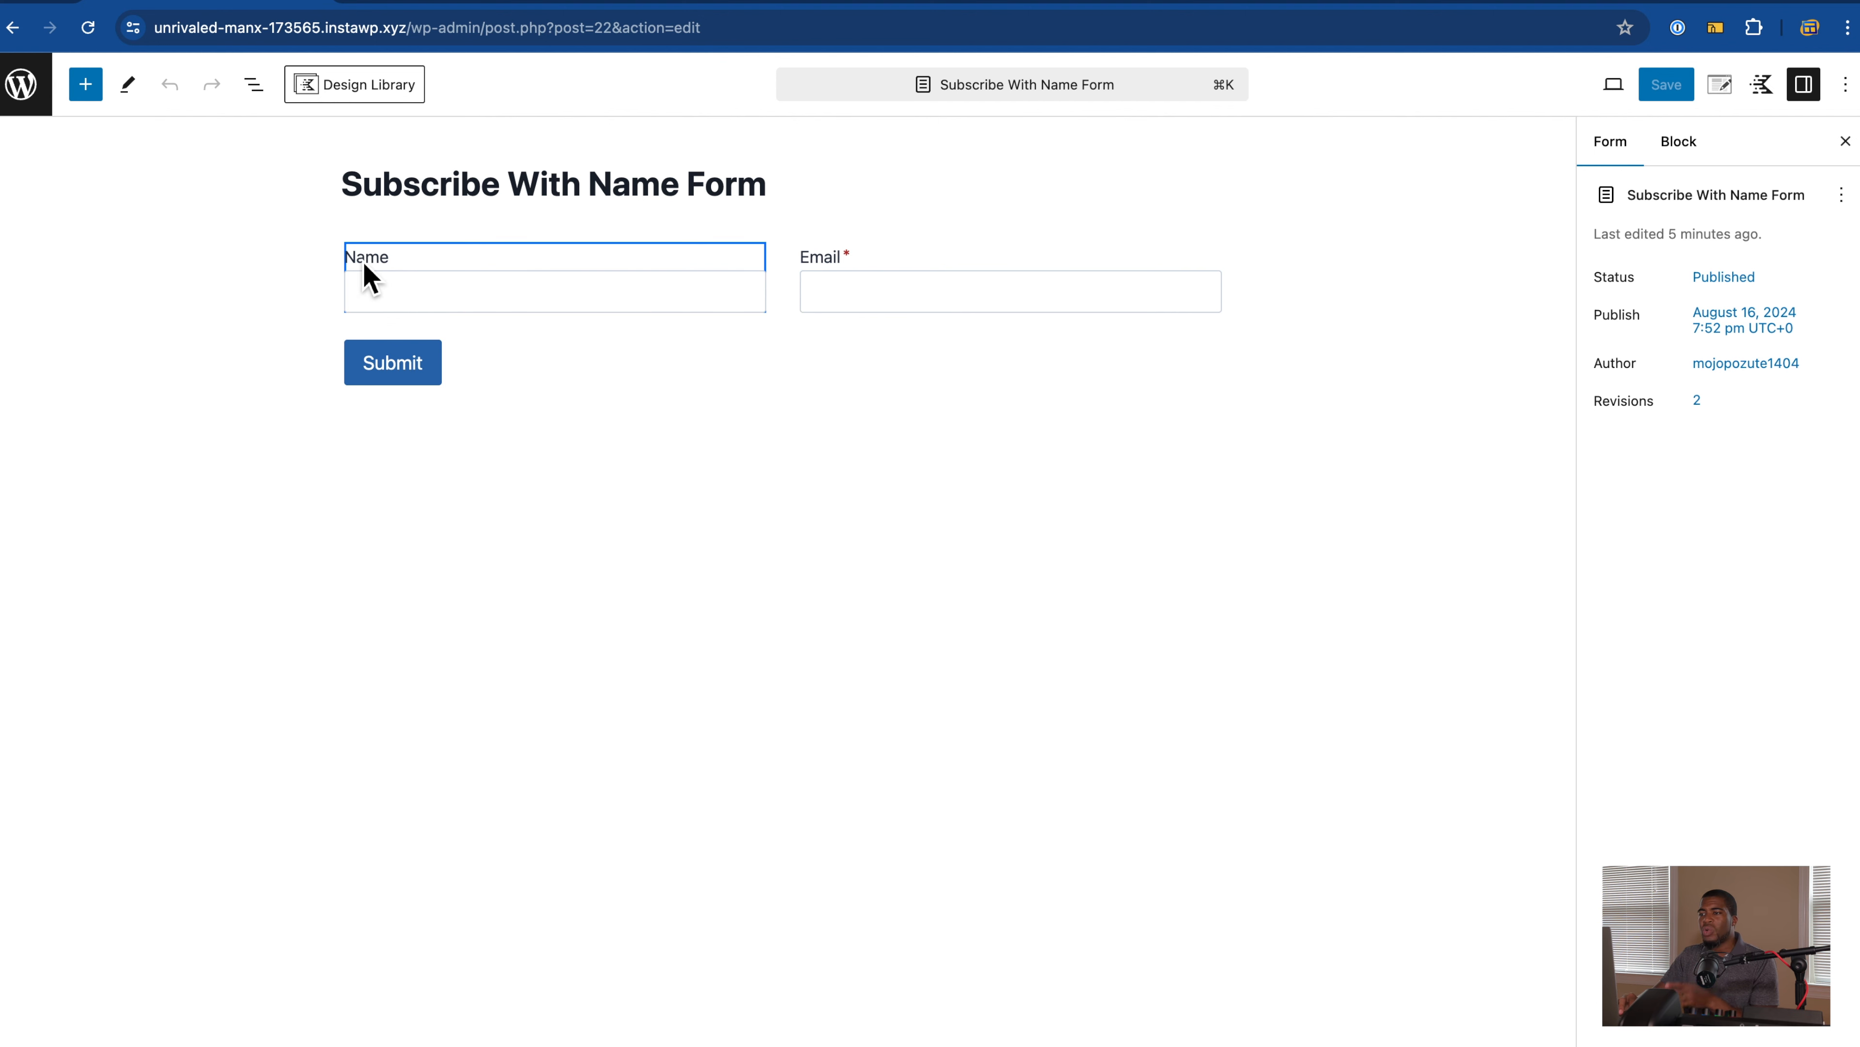
{"action": "left_click", "coordinate": [438, 7]}
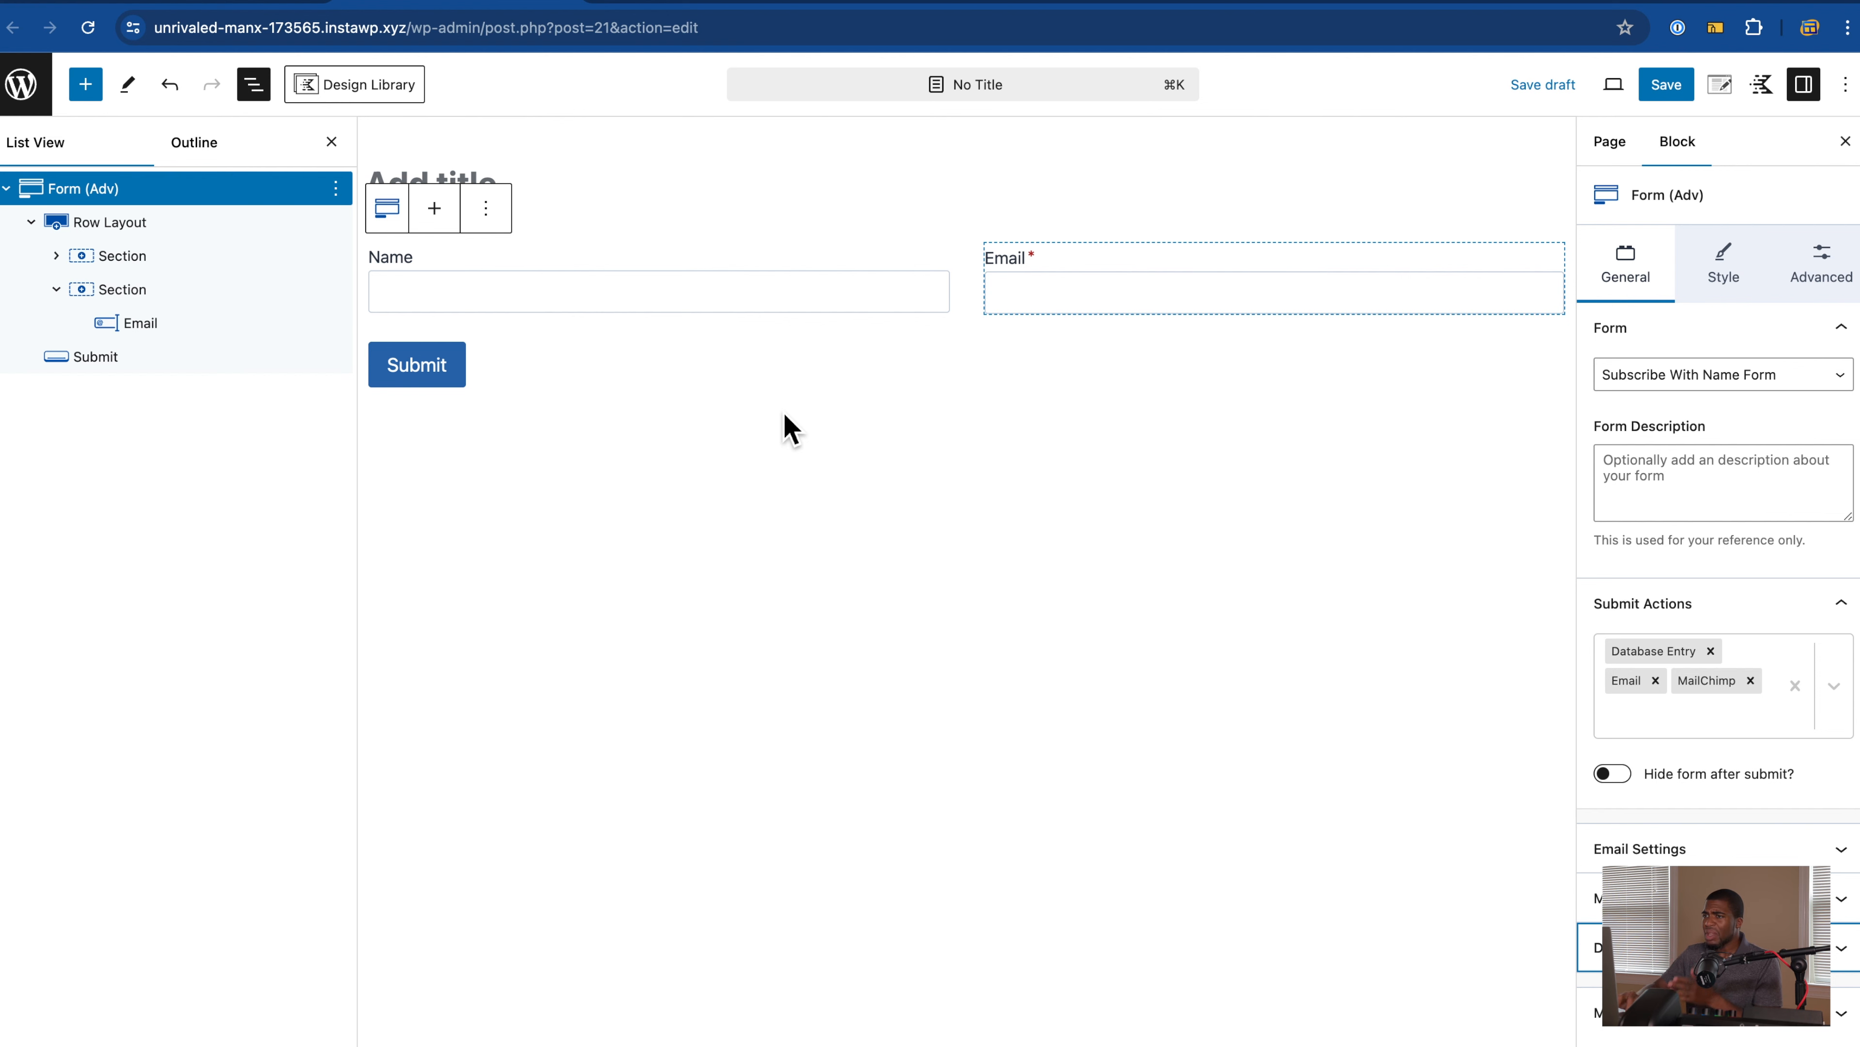
{"action": "left_click", "coordinate": [274, 6]}
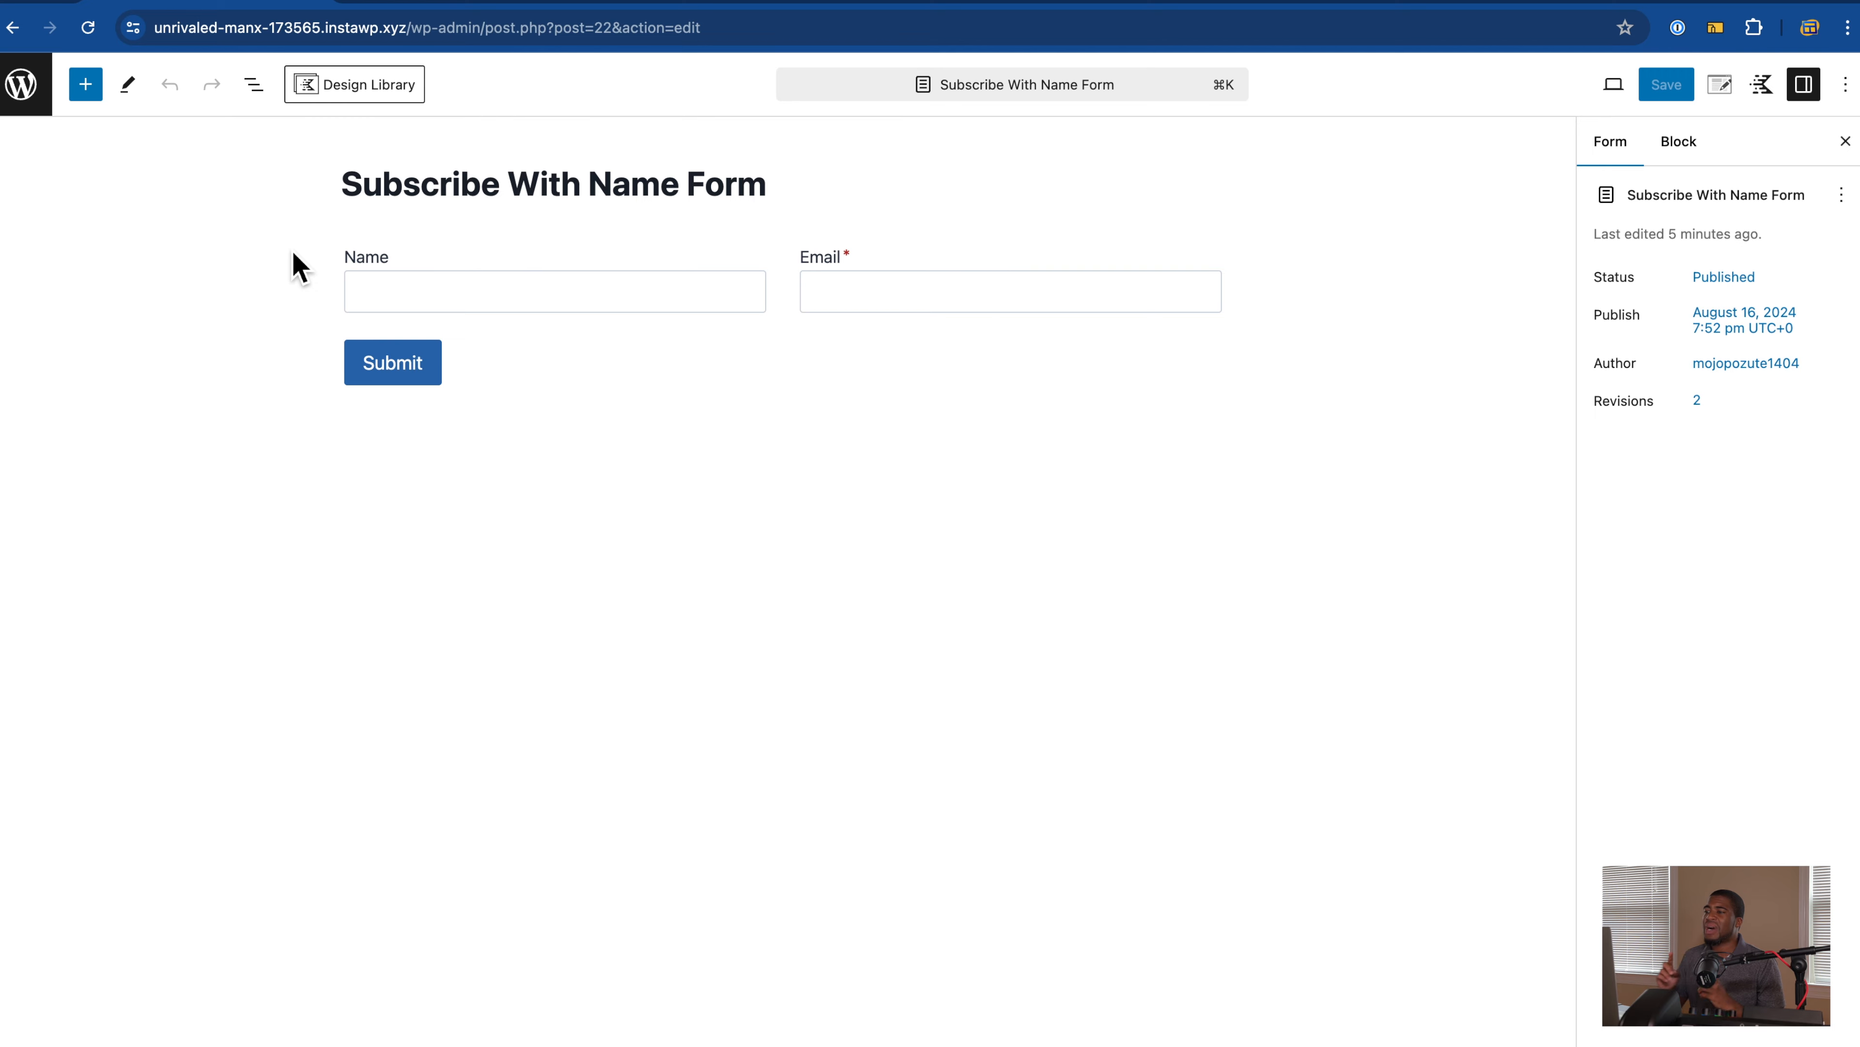
{"action": "left_click", "coordinate": [24, 85]}
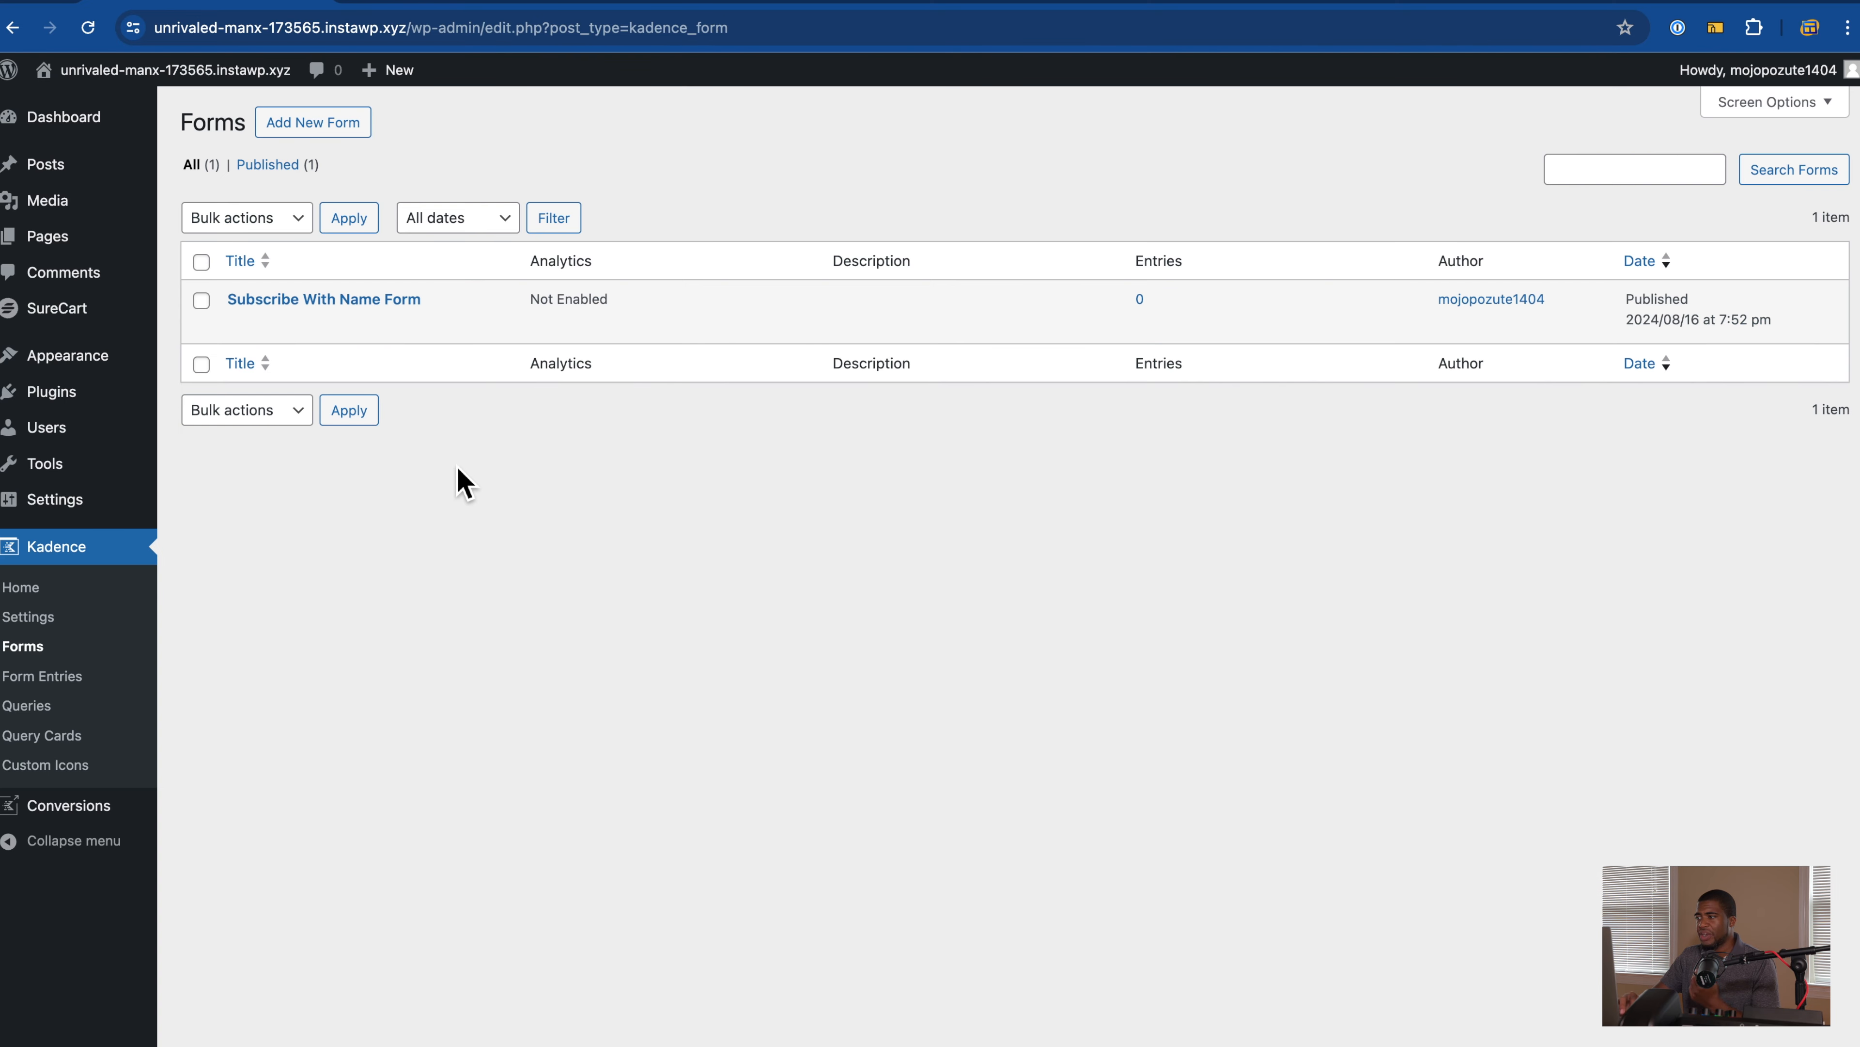
Step: Return to the untitled page's form, check its remaining submit action choices, and examine the Message Settings
{"action": "left_click", "coordinate": [507, 7]}
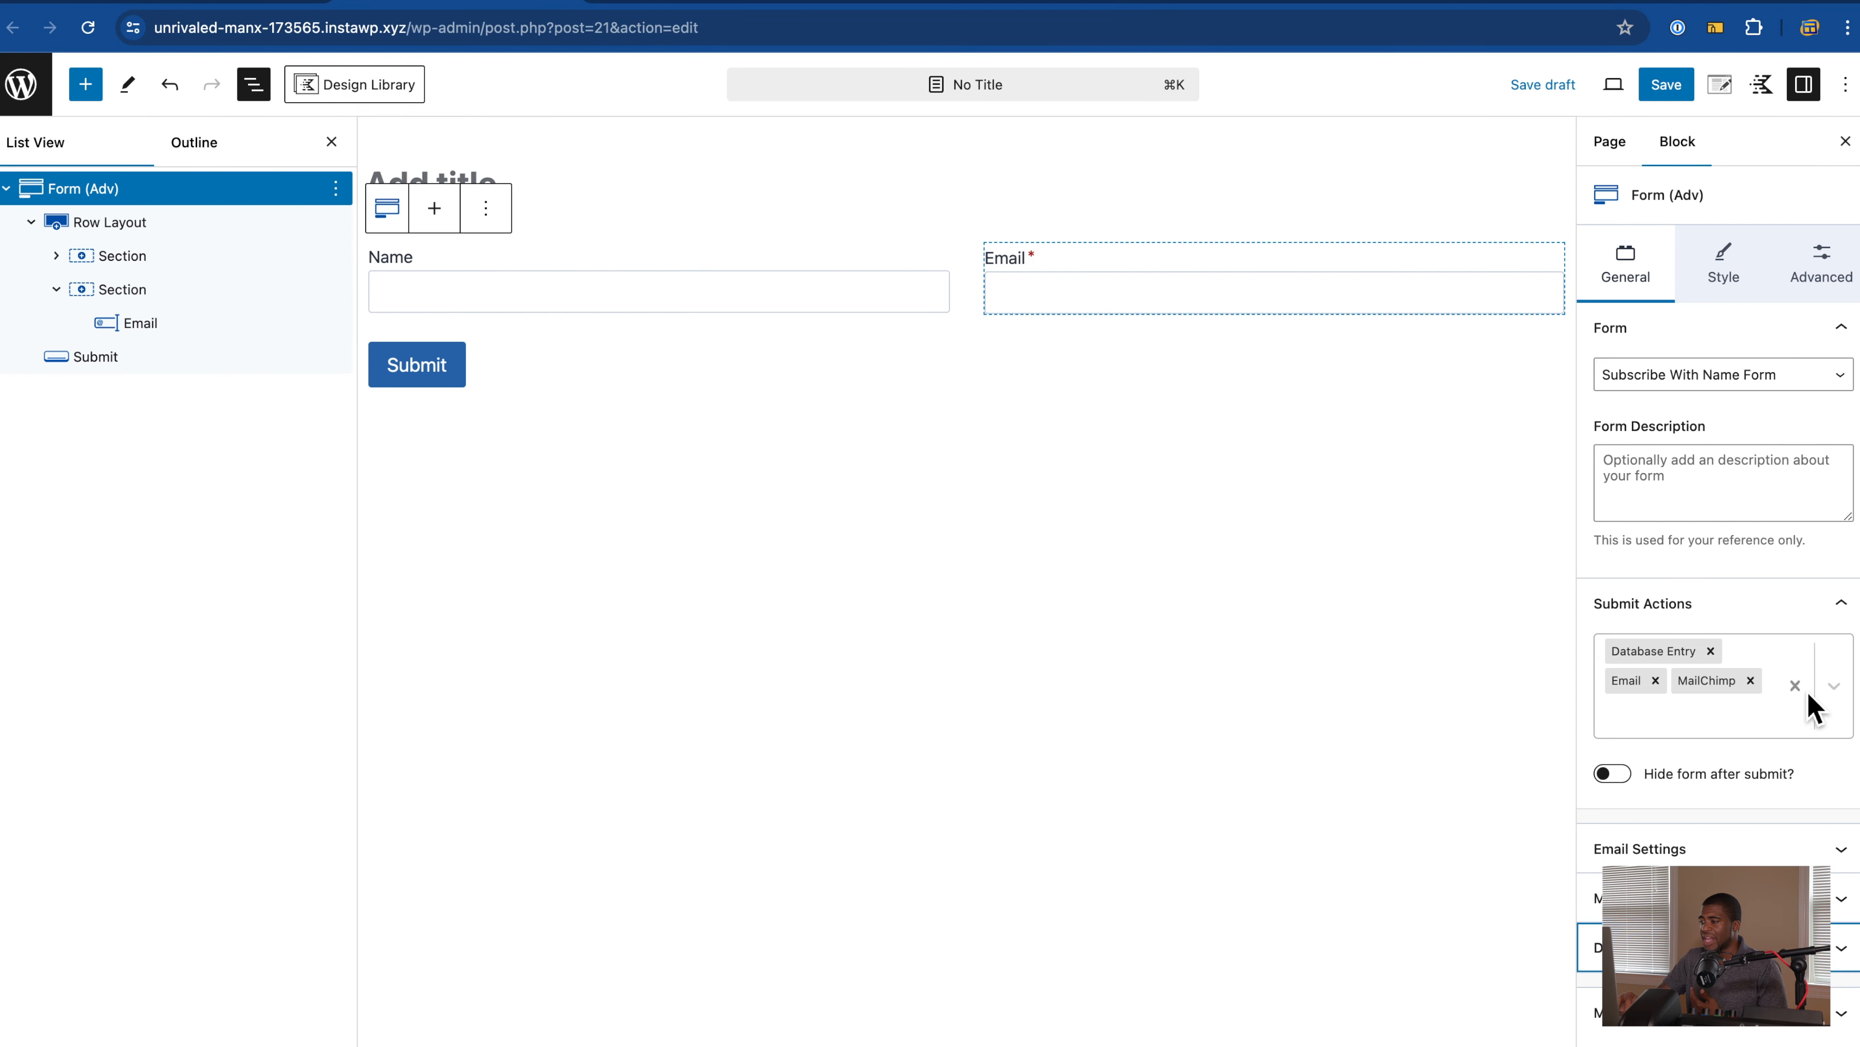
{"action": "left_click", "coordinate": [1831, 691]}
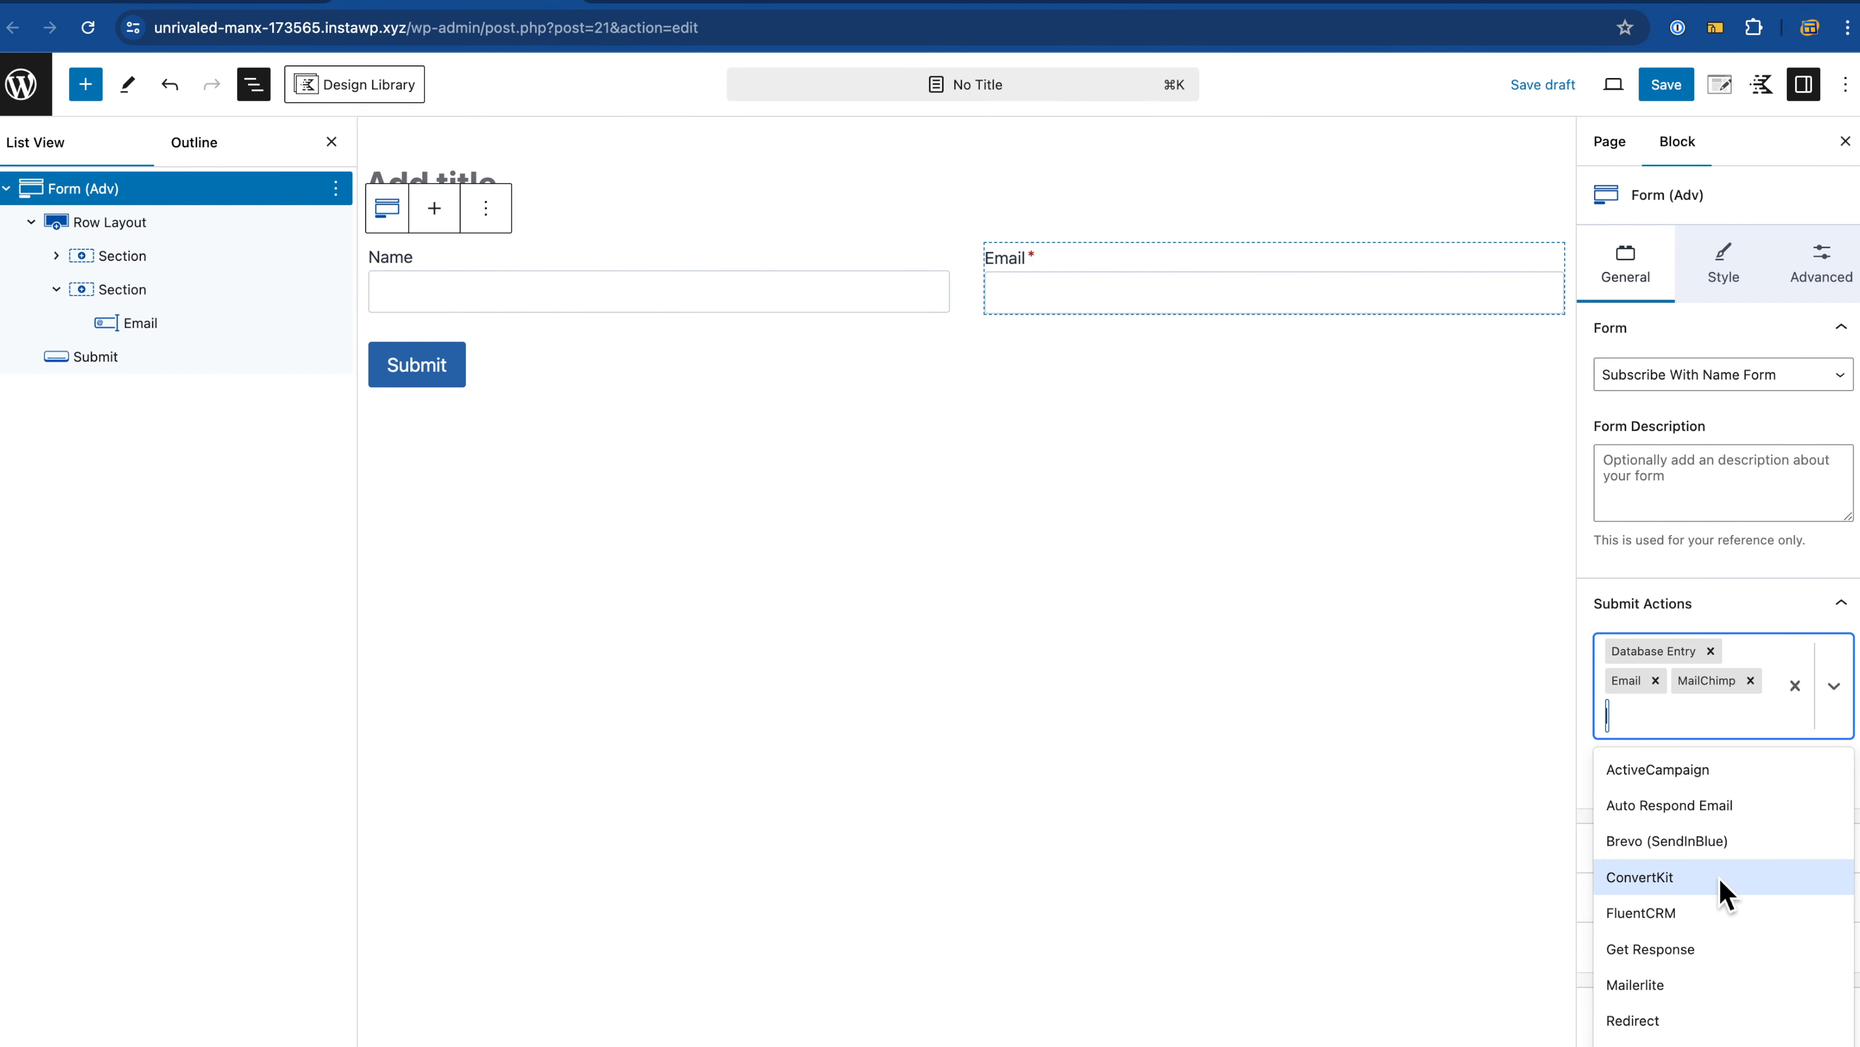
{"action": "left_click", "coordinate": [1832, 689]}
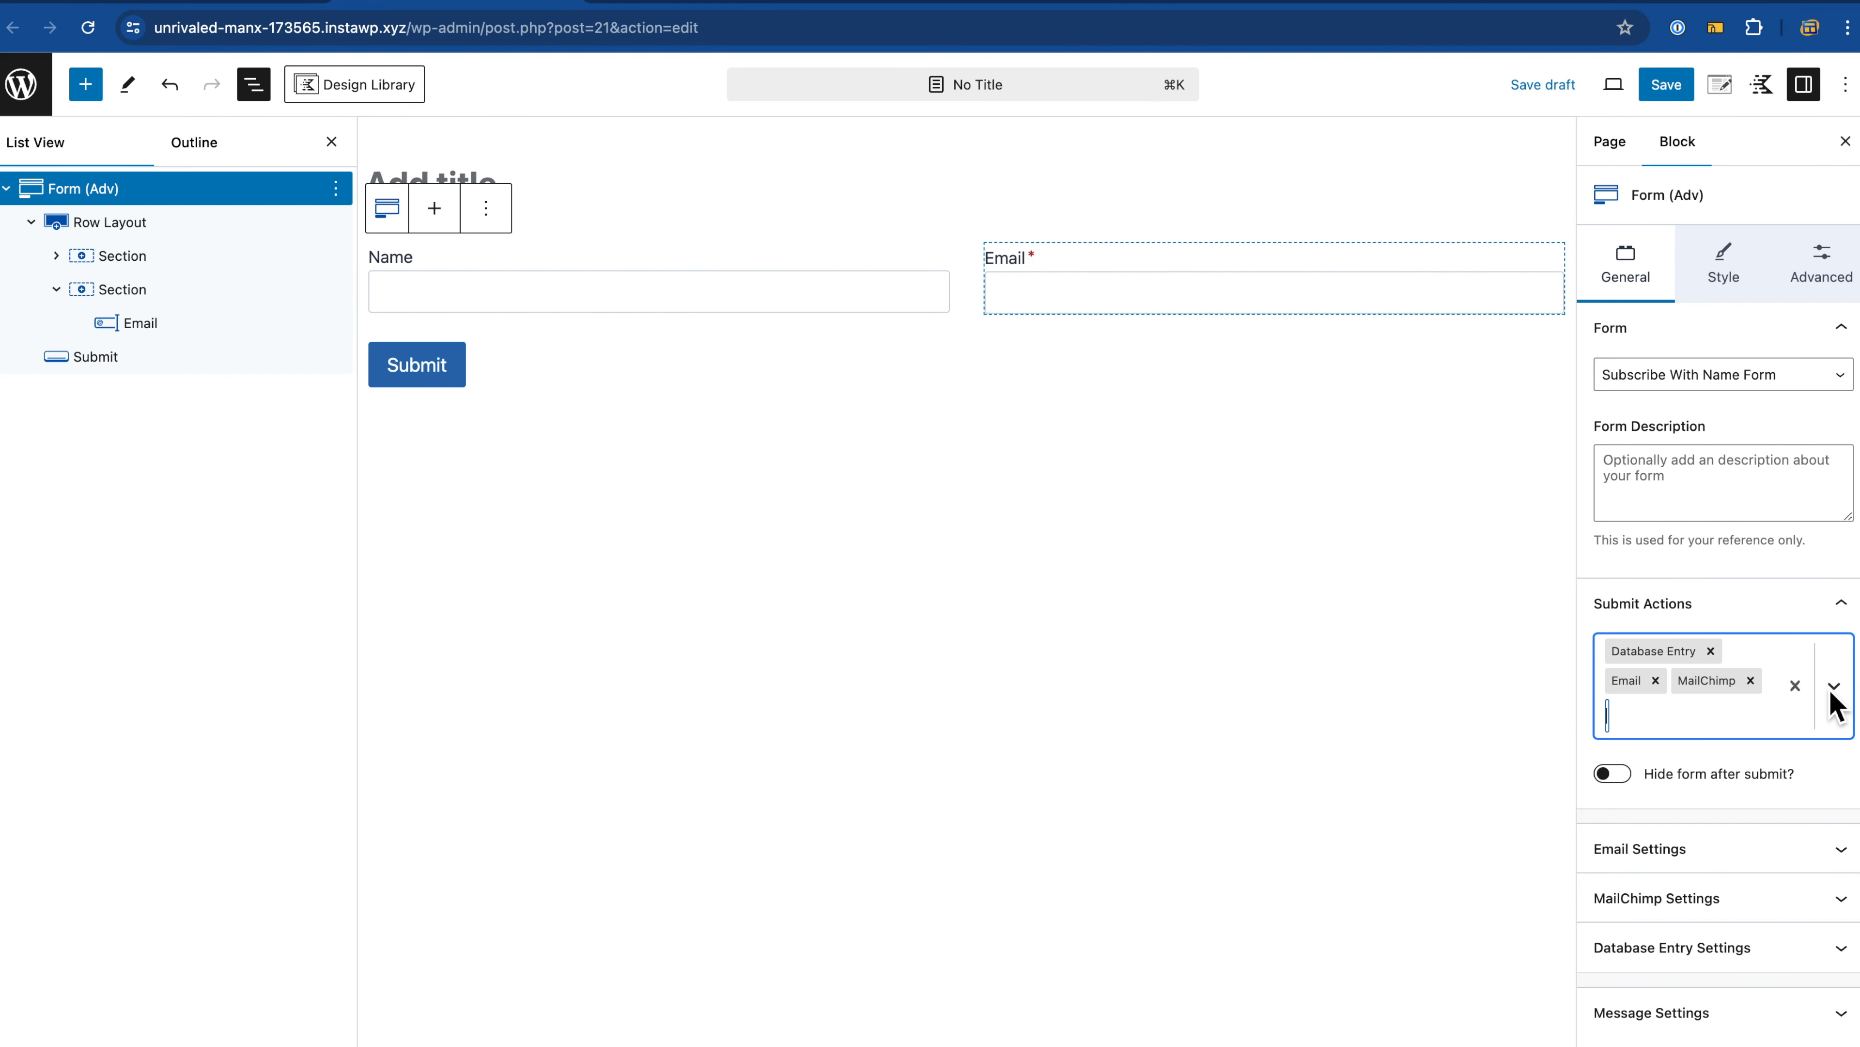
{"action": "left_click", "coordinate": [1848, 619]}
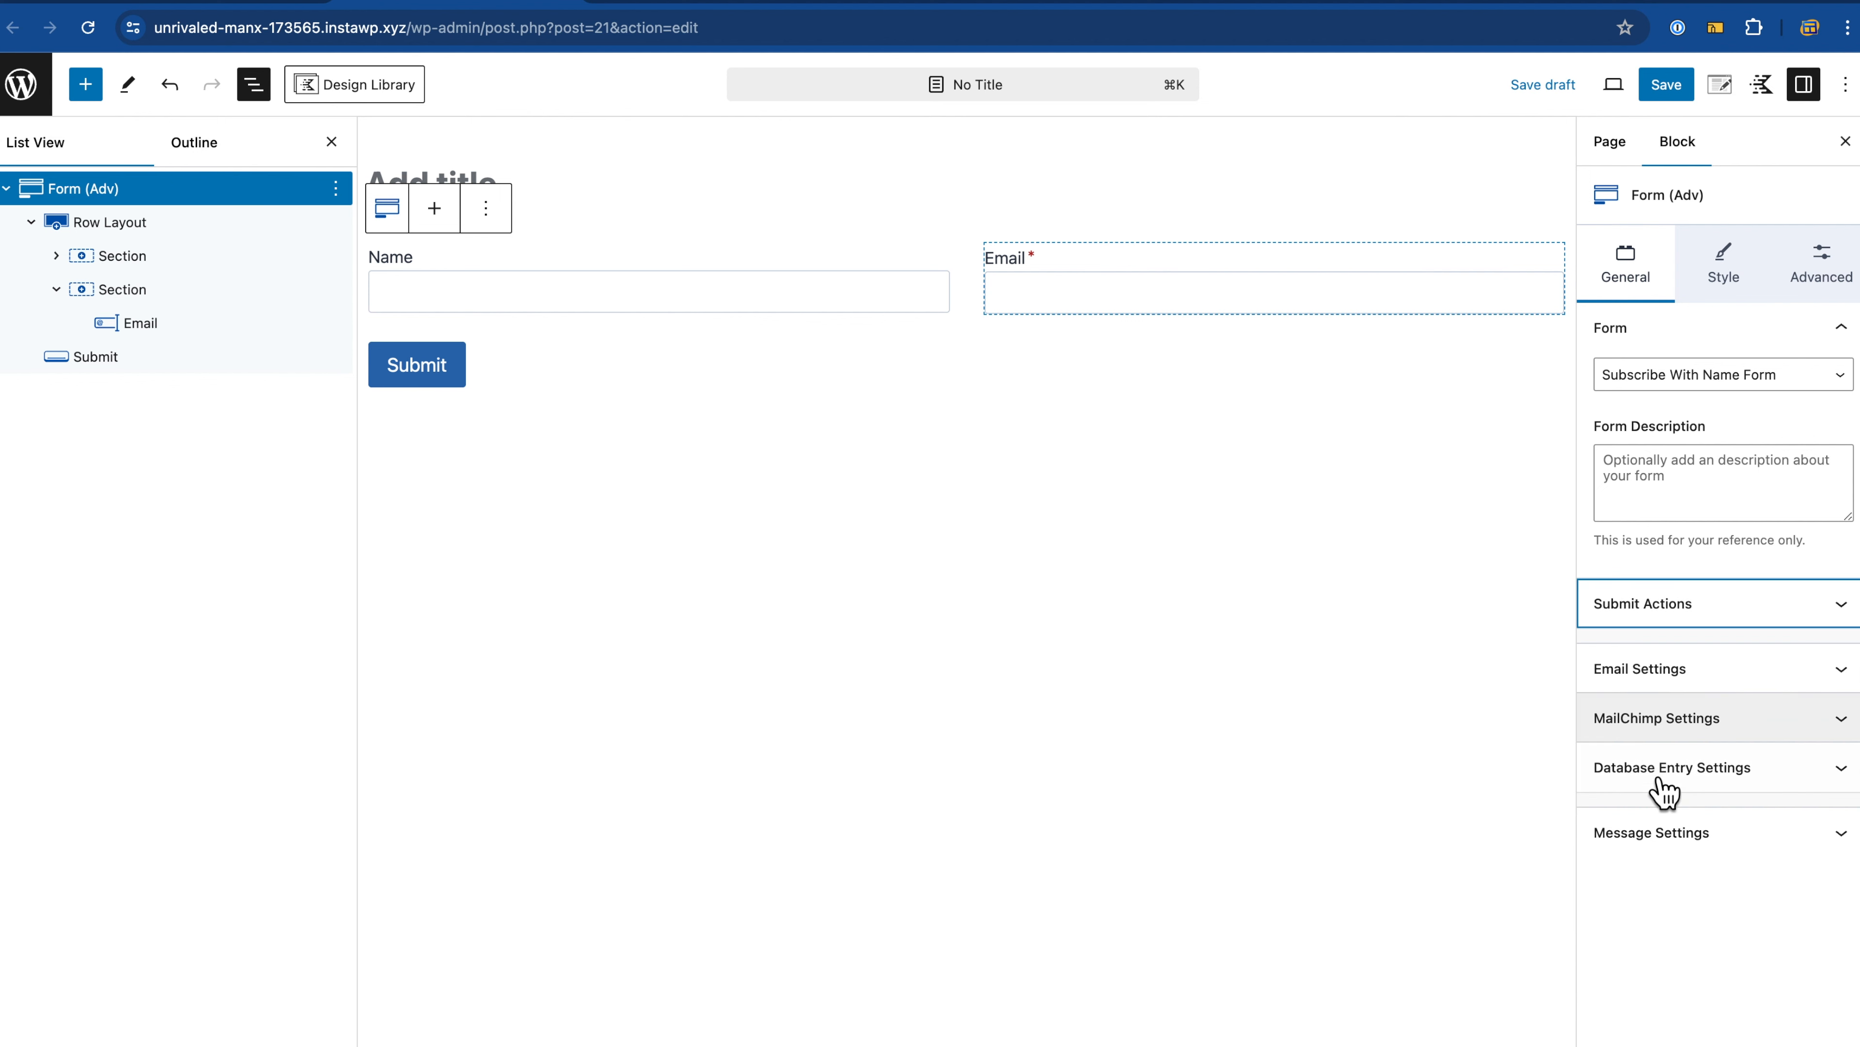
{"action": "left_click", "coordinate": [1660, 835]}
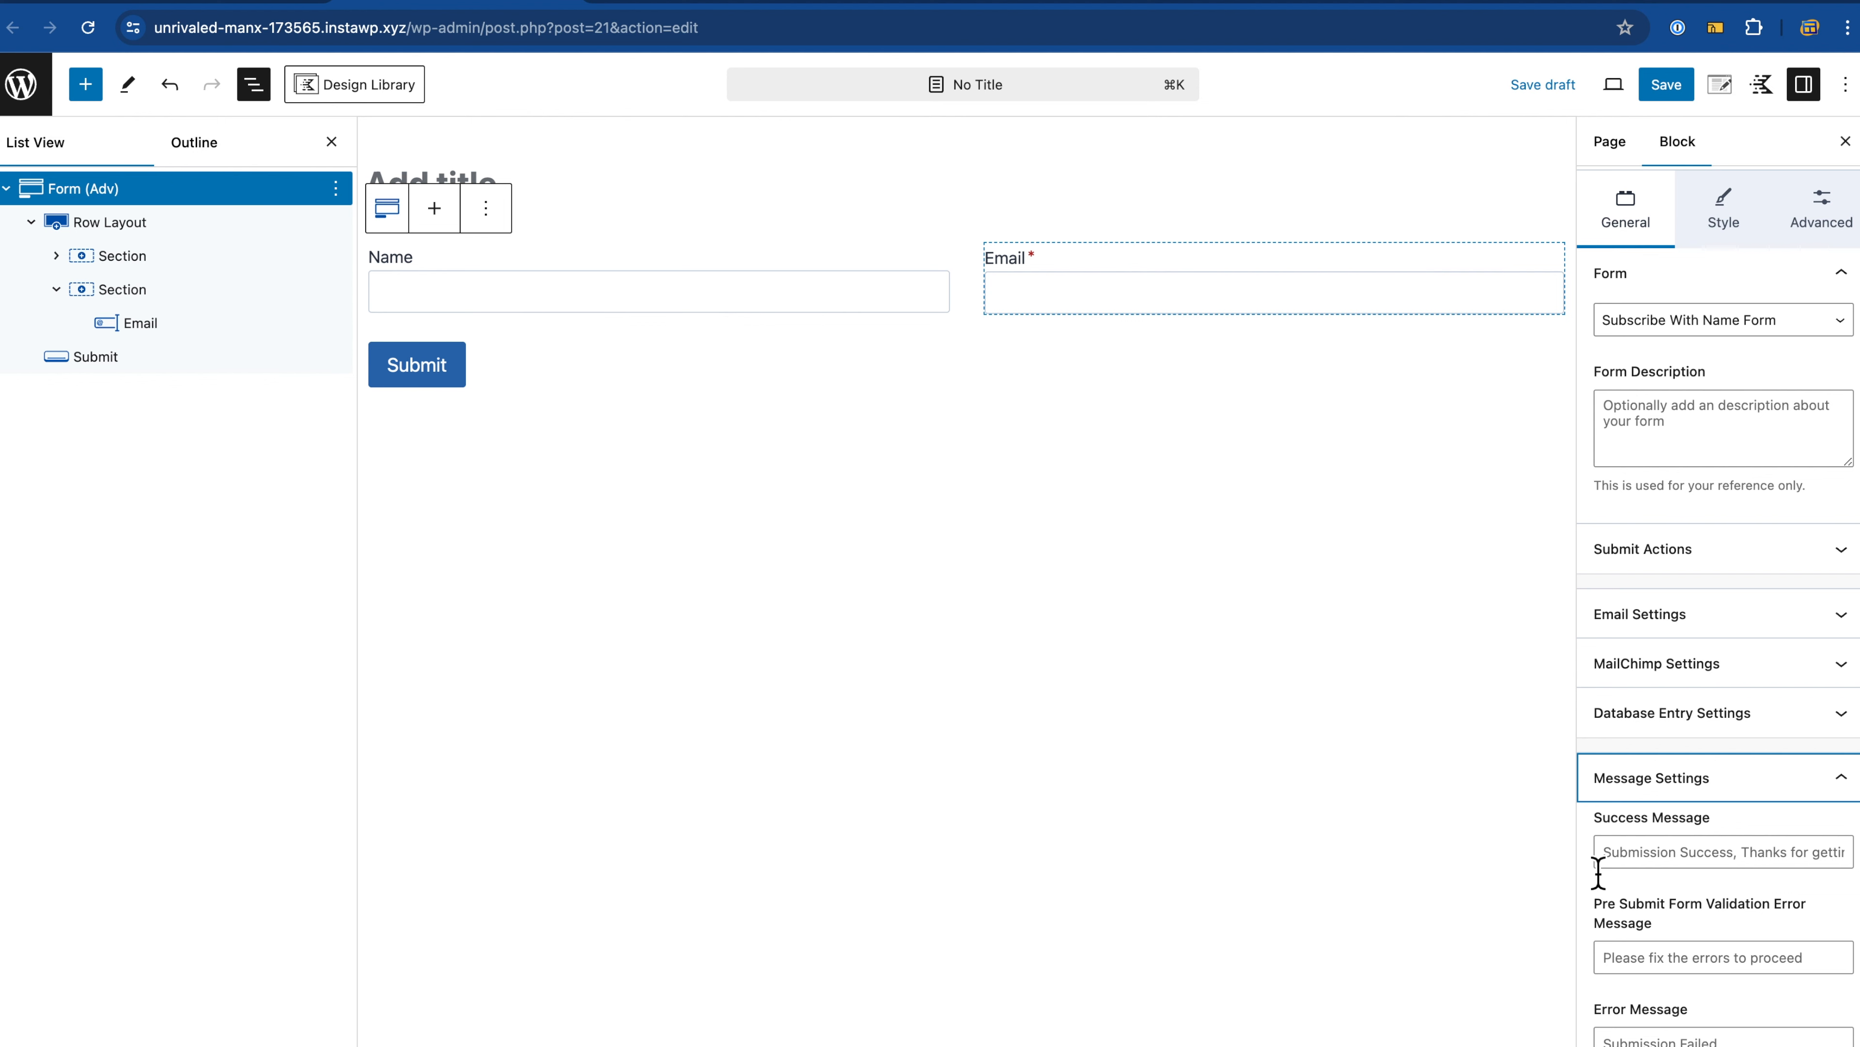
Step: Remove every submit action from the form, including Database Entry and MailChimp
{"action": "left_click", "coordinate": [1765, 782]}
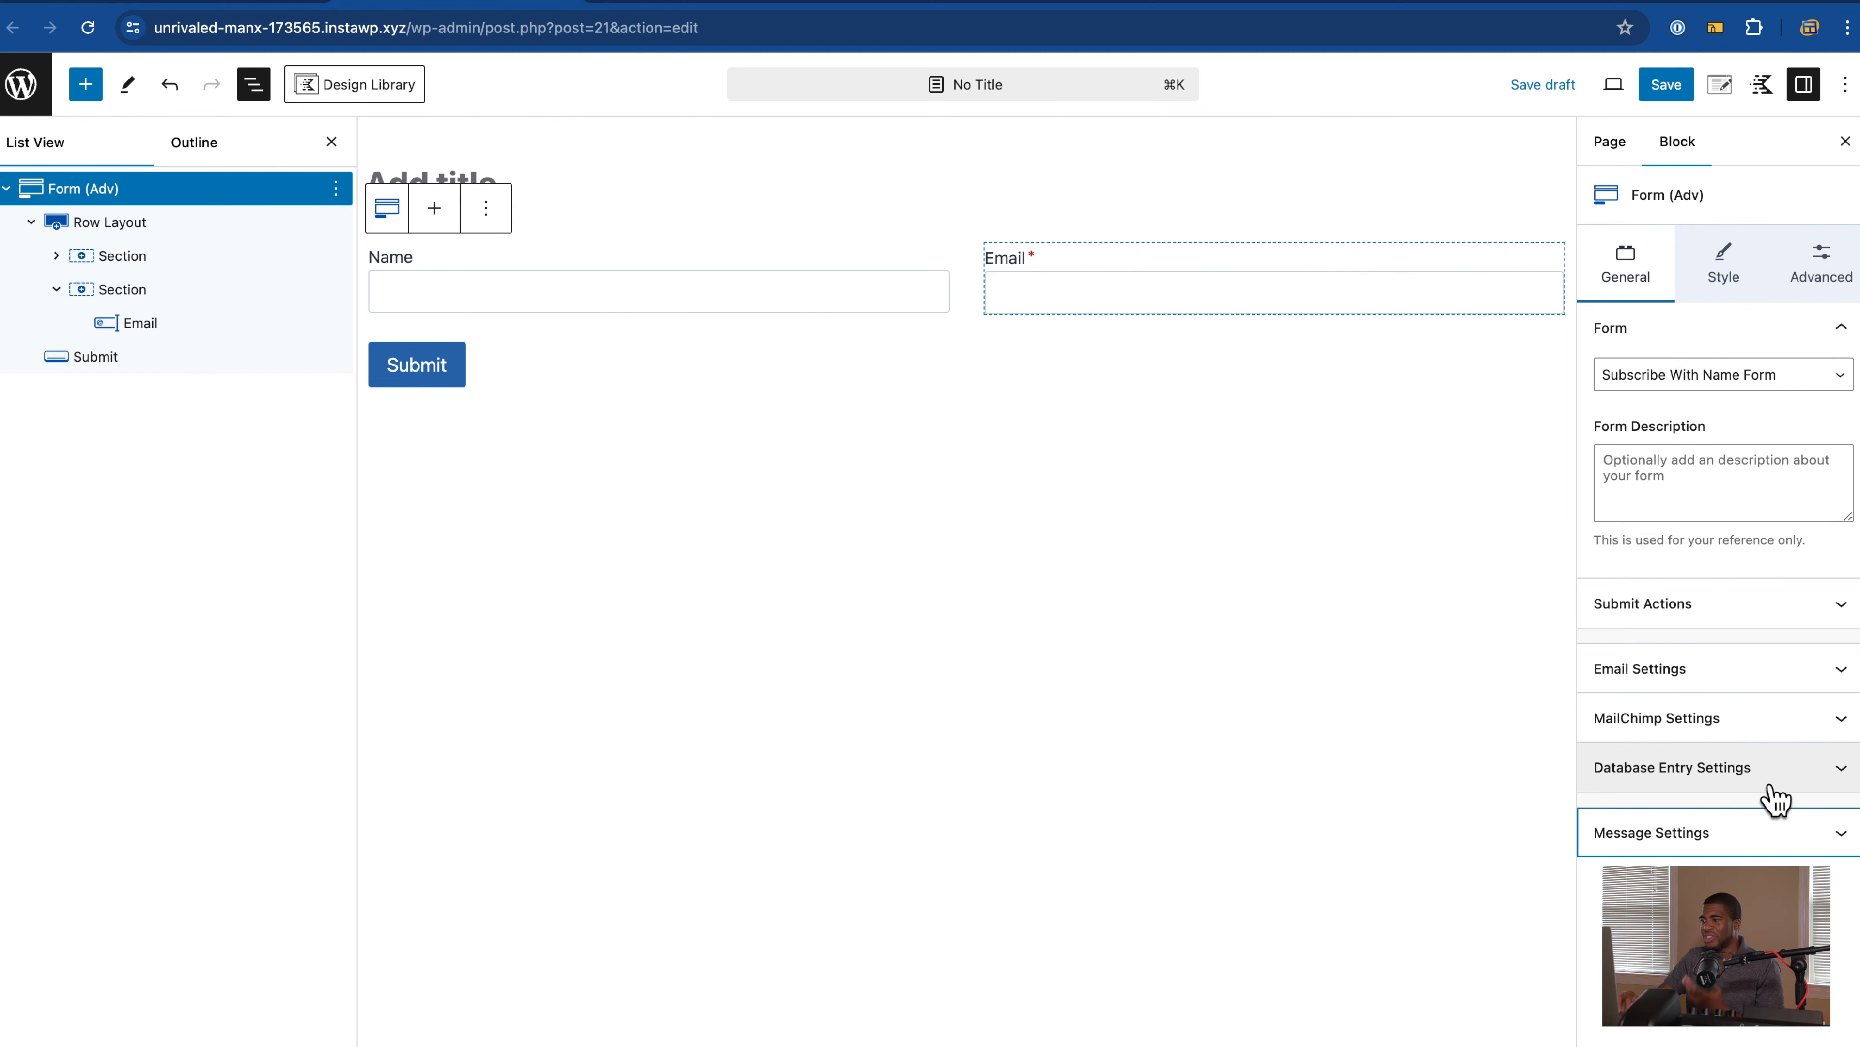
{"action": "left_click", "coordinate": [1772, 627]}
{"action": "left_click", "coordinate": [1653, 685]}
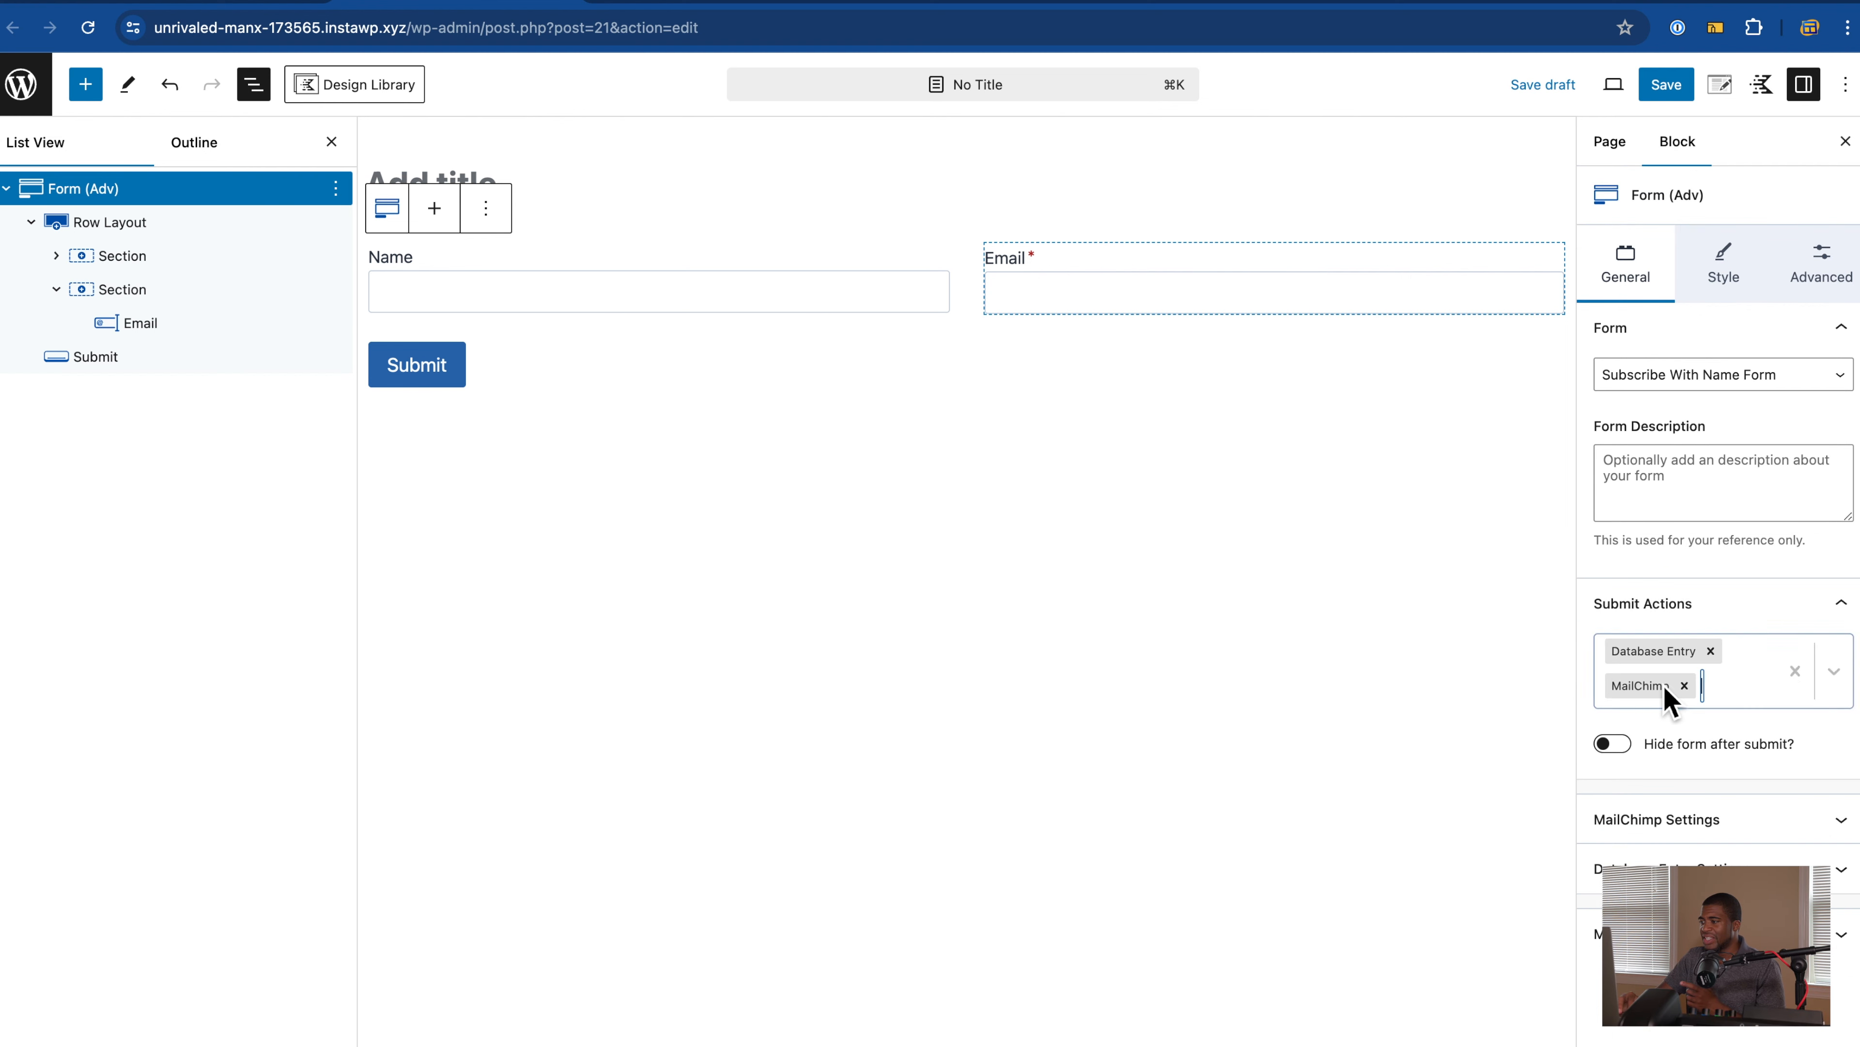
{"action": "left_click", "coordinate": [1710, 651]}
{"action": "left_click", "coordinate": [1687, 652]}
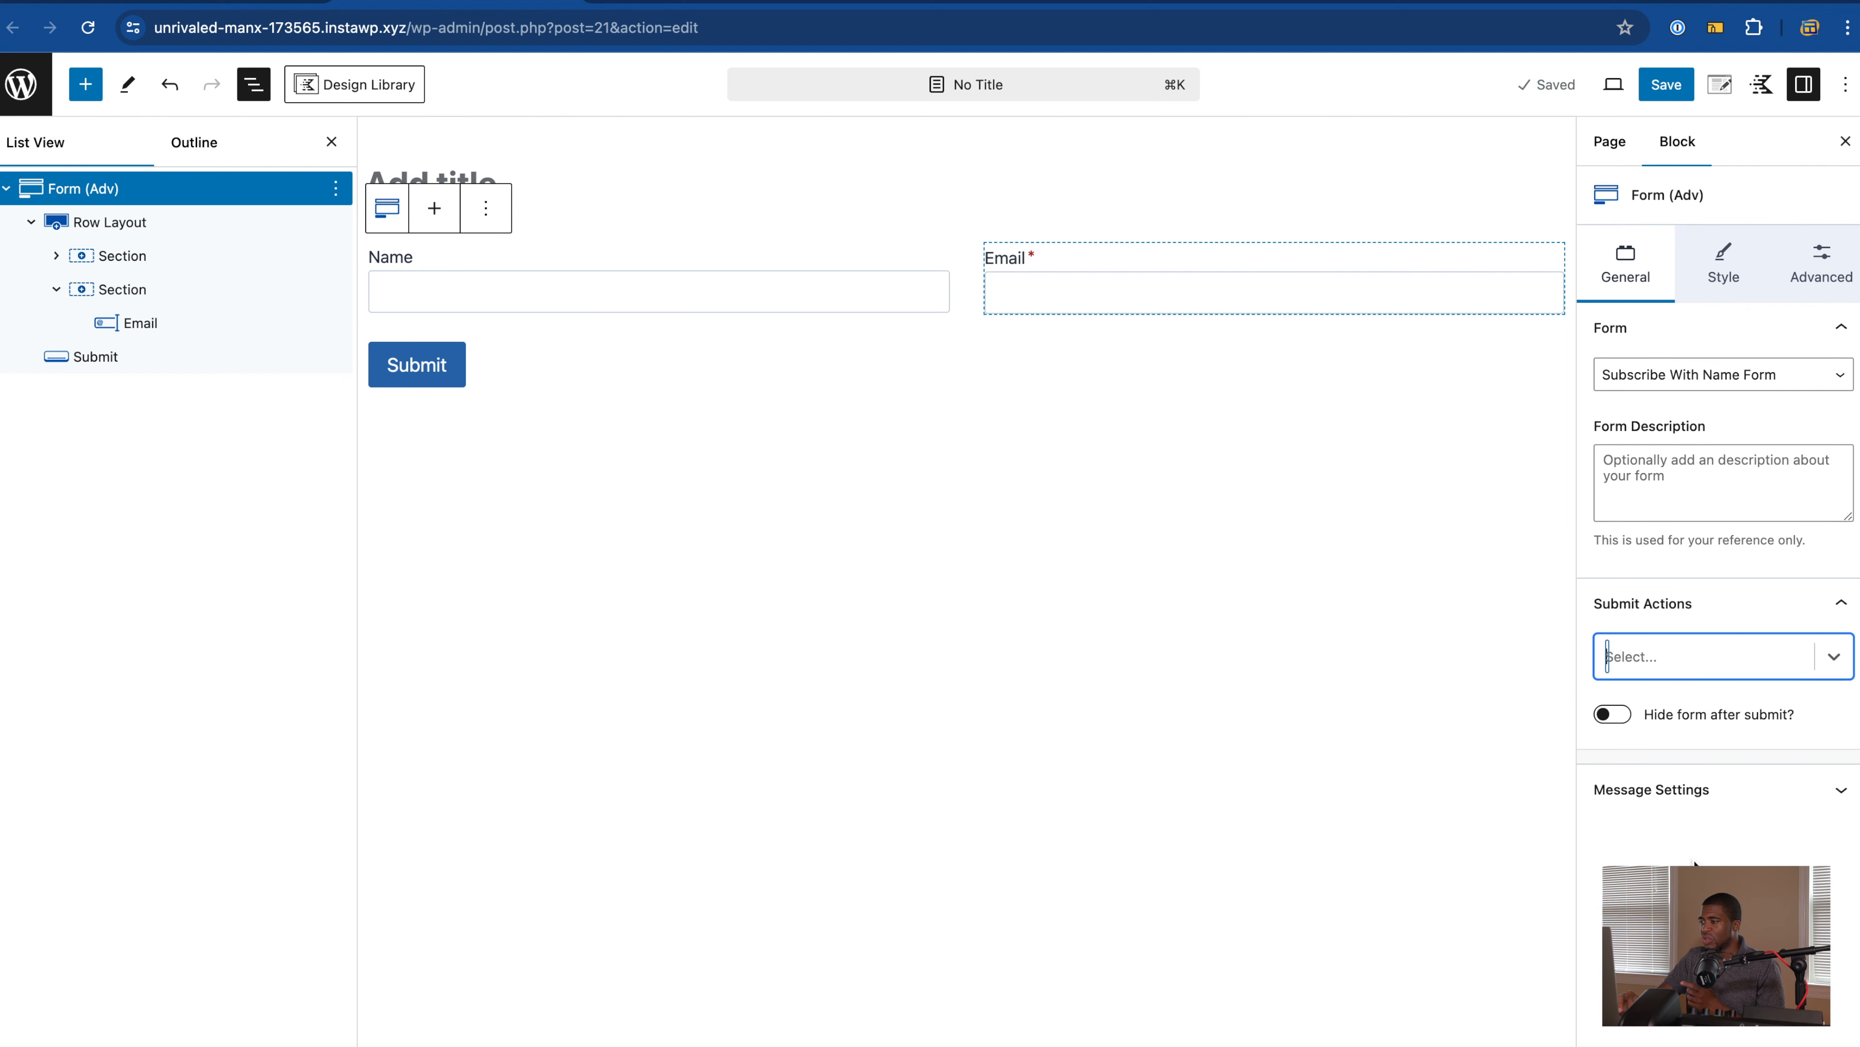
{"action": "left_click", "coordinate": [1625, 722]}
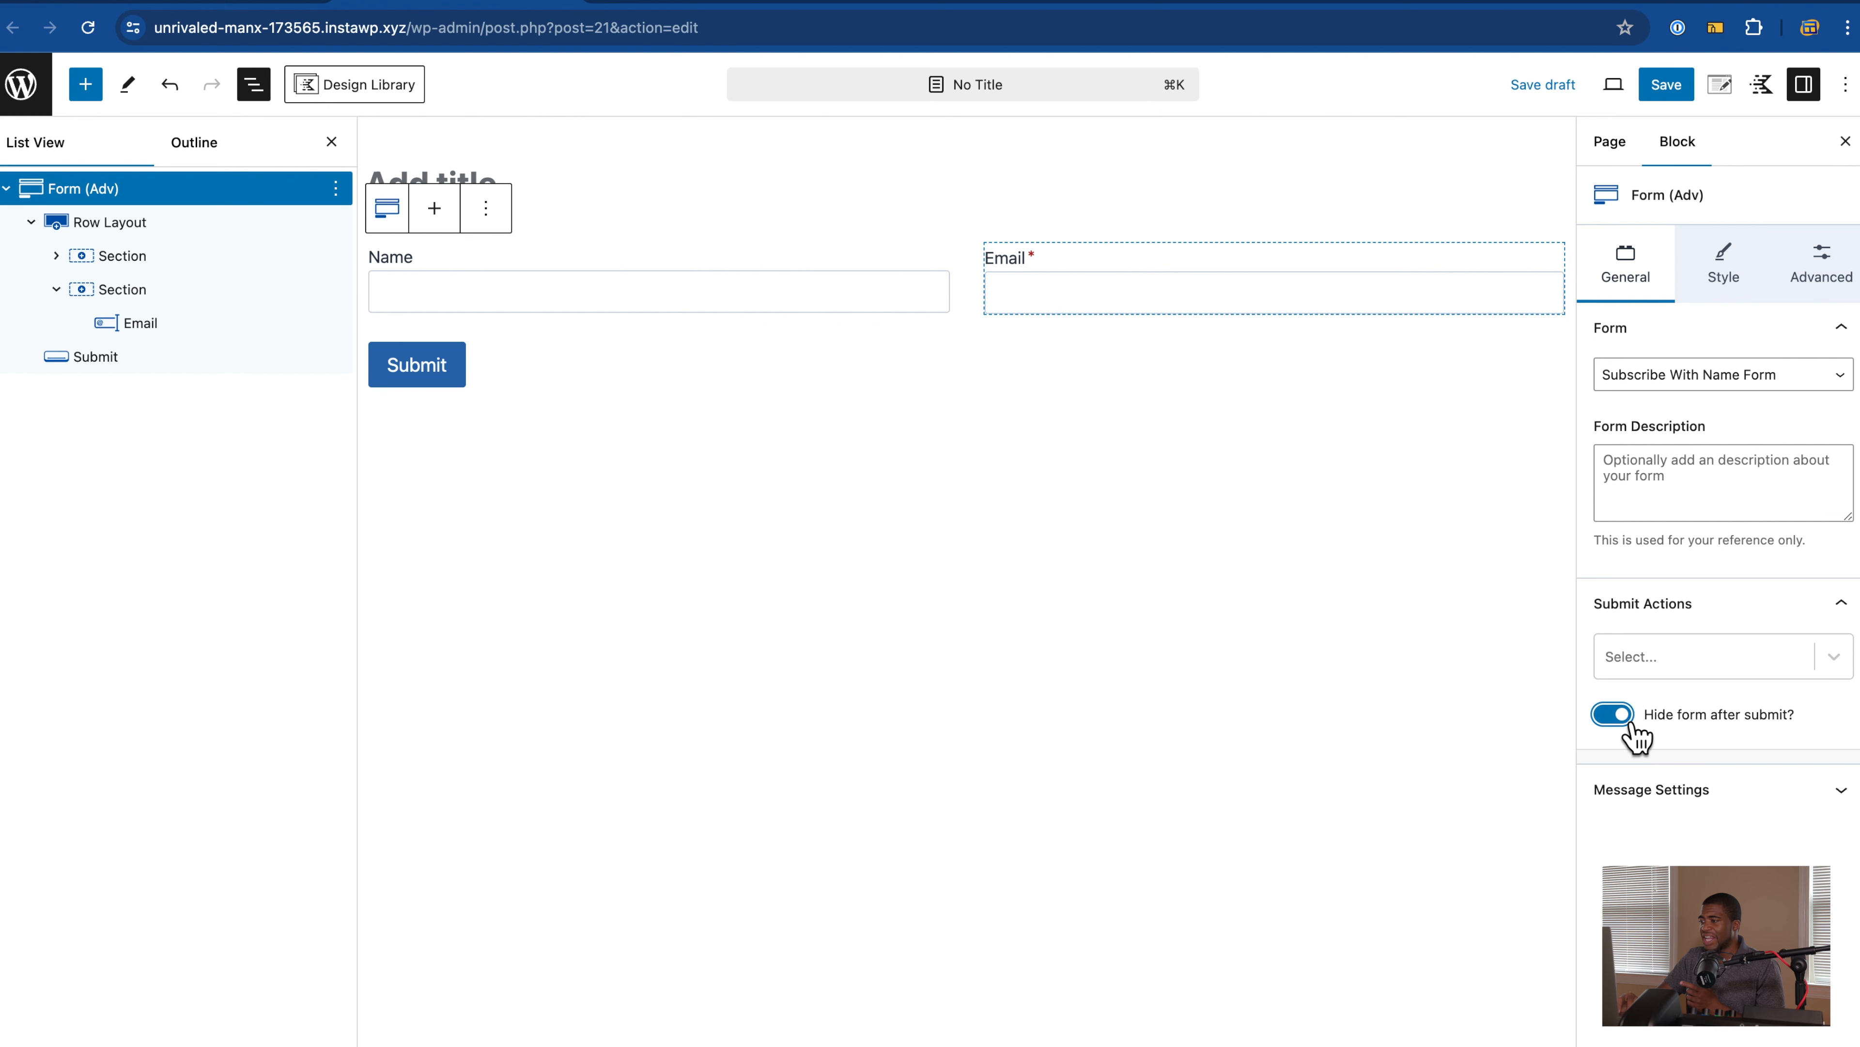
{"action": "left_click", "coordinate": [1628, 726]}
{"action": "left_click", "coordinate": [1806, 616]}
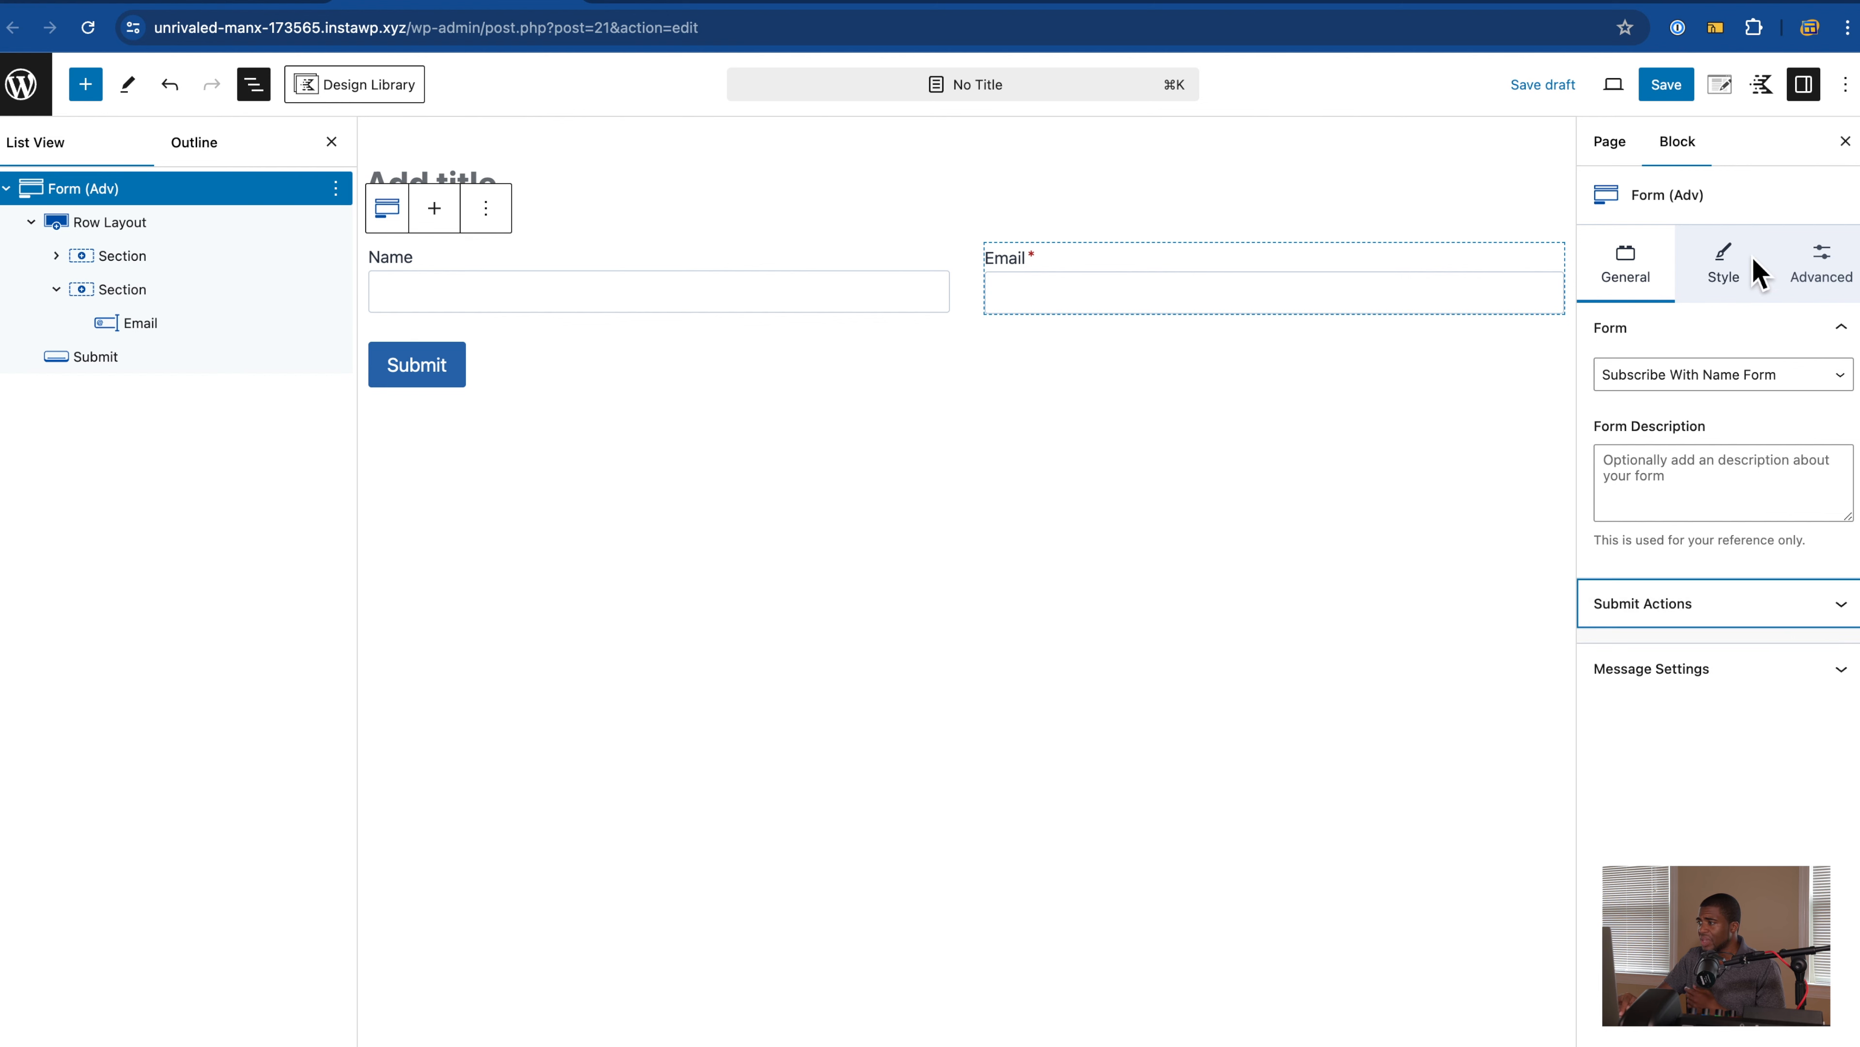
Step: Review the form's style options and enable form analytics
{"action": "left_click", "coordinate": [1748, 282]}
{"action": "scroll", "coordinate": [1695, 513], "scroll_direction": "down", "scroll_amount": 7}
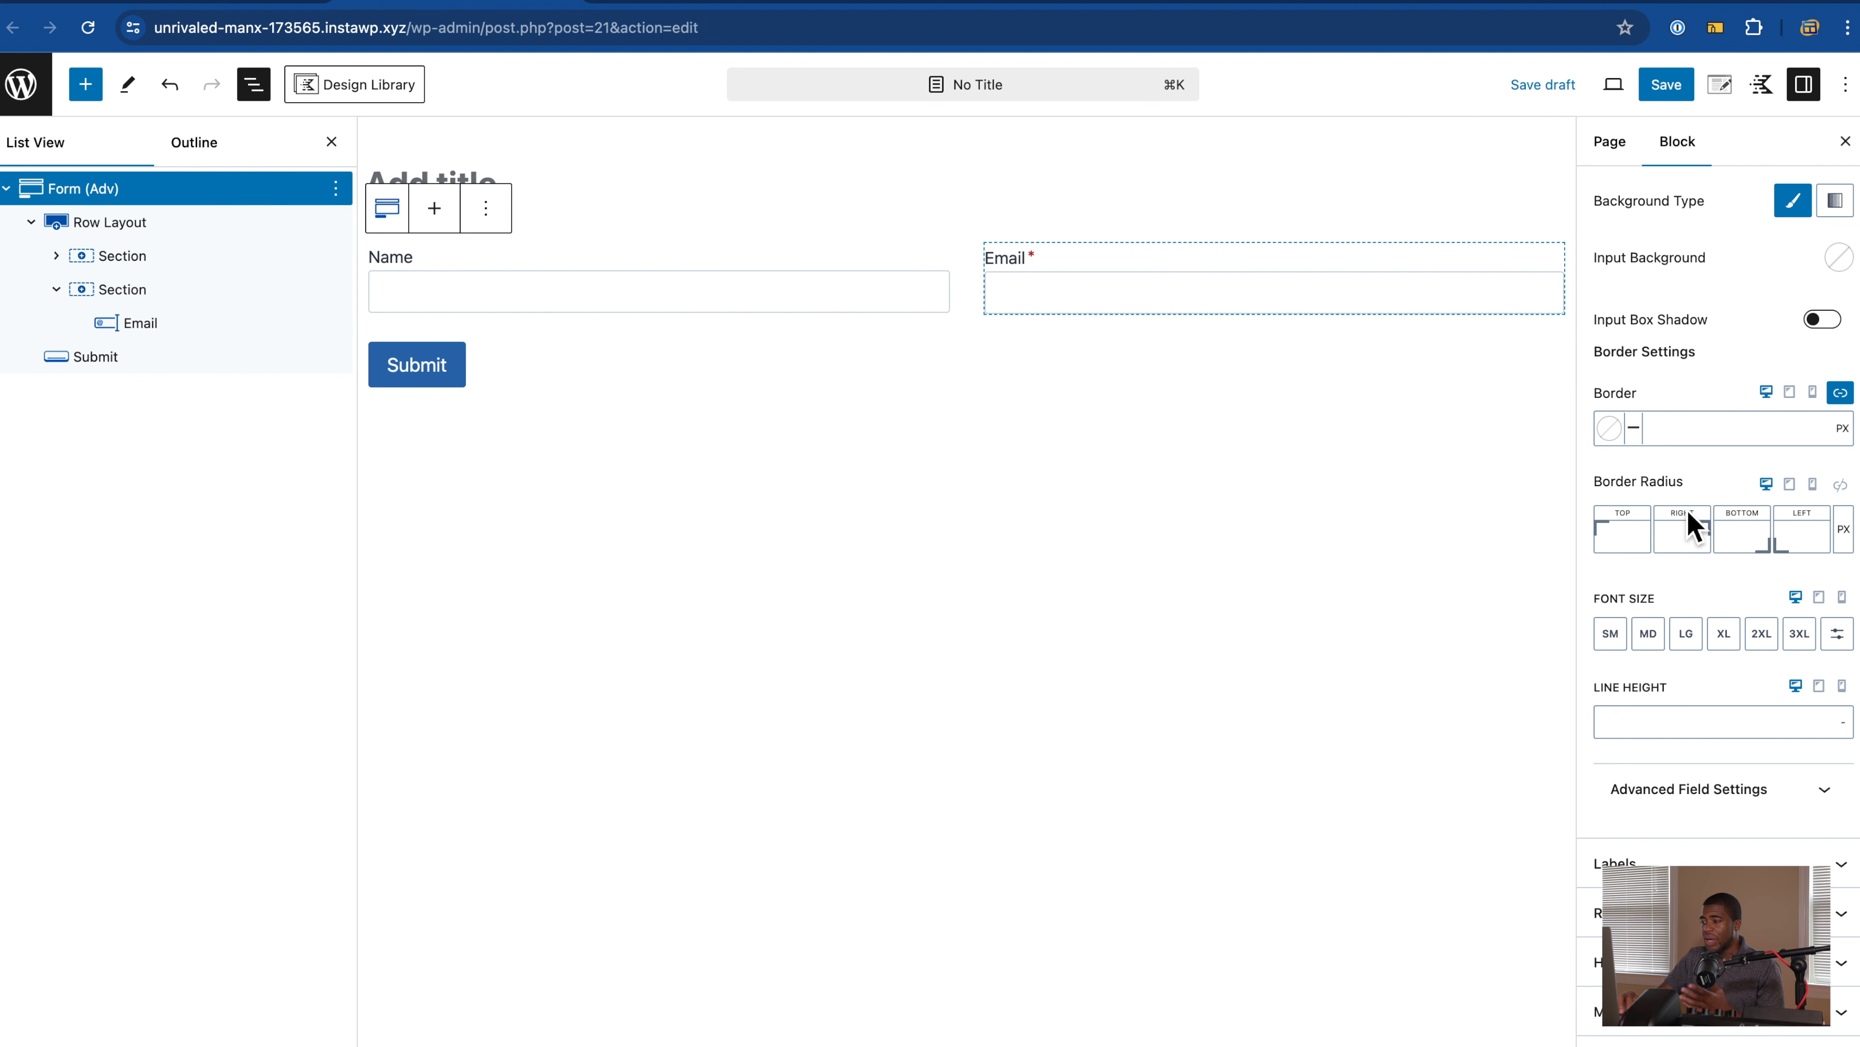
{"action": "scroll", "coordinate": [1694, 527], "scroll_direction": "up", "scroll_amount": 7}
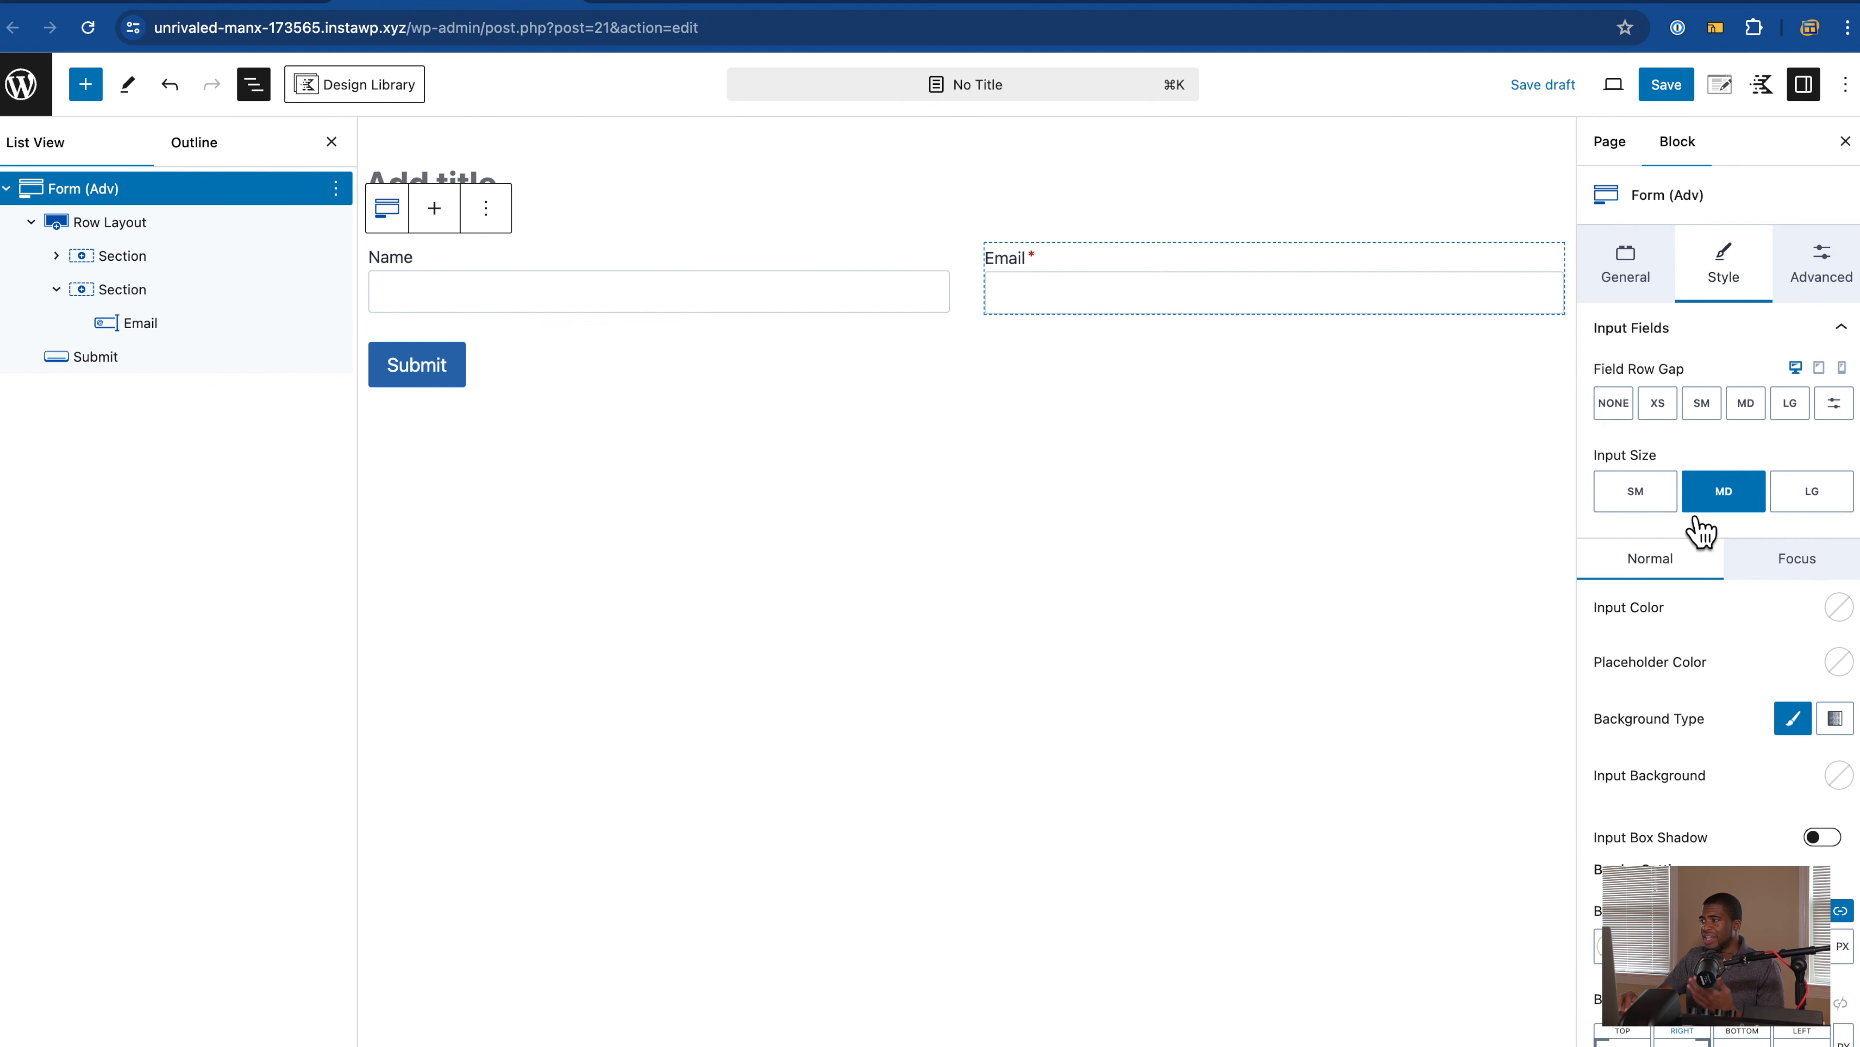
{"action": "left_click", "coordinate": [1809, 286]}
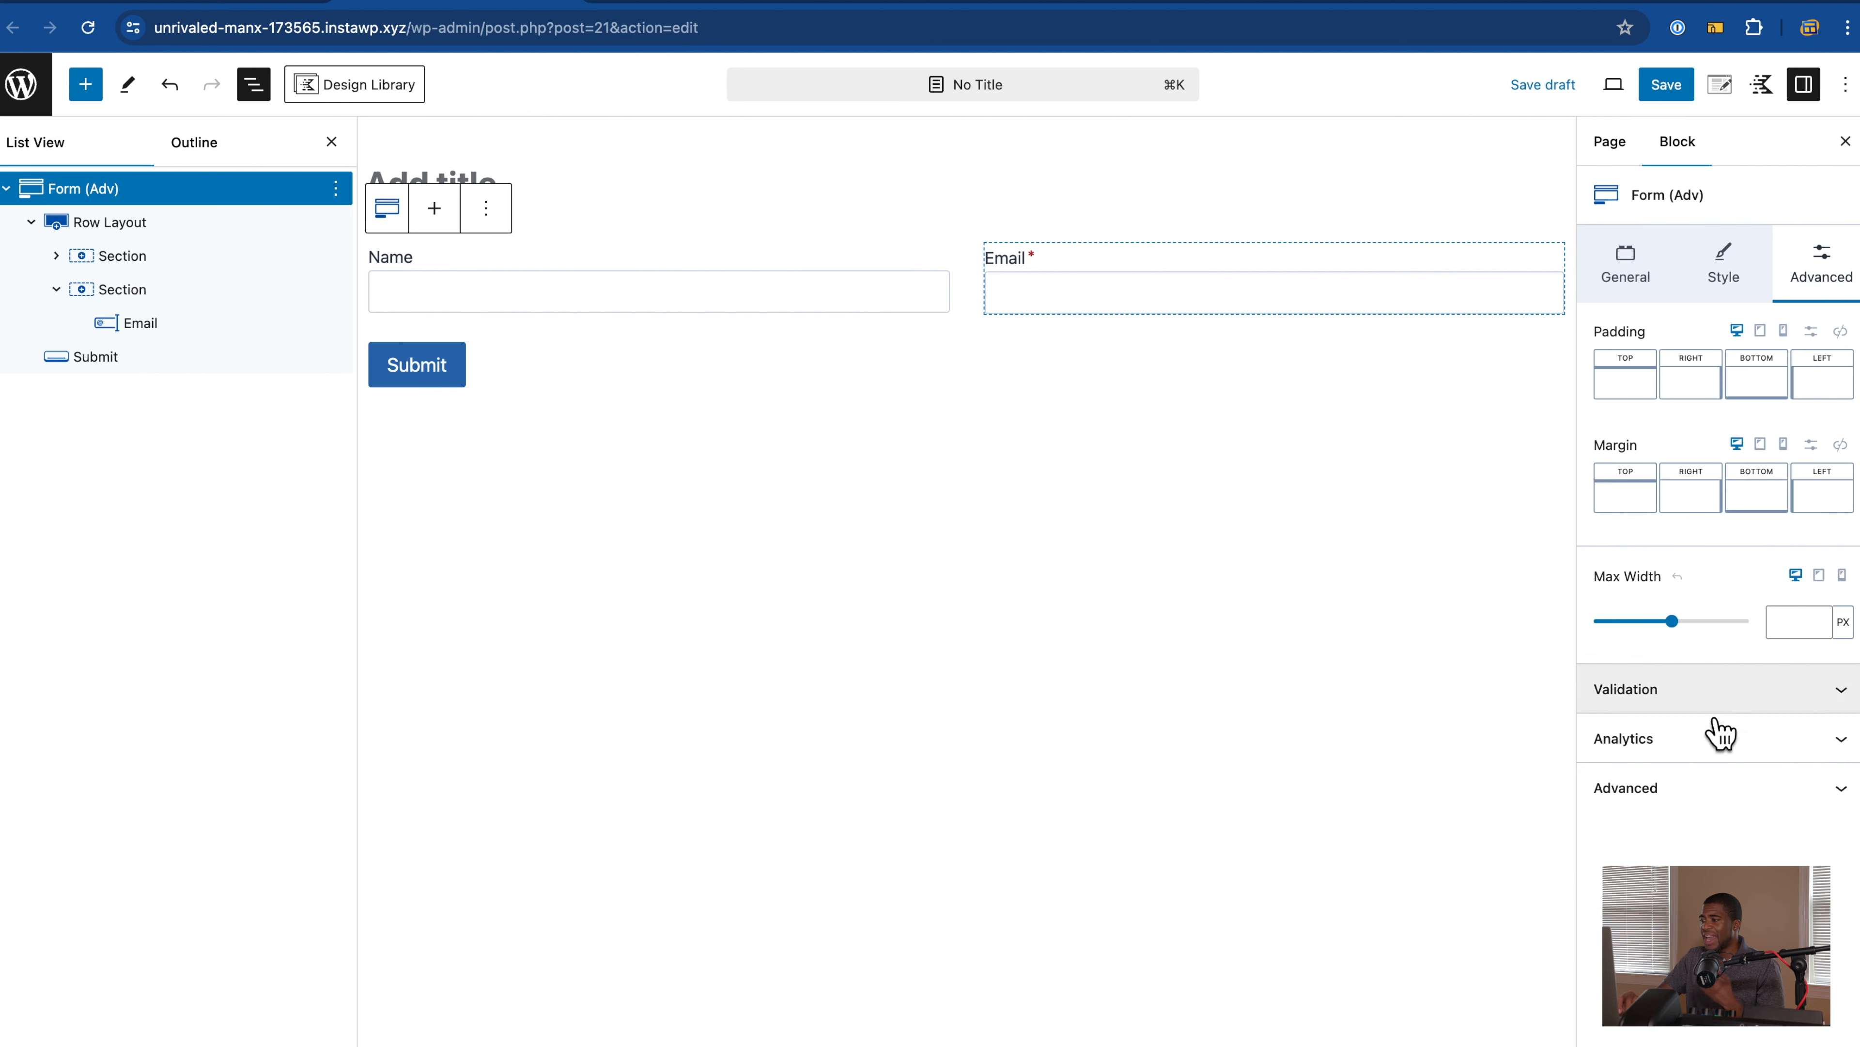
{"action": "left_click", "coordinate": [1703, 762]}
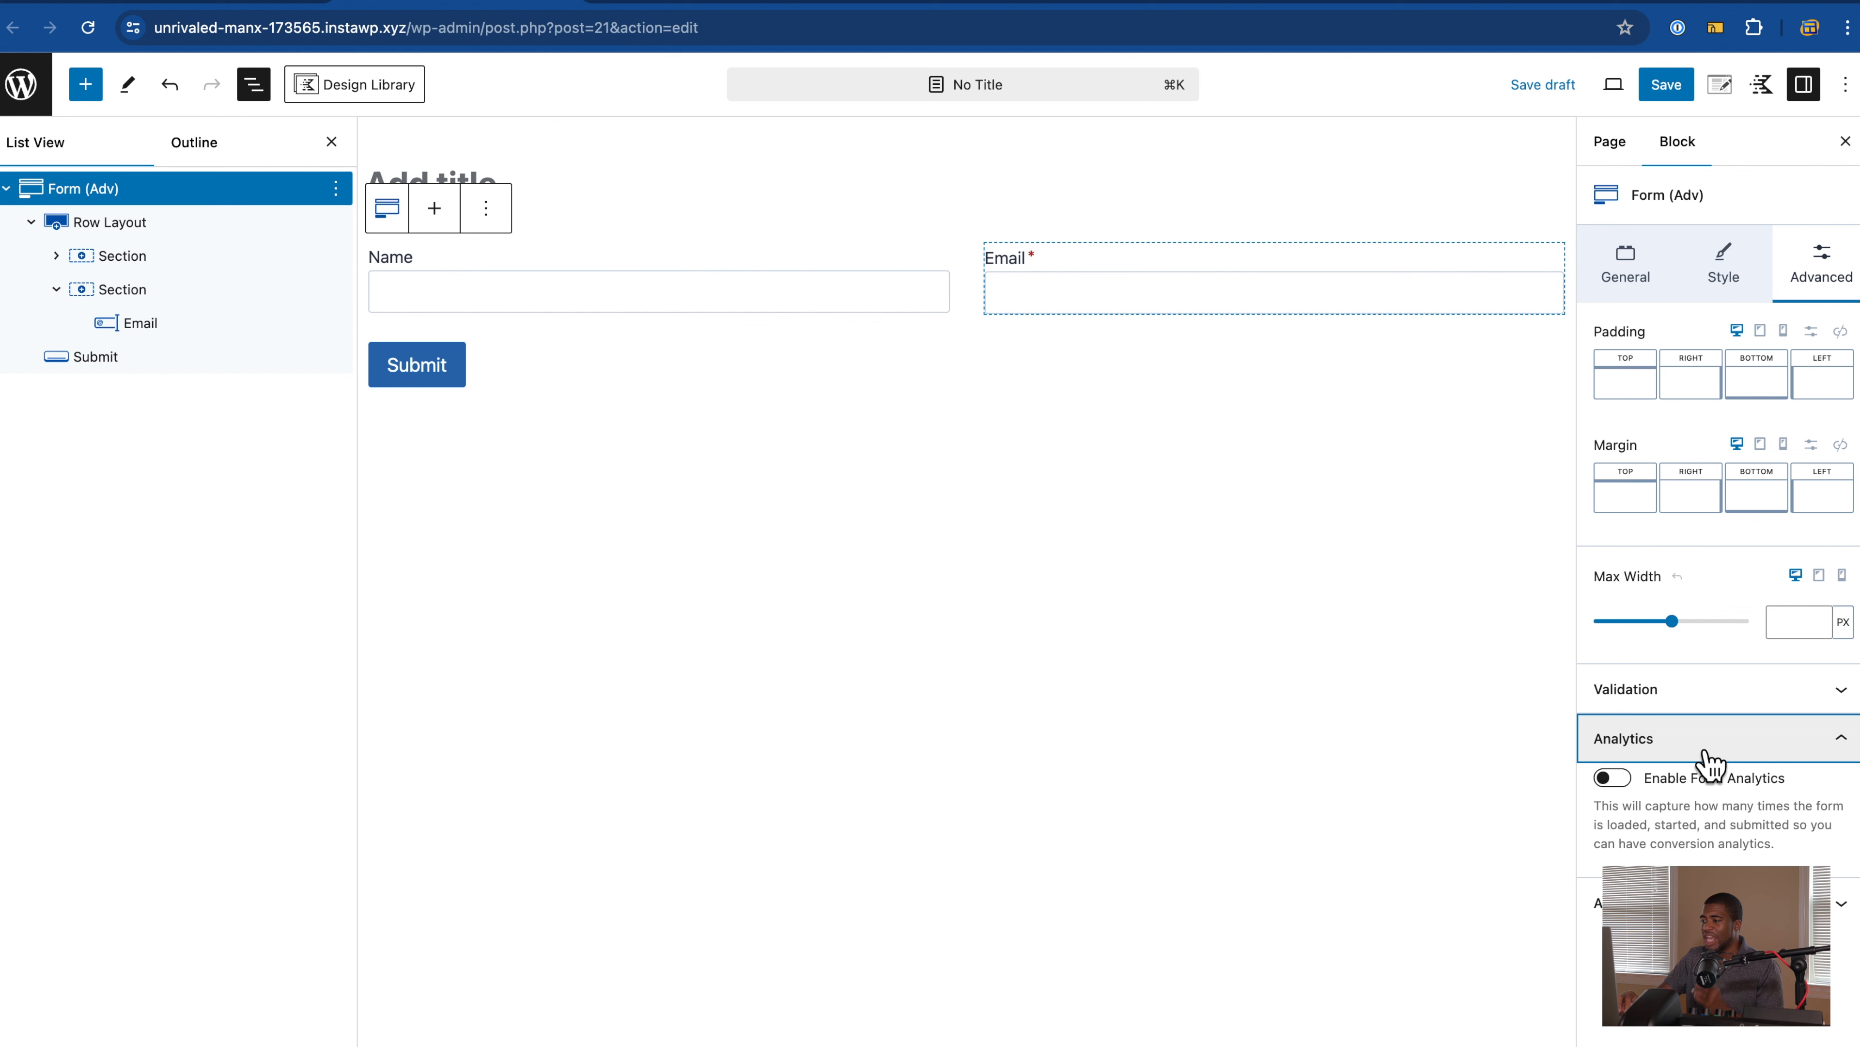
{"action": "left_click", "coordinate": [1620, 783]}
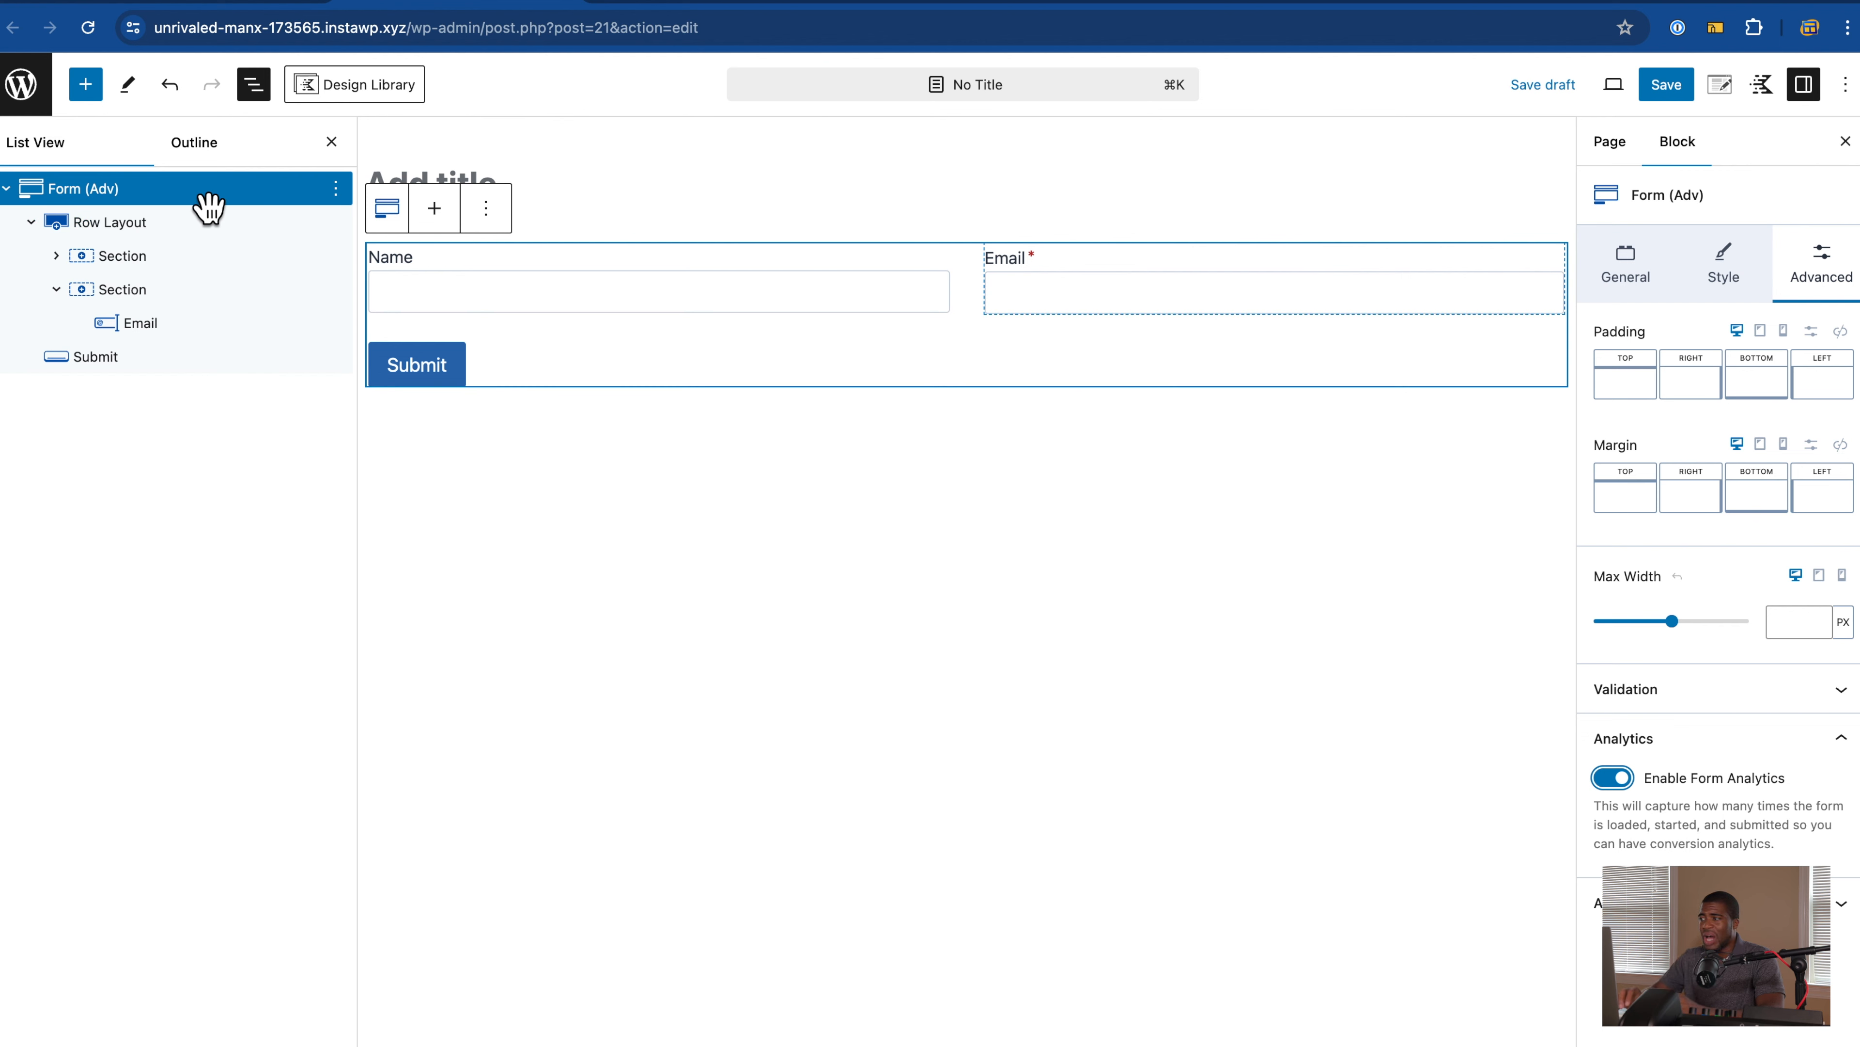
Step: Add a Select field and a Radio field below the form's Name field
{"action": "left_click", "coordinate": [1628, 256]}
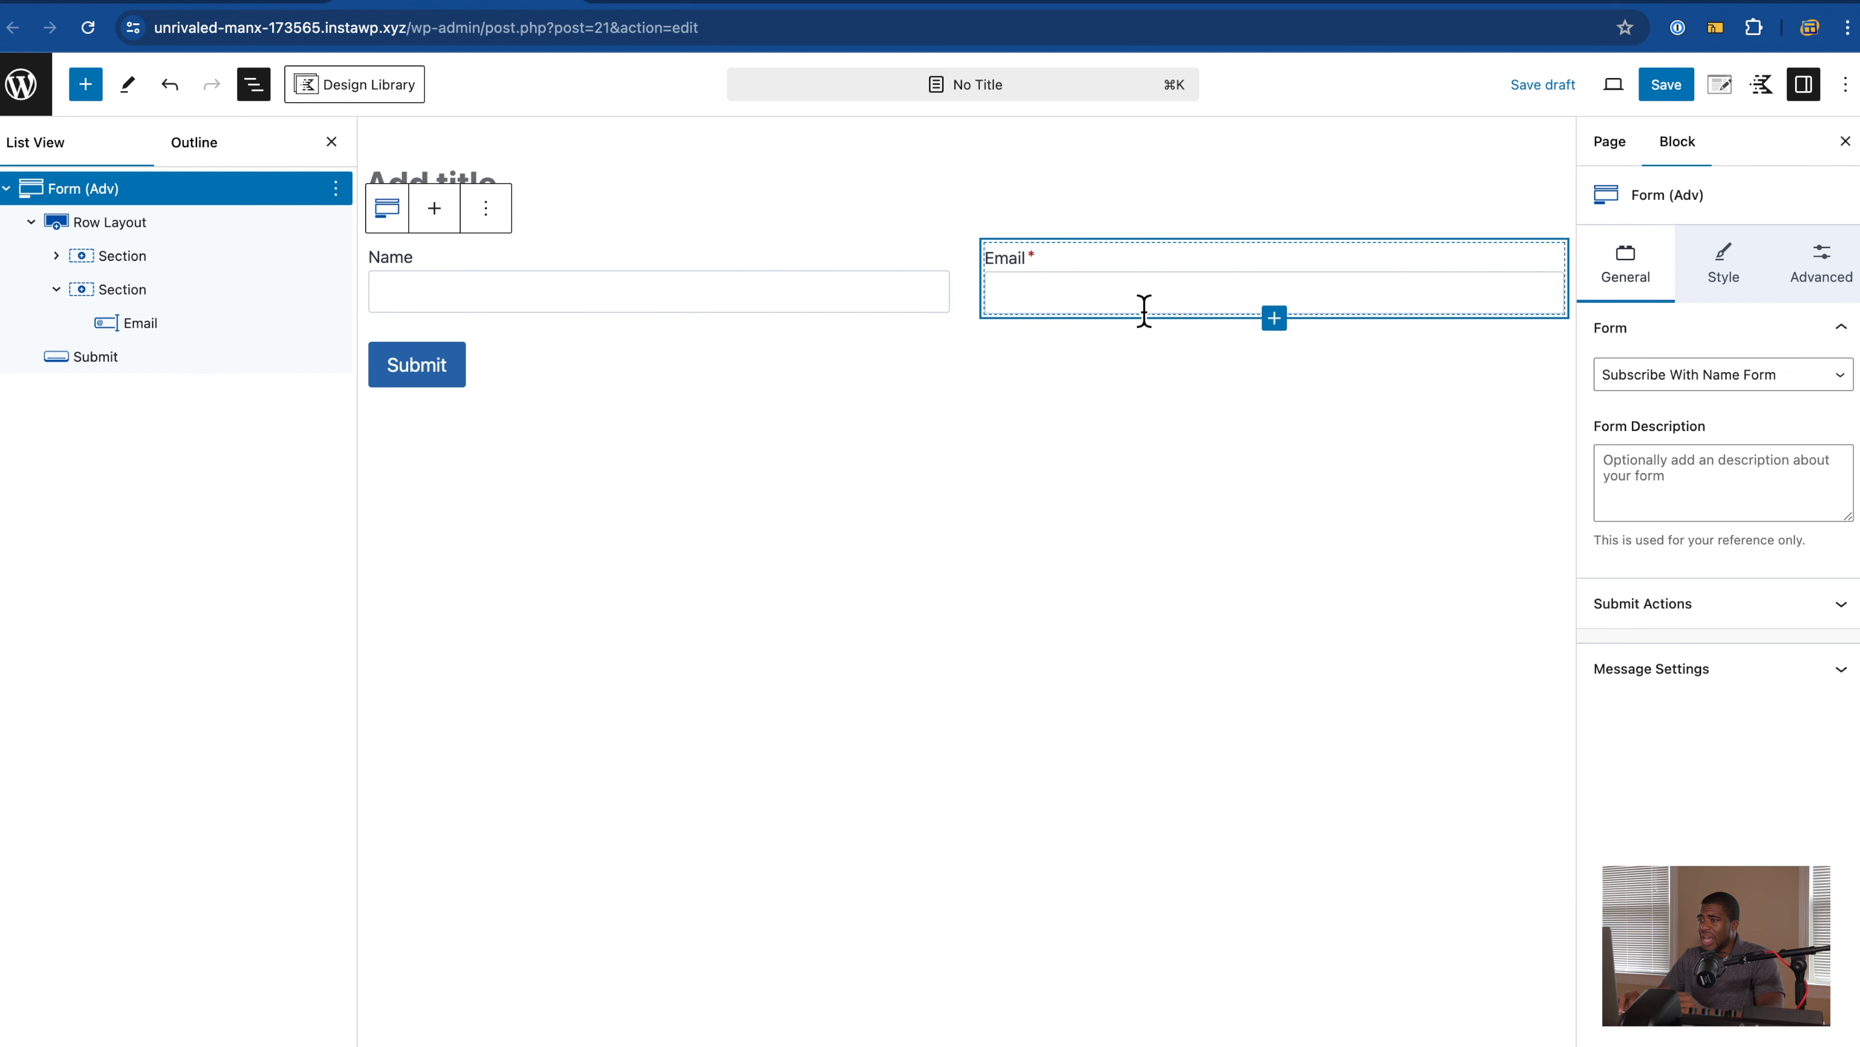
{"action": "left_click", "coordinate": [665, 320]}
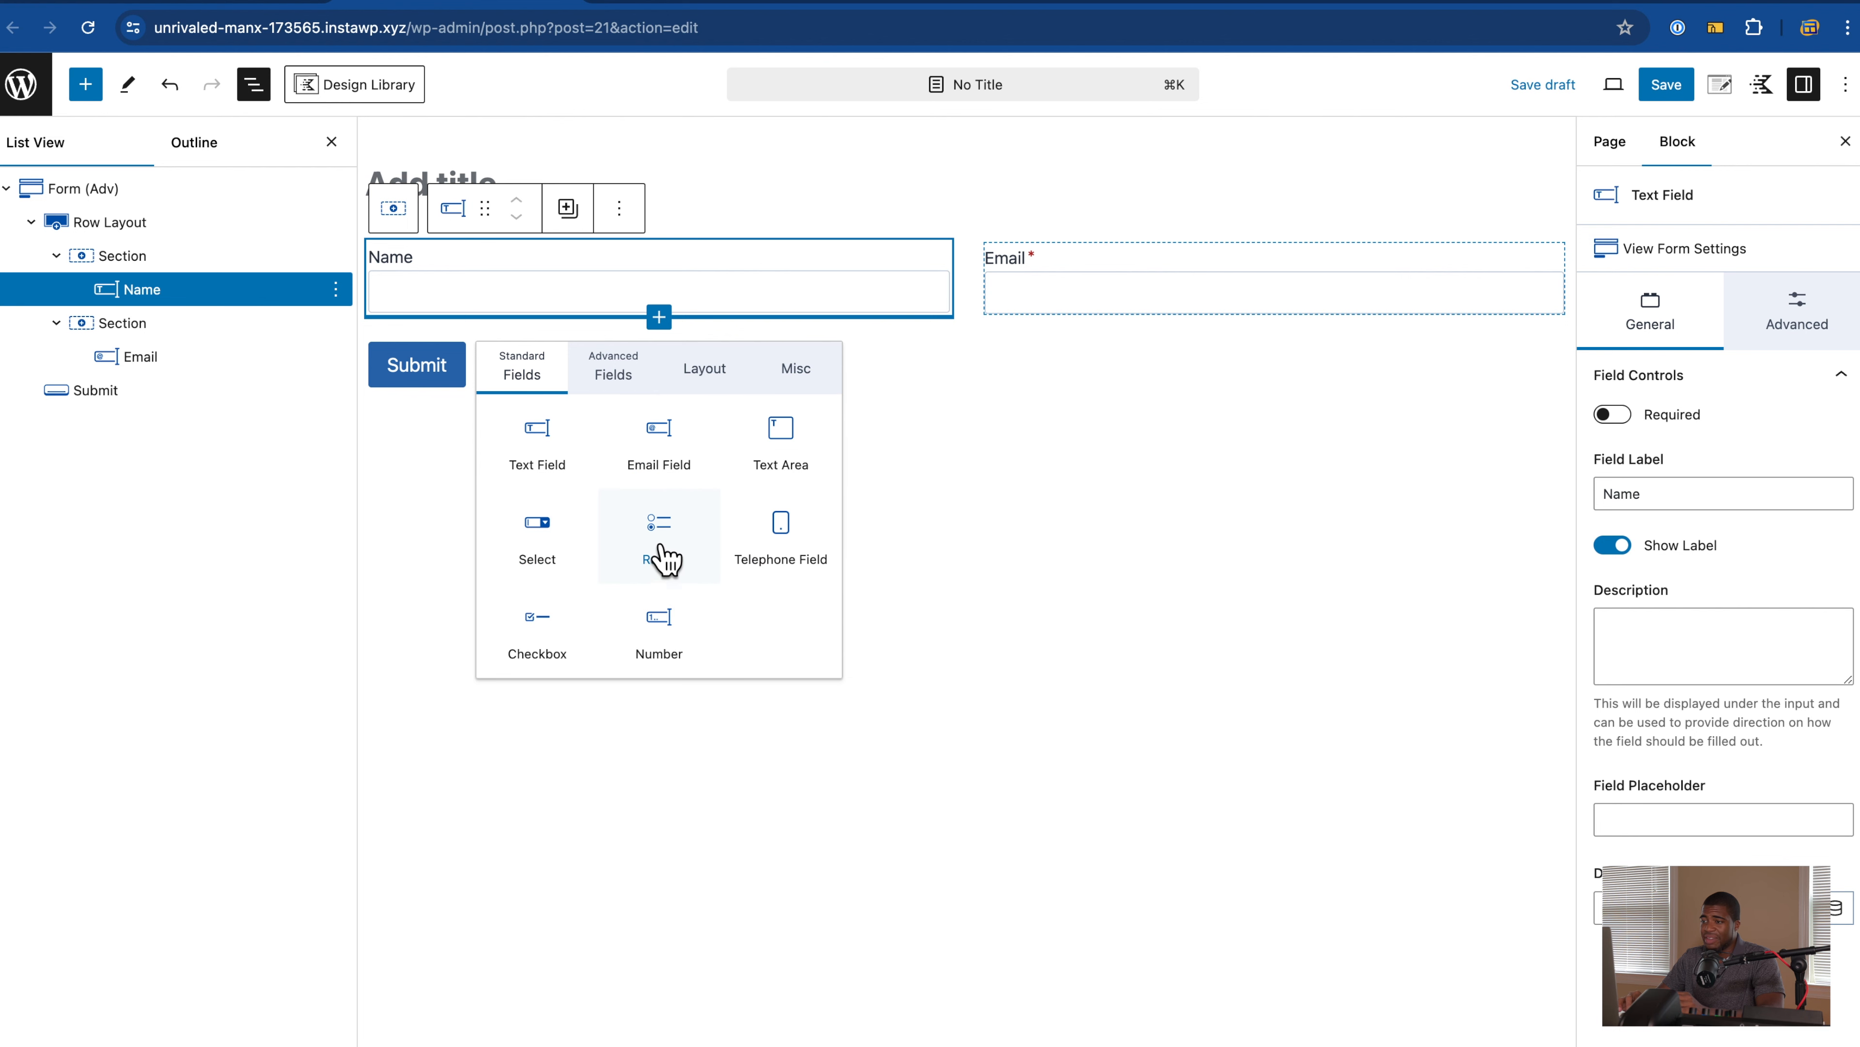
{"action": "left_click", "coordinate": [546, 544]}
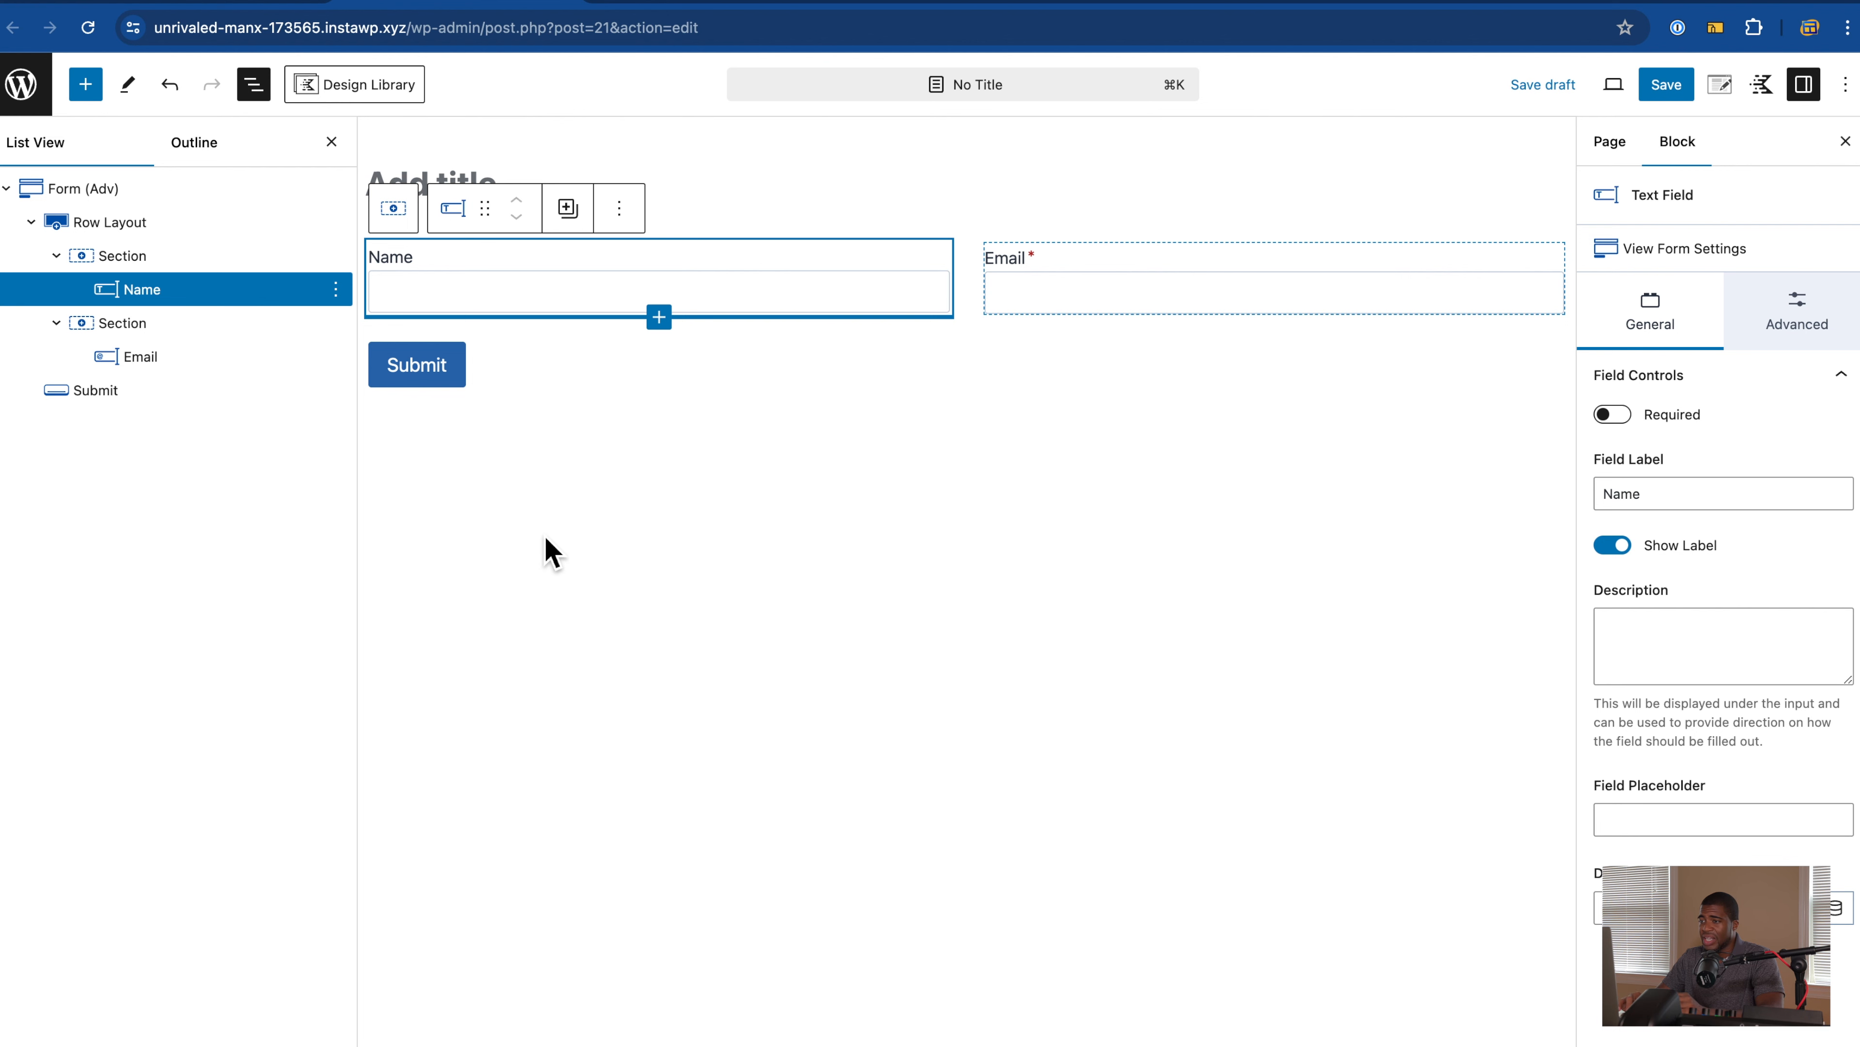
{"action": "left_click", "coordinate": [660, 449]}
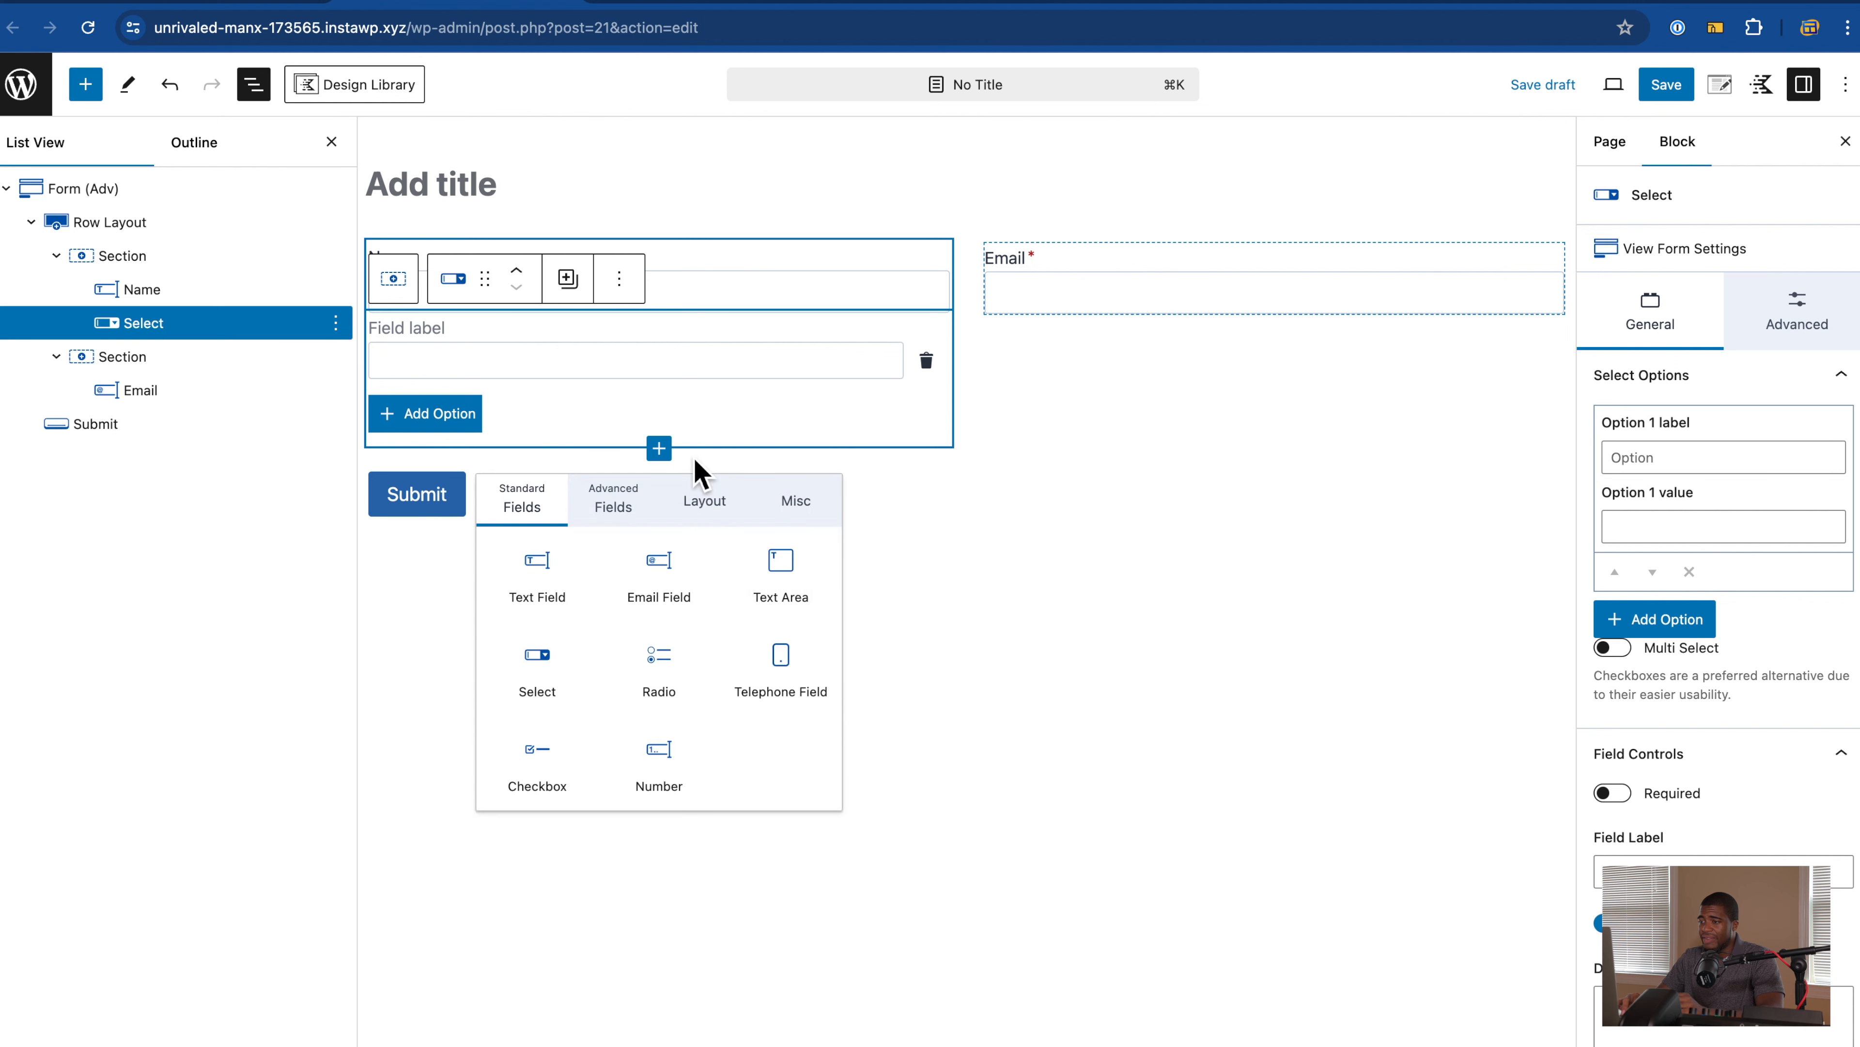
{"action": "left_click", "coordinate": [668, 687]}
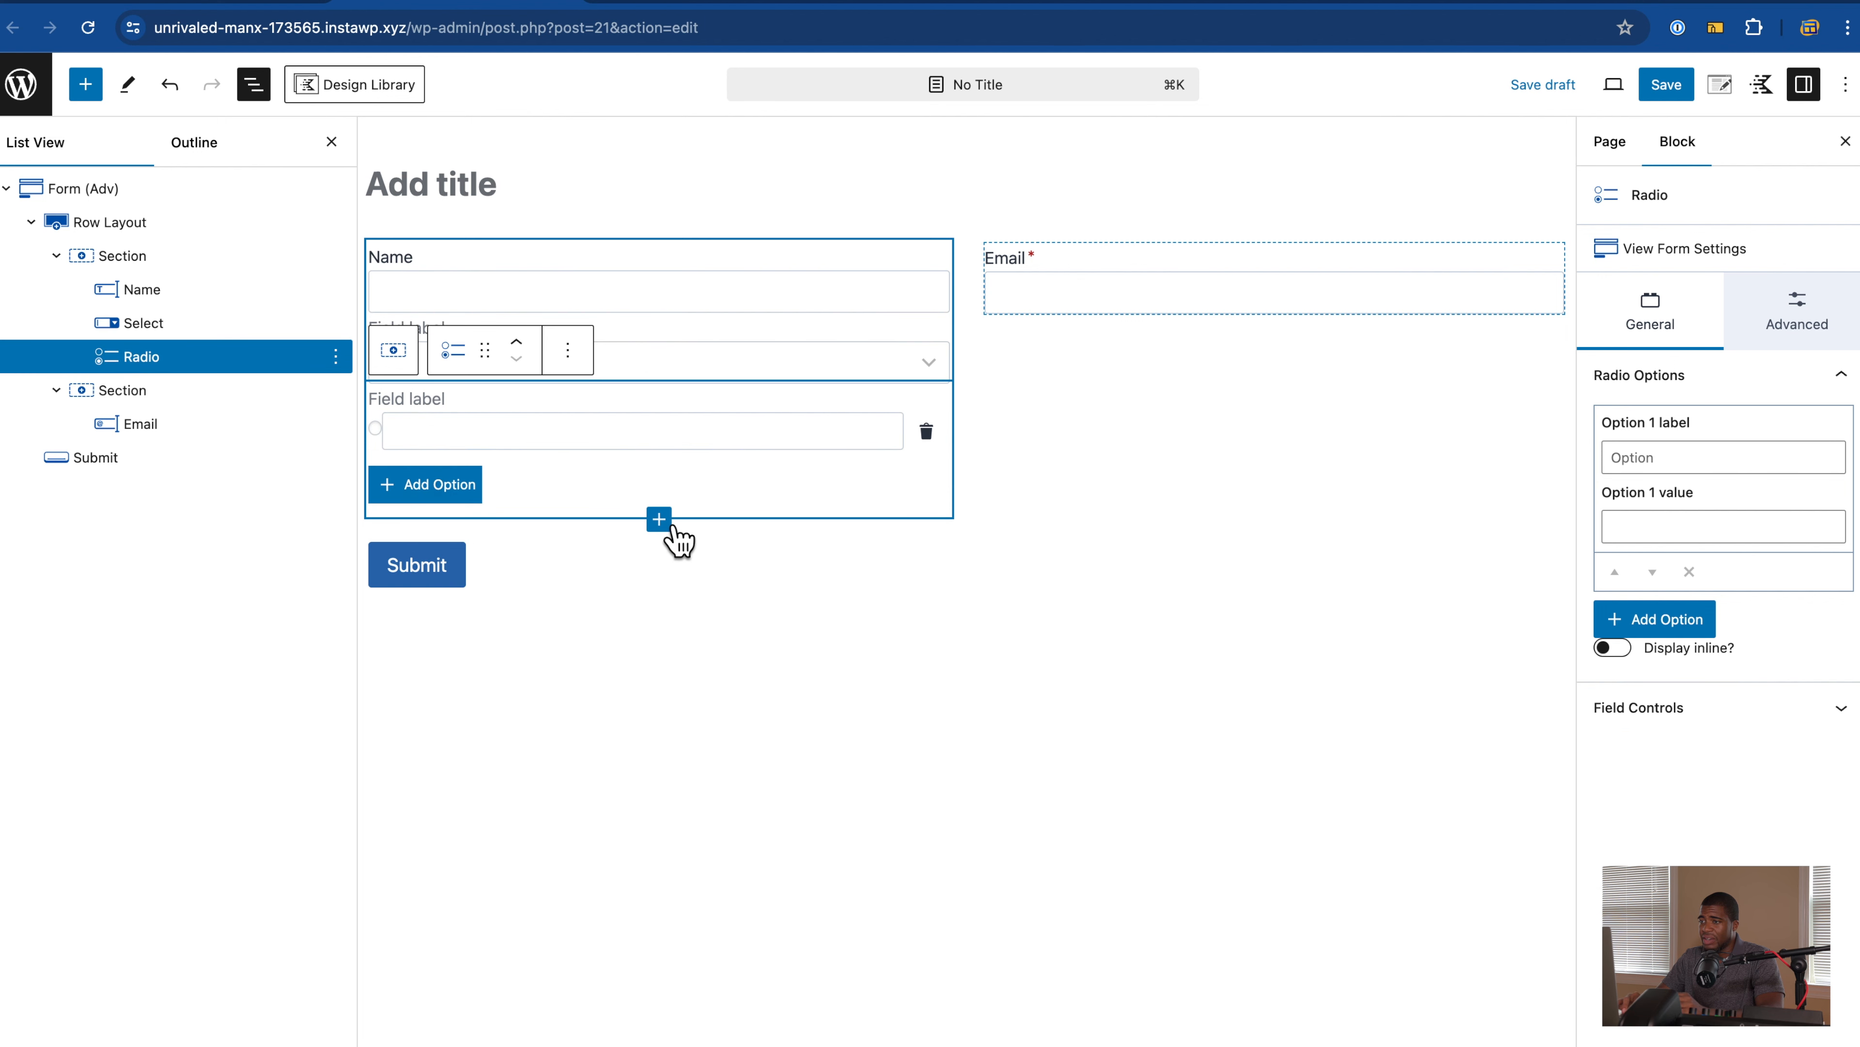
Step: Add a File upload field below the Radio field in the first section
{"action": "left_click", "coordinate": [661, 520]}
{"action": "left_click", "coordinate": [621, 580]}
{"action": "left_click", "coordinate": [525, 658]}
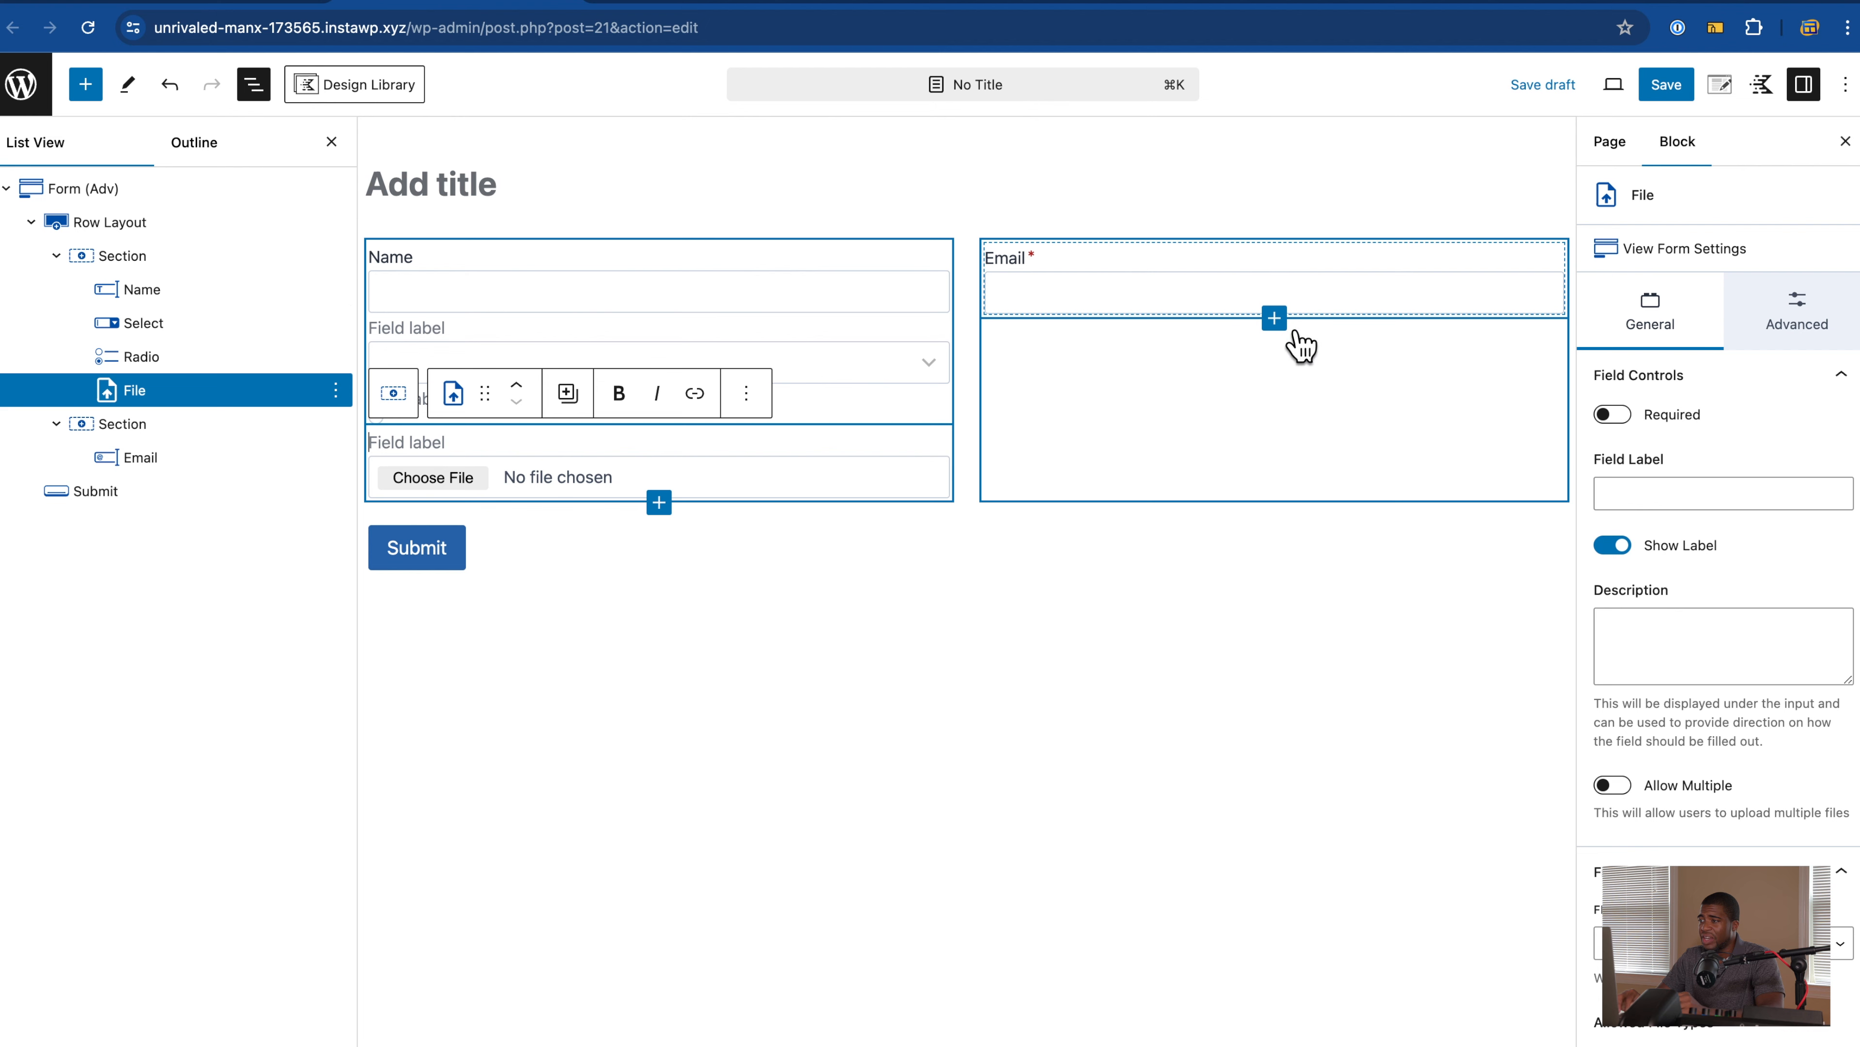
Step: Add a Date field and an Accept field below the Email field in the second section
{"action": "left_click", "coordinate": [1274, 318]}
{"action": "left_click", "coordinate": [1238, 377]}
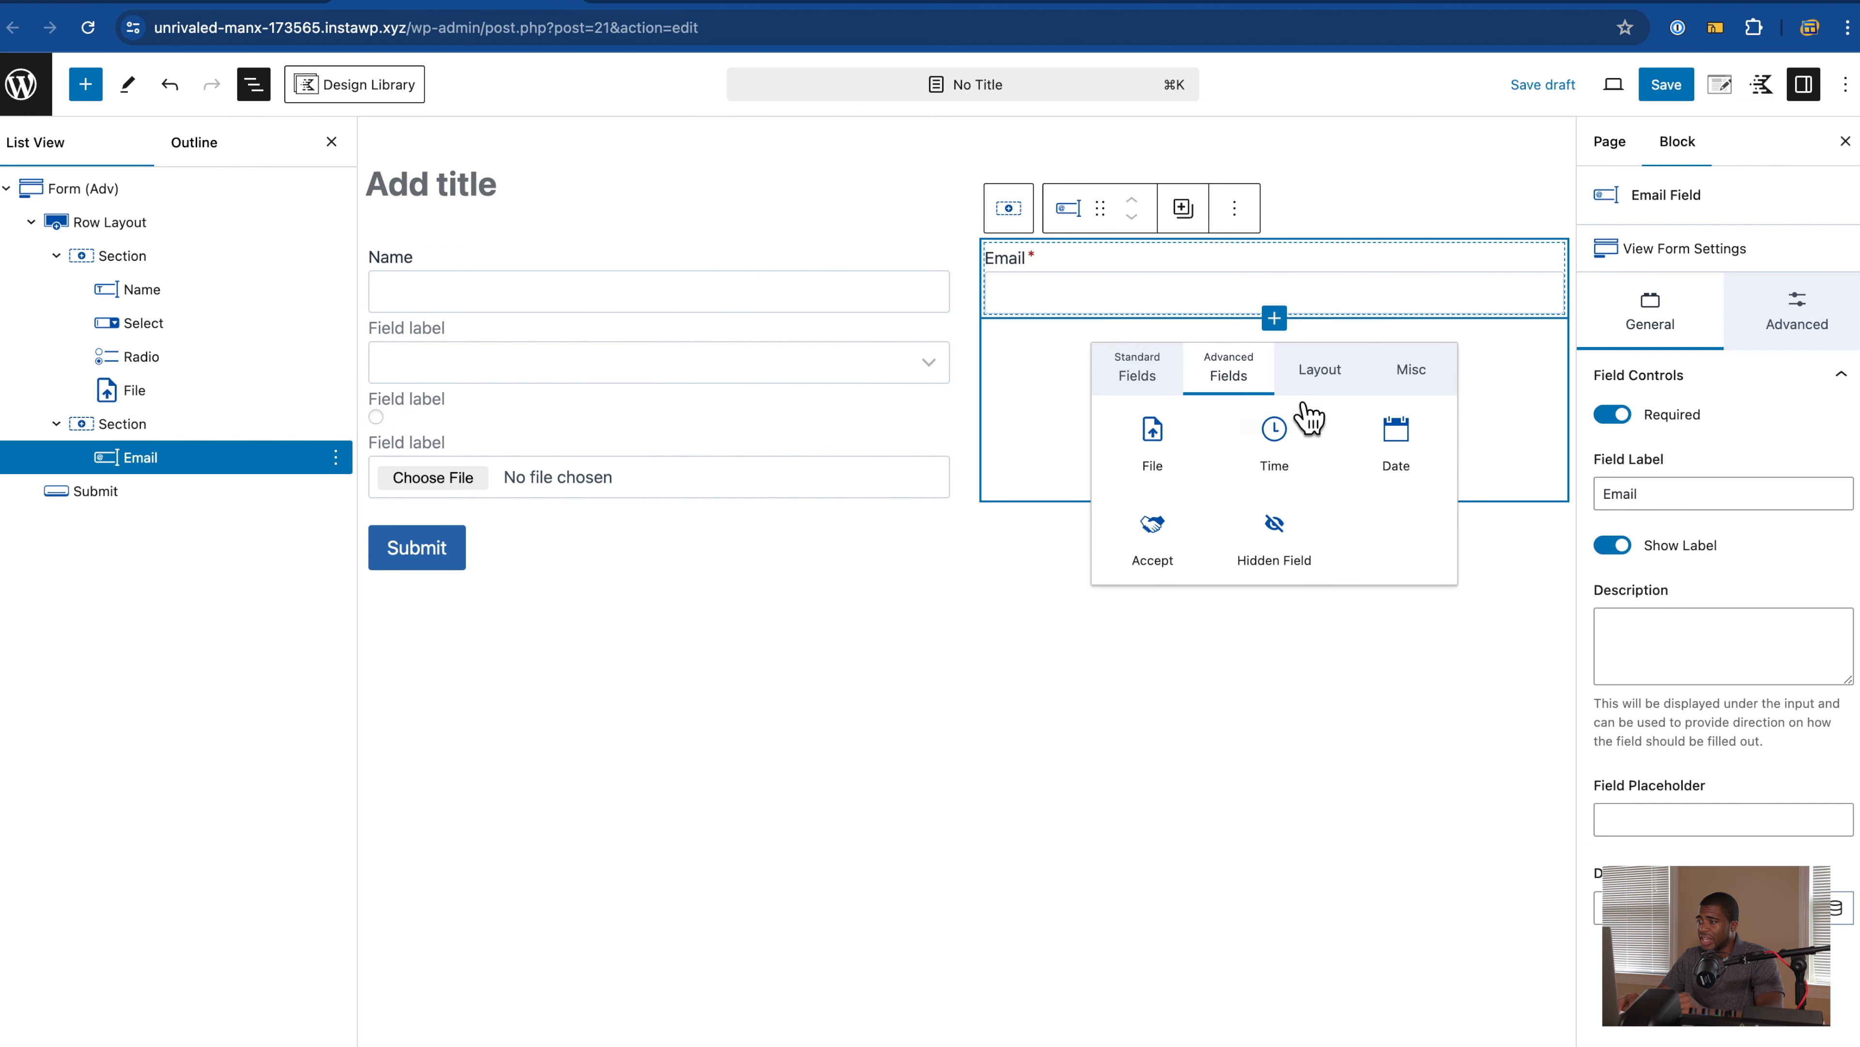
{"action": "left_click", "coordinate": [1402, 455]}
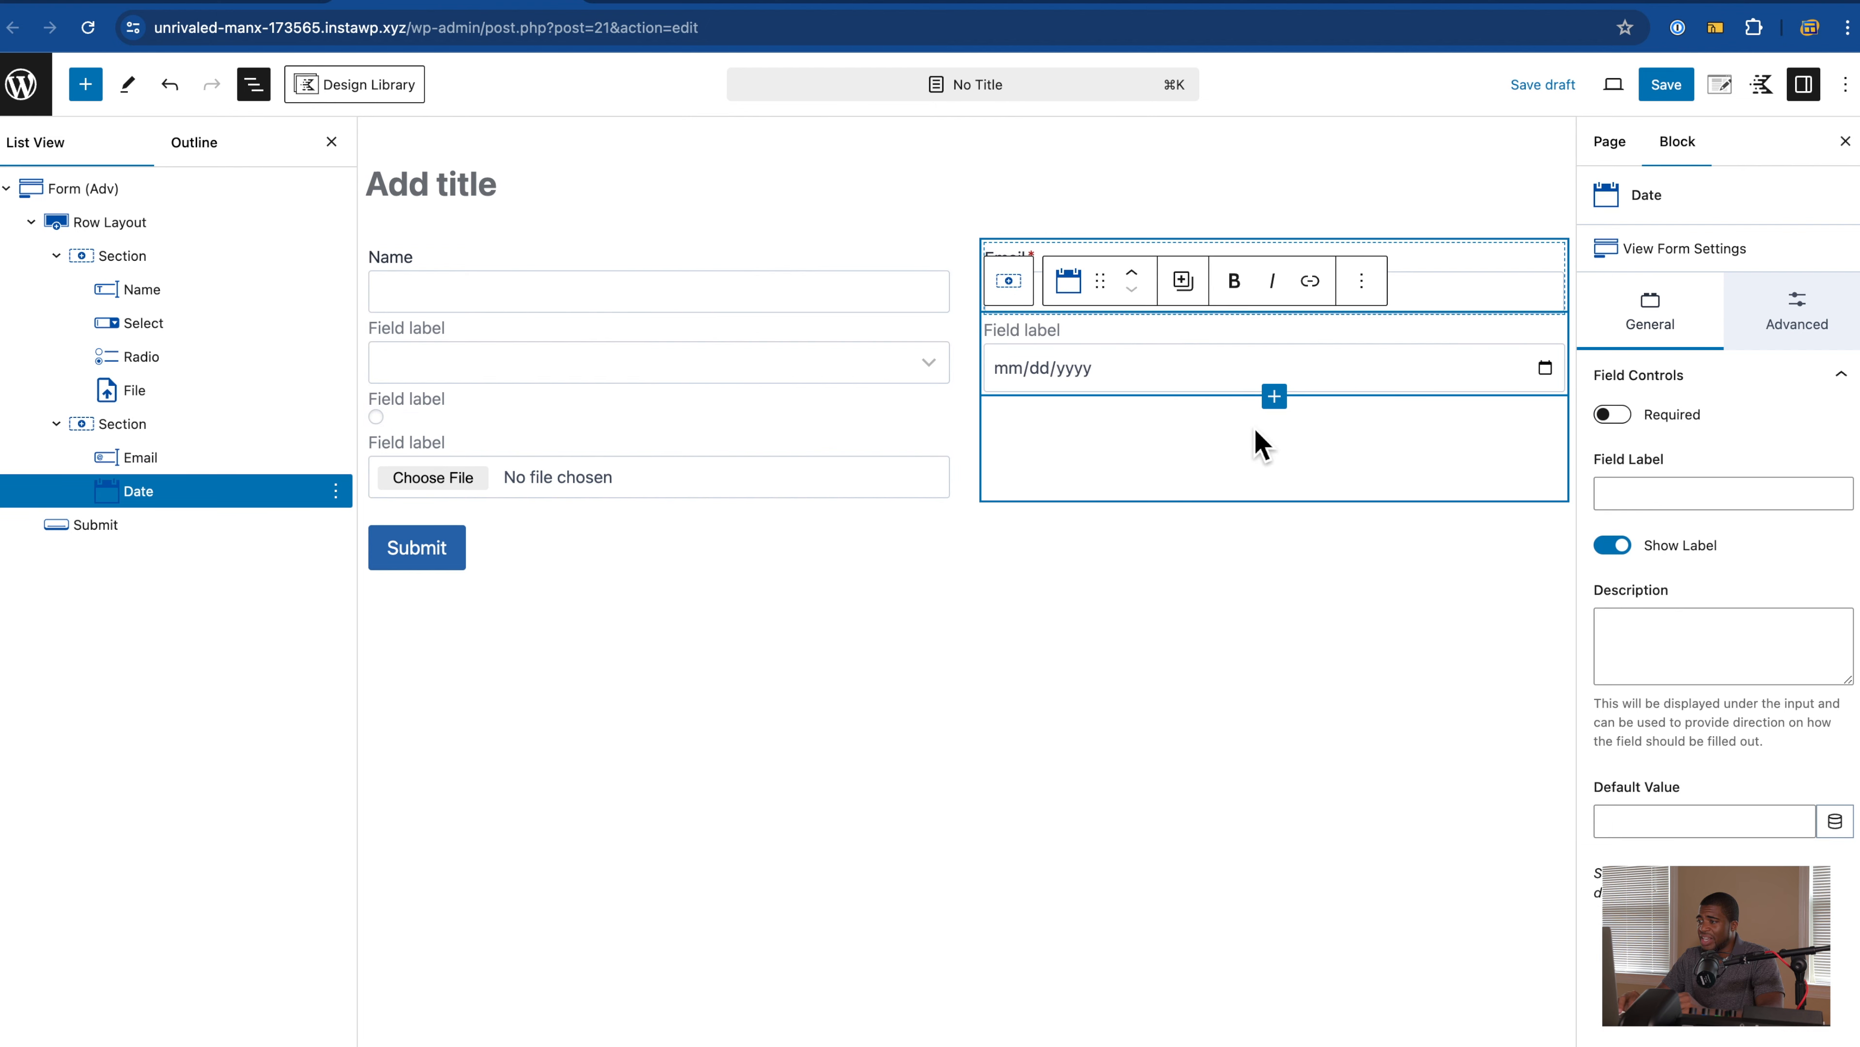
{"action": "left_click", "coordinate": [1274, 397]}
{"action": "left_click", "coordinate": [1254, 460]}
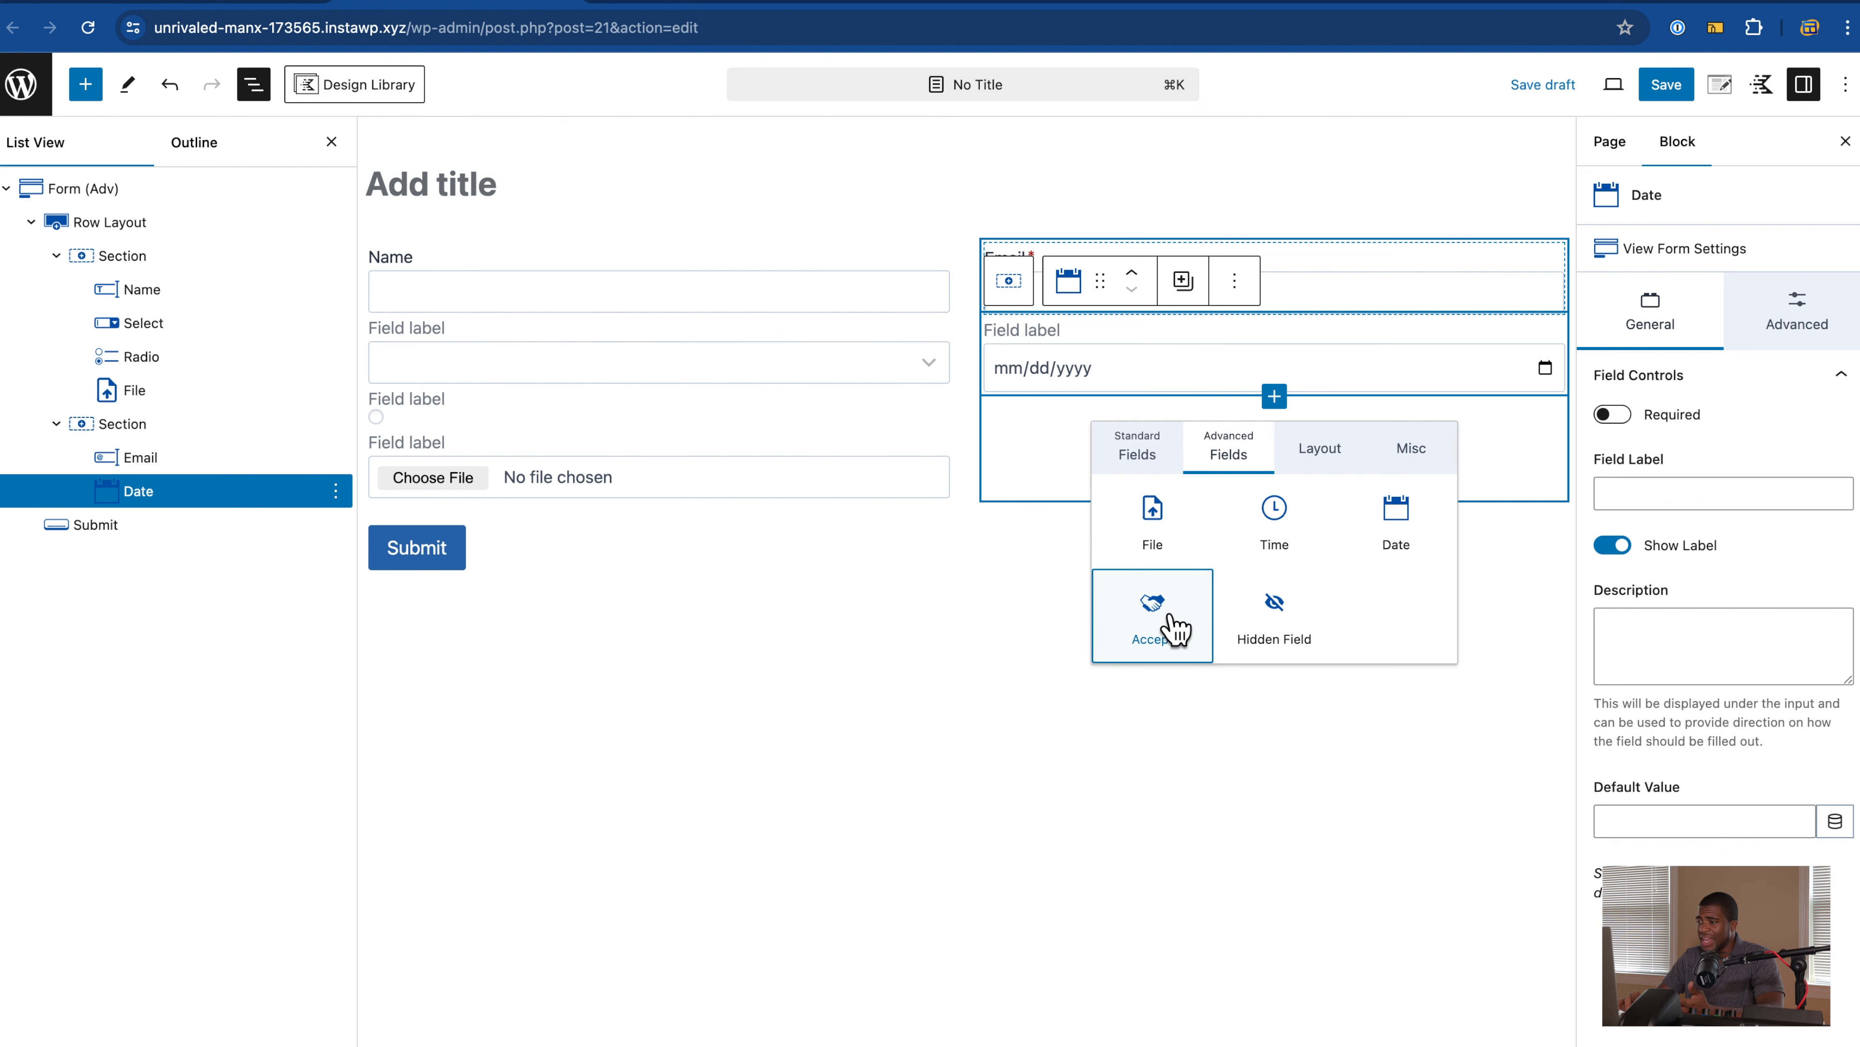
{"action": "left_click", "coordinate": [1171, 623]}
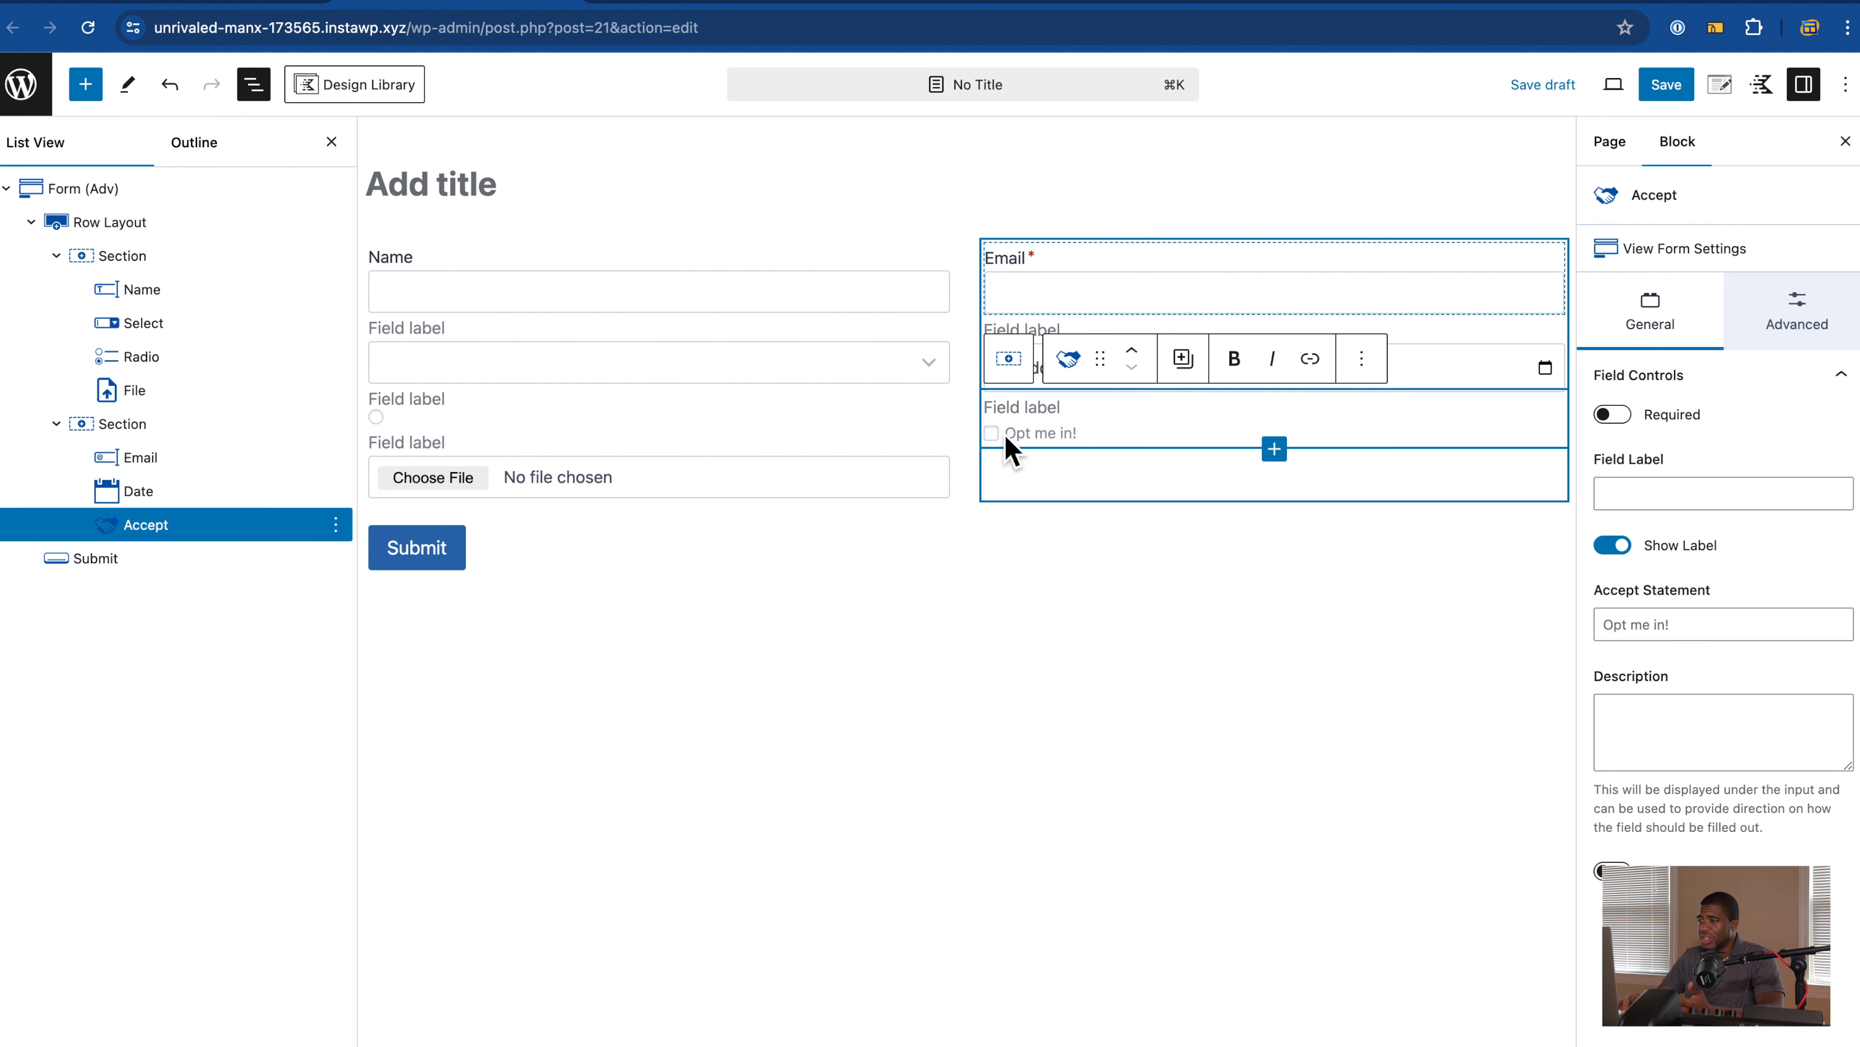
Step: Examine the miscellaneous, layout, standard and advanced elements available for insertion below the Accept field
{"action": "left_click", "coordinate": [1275, 450]}
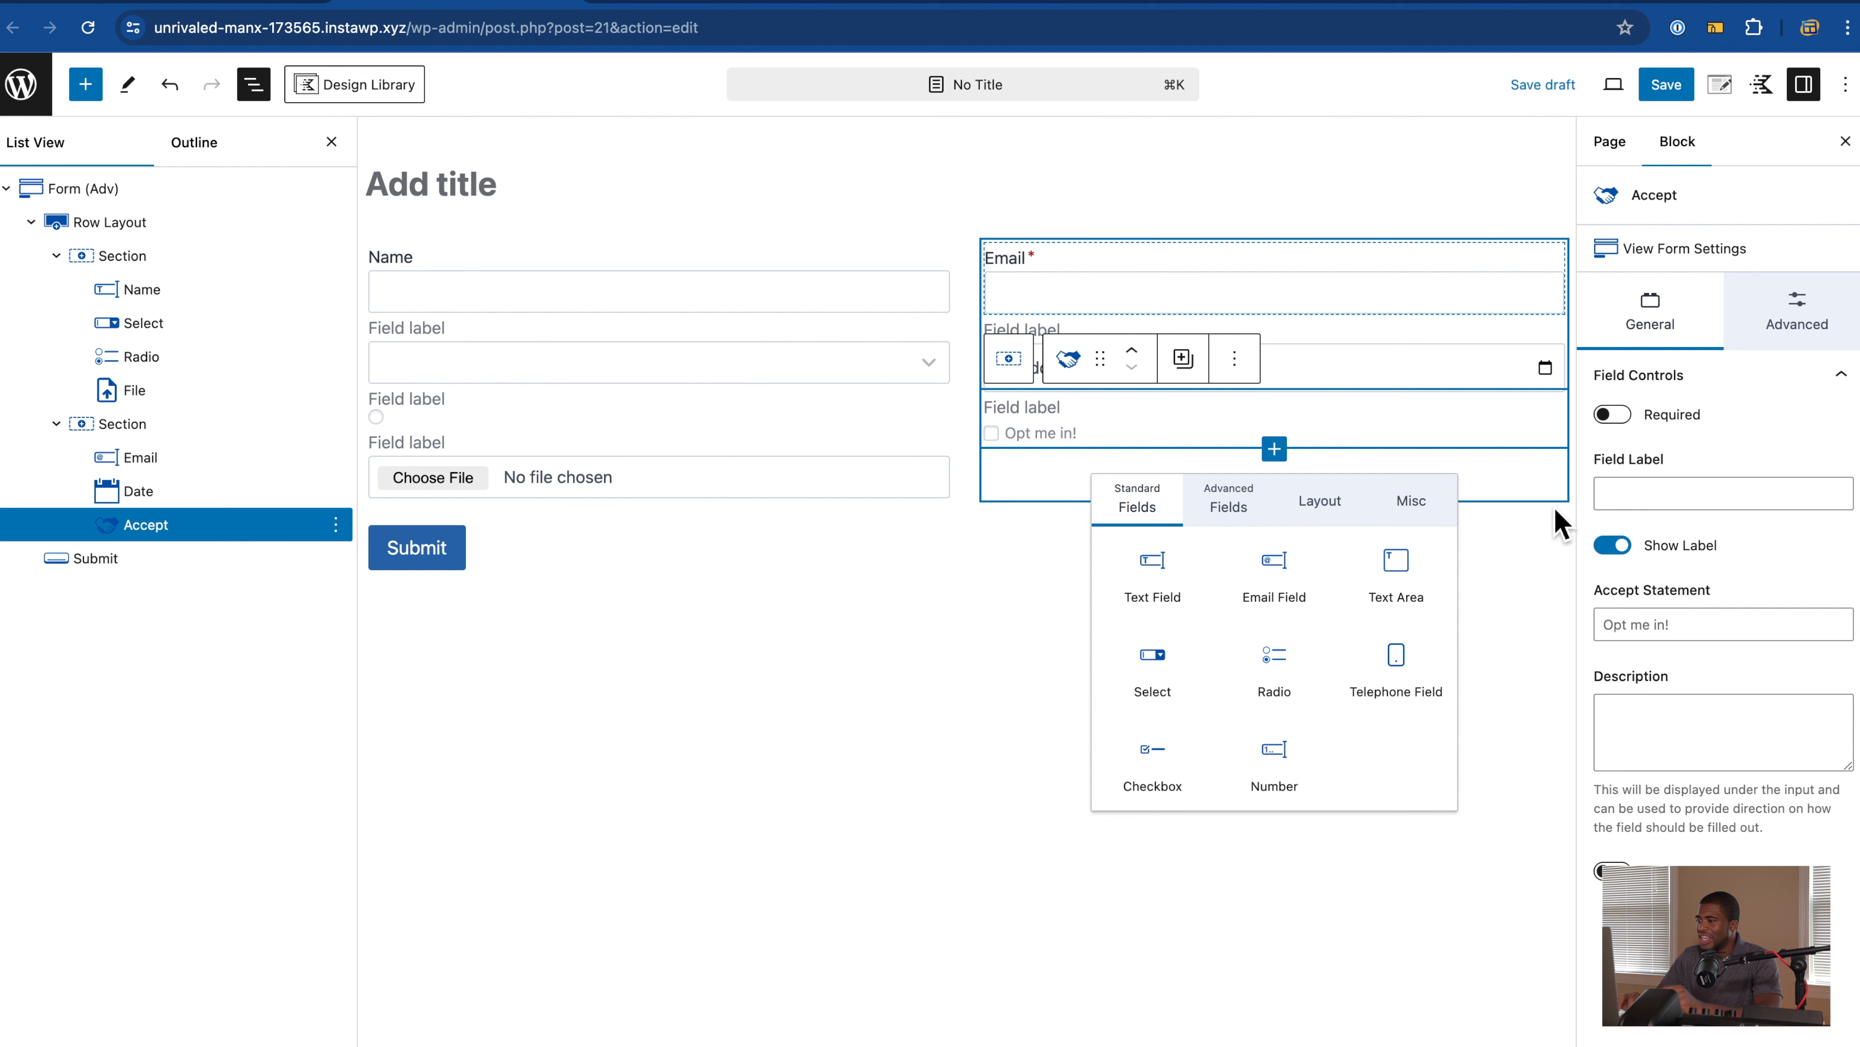
{"action": "left_click", "coordinate": [1421, 522]}
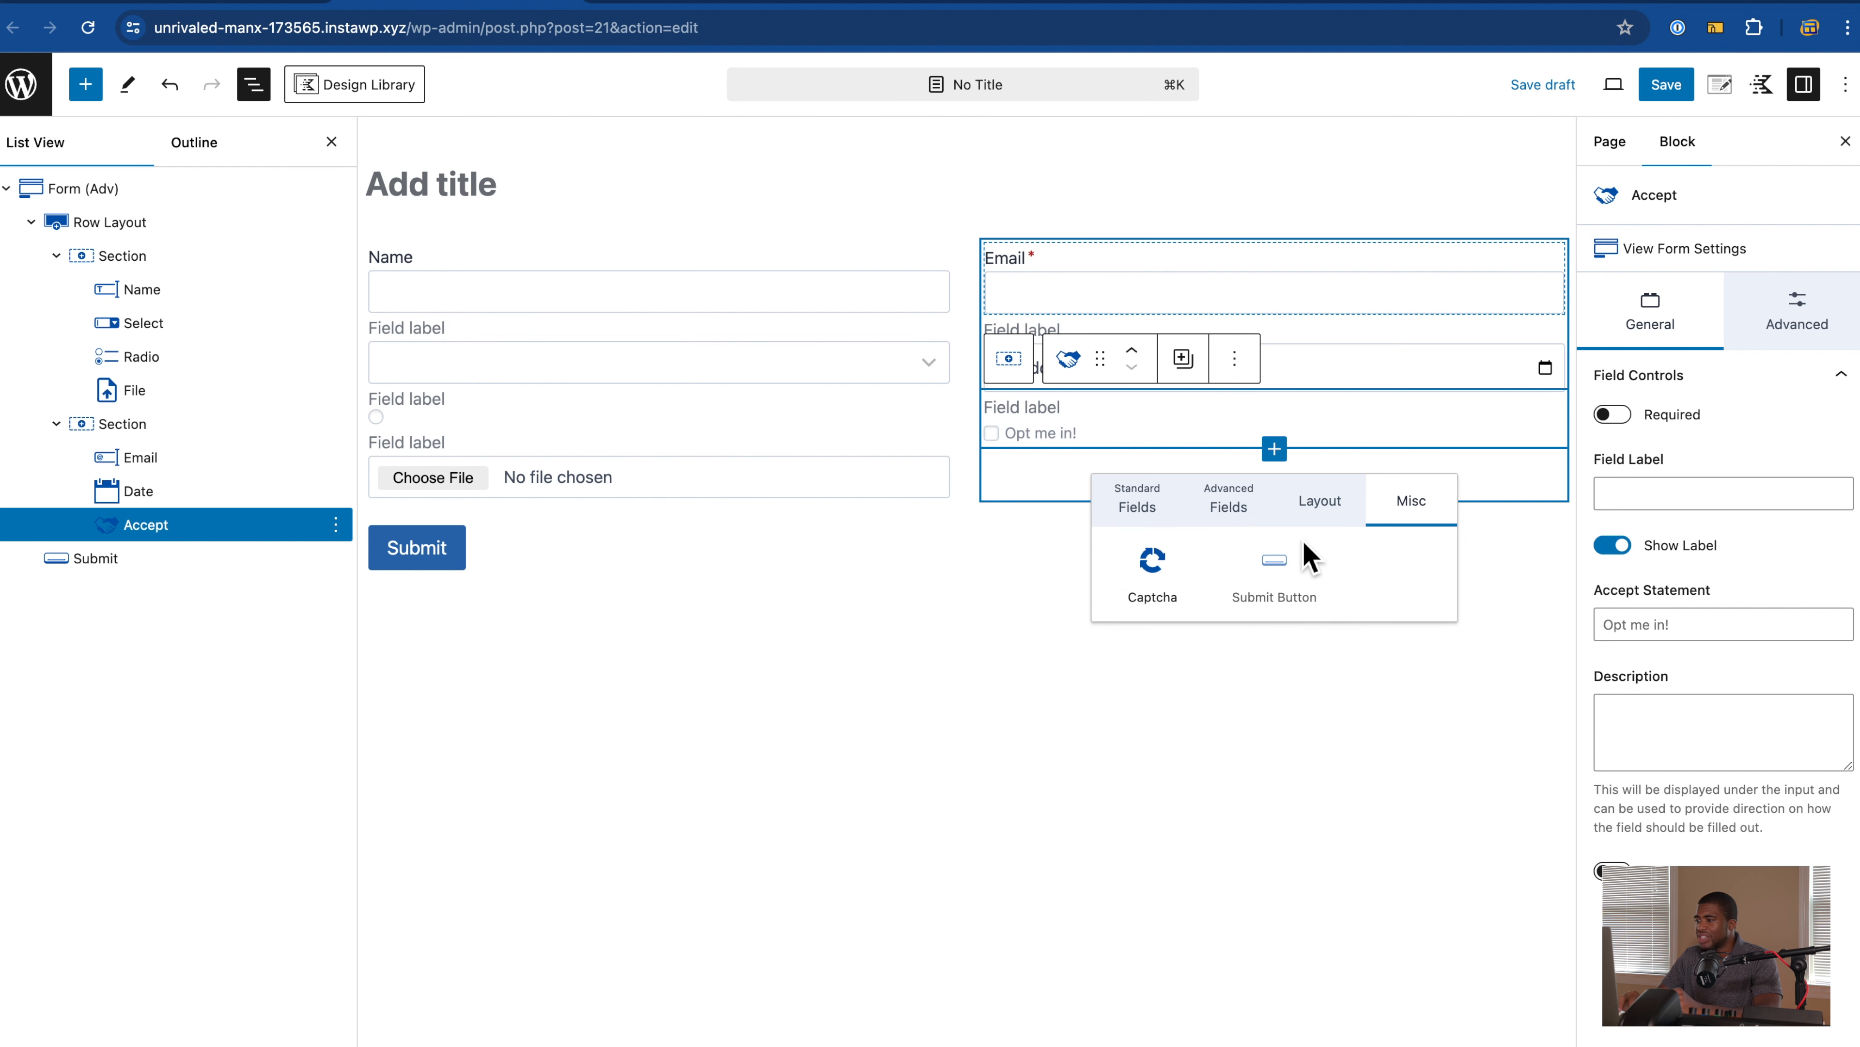
{"action": "left_click", "coordinate": [1320, 504]}
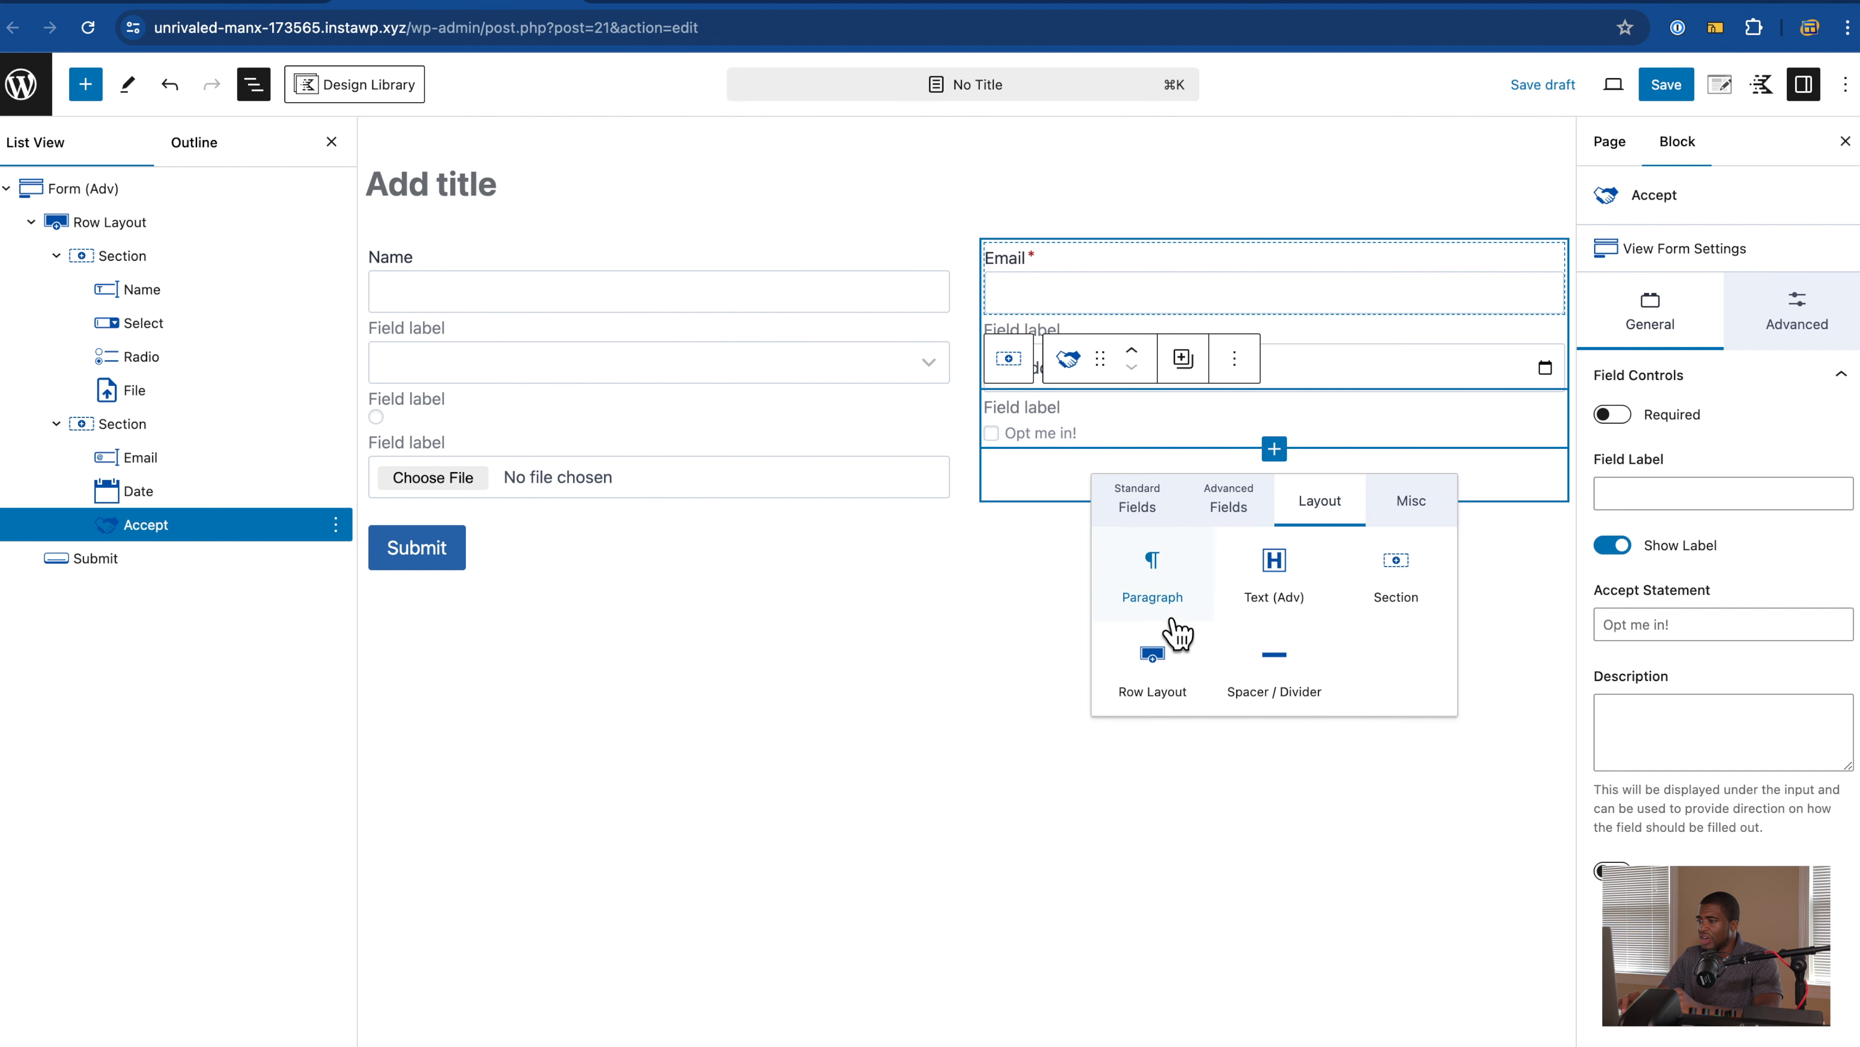
{"action": "left_click", "coordinate": [1150, 522]}
{"action": "left_click", "coordinate": [1248, 525]}
{"action": "left_click", "coordinate": [751, 782]}
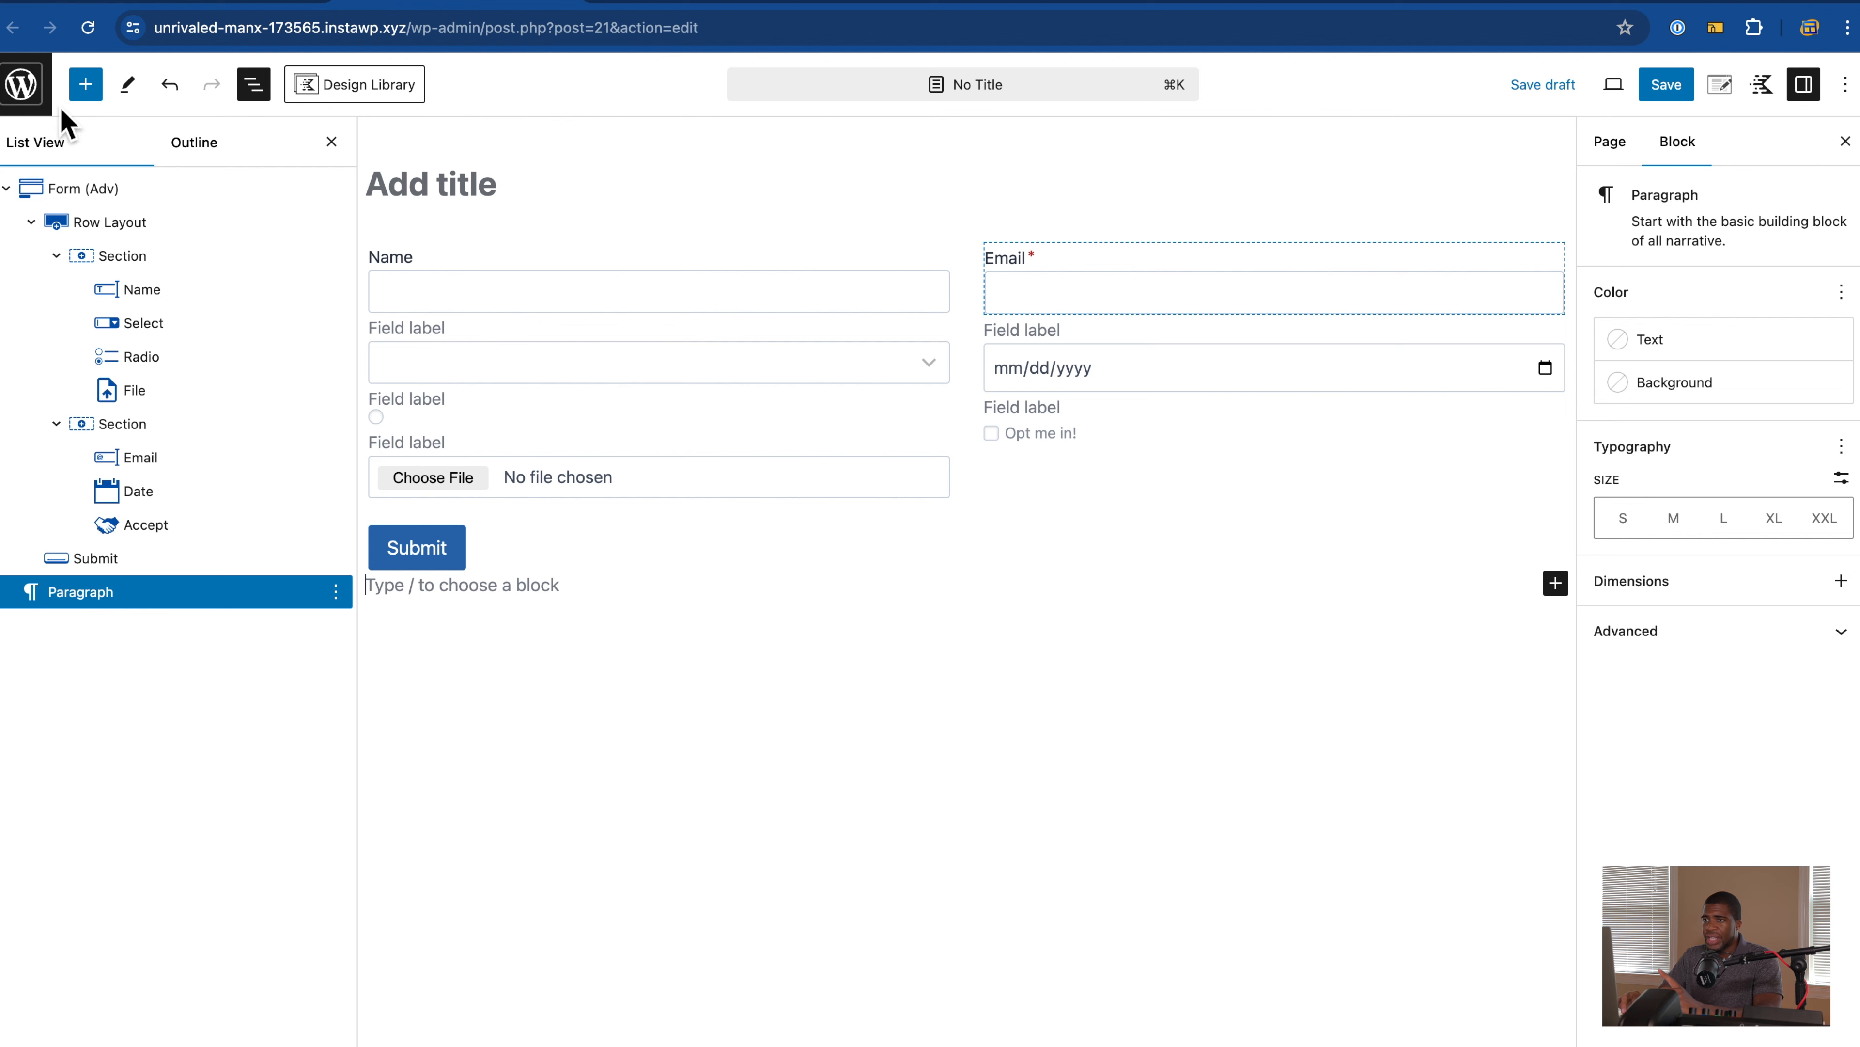
Step: Leave the page editor and view the list of installed plugins
{"action": "left_click", "coordinate": [28, 94]}
{"action": "left_click", "coordinate": [1015, 383]}
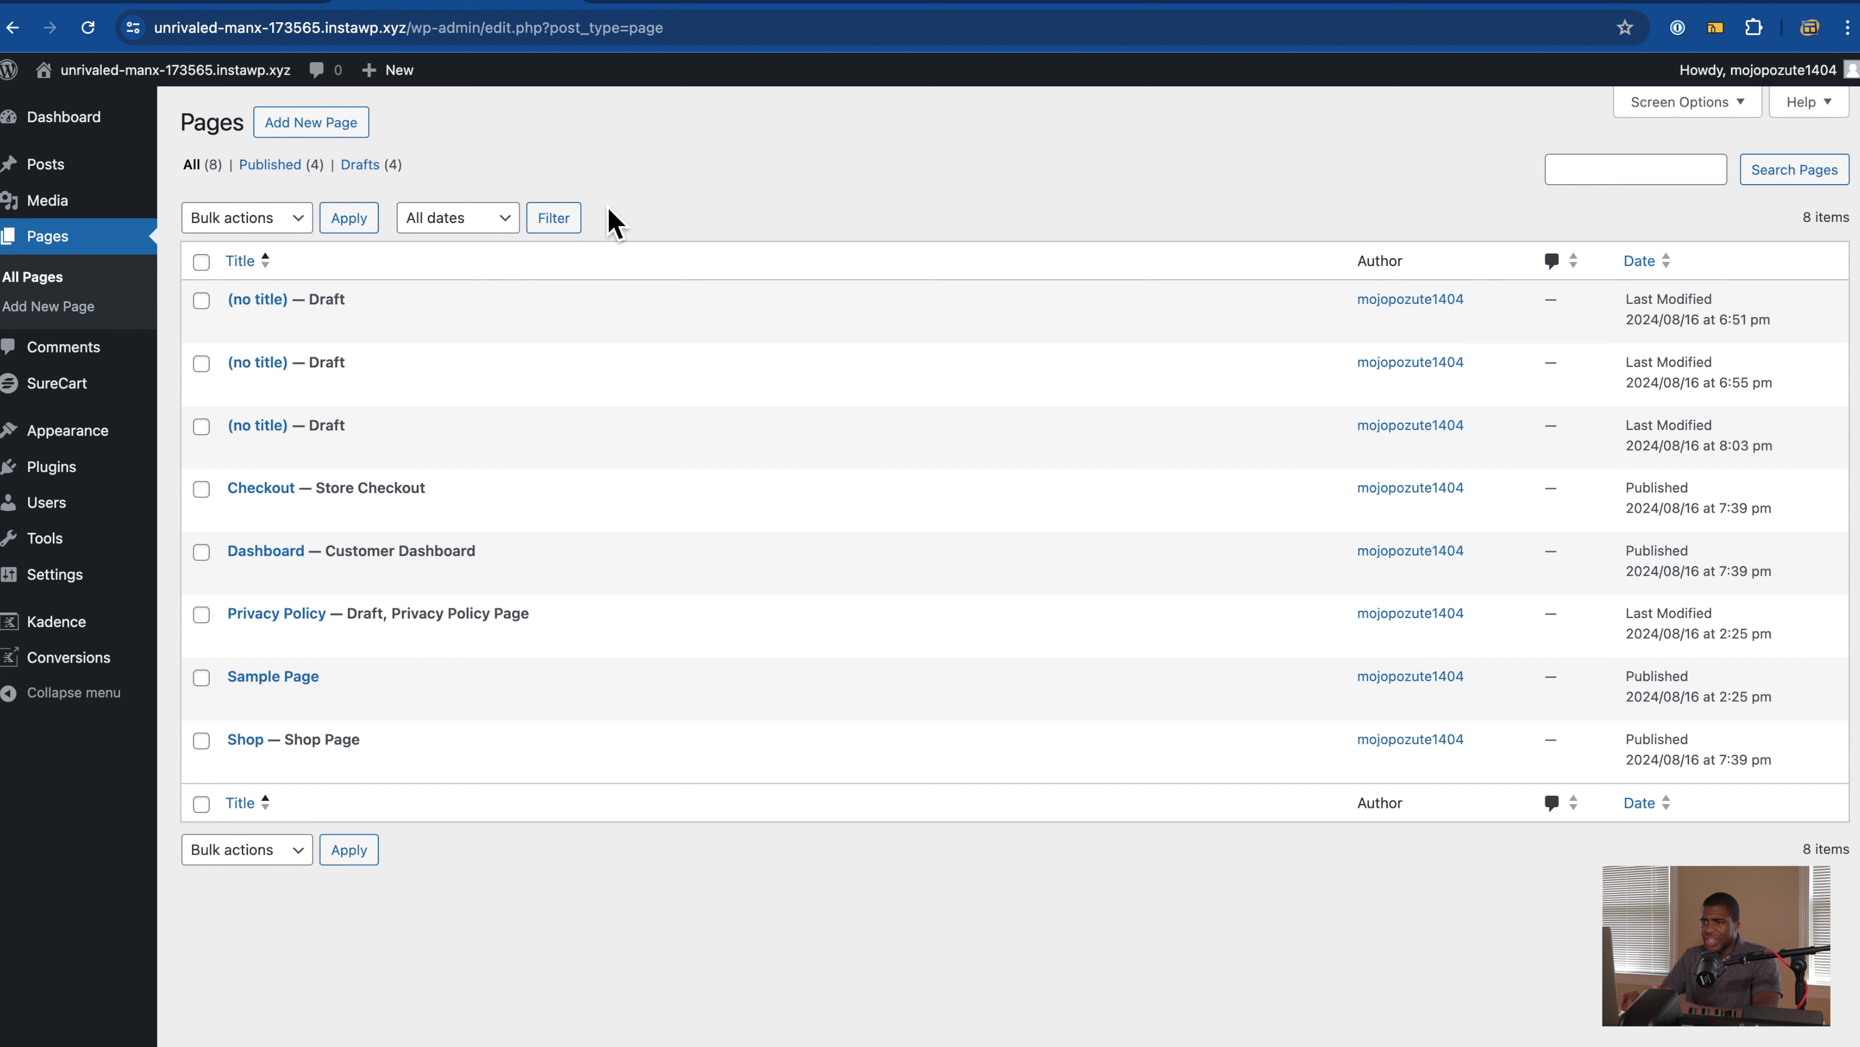
{"action": "mouse_move", "coordinate": [121, 403]}
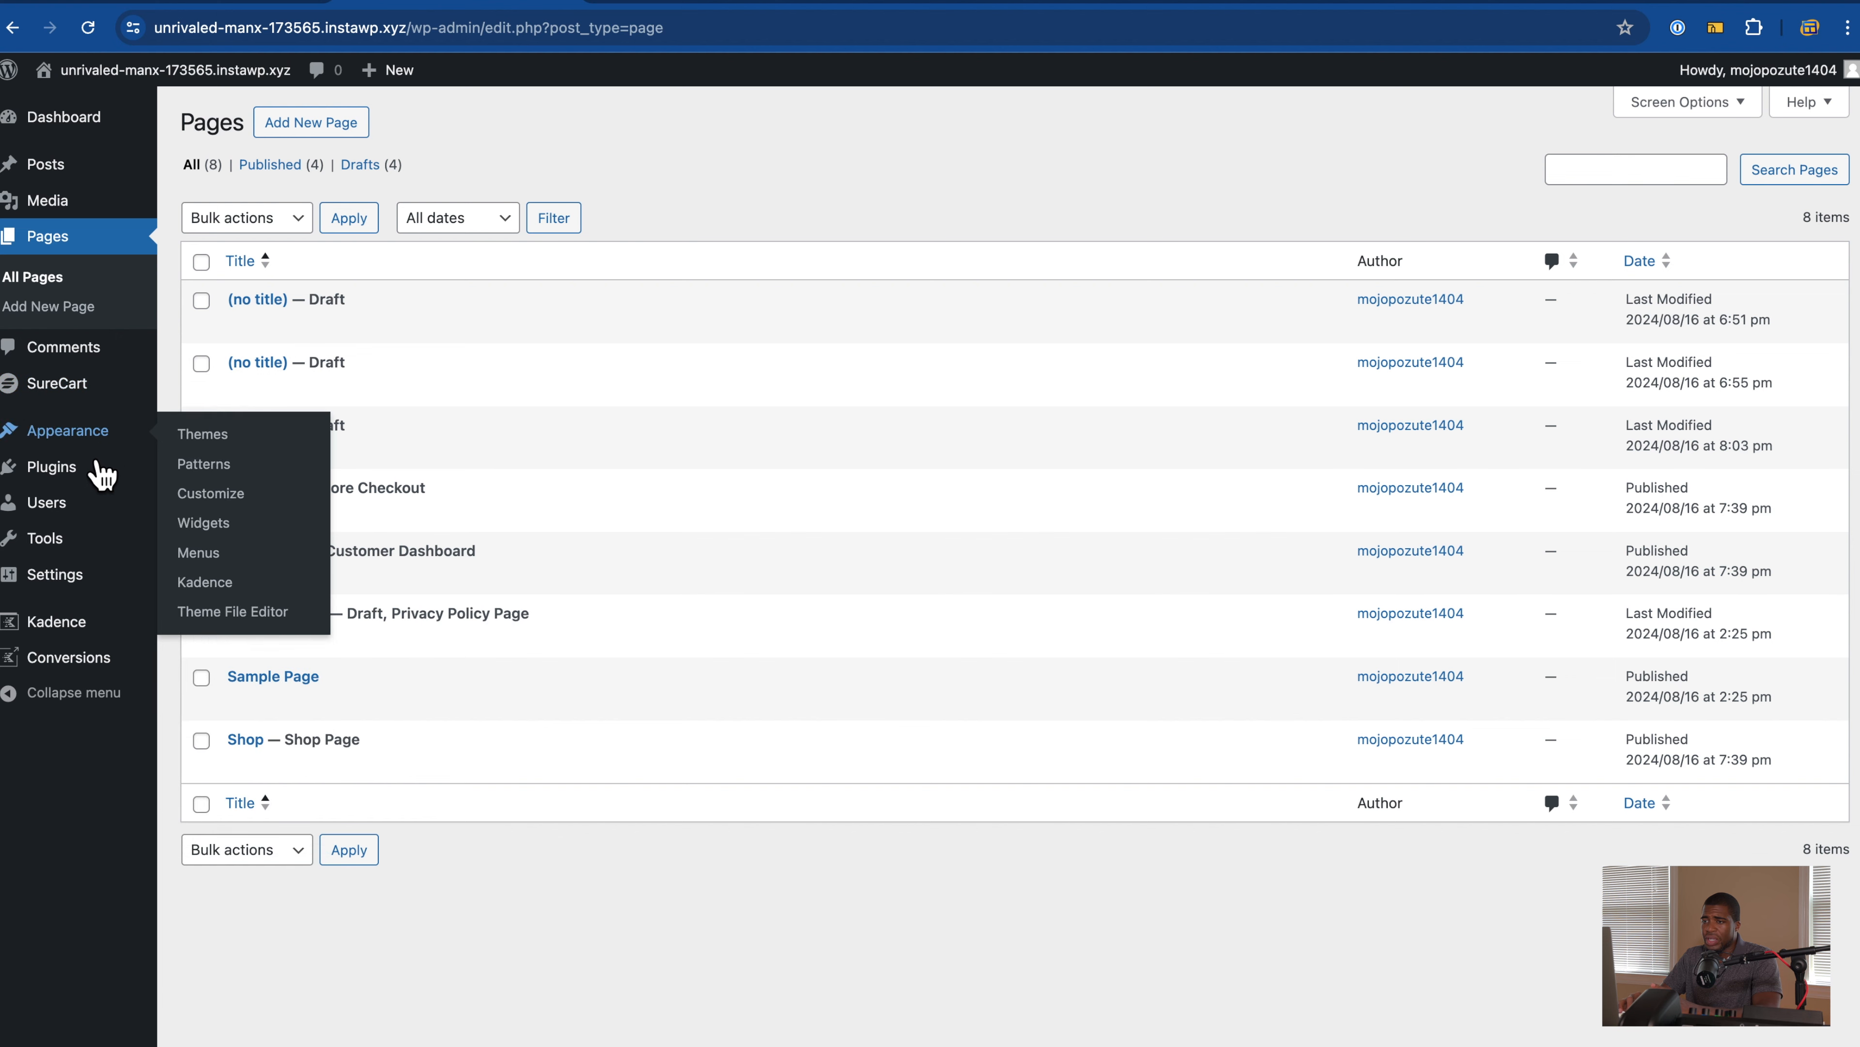
{"action": "left_click", "coordinate": [84, 469]}
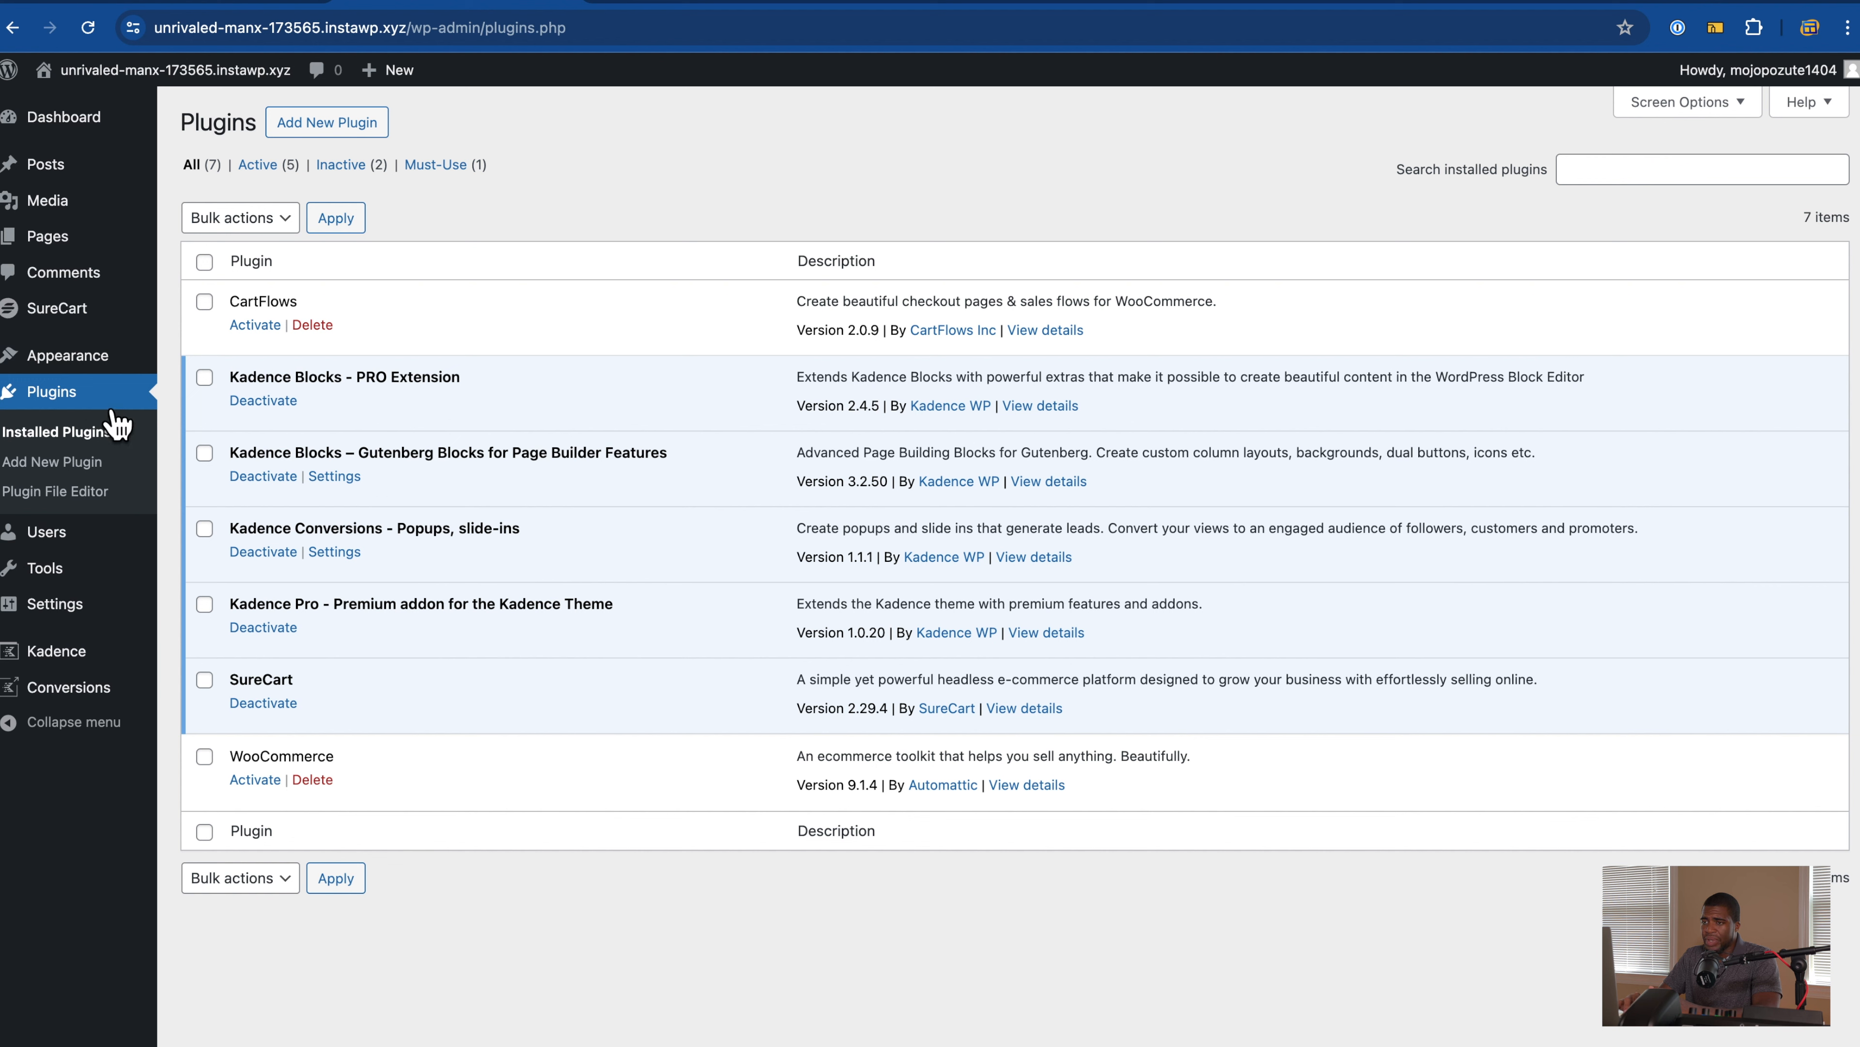
Step: Open the Checkout page for editing from the list of pages and examine its checkout form fields
{"action": "left_click", "coordinate": [96, 251]}
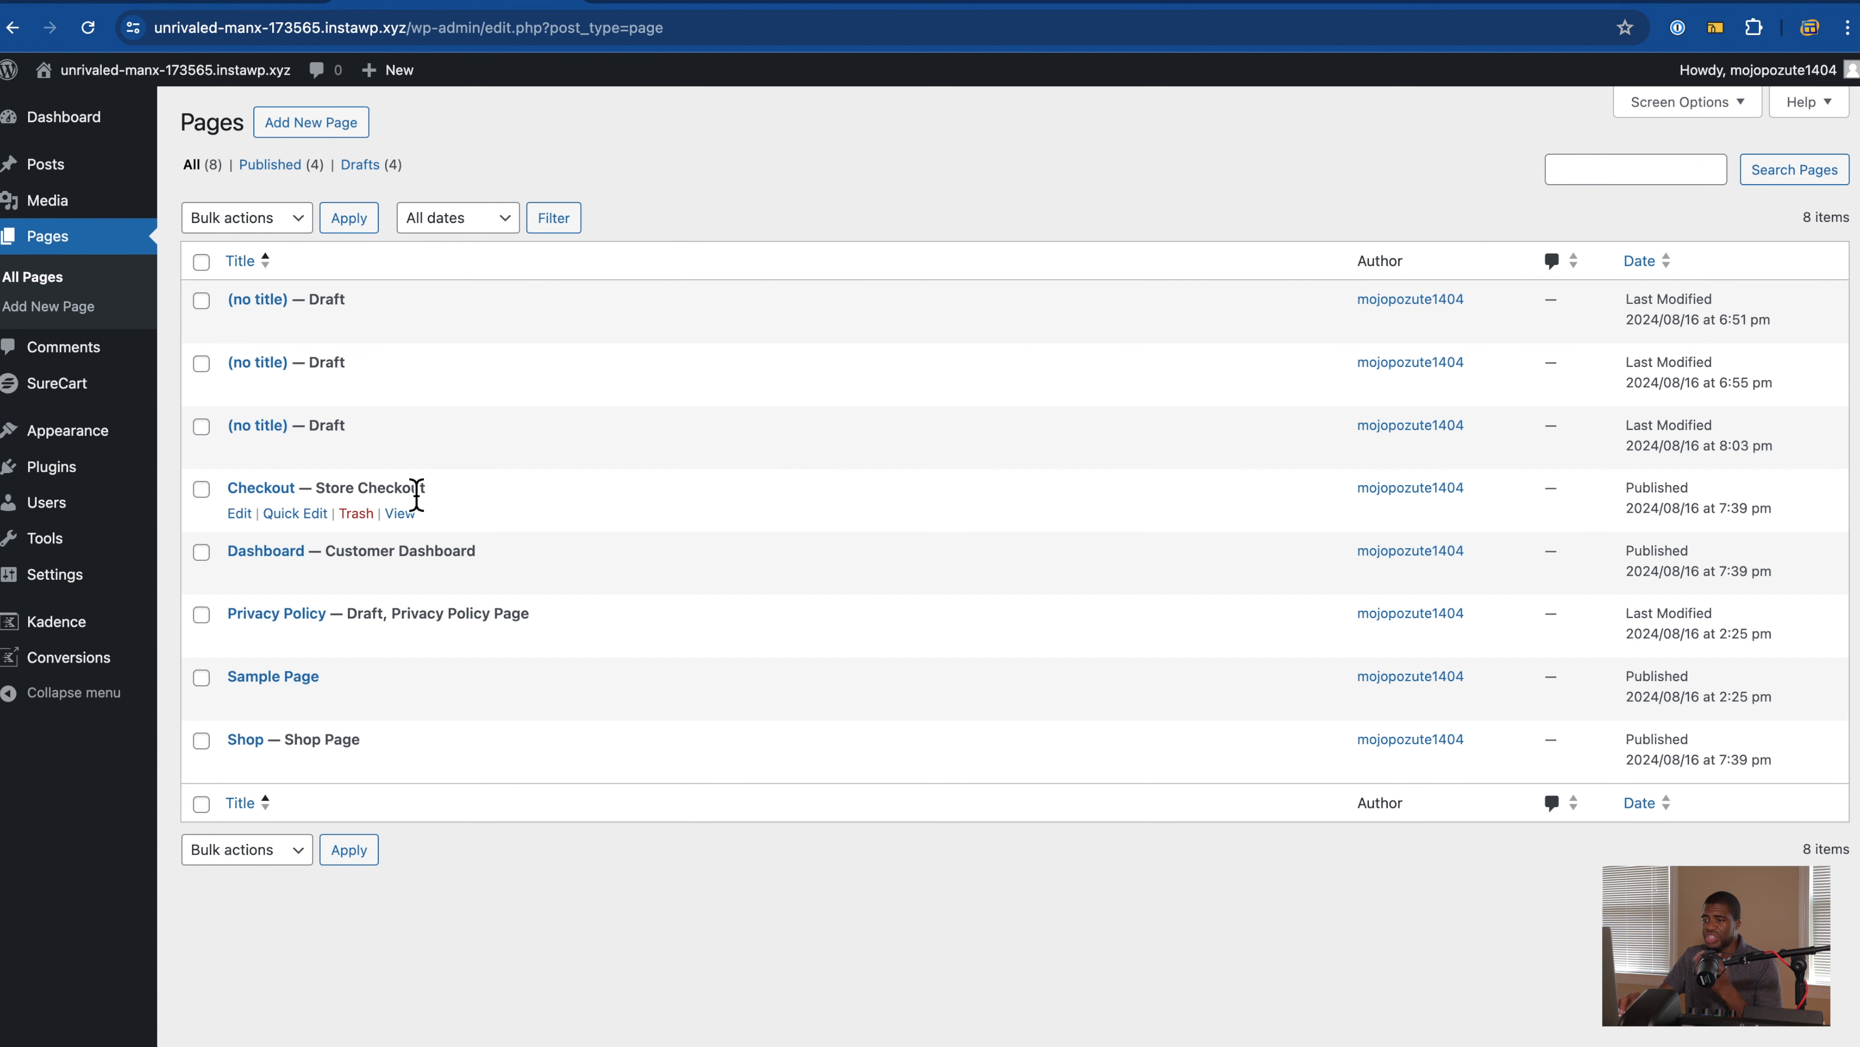
{"action": "mouse_move", "coordinate": [316, 579]}
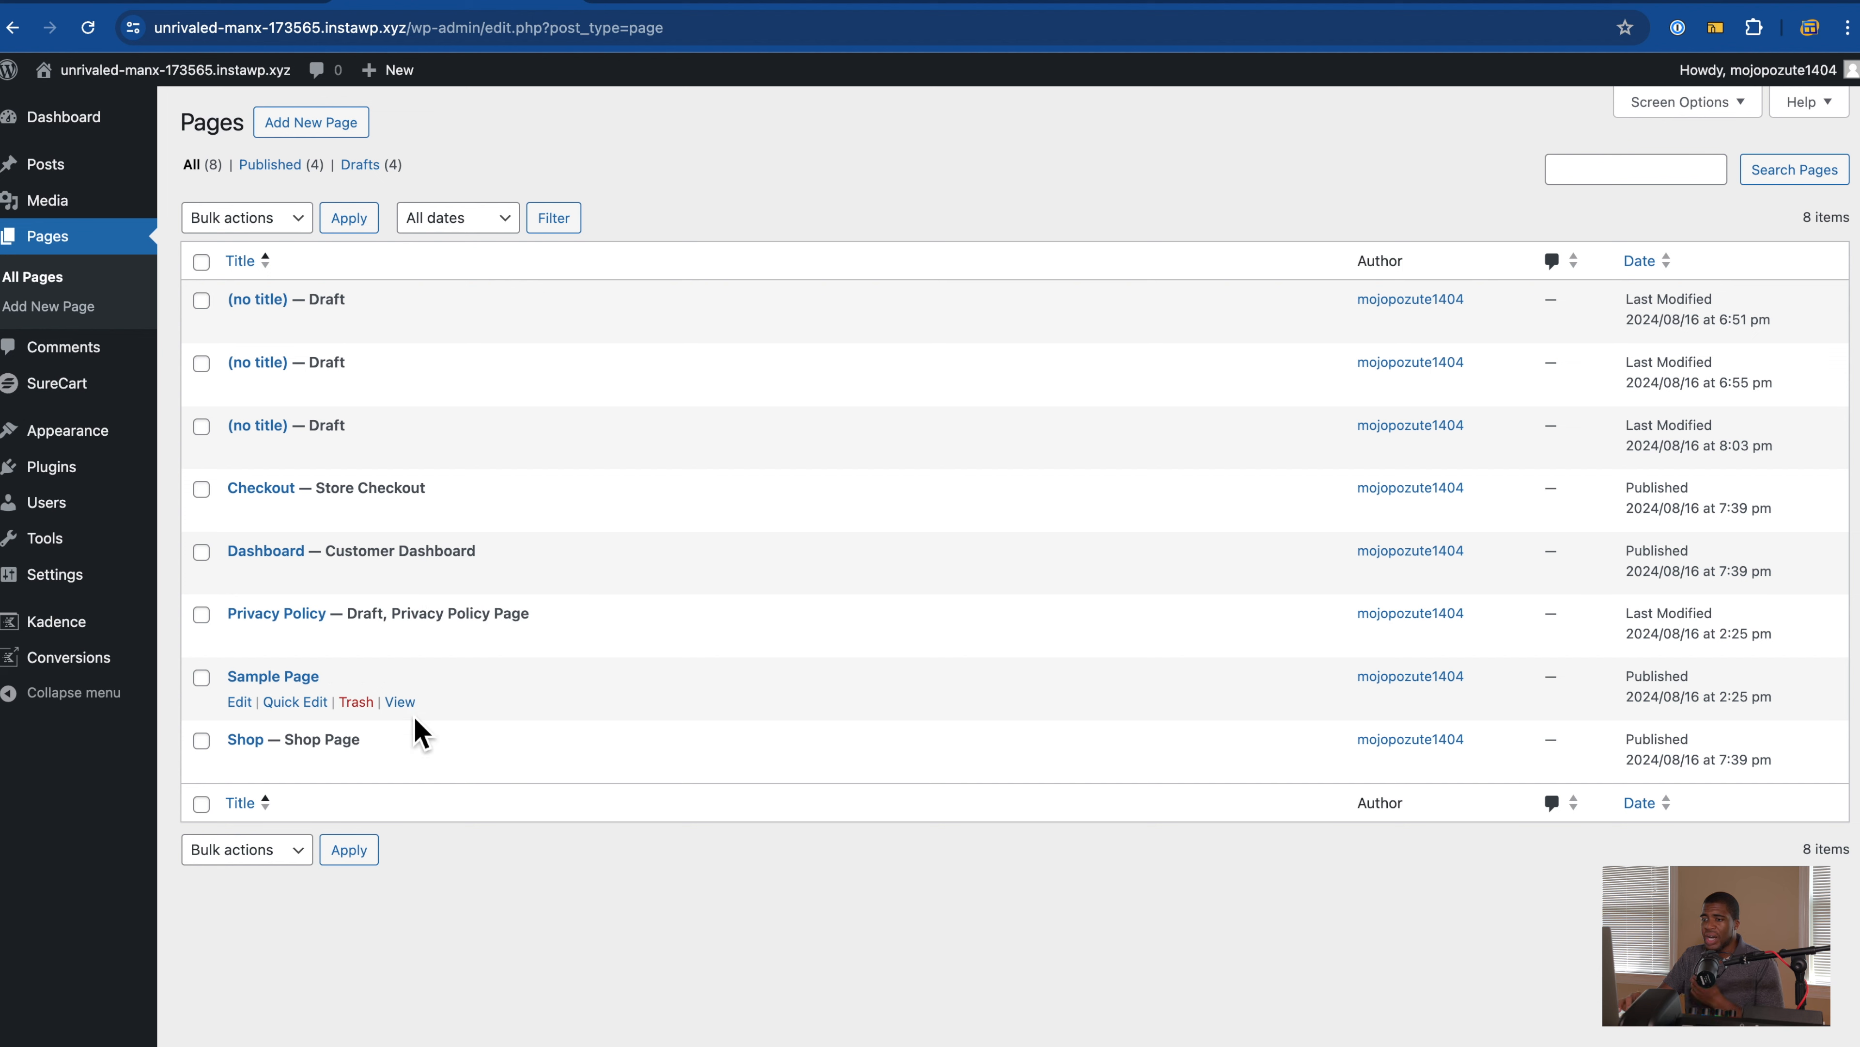
{"action": "mouse_move", "coordinate": [272, 766]}
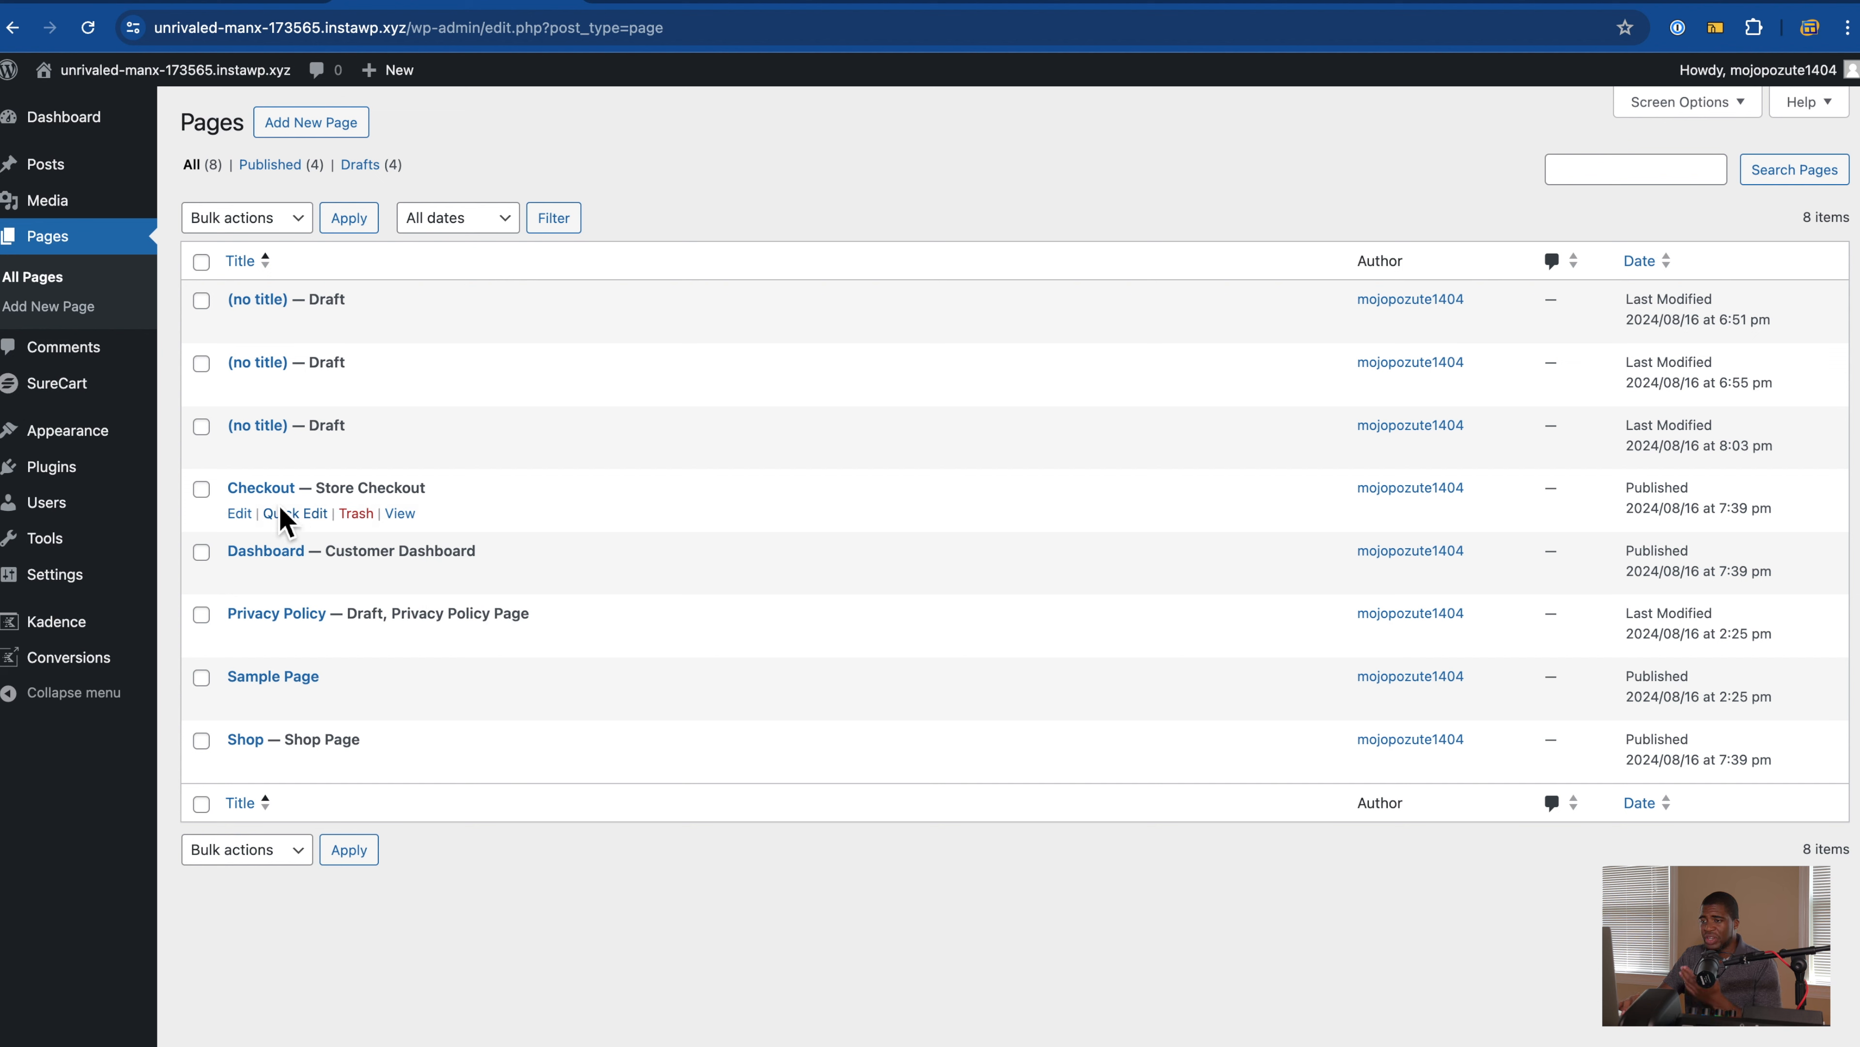
{"action": "mouse_move", "coordinate": [289, 606]}
{"action": "mouse_move", "coordinate": [300, 507]}
{"action": "left_click", "coordinate": [240, 513]}
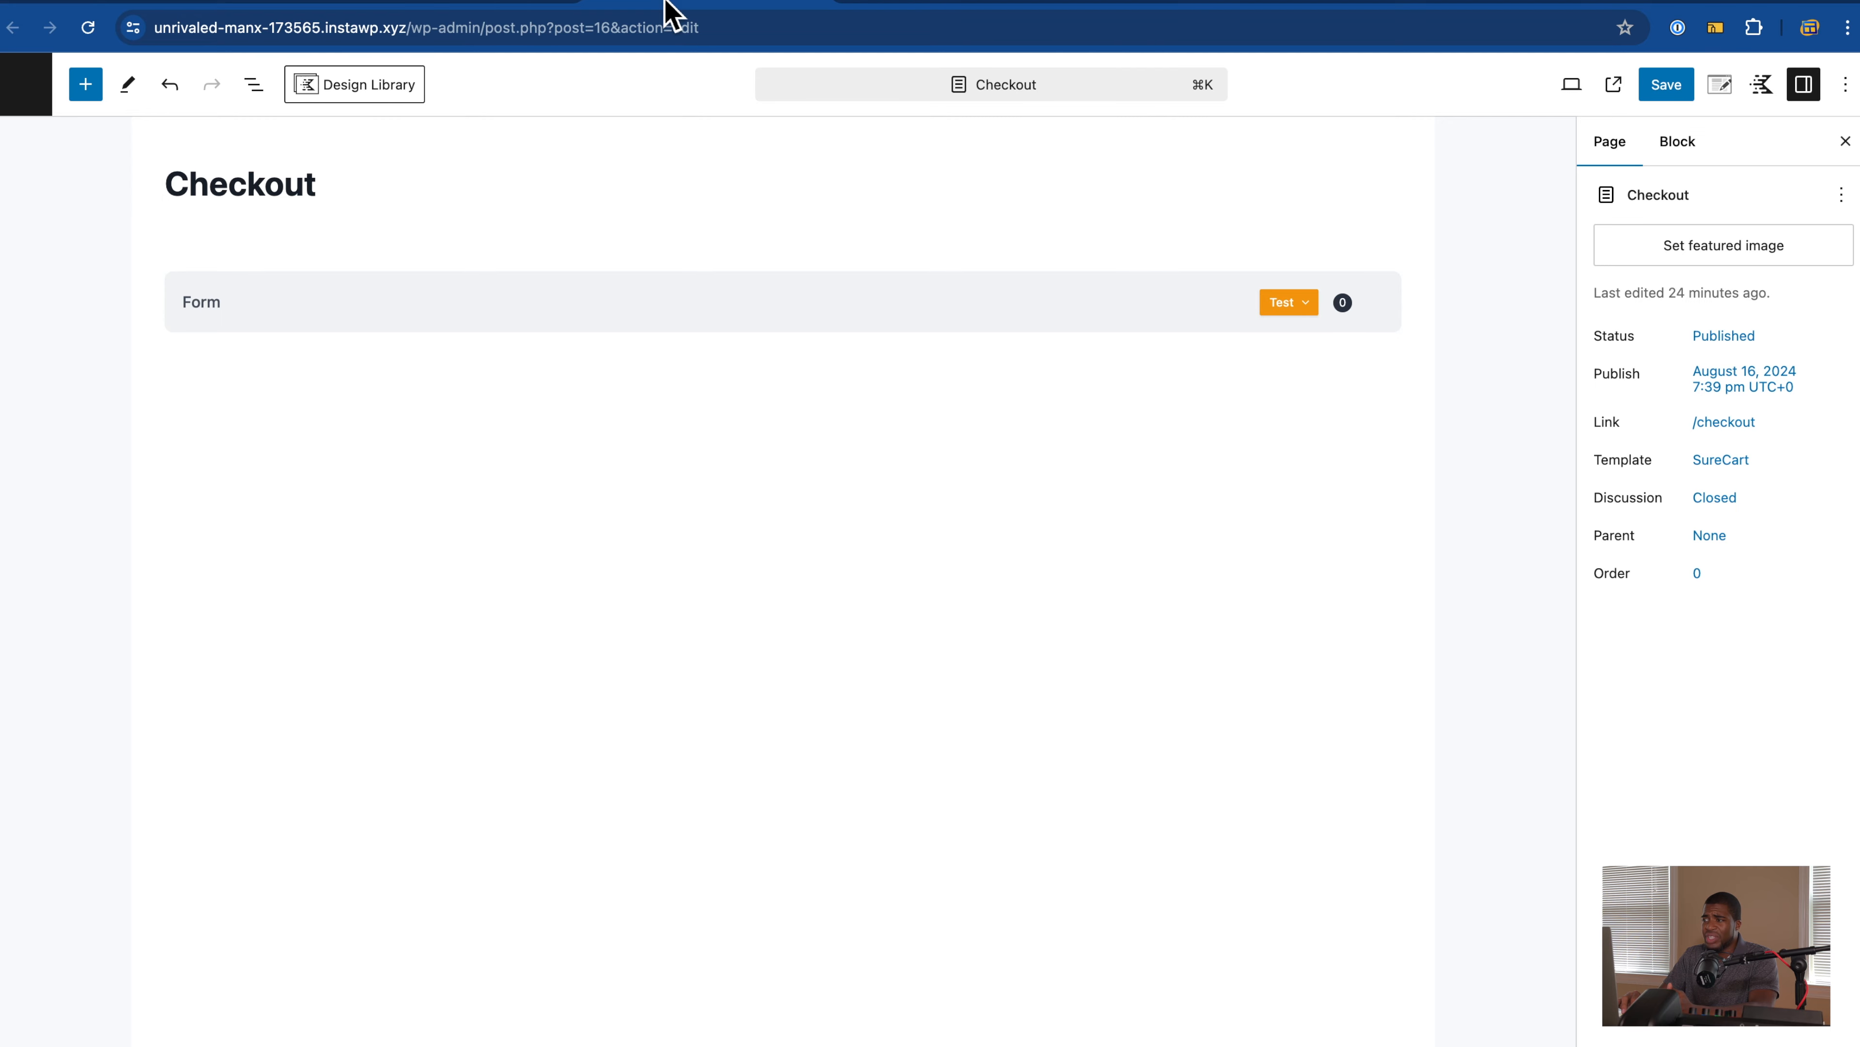
{"action": "scroll", "coordinate": [332, 519], "scroll_direction": "down", "scroll_amount": 3}
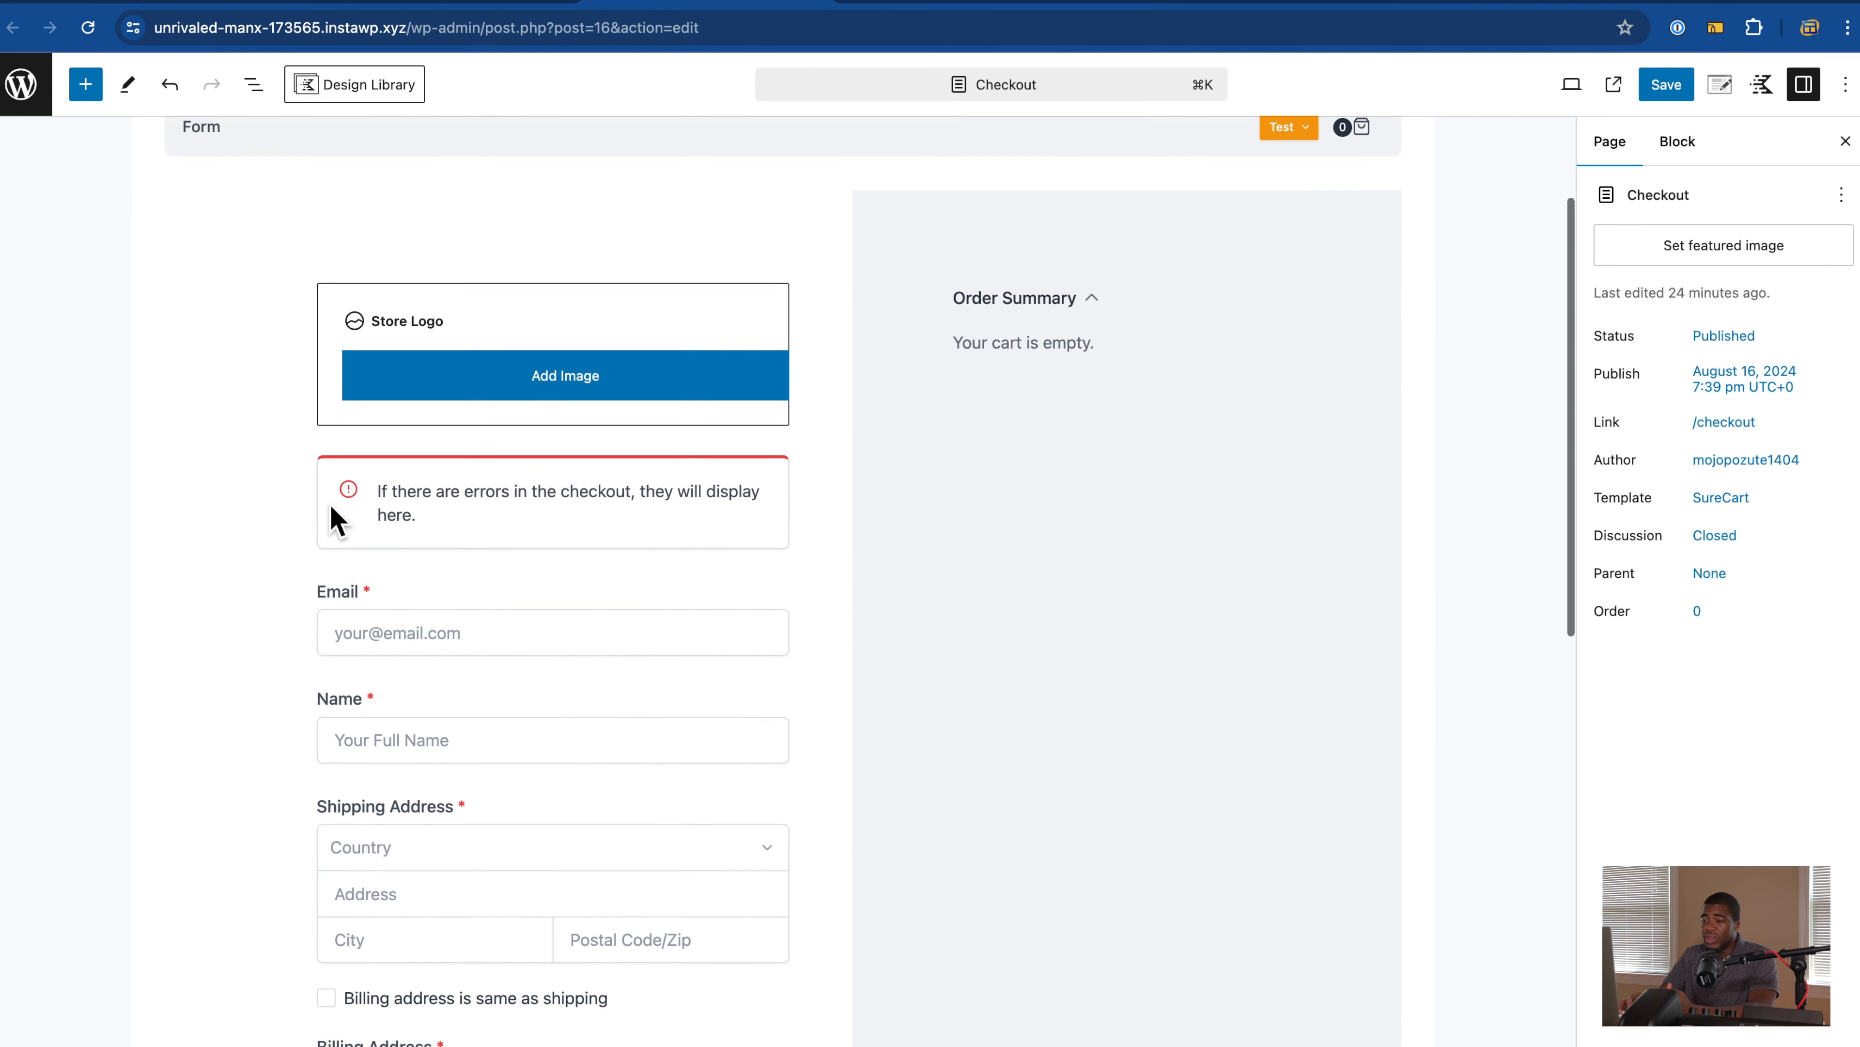
{"action": "scroll", "coordinate": [368, 672], "scroll_direction": "down", "scroll_amount": 3}
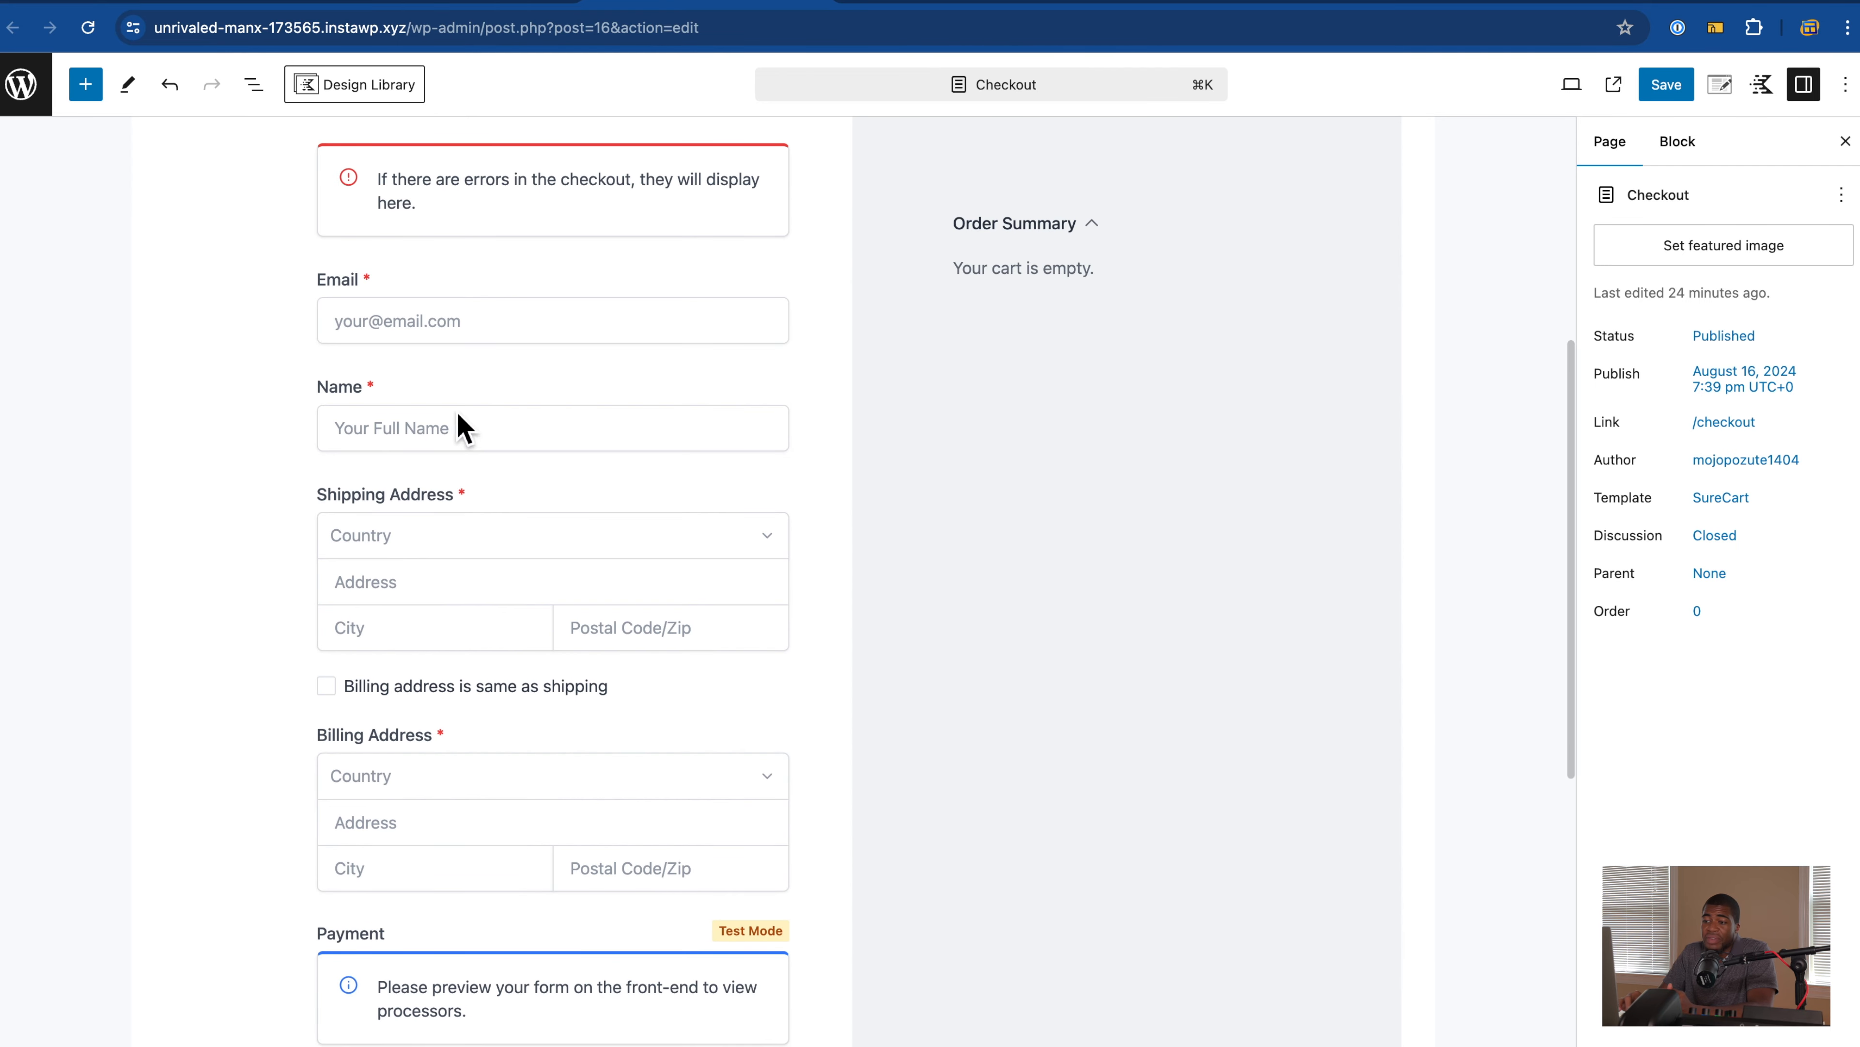
{"action": "scroll", "coordinate": [454, 818], "scroll_direction": "up", "scroll_amount": 4}
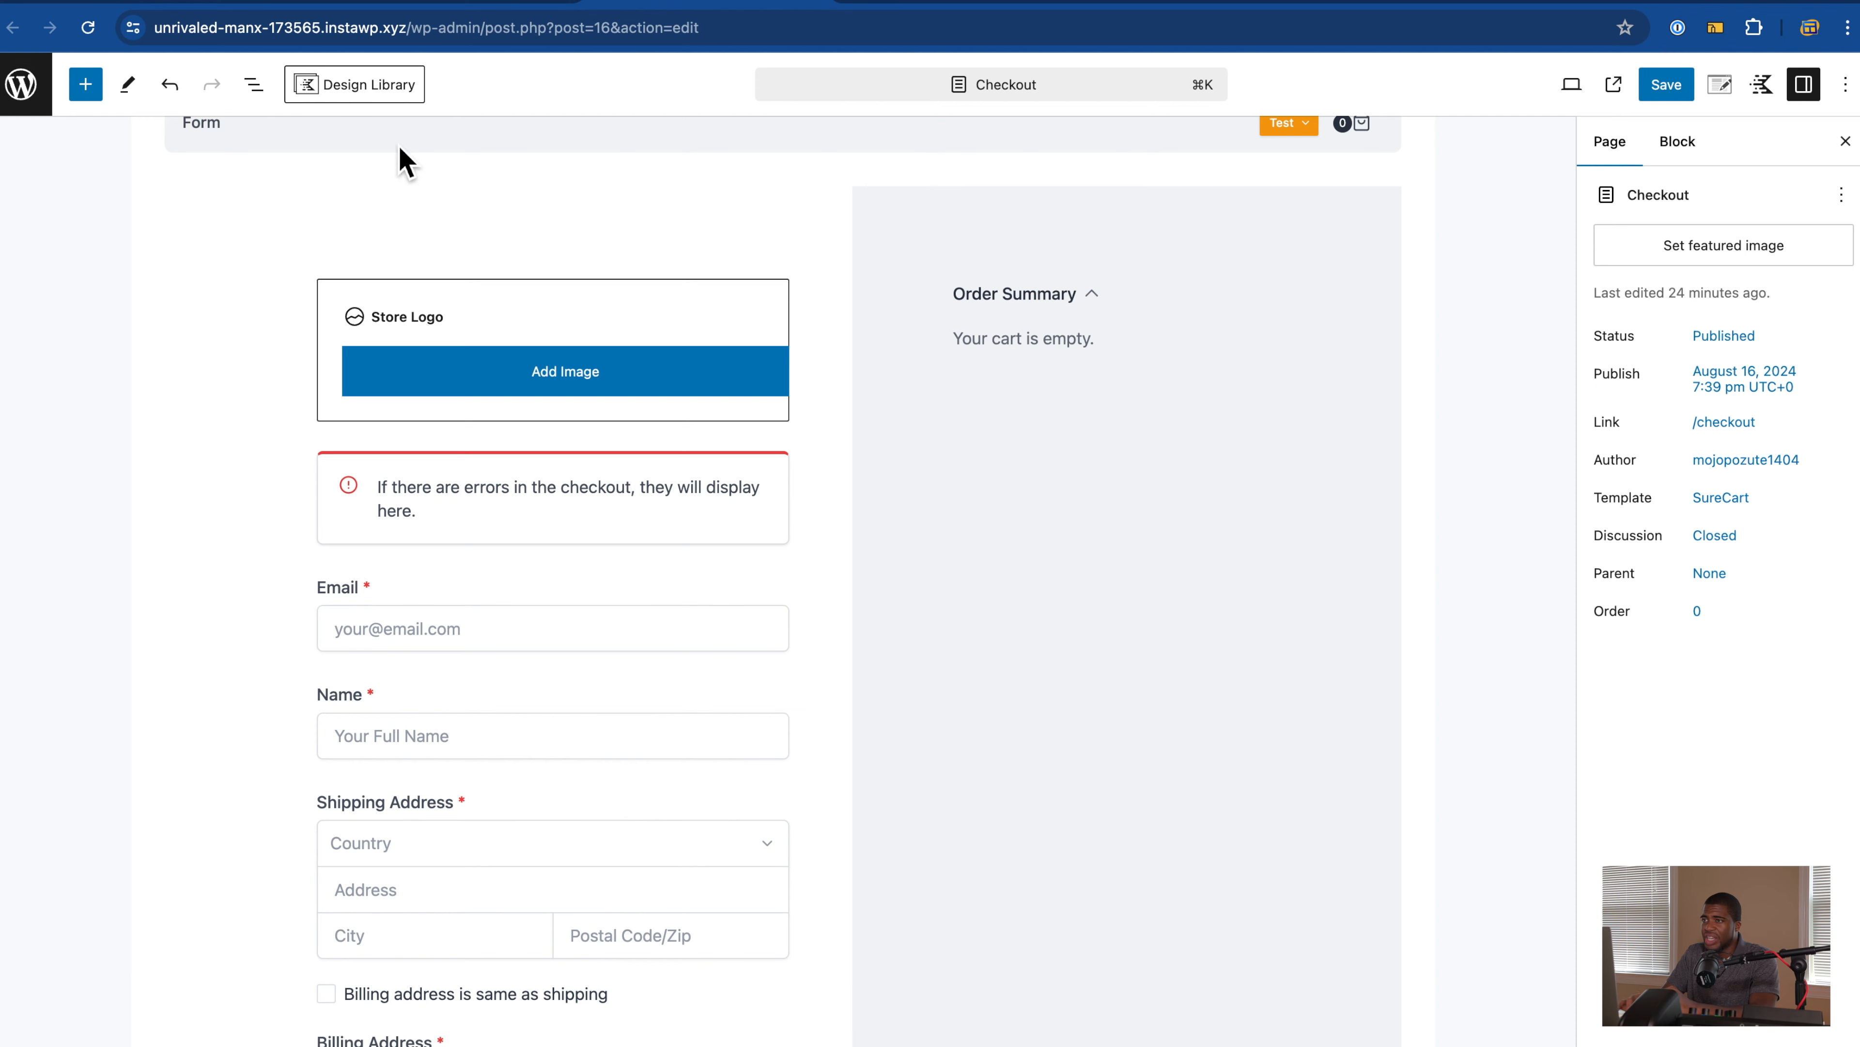
Step: Leave the Checkout page editor and view SureCart's list of custom checkout forms
{"action": "left_click", "coordinate": [454, 9]}
{"action": "mouse_move", "coordinate": [102, 403]}
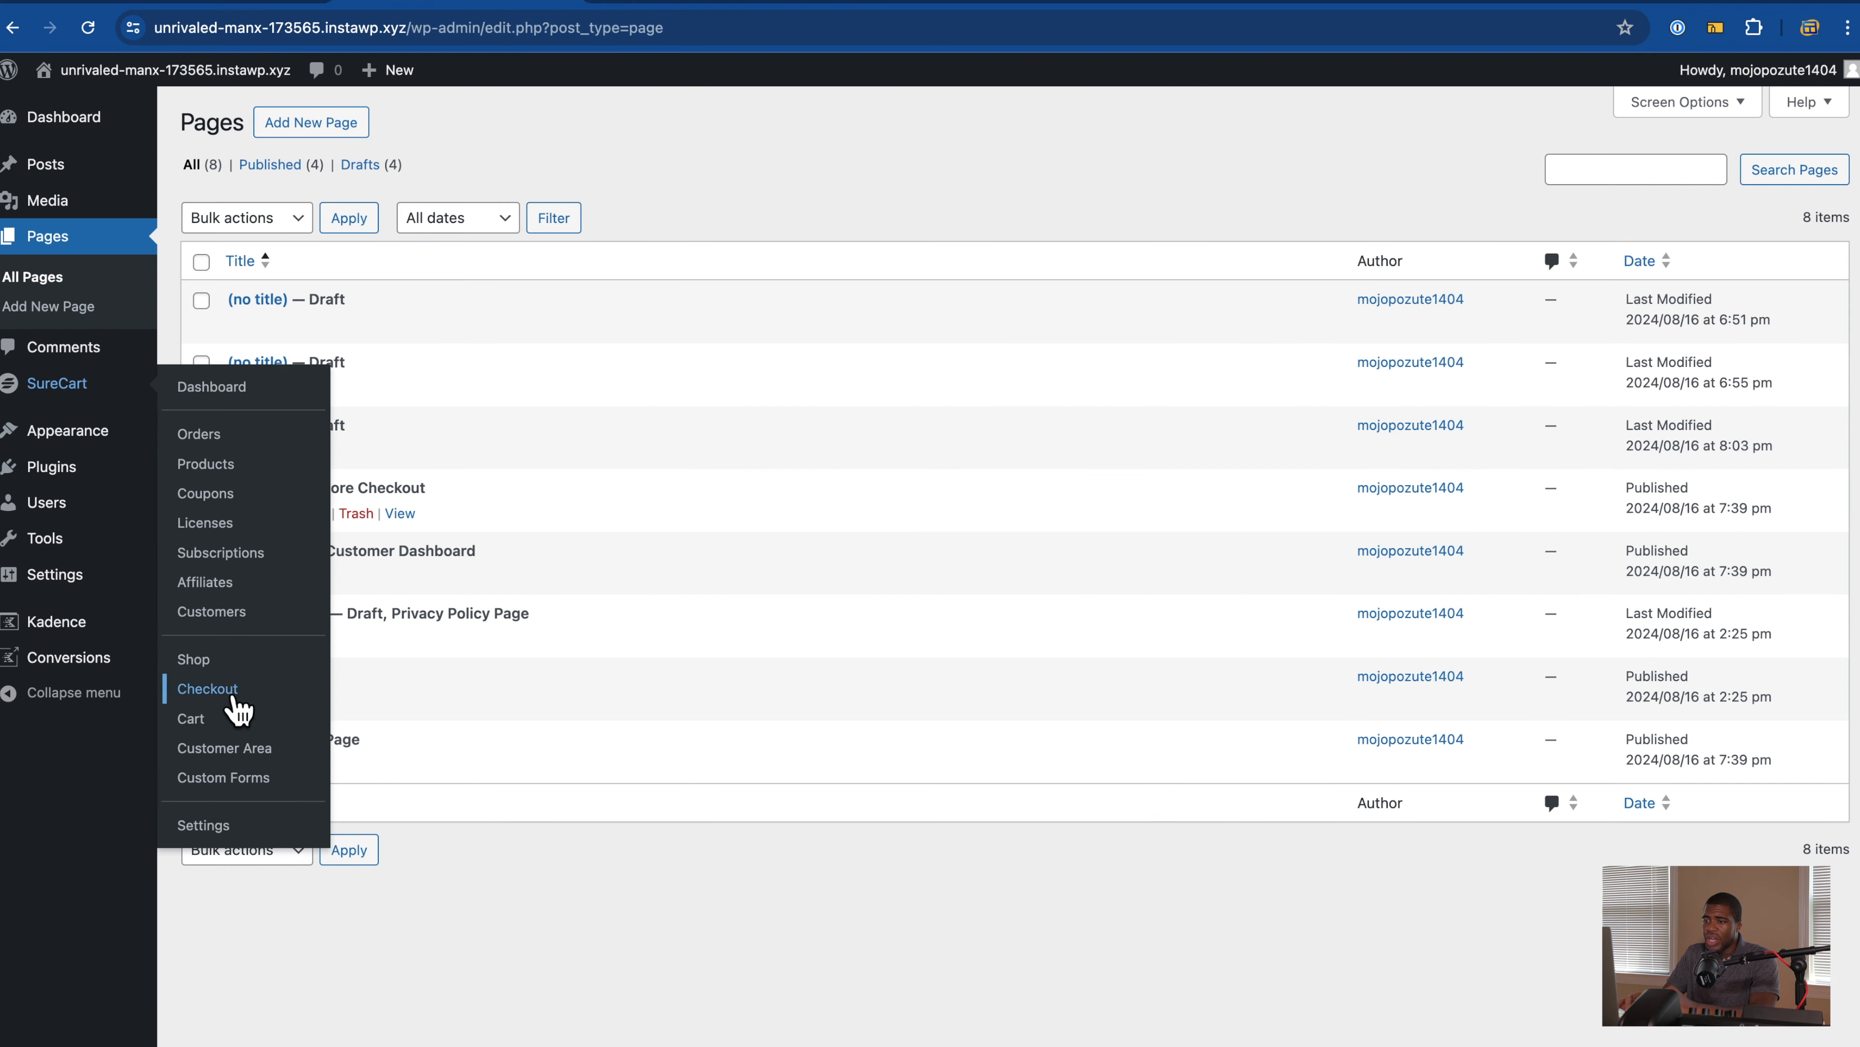
{"action": "left_click", "coordinate": [241, 784]}
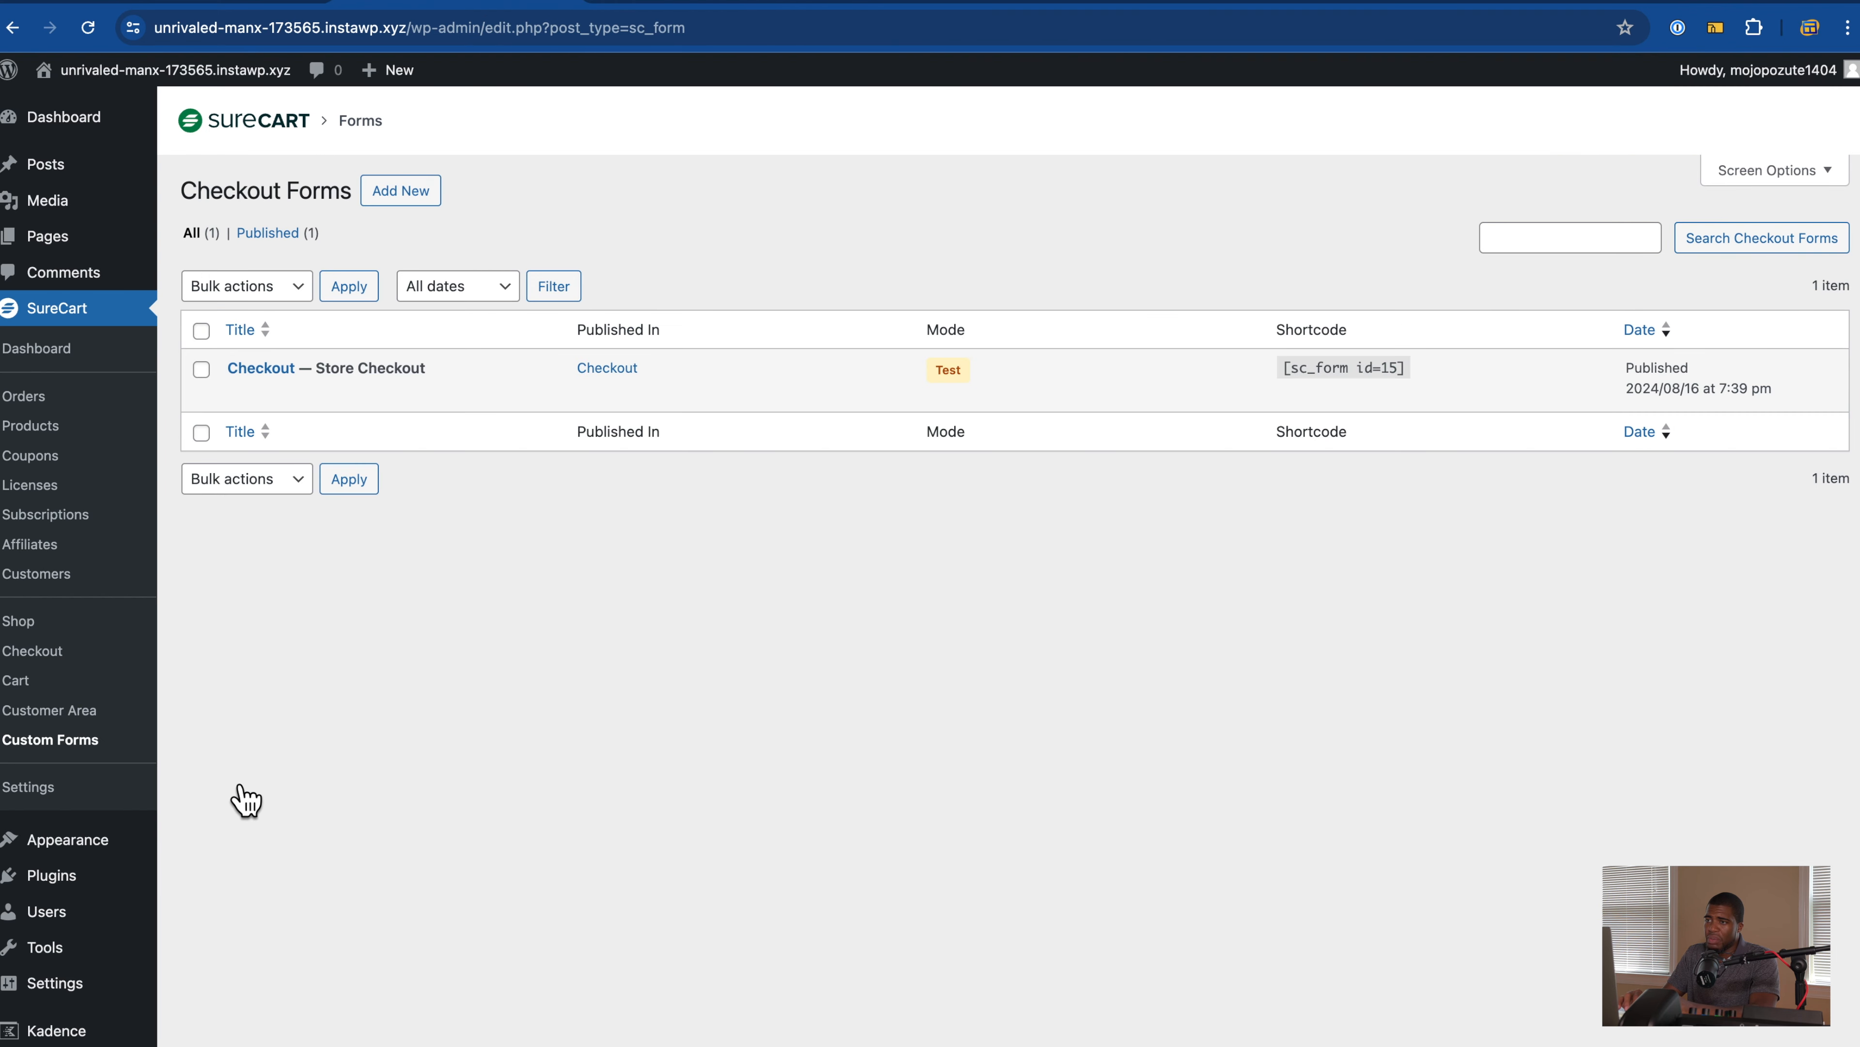
{"action": "scroll", "coordinate": [245, 799], "scroll_direction": "down", "scroll_amount": 1}
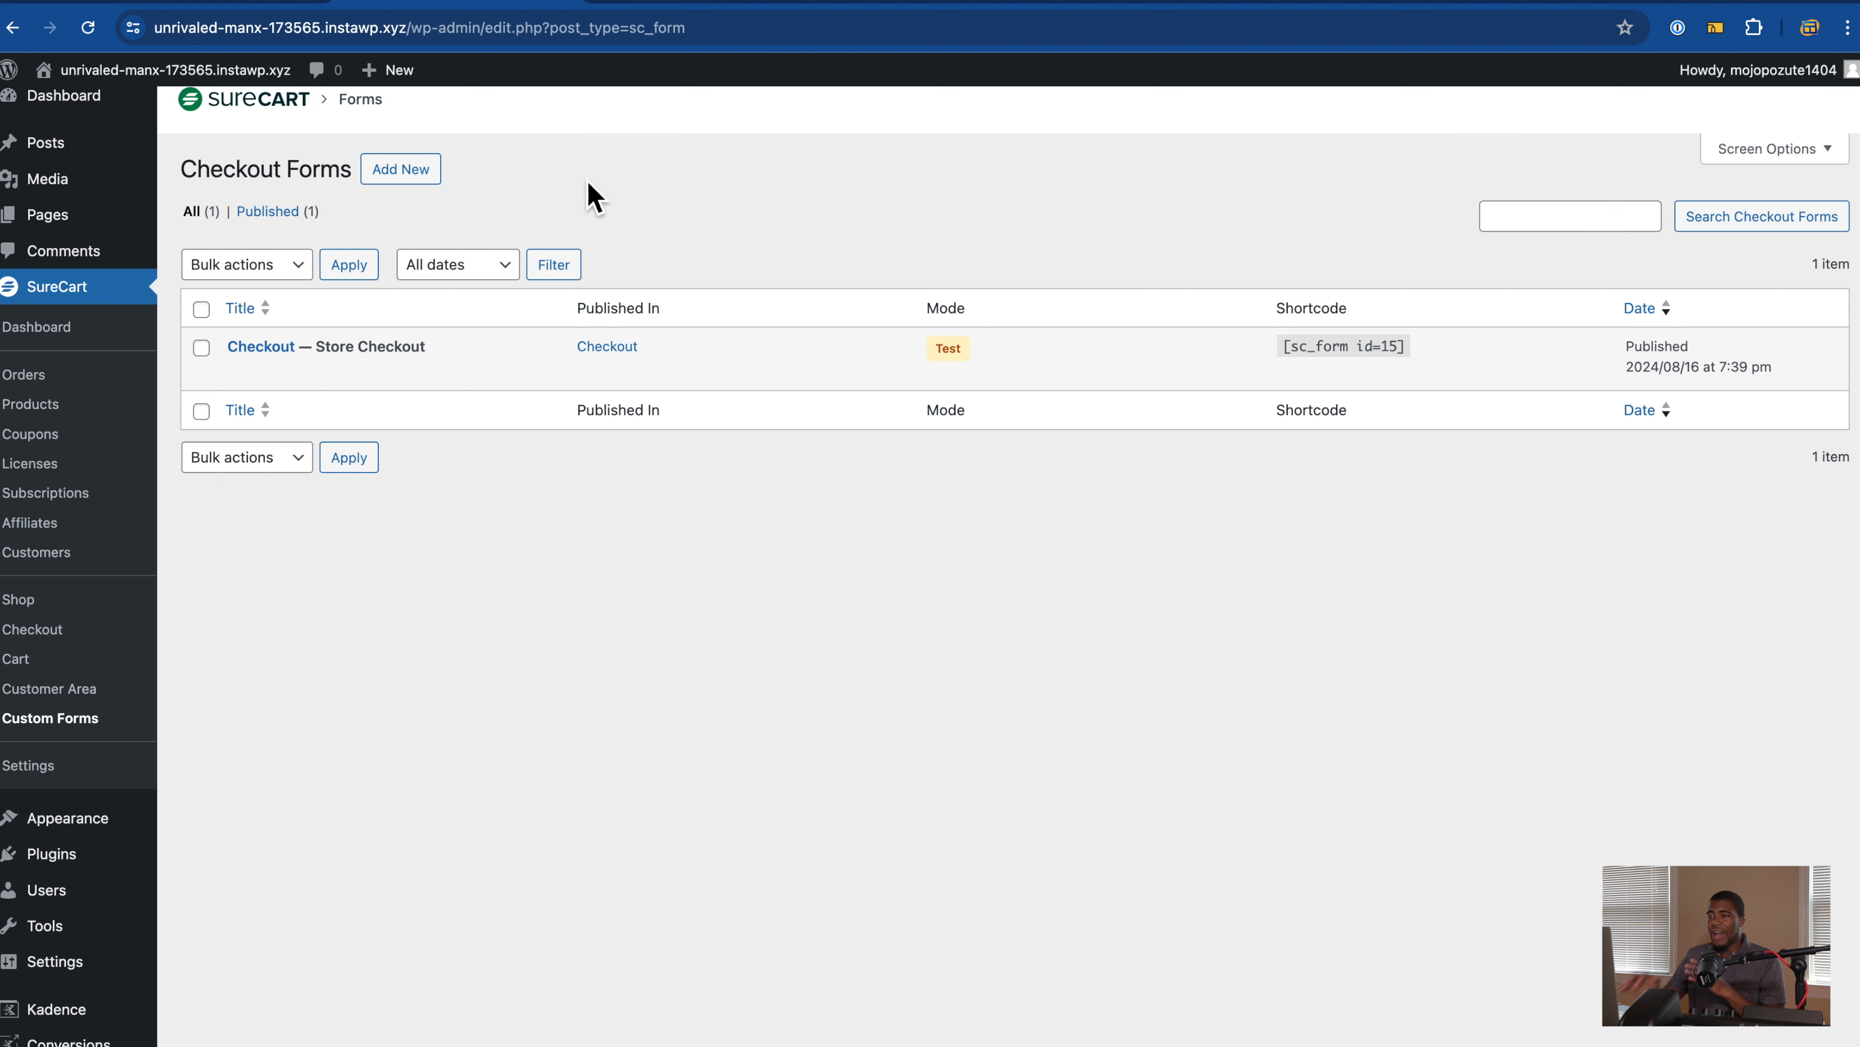
{"action": "mouse_move", "coordinate": [345, 410]}
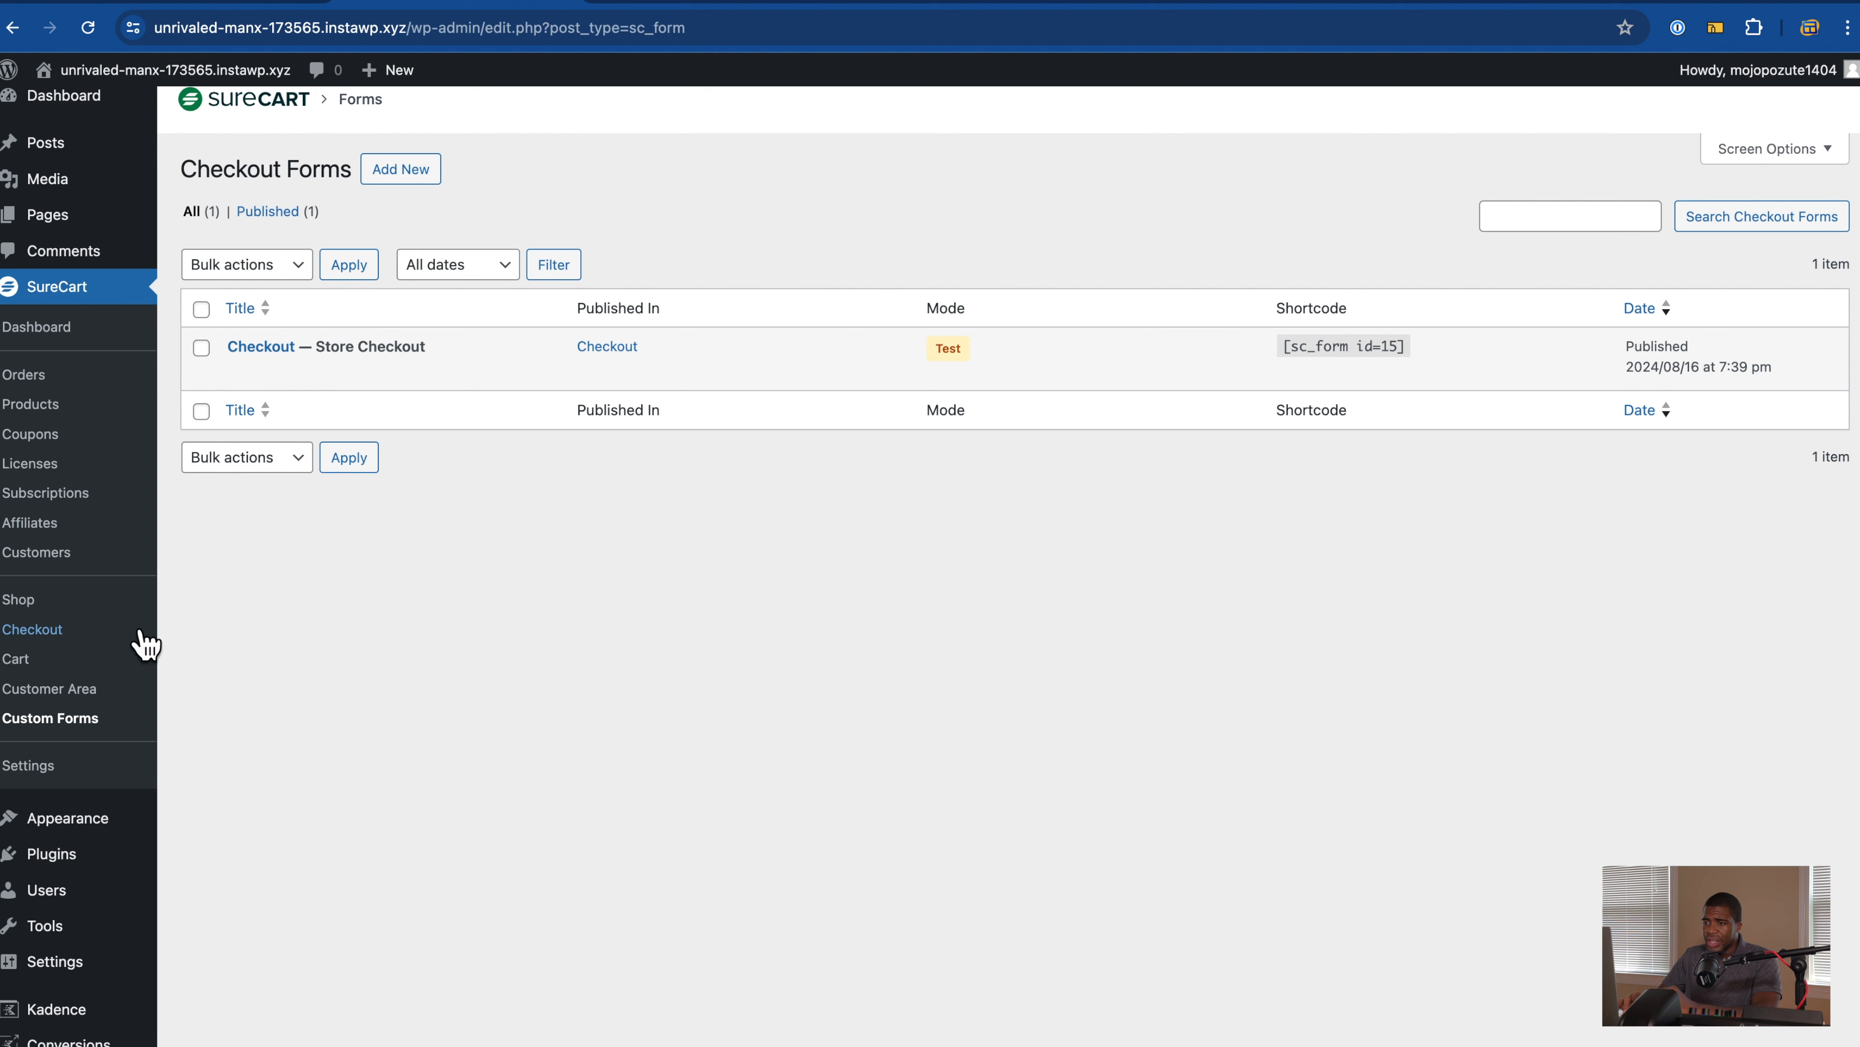
Step: Open Multiple Variation Product for editing, publish its Instant Checkout with Test Mode on, and save the product
{"action": "left_click", "coordinate": [70, 409]}
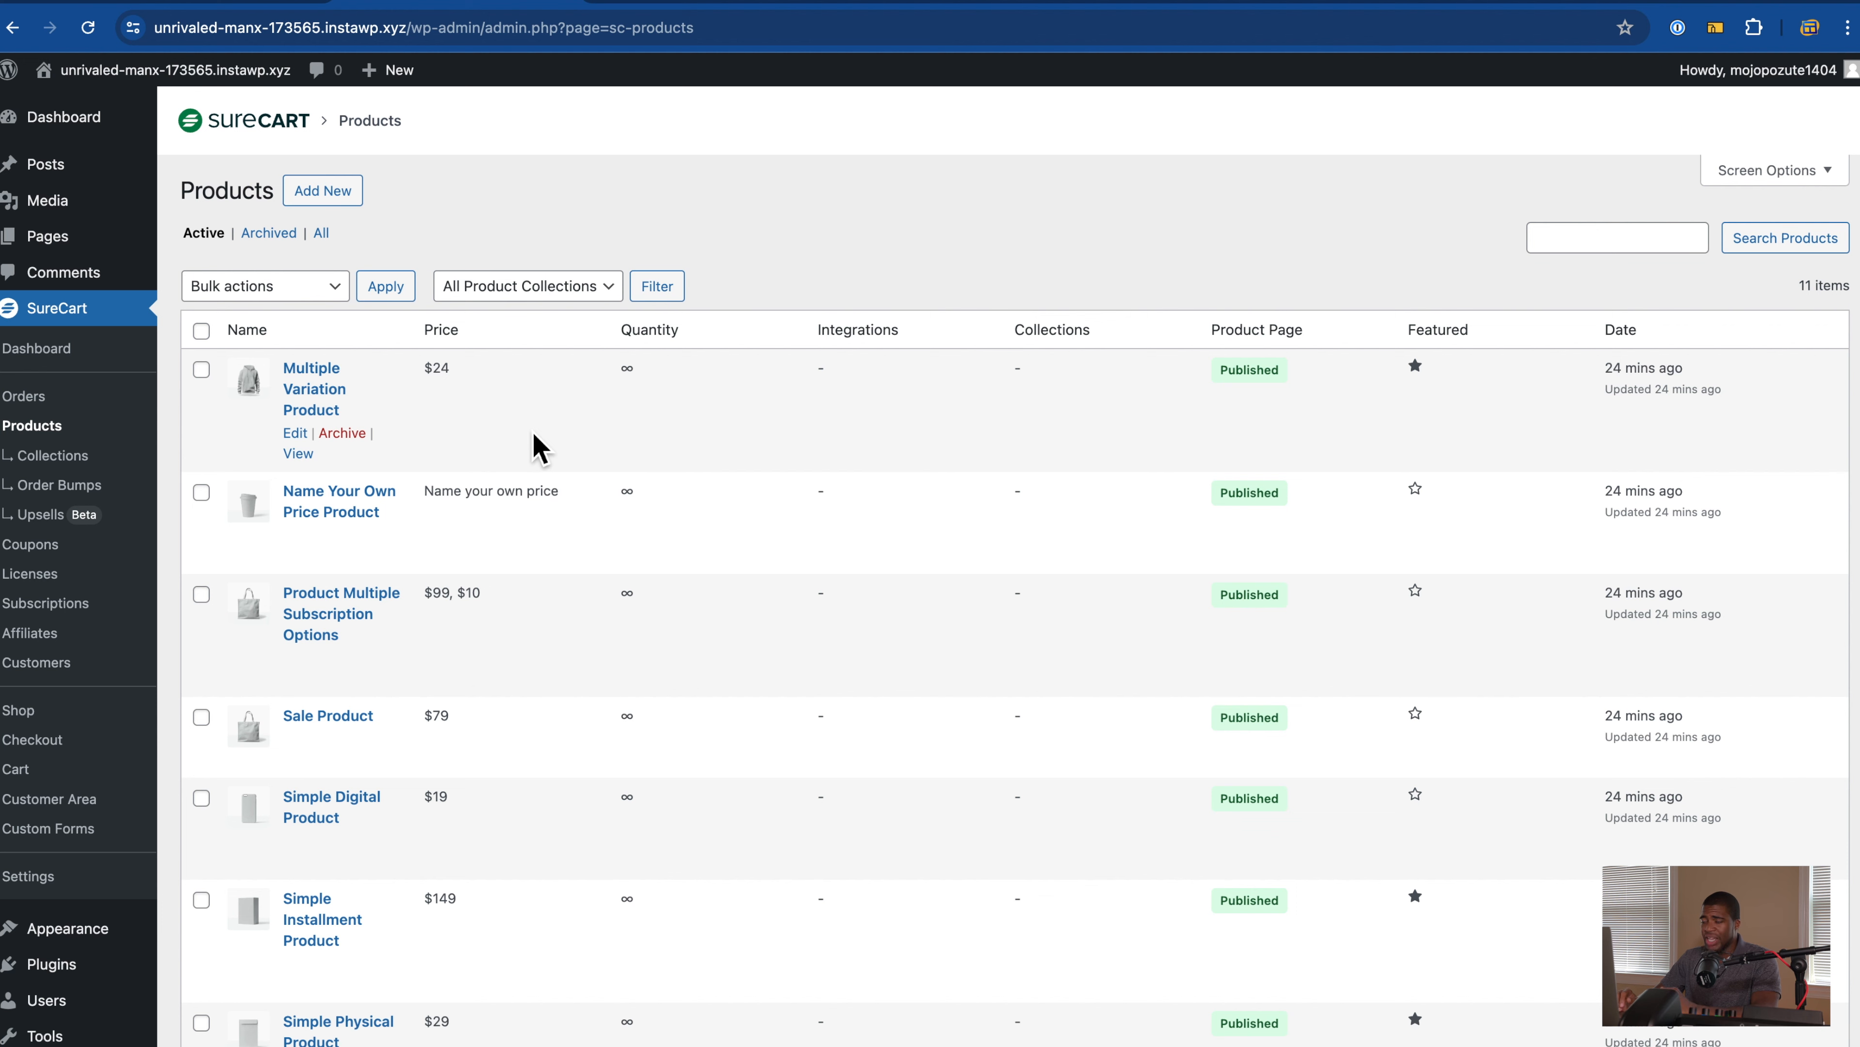
{"action": "left_click", "coordinate": [303, 440]}
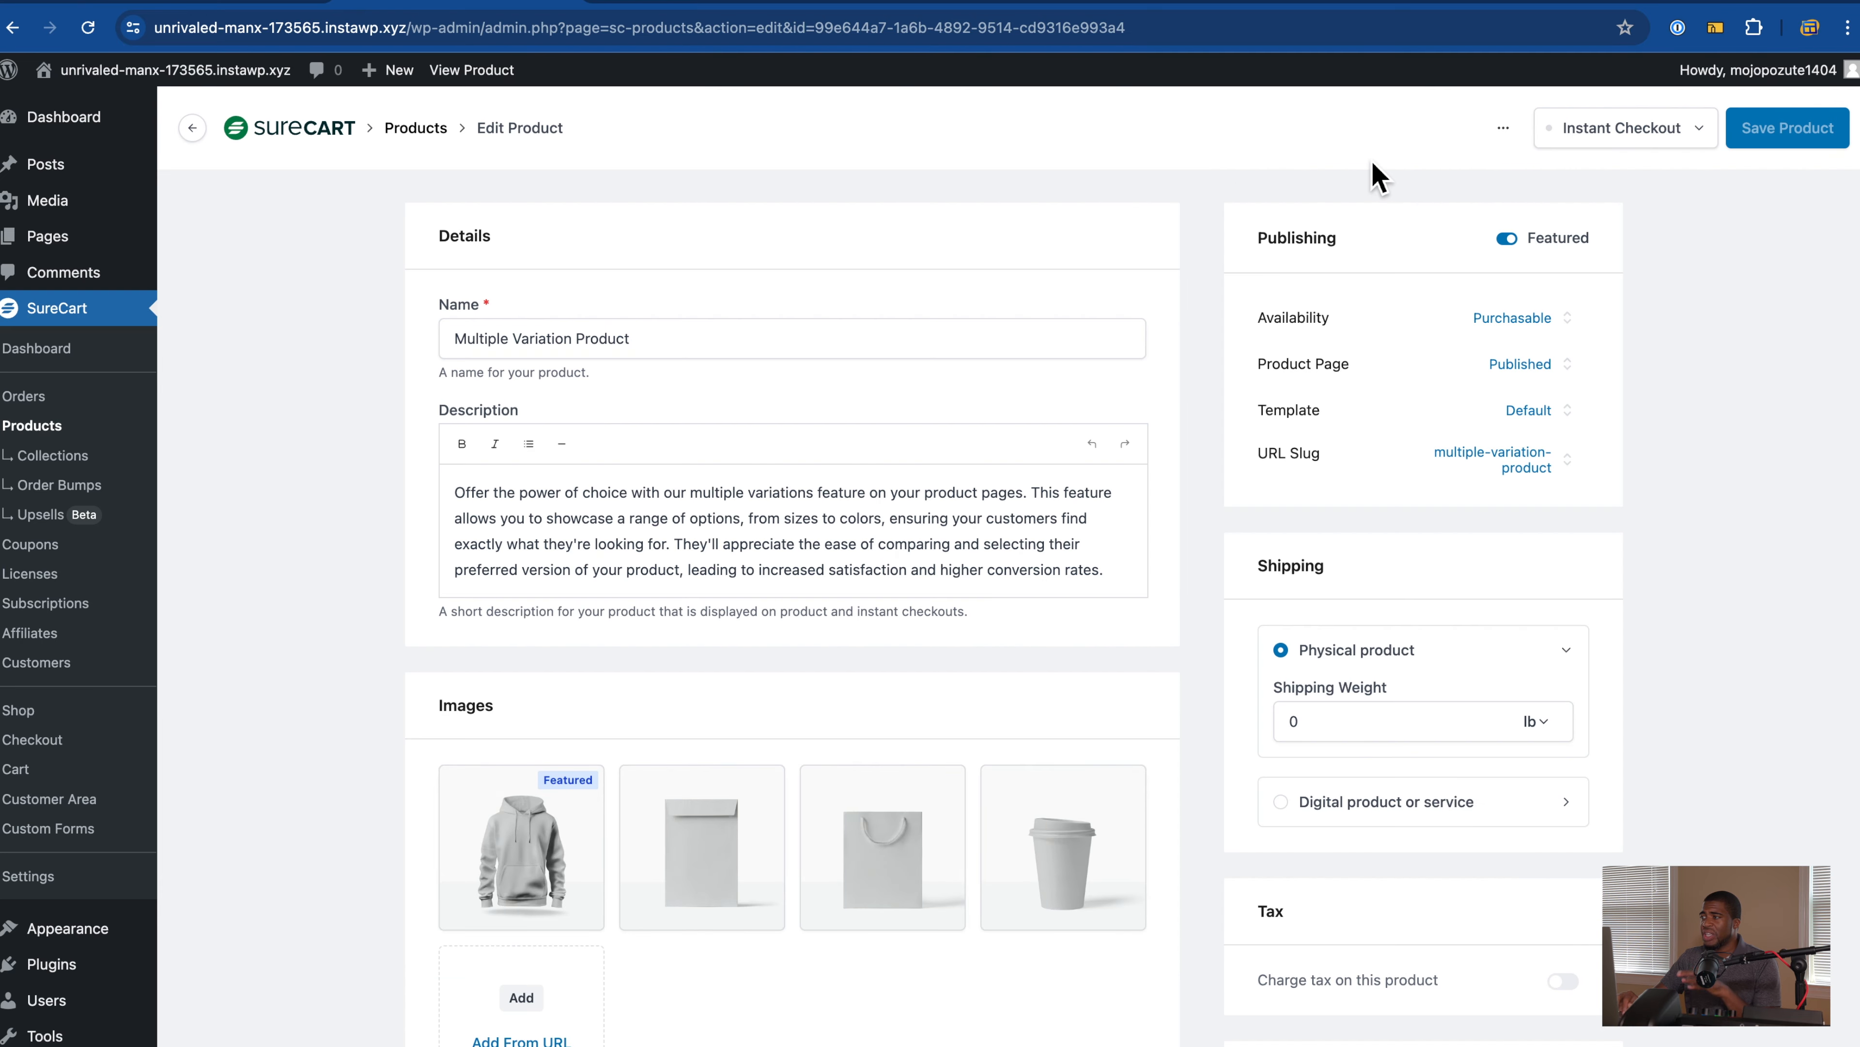
{"action": "left_click", "coordinate": [1639, 147]}
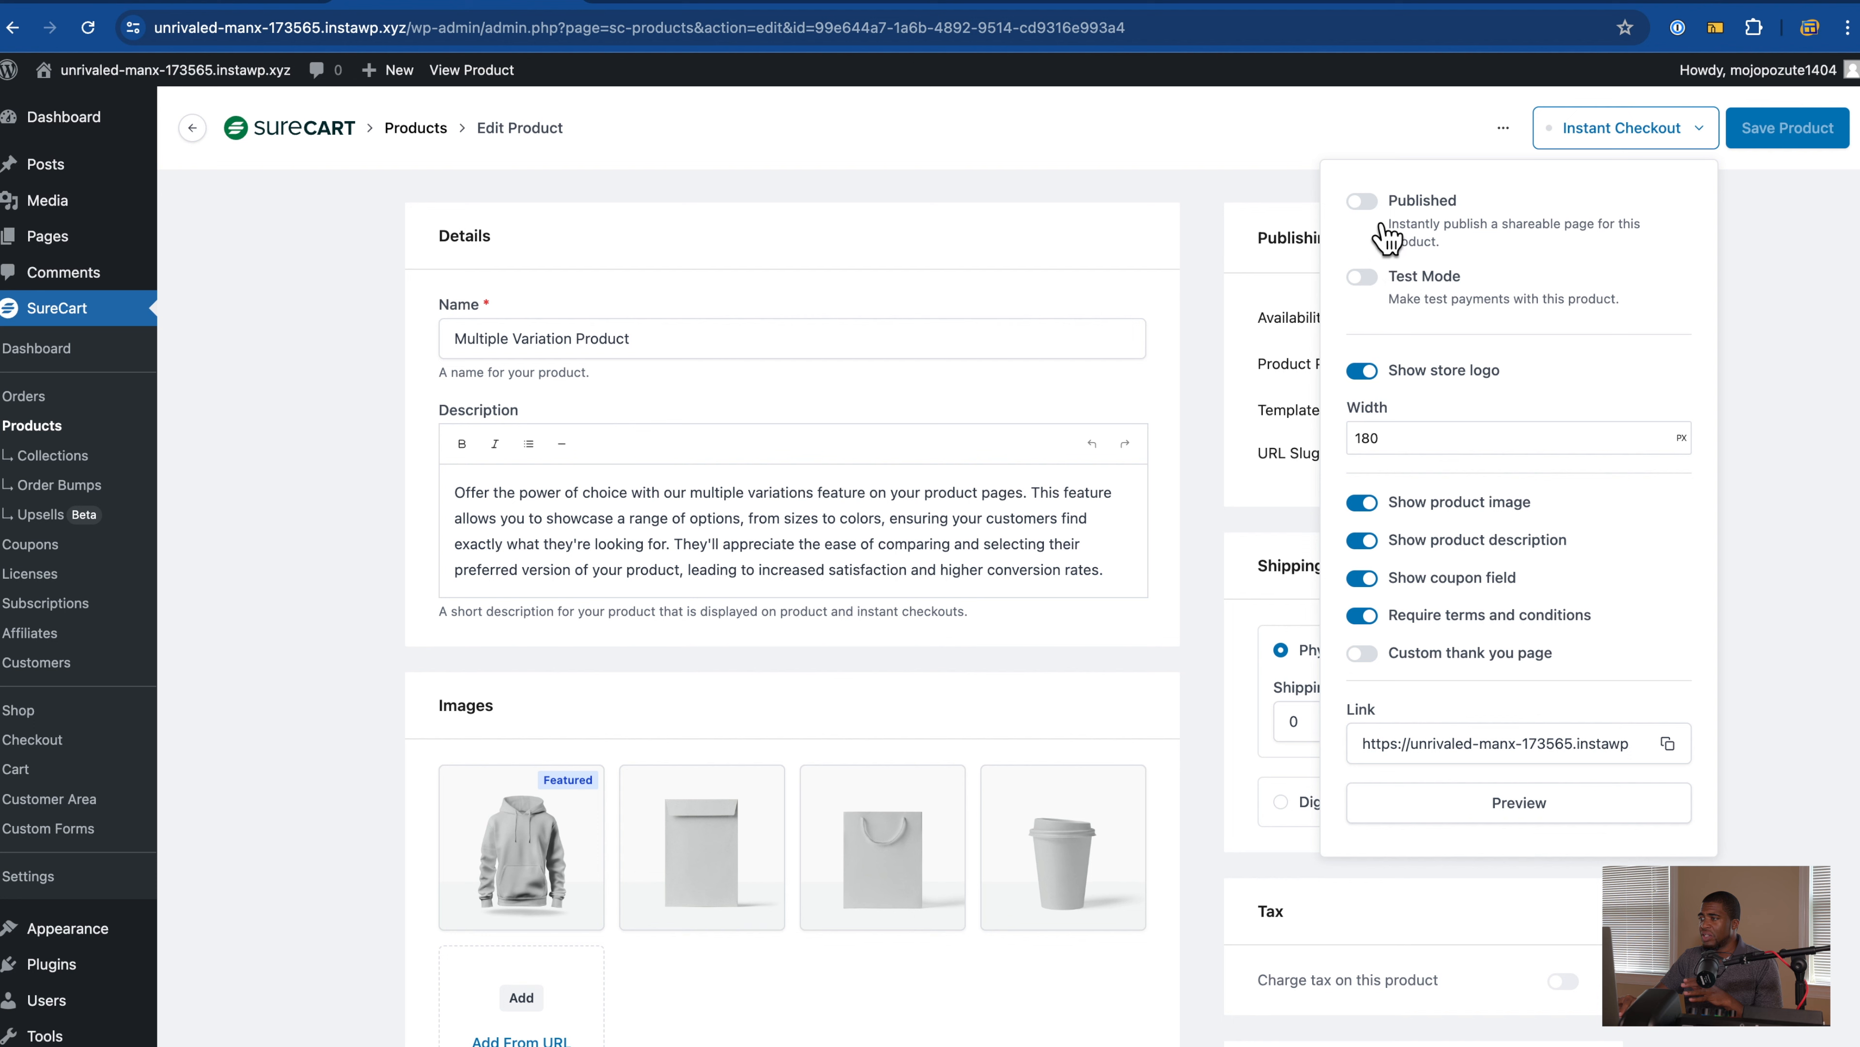
{"action": "left_click", "coordinate": [1386, 236]}
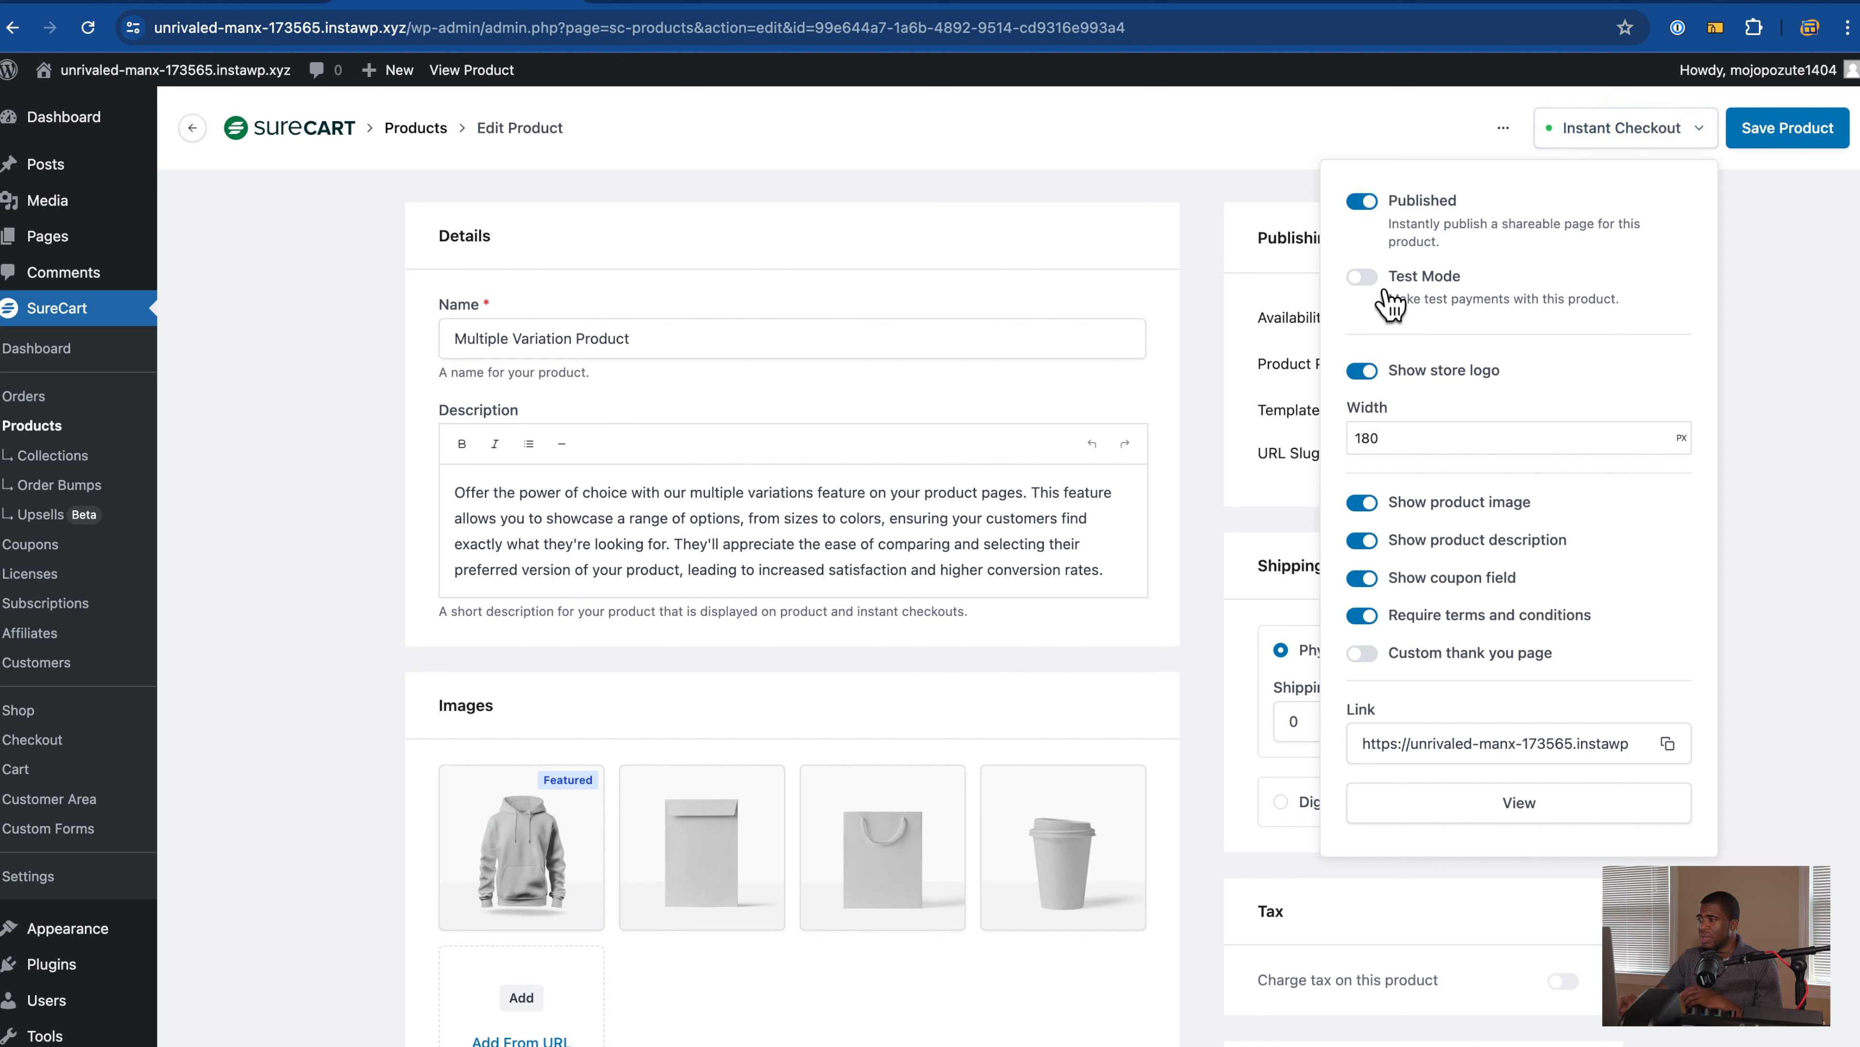
{"action": "left_click", "coordinate": [1390, 305]}
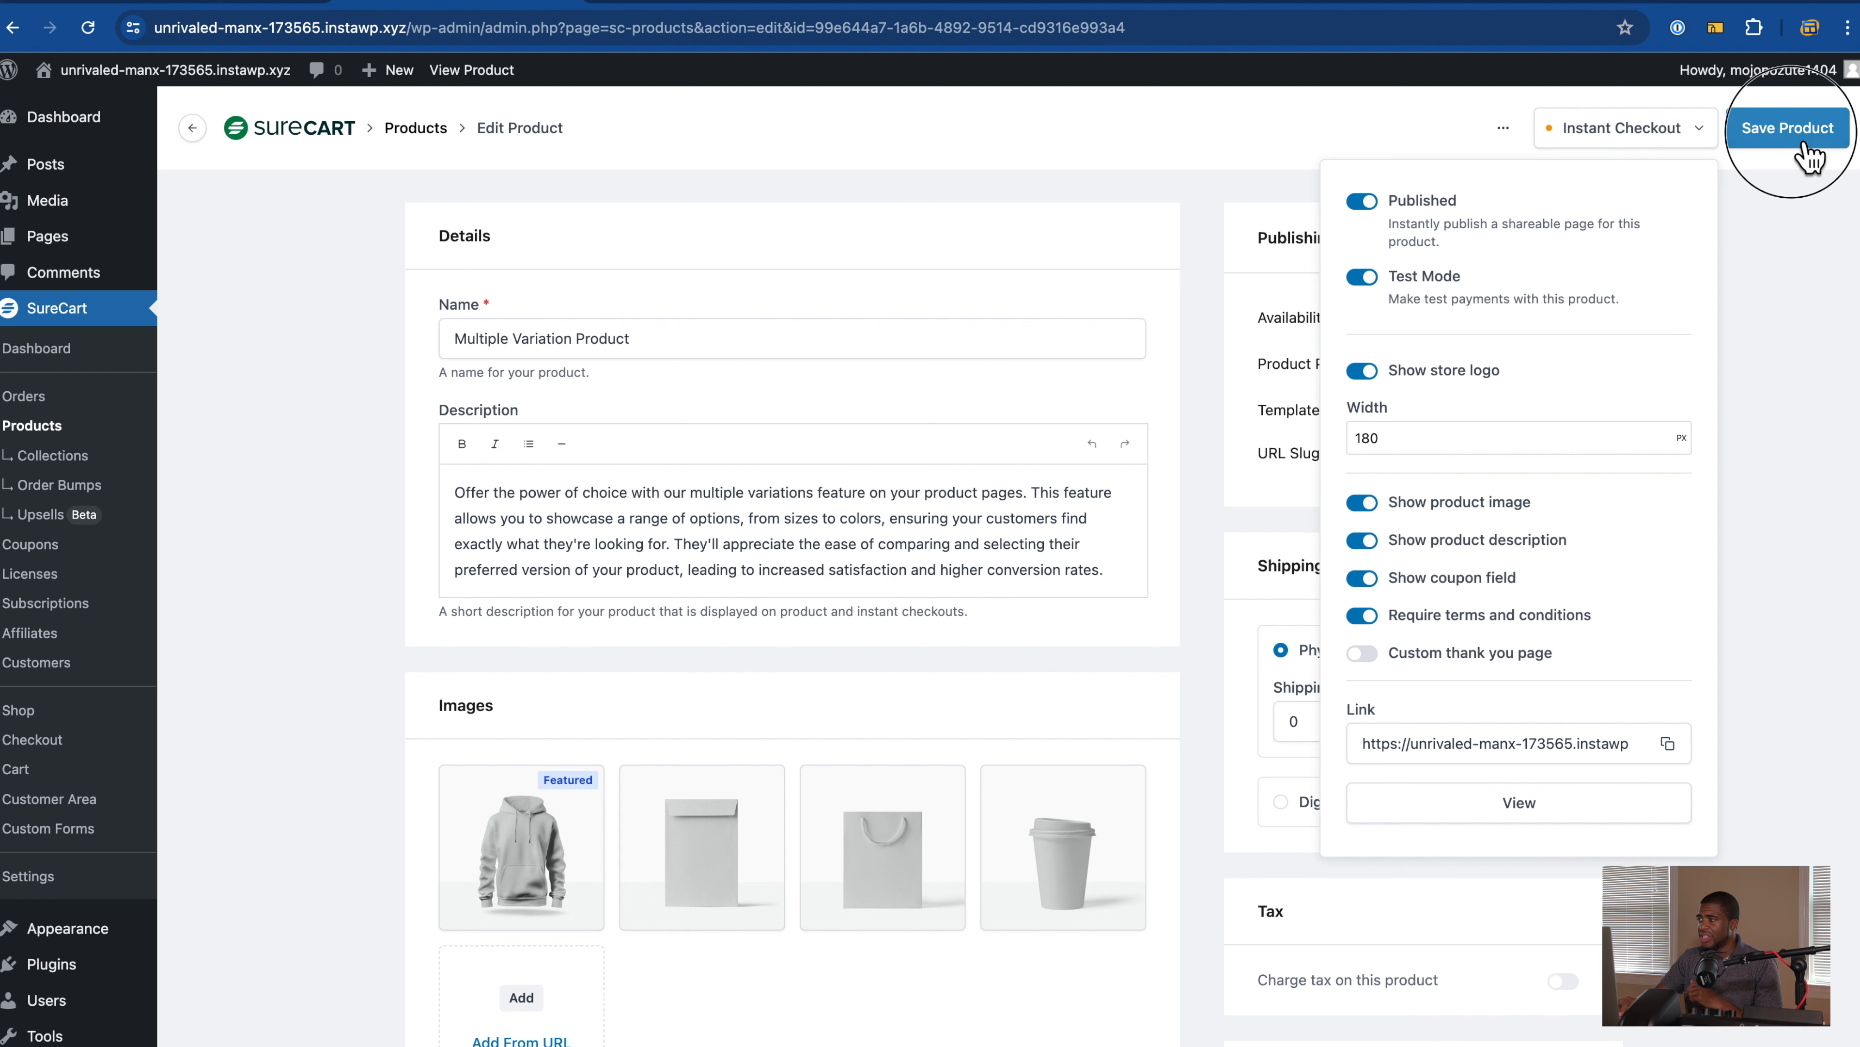
{"action": "left_click", "coordinate": [1787, 132]}
Step: View the product's instant checkout page, choose the Medium size, and examine the product details and checkout form
{"action": "left_click", "coordinate": [1657, 141]}
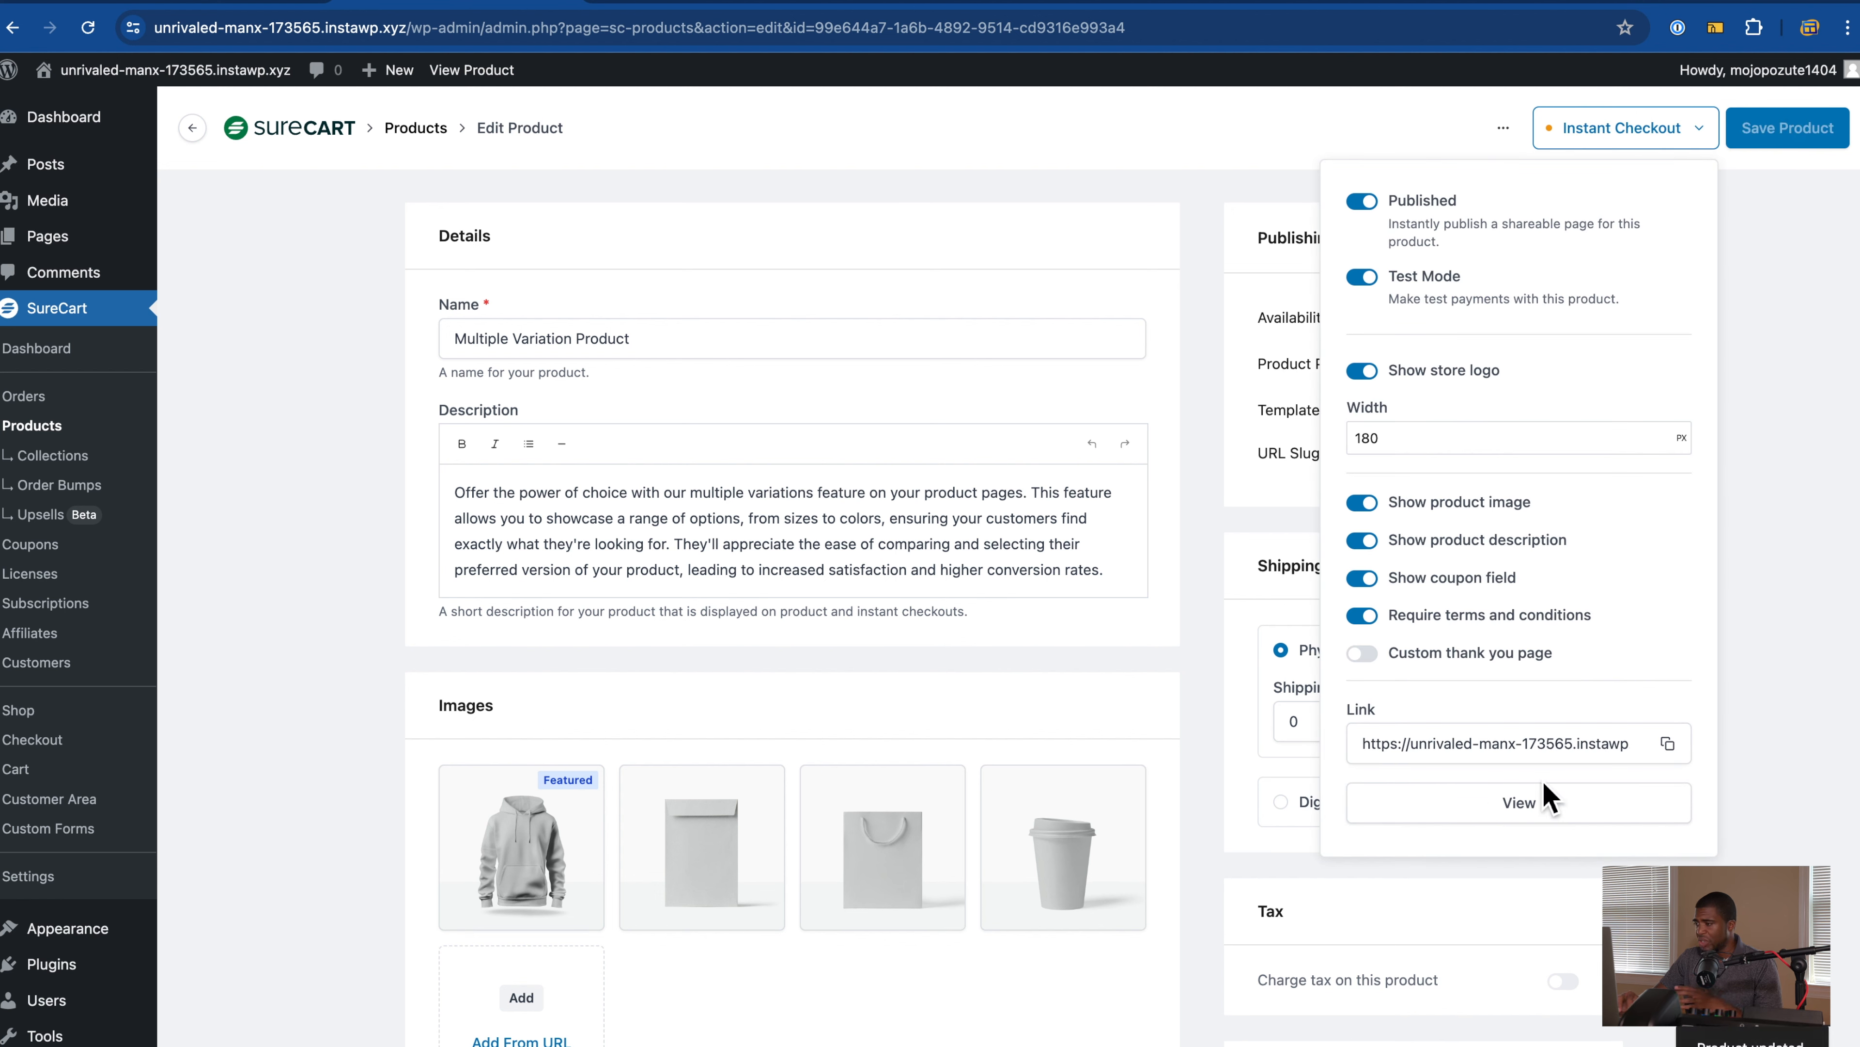
{"action": "left_click", "coordinate": [1525, 822]}
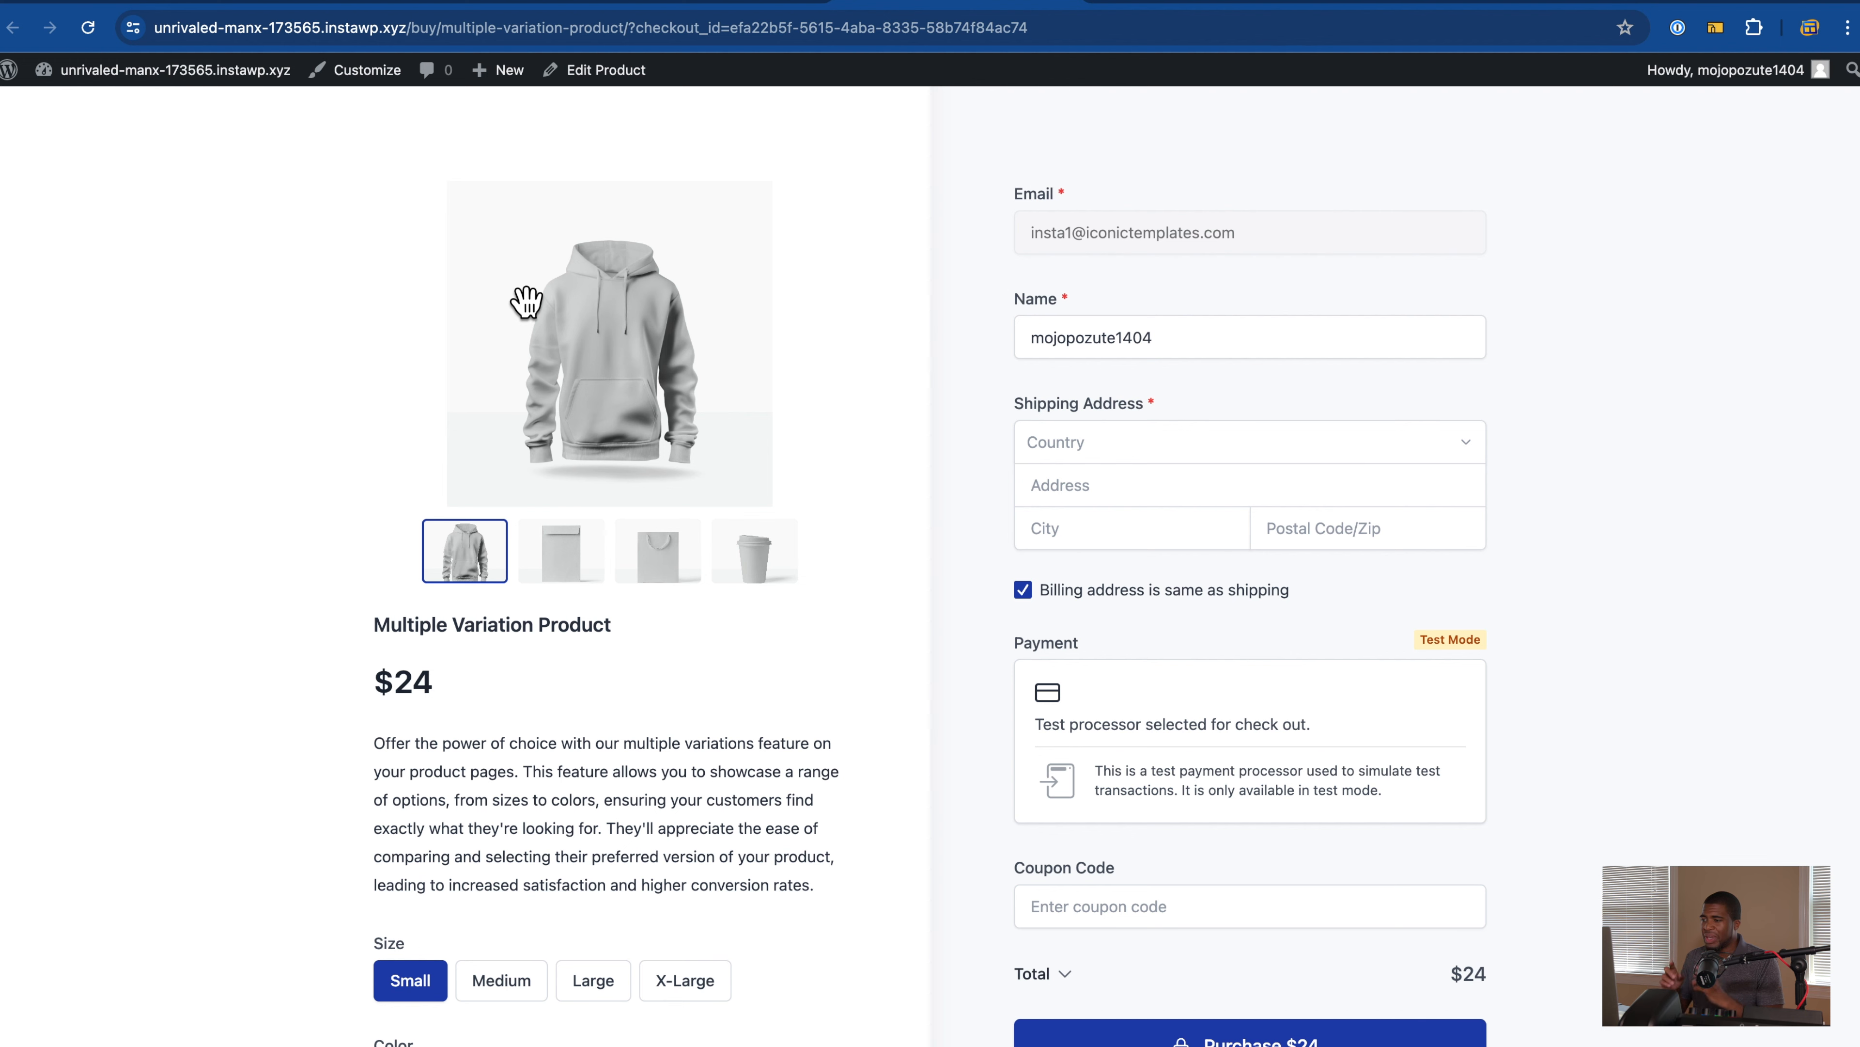
{"action": "scroll", "coordinate": [789, 344], "scroll_direction": "down", "scroll_amount": 2}
{"action": "scroll", "coordinate": [789, 343], "scroll_direction": "up", "scroll_amount": 1}
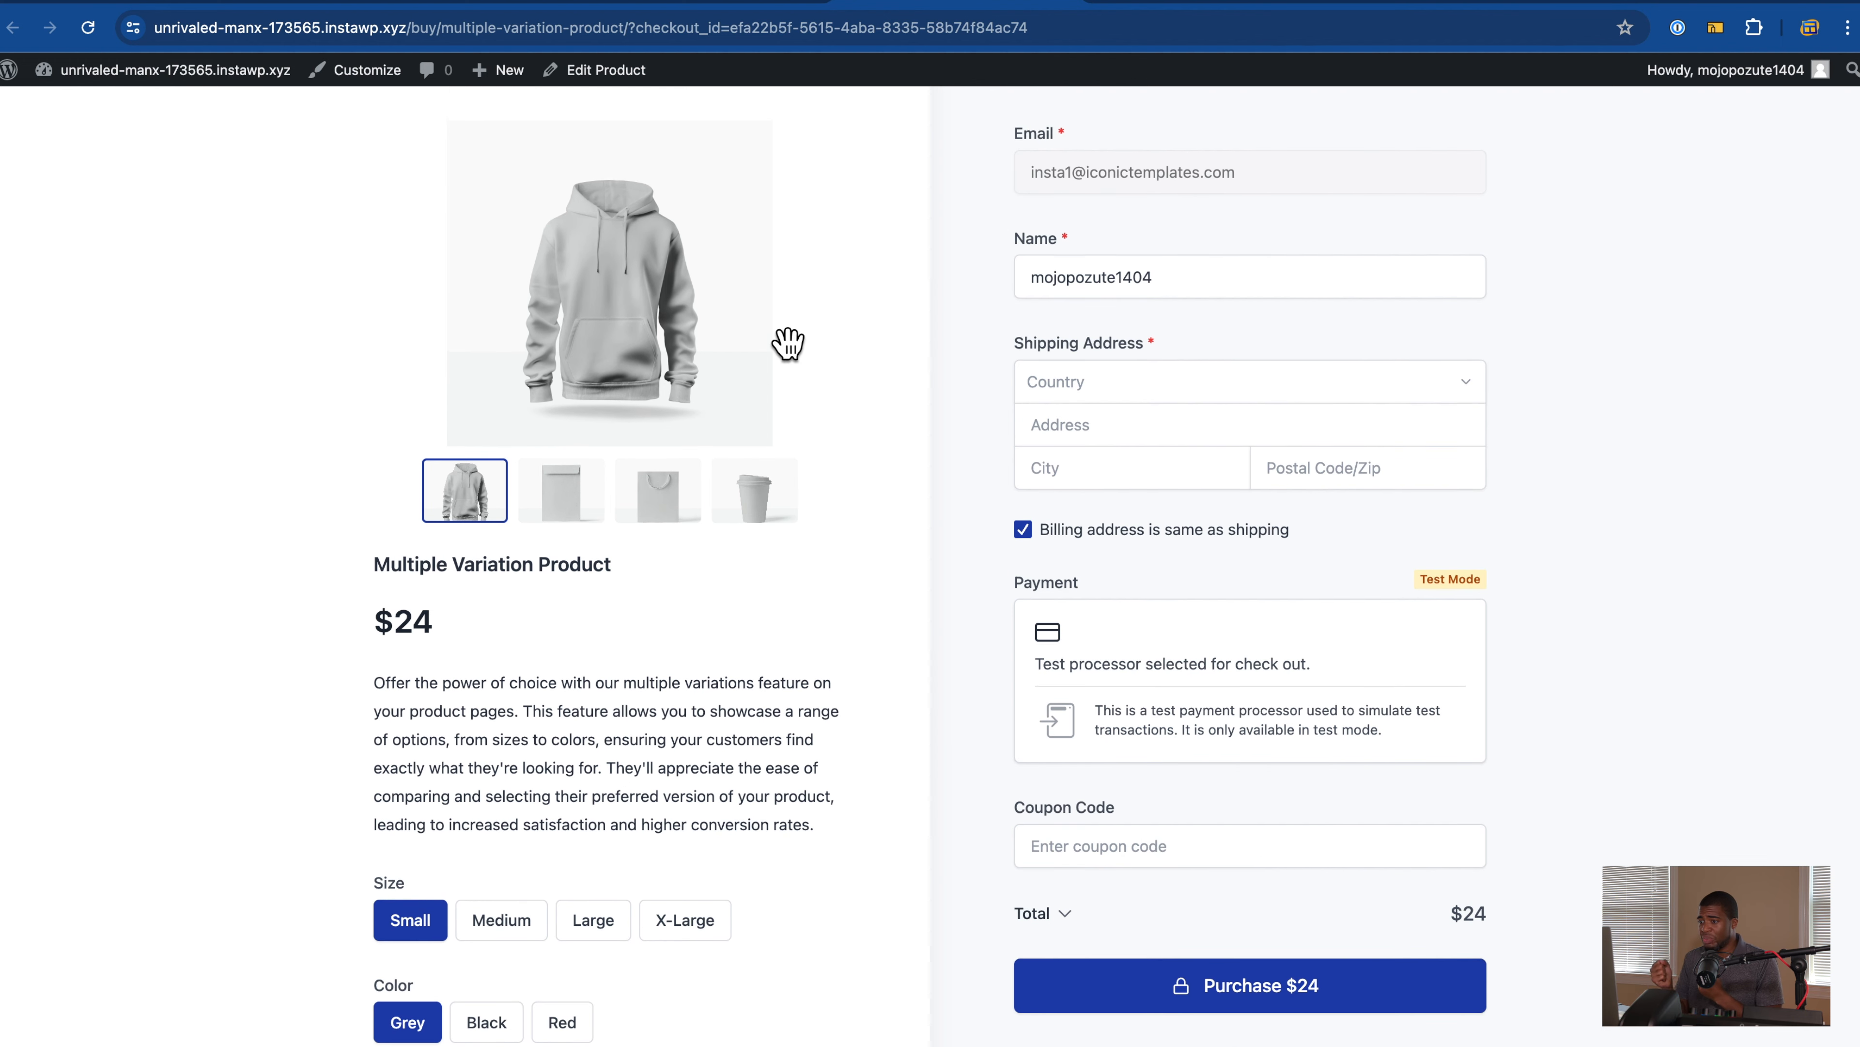
{"action": "left_click", "coordinate": [515, 936]}
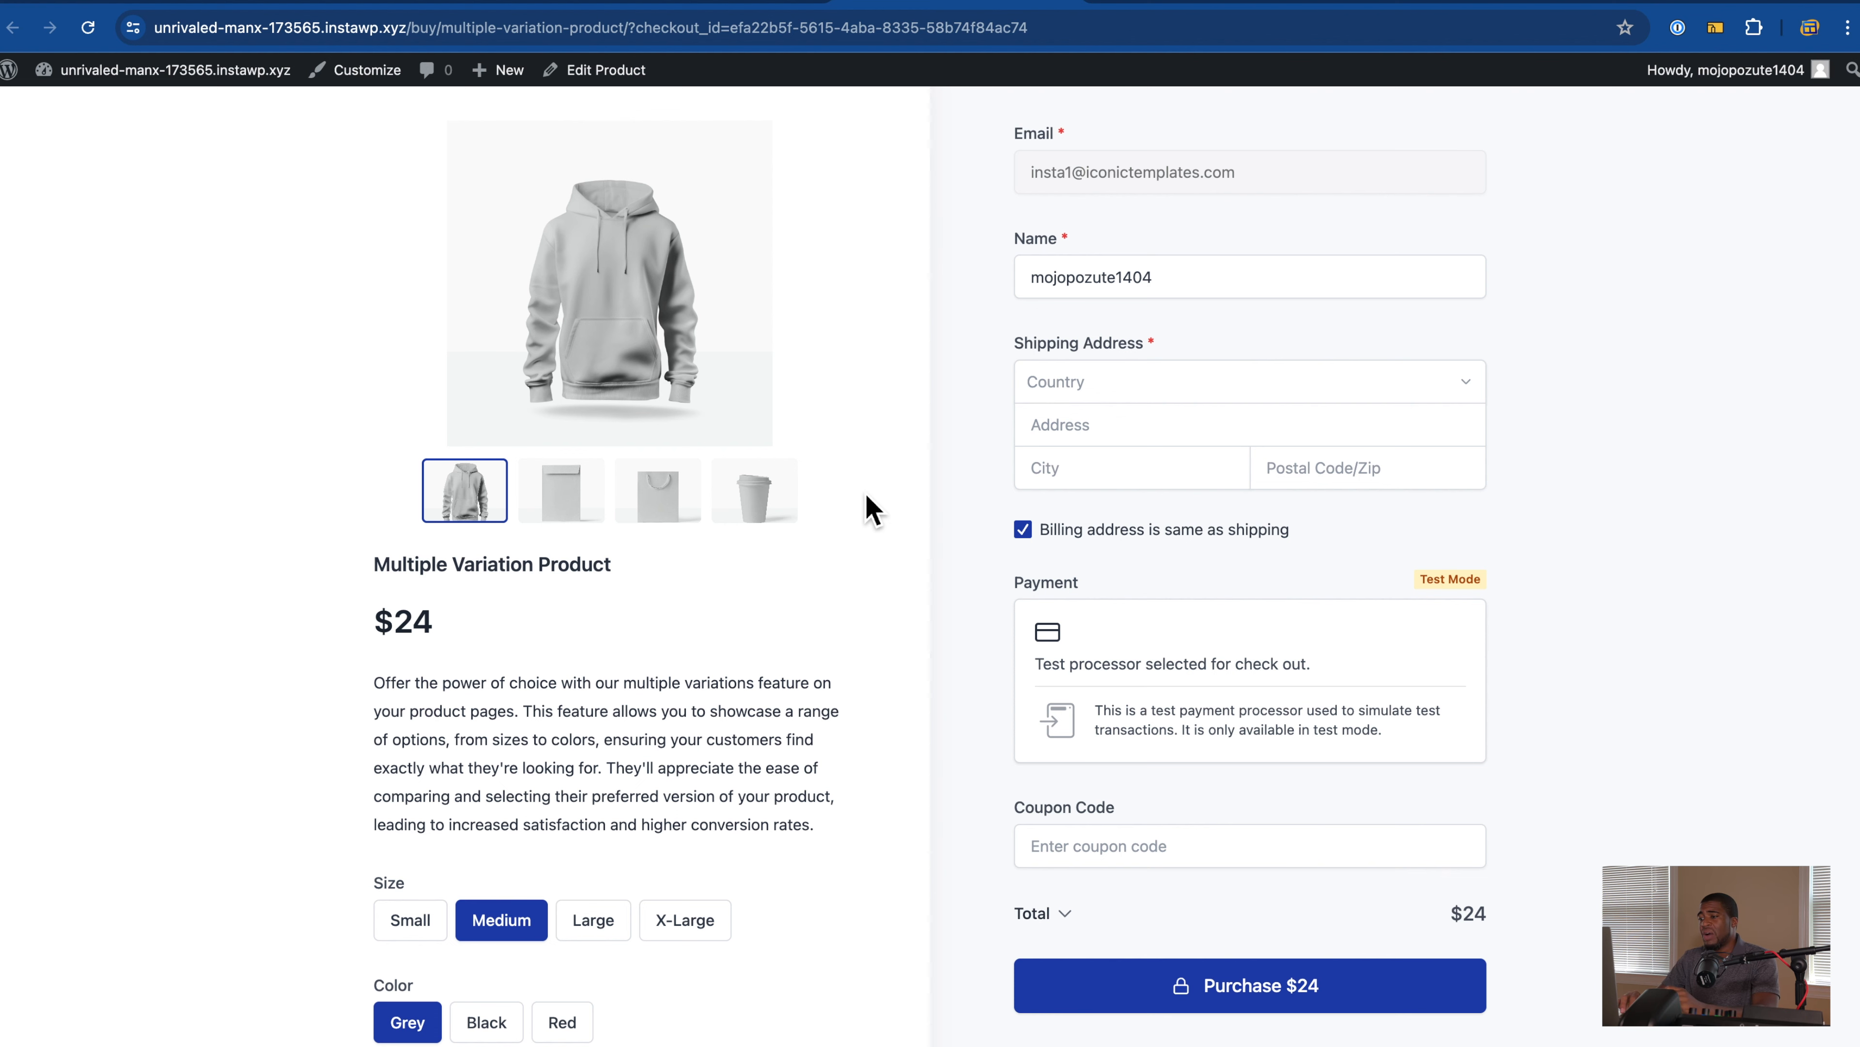
{"action": "scroll", "coordinate": [872, 509], "scroll_direction": "up", "scroll_amount": 2}
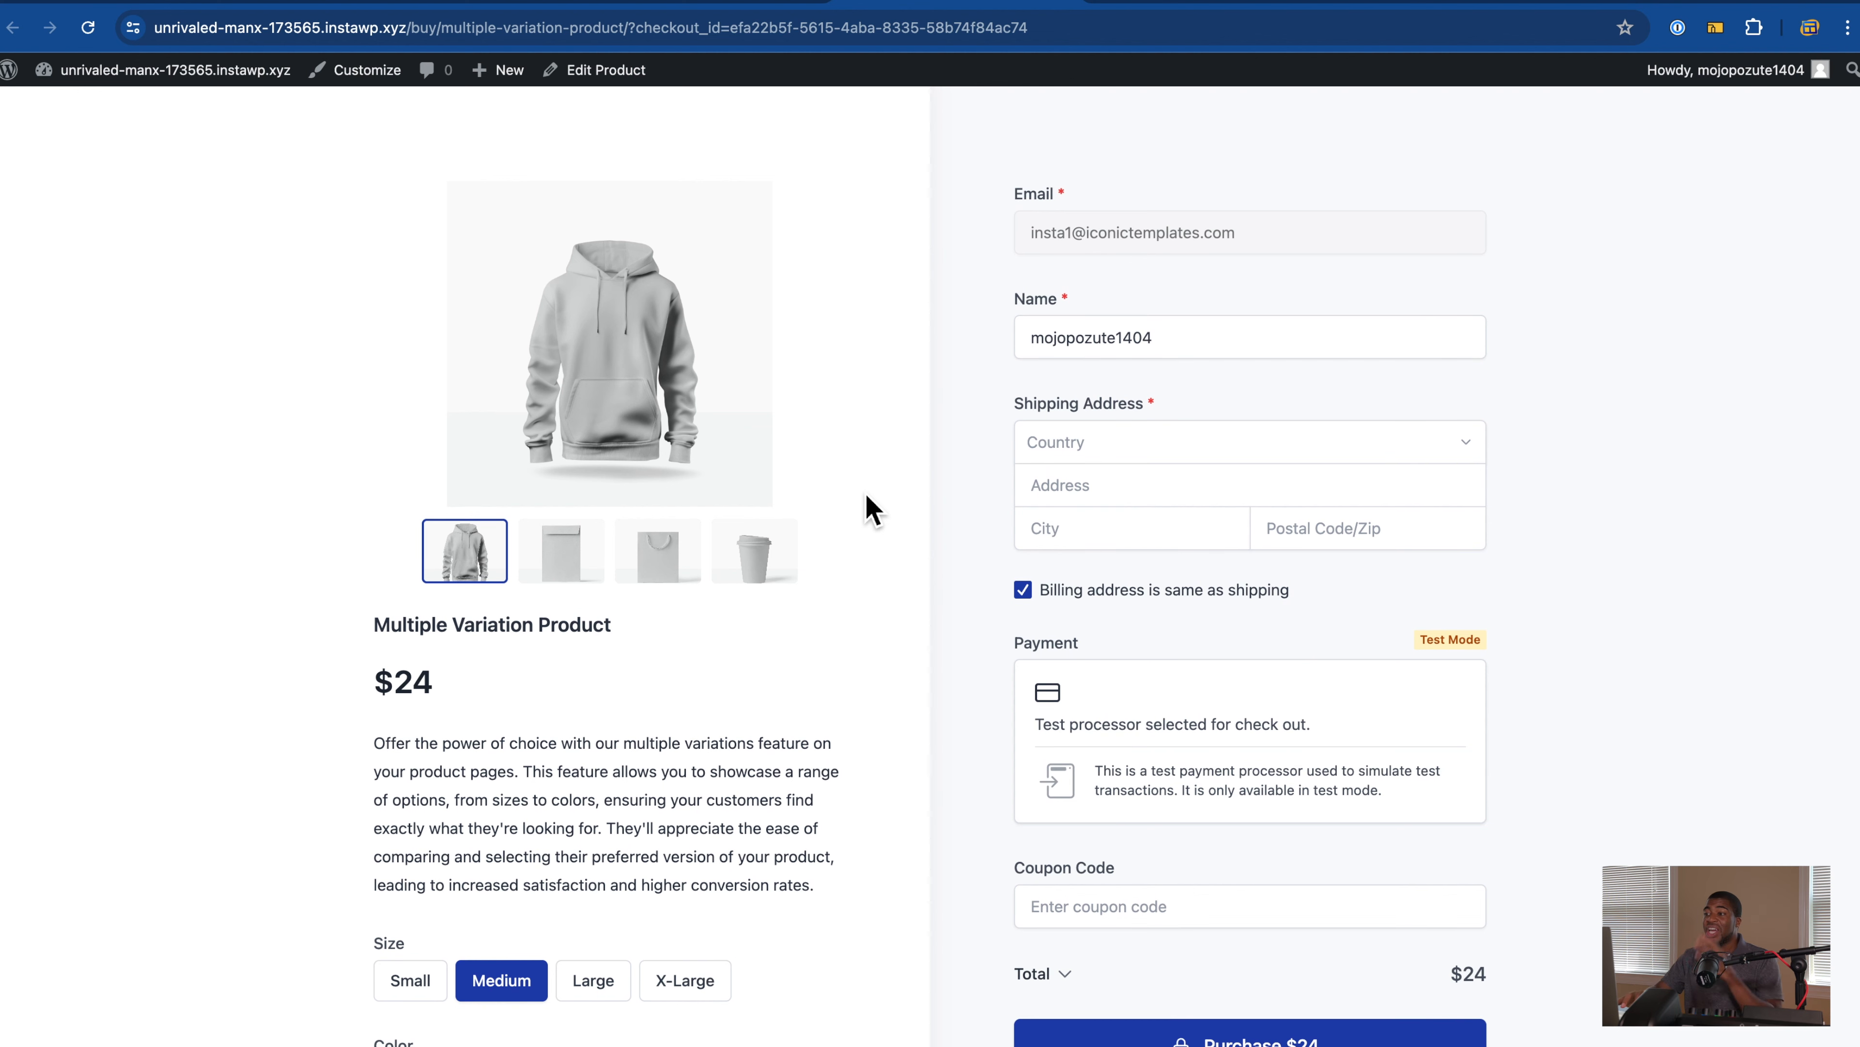
{"action": "scroll", "coordinate": [980, 523], "scroll_direction": "down", "scroll_amount": 2}
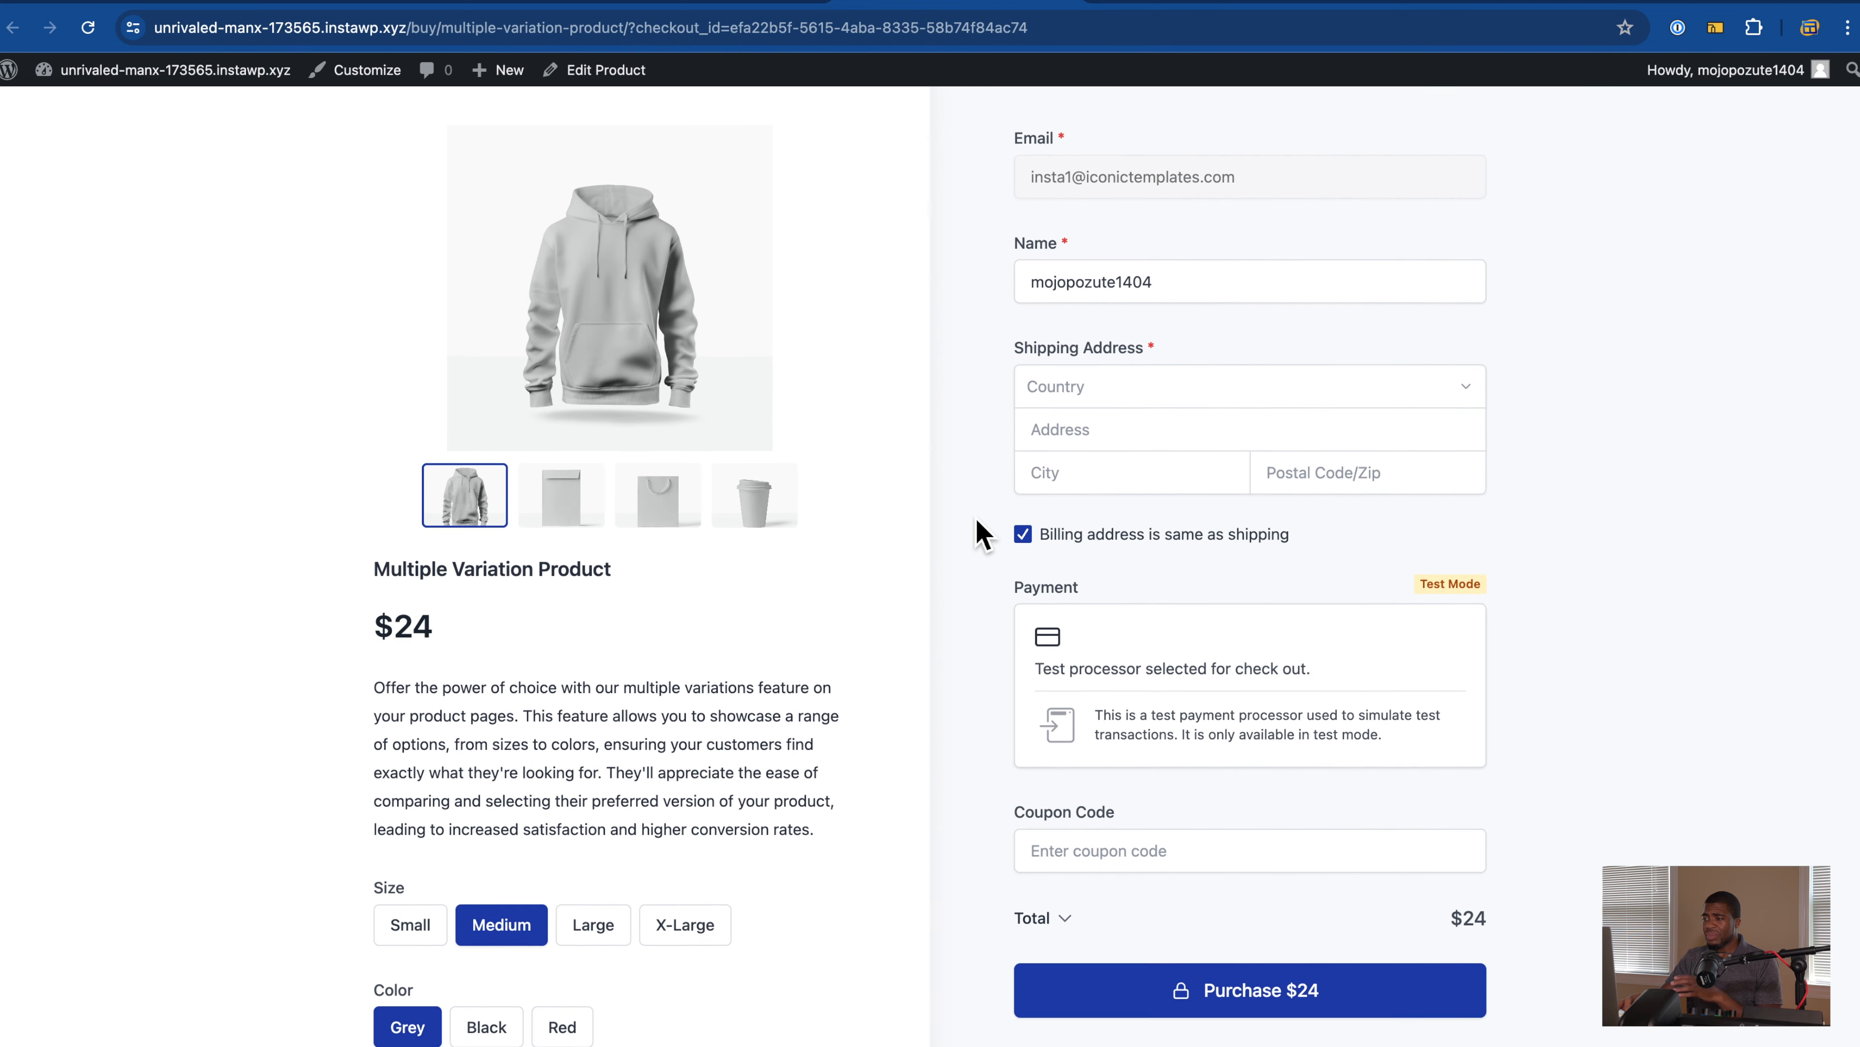
{"action": "scroll", "coordinate": [979, 522], "scroll_direction": "up", "scroll_amount": 1}
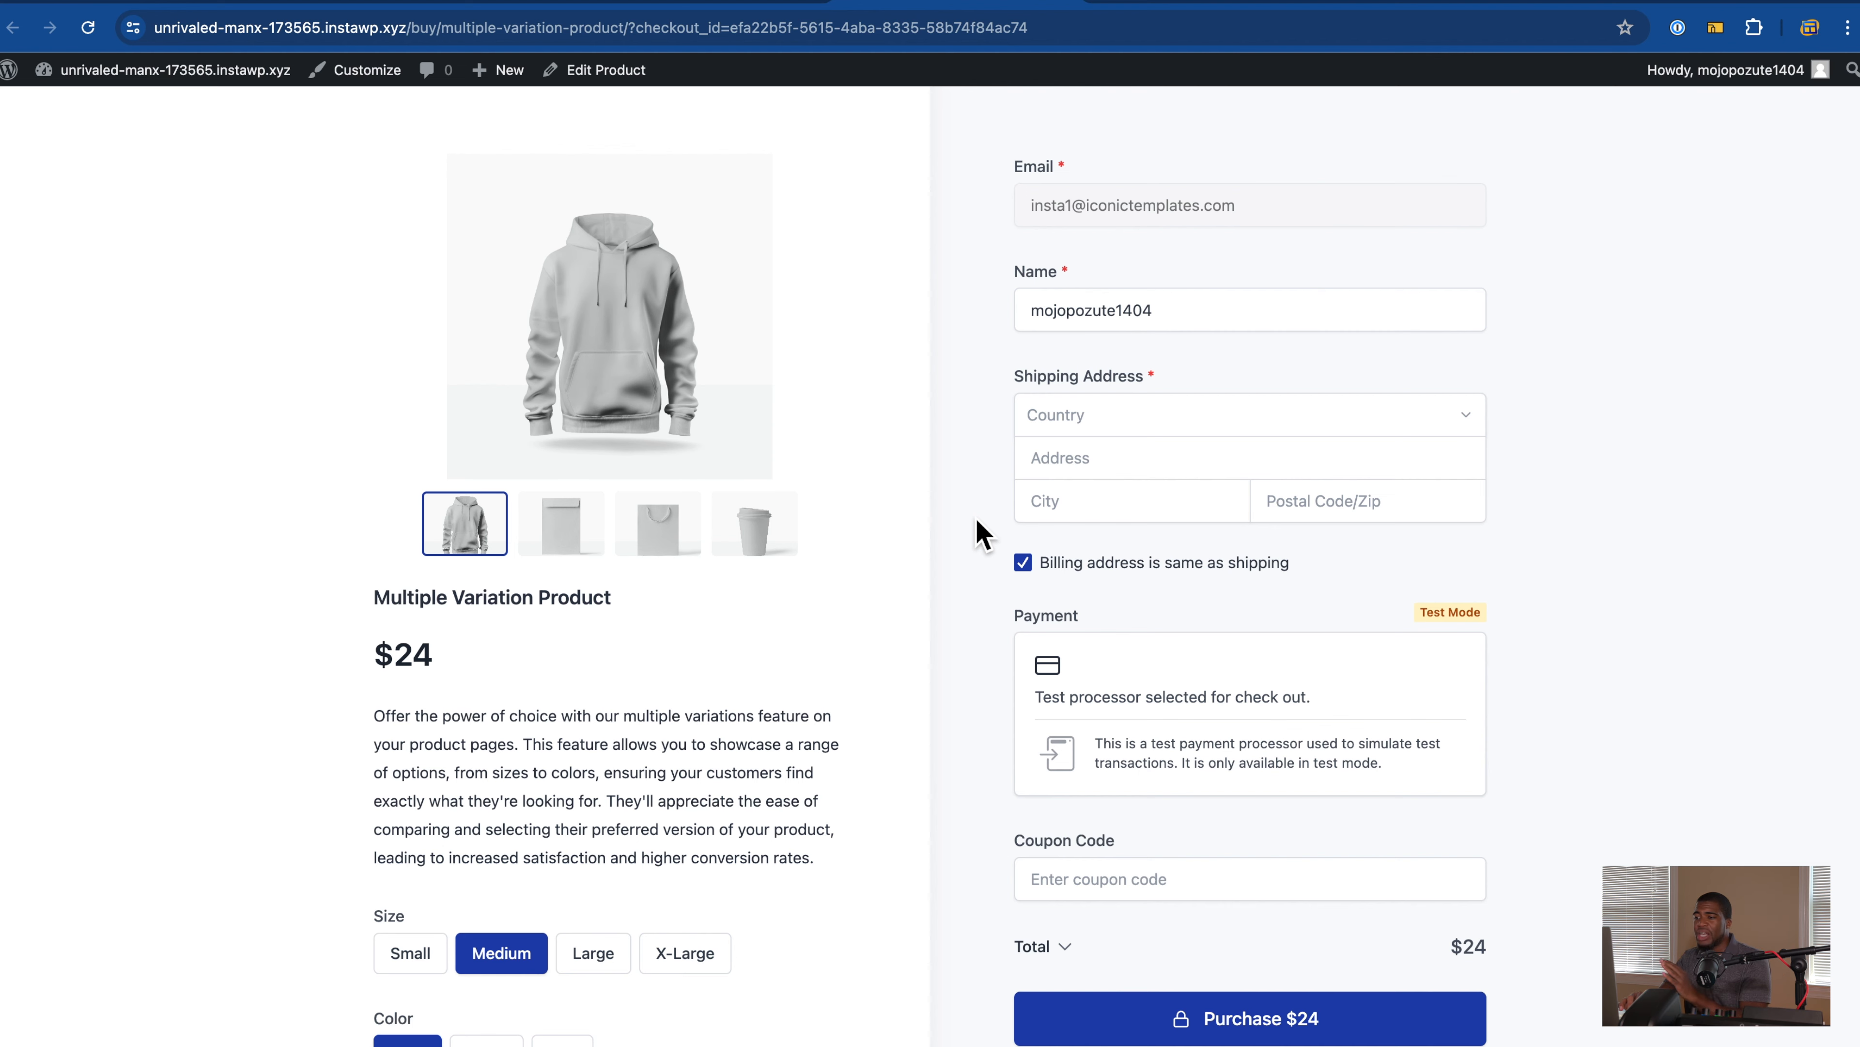
Step: Return to the product editor and review the Instant Checkout options of Multiple Variation Product
{"action": "left_click", "coordinate": [696, 7]}
{"action": "left_click", "coordinate": [1421, 150]}
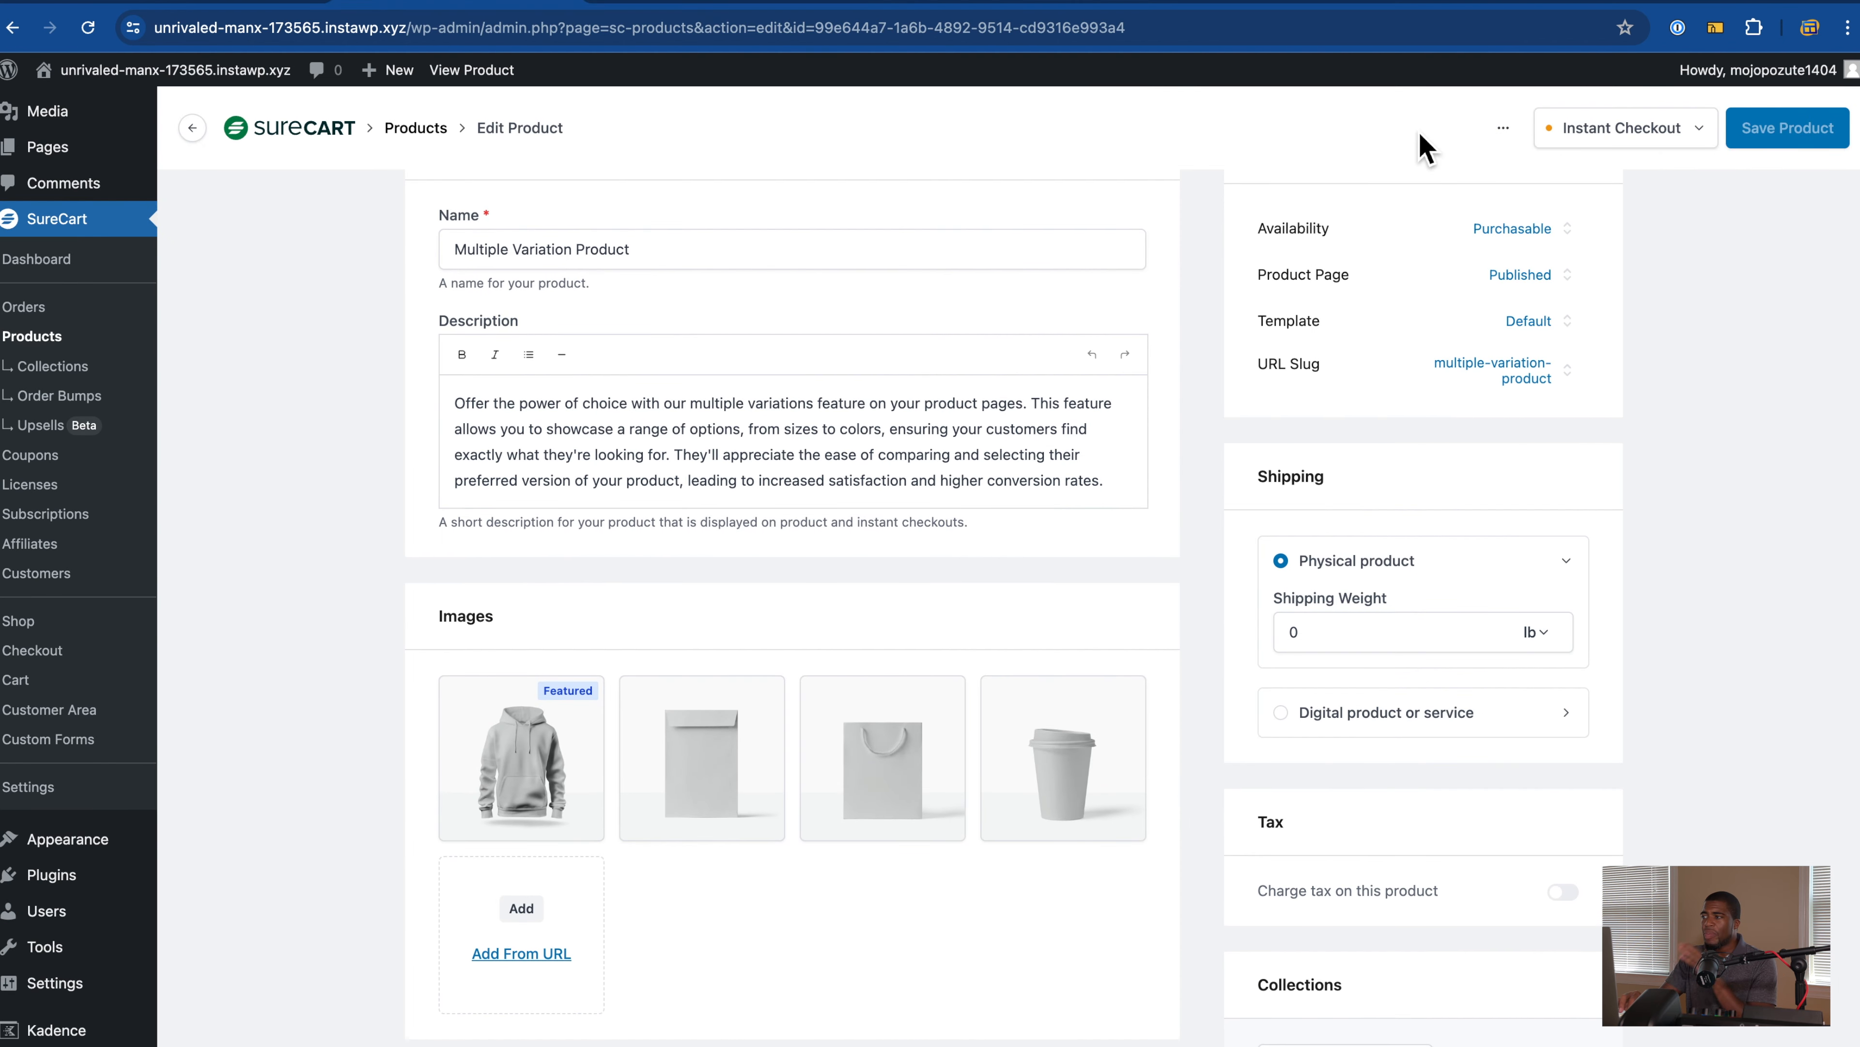
{"action": "left_click", "coordinate": [1658, 147]}
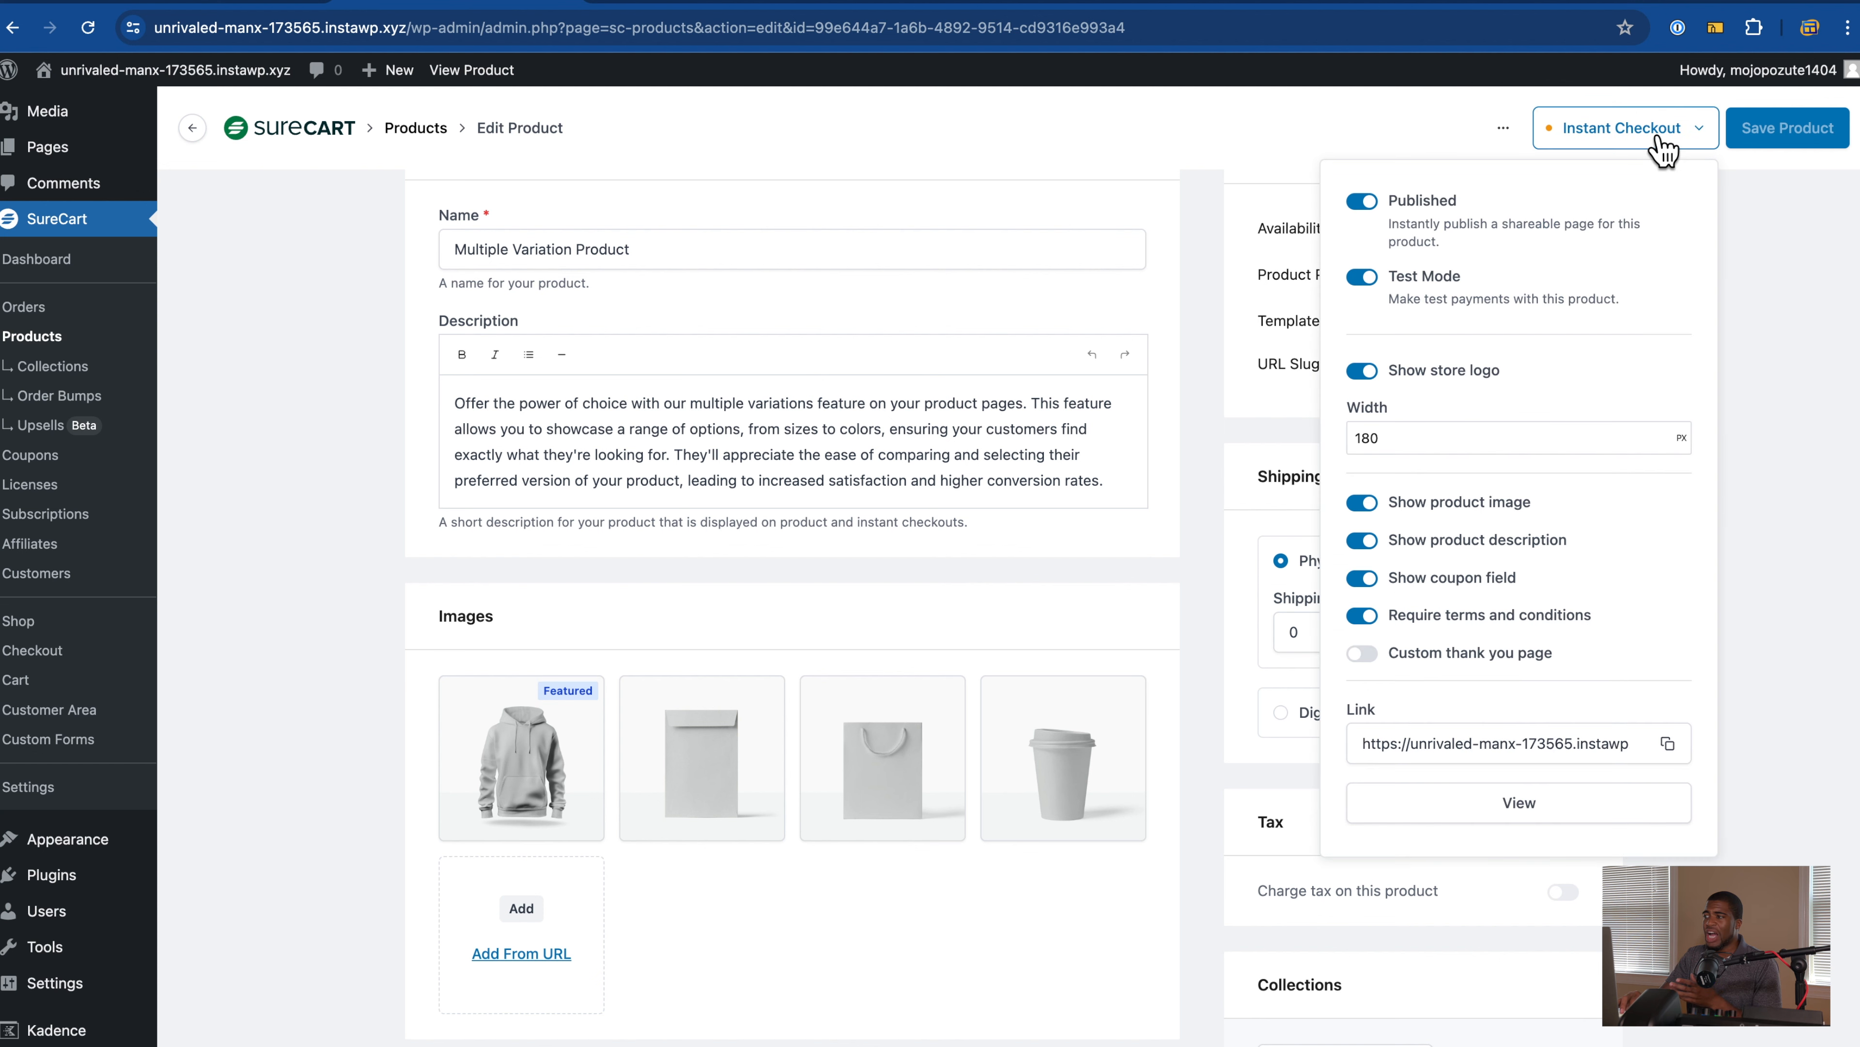
{"action": "left_click", "coordinate": [1615, 146]}
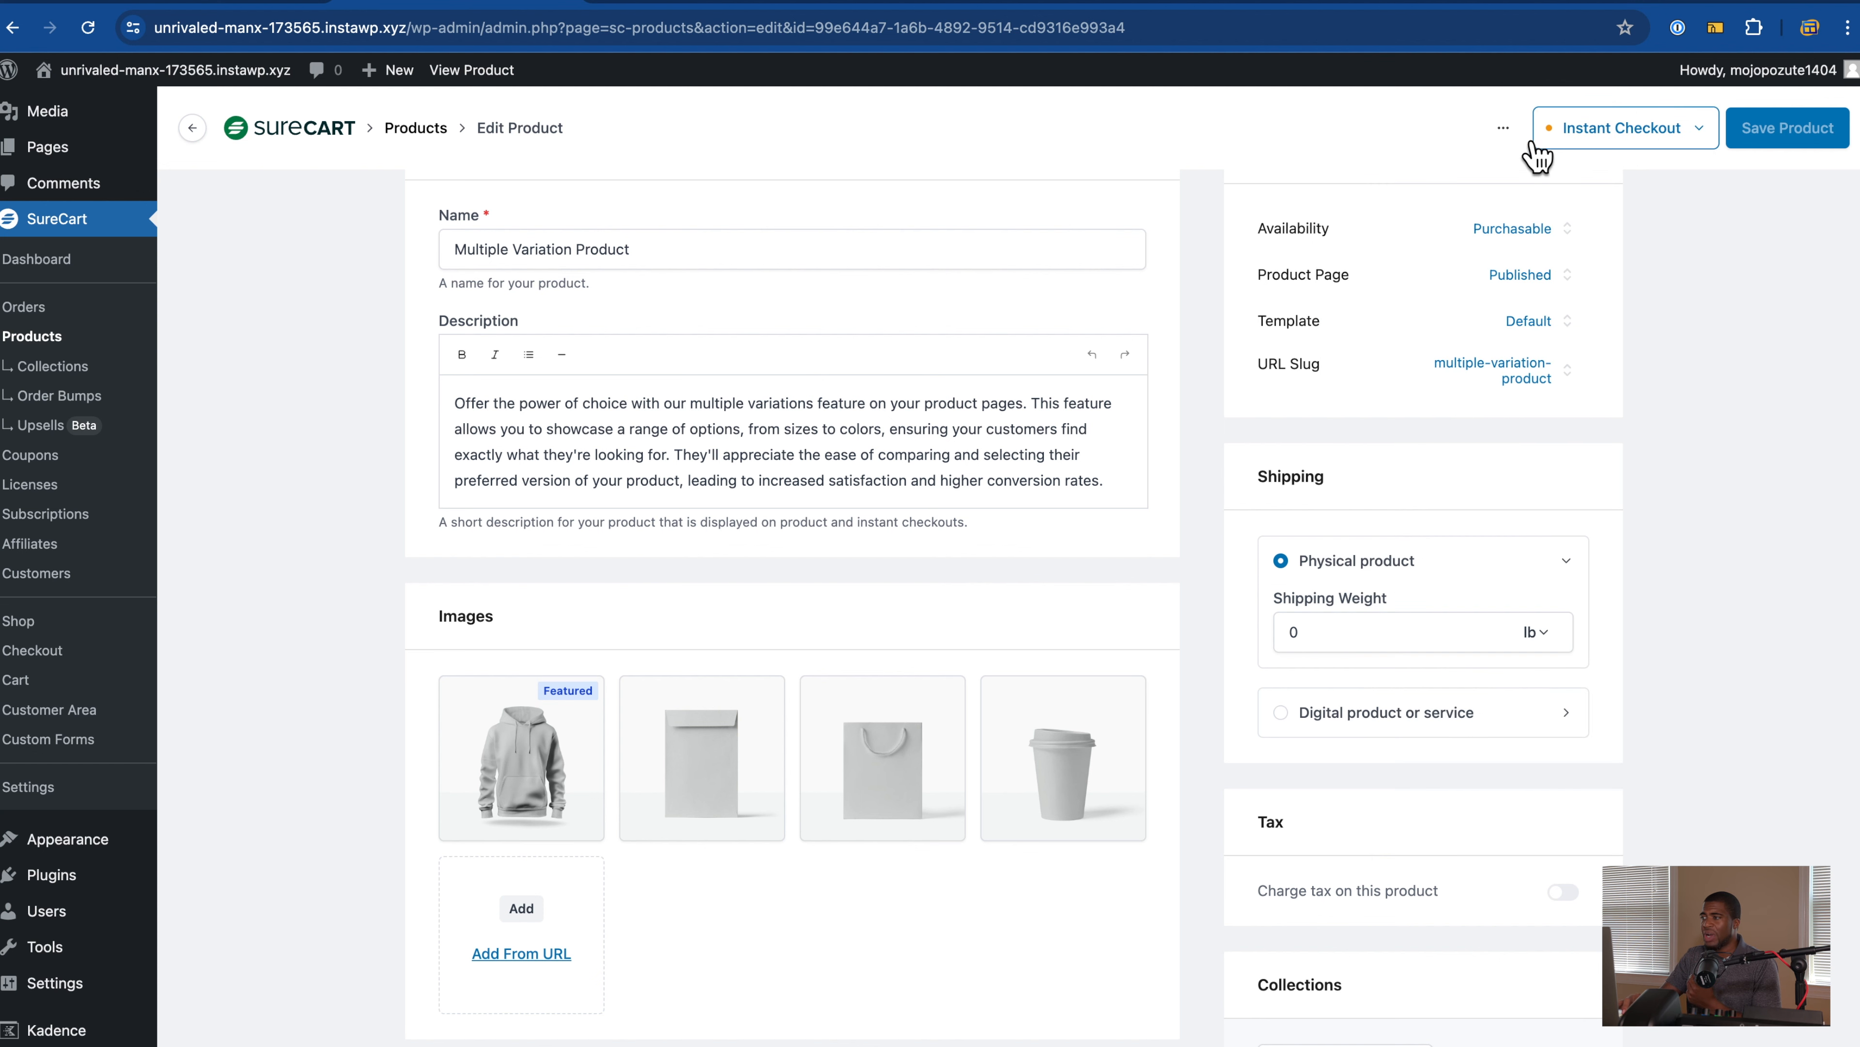
{"action": "left_click", "coordinate": [1522, 140]}
{"action": "left_click", "coordinate": [1604, 151]}
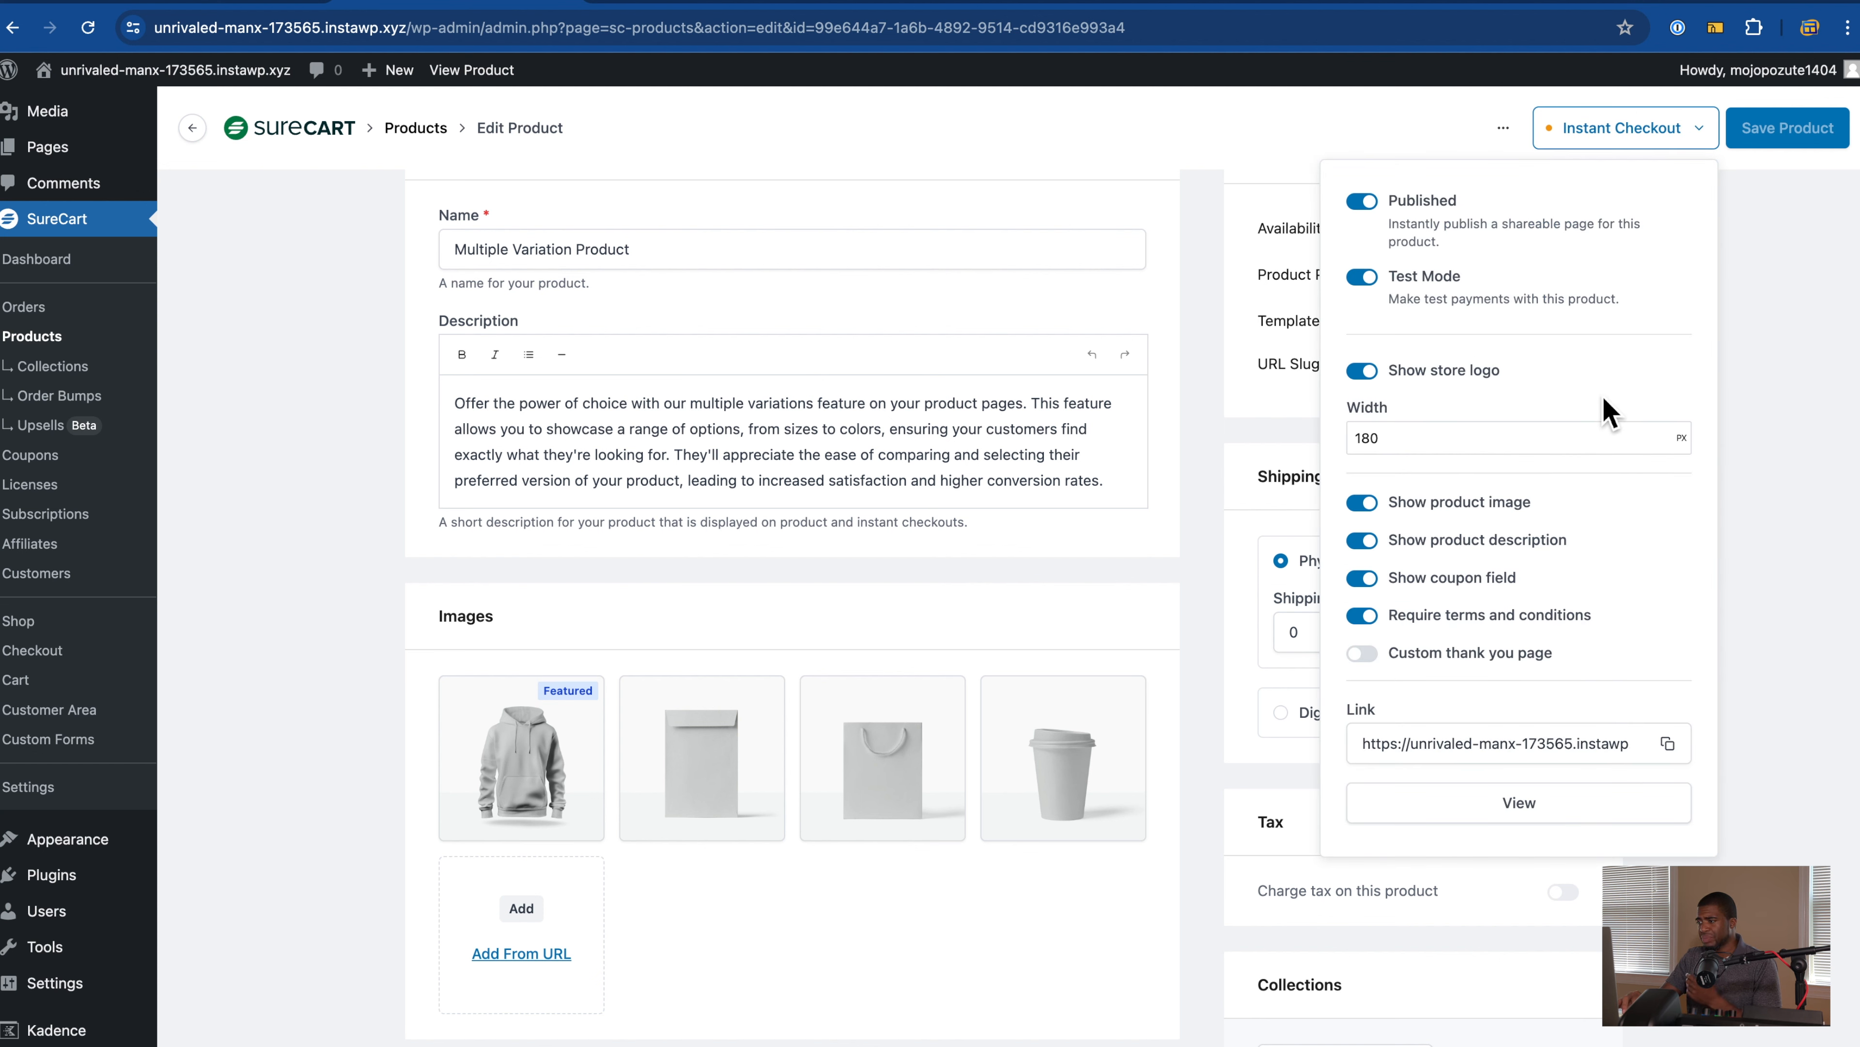
{"action": "left_click", "coordinate": [366, 513]}
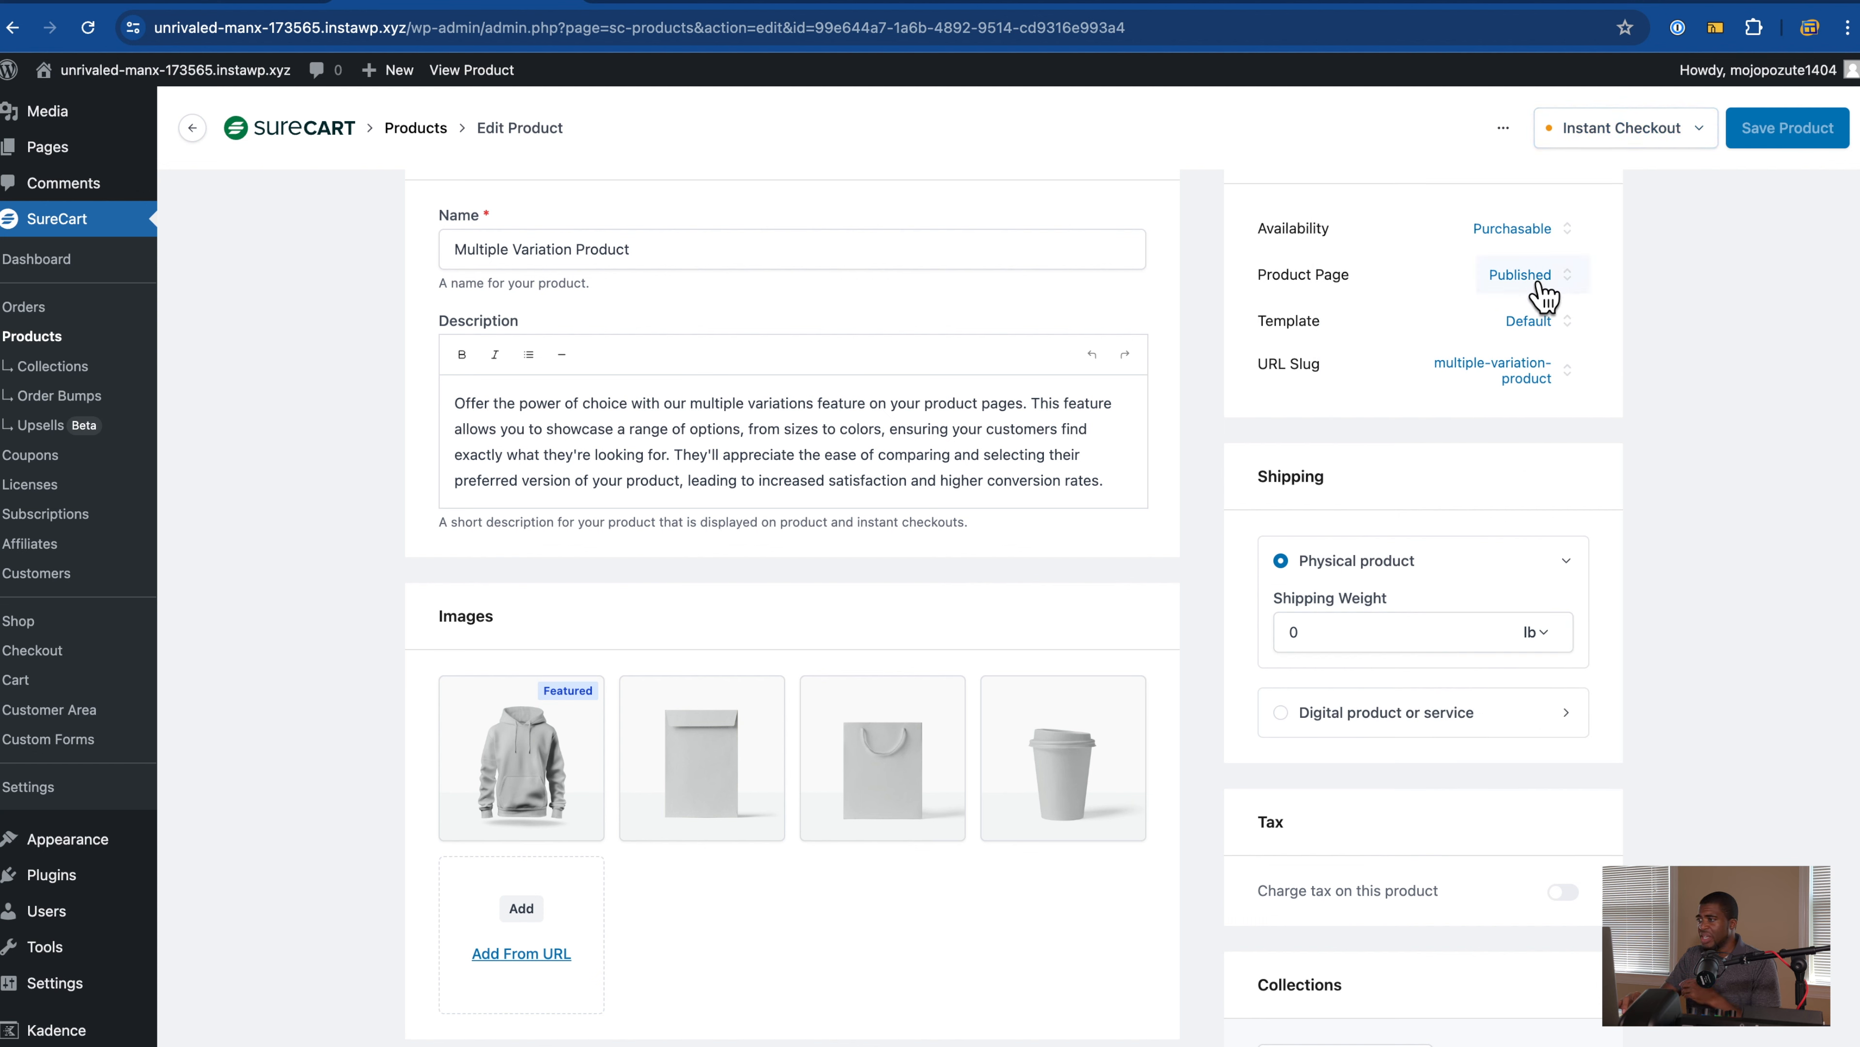
Step: Open the live product page through the product's URL slug settings and examine its layout and purchase options
{"action": "left_click", "coordinate": [1527, 282]}
{"action": "left_click", "coordinate": [1722, 337]}
{"action": "left_click", "coordinate": [1564, 370]}
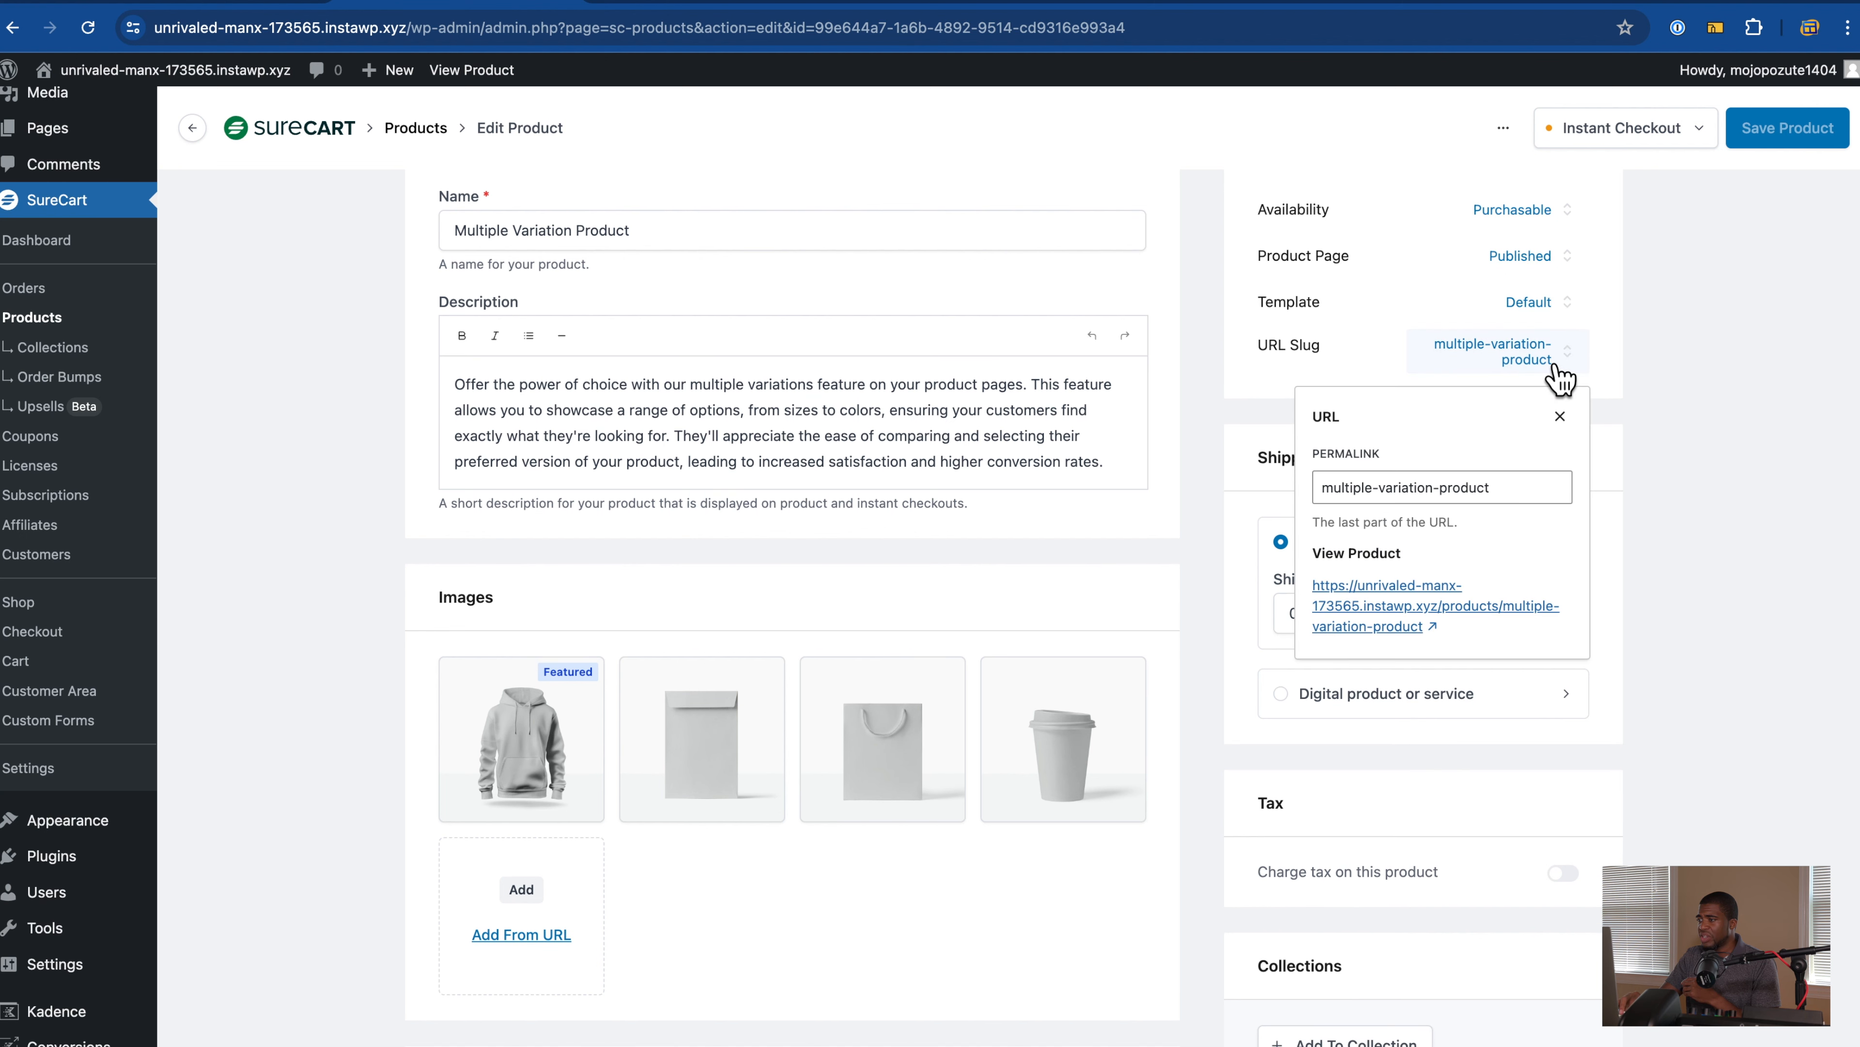
{"action": "left_click", "coordinate": [1395, 629]}
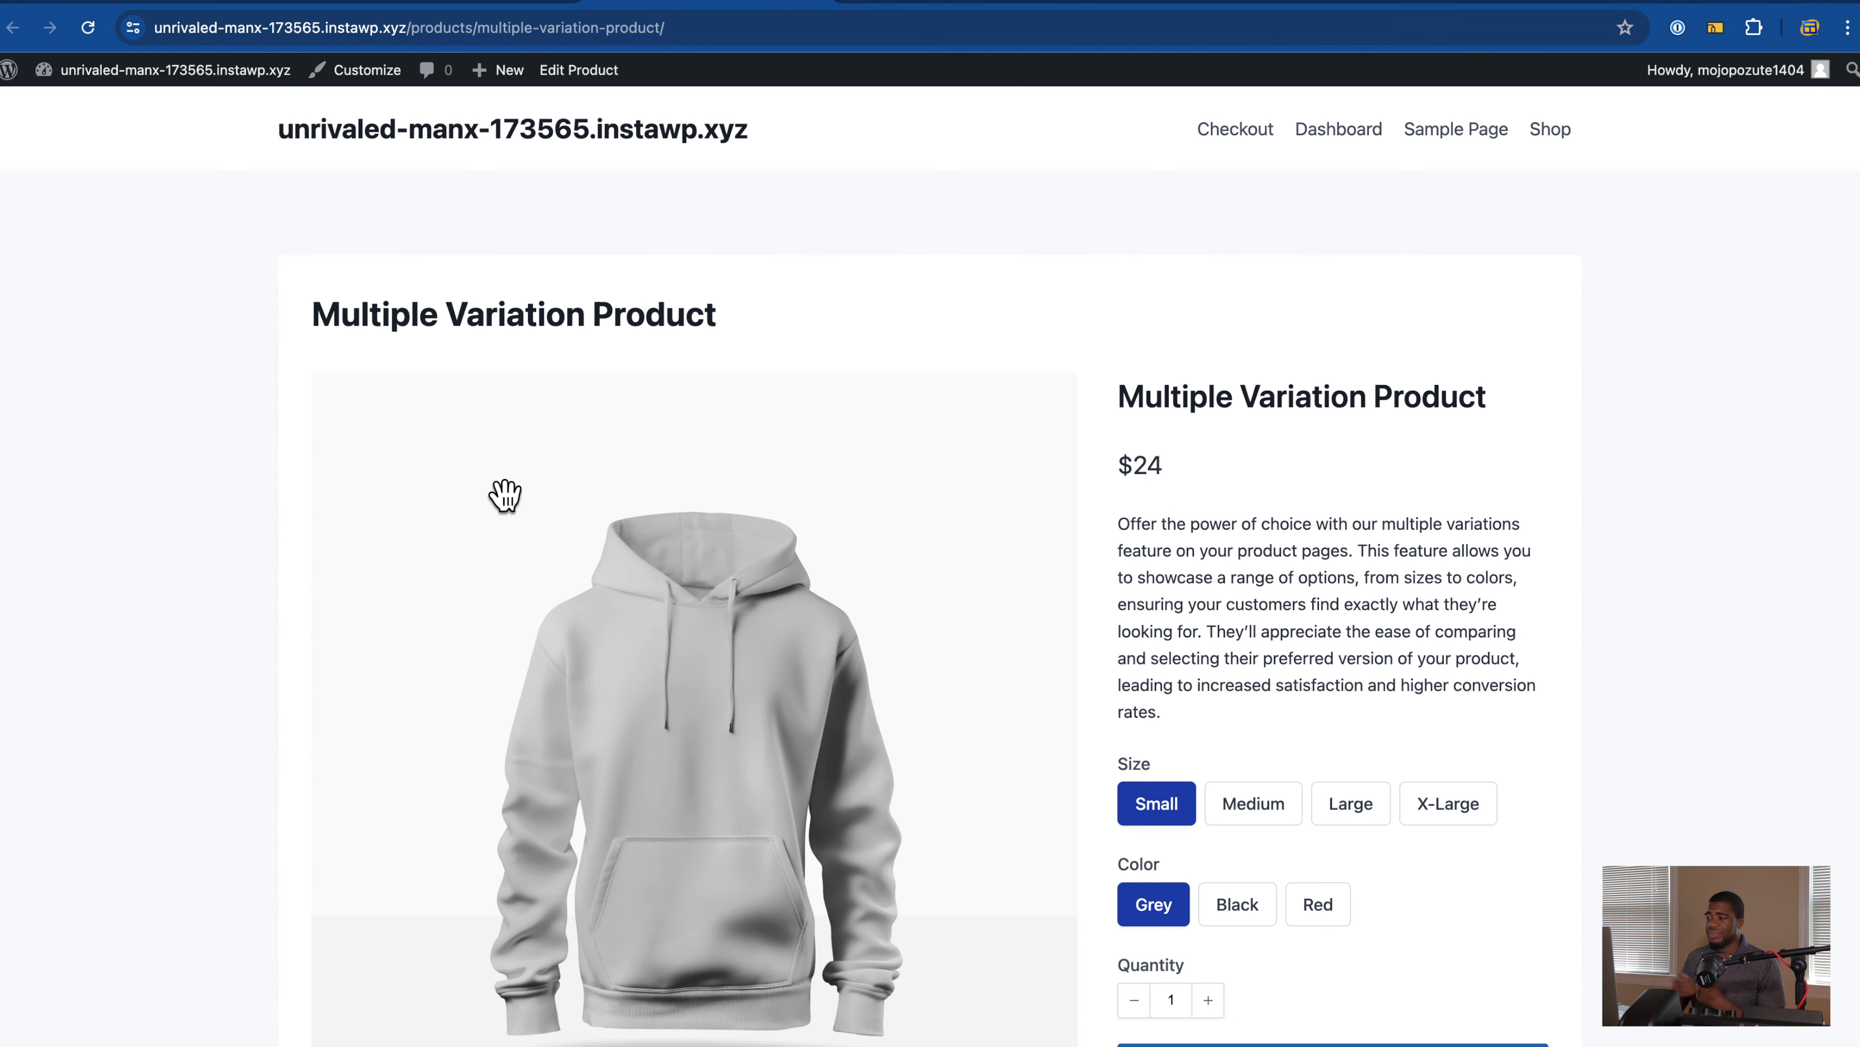
{"action": "scroll", "coordinate": [505, 496], "scroll_direction": "down", "scroll_amount": 2}
{"action": "scroll", "coordinate": [506, 496], "scroll_direction": "up", "scroll_amount": 1}
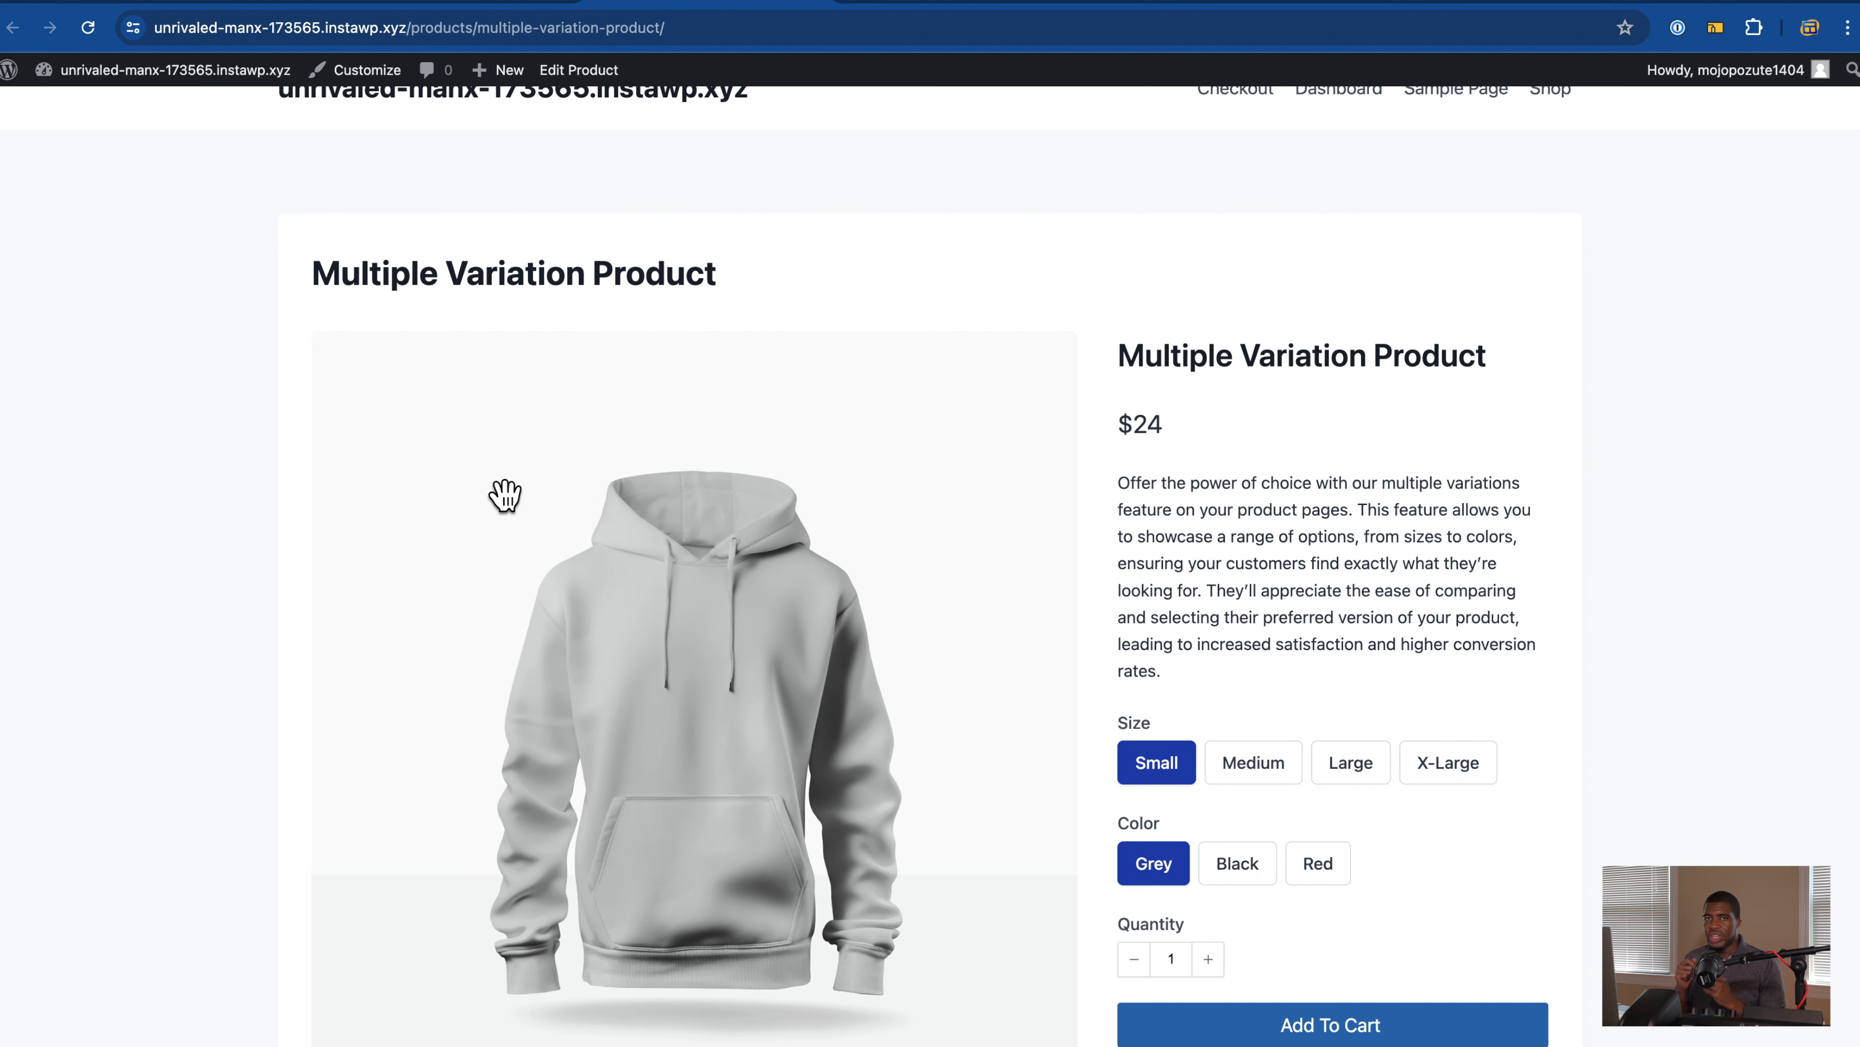
{"action": "scroll", "coordinate": [506, 496], "scroll_direction": "down", "scroll_amount": 3}
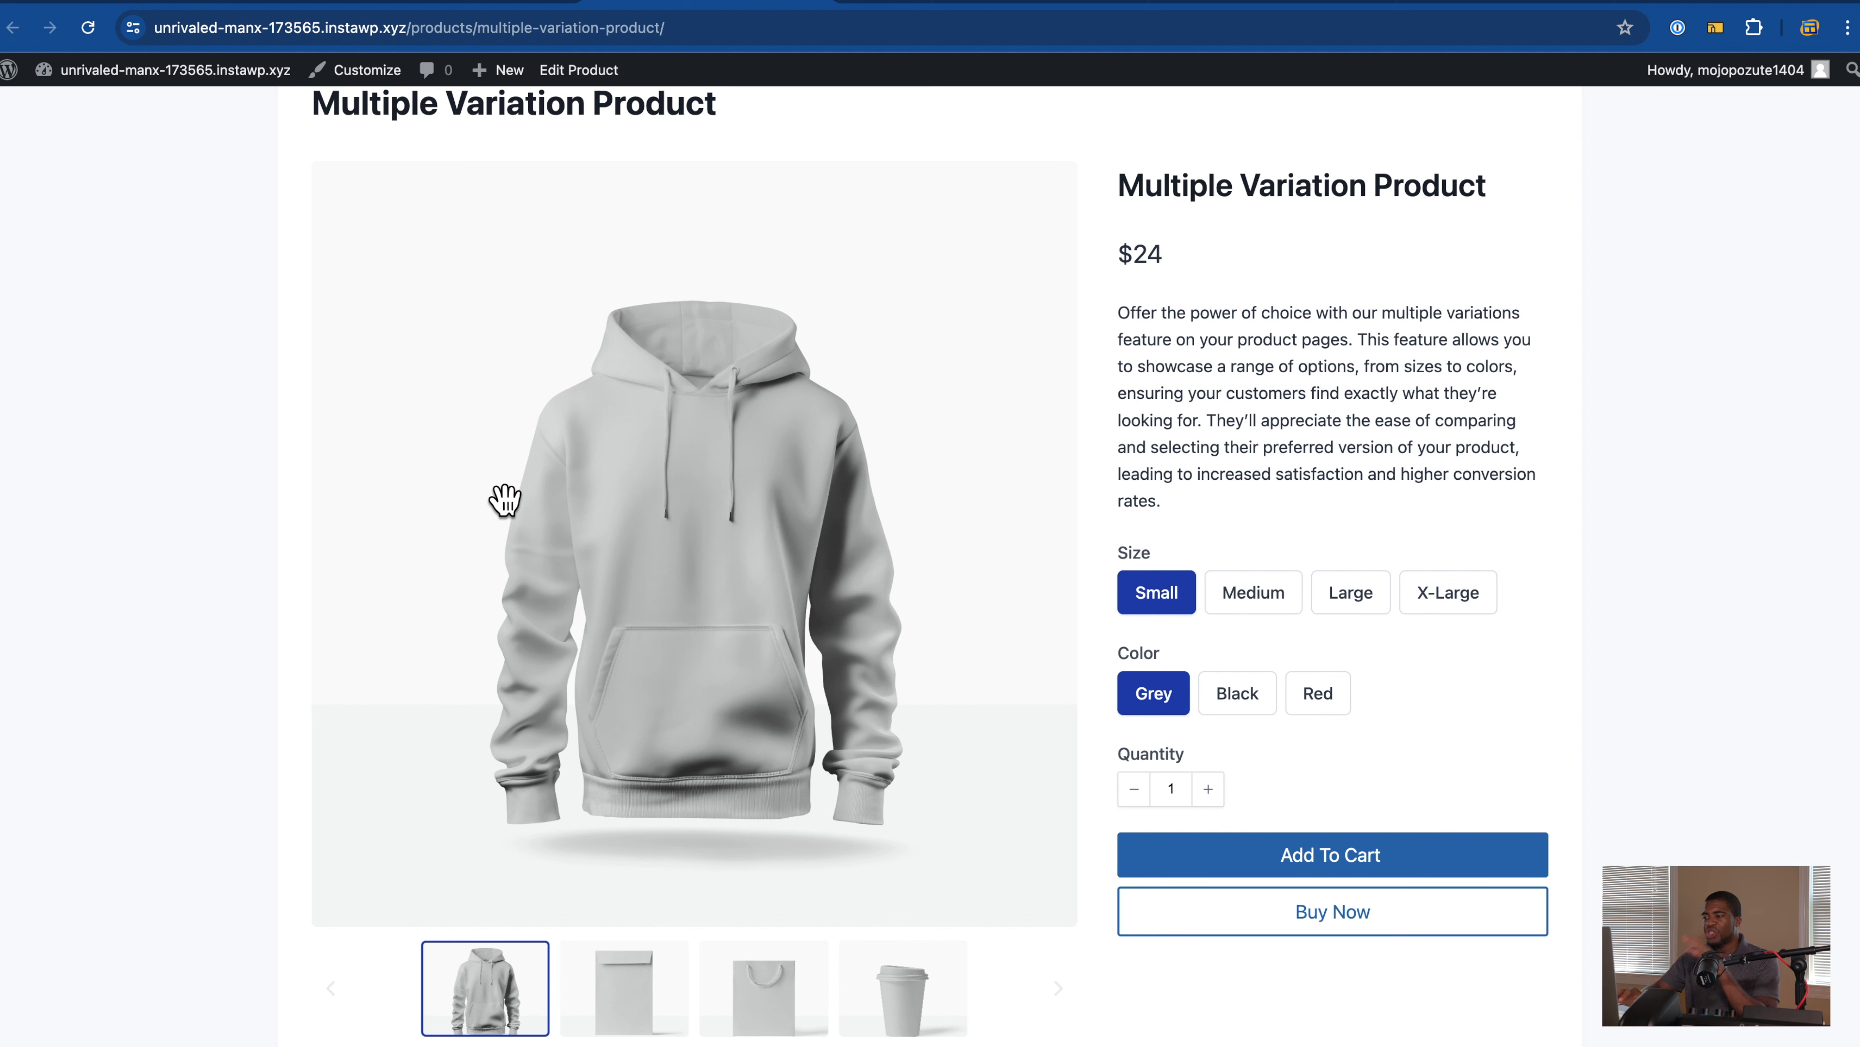
Step: Try the Buy Now checkout, return to the product page, and add the Small / Grey variation to the cart for checkout
{"action": "left_click", "coordinate": [1293, 932]}
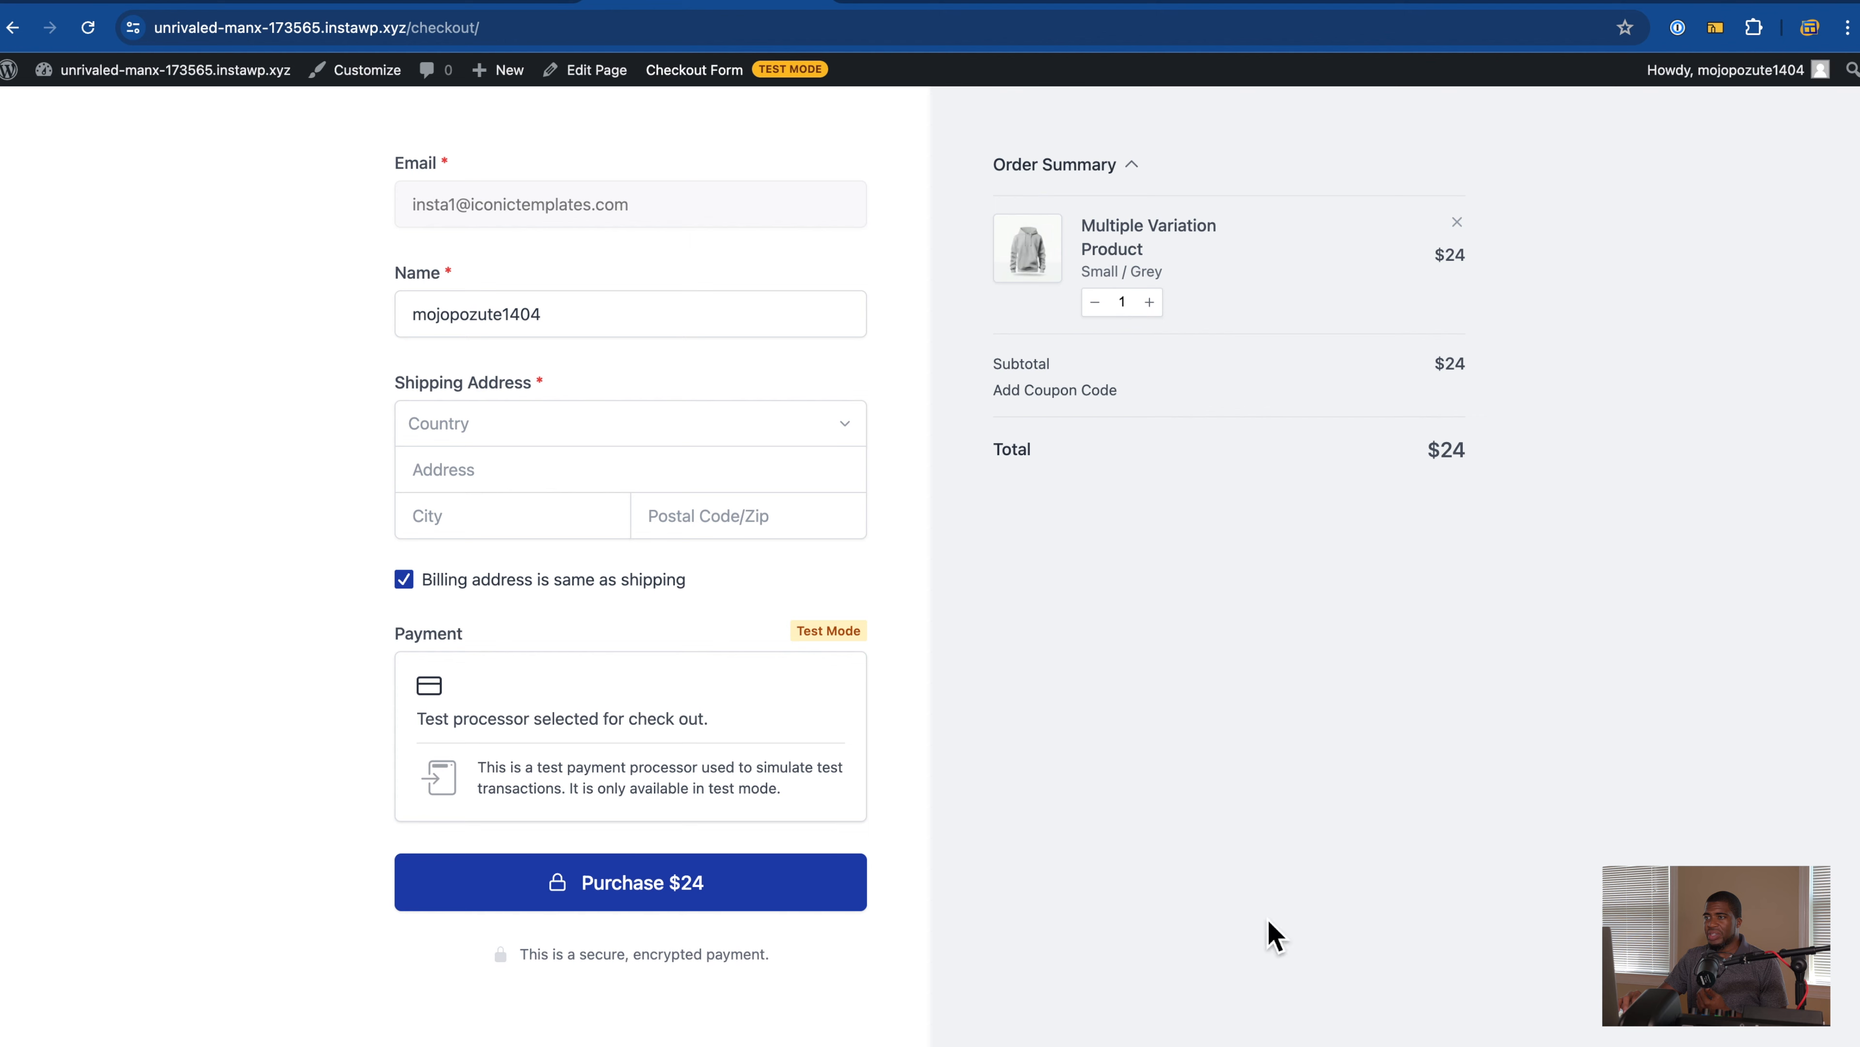
{"action": "left_click", "coordinate": [15, 28]}
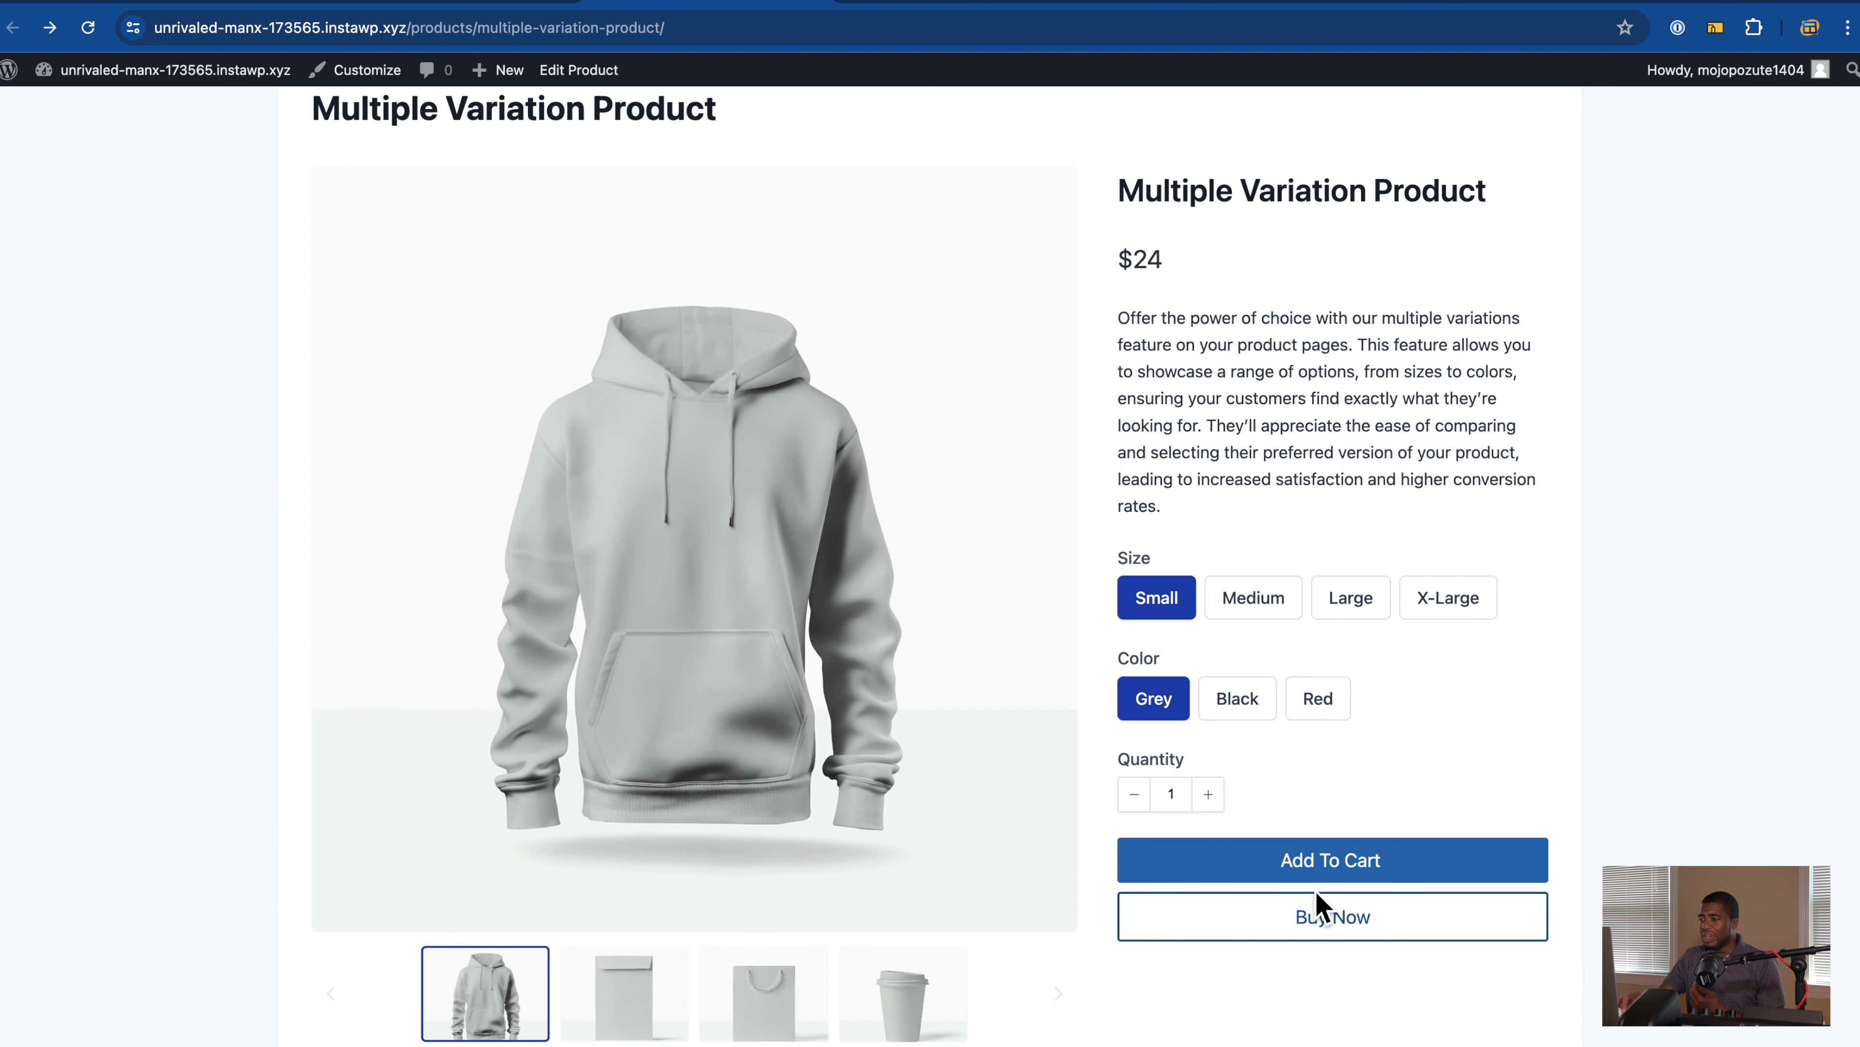
{"action": "left_click", "coordinate": [1324, 890]}
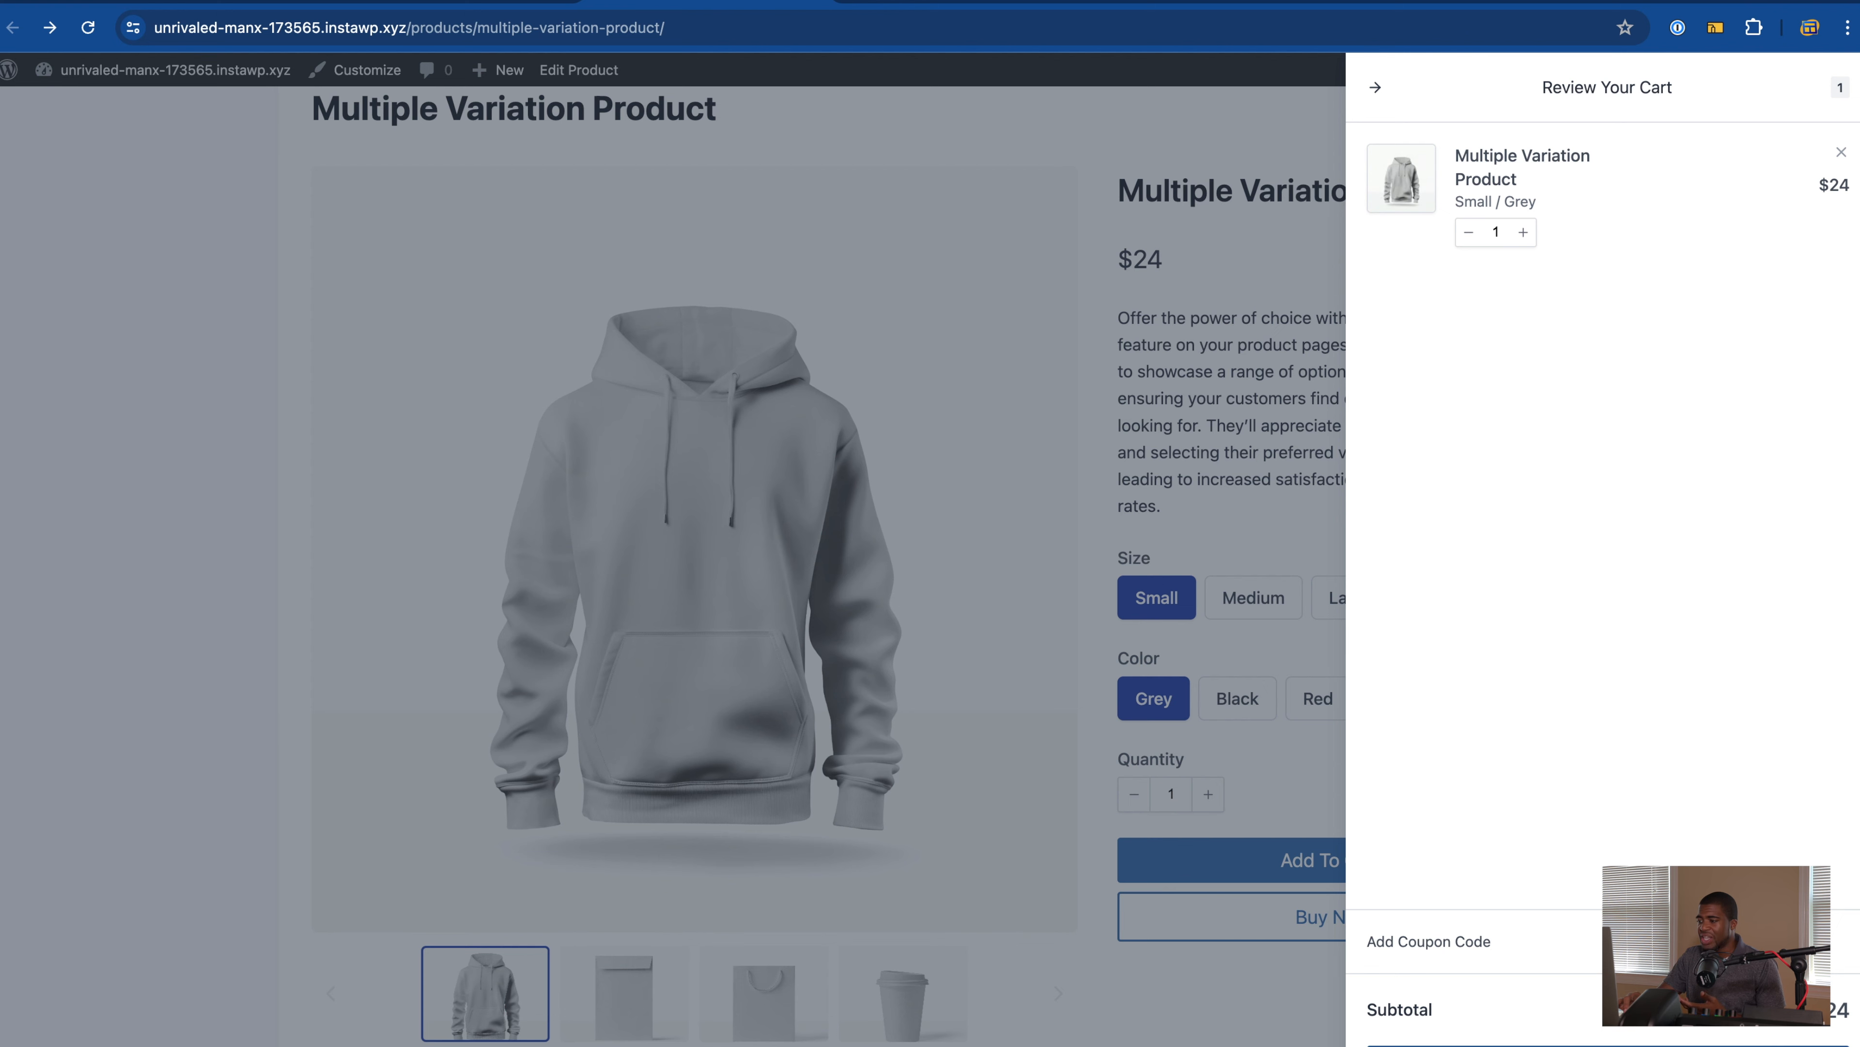
{"action": "left_click", "coordinate": [1524, 1044]}
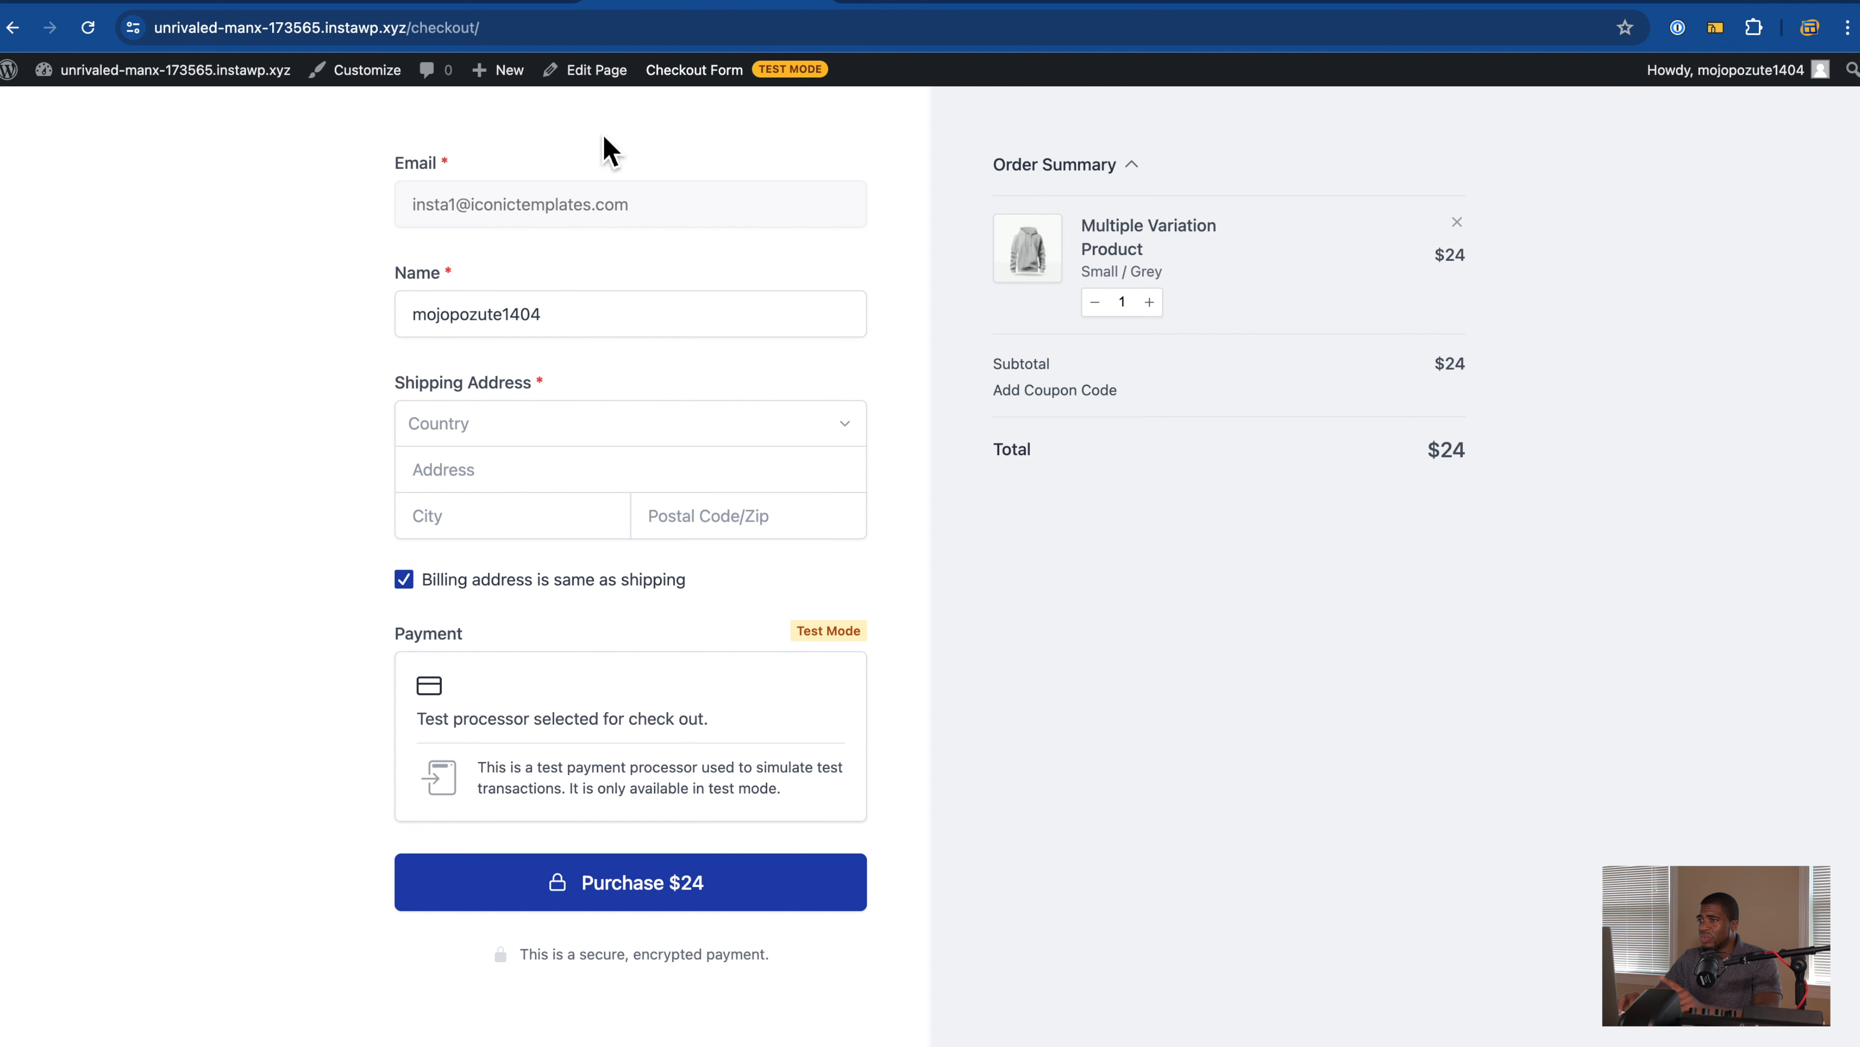
Step: Revisit the instant checkout and store checkout pages, and return to the full product page to compare their layouts
{"action": "left_click", "coordinate": [447, 6]}
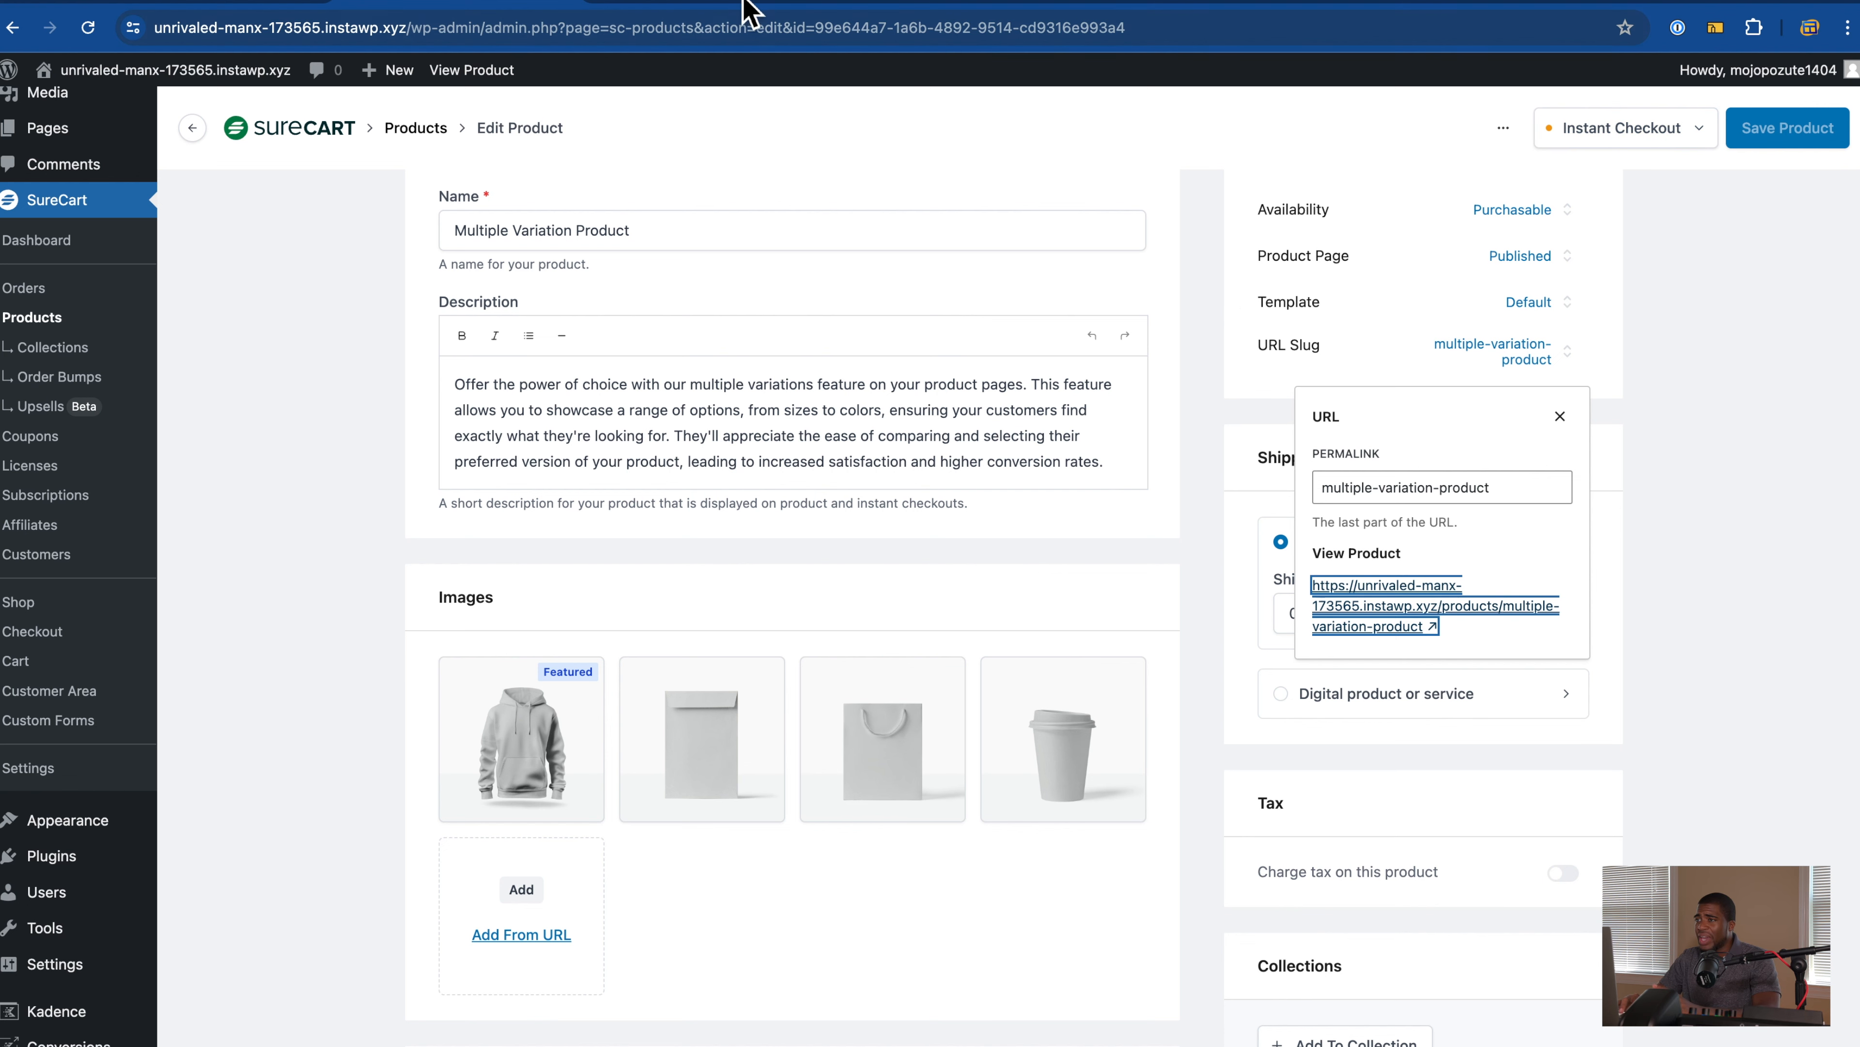
{"action": "left_click", "coordinate": [916, 7]}
{"action": "left_click", "coordinate": [1070, 7]}
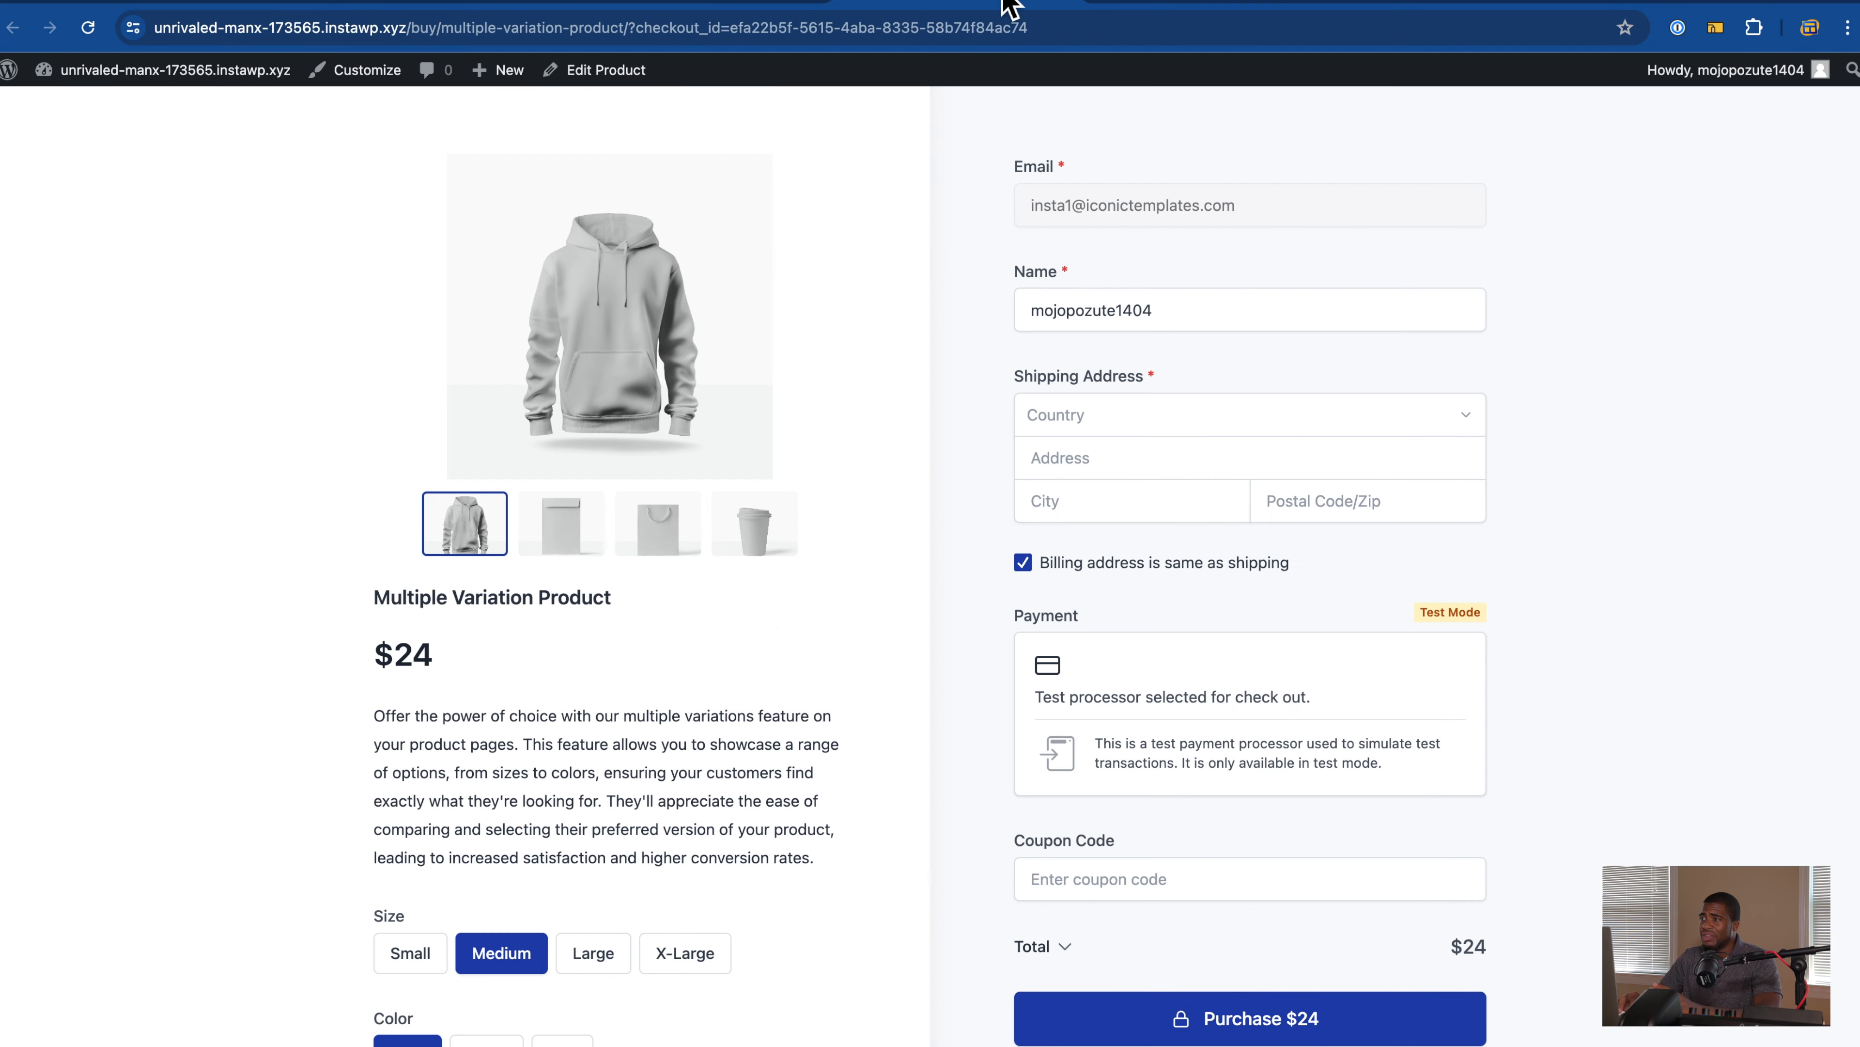
{"action": "left_click", "coordinate": [644, 7]}
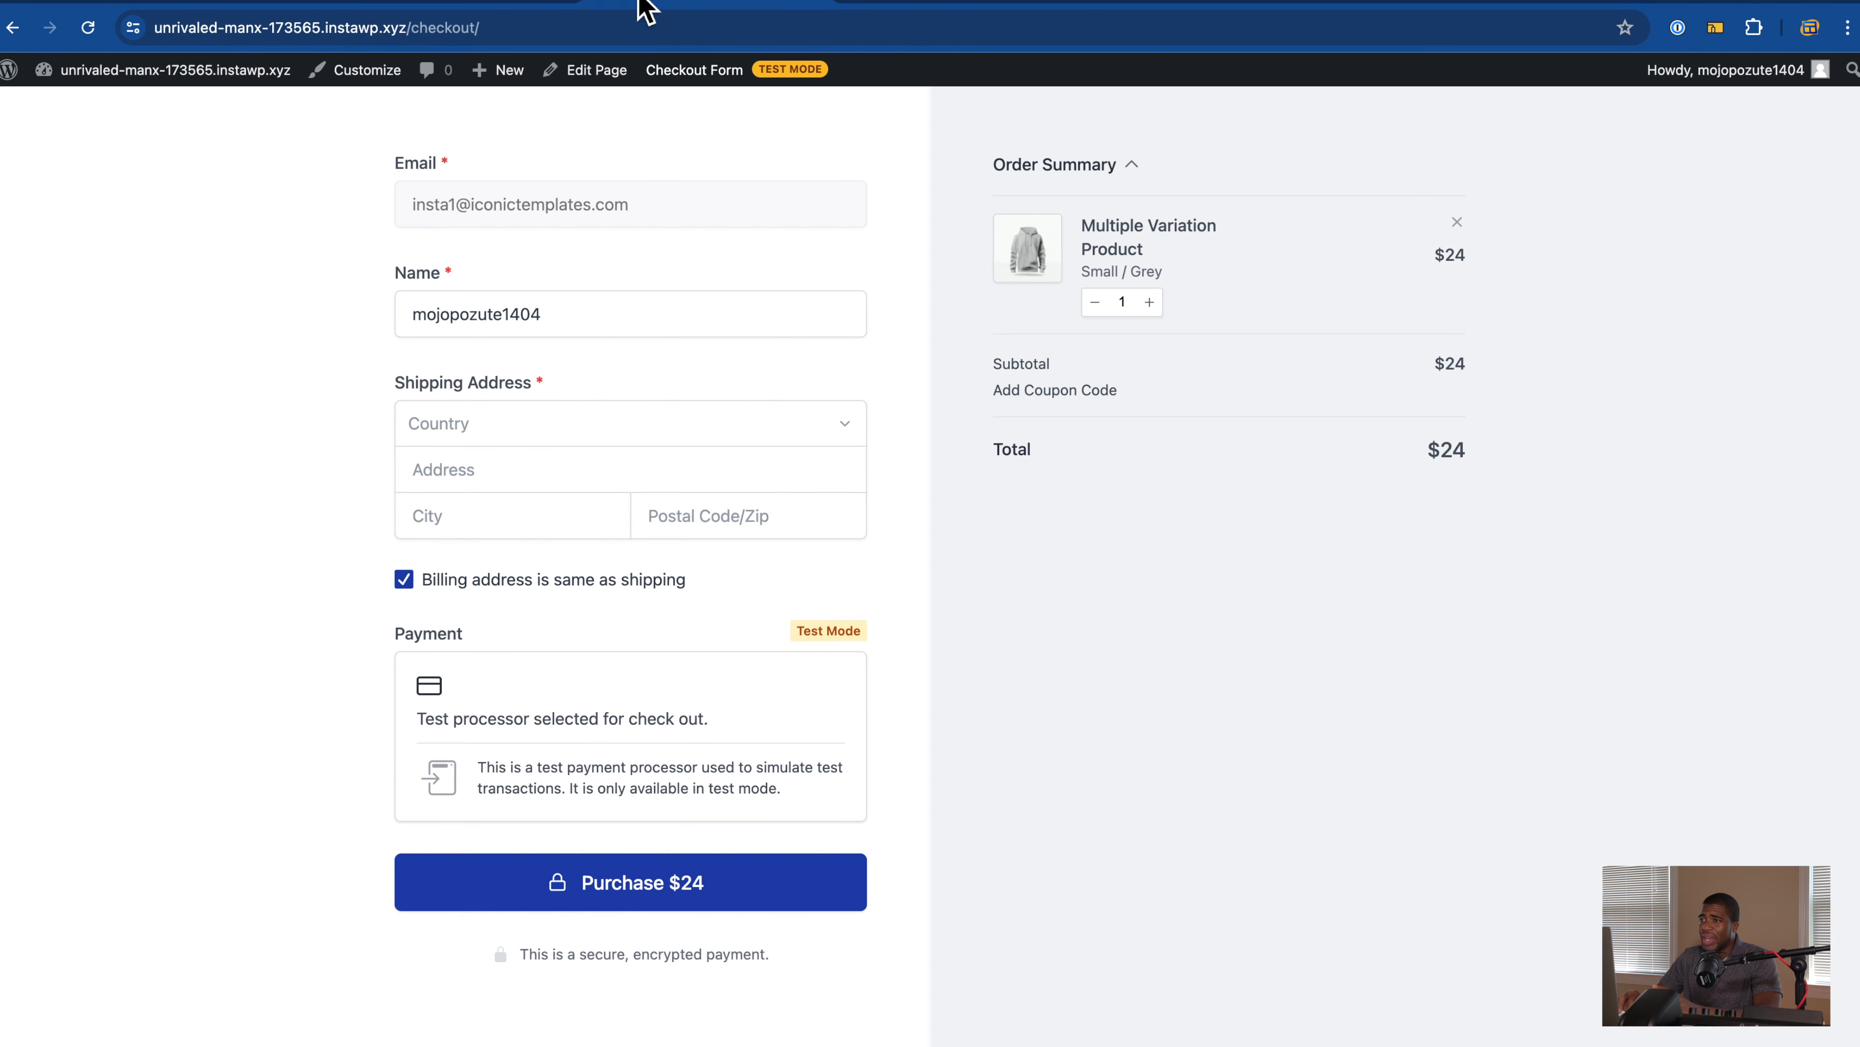
{"action": "left_click", "coordinate": [12, 28]}
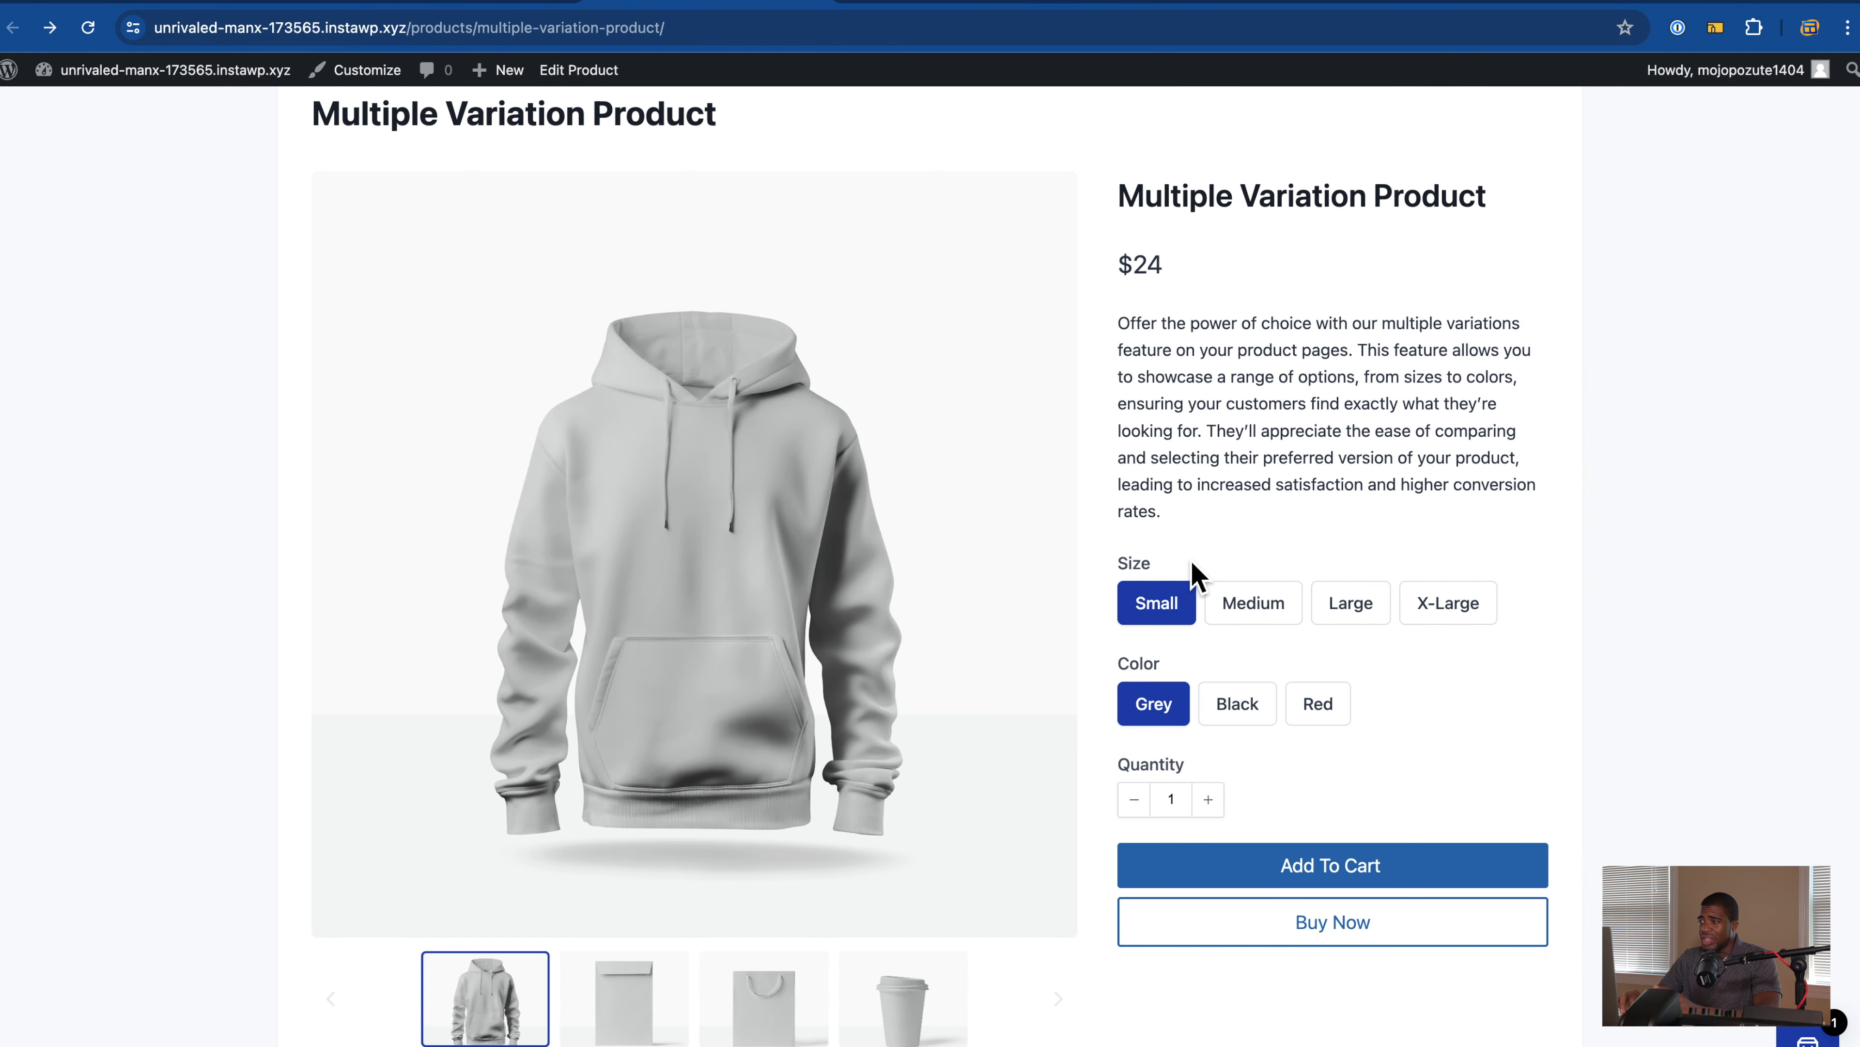
{"action": "scroll", "coordinate": [982, 683], "scroll_direction": "down", "scroll_amount": 3}
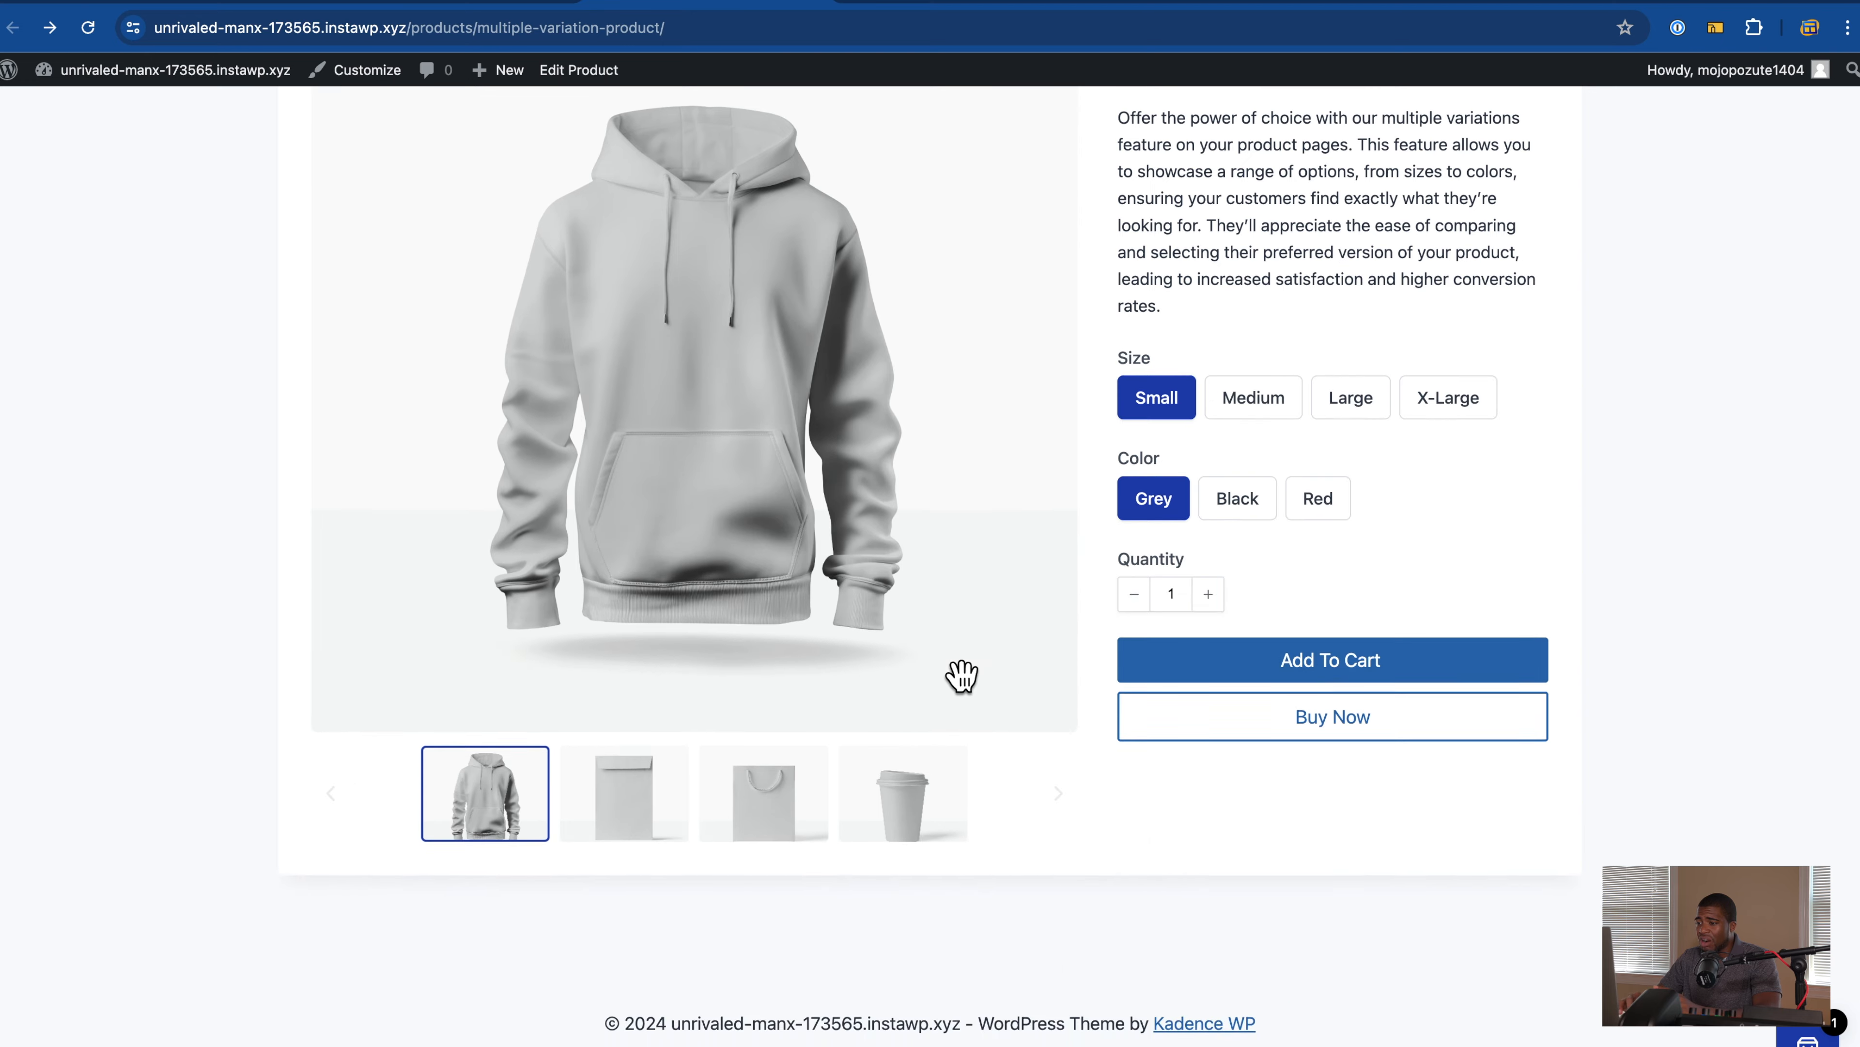
{"action": "scroll", "coordinate": [959, 673], "scroll_direction": "up", "scroll_amount": 6}
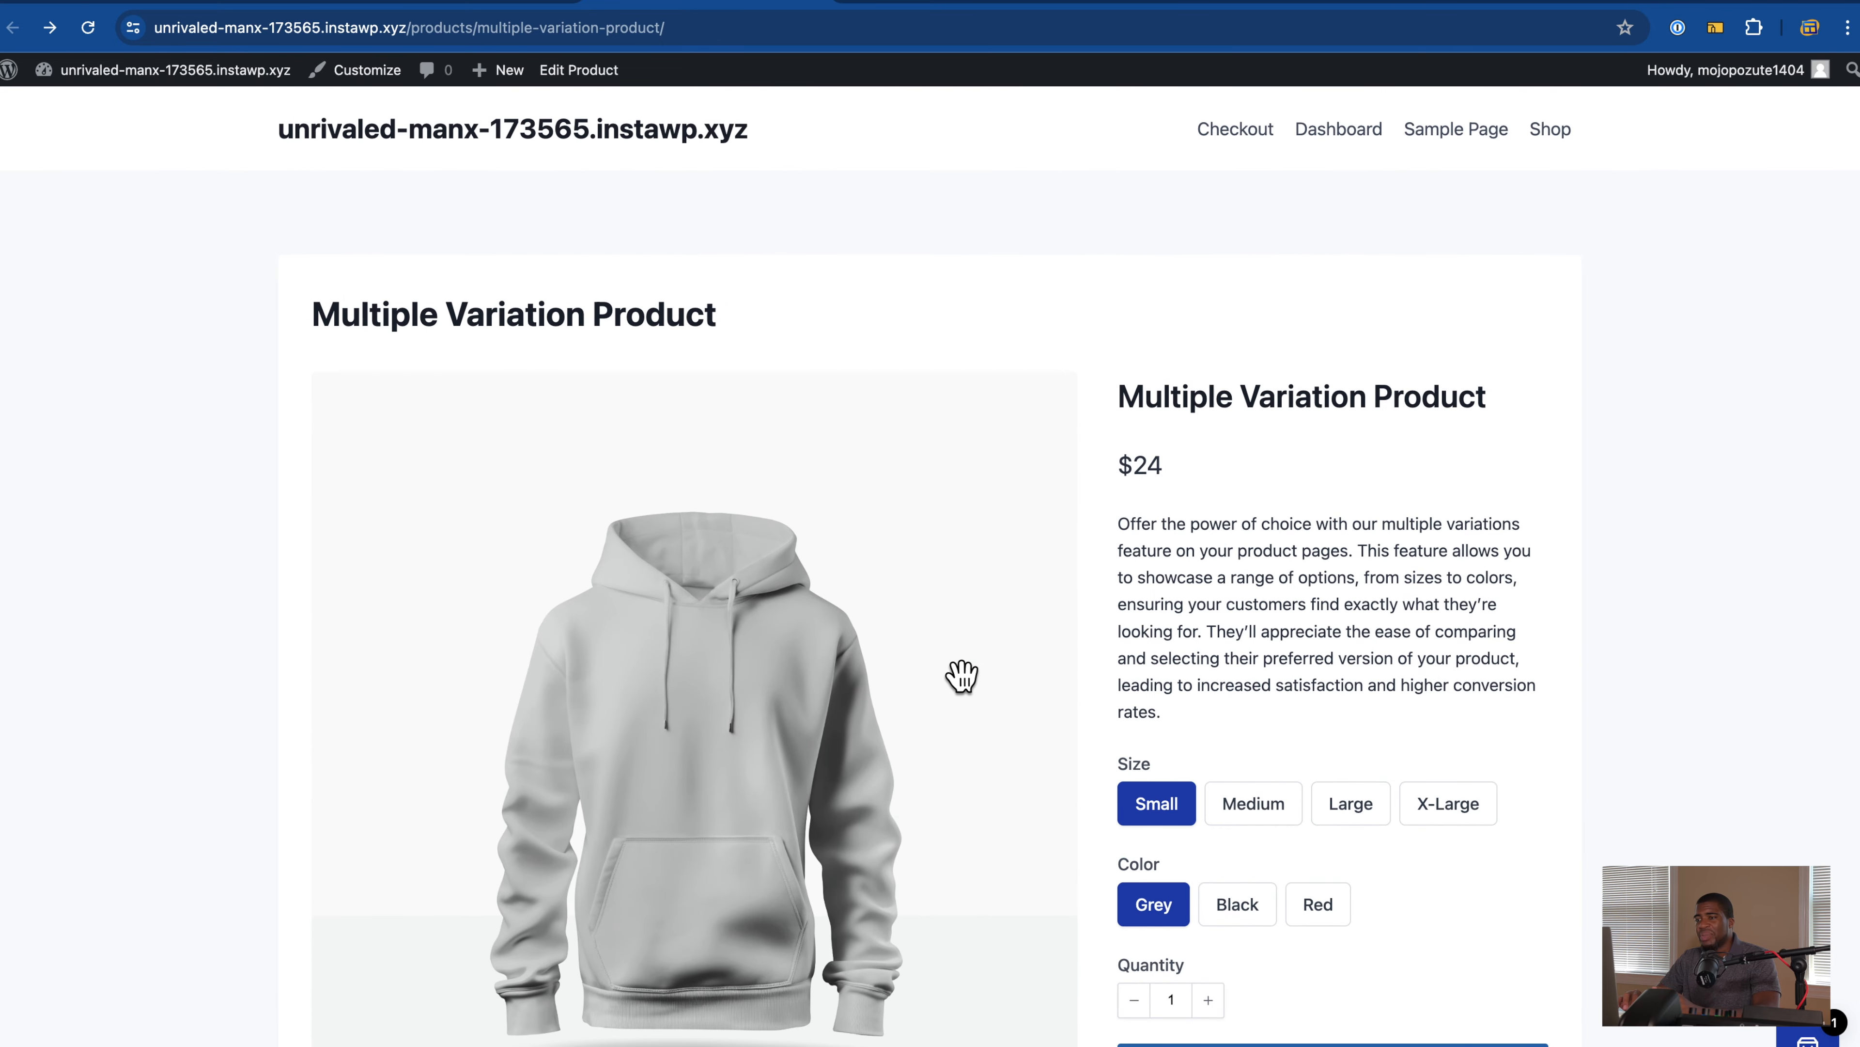
Step: Open the Order Bumps list and return to the instant checkout page to examine its product details and purchase form
{"action": "left_click", "coordinate": [438, 4]}
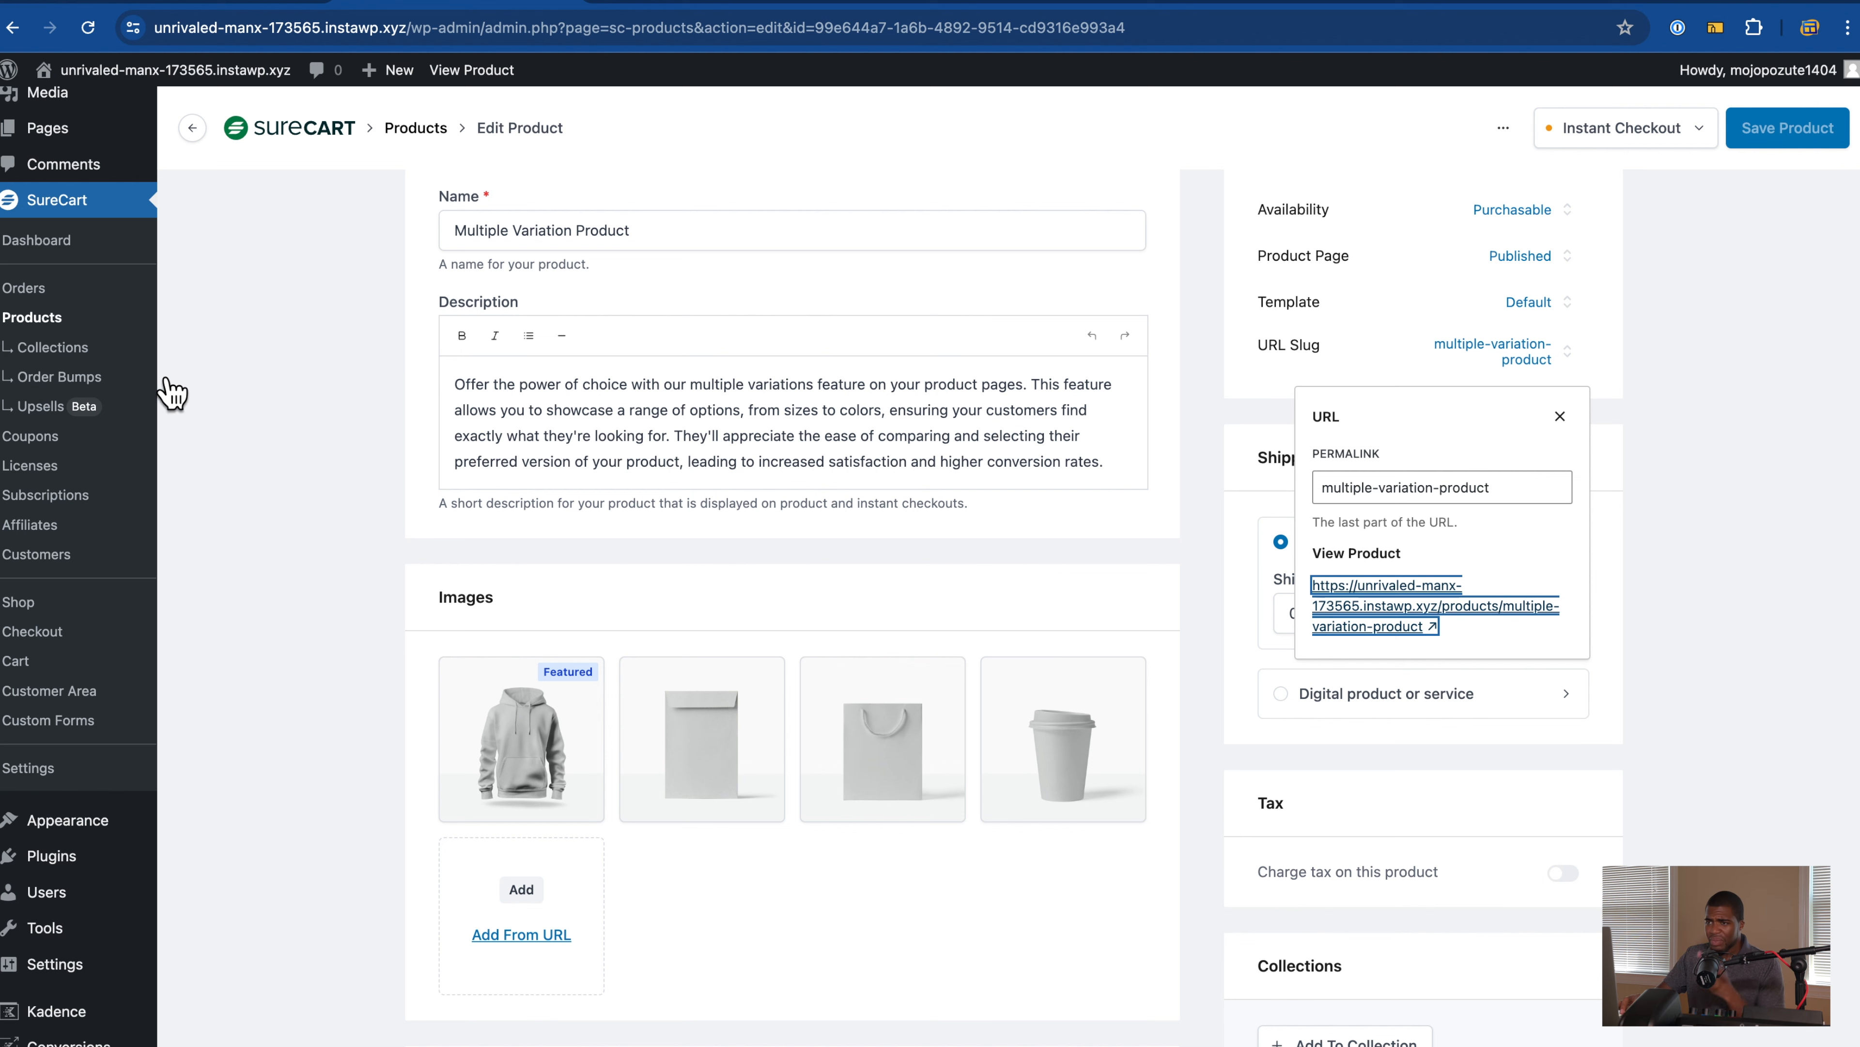
{"action": "left_click", "coordinate": [86, 379]}
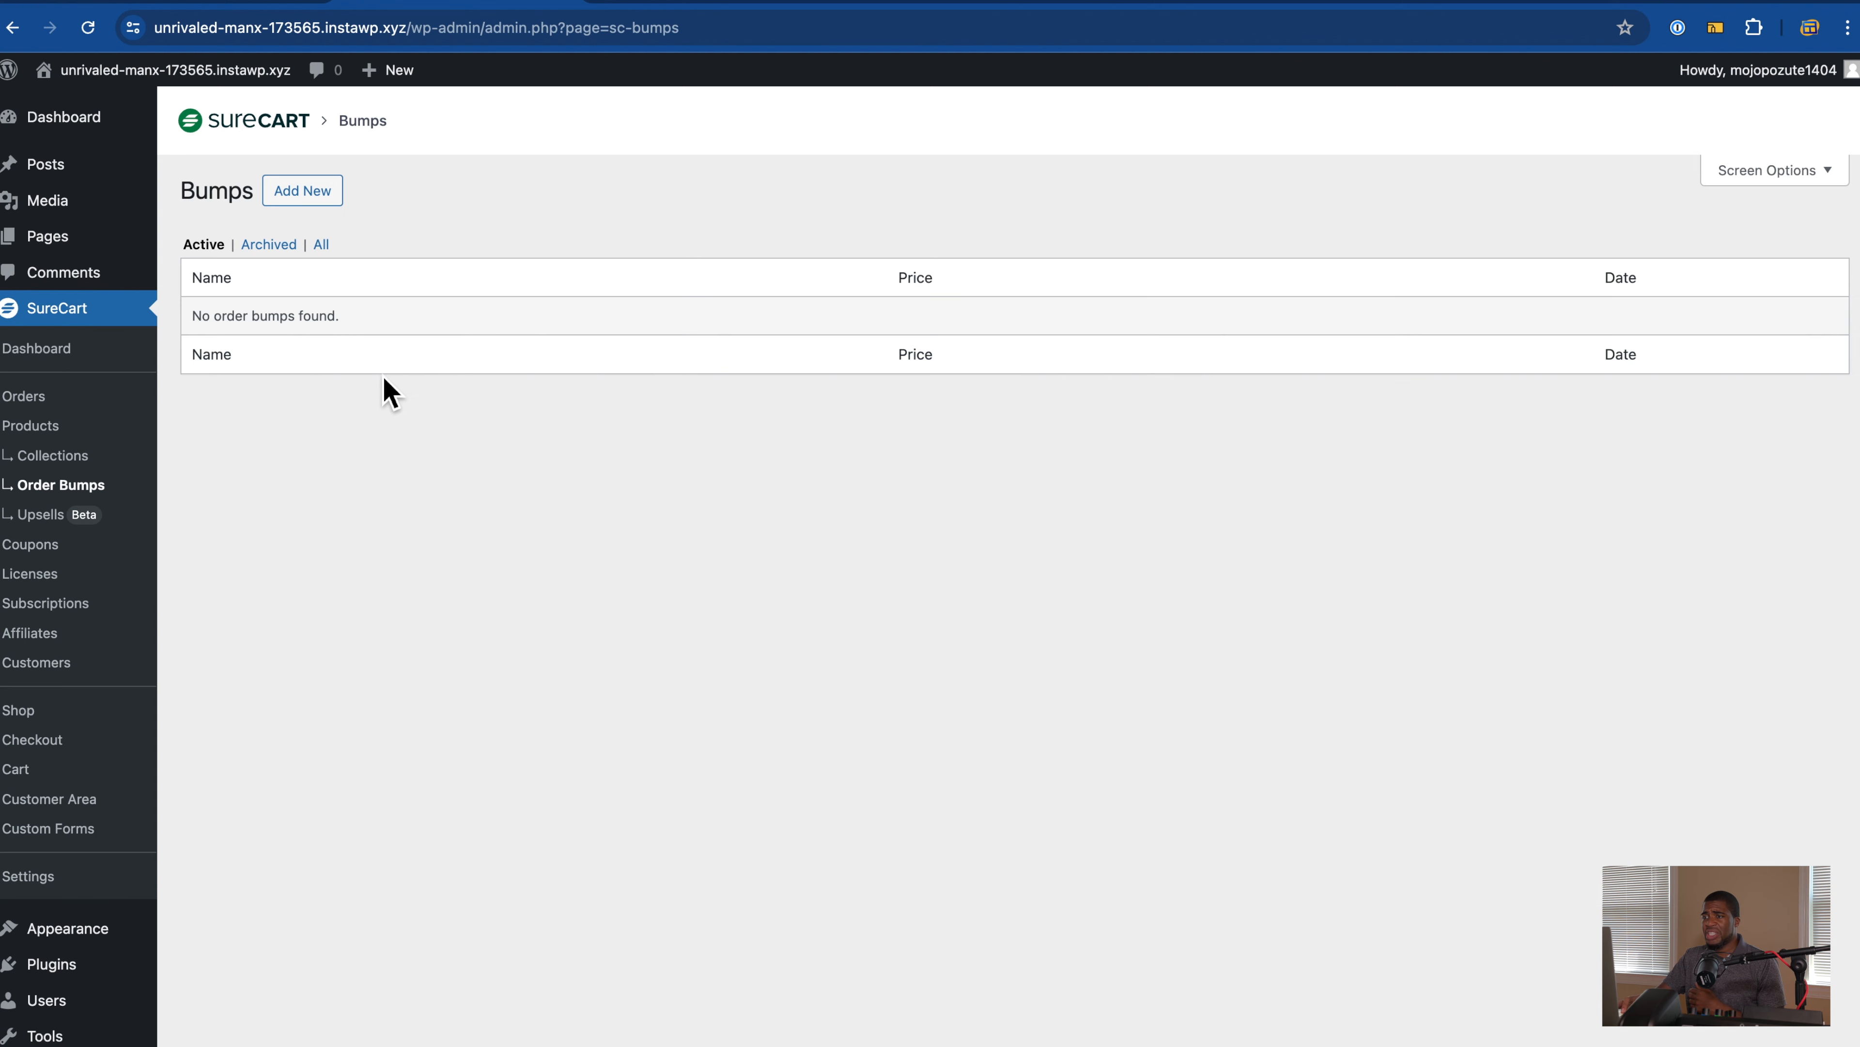
{"action": "left_click", "coordinate": [853, 7]}
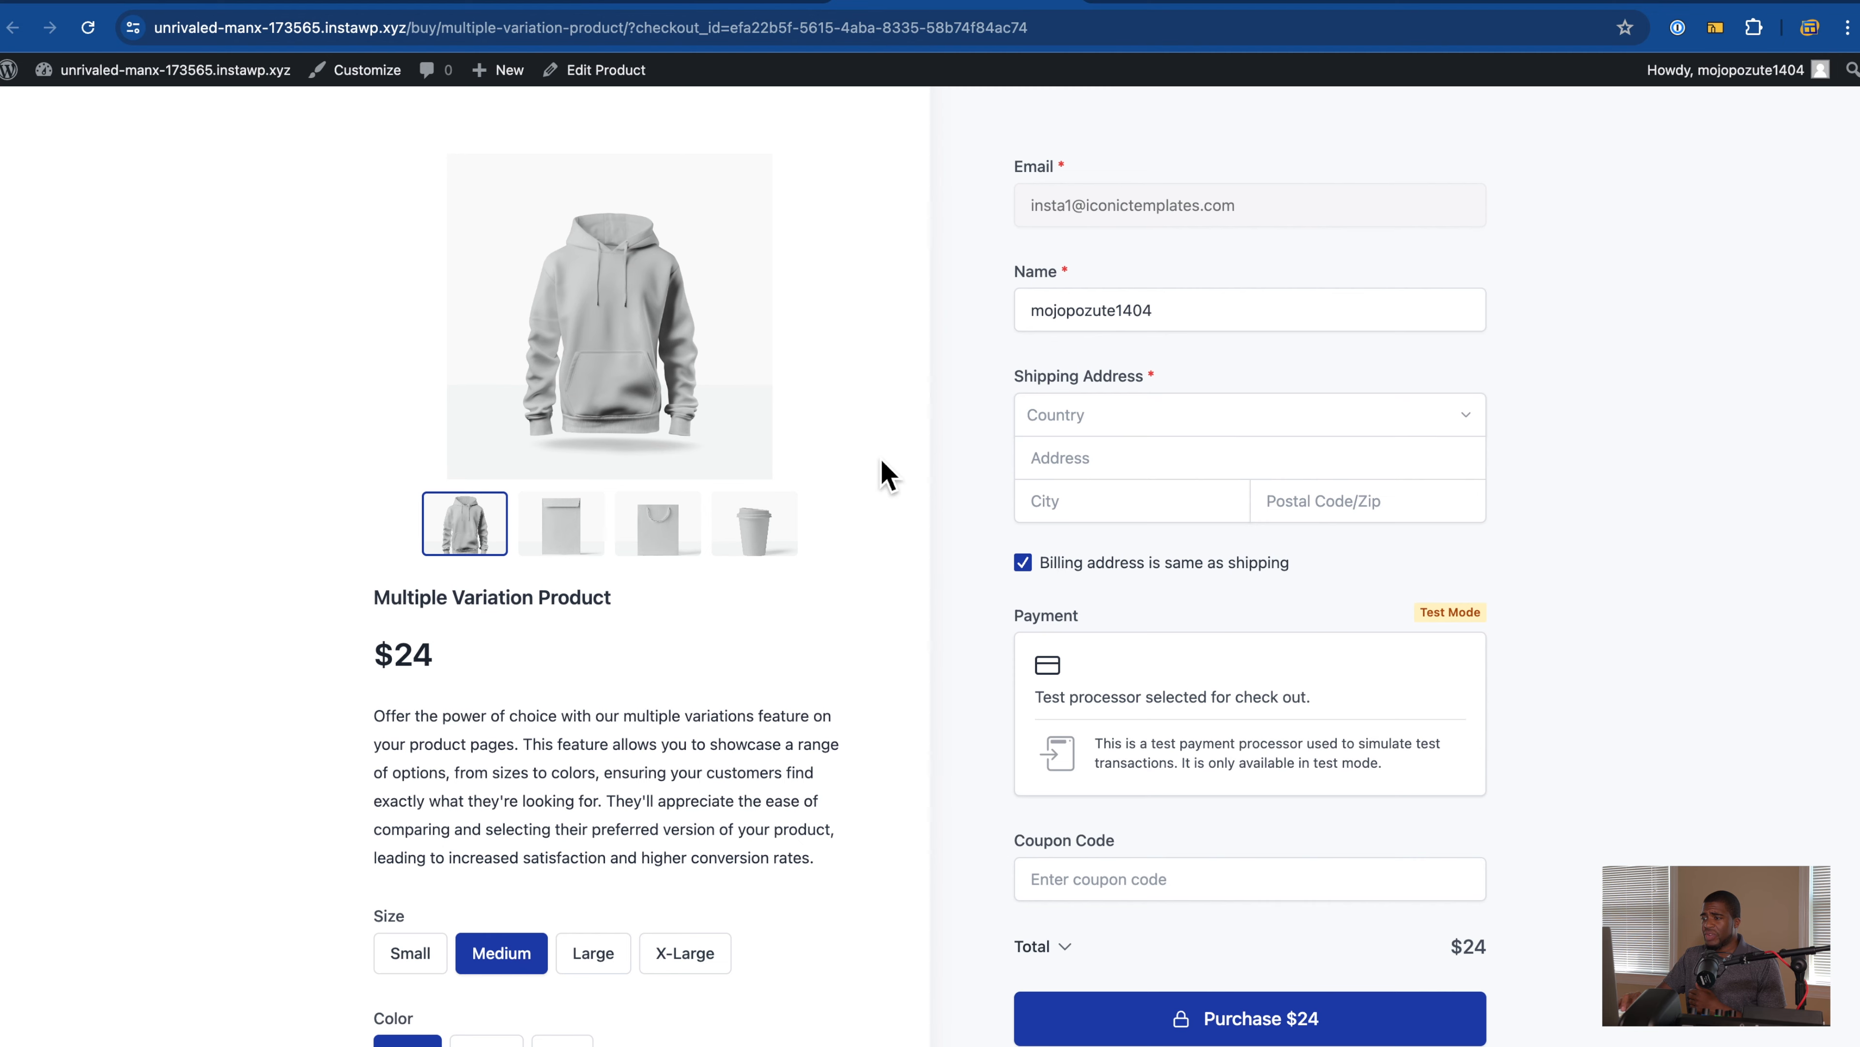
{"action": "scroll", "coordinate": [1238, 968], "scroll_direction": "down", "scroll_amount": 2}
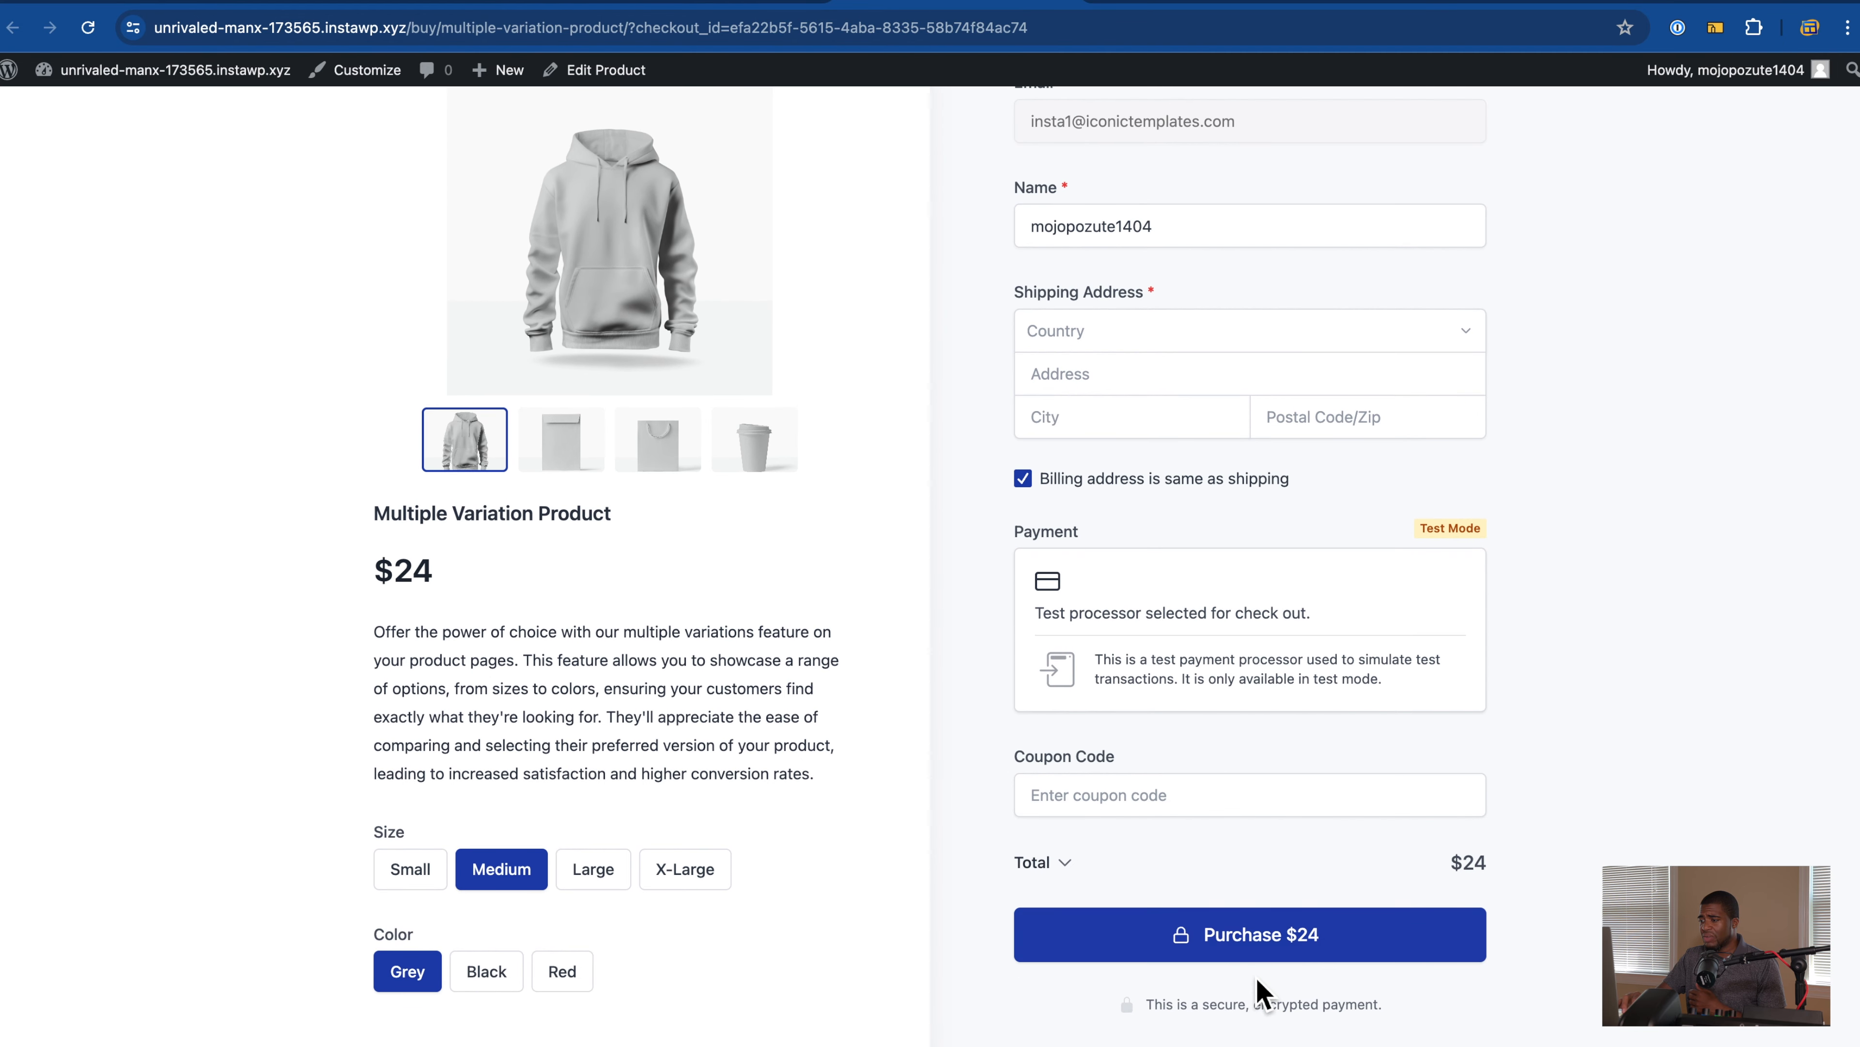
{"action": "scroll", "coordinate": [843, 818], "scroll_direction": "up", "scroll_amount": 2}
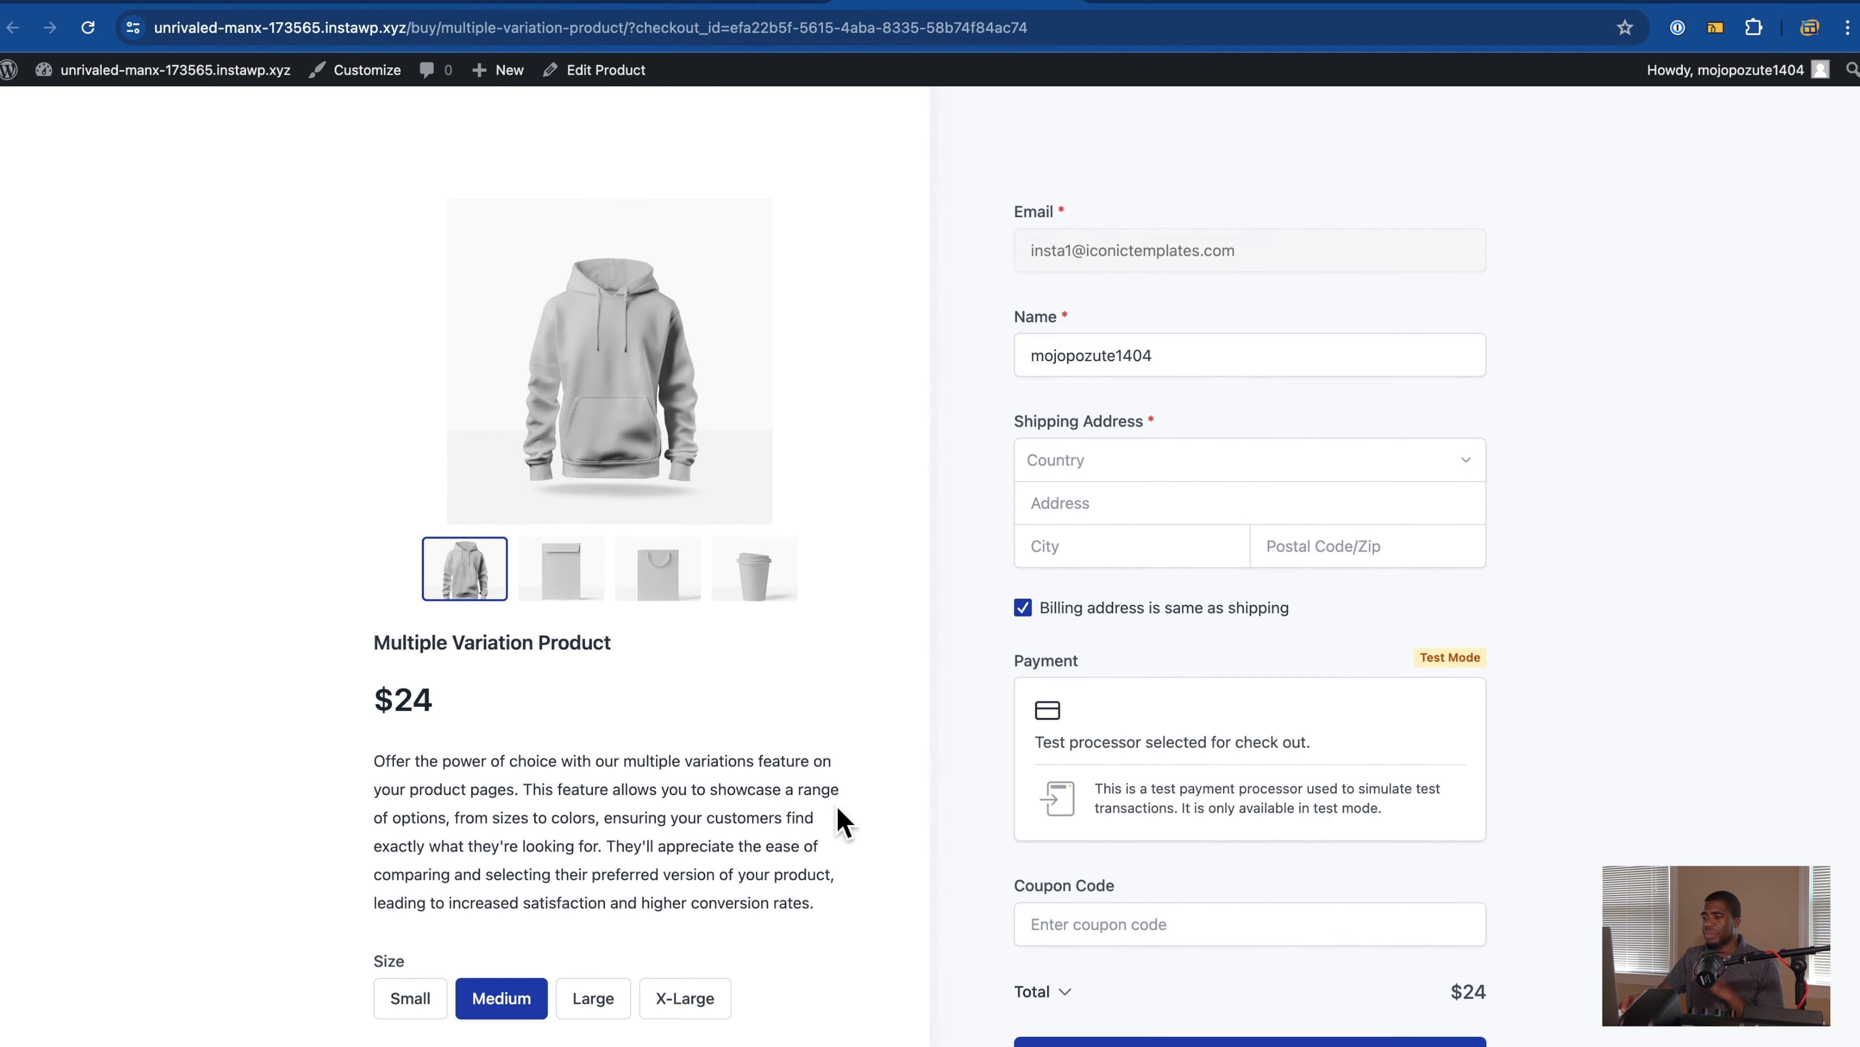
{"action": "scroll", "coordinate": [843, 819], "scroll_direction": "down", "scroll_amount": 1}
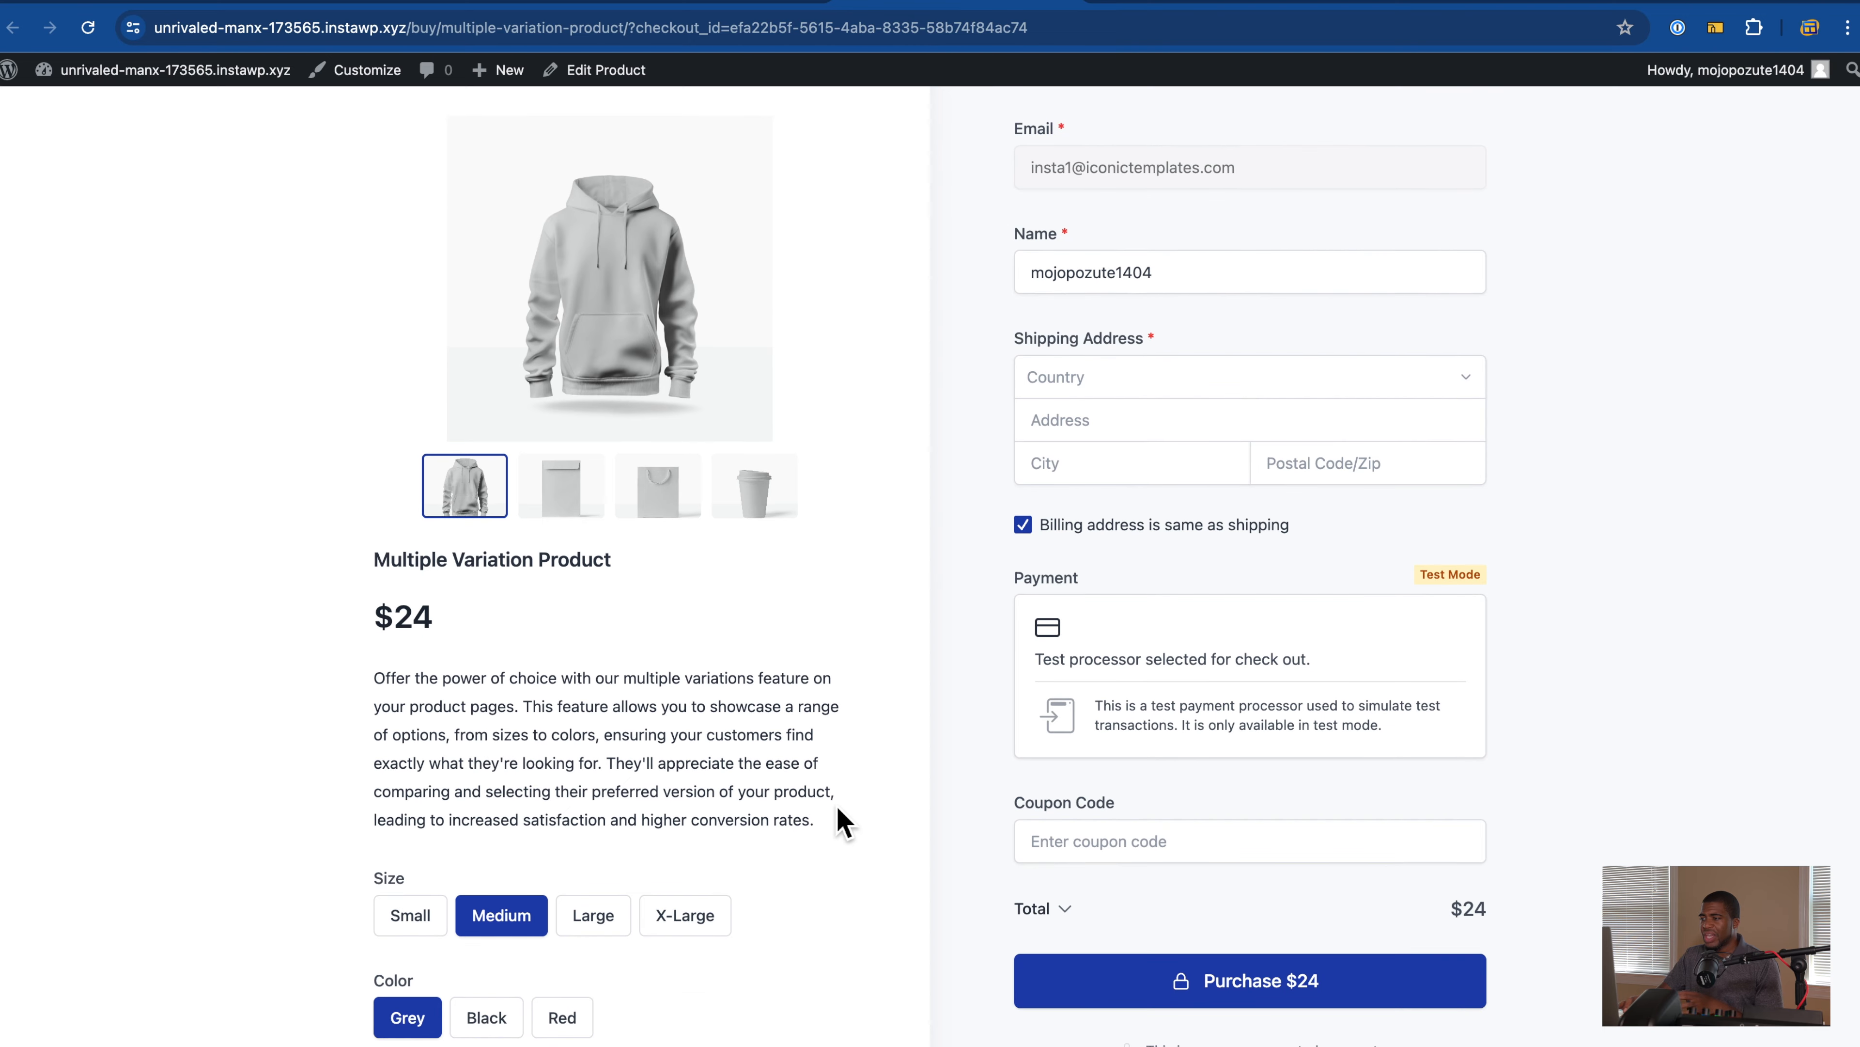
{"action": "scroll", "coordinate": [883, 708], "scroll_direction": "up", "scroll_amount": 1}
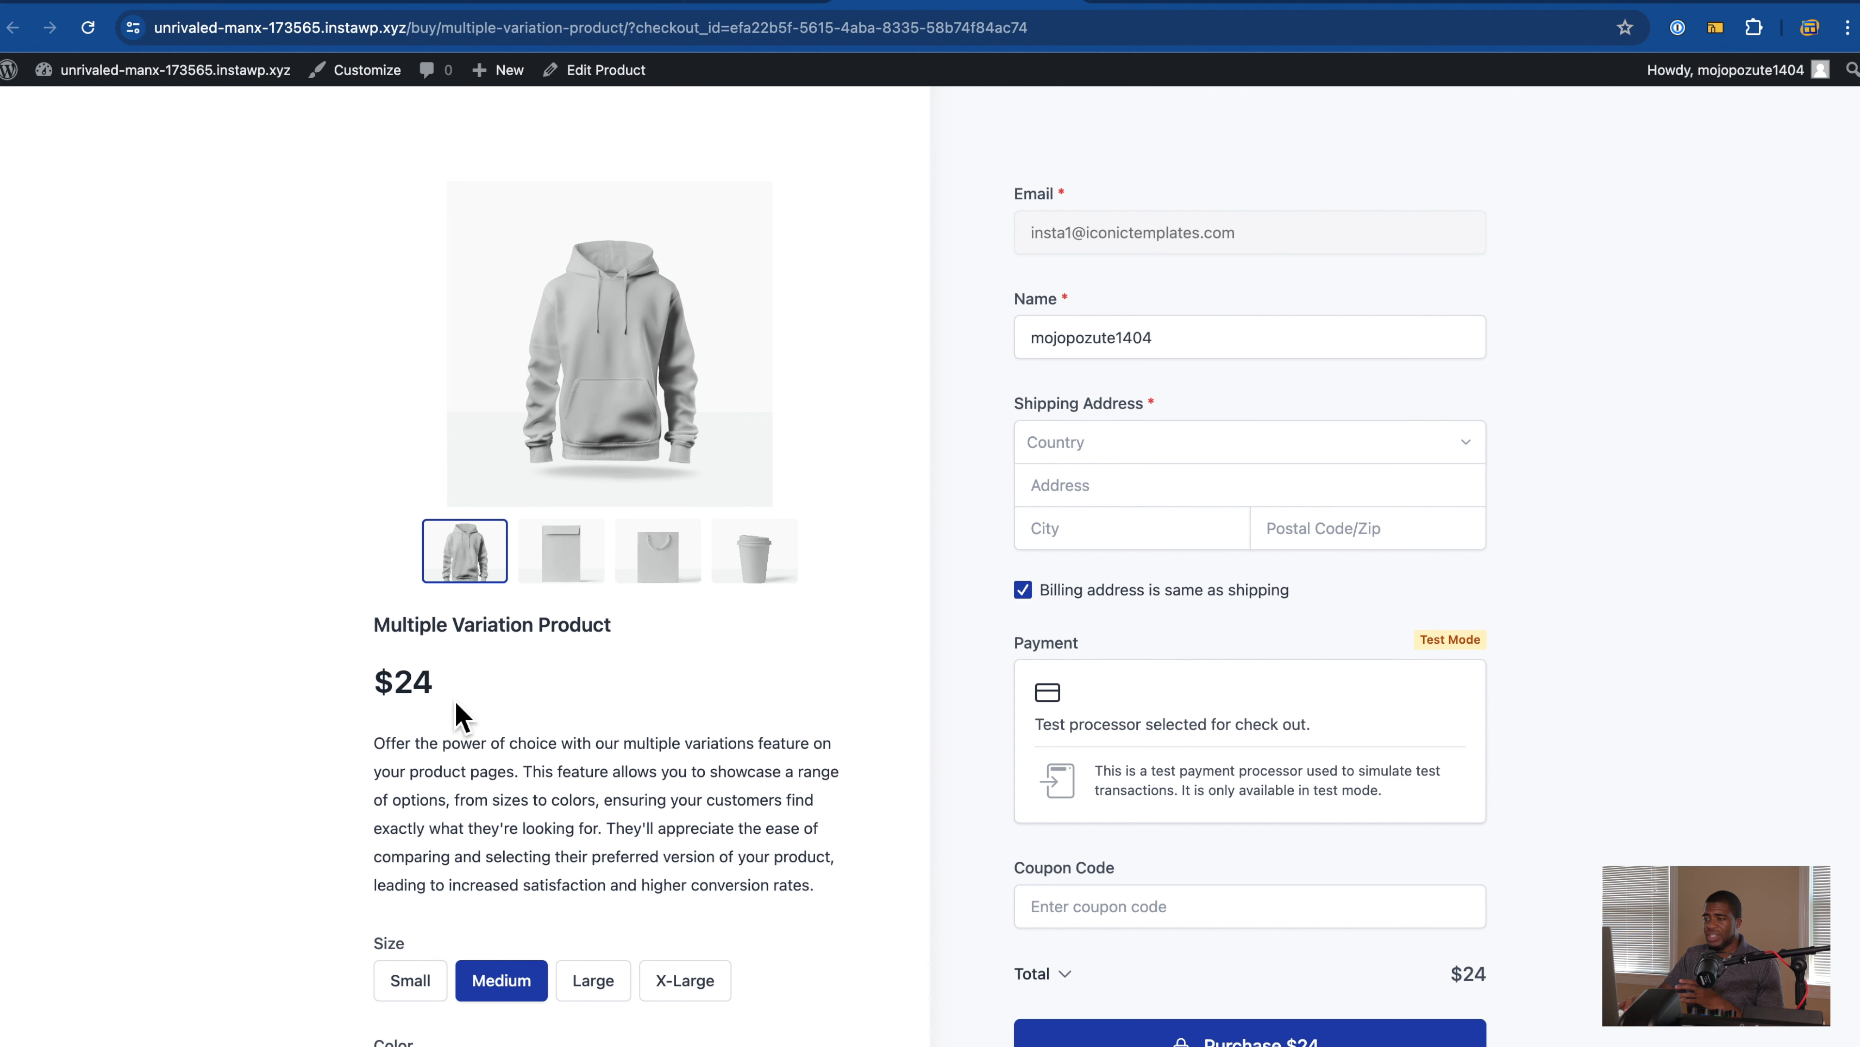
Step: Disable and re-enable the "Billing address is same as shipping" option on the instant checkout to compare the address fields
{"action": "left_click", "coordinate": [1038, 597]}
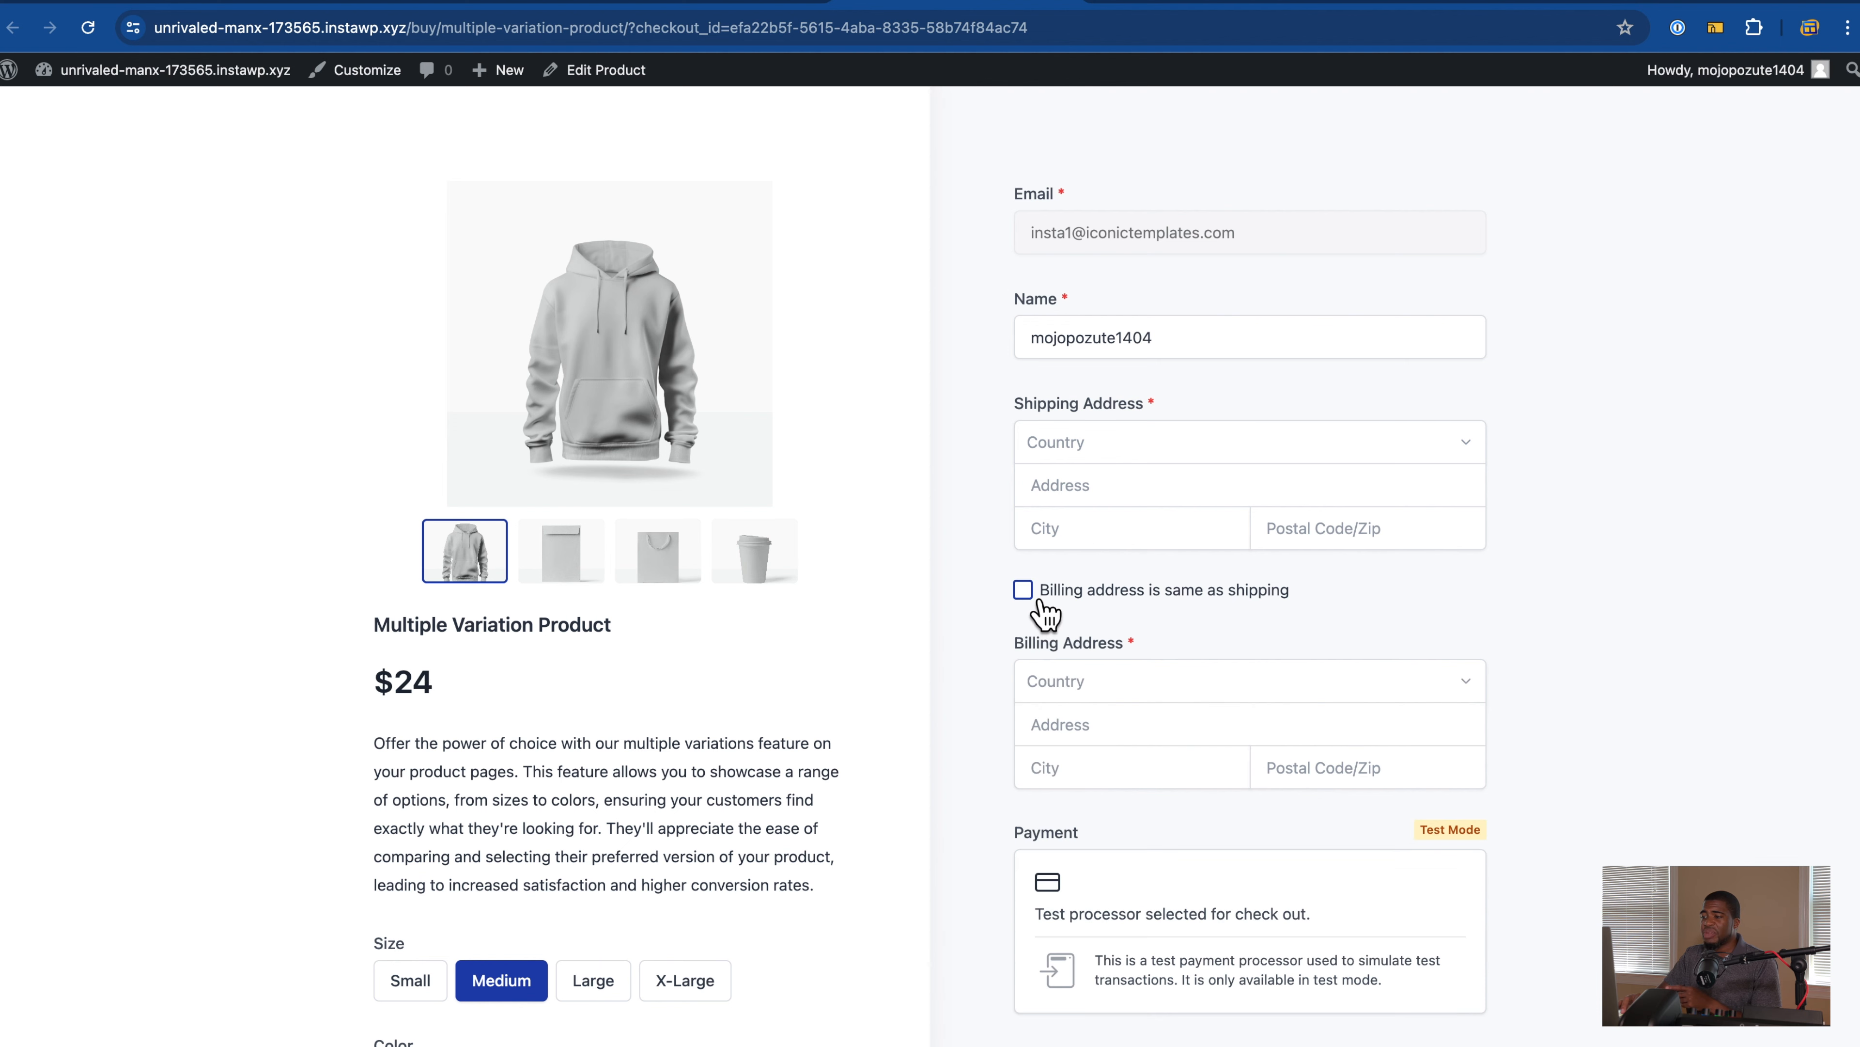
{"action": "left_click", "coordinate": [1039, 598]}
{"action": "left_click_drag", "start_coordinate": [1038, 598], "coordinate": [972, 607]}
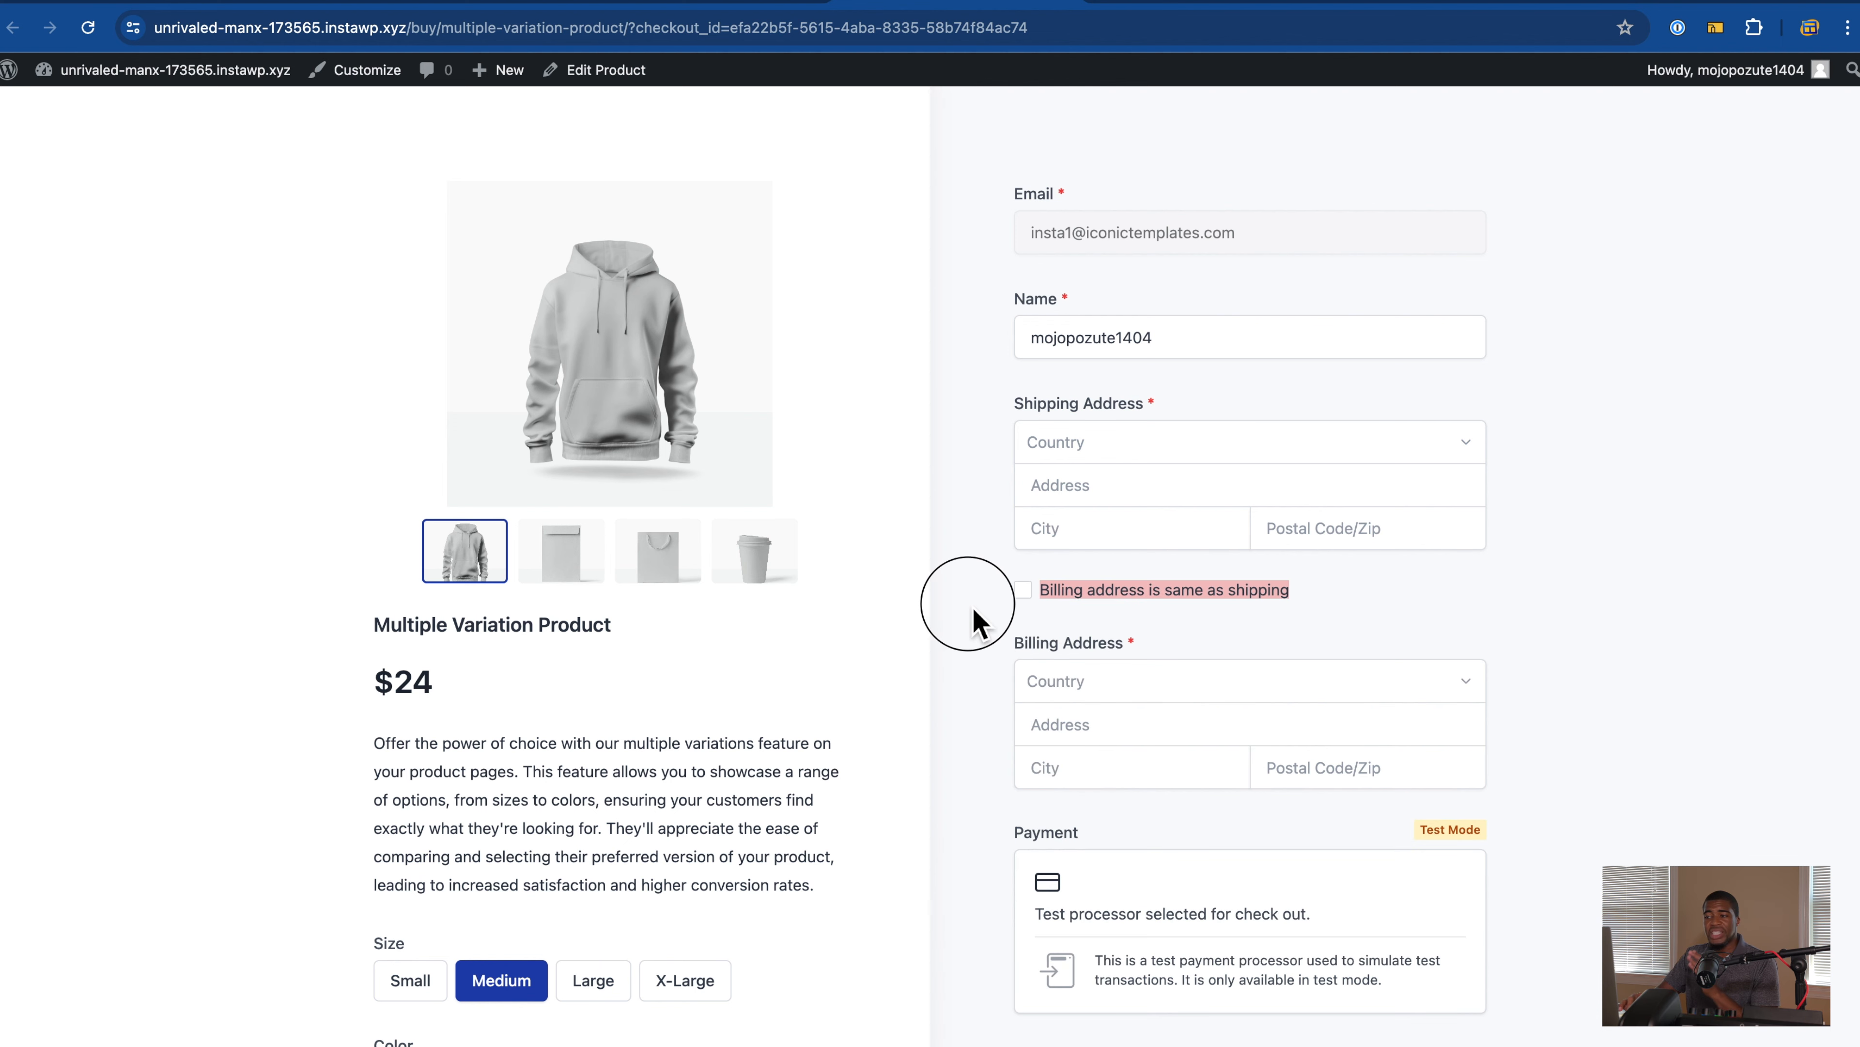
{"action": "left_click", "coordinate": [1025, 594]}
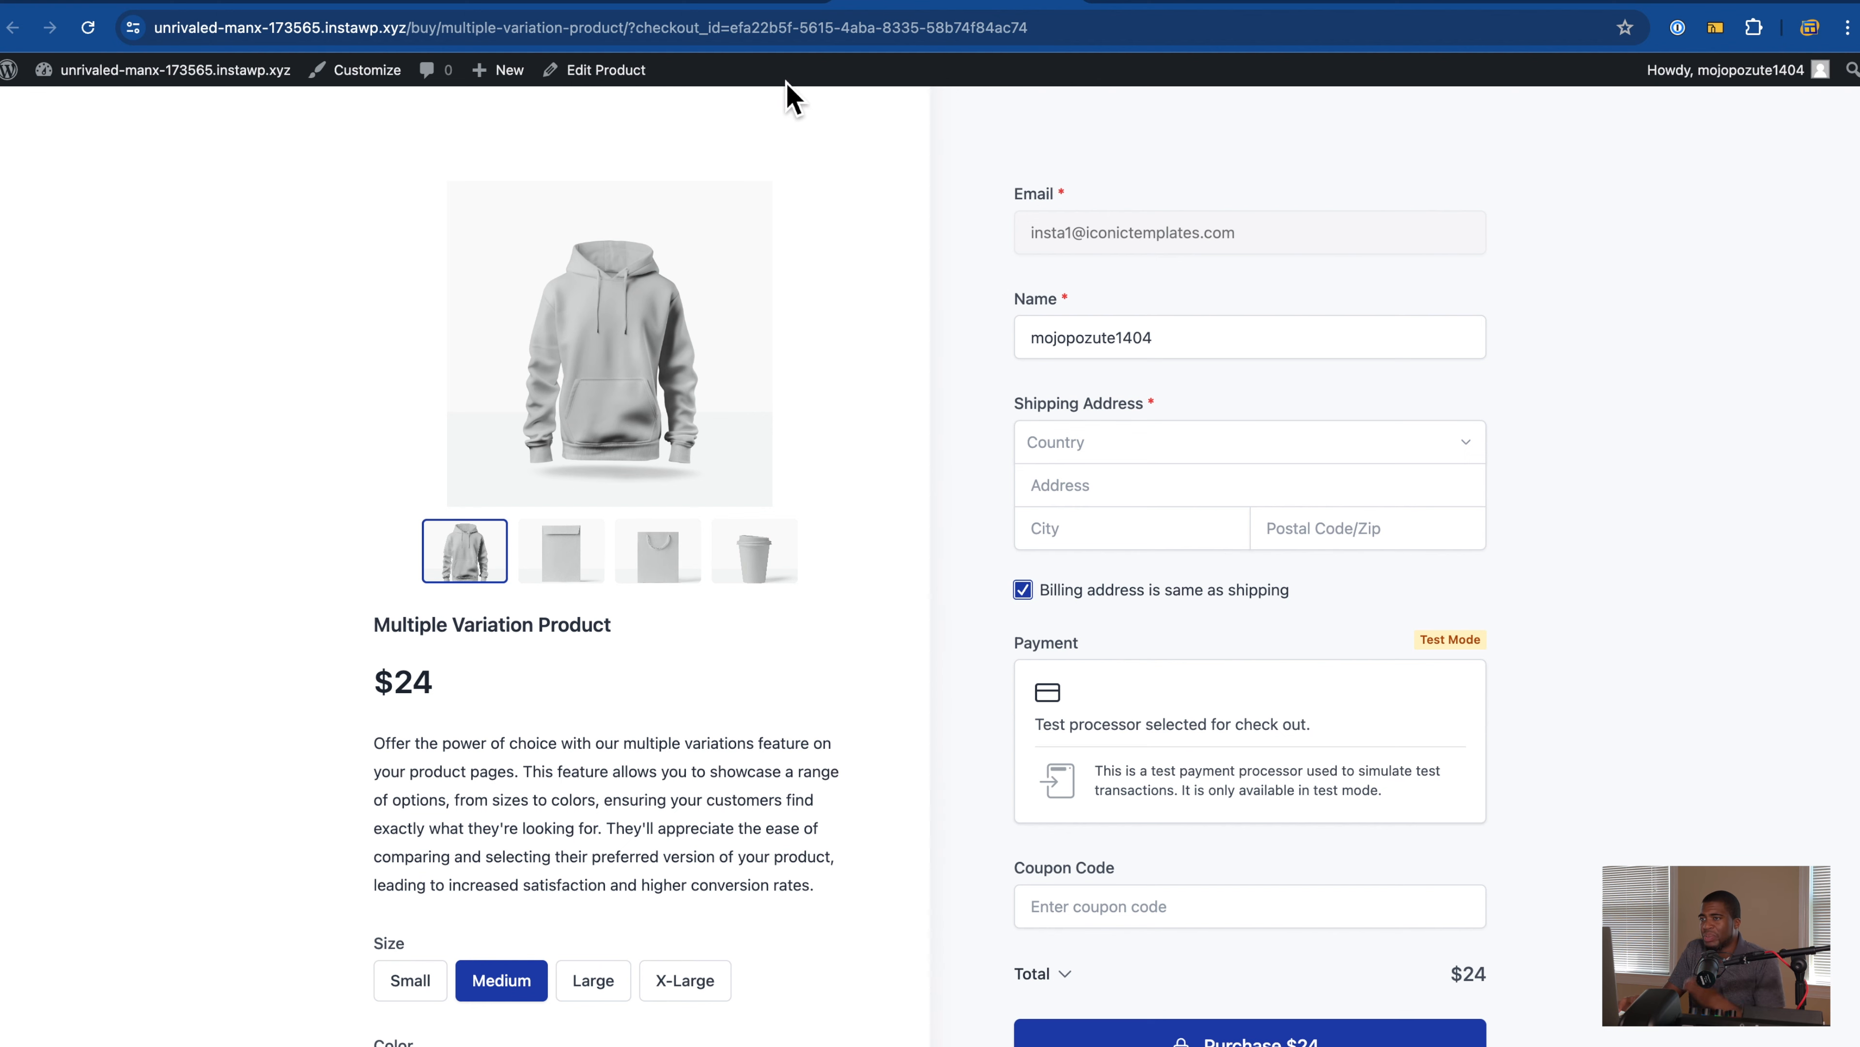
Step: Create an order bump named isdjfalsdjfksd with the $24.00 price of Multiple Variation Product and review its settings
{"action": "left_click", "coordinate": [697, 1]}
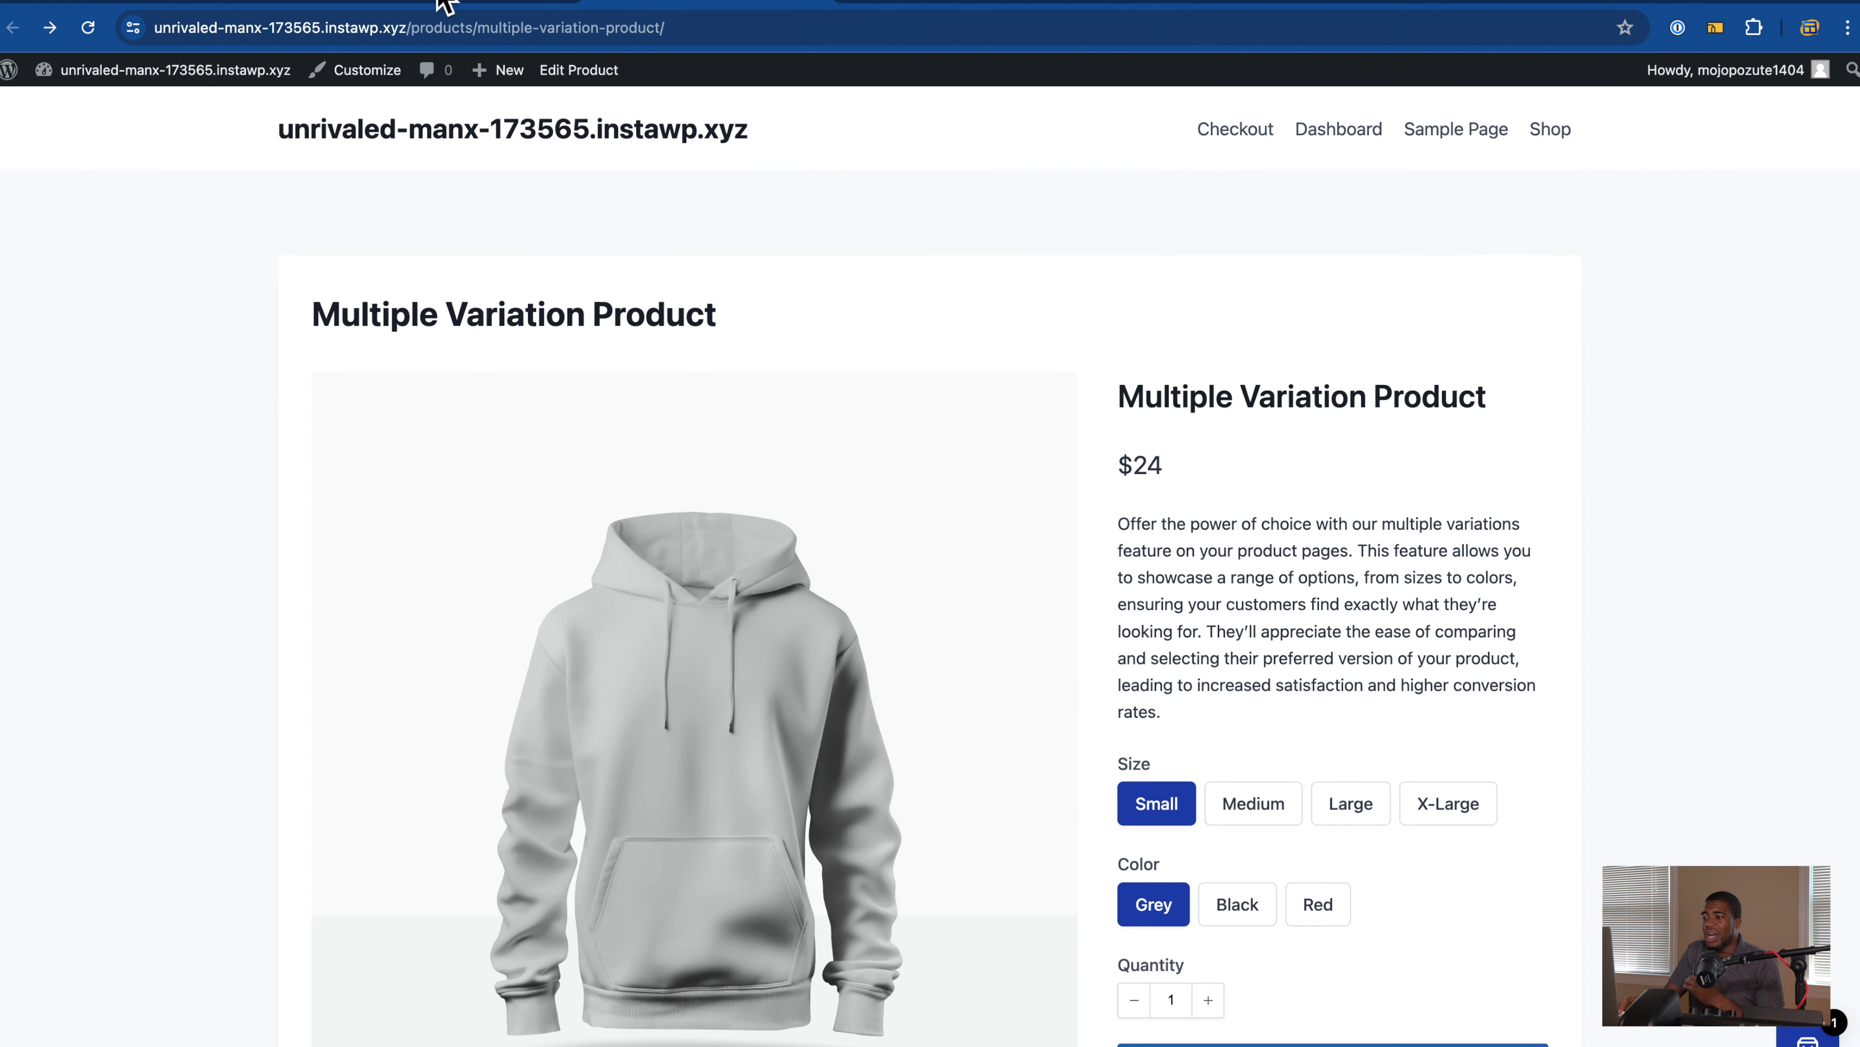
{"action": "left_click", "coordinate": [382, 6]}
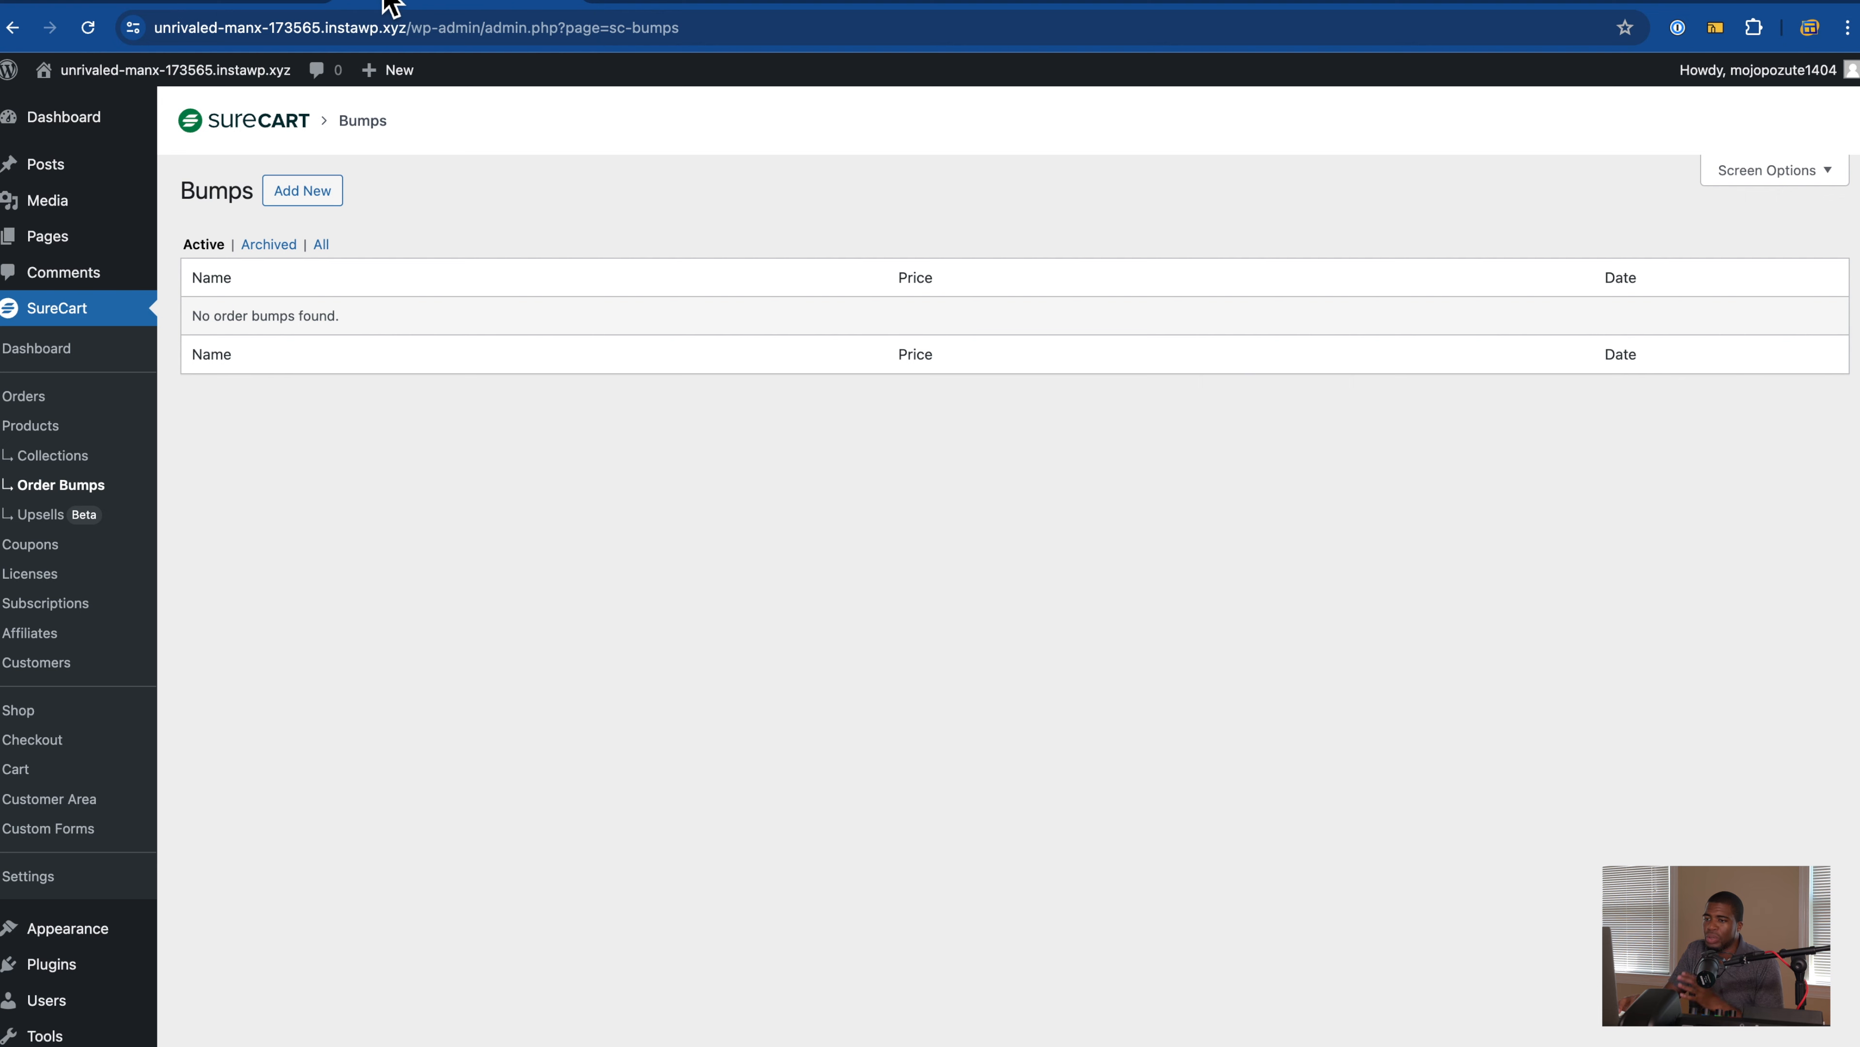
{"action": "left_click", "coordinate": [317, 202]}
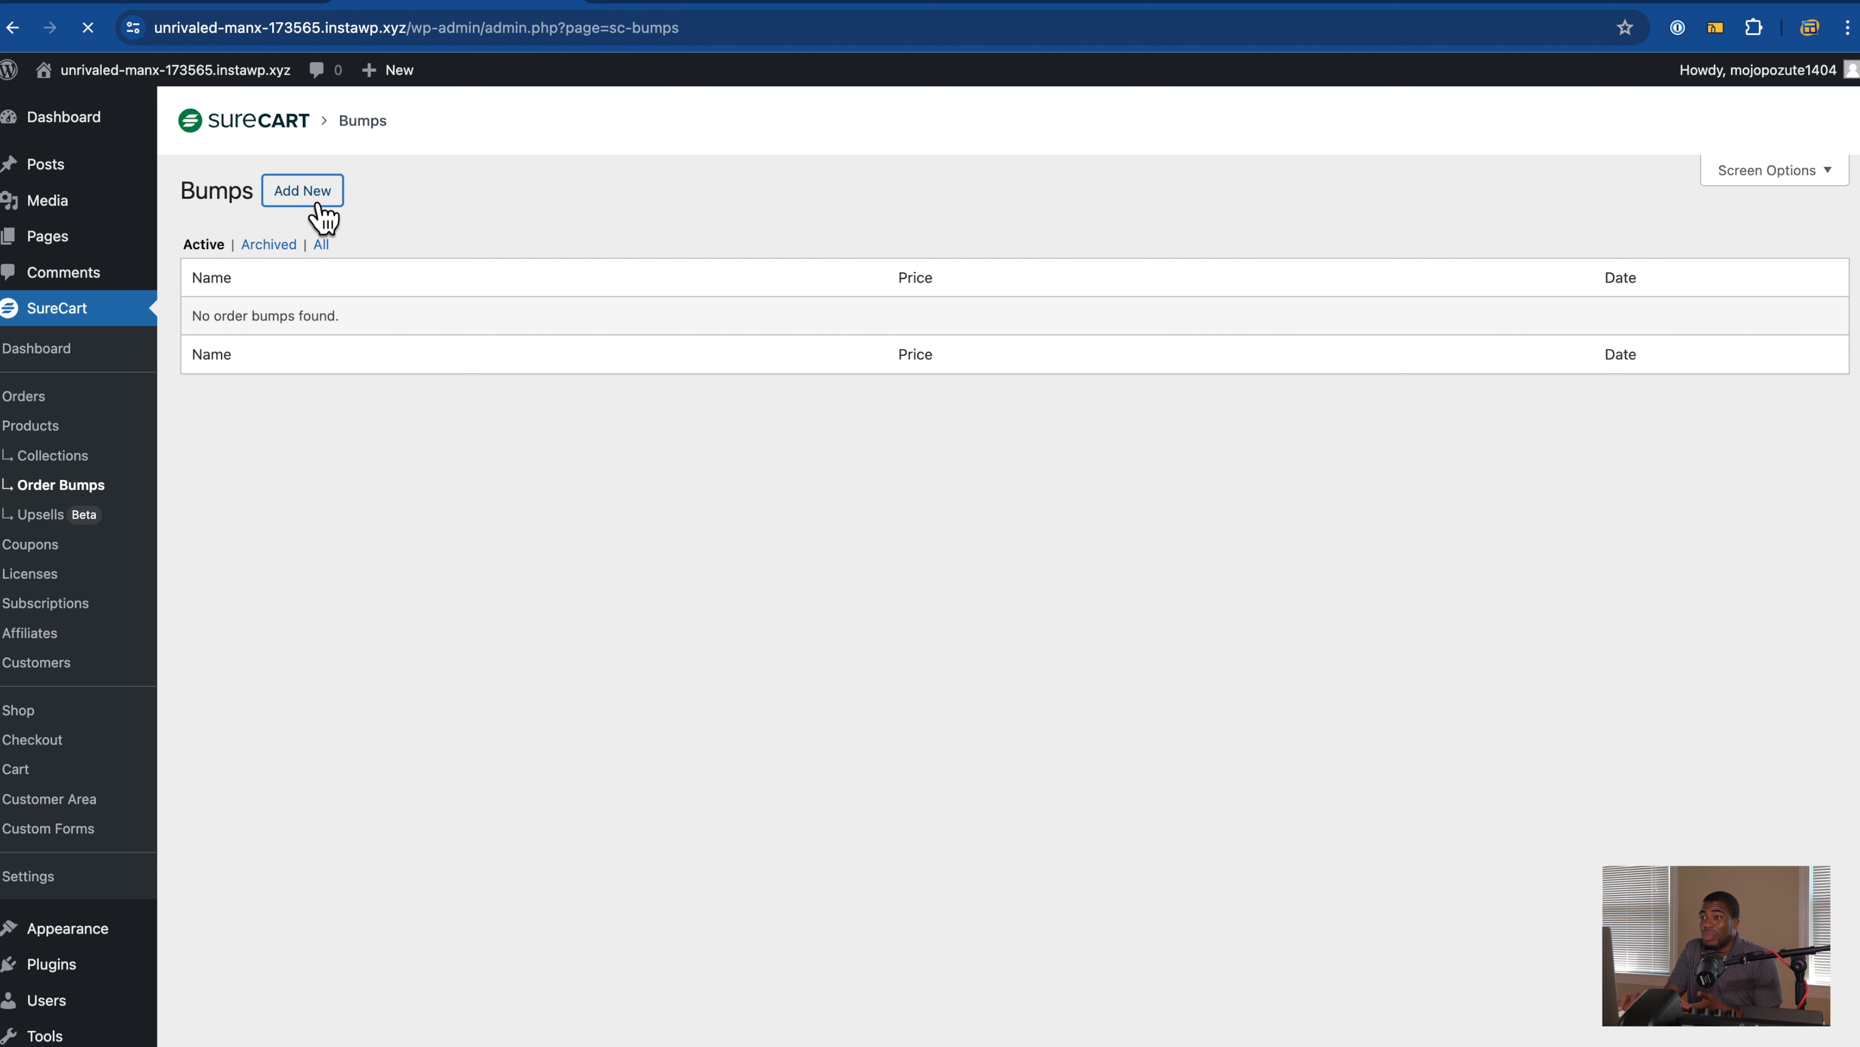
{"action": "left_click", "coordinate": [722, 578]}
{"action": "type", "text": "isdjfalsdjfksd"}
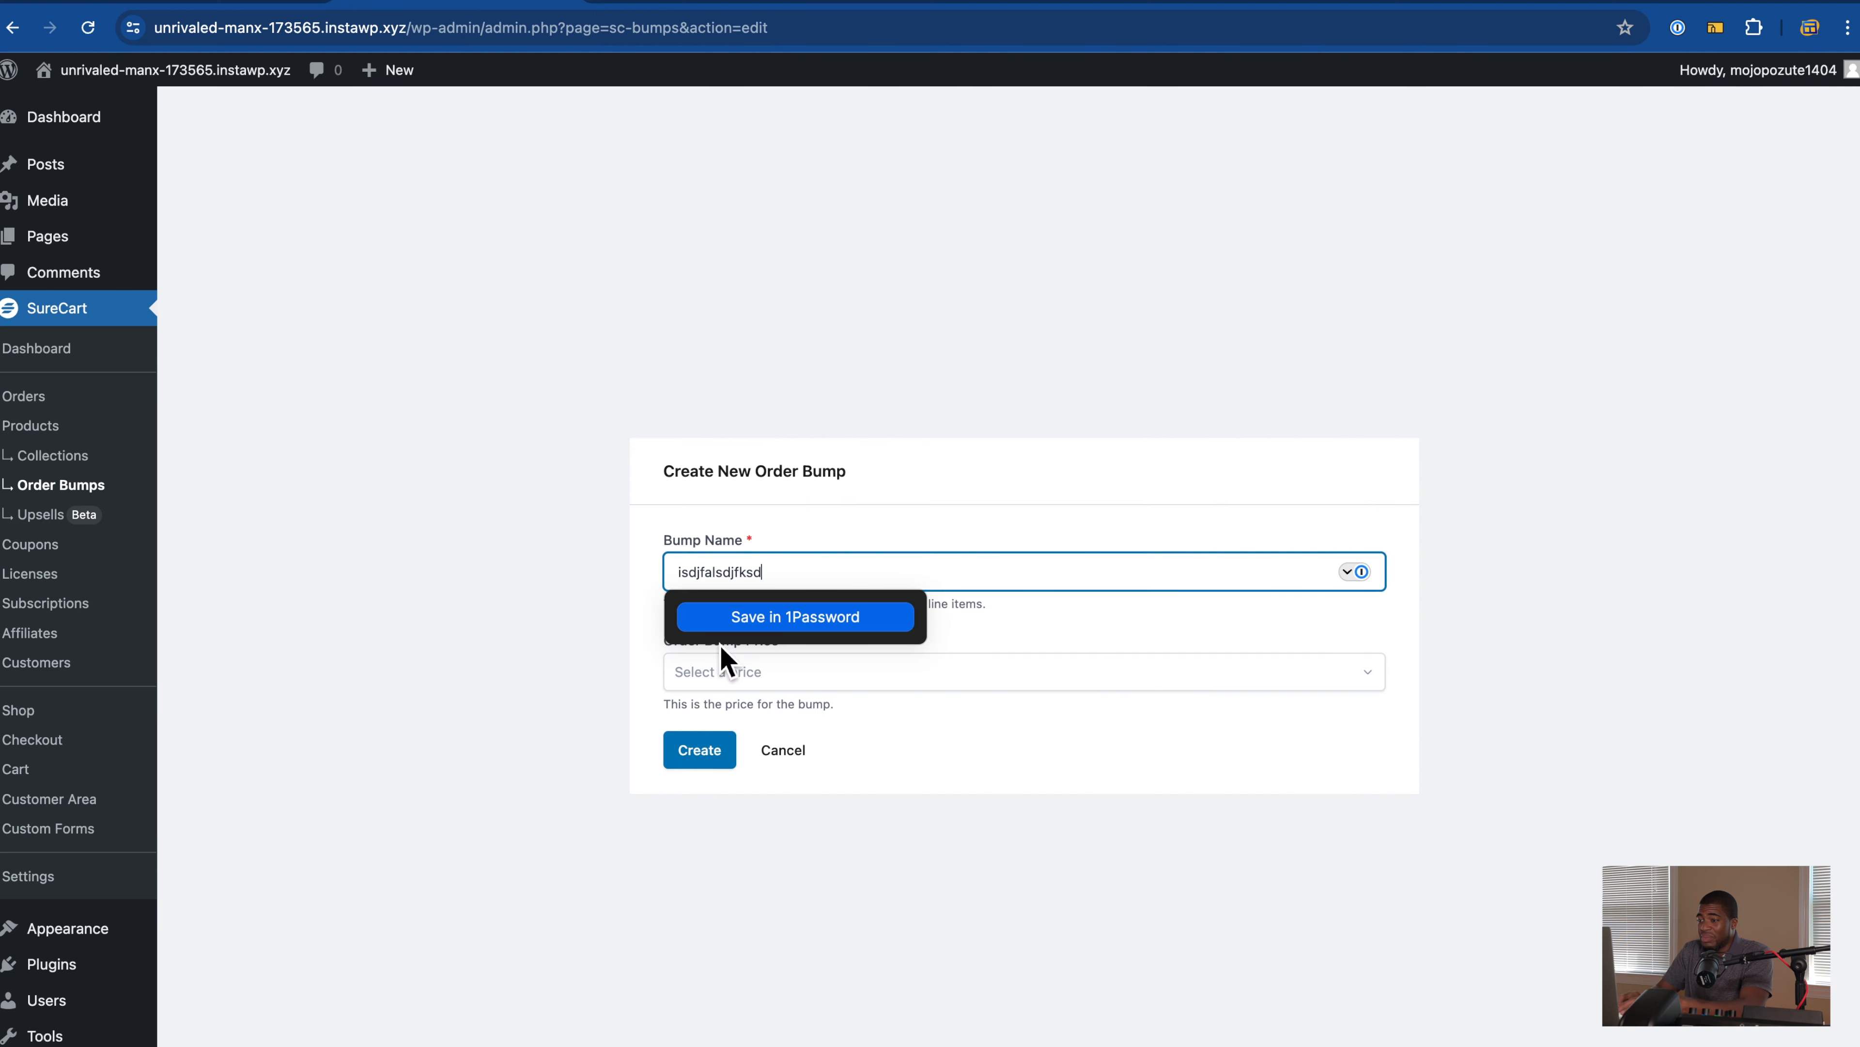
{"action": "left_click", "coordinate": [753, 679]}
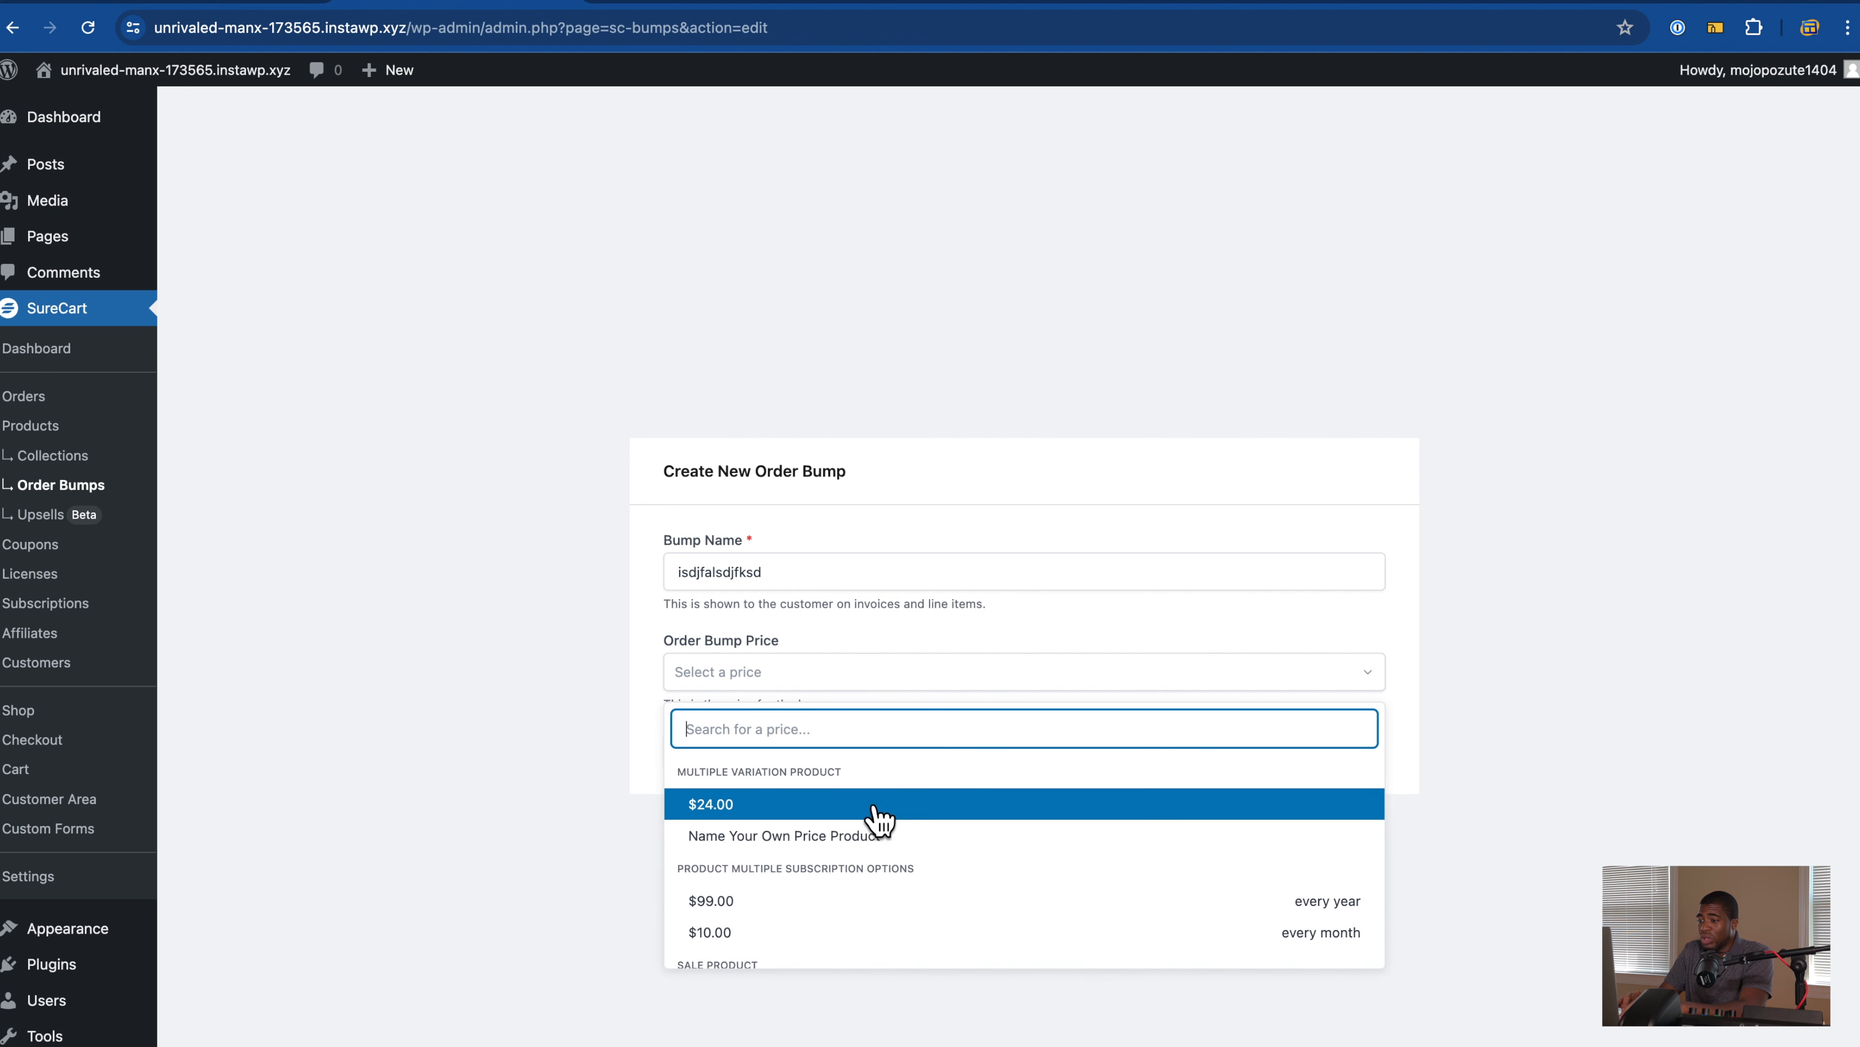
{"action": "left_click", "coordinate": [876, 806]}
{"action": "left_click", "coordinate": [714, 751]}
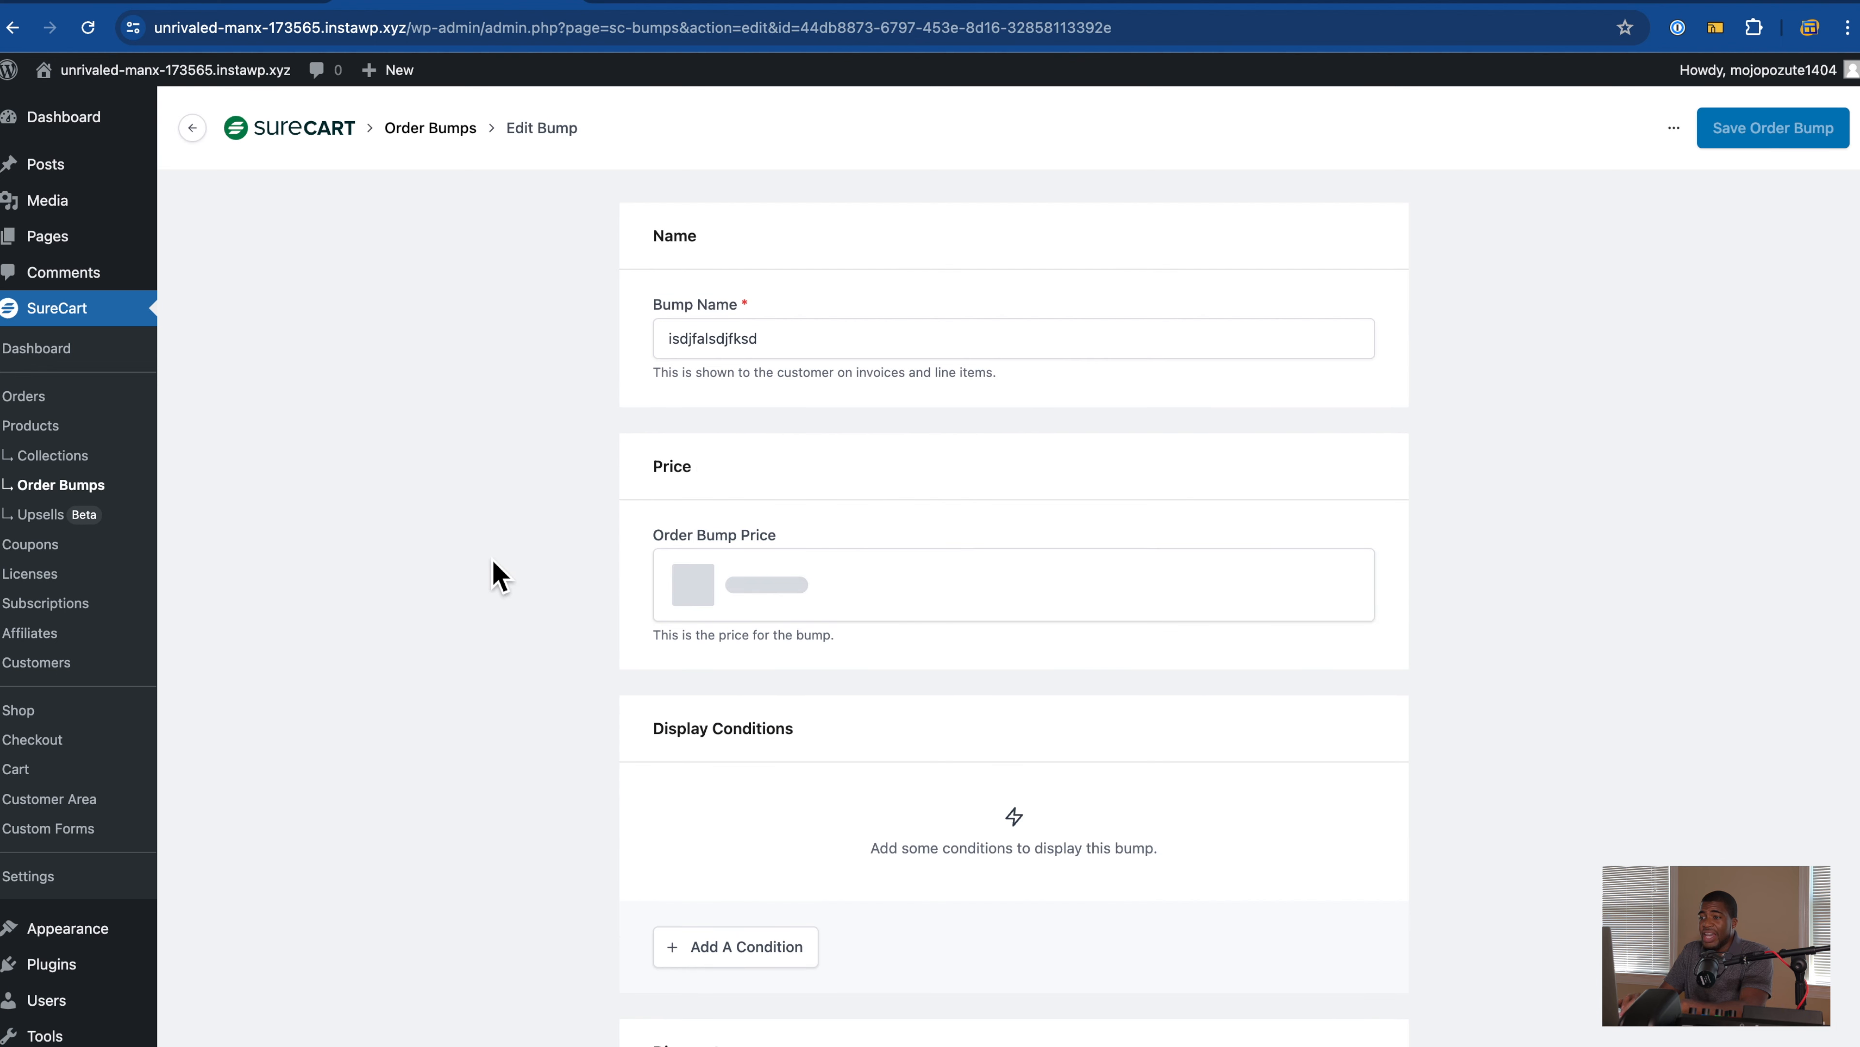
{"action": "scroll", "coordinate": [484, 551], "scroll_direction": "down", "scroll_amount": 4}
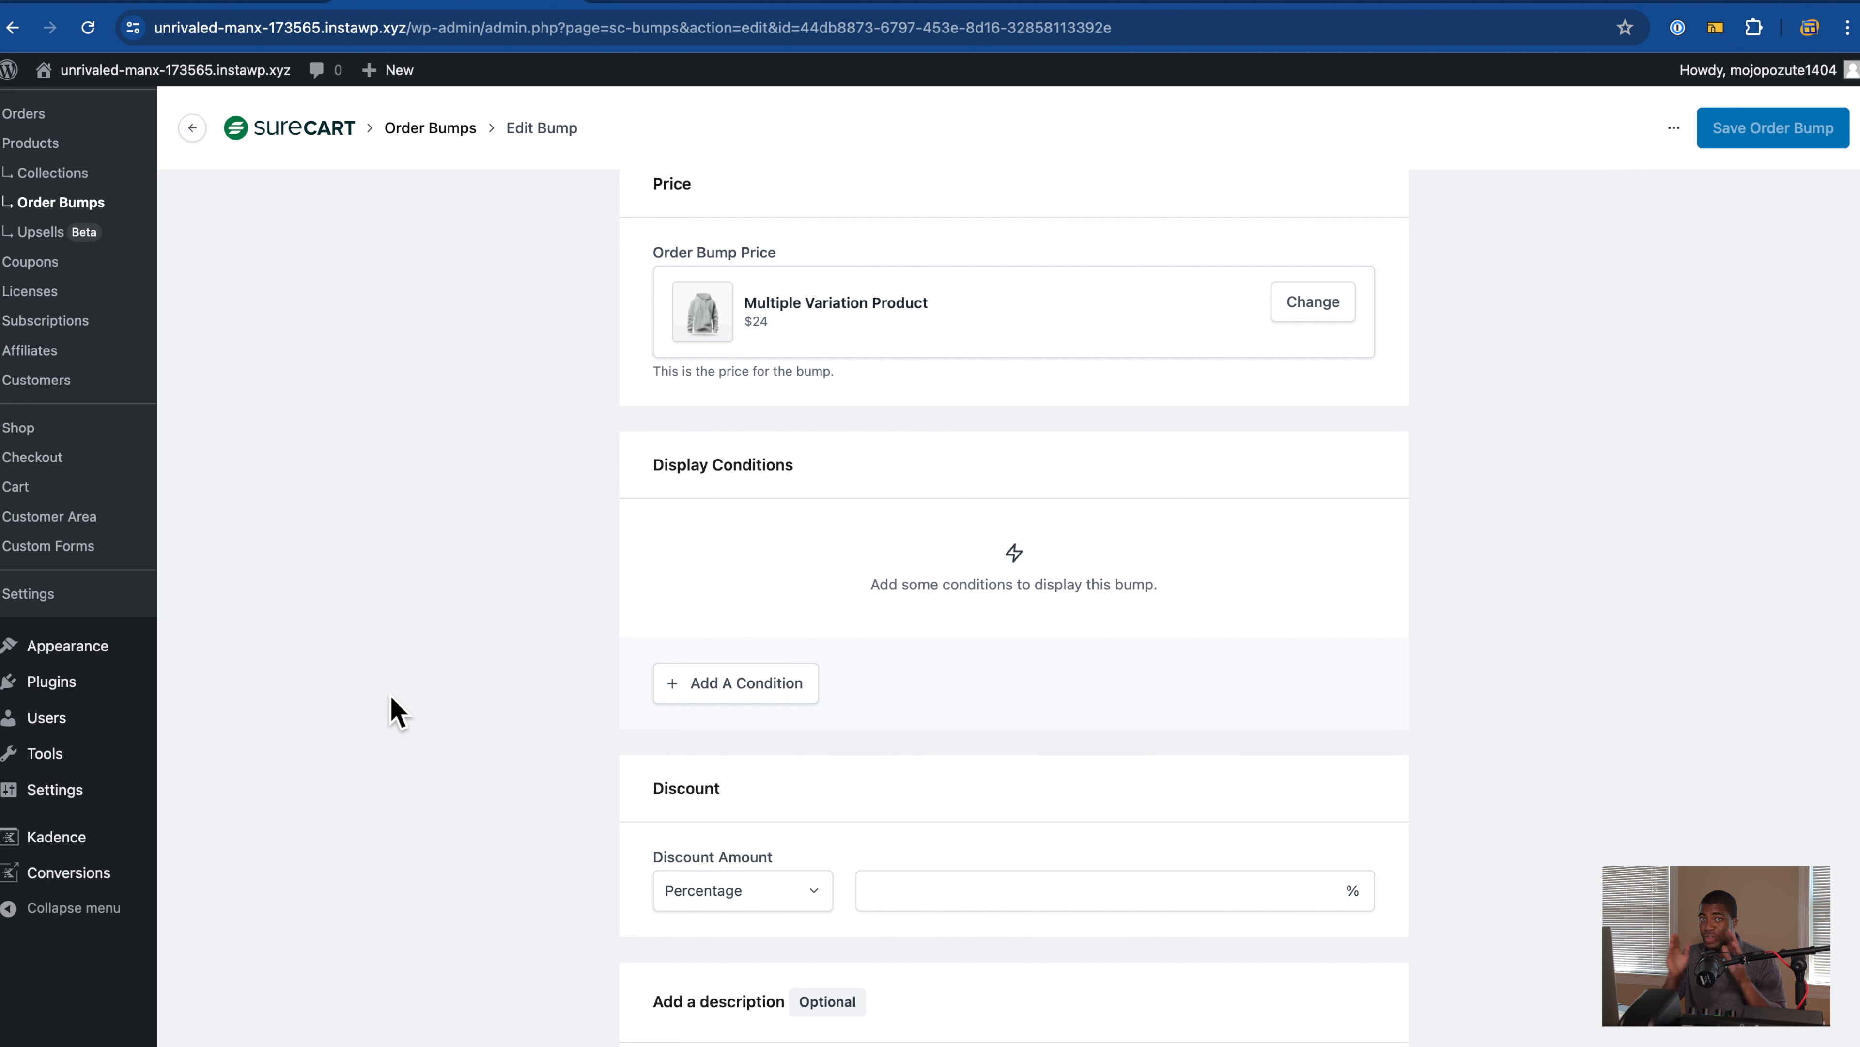
{"action": "scroll", "coordinate": [392, 693], "scroll_direction": "up", "scroll_amount": 4}
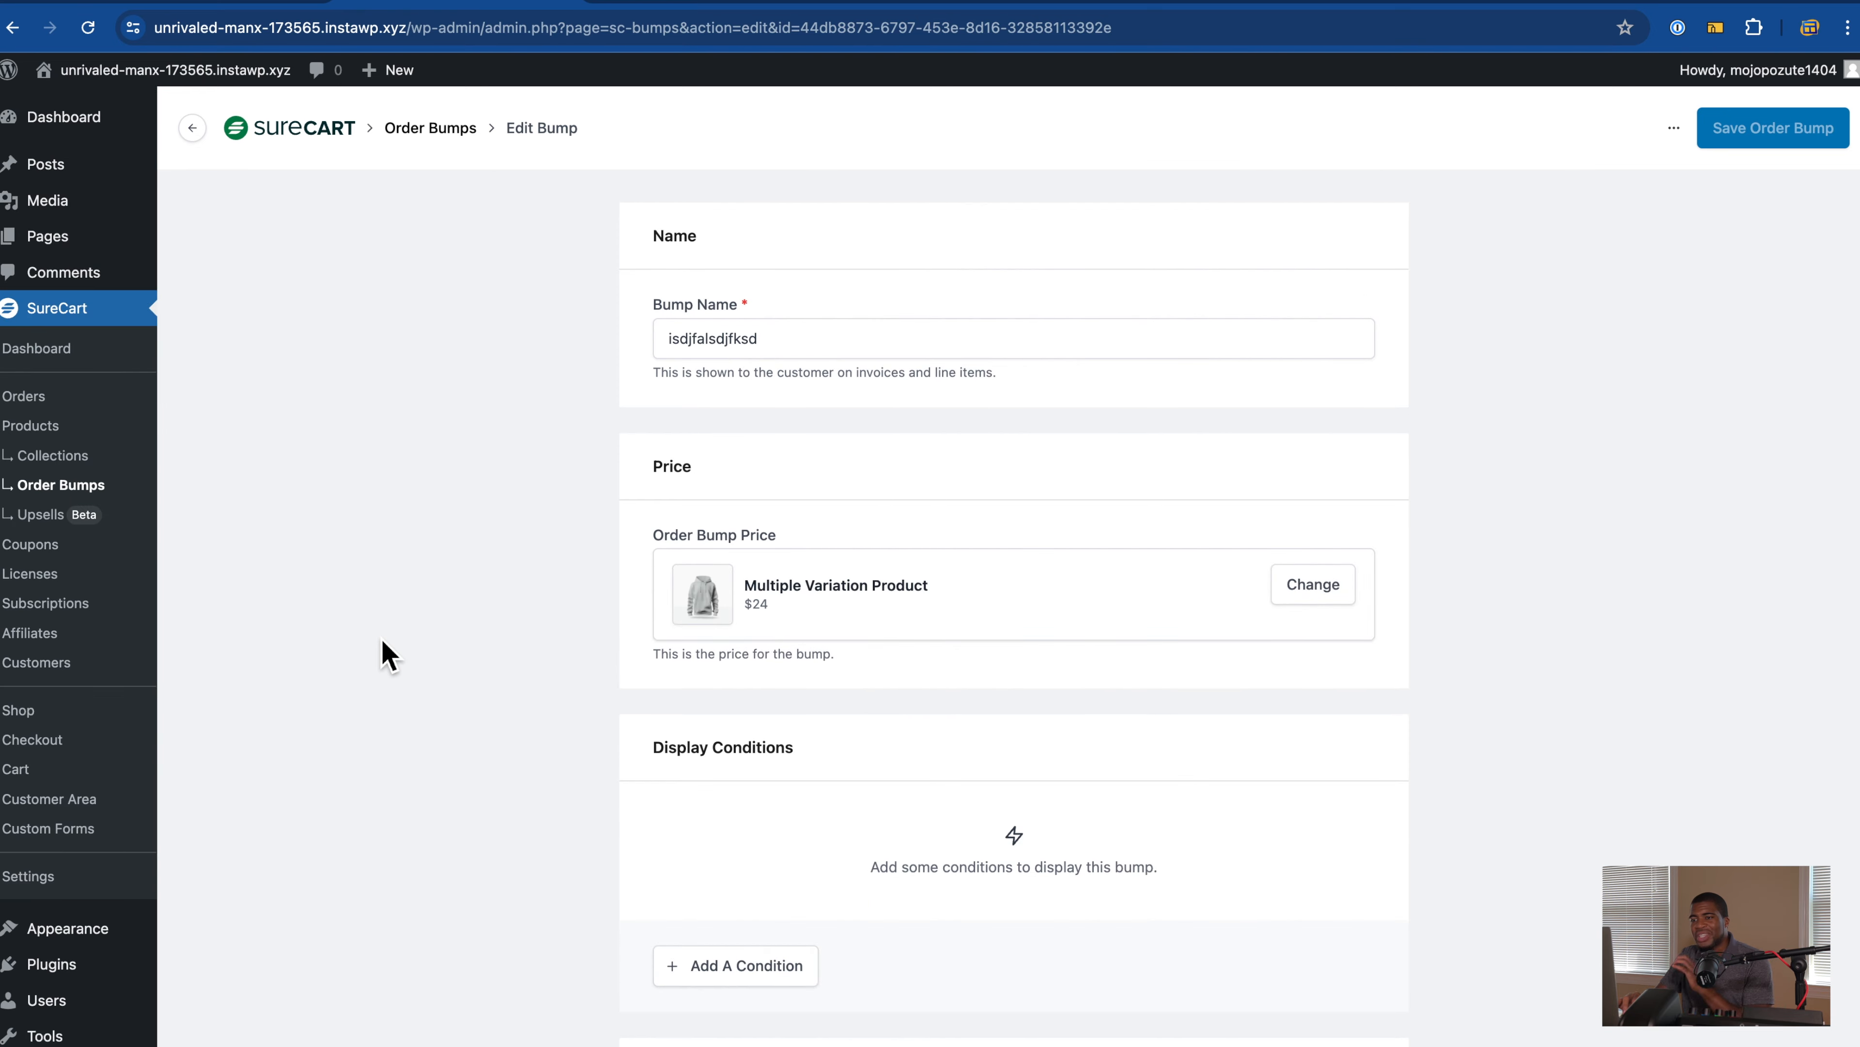
Step: Create an upsell funnel named Upsell and revisit the instant checkout's purchase form
{"action": "left_click", "coordinate": [64, 524]}
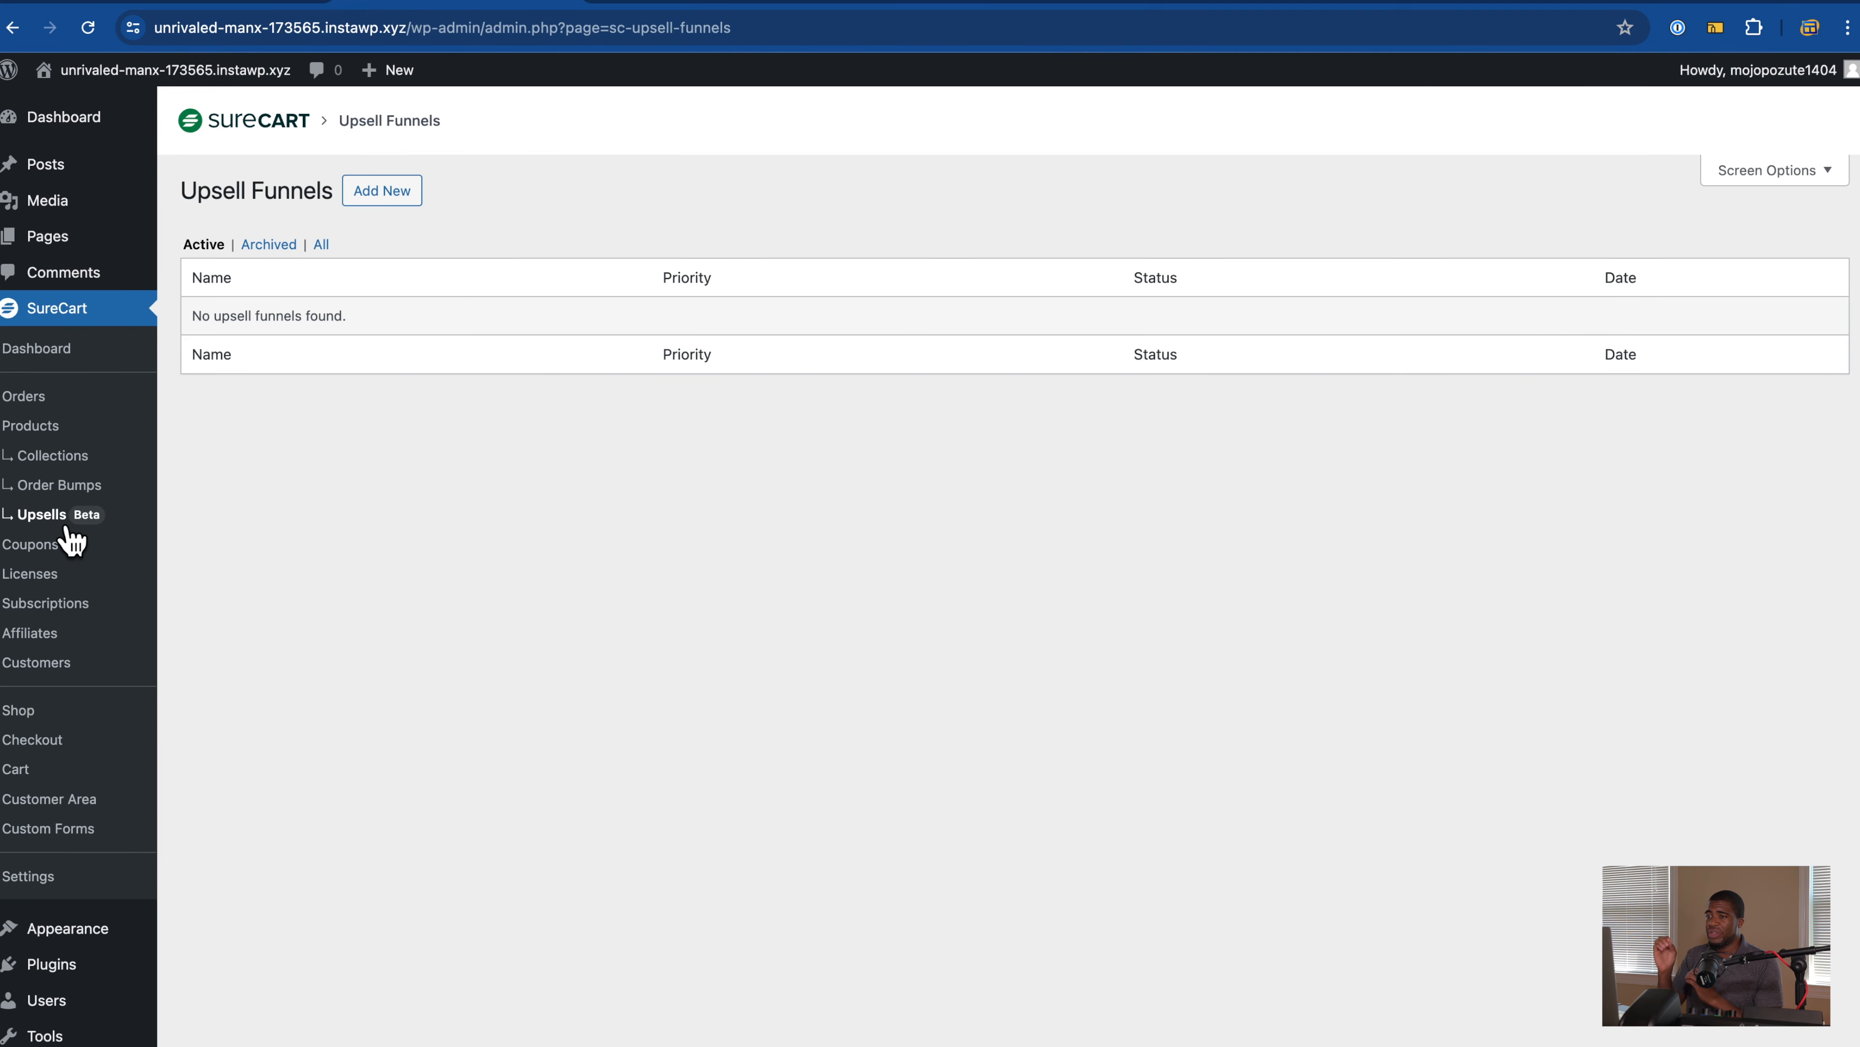
{"action": "left_click", "coordinate": [871, 4]}
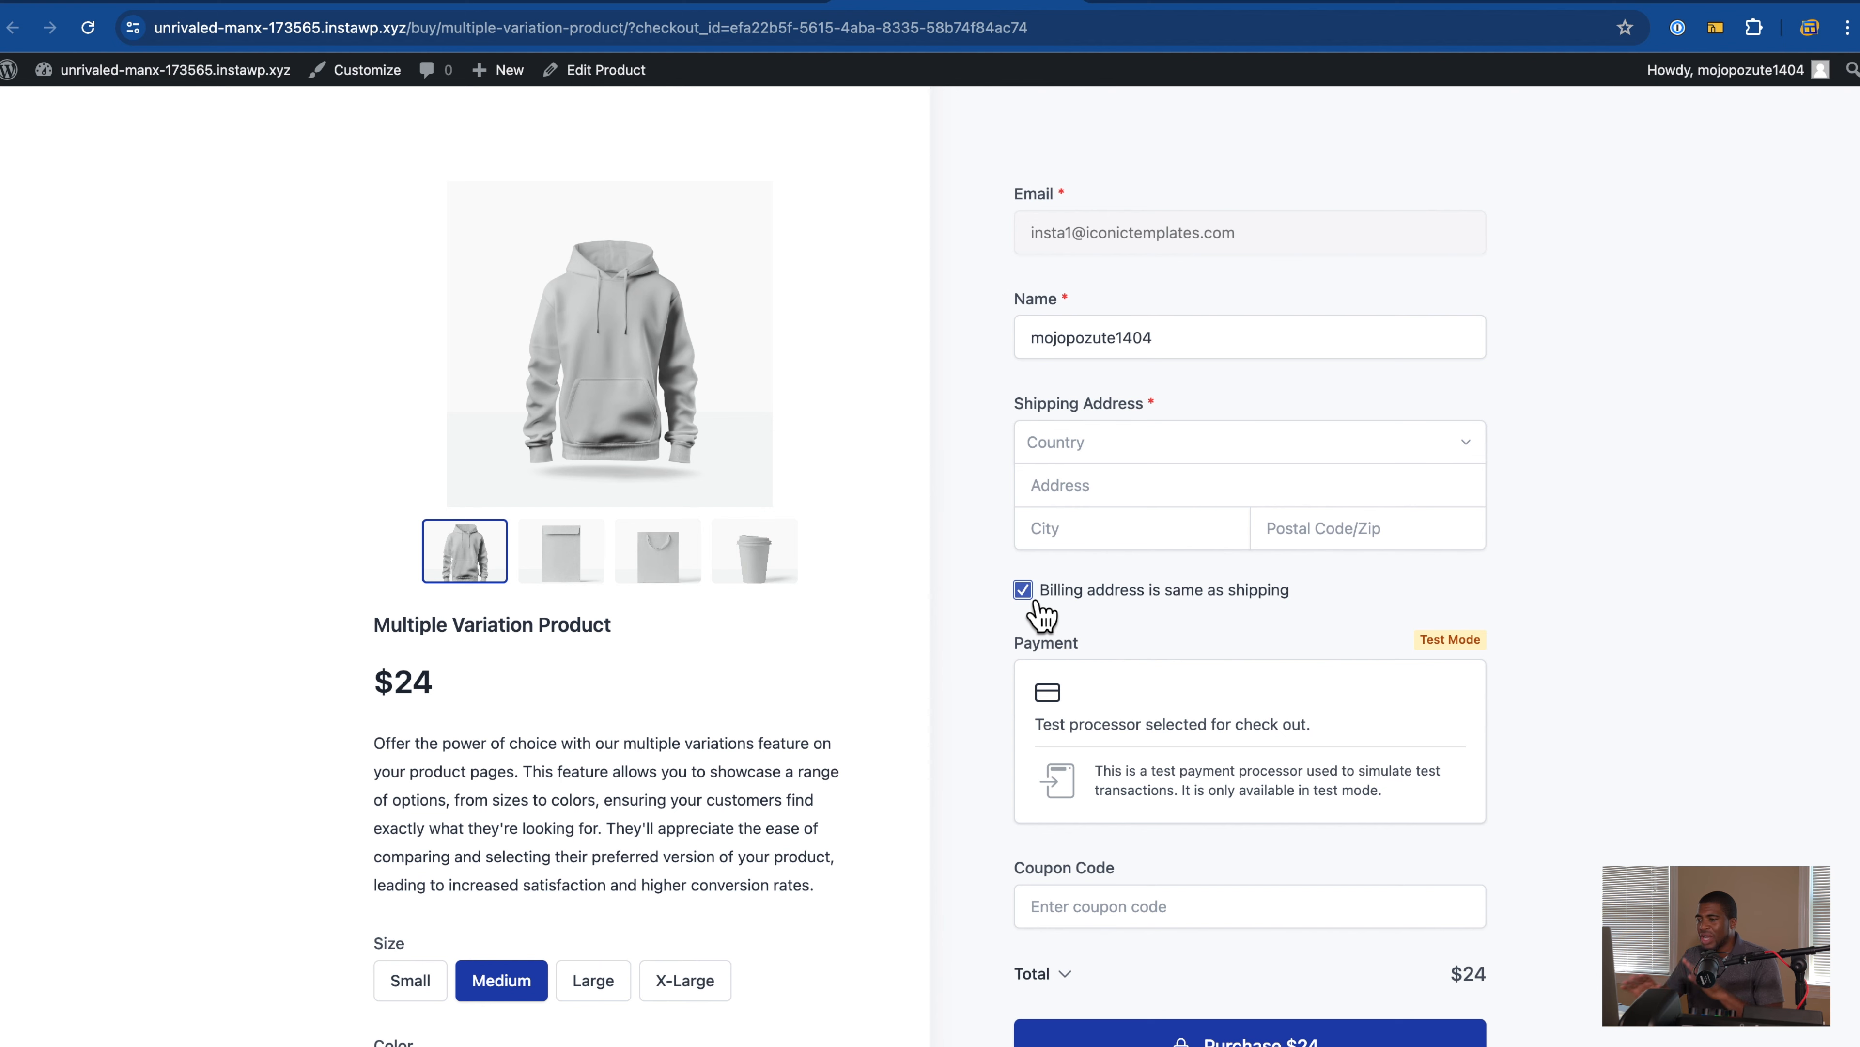
{"action": "left_click", "coordinate": [434, 4]}
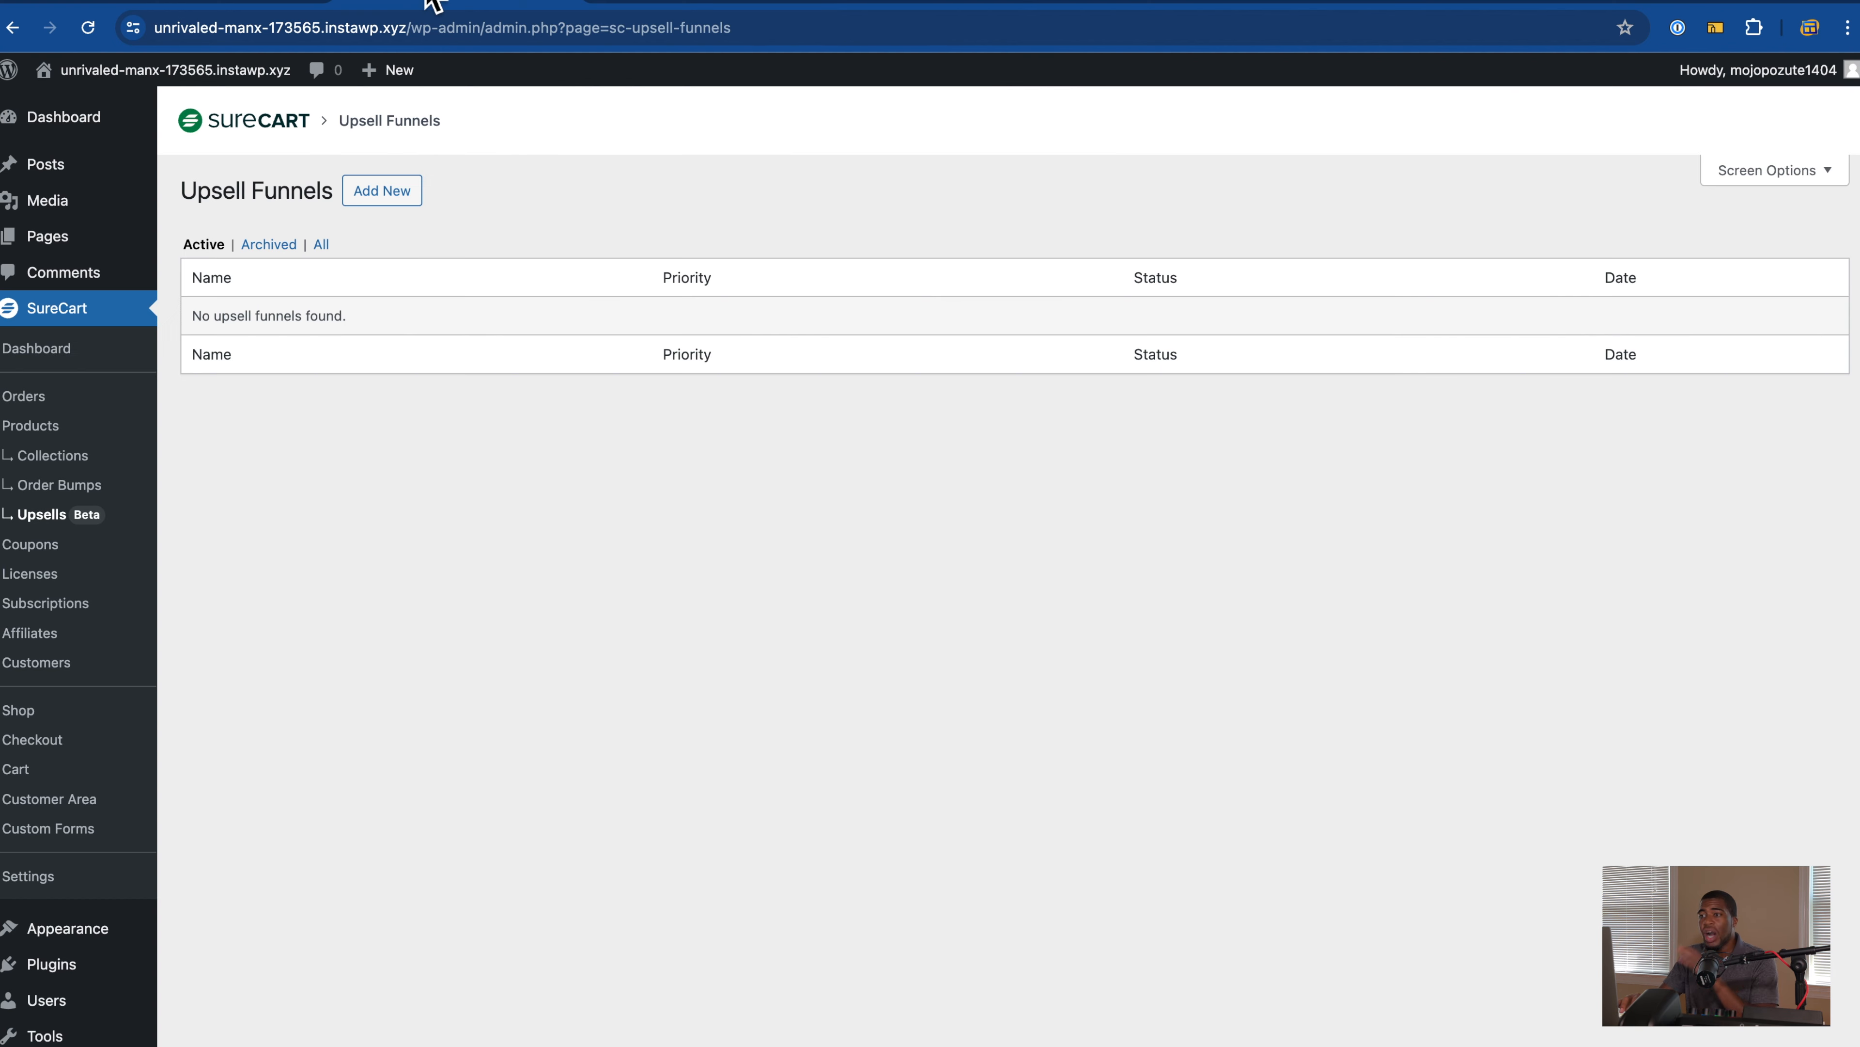
{"action": "left_click", "coordinate": [407, 202]}
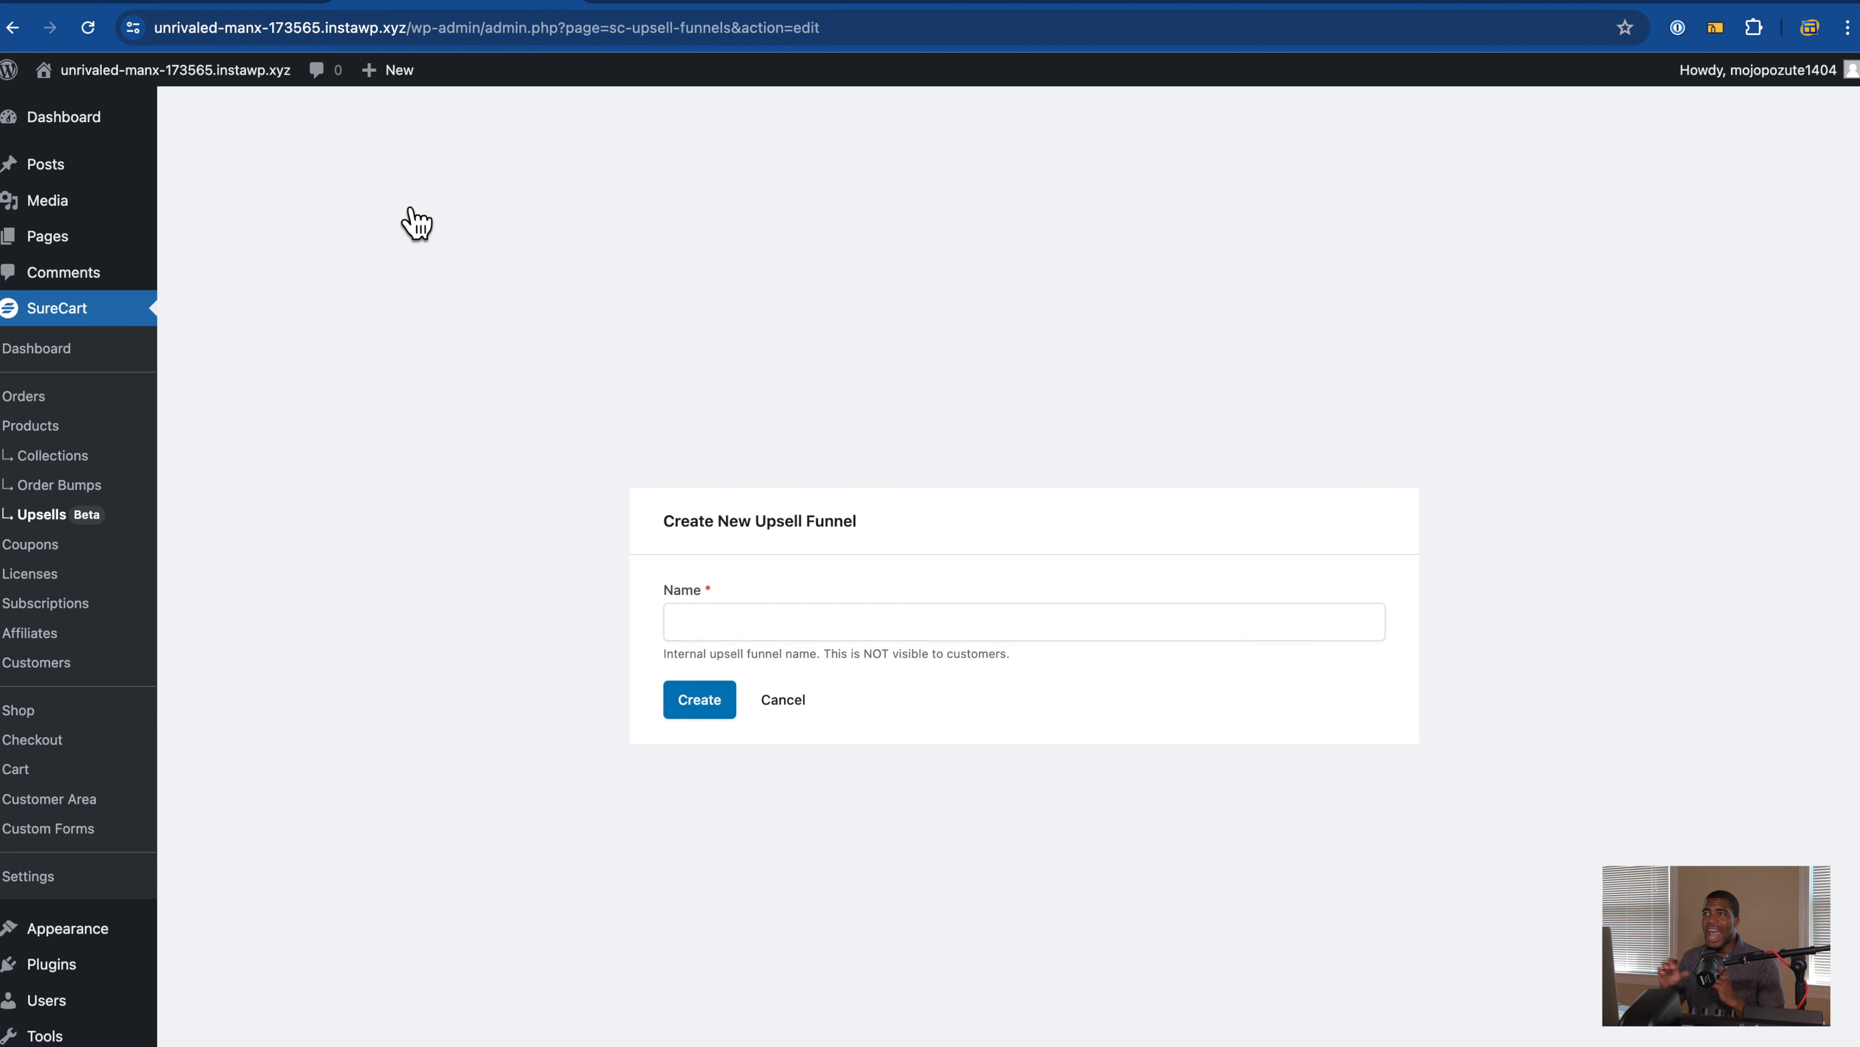
{"action": "left_click", "coordinate": [886, 9]}
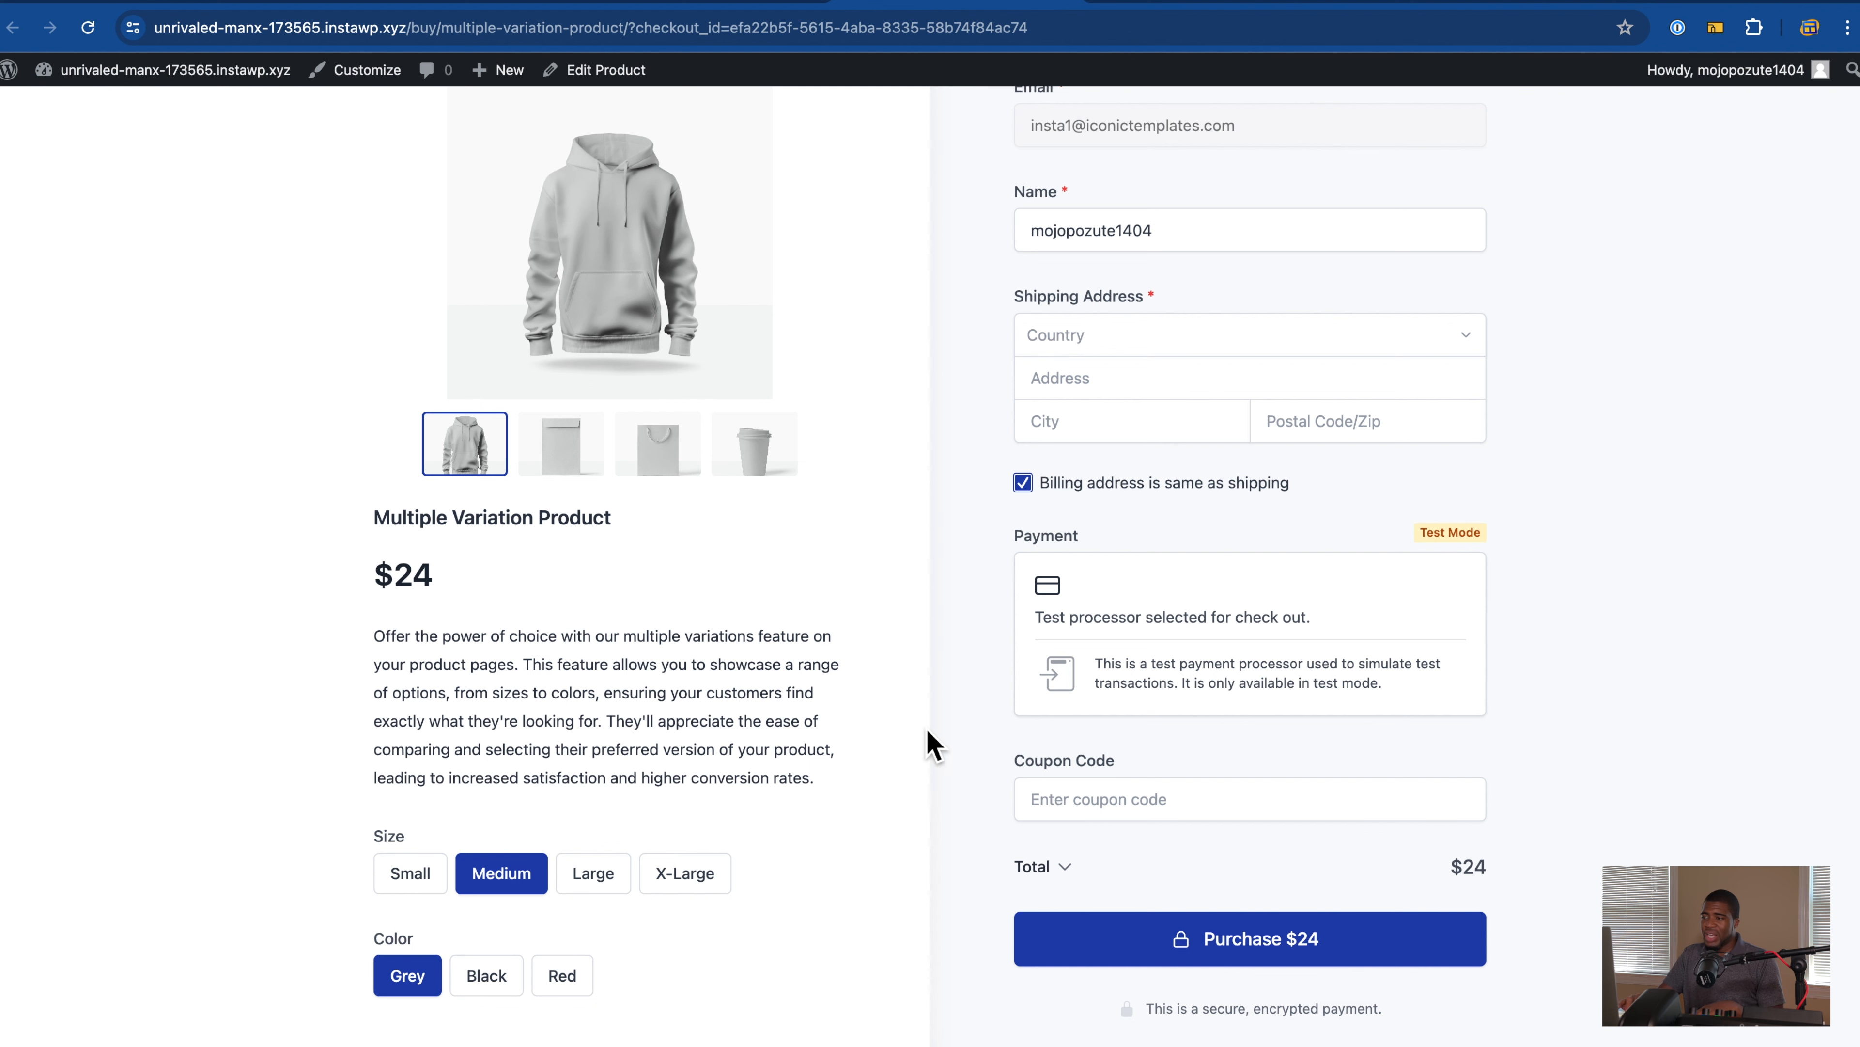
{"action": "left_click", "coordinate": [1027, 488]}
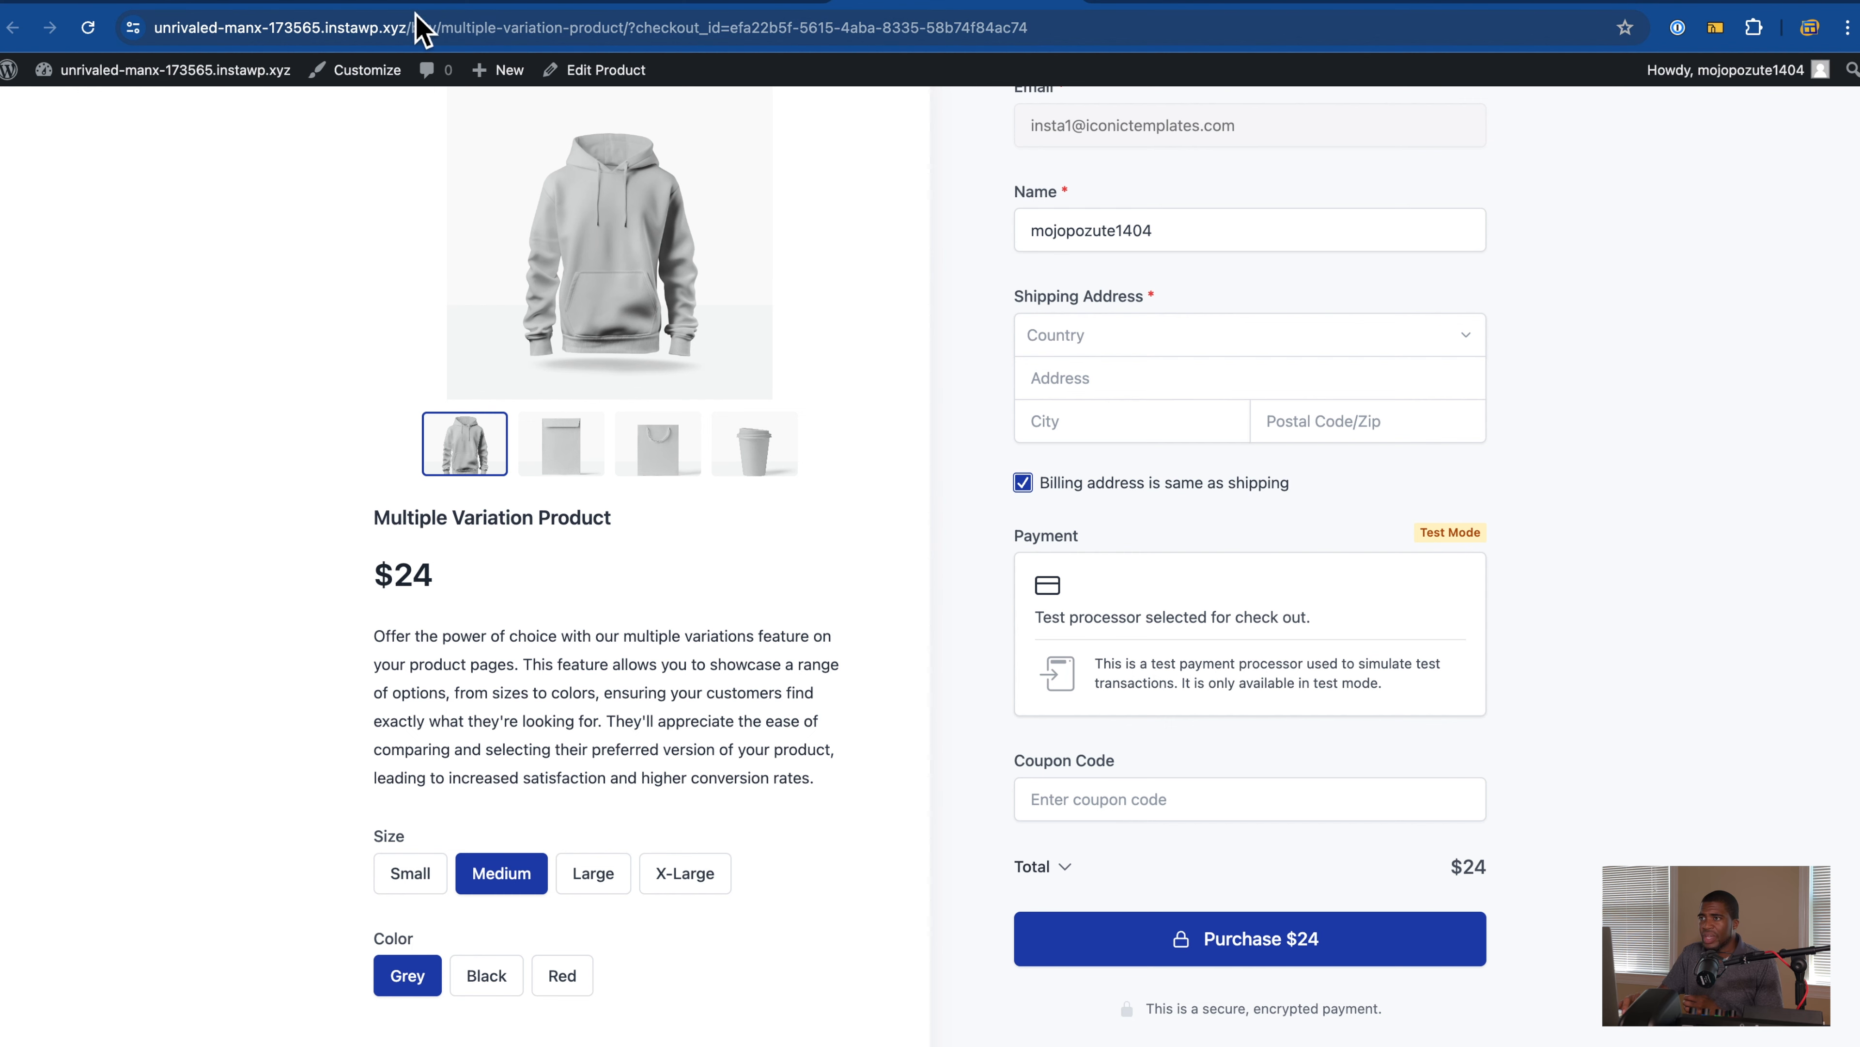
Step: Add an initial upsell offer titled Test to the funnel, using the $99 annual subscription of Product Multiple Subscription Options
{"action": "left_click", "coordinate": [432, 4]}
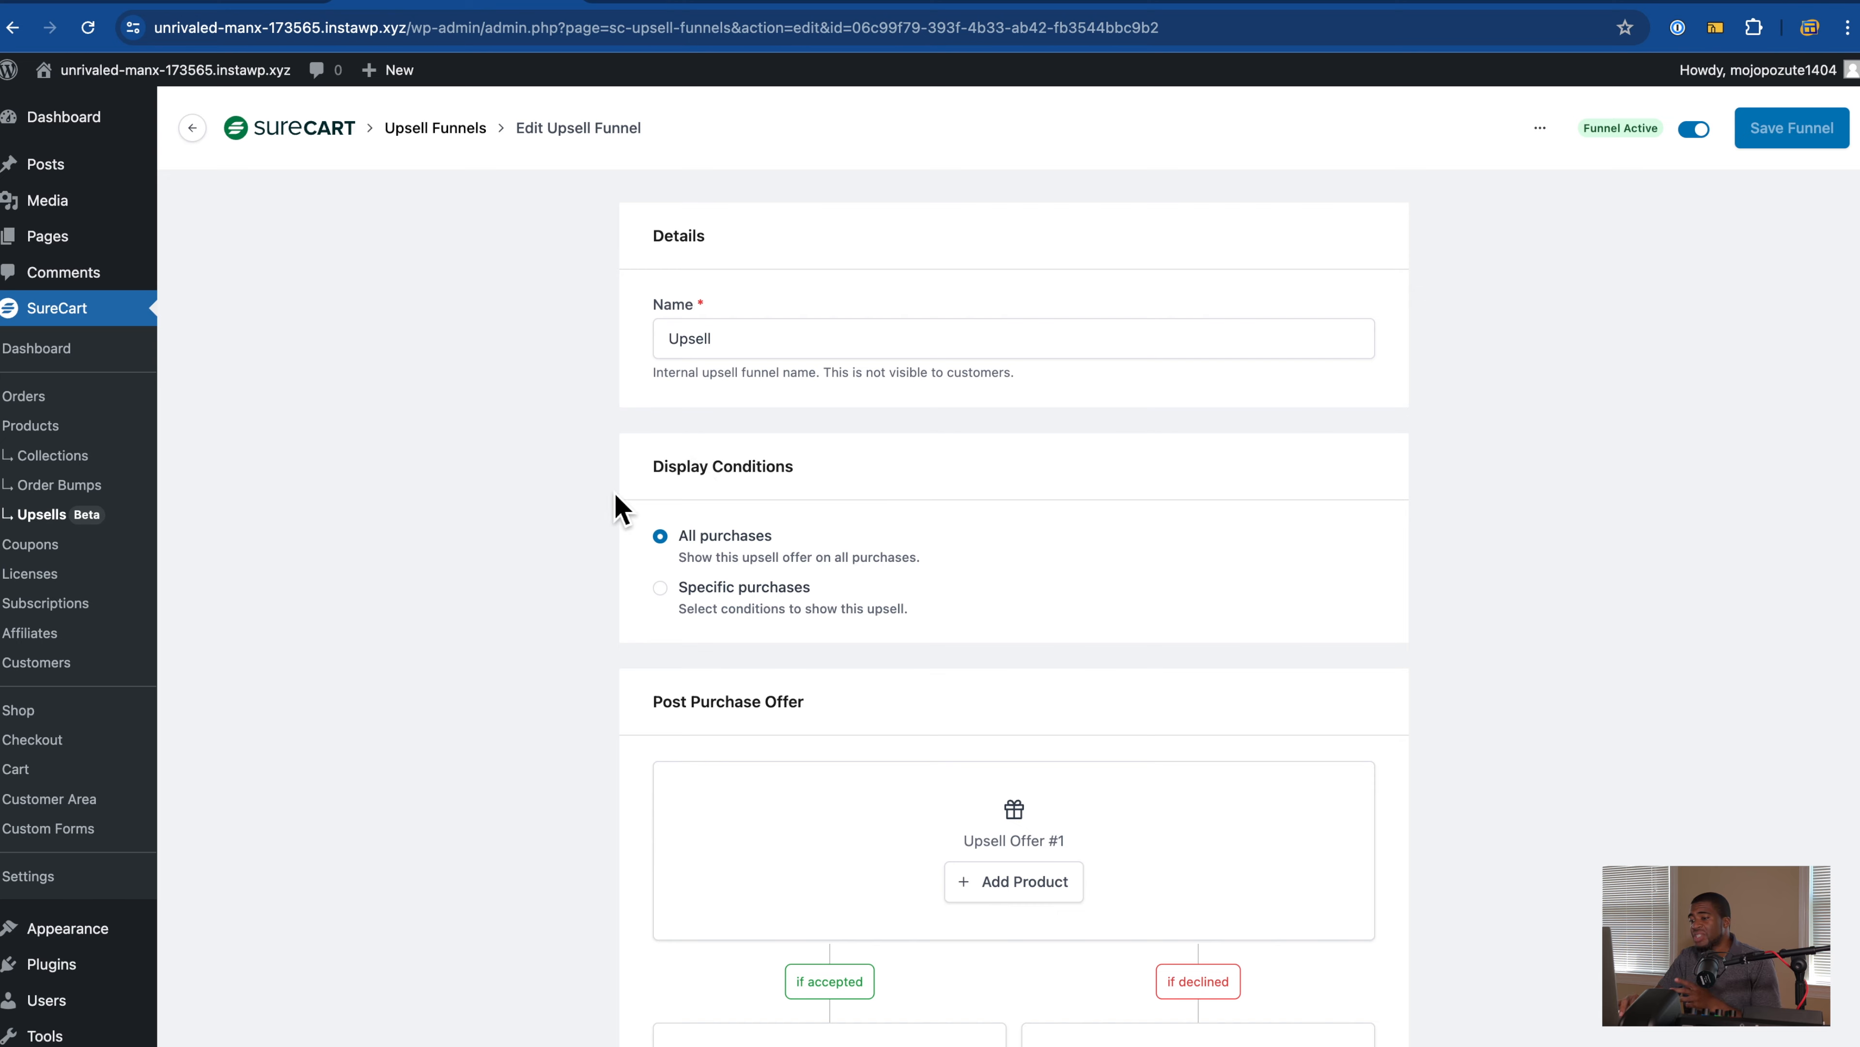
{"action": "scroll", "coordinate": [615, 506], "scroll_direction": "down", "scroll_amount": 3}
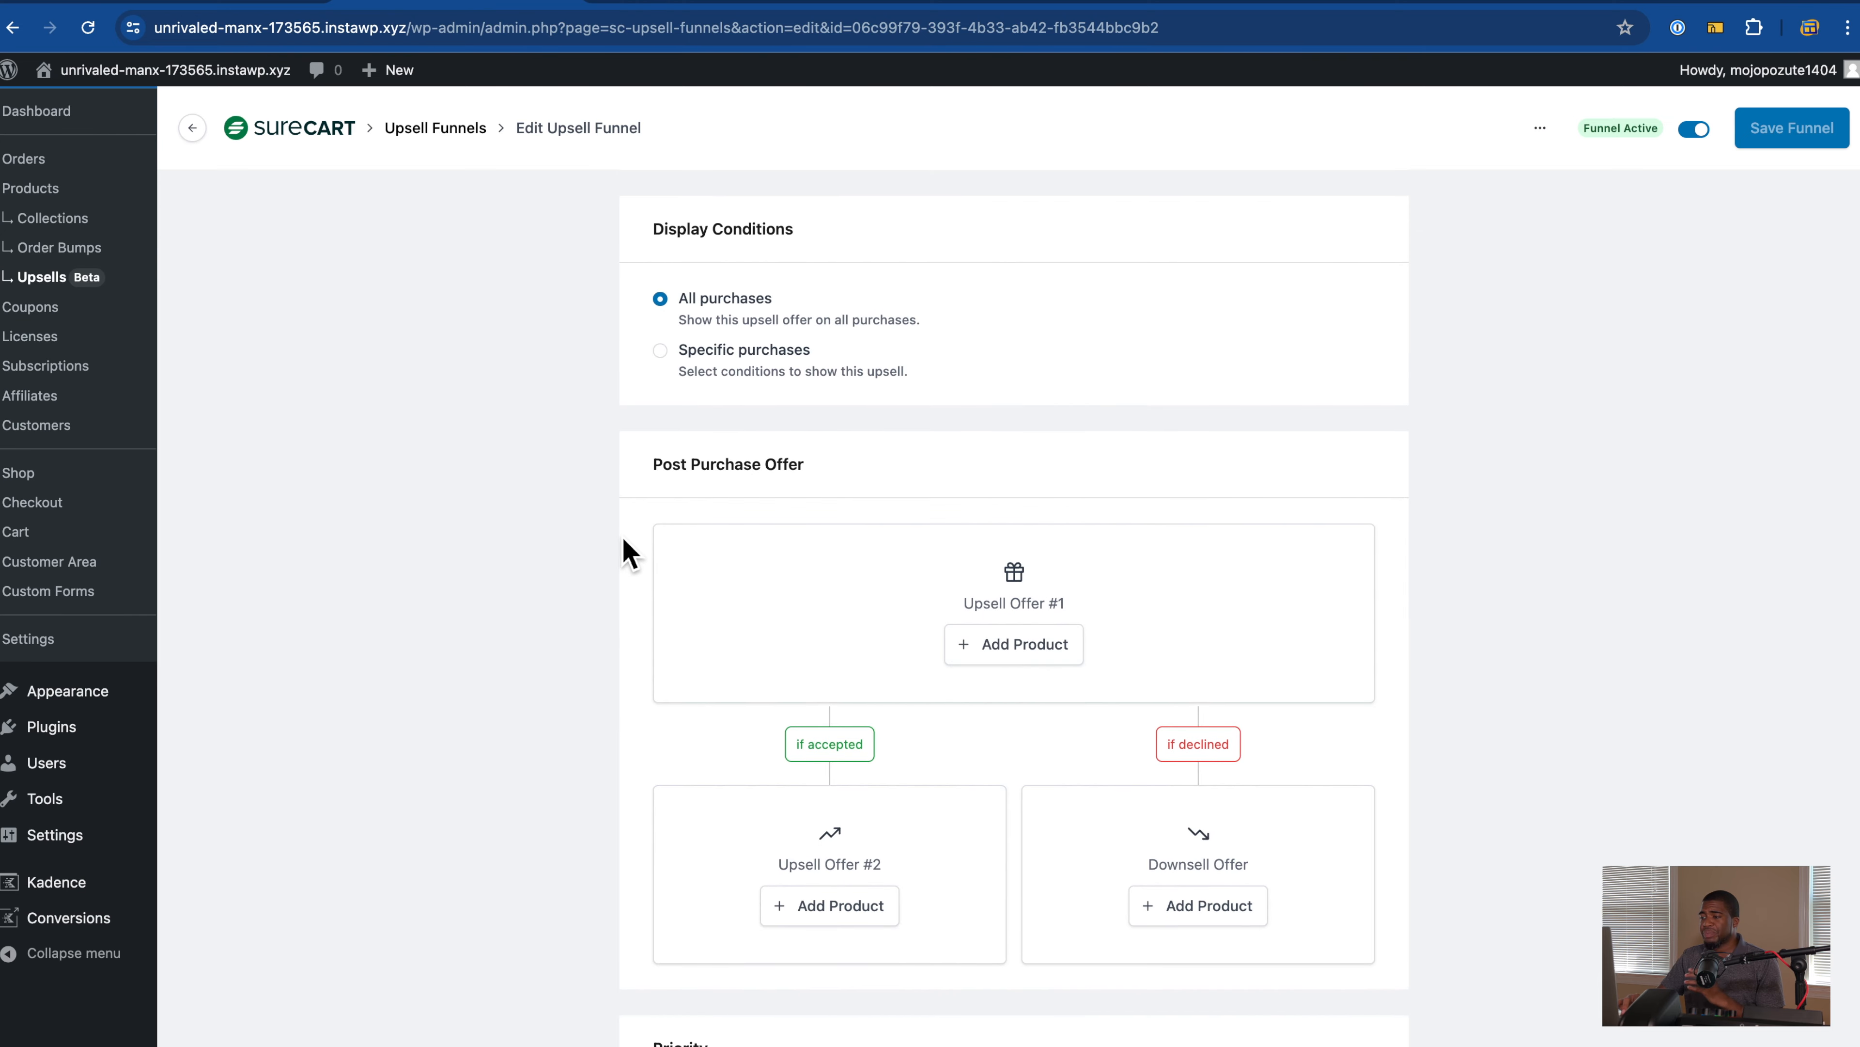
{"action": "left_click", "coordinate": [1033, 663]}
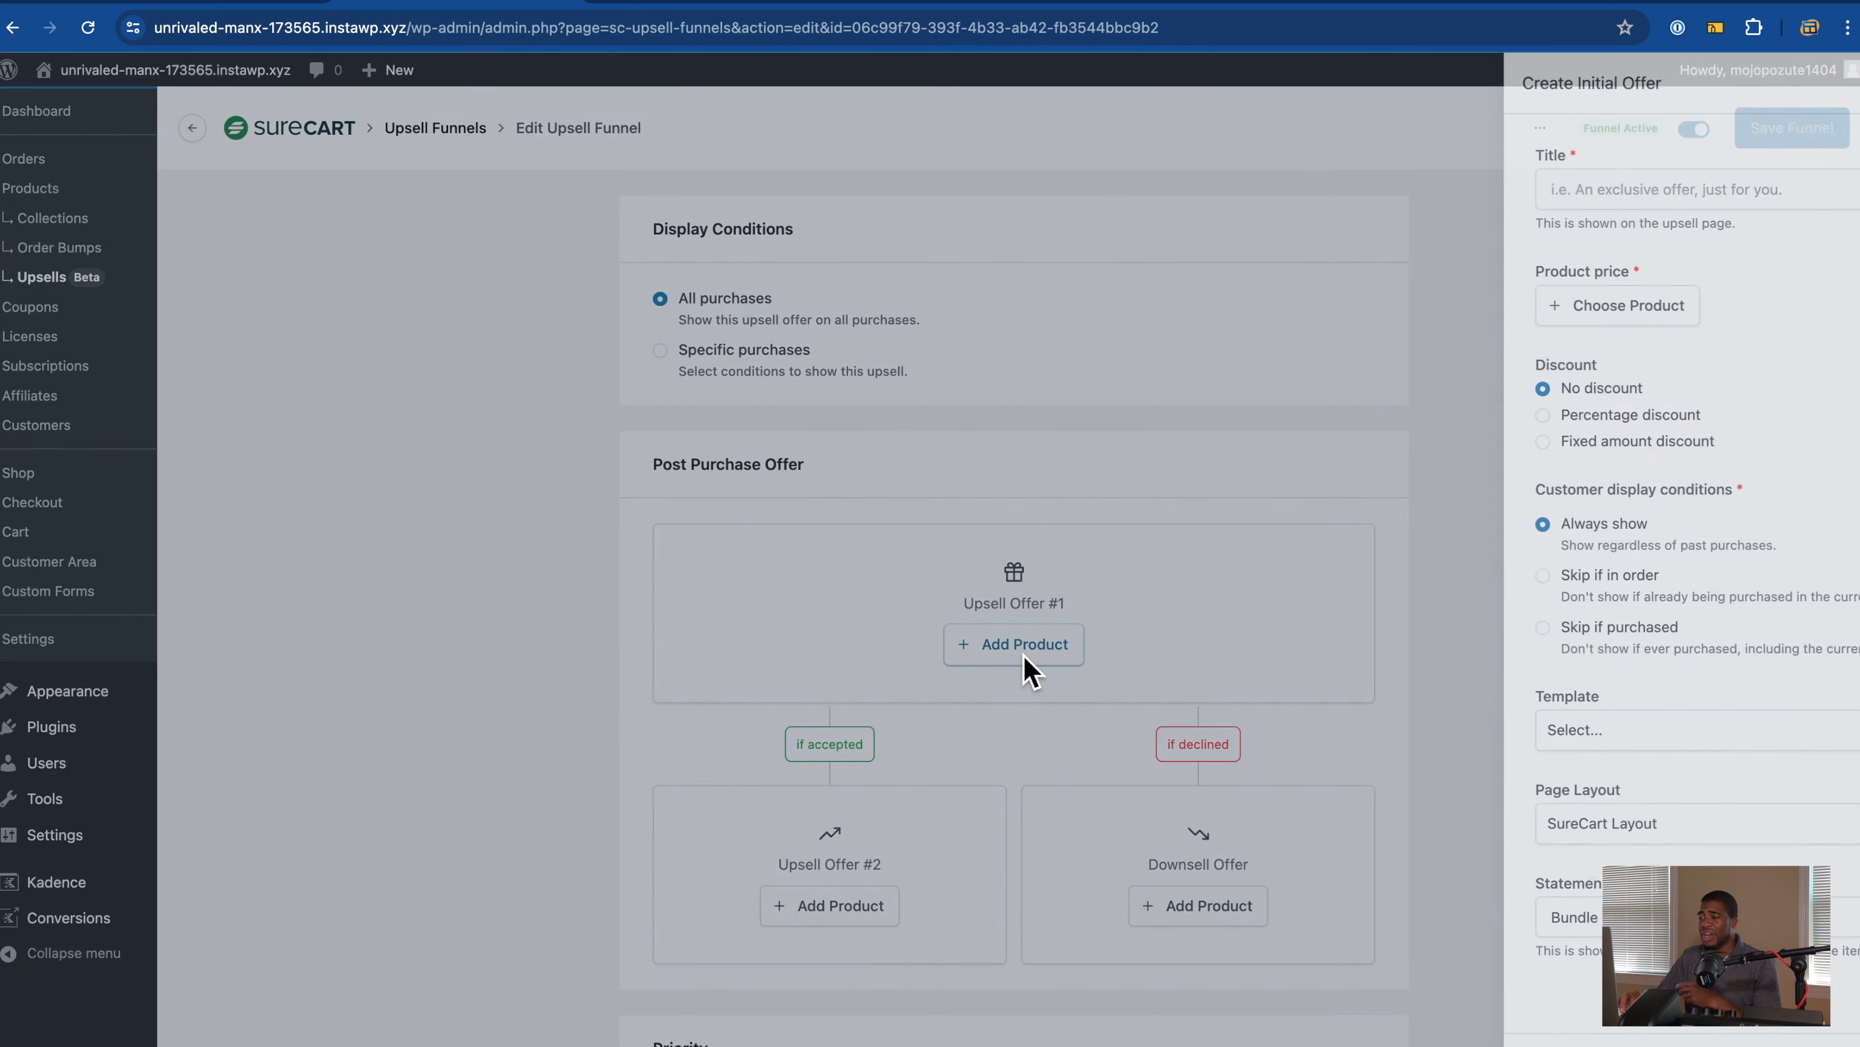
{"action": "left_click", "coordinate": [1458, 312]}
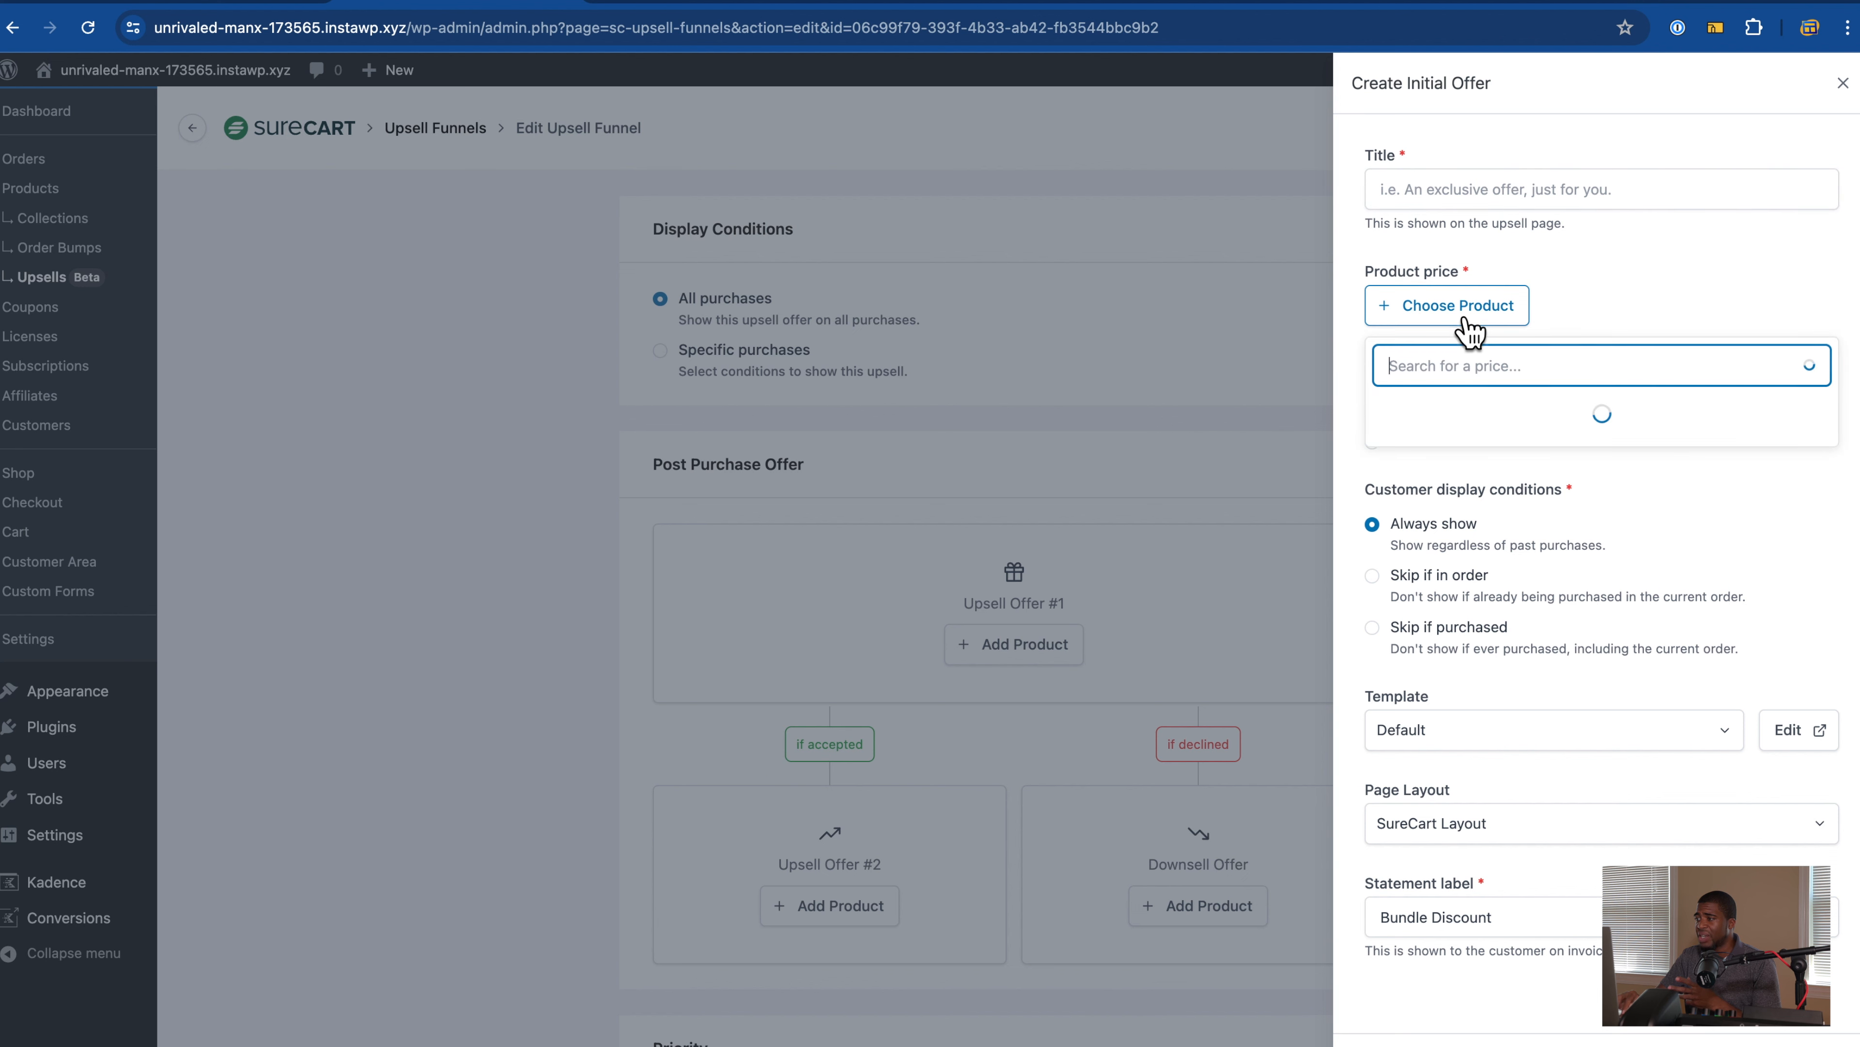
{"action": "left_click_drag", "start_coordinate": [1456, 462], "coordinate": [1447, 572]}
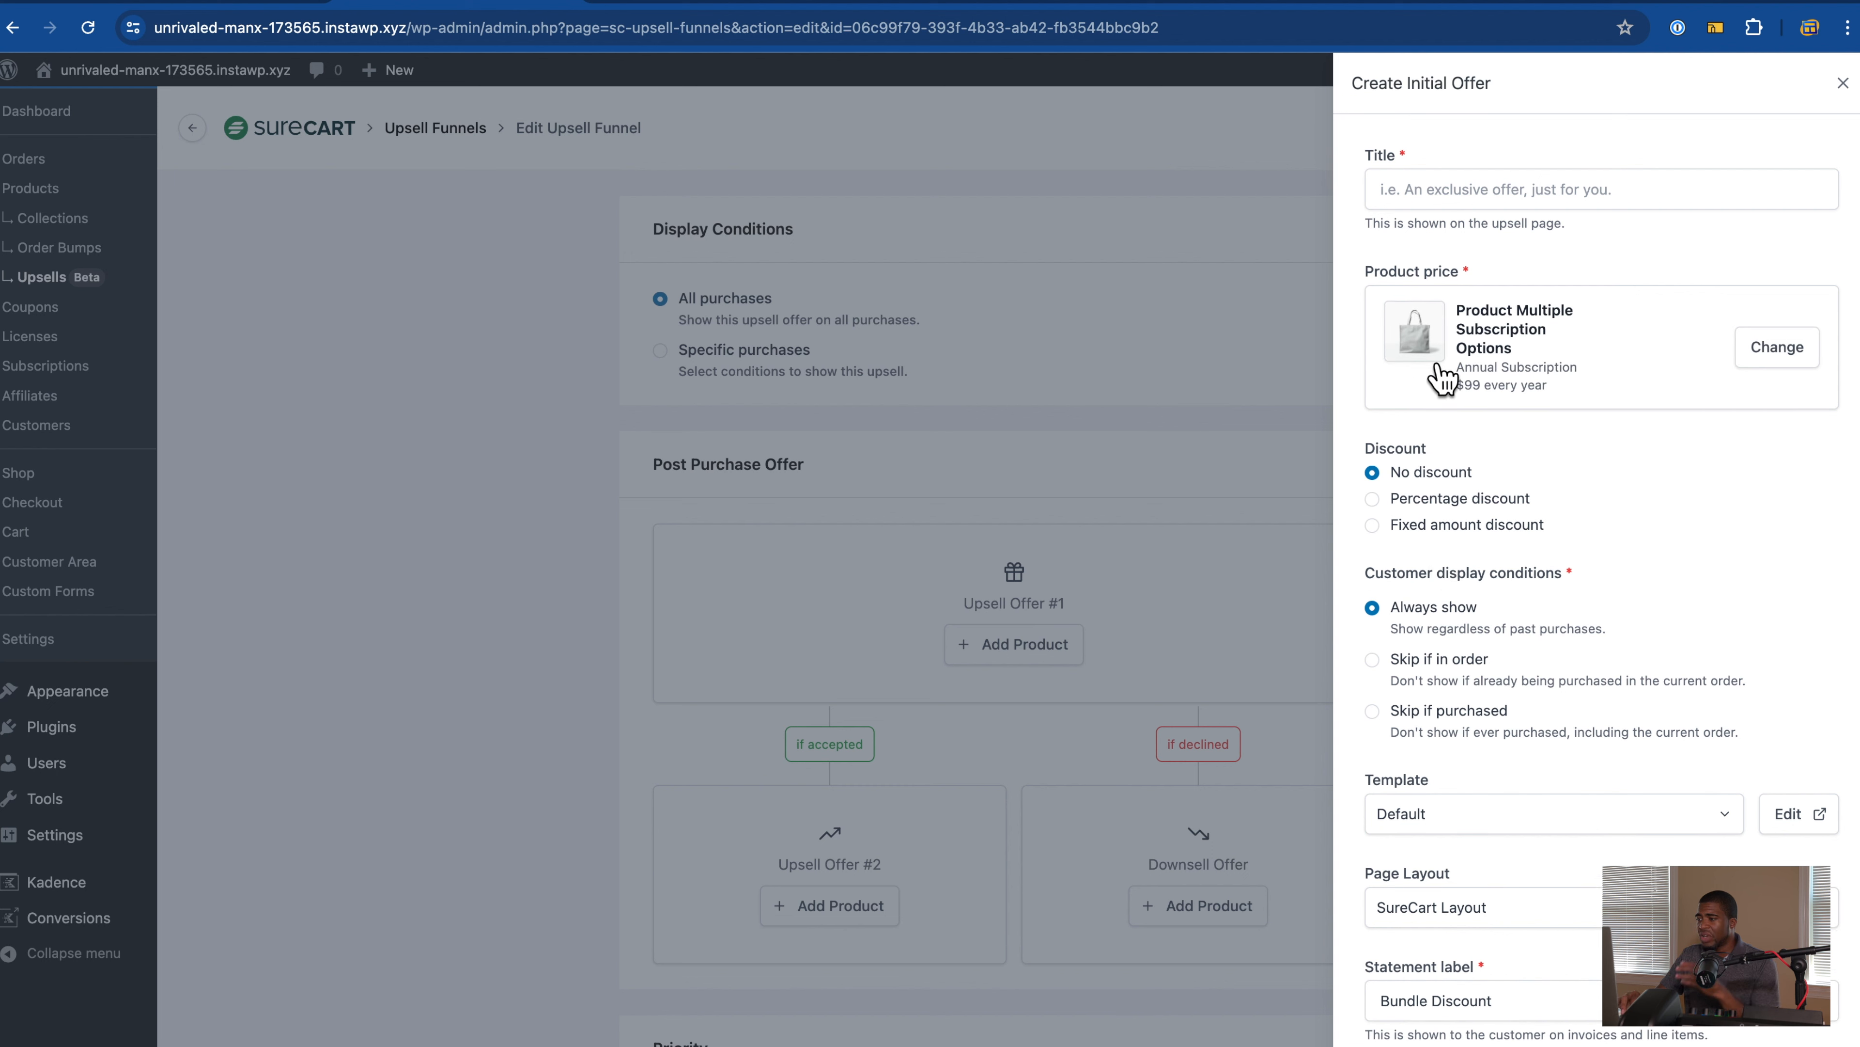
{"action": "scroll", "coordinate": [1475, 579], "scroll_direction": "down", "scroll_amount": 1}
{"action": "scroll", "coordinate": [1476, 579], "scroll_direction": "up", "scroll_amount": 1}
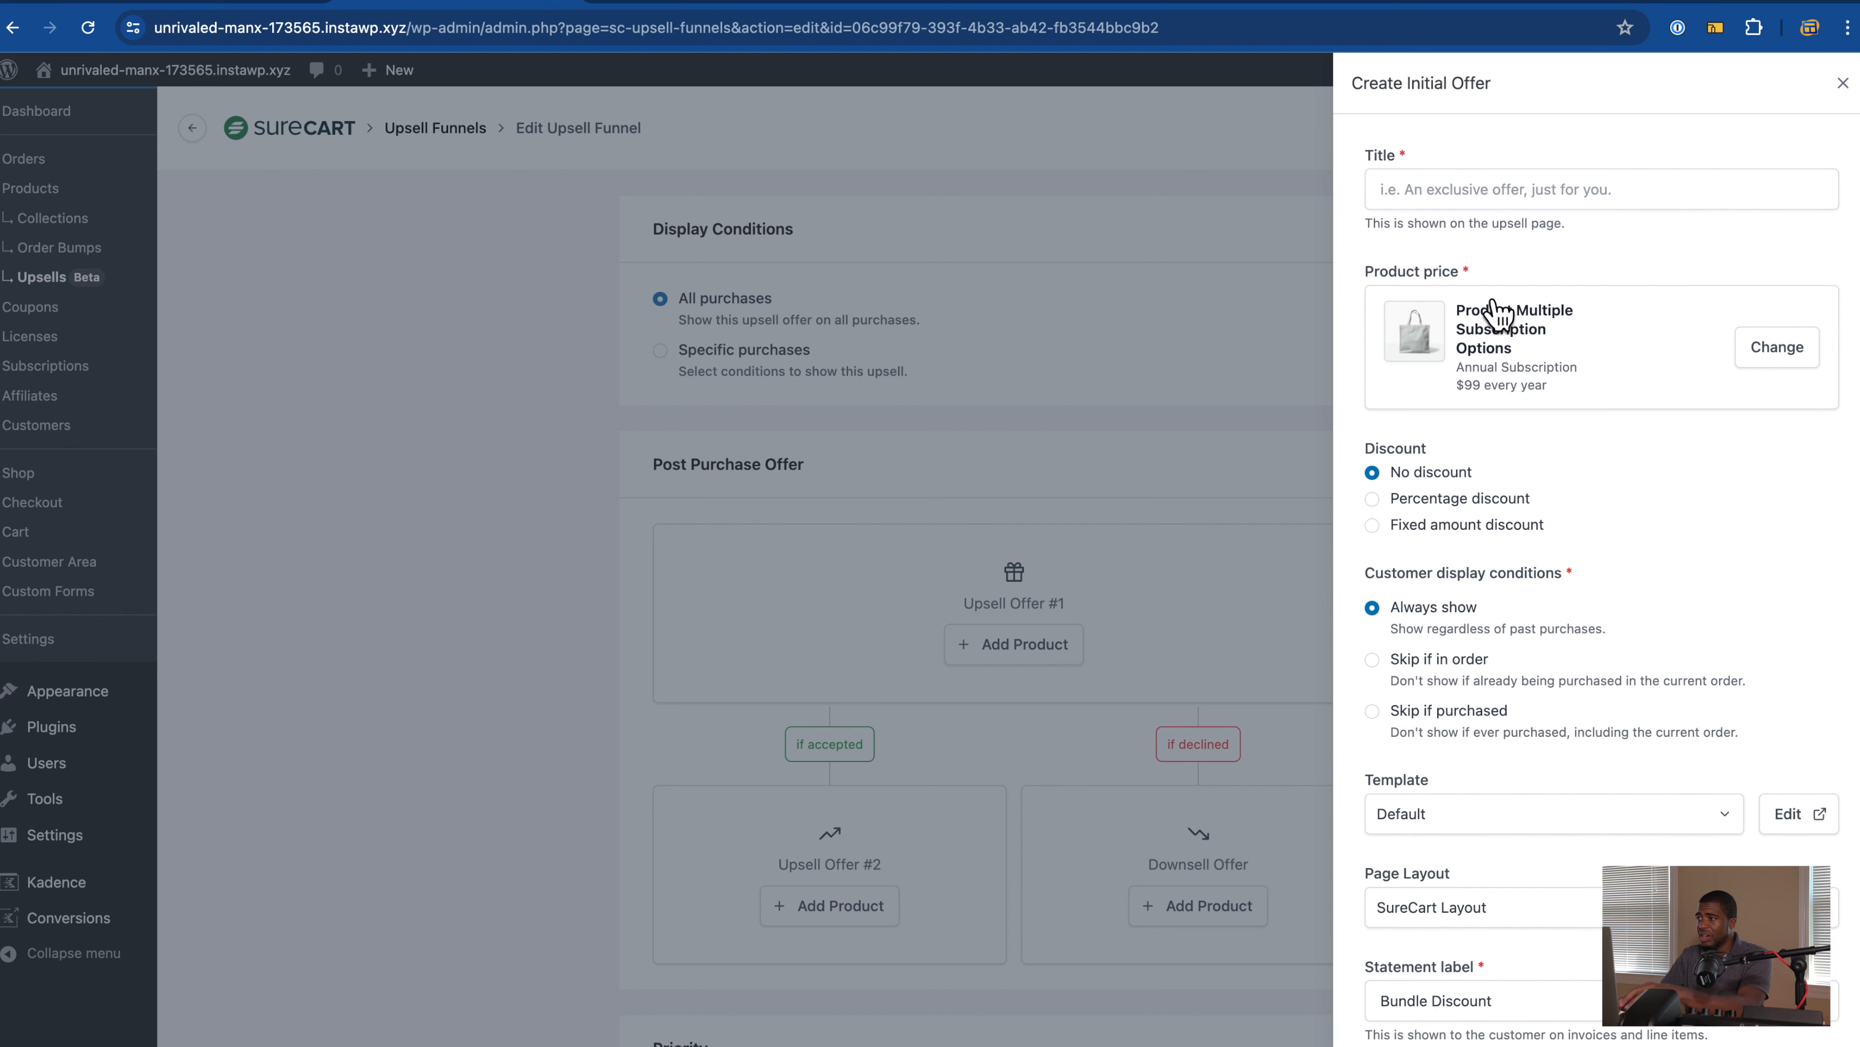
{"action": "left_click", "coordinate": [1462, 188]}
{"action": "type", "text": "Test"}
{"action": "scroll", "coordinate": [1482, 560], "scroll_direction": "down", "scroll_amount": 1}
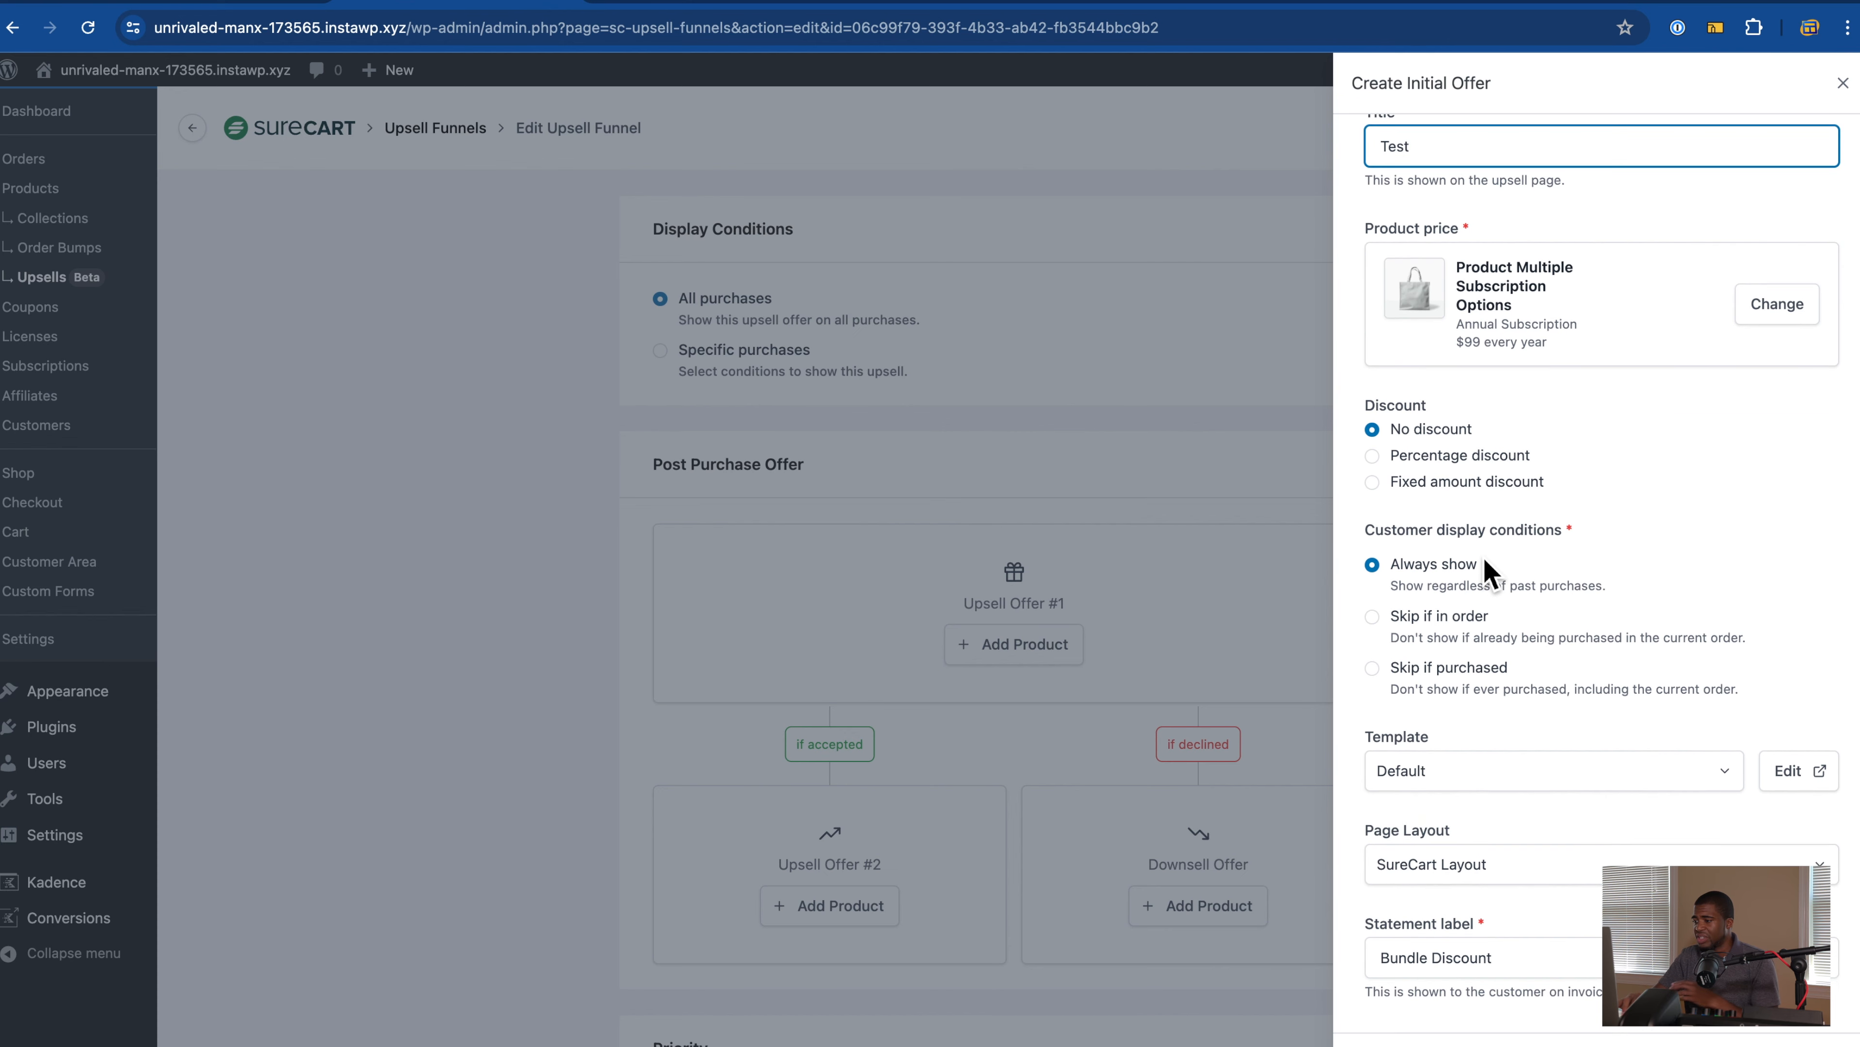
{"action": "left_click", "coordinate": [1398, 1042]}
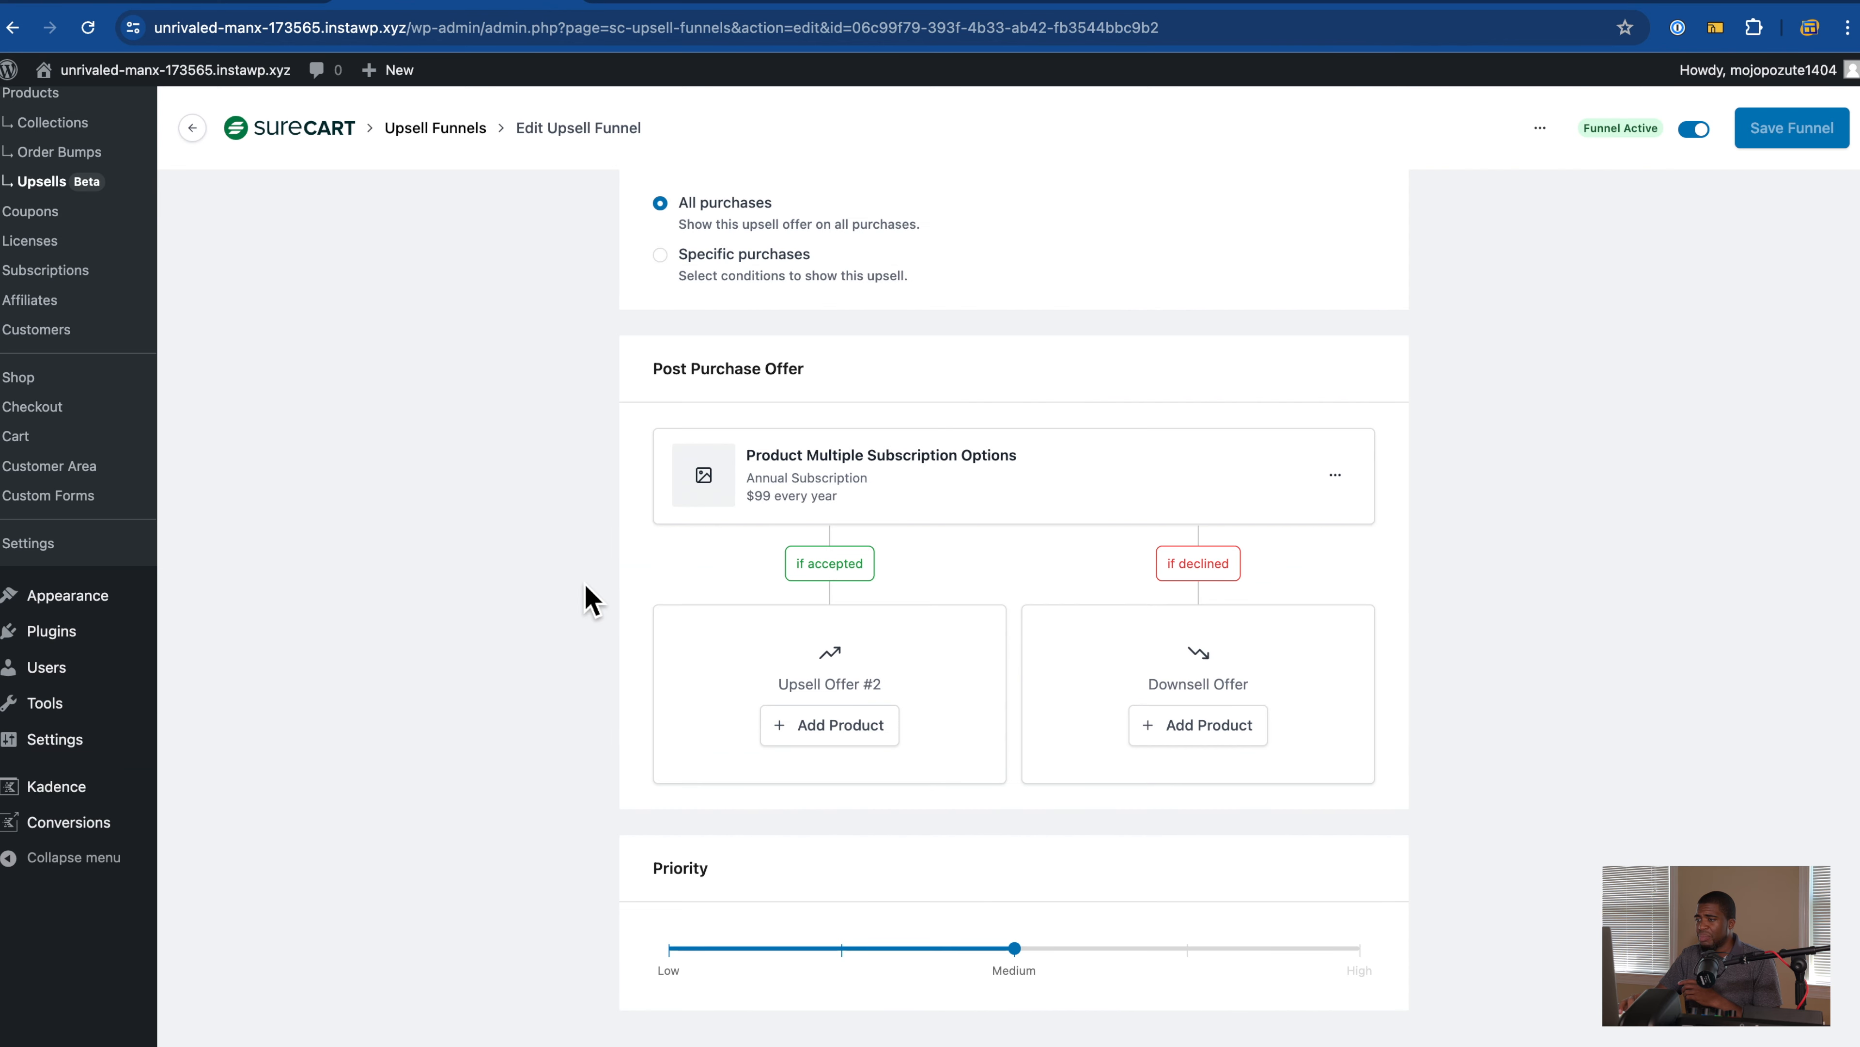
Step: Review the funnel's post purchase offer flow against the instant checkout page
{"action": "scroll", "coordinate": [843, 564], "scroll_direction": "up", "scroll_amount": 2}
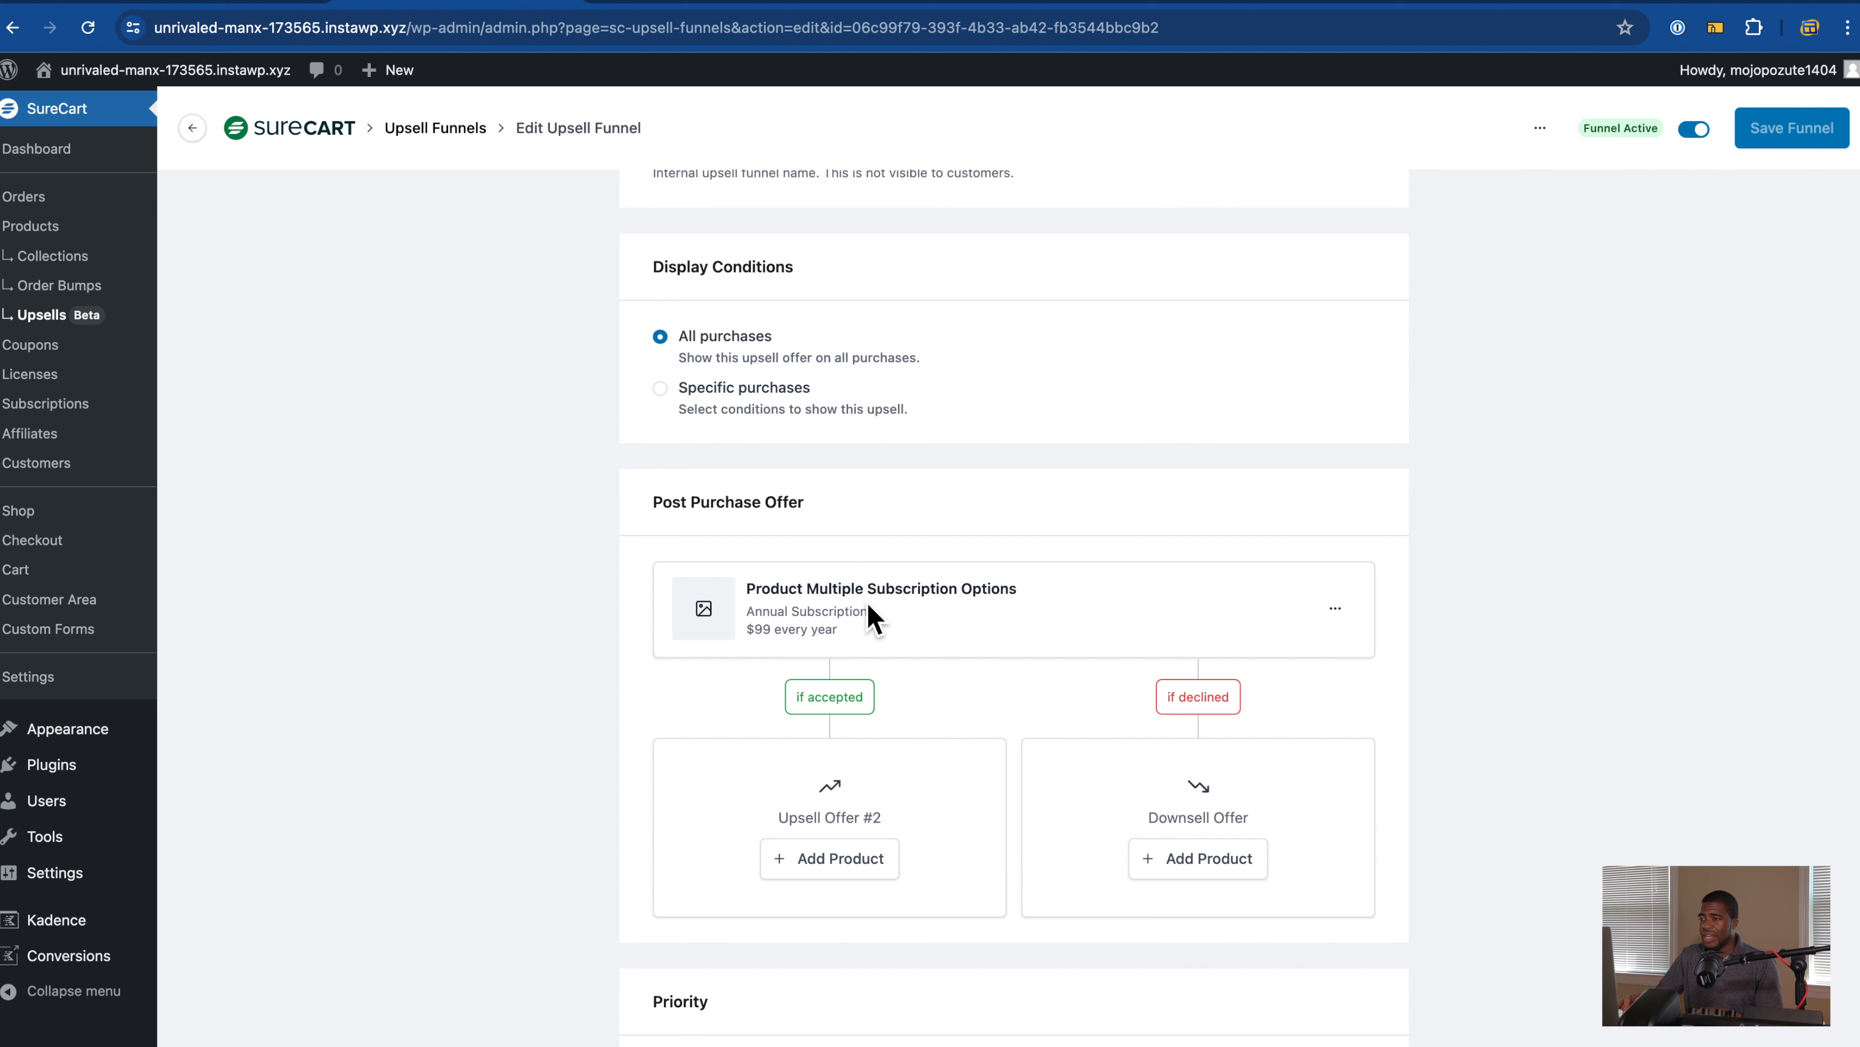
{"action": "left_click", "coordinate": [914, 9]}
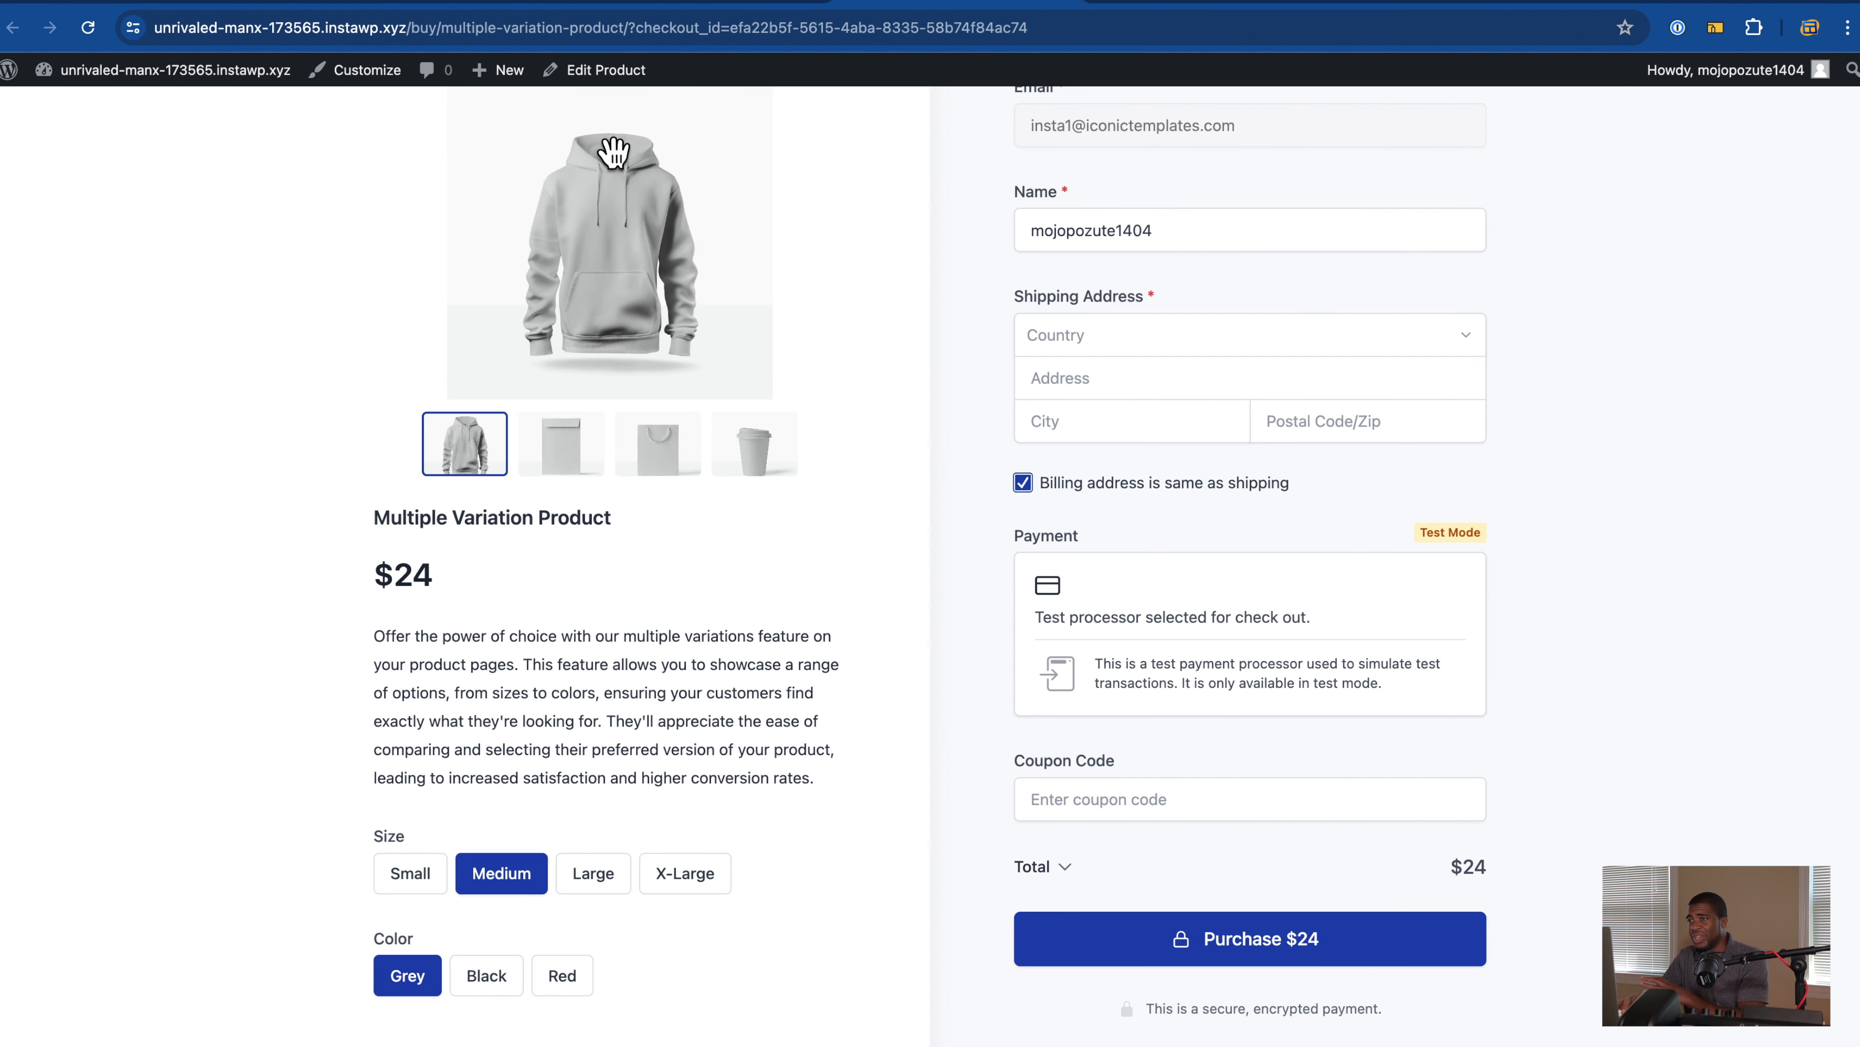
{"action": "left_click", "coordinate": [506, 10]}
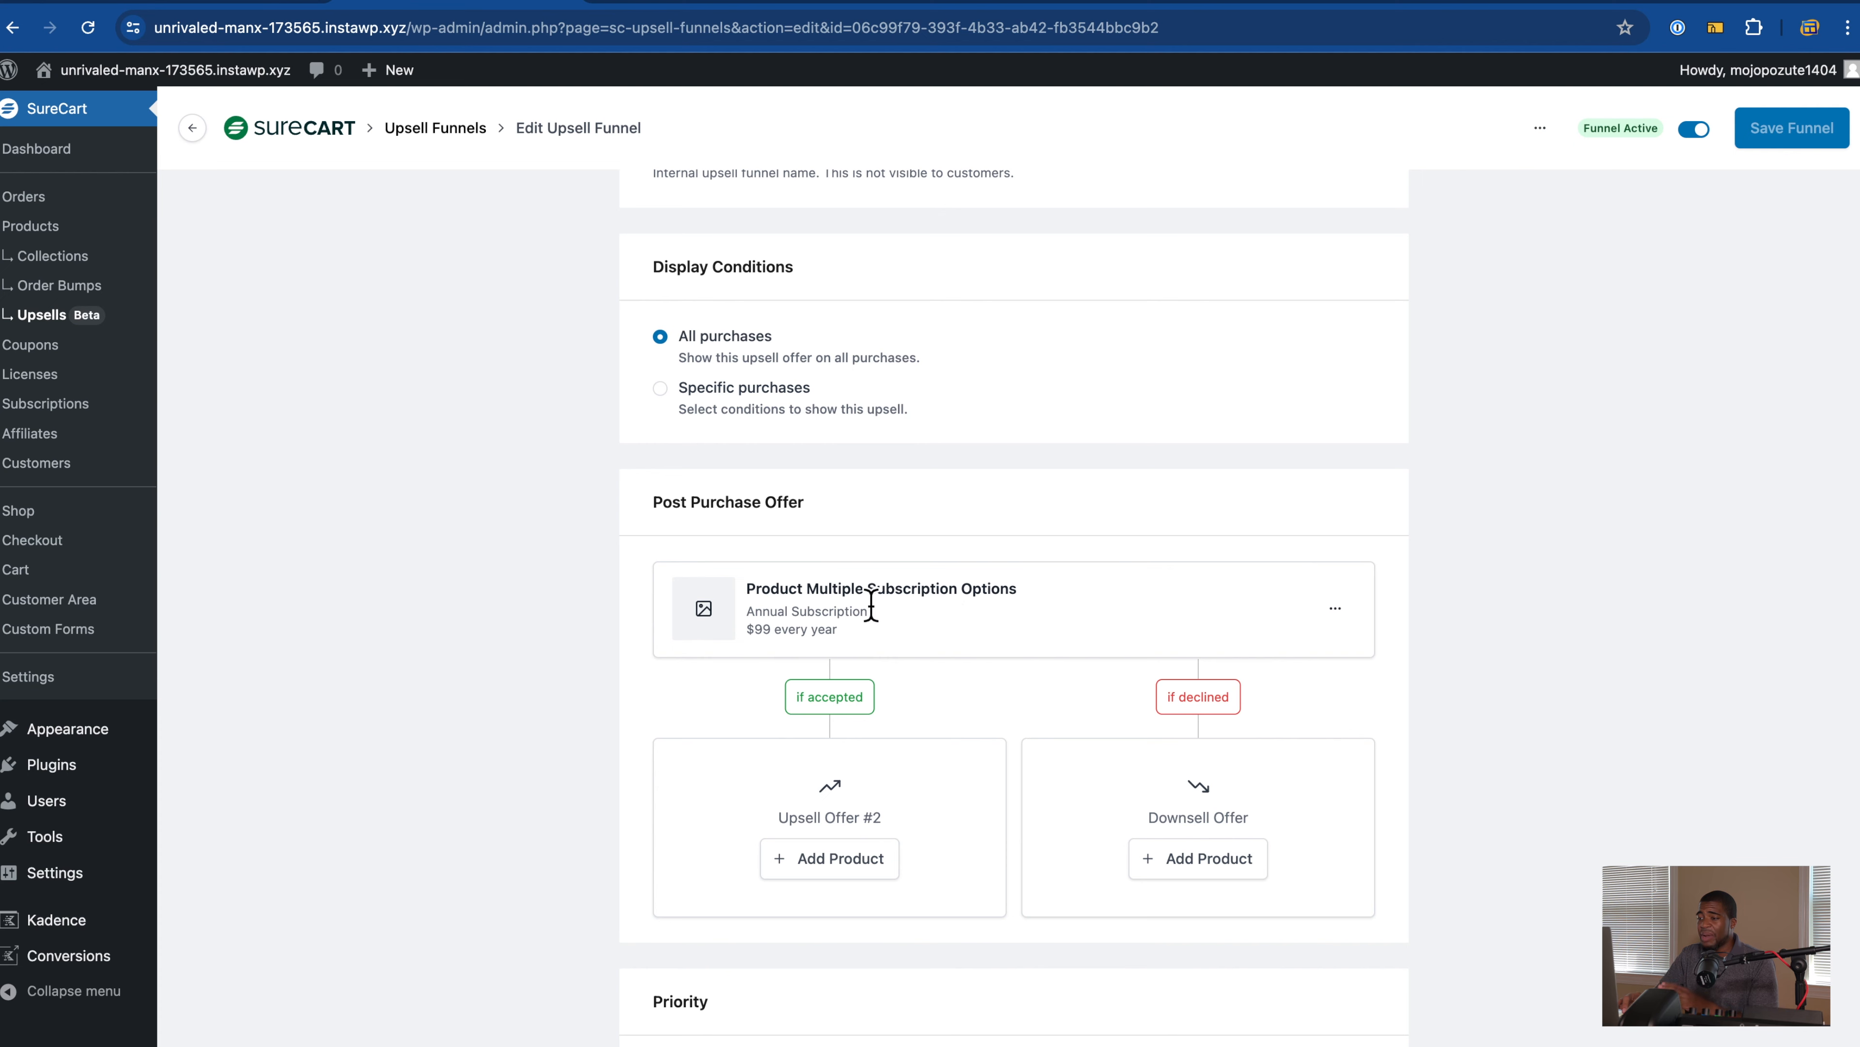
Step: Look over the settings for an offer shown after acceptance, and review the funnel's display conditions and post purchase offer
{"action": "left_click", "coordinate": [830, 858]}
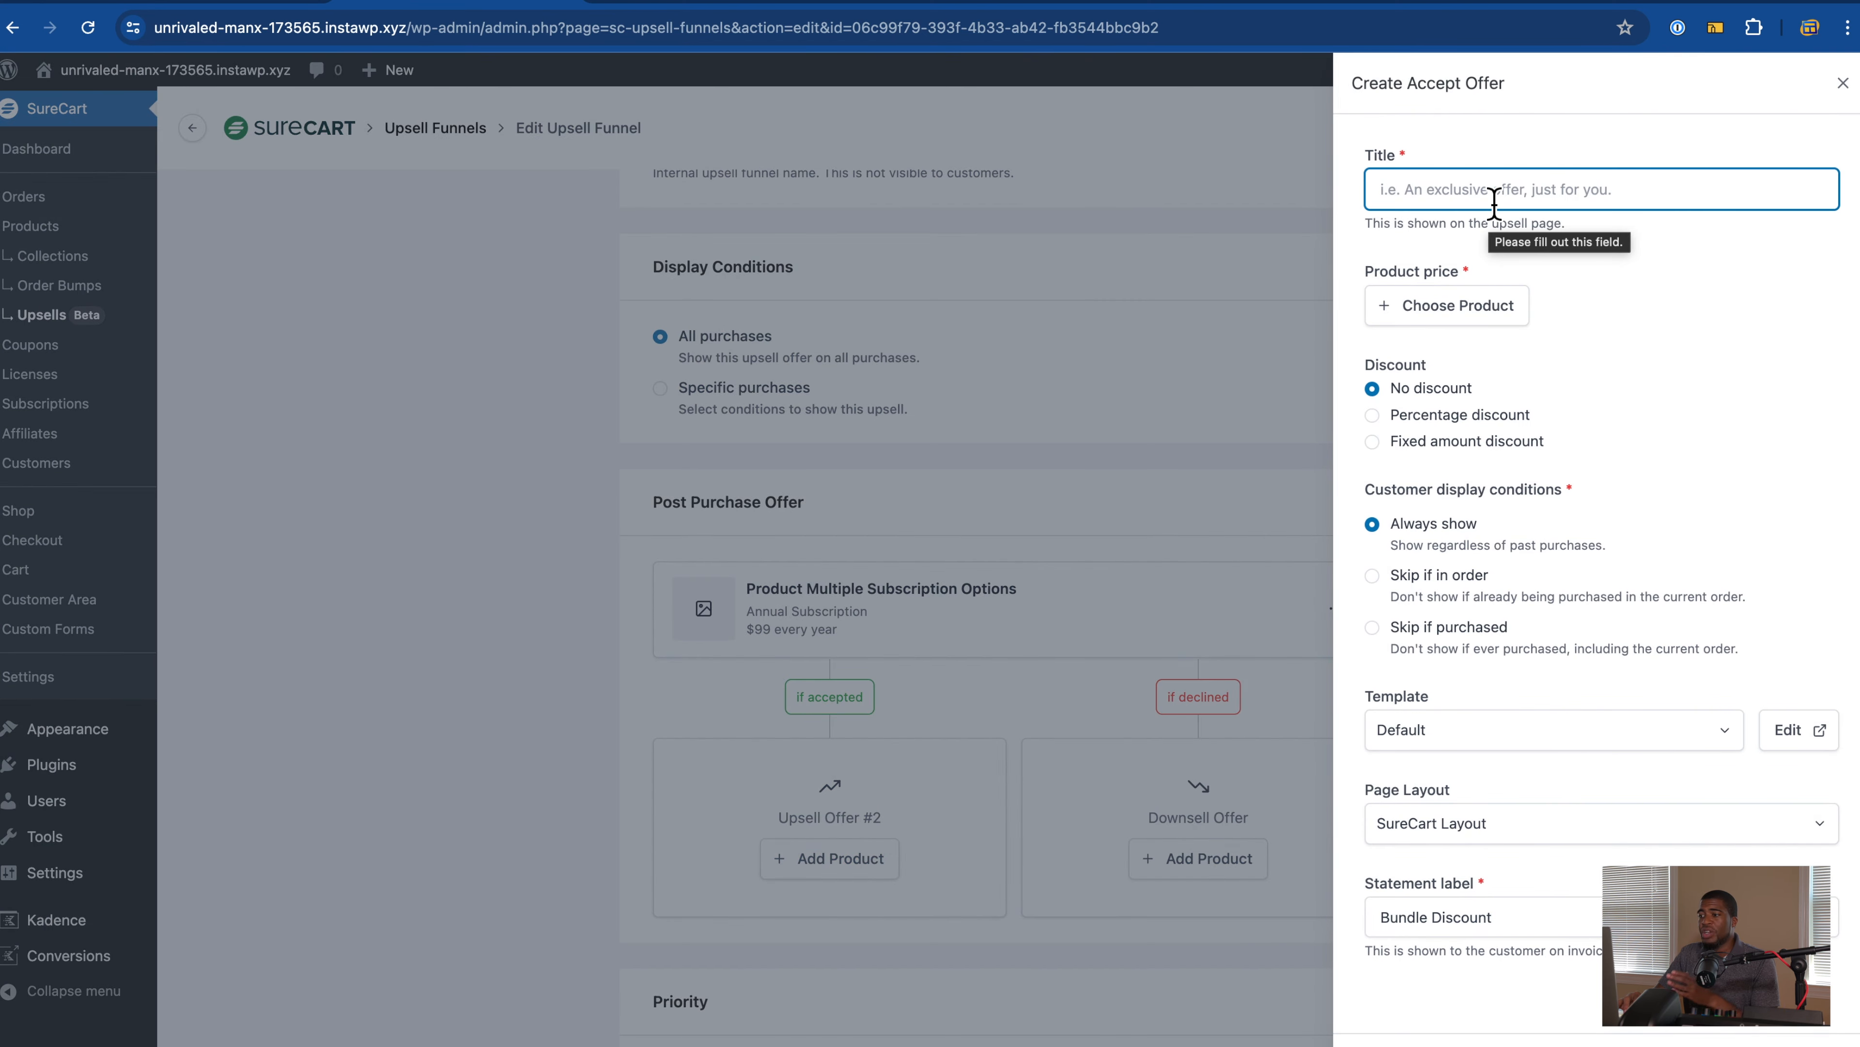
{"action": "left_click", "coordinate": [1843, 83]}
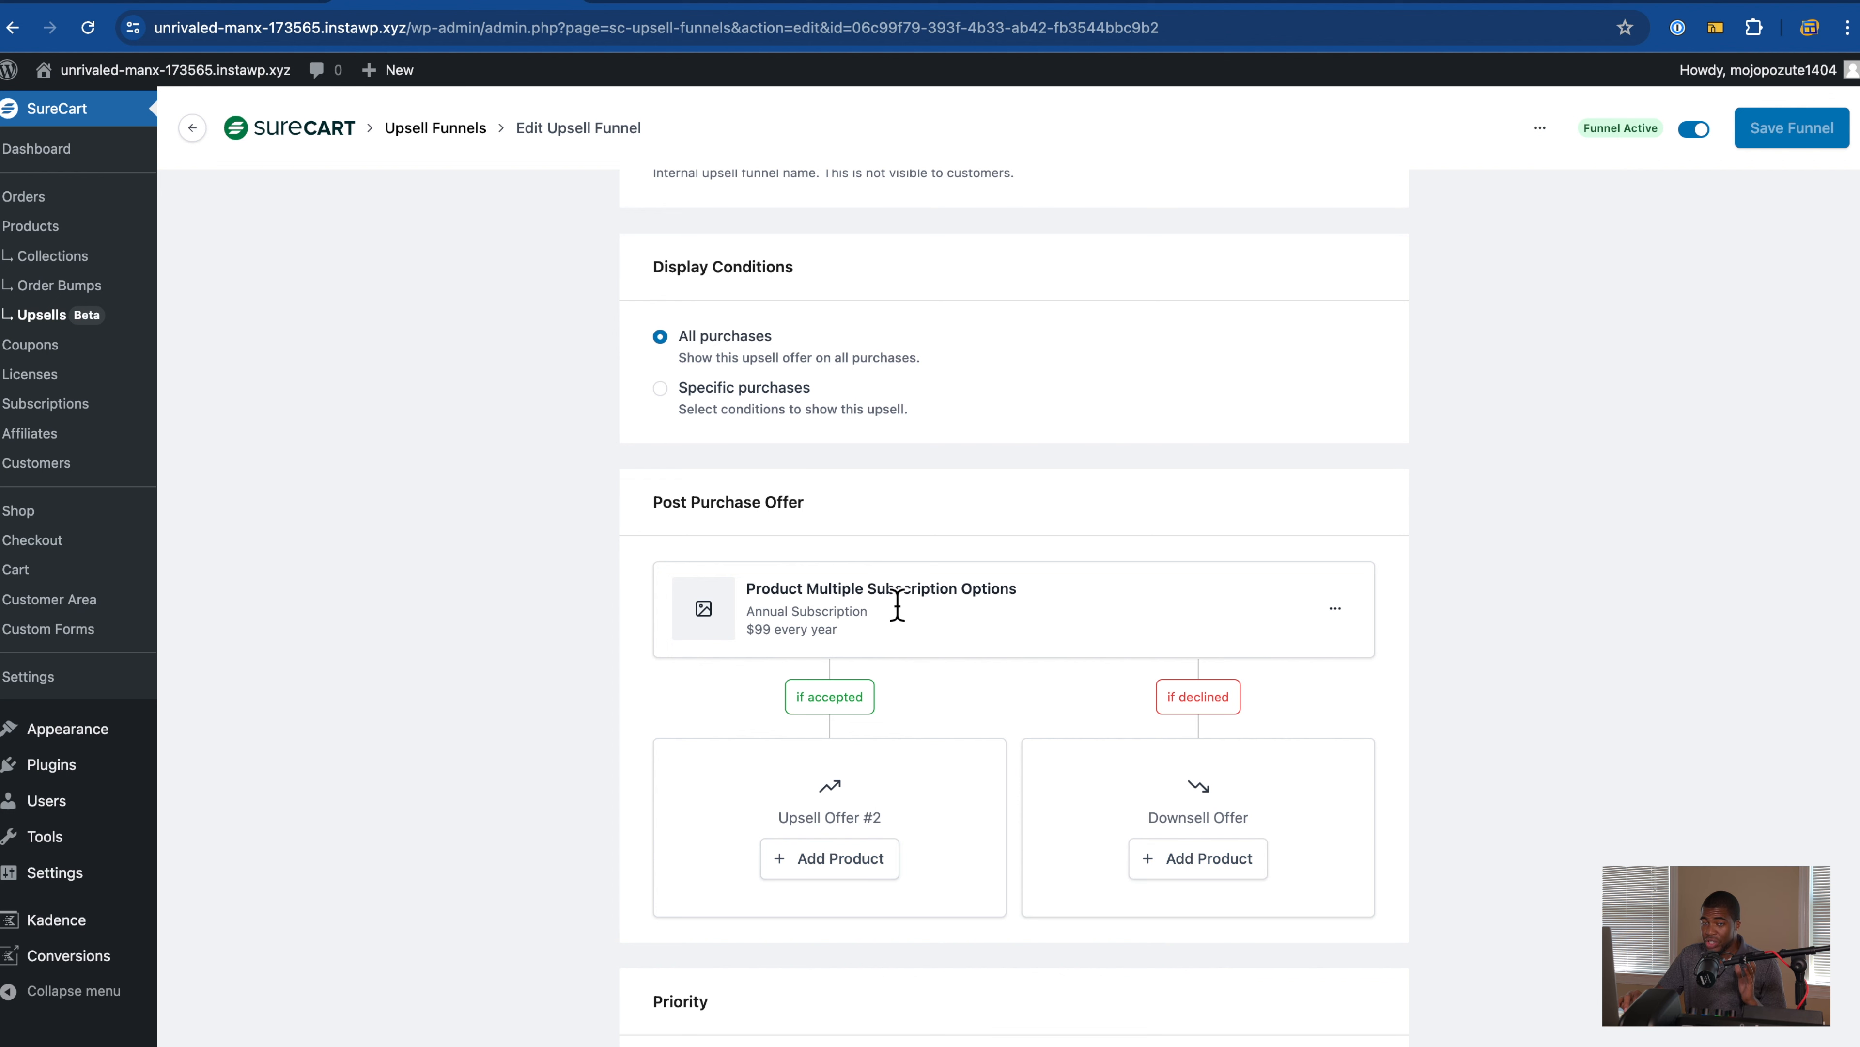
{"action": "scroll", "coordinate": [526, 813], "scroll_direction": "down", "scroll_amount": 2}
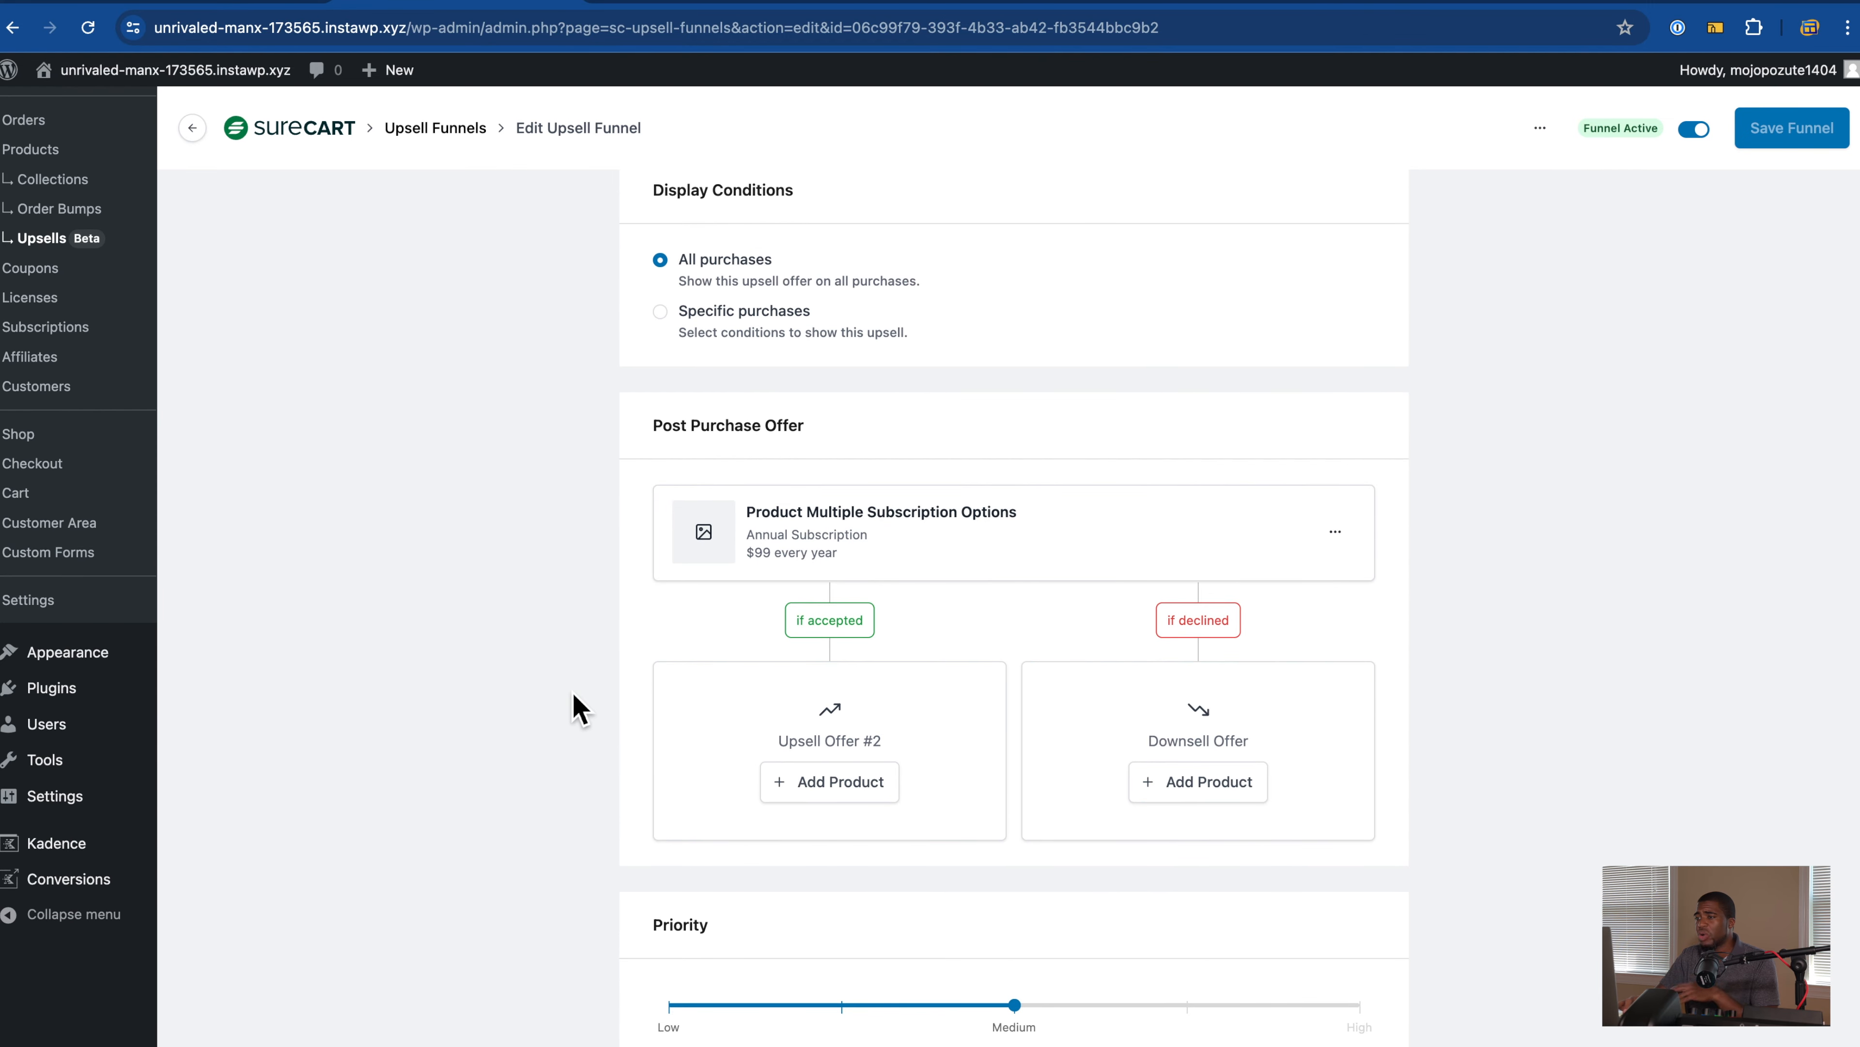
{"action": "scroll", "coordinate": [579, 707], "scroll_direction": "up", "scroll_amount": 5}
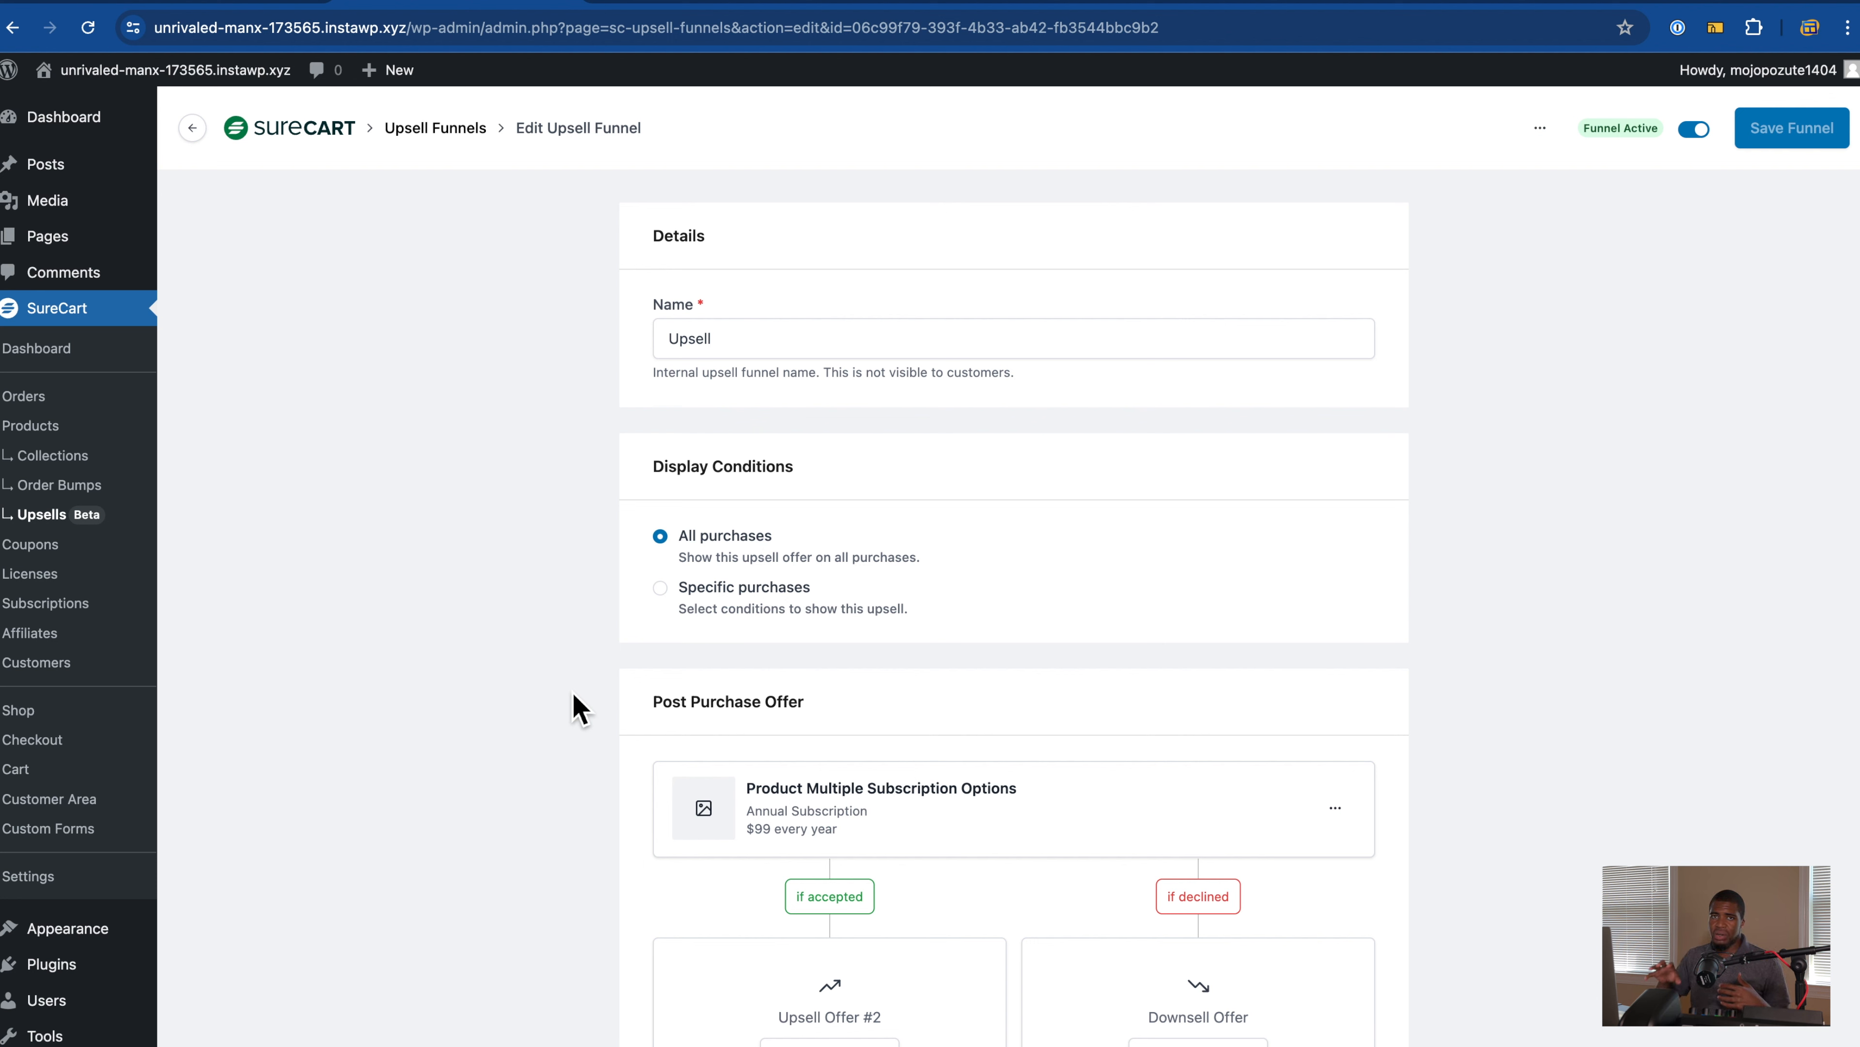
Step: Increase the Multiple Variation Product's quantity to 2 in the product page's cart and revisit the instant checkout page
{"action": "left_click", "coordinate": [888, 6]}
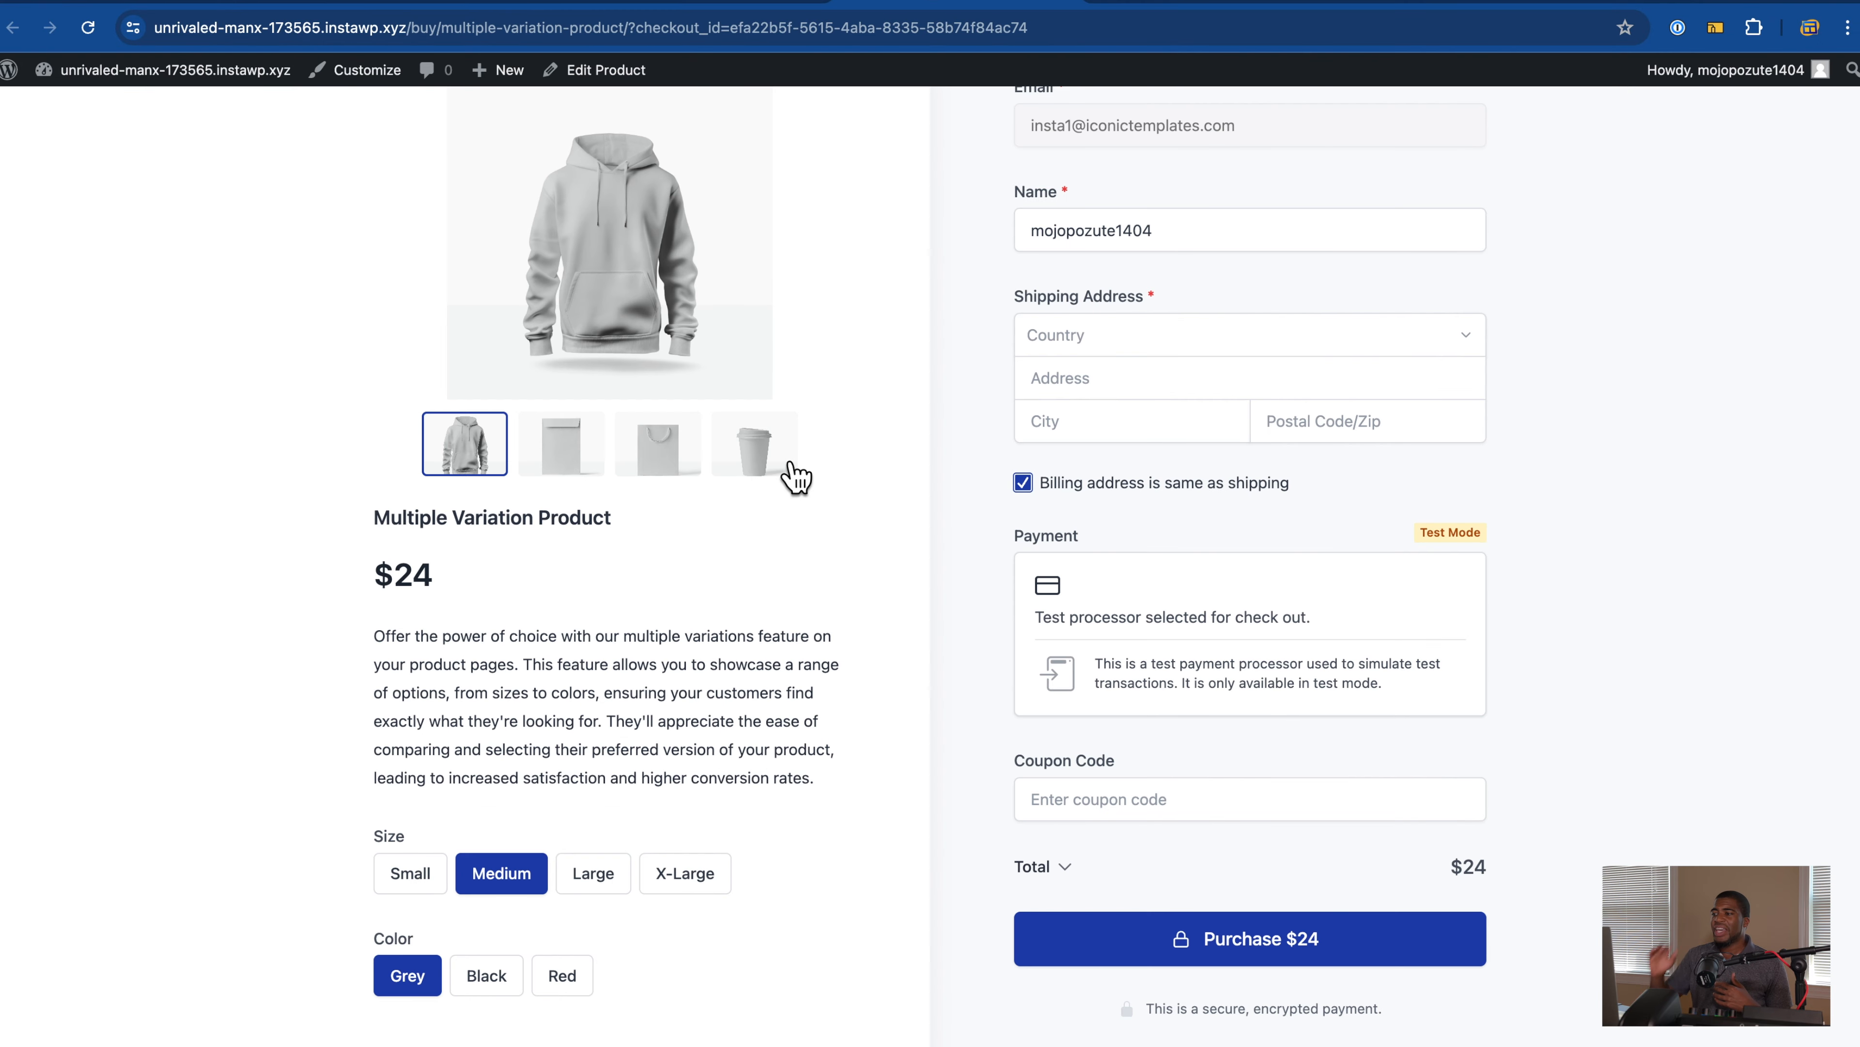
{"action": "left_click", "coordinate": [698, 5]}
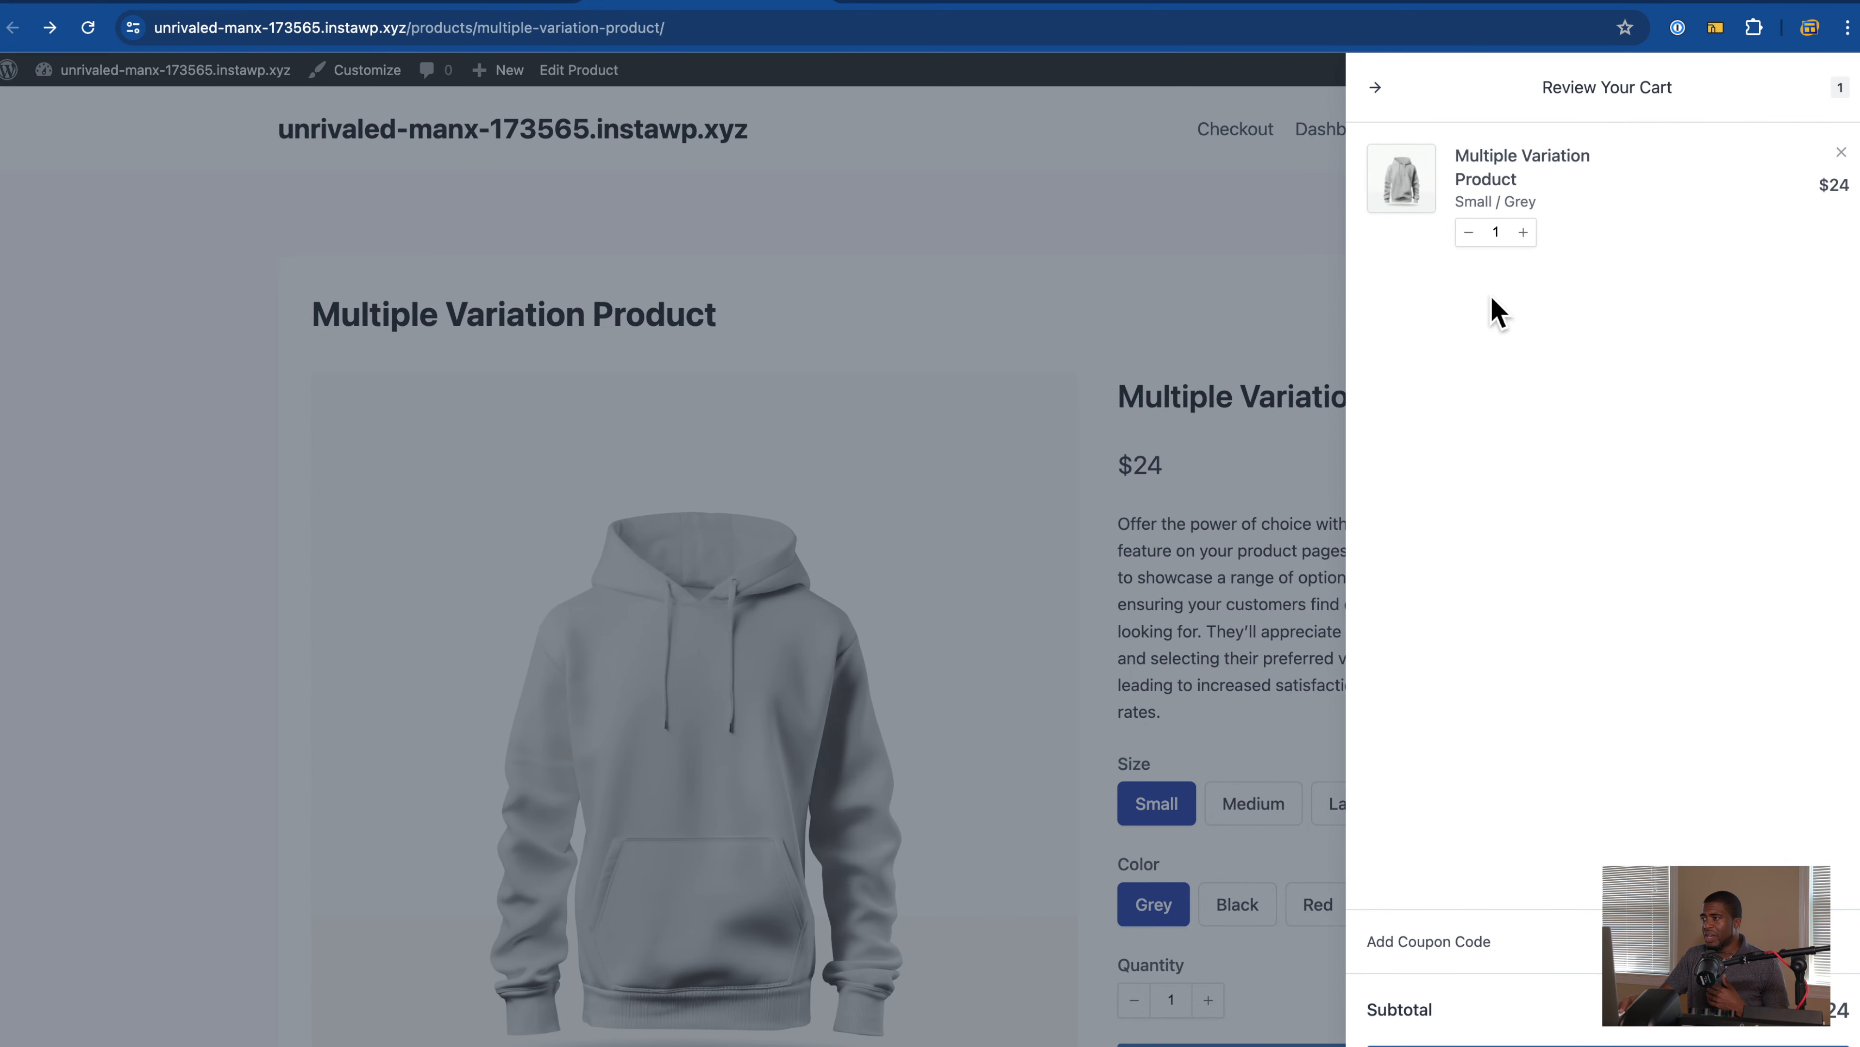
{"action": "left_click", "coordinate": [1523, 231]}
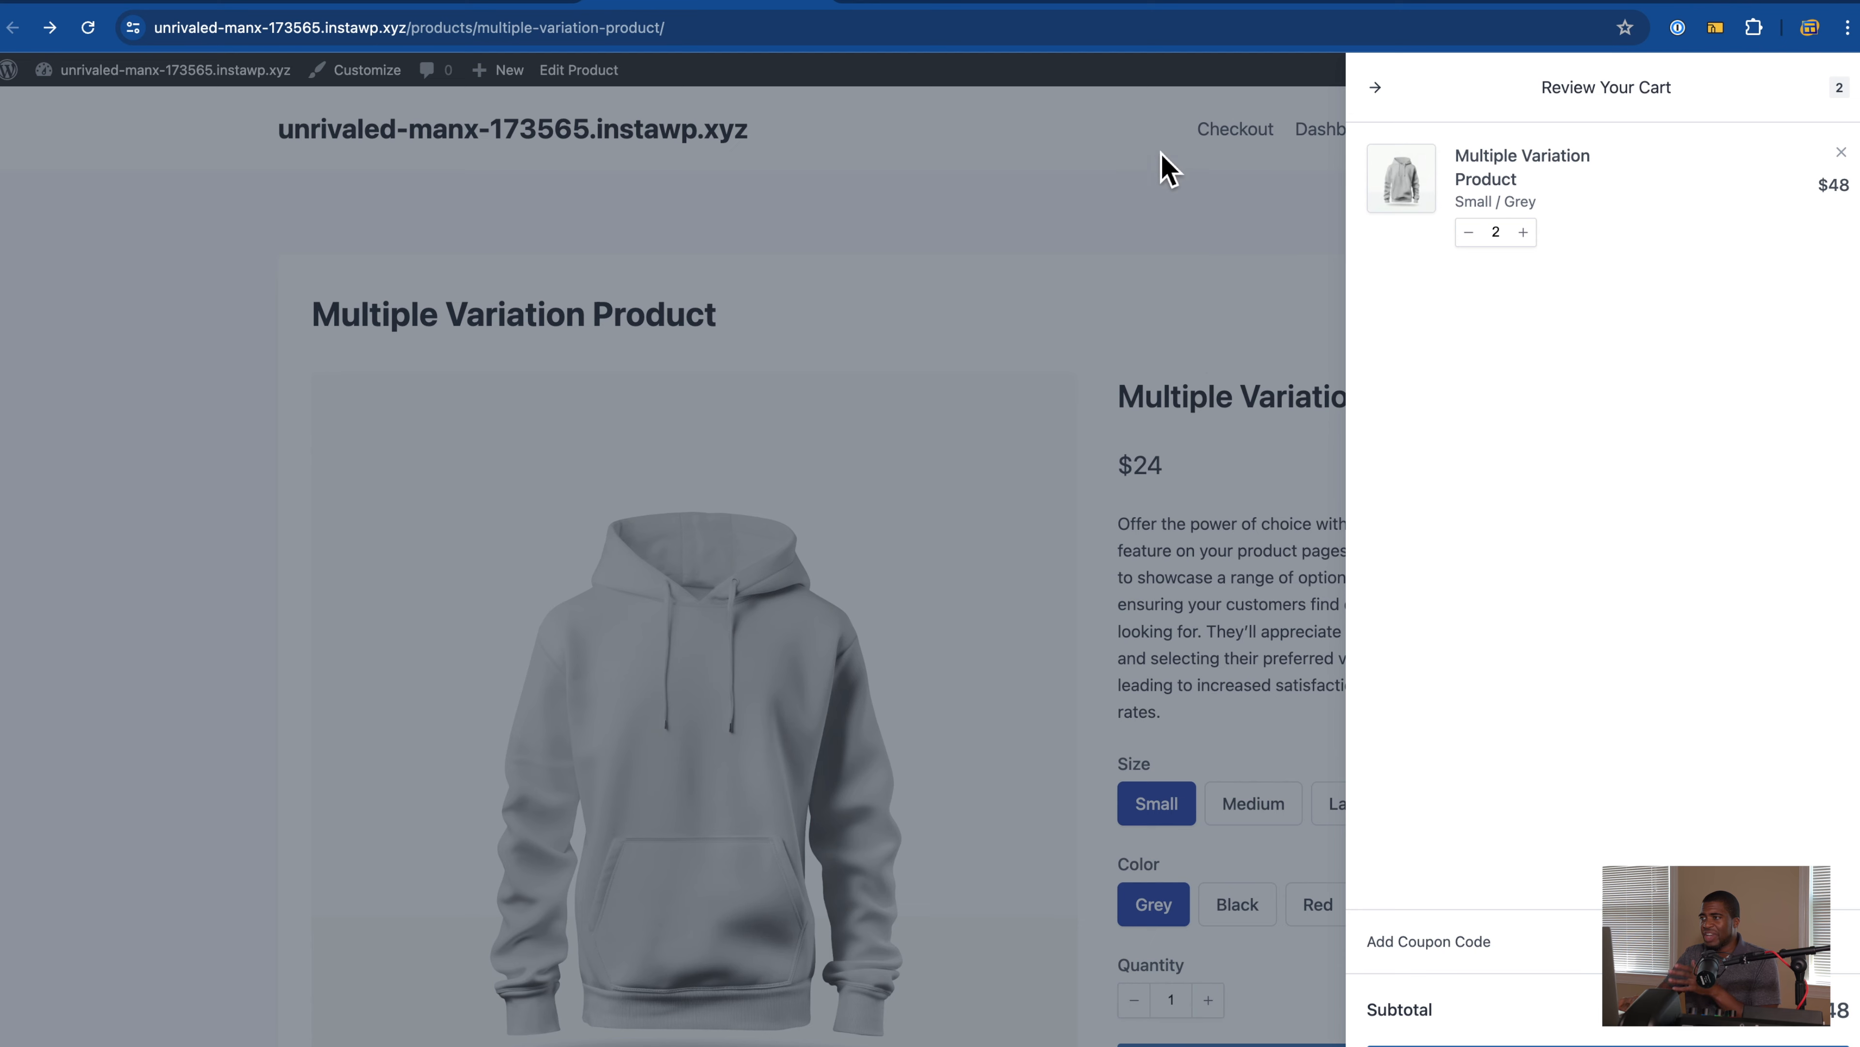
{"action": "left_click", "coordinate": [955, 10]}
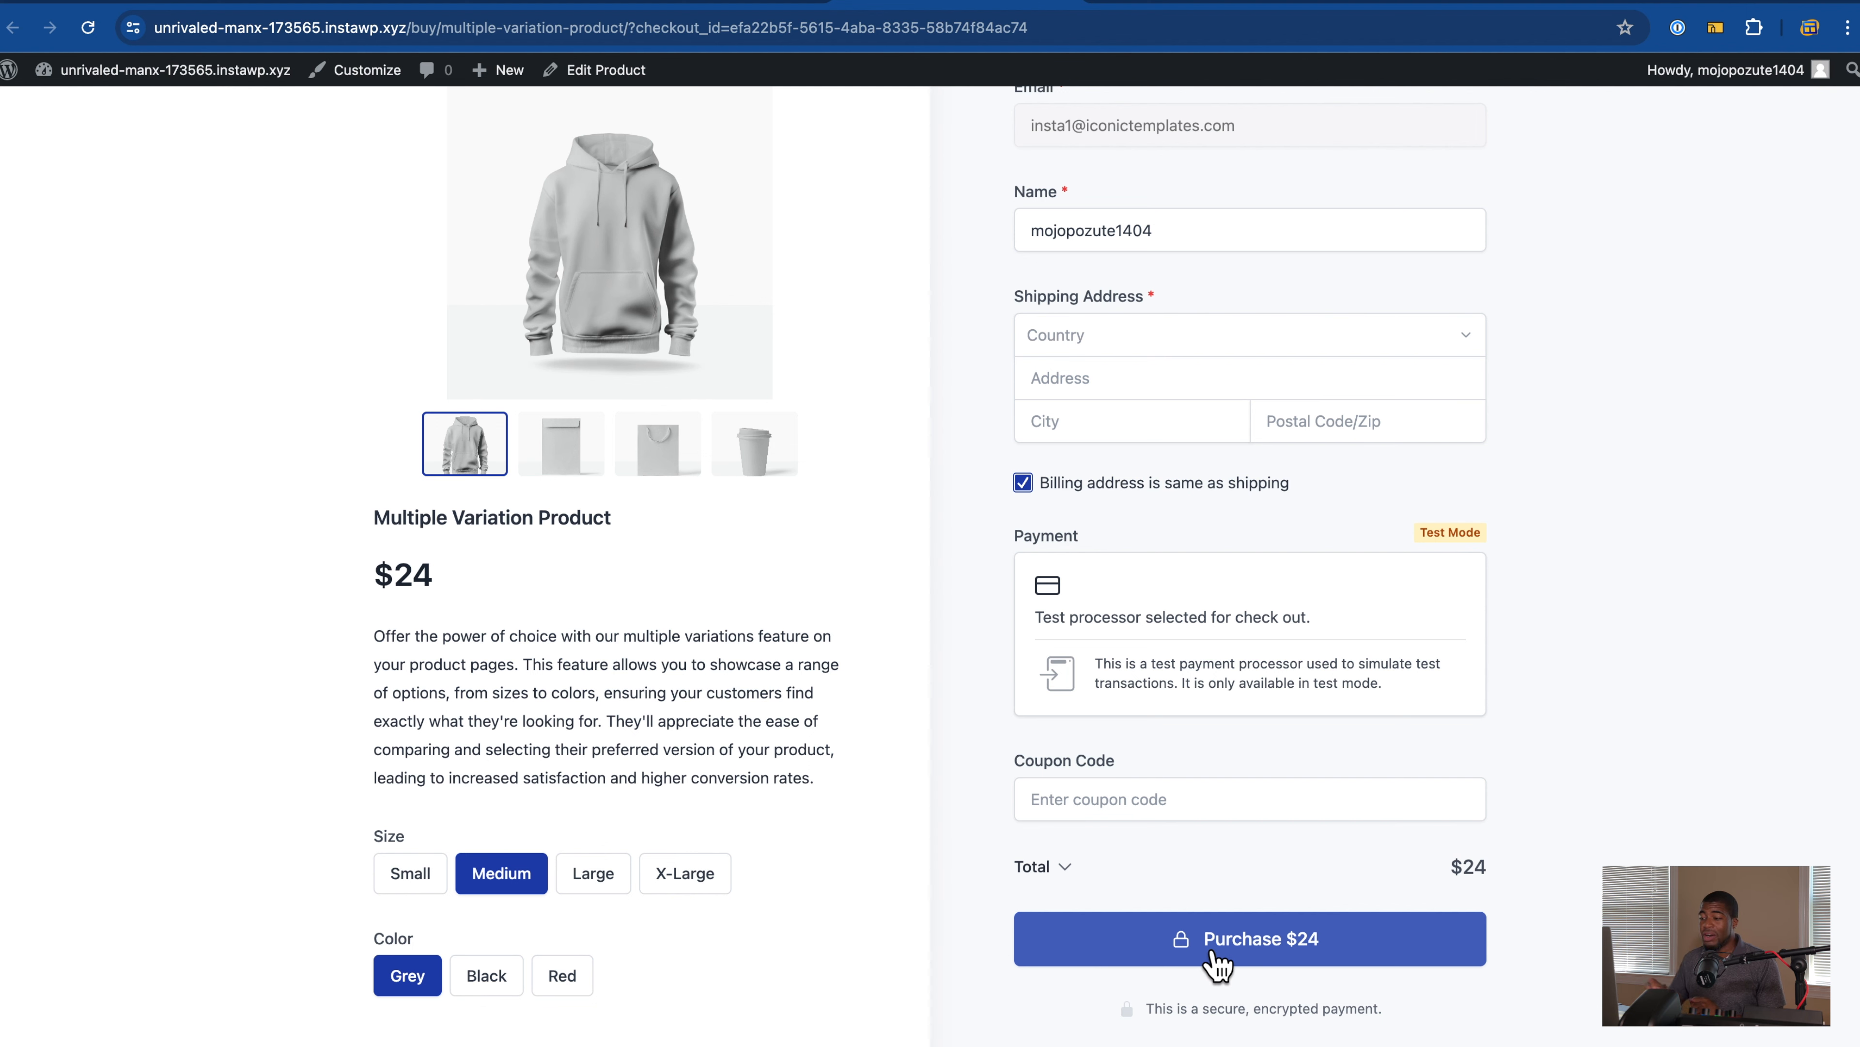
Step: Deactivate the SureCart plugin among the installed WordPress plugins
{"action": "left_click", "coordinate": [234, 2]}
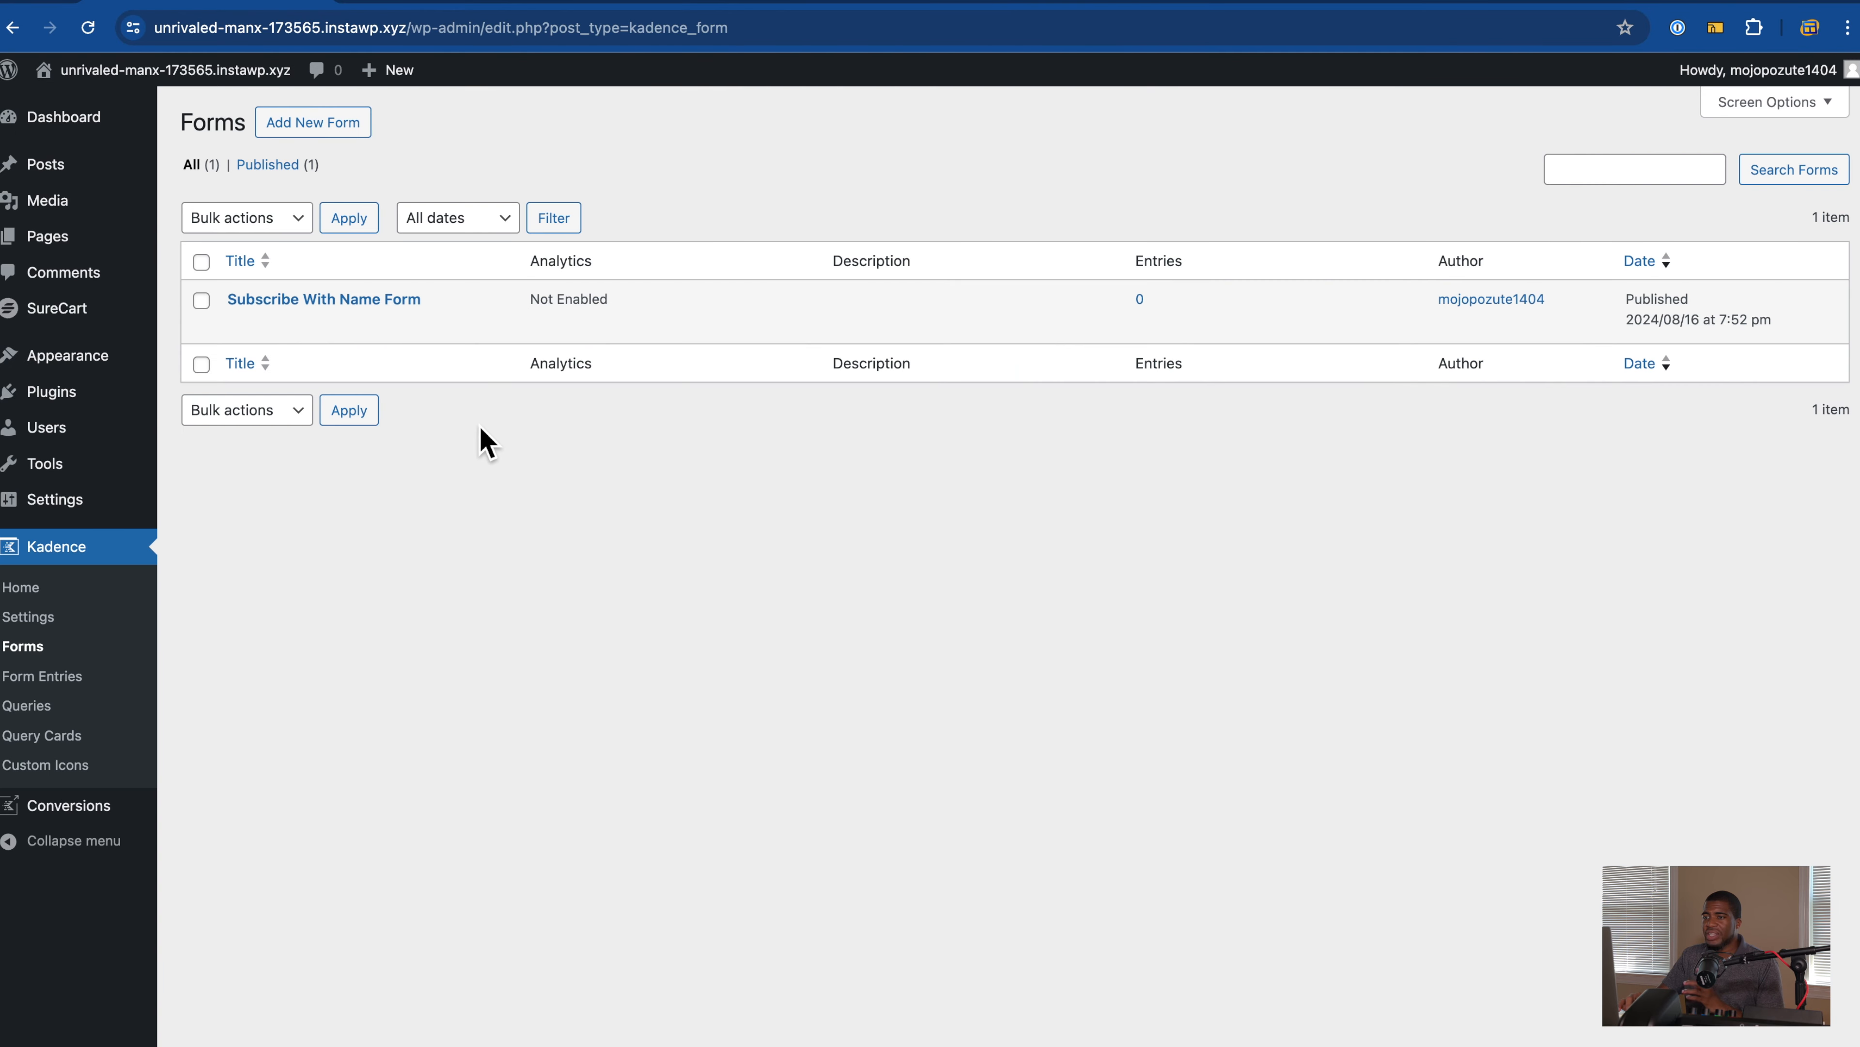
{"action": "key", "text": "ctrl+Tab"}
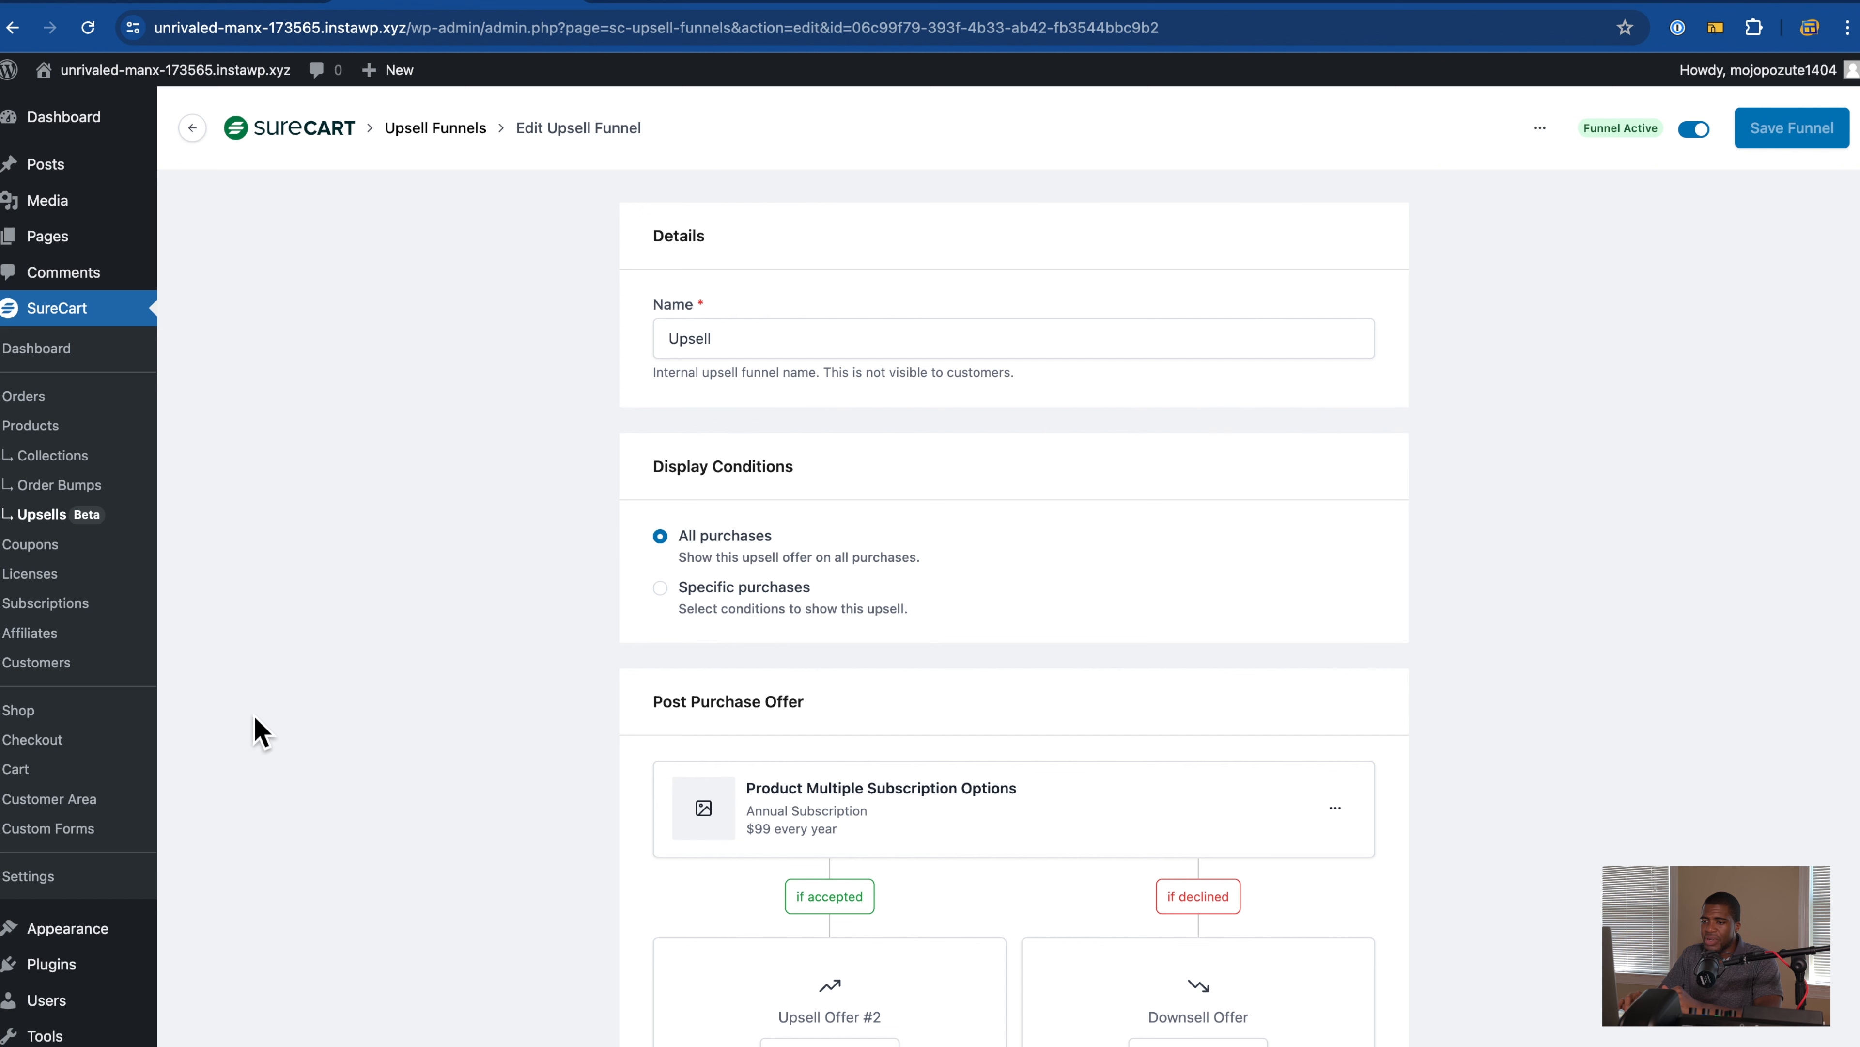
{"action": "mouse_move", "coordinate": [126, 988]}
{"action": "left_click", "coordinate": [213, 966]}
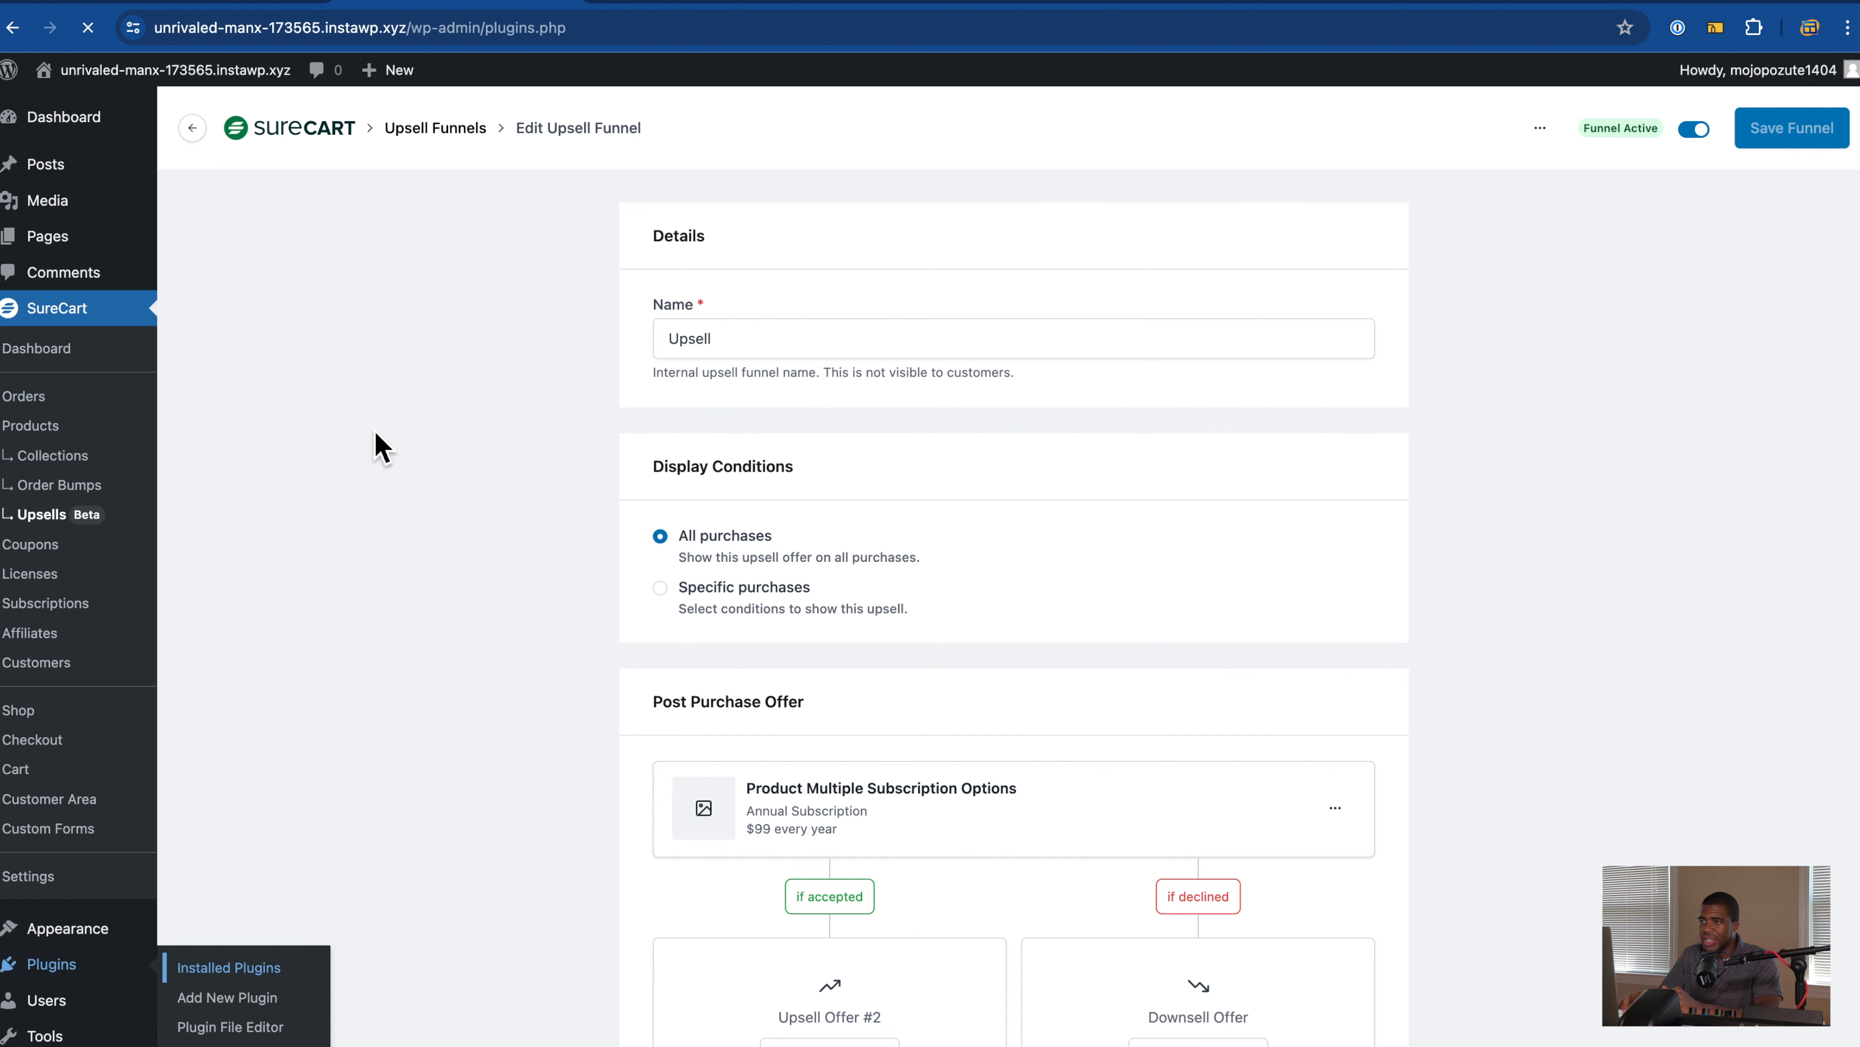
{"action": "left_click", "coordinate": [284, 705]}
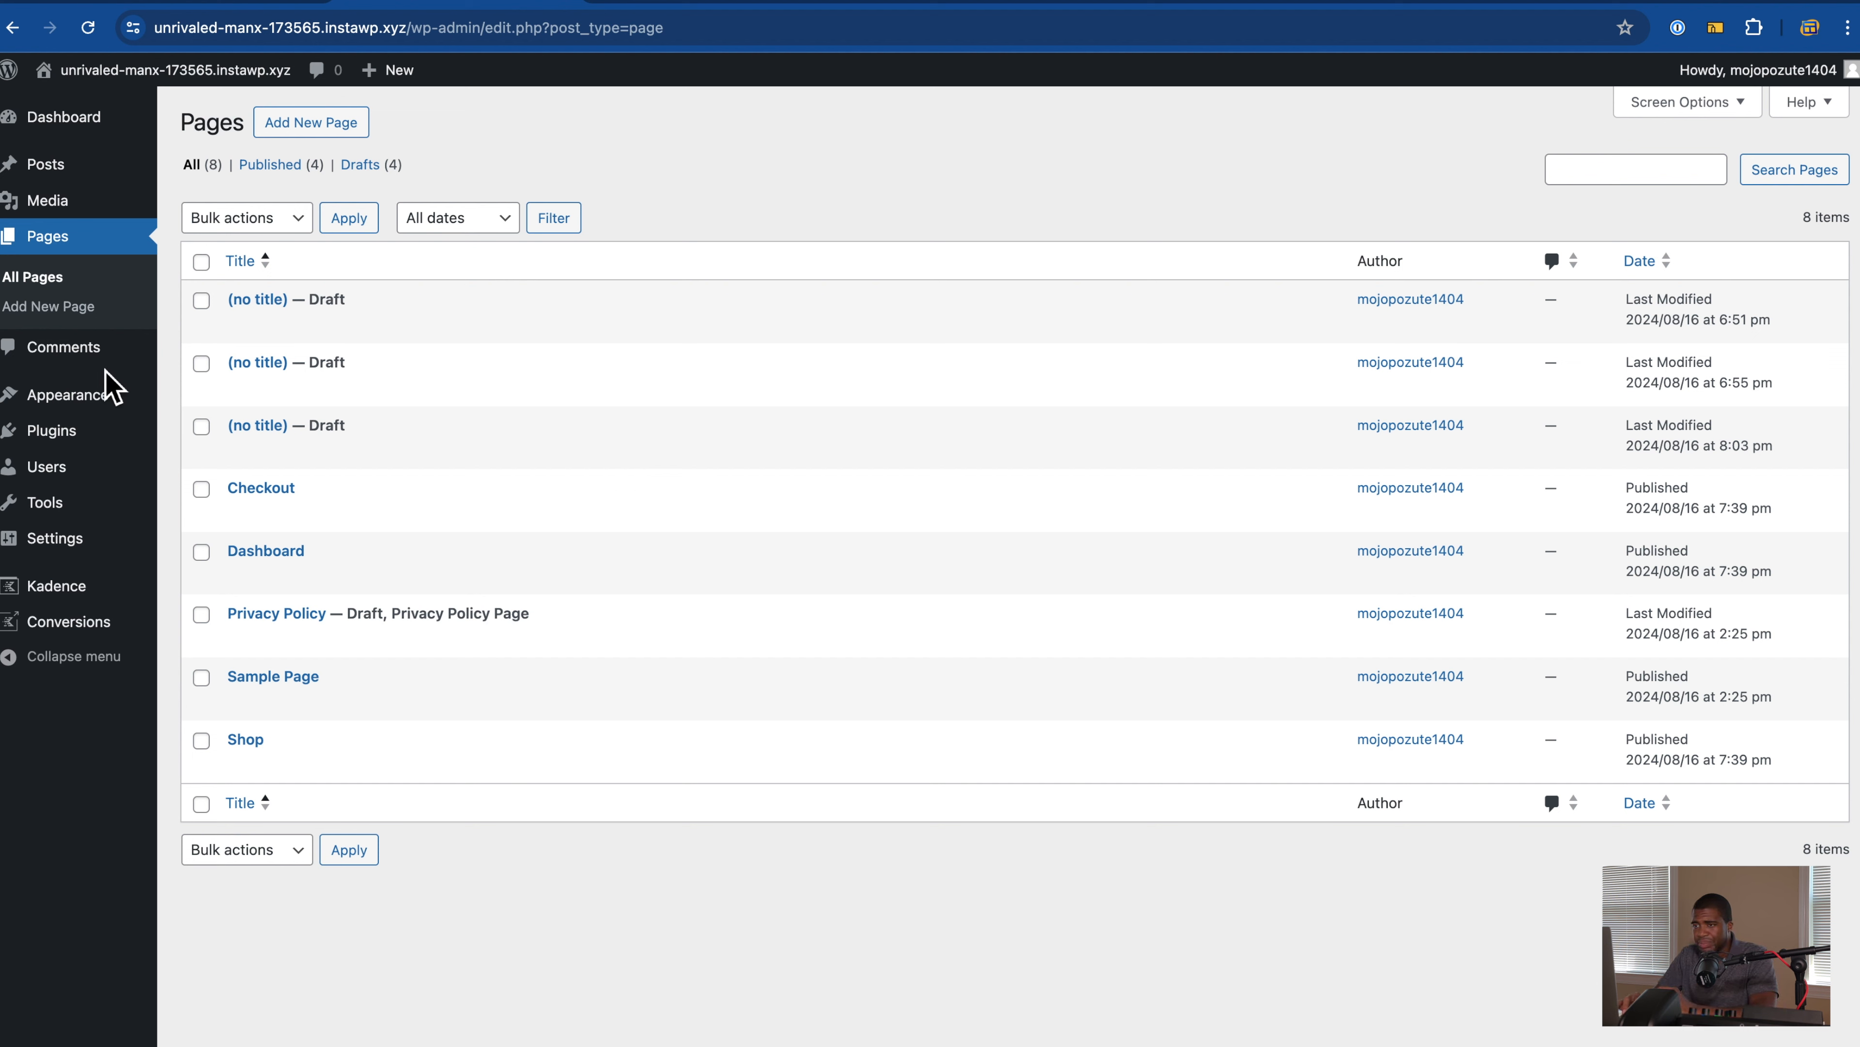
Step: Activate the WooCommerce plugin from the list of installed plugins
{"action": "mouse_move", "coordinate": [139, 456]}
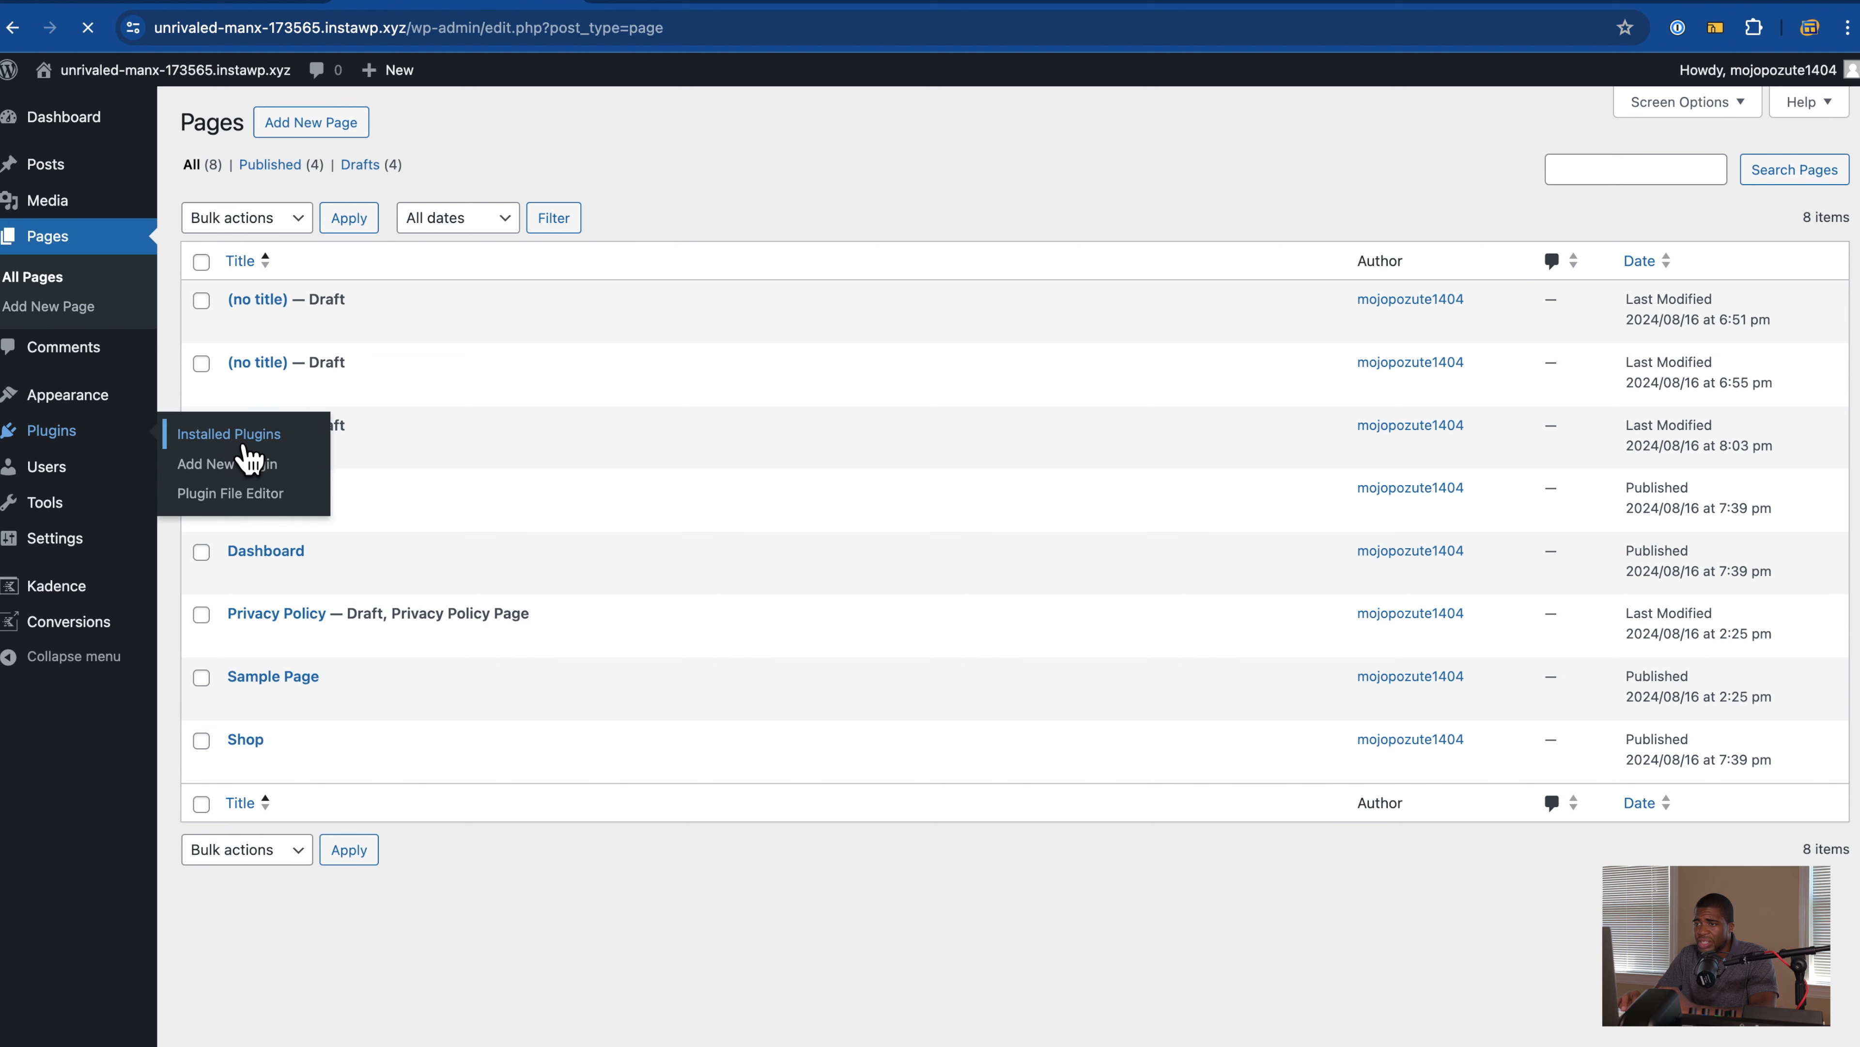
{"action": "left_click", "coordinate": [235, 437]}
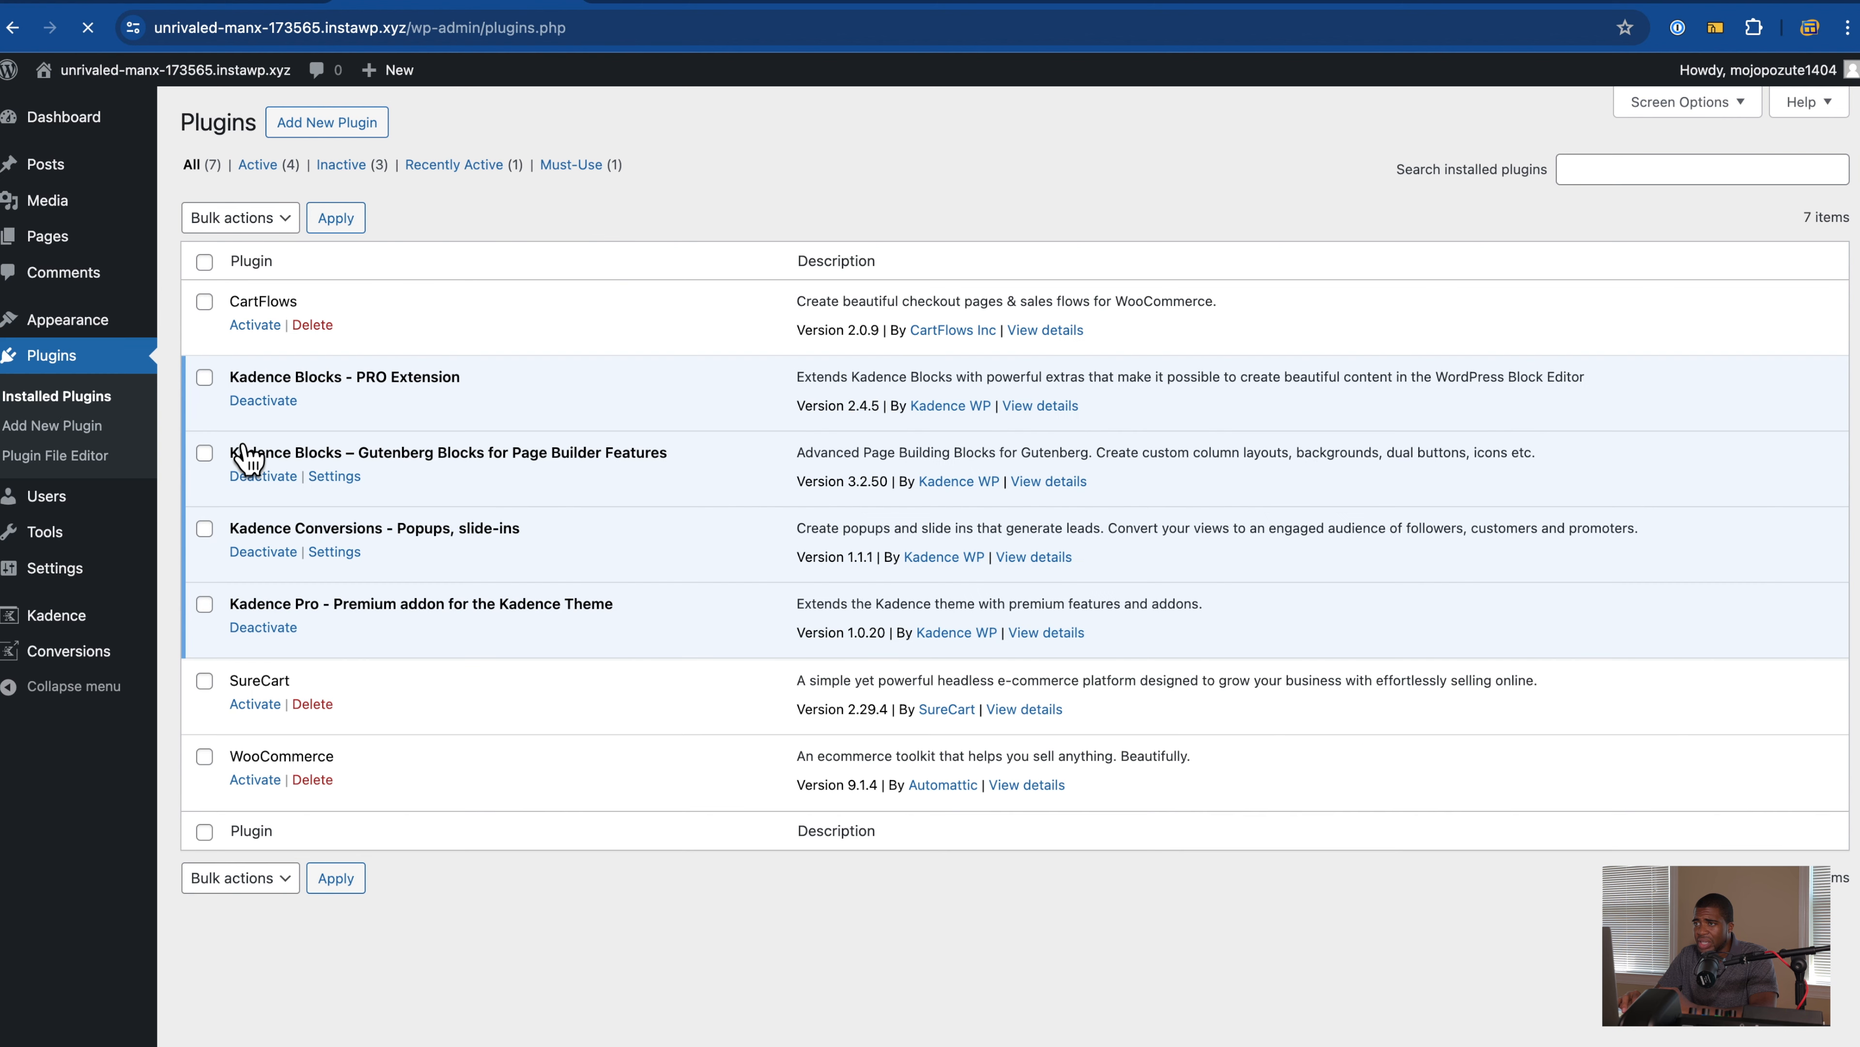
{"action": "left_click", "coordinate": [255, 781]}
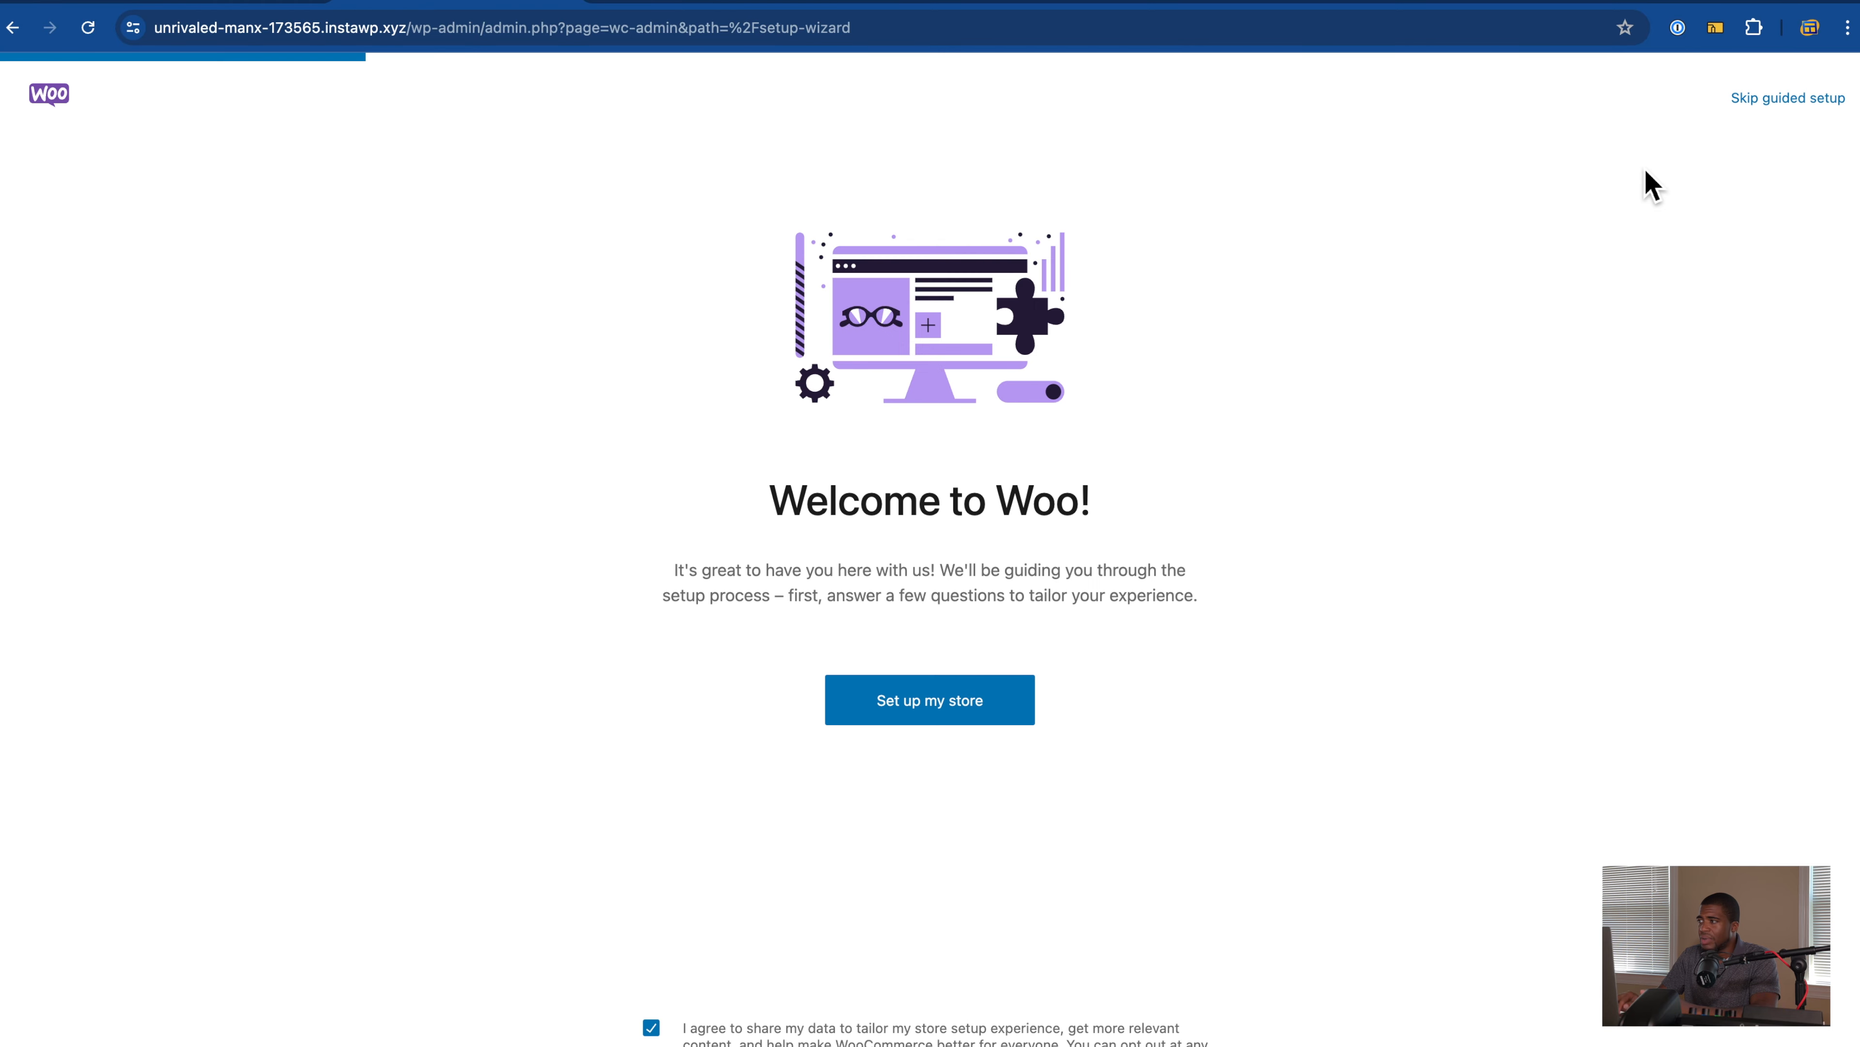
Step: Skip WooCommerce's guided setup, choose Afghanistan as the business location and continue to the store home
{"action": "left_click", "coordinate": [1795, 100]}
{"action": "left_click", "coordinate": [957, 359]}
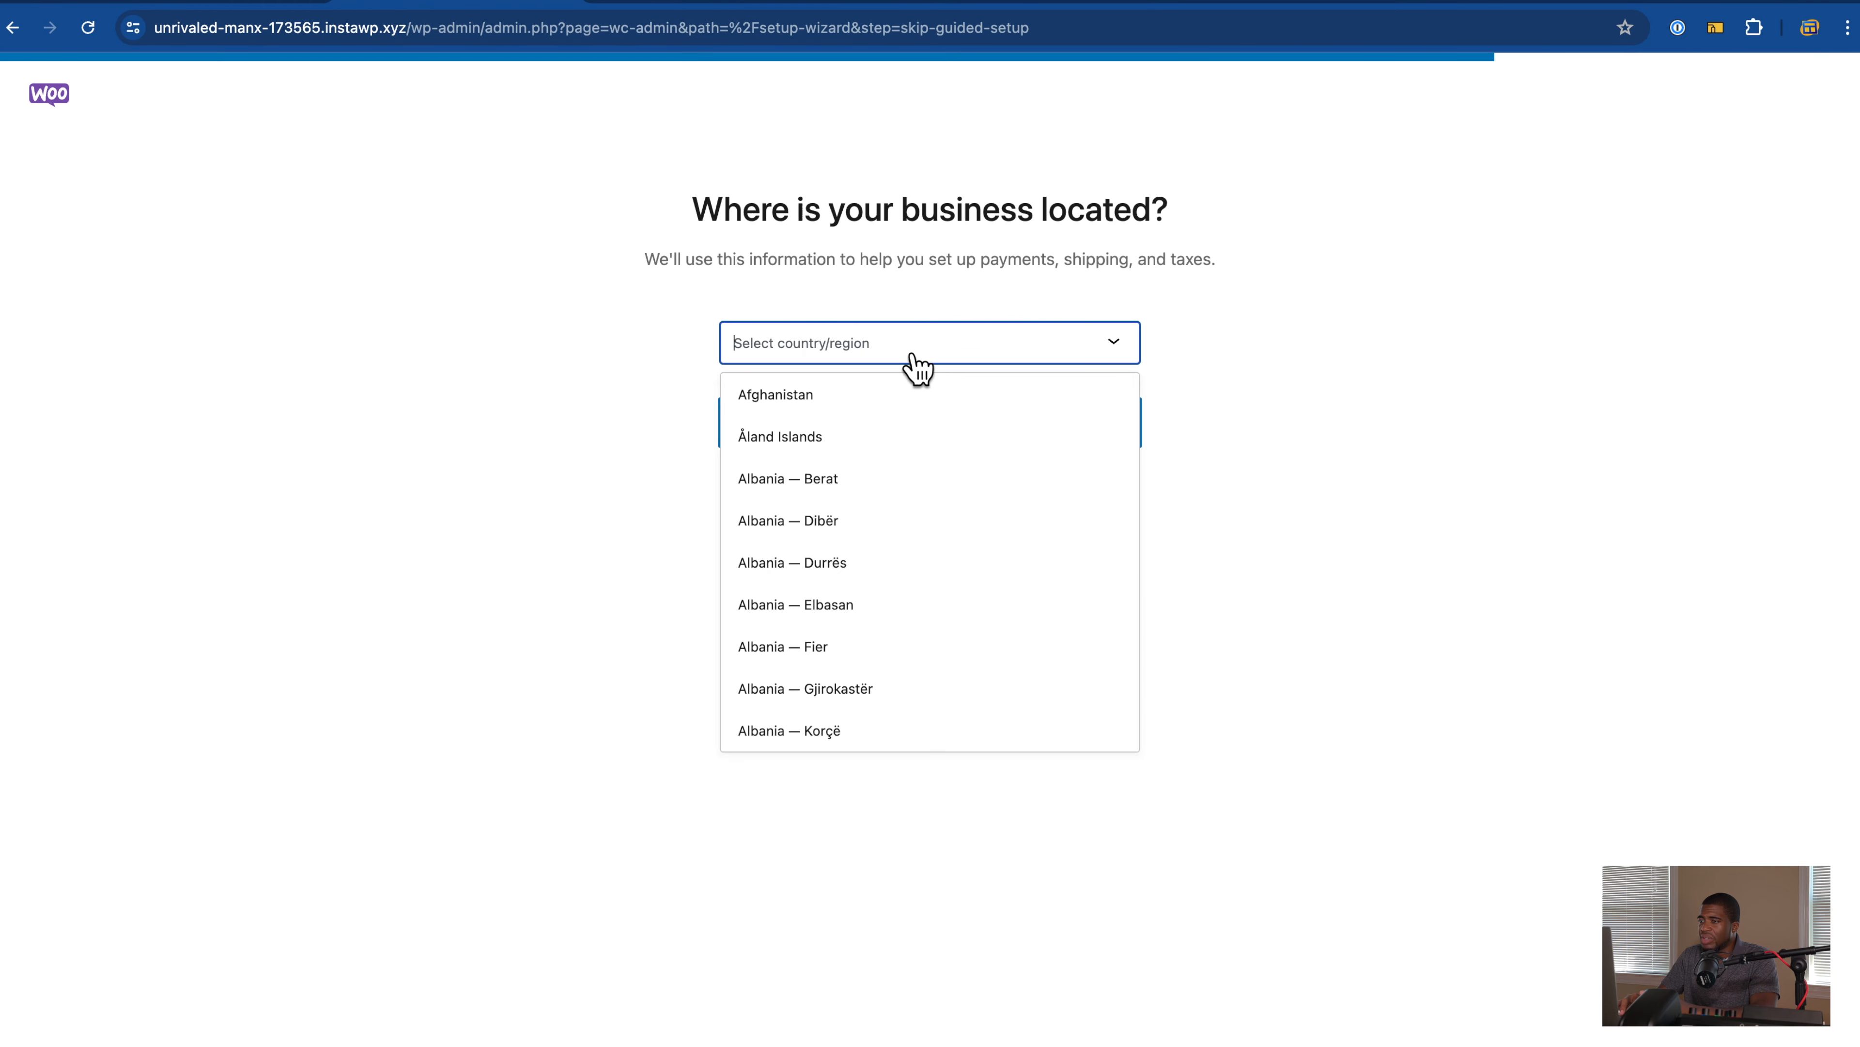
{"action": "left_click", "coordinate": [913, 396]}
{"action": "left_click", "coordinate": [904, 432]}
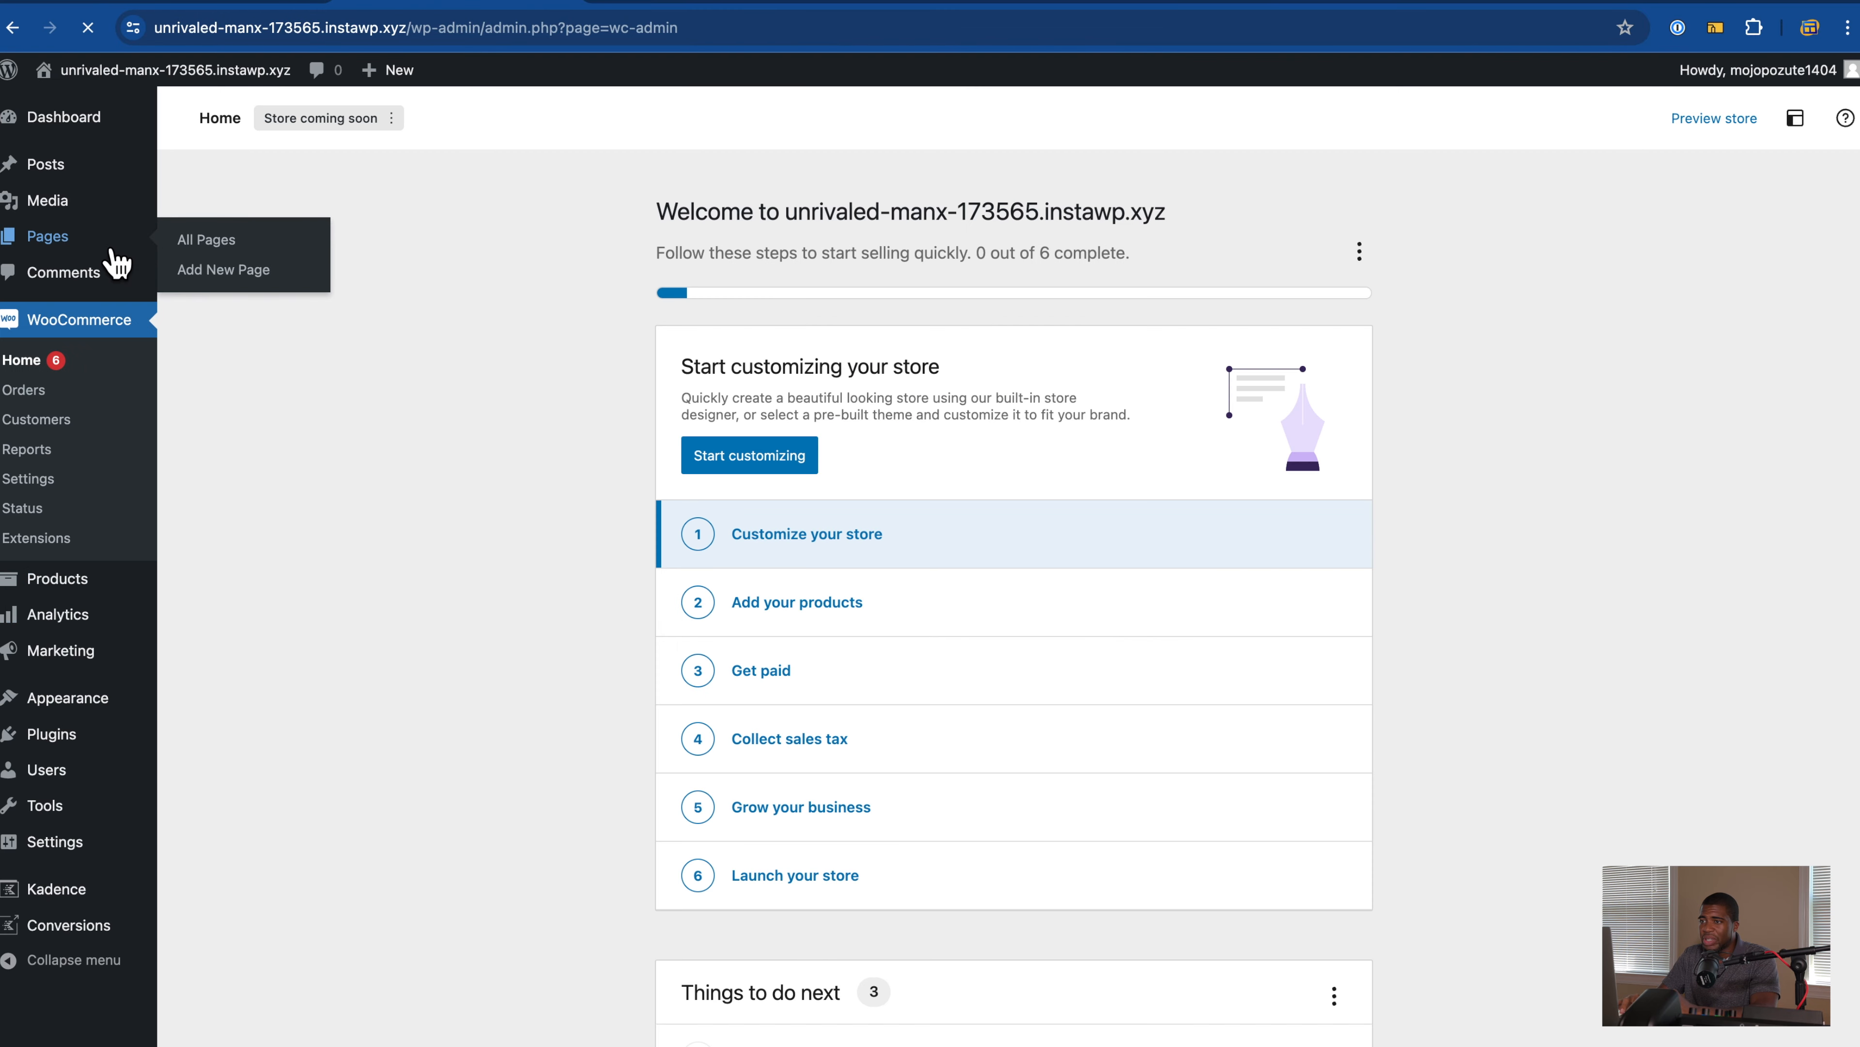
Step: Examine the site's pages list for the WooCommerce Cart, Checkout, My account and Shop pages
{"action": "left_click", "coordinate": [112, 249]}
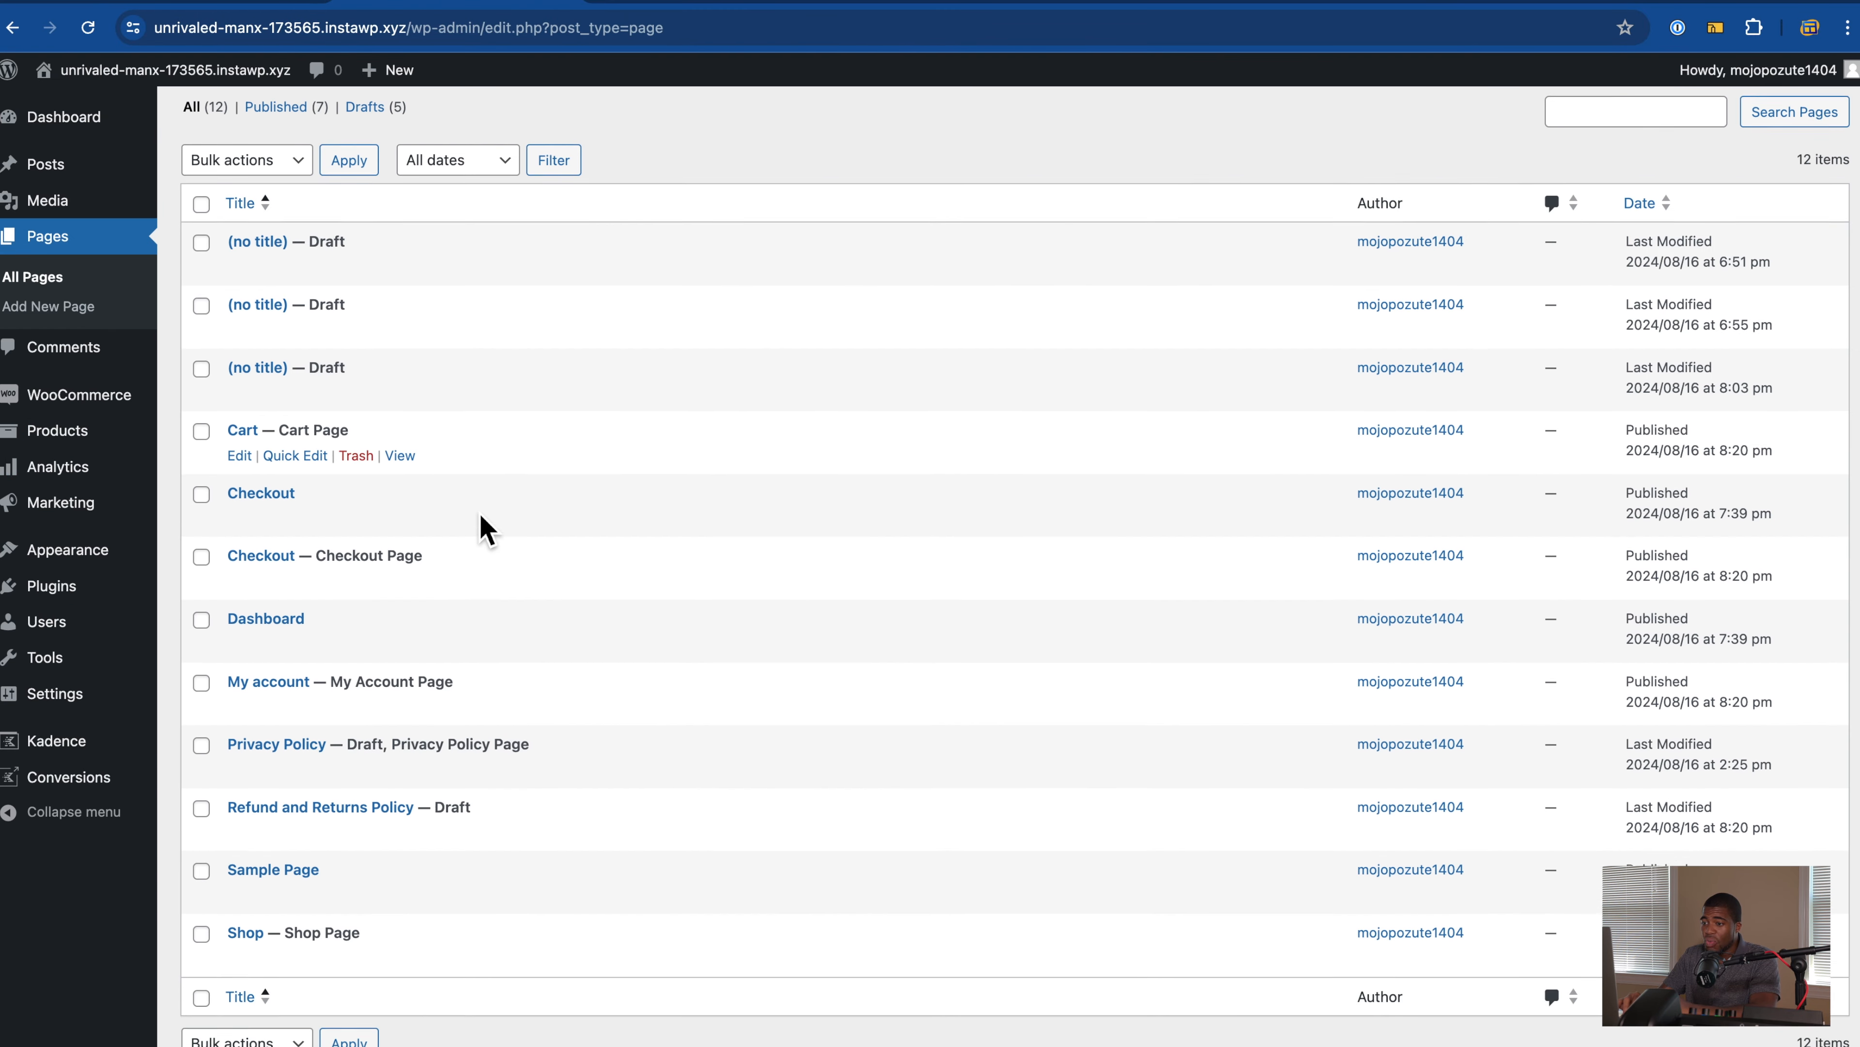
{"action": "scroll", "coordinate": [485, 529], "scroll_direction": "down", "scroll_amount": 1}
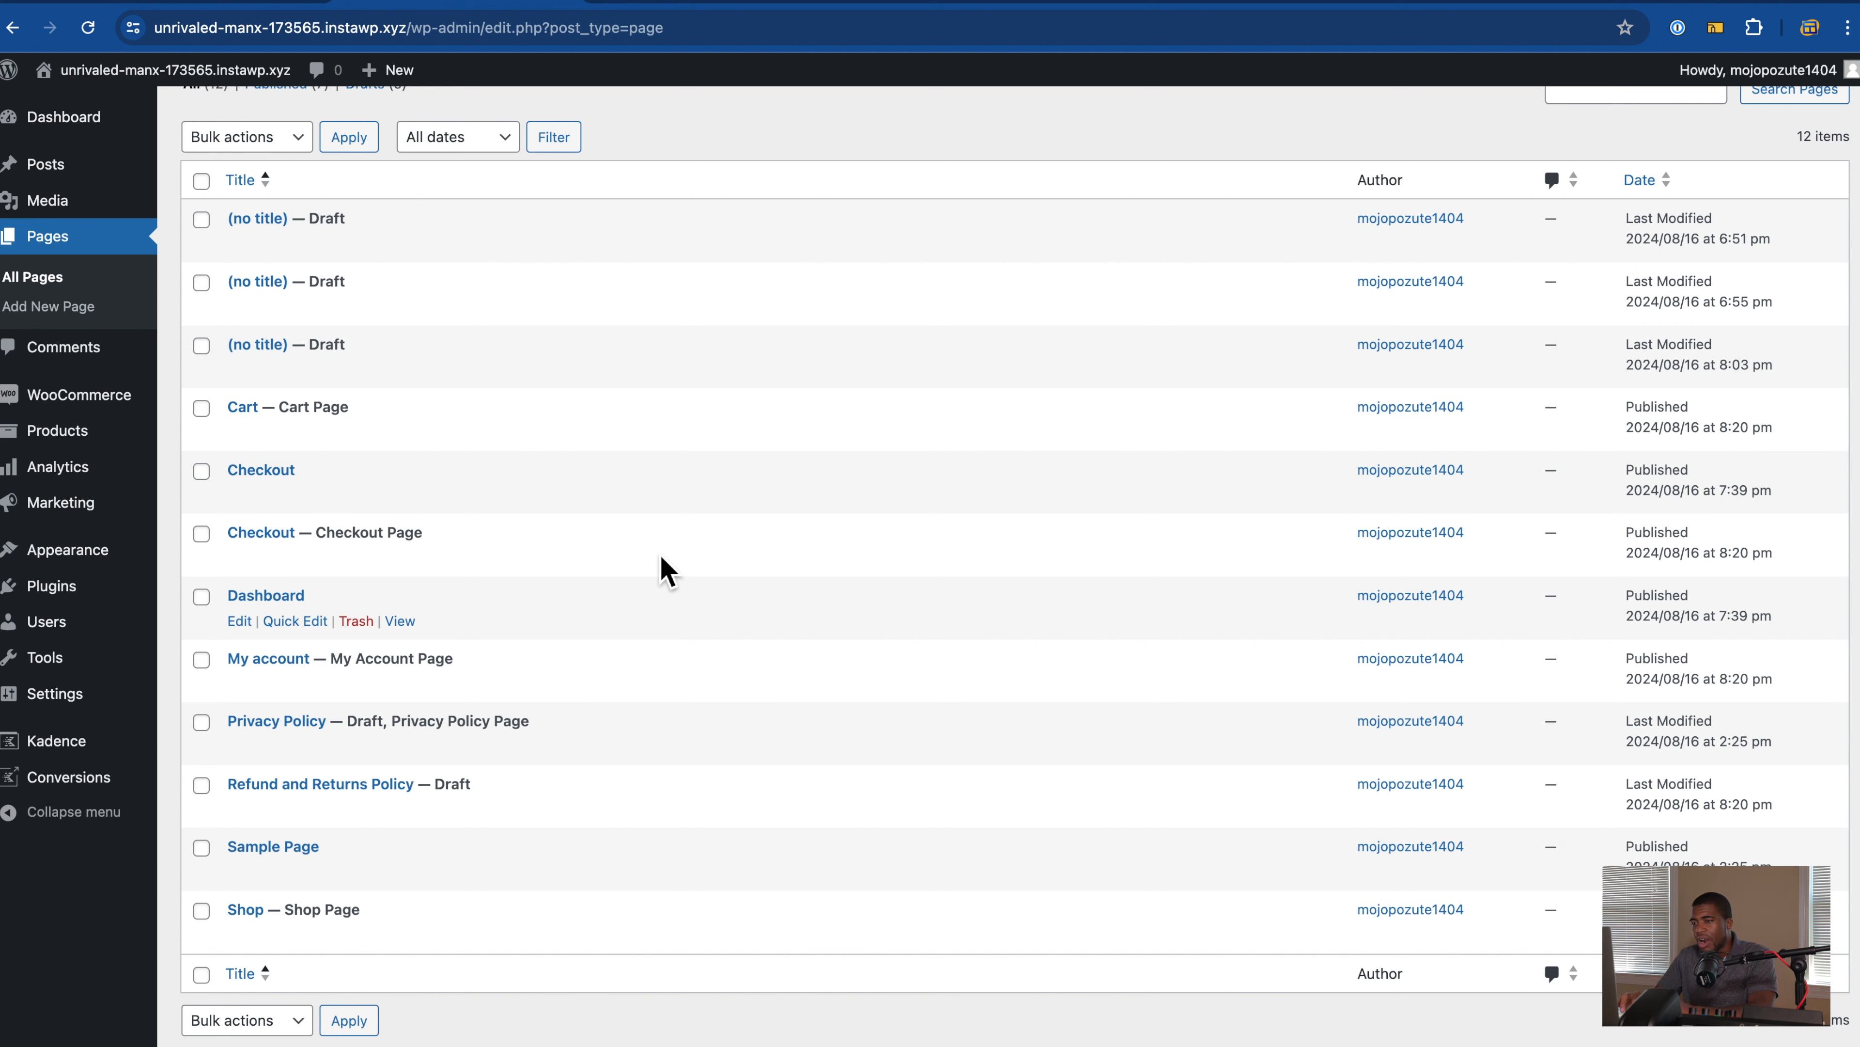
{"action": "left_click", "coordinate": [454, 541]}
{"action": "left_click_drag", "start_coordinate": [454, 541], "coordinate": [311, 532]}
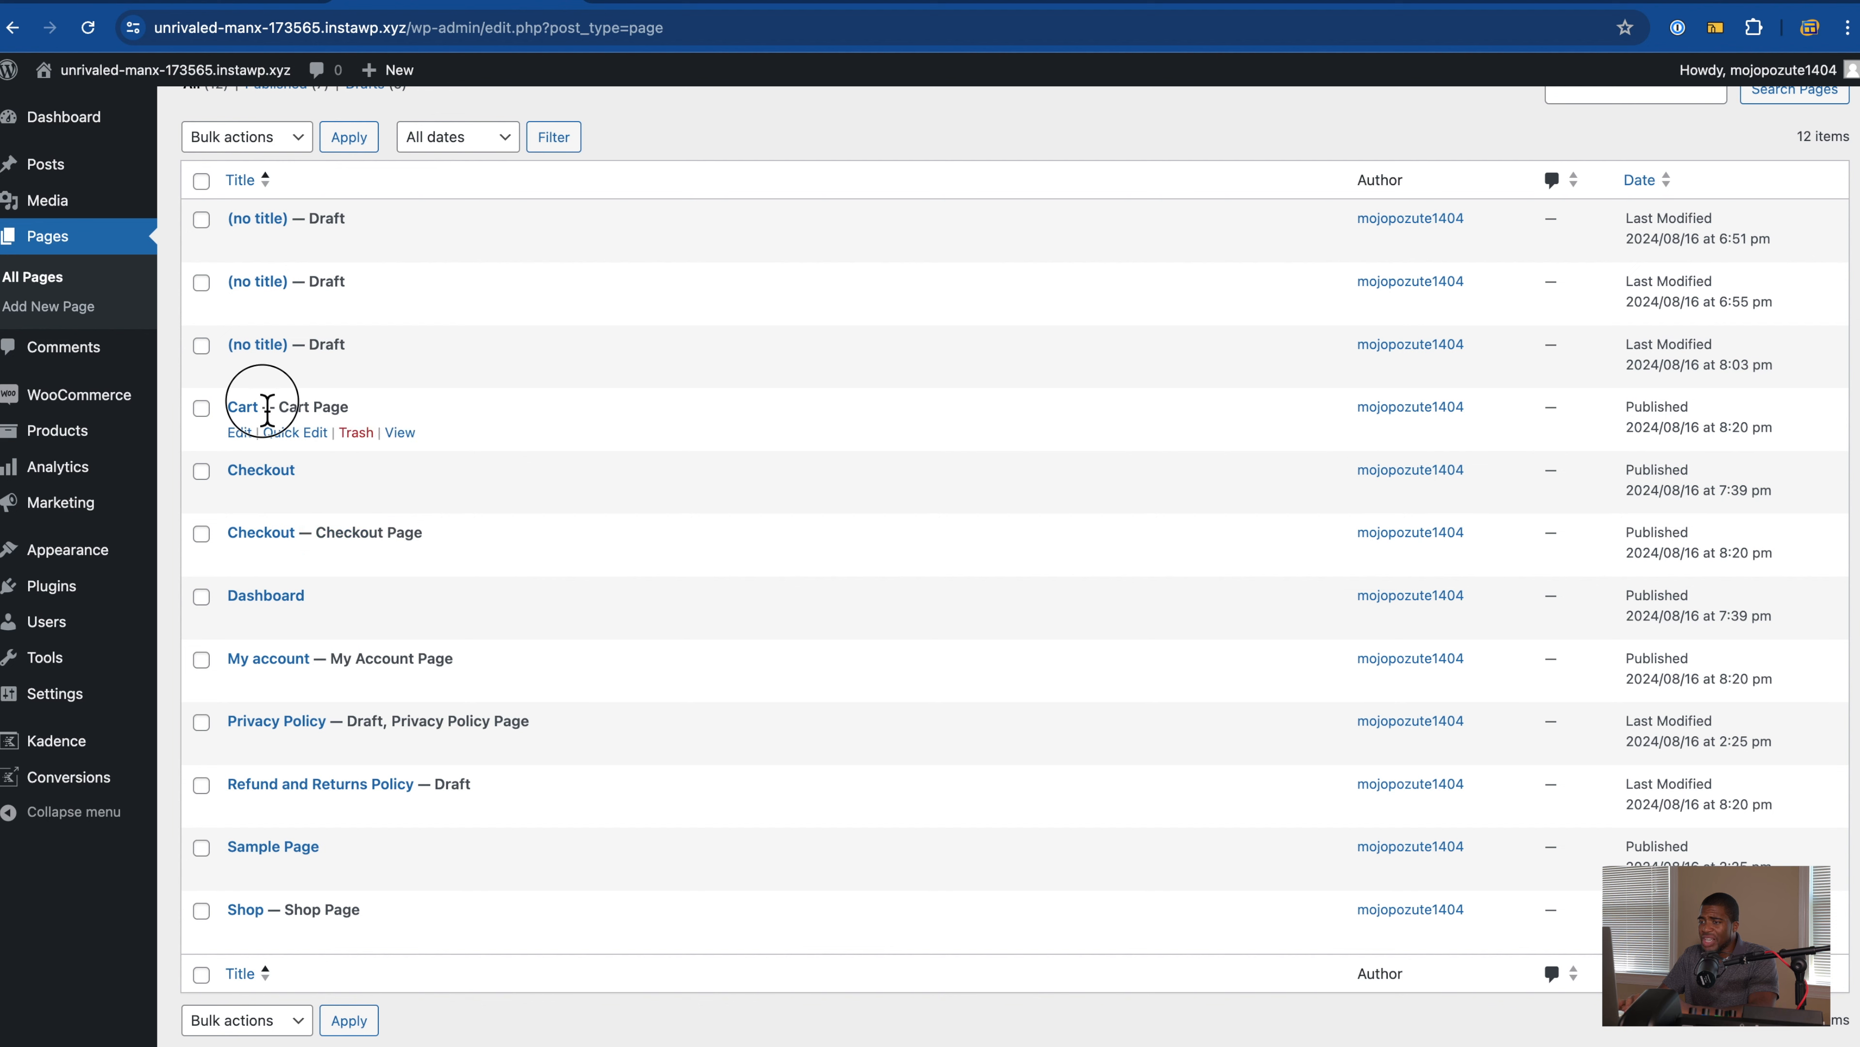
{"action": "left_click_drag", "start_coordinate": [258, 405], "coordinate": [359, 416]}
{"action": "left_click", "coordinate": [310, 542]}
{"action": "left_click_drag", "start_coordinate": [309, 543], "coordinate": [436, 532]}
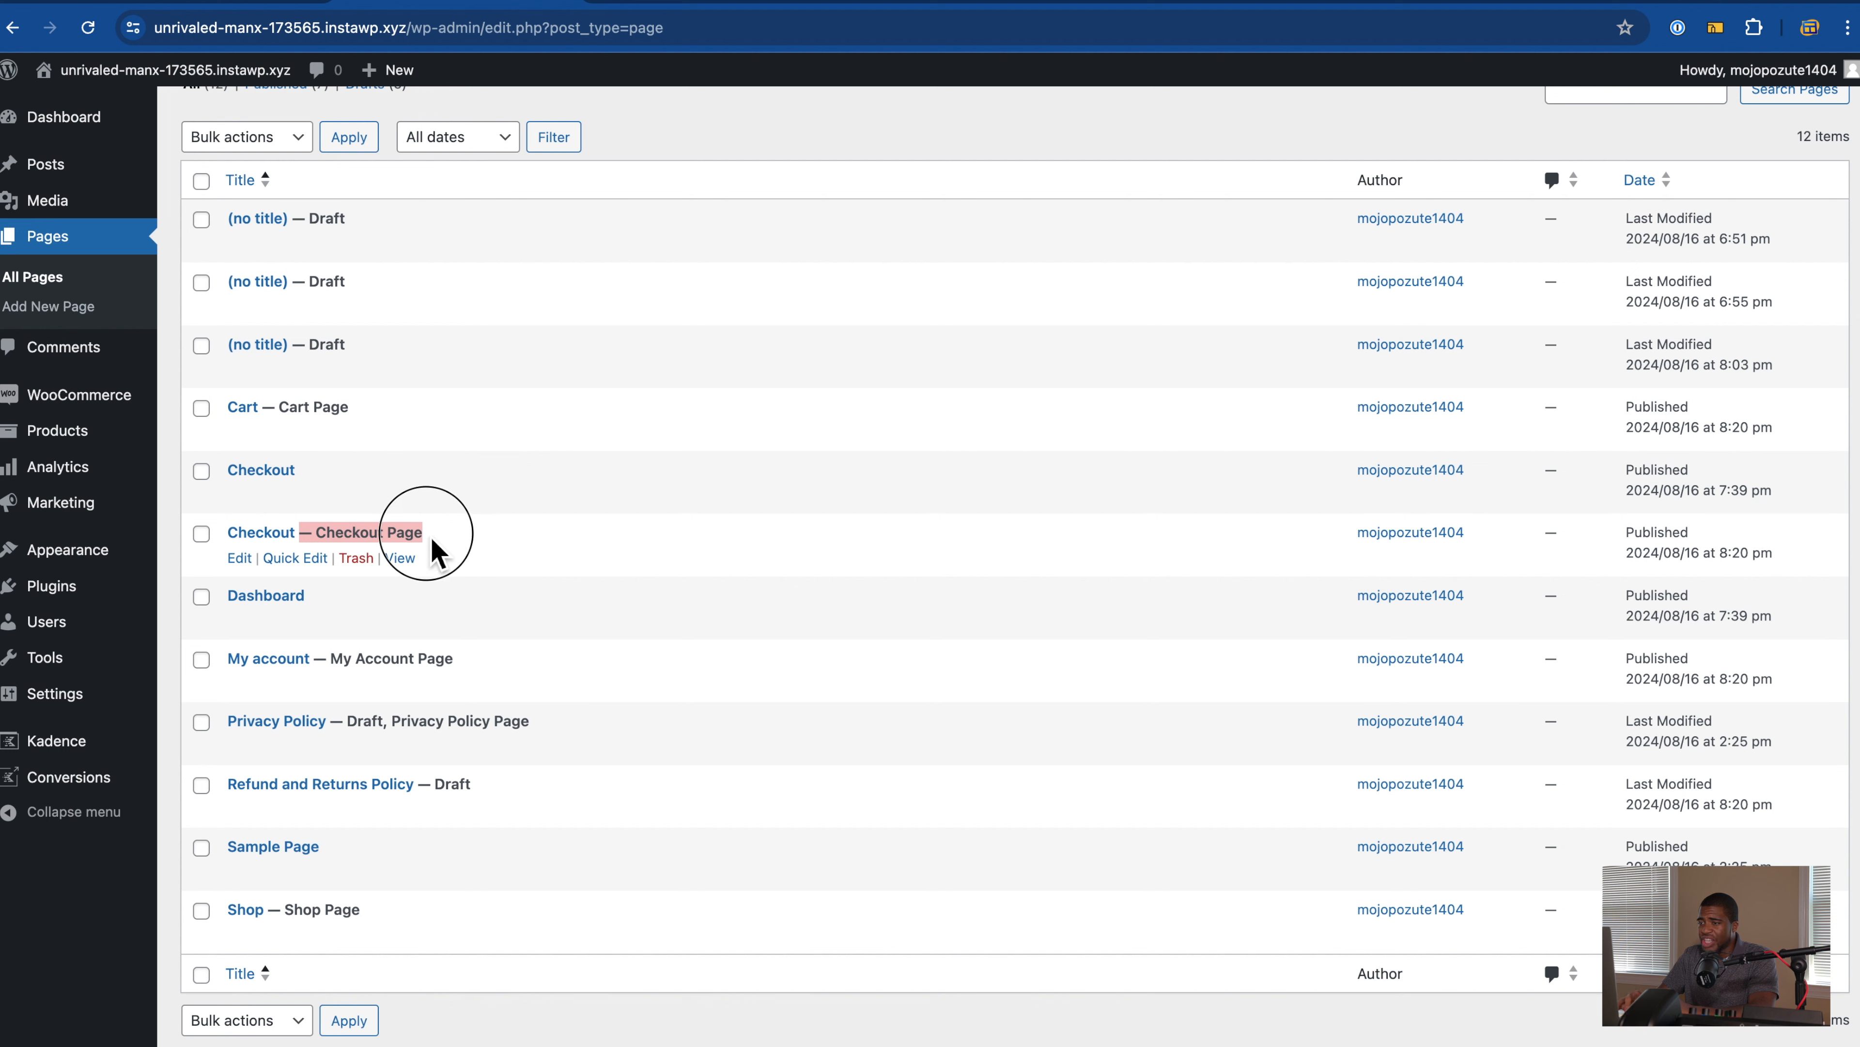
{"action": "left_click_drag", "start_coordinate": [315, 660], "coordinate": [473, 677]}
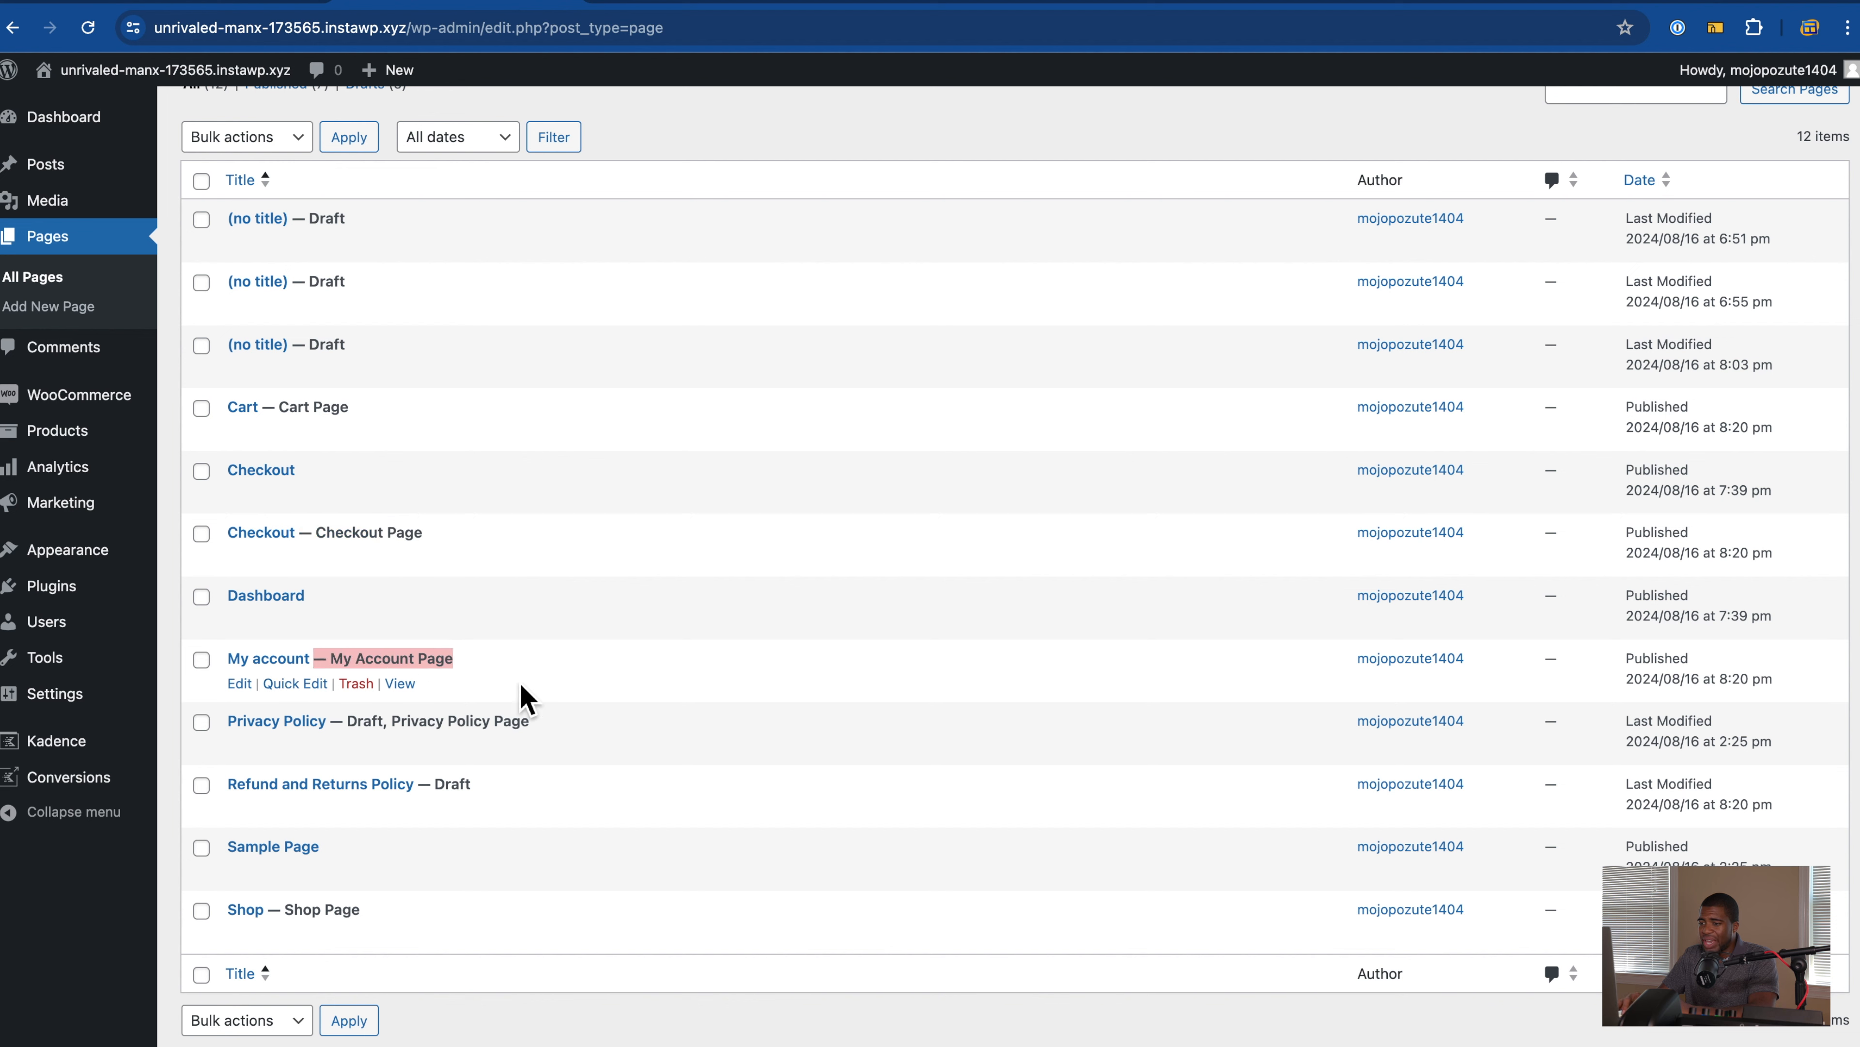
{"action": "left_click_drag", "start_coordinate": [383, 913], "coordinate": [296, 918]}
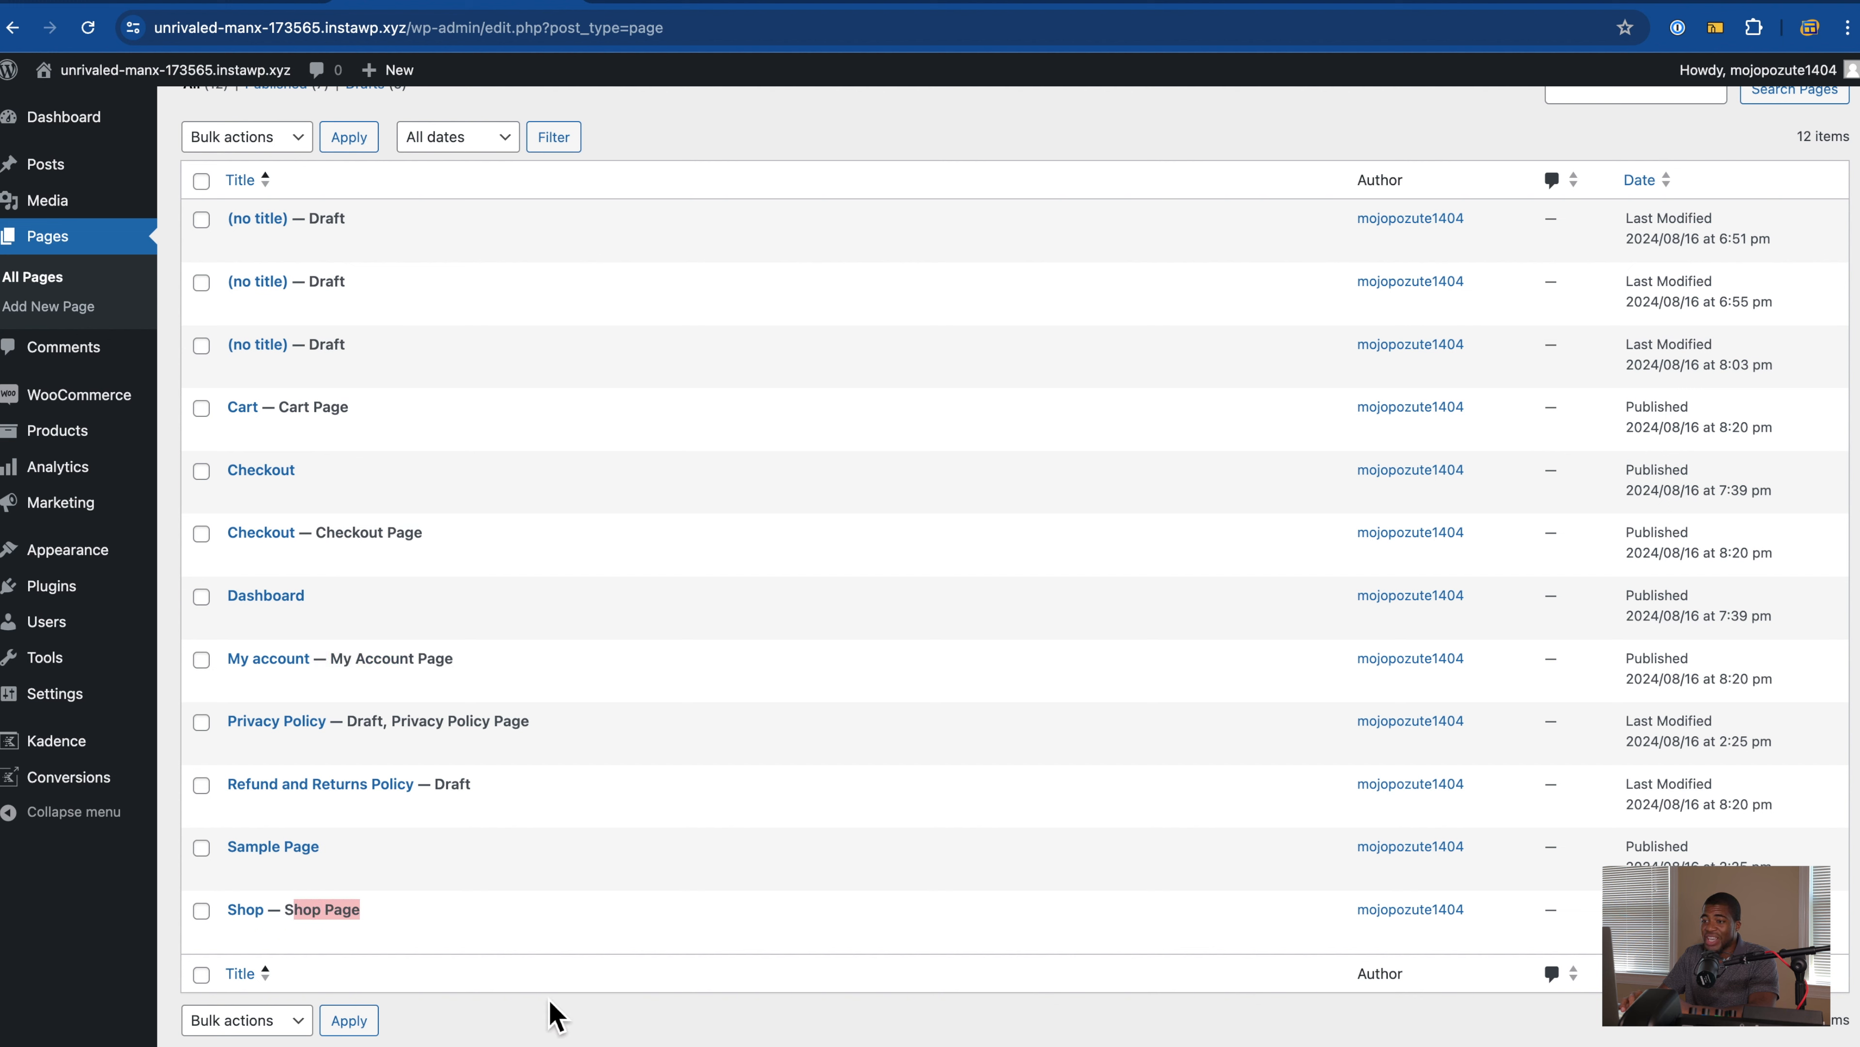
{"action": "left_click", "coordinate": [551, 1015]}
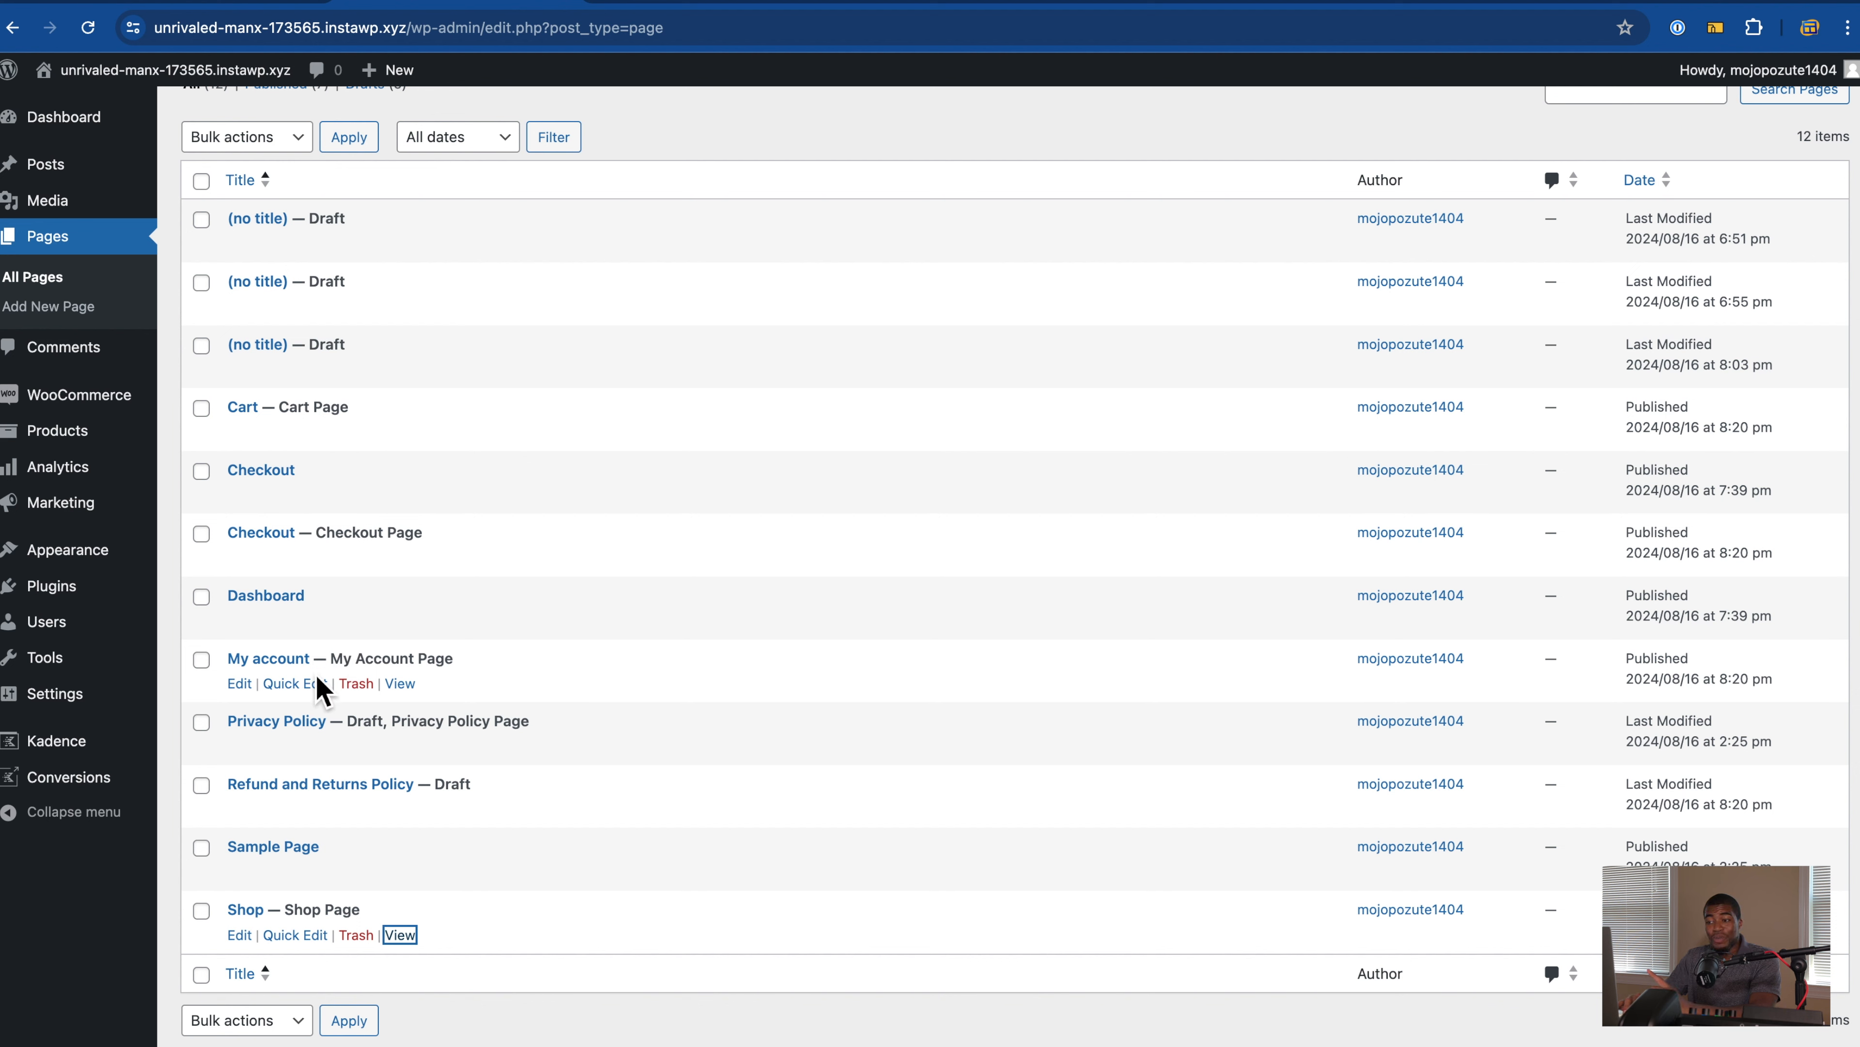
Step: View the Dashboard and My account pages in separate tabs and compare them
{"action": "left_click", "coordinate": [412, 625], "text": "super"}
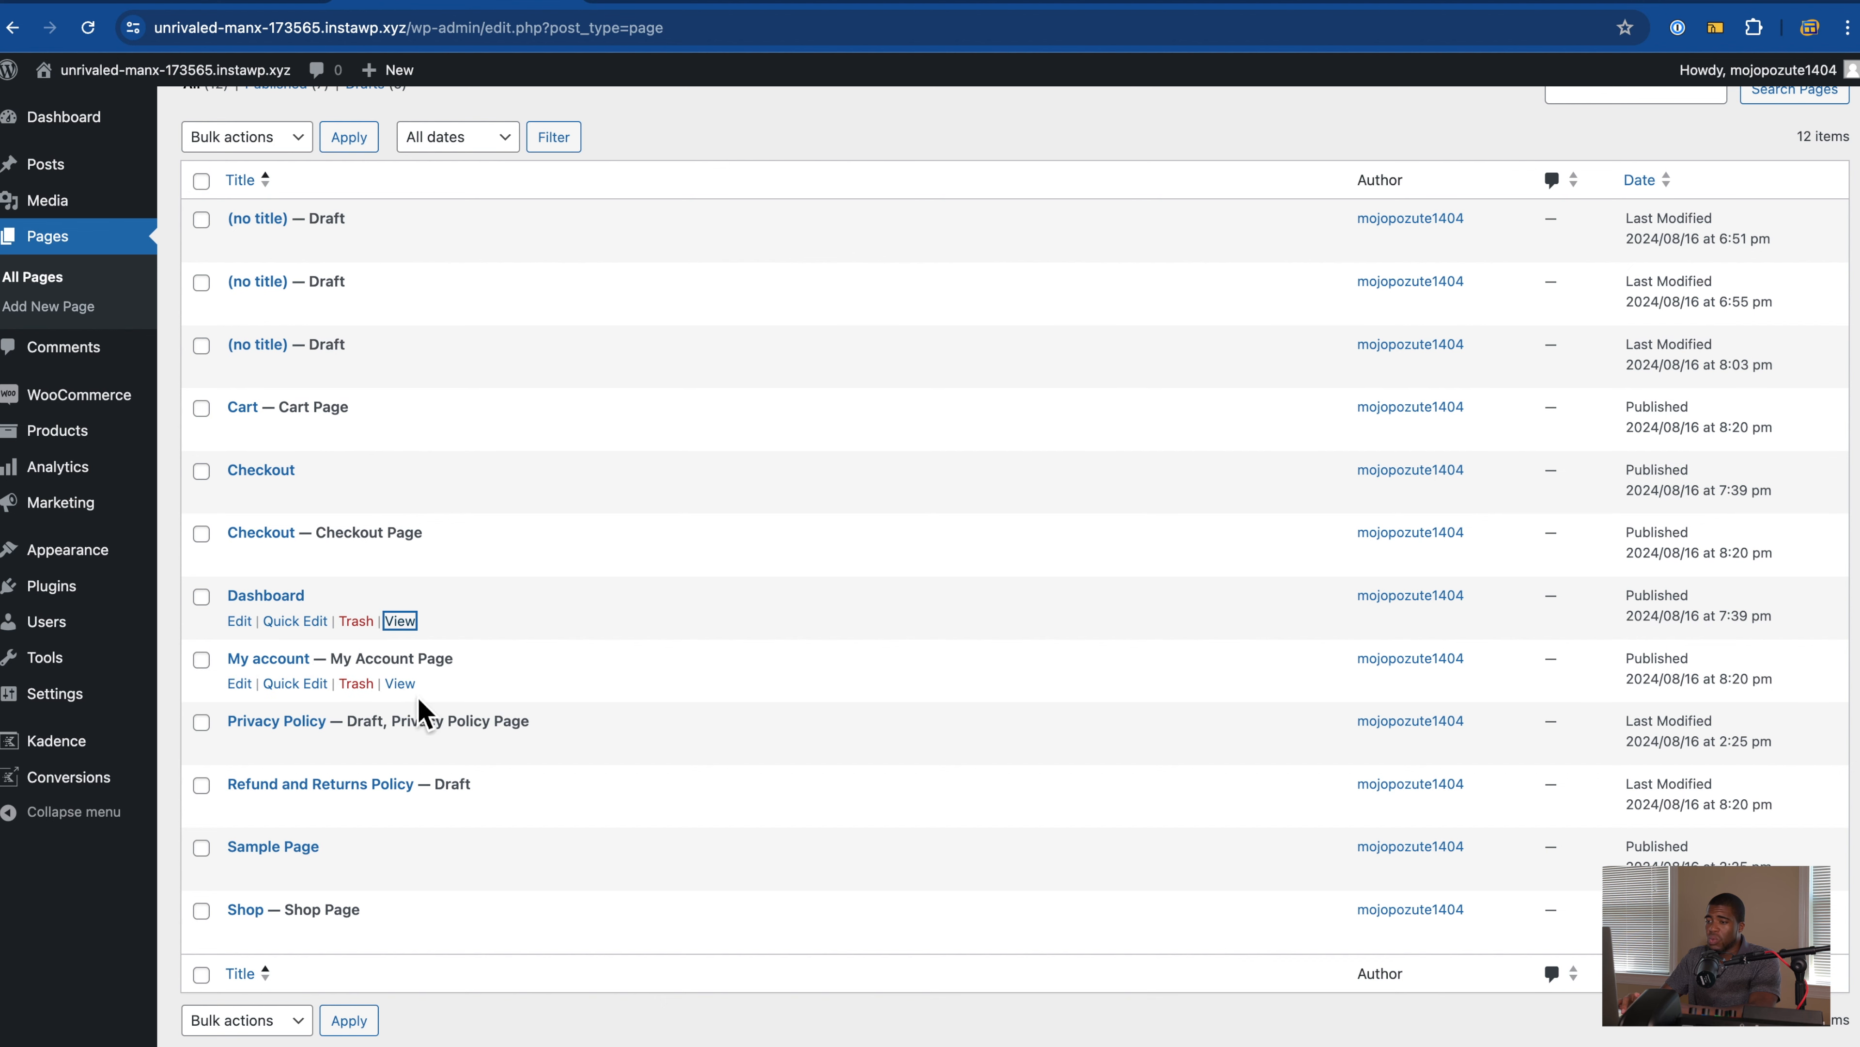
{"action": "left_click", "coordinate": [401, 685]}
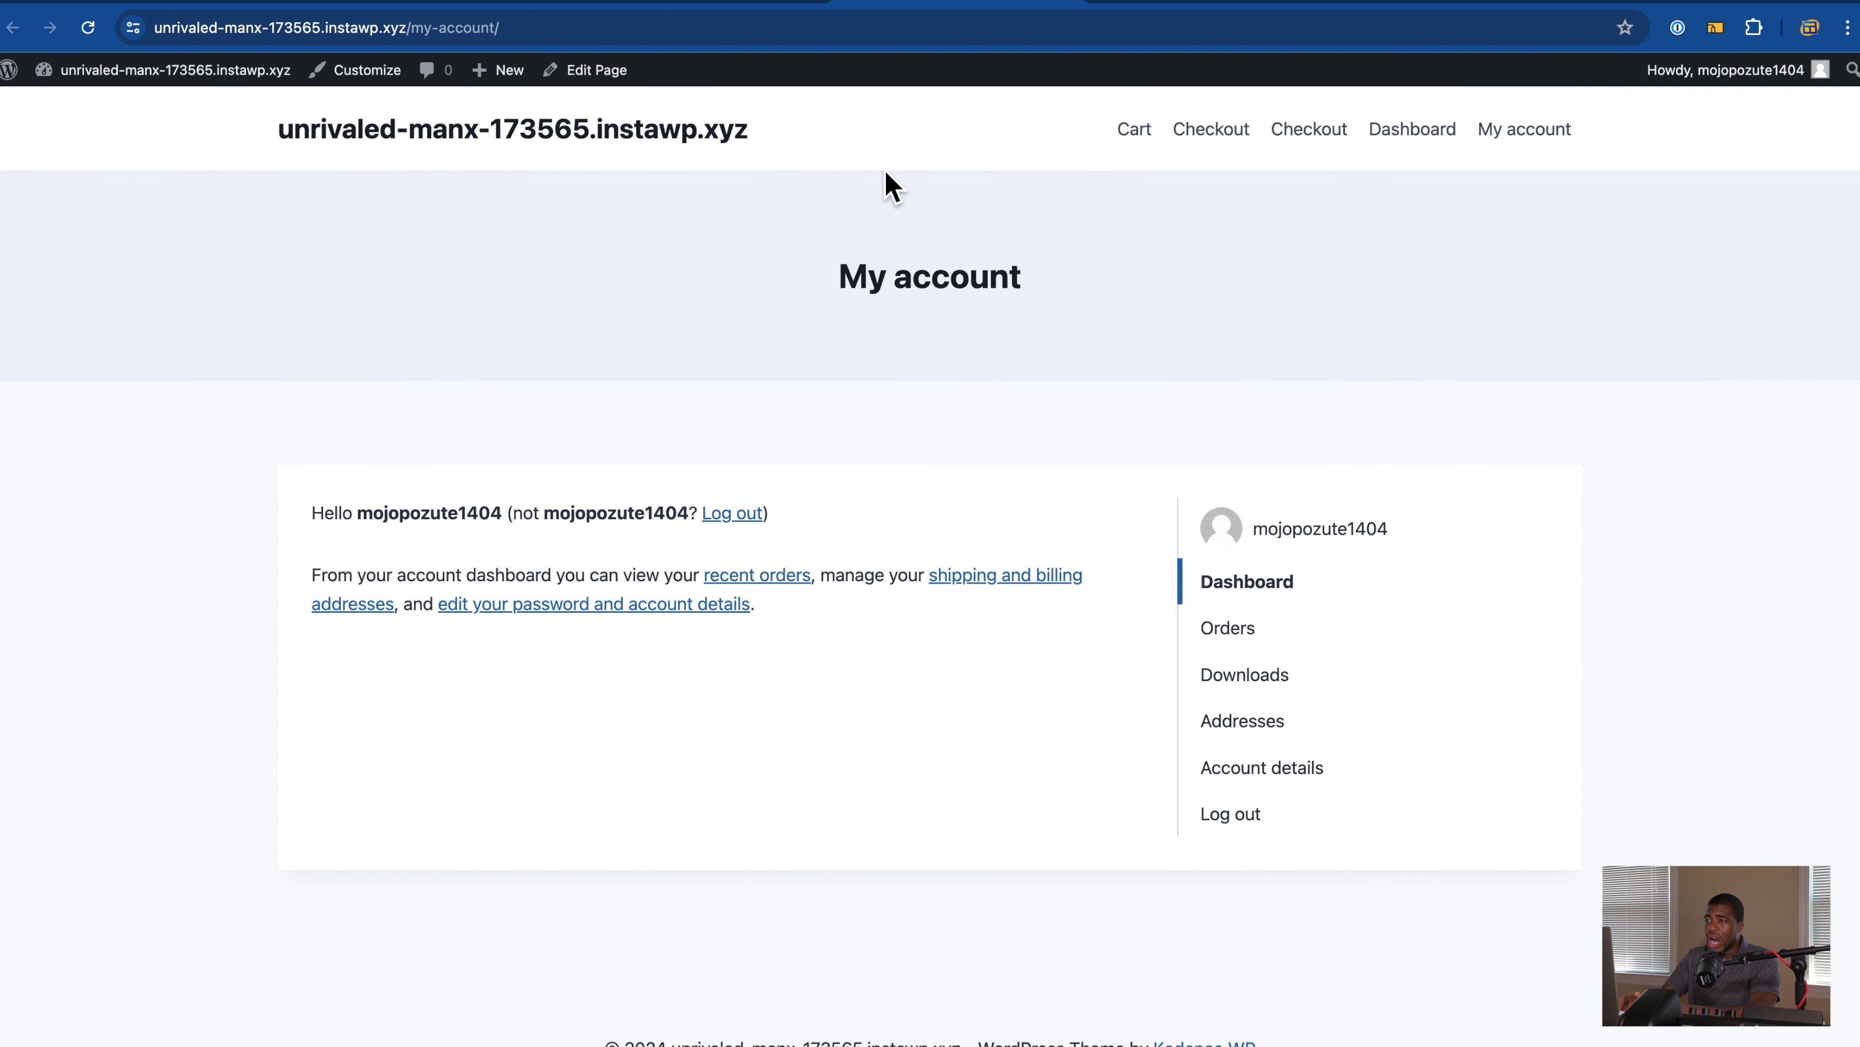
{"action": "left_click", "coordinate": [879, 7]}
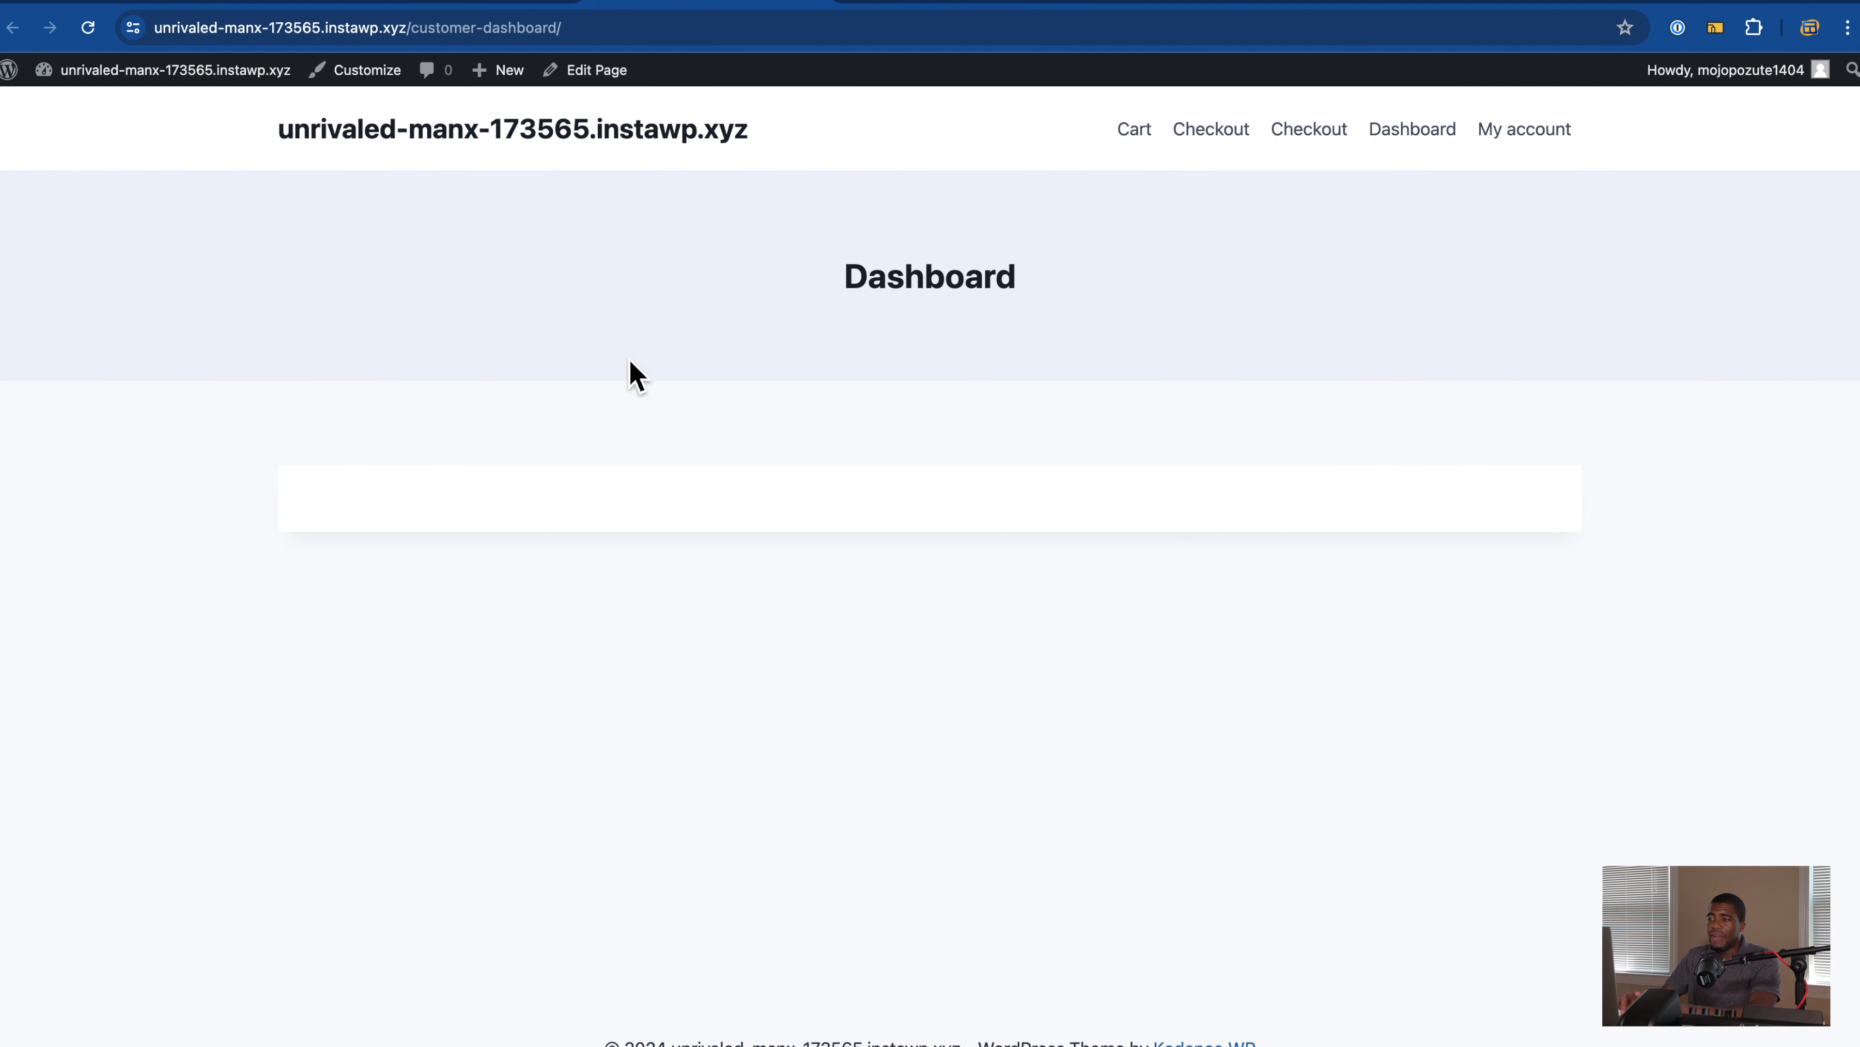
{"action": "left_click", "coordinate": [883, 8]}
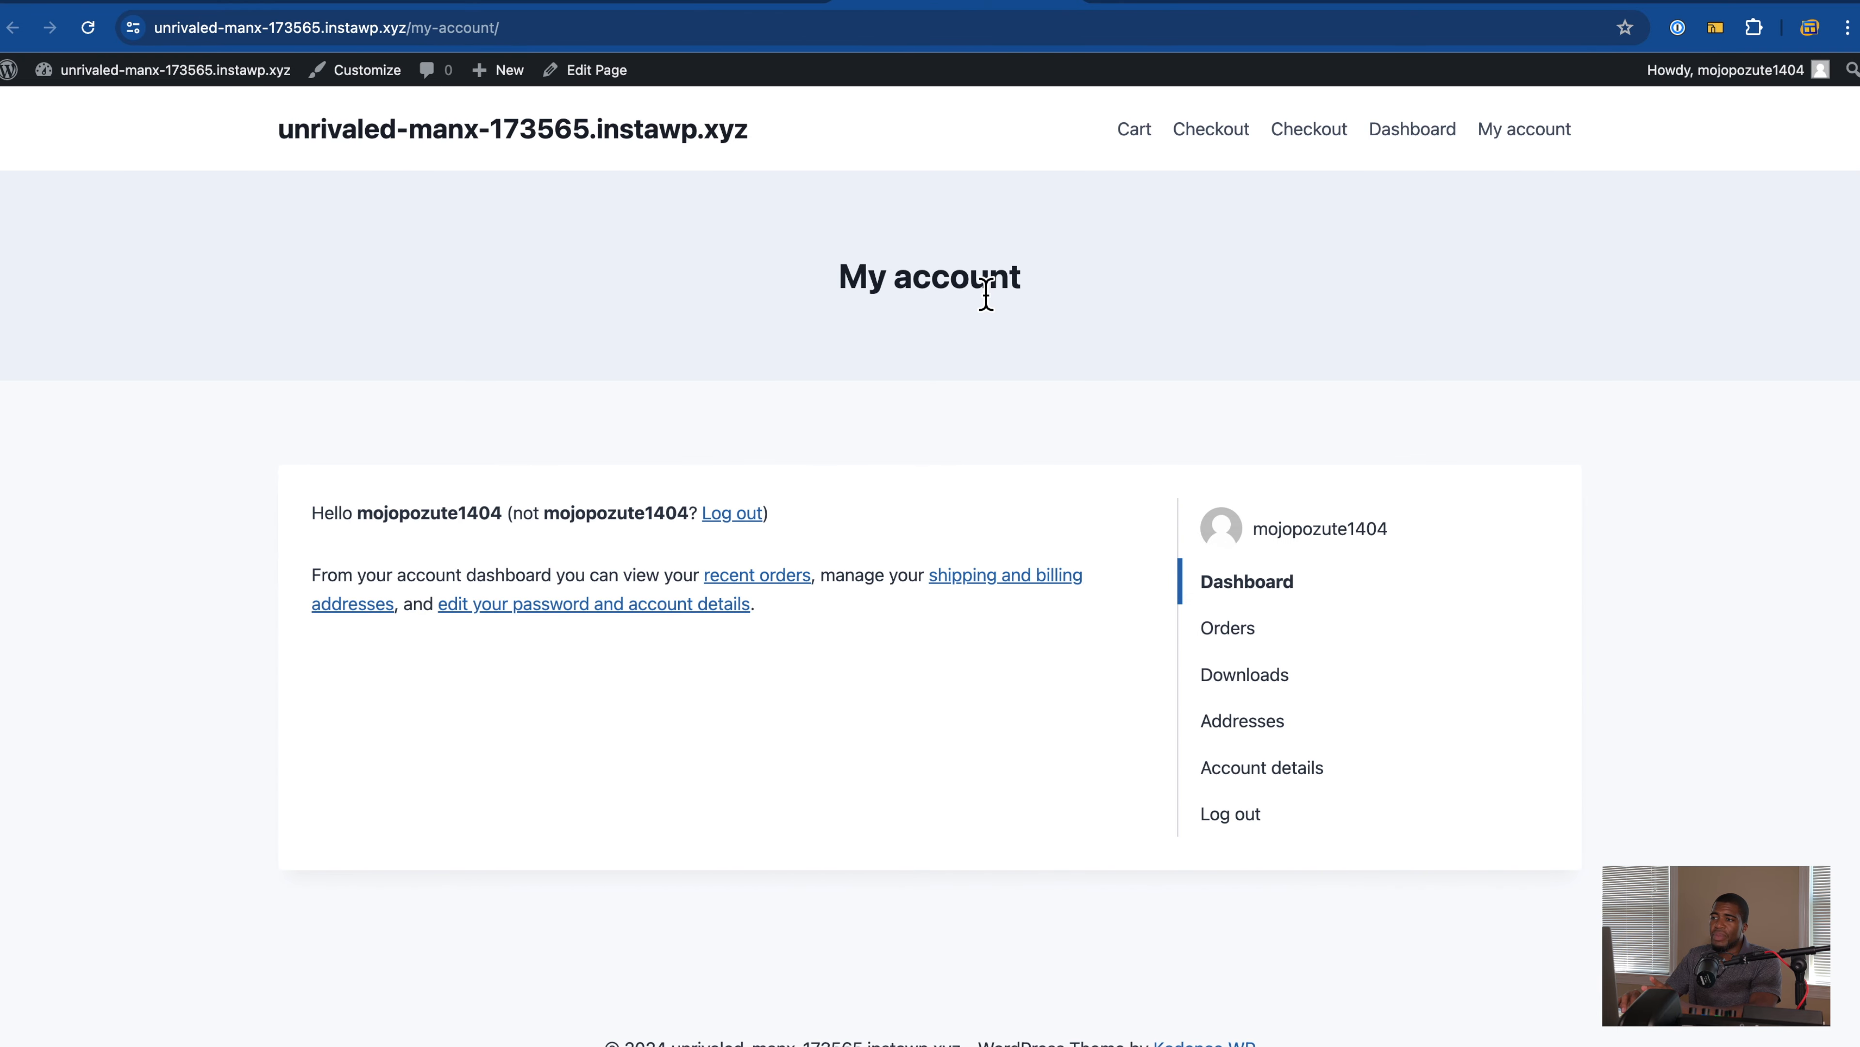
{"action": "left_click", "coordinate": [681, 3]}
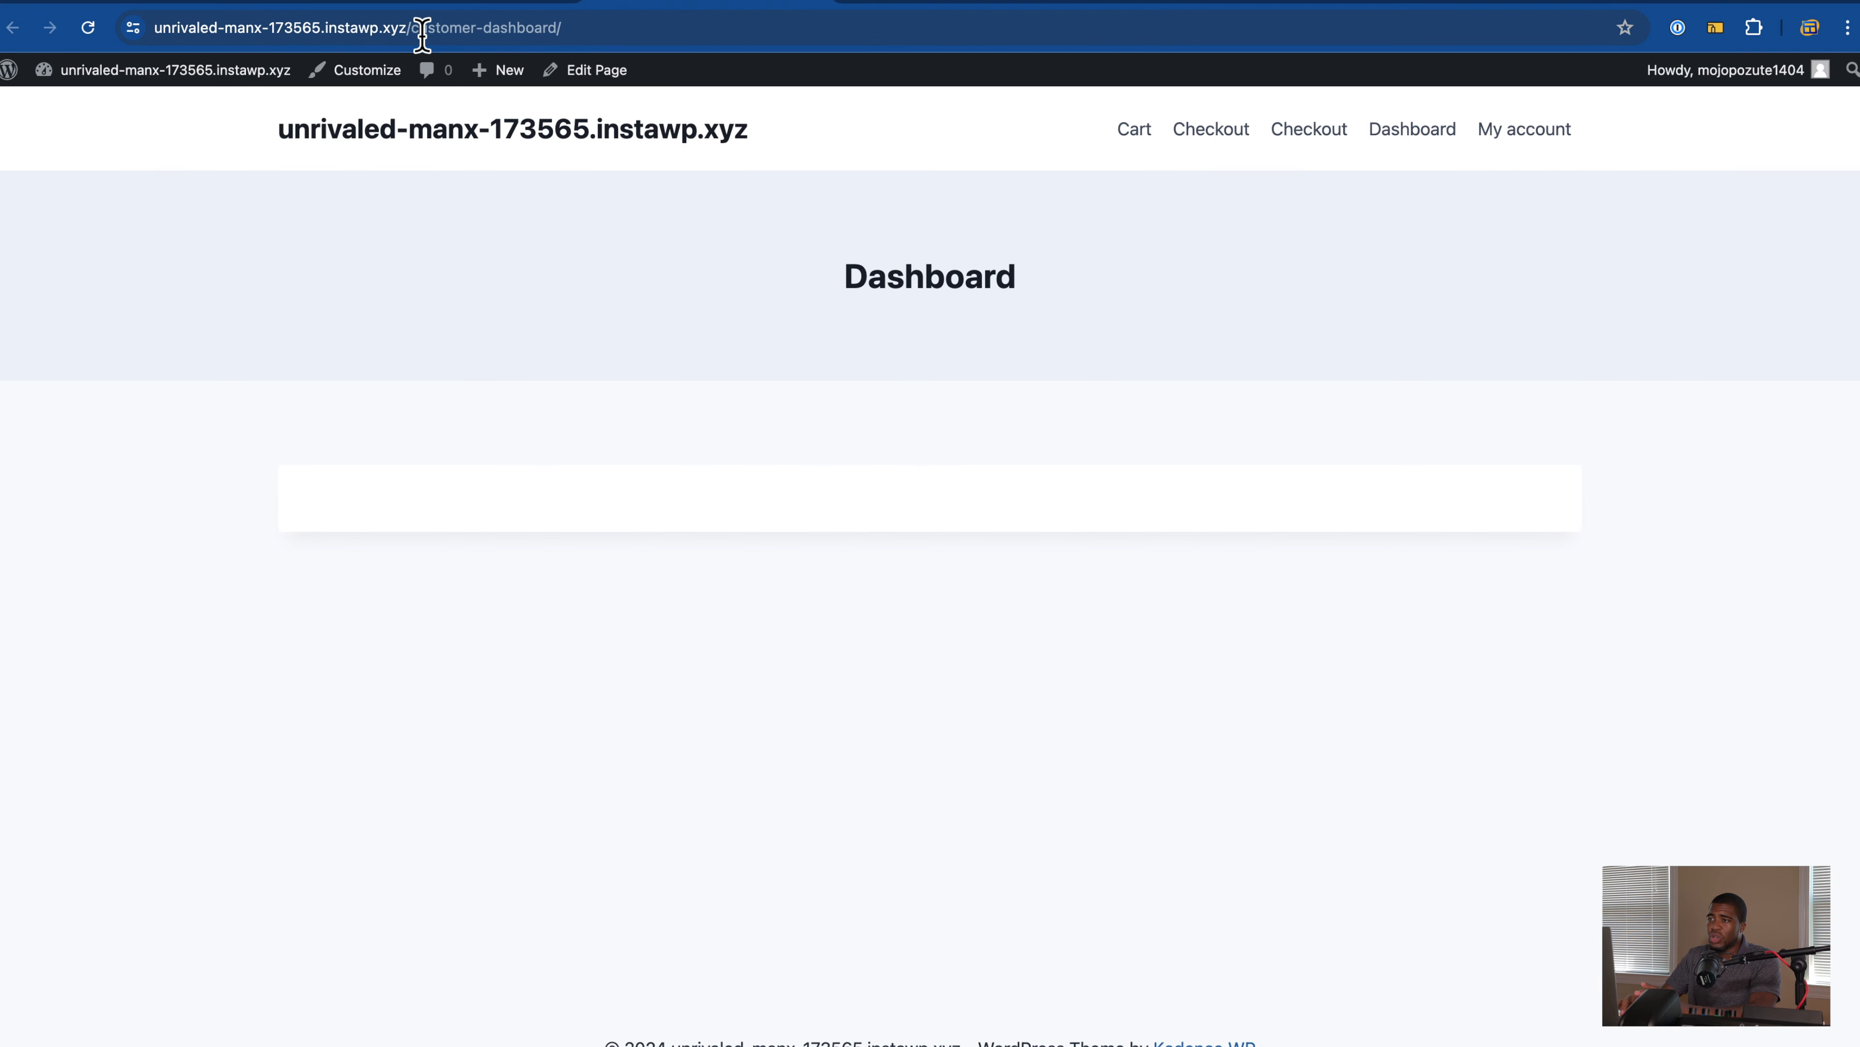
{"action": "left_click", "coordinate": [528, 5]}
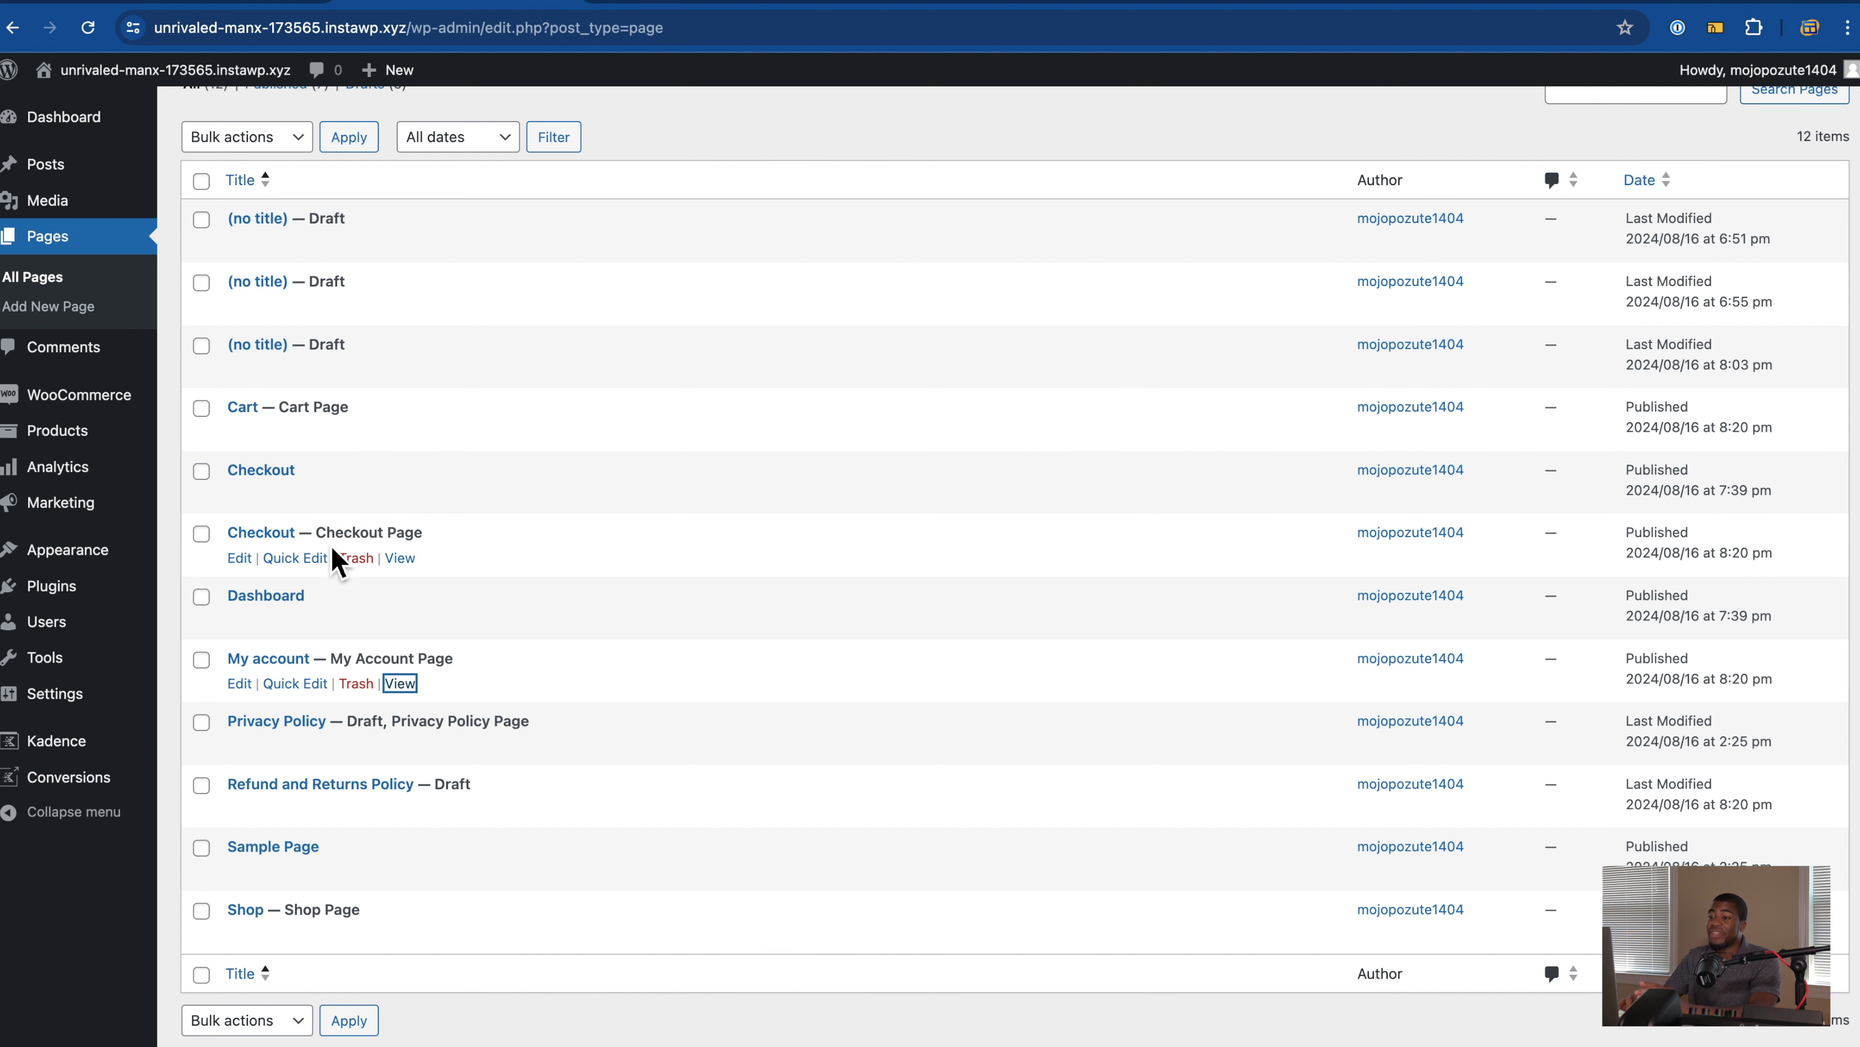
Step: View WooCommerce's Checkout Page and Cart Page in separate tabs and compare them
{"action": "left_click", "coordinate": [402, 561], "text": "super"}
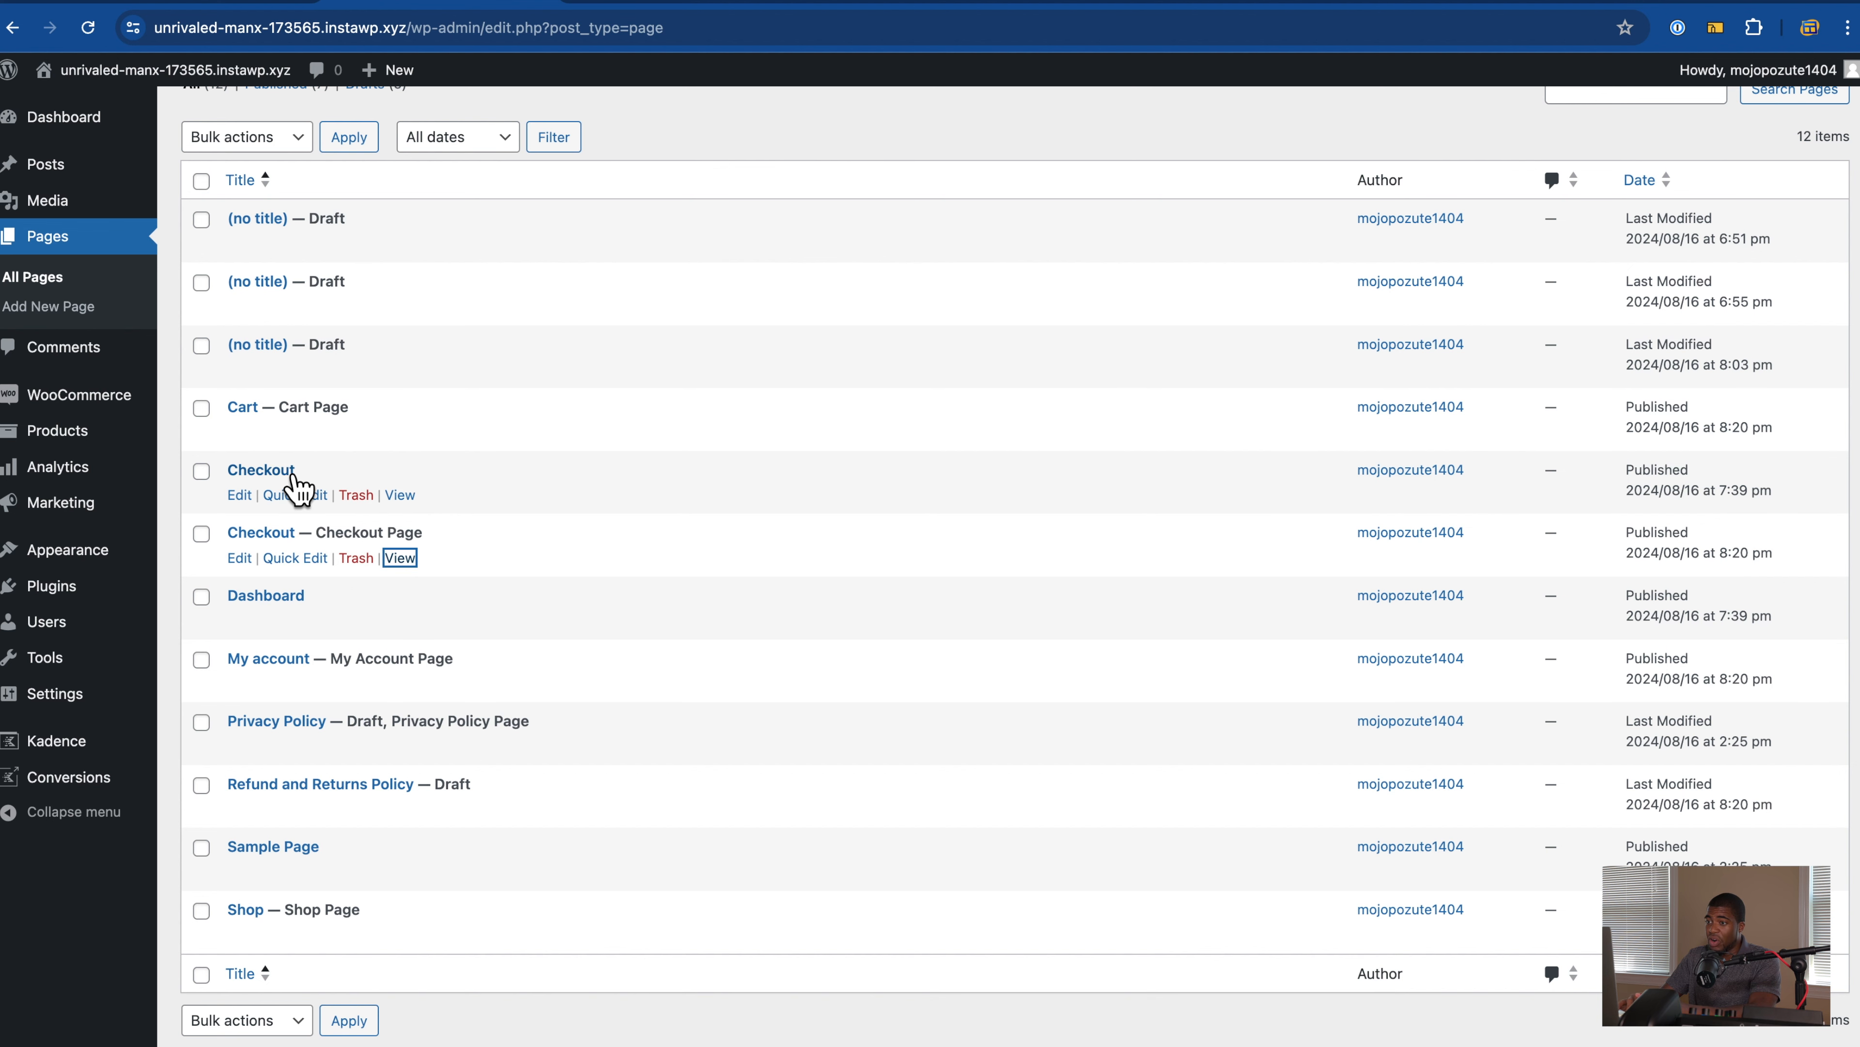
{"action": "left_click", "coordinate": [1146, 9]}
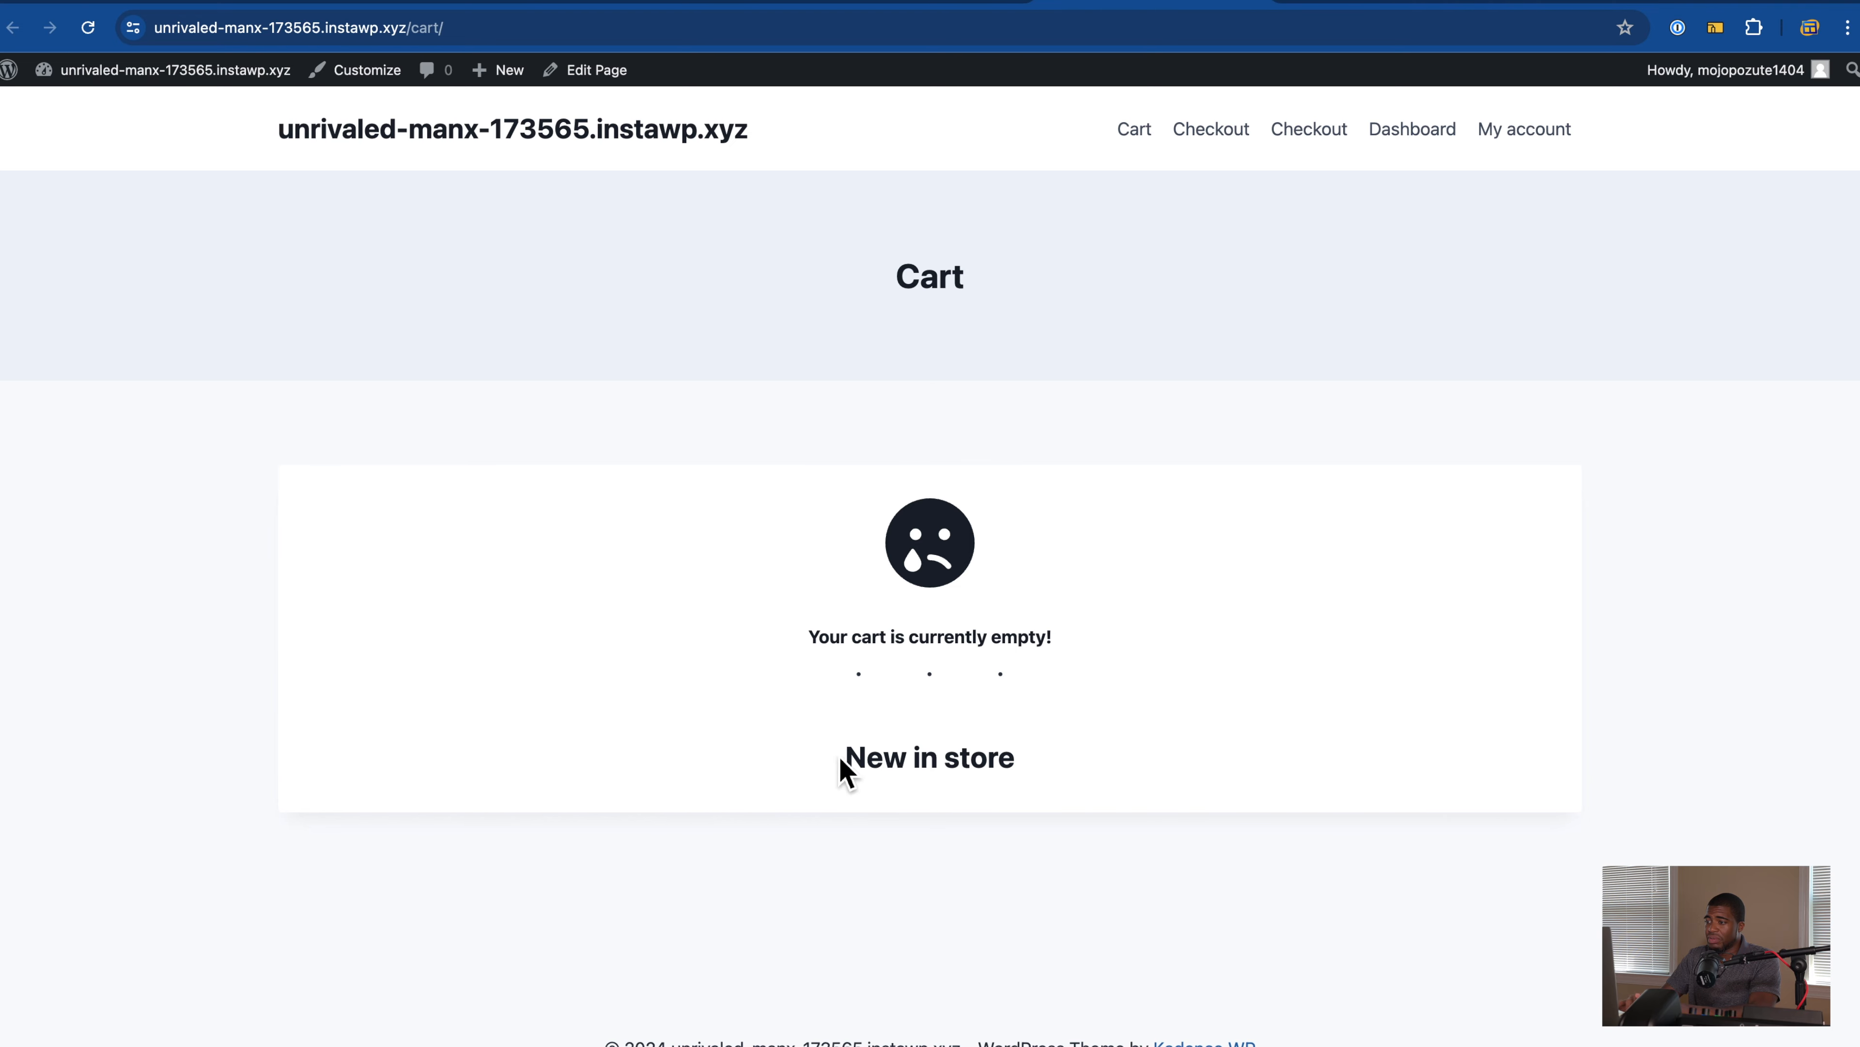
{"action": "left_click", "coordinate": [469, 4]}
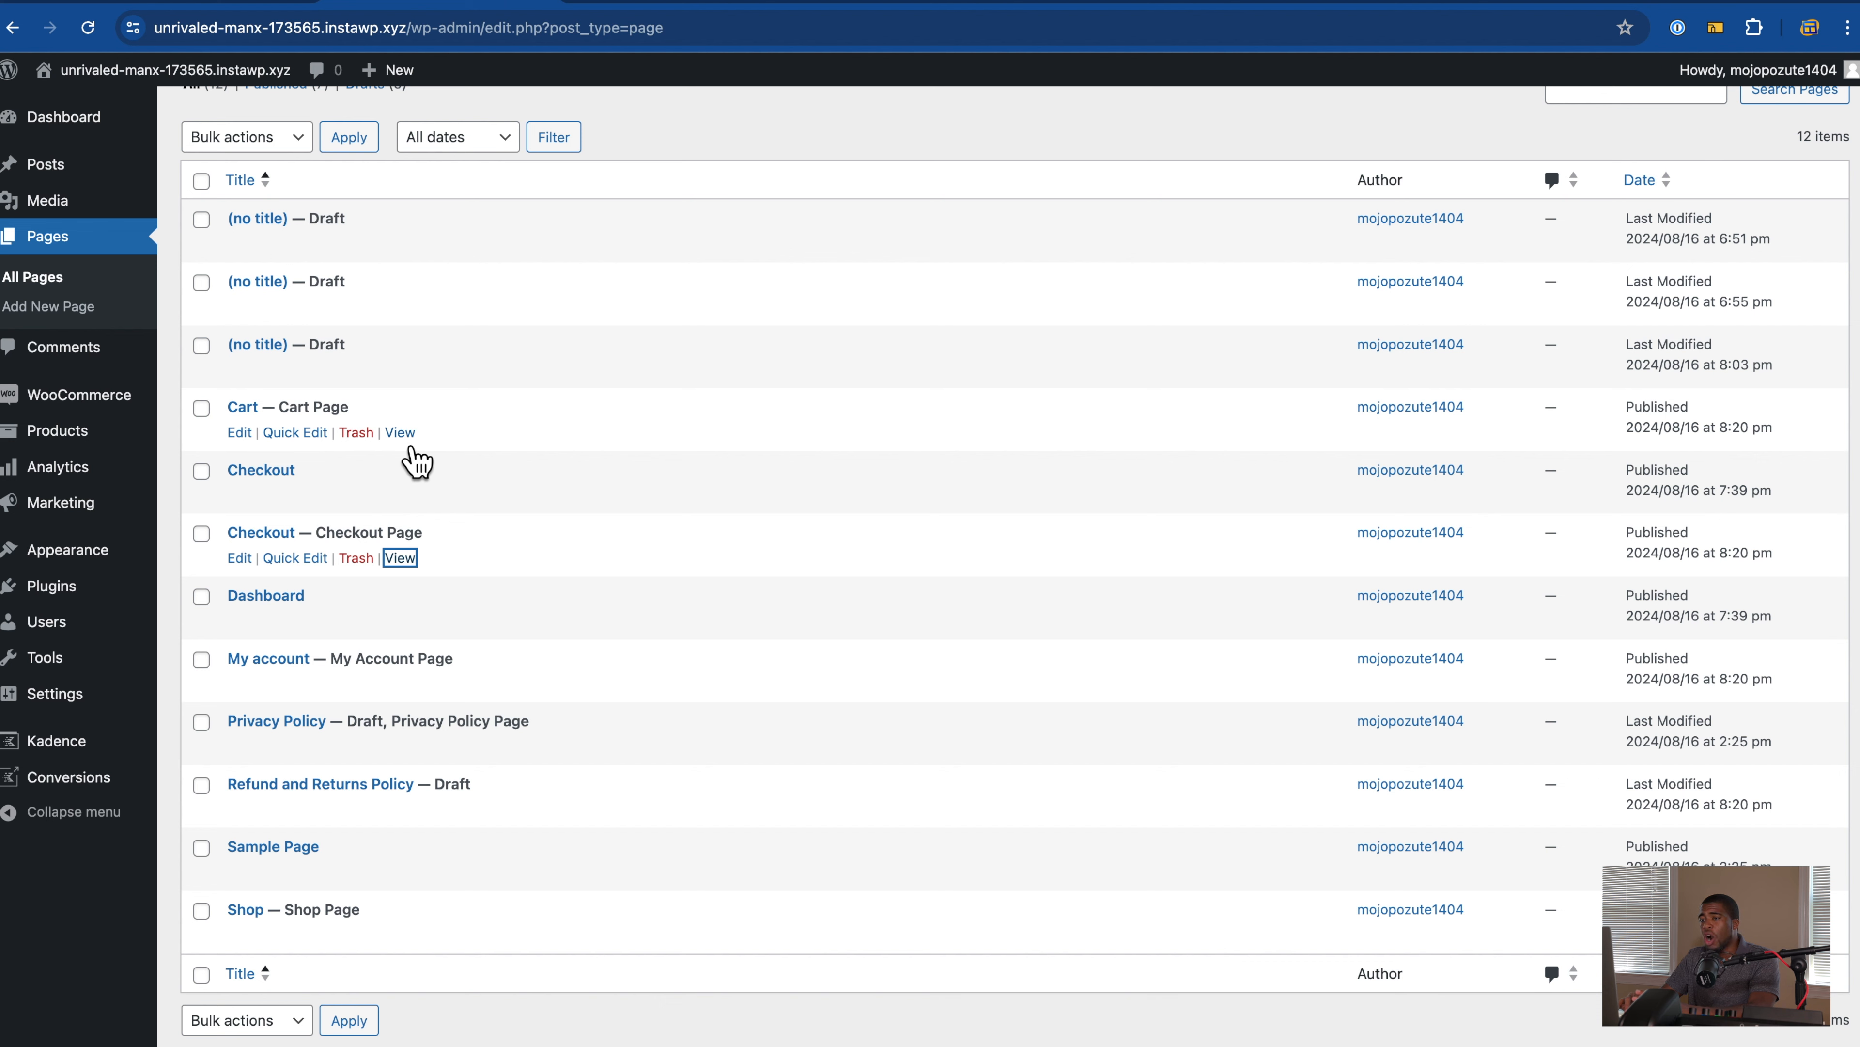
{"action": "left_click", "coordinate": [408, 438], "text": "super"}
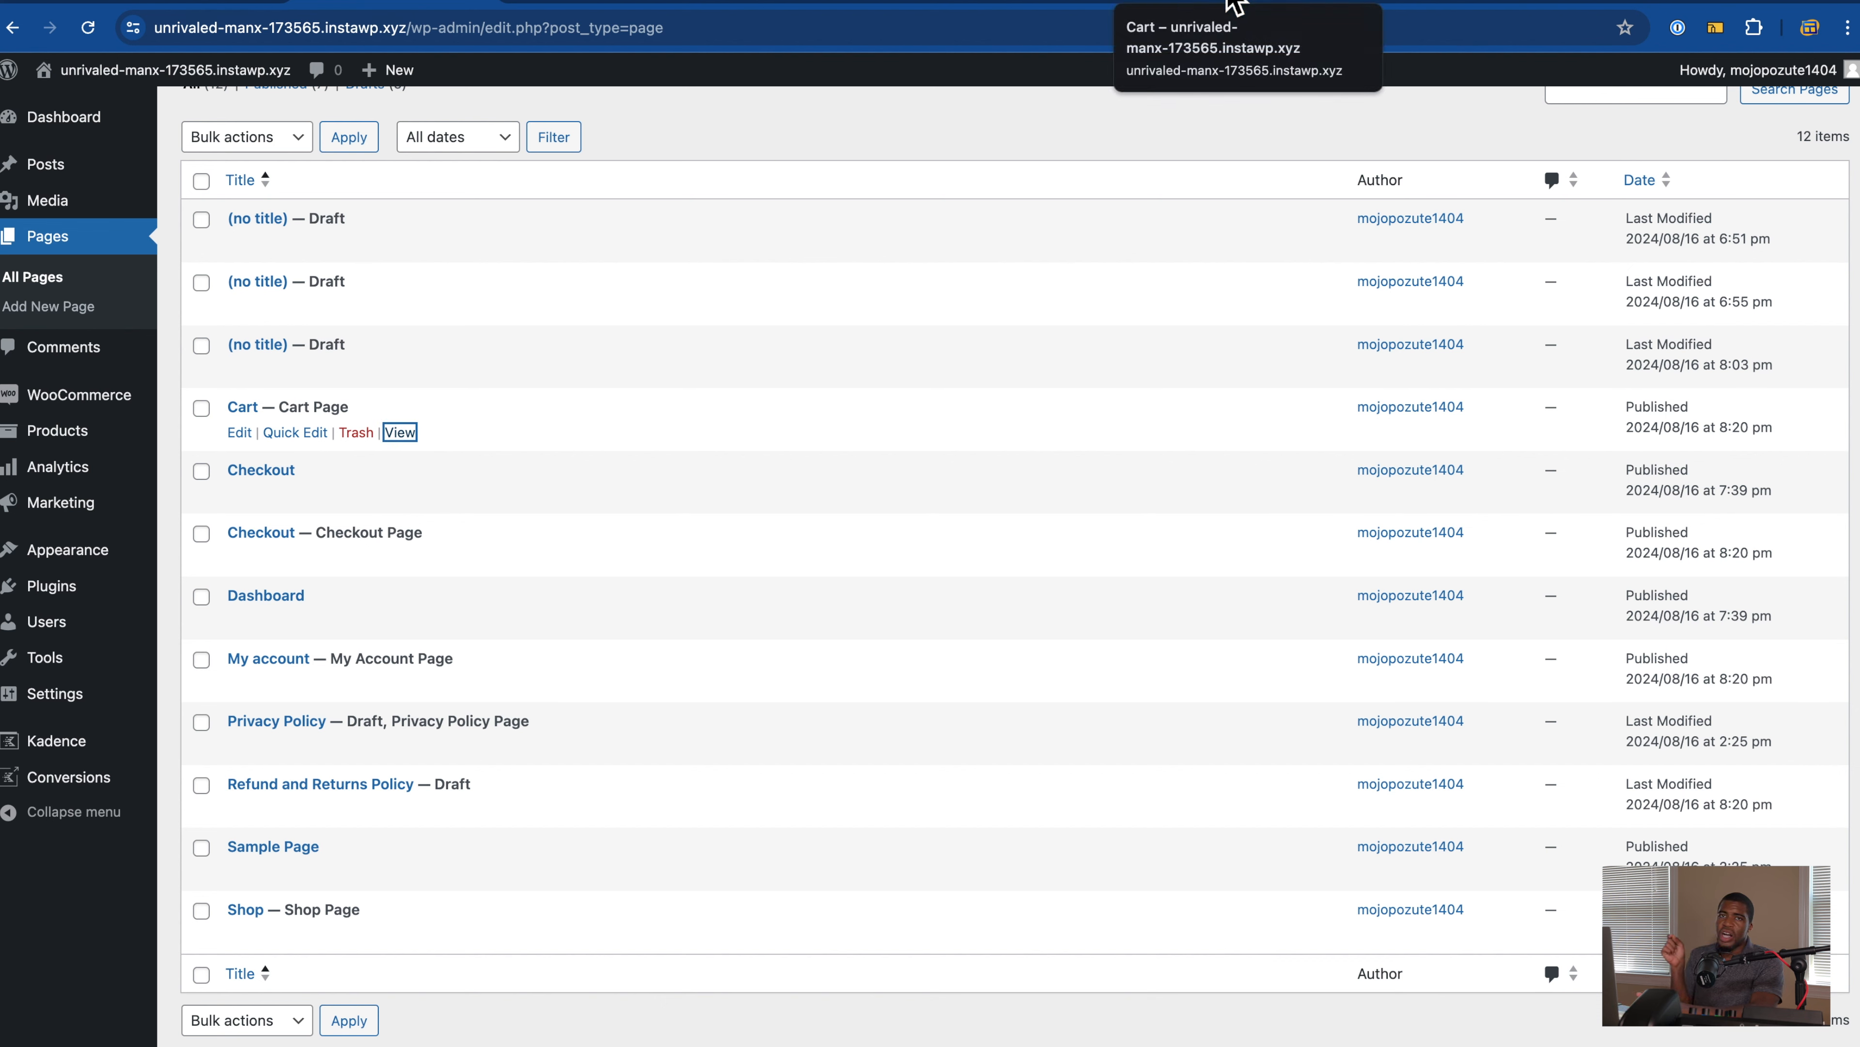
{"action": "left_click", "coordinate": [1234, 6]}
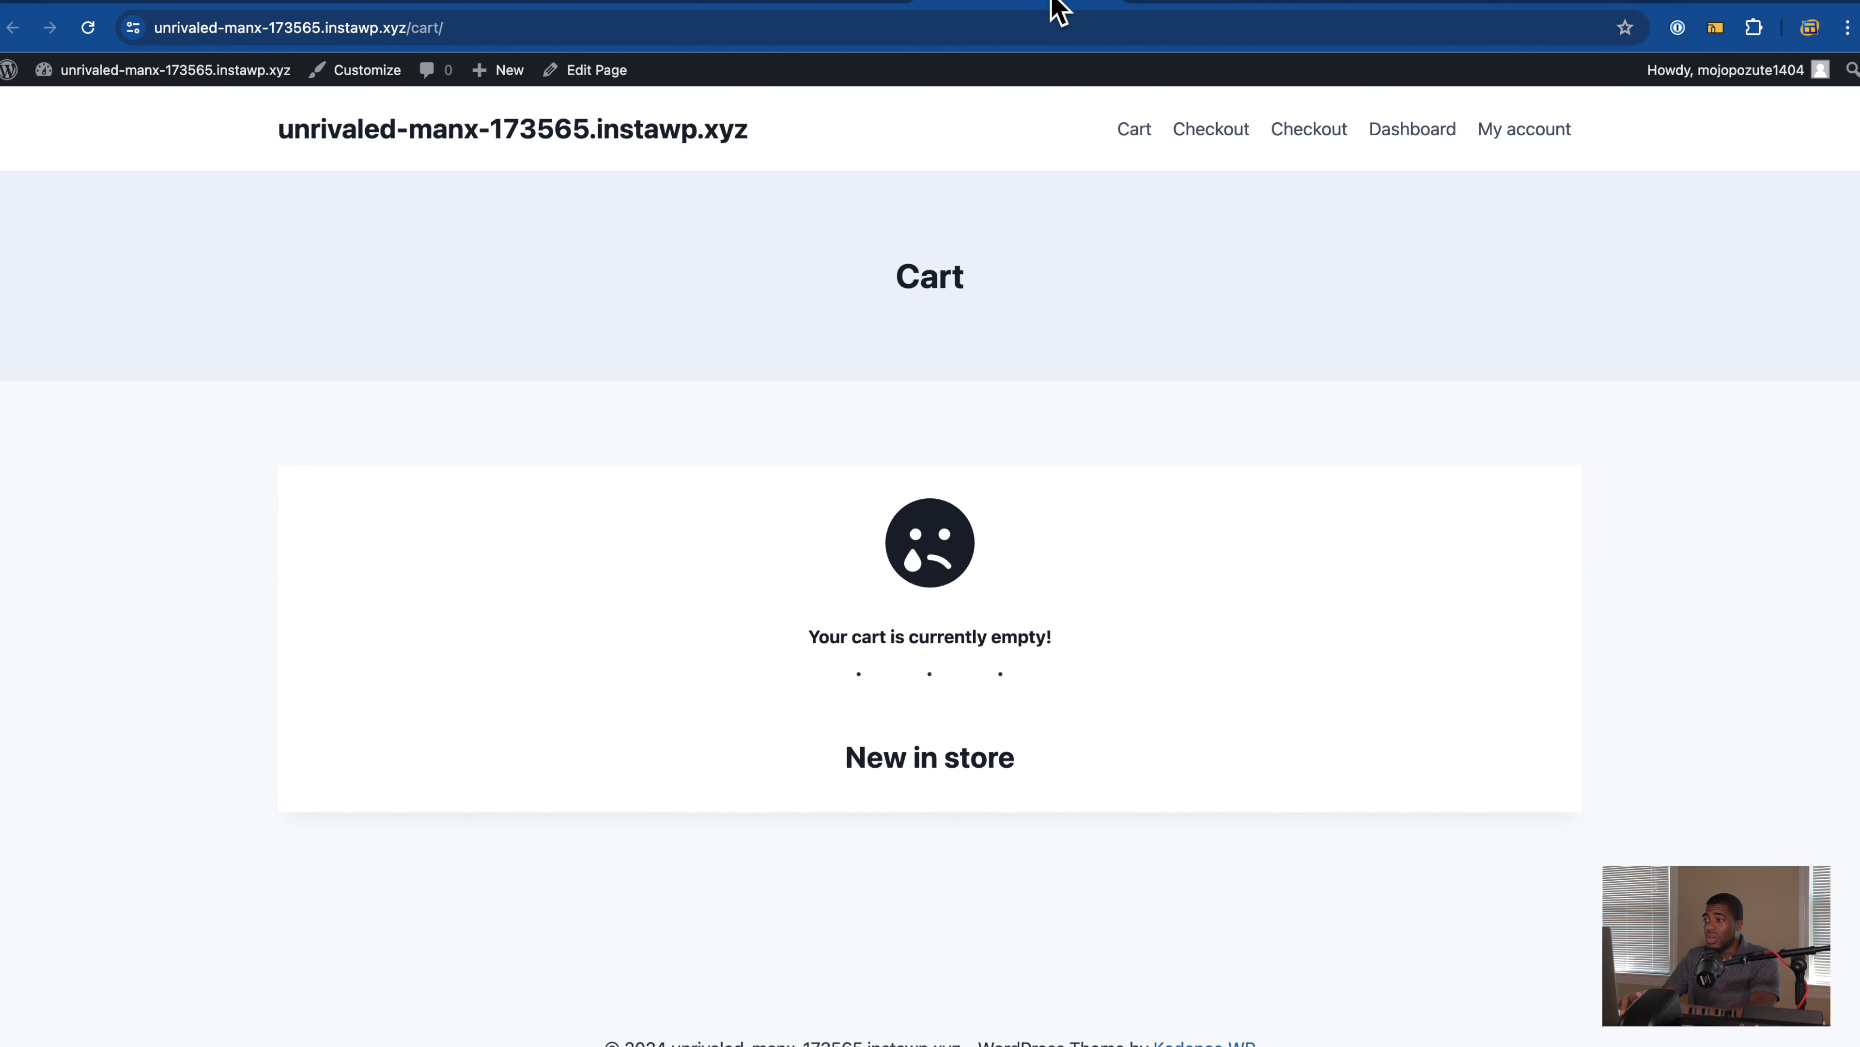
Step: Compare the Cart, My account and Dashboard pages across their open tabs, then return to the site's pages list
{"action": "left_click", "coordinate": [850, 8]}
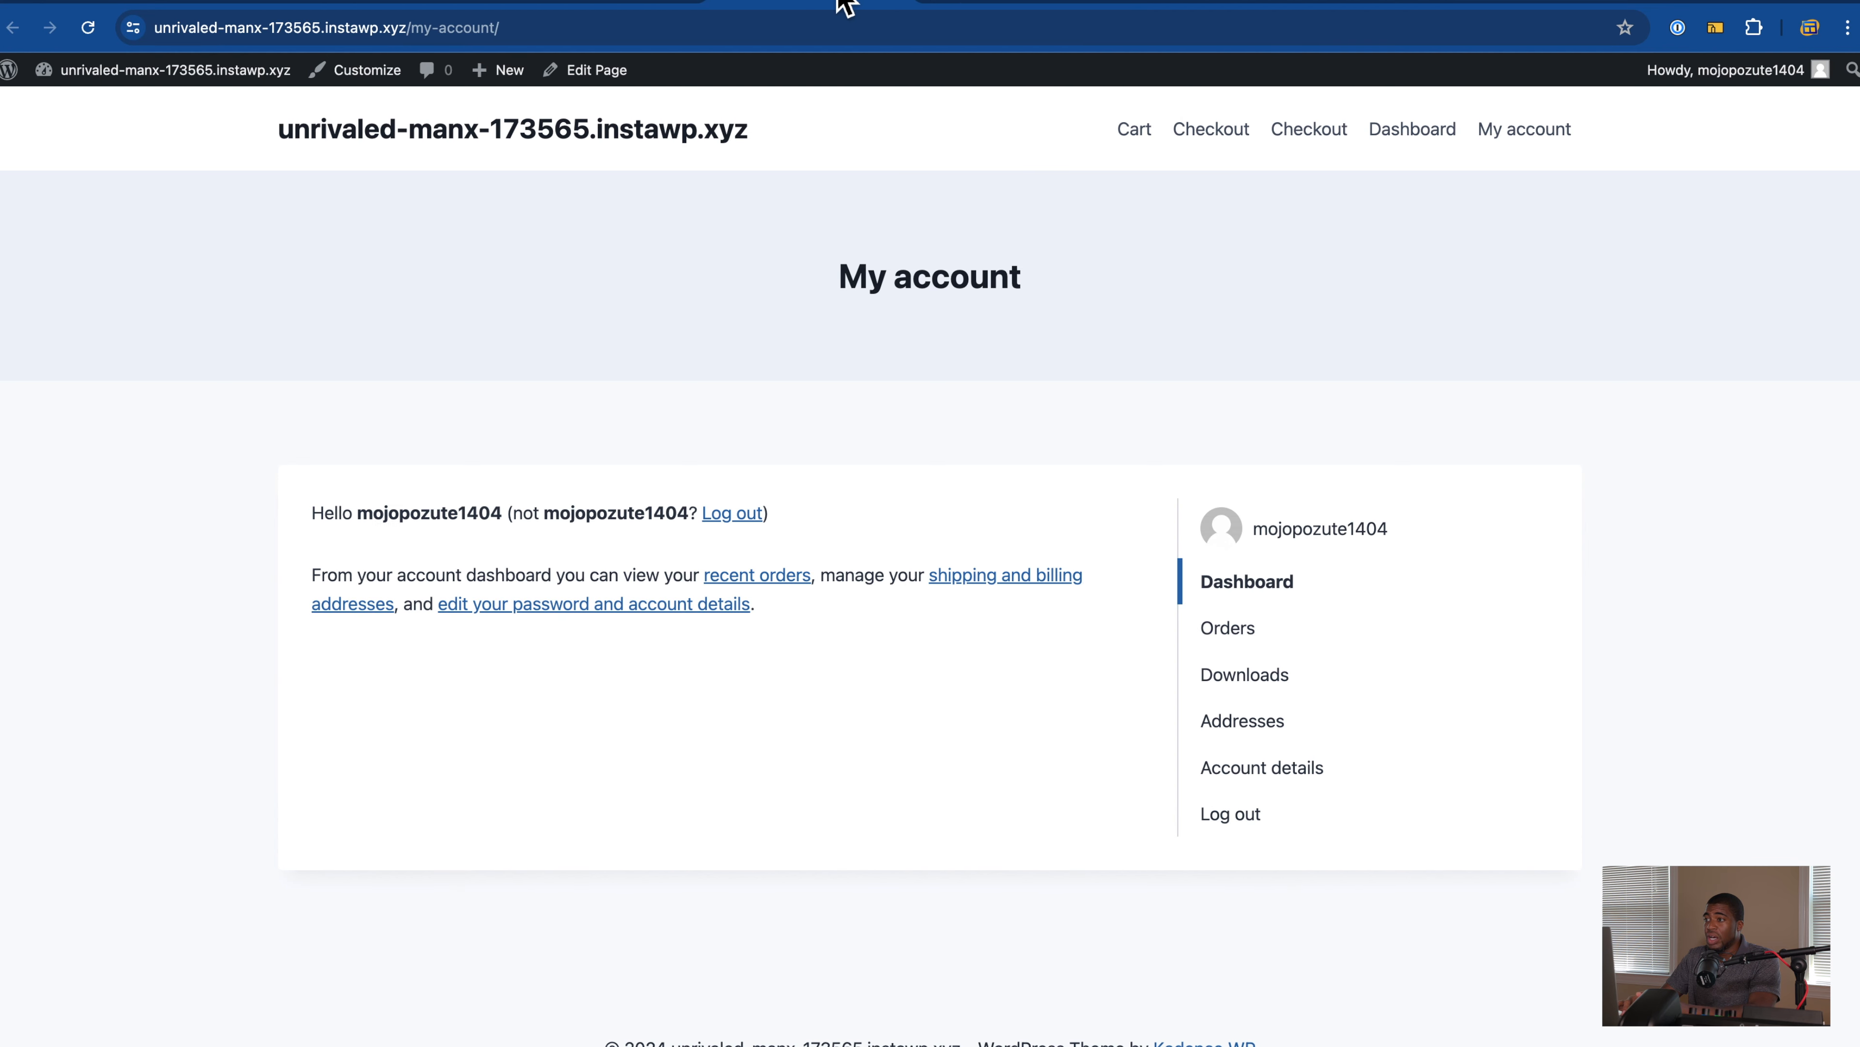
{"action": "left_click", "coordinate": [842, 6]}
{"action": "left_click", "coordinate": [670, 8]}
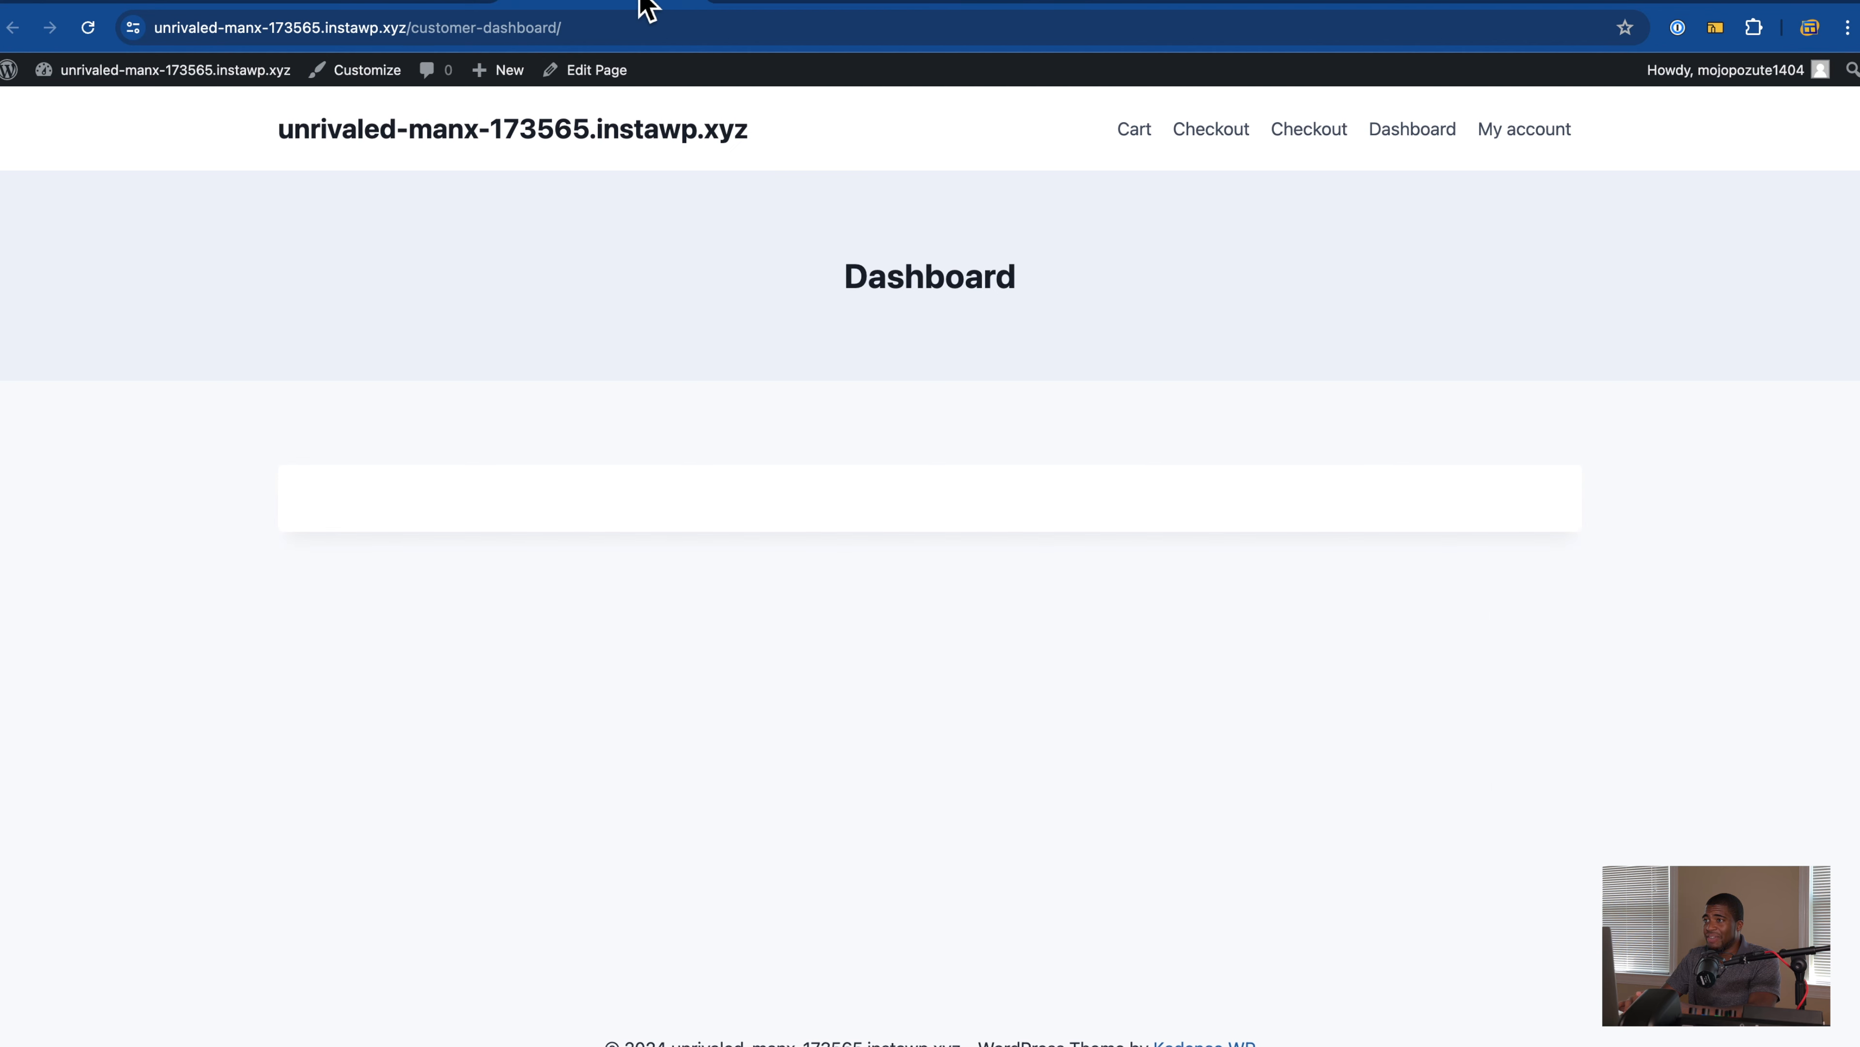
{"action": "left_click", "coordinate": [691, 3]}
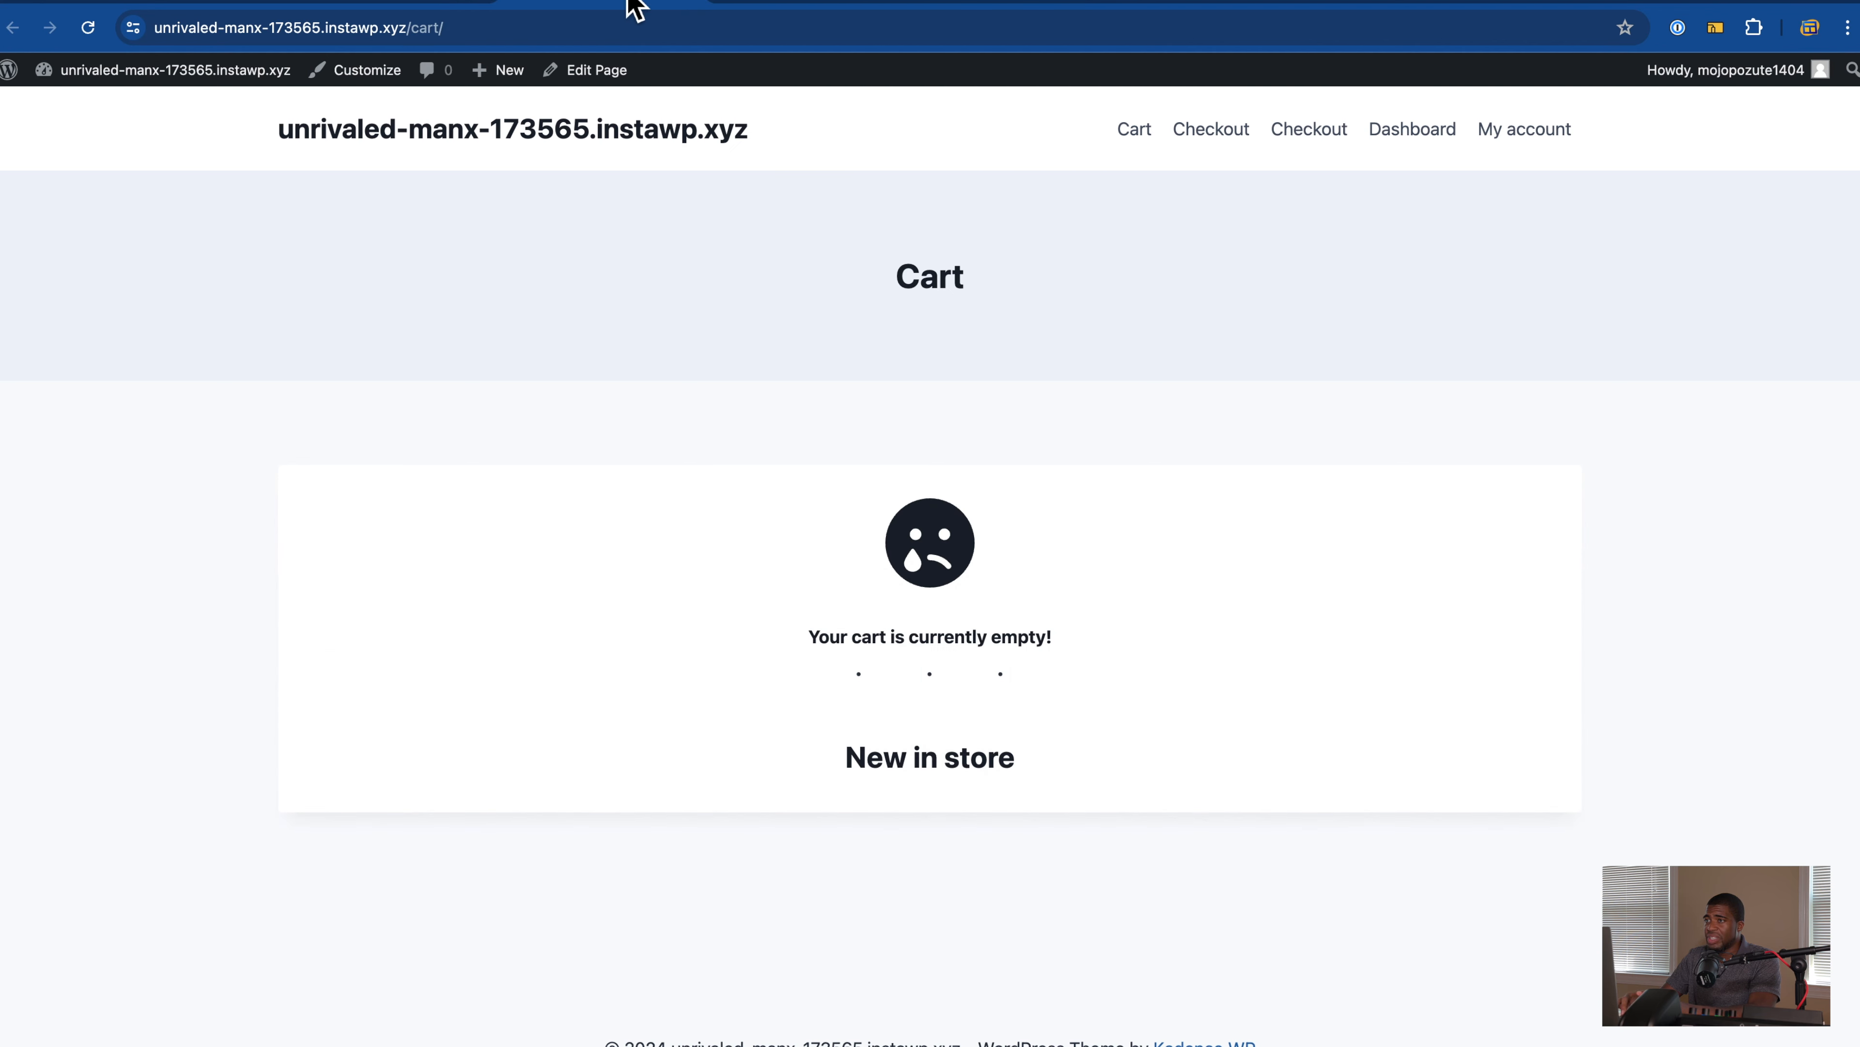
{"action": "left_click", "coordinate": [430, 3]}
{"action": "left_click", "coordinate": [550, 3]}
{"action": "left_click", "coordinate": [899, 7]}
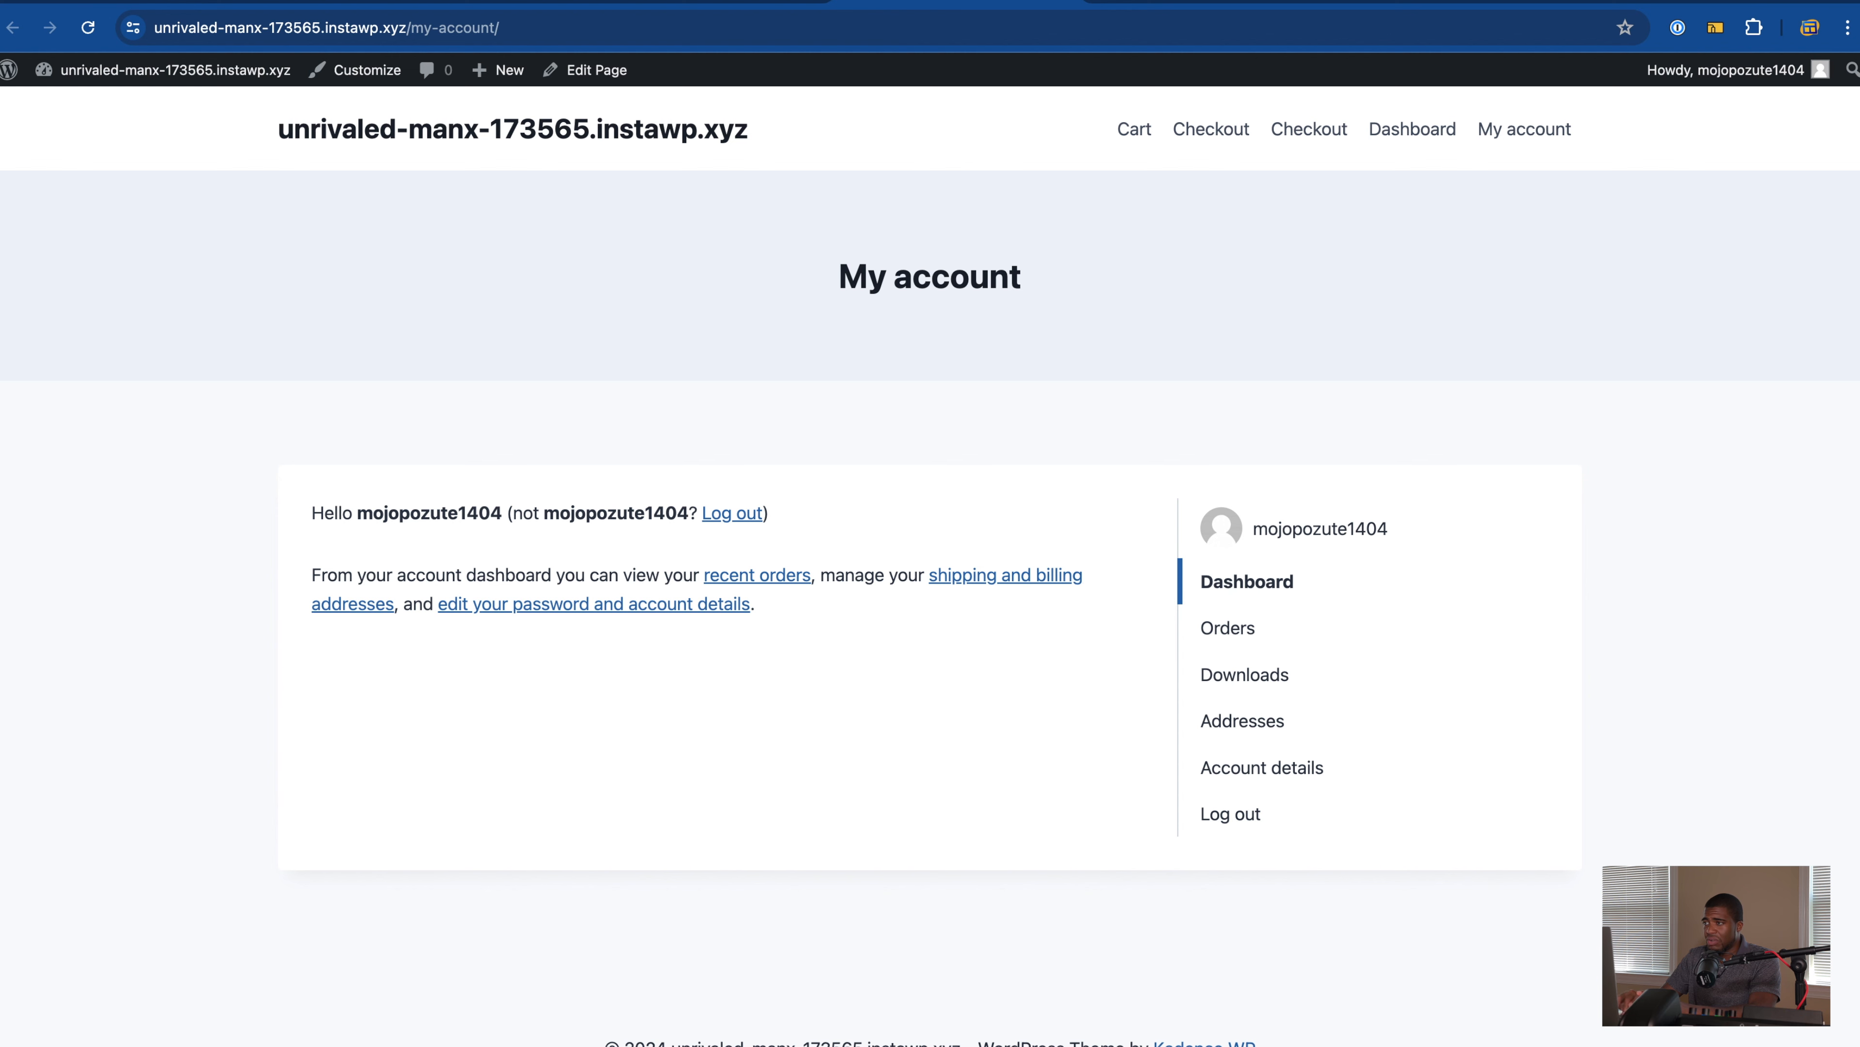
{"action": "left_click", "coordinate": [760, 8]}
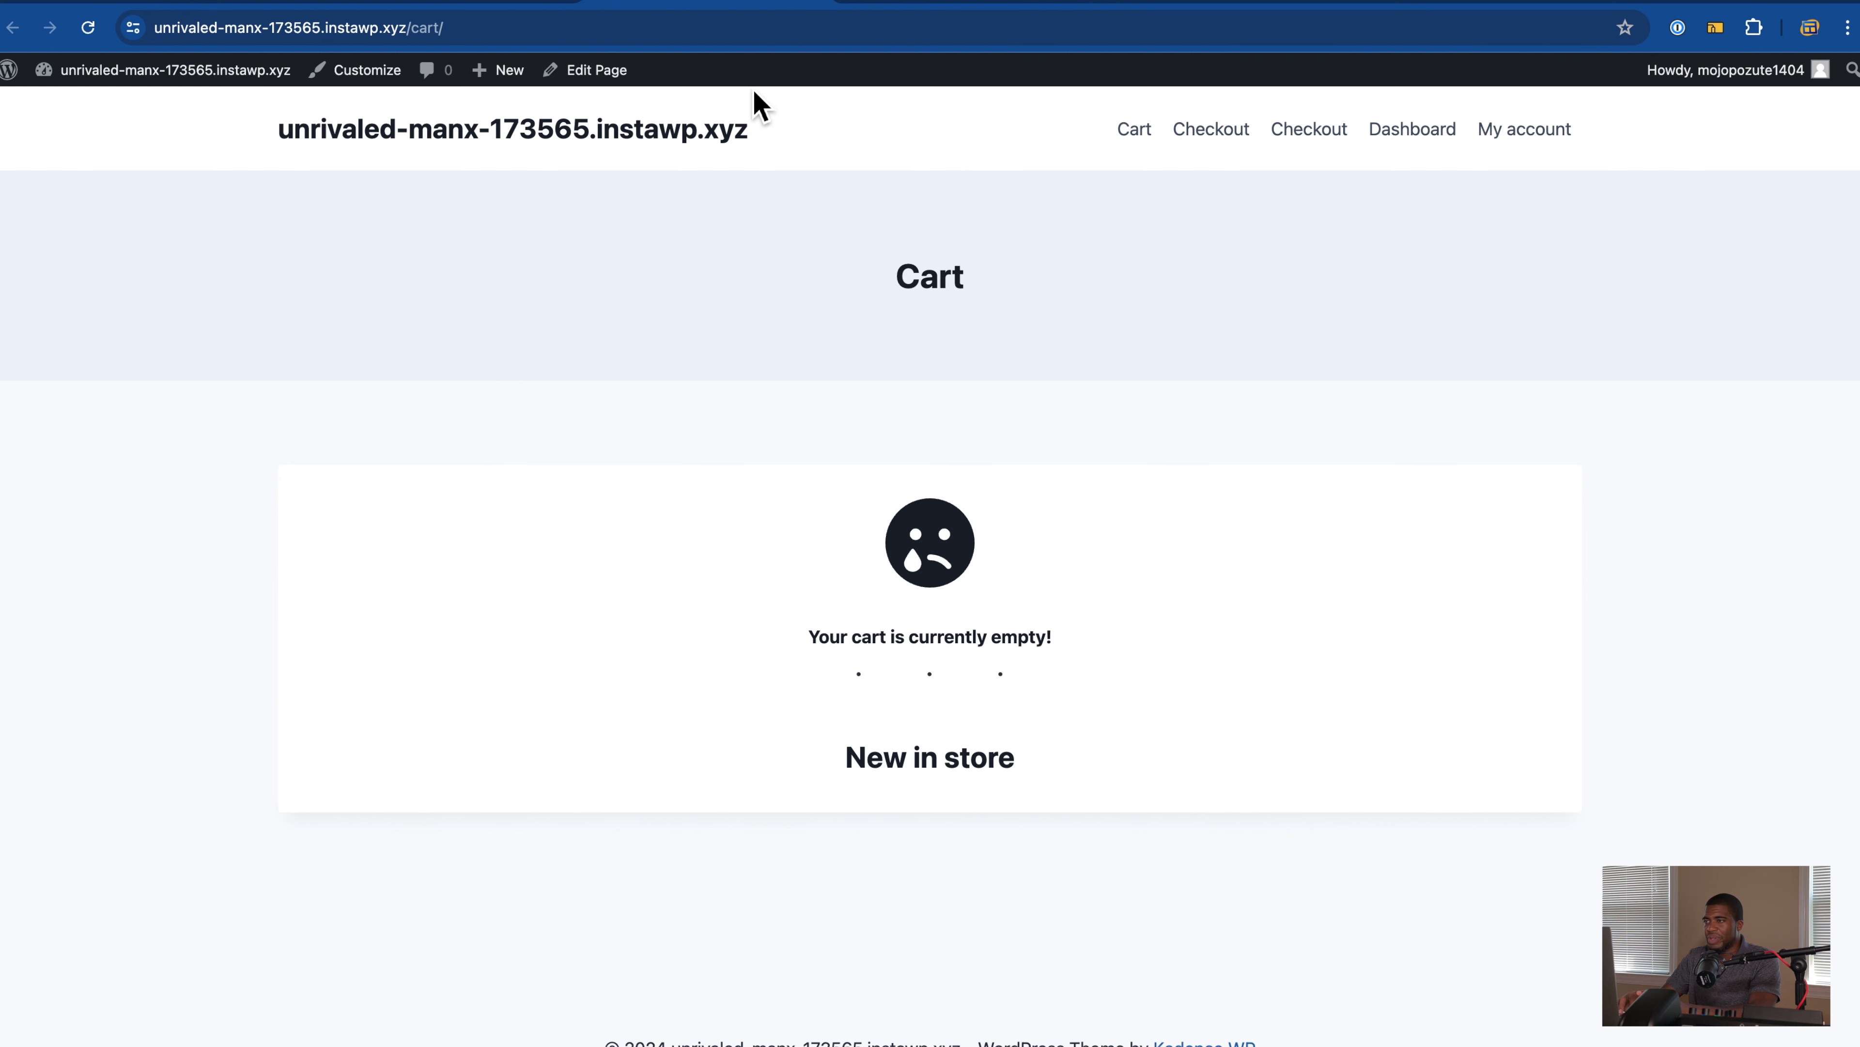
{"action": "left_click", "coordinate": [535, 3]}
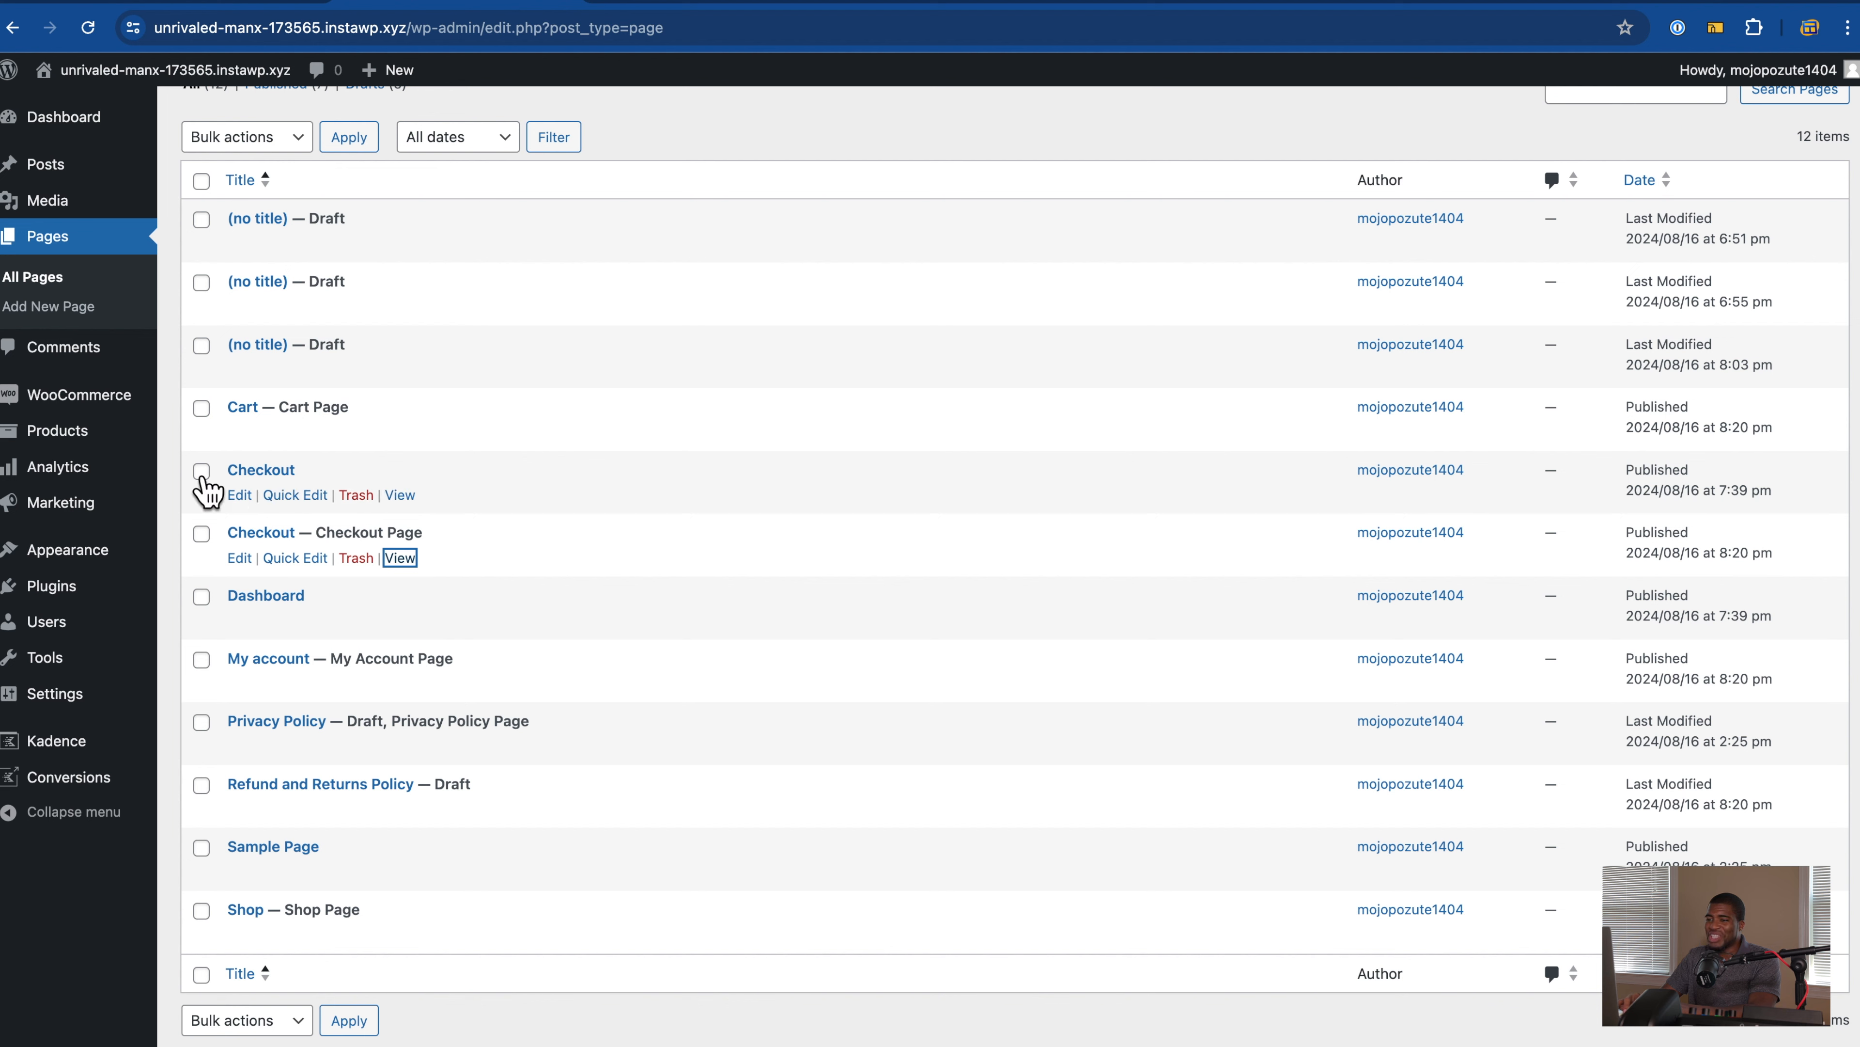
Step: Add a new WooCommerce product named "Test", dismissing the product tutorial, and publish it
{"action": "mouse_move", "coordinate": [100, 402]}
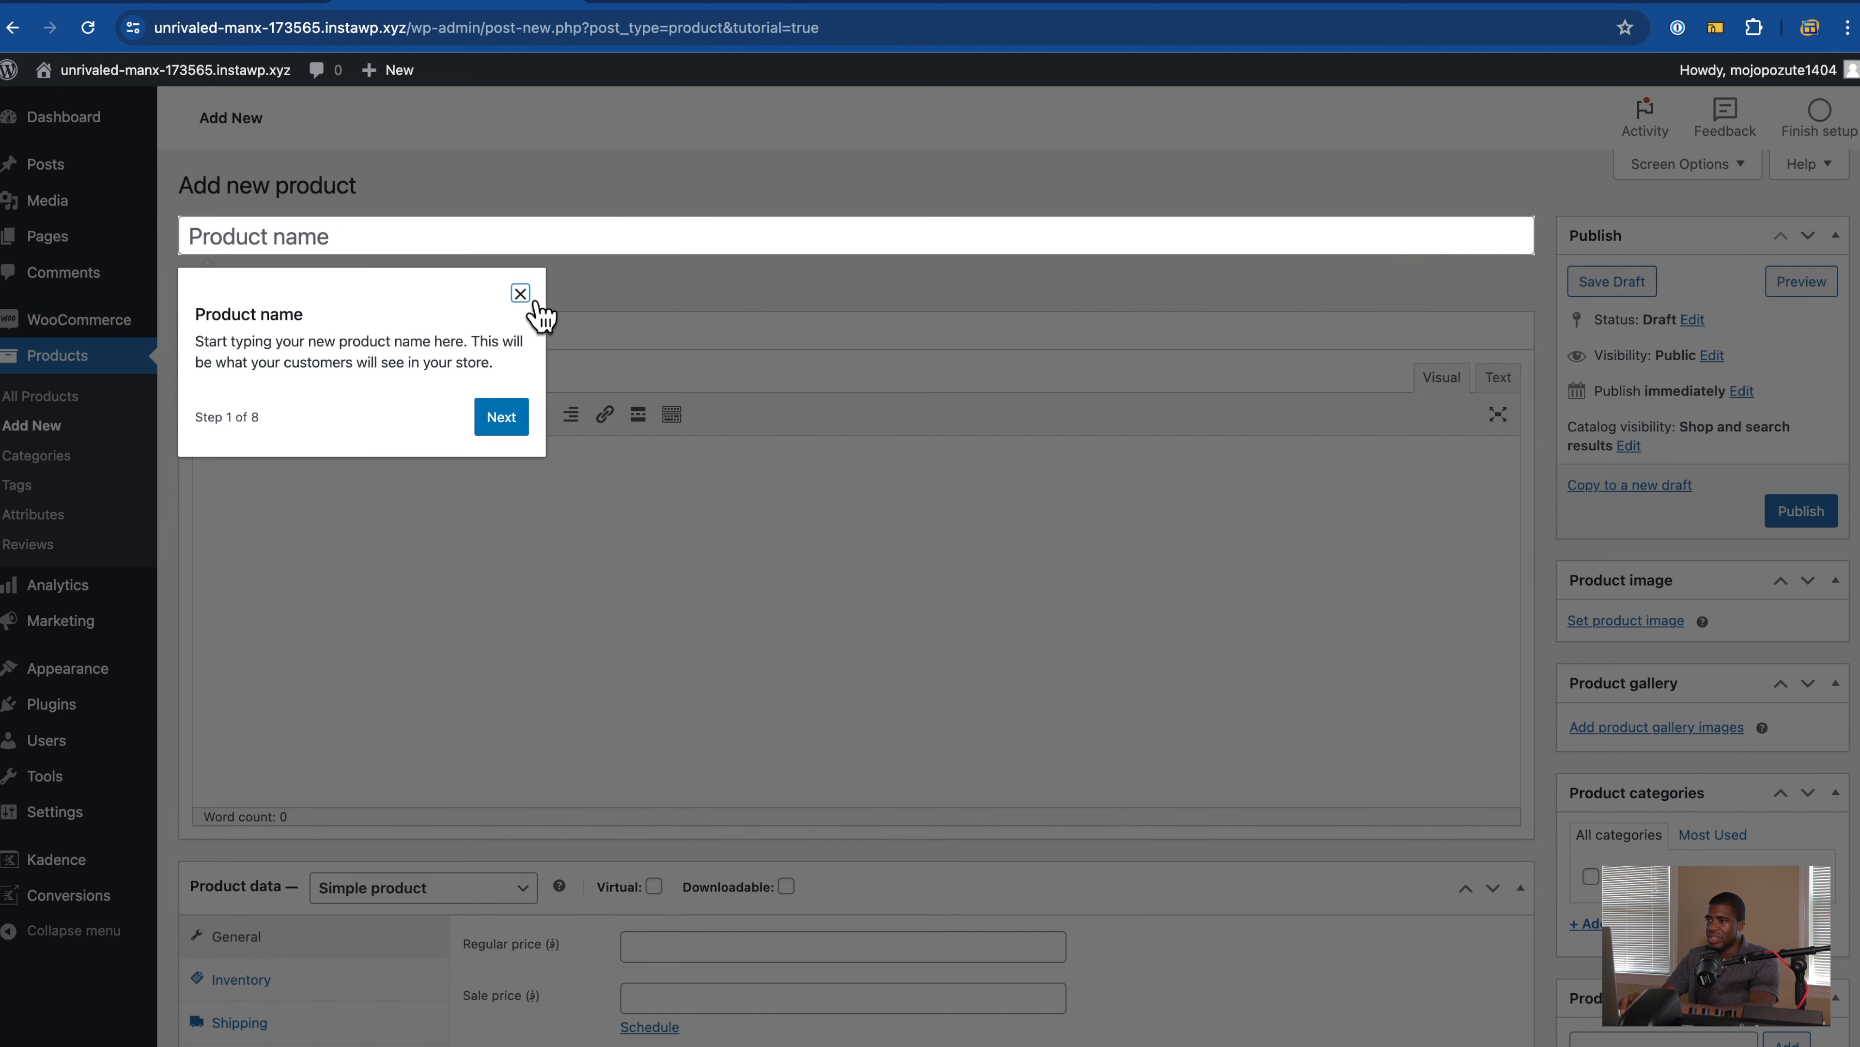
{"action": "left_click", "coordinate": [519, 292]}
{"action": "left_click", "coordinate": [361, 236]}
{"action": "type", "text": "Test"}
{"action": "left_click", "coordinate": [971, 383]}
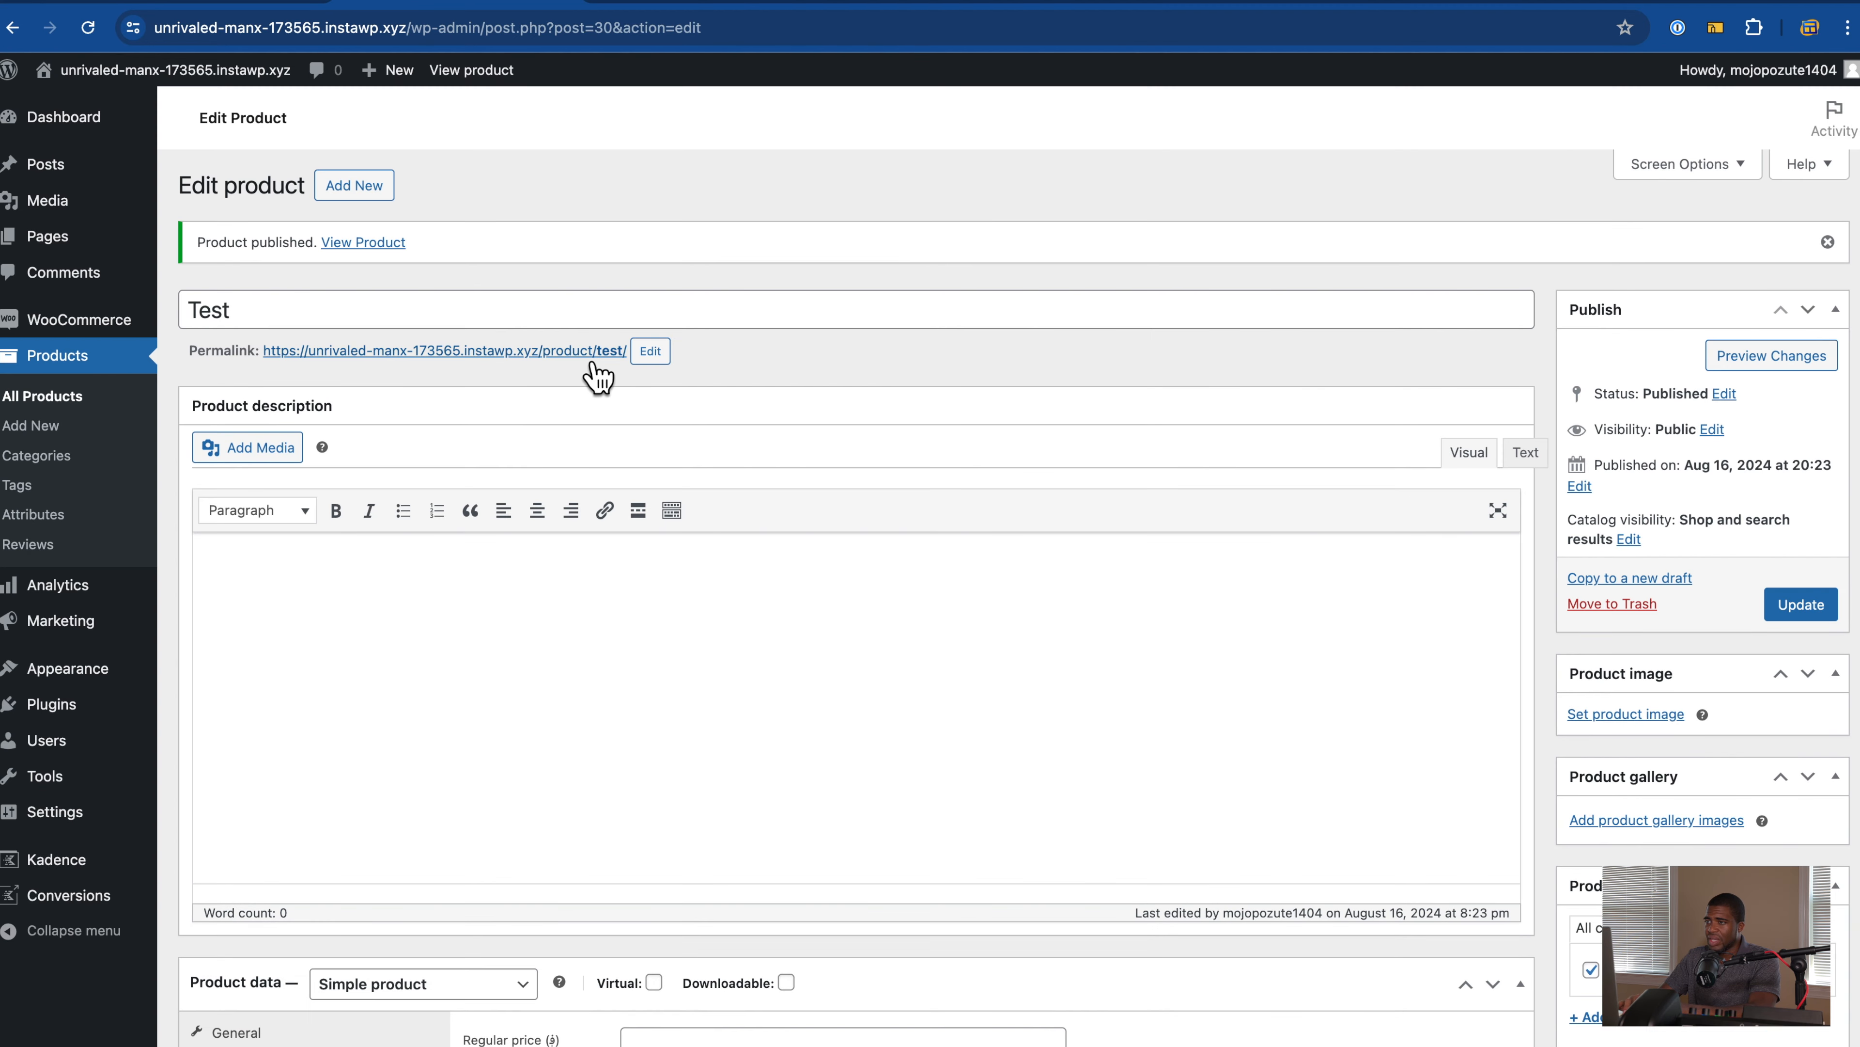
Step: View the published Test product page in a separate tab, placed beside the product editor, and look through it
{"action": "left_click", "coordinate": [592, 359], "text": "super"}
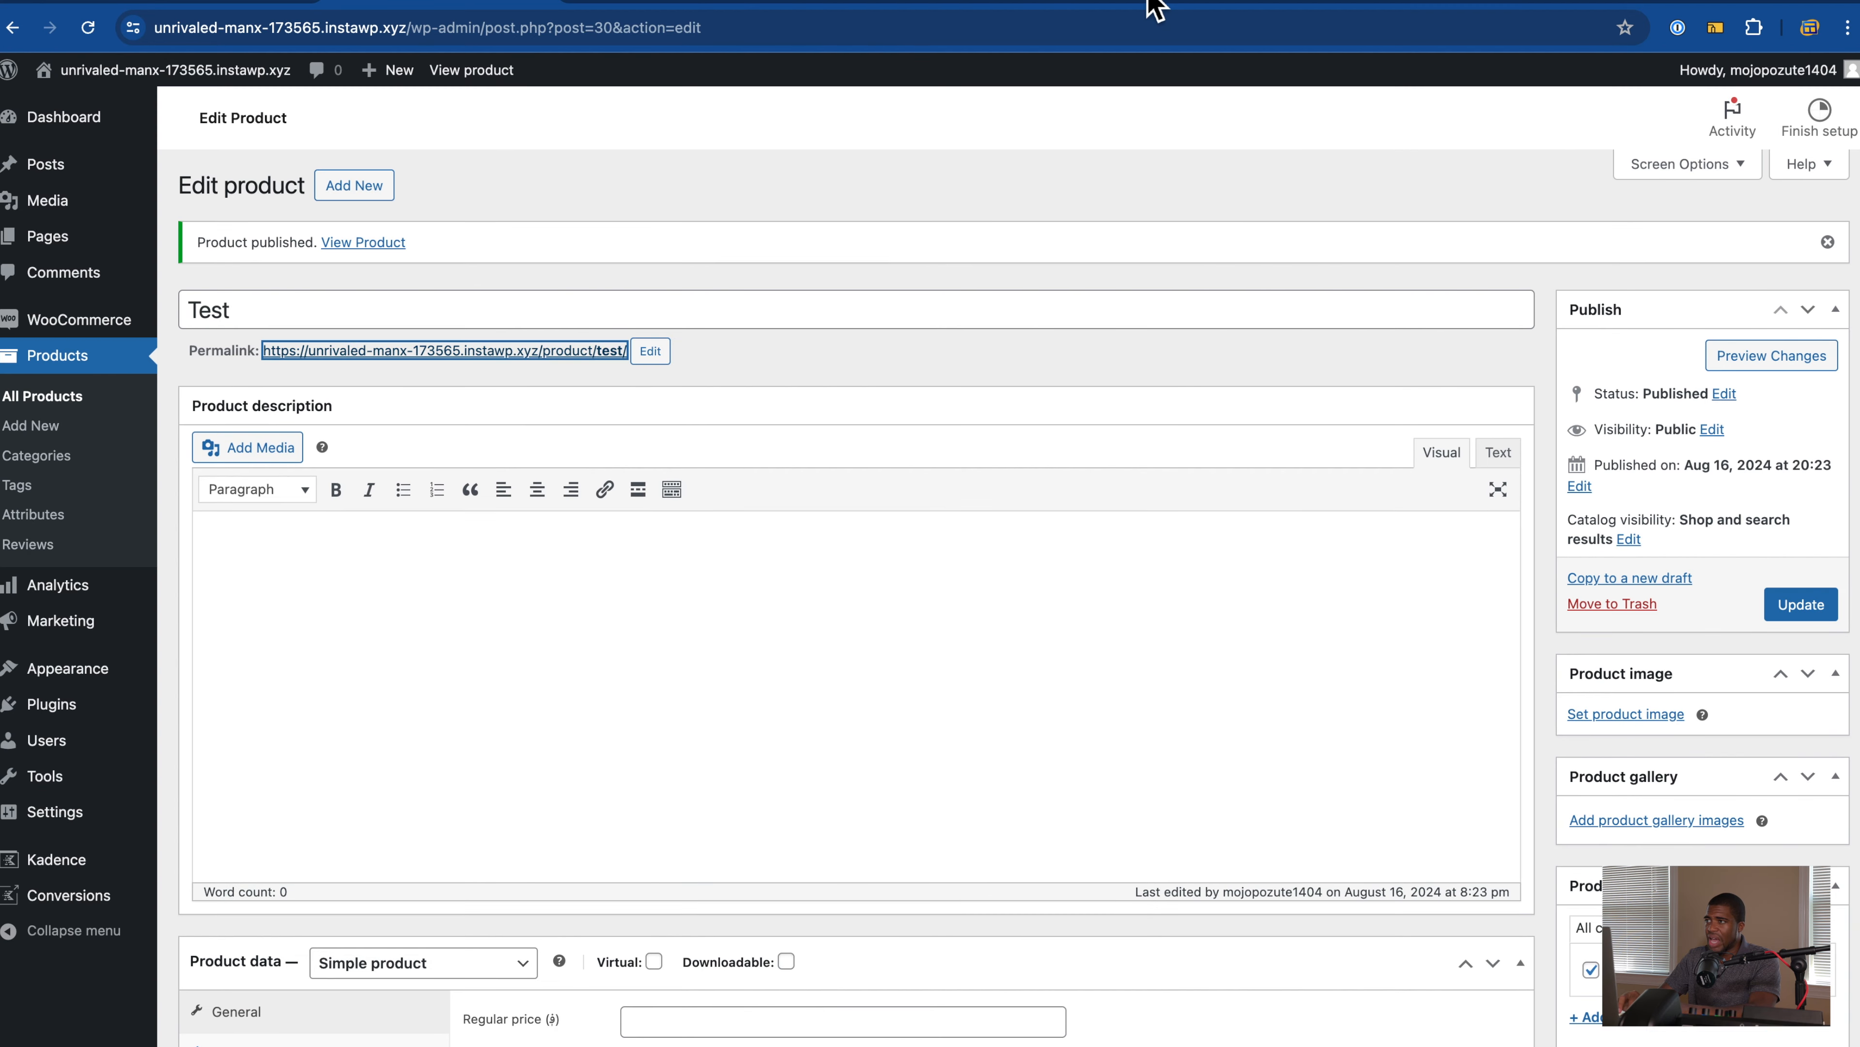
{"action": "left_click_drag", "start_coordinate": [1142, 2], "coordinate": [731, 9]}
{"action": "scroll", "coordinate": [658, 287], "scroll_direction": "down", "scroll_amount": 7}
{"action": "scroll", "coordinate": [658, 286], "scroll_direction": "up", "scroll_amount": 10}
Step: Set the Test product's regular price to 10 and its sale price to 8
{"action": "left_click", "coordinate": [484, 4]}
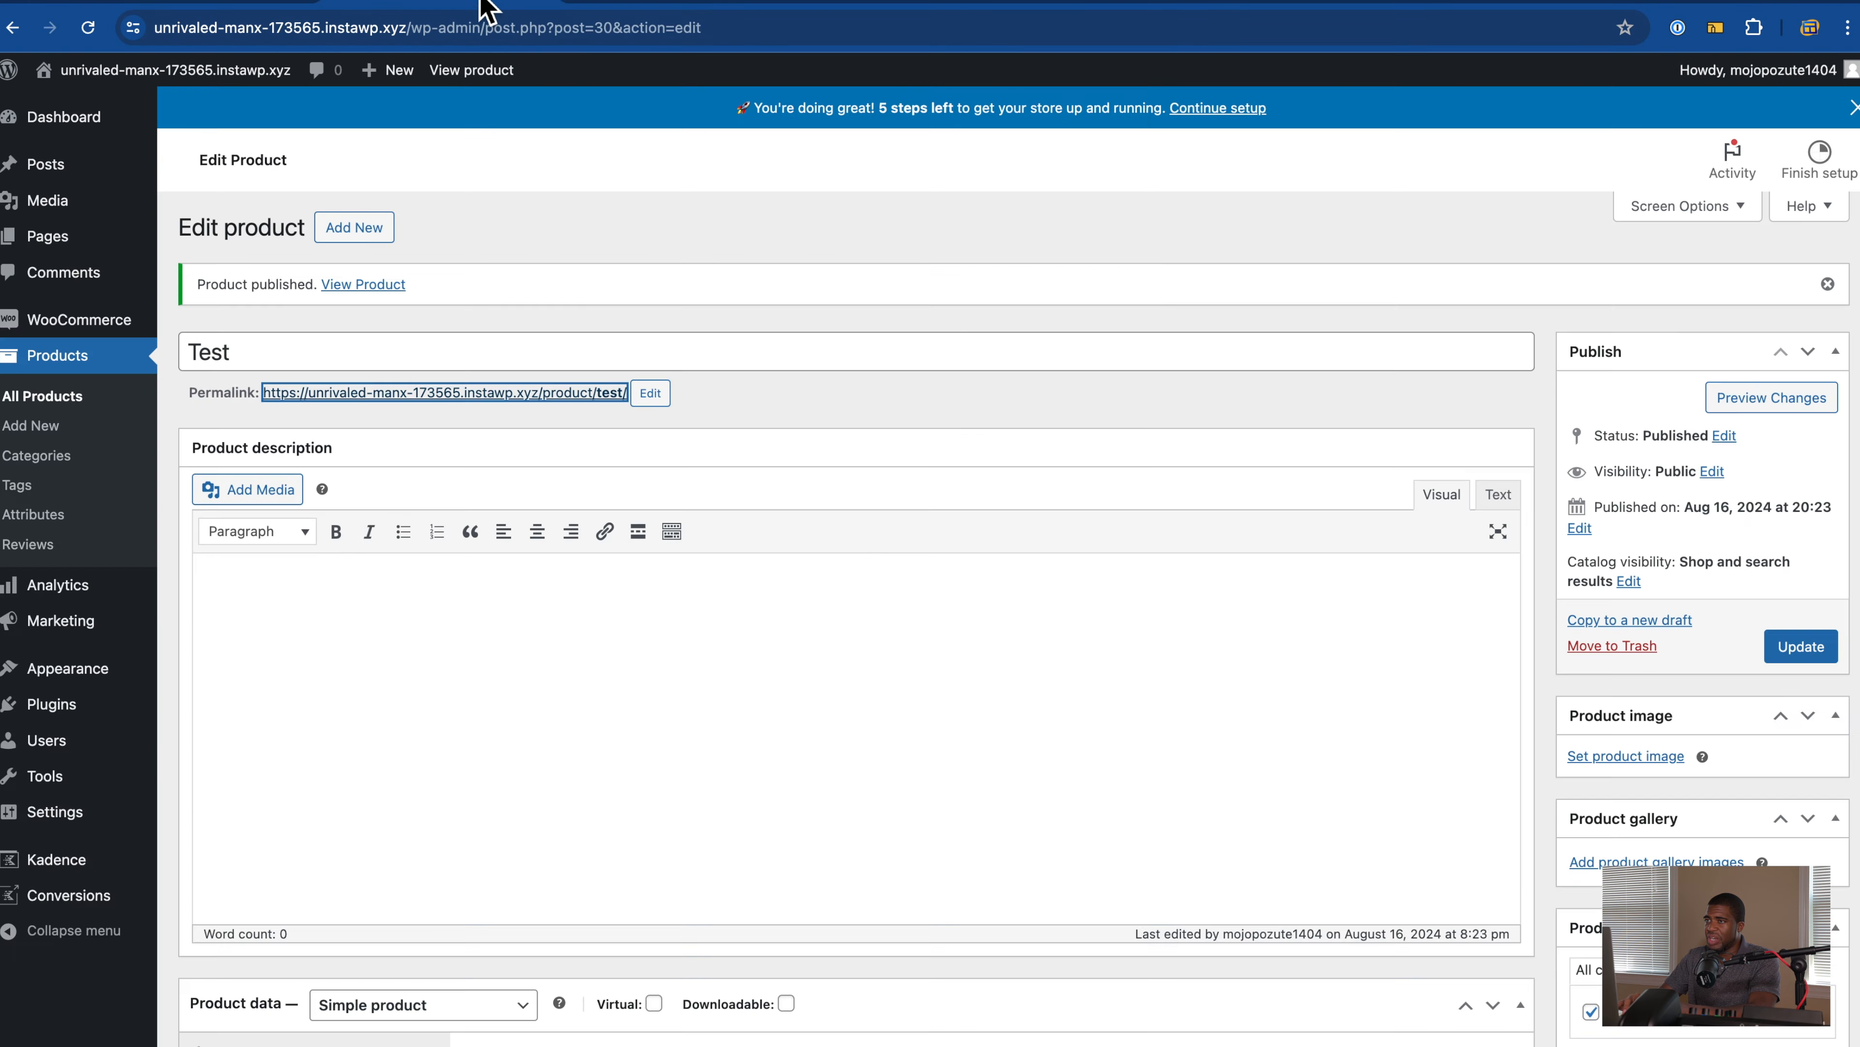
{"action": "scroll", "coordinate": [502, 660], "scroll_direction": "down", "scroll_amount": 9}
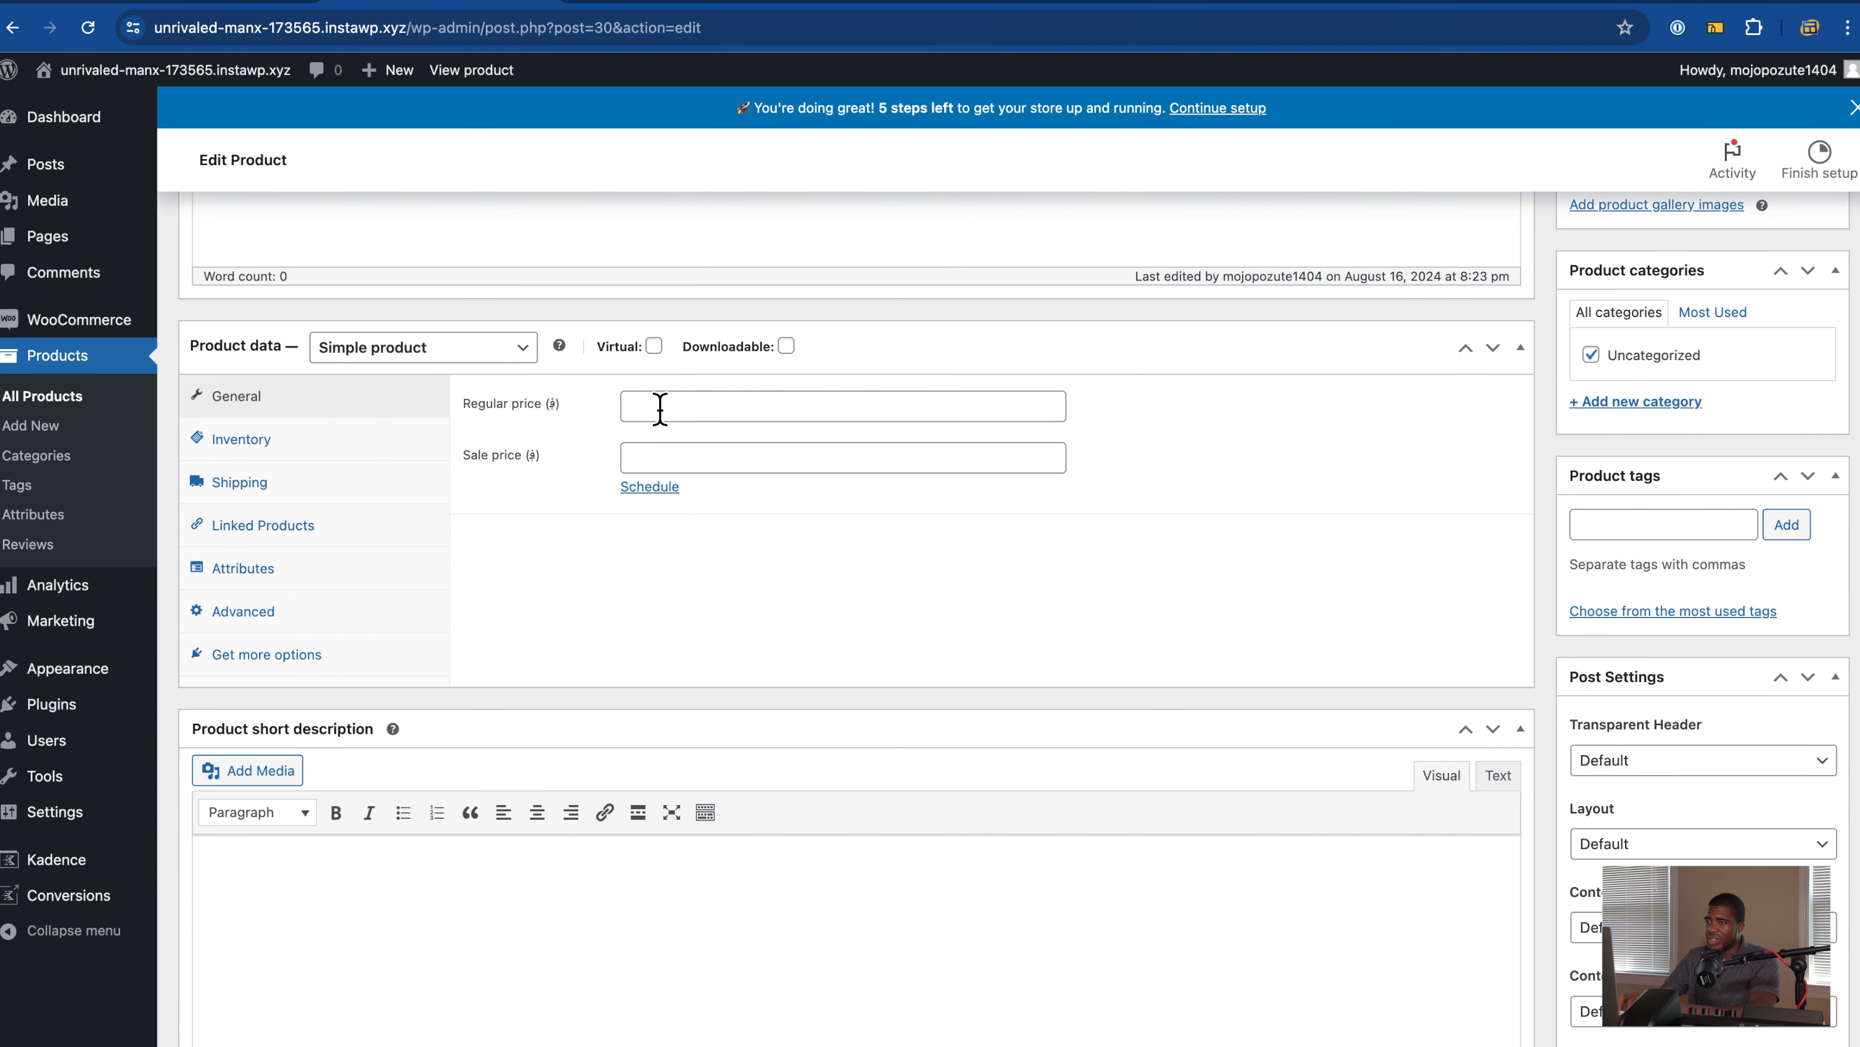
{"action": "left_click", "coordinate": [660, 409]}
{"action": "type", "text": "10"}
{"action": "key", "text": "Tab"}
{"action": "type", "text": "8"}
Step: Mark the Test product as virtual and update the product
{"action": "scroll", "coordinate": [617, 593], "scroll_direction": "up", "scroll_amount": 1}
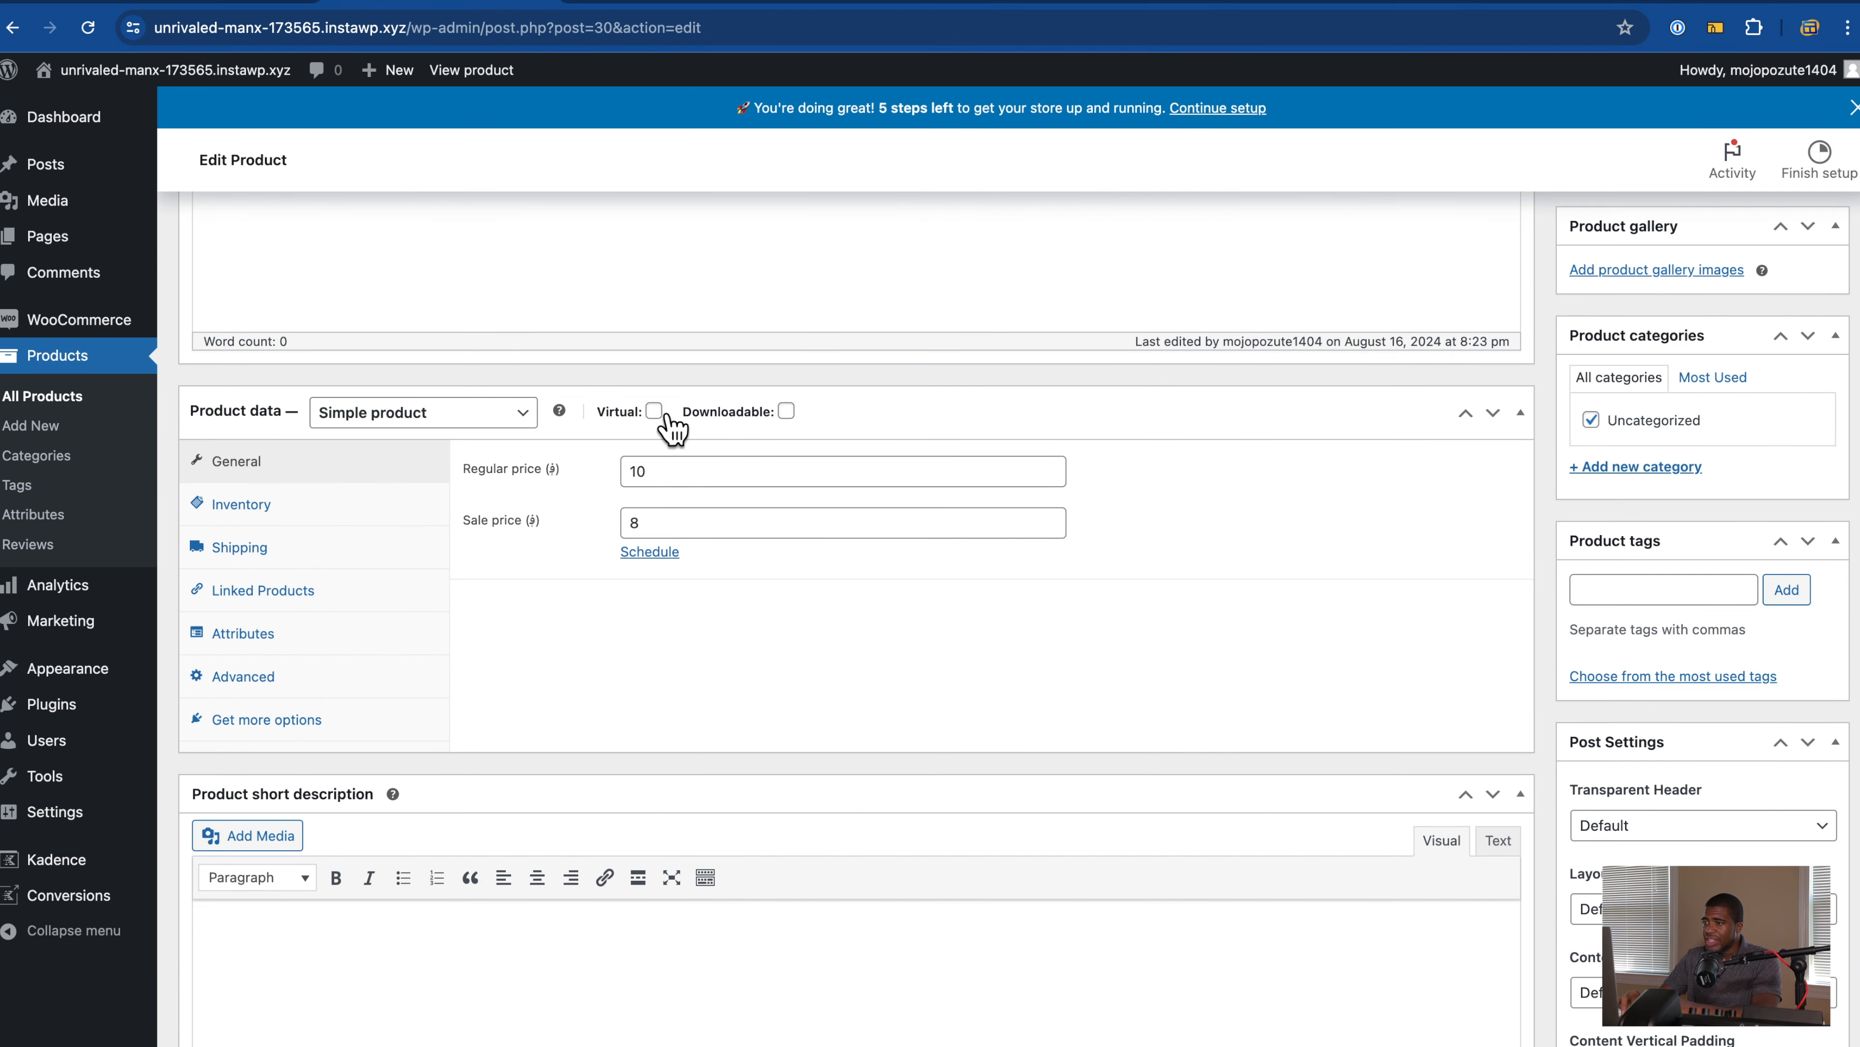
{"action": "left_click", "coordinate": [654, 412]}
{"action": "scroll", "coordinate": [1172, 528], "scroll_direction": "up", "scroll_amount": 2}
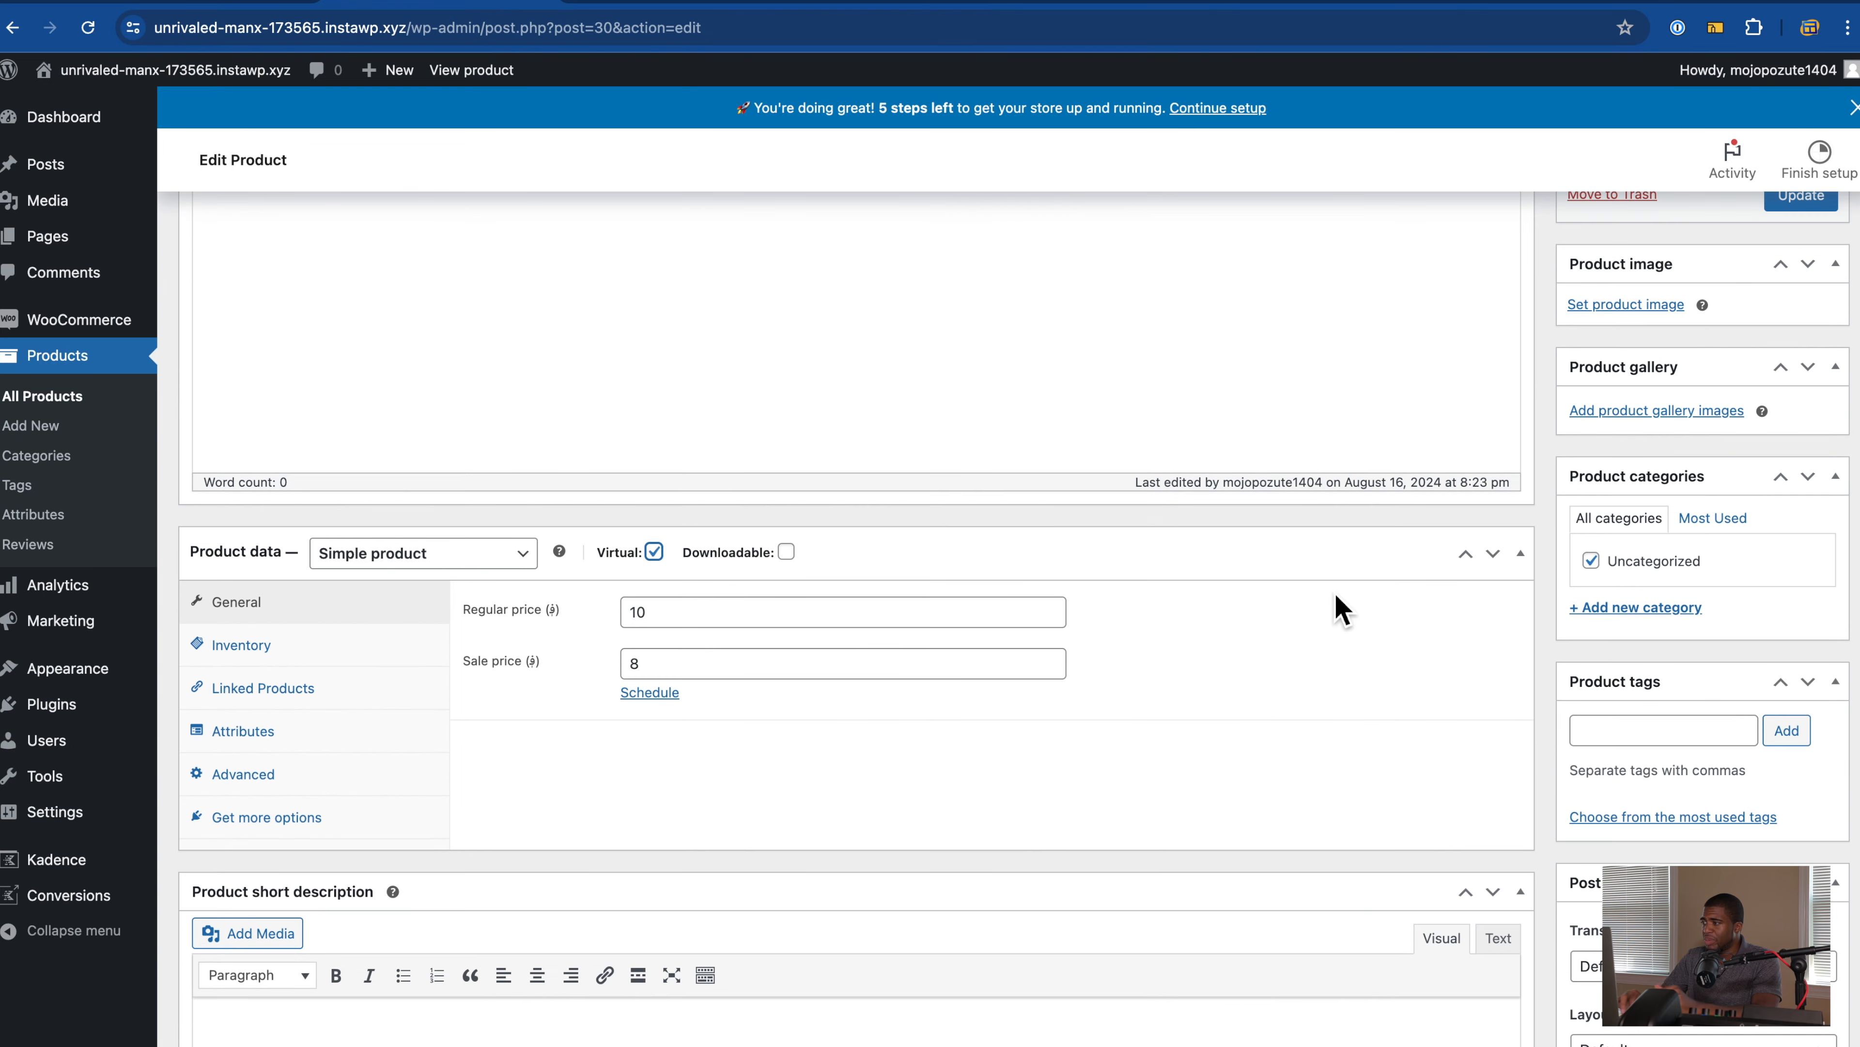
{"action": "scroll", "coordinate": [1500, 249], "scroll_direction": "up", "scroll_amount": 6}
{"action": "left_click", "coordinate": [1802, 646]}
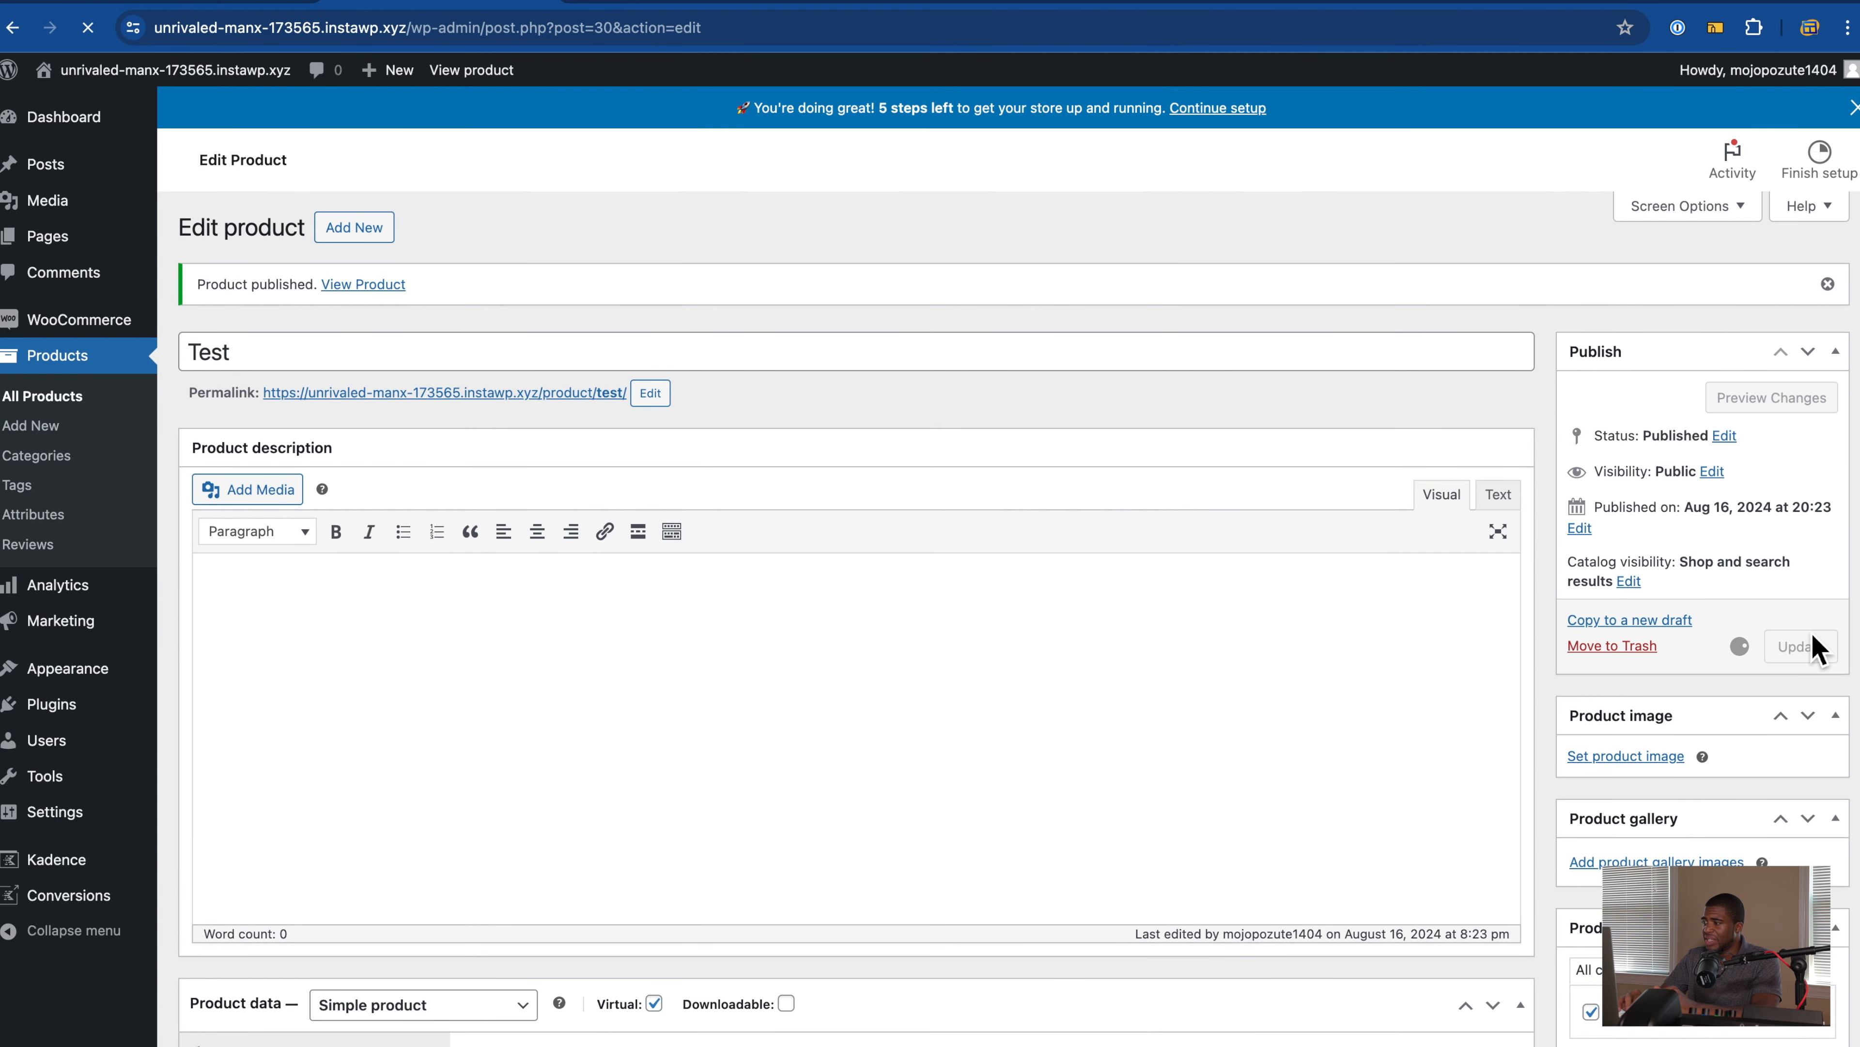
Step: Add one Test product to the cart from its refreshed product page and reload the Cart page
{"action": "left_click", "coordinate": [685, 4]}
{"action": "left_click", "coordinate": [85, 29]}
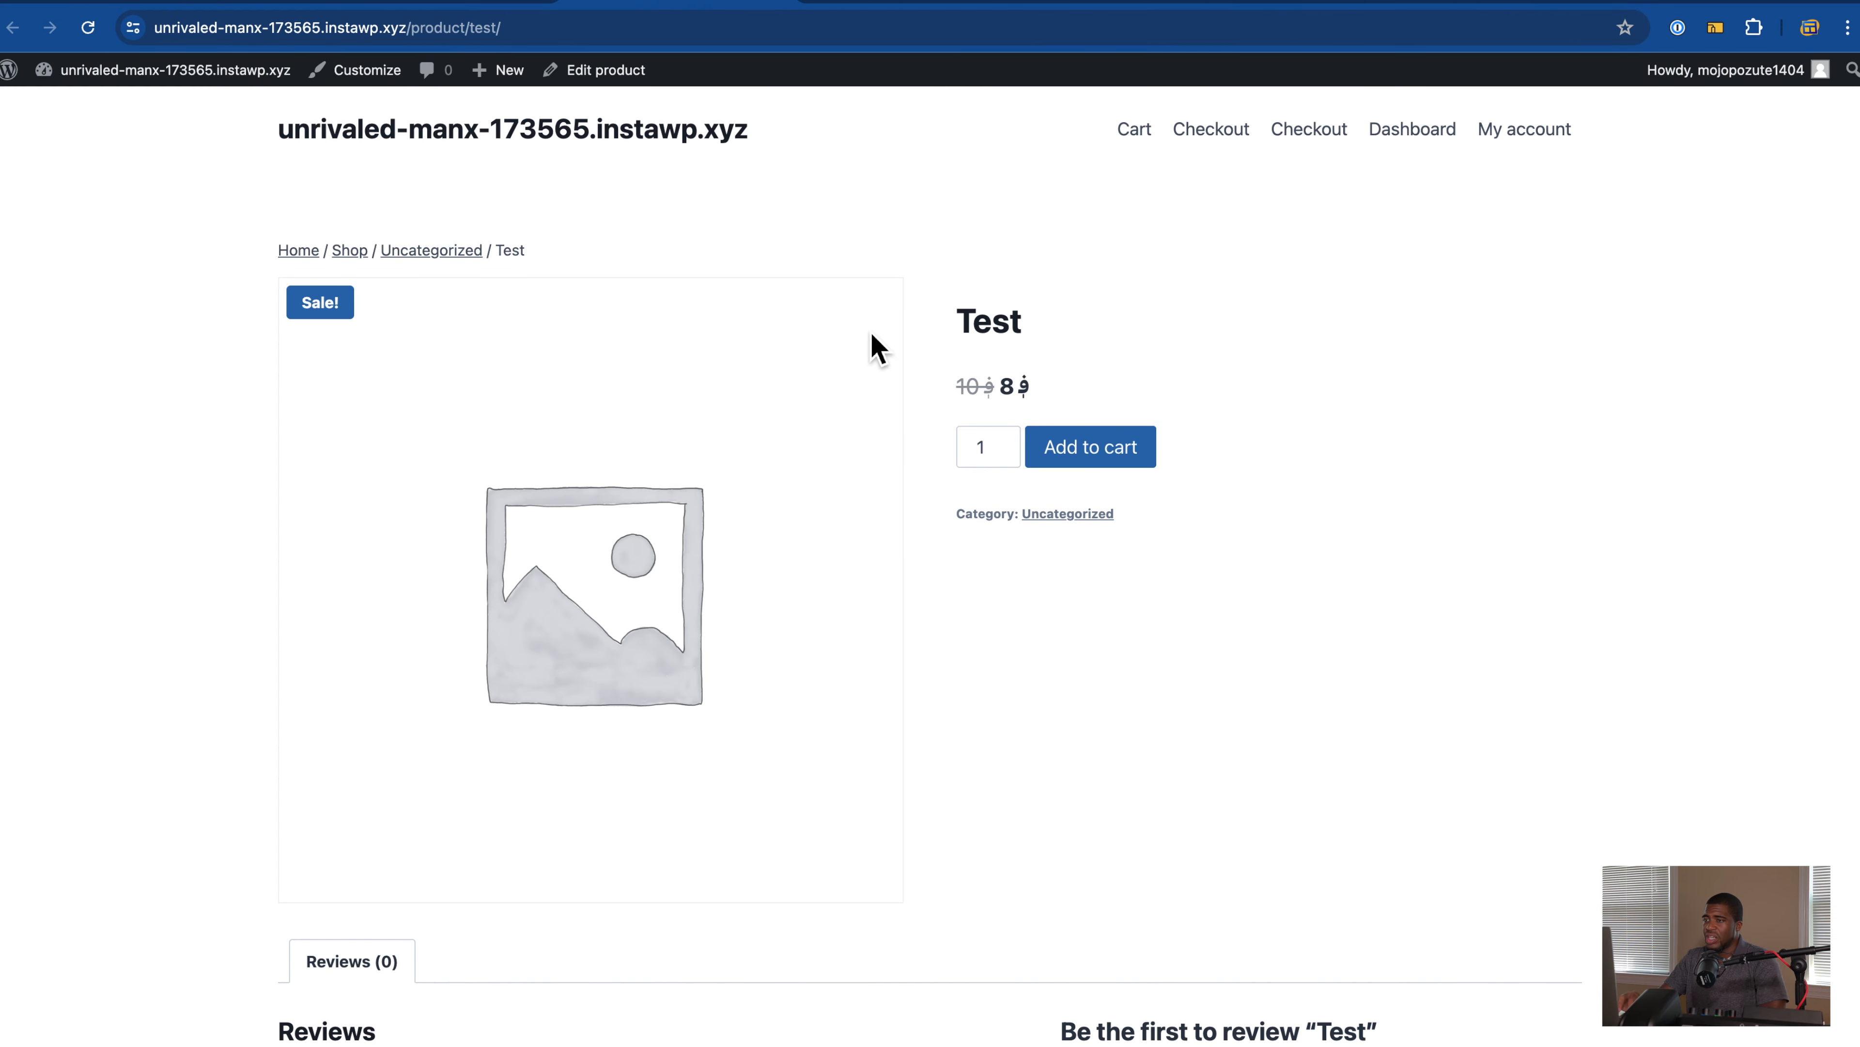
{"action": "left_click", "coordinate": [1097, 468]}
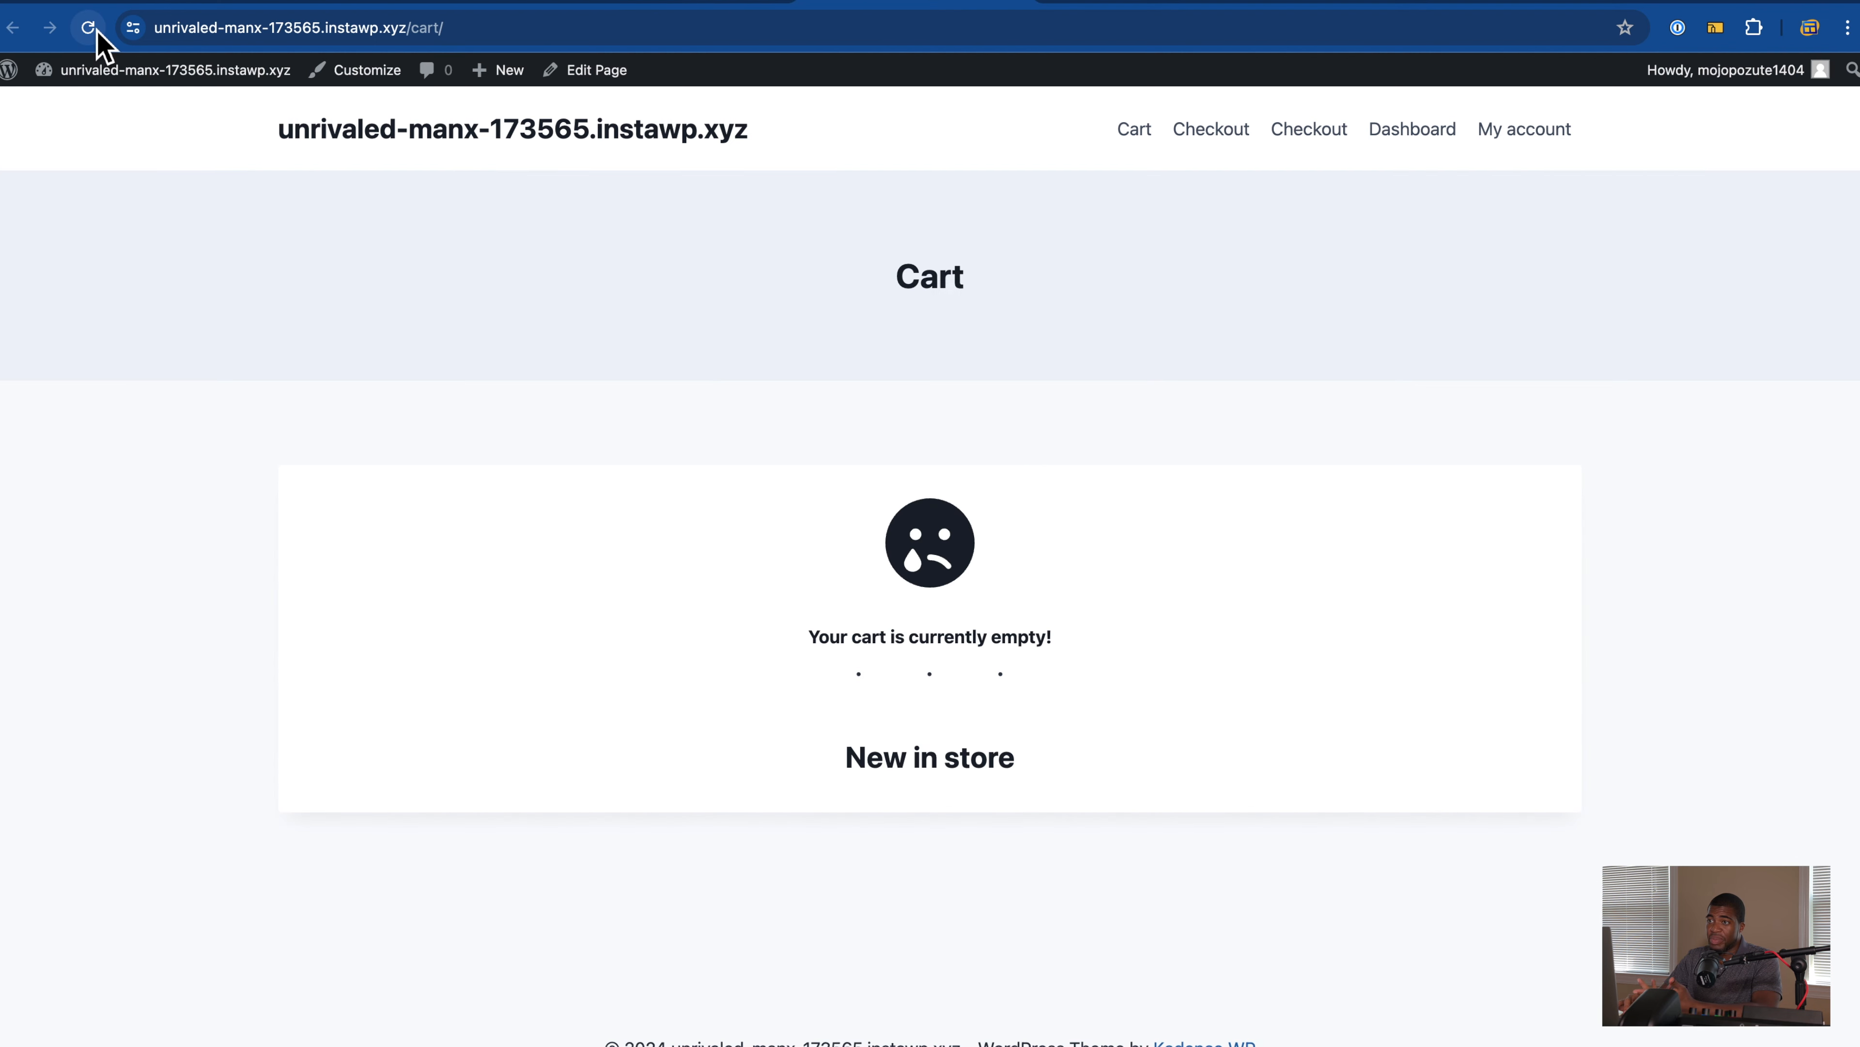
{"action": "left_click", "coordinate": [96, 32]}
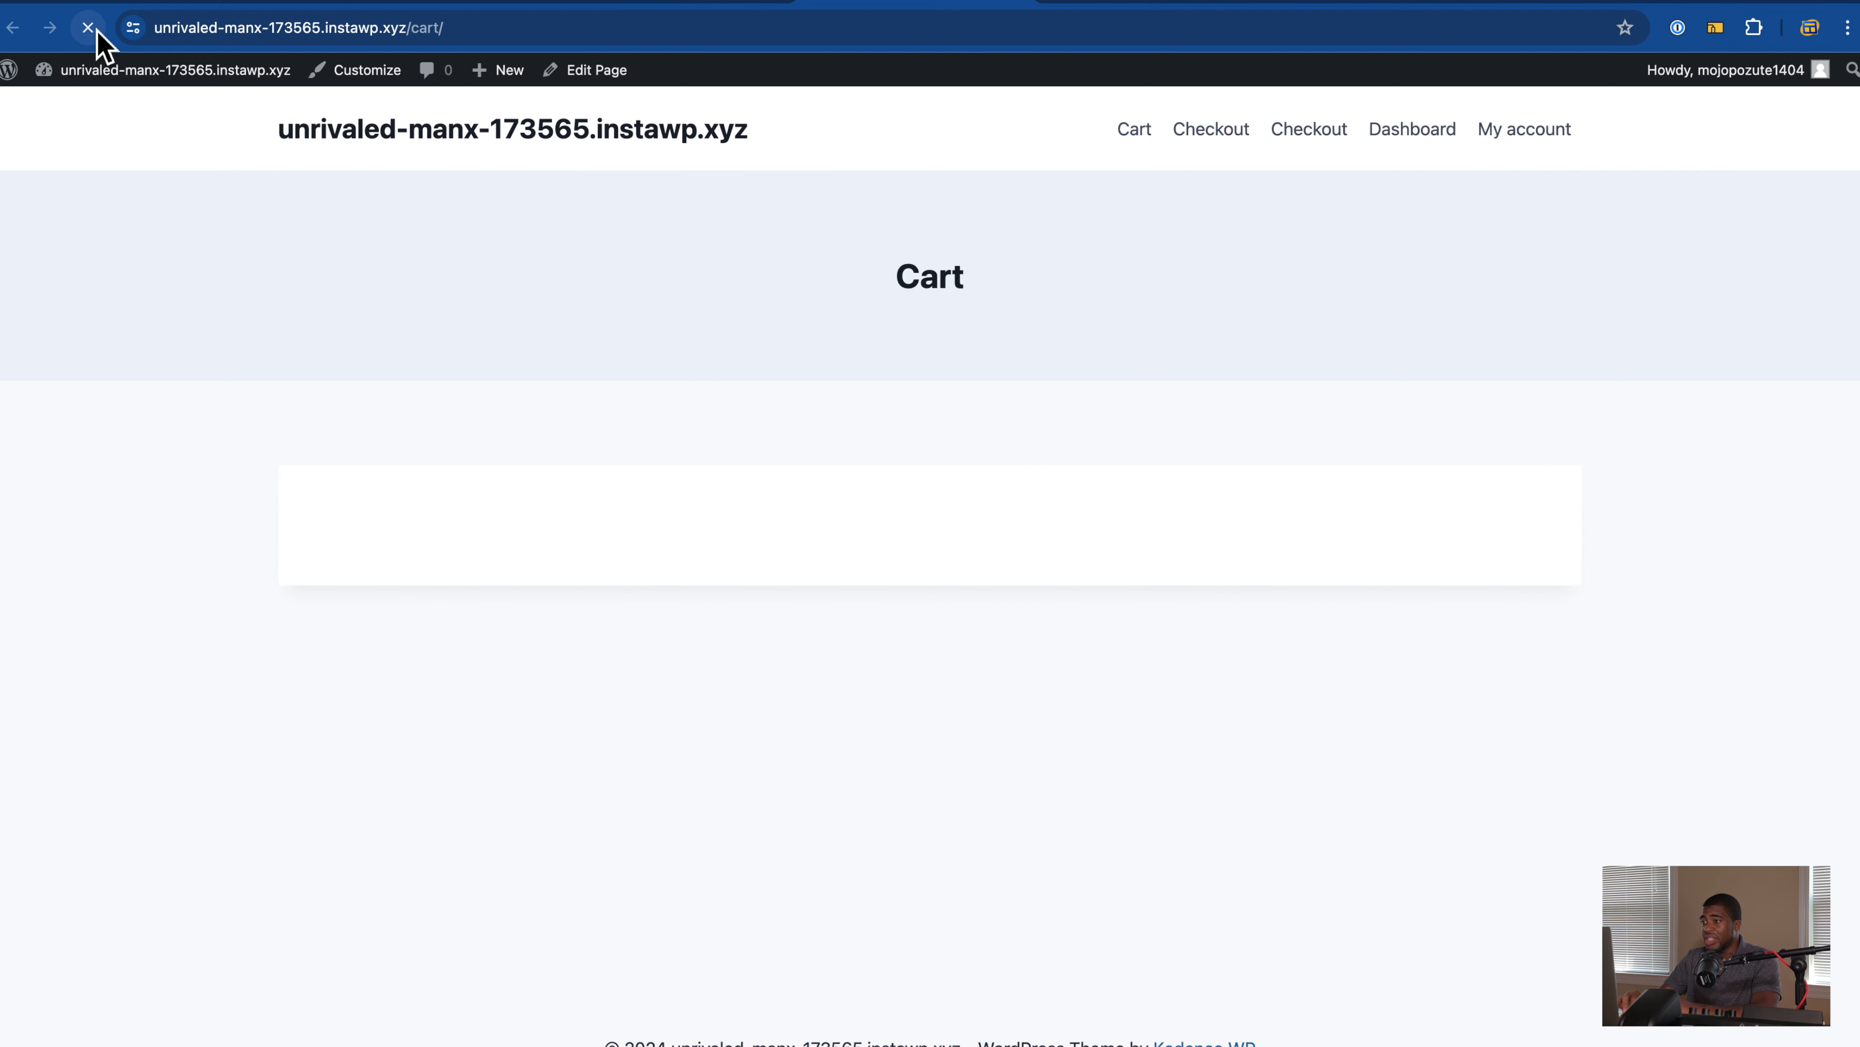
{"action": "left_click", "coordinate": [721, 7]}
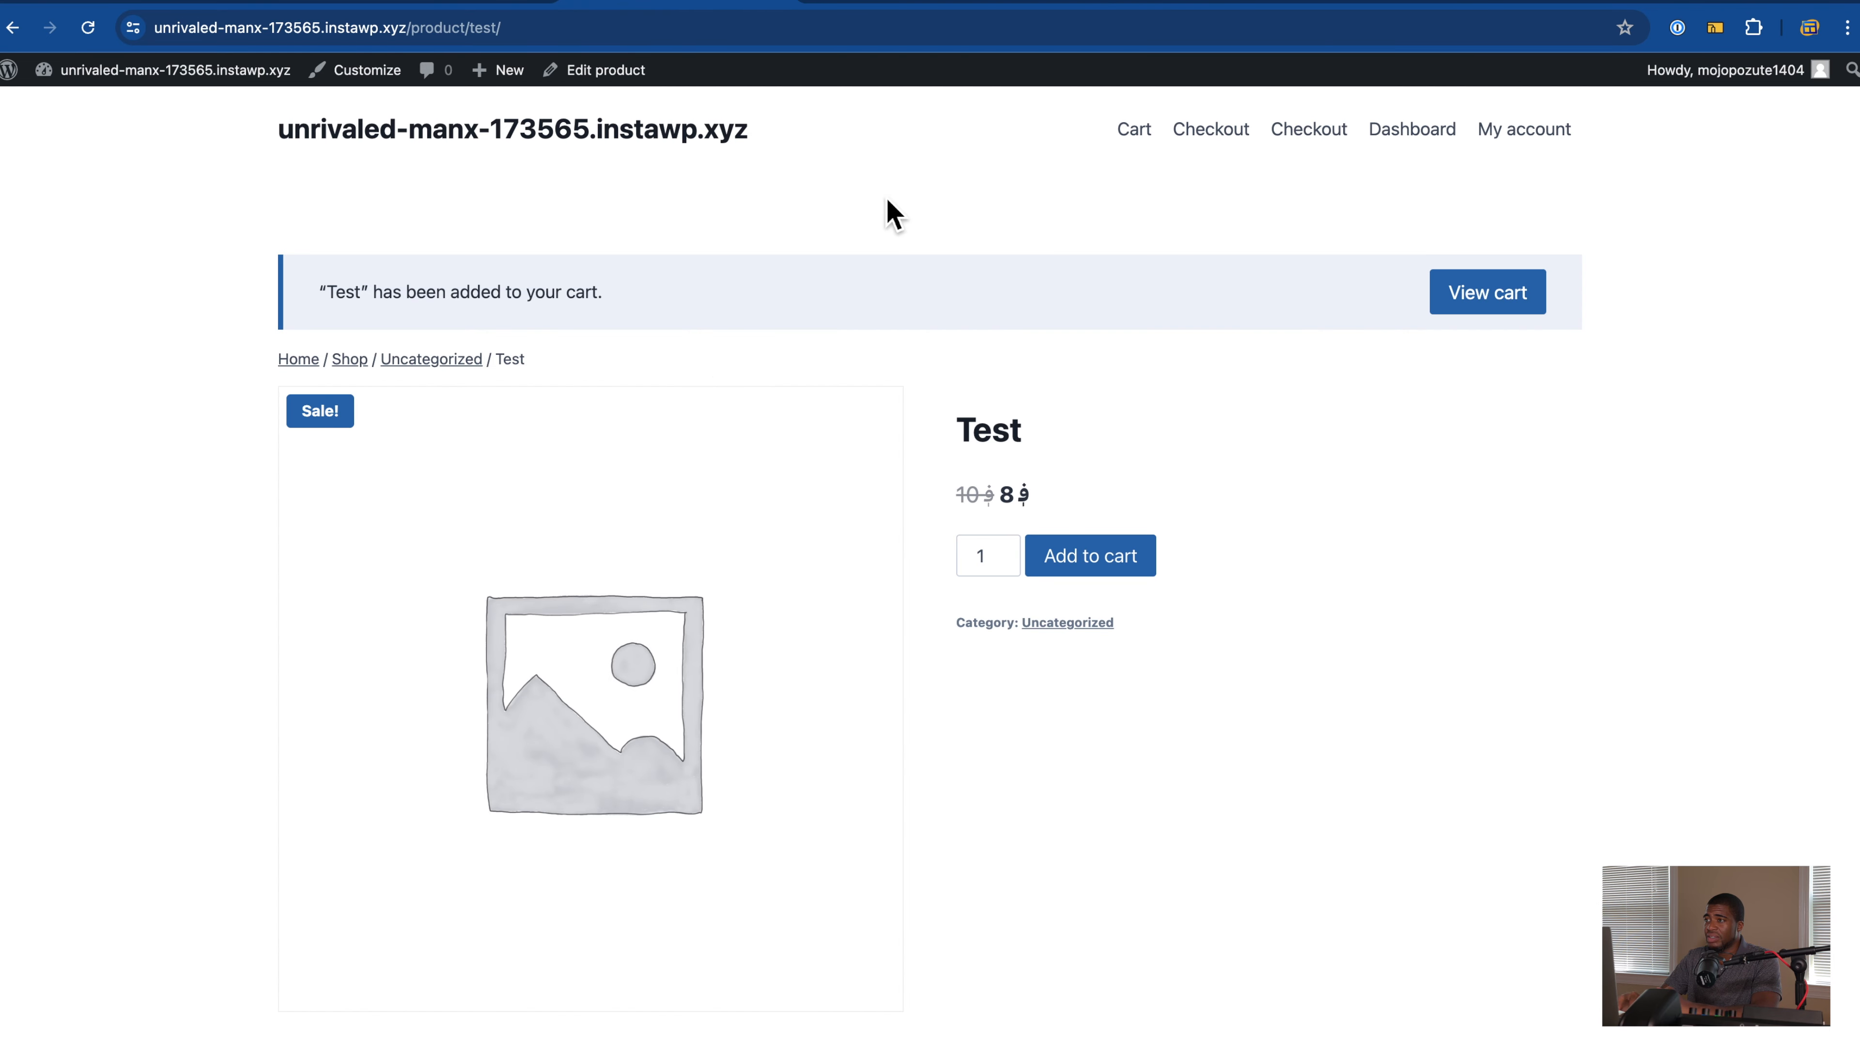
{"action": "left_click", "coordinate": [907, 9]}
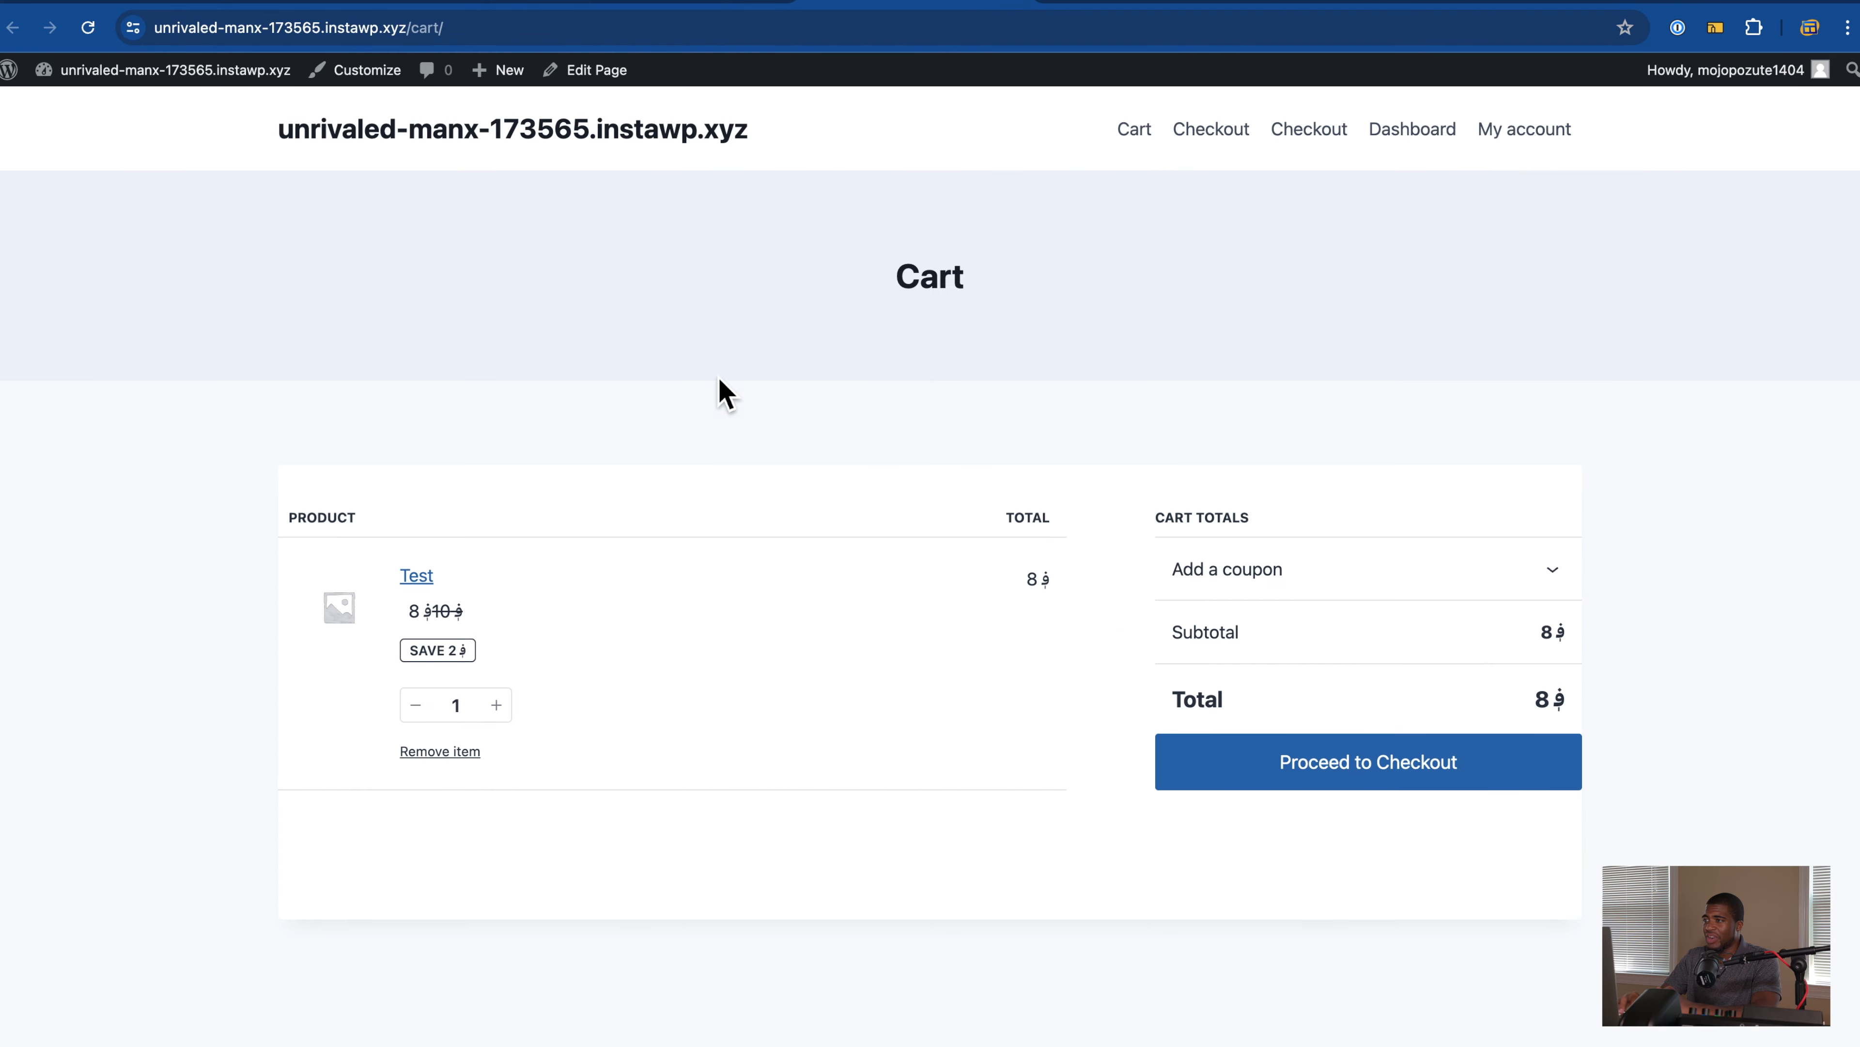
Step: Proceed to checkout from the cart and review the contact, billing, payment and order summary sections
{"action": "left_click", "coordinate": [1348, 793]}
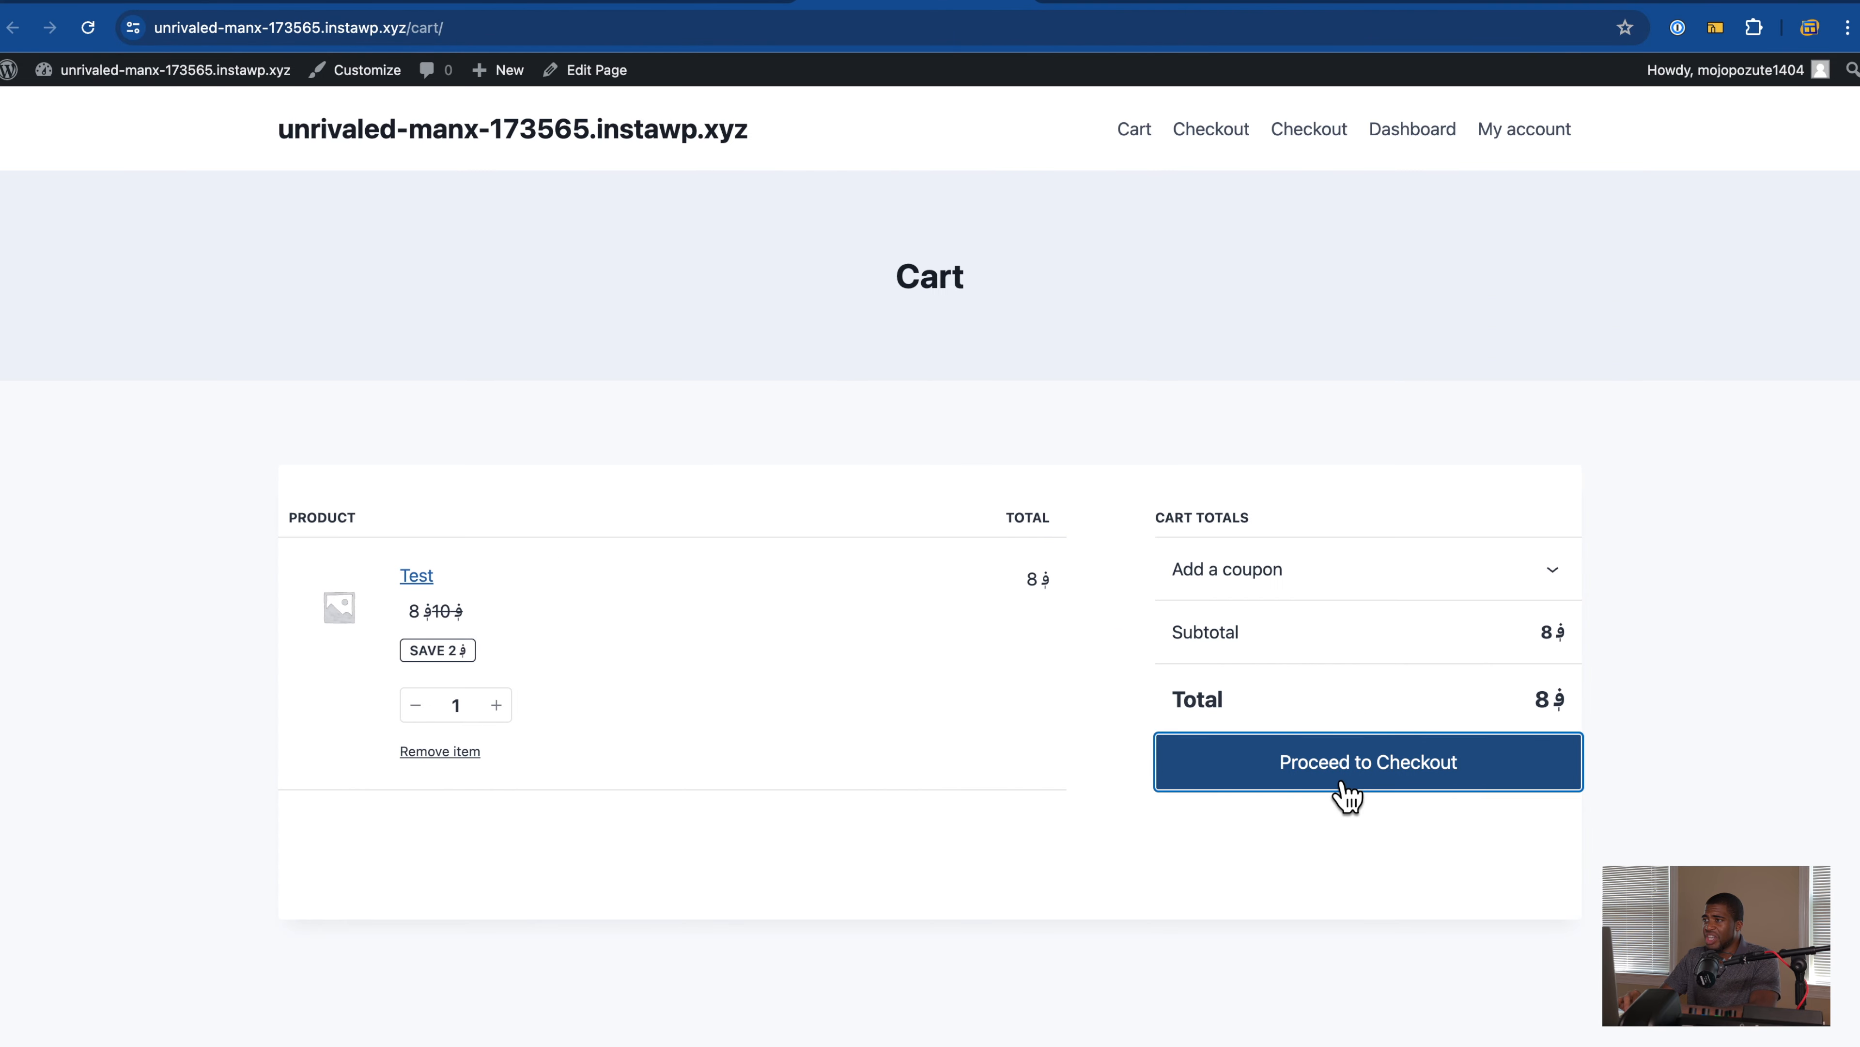
{"action": "scroll", "coordinate": [634, 405], "scroll_direction": "down", "scroll_amount": 5}
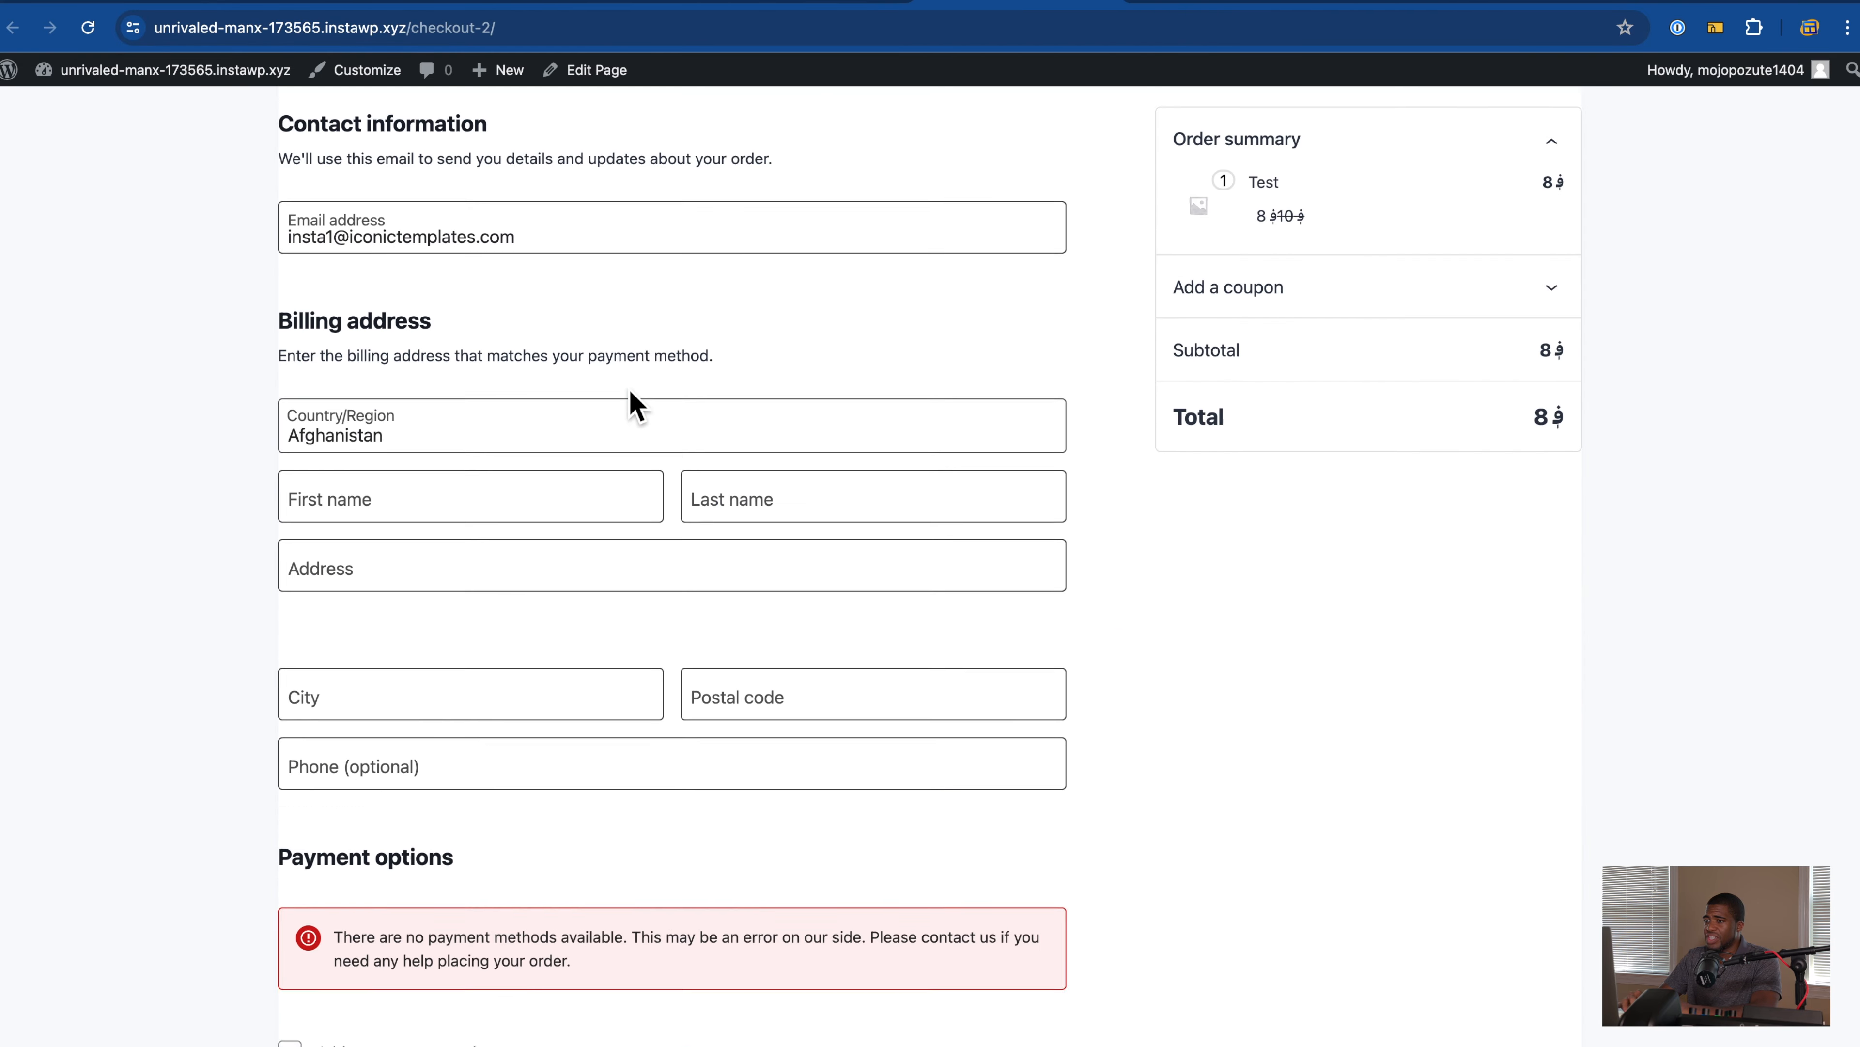
{"action": "scroll", "coordinate": [634, 405], "scroll_direction": "down", "scroll_amount": 5}
{"action": "scroll", "coordinate": [631, 403], "scroll_direction": "up", "scroll_amount": 10}
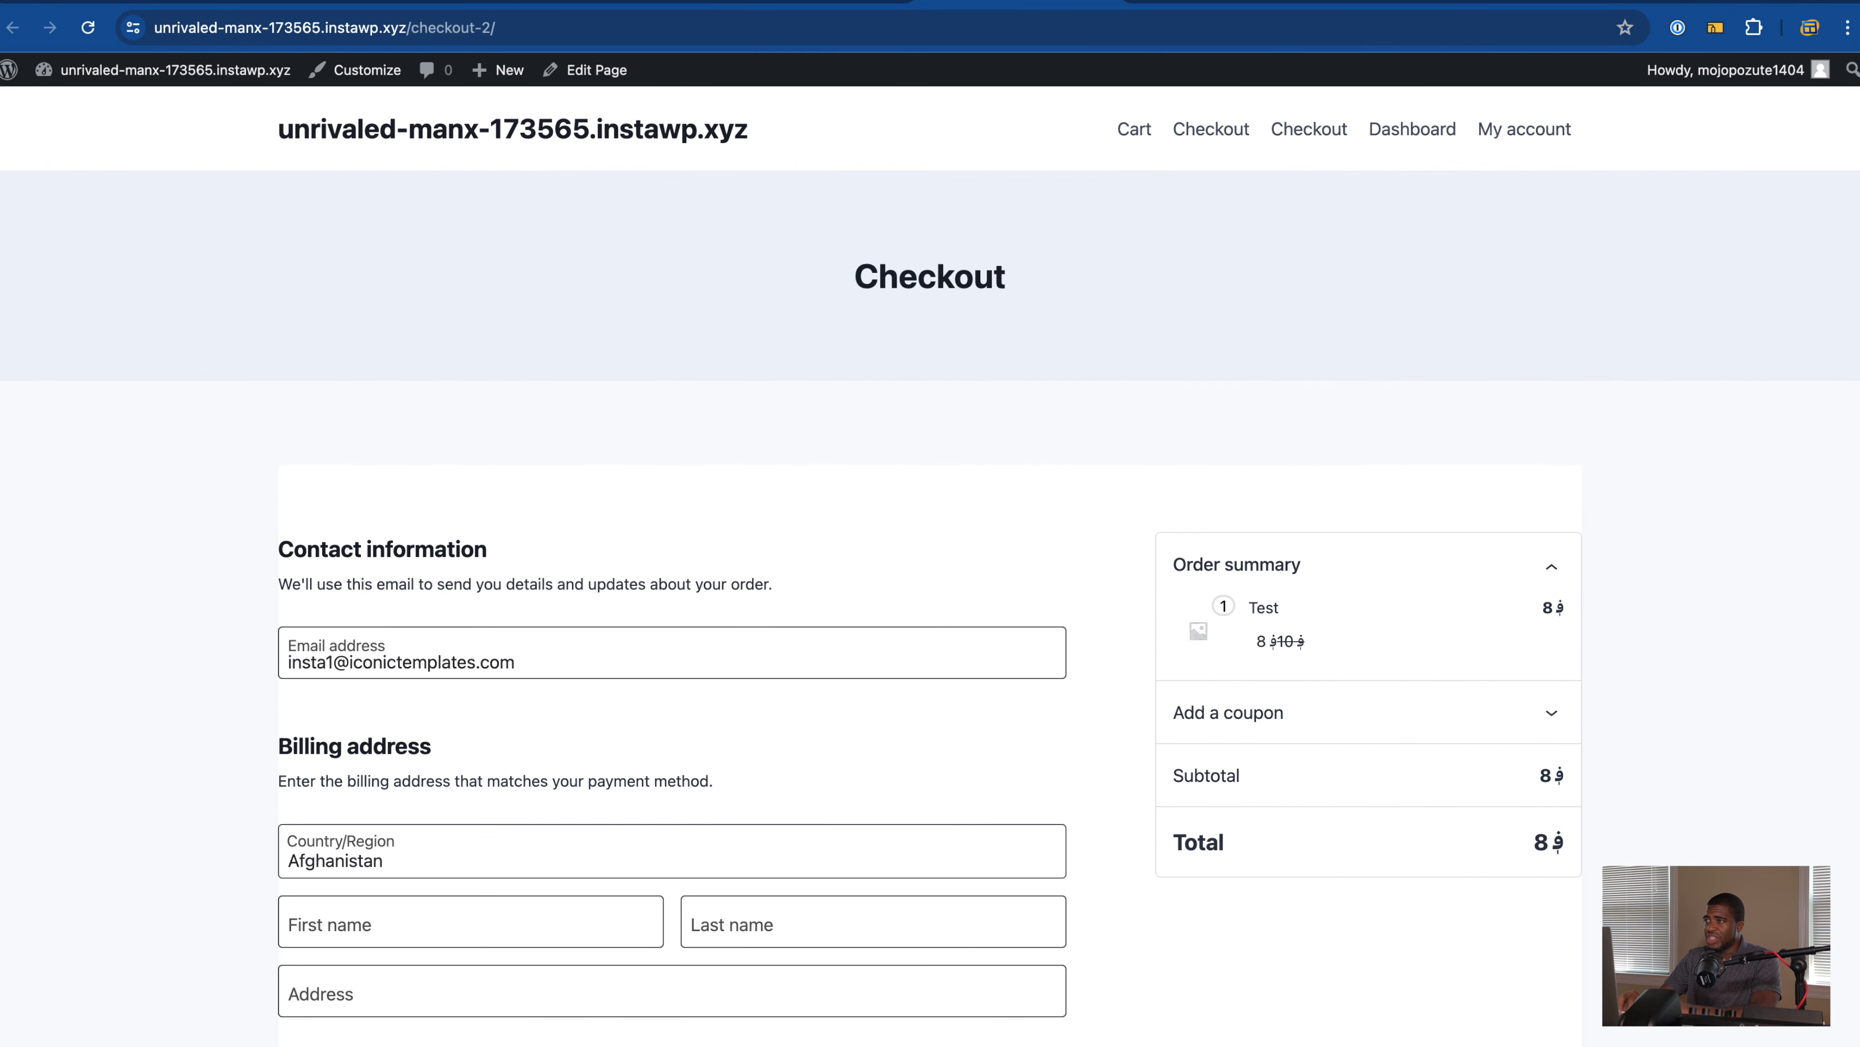
Step: Compare the My account, Test product, Cart and Checkout pages across their open tabs
{"action": "left_click", "coordinate": [1231, 13]}
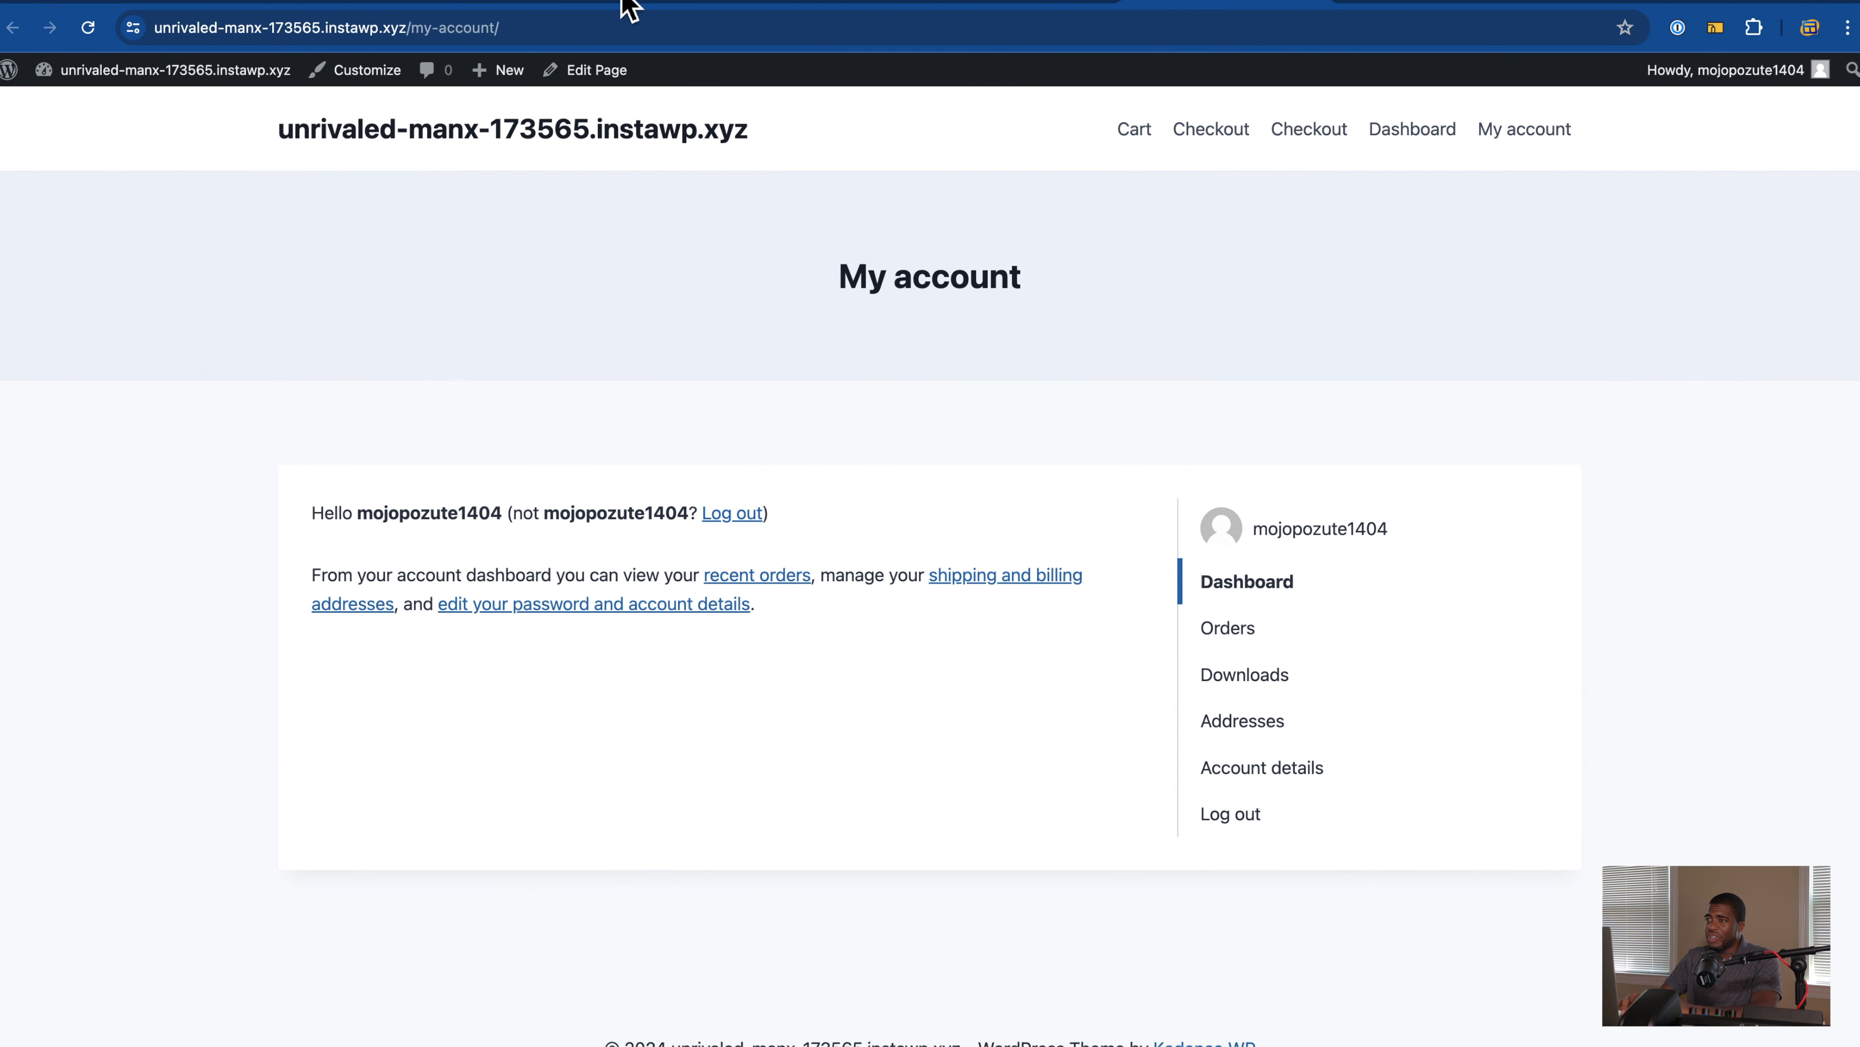
{"action": "left_click", "coordinate": [632, 10]}
{"action": "left_click", "coordinate": [780, 10]}
{"action": "left_click", "coordinate": [977, 15]}
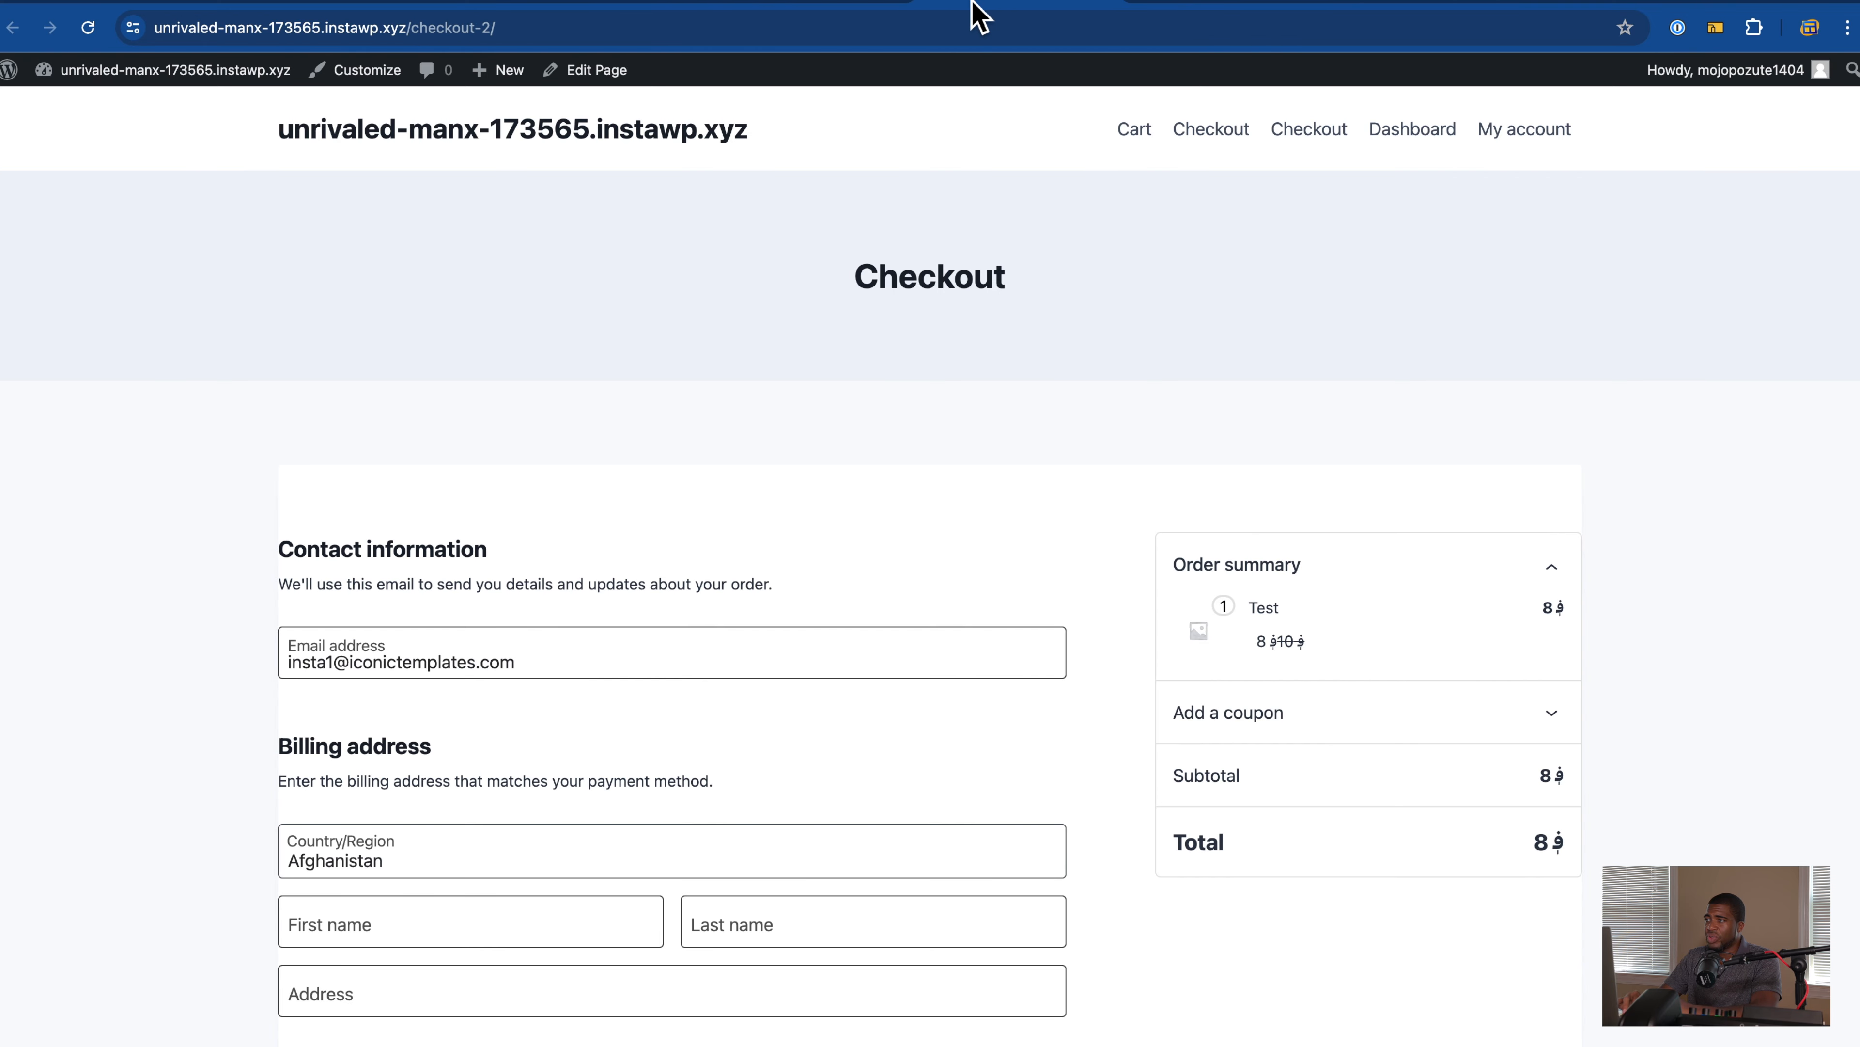
{"action": "left_click", "coordinate": [1193, 10]}
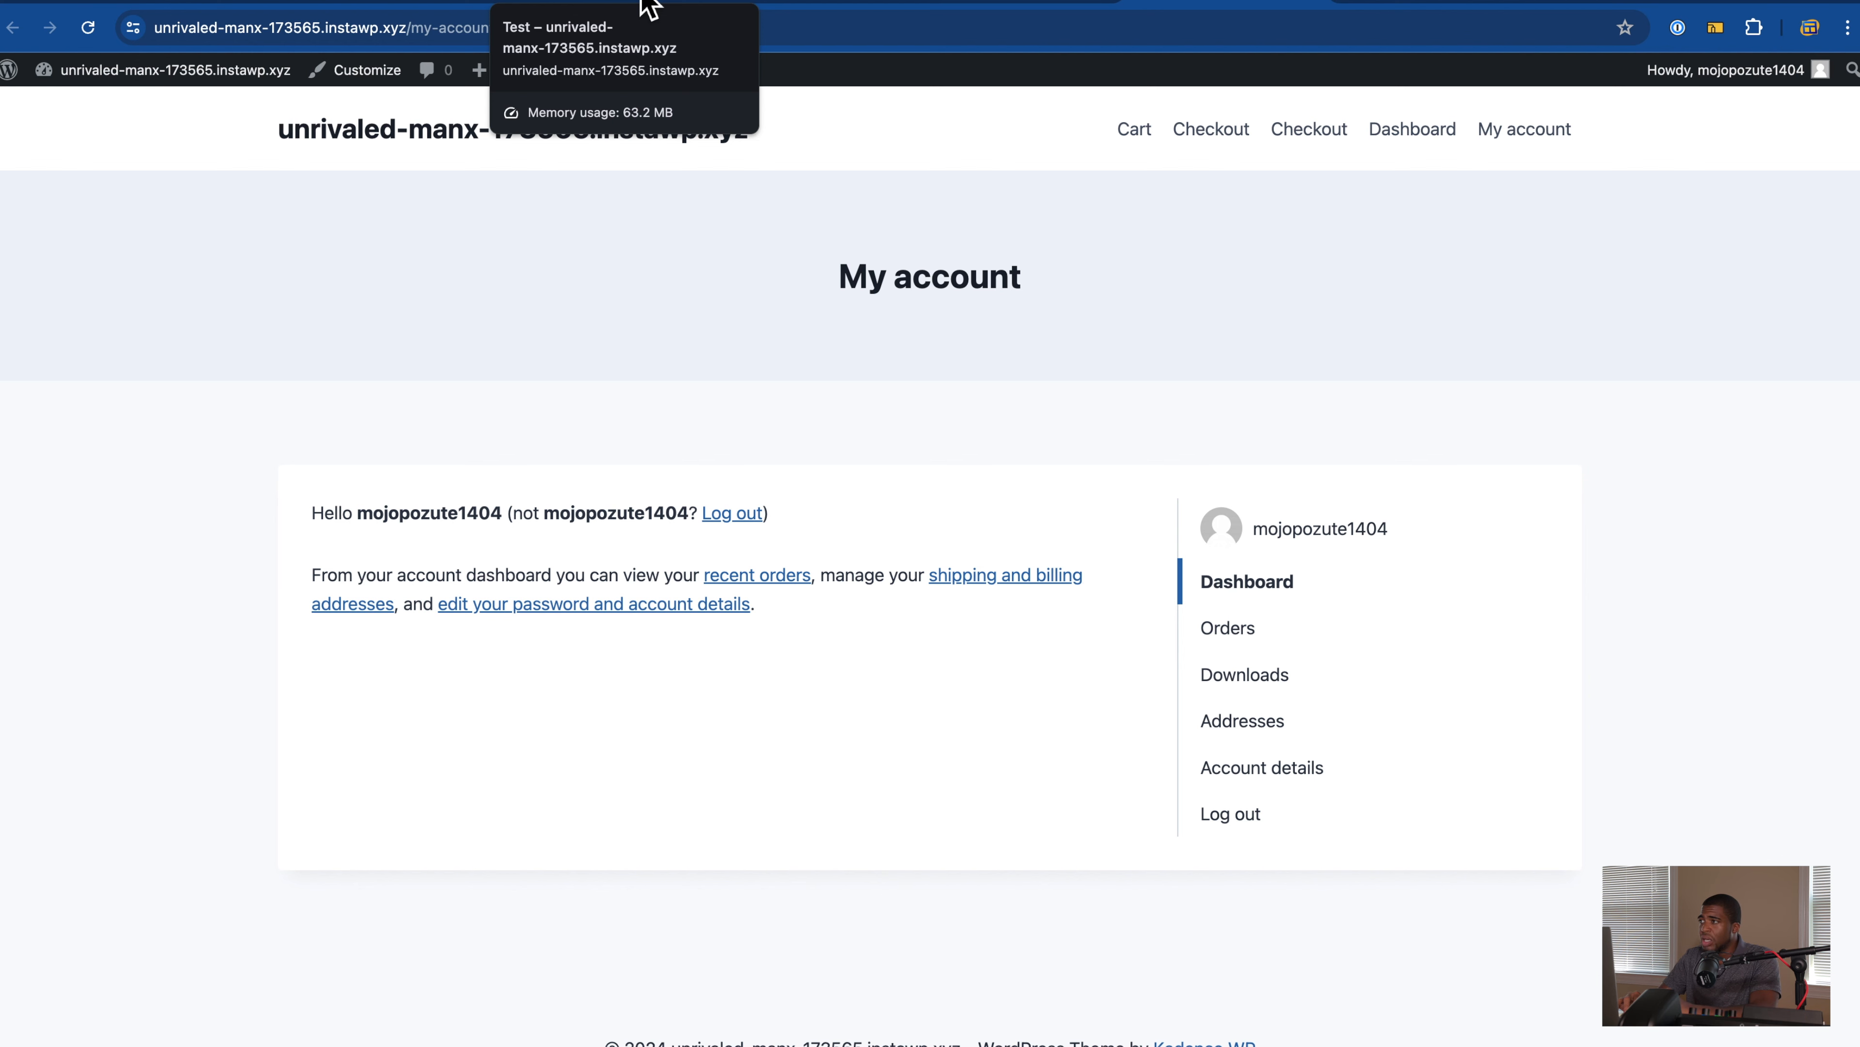
{"action": "left_click", "coordinate": [648, 9]}
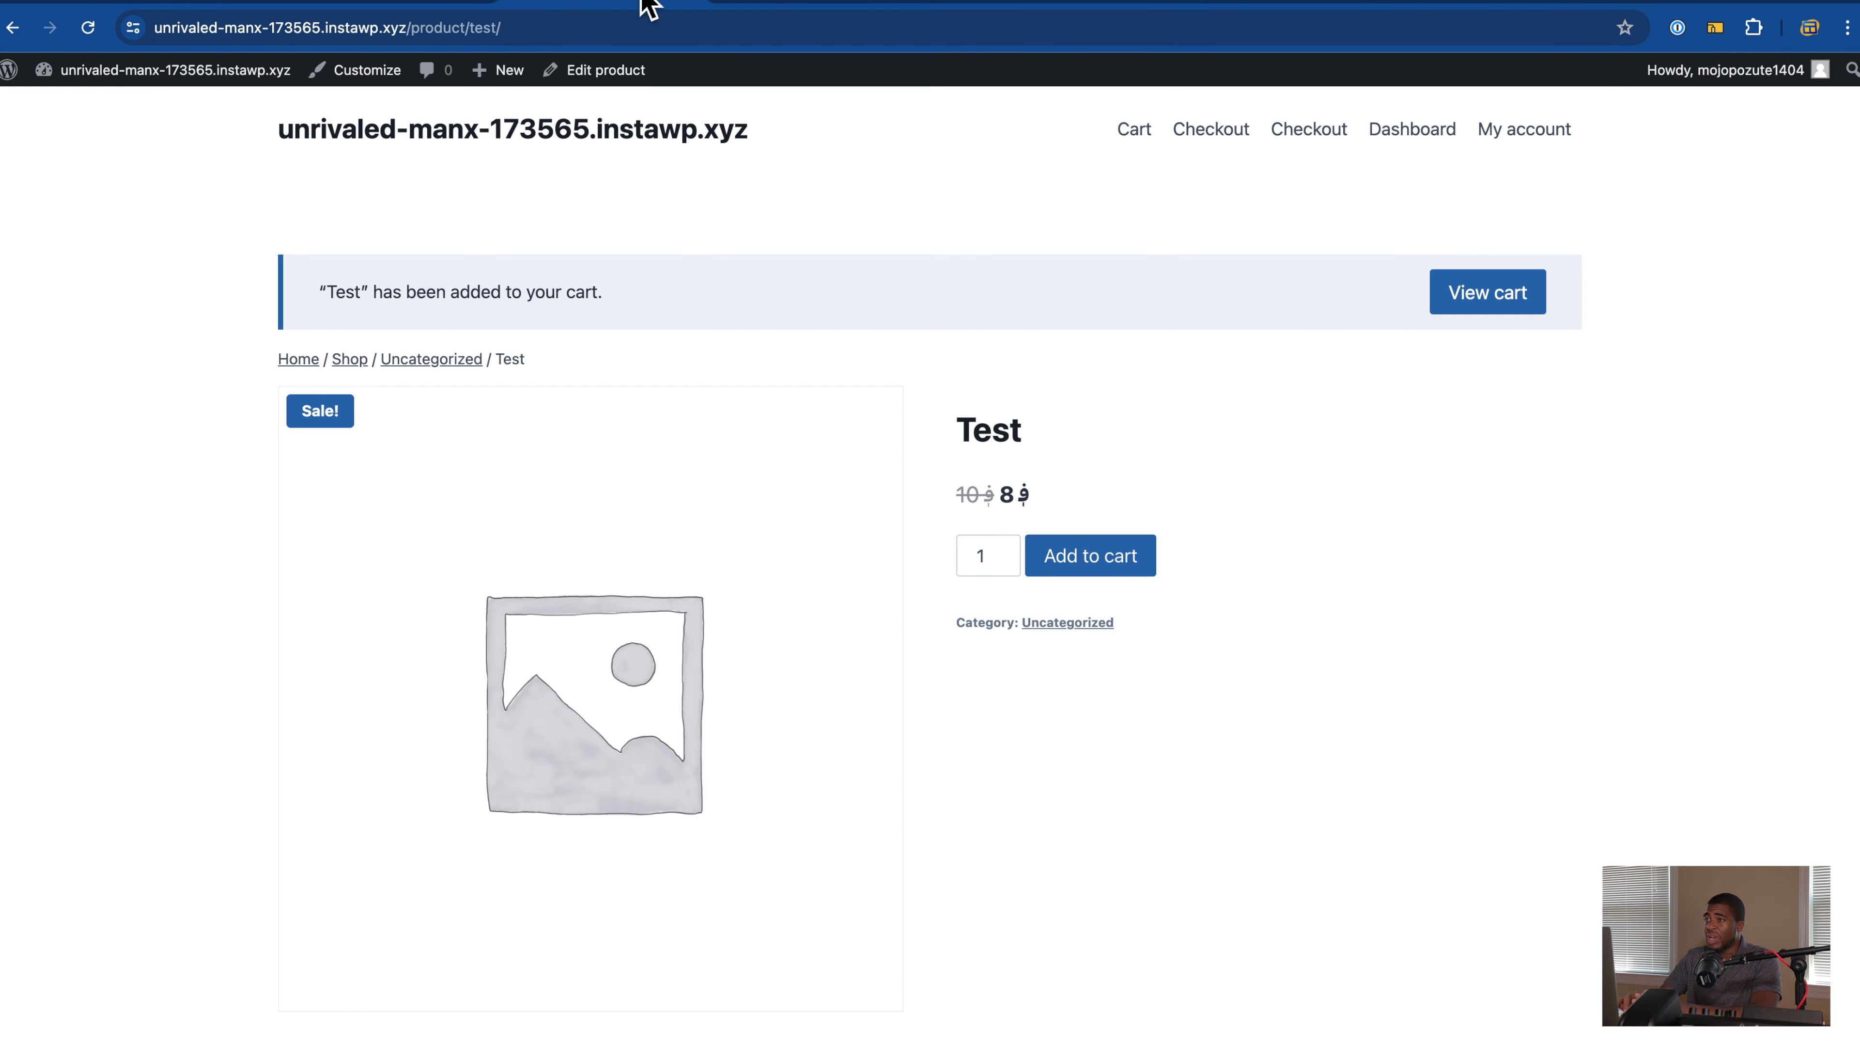
{"action": "left_click", "coordinate": [813, 10]}
{"action": "left_click", "coordinate": [608, 8]}
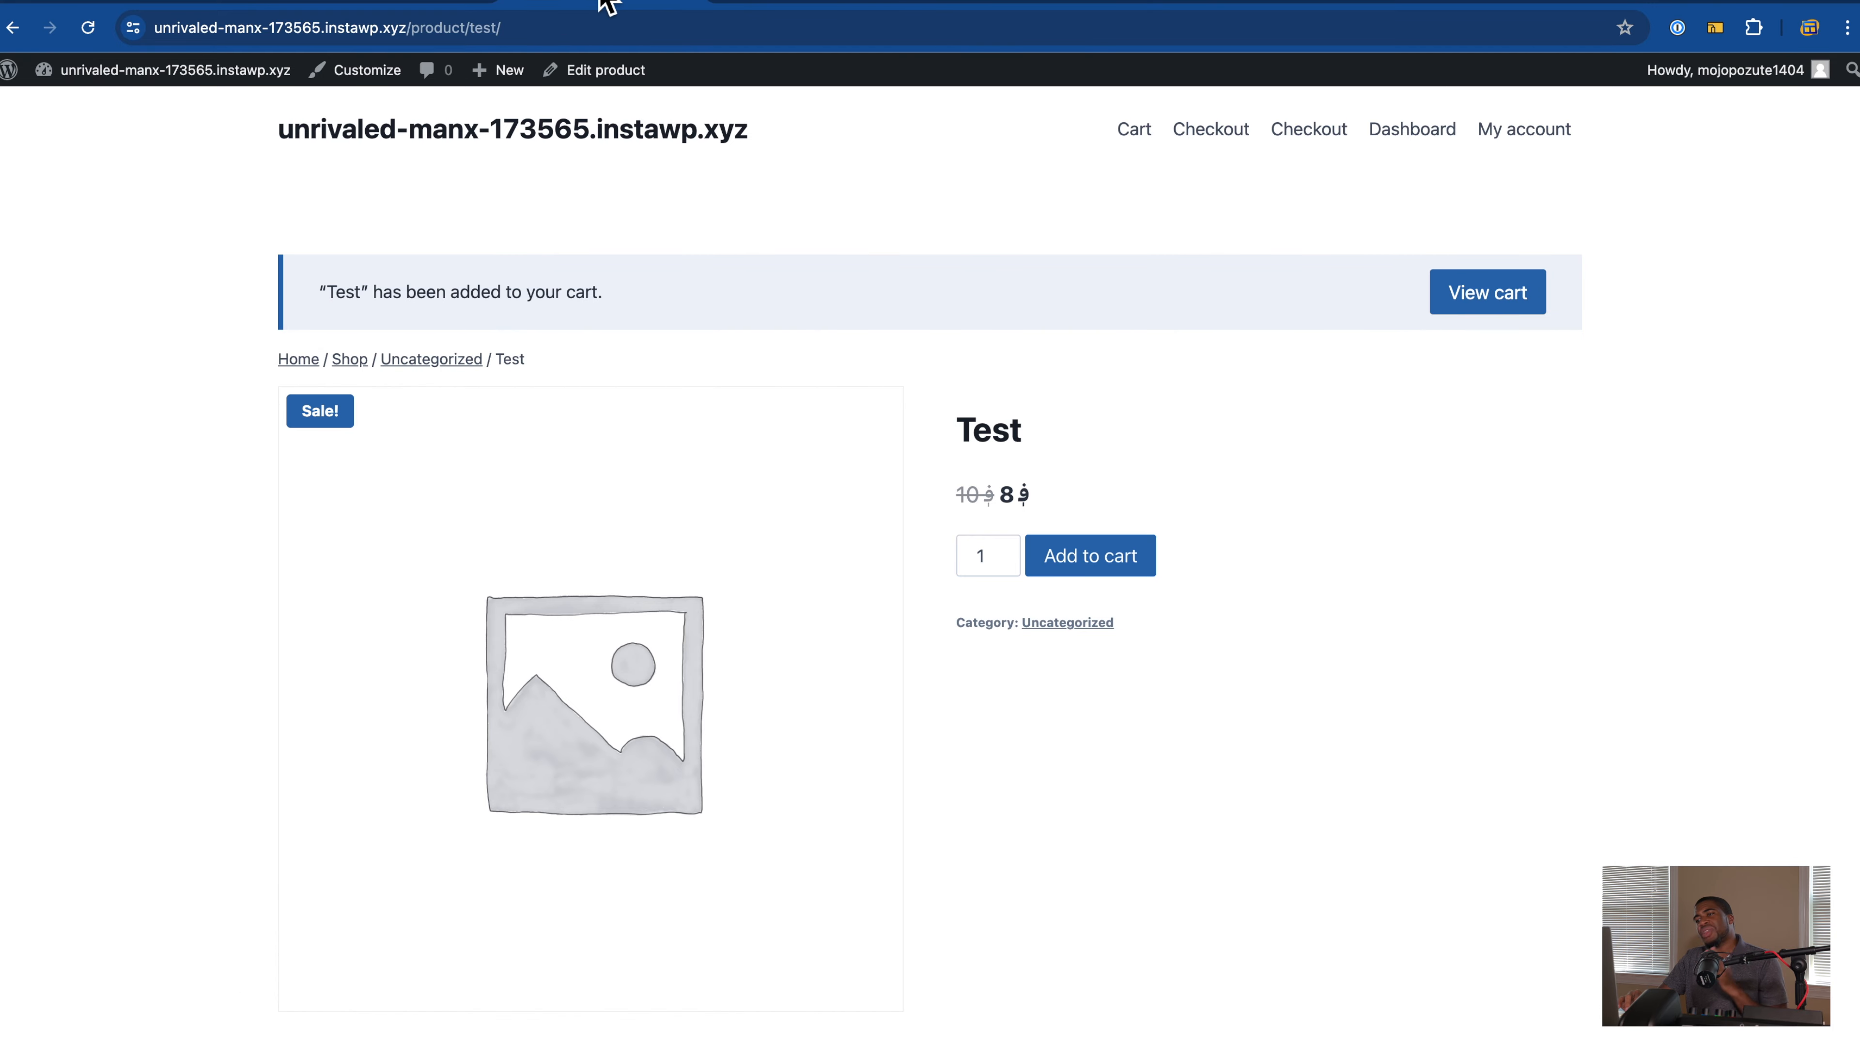
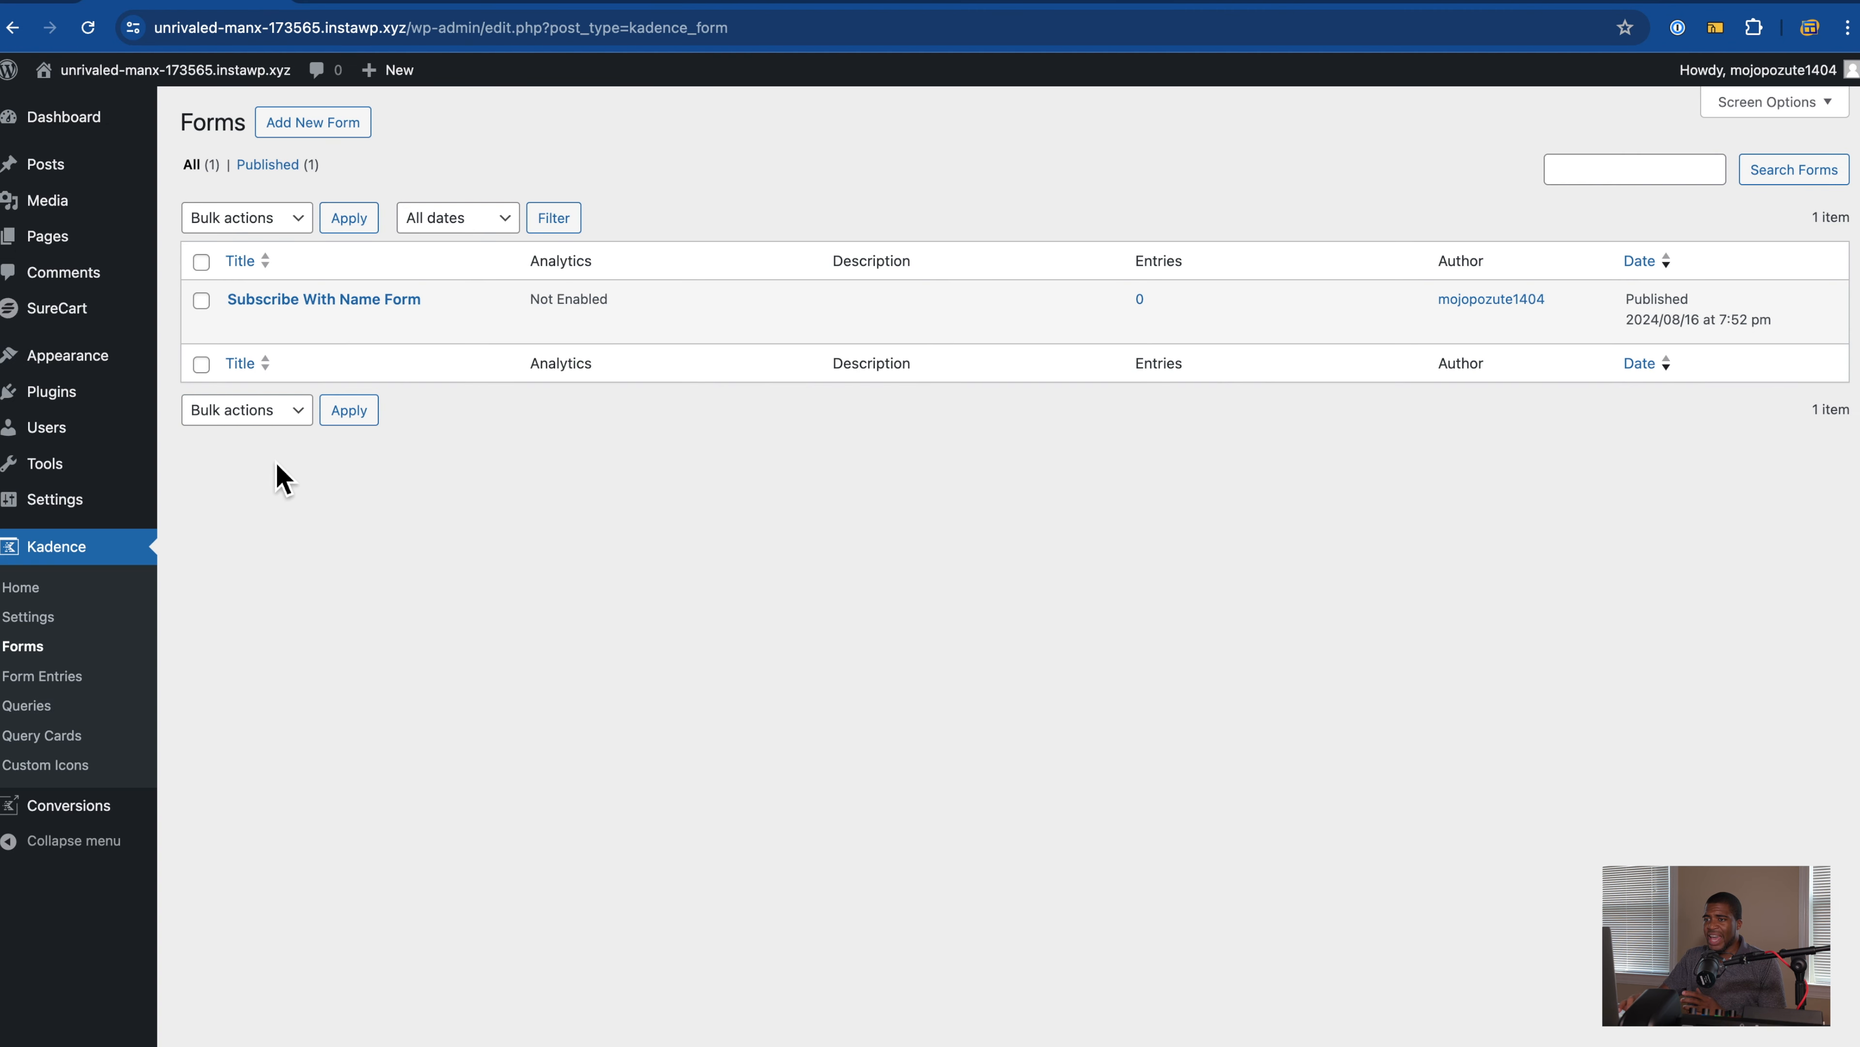
Step: Activate the CartFlows plugin from the installed plugins list and exit its setup wizard
{"action": "mouse_move", "coordinate": [99, 399]}
{"action": "left_click", "coordinate": [242, 398]}
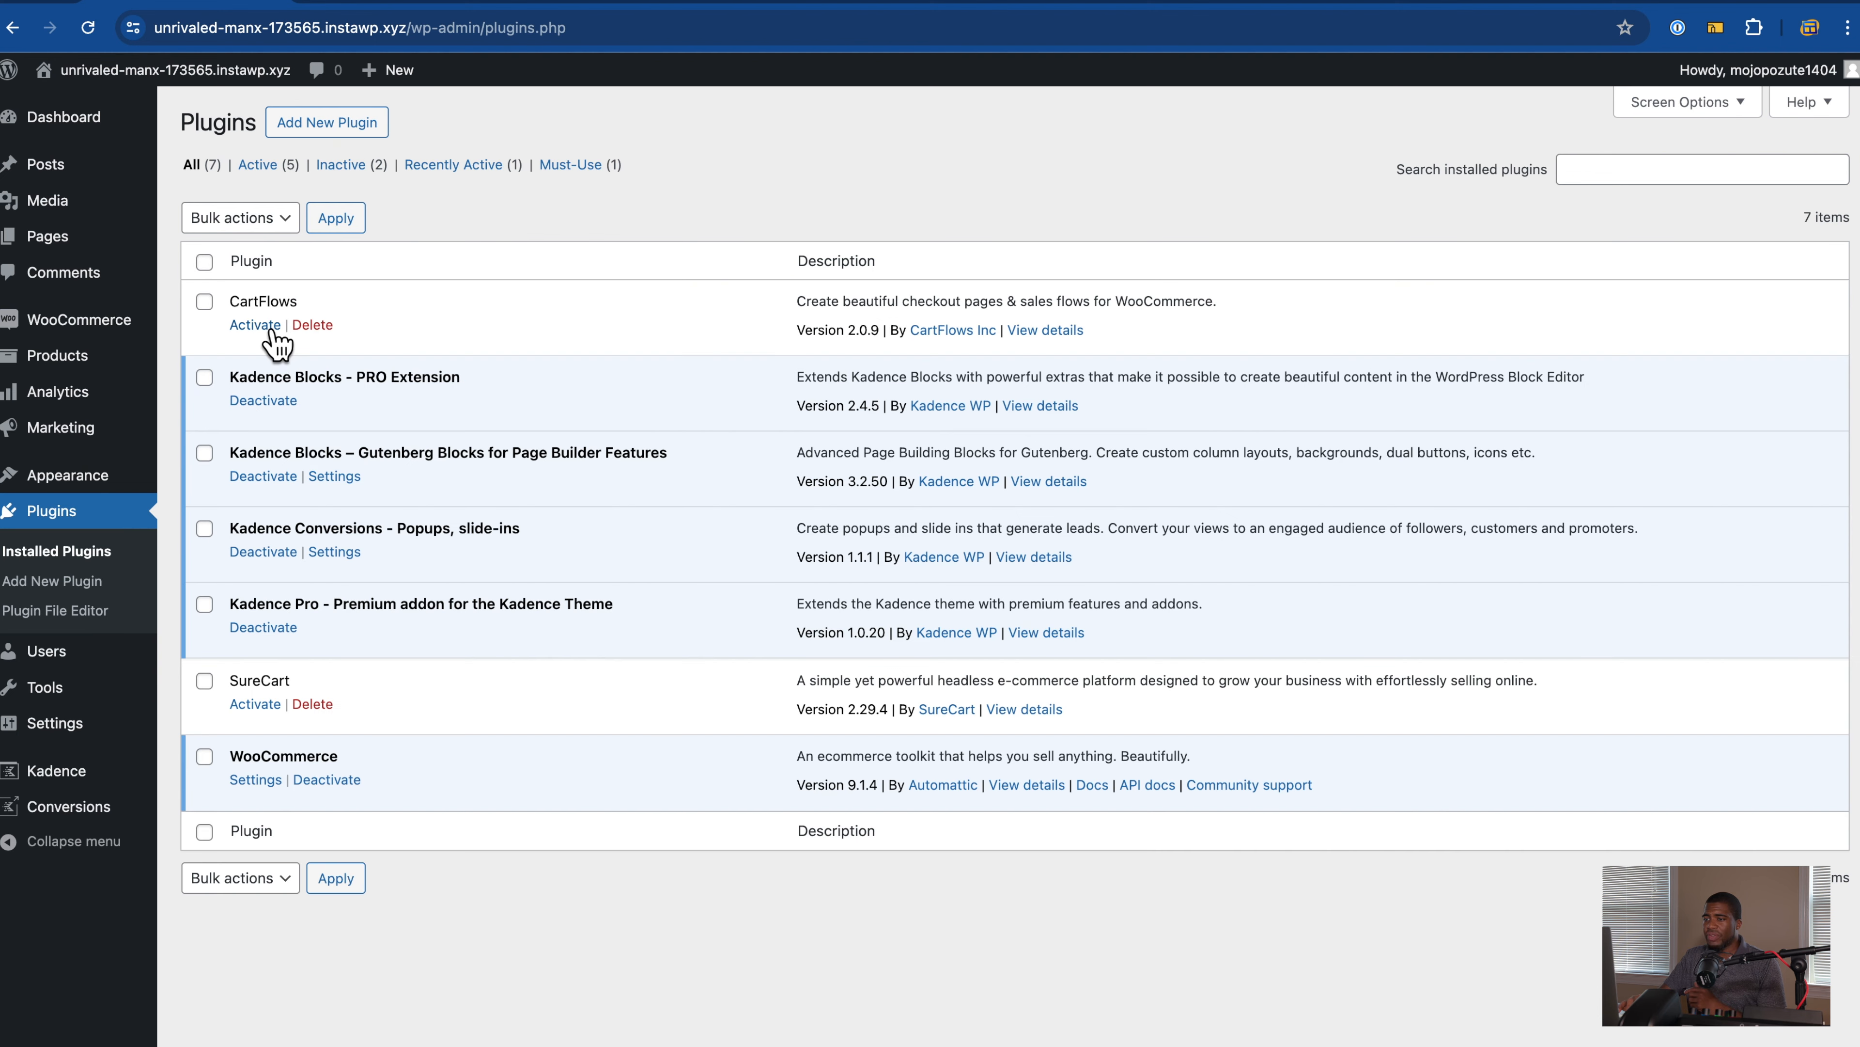
{"action": "left_click", "coordinate": [257, 325]}
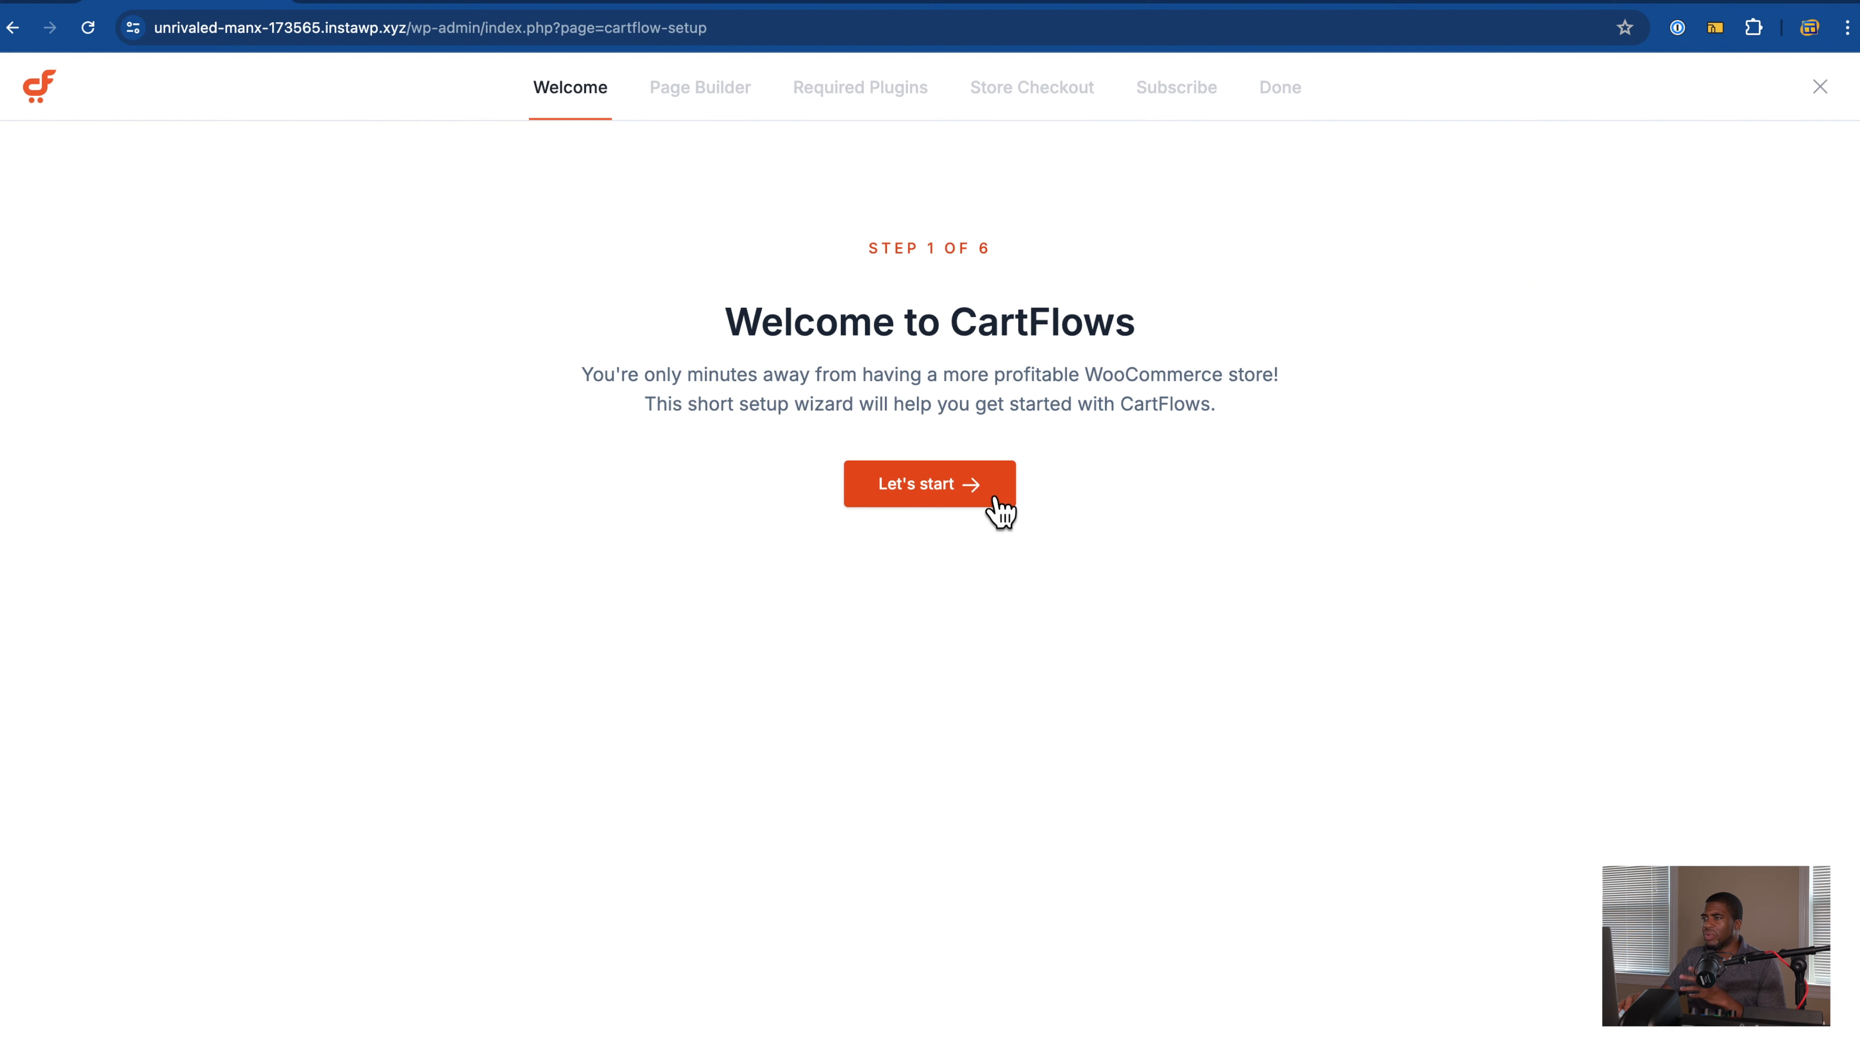
{"action": "left_click", "coordinate": [1822, 89]}
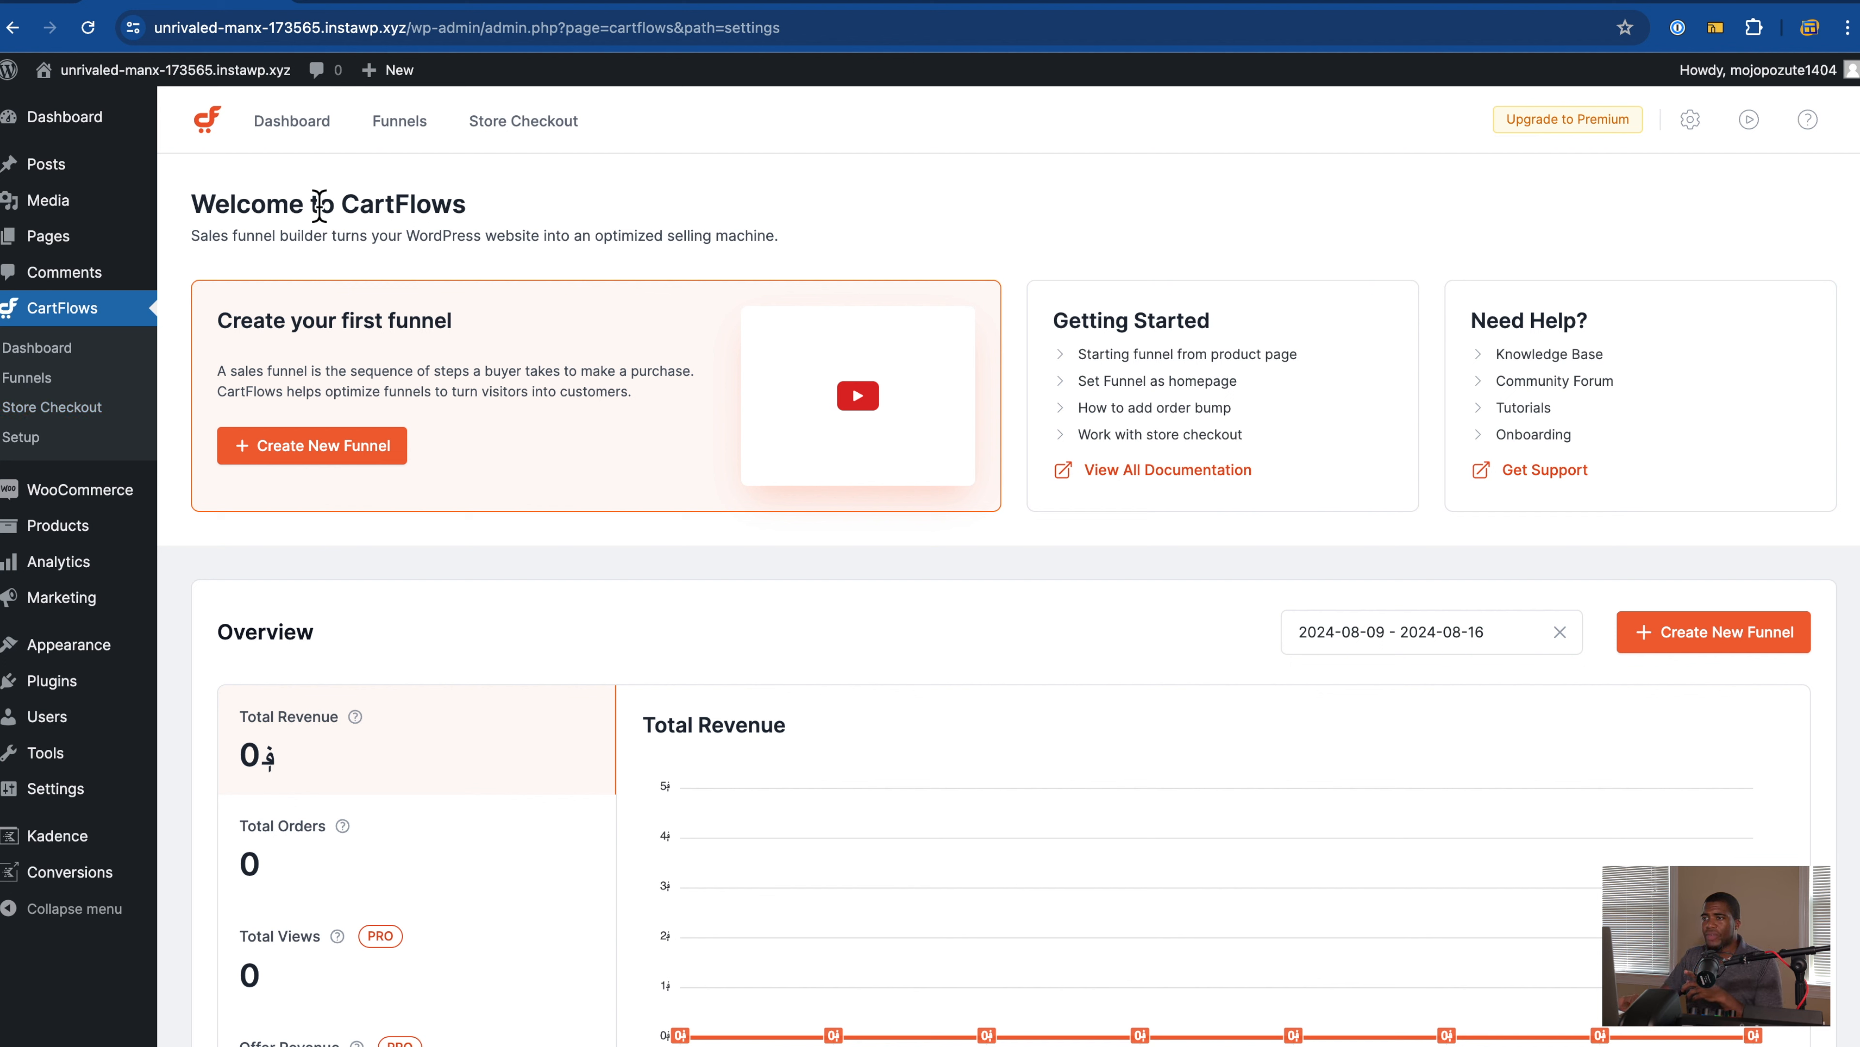
Step: Create a new CartFlows funnel from scratch named "Test Fun"
{"action": "mouse_move", "coordinate": [139, 517]}
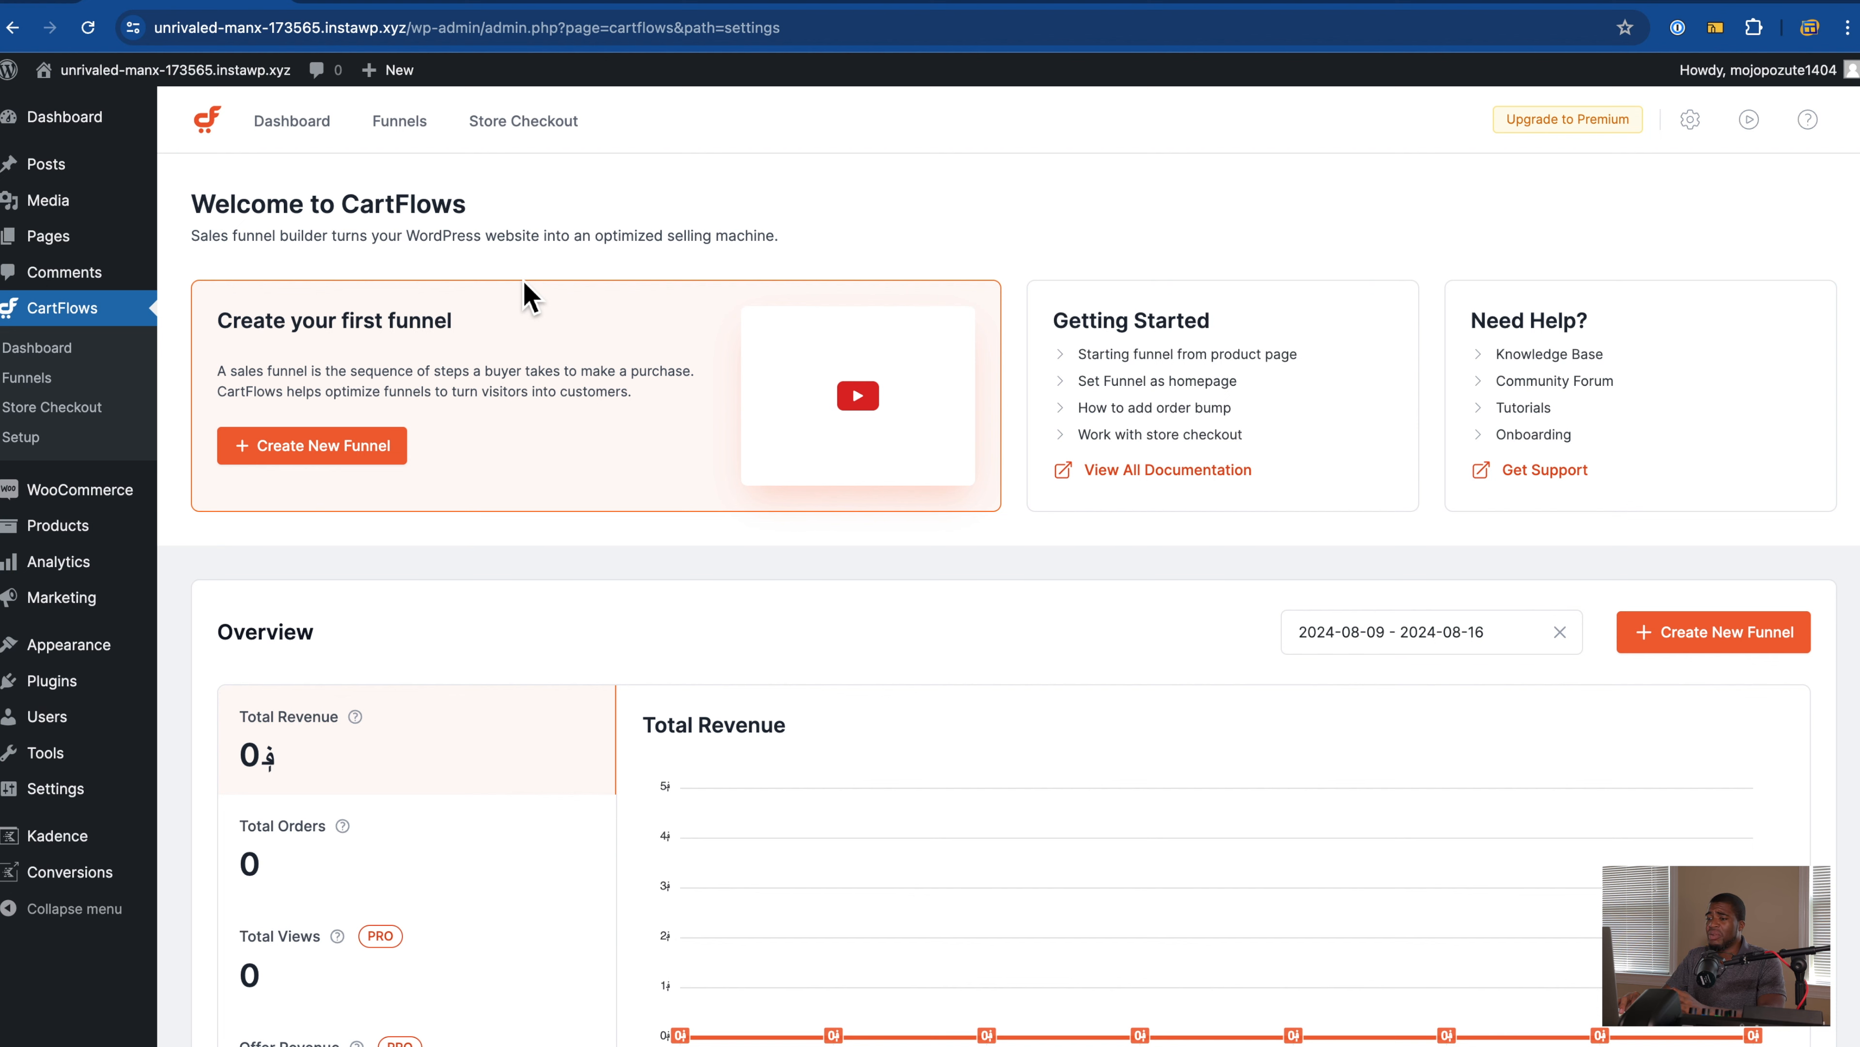
{"action": "left_click", "coordinate": [352, 455]}
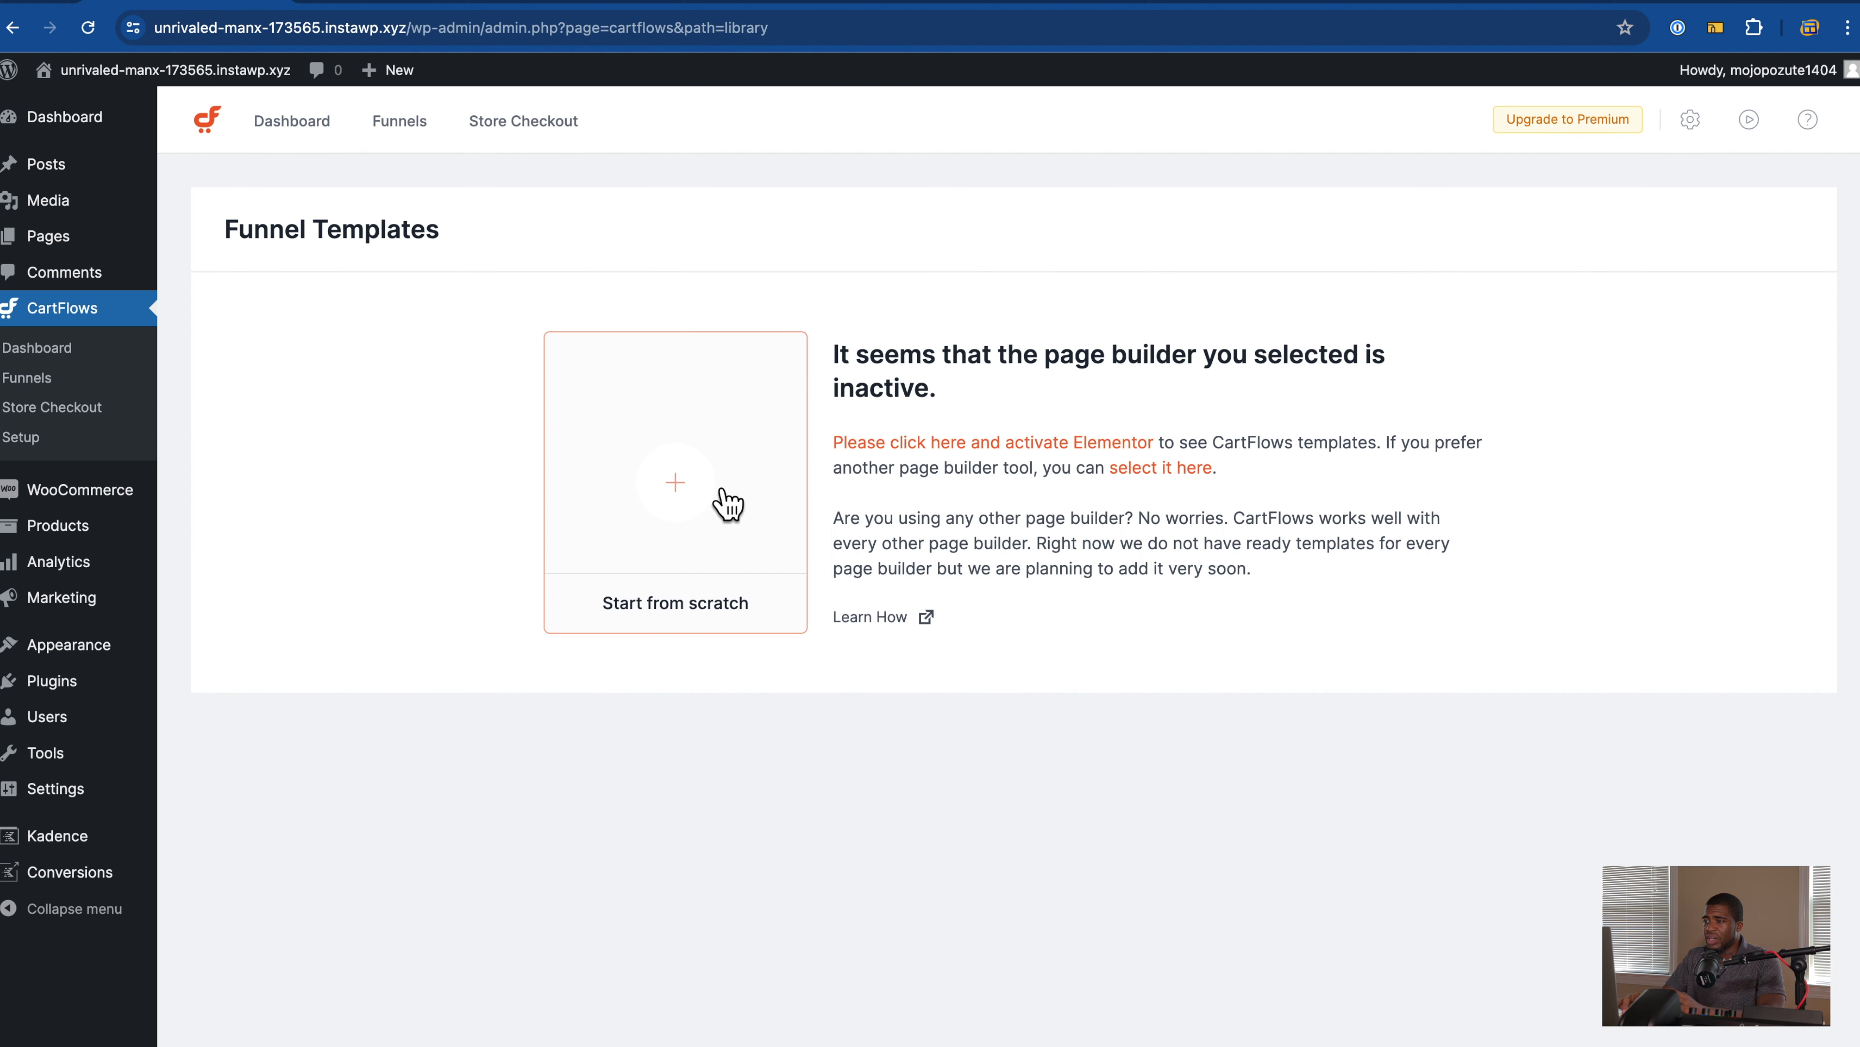
{"action": "left_click", "coordinate": [727, 503]}
{"action": "type", "text": "Test"}
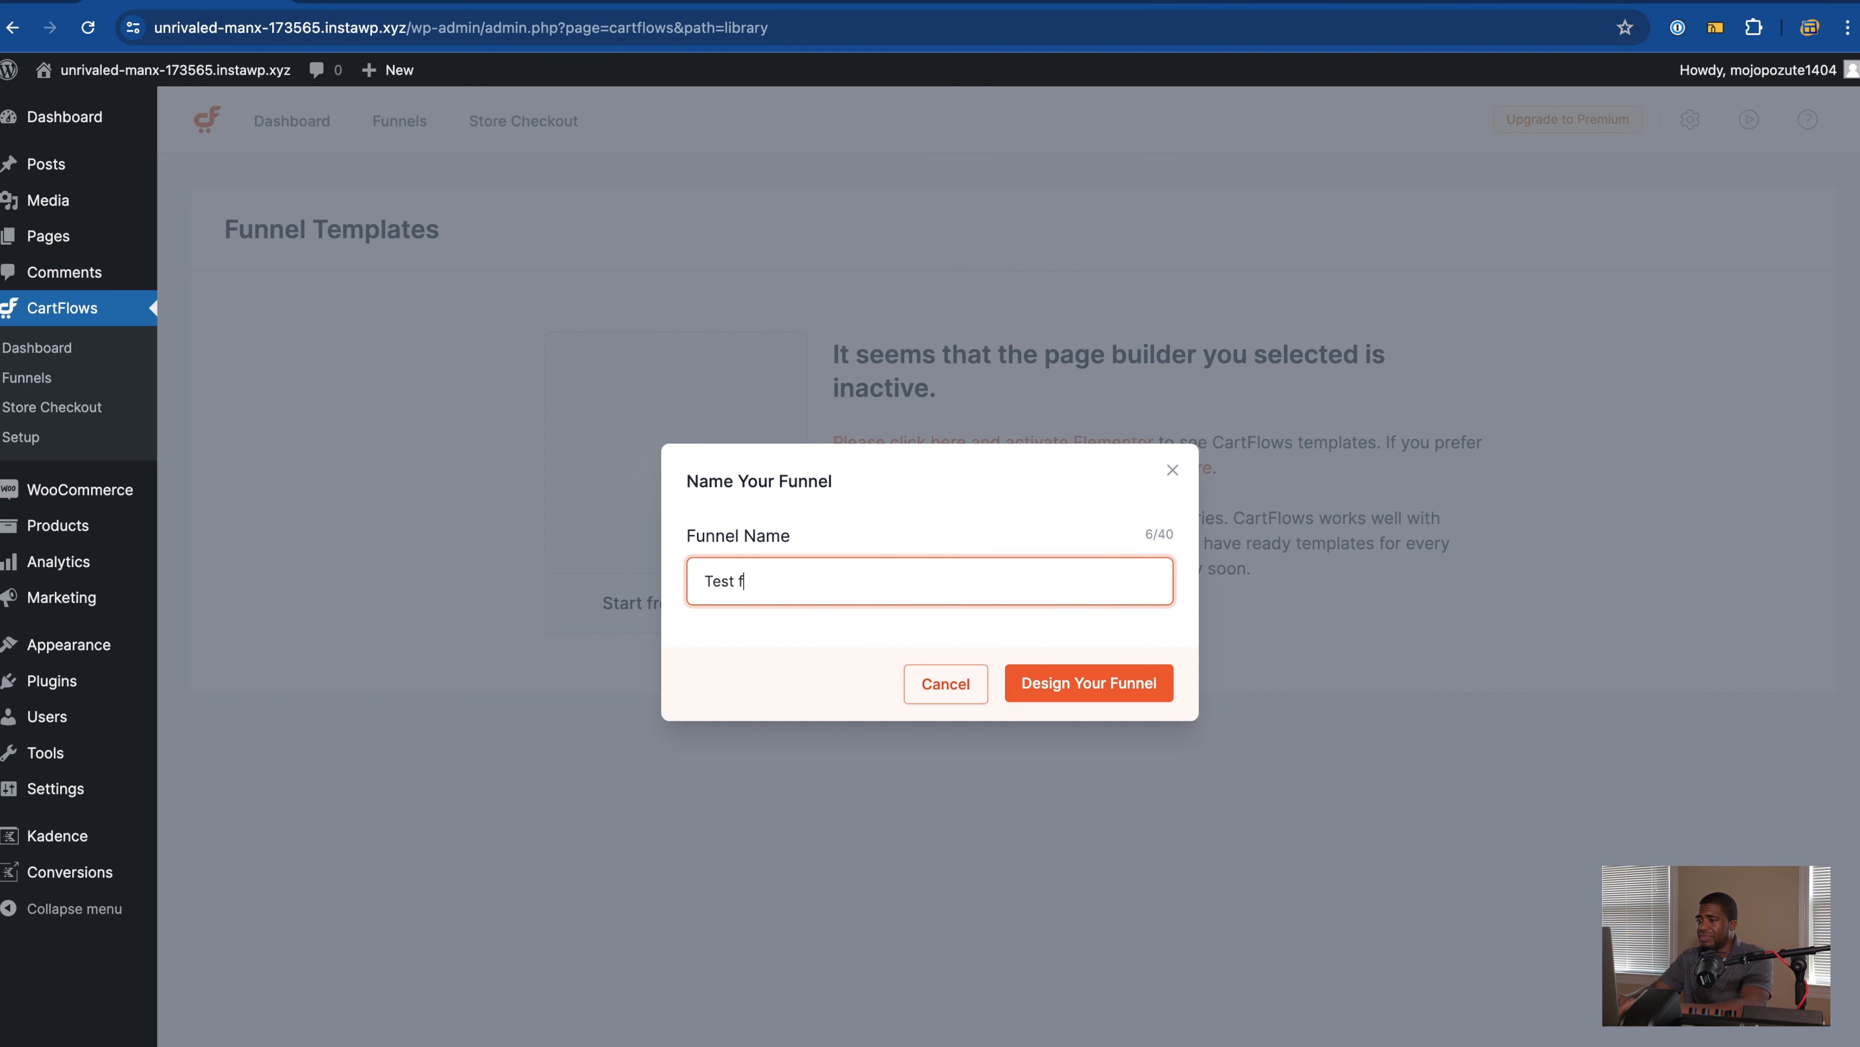
{"action": "type", "text": " Fun"}
{"action": "left_click", "coordinate": [1128, 695]}
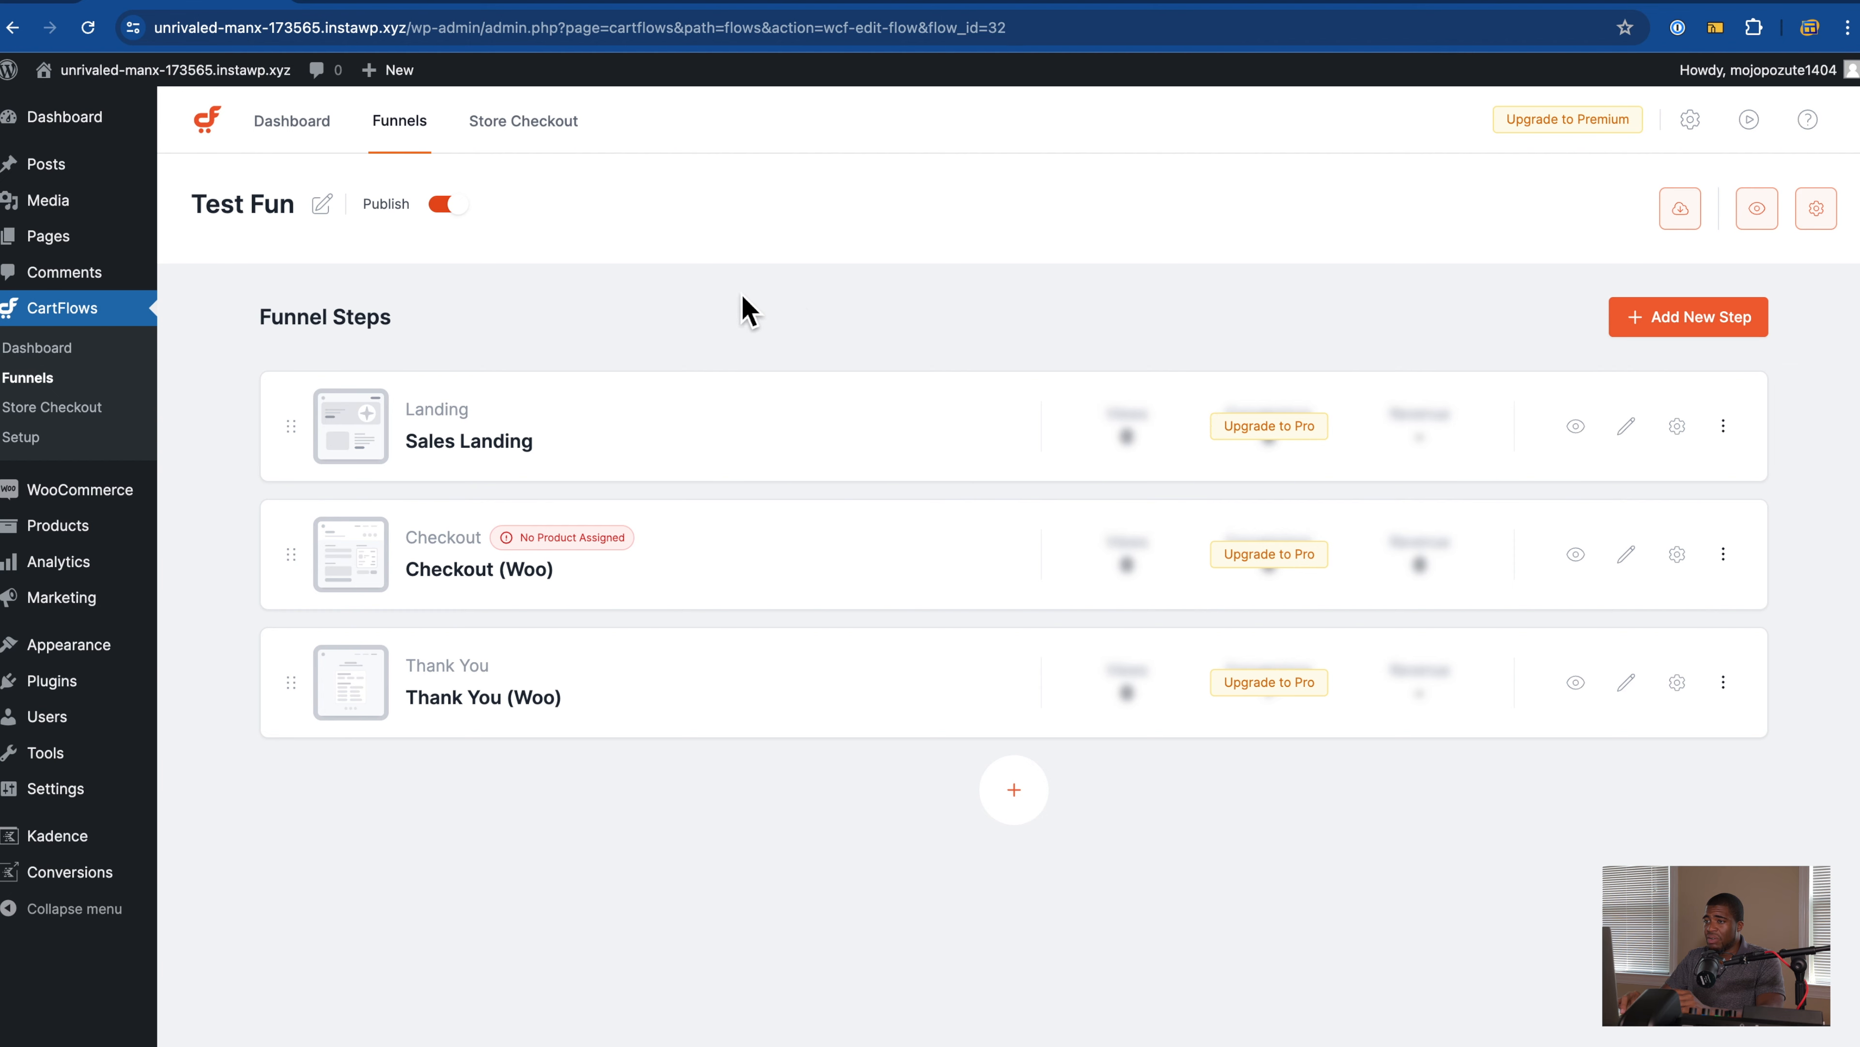
Step: Try to add a new Landing step from scratch to the Test Fun funnel
{"action": "left_click", "coordinate": [1727, 330]}
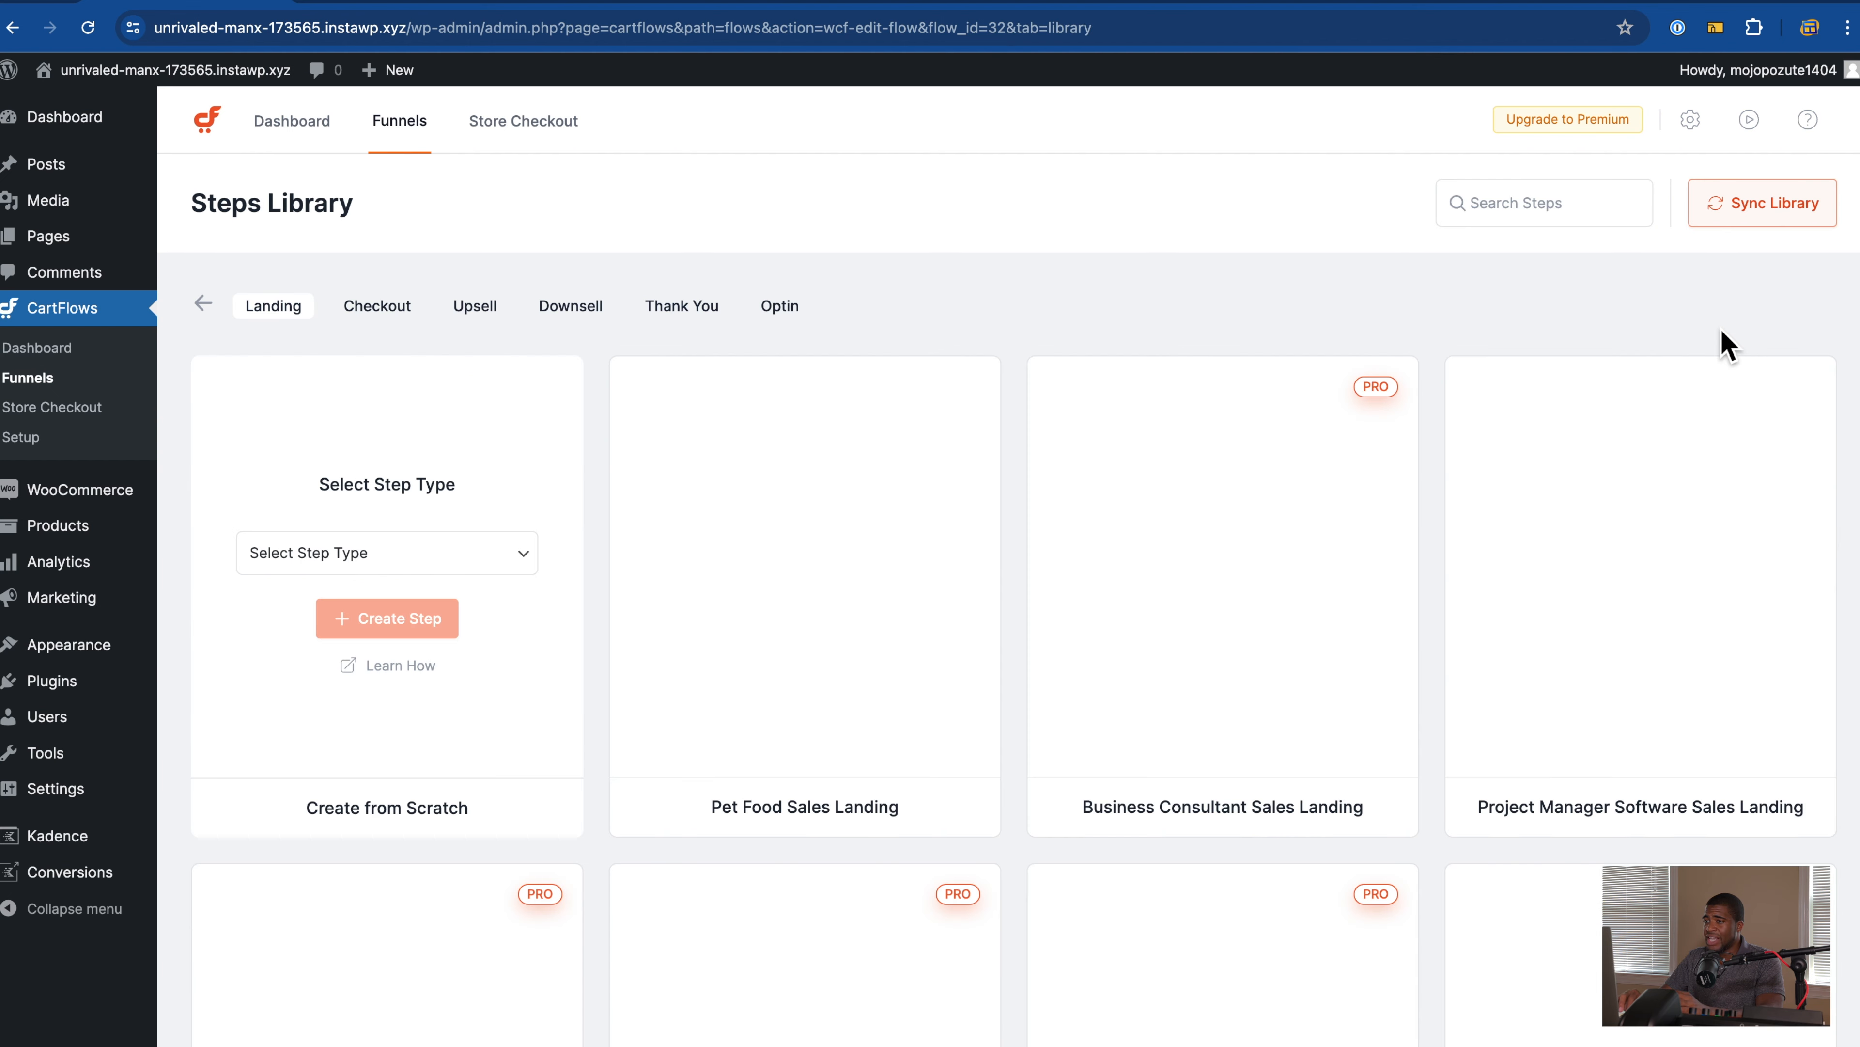
{"action": "left_click", "coordinate": [508, 556]}
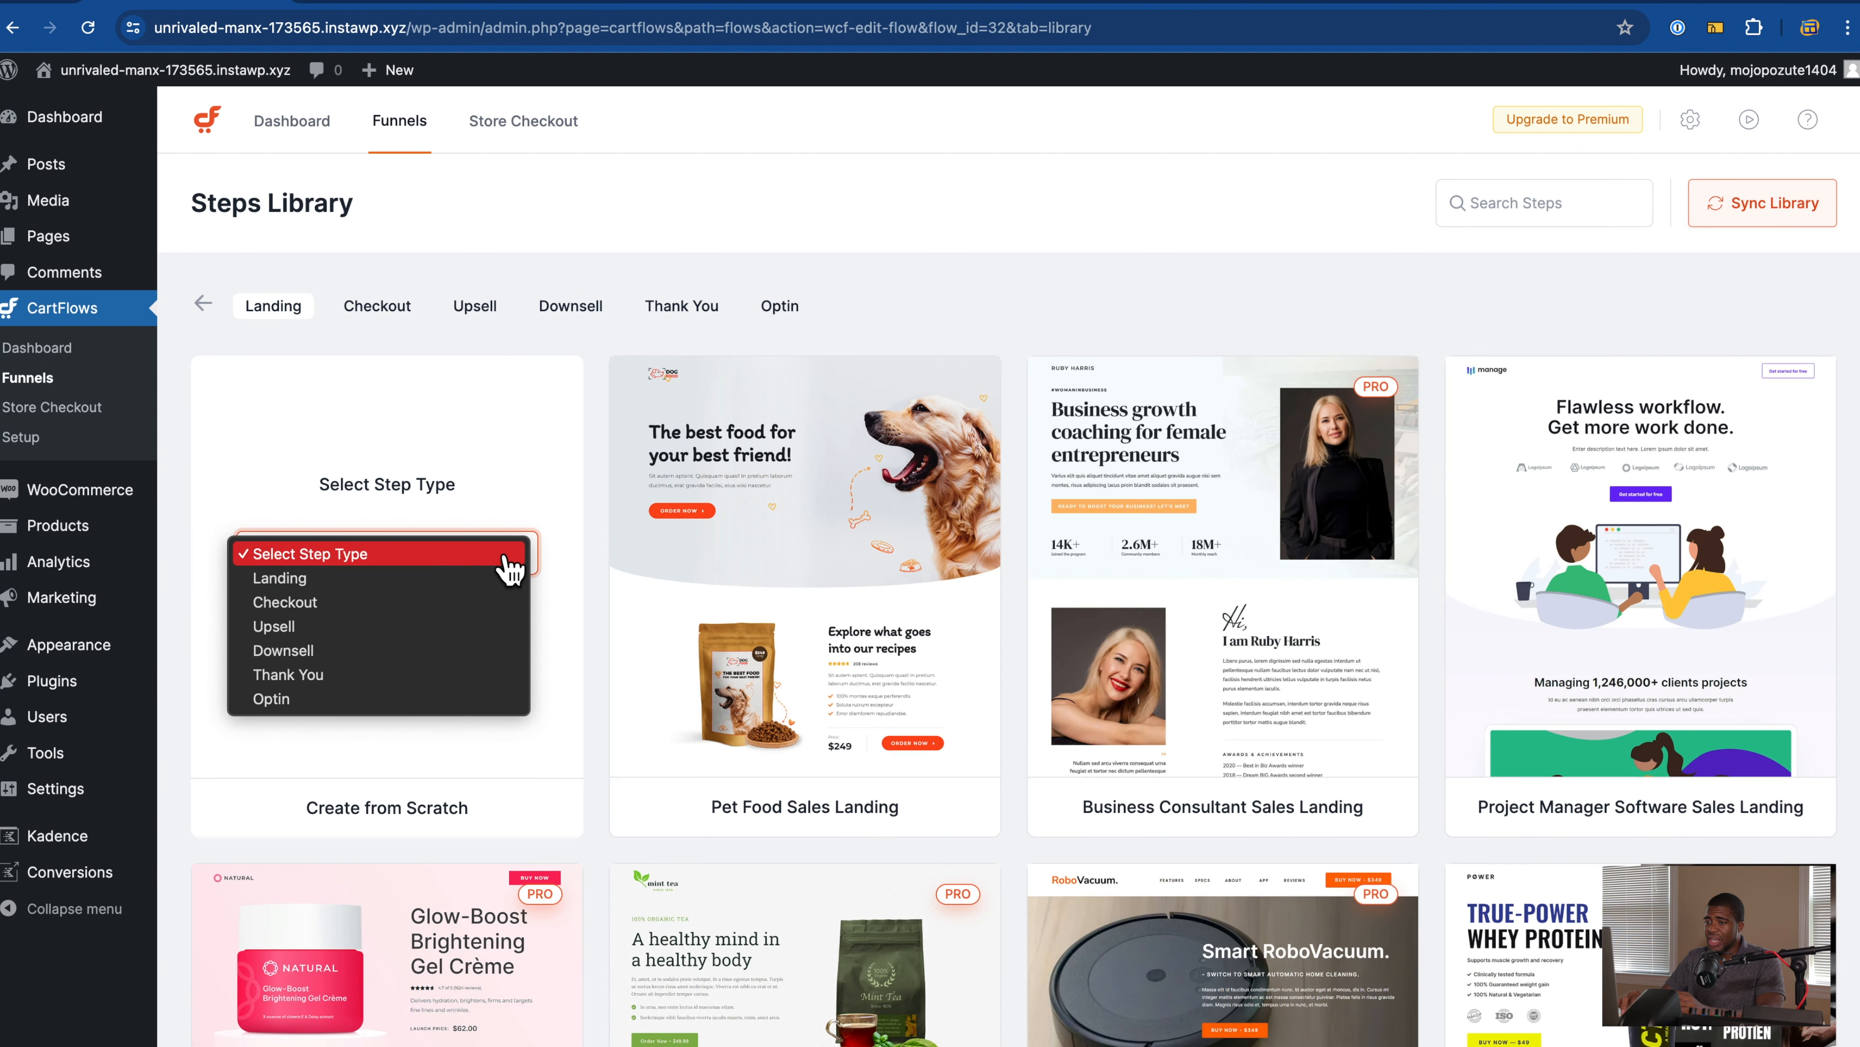
{"action": "left_click", "coordinate": [506, 578]}
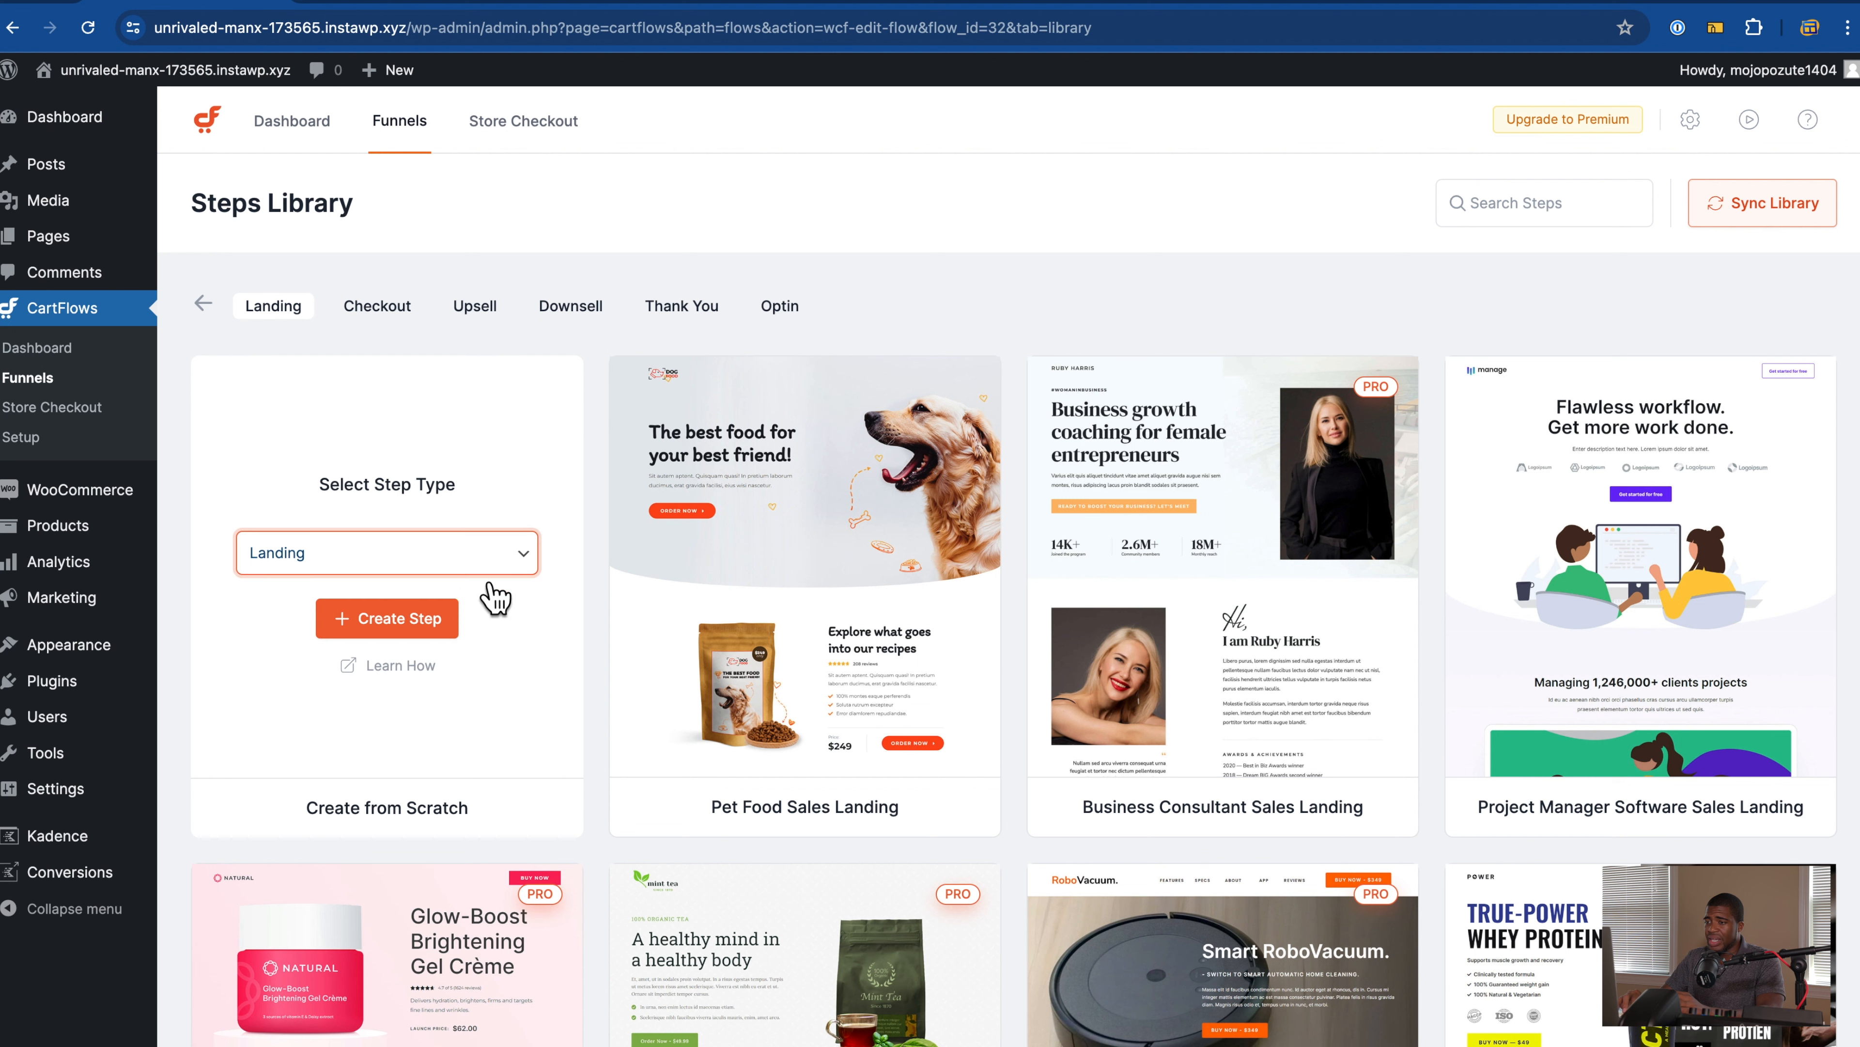
{"action": "left_click", "coordinate": [432, 622]}
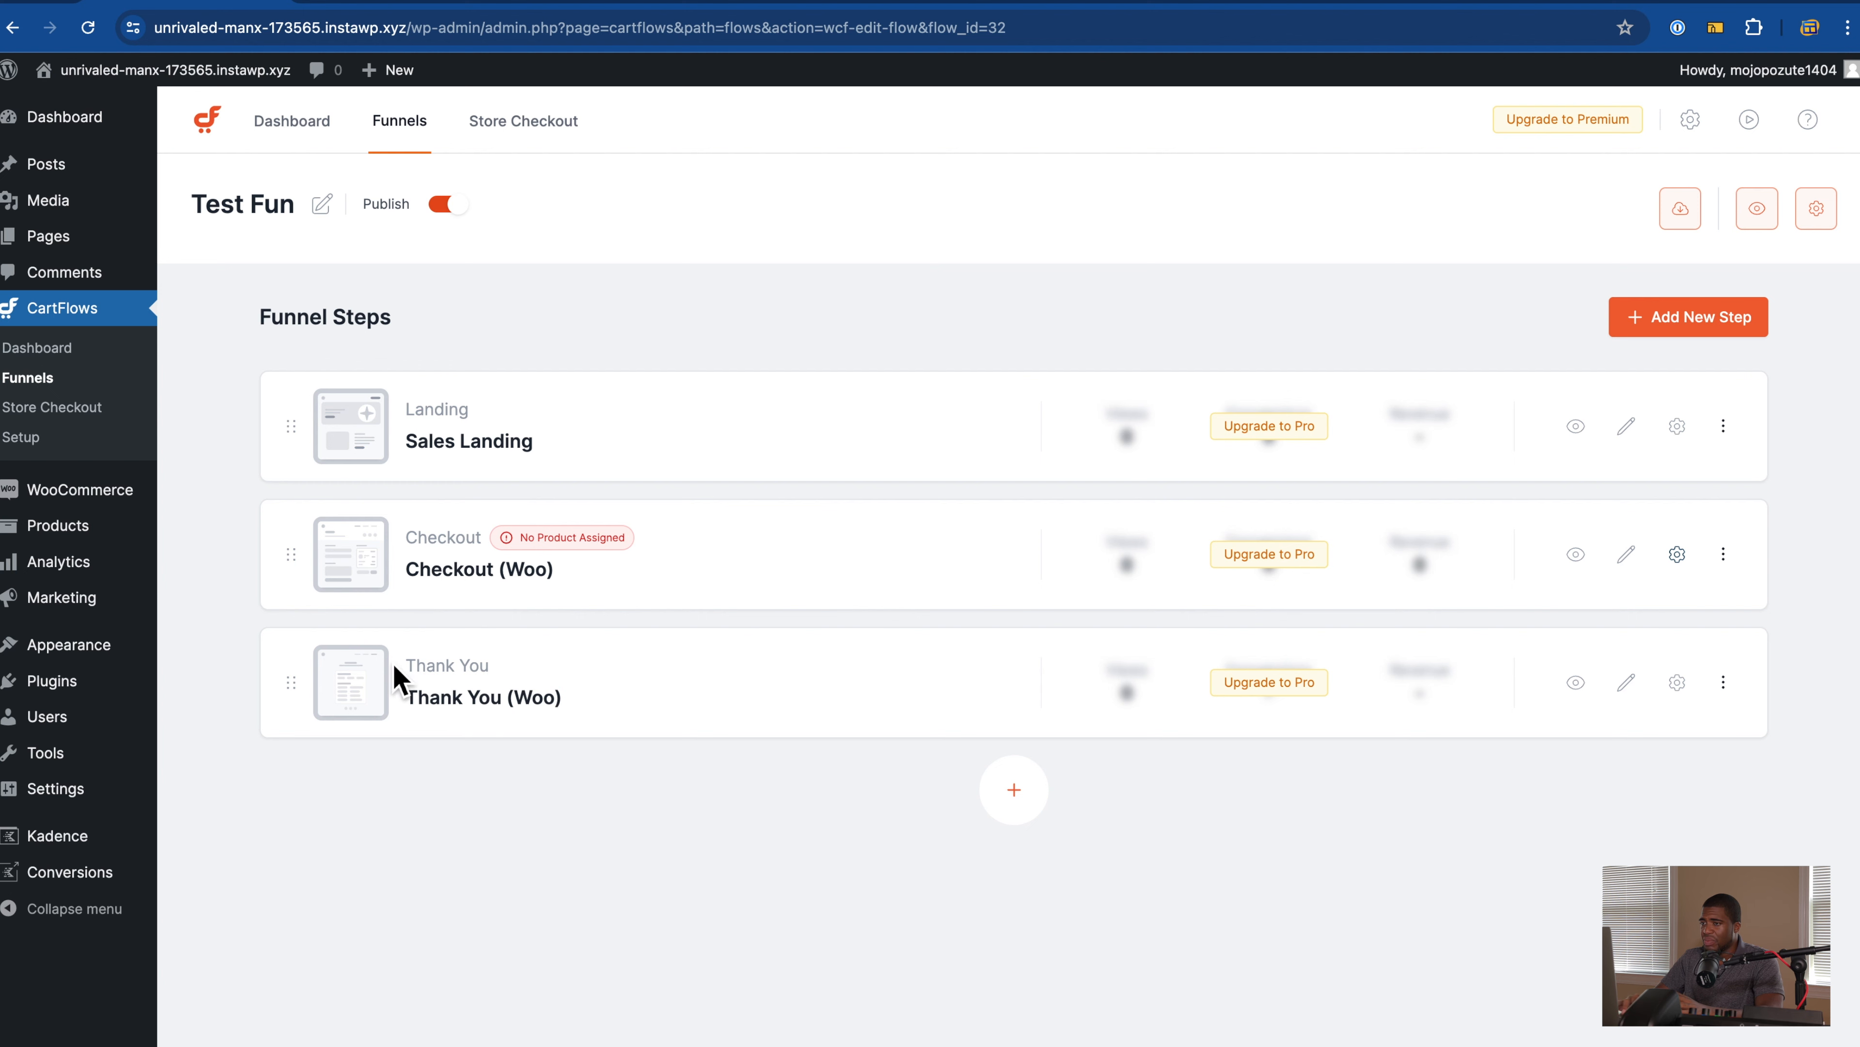
Step: Review the Sales Landing step's general settings, try opening its editor, and return to the funnel's steps overview
{"action": "left_click", "coordinate": [1696, 441]}
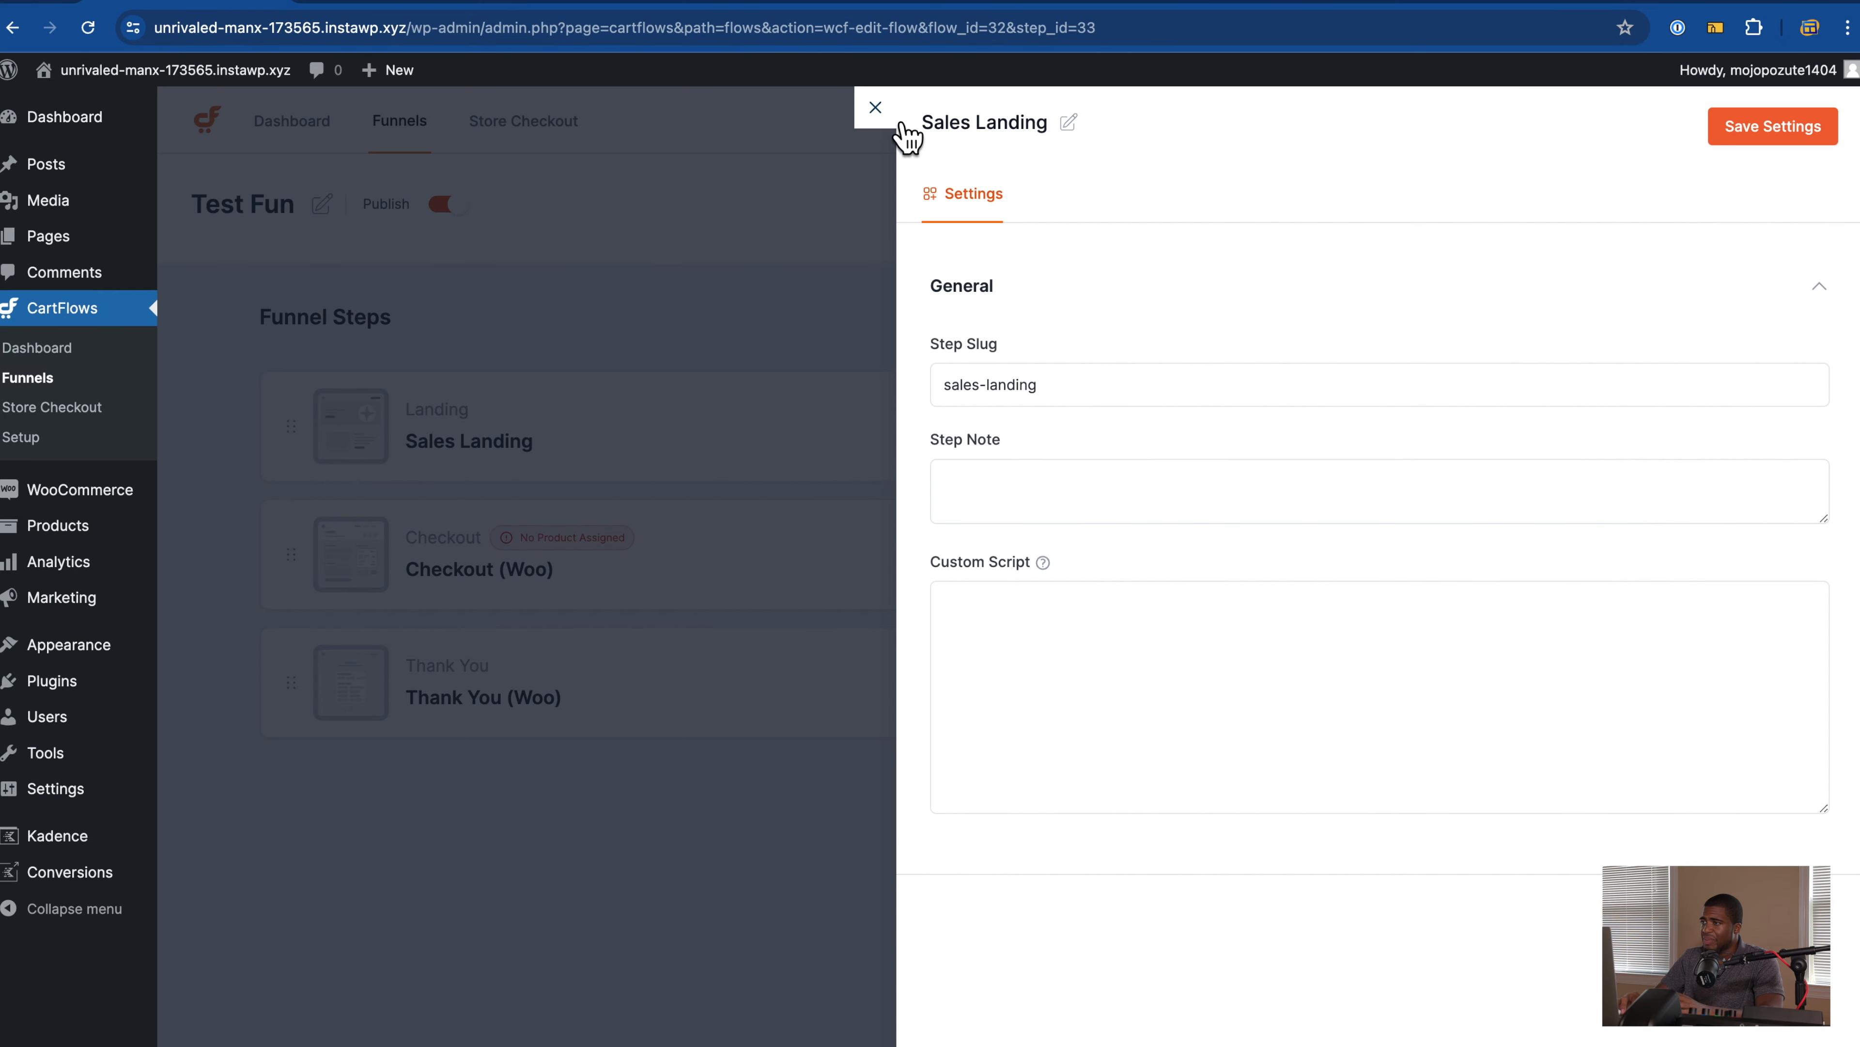
{"action": "left_click", "coordinate": [876, 107]}
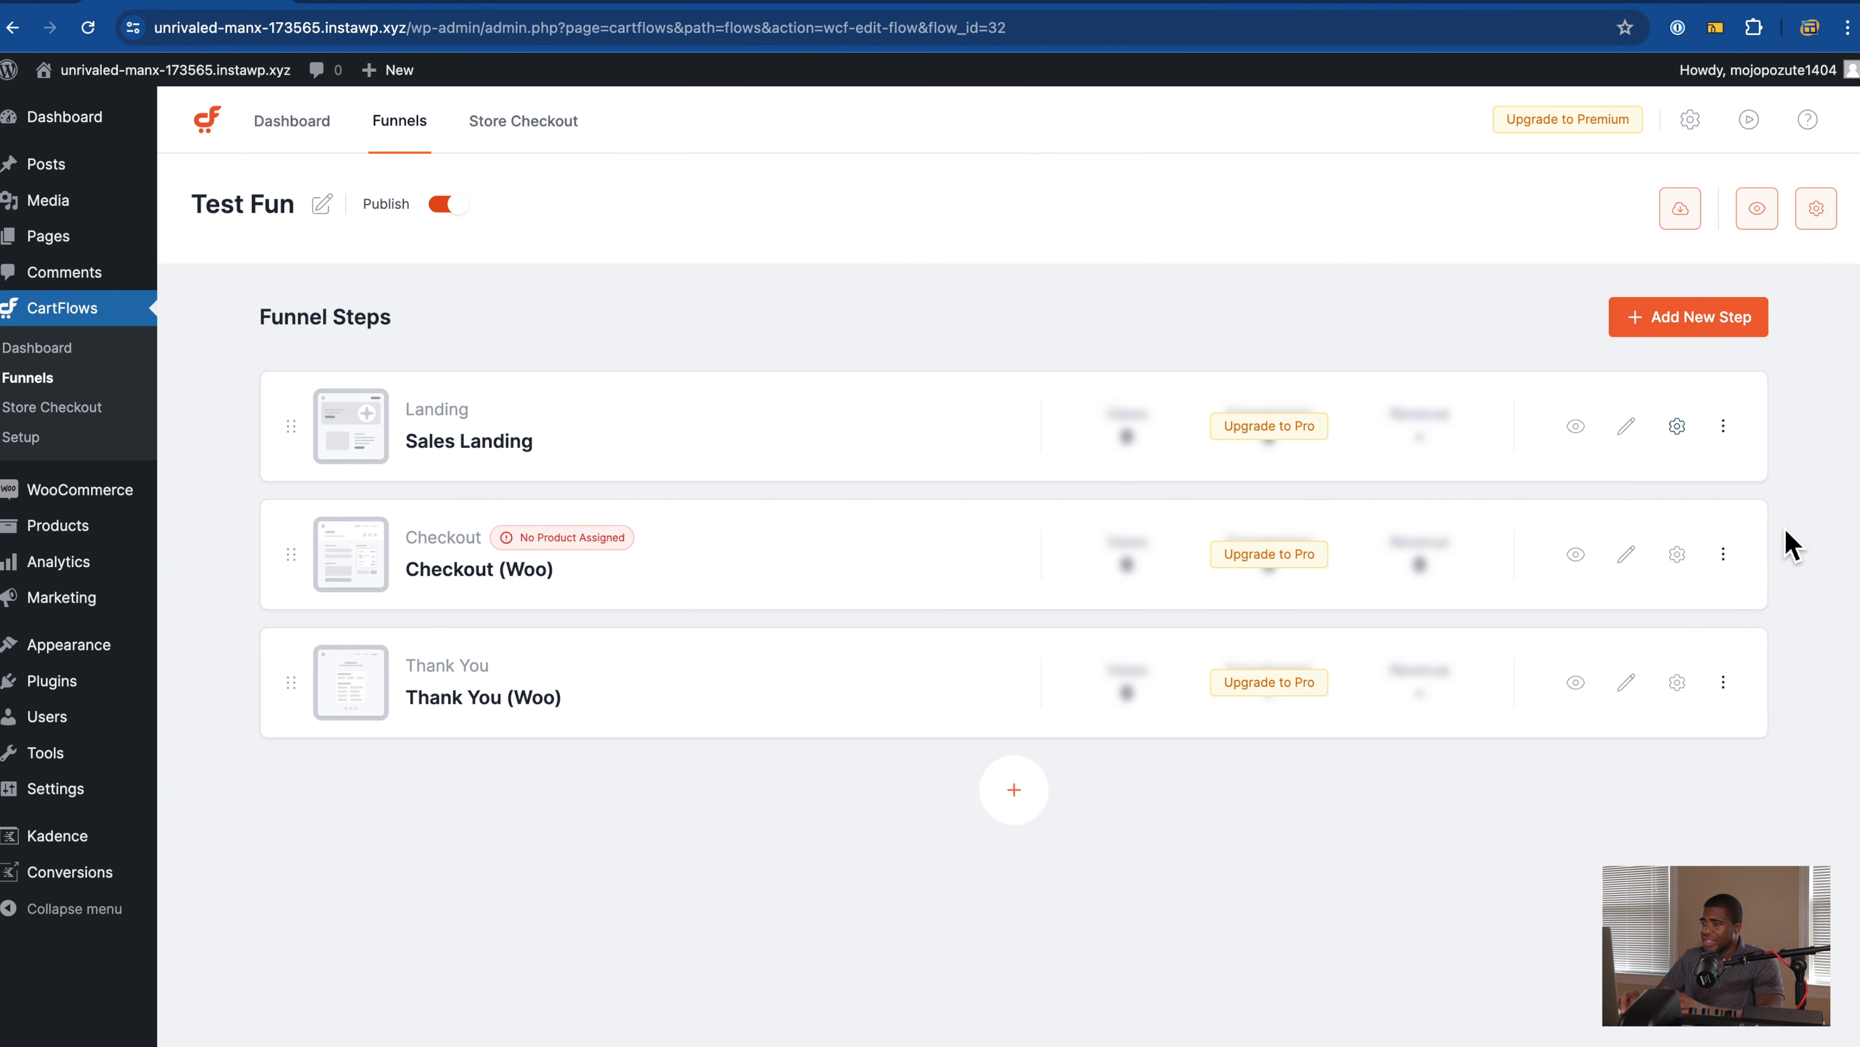
{"action": "left_click", "coordinate": [1638, 437]}
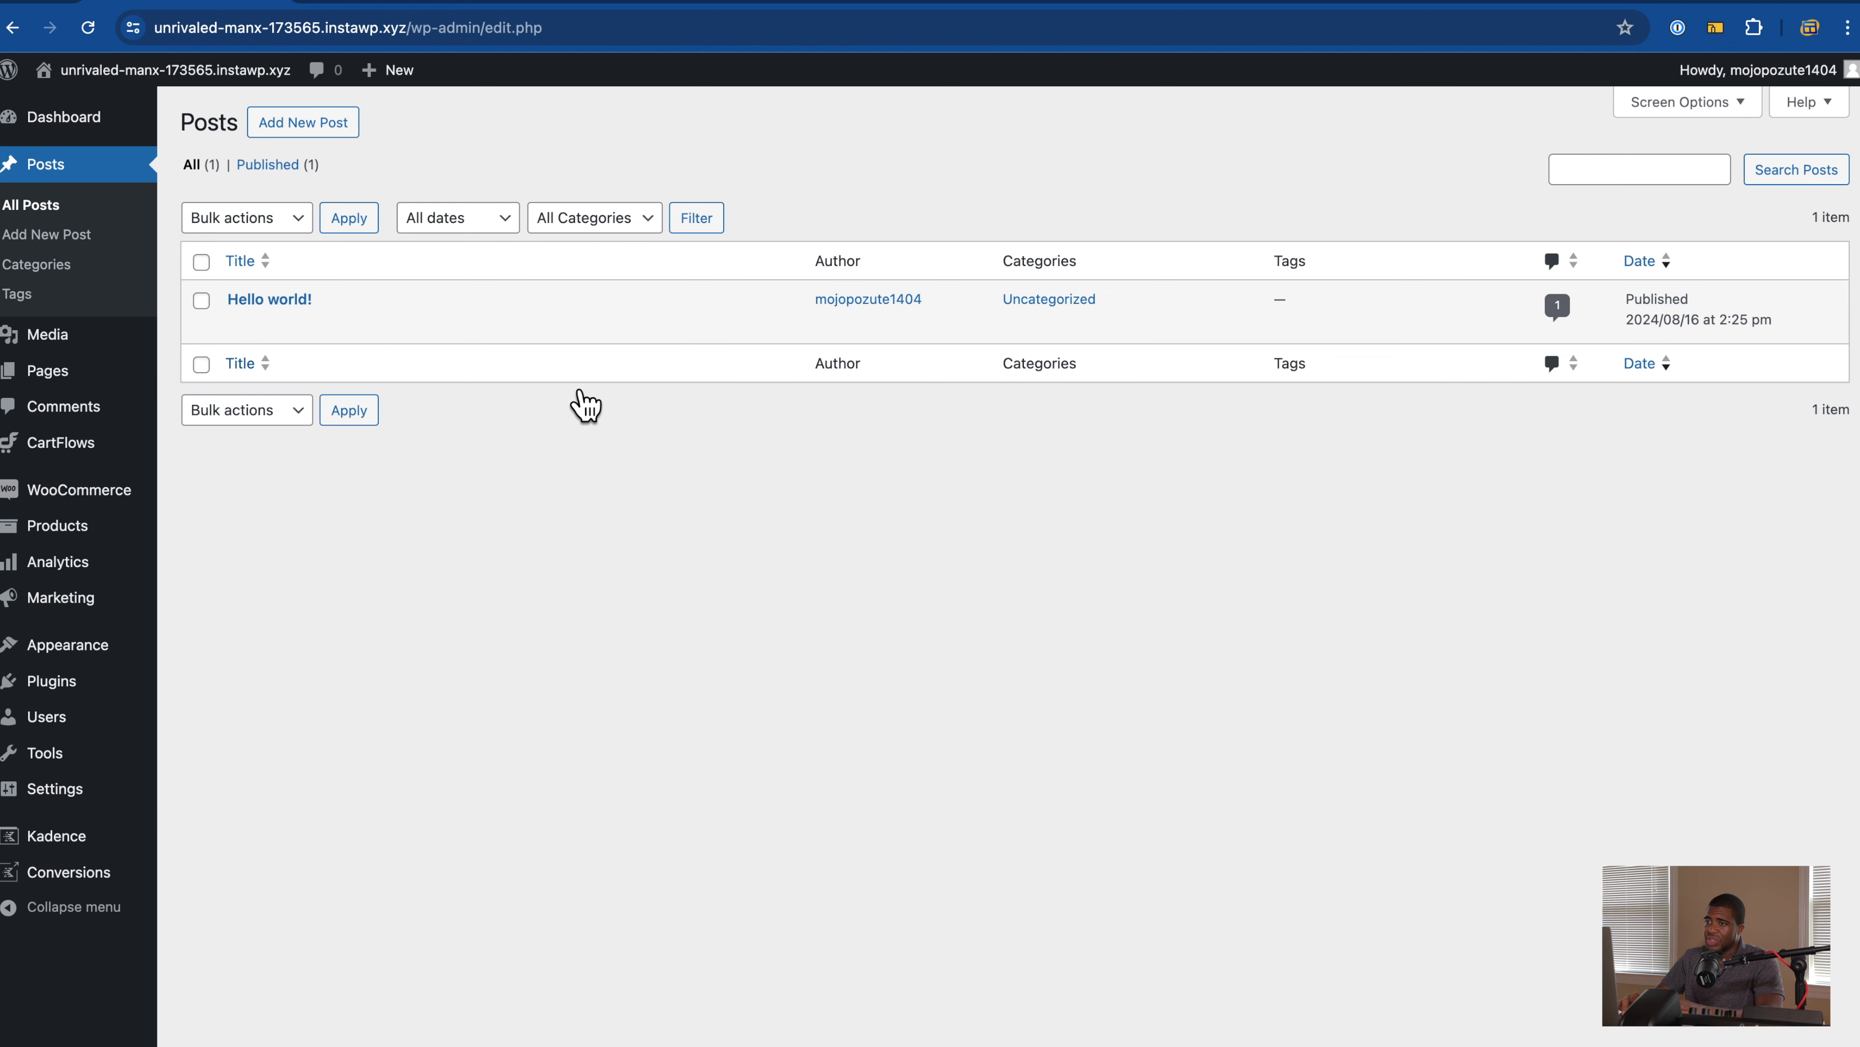
{"action": "left_click", "coordinate": [13, 27]}
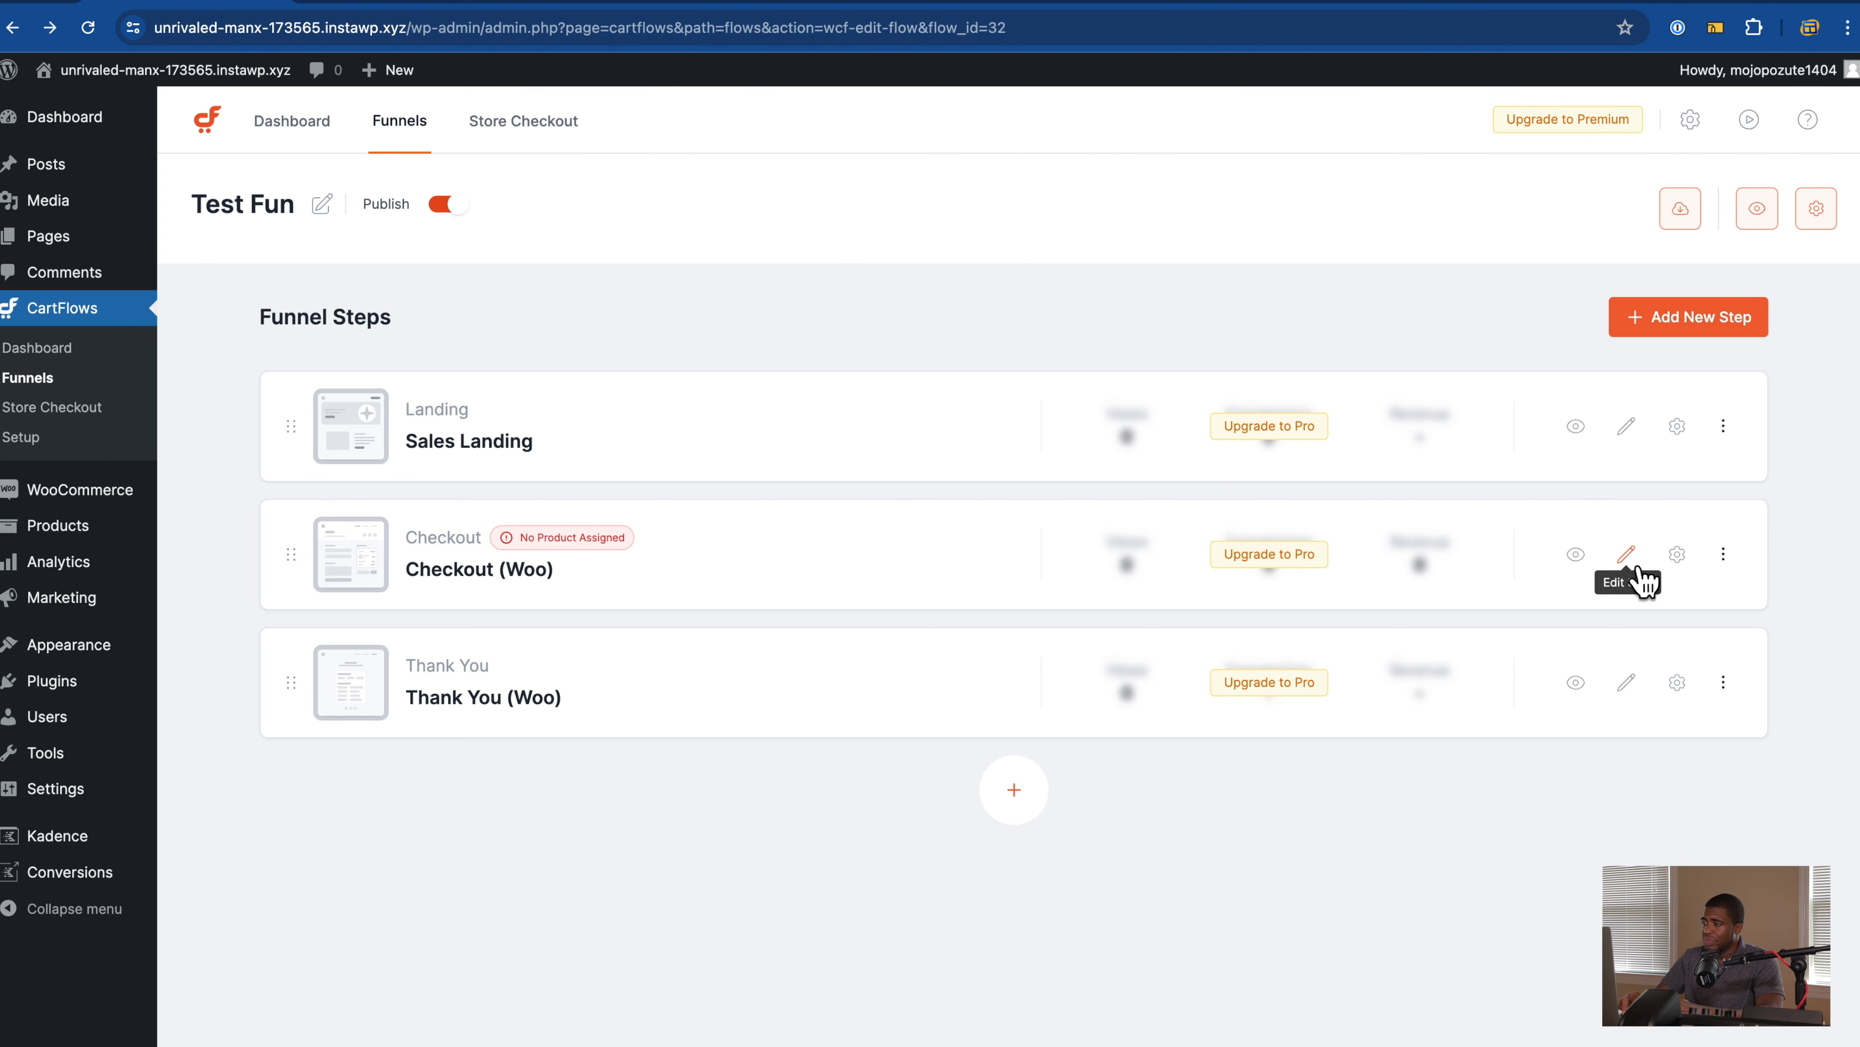
Step: Open the Checkout (Woo) step's product settings and try to add a product without choosing one
{"action": "left_click", "coordinate": [1678, 560]}
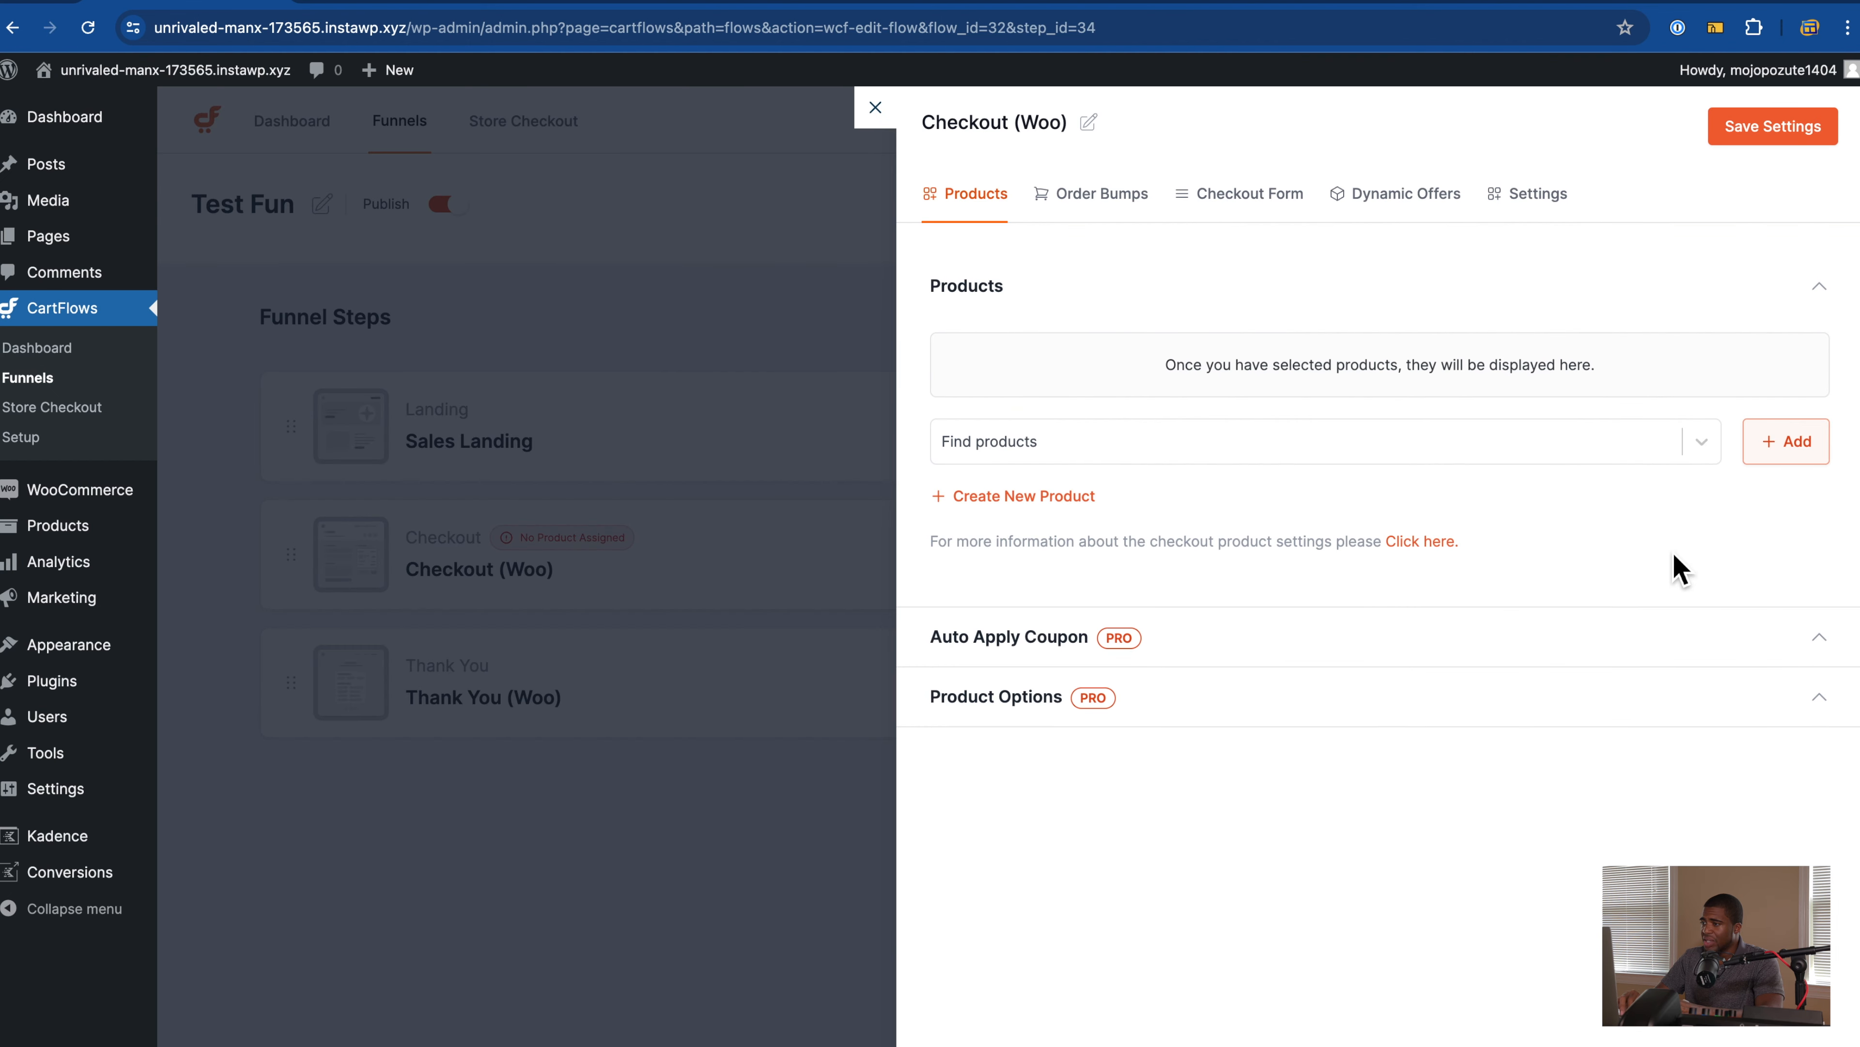
{"action": "left_click", "coordinate": [1251, 443]}
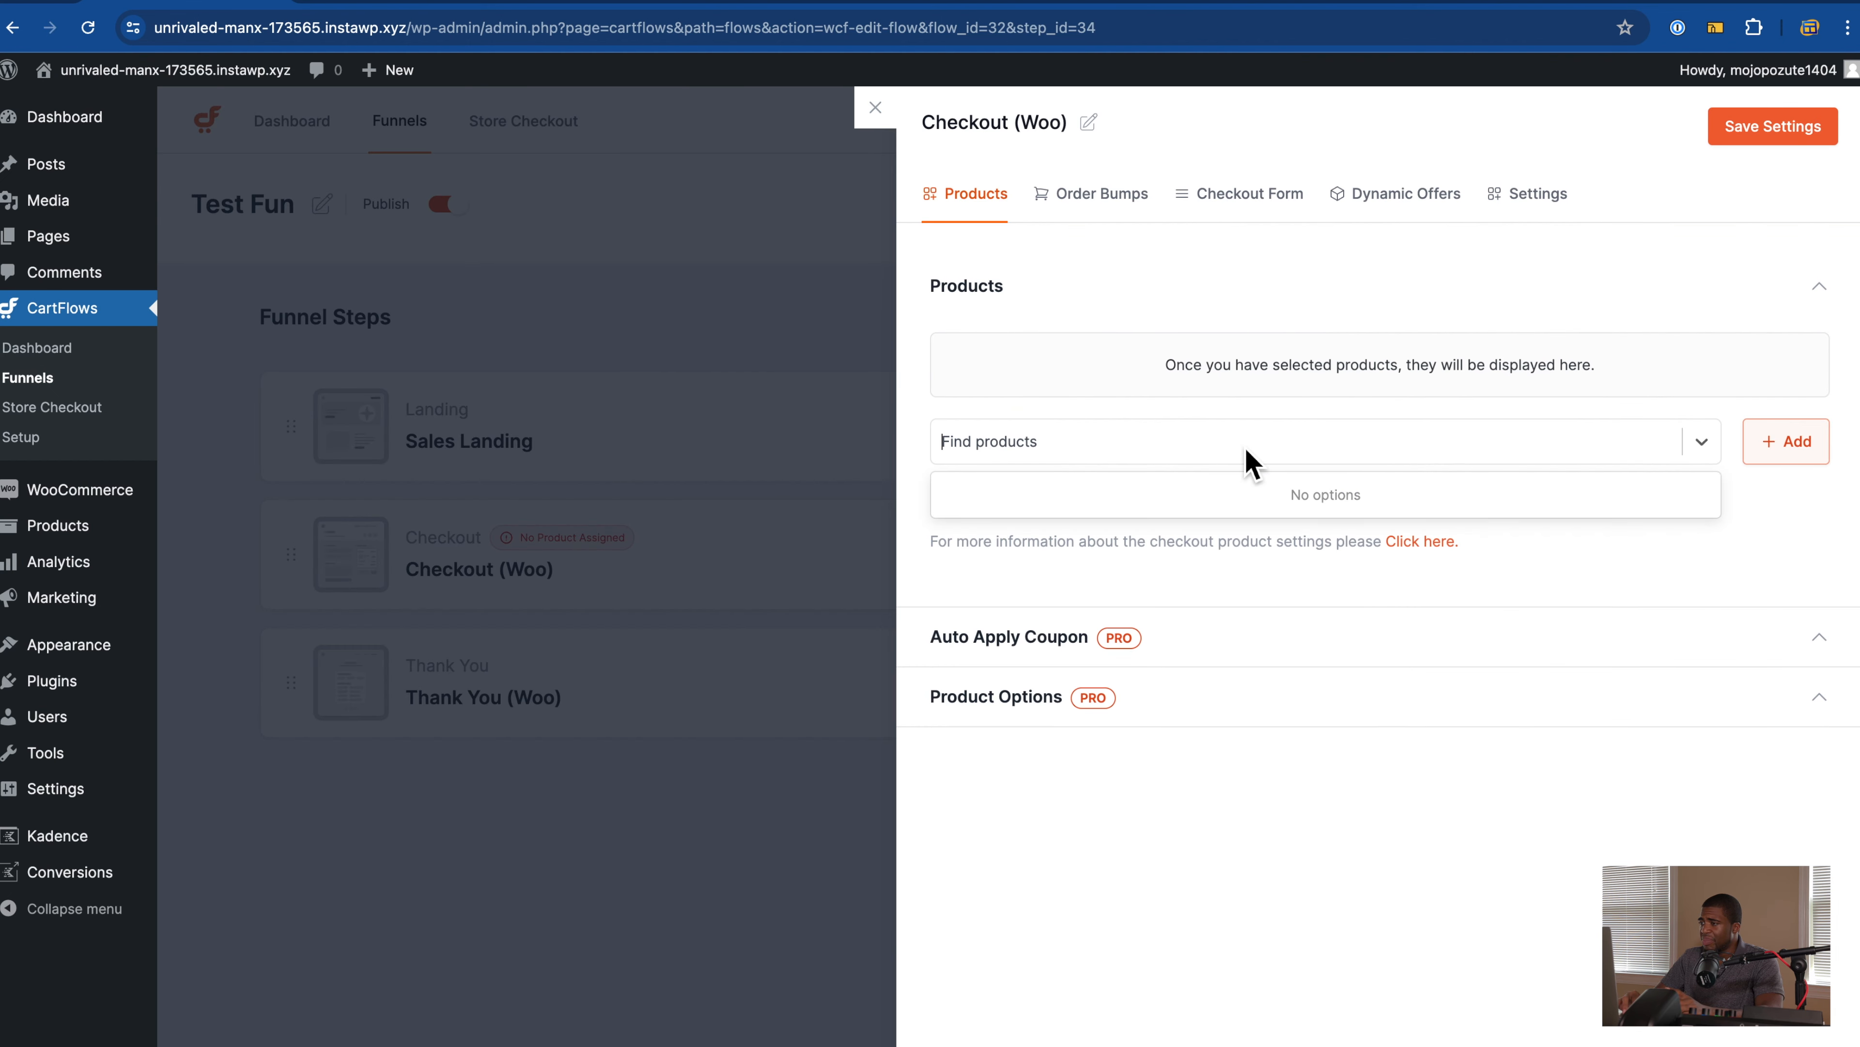
{"action": "left_click", "coordinate": [1773, 458]}
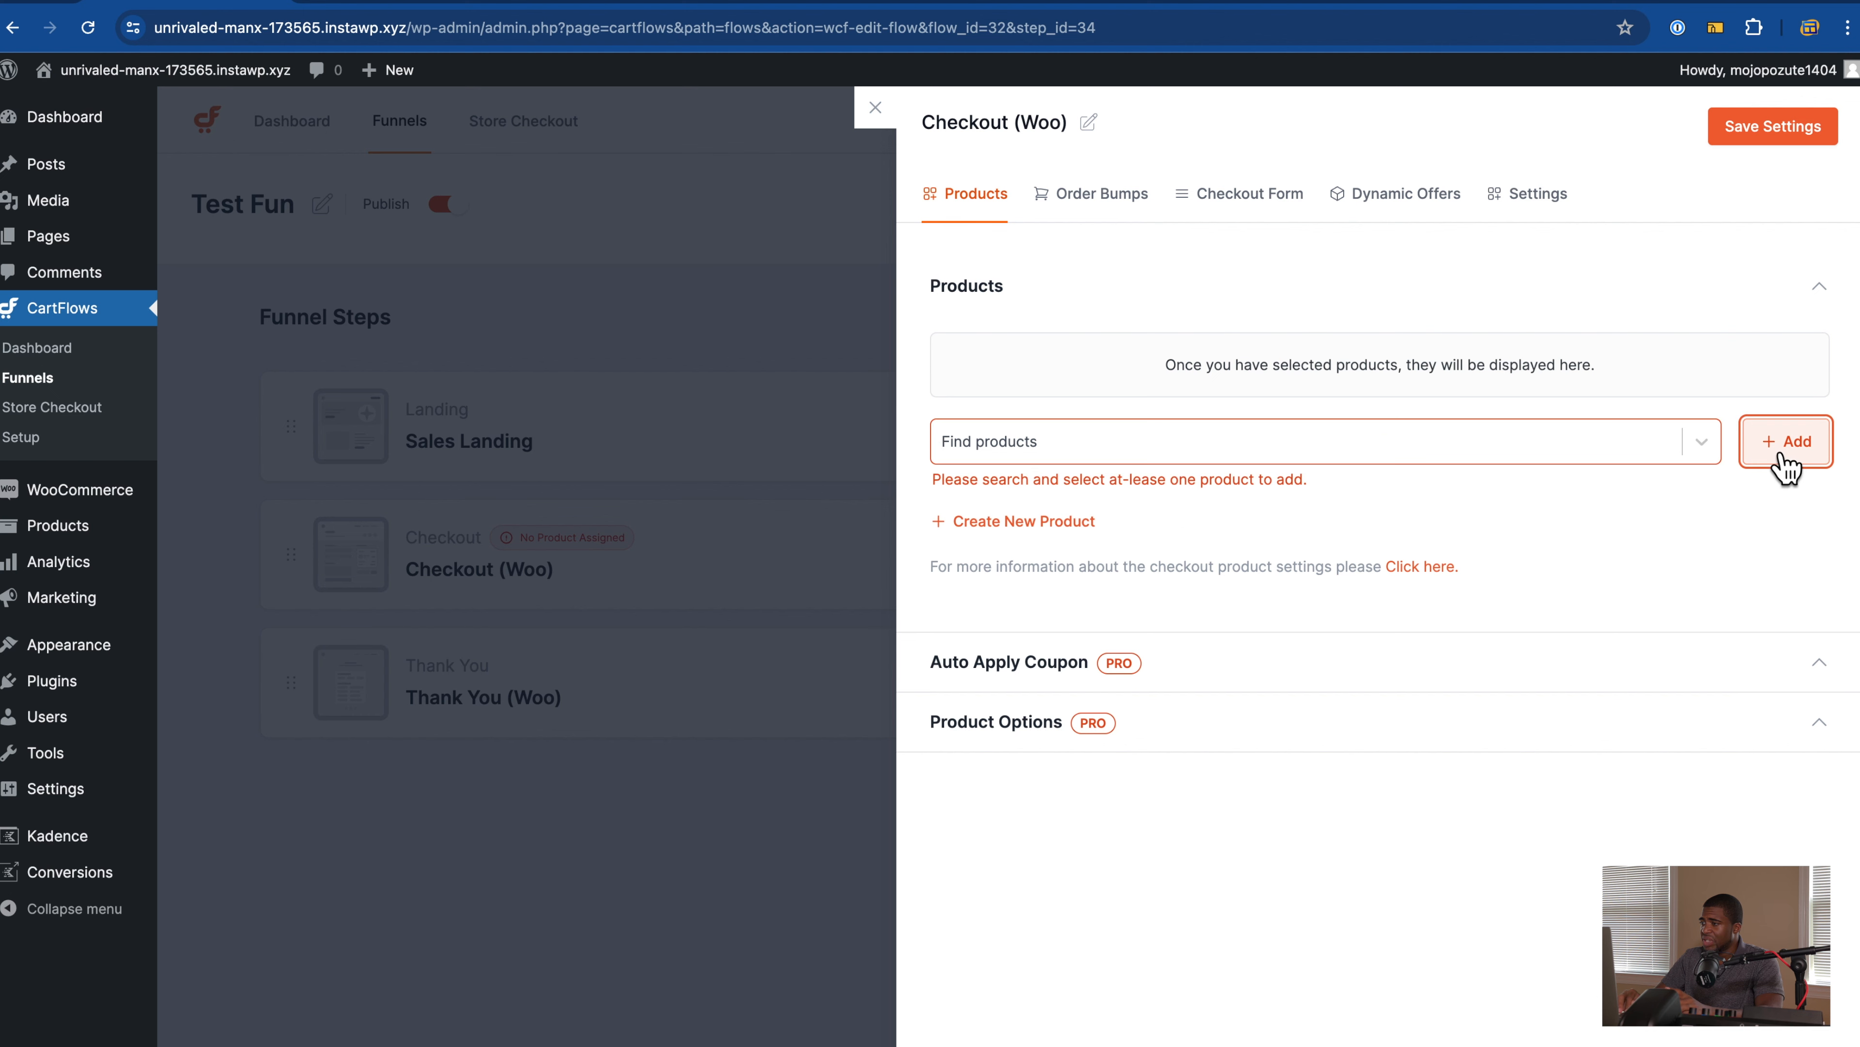
Step: Create and publish a virtual product named "New Test 1" with a regular price of 20, and return to the checkout settings
{"action": "left_click", "coordinate": [982, 521]}
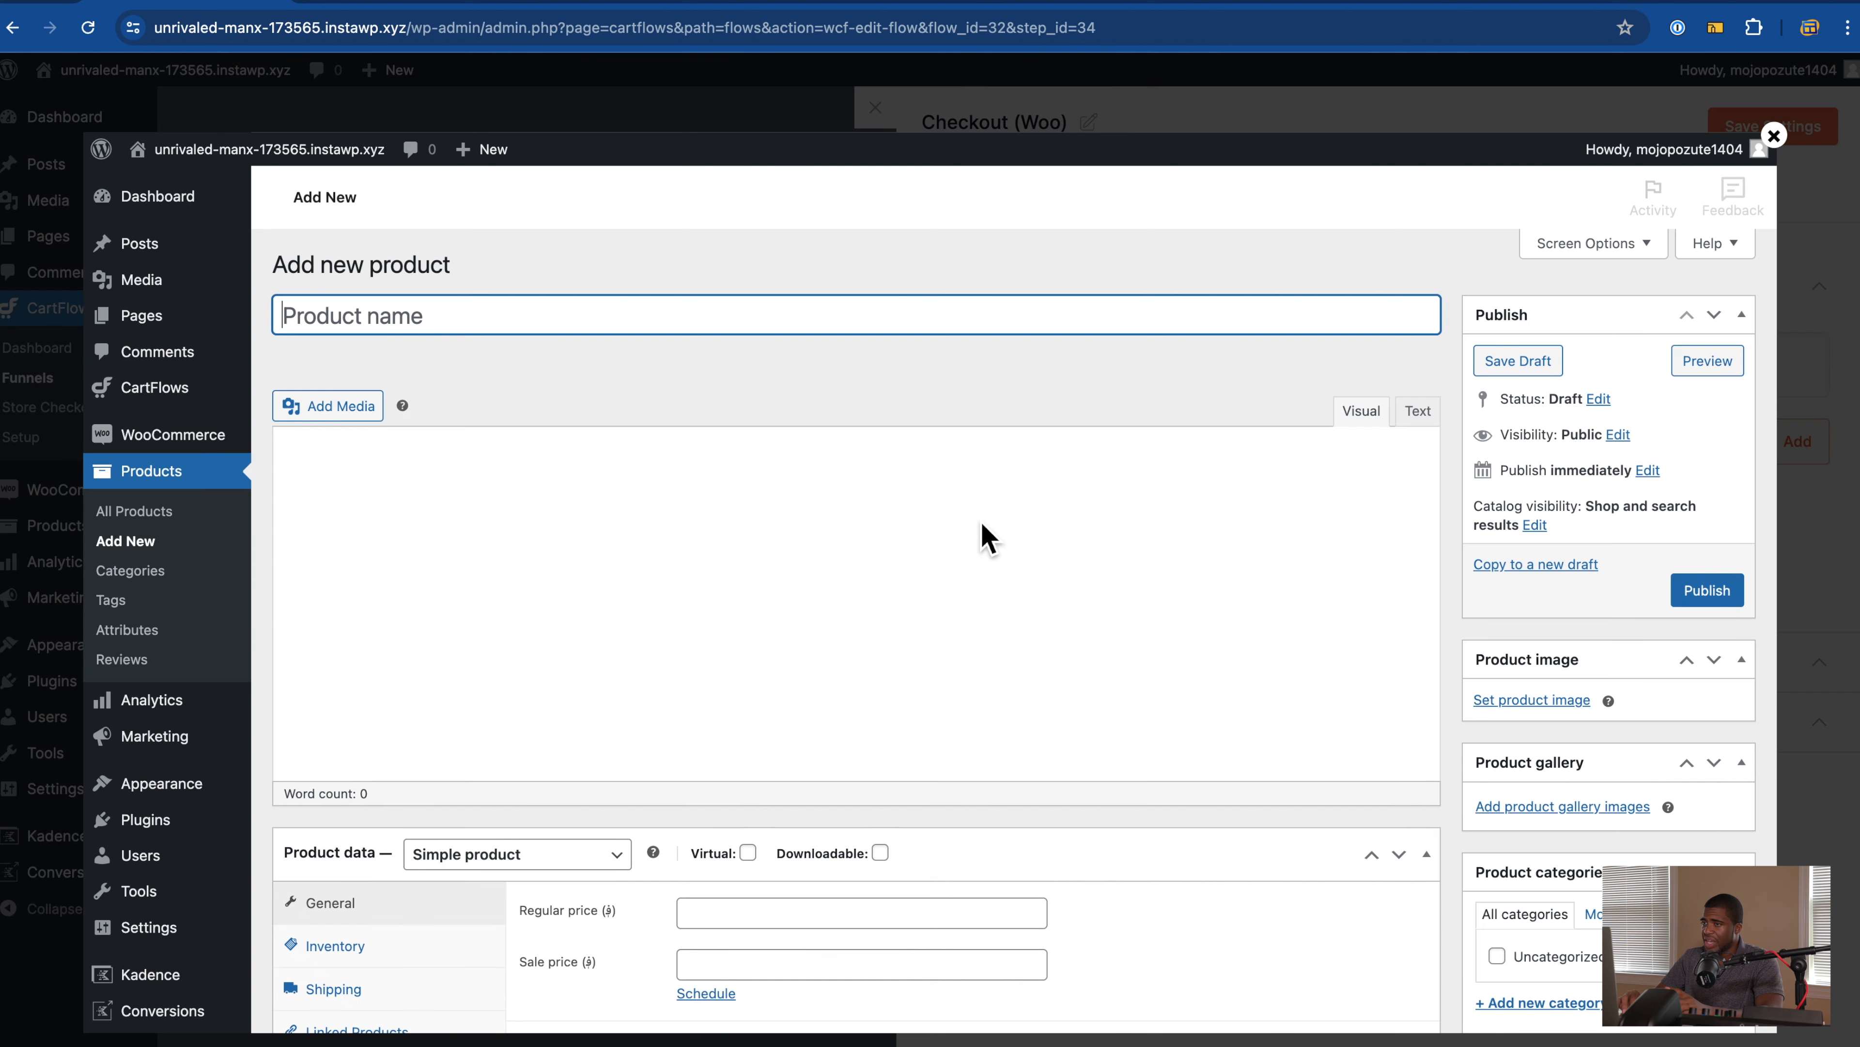
{"action": "type", "text": "New Test 1"}
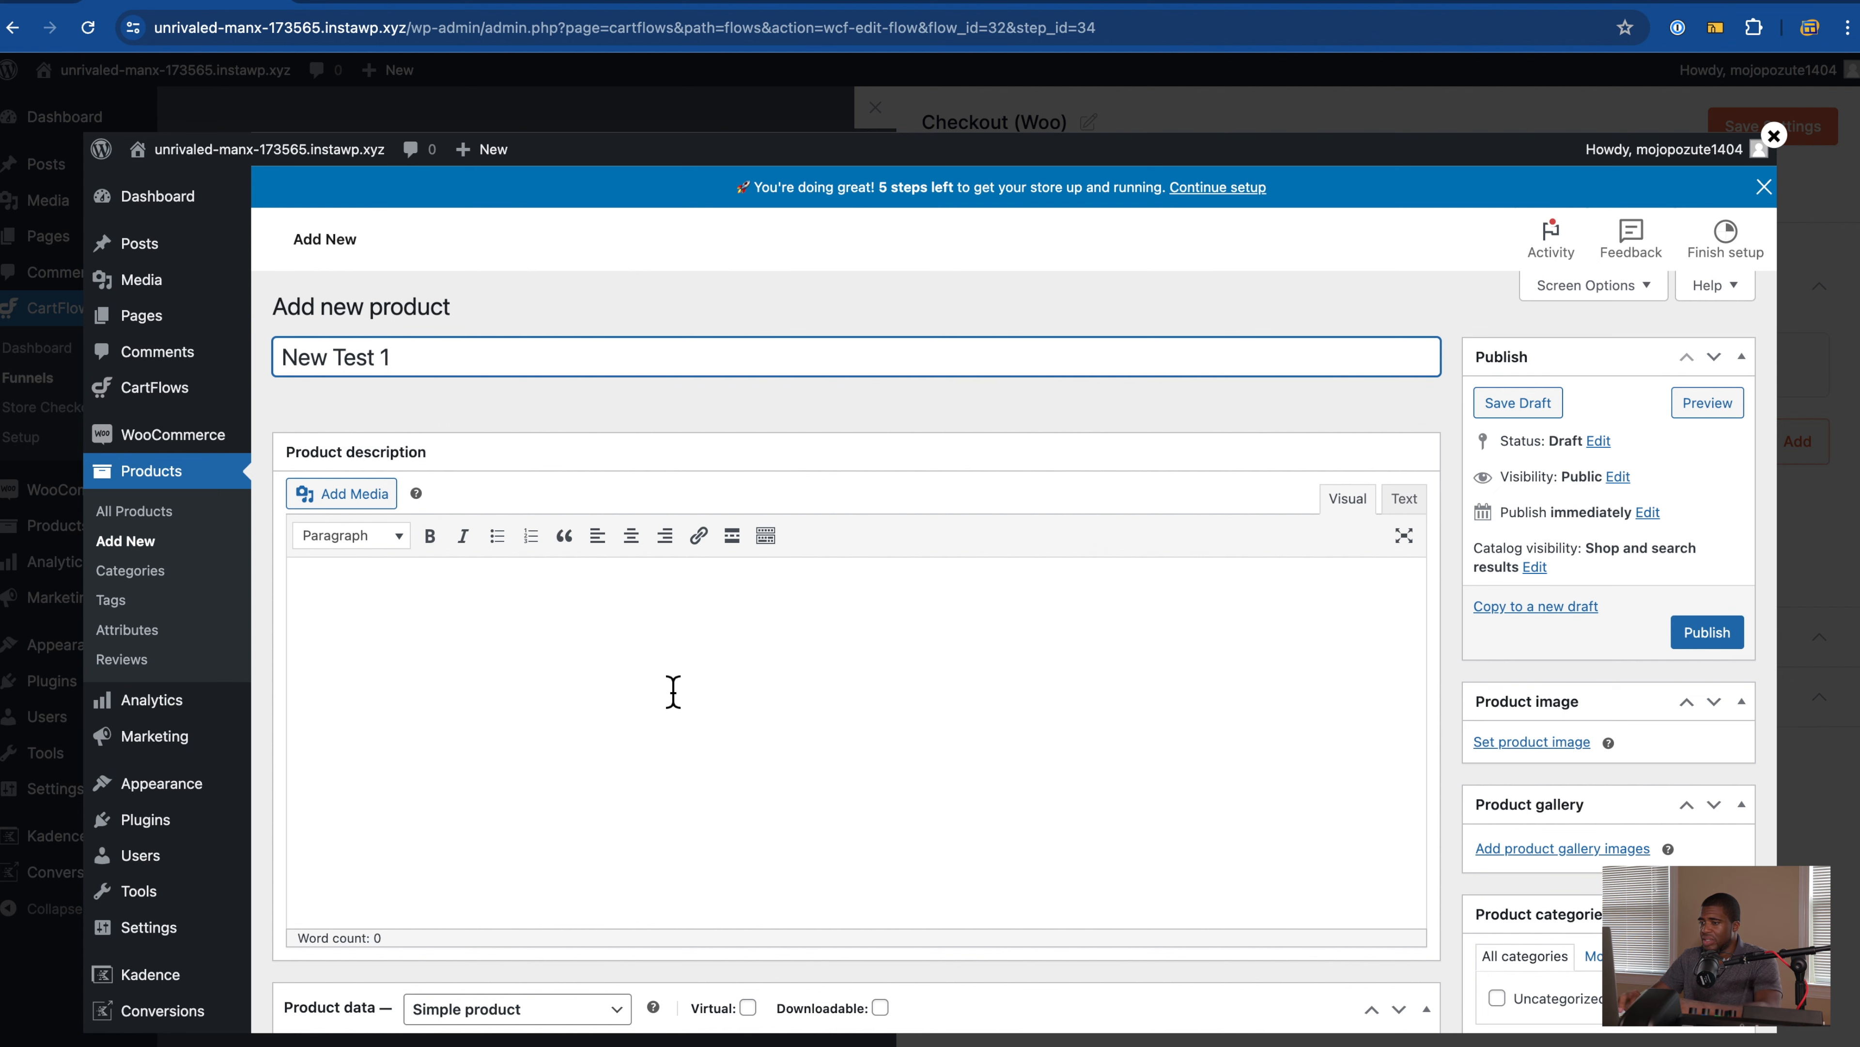
{"action": "scroll", "coordinate": [673, 690], "scroll_direction": "down", "scroll_amount": 5}
{"action": "left_click", "coordinate": [732, 735]}
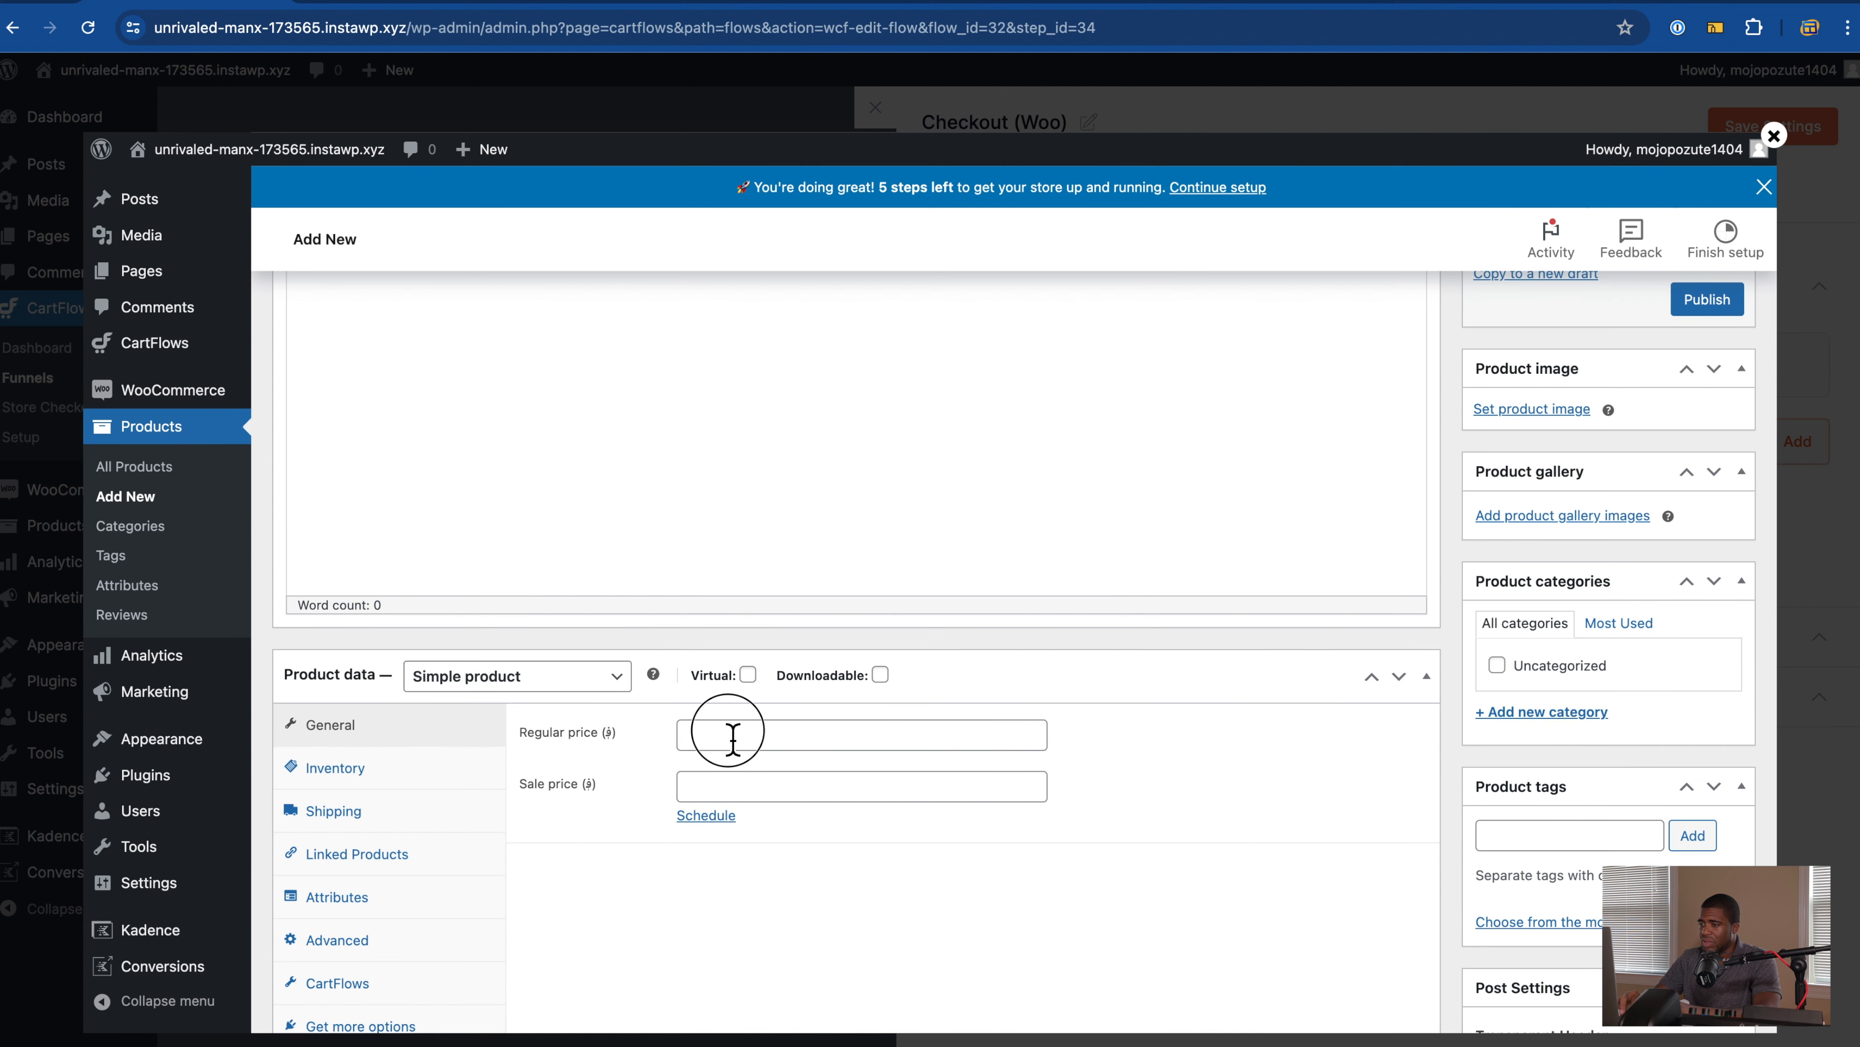
{"action": "type", "text": "20"}
{"action": "left_click", "coordinate": [748, 674]}
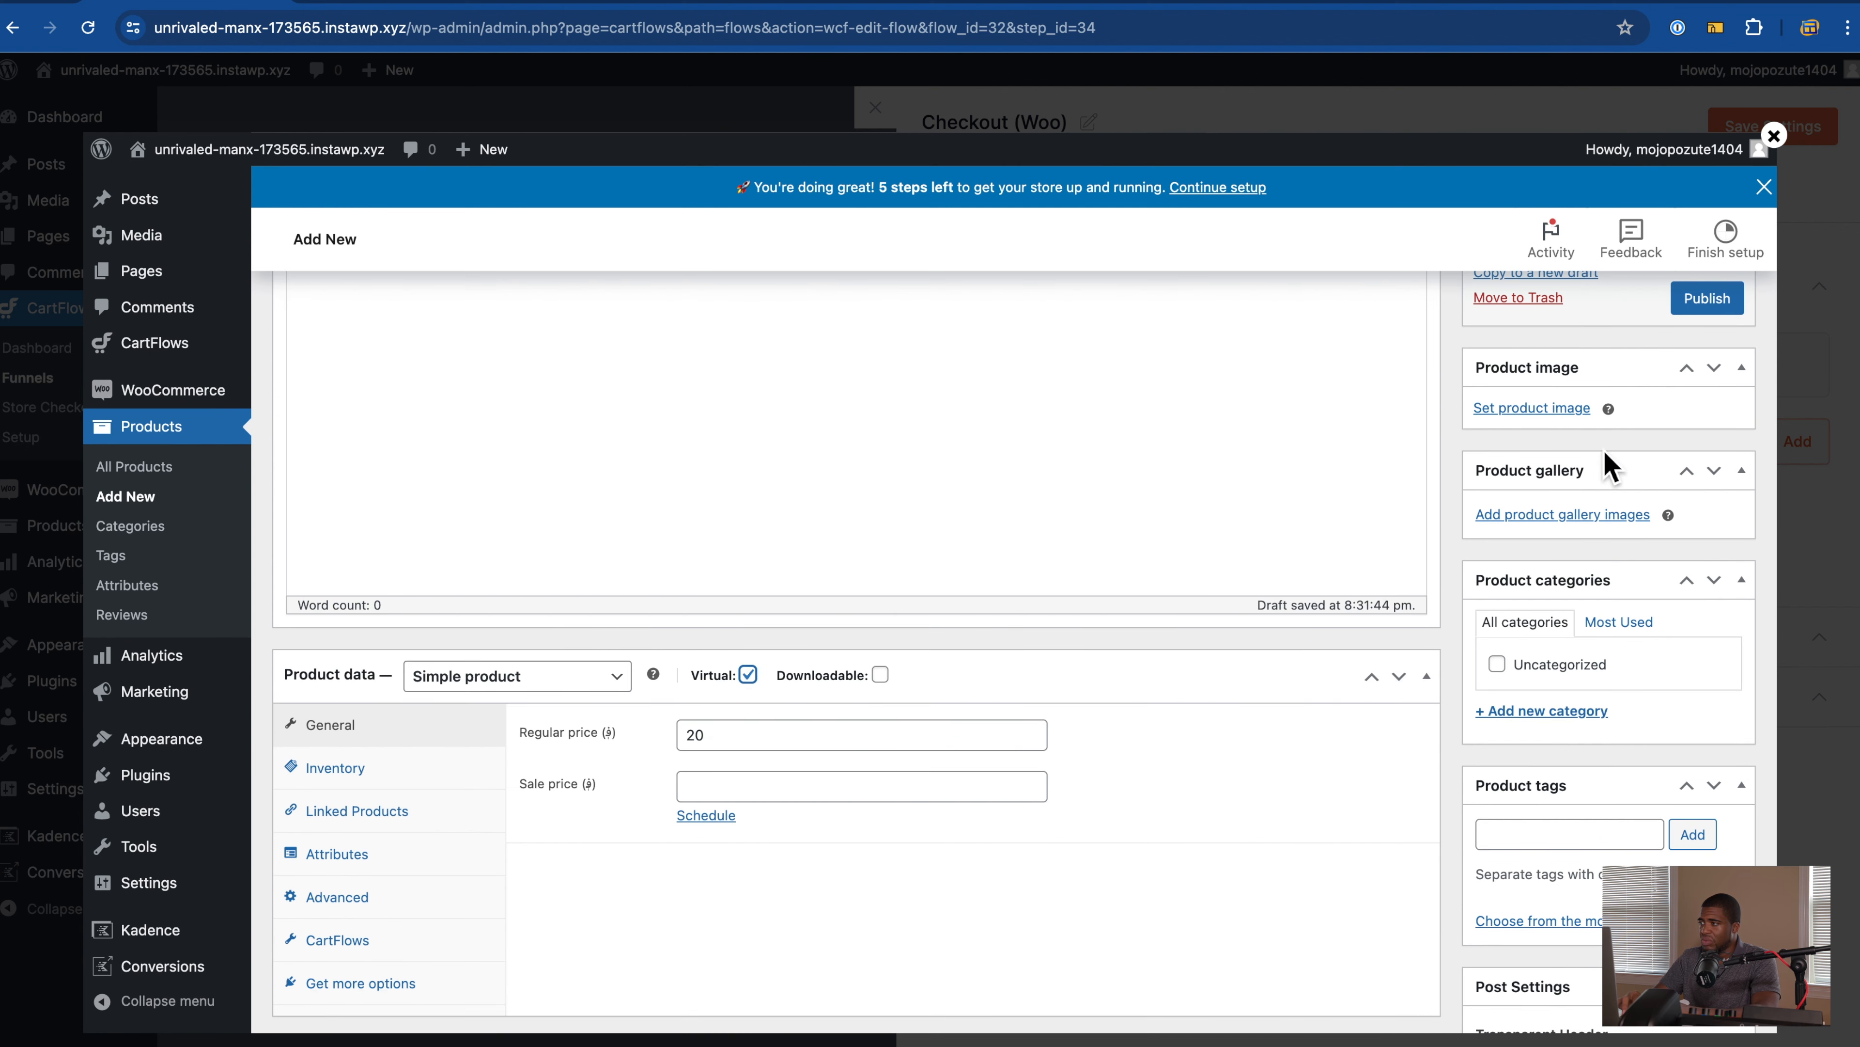
{"action": "left_click", "coordinate": [1727, 315]}
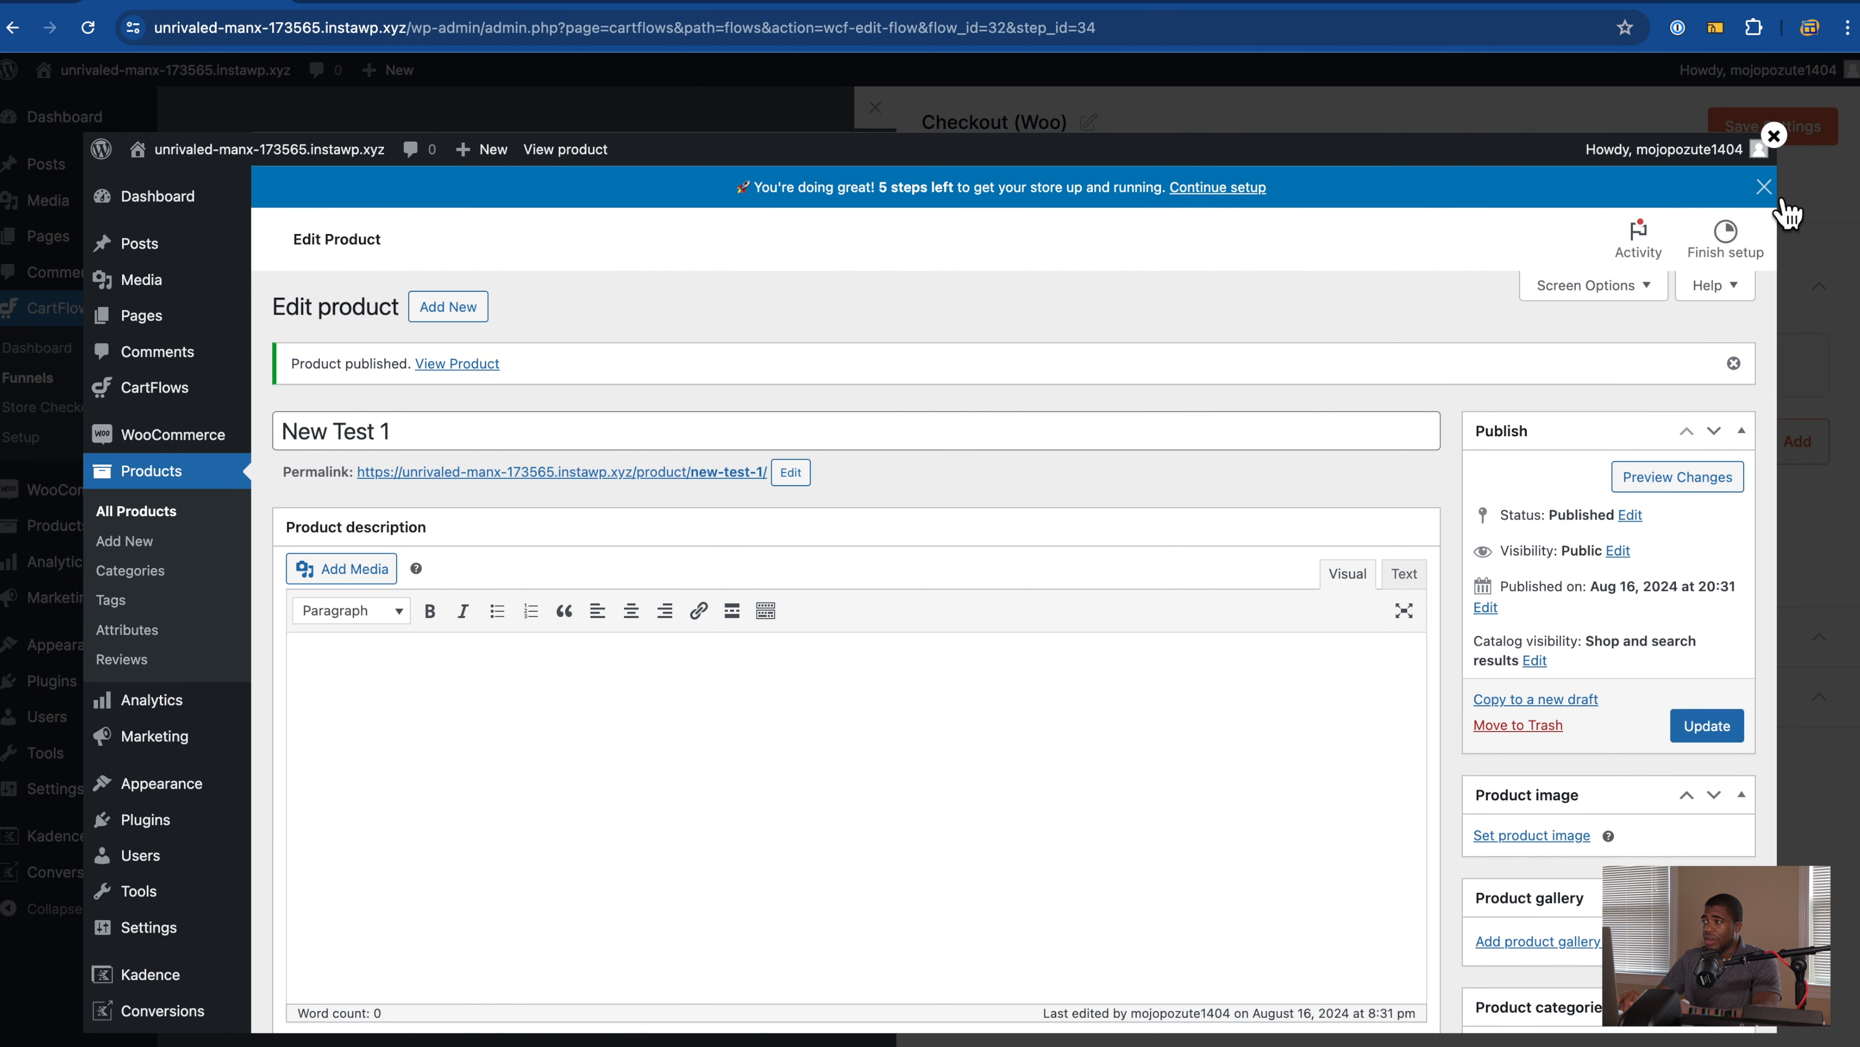
{"action": "left_click", "coordinate": [1782, 143]}
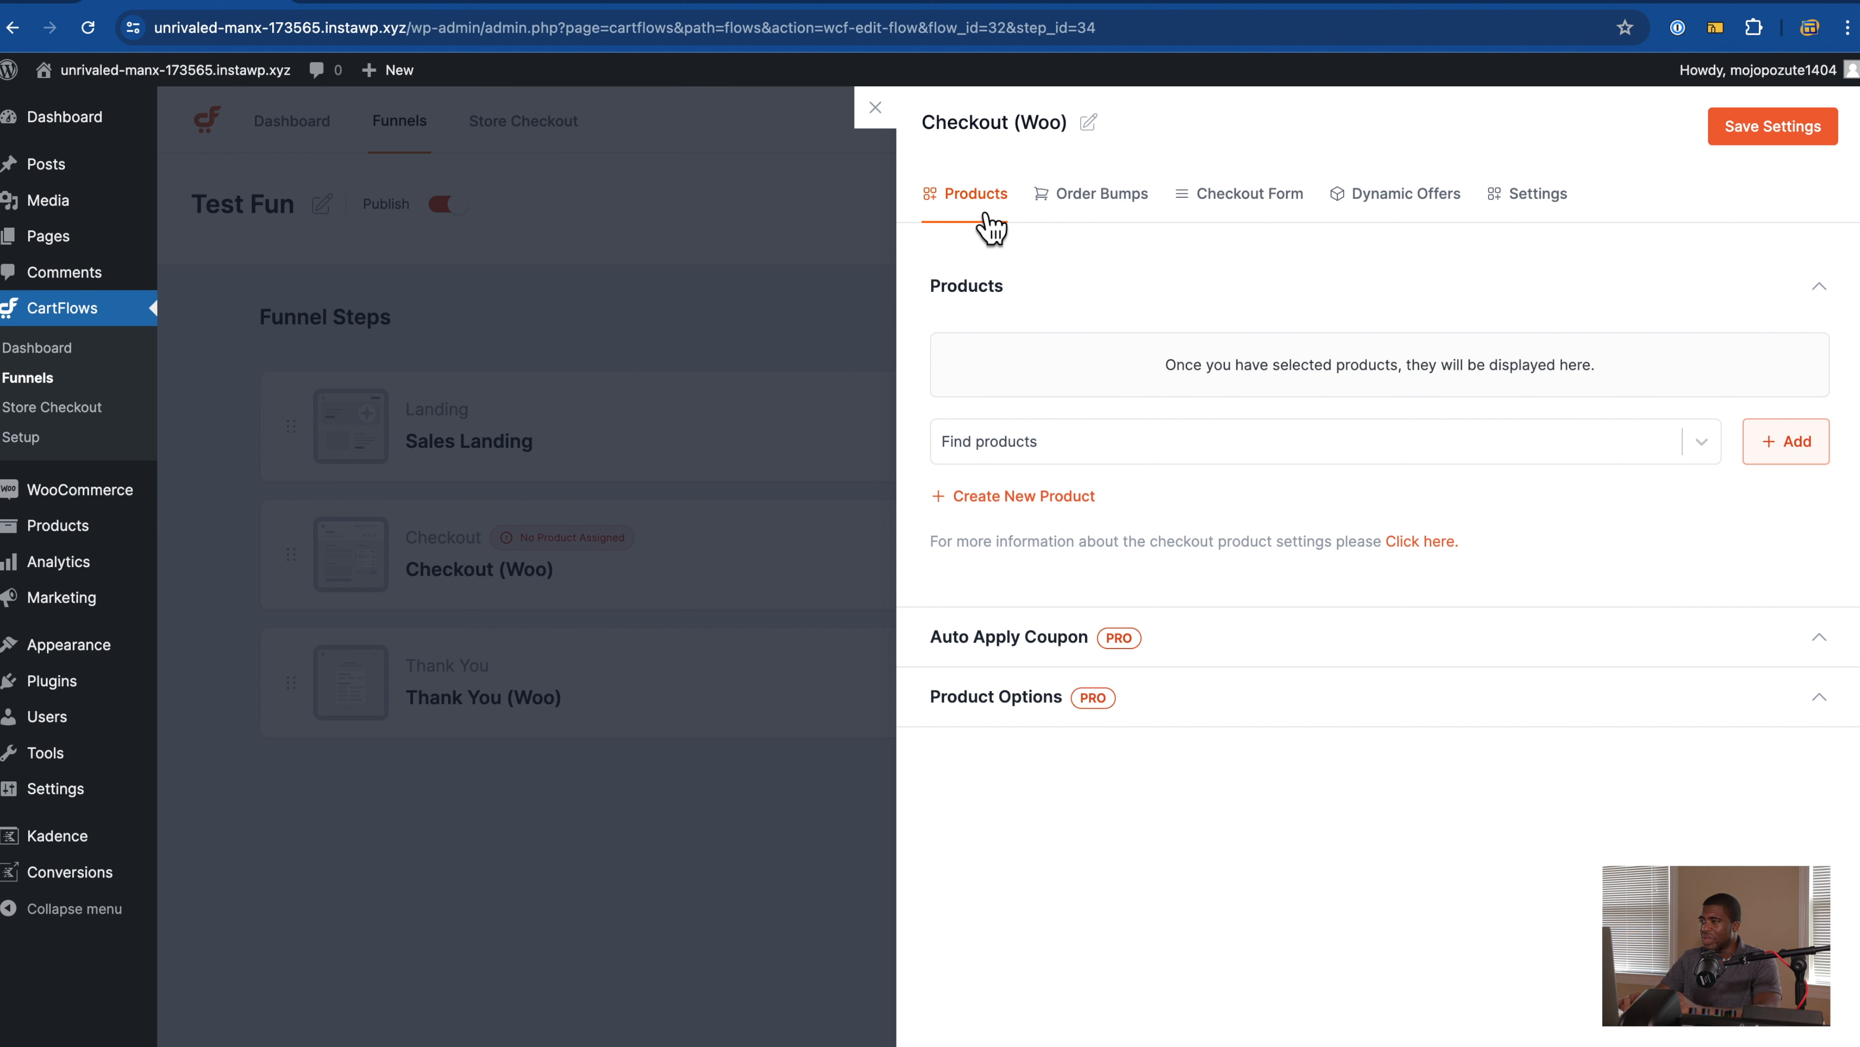
Step: Search the checkout step's products for "test" and select New Test 1
{"action": "left_click", "coordinate": [1611, 450]}
{"action": "type", "text": "test"}
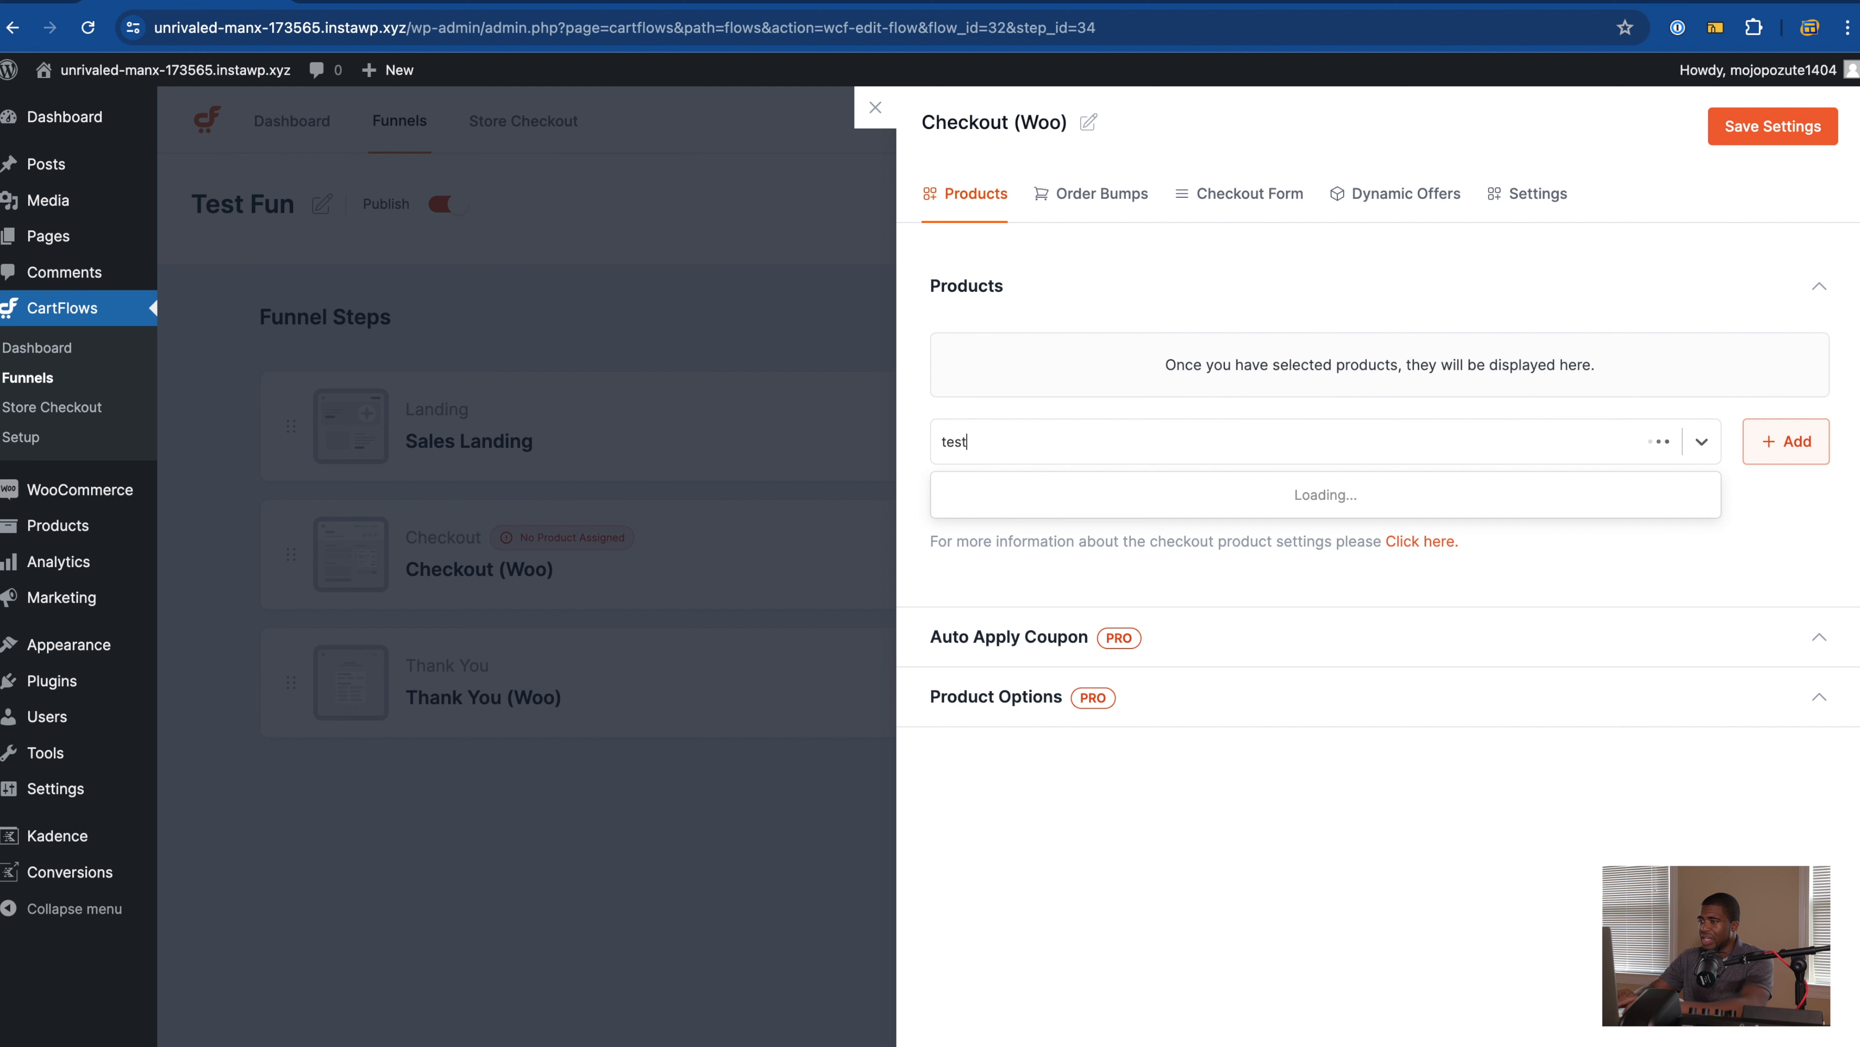
{"action": "left_click", "coordinate": [1096, 509]}
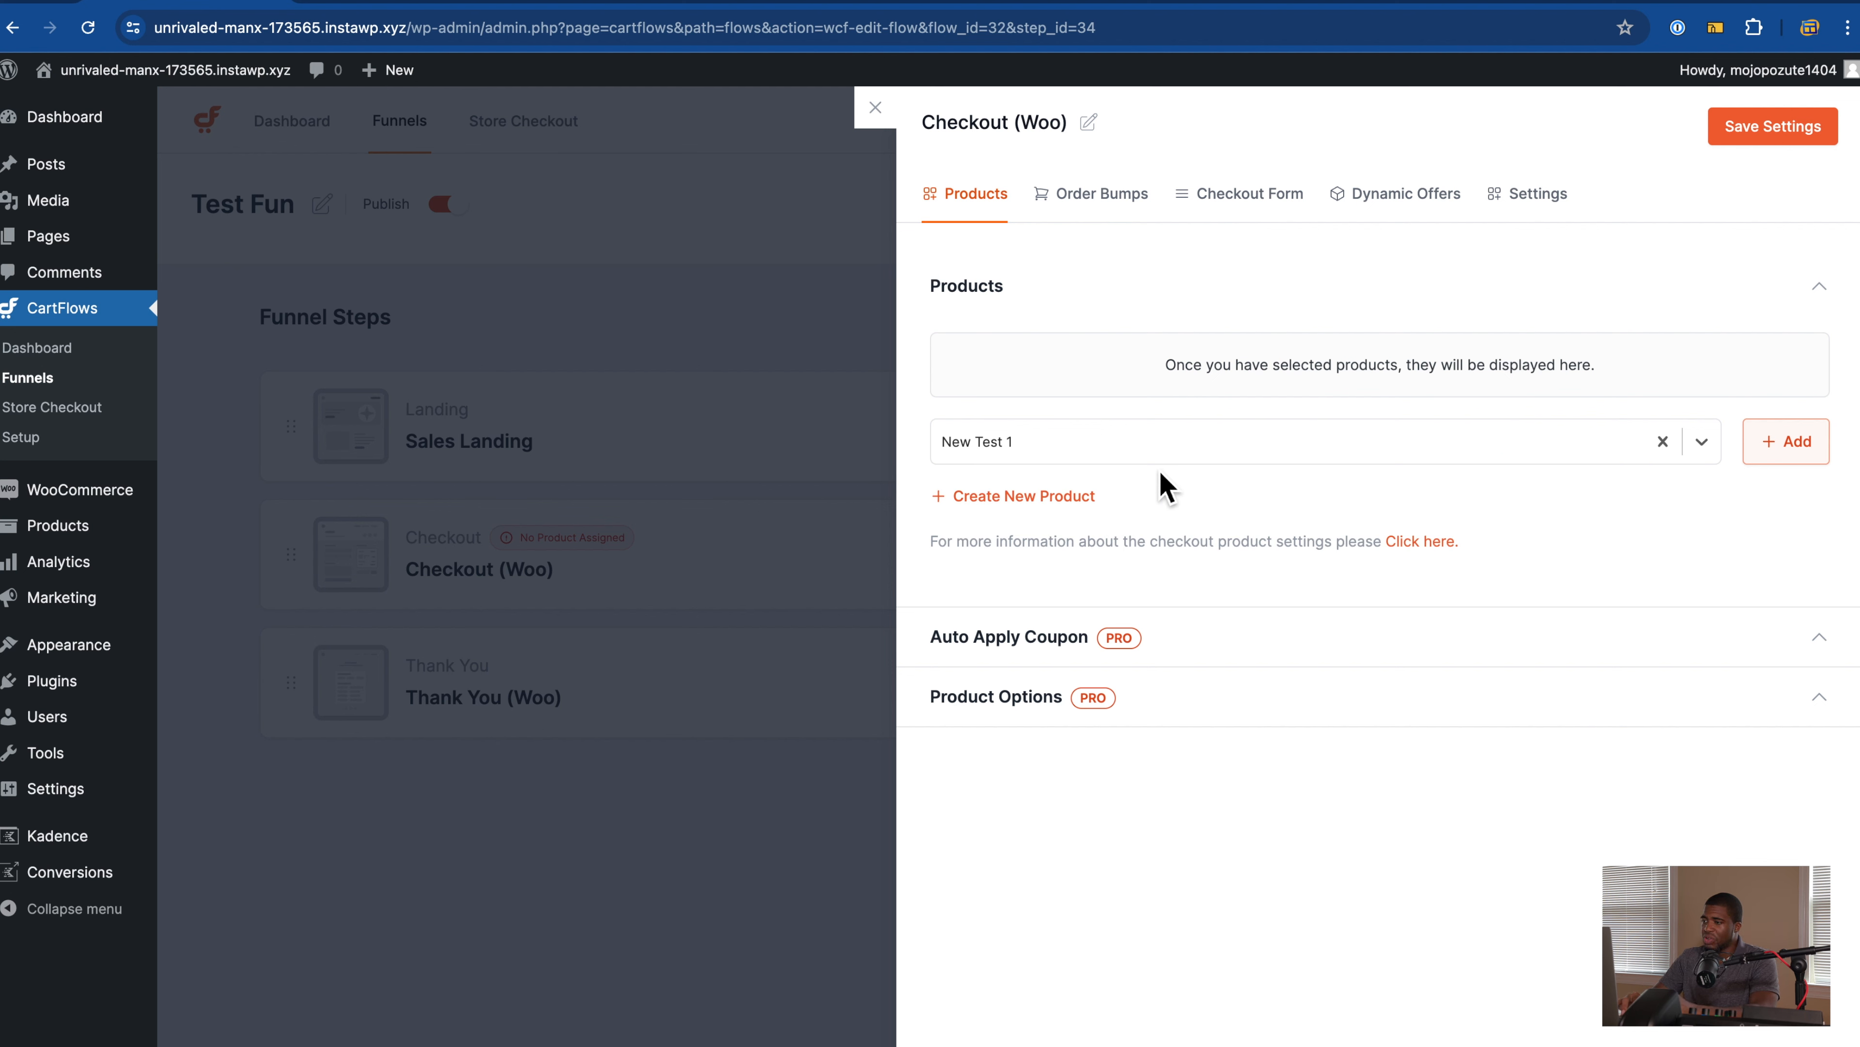
Step: Try the Collapsible Coupon Field option in the checkout form settings and disable Enable Ship To Different Address
{"action": "left_click", "coordinate": [1101, 199]}
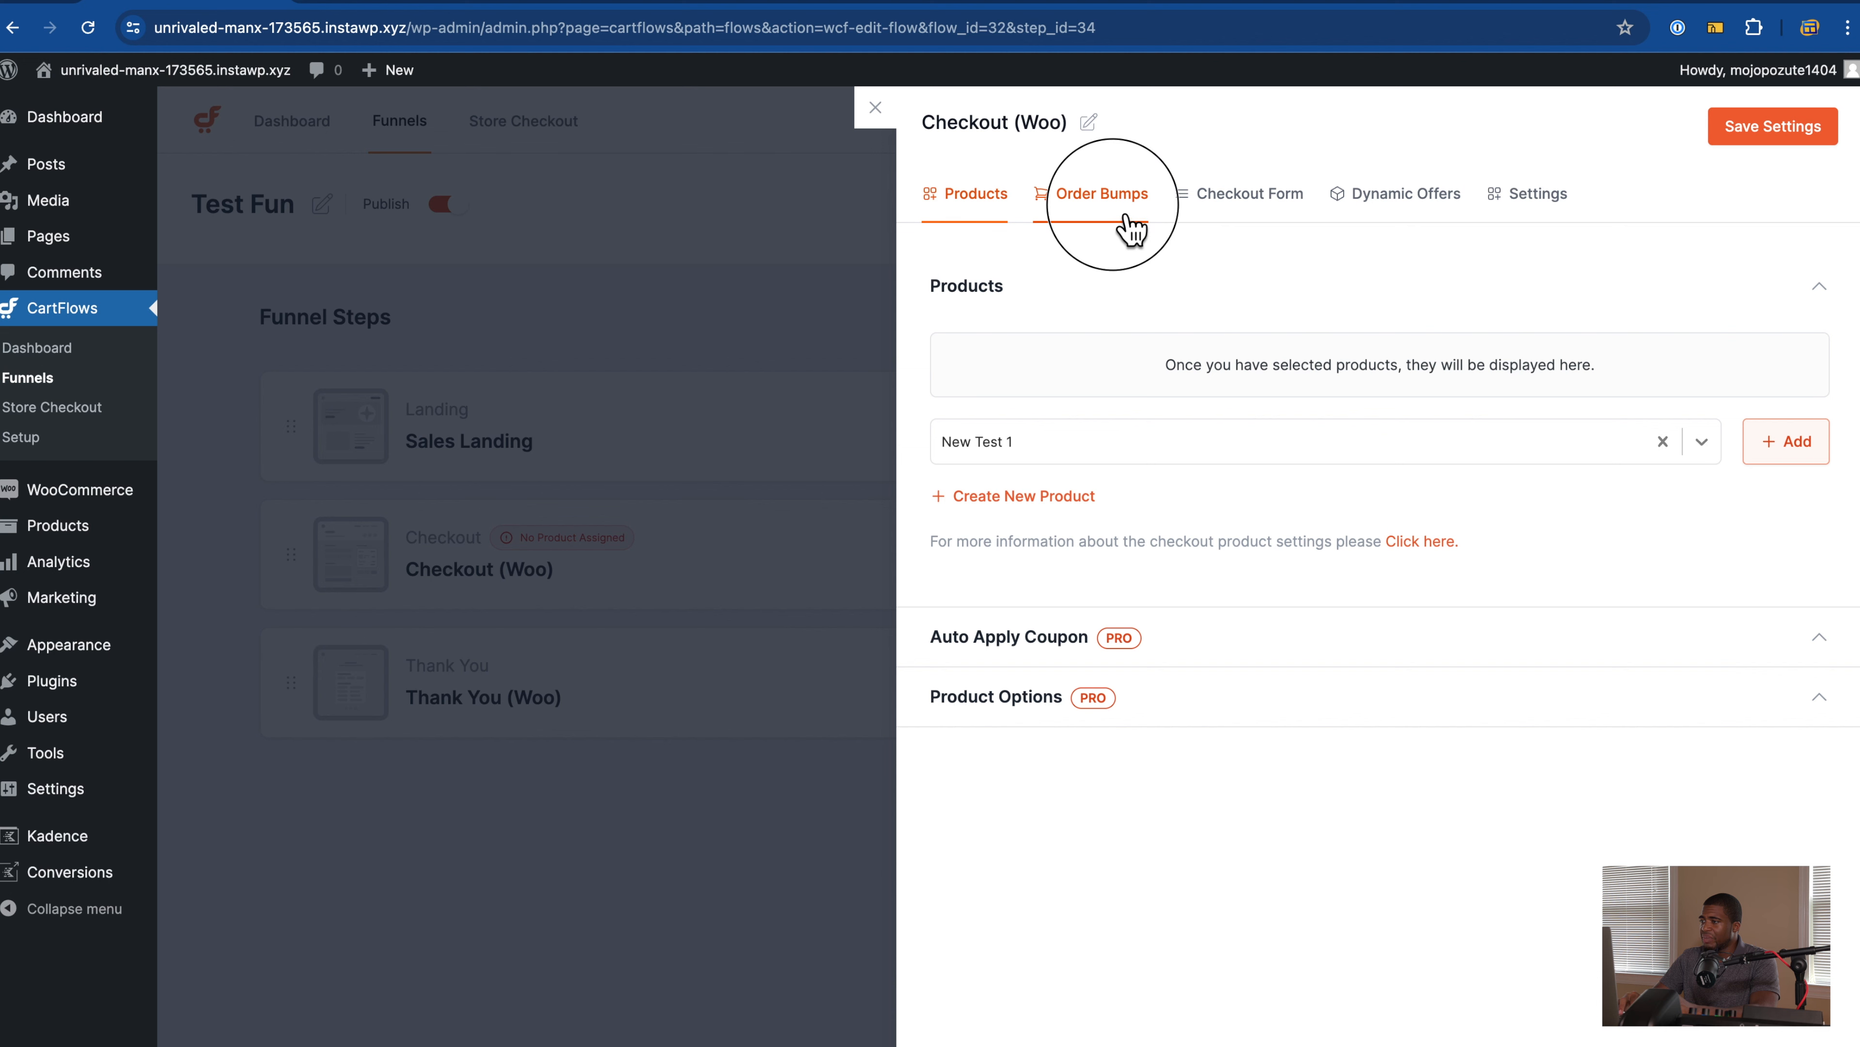
{"action": "left_click", "coordinate": [1249, 196]}
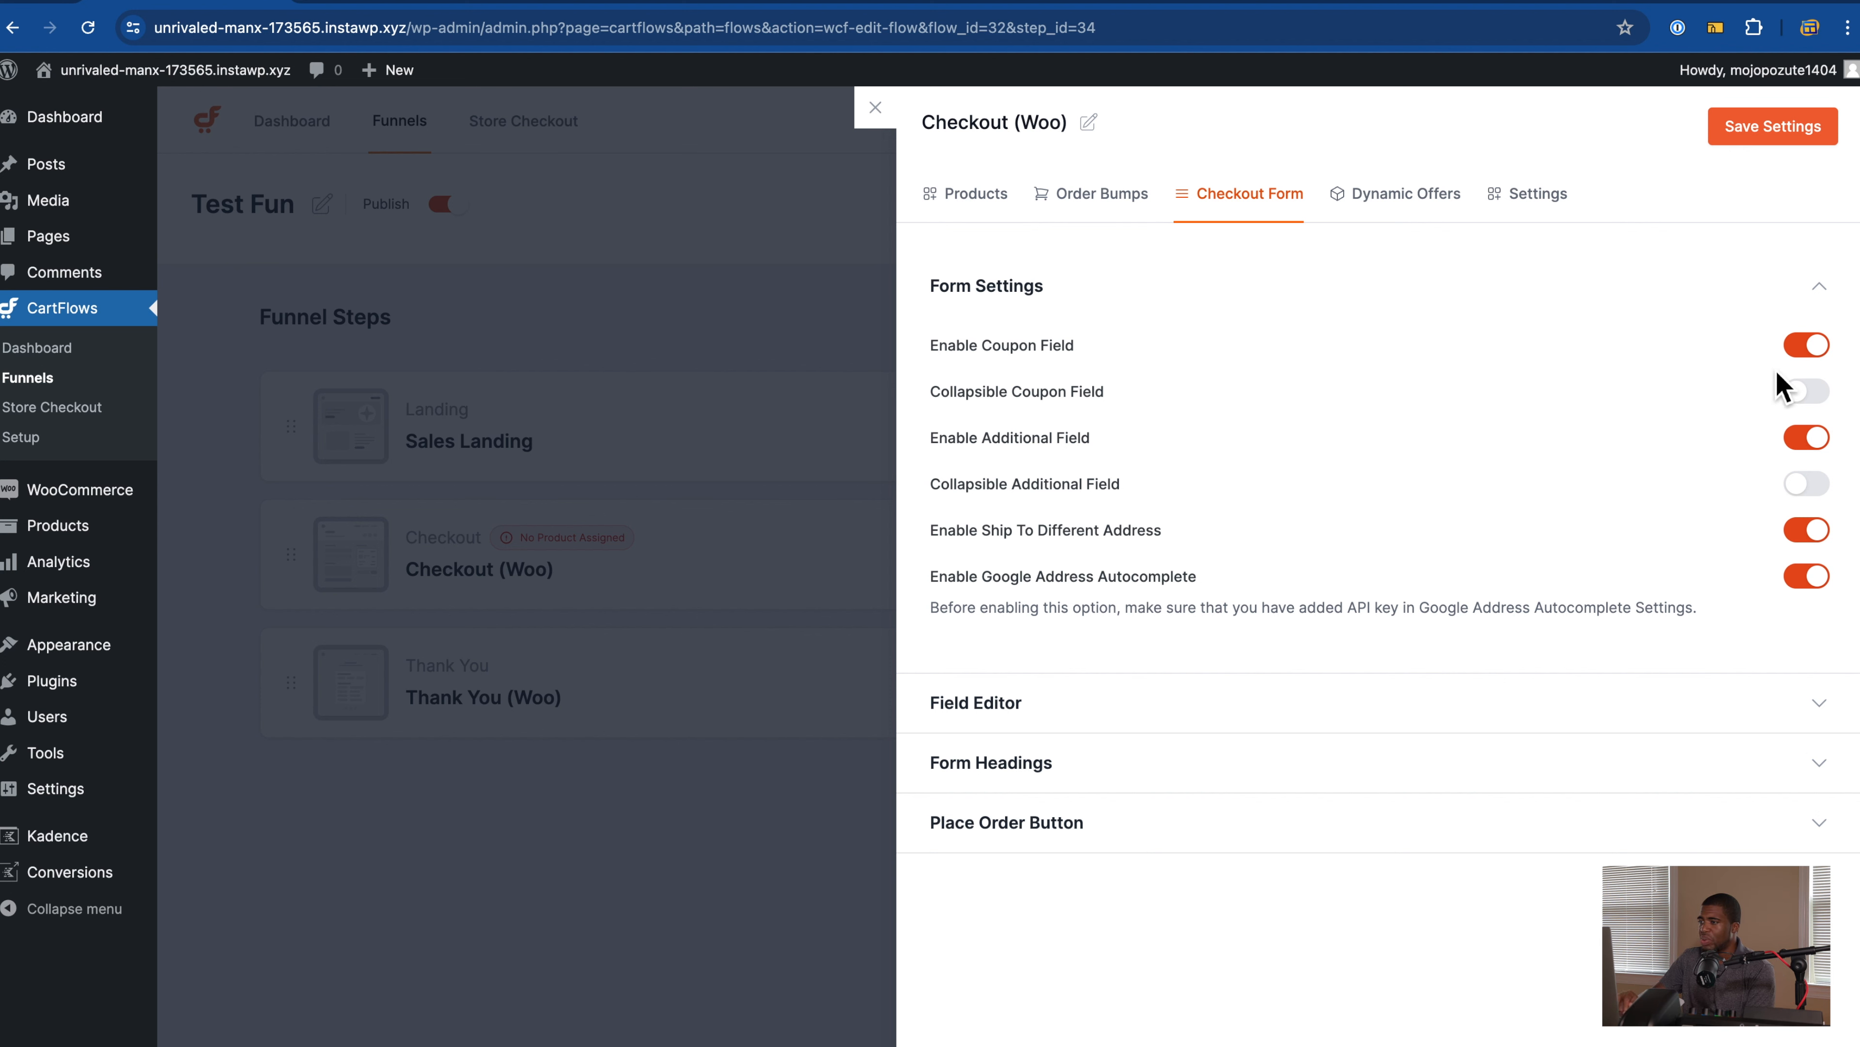
{"action": "left_click", "coordinate": [1823, 404]}
{"action": "left_click", "coordinate": [1828, 415]}
{"action": "left_click", "coordinate": [1827, 414]}
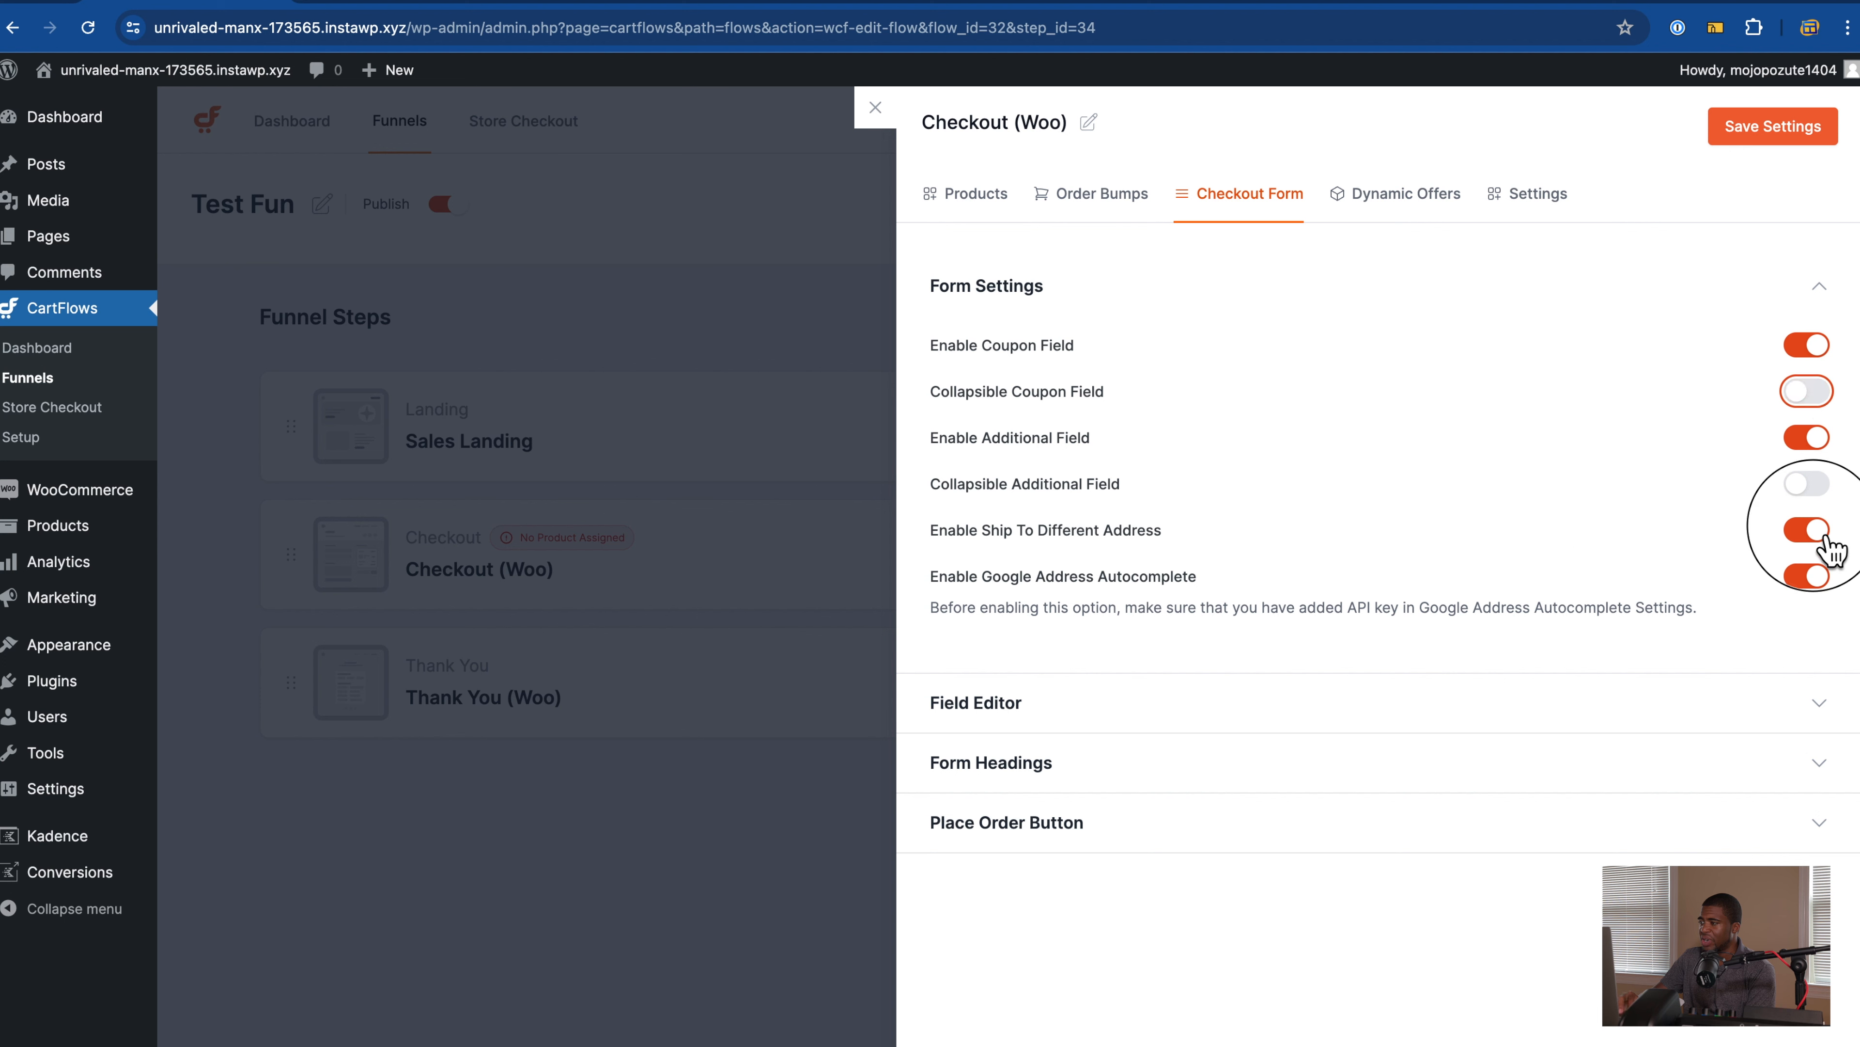
{"action": "left_click", "coordinate": [1827, 540]}
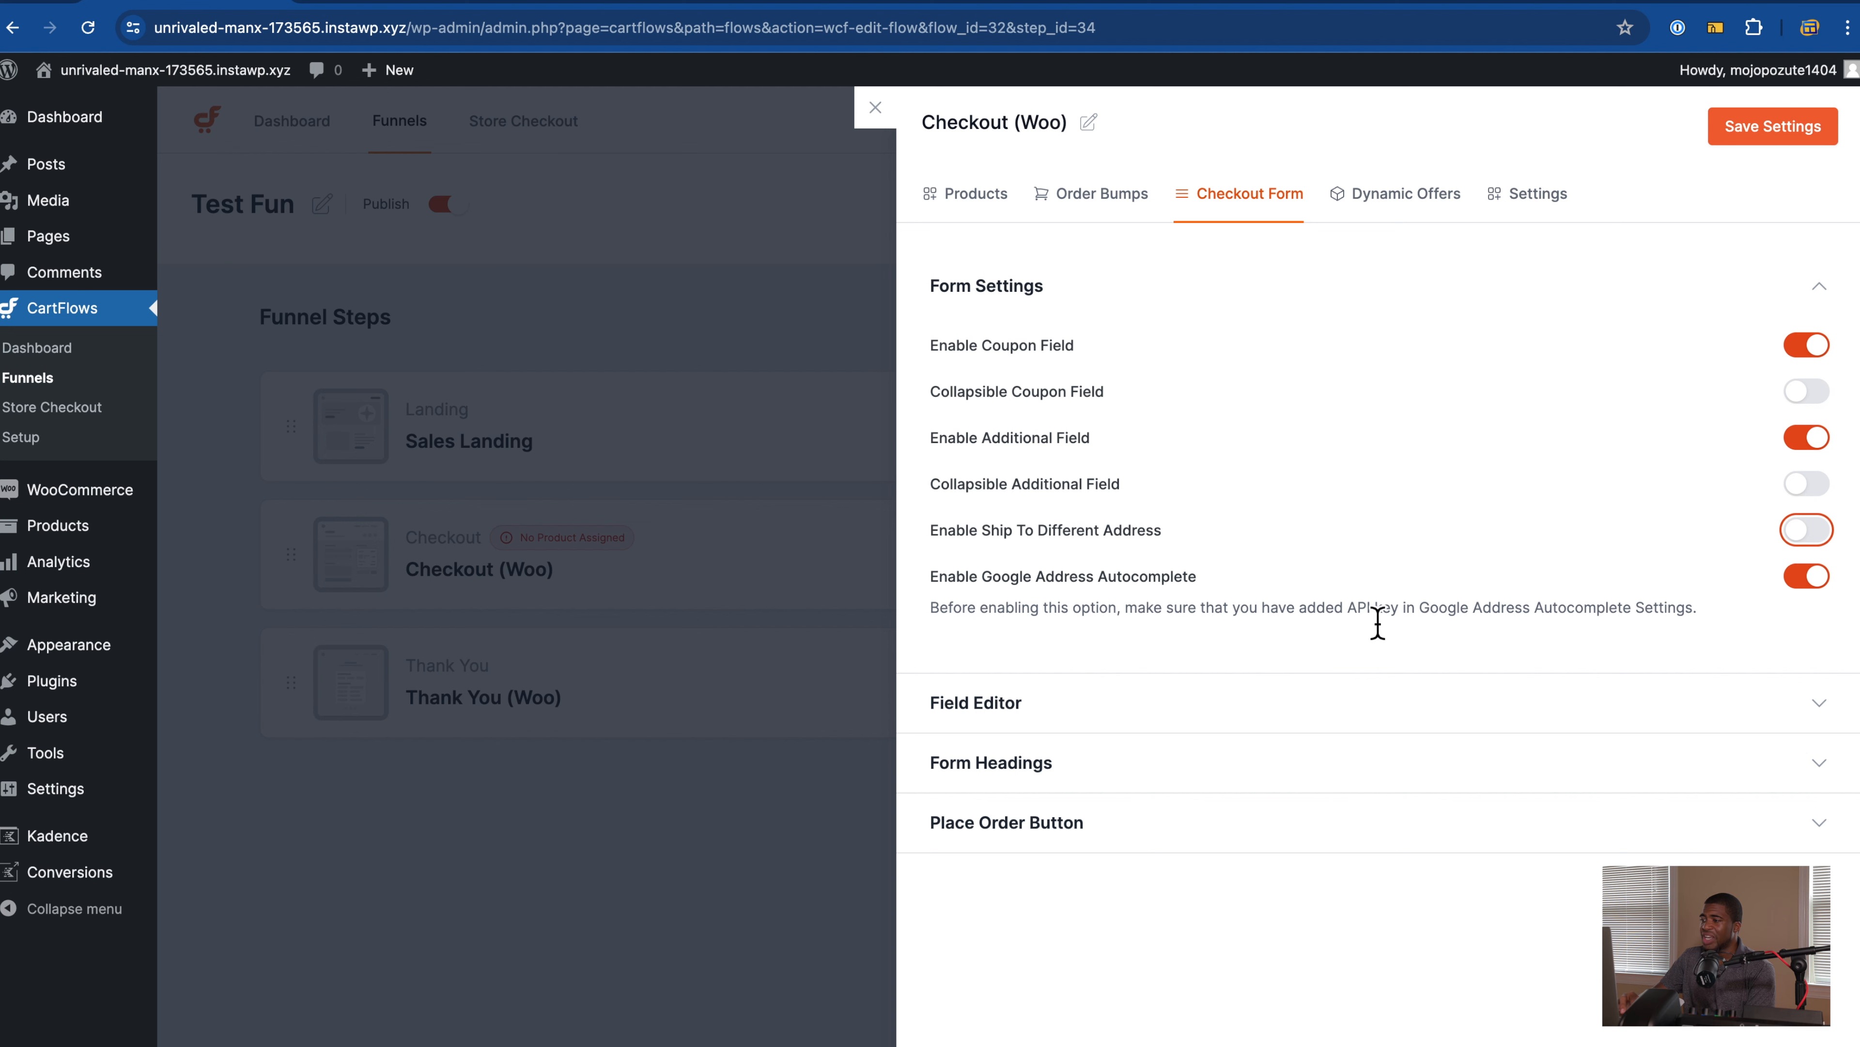
Step: Enable the custom field editor for the checkout form and compare its billing and shipping fields
{"action": "left_click", "coordinate": [1612, 705]}
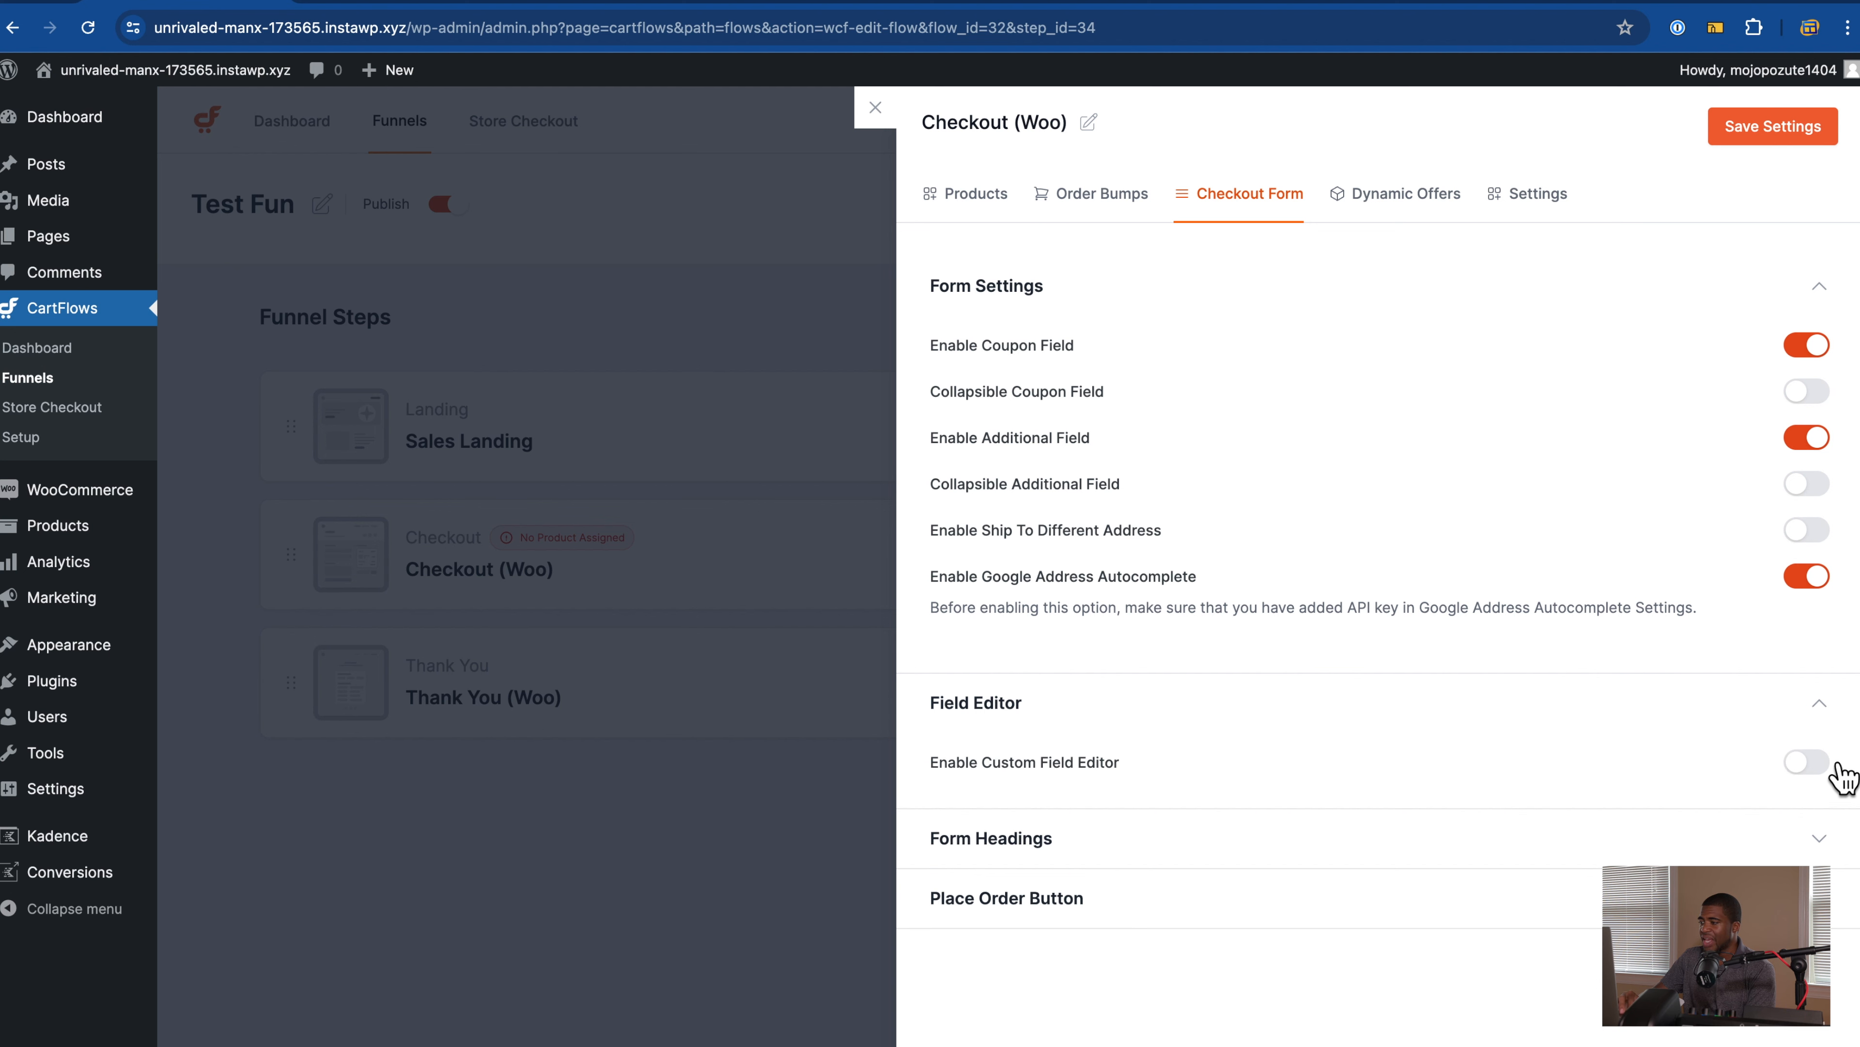
{"action": "left_click", "coordinate": [1813, 764]}
{"action": "scroll", "coordinate": [1591, 722], "scroll_direction": "down", "scroll_amount": 7}
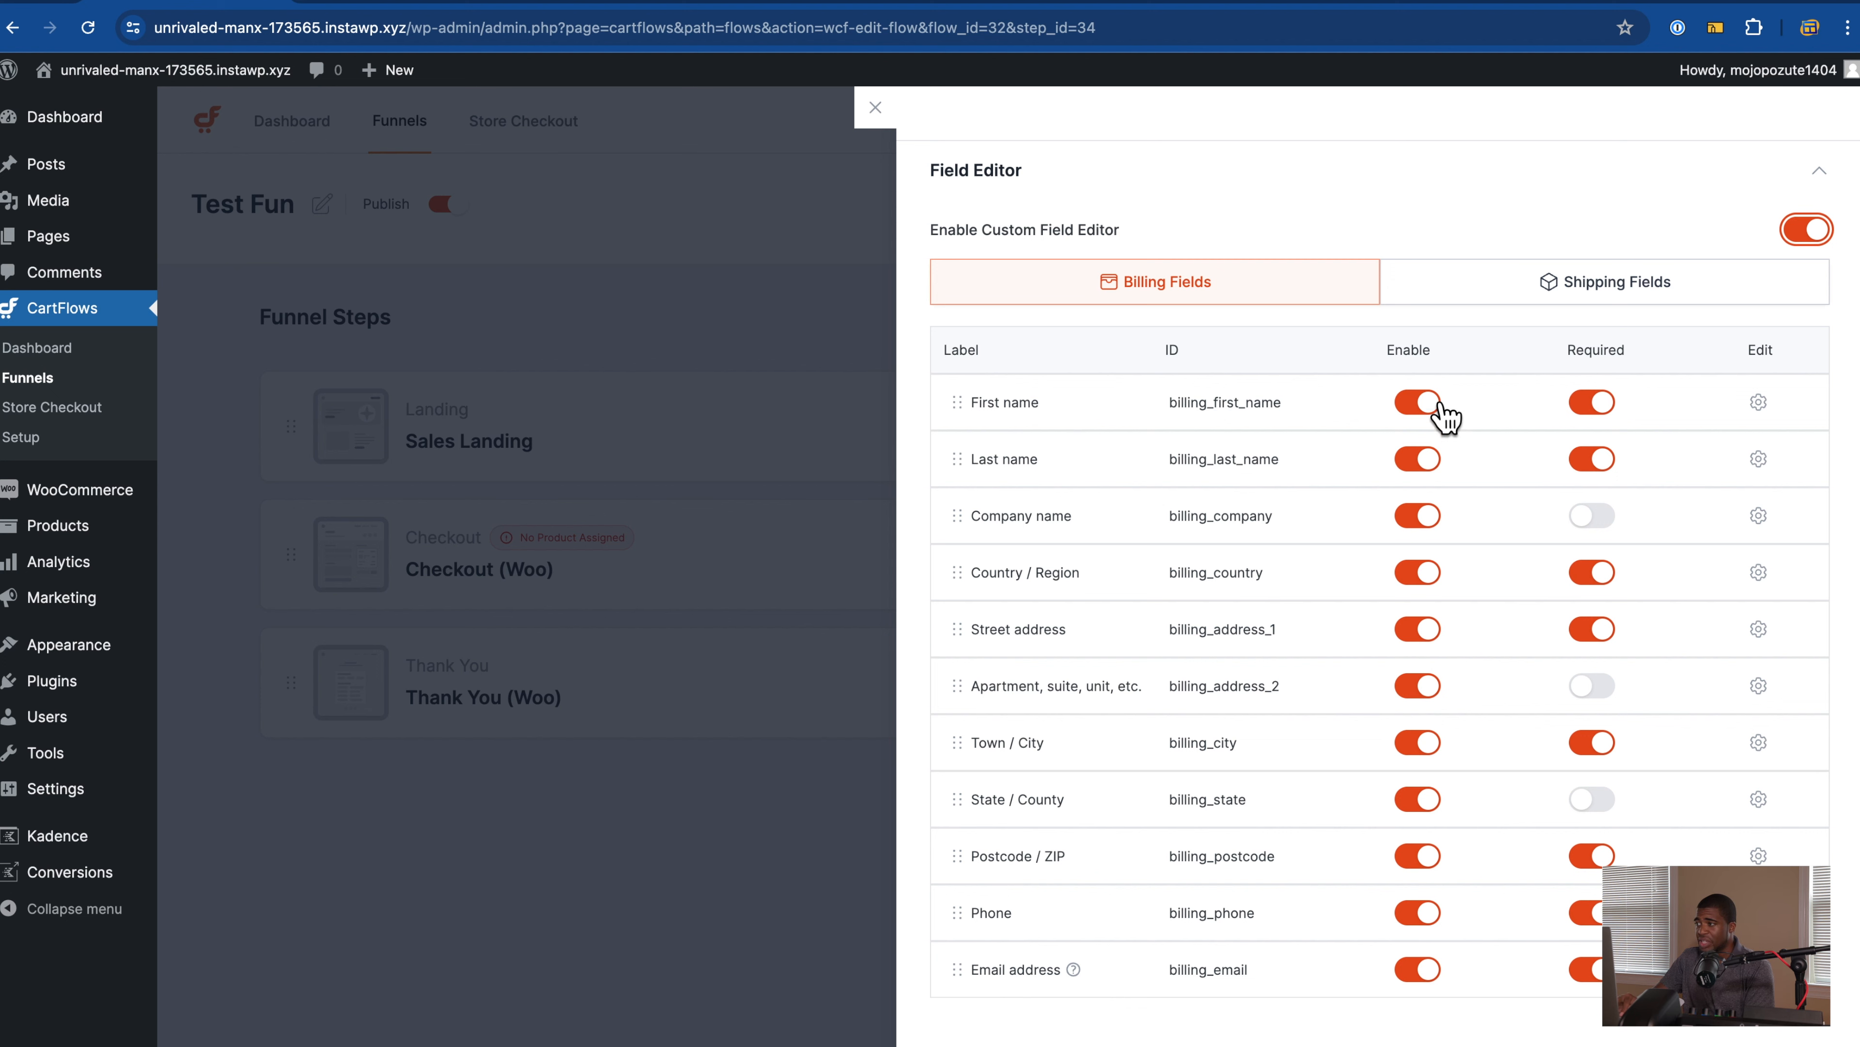
{"action": "left_click", "coordinate": [1487, 297]}
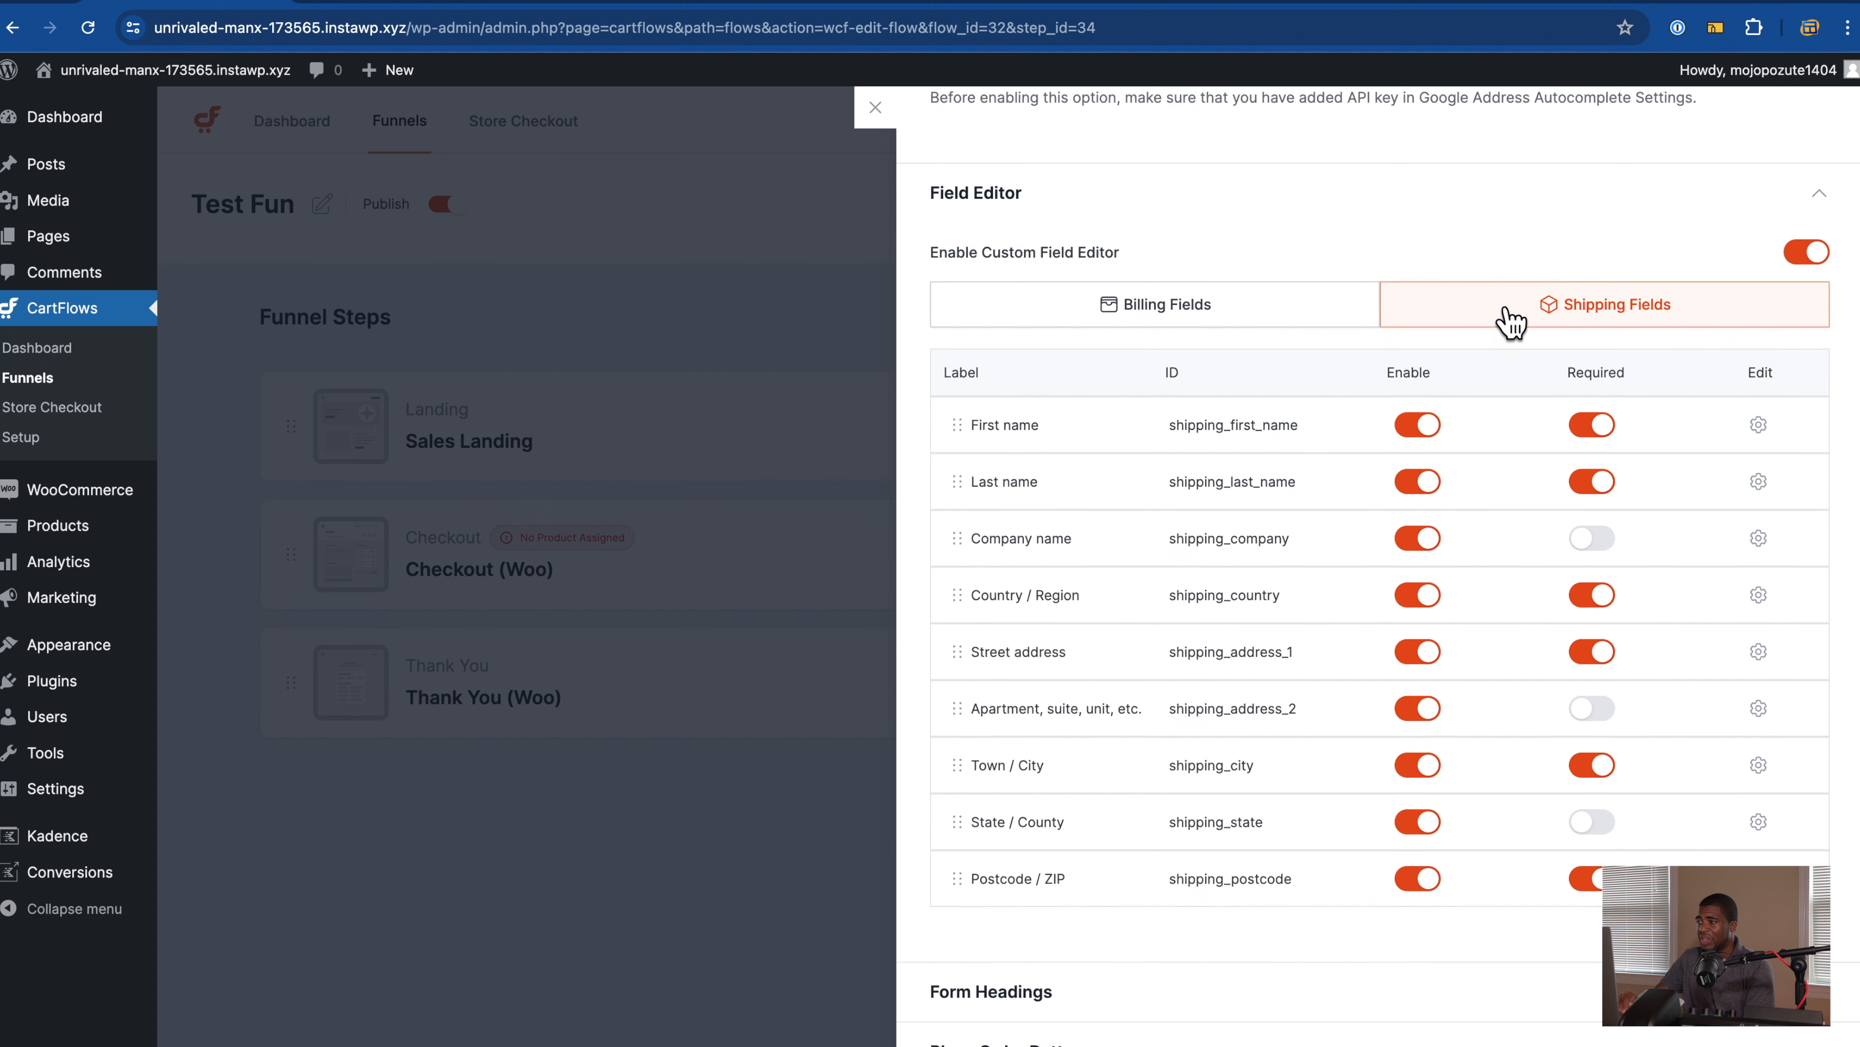
{"action": "left_click", "coordinate": [1300, 331]}
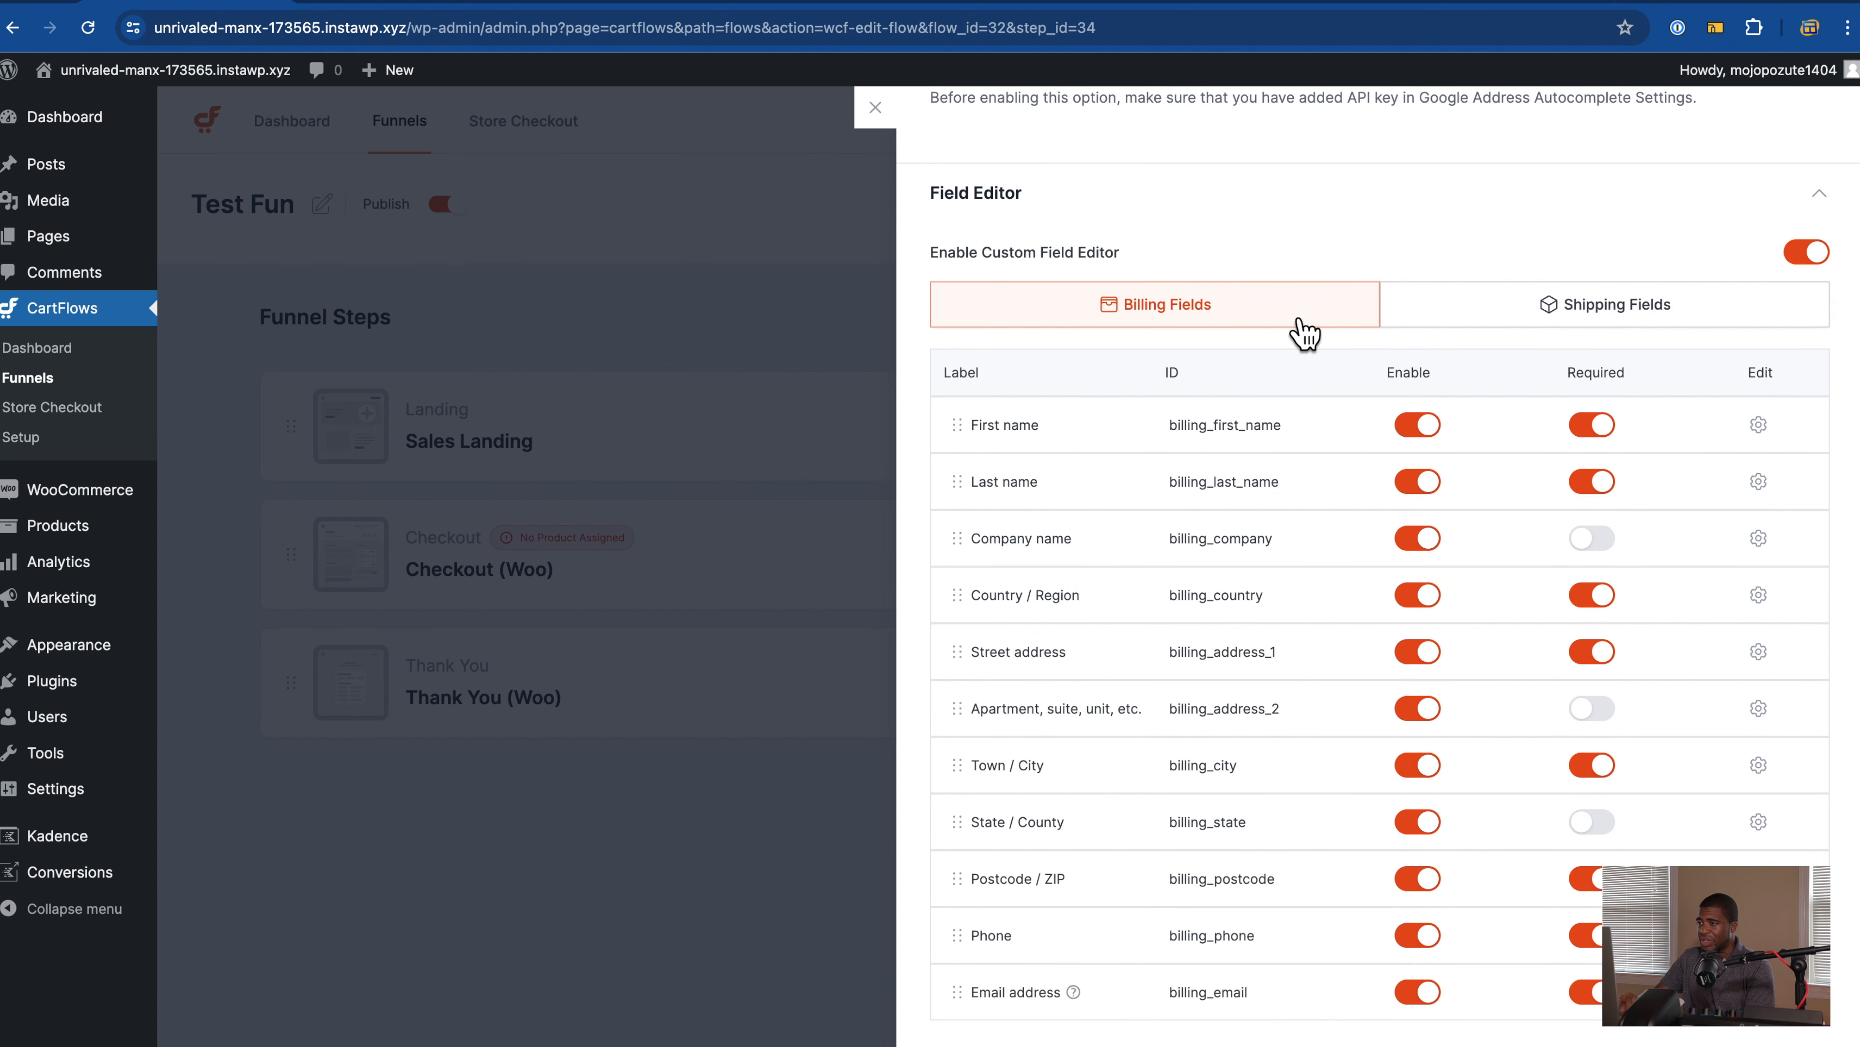
{"action": "mouse_move", "coordinate": [959, 426]}
{"action": "left_mouse_down"}
{"action": "mouse_move", "coordinate": [965, 634]}
{"action": "mouse_move", "coordinate": [947, 422]}
{"action": "mouse_move", "coordinate": [956, 455]}
{"action": "left_mouse_up"}
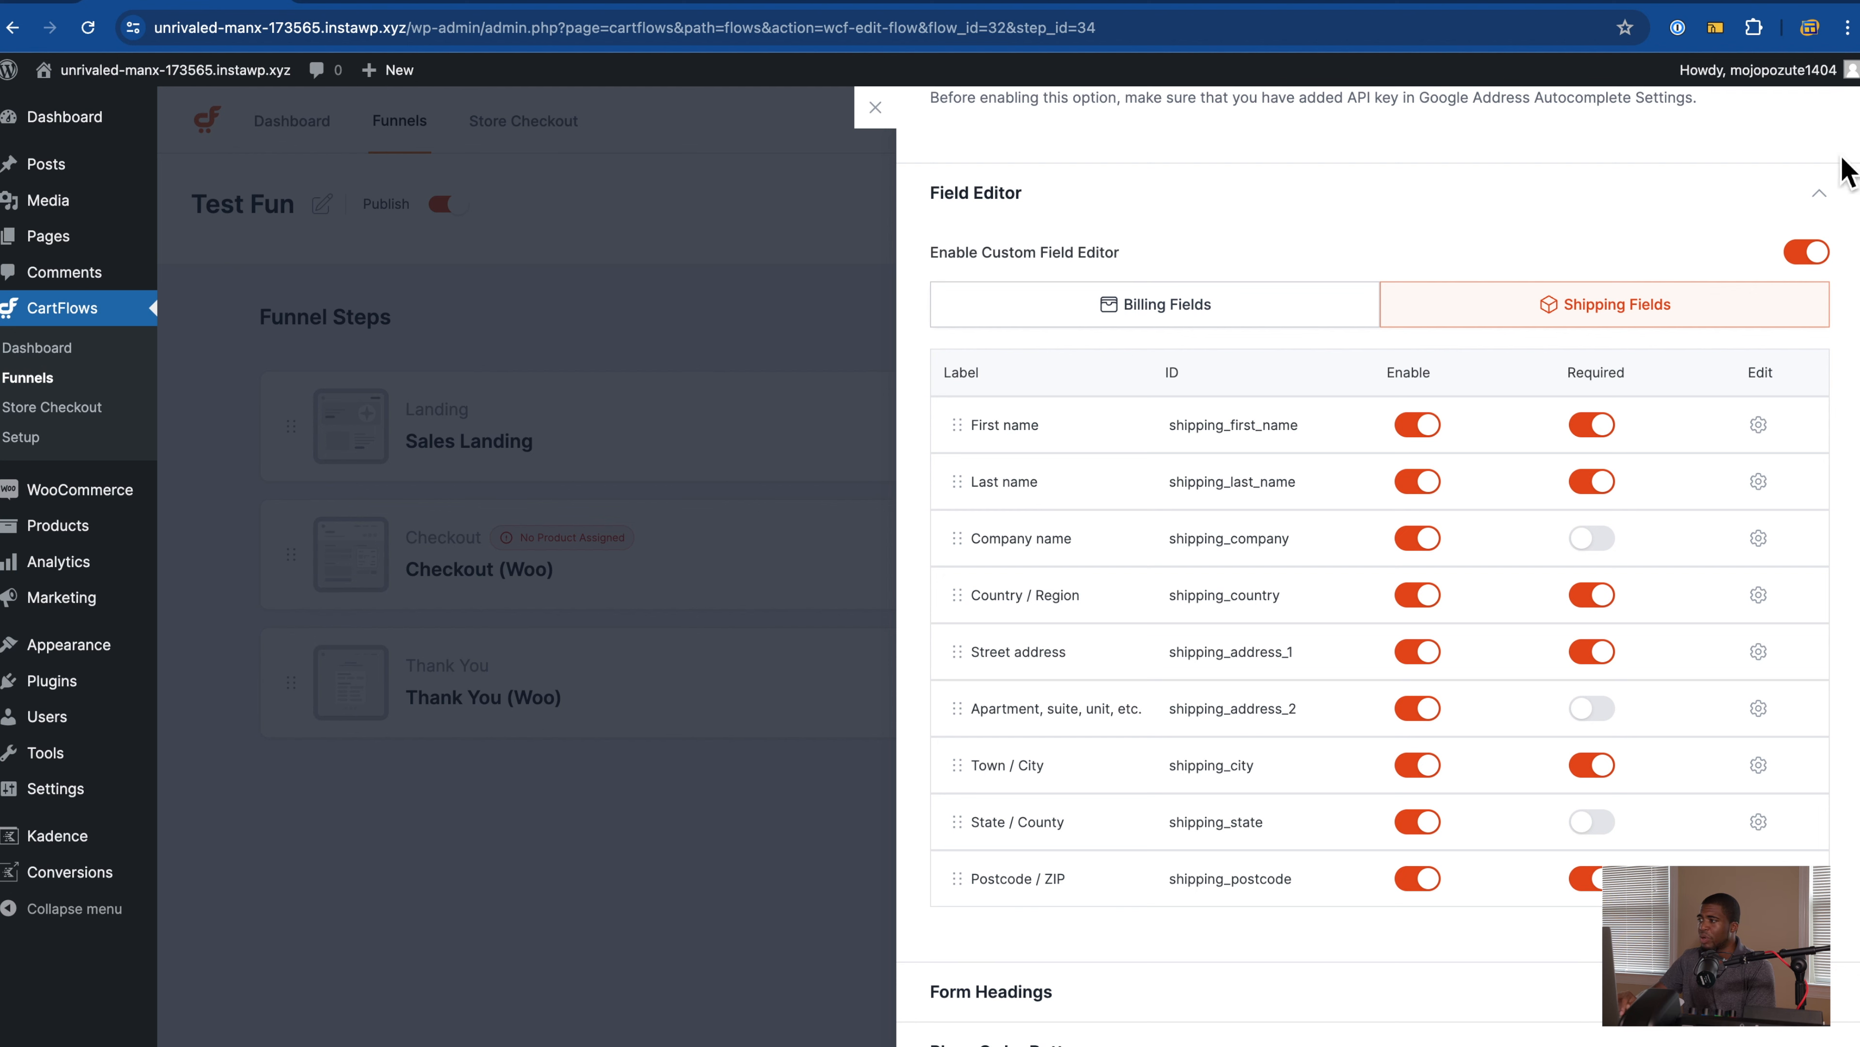
Step: Examine the checkout form's heading fields and the Place Order Button options
{"action": "left_click", "coordinate": [1821, 195]}
{"action": "left_click", "coordinate": [1840, 788]}
{"action": "scroll", "coordinate": [1597, 747], "scroll_direction": "down", "scroll_amount": 6}
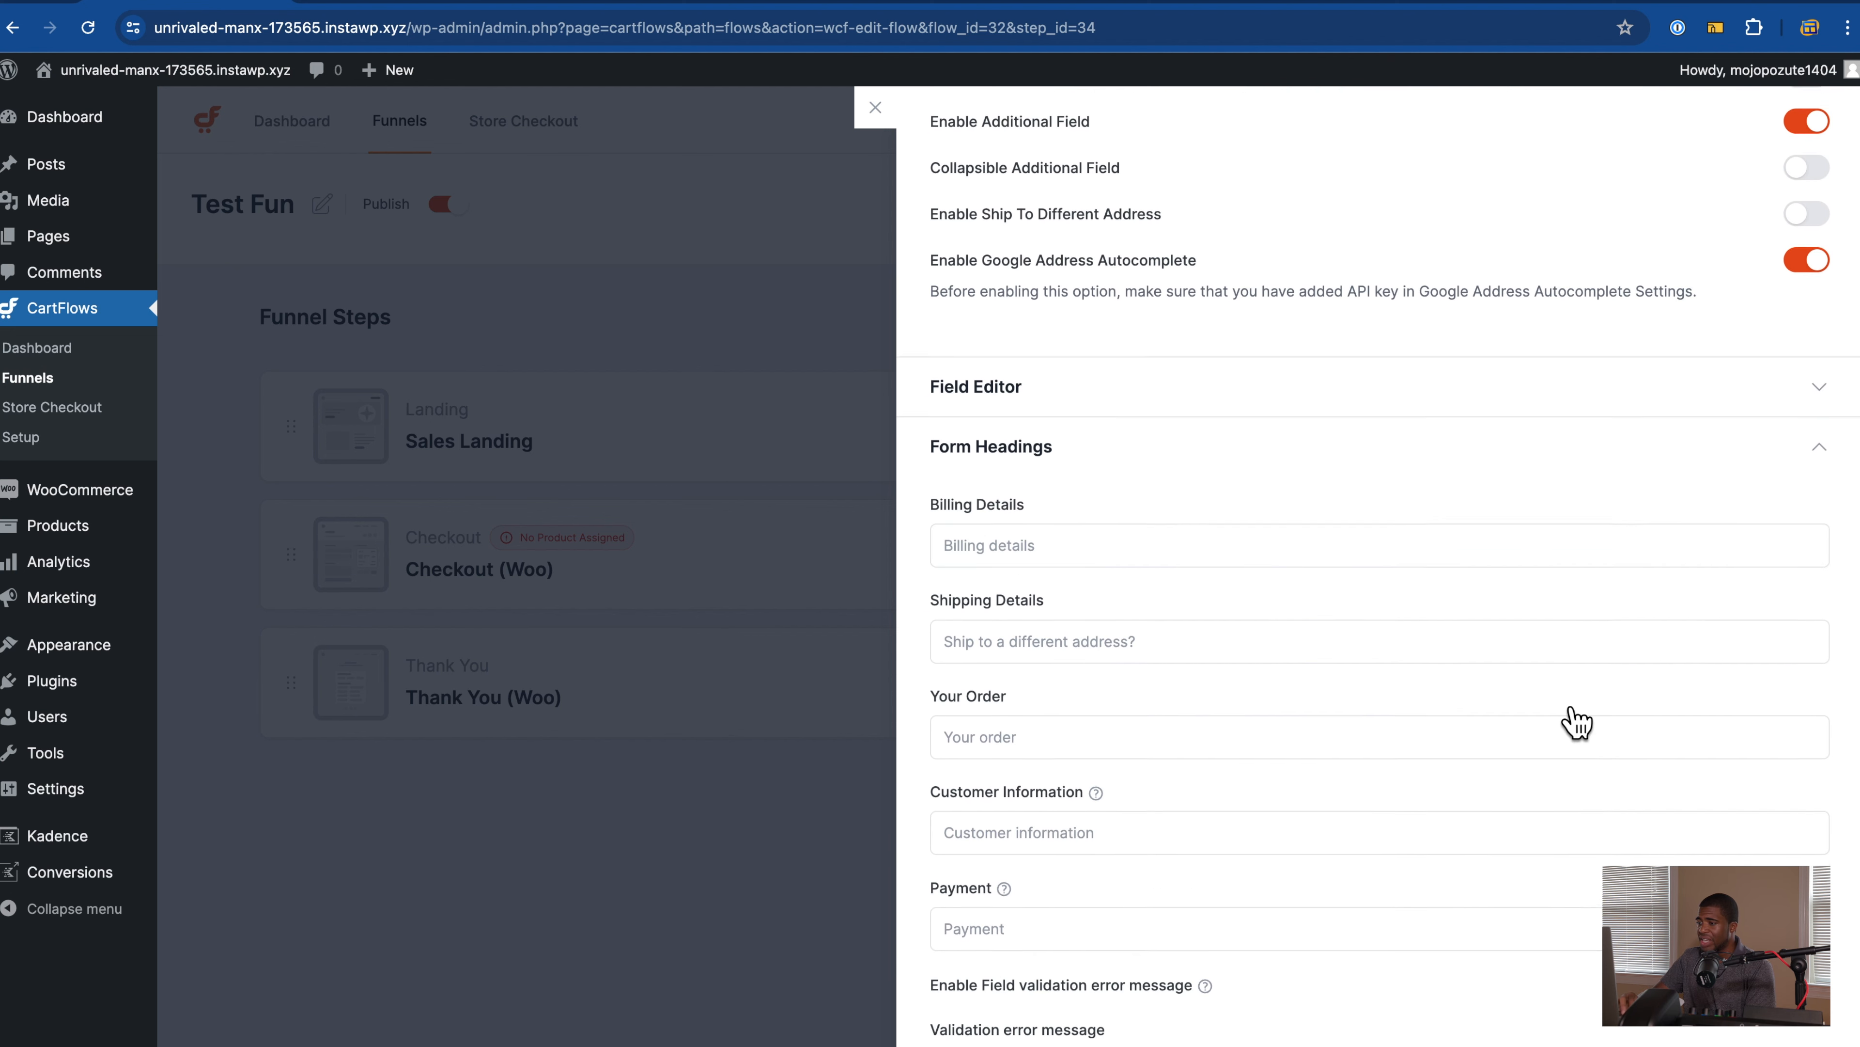
{"action": "scroll", "coordinate": [1392, 814], "scroll_direction": "up", "scroll_amount": 4}
{"action": "scroll", "coordinate": [1436, 689], "scroll_direction": "up", "scroll_amount": 3}
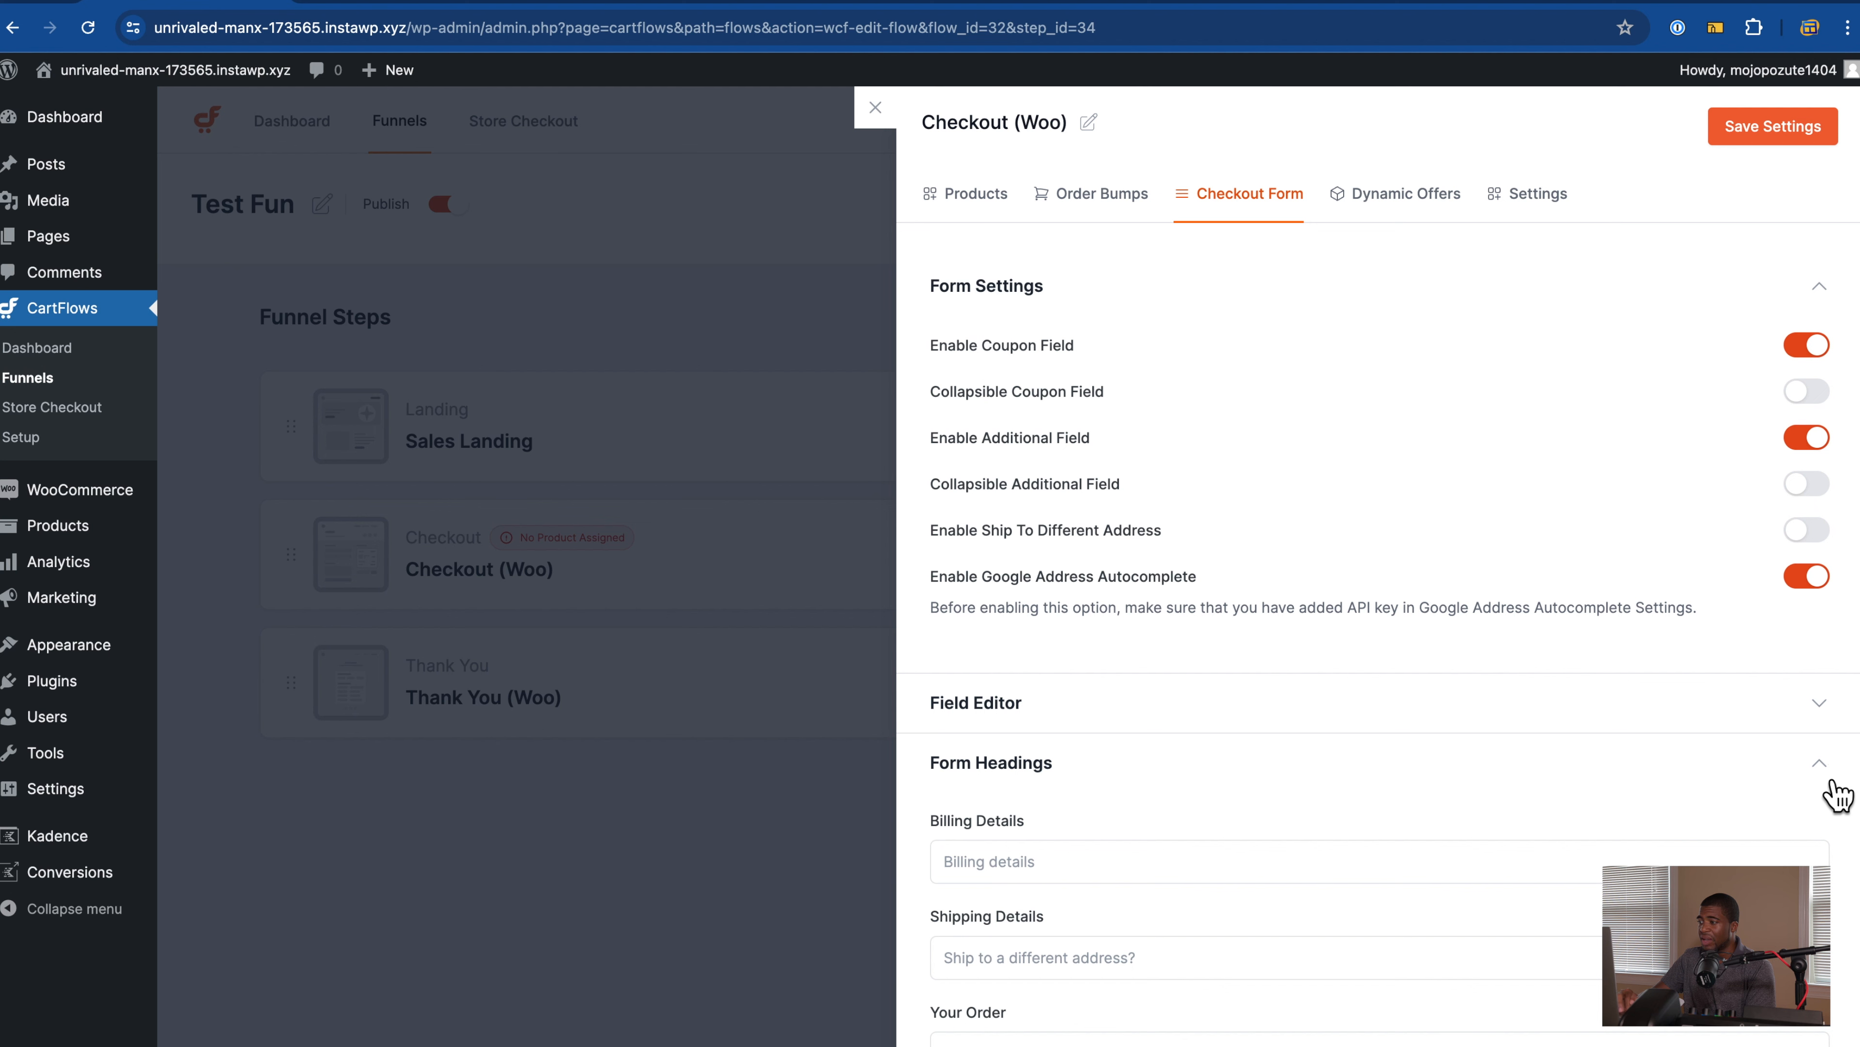
{"action": "left_click", "coordinate": [1824, 778]}
{"action": "left_click", "coordinate": [1824, 832]}
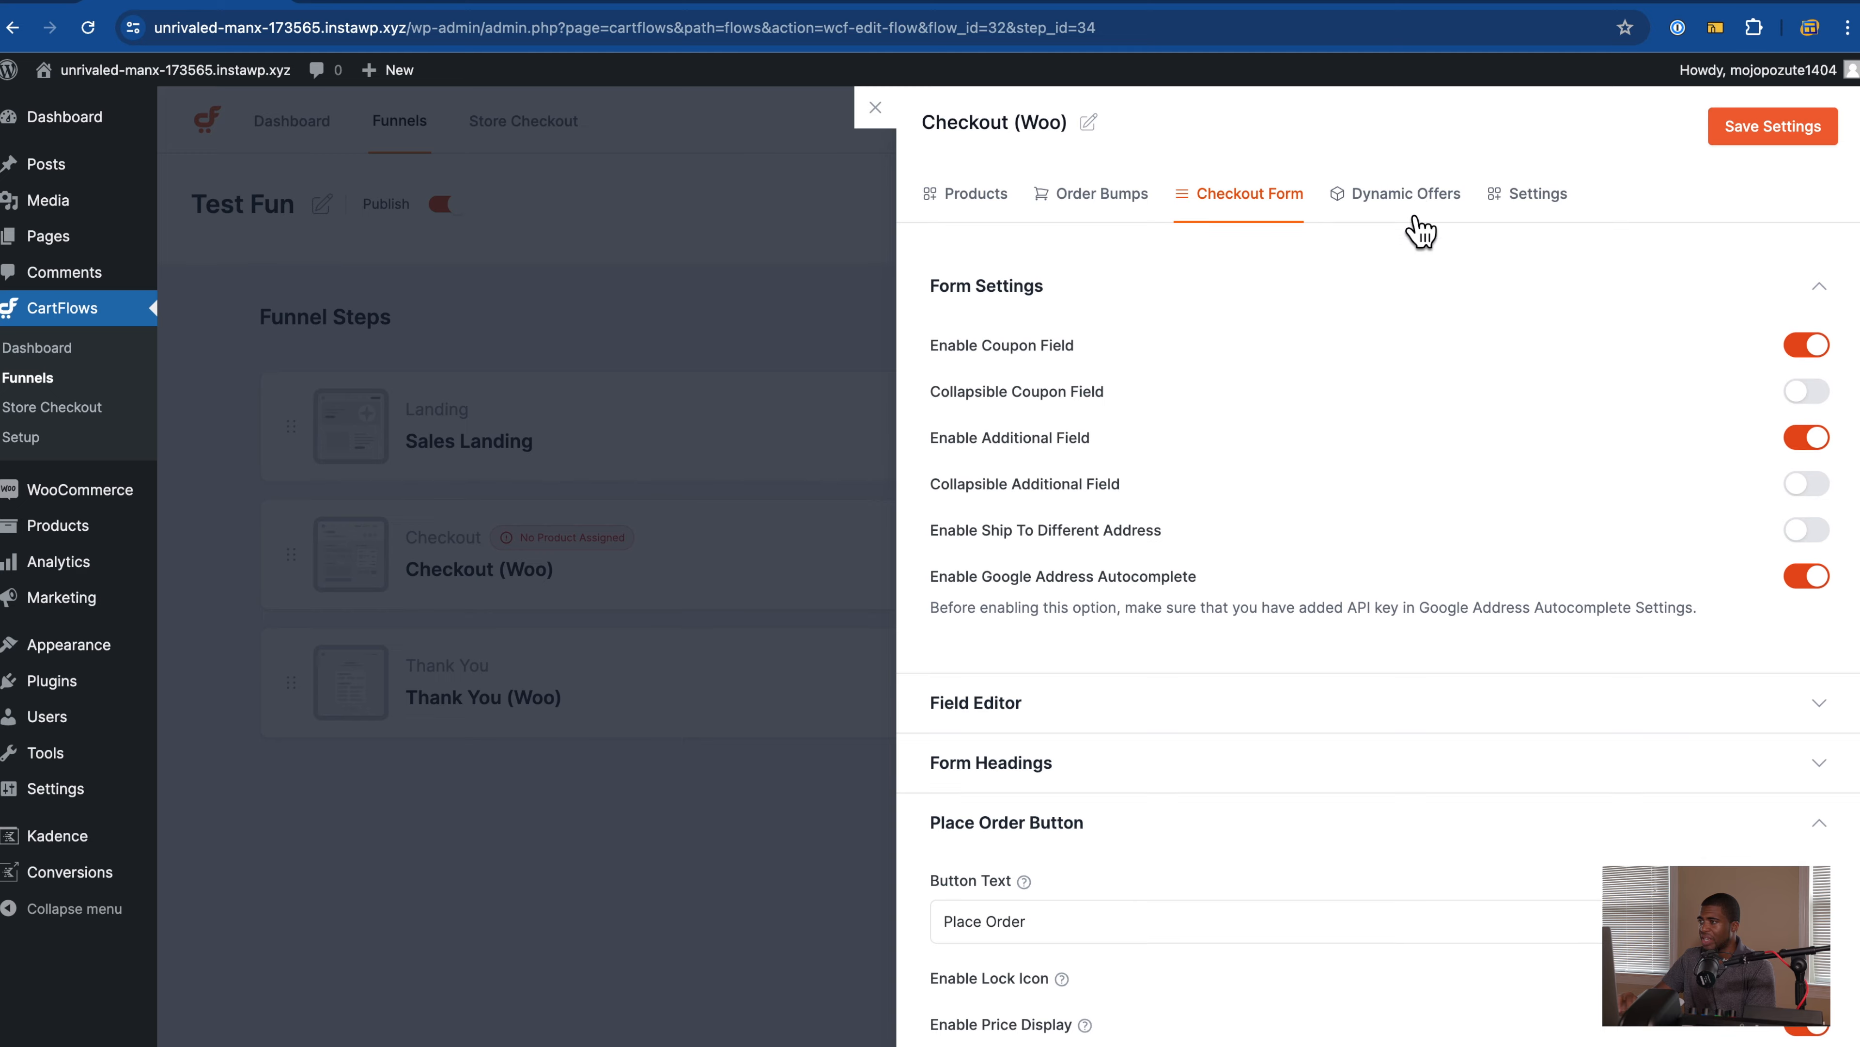
Step: Review the checkout step's Dynamic Offers, general settings and products, and close its settings without saving
{"action": "left_click", "coordinate": [1407, 192]}
{"action": "left_click", "coordinate": [1152, 639]}
{"action": "left_click", "coordinate": [1421, 213]}
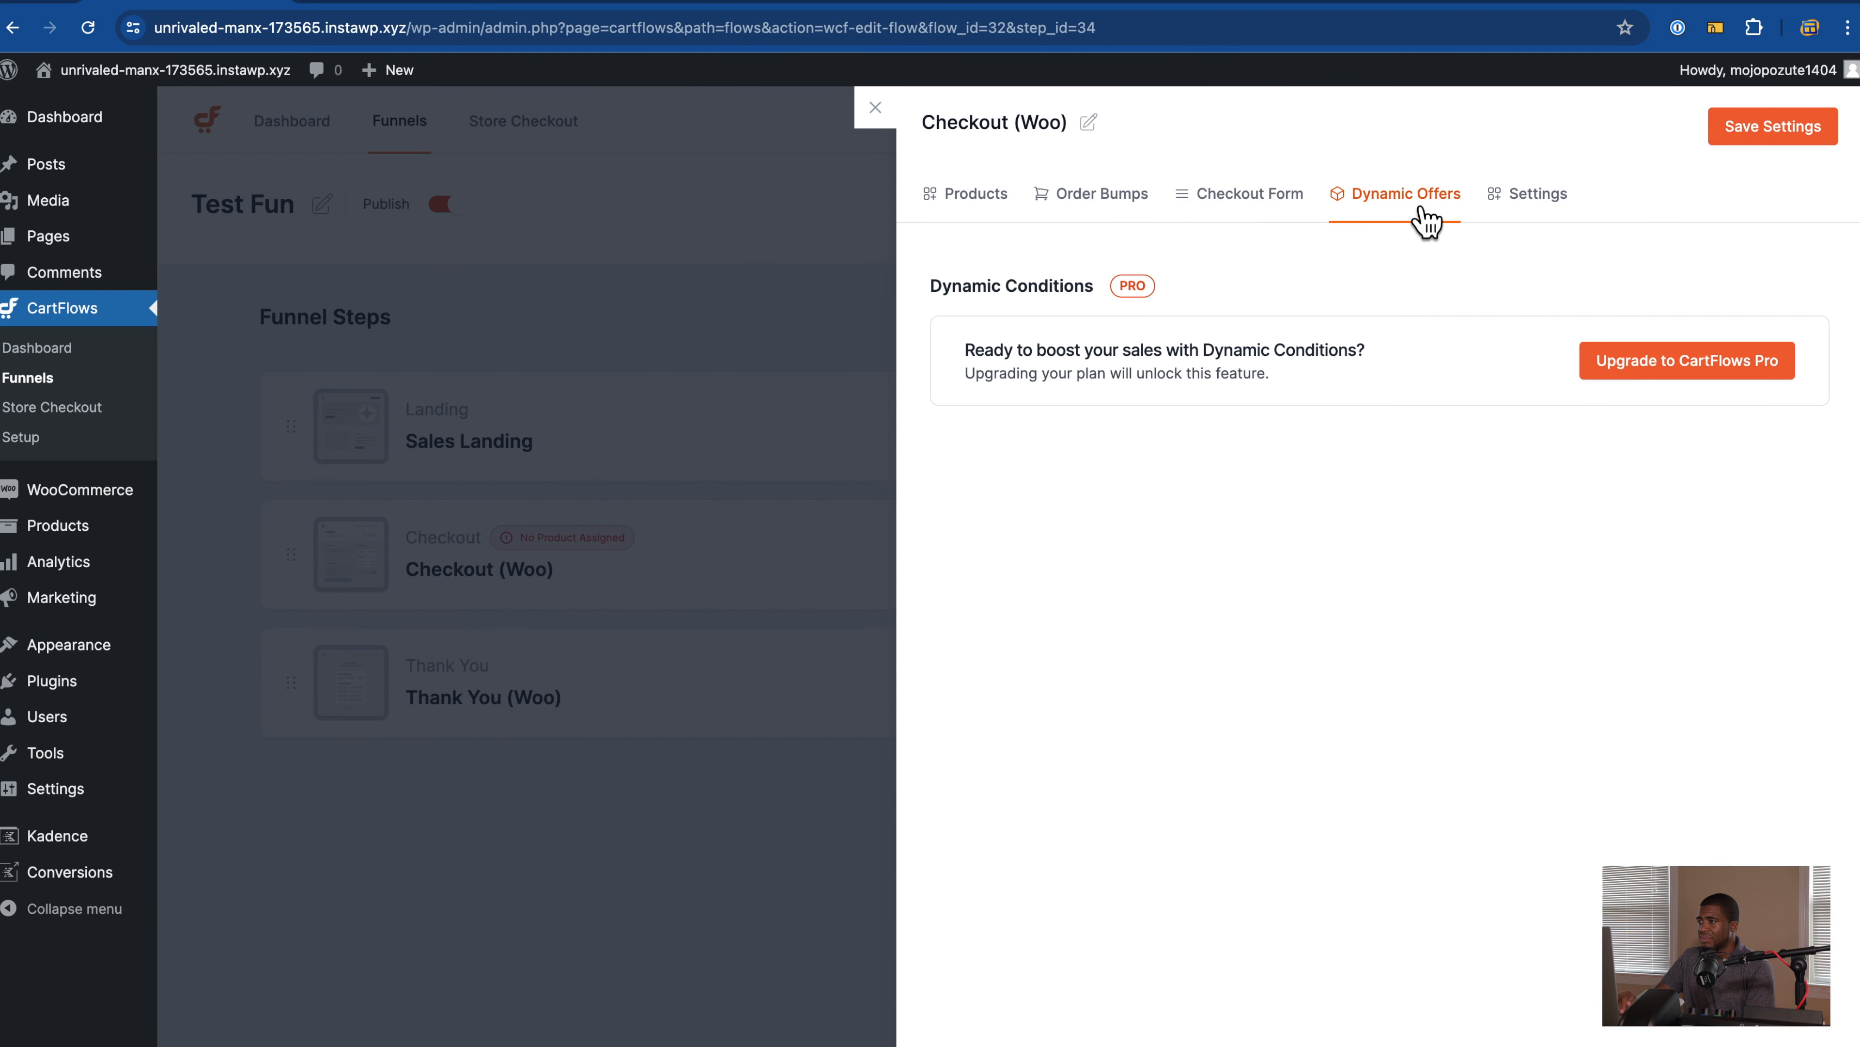
{"action": "left_click", "coordinate": [1568, 221]}
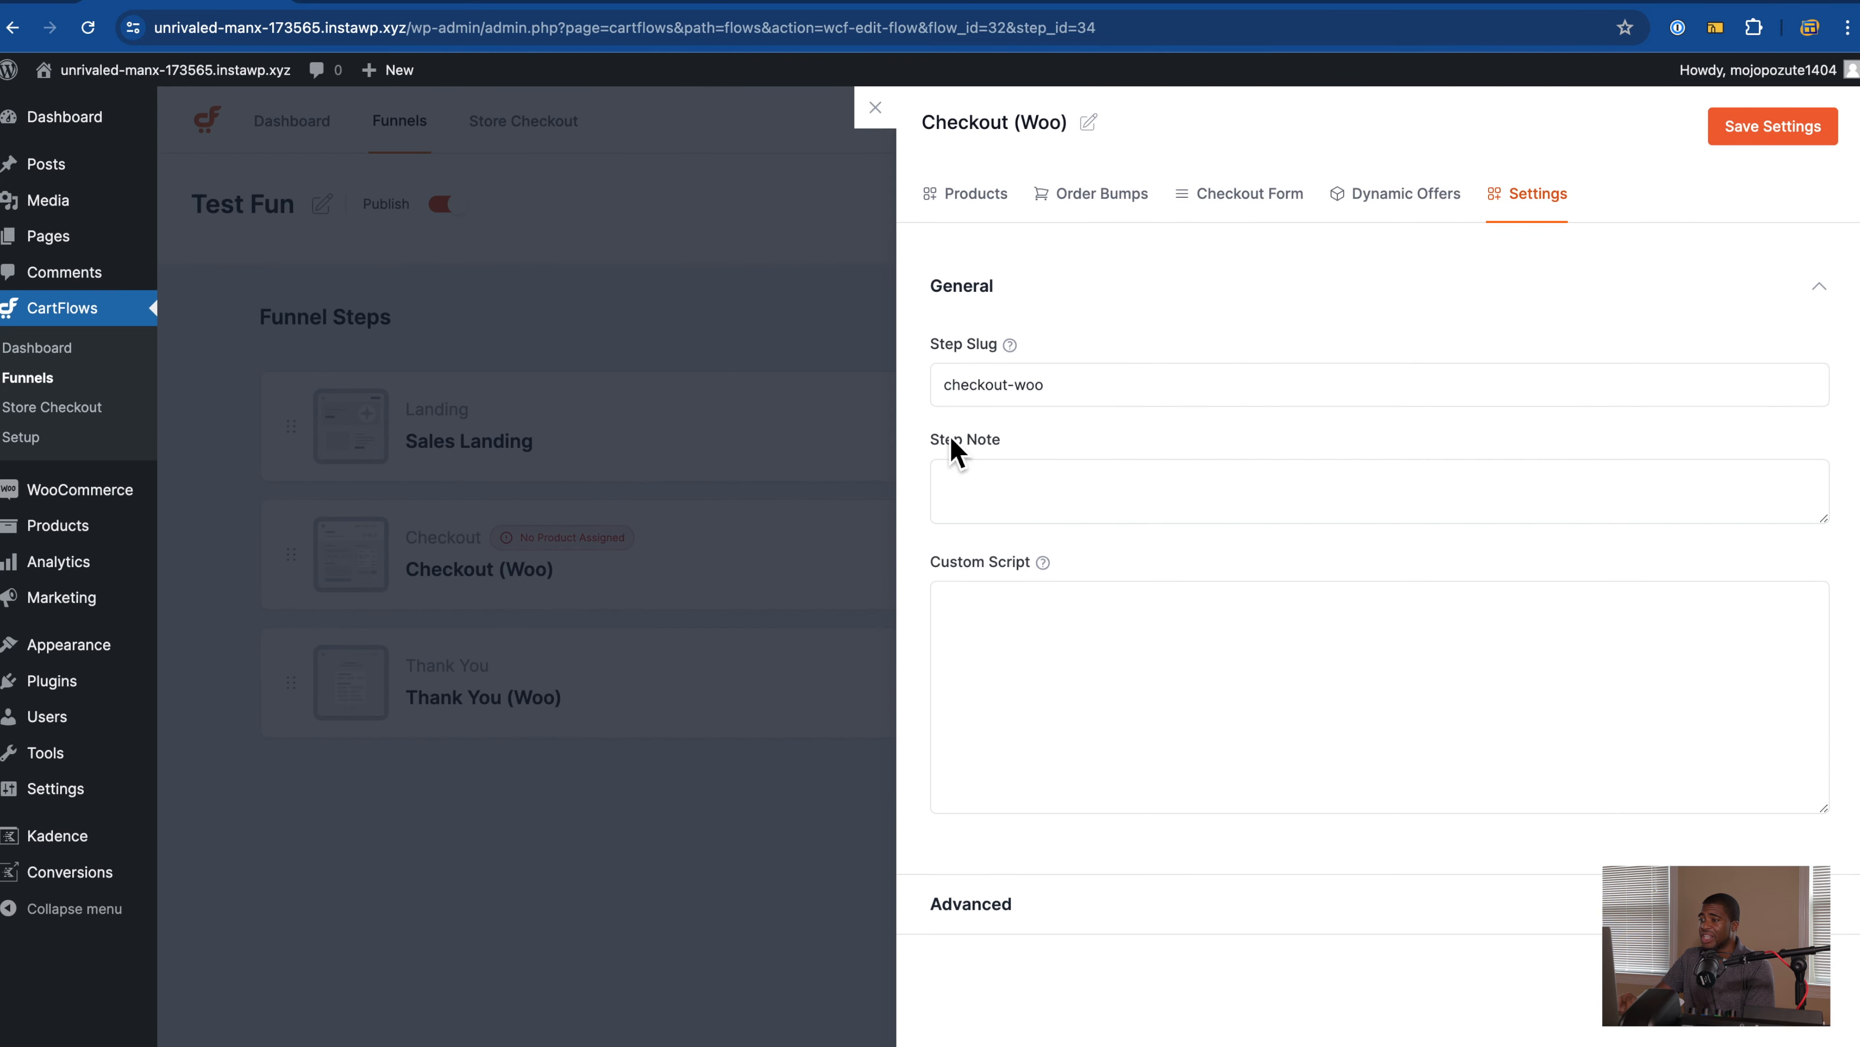
{"action": "left_click", "coordinate": [1009, 214]}
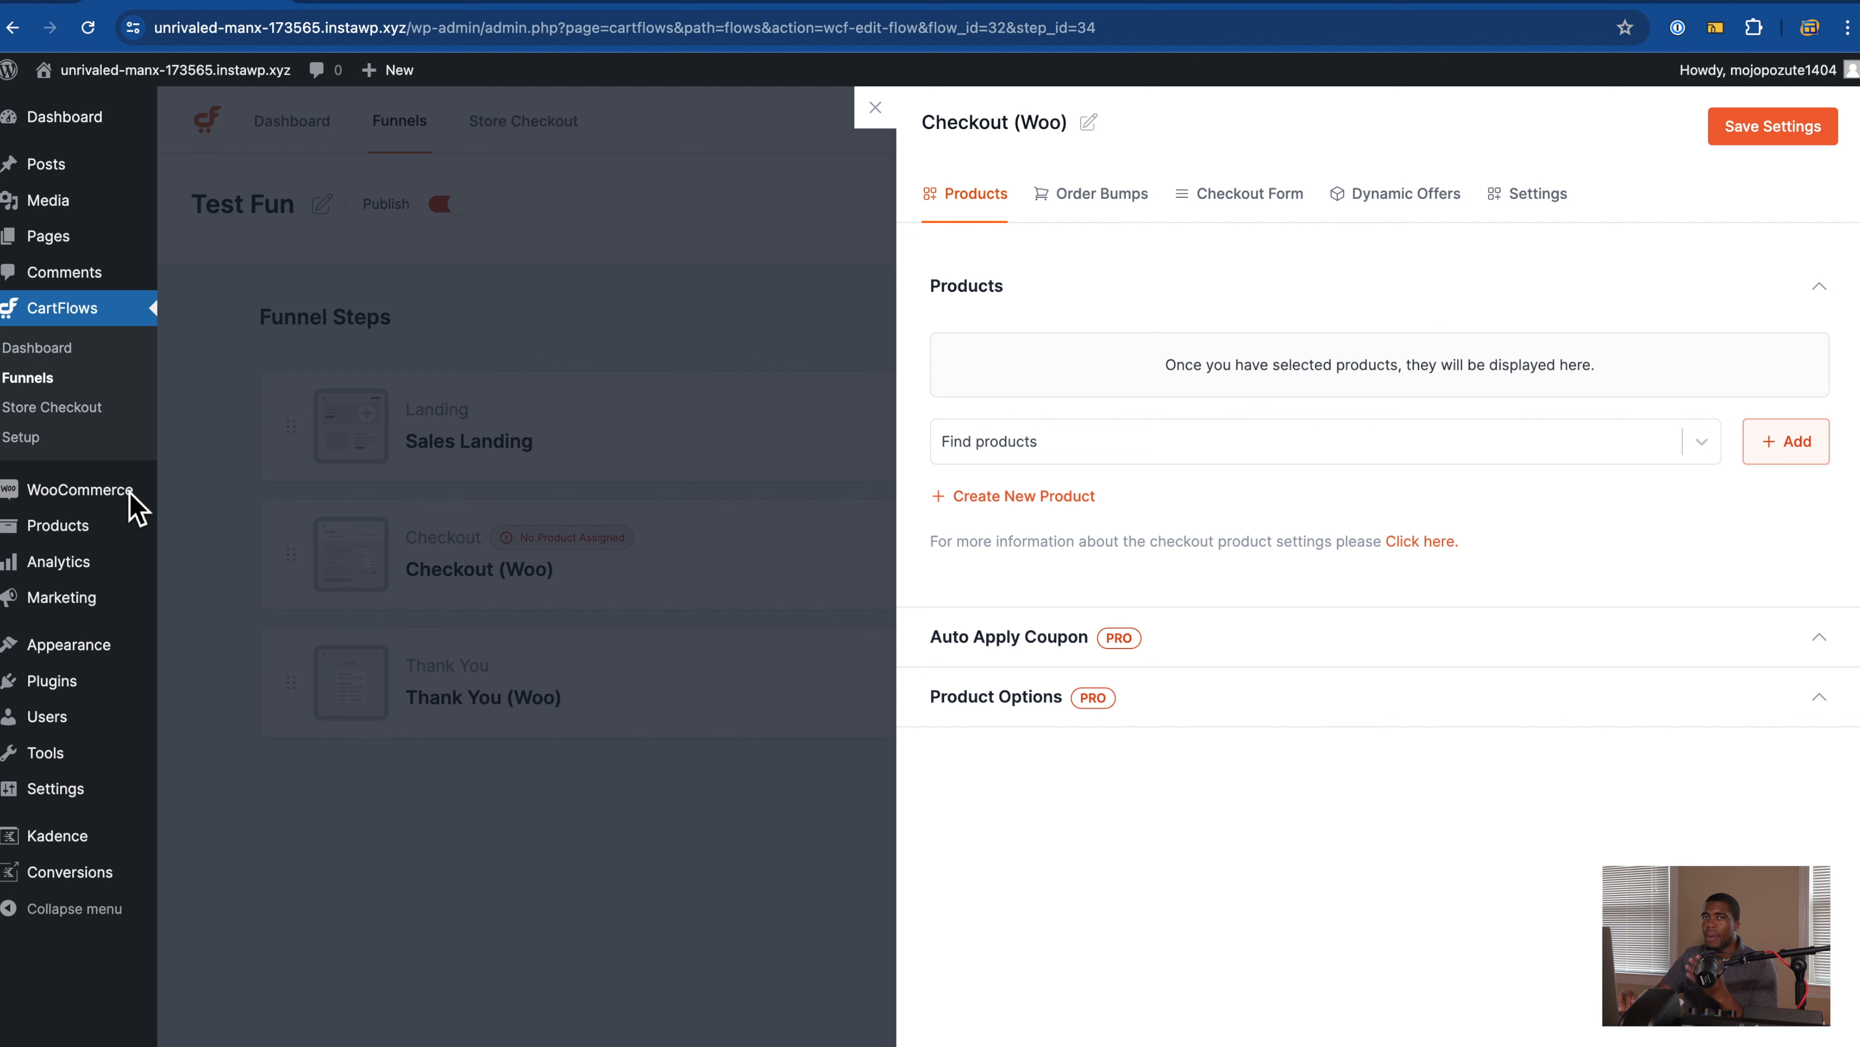
{"action": "left_click", "coordinate": [876, 107]}
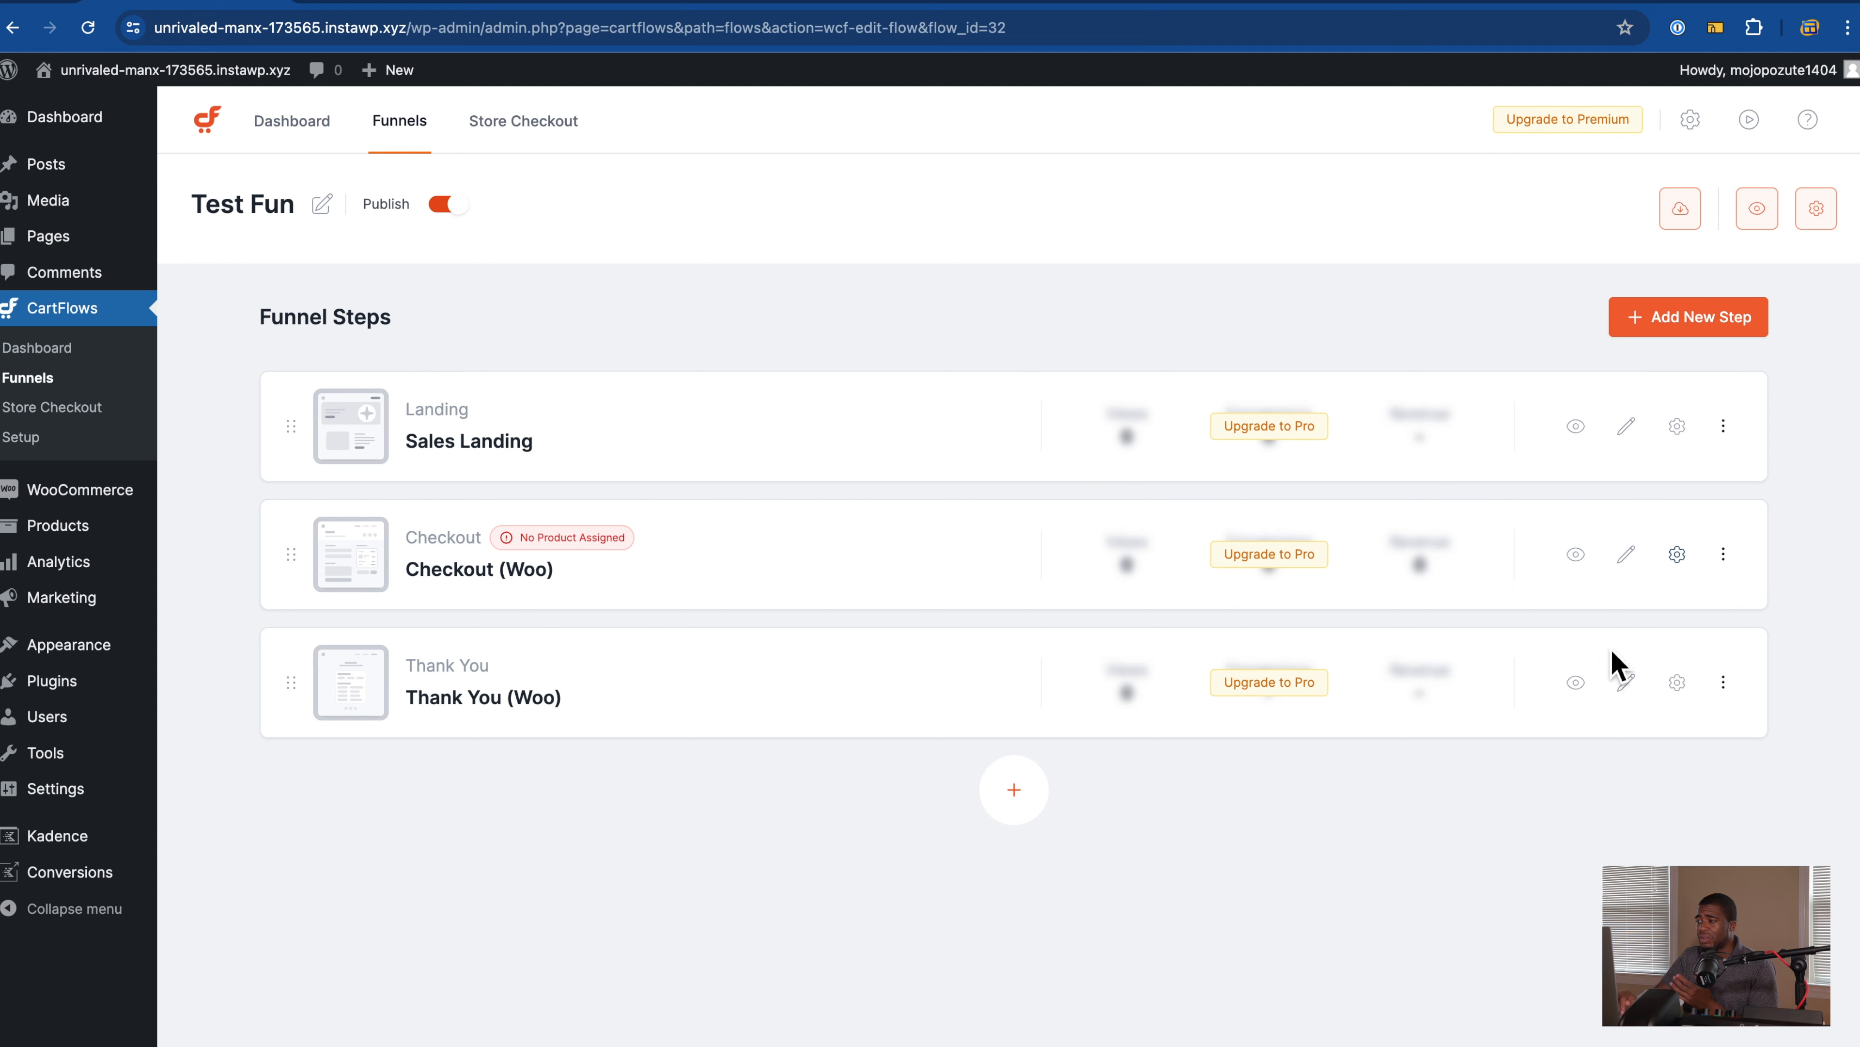
Step: Review the Thank You (Woo) step's settings and close them without saving
{"action": "left_click", "coordinate": [1685, 685]}
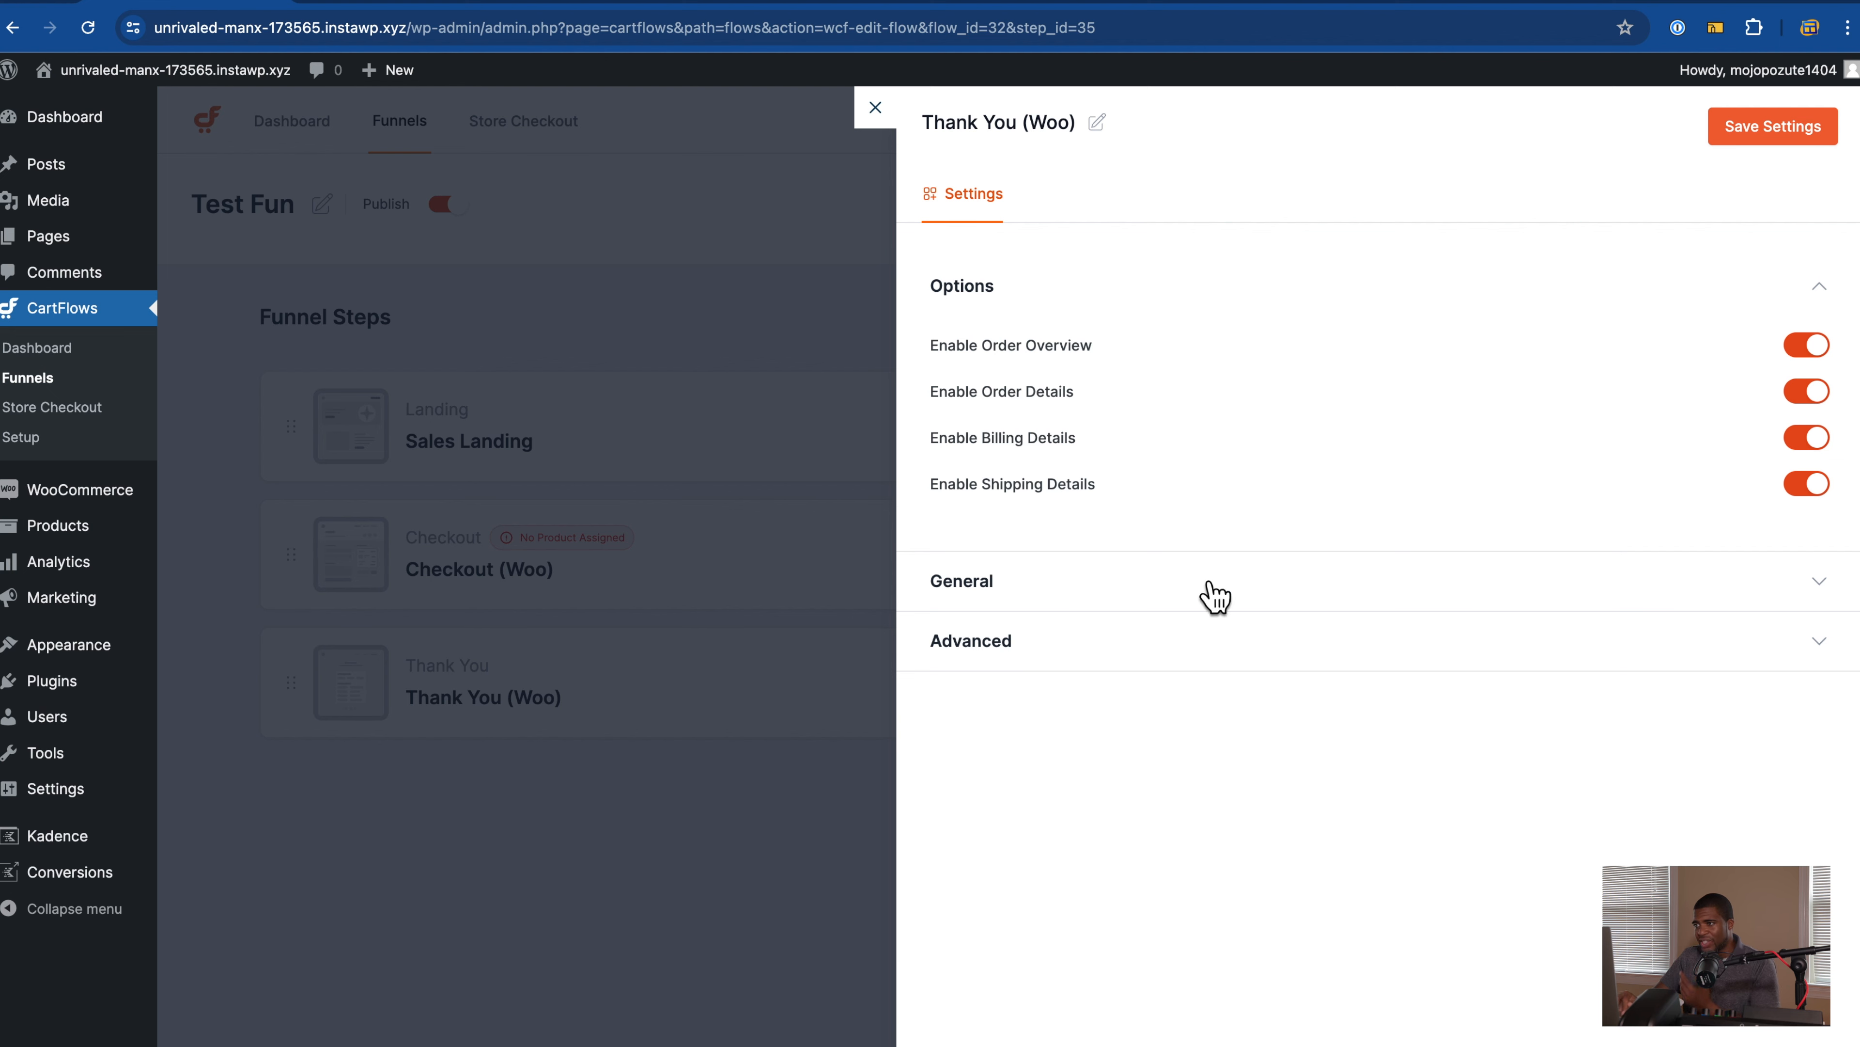
{"action": "left_click", "coordinate": [877, 110]}
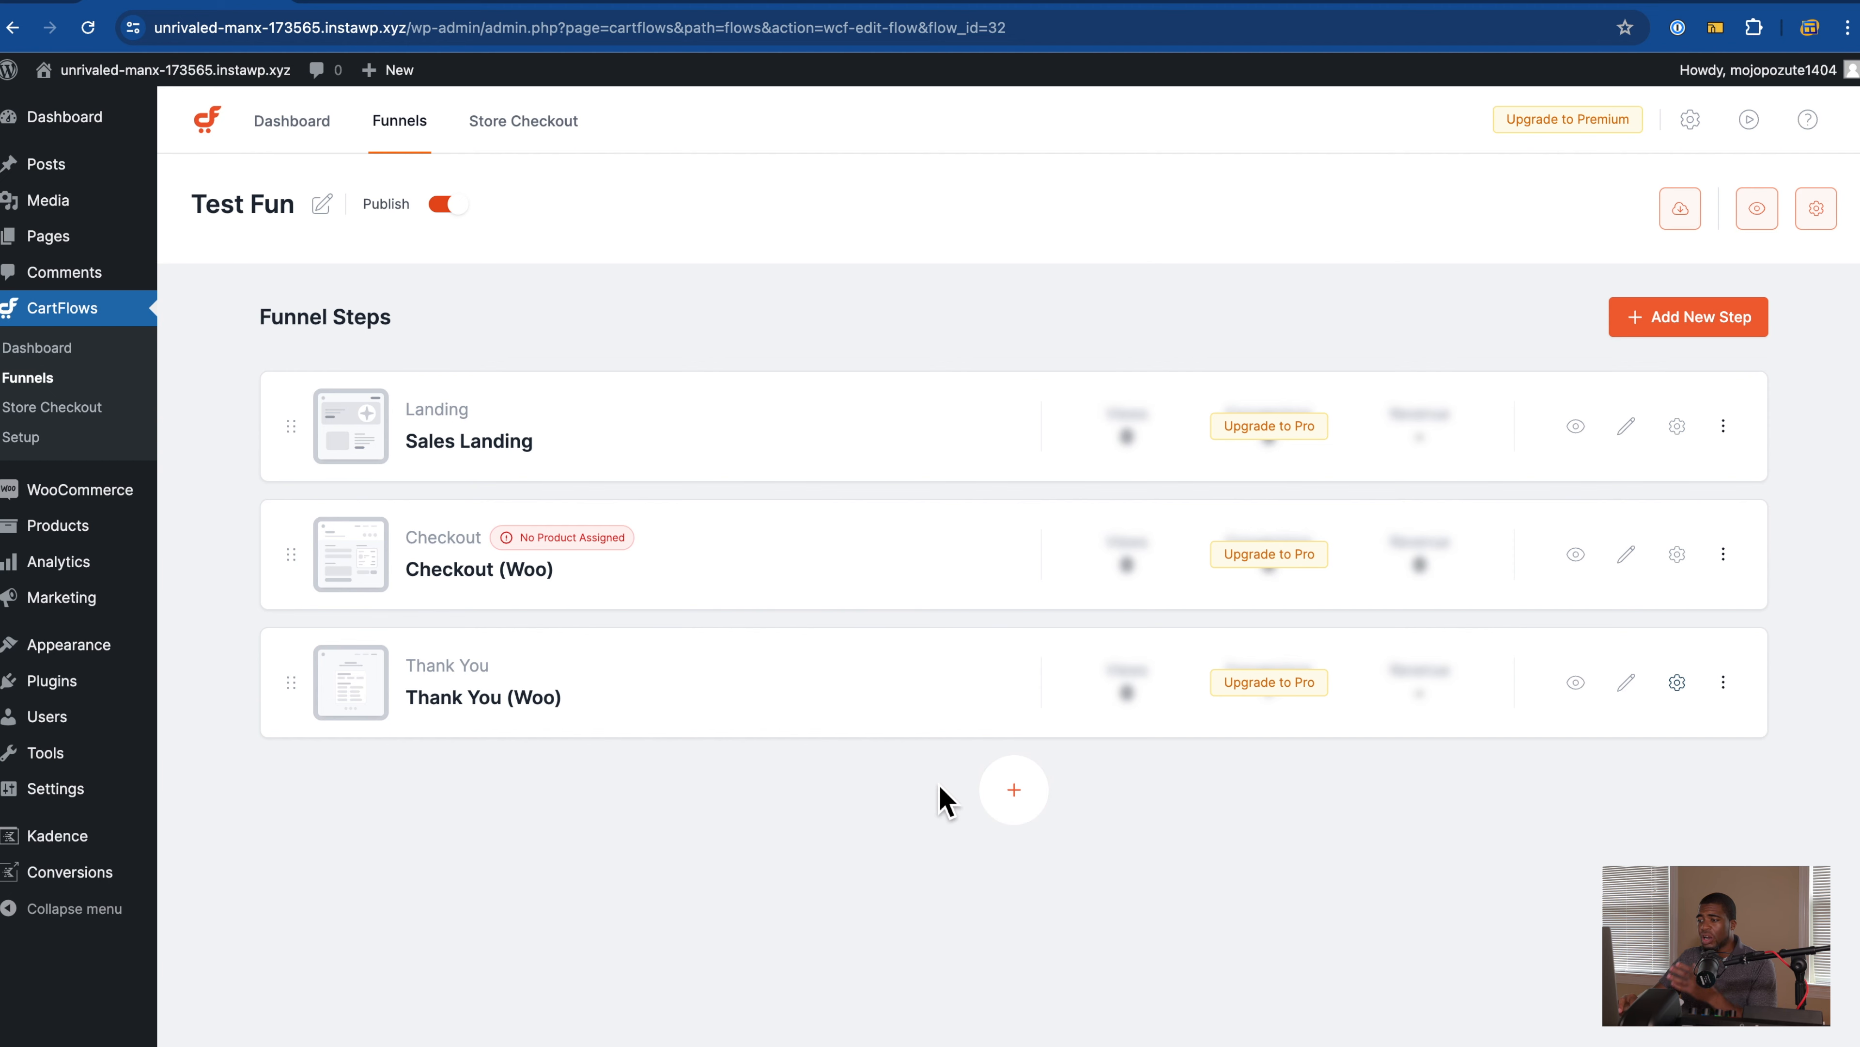
Step: Try to add an Upsell step created from scratch to the Test Fun funnel
{"action": "left_click", "coordinate": [1043, 806]}
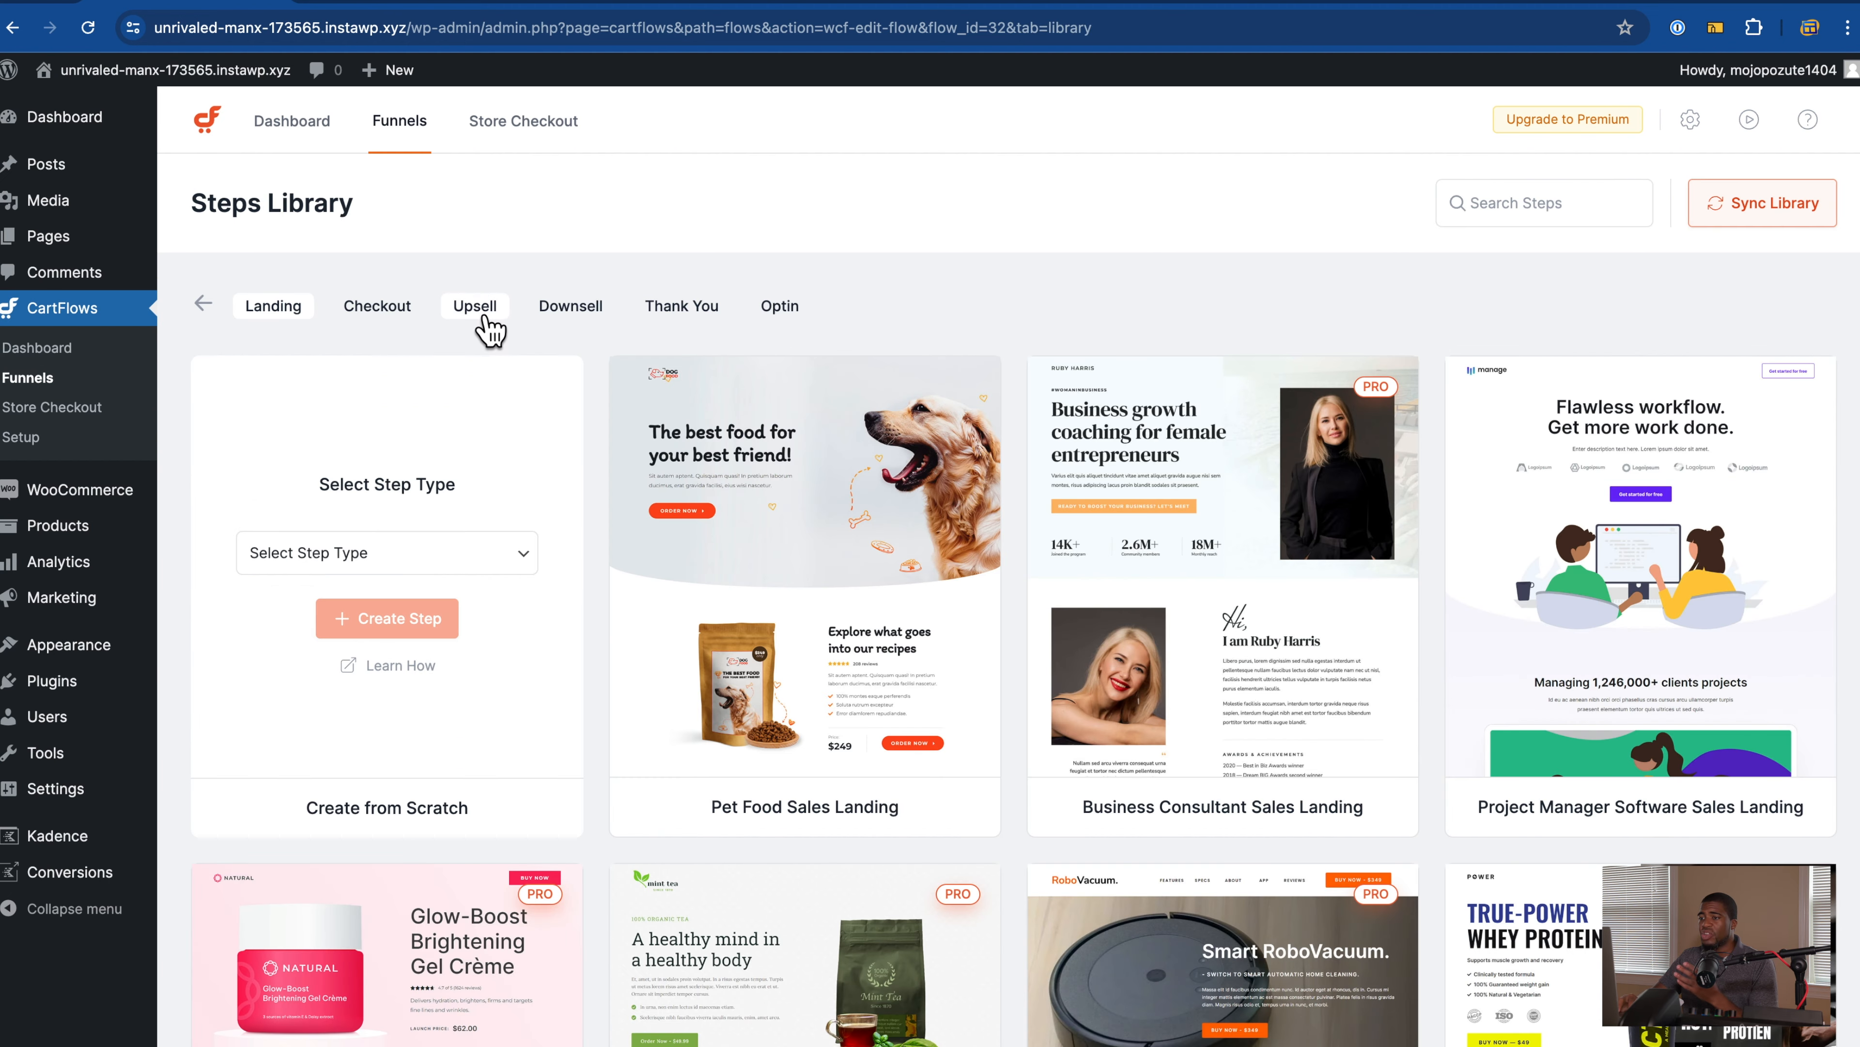
{"action": "left_click", "coordinate": [479, 315]}
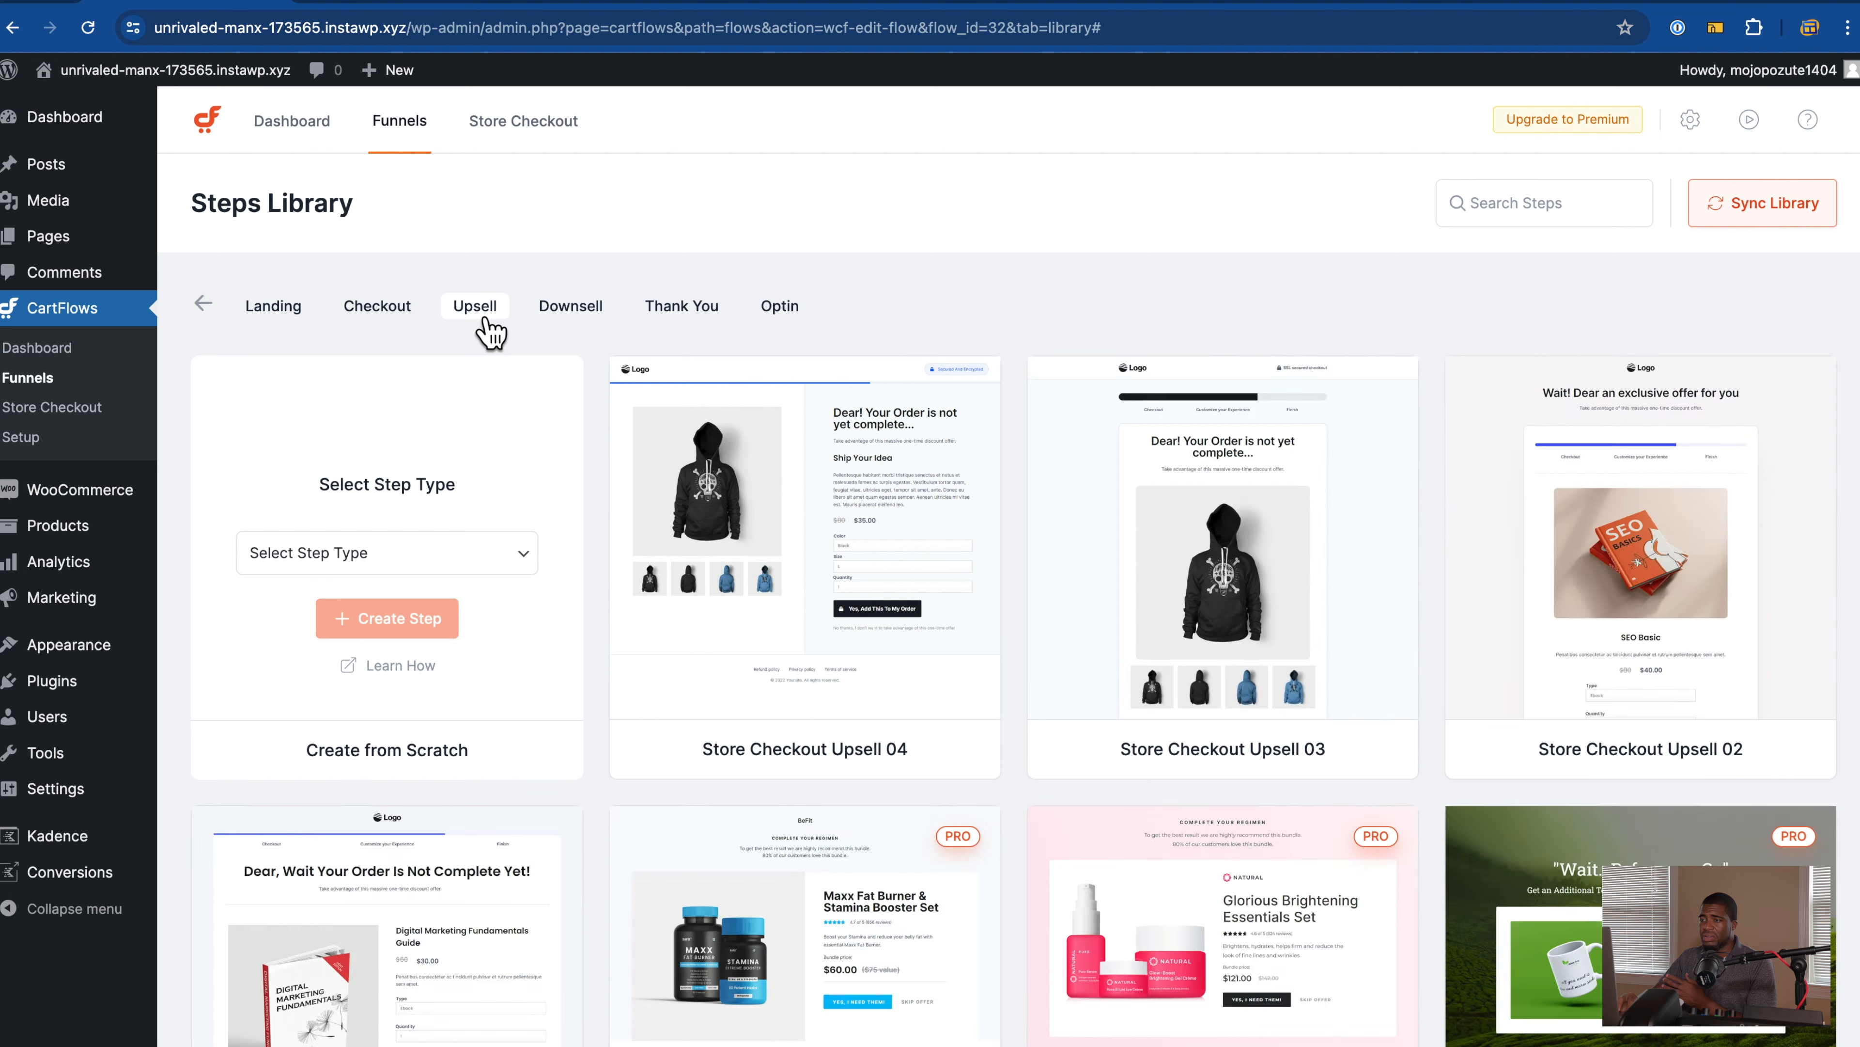
{"action": "left_click", "coordinate": [497, 551]}
{"action": "left_click", "coordinate": [461, 628]}
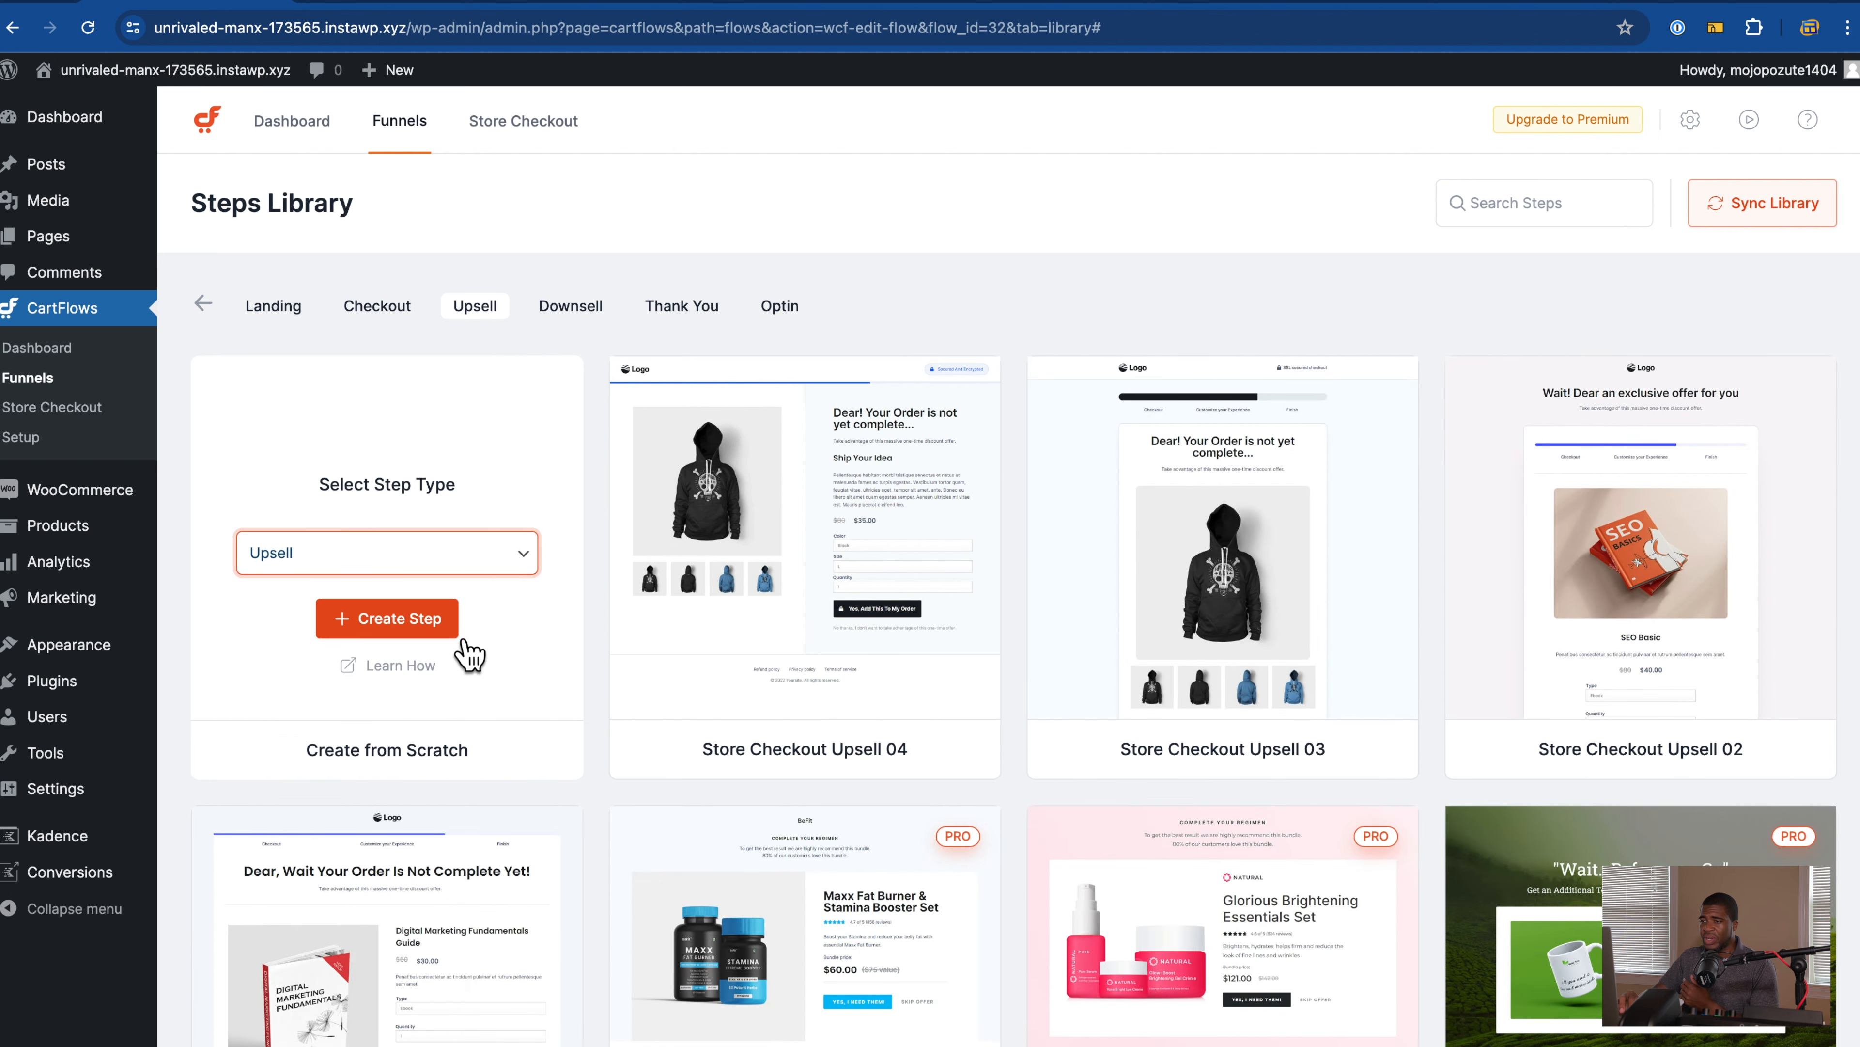
{"action": "left_click", "coordinate": [409, 623]}
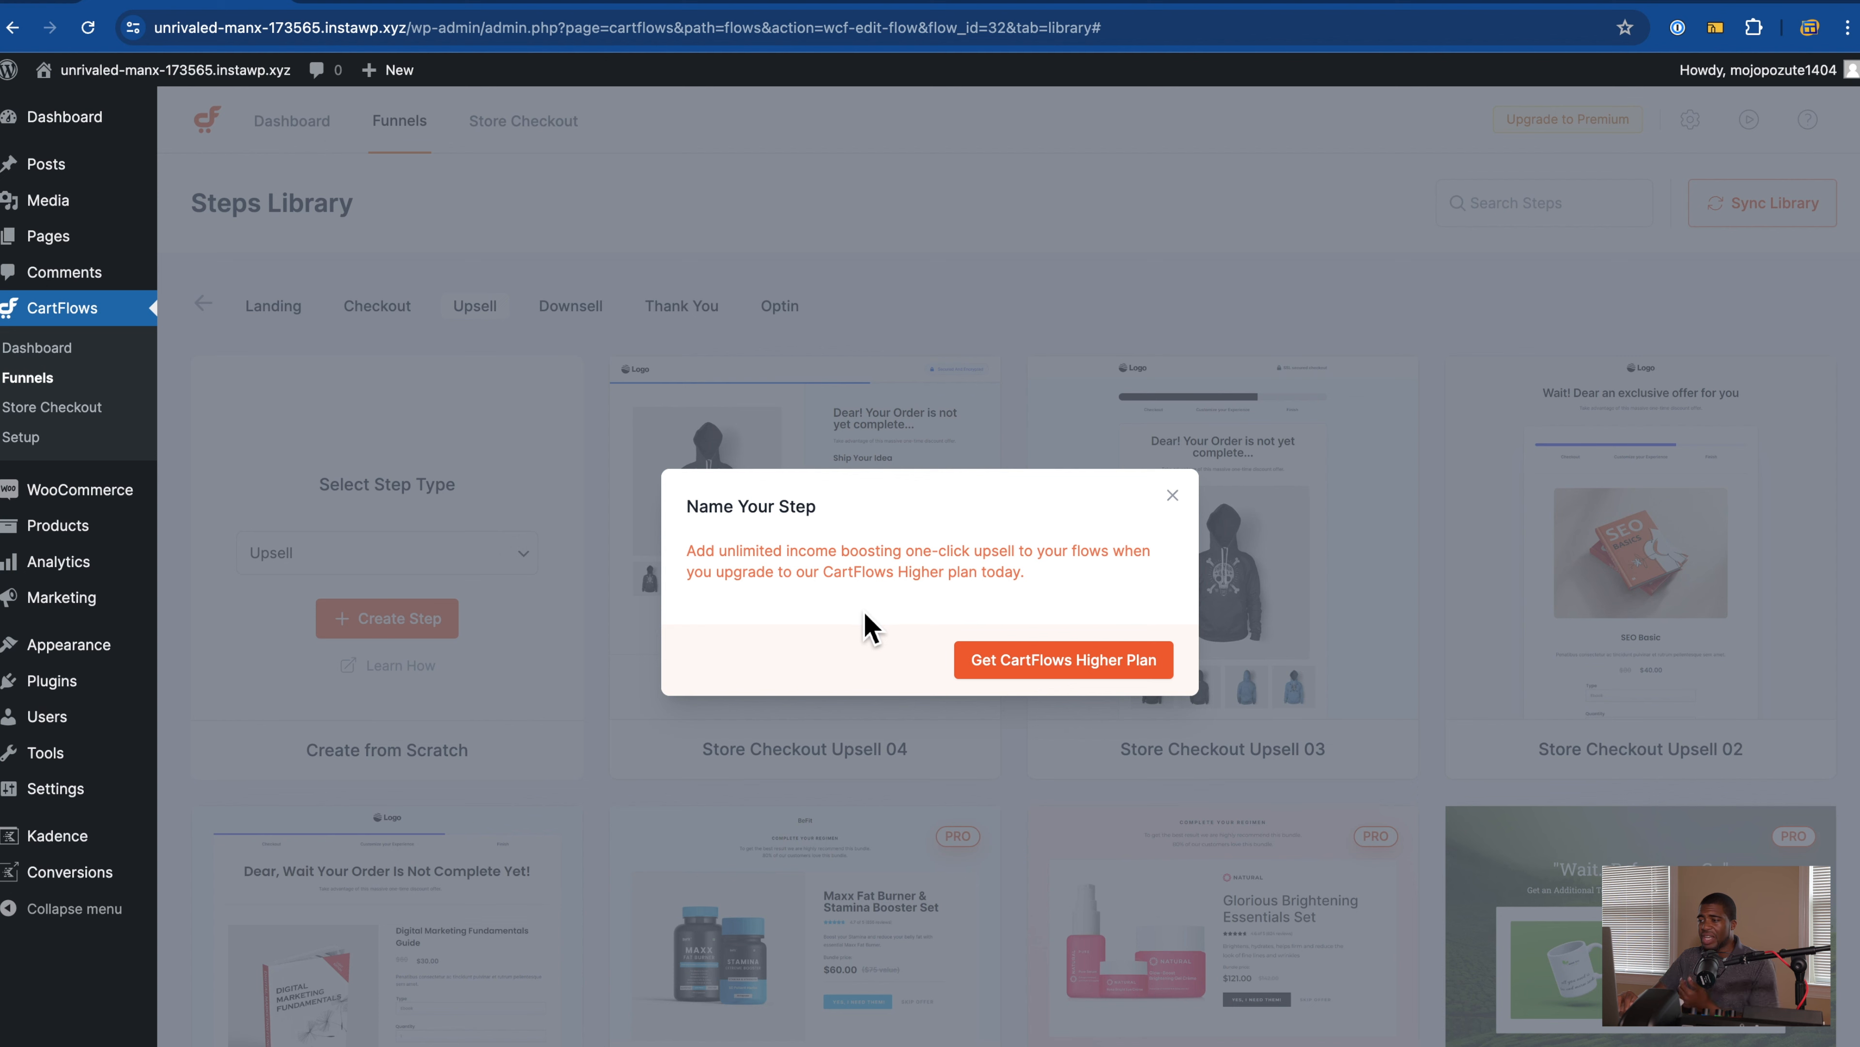
{"action": "left_click", "coordinate": [1174, 496]}
Step: Try to import the Store Checkout Upsell 04 template as a funnel step
{"action": "mouse_move", "coordinate": [801, 570]}
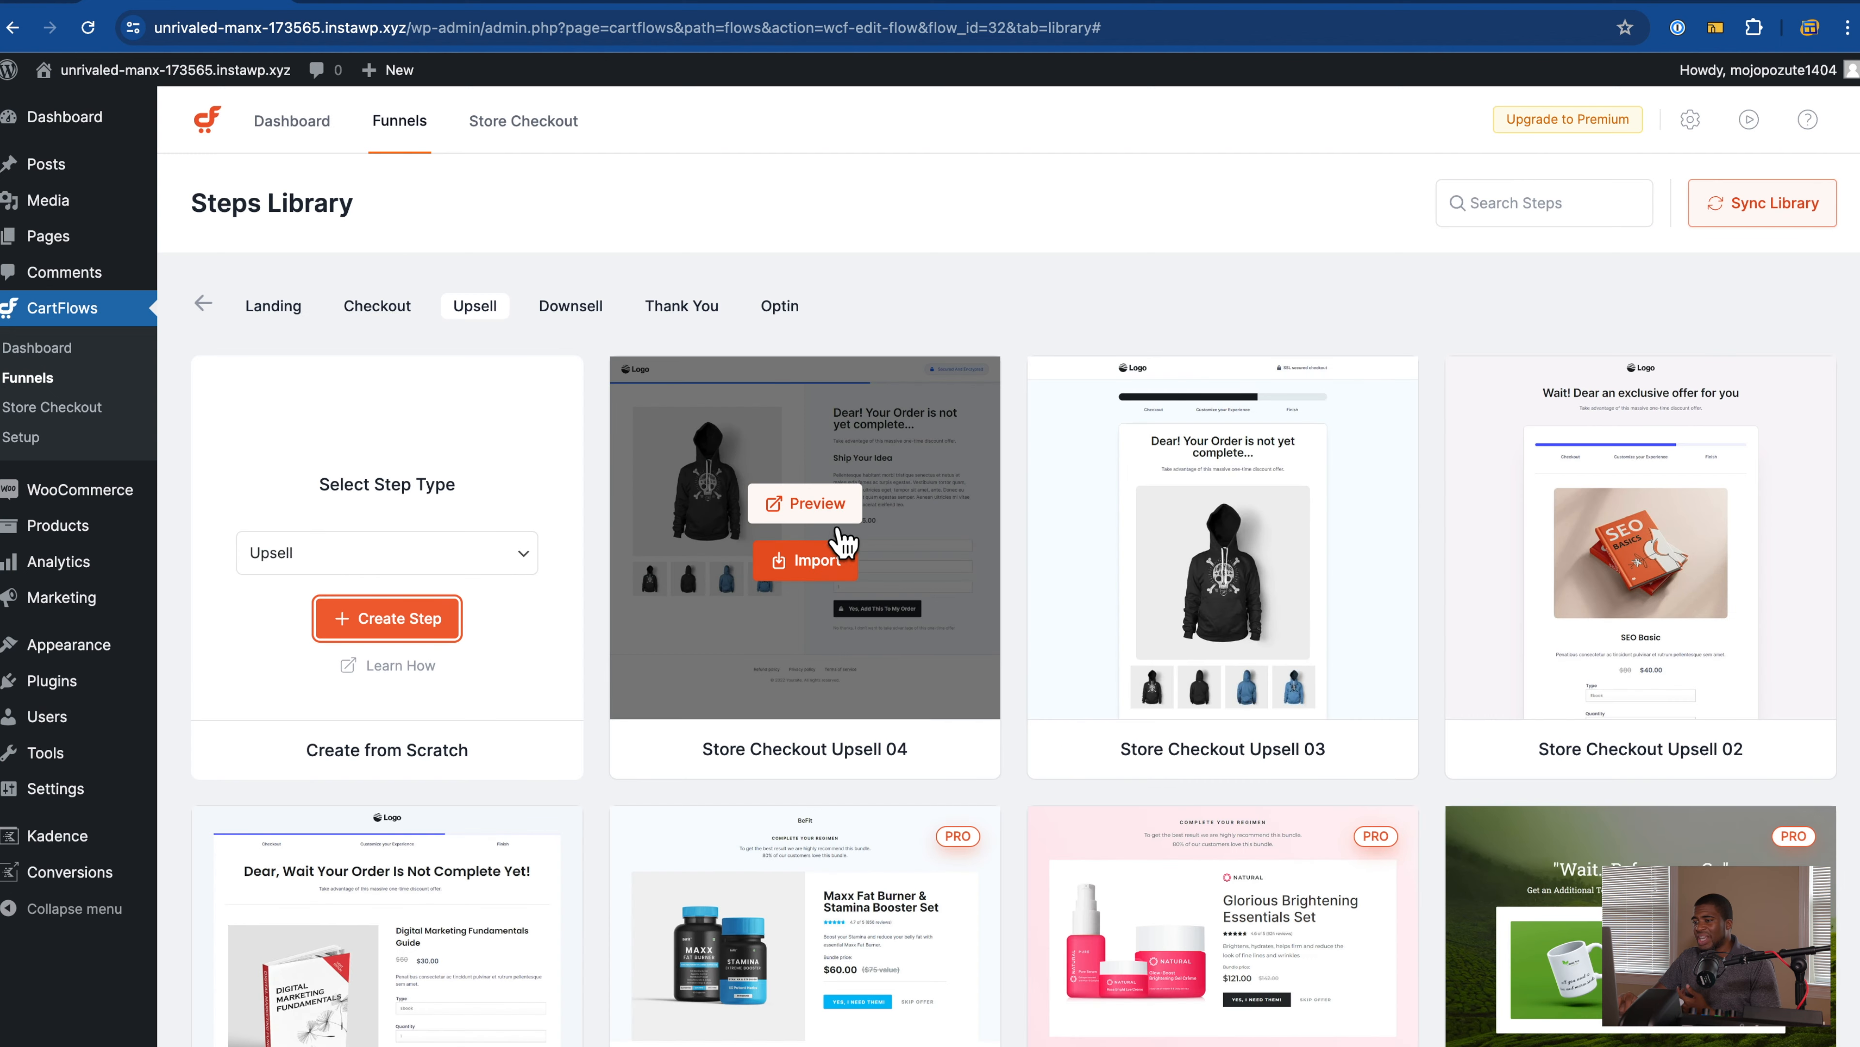
{"action": "left_click", "coordinate": [822, 575]}
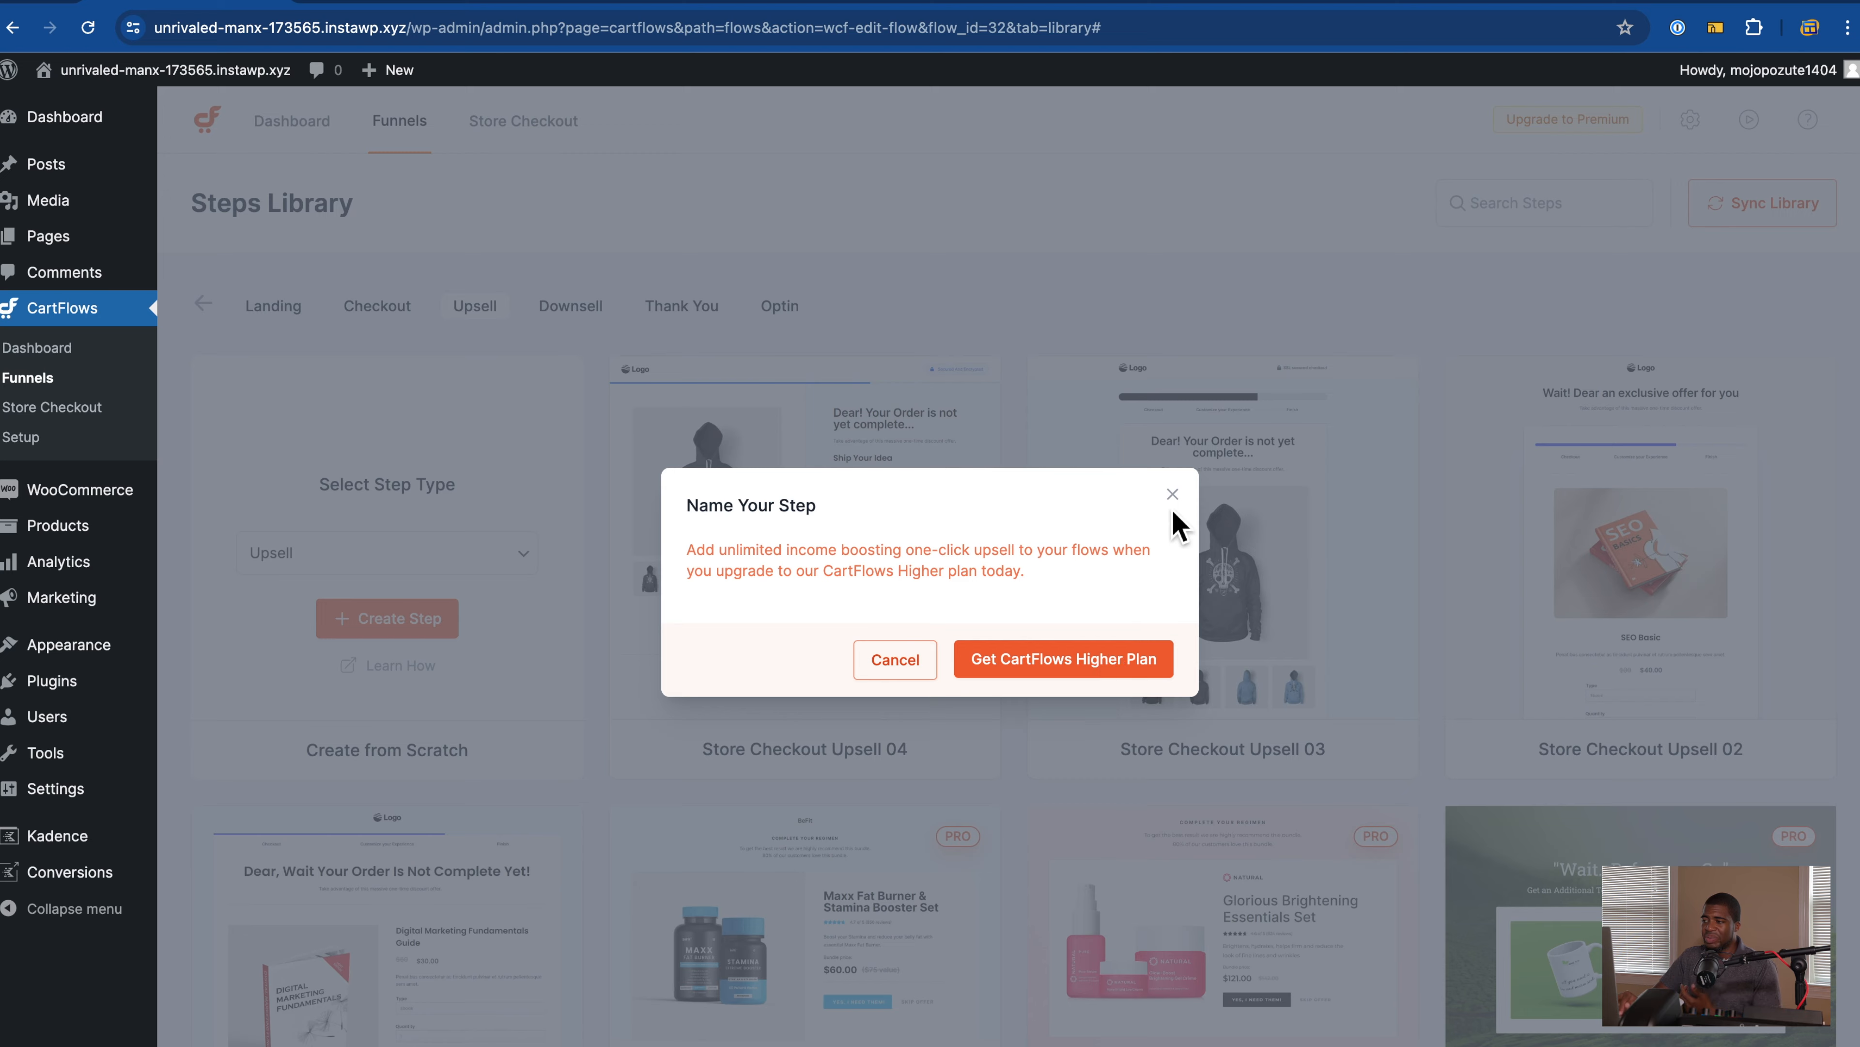
{"action": "left_click", "coordinate": [1172, 494]}
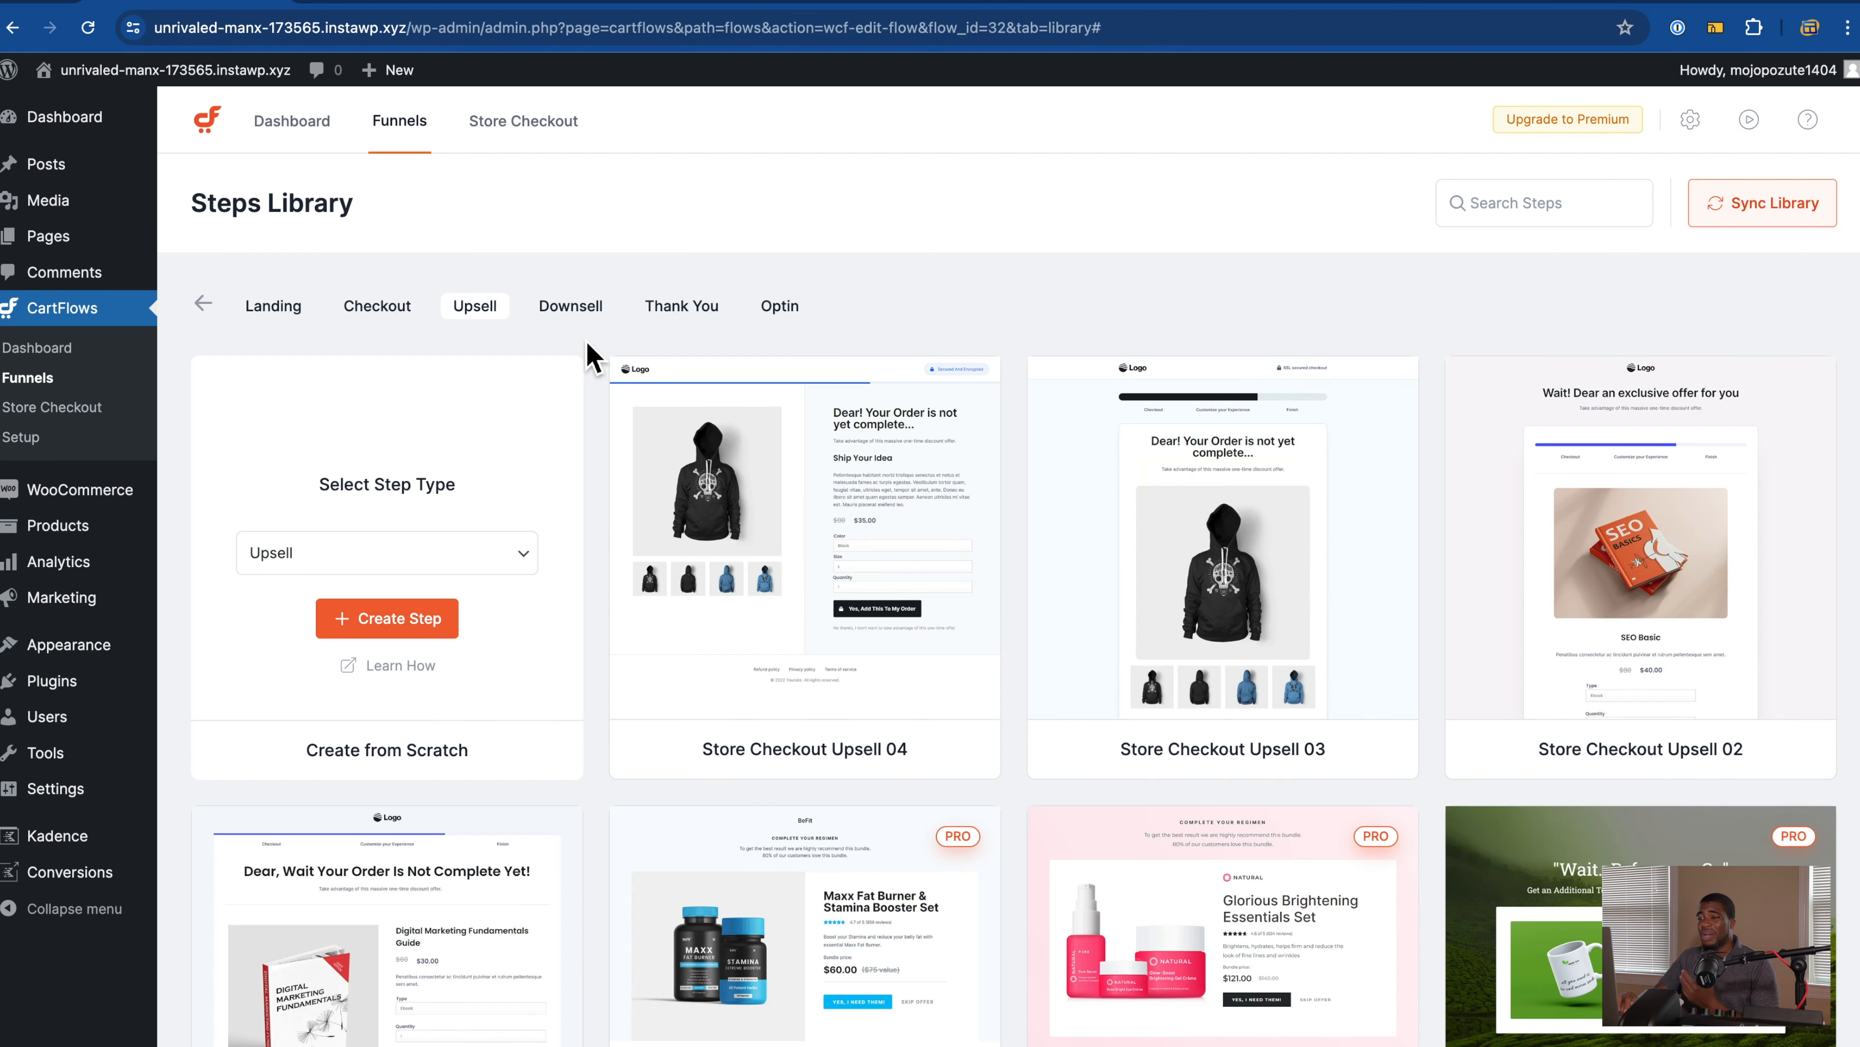
Step: Enable the Hooked Elements add-on among the Kadence theme's Pro Addons
{"action": "mouse_move", "coordinate": [103, 502]}
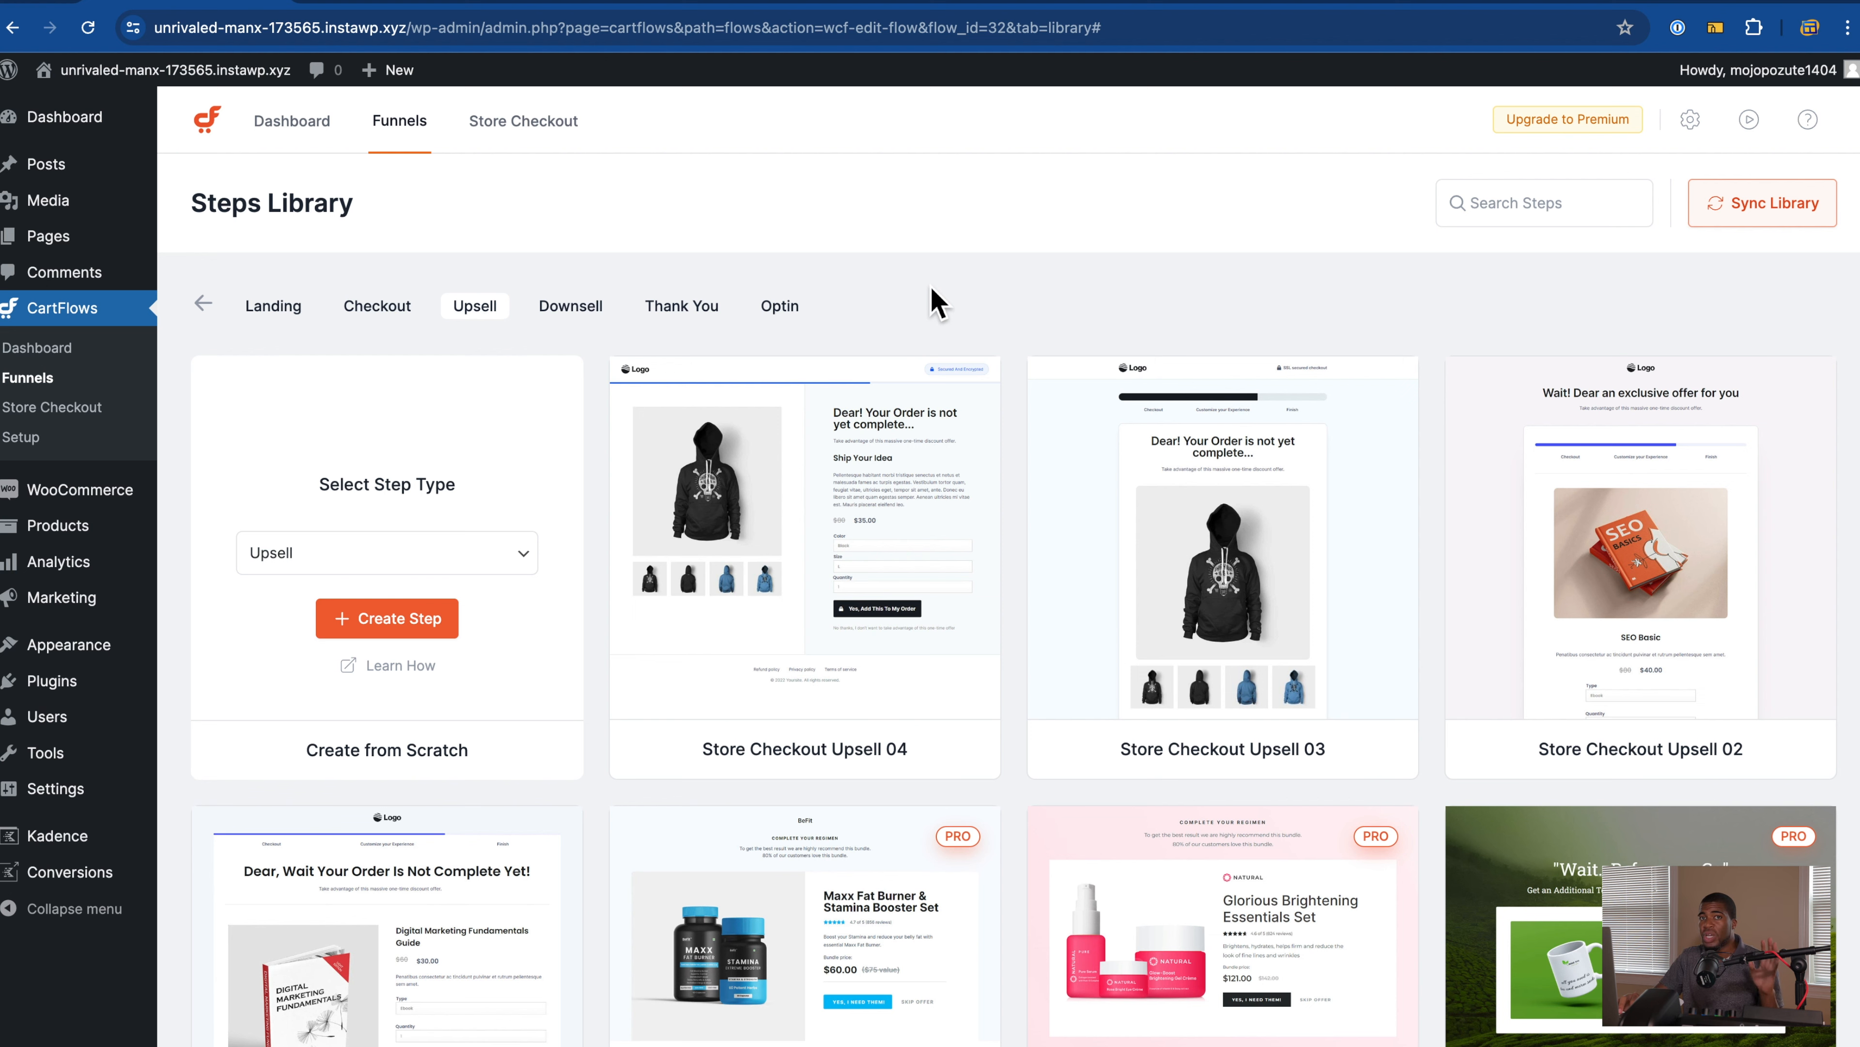
{"action": "left_click", "coordinate": [91, 413]}
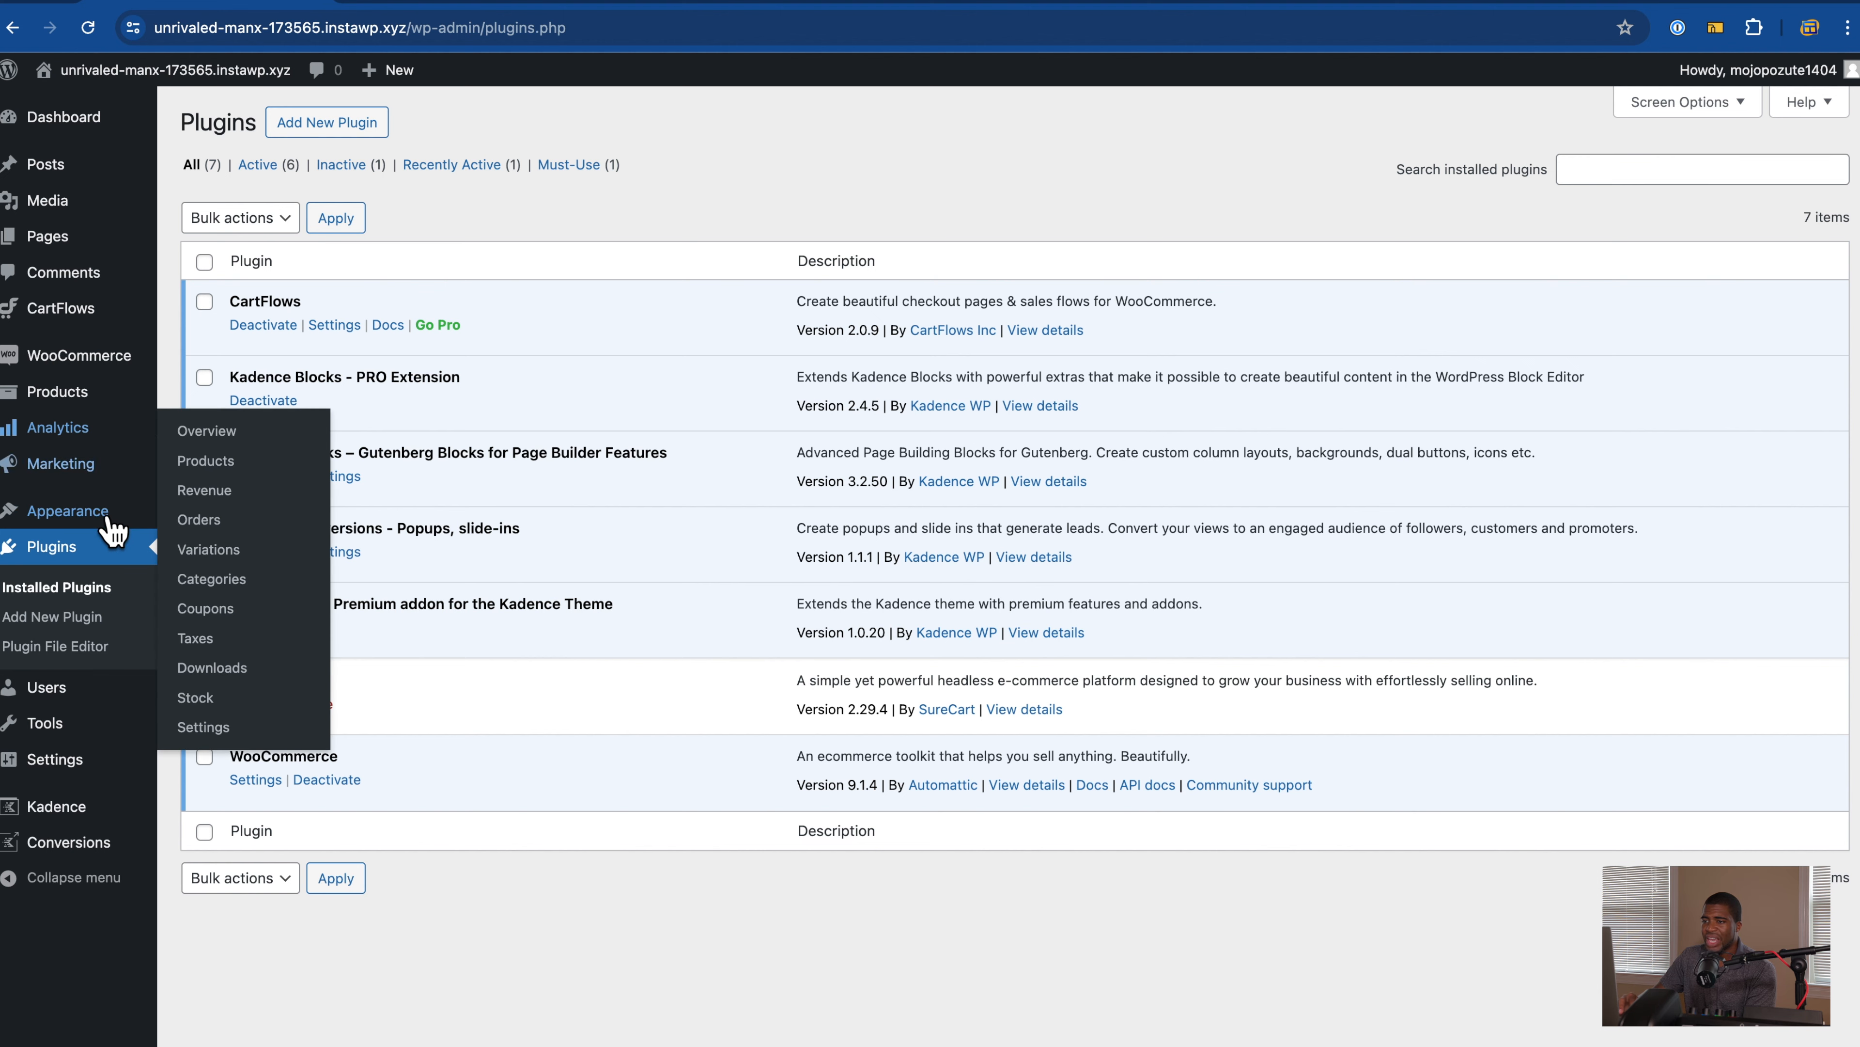
{"action": "mouse_move", "coordinate": [106, 523]}
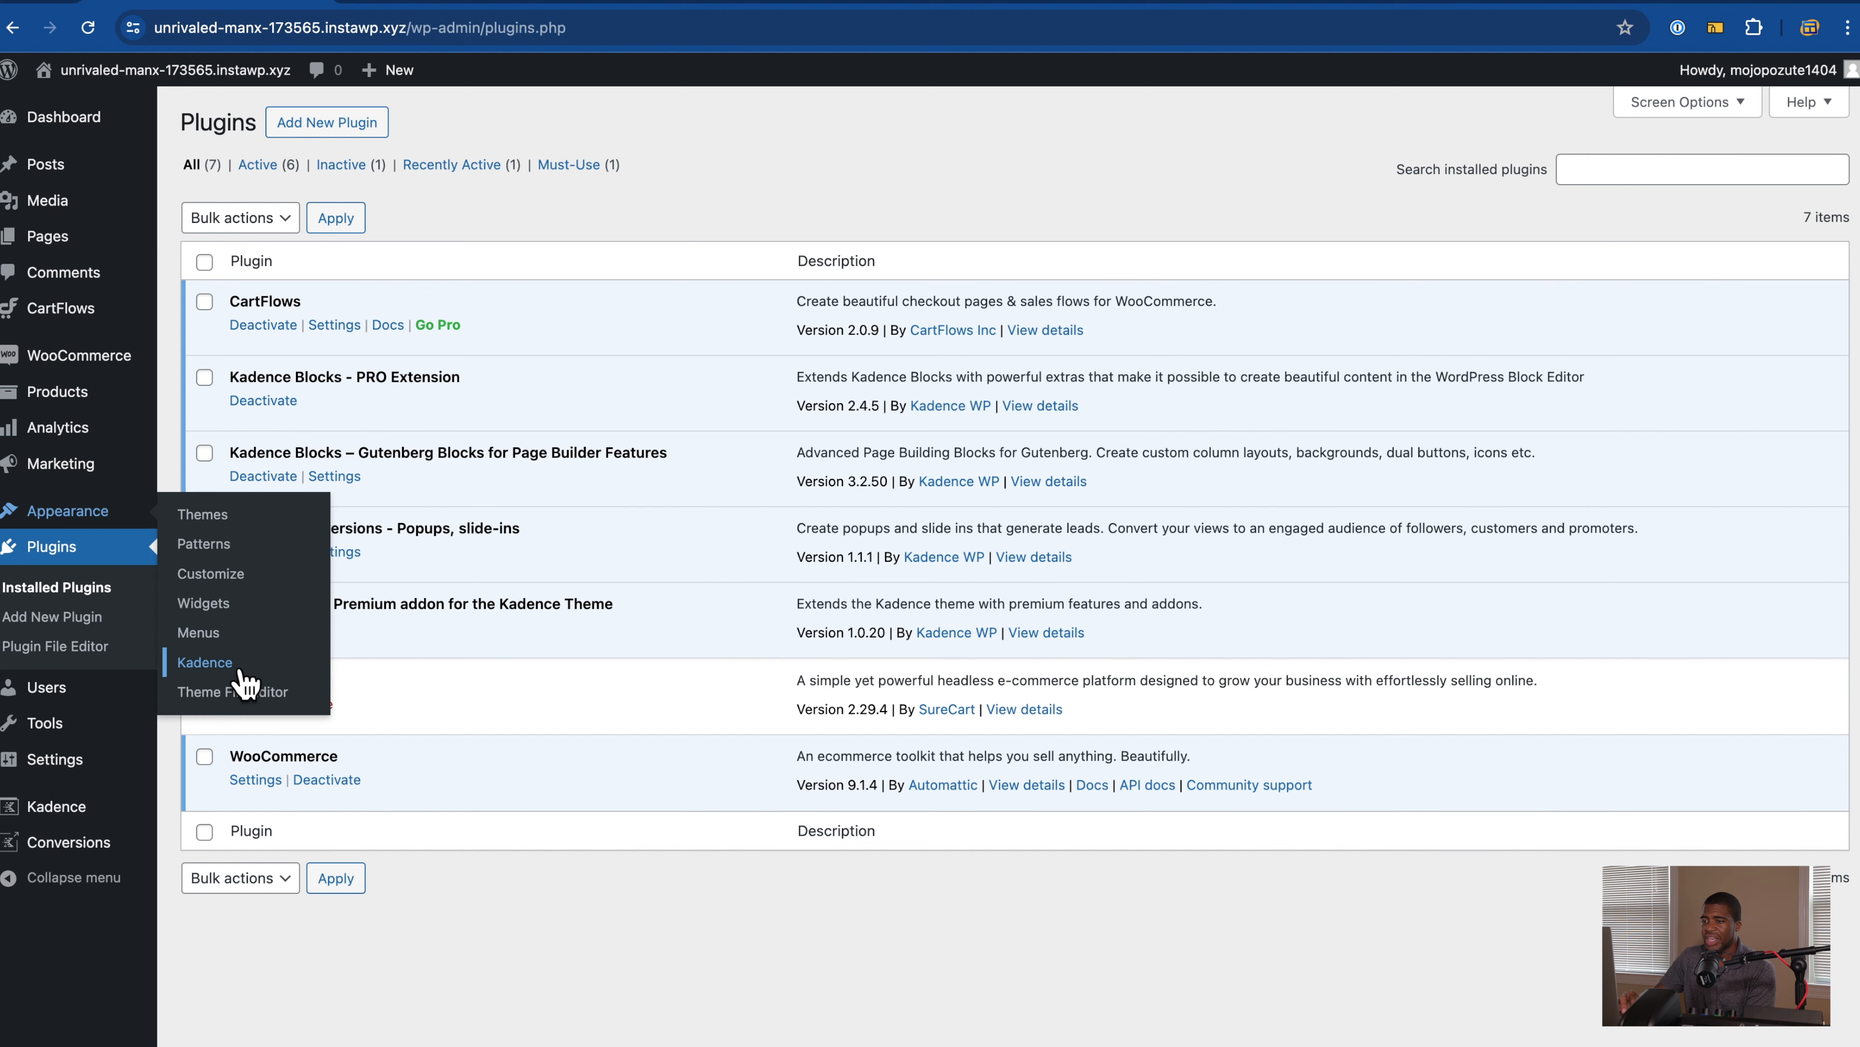
{"action": "left_click", "coordinate": [205, 662]}
{"action": "scroll", "coordinate": [237, 682], "scroll_direction": "down", "scroll_amount": 3}
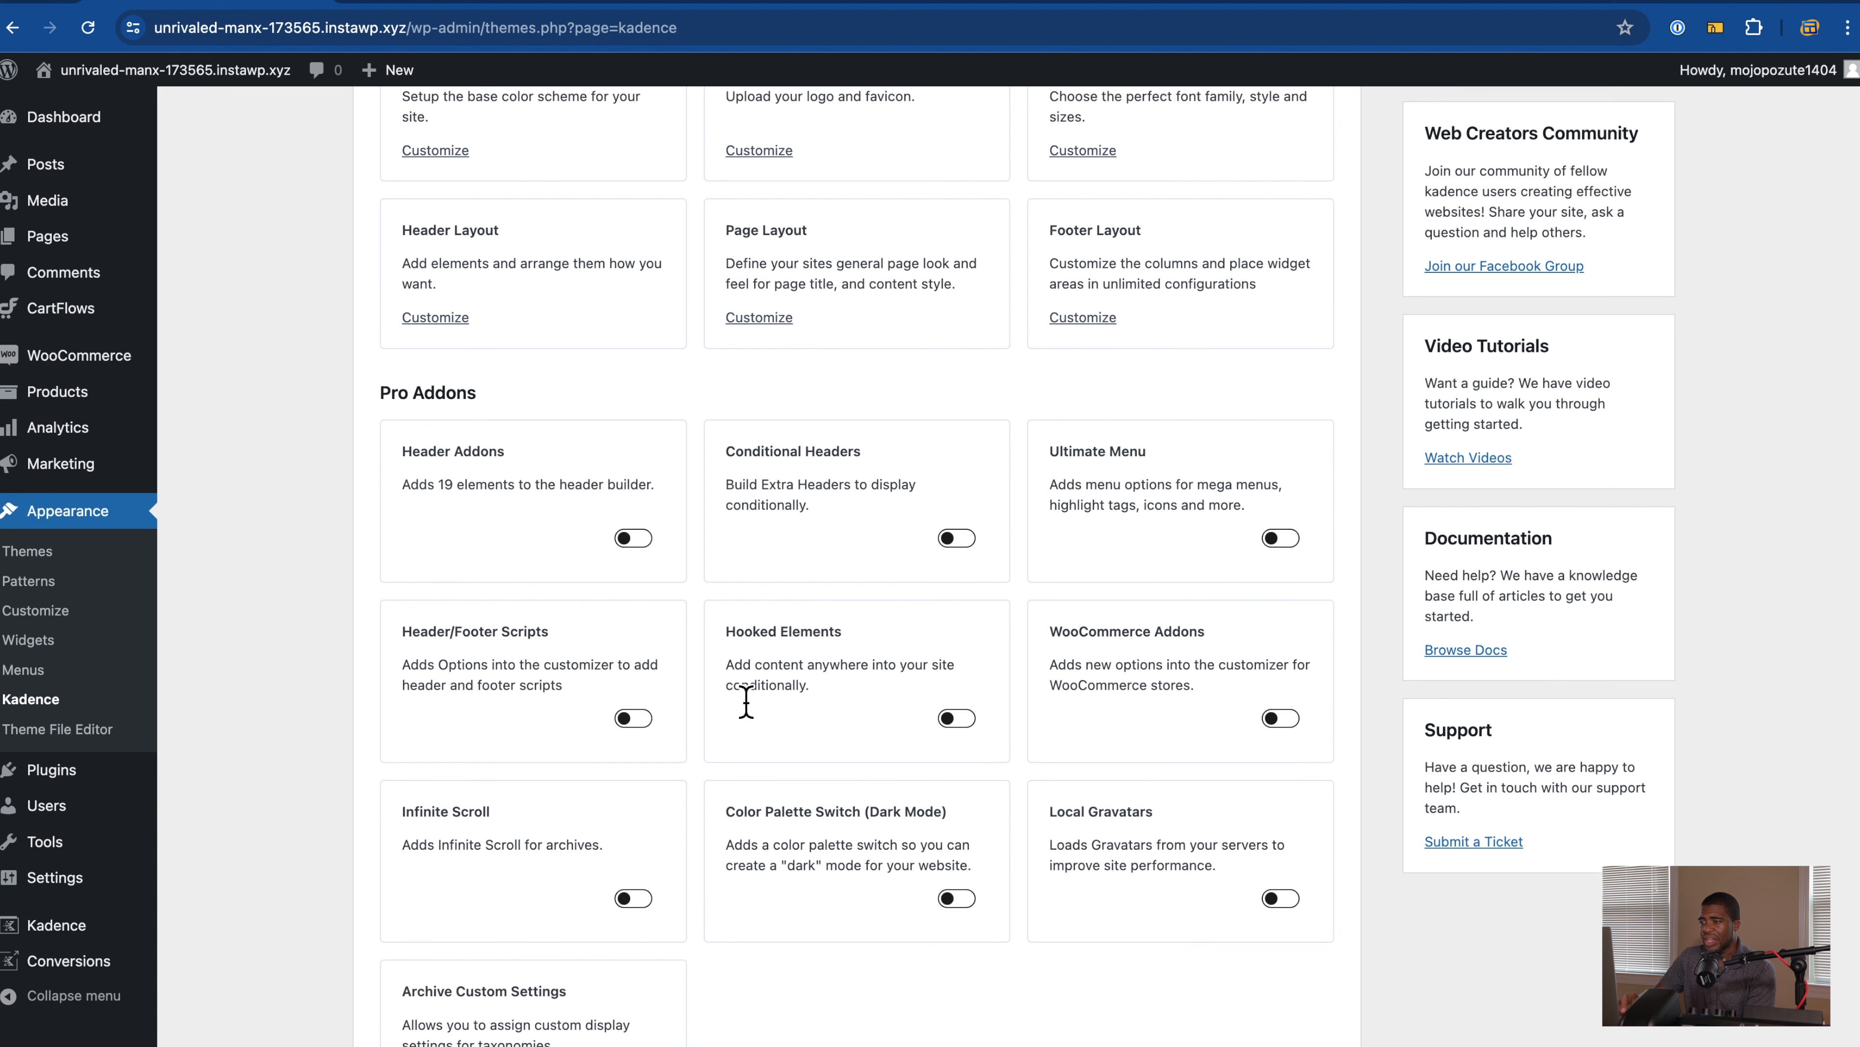
{"action": "left_click", "coordinate": [985, 721]}
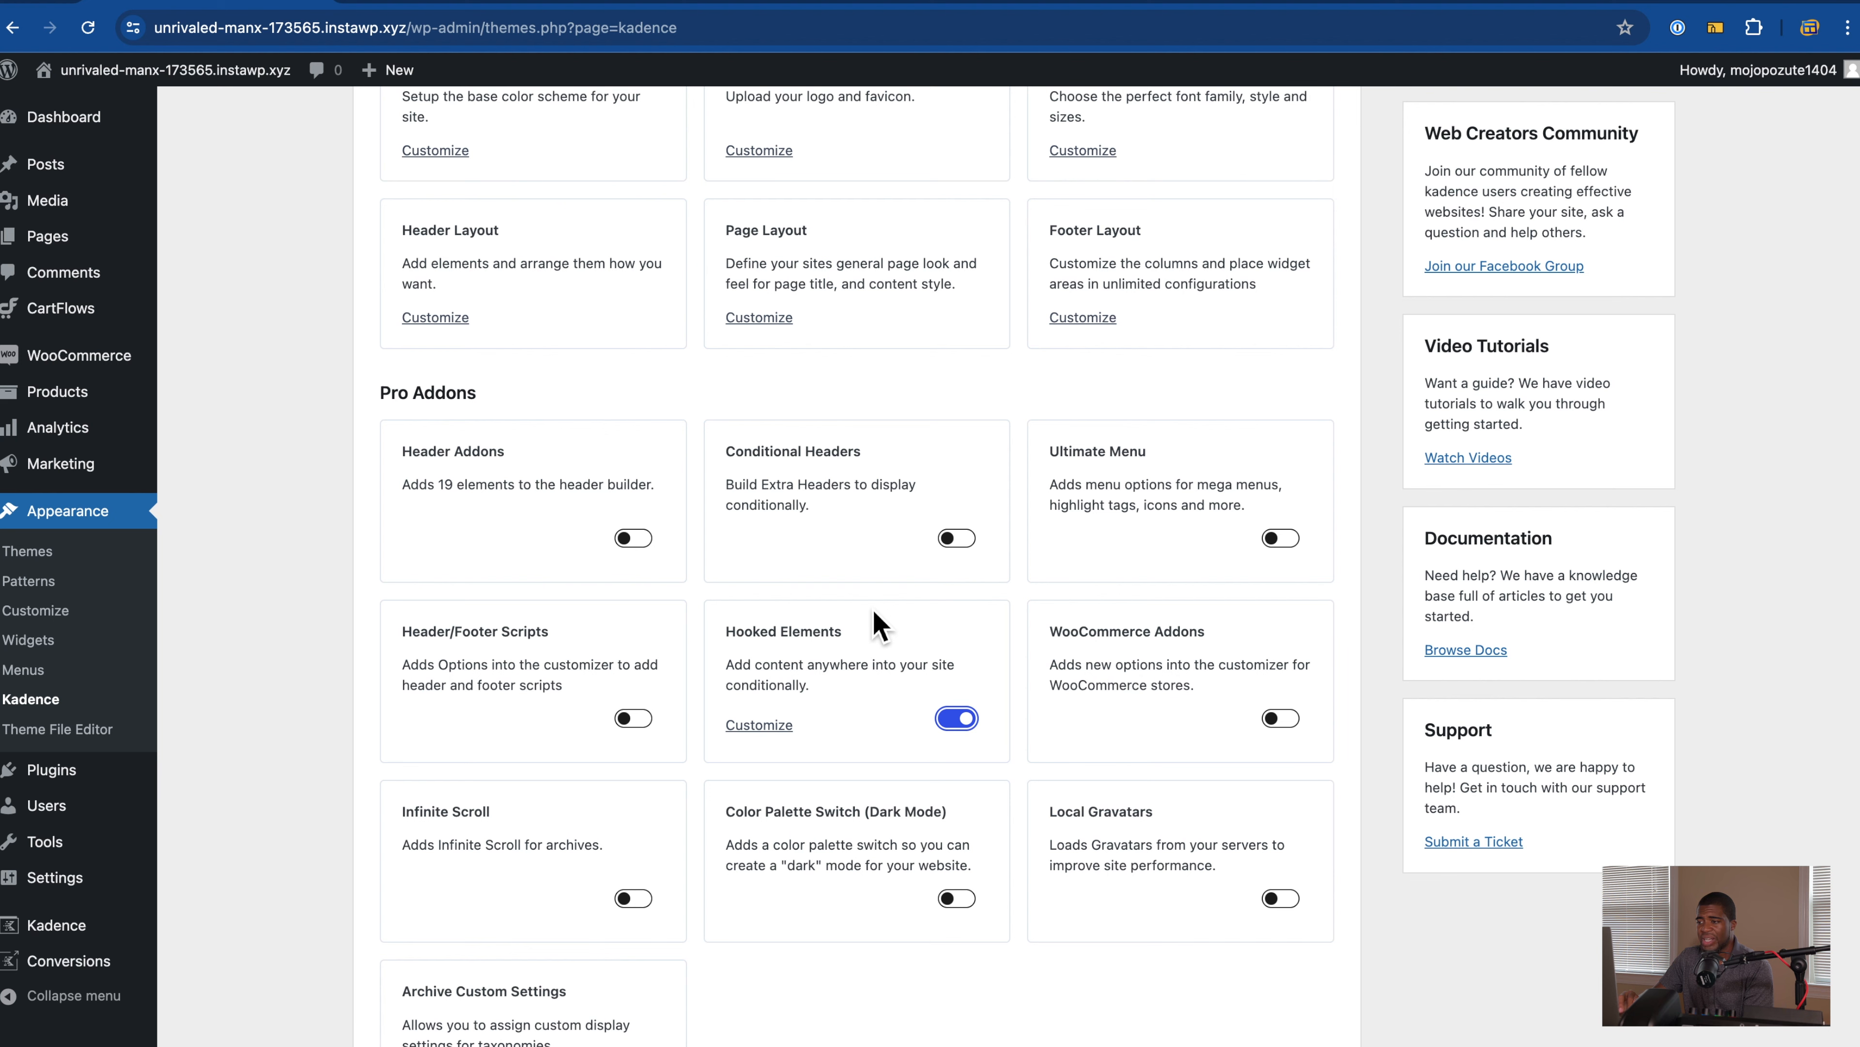
Step: Create a new Kadence hooked element of the Content Section type
{"action": "left_click", "coordinate": [784, 731]}
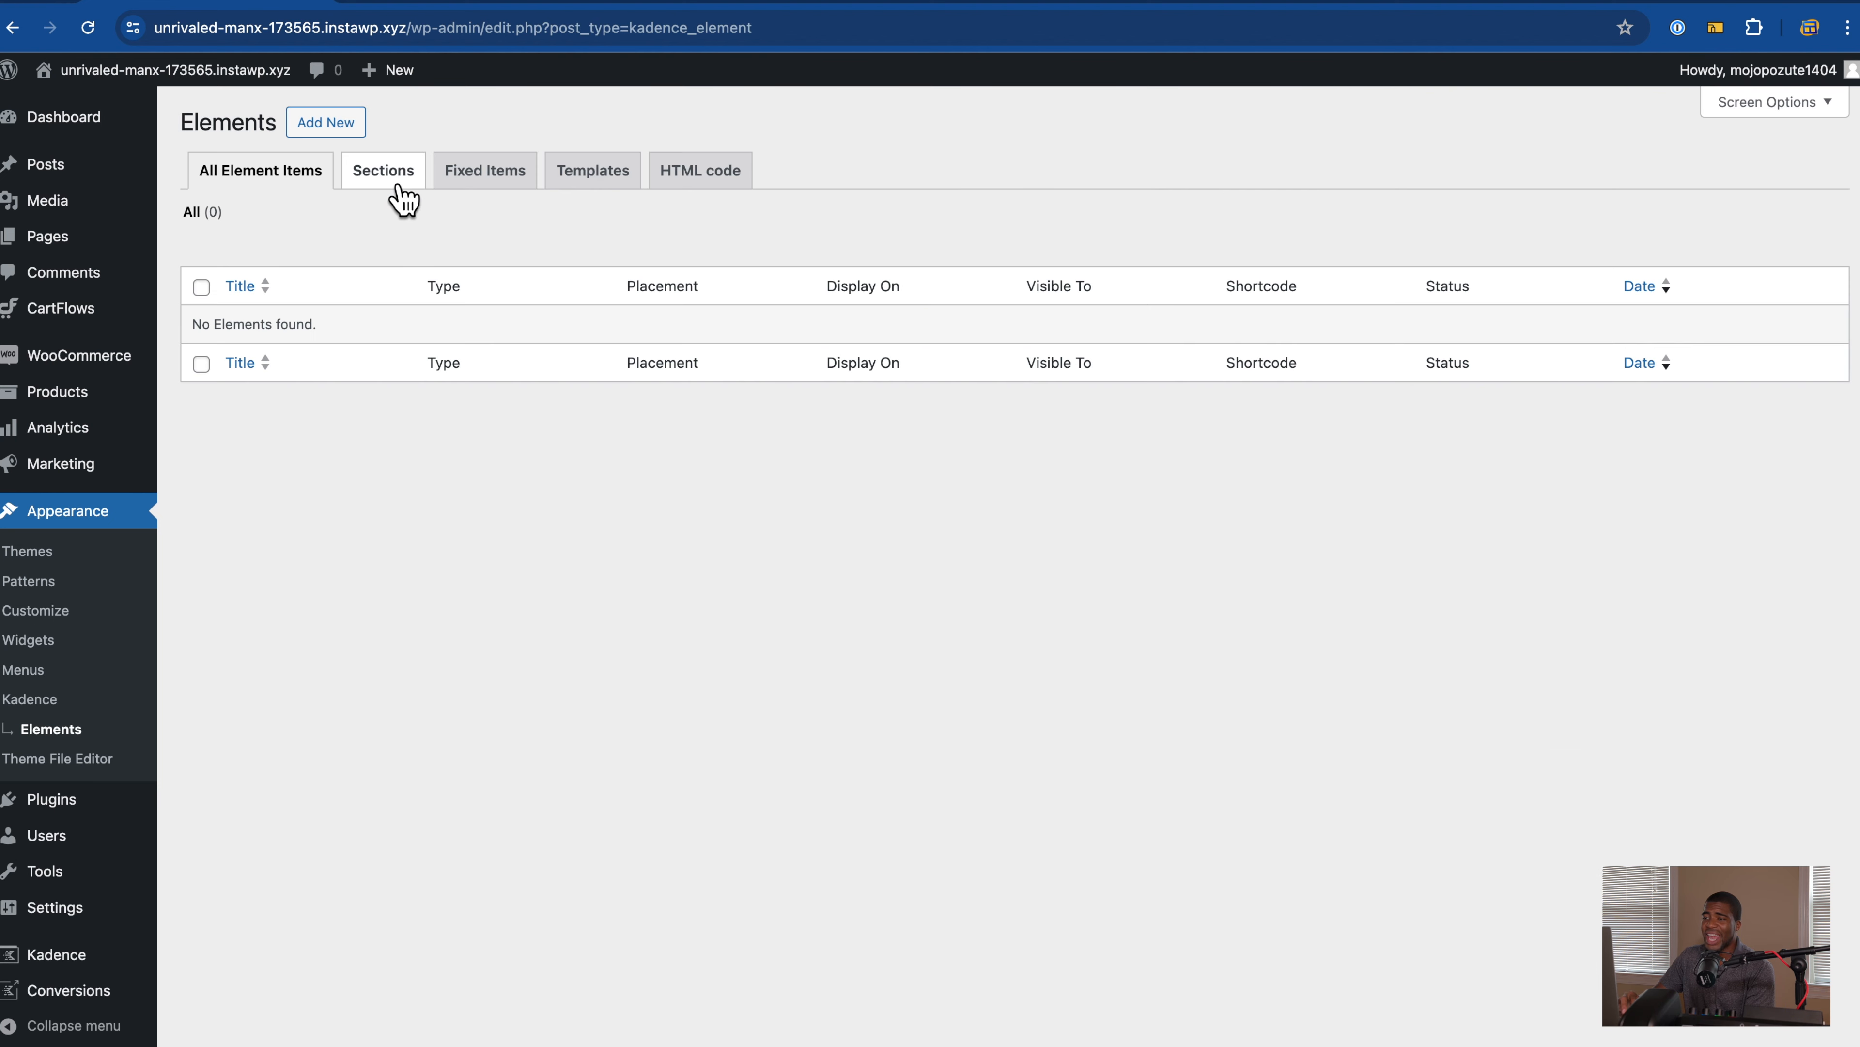
{"action": "left_click", "coordinate": [343, 136]}
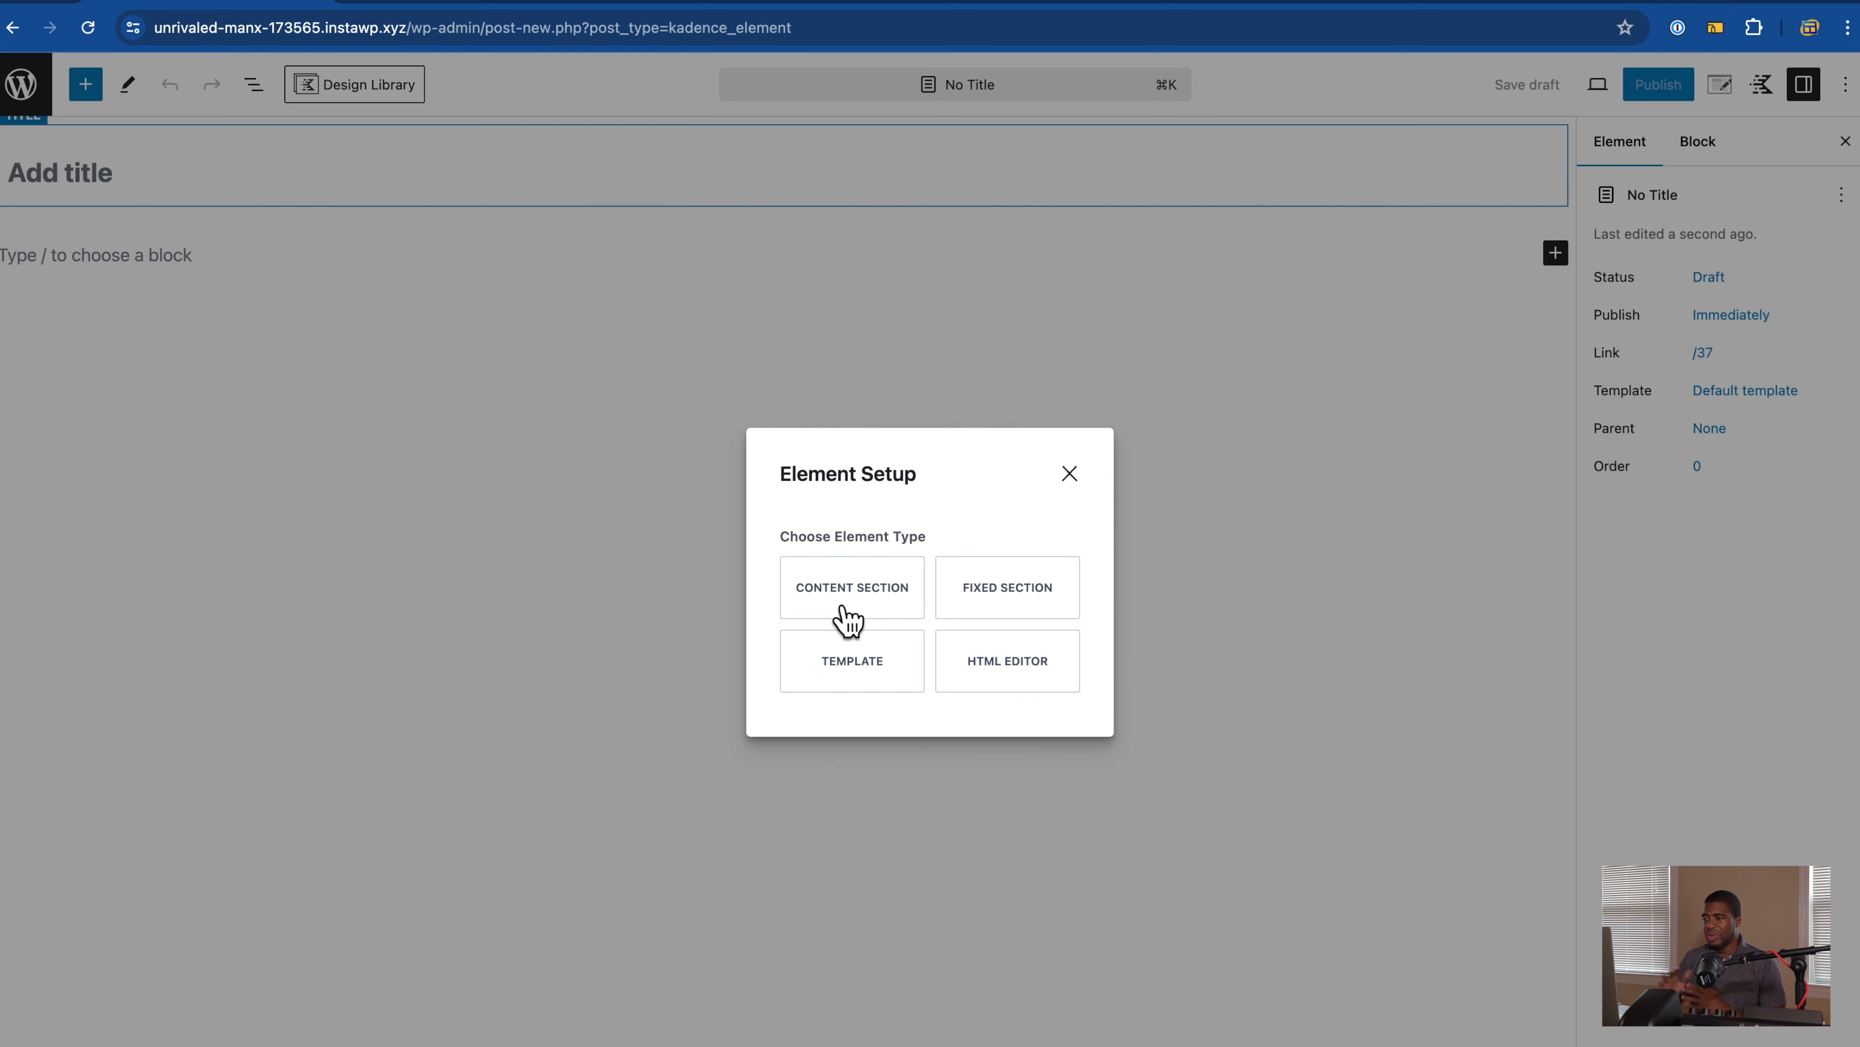
{"action": "left_click", "coordinate": [844, 609]}
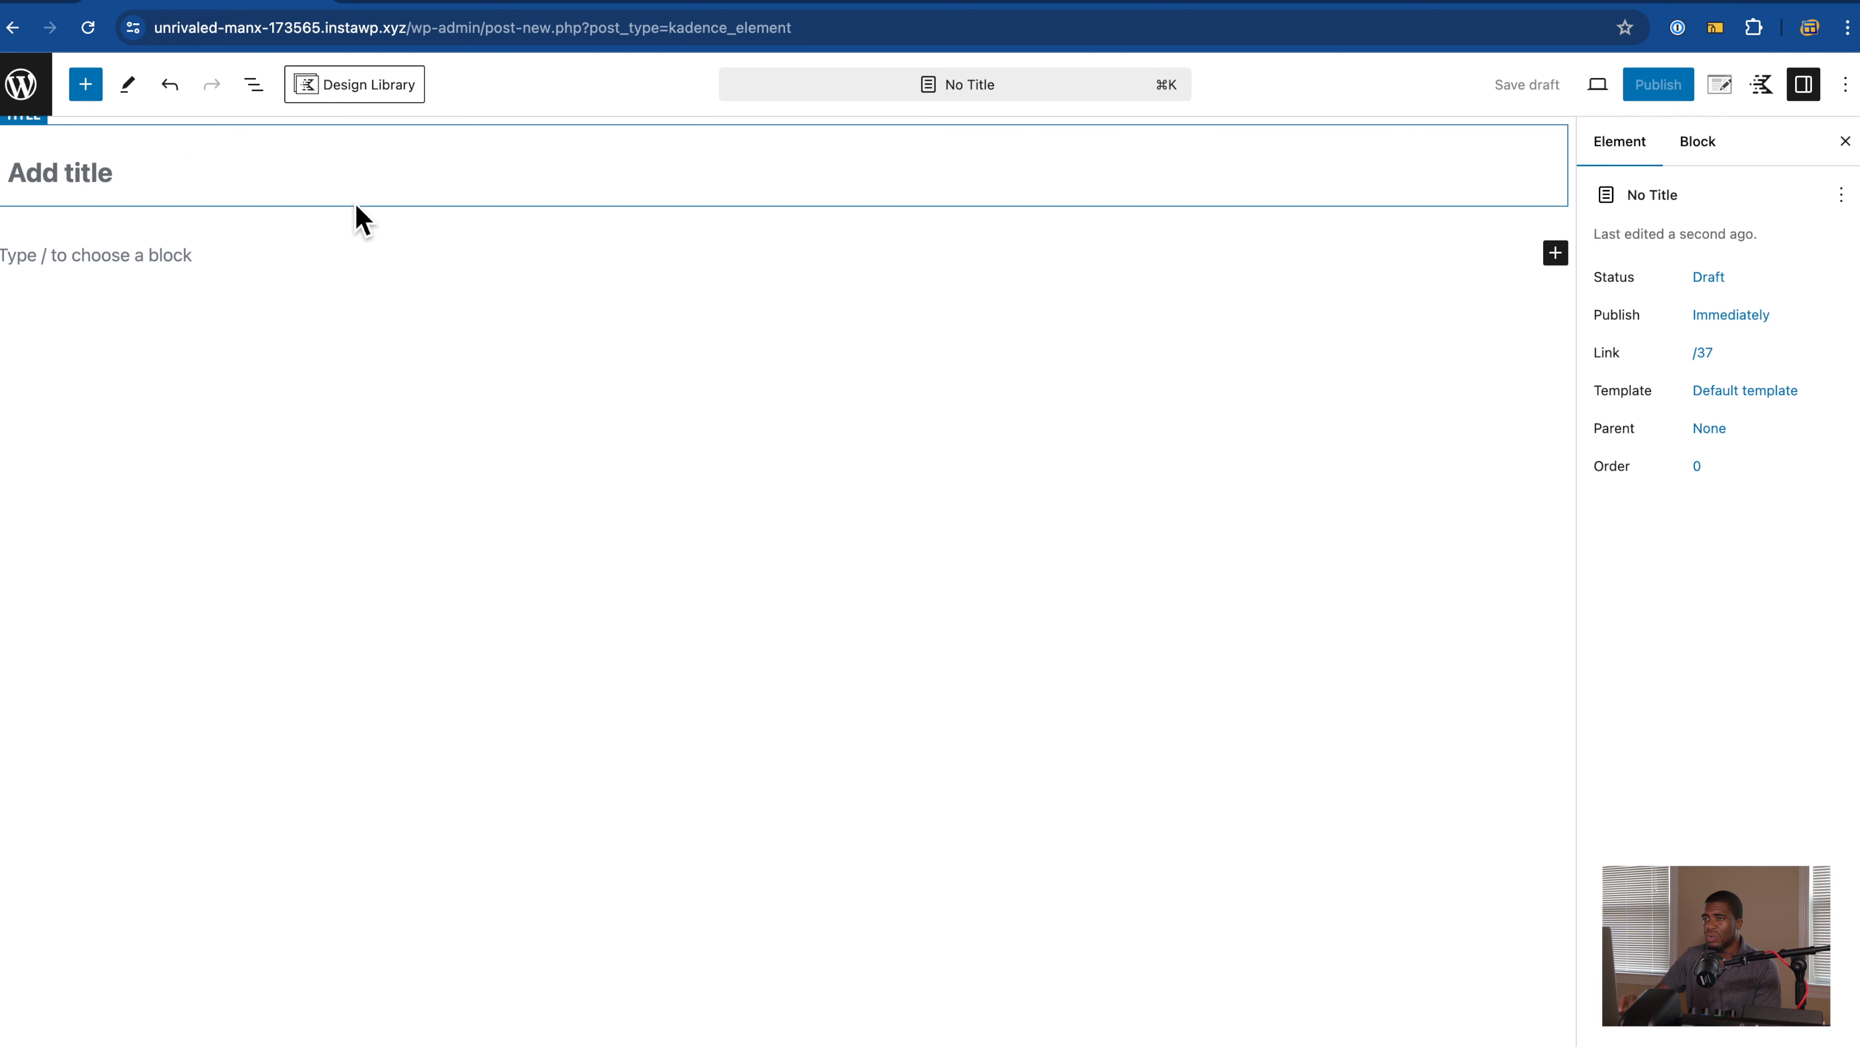
Step: Insert a Kadence Countdown block with its default date settings into the content section
{"action": "left_click", "coordinate": [268, 102]}
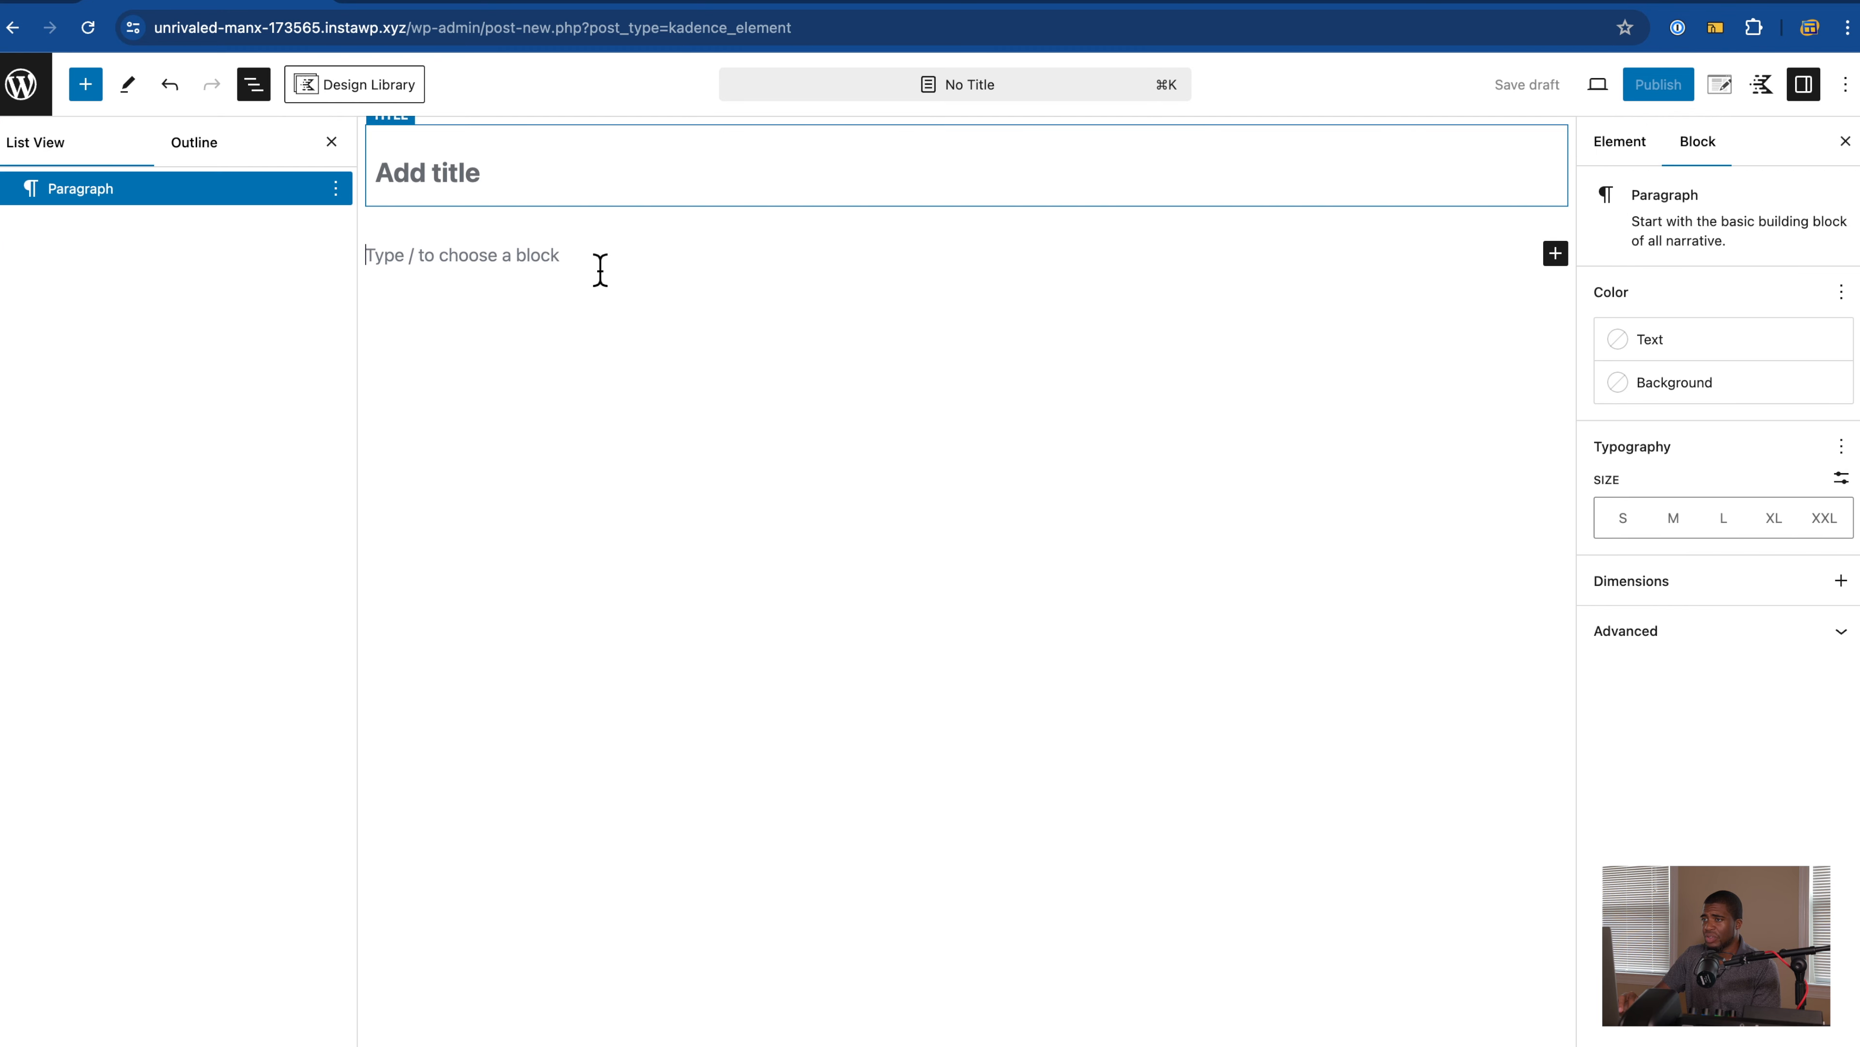
{"action": "left_click", "coordinate": [86, 84]}
{"action": "left_click", "coordinate": [62, 520]}
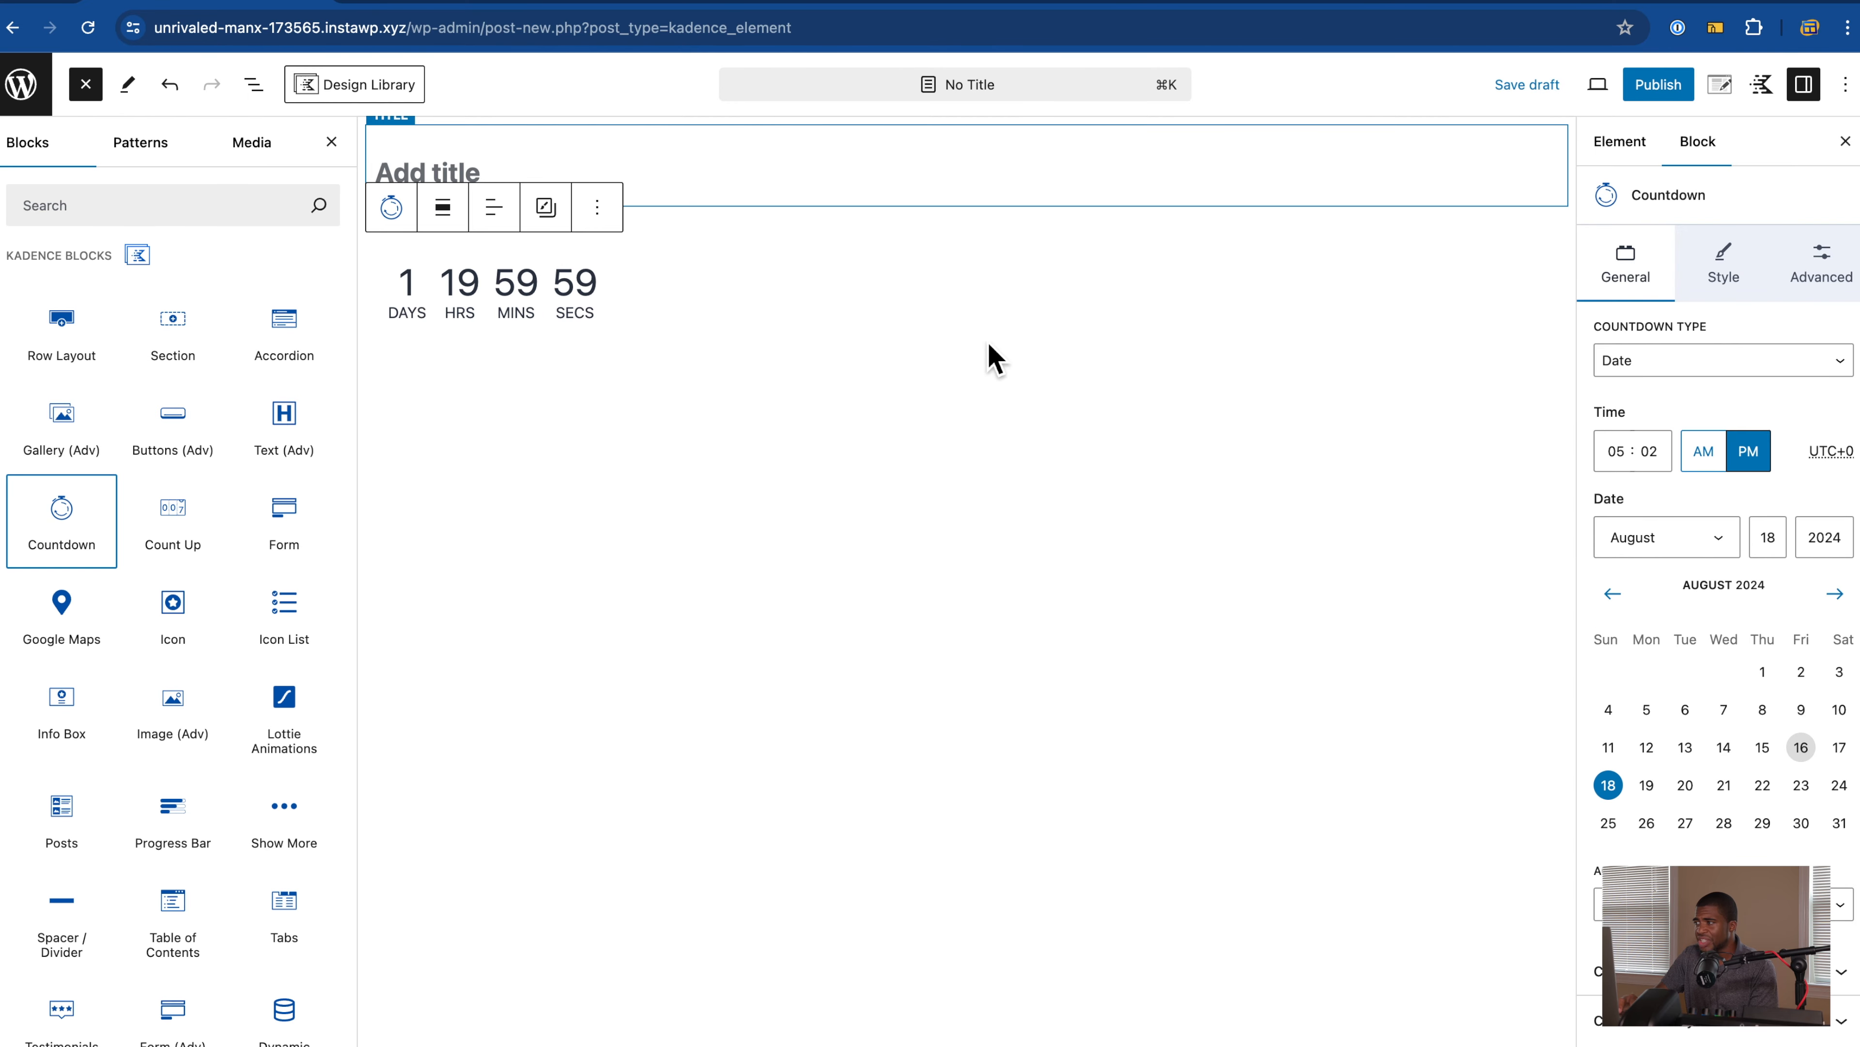
Step: Show the block list for the countdown section and open its Element Settings
{"action": "left_click", "coordinate": [1612, 147]}
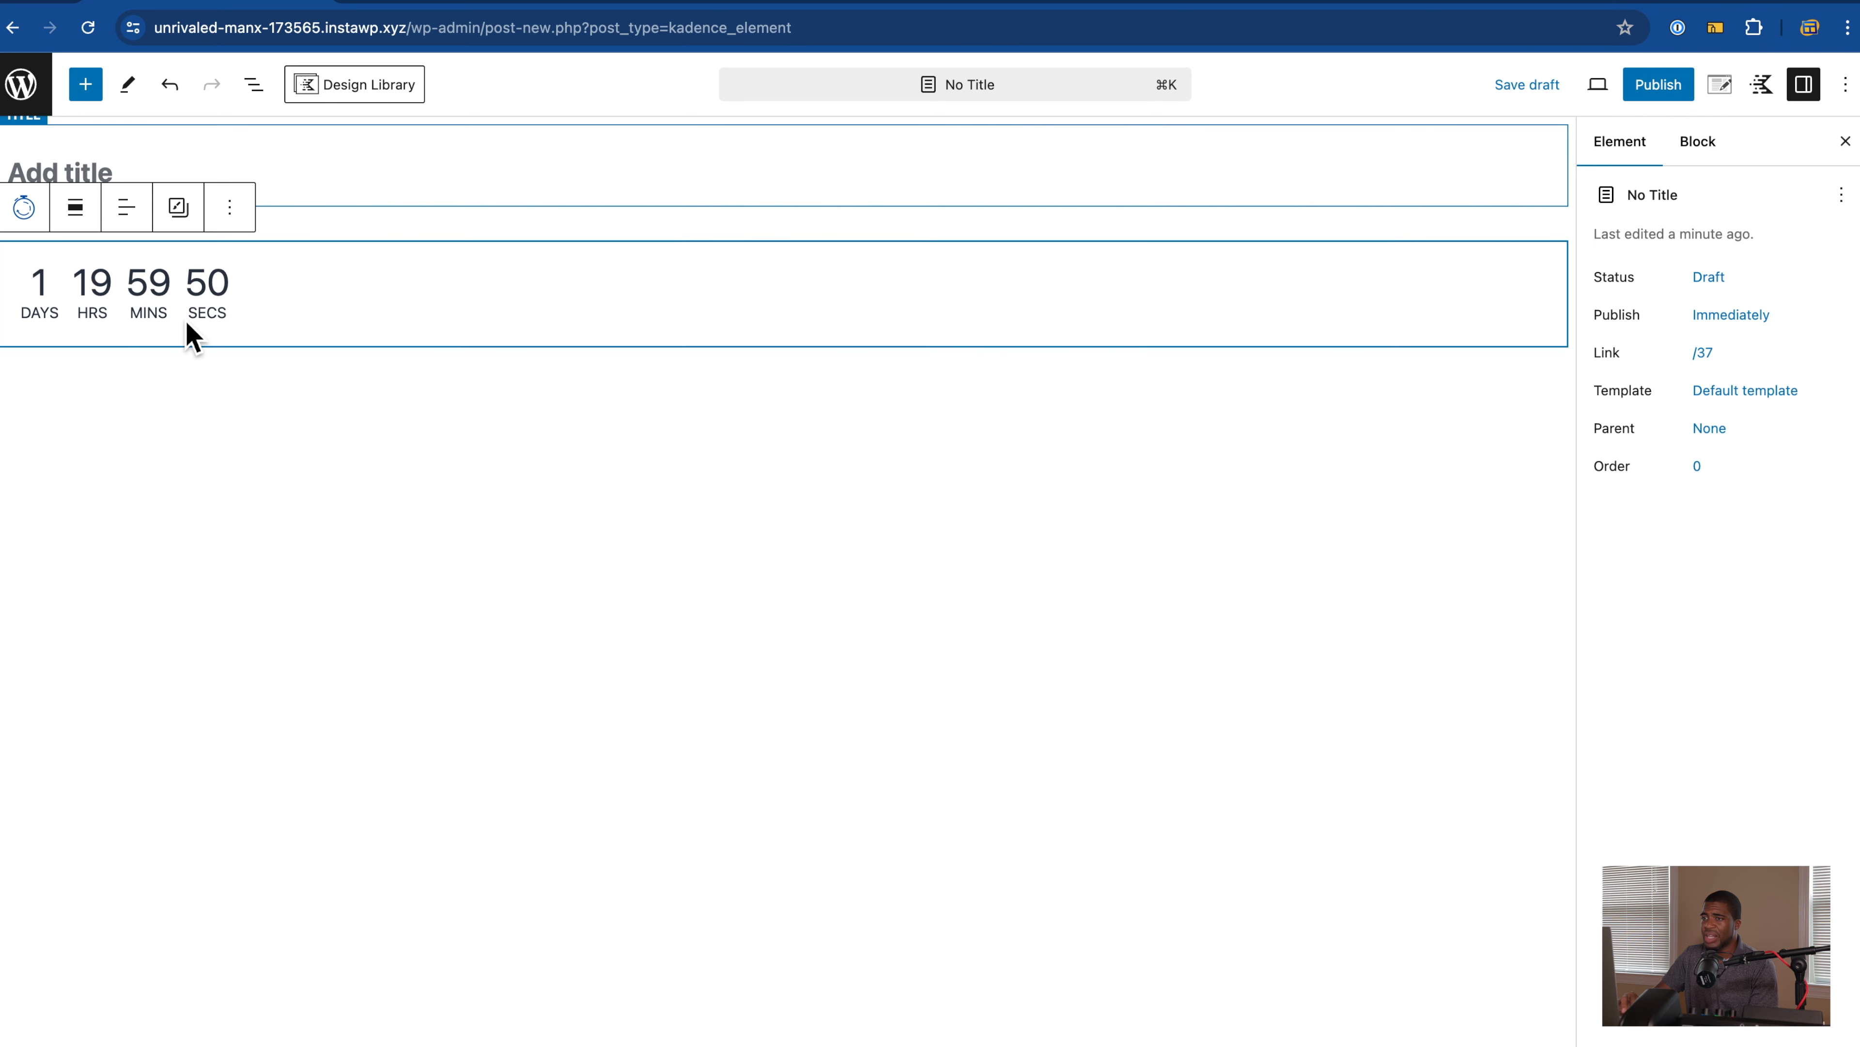
{"action": "left_click", "coordinate": [1696, 143]}
{"action": "left_click", "coordinate": [1635, 147]}
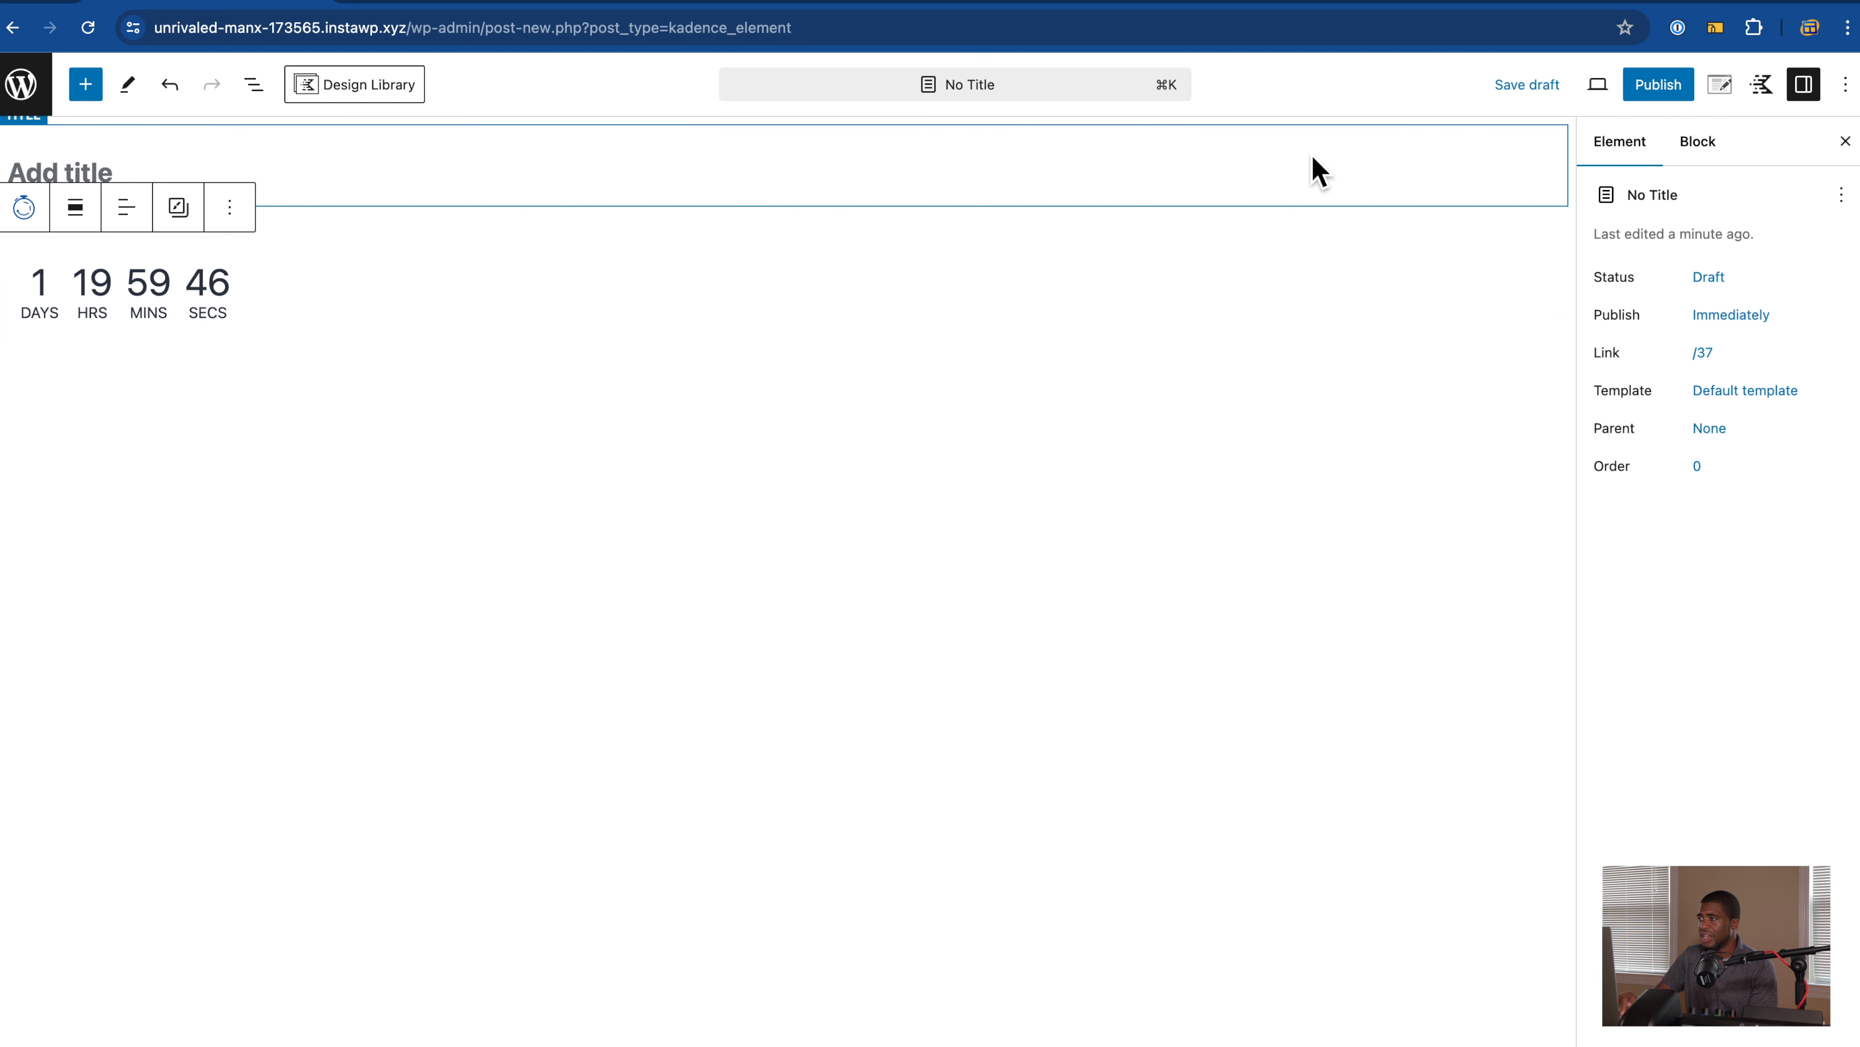
{"action": "left_click", "coordinate": [253, 84]}
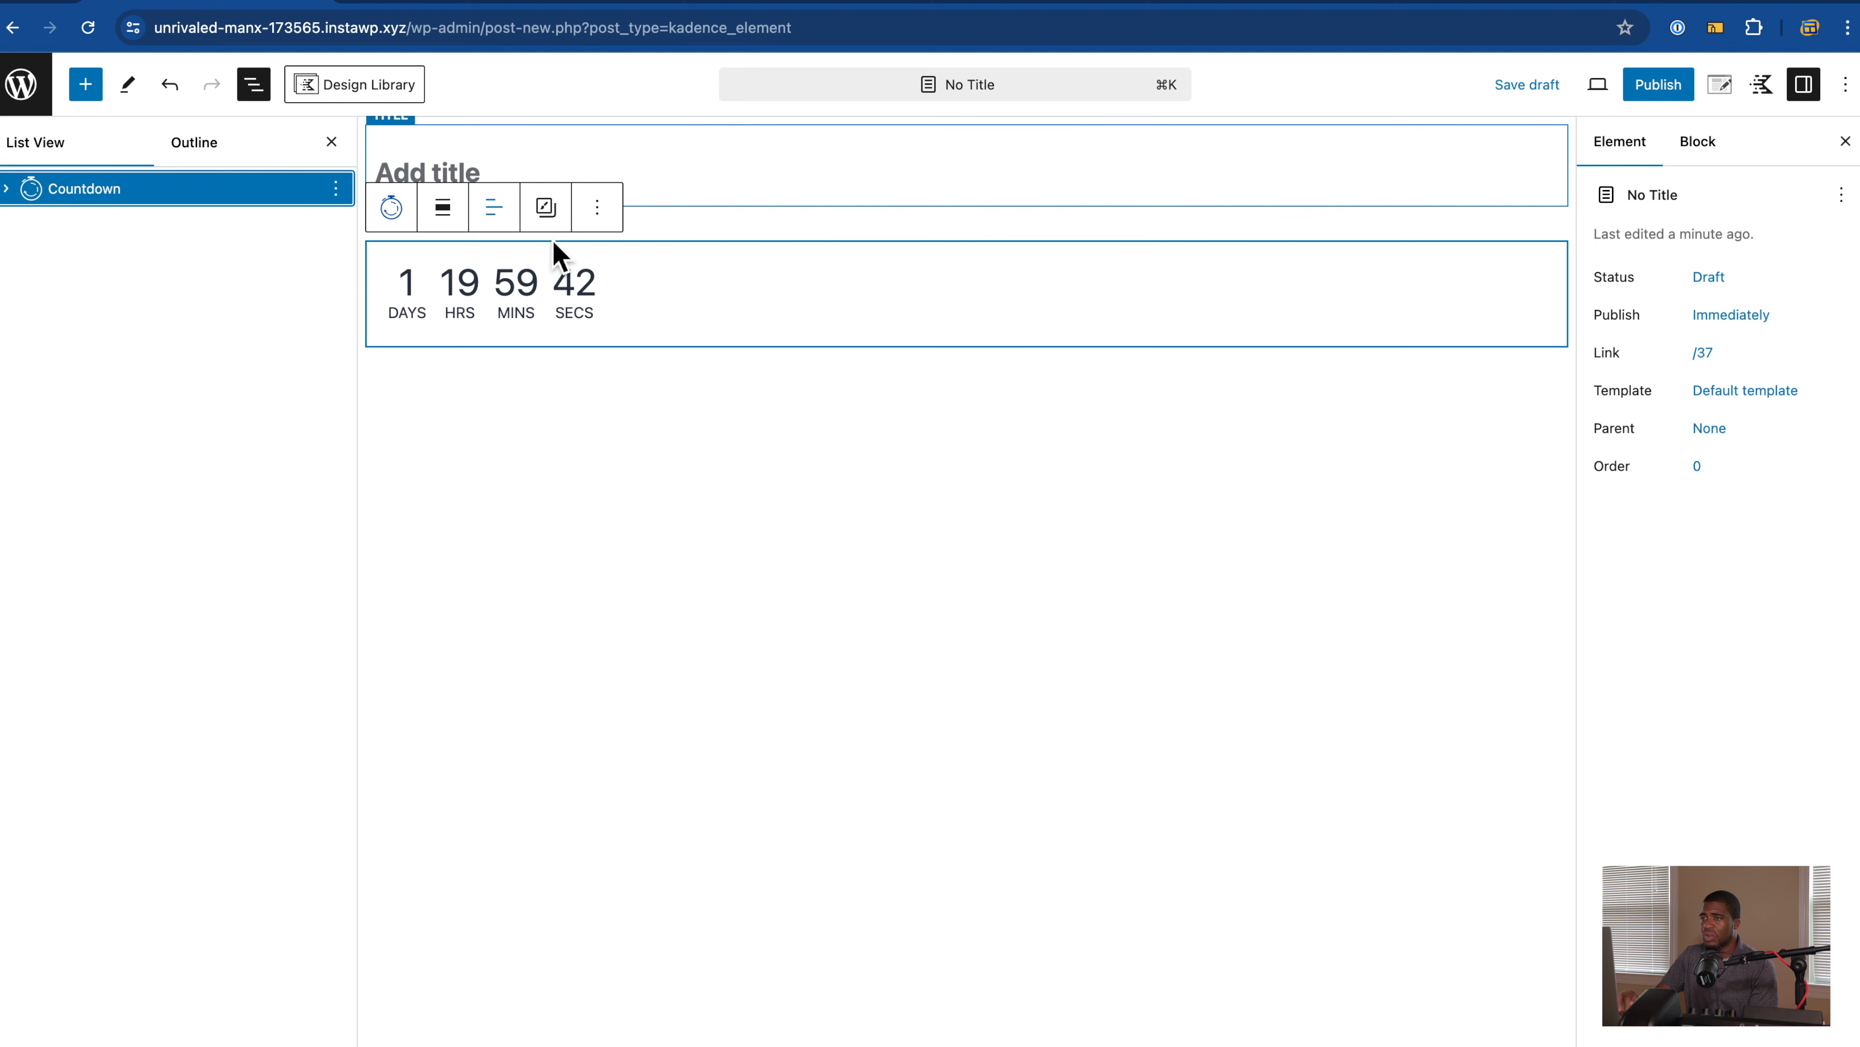
{"action": "left_click", "coordinate": [1722, 86]}
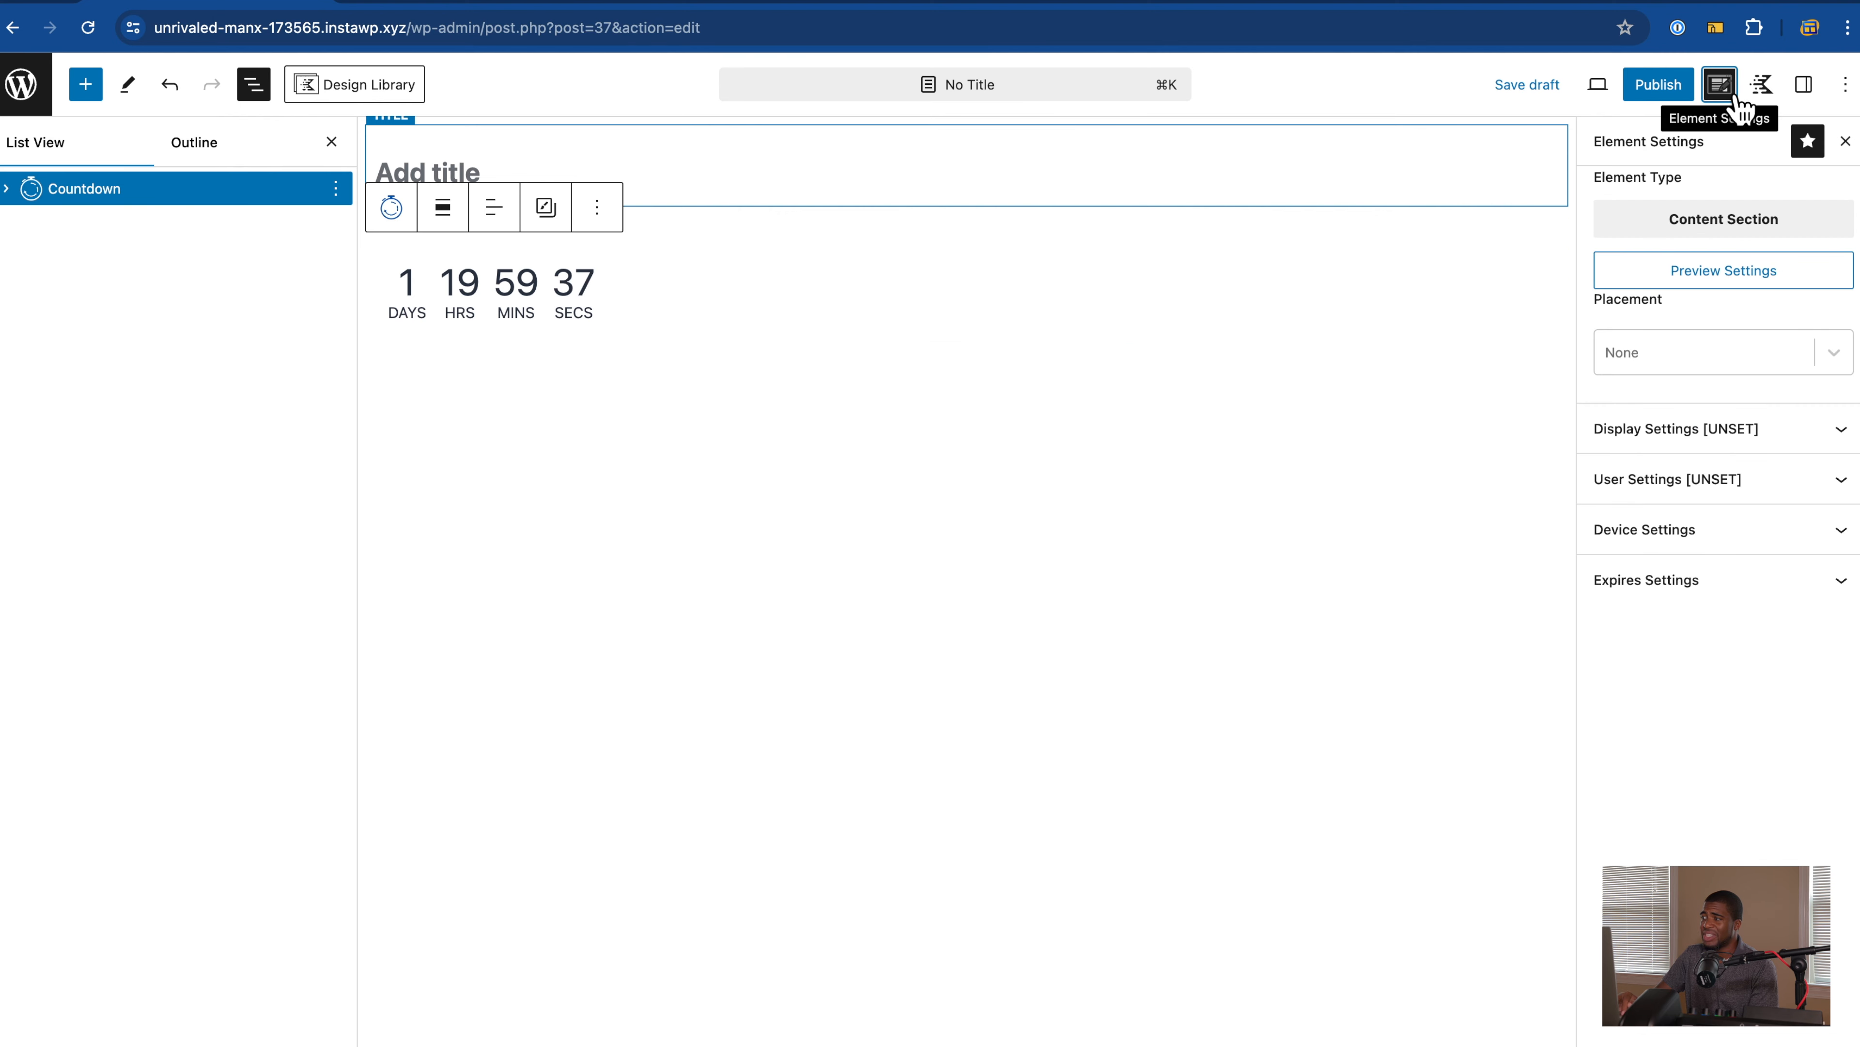
Step: Examine the countdown section's general placement options, including site wrapper, header, content, comments, mobile menu and login modal positions
{"action": "left_click", "coordinate": [1735, 364]}
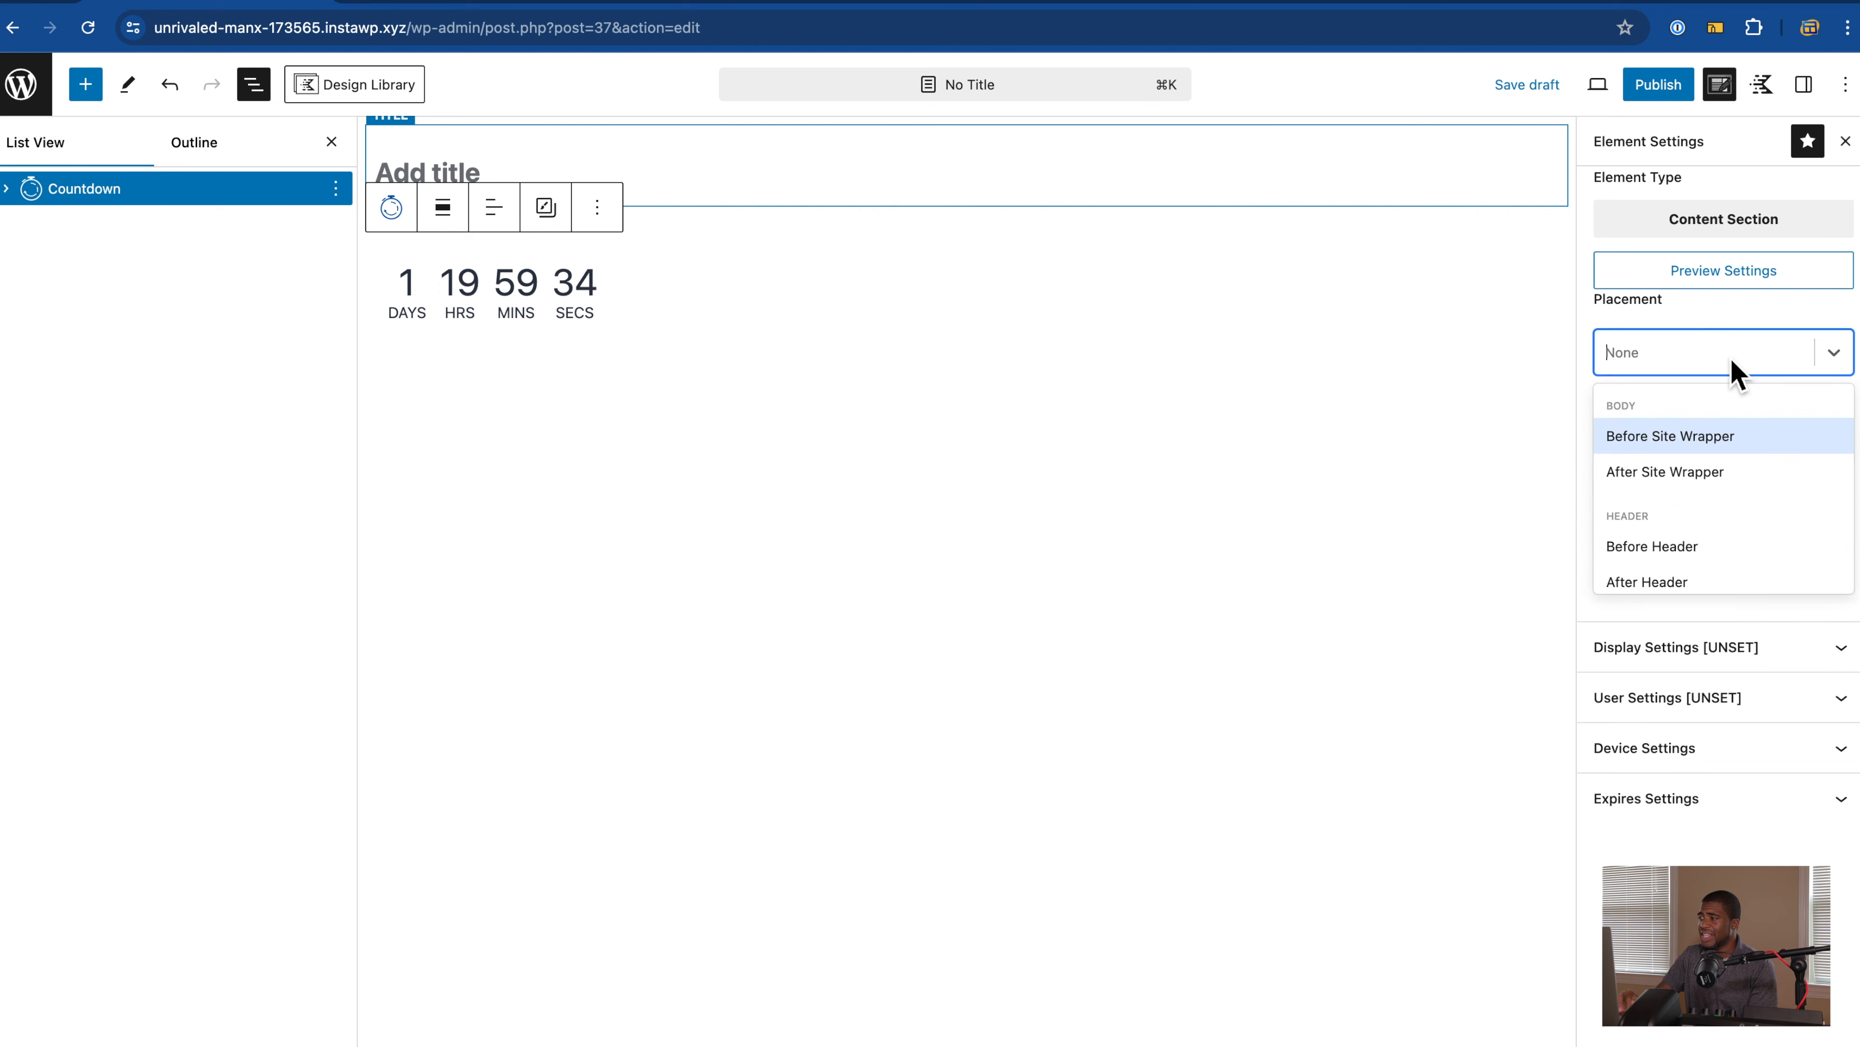
{"action": "scroll", "coordinate": [1719, 477], "scroll_direction": "down", "scroll_amount": 4}
{"action": "scroll", "coordinate": [1716, 483], "scroll_direction": "down", "scroll_amount": 10}
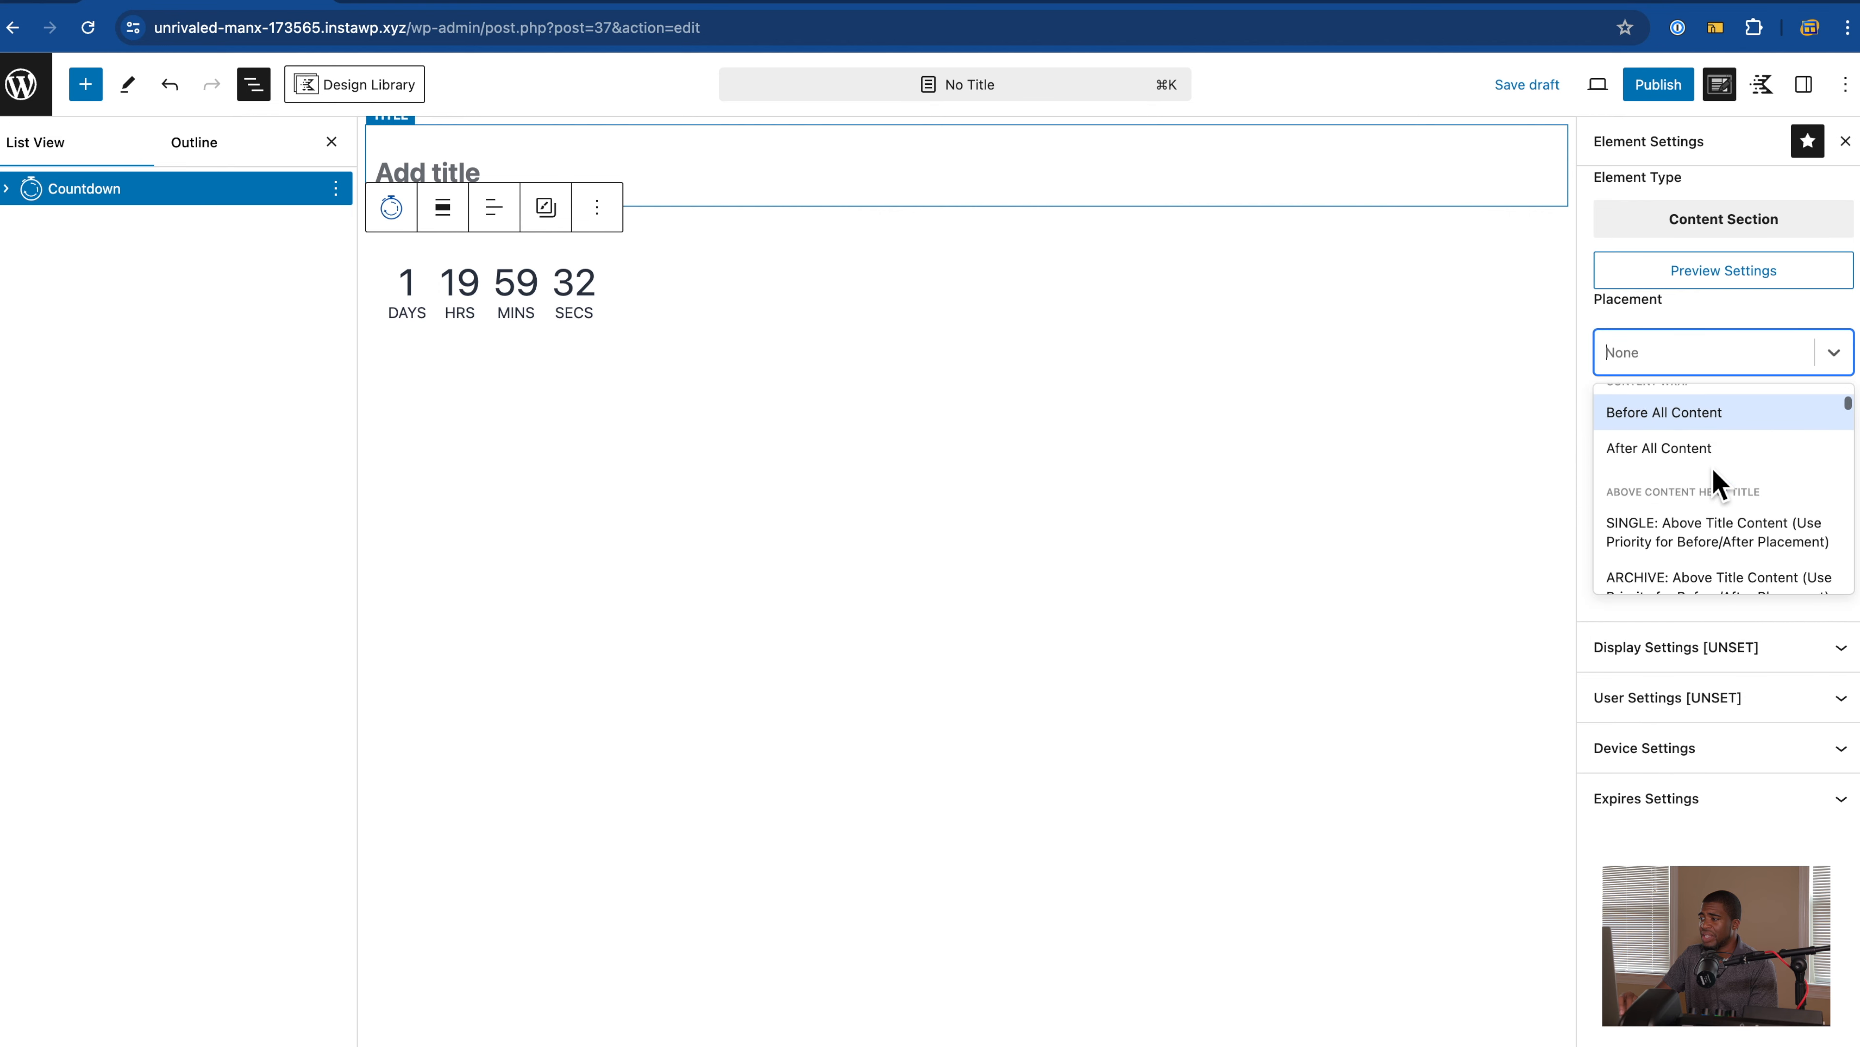
{"action": "scroll", "coordinate": [1716, 484], "scroll_direction": "down", "scroll_amount": 8}
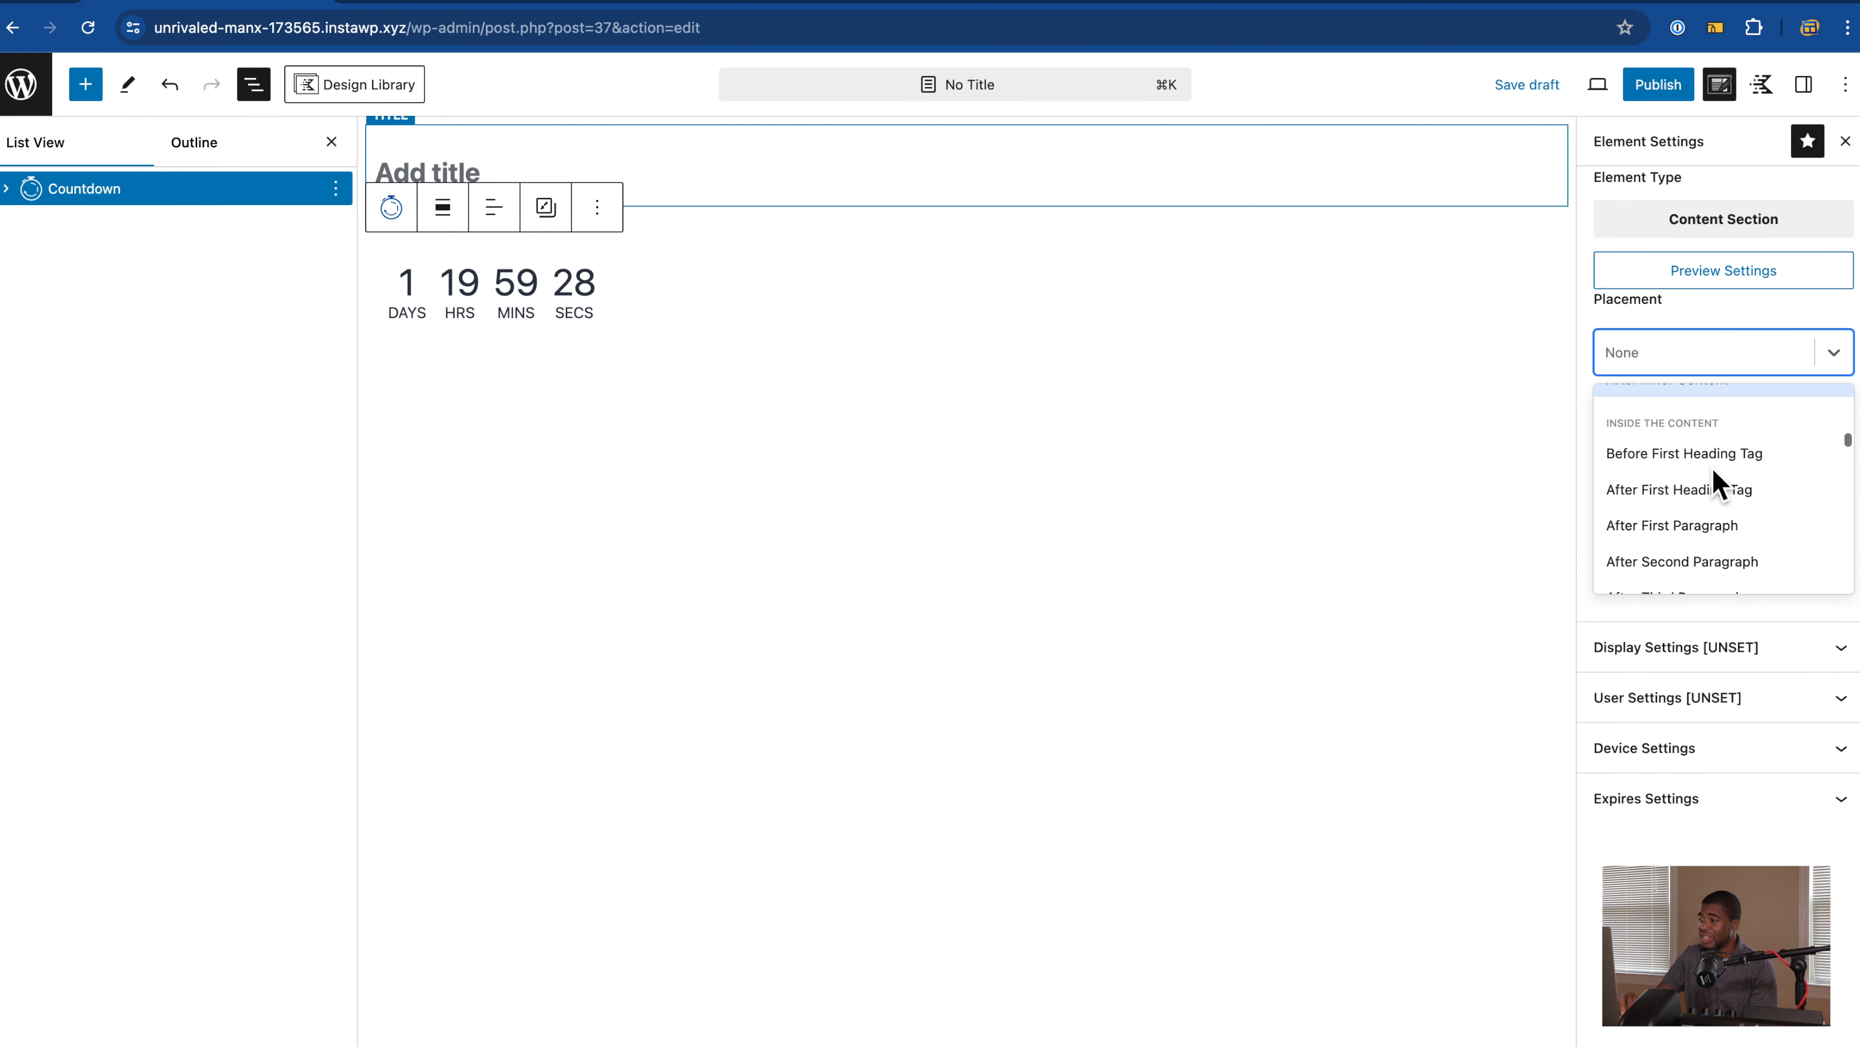
{"action": "scroll", "coordinate": [1716, 484], "scroll_direction": "down", "scroll_amount": 10}
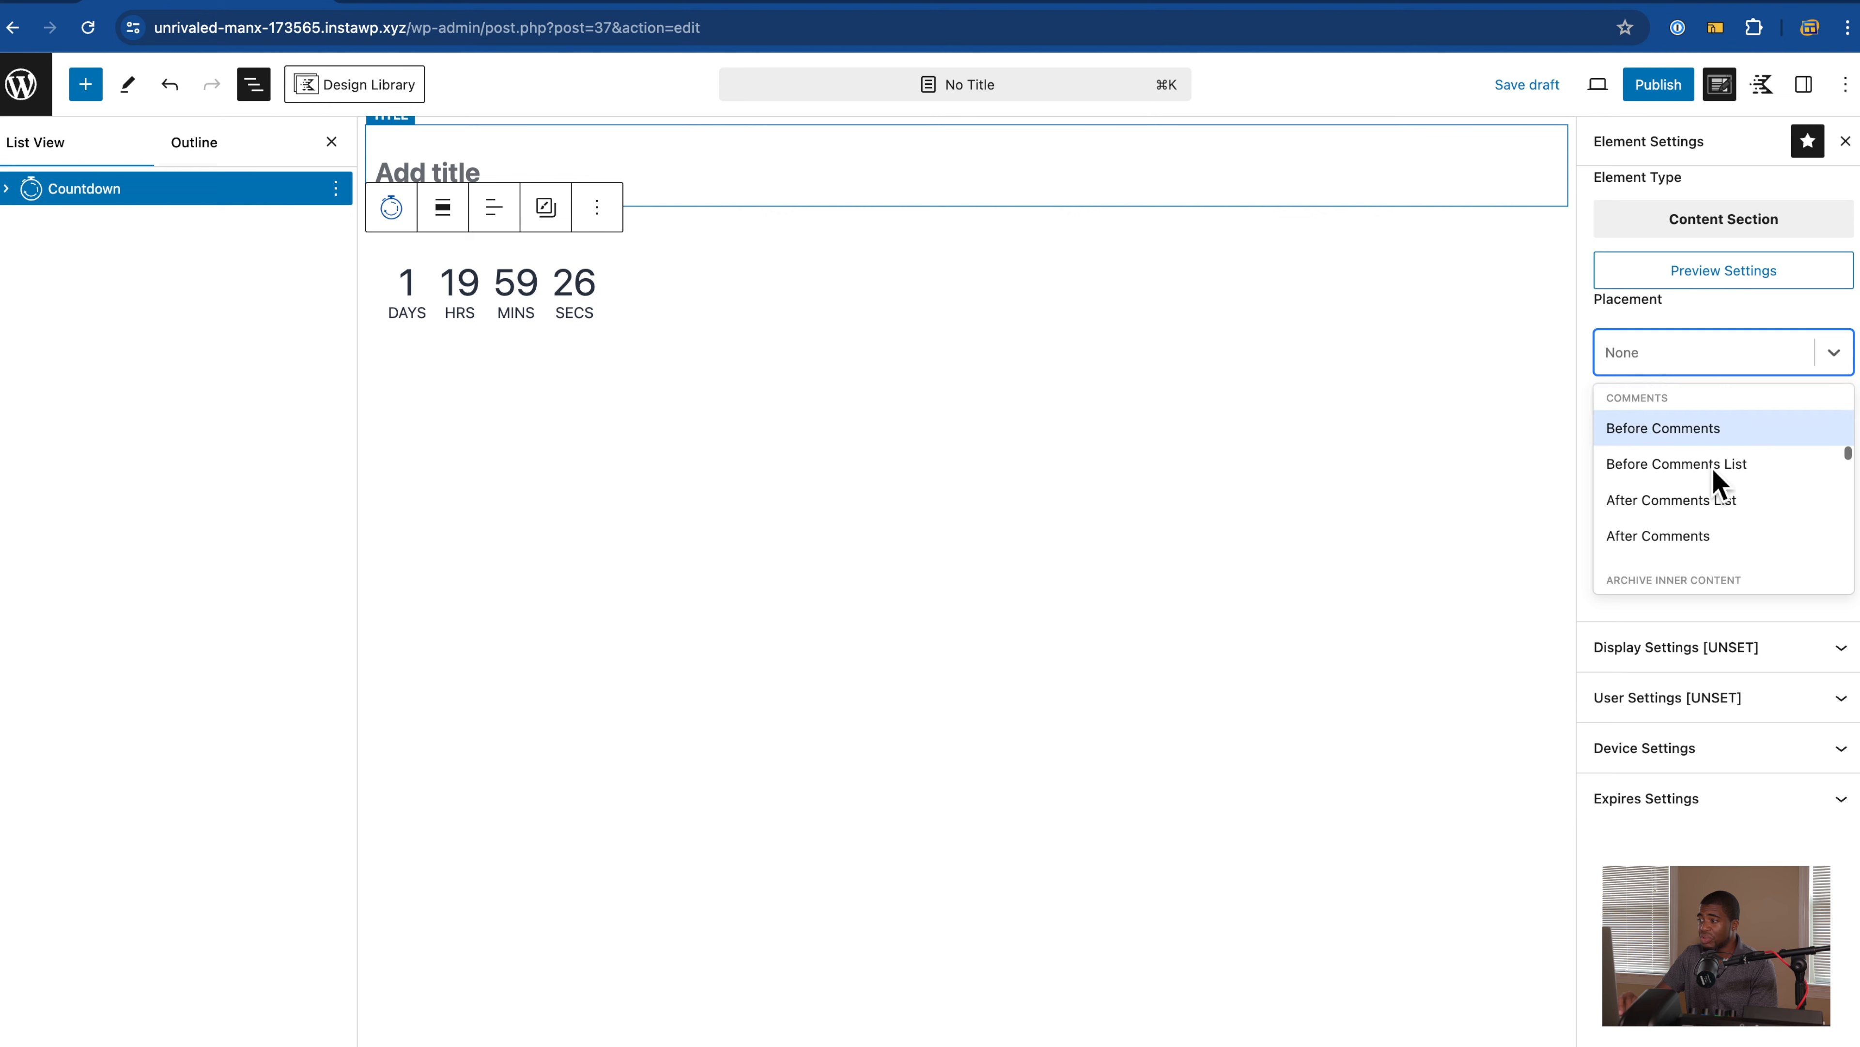
{"action": "scroll", "coordinate": [1717, 484], "scroll_direction": "down", "scroll_amount": 10}
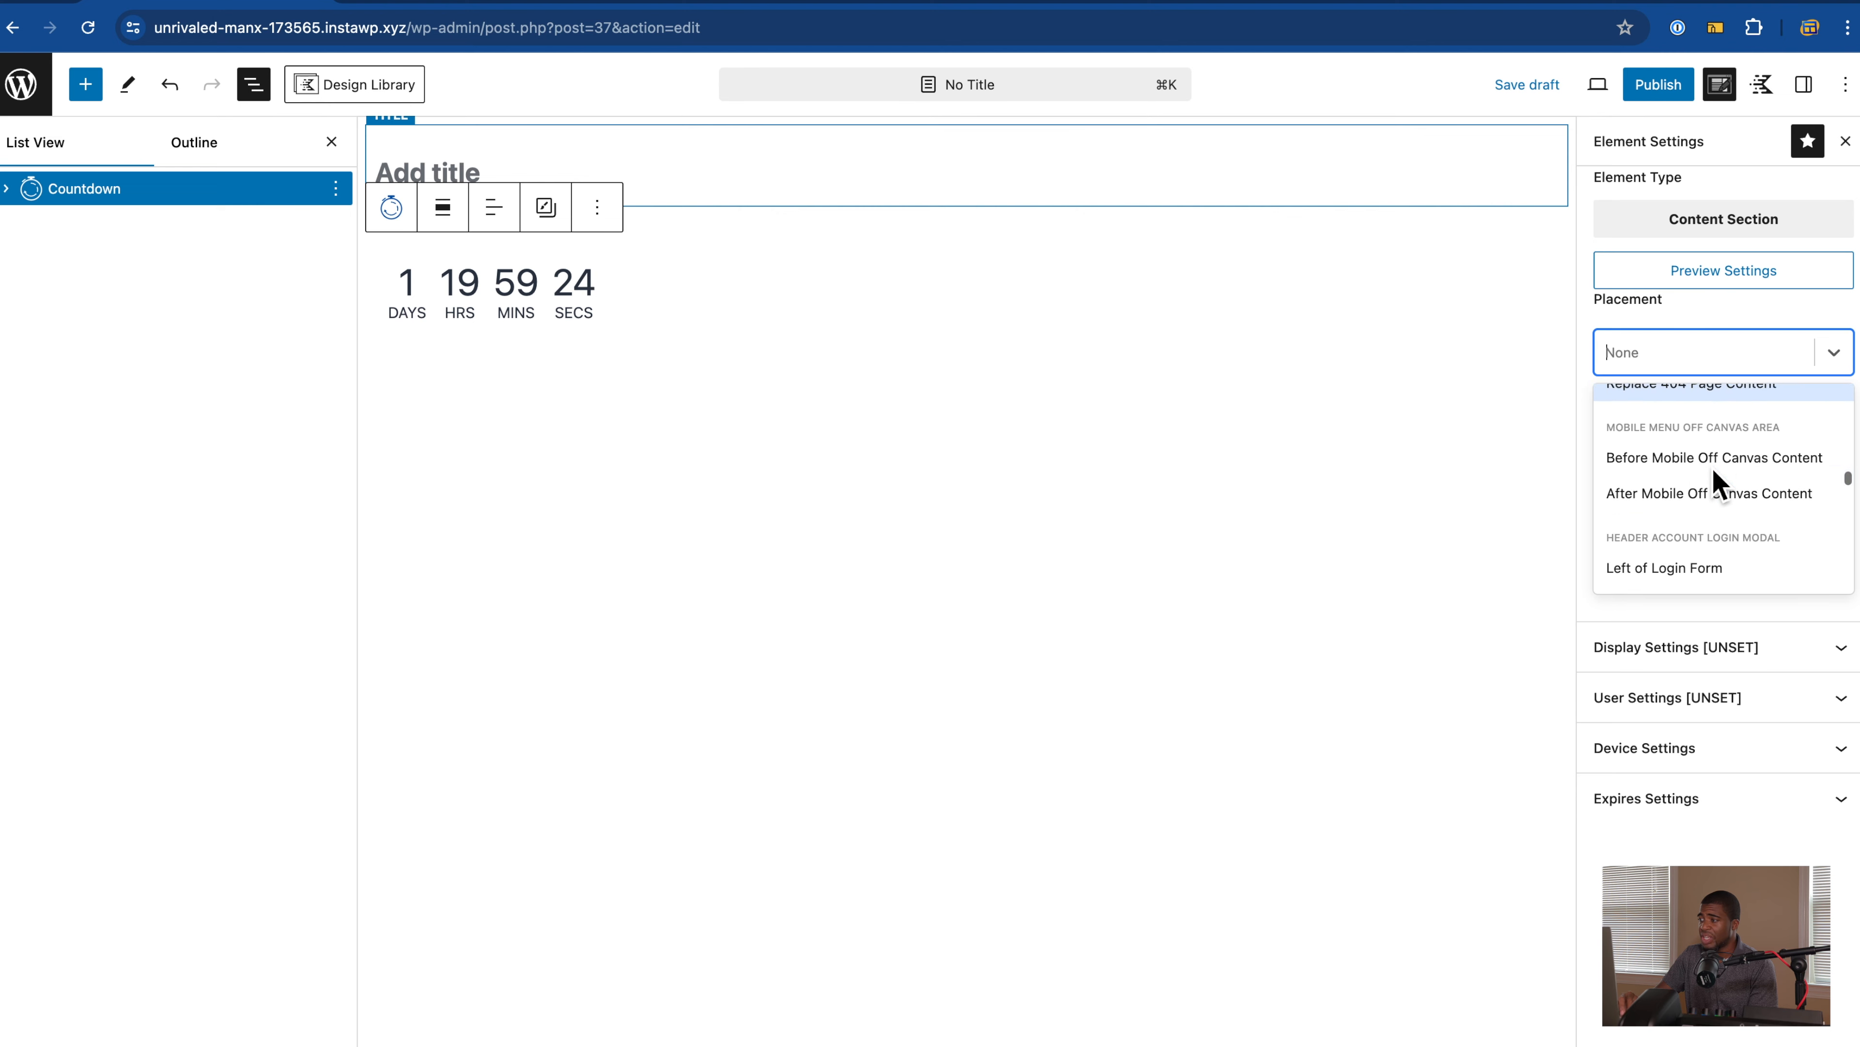
Step: Examine the WooCommerce placement options for the countdown section, covering product, archive, account, cart, side cart and checkout positions
{"action": "scroll", "coordinate": [1716, 484], "scroll_direction": "down", "scroll_amount": 2}
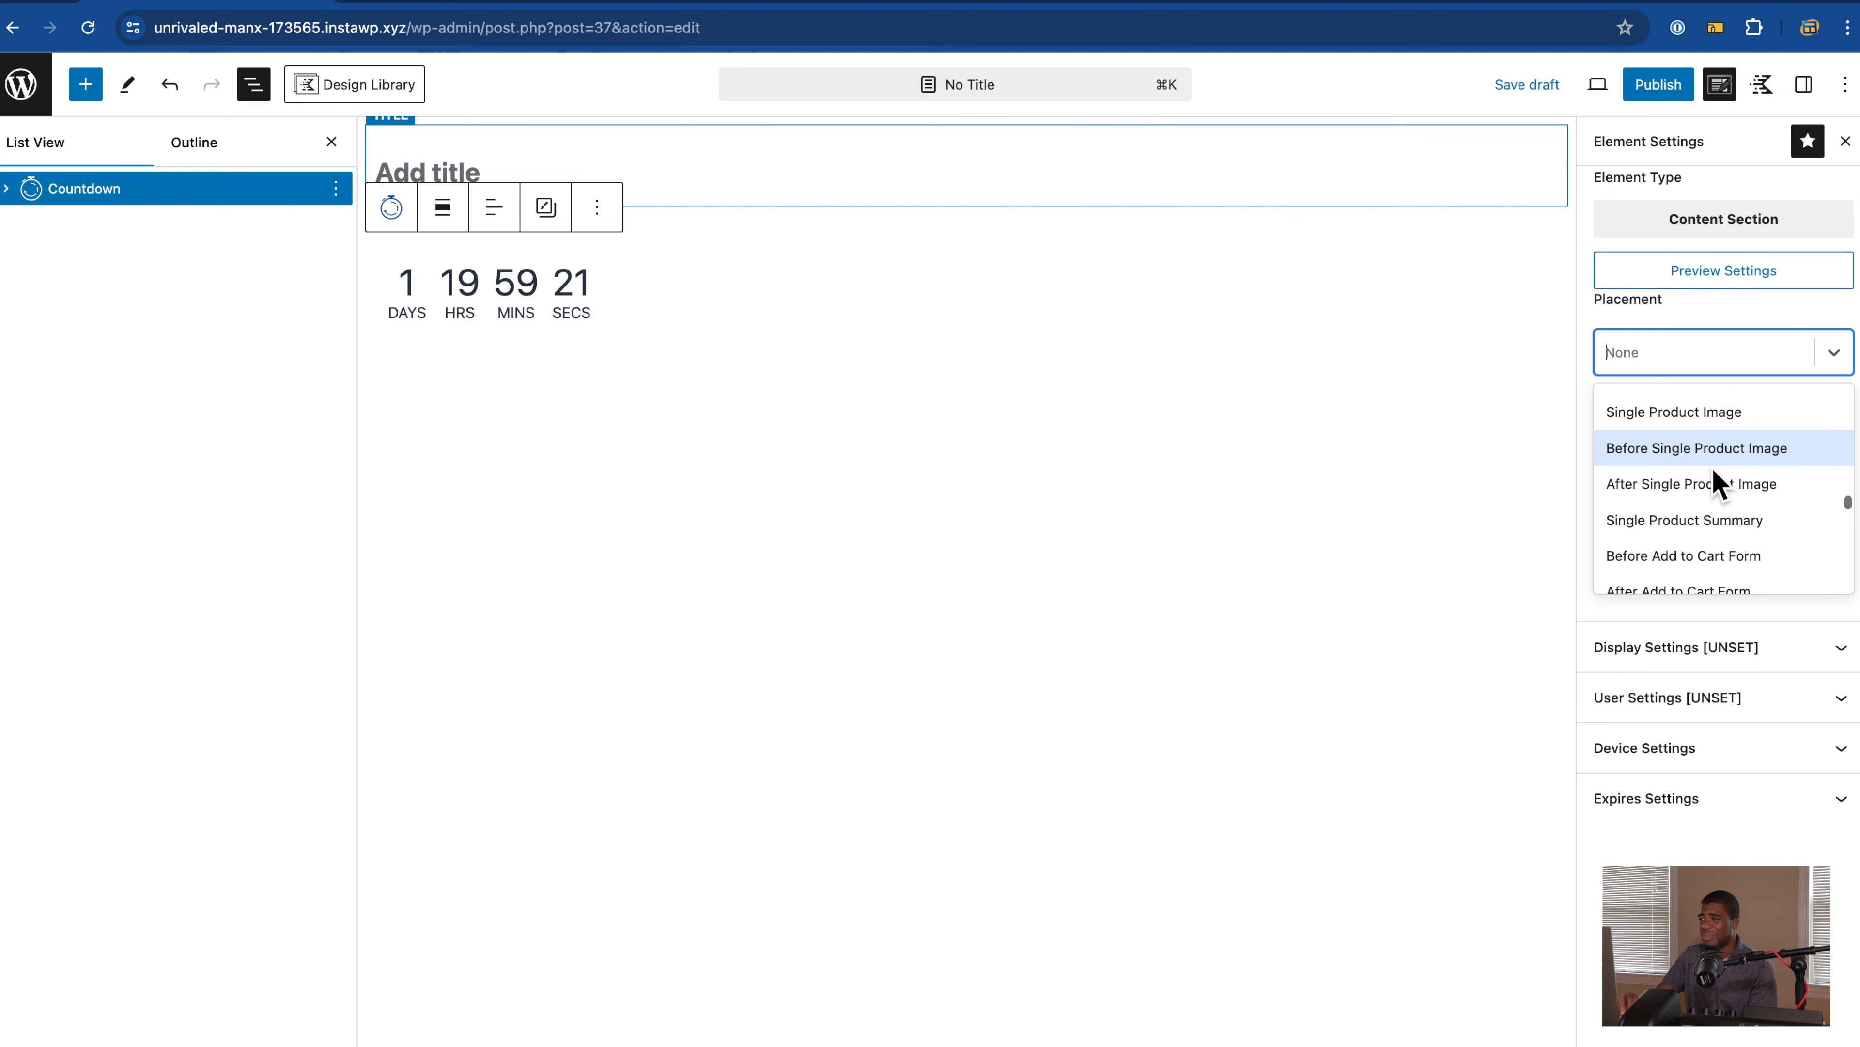
{"action": "scroll", "coordinate": [1716, 483], "scroll_direction": "up", "scroll_amount": 4}
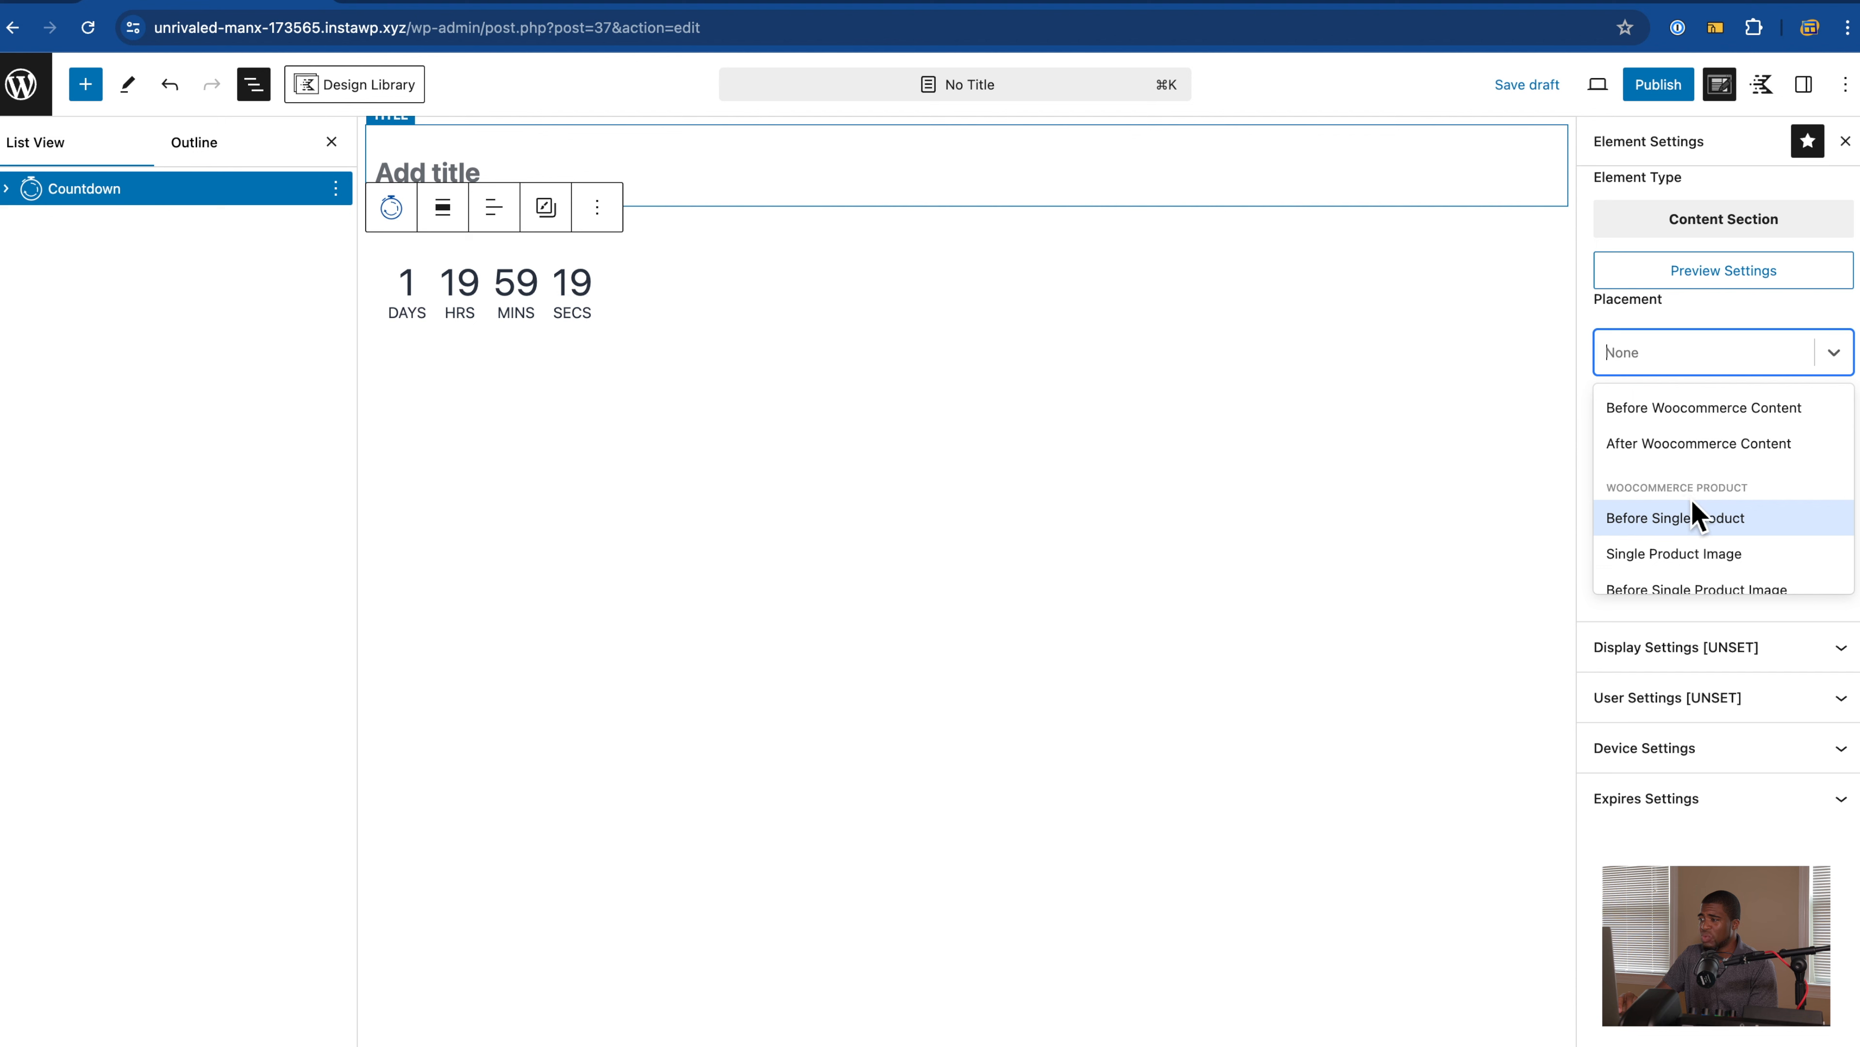
{"action": "scroll", "coordinate": [1699, 542], "scroll_direction": "down", "scroll_amount": 3}
{"action": "scroll", "coordinate": [1694, 568], "scroll_direction": "up", "scroll_amount": 1}
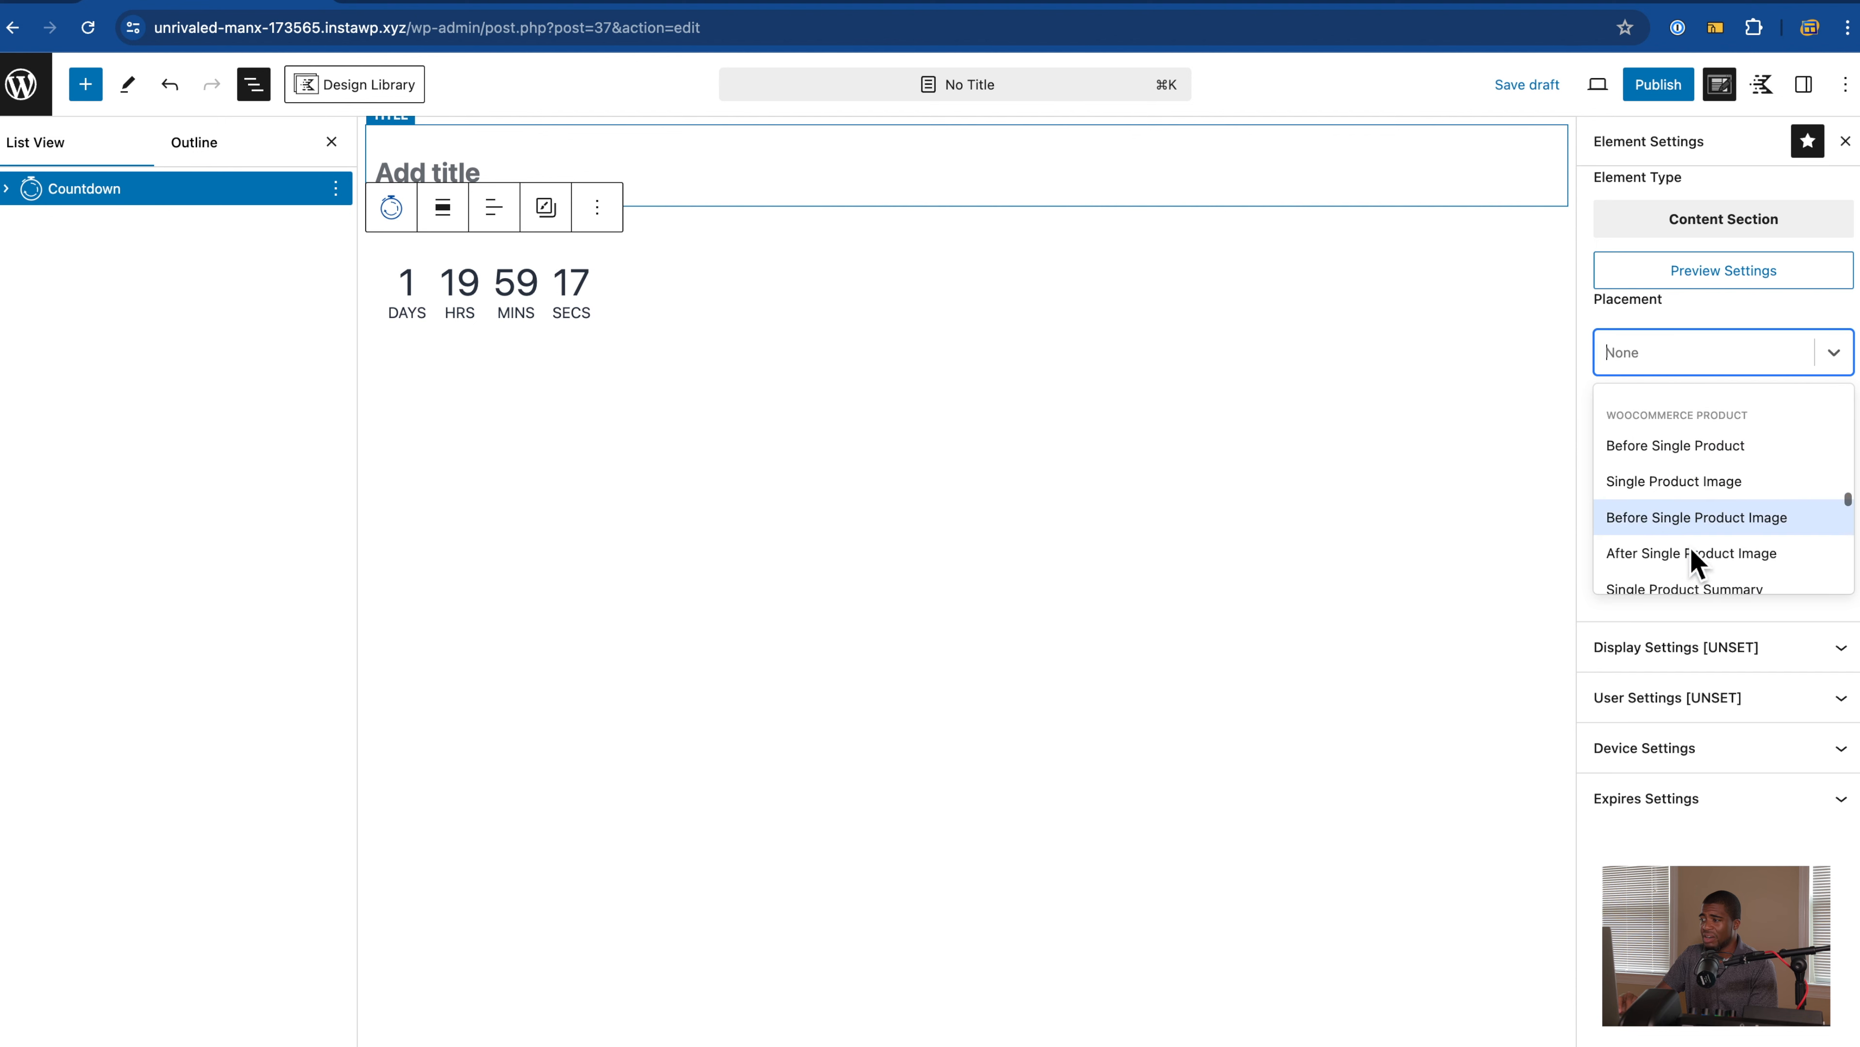
{"action": "scroll", "coordinate": [1685, 558], "scroll_direction": "down", "scroll_amount": 3}
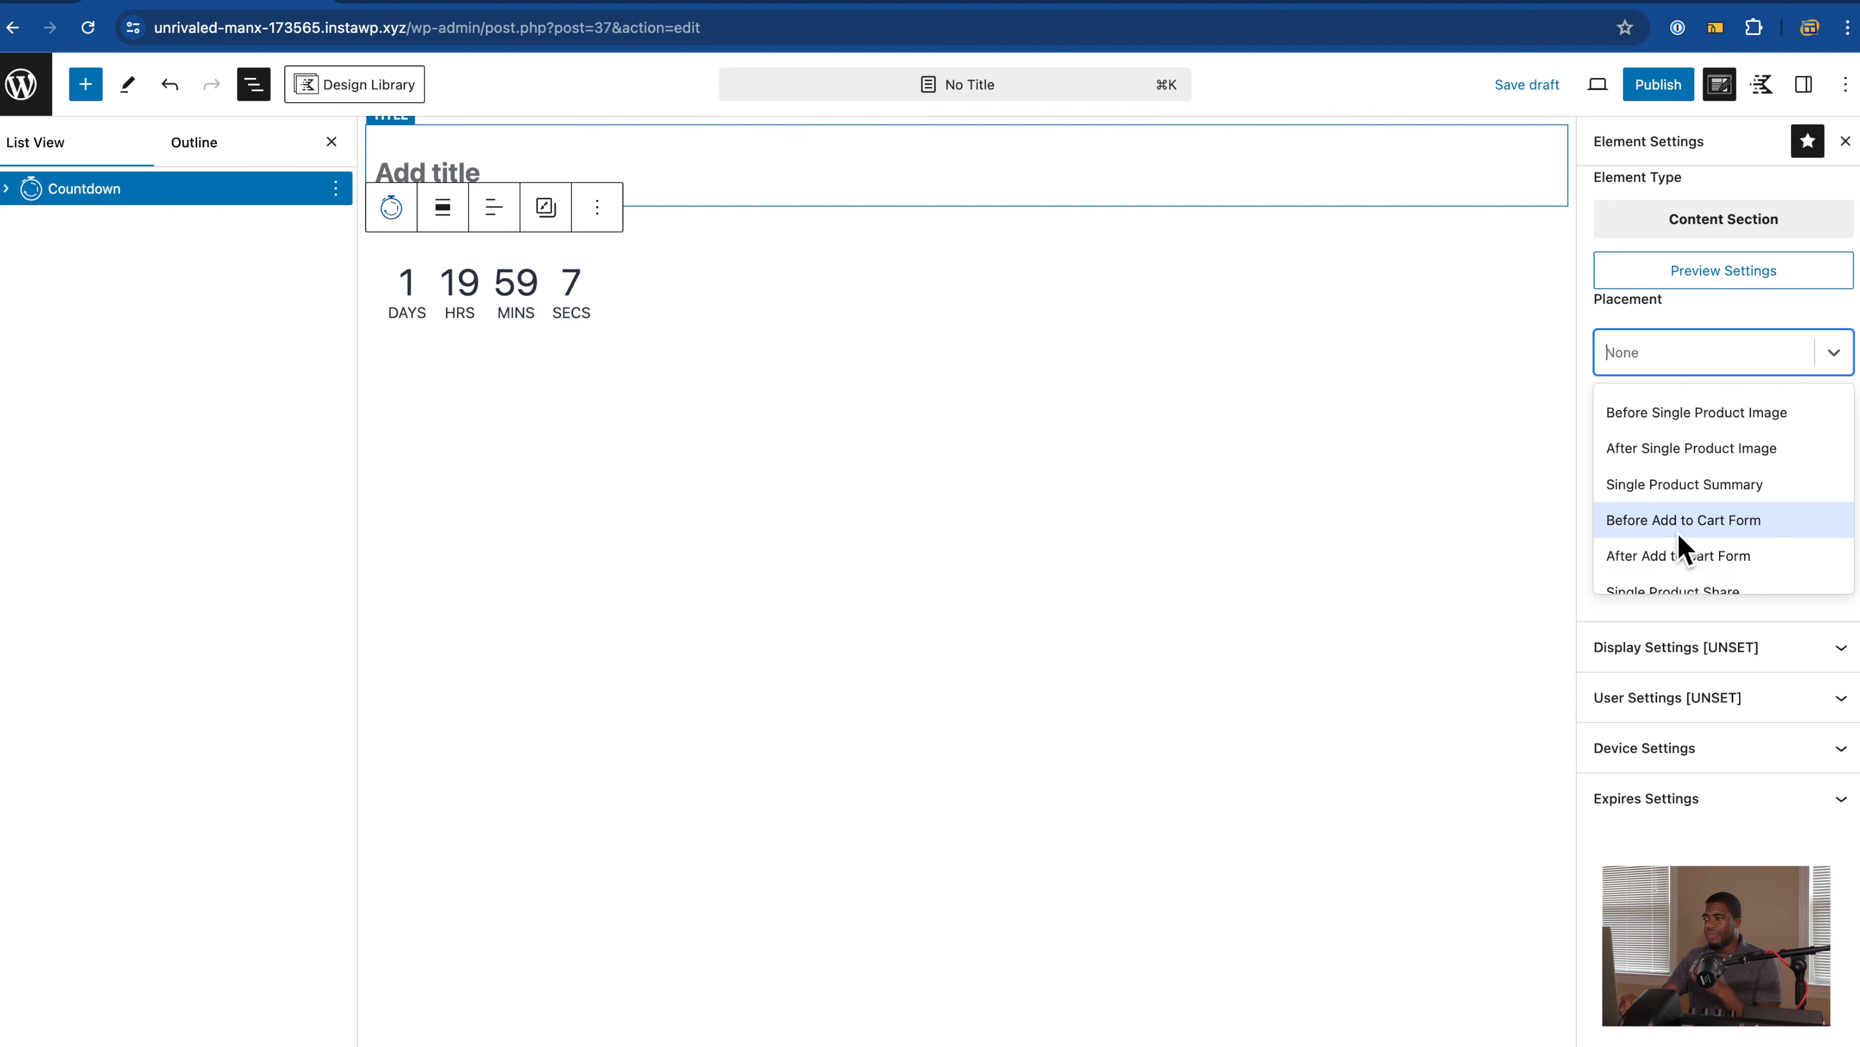
{"action": "scroll", "coordinate": [1696, 489], "scroll_direction": "up", "scroll_amount": 2}
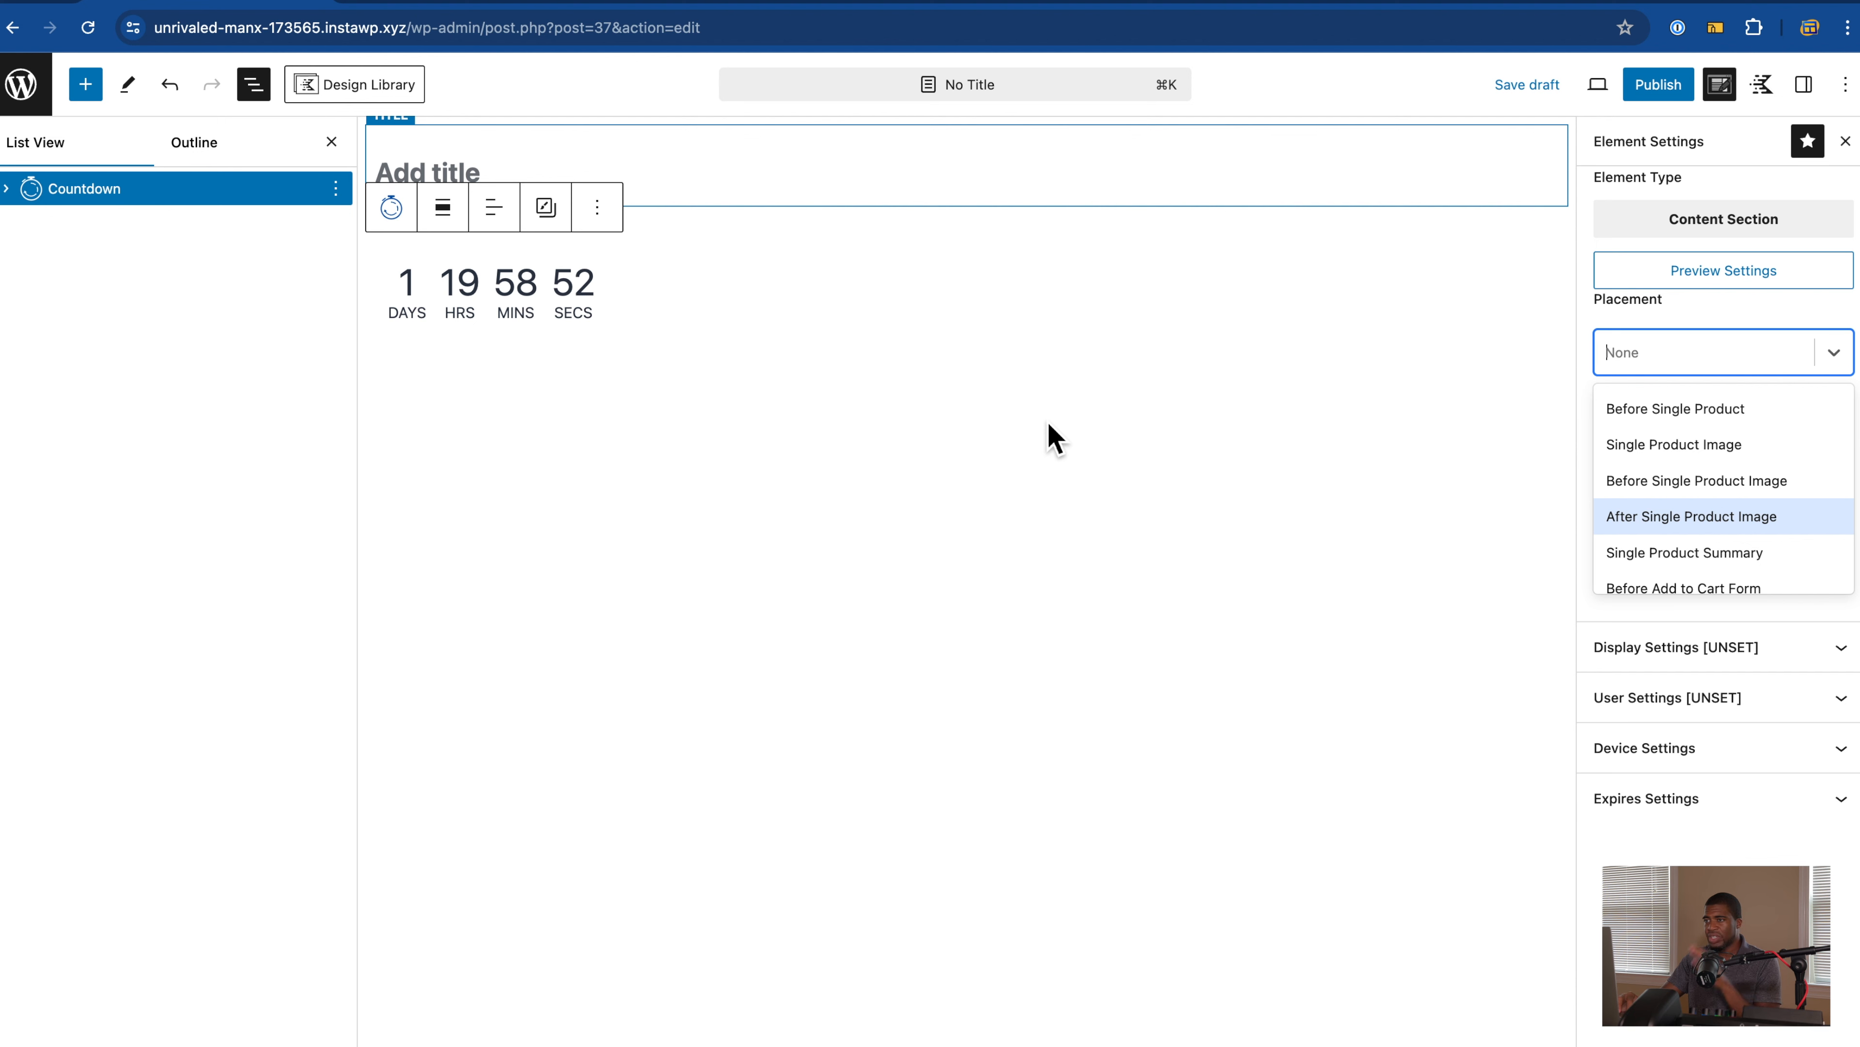
{"action": "scroll", "coordinate": [1639, 475], "scroll_direction": "down", "scroll_amount": 5}
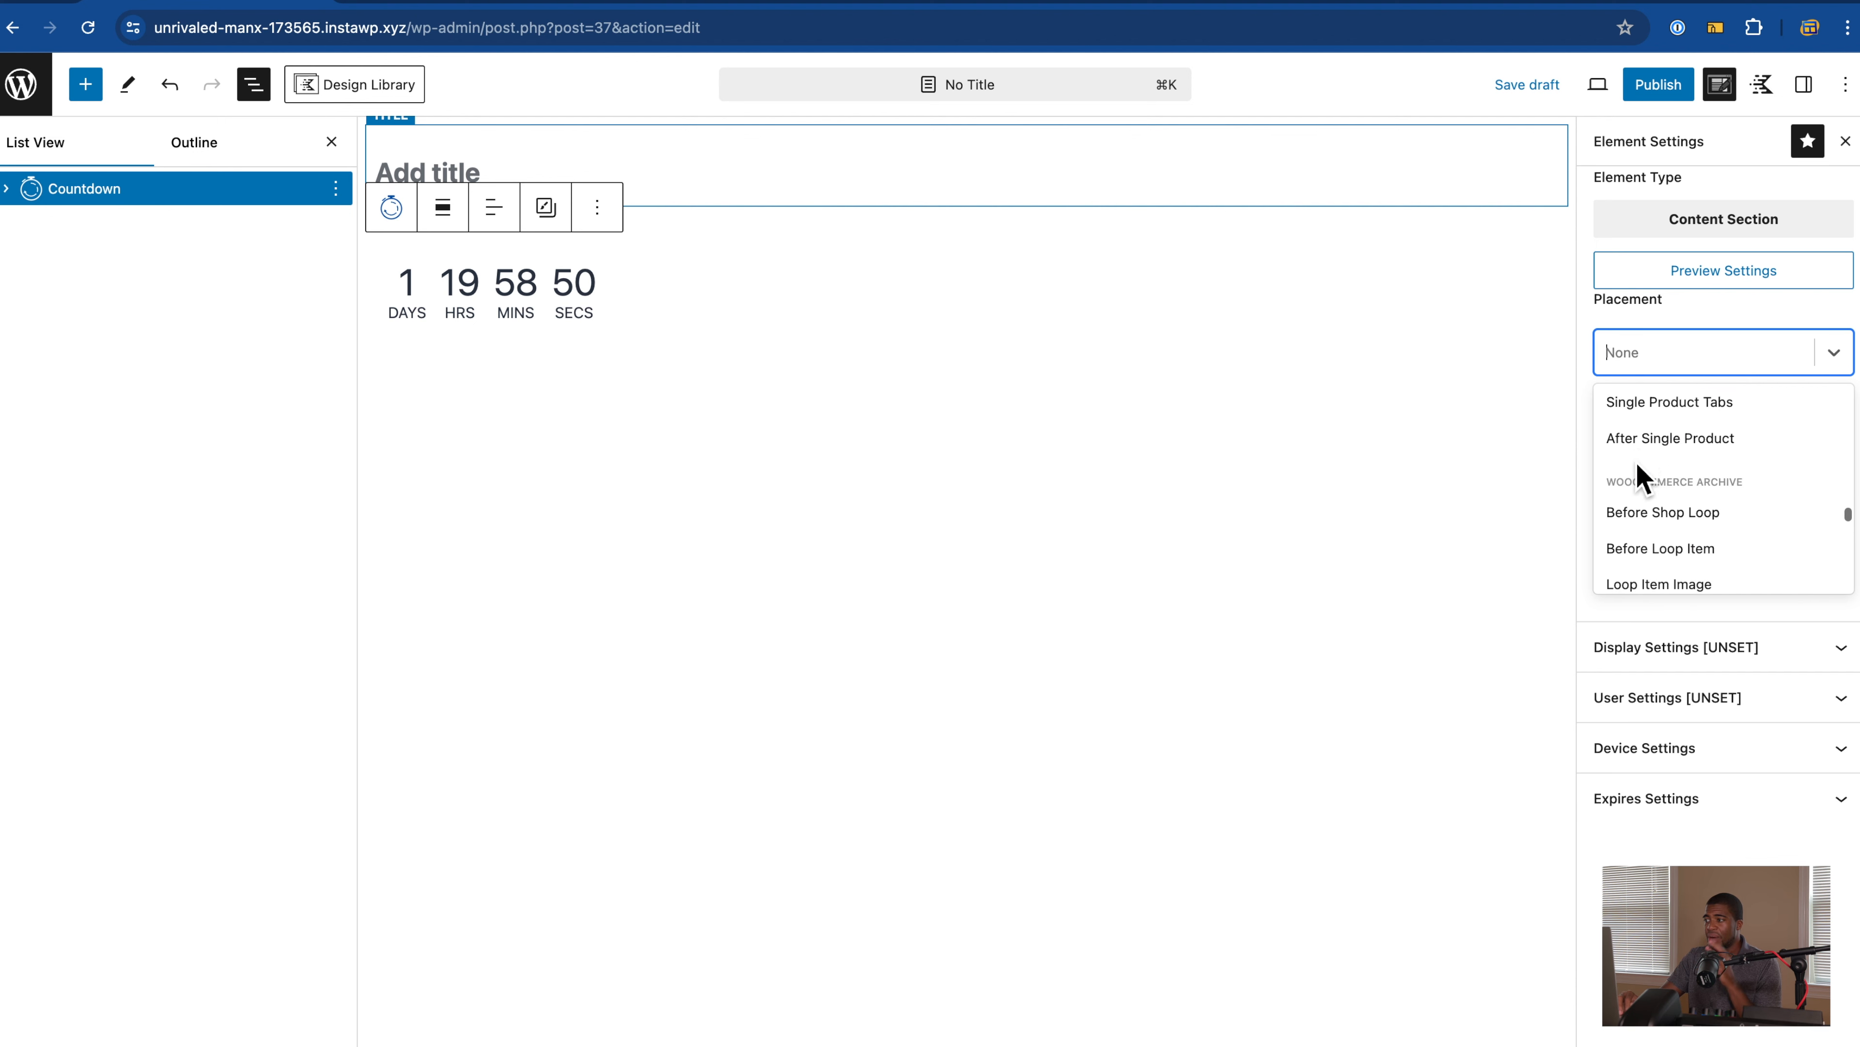
{"action": "scroll", "coordinate": [1670, 481], "scroll_direction": "down", "scroll_amount": 5}
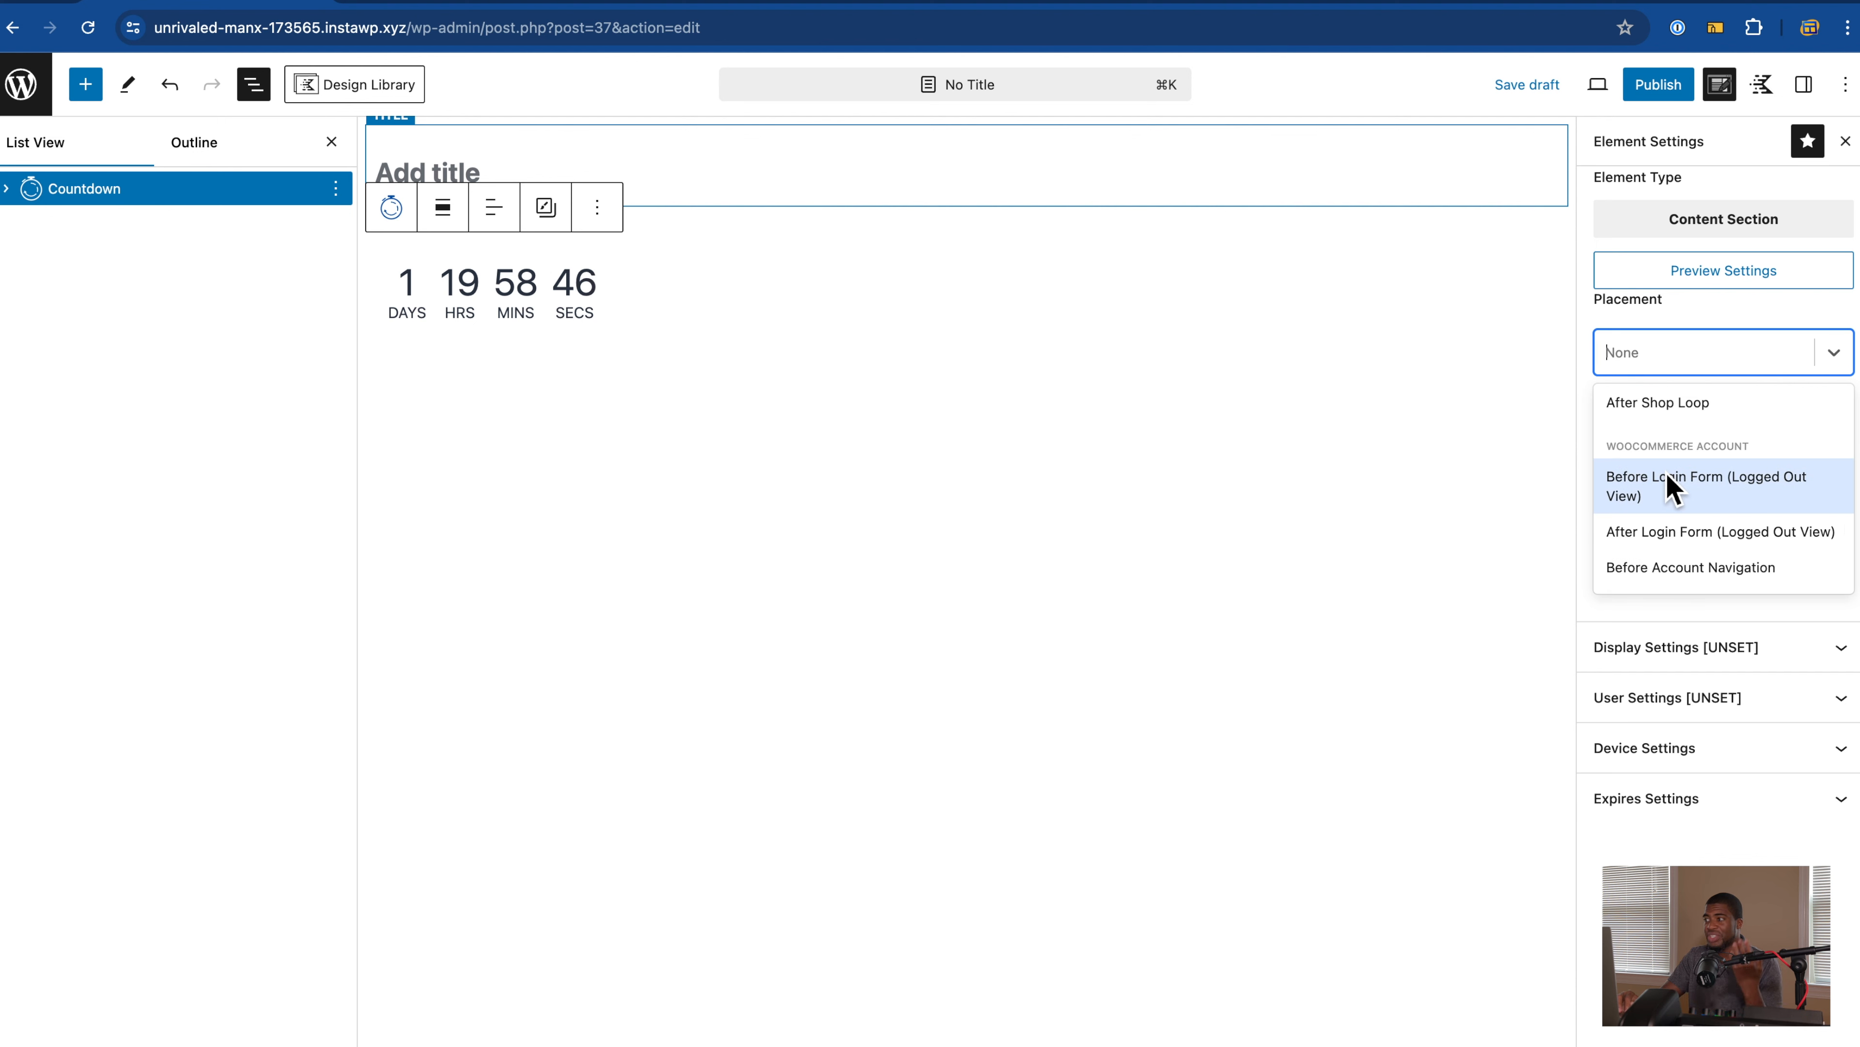
{"action": "scroll", "coordinate": [1671, 485], "scroll_direction": "down", "scroll_amount": 10}
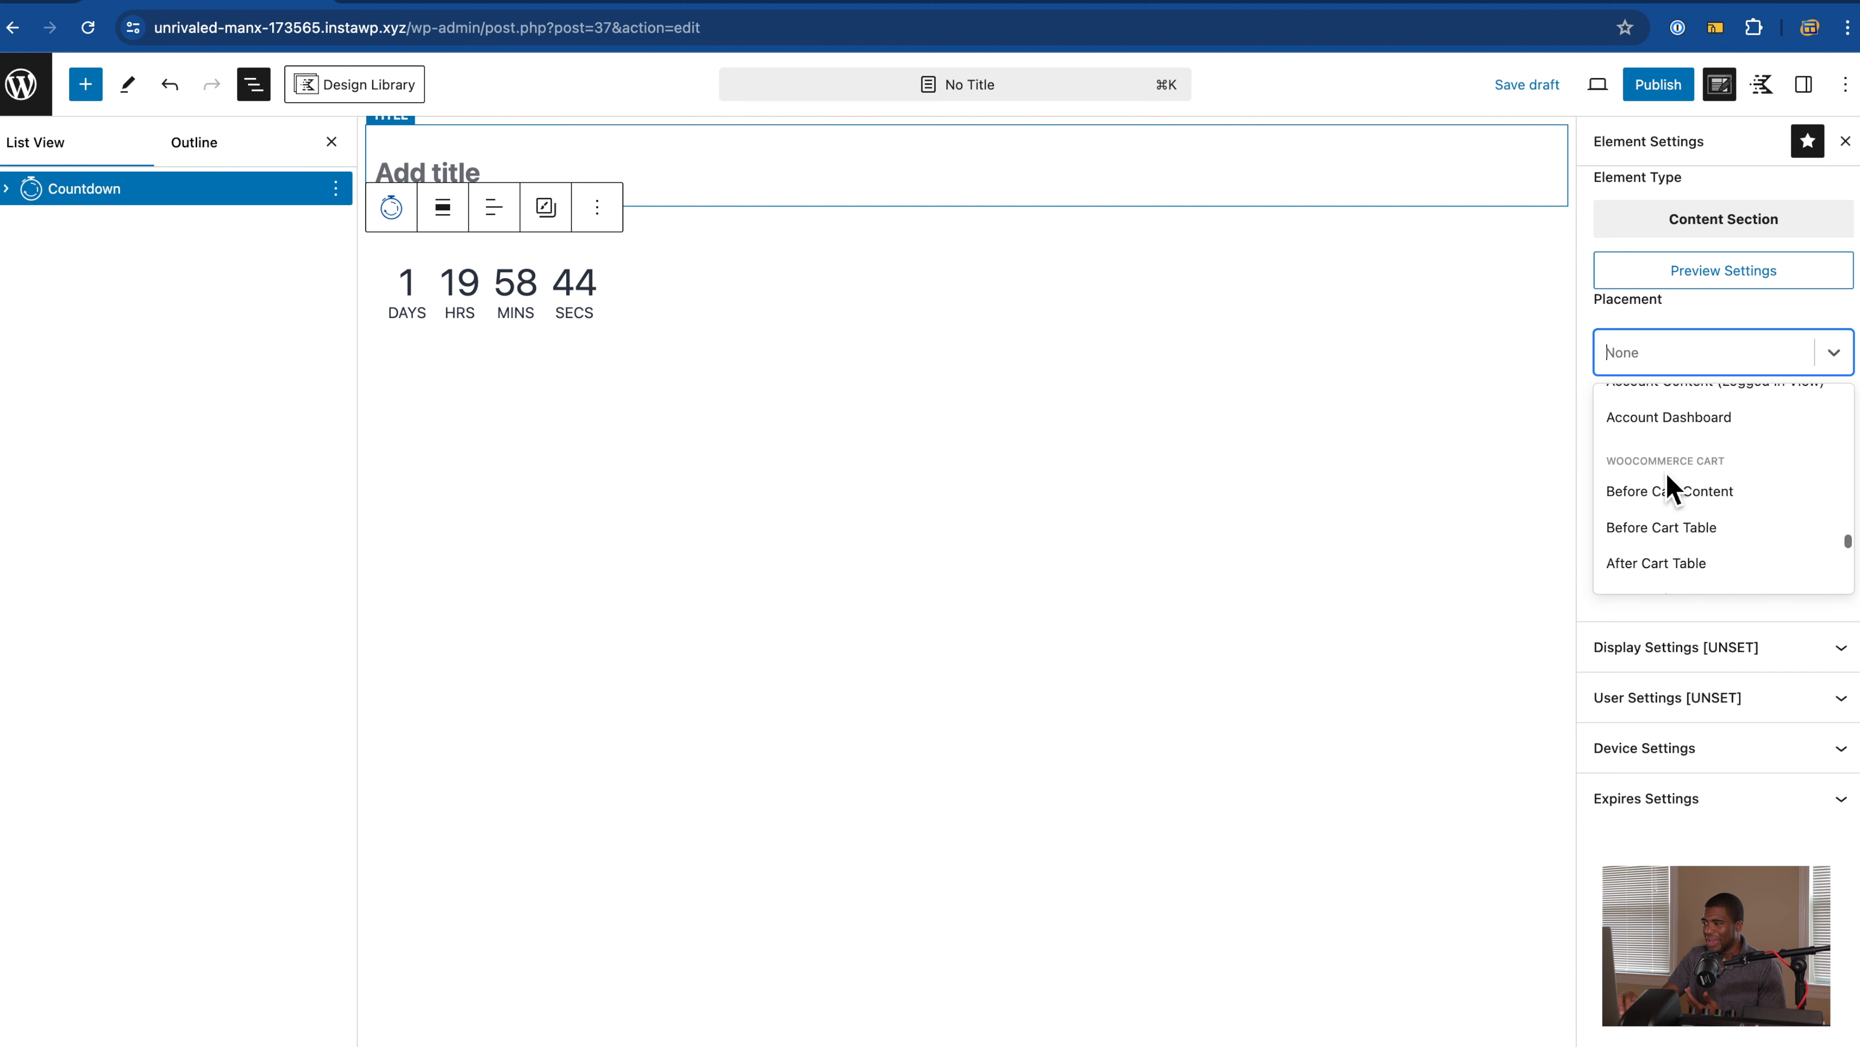
{"action": "scroll", "coordinate": [1675, 443], "scroll_direction": "down", "scroll_amount": 3}
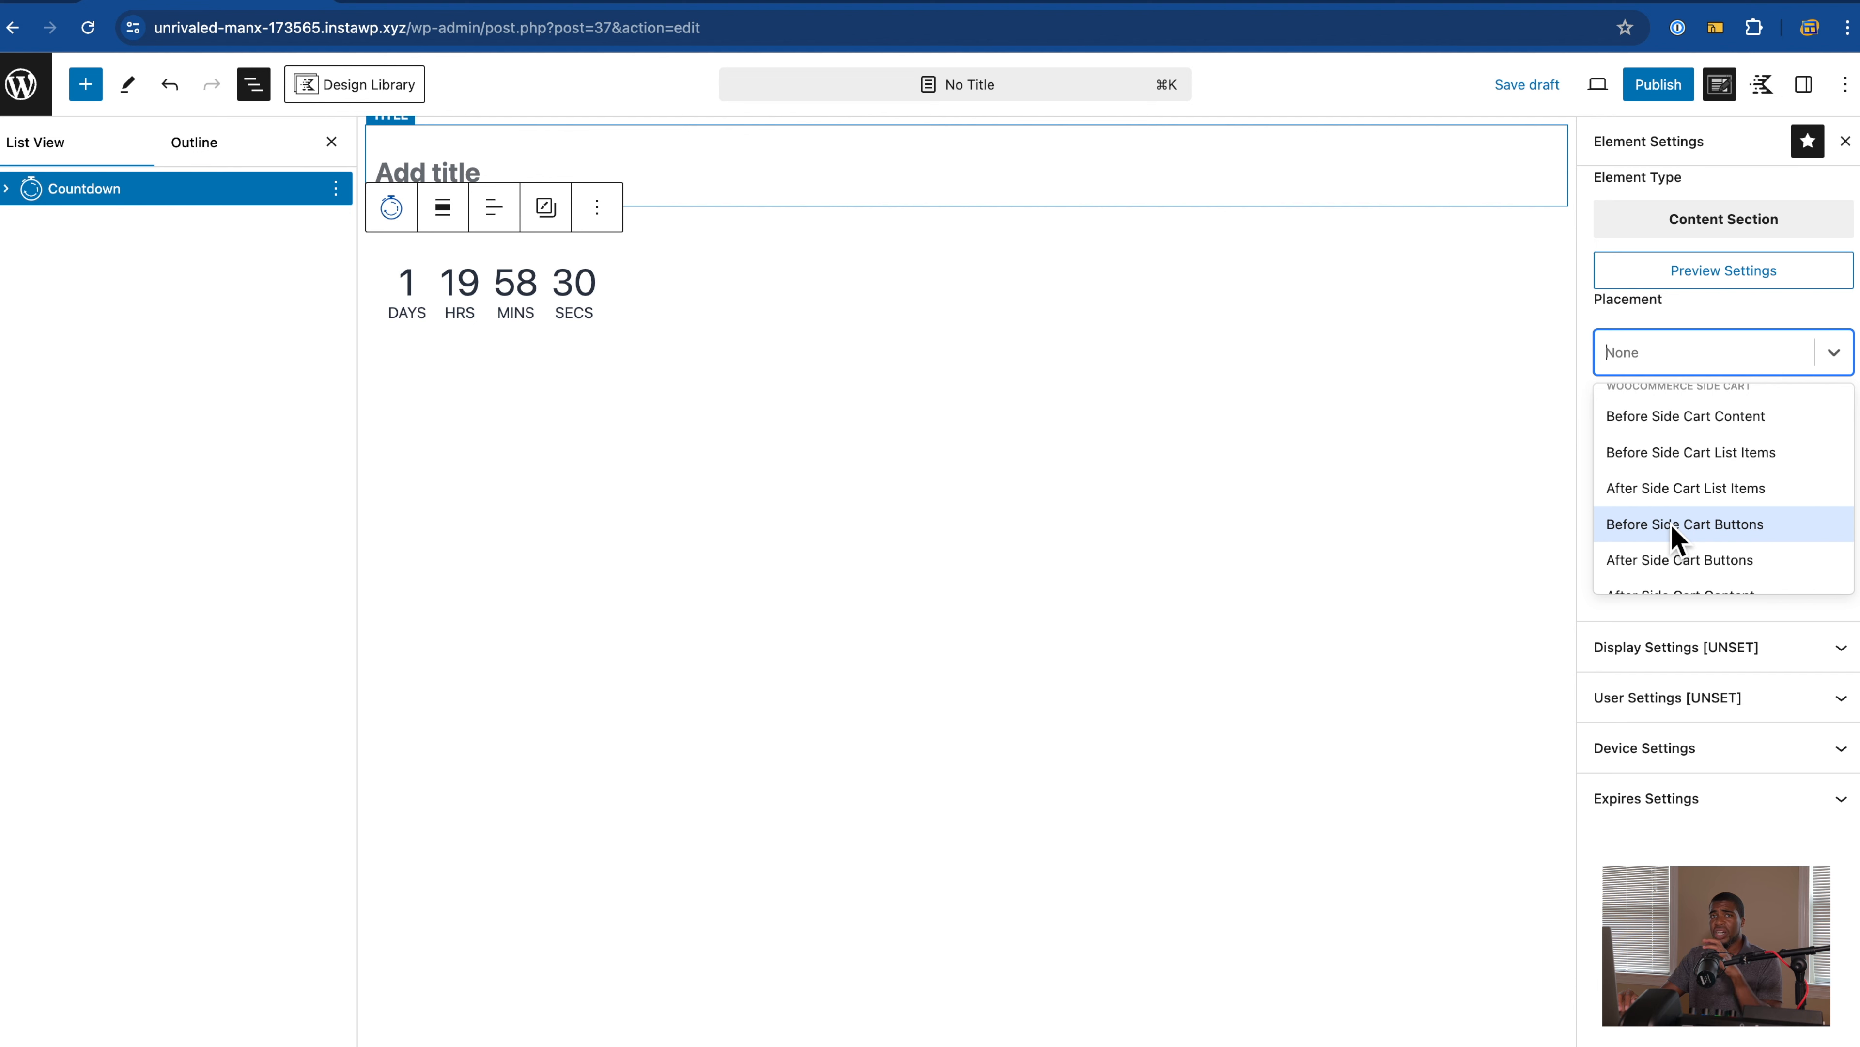
{"action": "scroll", "coordinate": [1678, 579], "scroll_direction": "down", "scroll_amount": 3}
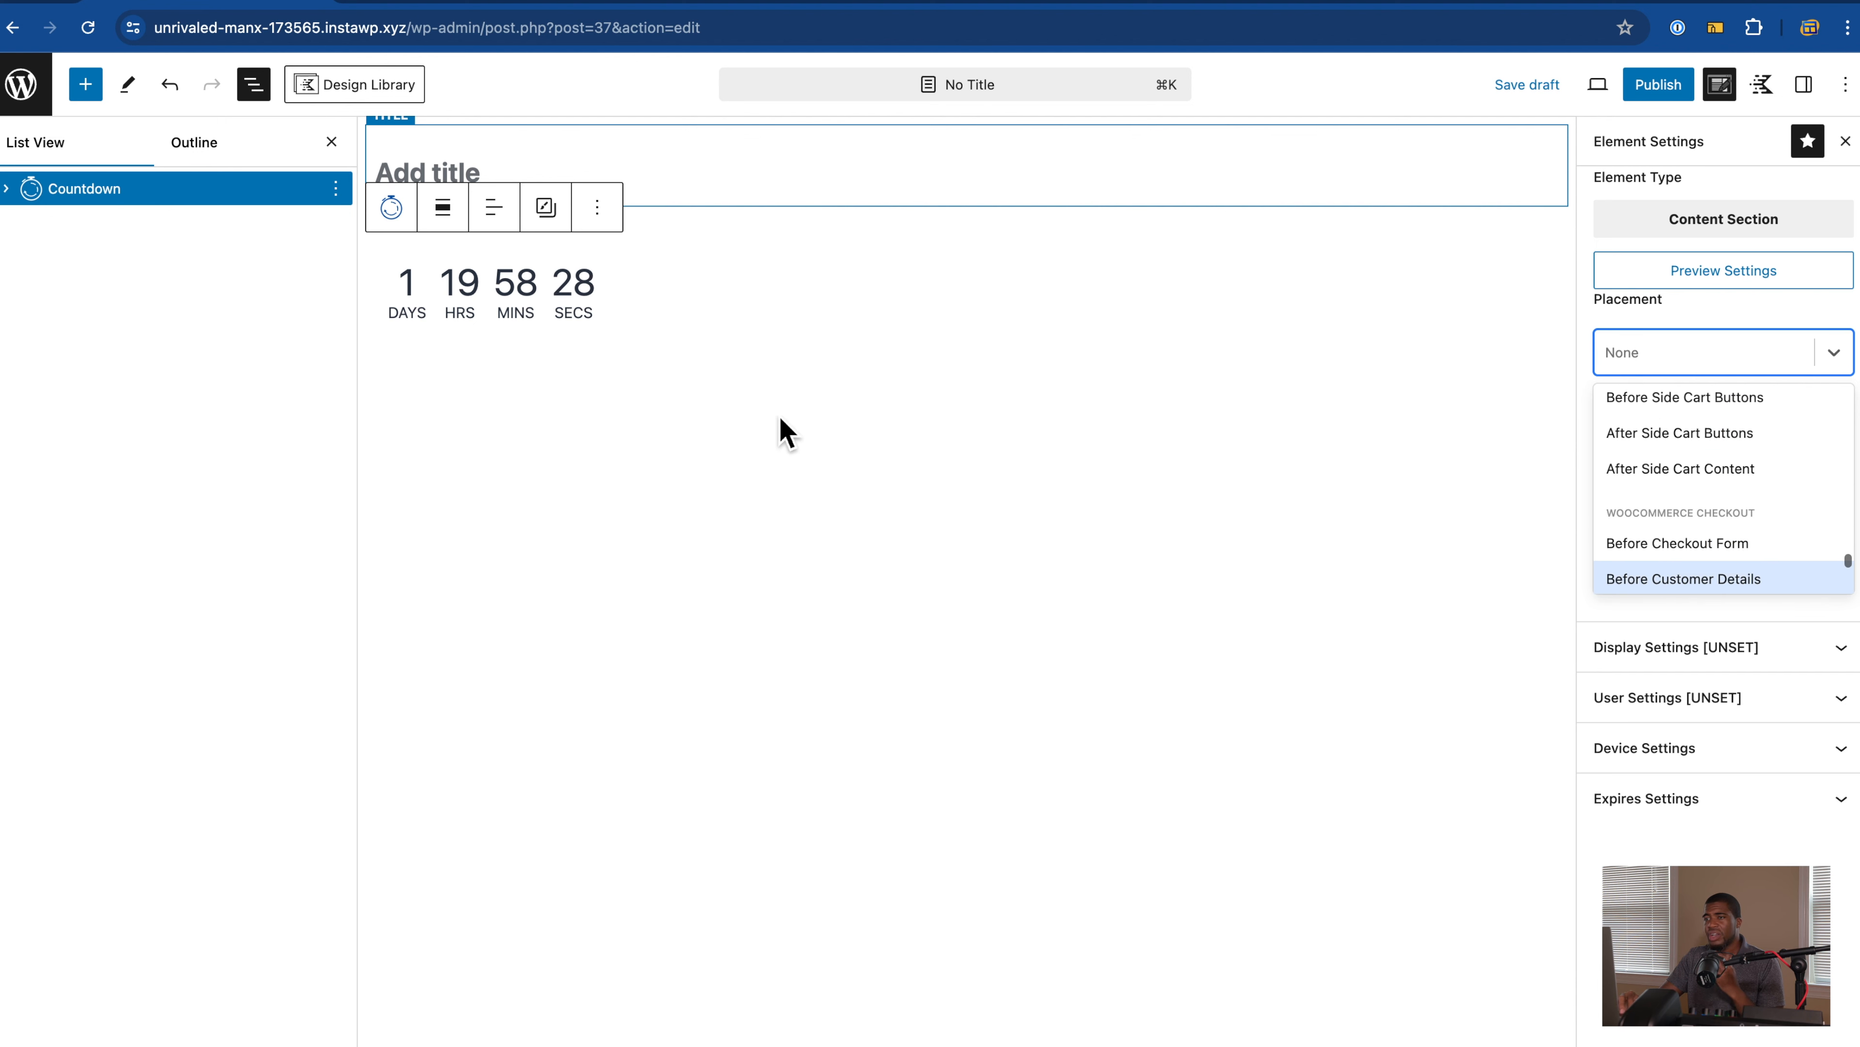
Step: Leave the countdown section's editor and discard its unsaved changes
{"action": "left_click", "coordinate": [516, 424]}
{"action": "left_click", "coordinate": [24, 97]}
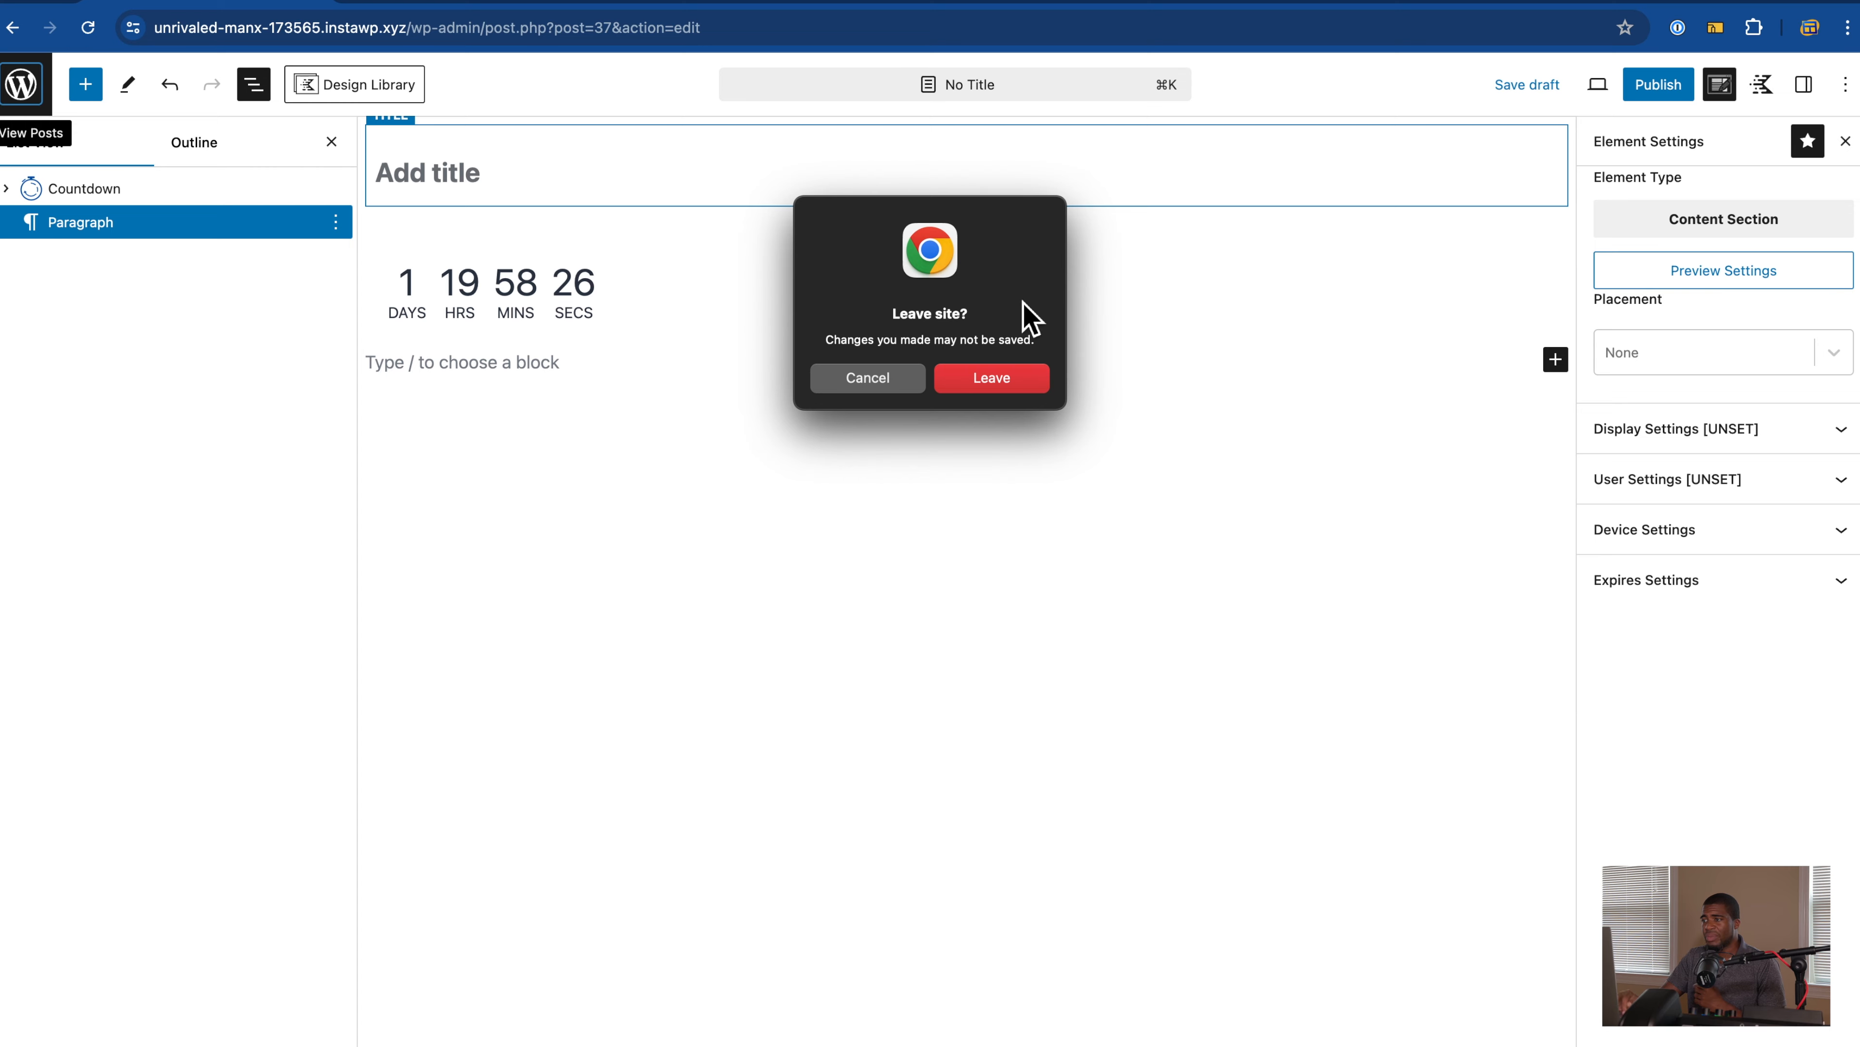
{"action": "left_click", "coordinate": [956, 380]}
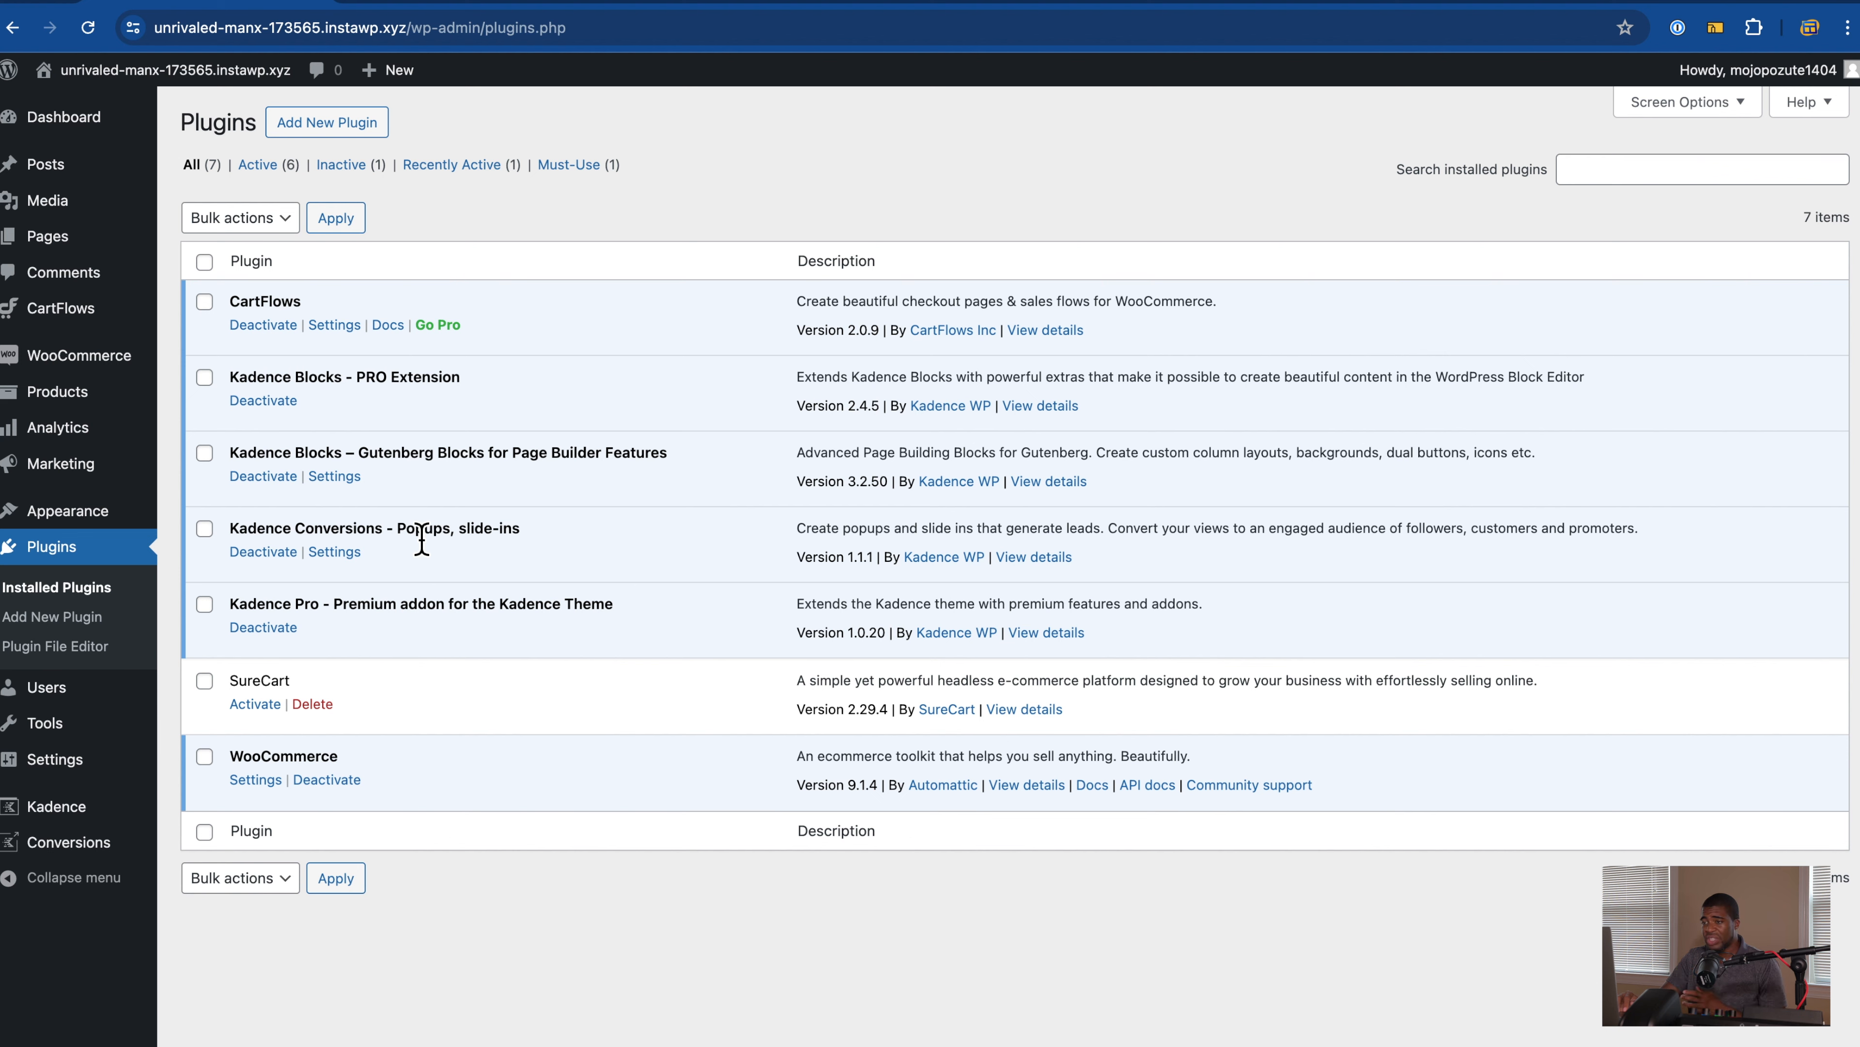
Step: Create a new Kadence conversion item of the Popup type
{"action": "mouse_move", "coordinate": [87, 841]}
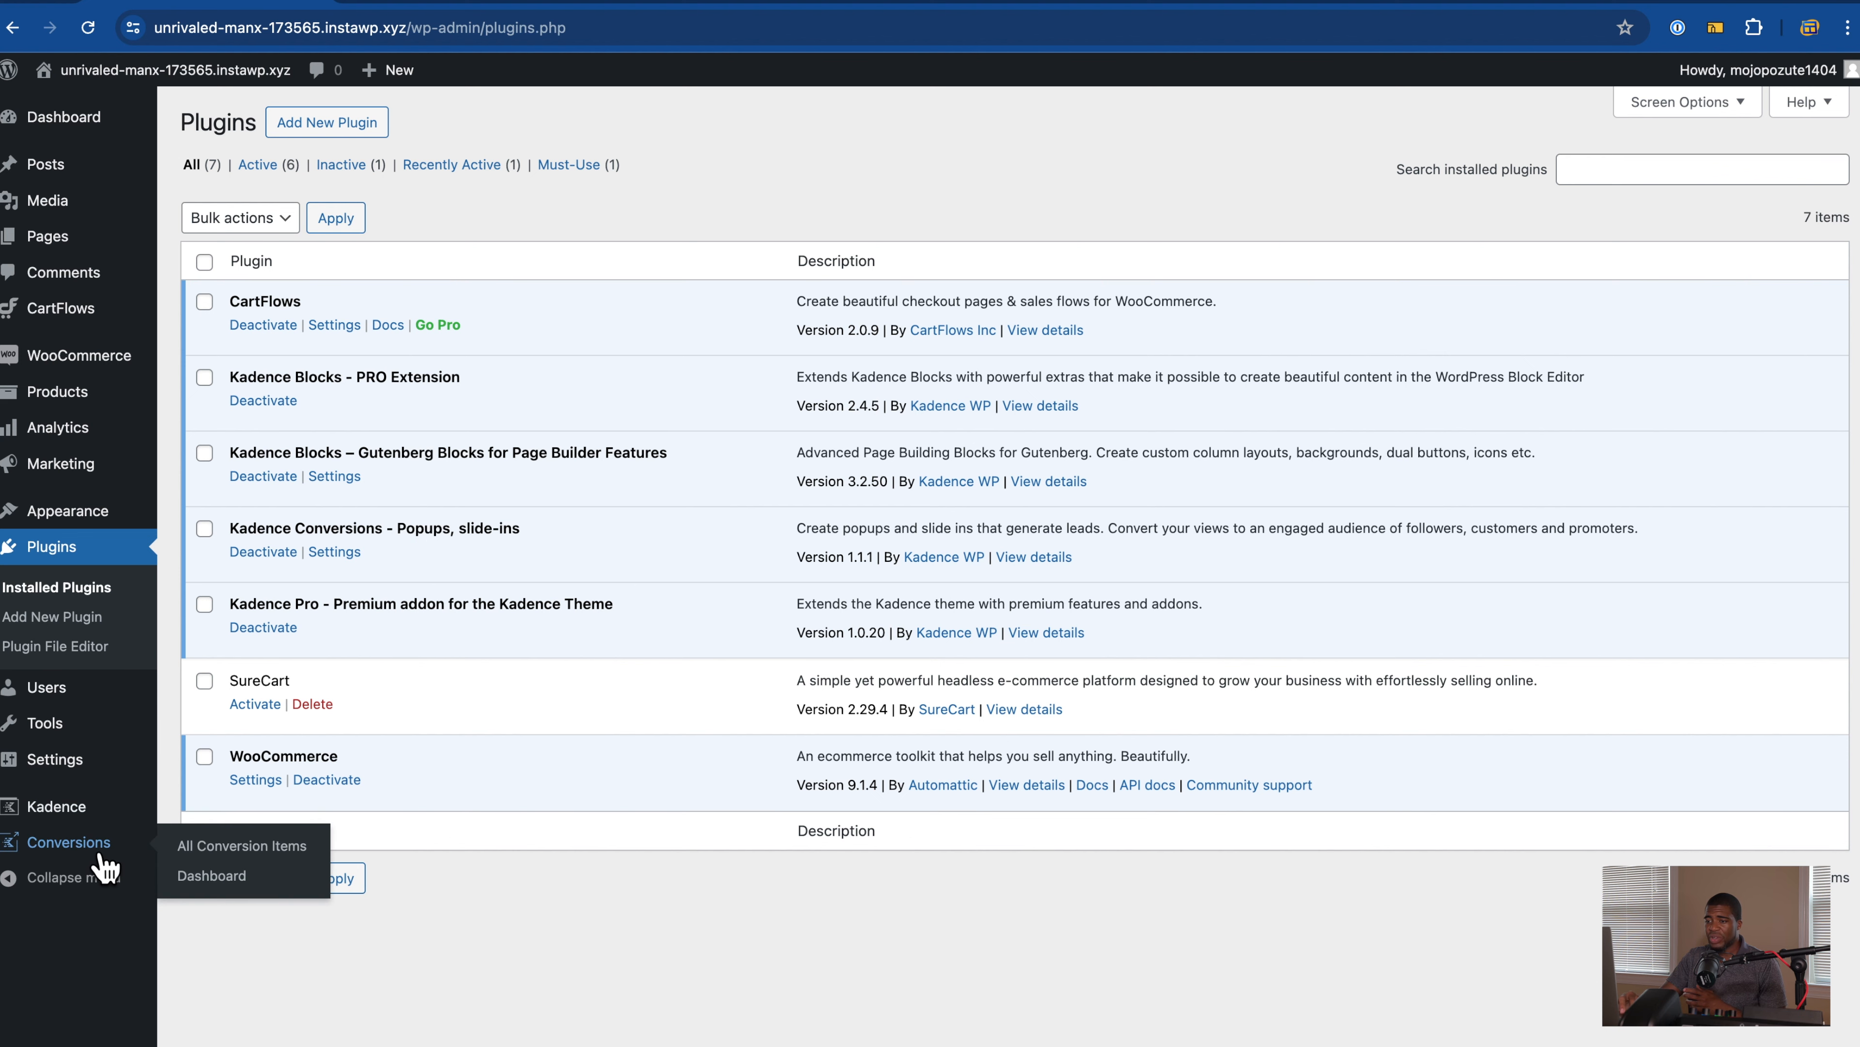
{"action": "left_click", "coordinate": [249, 846]}
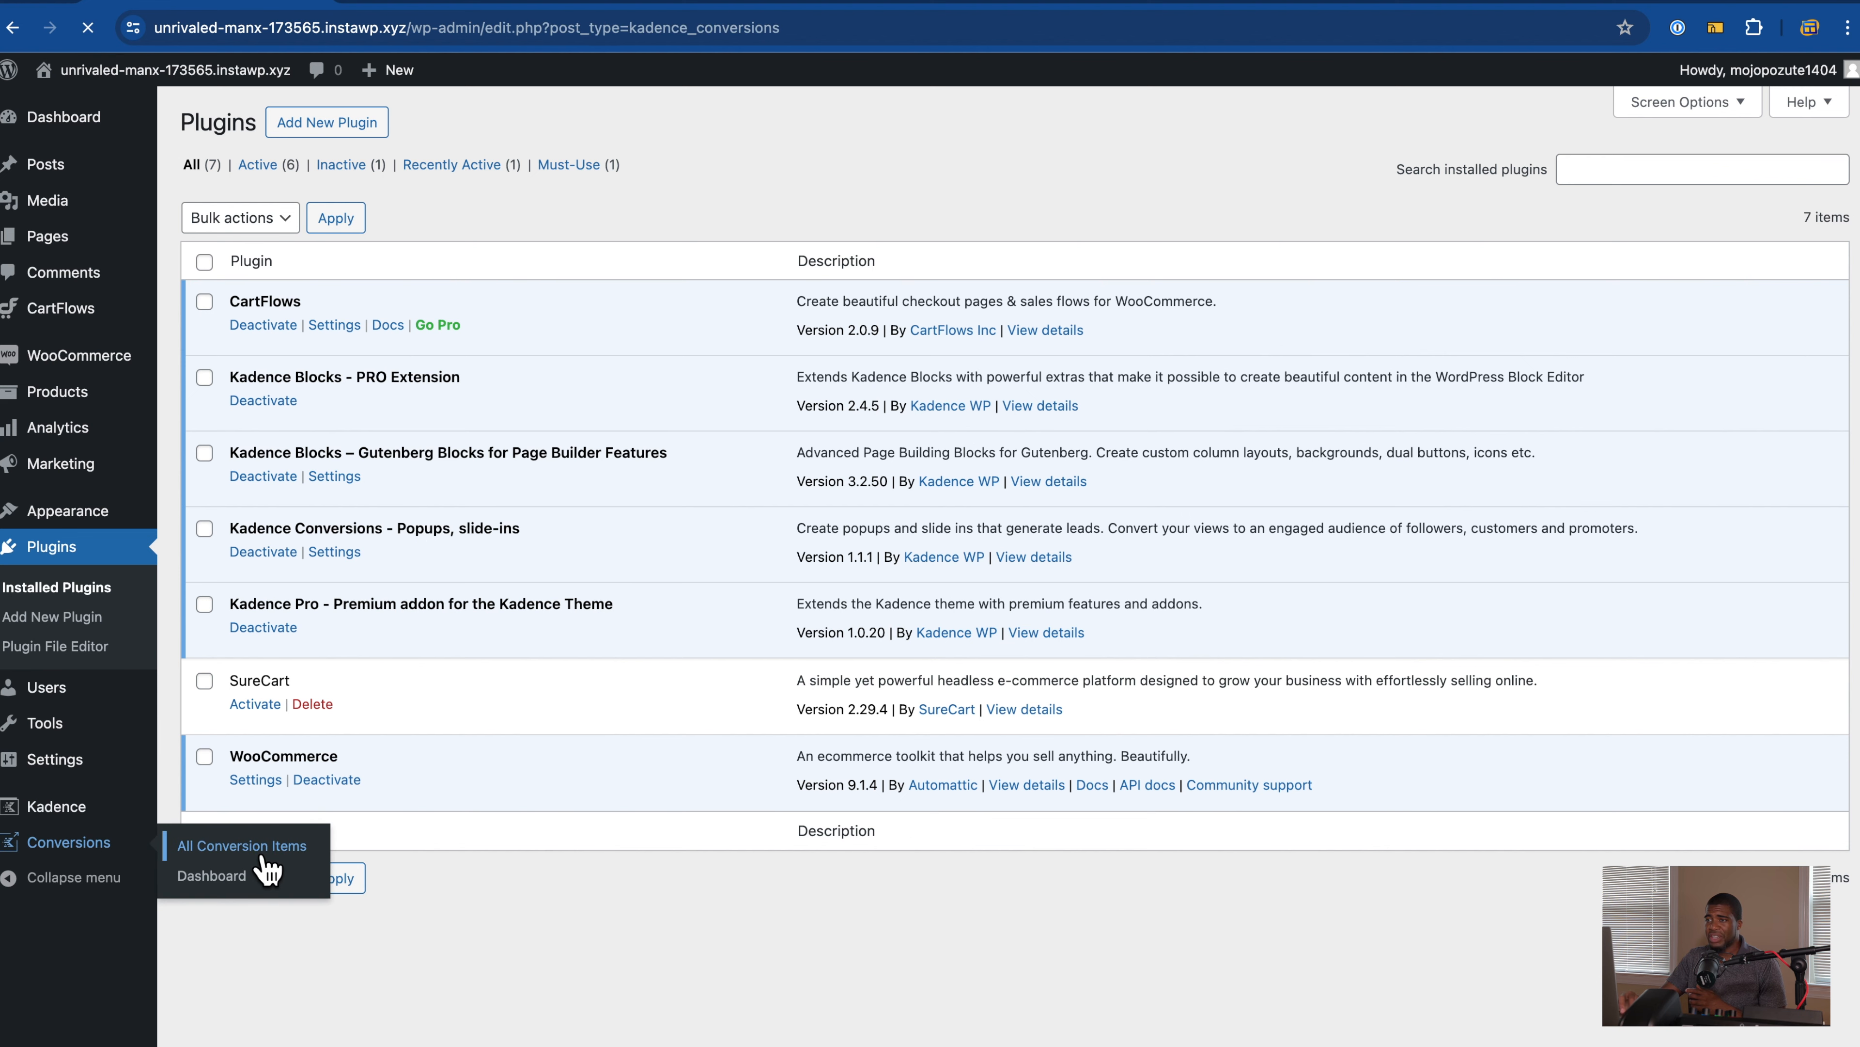
{"action": "left_click", "coordinate": [438, 136]}
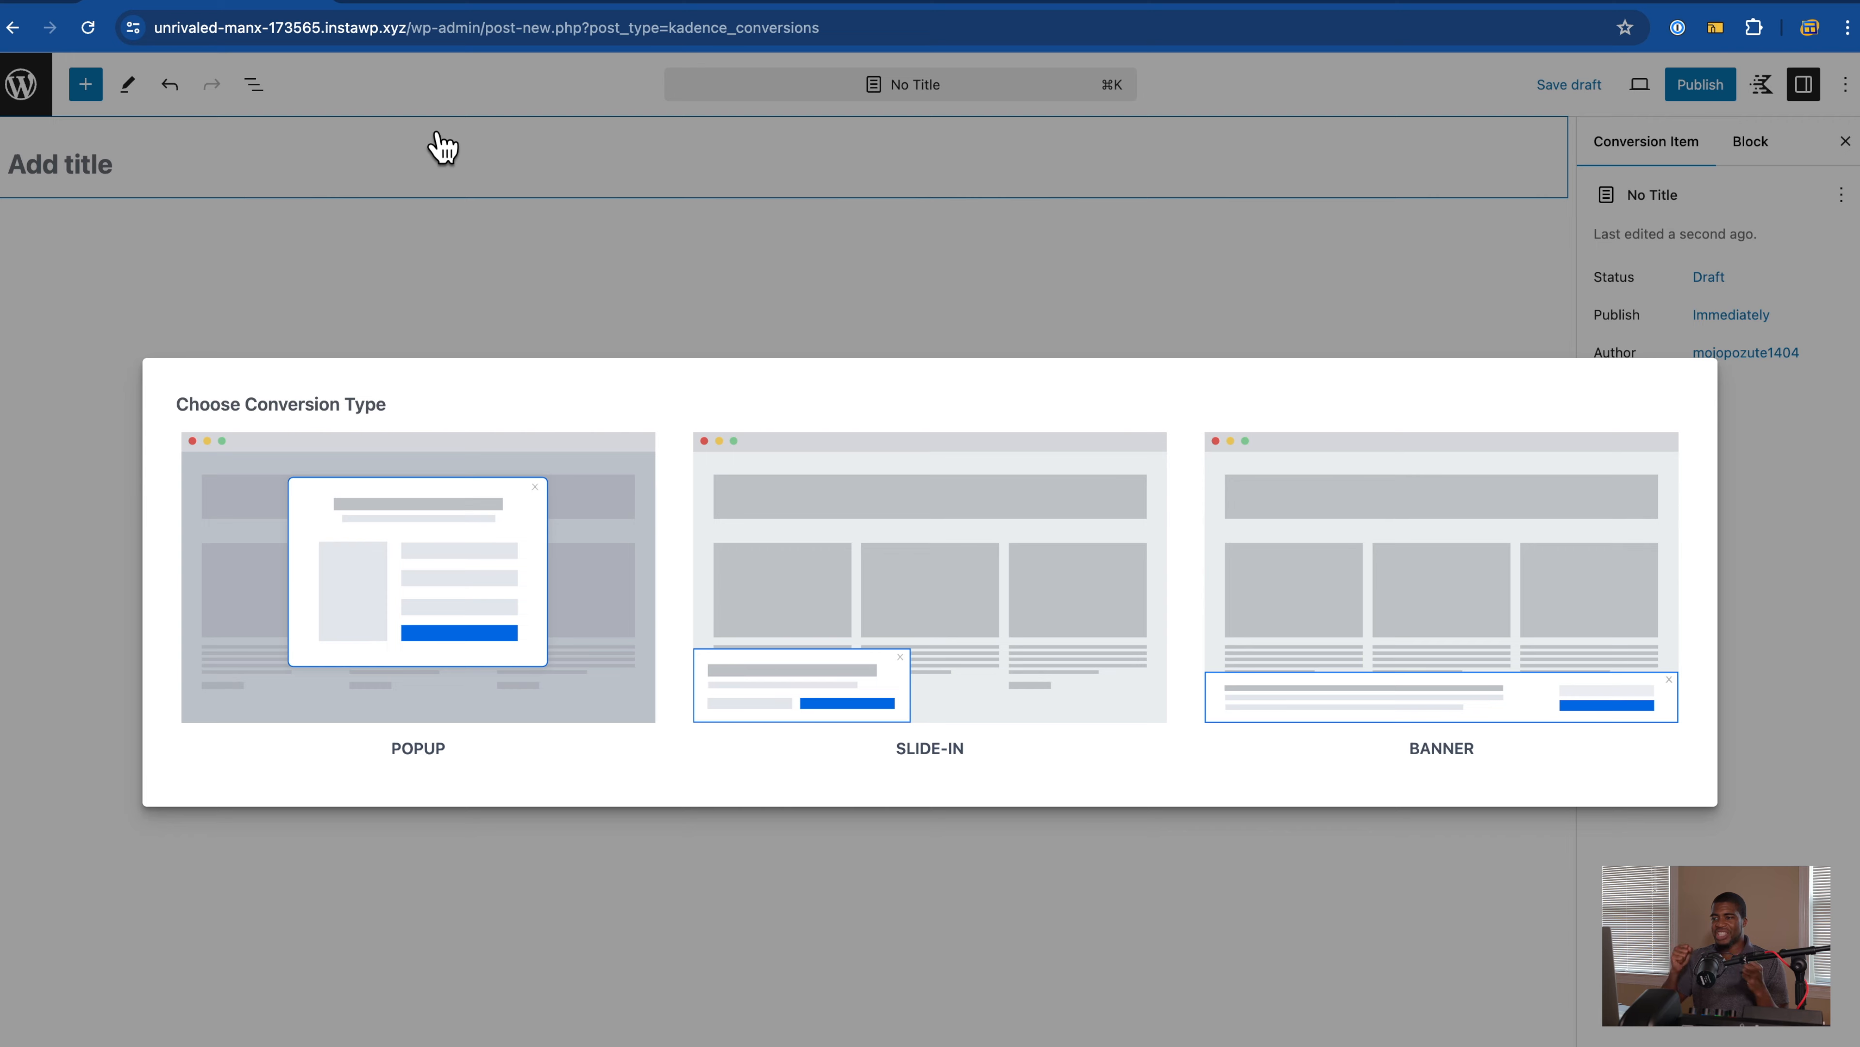
{"action": "left_click", "coordinate": [498, 641]}
{"action": "left_click", "coordinate": [1404, 773]}
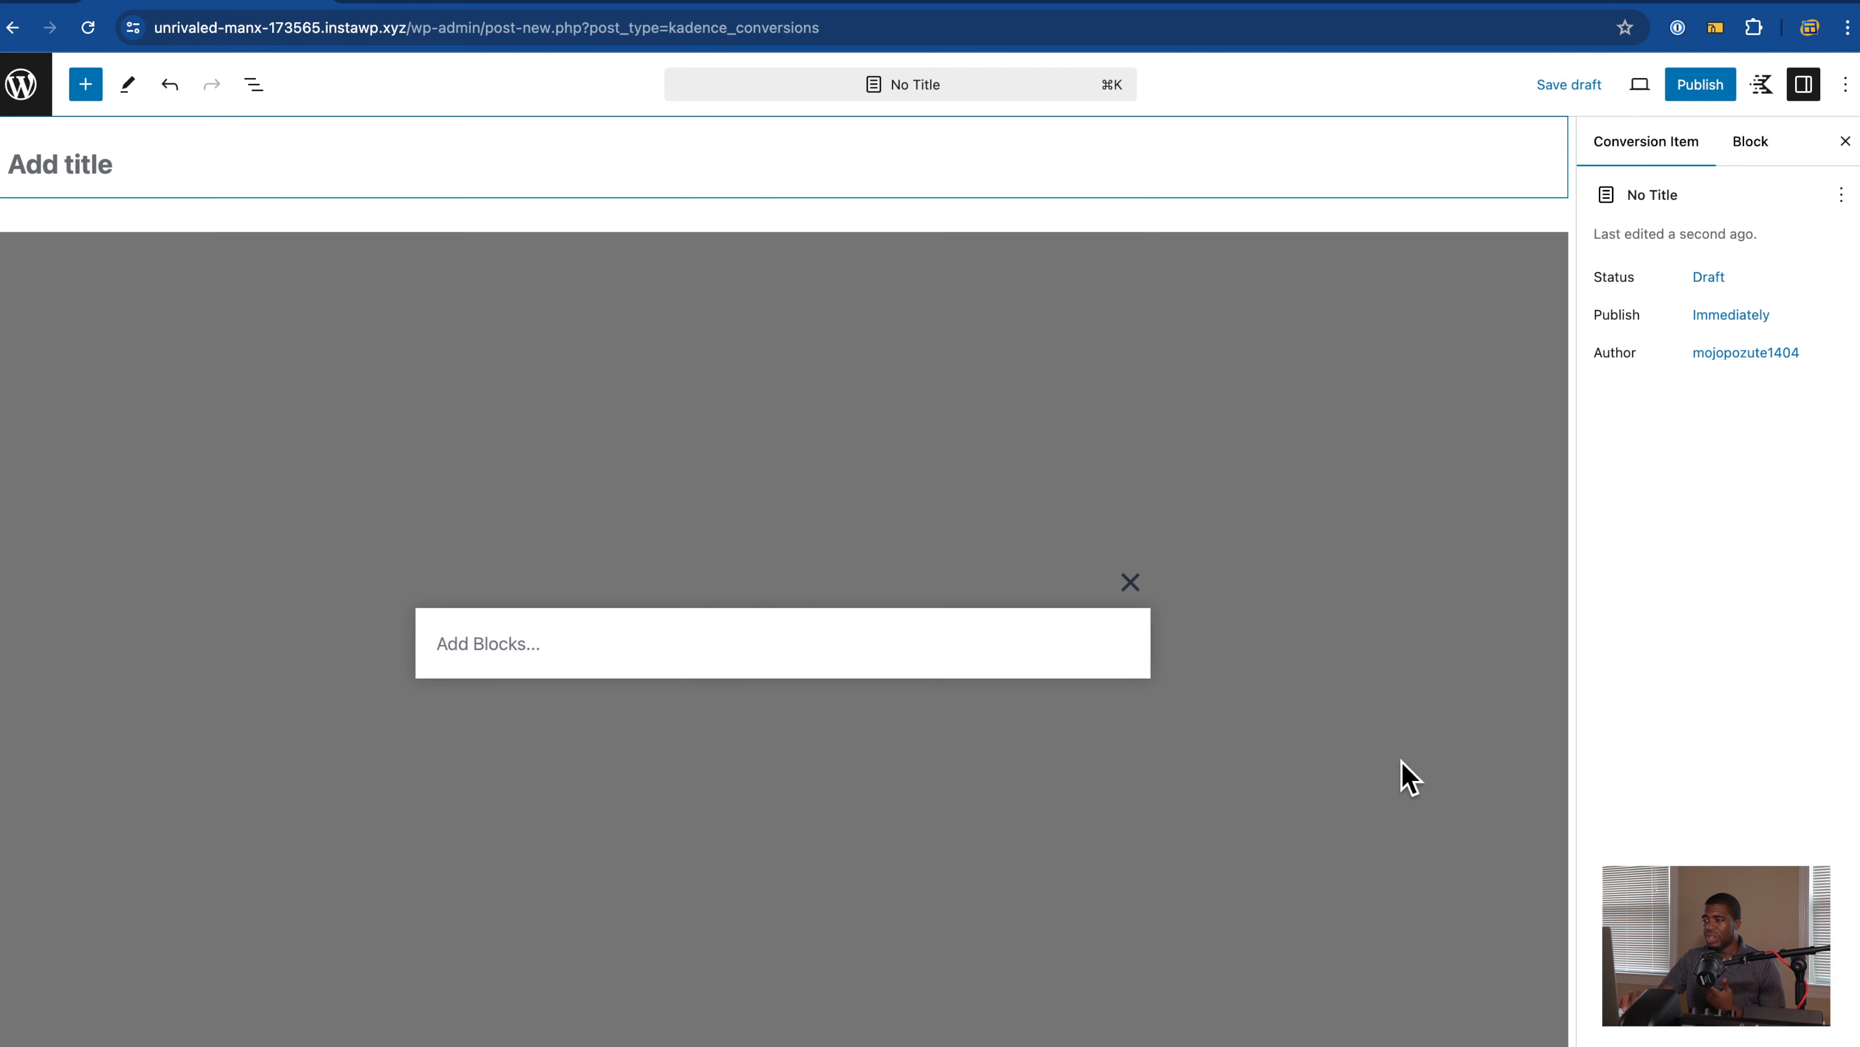
Step: Insert a Form (Adv) block into the popup and load the existing Subscribe With Name Form
{"action": "left_click", "coordinate": [510, 645]}
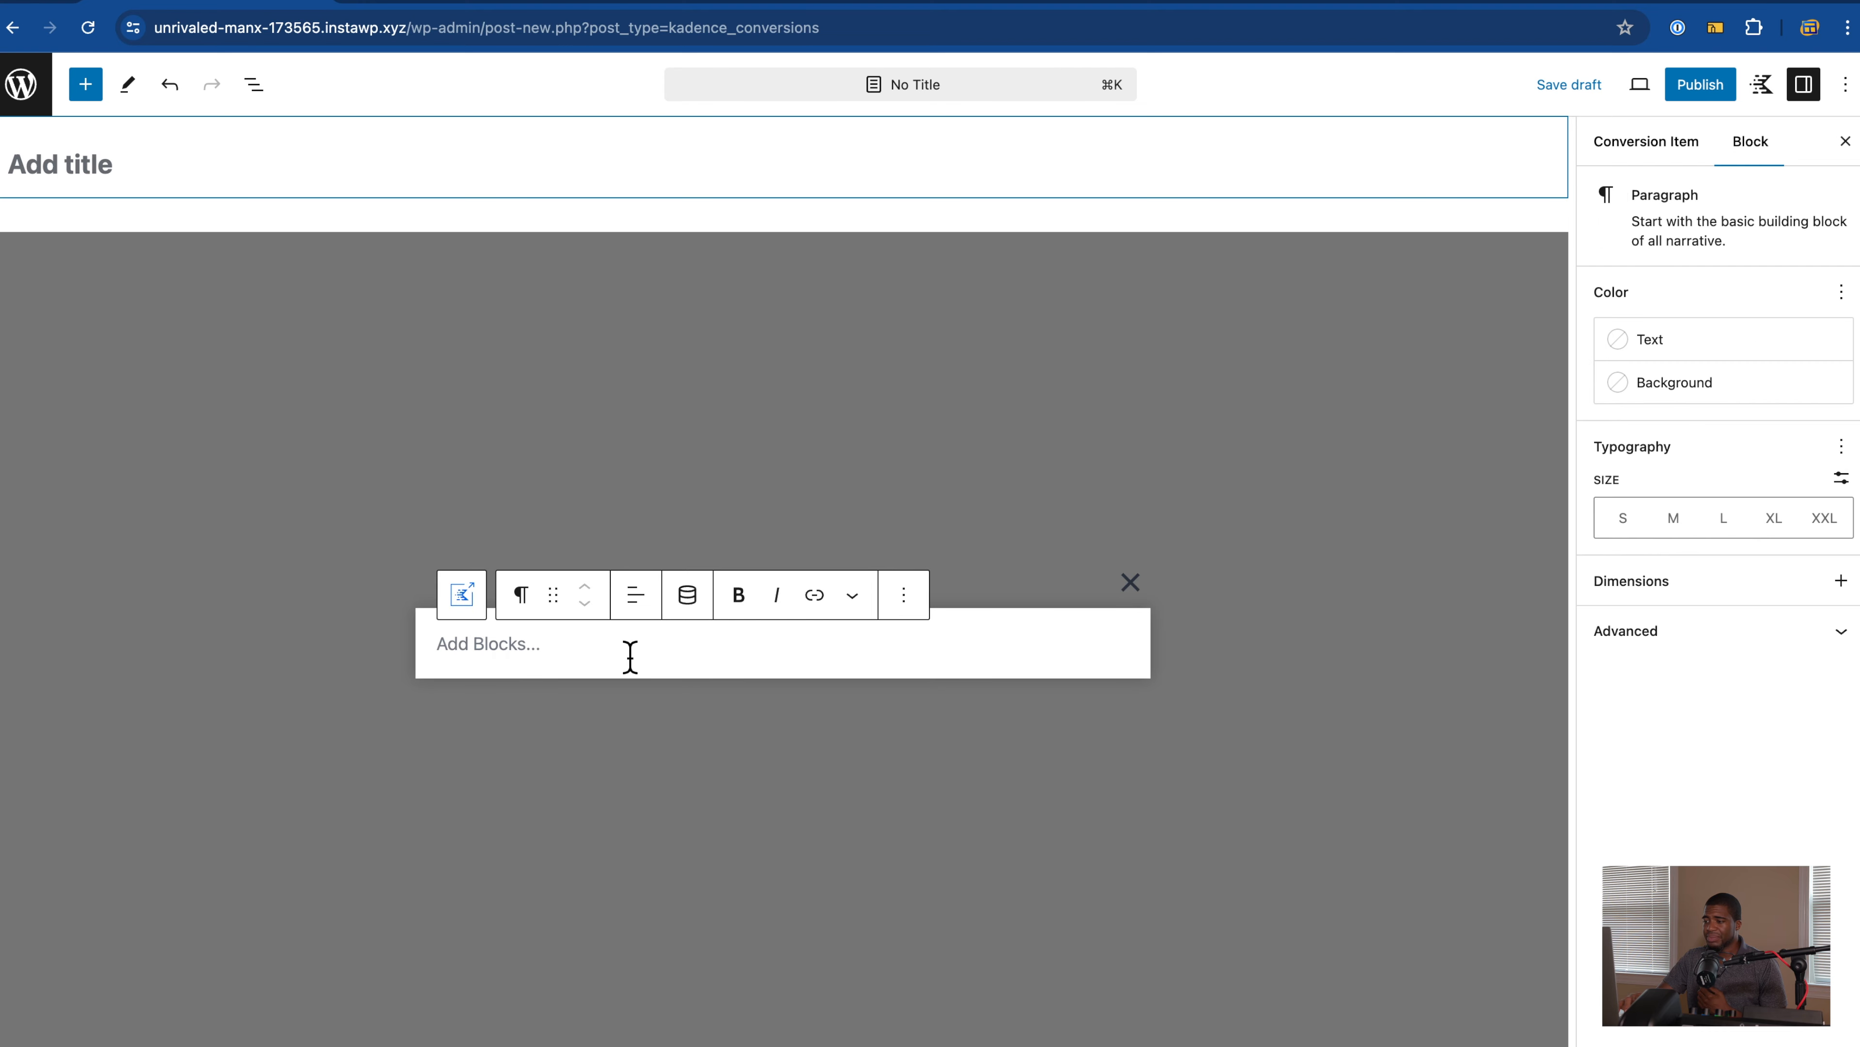
{"action": "type", "text": "/"}
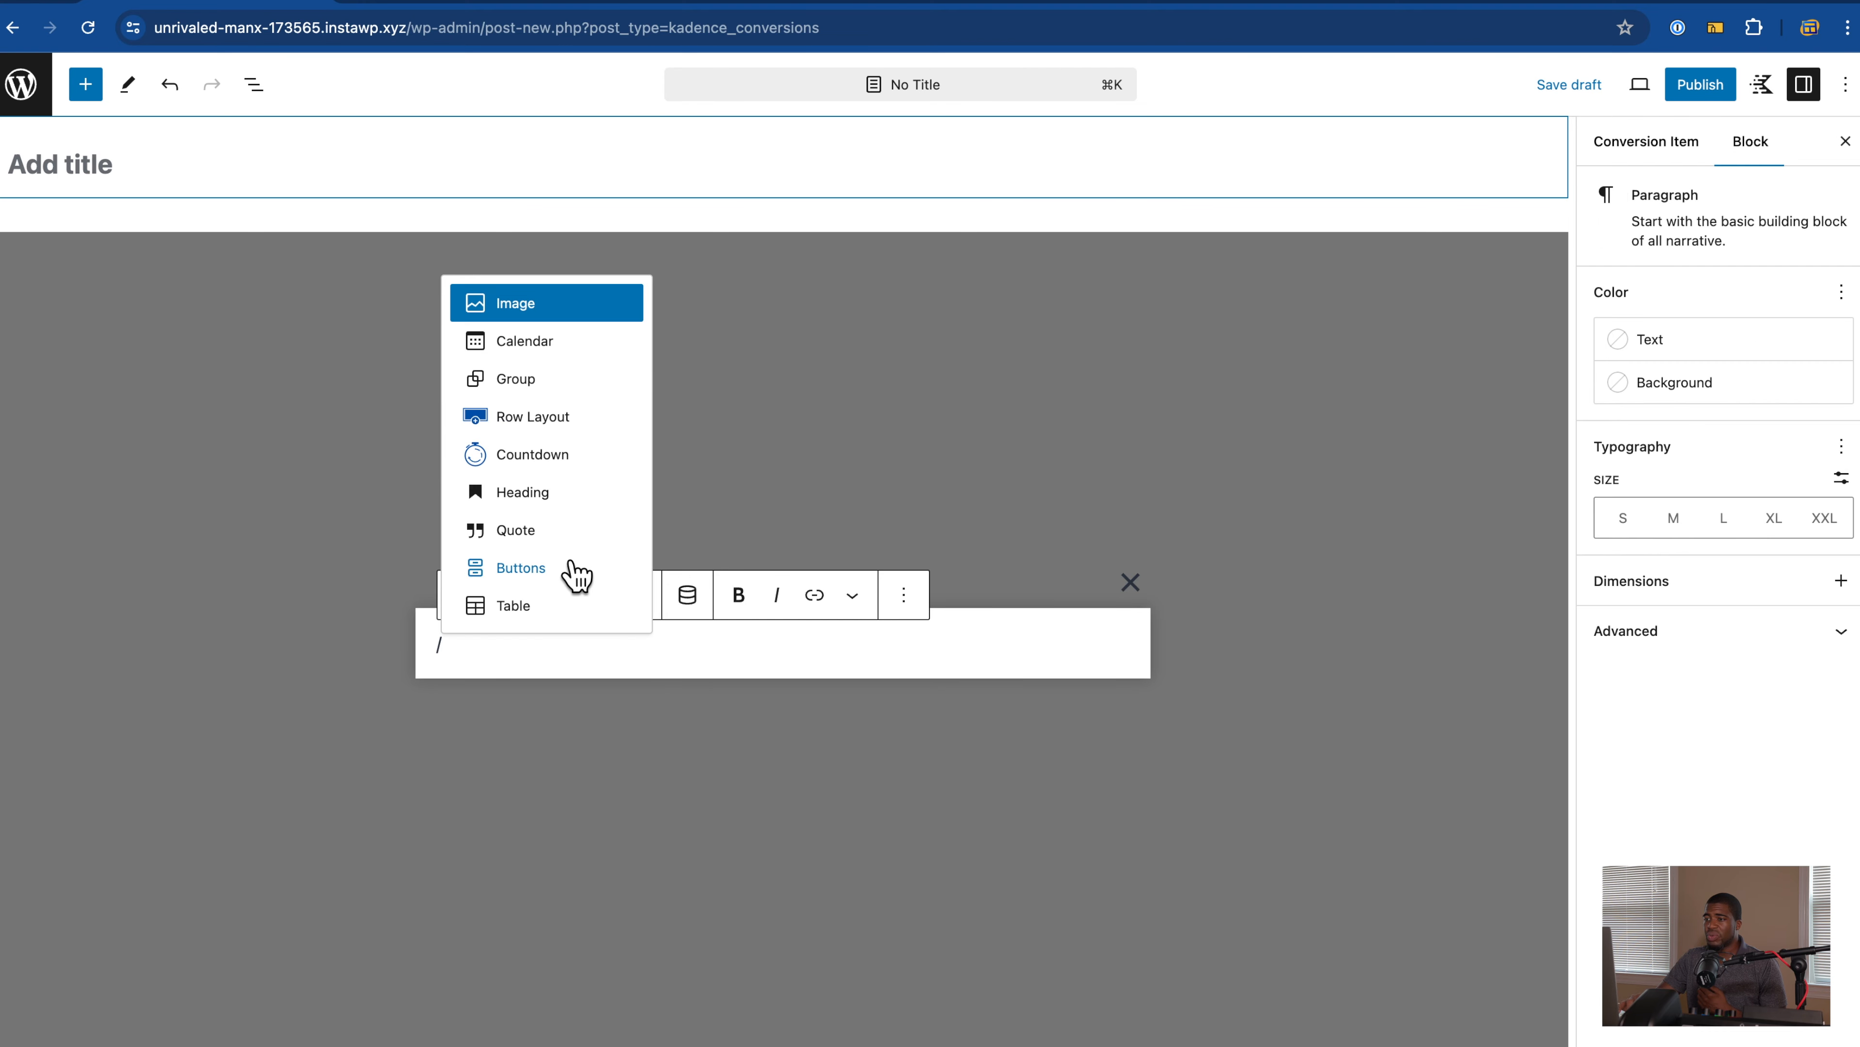
{"action": "type", "text": "for"}
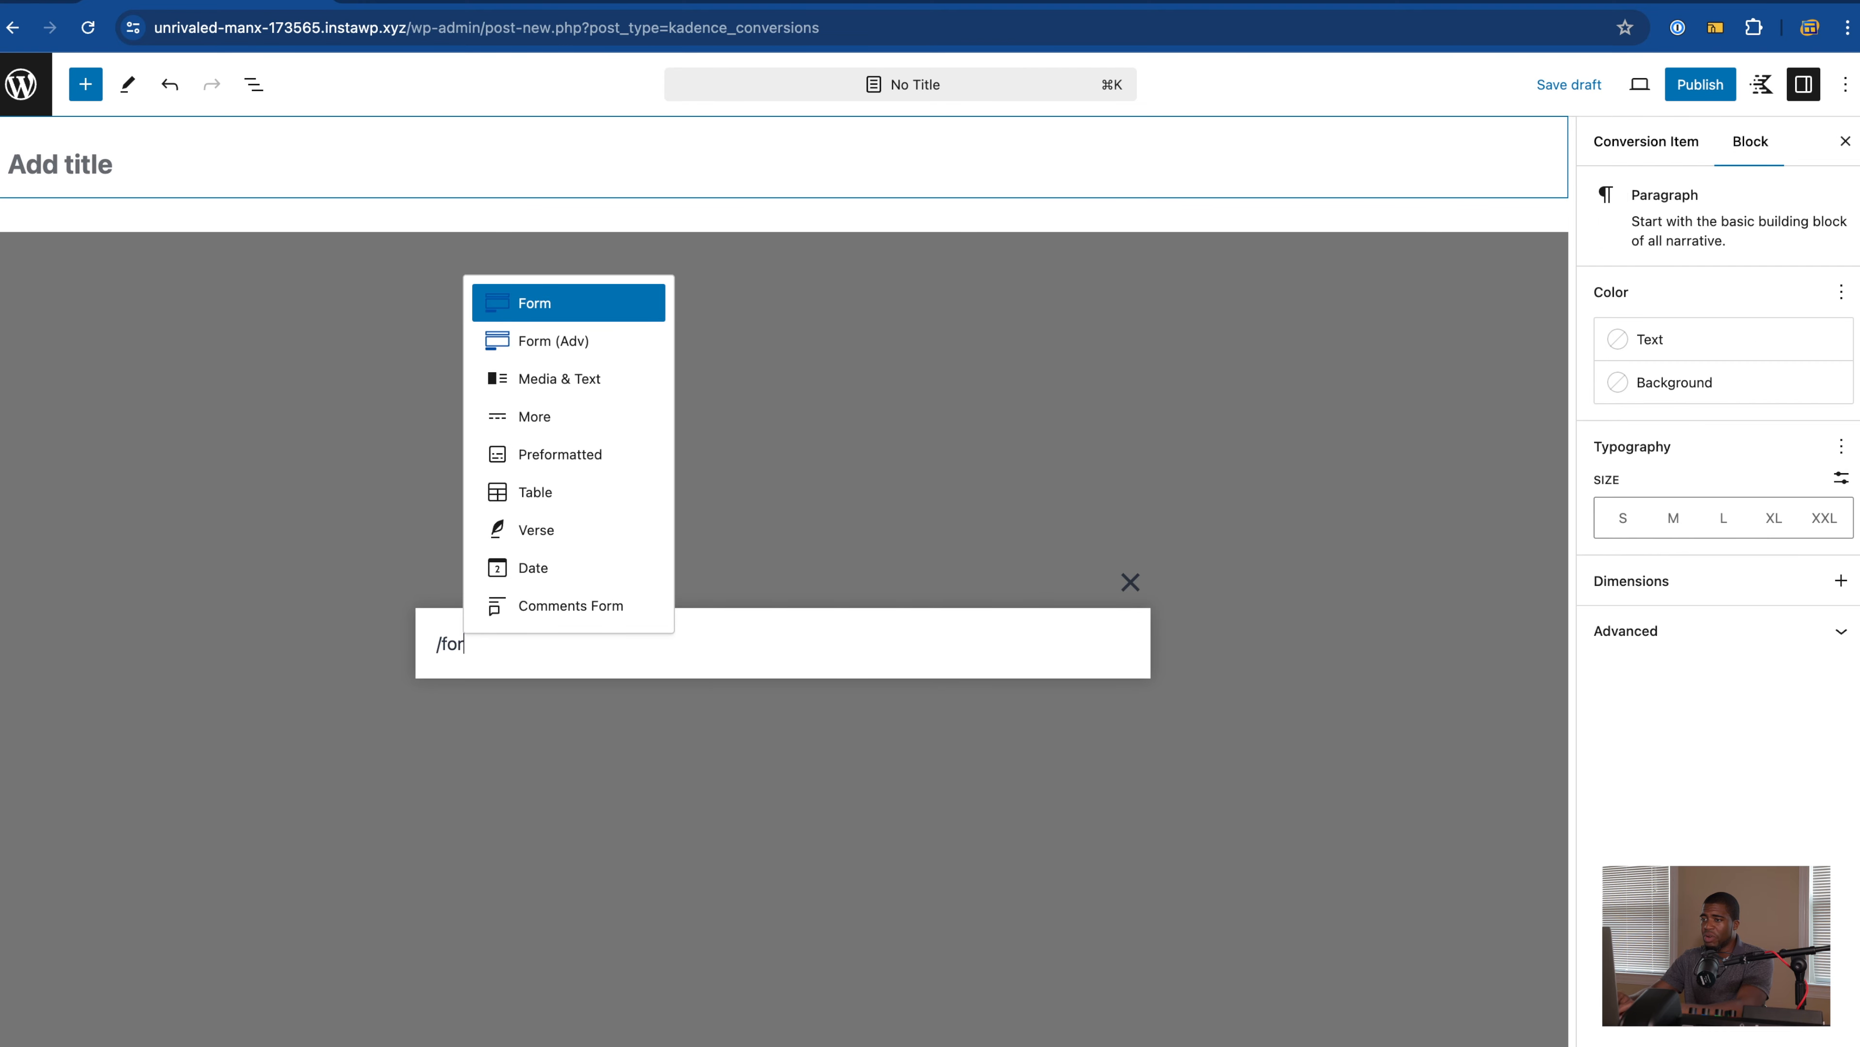
{"action": "left_click", "coordinate": [546, 341]}
{"action": "left_click", "coordinate": [623, 678]}
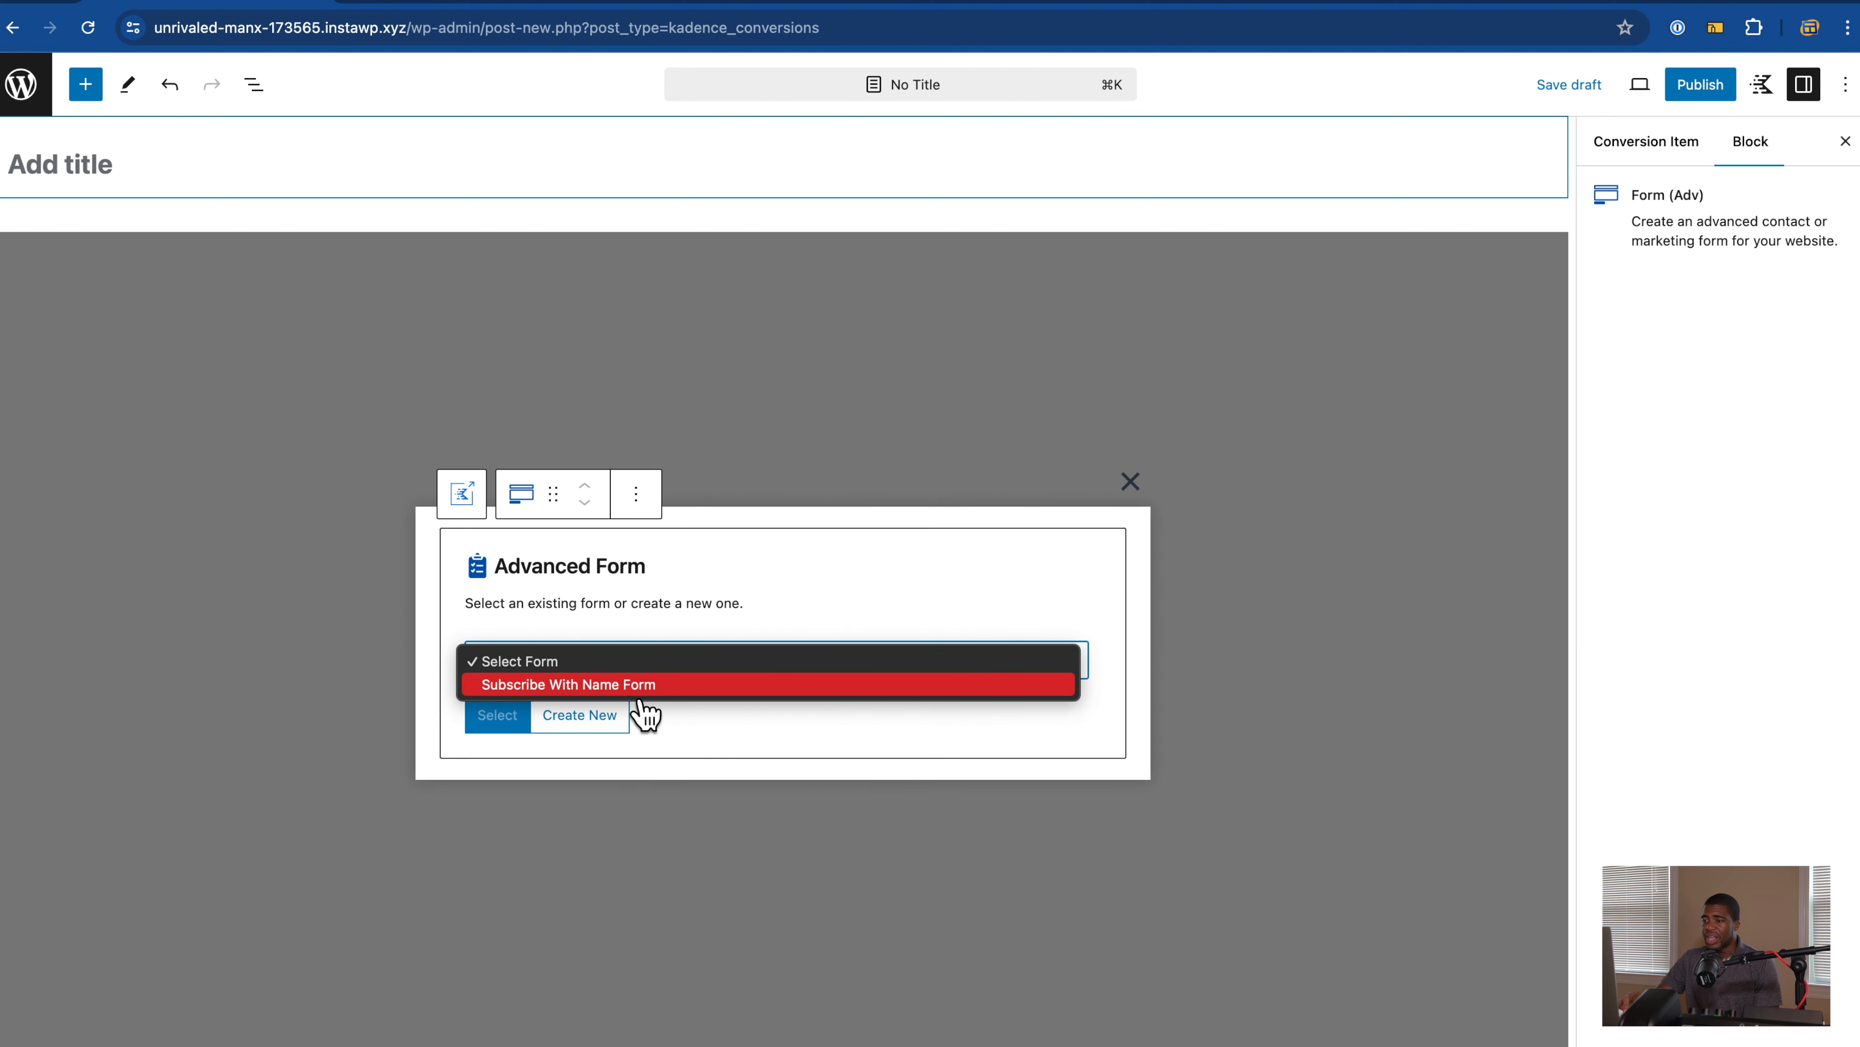
{"action": "left_click", "coordinate": [629, 685]}
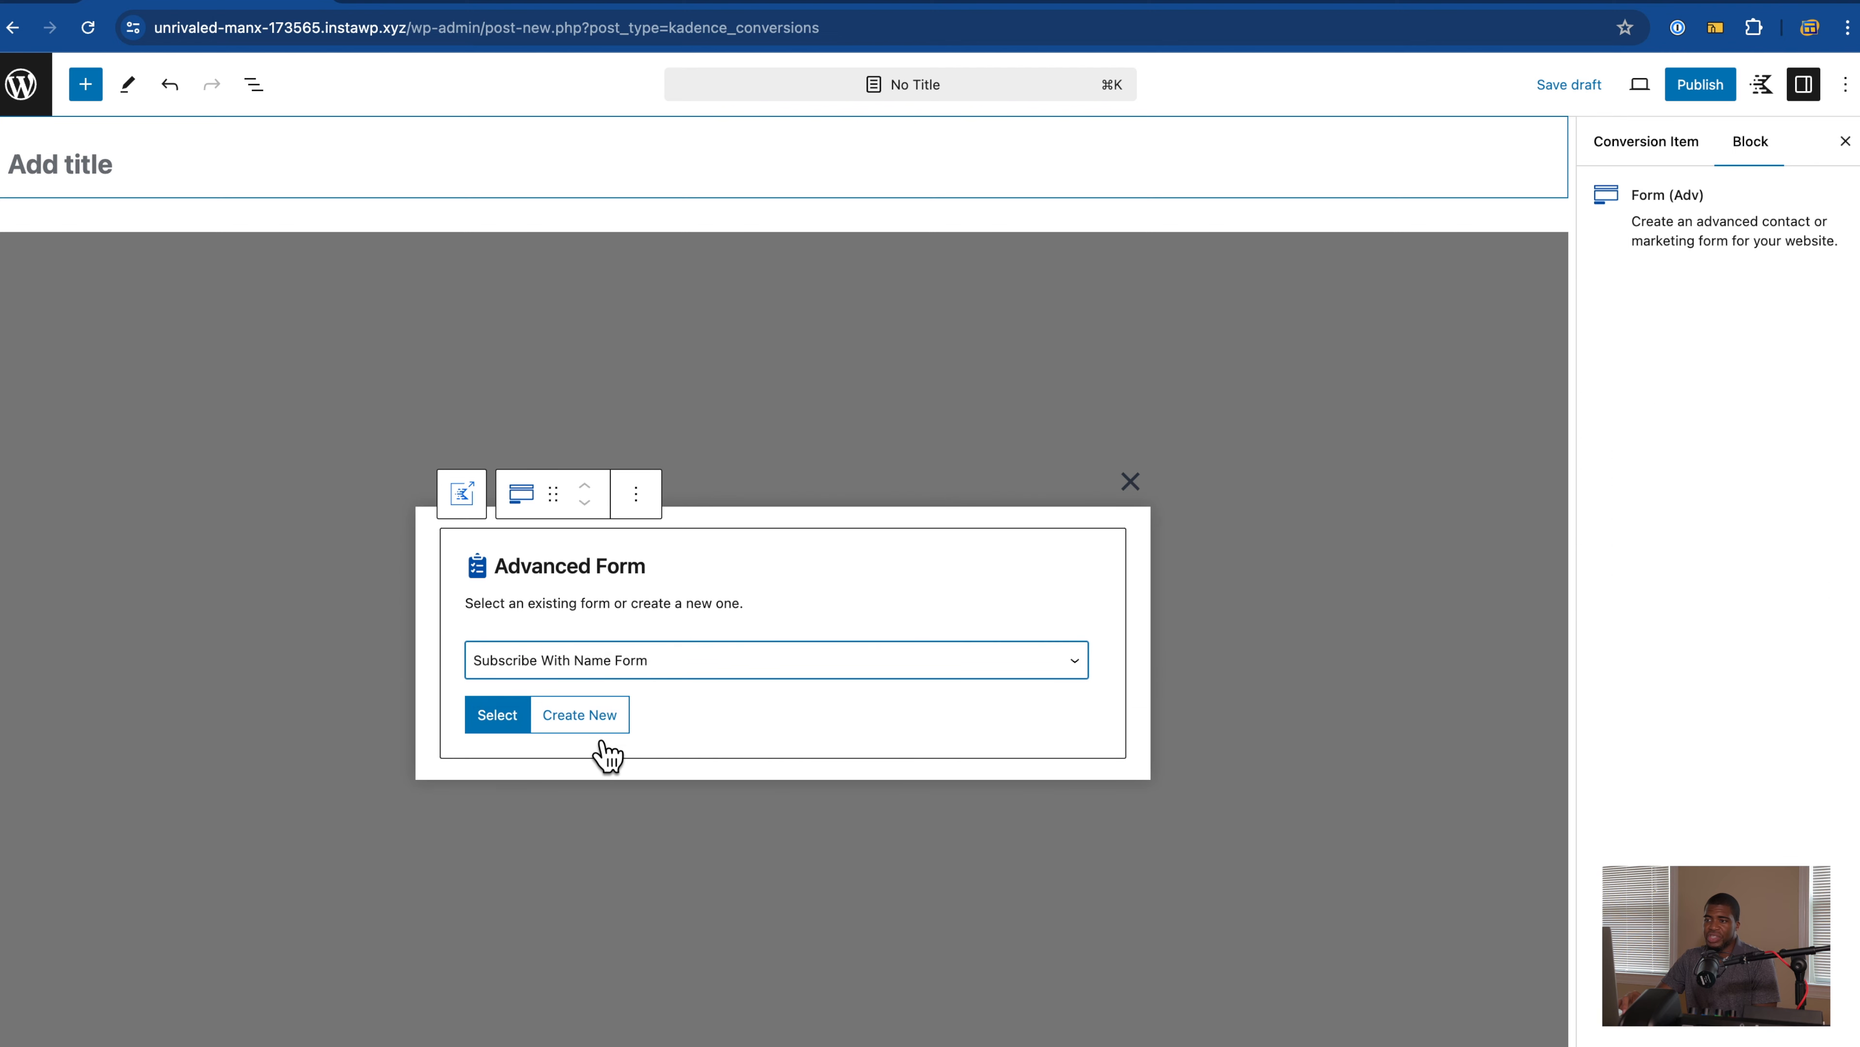
{"action": "left_click", "coordinate": [498, 715]}
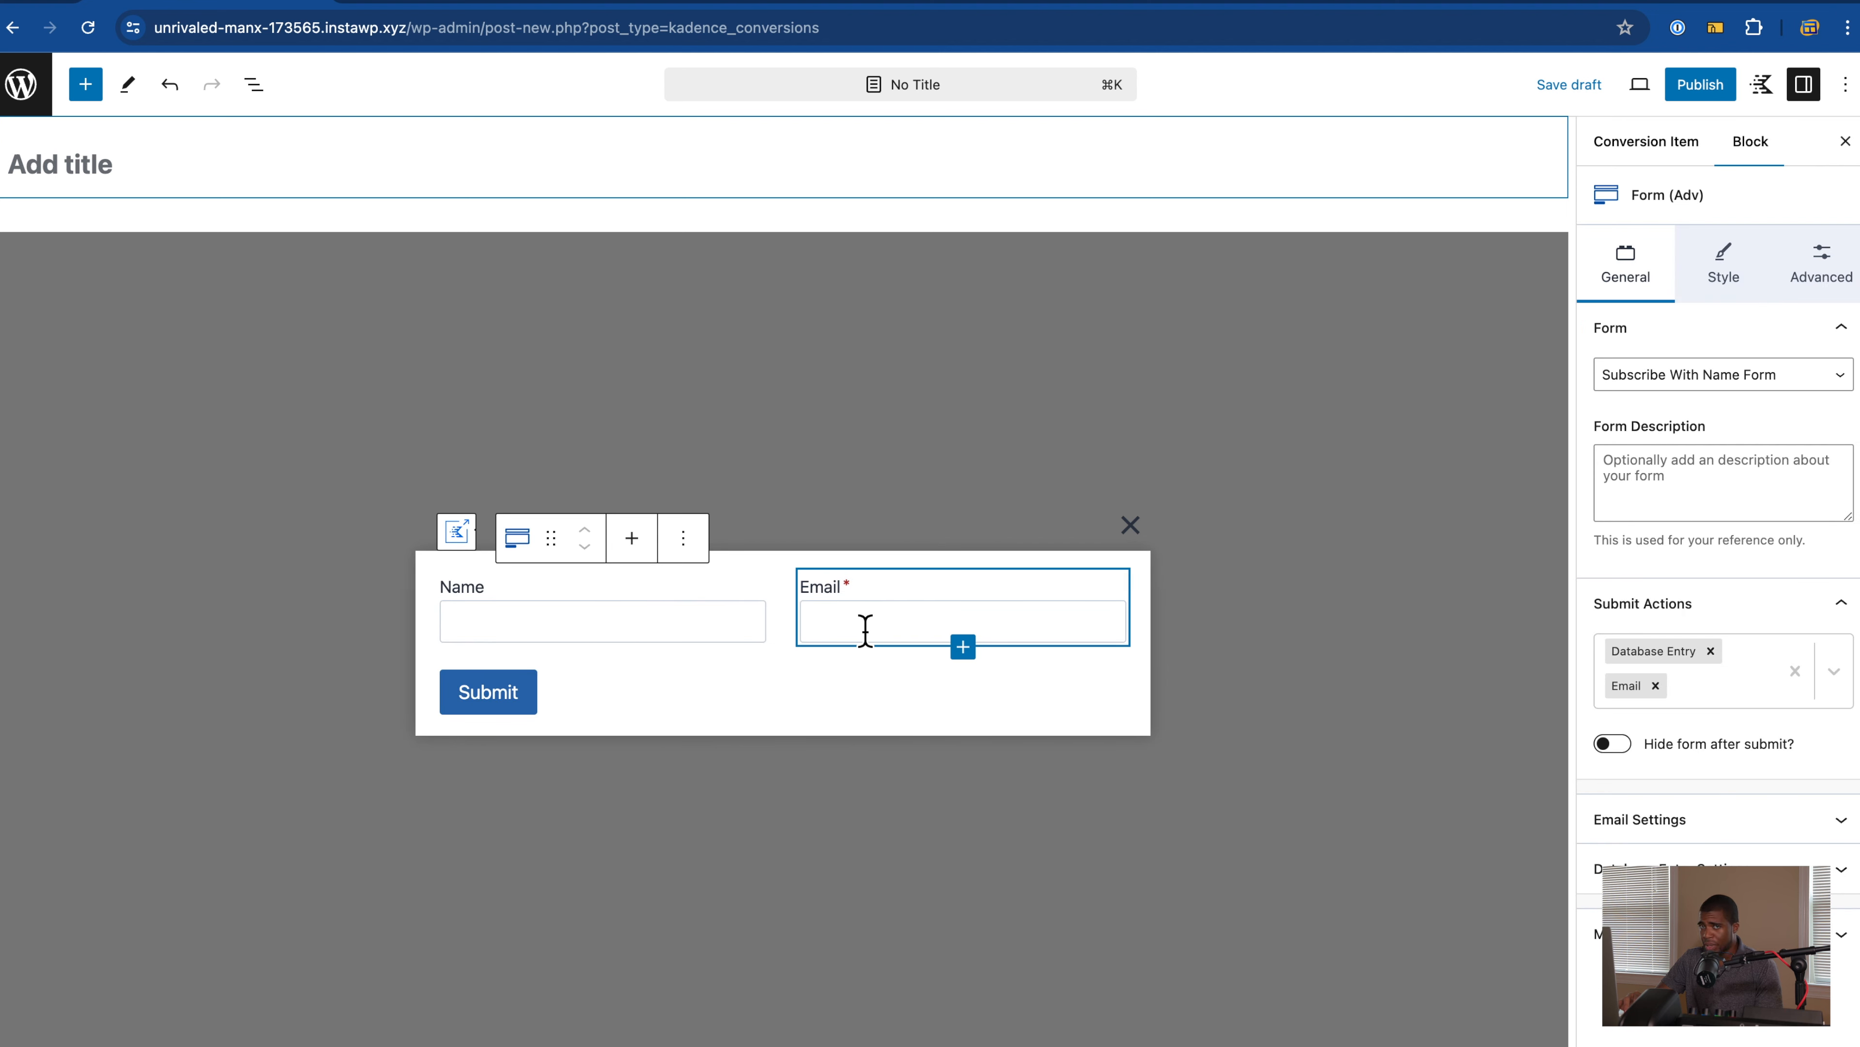
Step: Show the popup's block list and select the parent Conversion Item block for its settings
{"action": "left_click", "coordinate": [261, 89]}
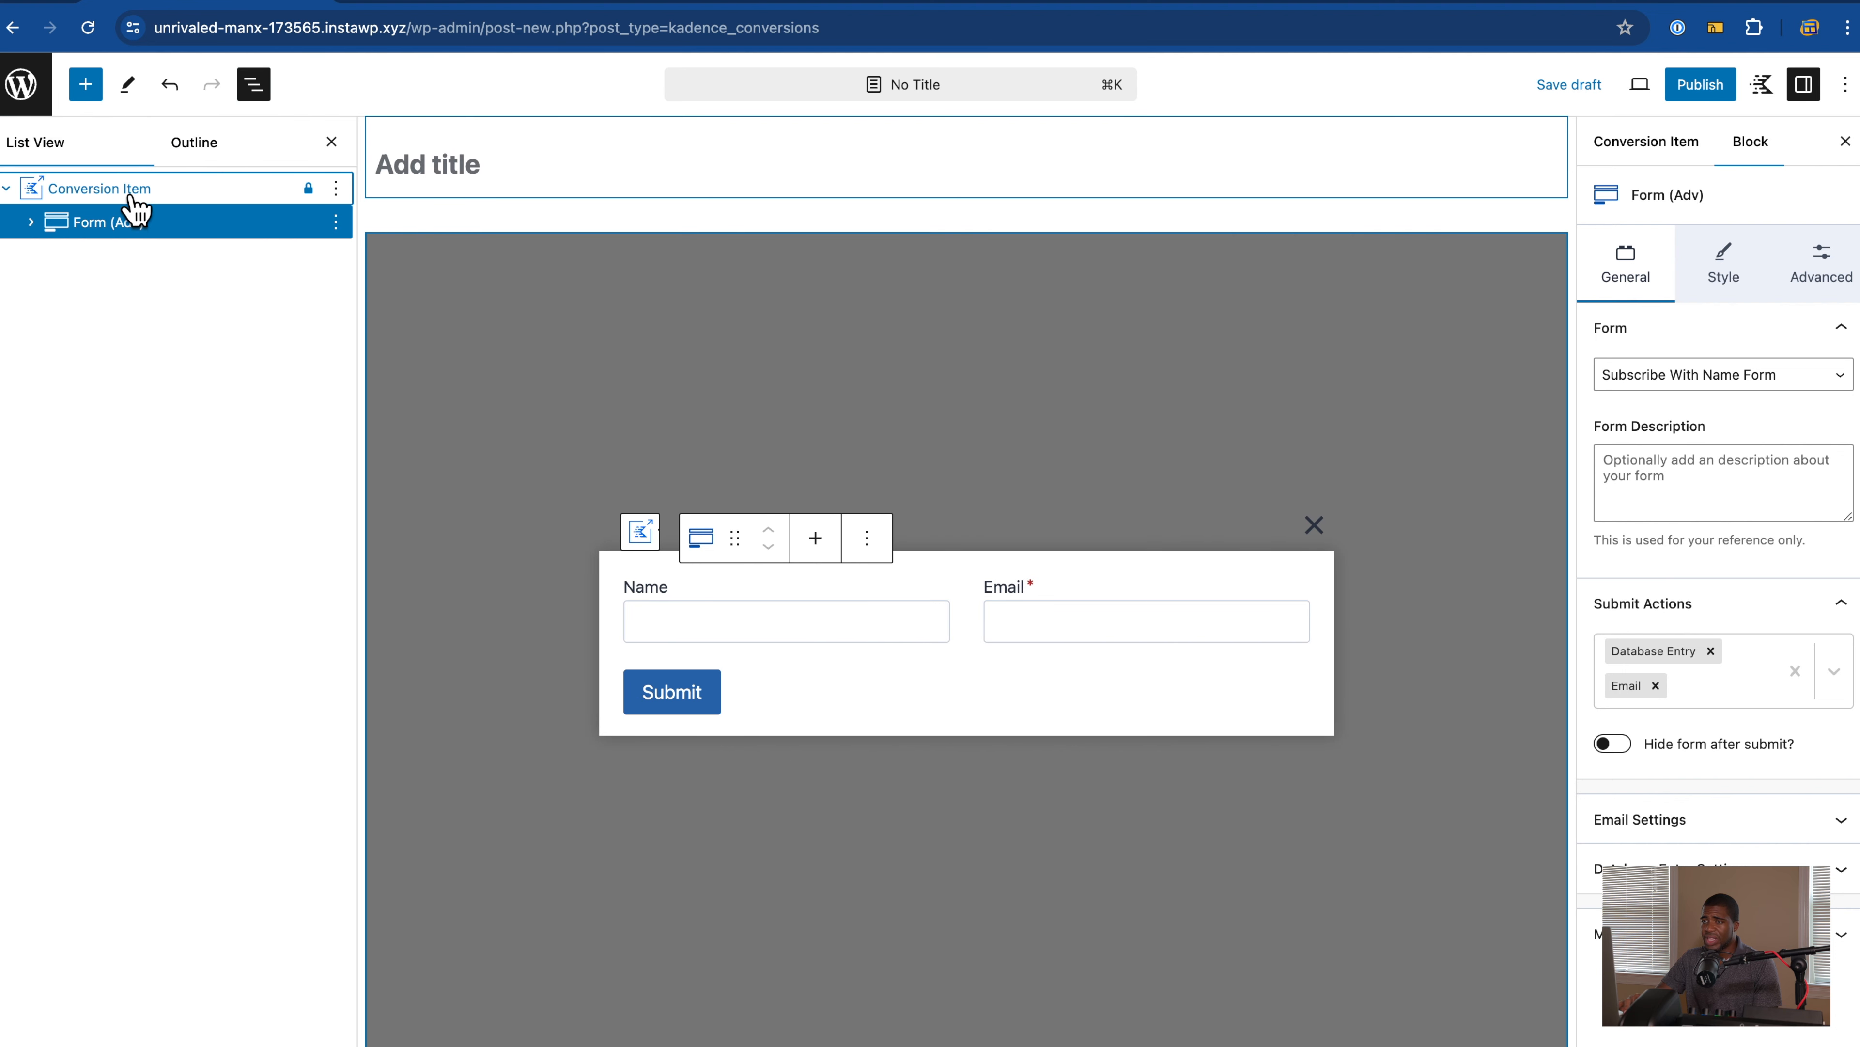
{"action": "left_click", "coordinate": [255, 85]}
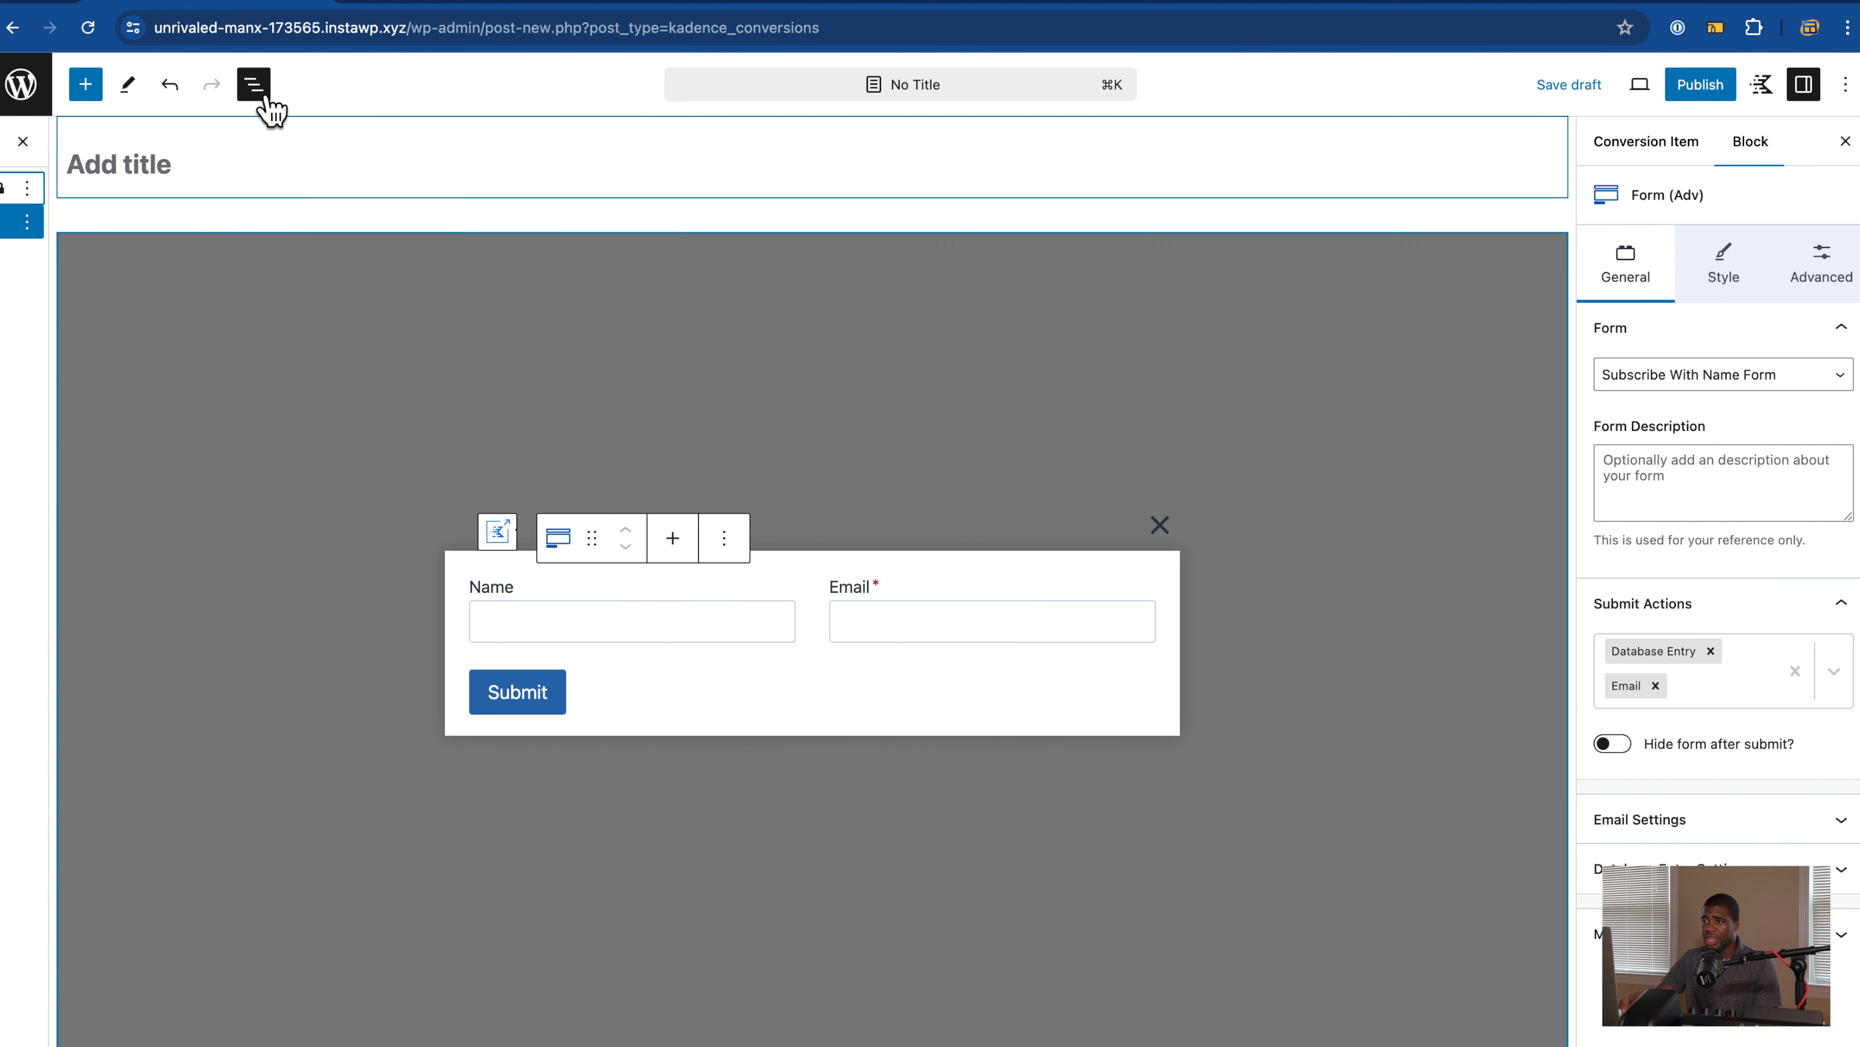
{"action": "left_click", "coordinate": [106, 196]}
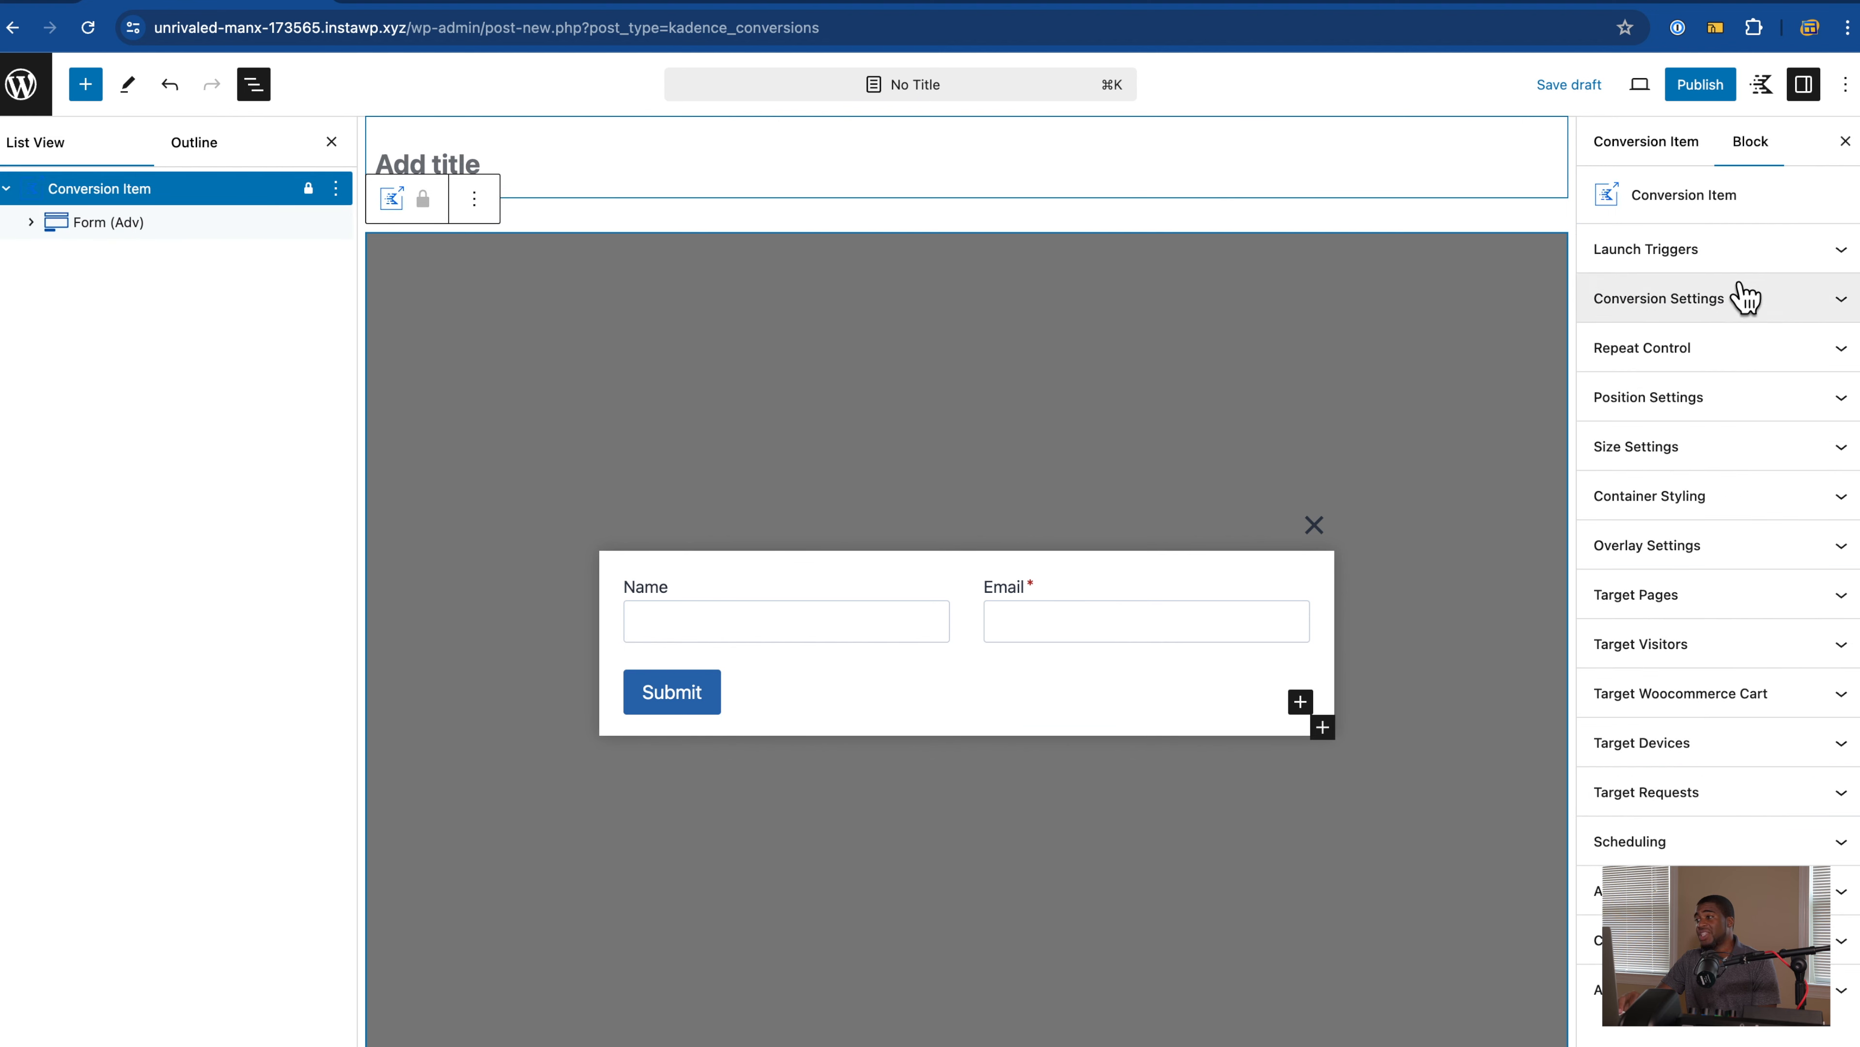
Step: Examine the popup's available launch triggers and leave the trigger set to None
{"action": "left_click", "coordinate": [1744, 249]}
{"action": "left_click", "coordinate": [1721, 328]}
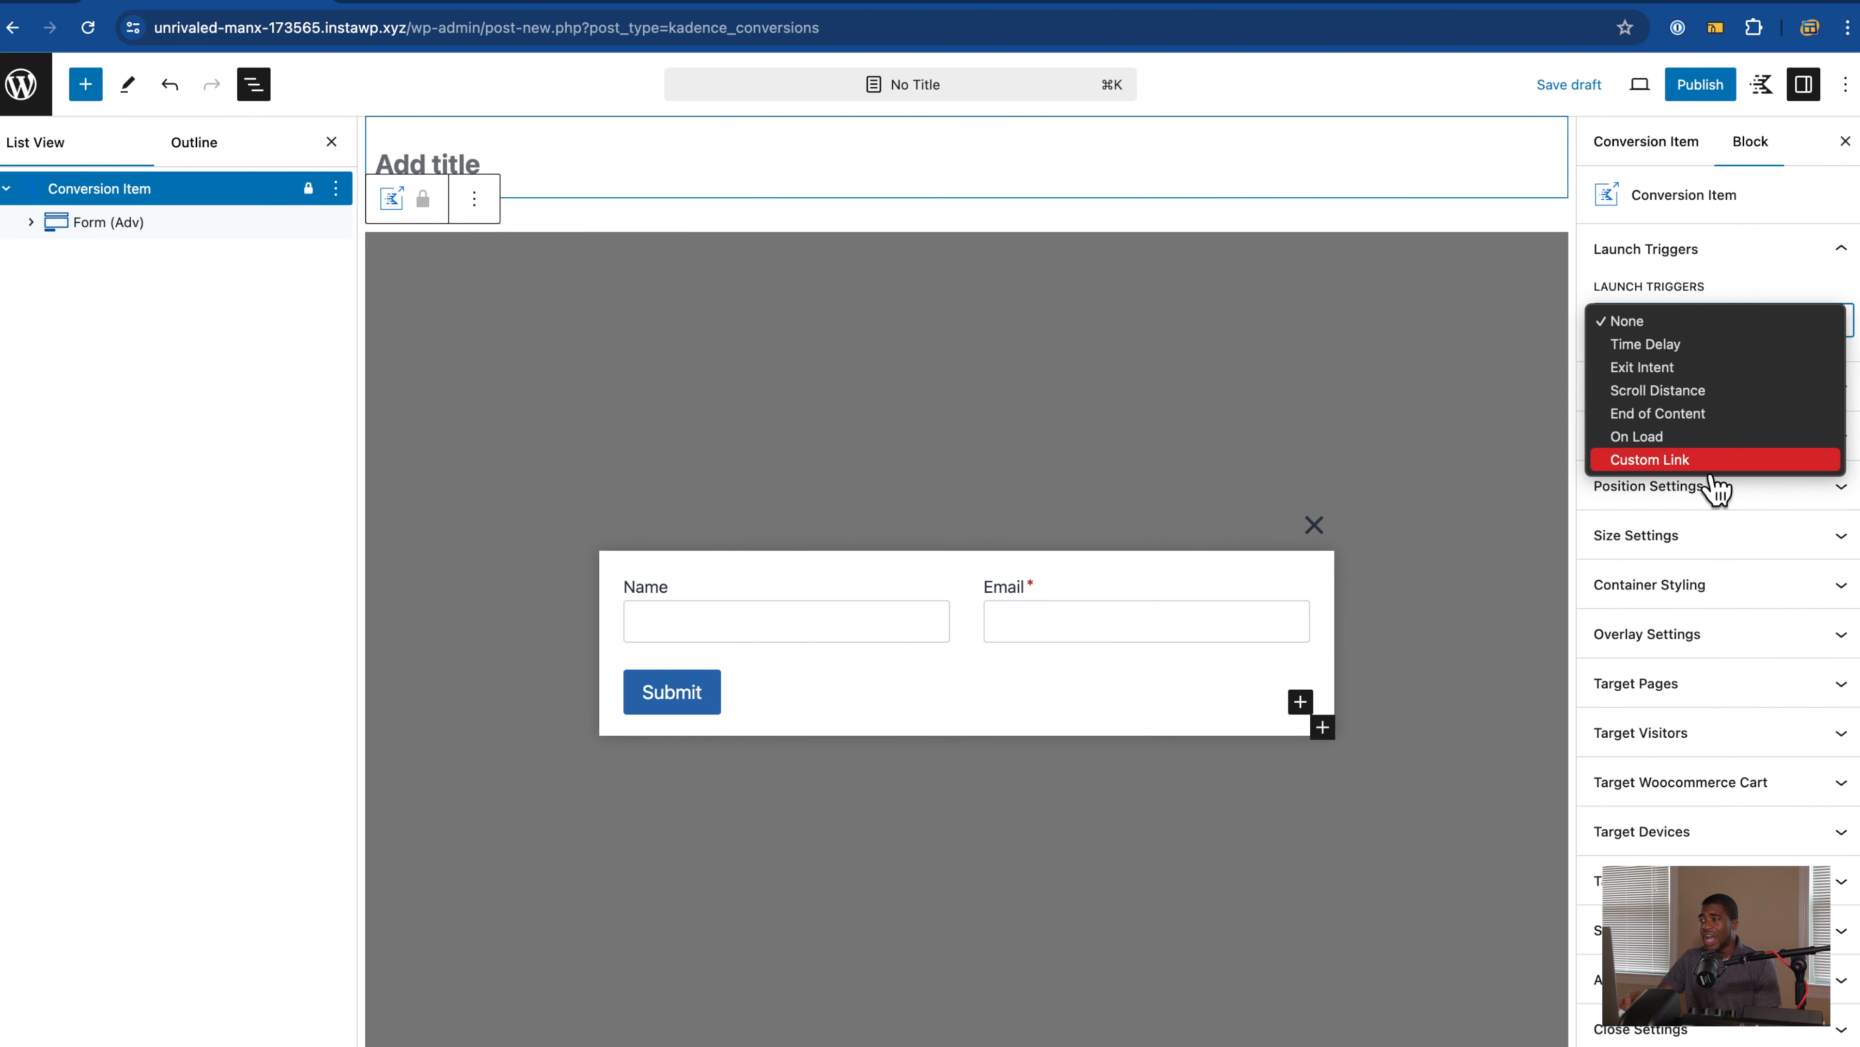
{"action": "left_click", "coordinate": [1730, 277]}
{"action": "left_click", "coordinate": [1720, 326]}
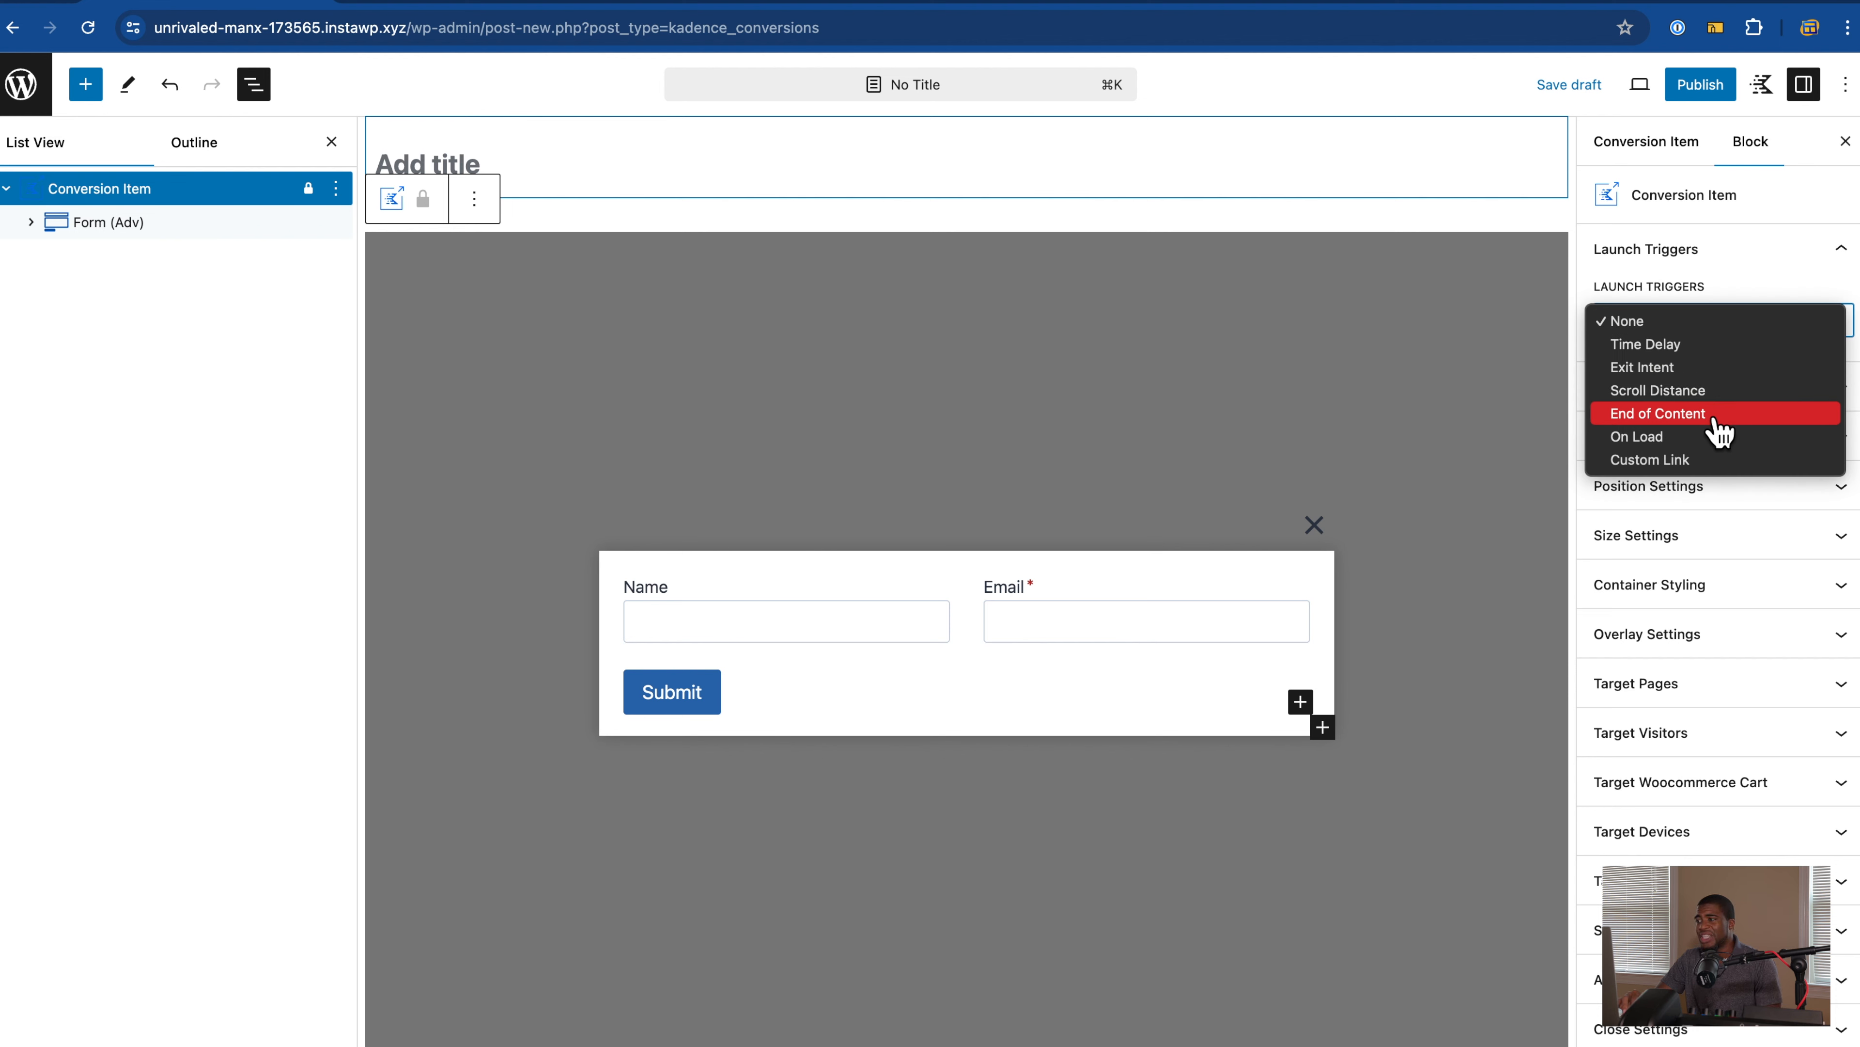
{"action": "left_click", "coordinate": [1681, 287]}
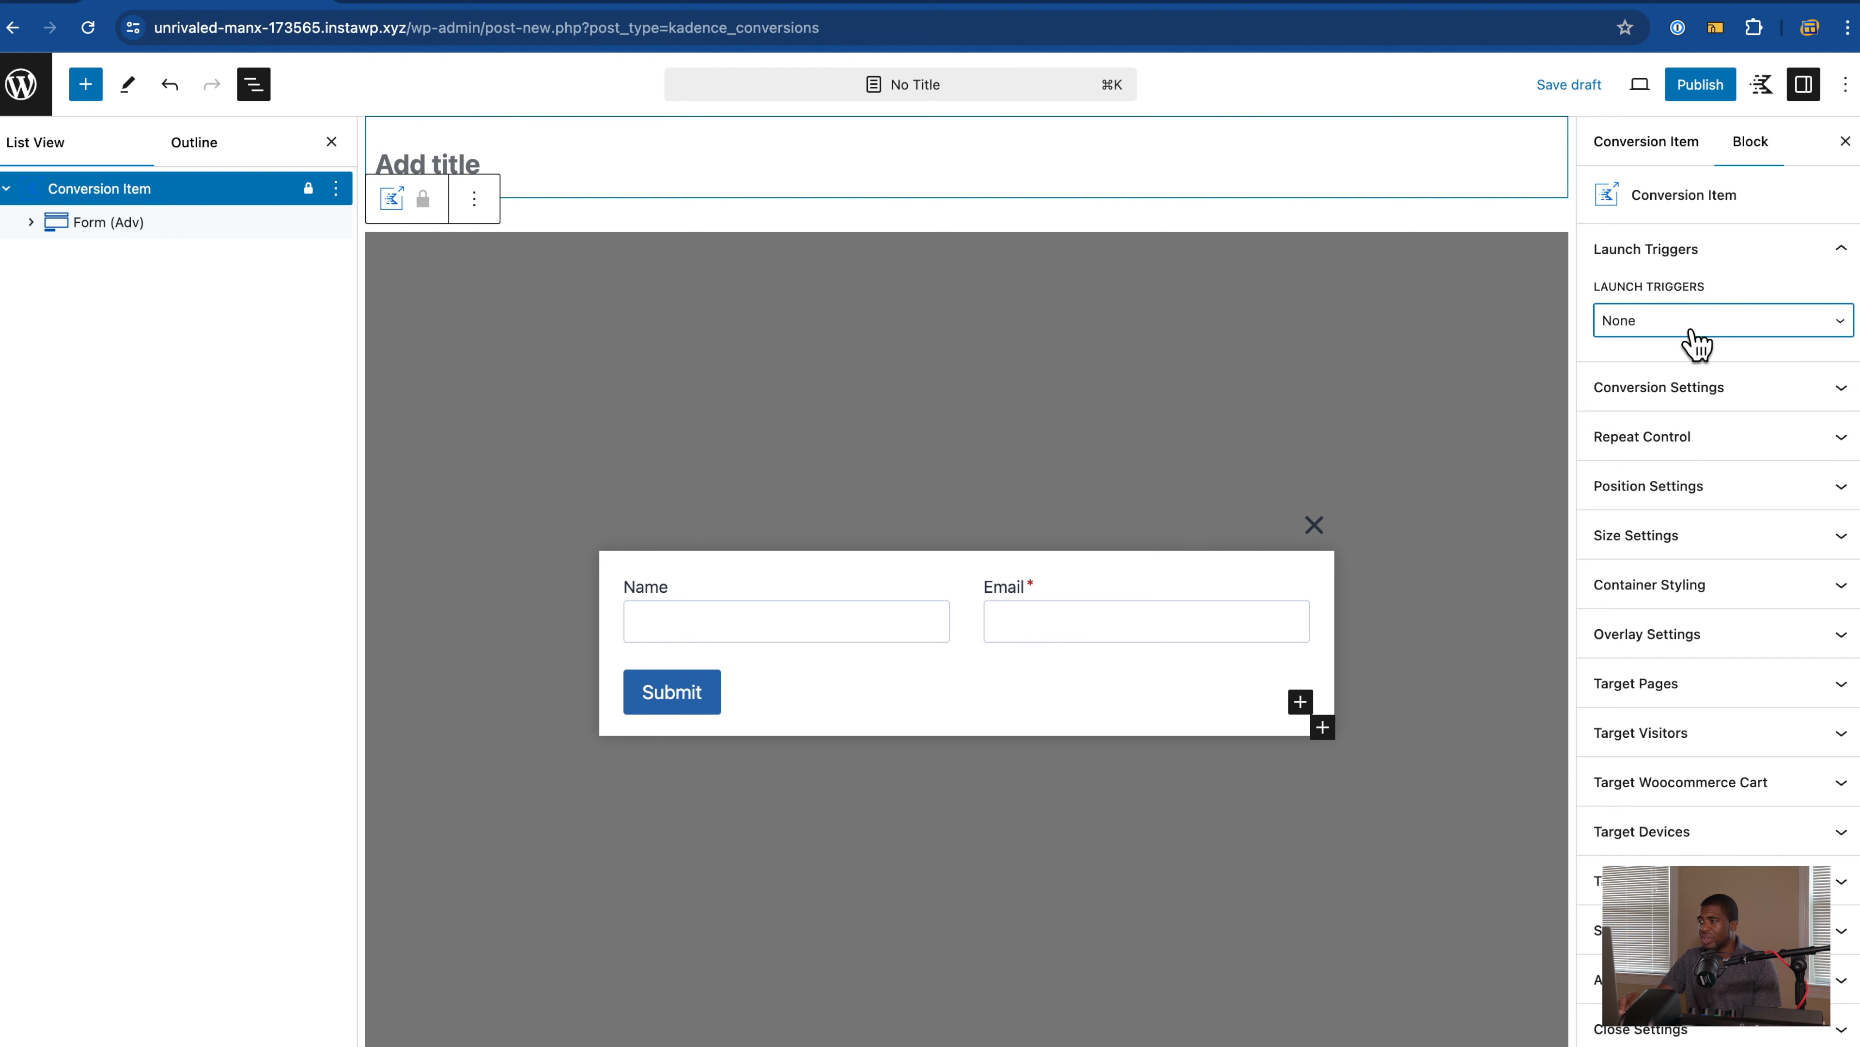
Step: Examine the popup's conversion type and conversion goal options and its repeat control settings
{"action": "left_click", "coordinate": [1721, 399]}
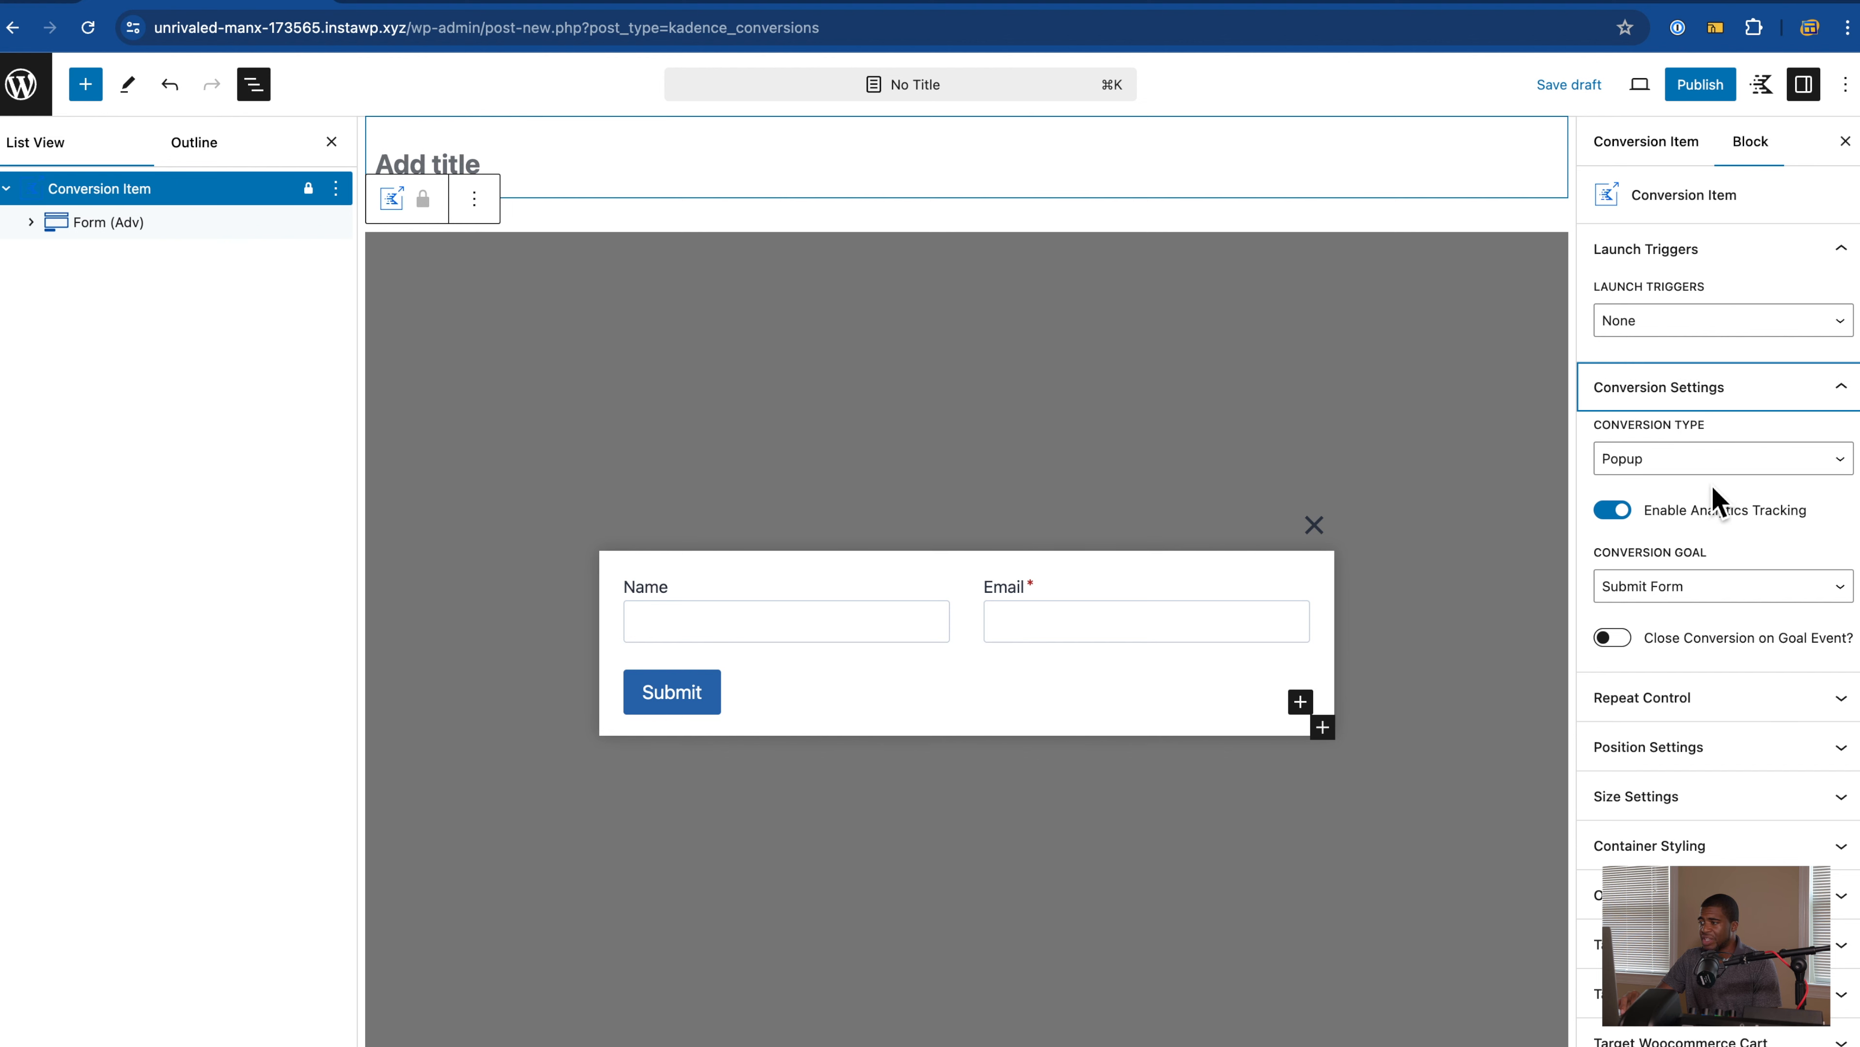
{"action": "left_click", "coordinate": [1710, 586]}
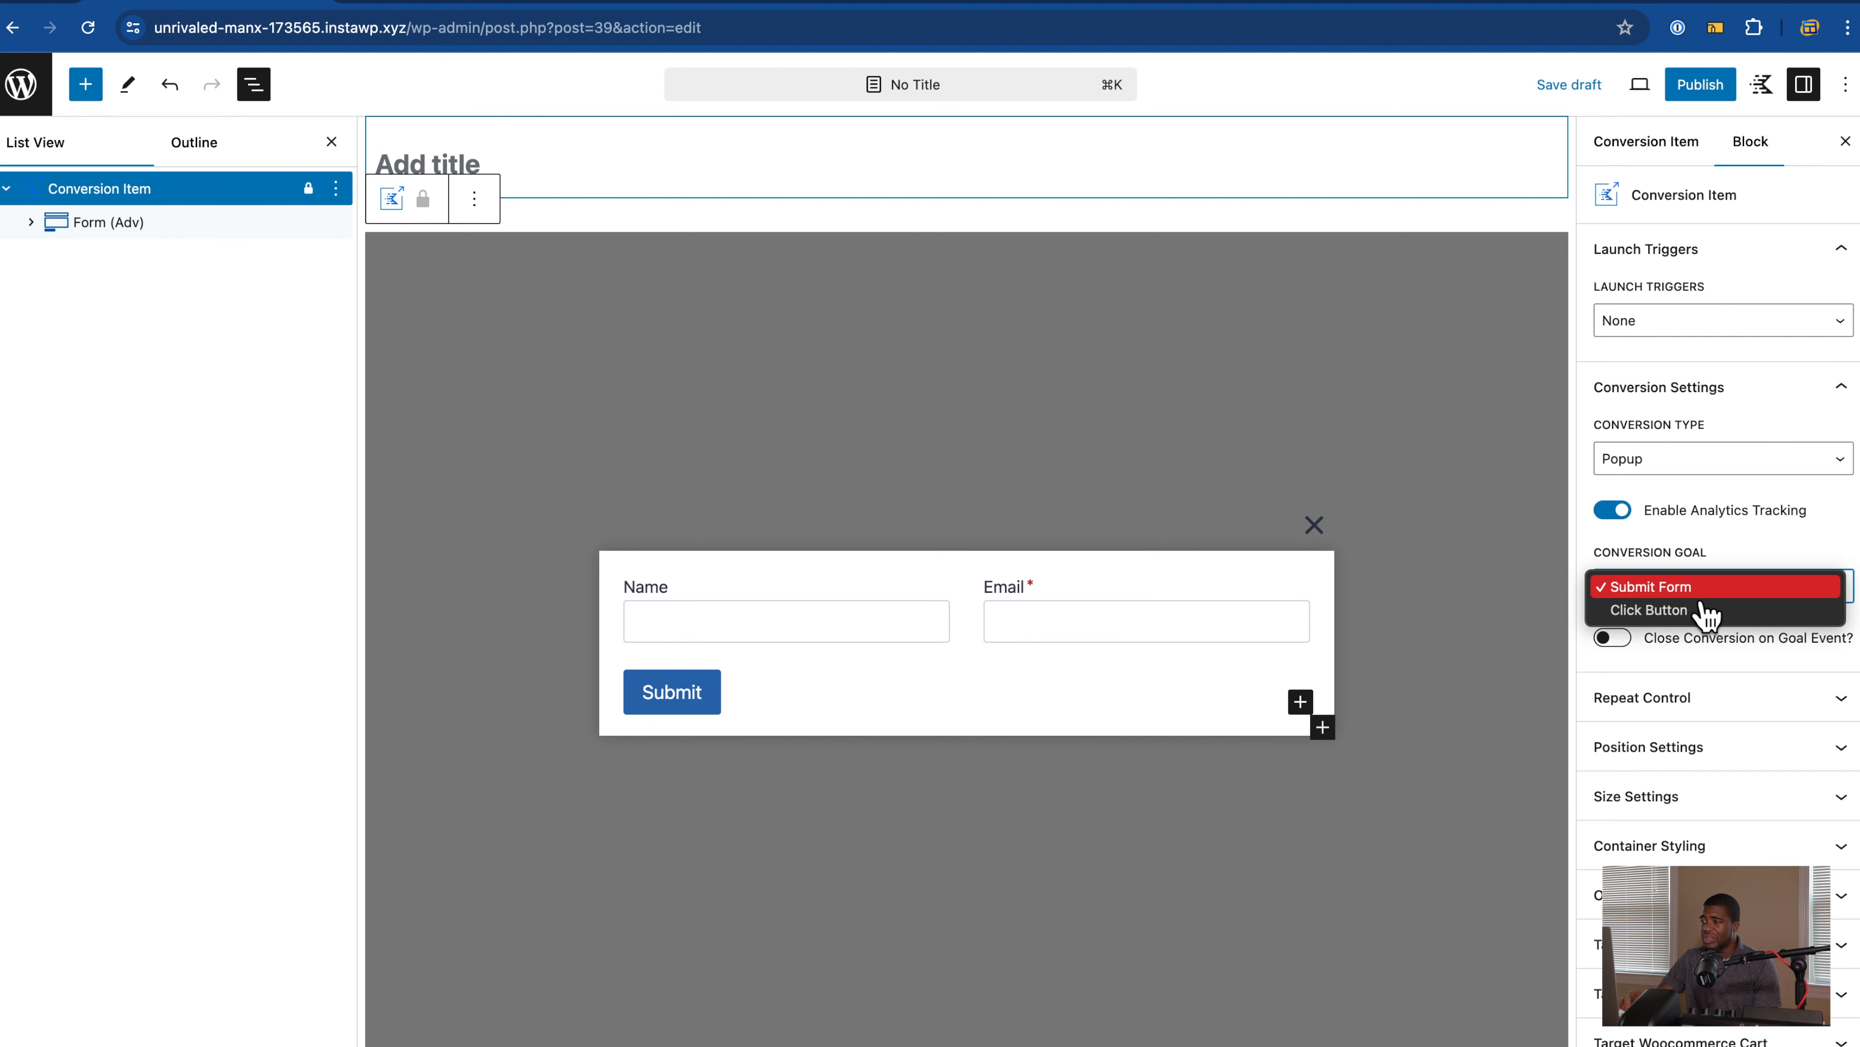
{"action": "left_click", "coordinate": [1701, 557]}
{"action": "left_click", "coordinate": [1699, 460]}
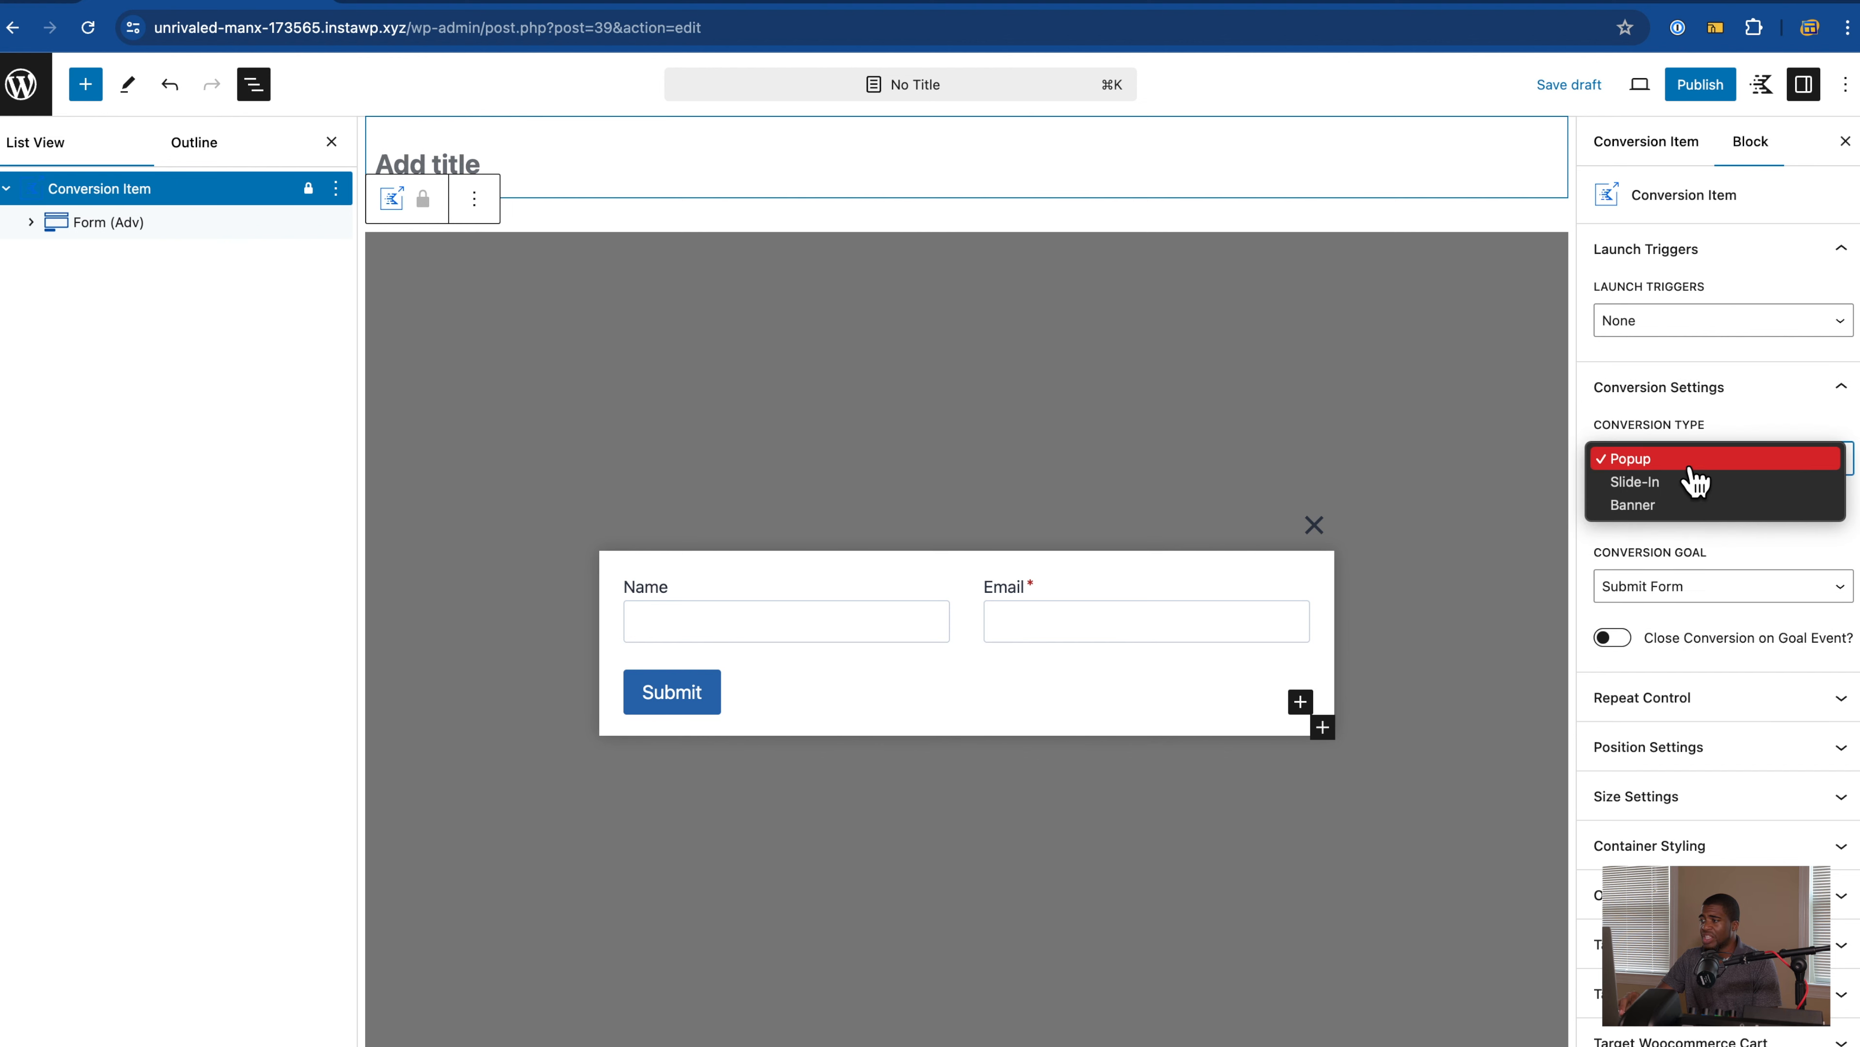
{"action": "left_click", "coordinate": [1693, 430]}
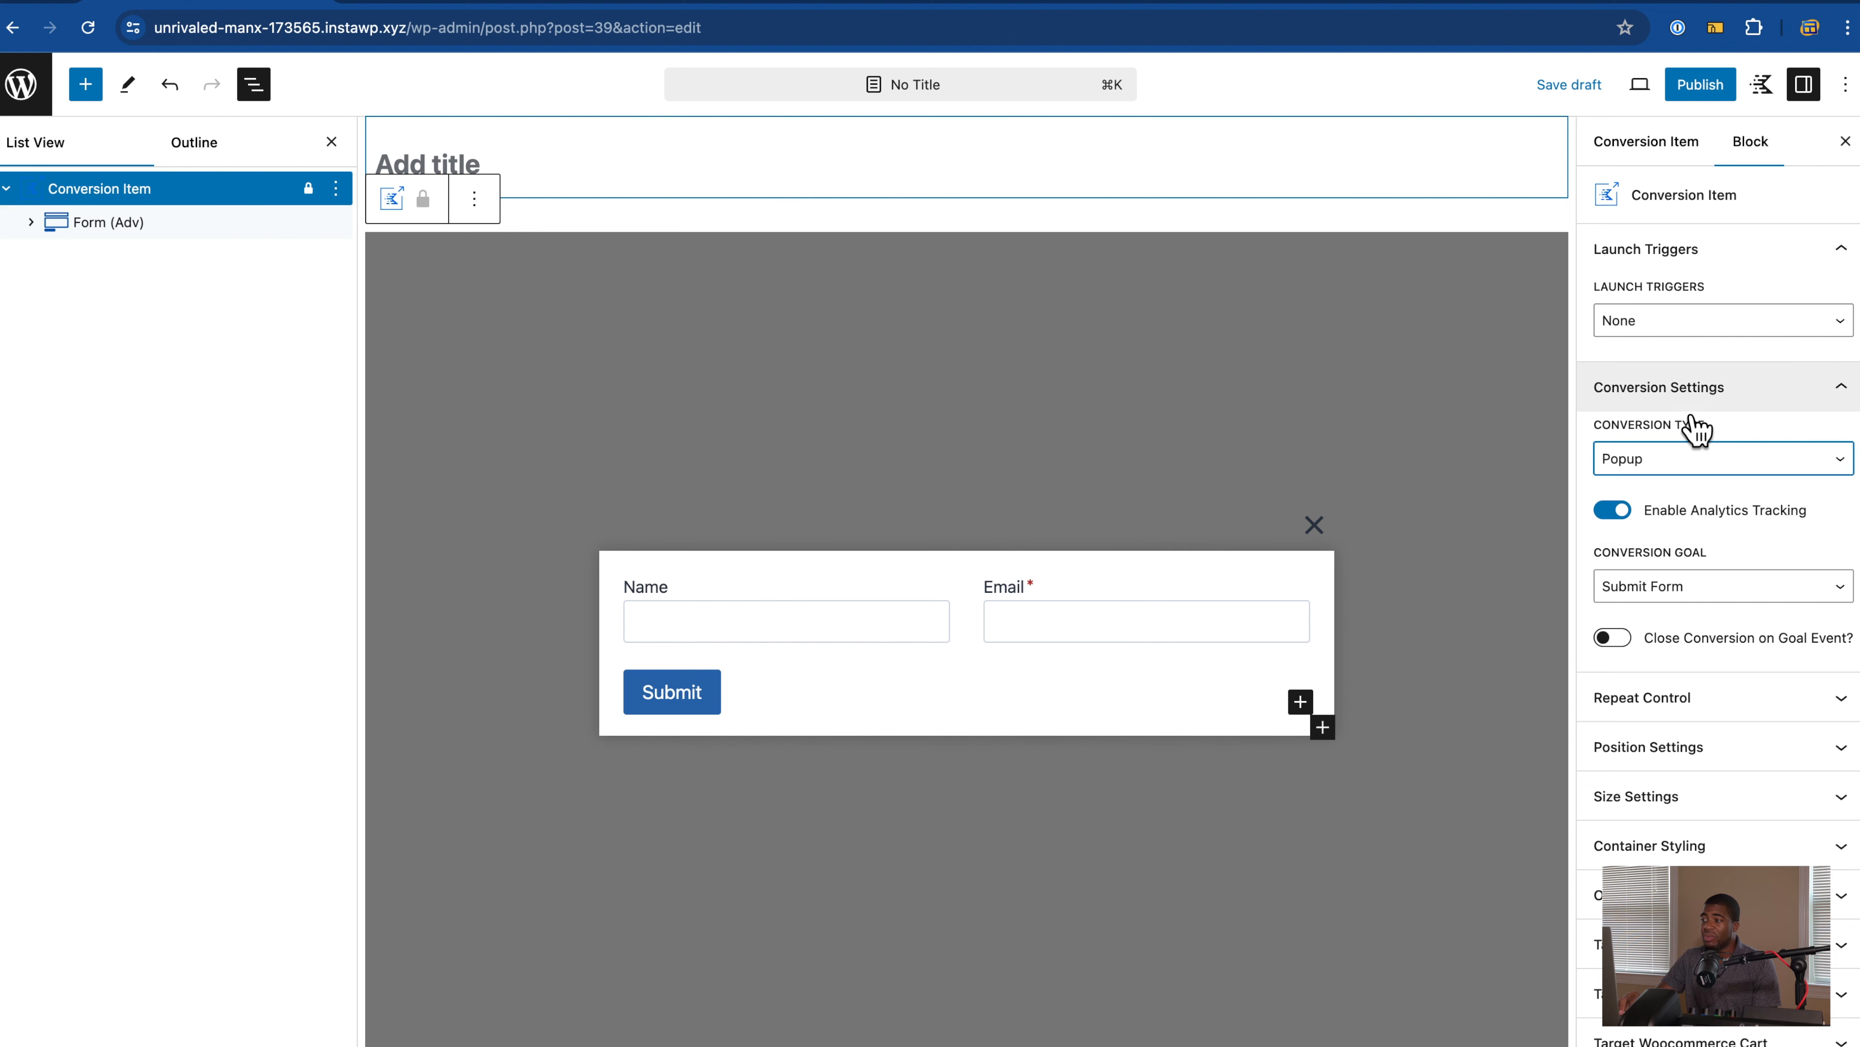
{"action": "scroll", "coordinate": [1703, 630], "scroll_direction": "down", "scroll_amount": 2}
{"action": "left_click", "coordinate": [1701, 579]}
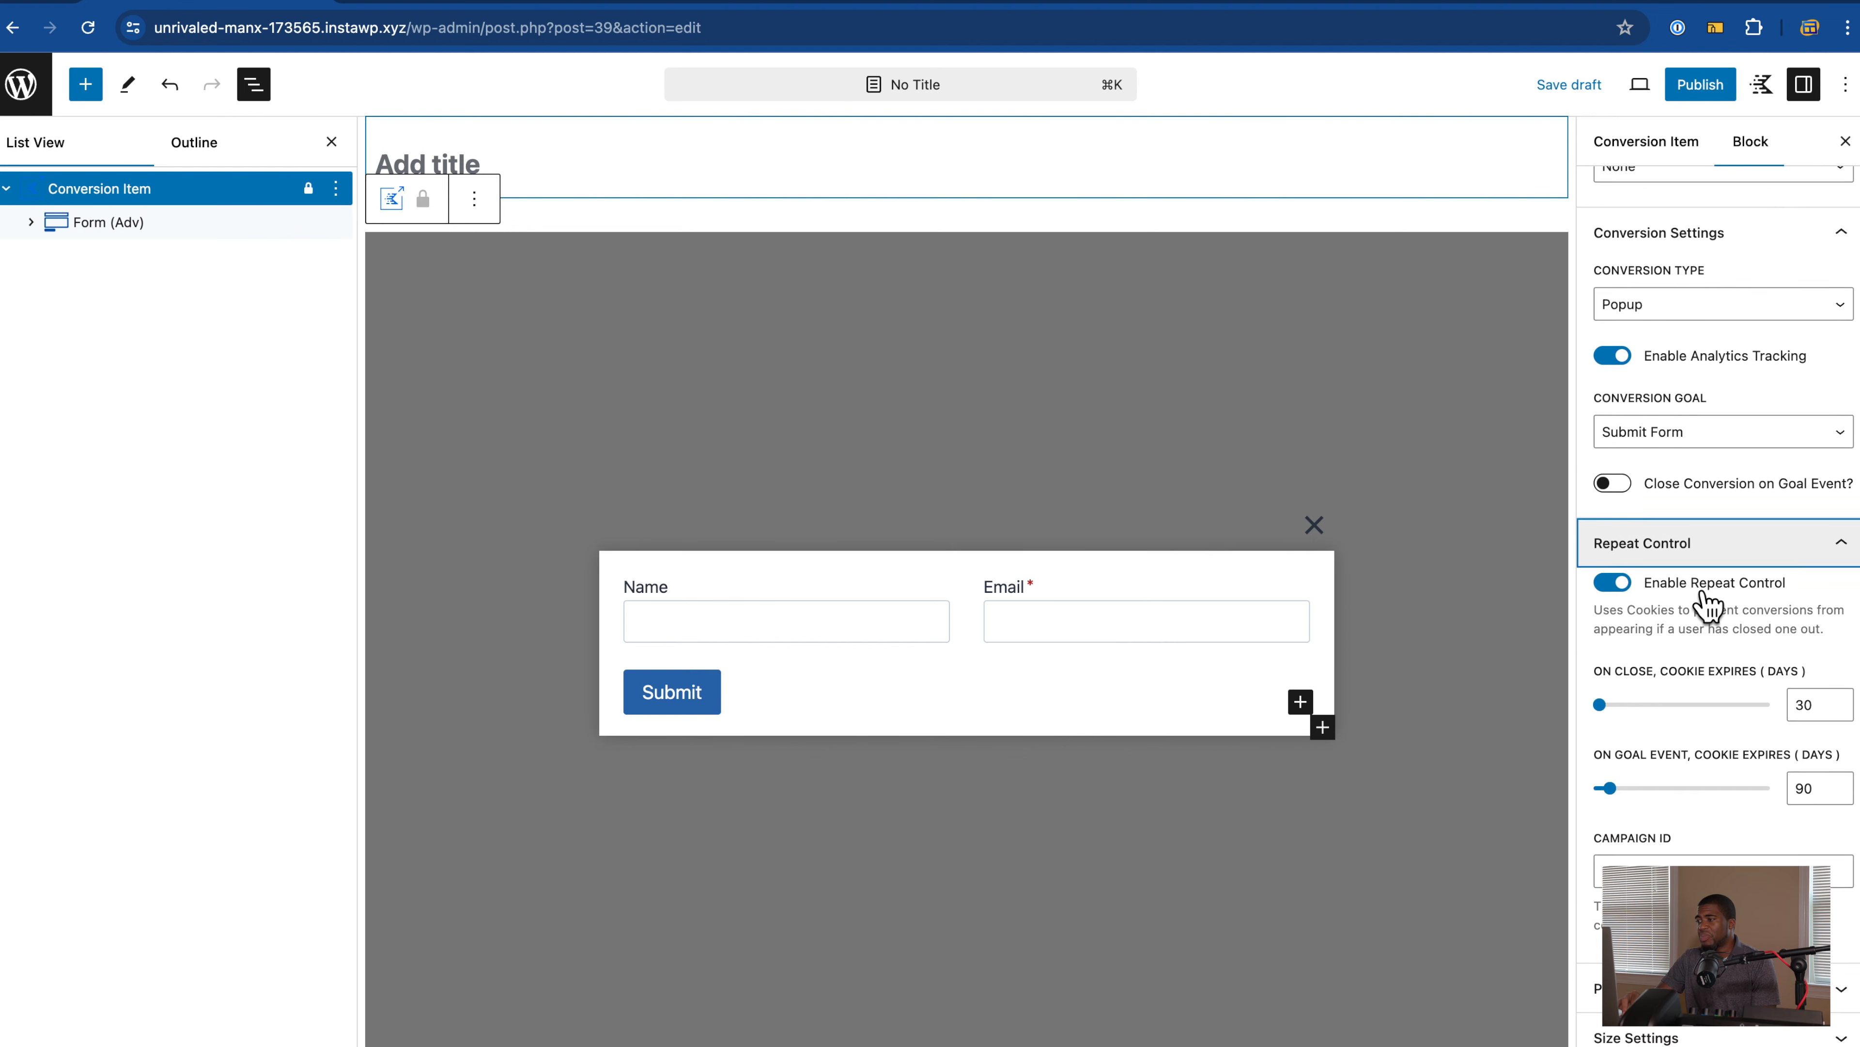
{"action": "scroll", "coordinate": [1704, 605], "scroll_direction": "down", "scroll_amount": 2}
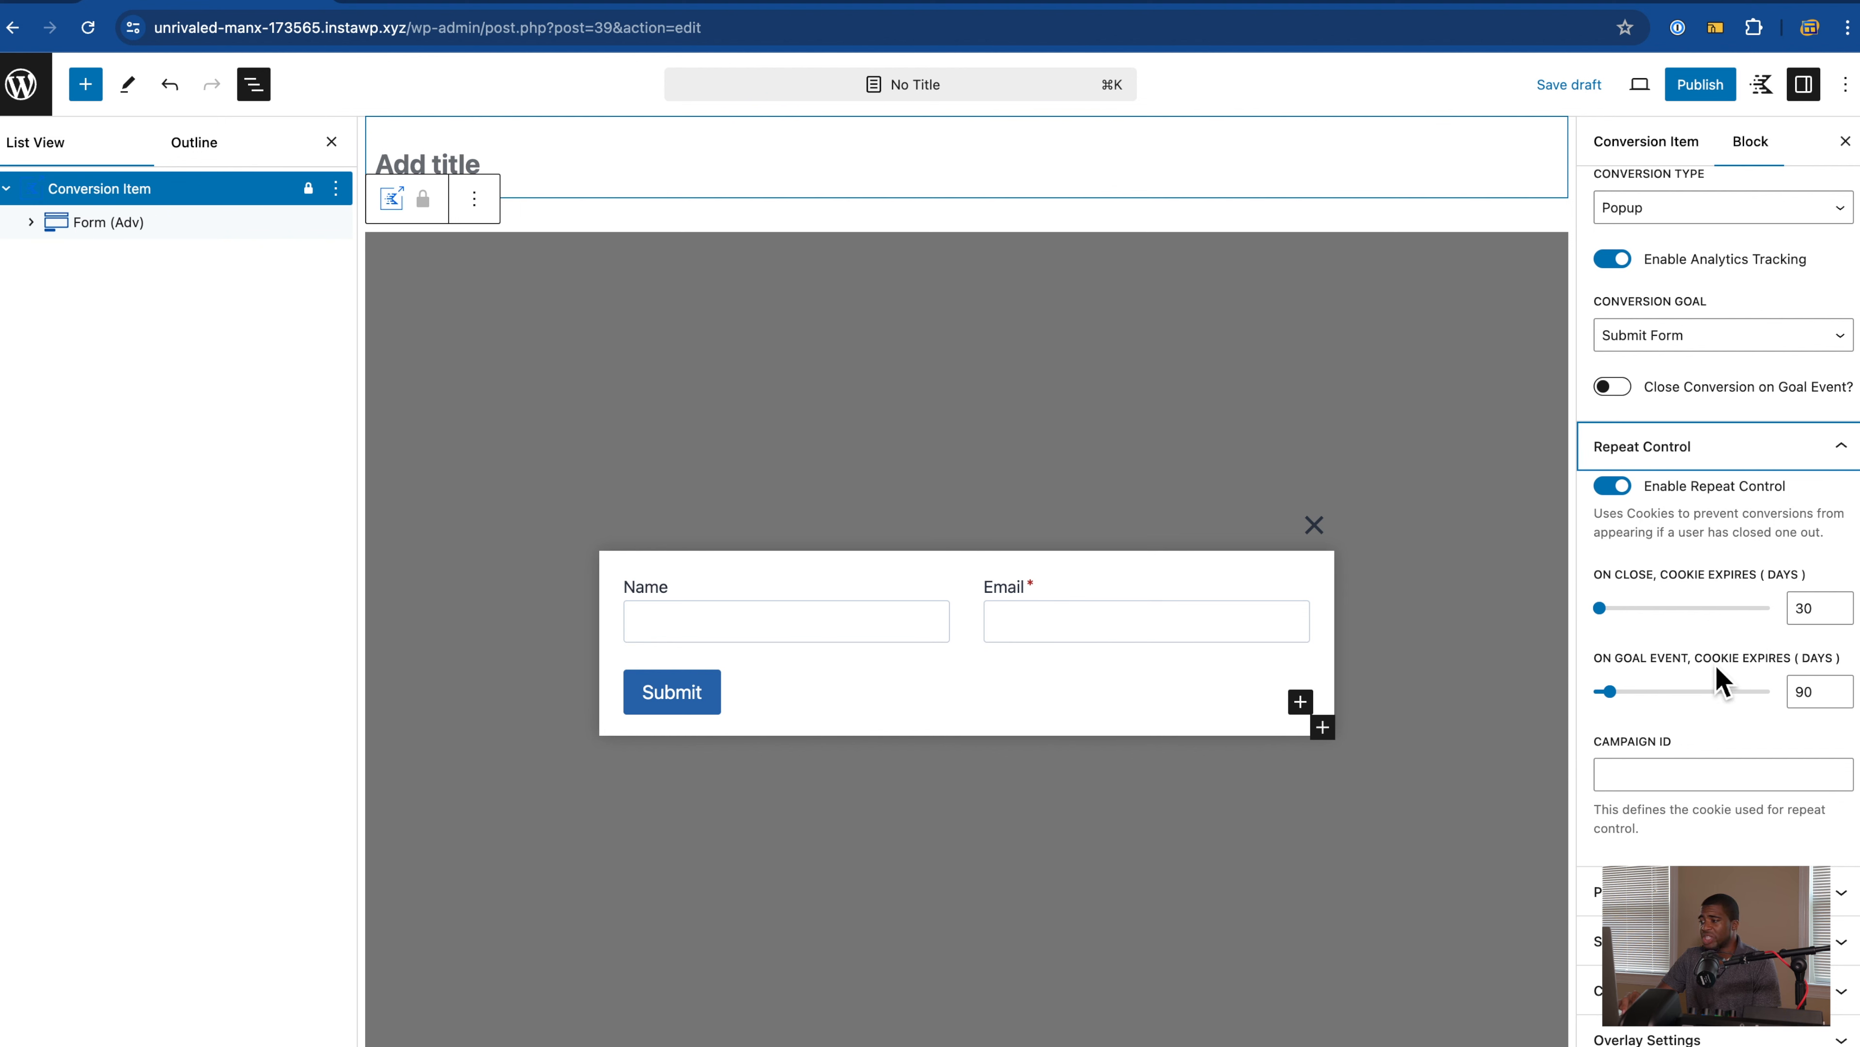
{"action": "scroll", "coordinate": [1717, 678], "scroll_direction": "down", "scroll_amount": 2}
{"action": "left_click", "coordinate": [1762, 405]}
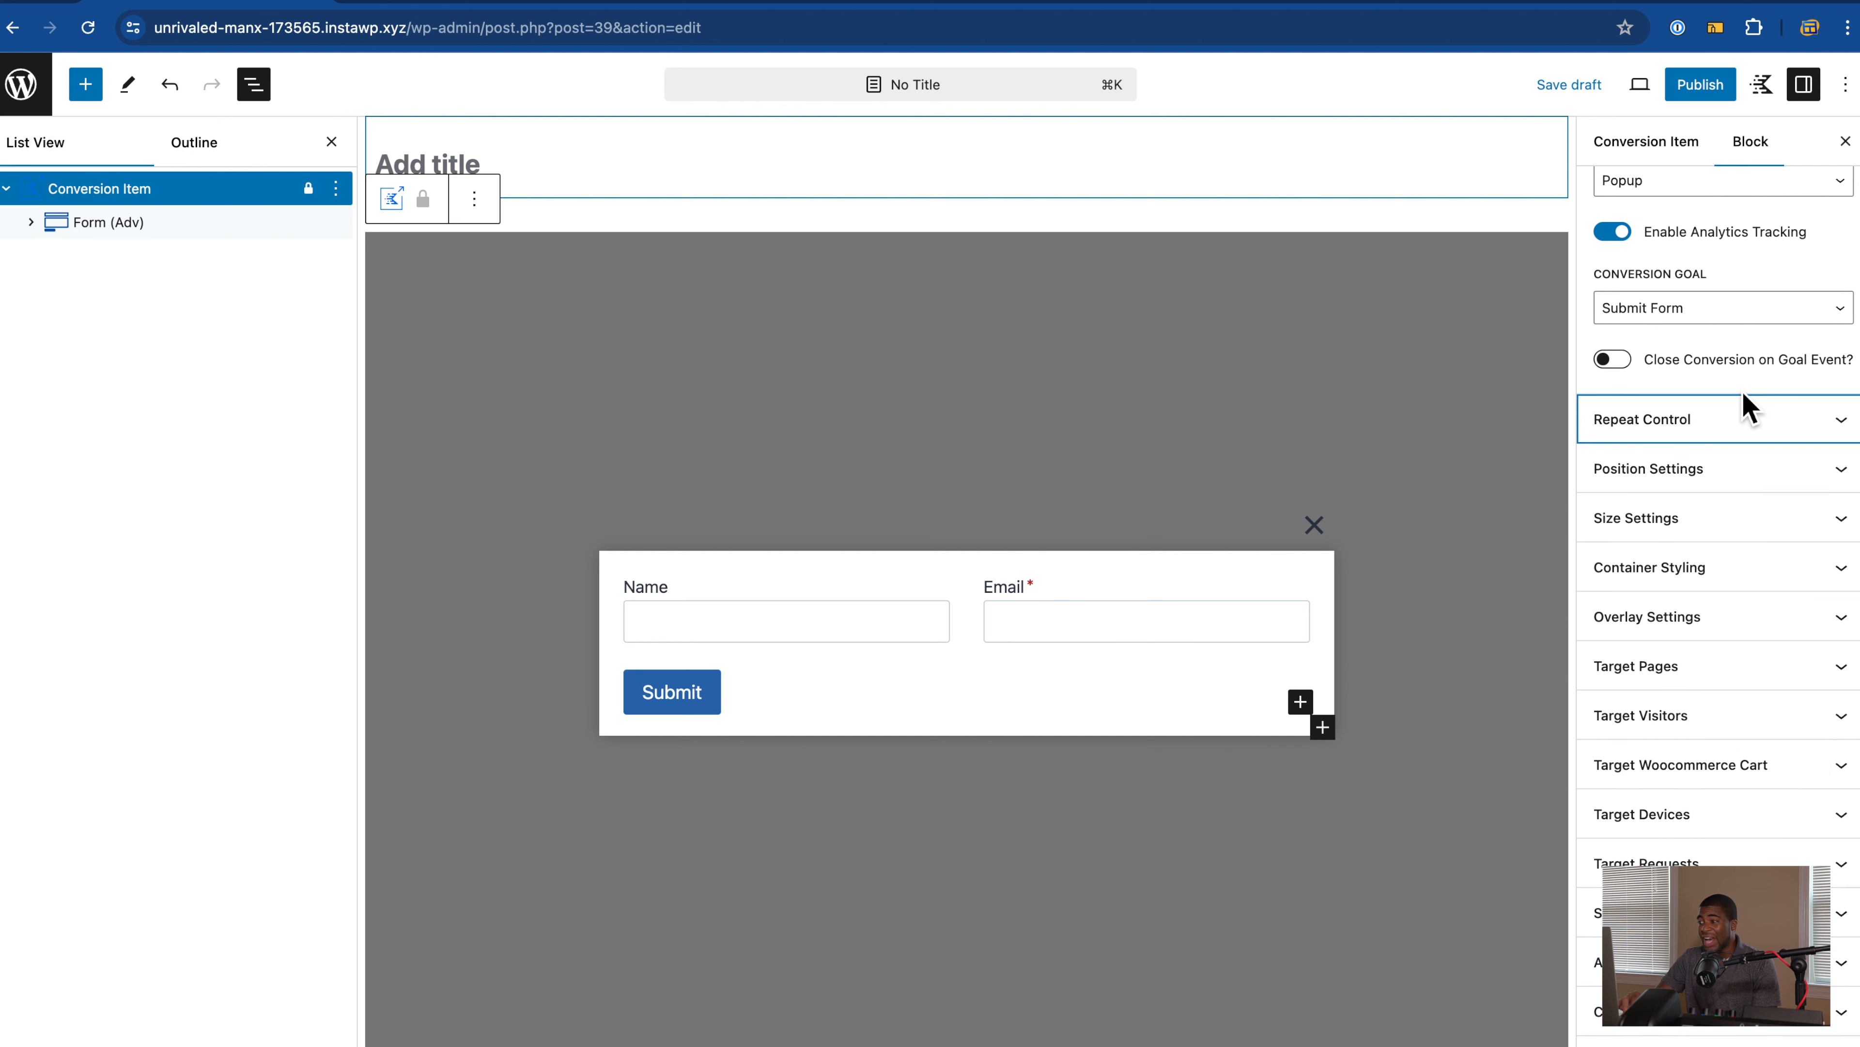
Step: Examine the popup's container styling options and its target pages display rules
{"action": "left_click", "coordinate": [1742, 579]}
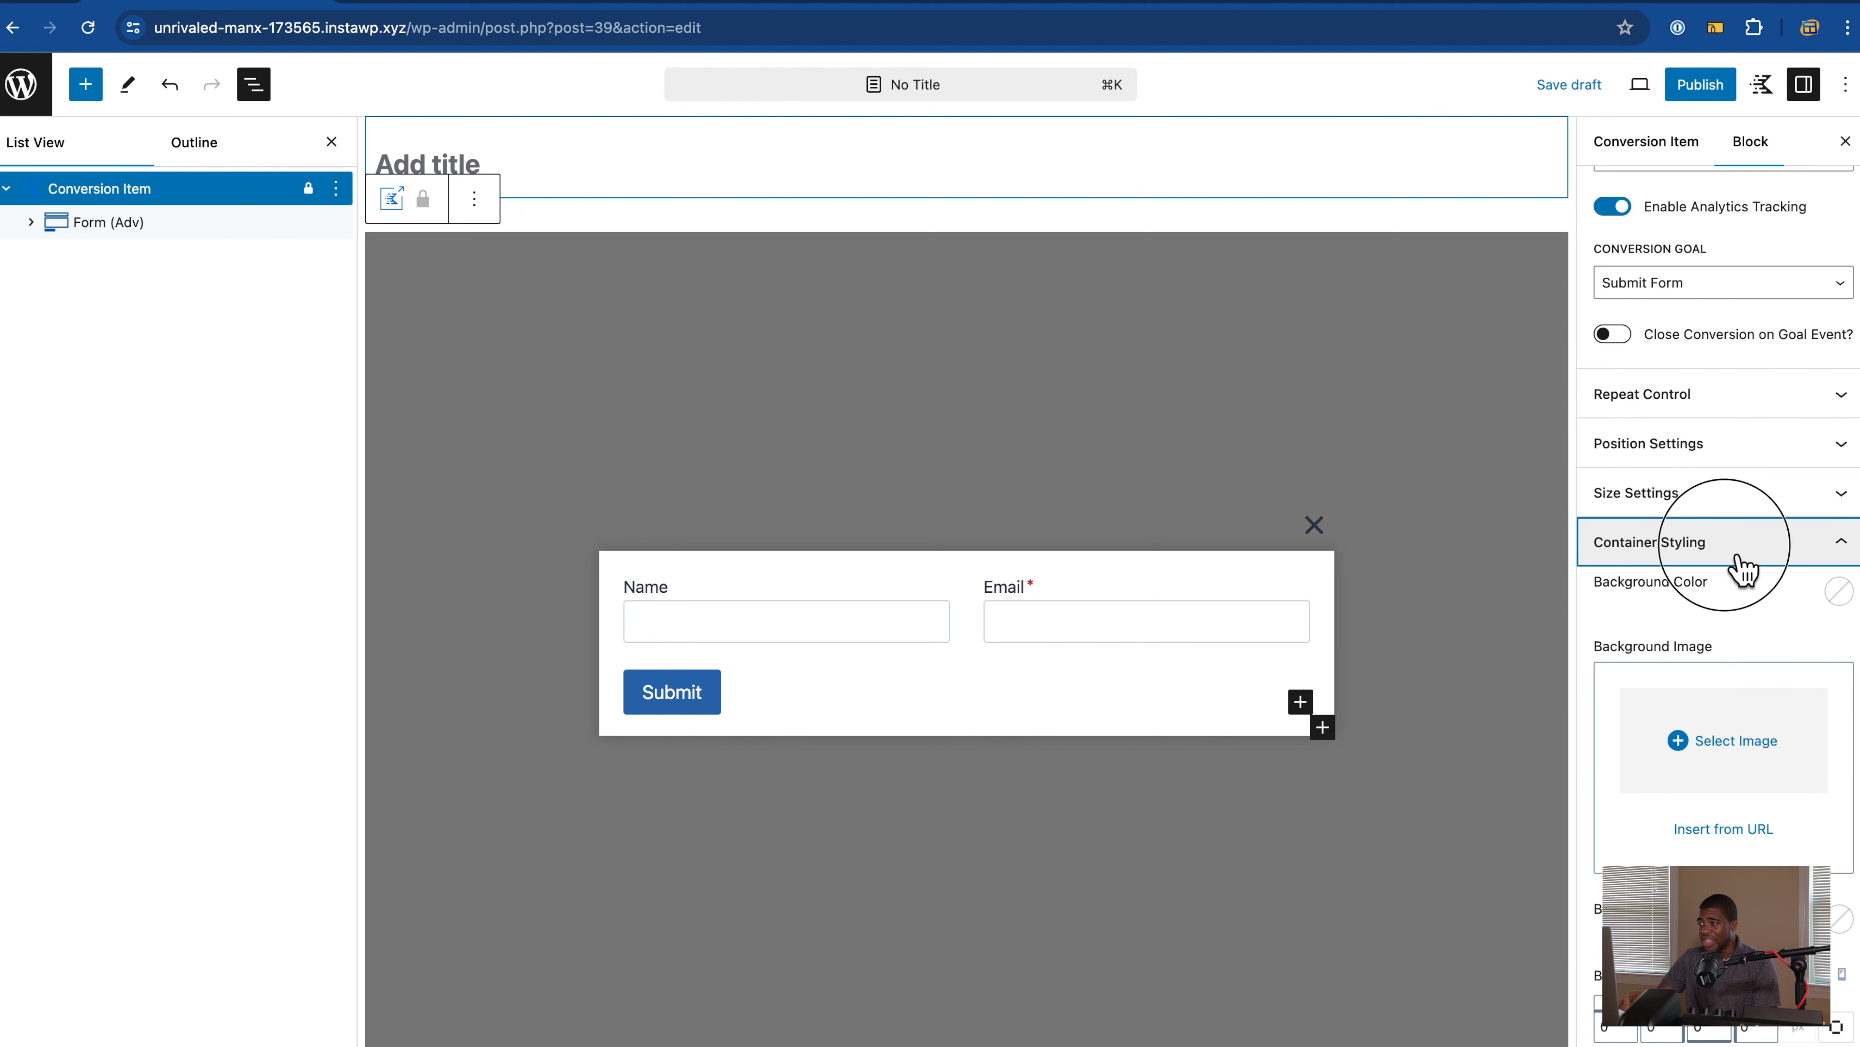
{"action": "left_click", "coordinate": [1742, 561]}
{"action": "left_click", "coordinate": [1747, 678]}
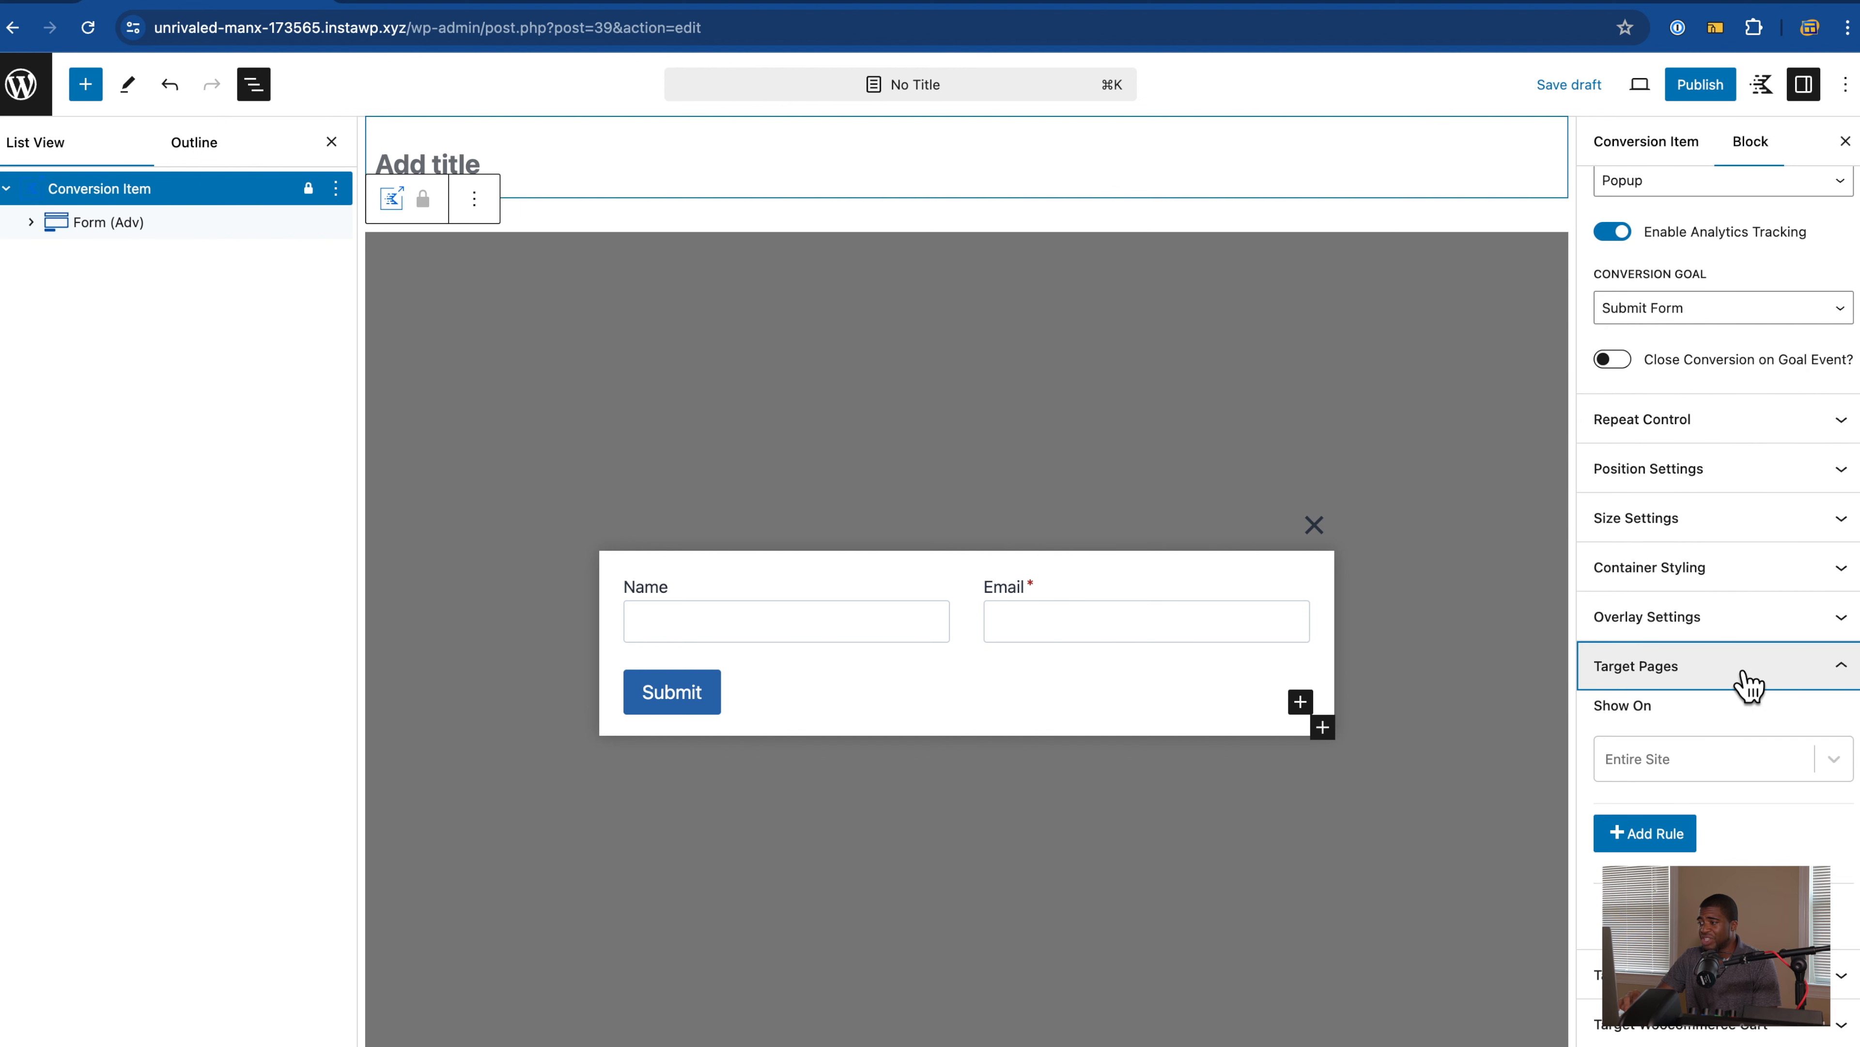
{"action": "left_click", "coordinate": [1725, 788]}
{"action": "left_click", "coordinate": [1703, 706]}
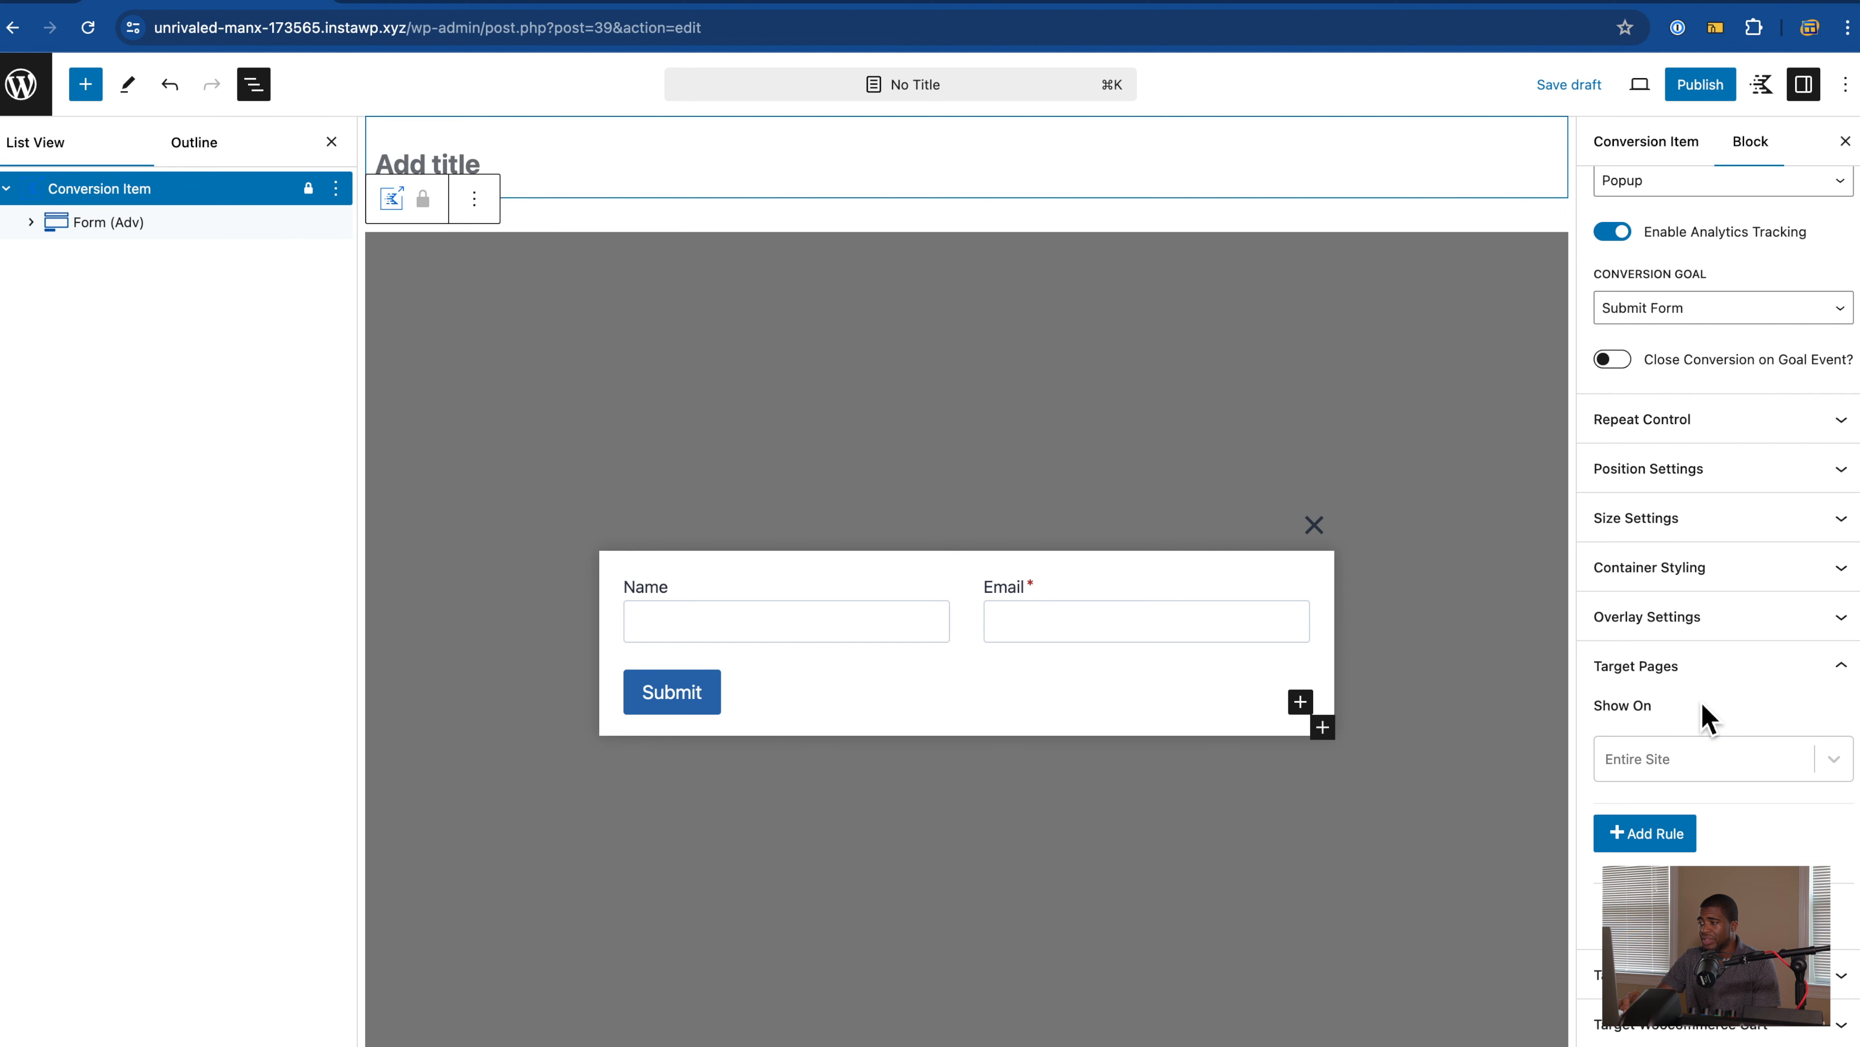
{"action": "left_click", "coordinate": [1710, 668]}
Step: Delete the Form (Adv) block holding the Subscribe With Name Form from the popup
{"action": "left_click", "coordinate": [948, 630]}
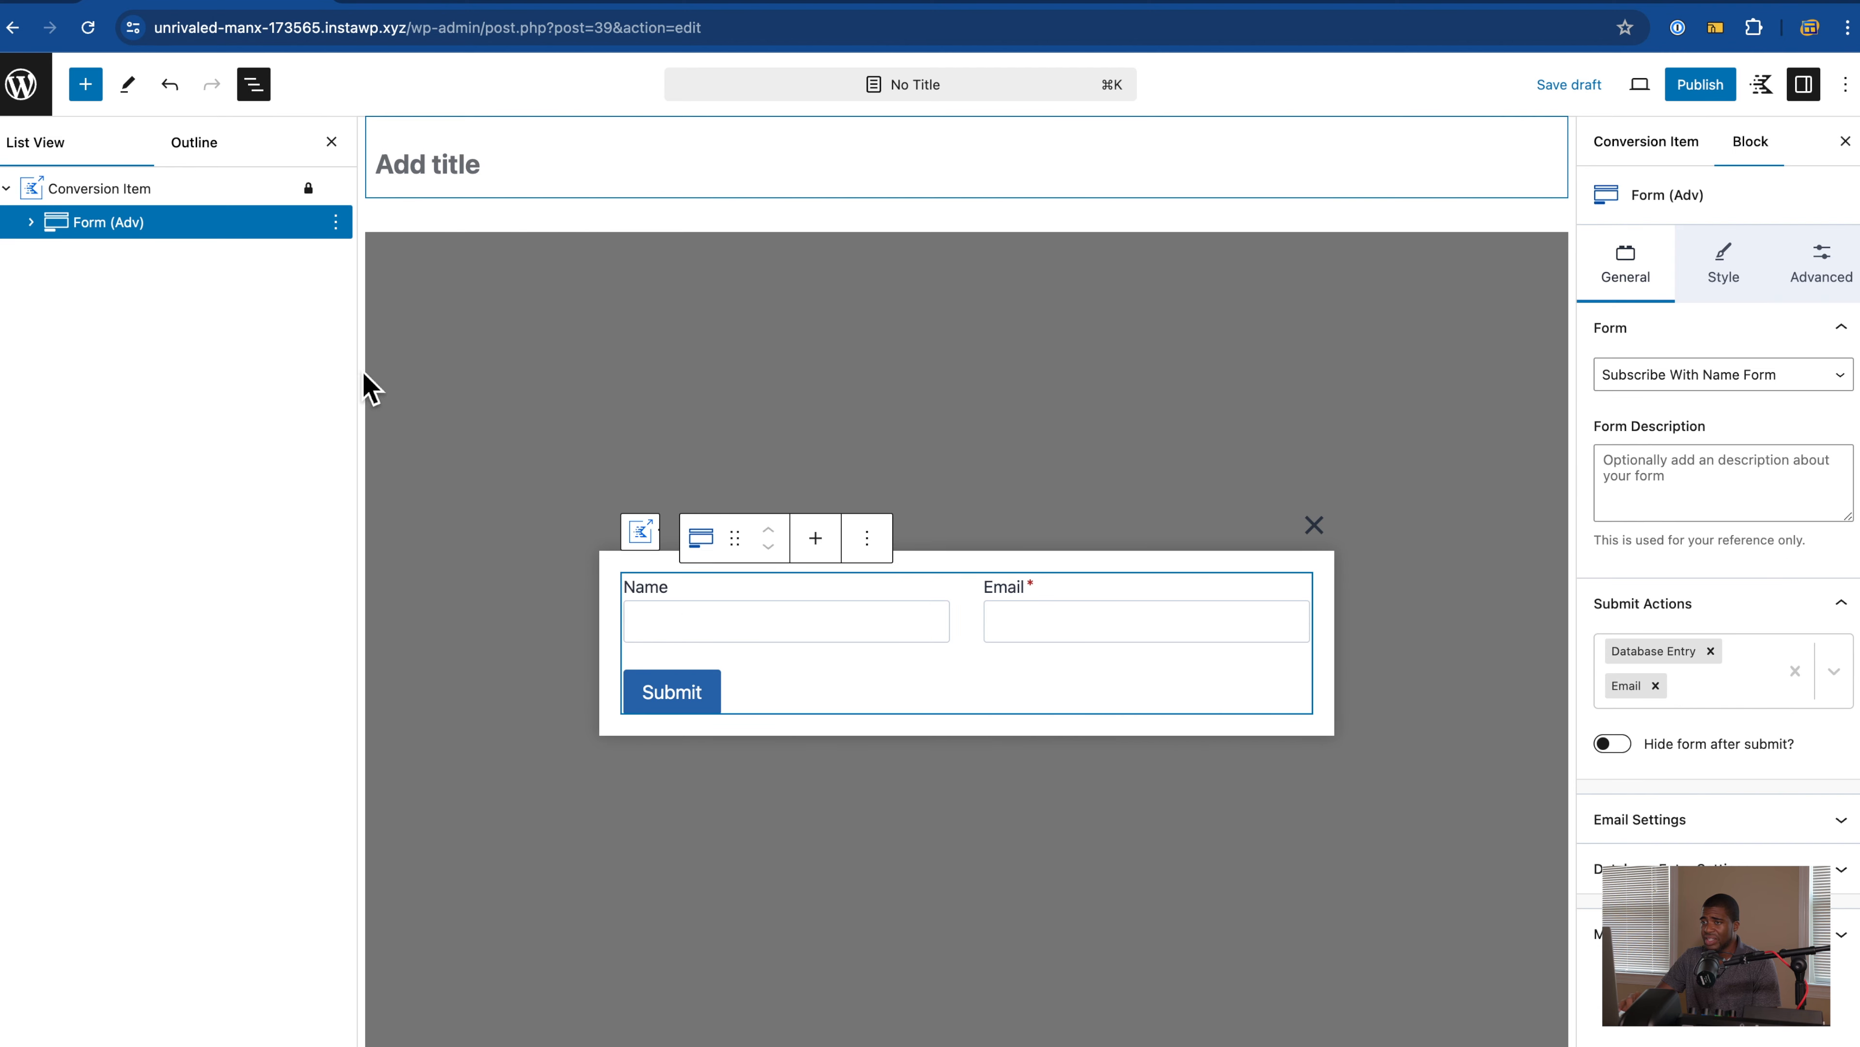
{"action": "left_click", "coordinate": [336, 224]}
{"action": "left_click", "coordinate": [425, 546]}
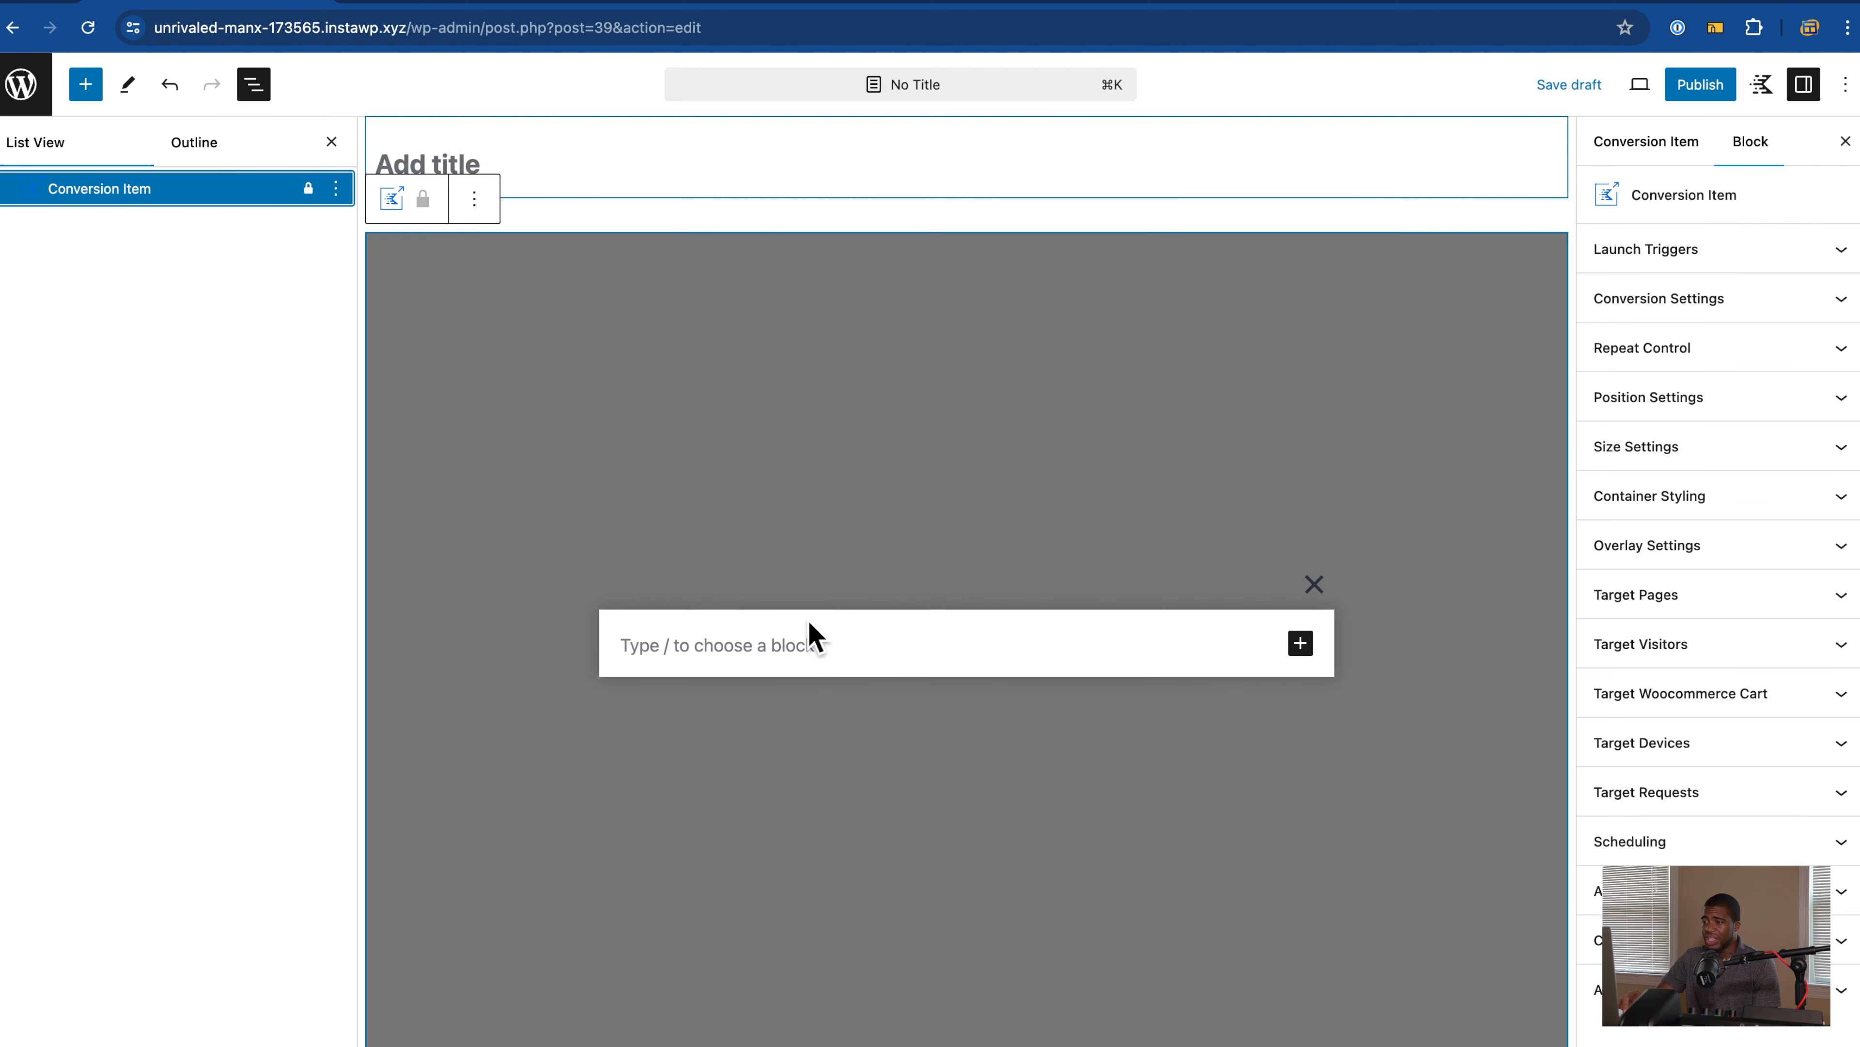
Step: Insert a fresh Form (Adv) block into the empty popup
{"action": "left_click", "coordinate": [811, 626]}
{"action": "type", "text": "/"}
{"action": "key", "text": "BackSpace"}
{"action": "type", "text": "/"}
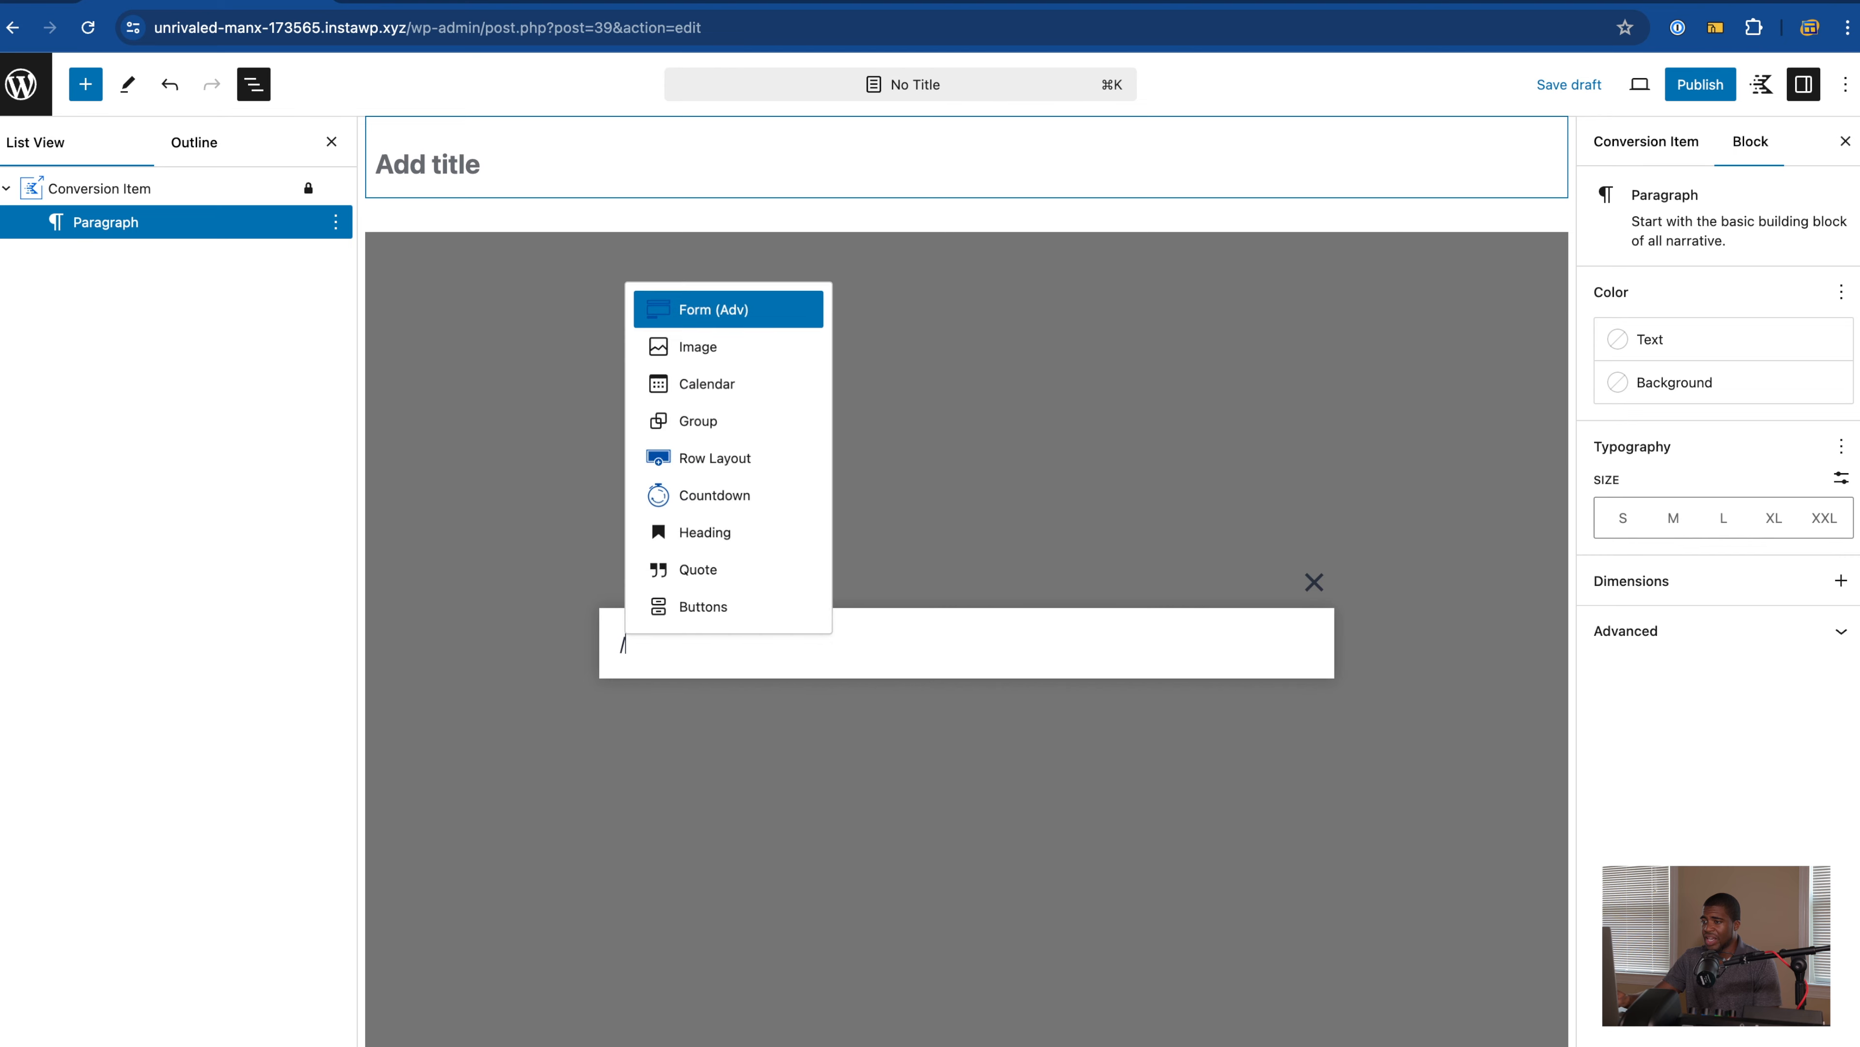
{"action": "left_click", "coordinate": [765, 313]}
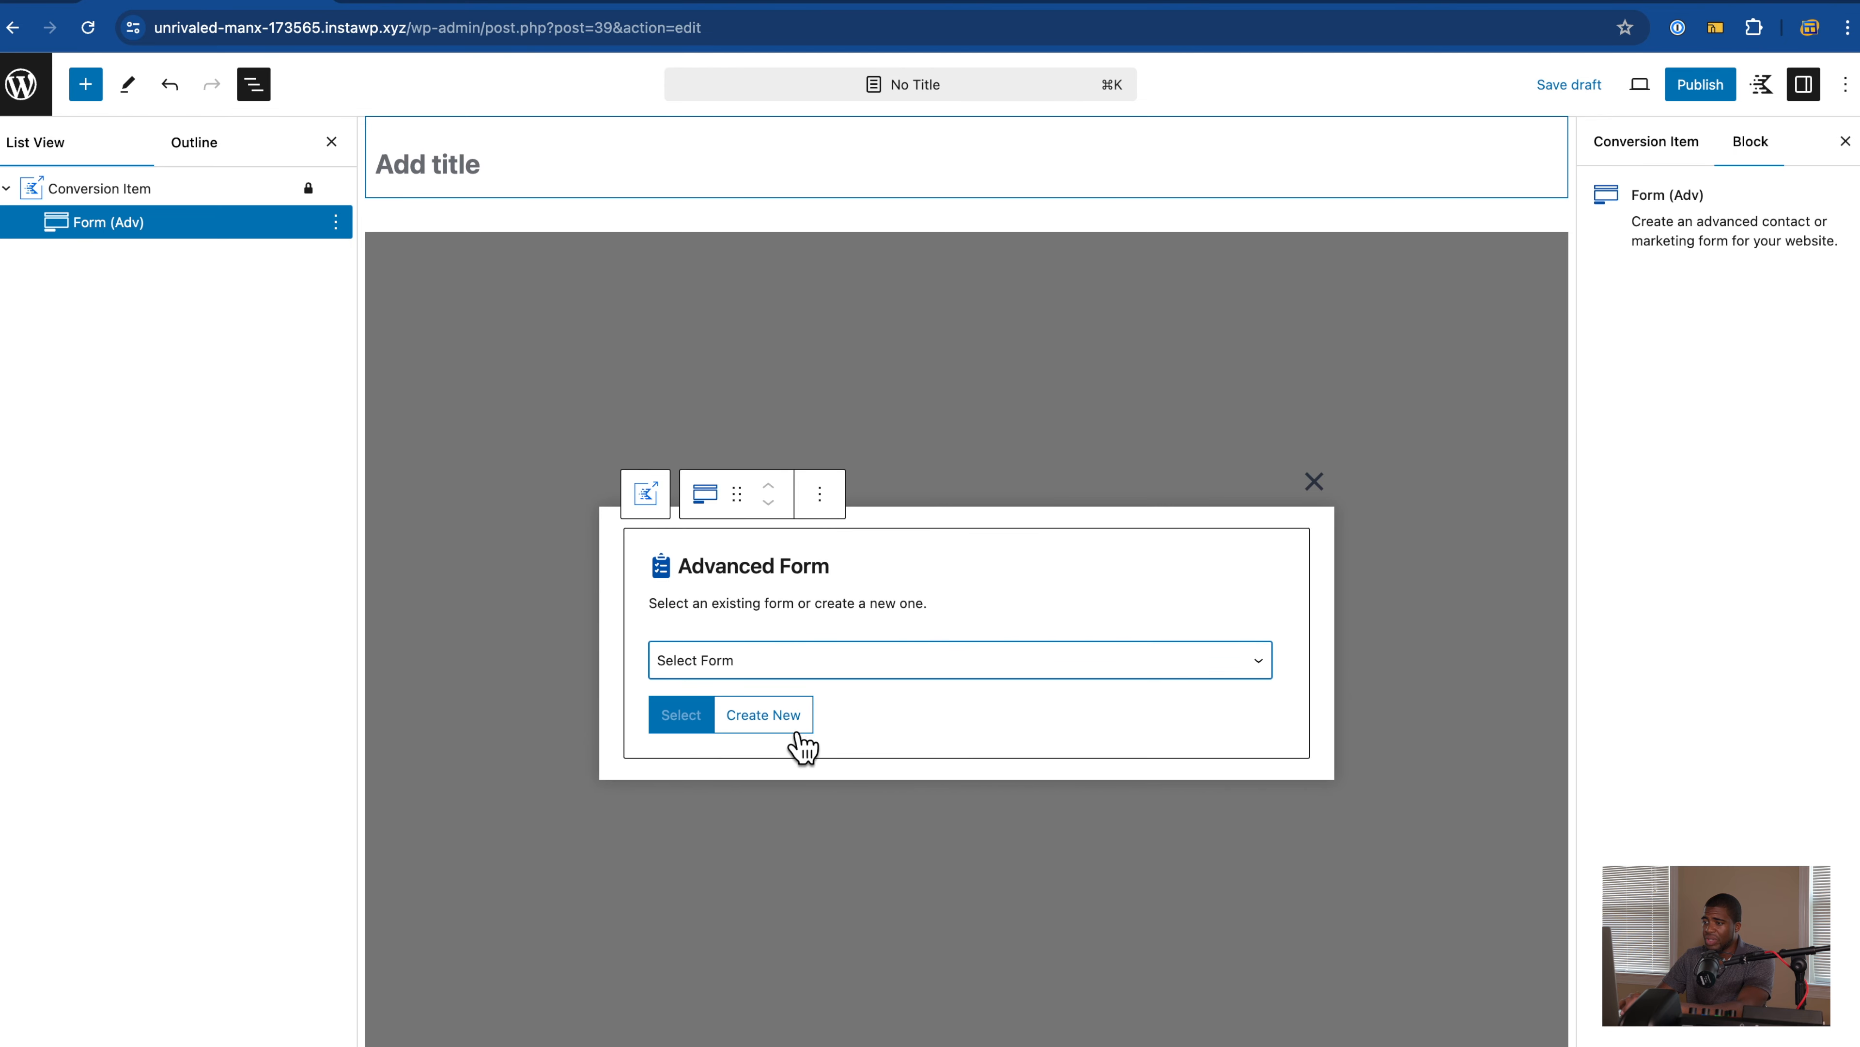
Step: Create a new form titled Contact With Options Form in the Dark style, and return to the conversion items list
{"action": "left_click", "coordinate": [810, 664]}
{"action": "left_click", "coordinate": [800, 729]}
{"action": "left_click", "coordinate": [797, 729]}
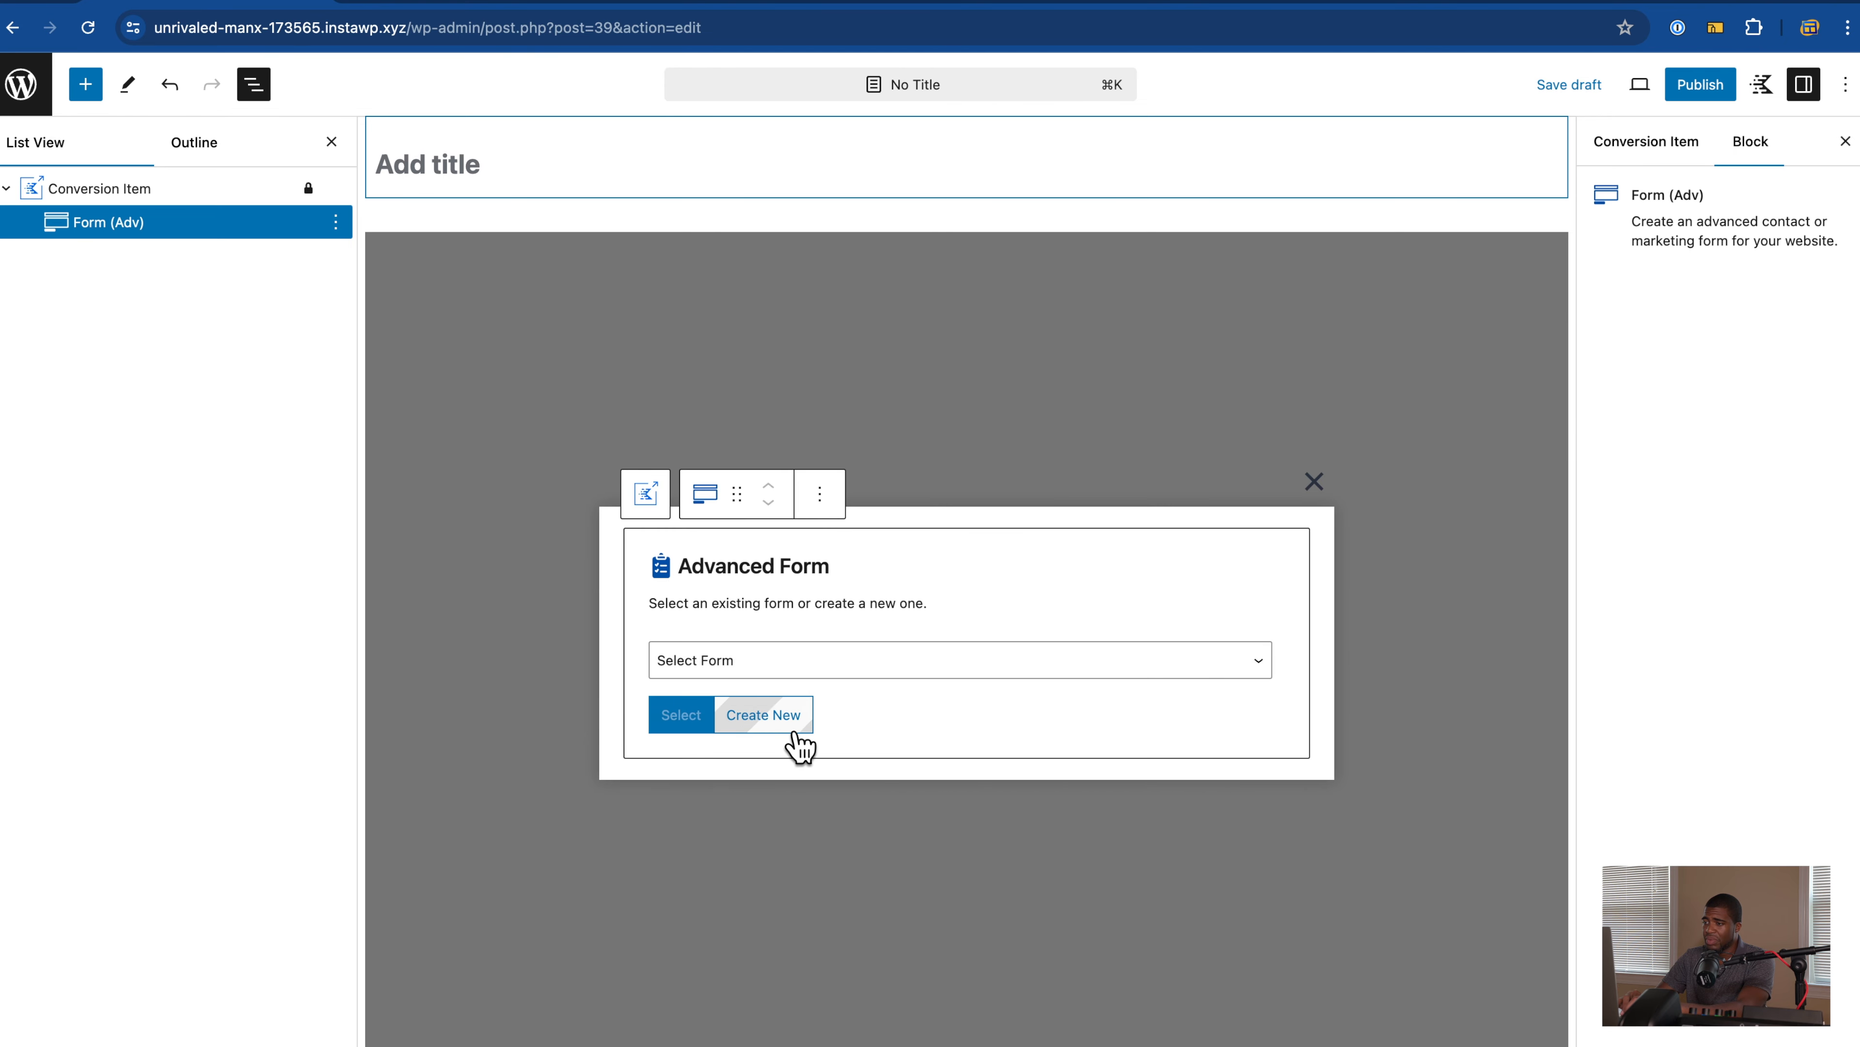
{"action": "left_click", "coordinate": [1135, 485]}
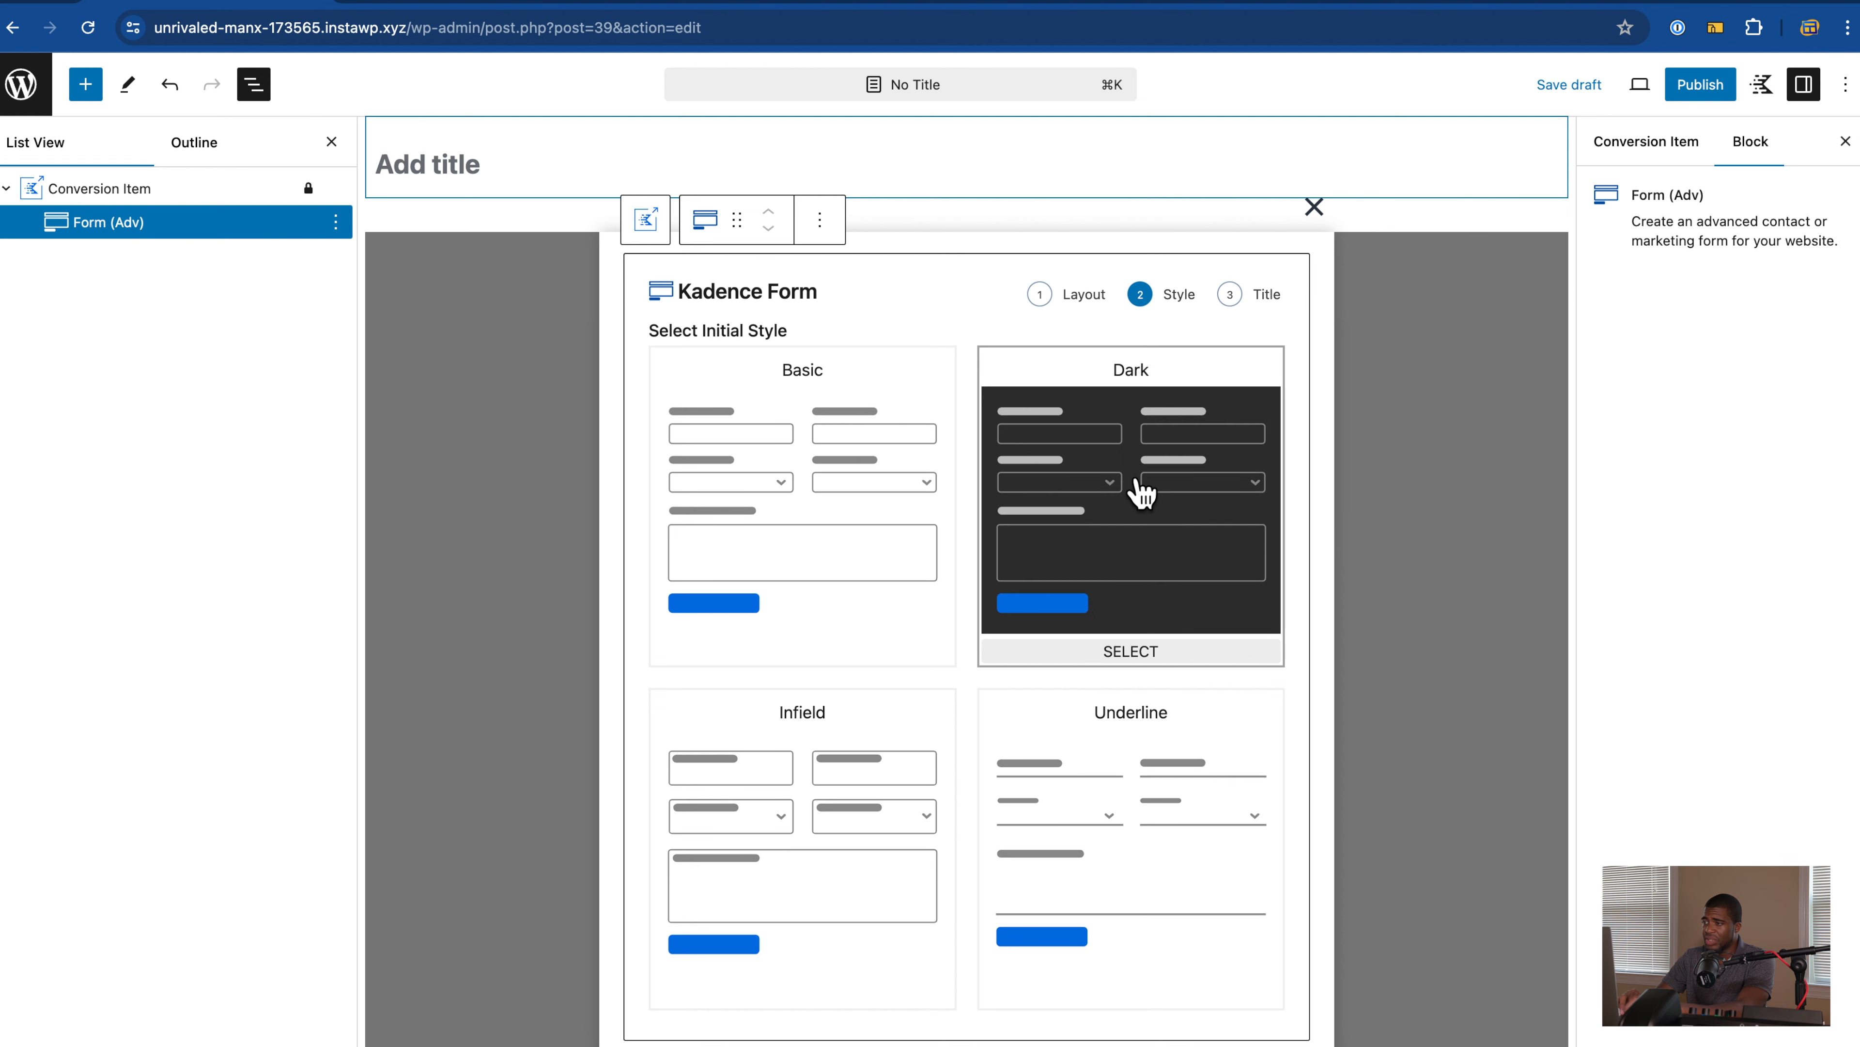
{"action": "left_click", "coordinate": [1131, 491]}
{"action": "left_click", "coordinate": [688, 789]}
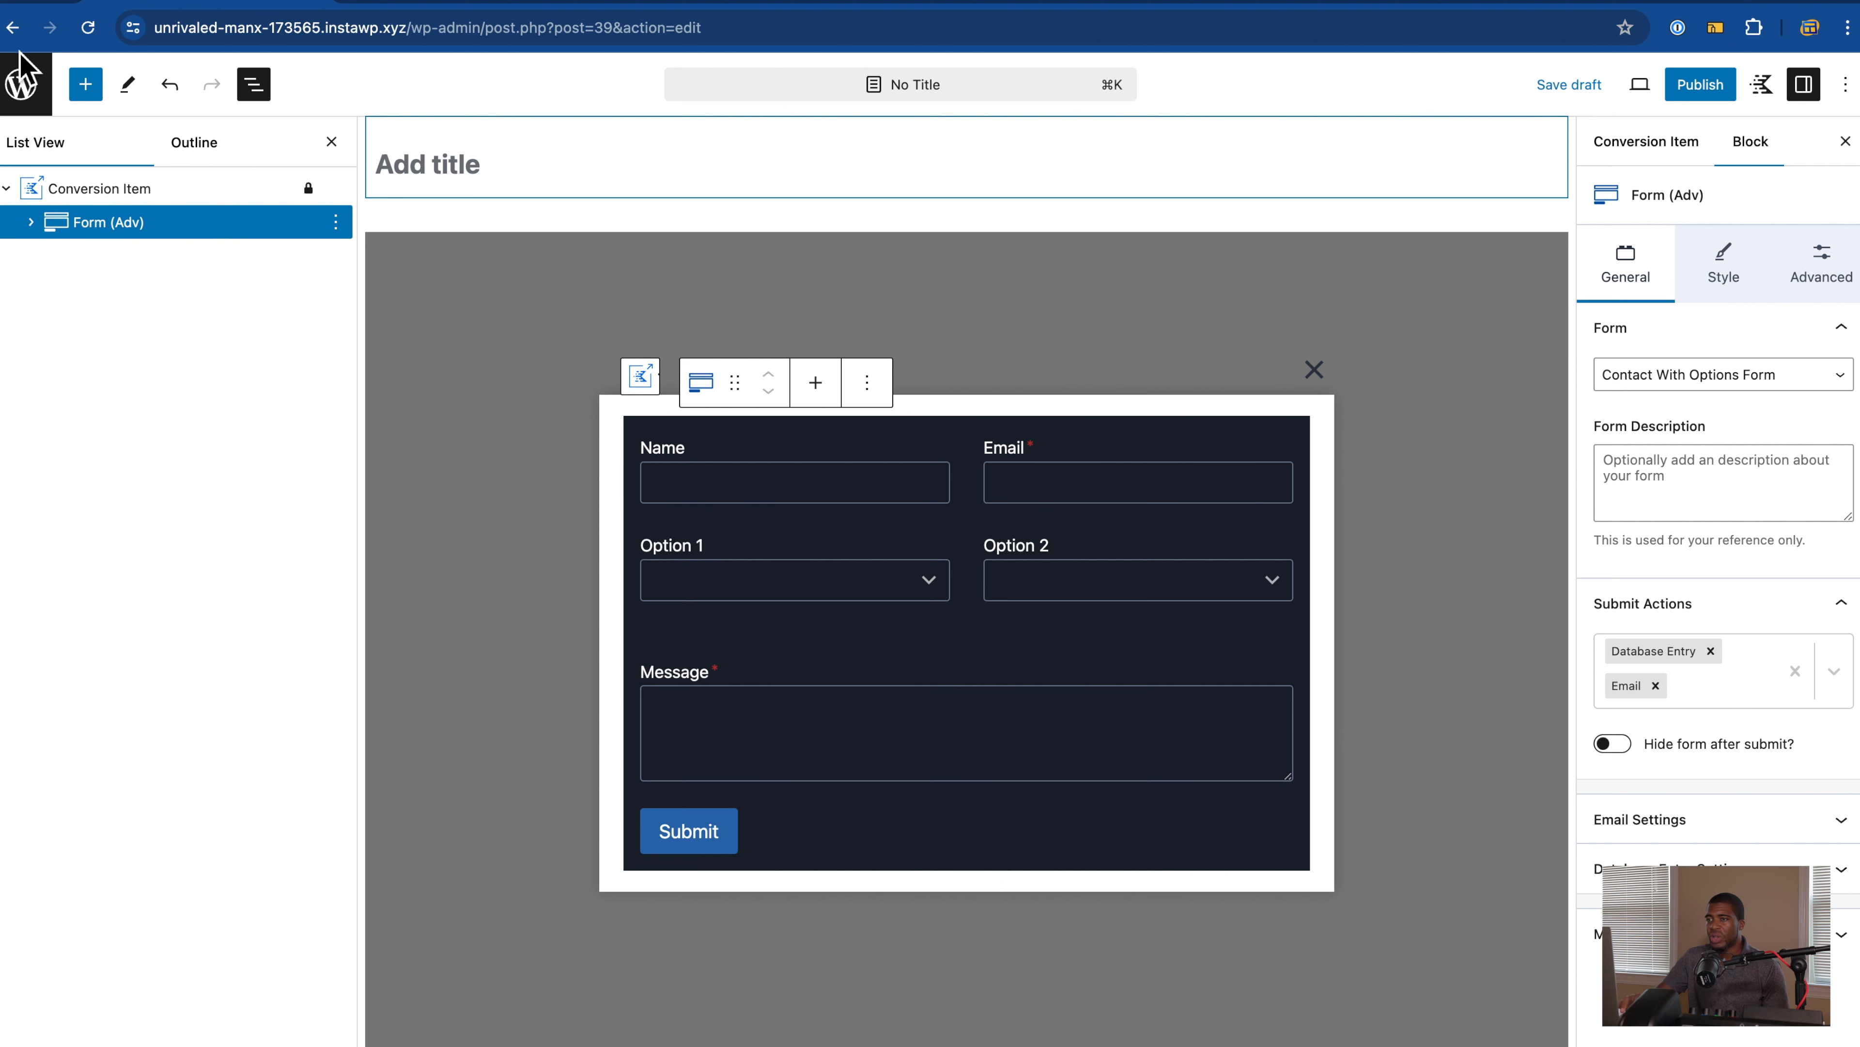
{"action": "left_click", "coordinate": [22, 85]}
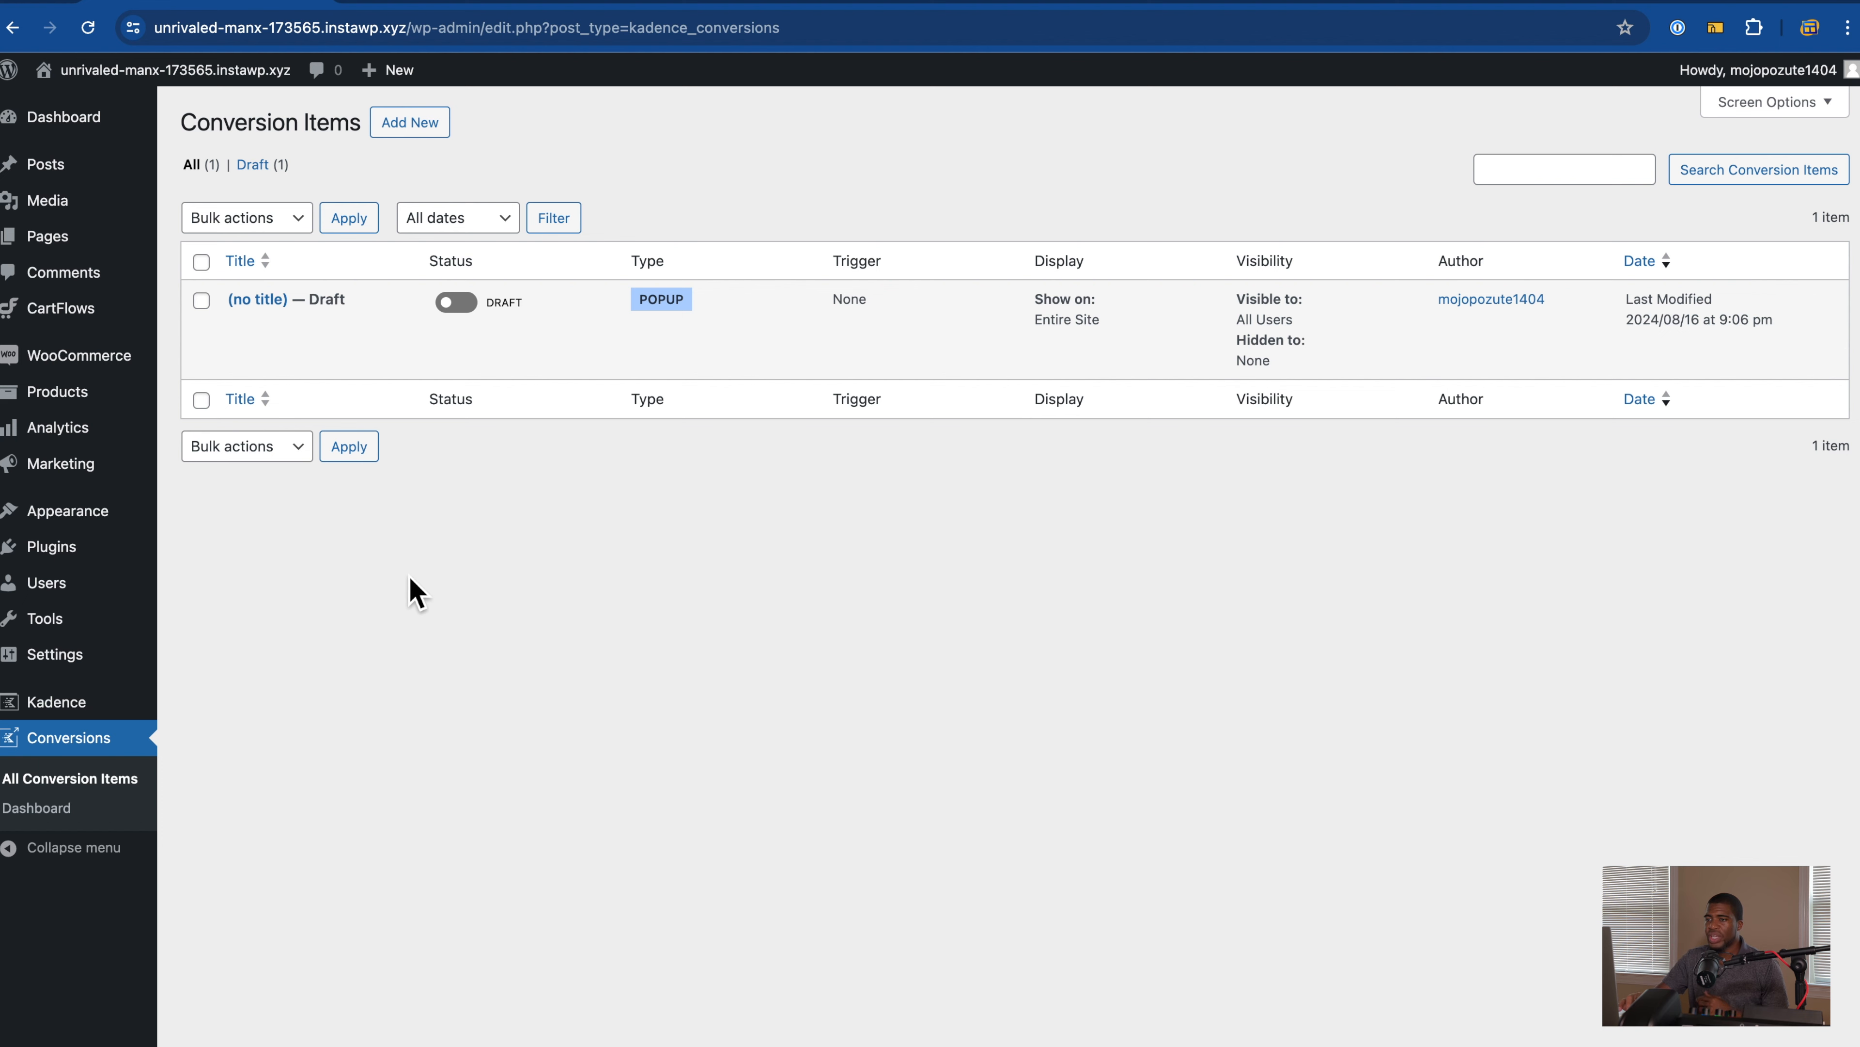
Step: Review the site's installed plugins and installed themes
{"action": "left_click", "coordinate": [164, 377]}
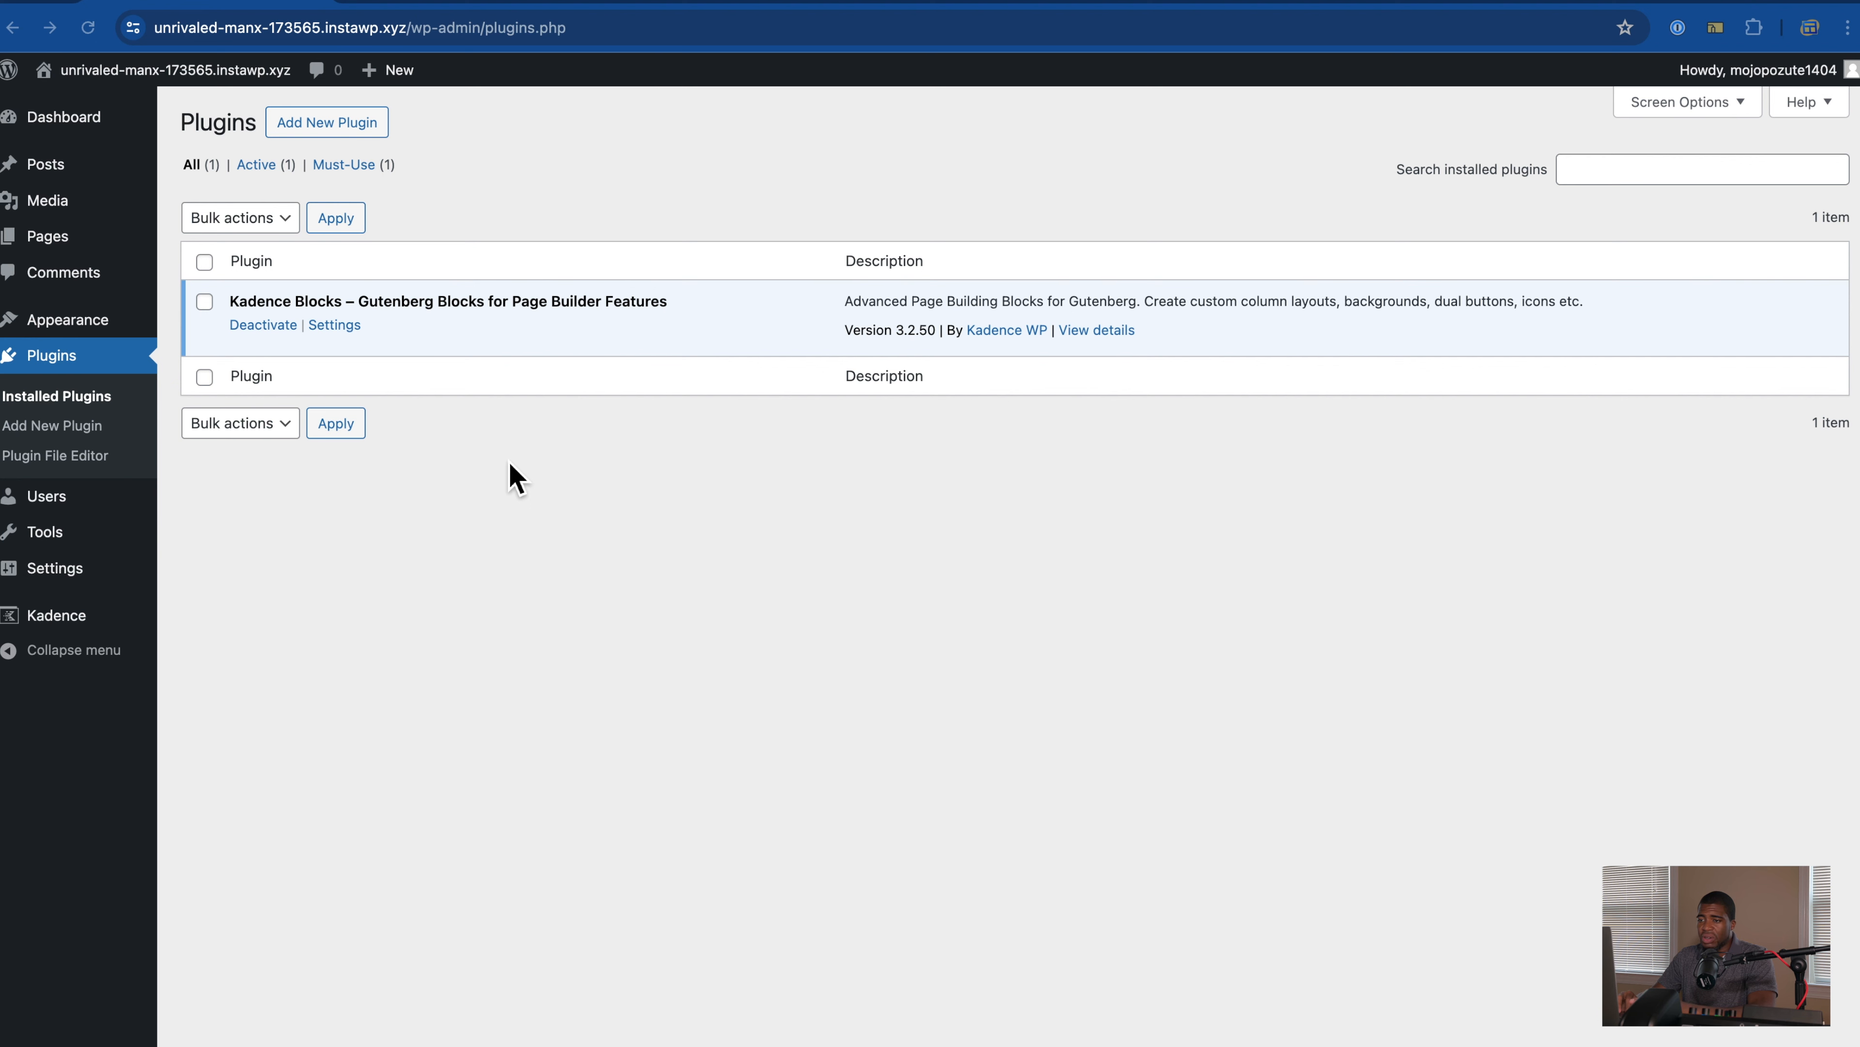
{"action": "mouse_move", "coordinate": [105, 333]}
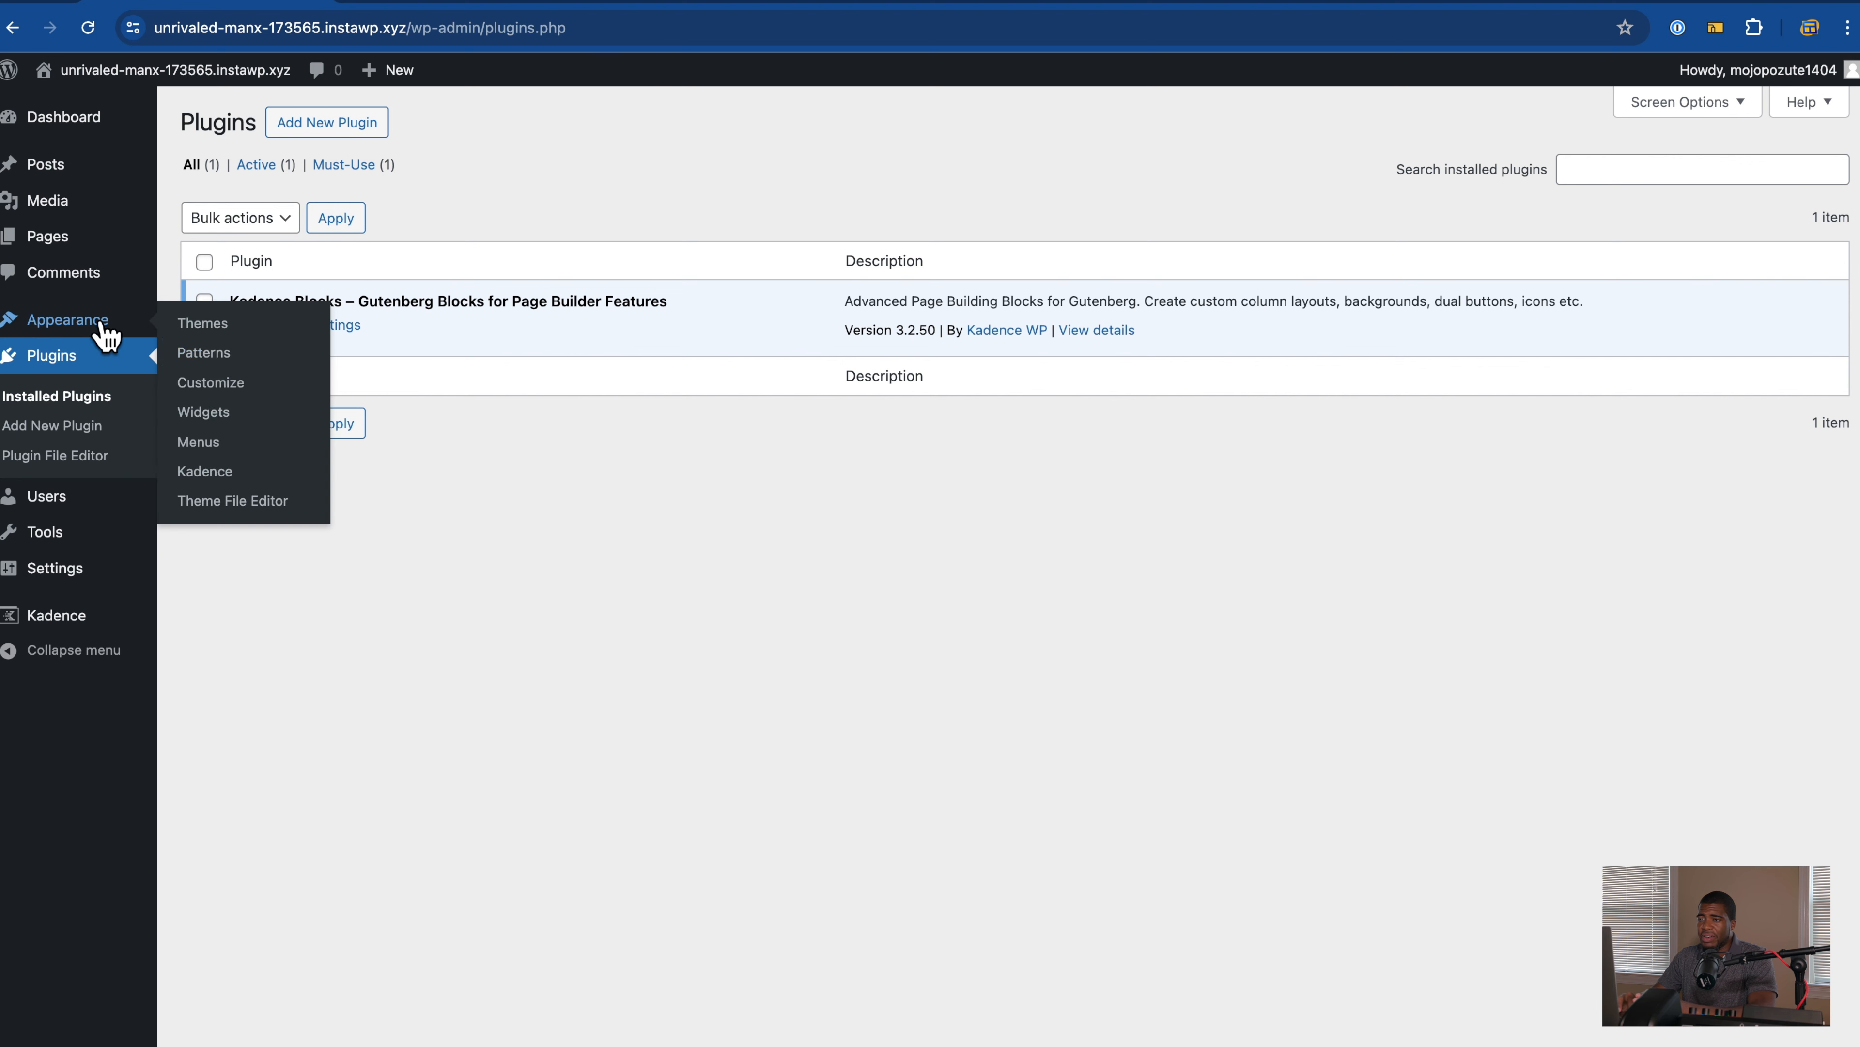
{"action": "left_click", "coordinate": [213, 329]}
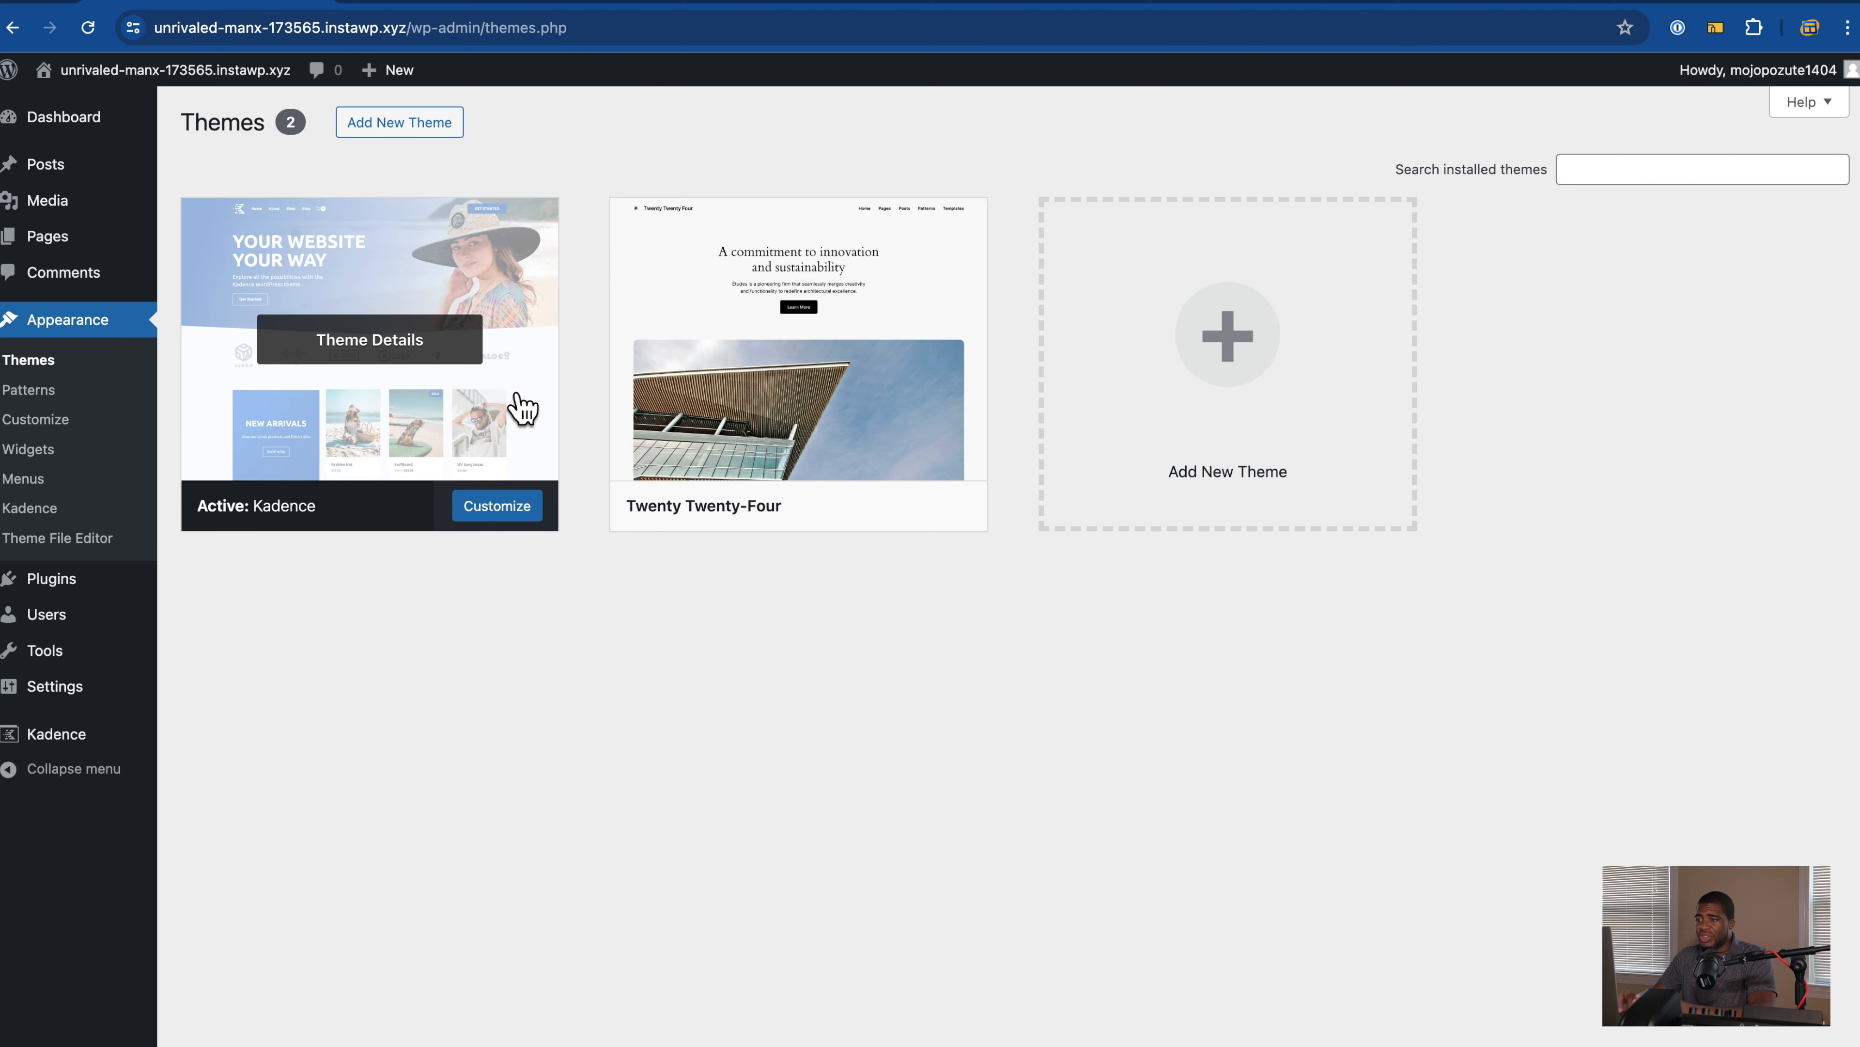
{"action": "mouse_move", "coordinate": [893, 465]}
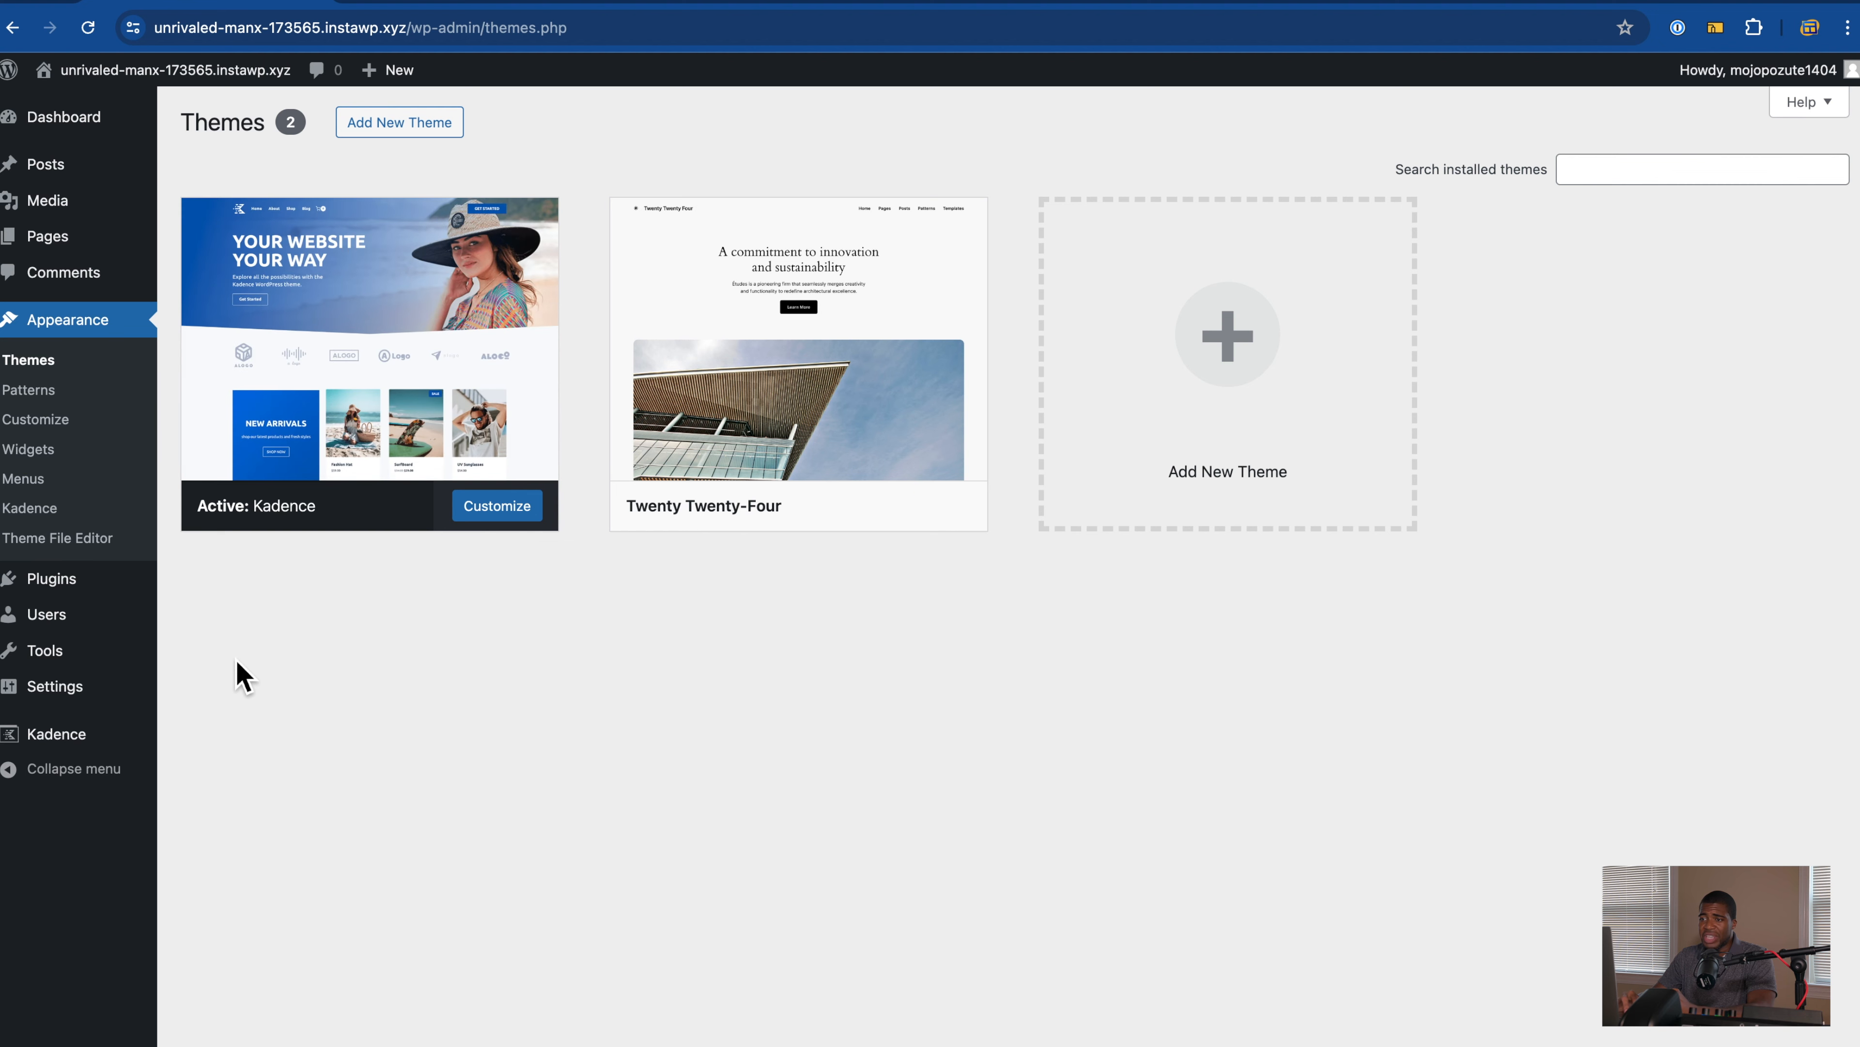
Step: Find the Presto Player video plugin by searching for "presto player", and install and activate it
{"action": "mouse_move", "coordinate": [110, 597]}
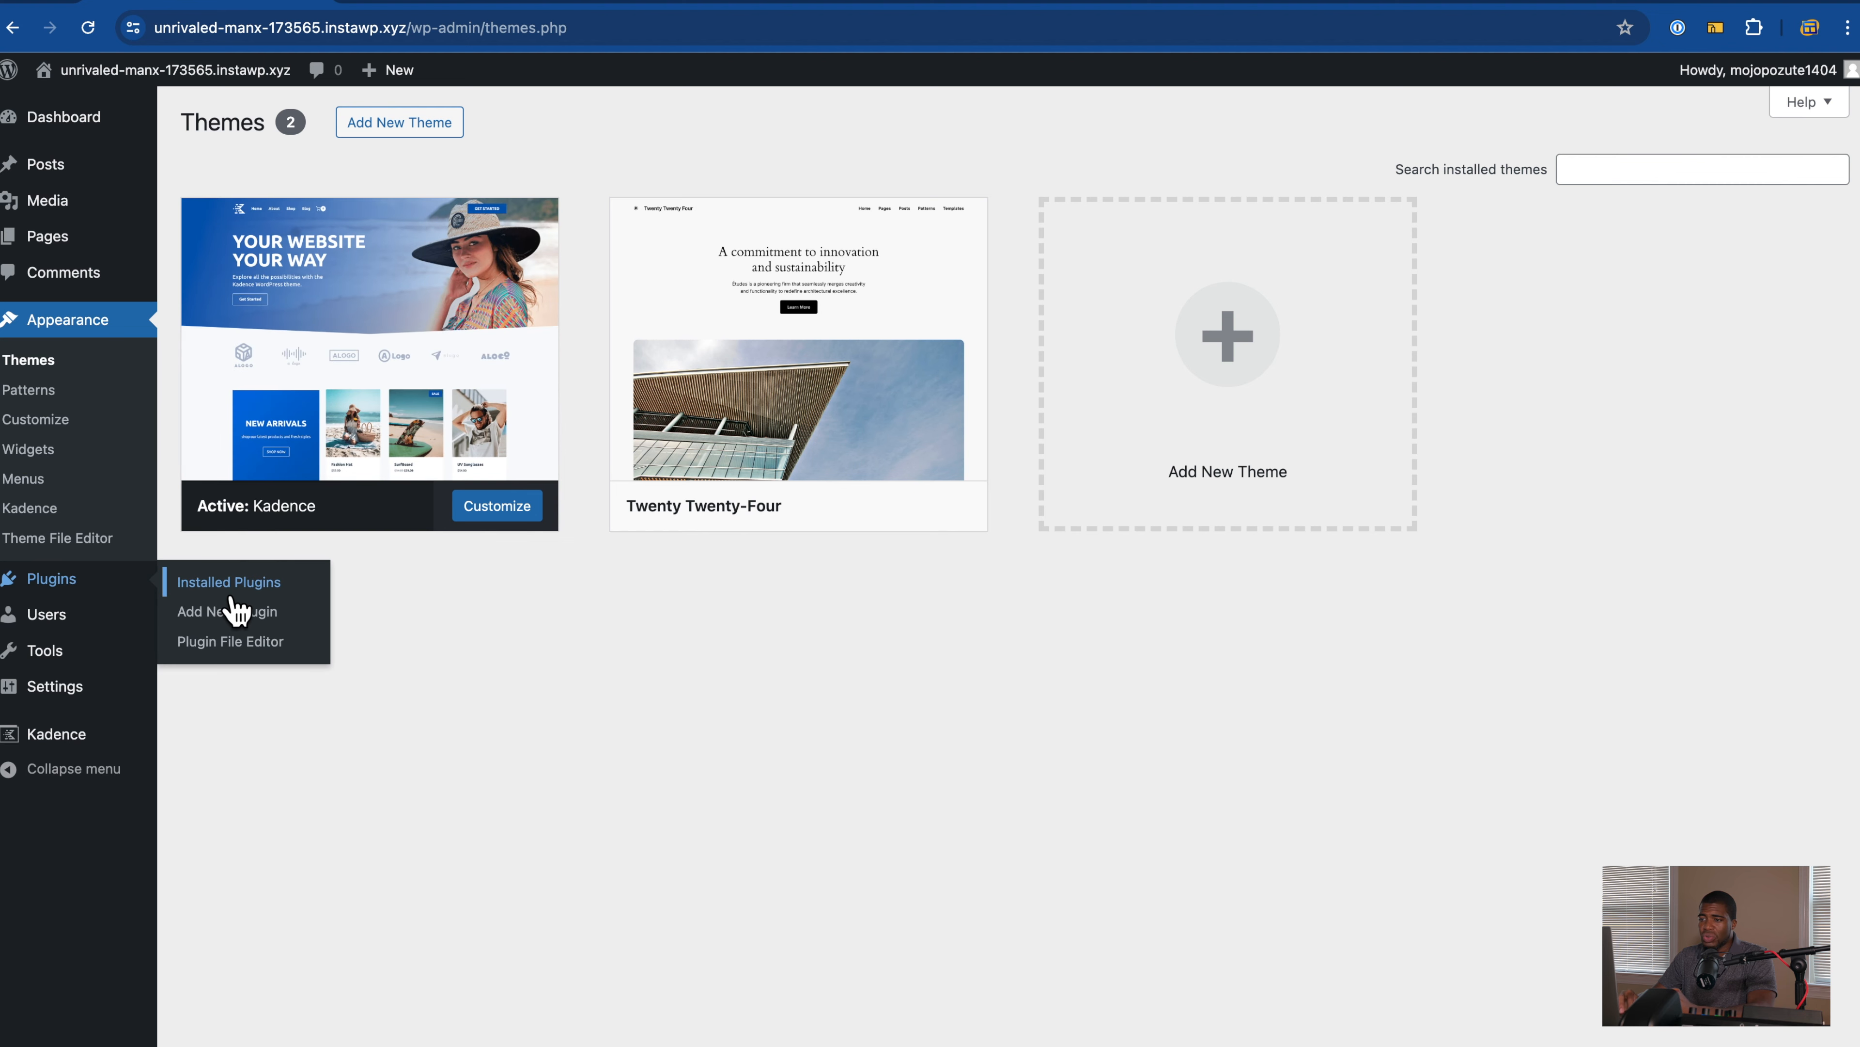
{"action": "left_click", "coordinate": [256, 614]}
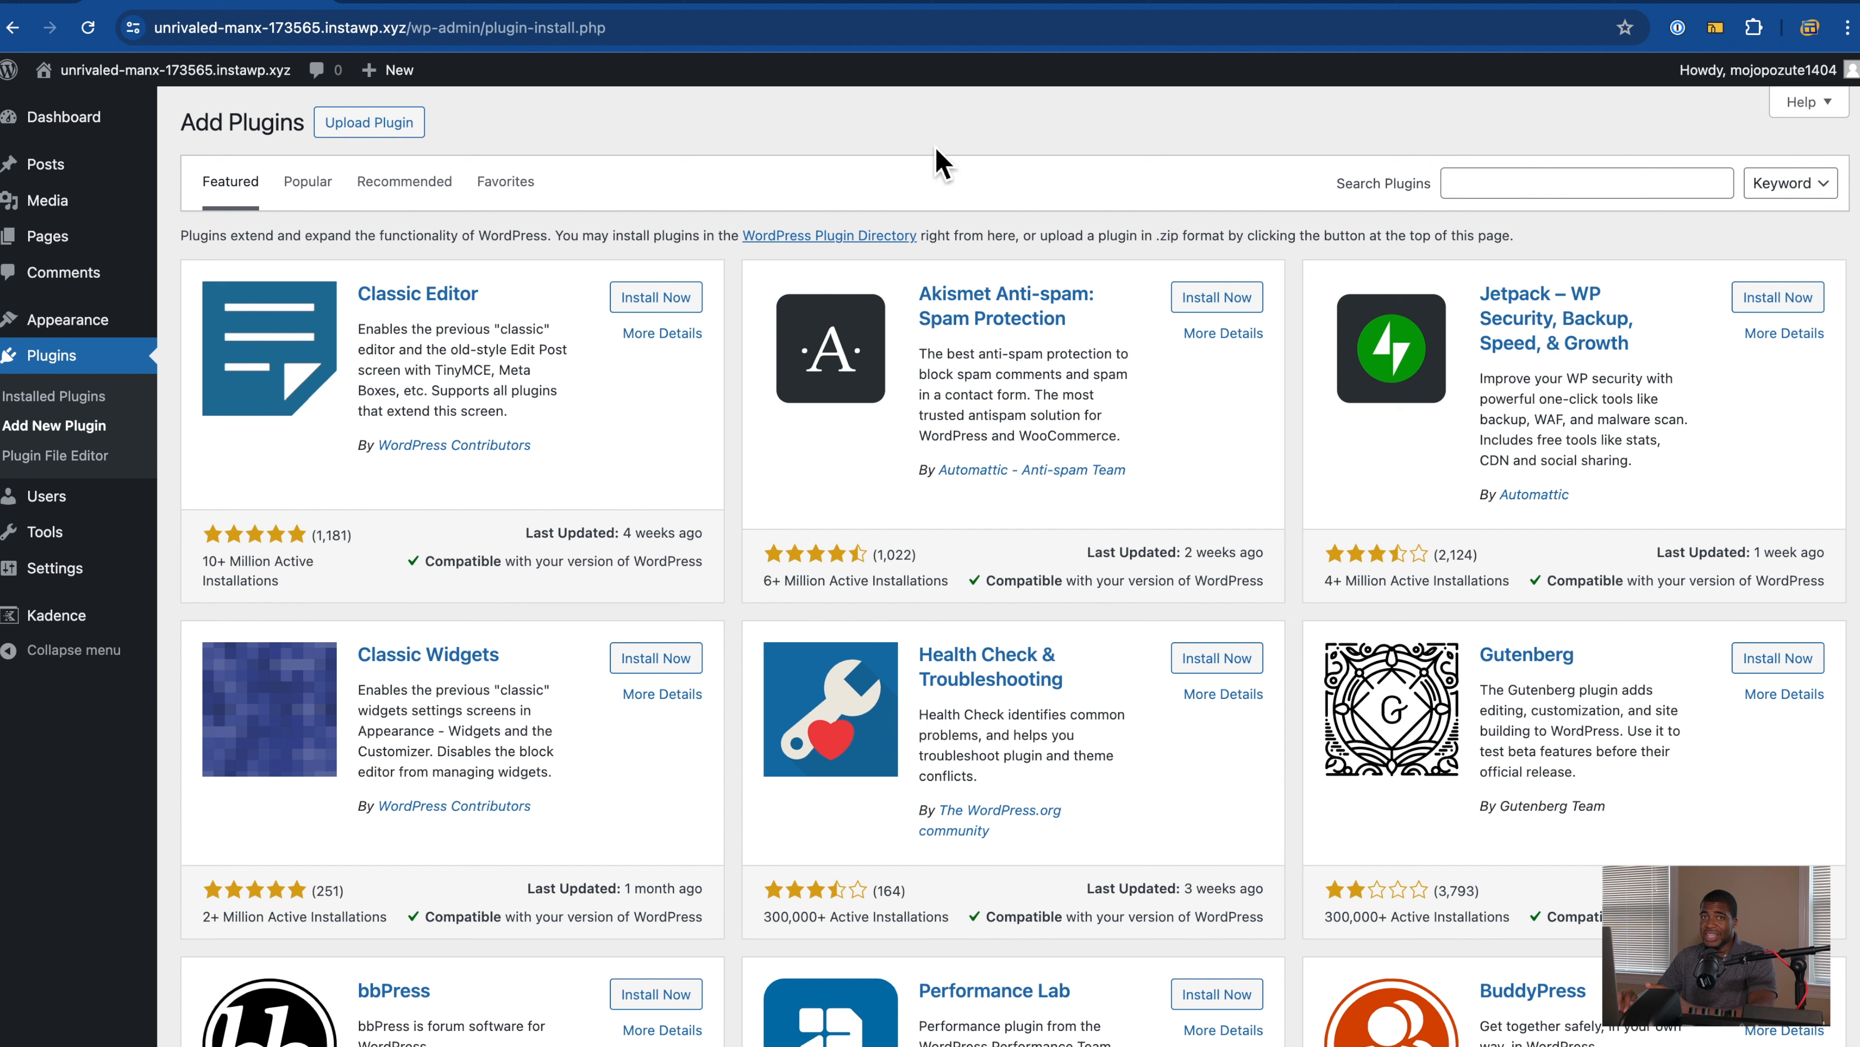
{"action": "left_click", "coordinate": [1499, 192]}
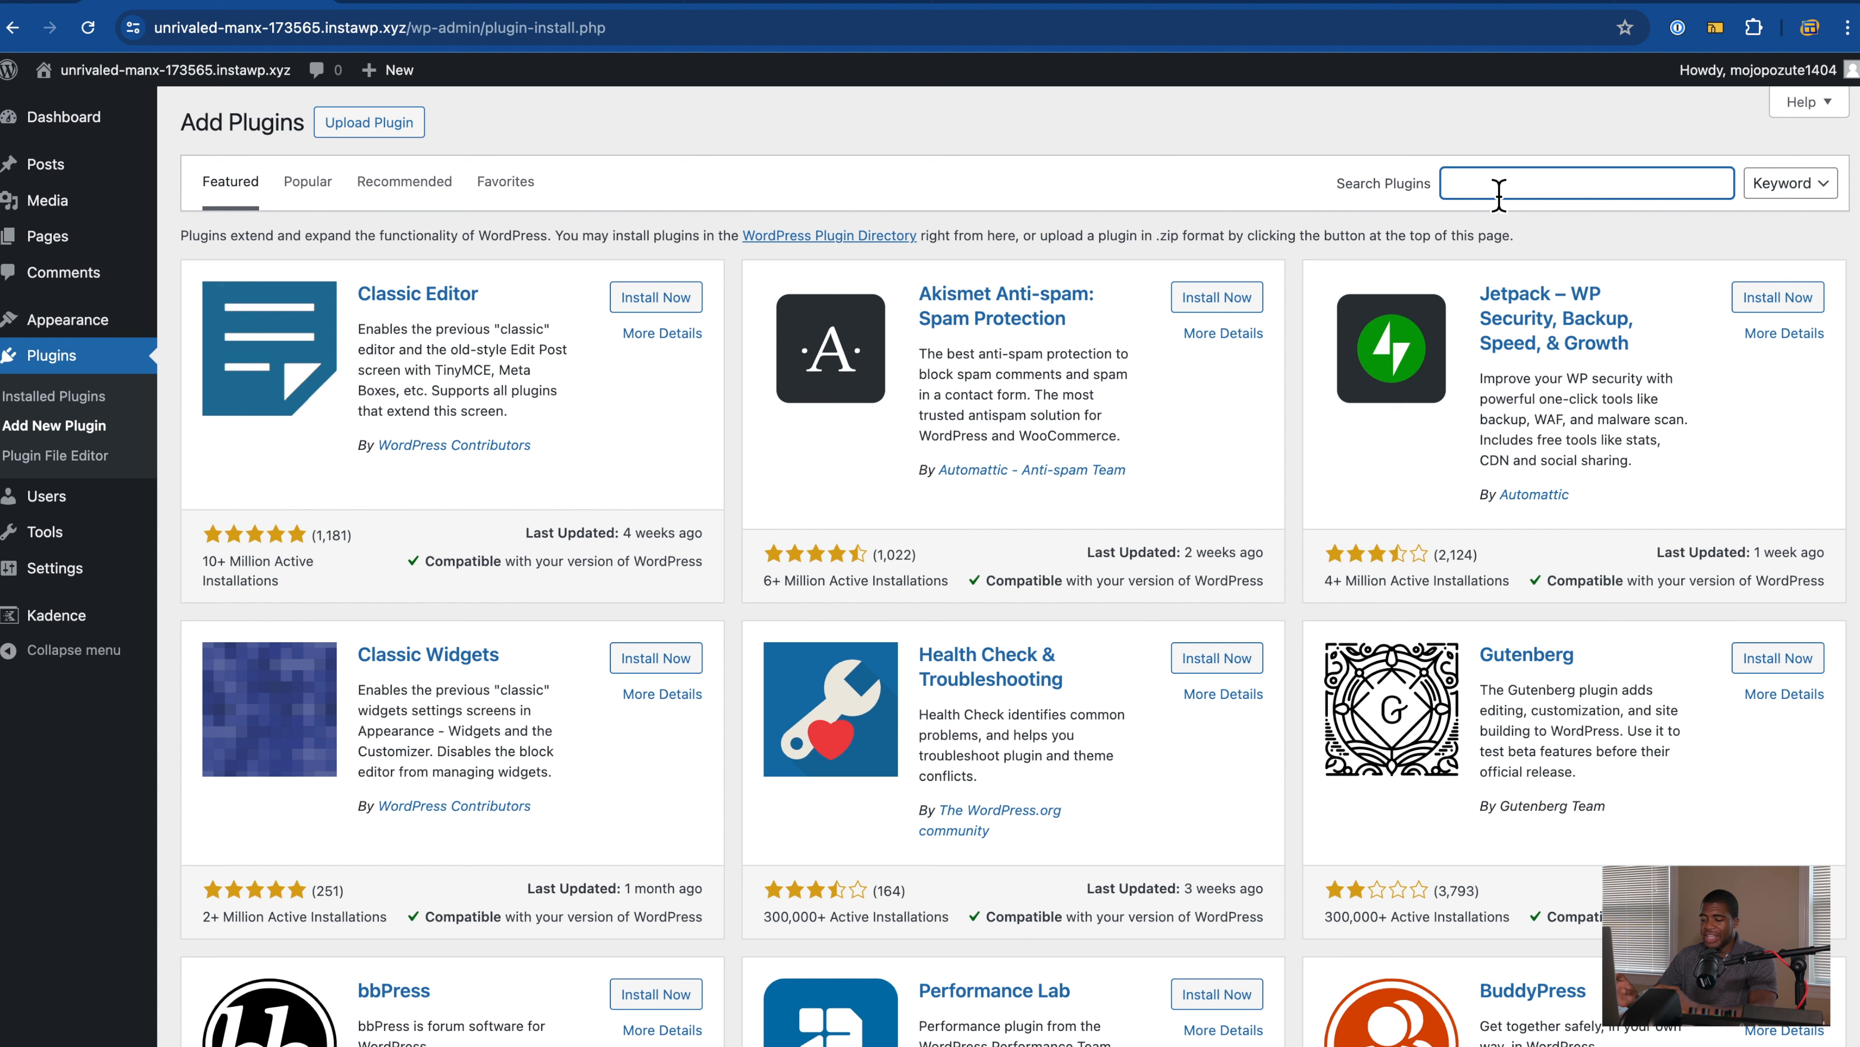
{"action": "type", "text": "presto play"}
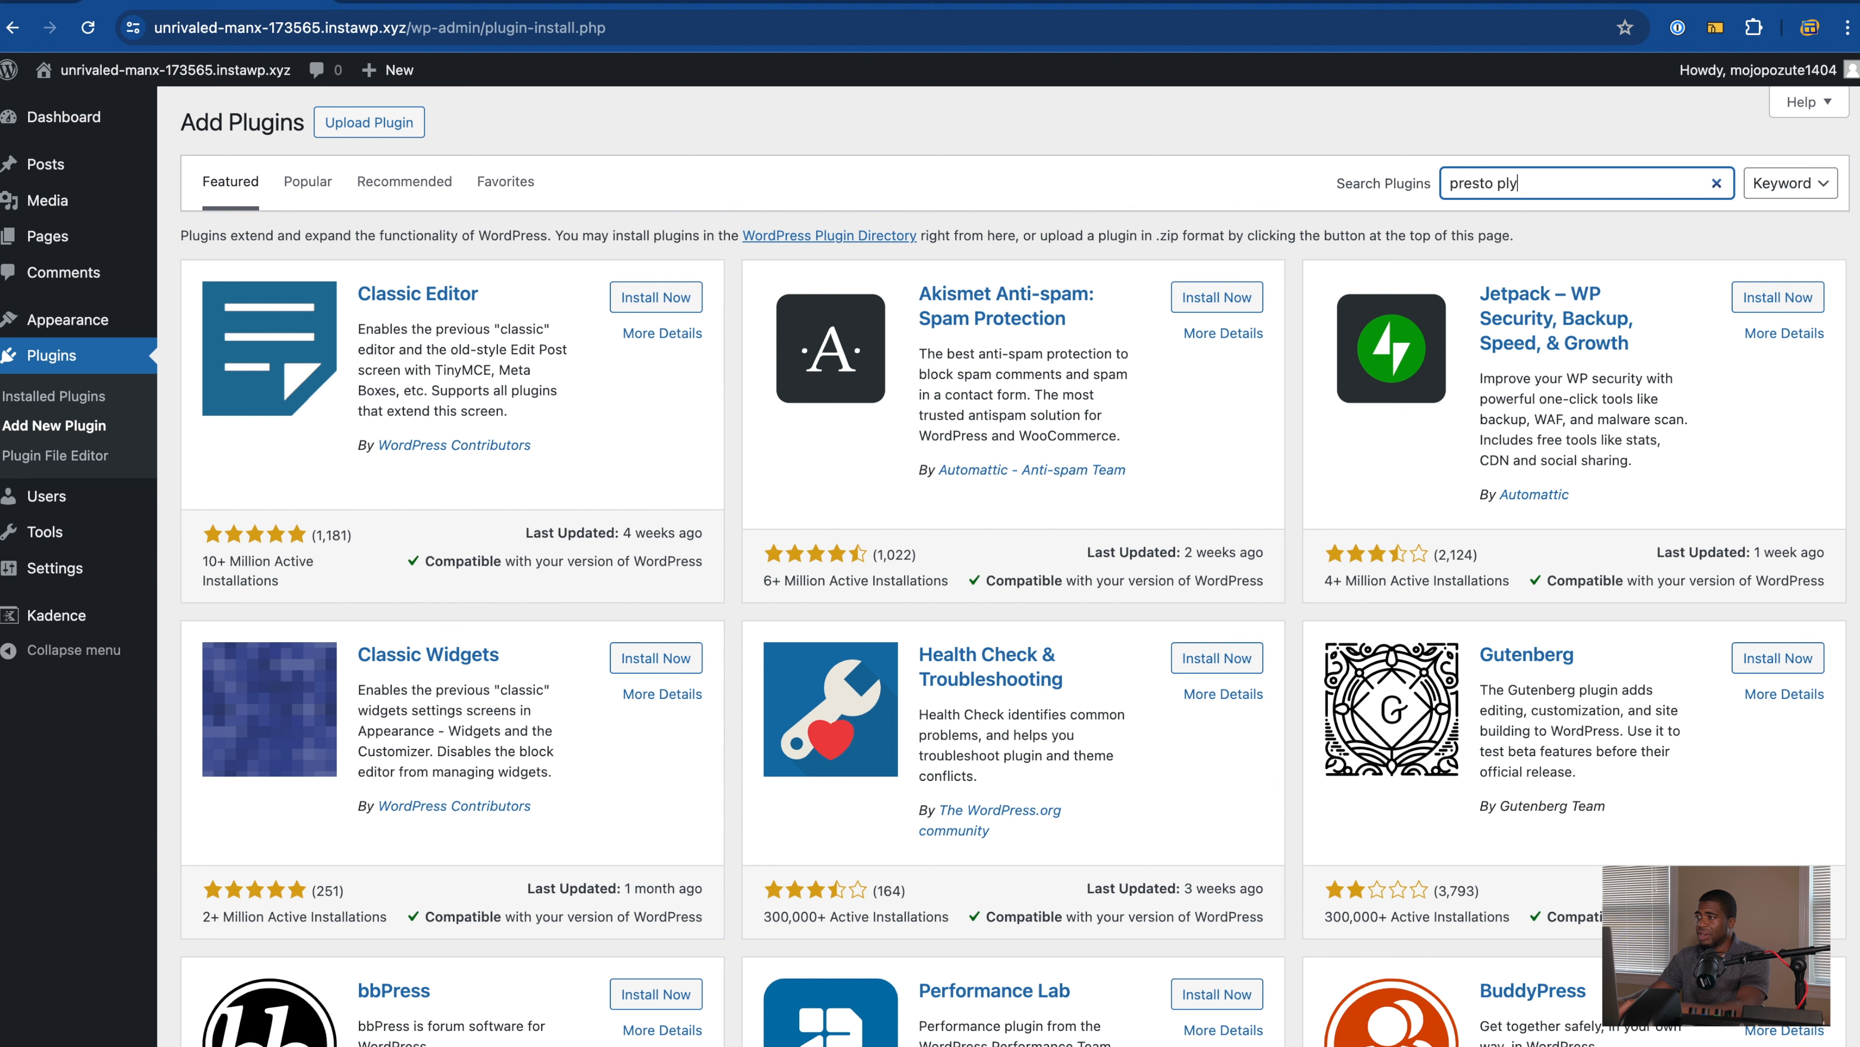
{"action": "key", "text": "BackSpace"}
{"action": "type", "text": "ayer"}
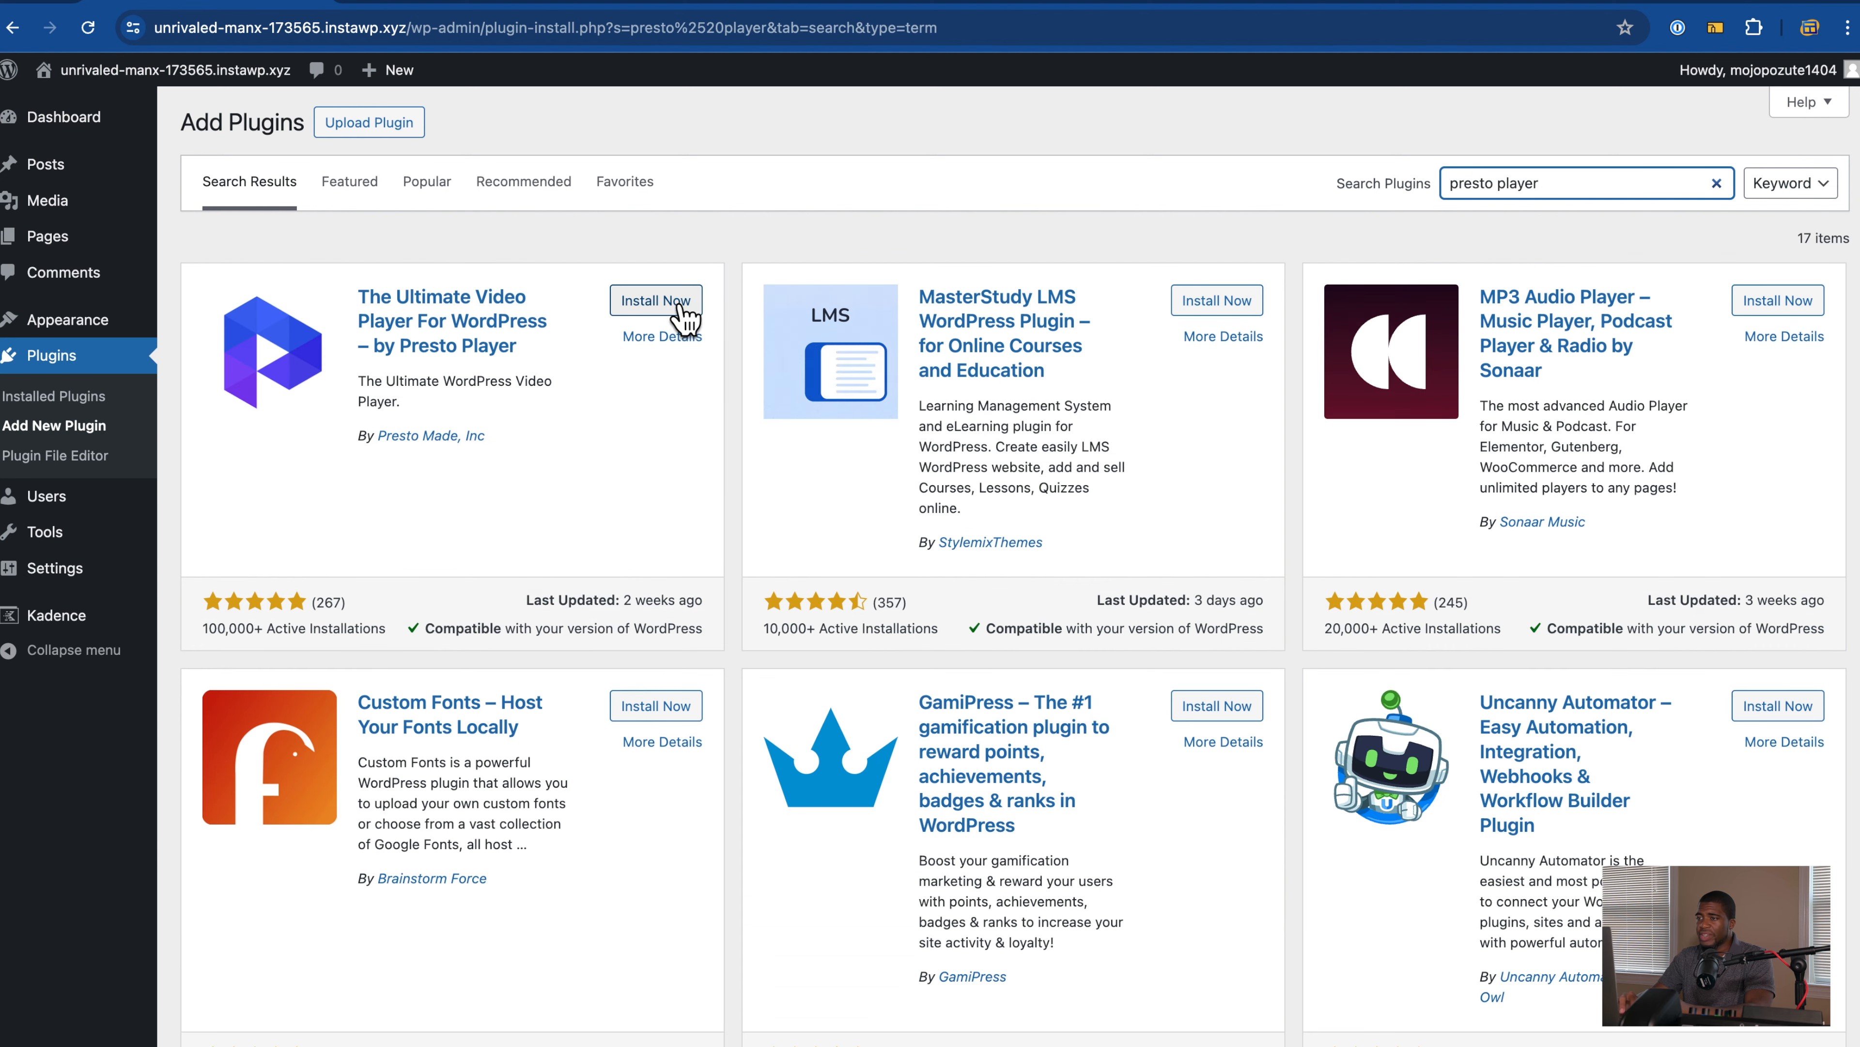
{"action": "left_click", "coordinate": [680, 309]}
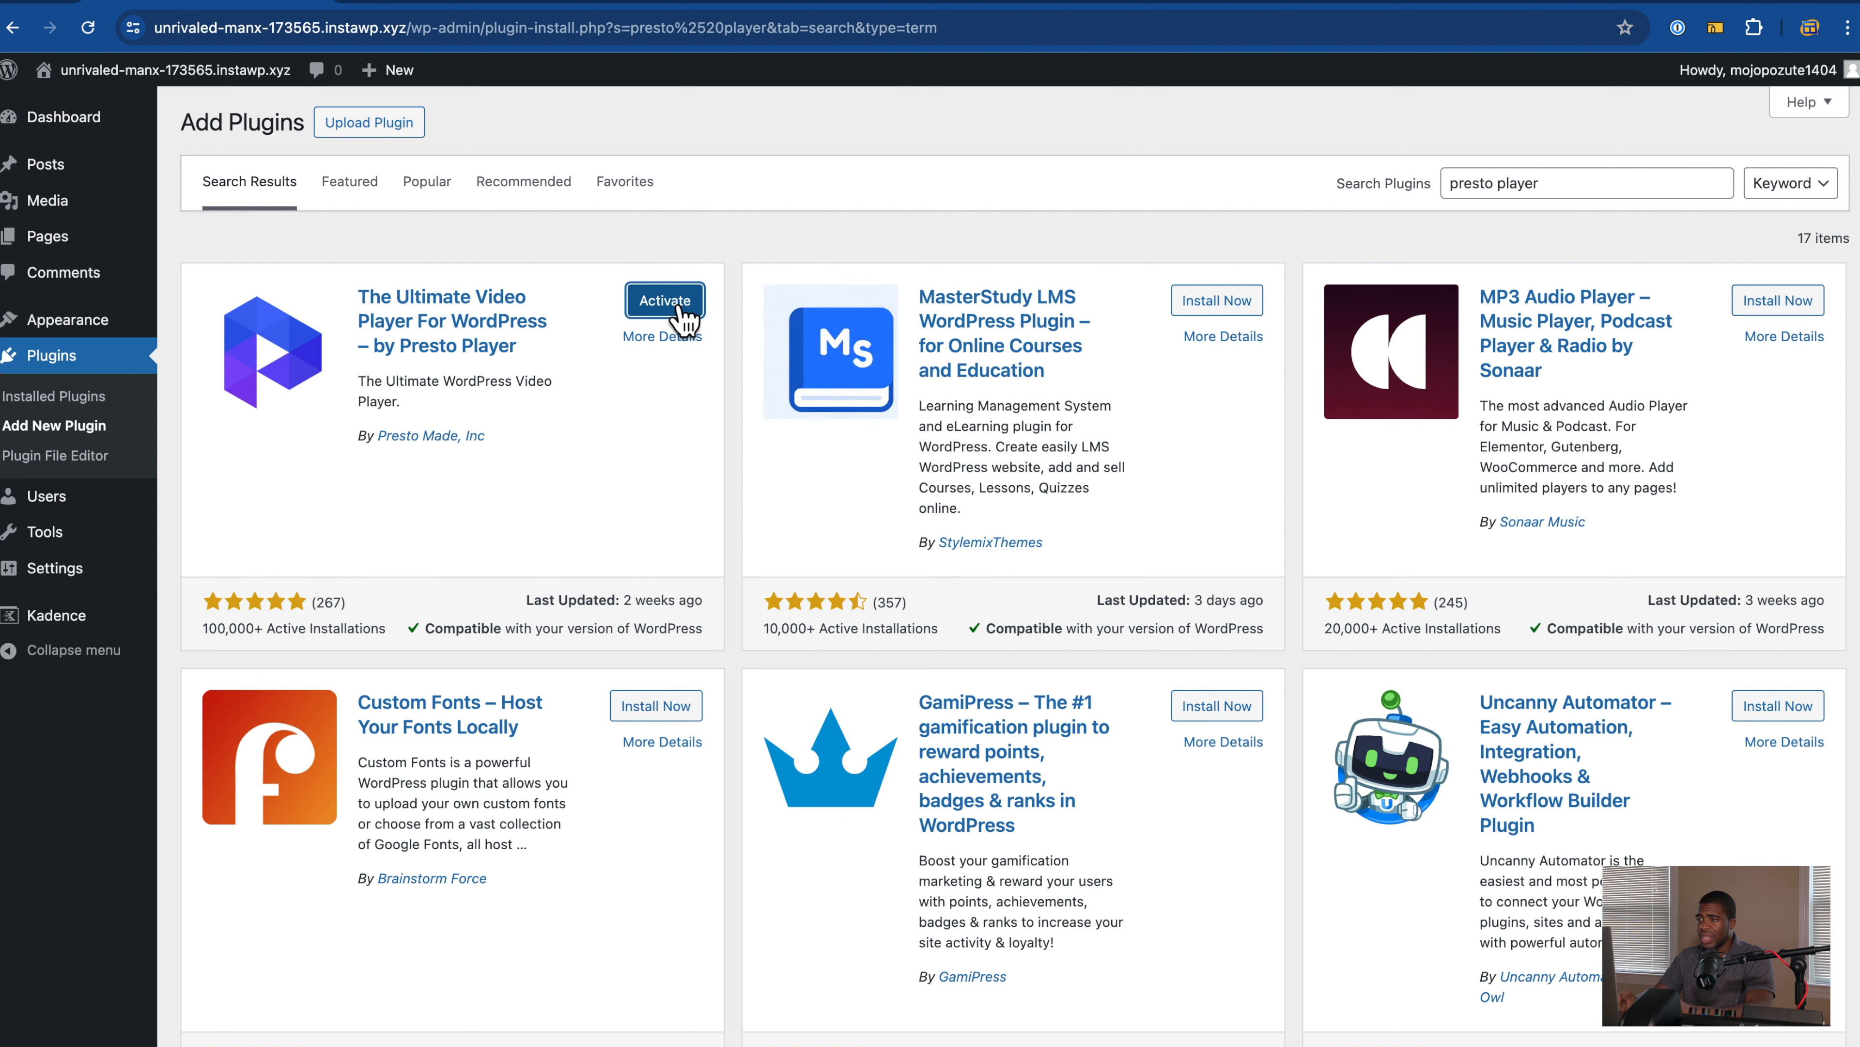
{"action": "left_click", "coordinate": [680, 309]}
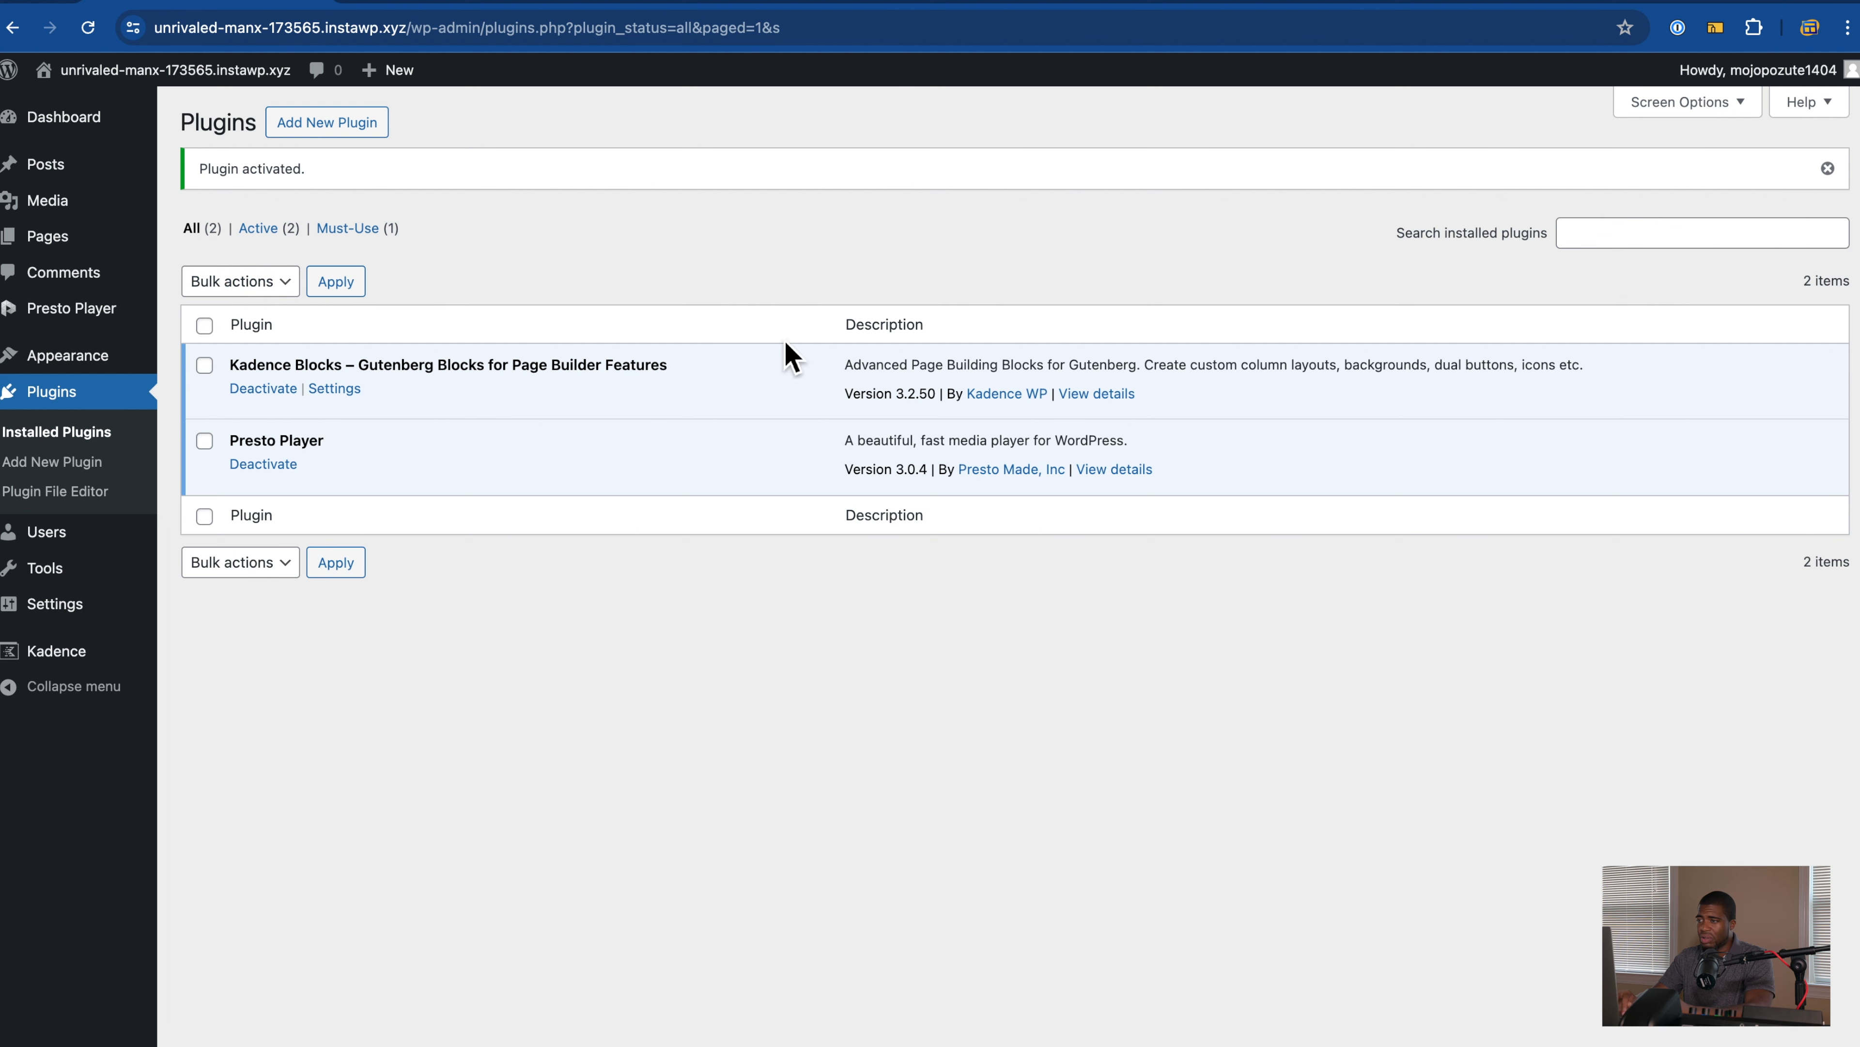
Step: Search for the SureTriggers plugin, install and activate it, and leave its setup wizard for the dashboard
{"action": "left_click", "coordinate": [381, 136]}
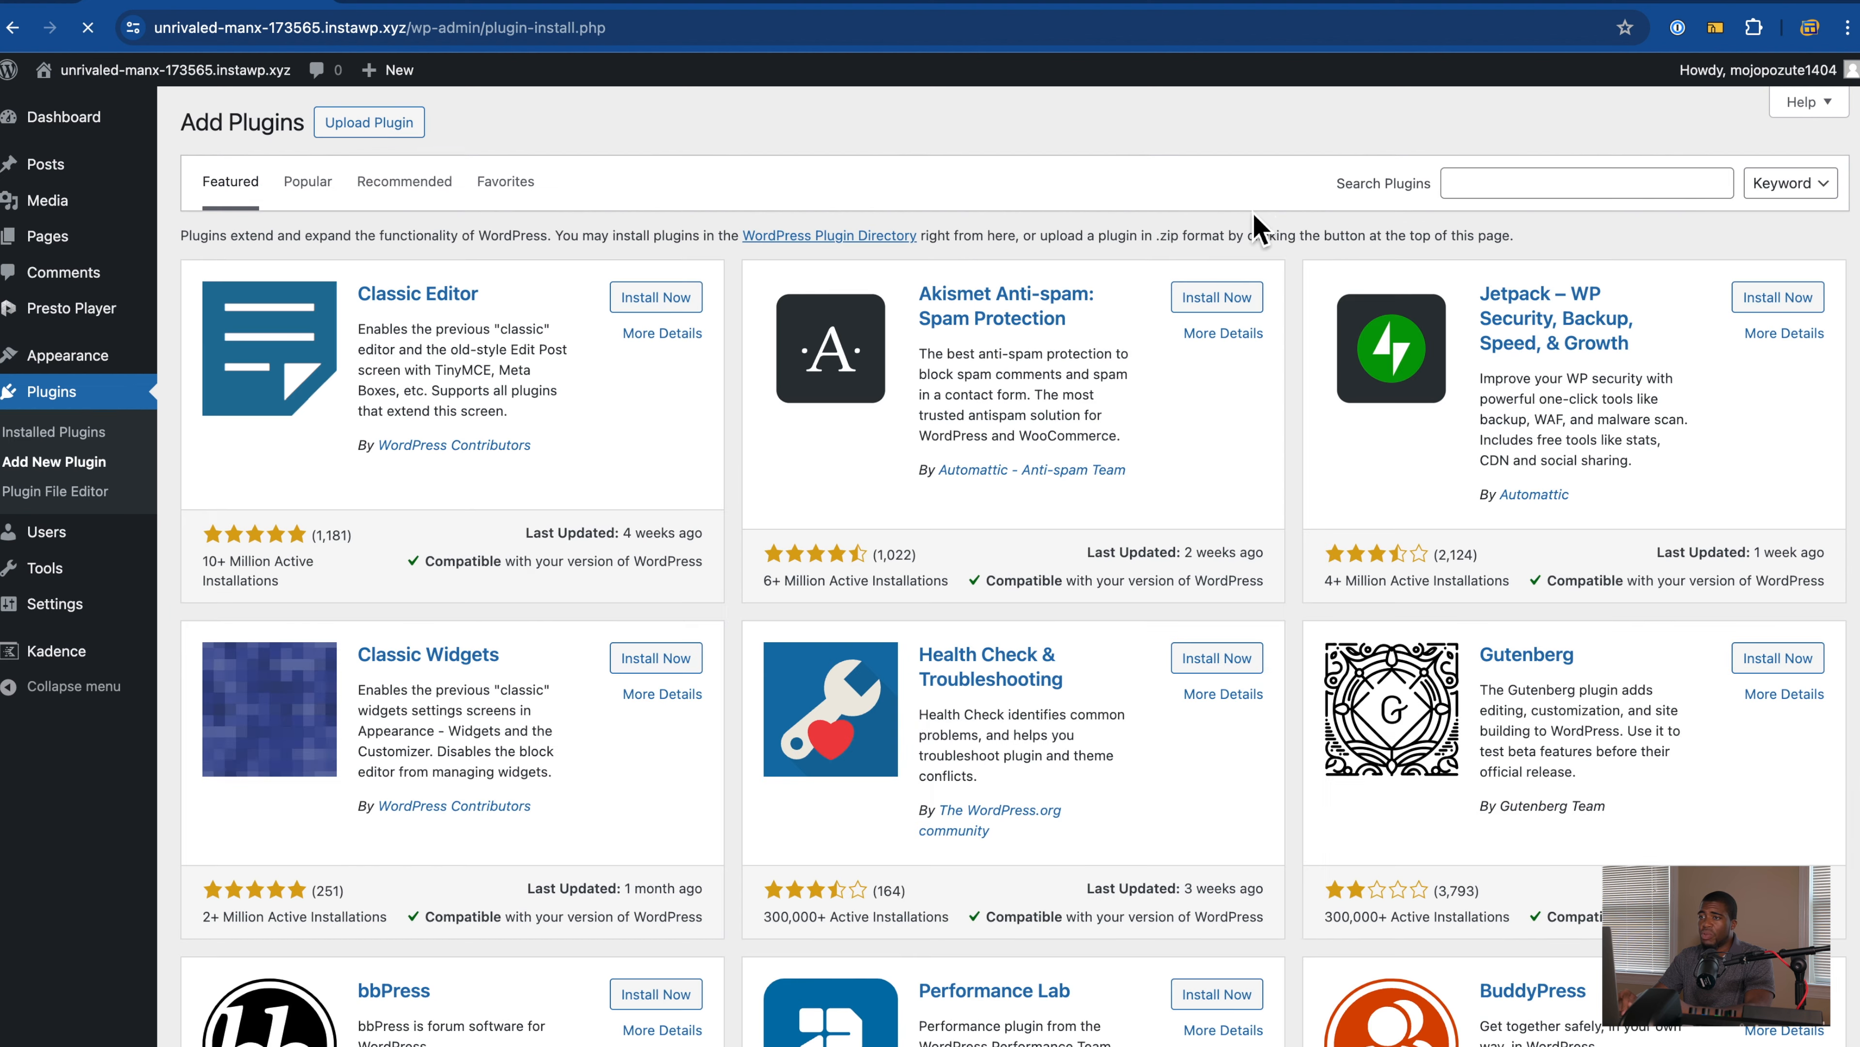
{"action": "left_click", "coordinate": [1524, 192]}
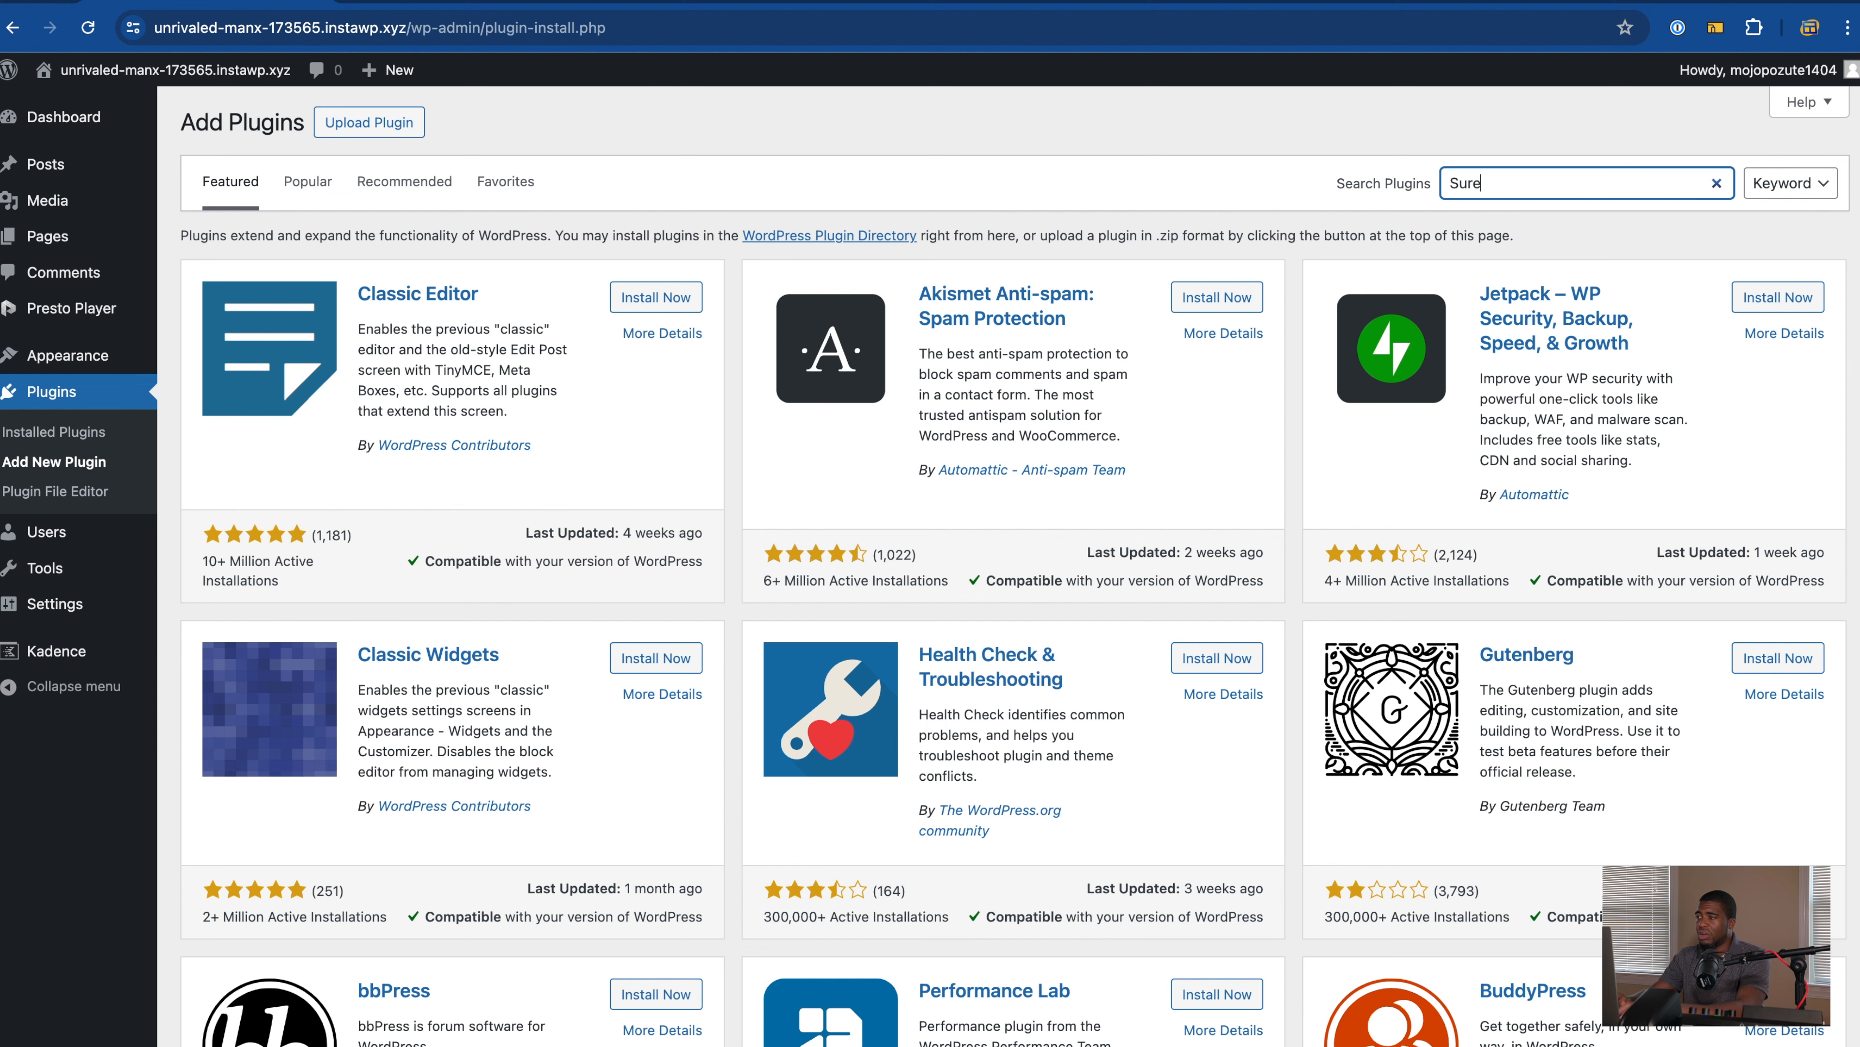
{"action": "type", "text": "Suretriggers"}
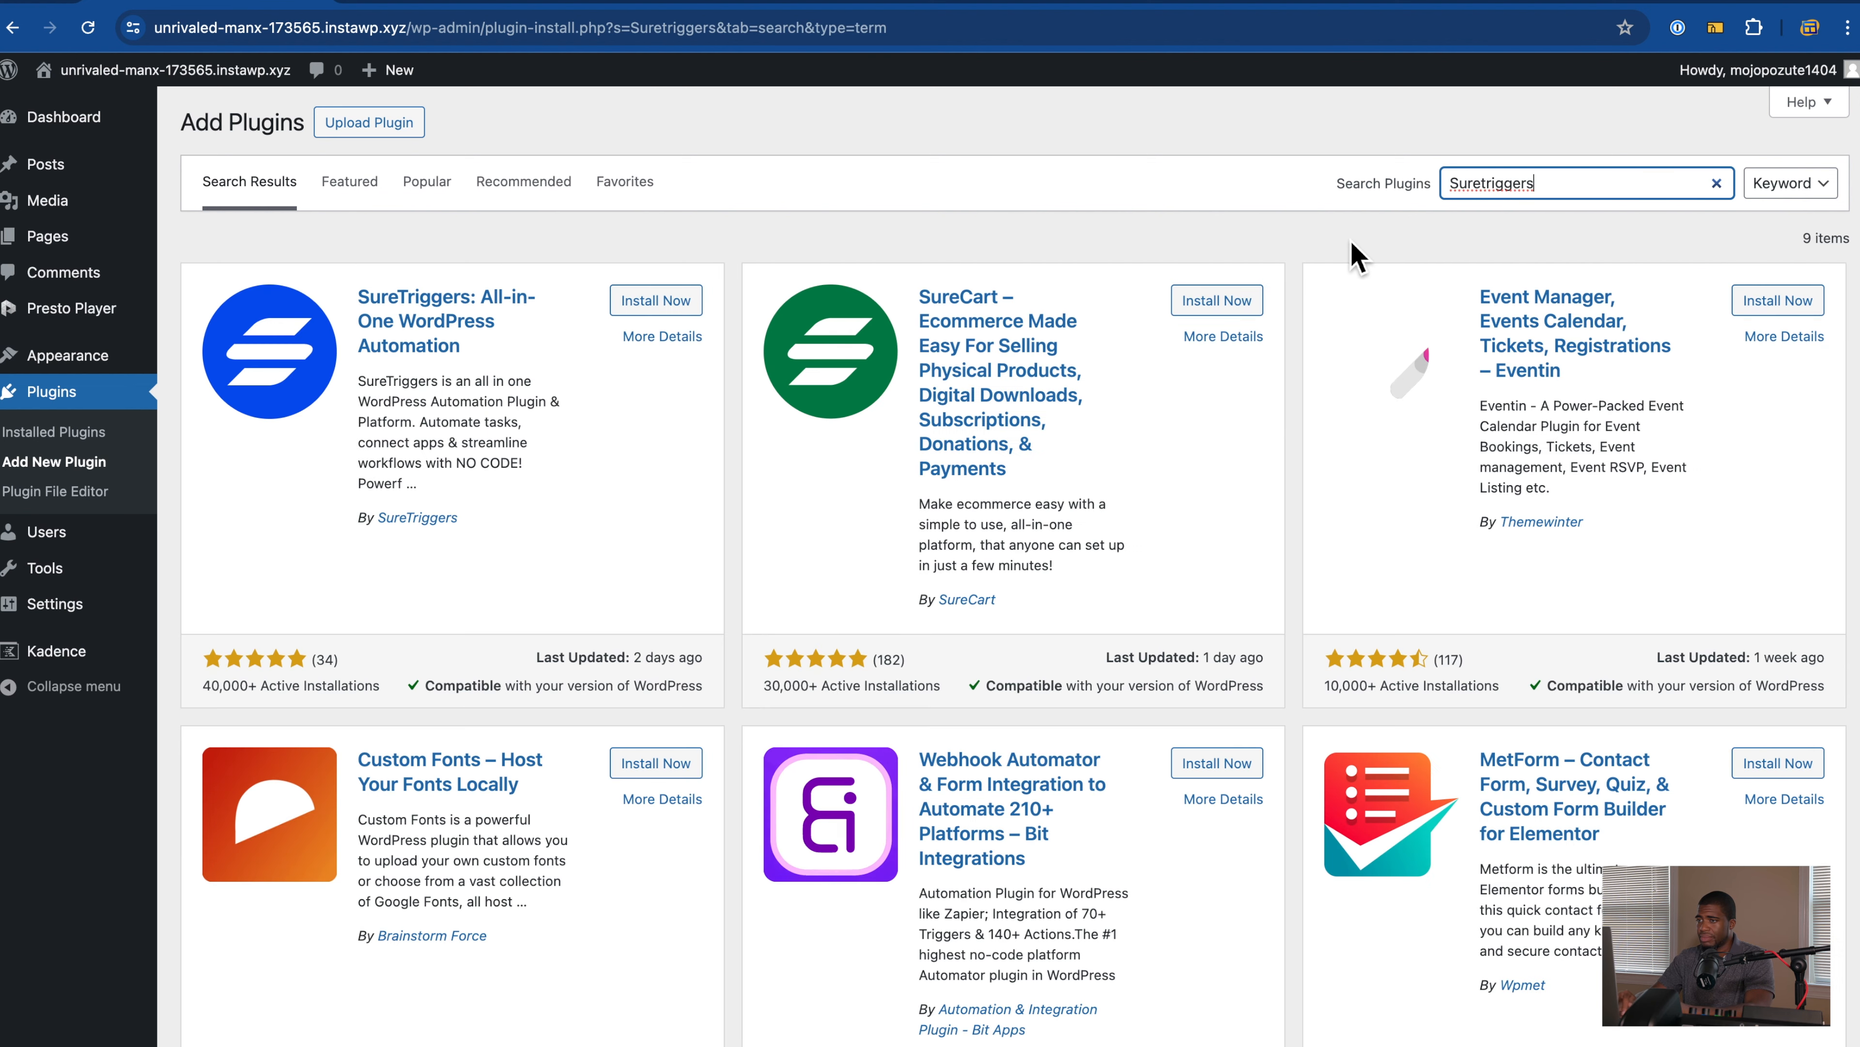
{"action": "left_click", "coordinate": [677, 308]}
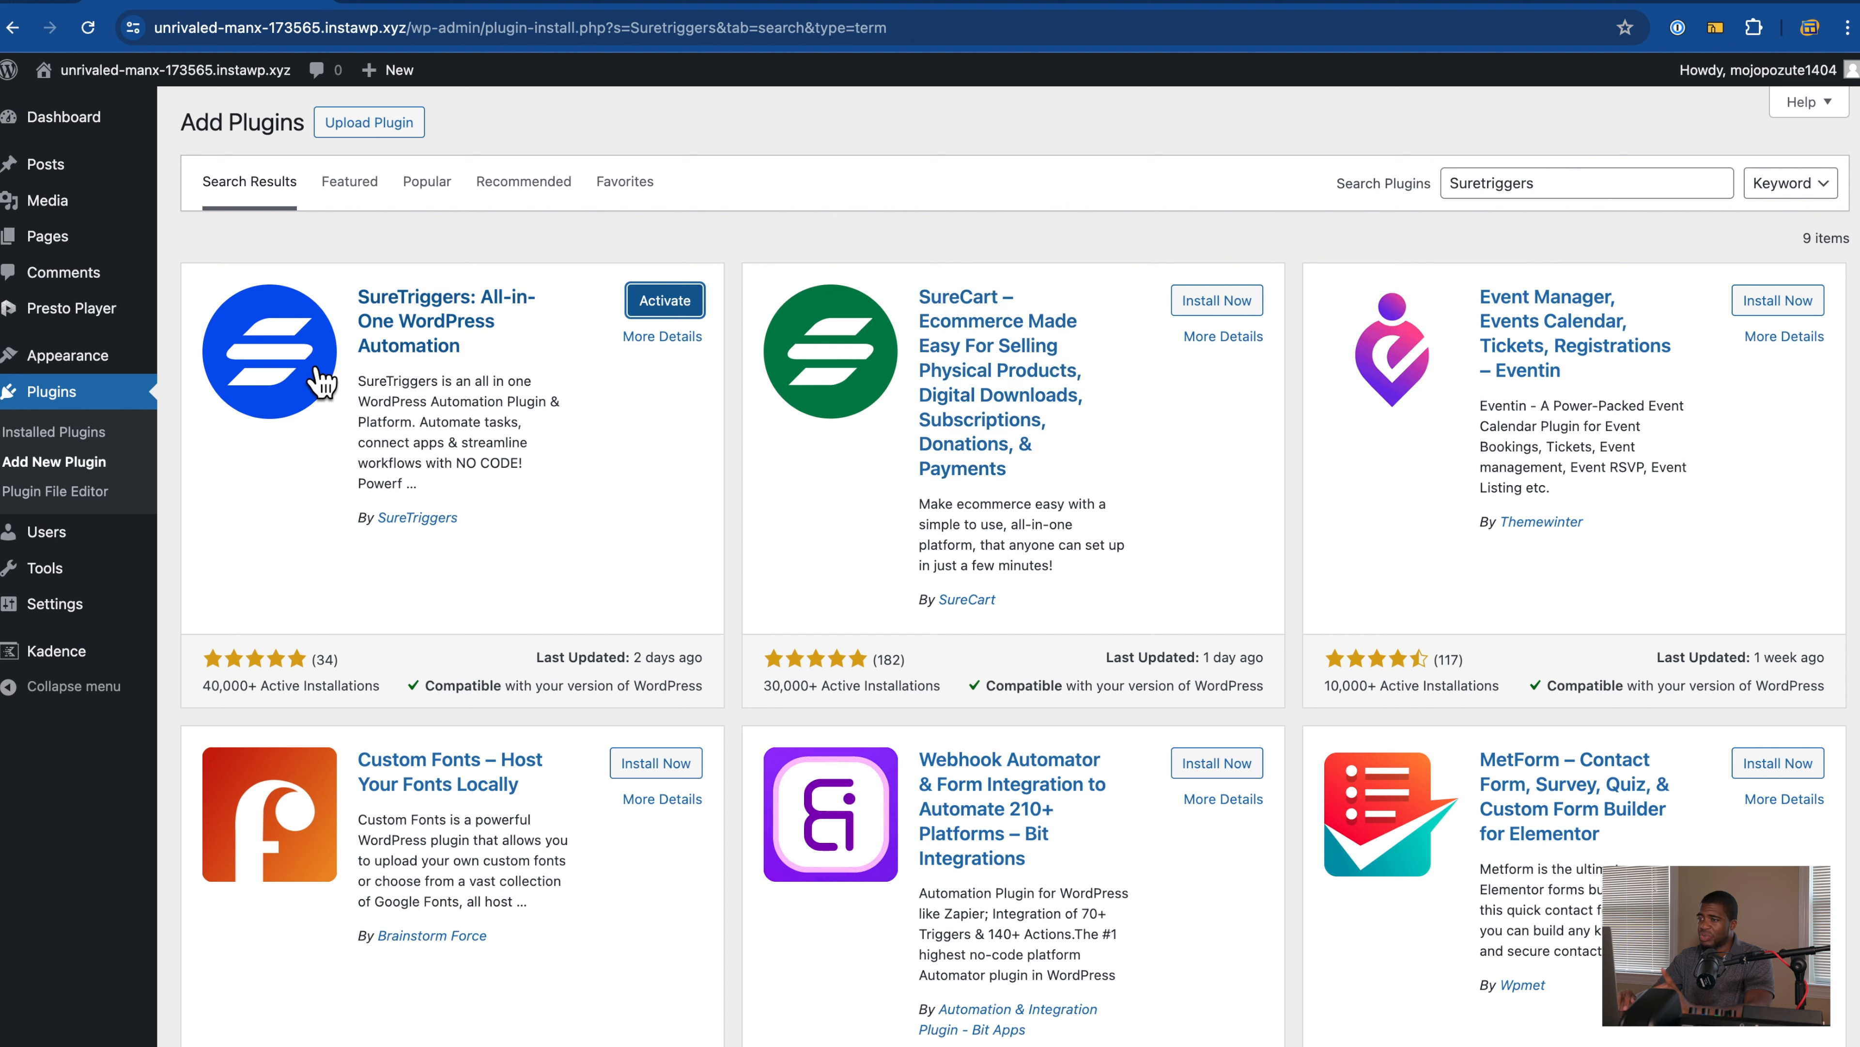
{"action": "left_click", "coordinate": [688, 313]}
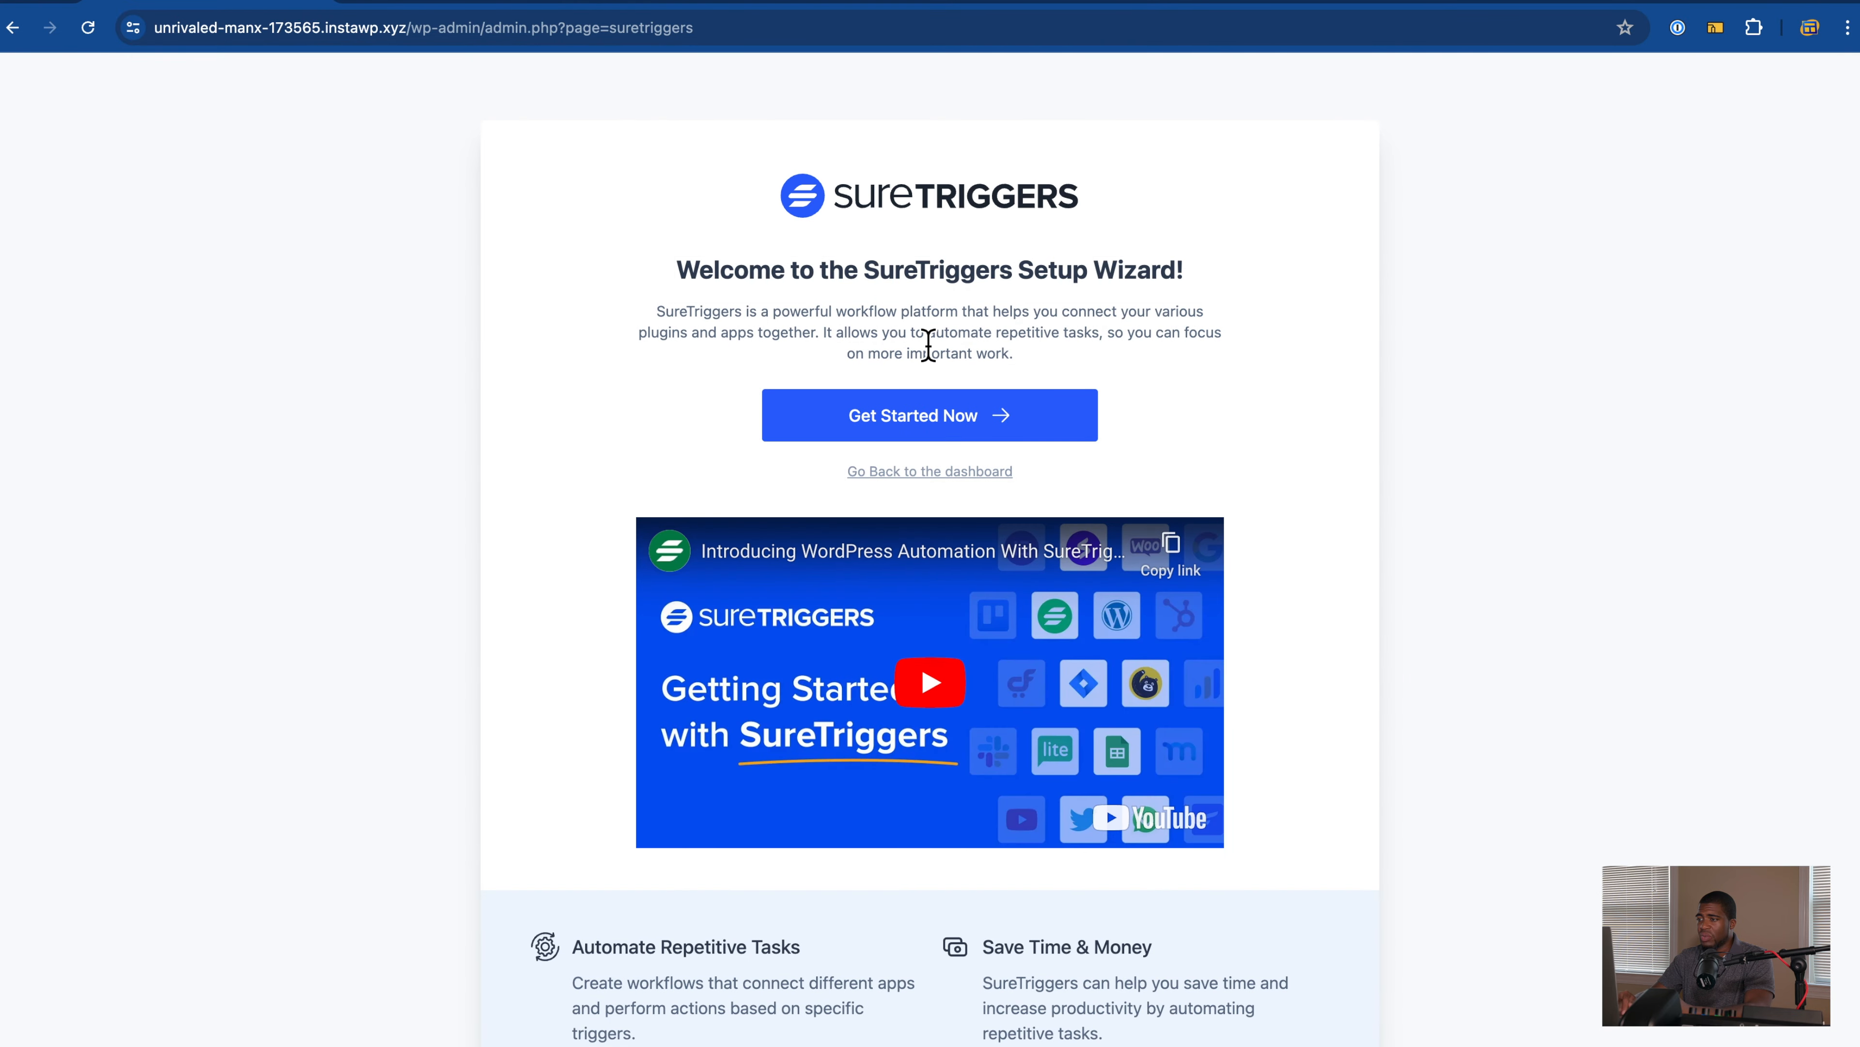
{"action": "scroll", "coordinate": [926, 374], "scroll_direction": "down", "scroll_amount": 1}
{"action": "left_click", "coordinate": [952, 407]}
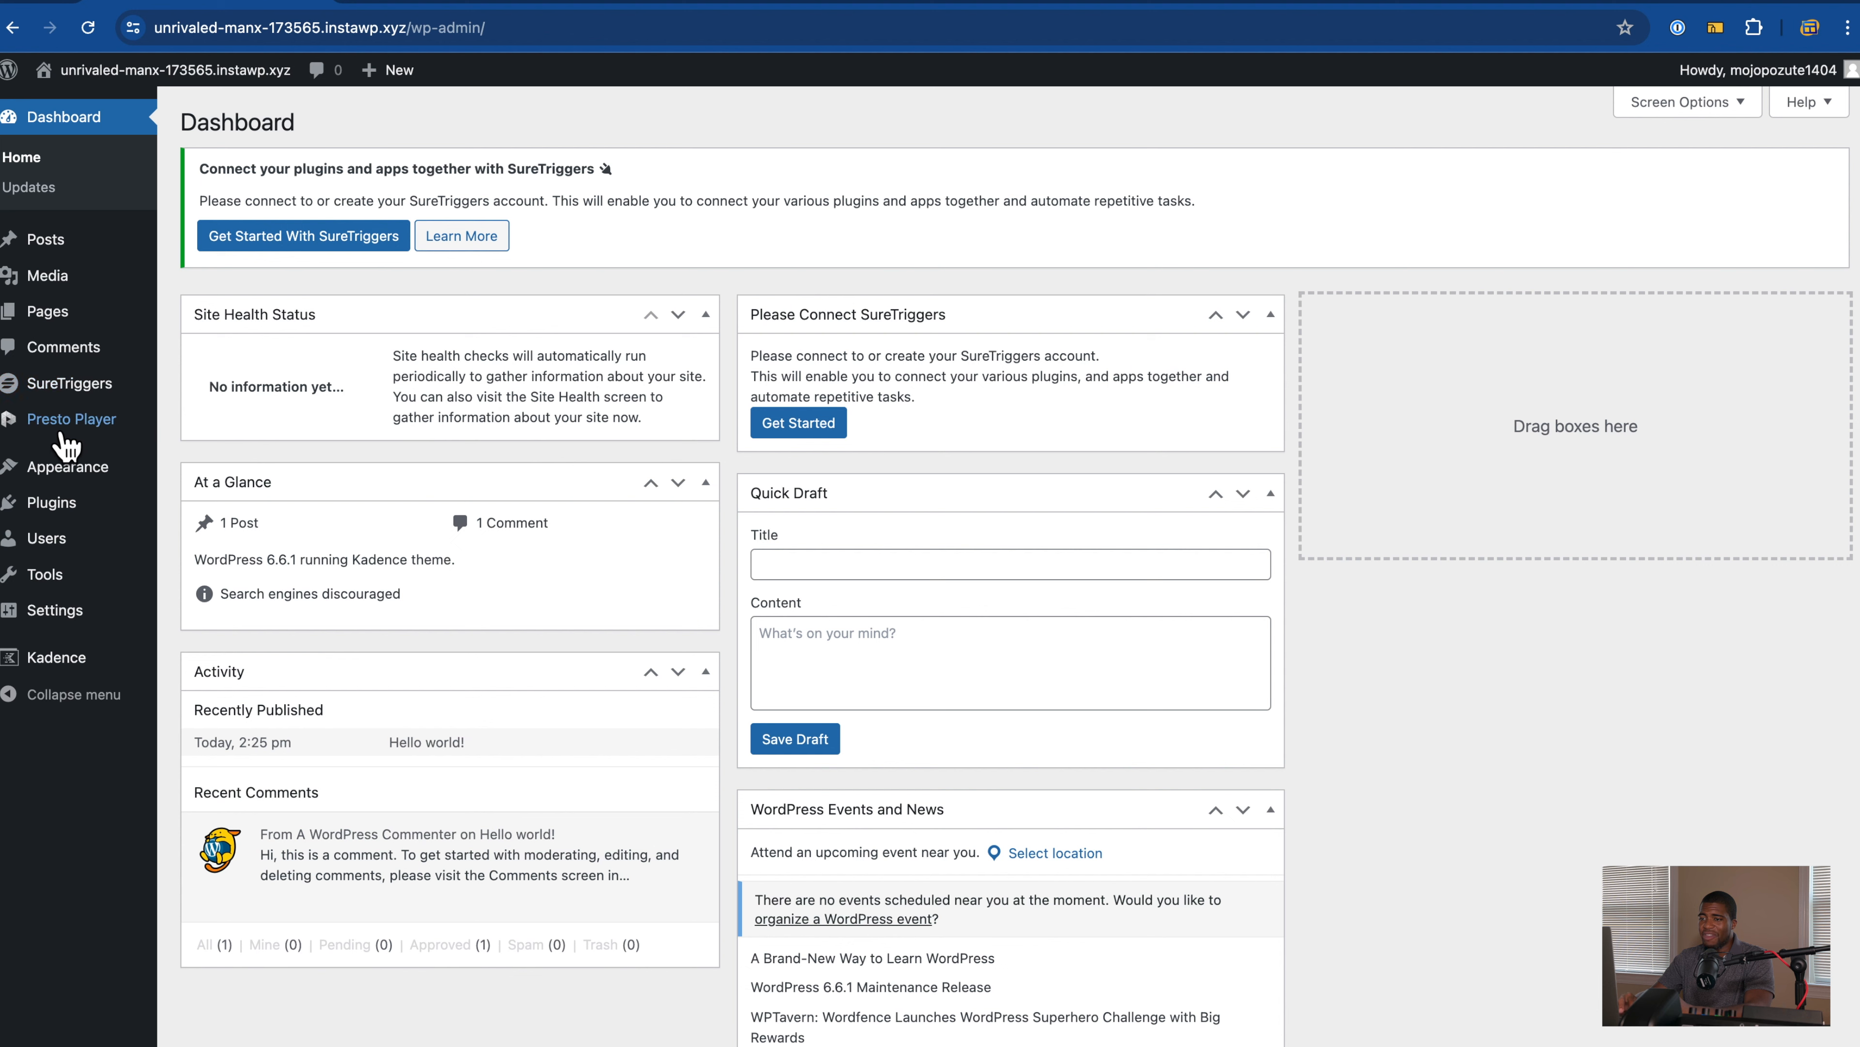
Step: Open Presto Player's Media Hub and start a new media item
{"action": "mouse_move", "coordinate": [111, 447]}
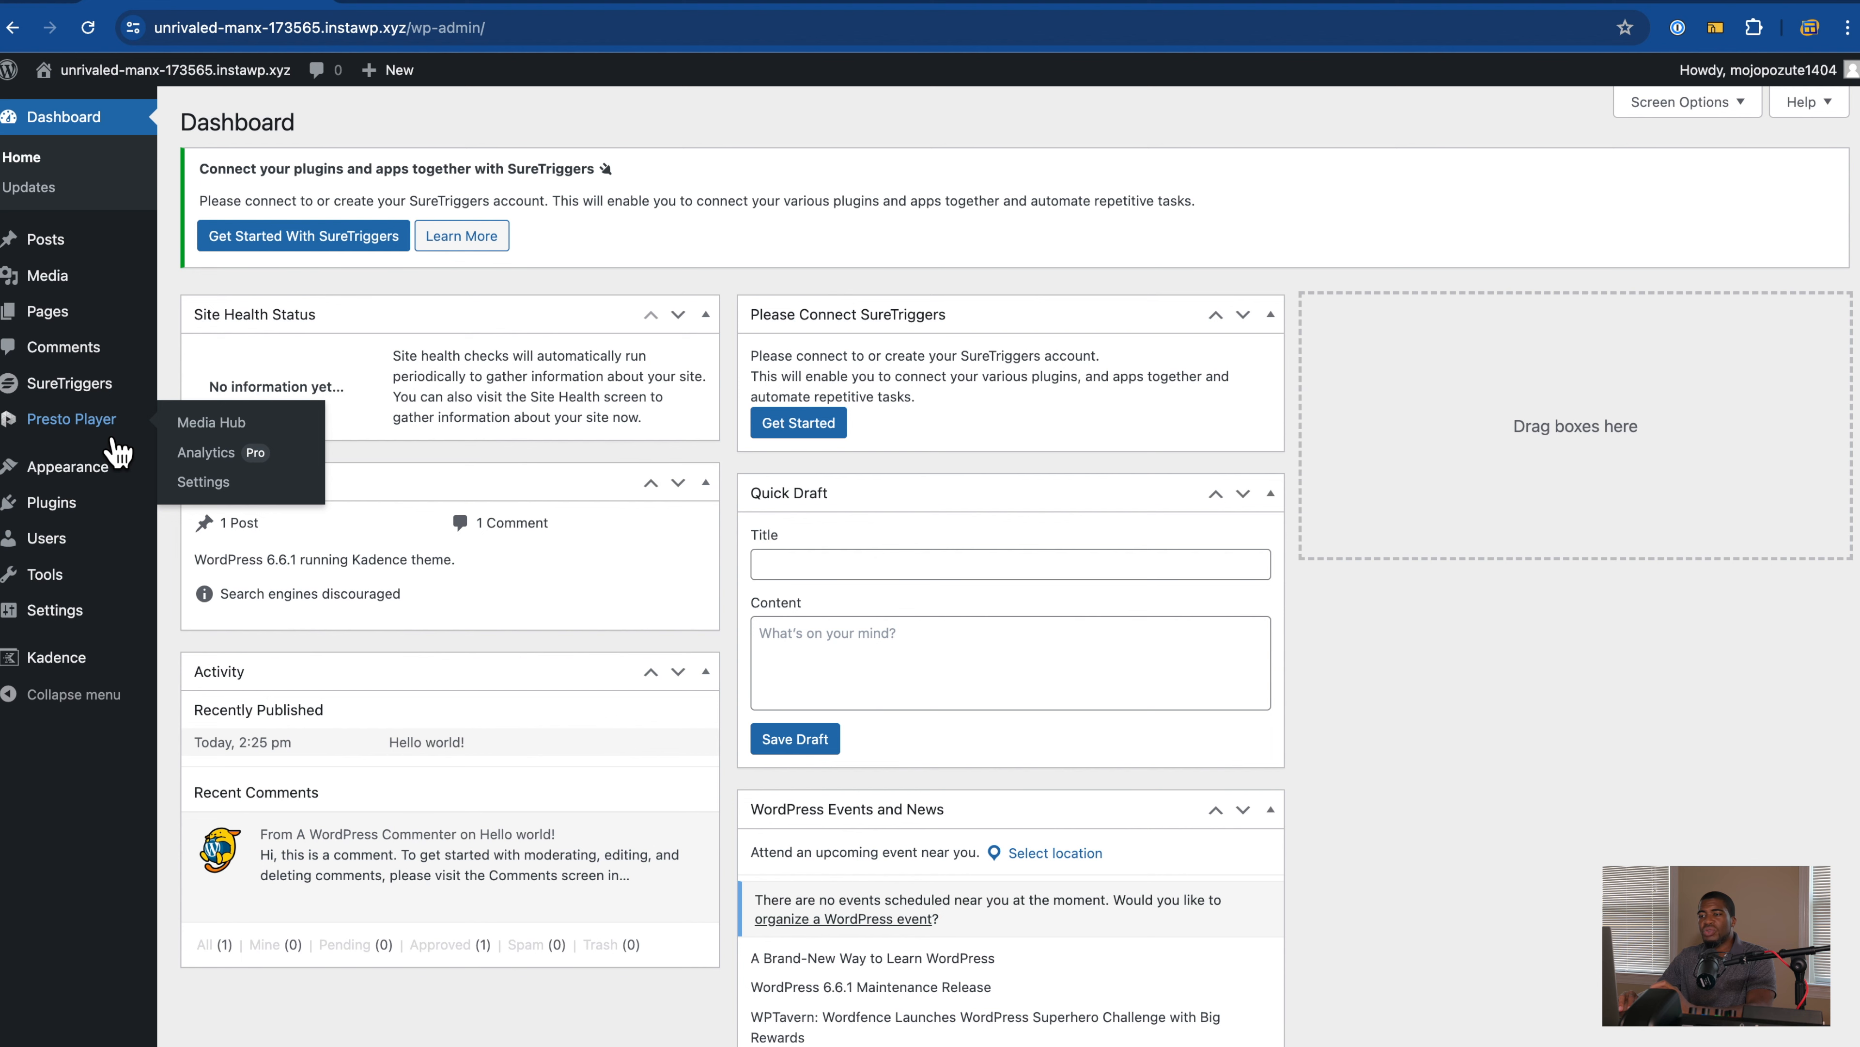
{"action": "left_click", "coordinate": [209, 431]}
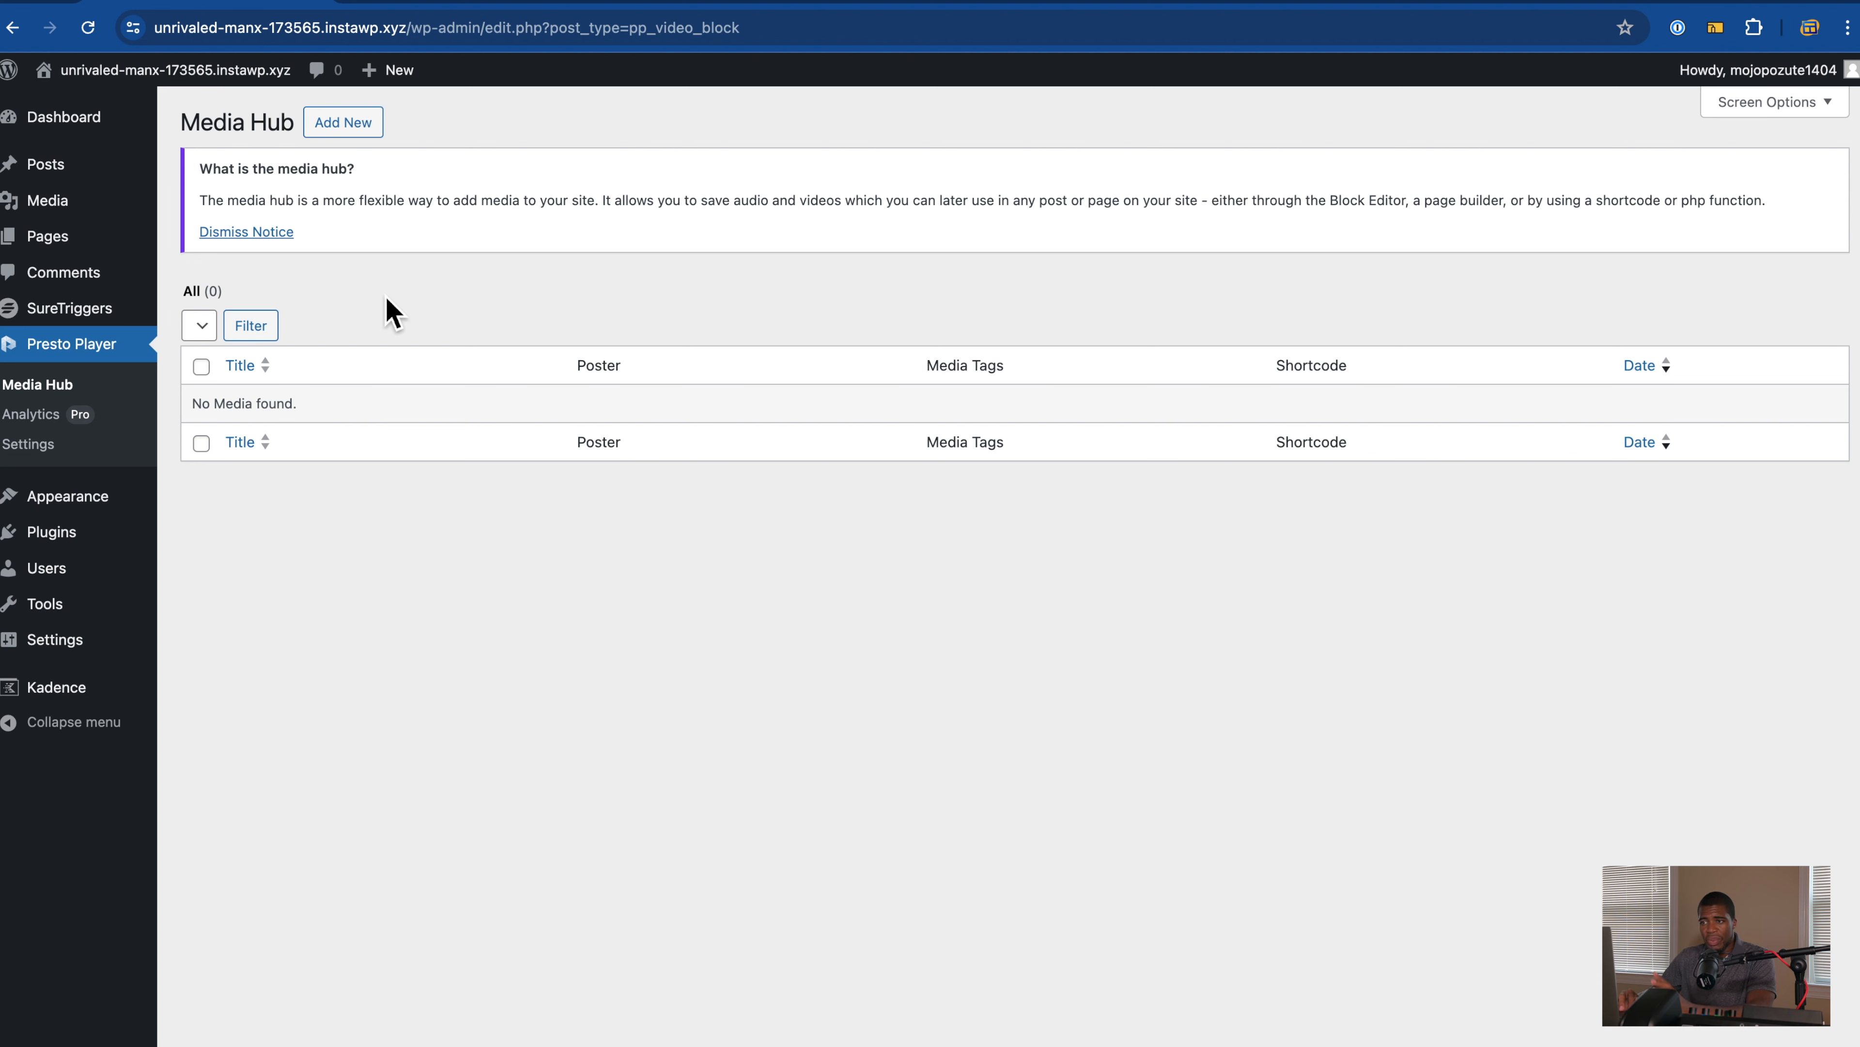
{"action": "left_click", "coordinate": [373, 133]}
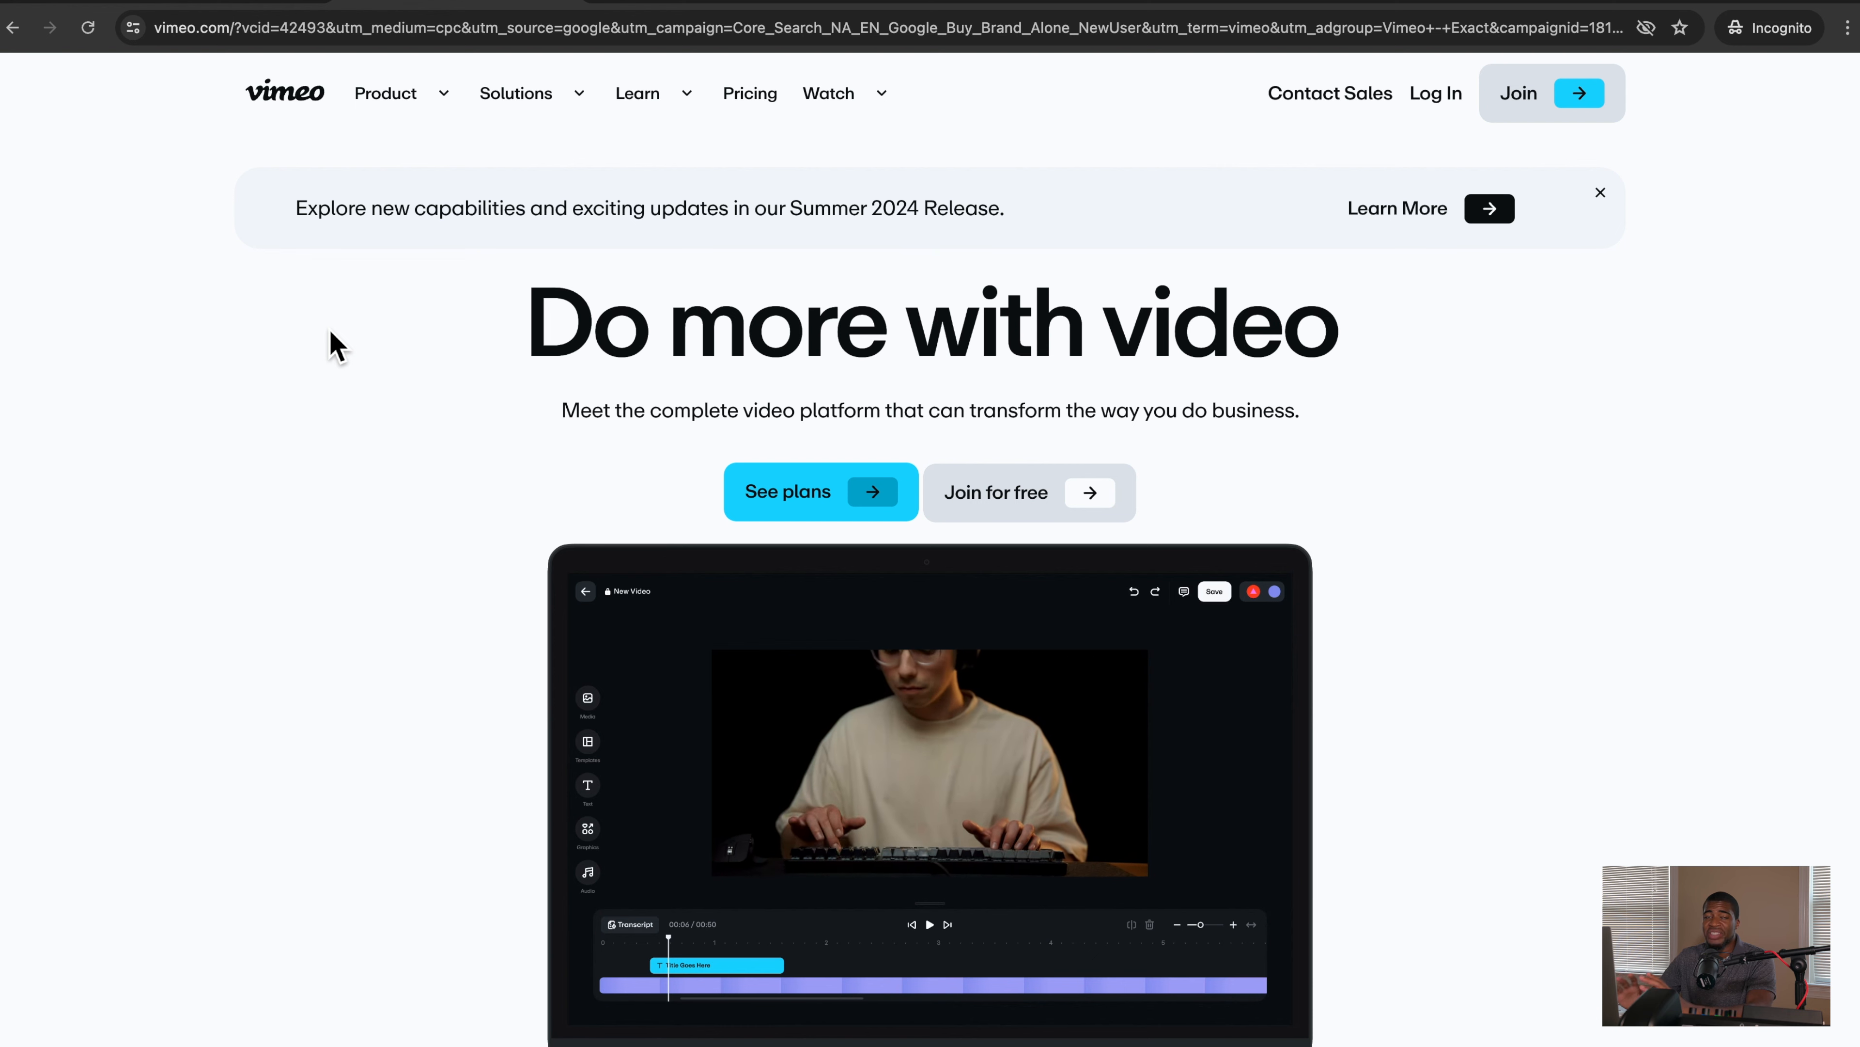
Step: Look over the Vimeo and bunny.net video hosting websites, including bunny.net's product list, and return to the new media item
{"action": "key", "text": "ctrl+Tab"}
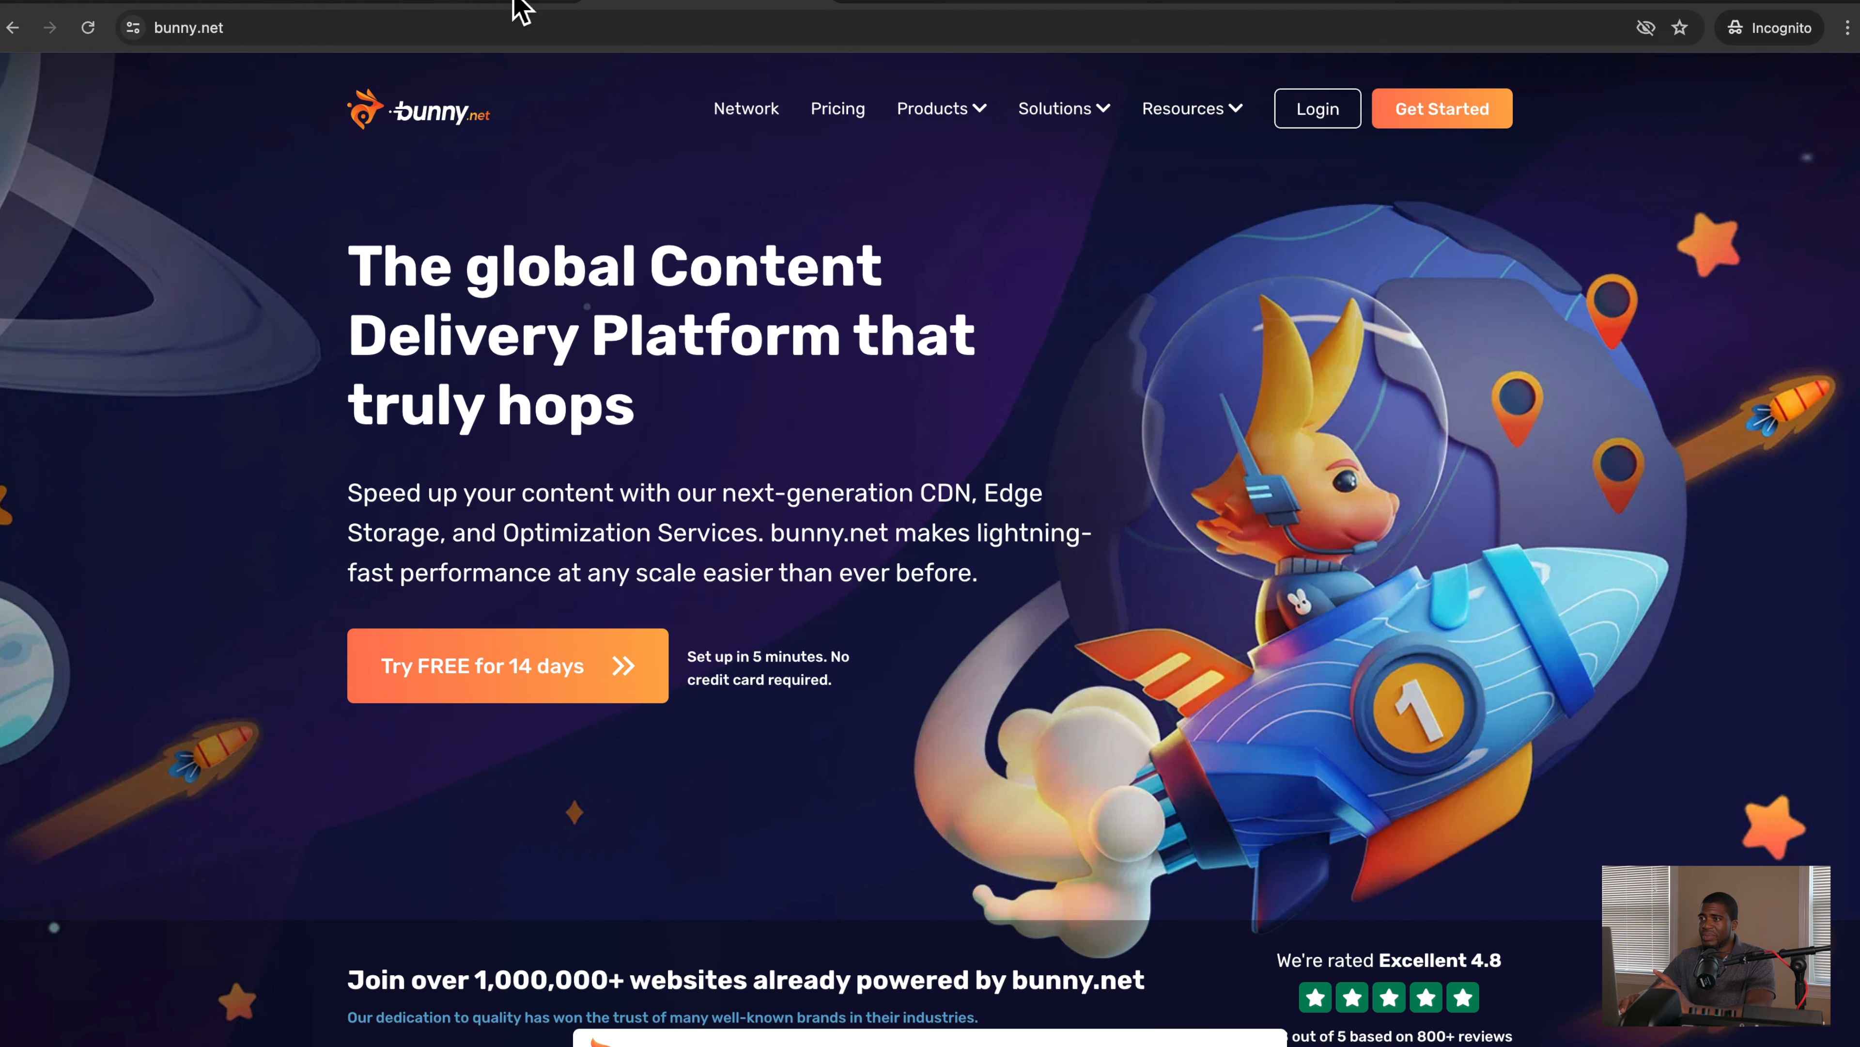
{"action": "mouse_move", "coordinate": [936, 123]}
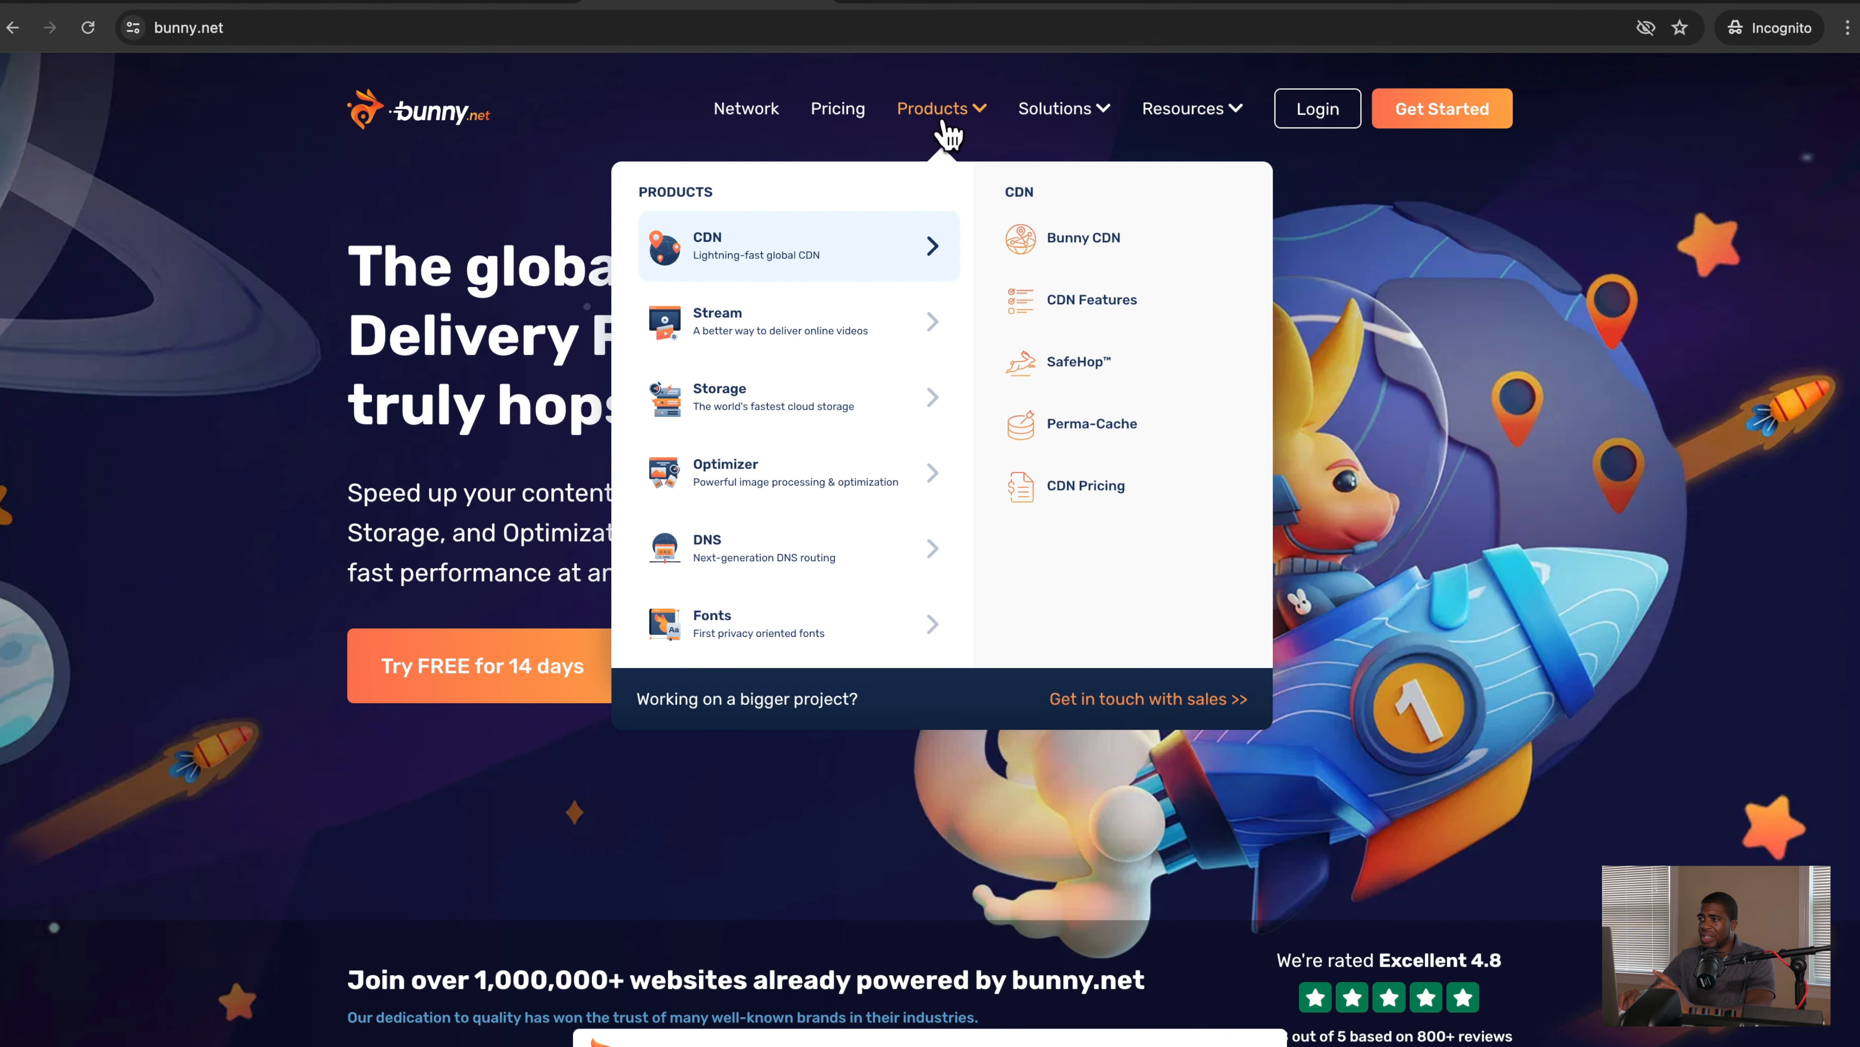
{"action": "mouse_move", "coordinate": [852, 423]}
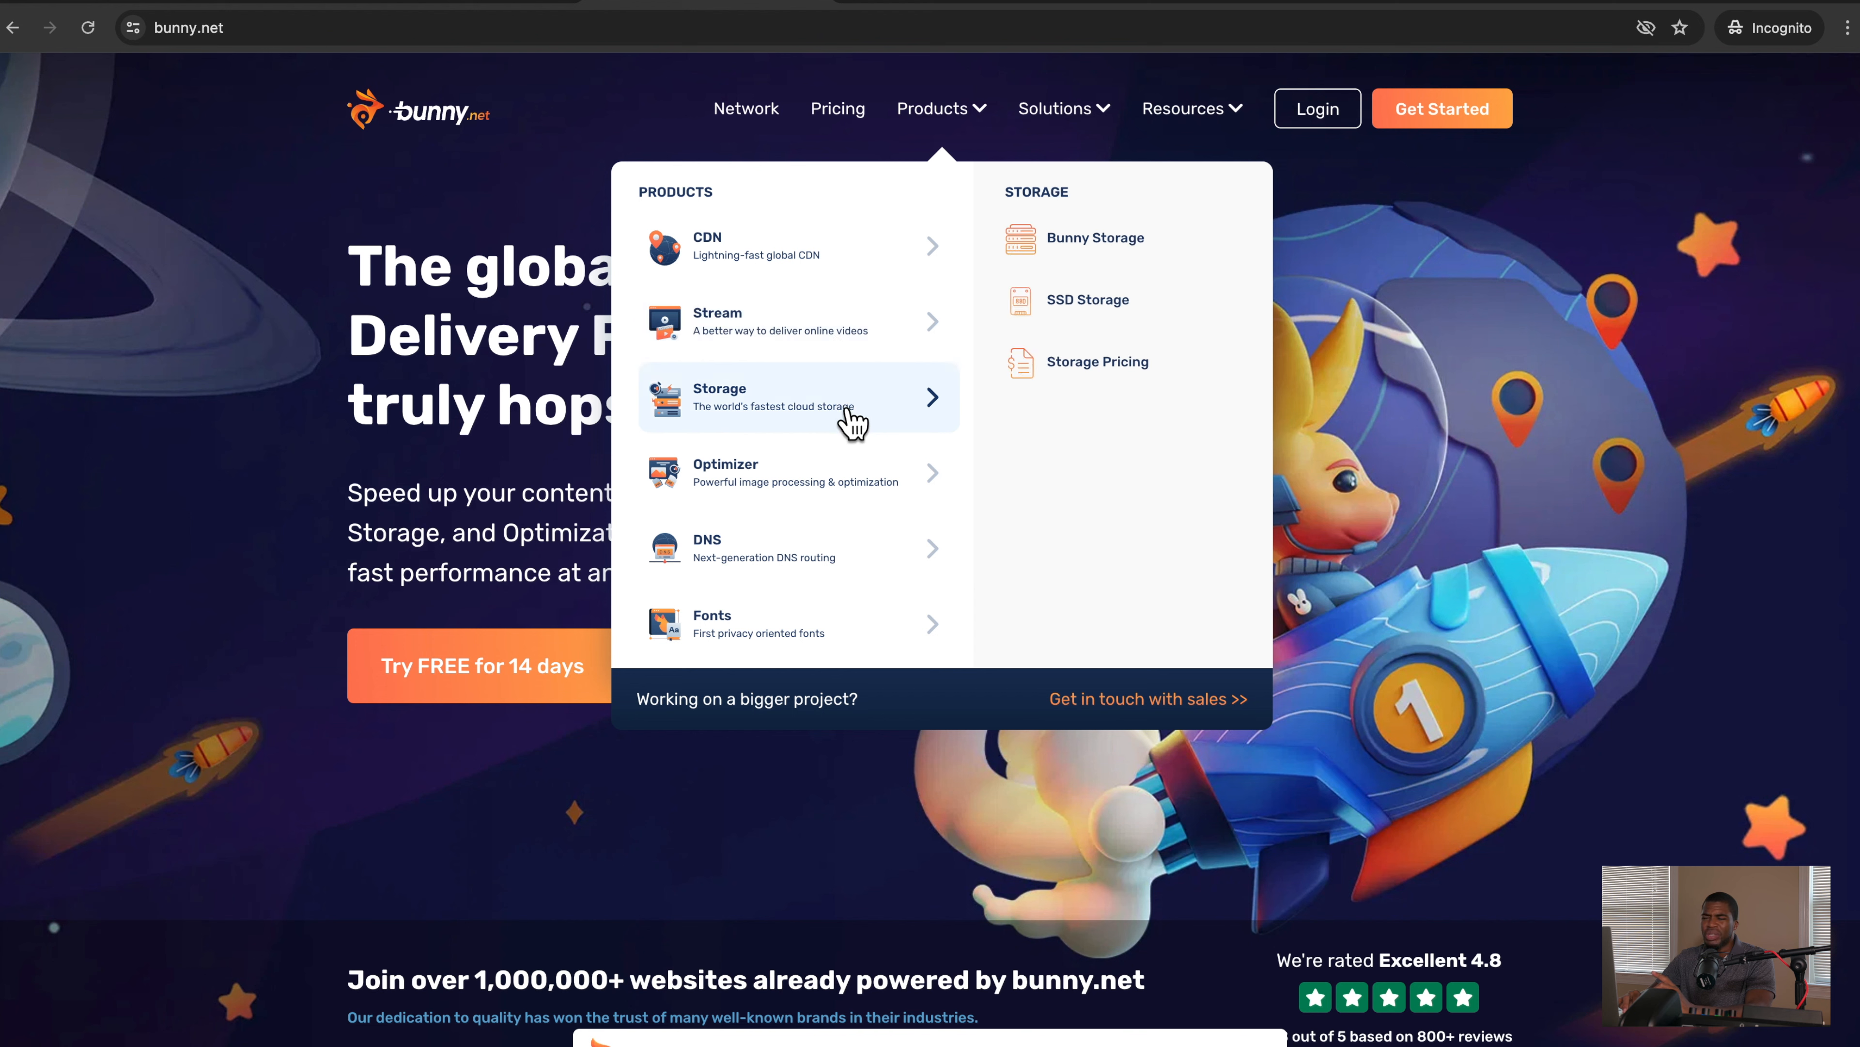
{"action": "mouse_move", "coordinate": [849, 330]}
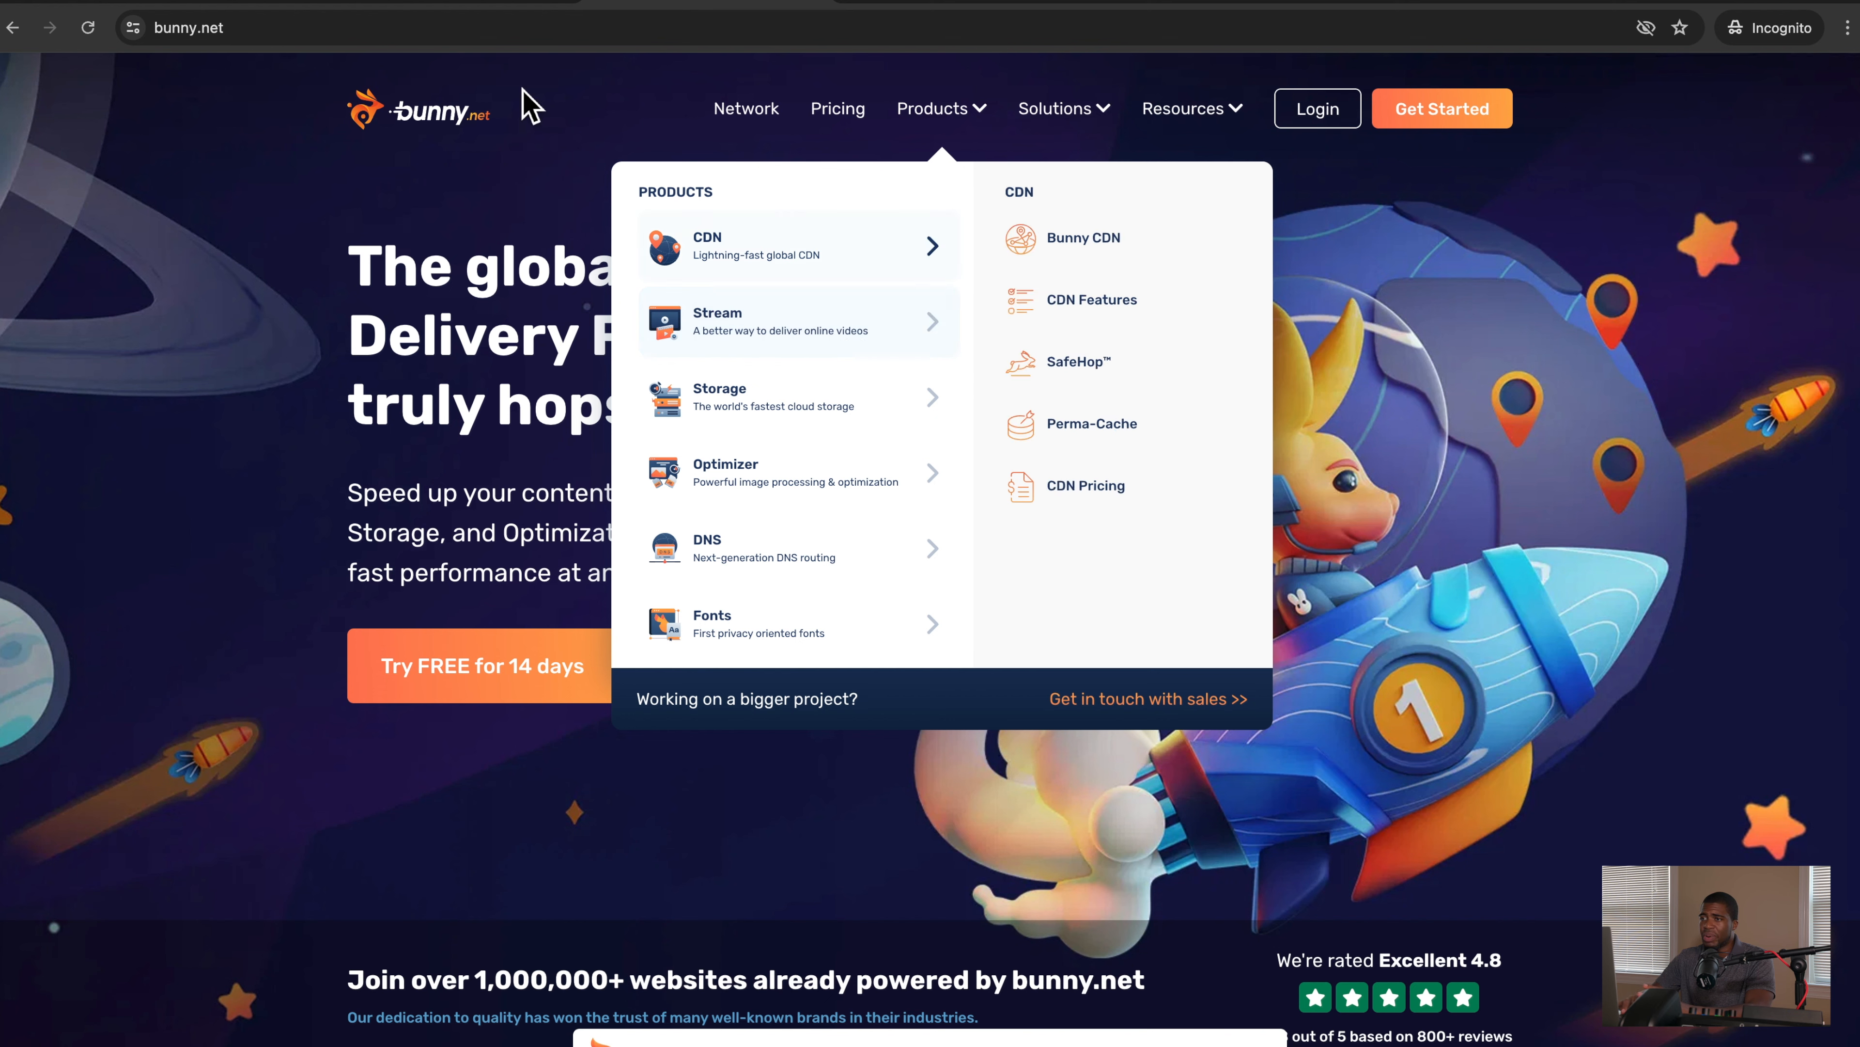
{"action": "left_click", "coordinate": [503, 4]}
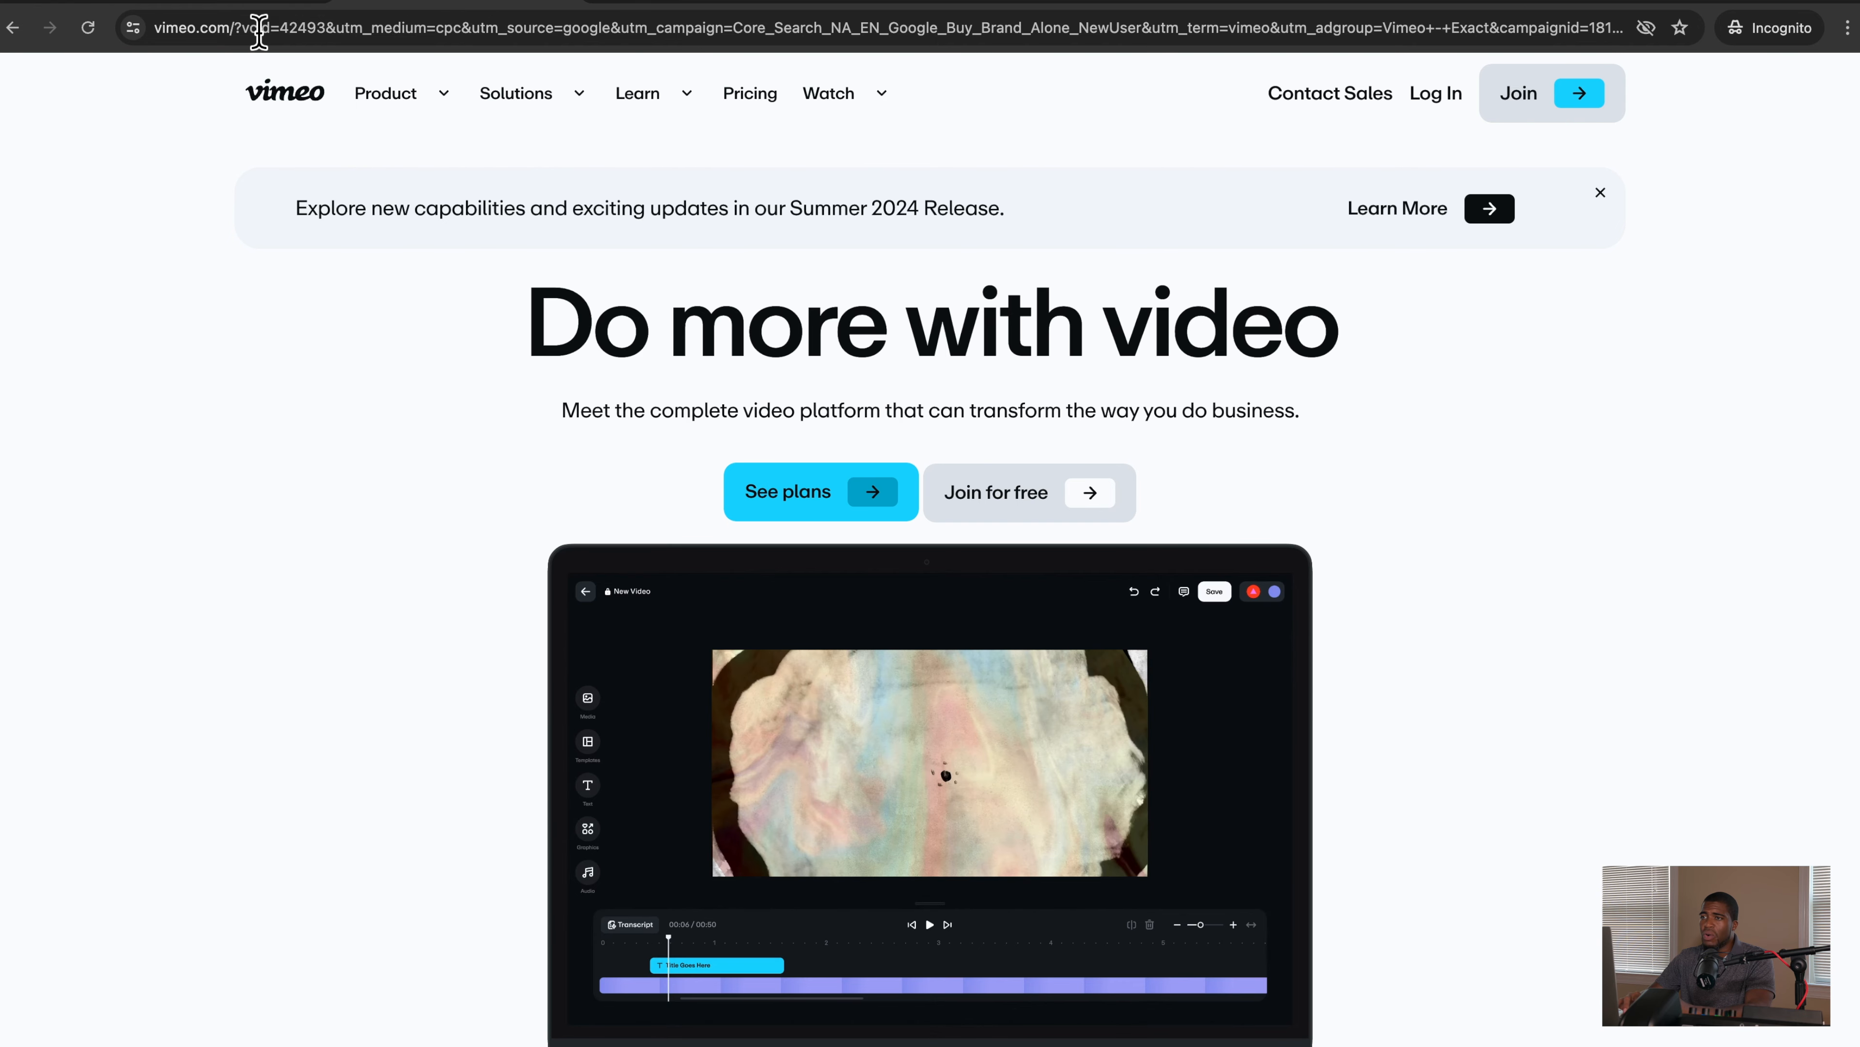
{"action": "left_click", "coordinate": [251, 4]}
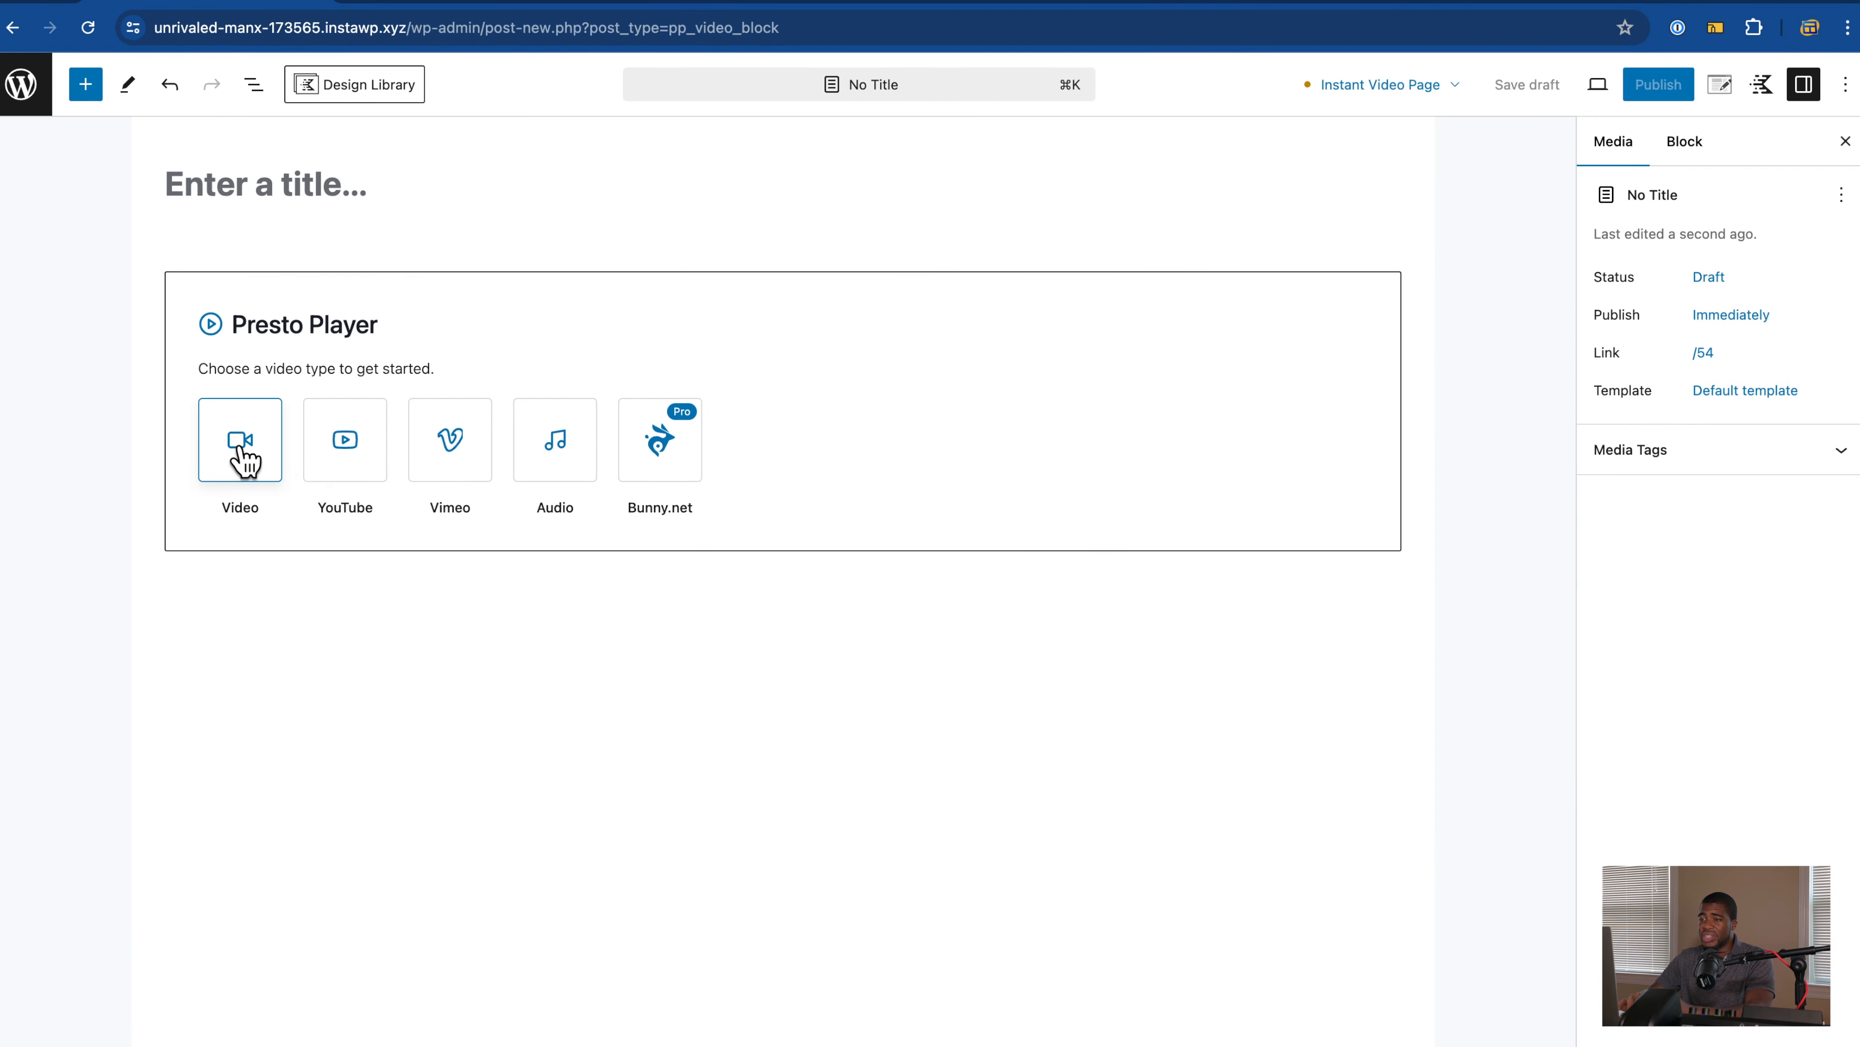
Step: Choose YouTube as the media item's video type, and switch to the YouTube website to search for "stock video"
{"action": "left_click", "coordinate": [362, 457]}
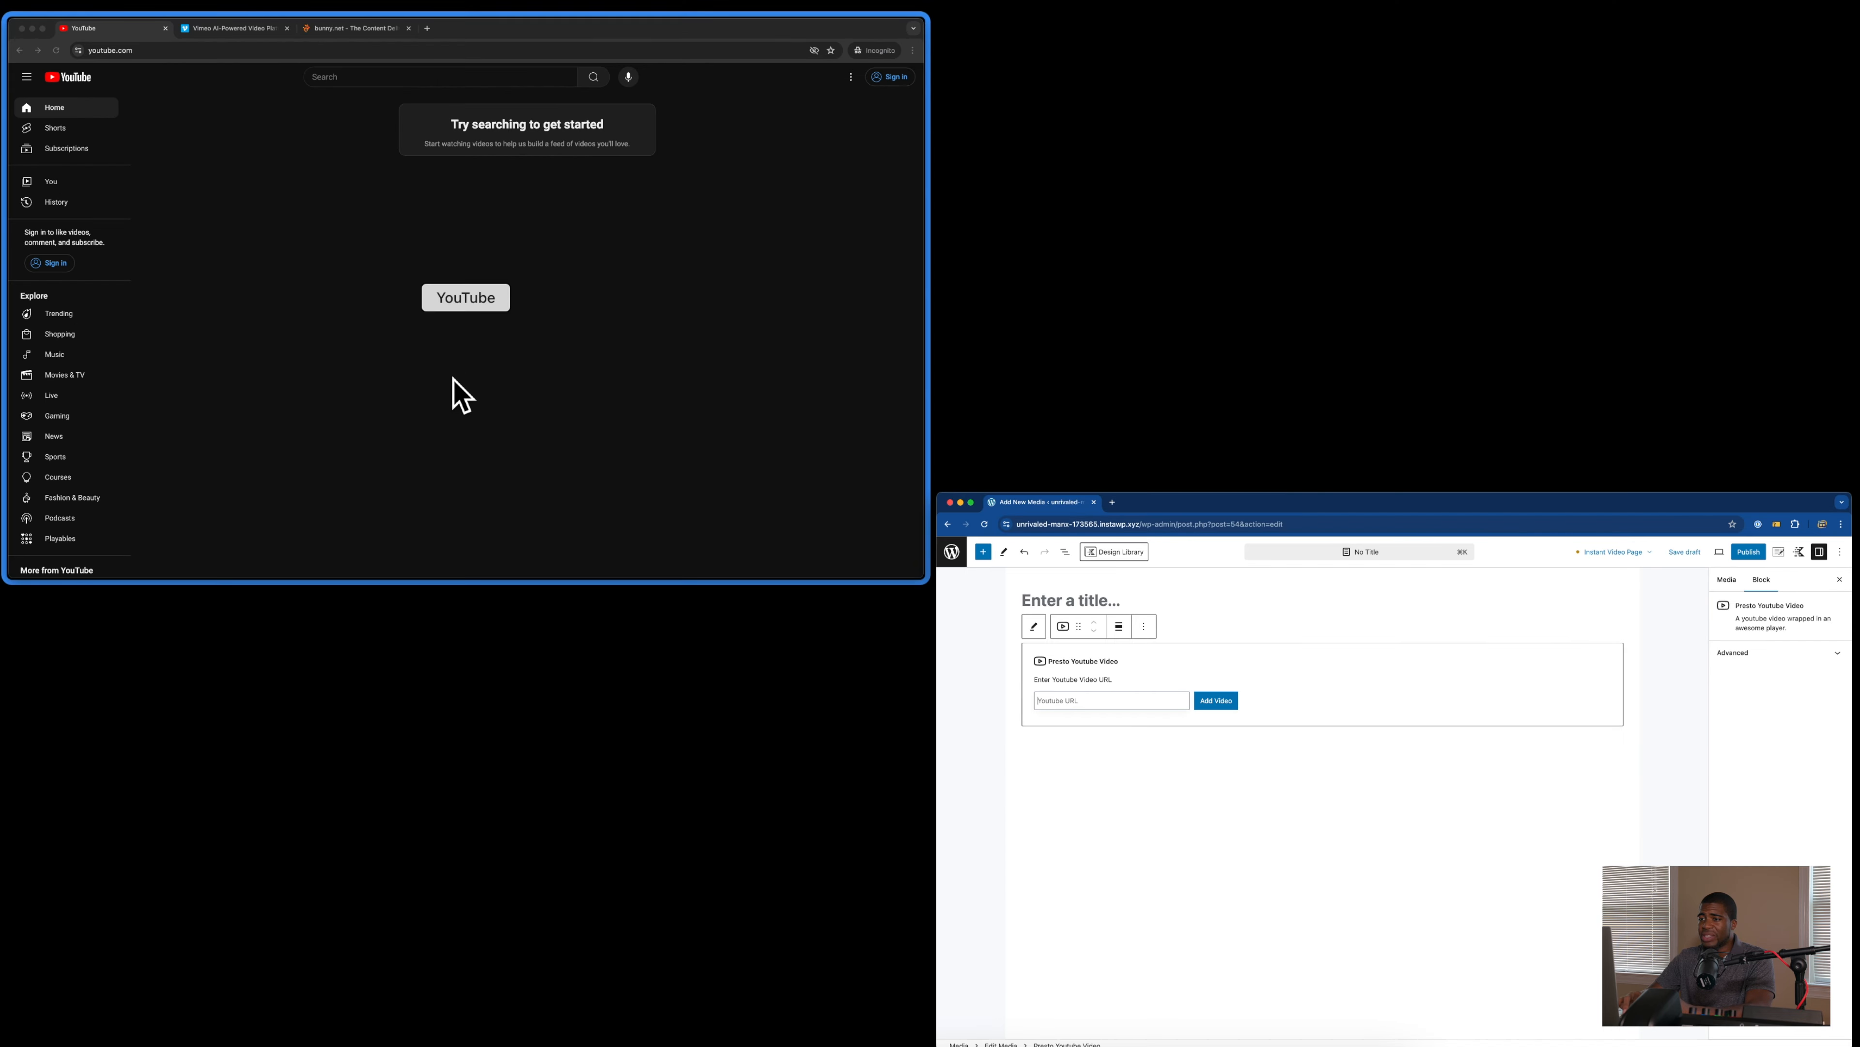
{"action": "left_click", "coordinate": [456, 379]}
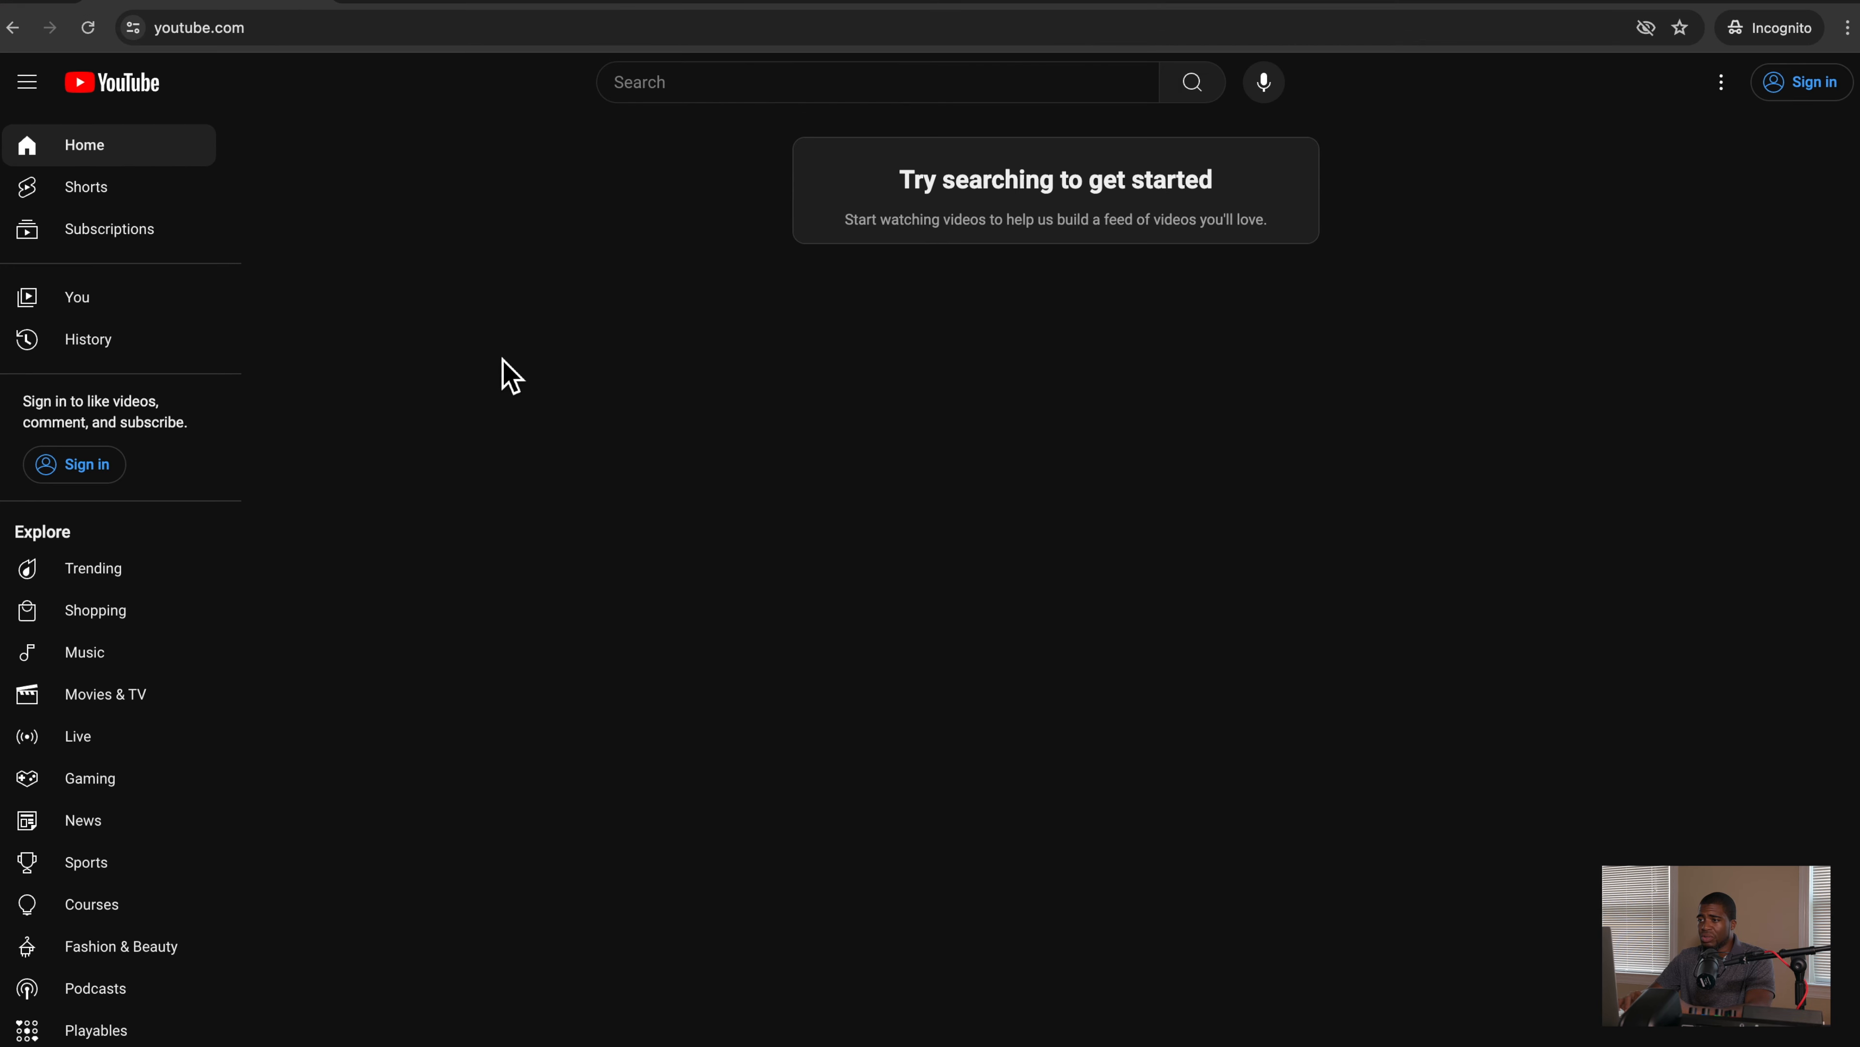
{"action": "left_click", "coordinate": [686, 92]}
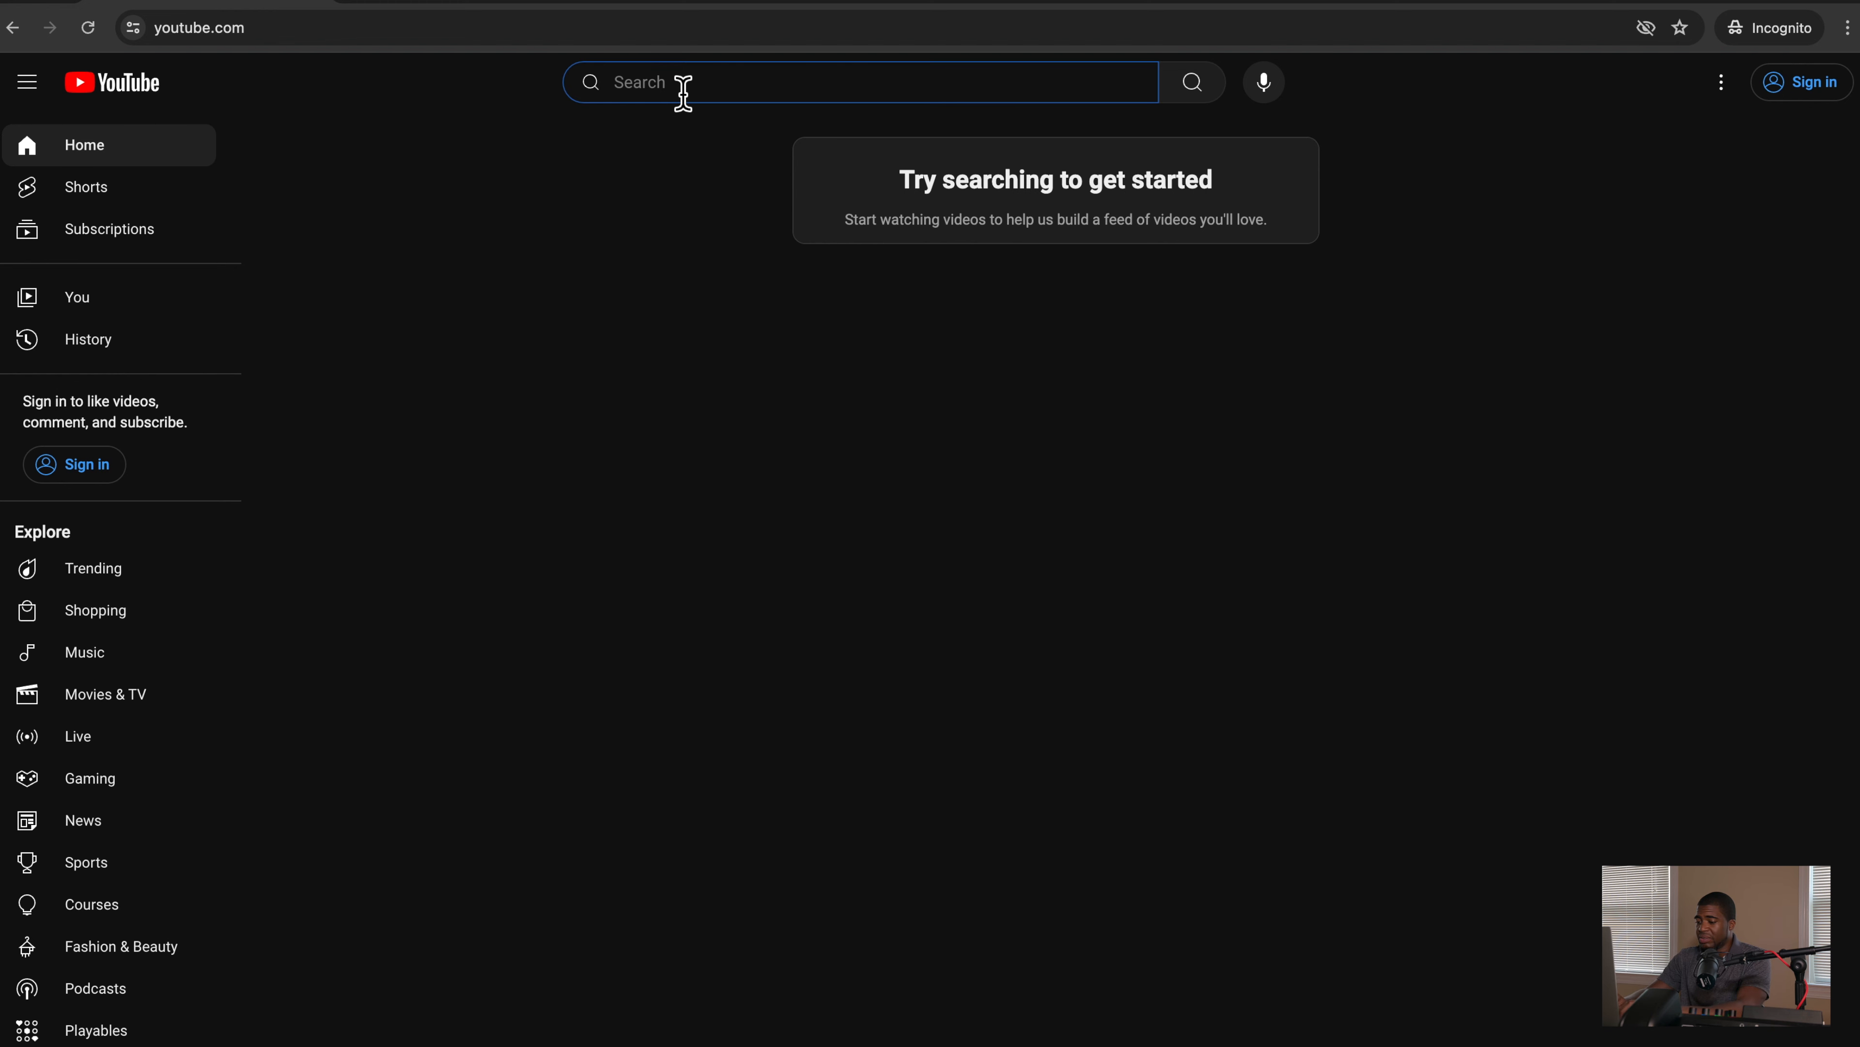
{"action": "type", "text": "stock video"}
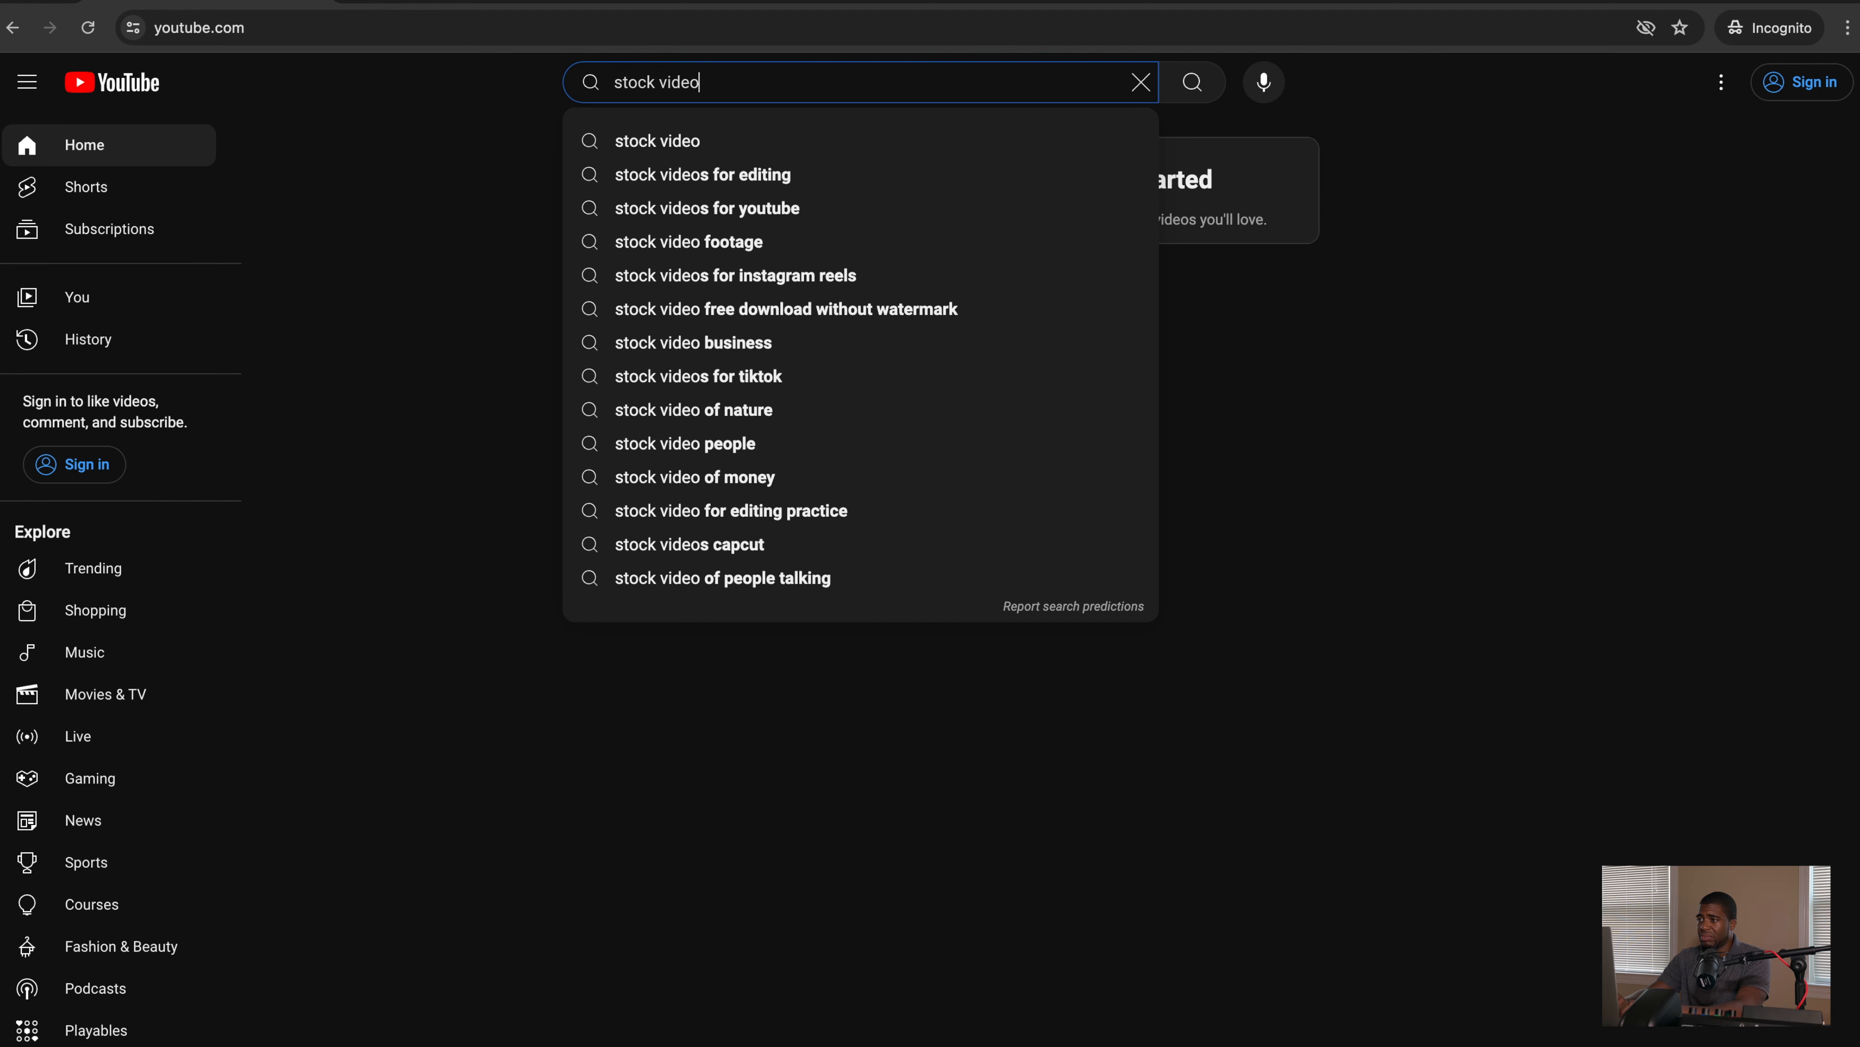
{"action": "key", "text": "Return"}
{"action": "scroll", "coordinate": [721, 746], "scroll_direction": "down", "scroll_amount": 10}
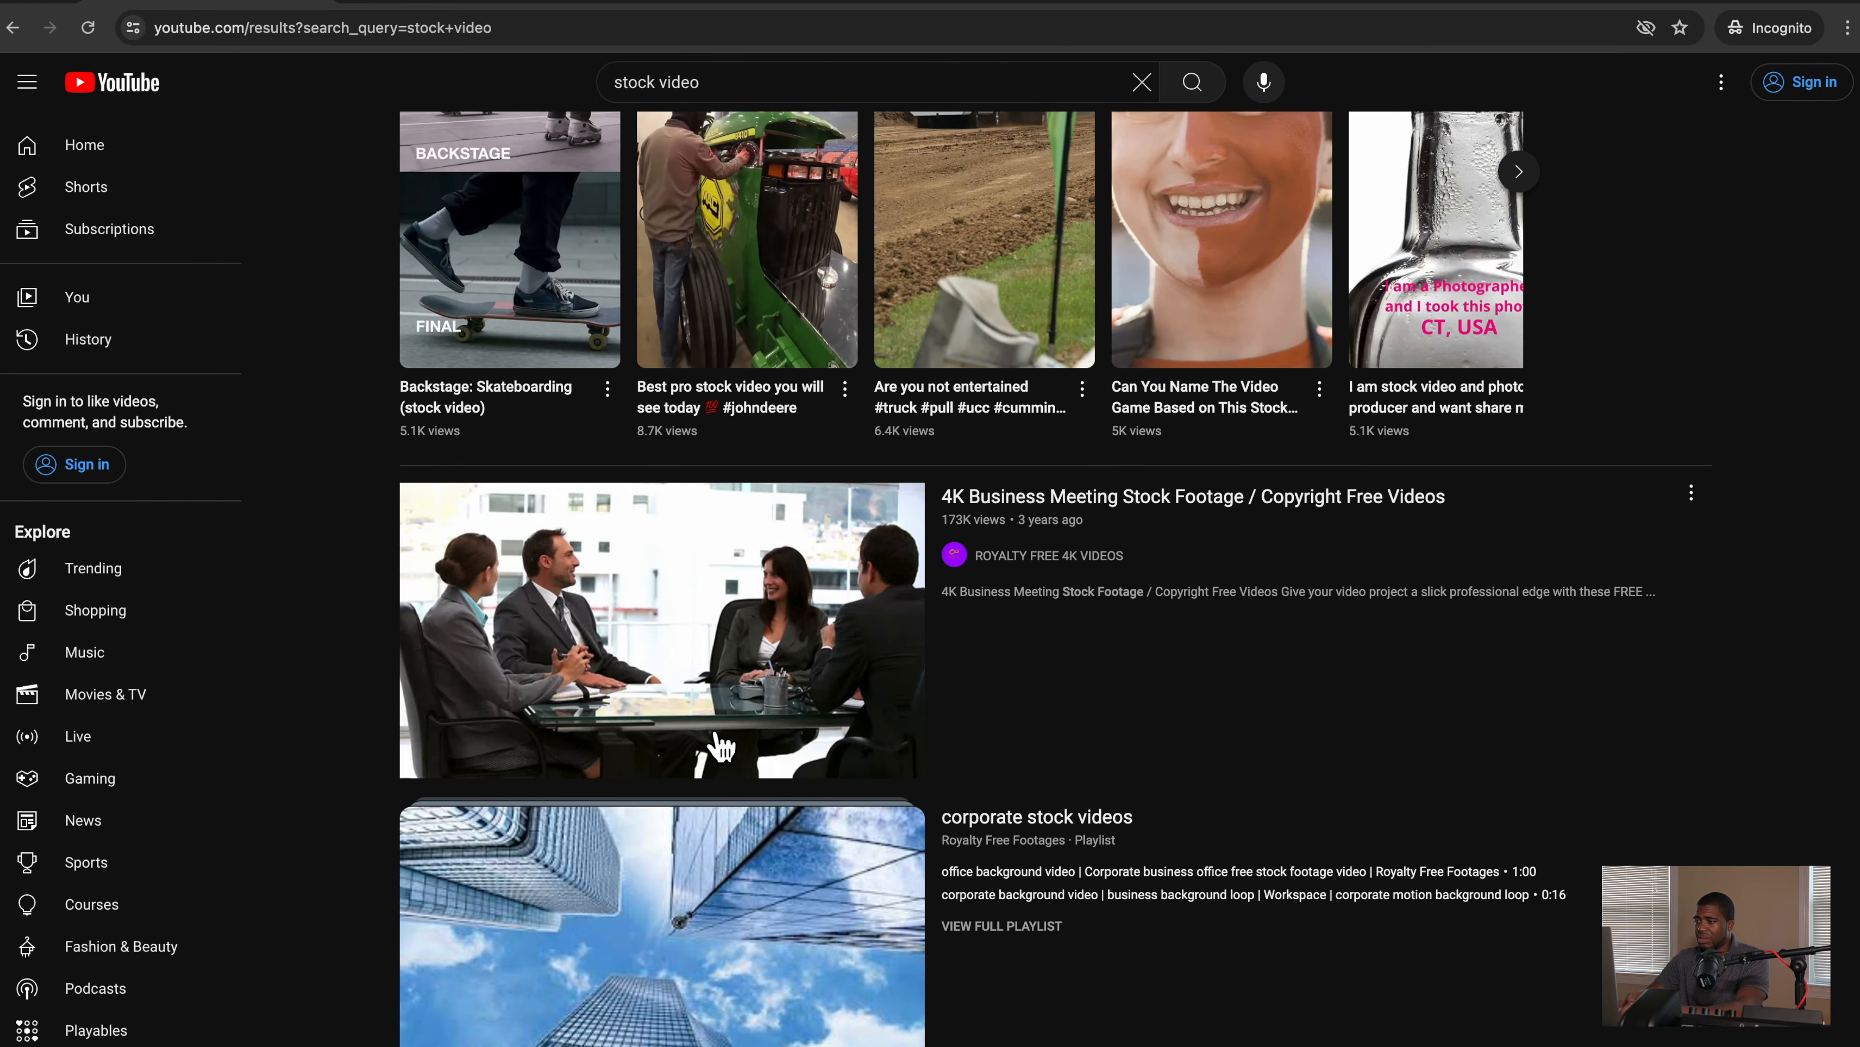
Step: Copy the share link of the "4K Business Meeting Stock Footage / Copyright Free Videos" result
{"action": "left_click", "coordinate": [1694, 494]}
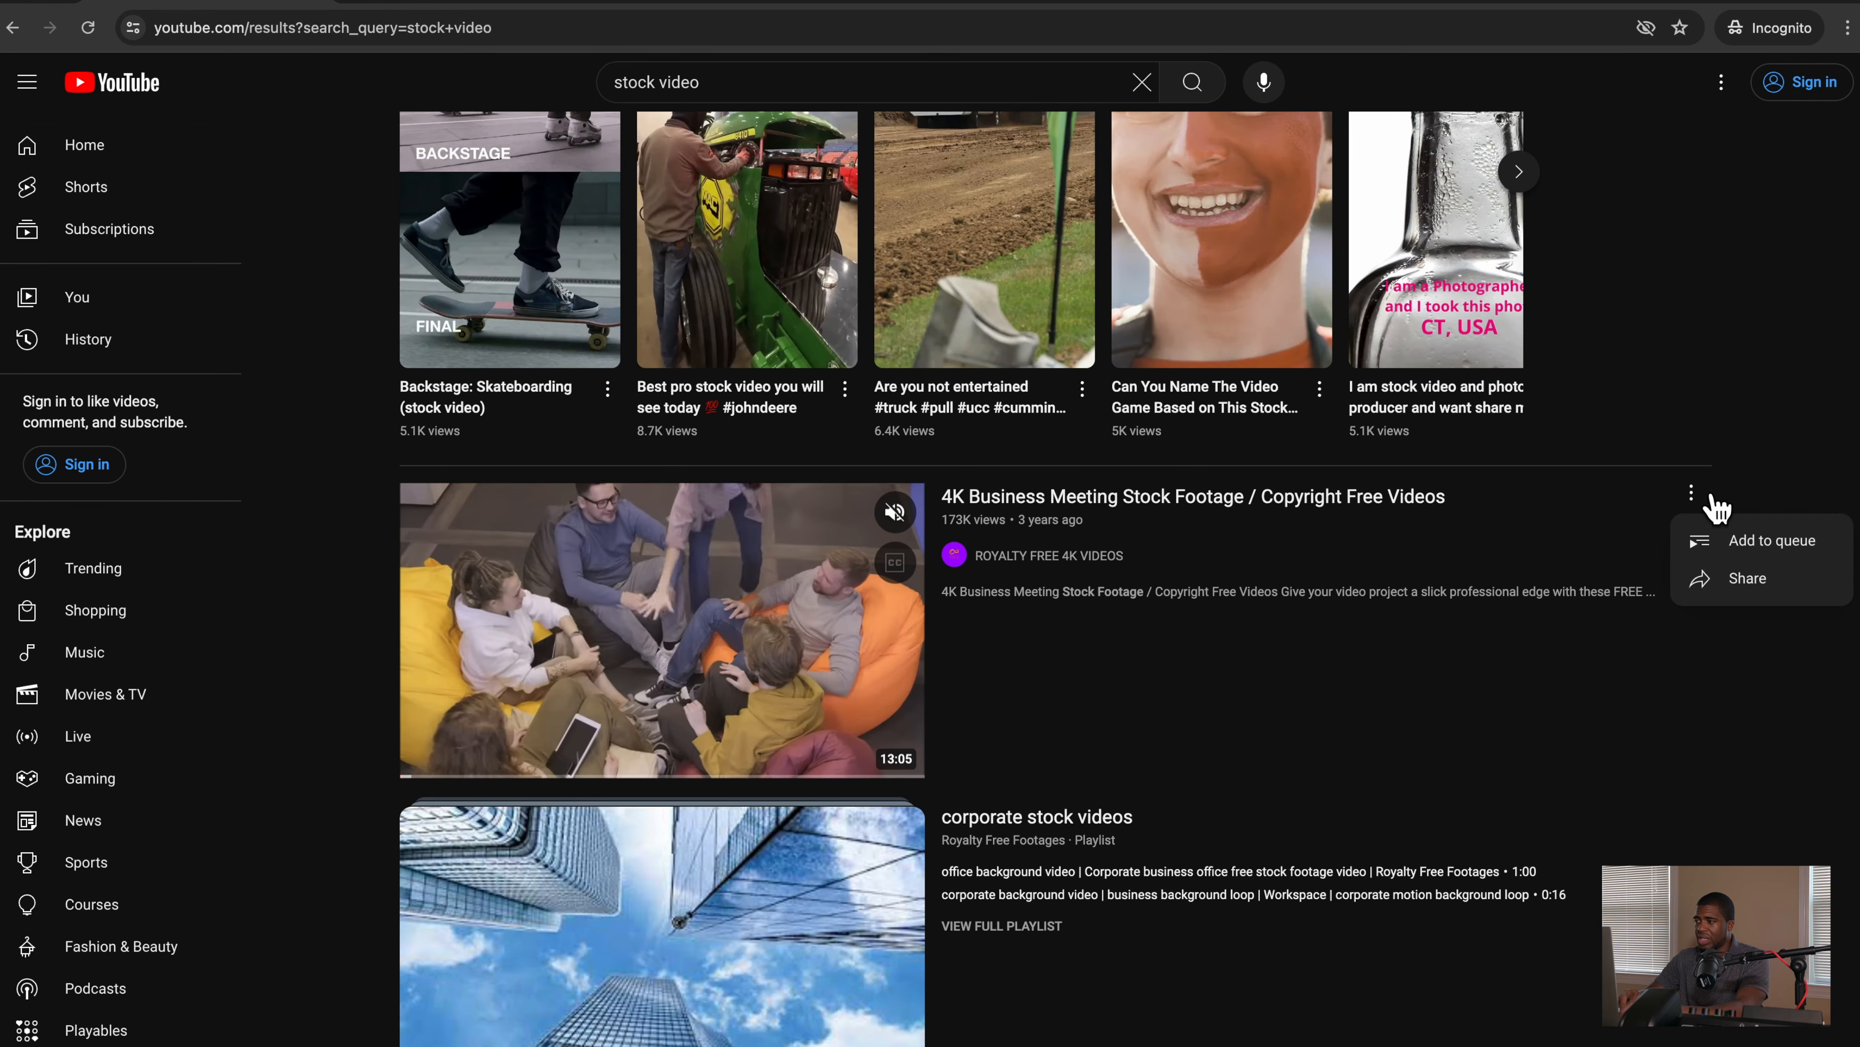
{"action": "left_click", "coordinate": [1707, 586]}
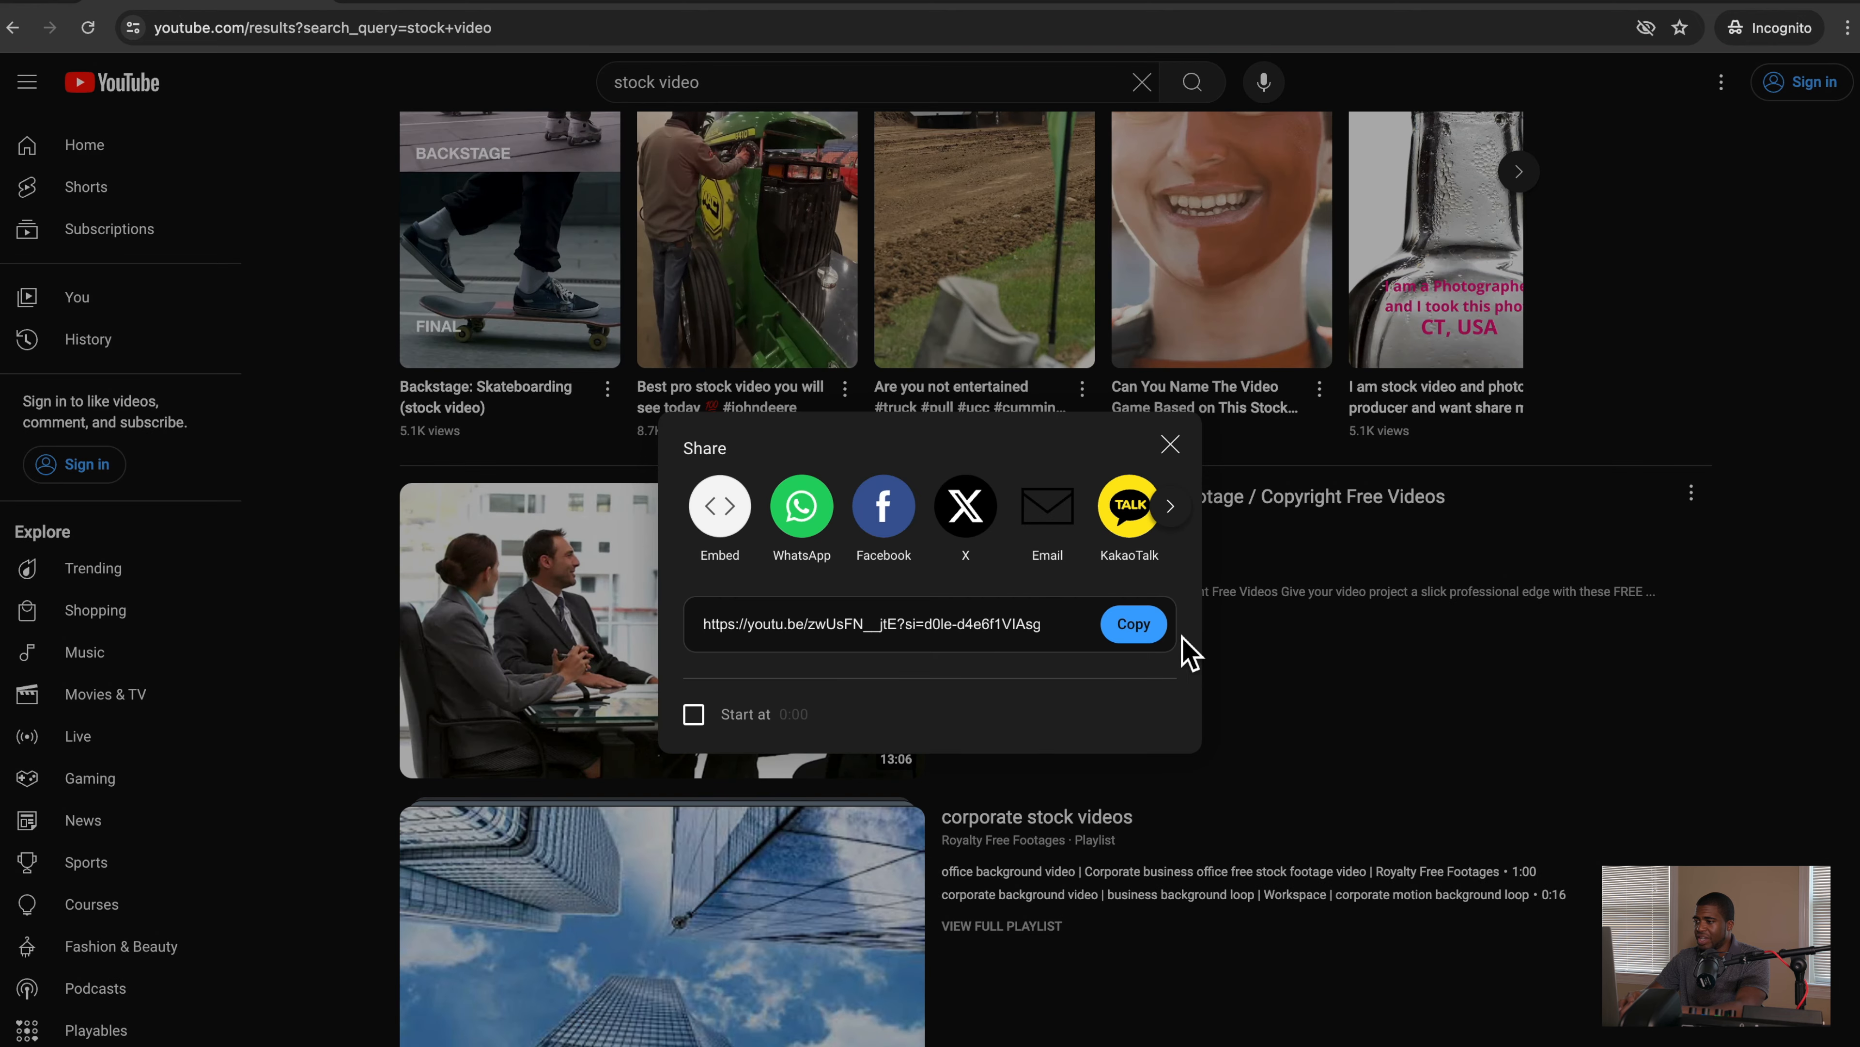
{"action": "left_click", "coordinate": [1156, 635]}
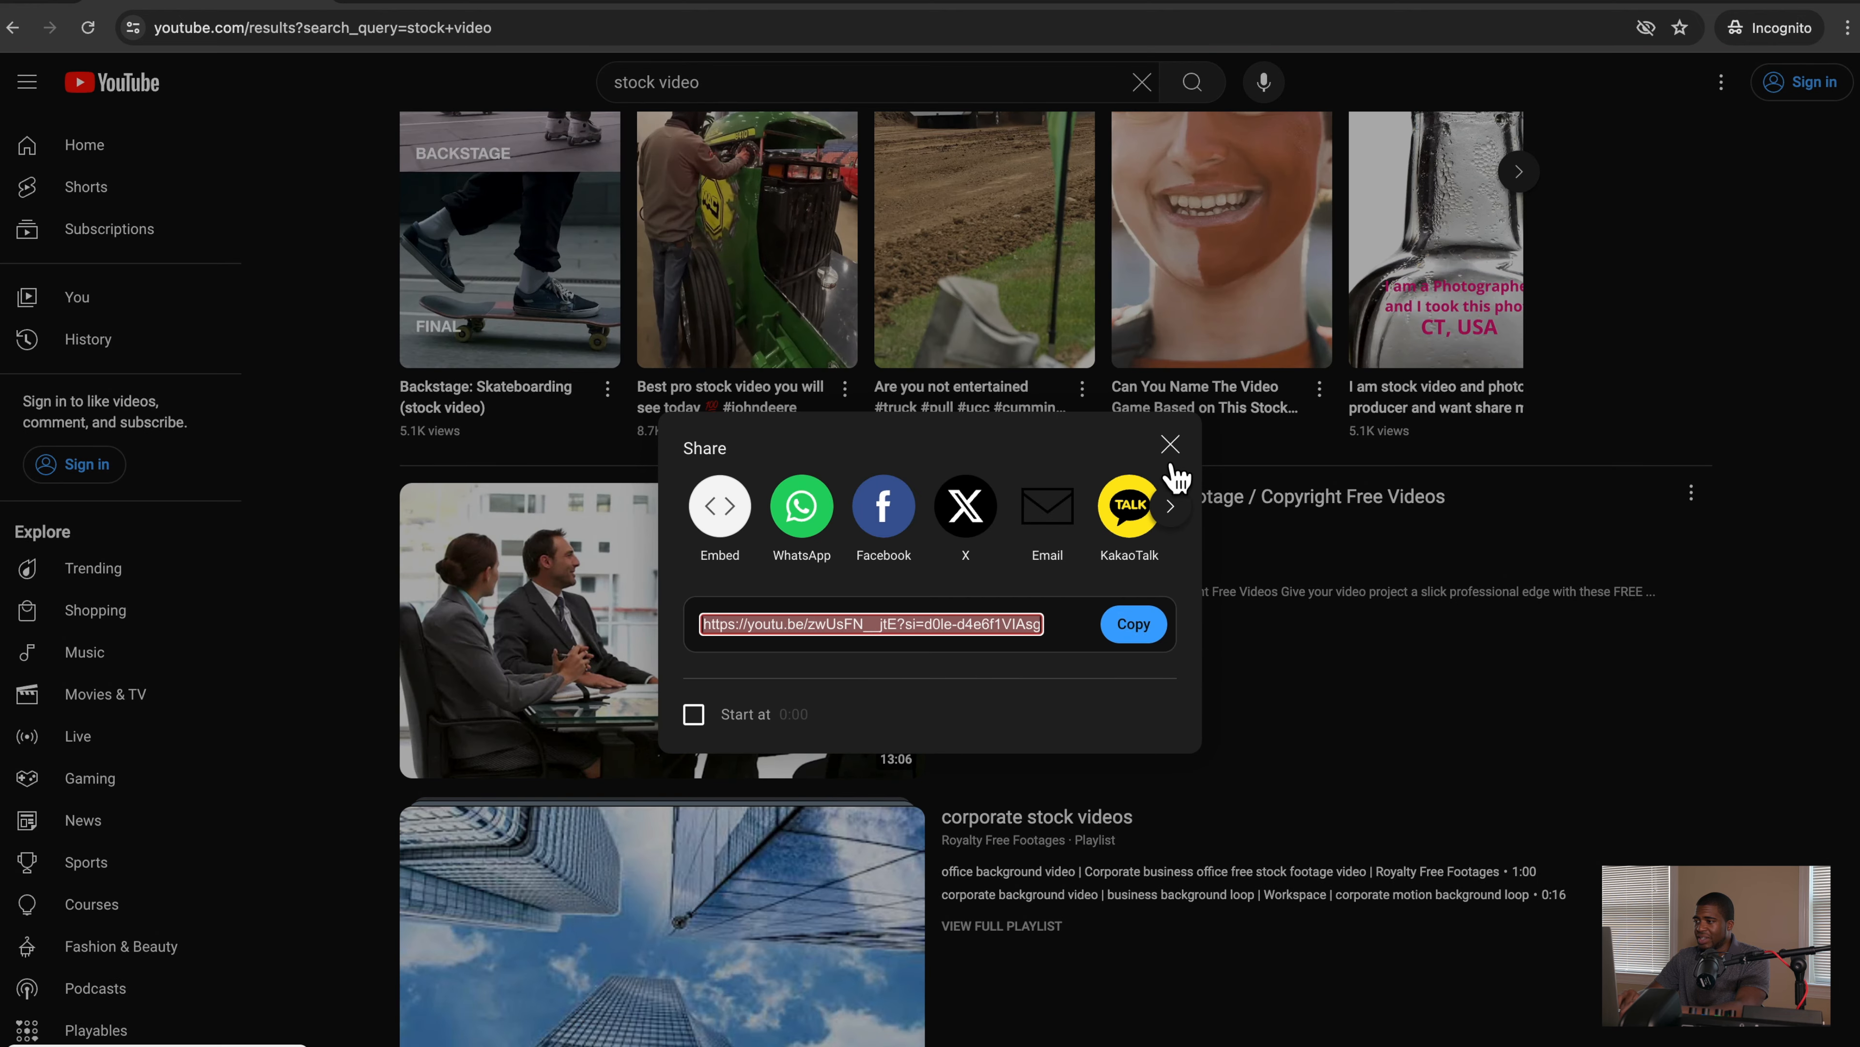
{"action": "left_click", "coordinate": [1171, 444]}
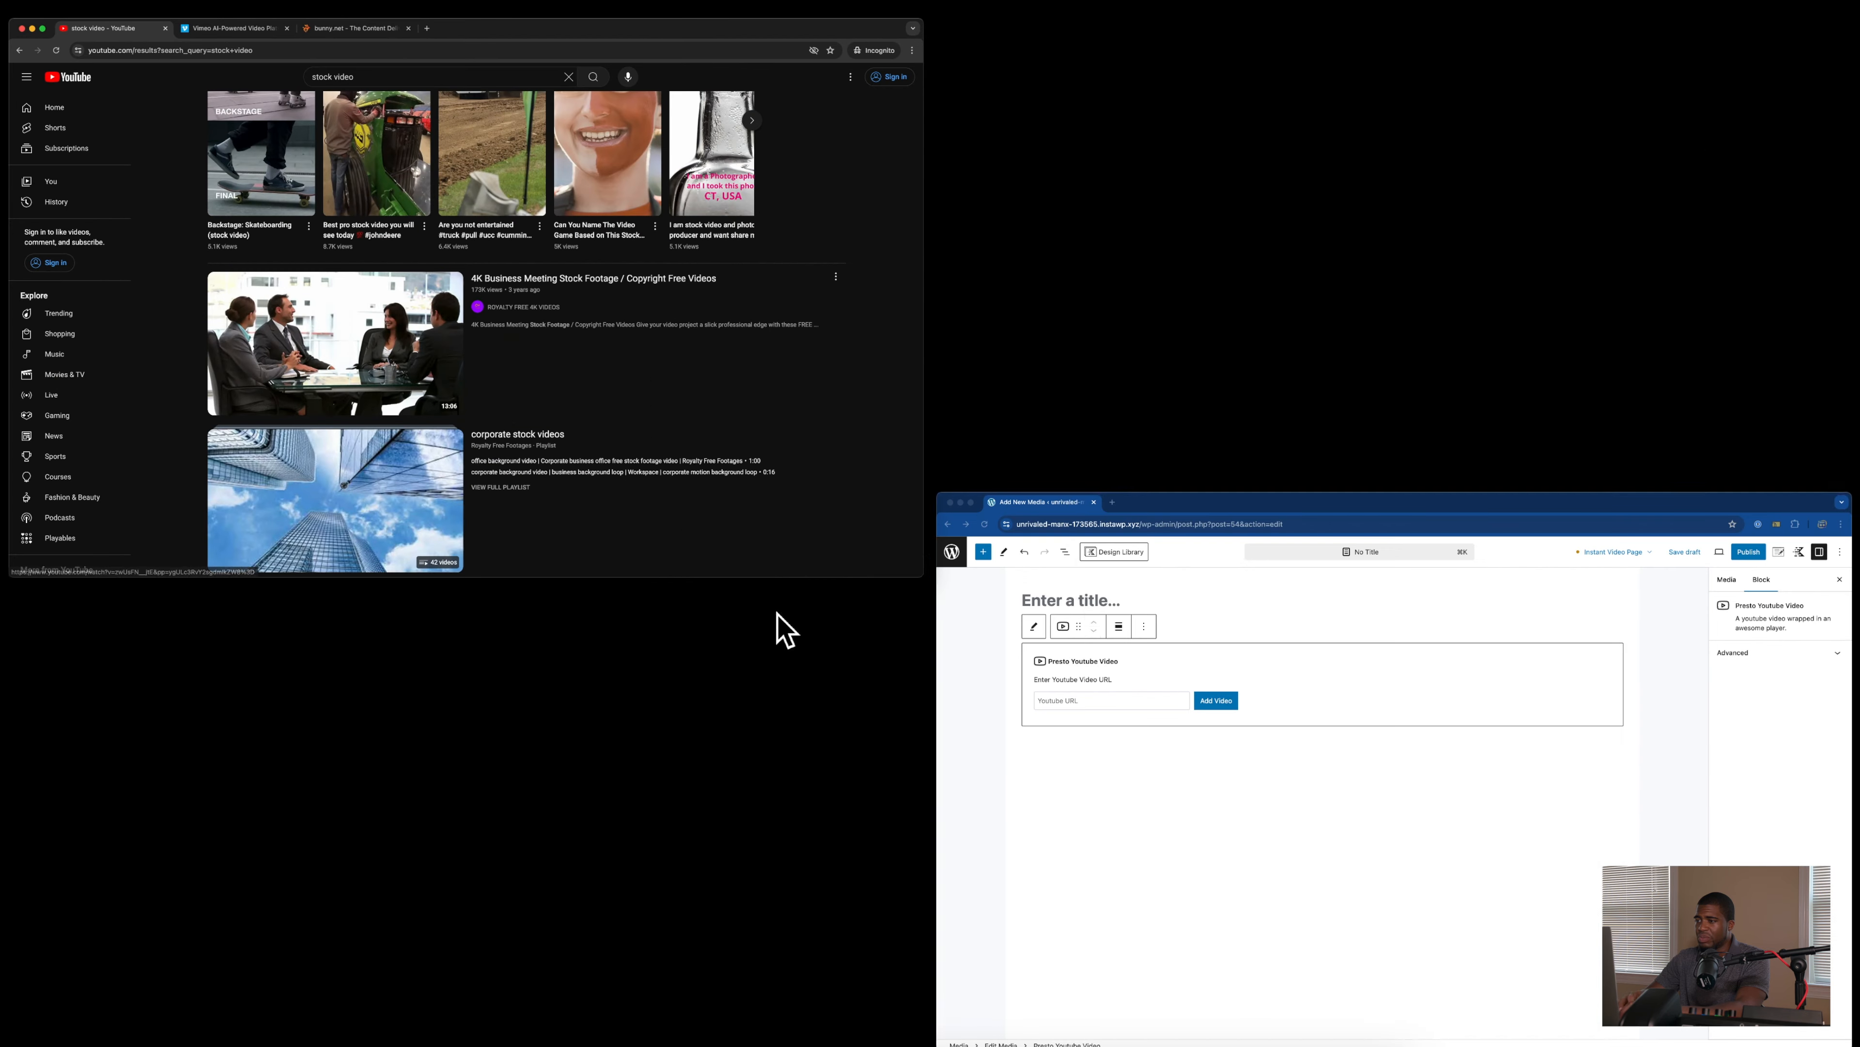
Step: Return to the WordPress media editor and add the copied YouTube link as the Presto YouTube video
{"action": "left_click", "coordinate": [1071, 639]}
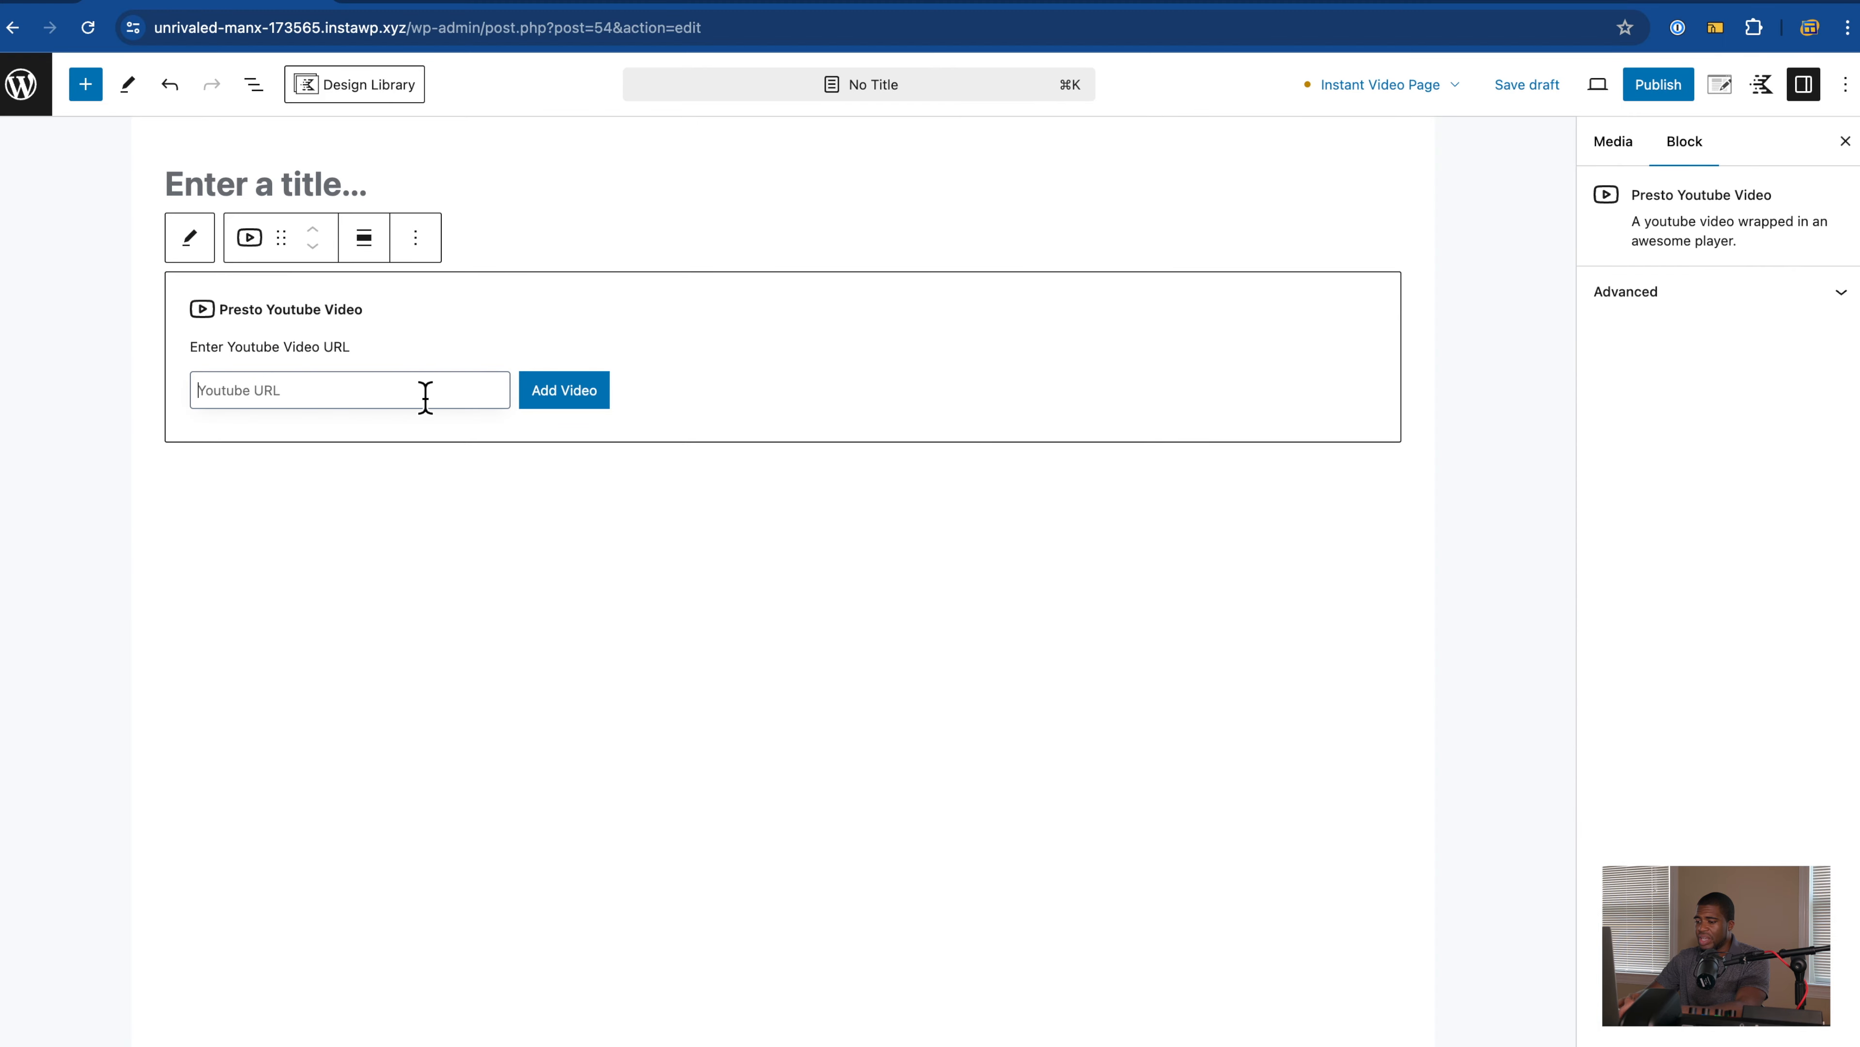
{"action": "key", "text": "super+v"}
{"action": "left_click", "coordinate": [565, 393]}
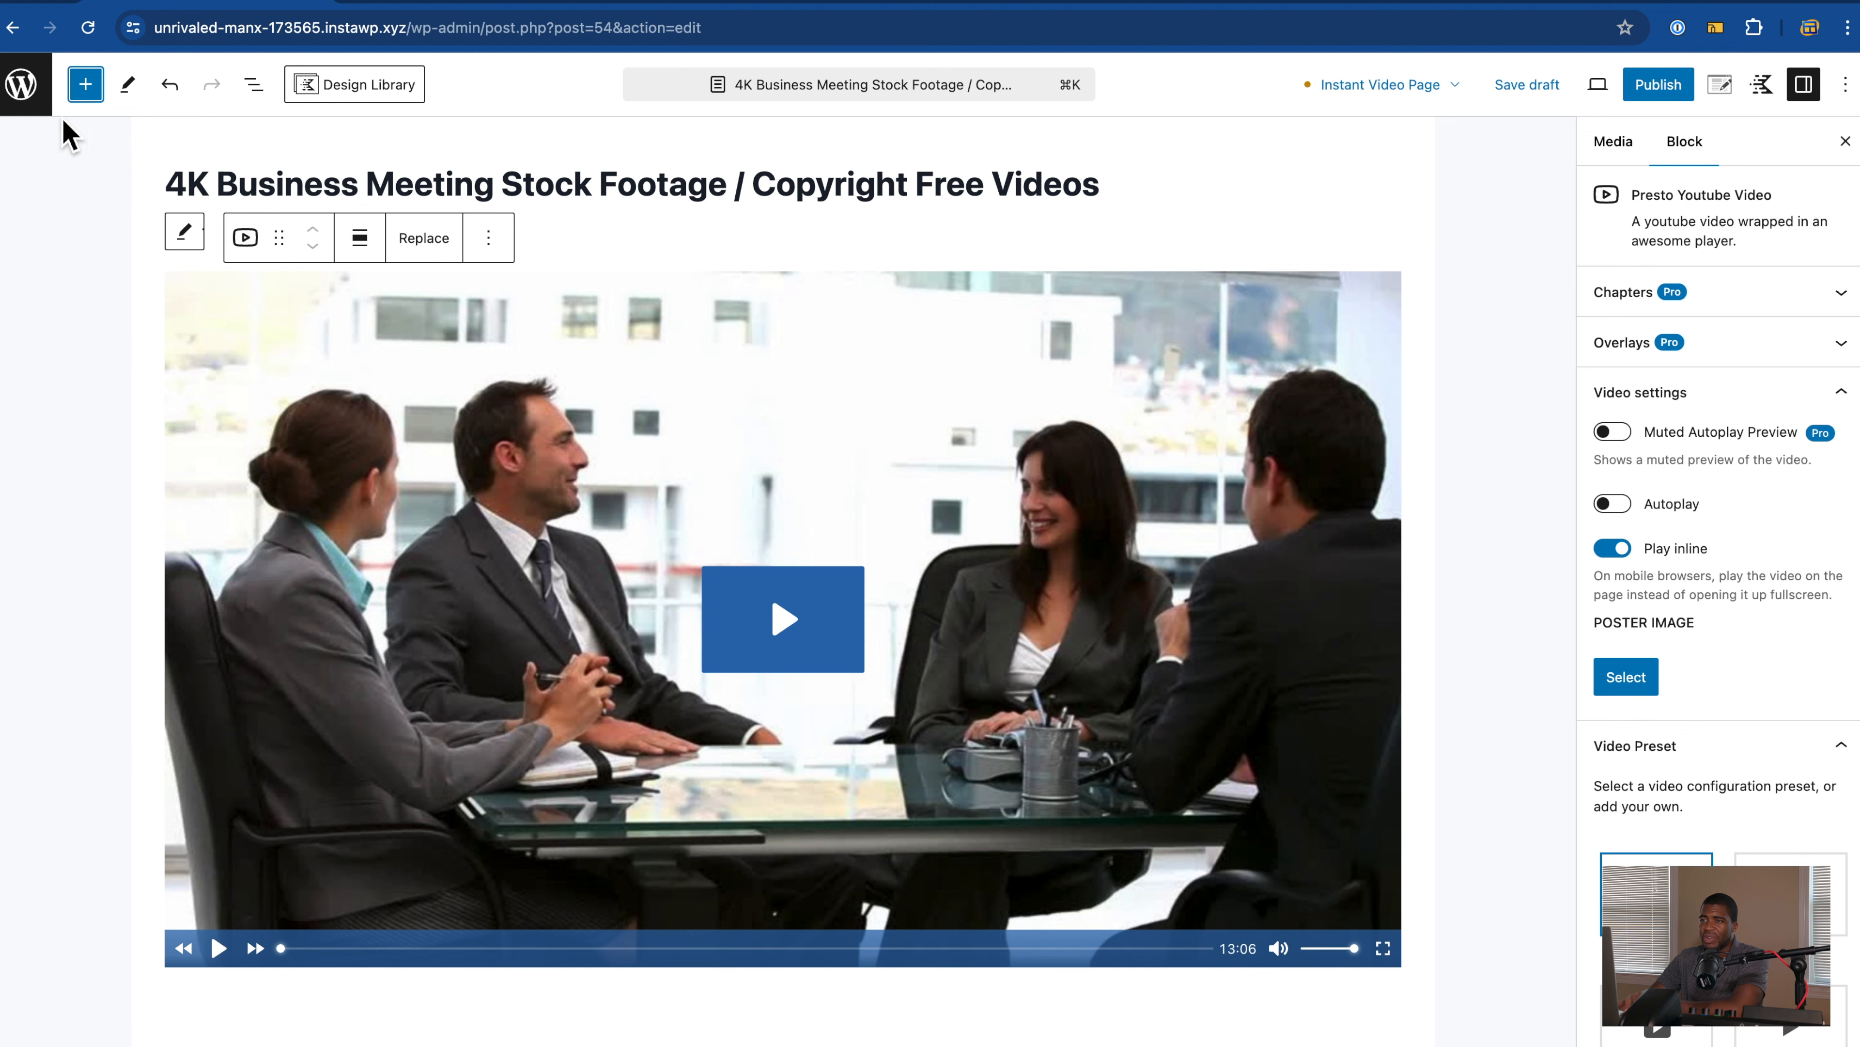
Step: Open the Media Hub in a separate browser tab and create a new page from there
{"action": "right_click", "coordinate": [28, 91]}
{"action": "left_click", "coordinate": [68, 109]}
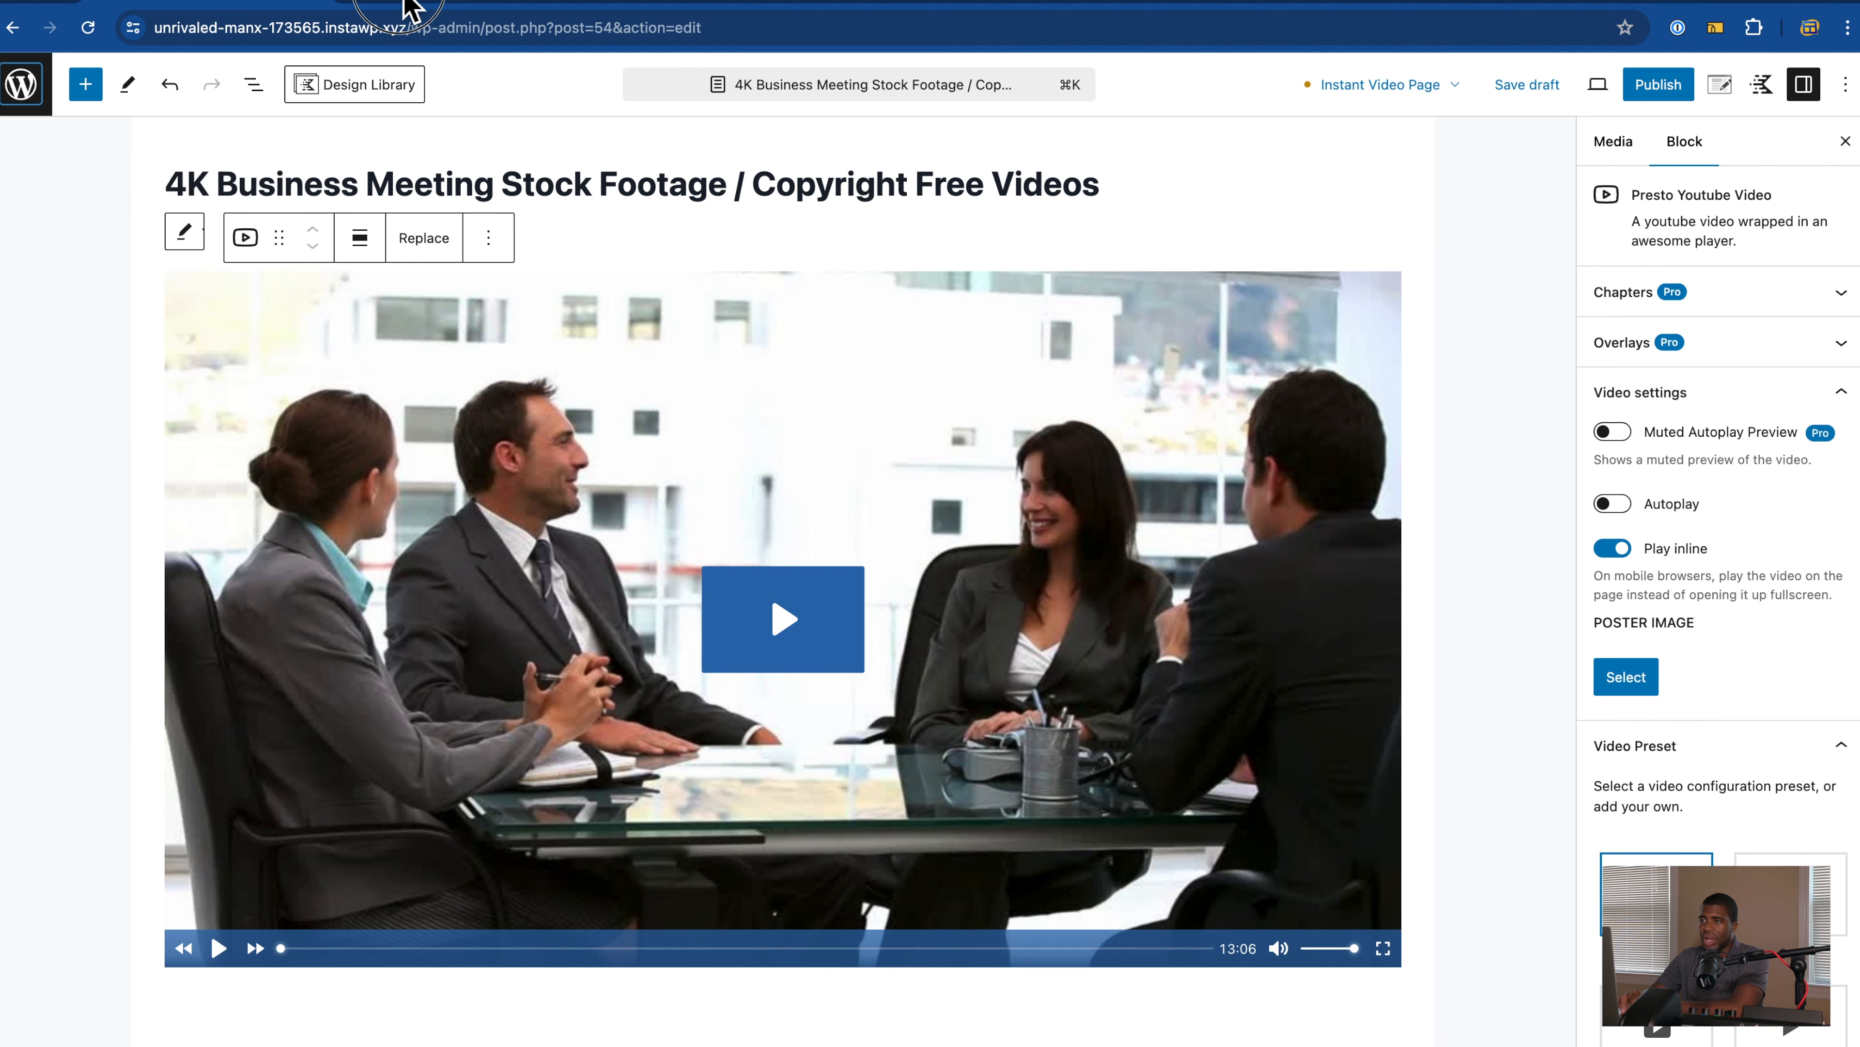
{"action": "left_click", "coordinate": [417, 8]}
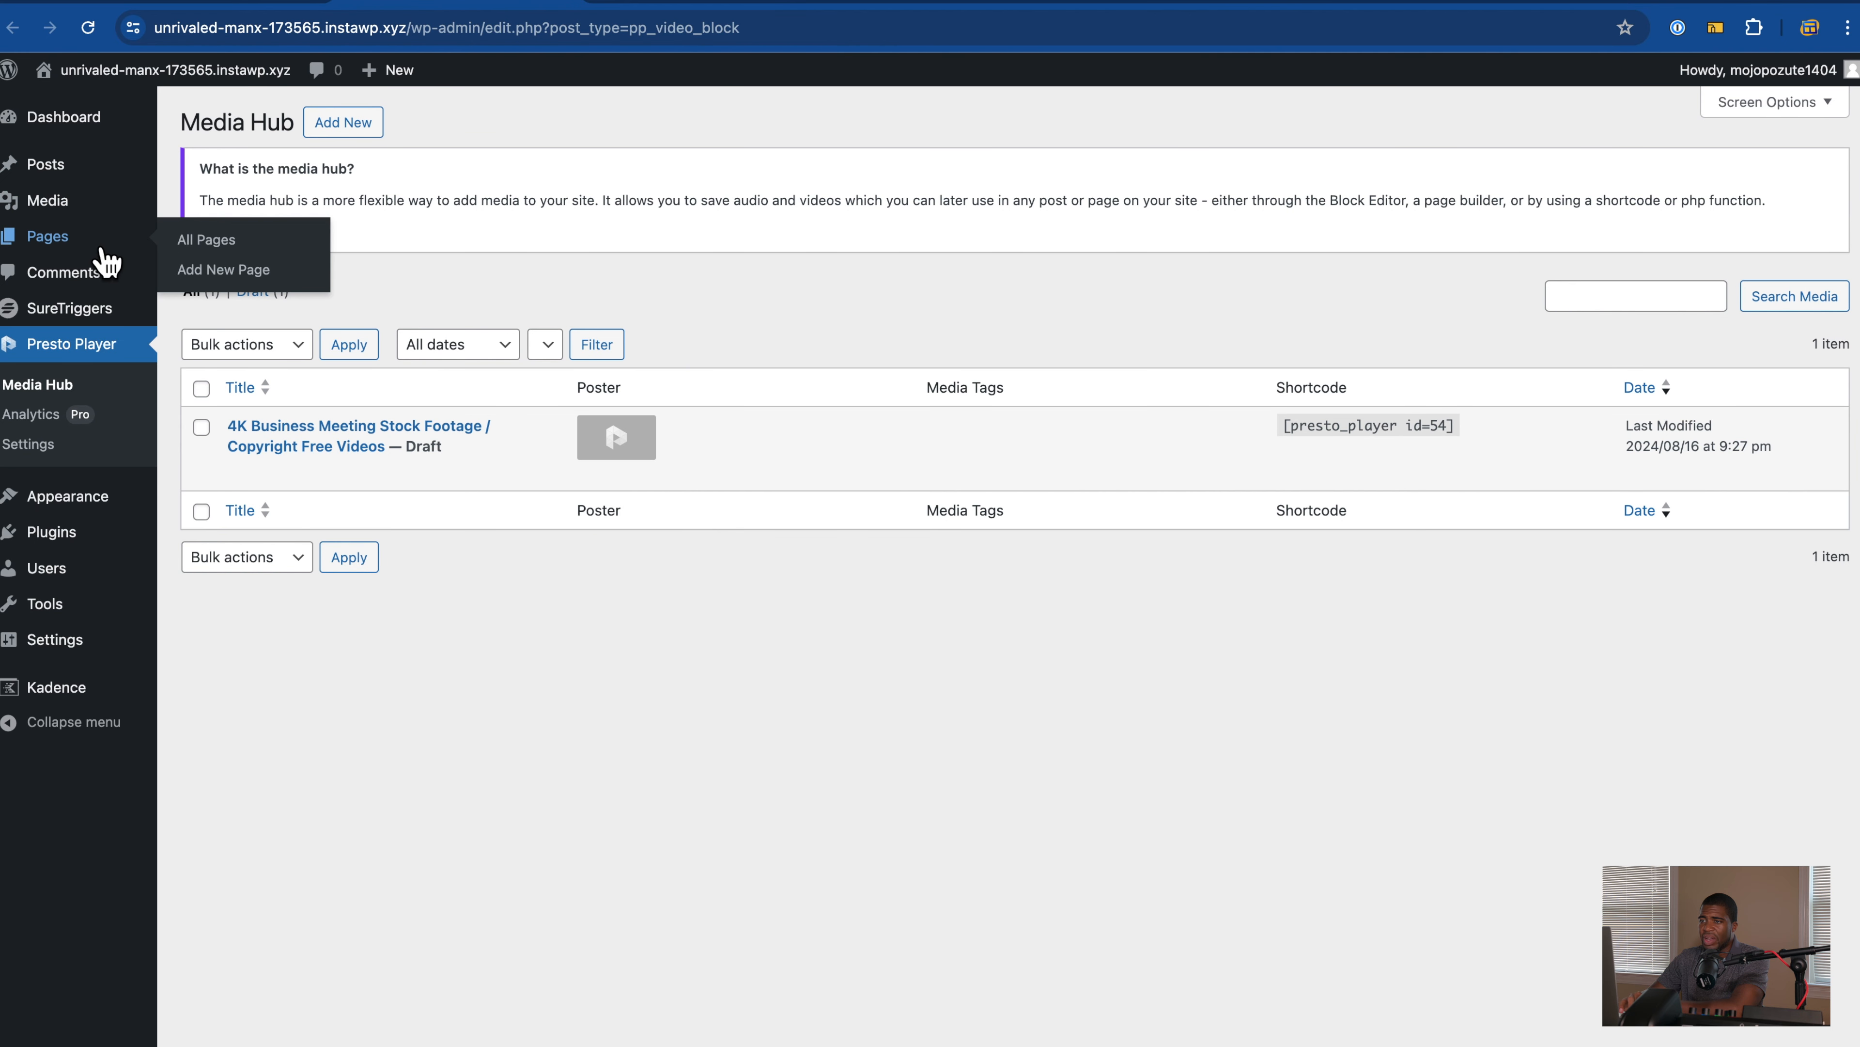
{"action": "left_click", "coordinate": [223, 272]}
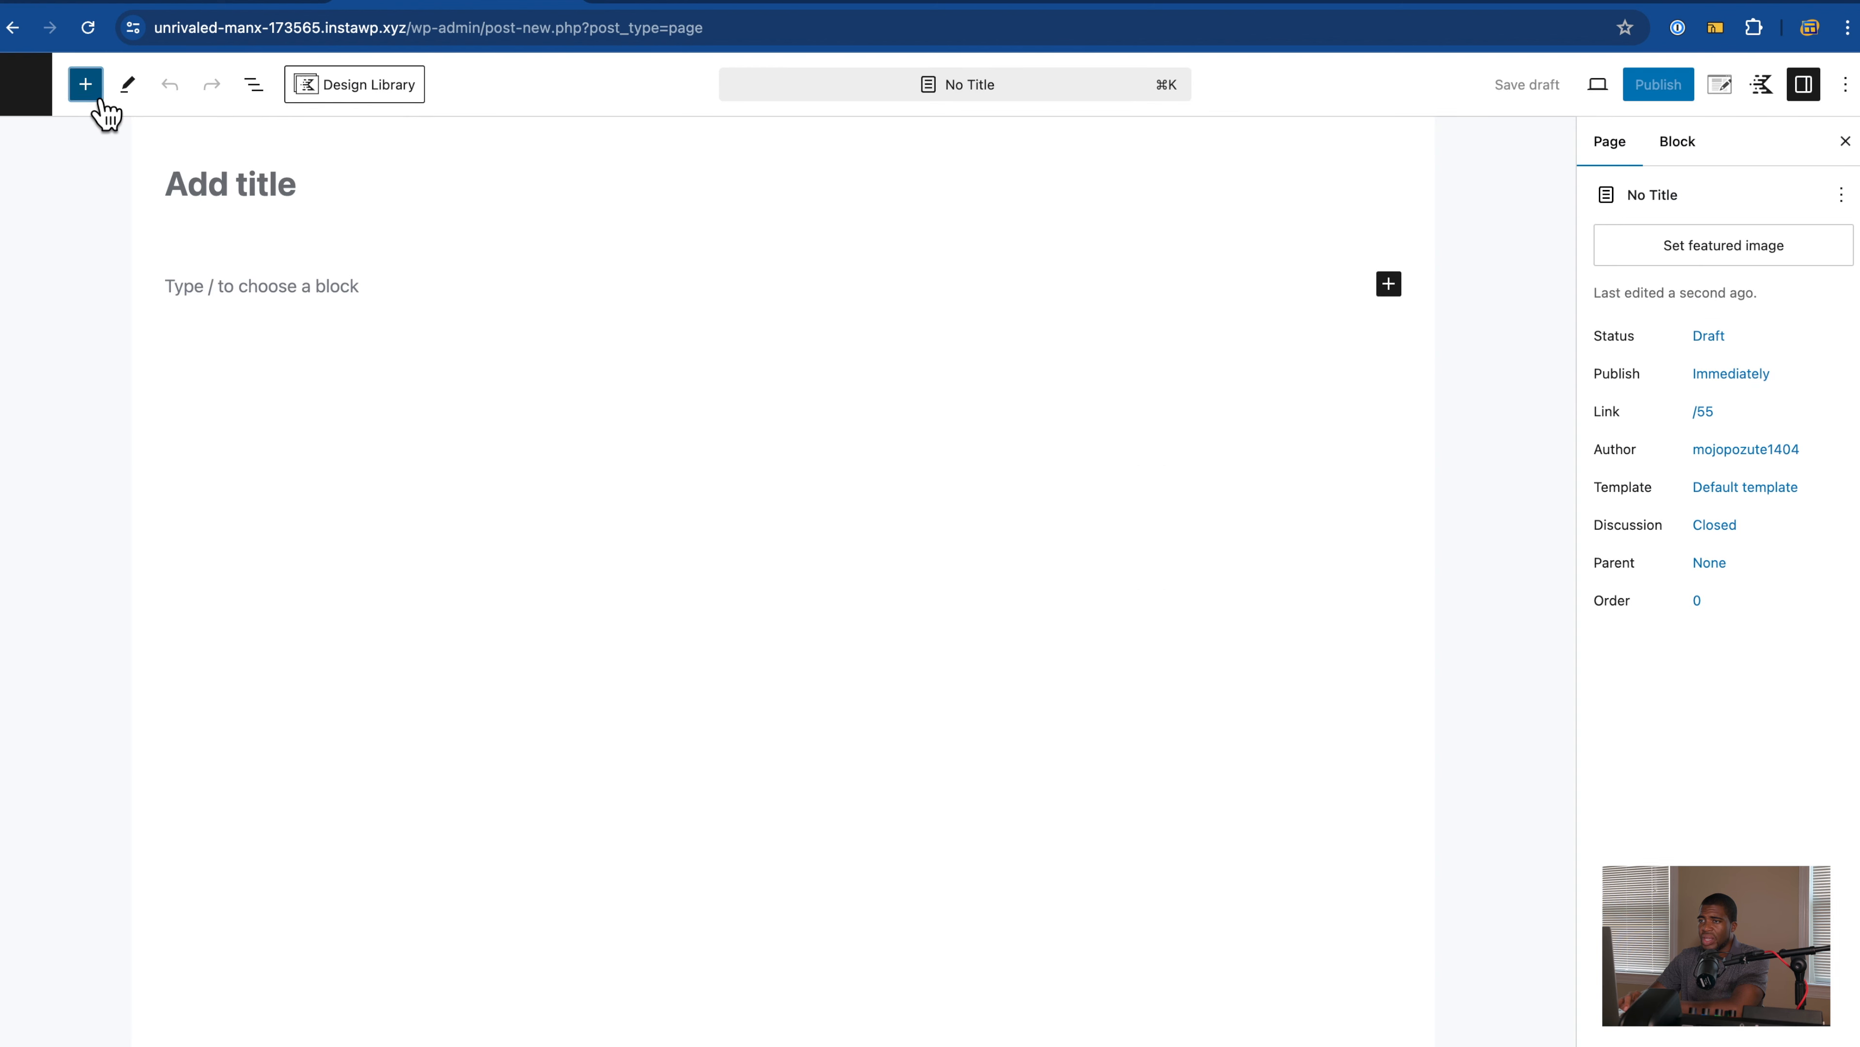
Step: Insert a standard YouTube block on the page, embed the copied video link, and check the block's style options
{"action": "left_click", "coordinate": [100, 99]}
{"action": "type", "text": "video"}
{"action": "mouse_move", "coordinate": [279, 422]}
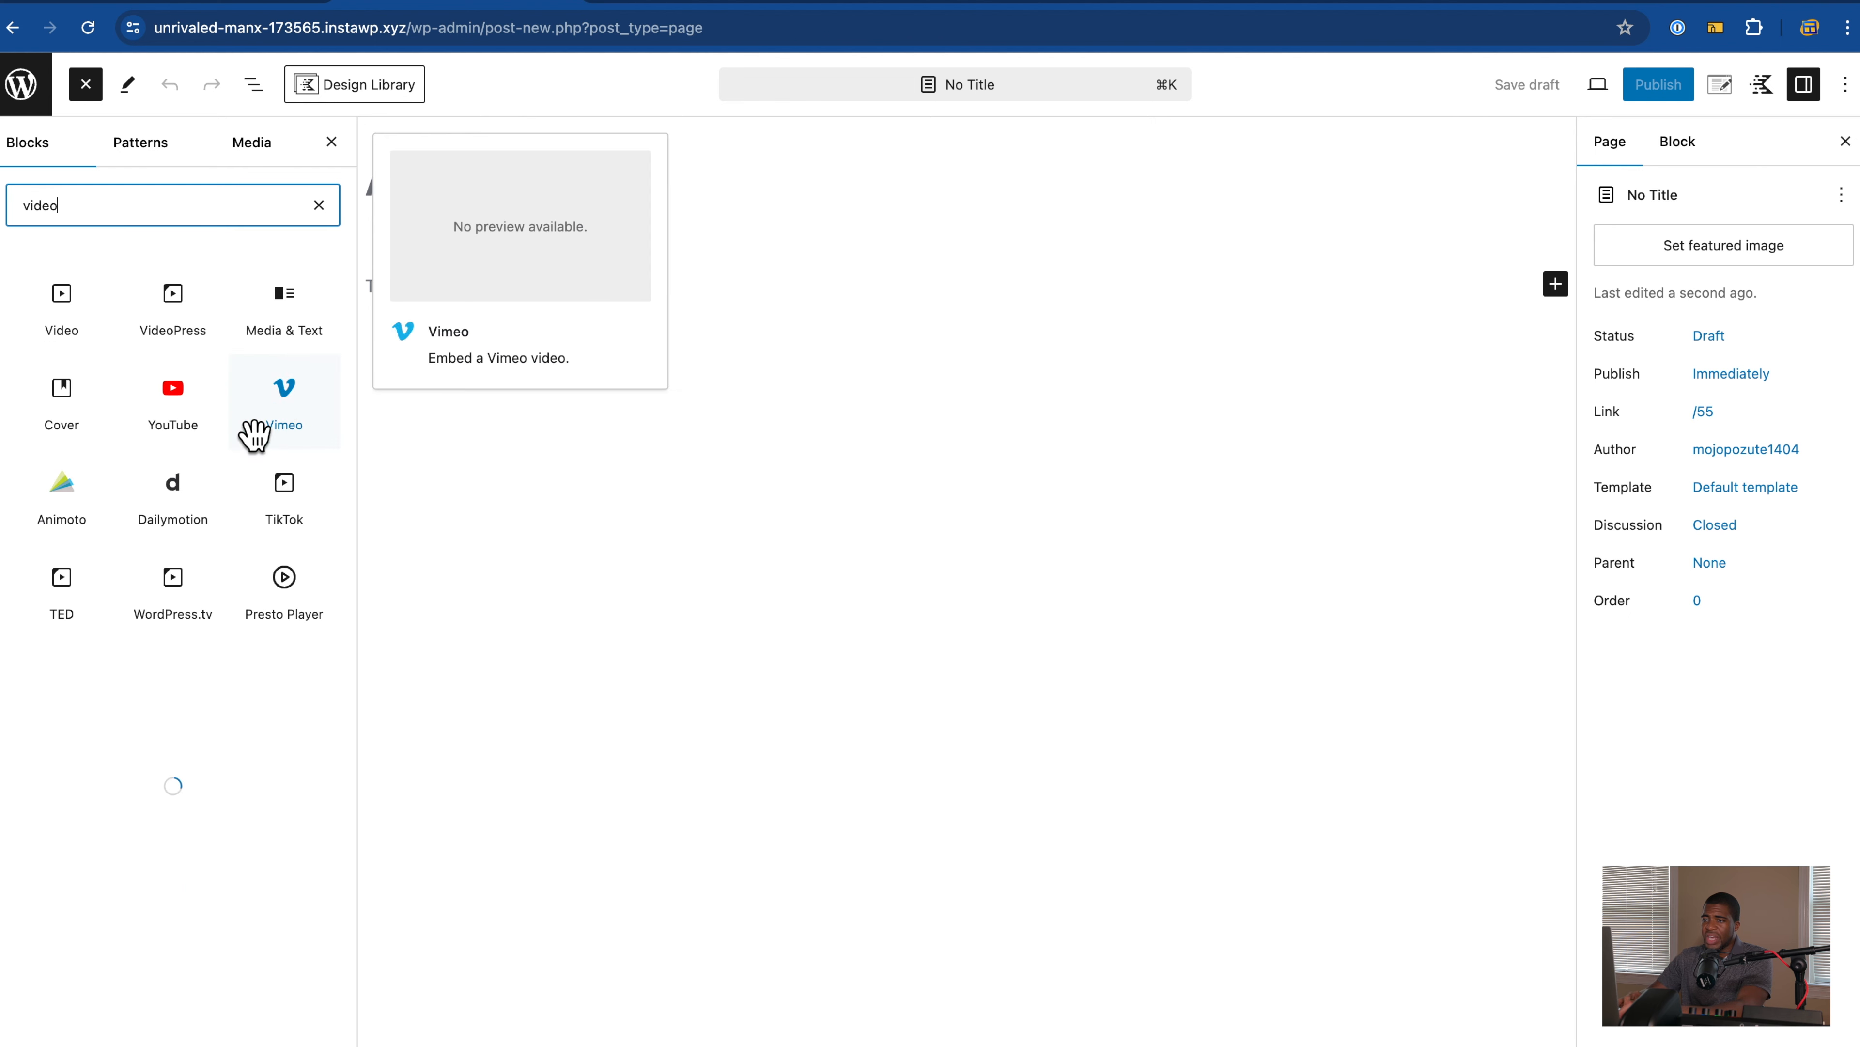
{"action": "left_click", "coordinate": [187, 429]}
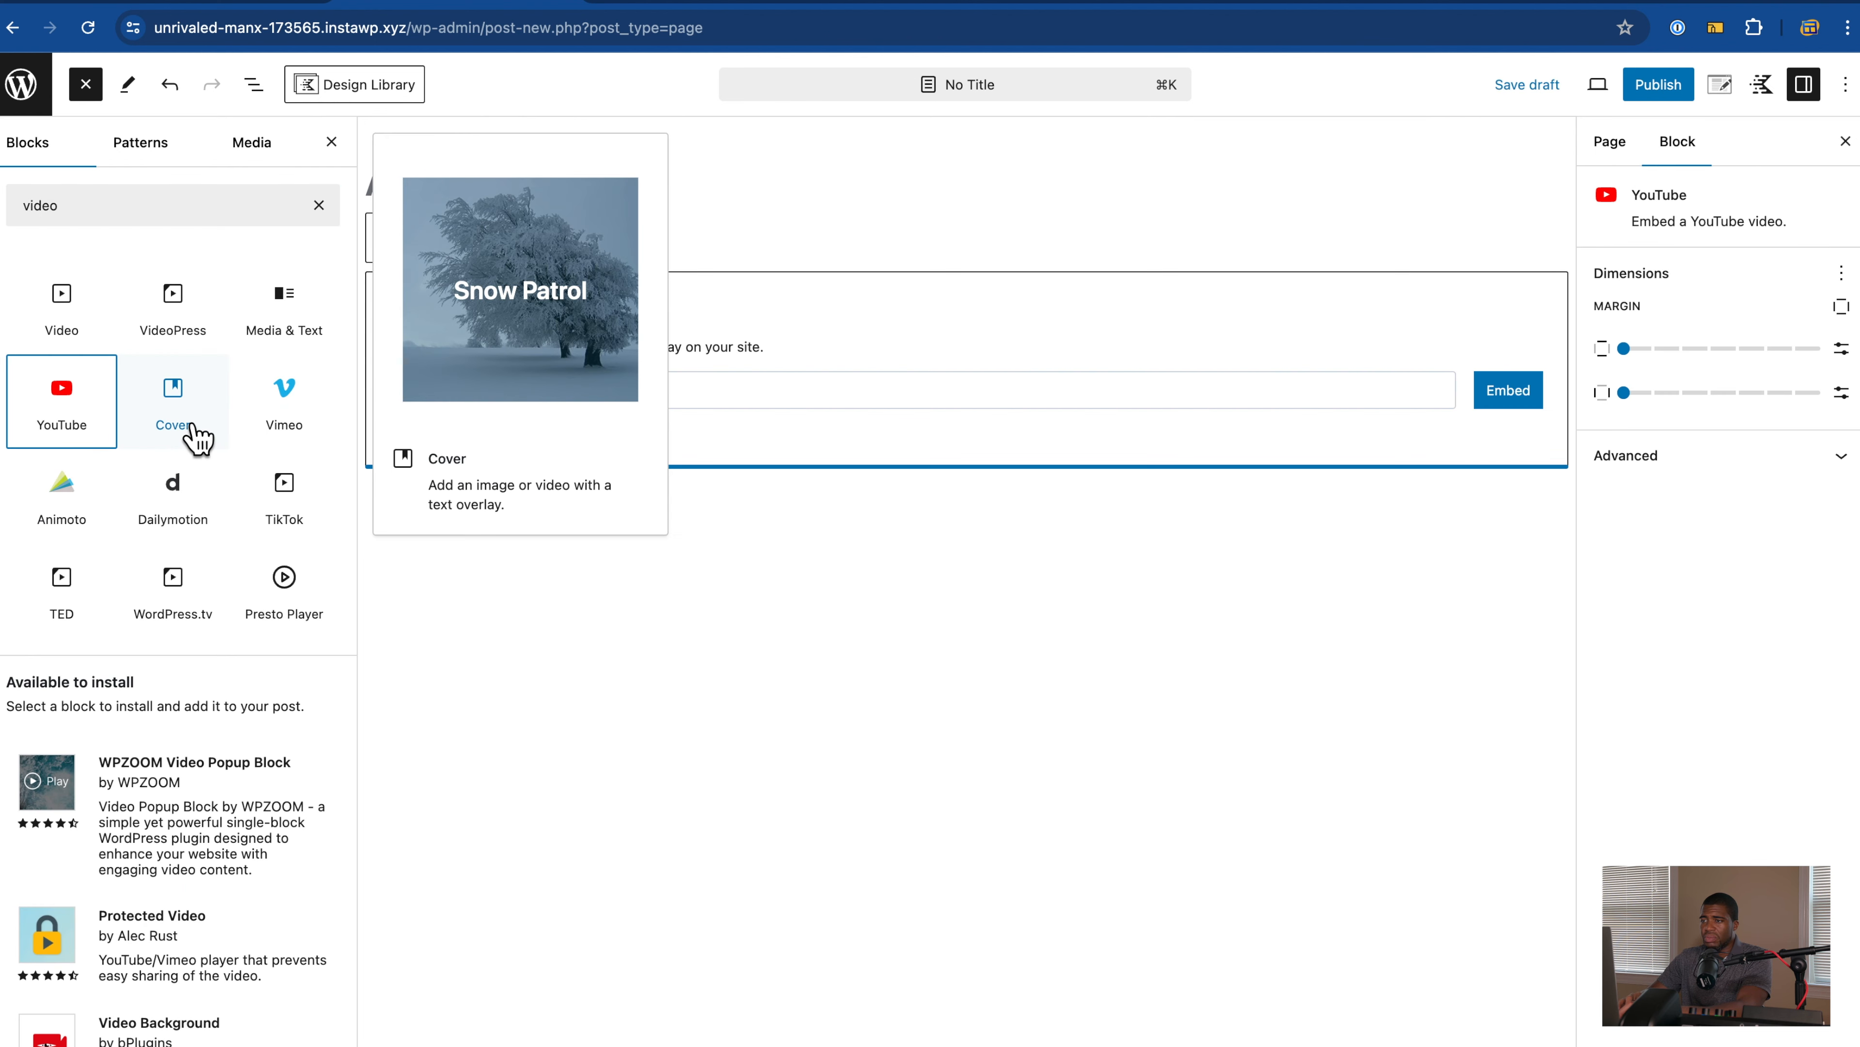
{"action": "left_click", "coordinate": [814, 403]}
{"action": "key", "text": "super+v"}
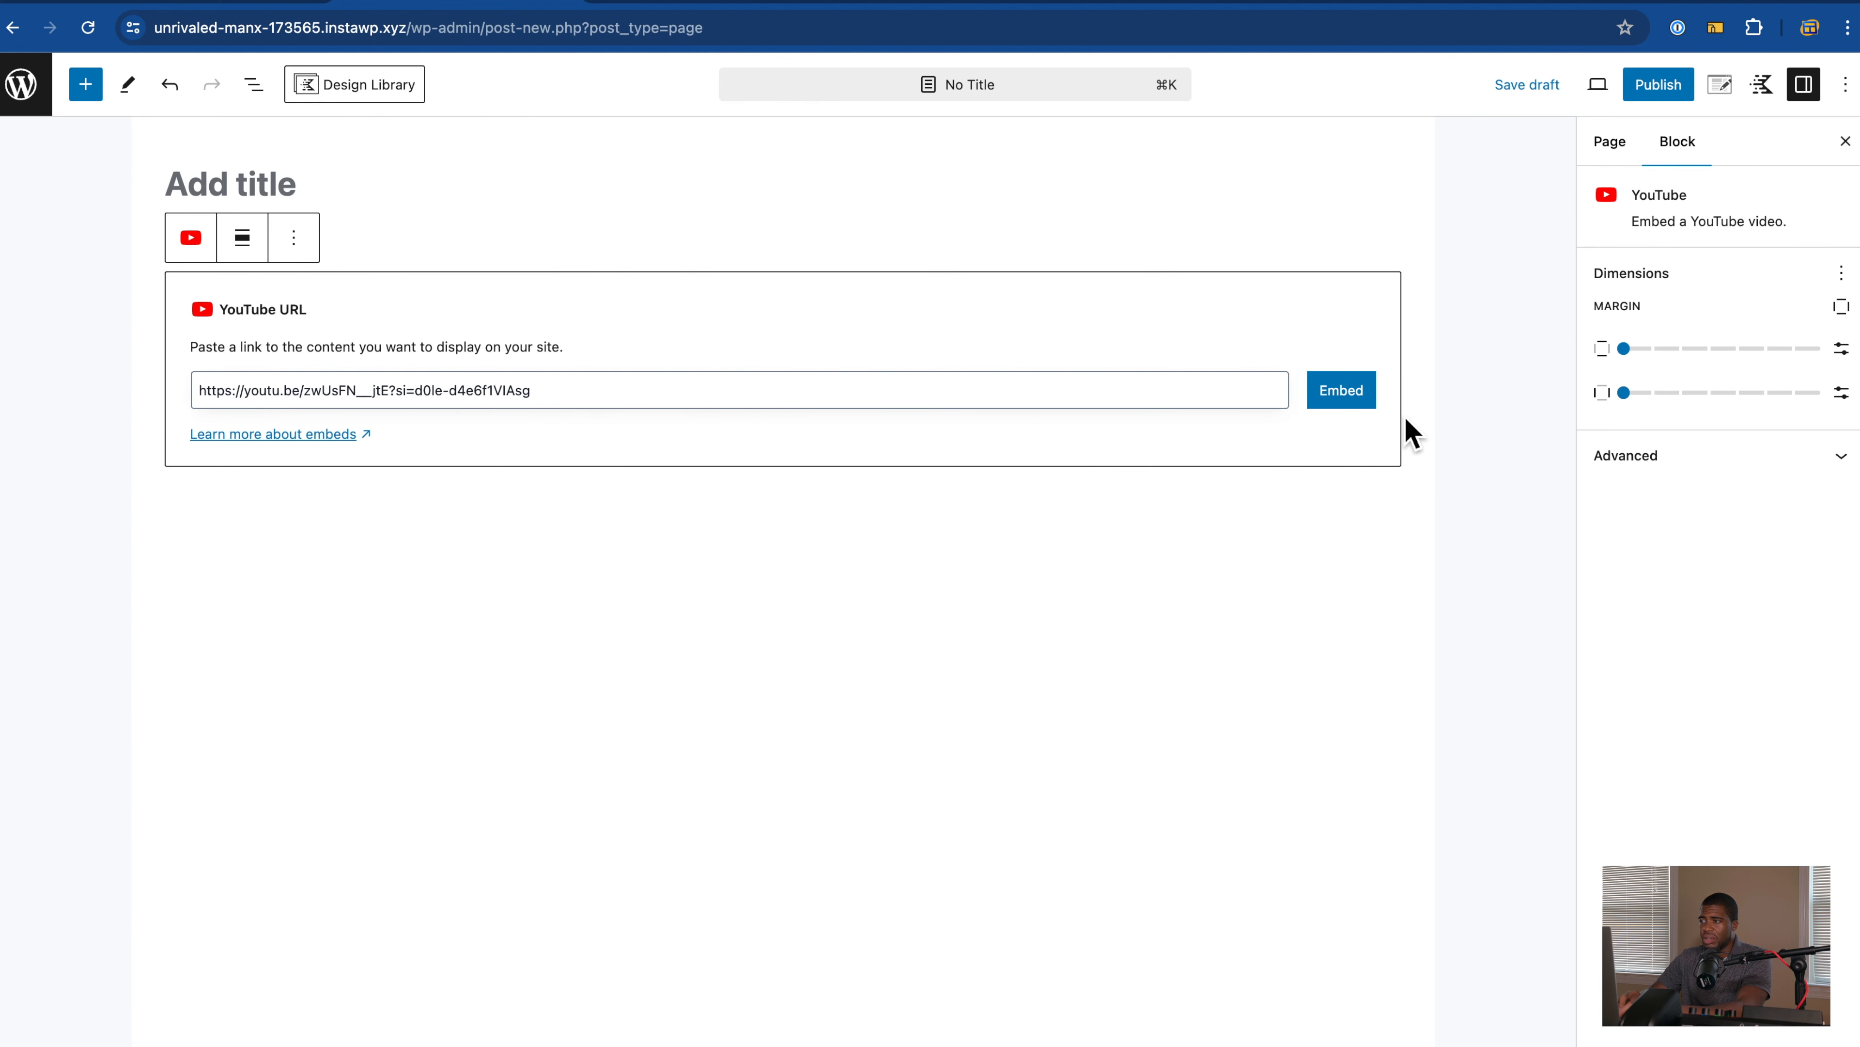
{"action": "left_click", "coordinate": [1343, 399]}
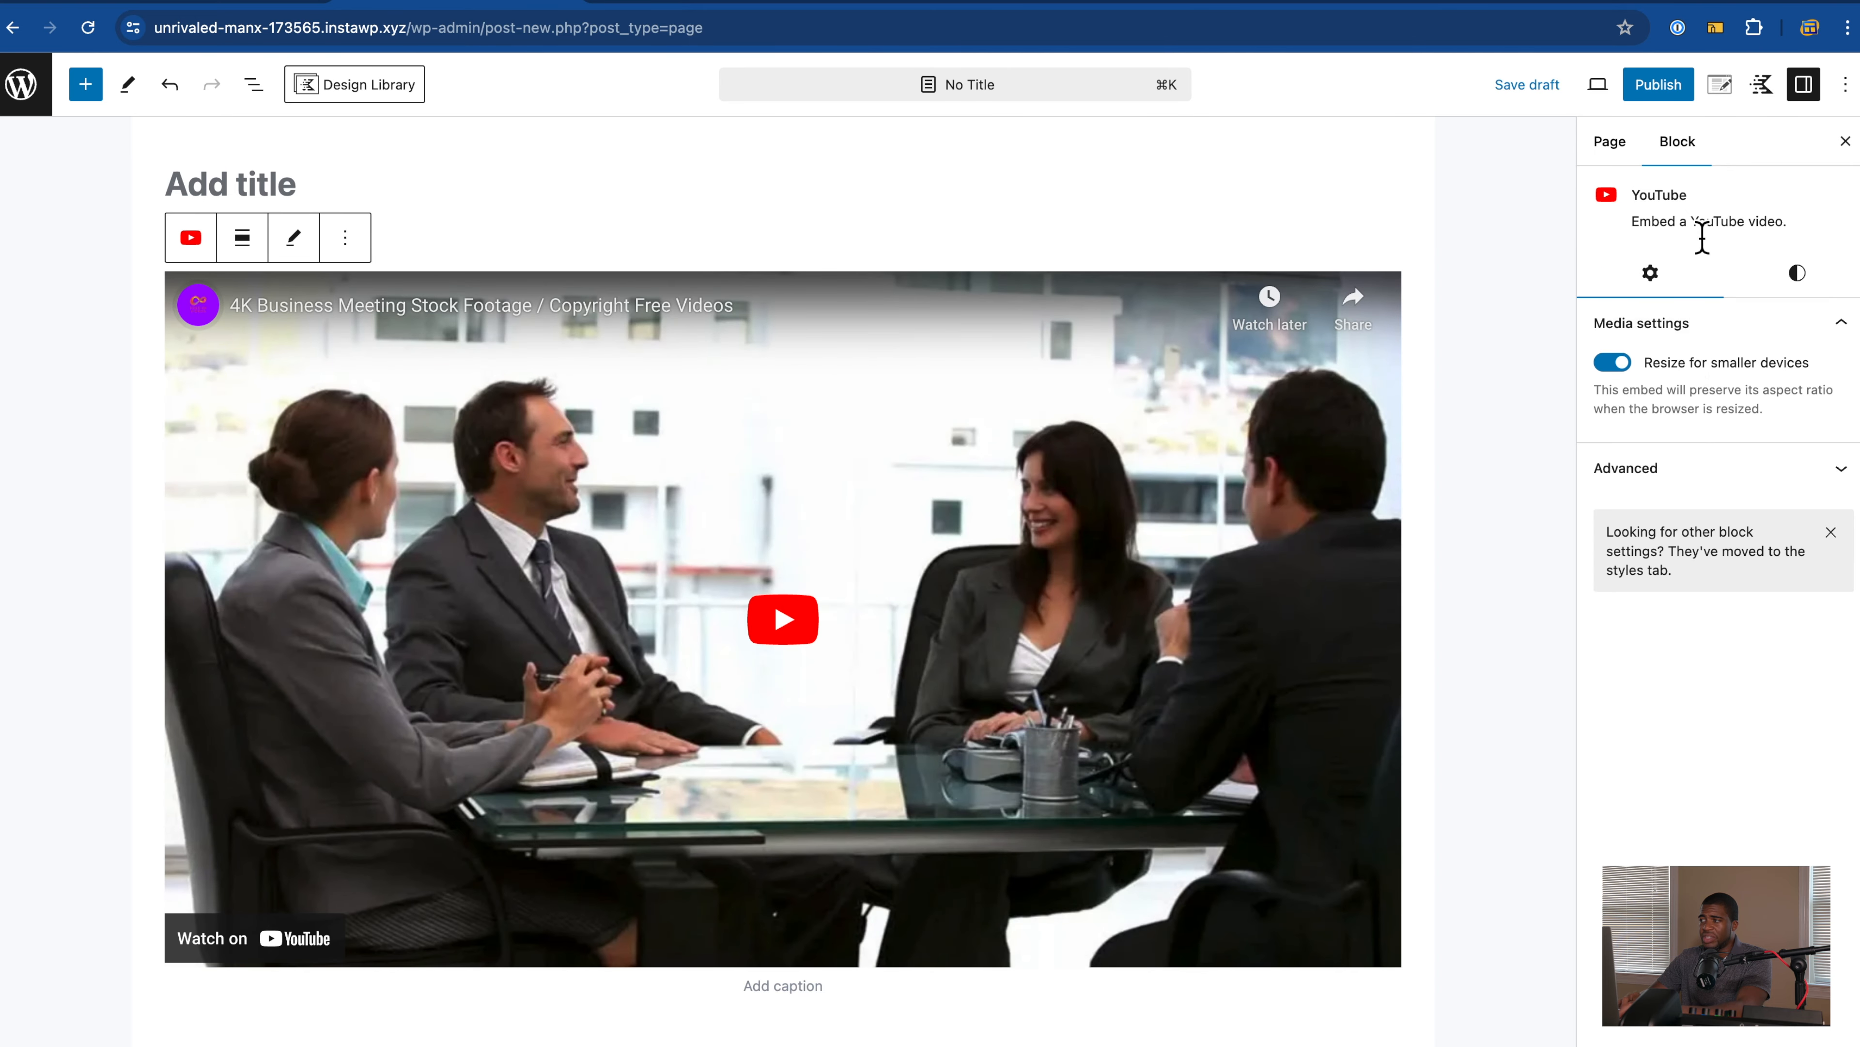
{"action": "left_click", "coordinate": [1806, 289]}
{"action": "left_click", "coordinate": [1666, 288]}
Step: Insert a Presto Player block below the YouTube embed and choose YouTube as its video type
{"action": "left_click", "coordinate": [94, 89]}
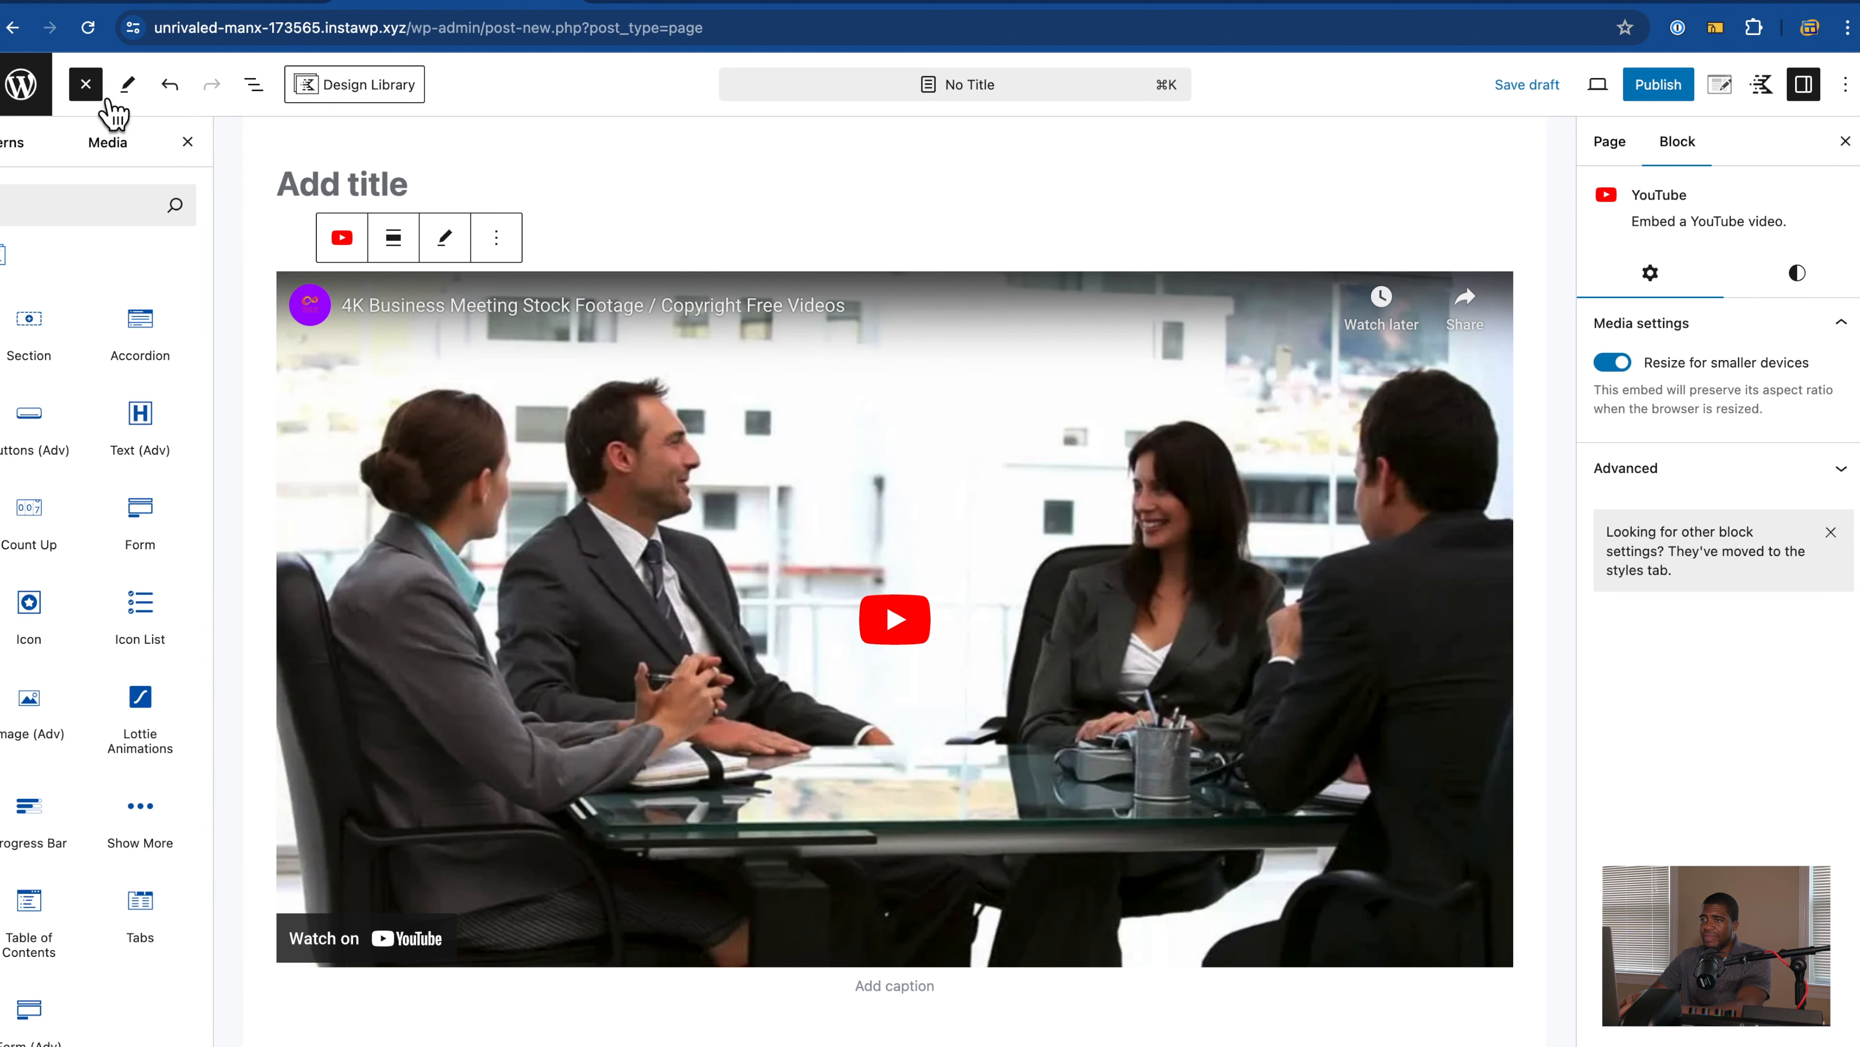
{"action": "left_click", "coordinate": [161, 205]}
{"action": "type", "text": "presto"}
{"action": "left_click", "coordinate": [62, 302]}
{"action": "scroll", "coordinate": [683, 592], "scroll_direction": "down", "scroll_amount": 5}
{"action": "left_click", "coordinate": [564, 615]}
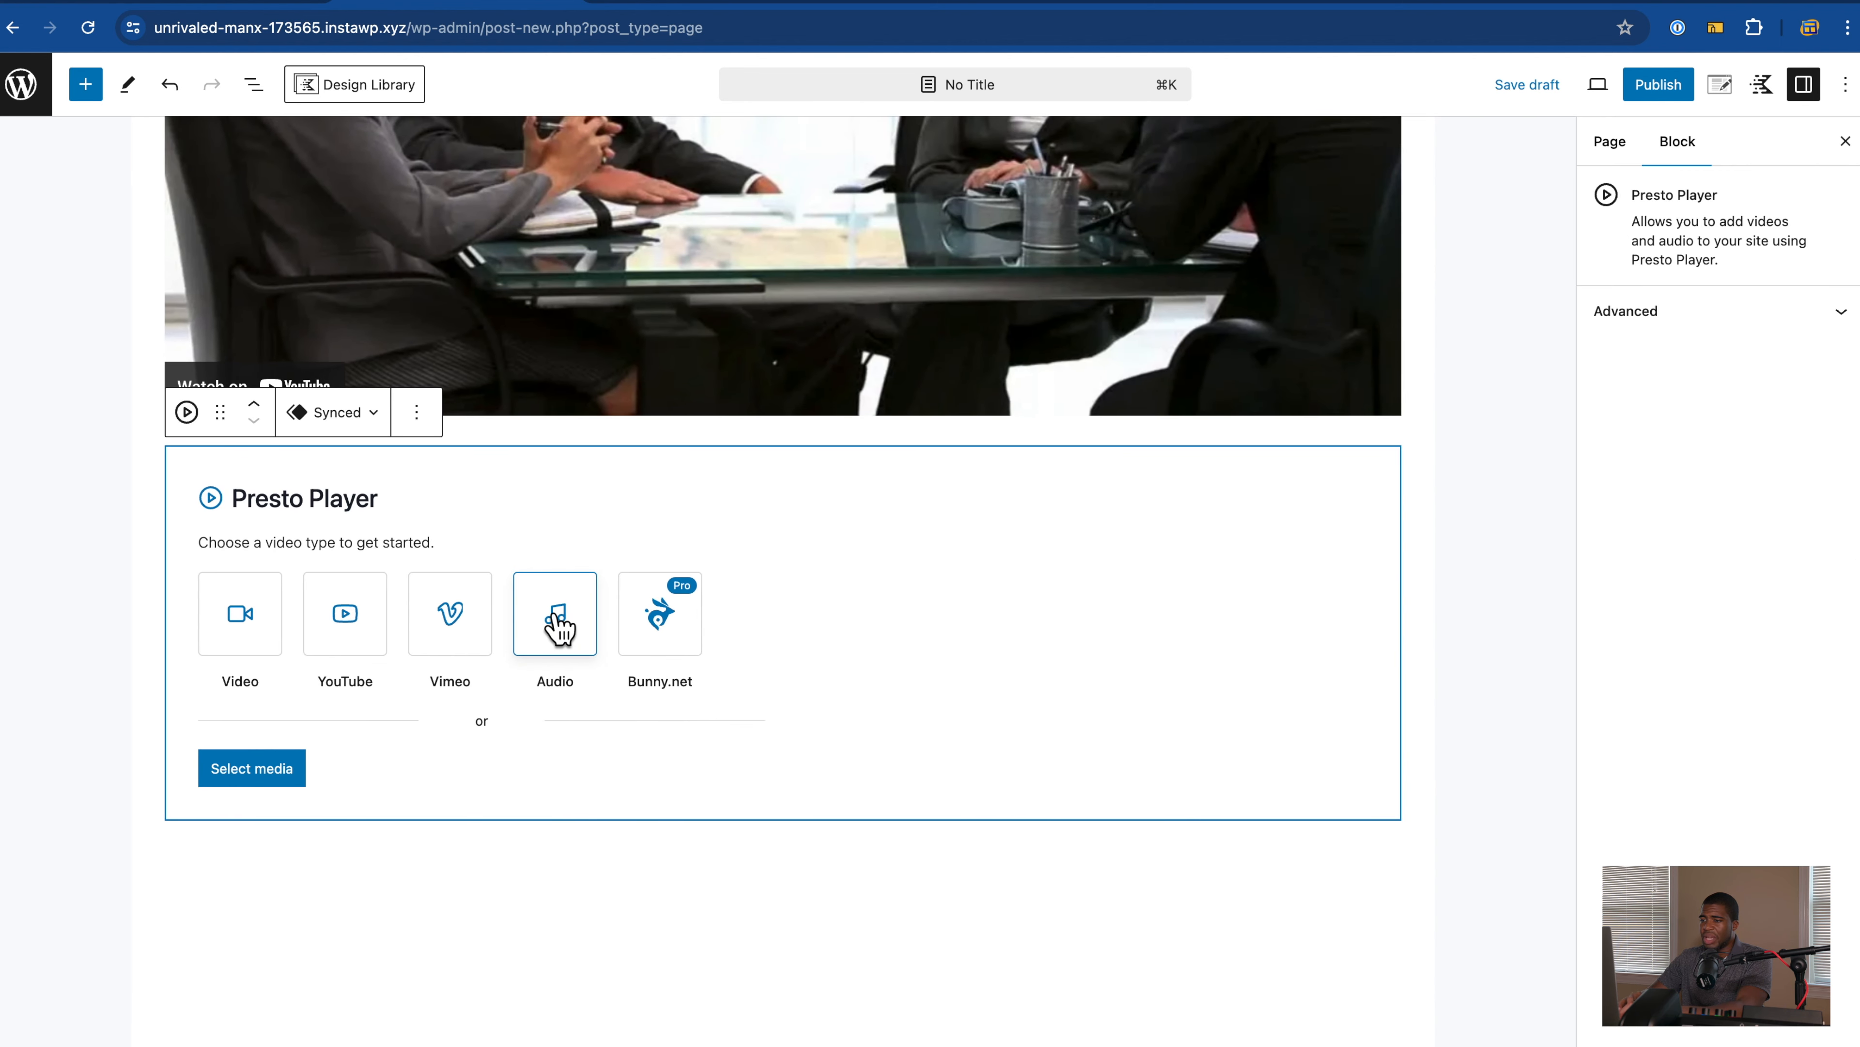
{"action": "left_click", "coordinate": [352, 631]}
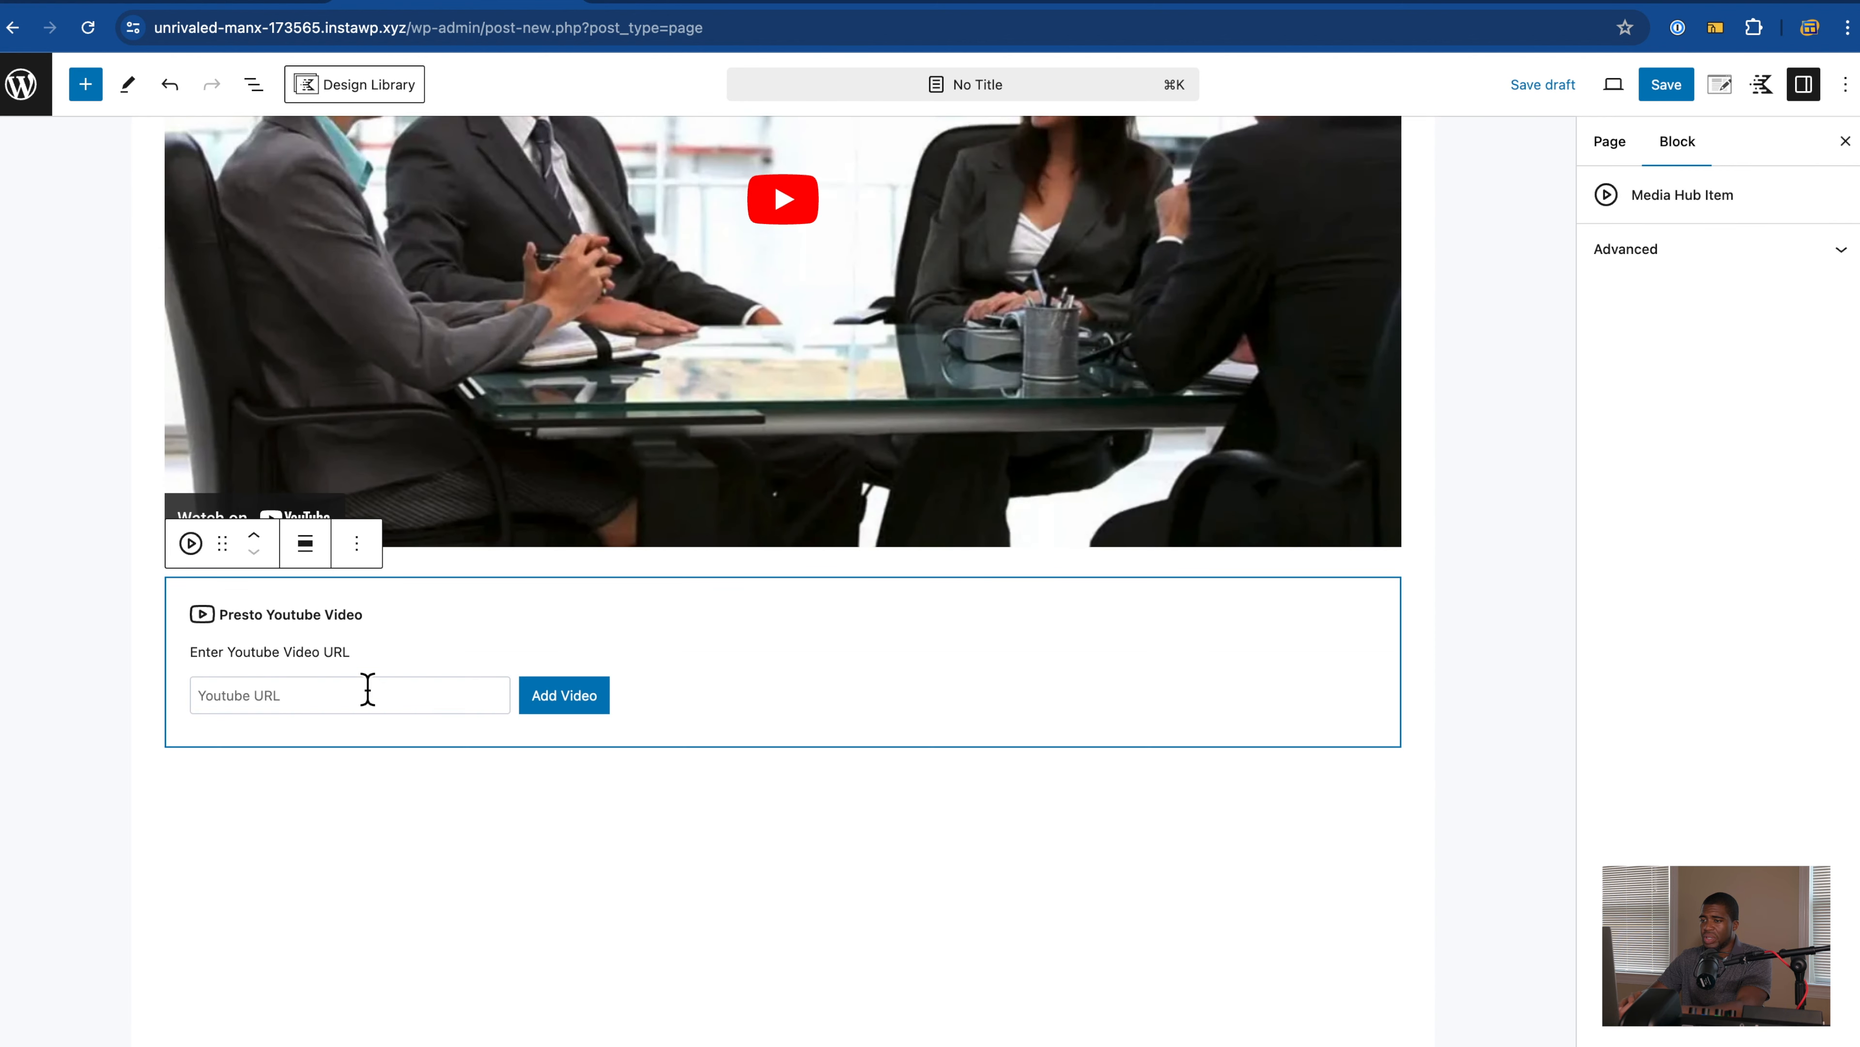
Step: Add the copied stock video link to the Presto Player block on the page
{"action": "left_click", "coordinate": [349, 695]}
{"action": "key", "text": "super+v"}
{"action": "left_click", "coordinate": [571, 707]}
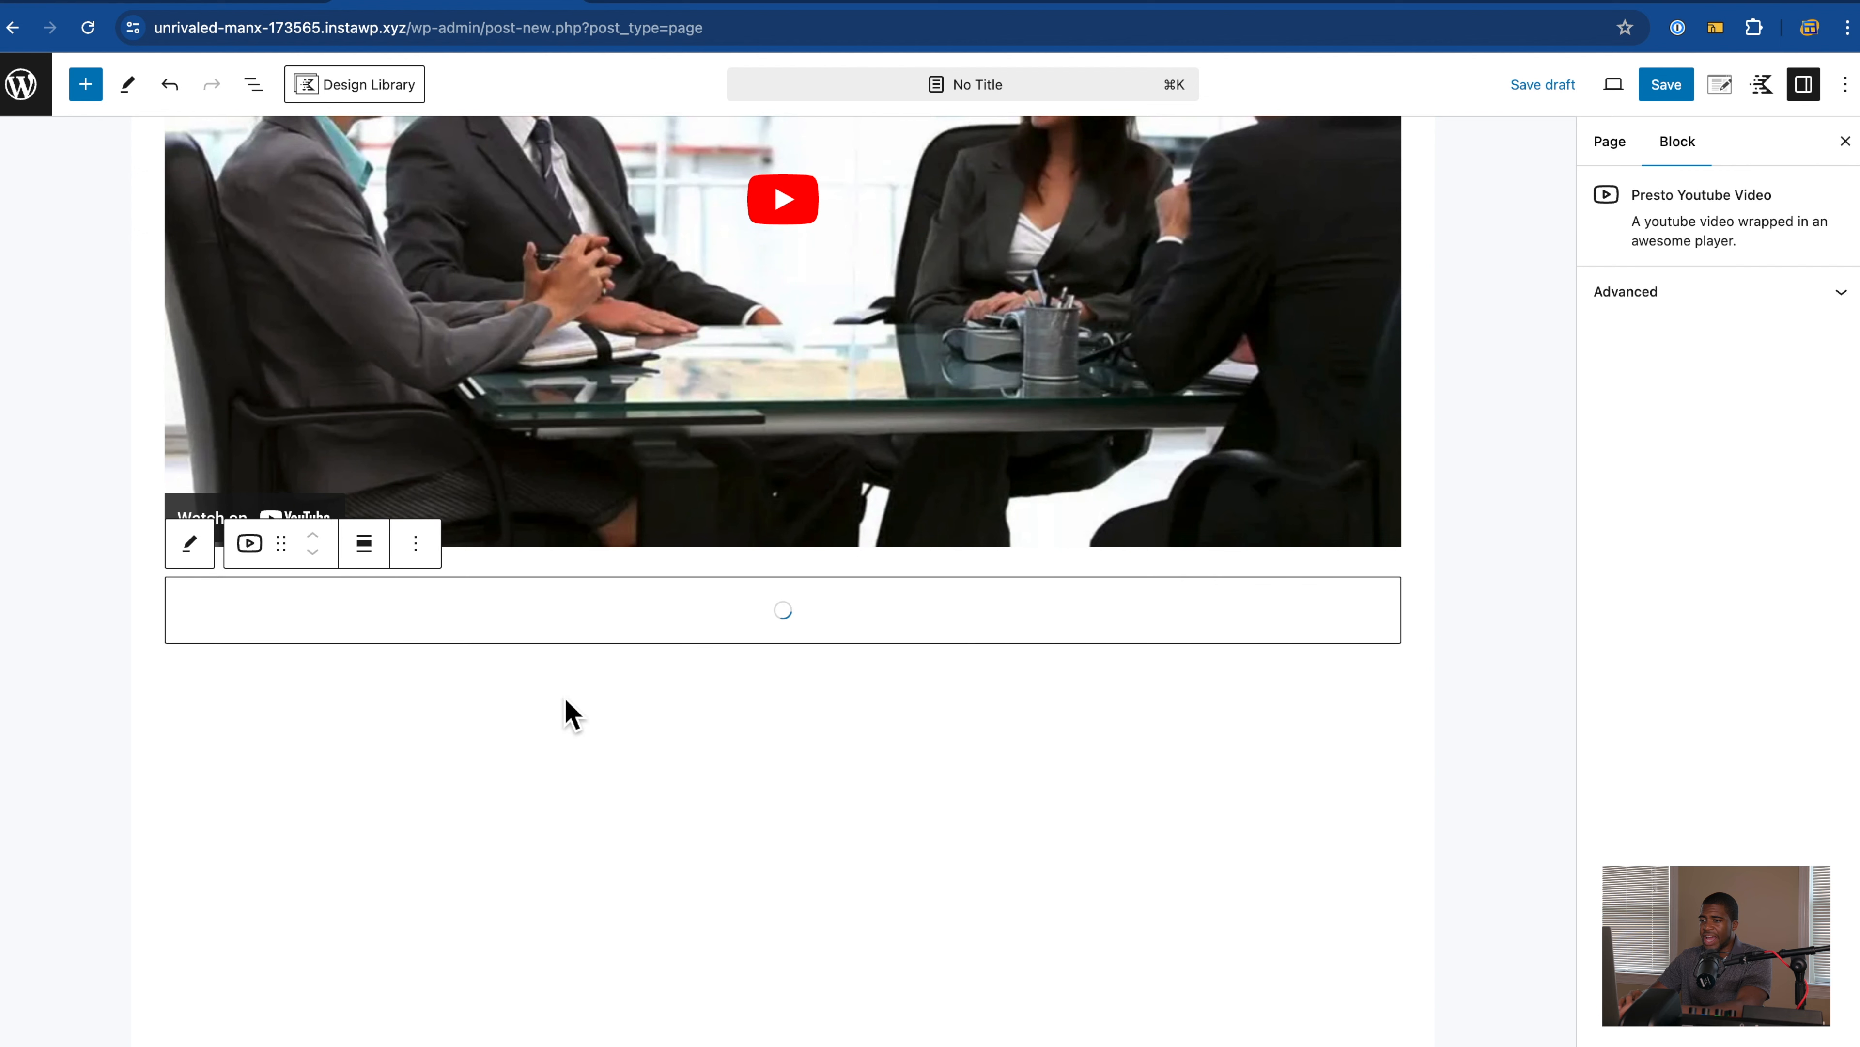
Step: Compare the Presto Player video and its block settings with the standard YouTube embed above it
{"action": "scroll", "coordinate": [92, 733], "scroll_direction": "down", "scroll_amount": 3}
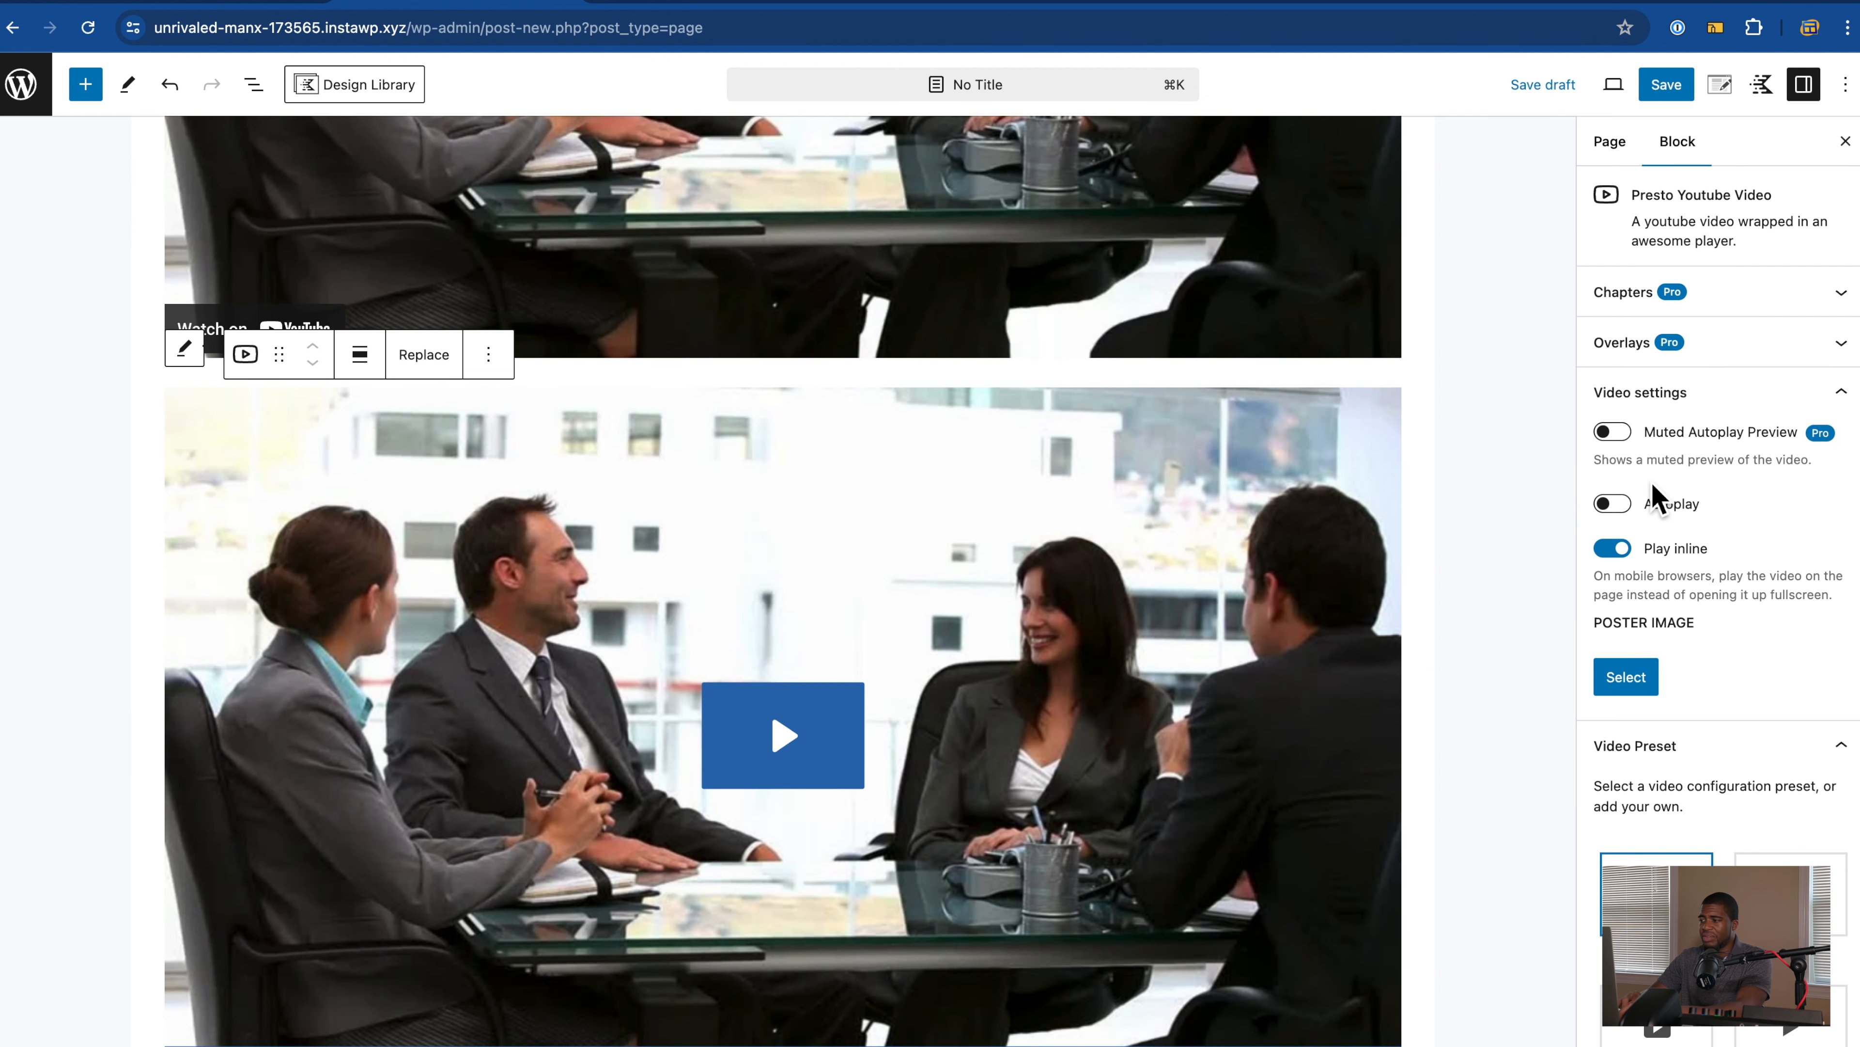
{"action": "scroll", "coordinate": [1673, 835], "scroll_direction": "down", "scroll_amount": 4}
{"action": "scroll", "coordinate": [1673, 843], "scroll_direction": "up", "scroll_amount": 4}
{"action": "scroll", "coordinate": [1429, 733], "scroll_direction": "up", "scroll_amount": 8}
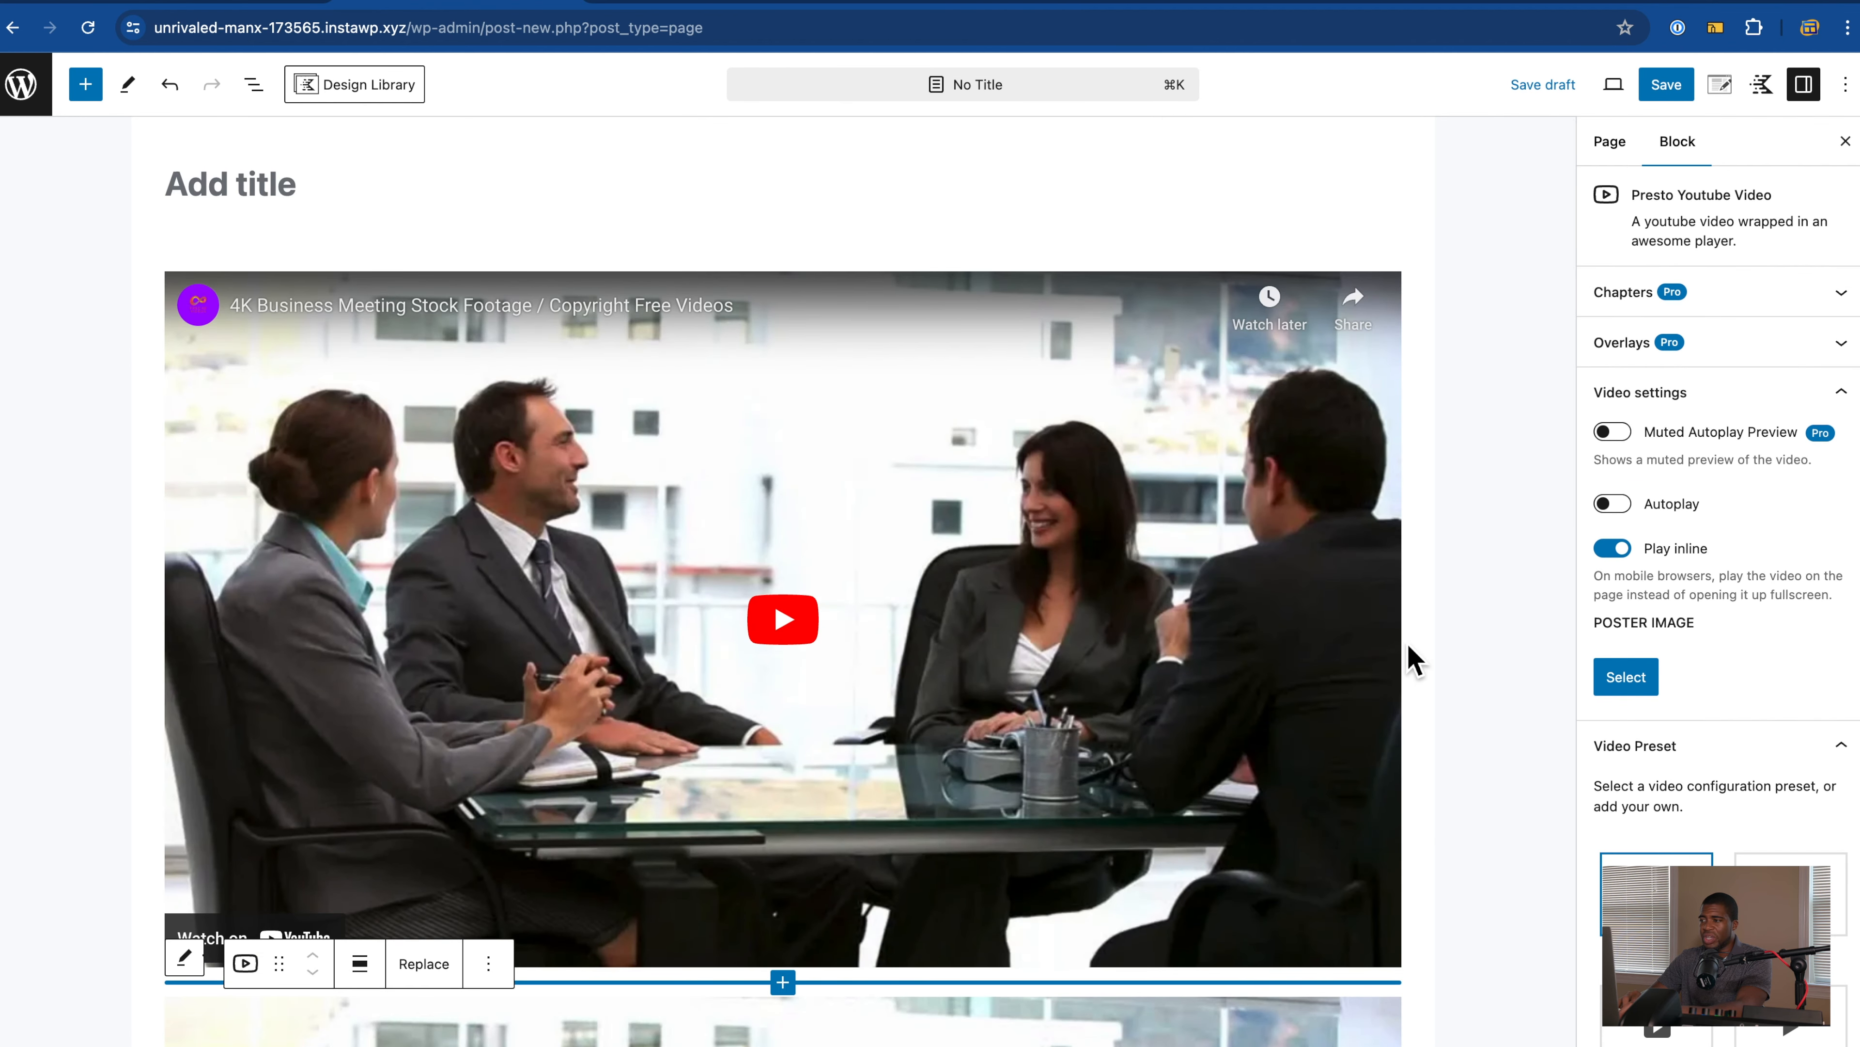
{"action": "left_click", "coordinate": [1356, 563]}
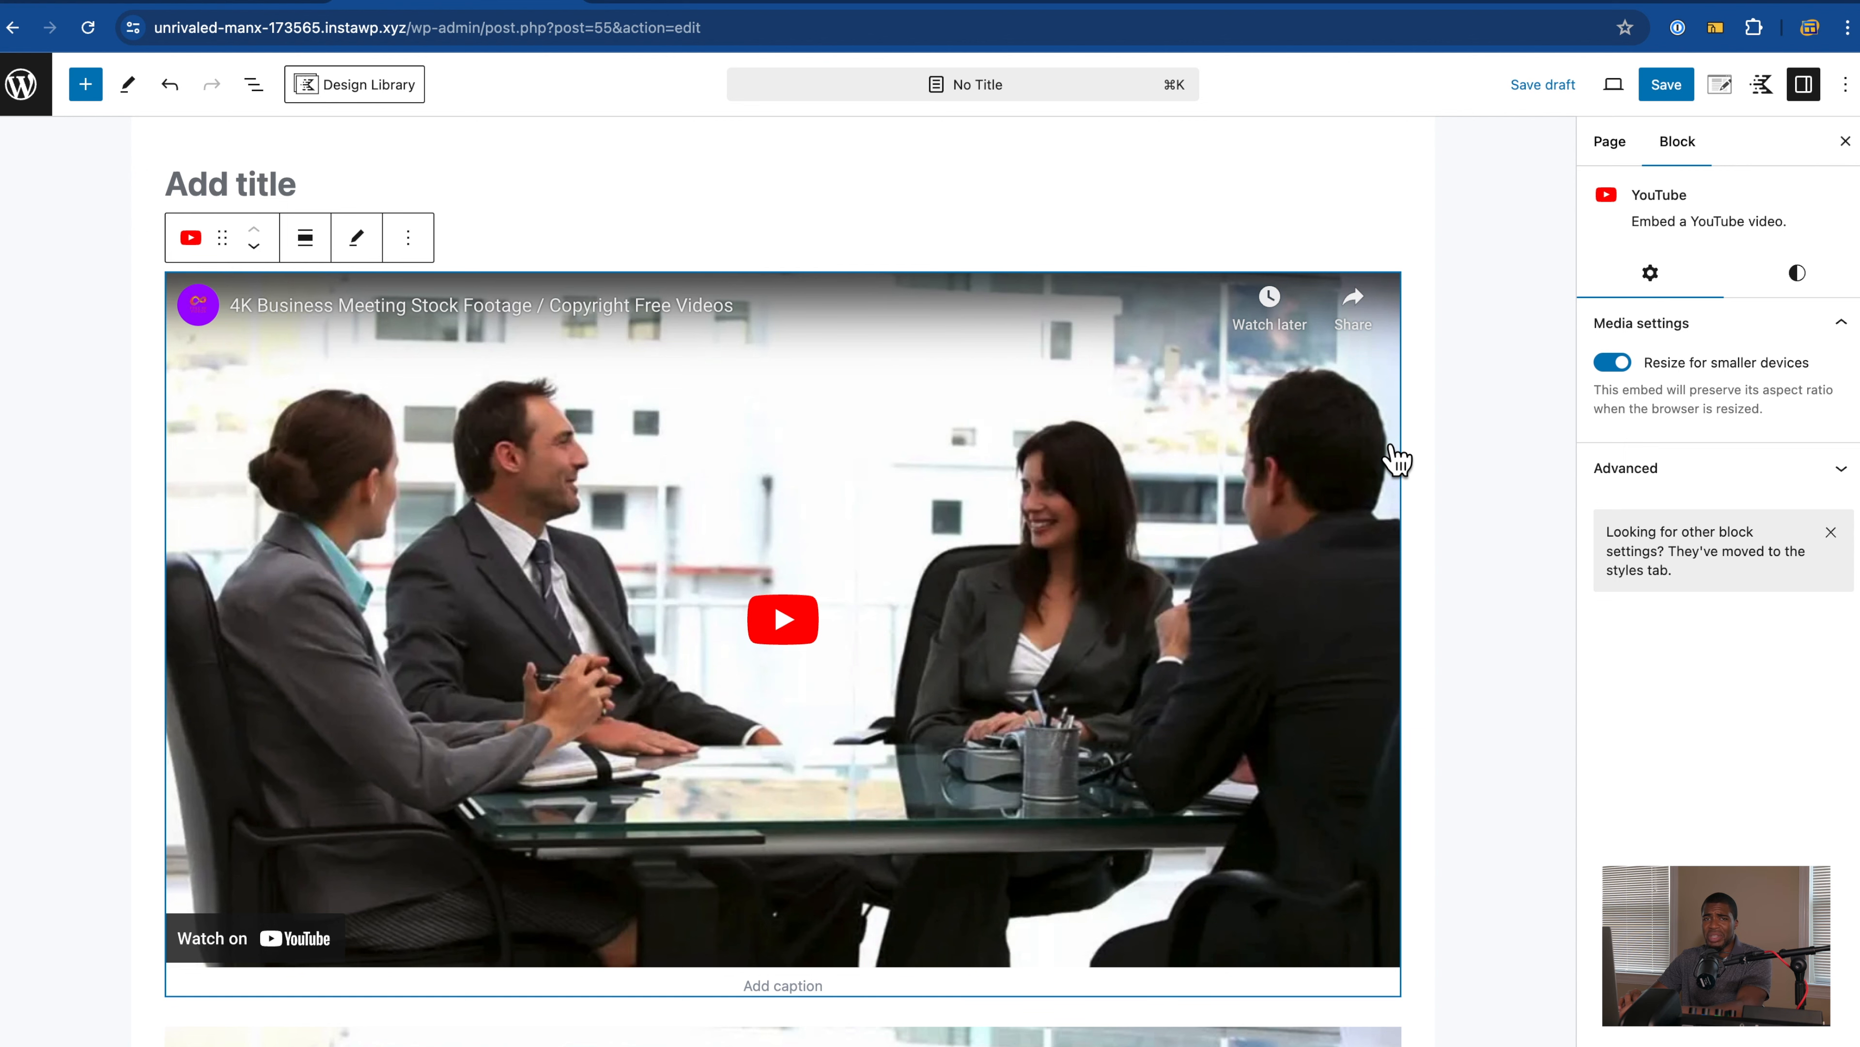
{"action": "scroll", "coordinate": [1508, 422], "scroll_direction": "down", "scroll_amount": 10}
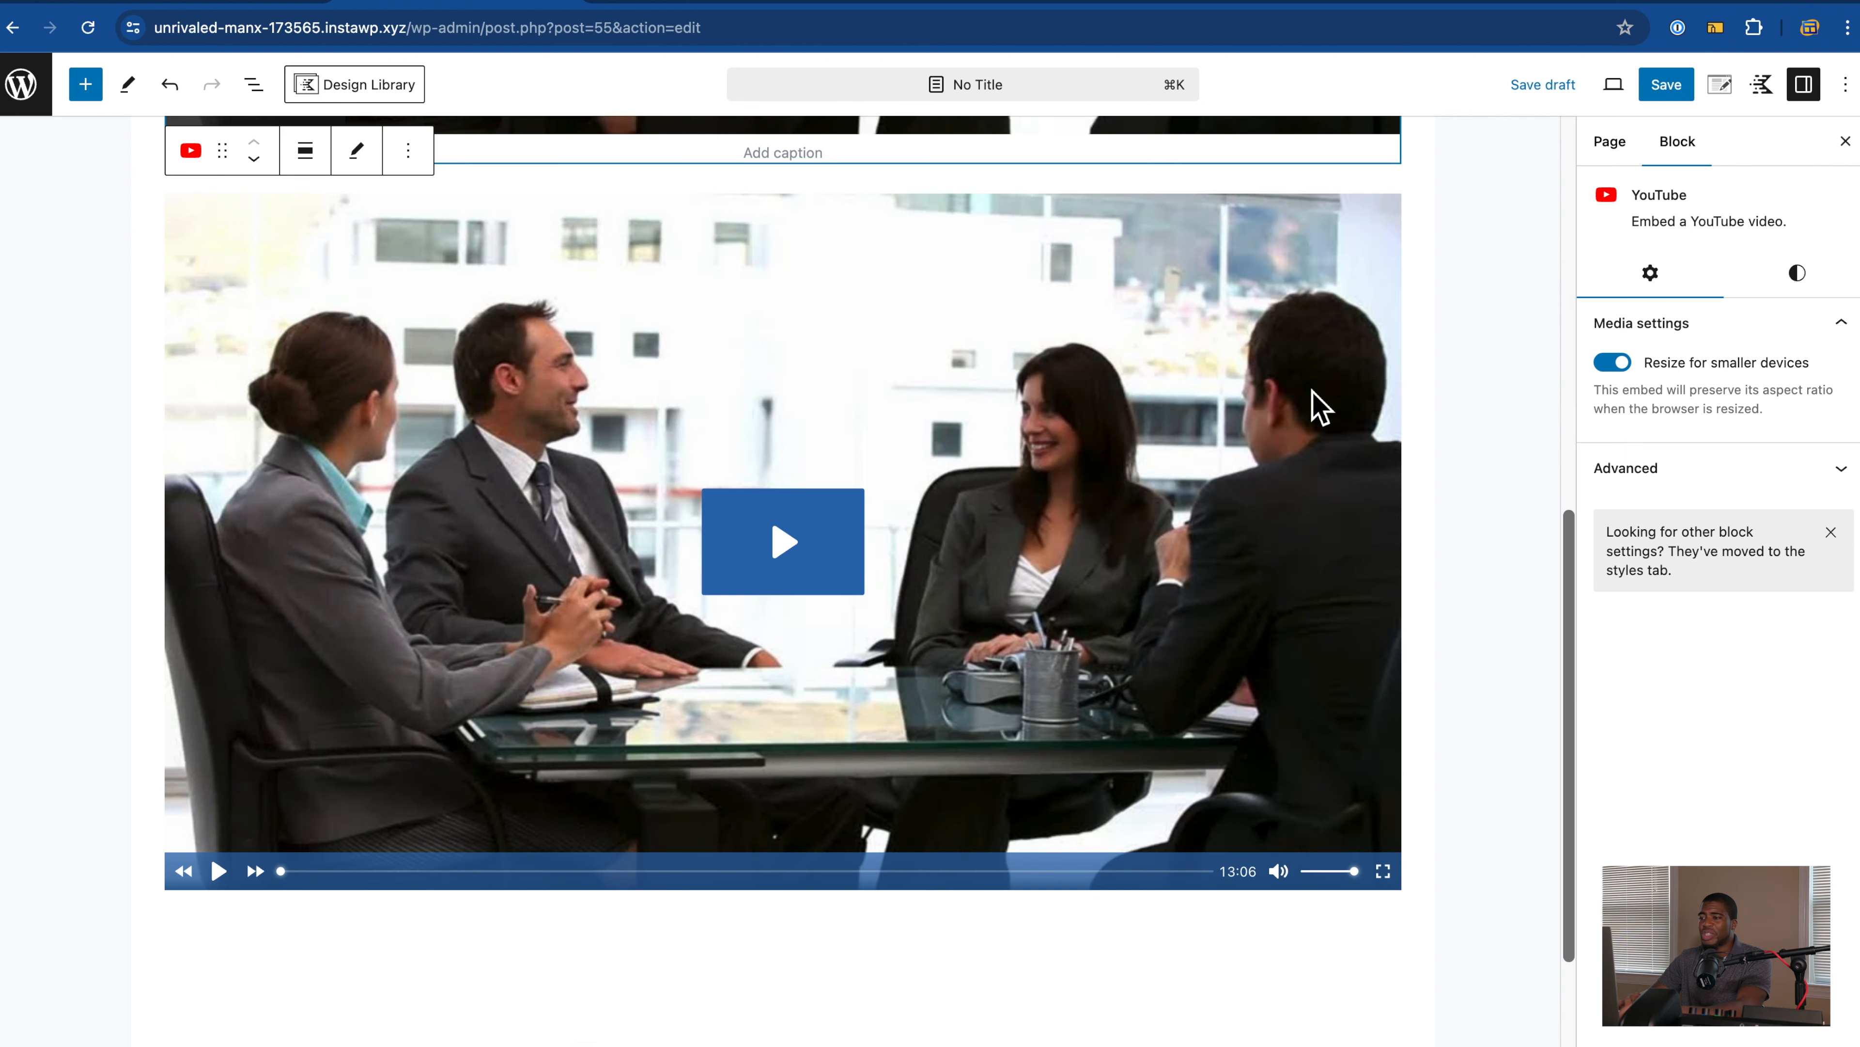
Step: Select the Presto Player video block and examine its Chapters and Overlays options
{"action": "left_click", "coordinate": [1209, 391]}
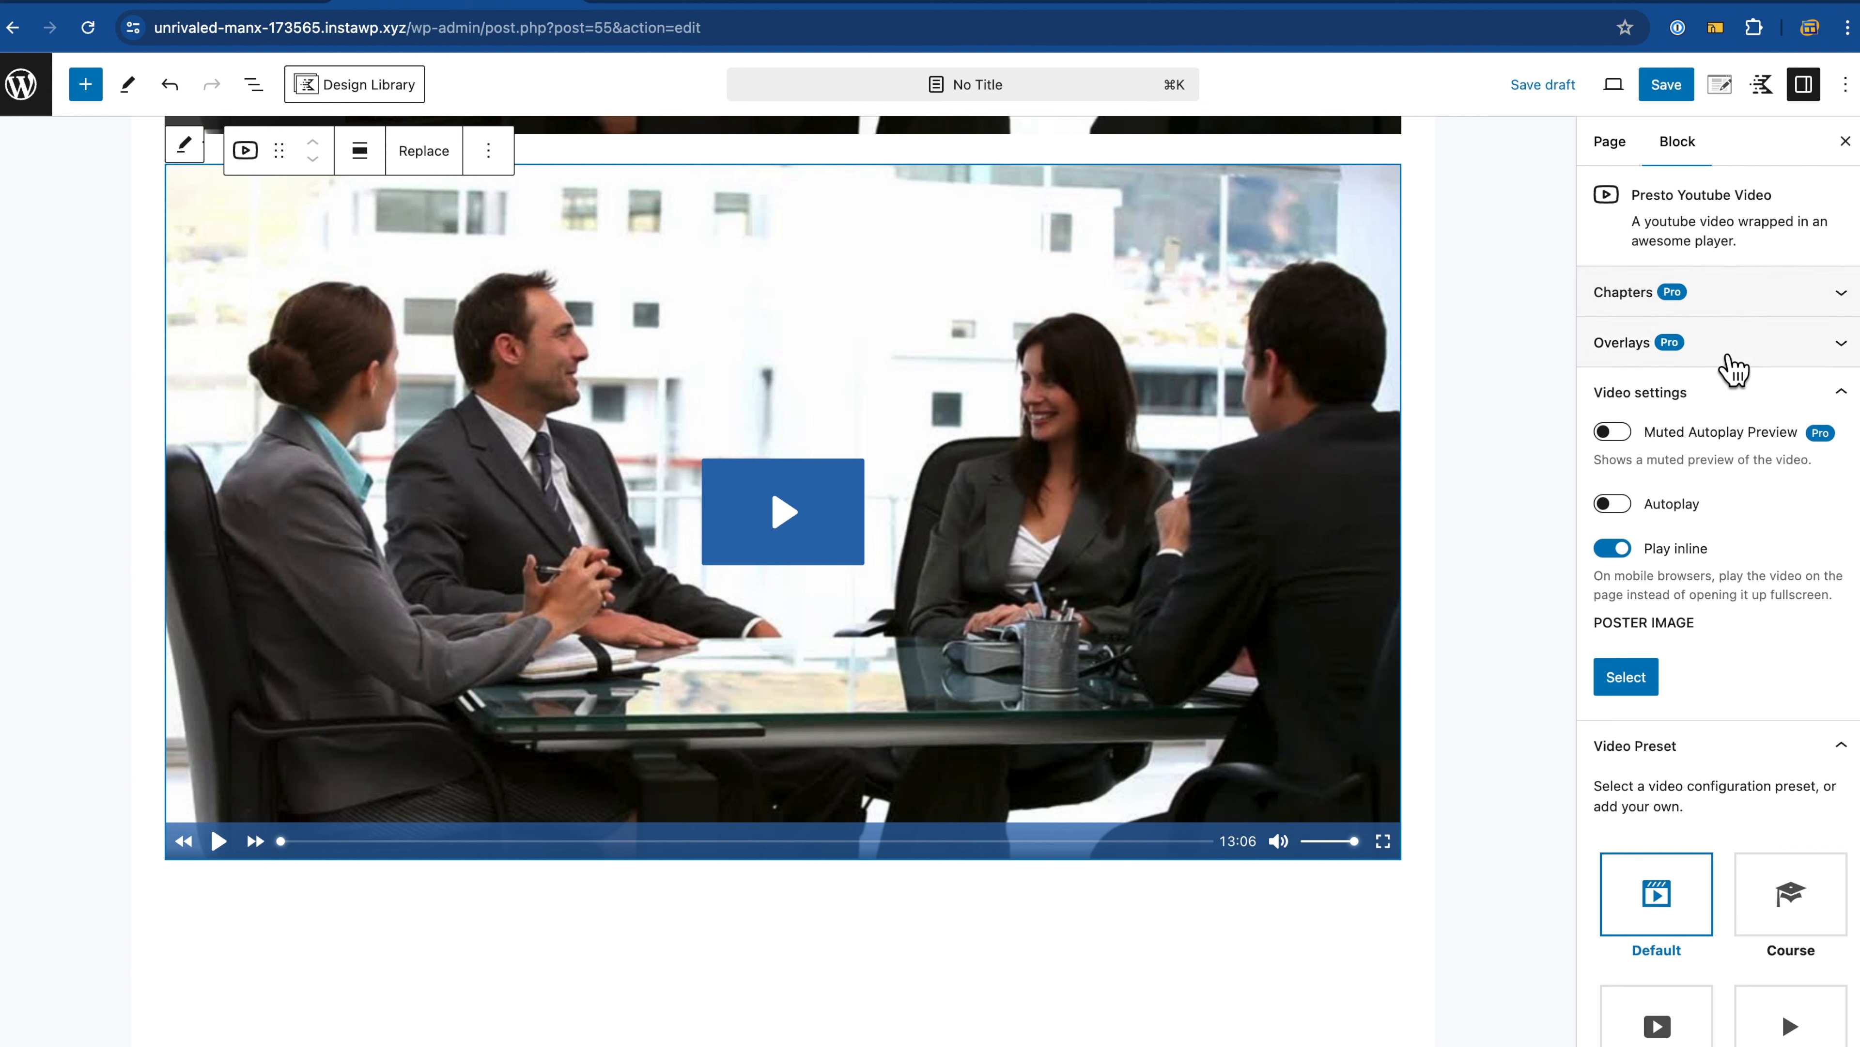
{"action": "left_click", "coordinate": [1733, 308]}
{"action": "left_click", "coordinate": [1733, 307]}
{"action": "left_click", "coordinate": [1740, 361]}
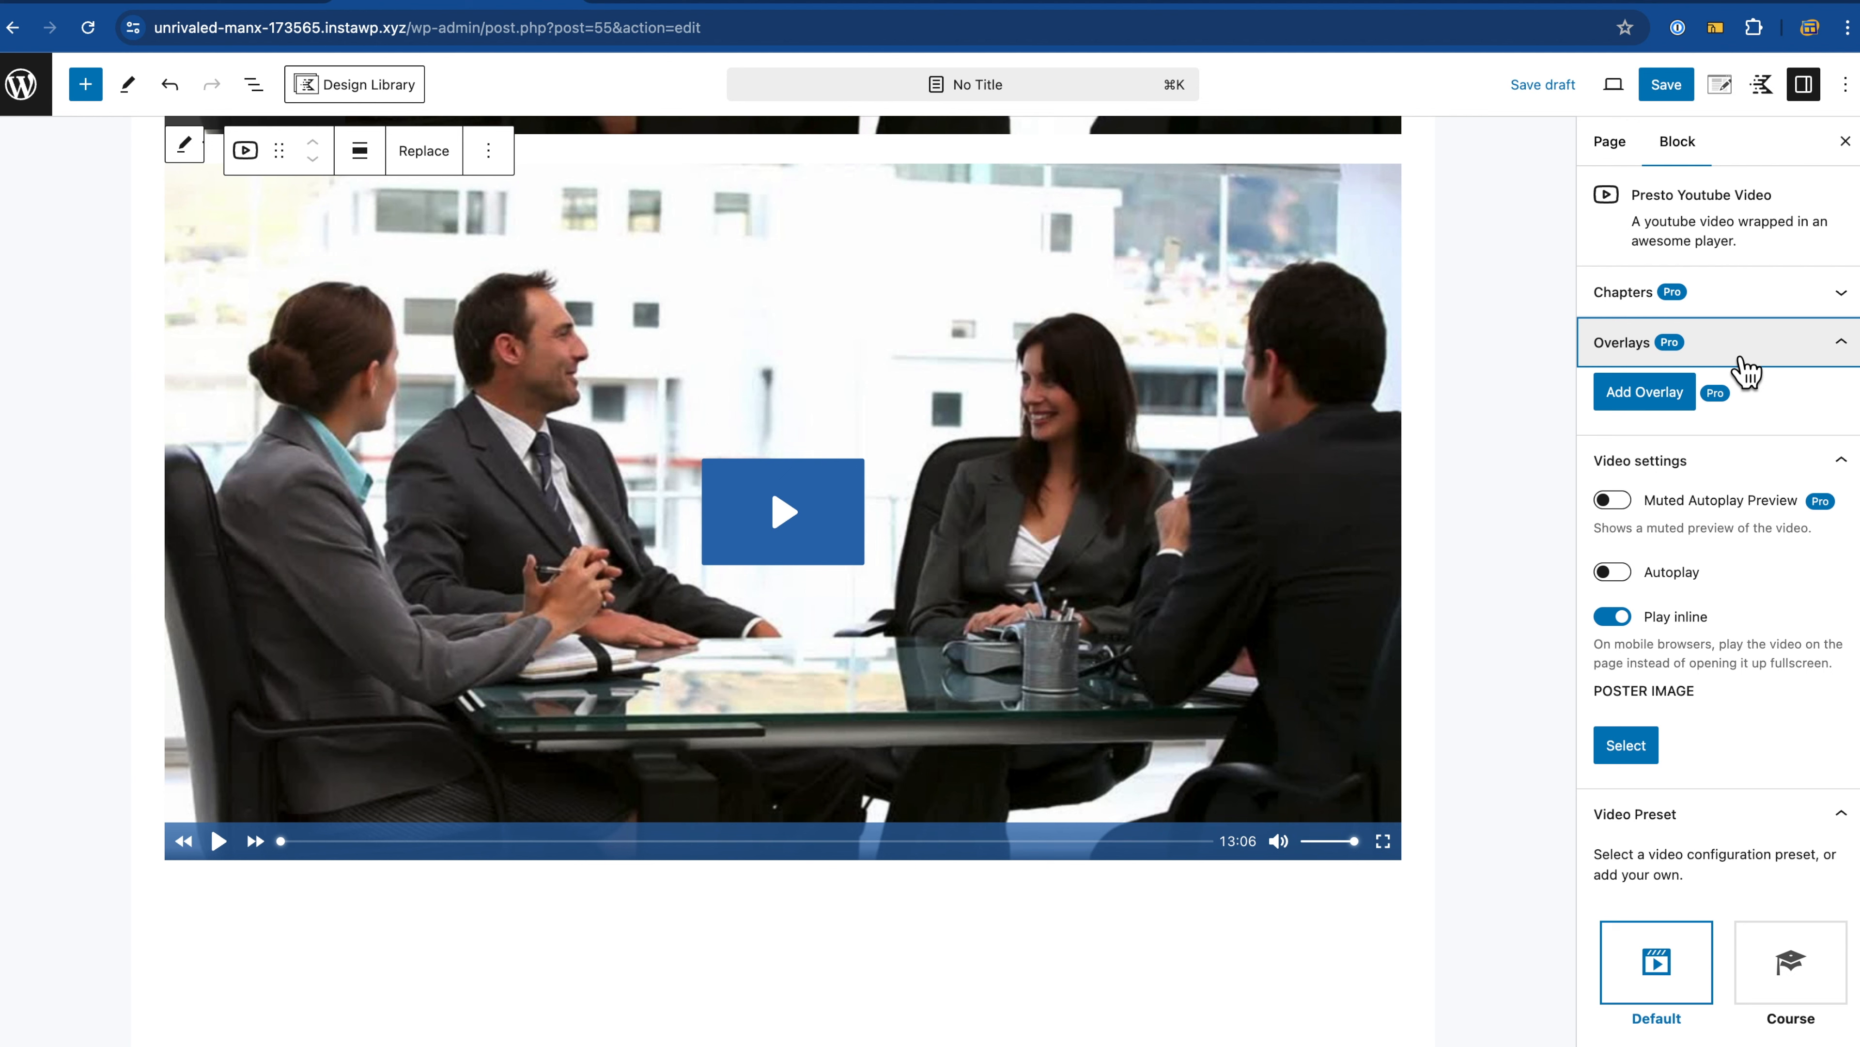
{"action": "left_click", "coordinate": [1747, 370]}
{"action": "left_click", "coordinate": [1747, 370]}
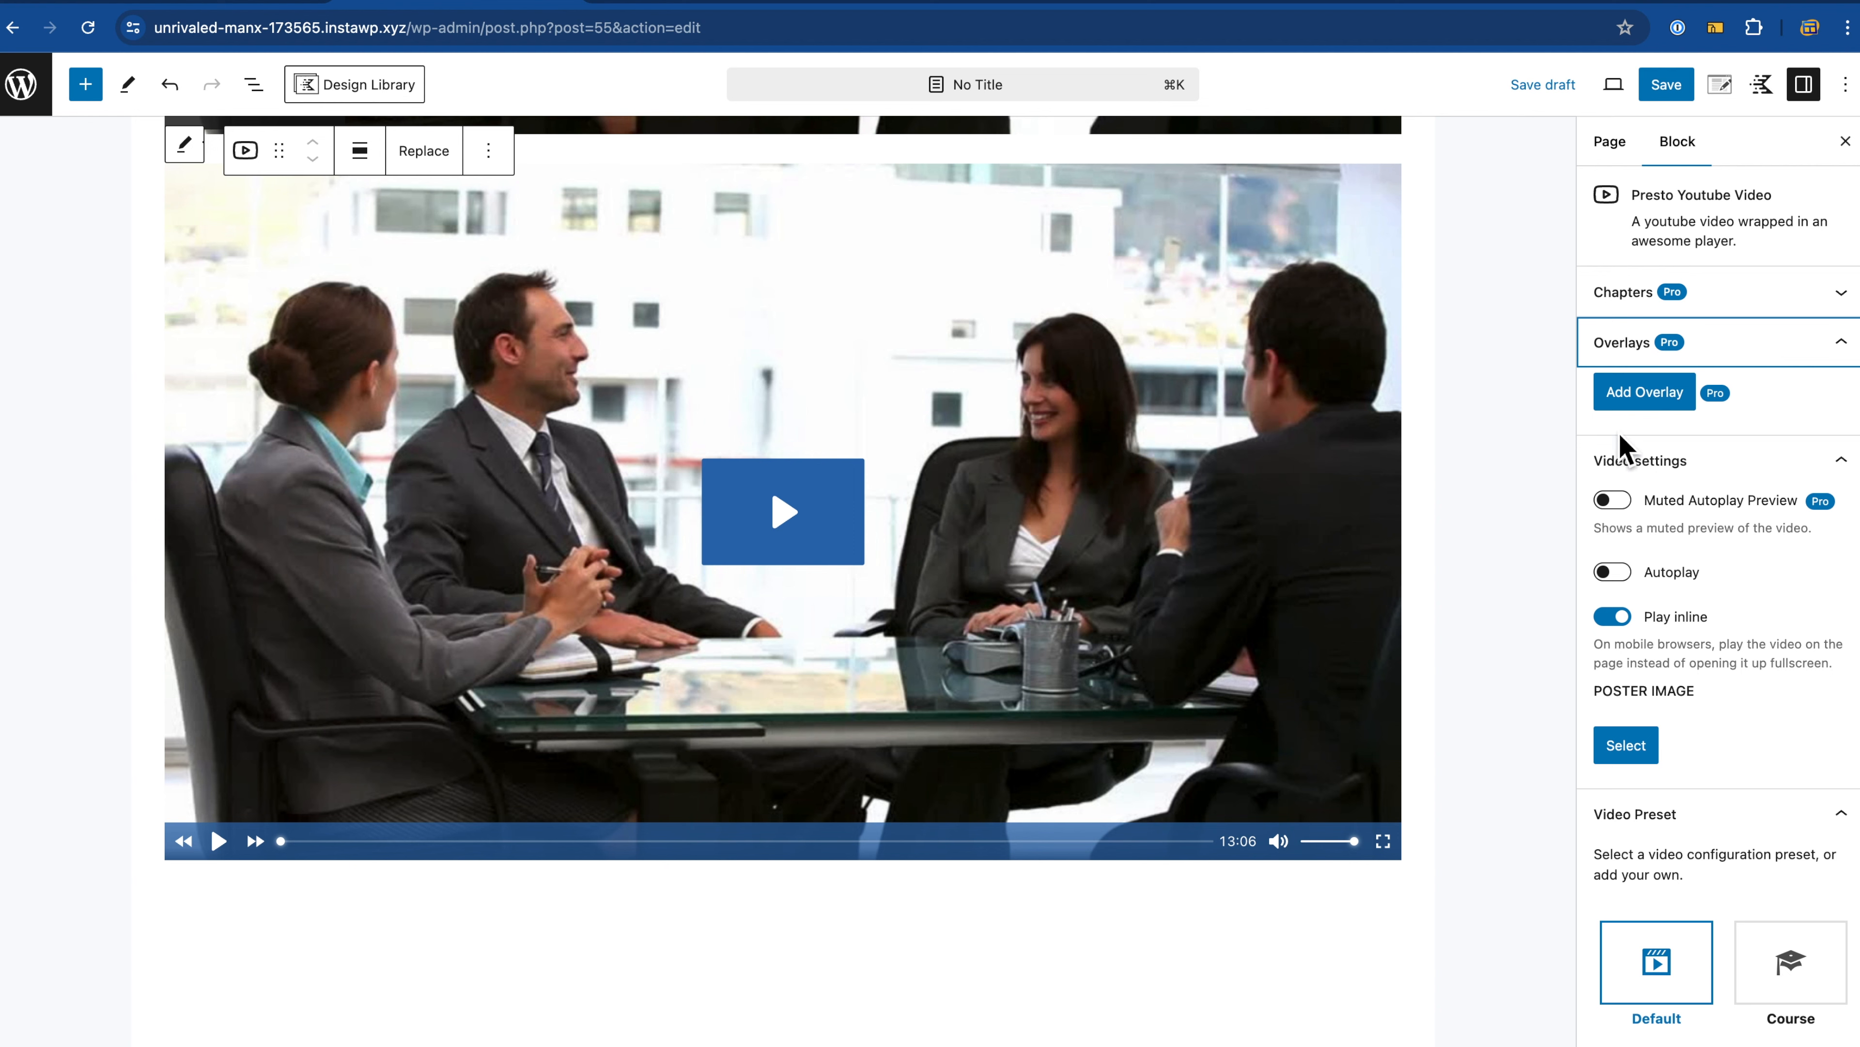
{"action": "left_click", "coordinate": [1762, 352]}
{"action": "scroll", "coordinate": [1558, 495], "scroll_direction": "down", "scroll_amount": 2}
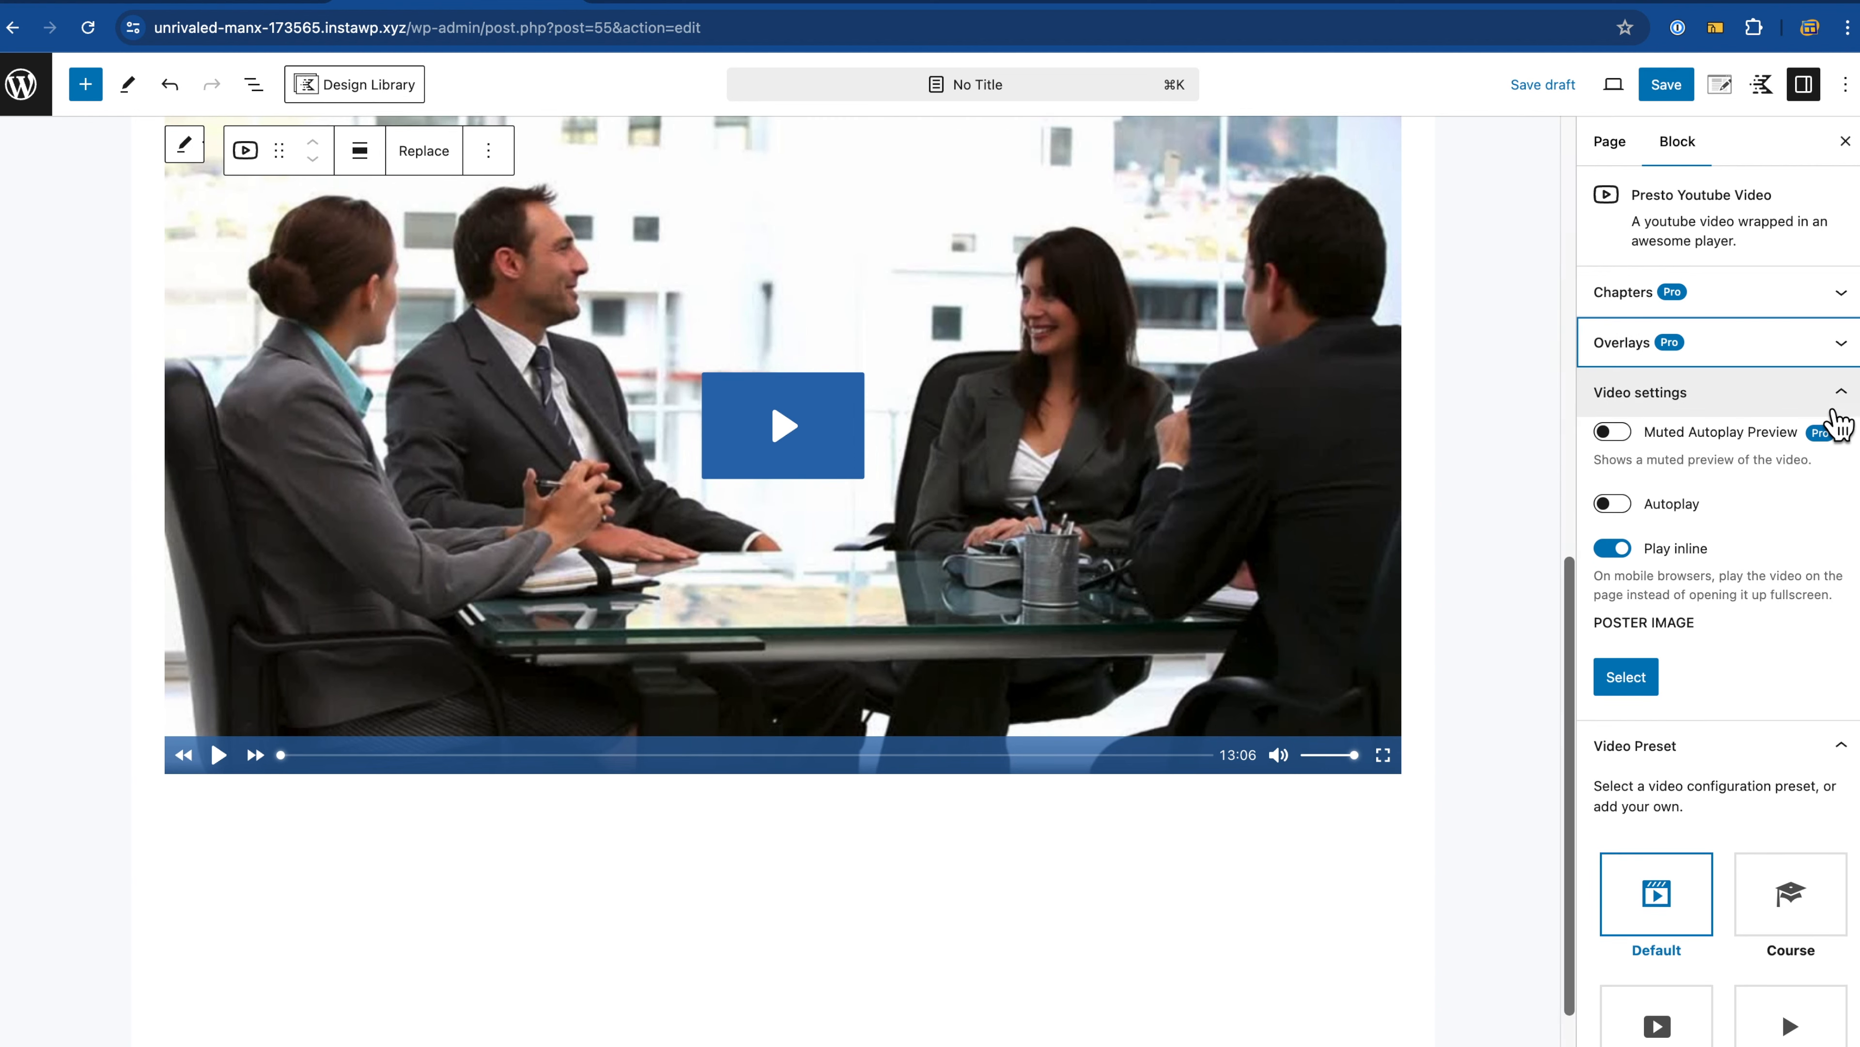
Step: Try the Autoplay option in the Presto video's settings and turn it back off
{"action": "left_click", "coordinate": [1802, 400]}
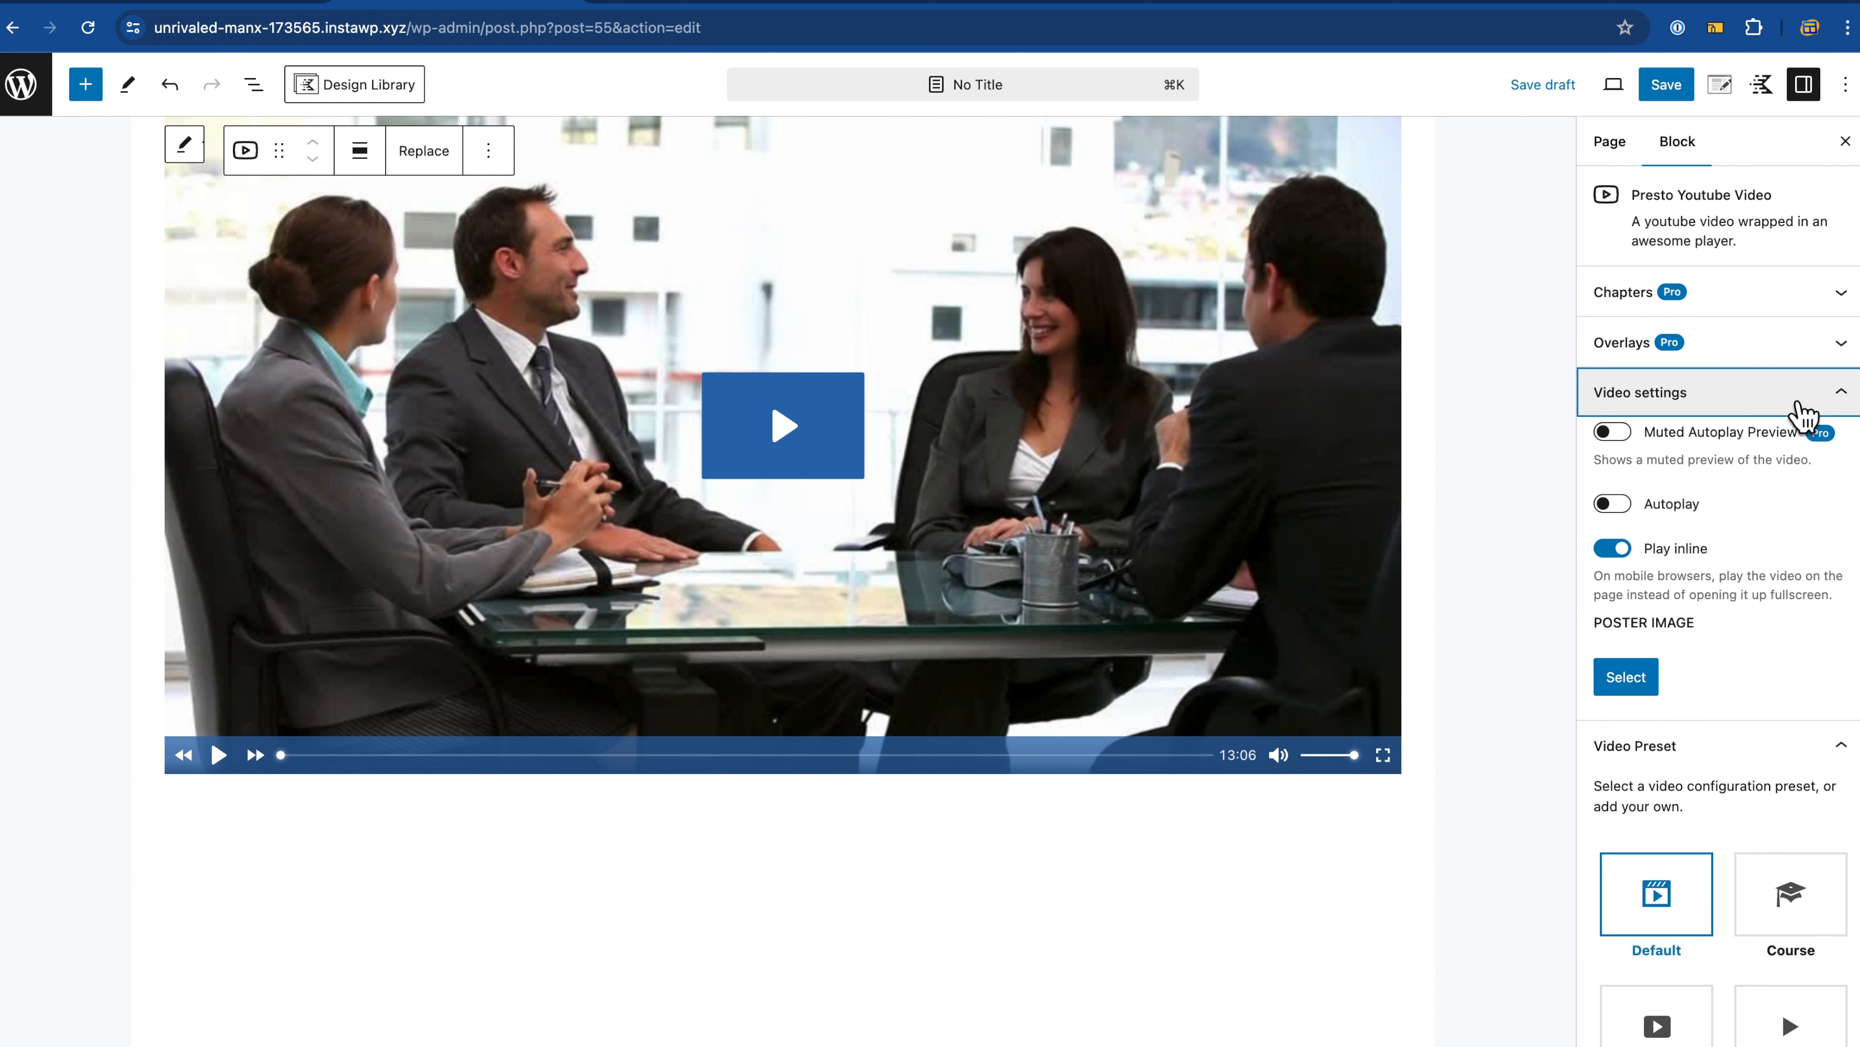
{"action": "left_click", "coordinate": [1800, 403]}
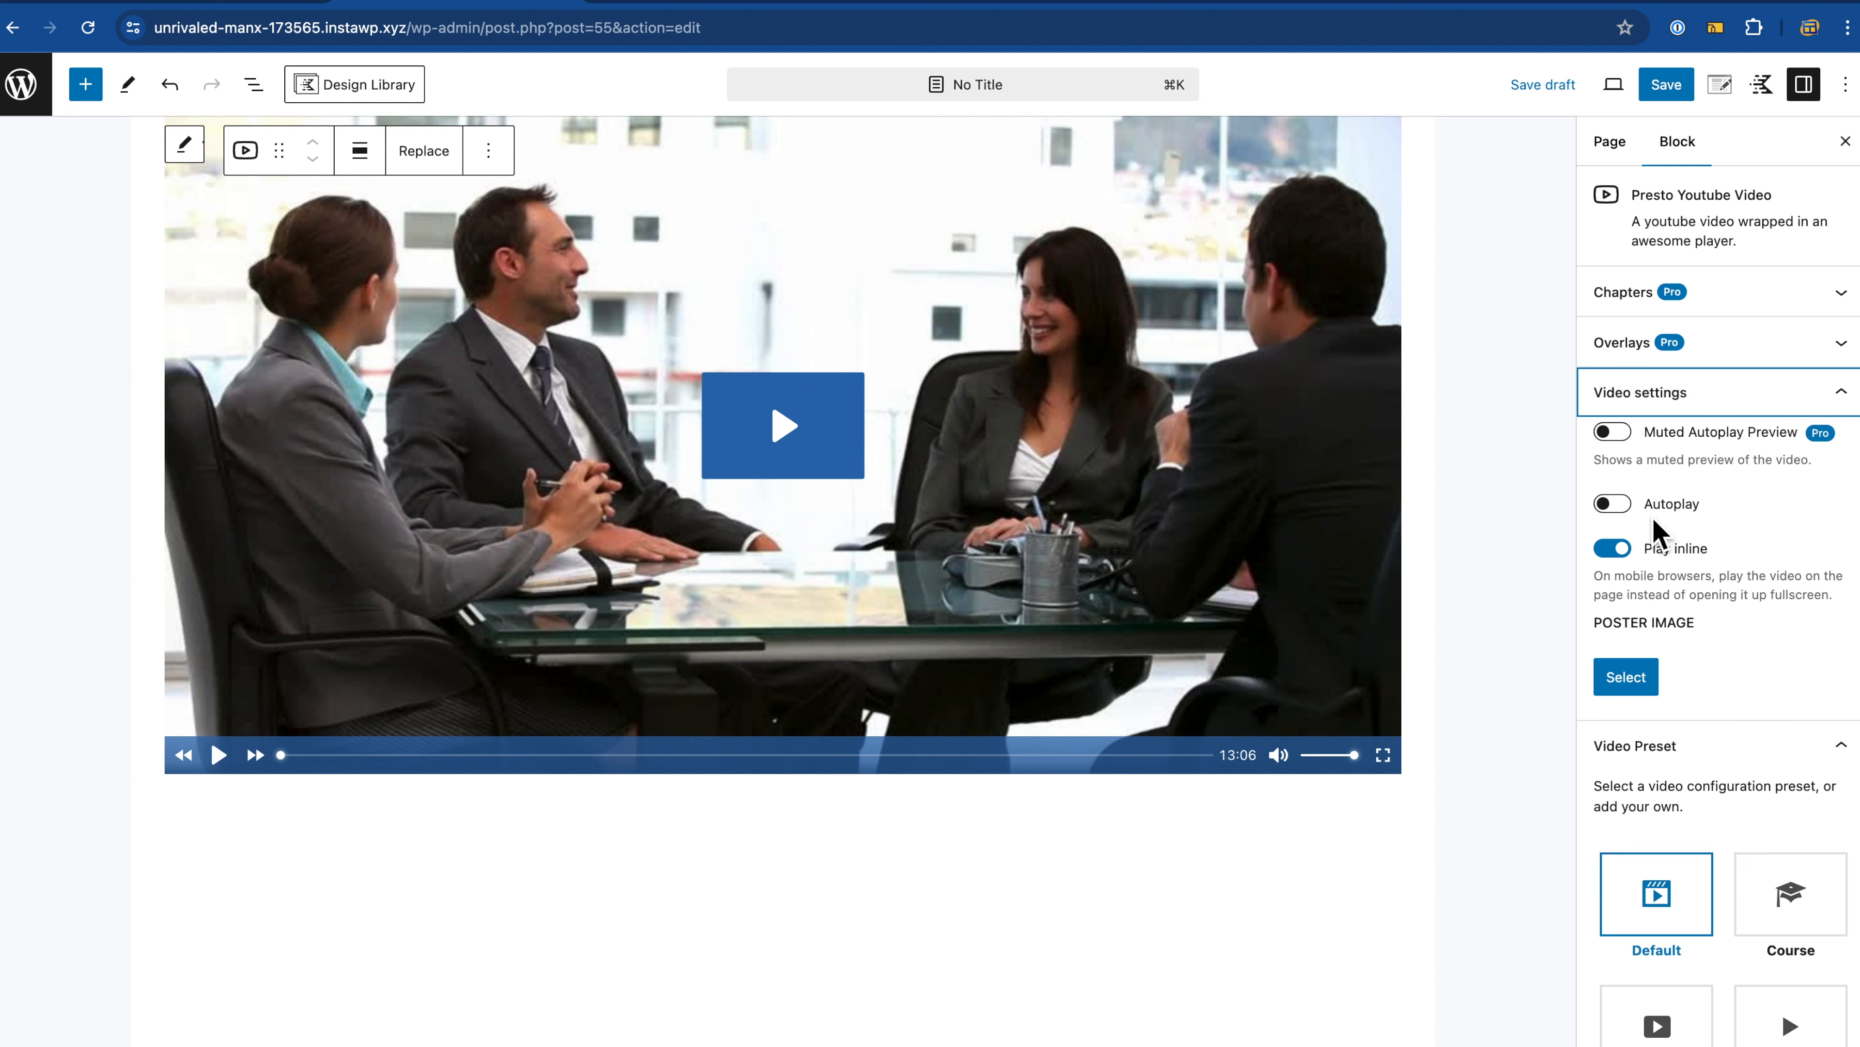
{"action": "left_click", "coordinate": [1615, 506]}
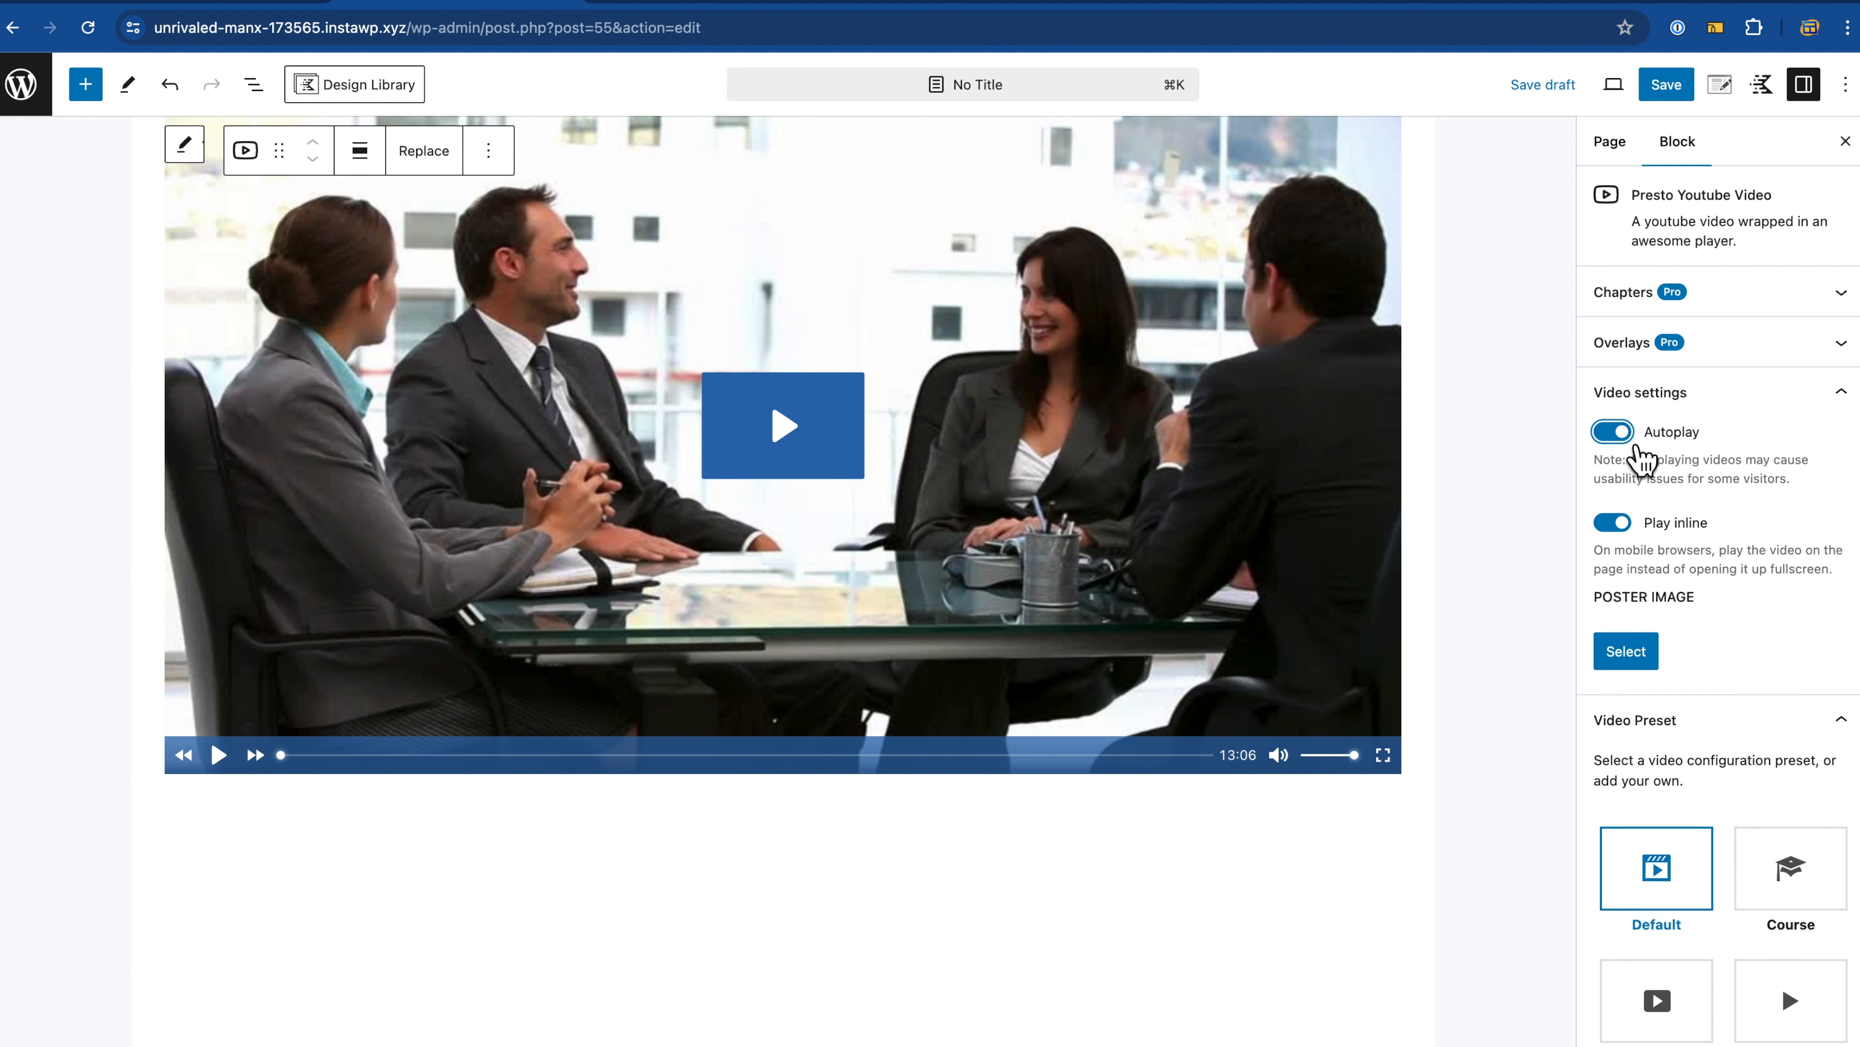
{"action": "left_click", "coordinate": [1623, 438]}
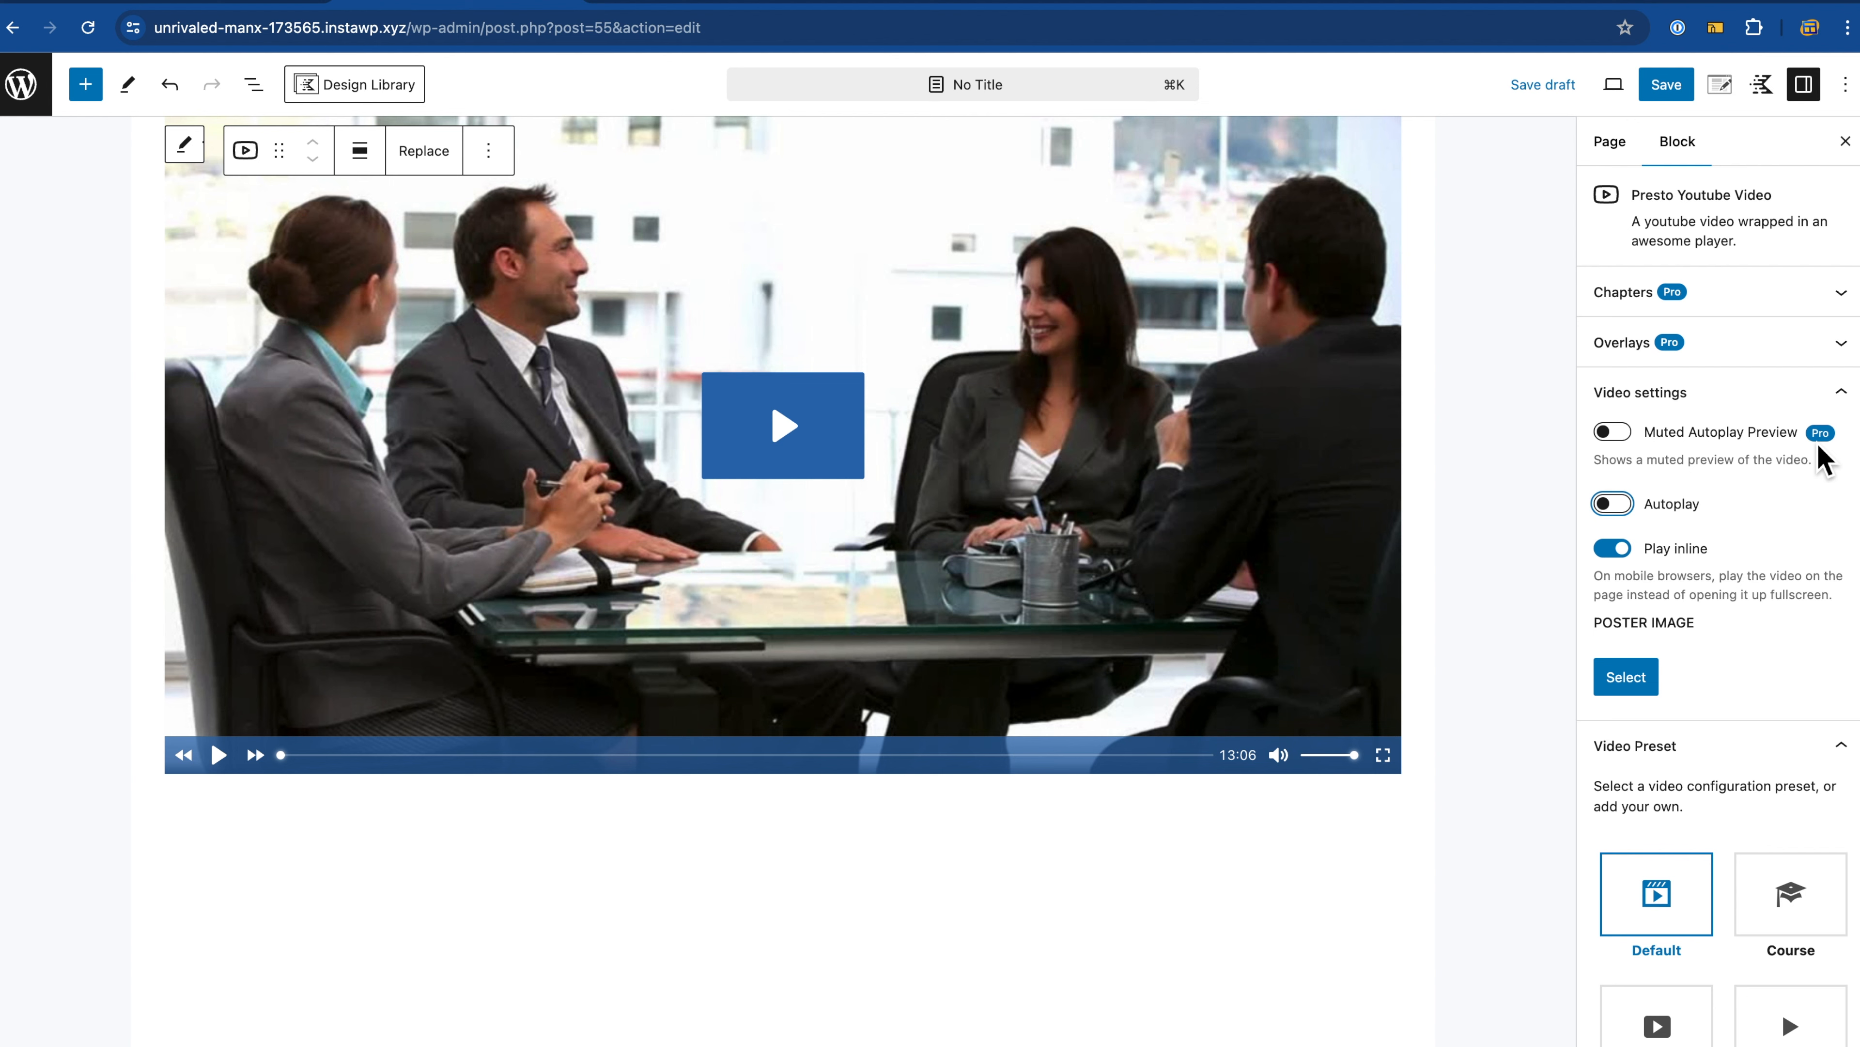
{"action": "left_click", "coordinate": [1819, 395]}
{"action": "left_click", "coordinate": [1806, 411]}
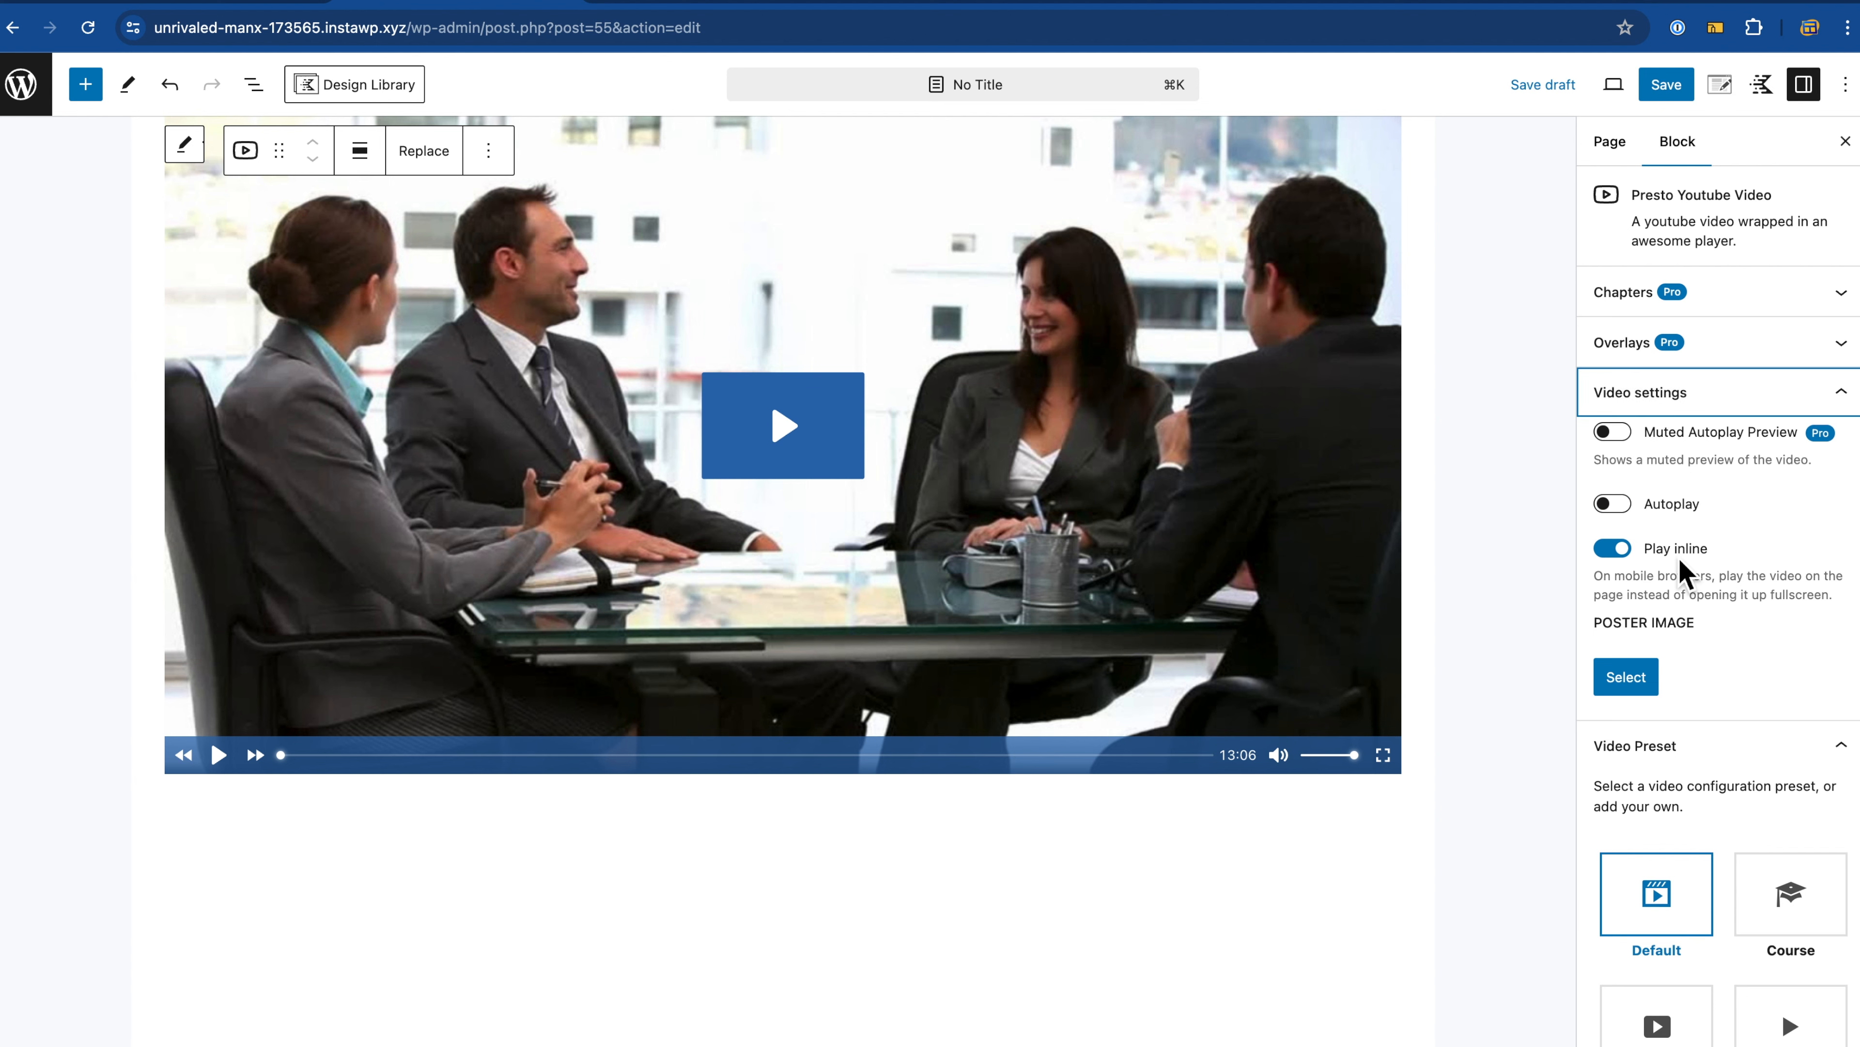
{"action": "left_click", "coordinate": [1756, 415]}
{"action": "left_click", "coordinate": [1754, 412]}
Step: Set the Pexels photo of assorted-color umbrellas as the Presto video's poster image
{"action": "left_click", "coordinate": [1639, 686]}
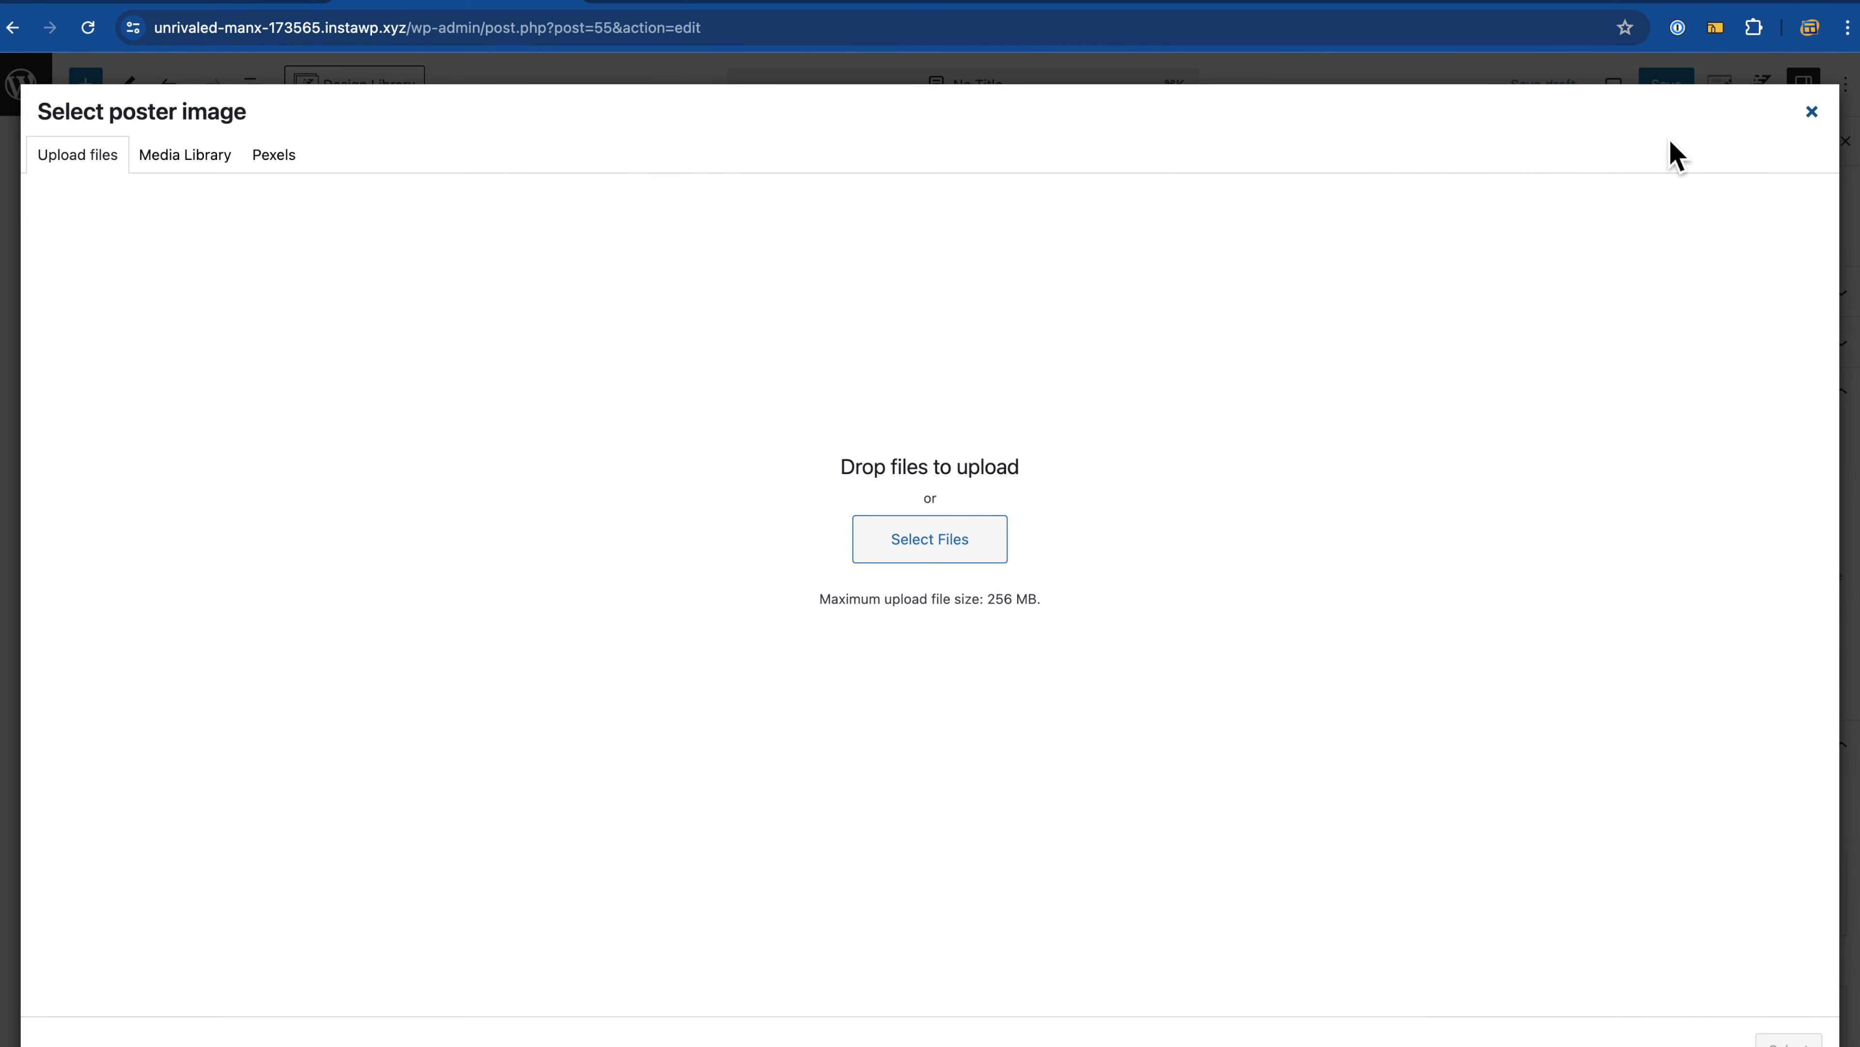
{"action": "left_click", "coordinate": [286, 166]}
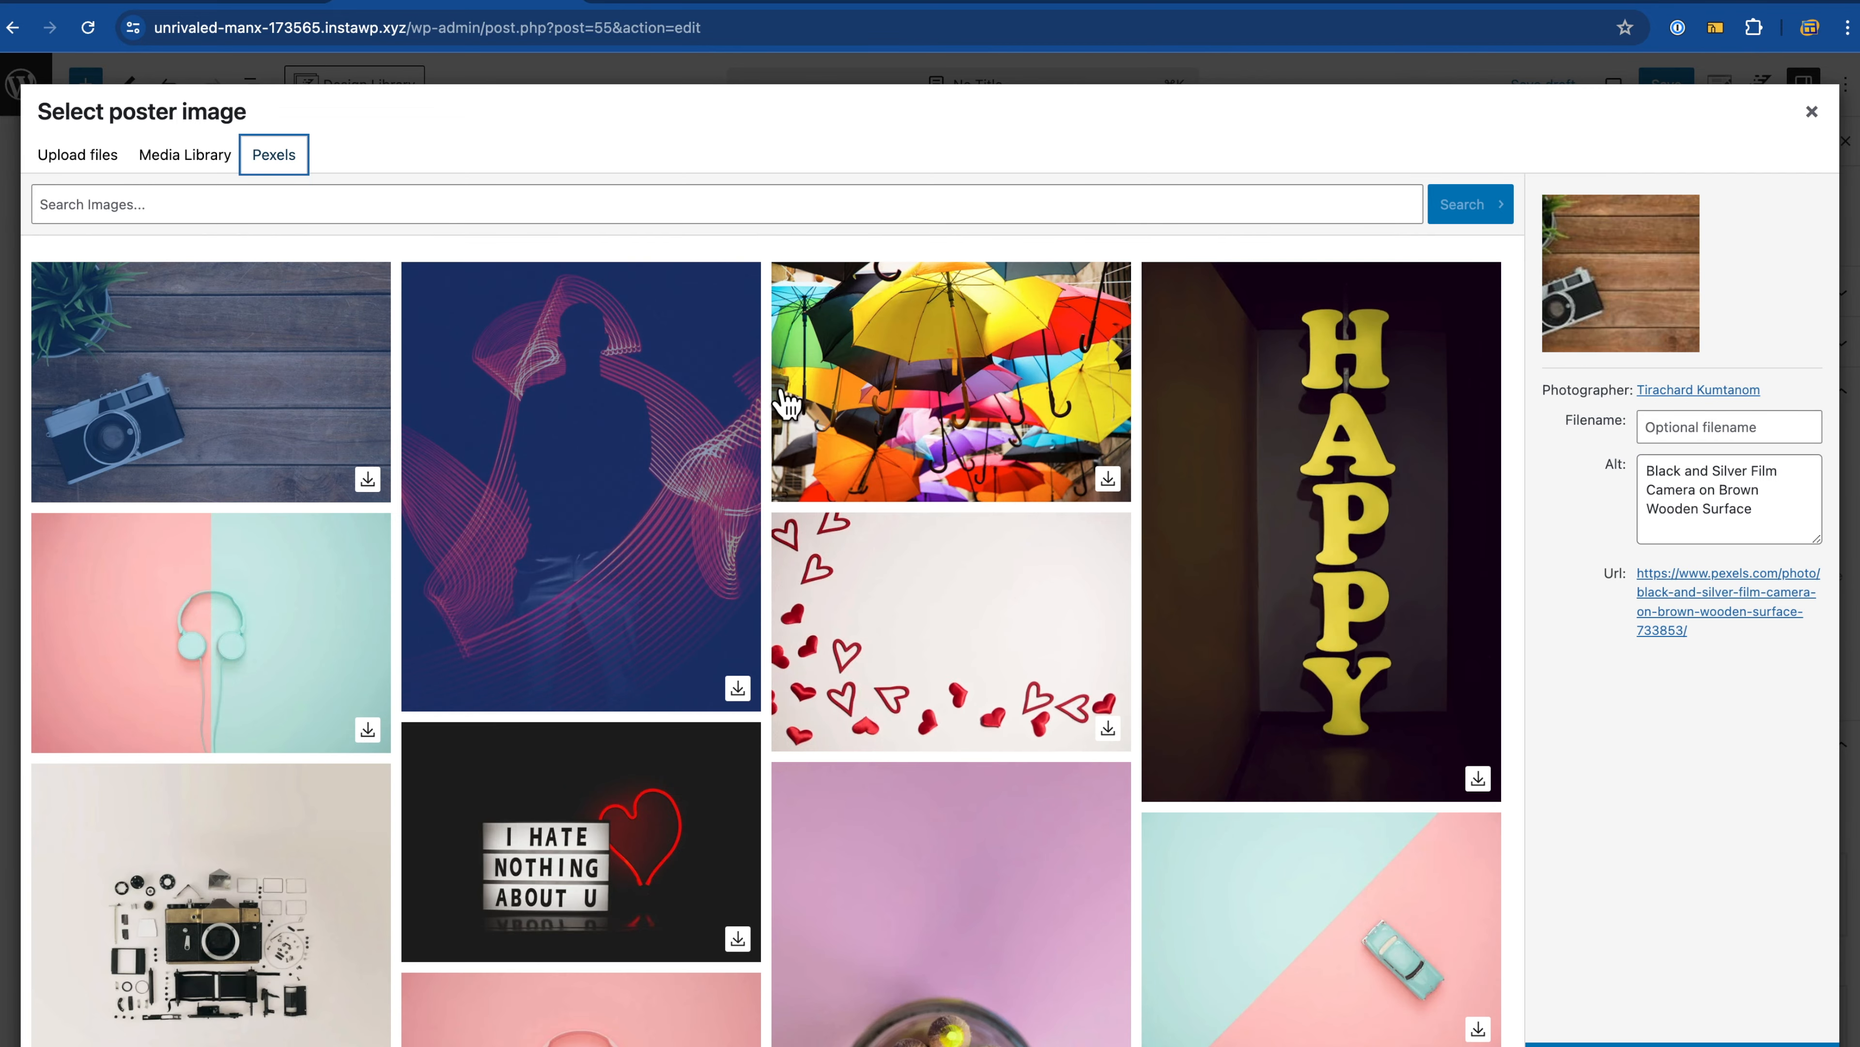
{"action": "left_click", "coordinate": [947, 389]}
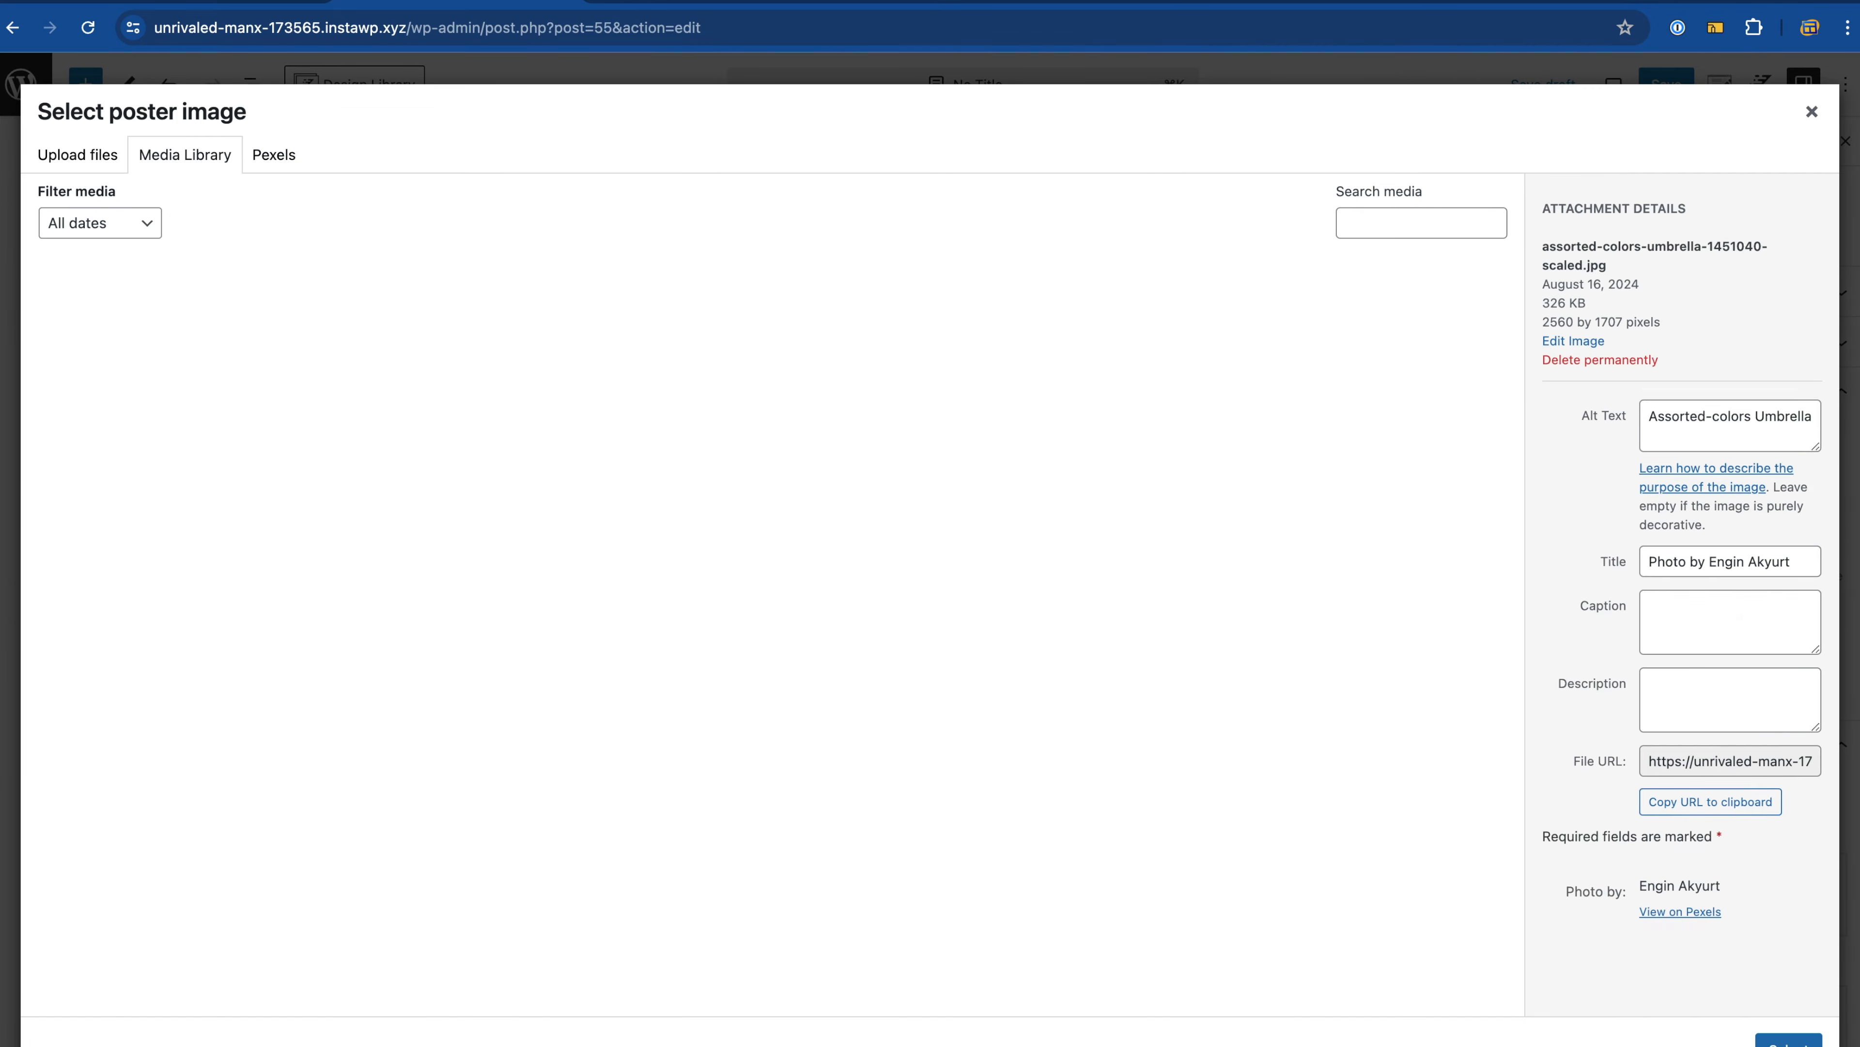
{"action": "left_click", "coordinate": [1789, 1041]}
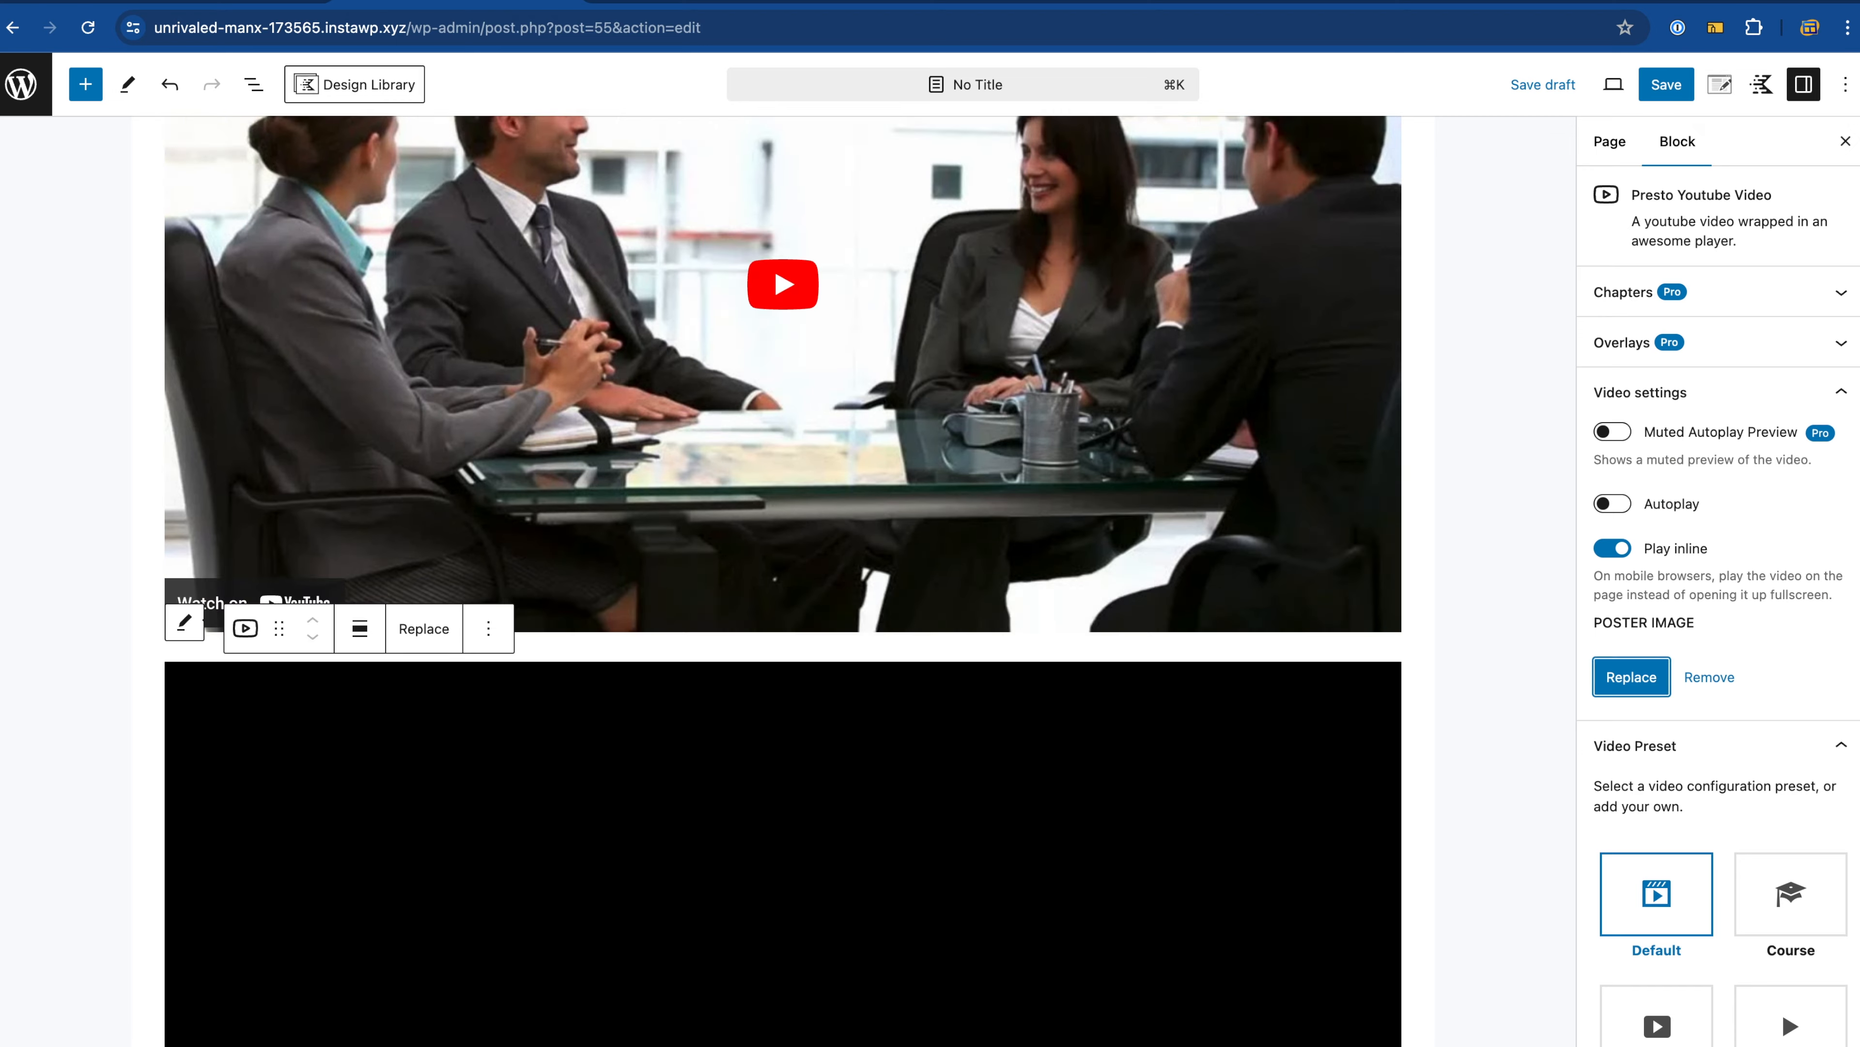
{"action": "scroll", "coordinate": [1527, 916], "scroll_direction": "down", "scroll_amount": 2}
{"action": "scroll", "coordinate": [1577, 834], "scroll_direction": "down", "scroll_amount": 7}
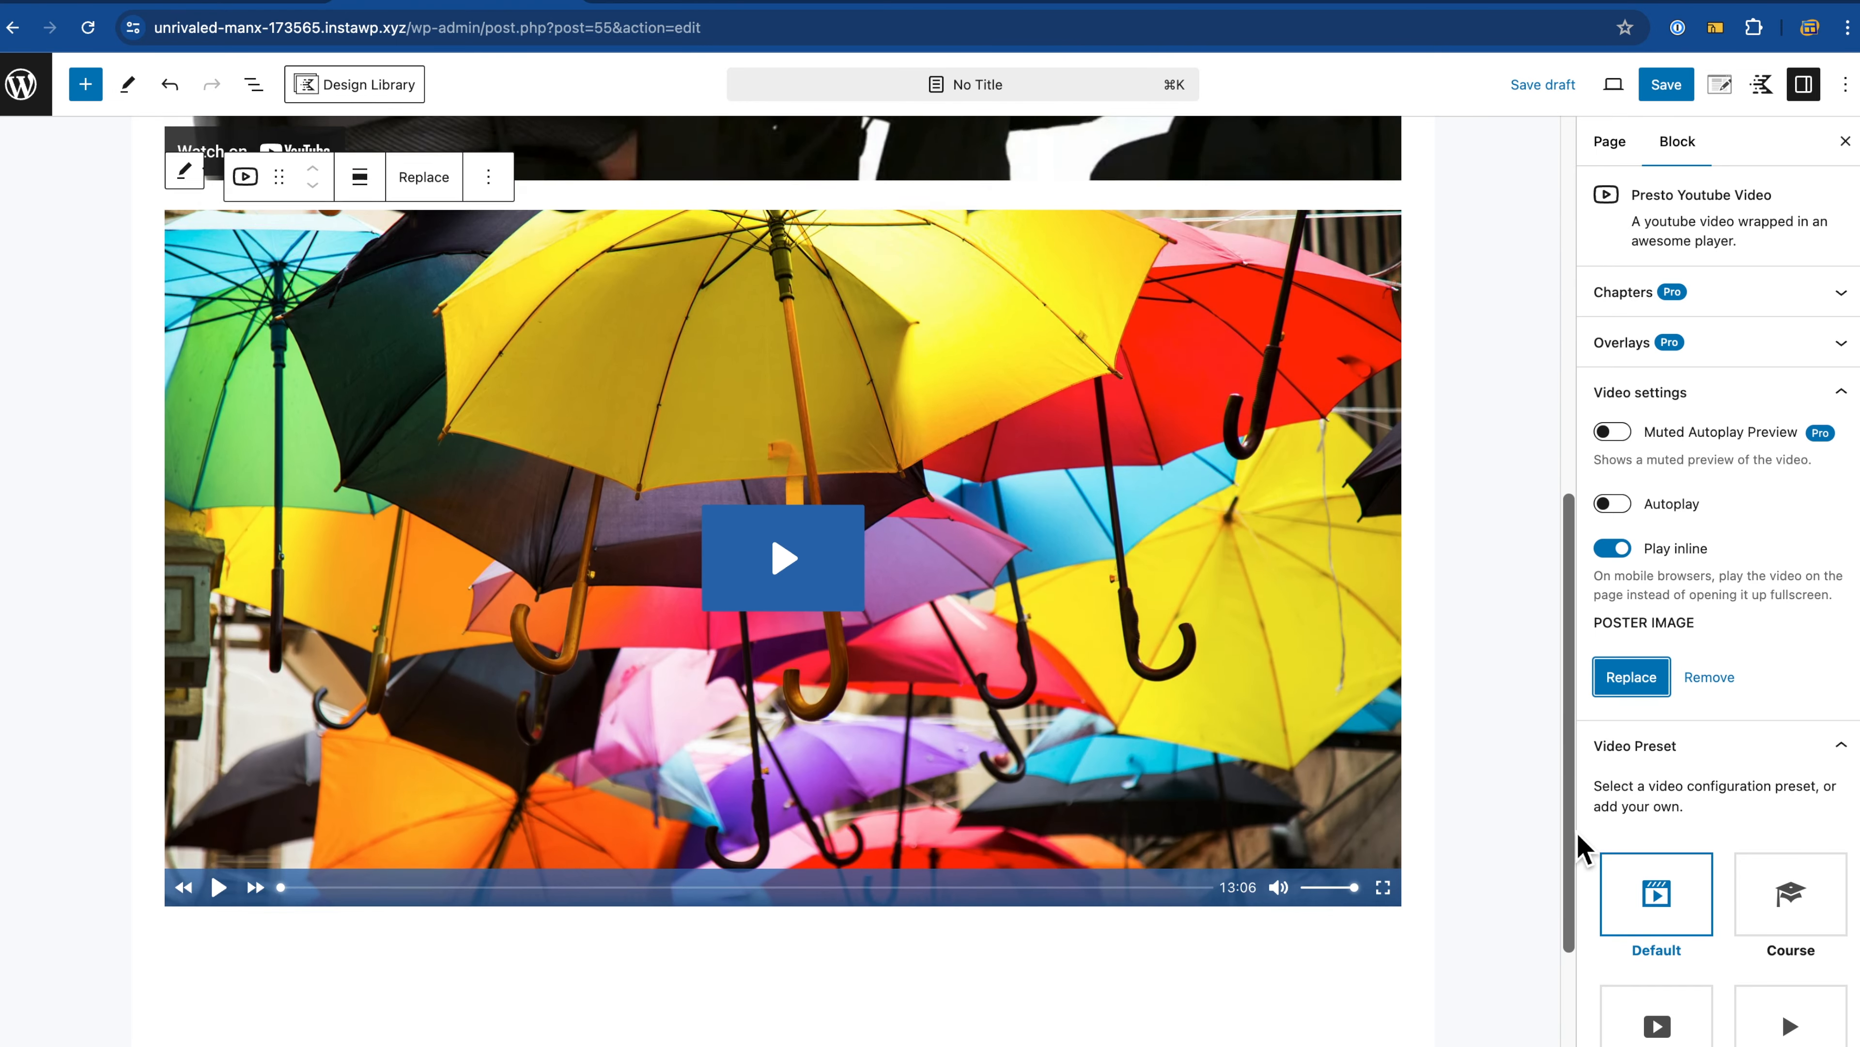
Step: Compare the standard YouTube embed's thumbnail and block settings with the Presto video's umbrella poster image
{"action": "scroll", "coordinate": [1577, 833], "scroll_direction": "up", "scroll_amount": 7}
{"action": "scroll", "coordinate": [1578, 833], "scroll_direction": "down", "scroll_amount": 1}
{"action": "scroll", "coordinate": [1580, 847], "scroll_direction": "up", "scroll_amount": 5}
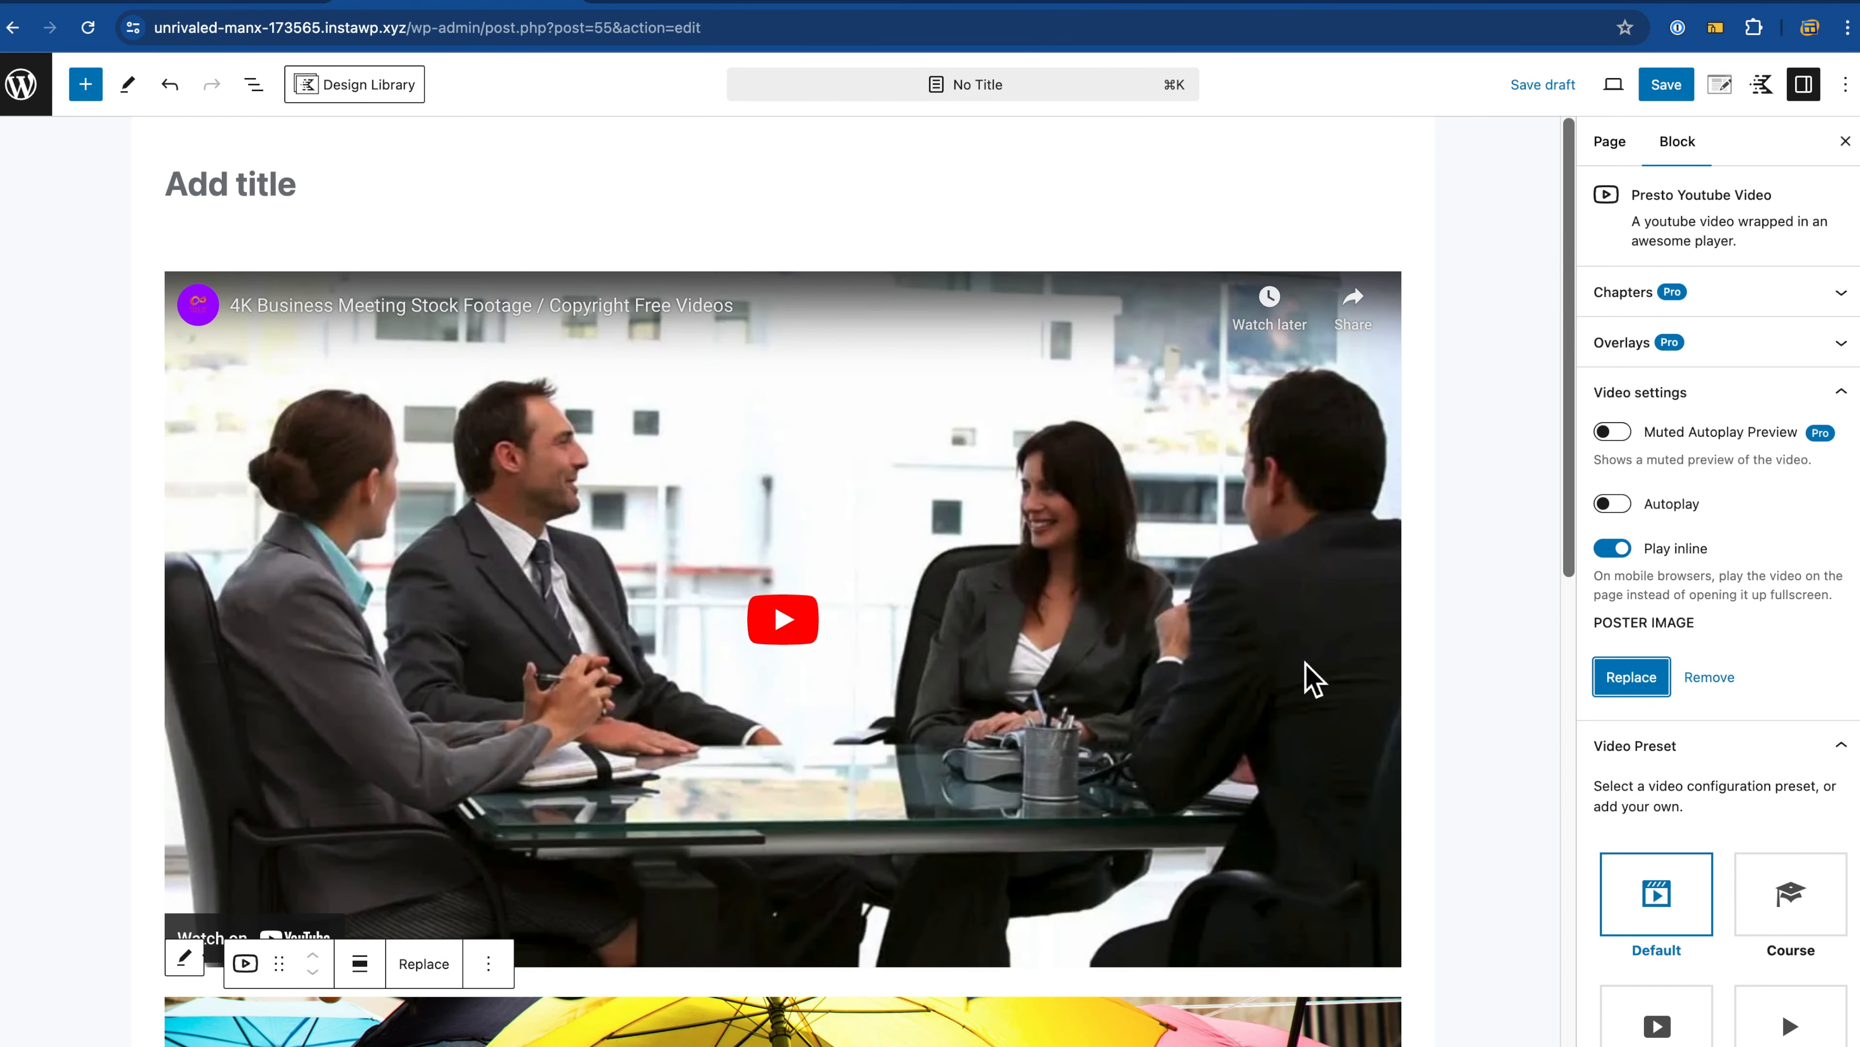
{"action": "left_click", "coordinate": [1352, 374]}
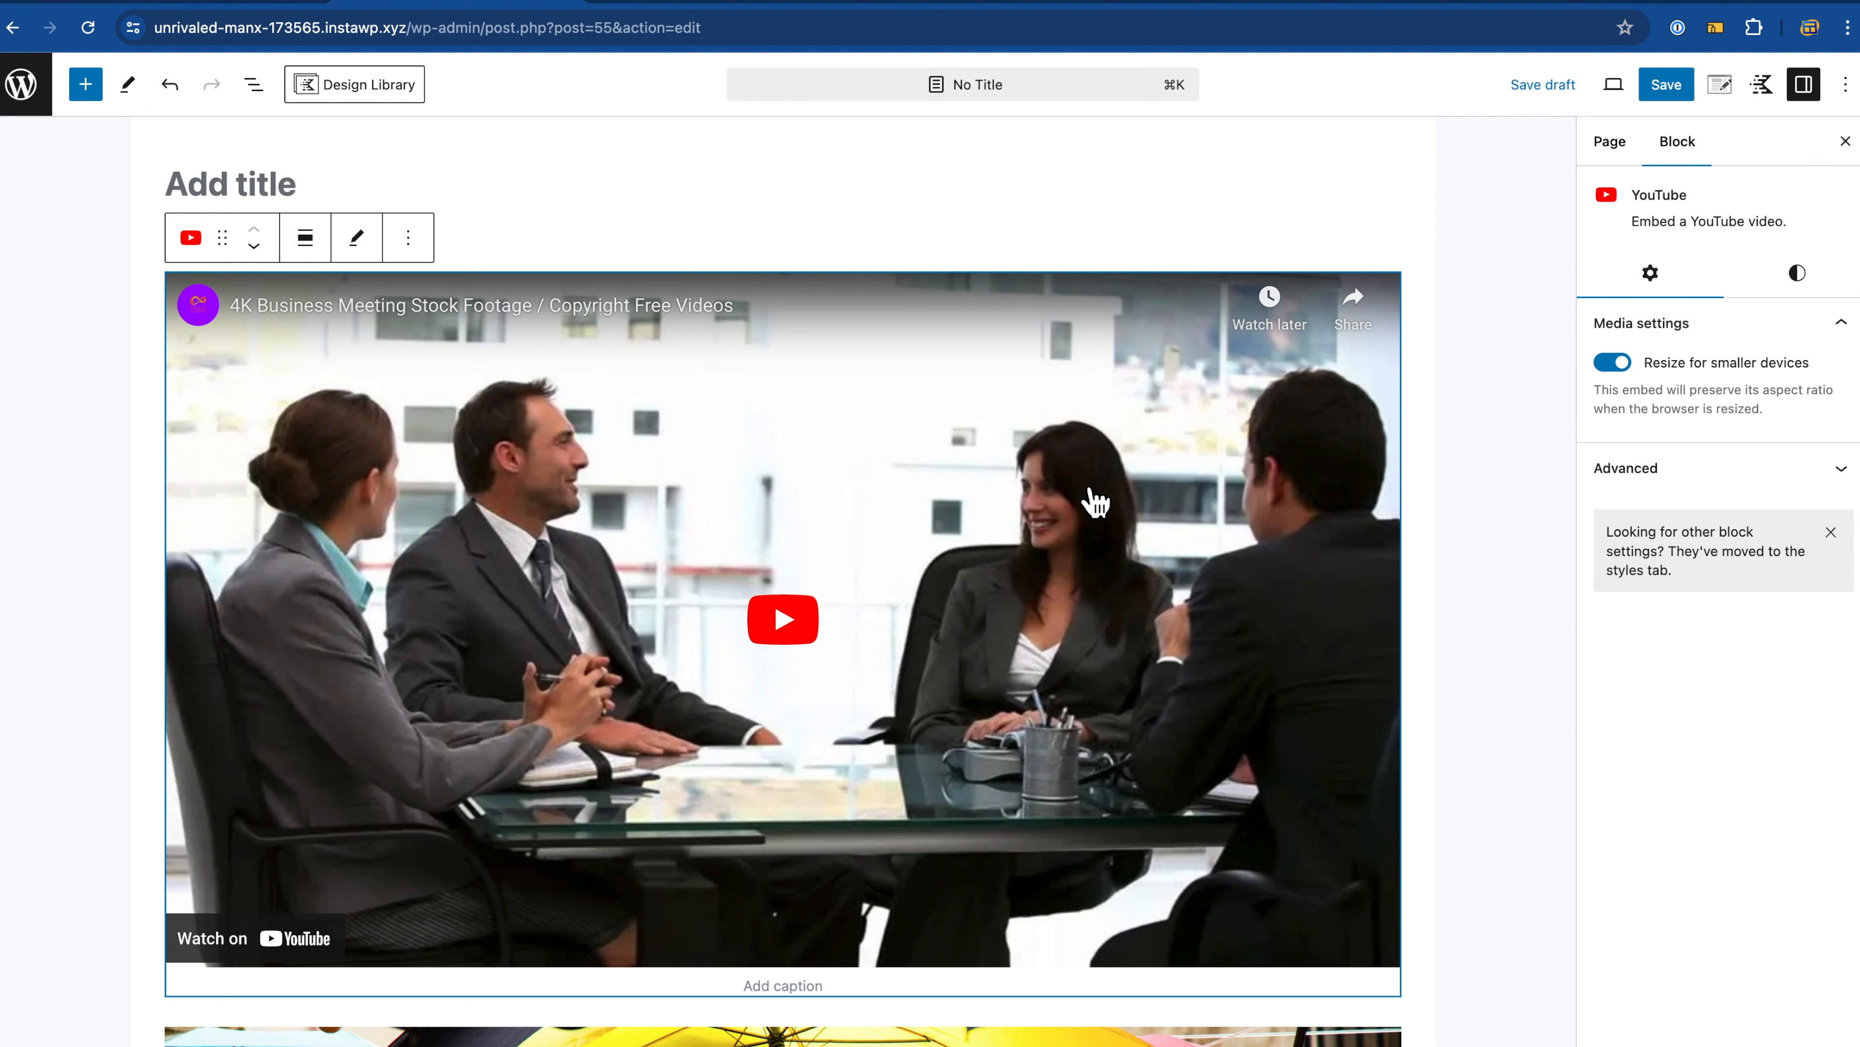
{"action": "scroll", "coordinate": [1092, 498], "scroll_direction": "down", "scroll_amount": 10}
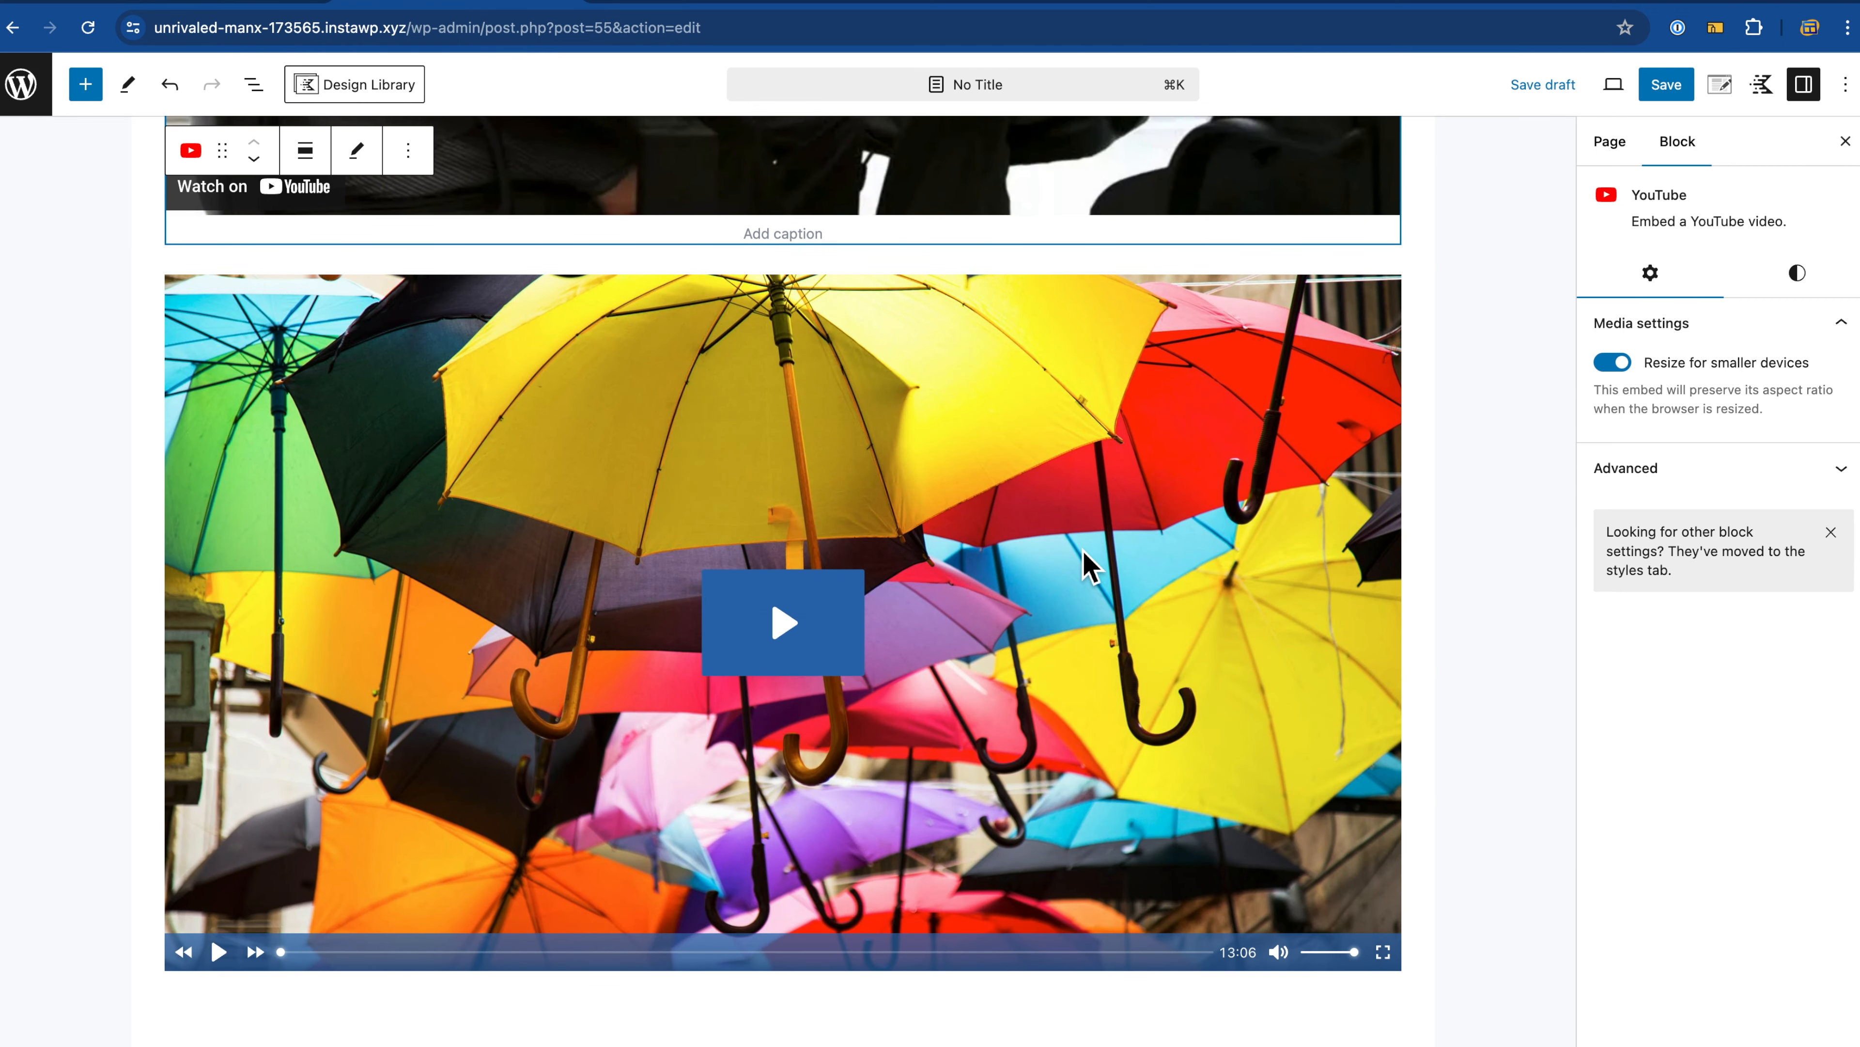
{"action": "scroll", "coordinate": [1092, 565], "scroll_direction": "up", "scroll_amount": 2}
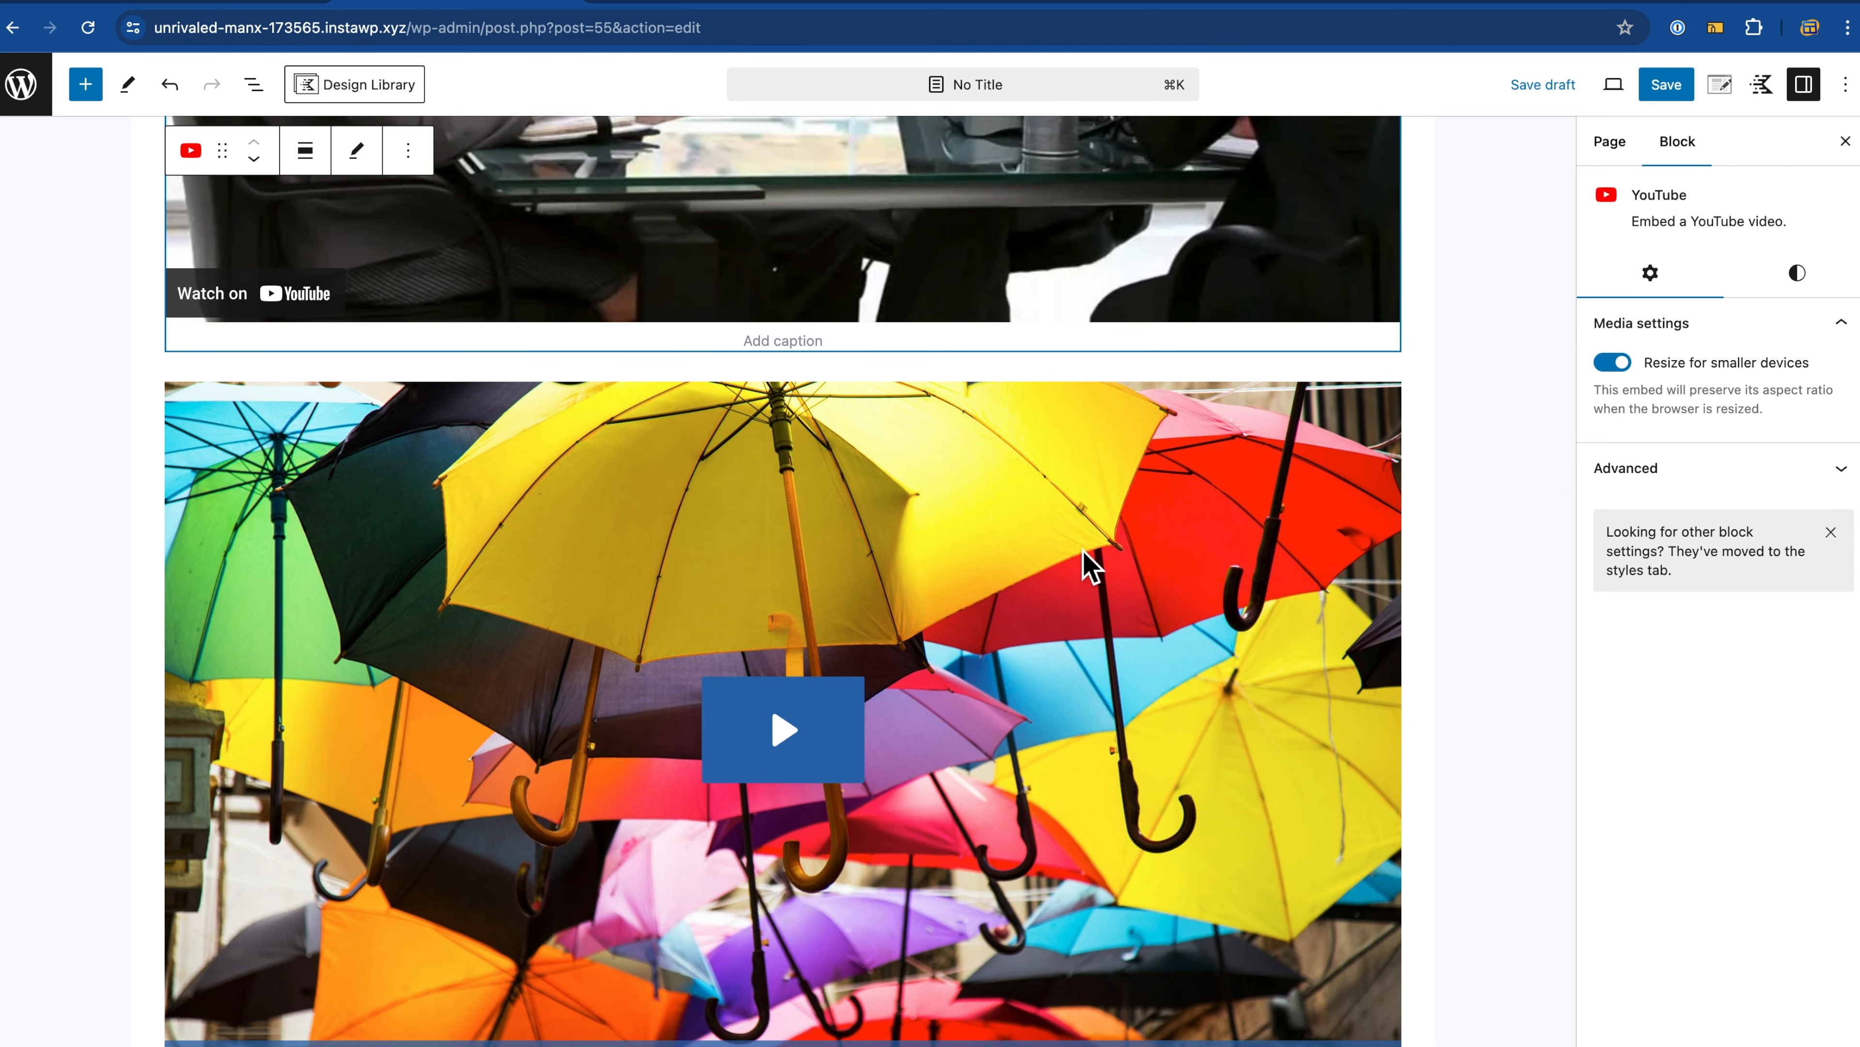
{"action": "scroll", "coordinate": [1092, 565], "scroll_direction": "up", "scroll_amount": 5}
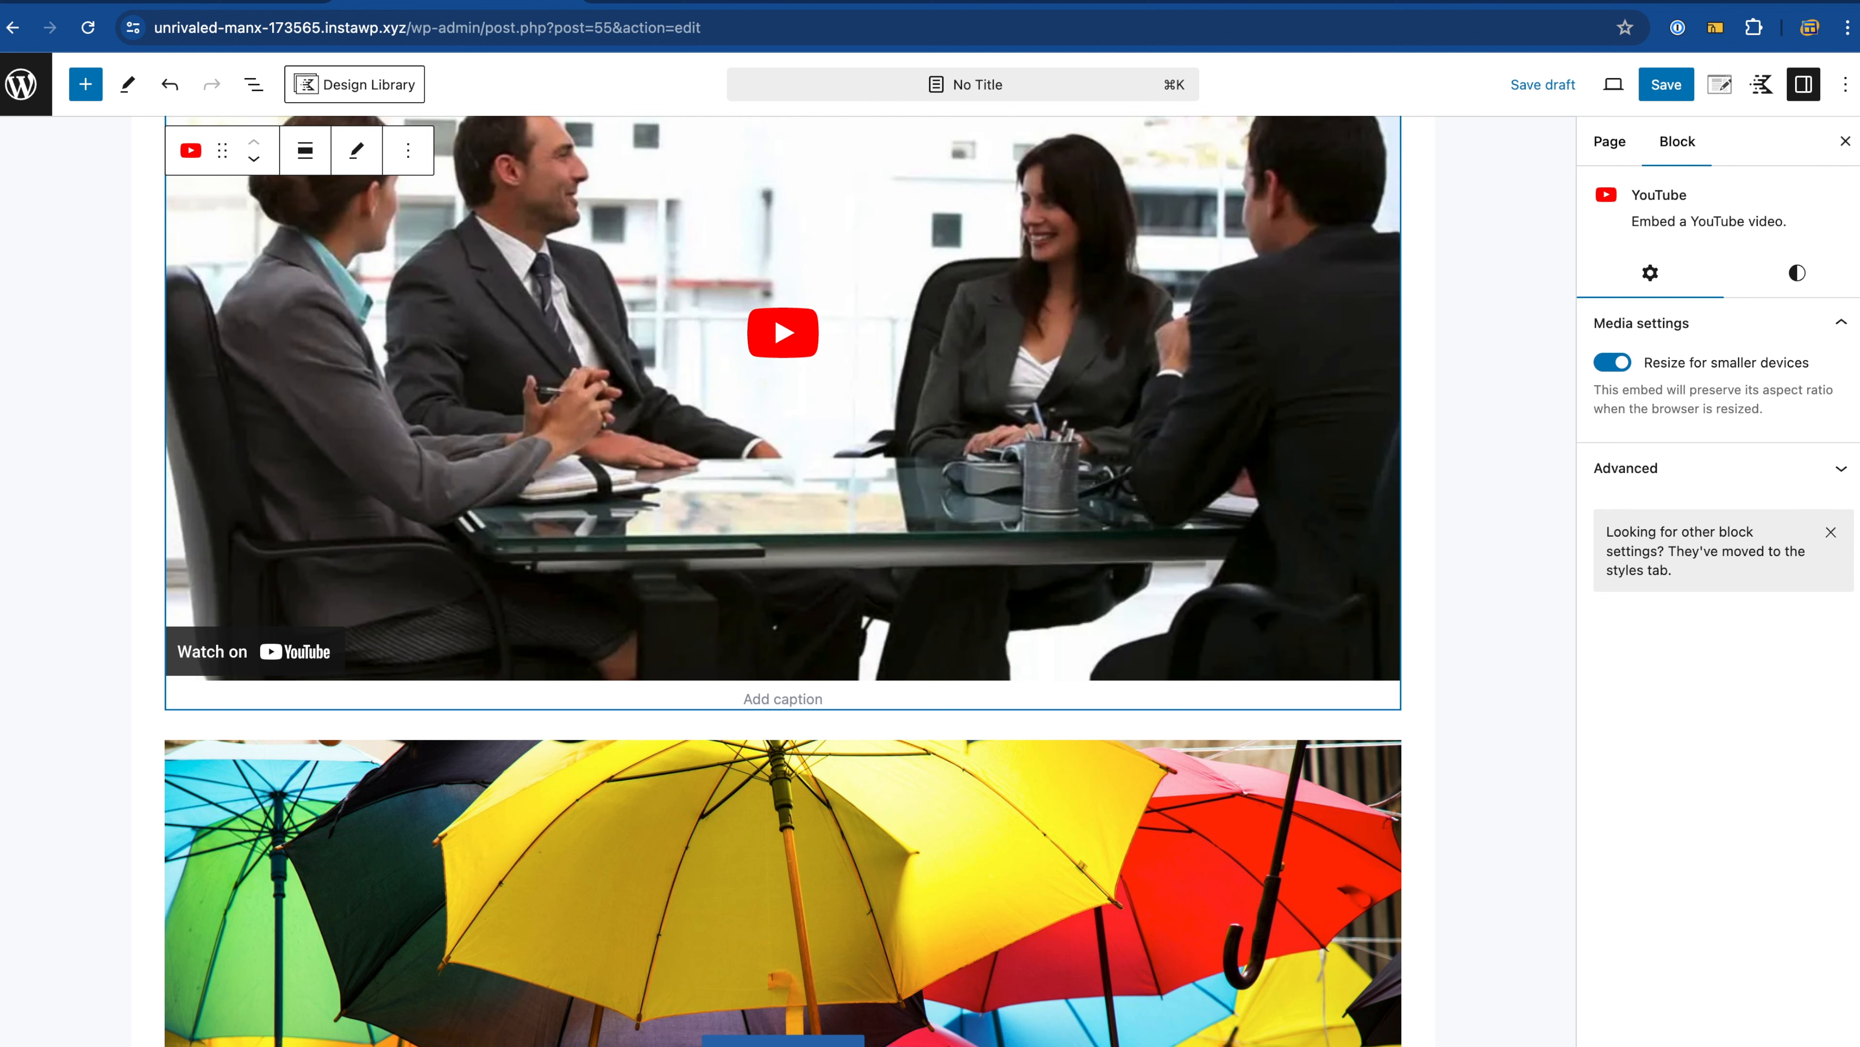
Step: Check the Presto block's Timestamp Shortcode option and set the global player branding color to #13181D
{"action": "scroll", "coordinate": [1172, 733], "scroll_direction": "down", "scroll_amount": 5}
{"action": "left_click", "coordinate": [1196, 648]}
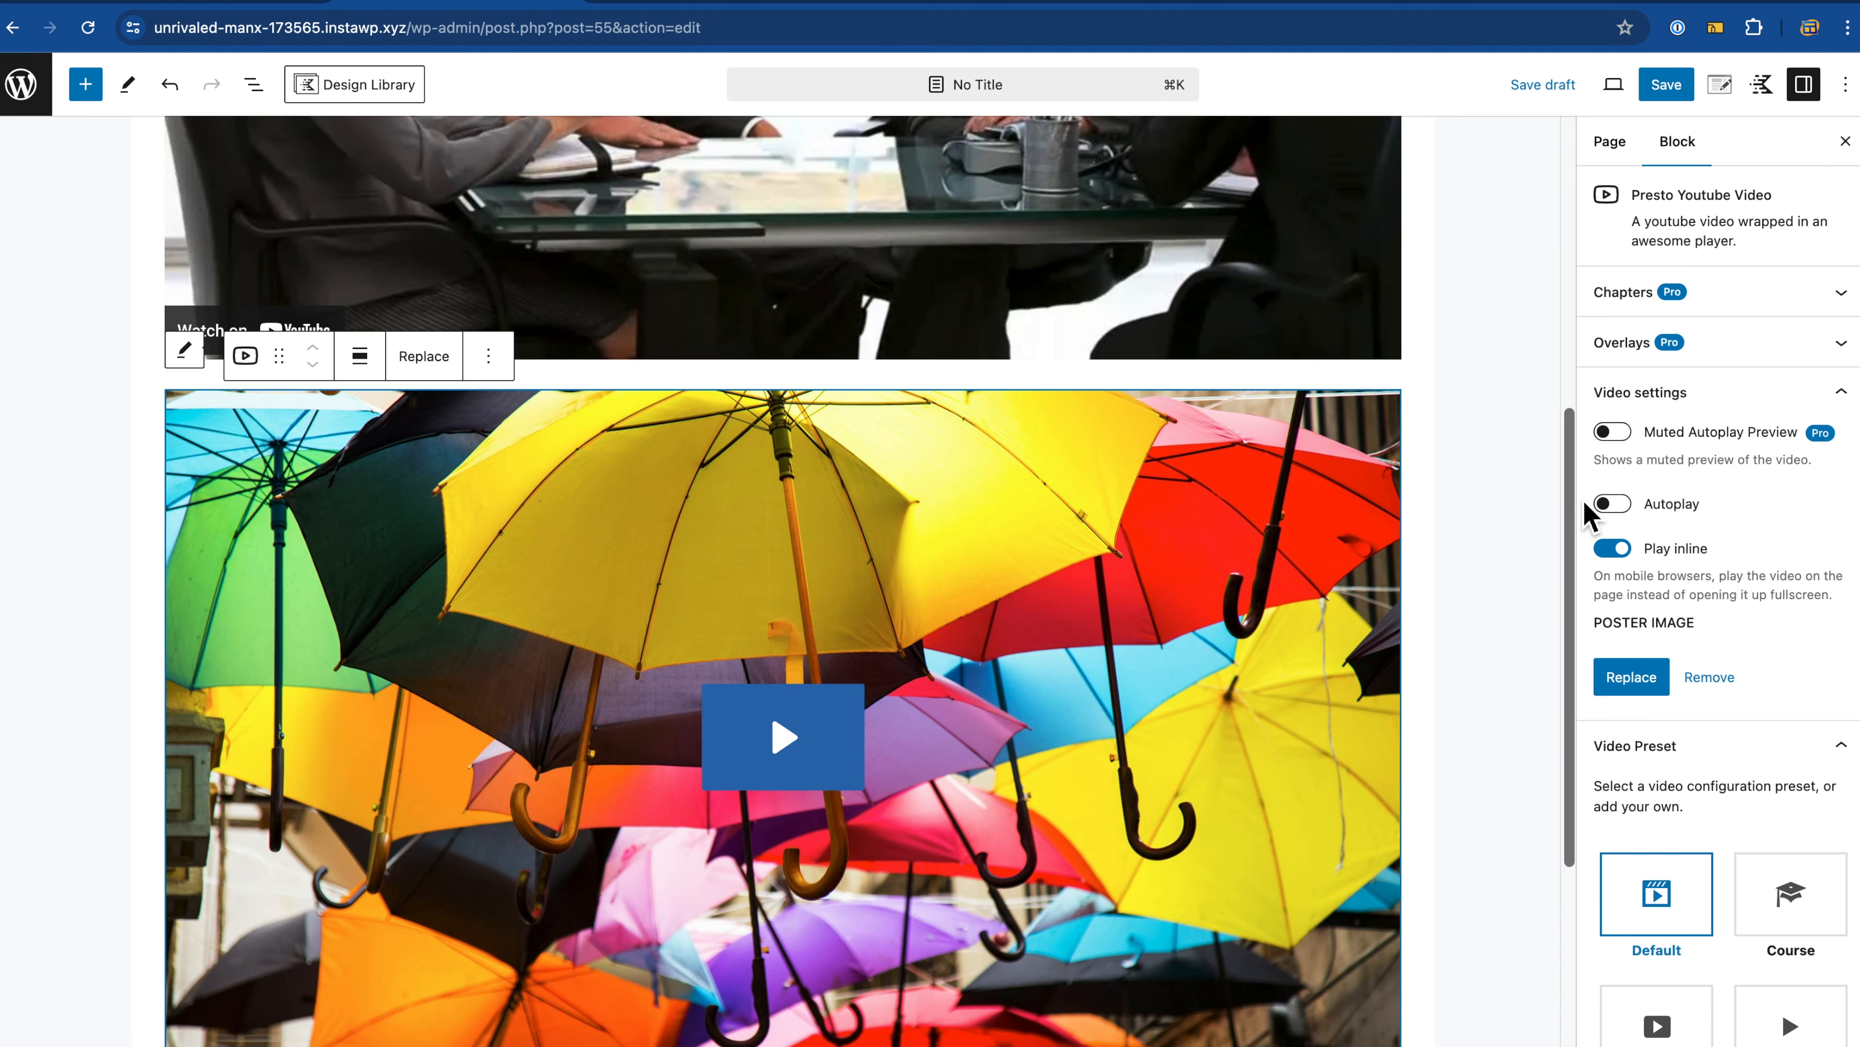
{"action": "scroll", "coordinate": [1589, 505], "scroll_direction": "down", "scroll_amount": 4}
{"action": "left_click", "coordinate": [1744, 383]}
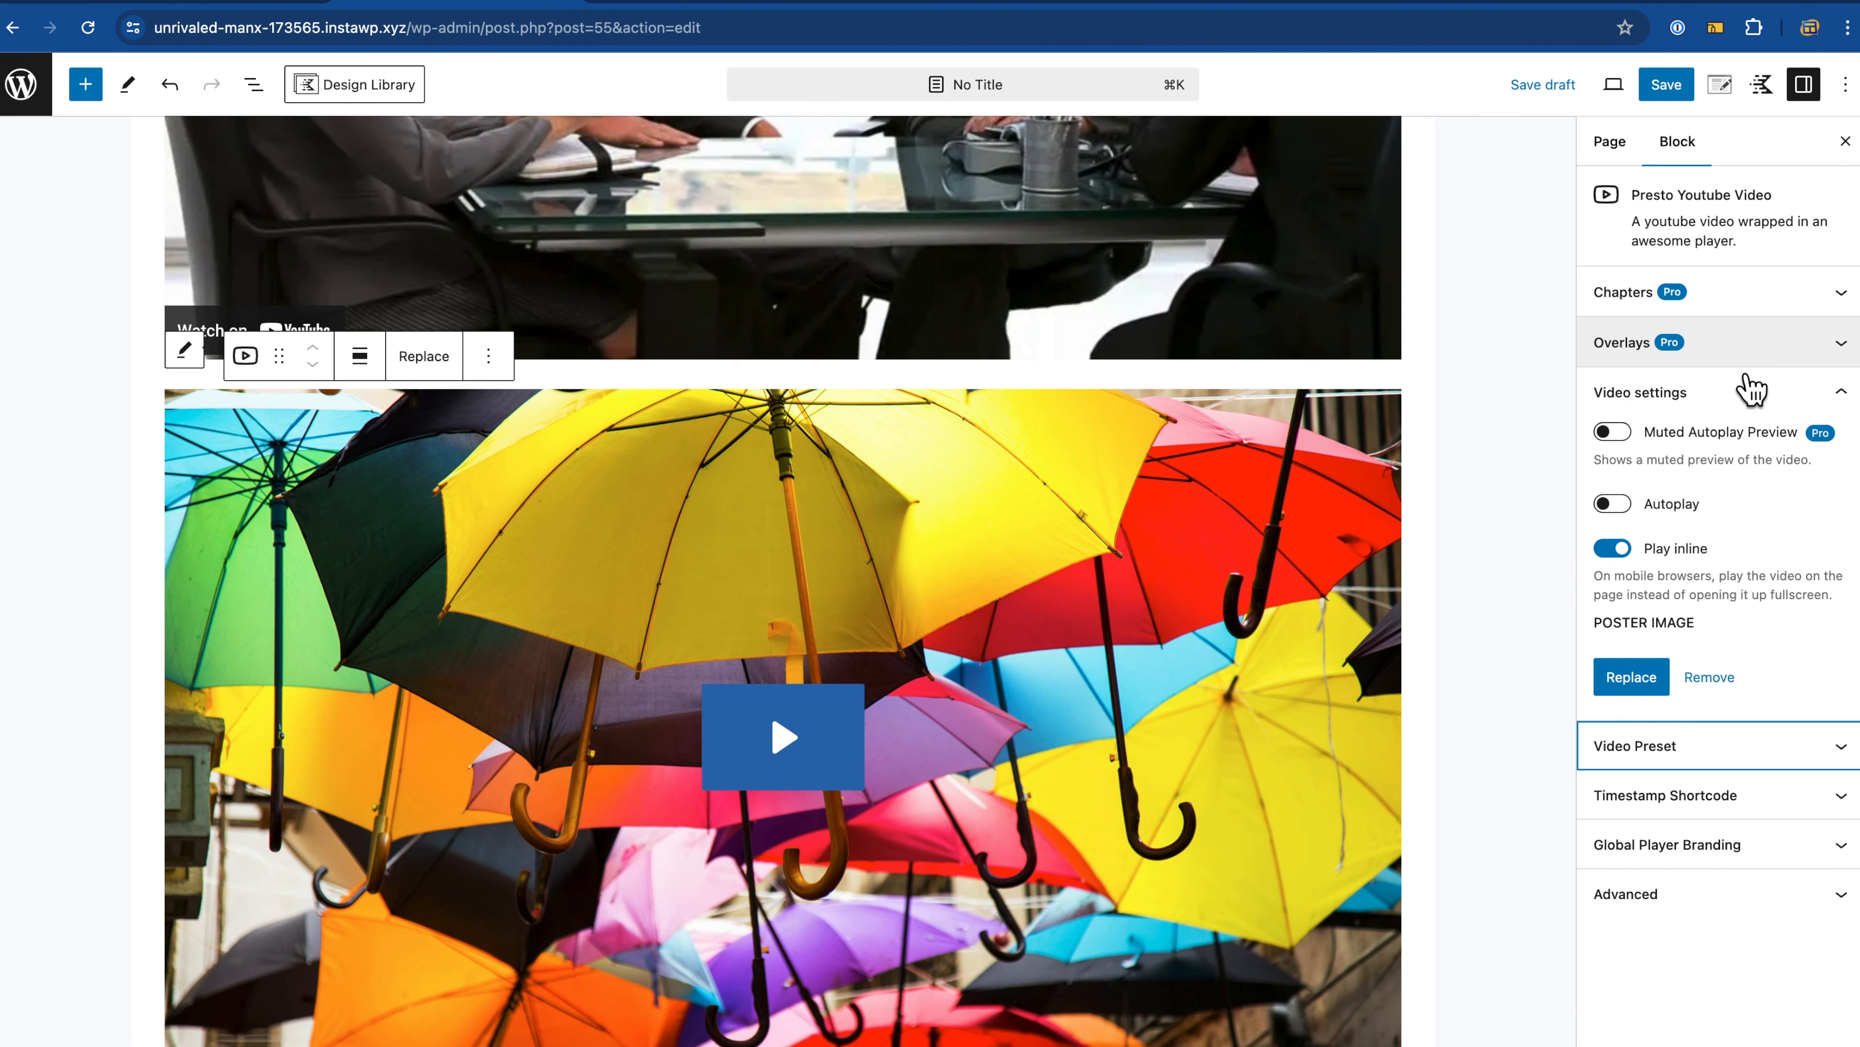
{"action": "left_click", "coordinate": [1743, 806]}
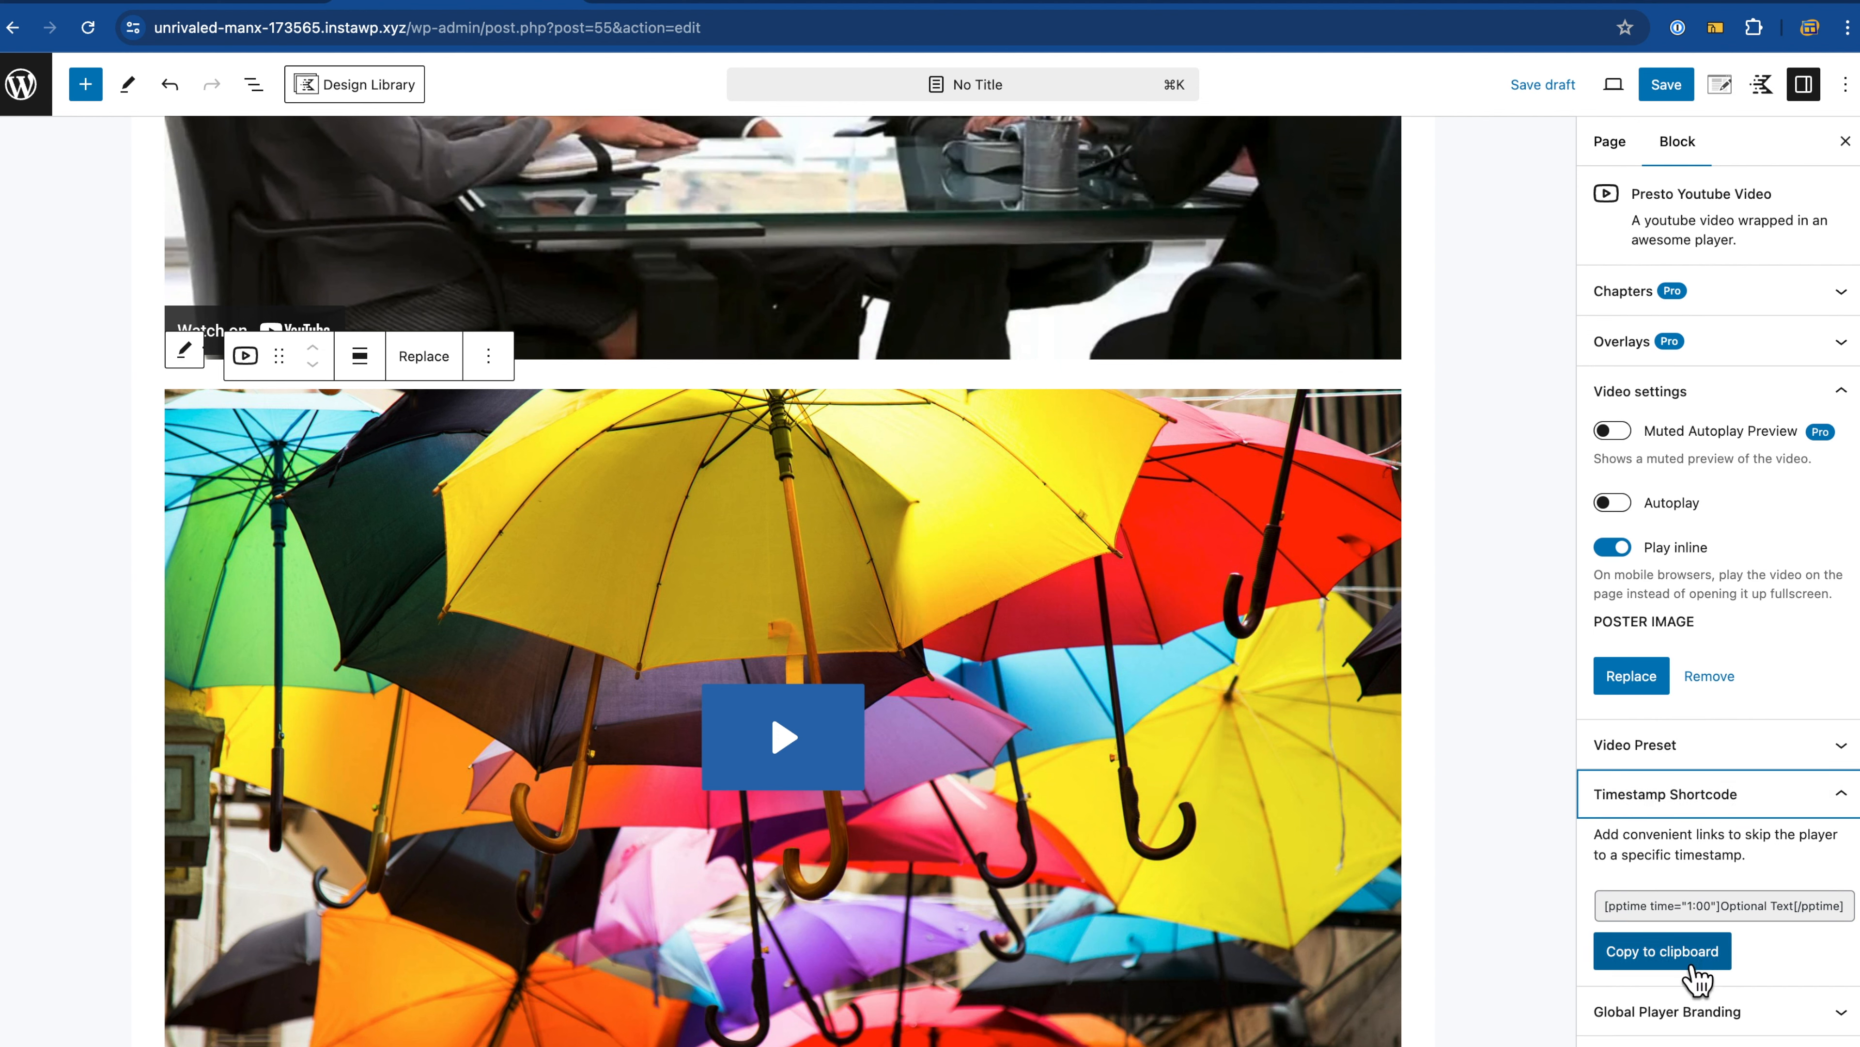
{"action": "left_click", "coordinate": [1755, 800]}
{"action": "left_click", "coordinate": [1743, 868]}
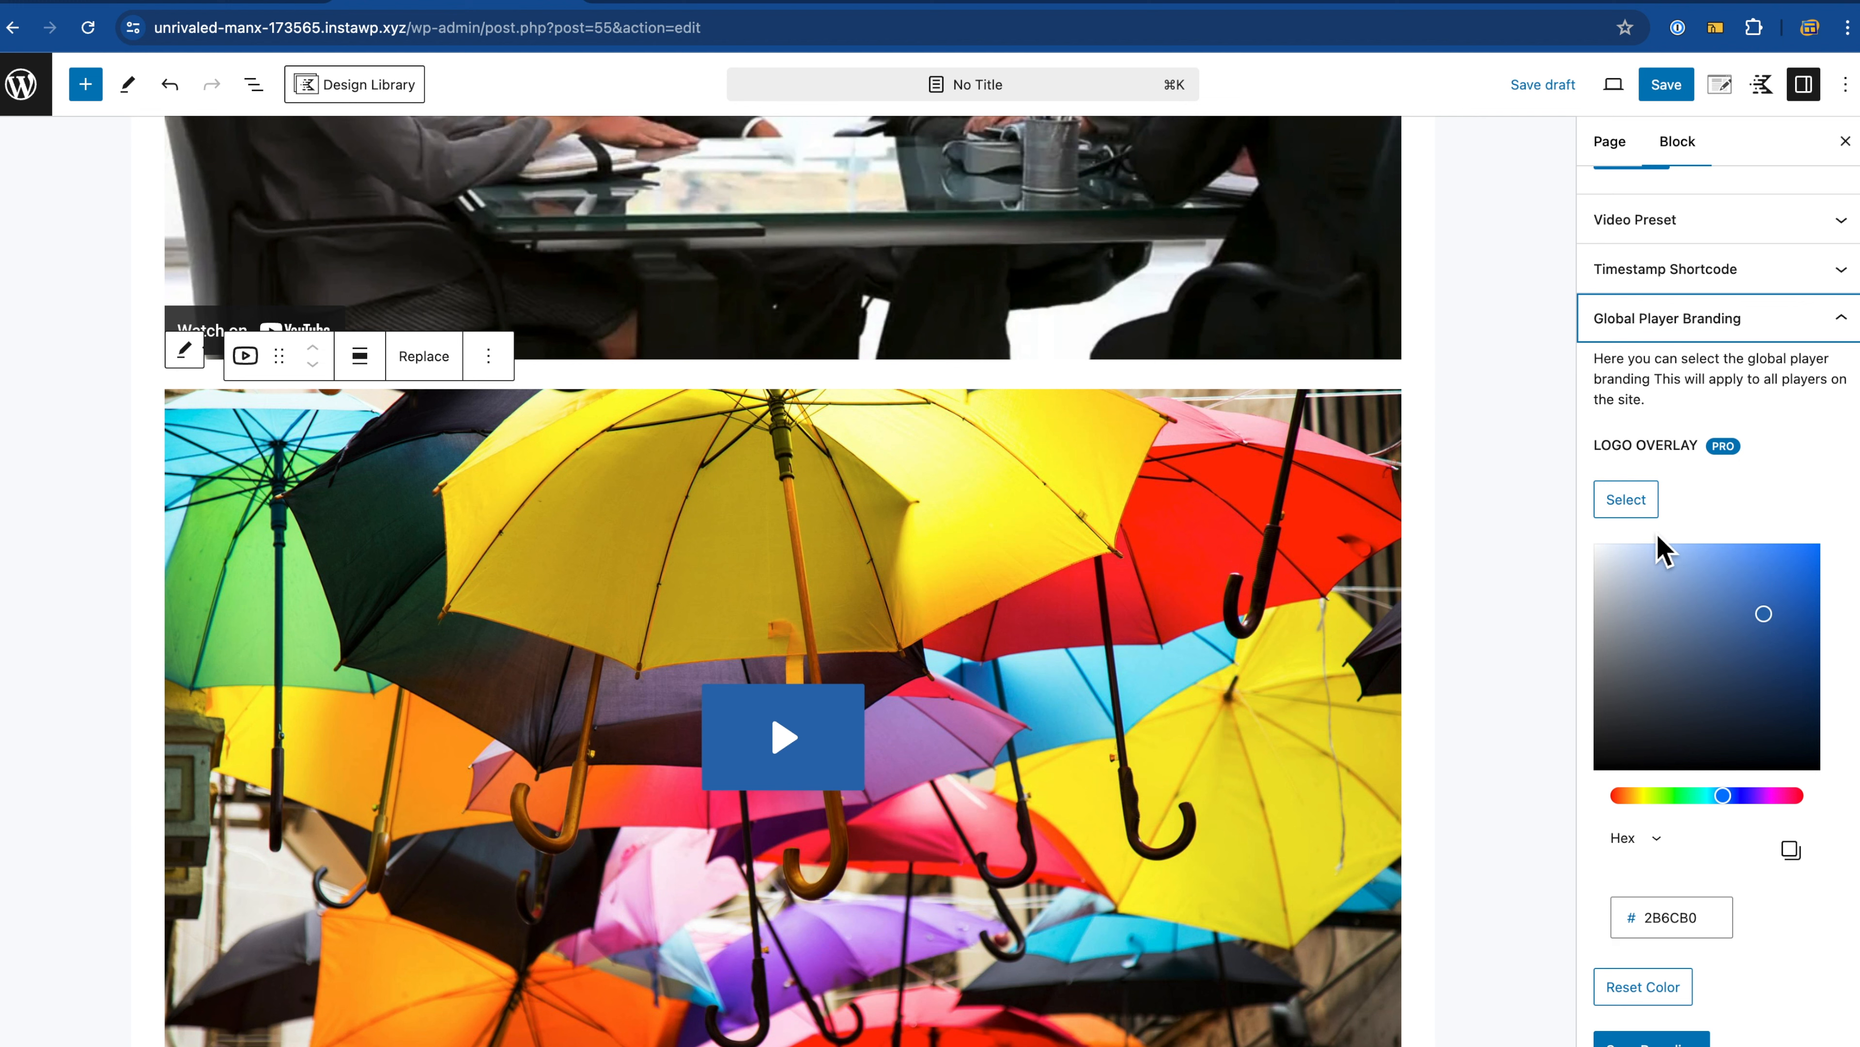
{"action": "left_click_drag", "start_coordinate": [1776, 630], "coordinate": [1673, 744]}
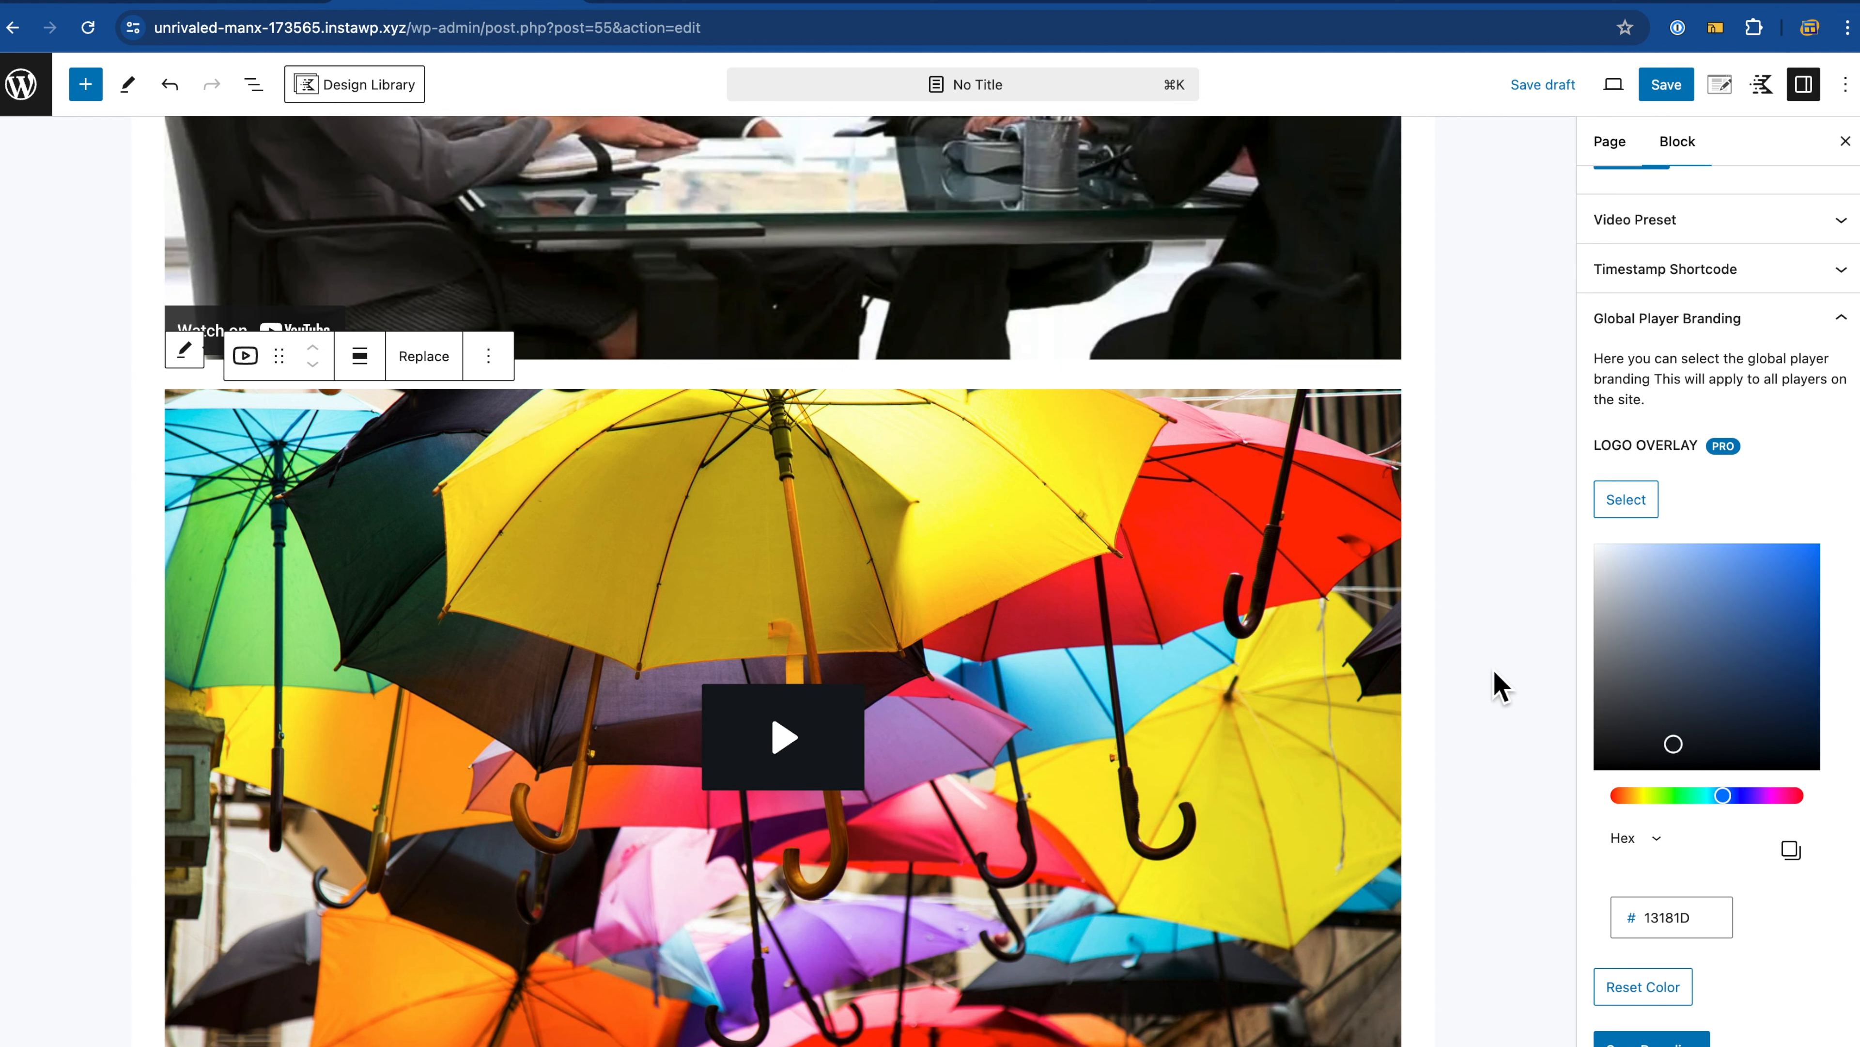
Step: Compare the standard YouTube embed's player and settings with the recolored Presto player
{"action": "scroll", "coordinate": [1503, 677], "scroll_direction": "up", "scroll_amount": 6}
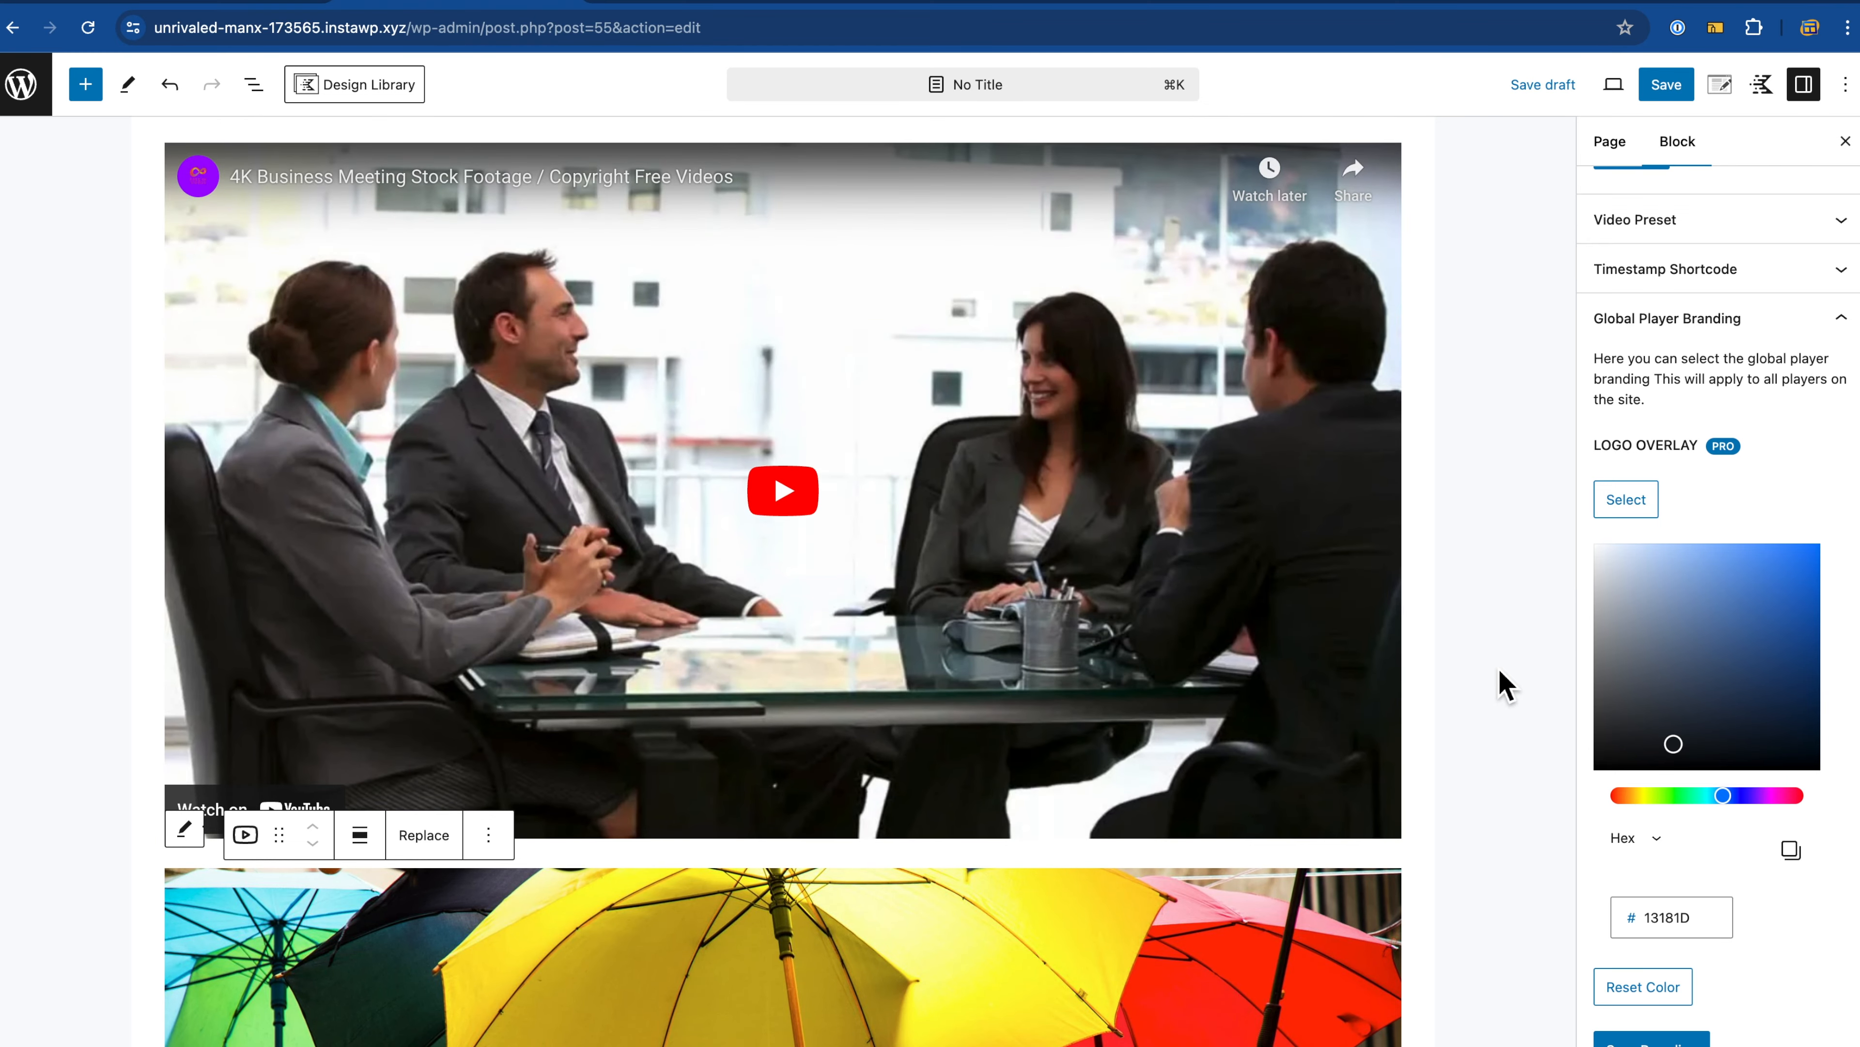
{"action": "left_click", "coordinate": [968, 460]}
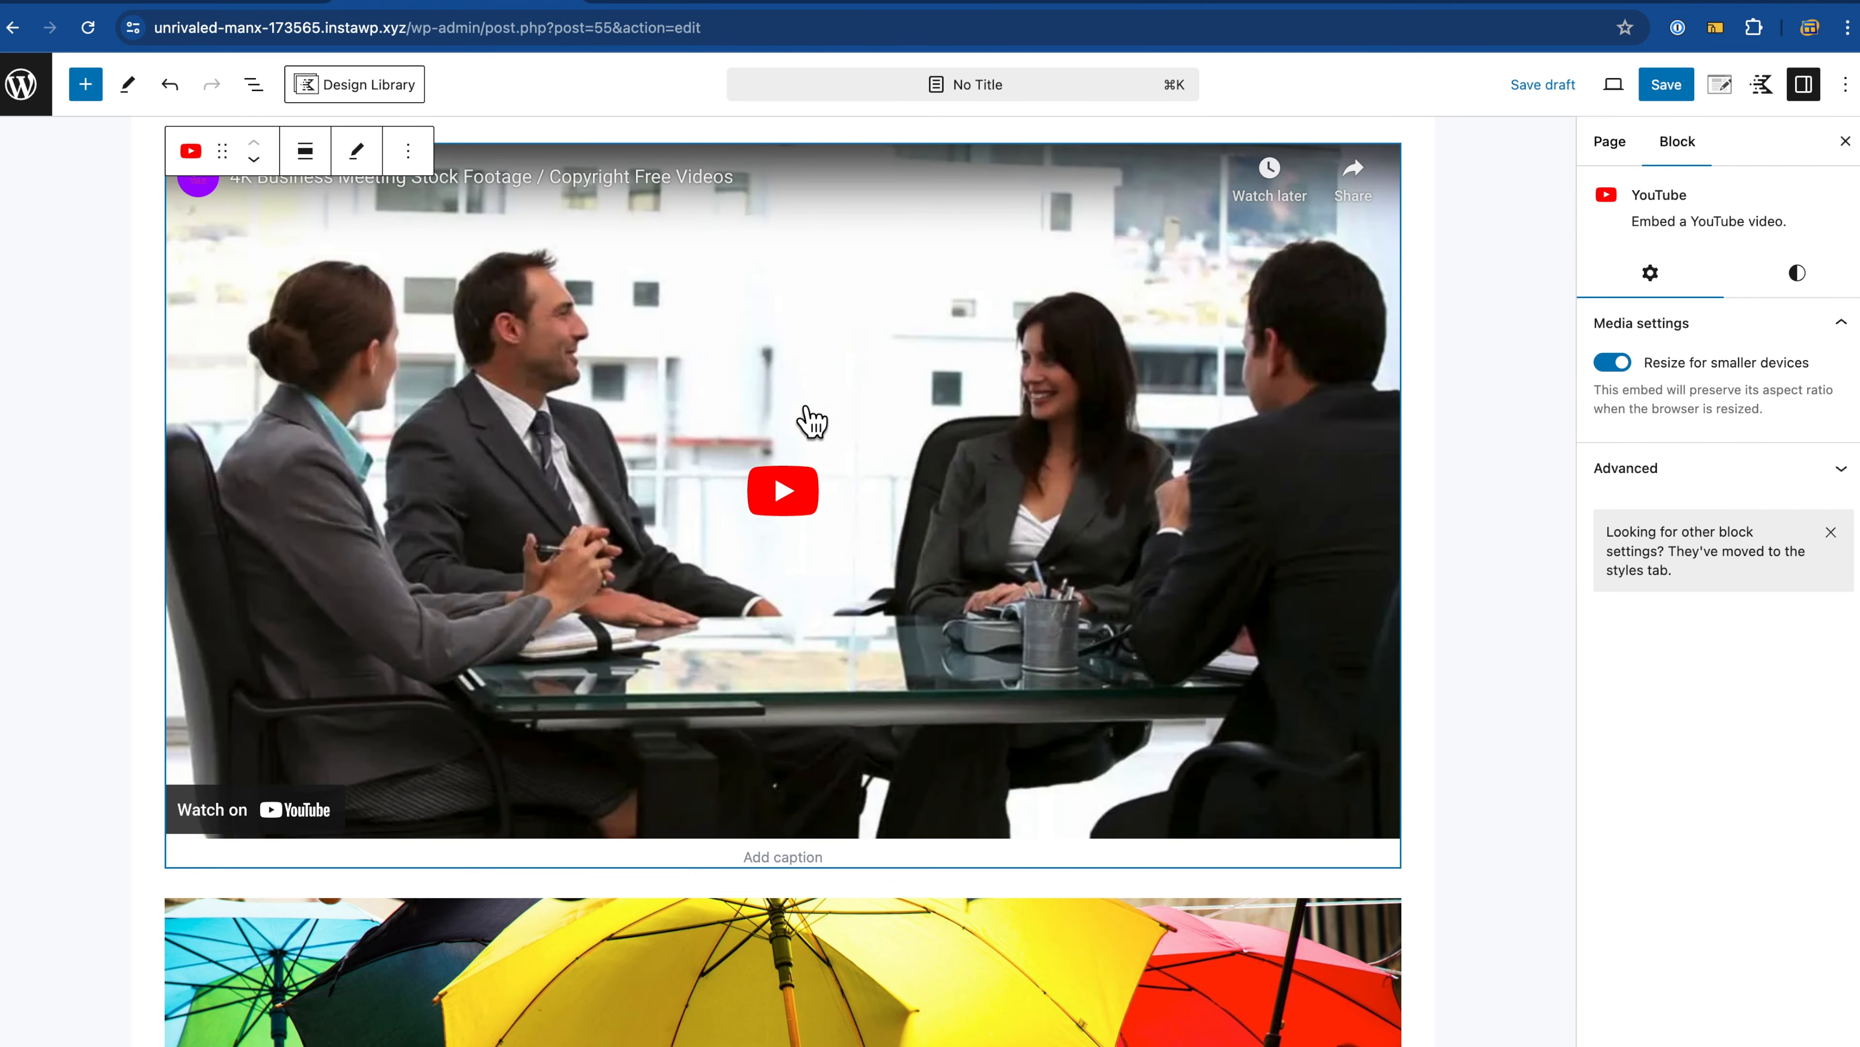
{"action": "scroll", "coordinate": [1014, 553], "scroll_direction": "down", "scroll_amount": 3}
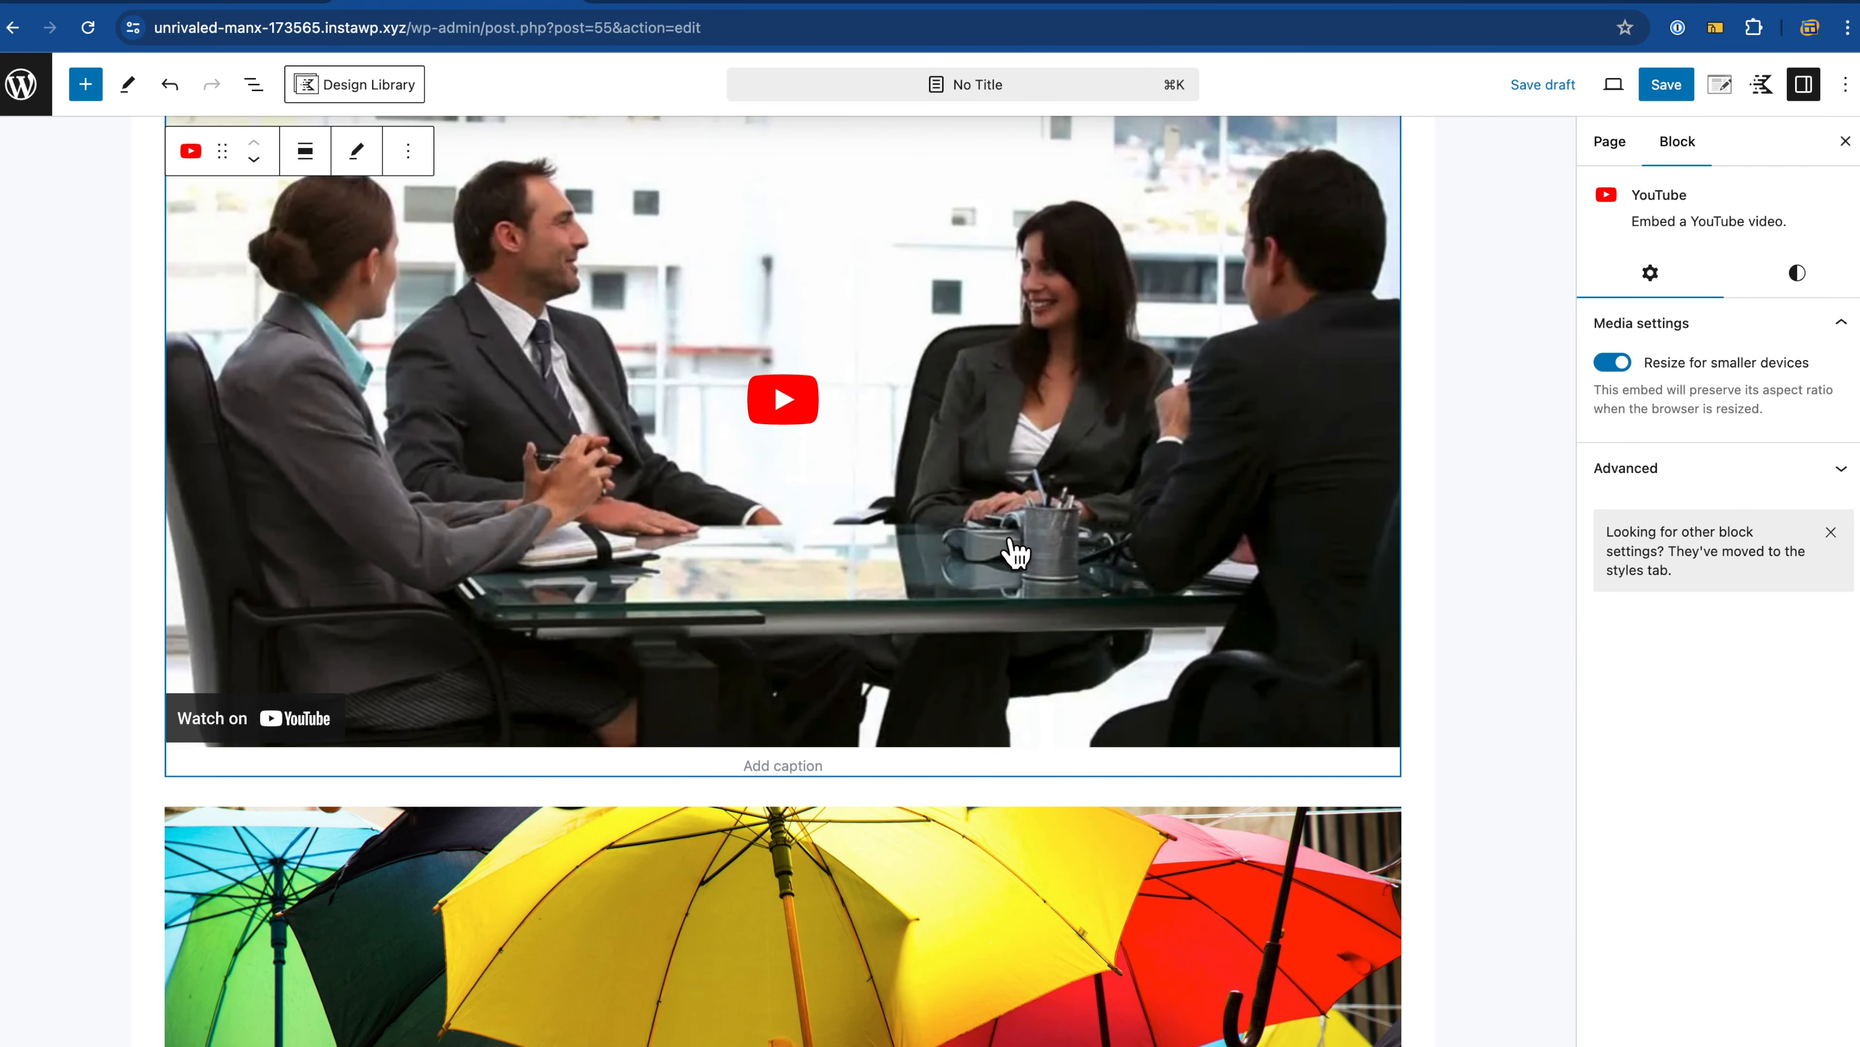
{"action": "scroll", "coordinate": [1015, 553], "scroll_direction": "down", "scroll_amount": 4}
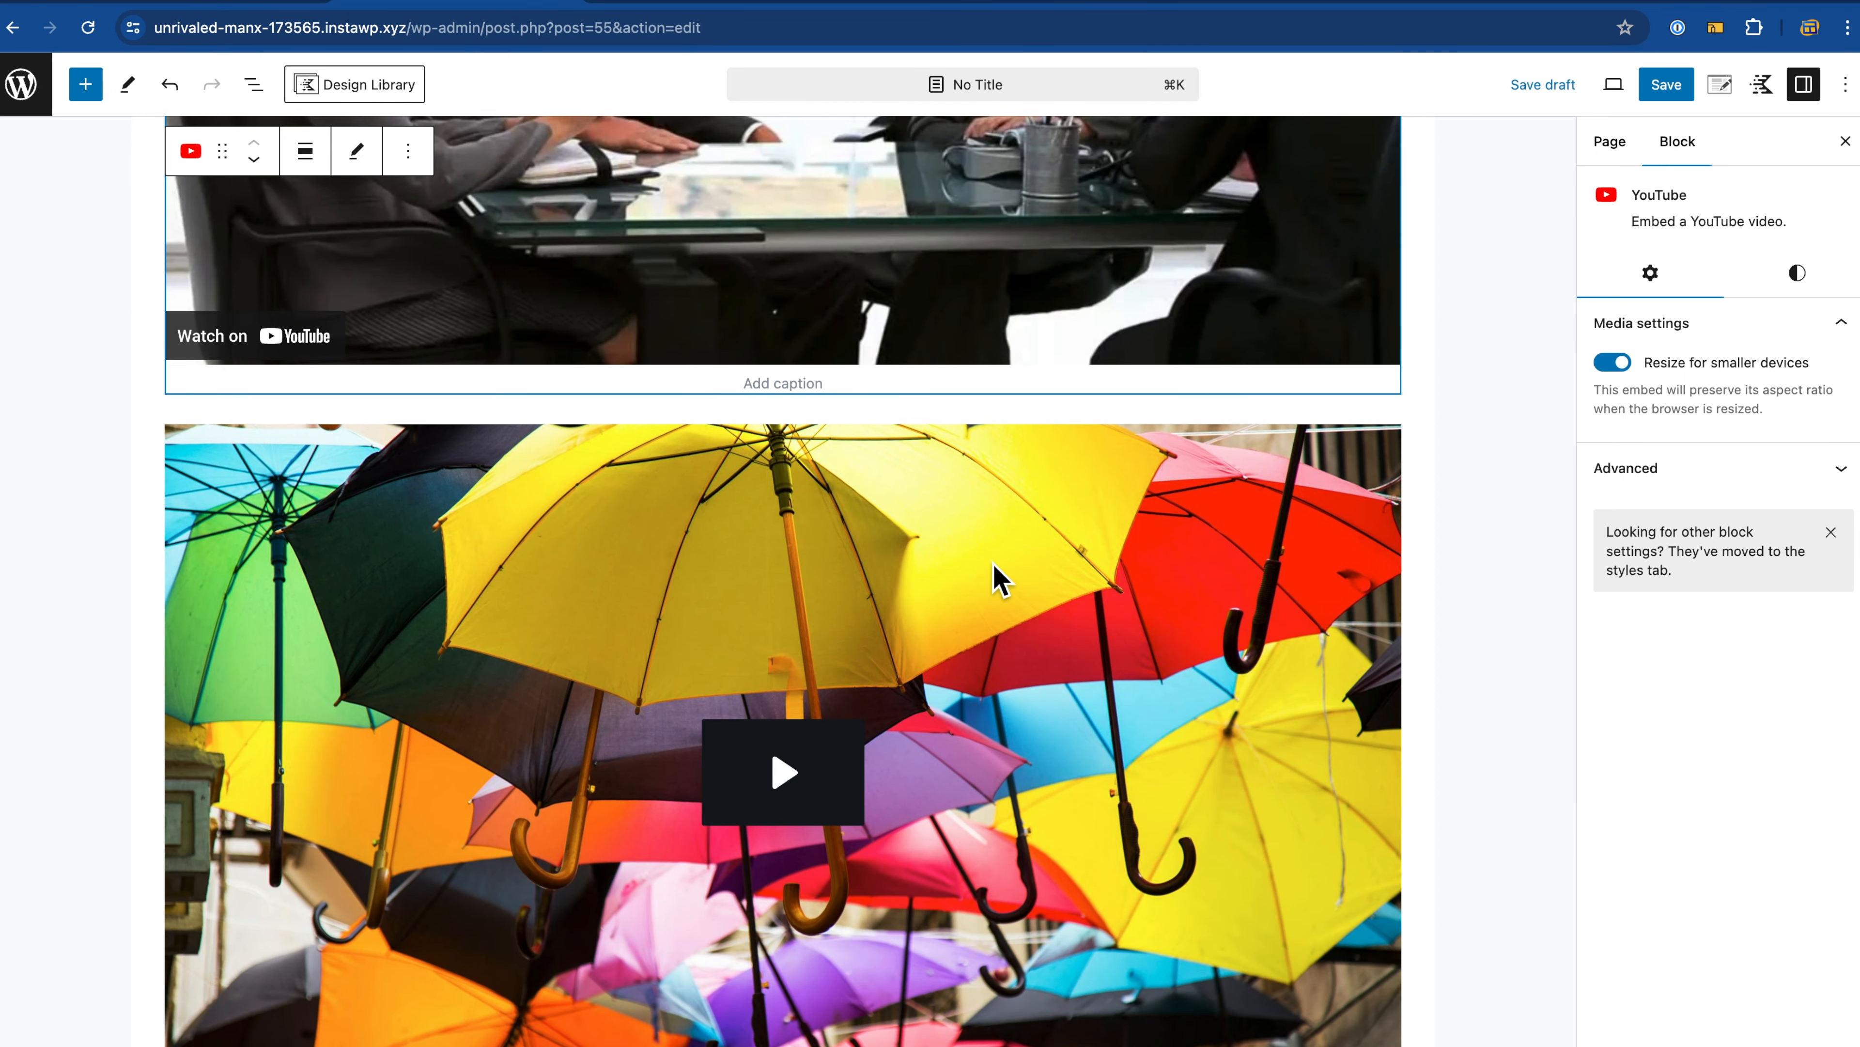
Step: Select the Presto video block and examine its video preset choices
{"action": "left_click", "coordinate": [1029, 575]}
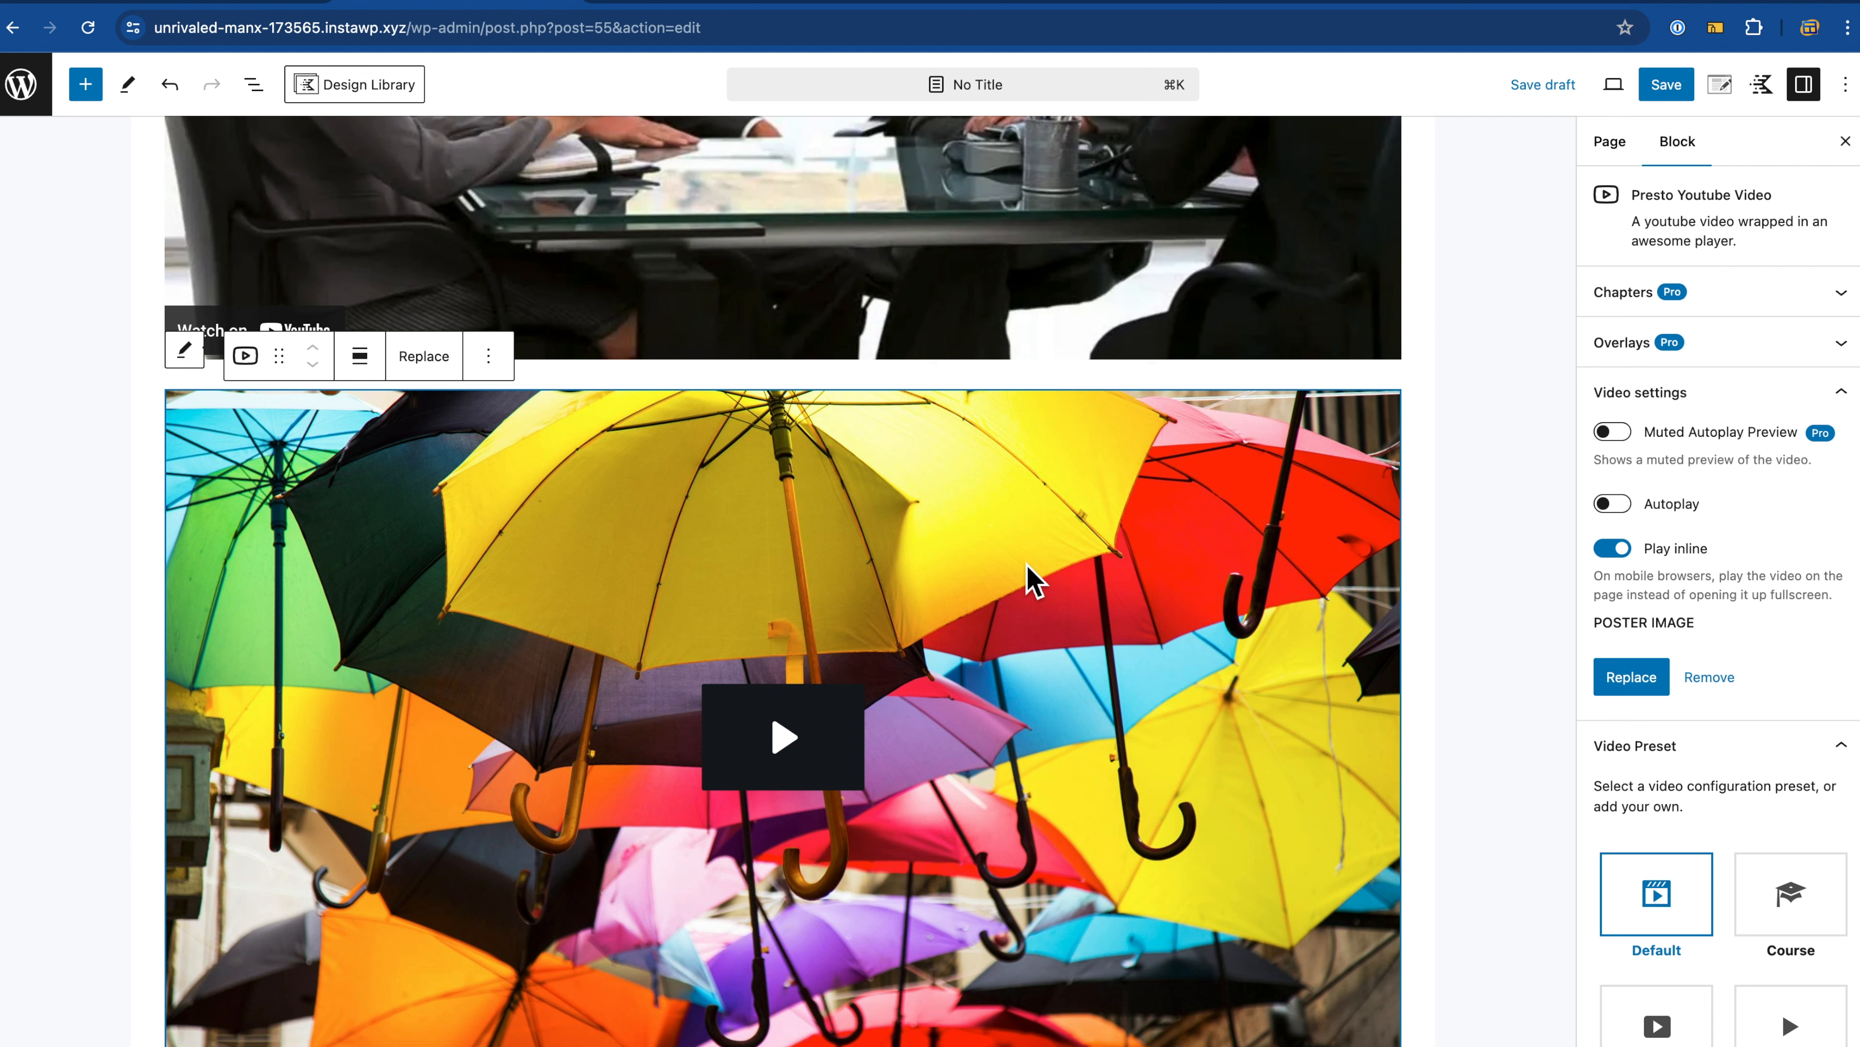
{"action": "scroll", "coordinate": [1648, 587], "scroll_direction": "down", "scroll_amount": 5}
{"action": "scroll", "coordinate": [1652, 590], "scroll_direction": "up", "scroll_amount": 2}
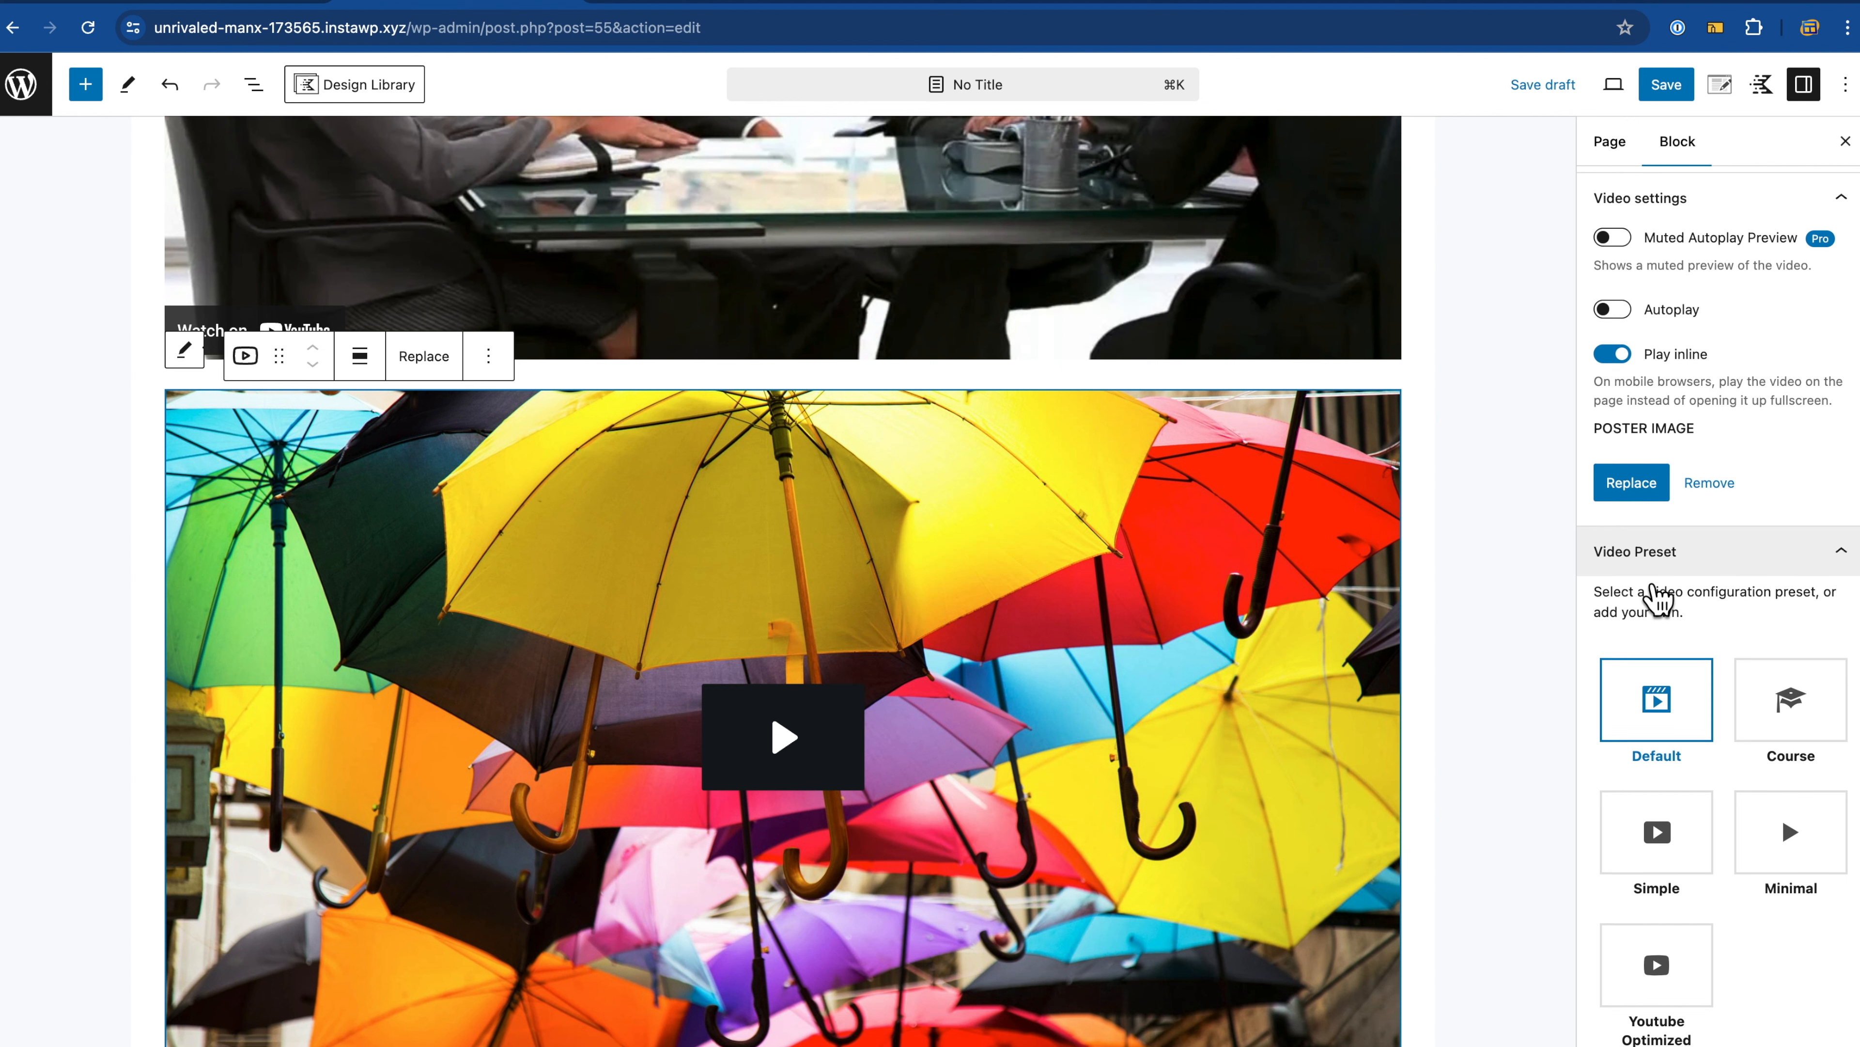
{"action": "scroll", "coordinate": [1657, 597], "scroll_direction": "down", "scroll_amount": 2}
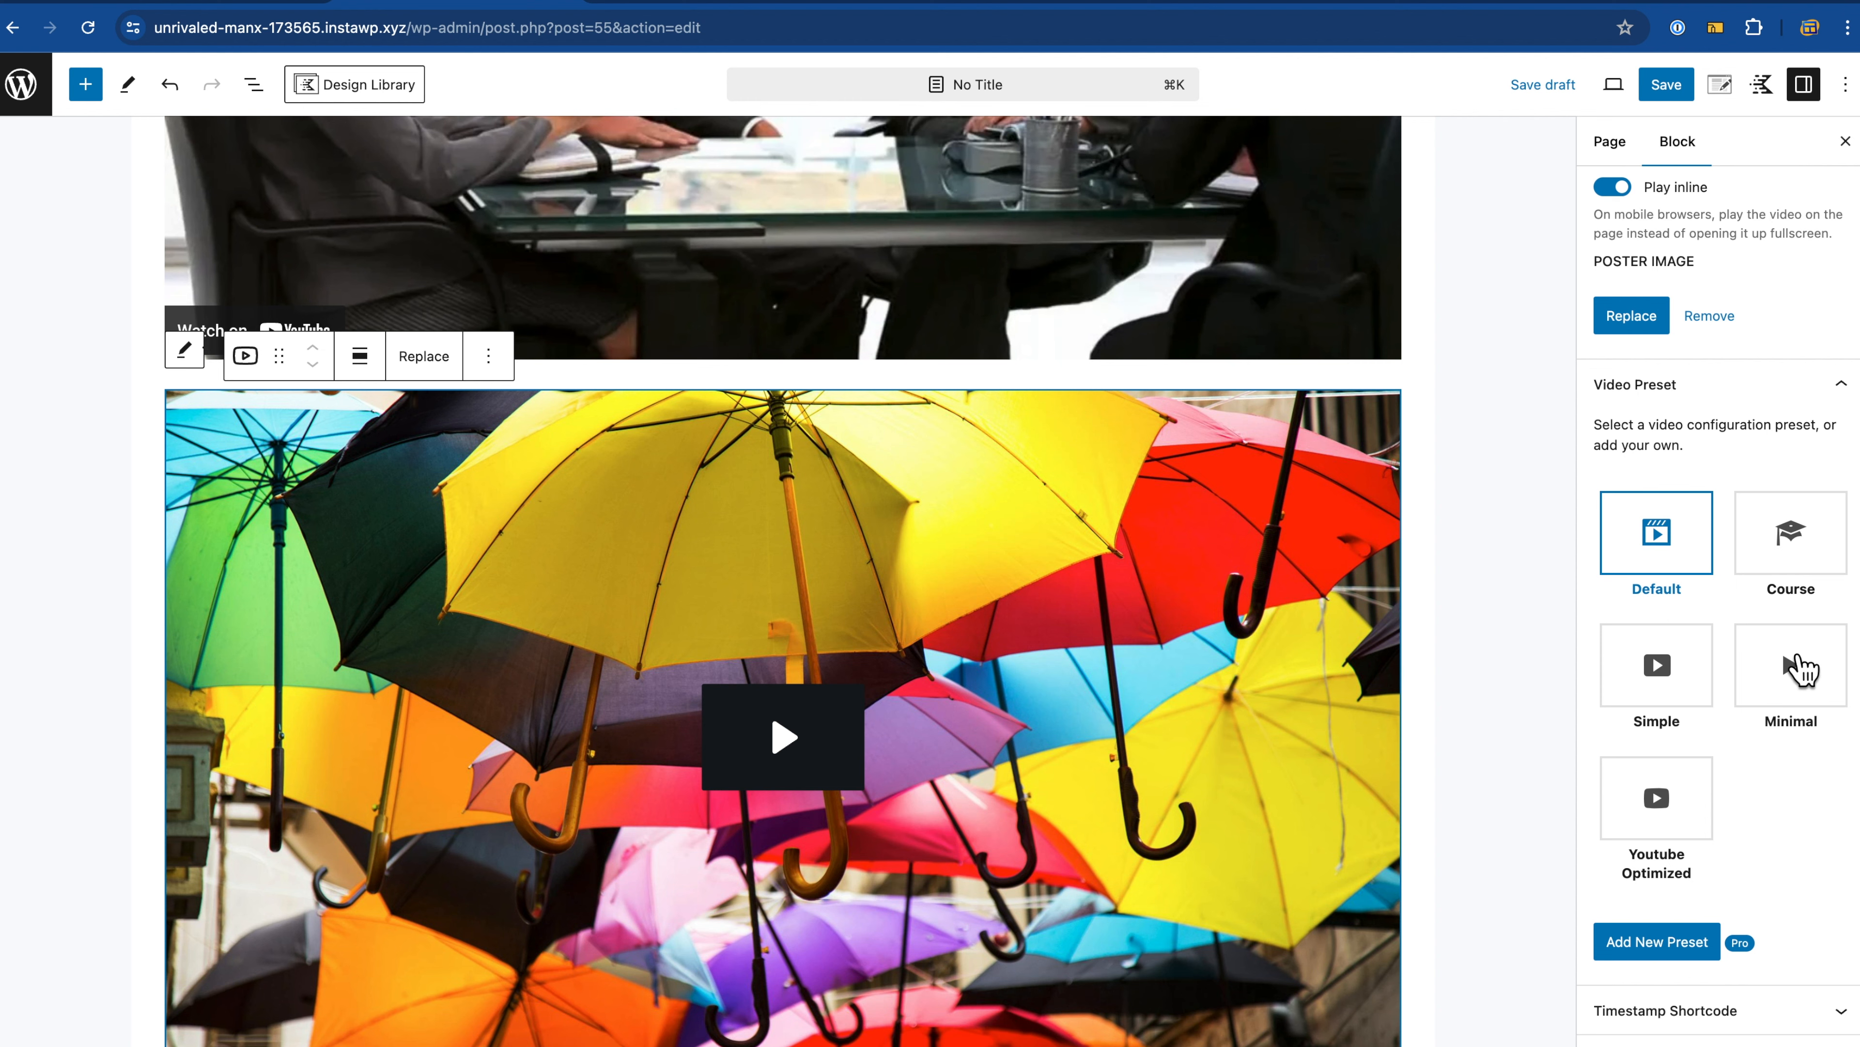
Step: Try the Minimal, Youtube Optimized and Default video presets on the umbrella-poster video
{"action": "left_click", "coordinate": [1795, 678]}
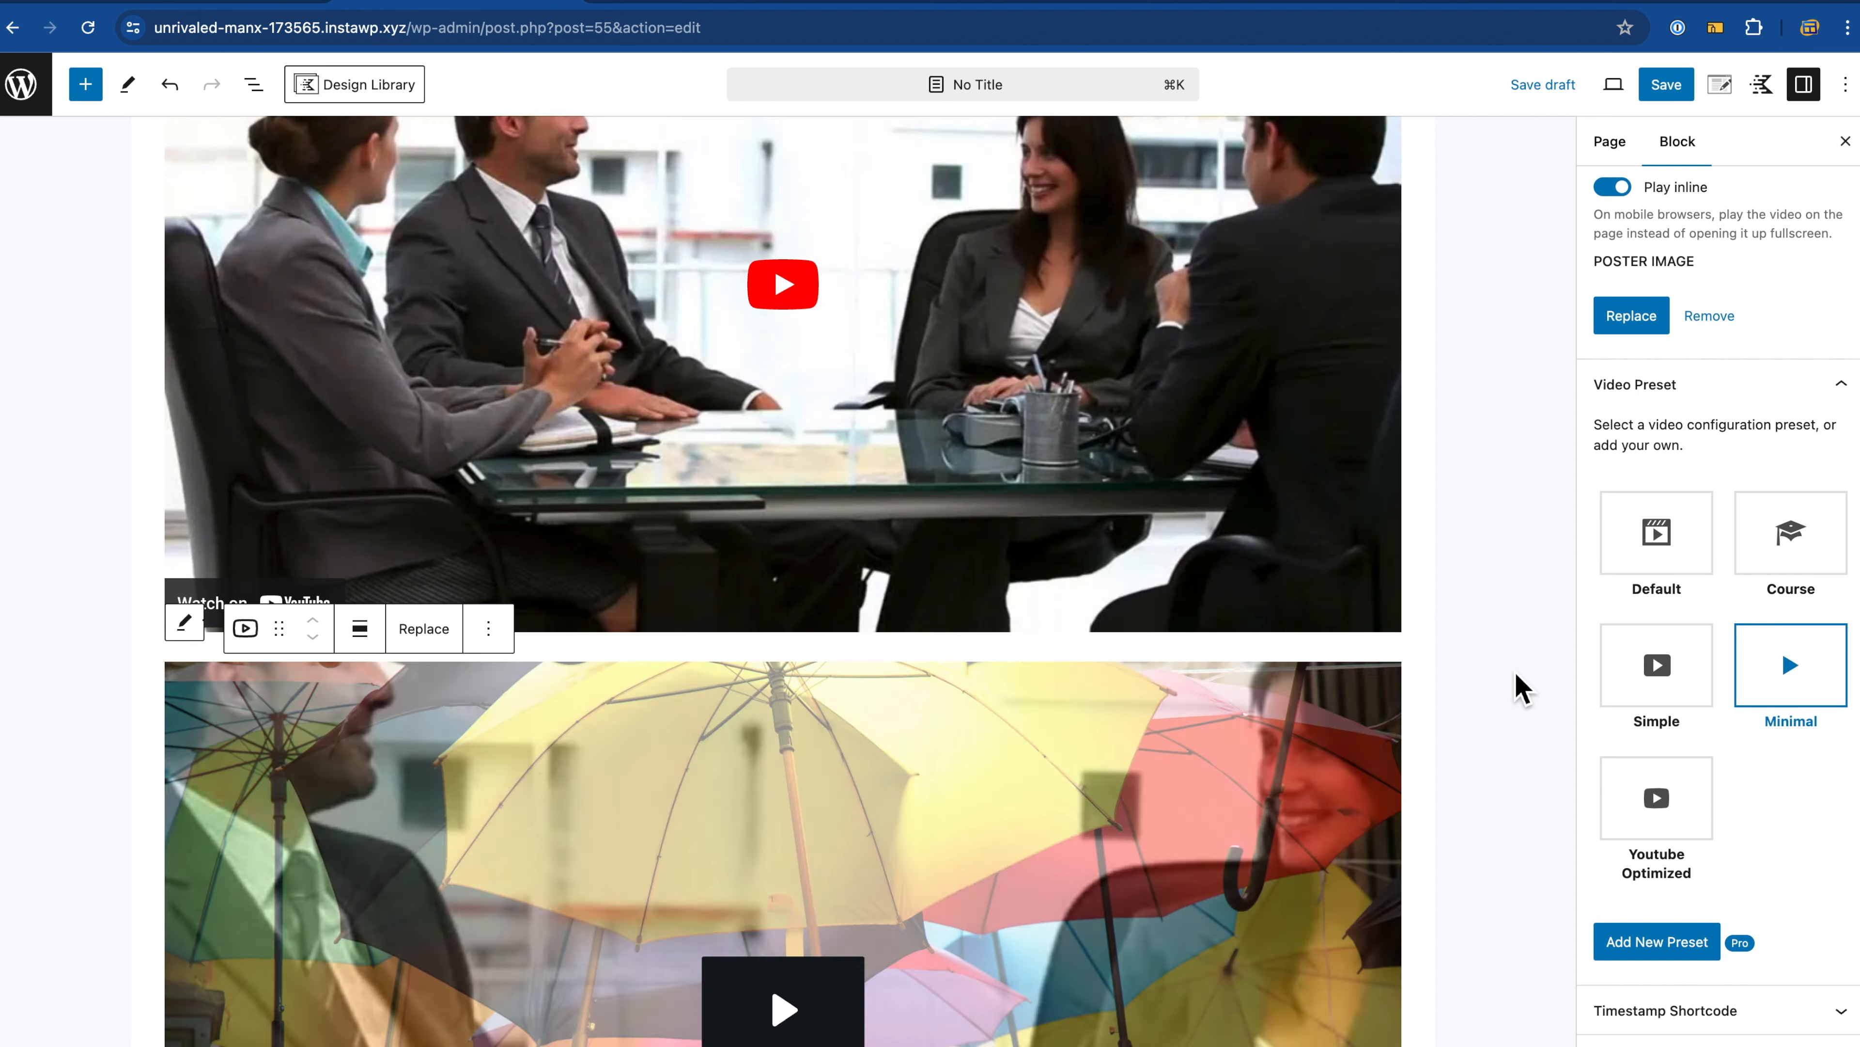
{"action": "scroll", "coordinate": [1520, 678], "scroll_direction": "down", "scroll_amount": 7}
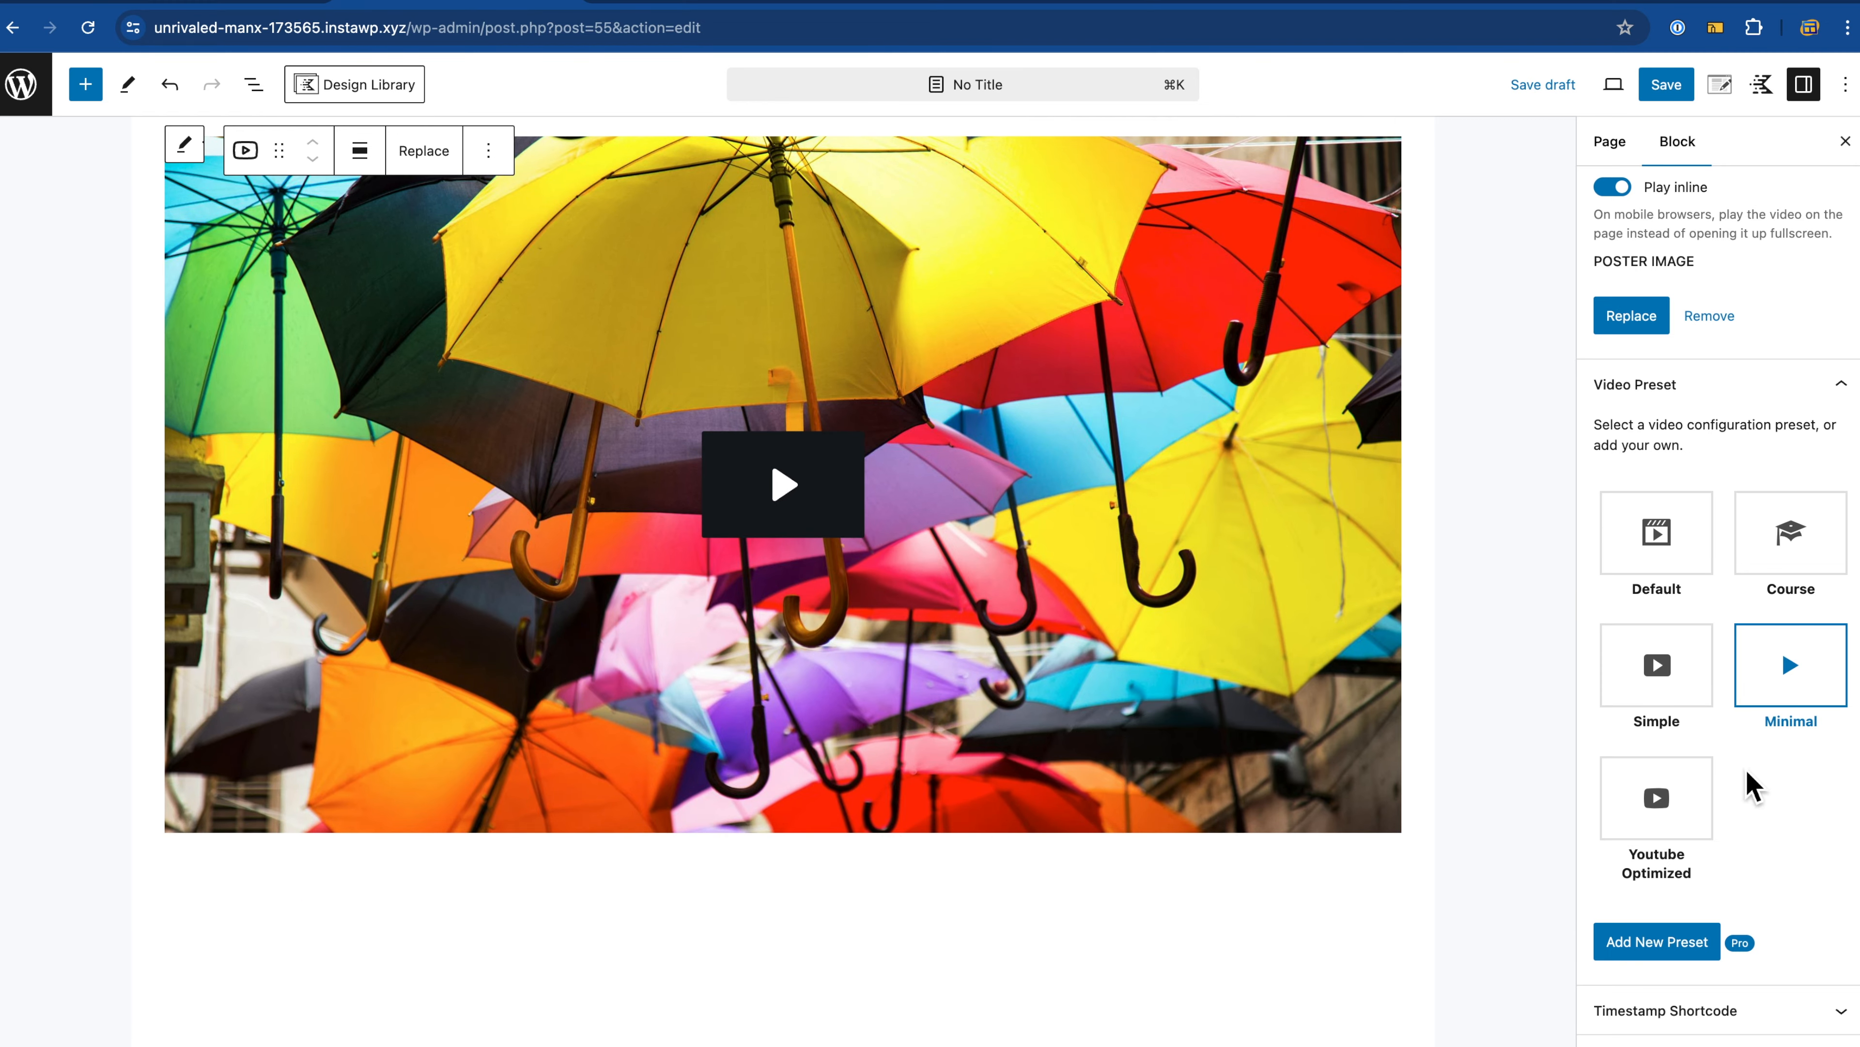
{"action": "left_click", "coordinate": [1683, 821]}
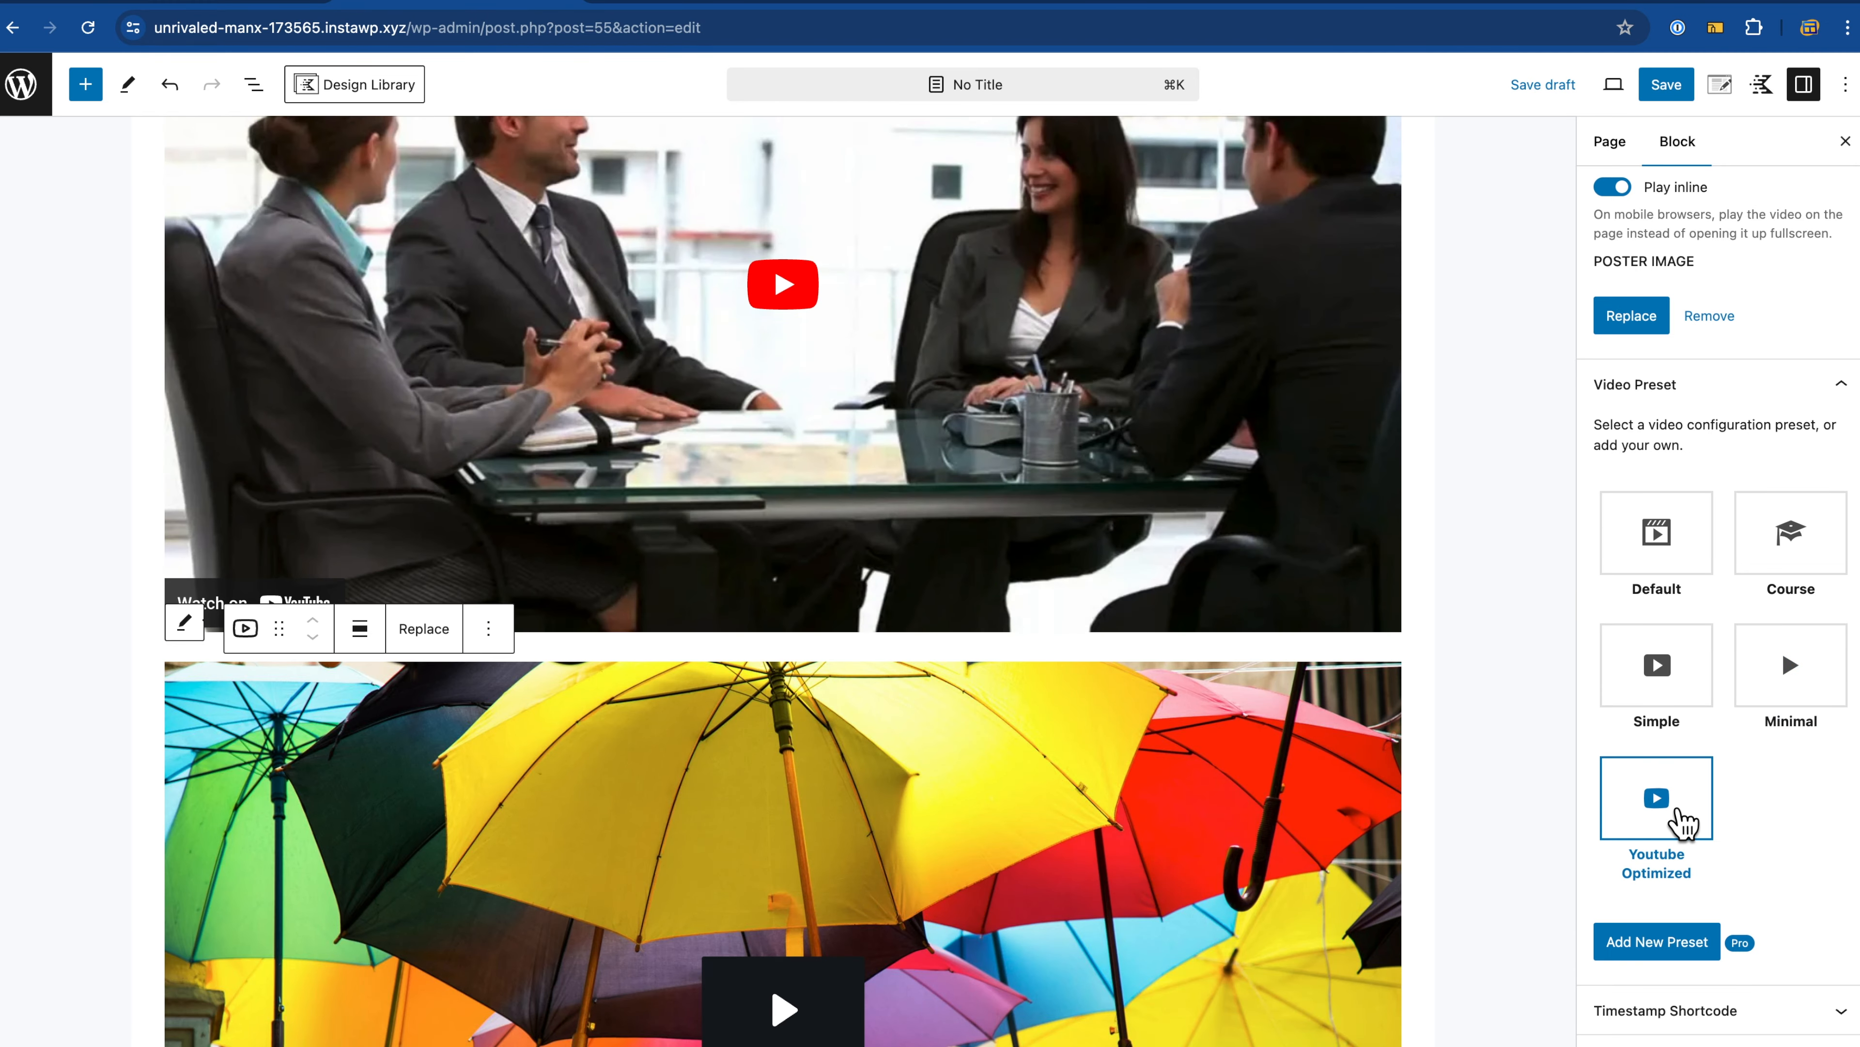
{"action": "scroll", "coordinate": [1429, 797], "scroll_direction": "down", "scroll_amount": 6}
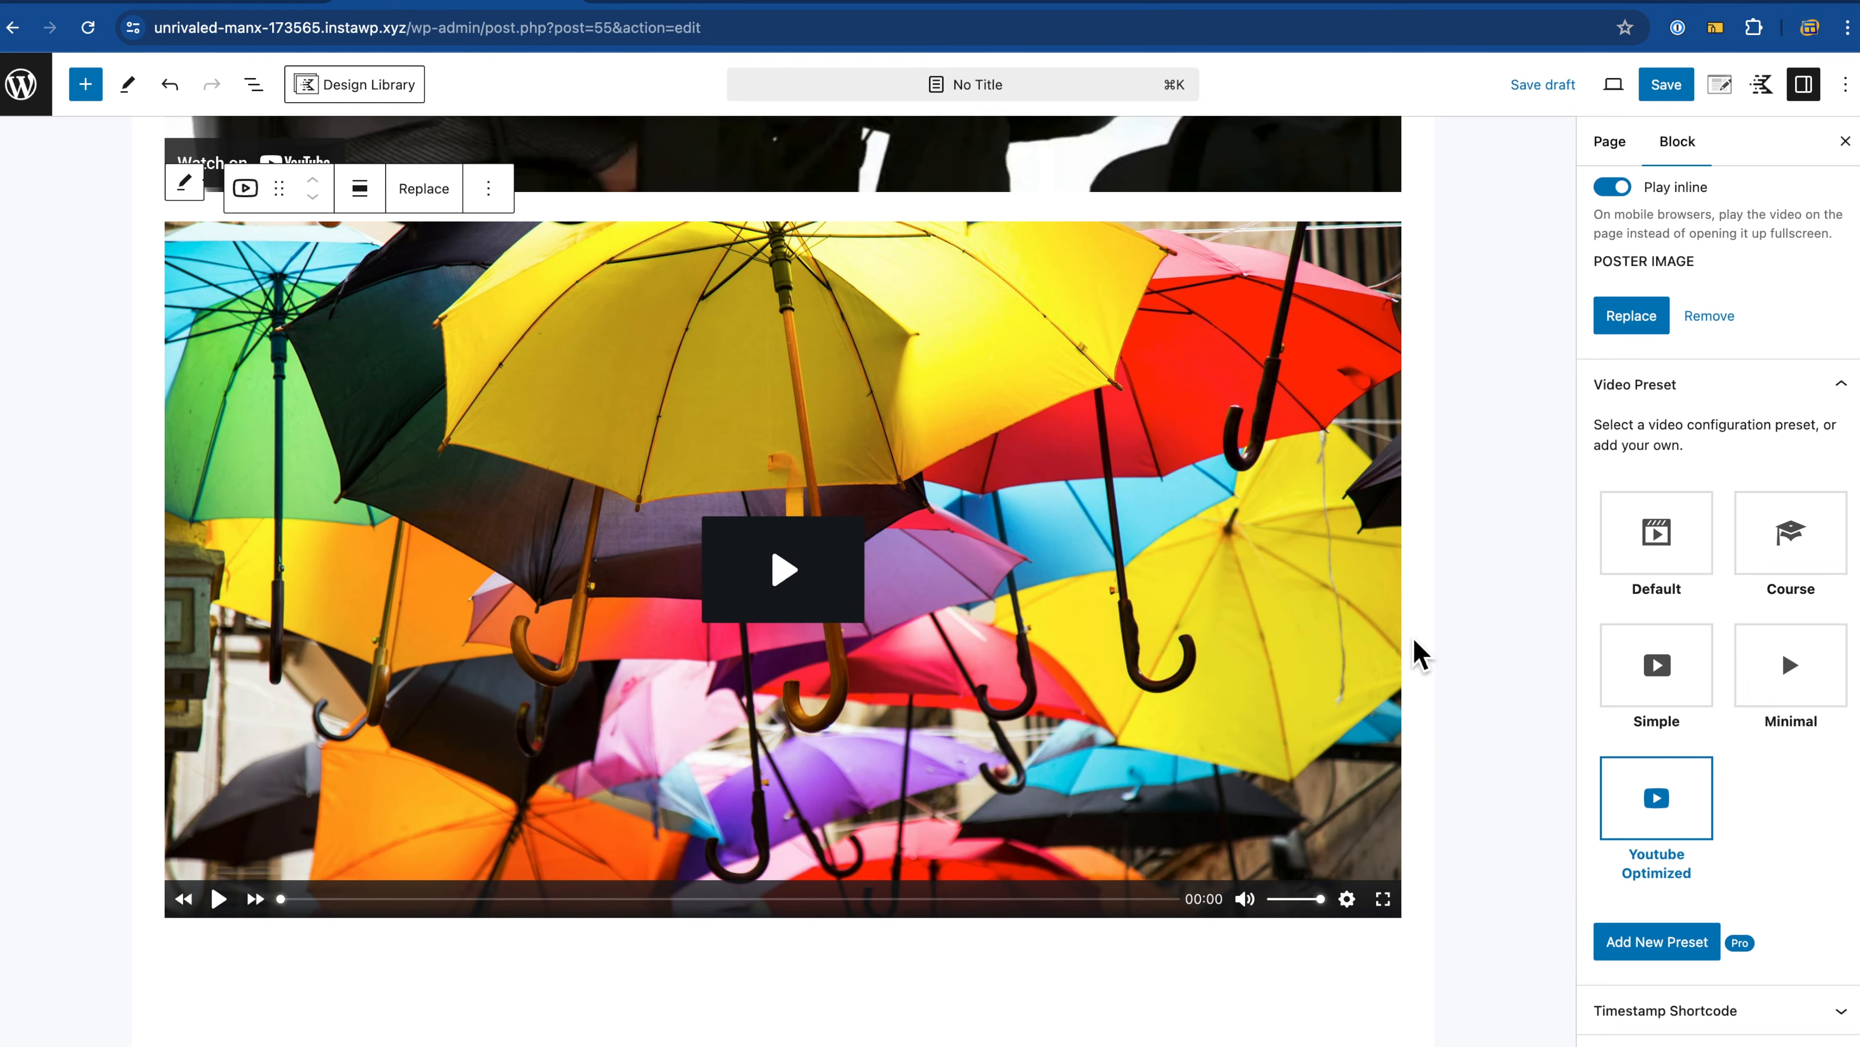
{"action": "scroll", "coordinate": [1417, 652], "scroll_direction": "up", "scroll_amount": 1}
{"action": "scroll", "coordinate": [1417, 652], "scroll_direction": "up", "scroll_amount": 6}
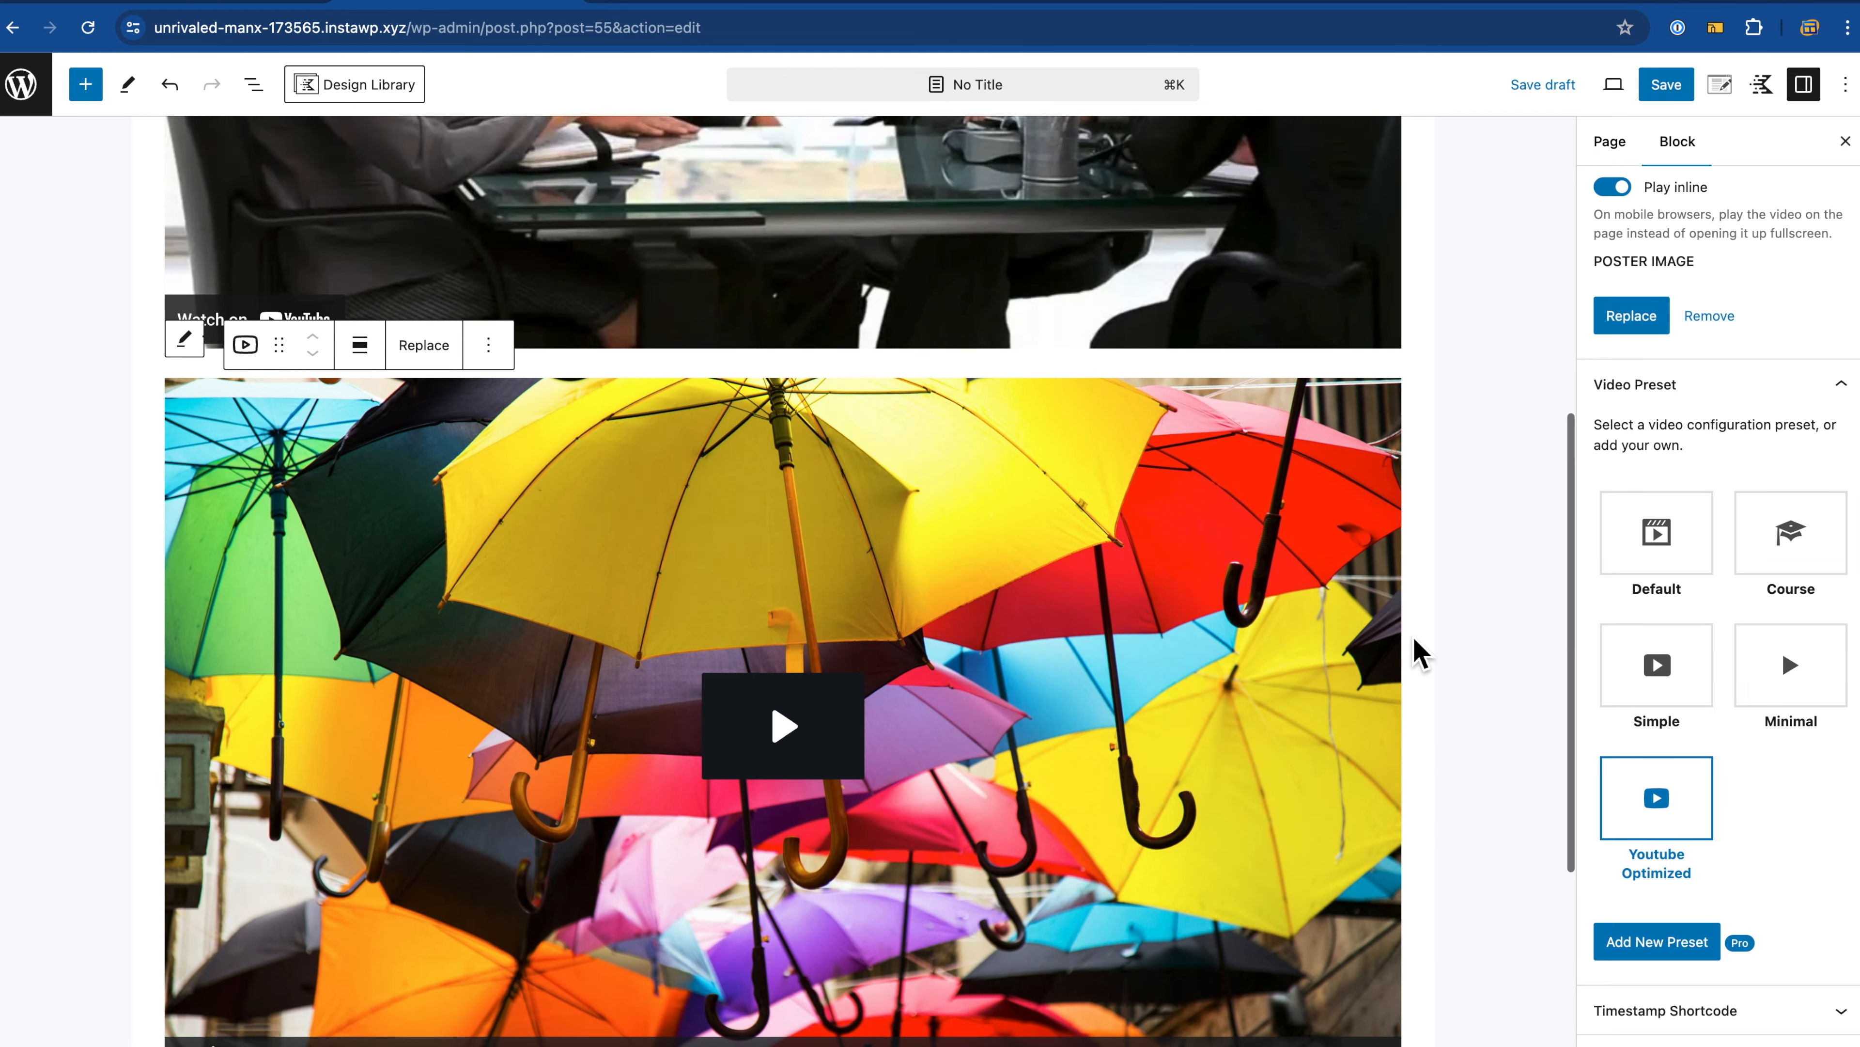
{"action": "scroll", "coordinate": [984, 595], "scroll_direction": "down", "scroll_amount": 5}
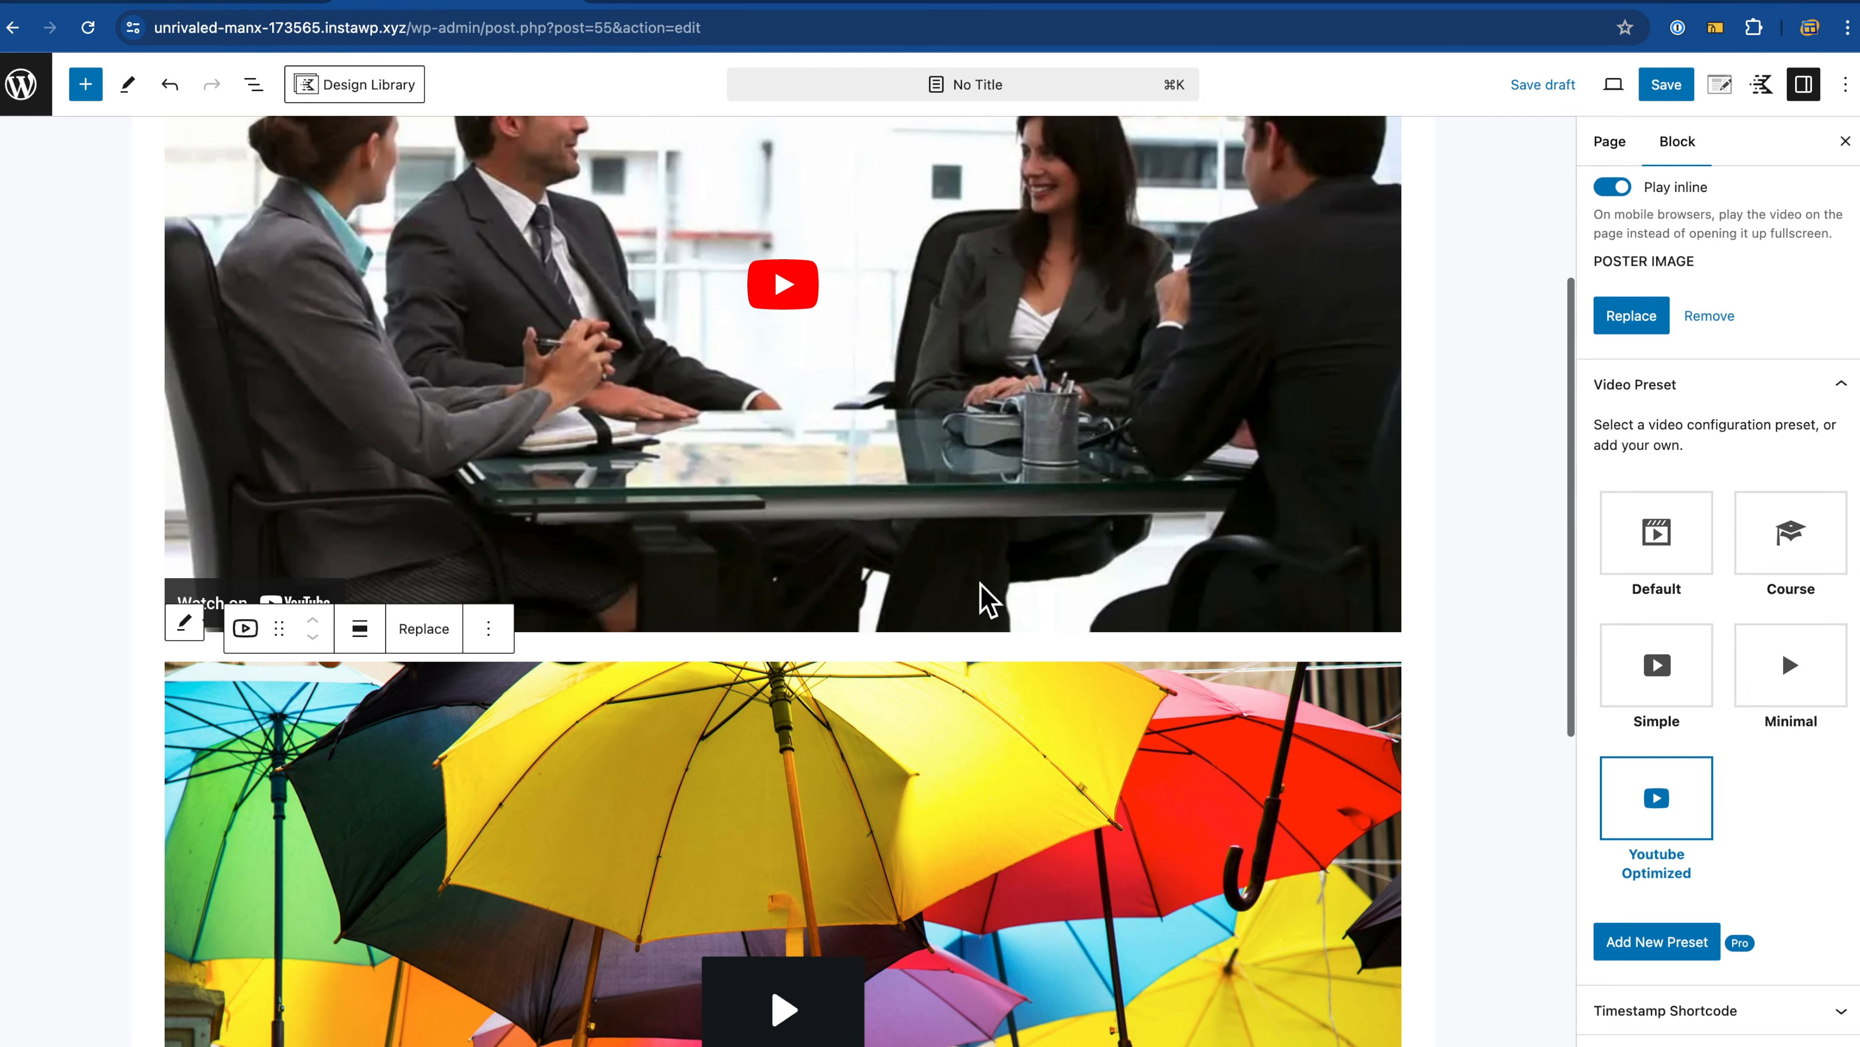
{"action": "scroll", "coordinate": [984, 594], "scroll_direction": "down", "scroll_amount": 1}
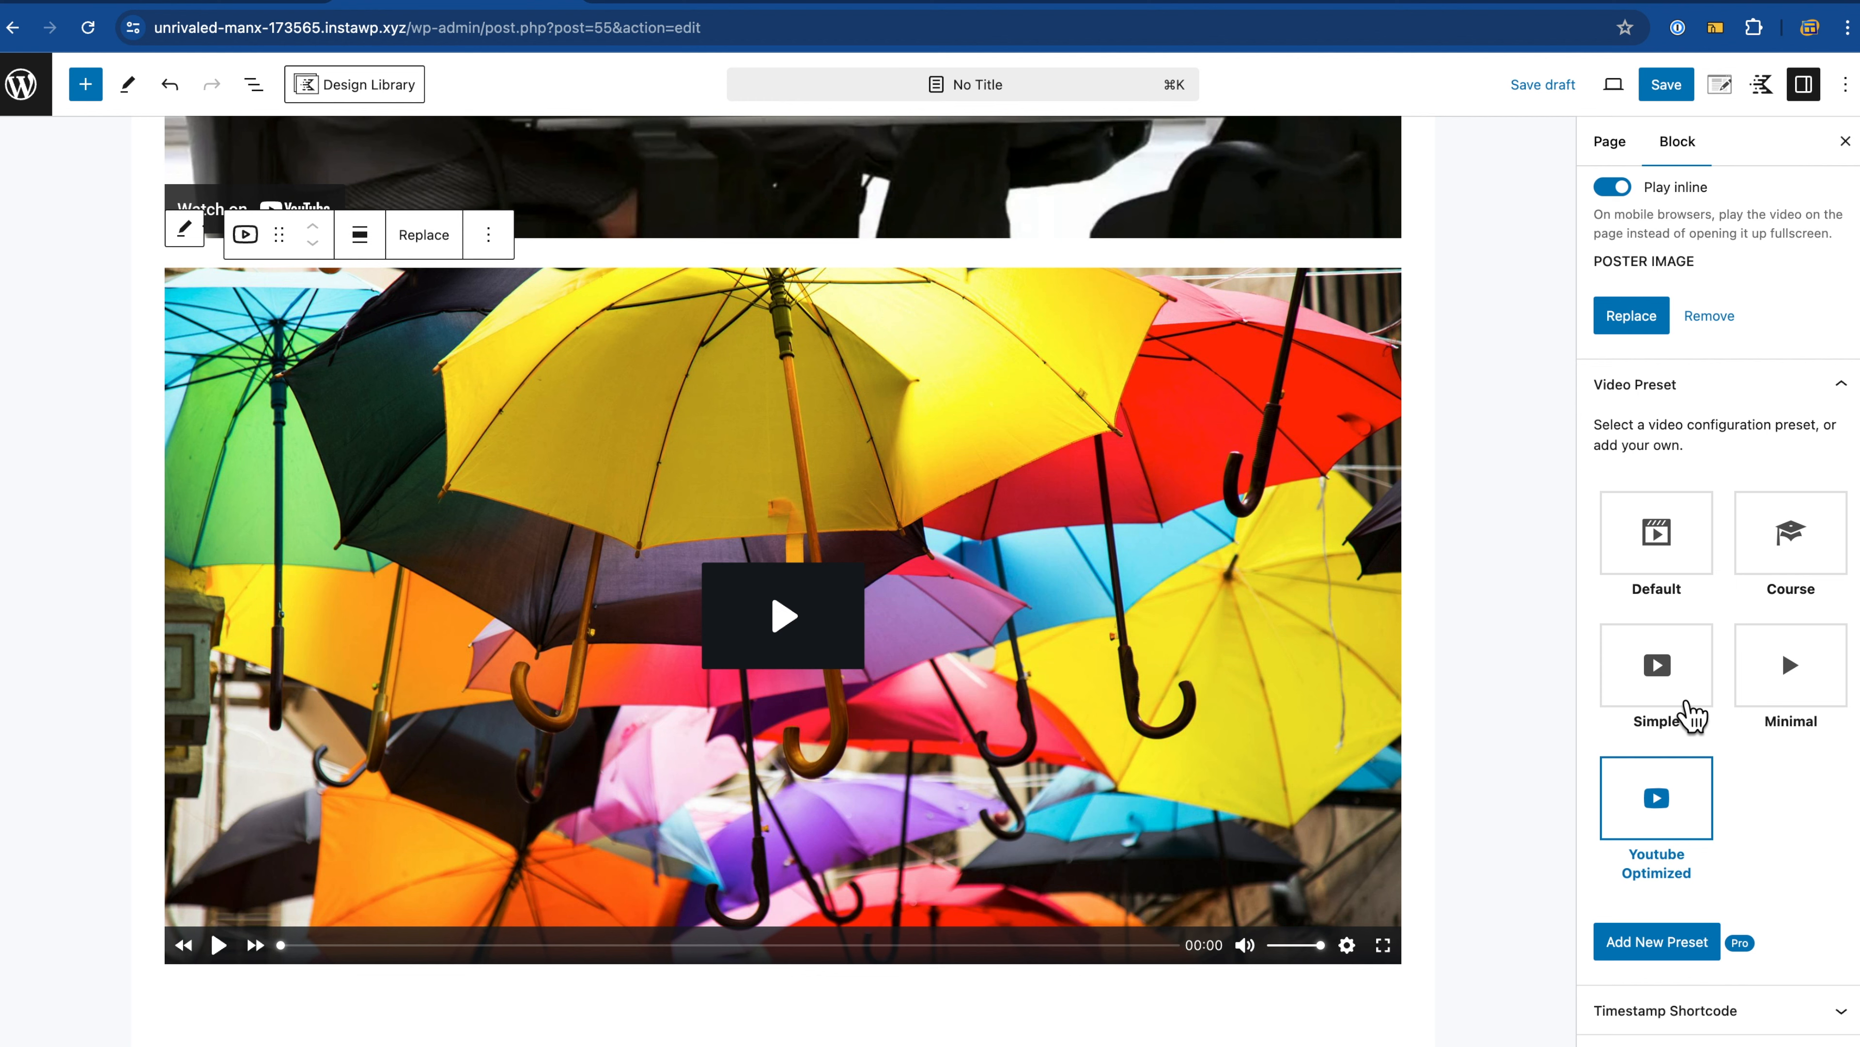
{"action": "left_click", "coordinate": [1676, 560]}
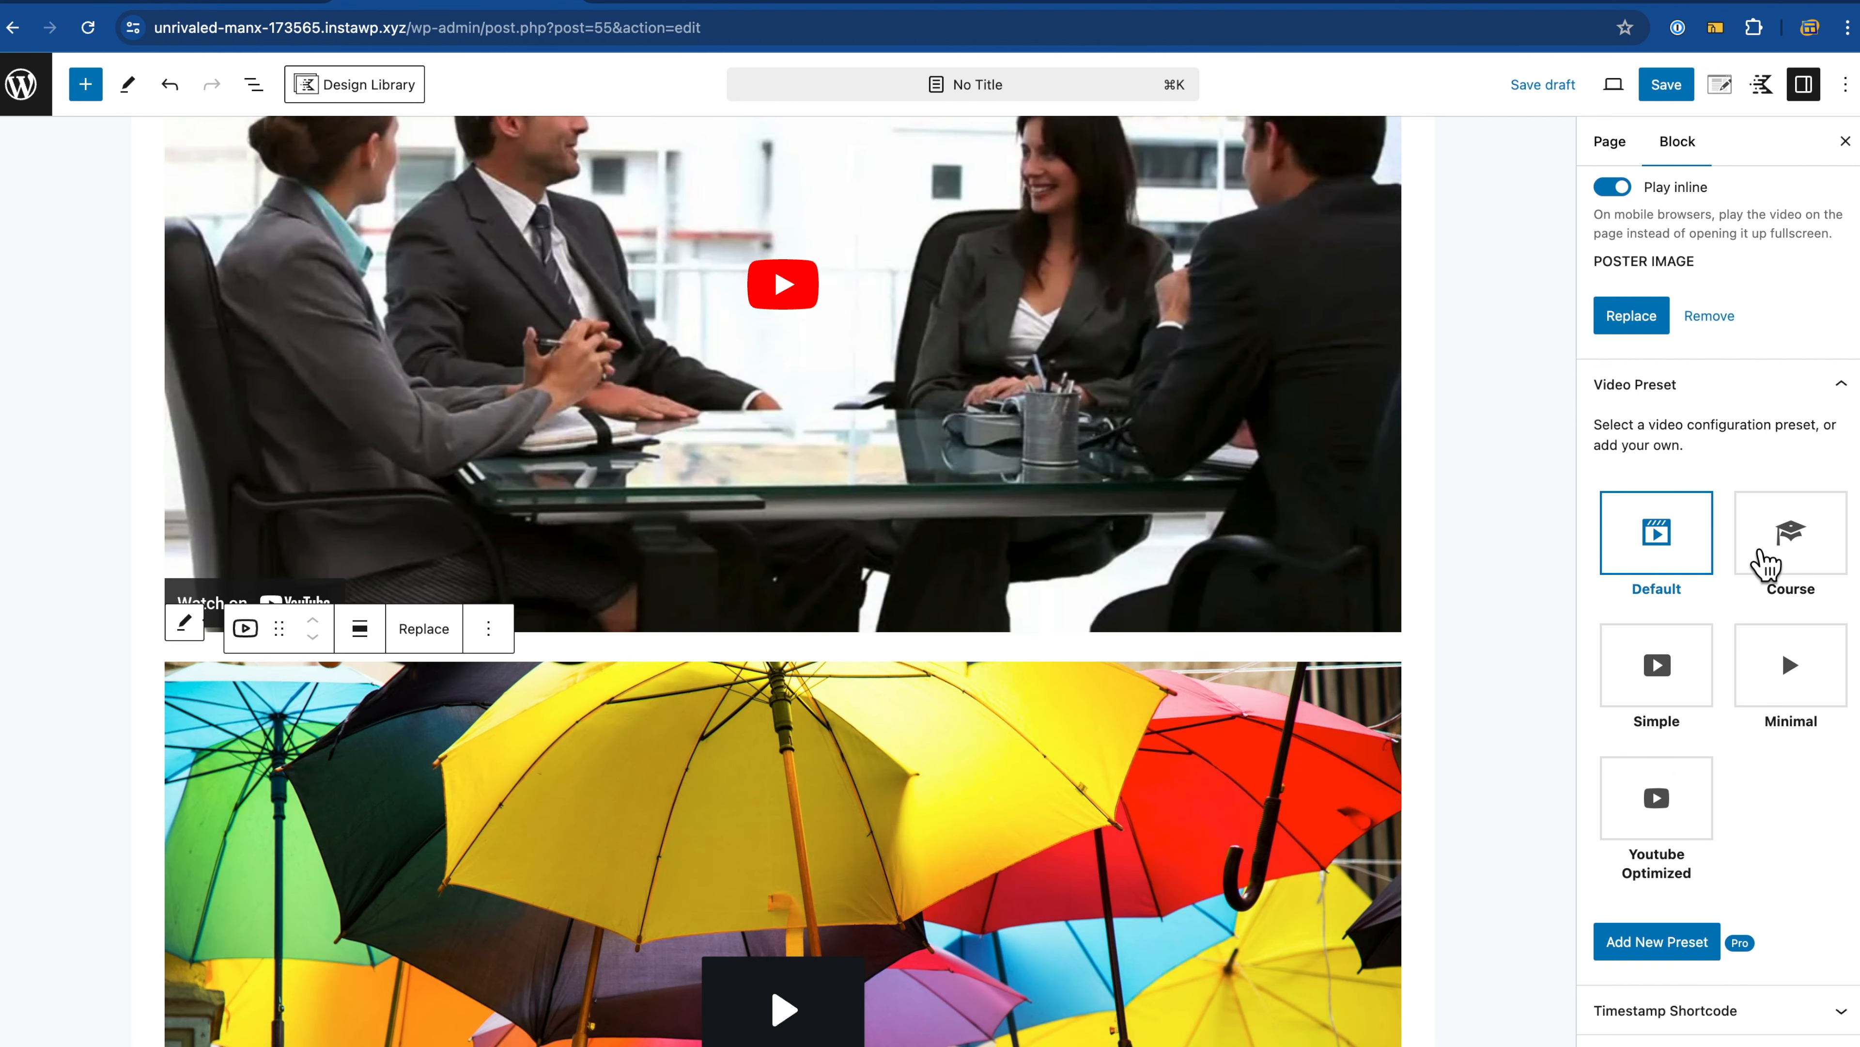
Step: Move the umbrella-poster video block above the regular YouTube embed in the block list
{"action": "left_click", "coordinate": [1298, 491]}
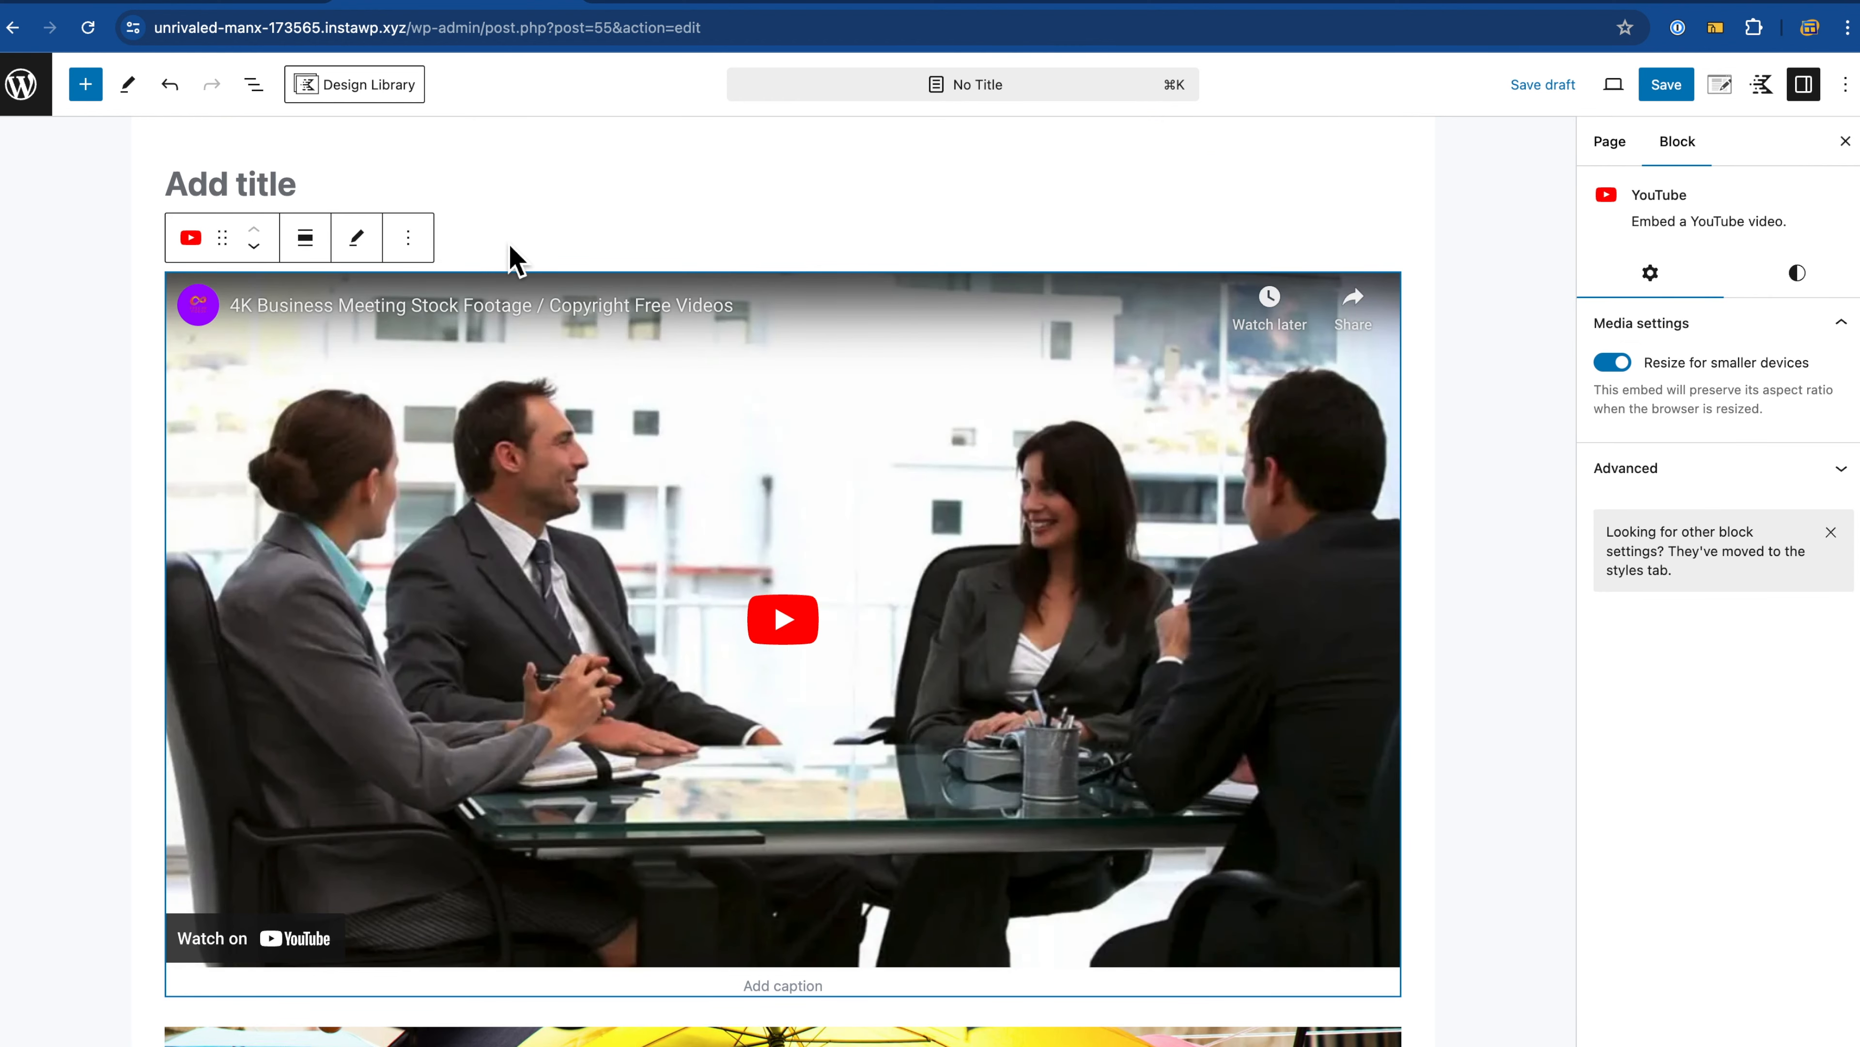
{"action": "scroll", "coordinate": [515, 582], "scroll_direction": "down", "scroll_amount": 5}
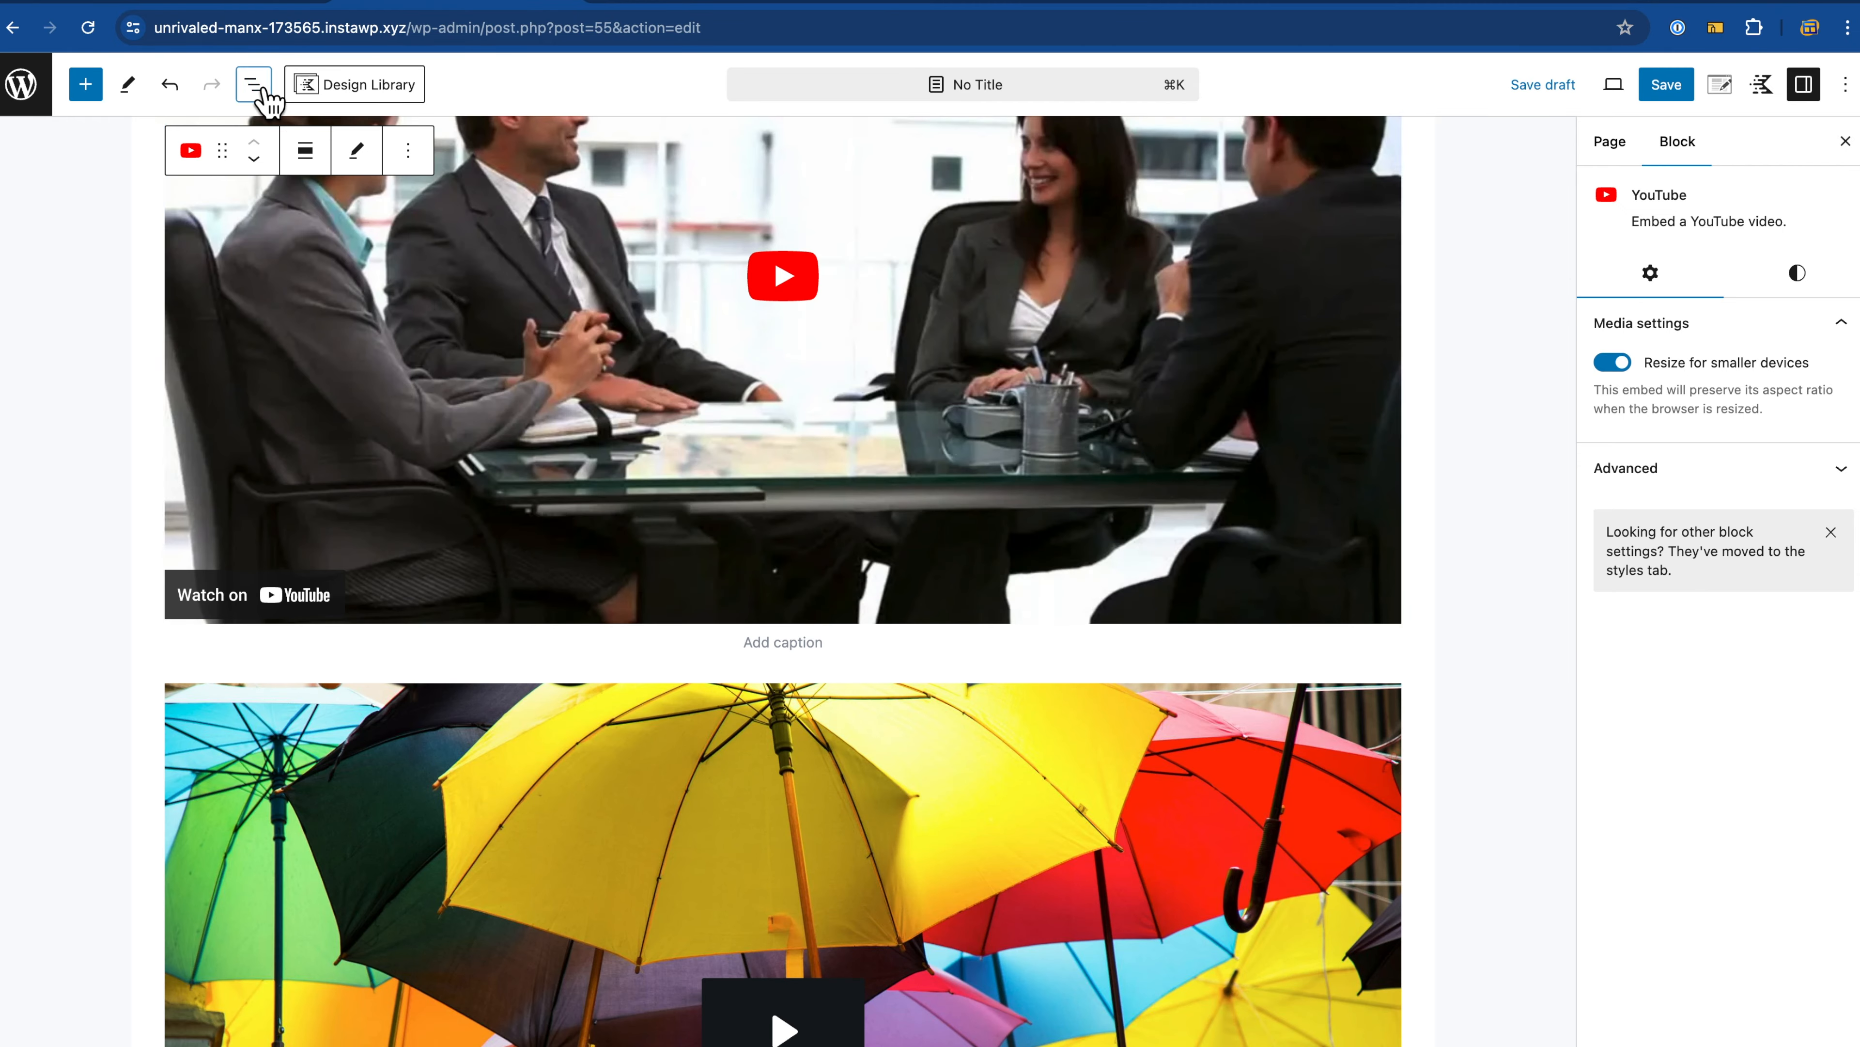
{"action": "left_click", "coordinate": [253, 84]}
{"action": "left_click_drag", "start_coordinate": [111, 224], "coordinate": [113, 177]}
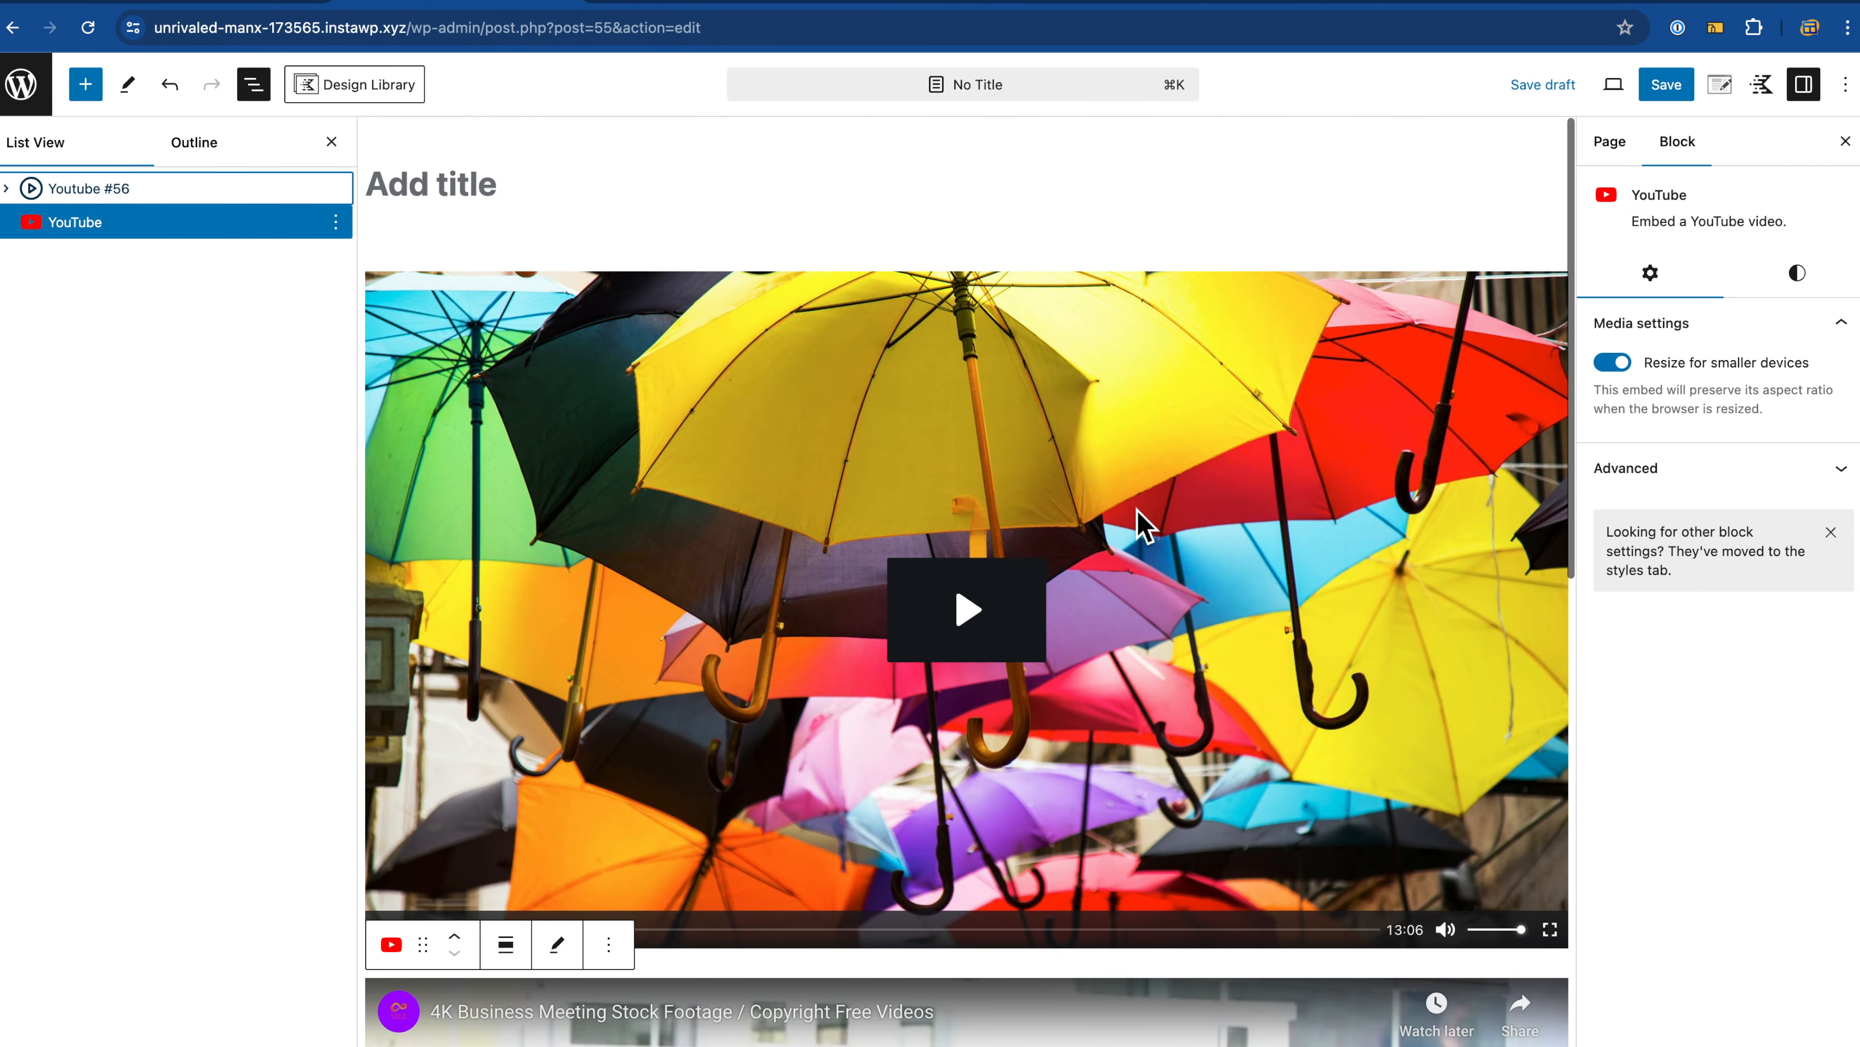
Step: Try the Simple and Minimal presets on the Presto Youtube Video block, settling on the Youtube Optimized preset
{"action": "left_click", "coordinate": [1315, 507]}
{"action": "scroll", "coordinate": [1850, 736], "scroll_direction": "down", "scroll_amount": 5}
{"action": "left_click", "coordinate": [1815, 615]}
{"action": "left_click", "coordinate": [1691, 735]}
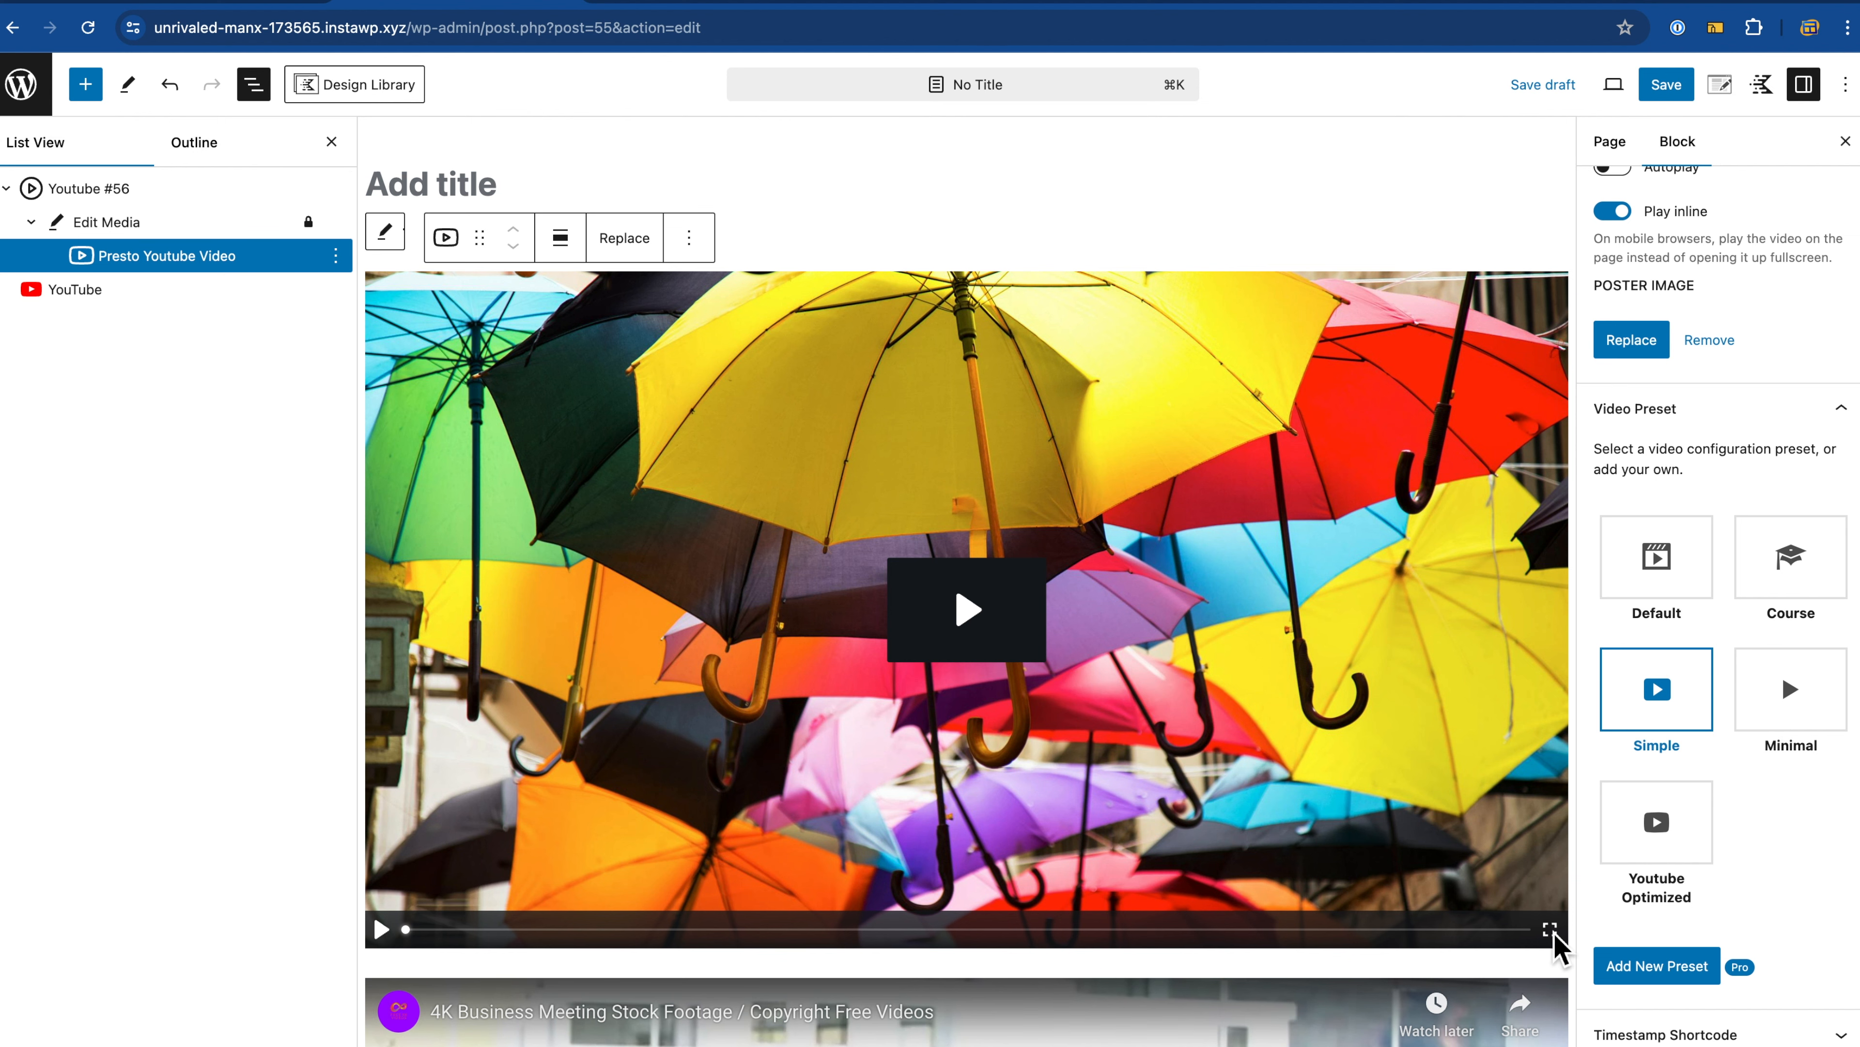
{"action": "left_click", "coordinate": [1785, 724]}
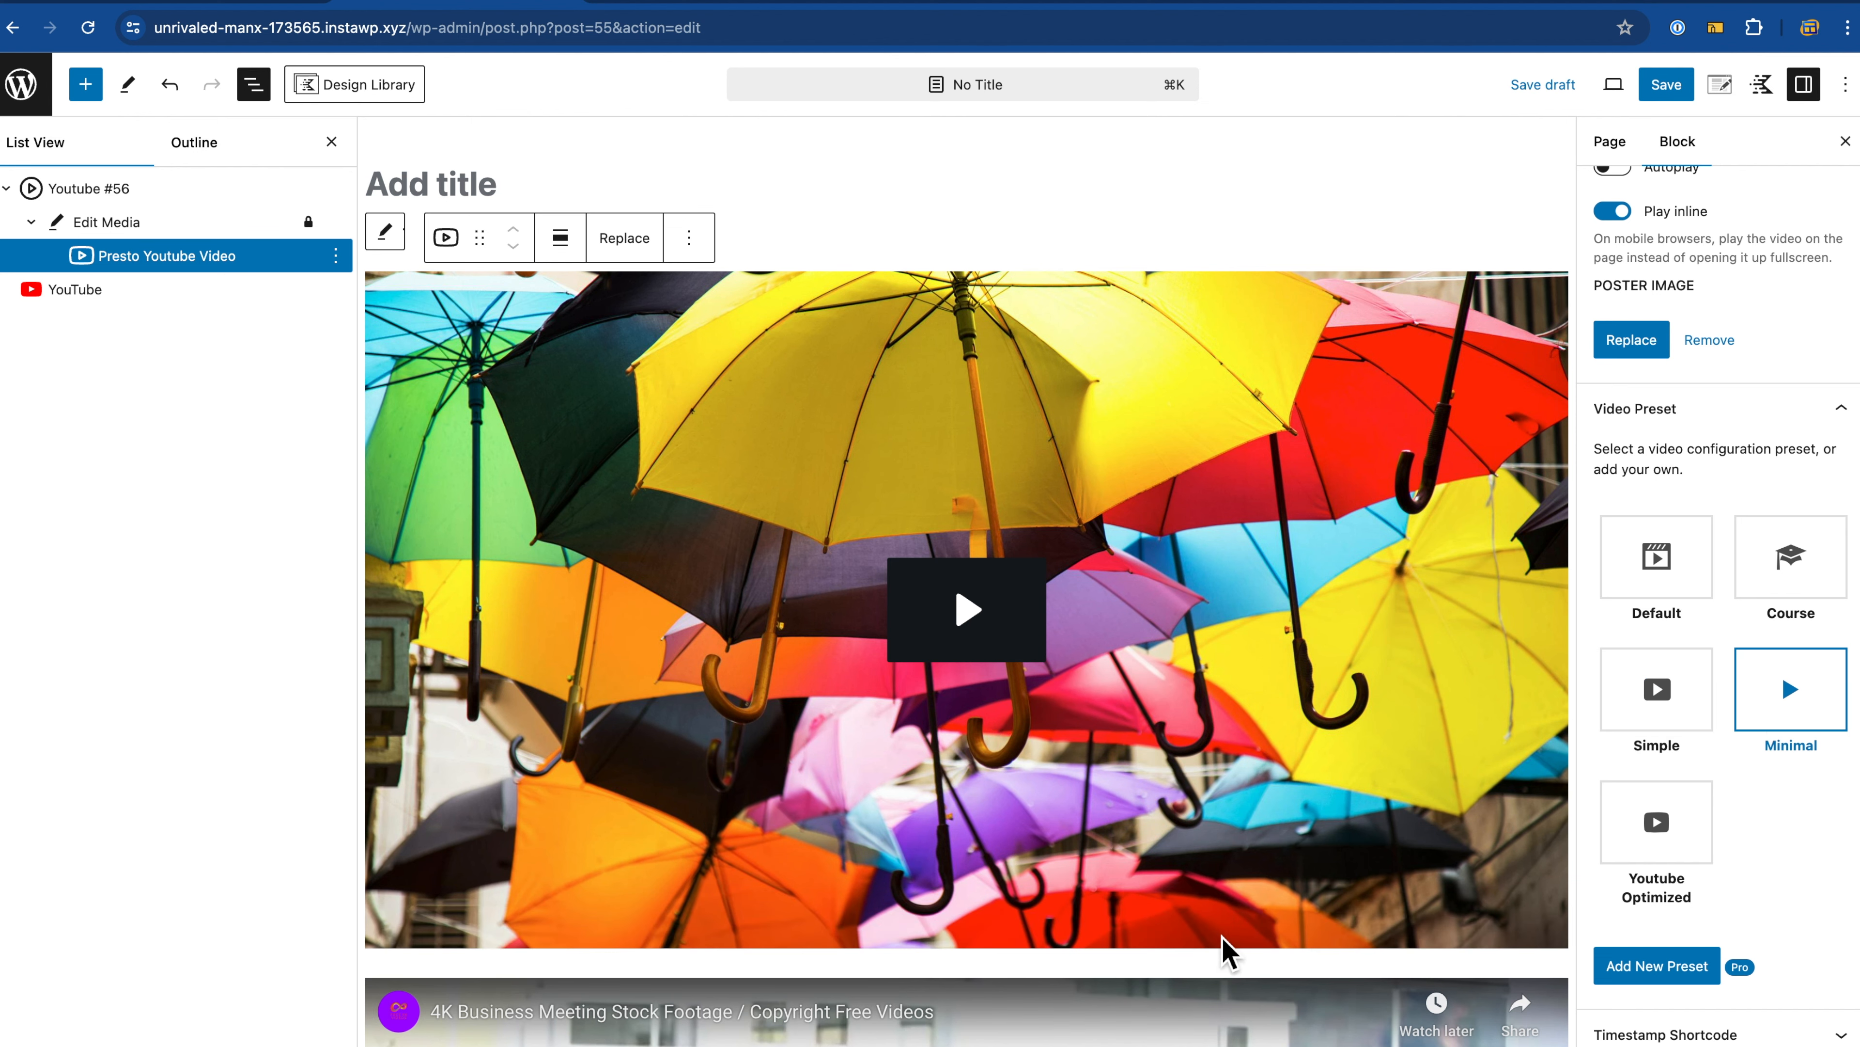
{"action": "left_click", "coordinate": [1660, 846]}
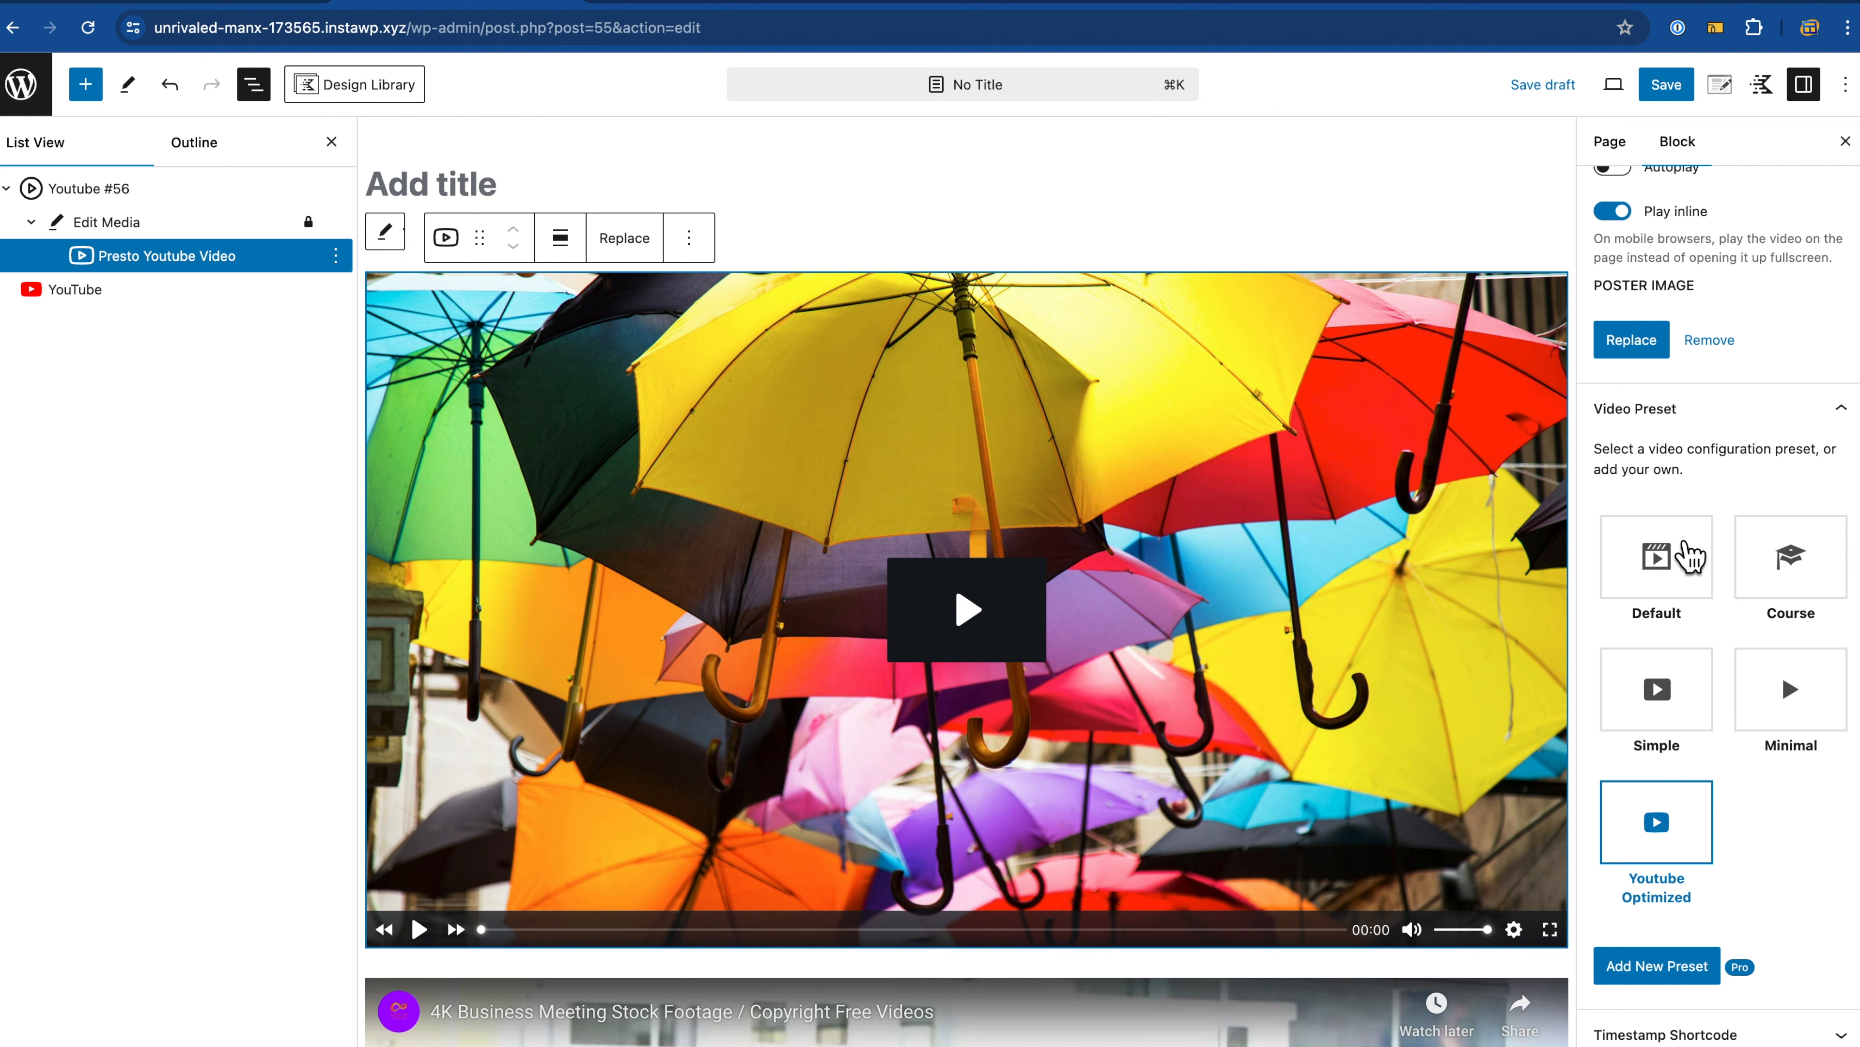
Step: Save and publish the untitled page containing both videos with public visibility
{"action": "scroll", "coordinate": [1655, 630], "scroll_direction": "down", "scroll_amount": 1}
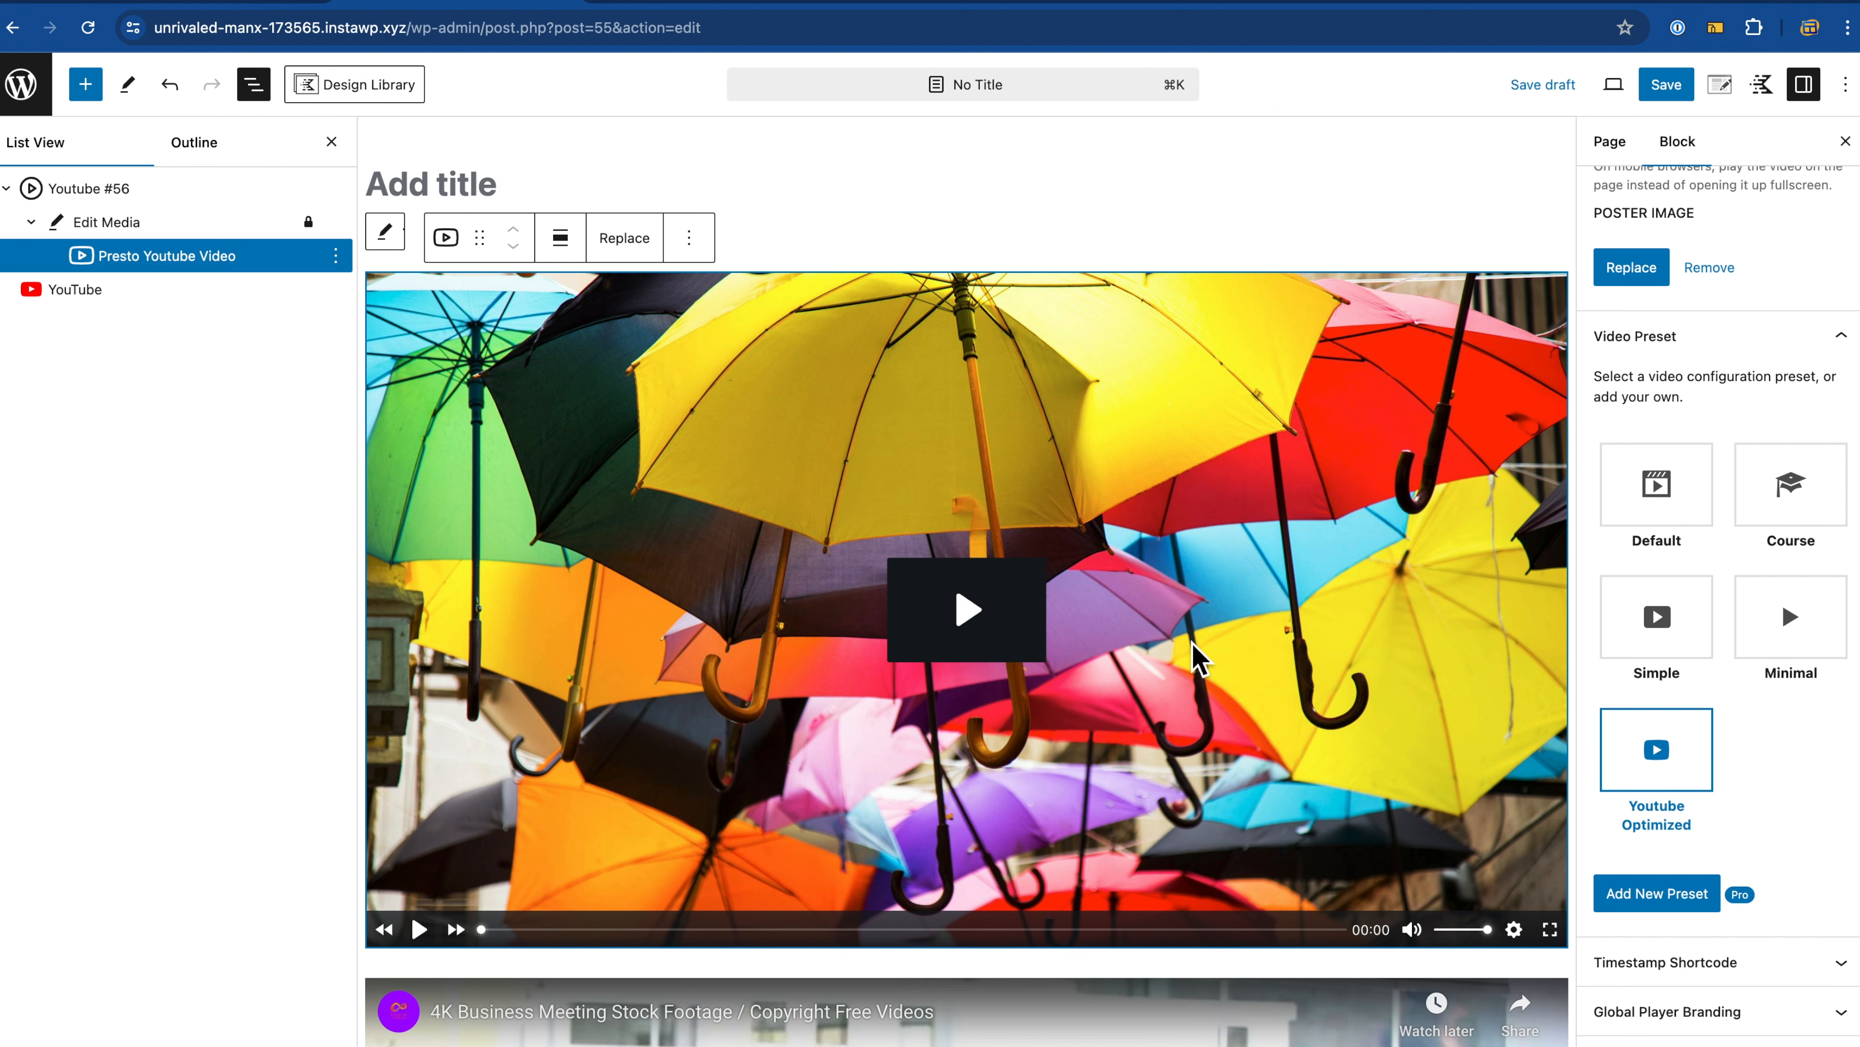
{"action": "scroll", "coordinate": [1201, 631], "scroll_direction": "down", "scroll_amount": 10}
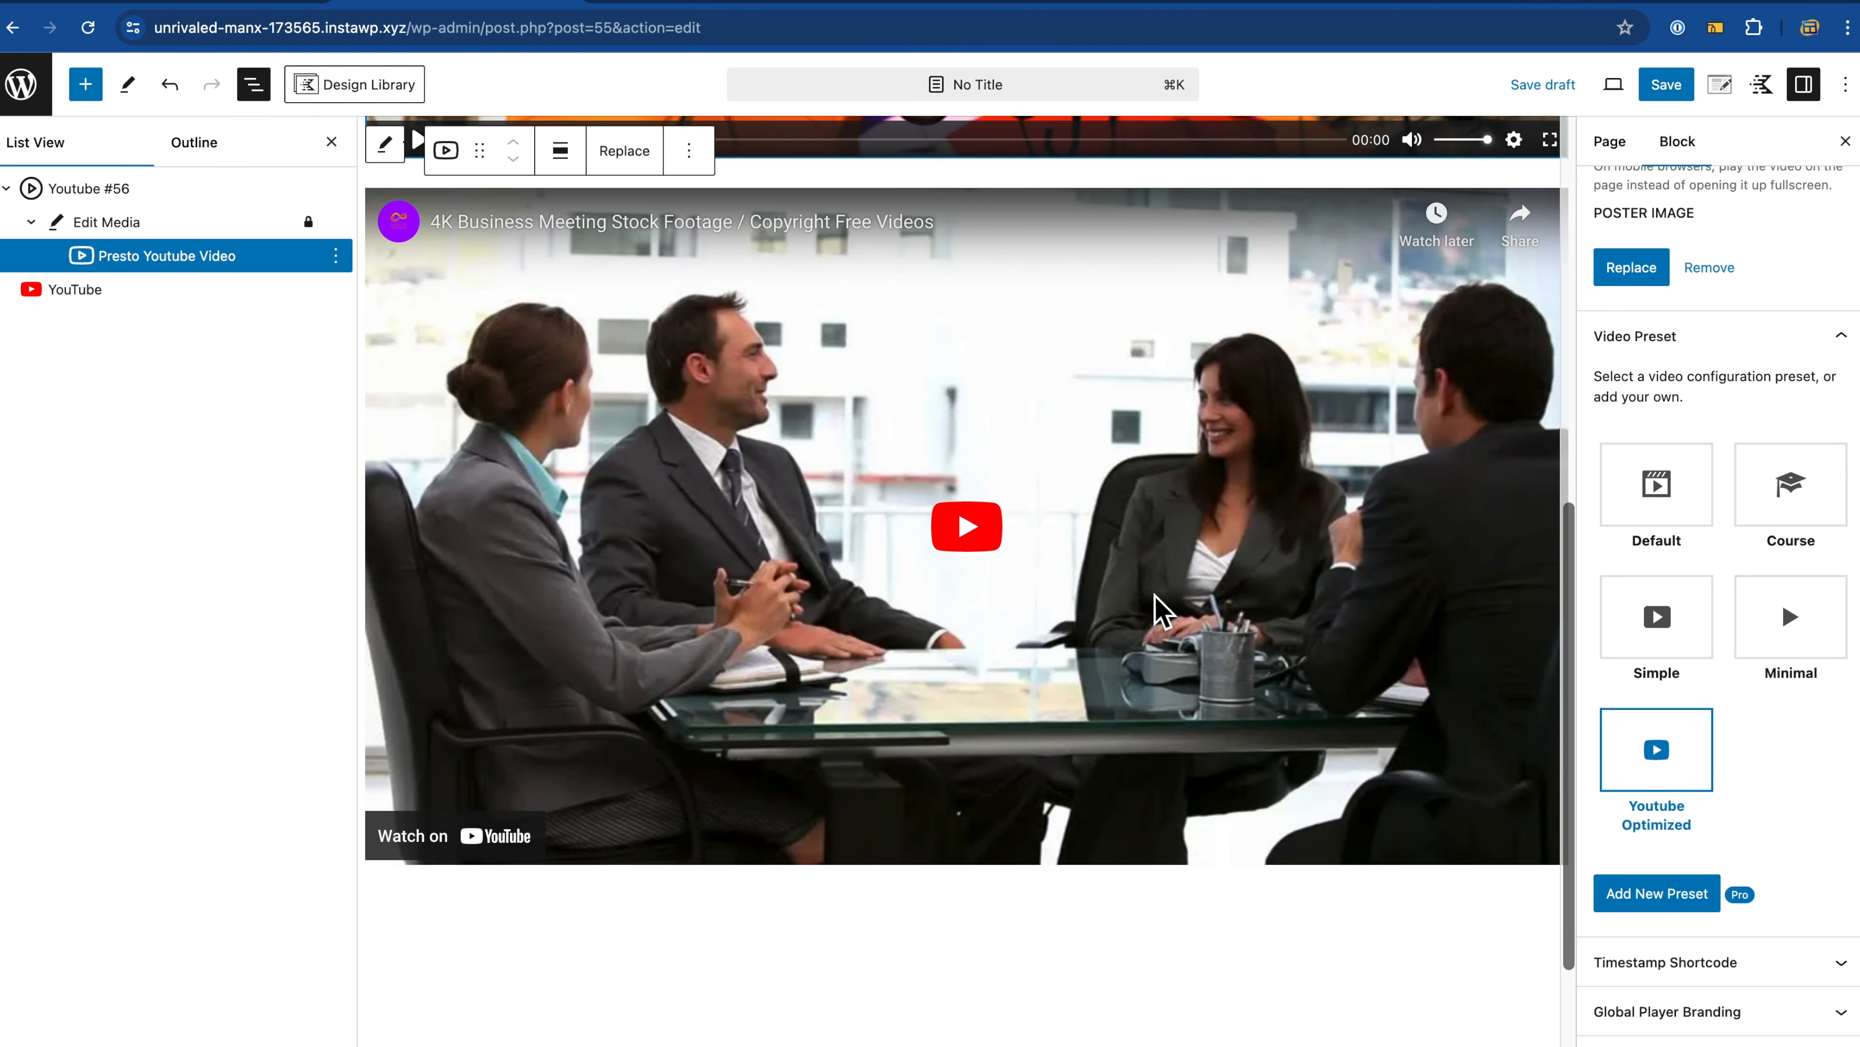
{"action": "scroll", "coordinate": [1578, 508], "scroll_direction": "up", "scroll_amount": 10}
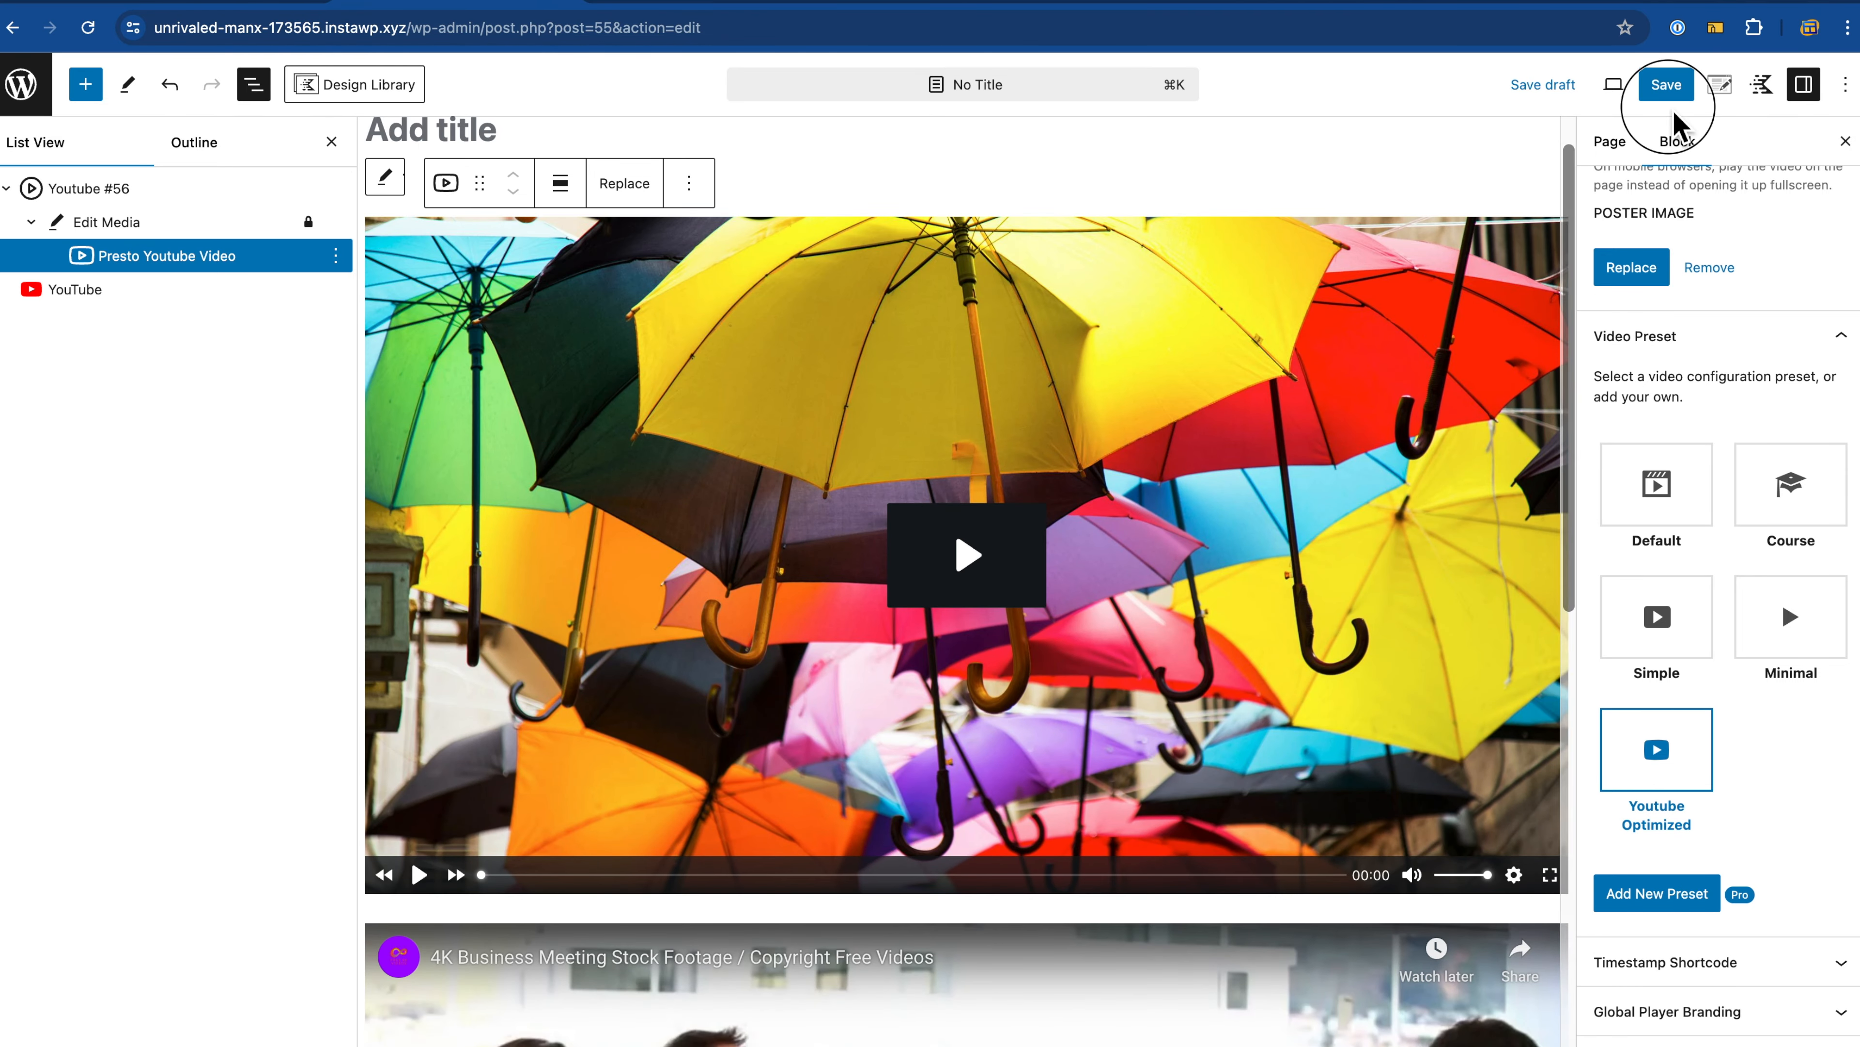
{"action": "left_click", "coordinate": [1670, 90]}
{"action": "left_click", "coordinate": [1678, 94]}
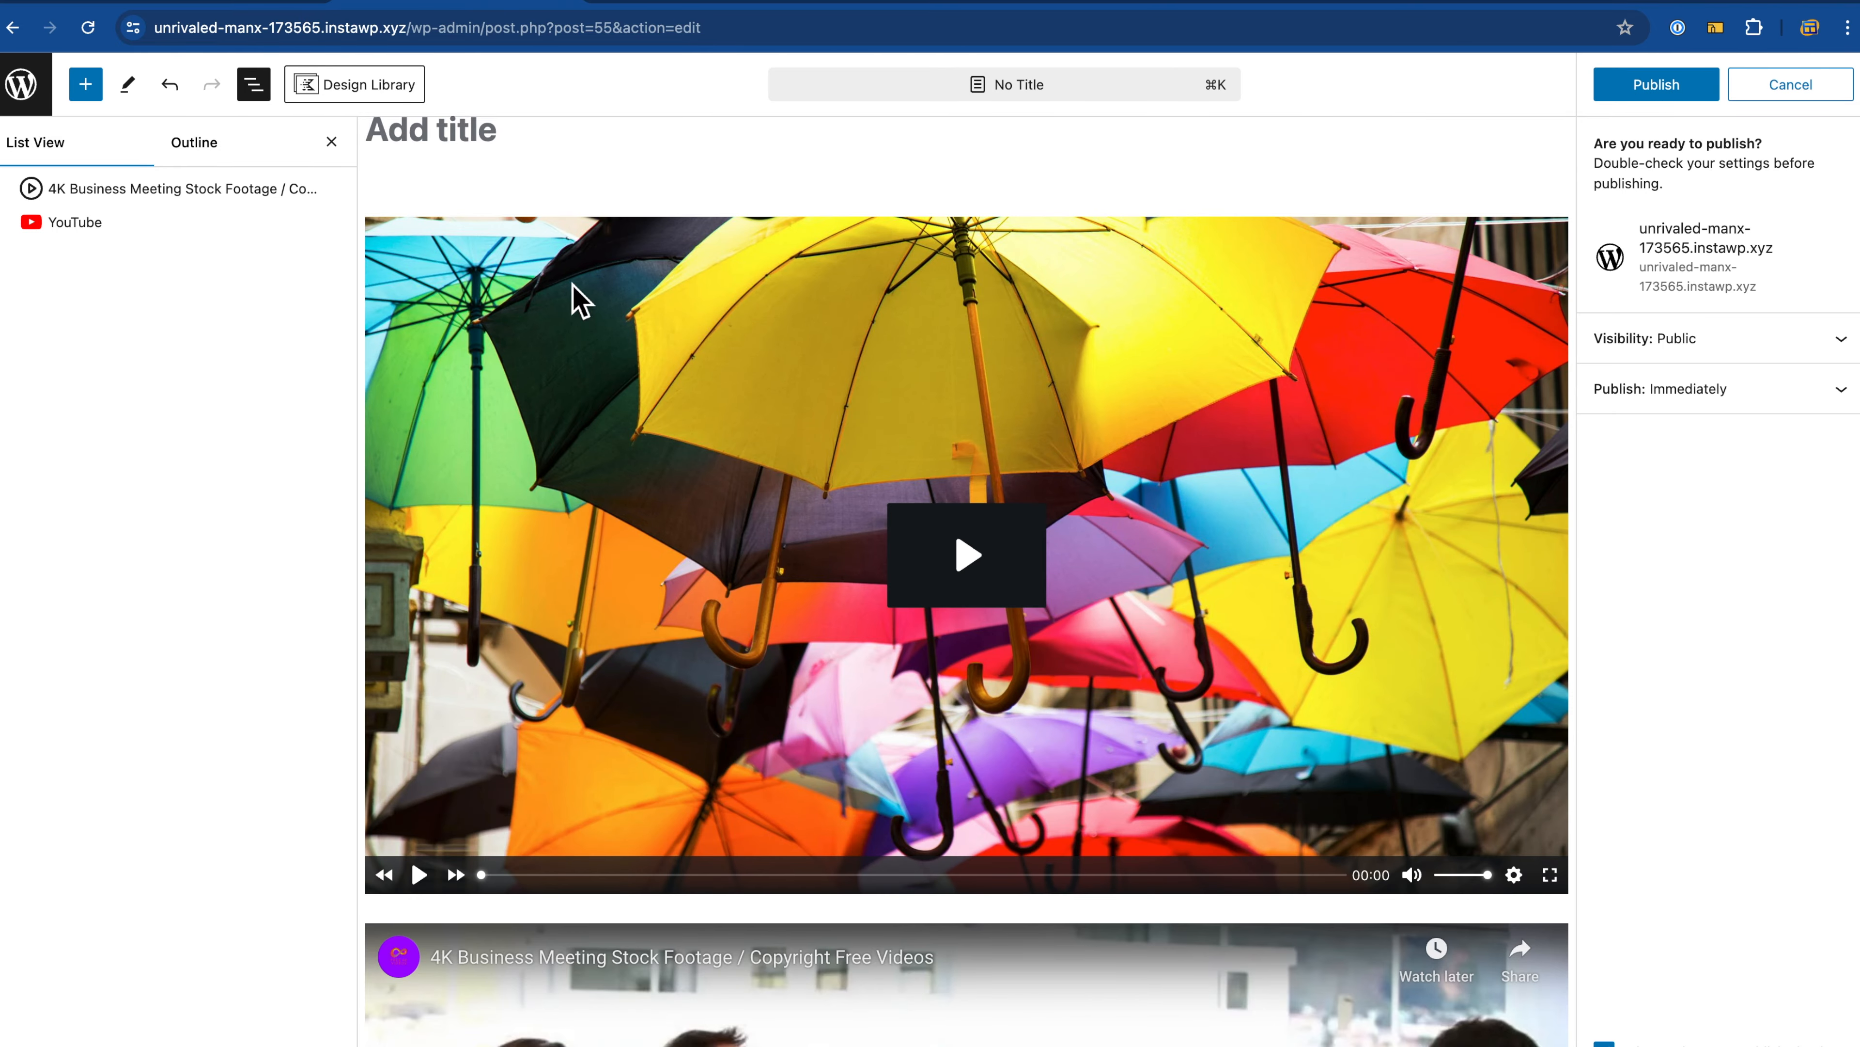
{"action": "left_click", "coordinate": [692, 9]}
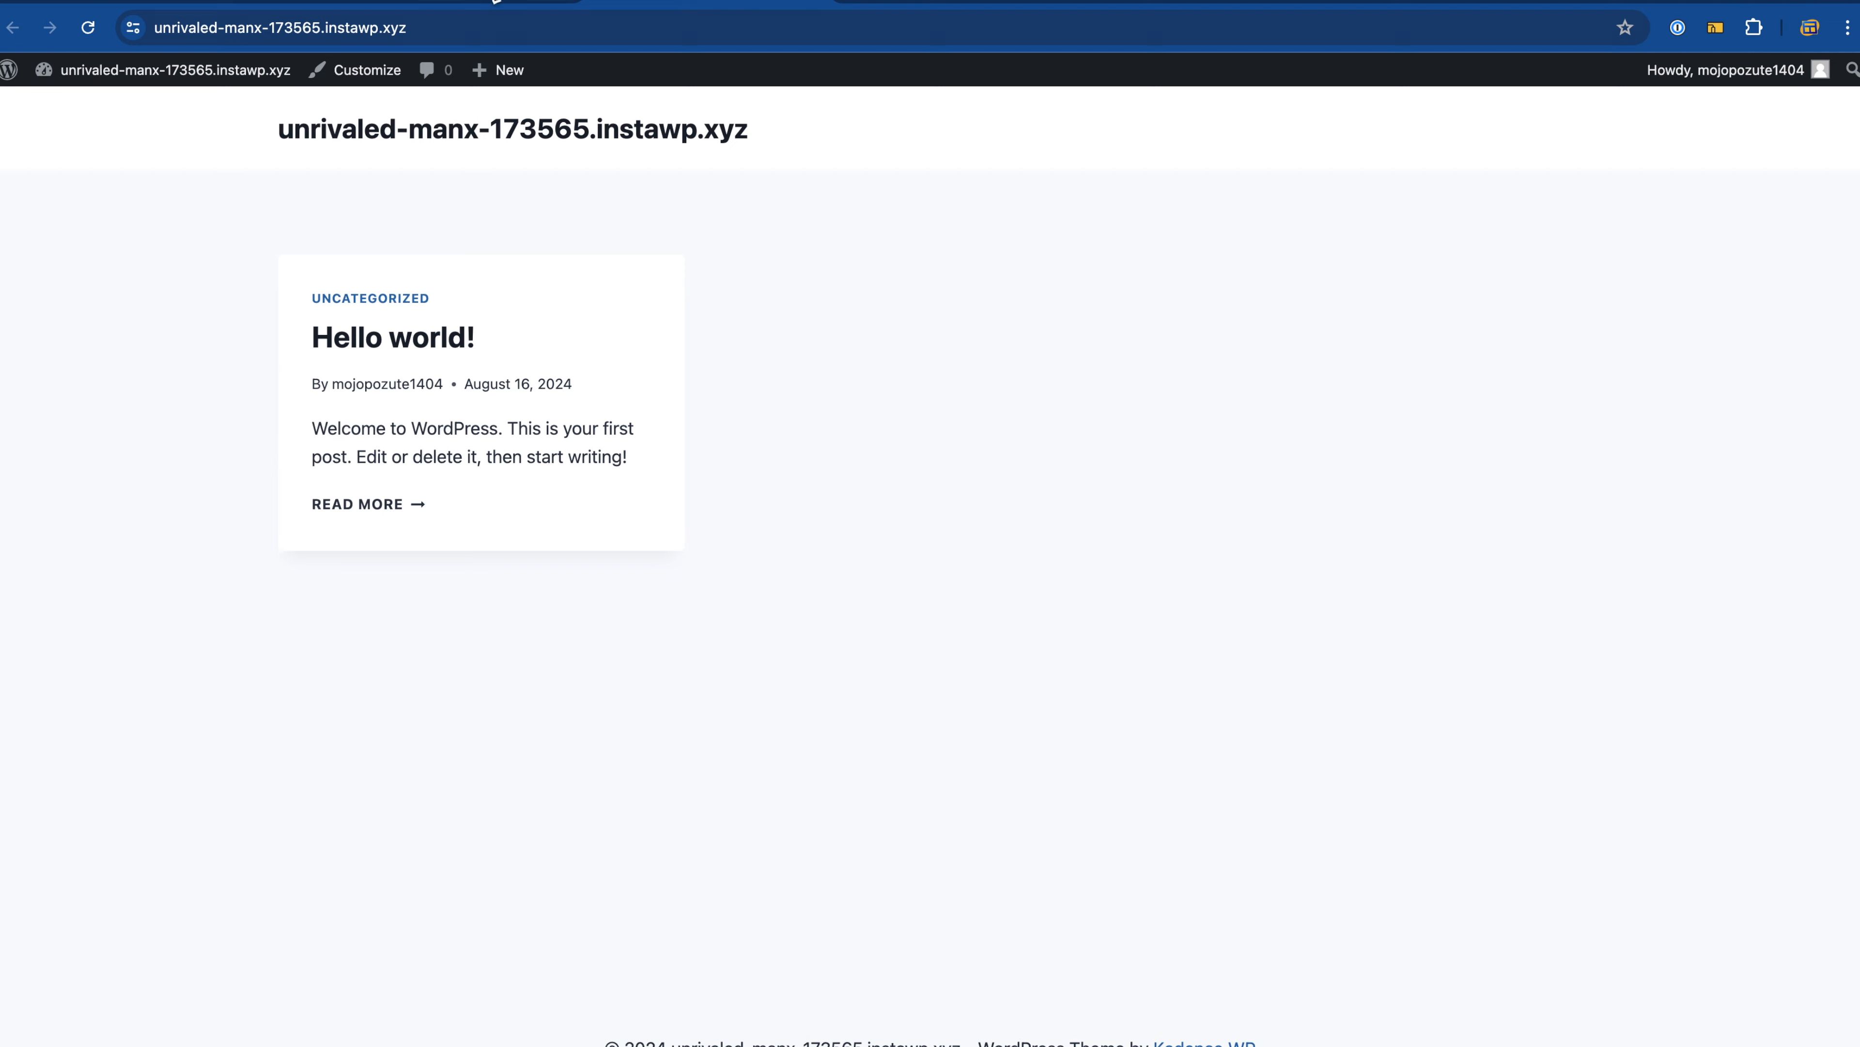
{"action": "left_click", "coordinate": [458, 9]}
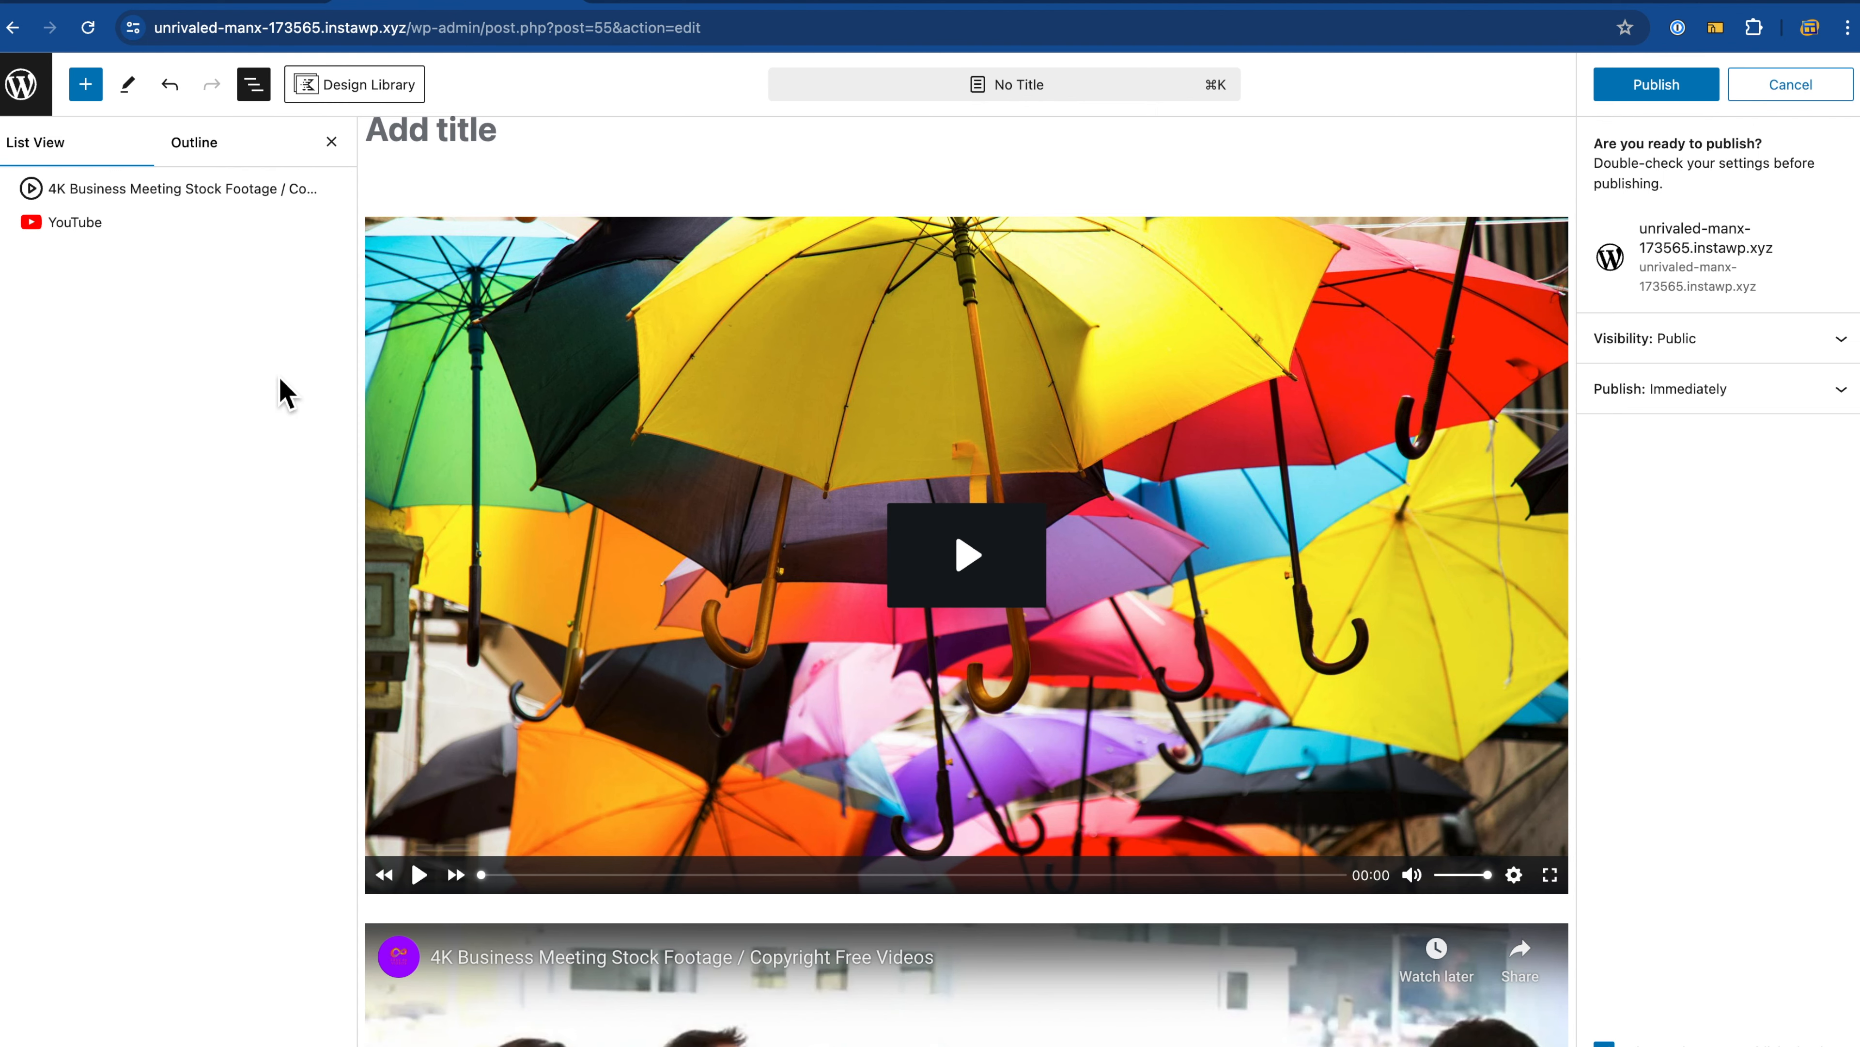
{"action": "left_click", "coordinate": [1673, 94]}
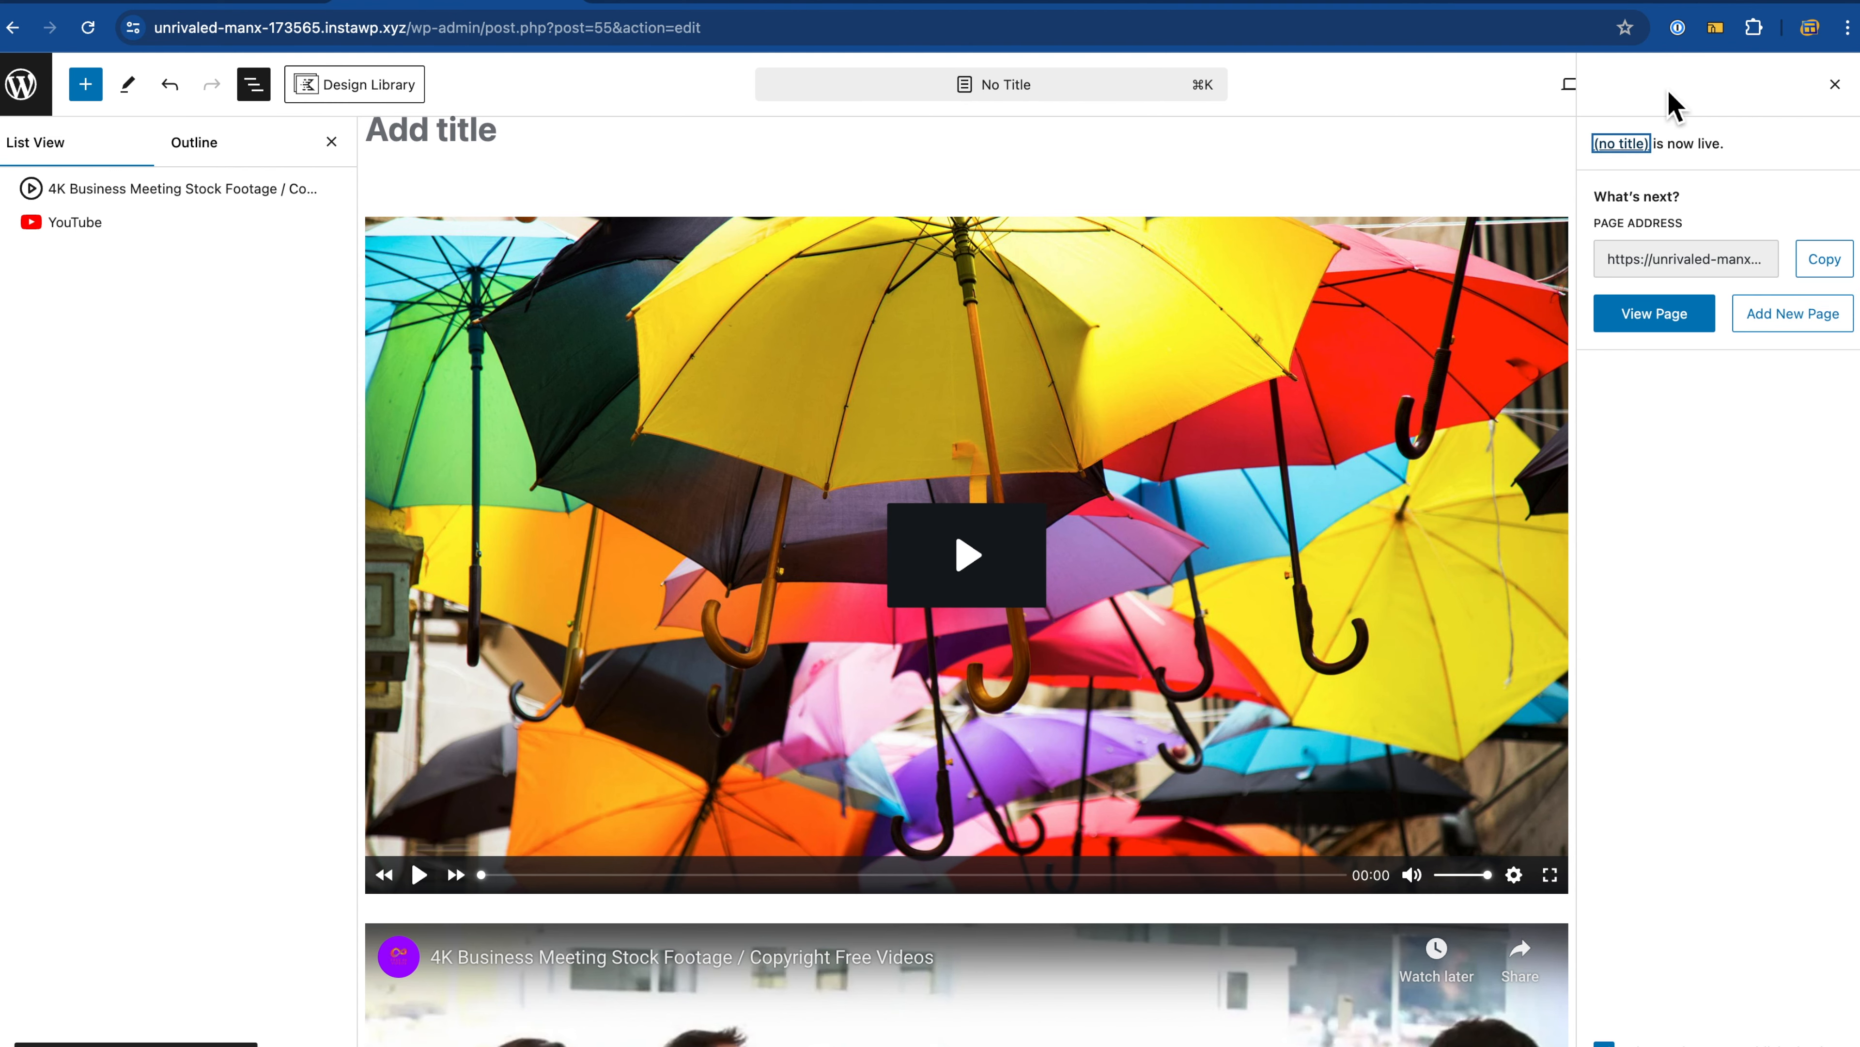
Step: View the published page and compare the Presto video player with the regular YouTube embed
{"action": "left_click", "coordinate": [1664, 332]}
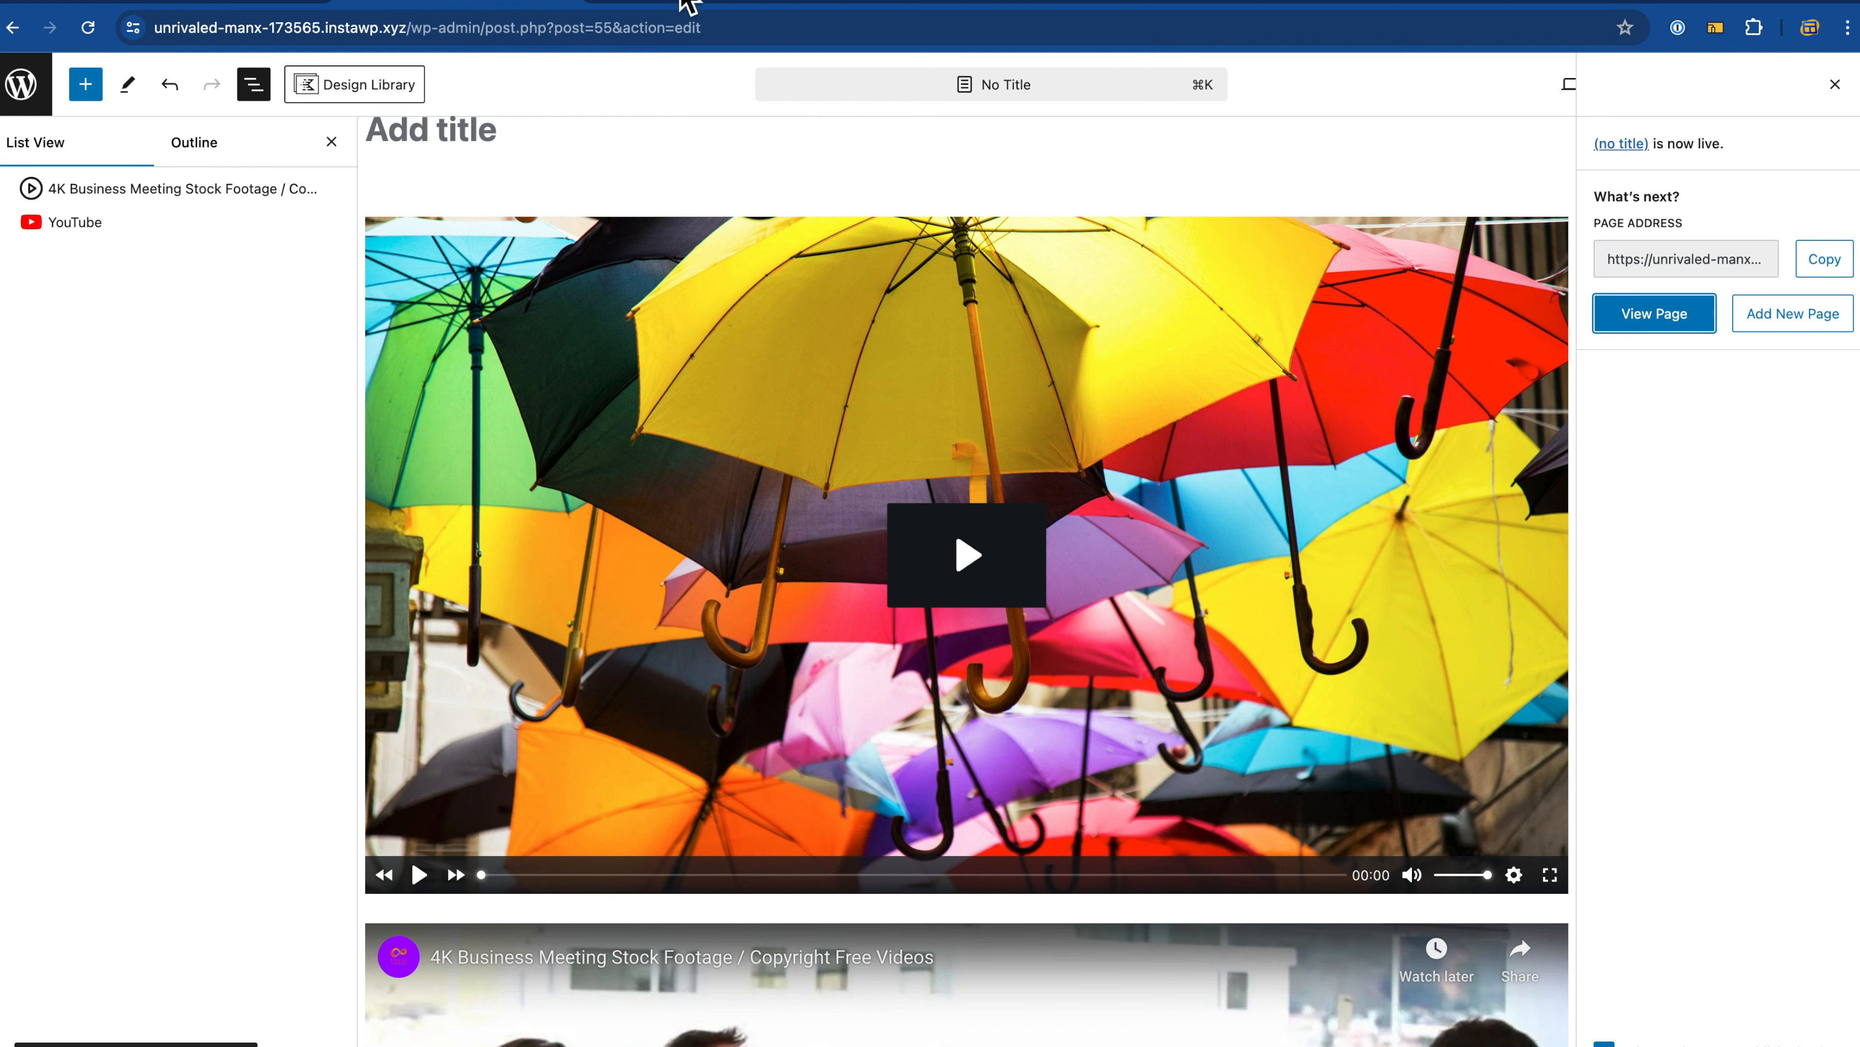
{"action": "scroll", "coordinate": [171, 432], "scroll_direction": "down", "scroll_amount": 10}
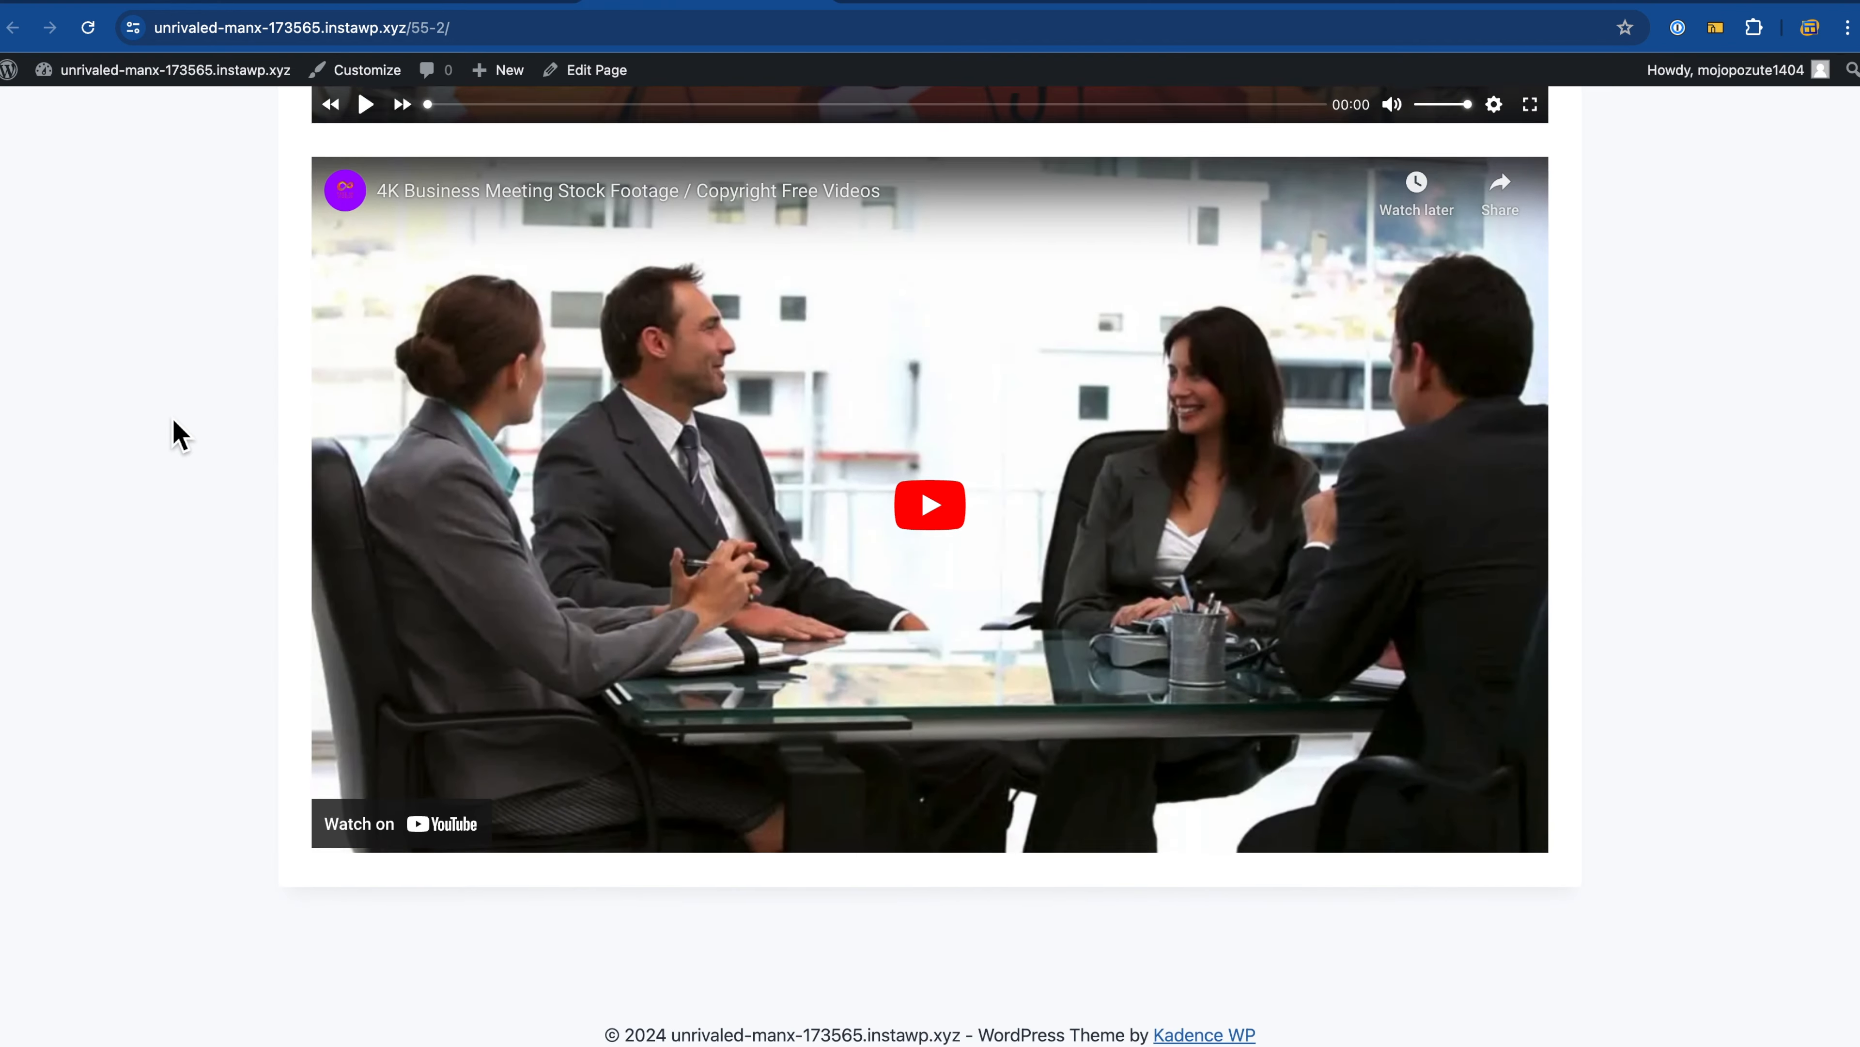
{"action": "scroll", "coordinate": [179, 436], "scroll_direction": "up", "scroll_amount": 10}
{"action": "scroll", "coordinate": [179, 436], "scroll_direction": "down", "scroll_amount": 5}
{"action": "scroll", "coordinate": [179, 436], "scroll_direction": "up", "scroll_amount": 8}
{"action": "scroll", "coordinate": [179, 436], "scroll_direction": "down", "scroll_amount": 7}
{"action": "scroll", "coordinate": [179, 436], "scroll_direction": "up", "scroll_amount": 3}
{"action": "scroll", "coordinate": [179, 436], "scroll_direction": "down", "scroll_amount": 5}
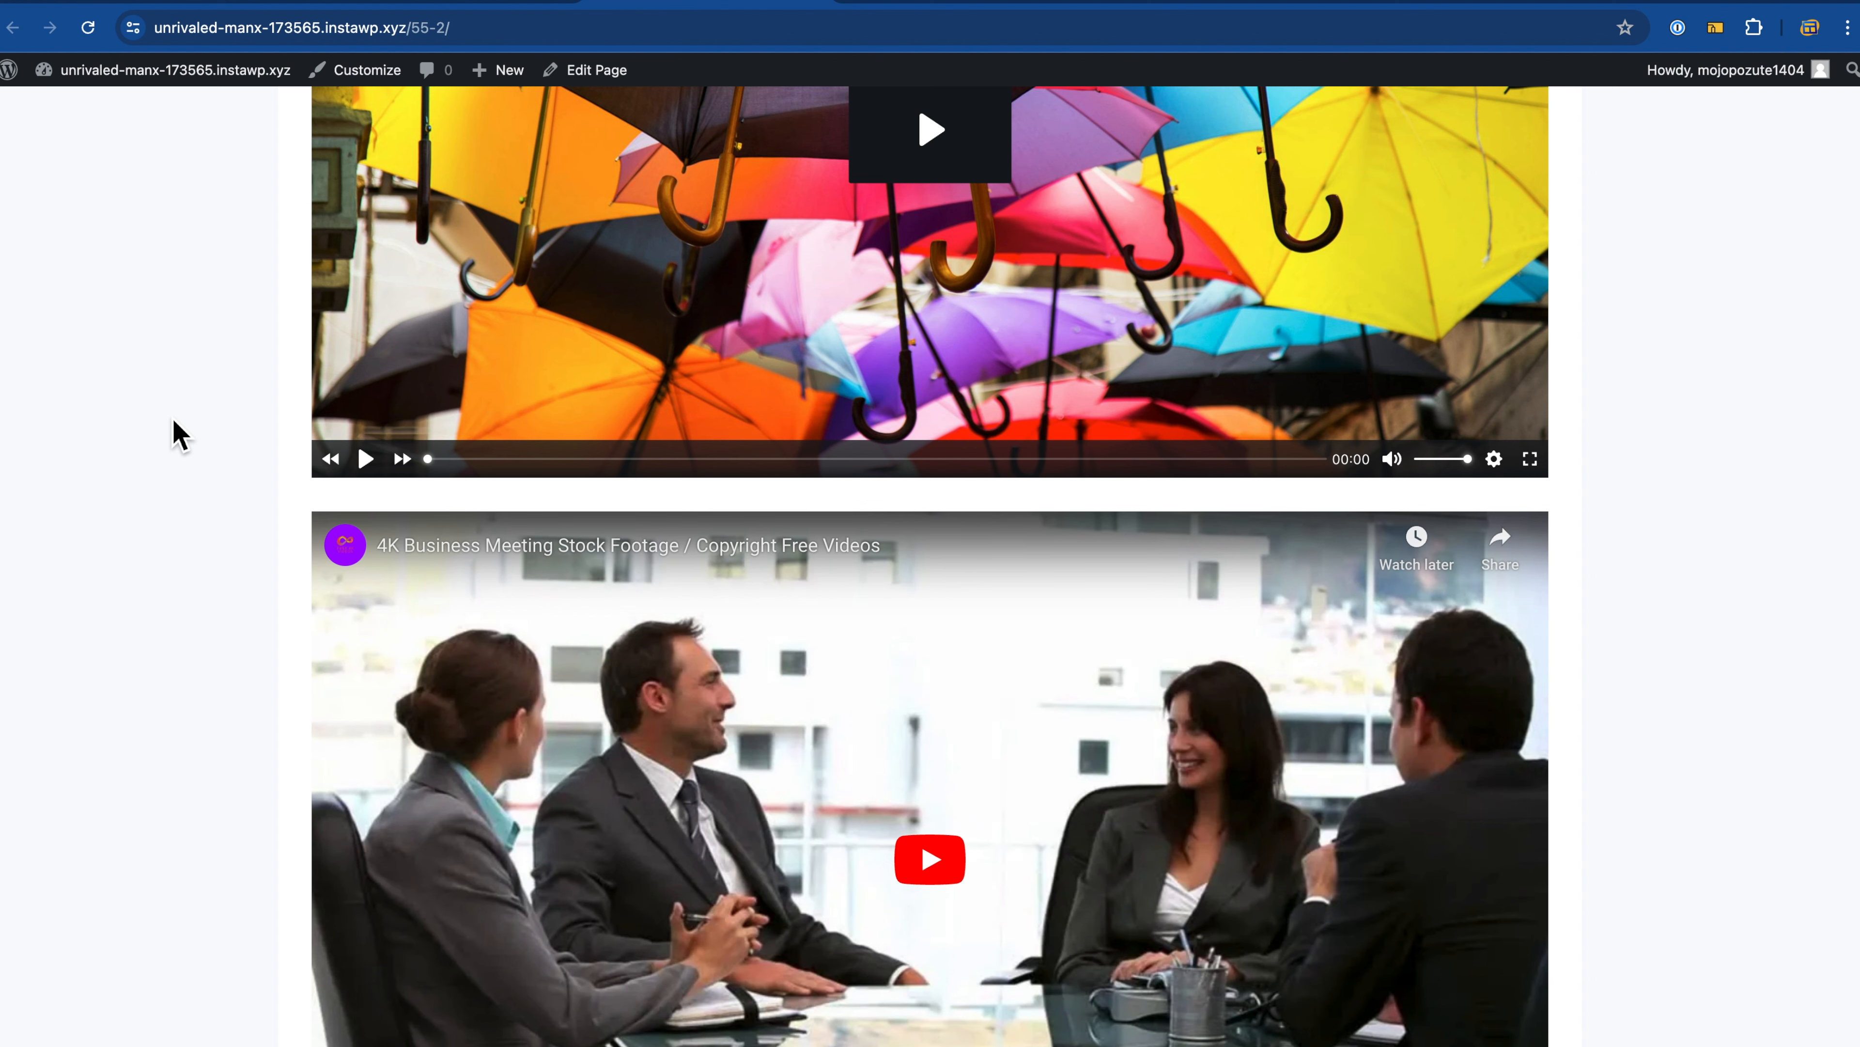
Step: Play and pause the regular YouTube embed on the live page to check its pause overlay
{"action": "scroll", "coordinate": [180, 436], "scroll_direction": "down", "scroll_amount": 1}
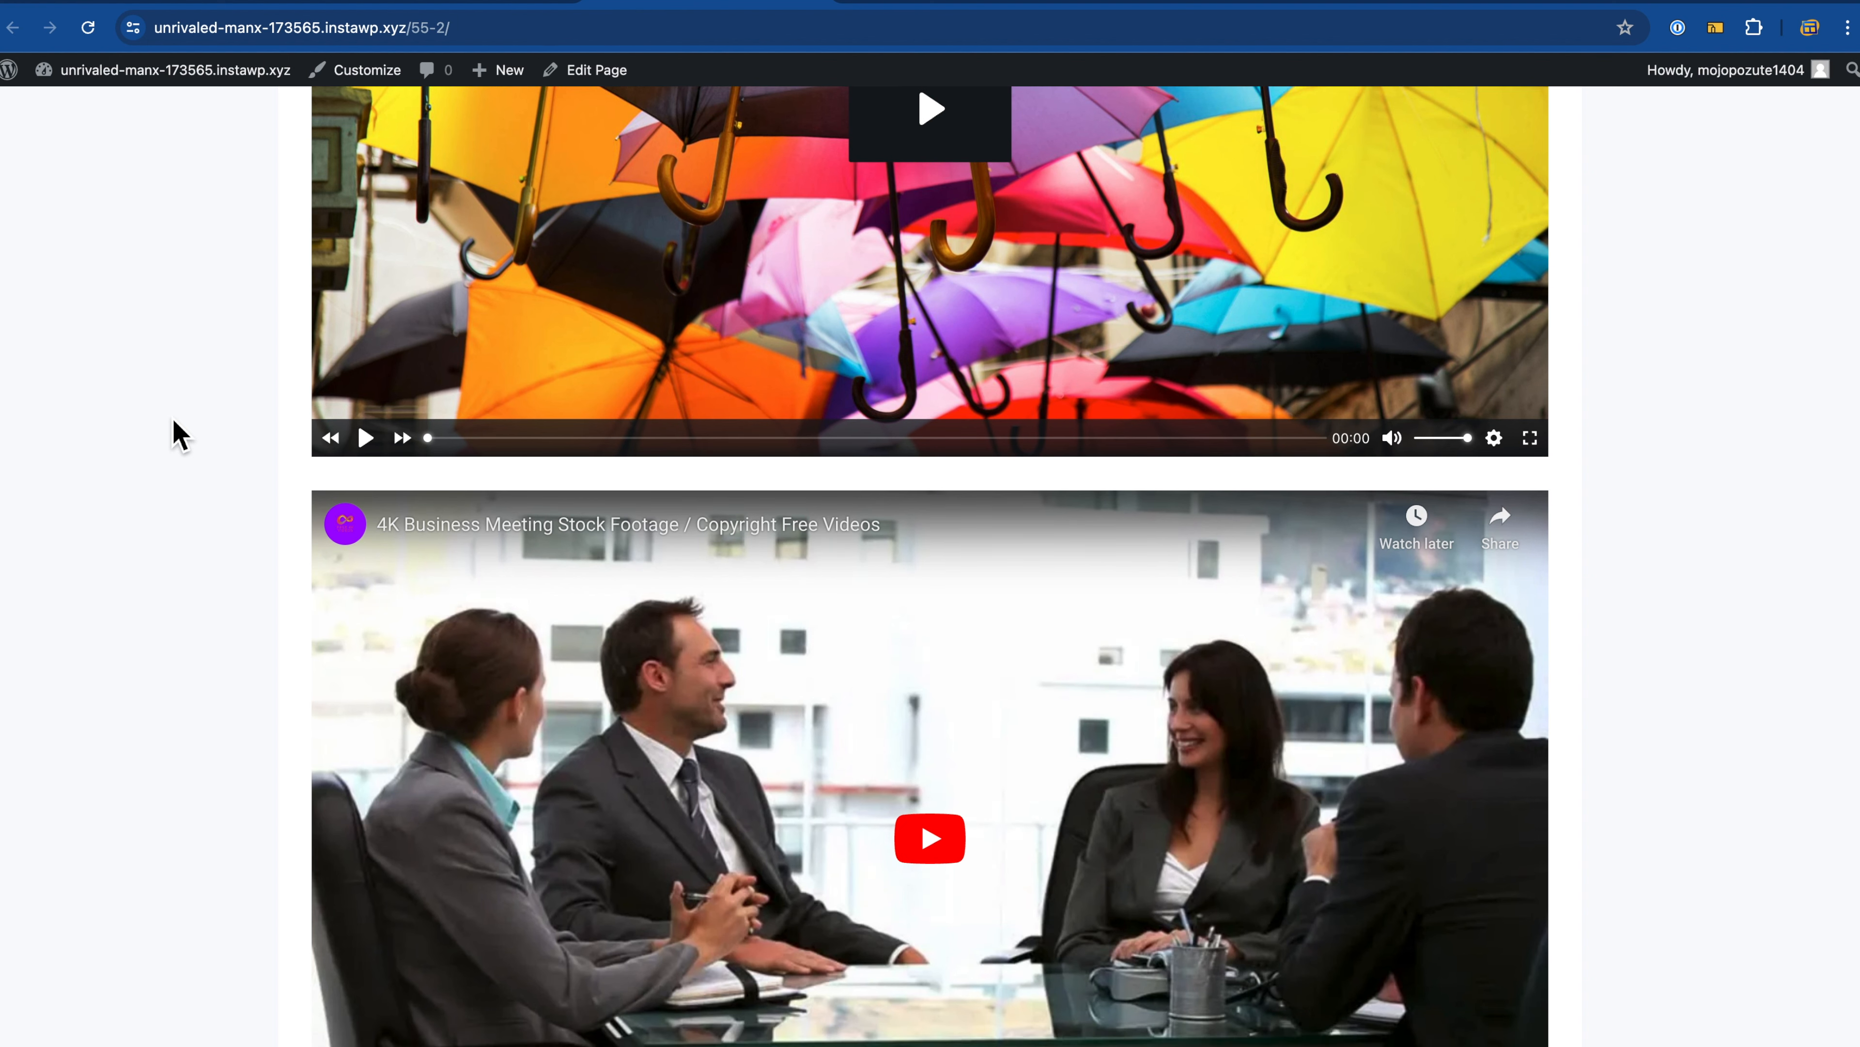
{"action": "scroll", "coordinate": [180, 436], "scroll_direction": "down", "scroll_amount": 5}
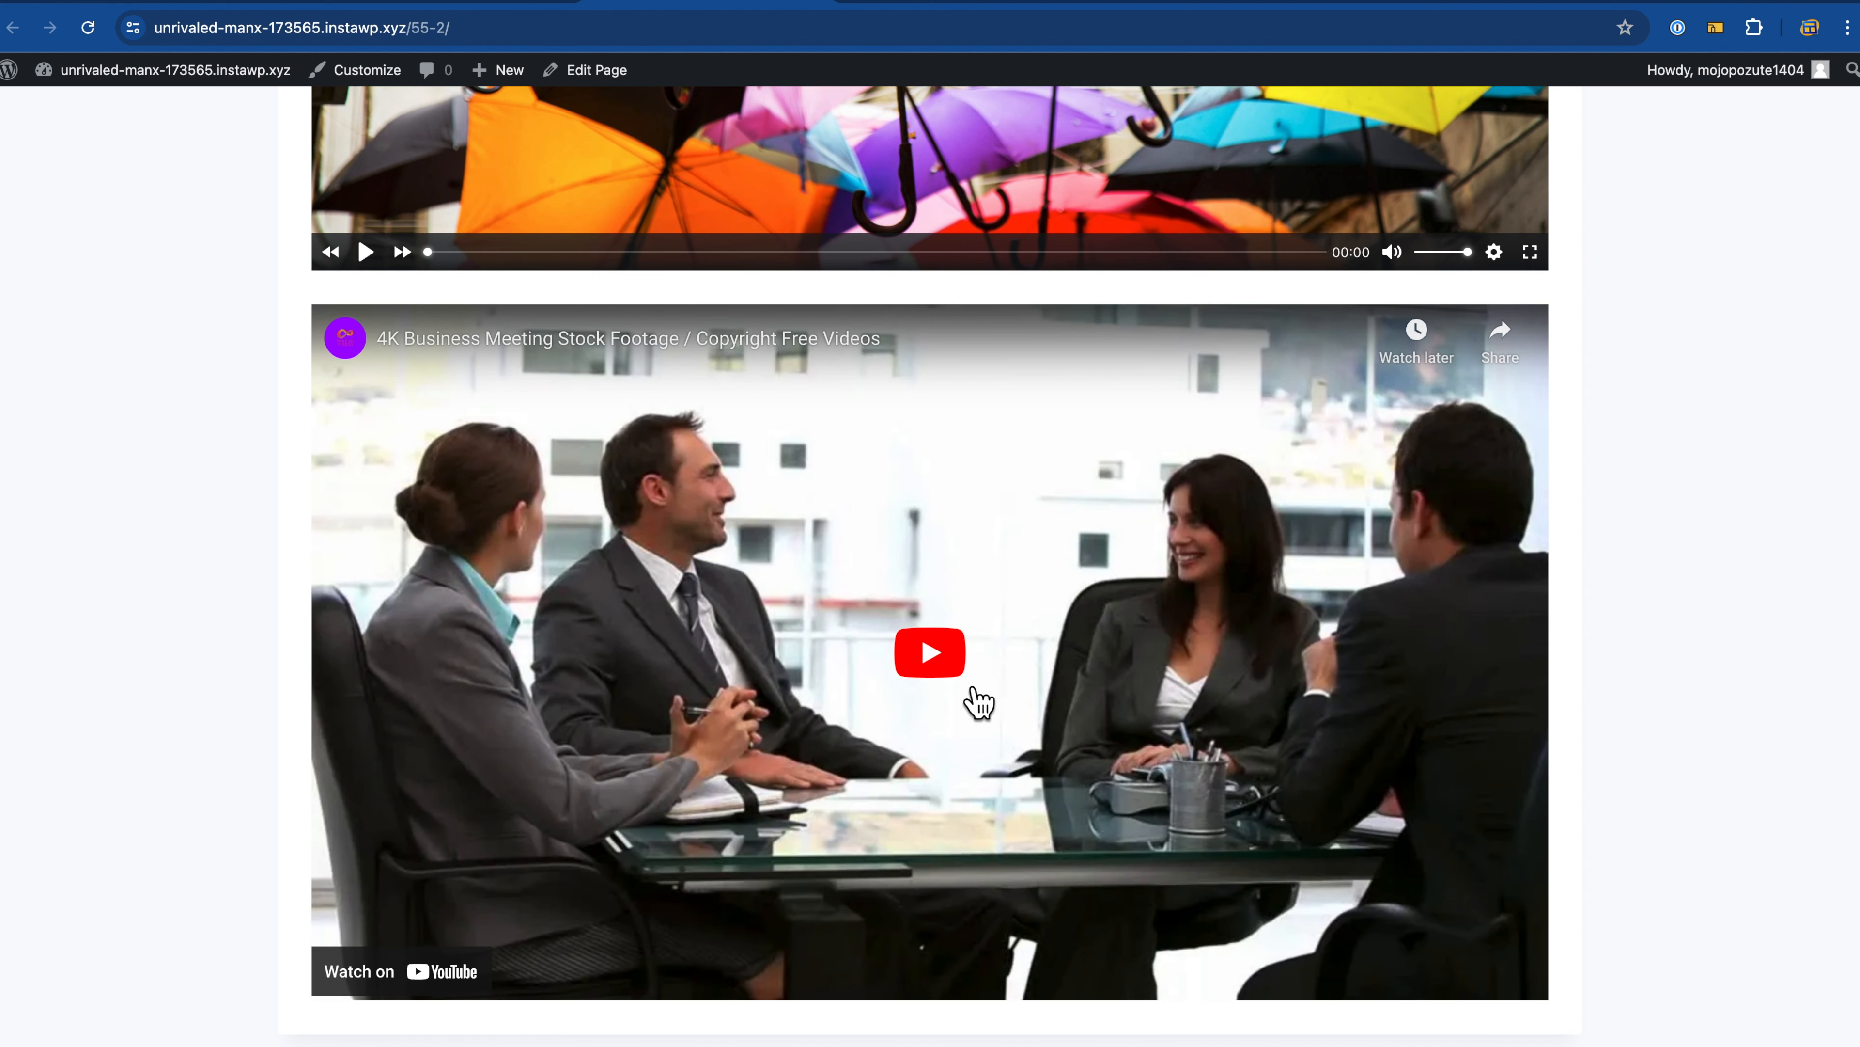
{"action": "left_click", "coordinate": [931, 659]}
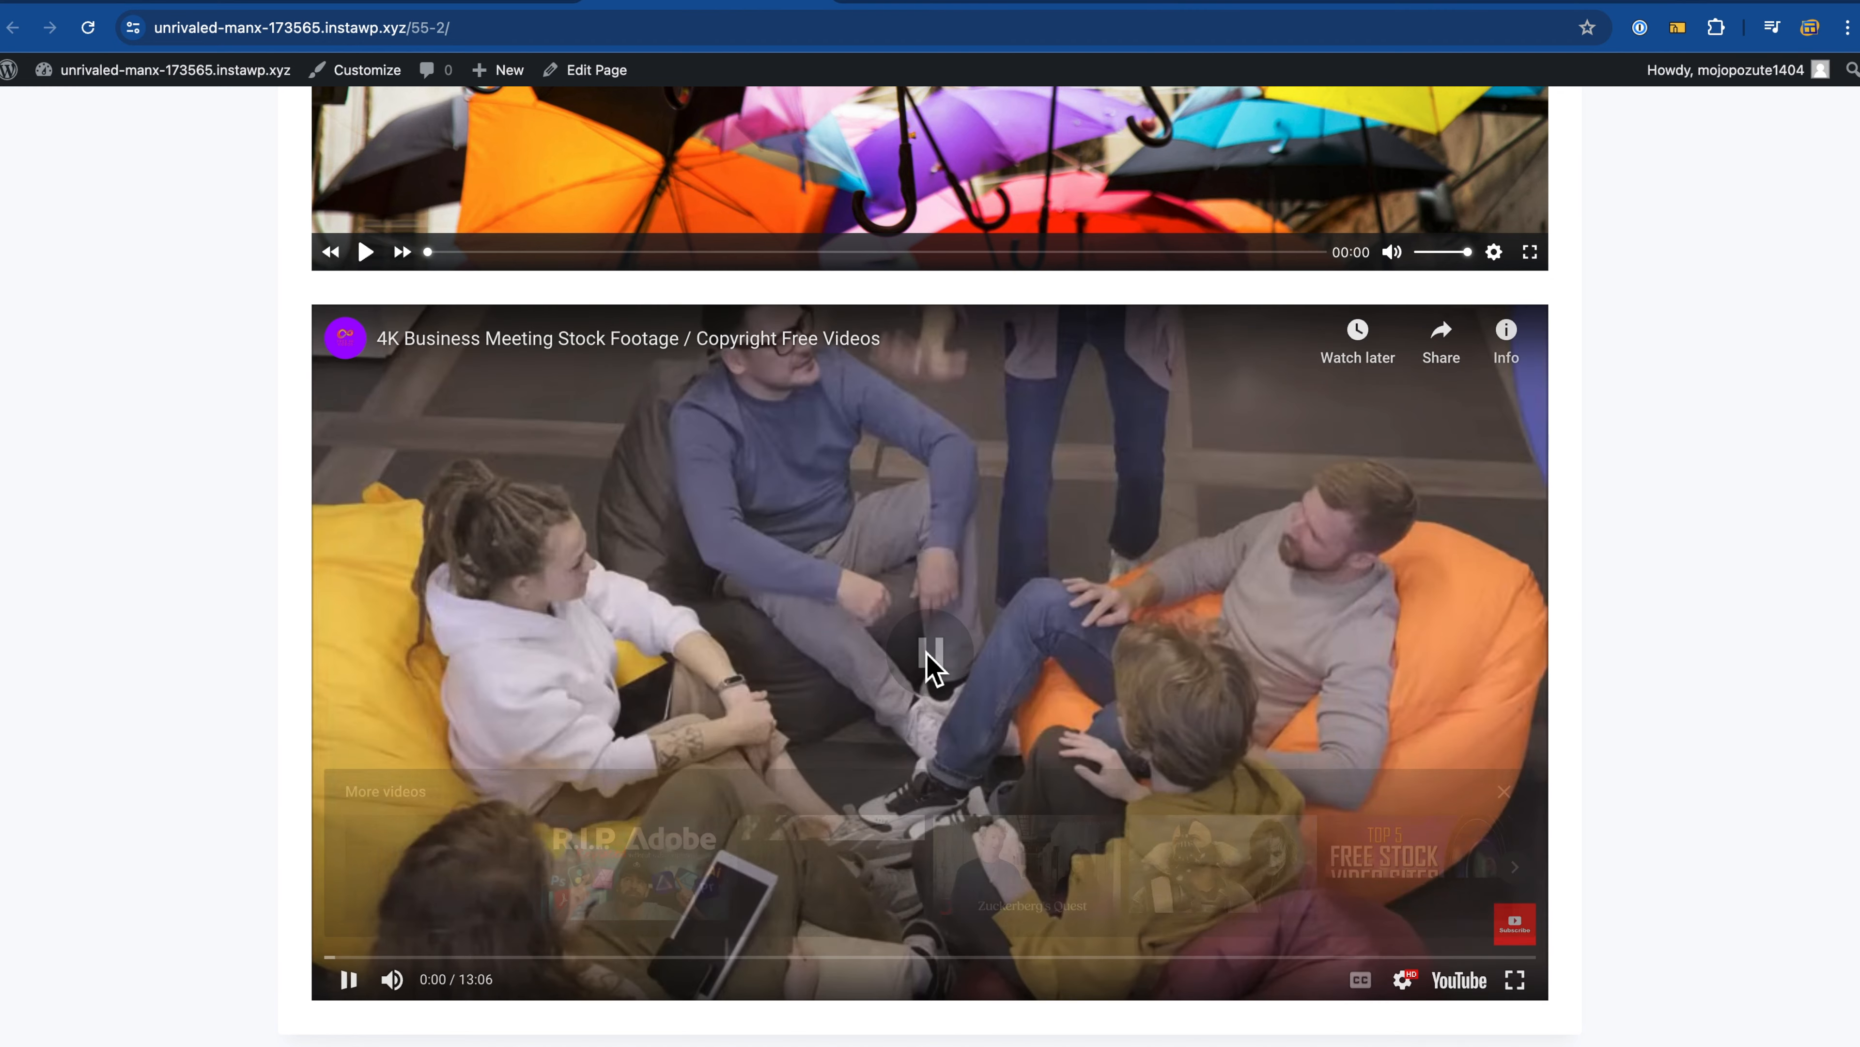
{"action": "left_click", "coordinate": [932, 665]}
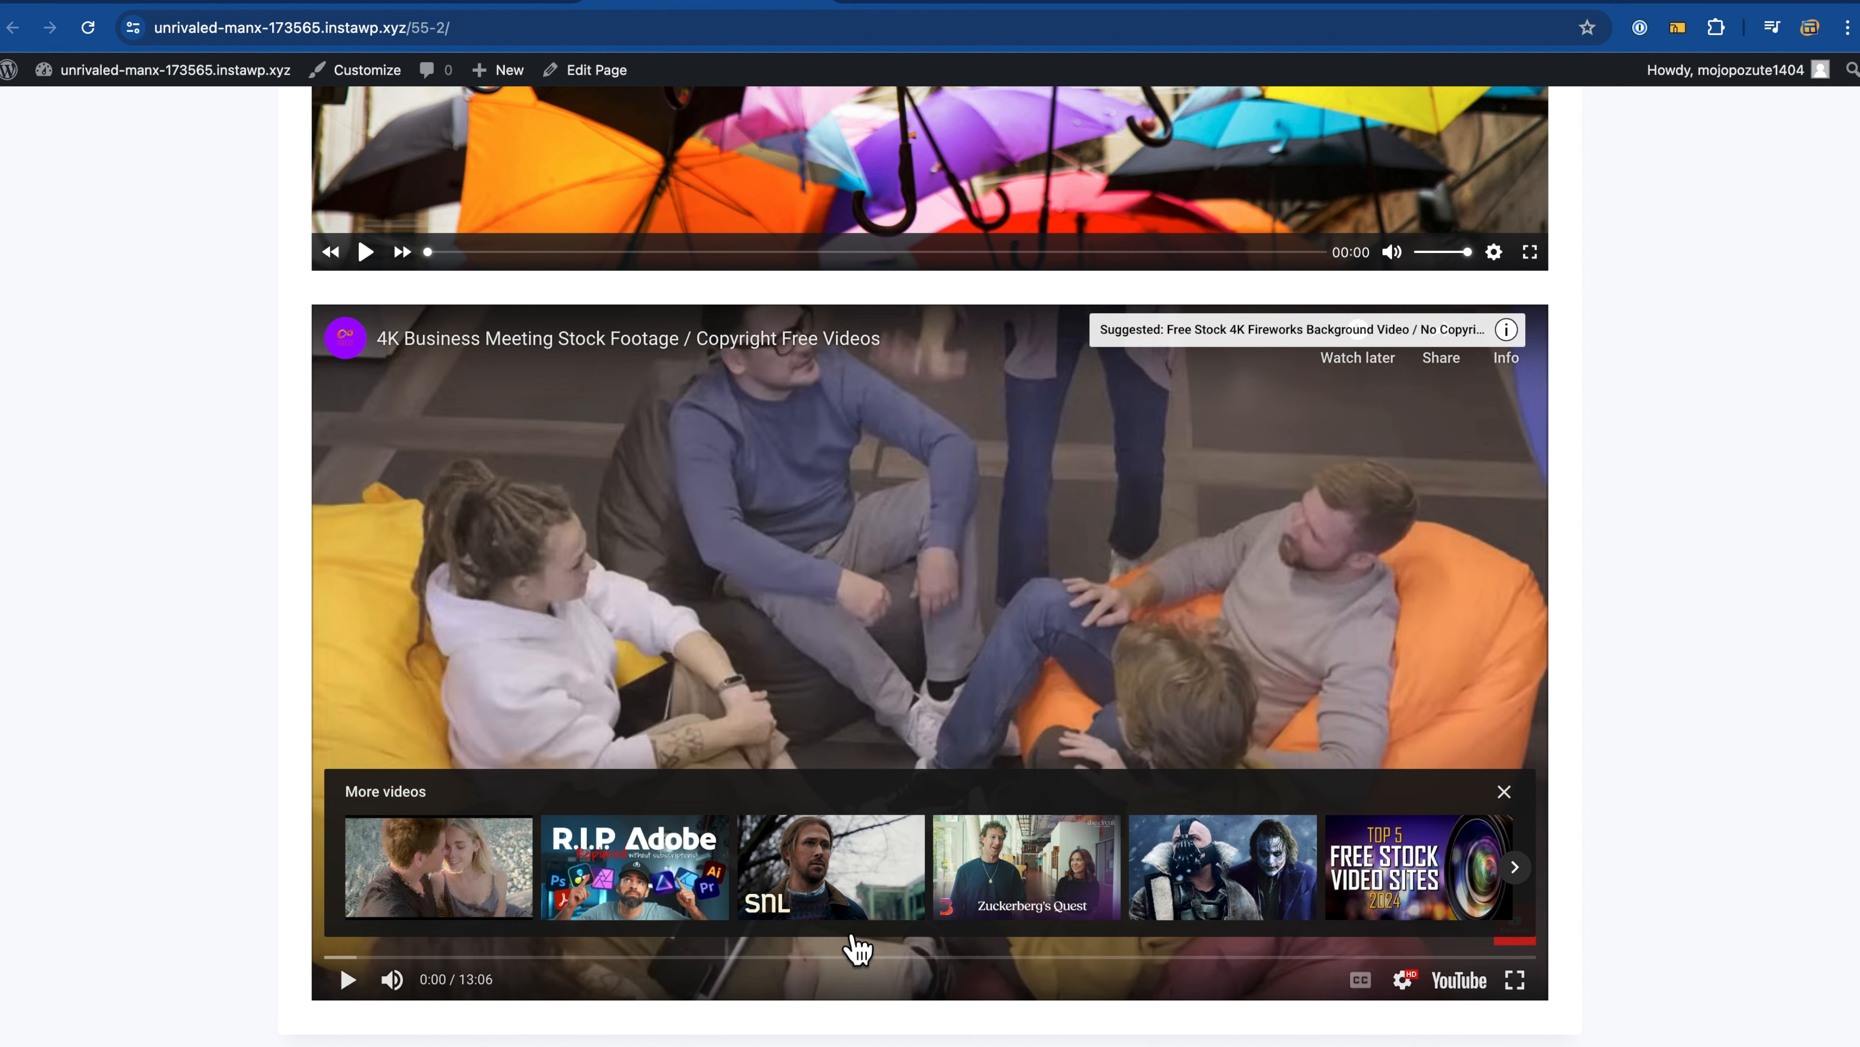
Step: Play and pause the umbrella-poster Presto video twice on the live page to check its controls and pause overlay
{"action": "scroll", "coordinate": [890, 635], "scroll_direction": "up", "scroll_amount": 3}
{"action": "scroll", "coordinate": [891, 639], "scroll_direction": "up", "scroll_amount": 10}
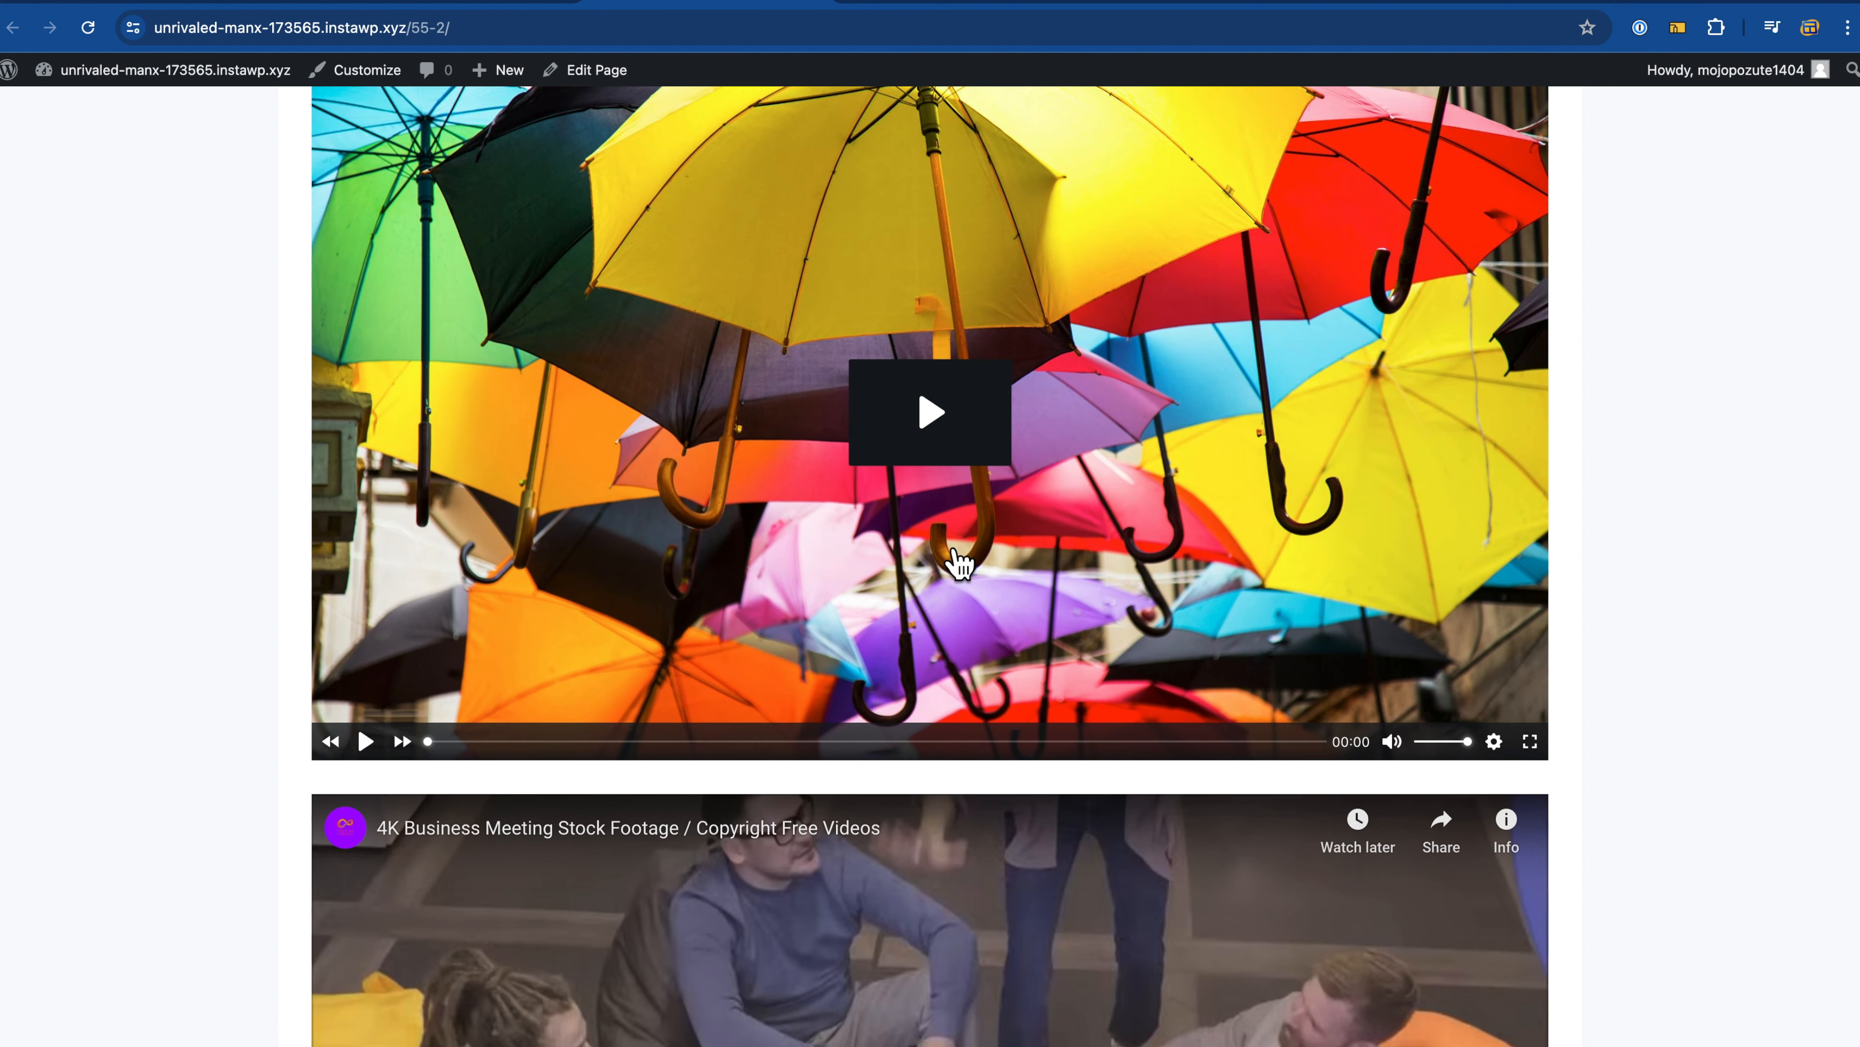
{"action": "left_click", "coordinate": [944, 422]}
{"action": "scroll", "coordinate": [947, 440], "scroll_direction": "up", "scroll_amount": 3}
{"action": "left_click", "coordinate": [945, 619]}
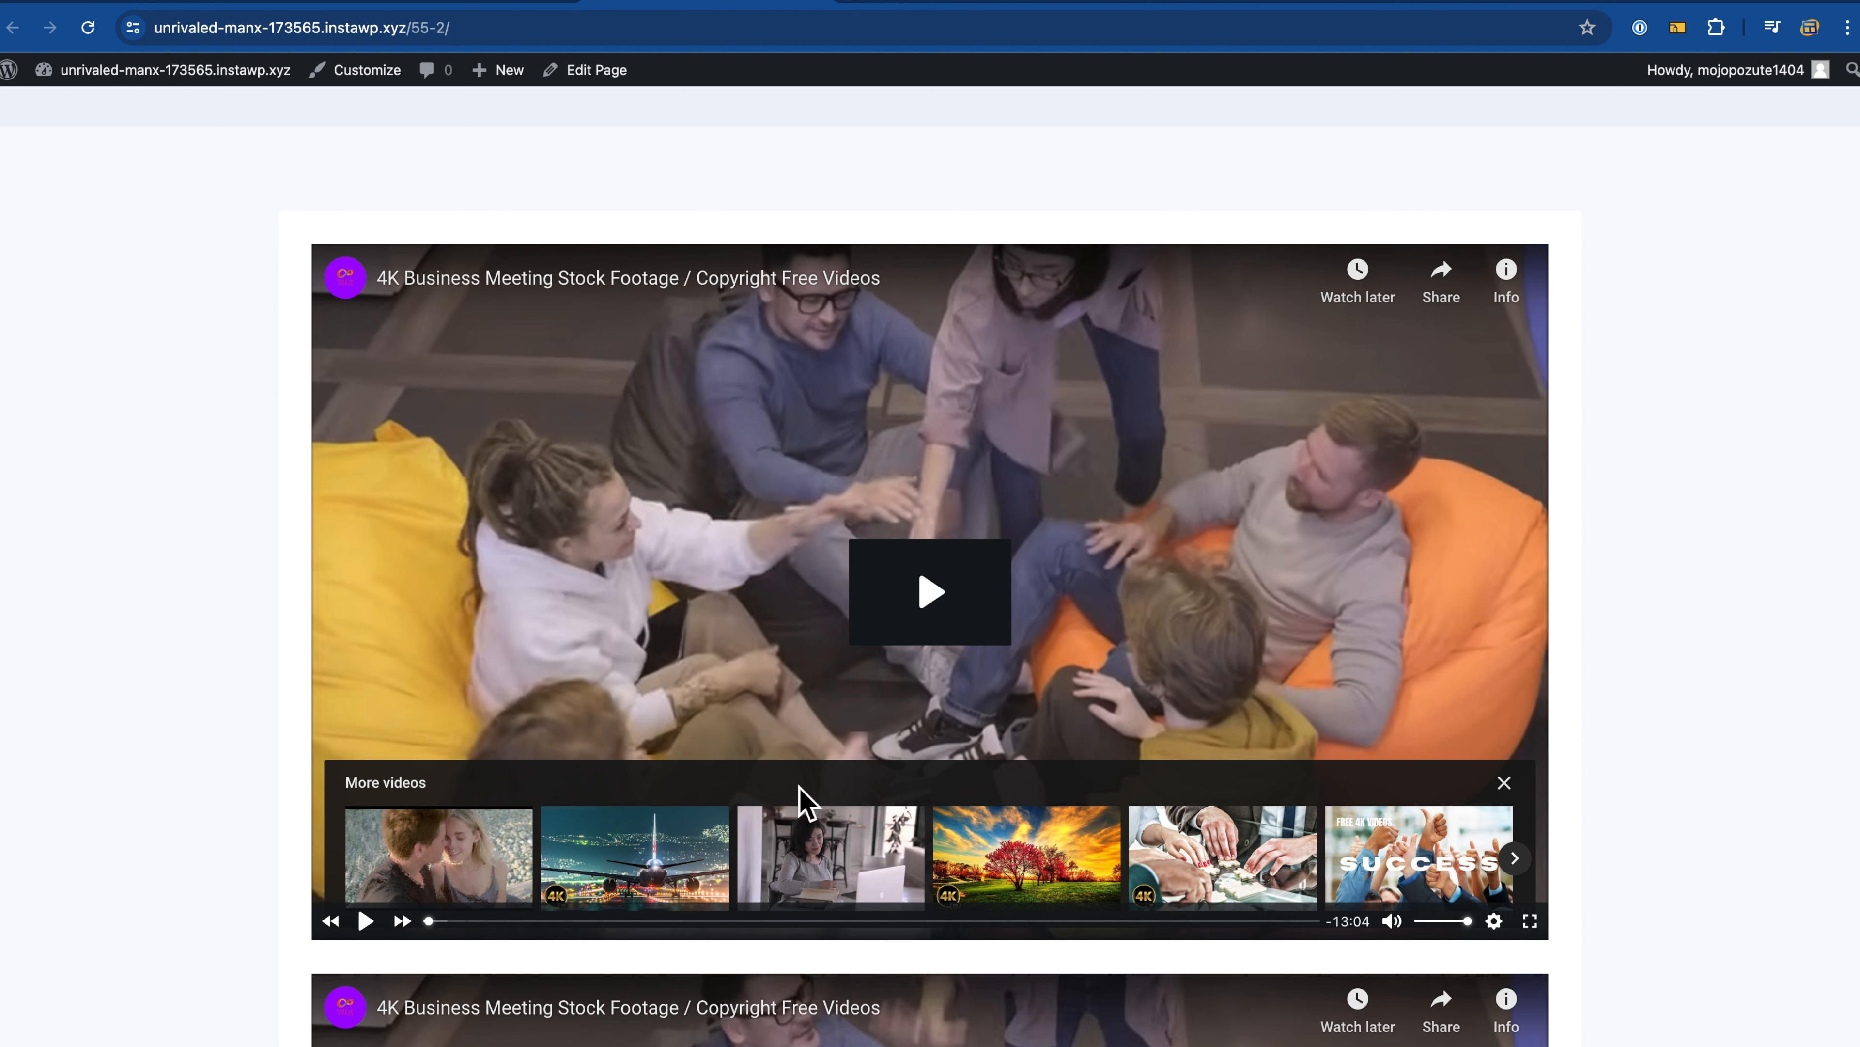
{"action": "left_click", "coordinate": [967, 644]}
{"action": "left_click", "coordinate": [926, 632]}
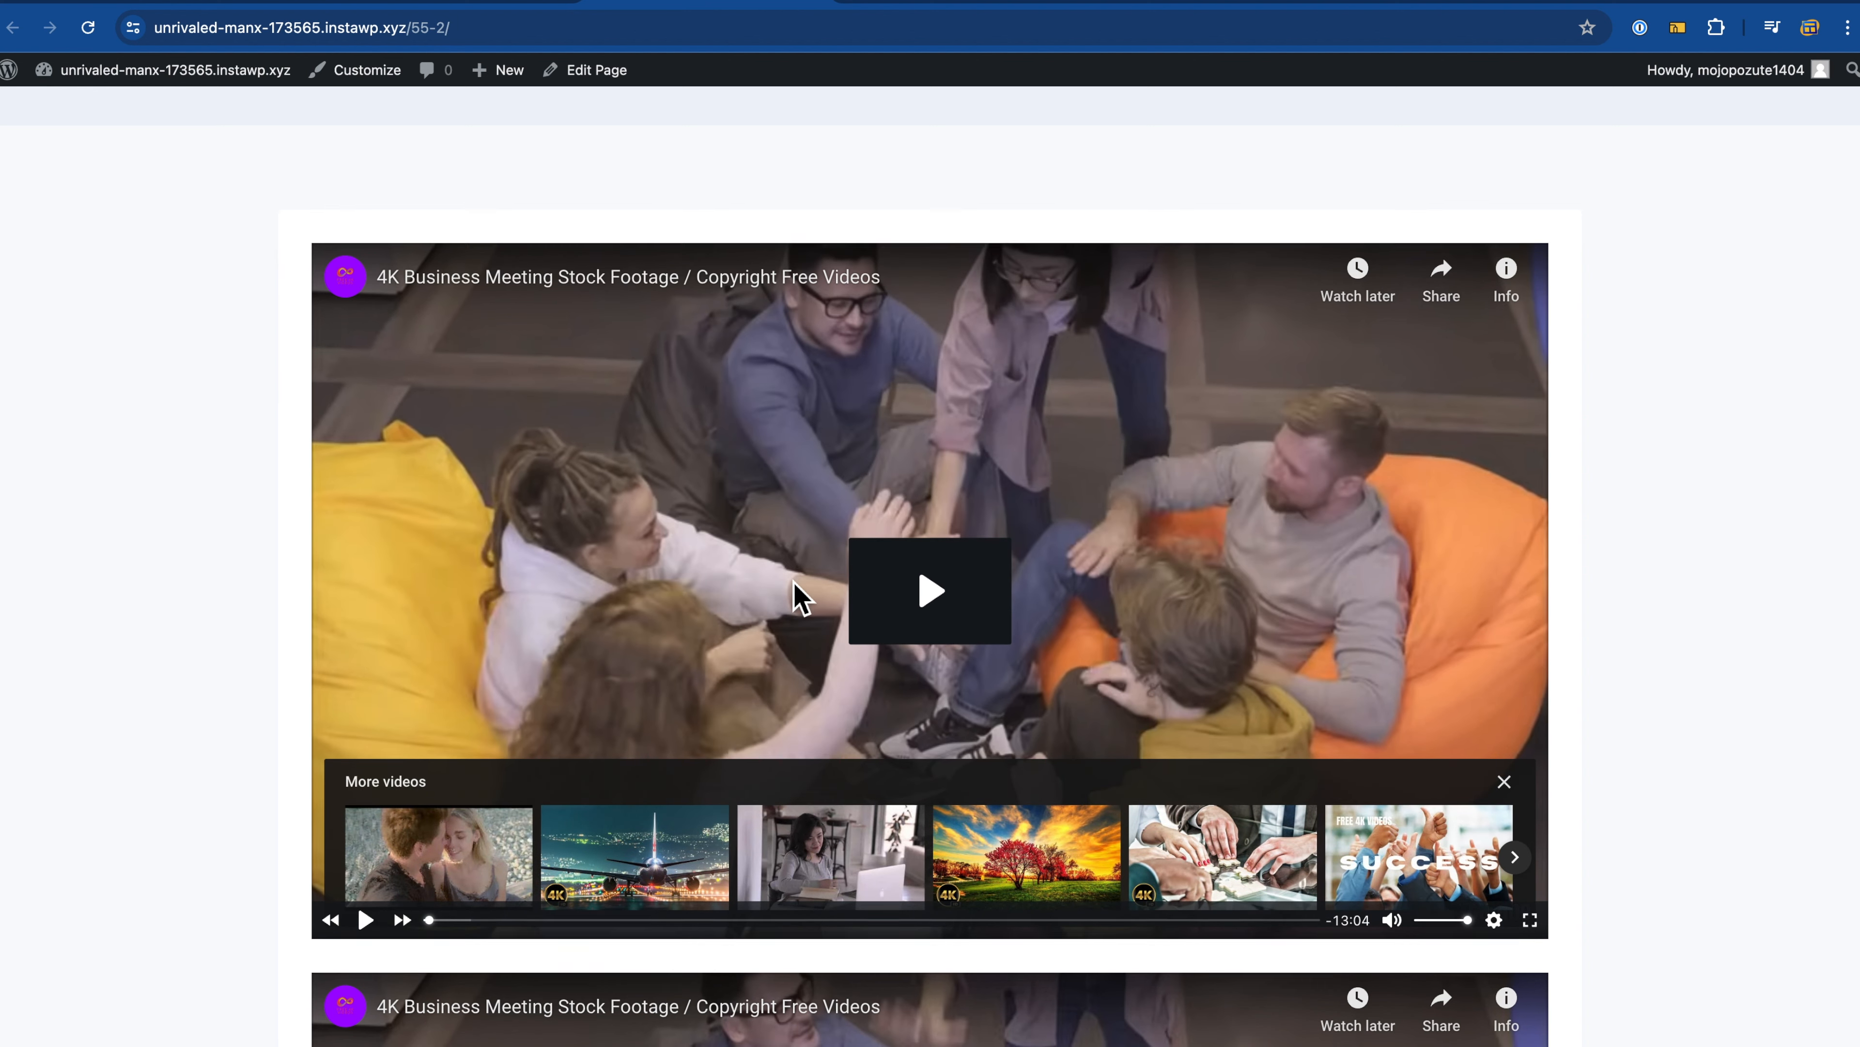
Step: Compare the paused Presto player with the paused YouTube embed below it
{"action": "scroll", "coordinate": [802, 595], "scroll_direction": "down", "scroll_amount": 3}
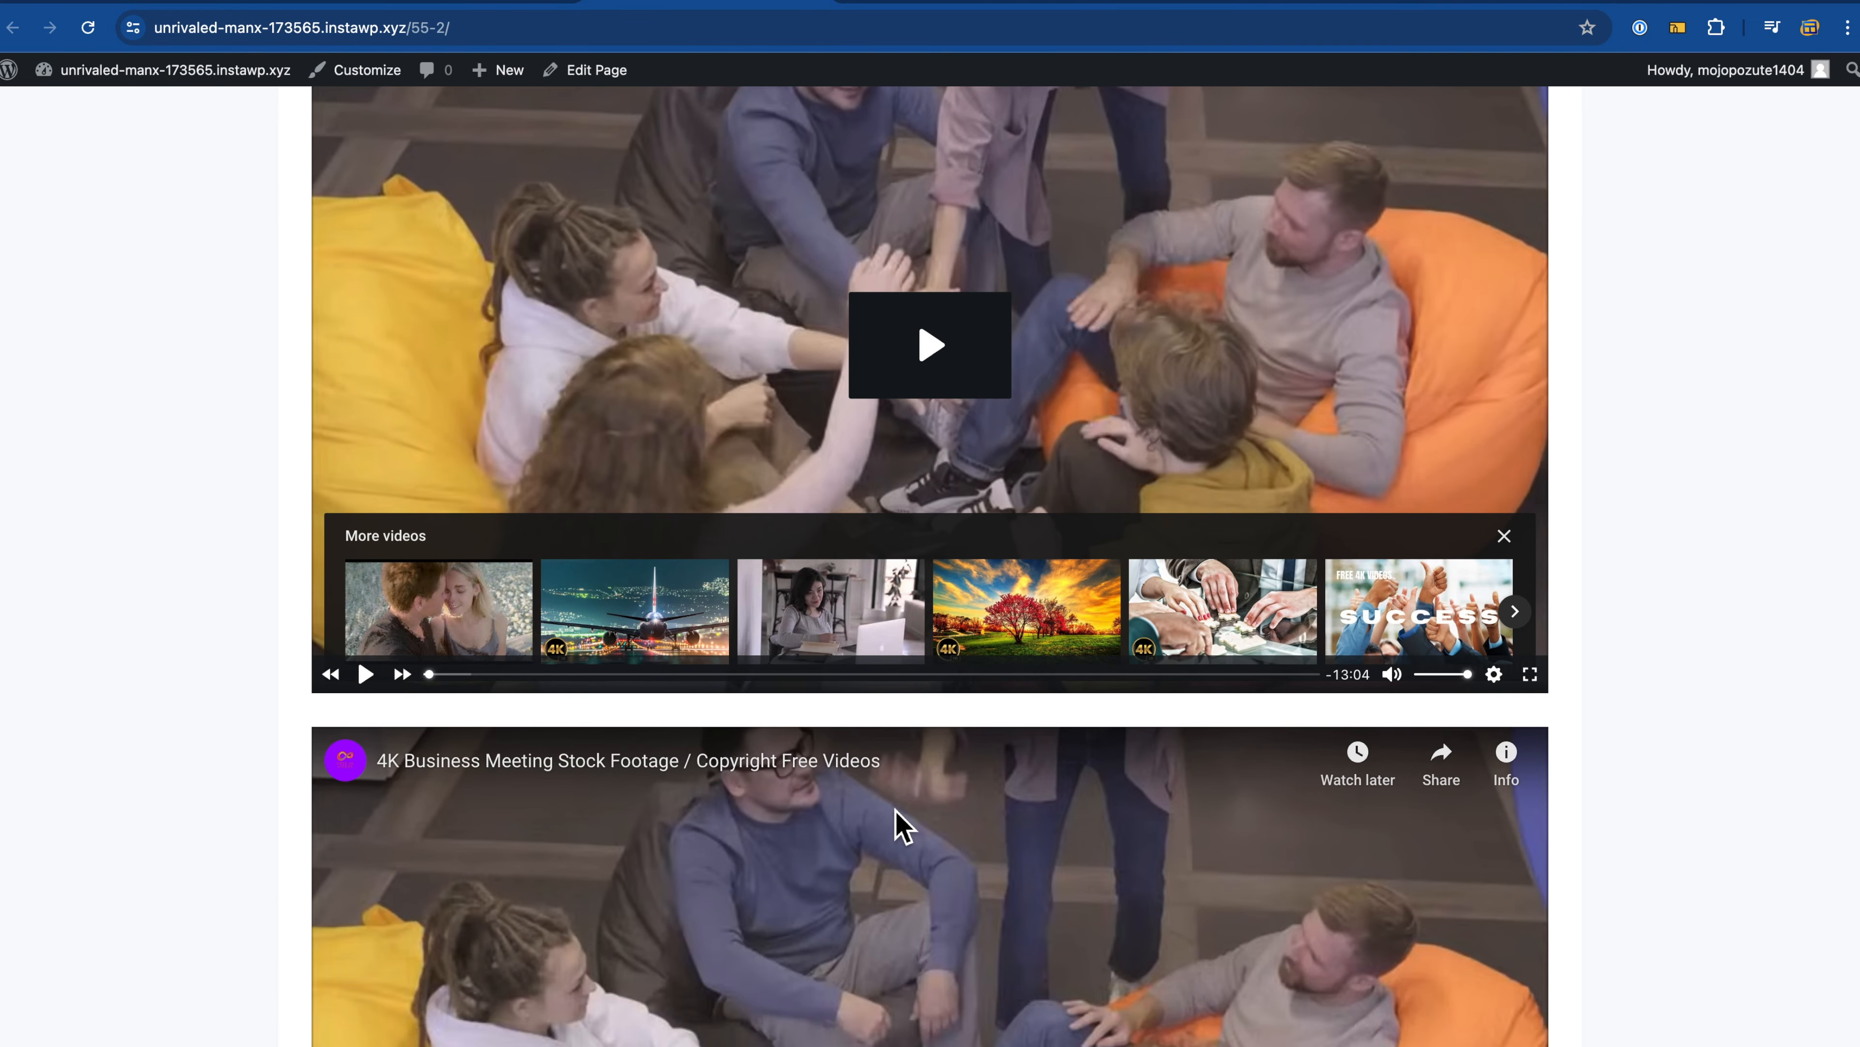
{"action": "scroll", "coordinate": [893, 823], "scroll_direction": "up", "scroll_amount": 3}
{"action": "scroll", "coordinate": [761, 483], "scroll_direction": "down", "scroll_amount": 8}
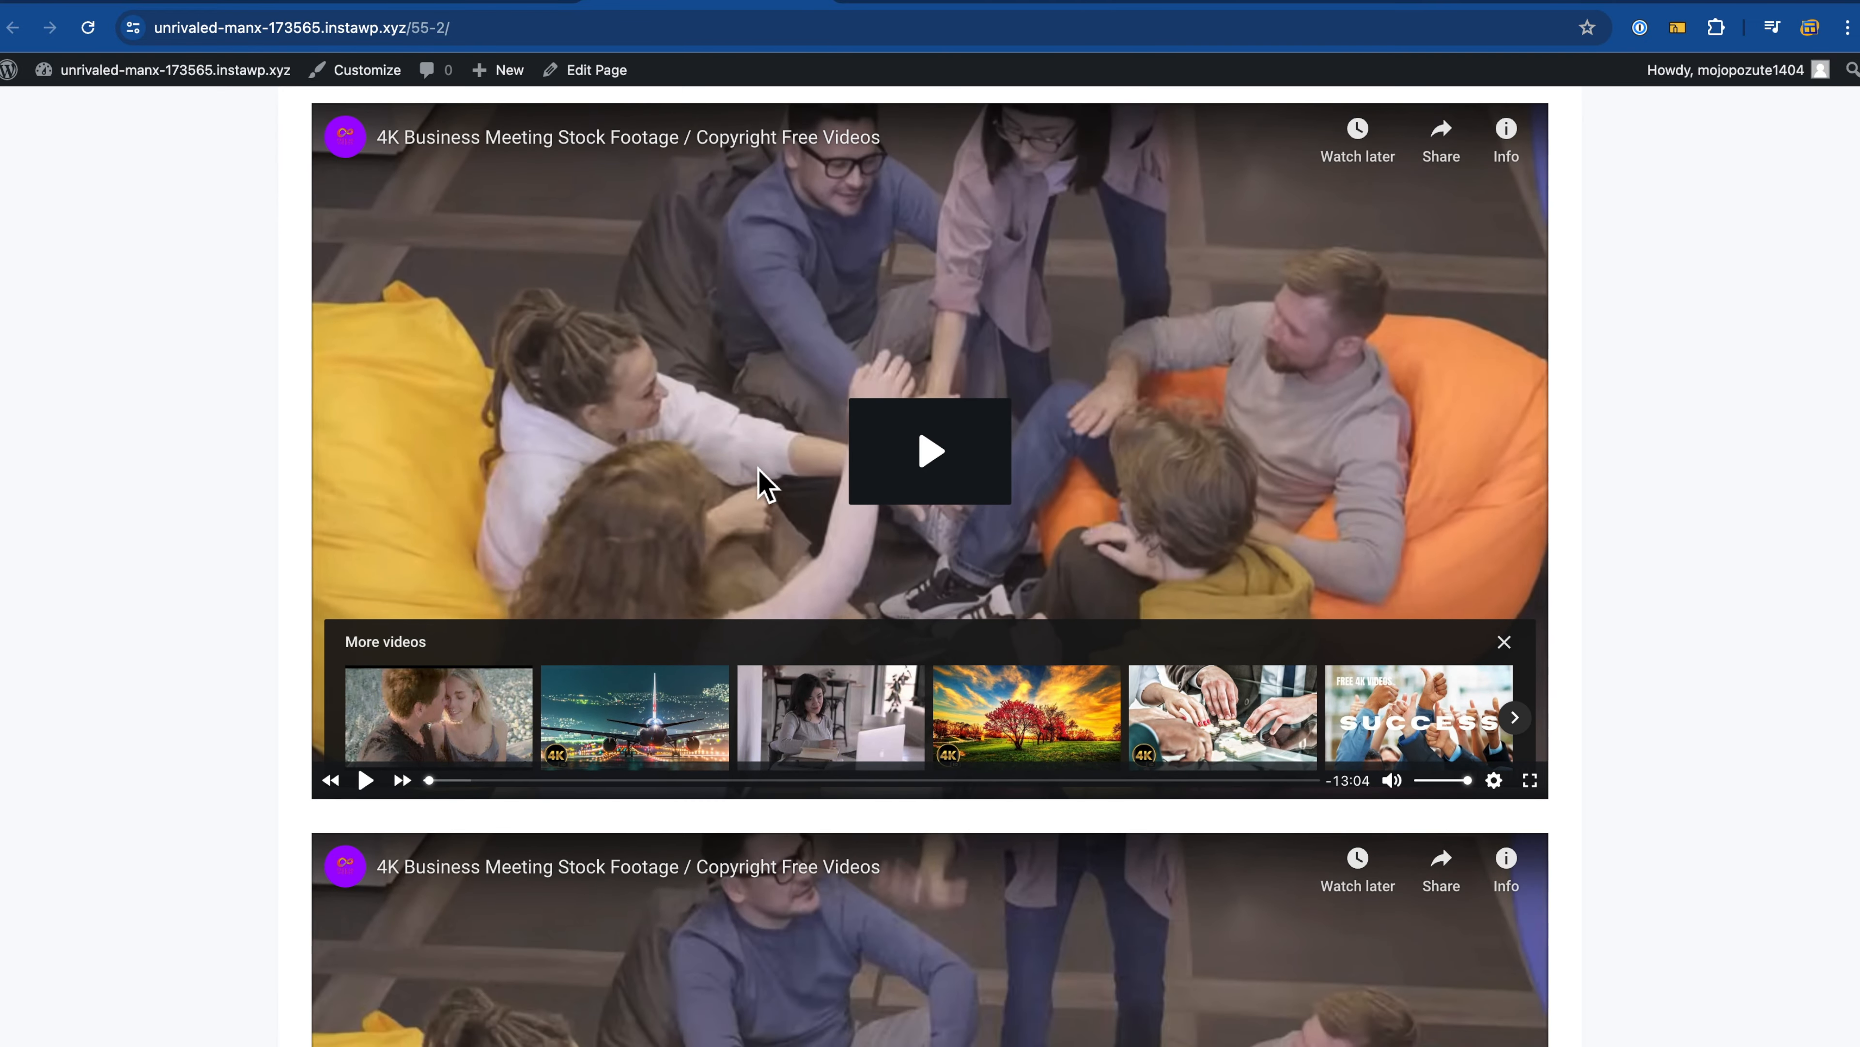
{"action": "scroll", "coordinate": [793, 590], "scroll_direction": "up", "scroll_amount": 4}
{"action": "scroll", "coordinate": [794, 594], "scroll_direction": "up", "scroll_amount": 4}
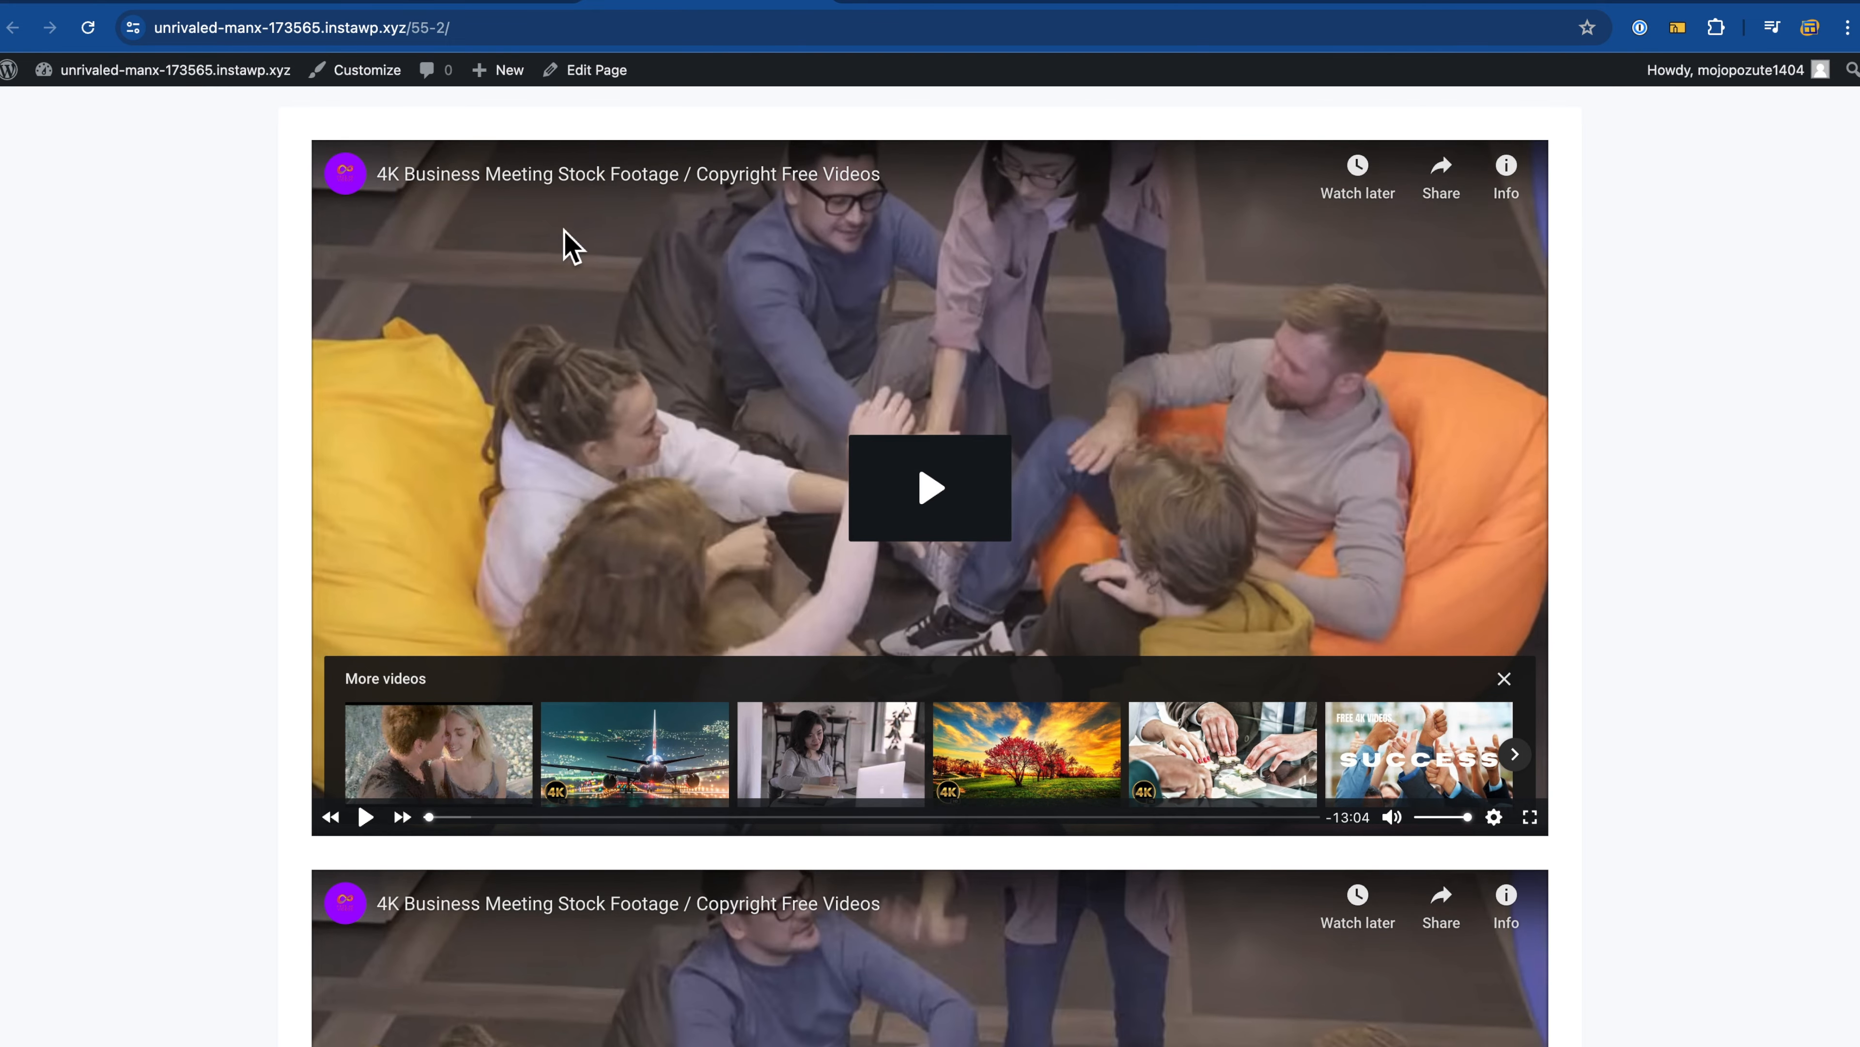
{"action": "scroll", "coordinate": [636, 511], "scroll_direction": "up", "scroll_amount": 4}
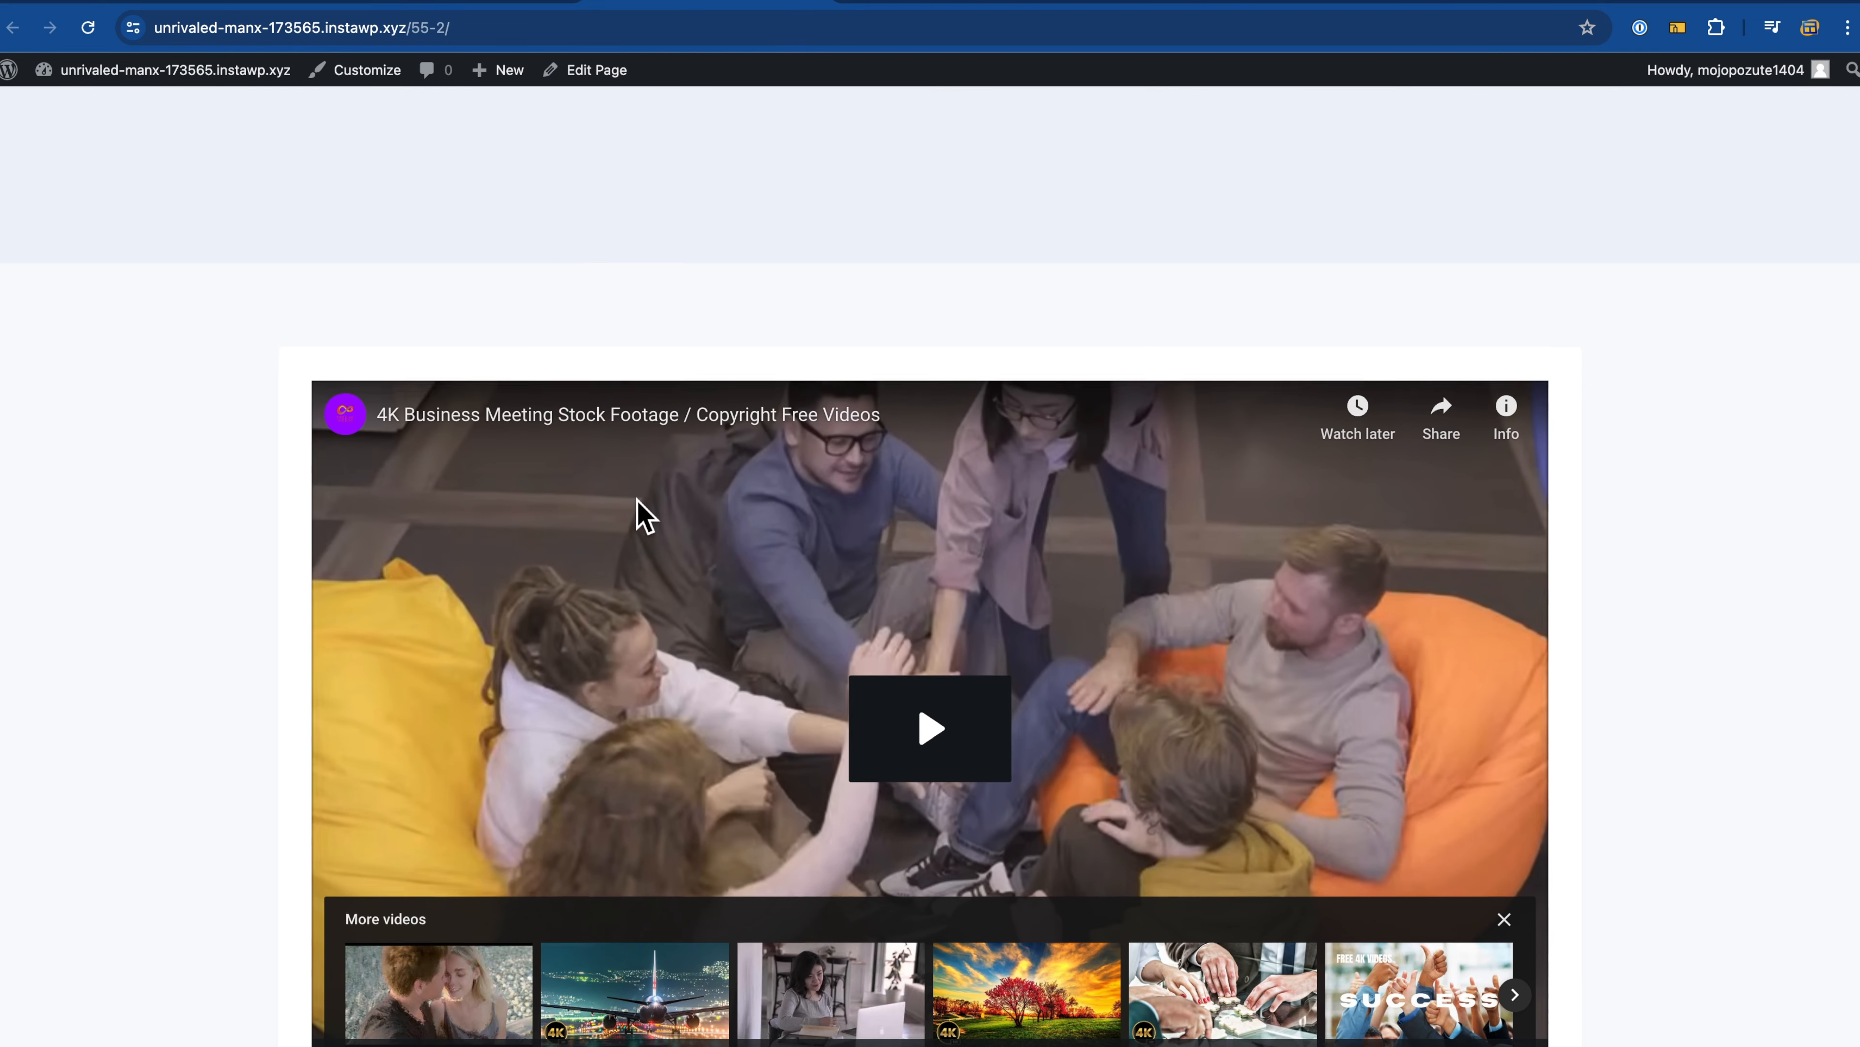
Step: Look over both video players on the live page once more, including the Presto player's paused More videos overlay
{"action": "scroll", "coordinate": [570, 507], "scroll_direction": "down", "scroll_amount": 3}
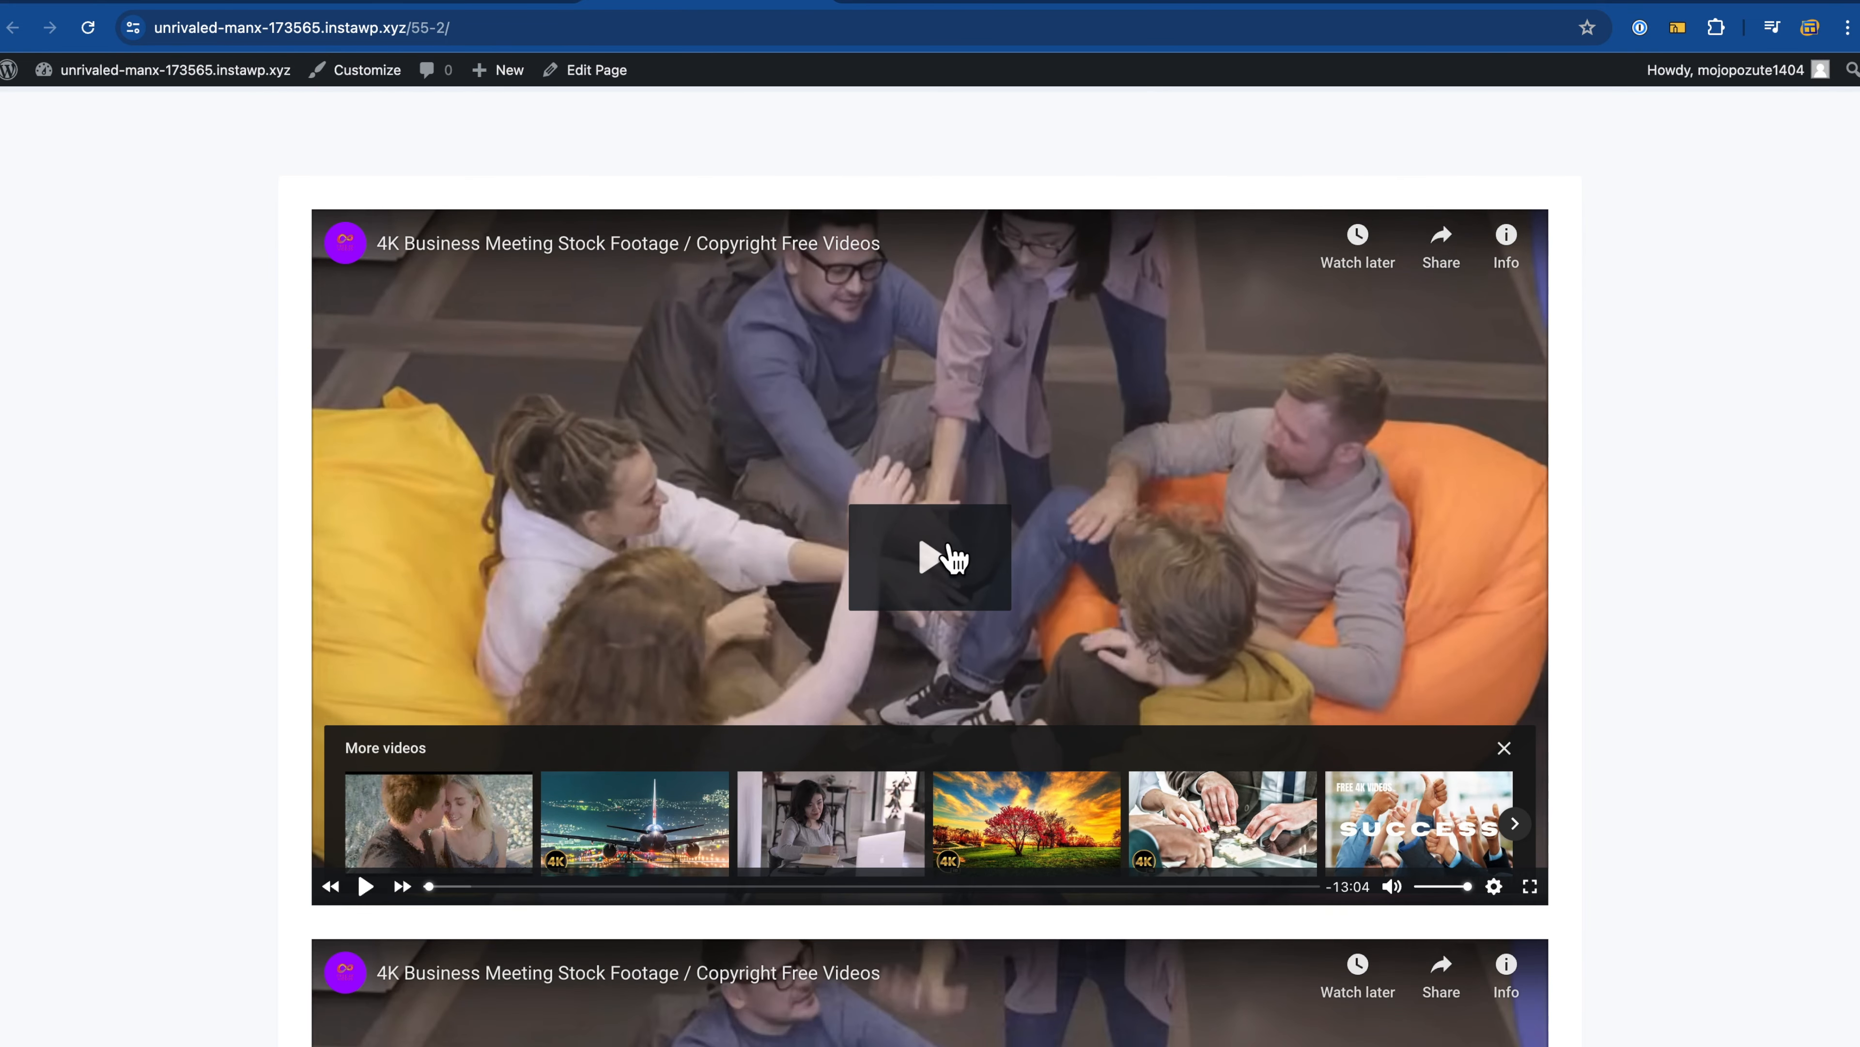
{"action": "scroll", "coordinate": [668, 311], "scroll_direction": "down", "scroll_amount": 1}
{"action": "scroll", "coordinate": [667, 311], "scroll_direction": "down", "scroll_amount": 2}
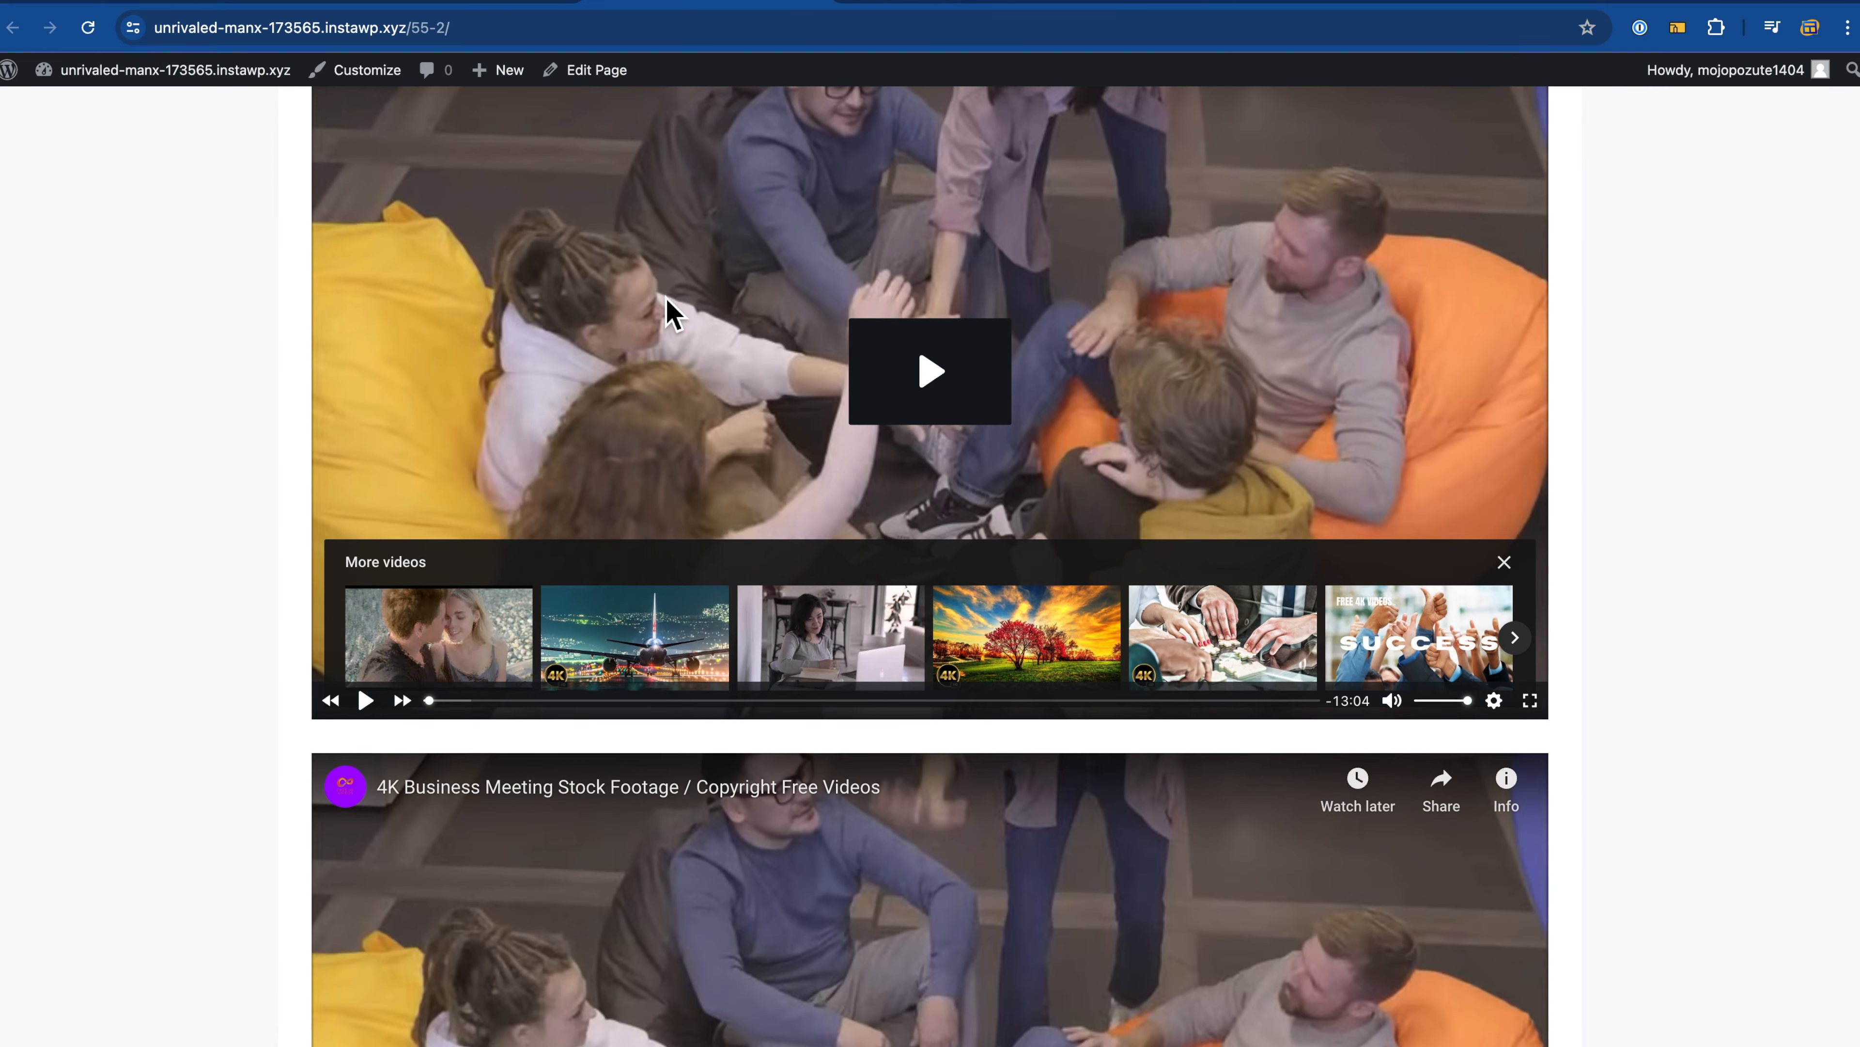
{"action": "scroll", "coordinate": [670, 311], "scroll_direction": "up", "scroll_amount": 3}
Step: Return to the page editor, dismiss the post-publish information and open the Presto video's original media for editing
{"action": "left_click", "coordinate": [524, 7]}
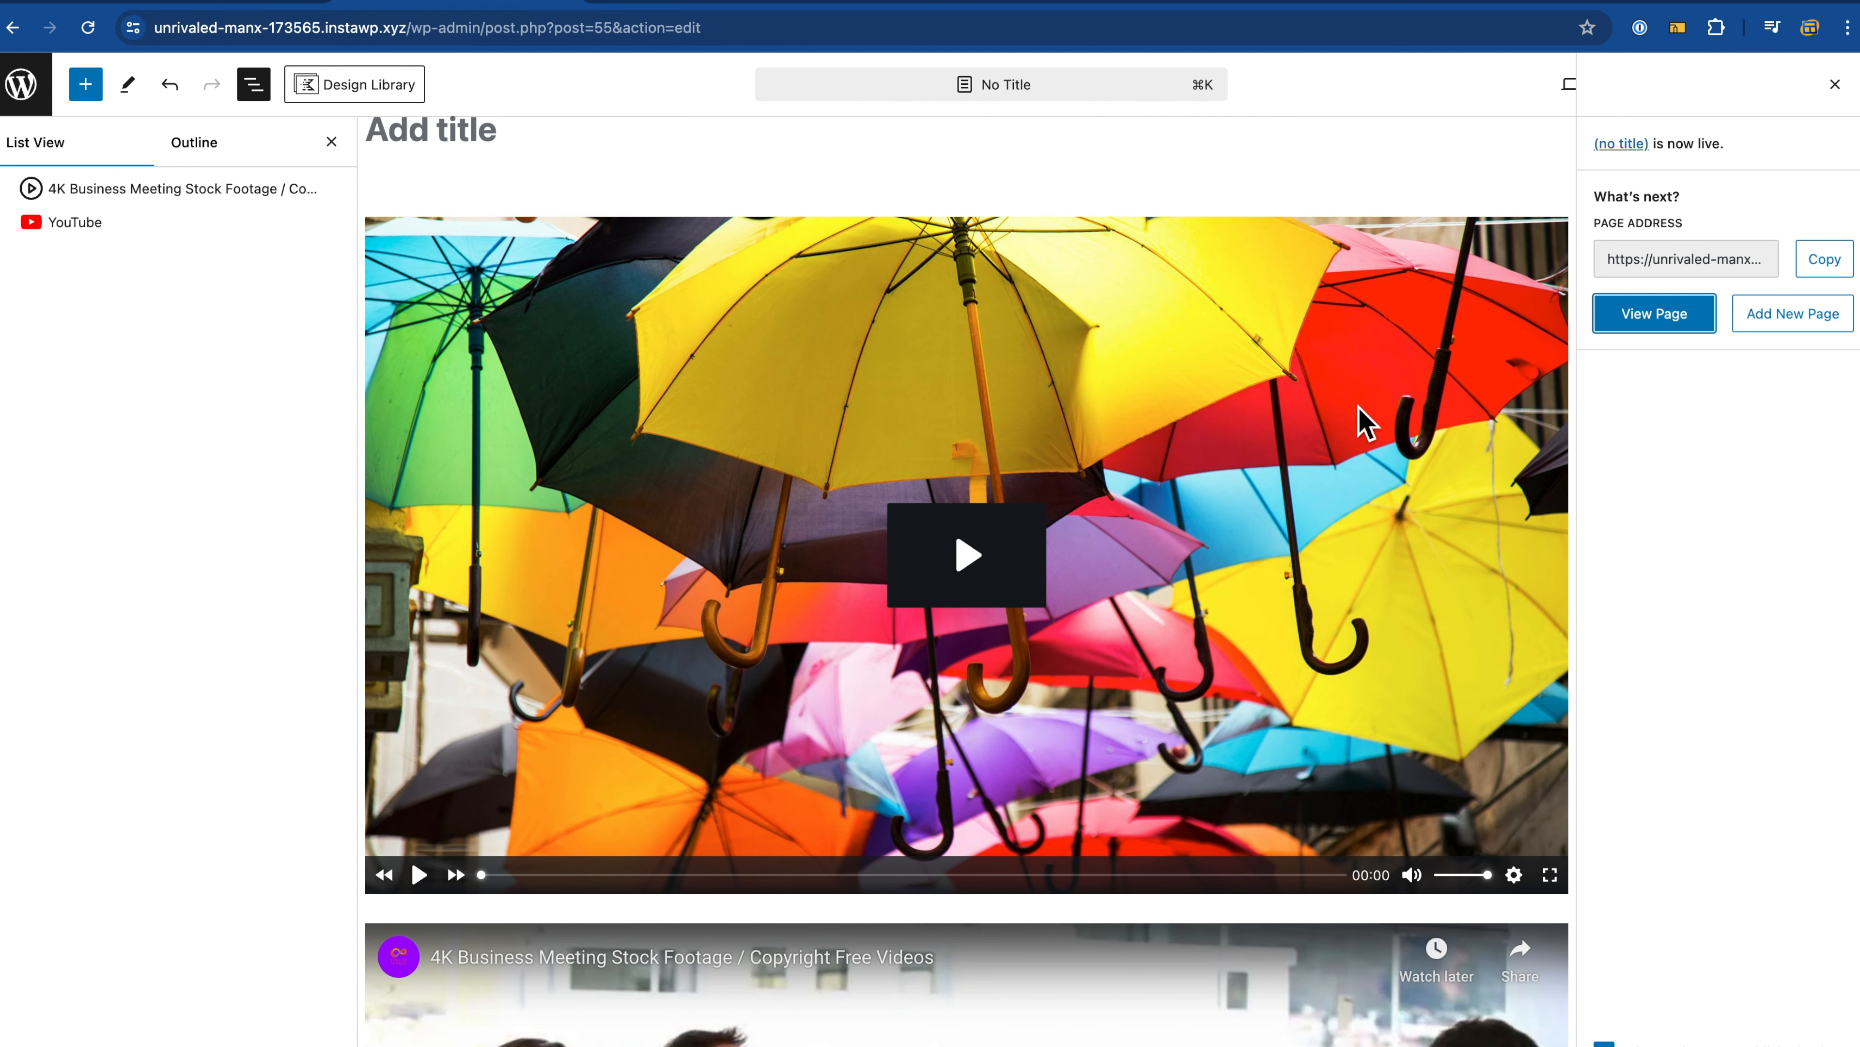
{"action": "left_click", "coordinate": [1454, 612]}
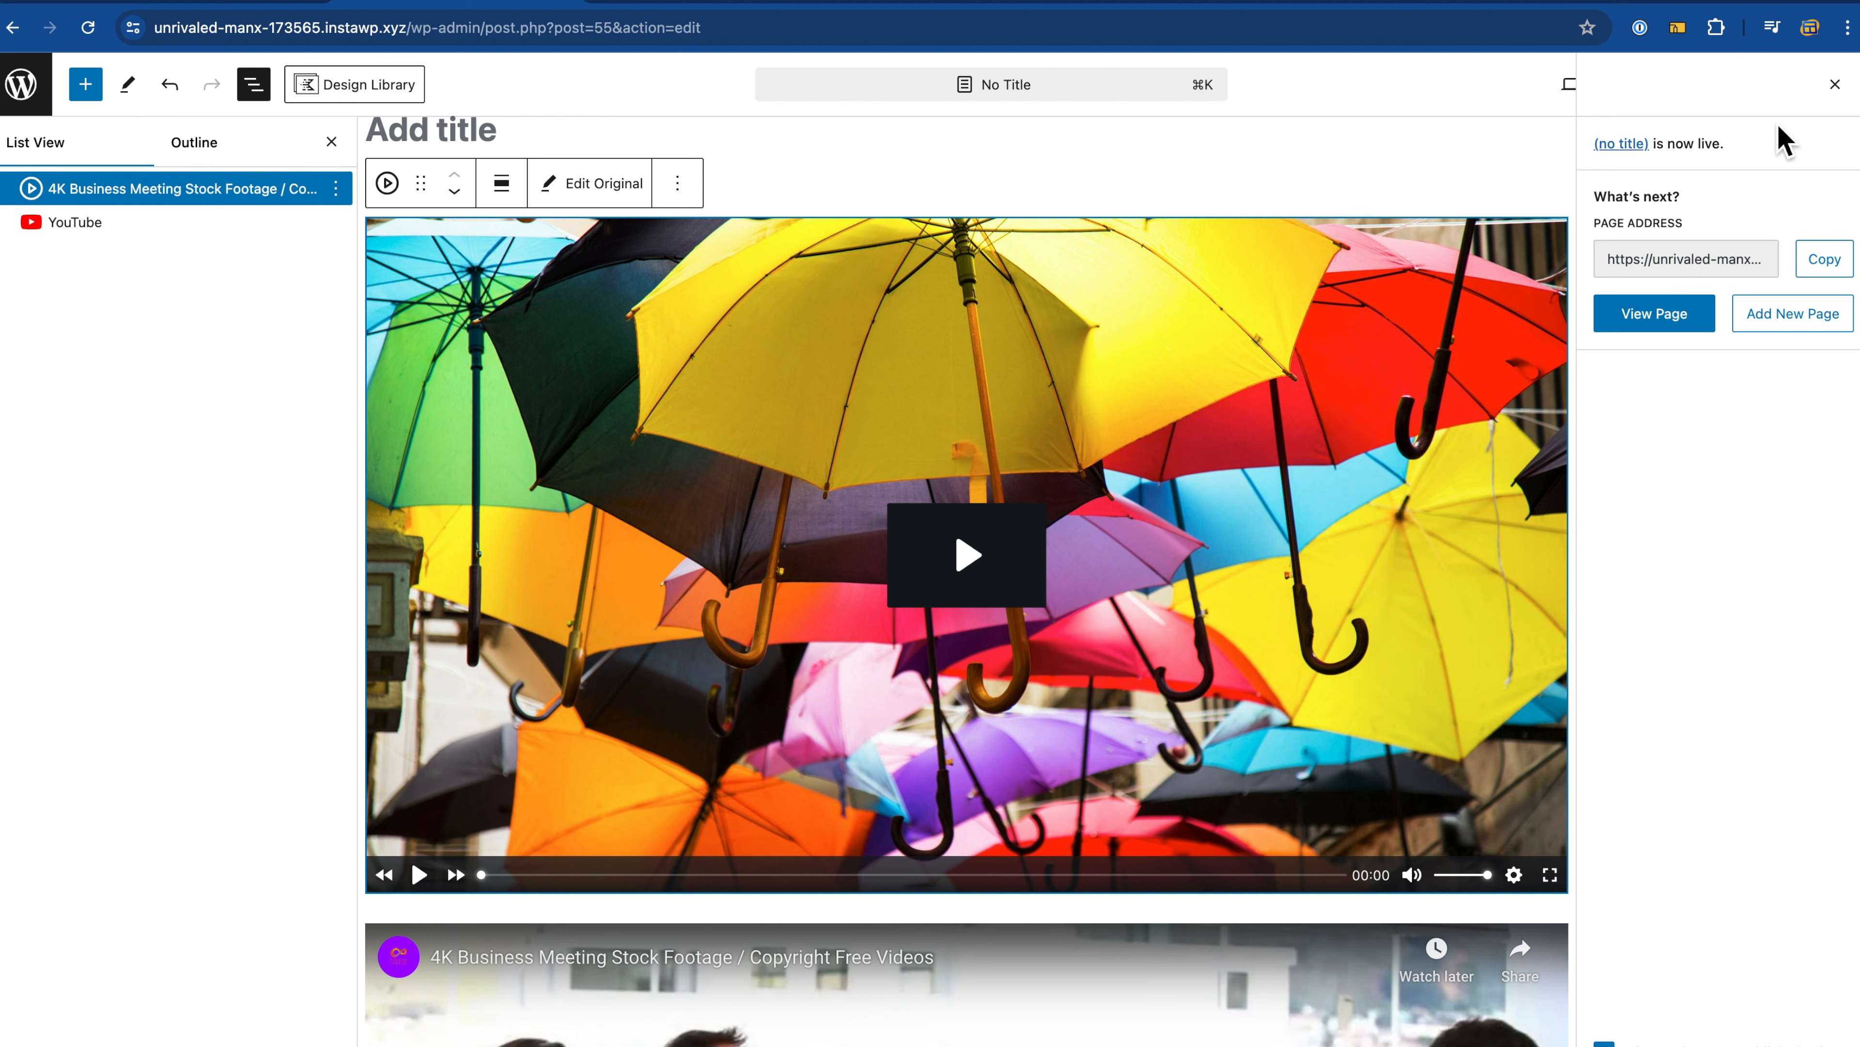
{"action": "left_click", "coordinate": [1835, 84]}
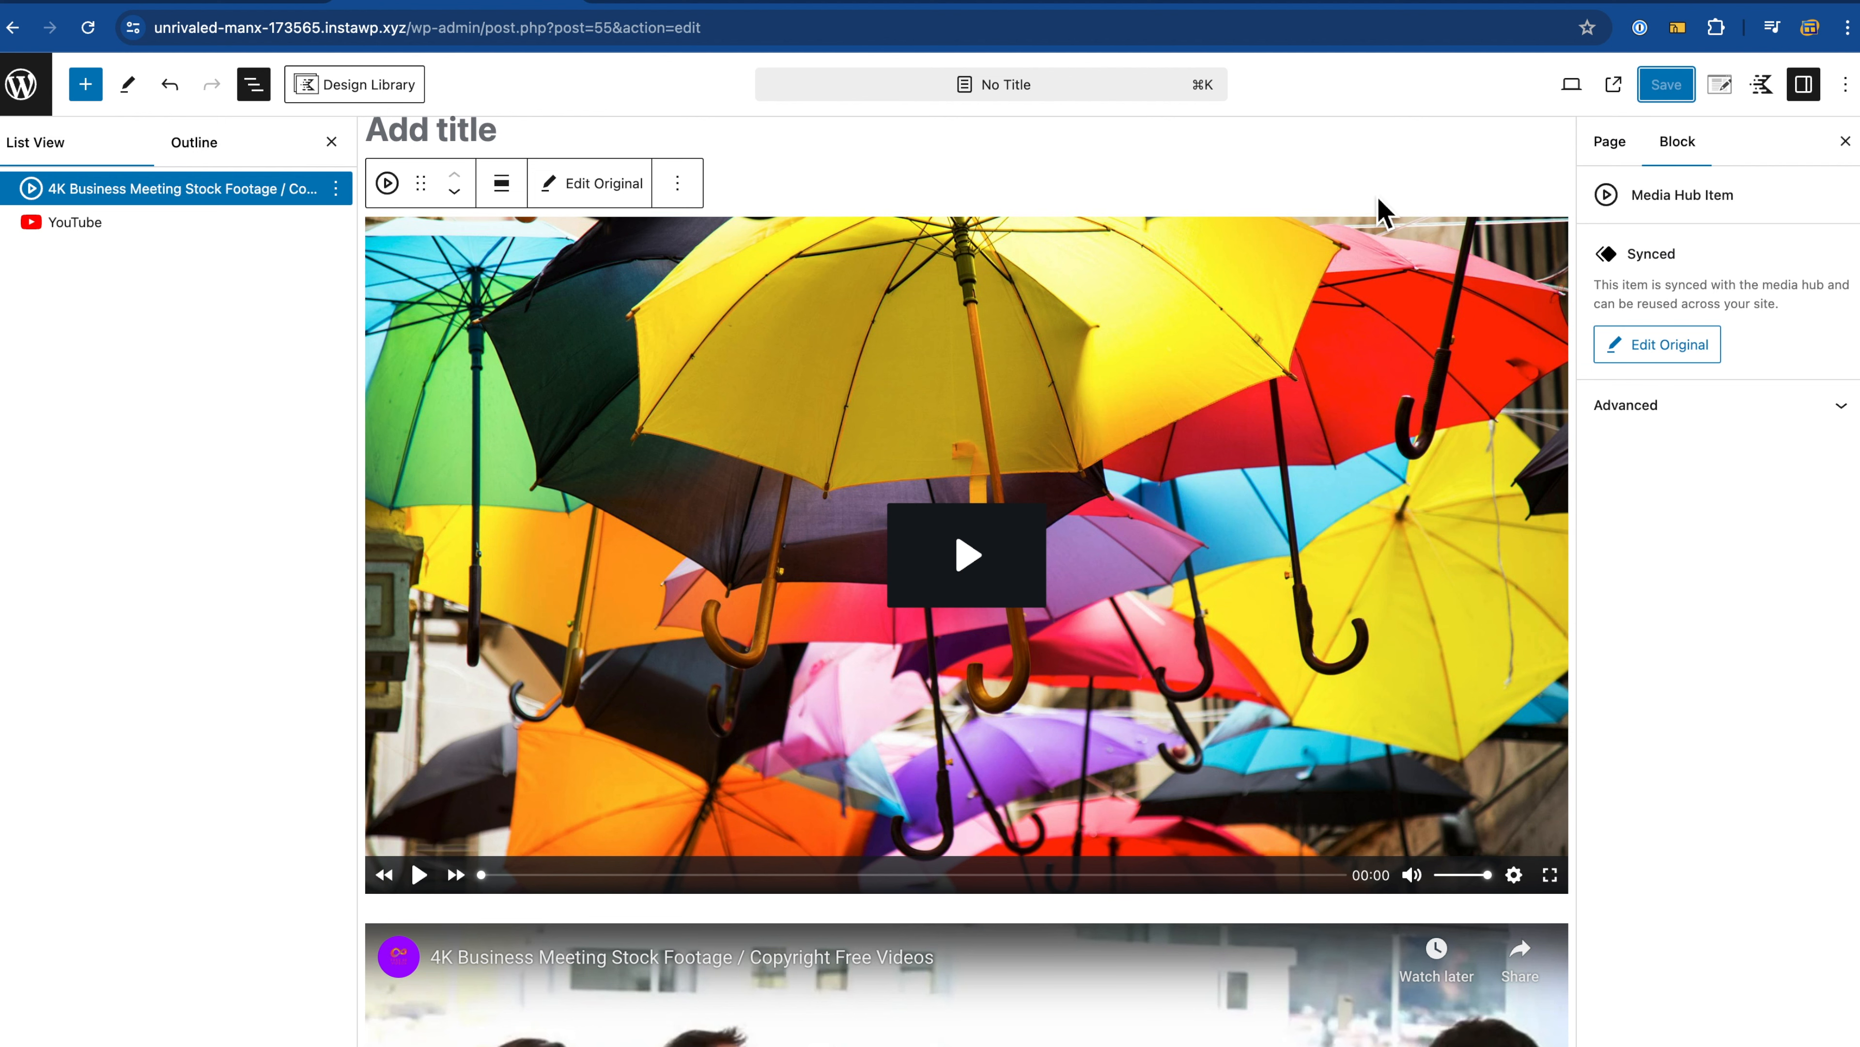
{"action": "left_click", "coordinate": [252, 191]}
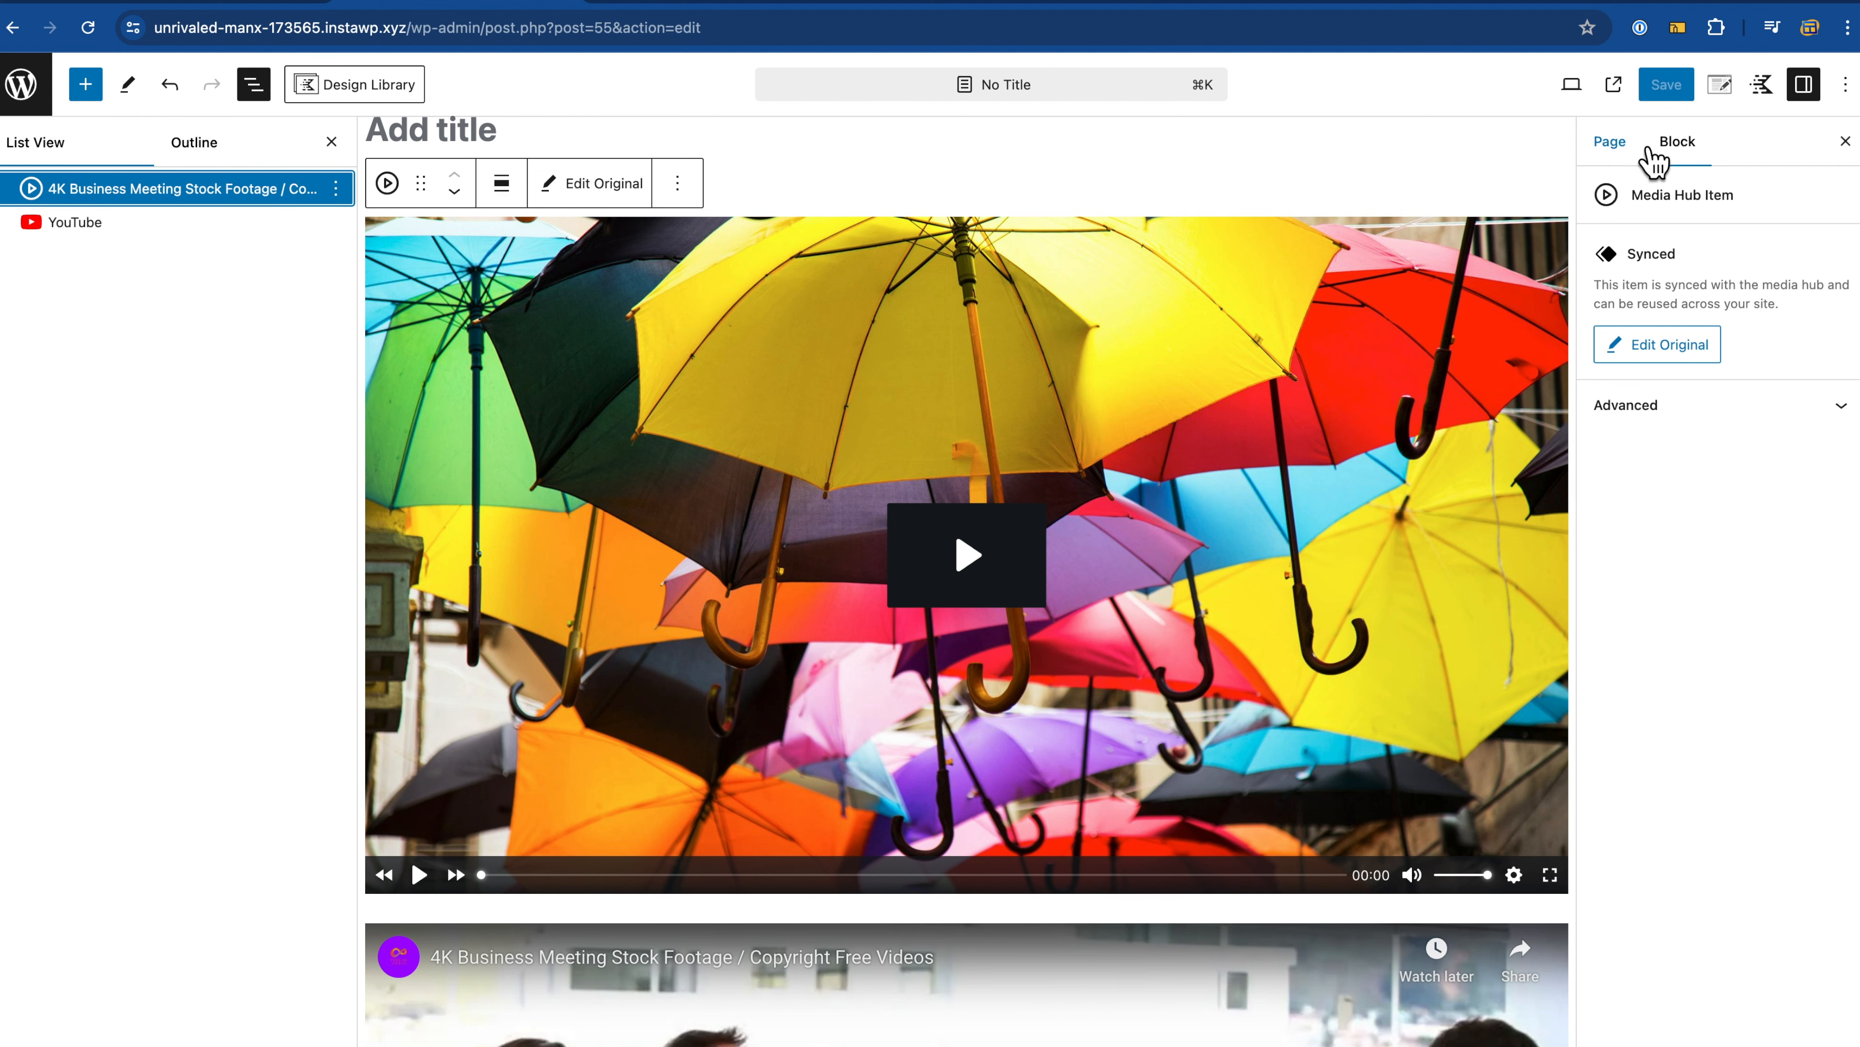
{"action": "left_click", "coordinate": [1846, 142]}
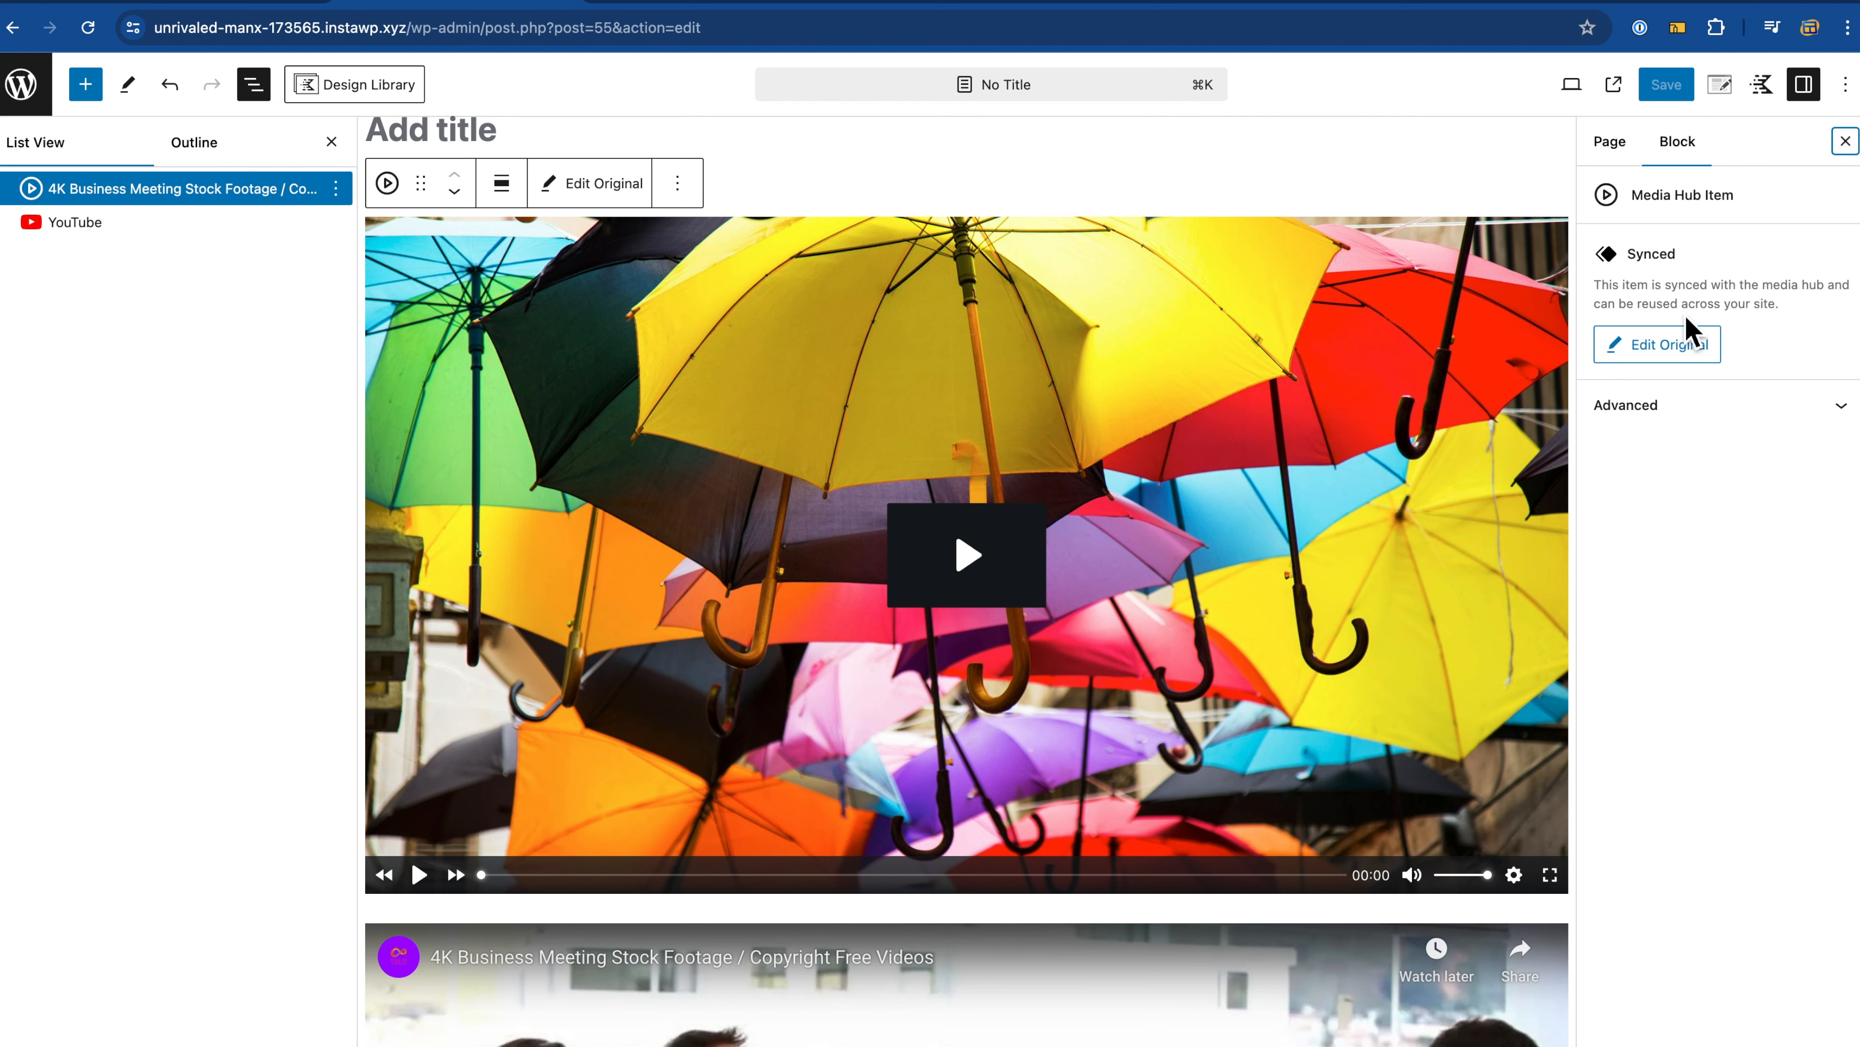
{"action": "left_click", "coordinate": [1669, 359]}
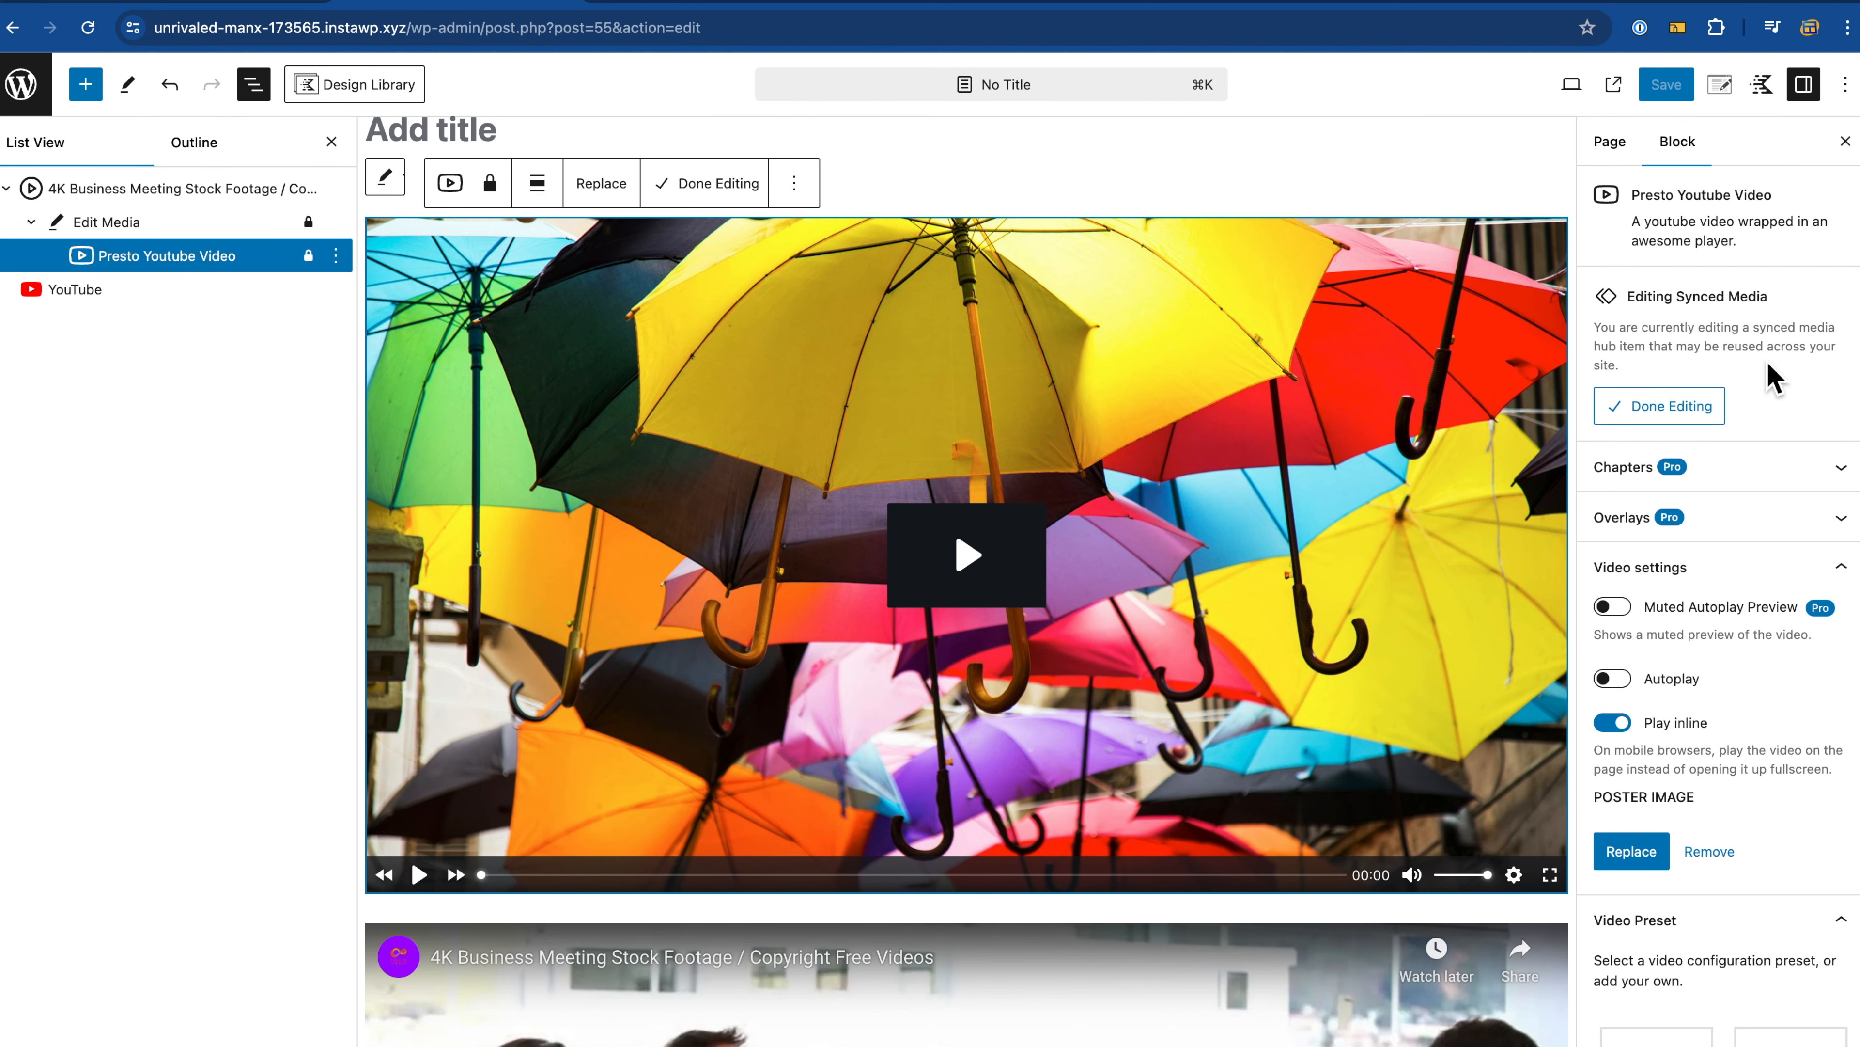
Step: Check the video preset choices against the live player and try to add a new preset, dismissing the Pro feature notice
{"action": "scroll", "coordinate": [1765, 370], "scroll_direction": "down", "scroll_amount": 8}
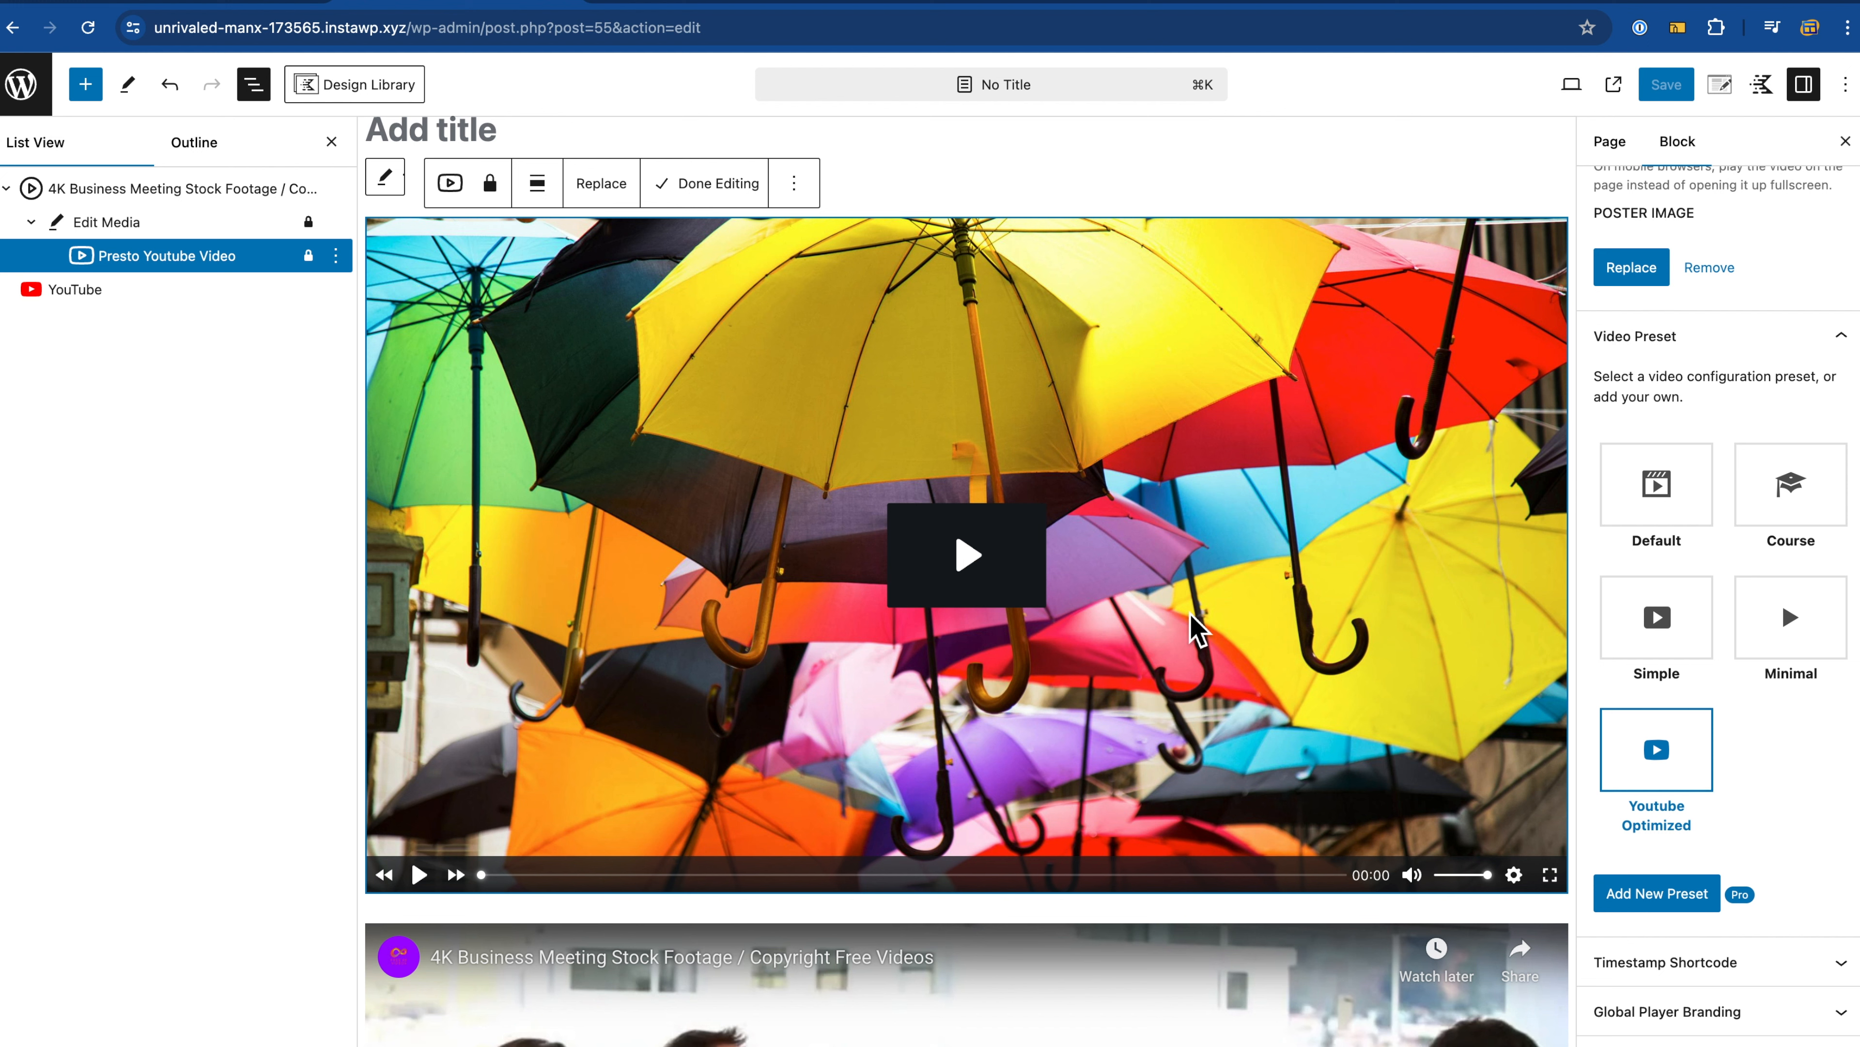
{"action": "left_click", "coordinate": [707, 8]}
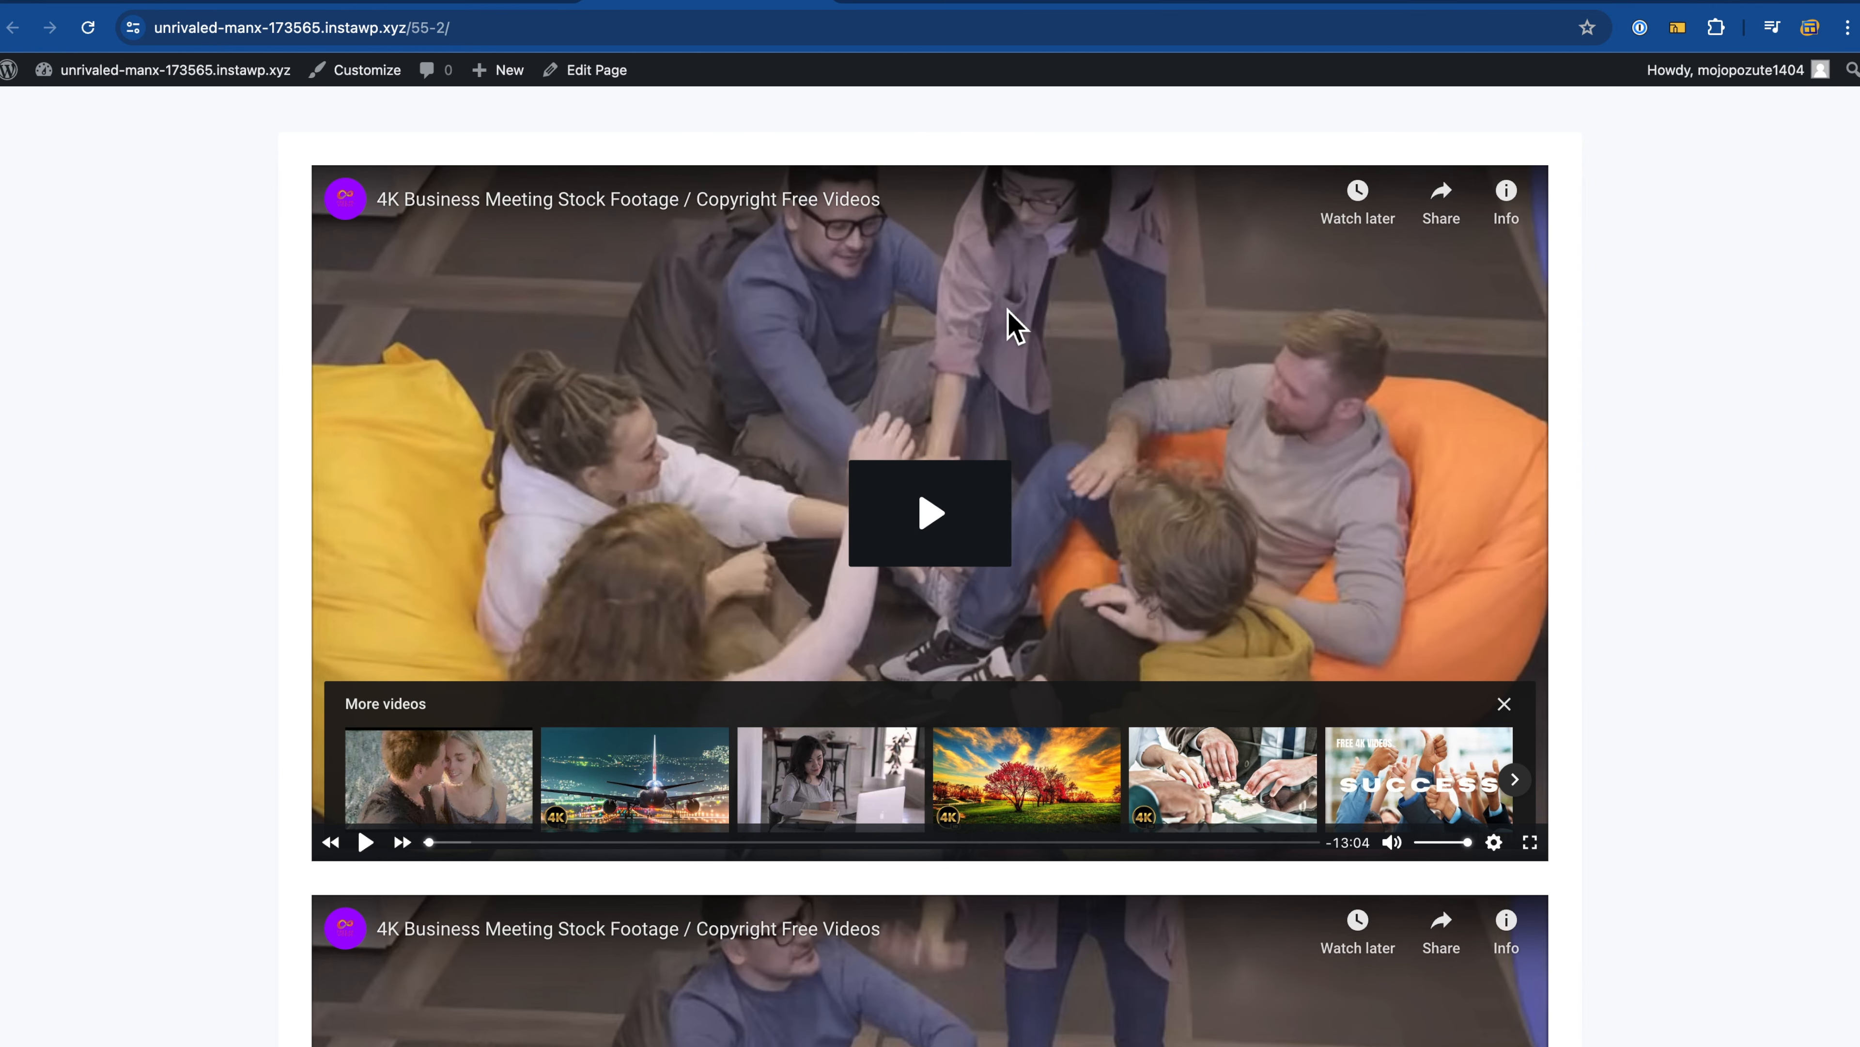
{"action": "left_click", "coordinate": [542, 7]}
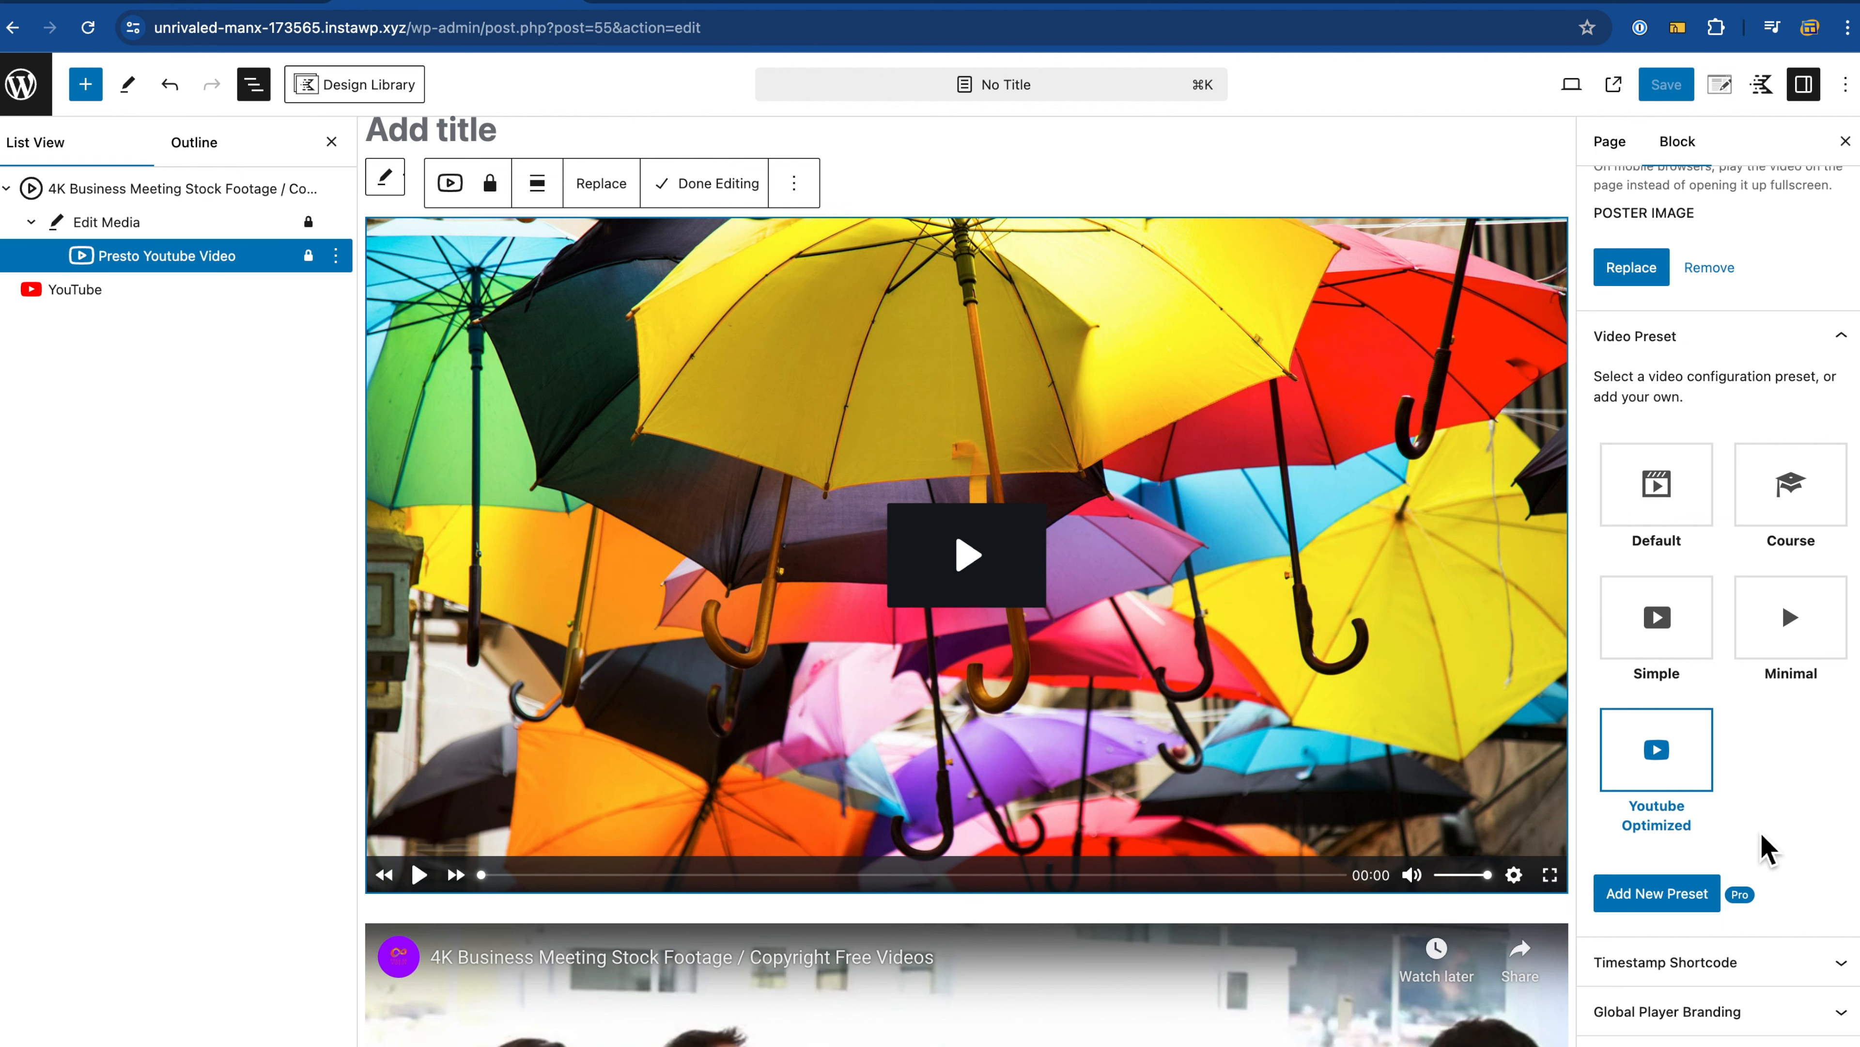
{"action": "left_click", "coordinate": [1684, 894]}
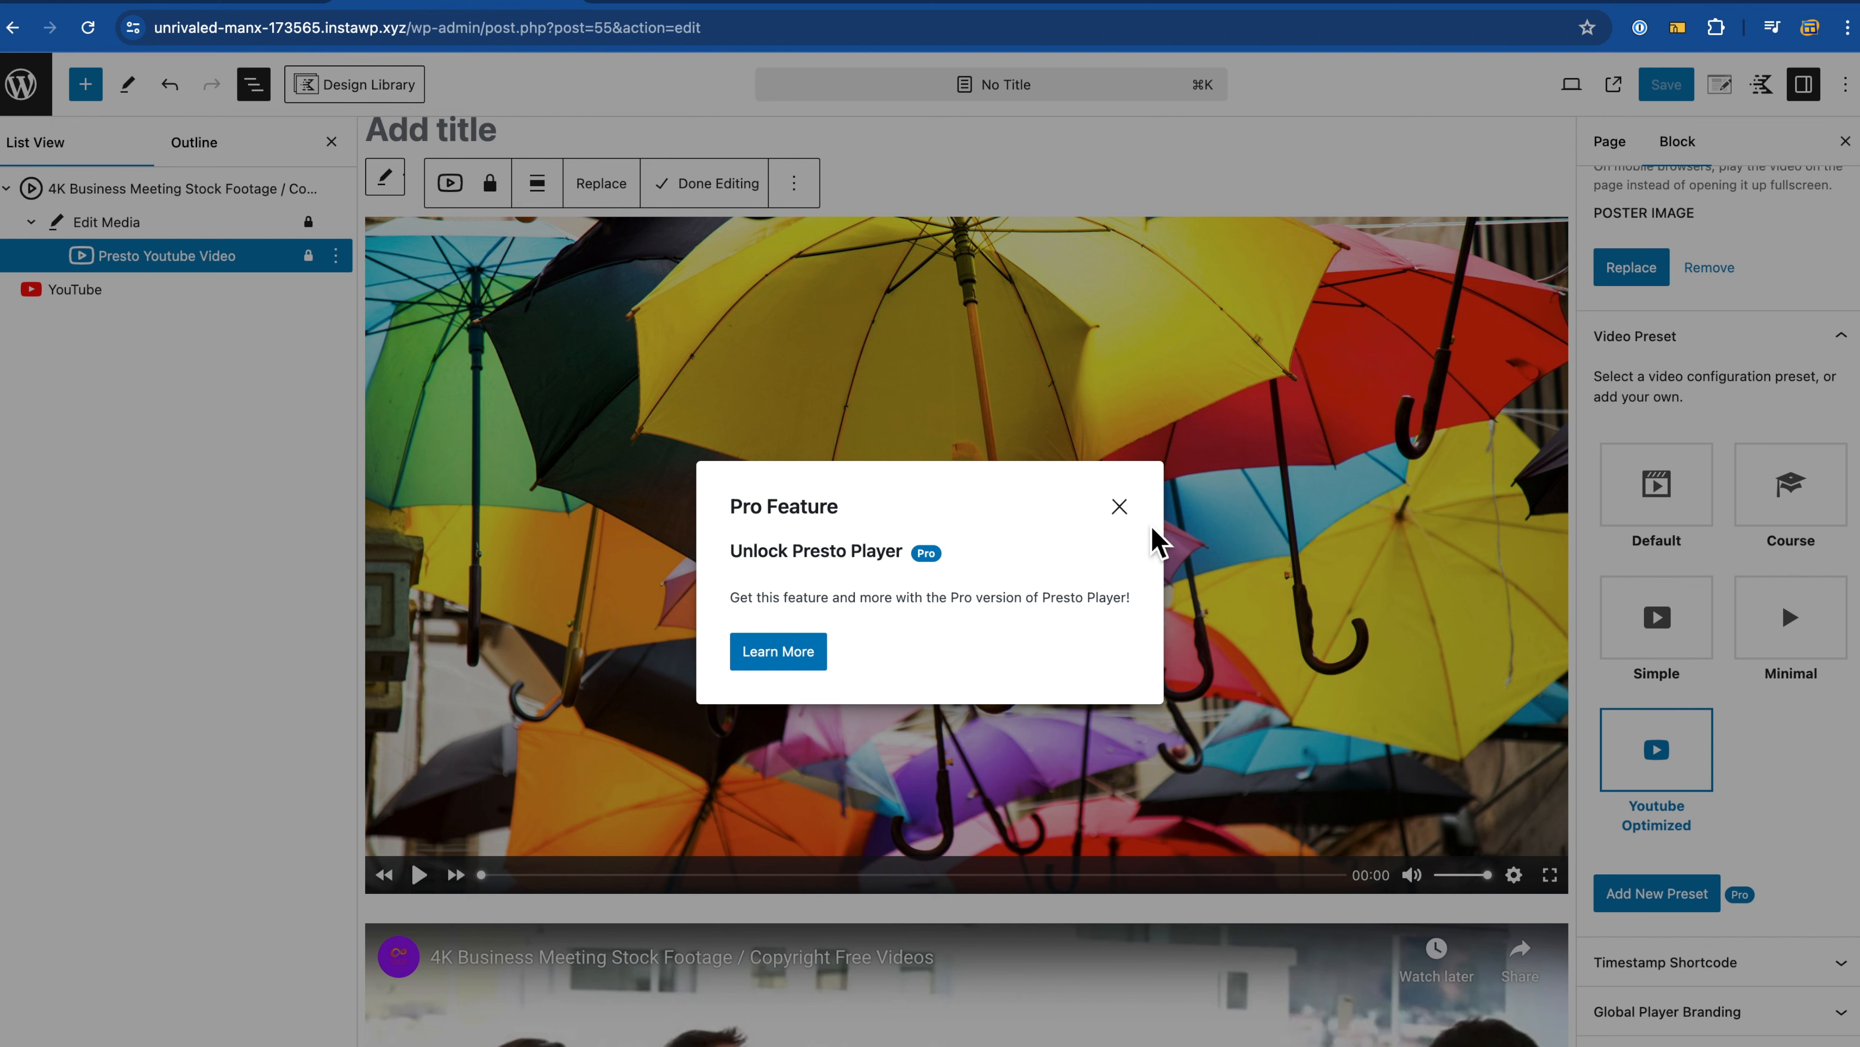
{"action": "left_click", "coordinate": [1119, 506]}
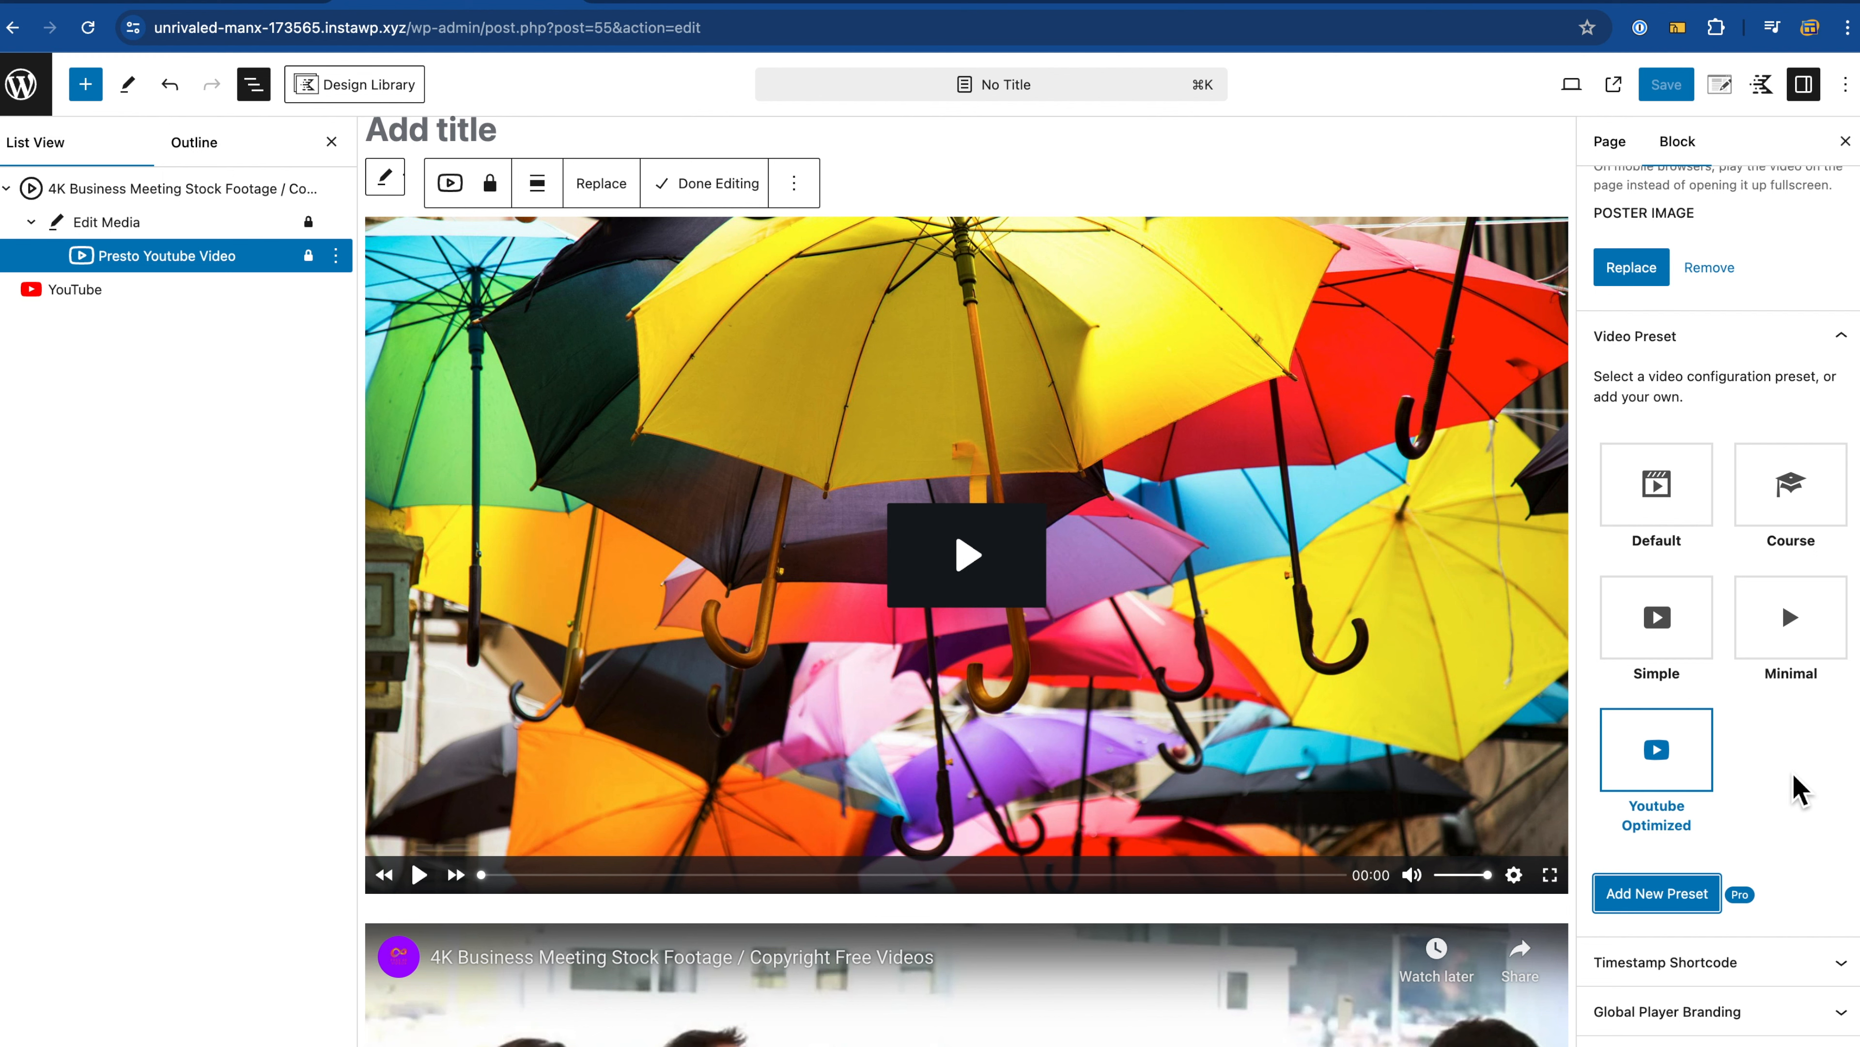
Step: Examine the Presto video's Timestamp Shortcode and Global Player Branding options, including logo overlay and brand color
{"action": "scroll", "coordinate": [1787, 660], "scroll_direction": "down", "scroll_amount": 3}
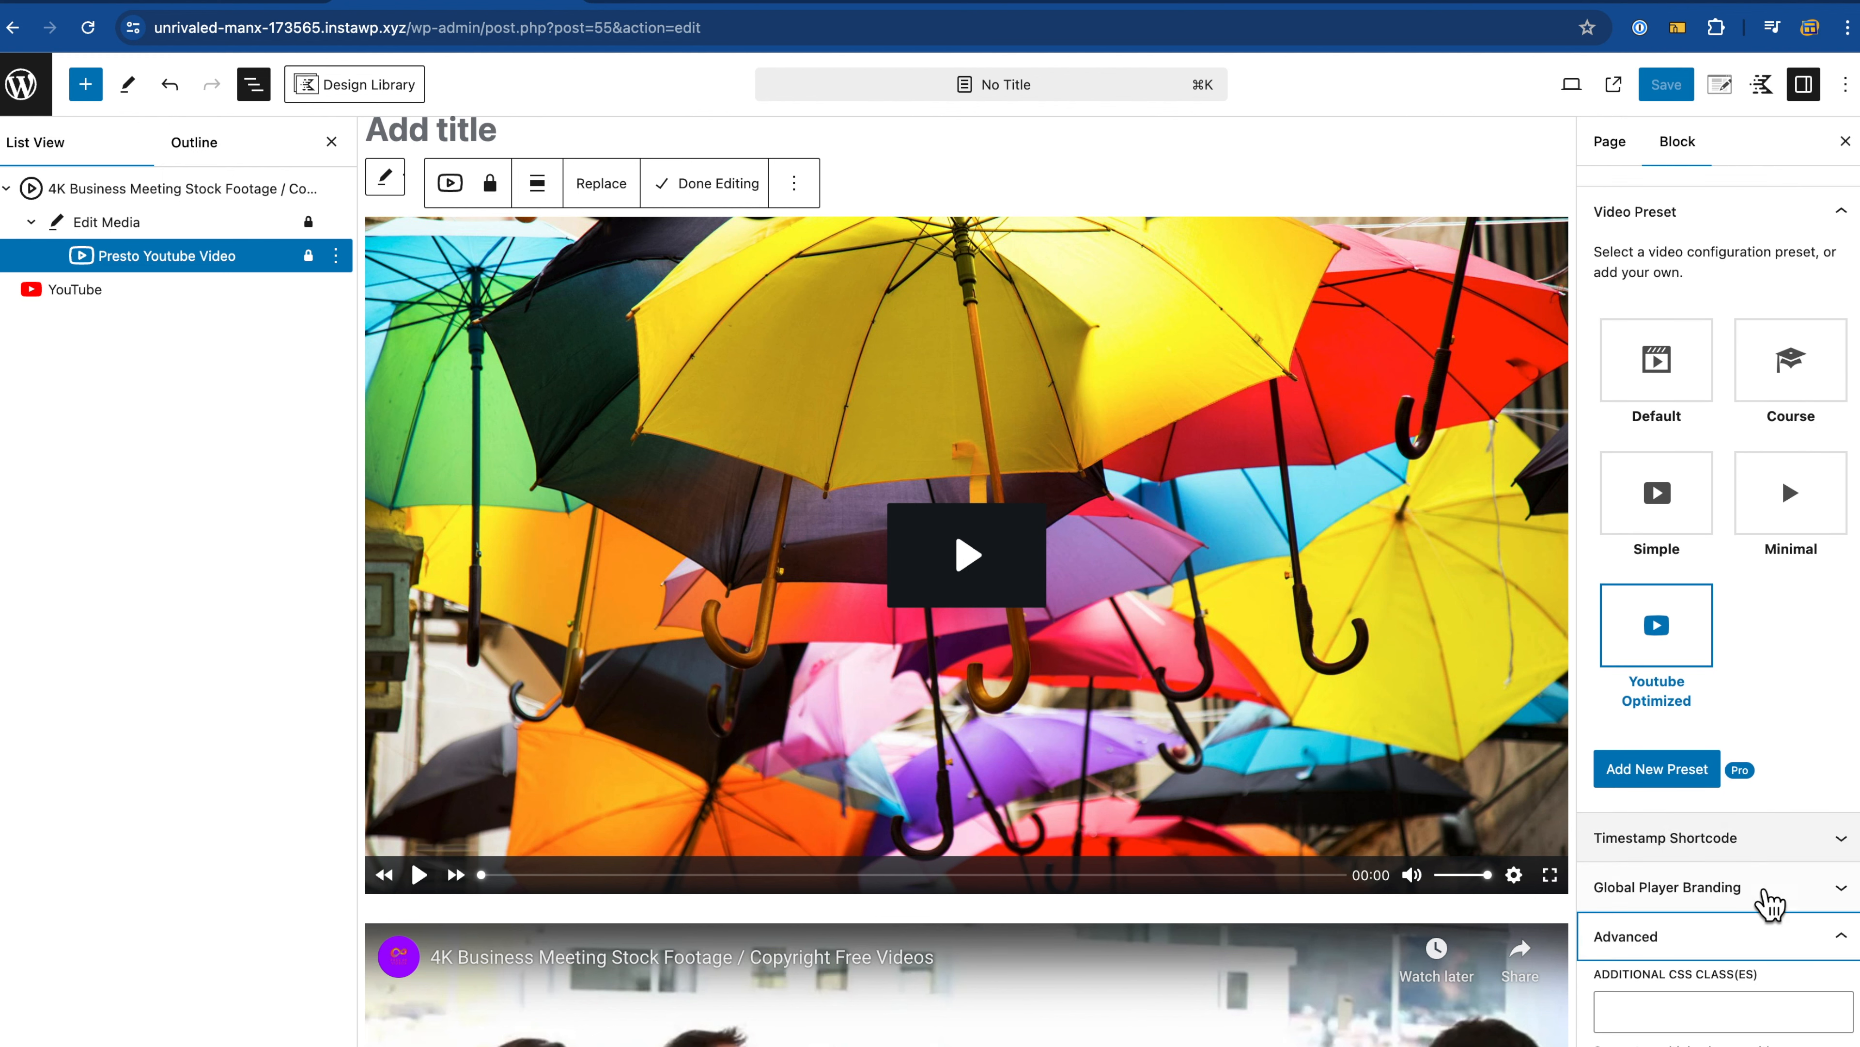
{"action": "left_click", "coordinate": [1769, 885]}
{"action": "scroll", "coordinate": [1762, 806], "scroll_direction": "down", "scroll_amount": 6}
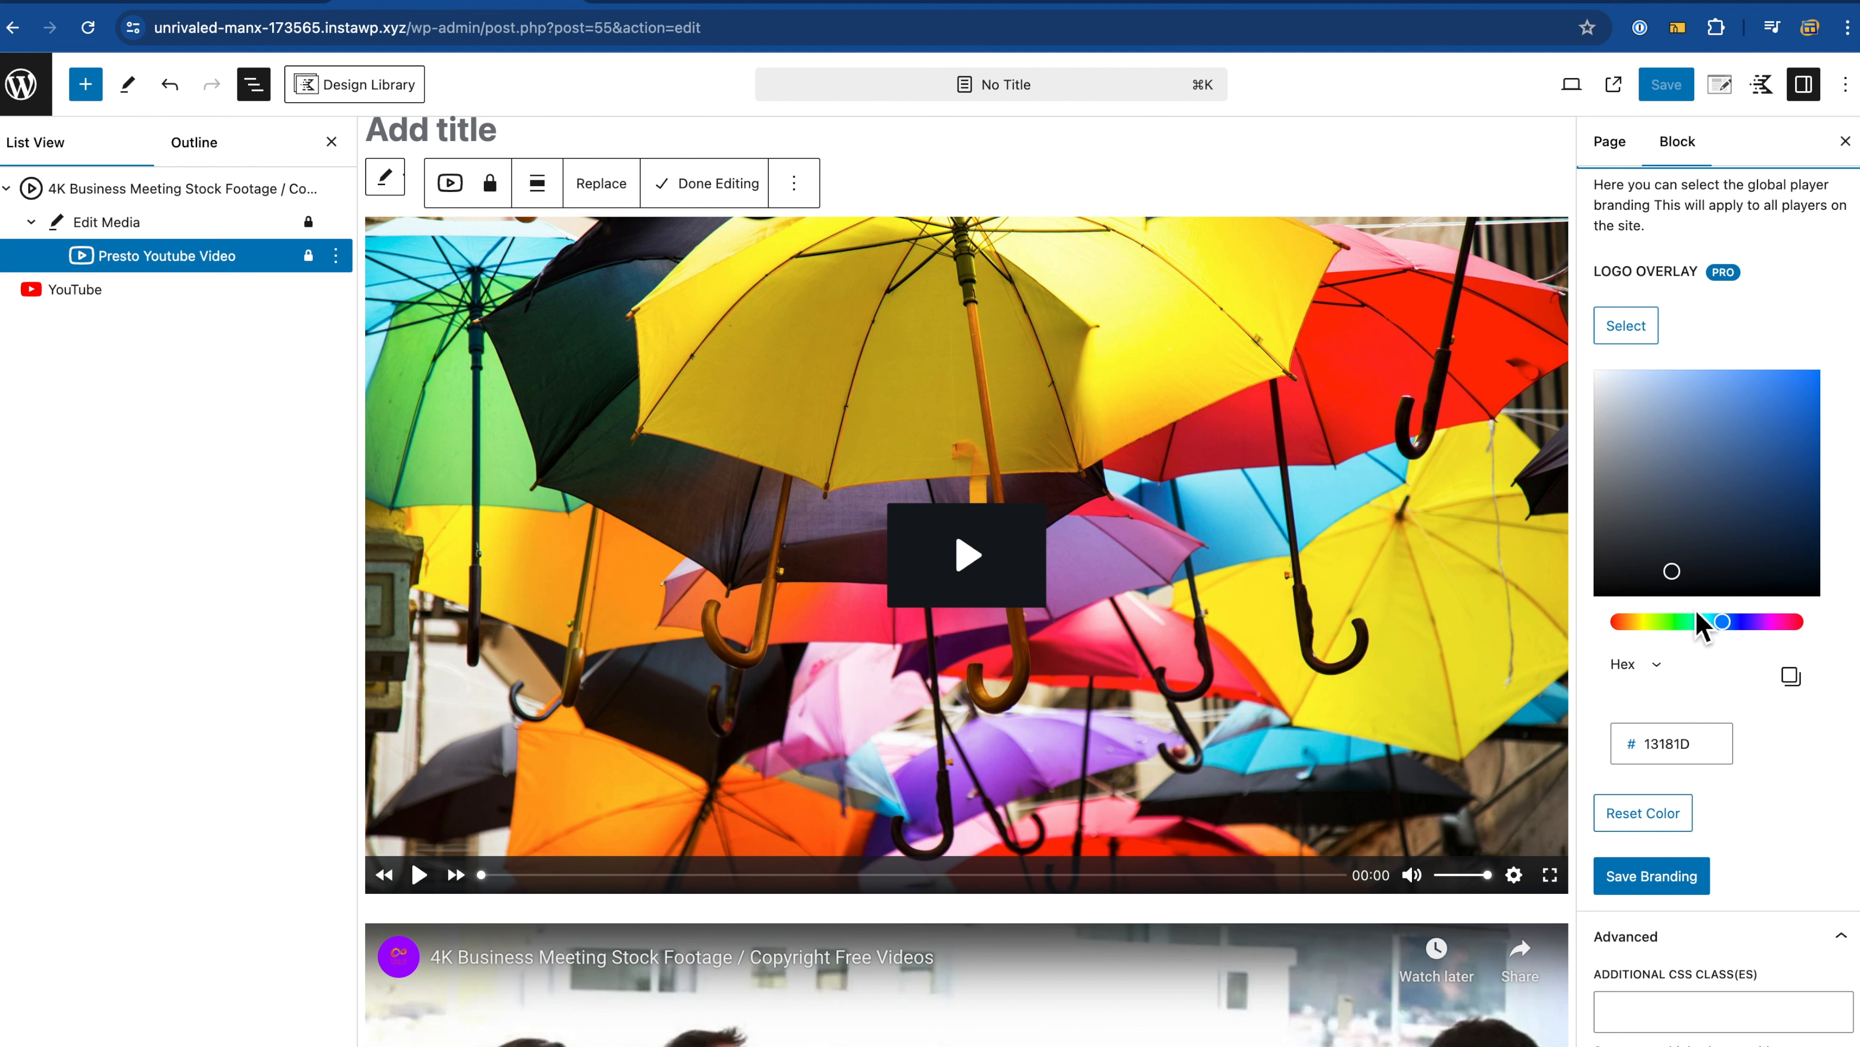
{"action": "scroll", "coordinate": [1696, 609], "scroll_direction": "up", "scroll_amount": 2}
{"action": "scroll", "coordinate": [1697, 612], "scroll_direction": "down", "scroll_amount": 1}
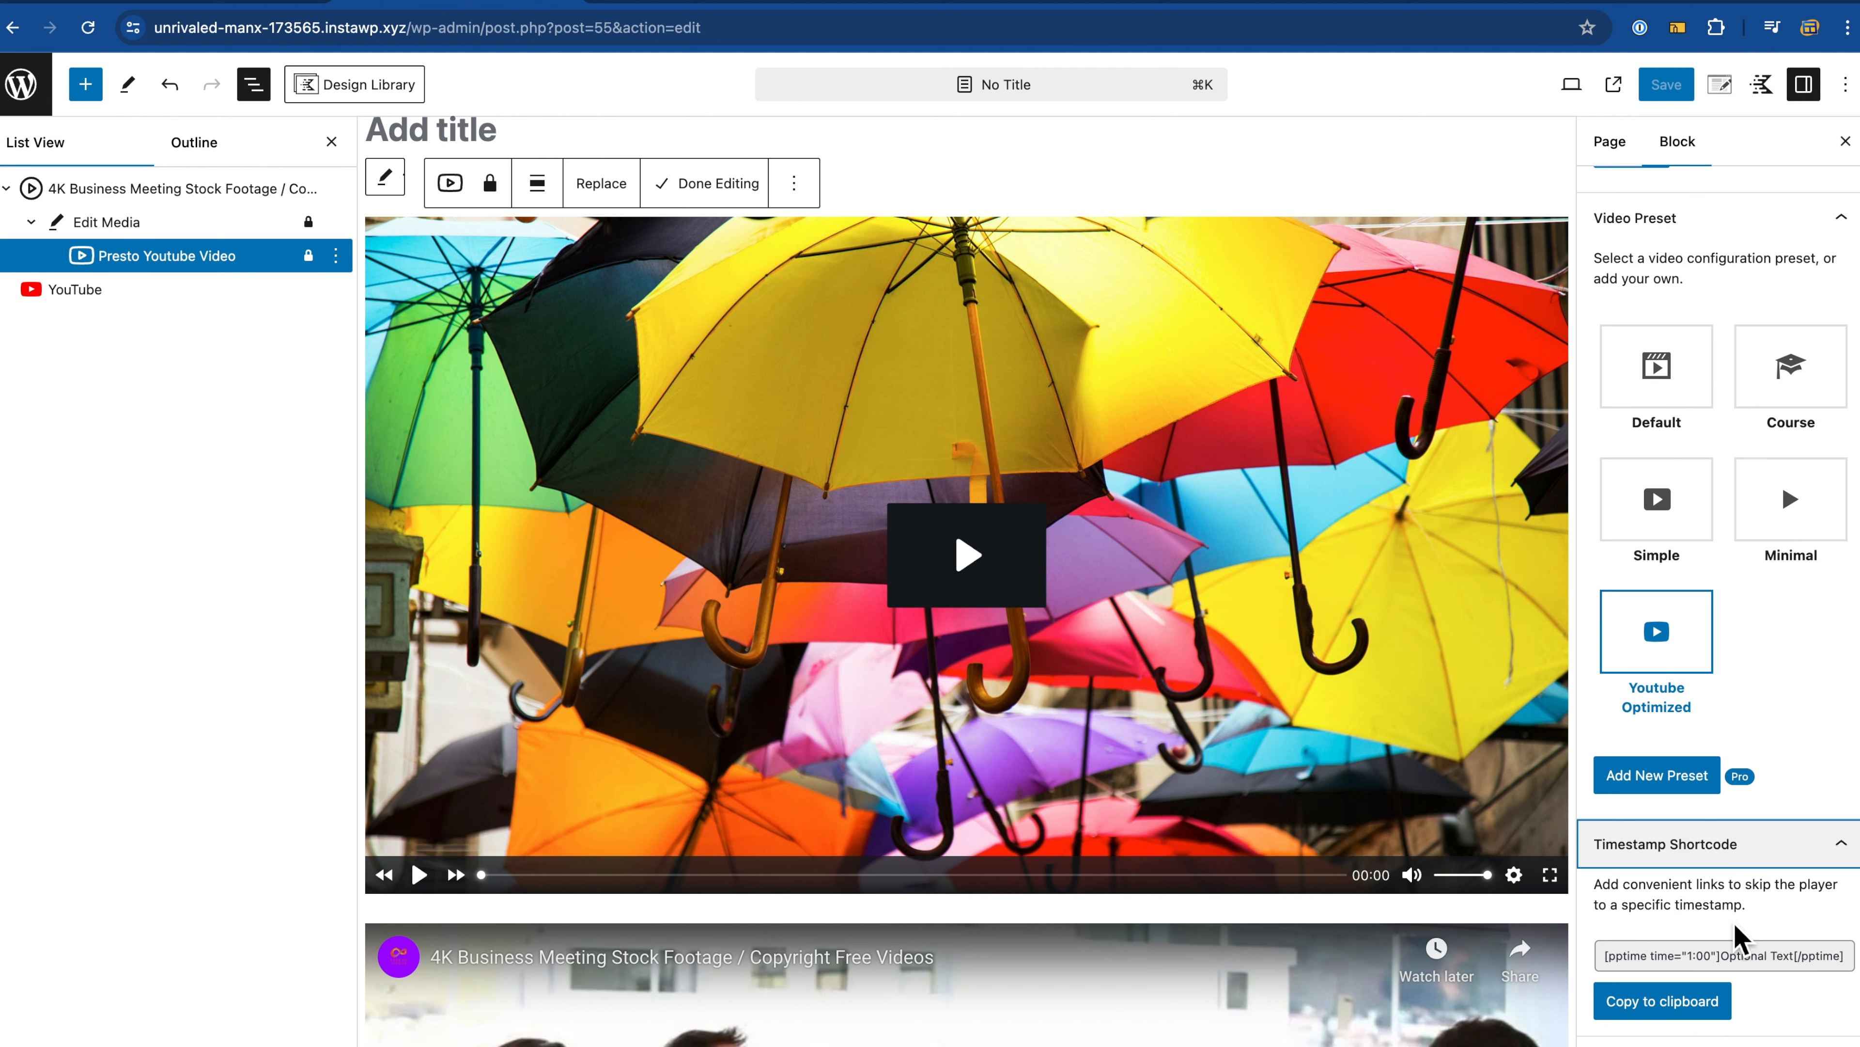
{"action": "scroll", "coordinate": [1736, 924], "scroll_direction": "up", "scroll_amount": 3}
{"action": "scroll", "coordinate": [1684, 814], "scroll_direction": "up", "scroll_amount": 5}
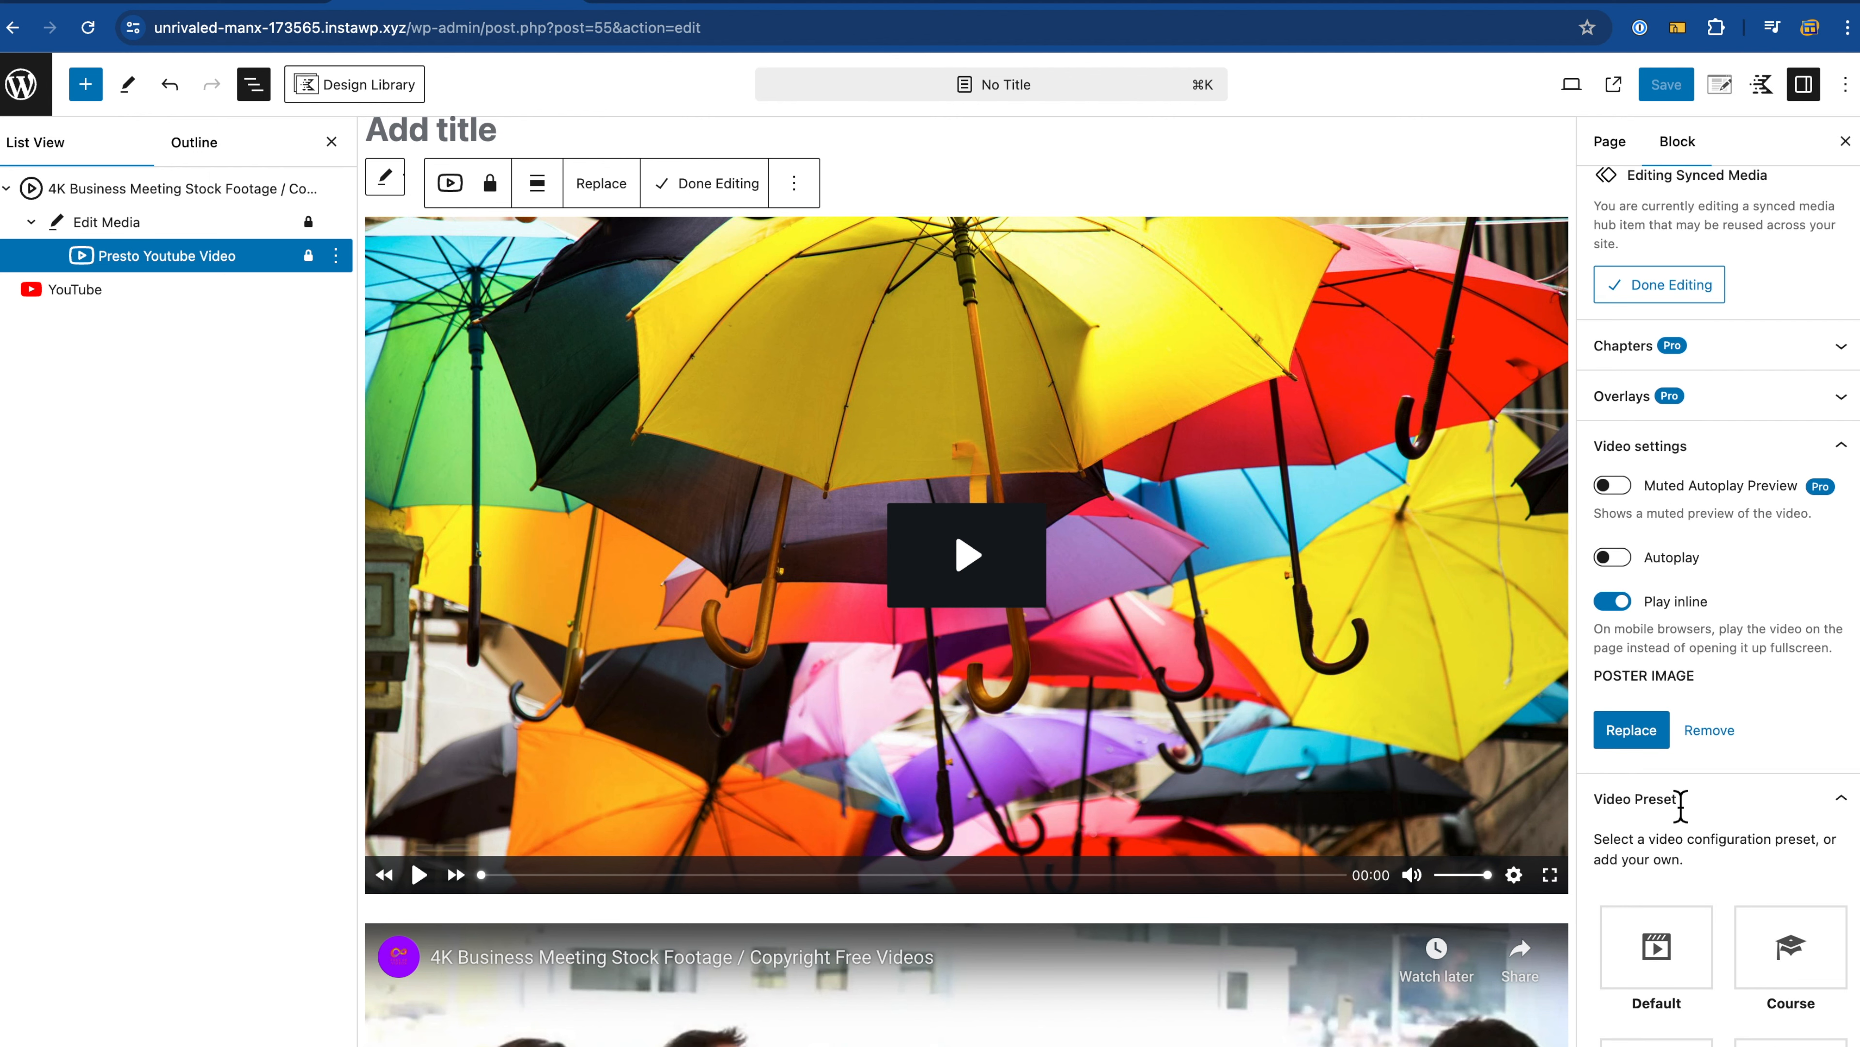
{"action": "scroll", "coordinate": [1681, 806], "scroll_direction": "up", "scroll_amount": 1}
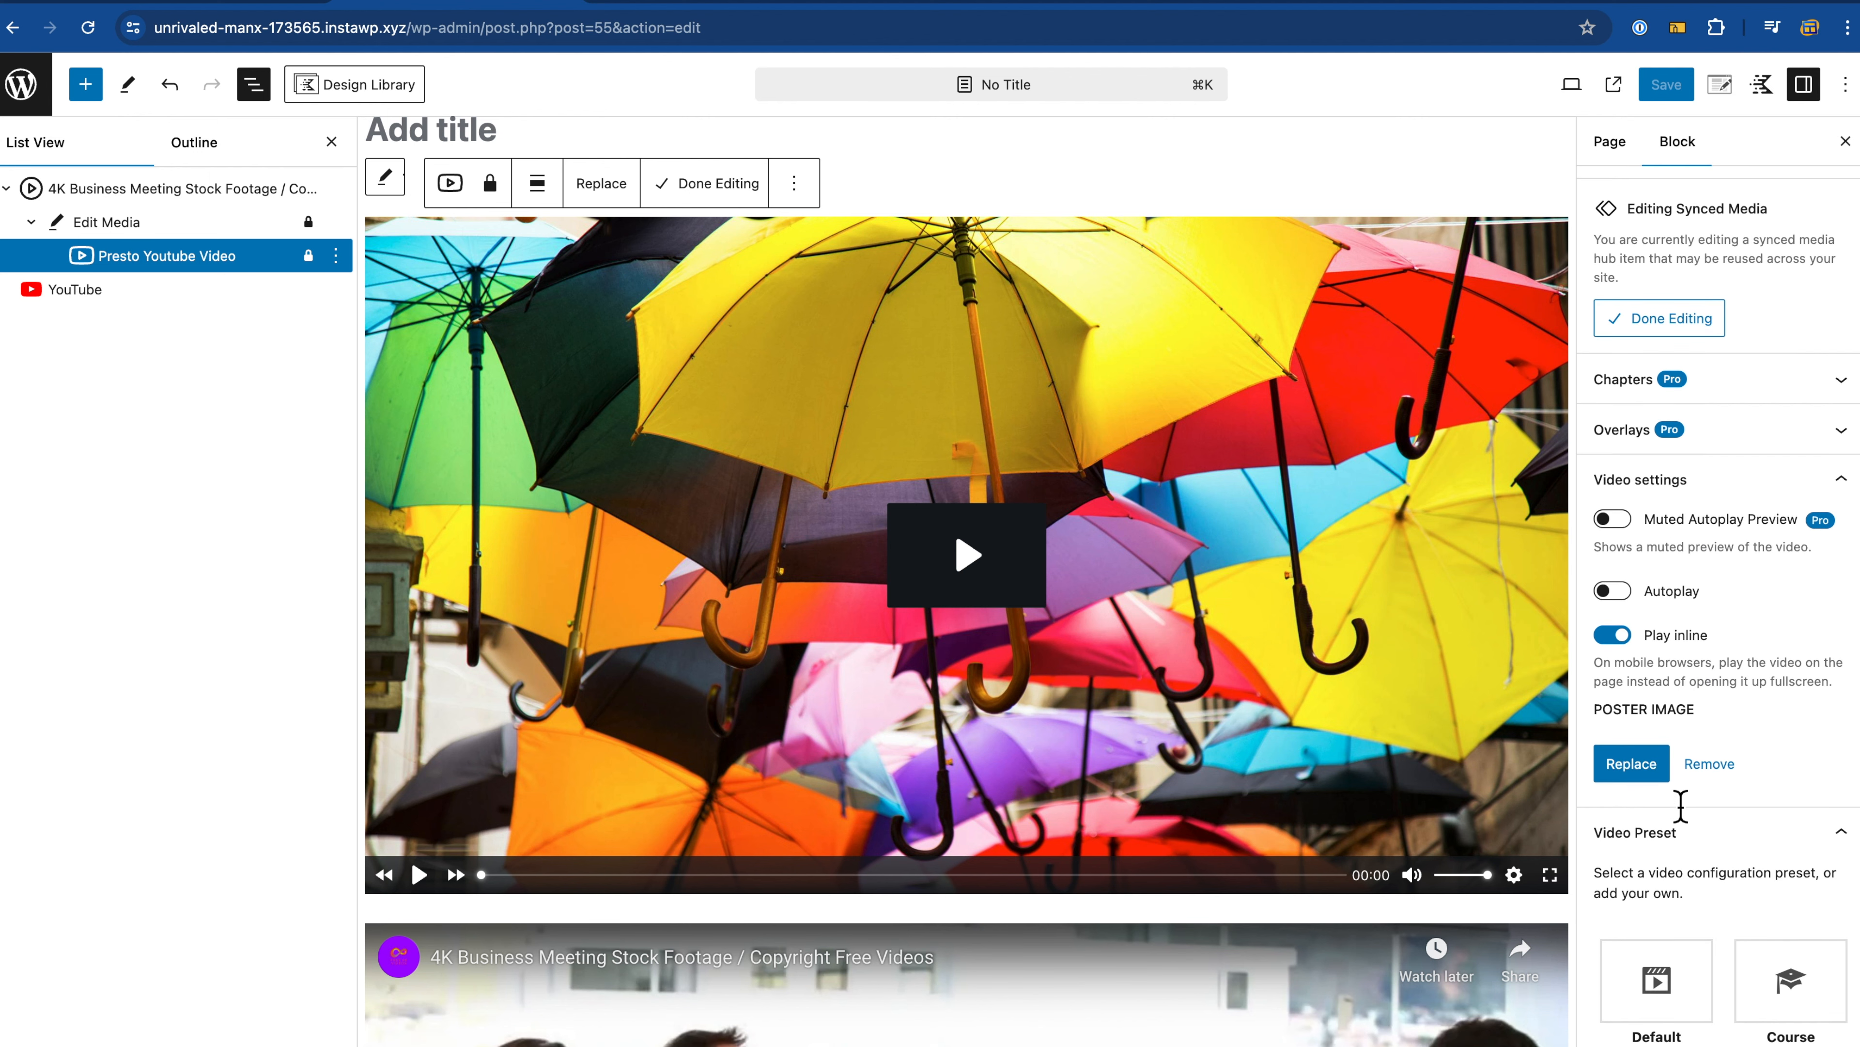
Step: Toggle the Presto video's Play inline option and collapse its video settings
{"action": "left_click", "coordinate": [1628, 645]}
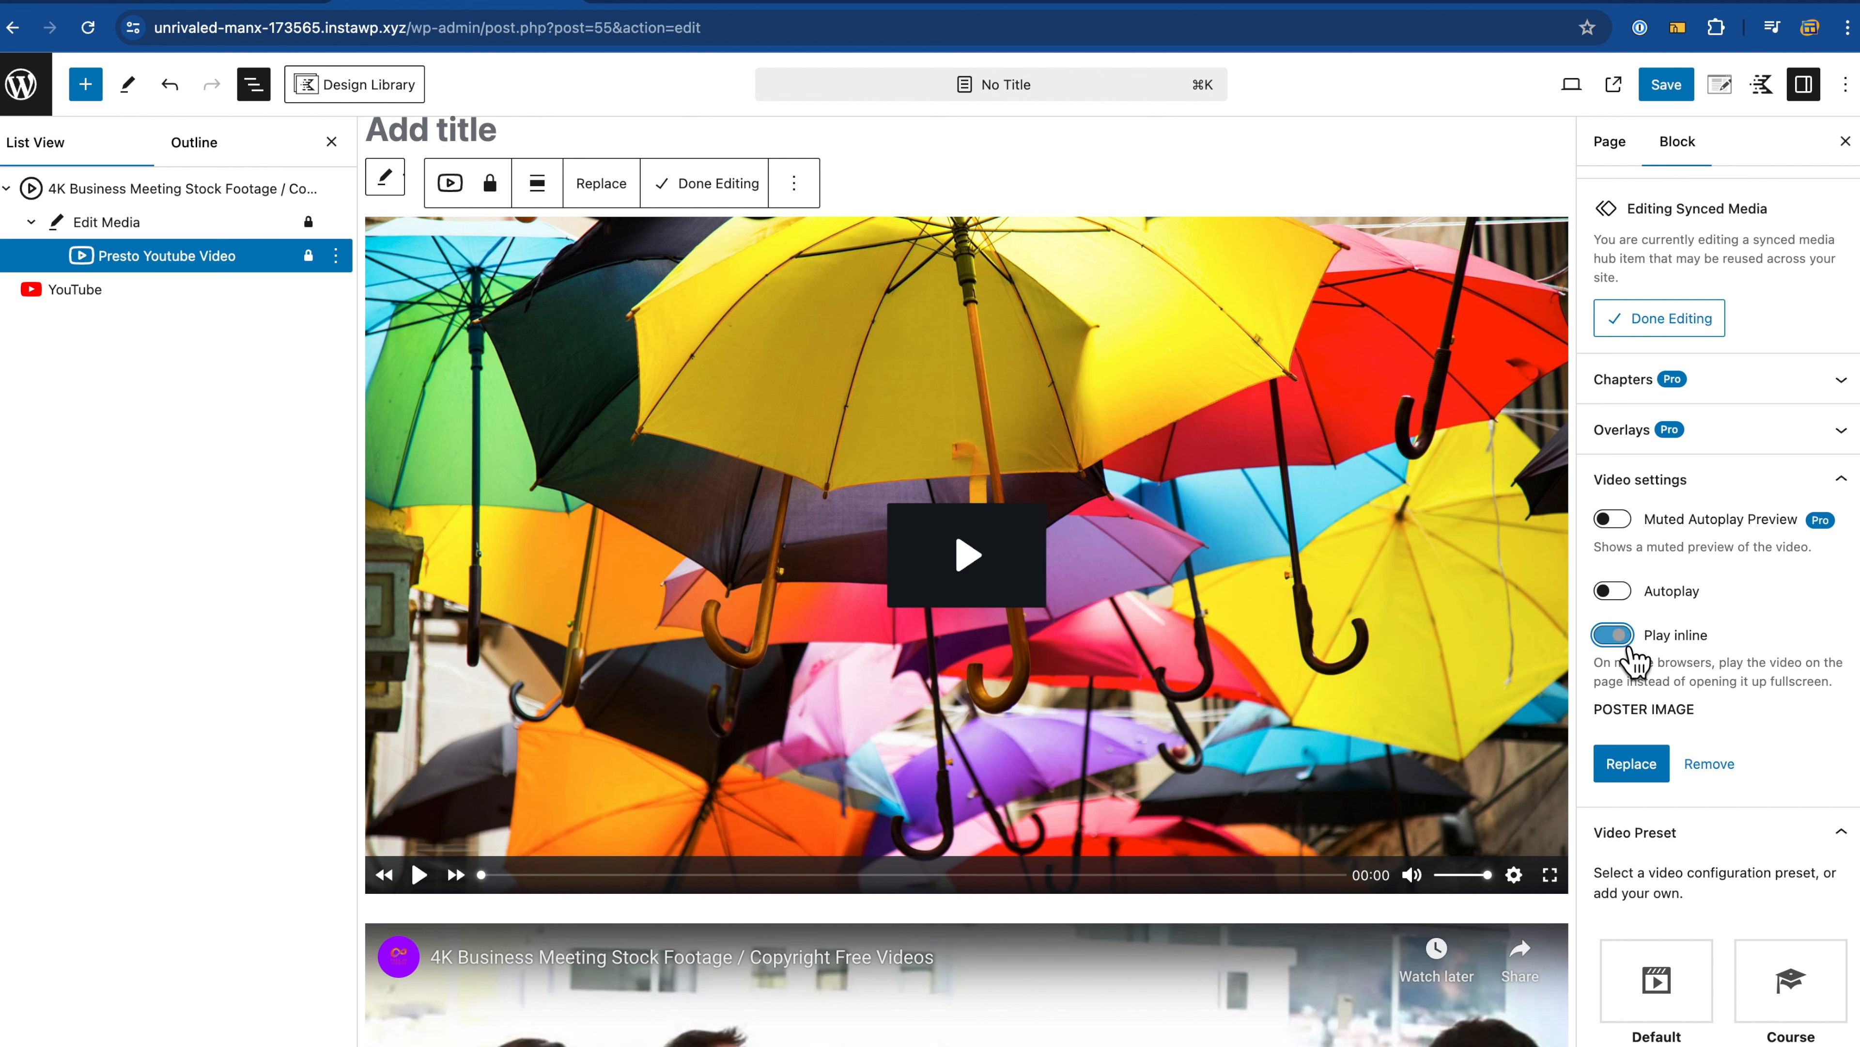
{"action": "left_click", "coordinate": [1836, 483]}
{"action": "scroll", "coordinate": [1698, 552], "scroll_direction": "up", "scroll_amount": 2}
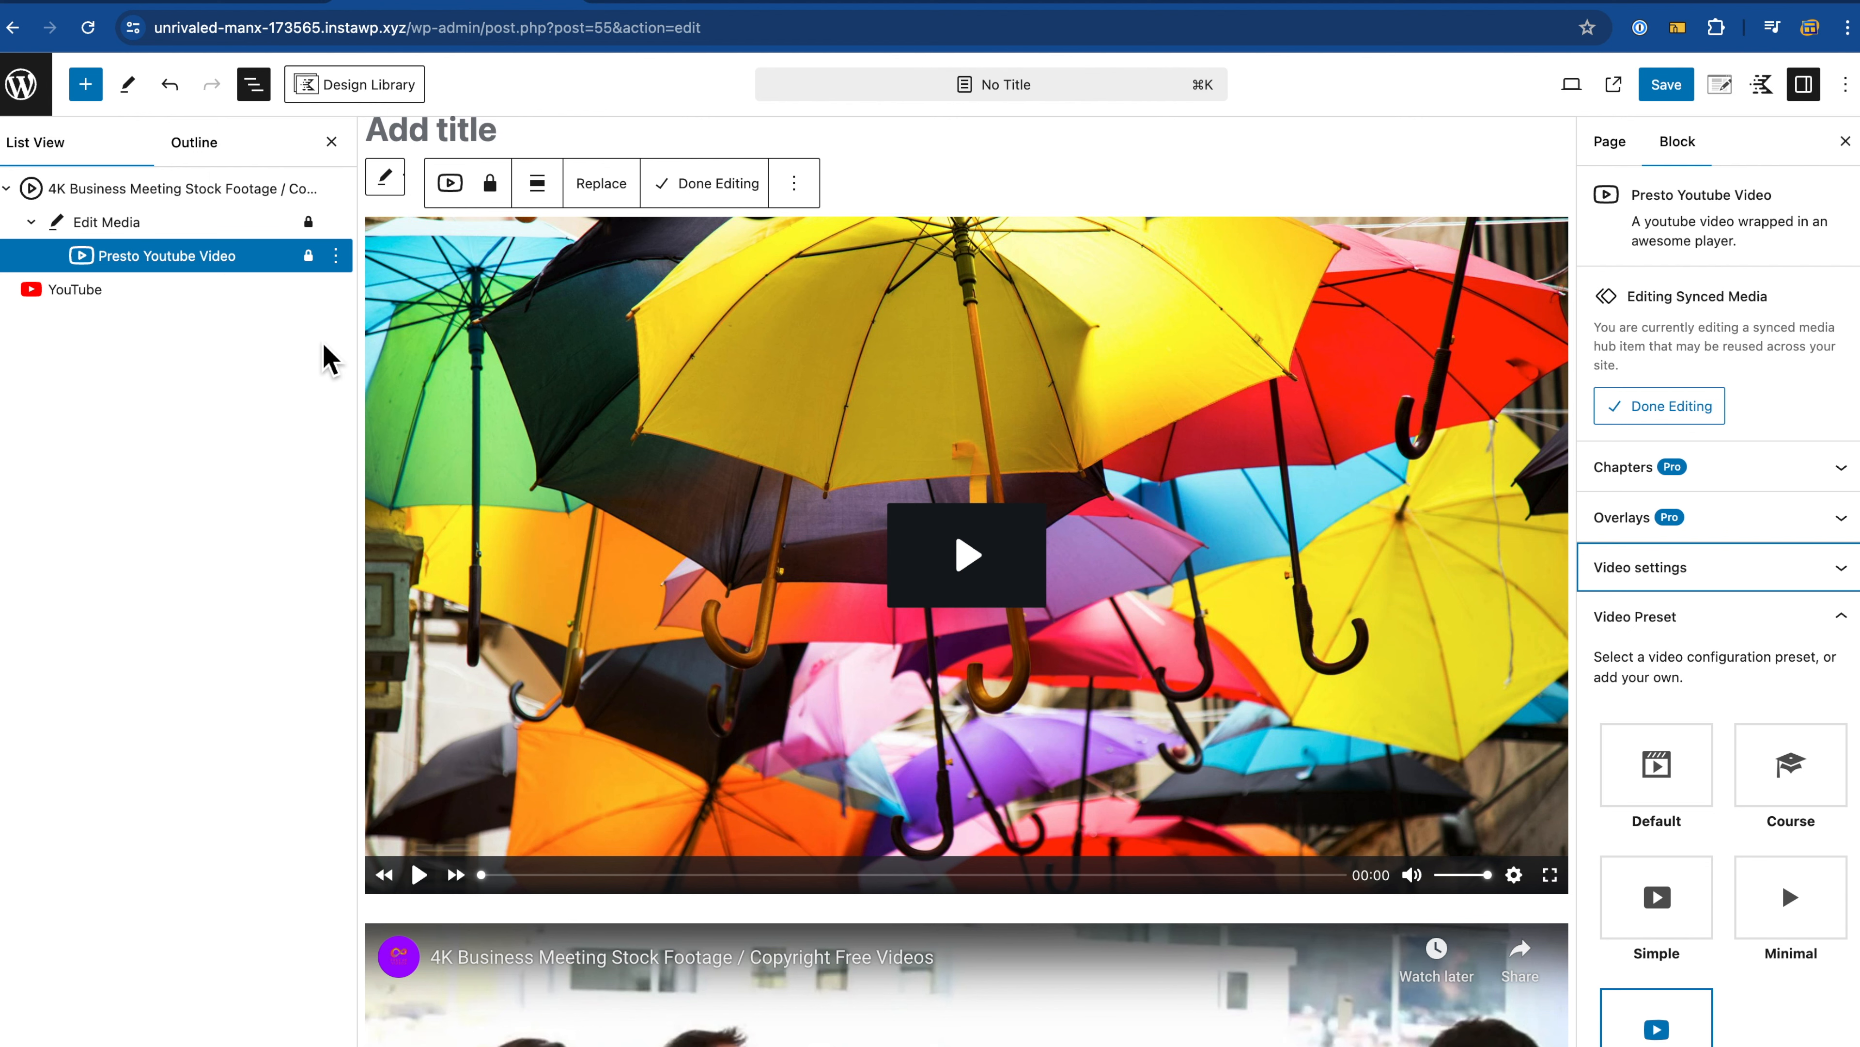
Step: Deselect the Presto video and look over the page content down to the YouTube embed
{"action": "left_click", "coordinate": [945, 198]}
{"action": "scroll", "coordinate": [654, 389], "scroll_direction": "down", "scroll_amount": 1}
{"action": "scroll", "coordinate": [652, 385], "scroll_direction": "down", "scroll_amount": 10}
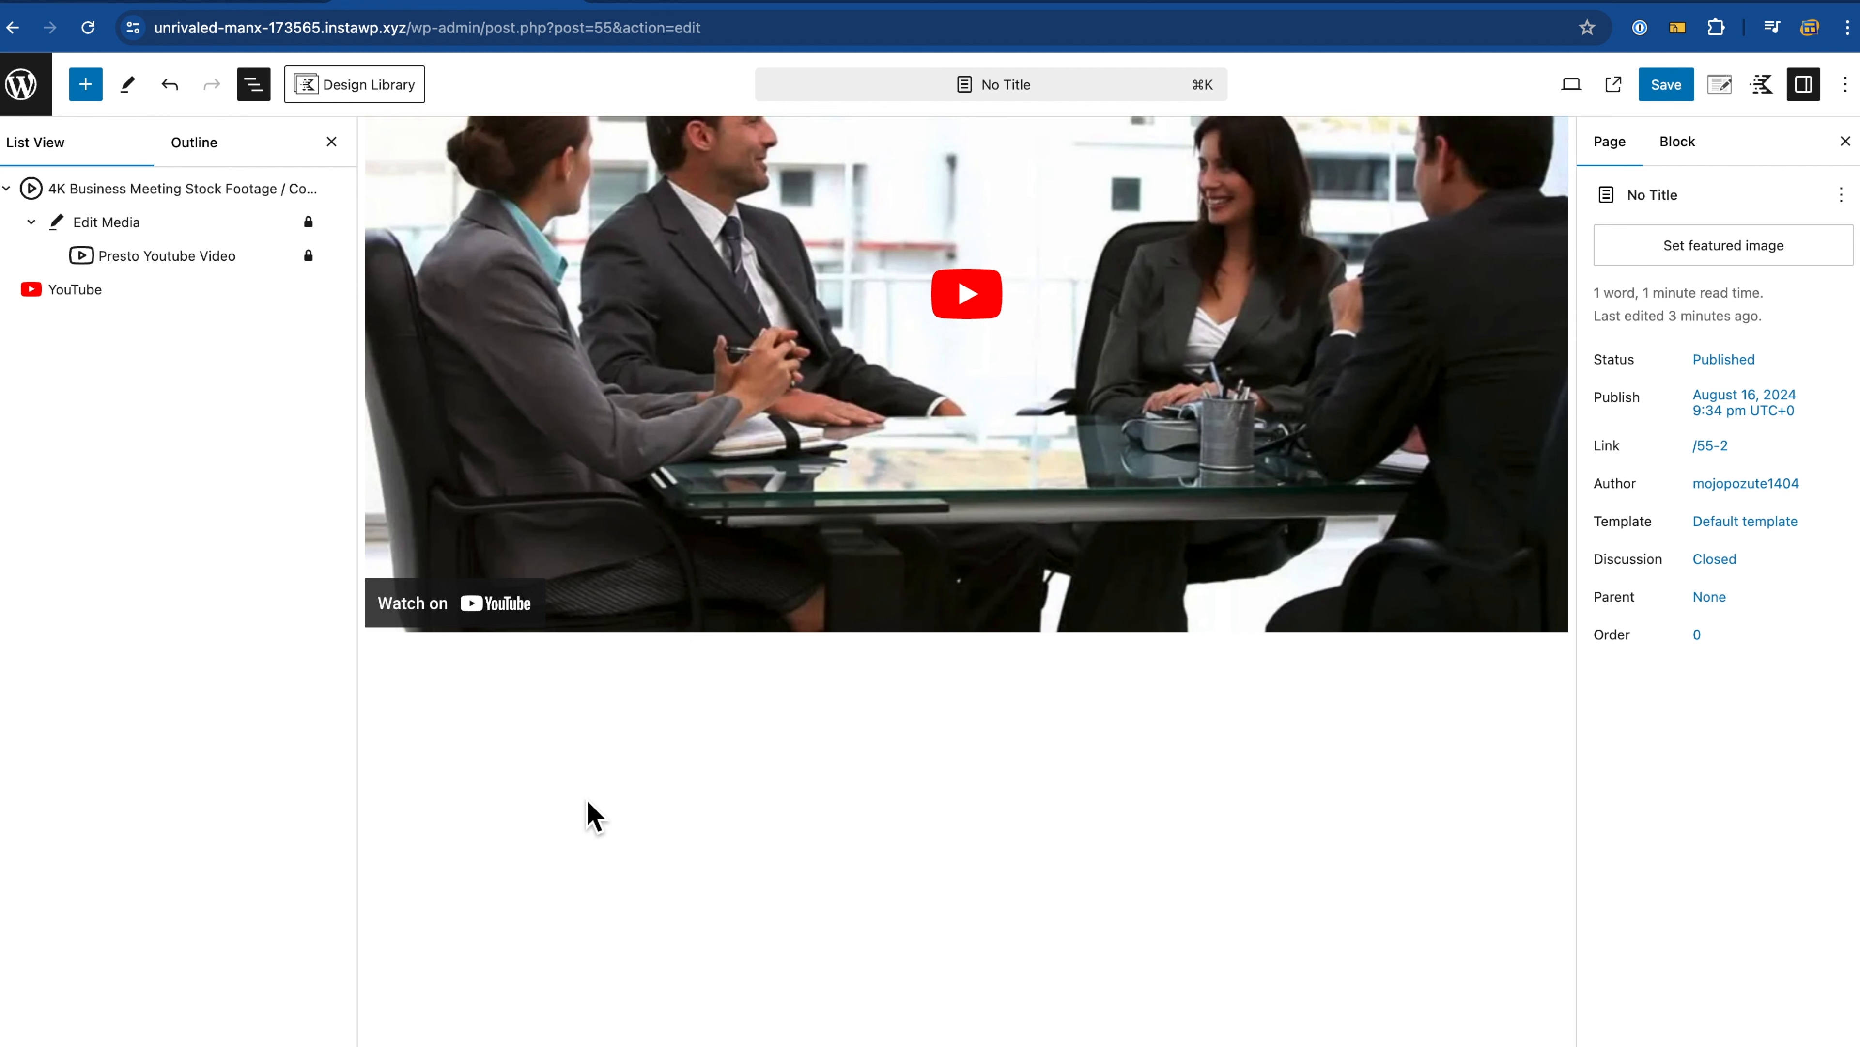
Step: Leave the draft video's editor without saving its changes and open the Presto Player Media Hub list
{"action": "left_click", "coordinate": [267, 4]}
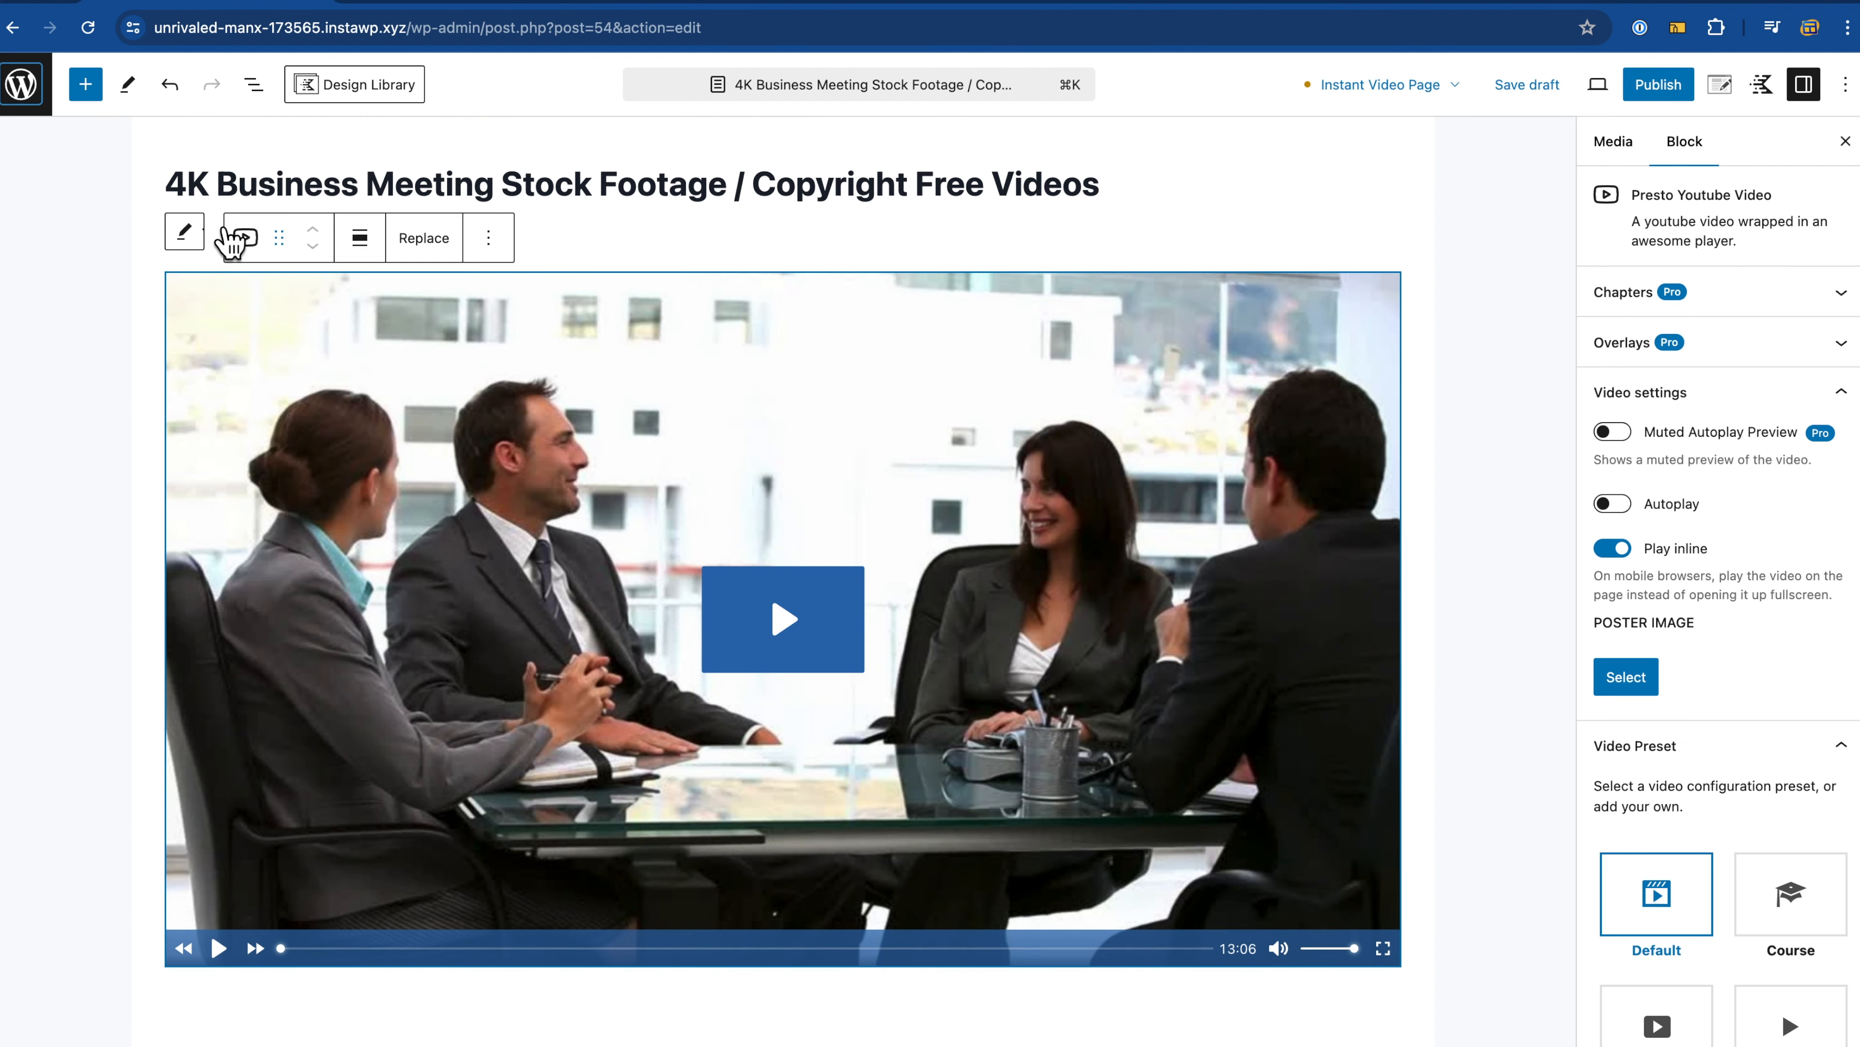
{"action": "left_click", "coordinate": [49, 95]}
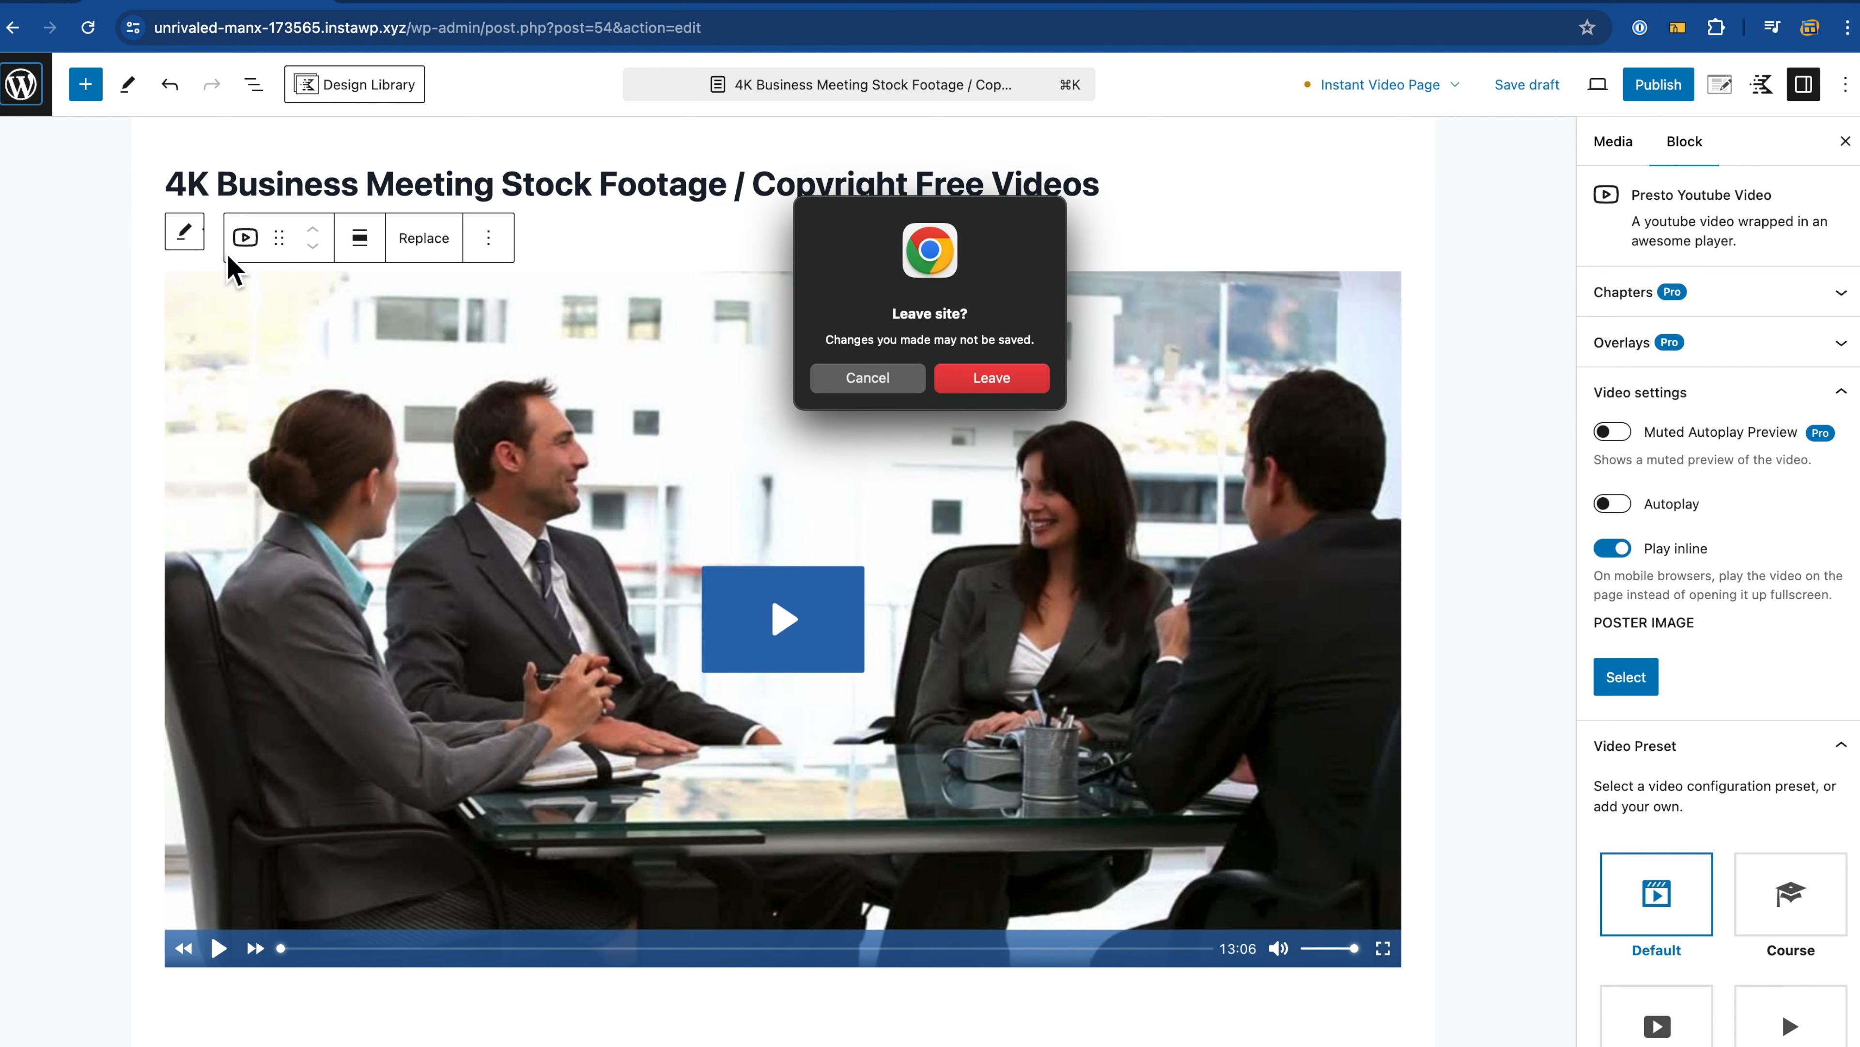
{"action": "left_click", "coordinate": [996, 375]}
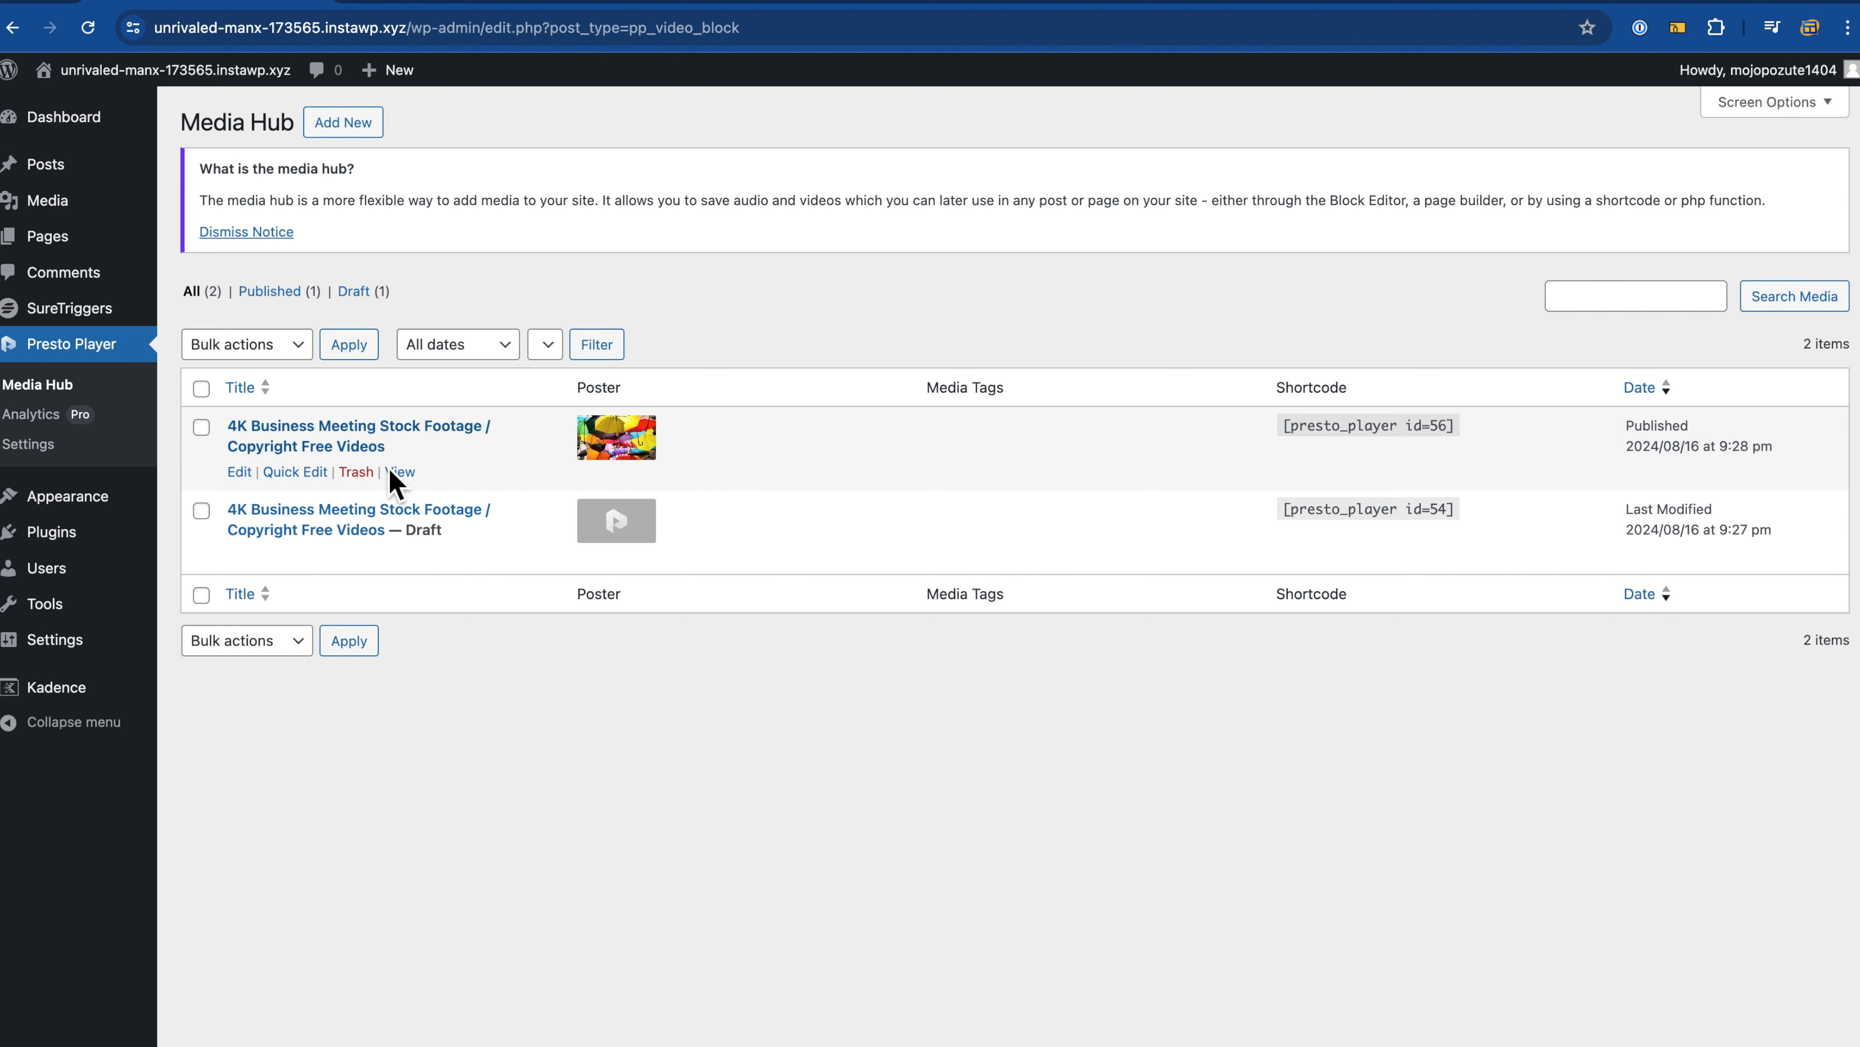
Step: View the playing Presto video on the live page and check it alongside the Media Hub list
{"action": "left_click", "coordinate": [677, 2]}
{"action": "scroll", "coordinate": [578, 694], "scroll_direction": "down", "scroll_amount": 8}
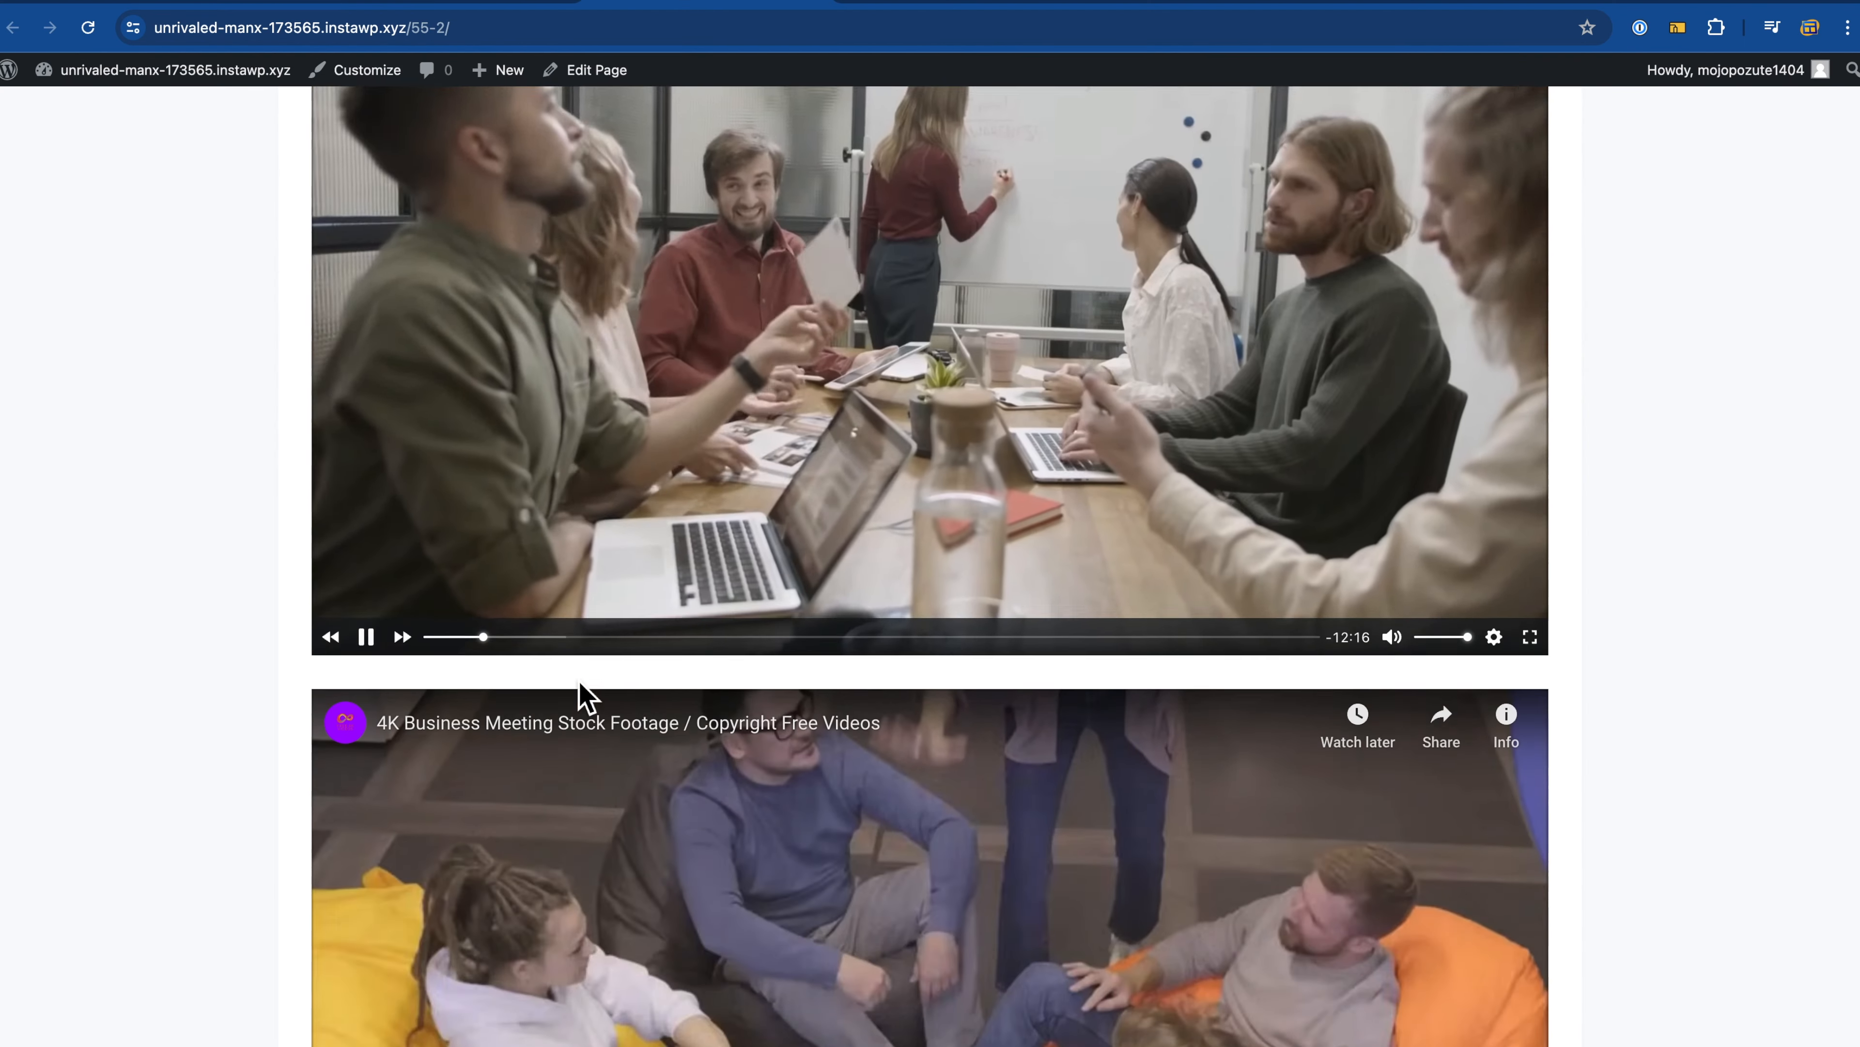
{"action": "scroll", "coordinate": [583, 696], "scroll_direction": "up", "scroll_amount": 5}
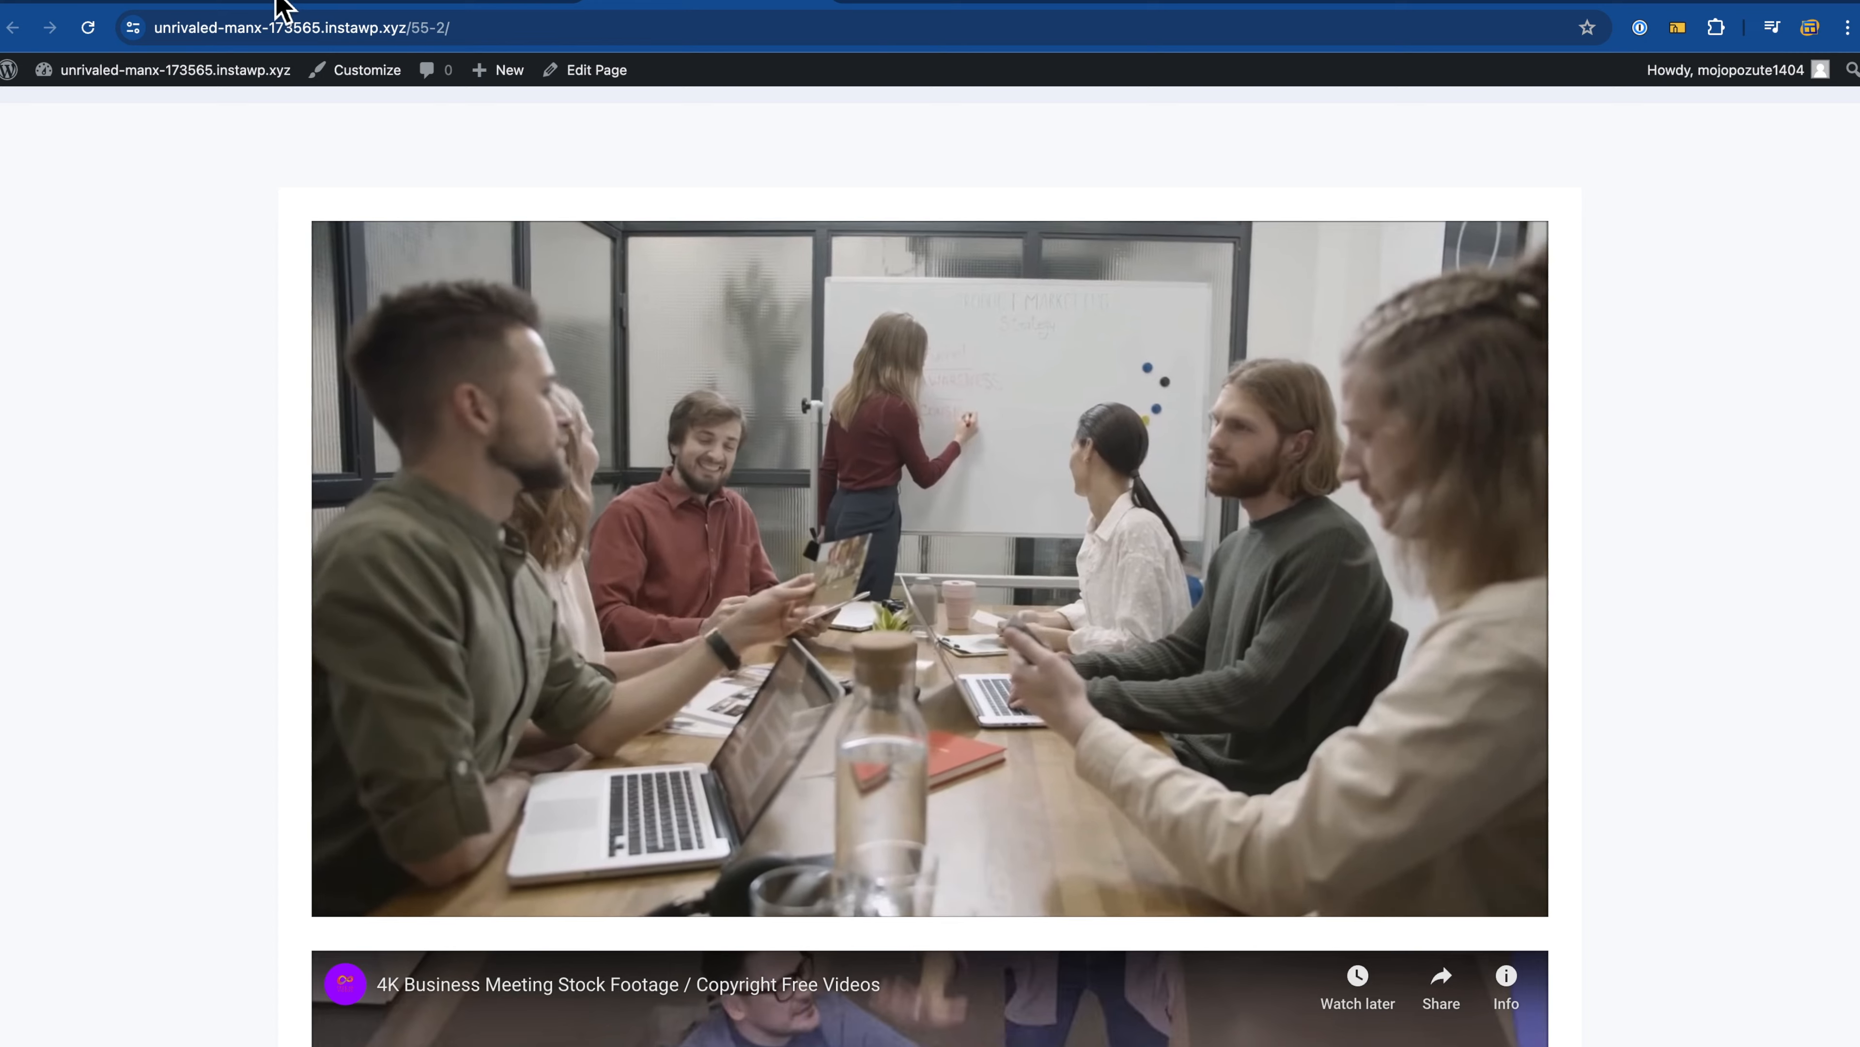
{"action": "left_click", "coordinate": [275, 4]}
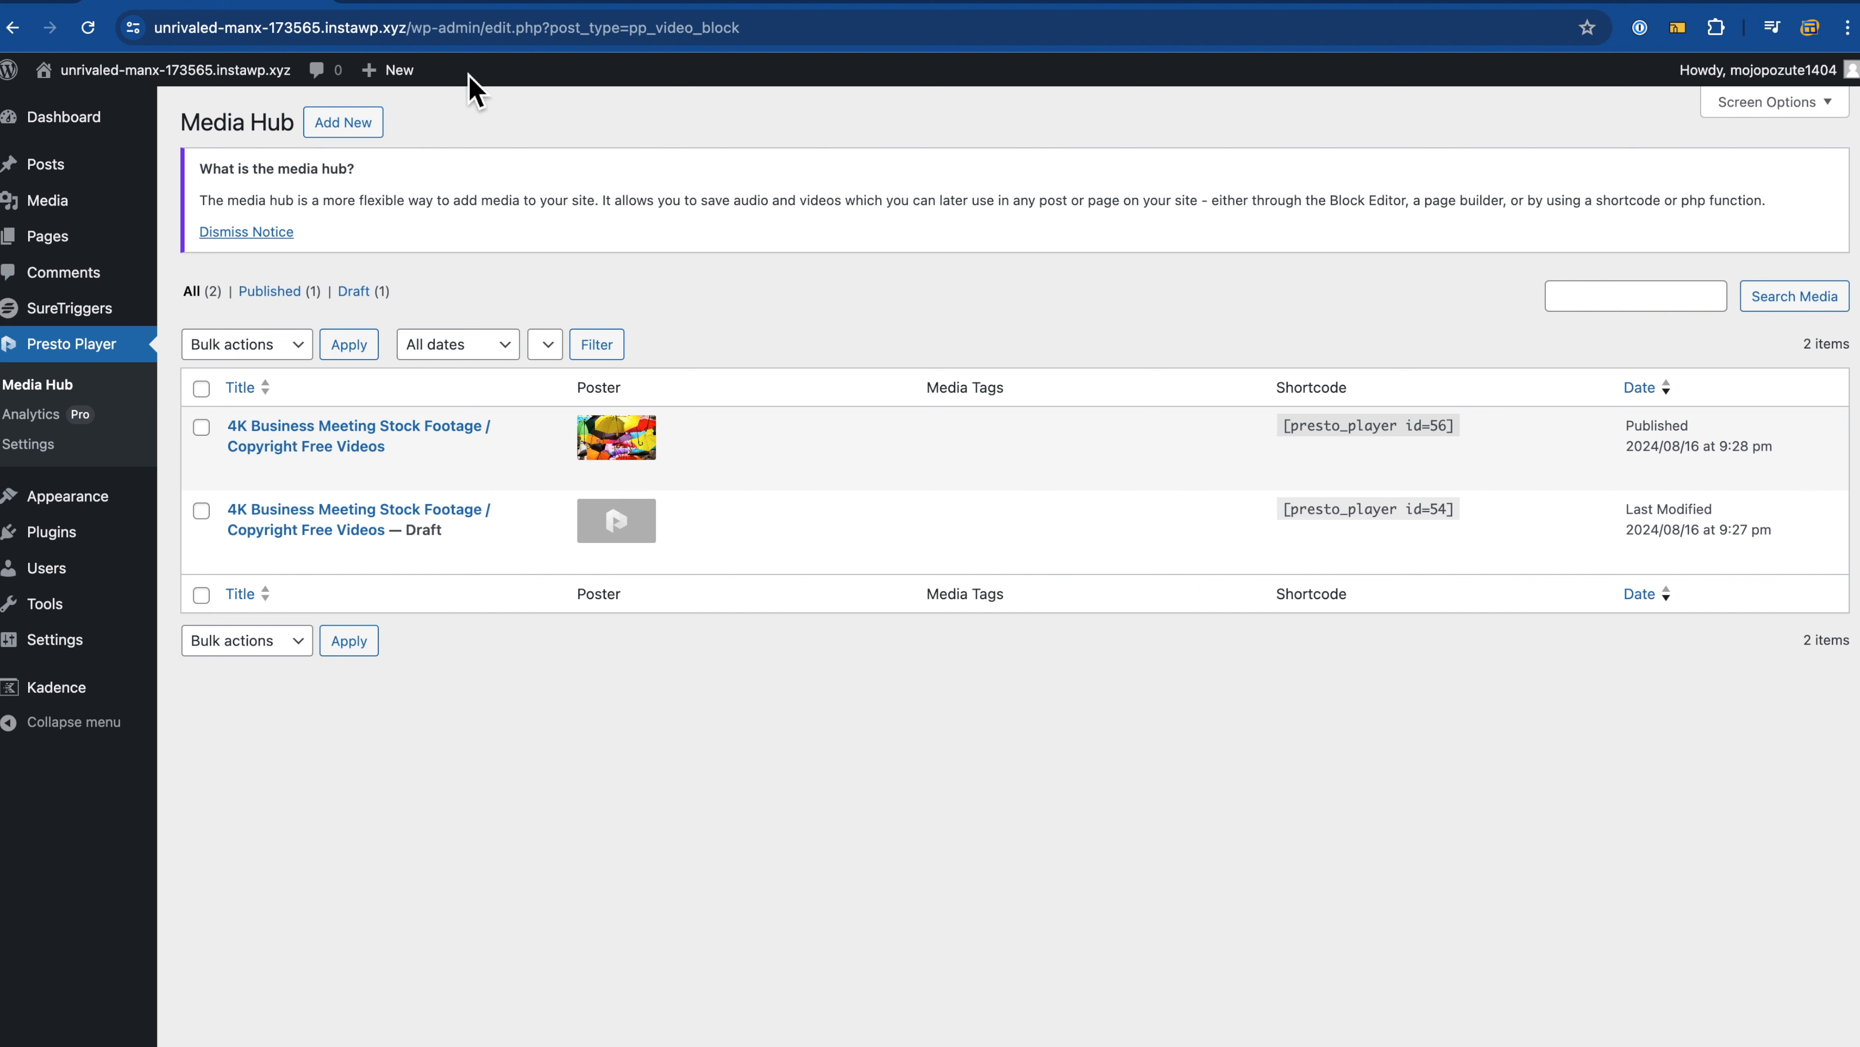
{"action": "left_click", "coordinate": [487, 5]}
{"action": "left_click", "coordinate": [707, 5]}
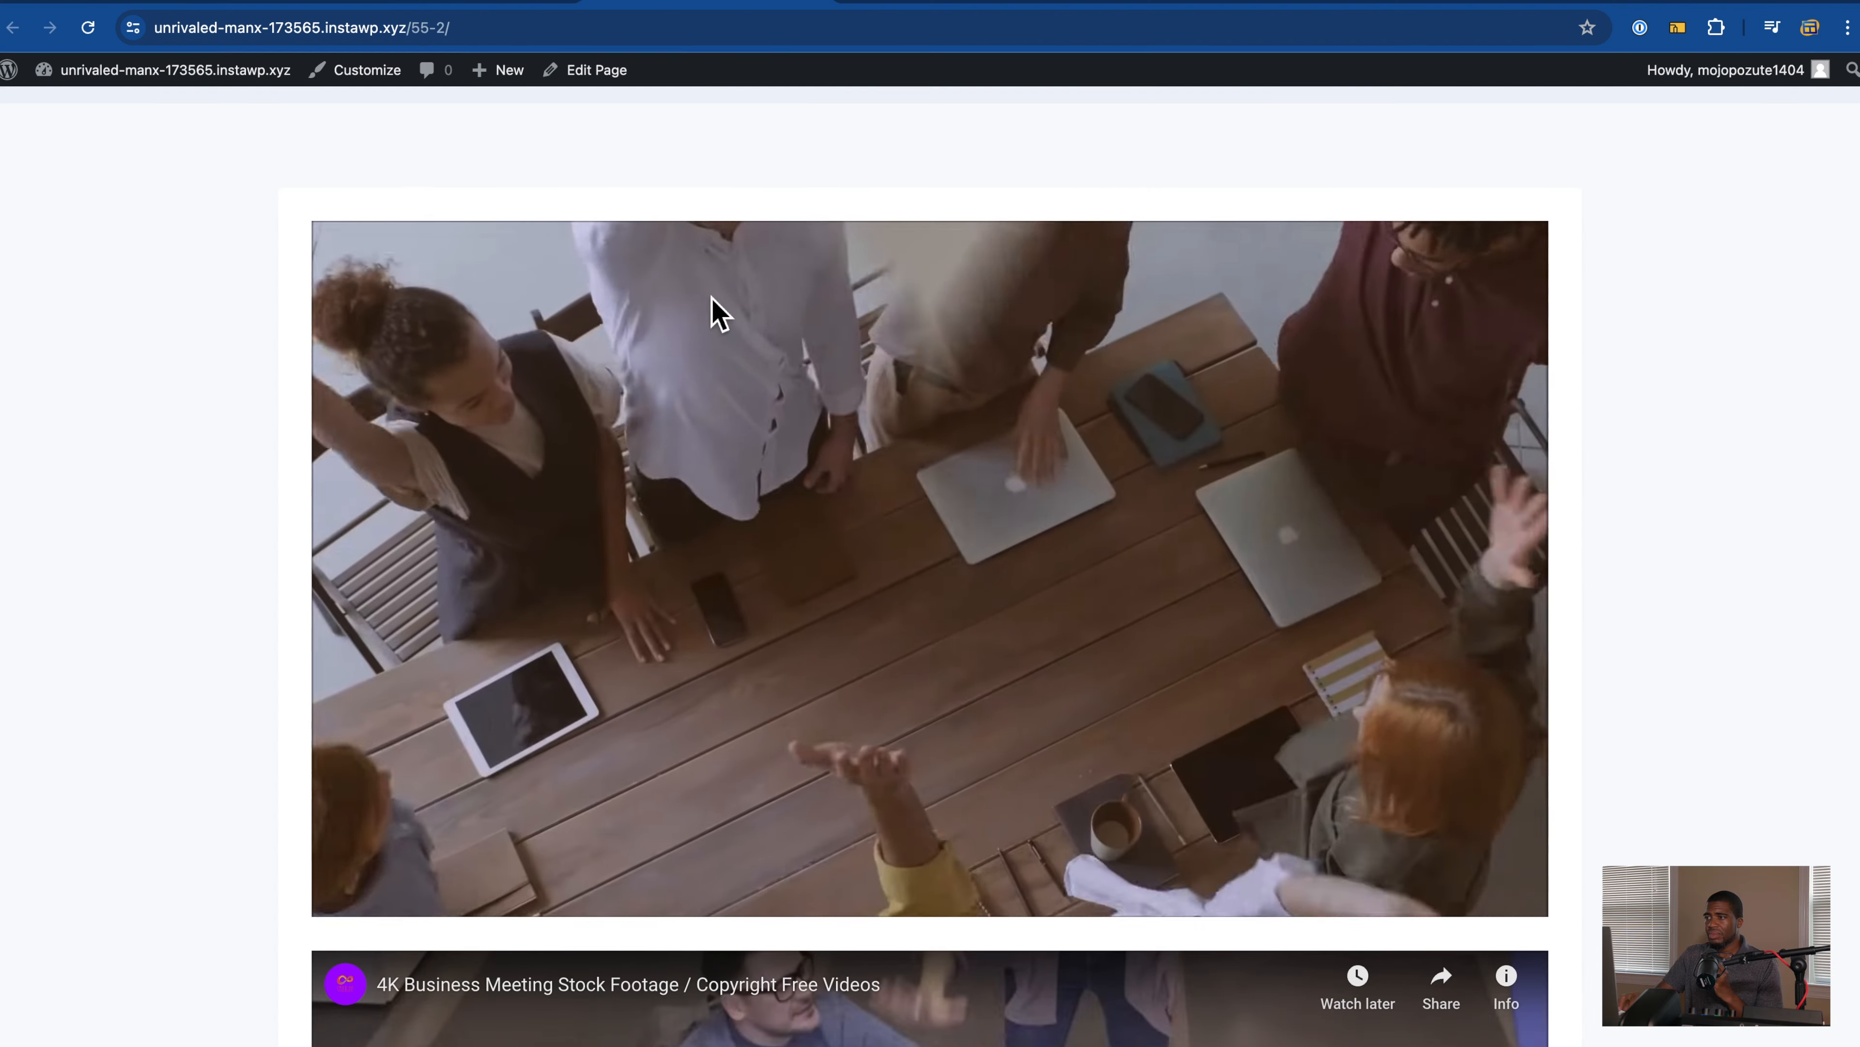
{"action": "scroll", "coordinate": [725, 488], "scroll_direction": "up", "scroll_amount": 5}
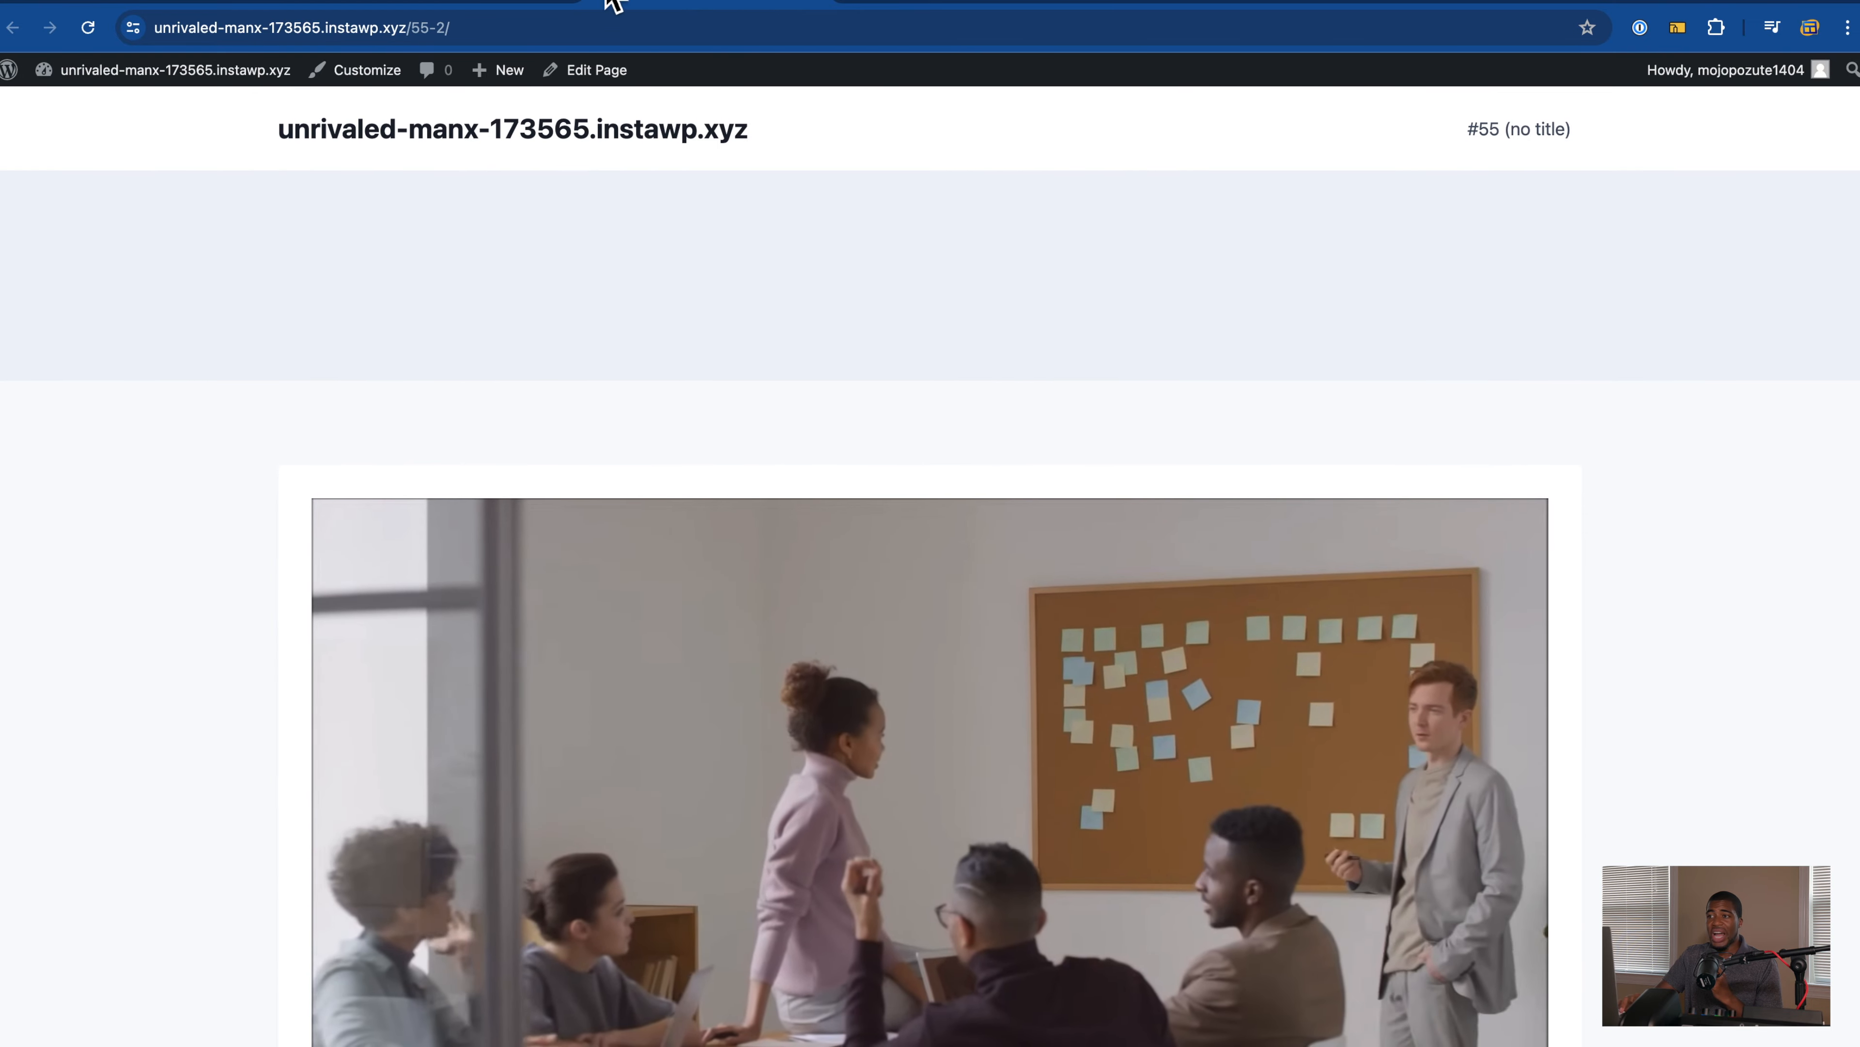
Step: Select the umbrella-poster Presto video in the page editor and finish editing its synced media item
{"action": "left_click", "coordinate": [484, 6]}
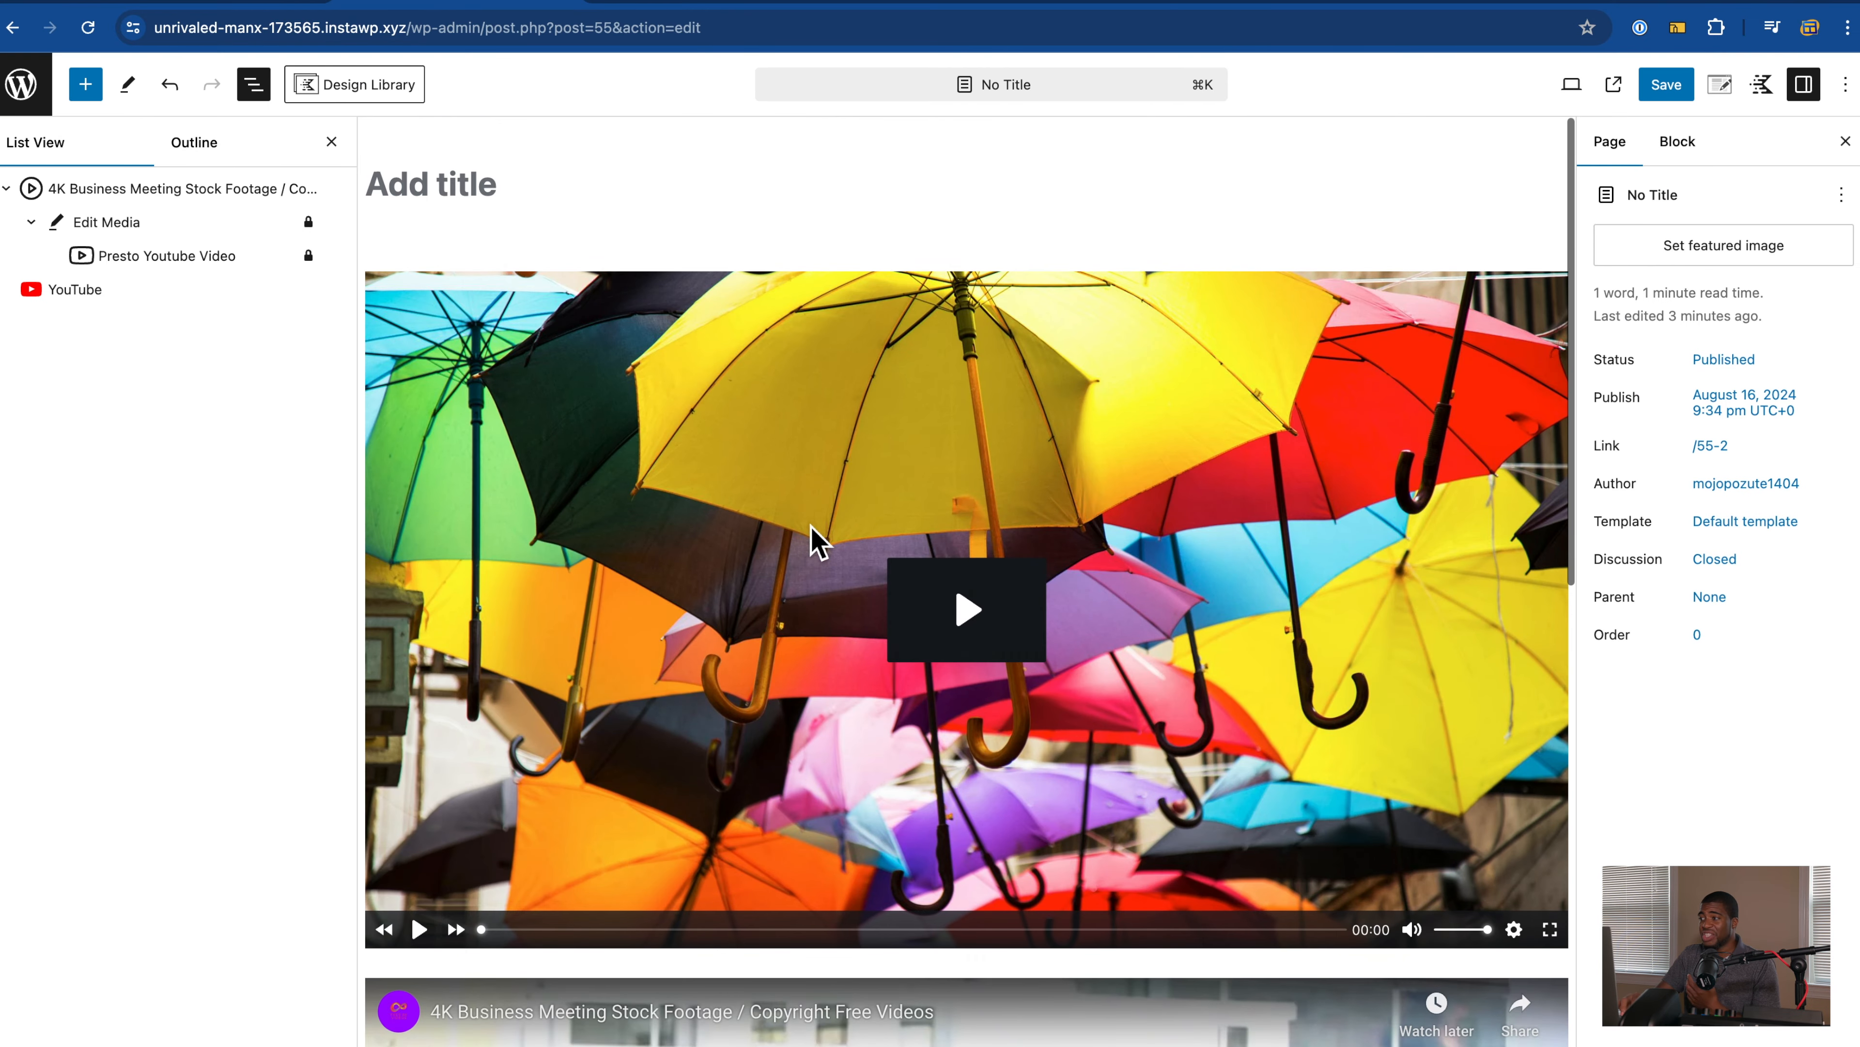
{"action": "left_click", "coordinate": [1166, 520]}
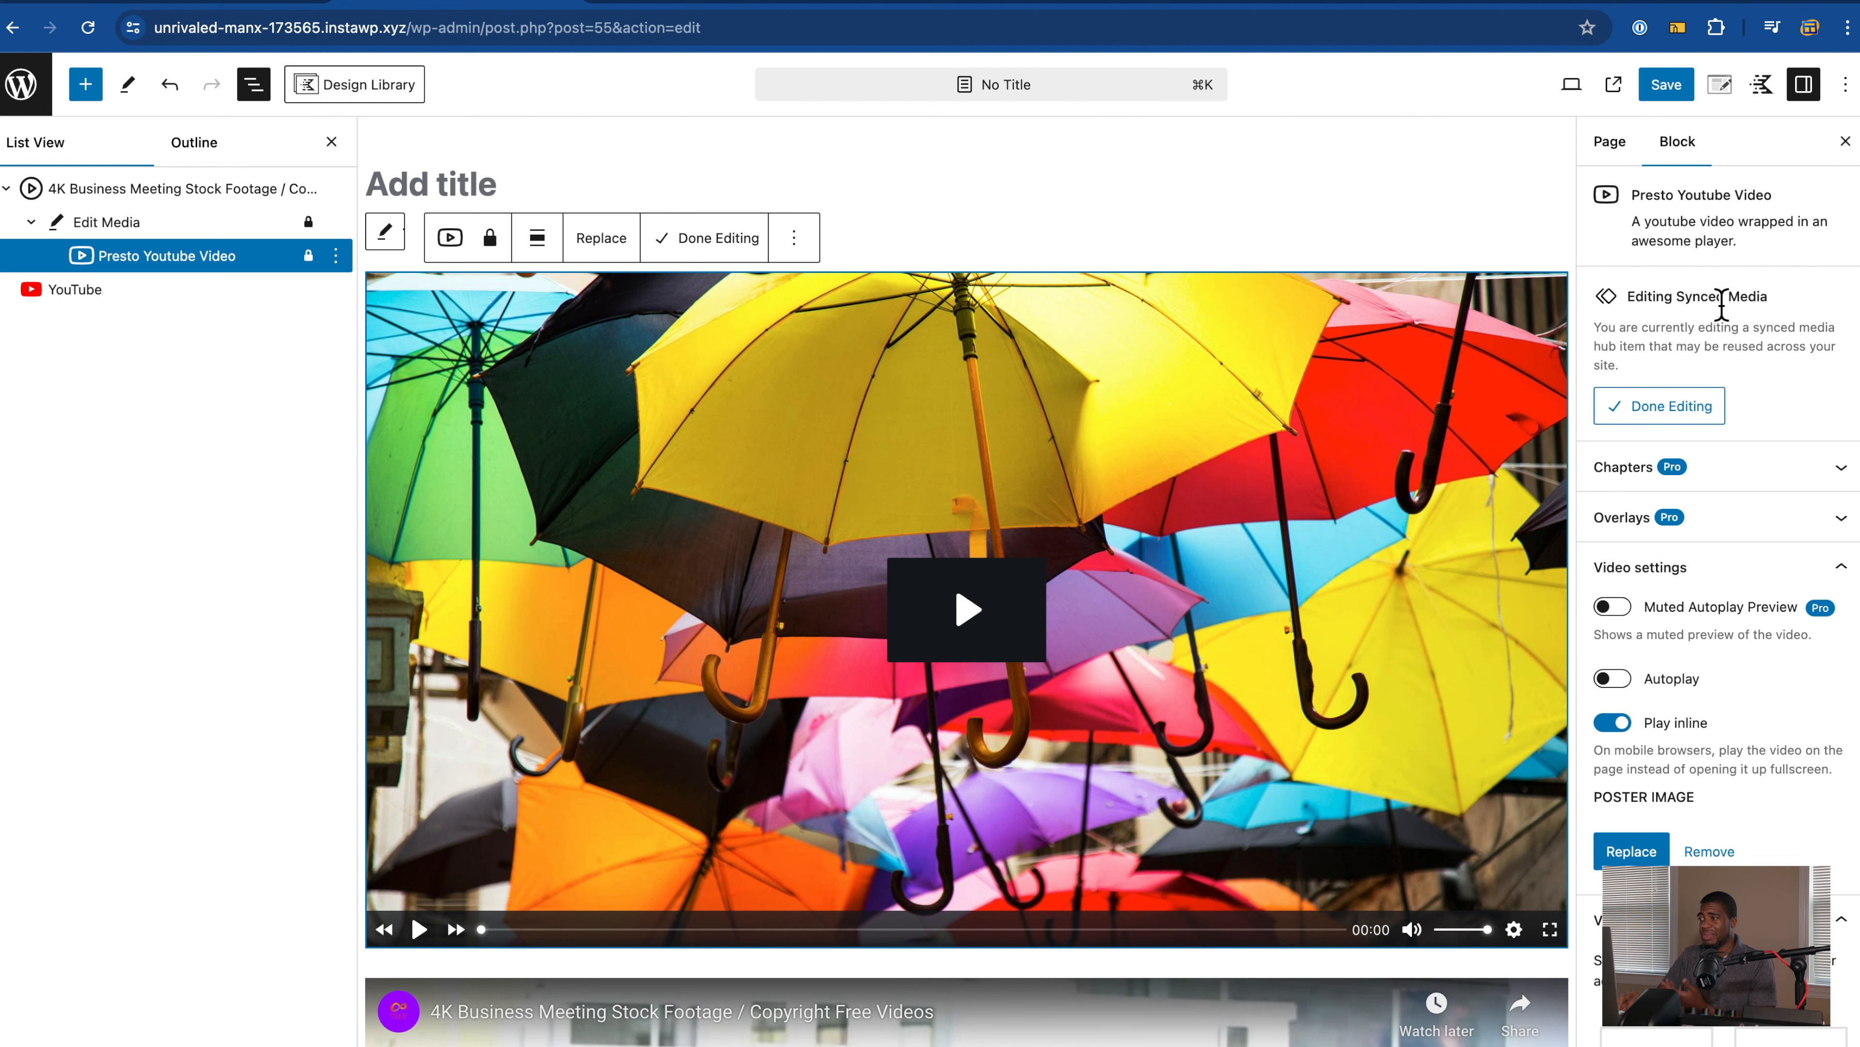
{"action": "left_click", "coordinate": [1667, 410]}
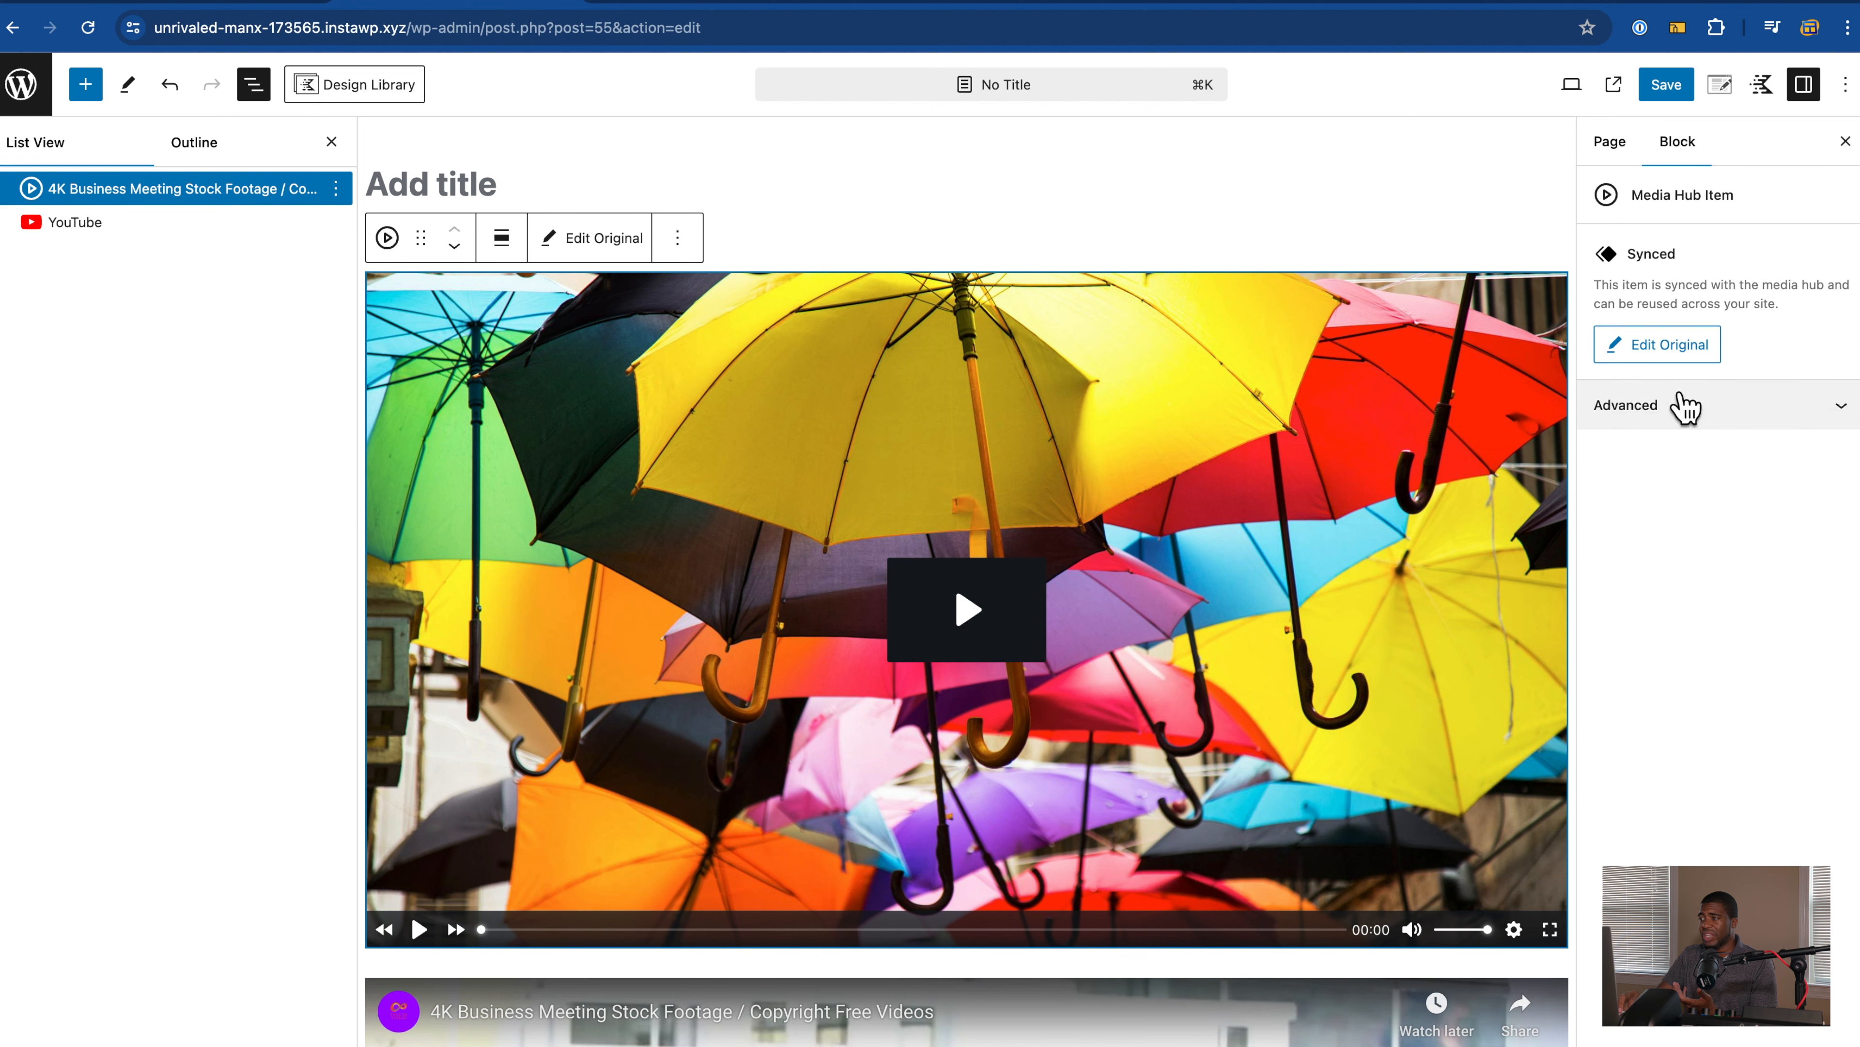
{"action": "left_click", "coordinate": [1660, 410]}
{"action": "left_click", "coordinate": [1660, 409]}
Step: Reopen the Presto video's original media for editing and review its settings down to the video presets
{"action": "left_click", "coordinate": [1657, 346]}
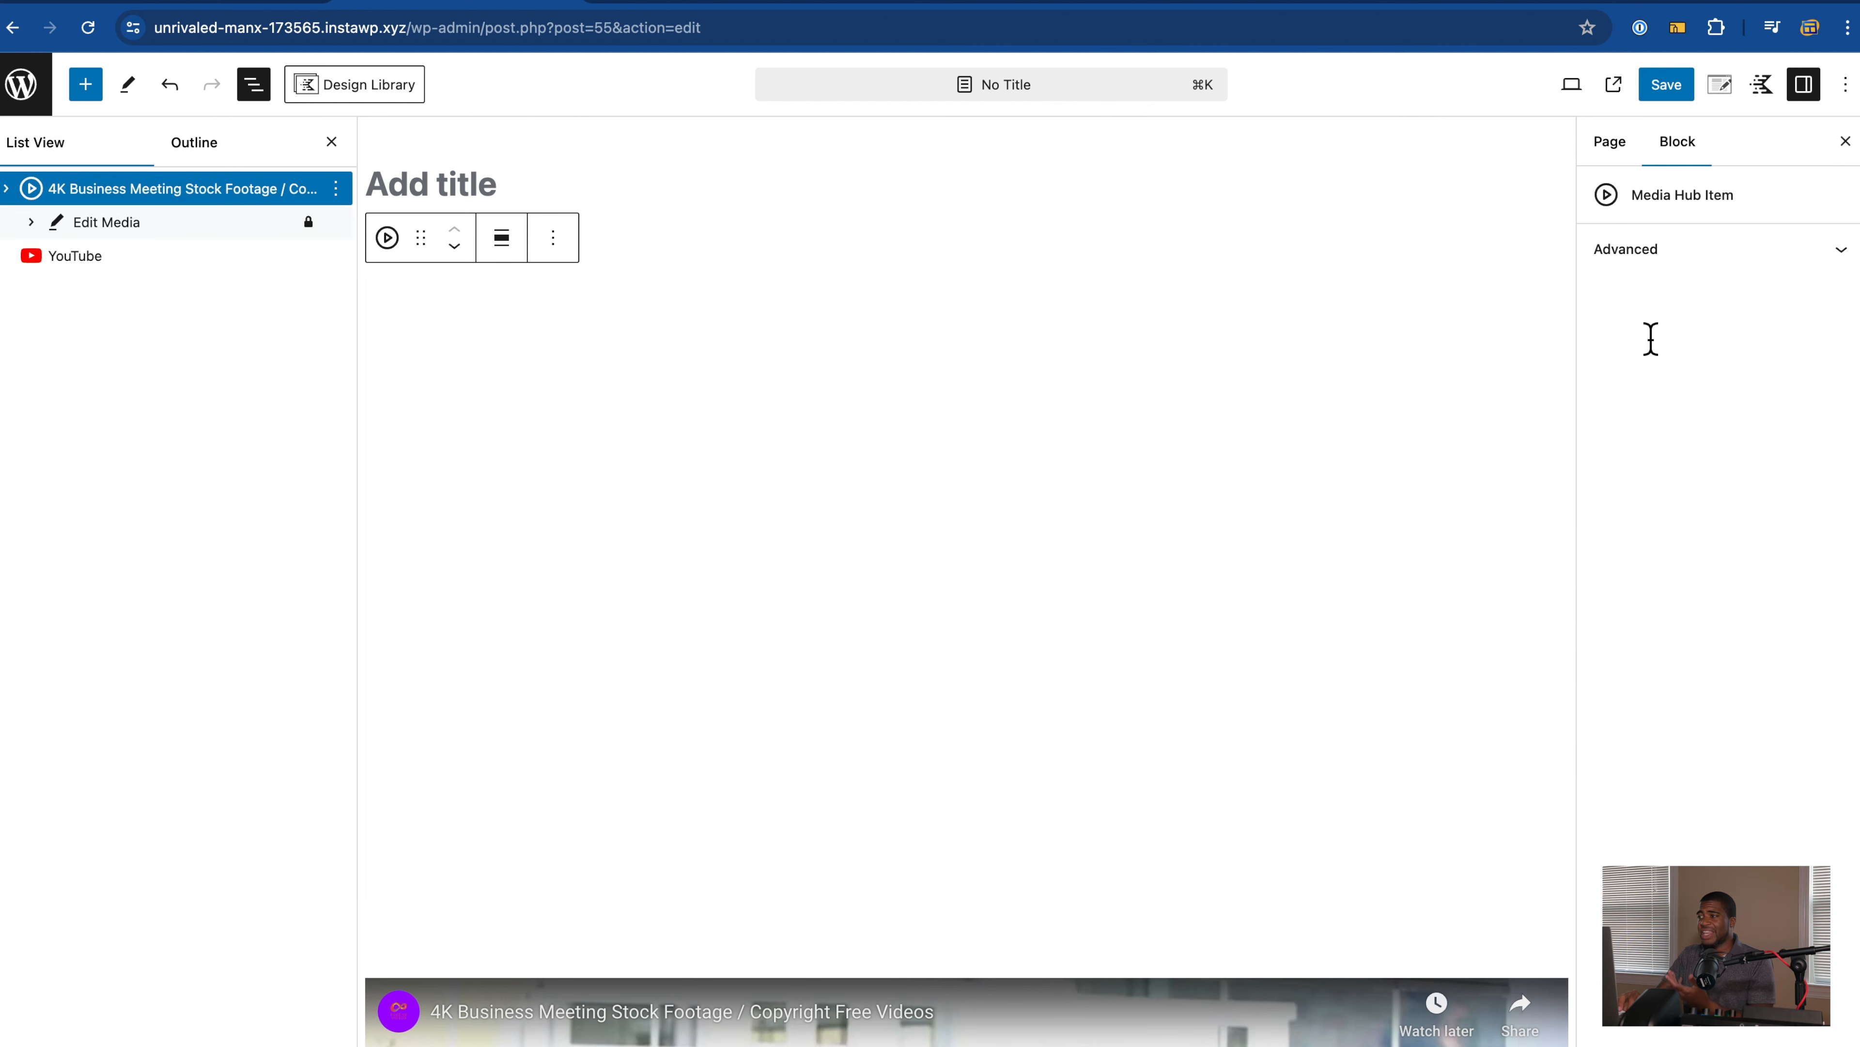
{"action": "scroll", "coordinate": [1651, 338], "scroll_direction": "down", "scroll_amount": 2}
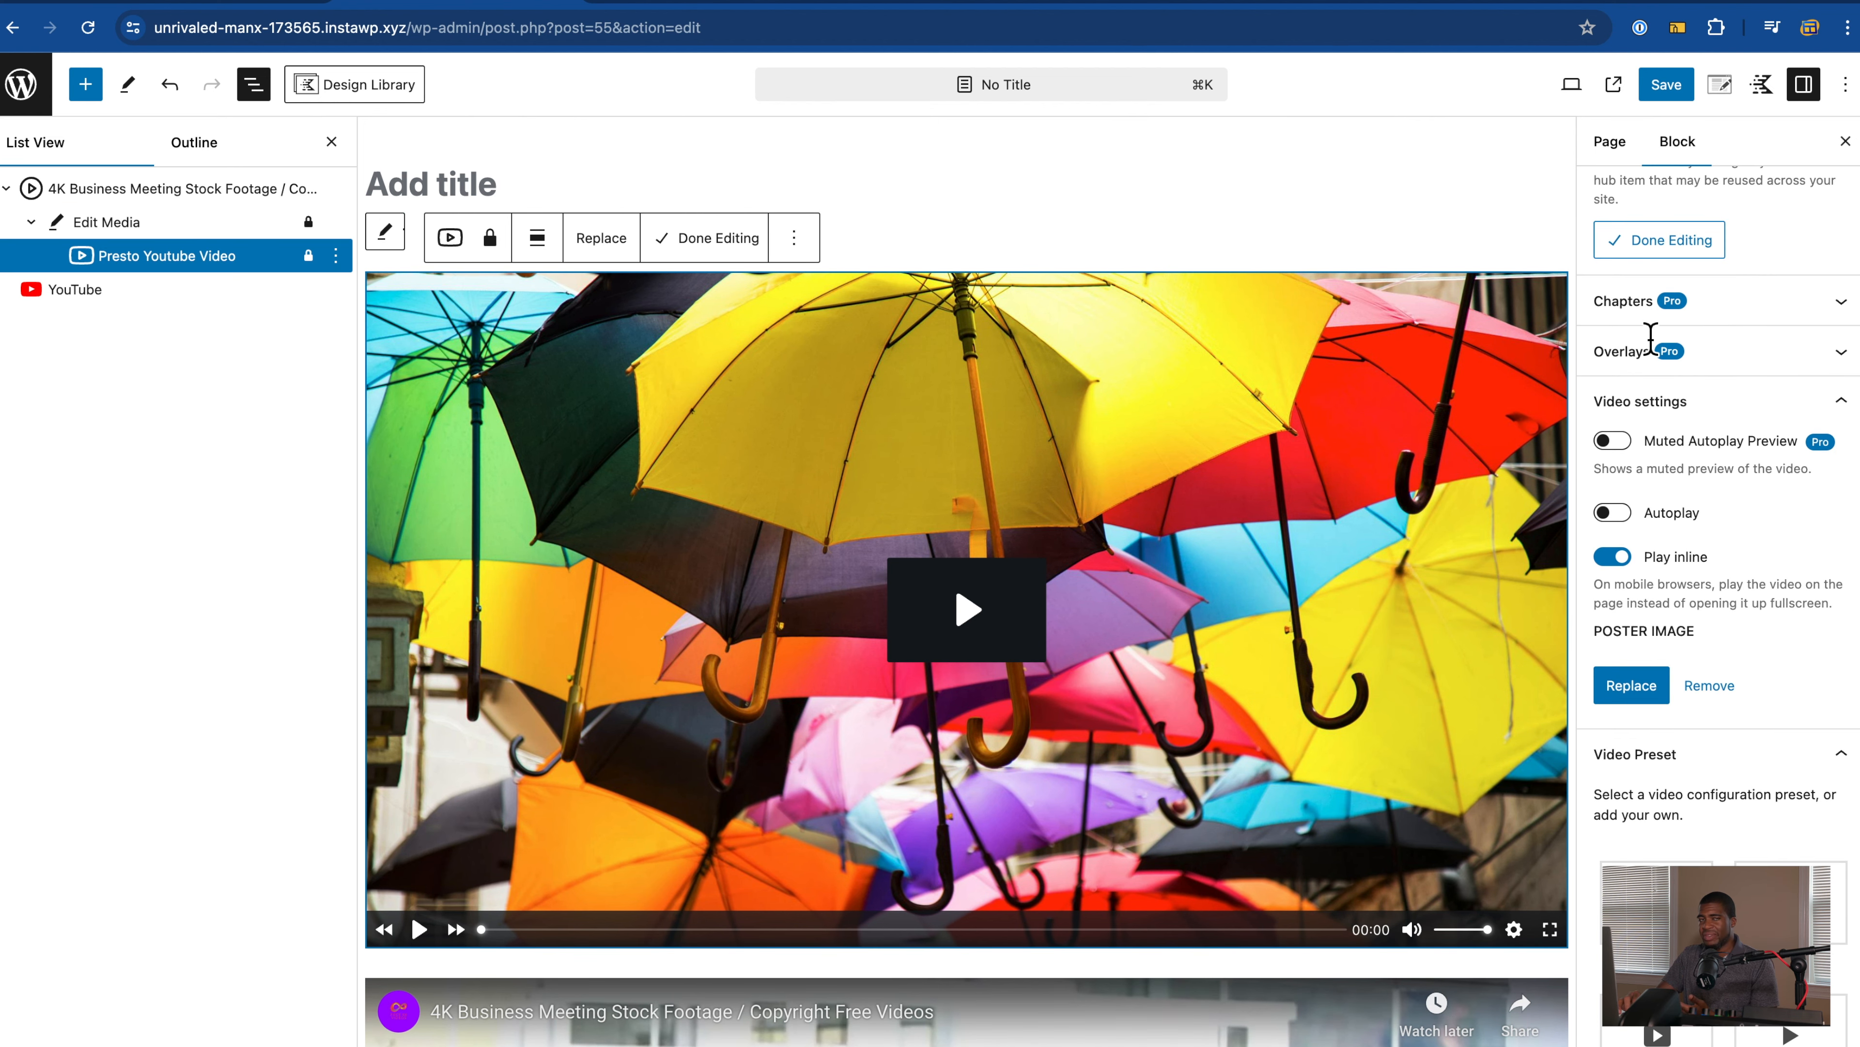
{"action": "scroll", "coordinate": [1655, 345], "scroll_direction": "down", "scroll_amount": 5}
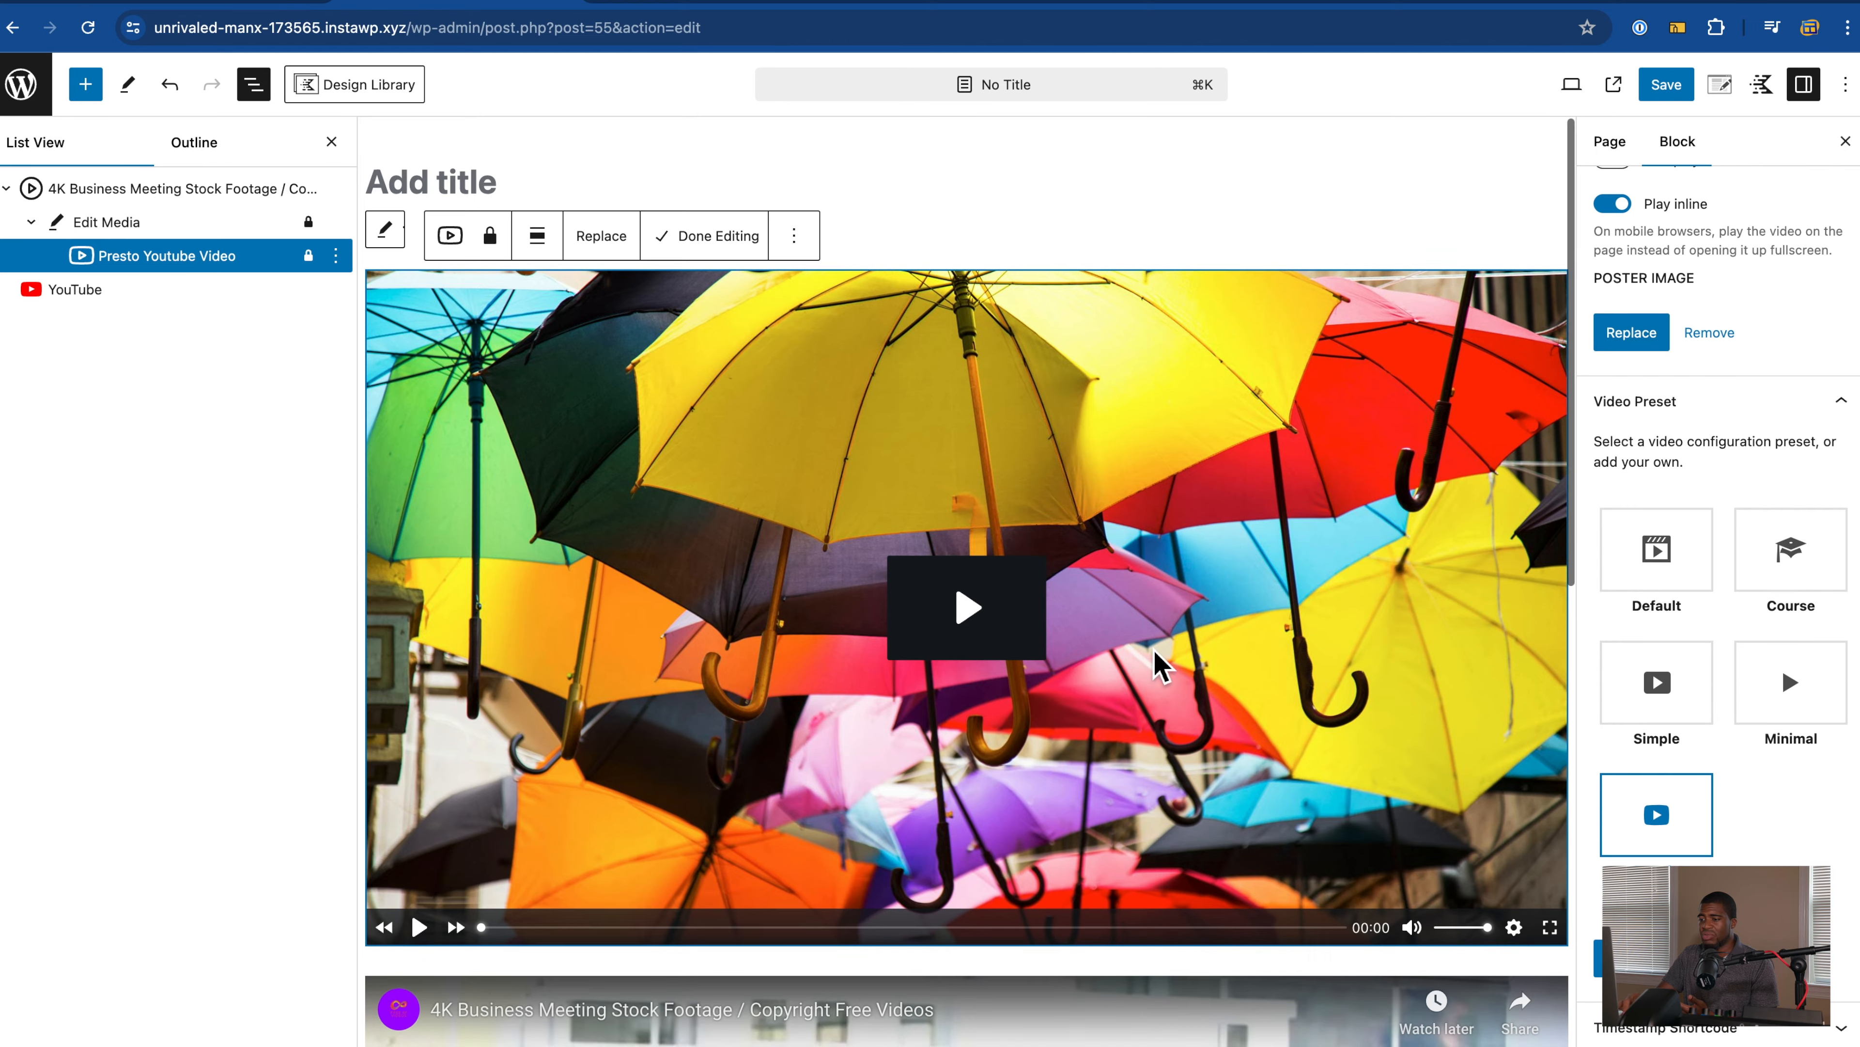
Step: View the regular YouTube embed below the Presto video in the page editor and return to the Media Hub list
{"action": "scroll", "coordinate": [1162, 656], "scroll_direction": "down", "scroll_amount": 8}
{"action": "scroll", "coordinate": [1092, 711], "scroll_direction": "down", "scroll_amount": 1}
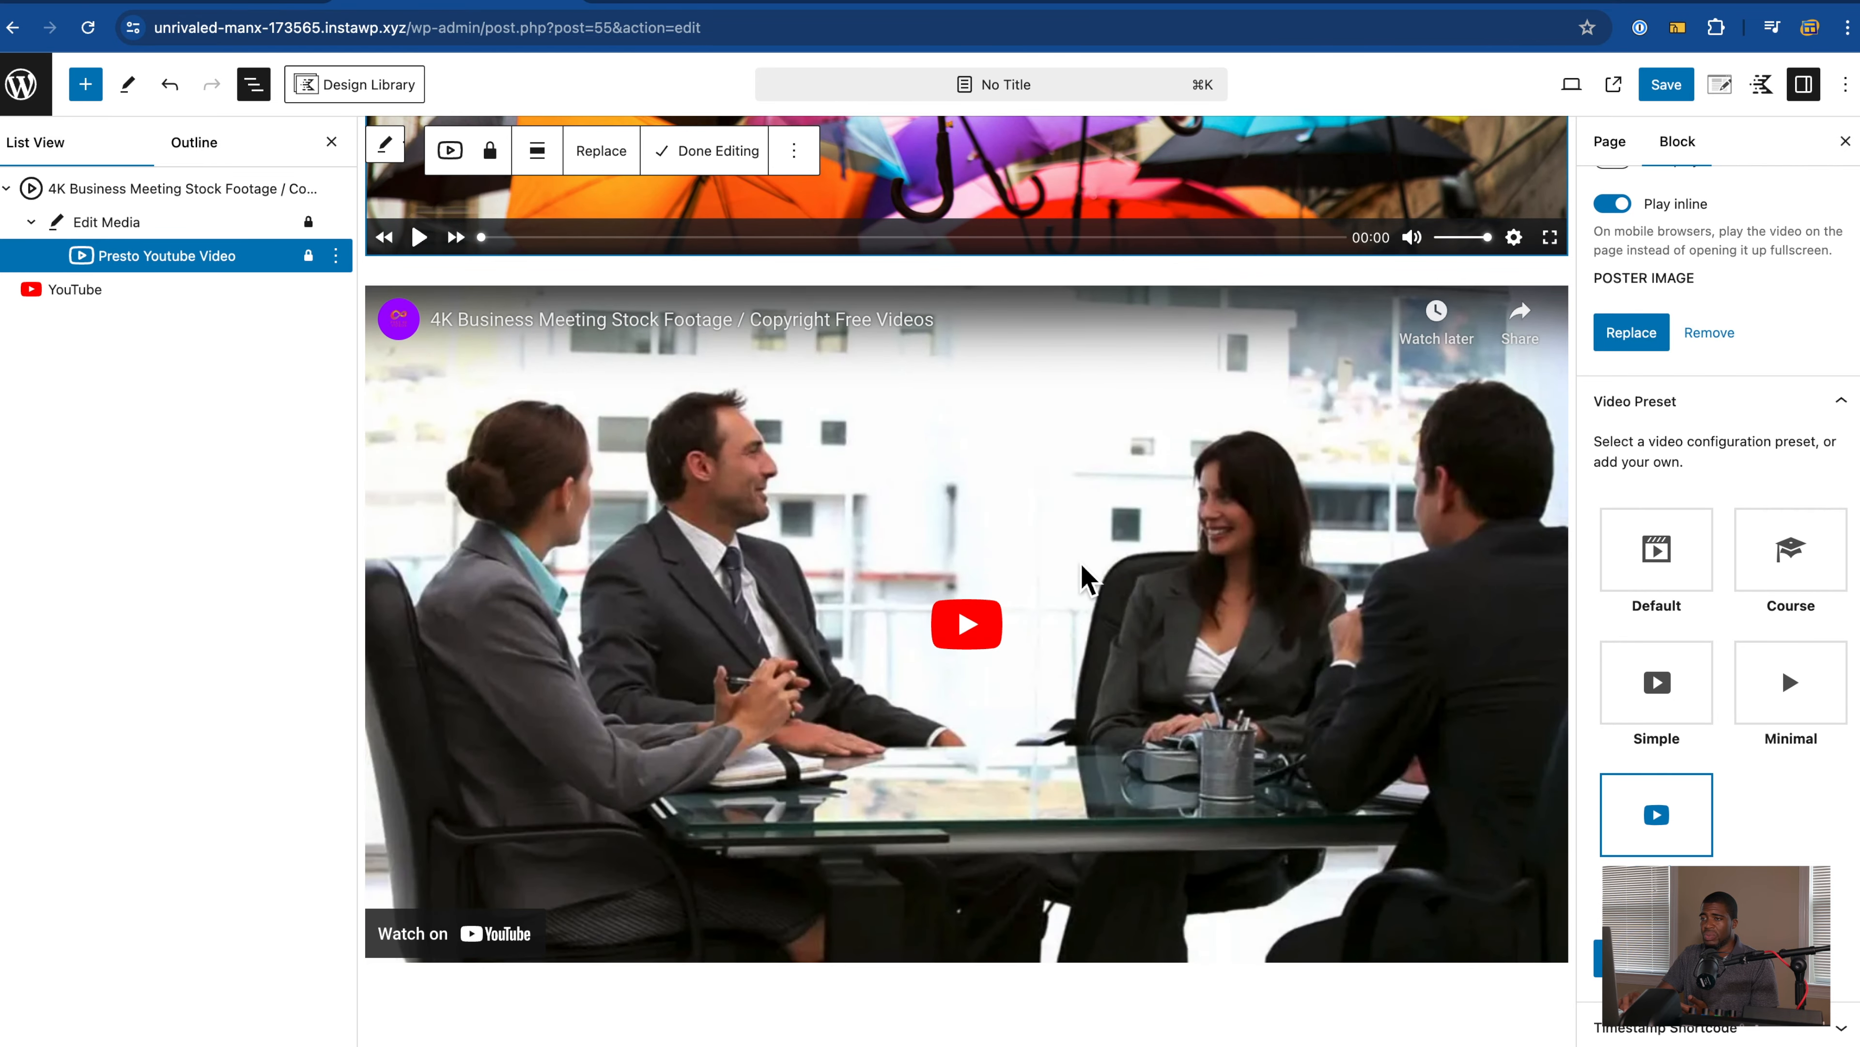
{"action": "left_click", "coordinate": [201, 10]}
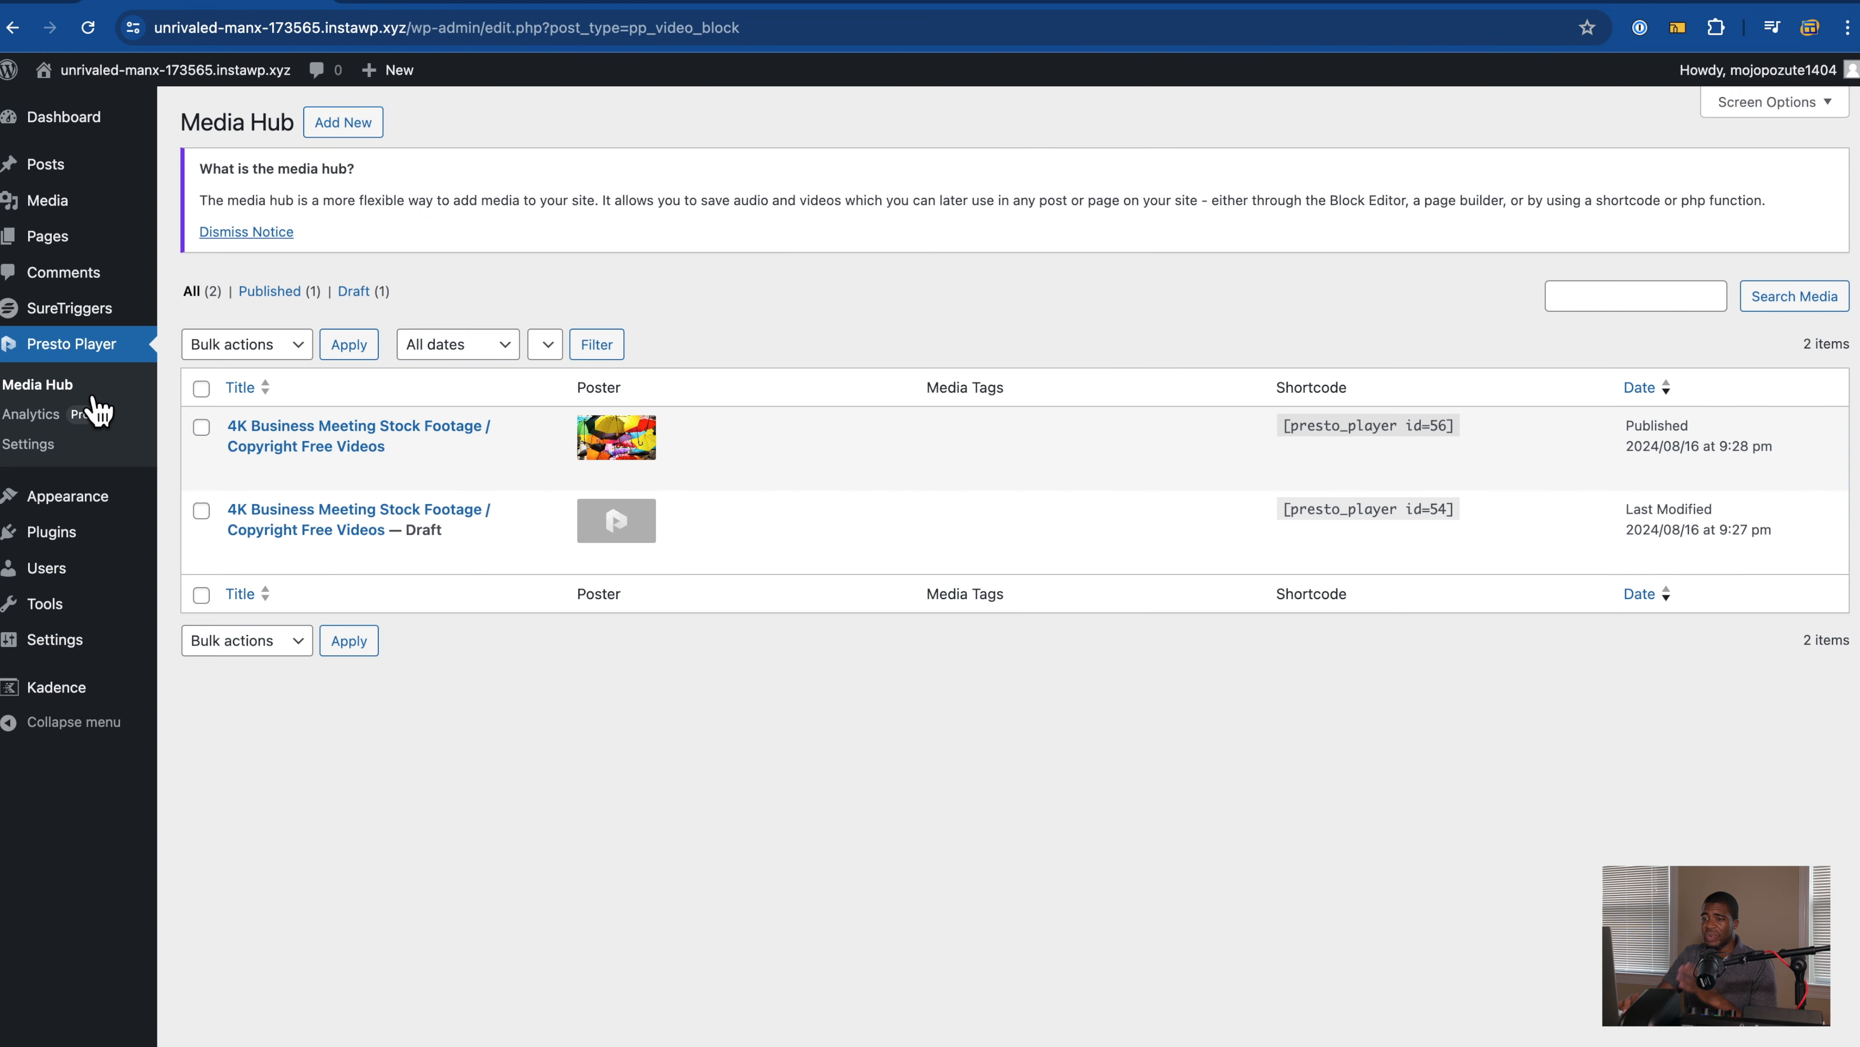
Step: Open the Presto Player settings and review the branding options and the Media Hub's default sync behavior choices
{"action": "left_click", "coordinate": [50, 448]}
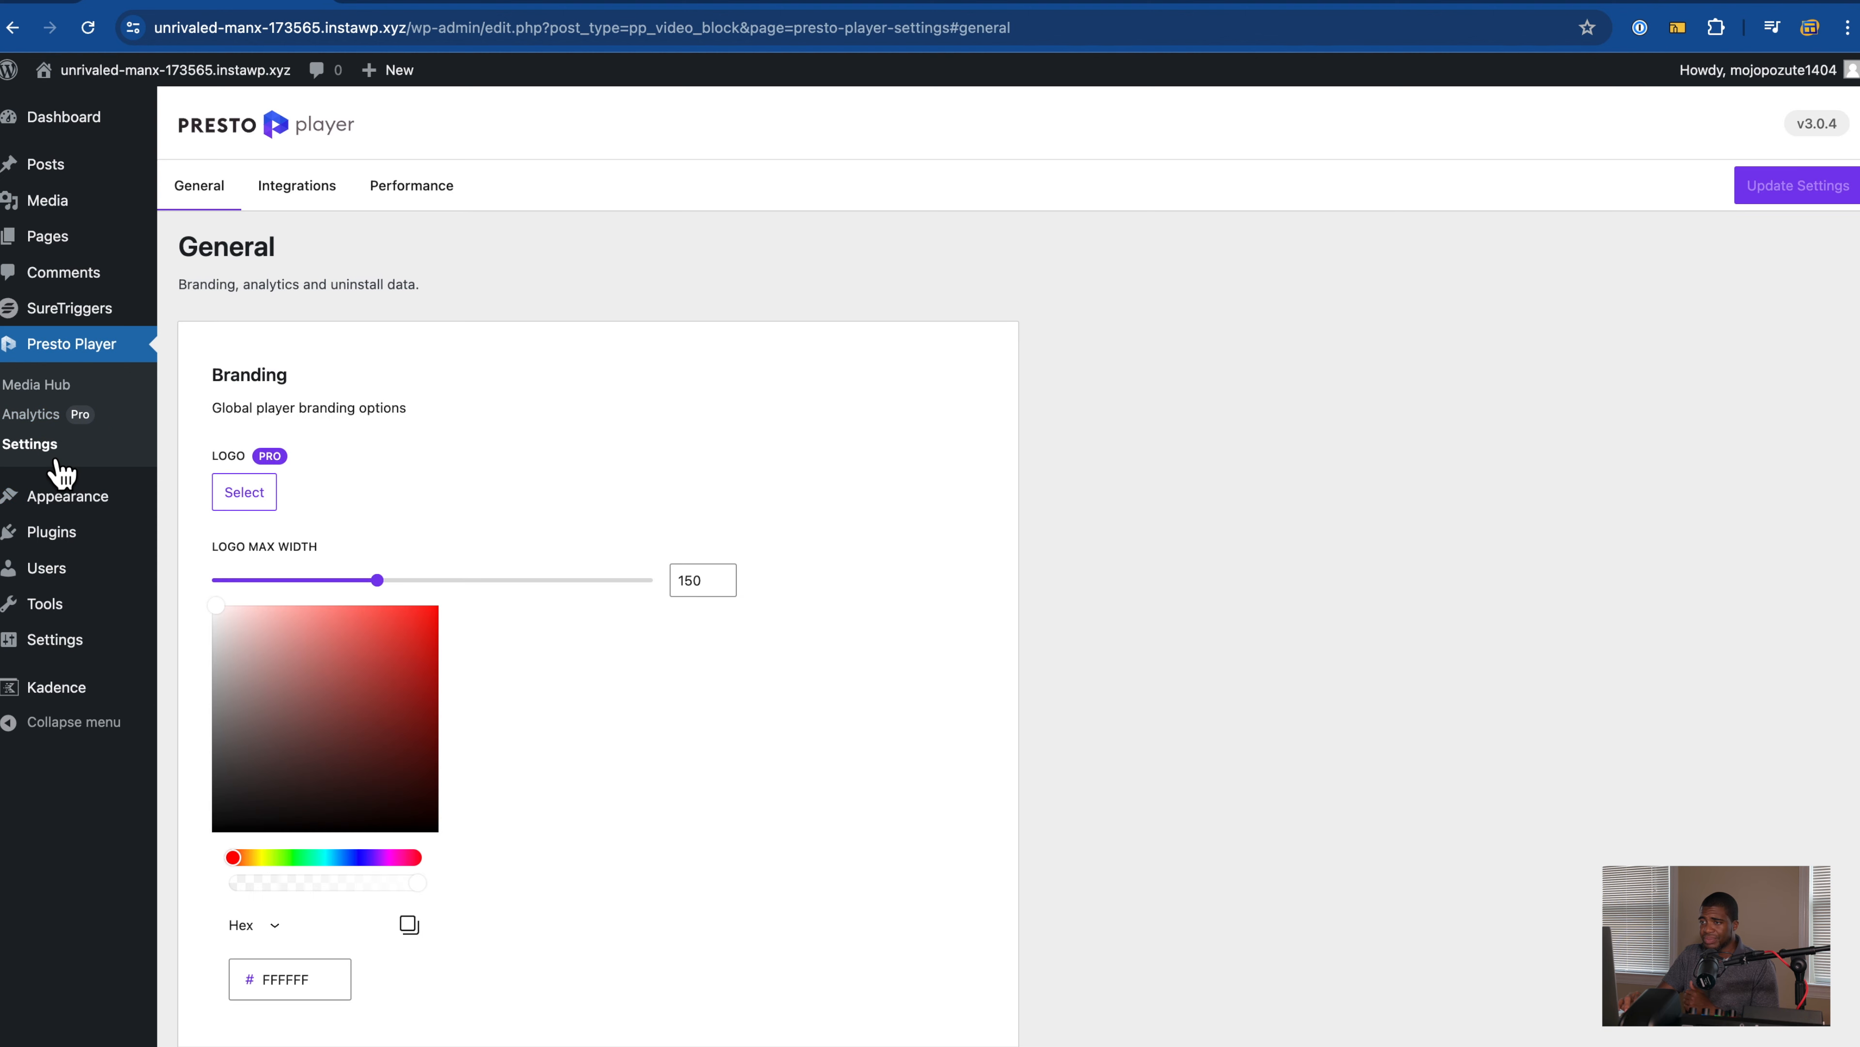
{"action": "scroll", "coordinate": [406, 415], "scroll_direction": "down", "scroll_amount": 3}
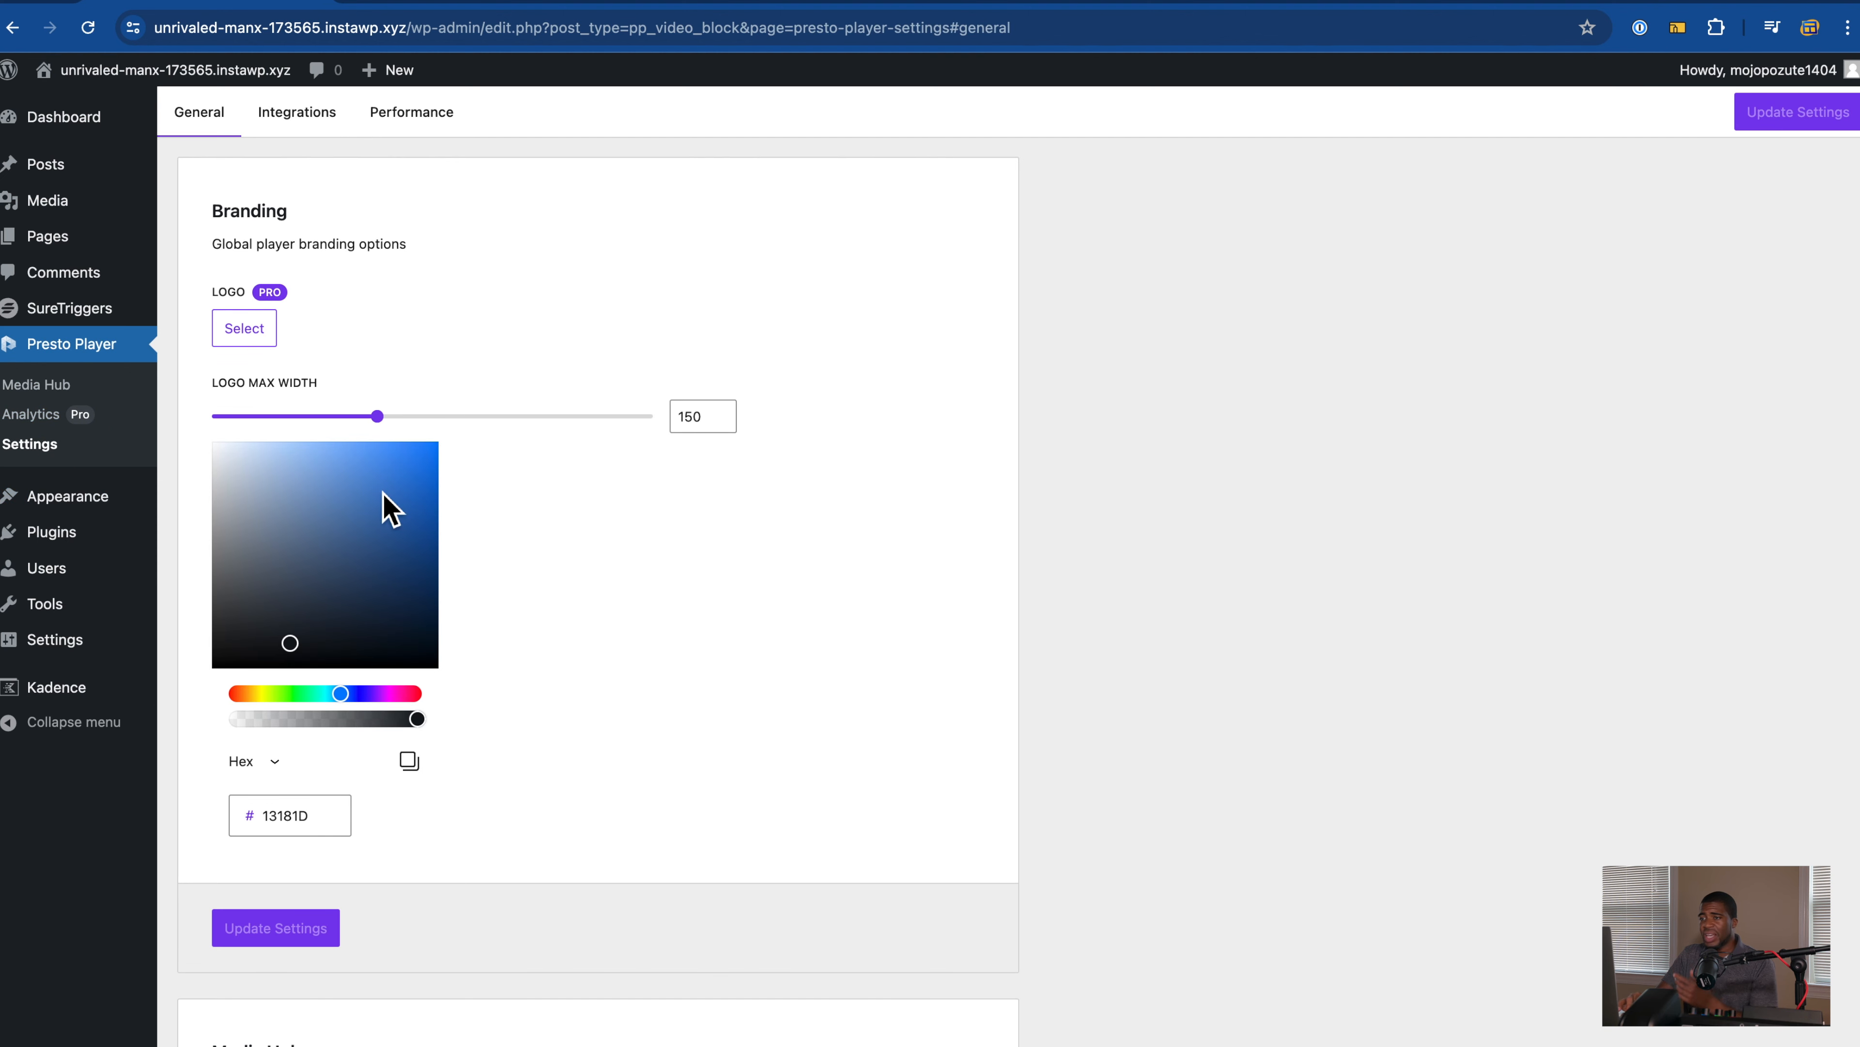
{"action": "scroll", "coordinate": [399, 622], "scroll_direction": "down", "scroll_amount": 3}
{"action": "scroll", "coordinate": [402, 625], "scroll_direction": "down", "scroll_amount": 7}
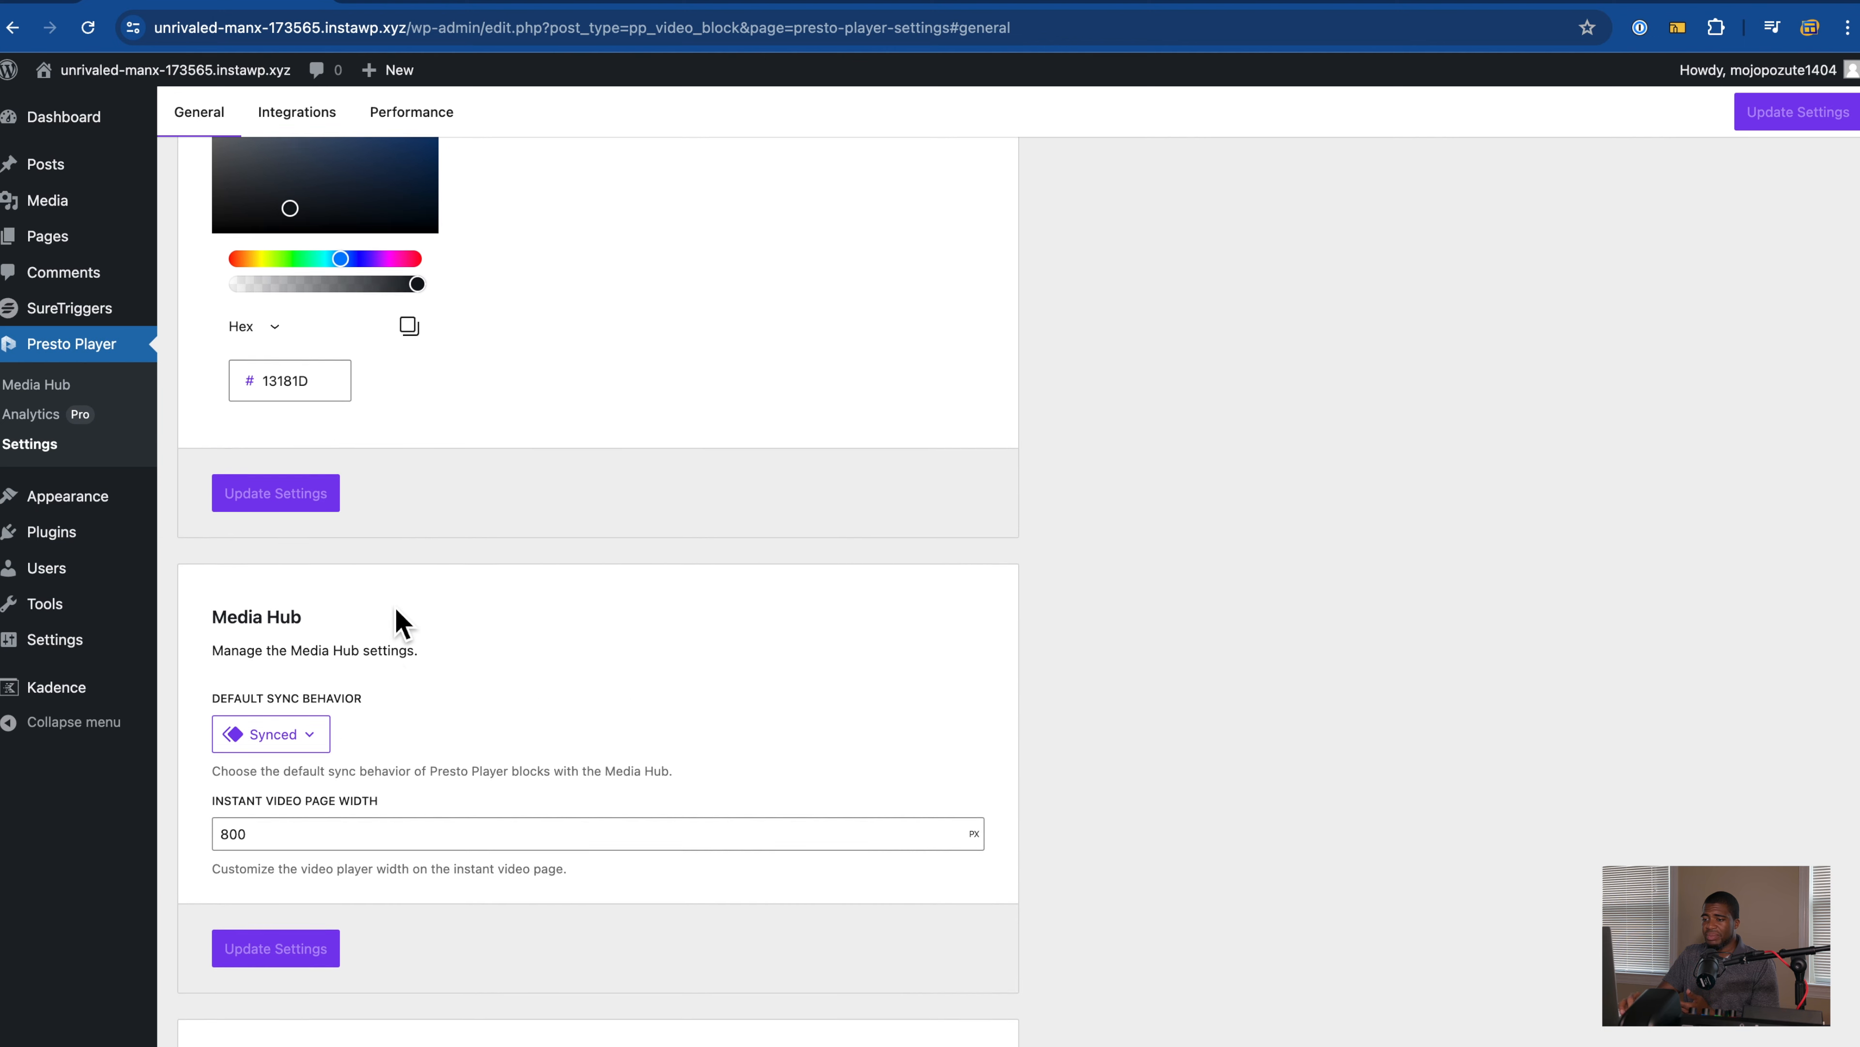
{"action": "left_click", "coordinate": [323, 476]}
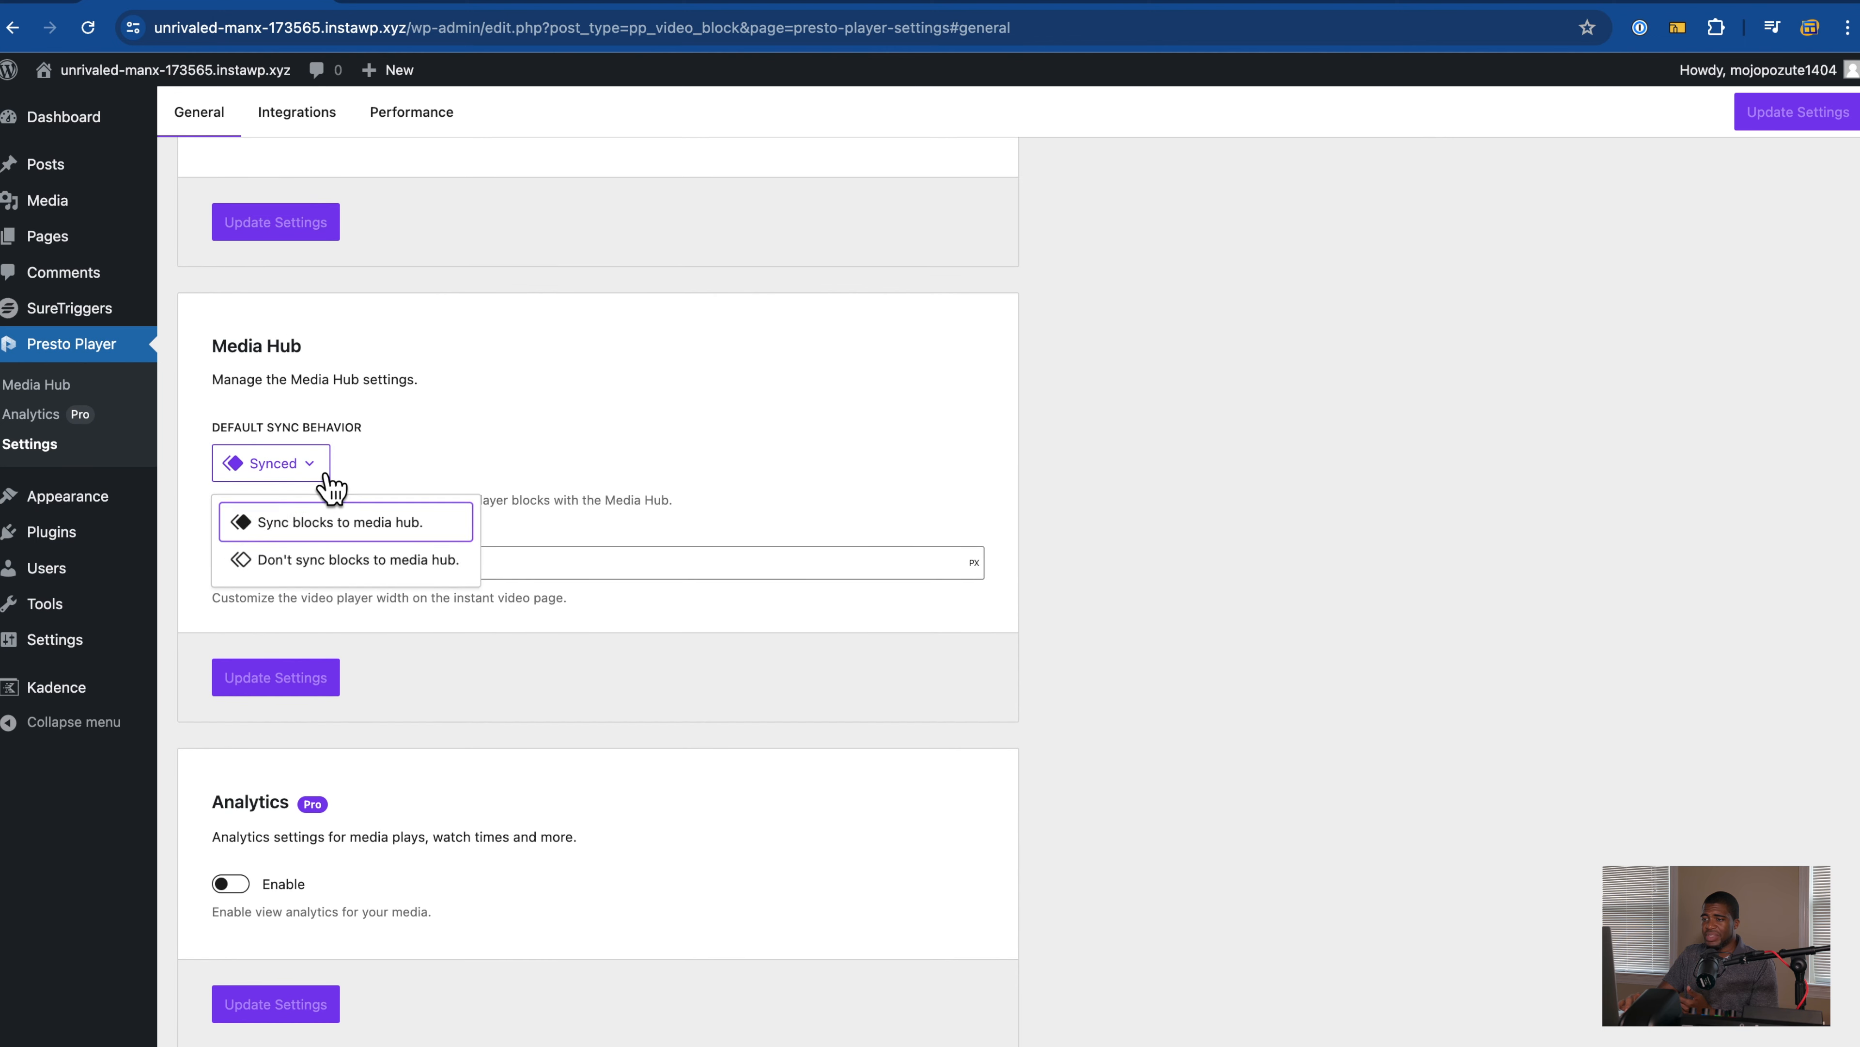
{"action": "left_click", "coordinate": [473, 458]}
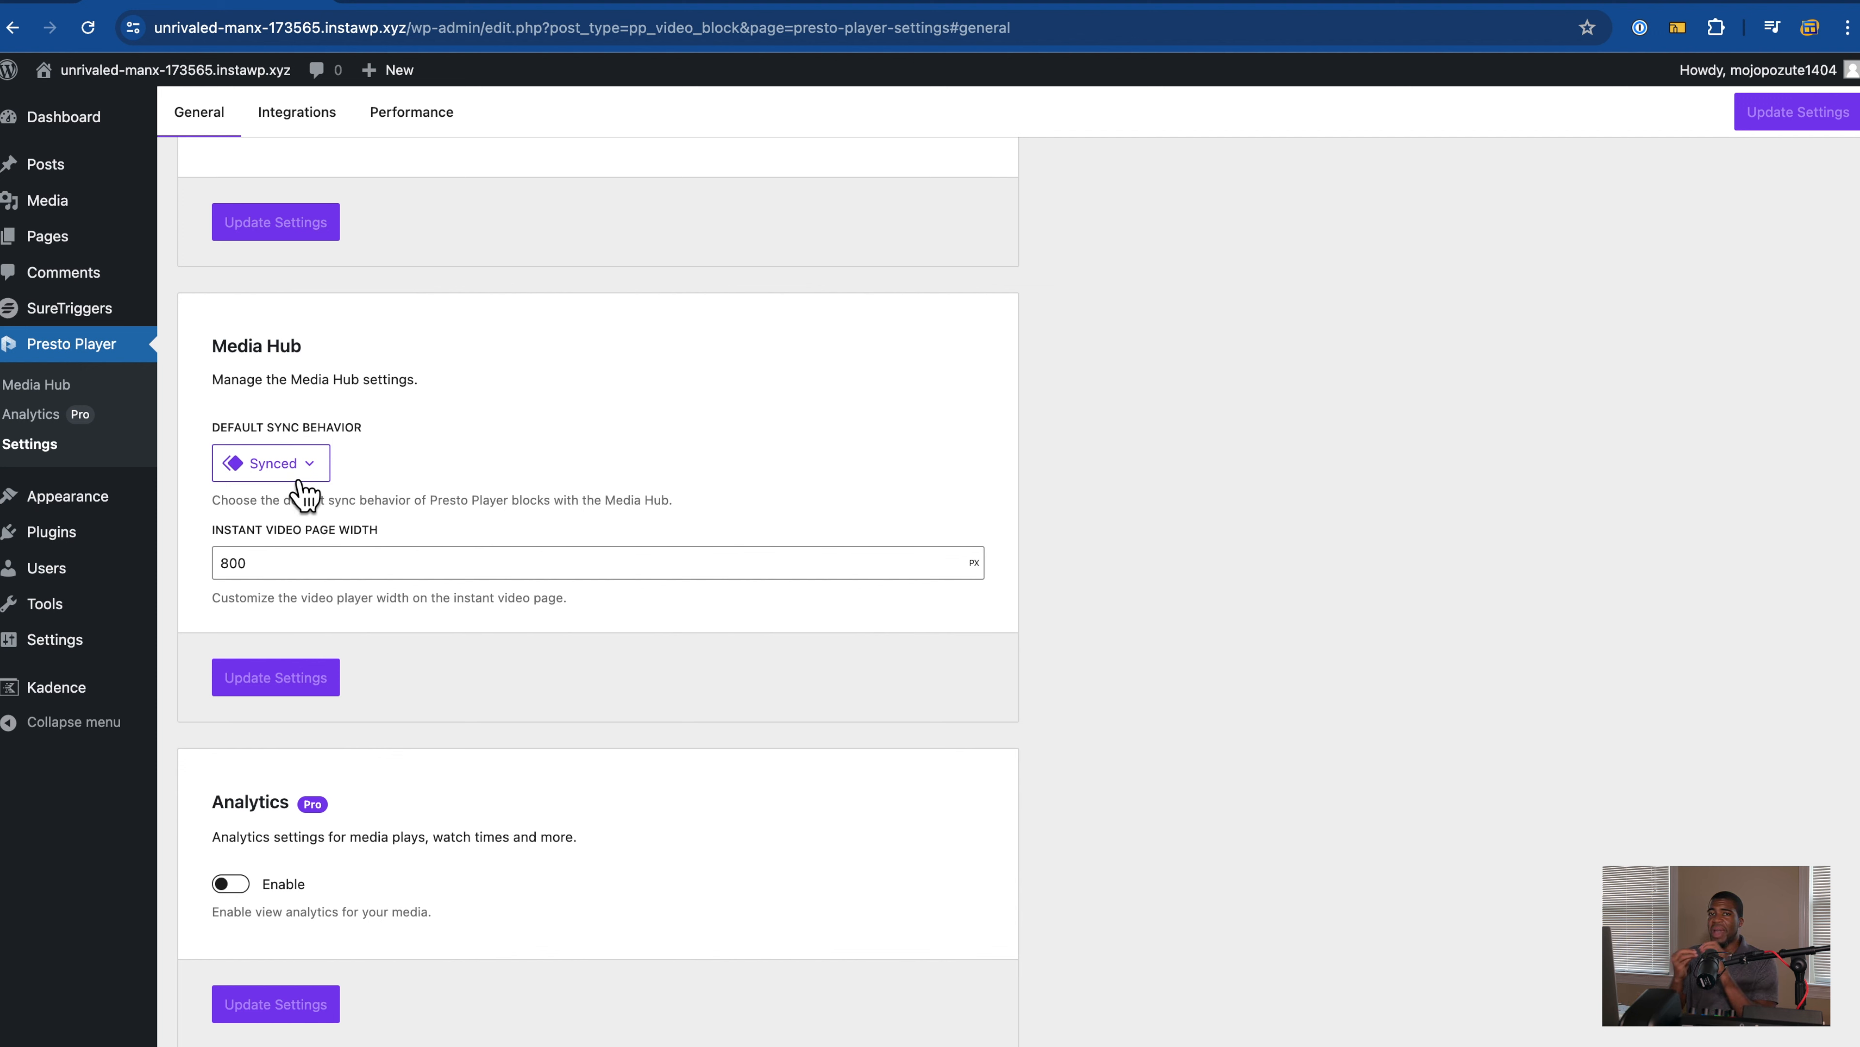
Step: Open the editor for a new WordPress page in a separate browser tab and switch to it
{"action": "mouse_move", "coordinate": [82, 249]}
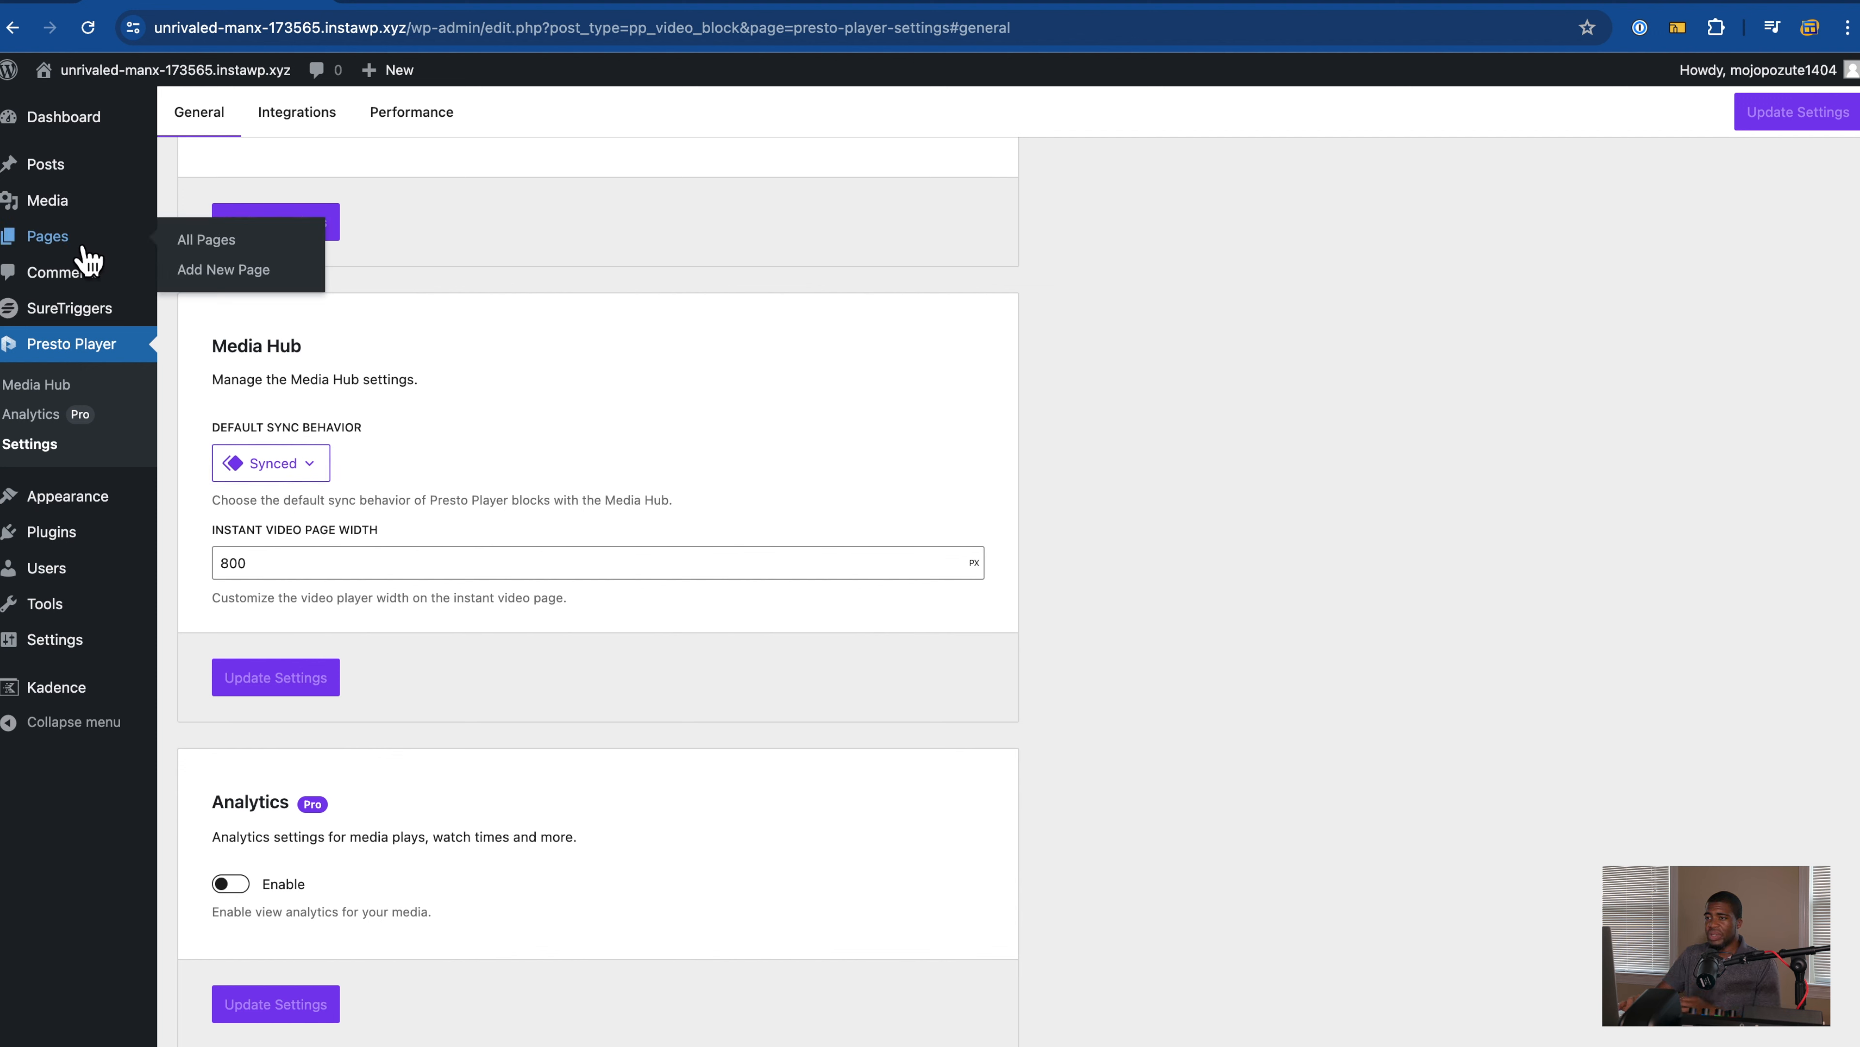
{"action": "right_click", "coordinate": [229, 288]}
{"action": "left_click", "coordinate": [322, 277]}
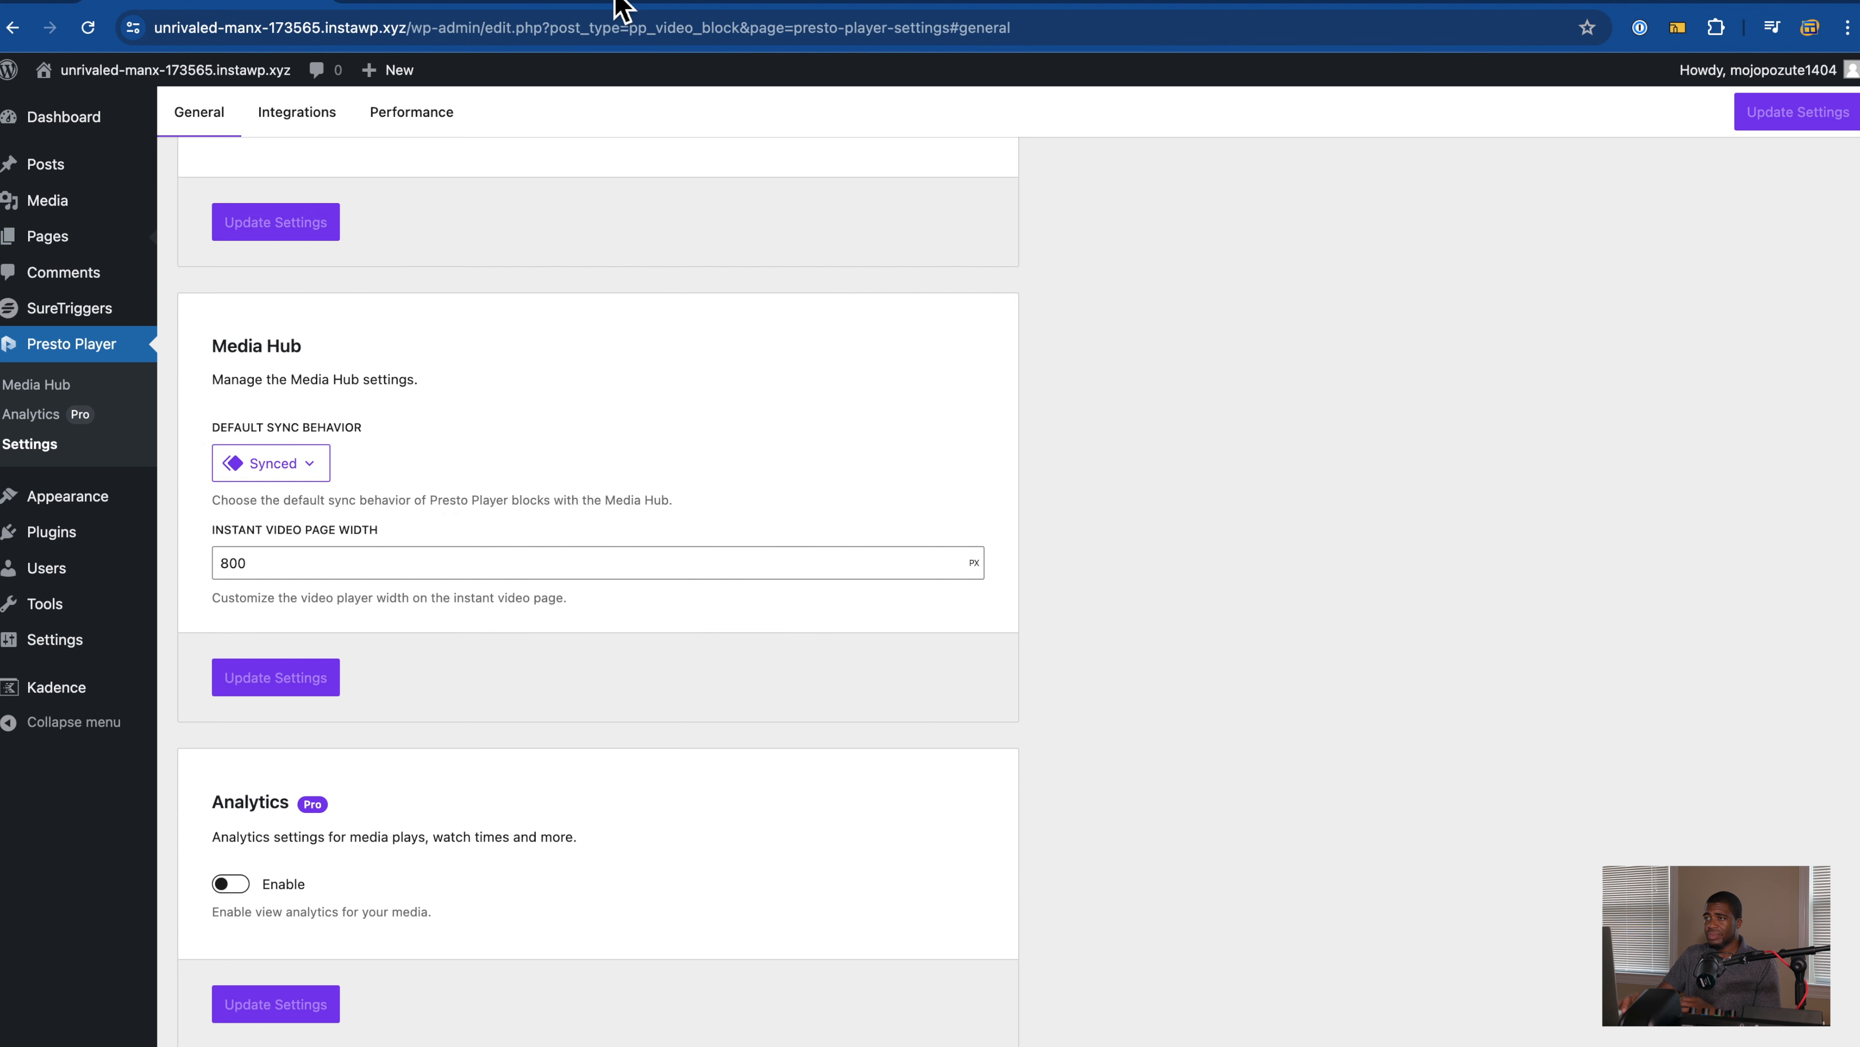
{"action": "left_click", "coordinate": [503, 6]}
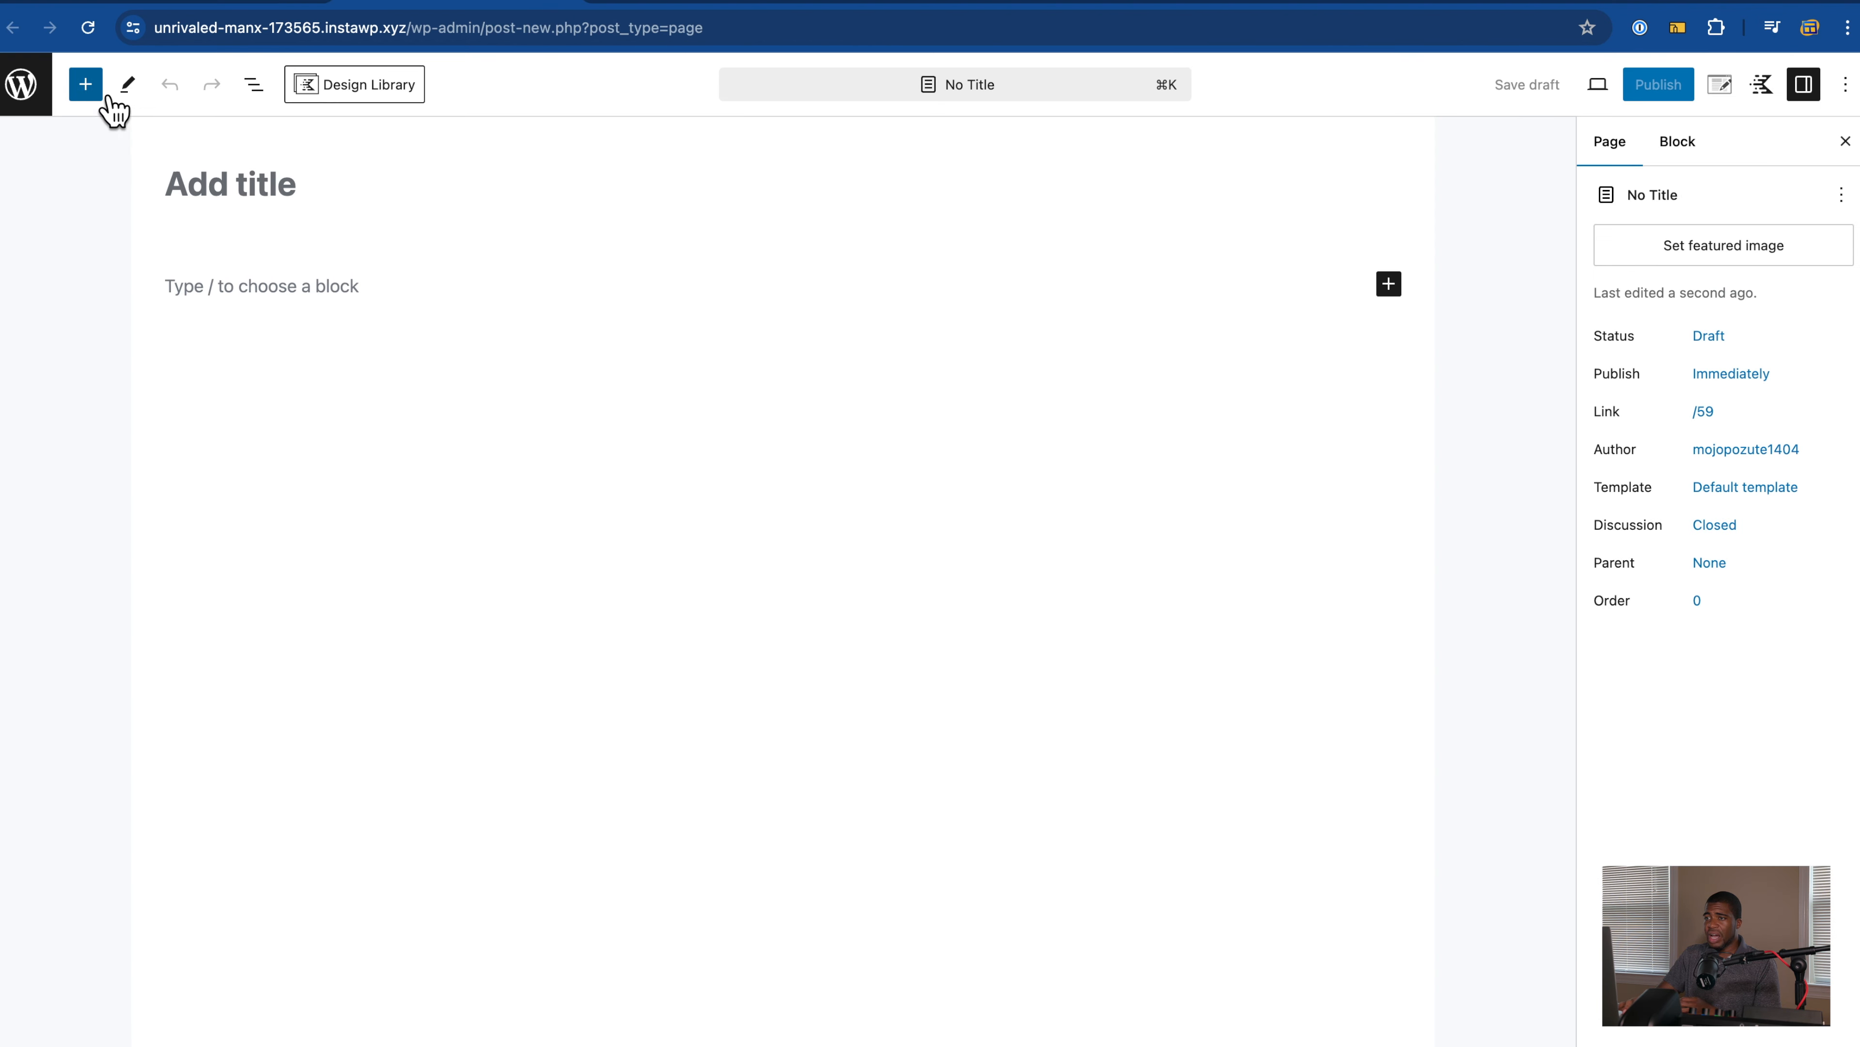
Step: Insert the mountain-photo pattern from the About category into the new page
{"action": "left_click", "coordinate": [85, 85]}
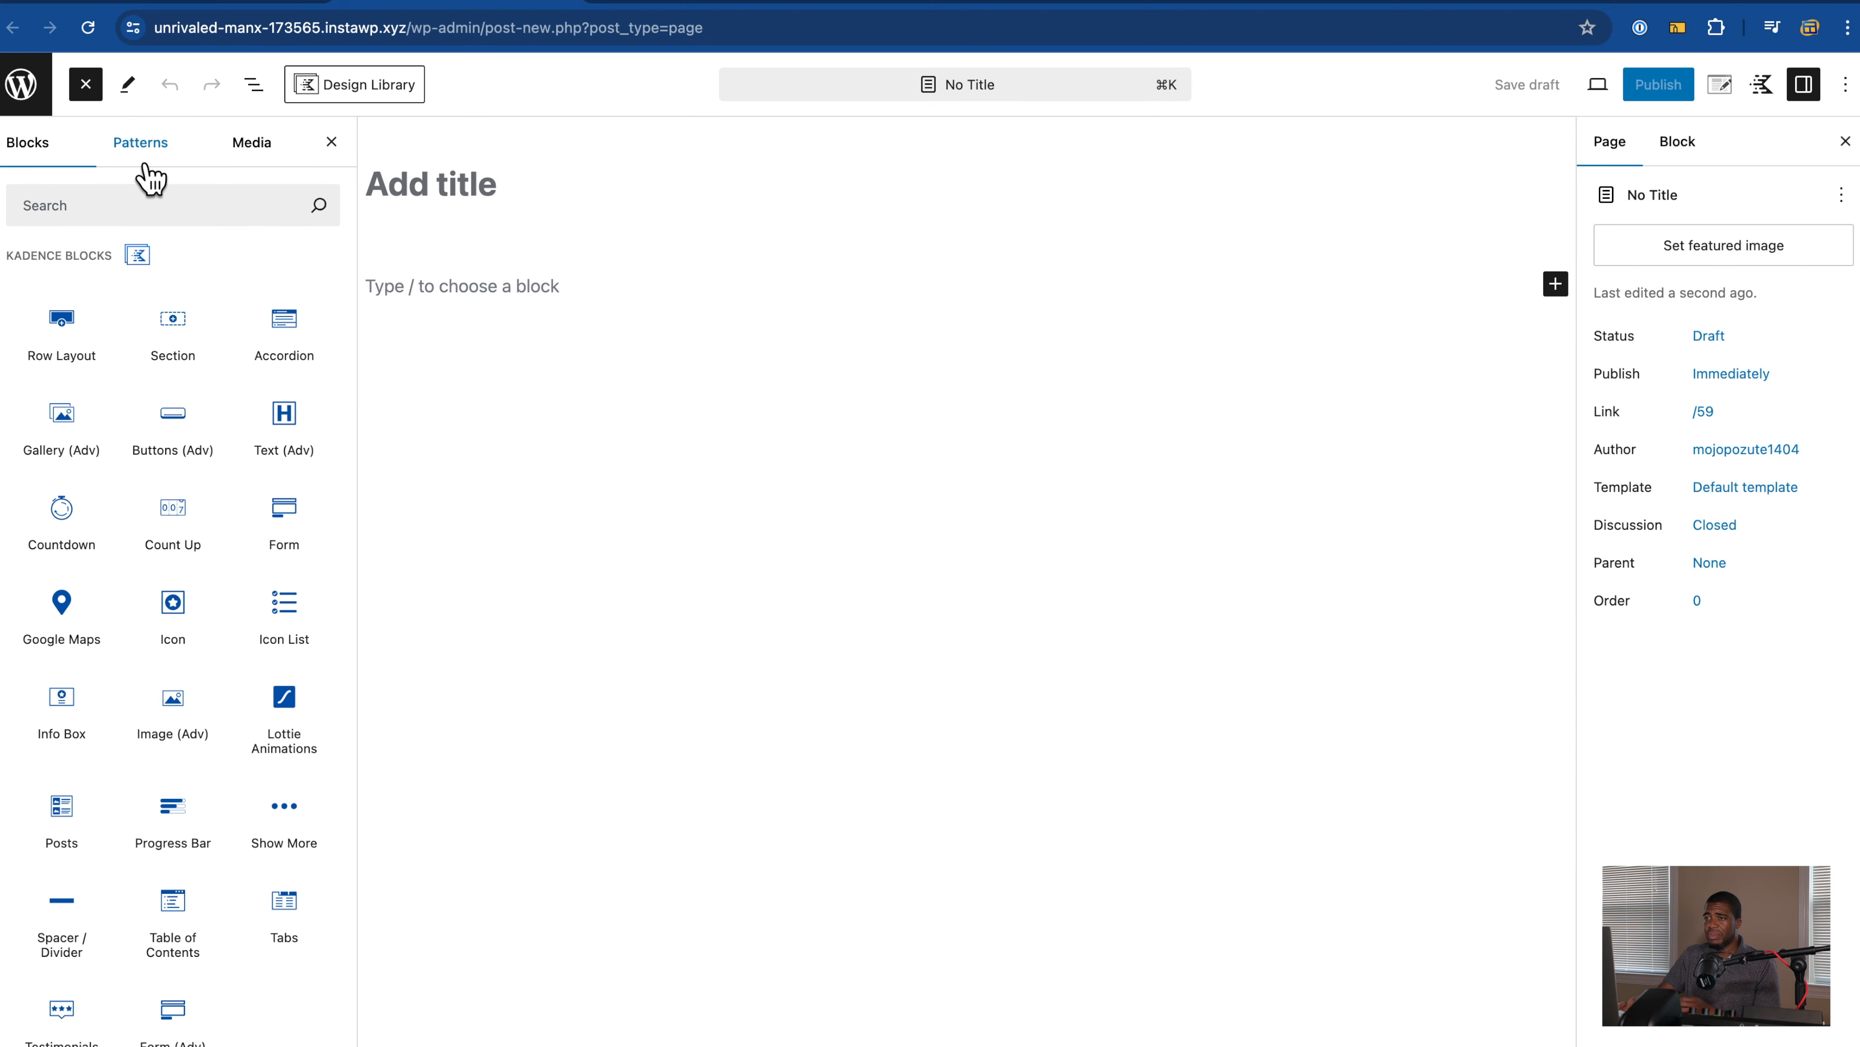
{"action": "left_click", "coordinate": [140, 142]}
{"action": "left_click", "coordinate": [125, 306]}
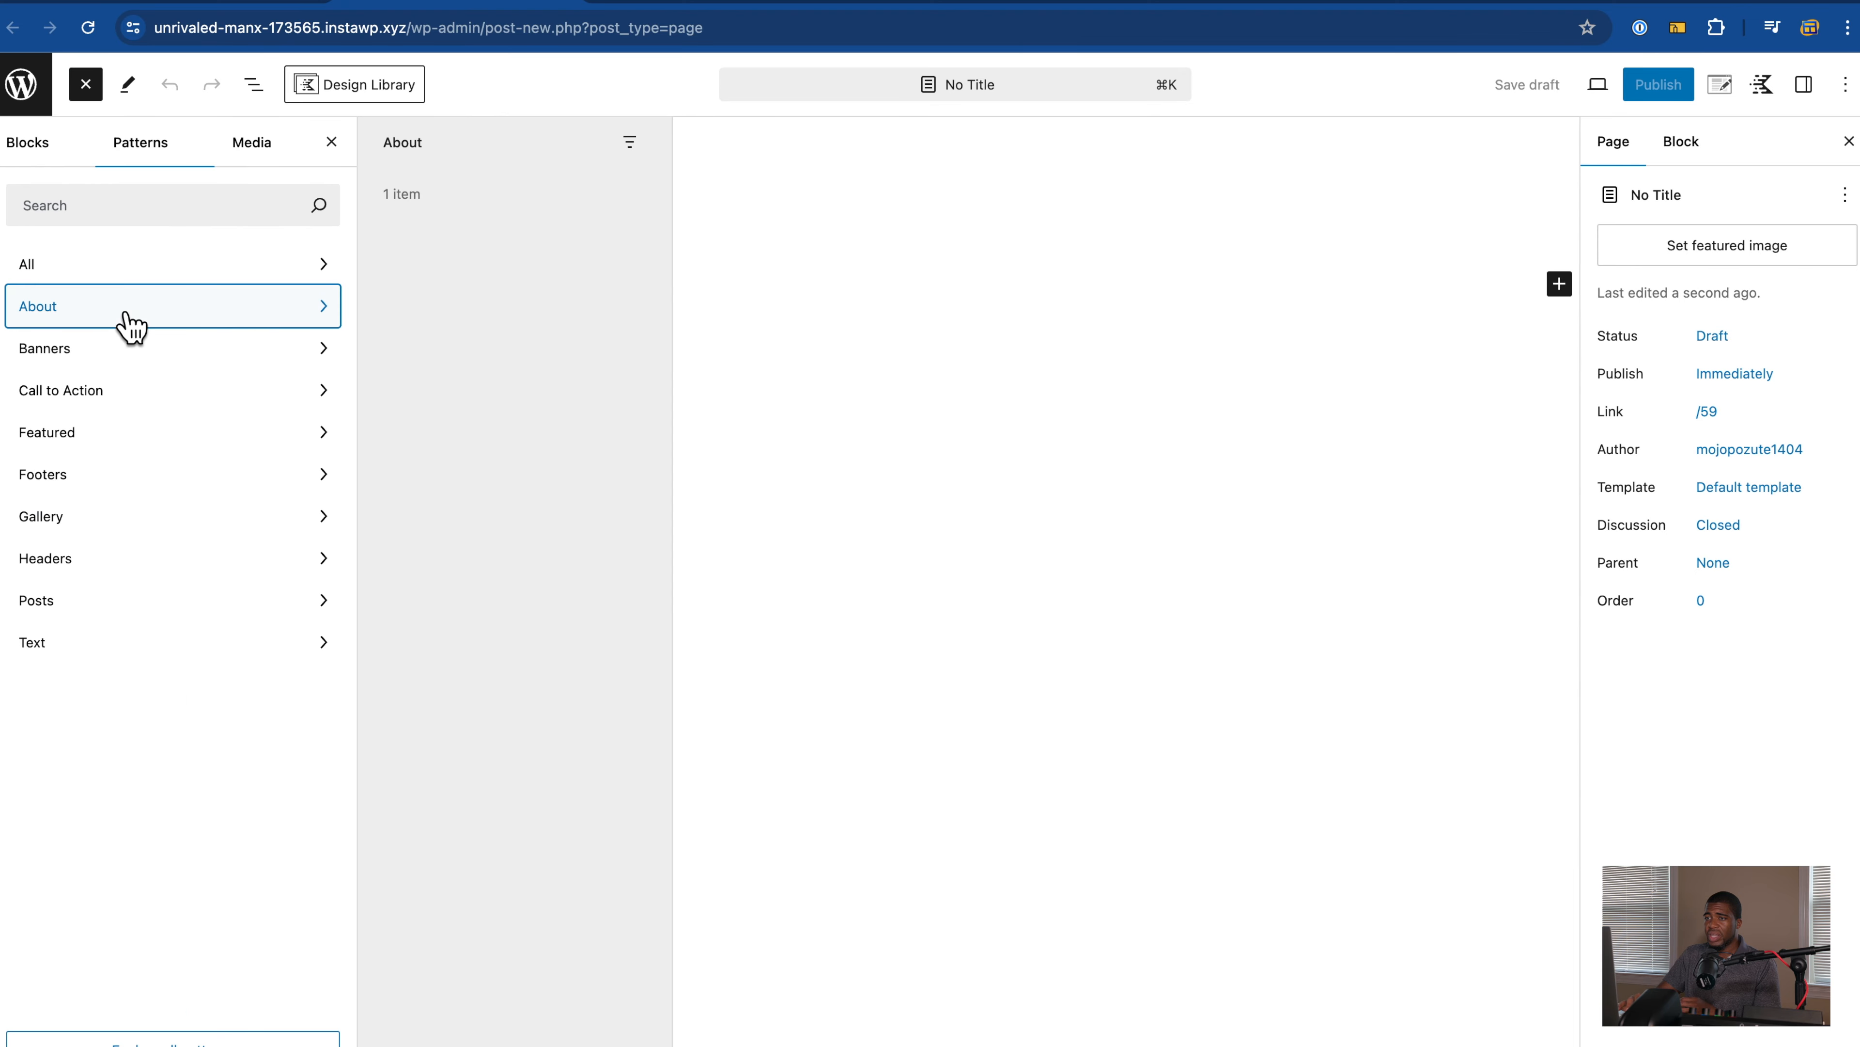
{"action": "left_click", "coordinate": [484, 300]}
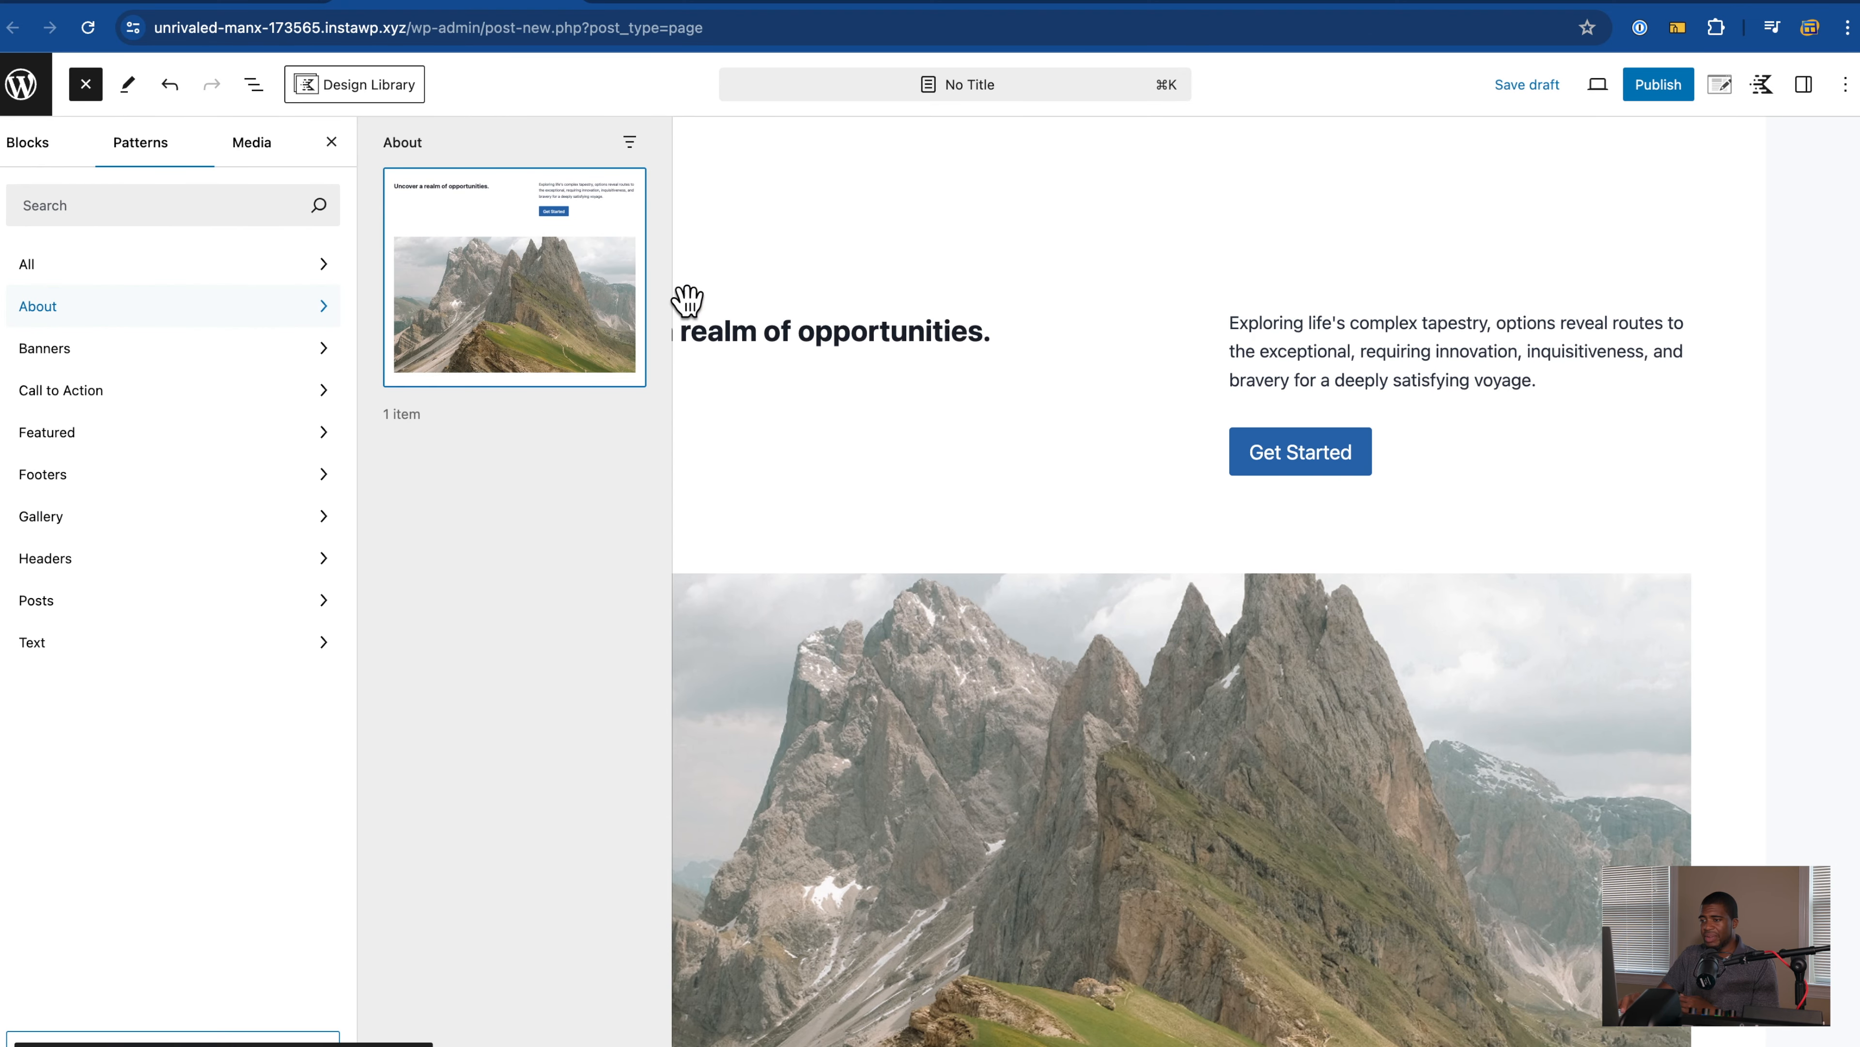
{"action": "left_click", "coordinate": [804, 226]}
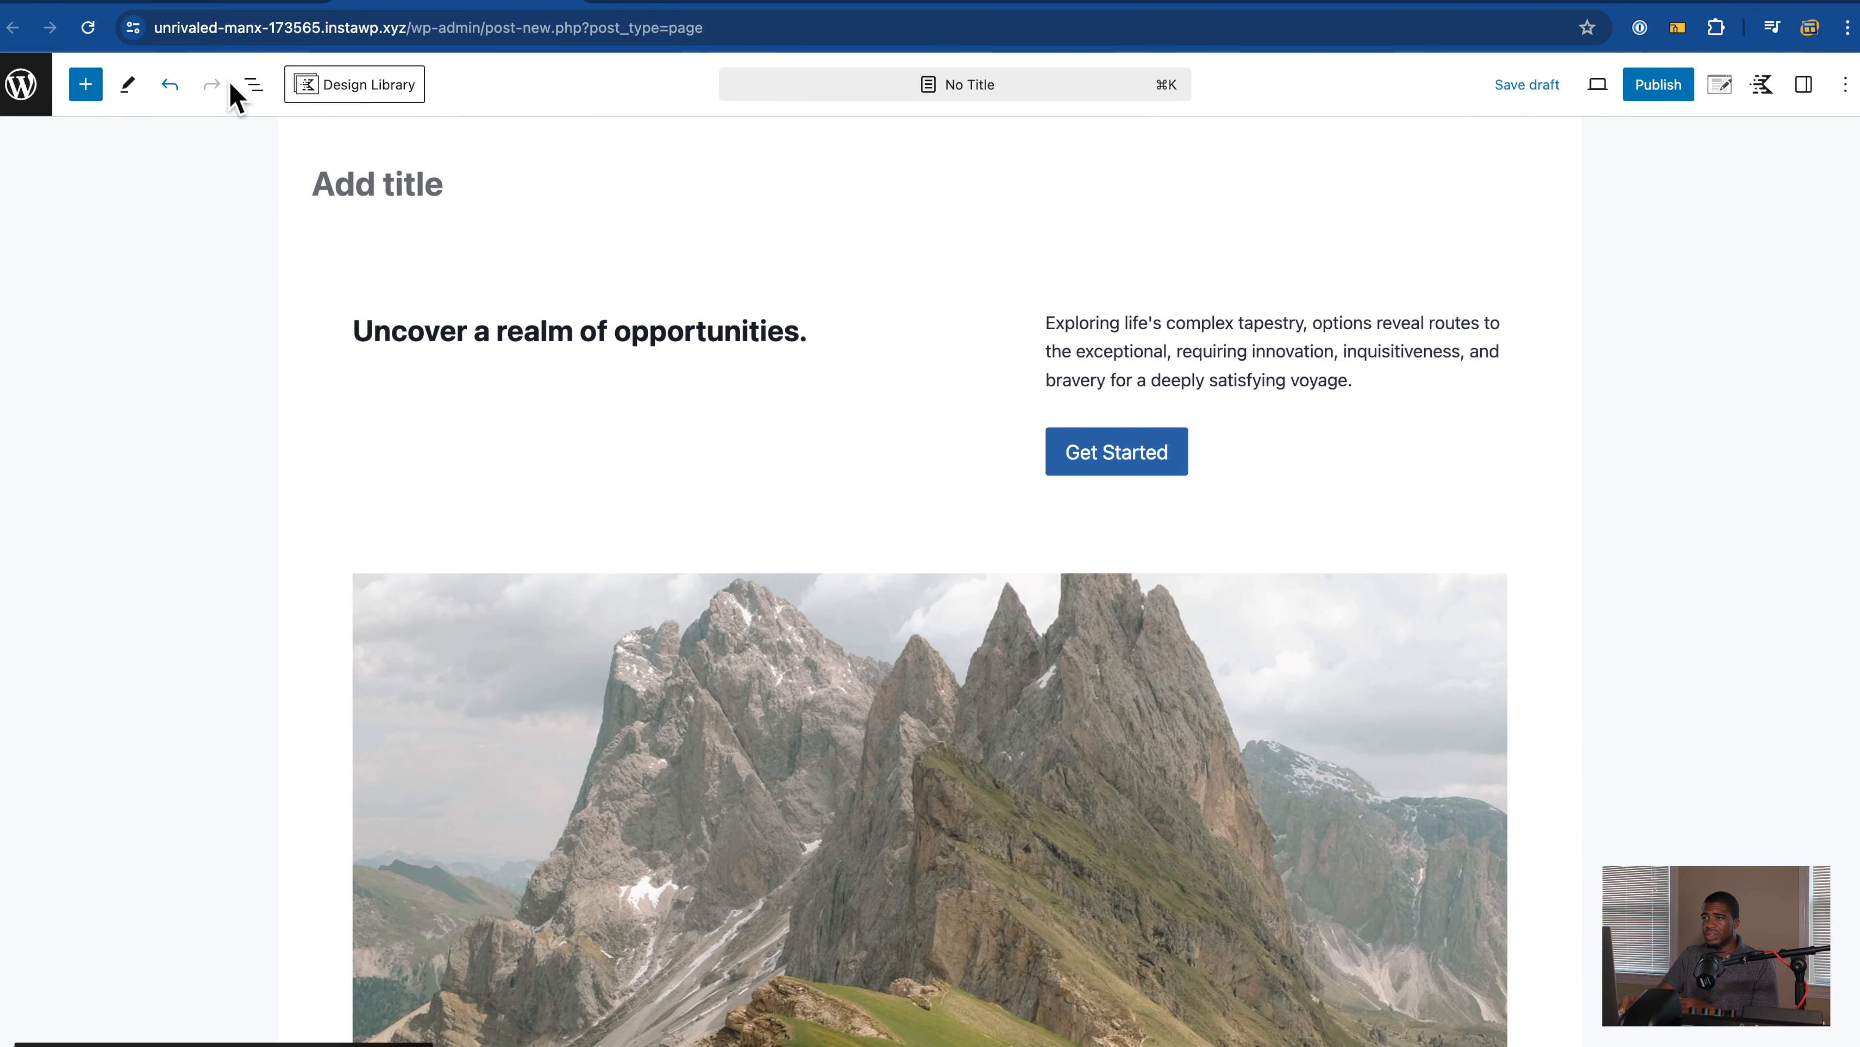
Step: Start creating a synced pattern named "TEst" from the Intro group and return to the Presto Player settings
{"action": "left_click", "coordinate": [253, 84]}
{"action": "left_click", "coordinate": [80, 191]}
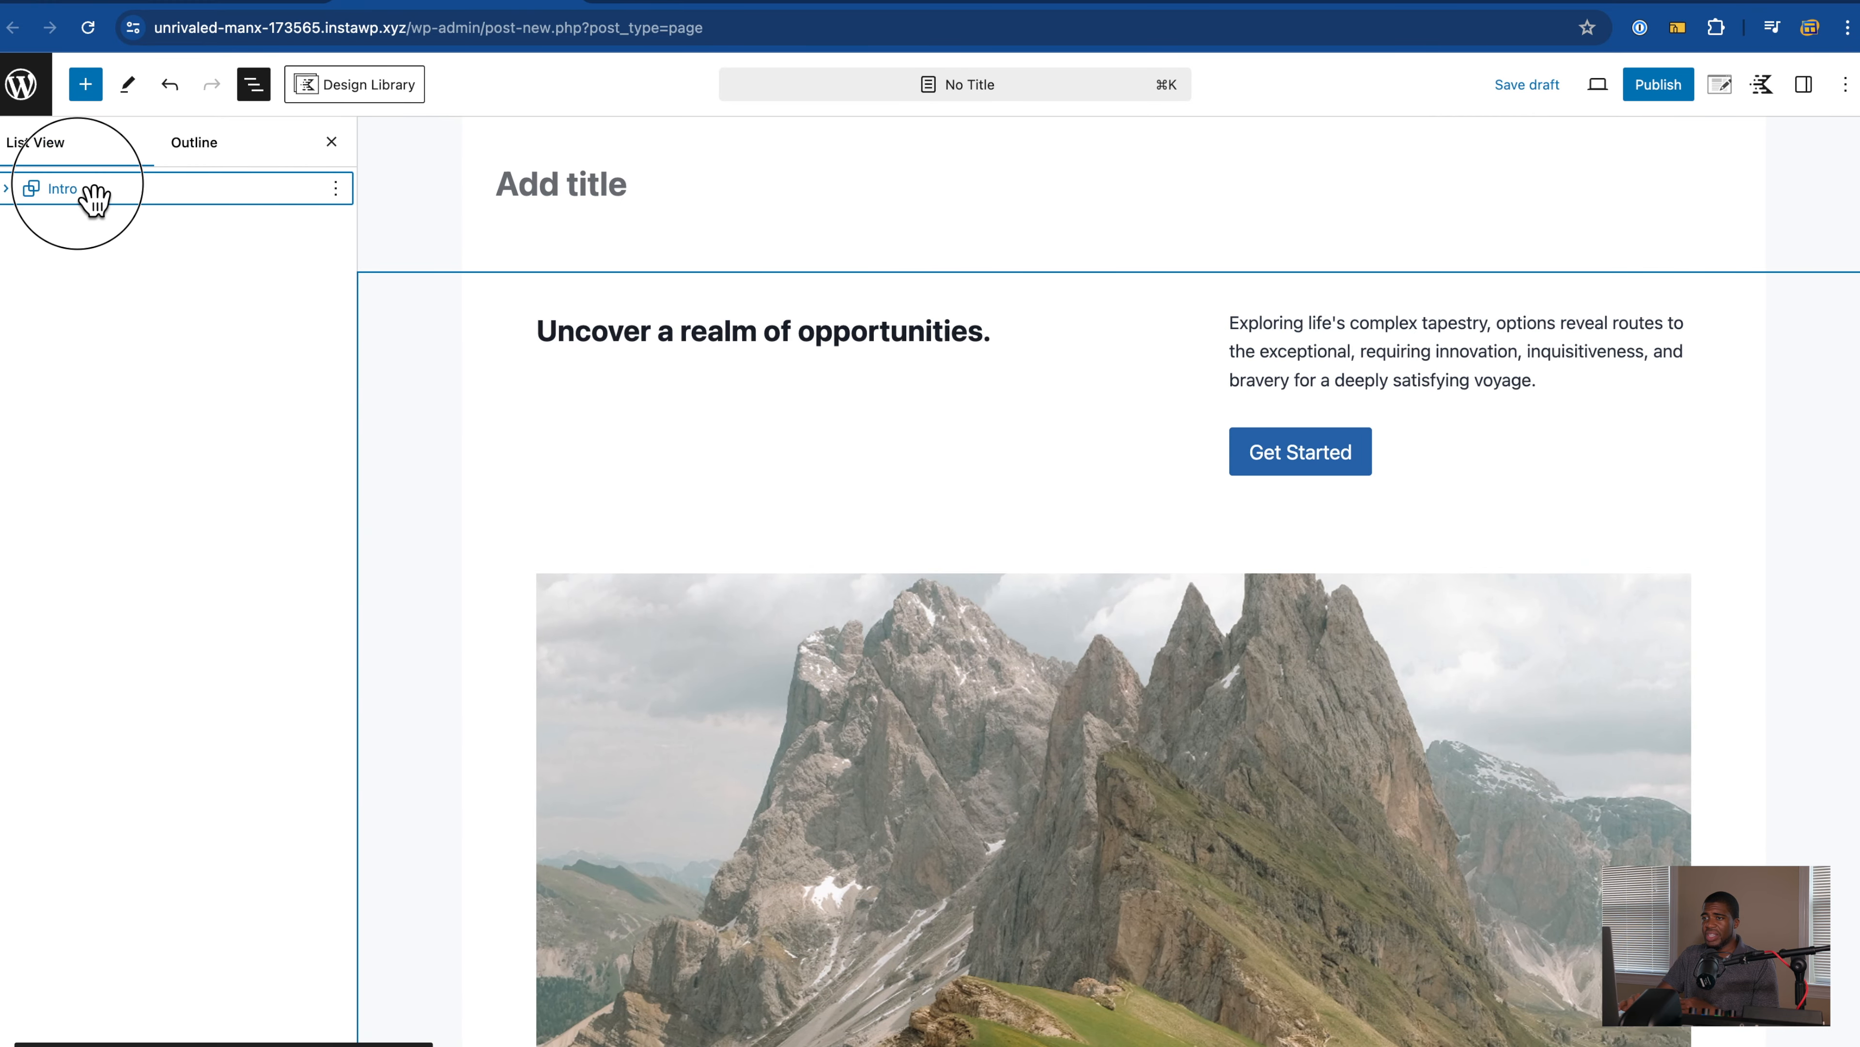
{"action": "left_click", "coordinate": [339, 192]}
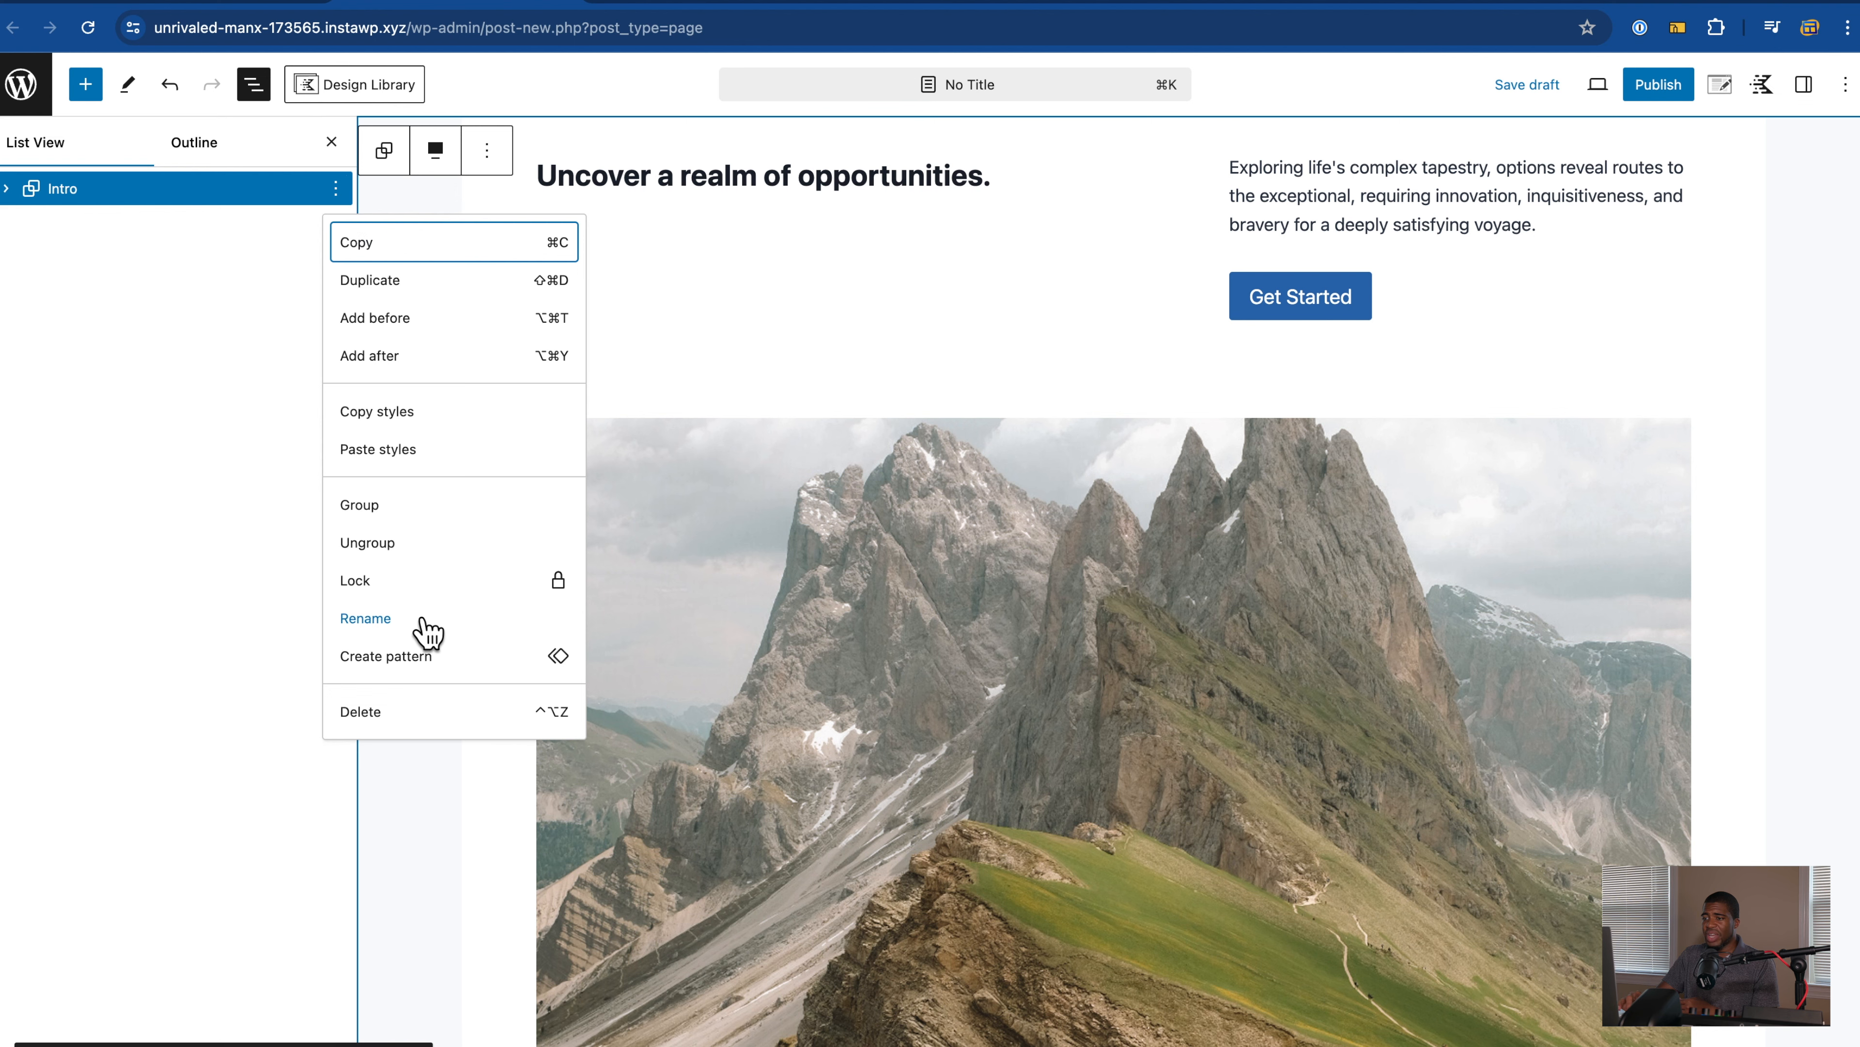
{"action": "left_click", "coordinate": [405, 660]}
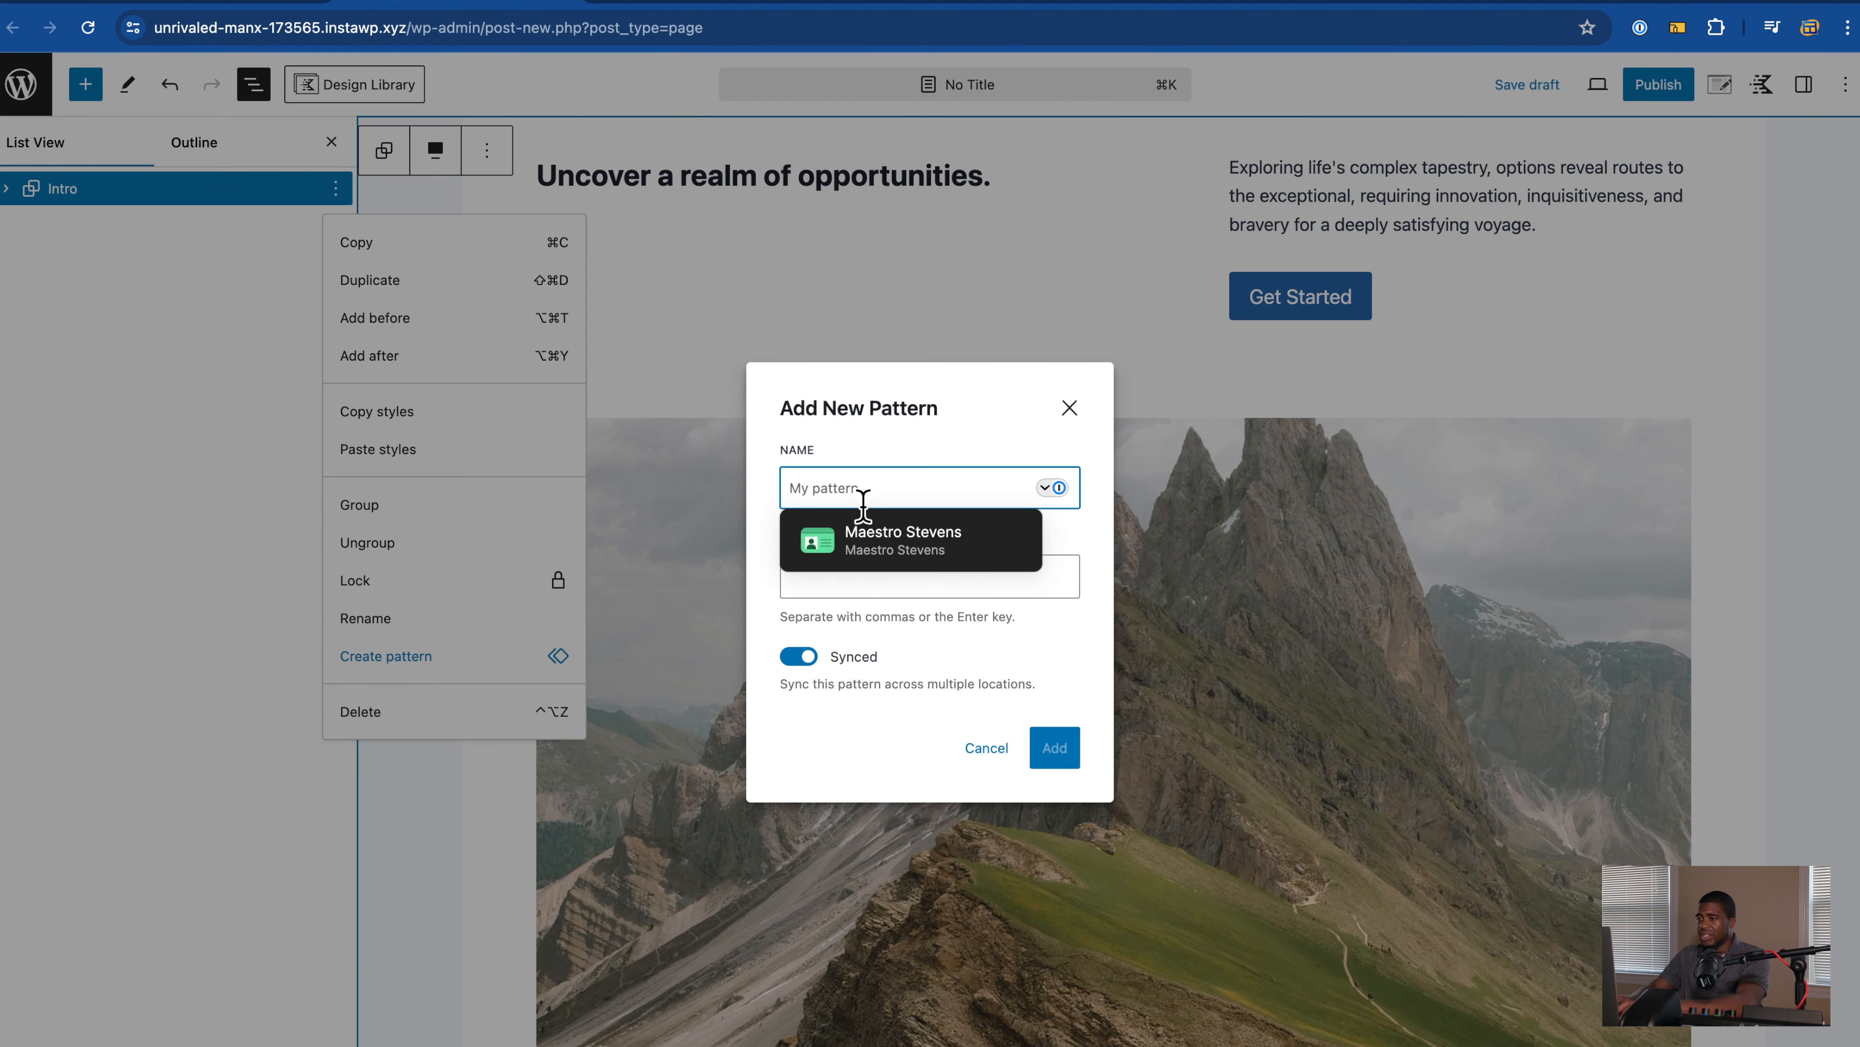
{"action": "type", "text": "TEst"}
{"action": "left_click", "coordinate": [877, 436]}
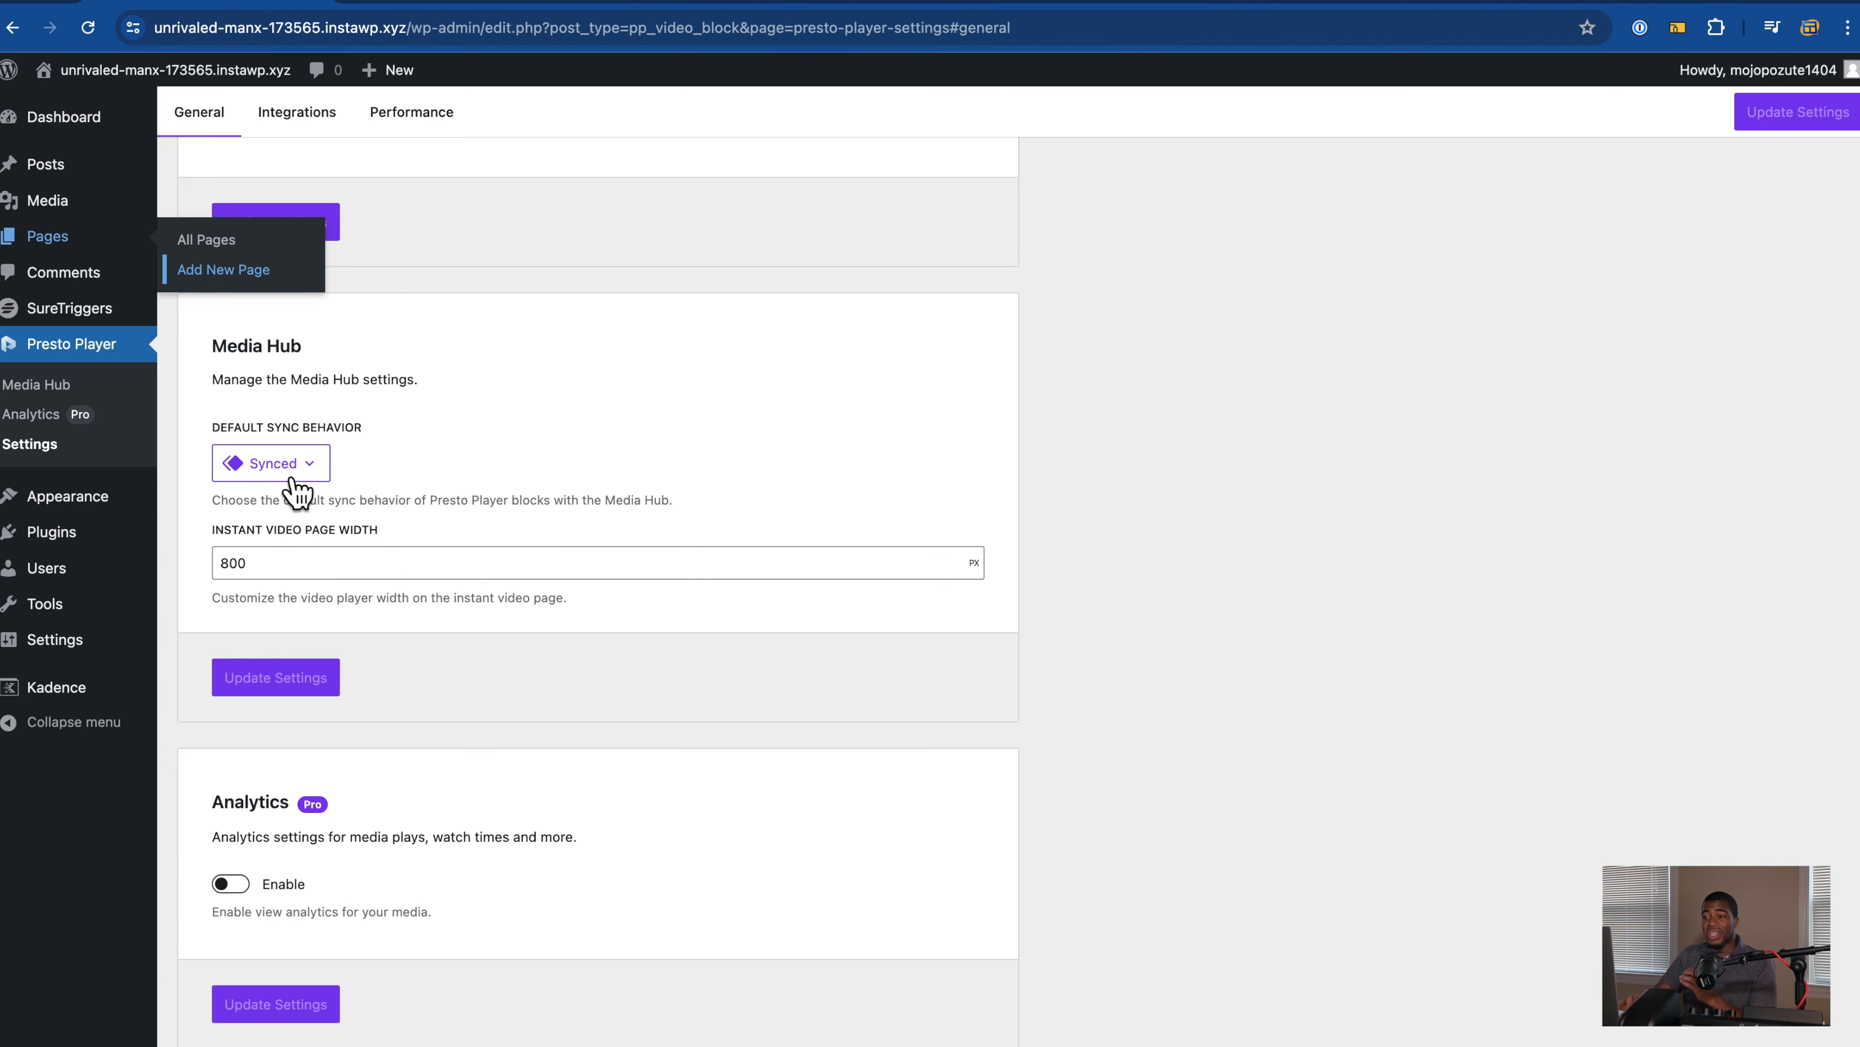
Step: Switch the Media Hub's default sync behavior to not syncing blocks and restore it to syncing them
{"action": "left_click", "coordinate": [291, 476]}
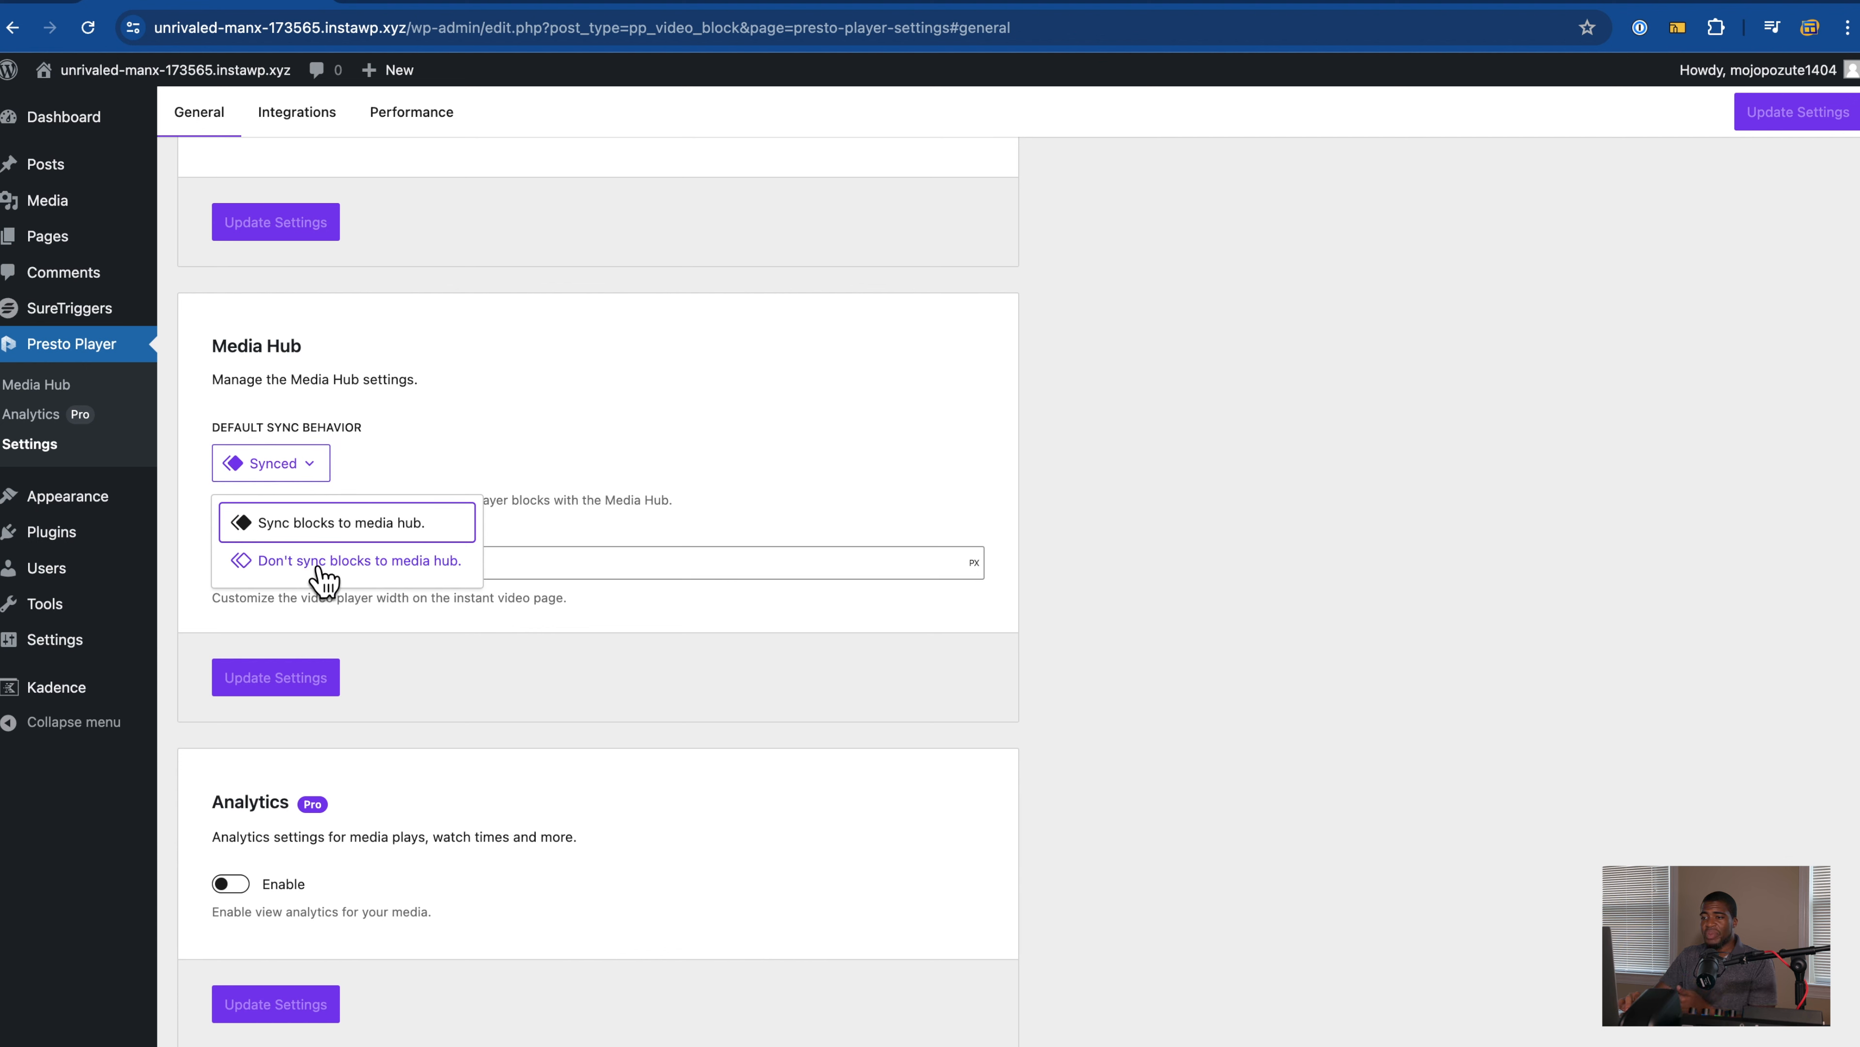
{"action": "left_click", "coordinate": [296, 564]}
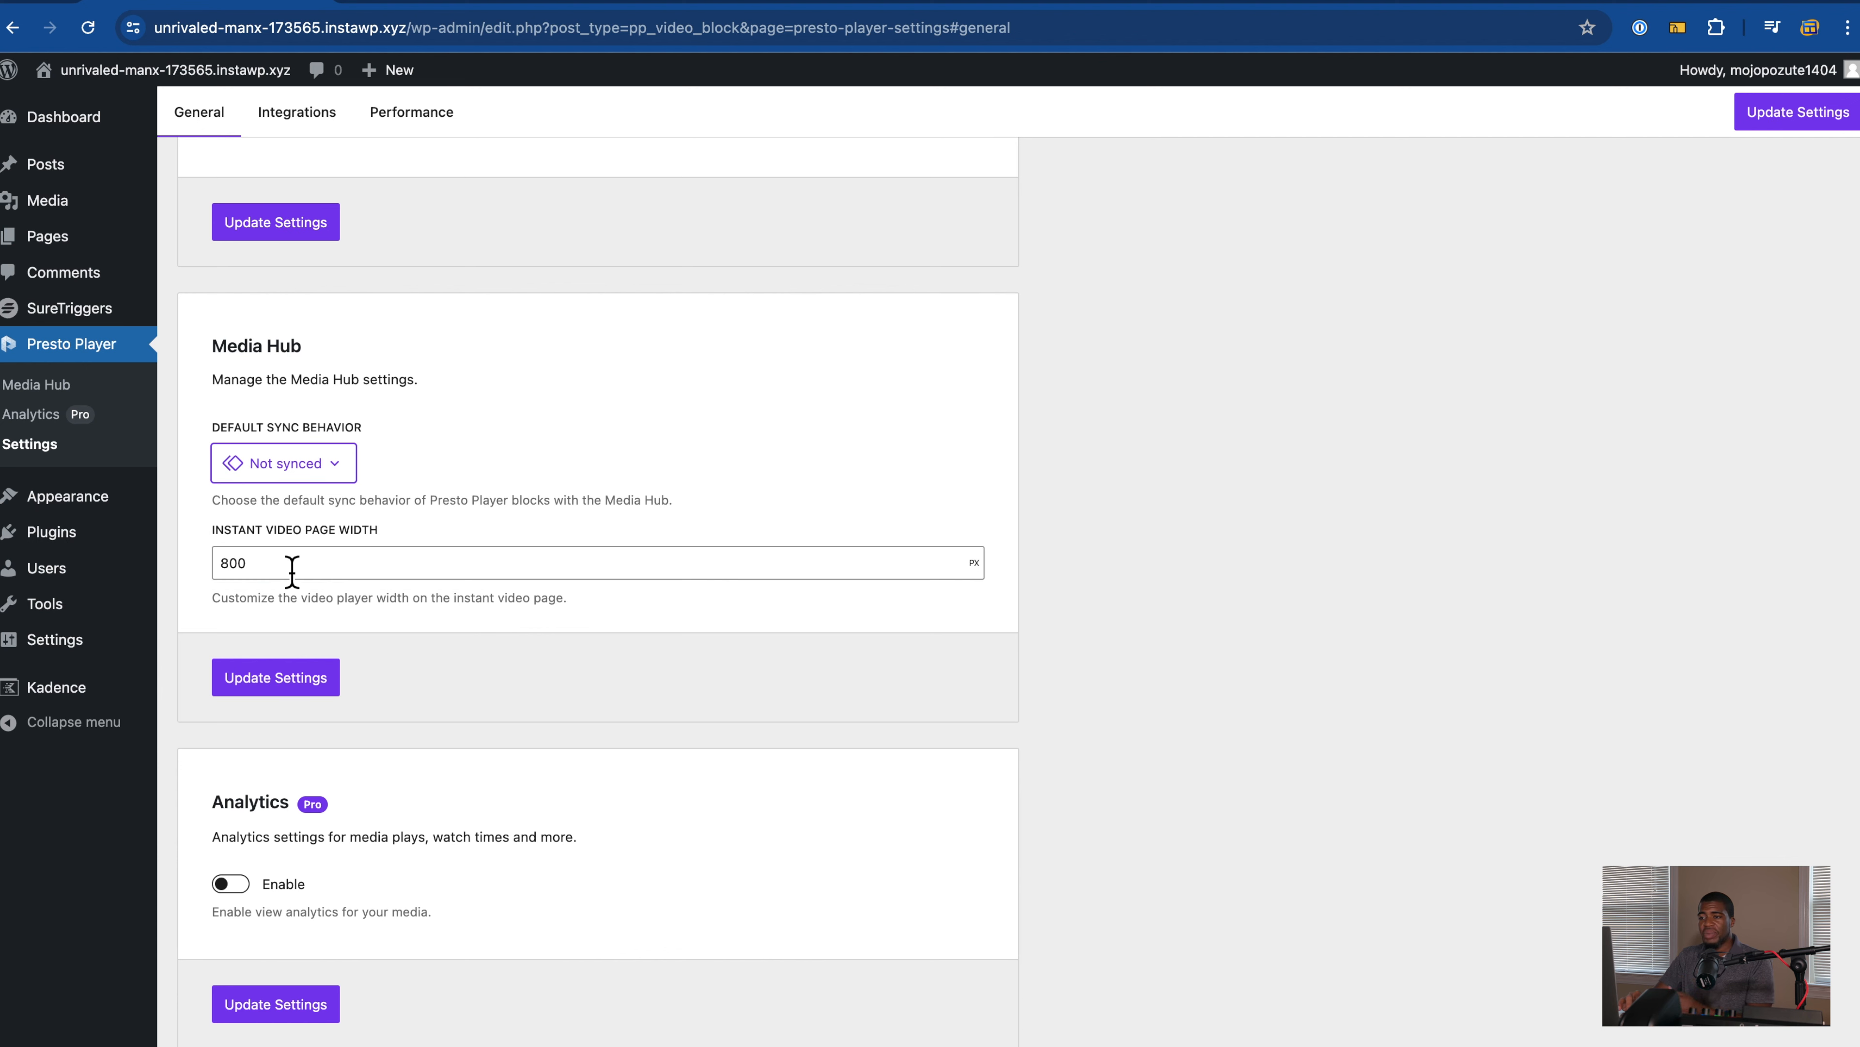
{"action": "left_click", "coordinate": [322, 469]}
{"action": "left_click", "coordinate": [326, 523]}
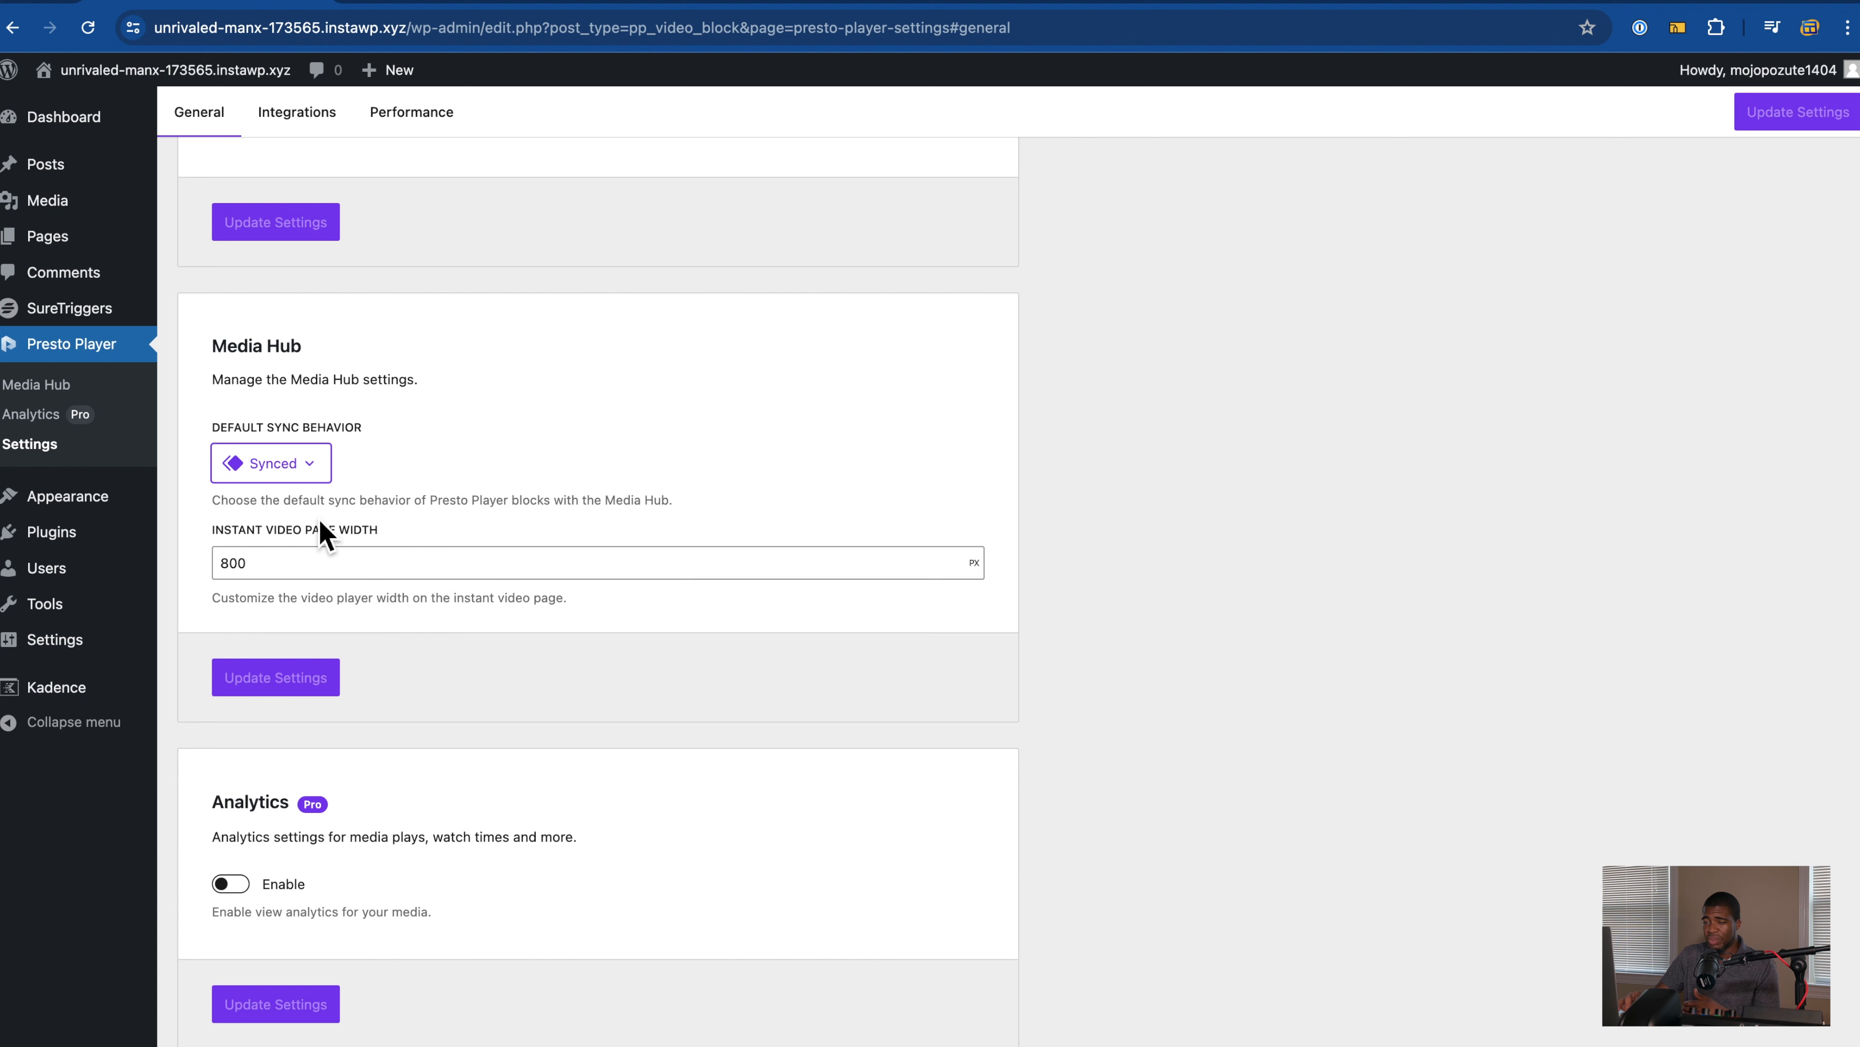
Step: Review the remaining General settings, from analytics and presets to custom CSS and uninstall options, and return to the branding section
{"action": "scroll", "coordinate": [369, 382], "scroll_direction": "down", "scroll_amount": 10}
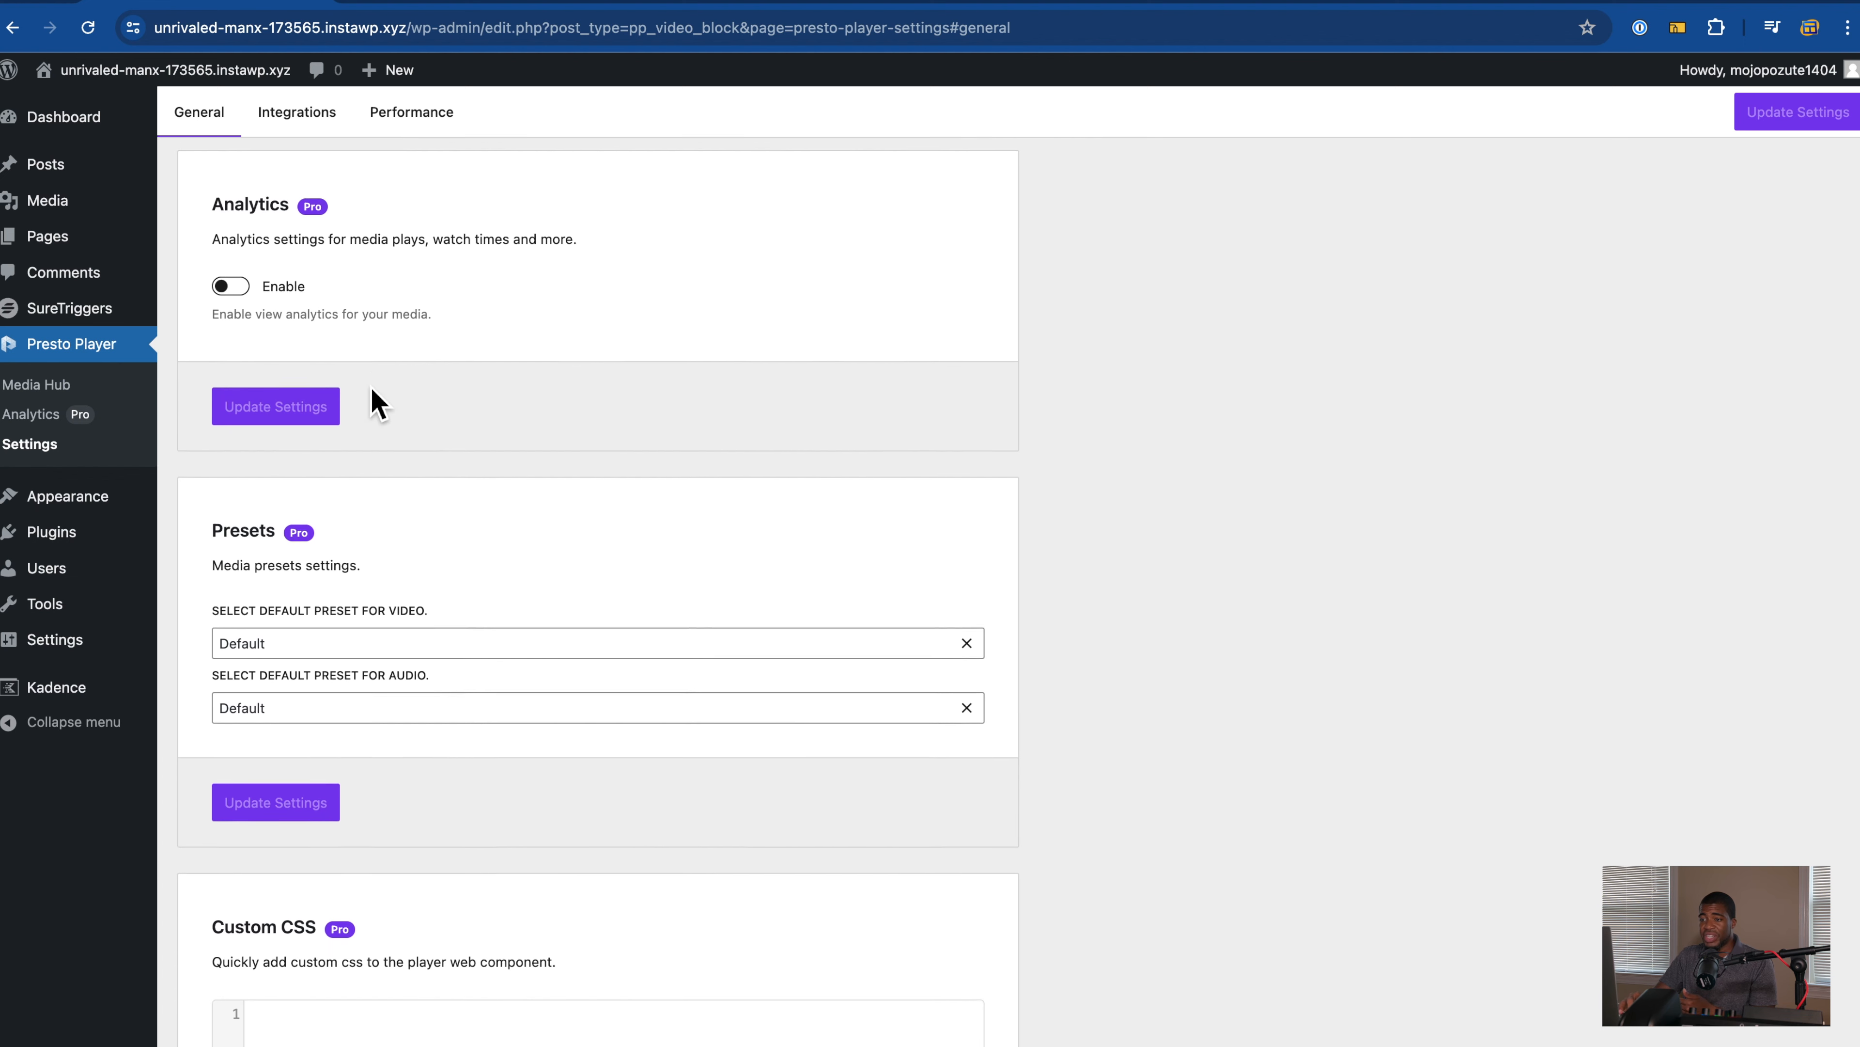
{"action": "scroll", "coordinate": [374, 401], "scroll_direction": "down", "scroll_amount": 6}
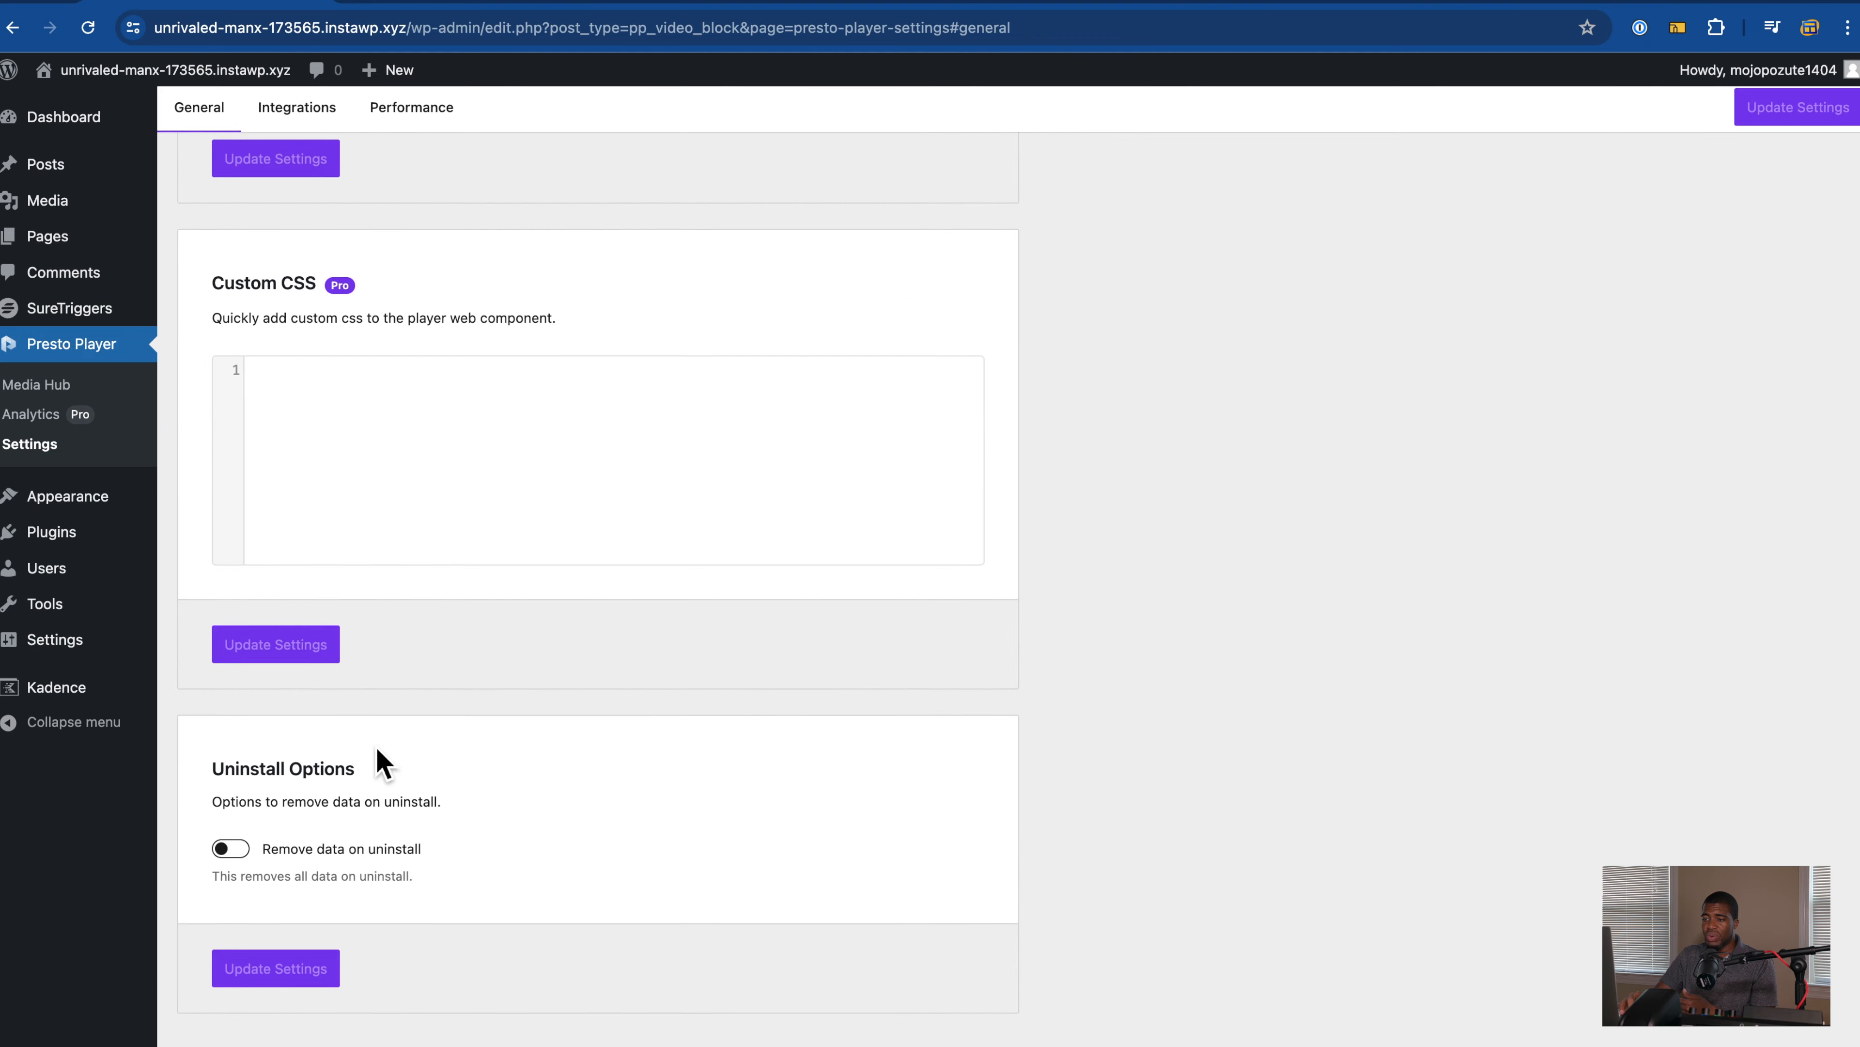
{"action": "scroll", "coordinate": [377, 751], "scroll_direction": "up", "scroll_amount": 16}
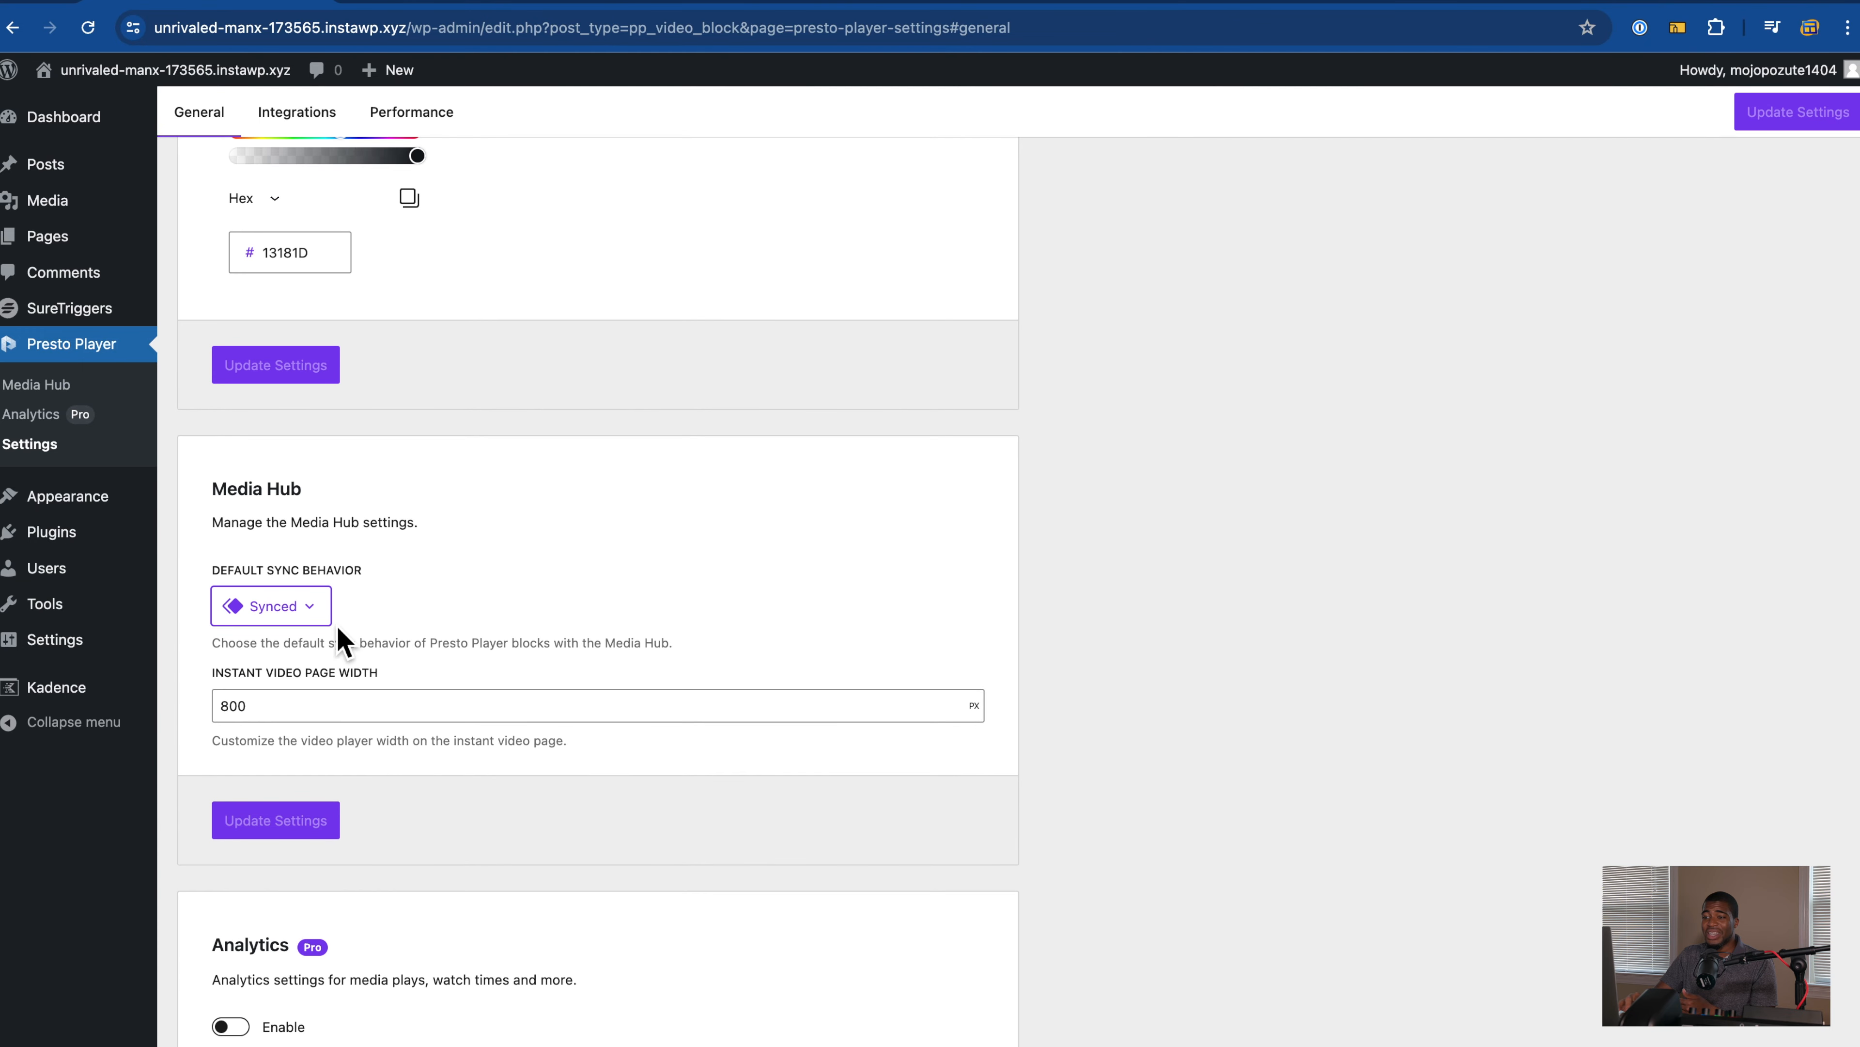
{"action": "scroll", "coordinate": [397, 533], "scroll_direction": "up", "scroll_amount": 10}
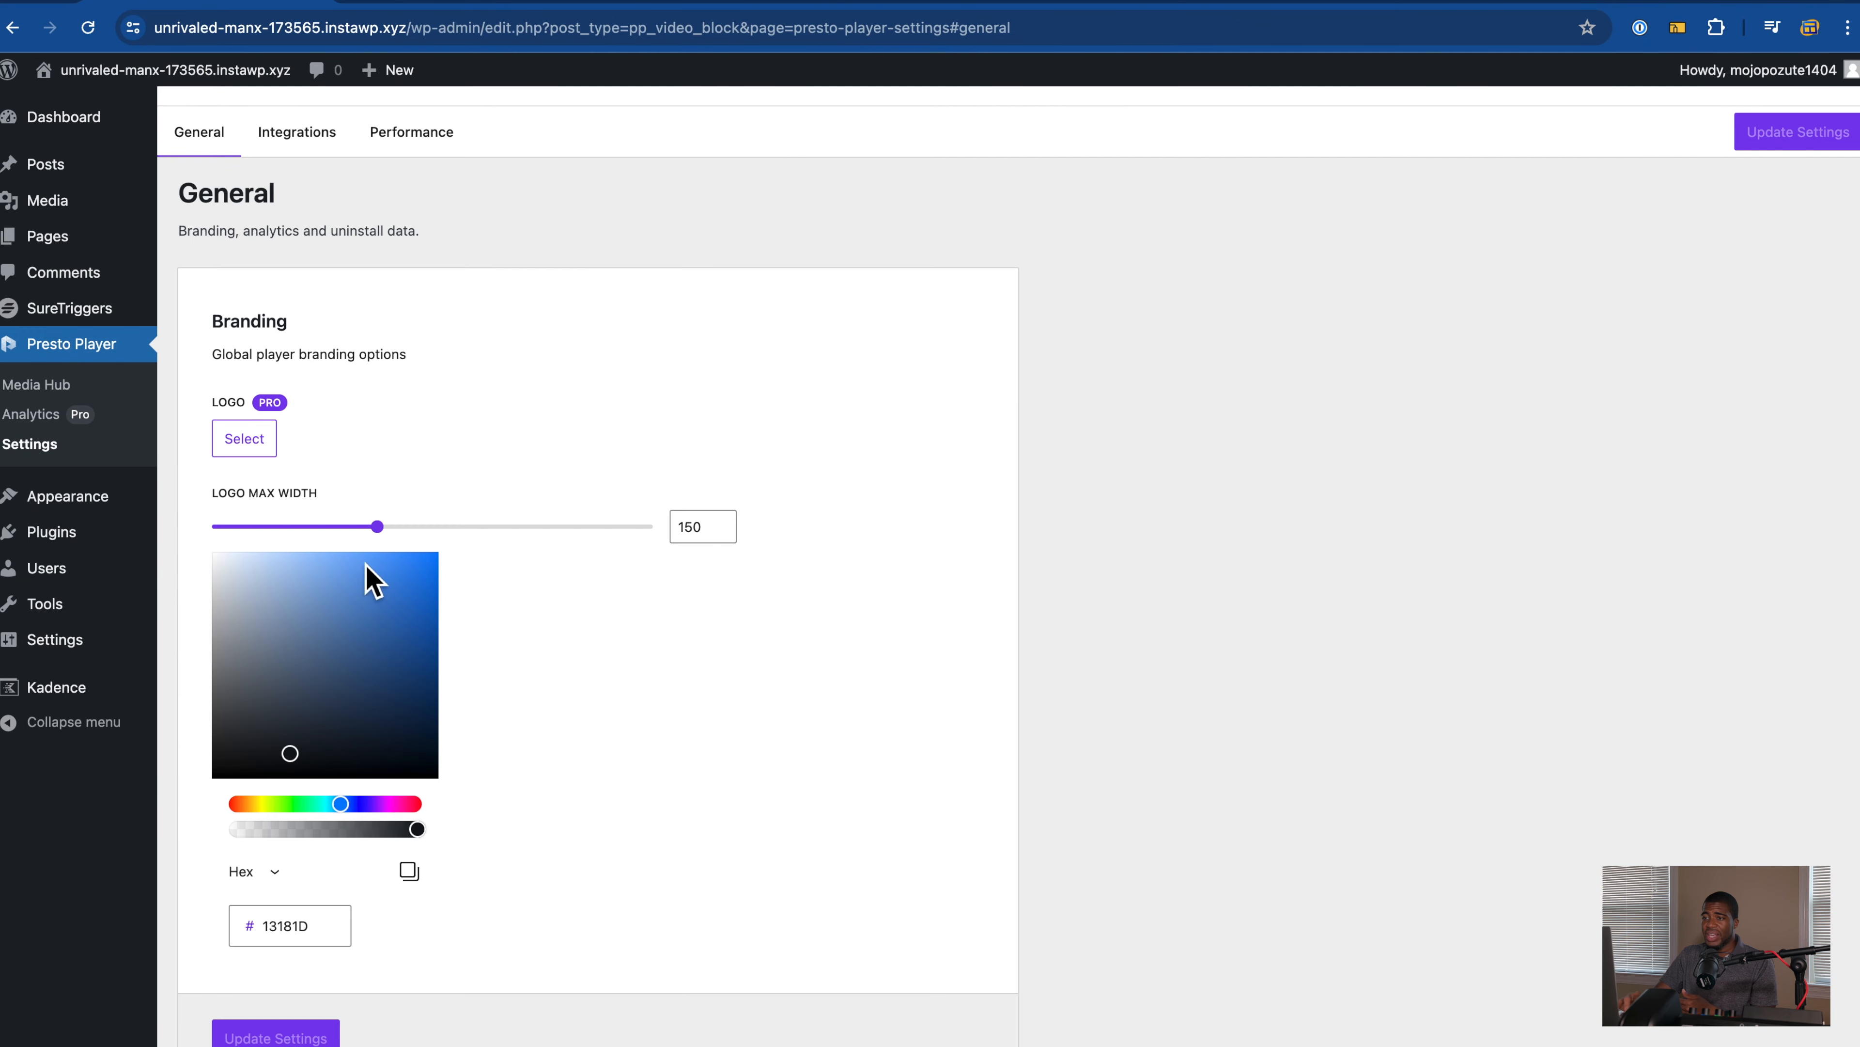
{"action": "scroll", "coordinate": [354, 669], "scroll_direction": "up", "scroll_amount": 1}
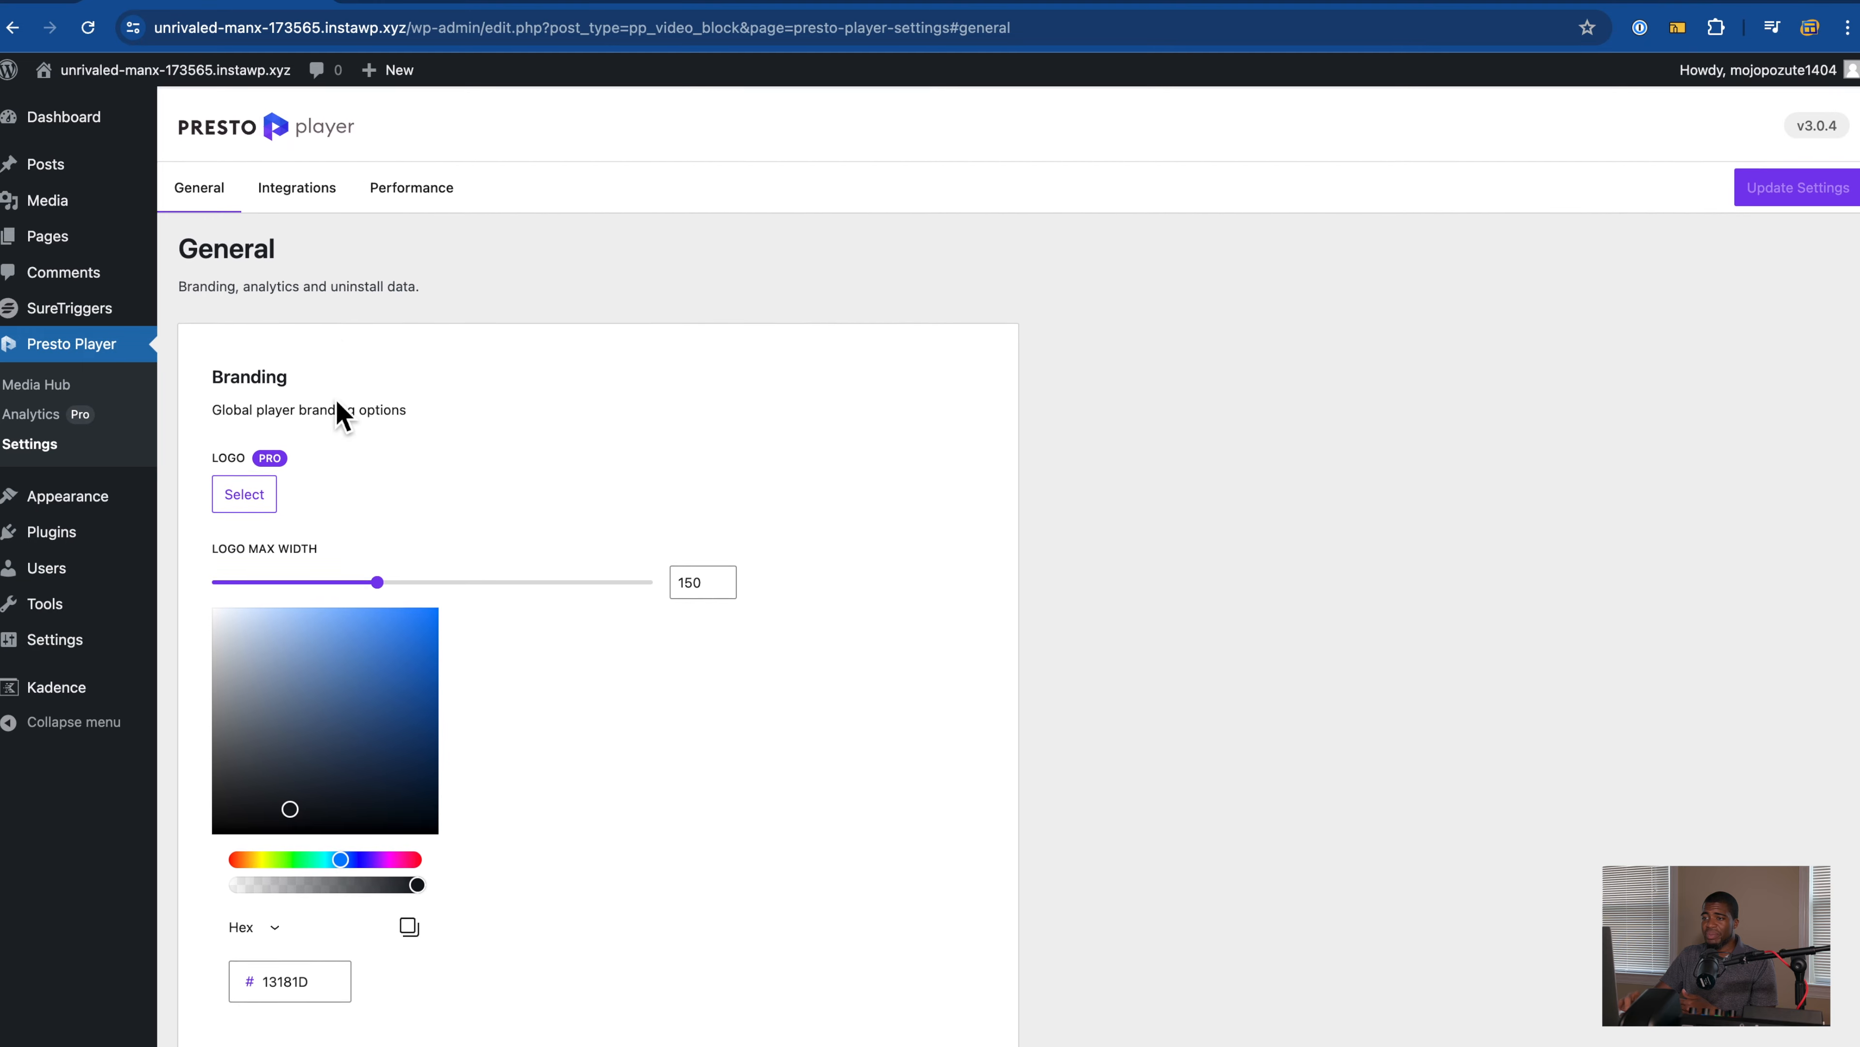
Step: Examine the Presto Player integration settings for Google Analytics, YouTube and email capture
{"action": "left_click", "coordinate": [320, 196]}
{"action": "scroll", "coordinate": [374, 440], "scroll_direction": "down", "scroll_amount": 10}
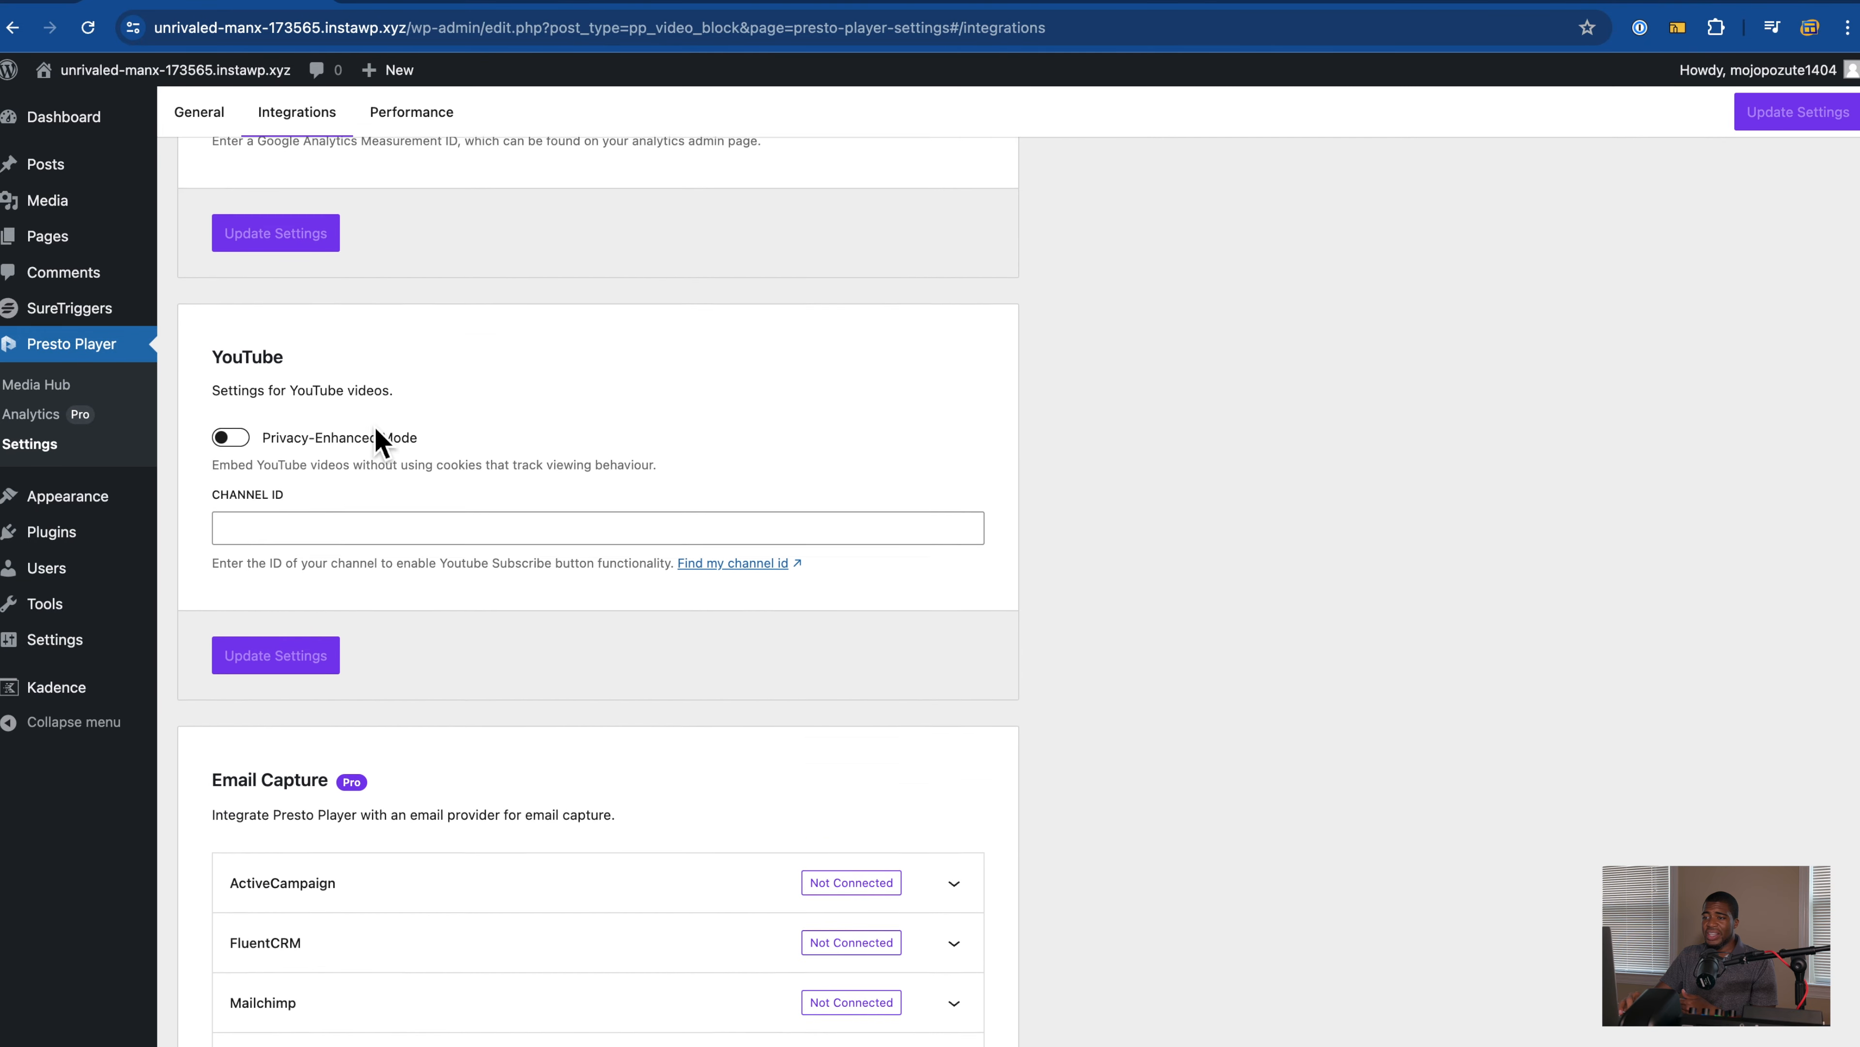
{"action": "scroll", "coordinate": [322, 381], "scroll_direction": "down", "scroll_amount": 1}
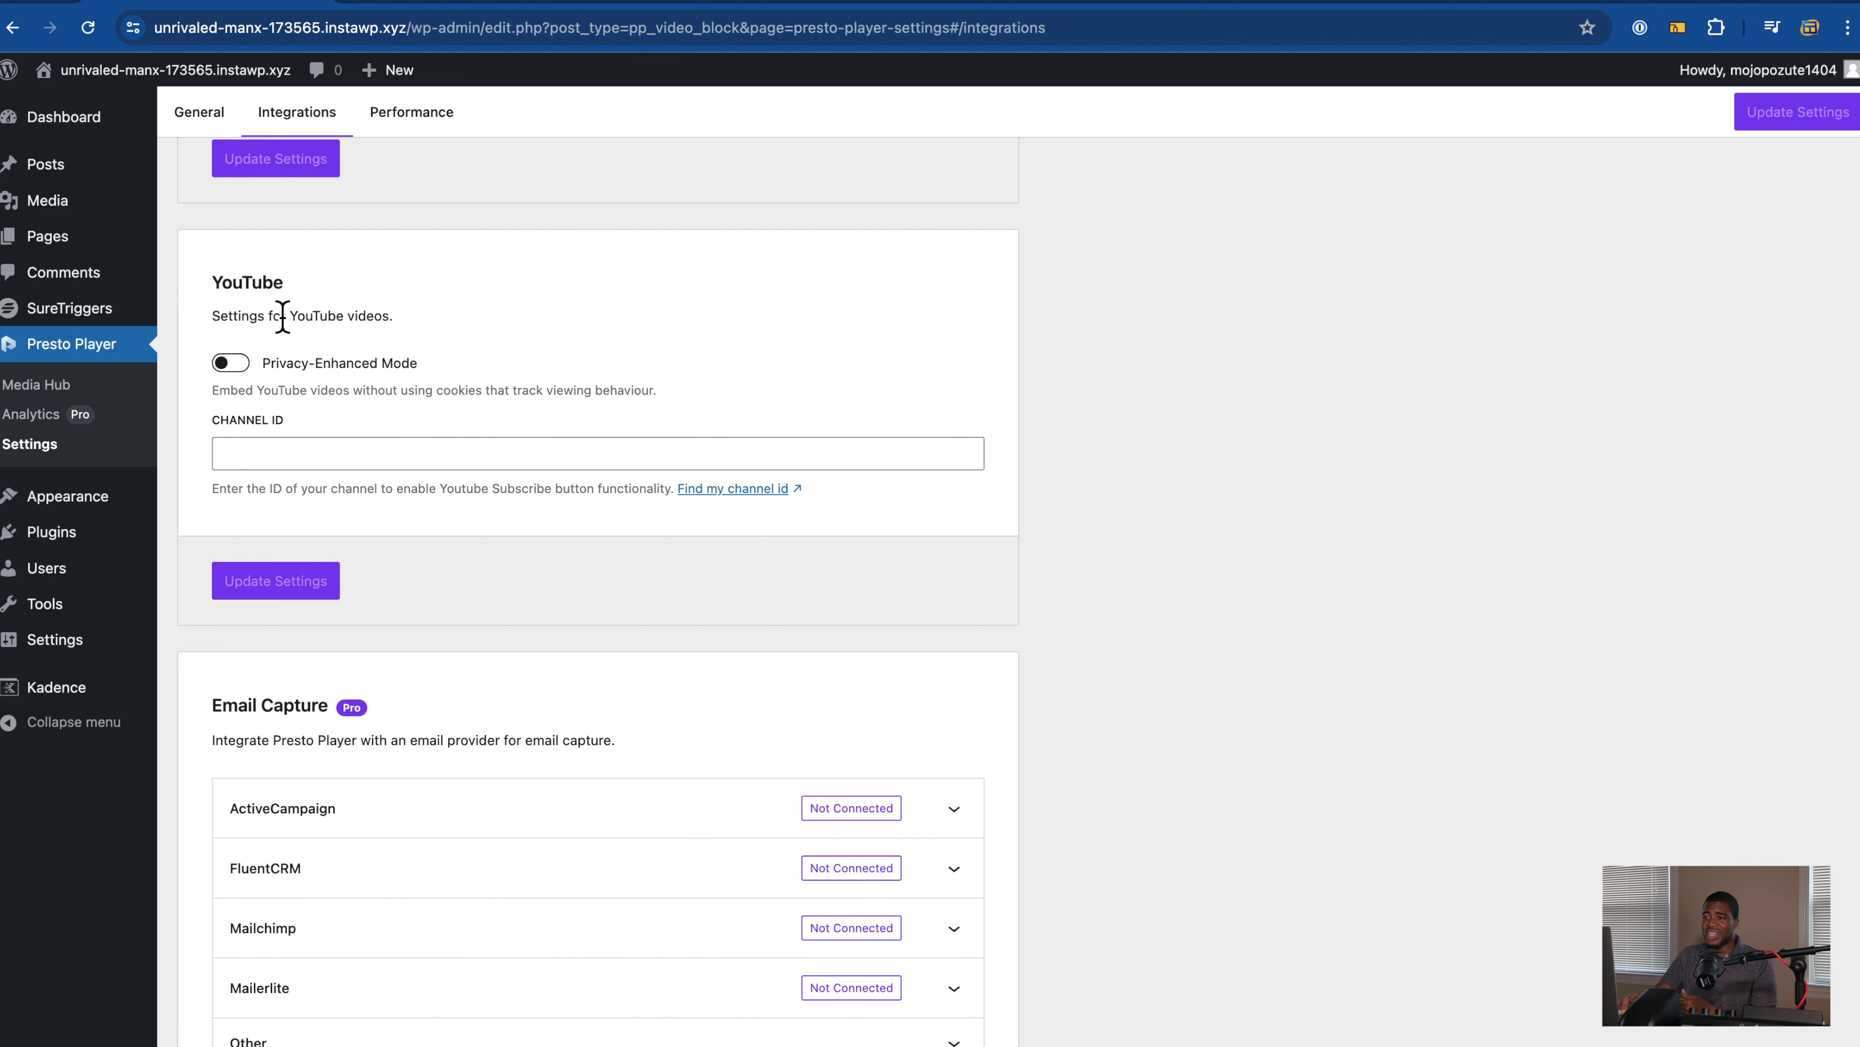
{"action": "scroll", "coordinate": [401, 380], "scroll_direction": "down", "scroll_amount": 6}
{"action": "scroll", "coordinate": [405, 330], "scroll_direction": "up", "scroll_amount": 8}
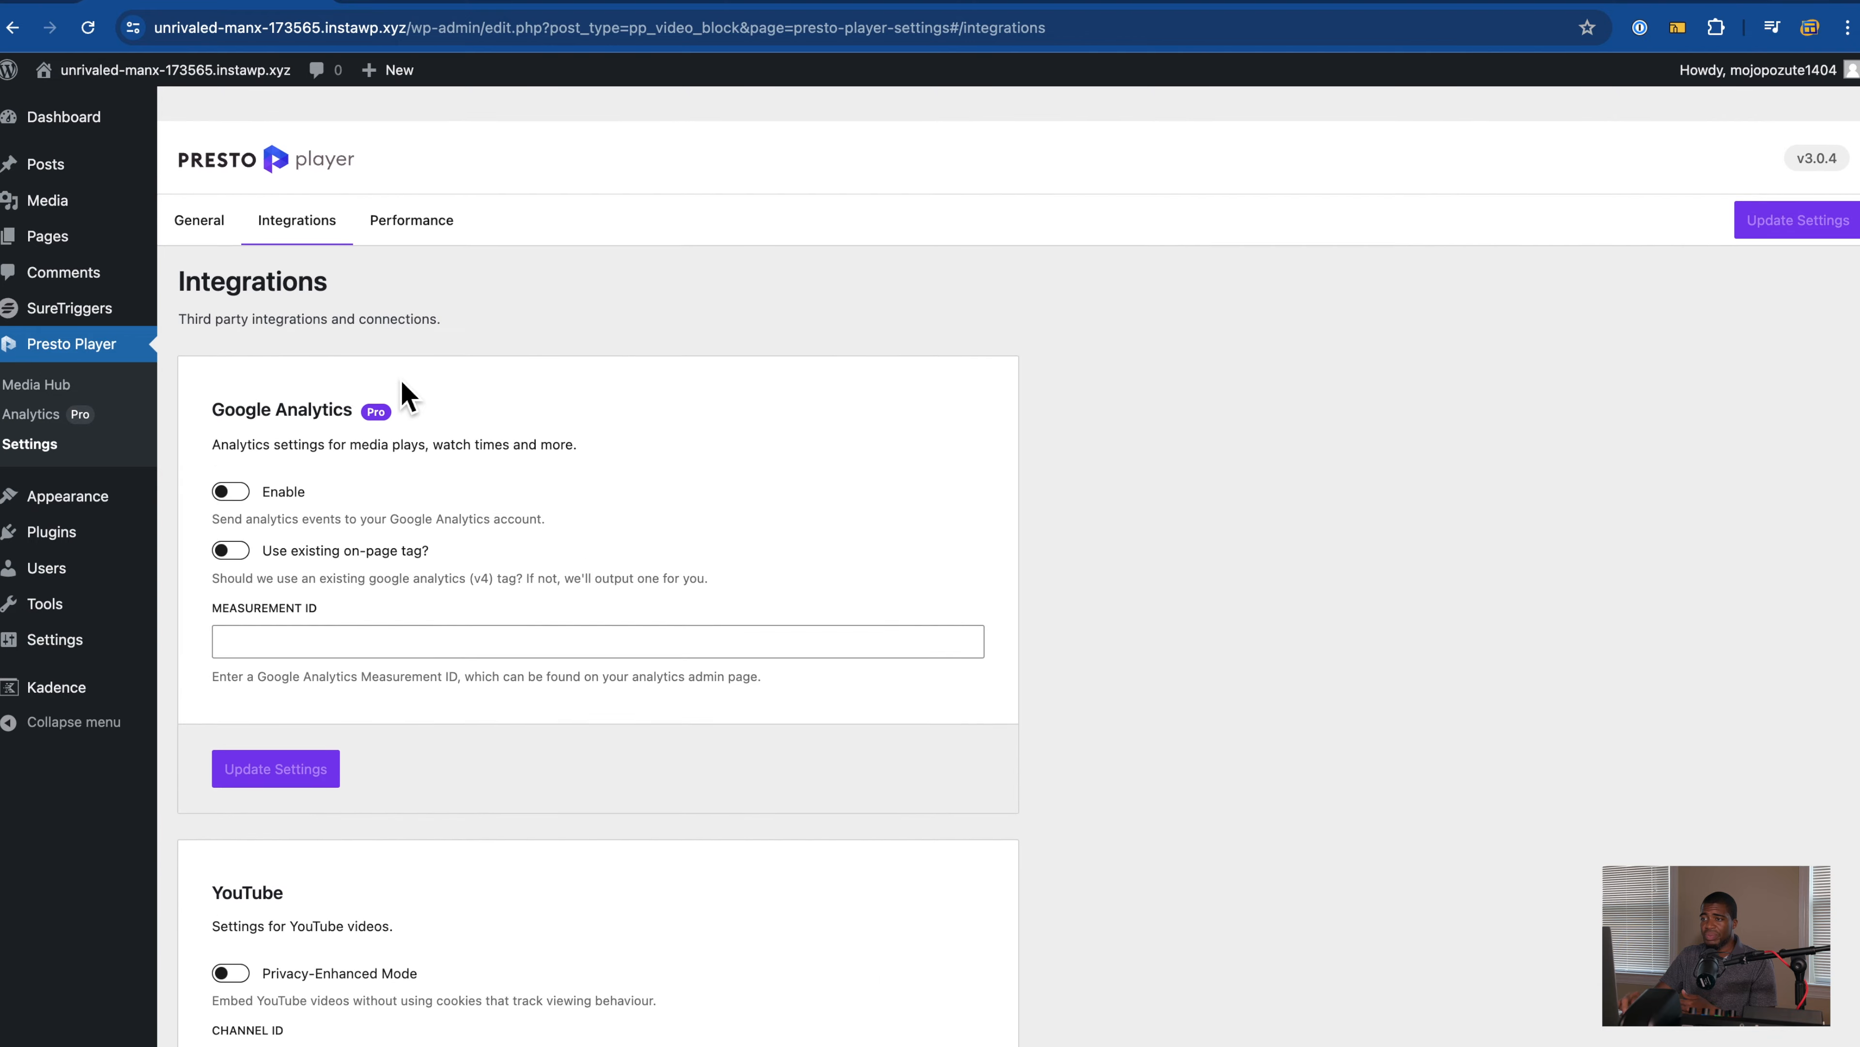
Step: Enable dynamic JavaScript loading in the Presto Player performance settings and save the change
{"action": "left_click", "coordinate": [431, 194]}
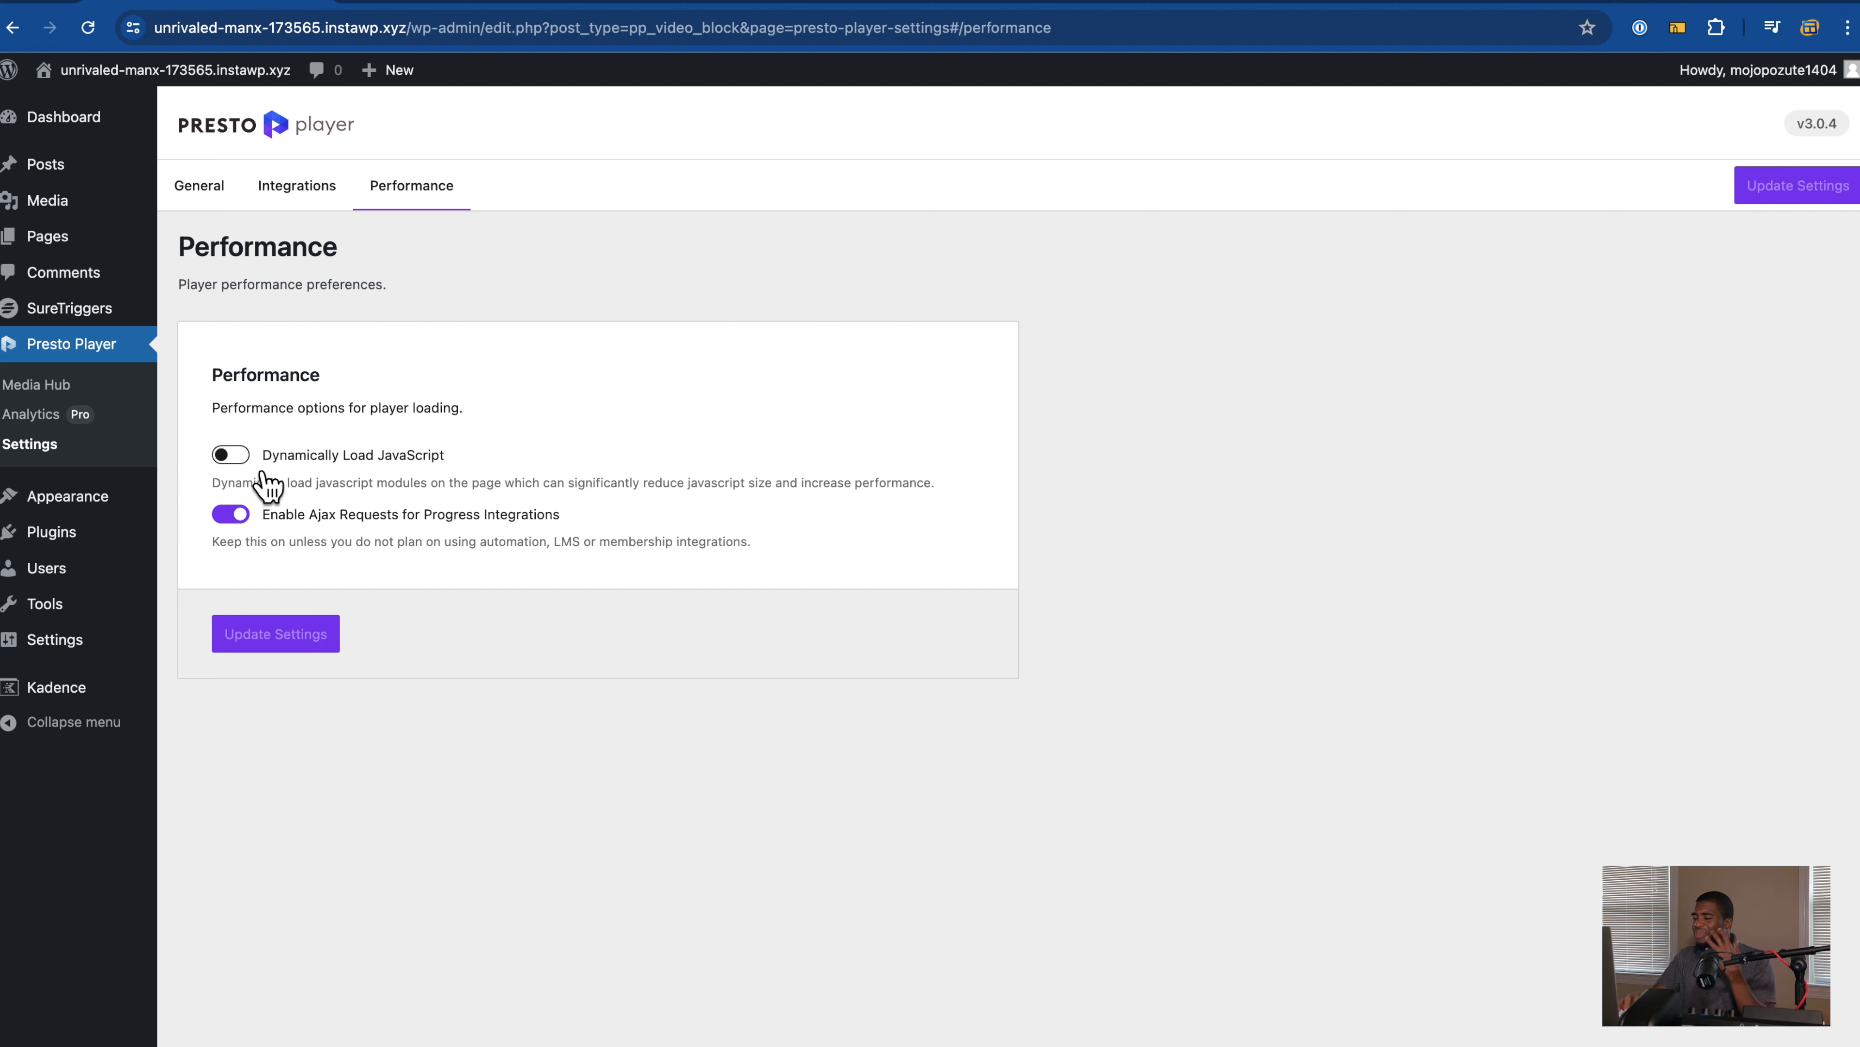
{"action": "left_click", "coordinate": [235, 456]}
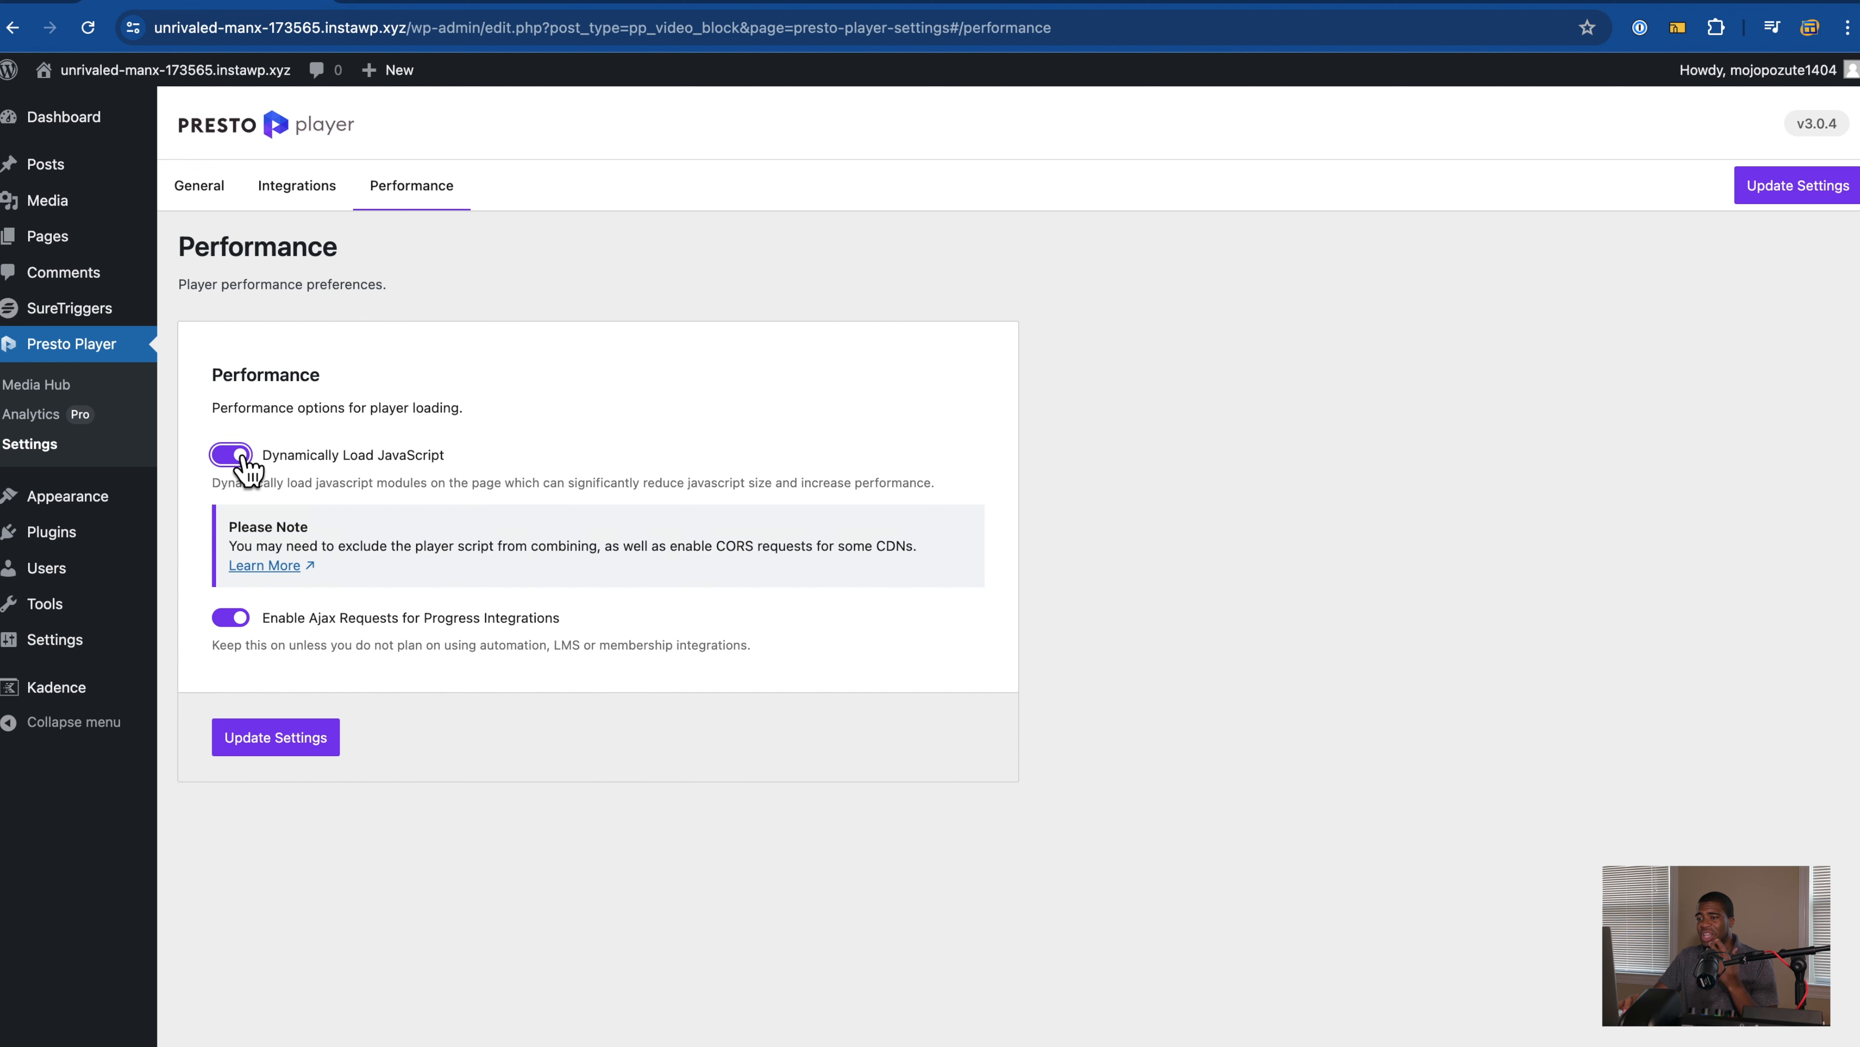
{"action": "left_click", "coordinate": [301, 748]}
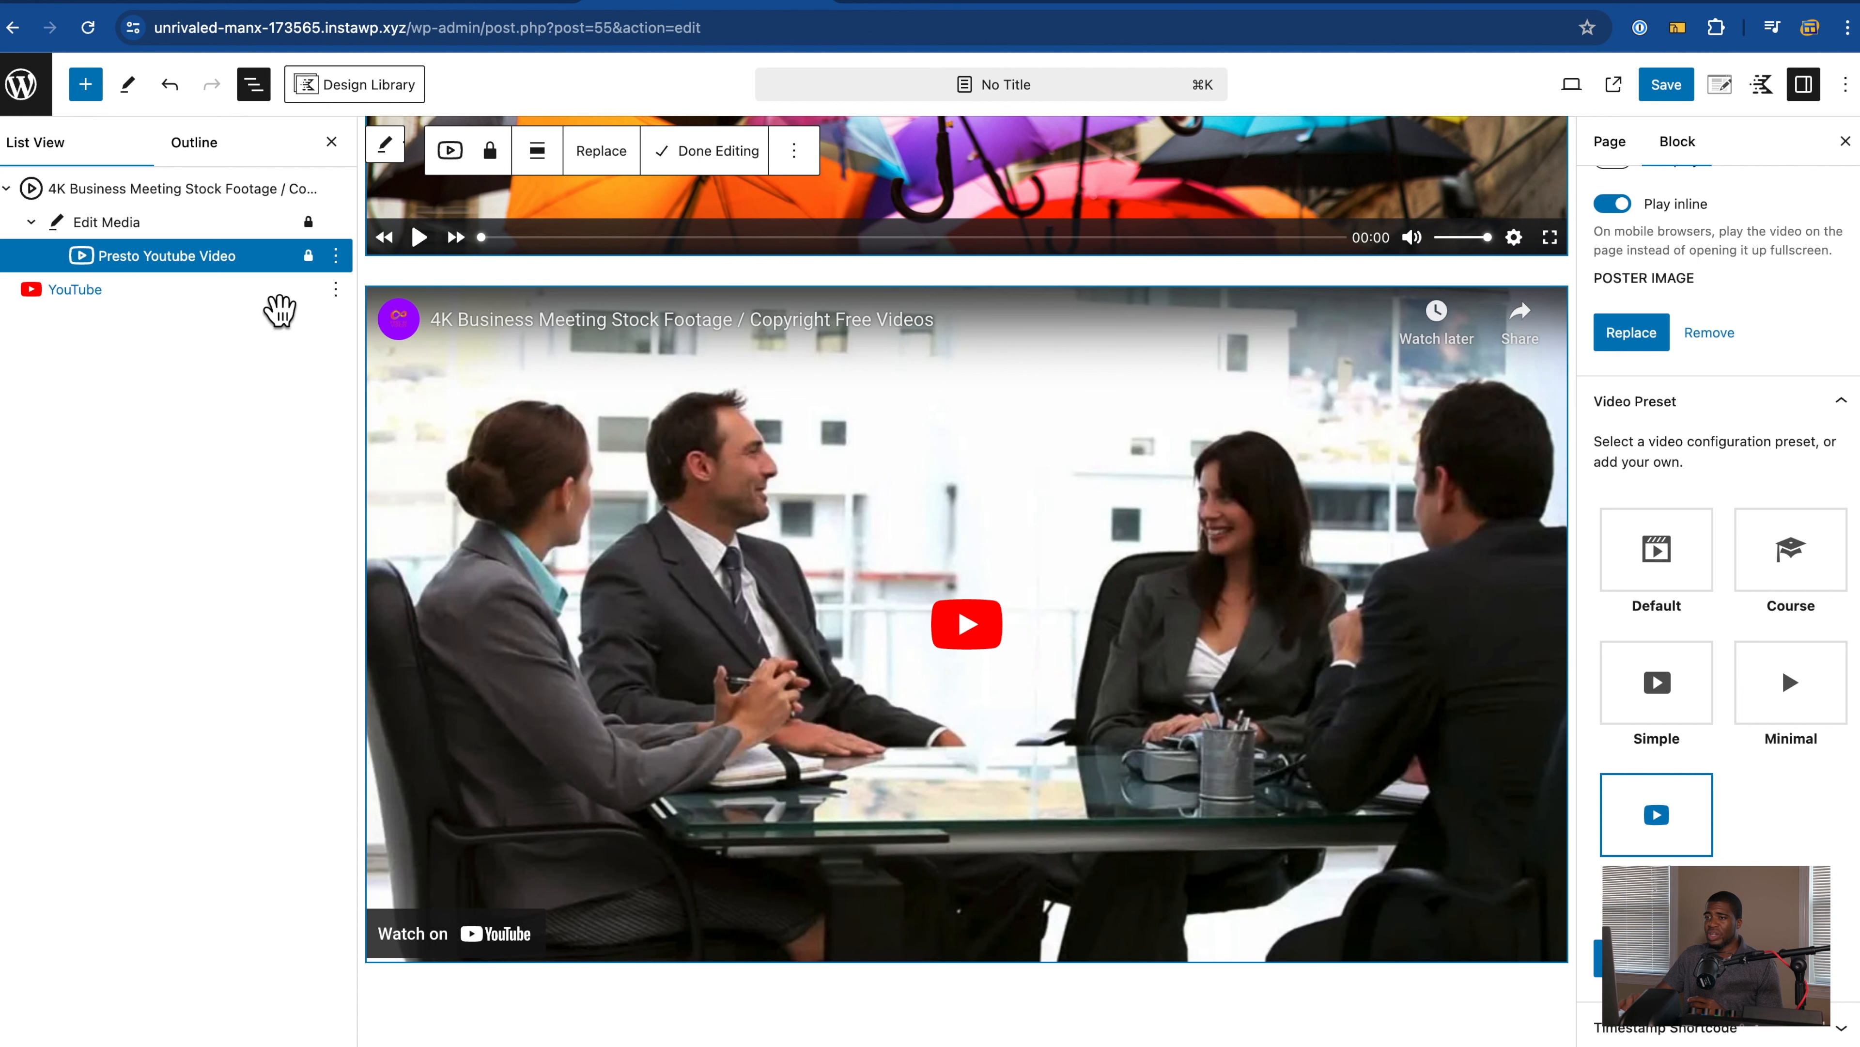
Step: Insert a standard Video block between the Presto video and the YouTube embed in the page editor
{"action": "left_click", "coordinate": [85, 85]}
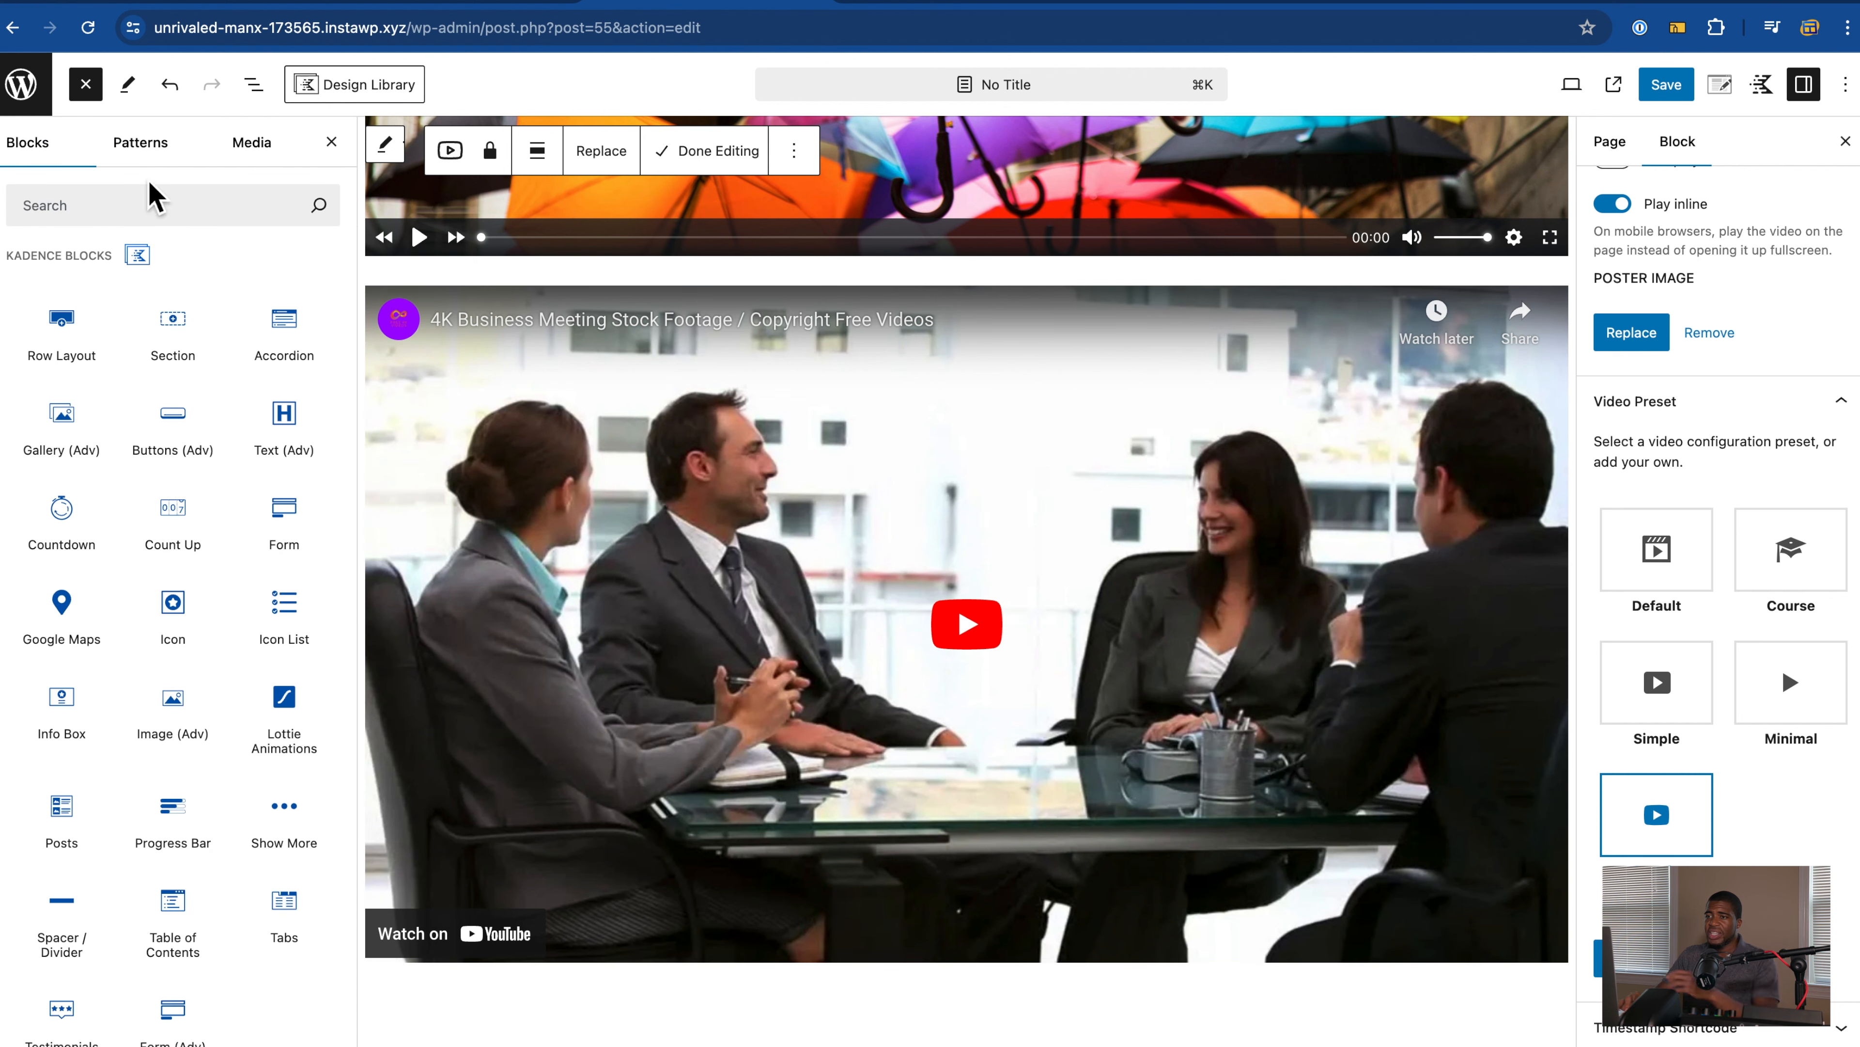
{"action": "type", "text": "video"}
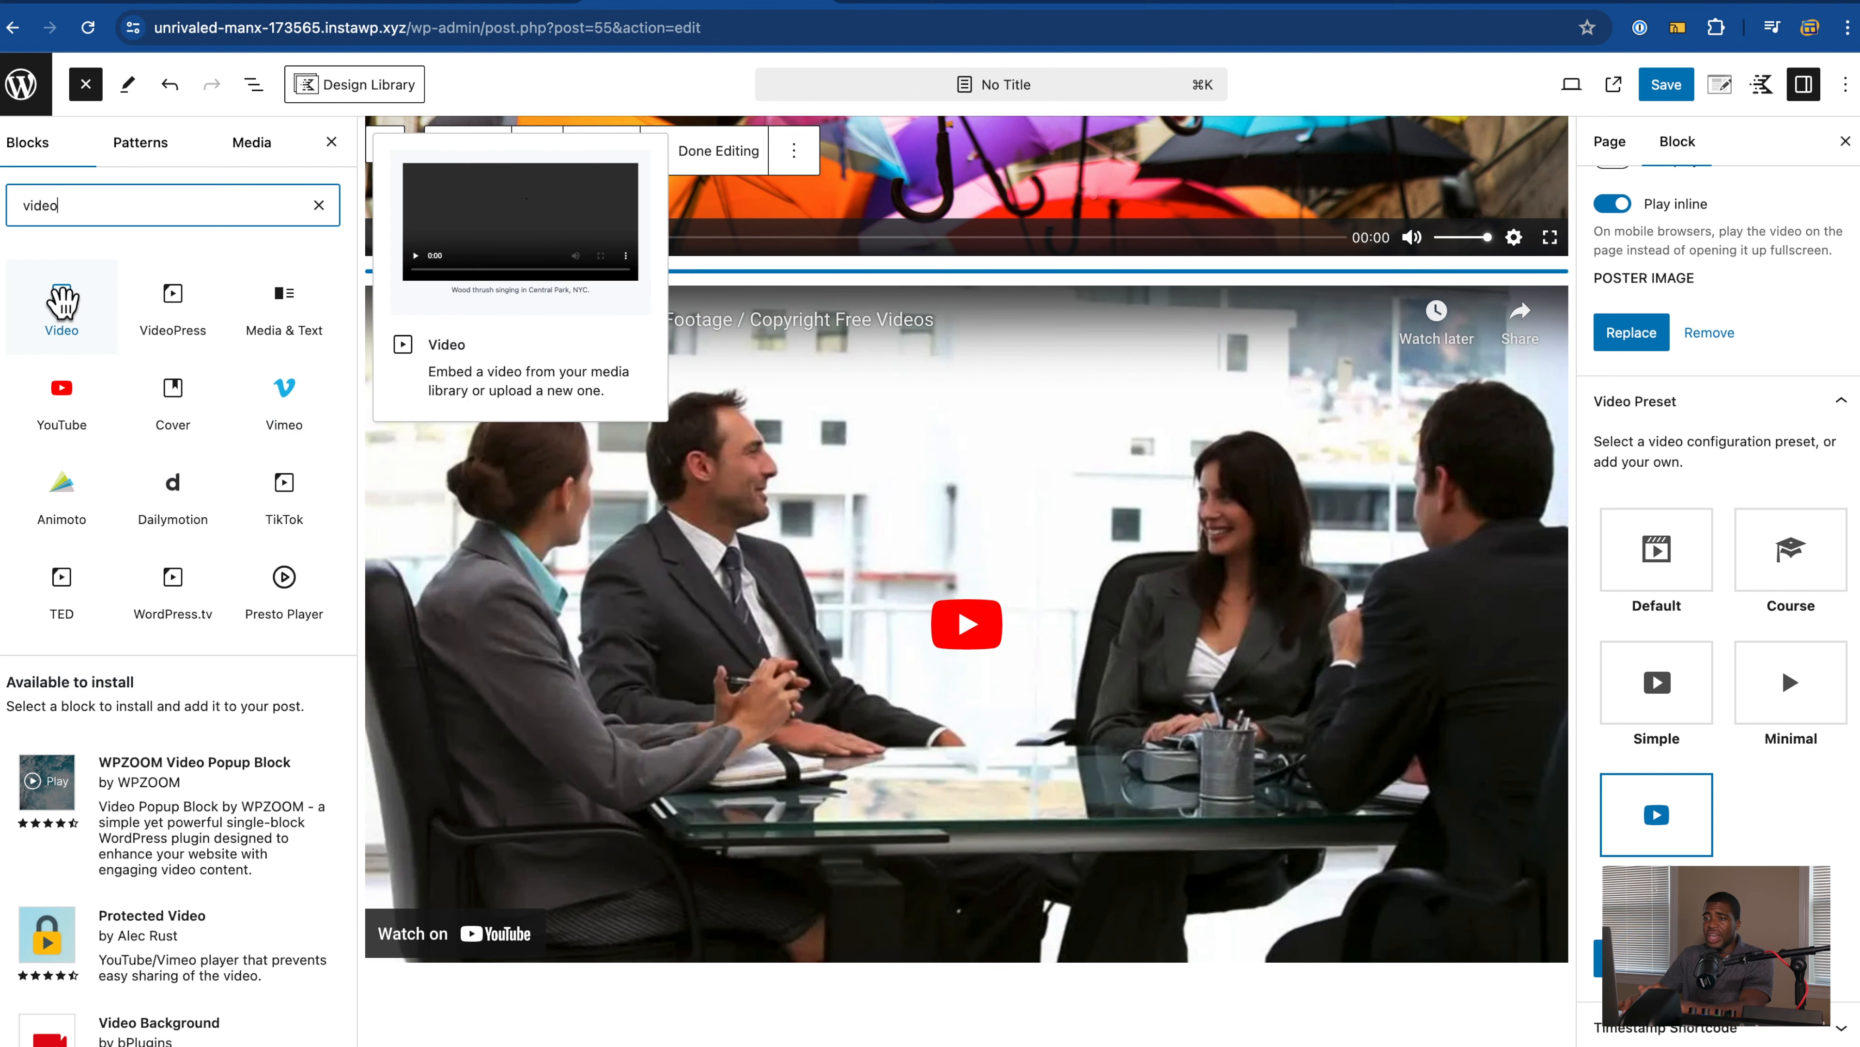
{"action": "left_click", "coordinate": [96, 338]}
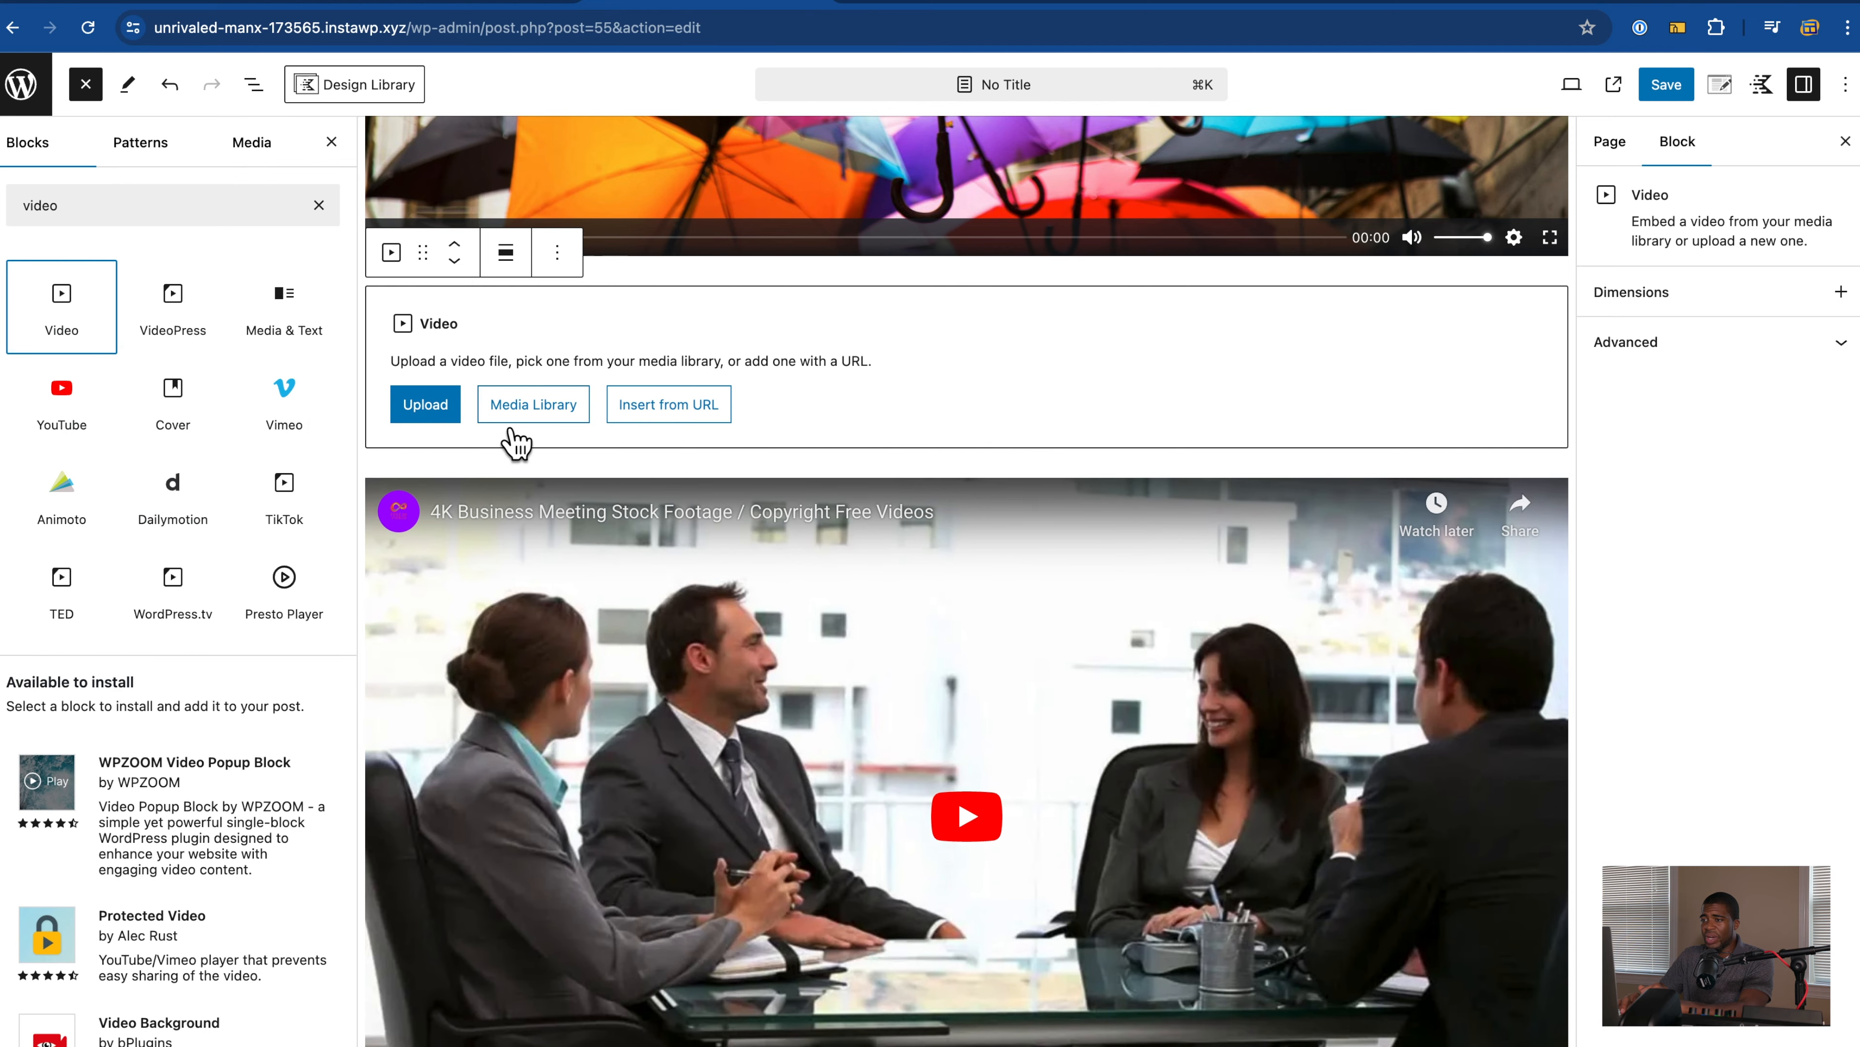
Step: Insert the copied YouTube link by URL into the new Video block and compare the resulting embed with the page's other videos
{"action": "left_click", "coordinate": [676, 424]}
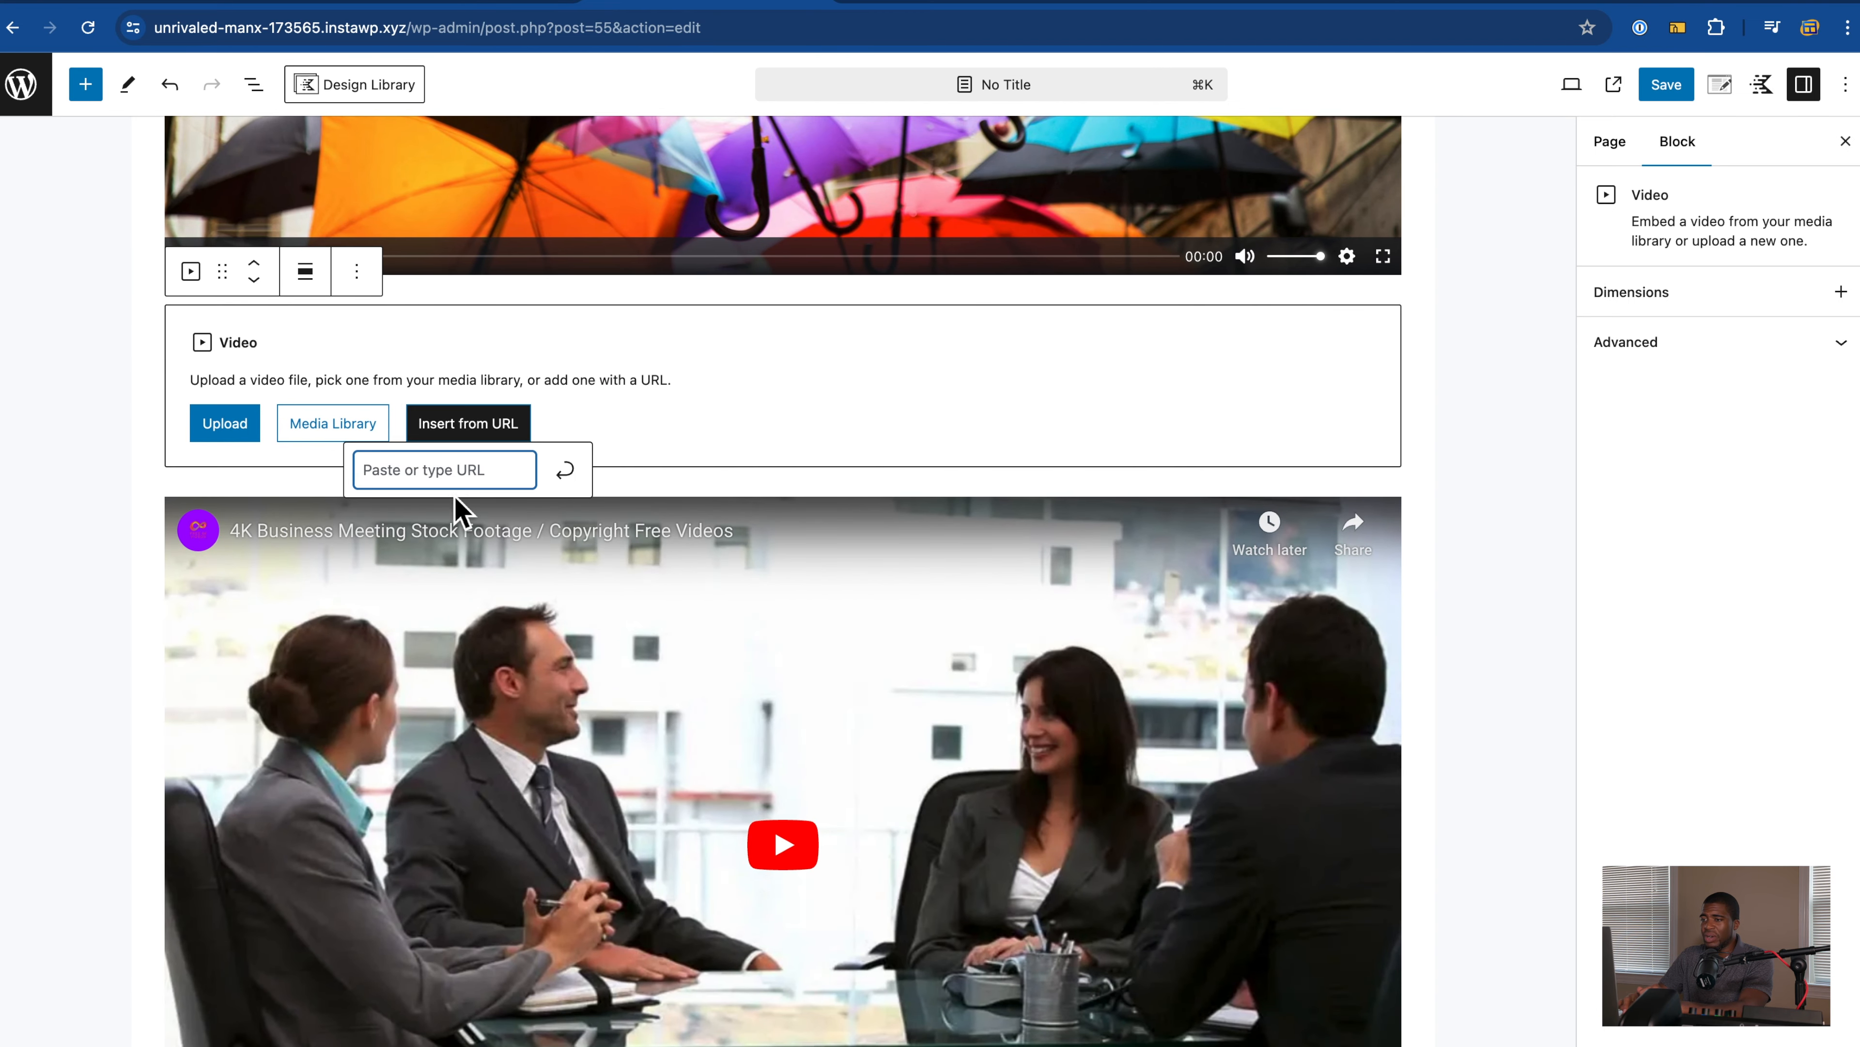
{"action": "key", "text": "super+v"}
{"action": "left_click", "coordinate": [565, 475]}
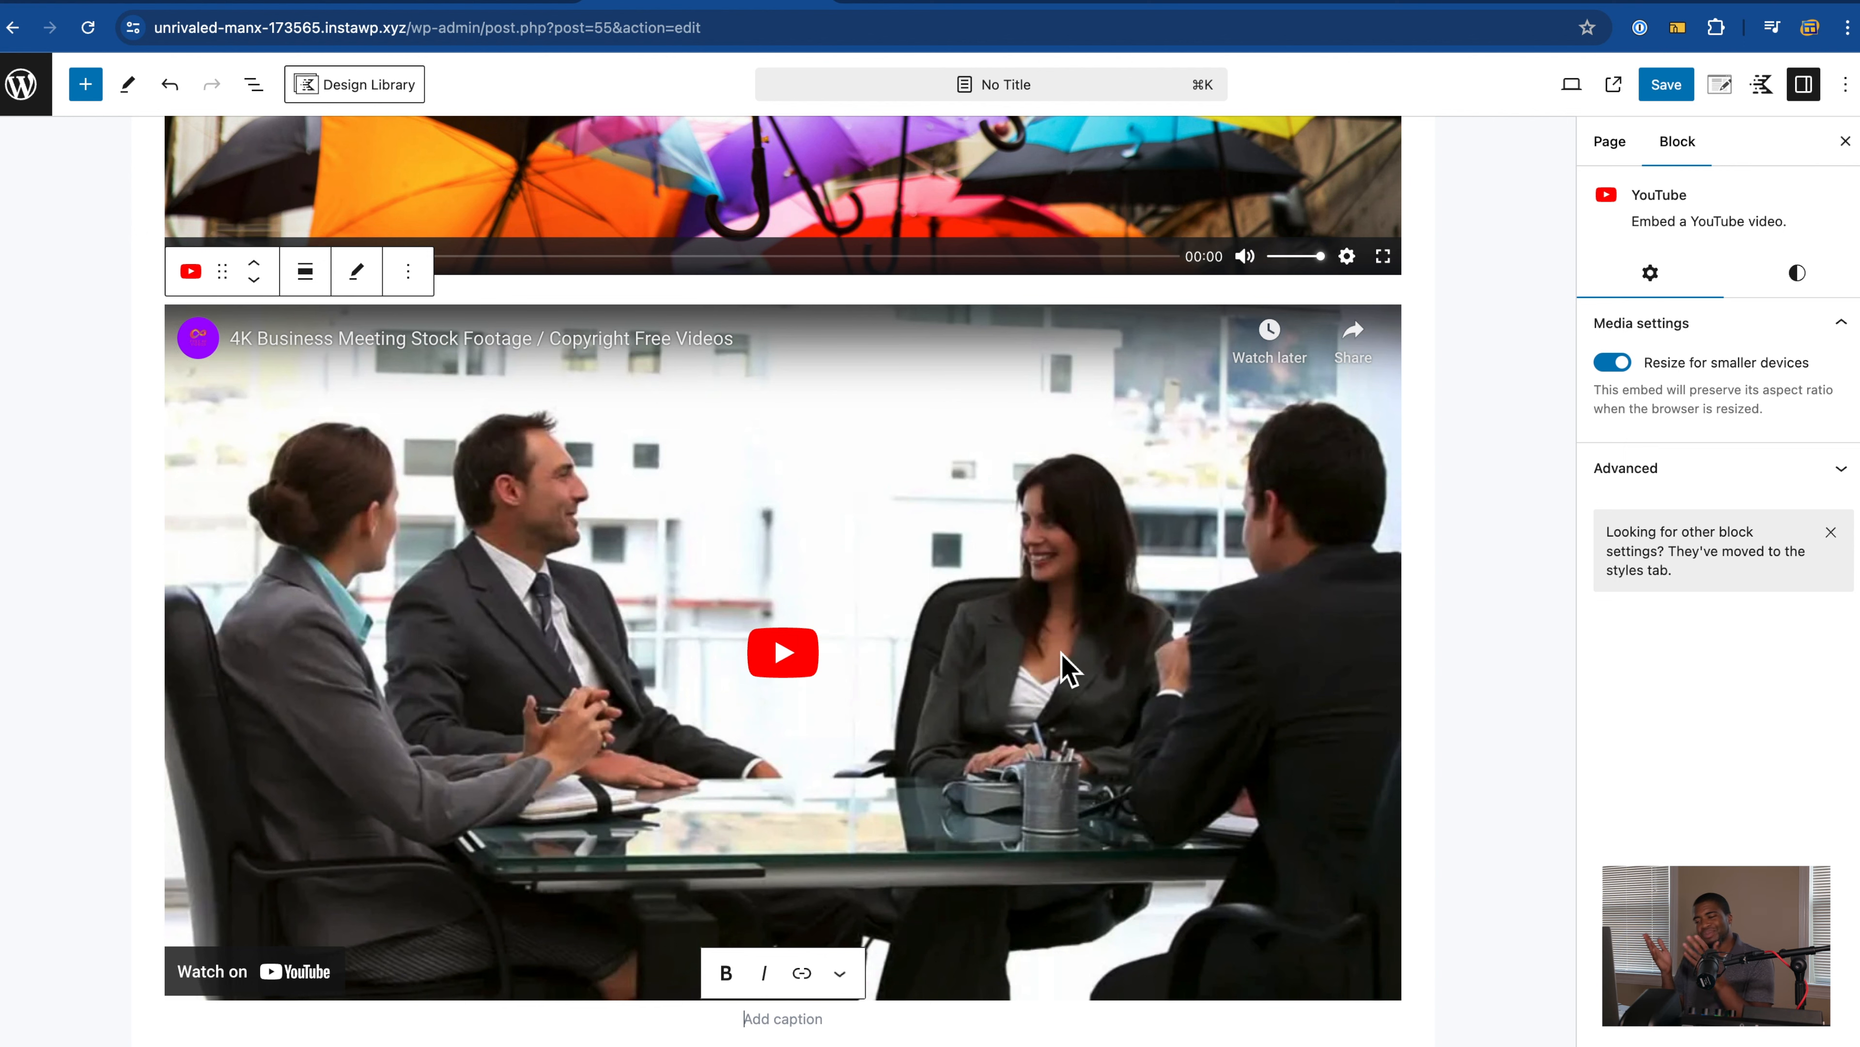
{"action": "scroll", "coordinate": [1067, 668], "scroll_direction": "down", "scroll_amount": 6}
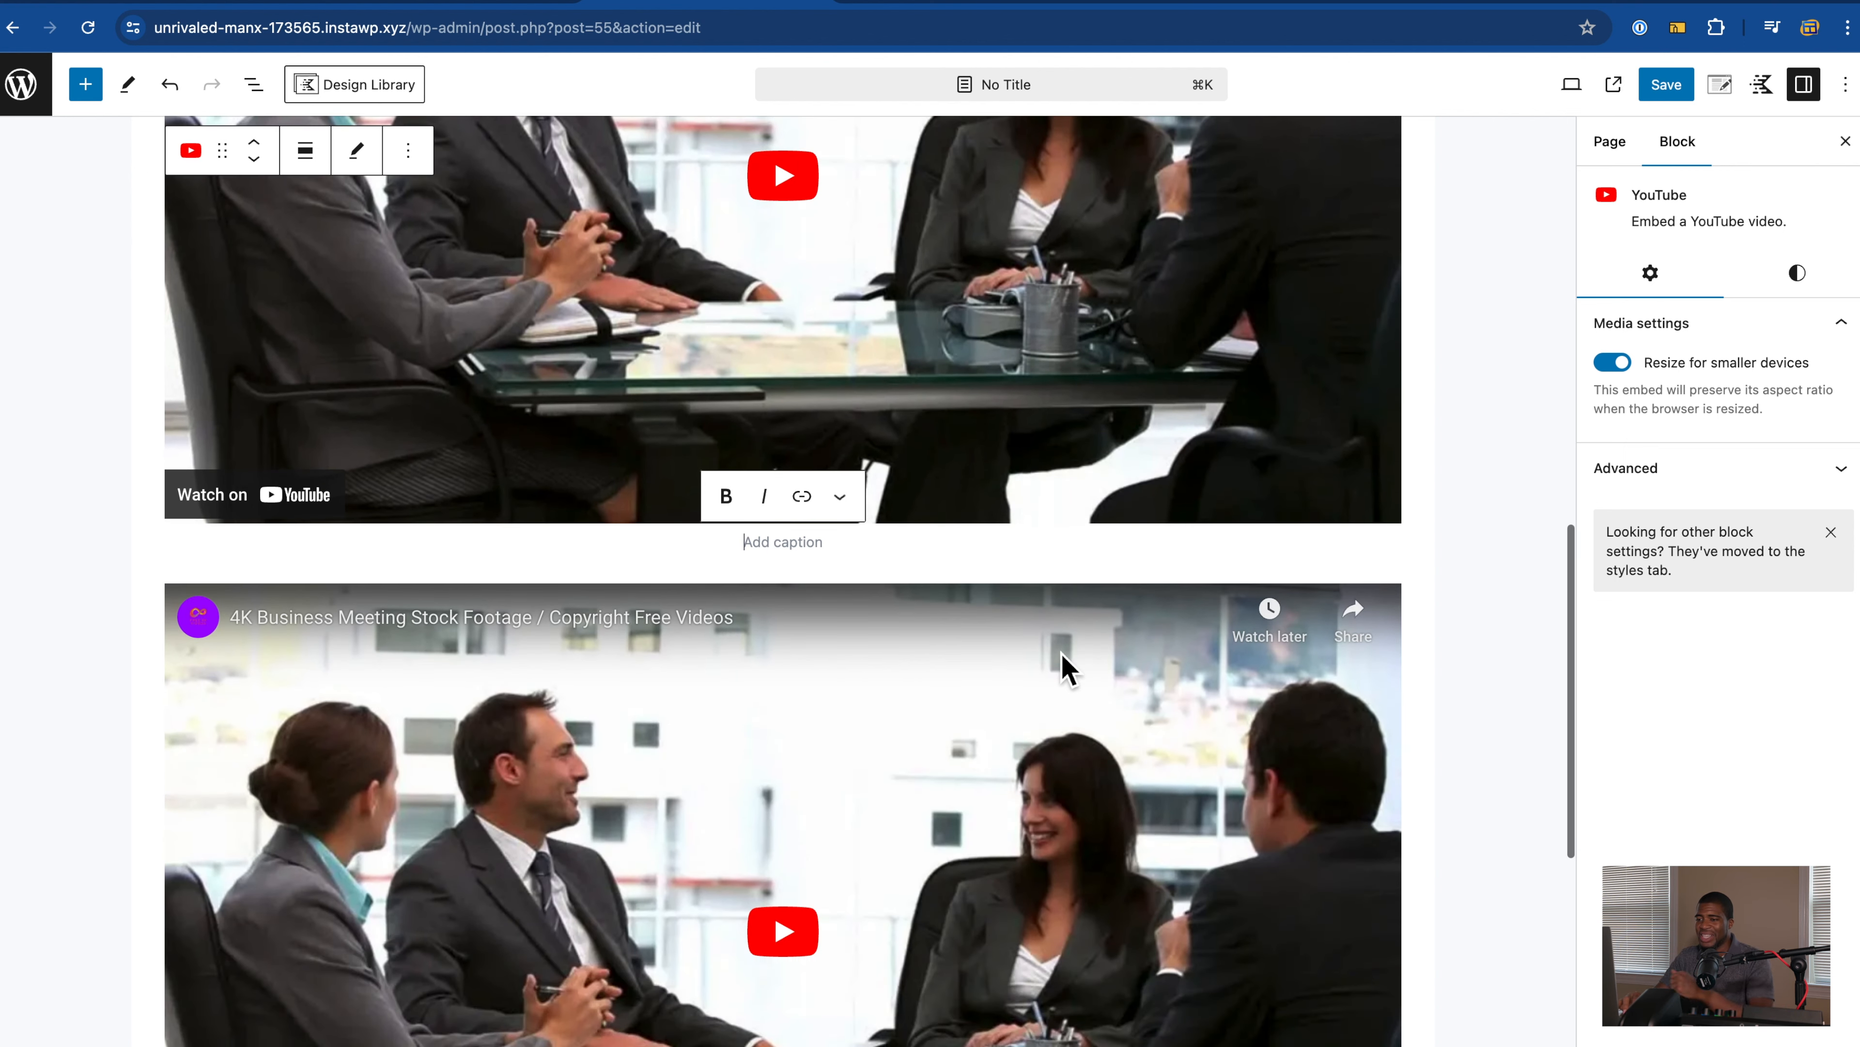
{"action": "scroll", "coordinate": [1067, 668], "scroll_direction": "down", "scroll_amount": 2}
{"action": "scroll", "coordinate": [1068, 668], "scroll_direction": "up", "scroll_amount": 7}
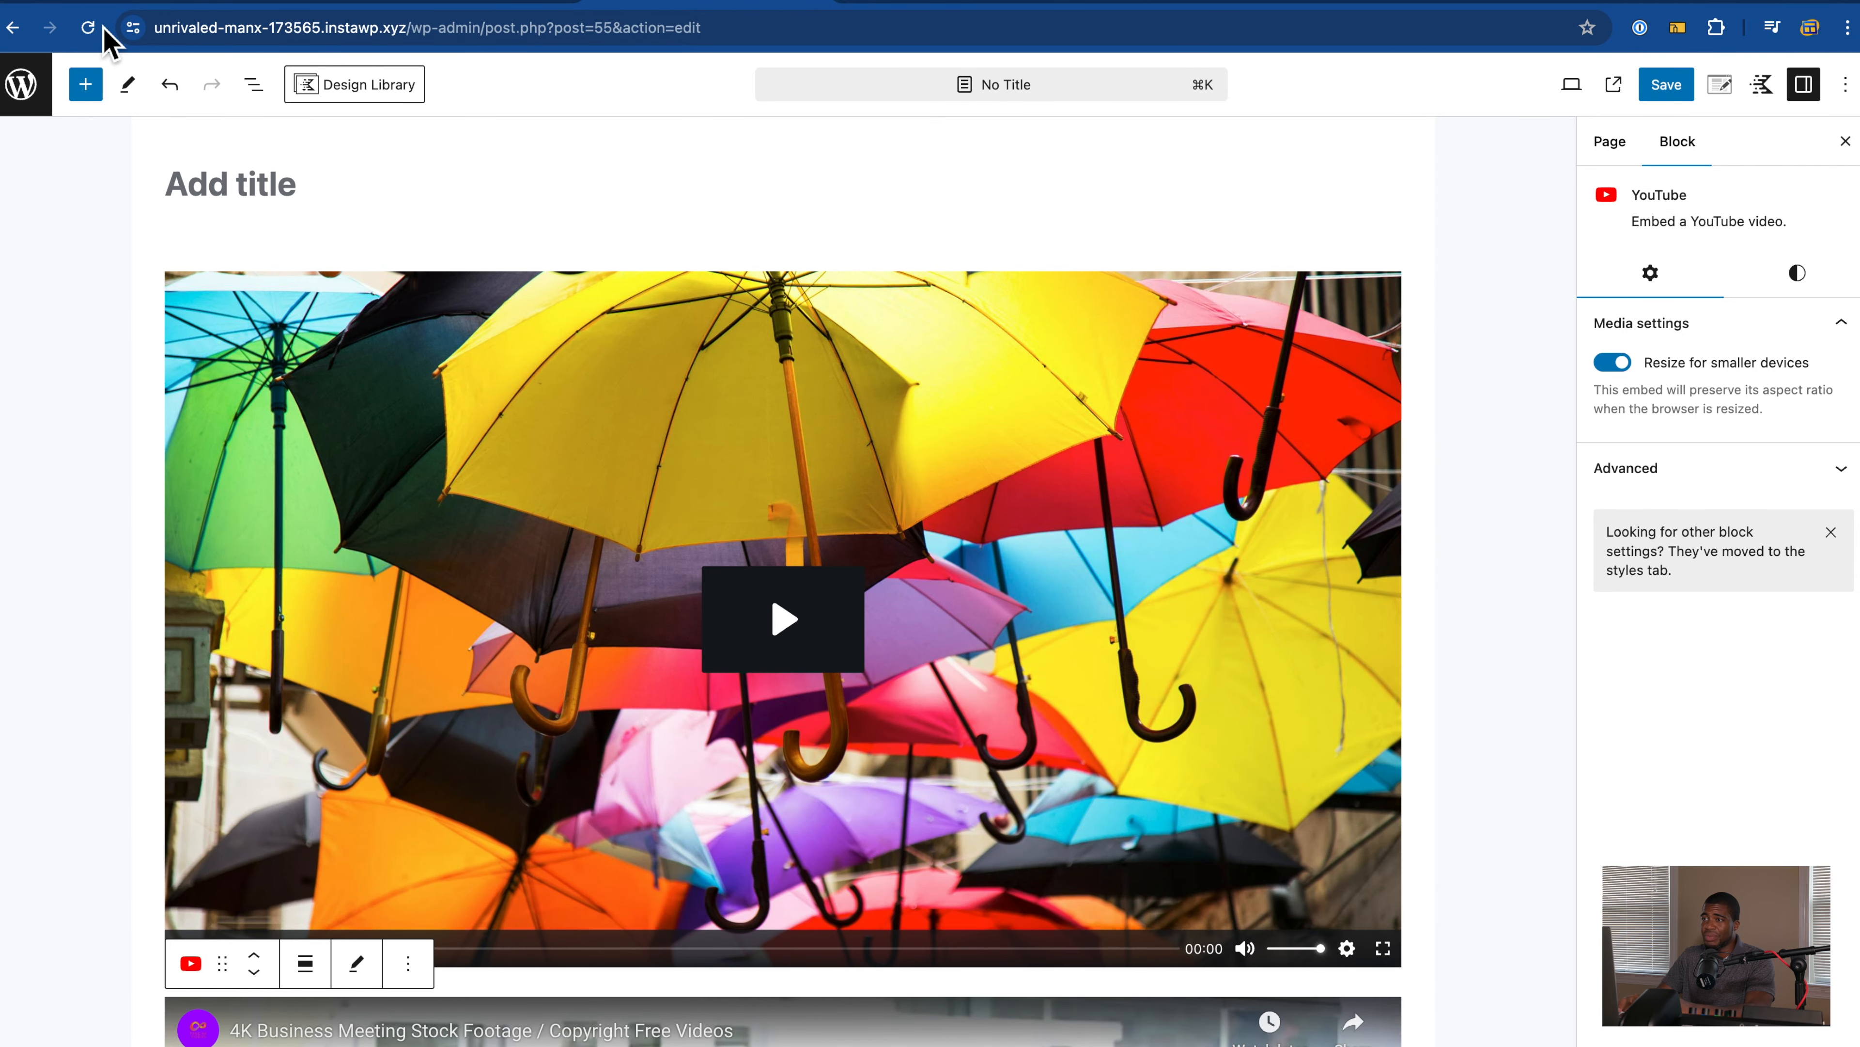
Step: Run the SureTriggers setup wizard from the WordPress admin and authorize connecting the SureTriggers account to this website
{"action": "left_click", "coordinate": [271, 9]}
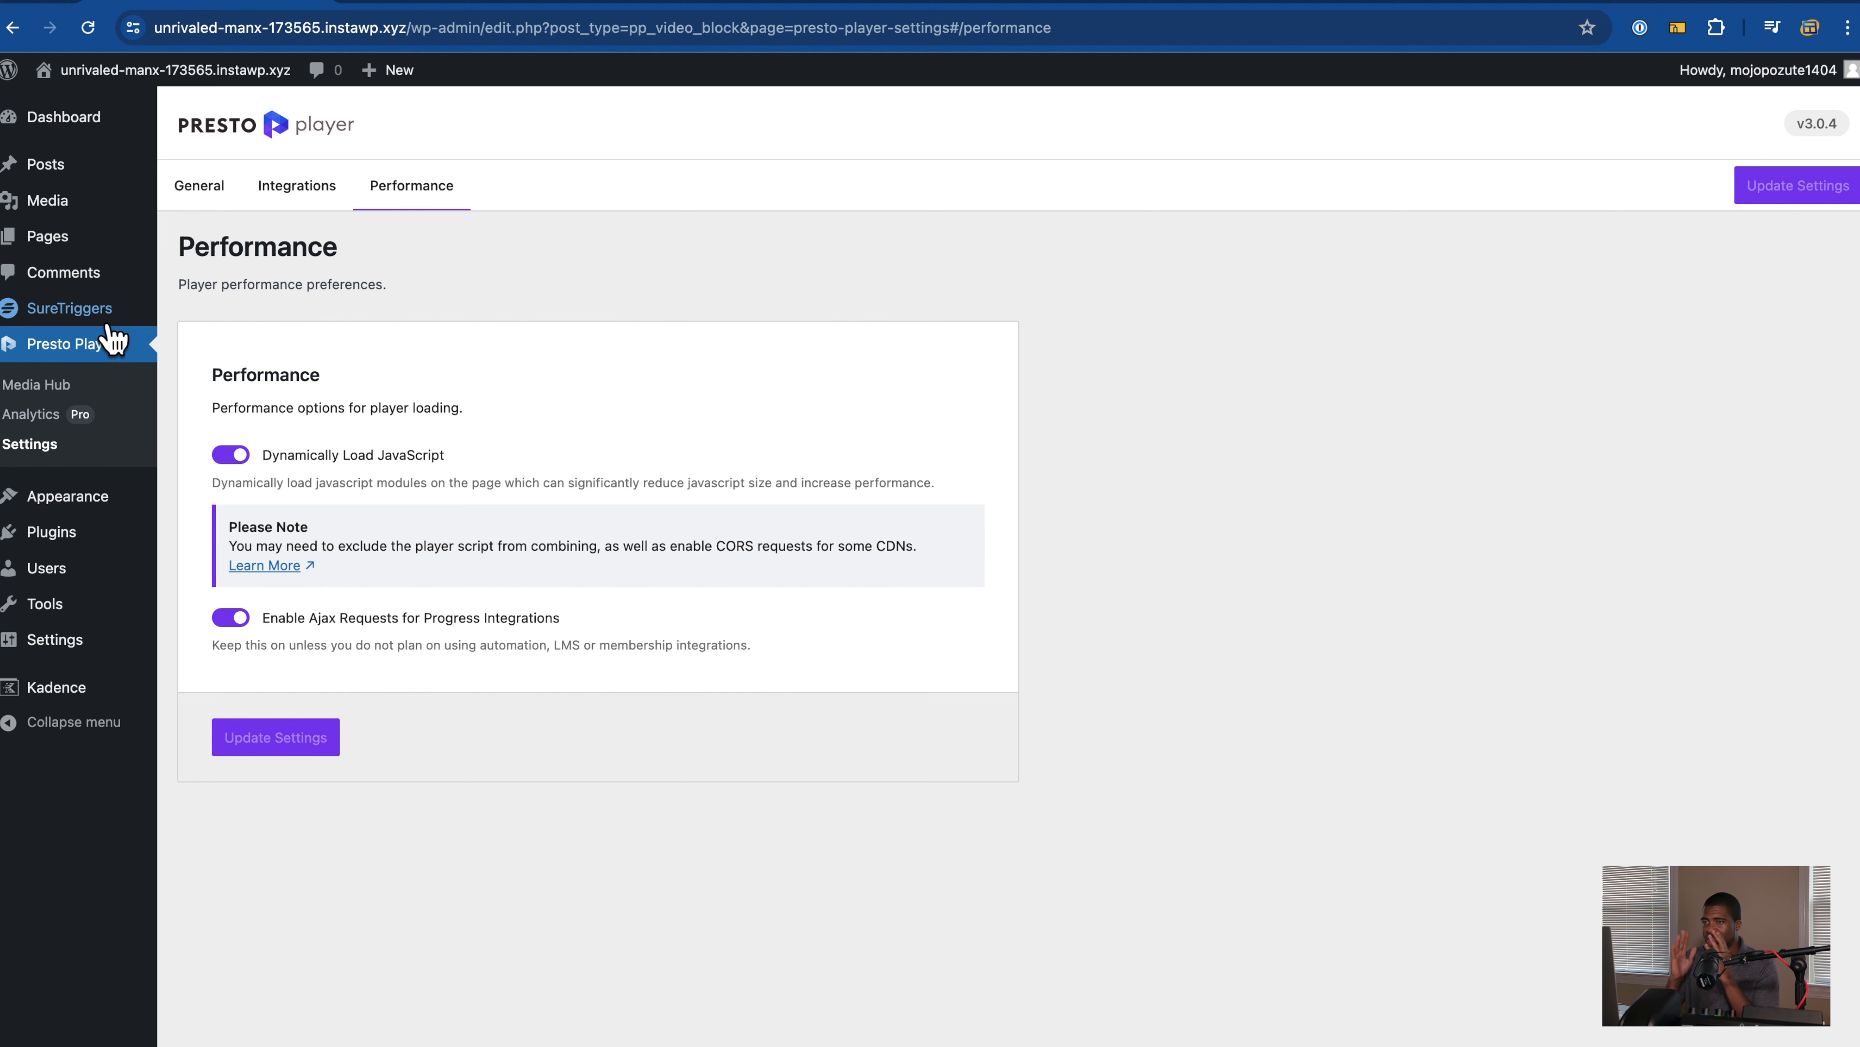
{"action": "left_click", "coordinate": [109, 324]}
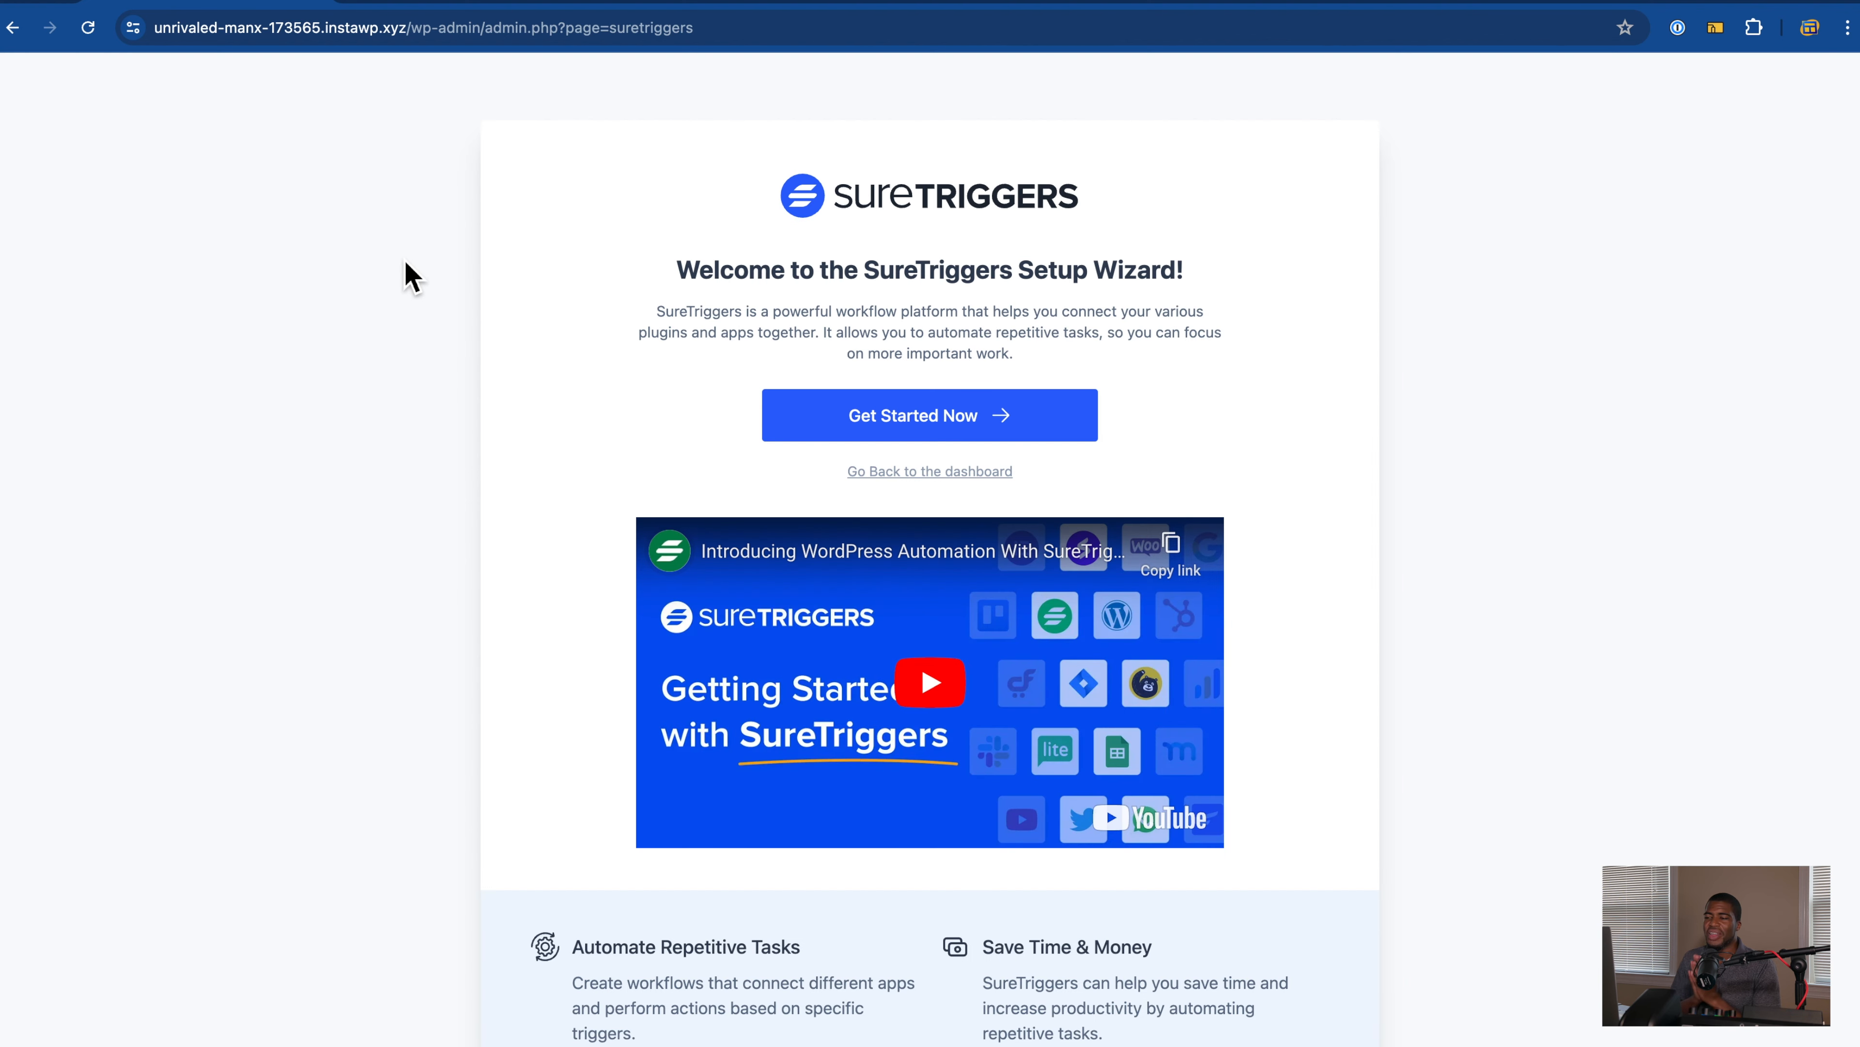
{"action": "scroll", "coordinate": [428, 300], "scroll_direction": "down", "scroll_amount": 2}
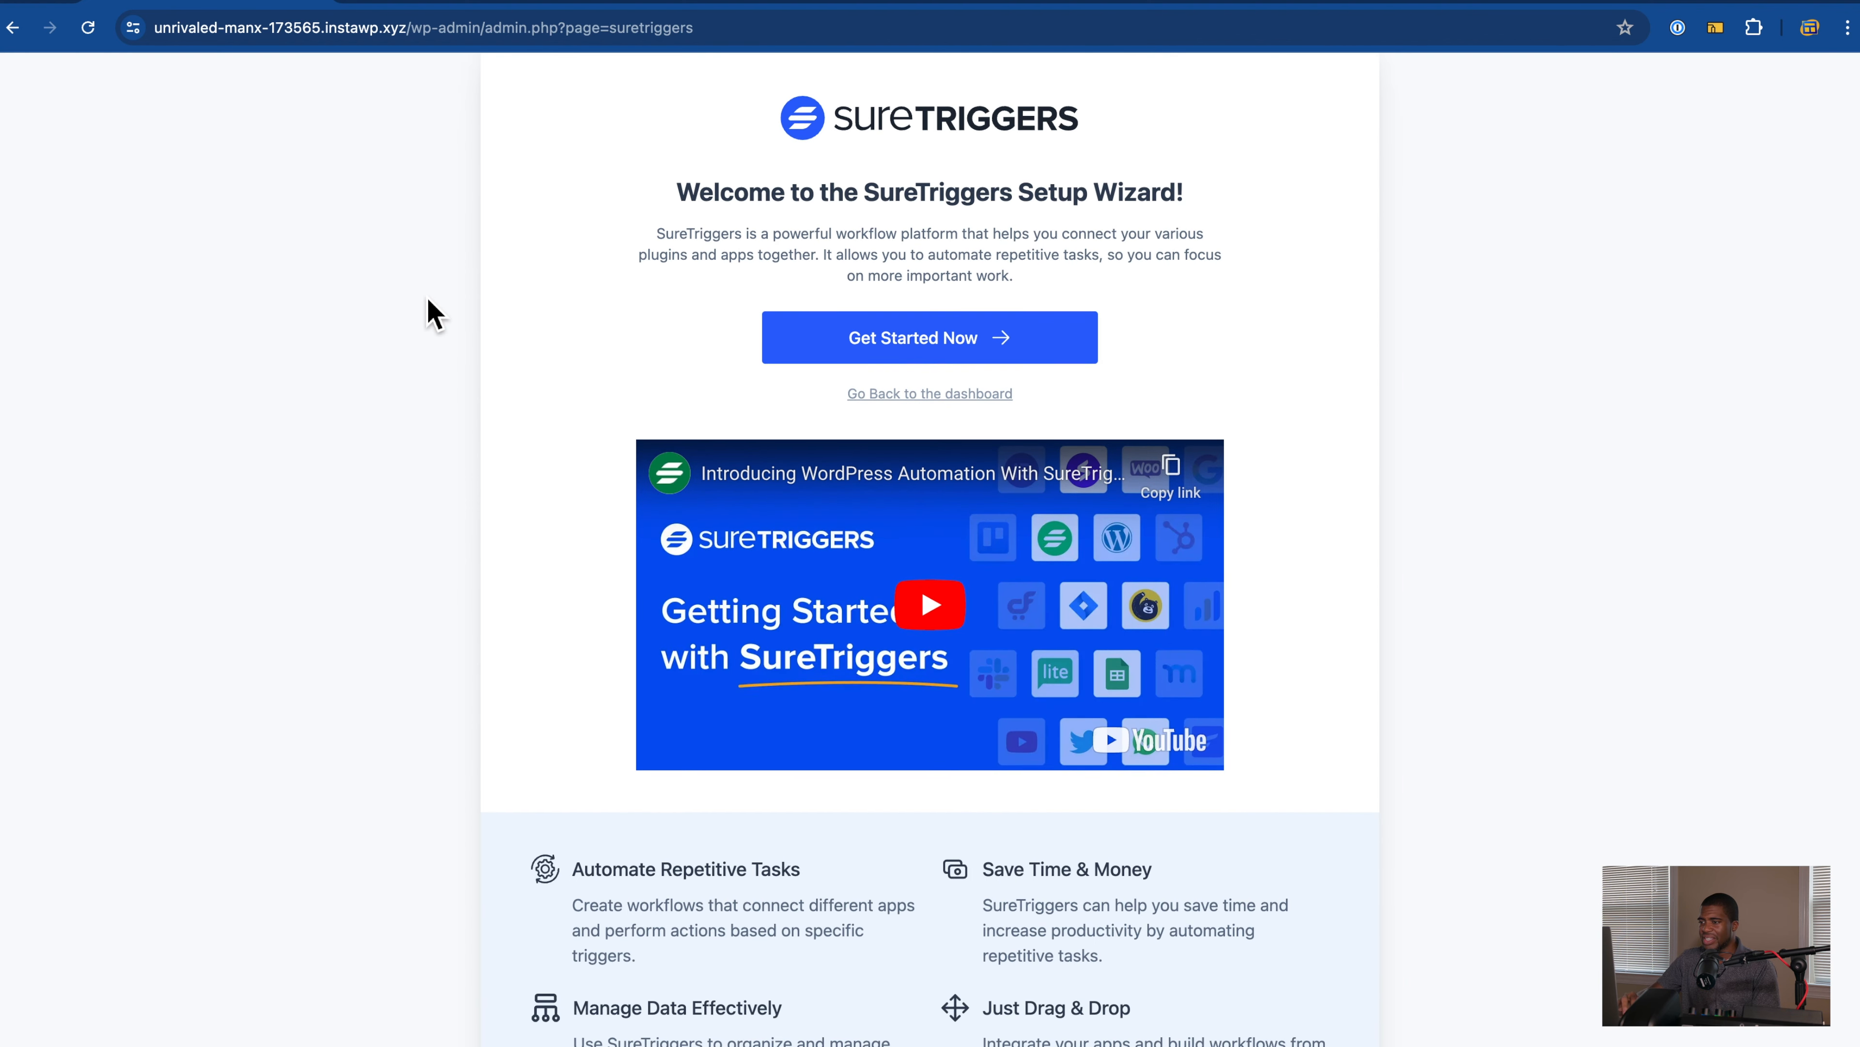
{"action": "scroll", "coordinate": [429, 300], "scroll_direction": "up", "scroll_amount": 2}
{"action": "left_click", "coordinate": [1022, 426]}
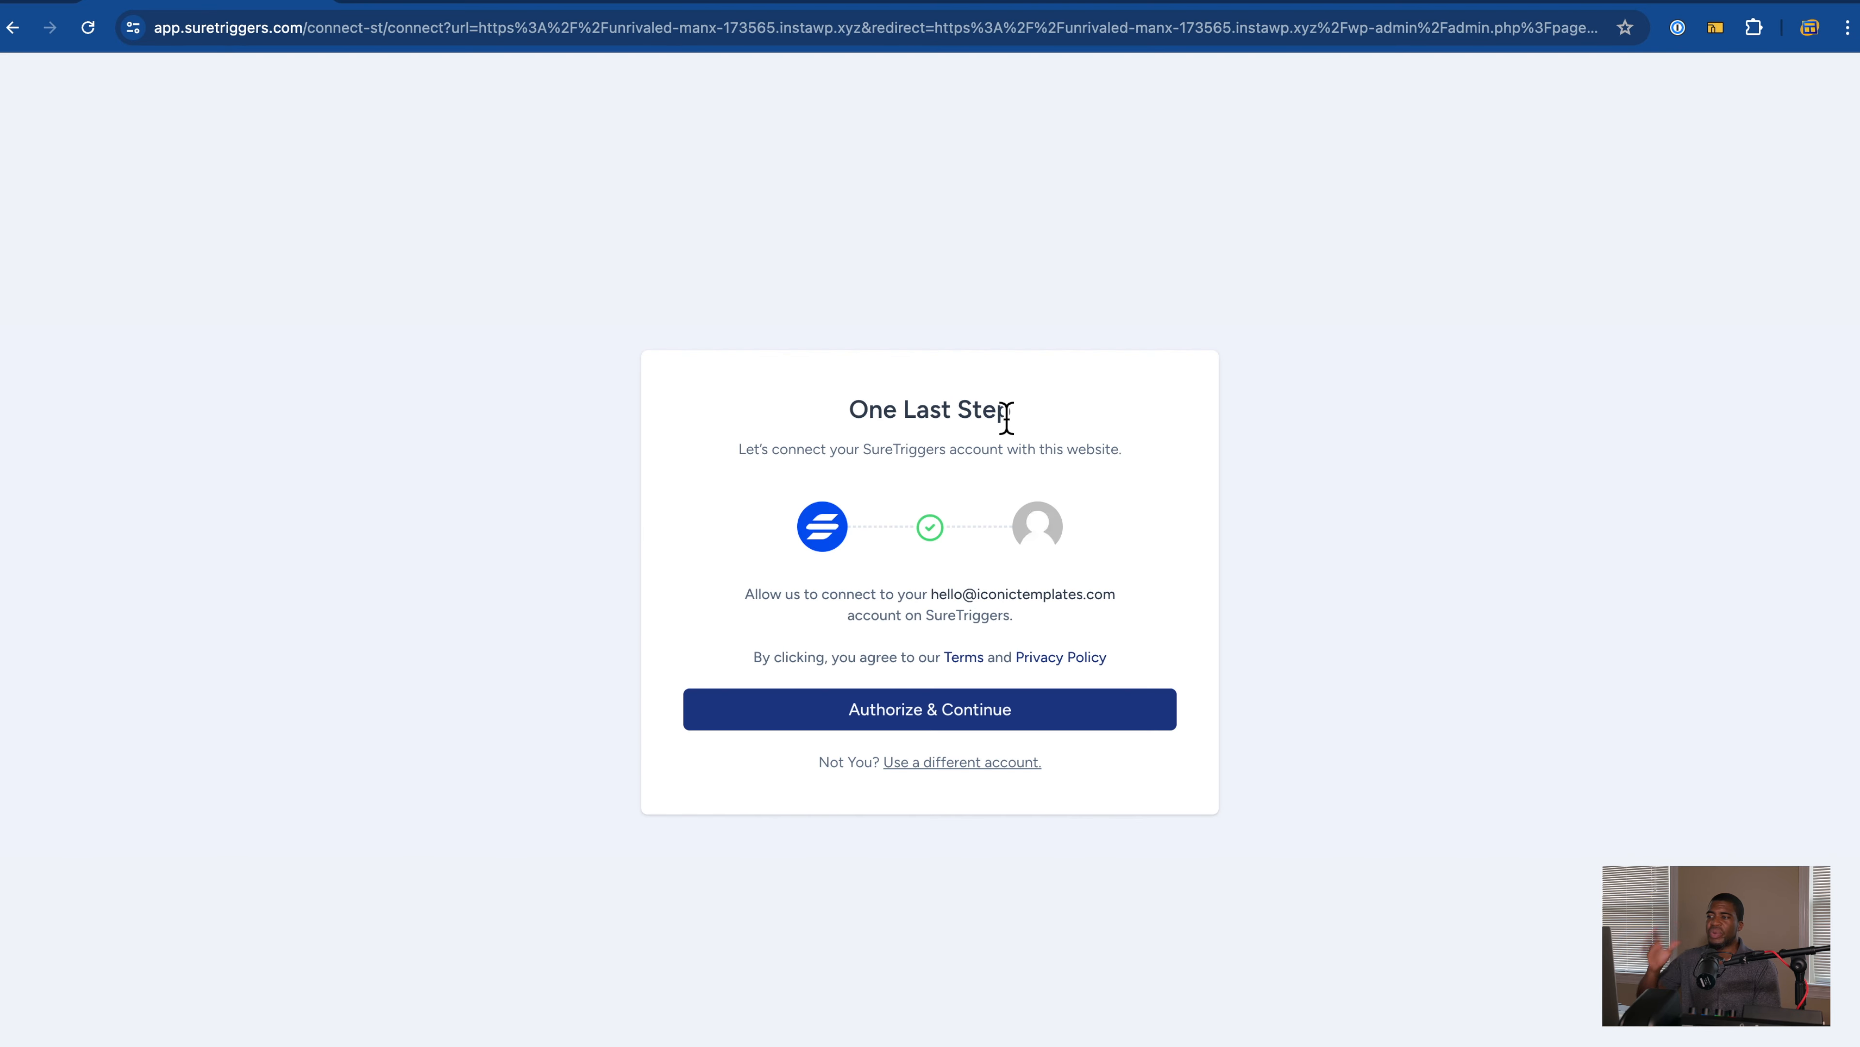
{"action": "left_click", "coordinate": [953, 726]}
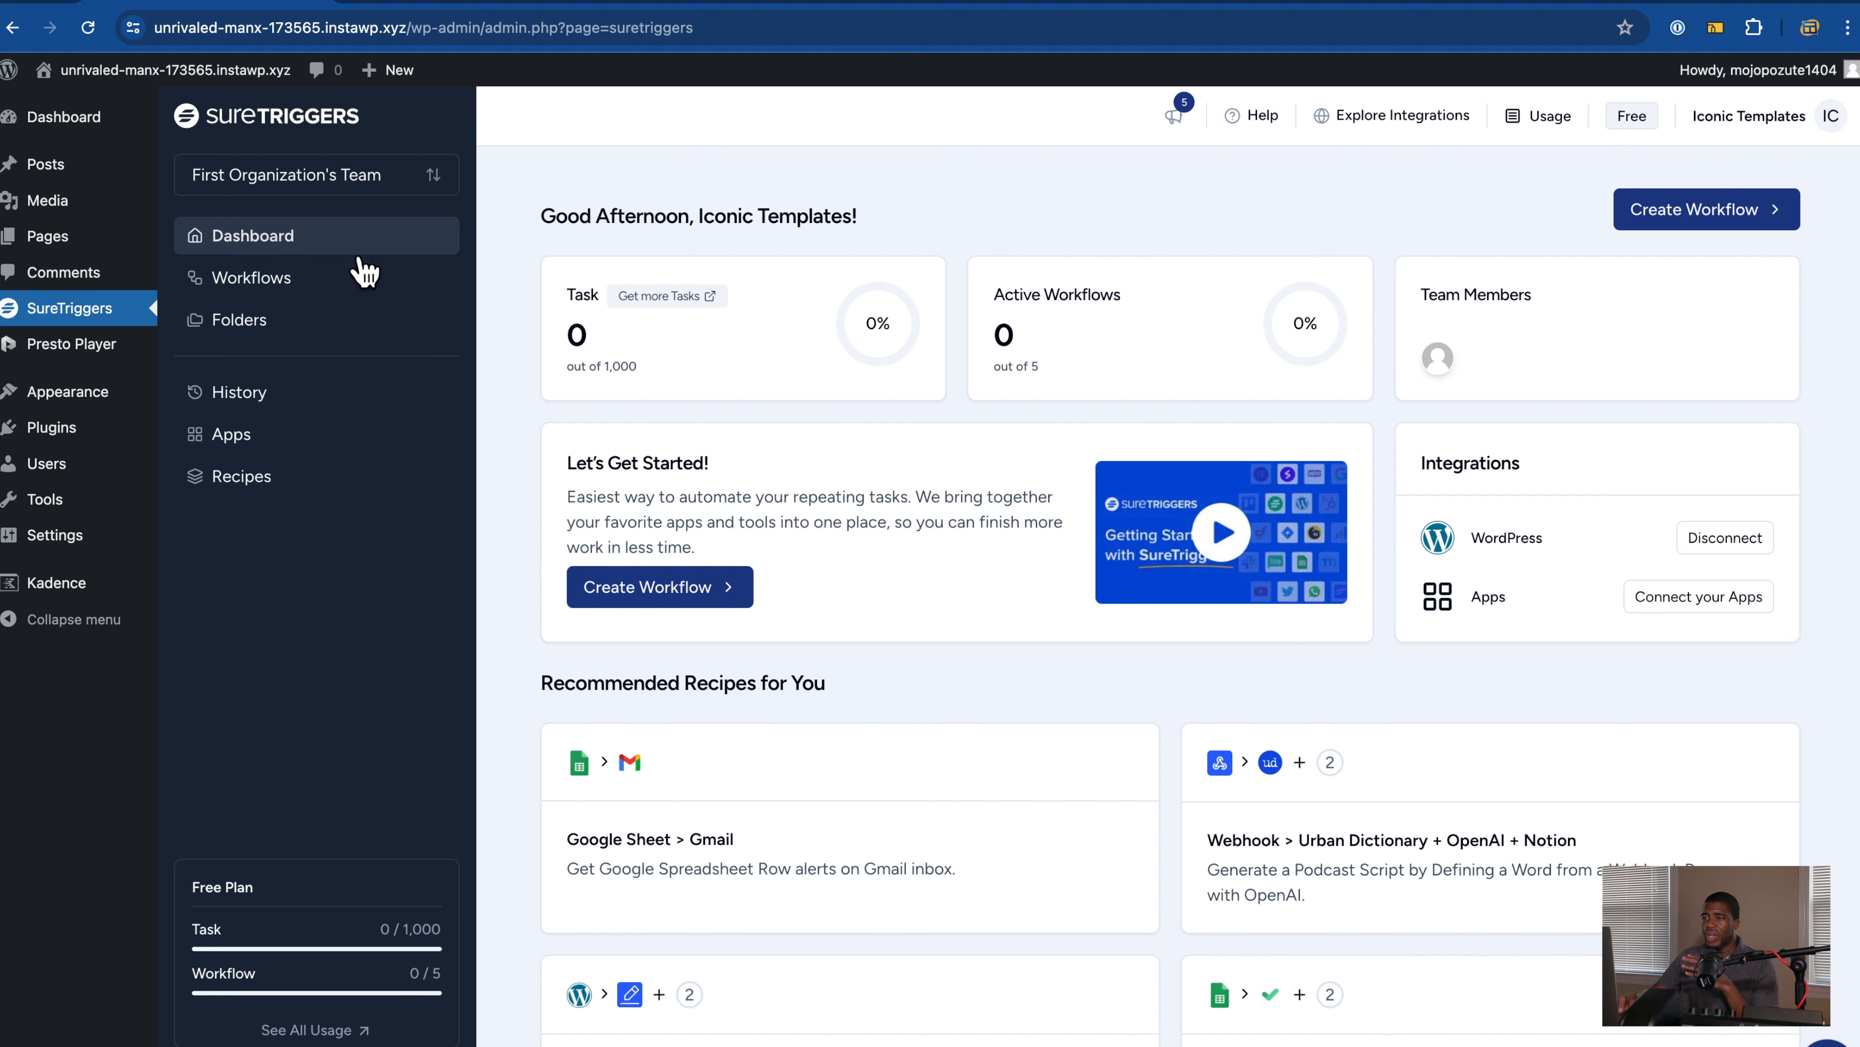
Step: Create a new SureTriggers workflow from scratch named "Test Auto"
{"action": "left_click", "coordinate": [287, 279]}
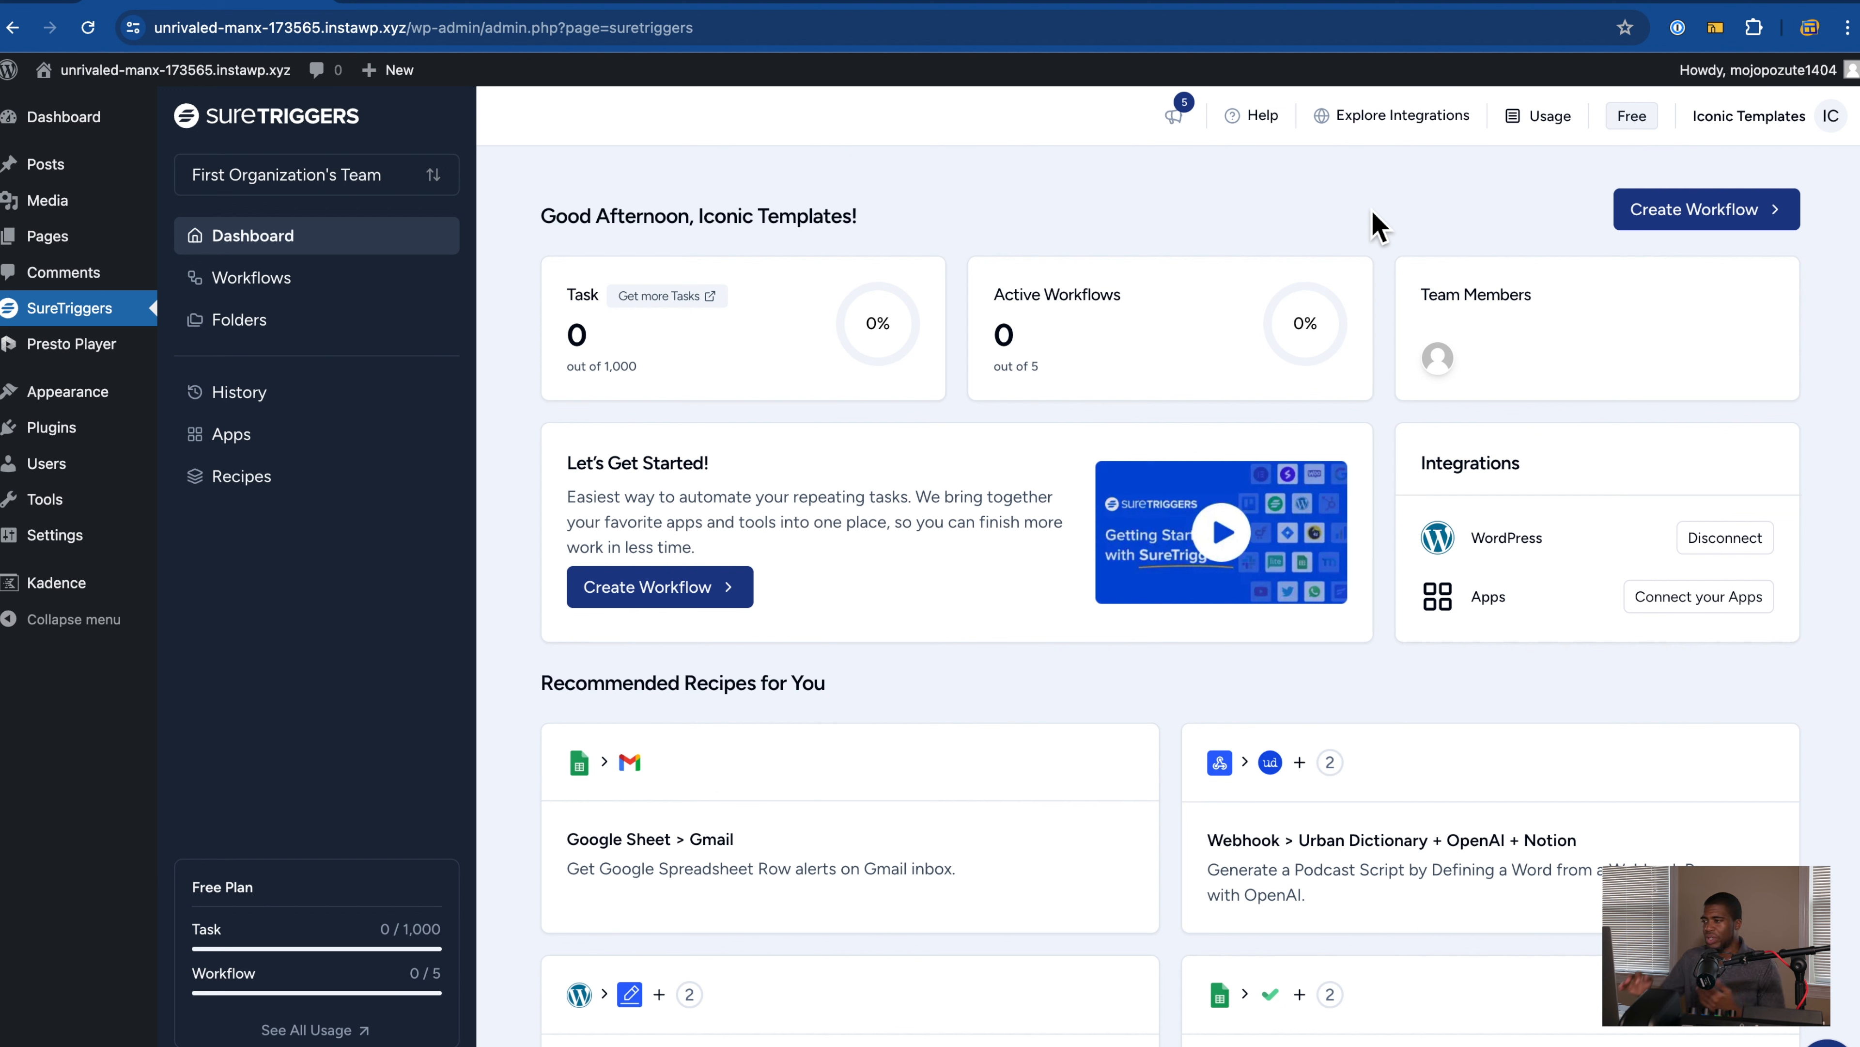
{"action": "left_click", "coordinate": [1651, 220]}
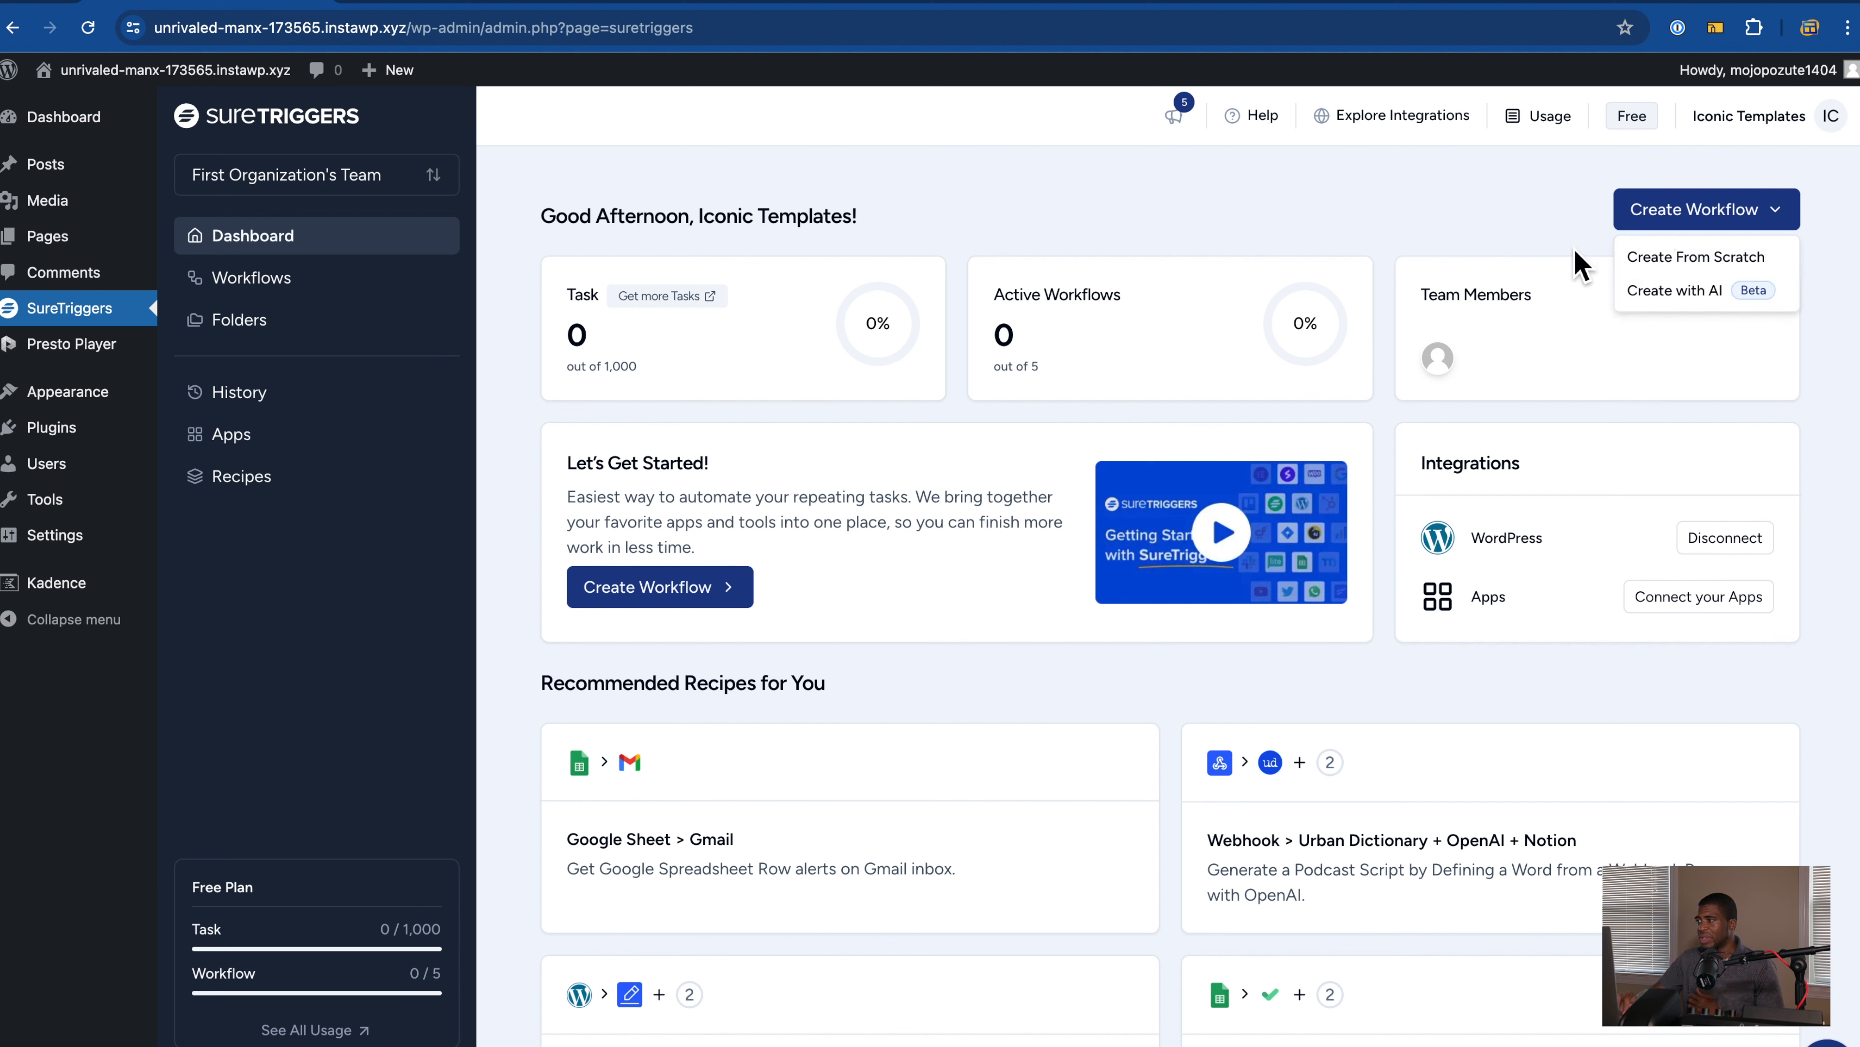
{"action": "left_click", "coordinate": [1678, 276]}
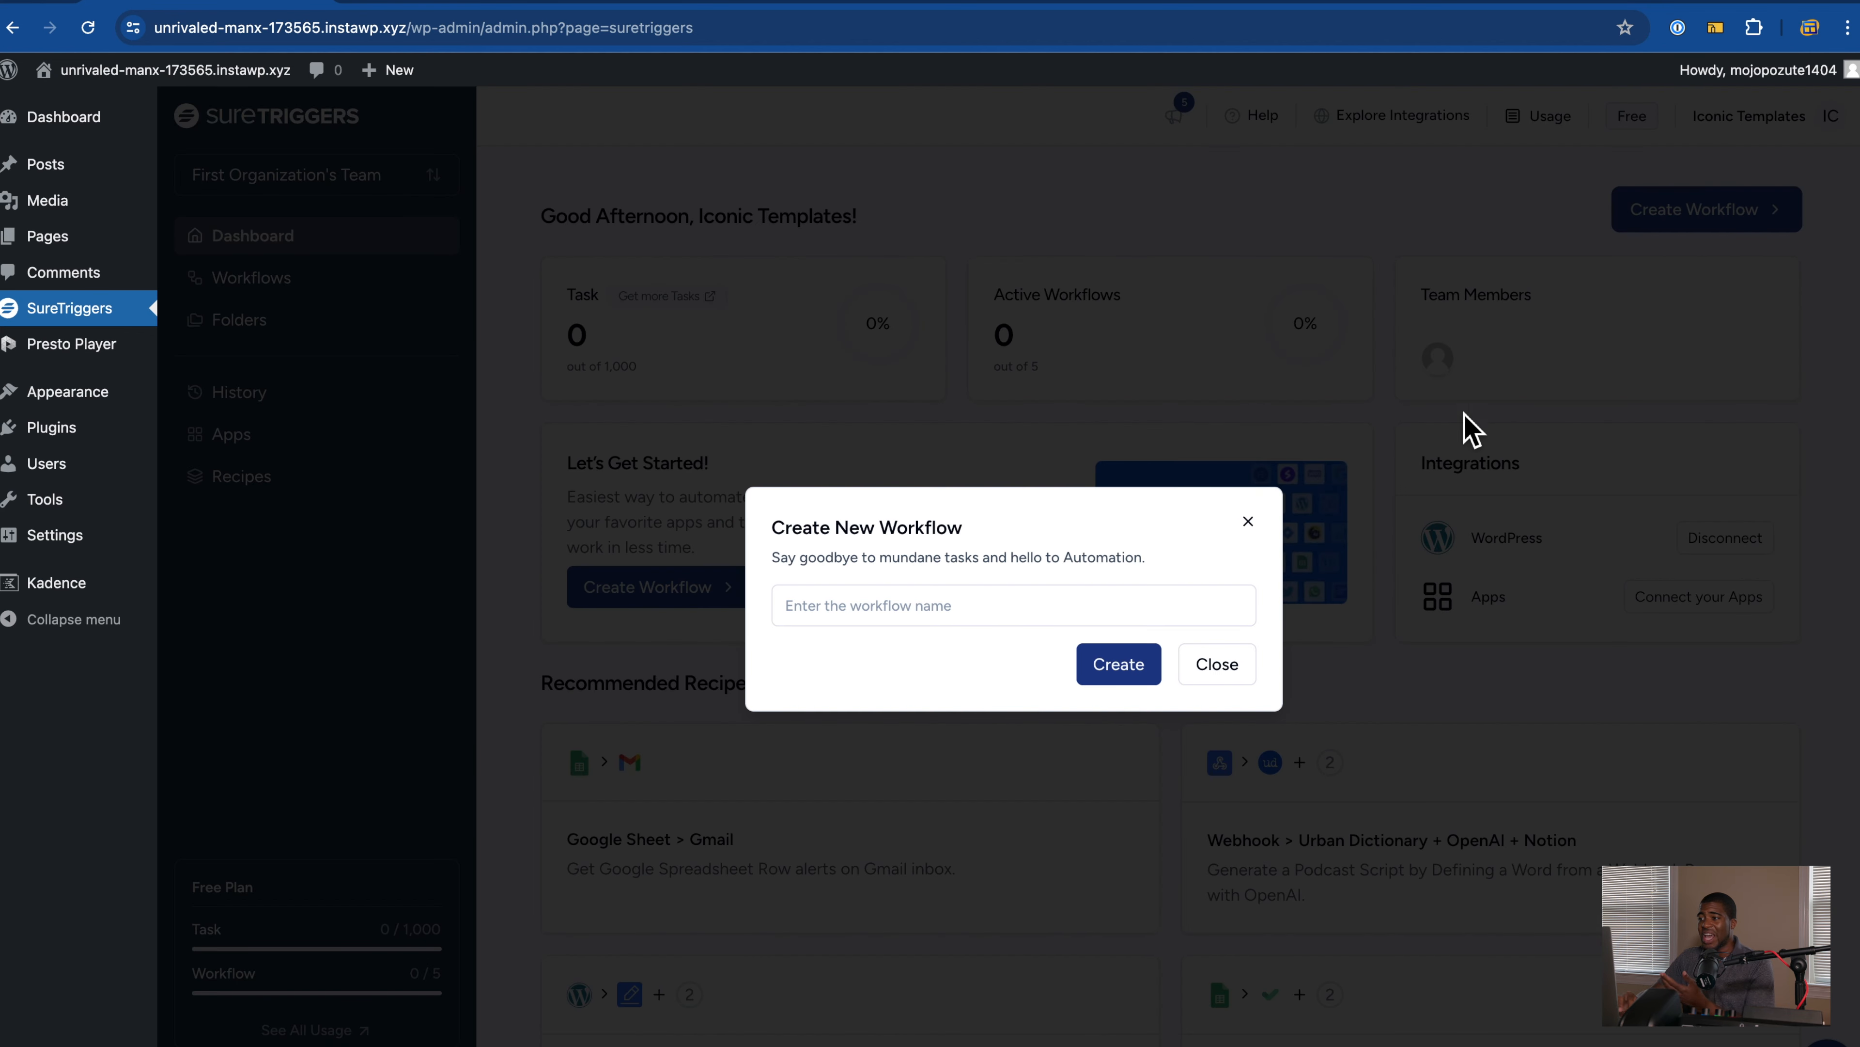
{"action": "left_click", "coordinate": [1030, 611]}
{"action": "type", "text": "Tst"}
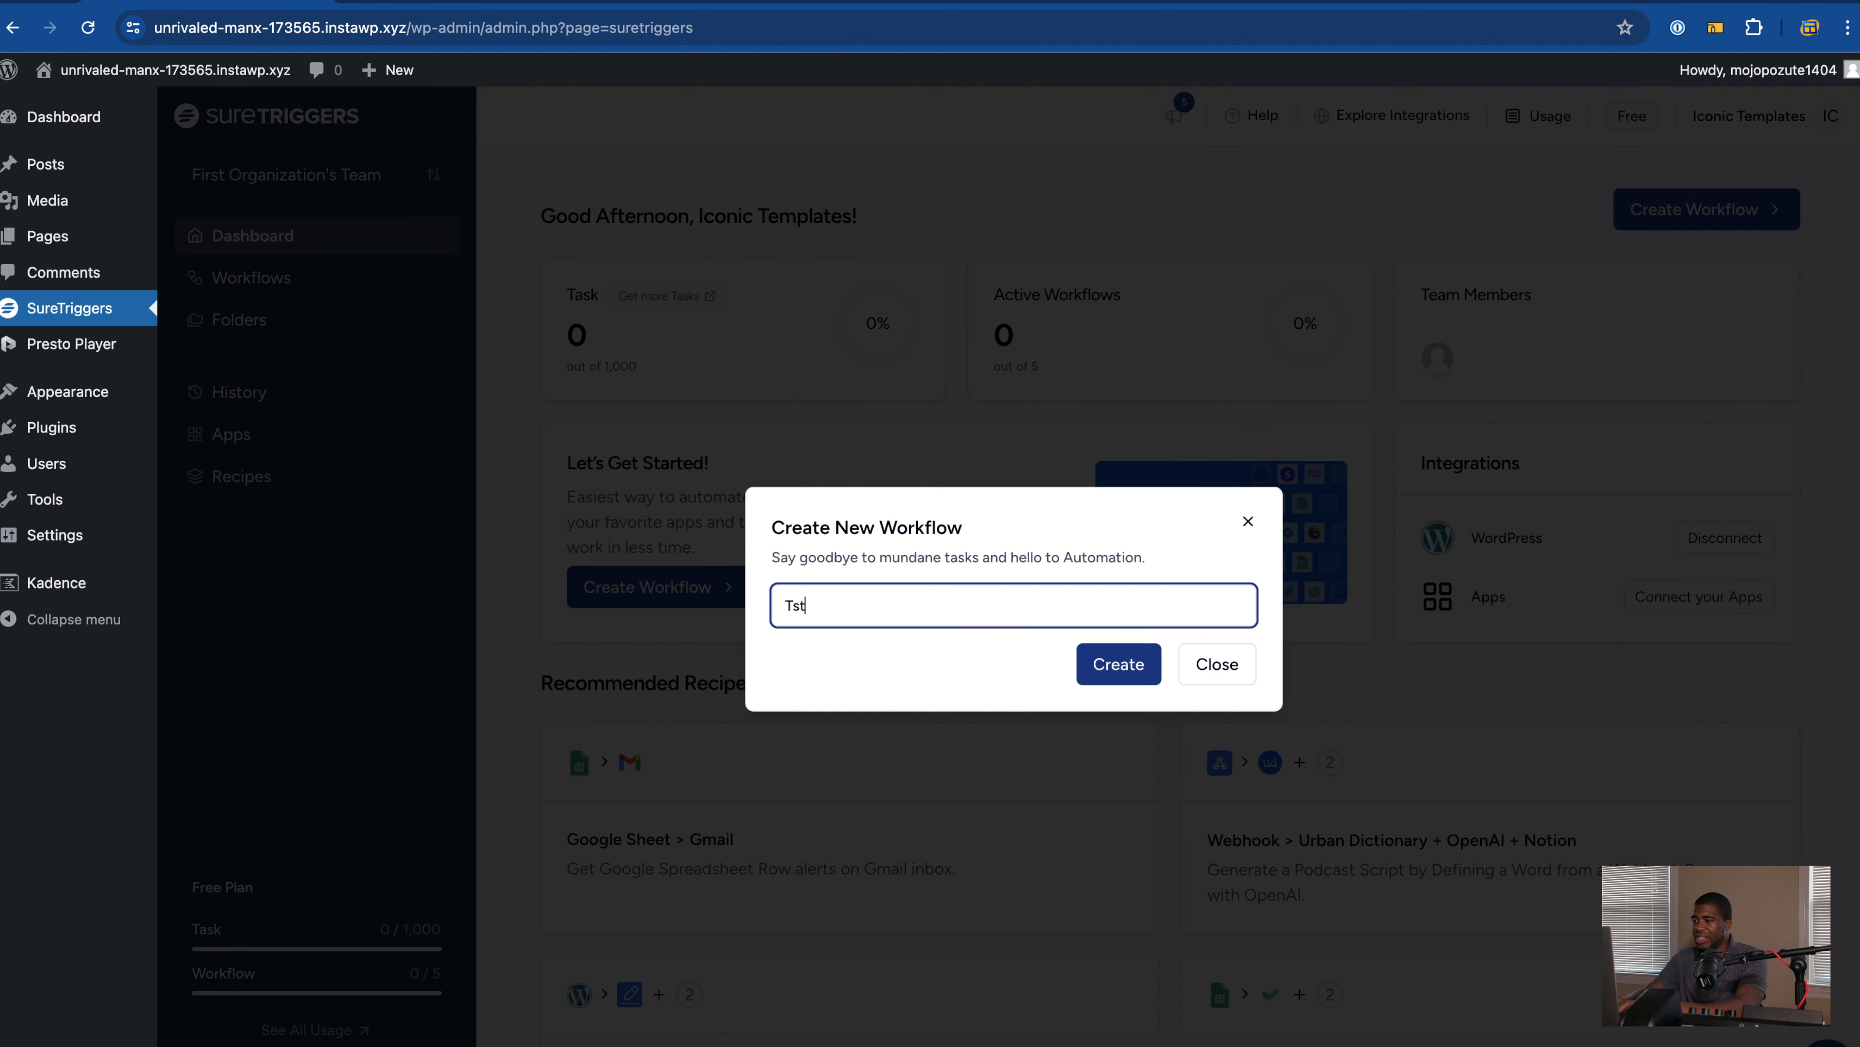
{"action": "key", "text": "BackSpace"}
{"action": "type", "text": "est Auto"}
{"action": "left_click", "coordinate": [1092, 679]}
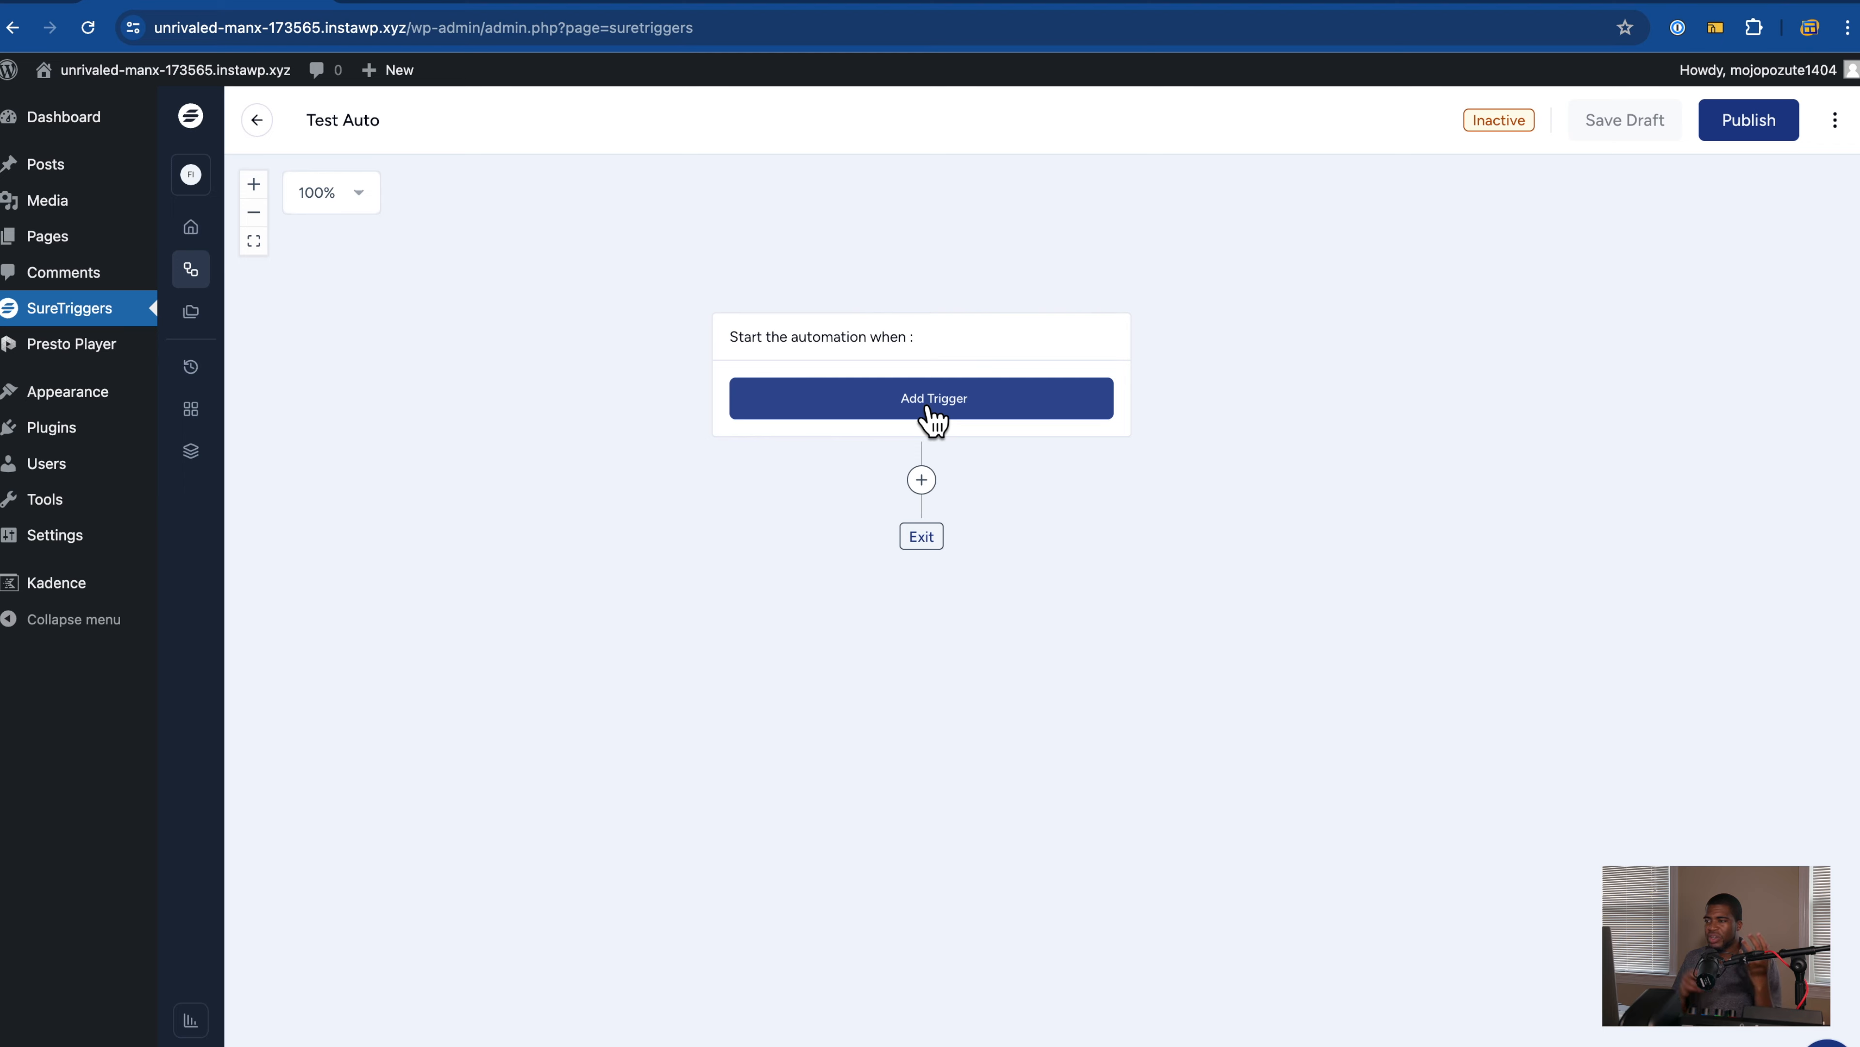
Step: Add and save a Kadence Forms trigger with the Form Submitted event as the start of the workflow
{"action": "left_click", "coordinate": [925, 415]}
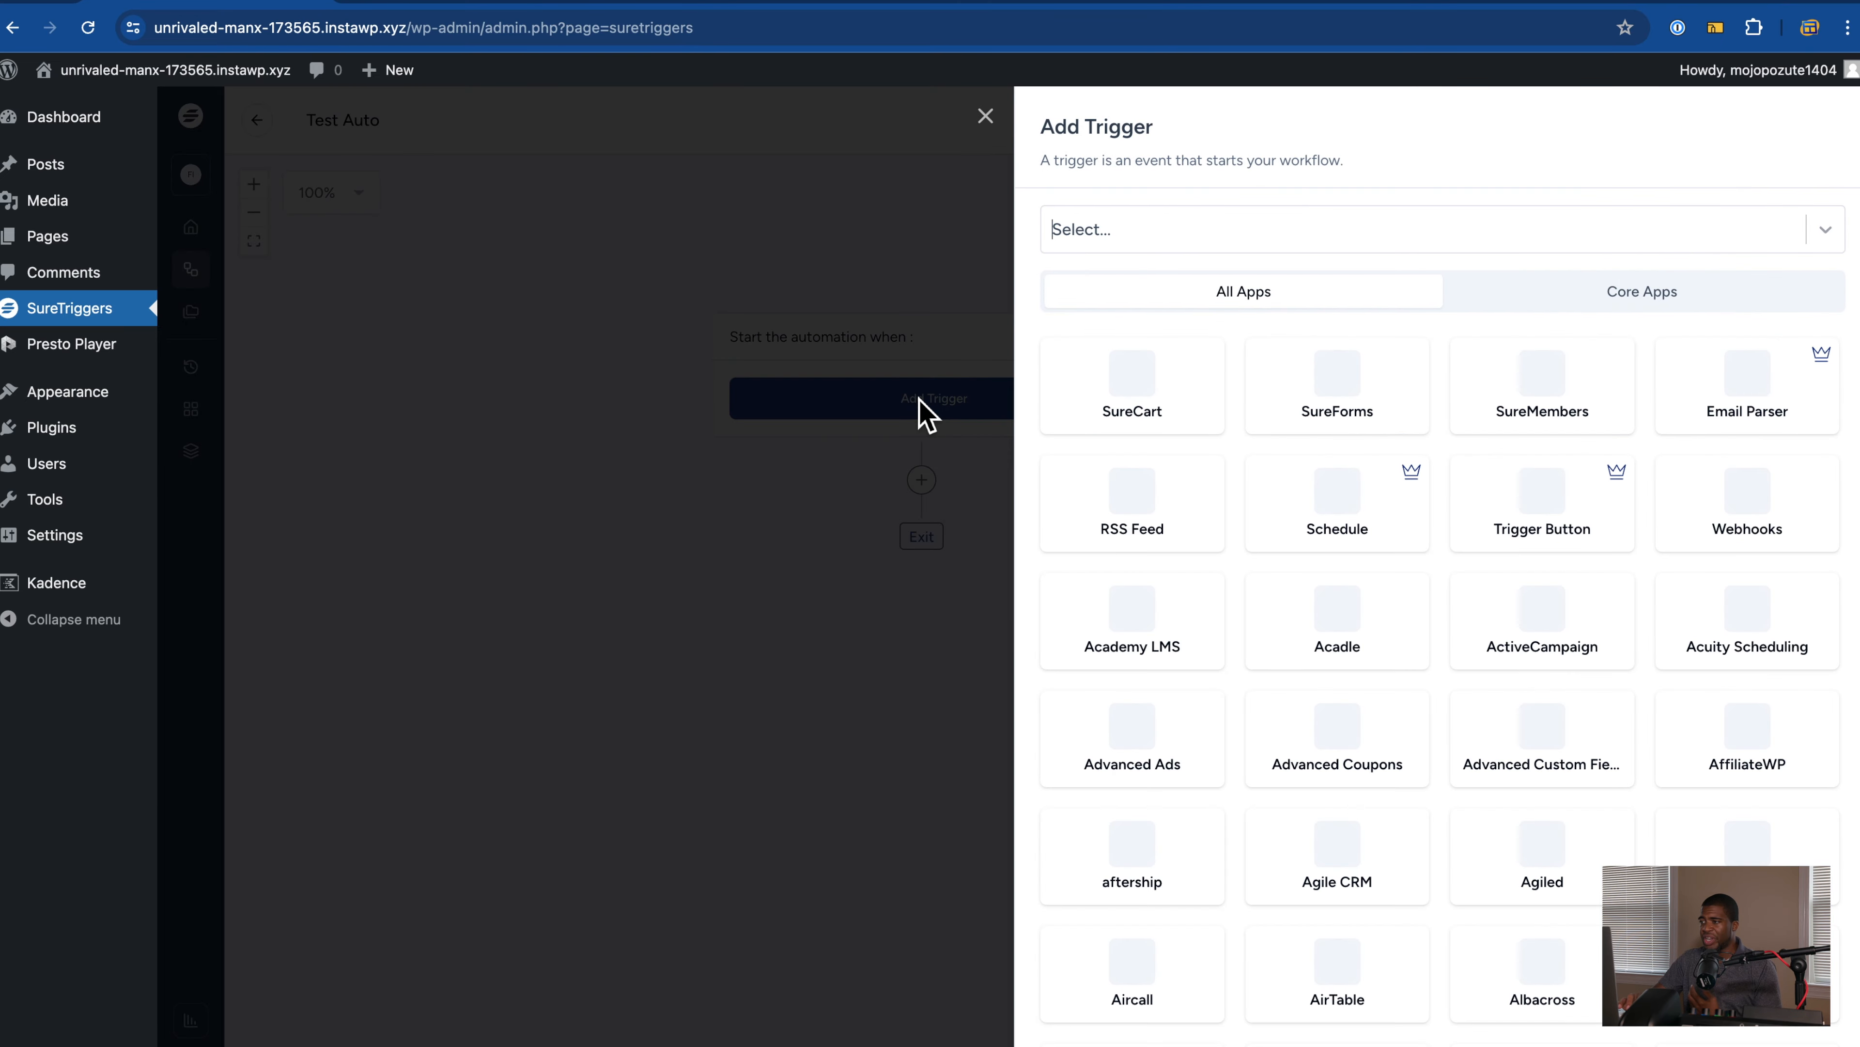
{"action": "scroll", "coordinate": [1368, 515], "scroll_direction": "down", "scroll_amount": 1}
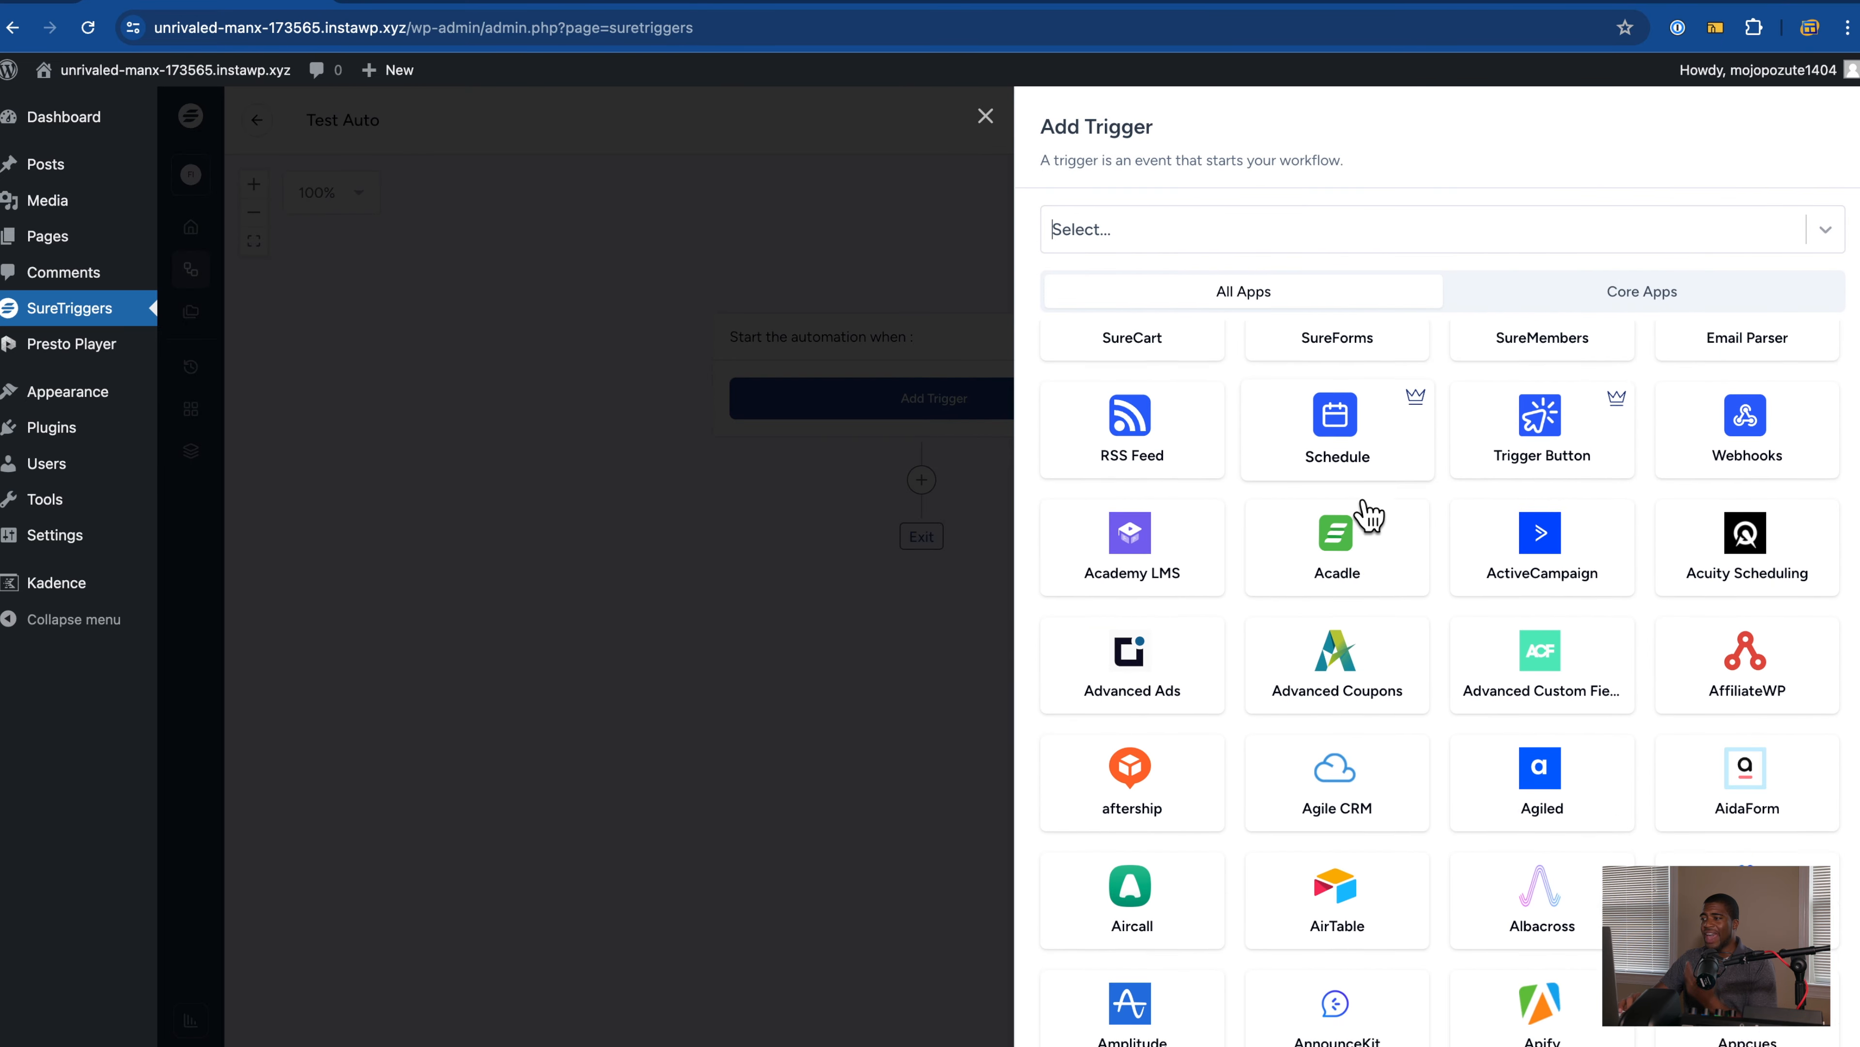
{"action": "scroll", "coordinate": [1392, 660], "scroll_direction": "down", "scroll_amount": 2}
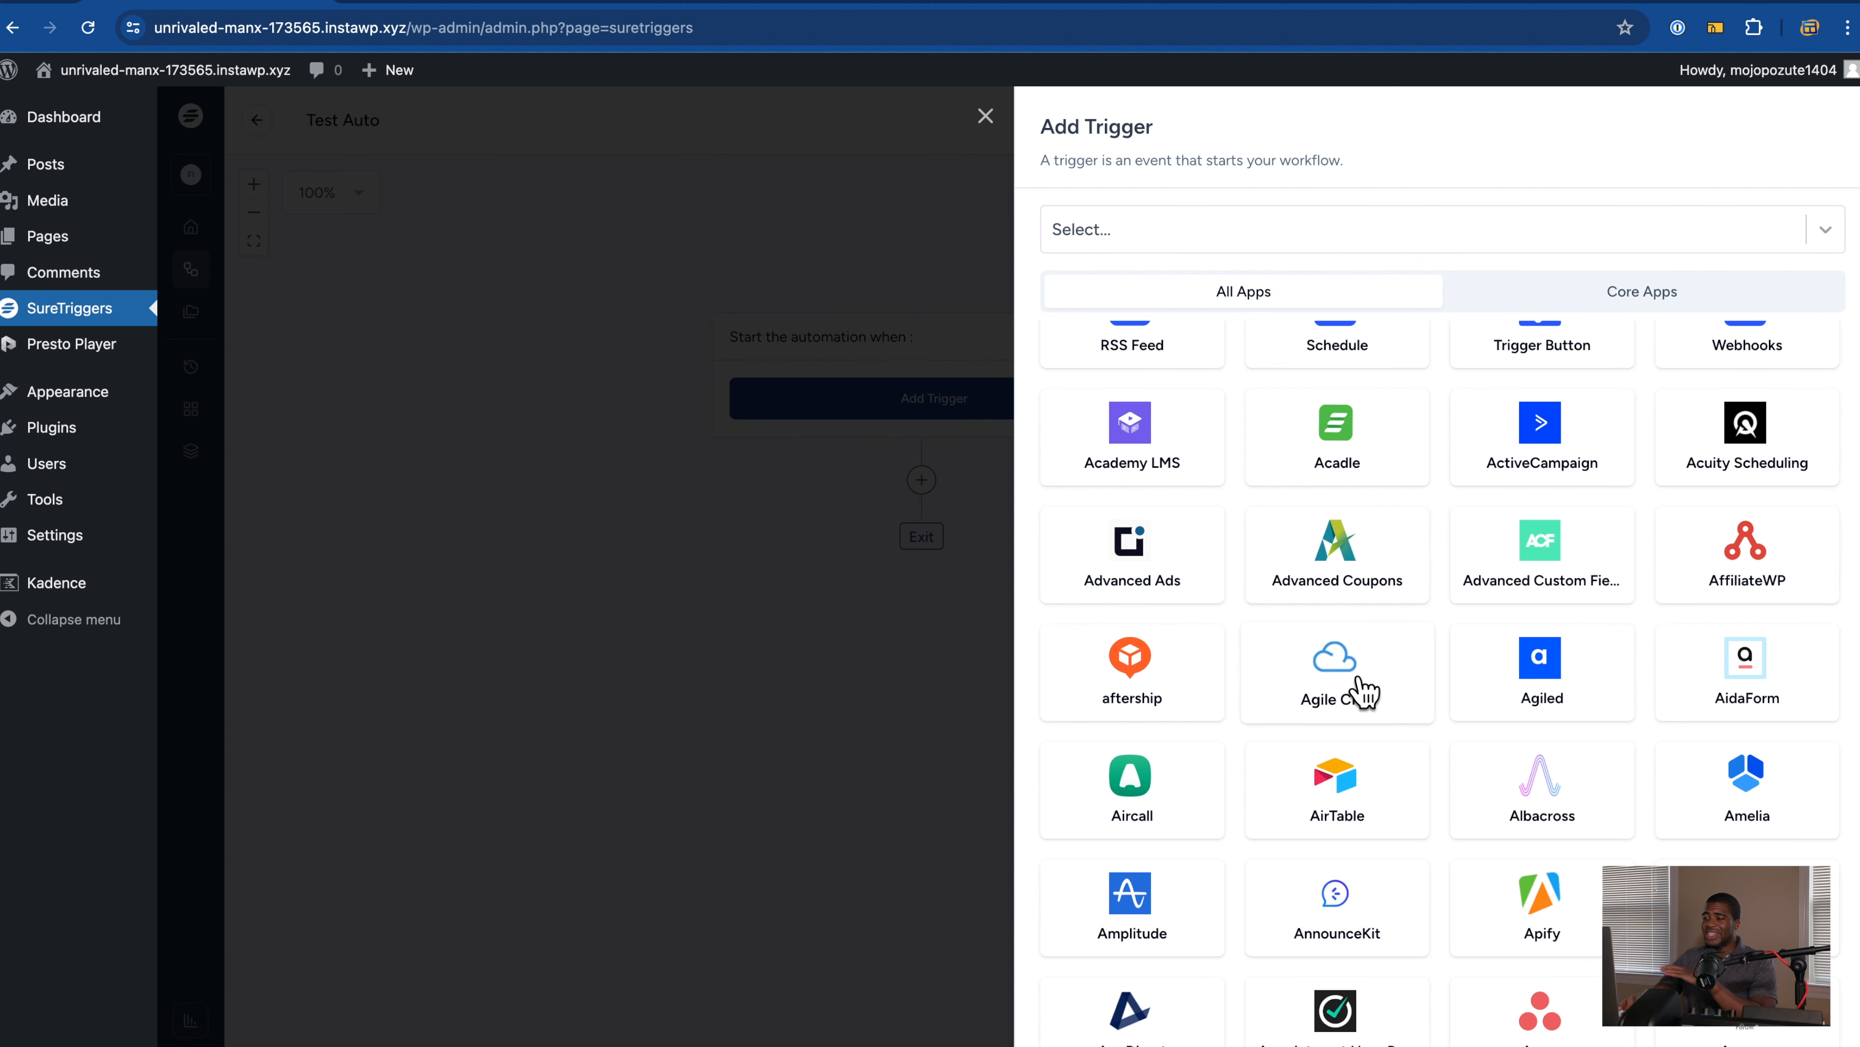
{"action": "scroll", "coordinate": [1363, 690], "scroll_direction": "down", "scroll_amount": 2}
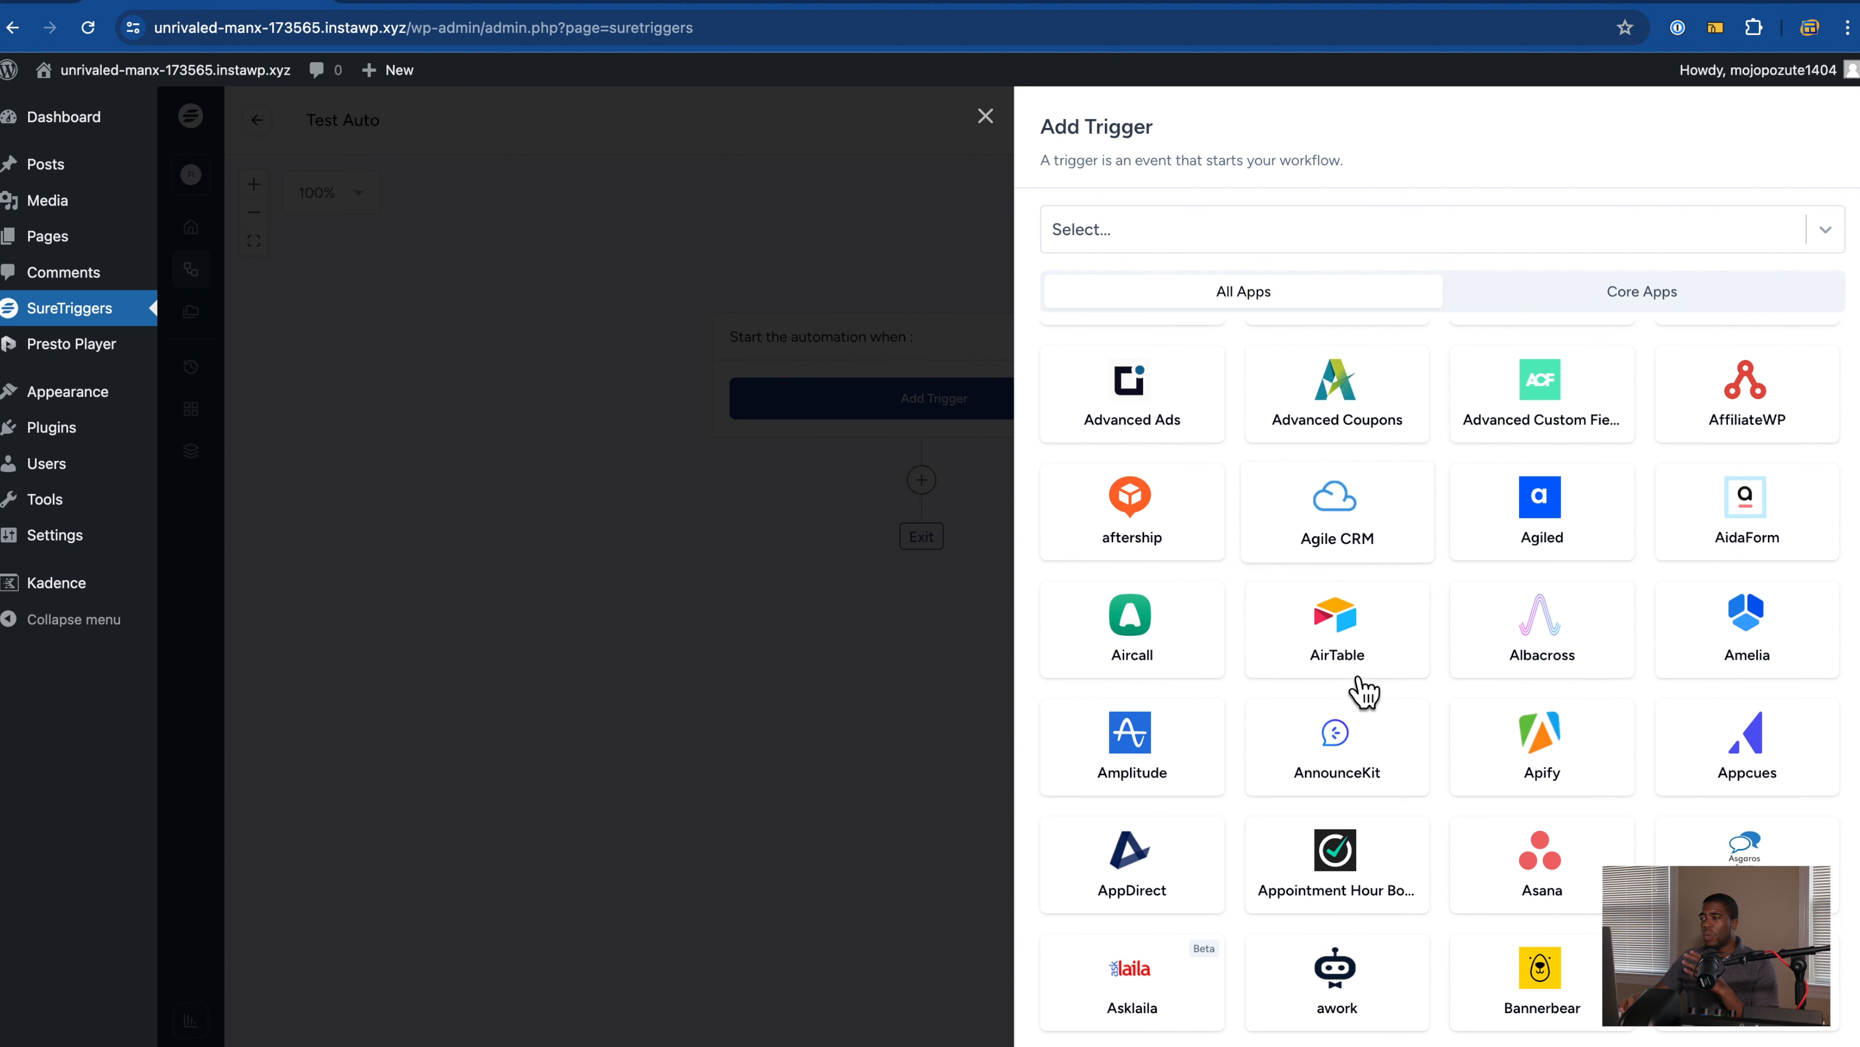
{"action": "scroll", "coordinate": [1359, 682], "scroll_direction": "up", "scroll_amount": 5}
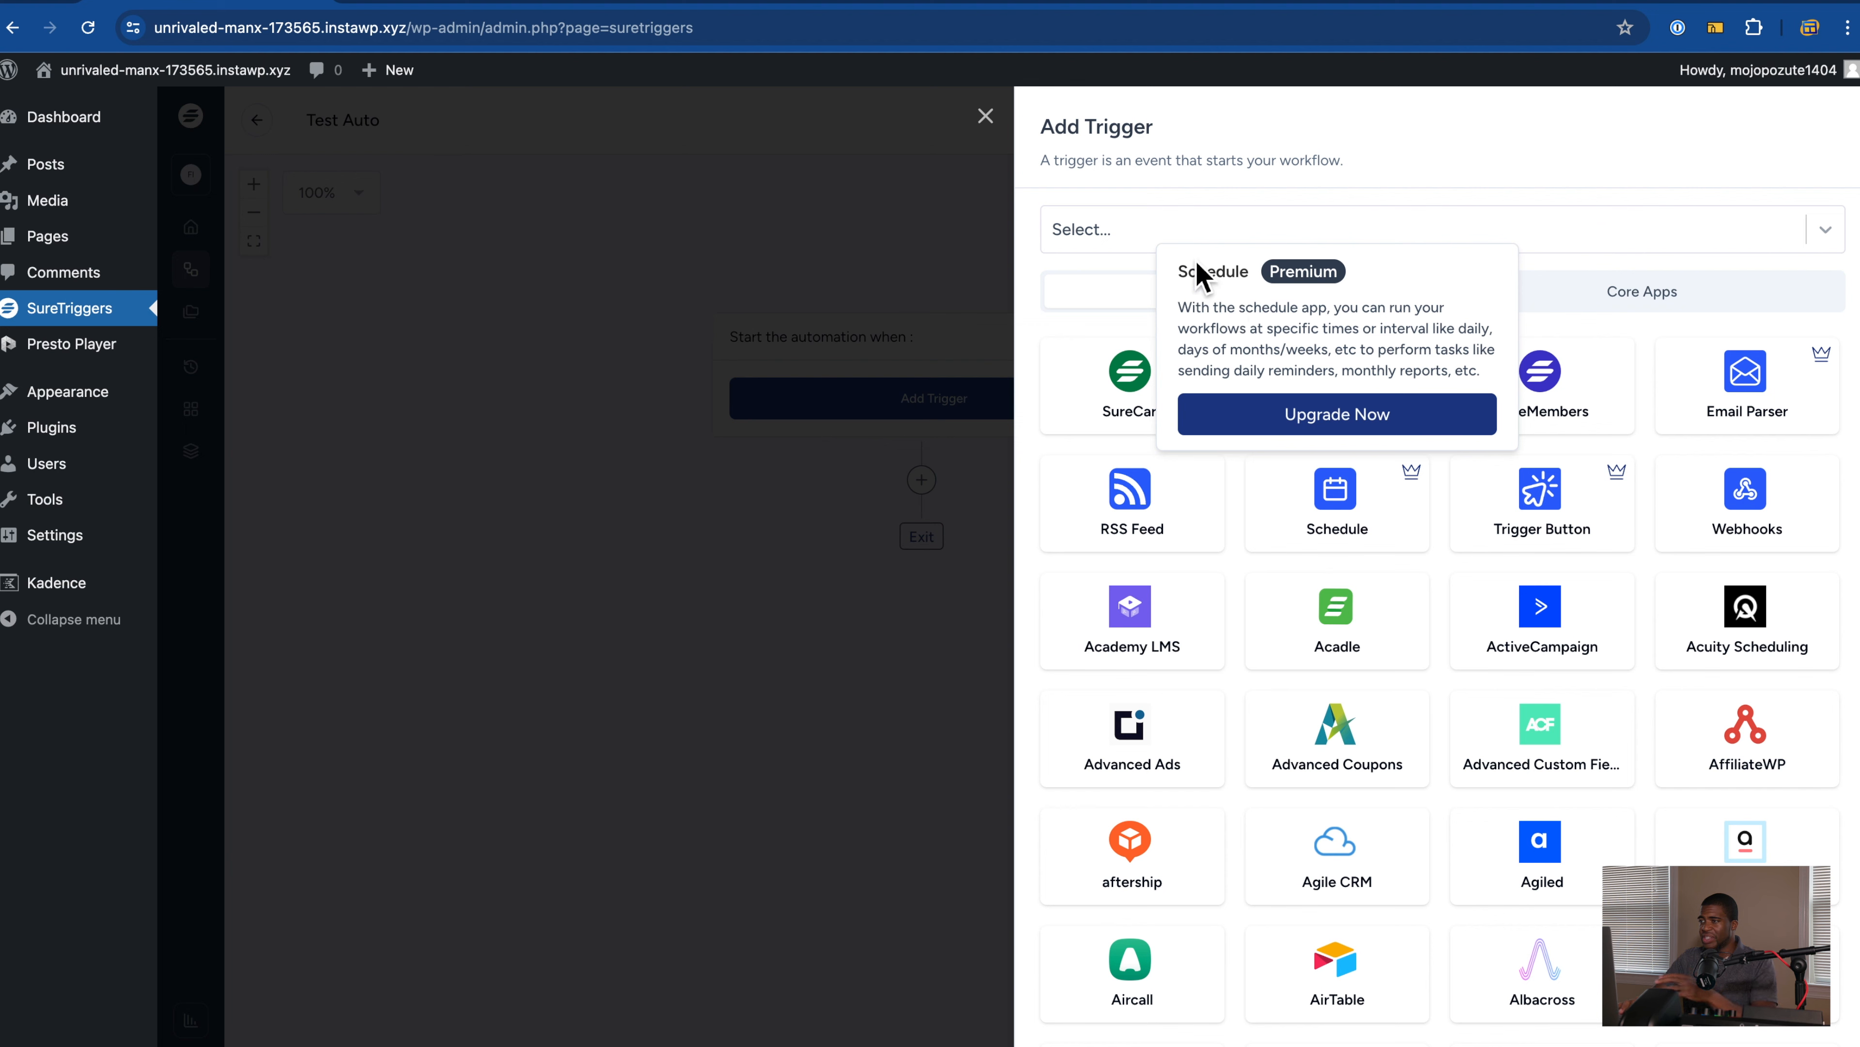
{"action": "type", "text": "kadence"}
{"action": "left_click", "coordinate": [1135, 289]}
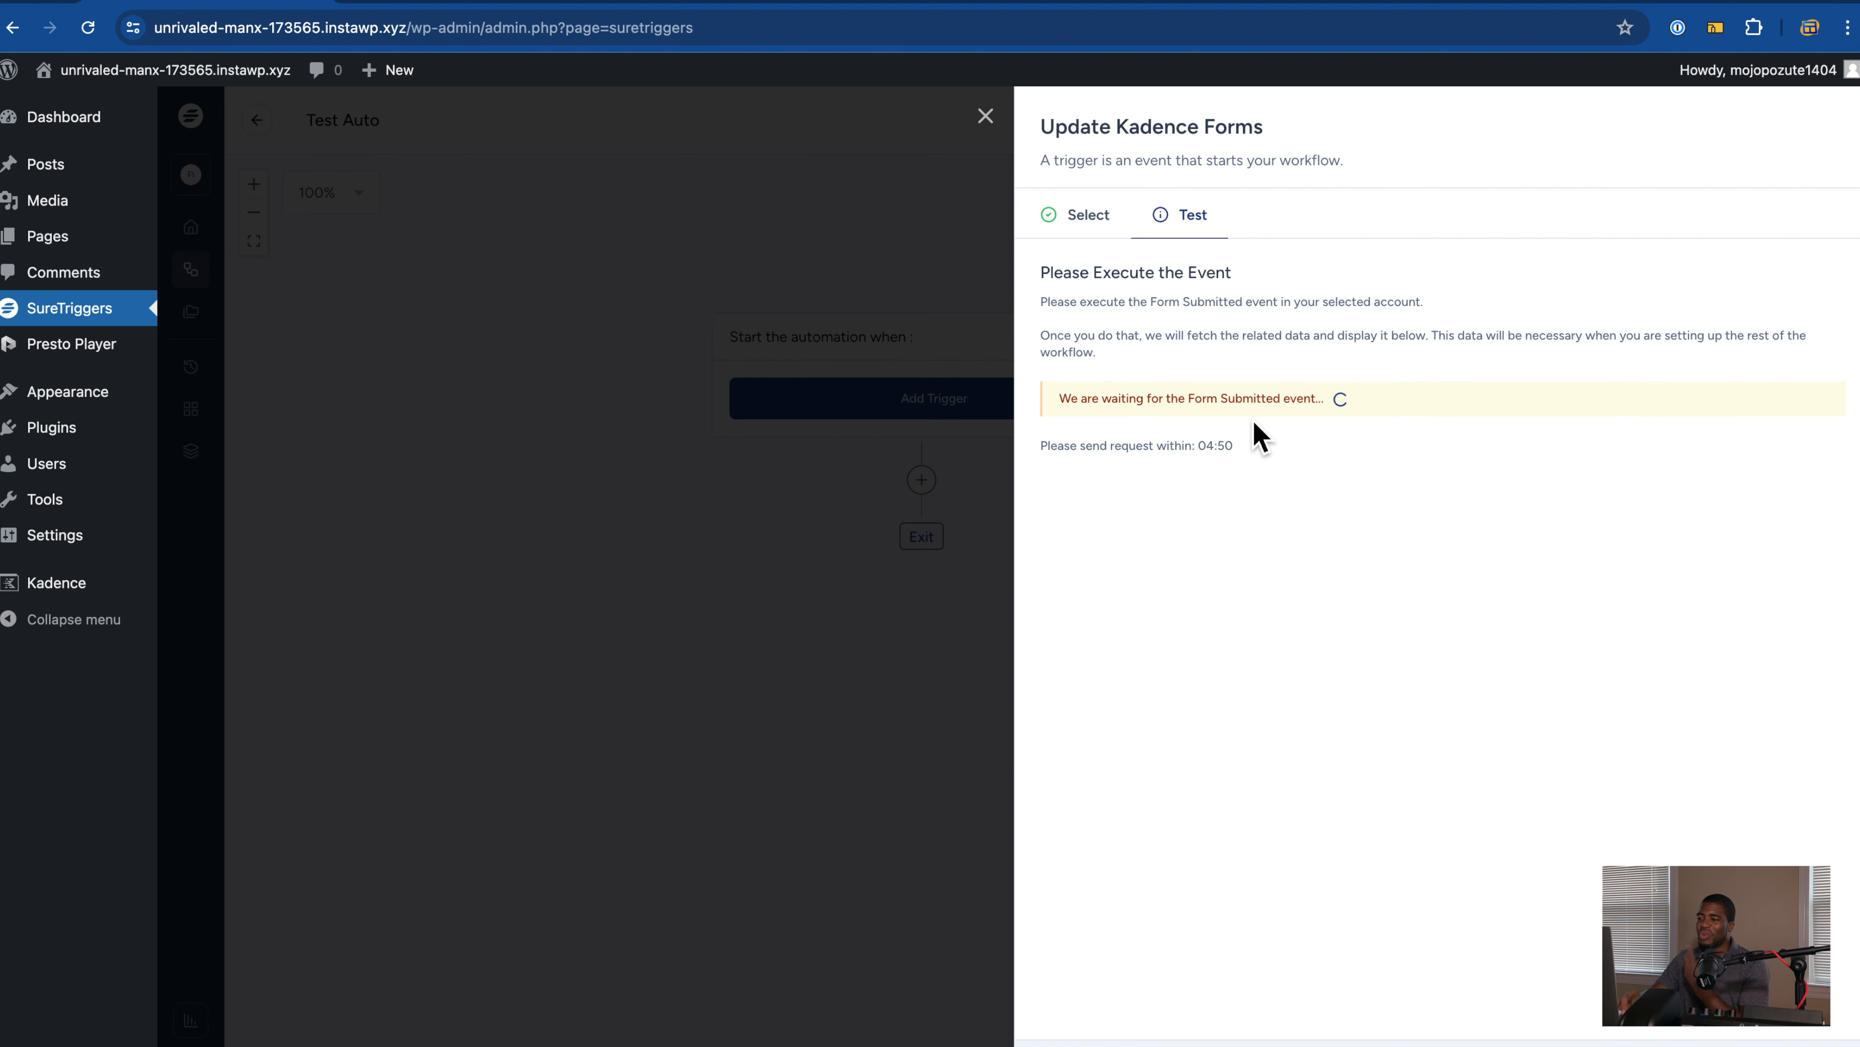
{"action": "left_click", "coordinate": [1114, 1045]}
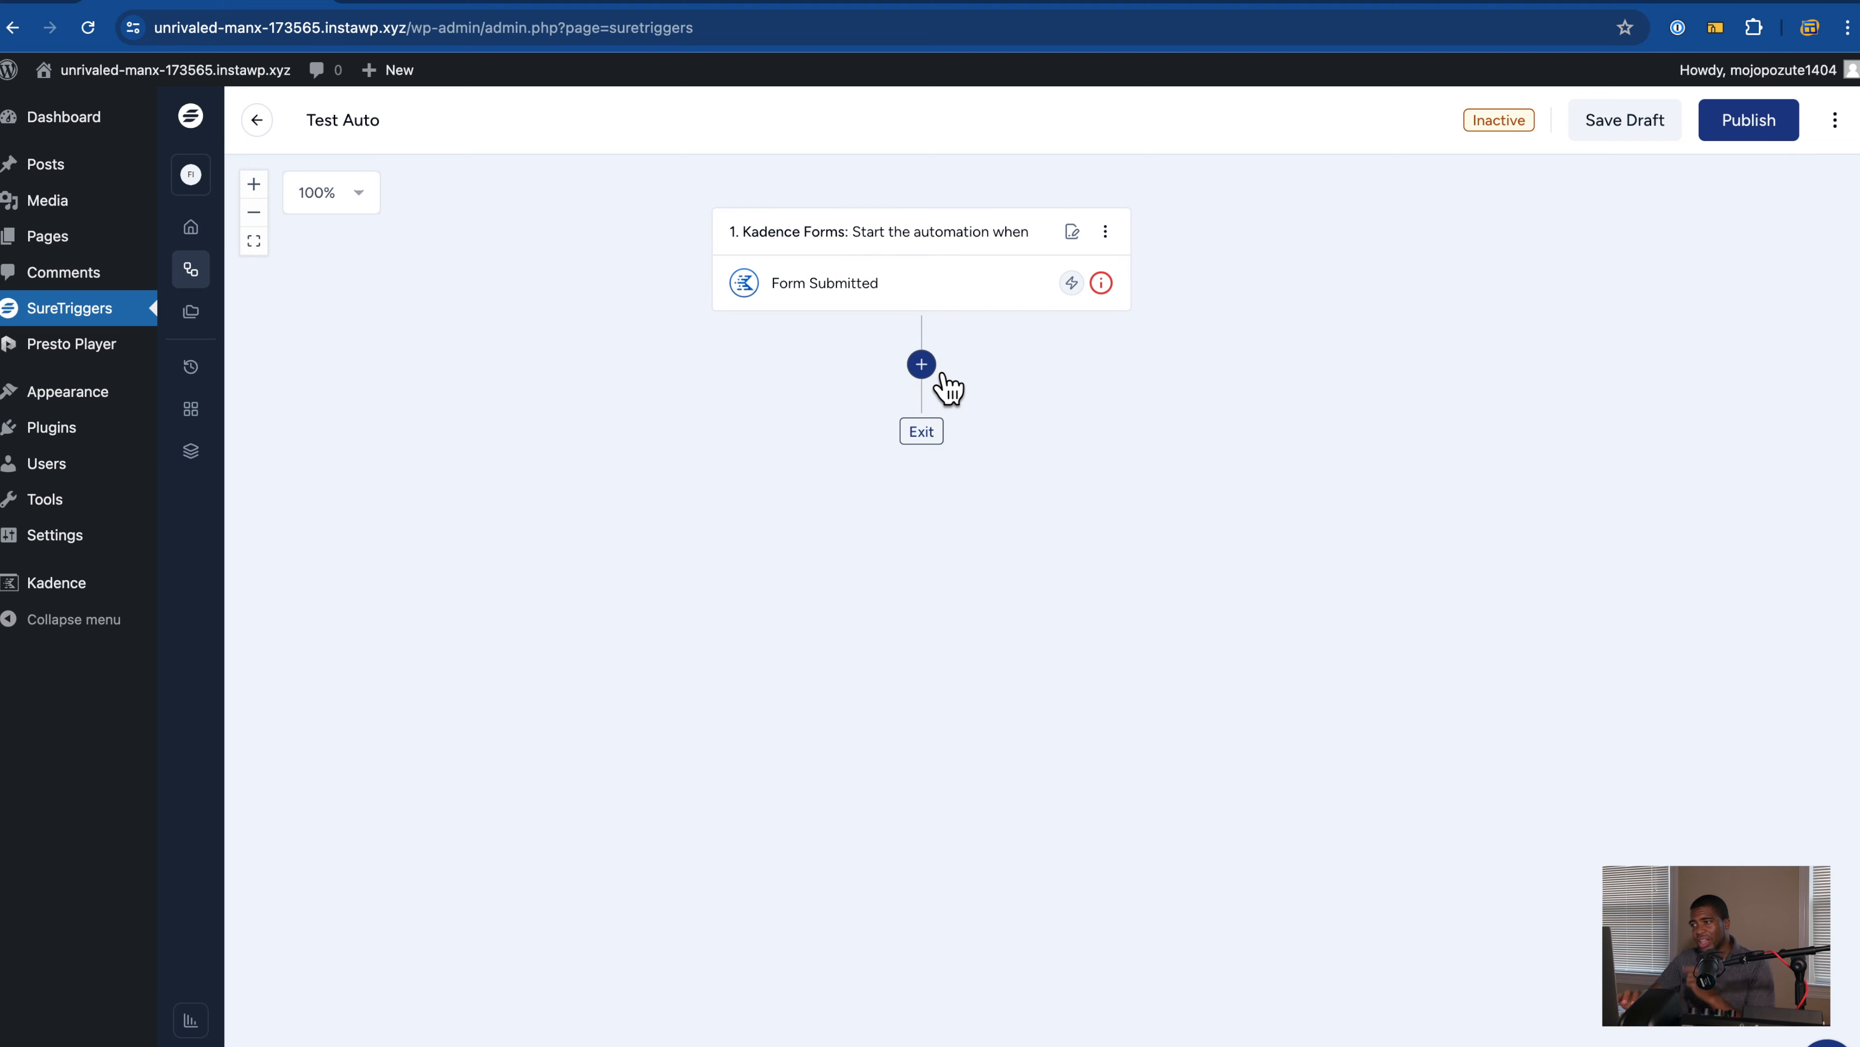
Step: Browse the apps available for an action after the form trigger, choose ActiveCampaign and review its events
{"action": "left_click", "coordinate": [924, 366]}
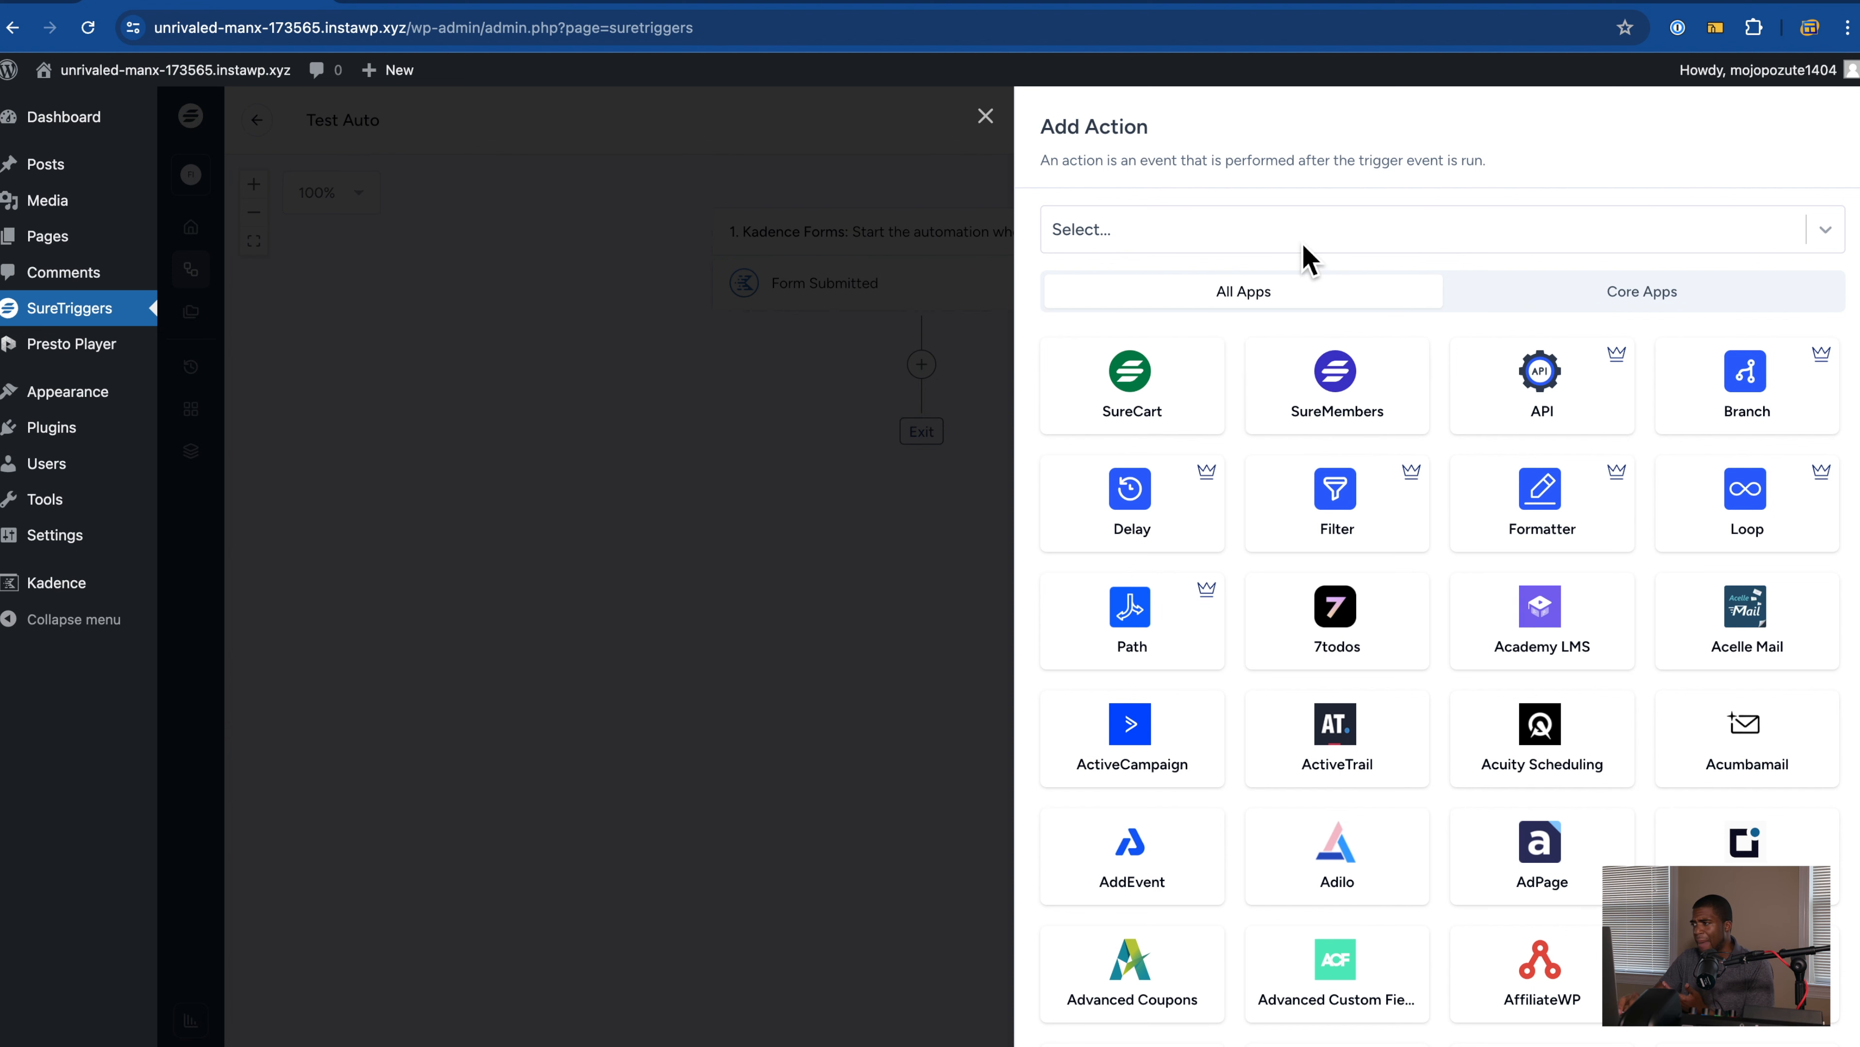
{"action": "mouse_move", "coordinate": [1169, 537]}
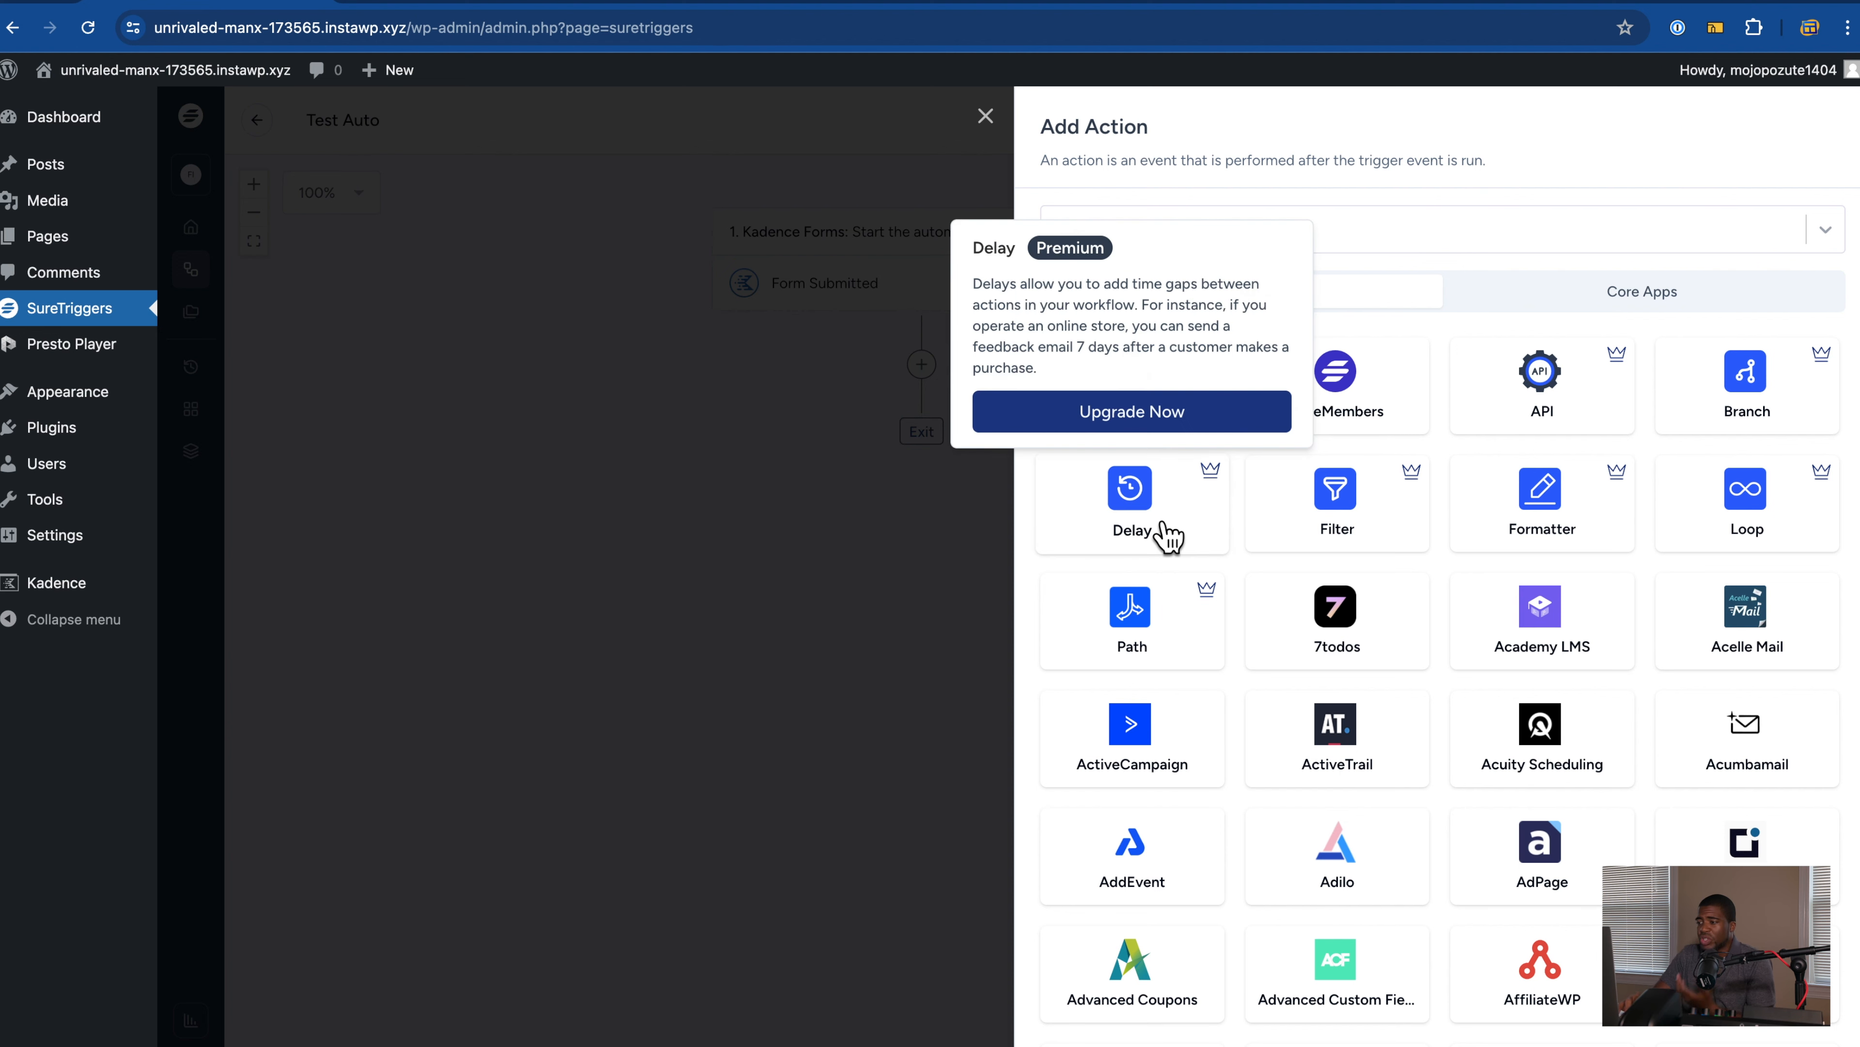
{"action": "scroll", "coordinate": [1170, 538], "scroll_direction": "down", "scroll_amount": 3}
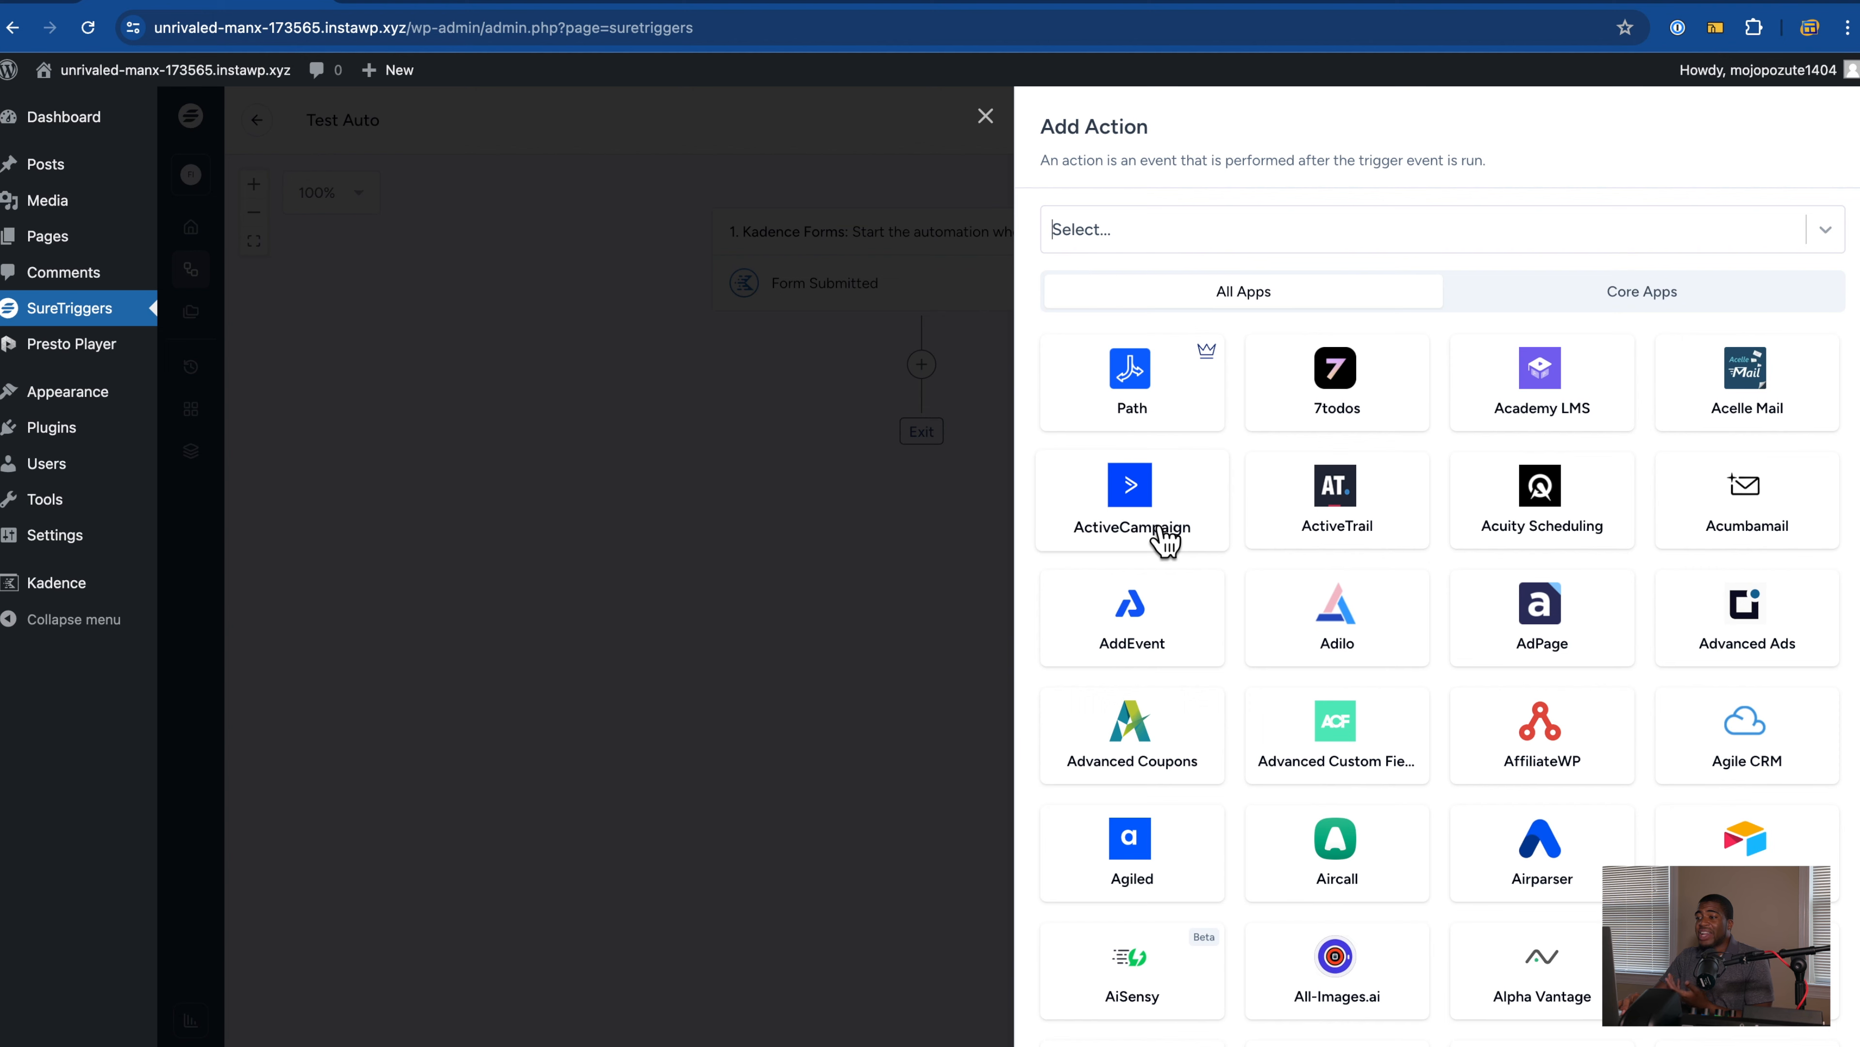
{"action": "left_click", "coordinate": [1165, 540]}
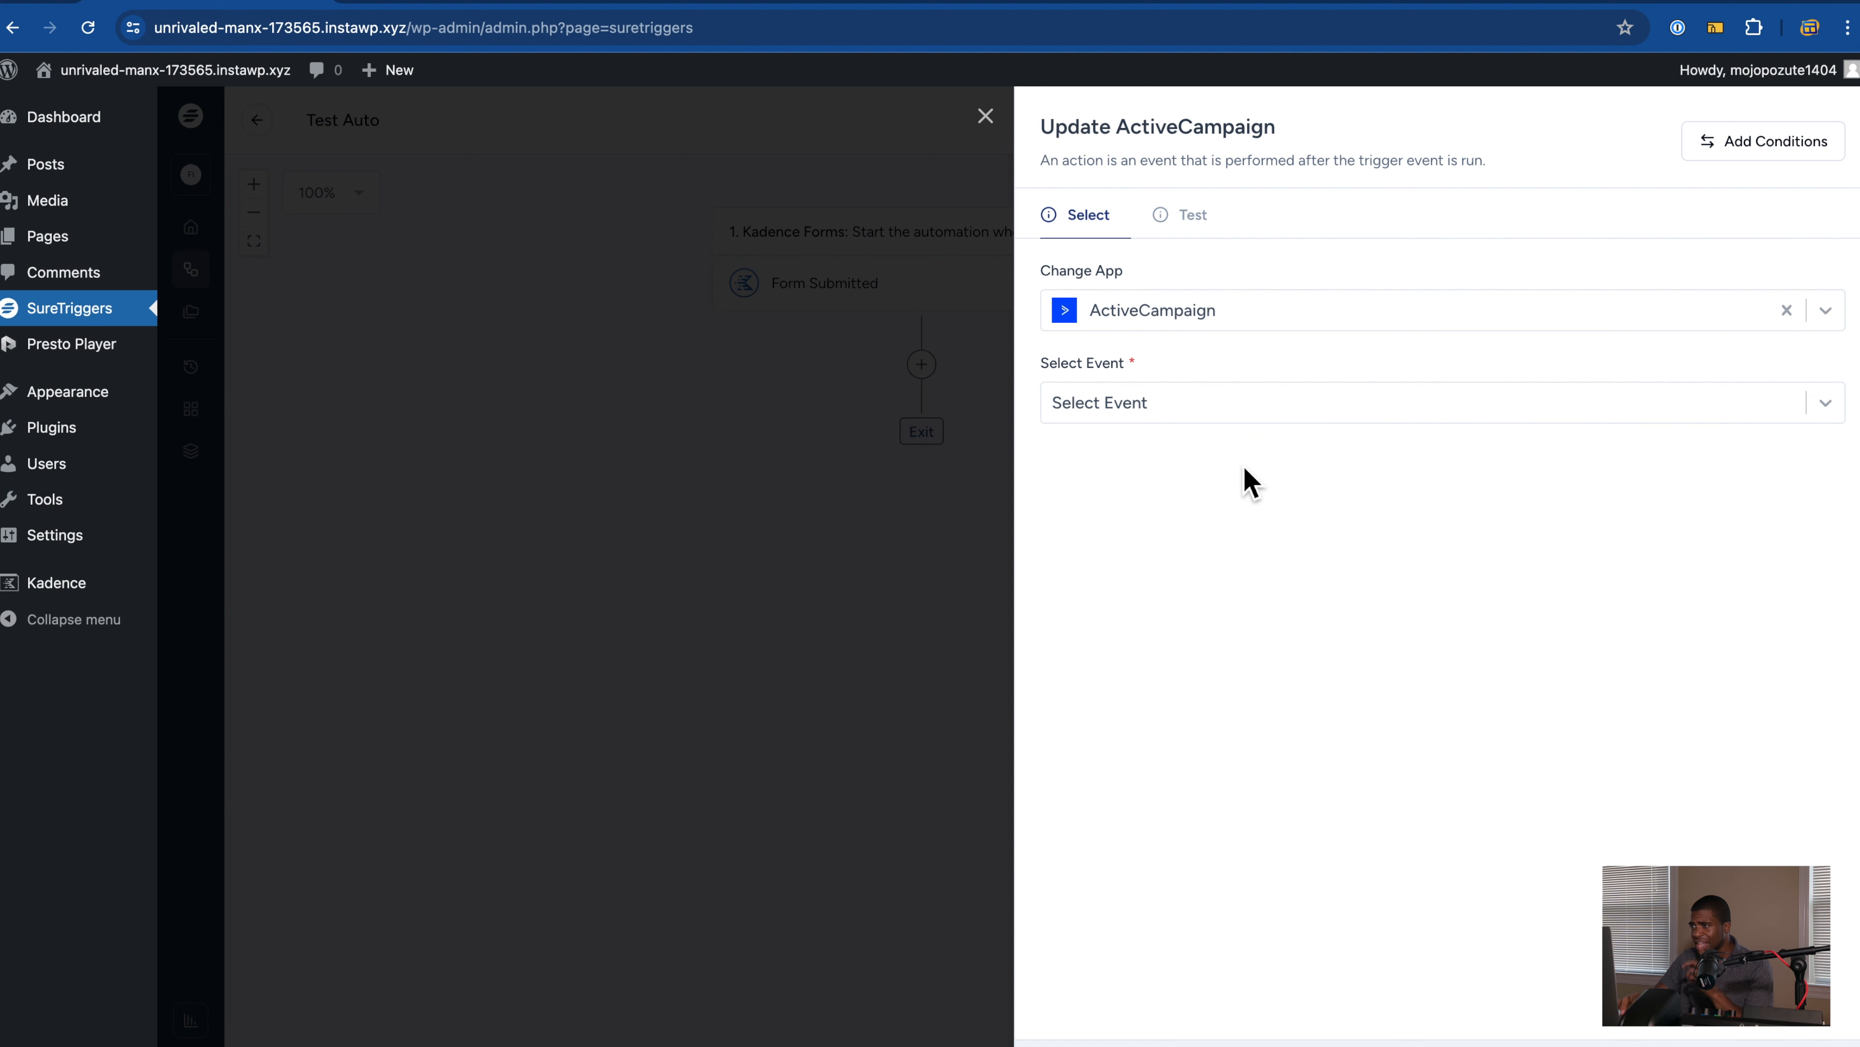
{"action": "left_click", "coordinate": [1128, 409]}
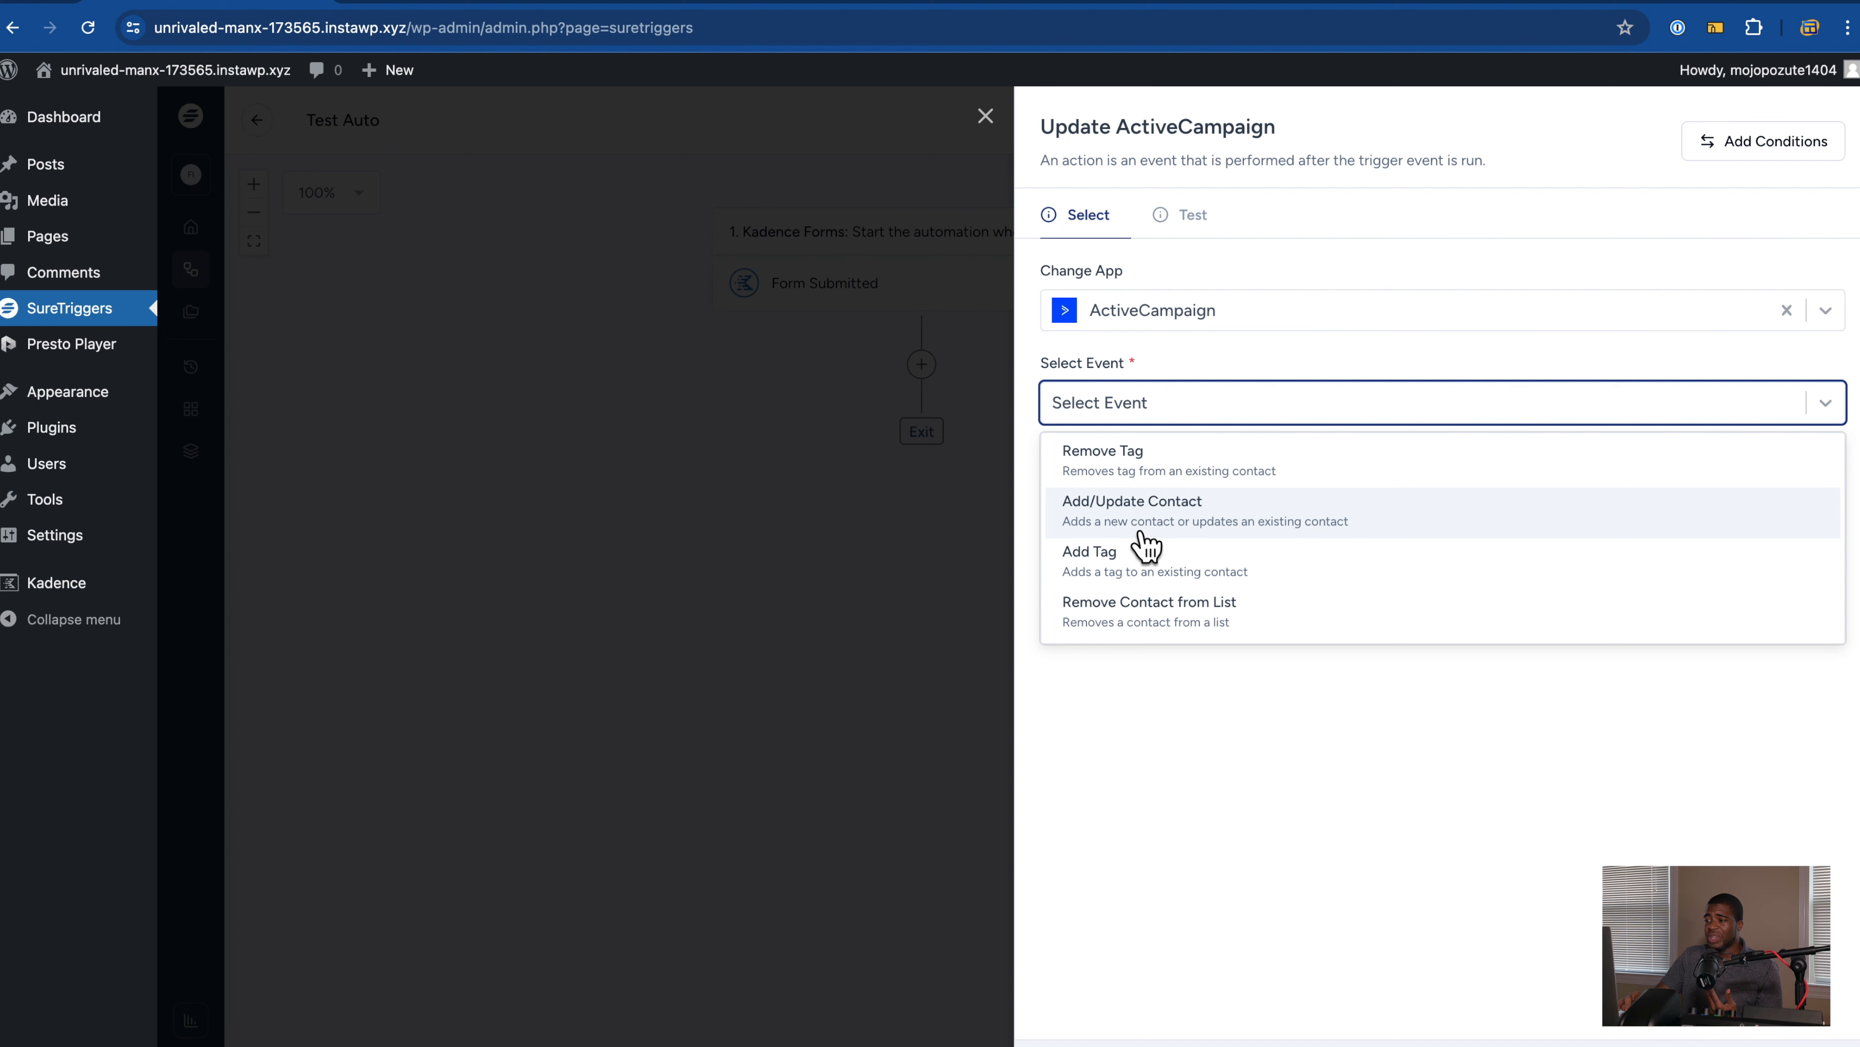
{"action": "left_click", "coordinate": [1174, 359]}
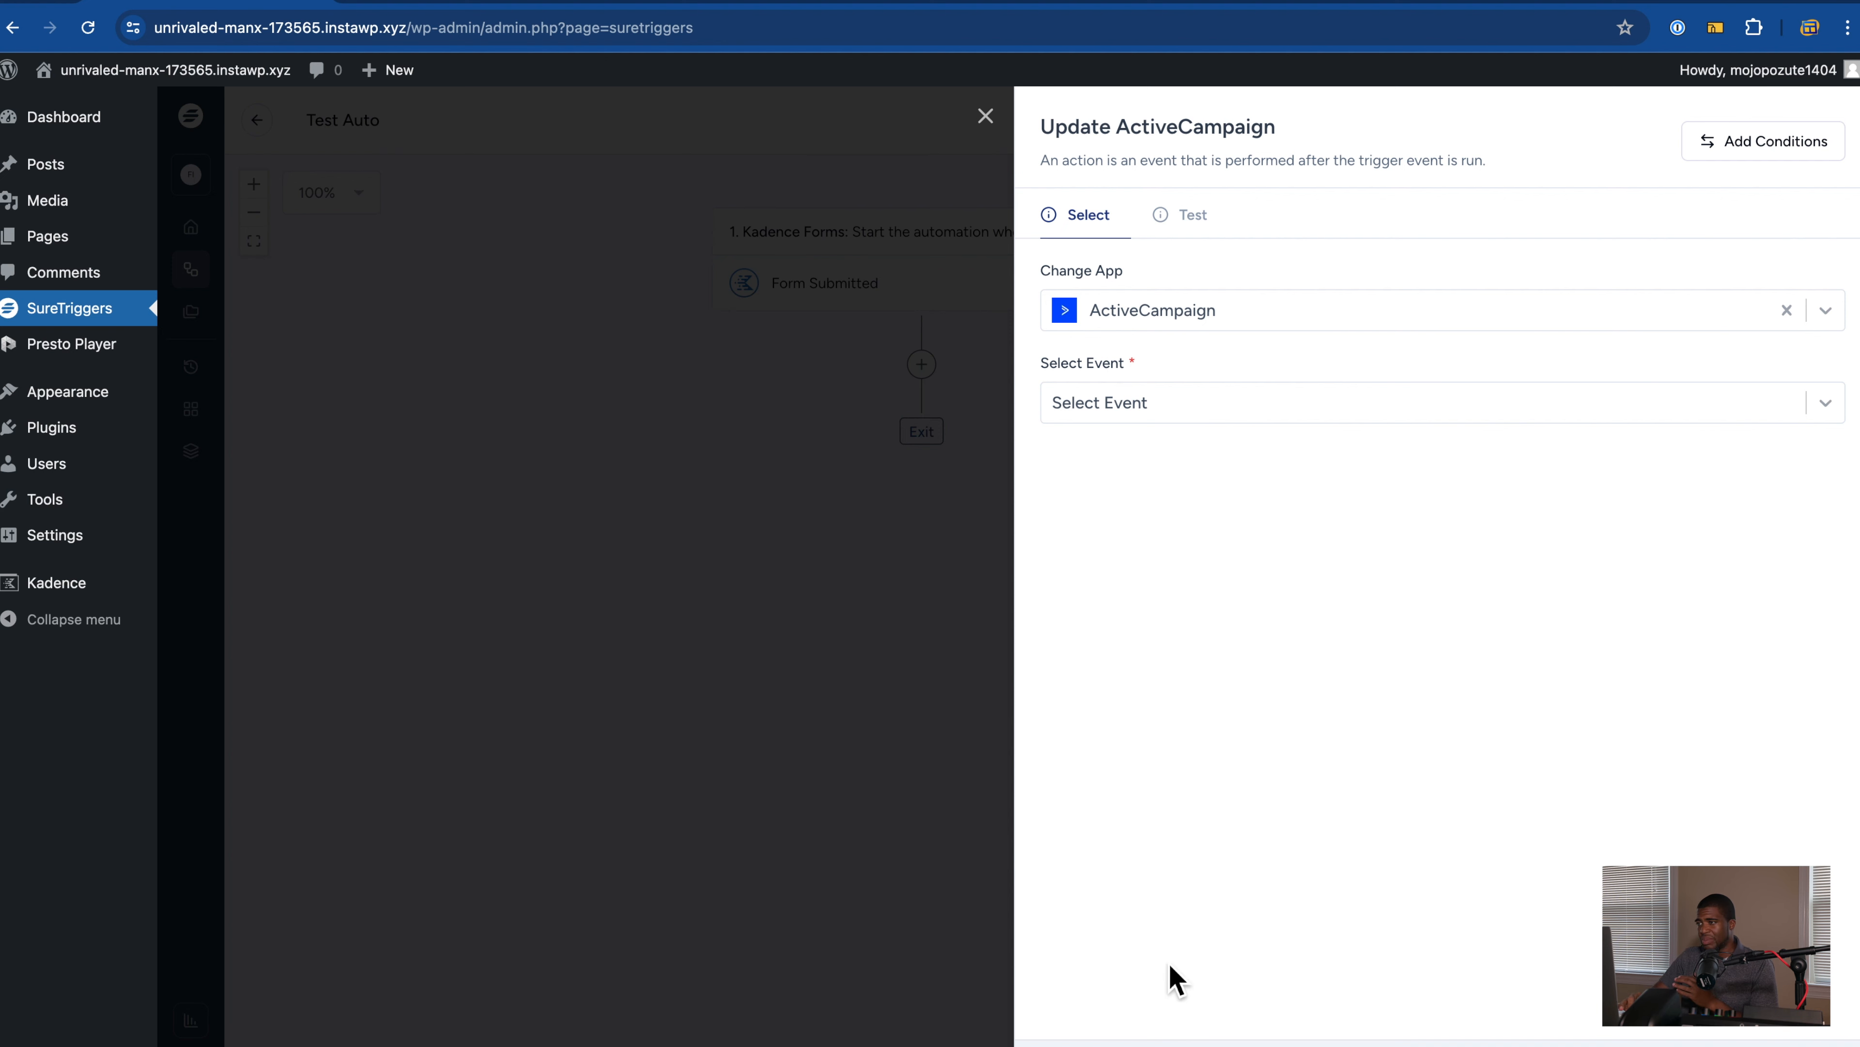
Step: Try to set up the ActiveCampaign action with the Add/Update Contact event and a new connection, and close it without saving
{"action": "left_click", "coordinate": [1150, 405]}
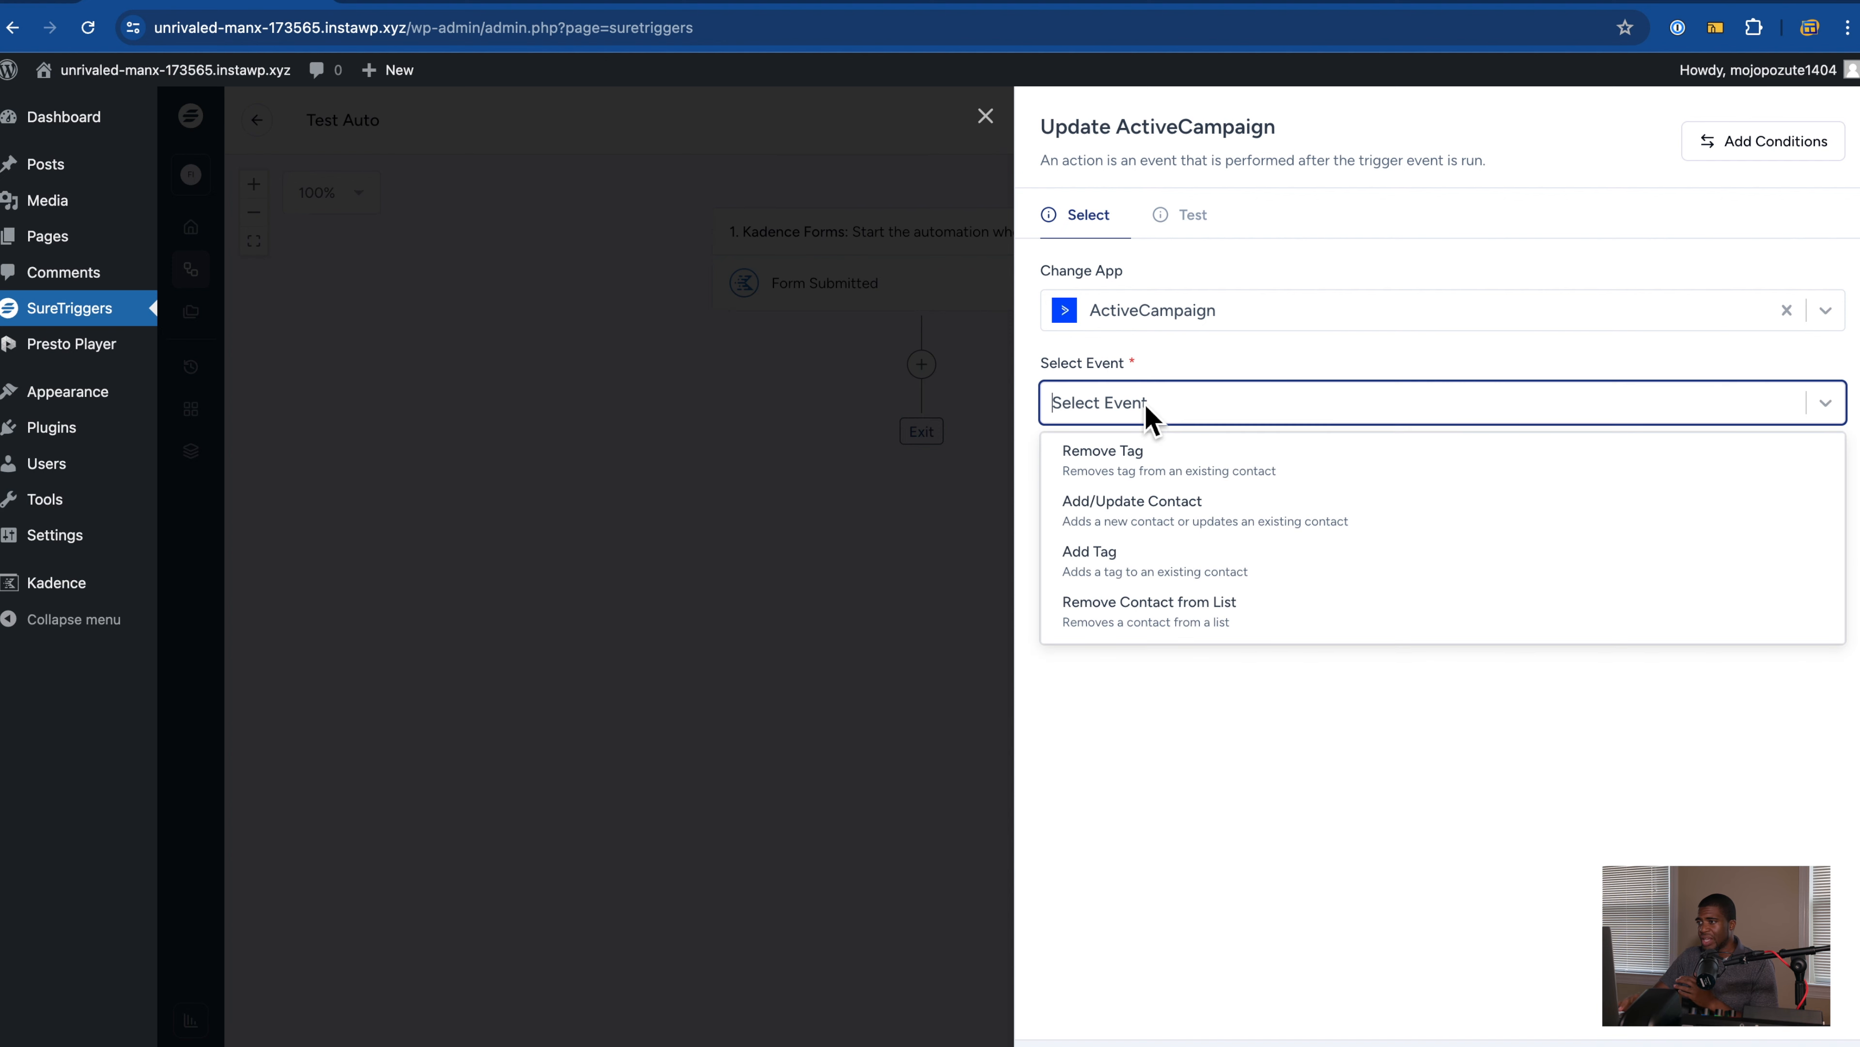
{"action": "left_click", "coordinate": [1167, 527]}
{"action": "left_click", "coordinate": [1168, 497]}
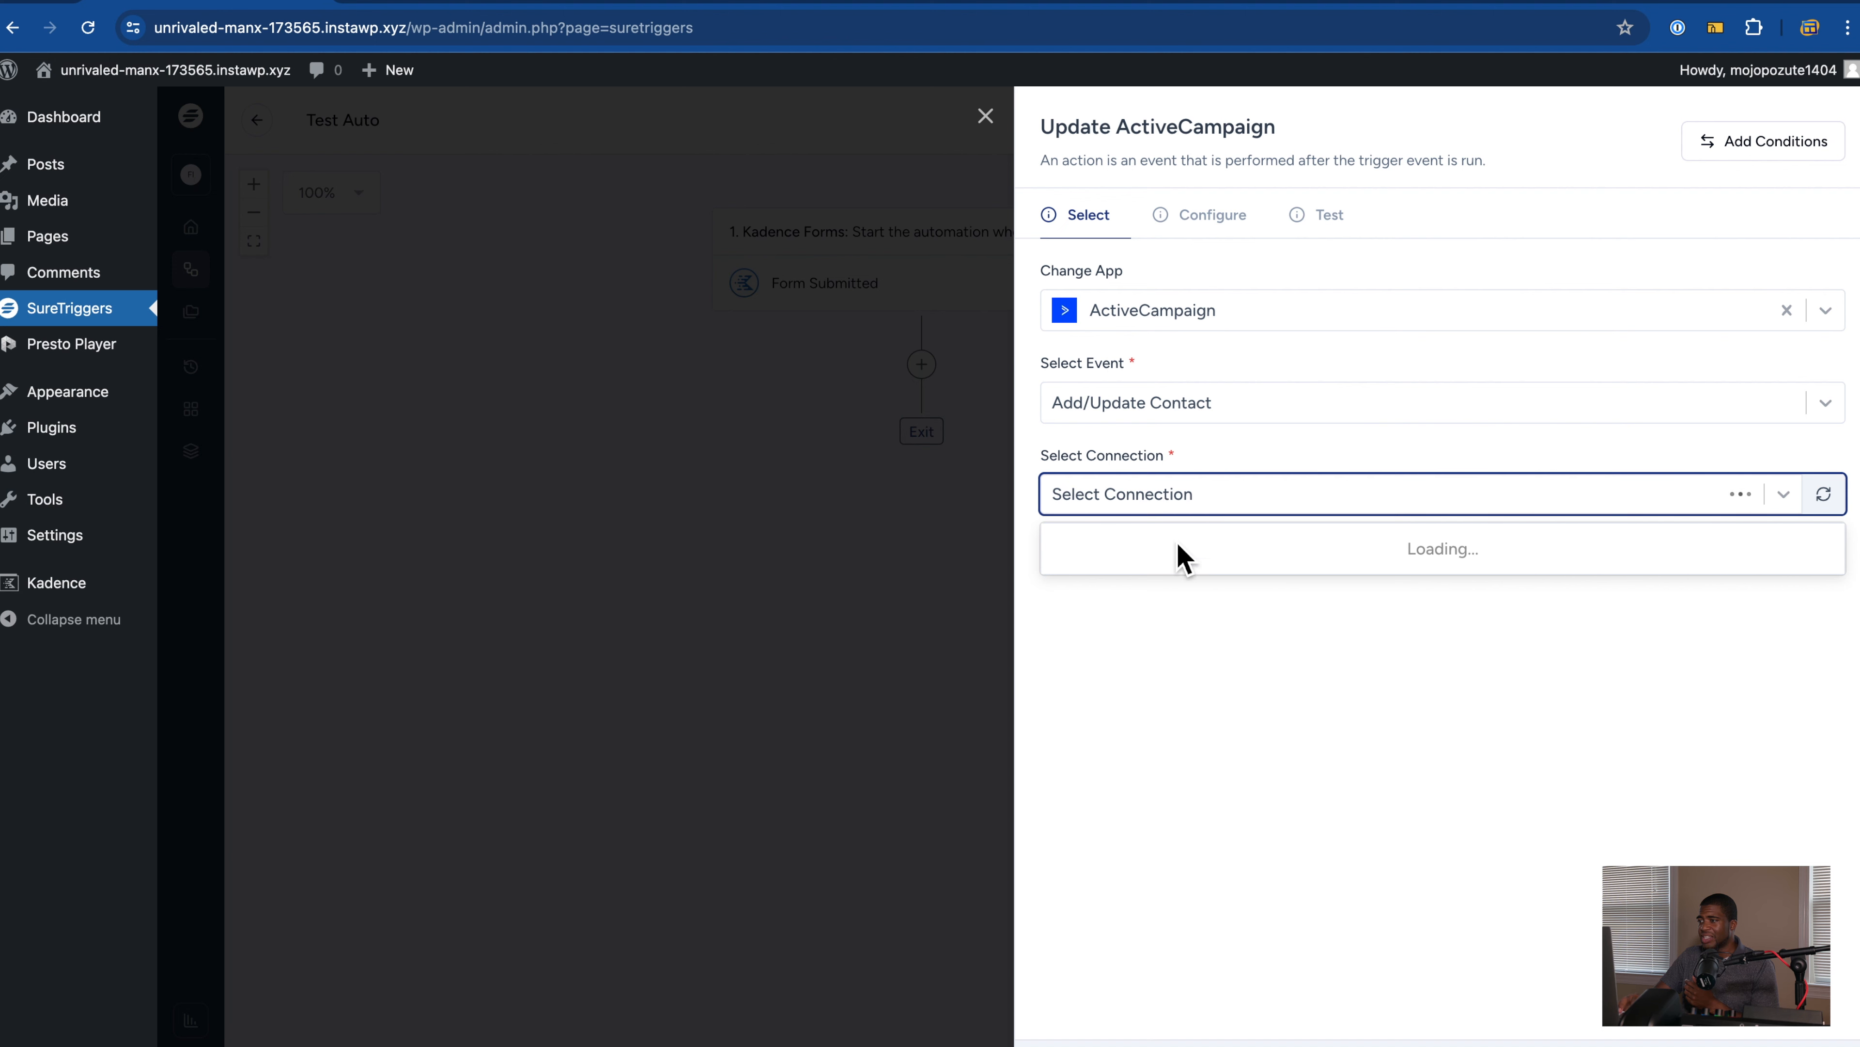
{"action": "left_click", "coordinate": [1186, 624]}
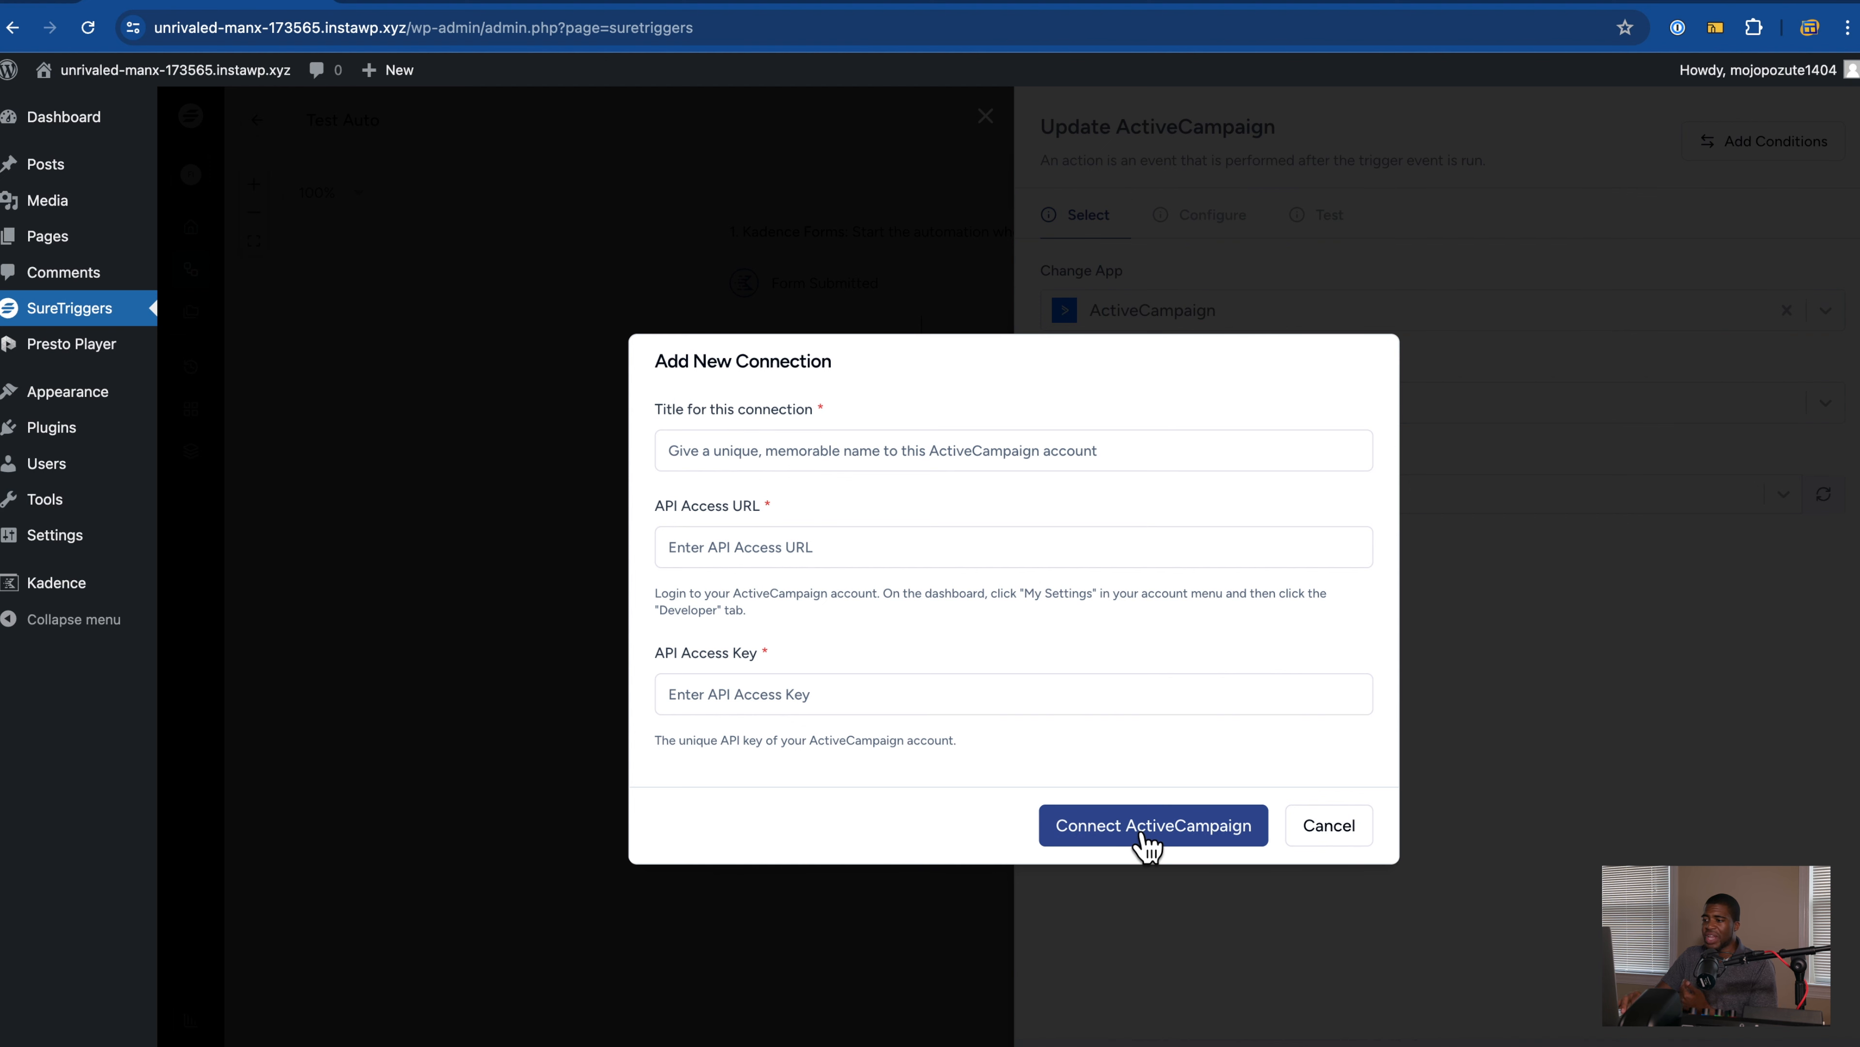
{"action": "left_click", "coordinate": [1343, 855]}
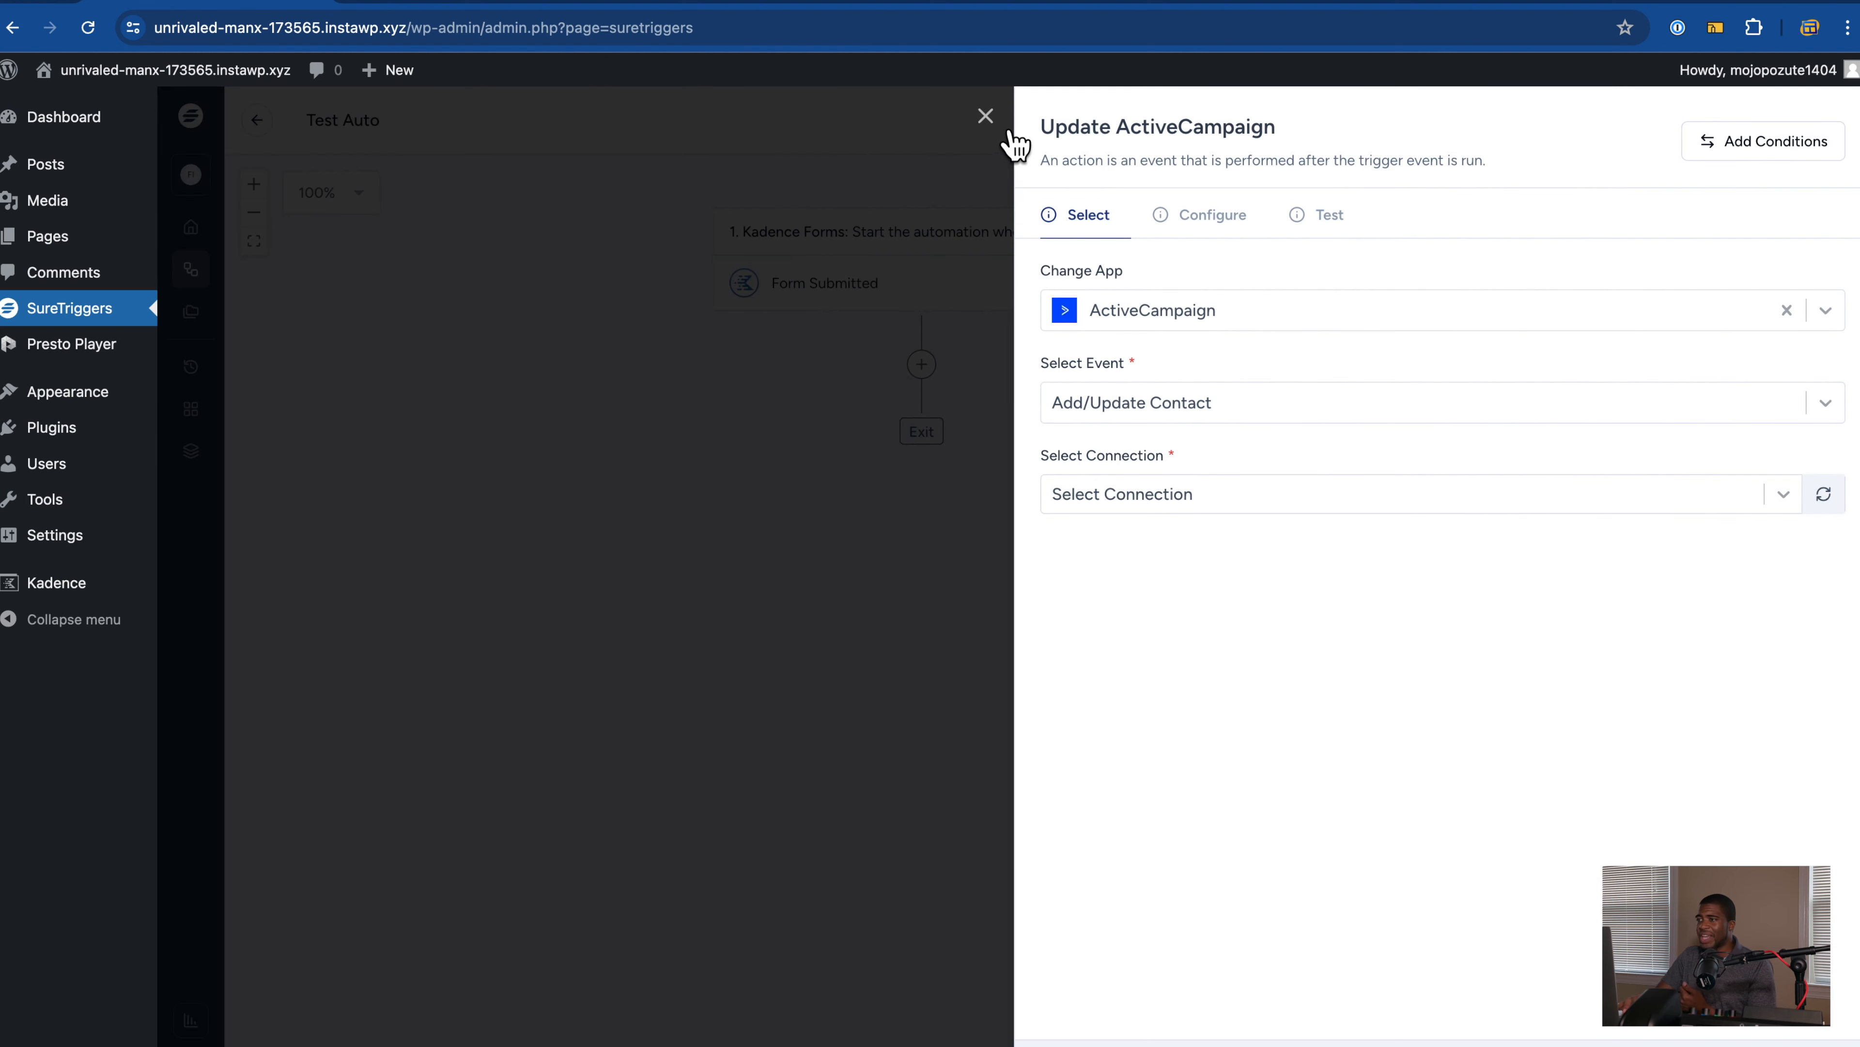
{"action": "left_click", "coordinate": [986, 116]}
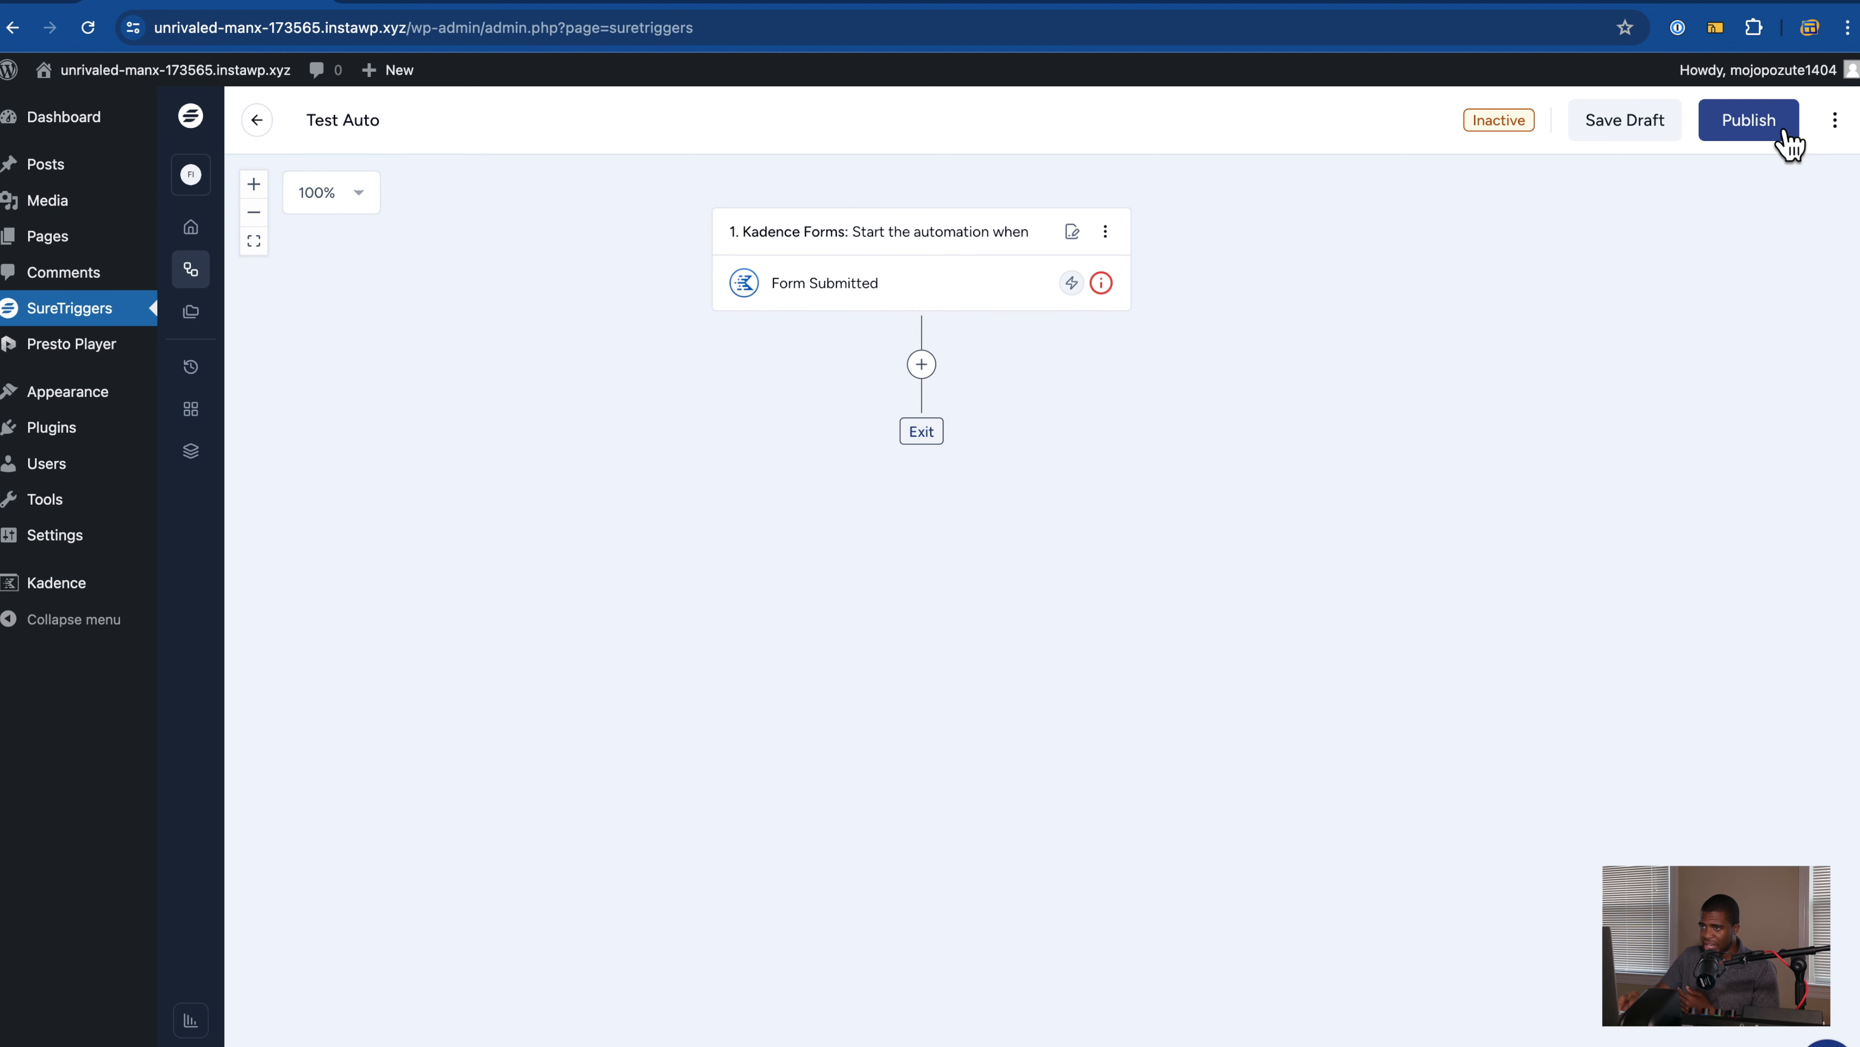
Step: Compare the core apps with the full list of apps available for the workflow's next action
{"action": "left_click", "coordinate": [921, 364]}
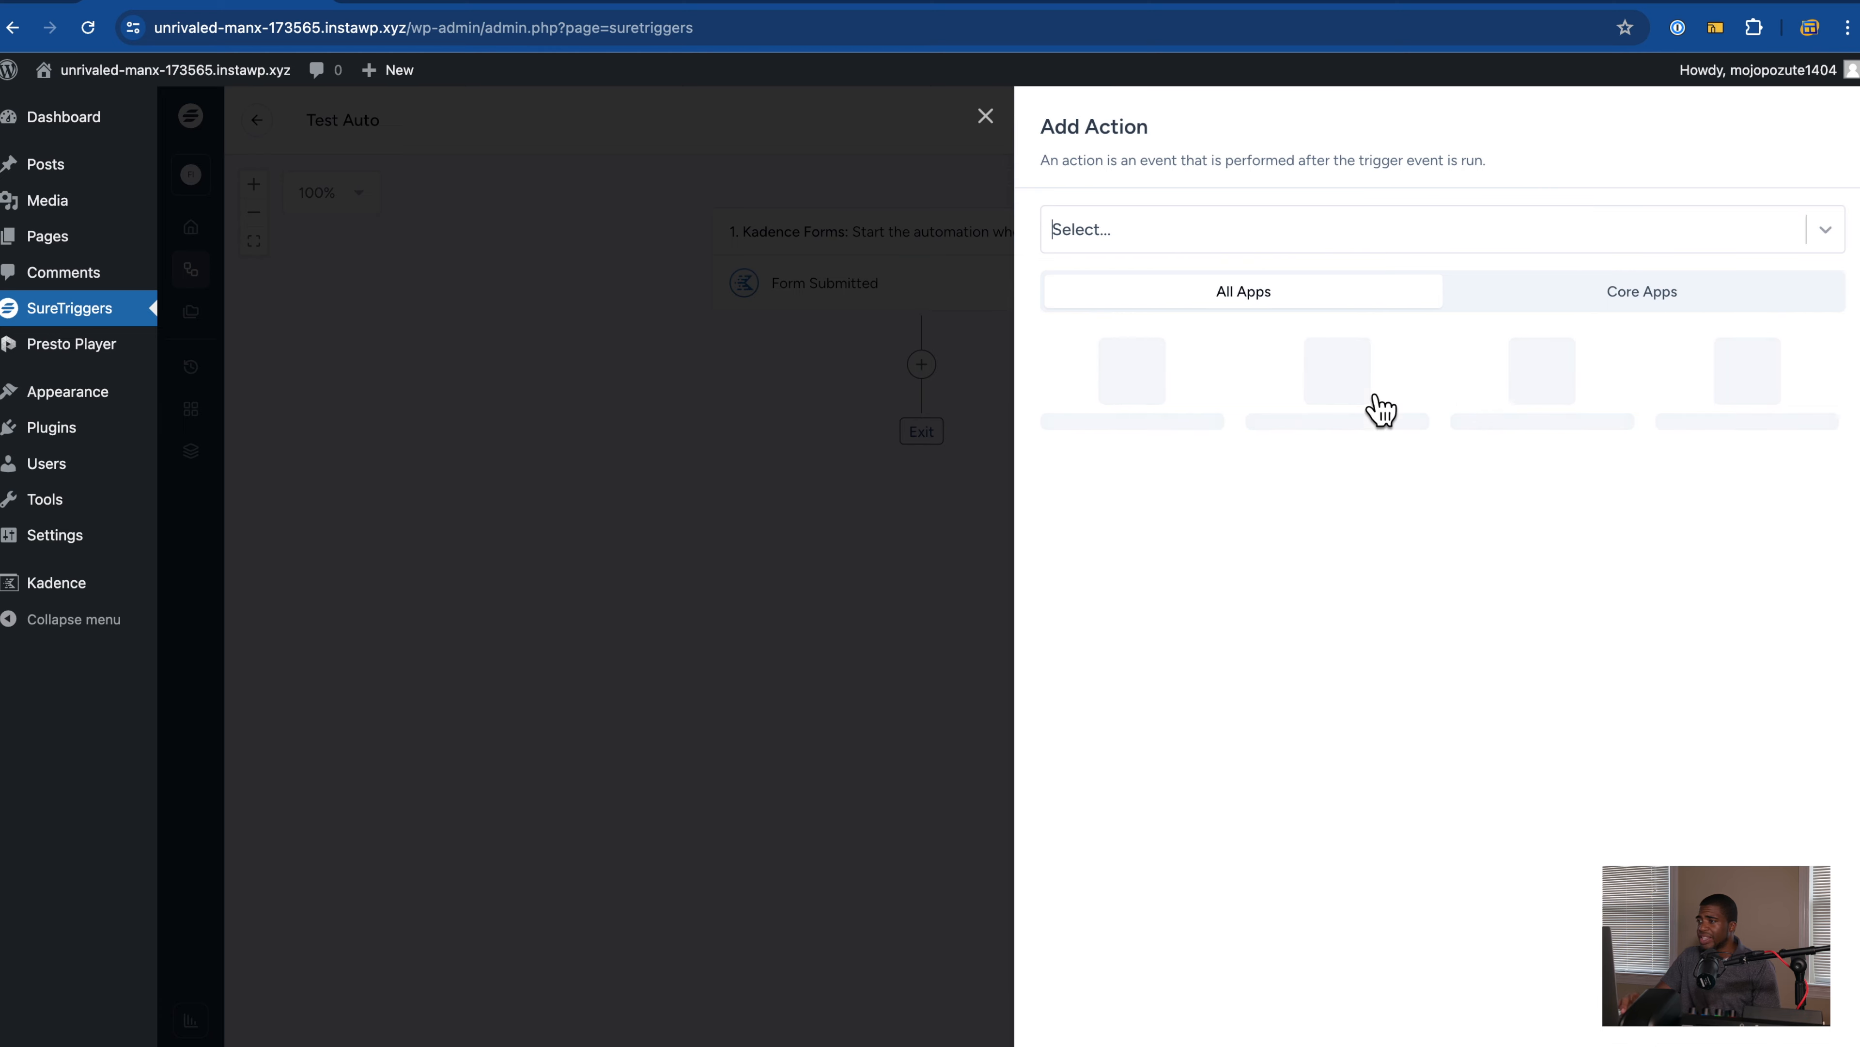
{"action": "left_click", "coordinate": [1539, 308]}
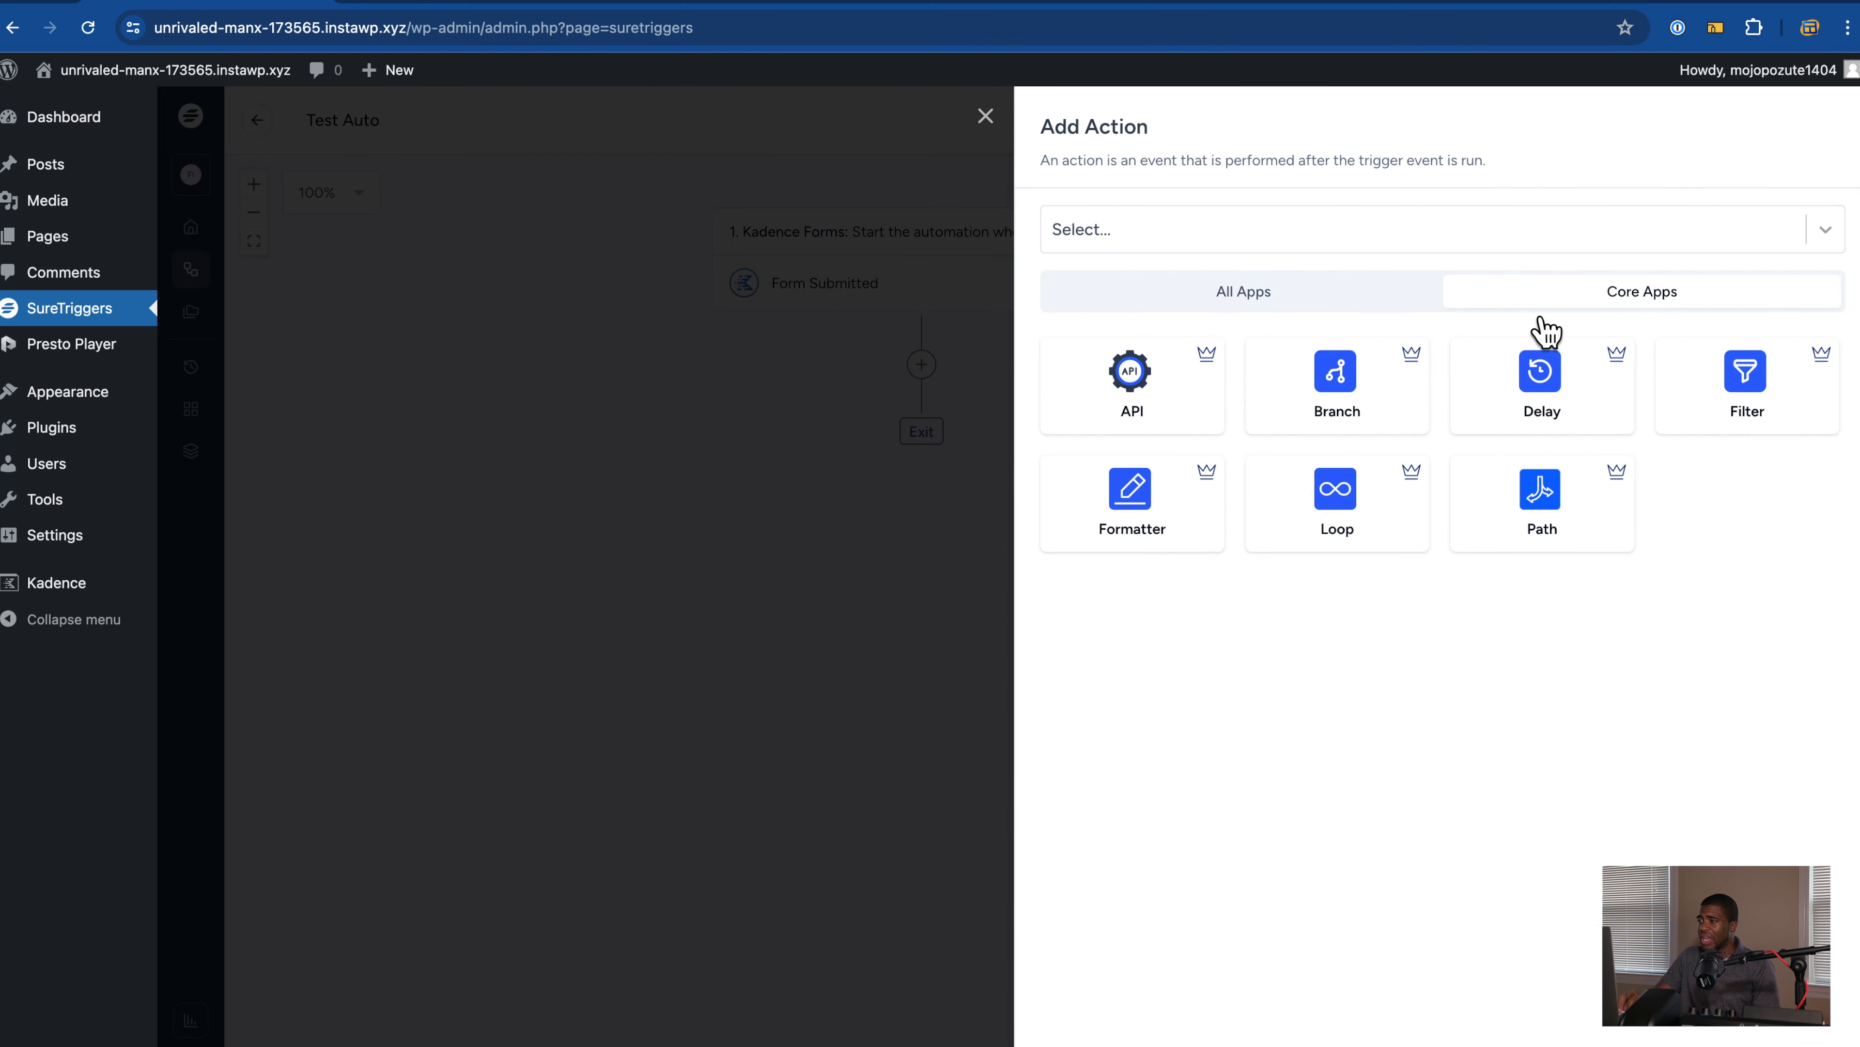
{"action": "left_click", "coordinate": [1231, 304]}
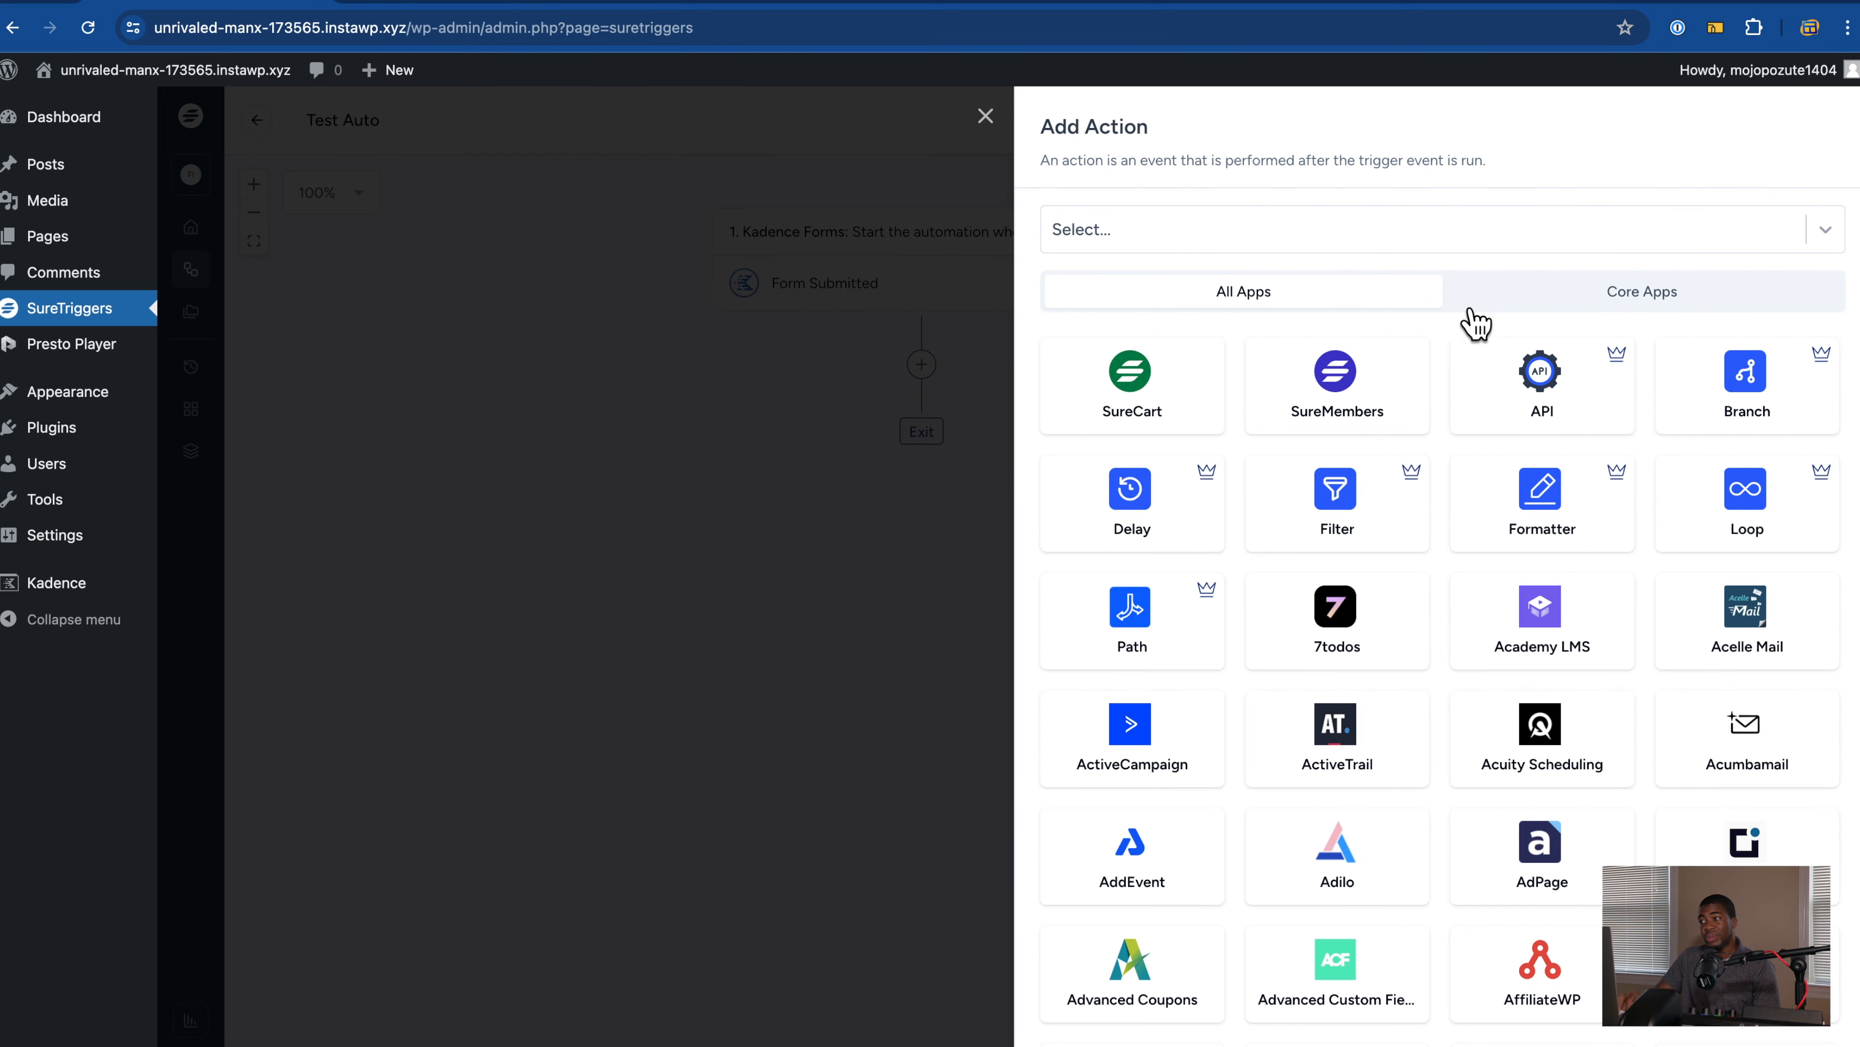
Step: Browse the full list of apps available for the workflow's next action and close it without choosing one
{"action": "scroll", "coordinate": [1289, 541], "scroll_direction": "down", "scroll_amount": 6}
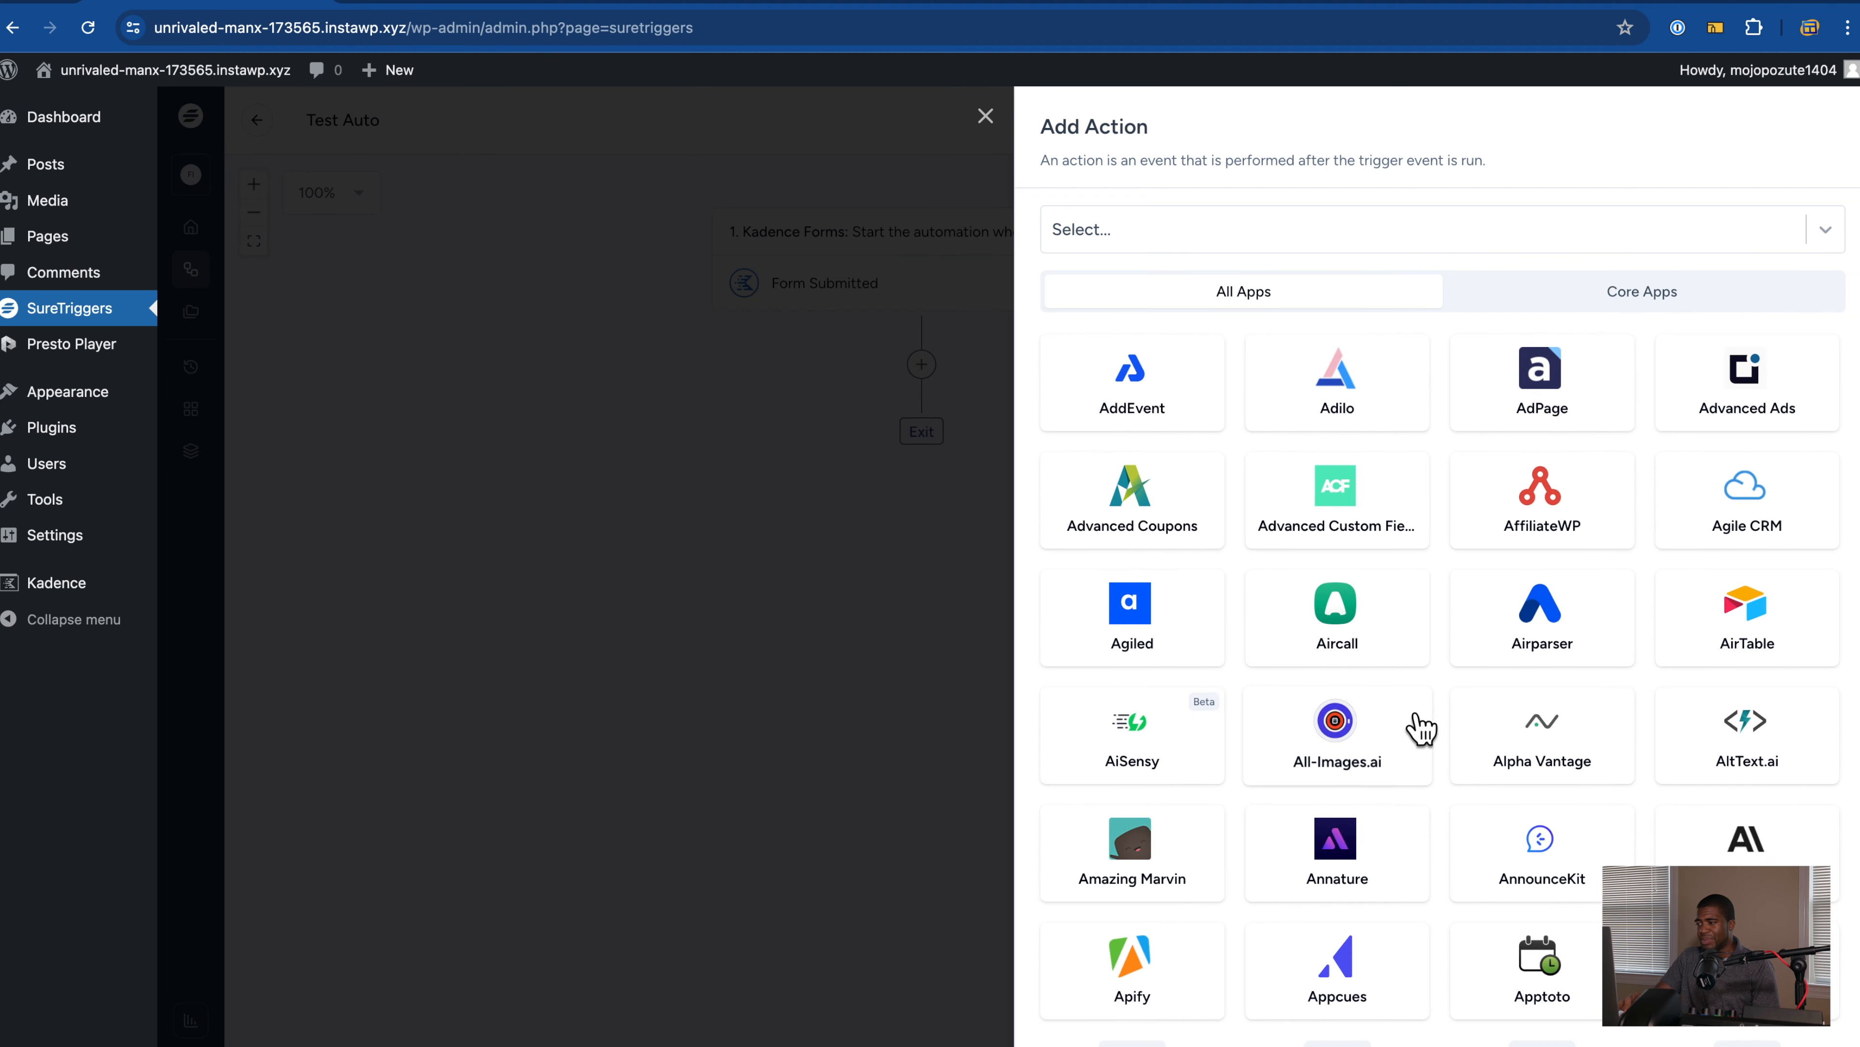
{"action": "scroll", "coordinate": [1417, 731], "scroll_direction": "down", "scroll_amount": 3}
{"action": "scroll", "coordinate": [1421, 729], "scroll_direction": "down", "scroll_amount": 6}
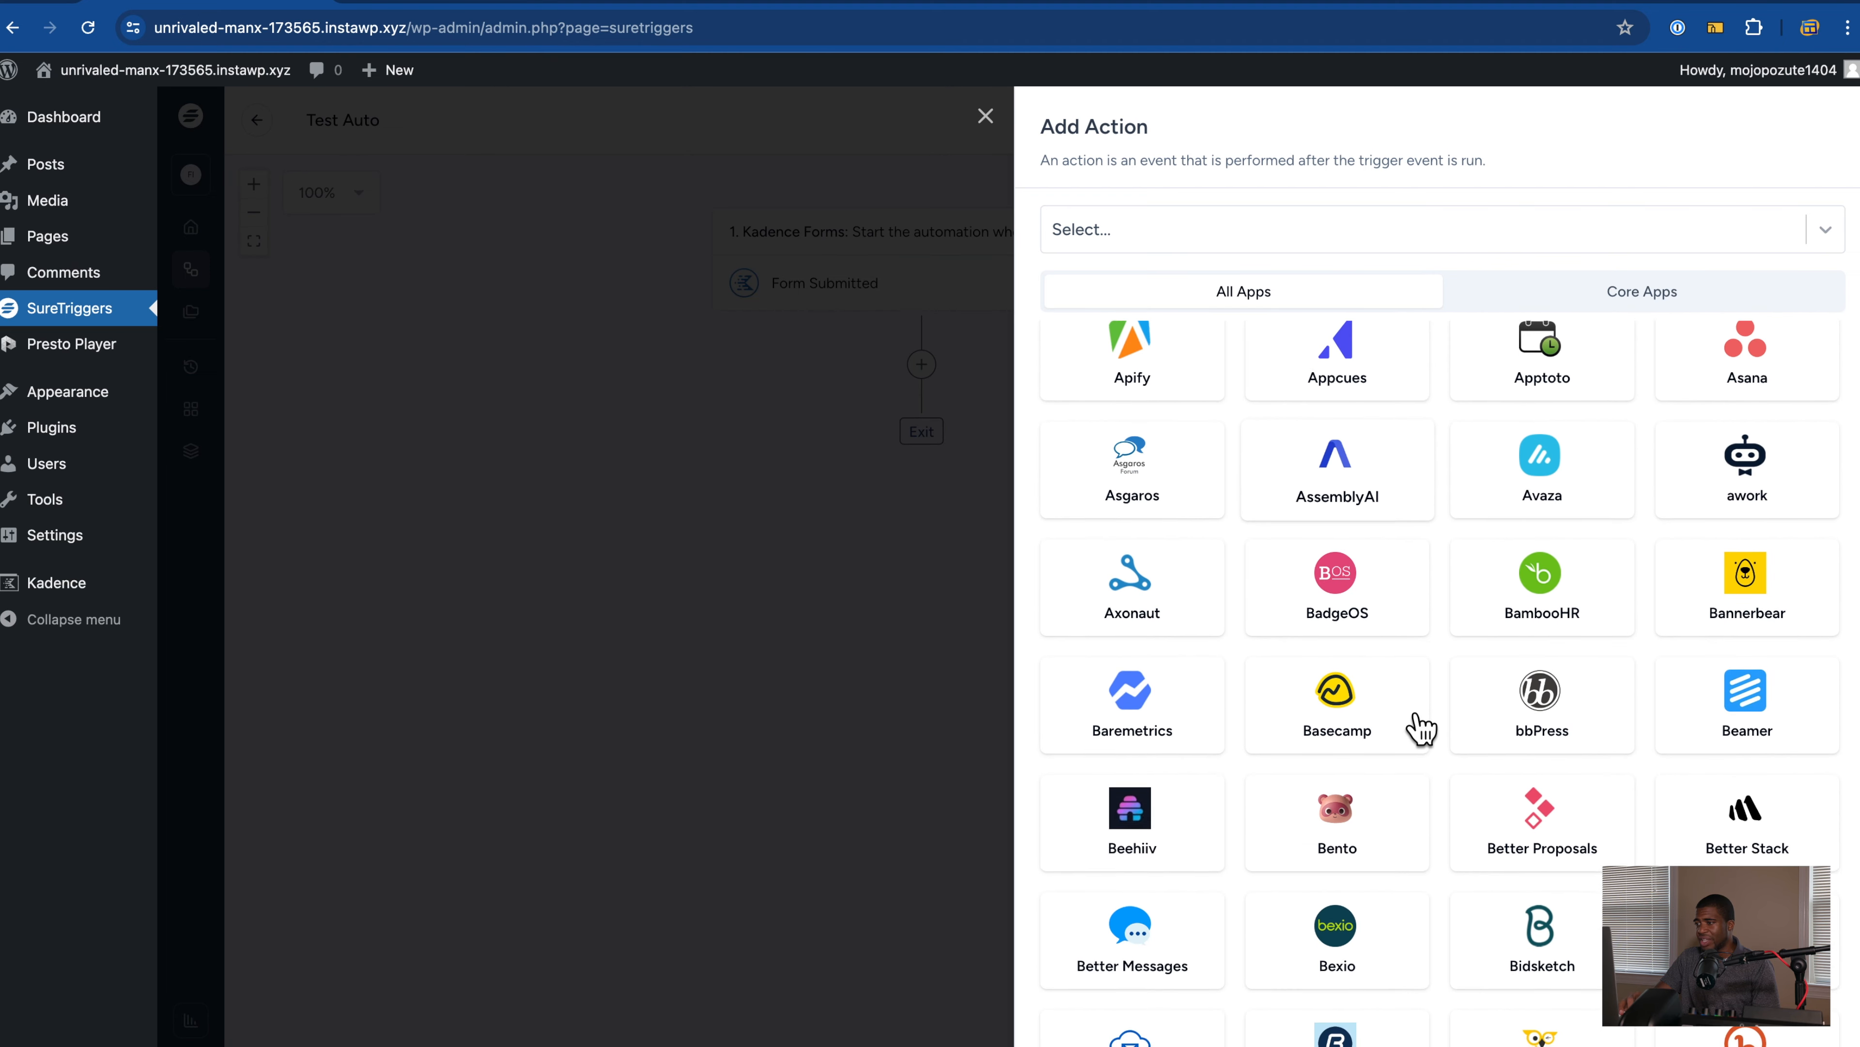
{"action": "scroll", "coordinate": [1421, 729], "scroll_direction": "down", "scroll_amount": 5}
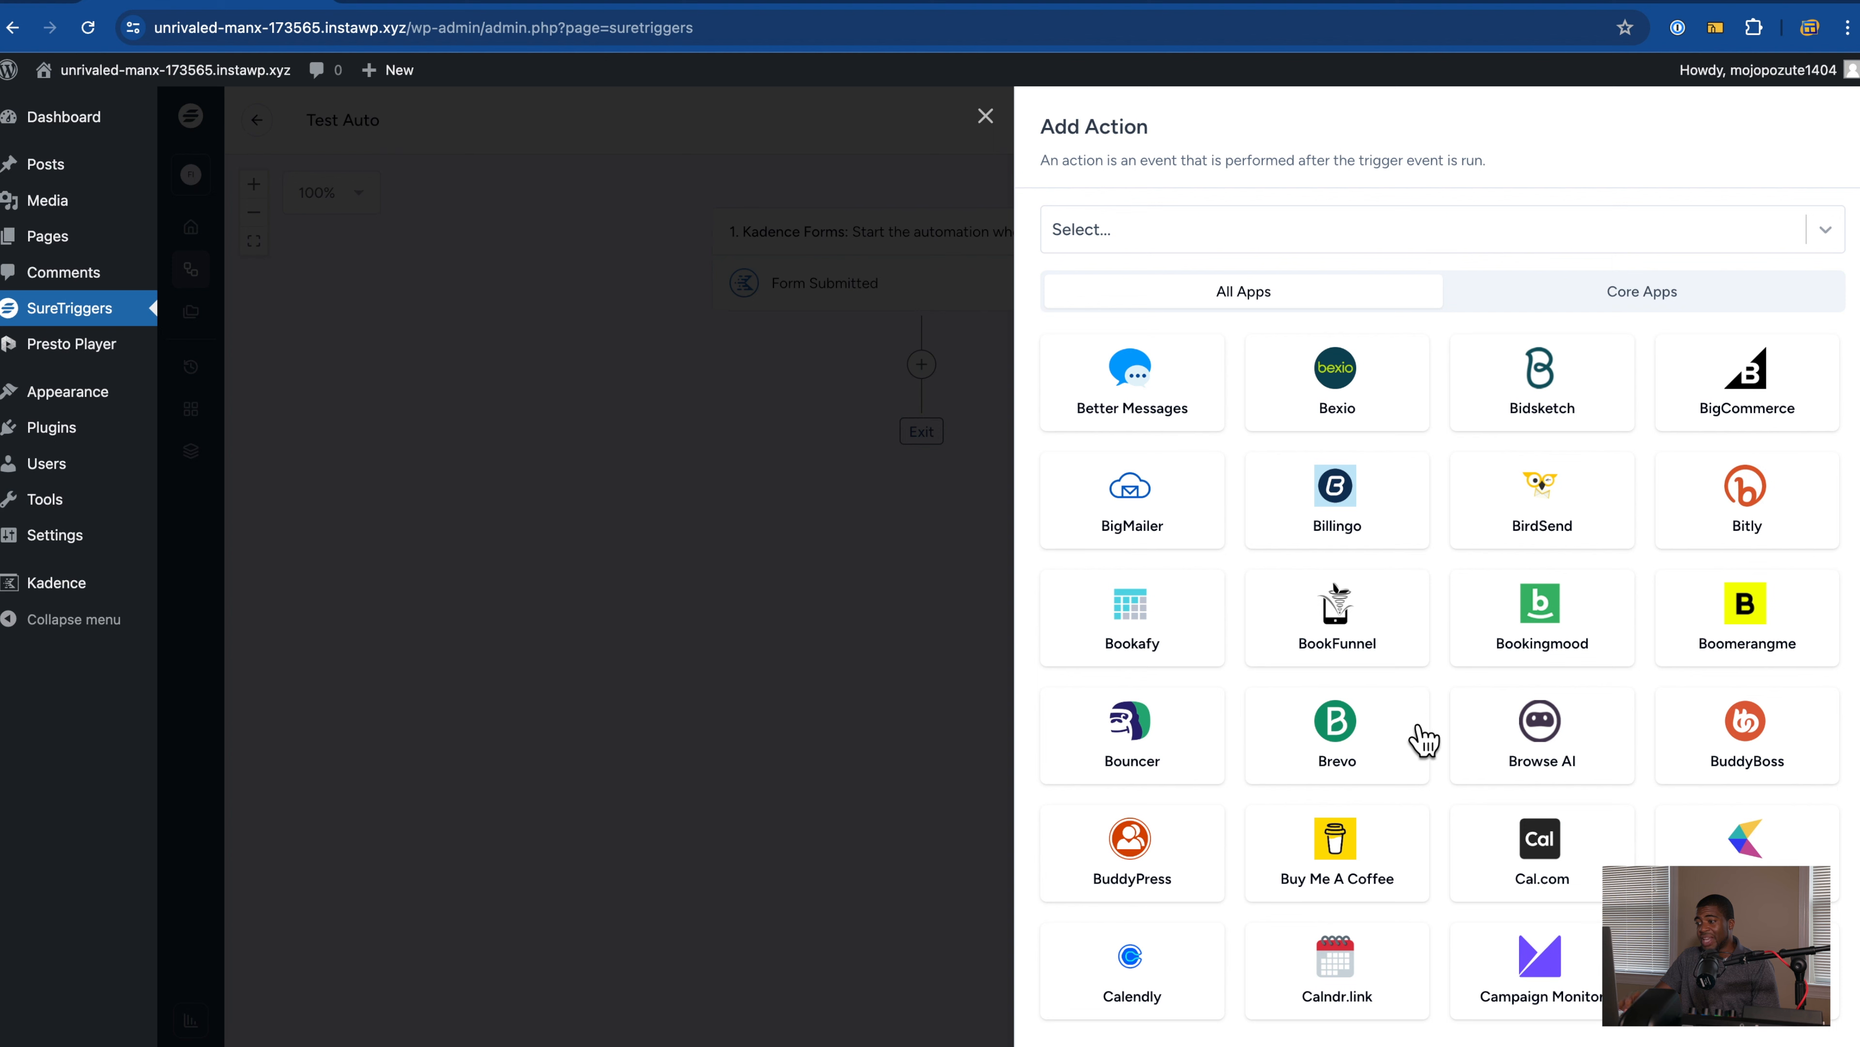
{"action": "scroll", "coordinate": [1462, 623], "scroll_direction": "down", "scroll_amount": 6}
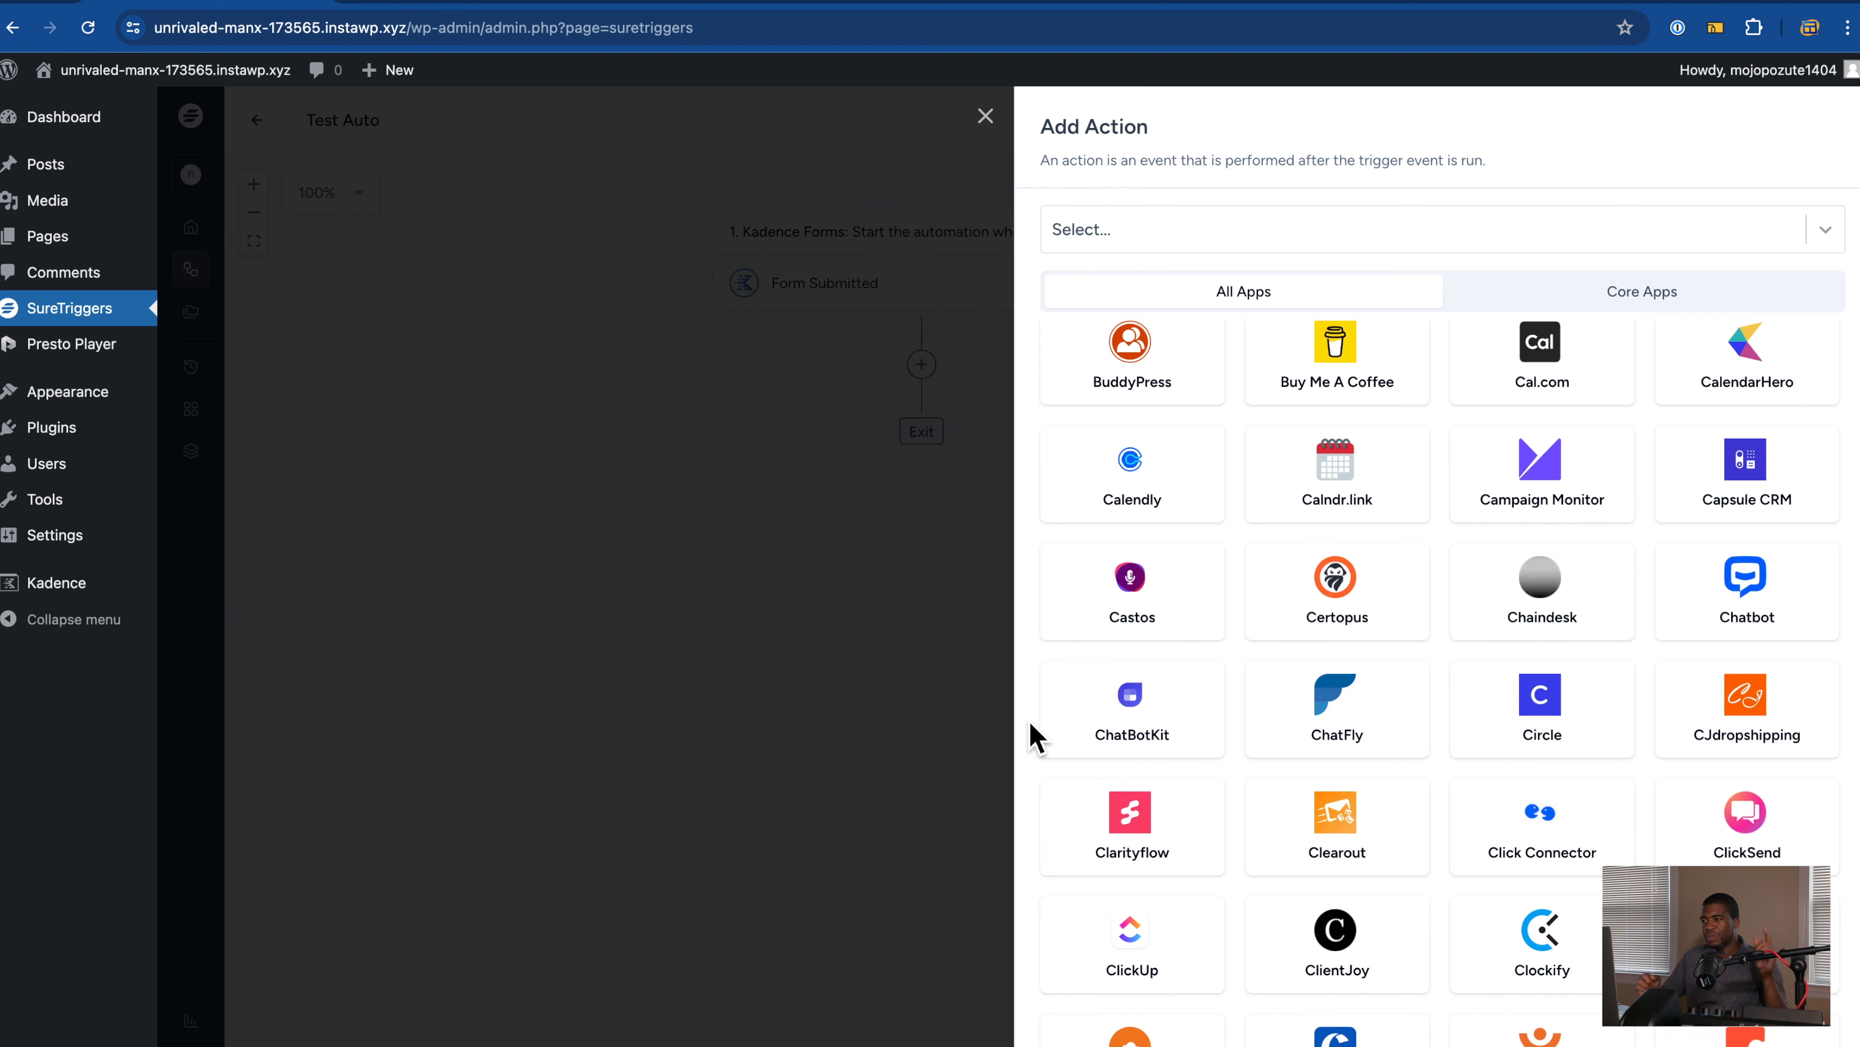
{"action": "scroll", "coordinate": [1033, 735], "scroll_direction": "down", "scroll_amount": 9}
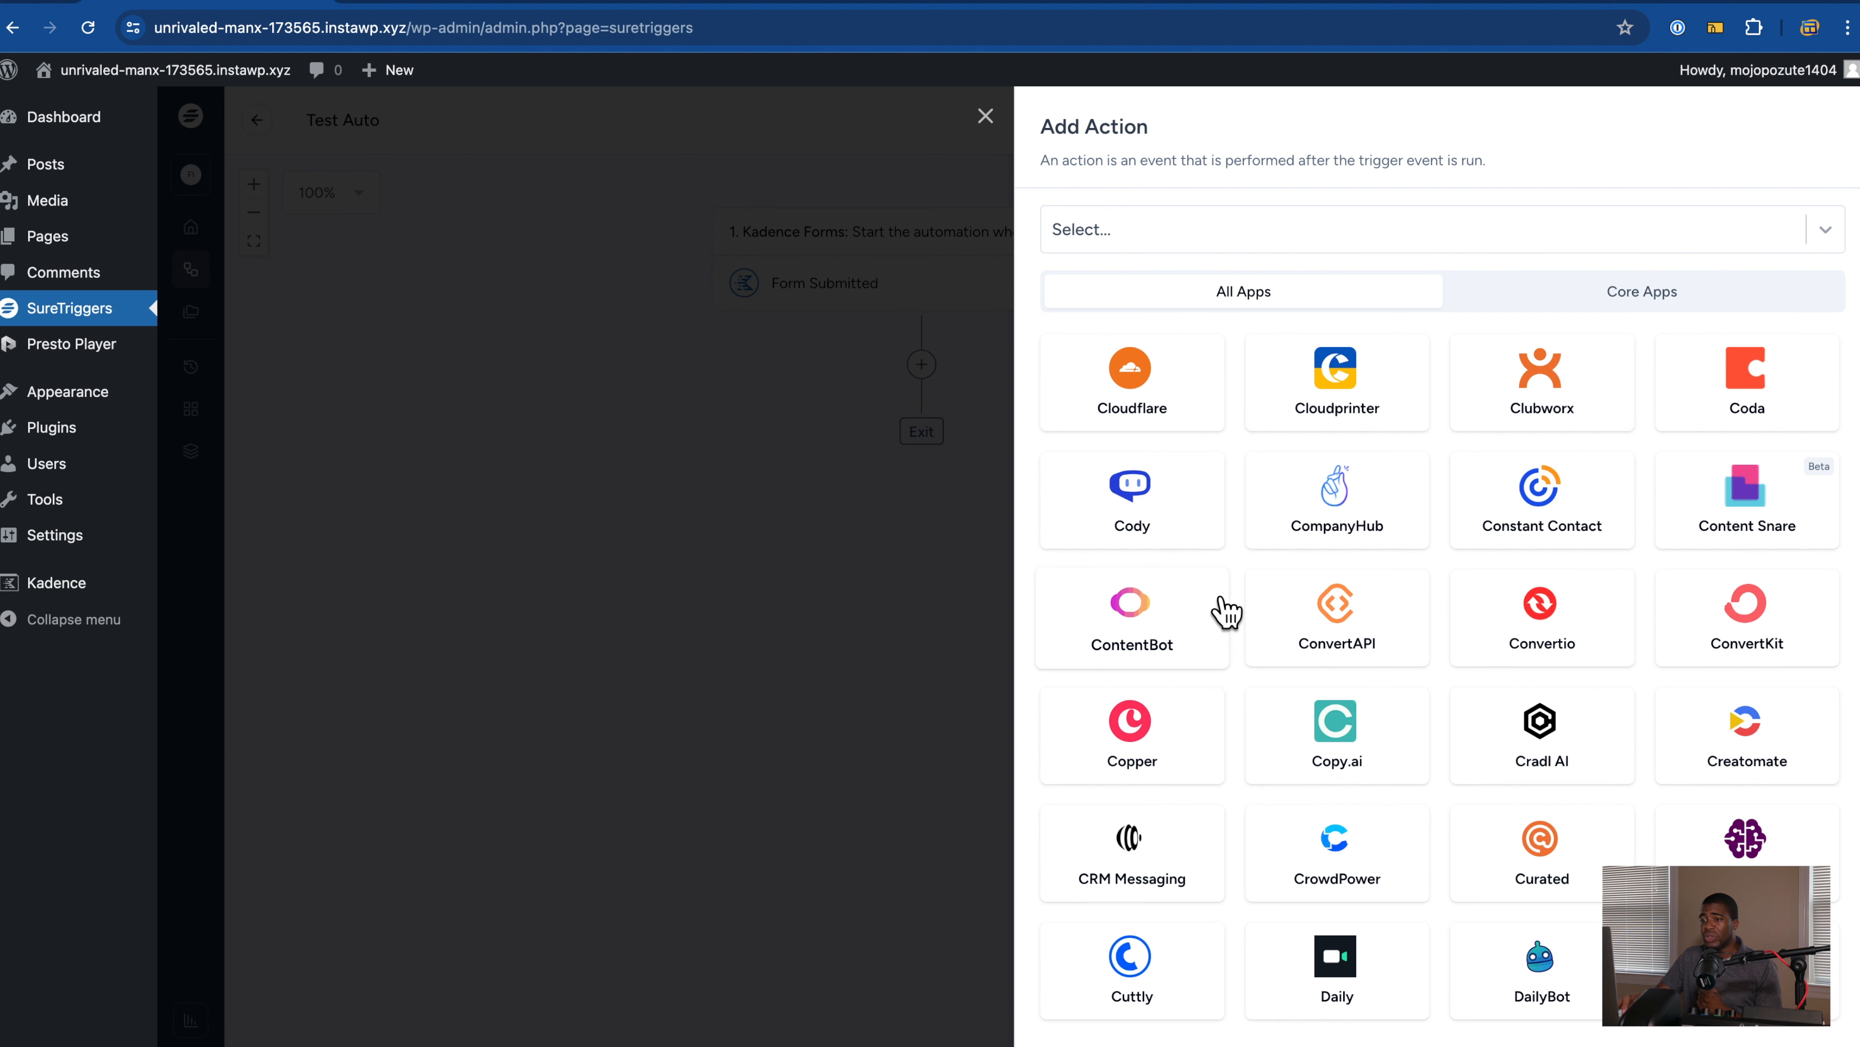
{"action": "left_click", "coordinate": [986, 118]}
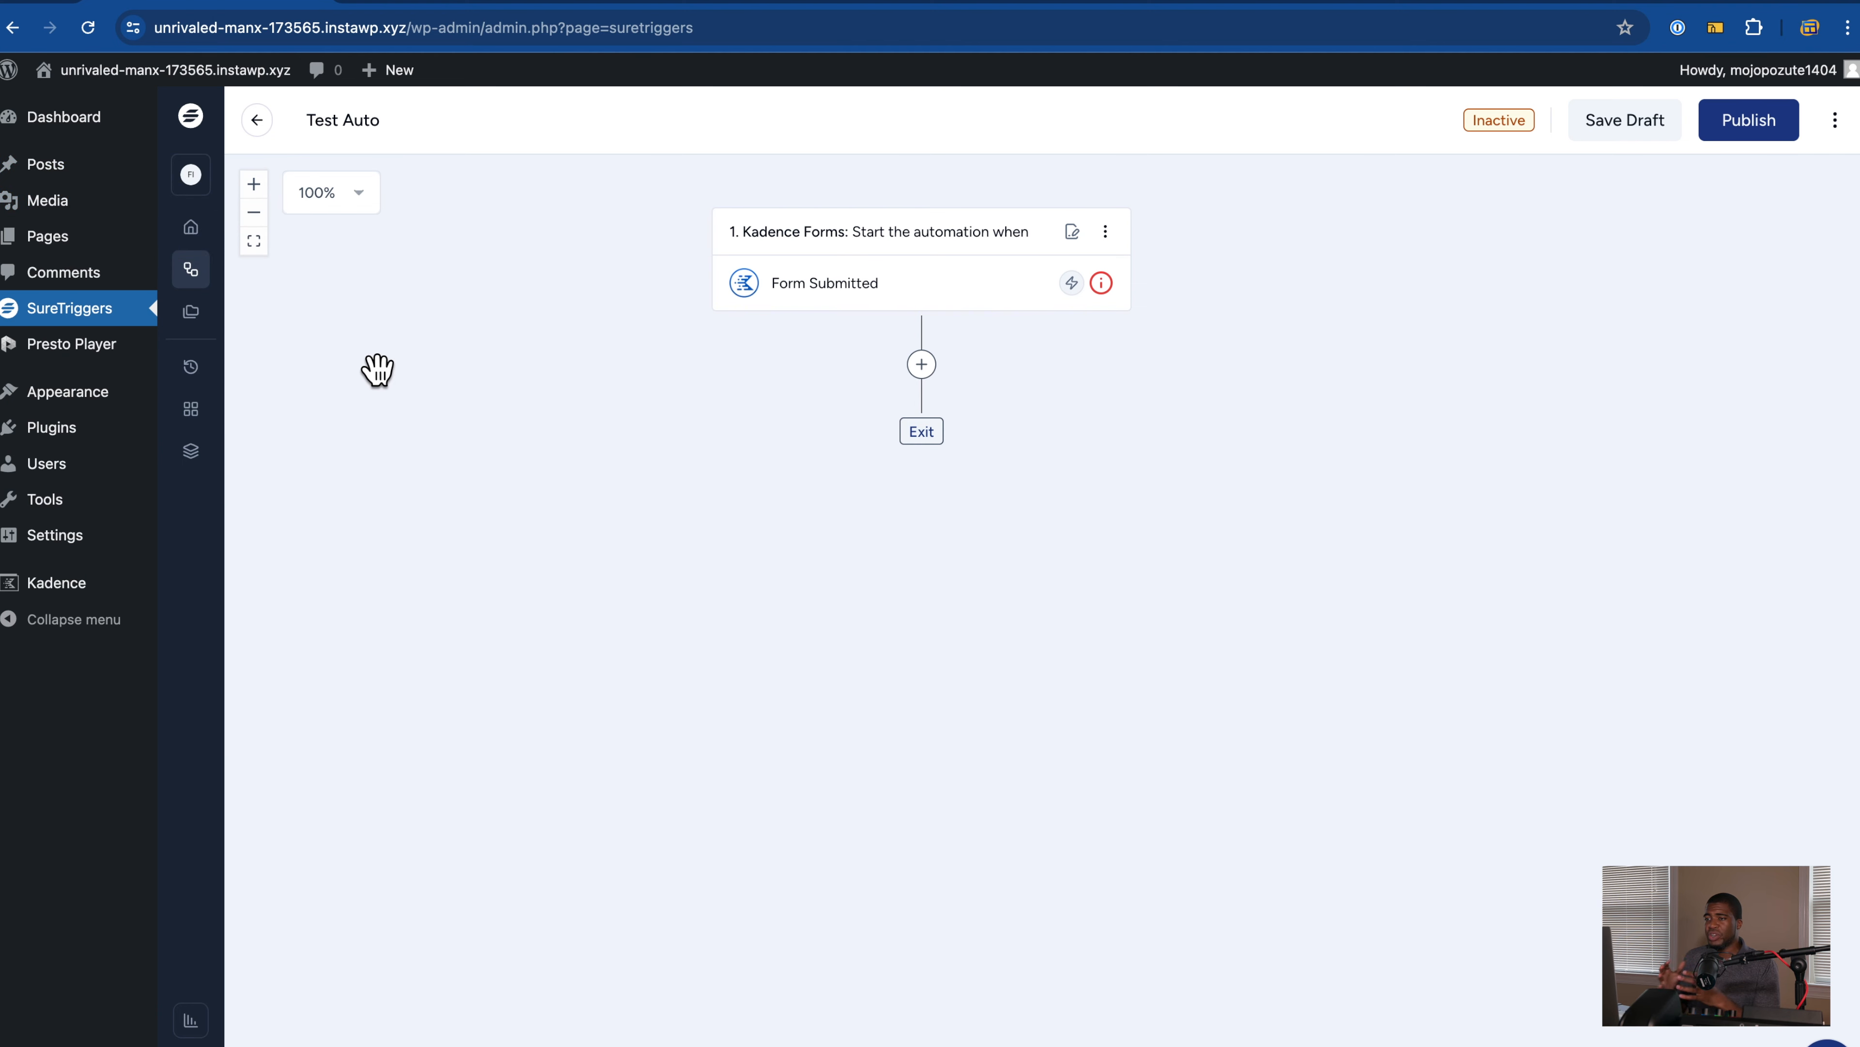
Step: Create a folder named Test for the Test Auto workflow from the workflows list
{"action": "left_click", "coordinate": [192, 313]}
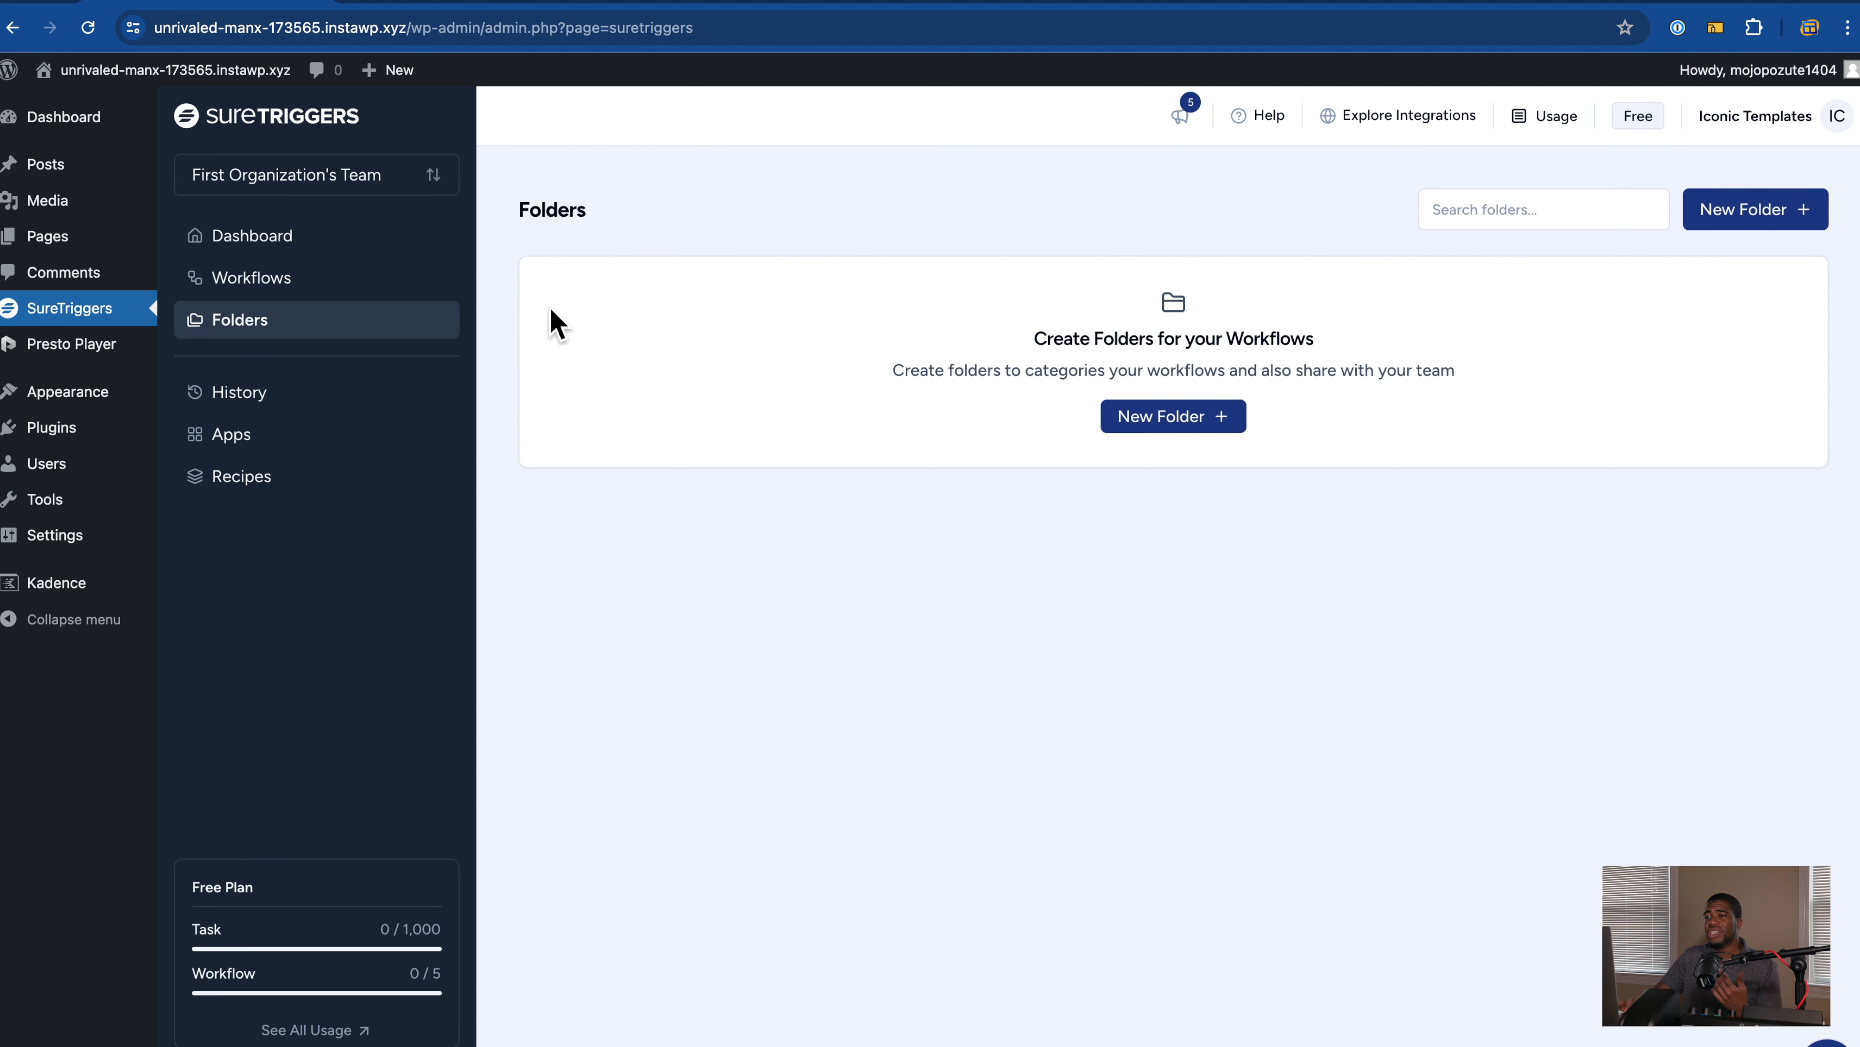
{"action": "left_click", "coordinate": [293, 284]}
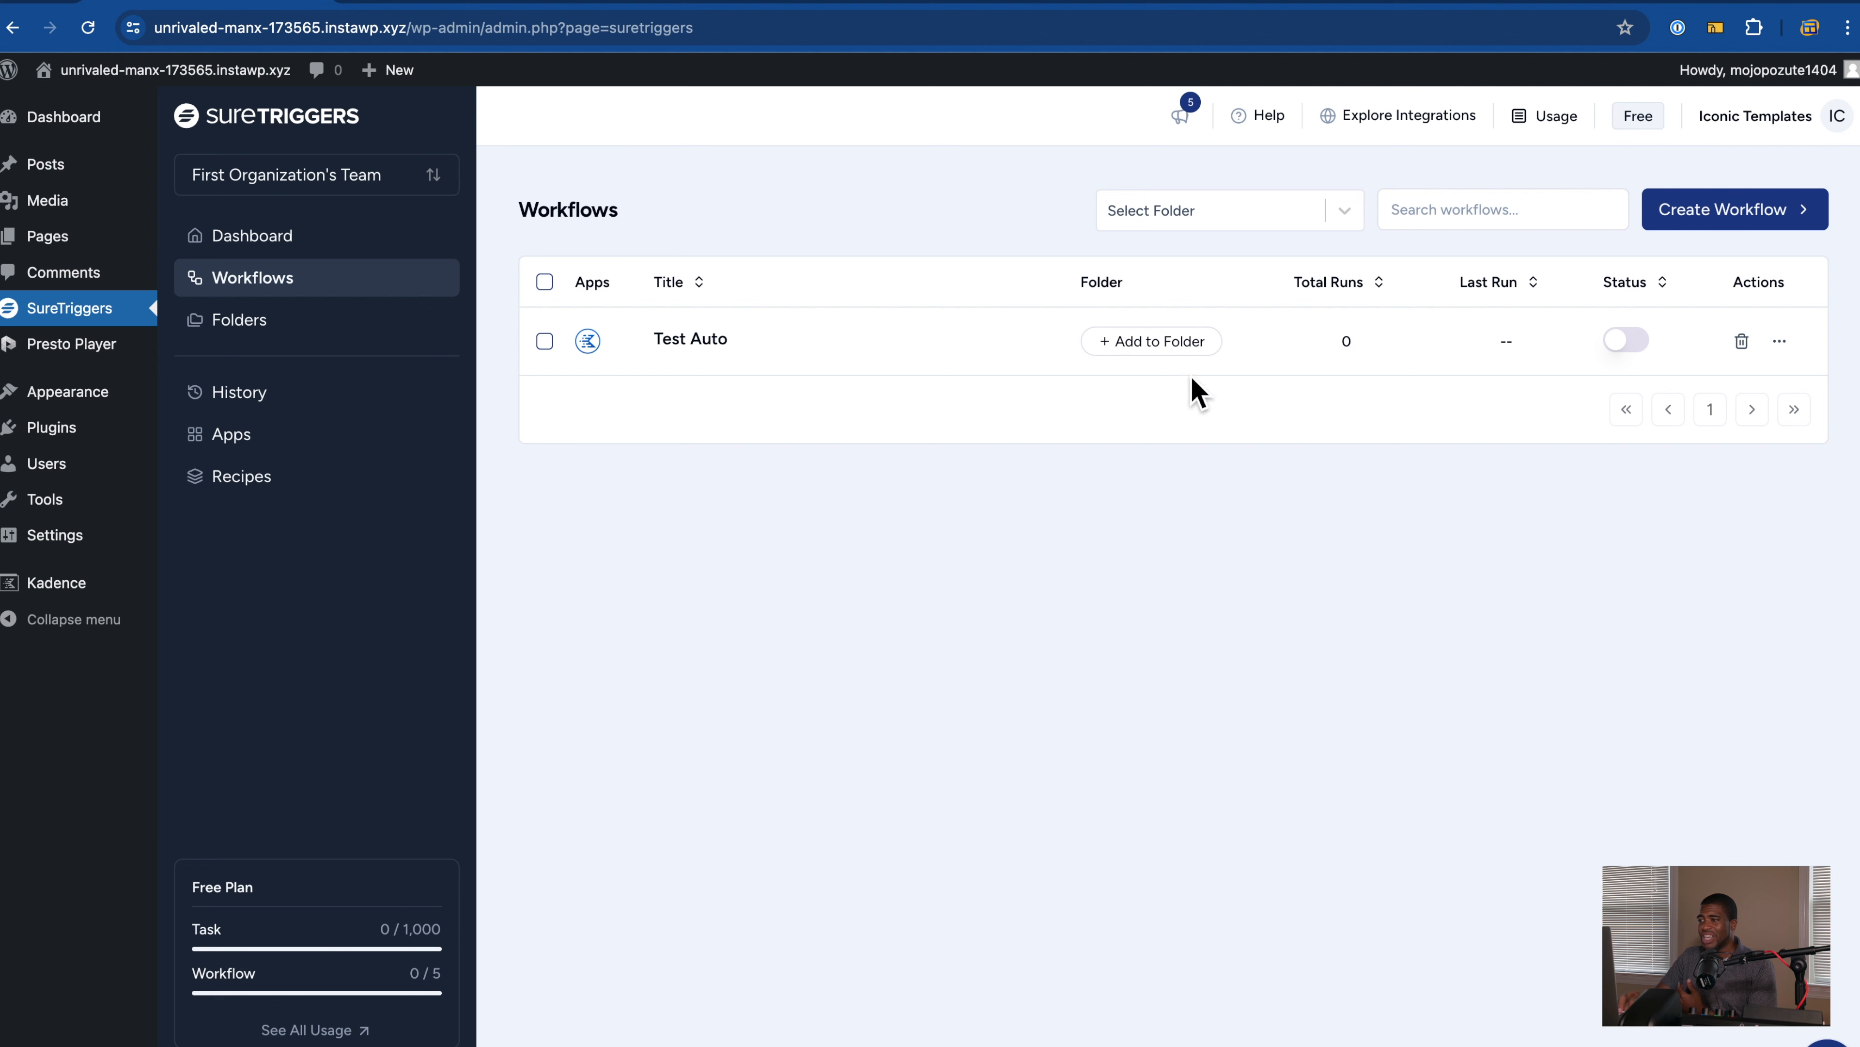
{"action": "left_click", "coordinate": [1169, 346]}
{"action": "left_click", "coordinate": [1172, 445]}
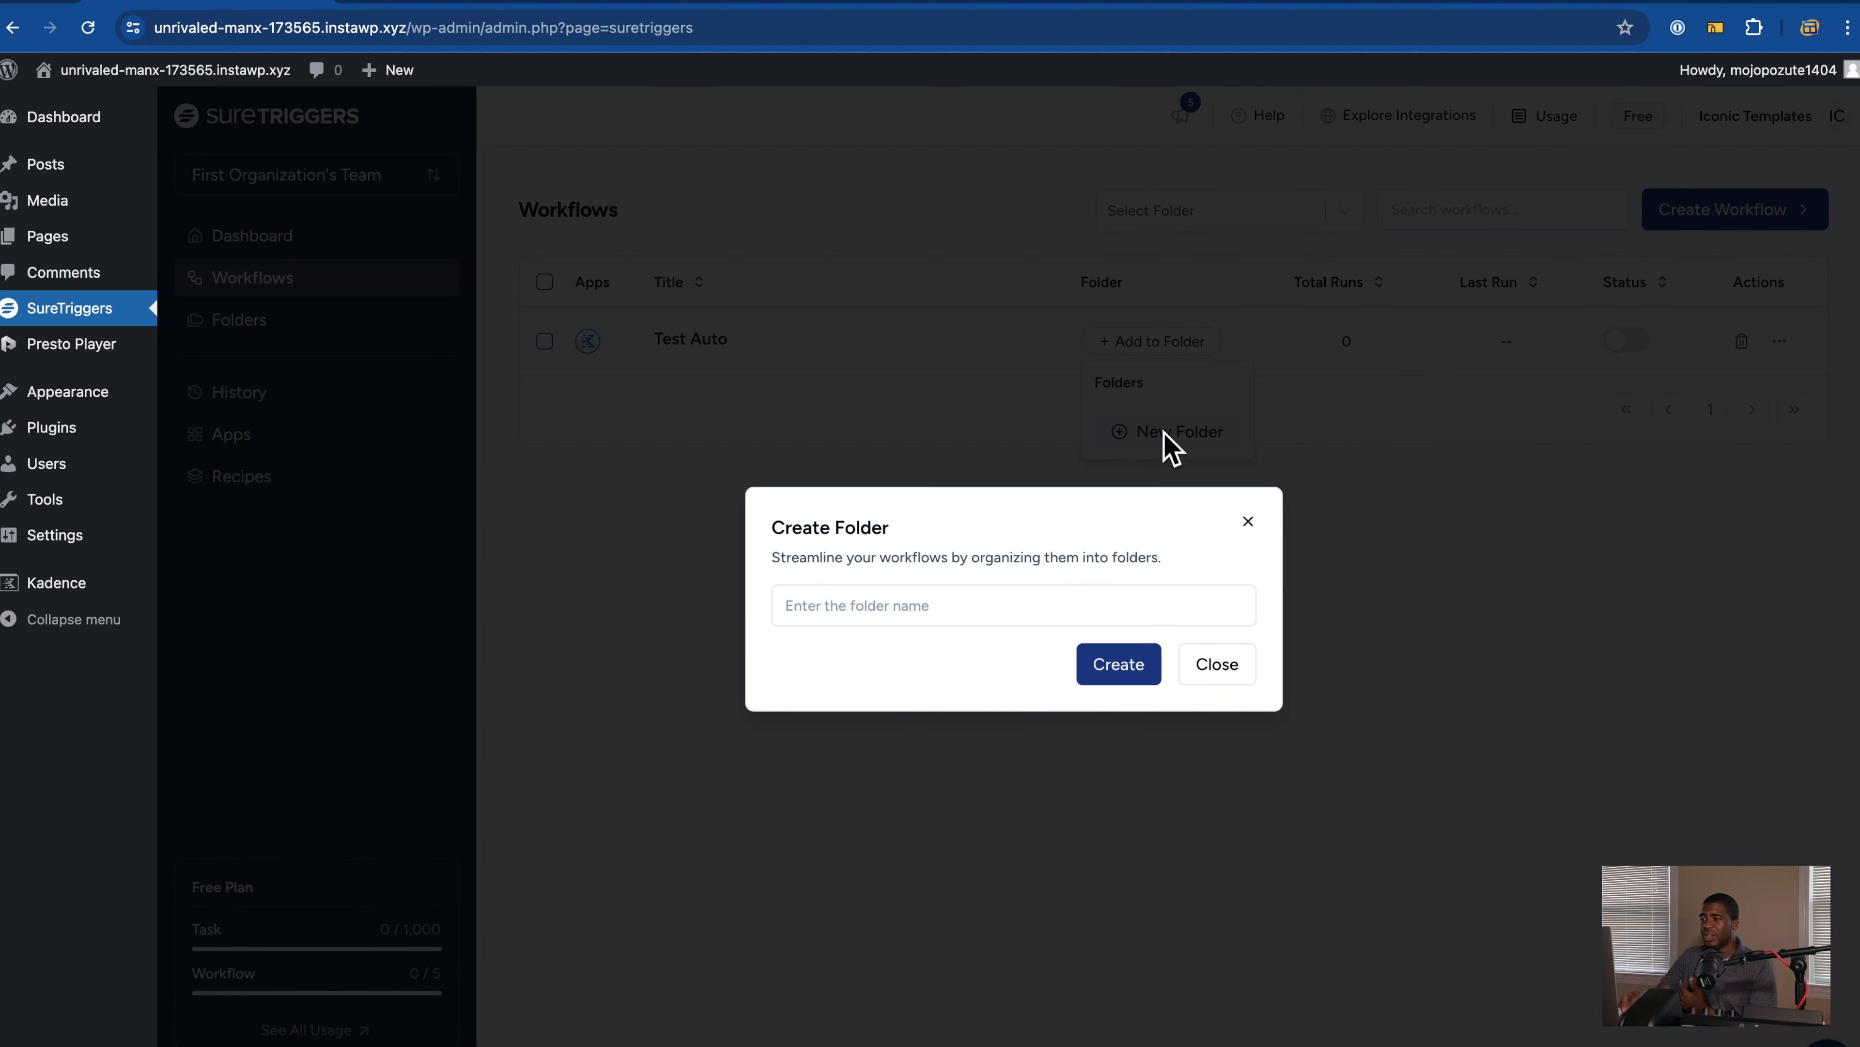
{"action": "left_click", "coordinate": [874, 606]}
{"action": "type", "text": "Test"}
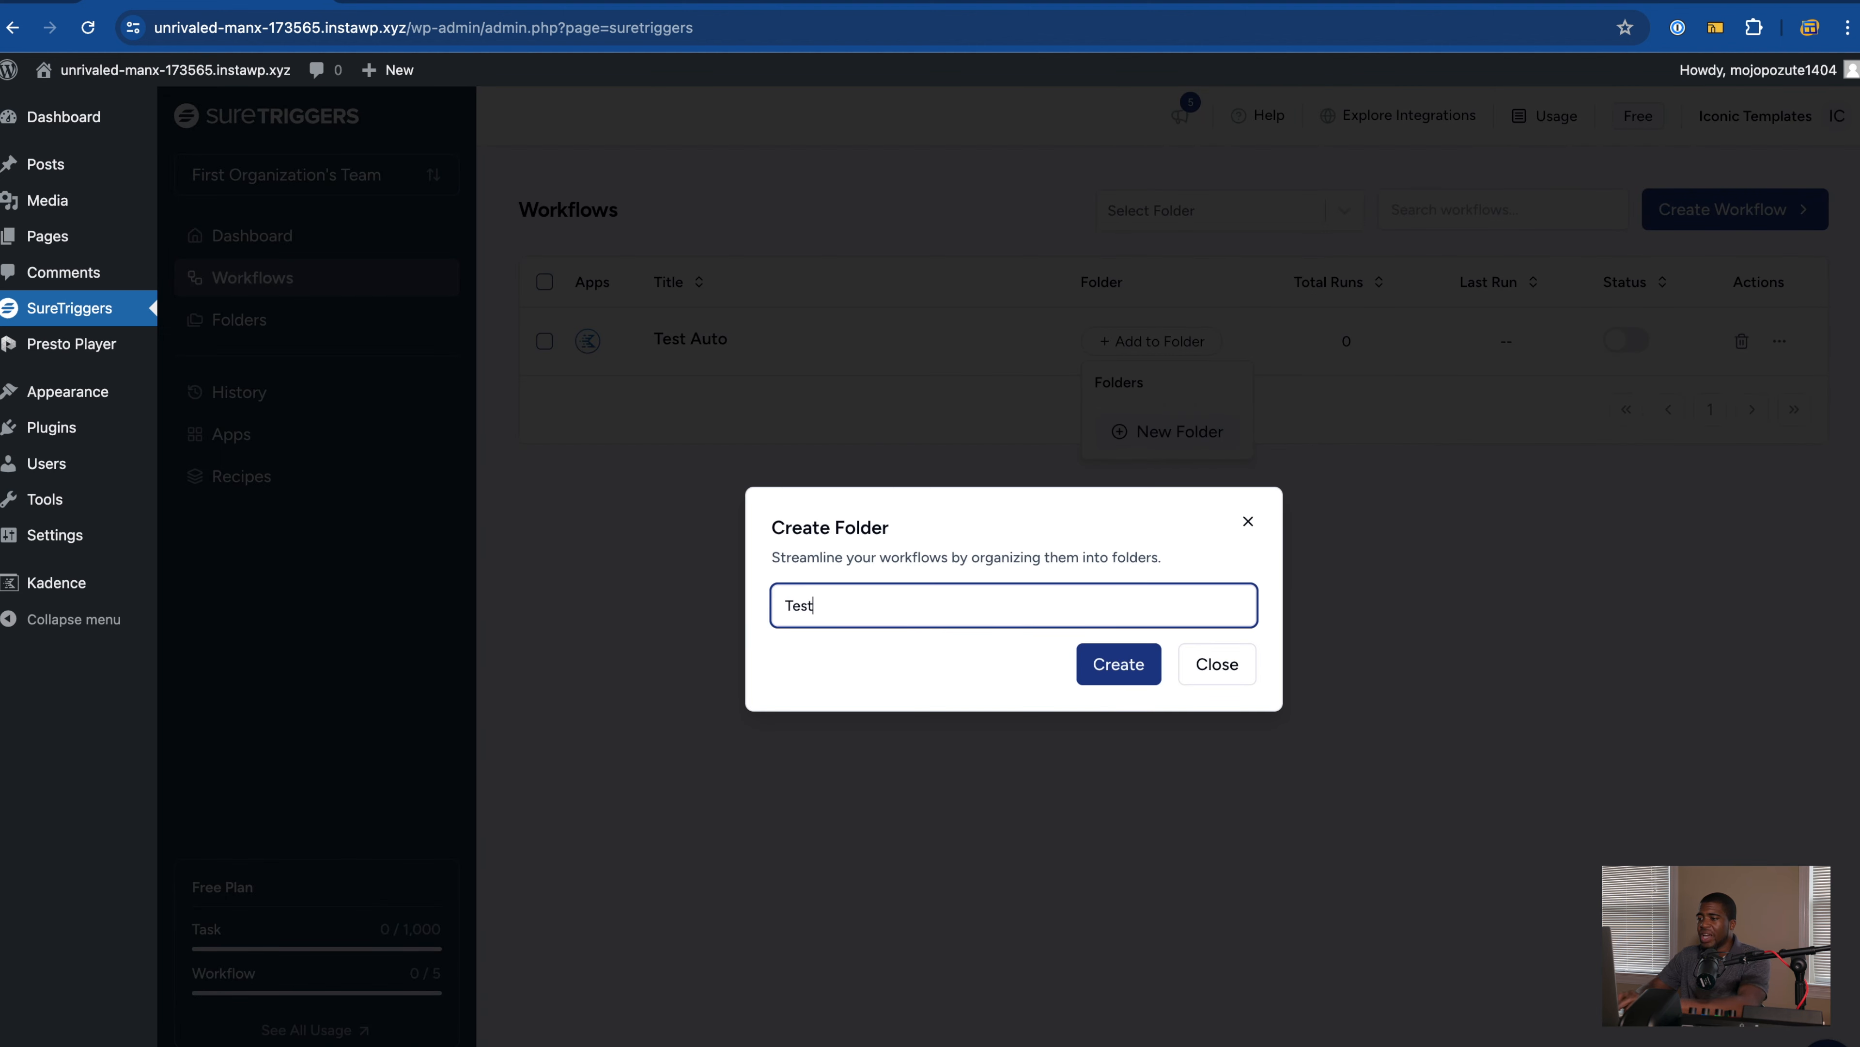
{"action": "left_click", "coordinate": [1115, 668]}
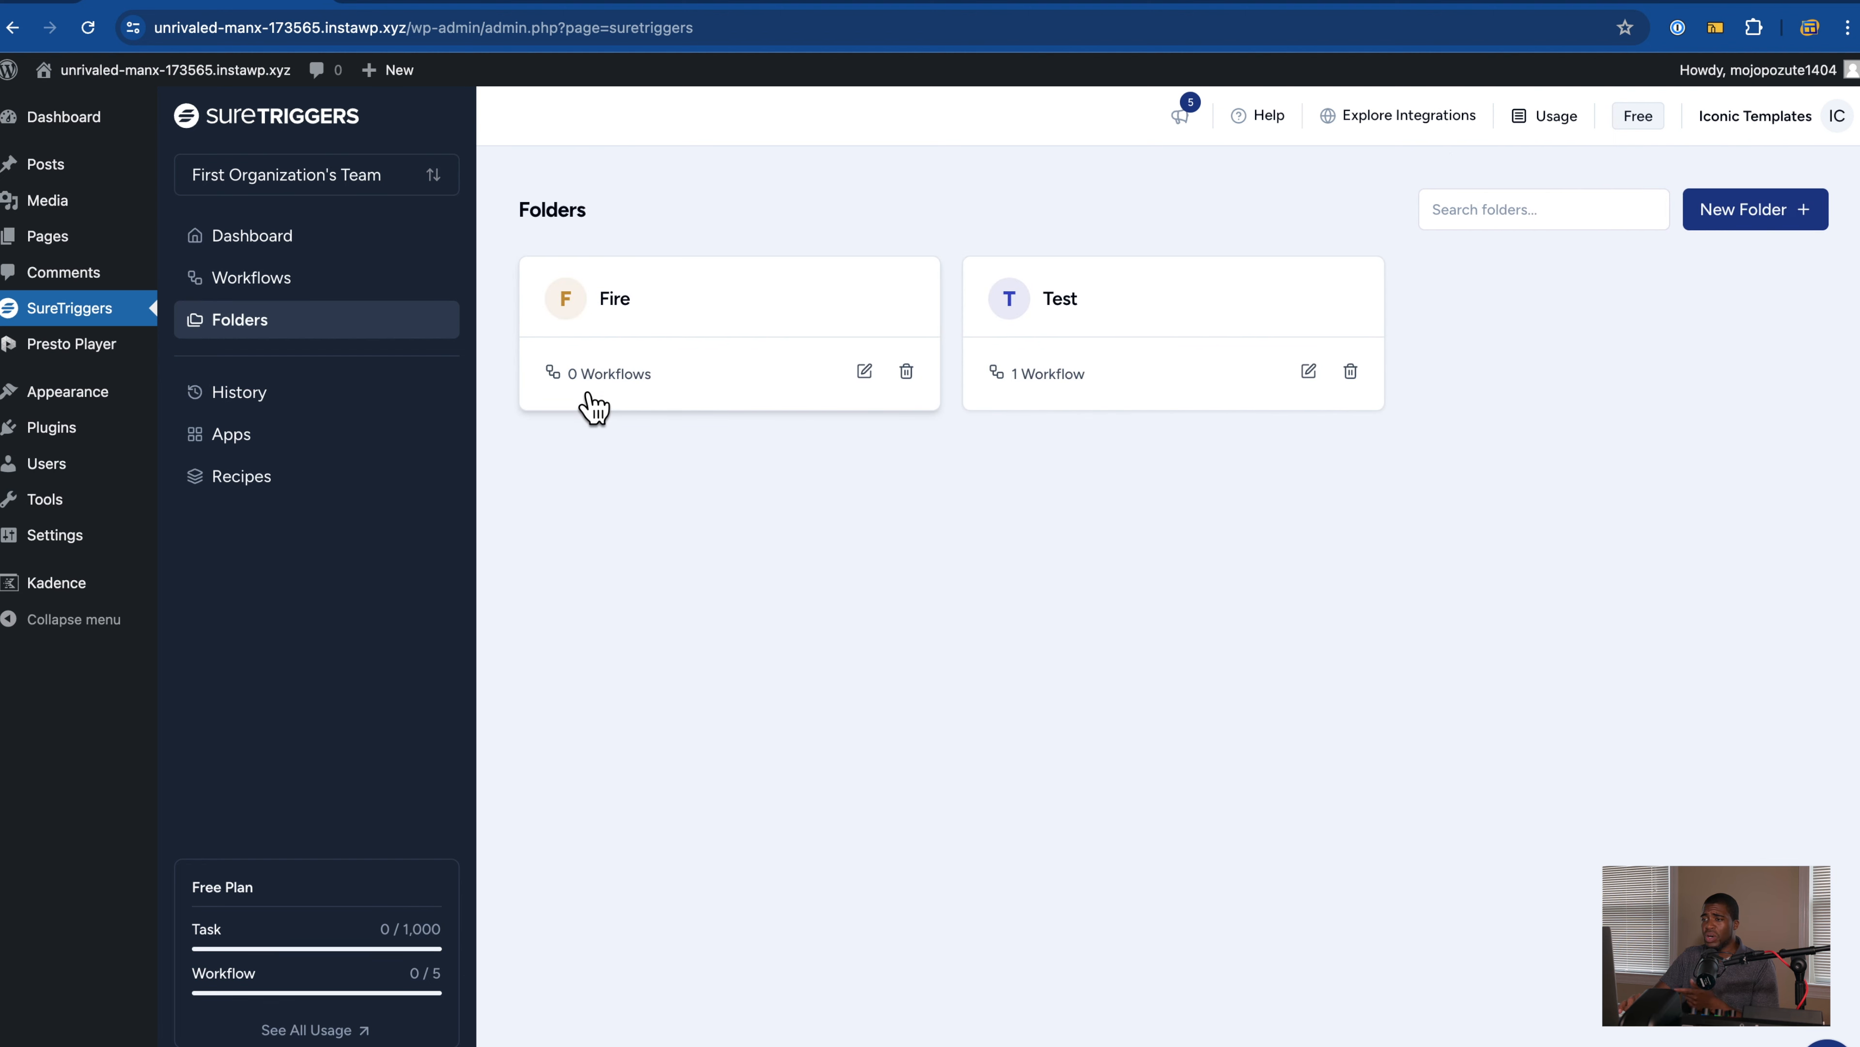
Step: Move the Test Auto workflow to the Fire folder and check the folders overview
{"action": "left_click", "coordinate": [320, 301]}
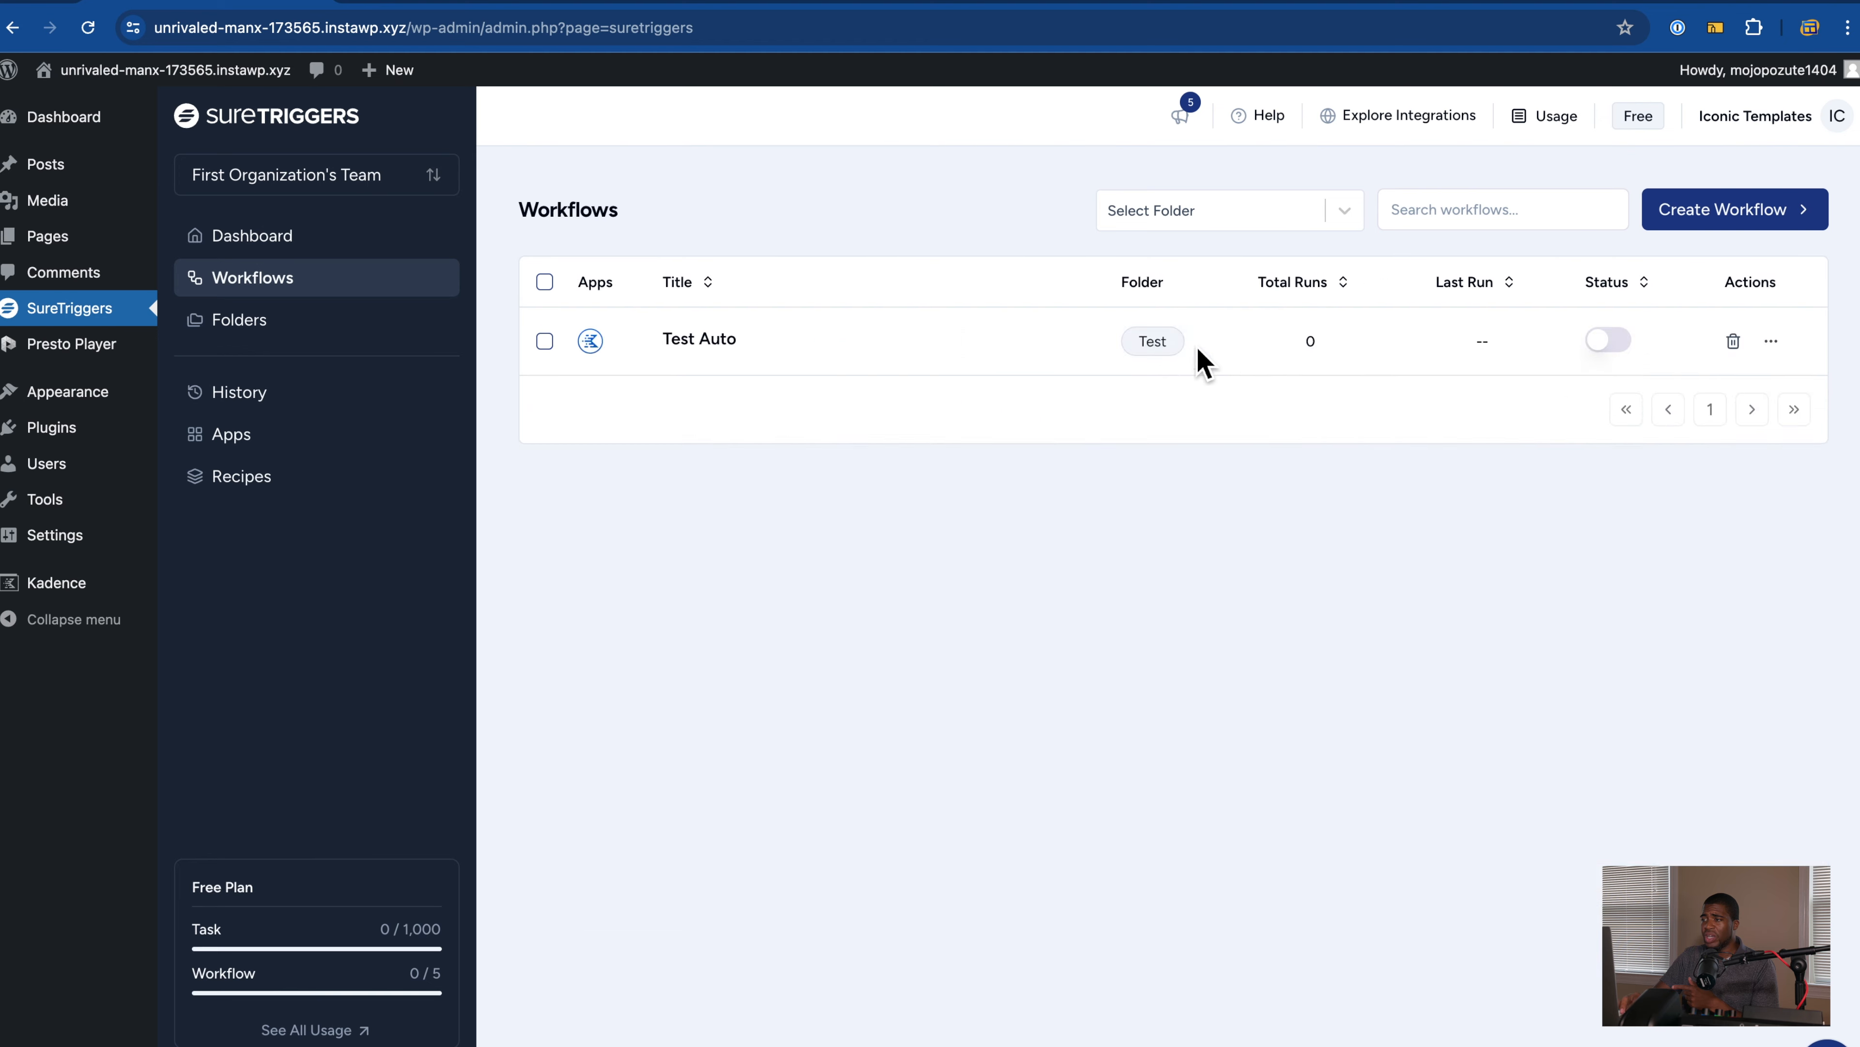
{"action": "left_click", "coordinate": [1160, 351]}
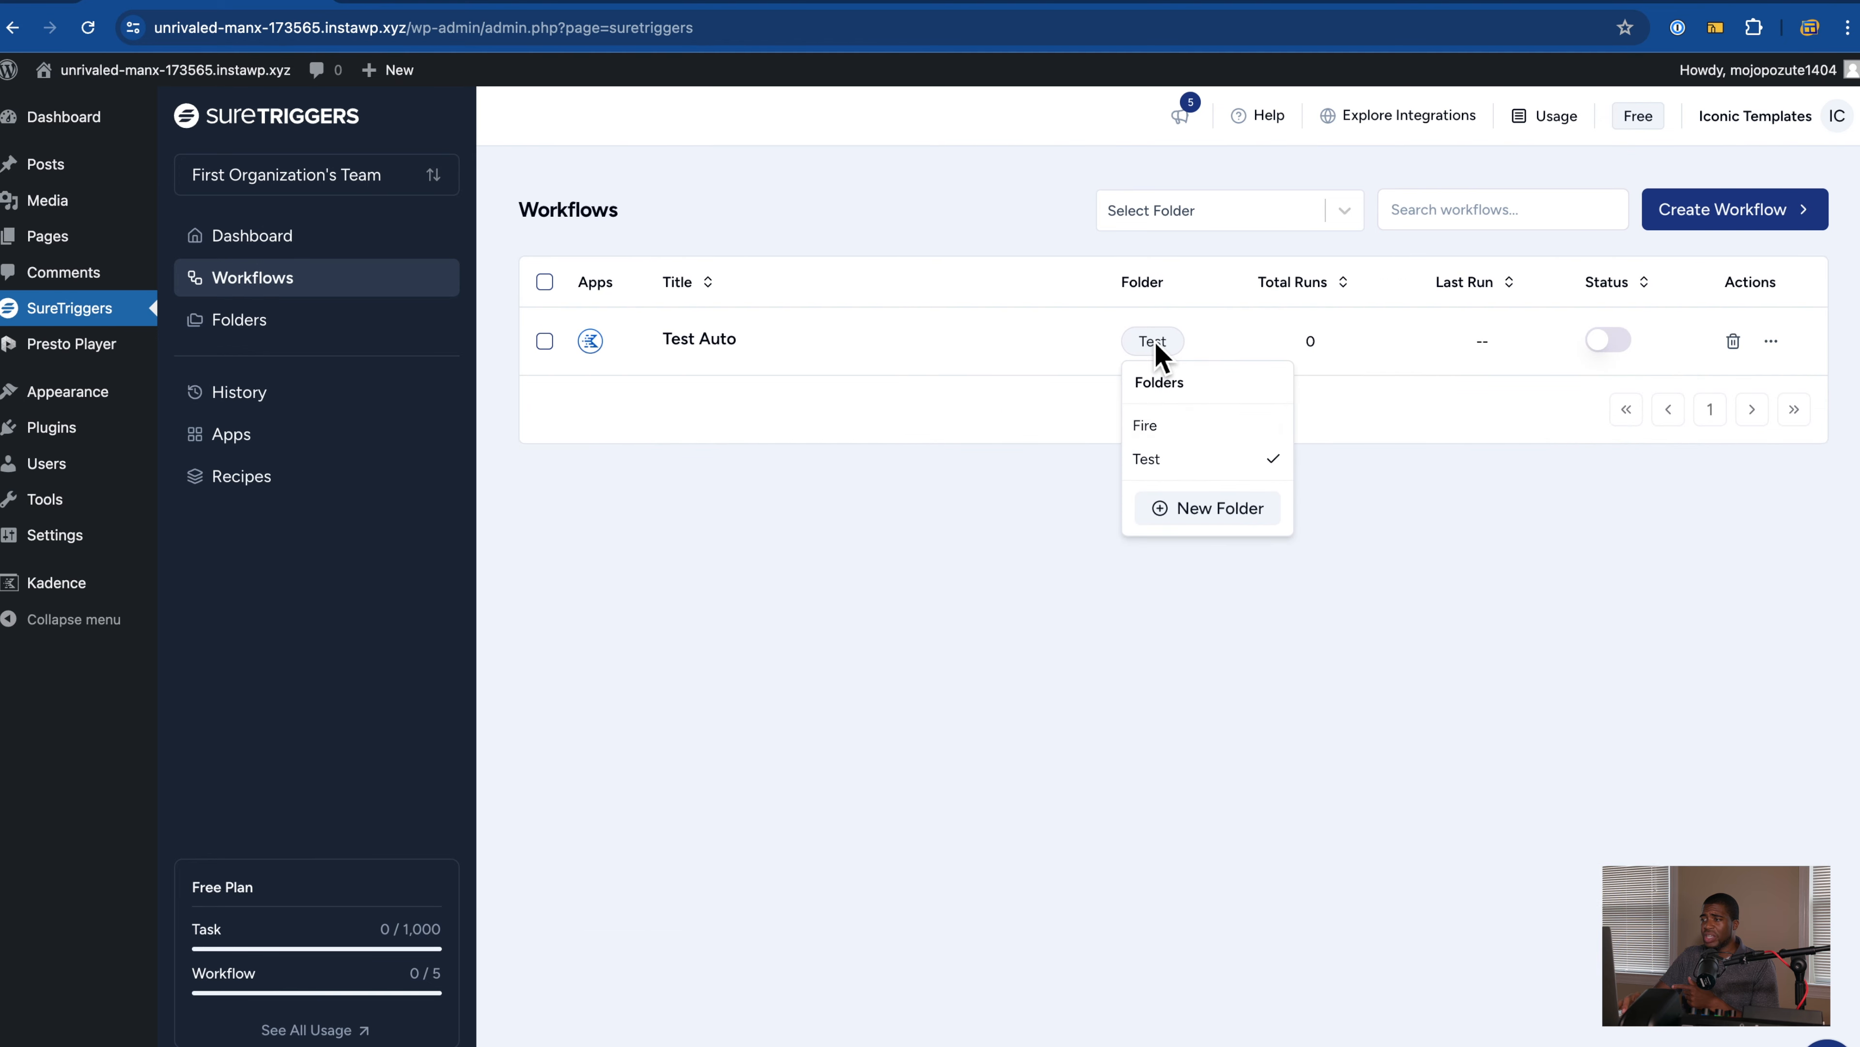
{"action": "left_click", "coordinate": [1170, 432]}
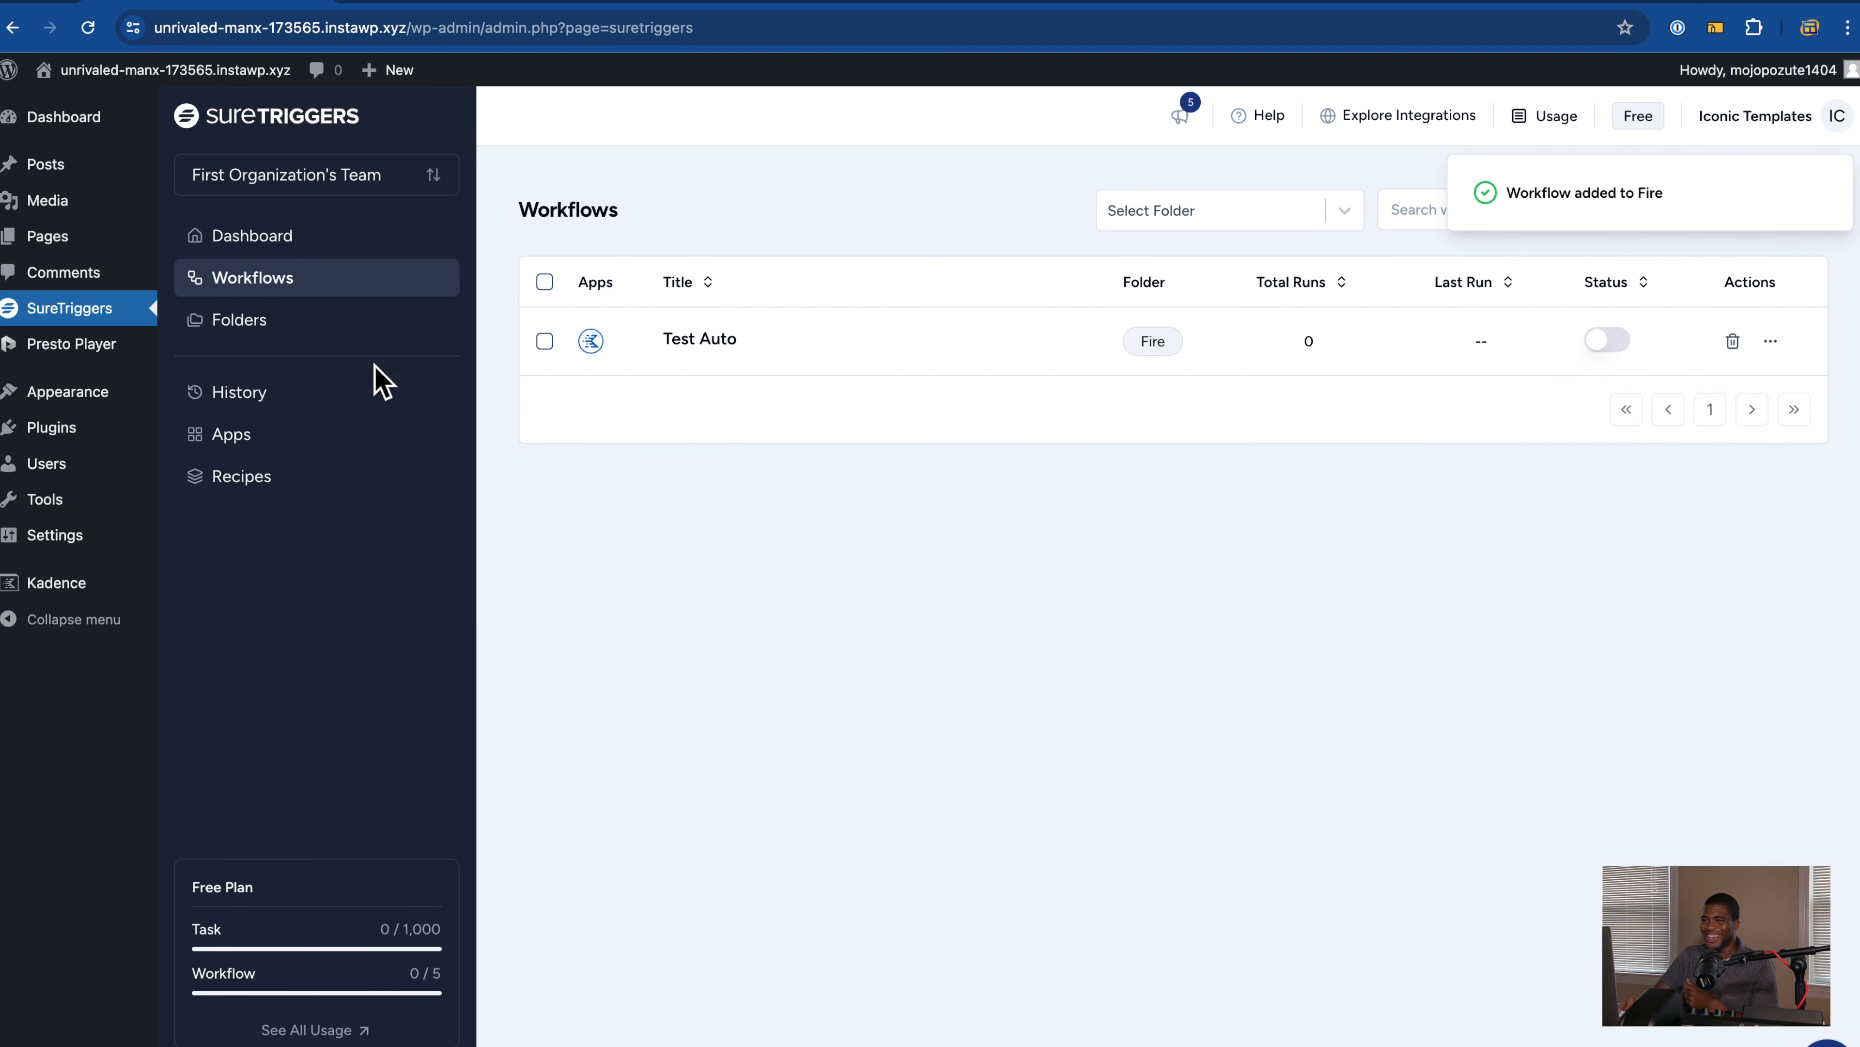
{"action": "left_click", "coordinate": [287, 336]}
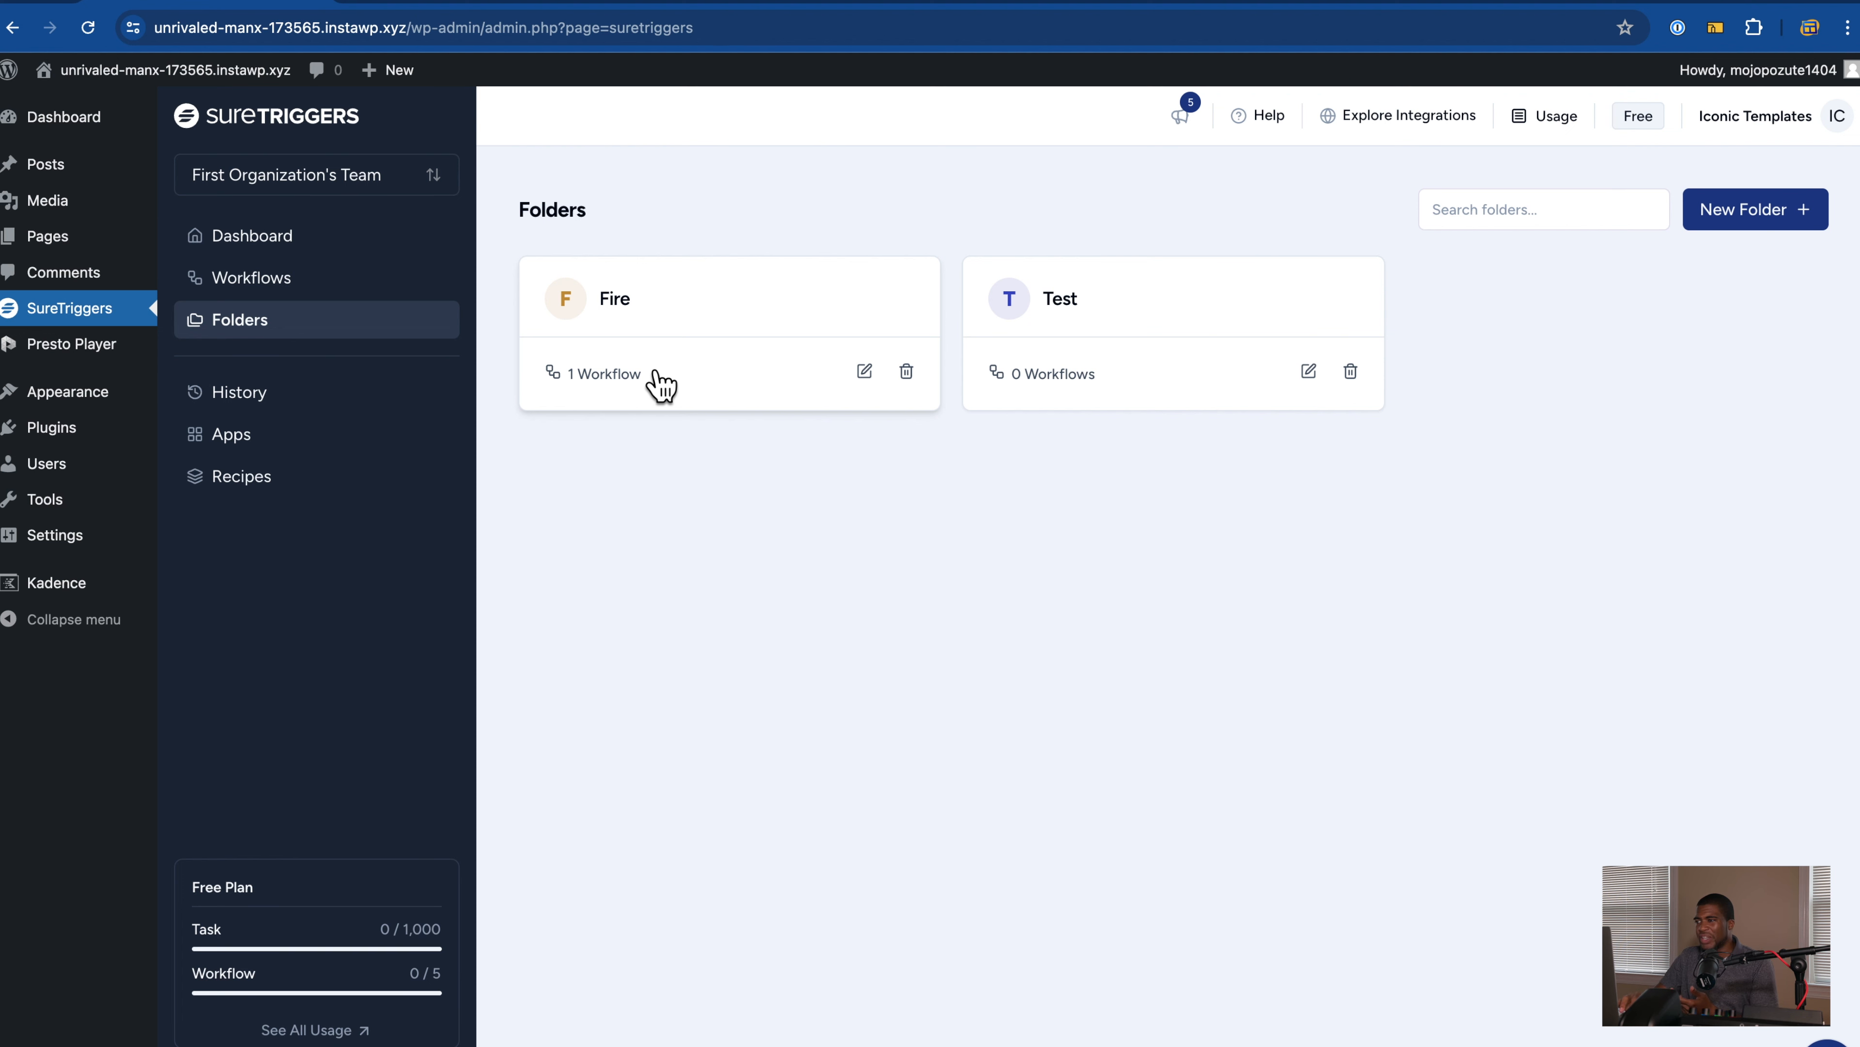
Step: Review the dashboard's recommended recipes and the full recipe library, comparing its list and grid layouts
{"action": "left_click", "coordinate": [309, 246]}
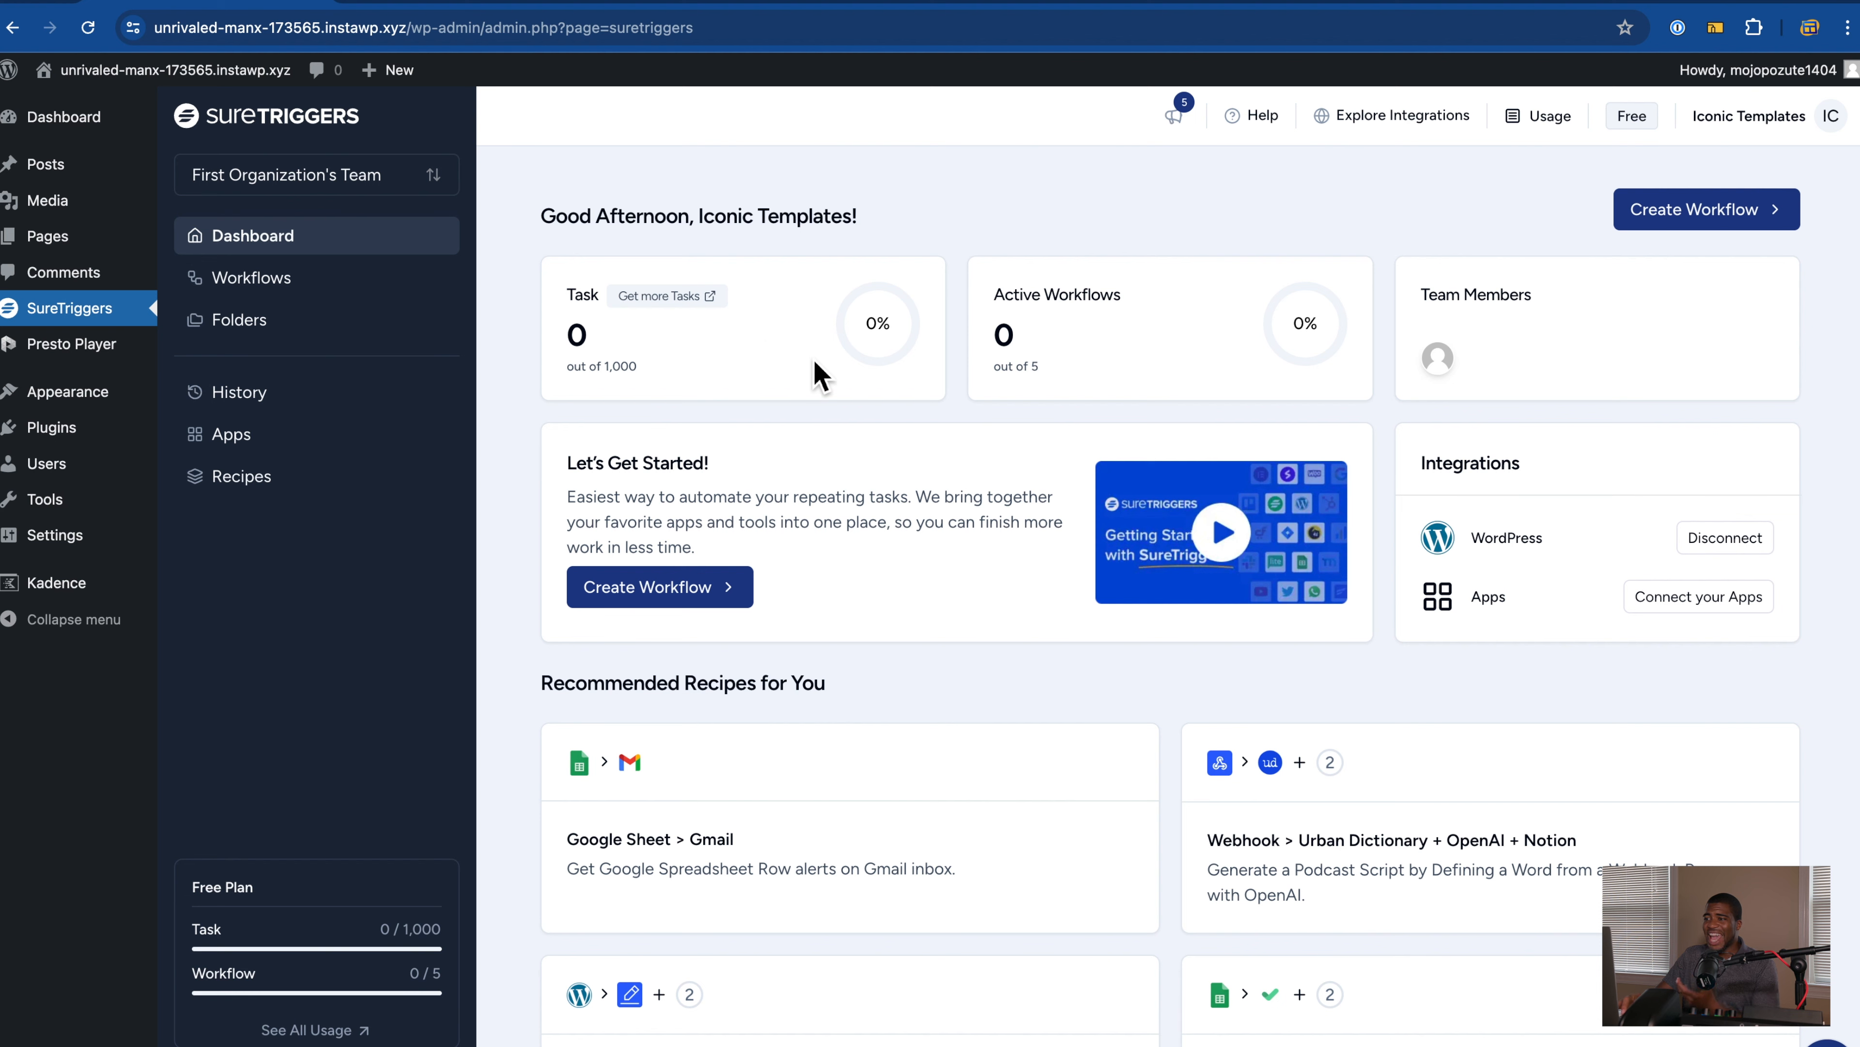
{"action": "scroll", "coordinate": [981, 485], "scroll_direction": "down", "scroll_amount": 3}
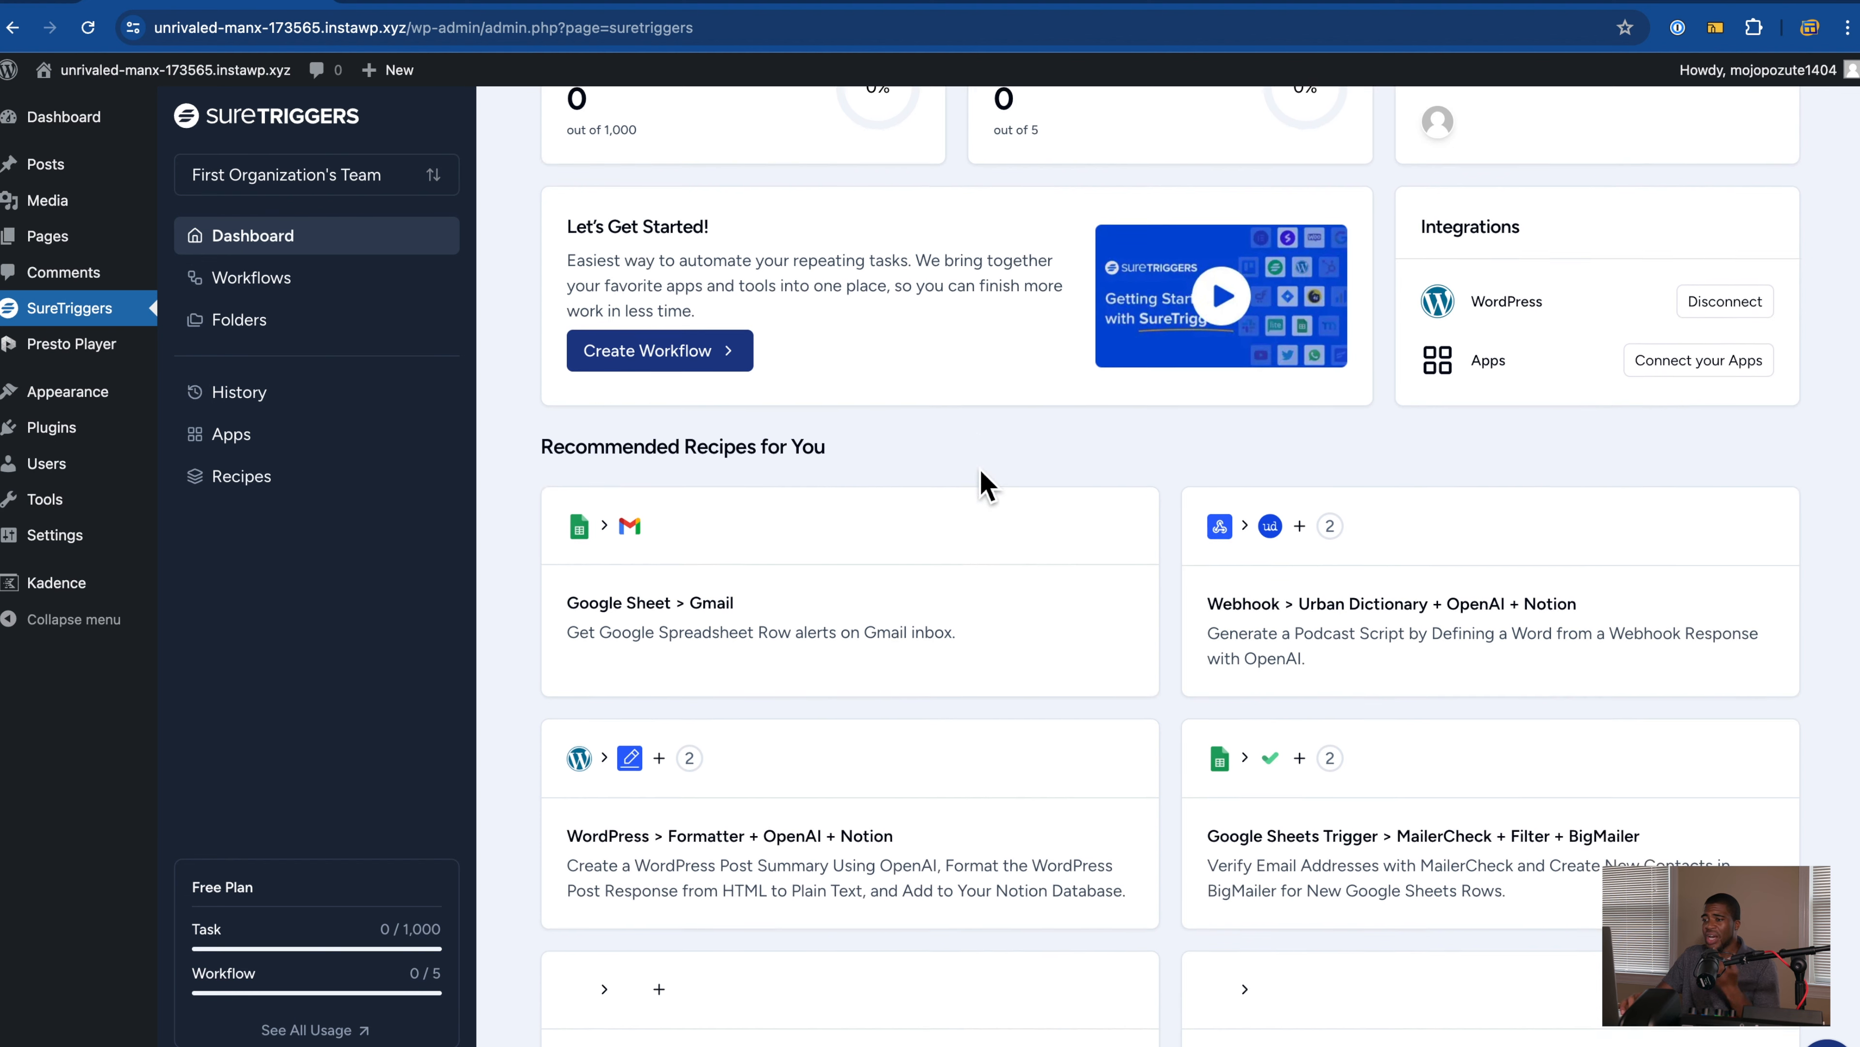
{"action": "scroll", "coordinate": [982, 485], "scroll_direction": "up", "scroll_amount": 2}
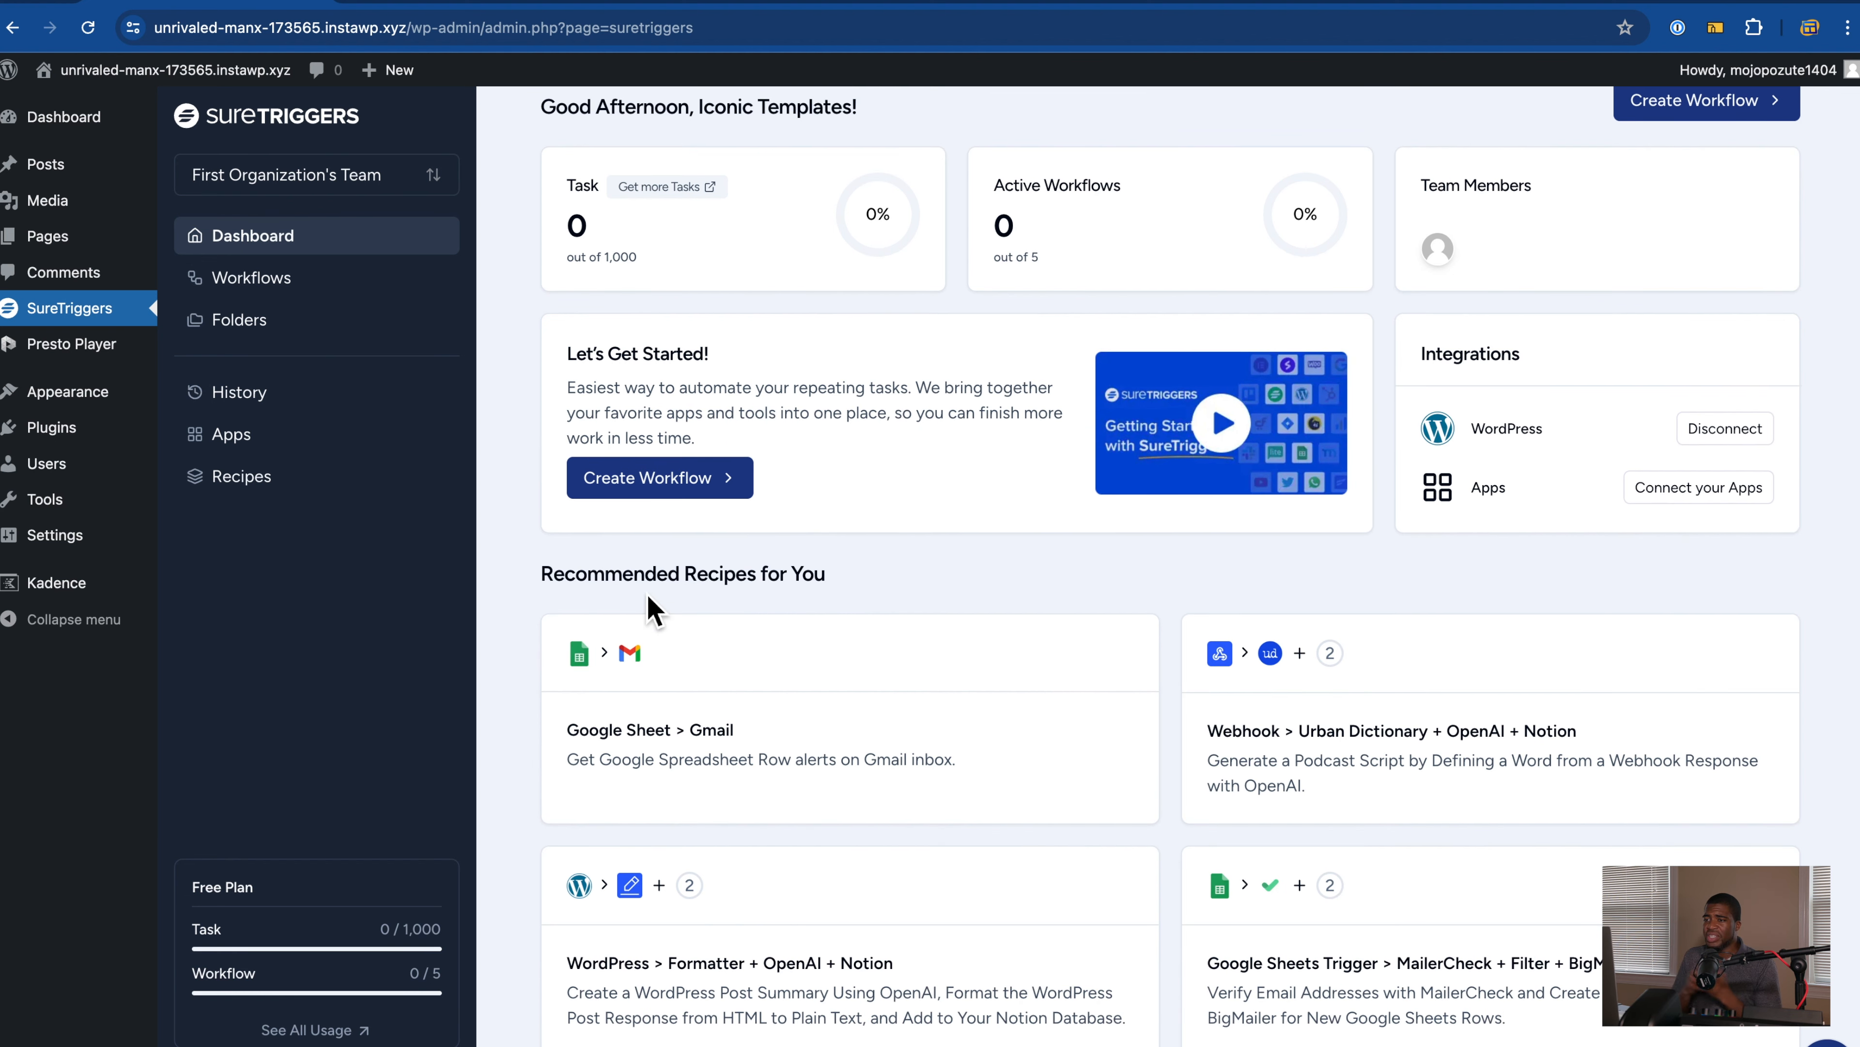
{"action": "left_click", "coordinate": [243, 480]}
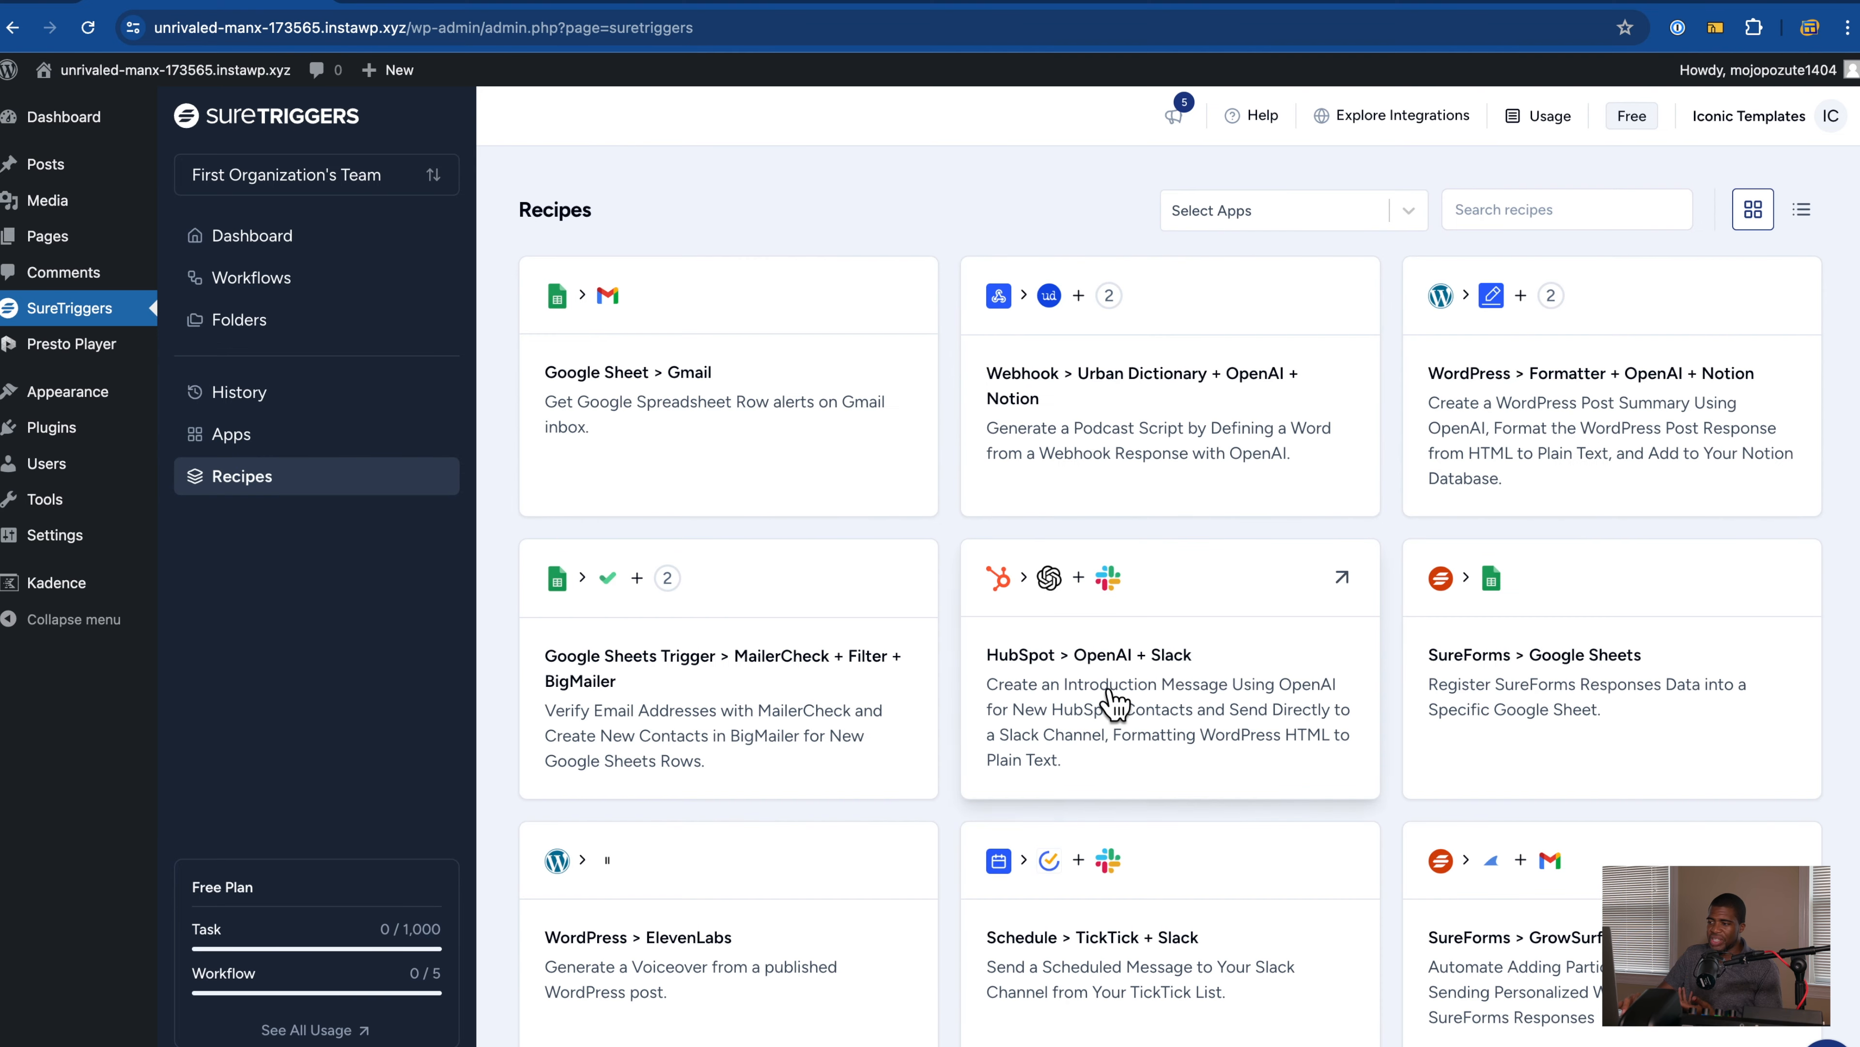
{"action": "scroll", "coordinate": [1115, 703], "scroll_direction": "down", "scroll_amount": 1}
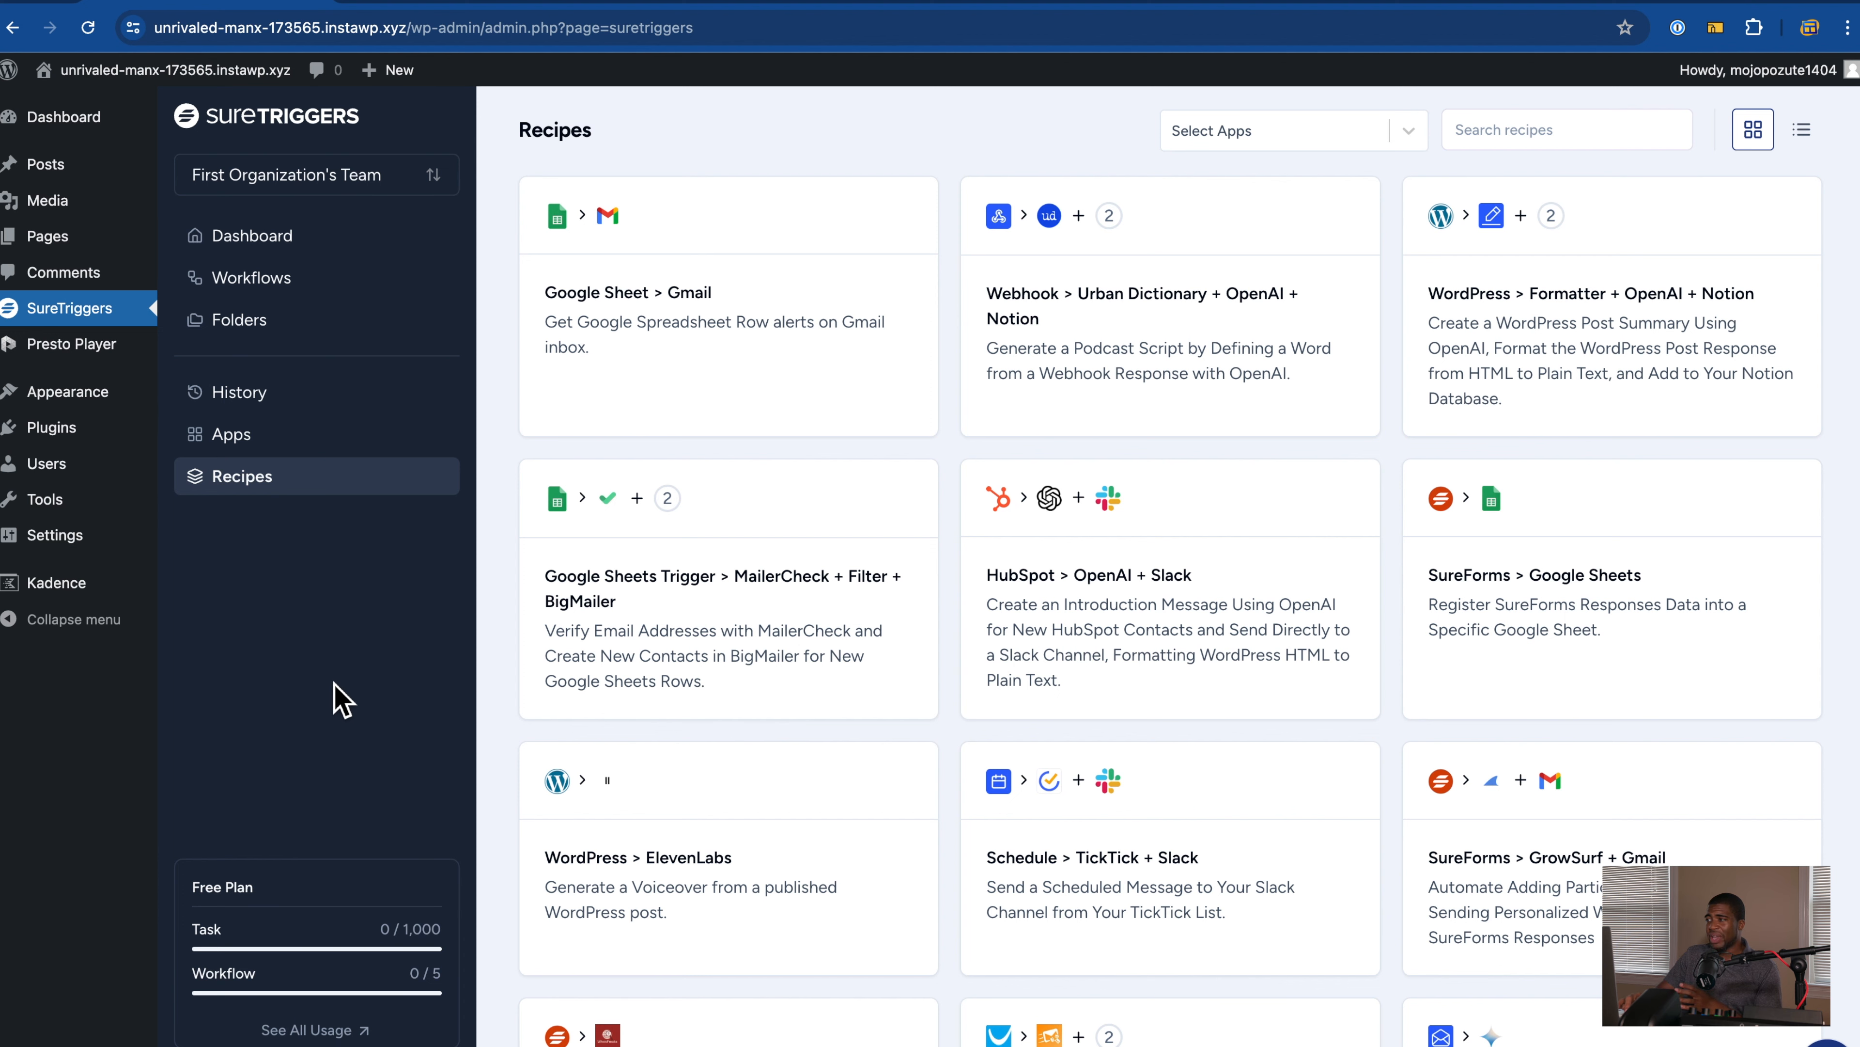
{"action": "left_click", "coordinate": [1808, 136]}
{"action": "left_click", "coordinate": [1753, 132]}
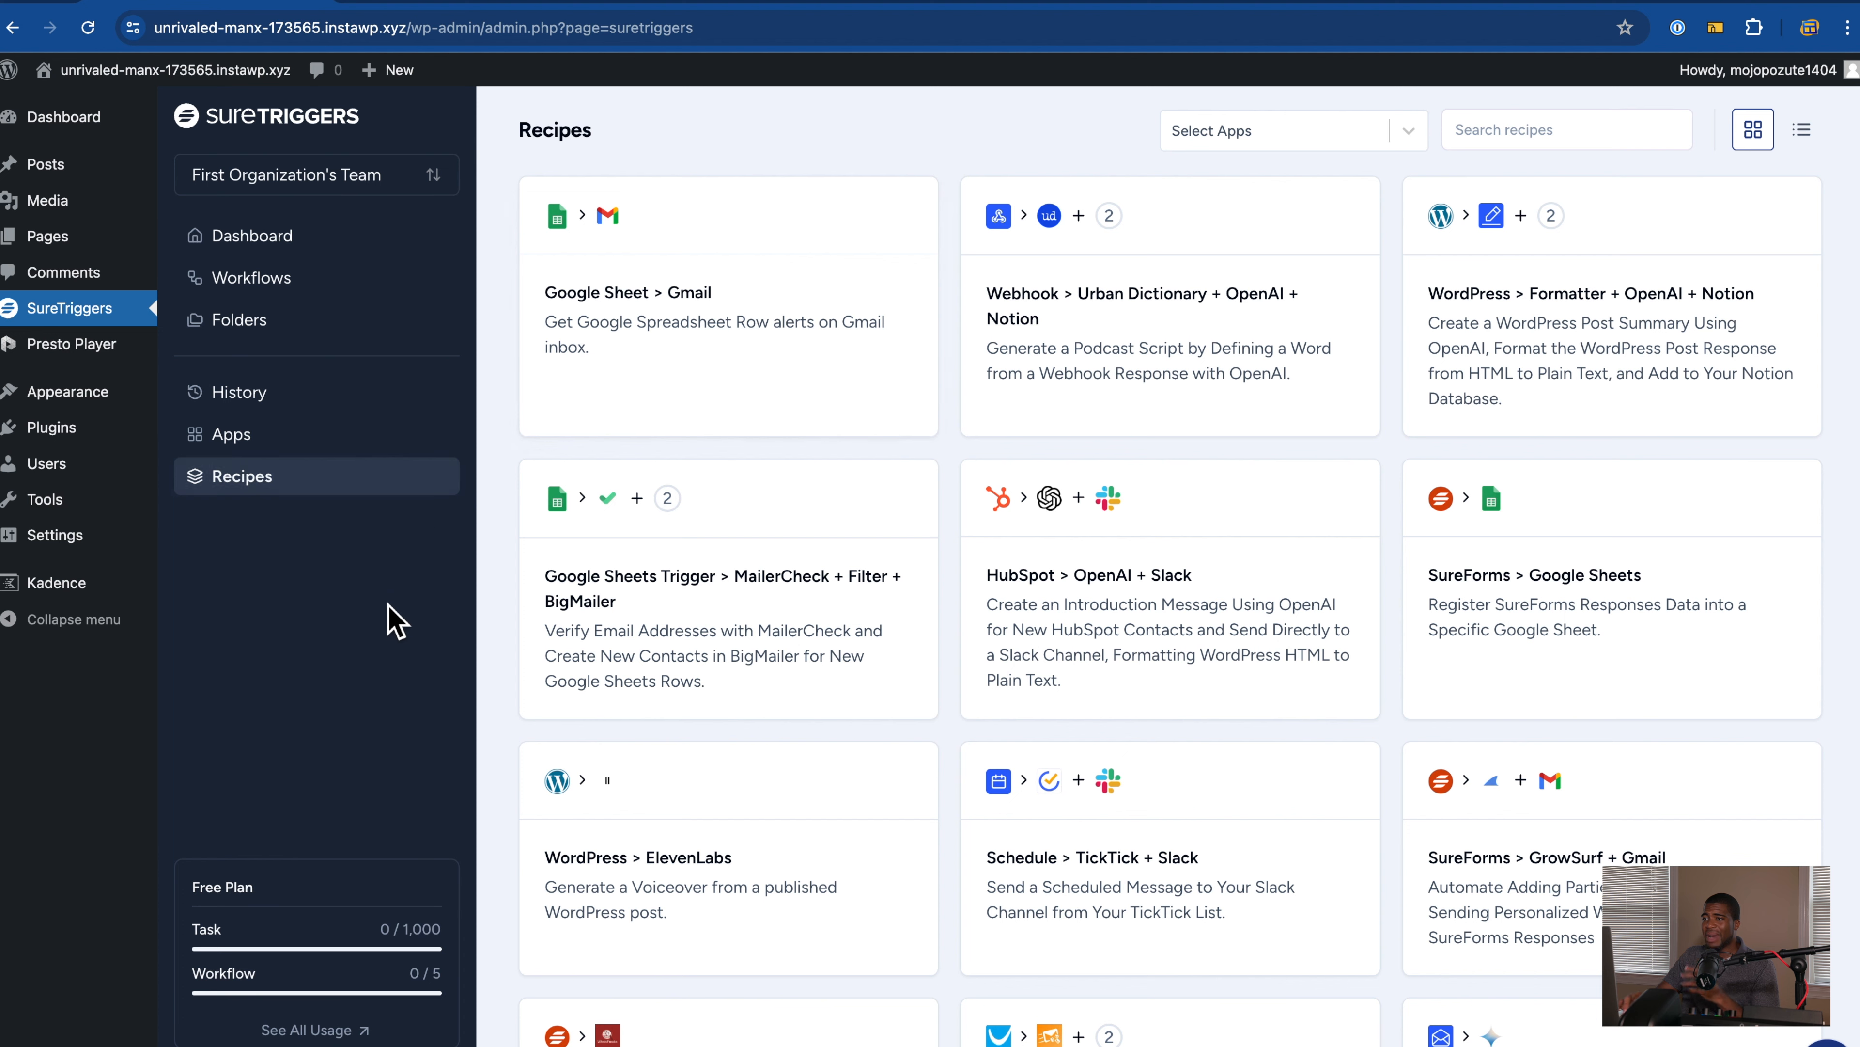
Step: Look at the available organizations and the option to create another one
{"action": "left_click", "coordinate": [383, 183]}
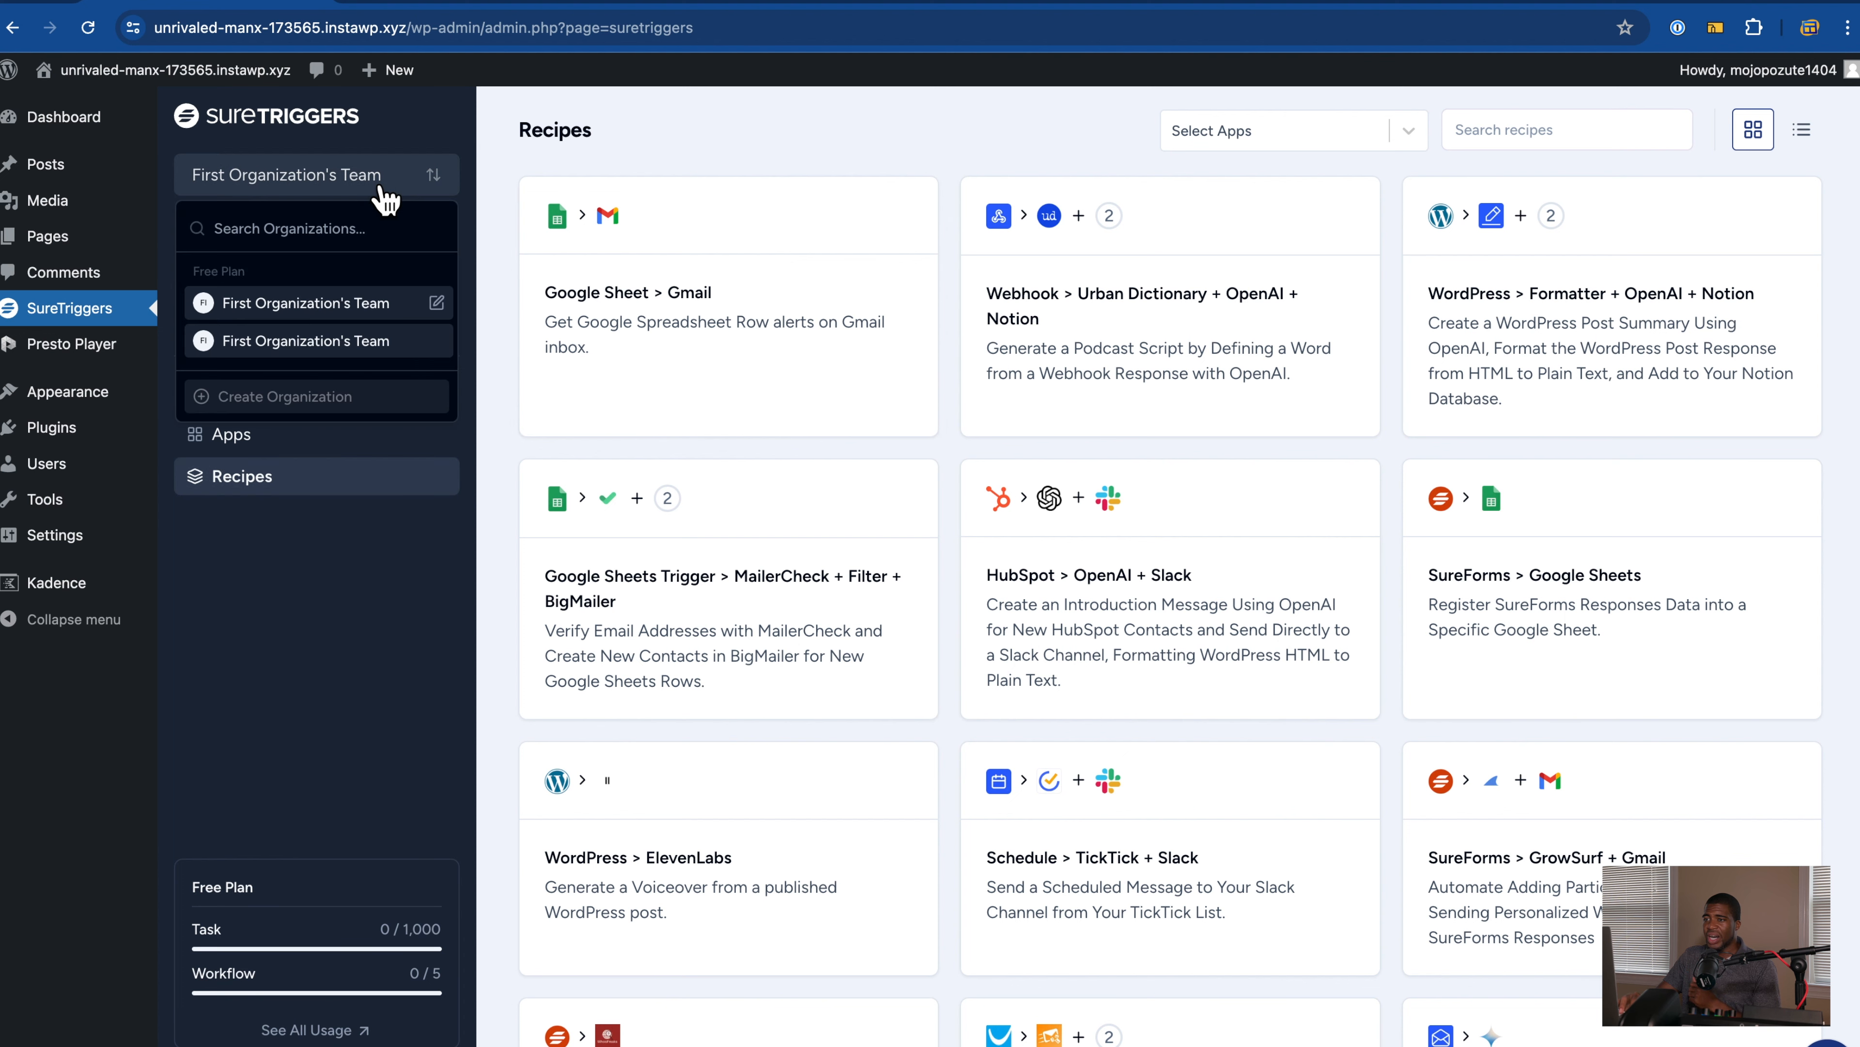
{"action": "left_click", "coordinate": [296, 400]}
{"action": "left_click", "coordinate": [272, 732]}
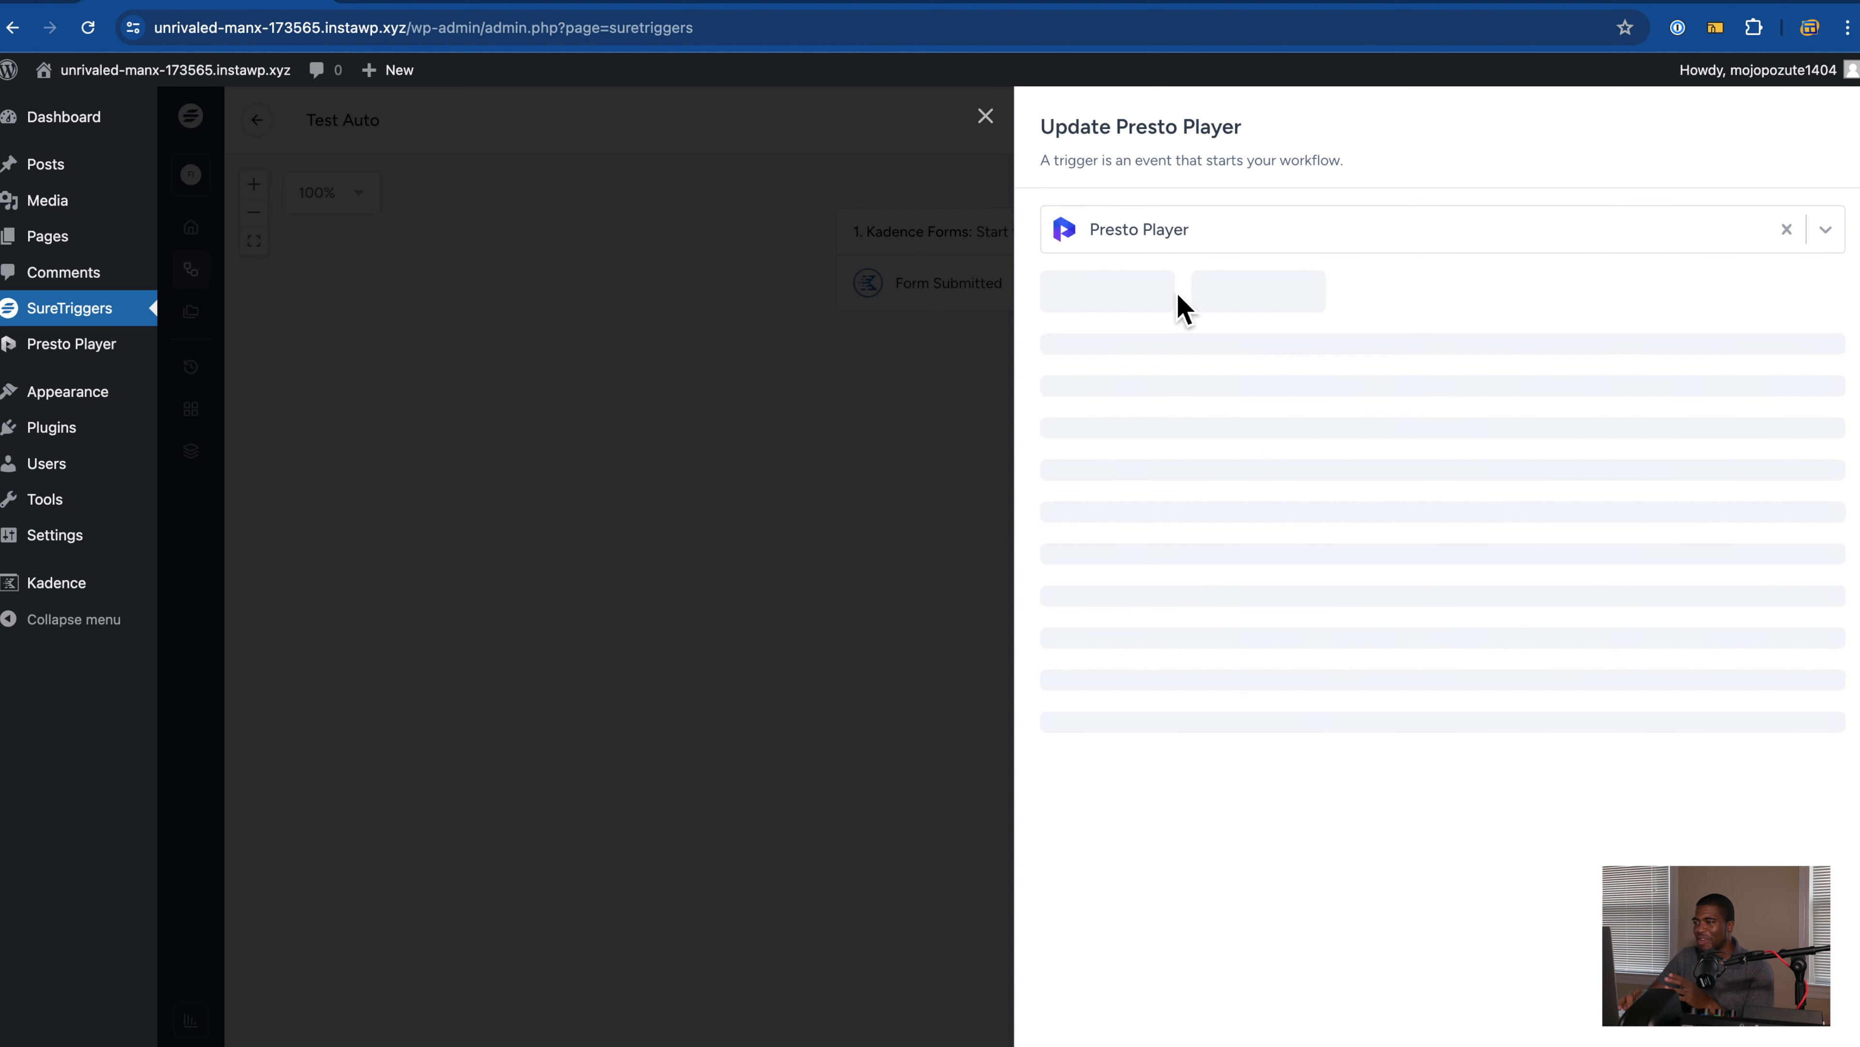
Step: Compare the Presto Player trigger's Video Watched and Video Completed events and choose Video Completed
{"action": "left_click", "coordinate": [1163, 402]}
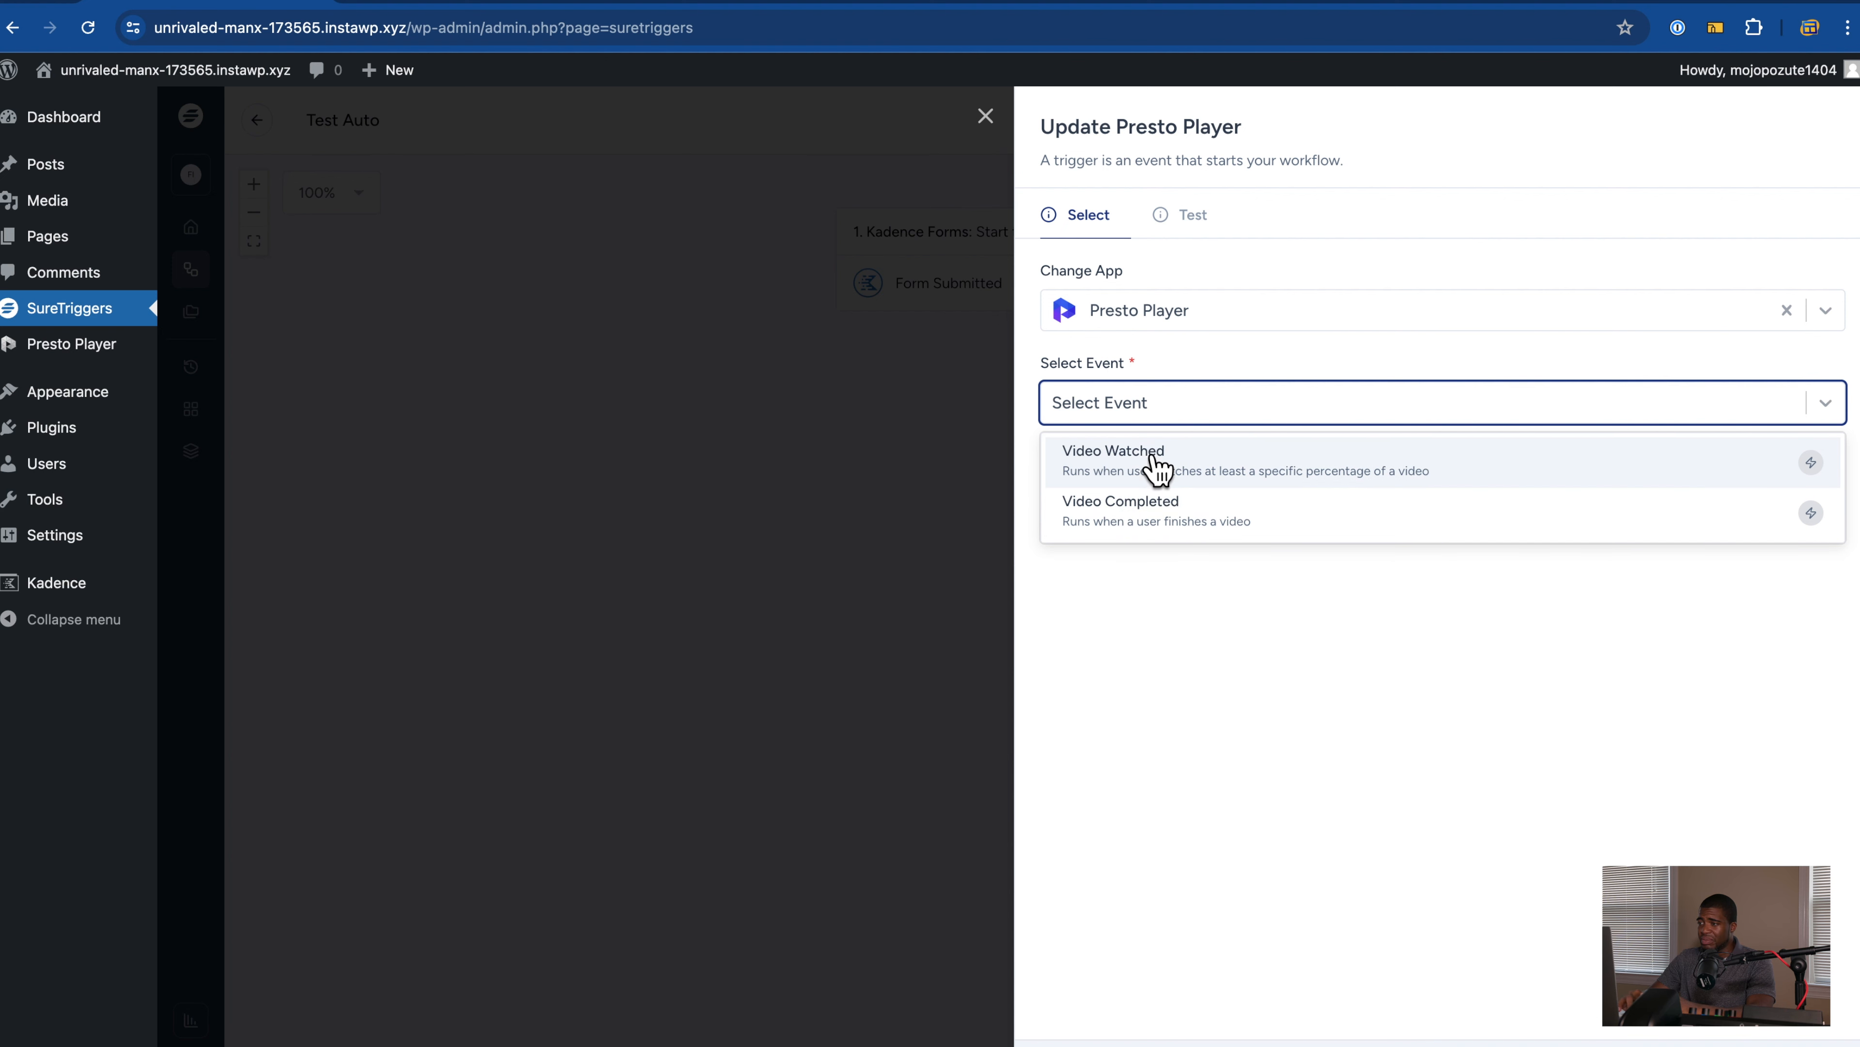
{"action": "left_click", "coordinate": [1141, 469]}
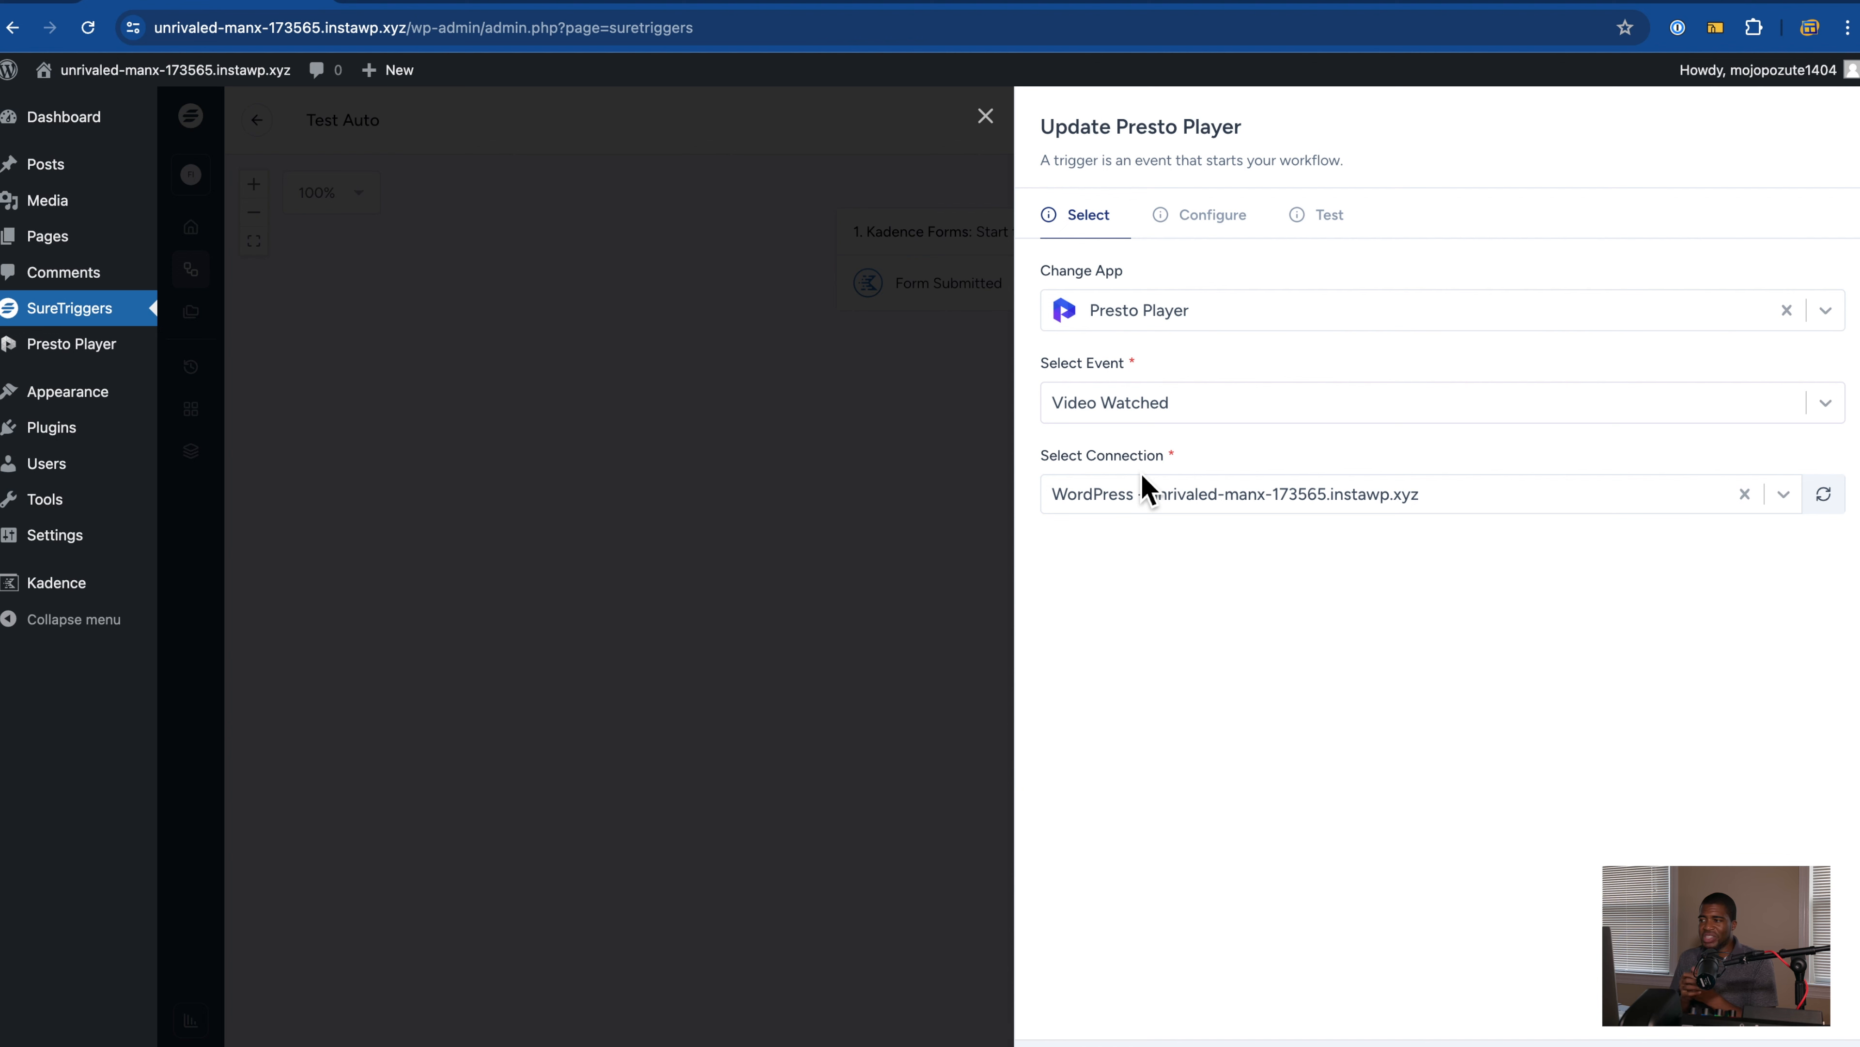
{"action": "left_click", "coordinate": [1174, 414]}
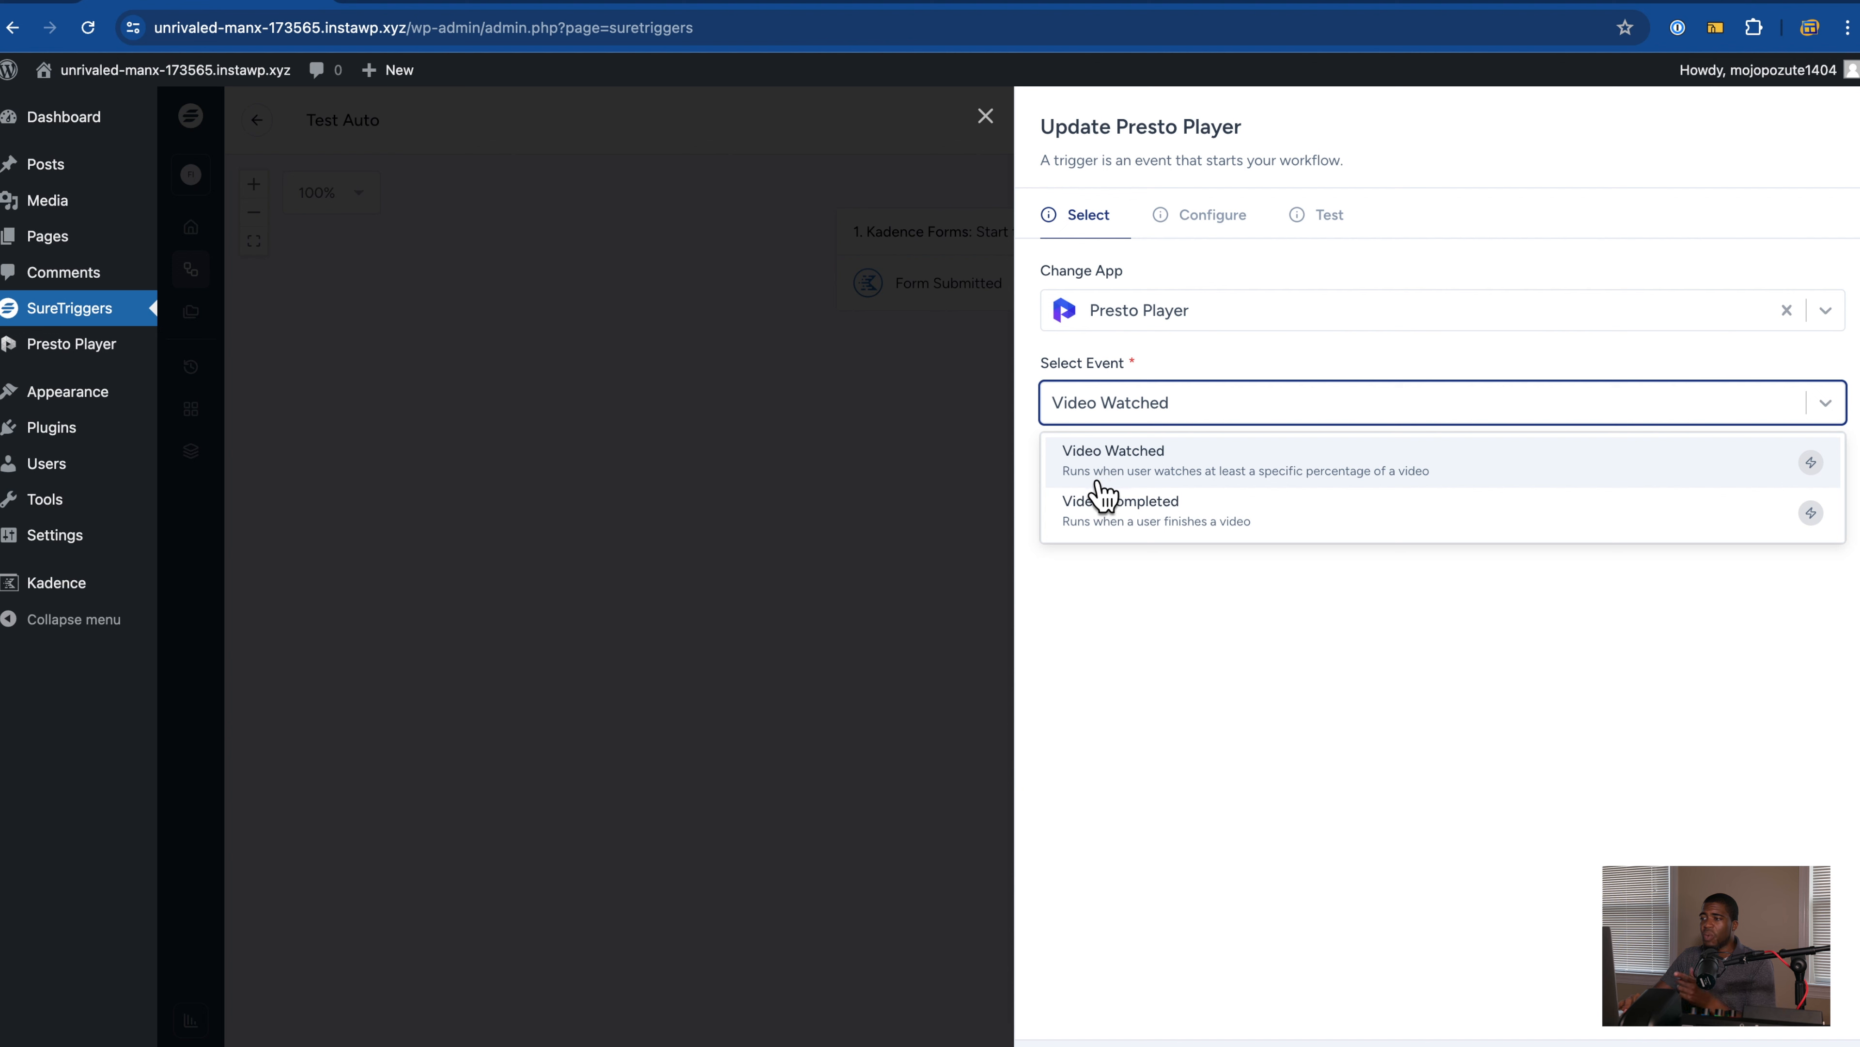
{"action": "left_click", "coordinate": [1207, 524]}
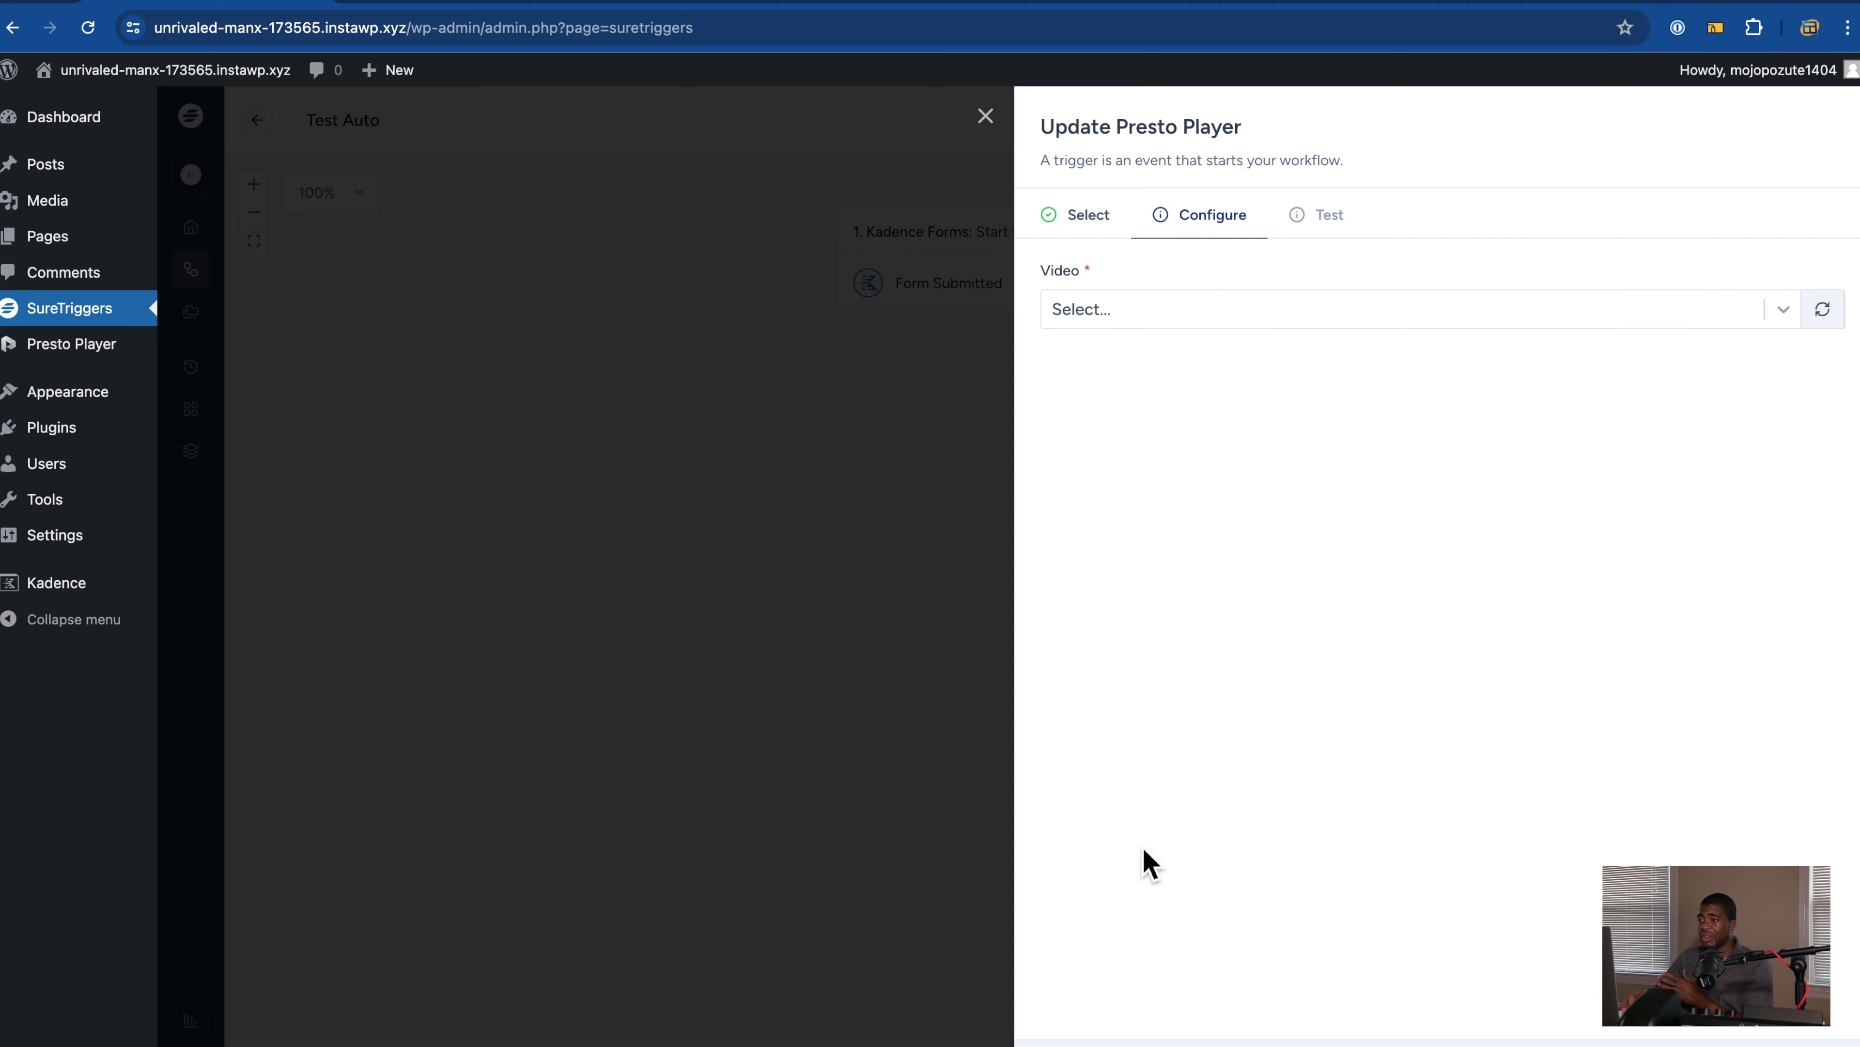
Step: Switch to the SureTriggers integration page for Presto Player and review its available triggers and actions
{"action": "left_click", "coordinate": [773, 6]}
{"action": "scroll", "coordinate": [698, 437], "scroll_direction": "down", "scroll_amount": 3}
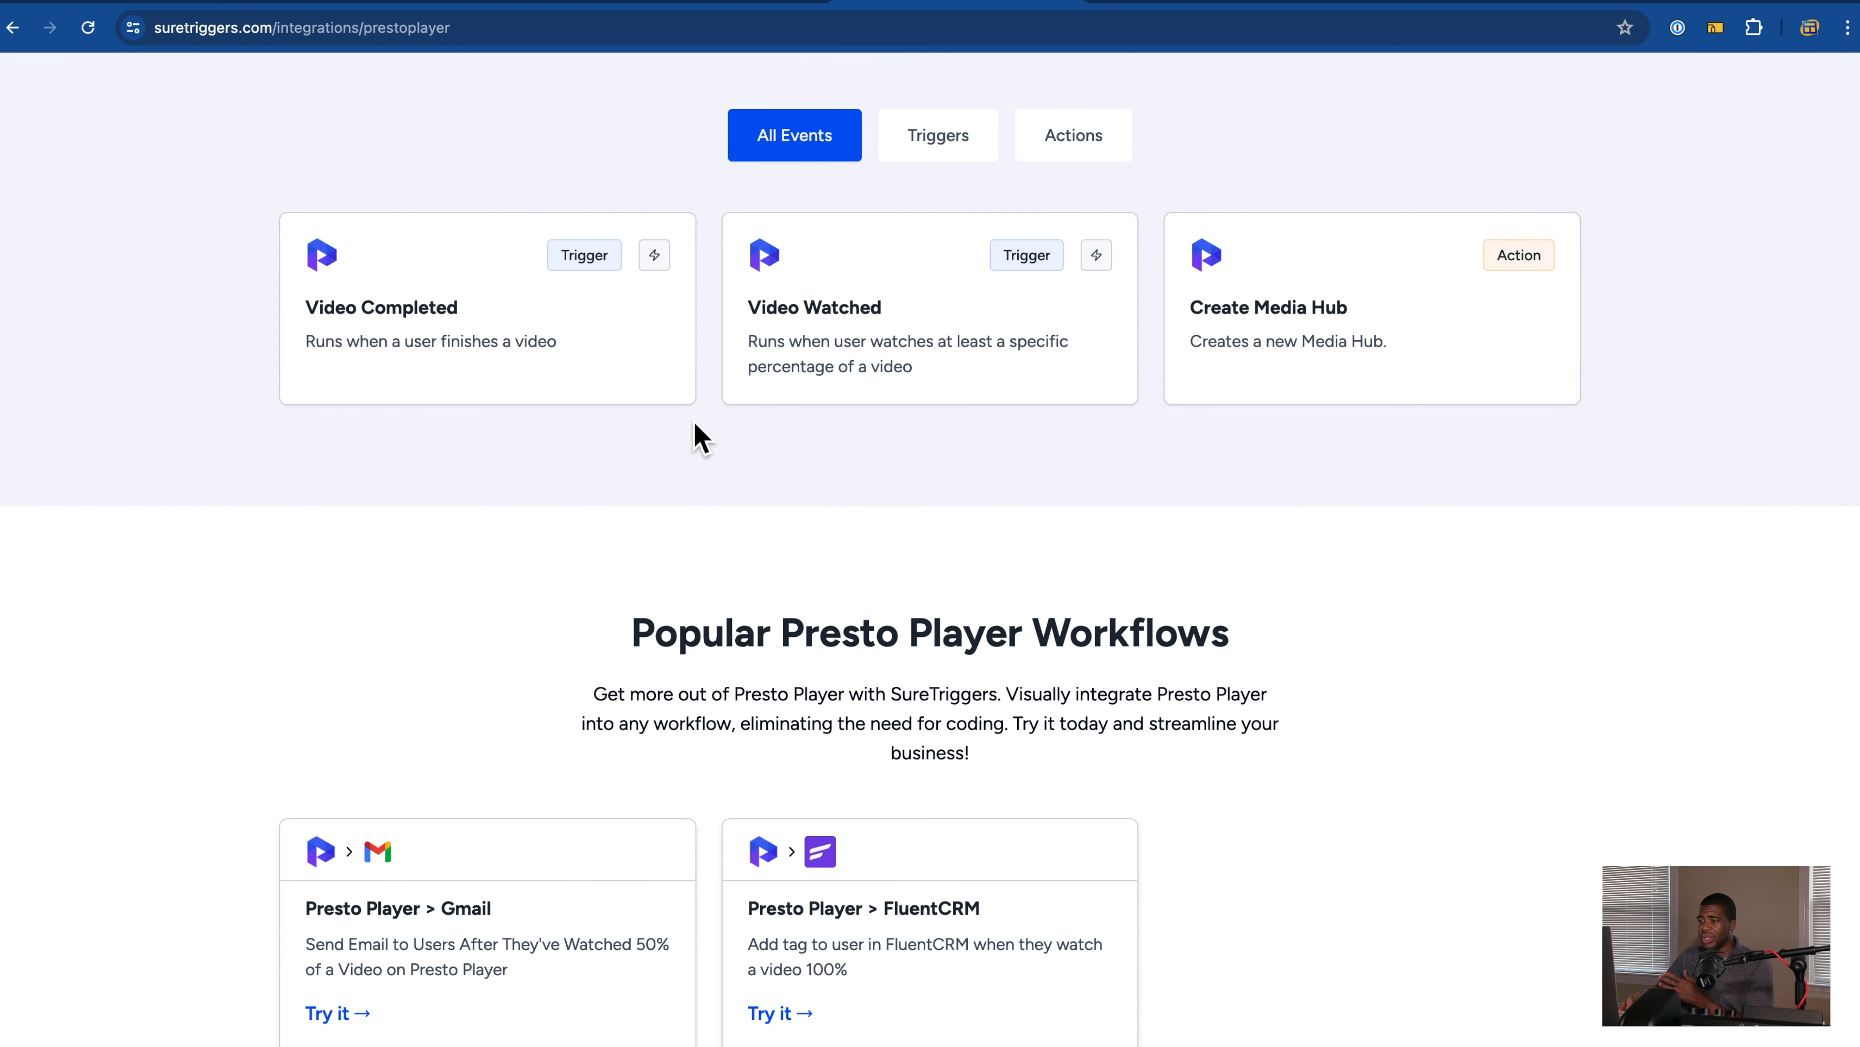
{"action": "scroll", "coordinate": [945, 363], "scroll_direction": "up", "scroll_amount": 3}
{"action": "left_click", "coordinate": [950, 363]}
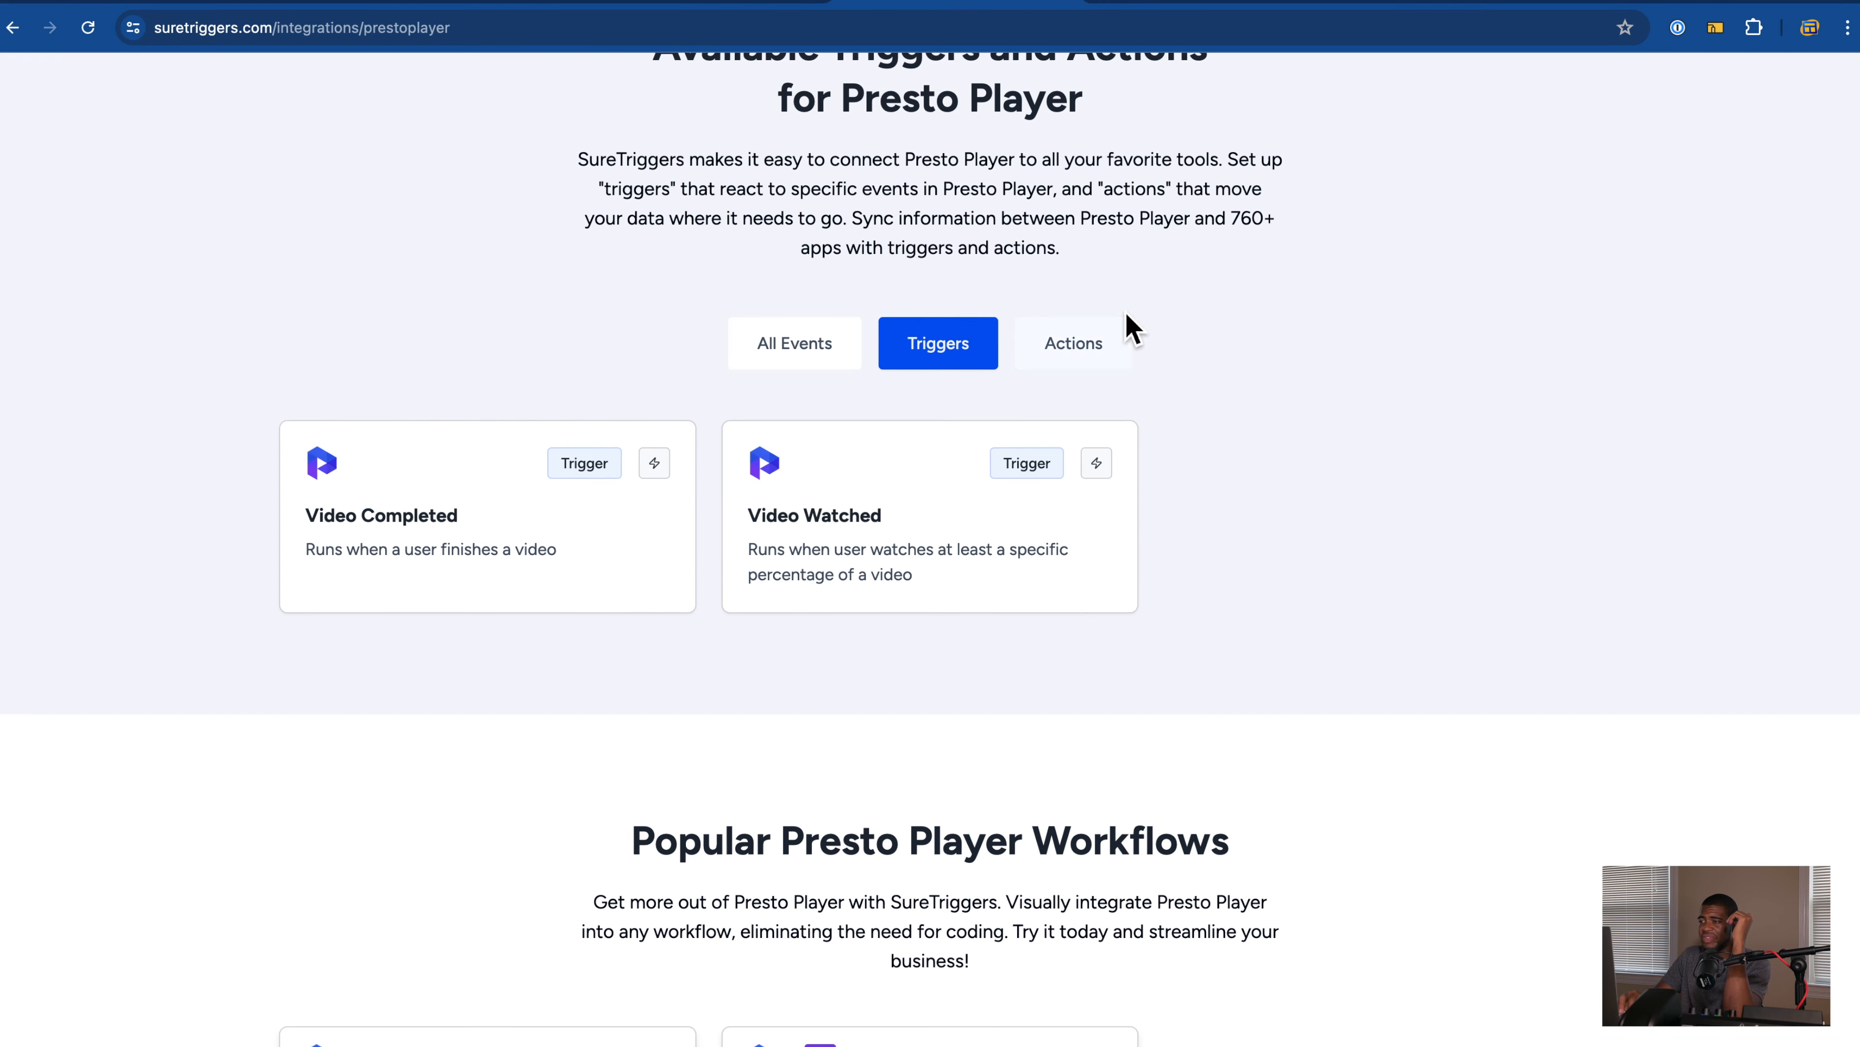
{"action": "left_click", "coordinate": [1095, 355]}
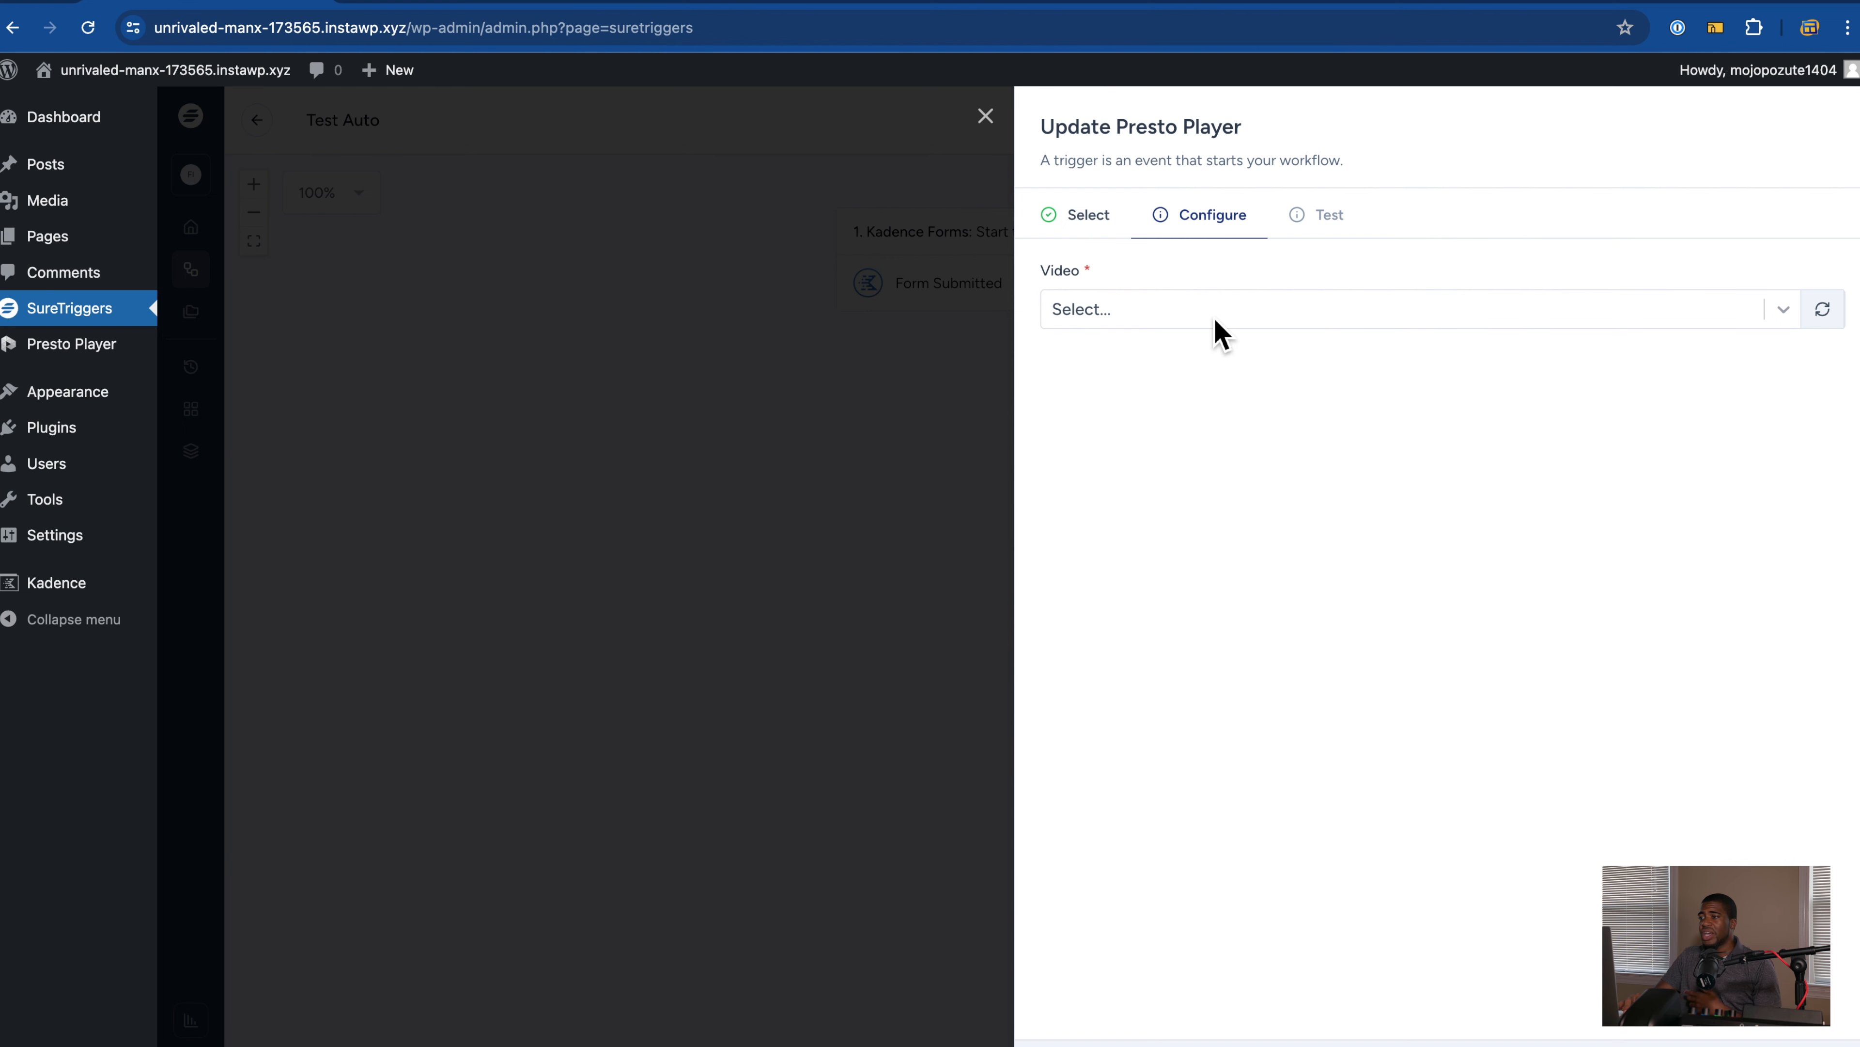
Step: Set the trigger's video to 4K Business Meeting Stock Footage / Copyright Free Videos and save the Presto Player trigger
{"action": "left_click", "coordinate": [1216, 321]}
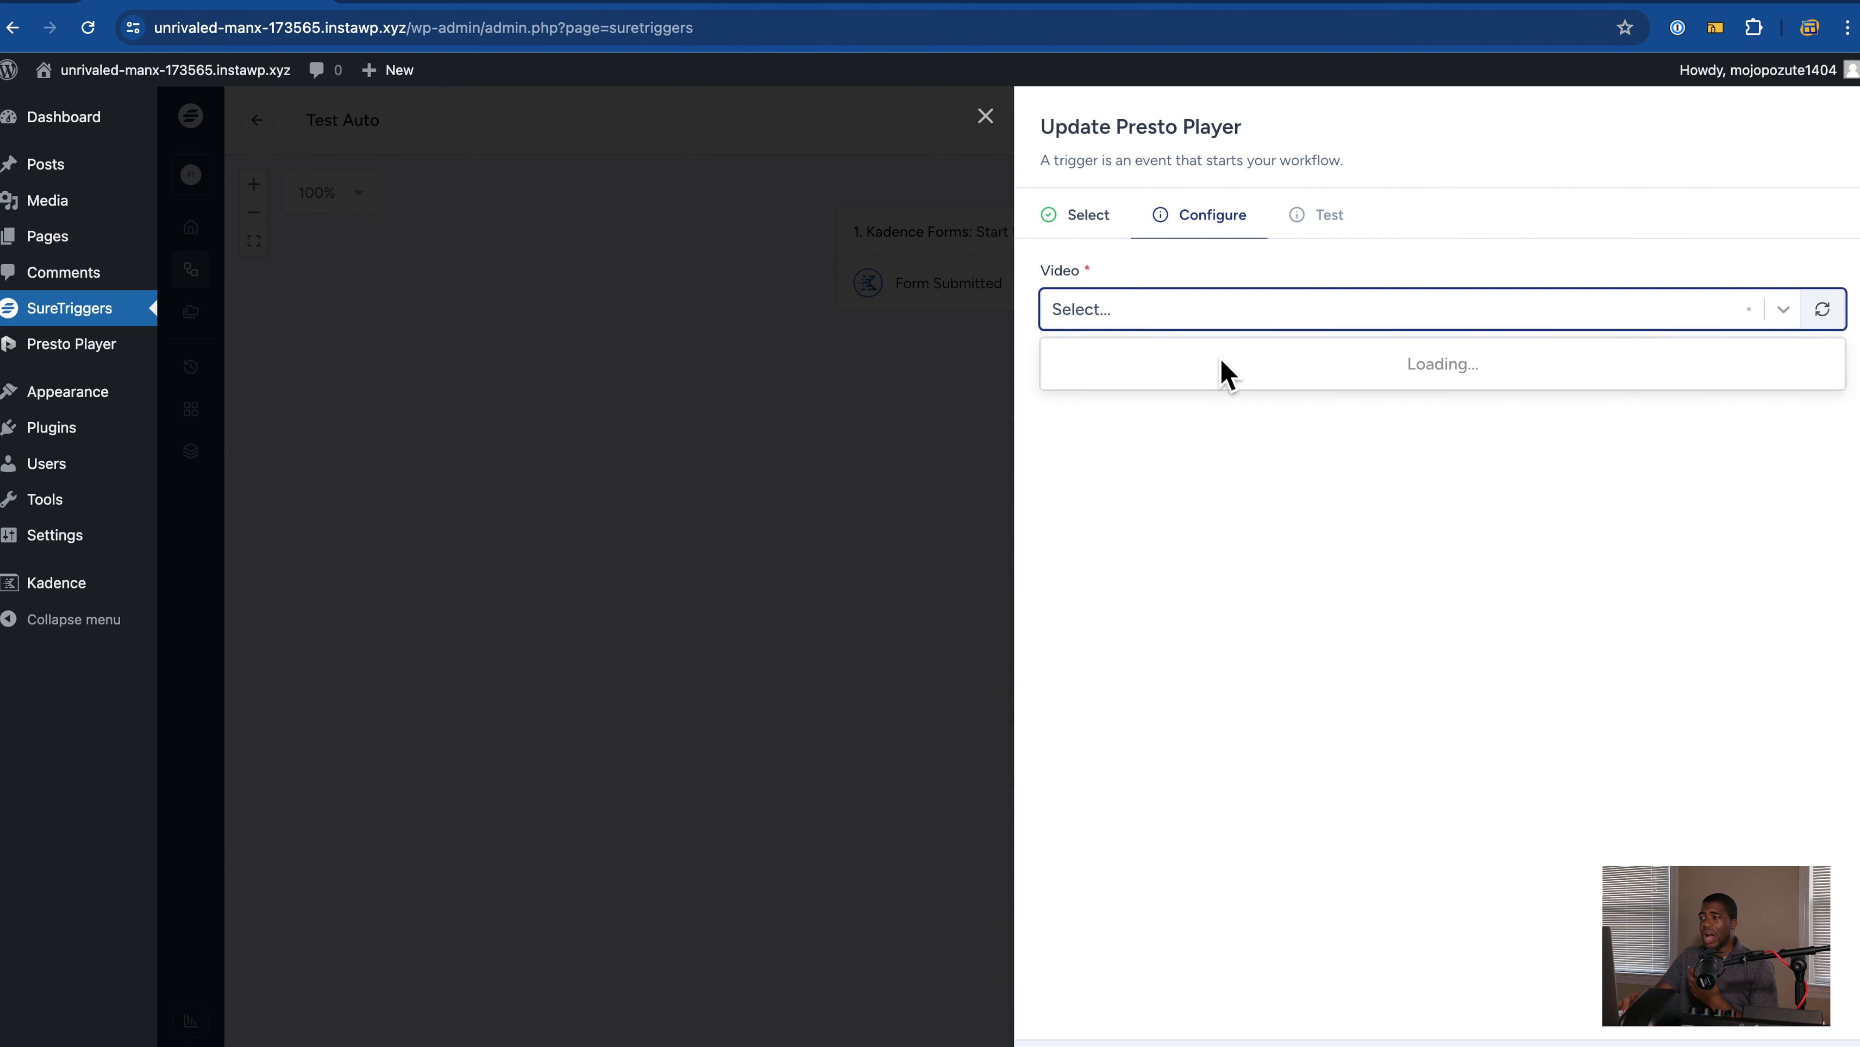
{"action": "left_click", "coordinate": [1258, 411]}
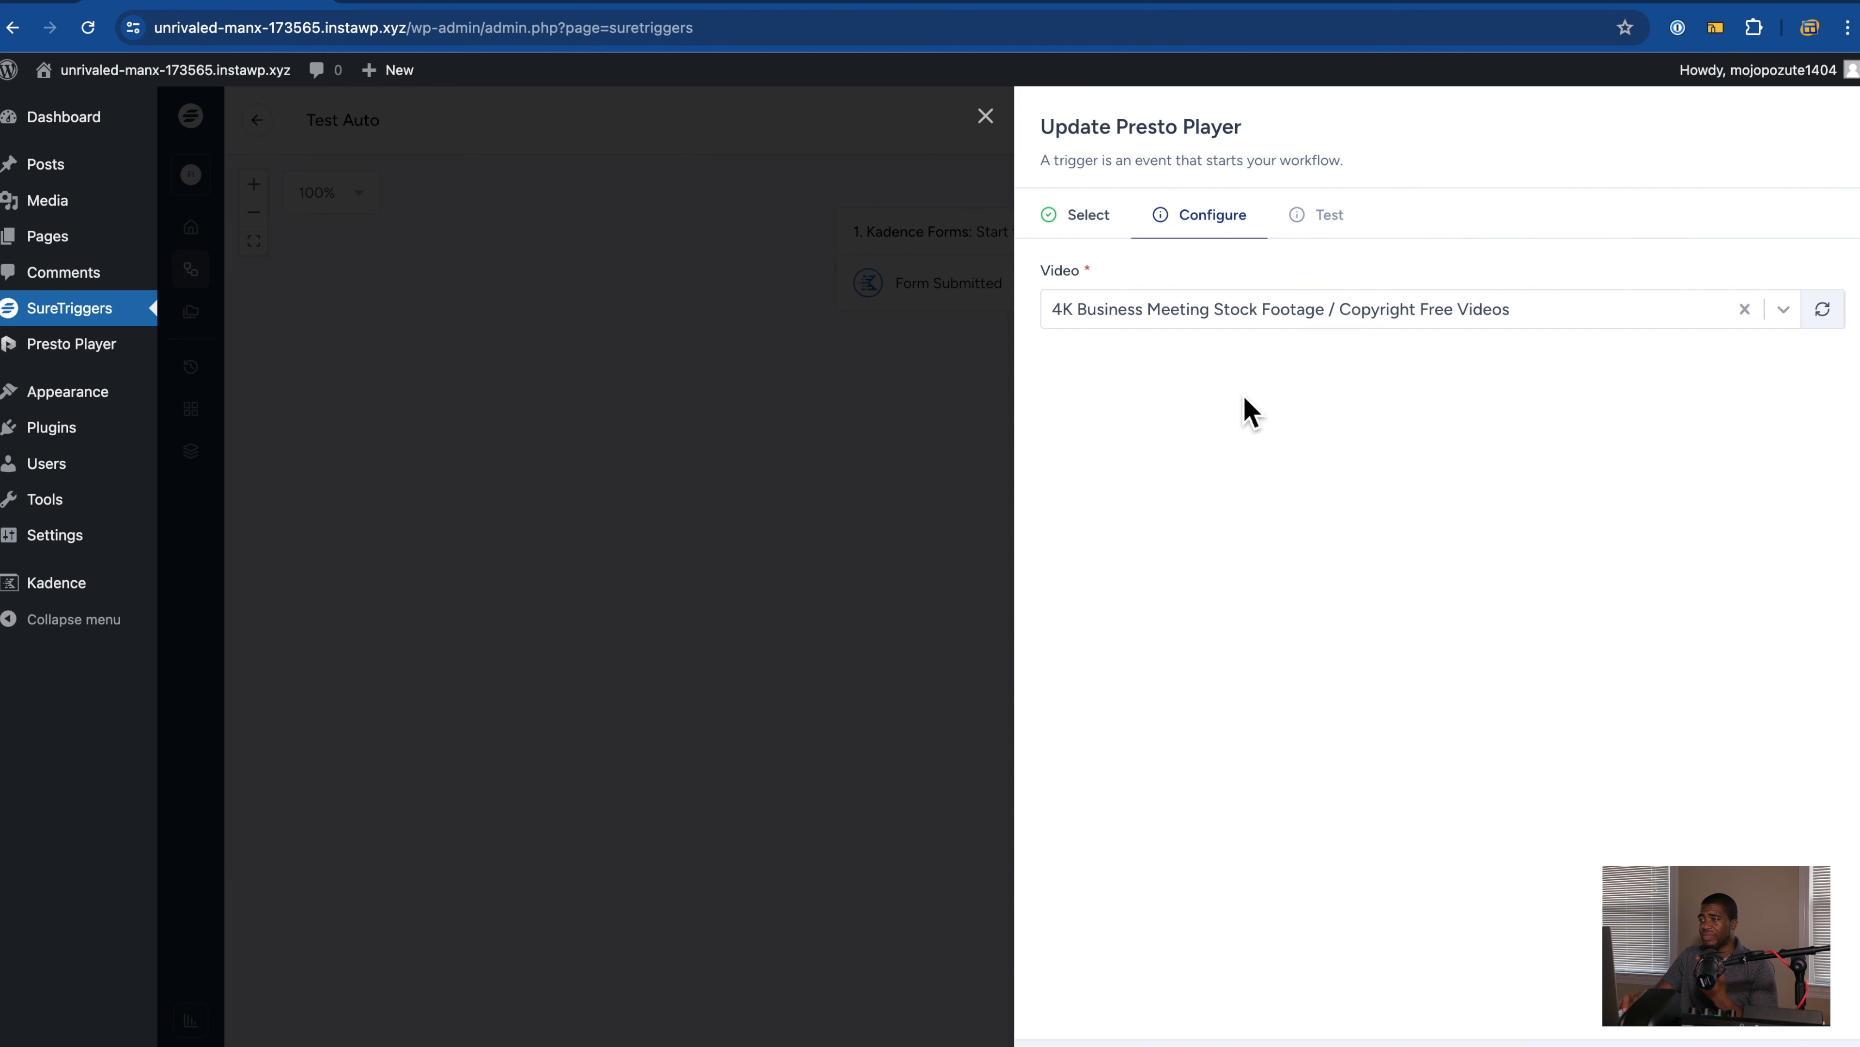
{"action": "left_click", "coordinate": [1172, 915]}
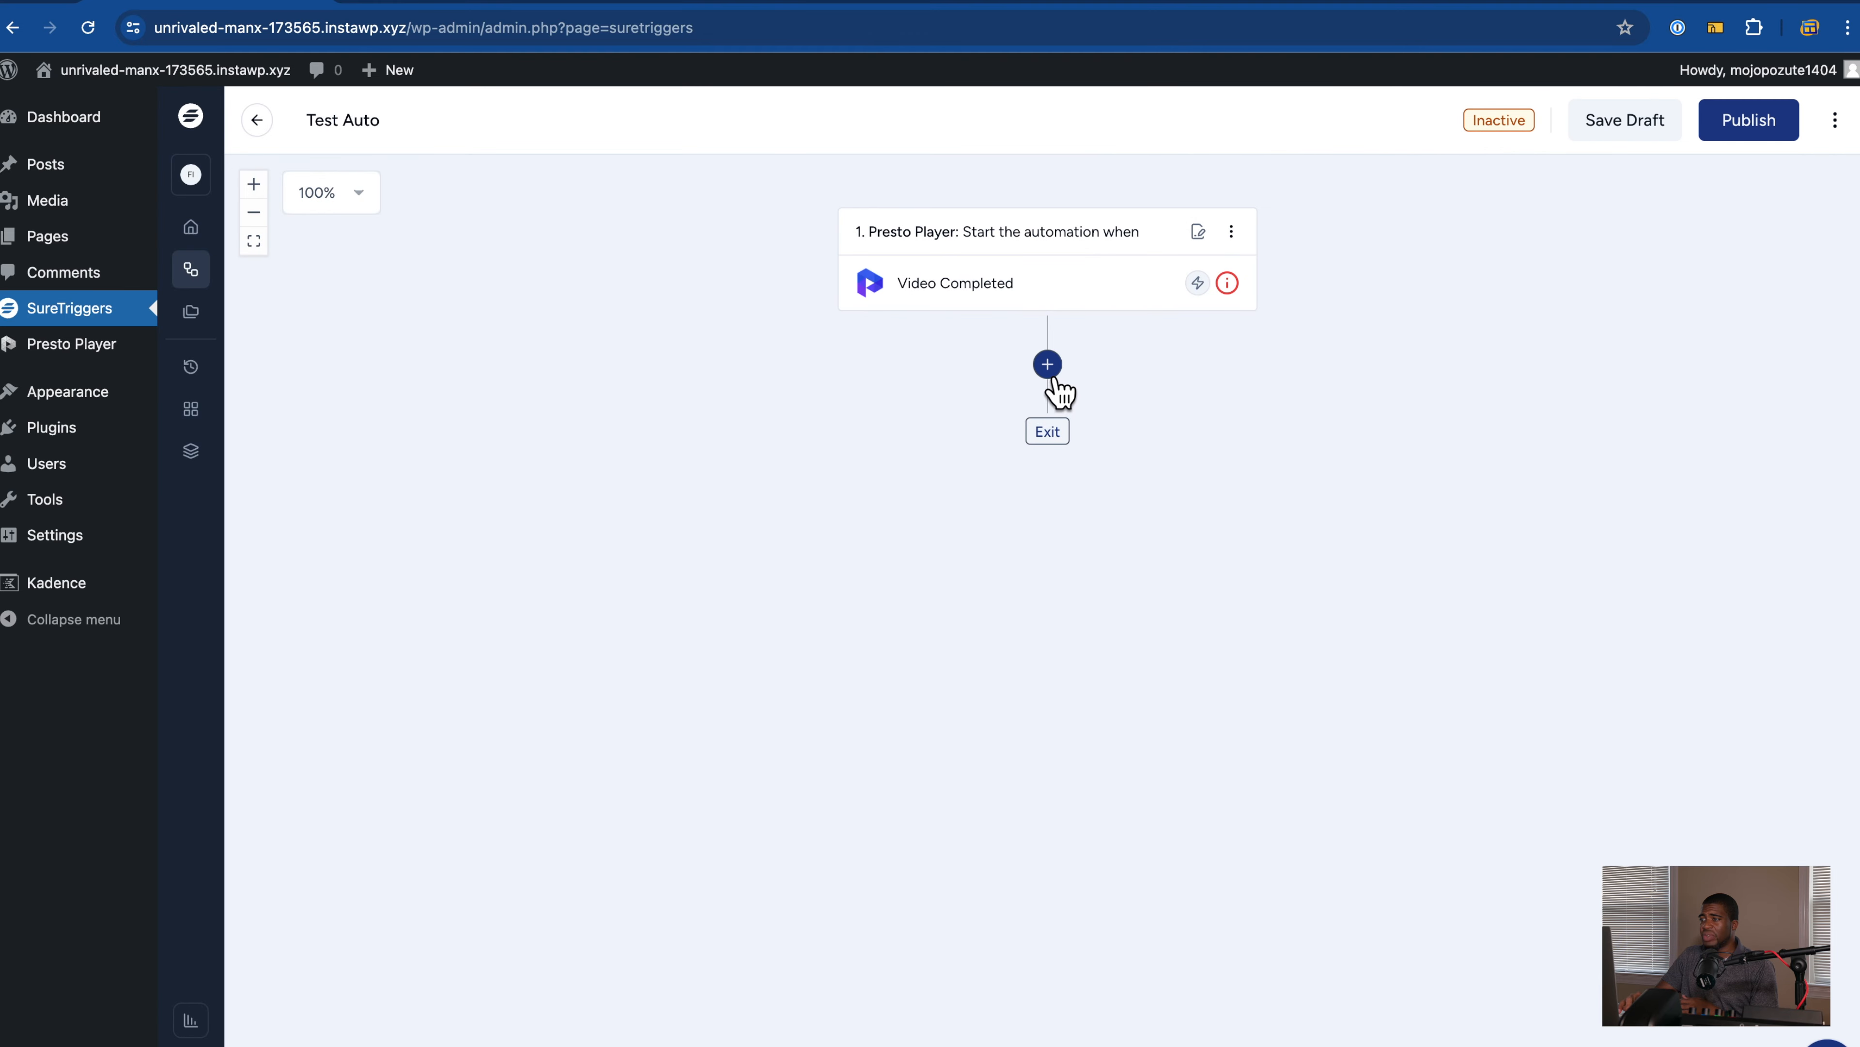
Step: Start a Presto Player action after the Video Completed trigger, inspect its title, video URL and author fields, and close it unsaved
{"action": "left_click", "coordinate": [1049, 366]}
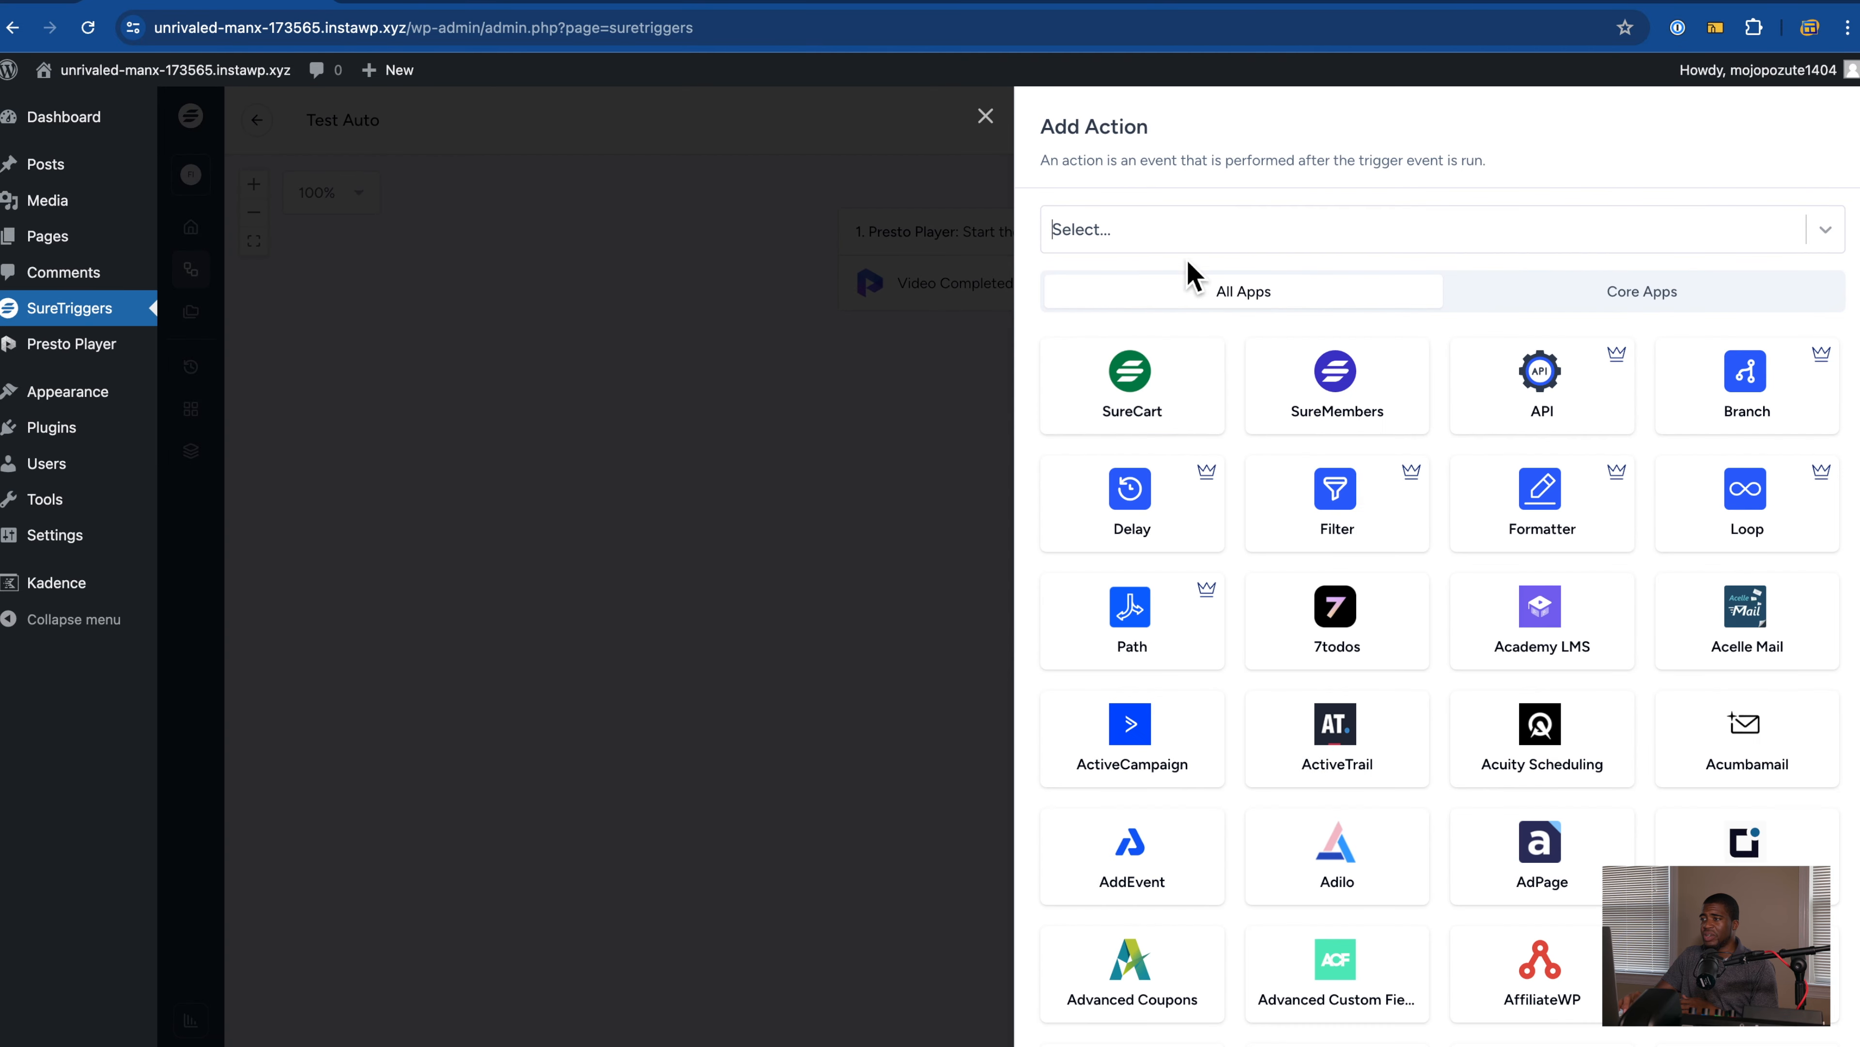
{"action": "left_click", "coordinate": [1135, 228]}
{"action": "type", "text": "presto"}
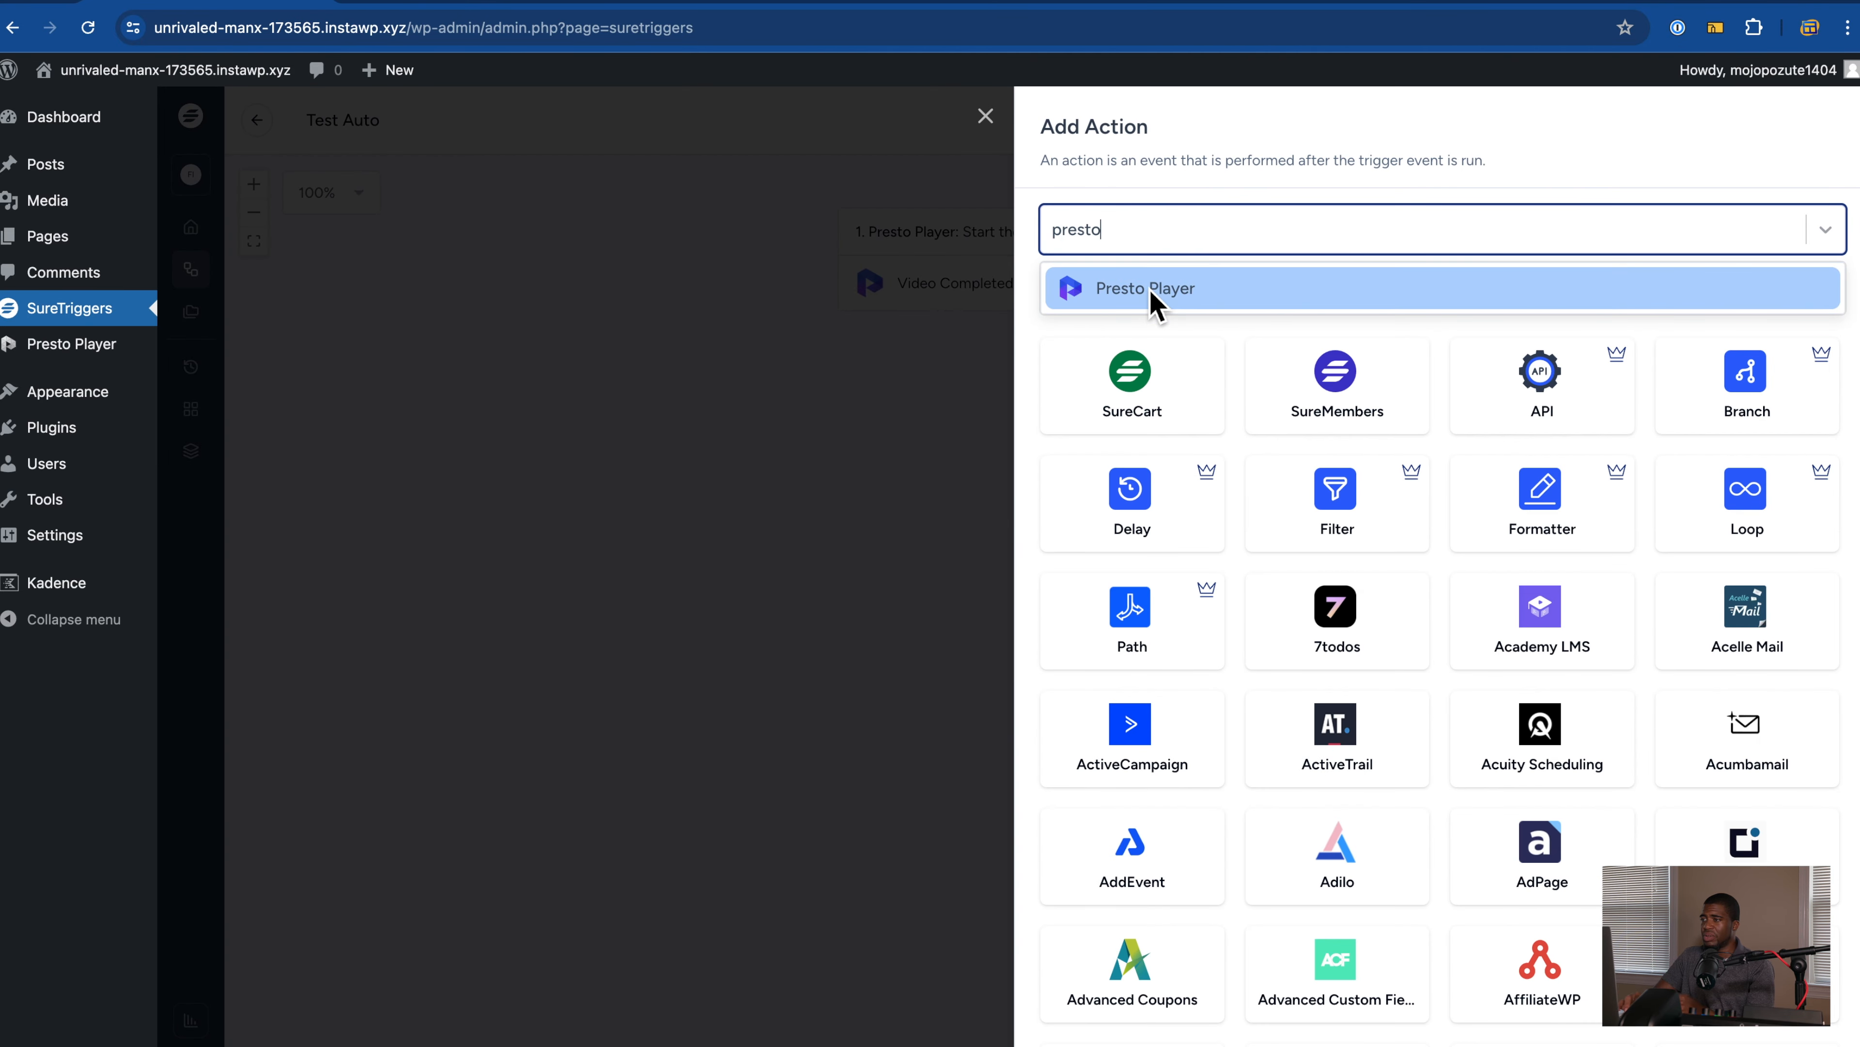
{"action": "left_click", "coordinate": [1155, 302]}
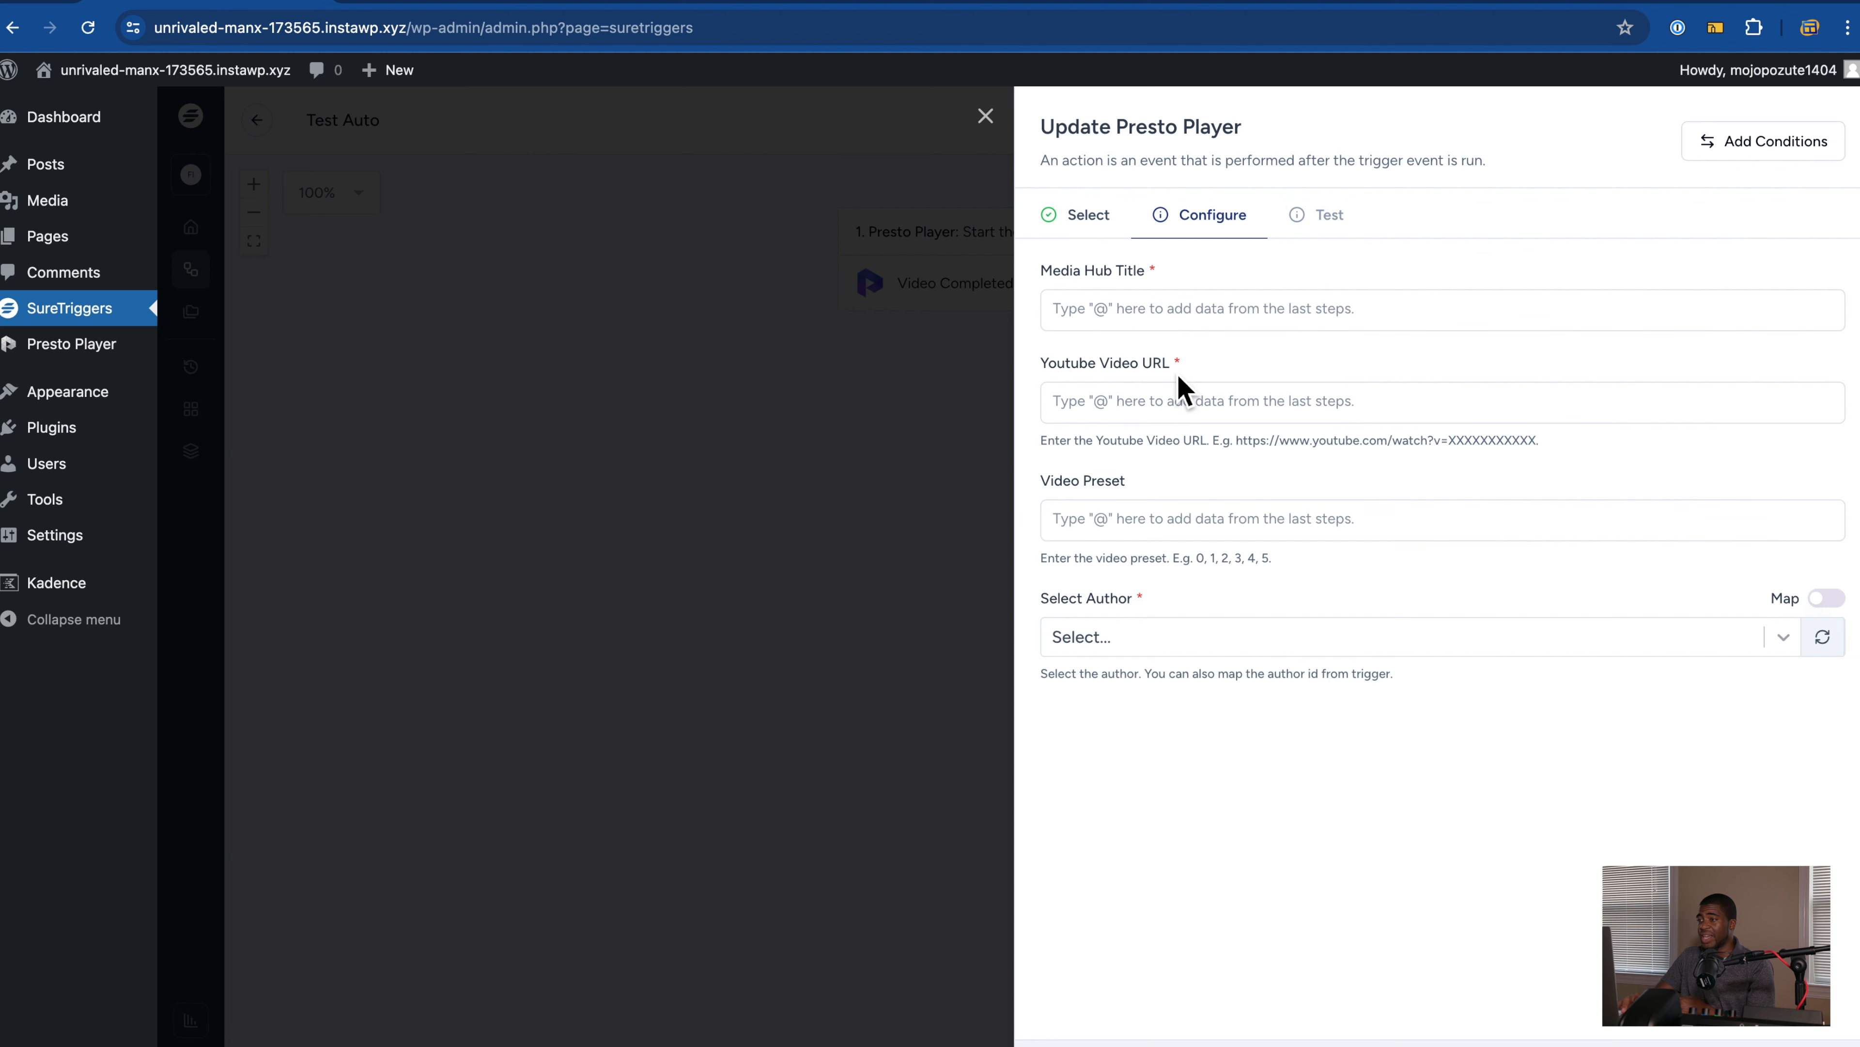
{"action": "left_click", "coordinate": [1123, 309]}
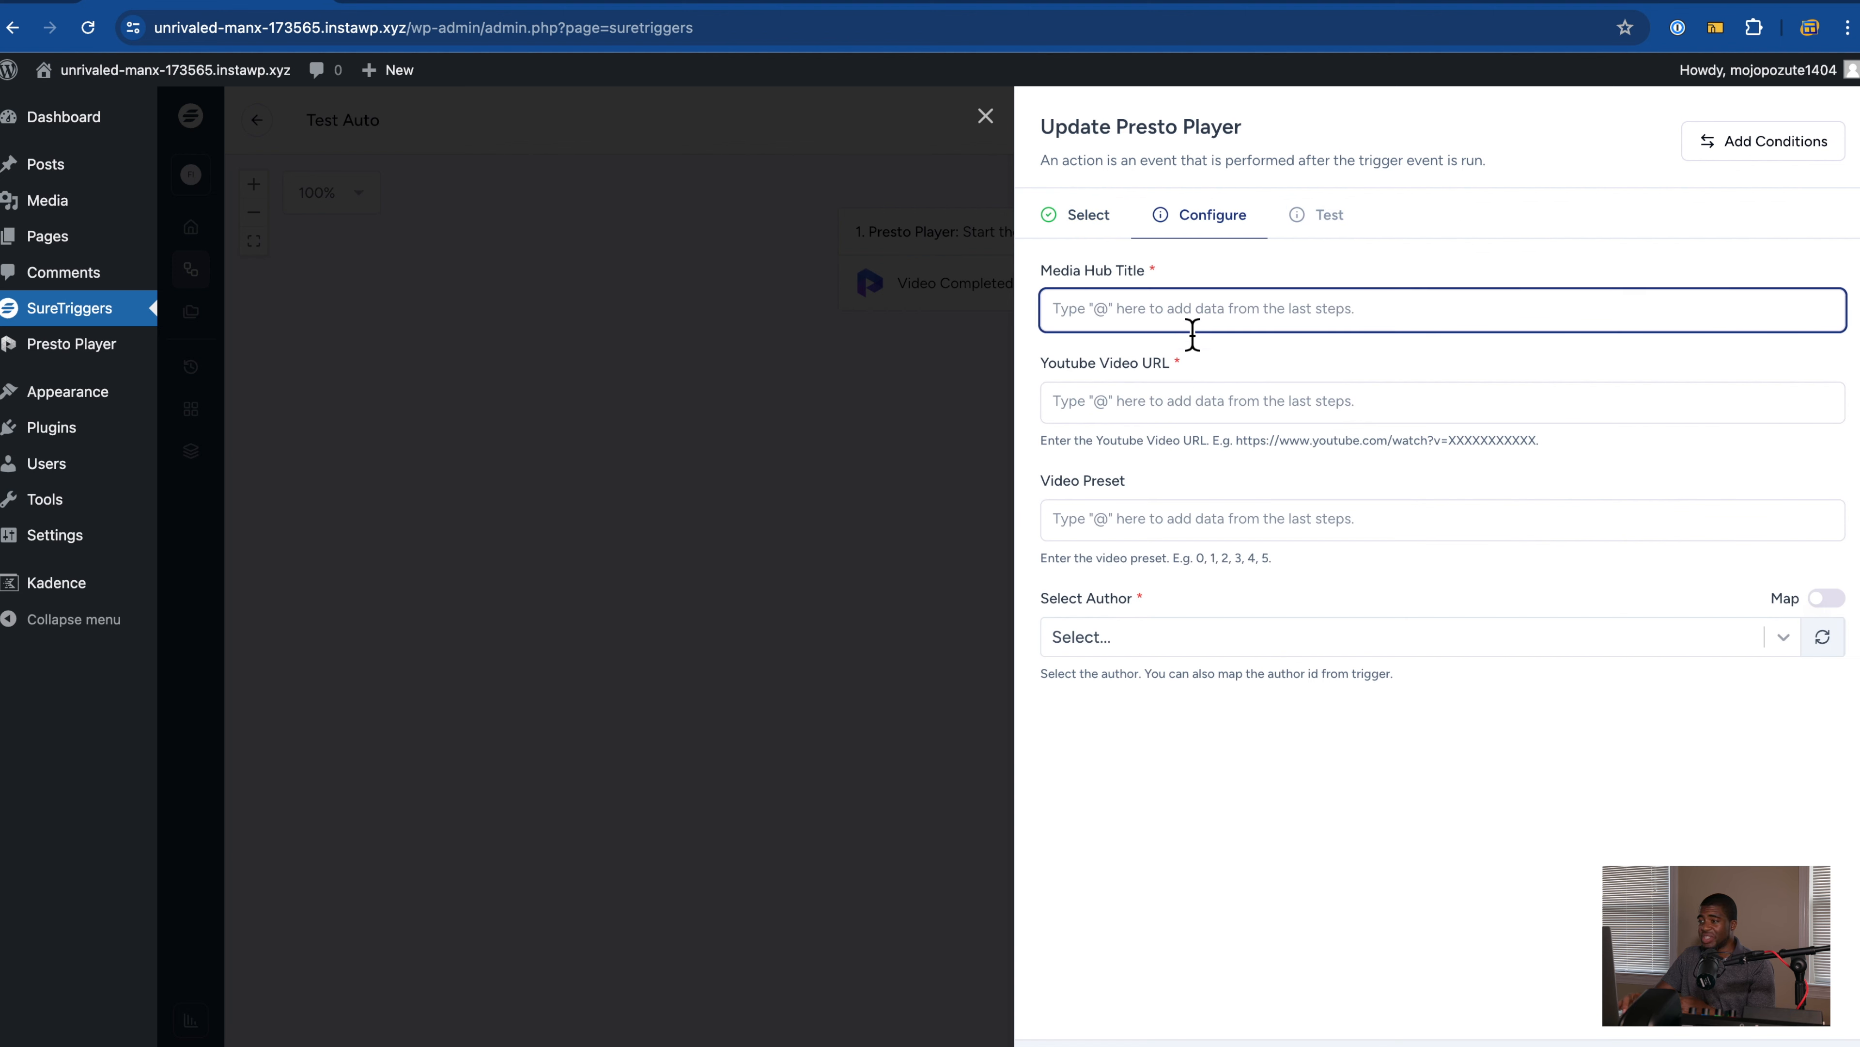
{"action": "left_click", "coordinate": [1147, 407]}
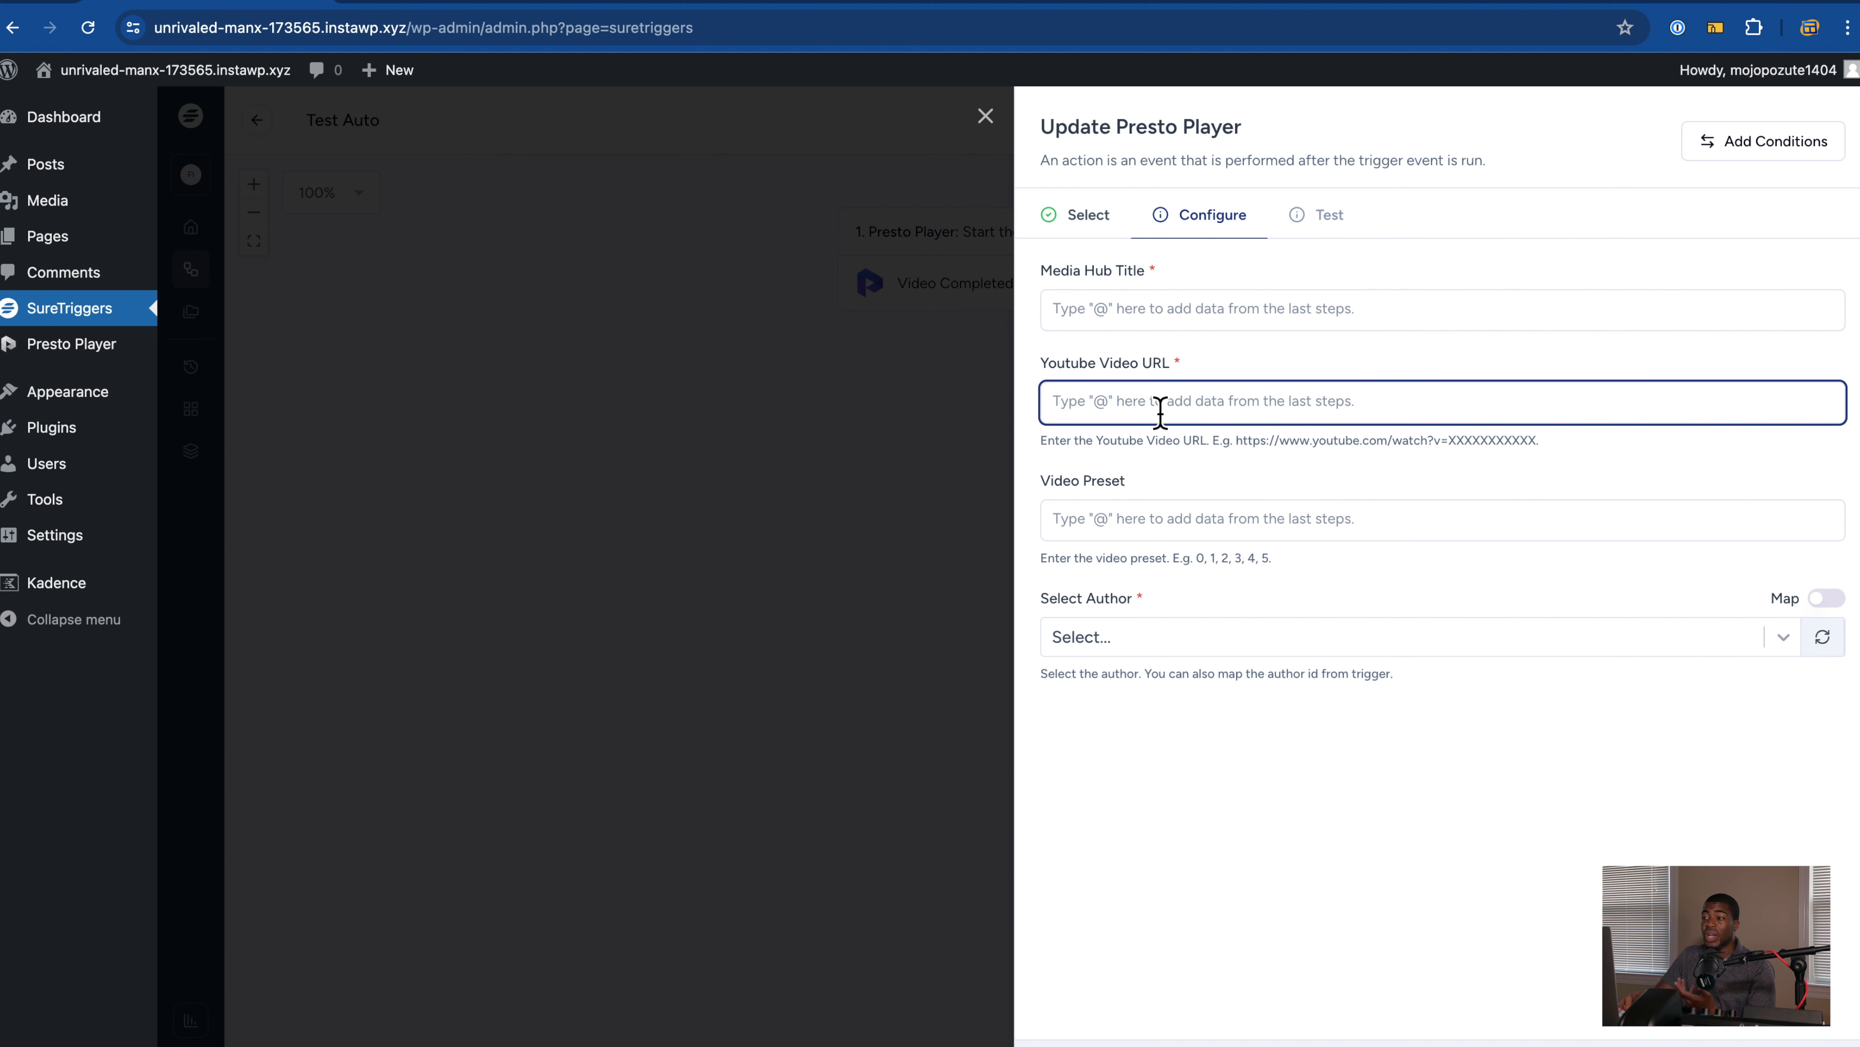
{"action": "left_click", "coordinate": [1159, 655]}
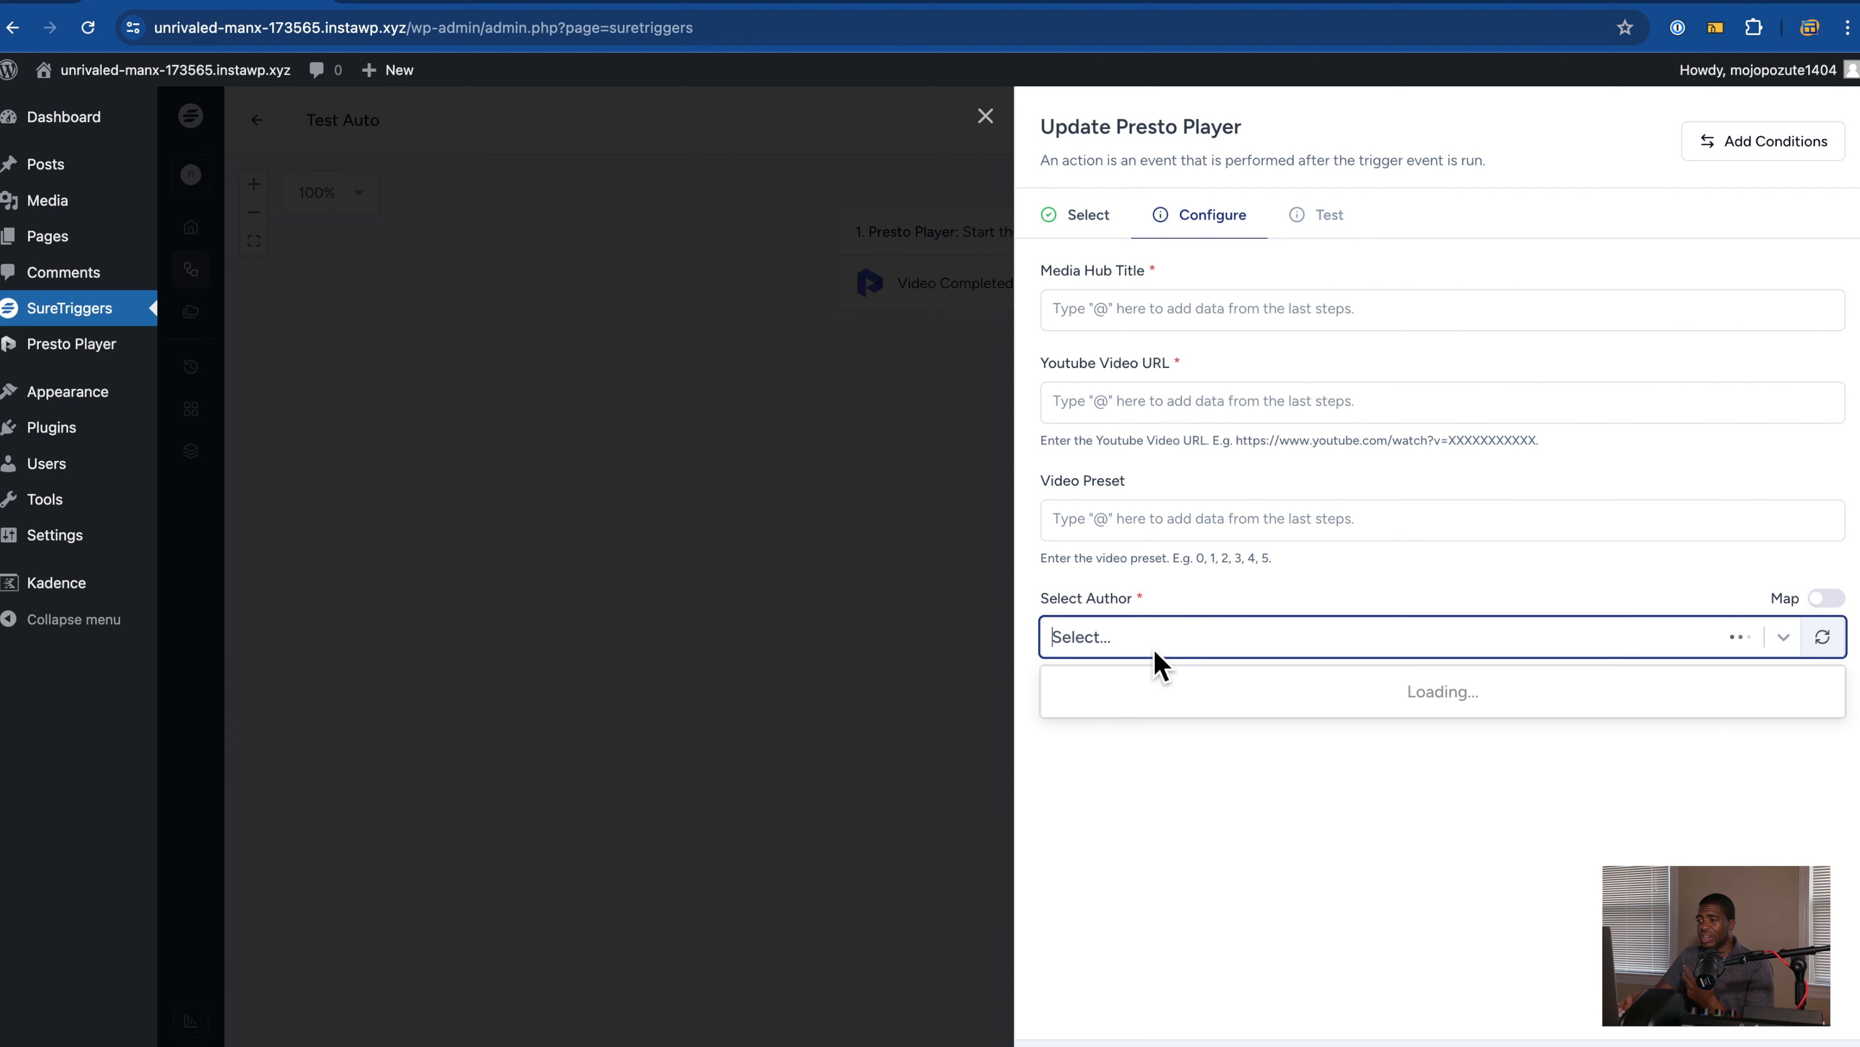
{"action": "left_click", "coordinate": [1150, 876]}
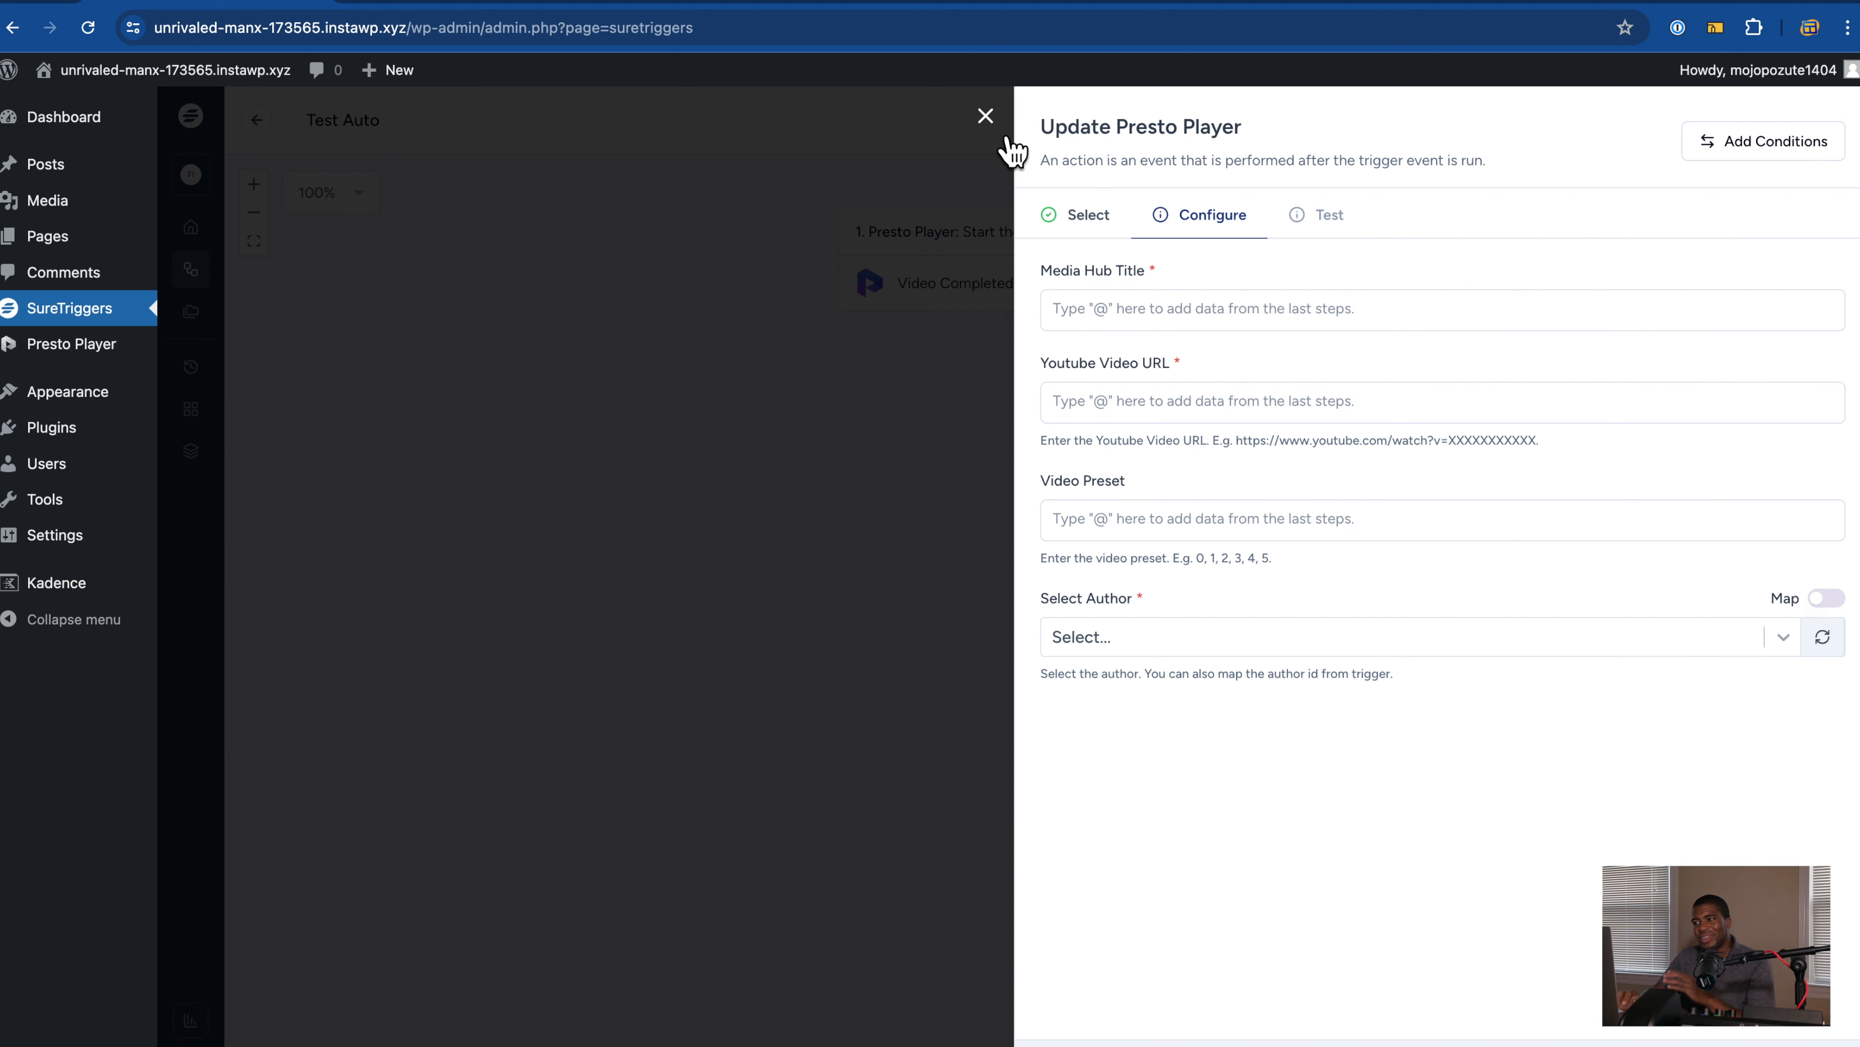
{"action": "left_click", "coordinate": [986, 117]}
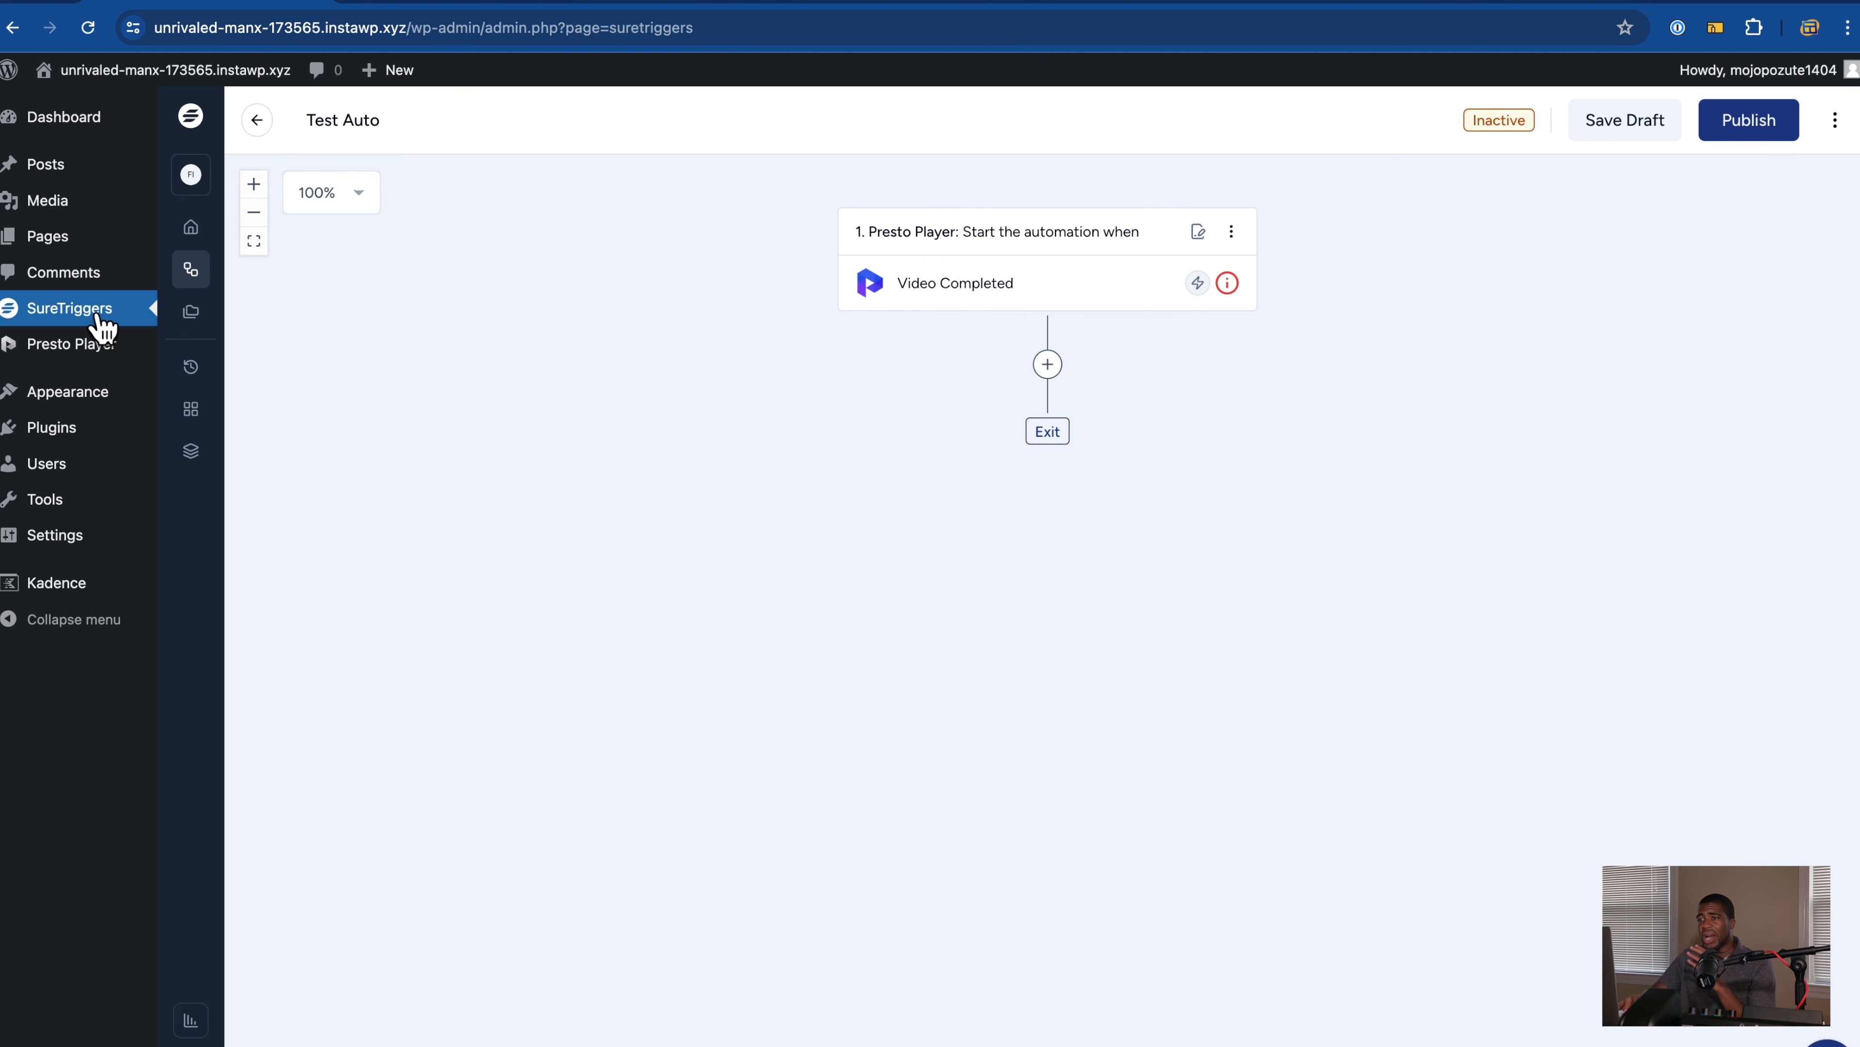
{"action": "mouse_move", "coordinate": [91, 370]}
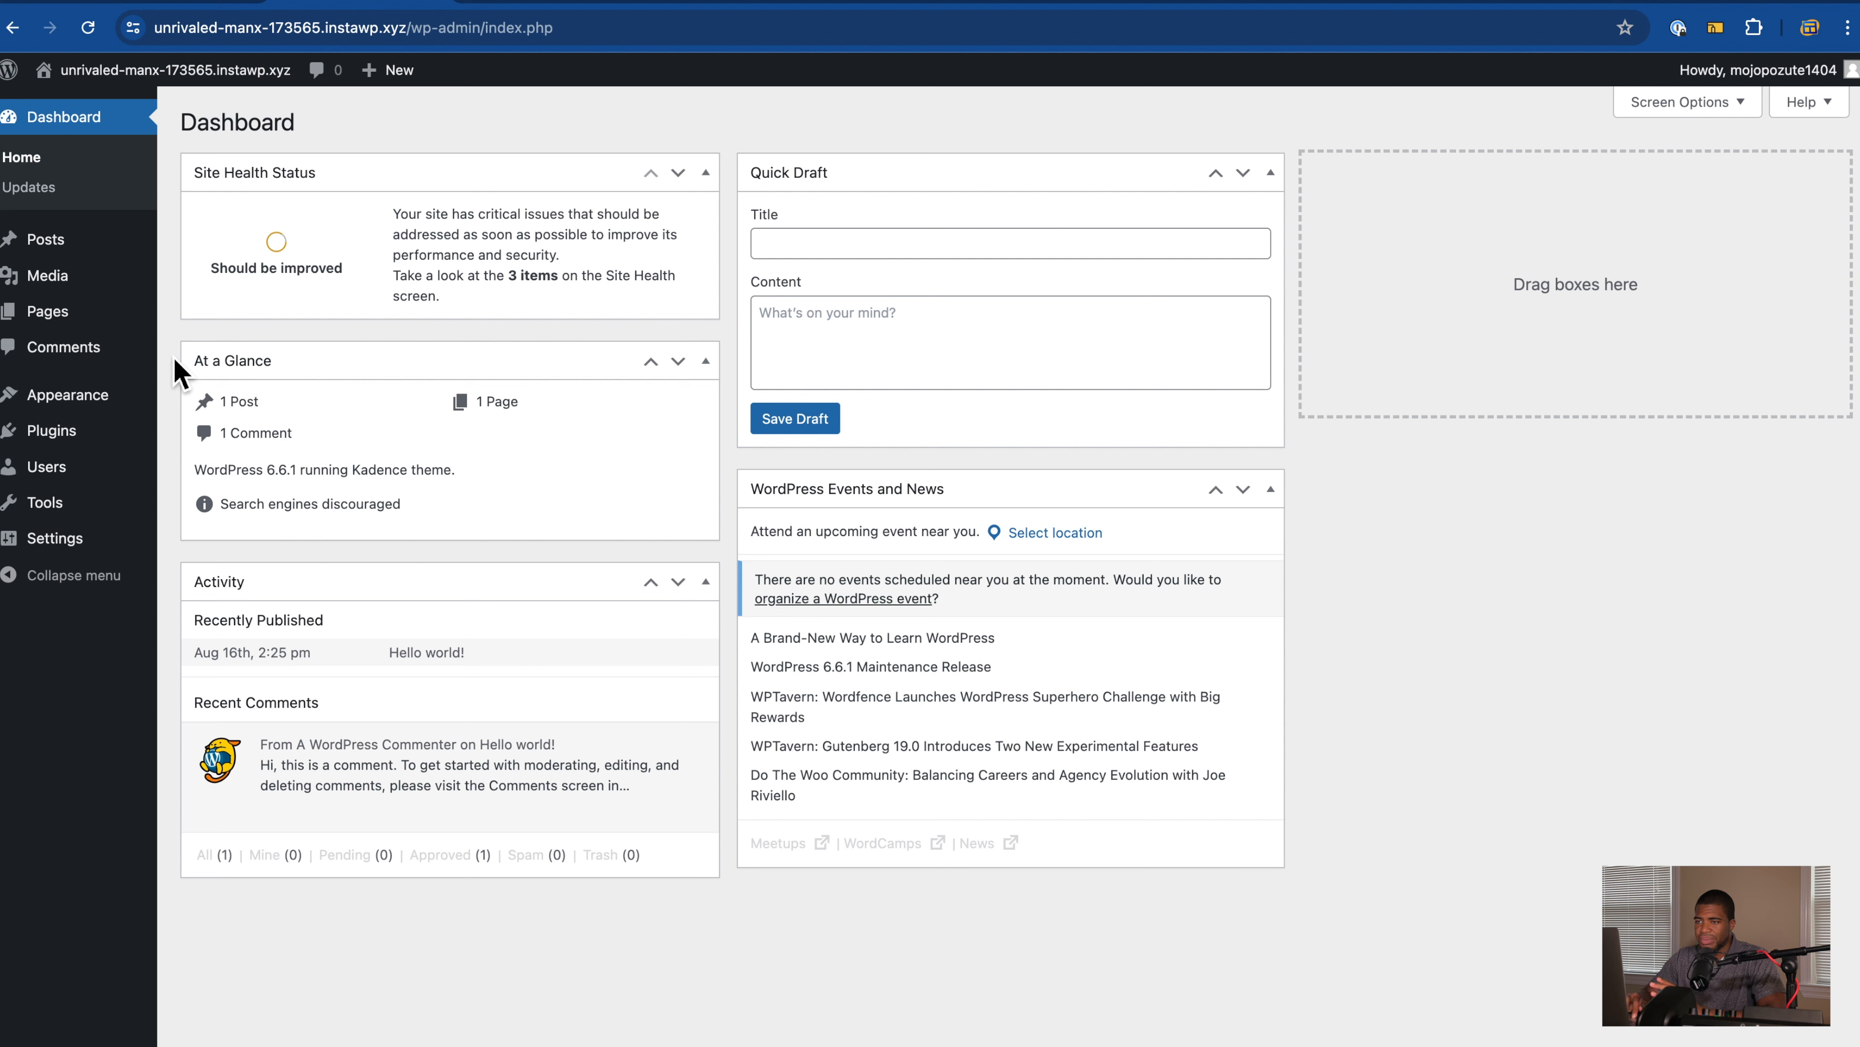
Step: Search for new plugins with the keyword cache and look through the caching plugins offered
{"action": "mouse_move", "coordinate": [71, 434]}
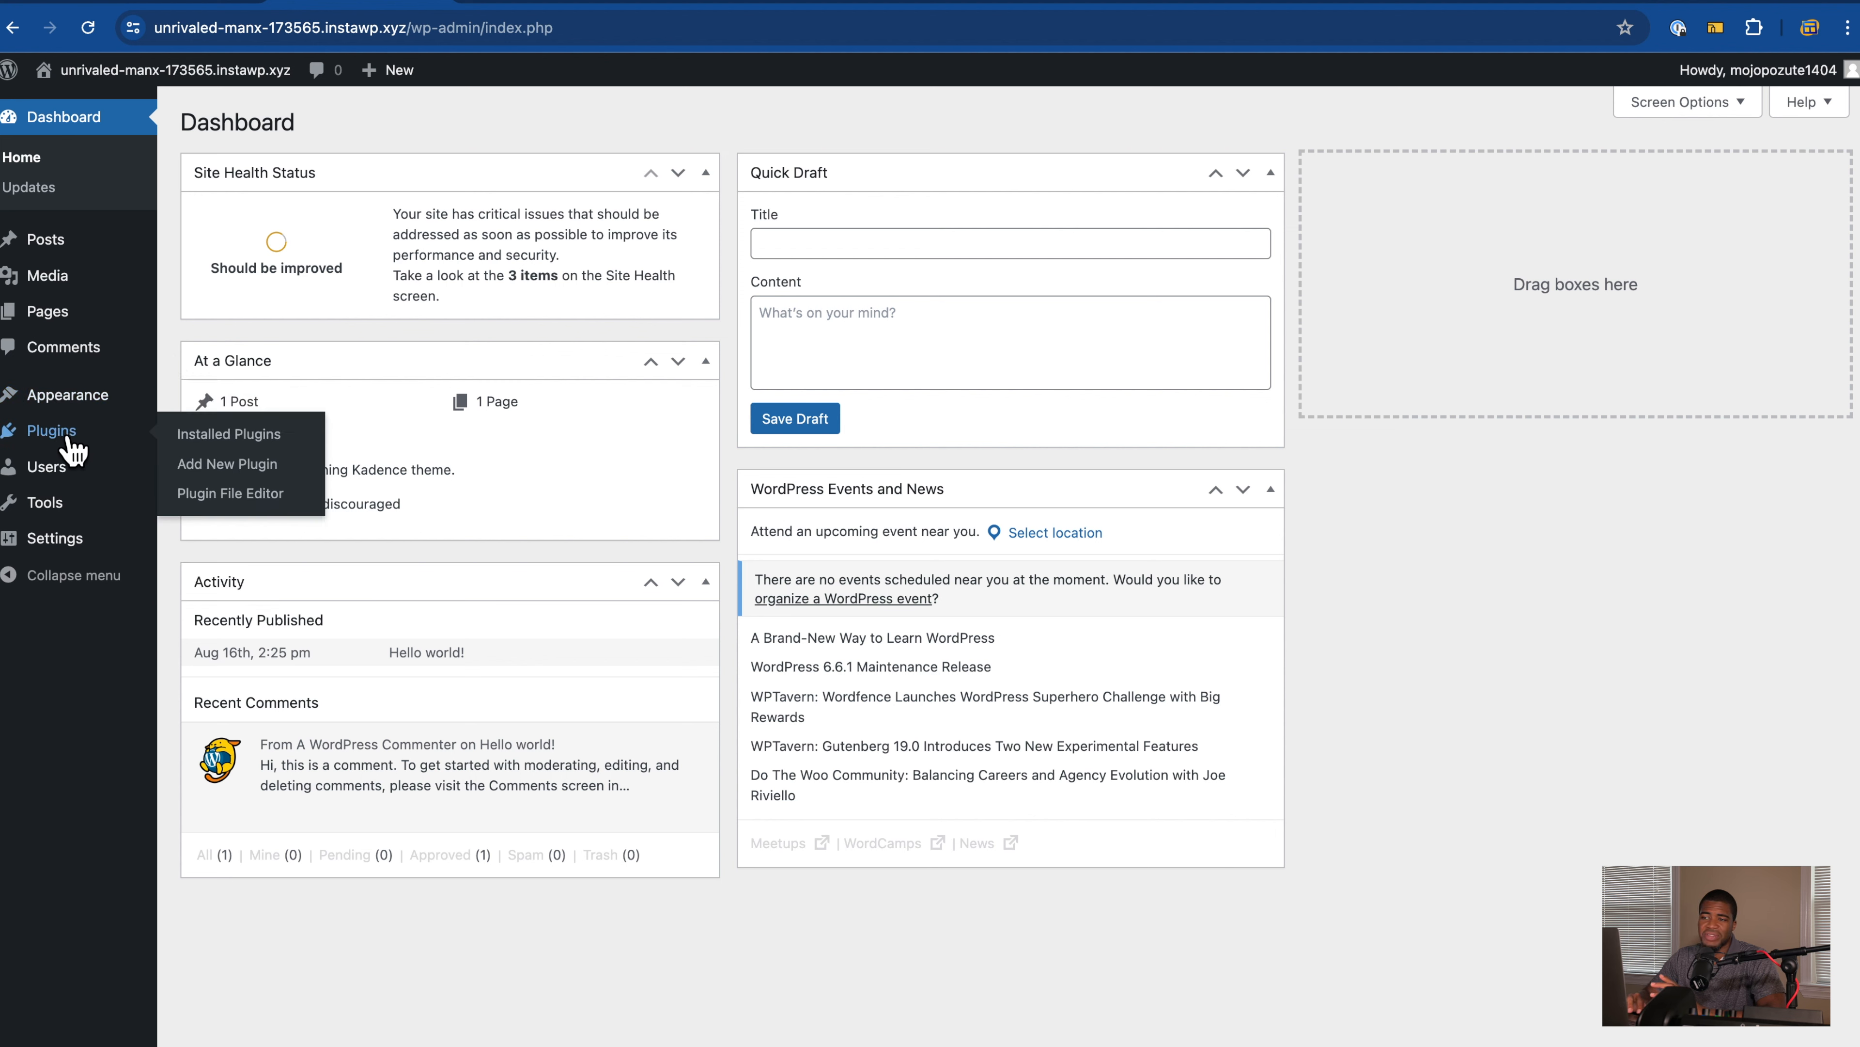
{"action": "left_click", "coordinate": [232, 477]}
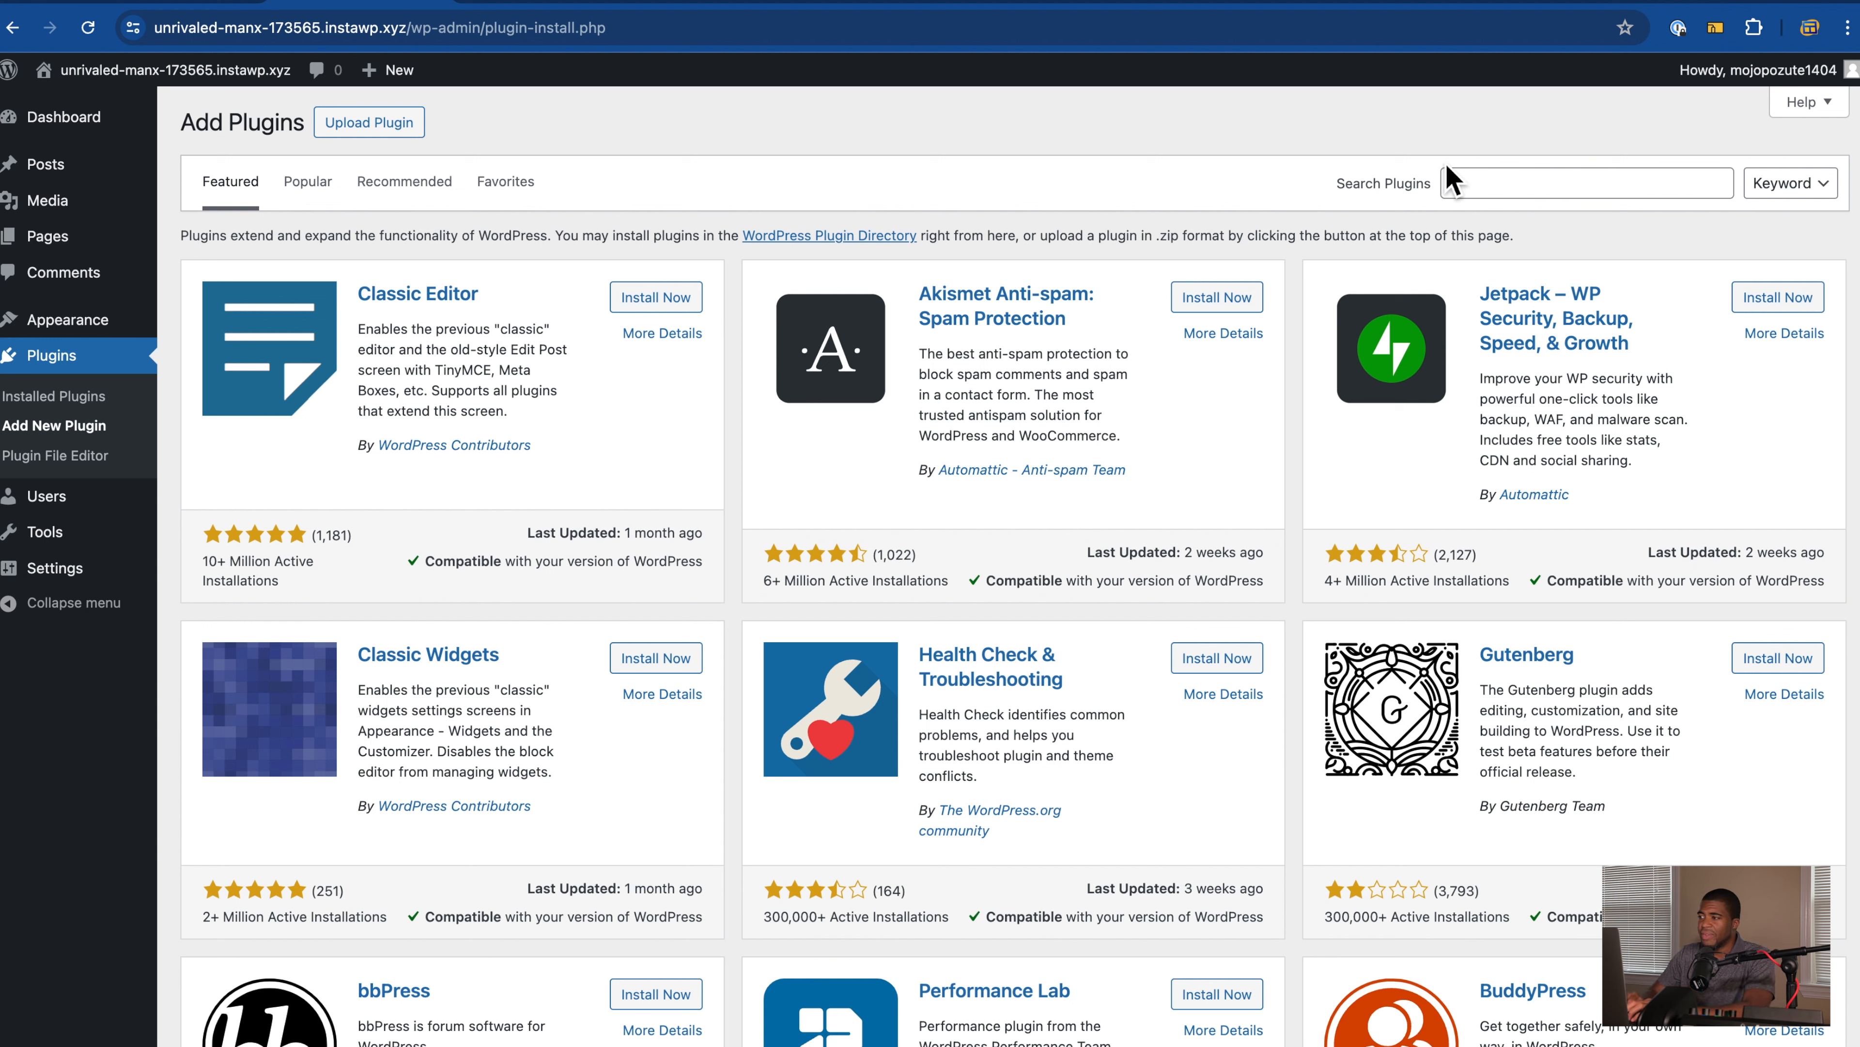
{"action": "left_click", "coordinate": [1475, 185]}
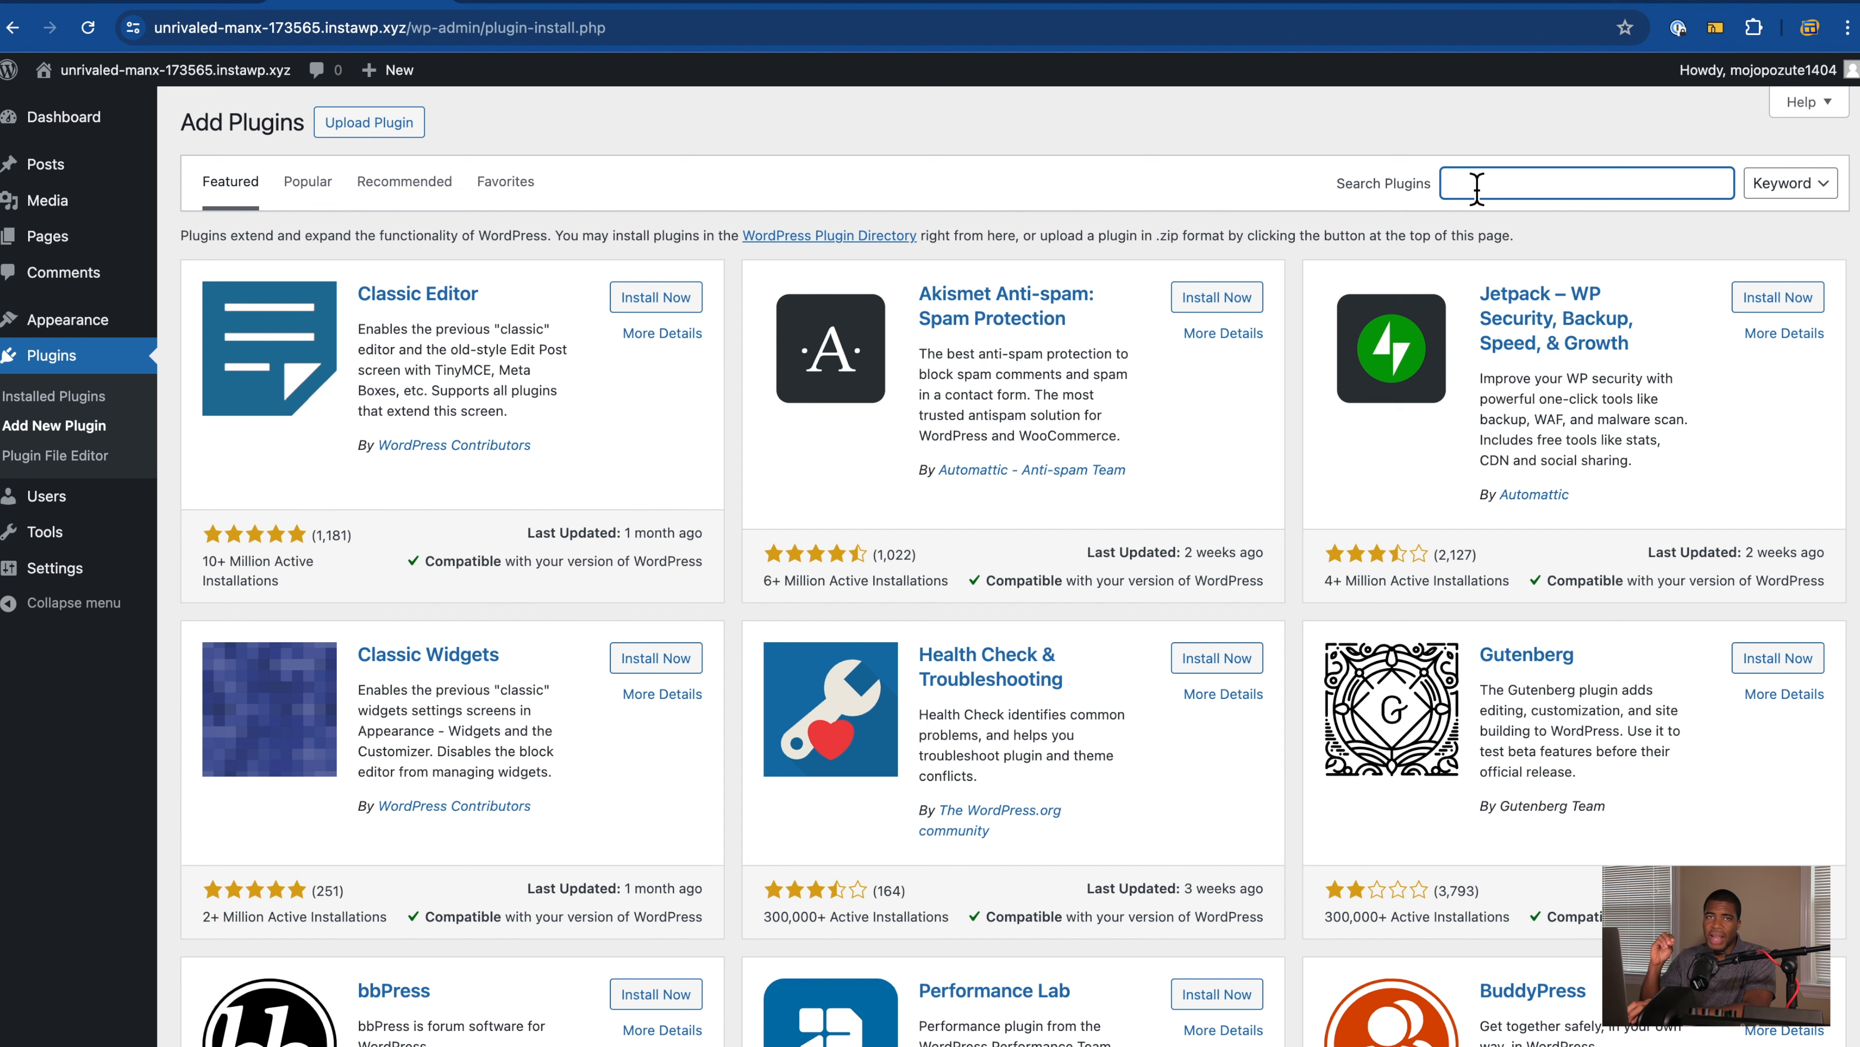
{"action": "type", "text": "cache"}
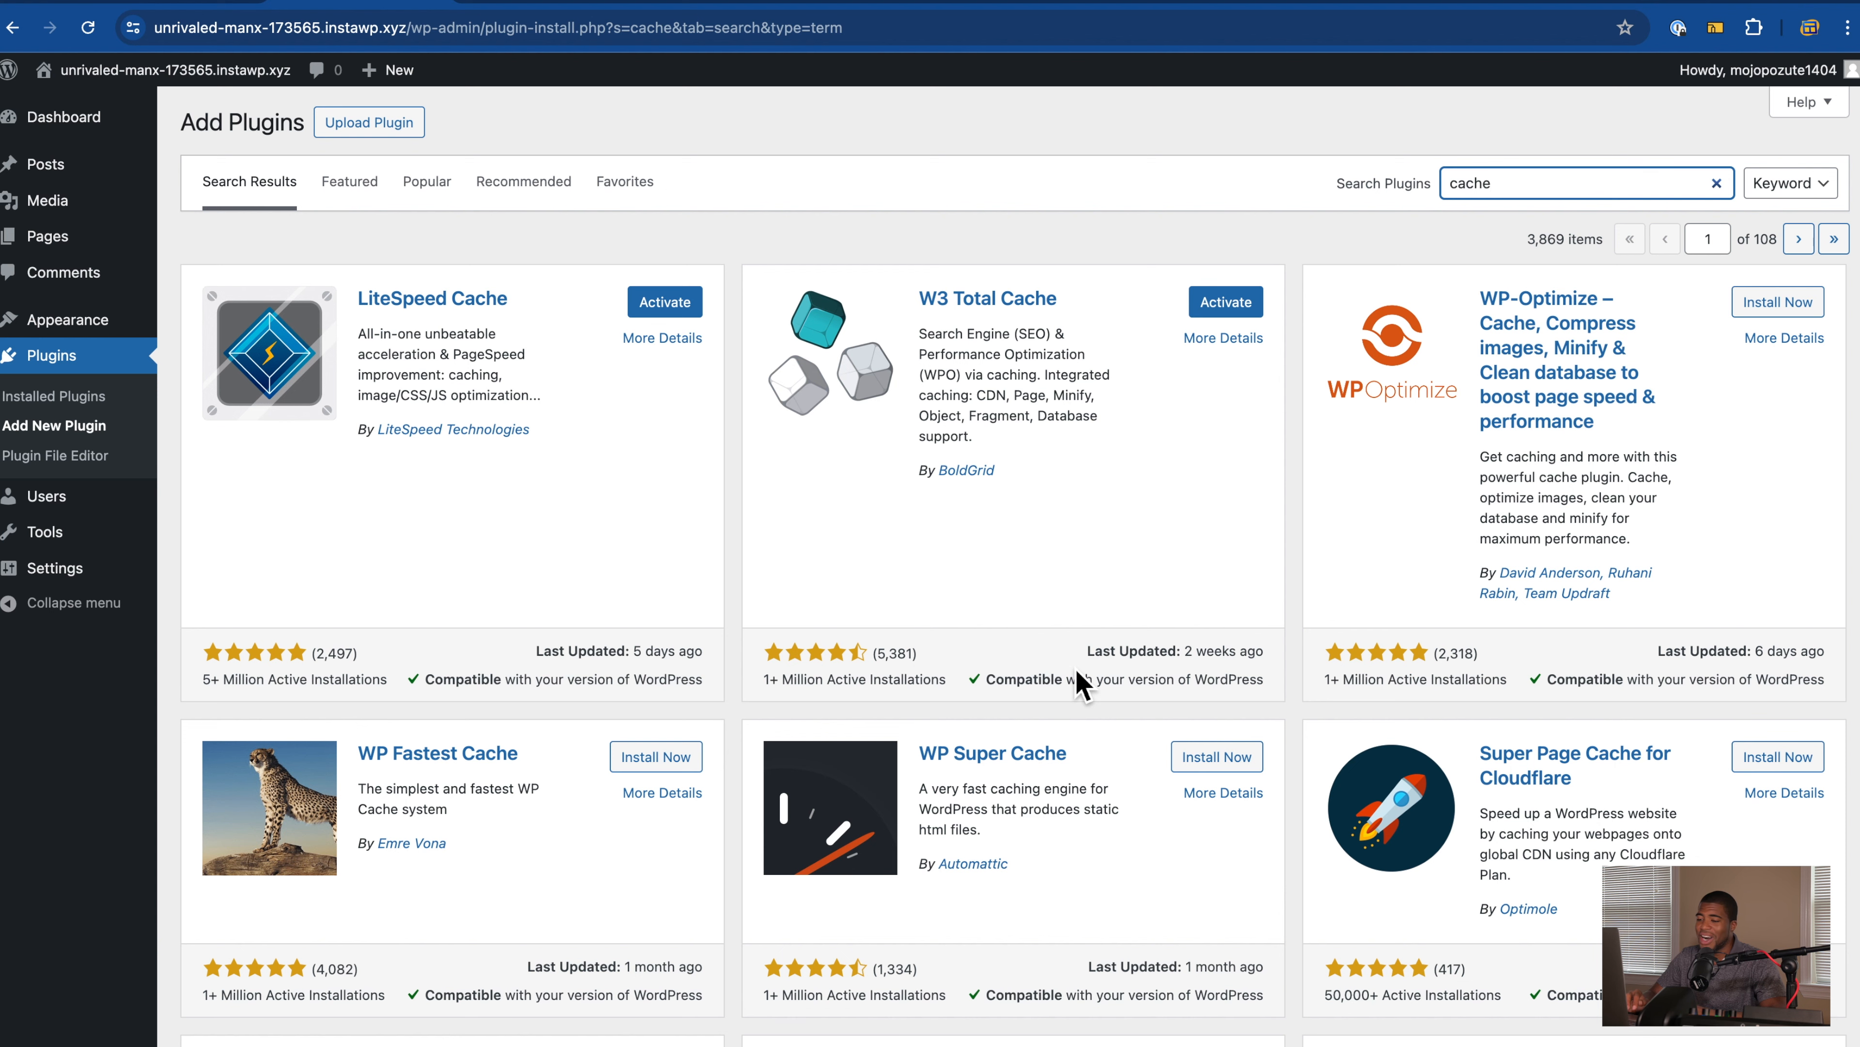
{"action": "scroll", "coordinate": [881, 652], "scroll_direction": "down", "scroll_amount": 2}
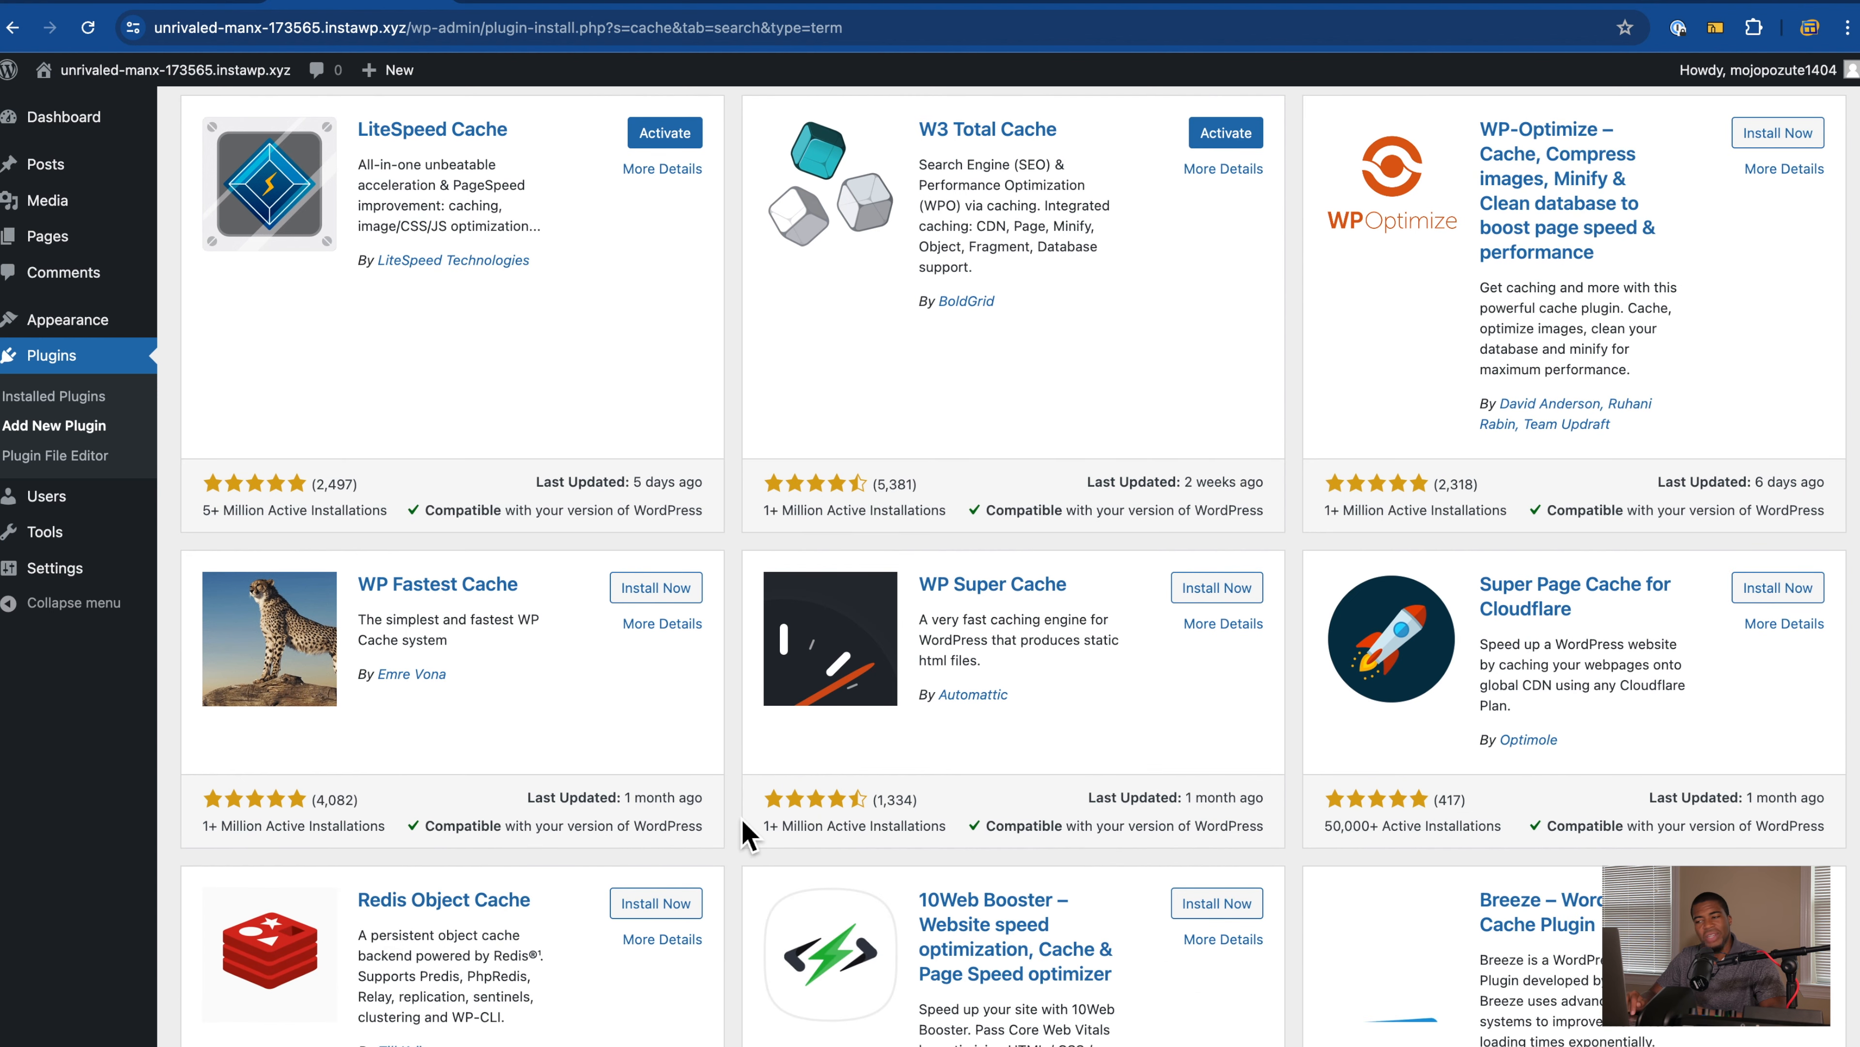
{"action": "scroll", "coordinate": [740, 817], "scroll_direction": "up", "scroll_amount": 2}
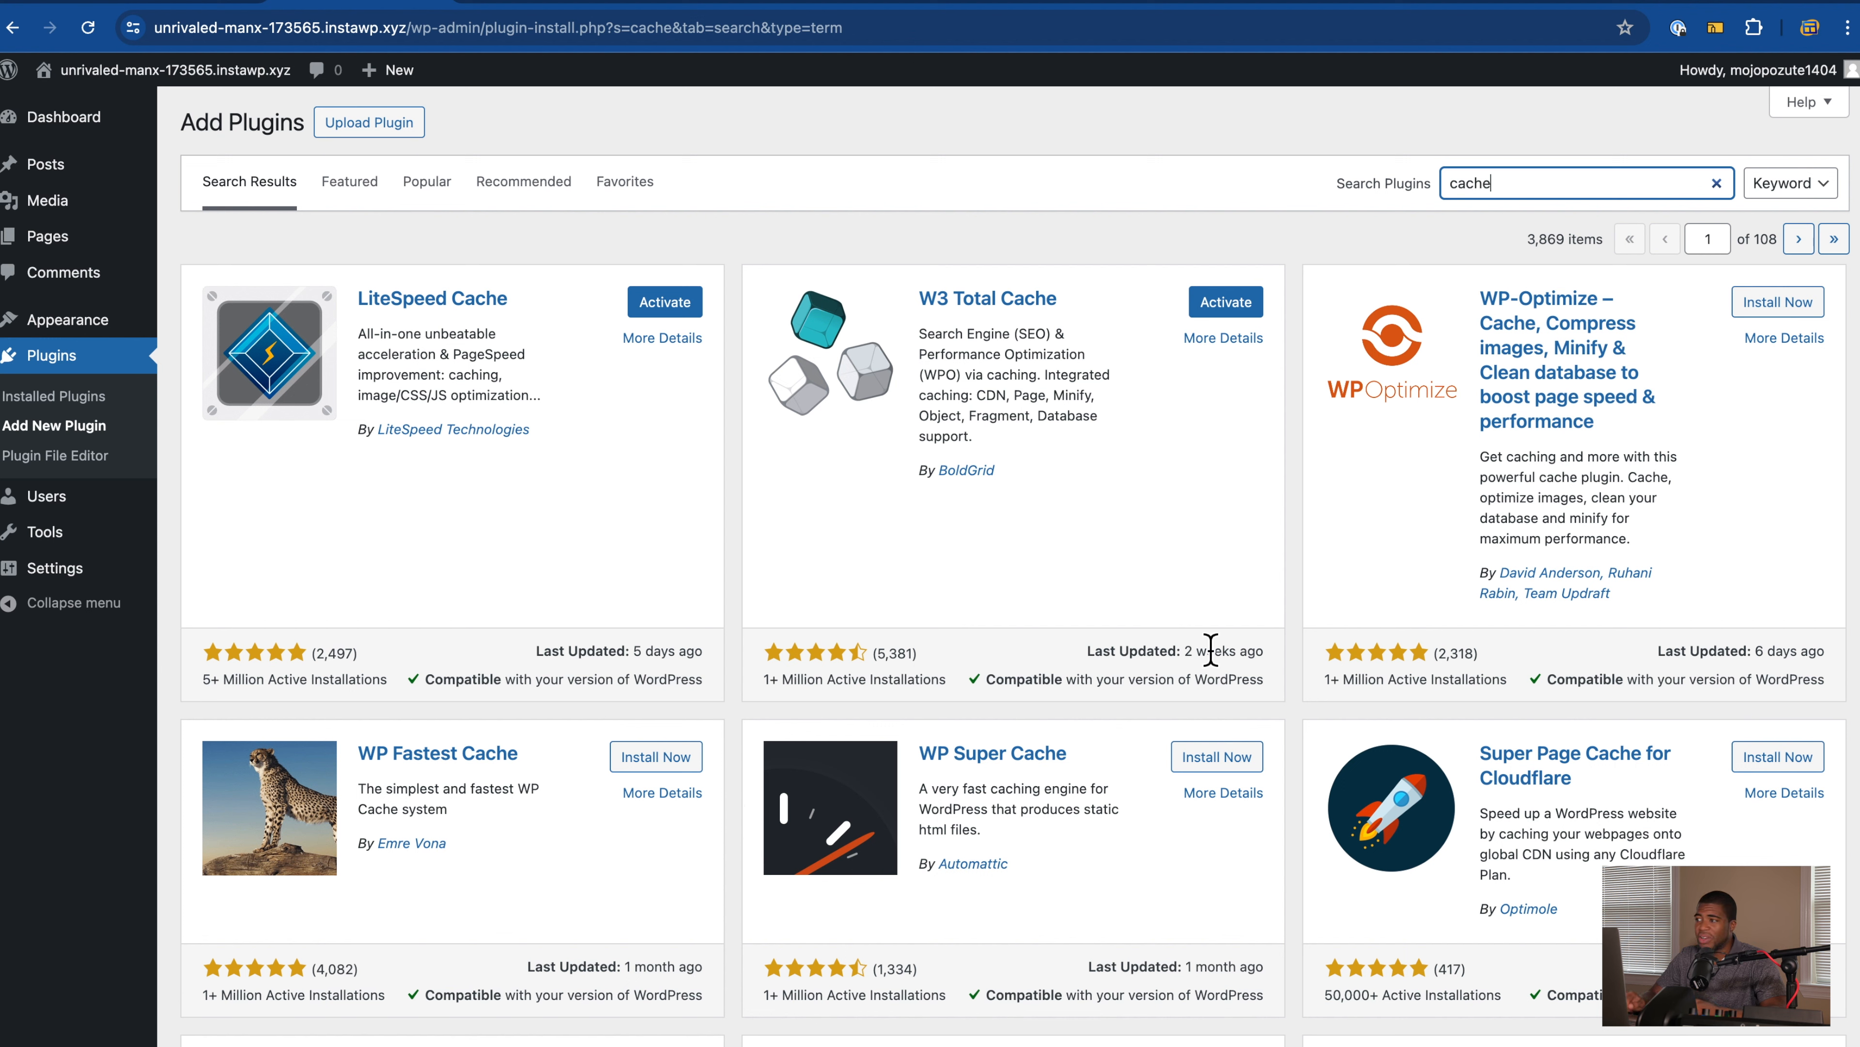
Step: Search the available plugins for sg optimizer
{"action": "double_click", "coordinate": [1509, 192]}
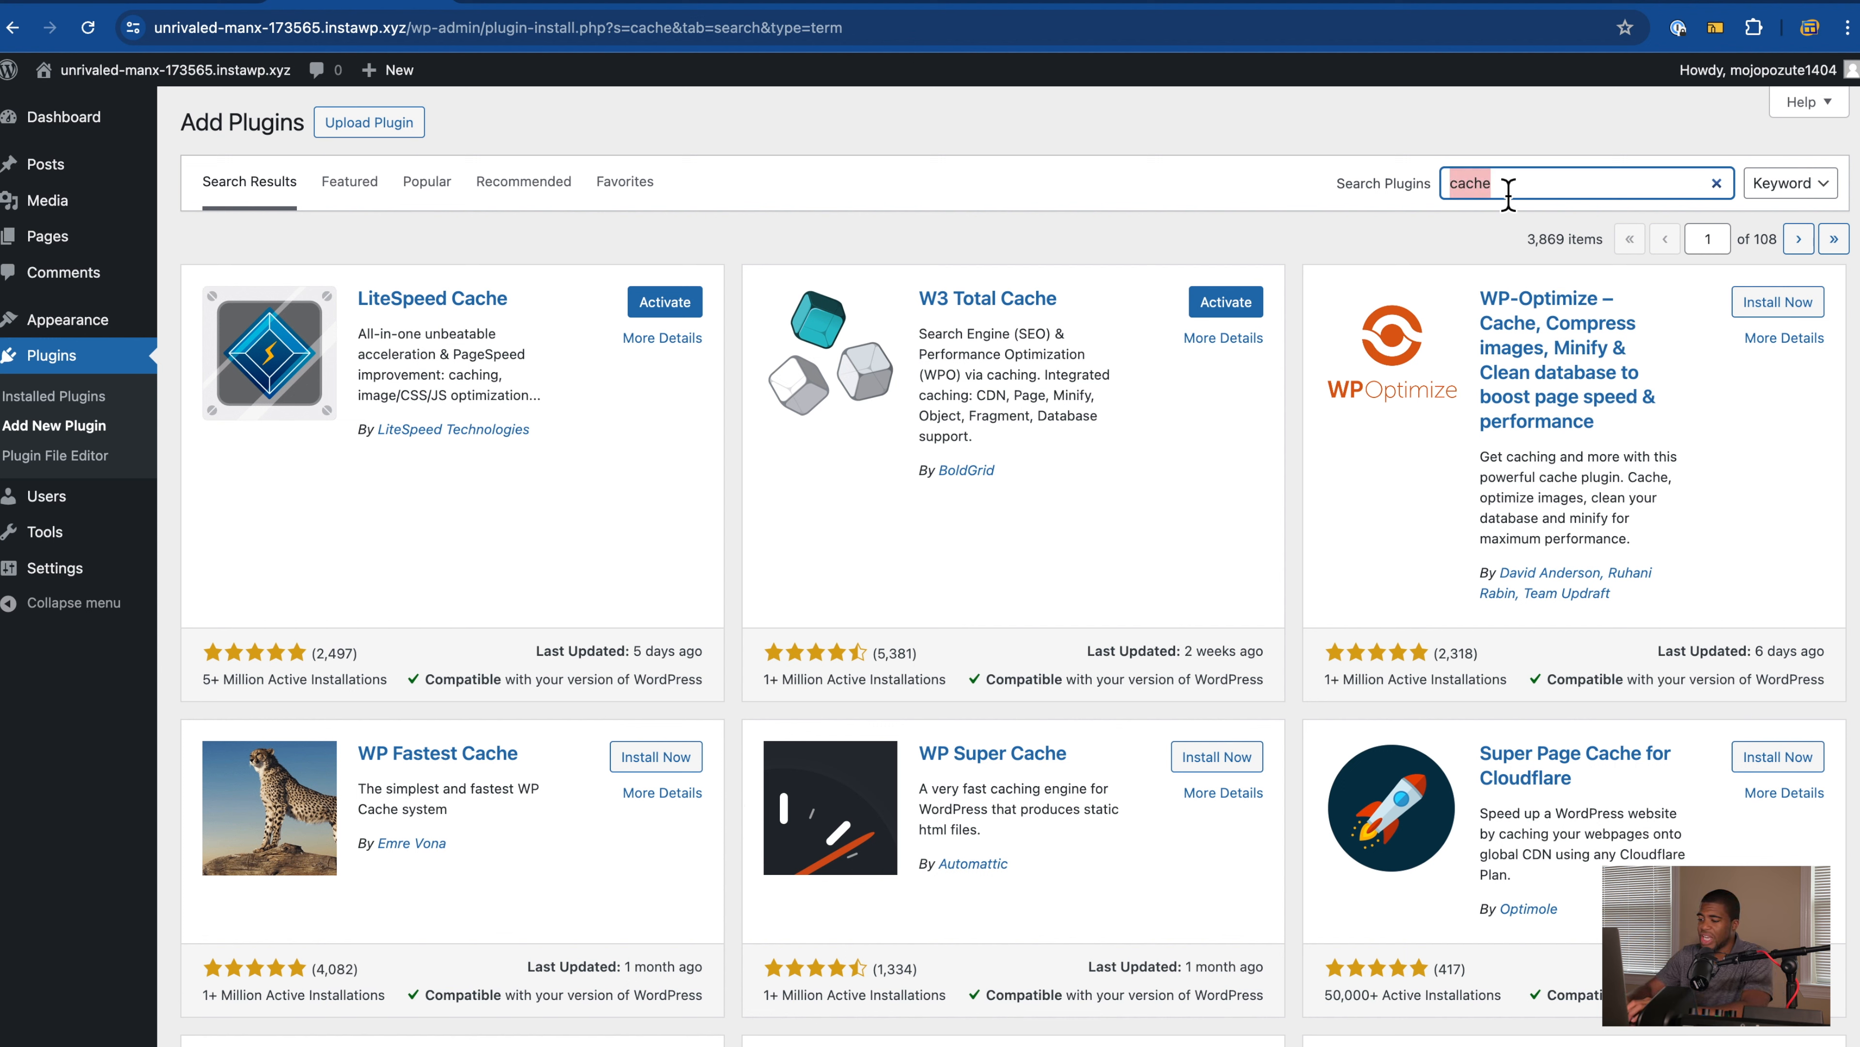
{"action": "type", "text": "sg to"}
{"action": "key", "text": "BackSpace"}
{"action": "key", "text": "BackSpace"}
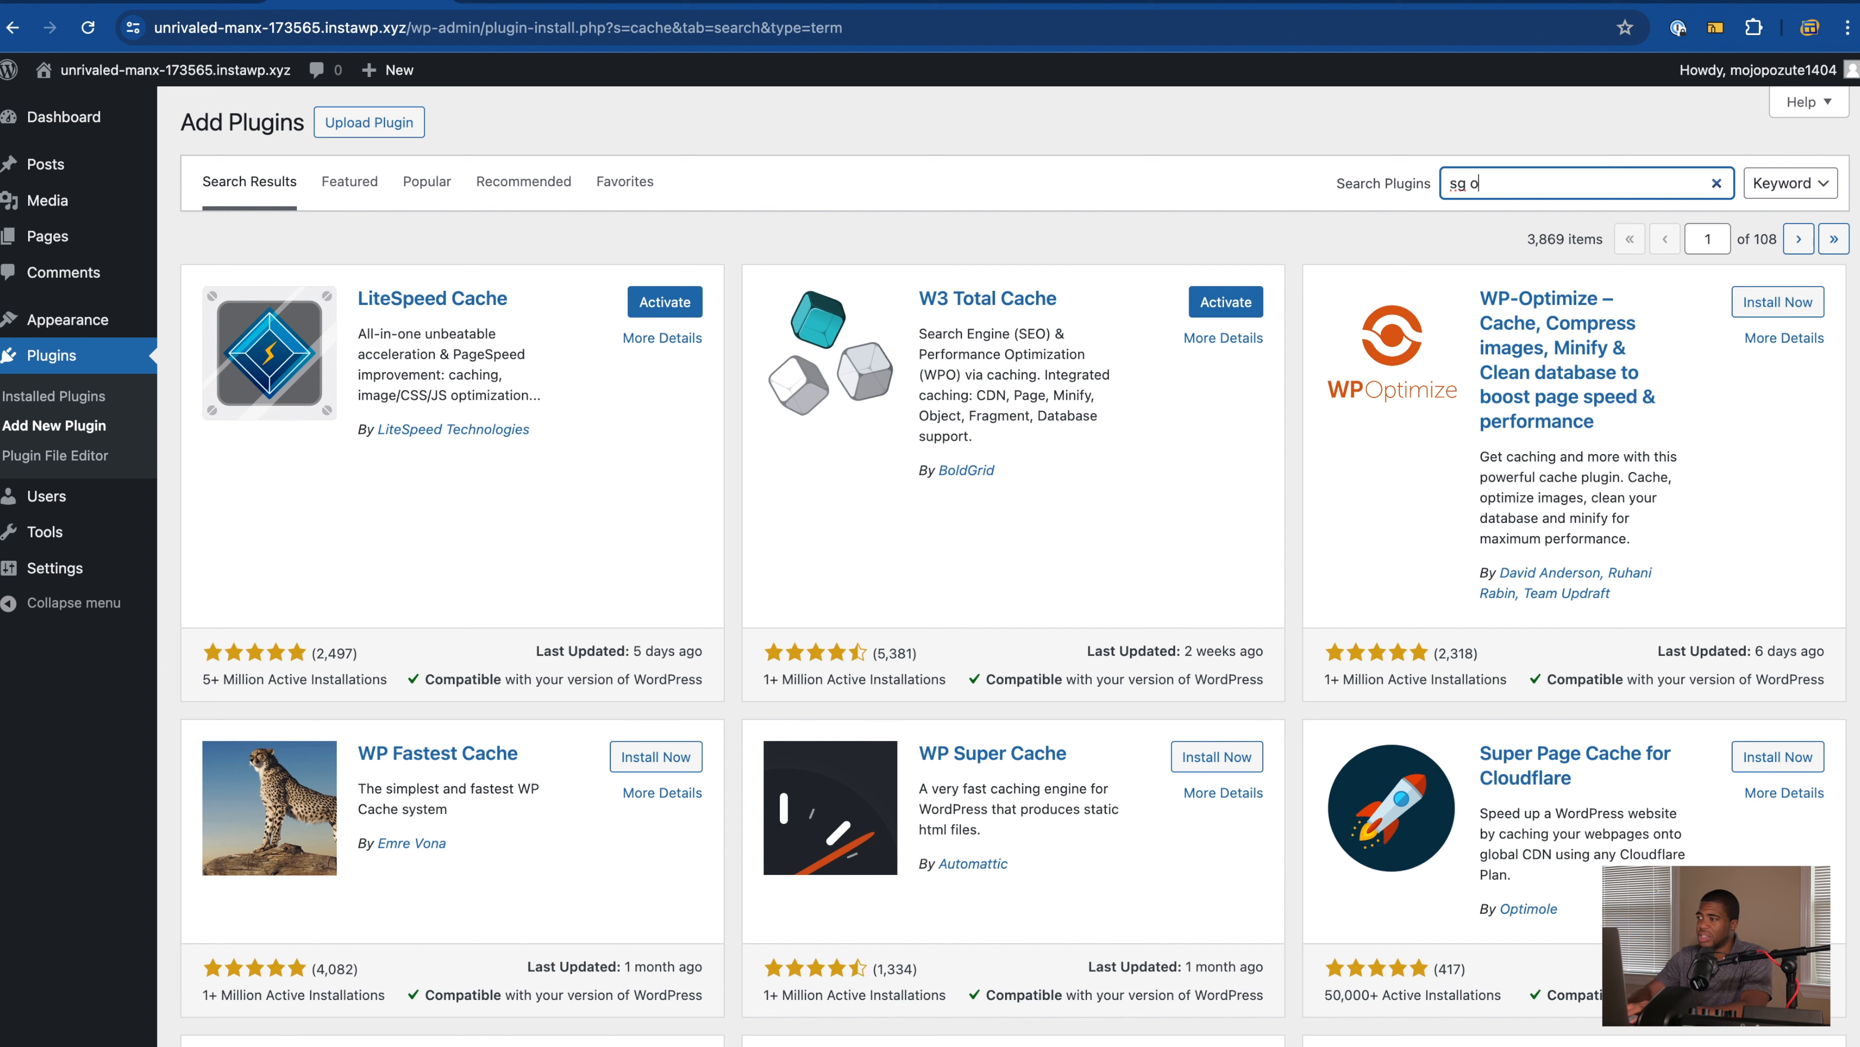
{"action": "type", "text": "optimizer"}
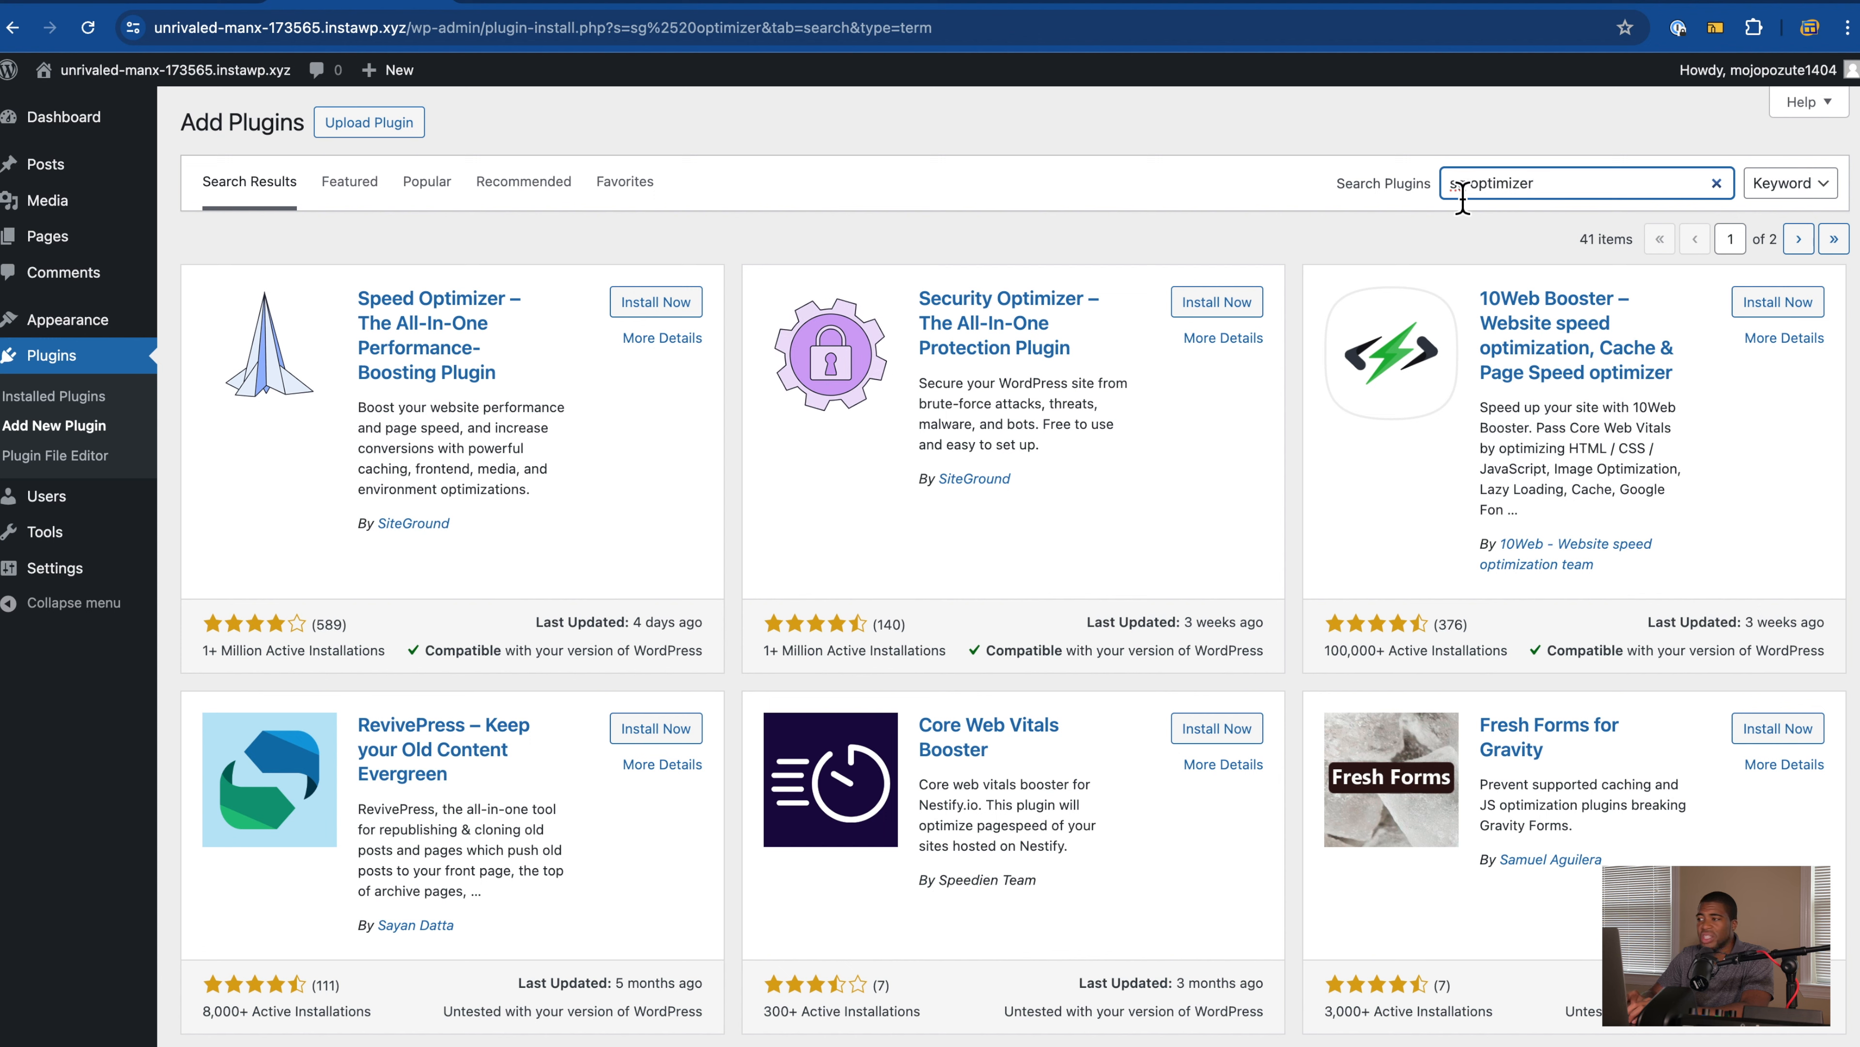
Step: Search the available plugins for kinsta and take a look at the WP Rocket website
{"action": "left_click_drag", "start_coordinate": [1597, 185], "coordinate": [1313, 198]}
{"action": "key", "text": "BackSpace"}
{"action": "type", "text": "kinsta"}
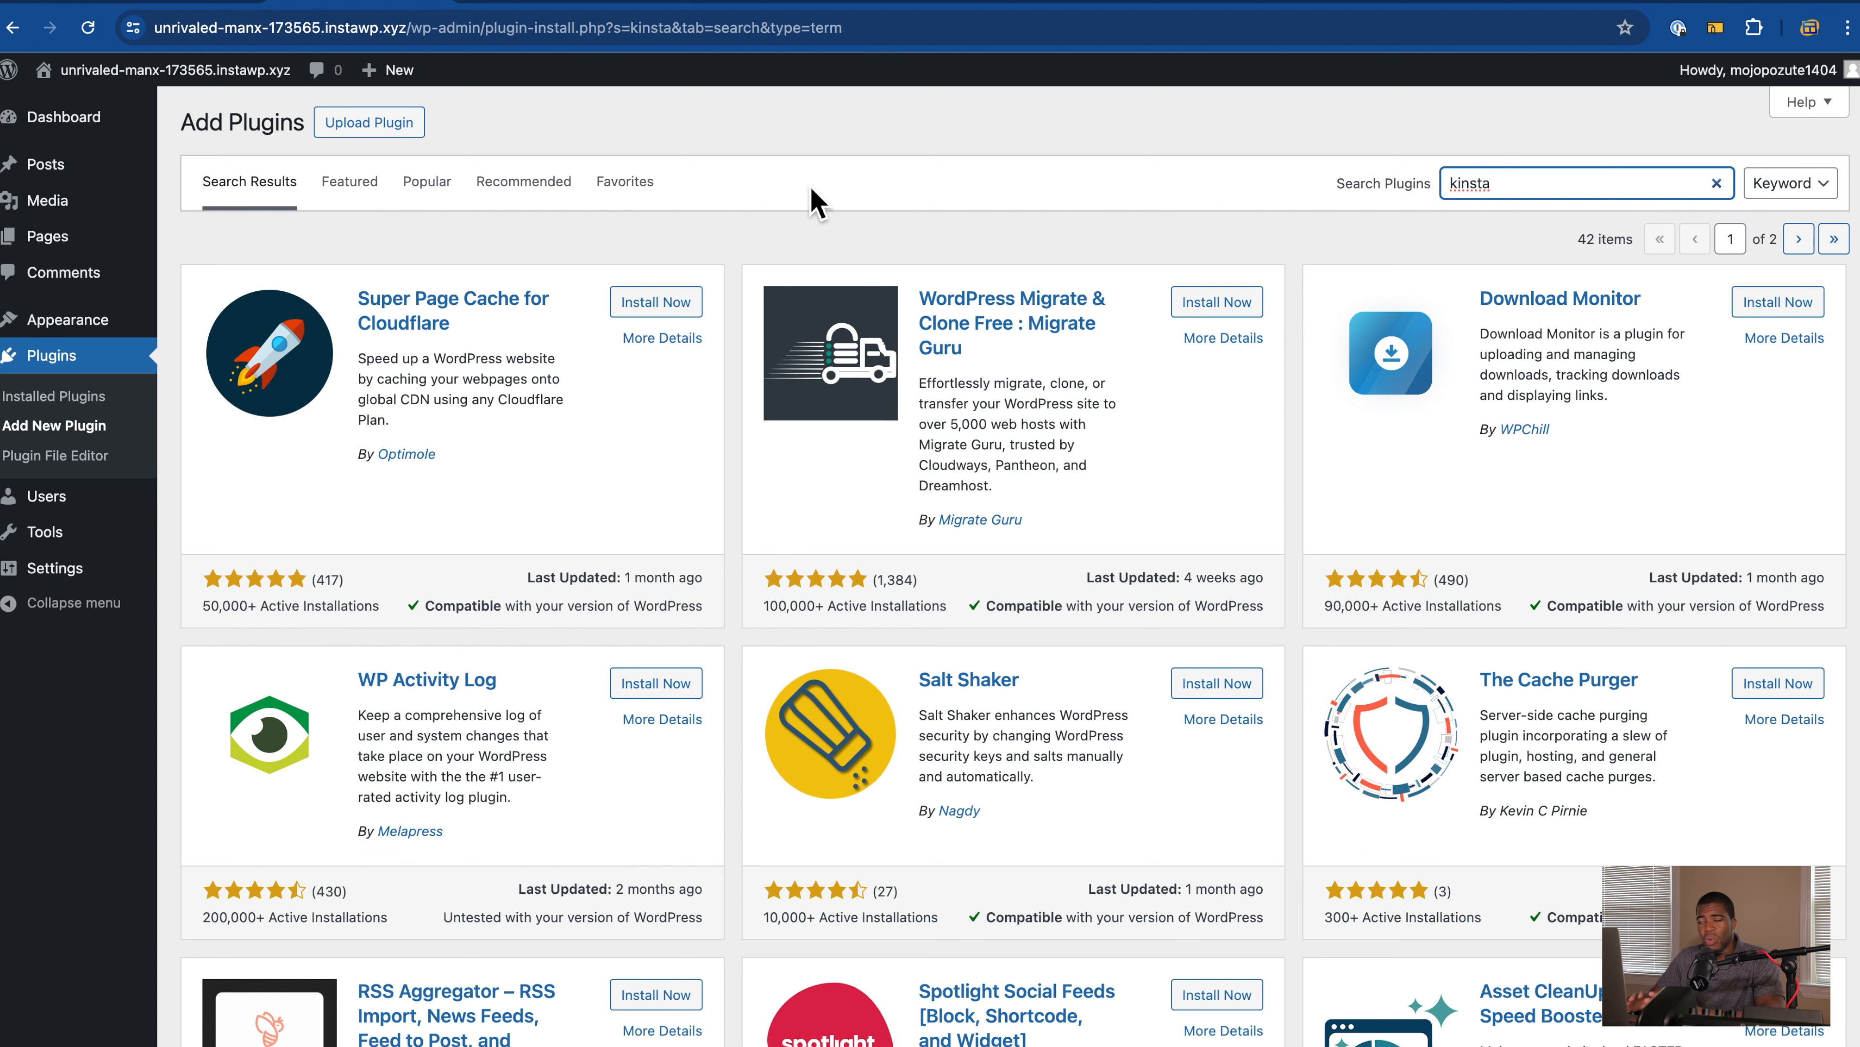
{"action": "left_click", "coordinate": [533, 4]}
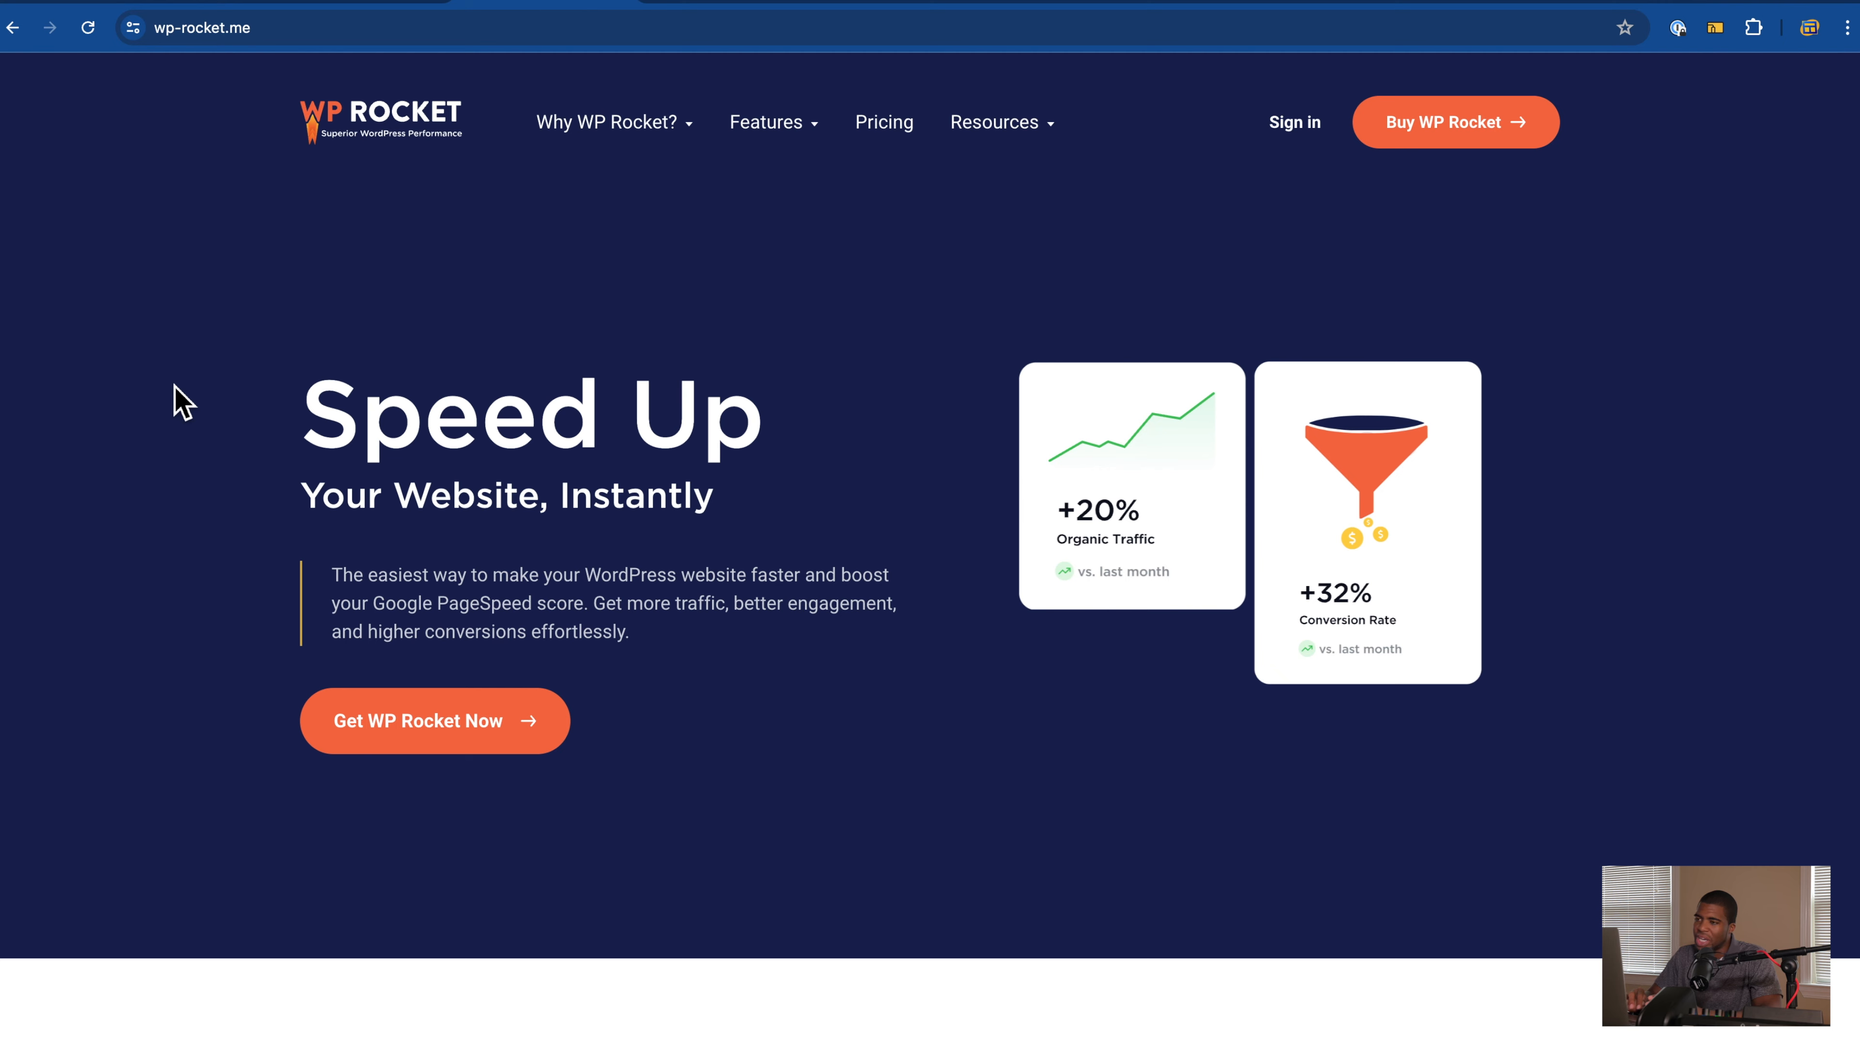
{"action": "left_click", "coordinate": [221, 4]}
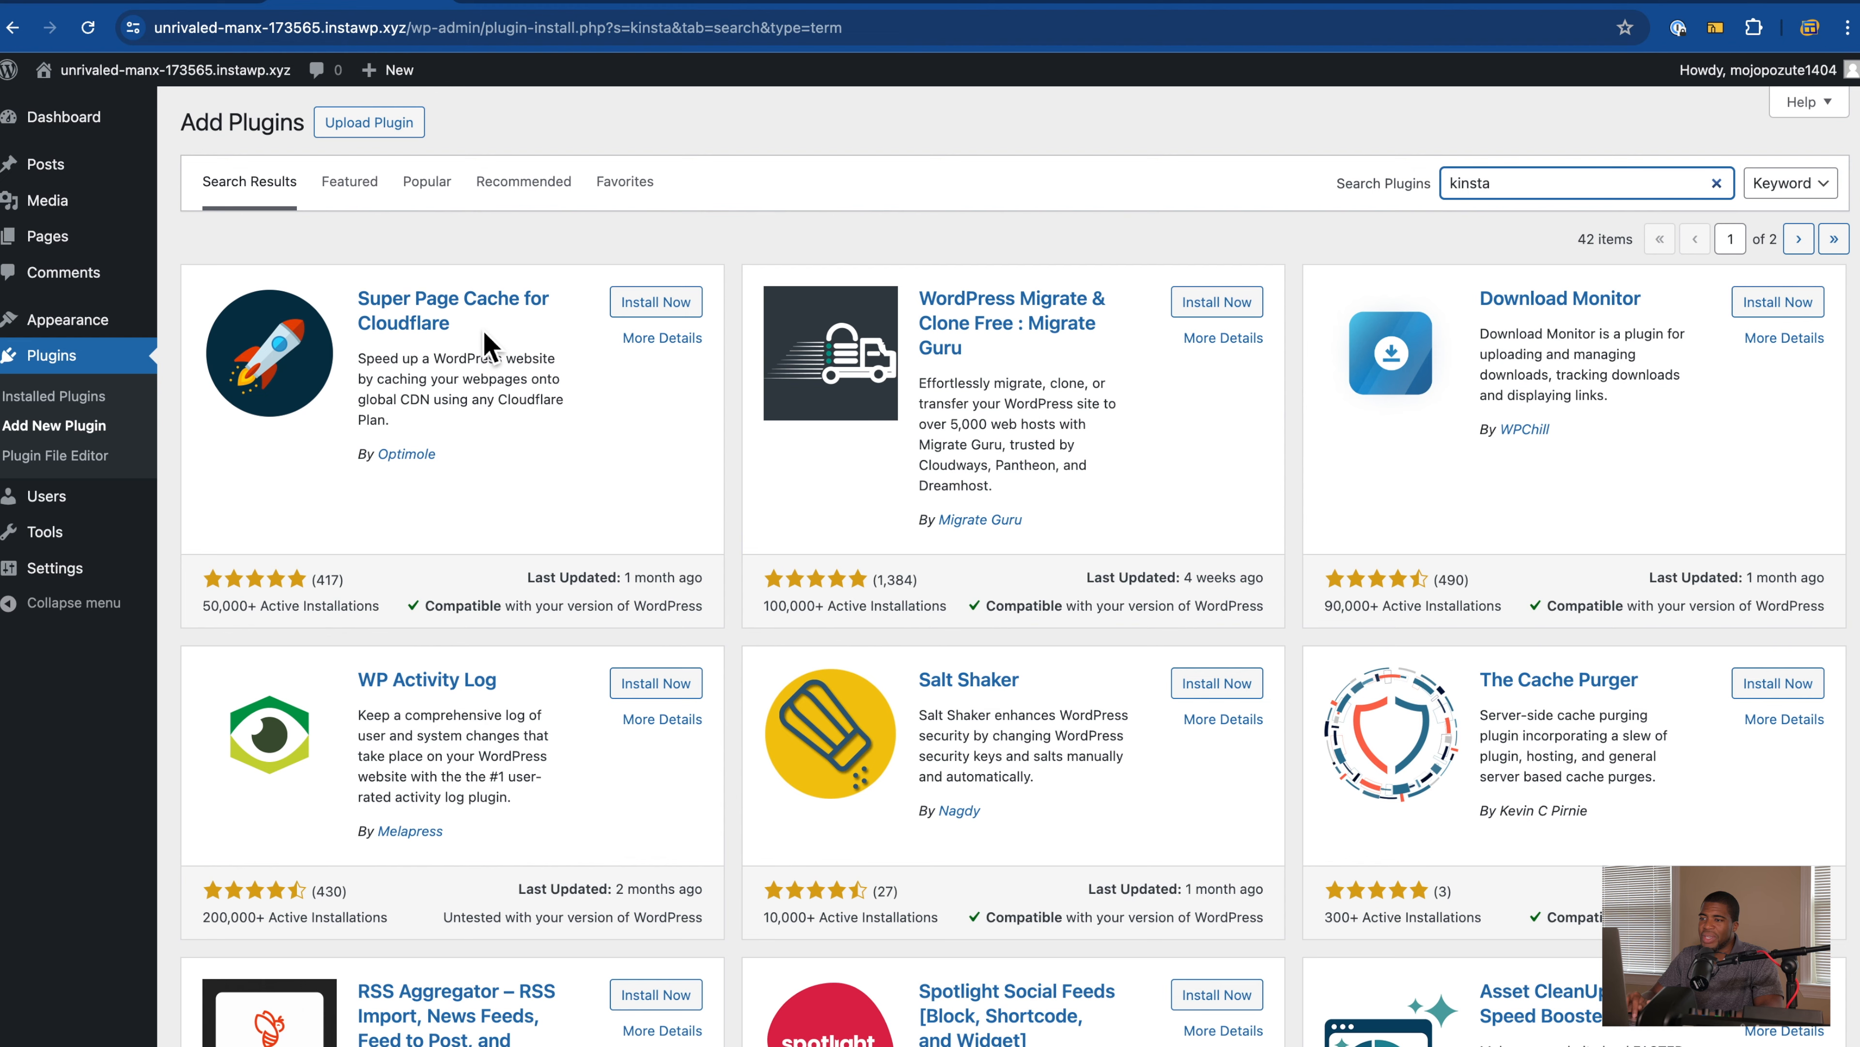
Step: Search the available plugins for cache again and revisit the WP Rocket website
{"action": "left_click_drag", "start_coordinate": [1577, 187], "coordinate": [1329, 187]}
{"action": "type", "text": "cache"}
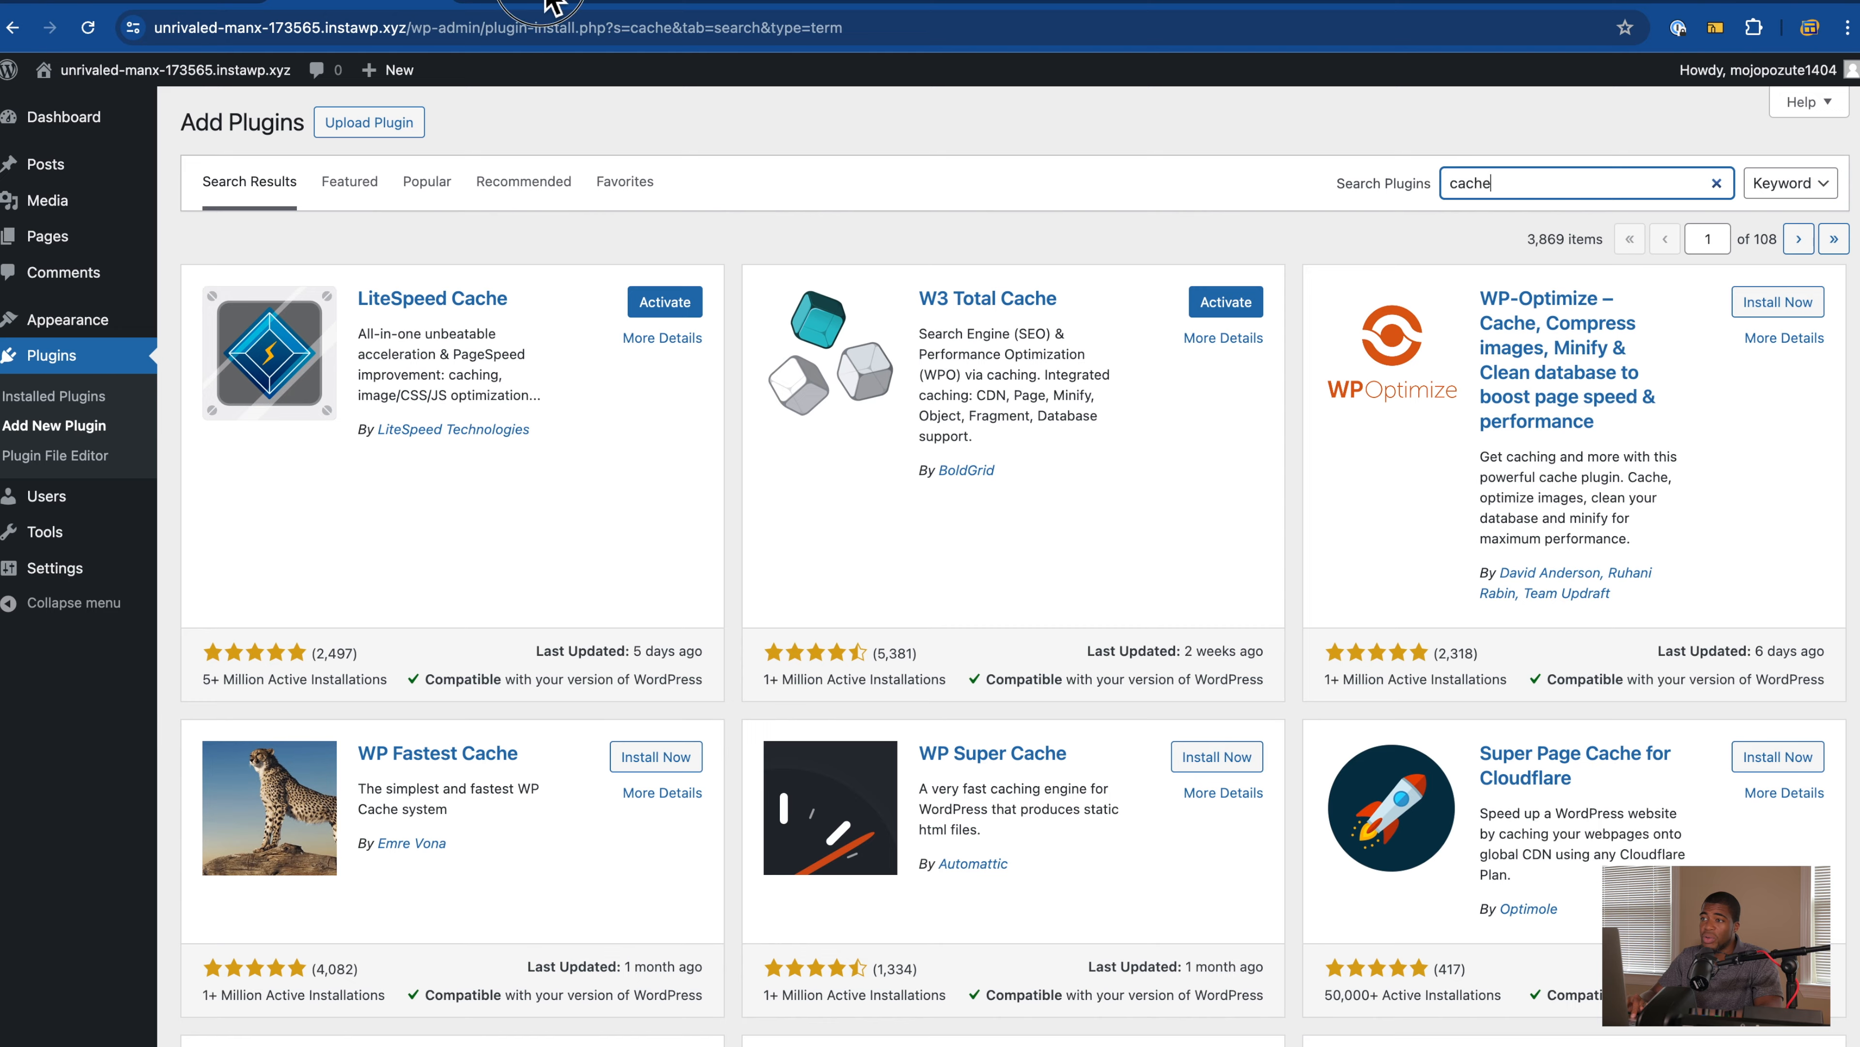
{"action": "left_click", "coordinate": [560, 7]}
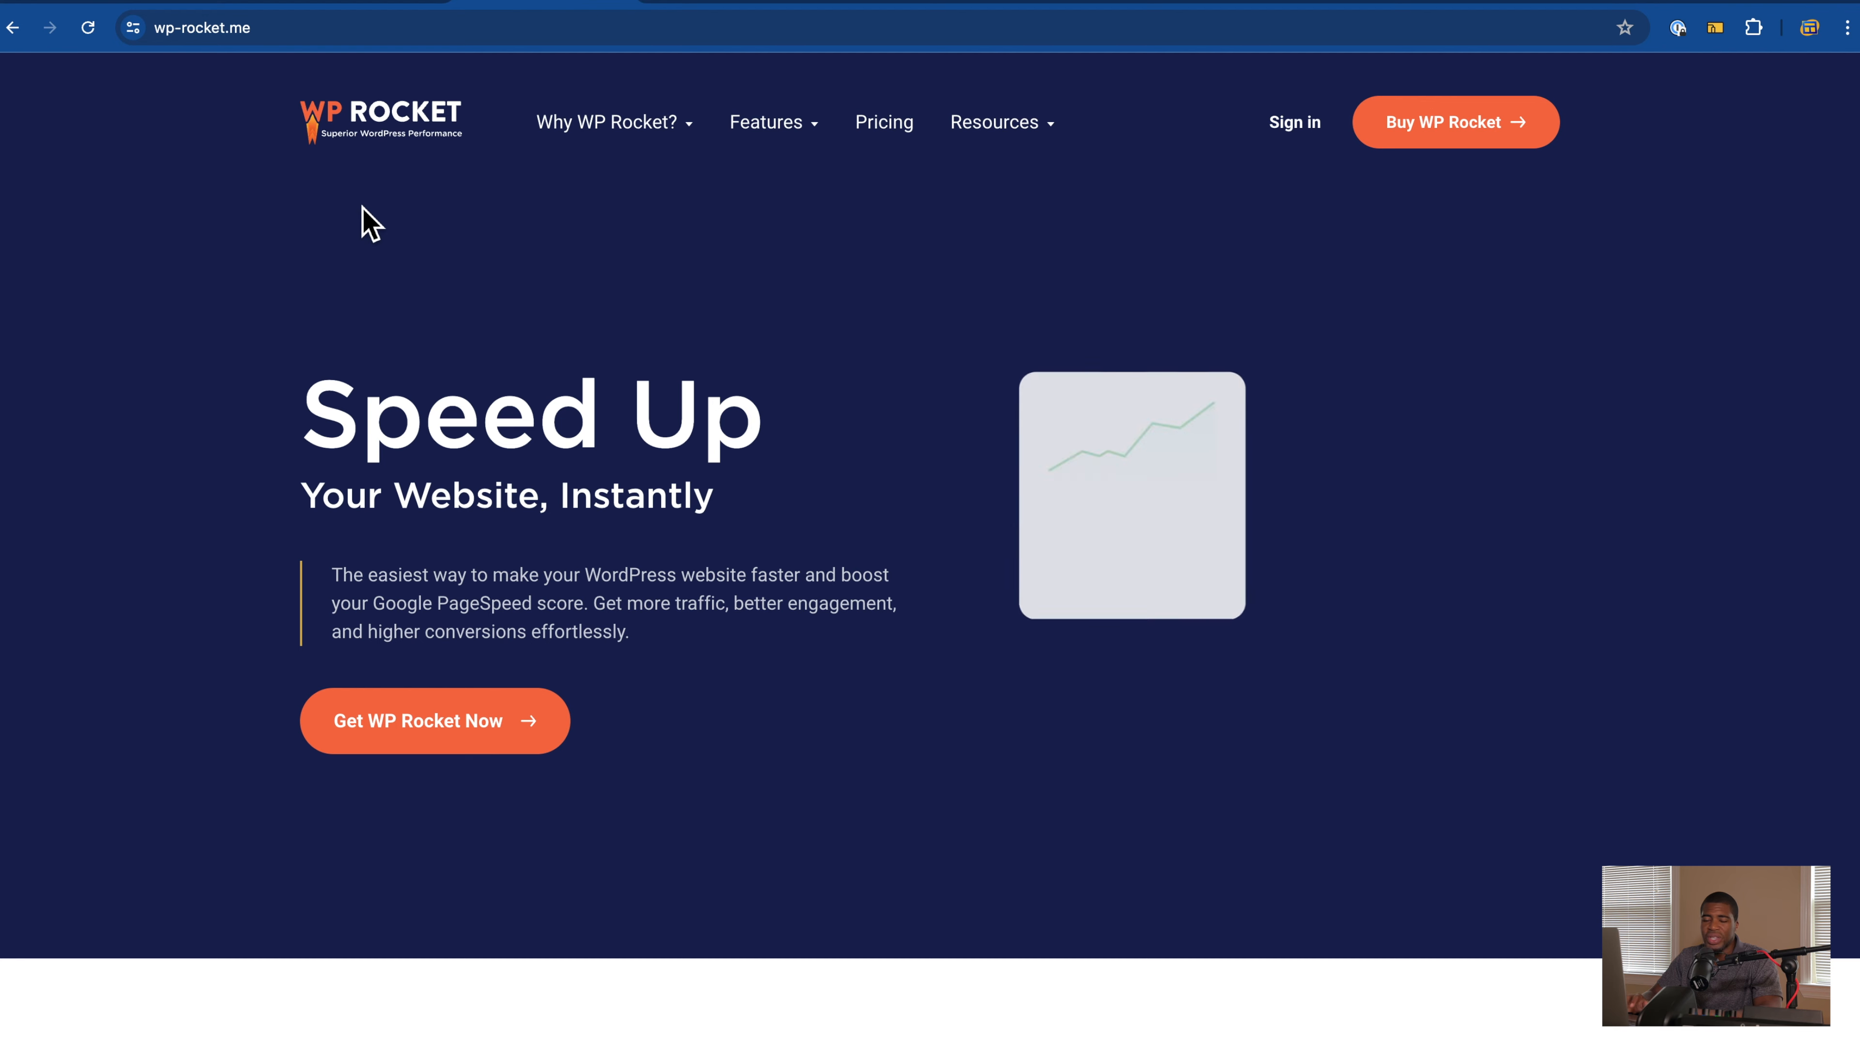
Step: Return to the WordPress admin and activate the installed LiteSpeed Cache plugin
{"action": "left_click", "coordinate": [299, 4]}
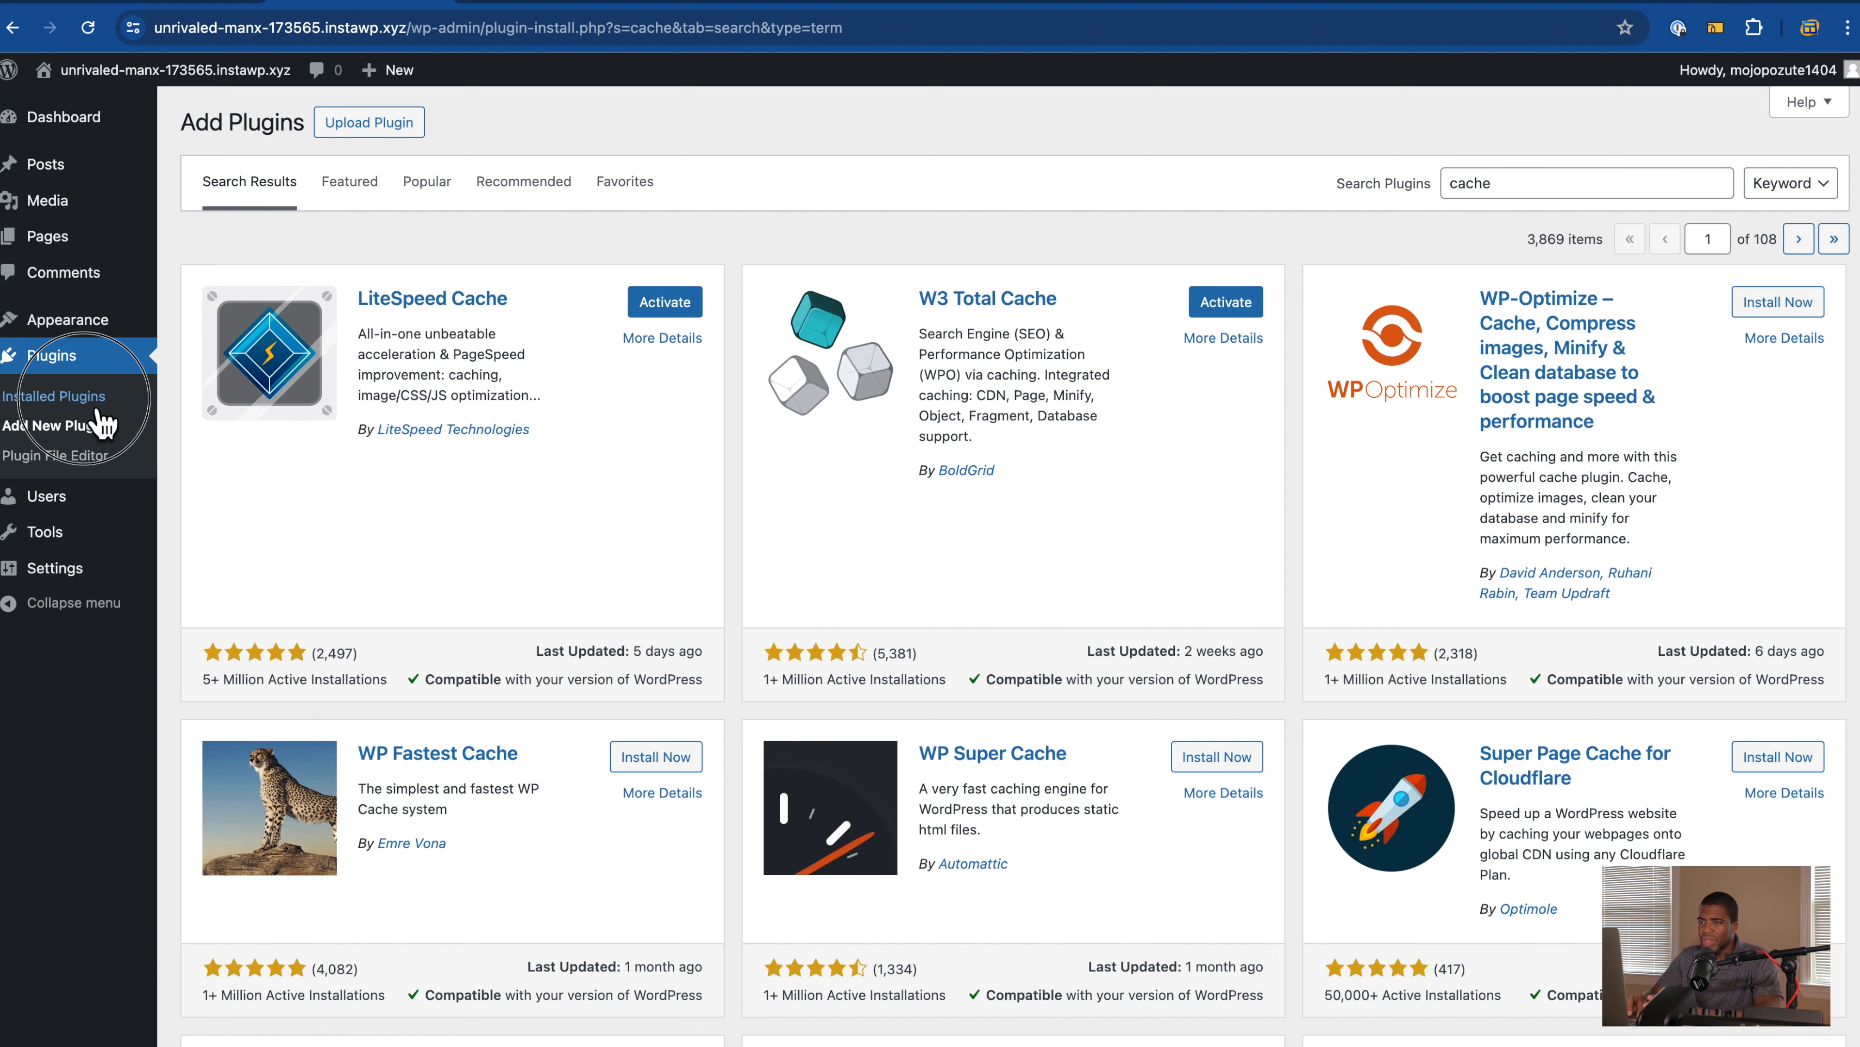
{"action": "left_click", "coordinate": [57, 396]}
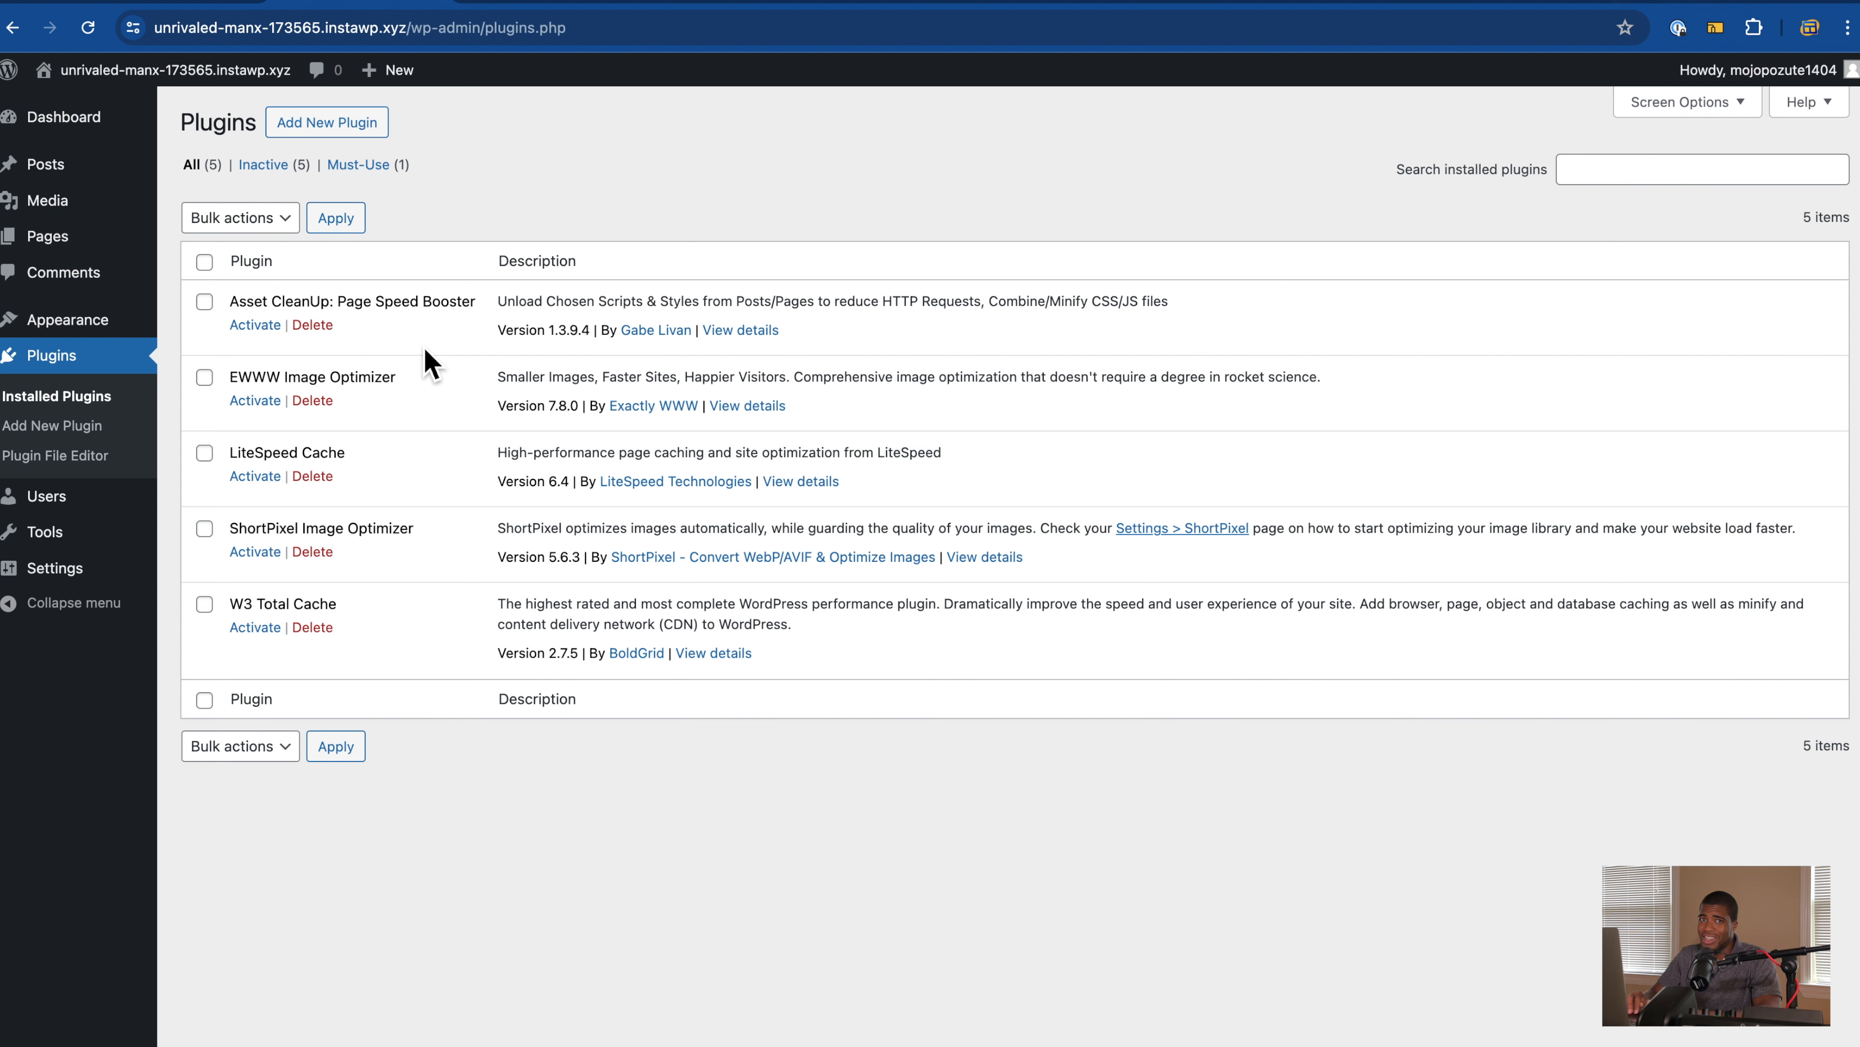
{"action": "left_click", "coordinate": [260, 478]}
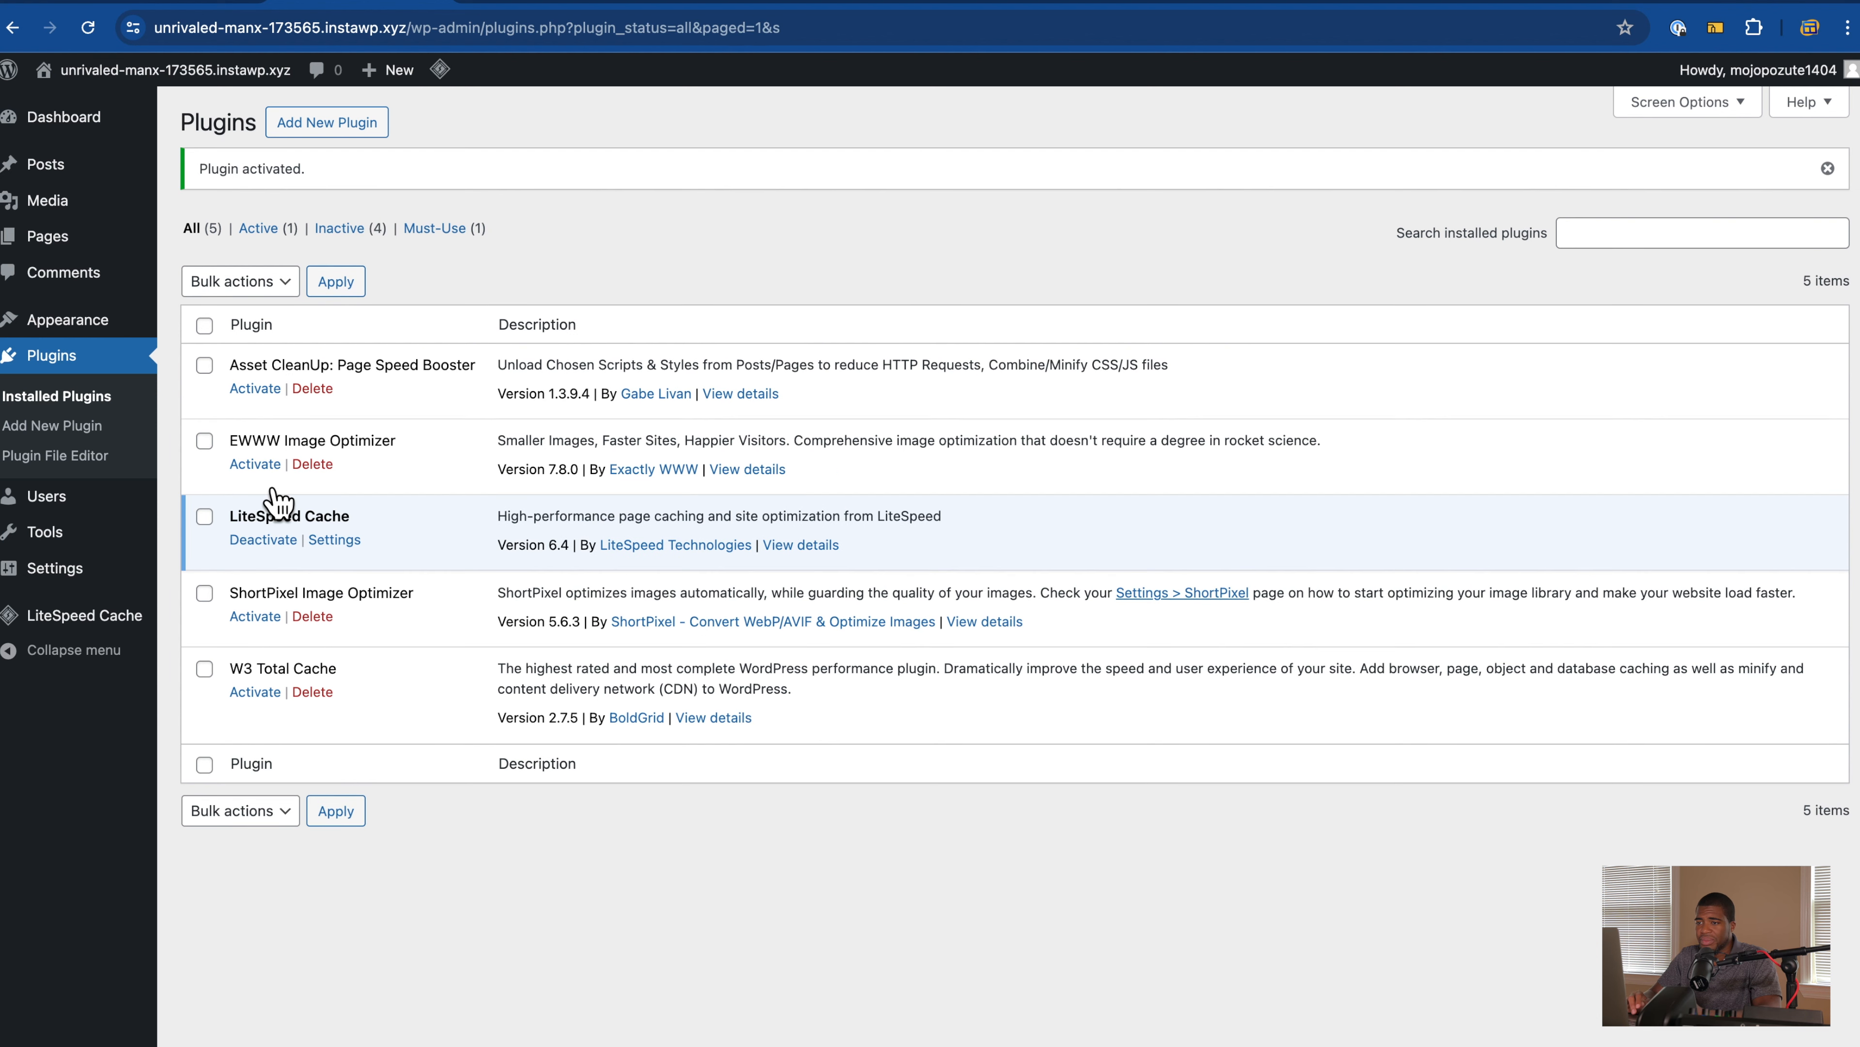
Step: Open the LiteSpeed Cache dashboard and look over its usage statistics and status boxes
{"action": "mouse_move", "coordinate": [100, 629]}
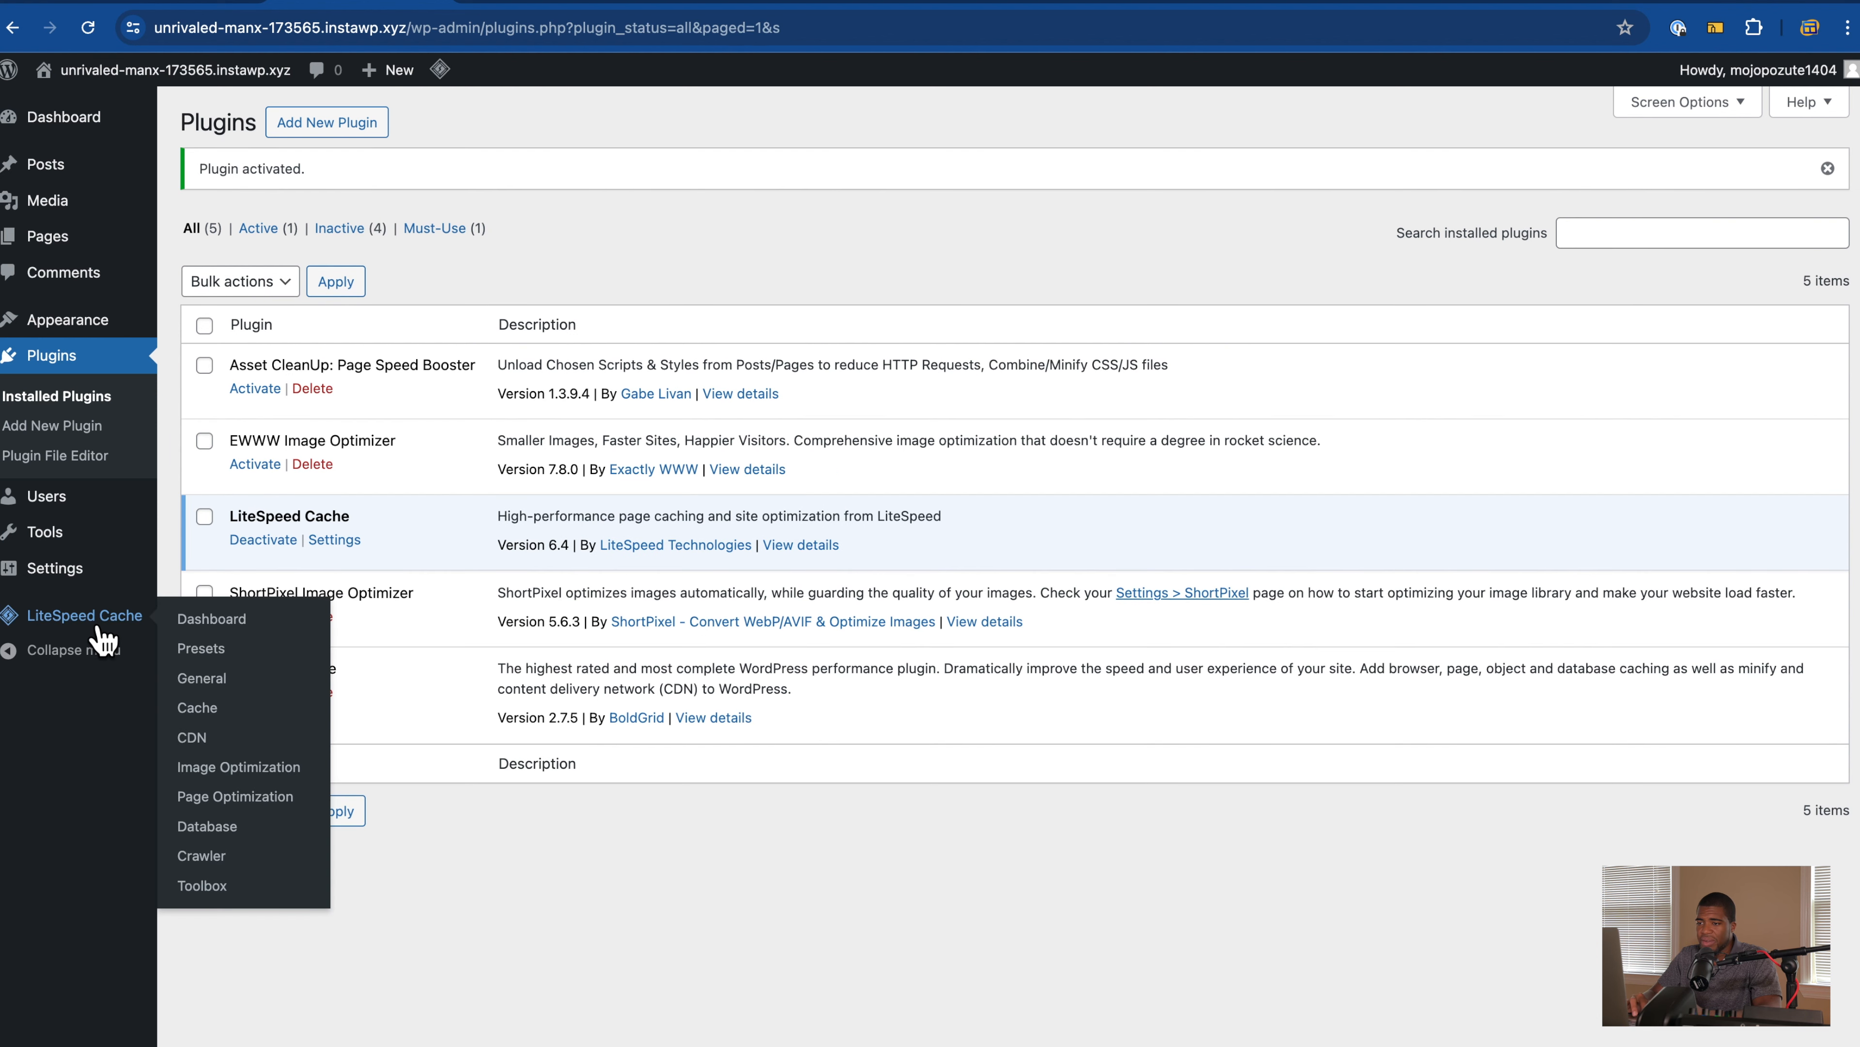
{"action": "left_click", "coordinate": [245, 622]}
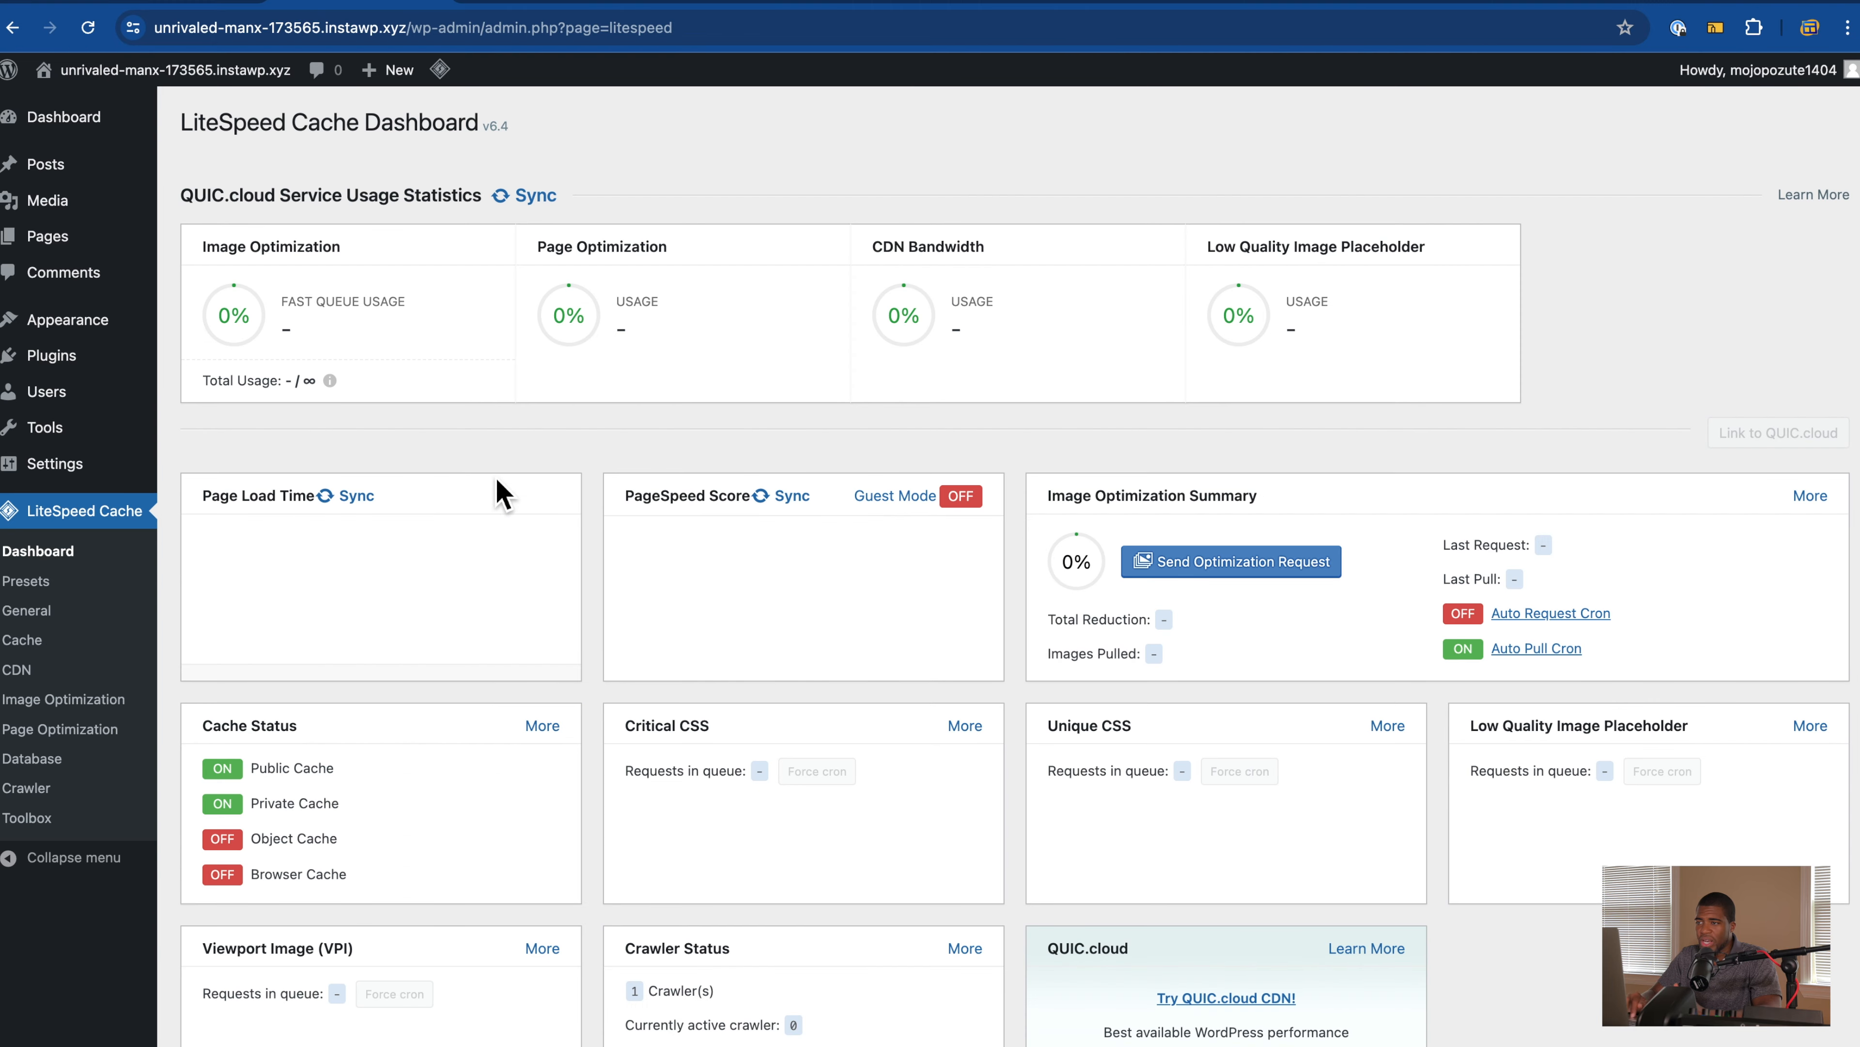
{"action": "scroll", "coordinate": [378, 551], "scroll_direction": "down", "scroll_amount": 3}
{"action": "scroll", "coordinate": [378, 555], "scroll_direction": "up", "scroll_amount": 1}
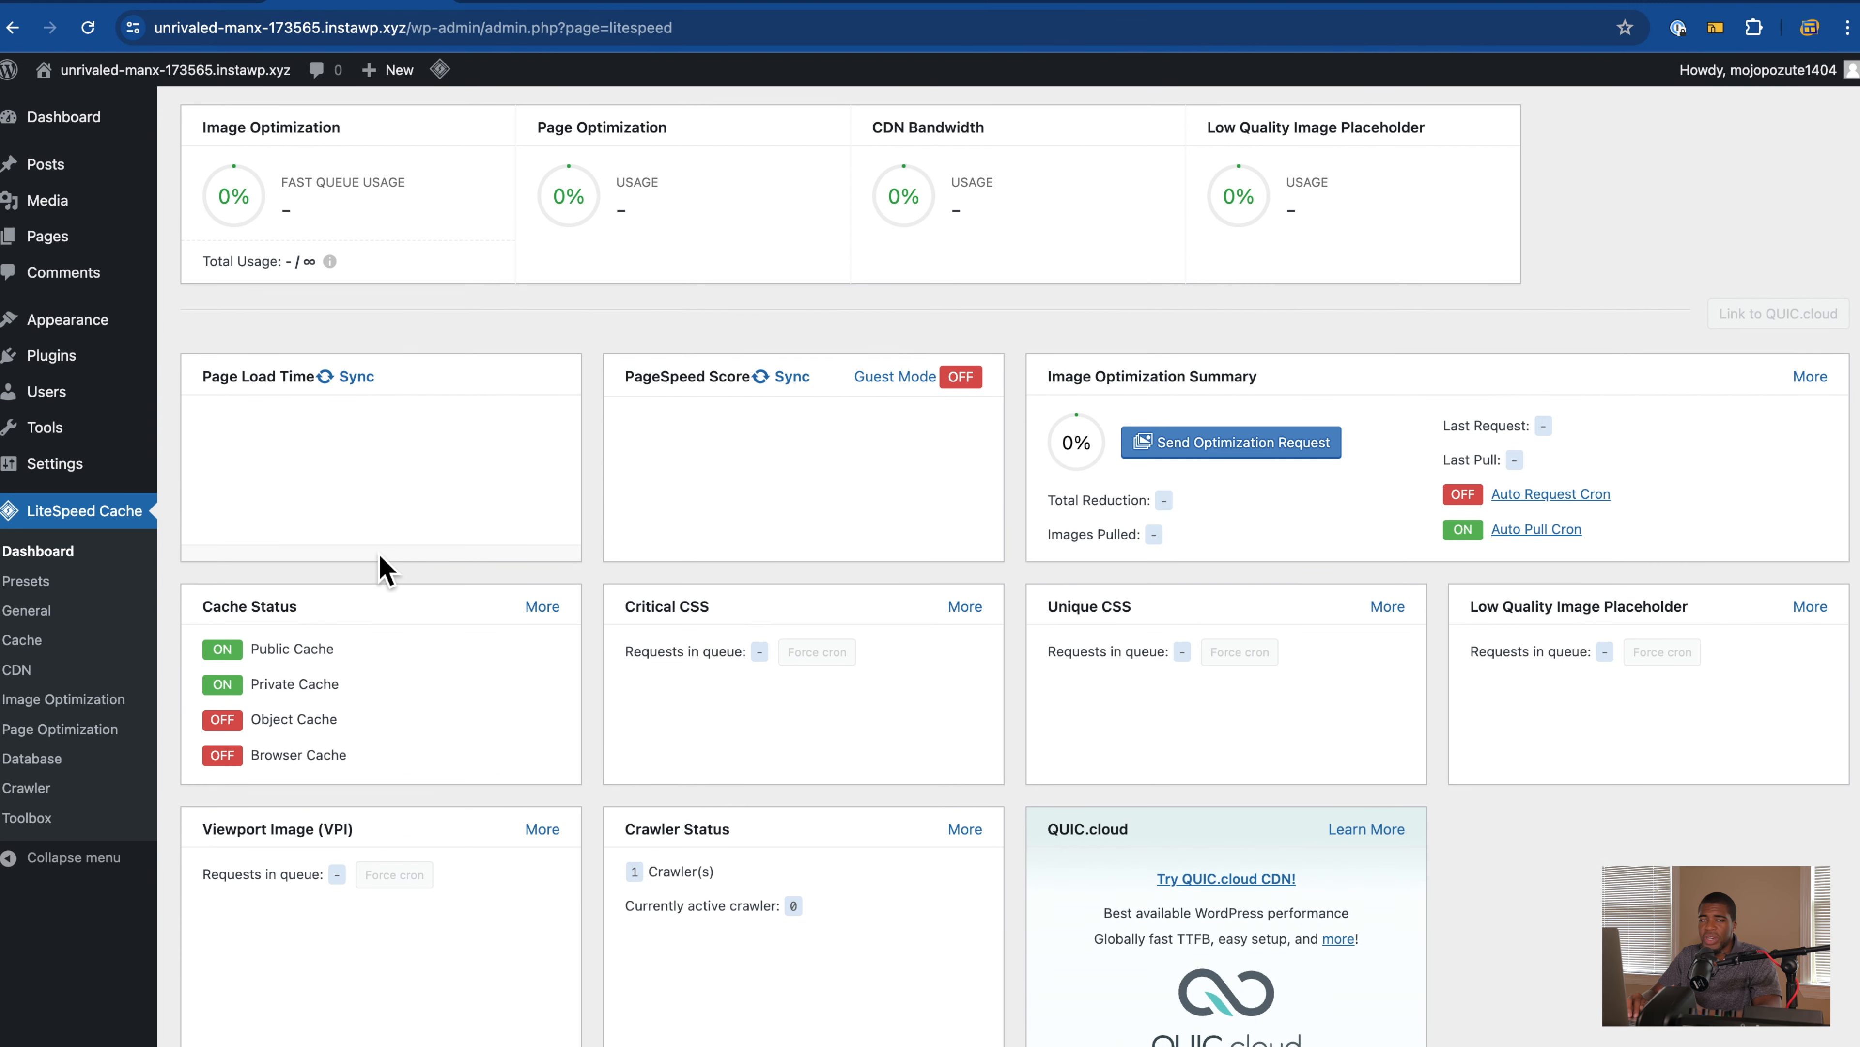
Step: Examine LiteSpeed Cache's cache control settings, including the options for logged-in users, commenters, REST API and mobile
{"action": "left_click", "coordinate": [63, 649]}
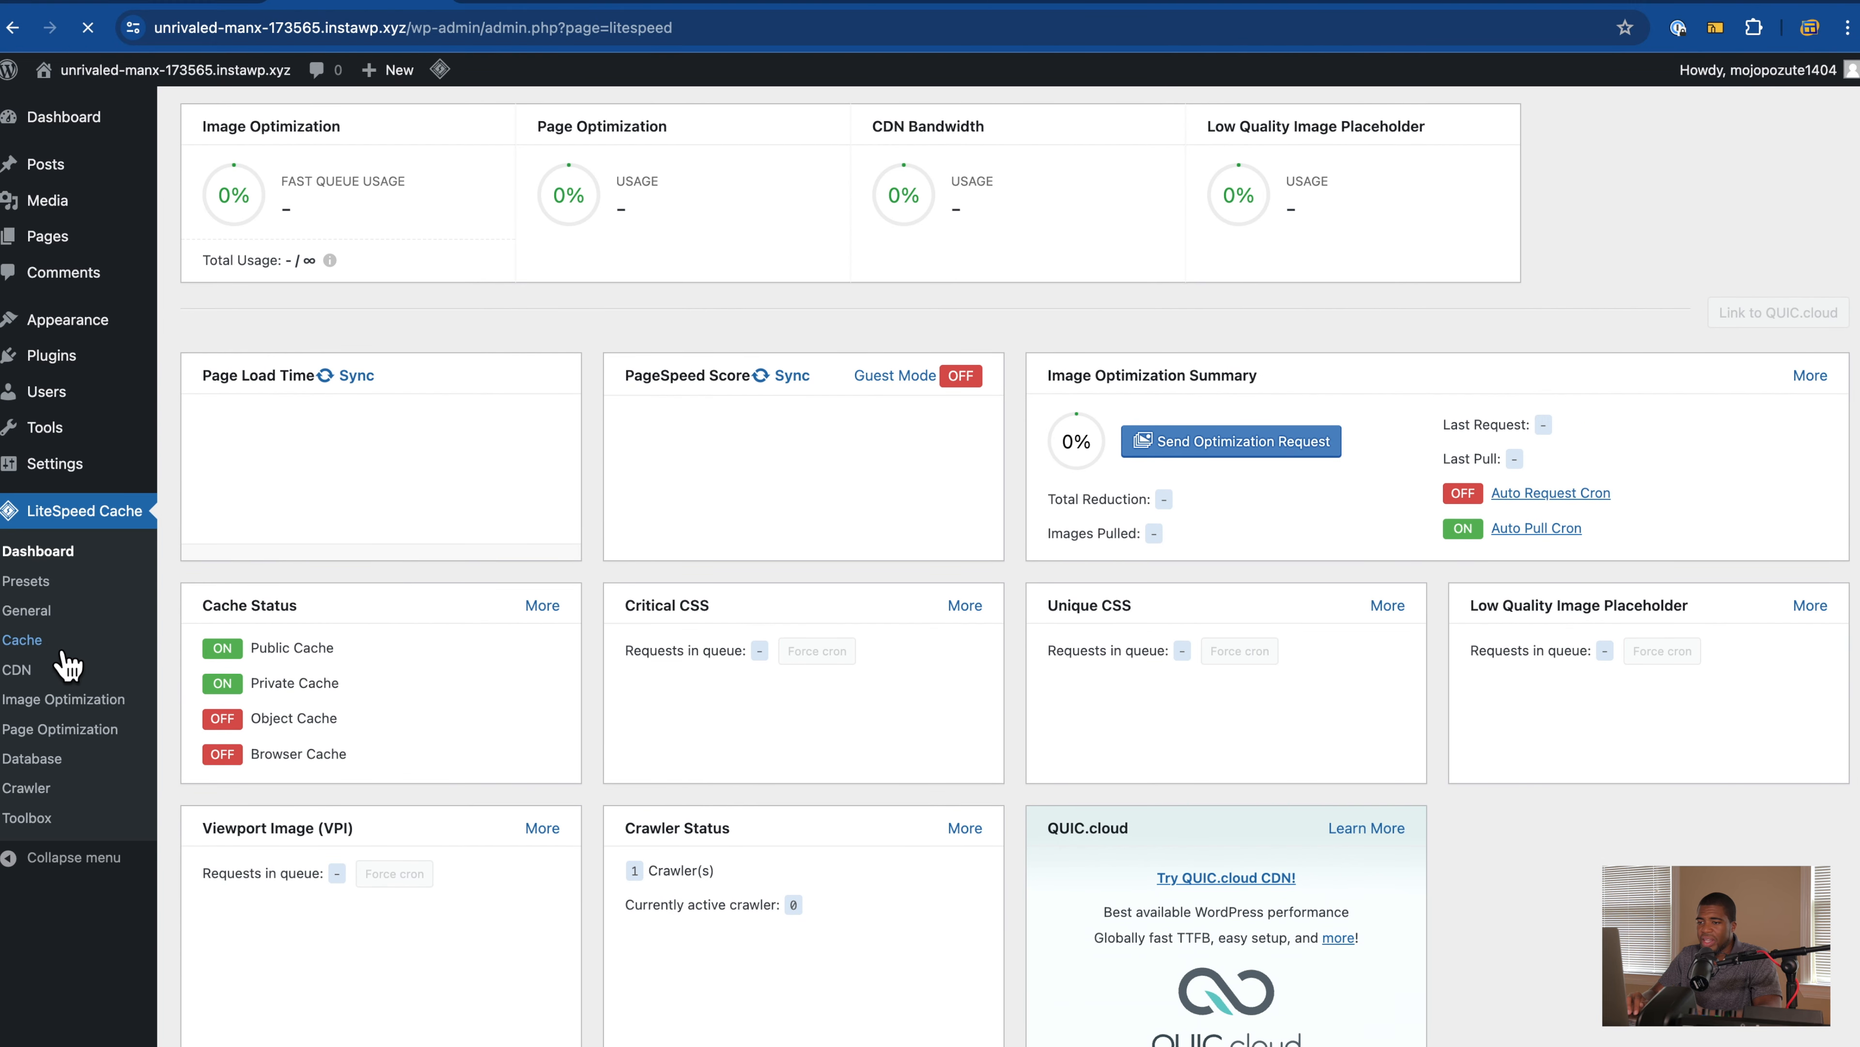
{"action": "scroll", "coordinate": [304, 421], "scroll_direction": "down", "scroll_amount": 2}
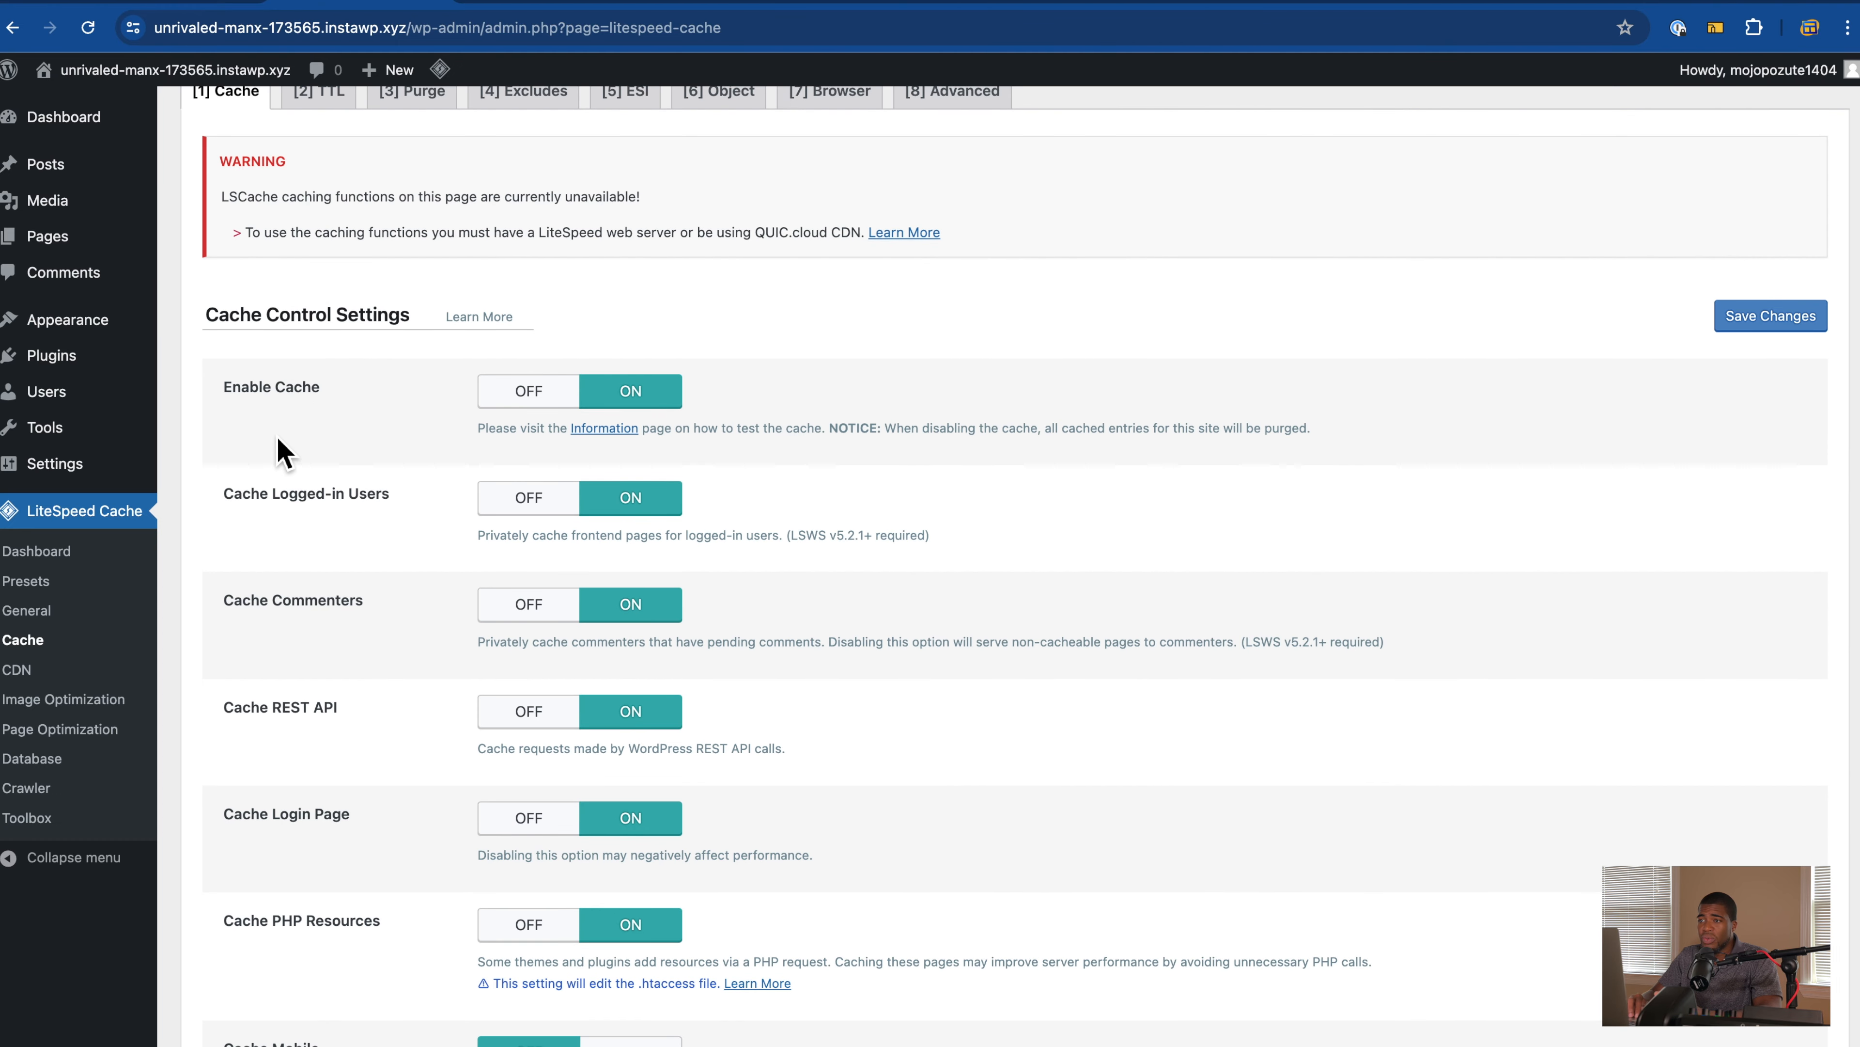
{"action": "scroll", "coordinate": [279, 442], "scroll_direction": "up", "scroll_amount": 1}
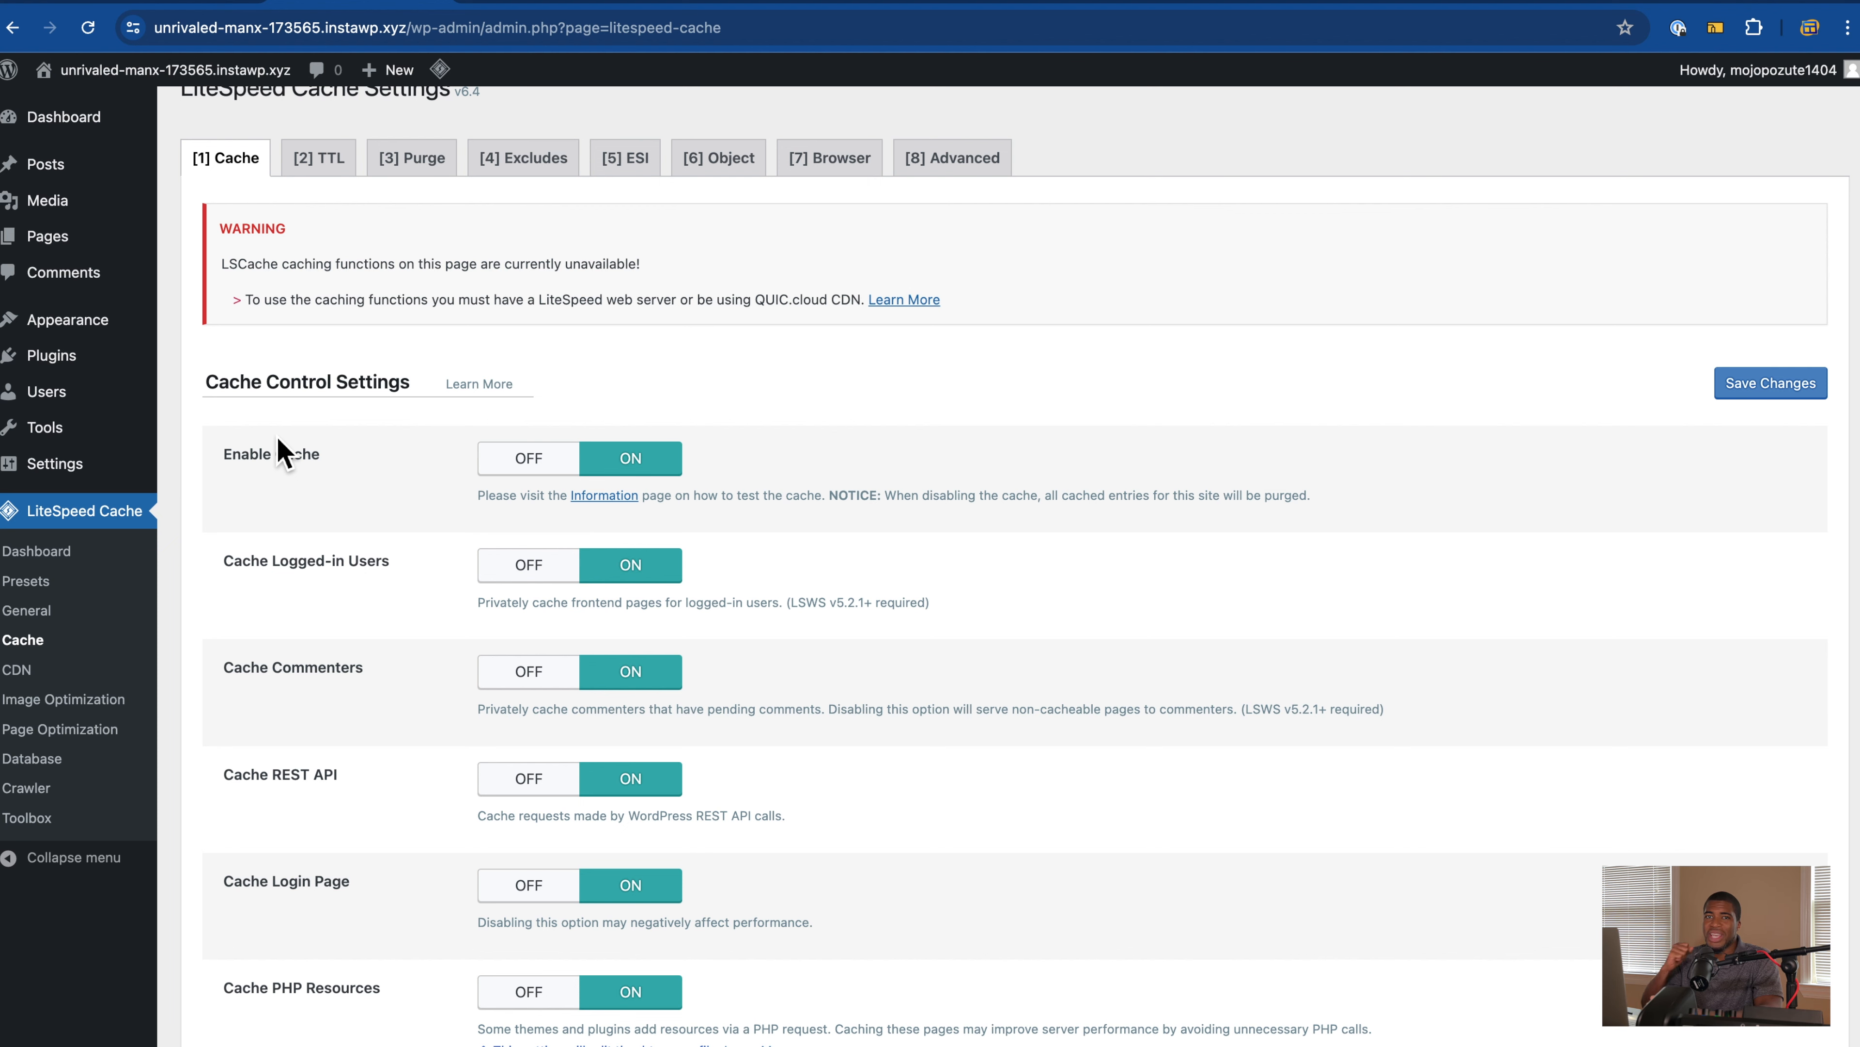
{"action": "scroll", "coordinate": [281, 452], "scroll_direction": "up", "scroll_amount": 1}
{"action": "scroll", "coordinate": [280, 452], "scroll_direction": "down", "scroll_amount": 5}
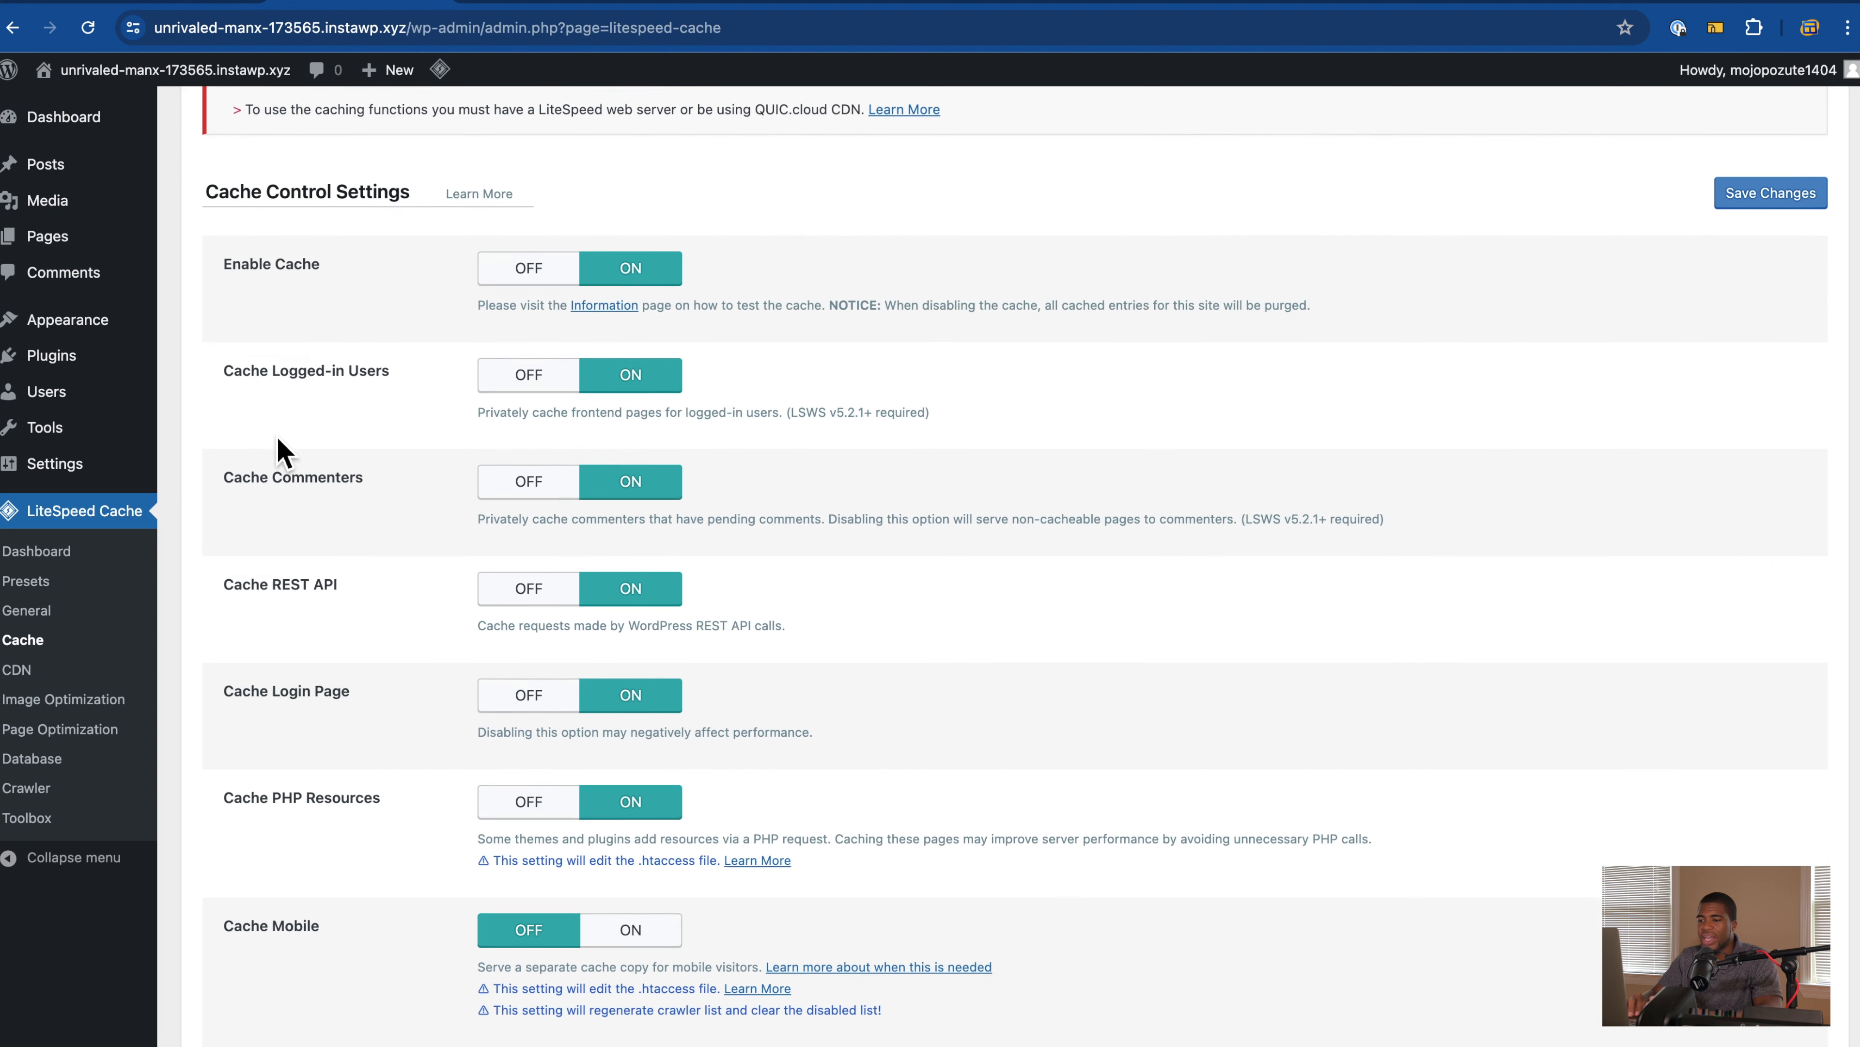
{"action": "scroll", "coordinate": [281, 452], "scroll_direction": "up", "scroll_amount": 5}
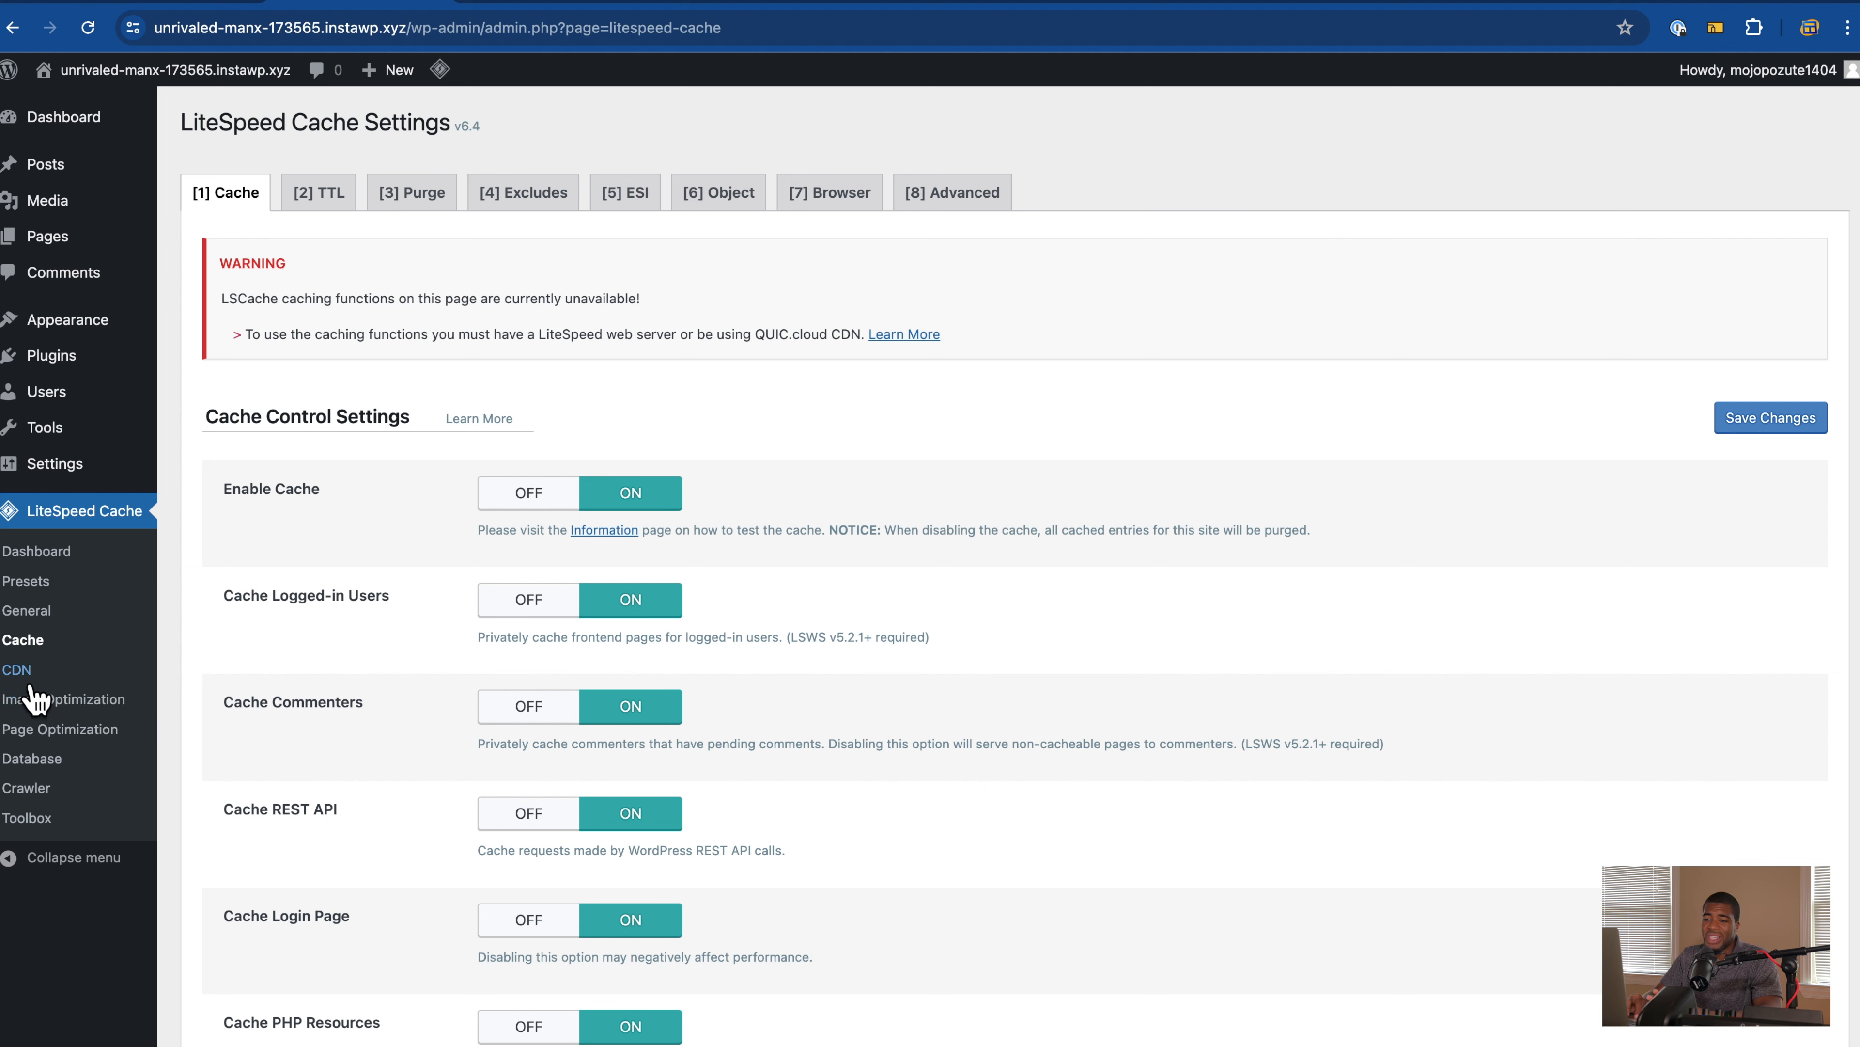
Step: Look over LiteSpeed Cache's CDN settings, including QUIC.cloud CDN and CDN mapping
{"action": "left_click", "coordinate": [21, 671]}
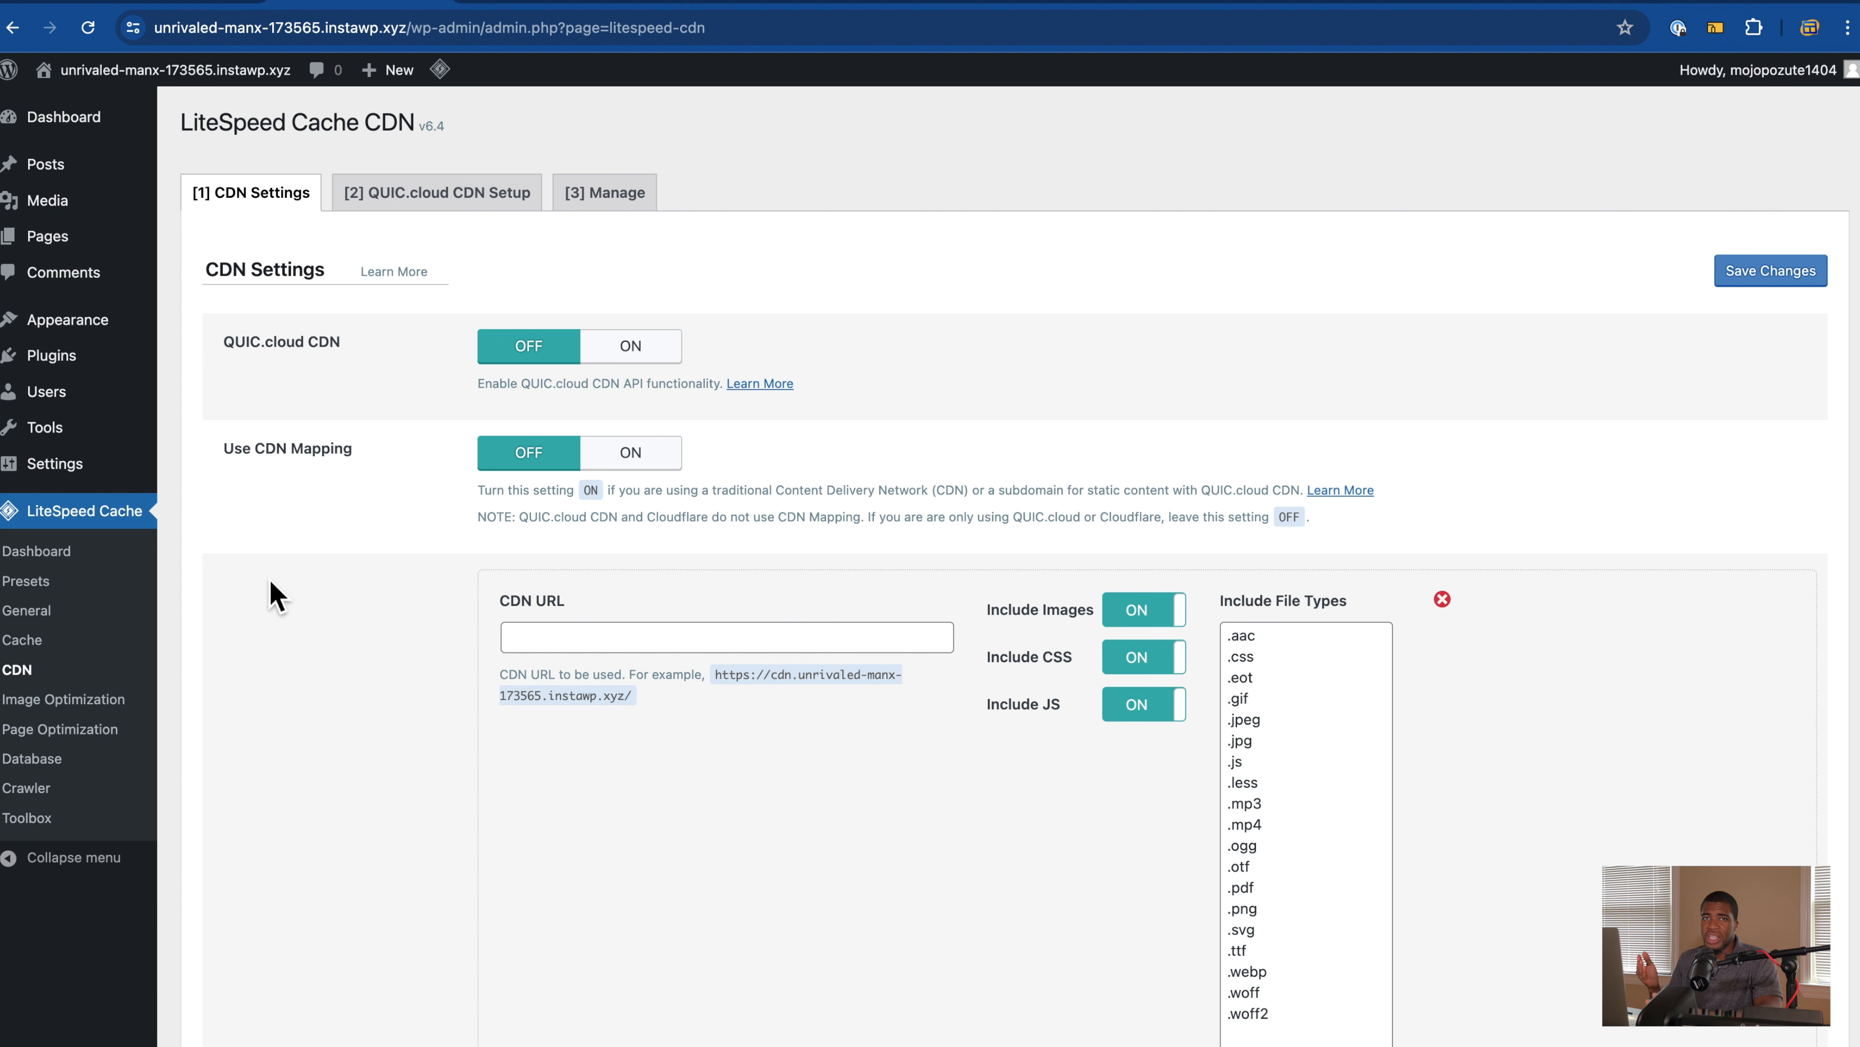
{"action": "scroll", "coordinate": [275, 597], "scroll_direction": "down", "scroll_amount": 2}
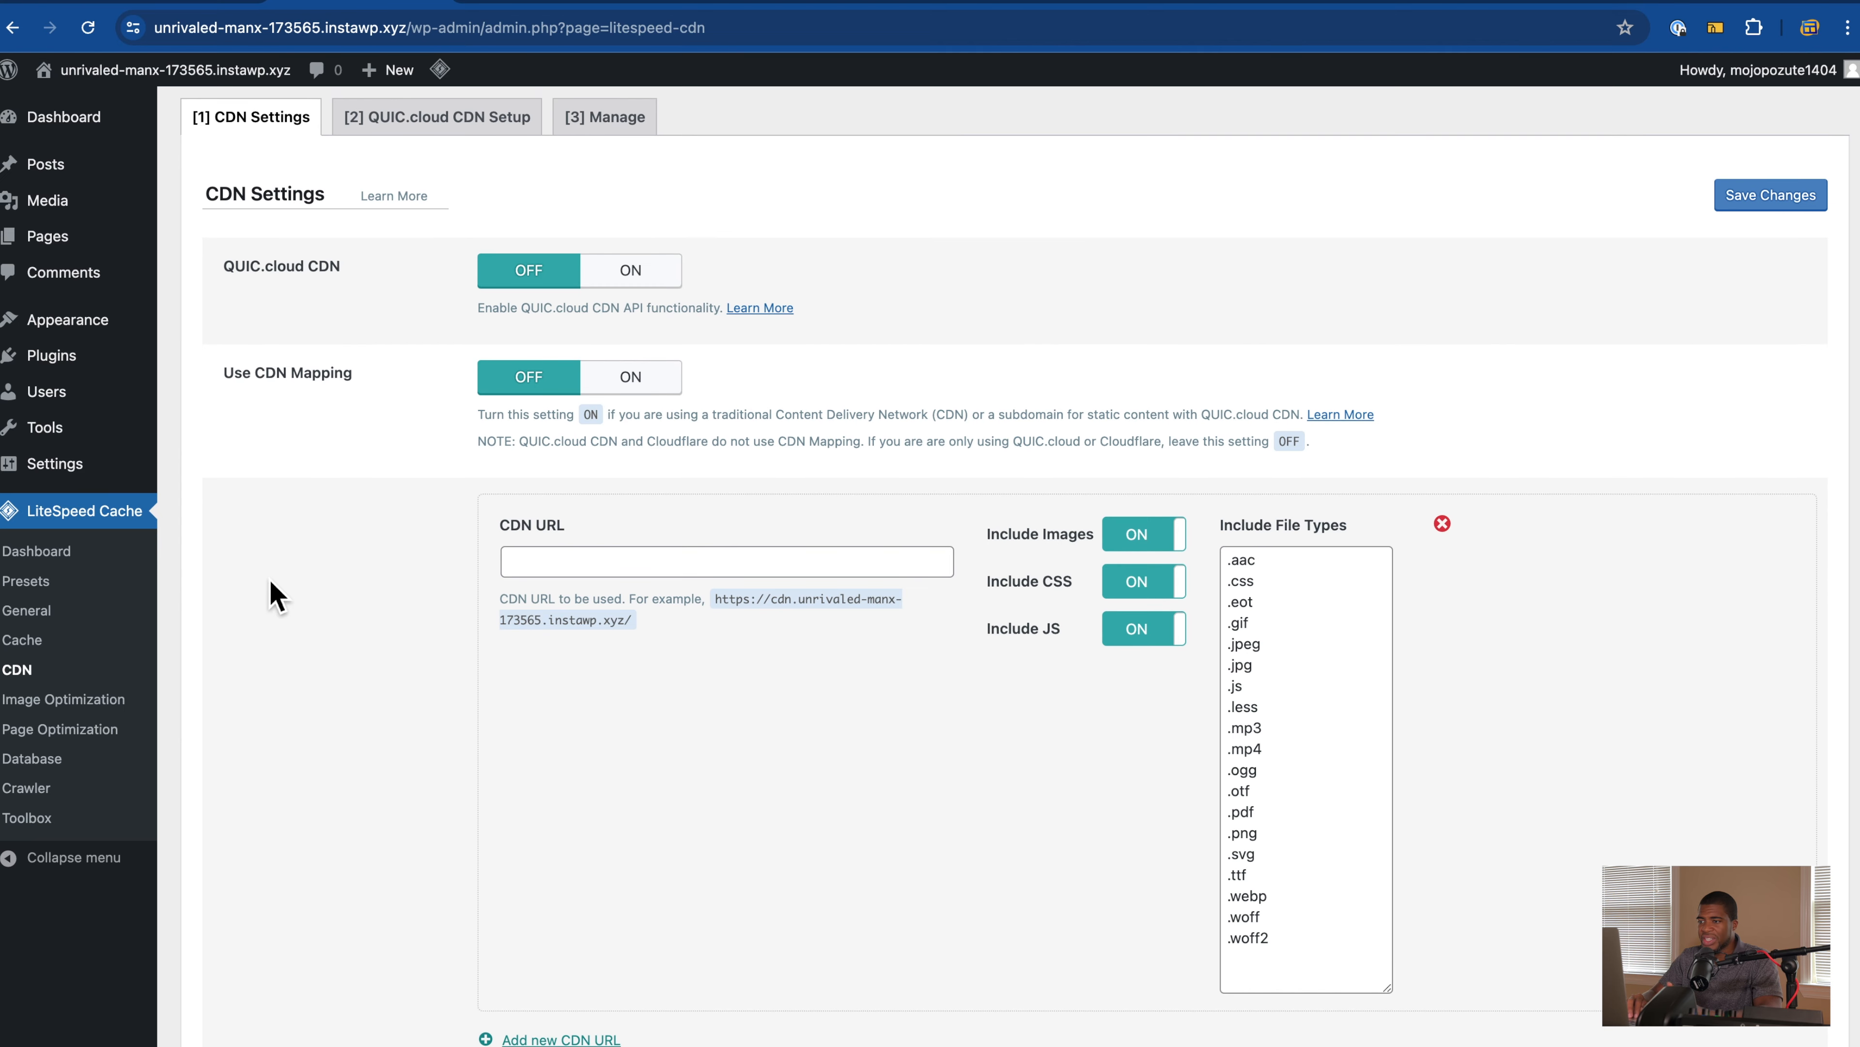
{"action": "scroll", "coordinate": [275, 598], "scroll_direction": "up", "scroll_amount": 2}
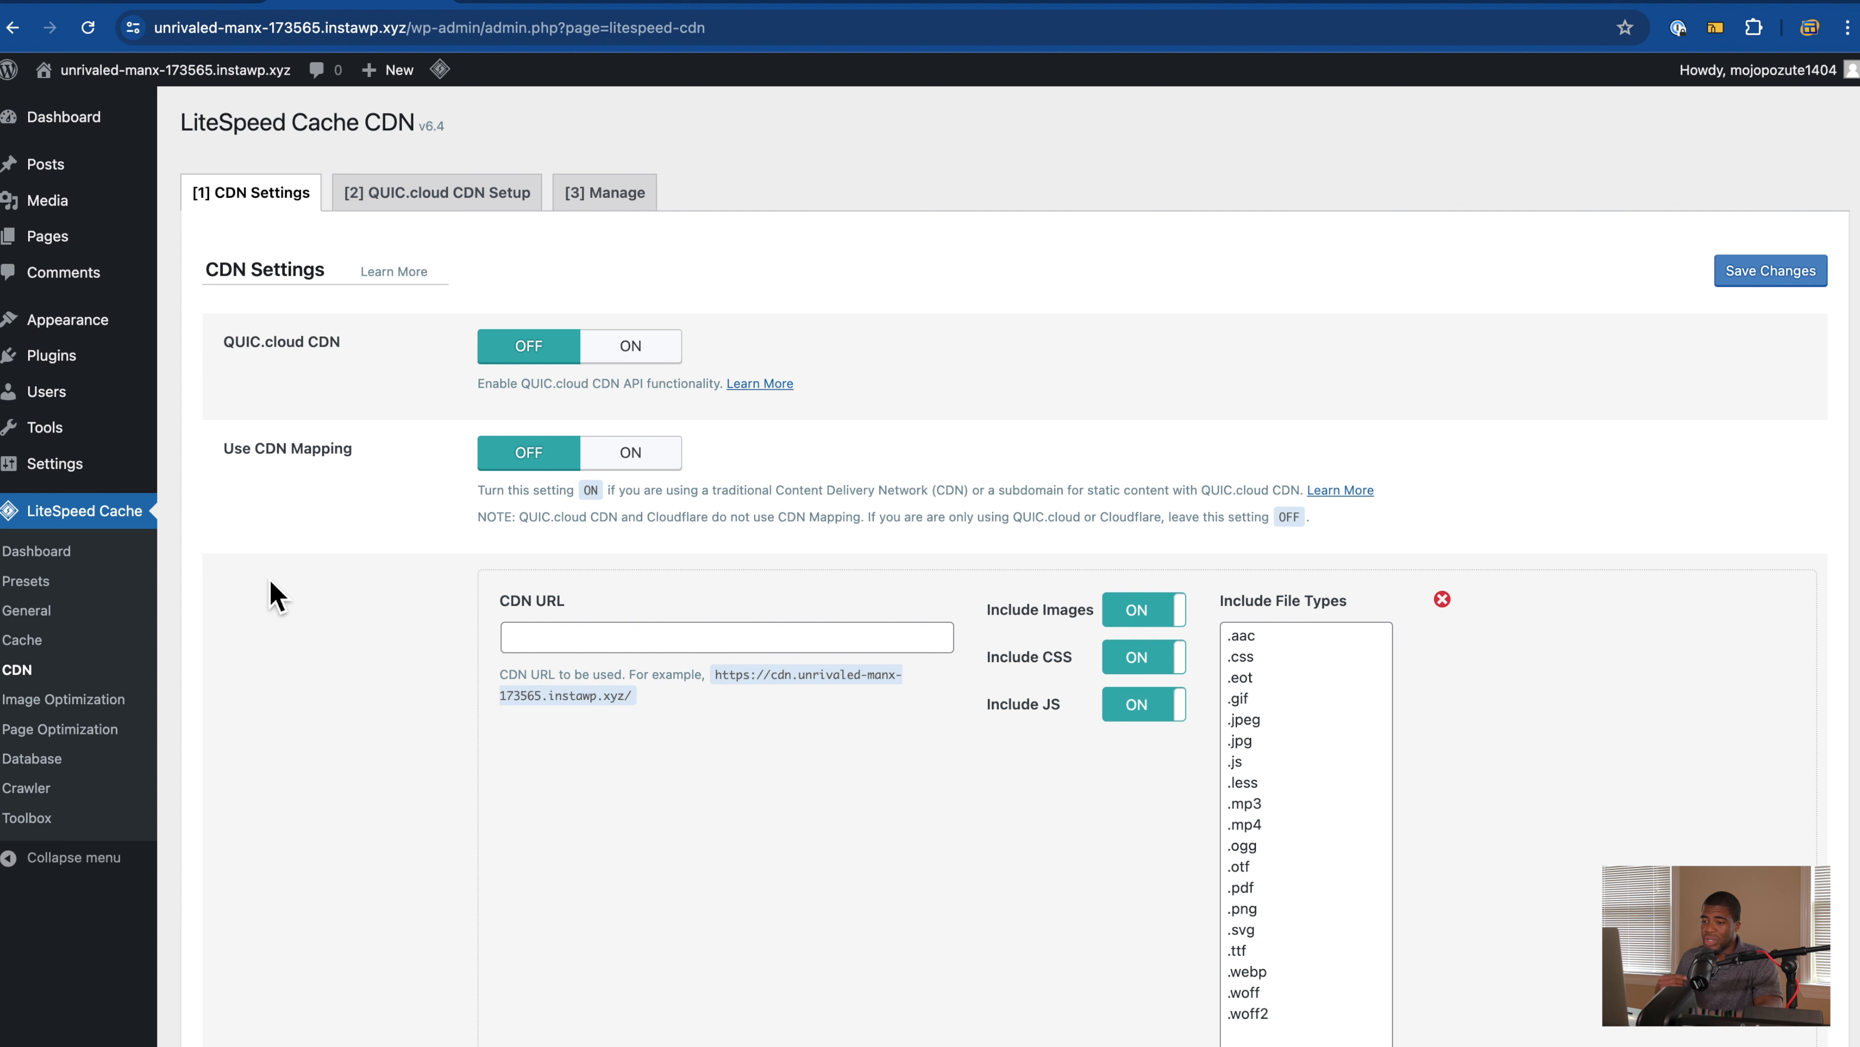
Step: Deactivate LiteSpeed Cache and activate W3 Total Cache in the installed plugins list
{"action": "mouse_move", "coordinate": [126, 373]}
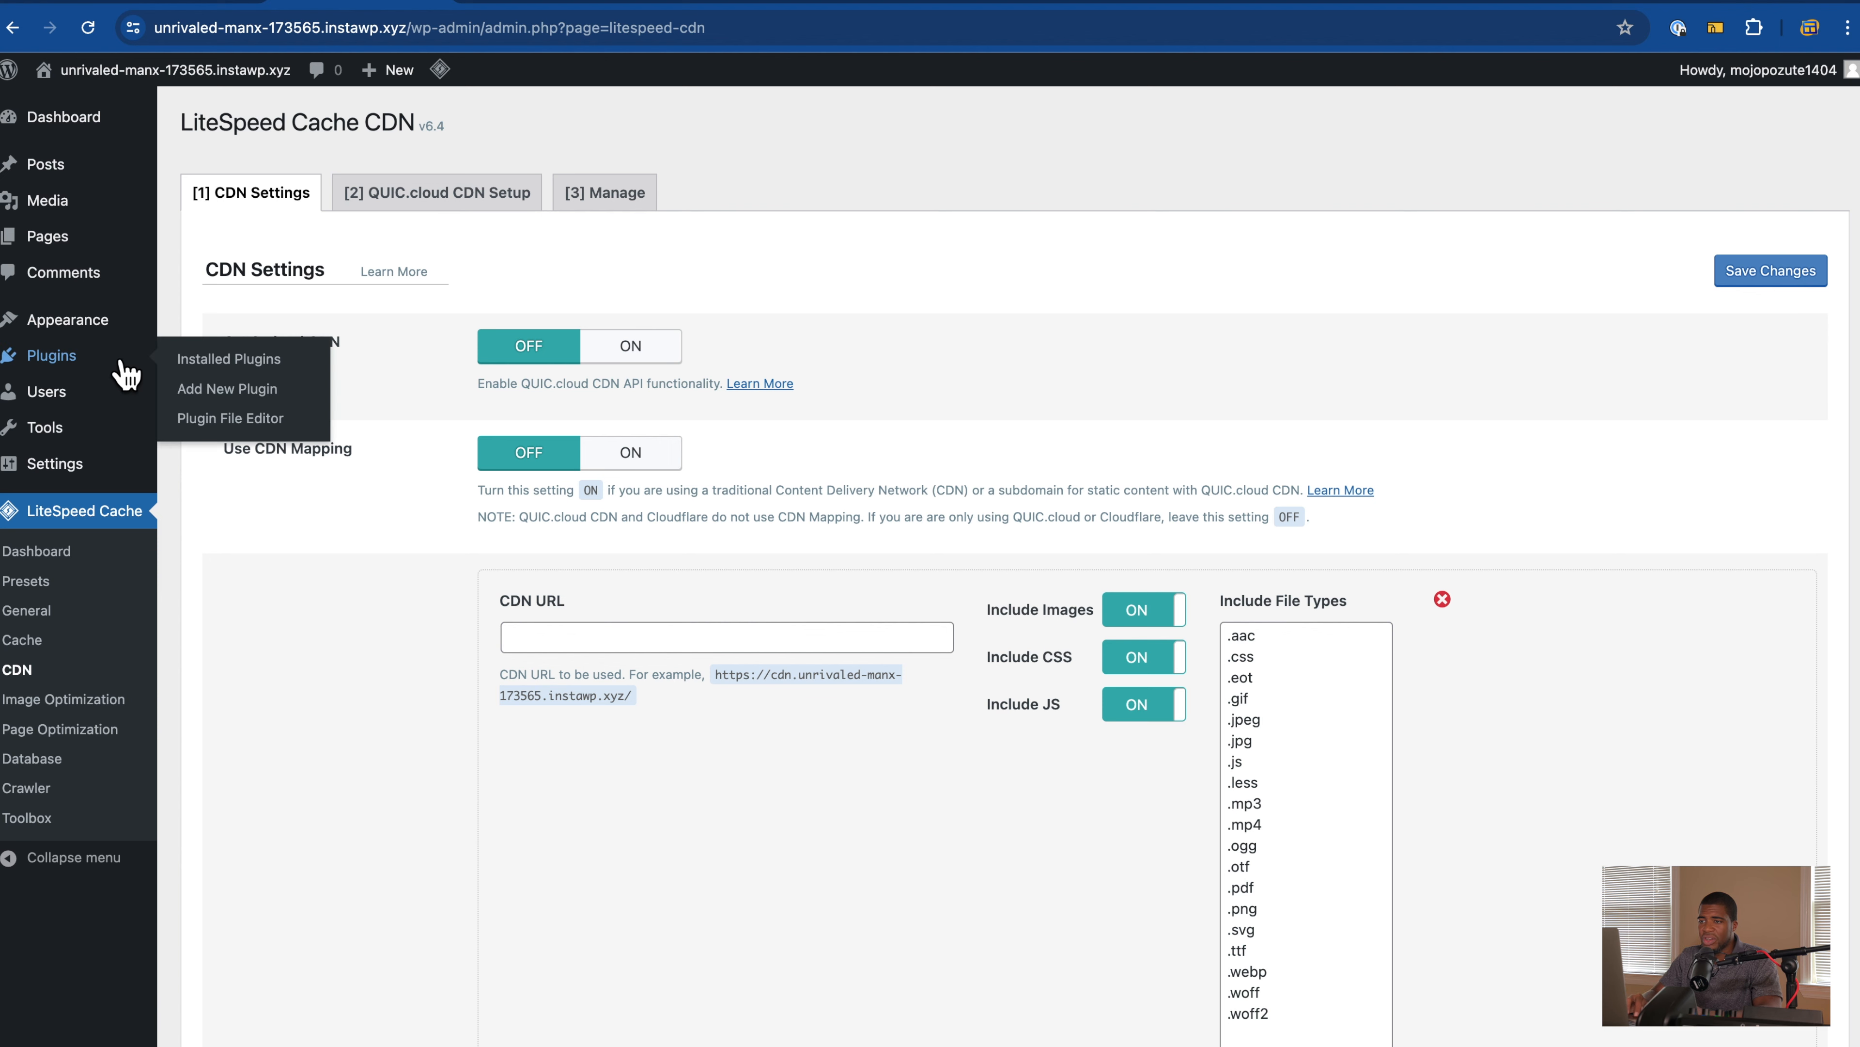
{"action": "left_click", "coordinate": [229, 365]}
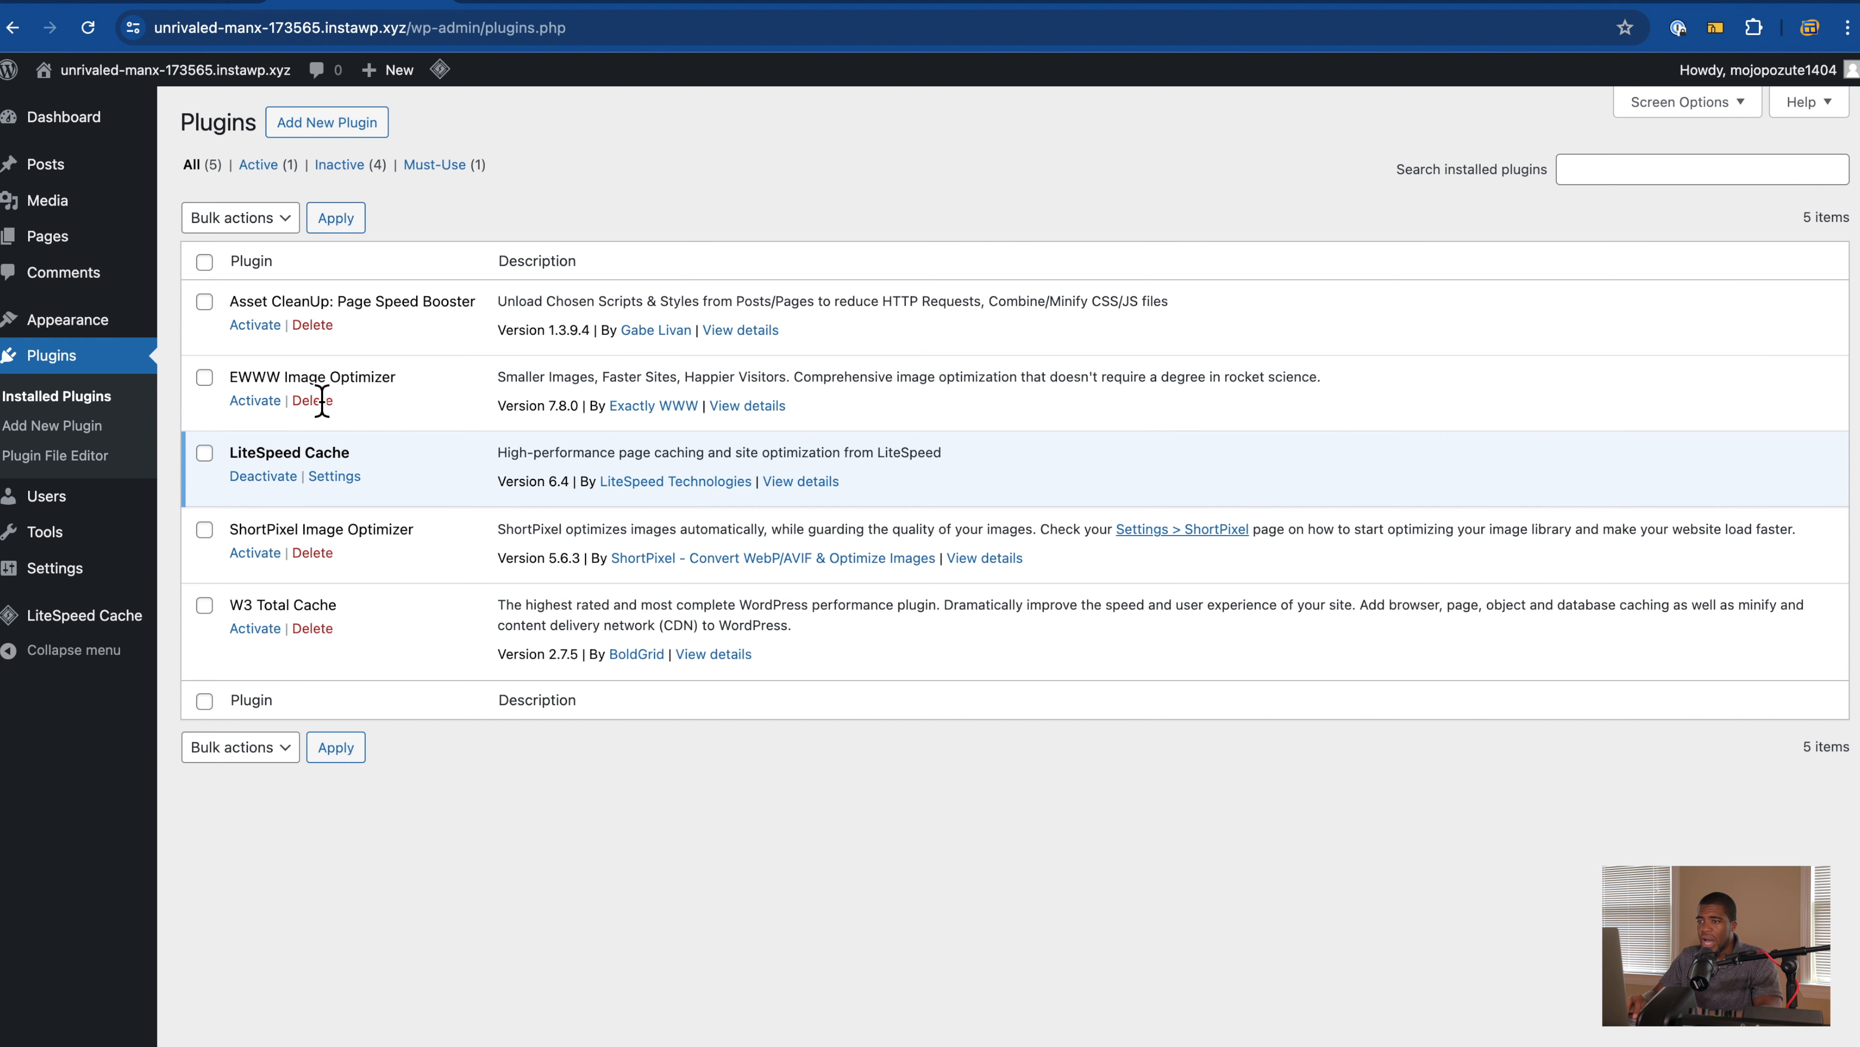
{"action": "left_click", "coordinate": [282, 485]}
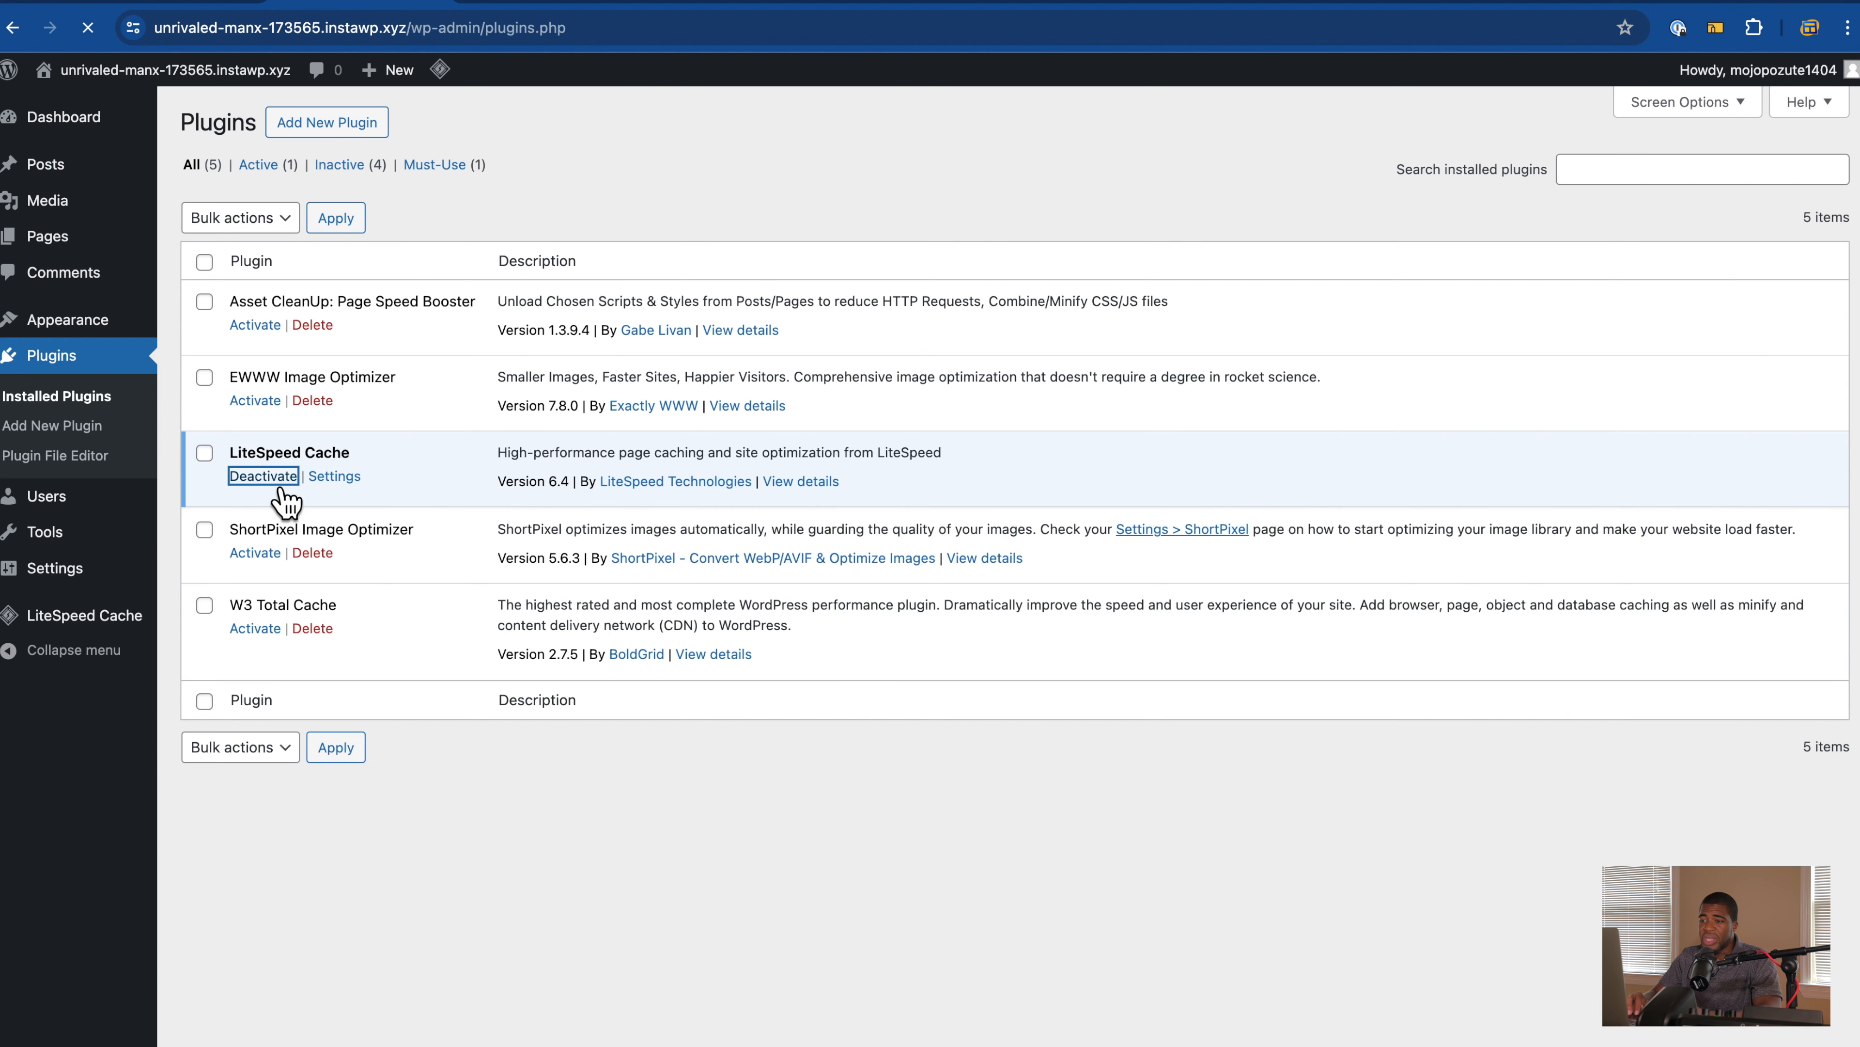
{"action": "left_click", "coordinate": [260, 694]}
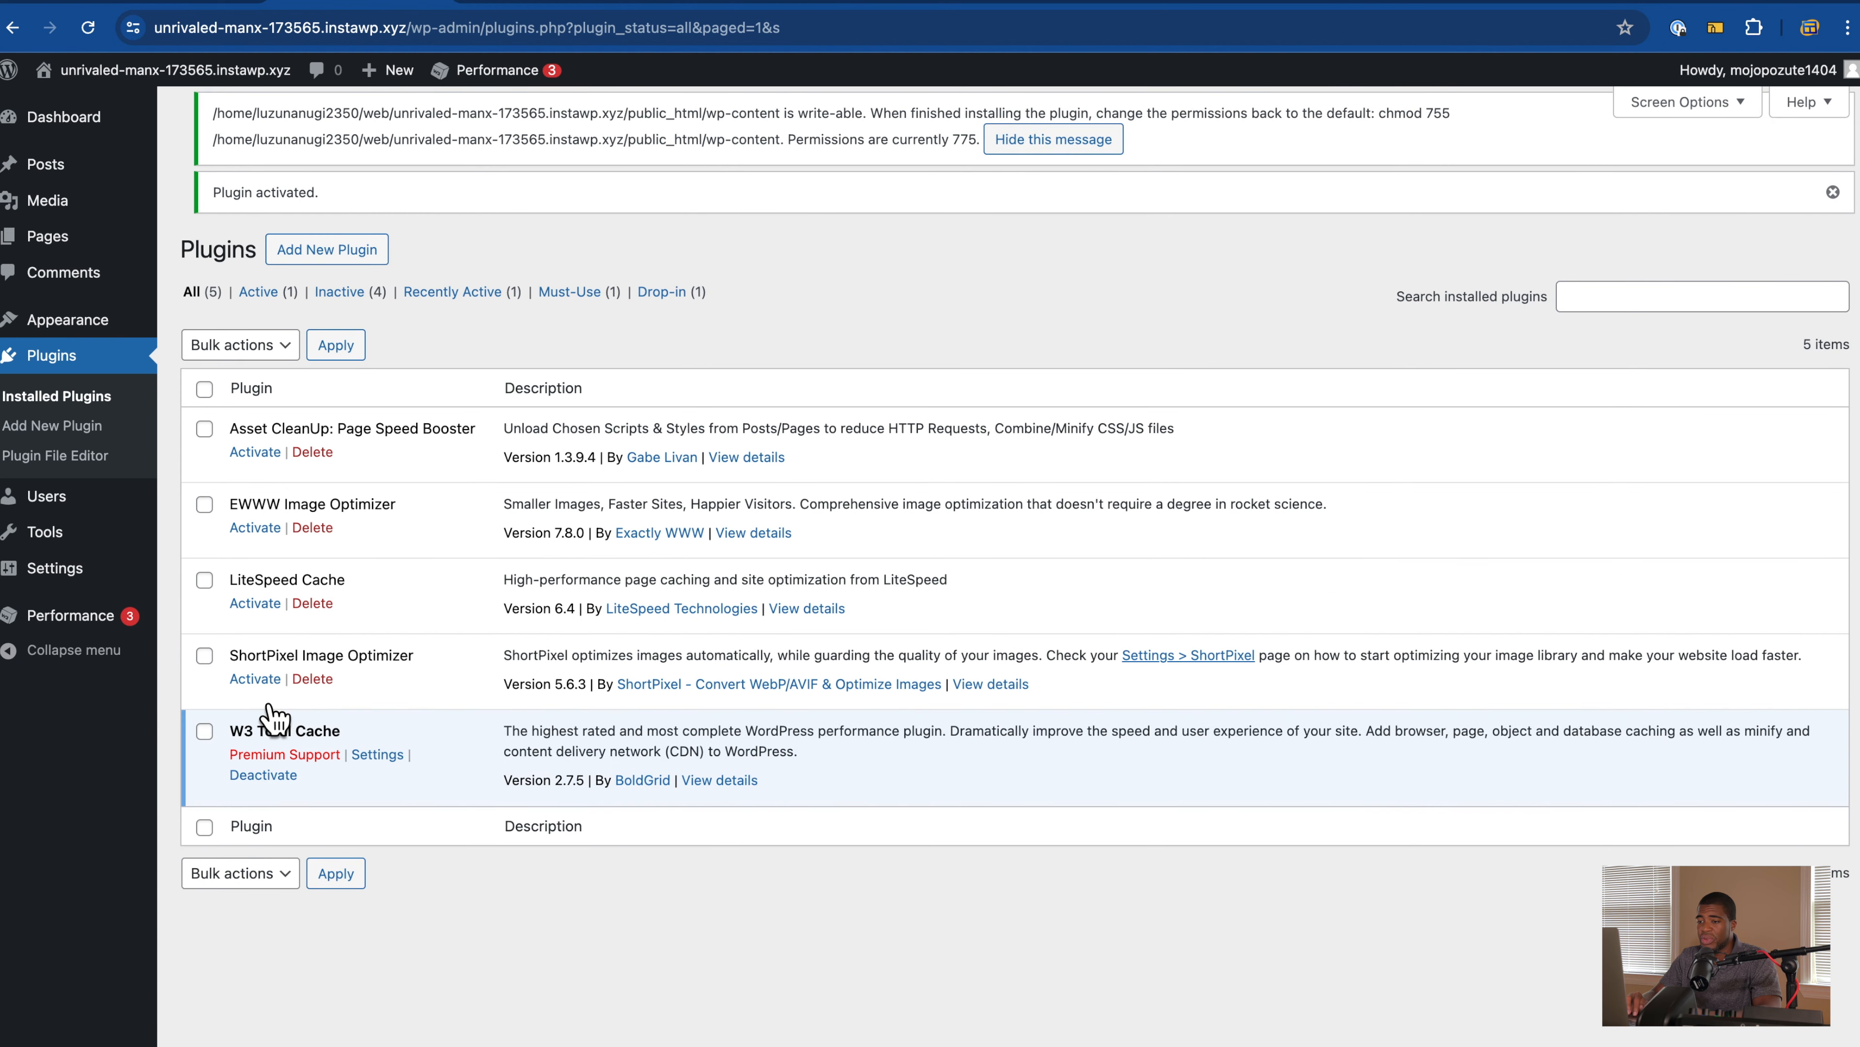
Step: Open the W3 Total Cache dashboard, accepting usage data collection and skipping the setup guide
{"action": "mouse_move", "coordinate": [92, 634]}
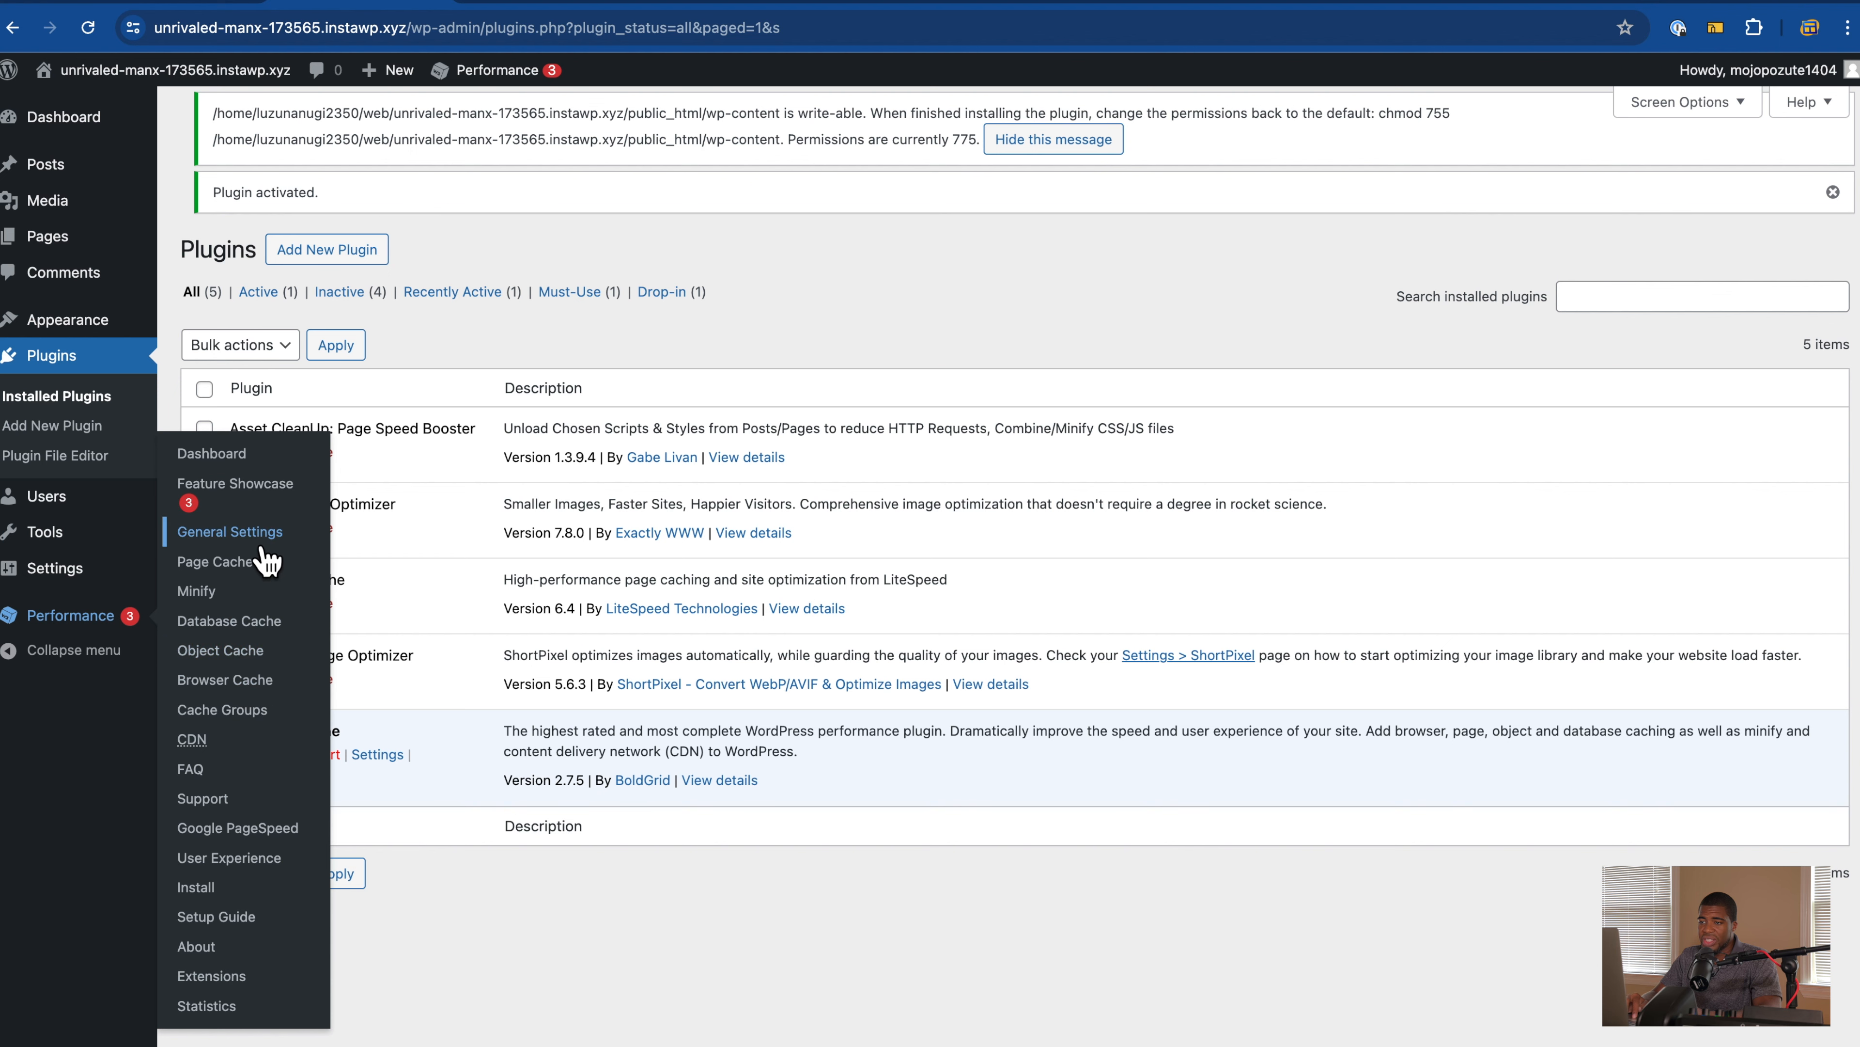
{"action": "left_click", "coordinate": [216, 453]}
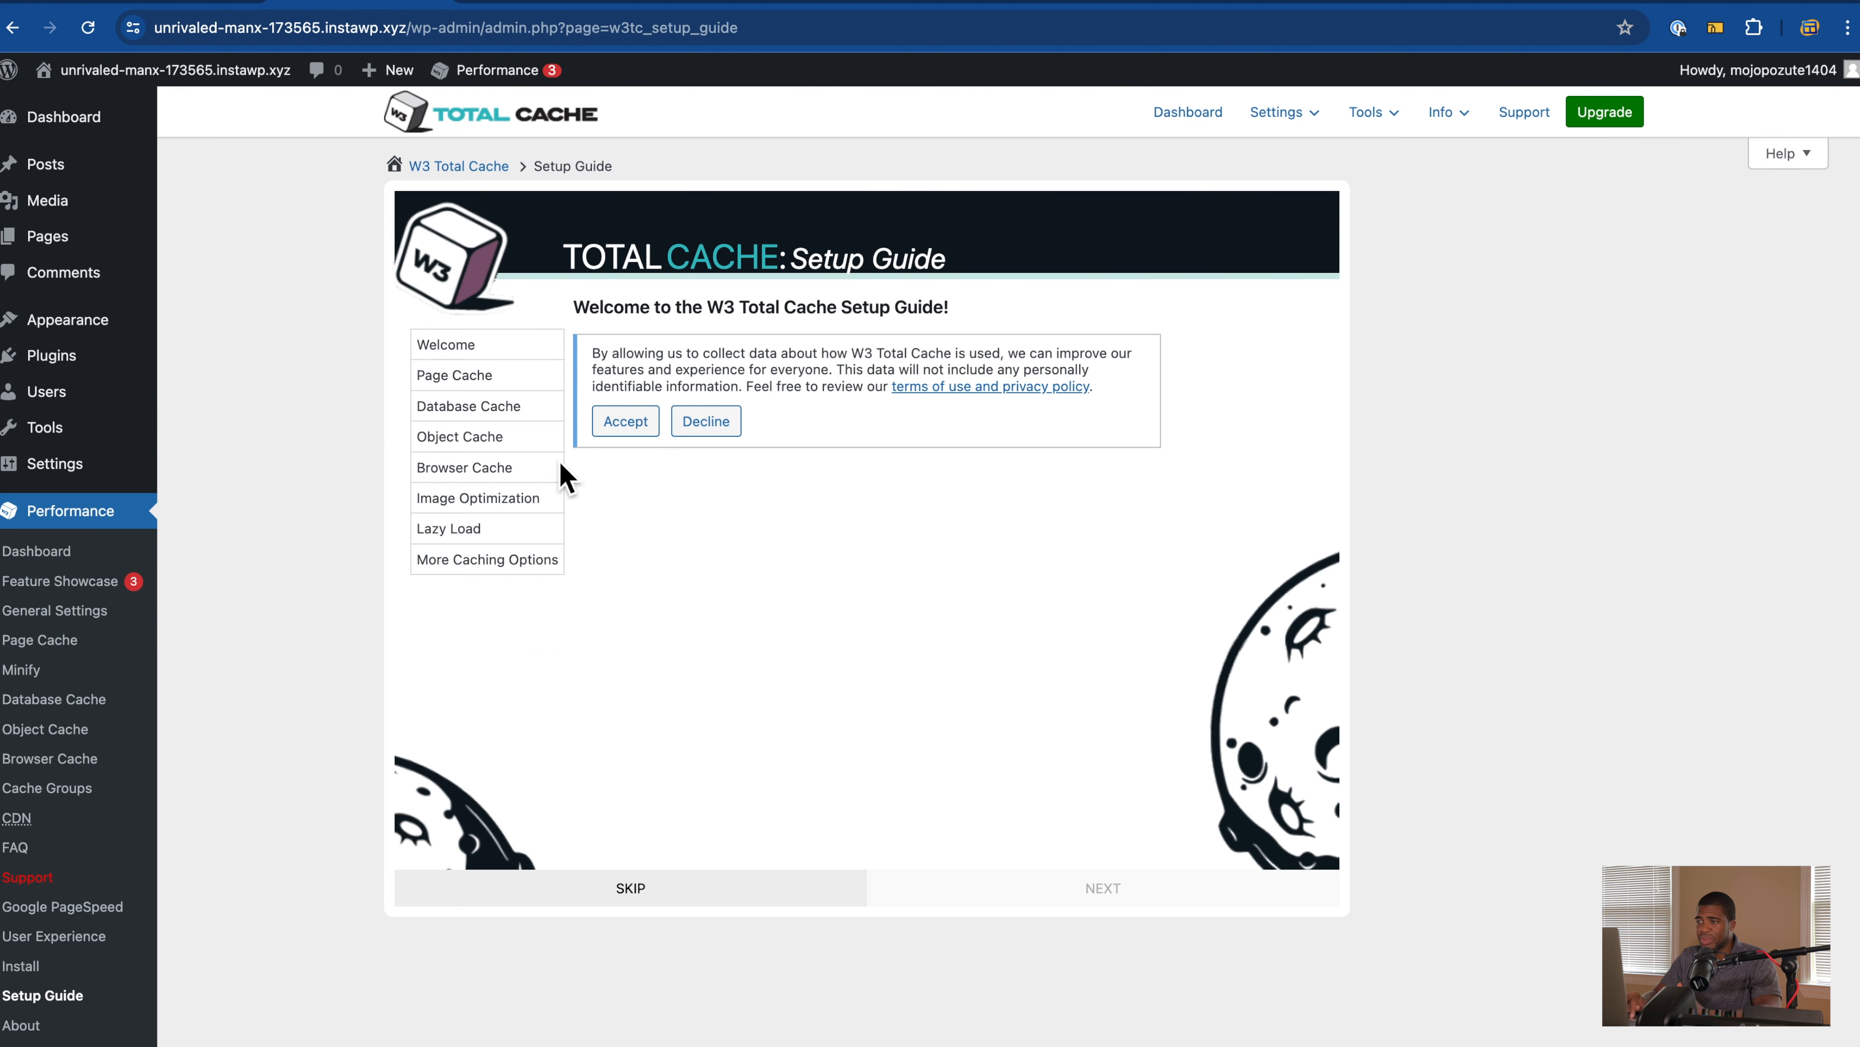
{"action": "left_click", "coordinate": [627, 422]}
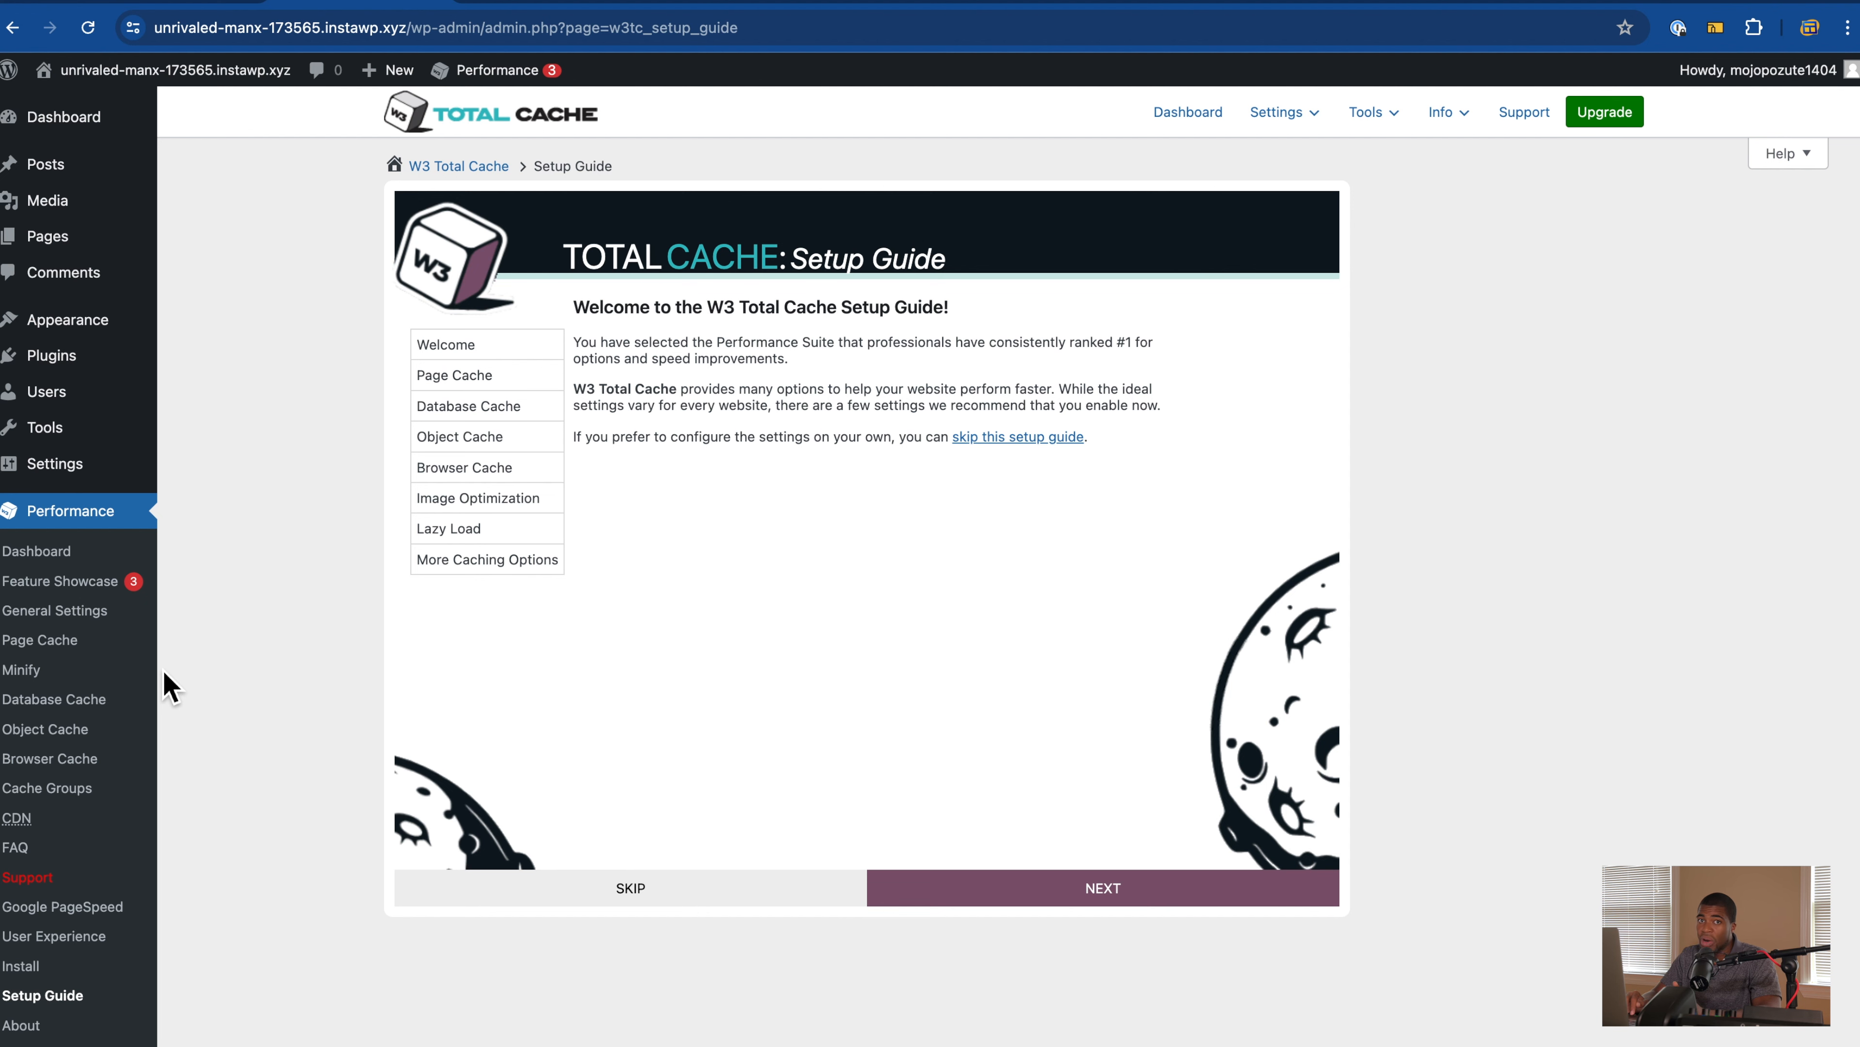
{"action": "left_click", "coordinate": [531, 900]}
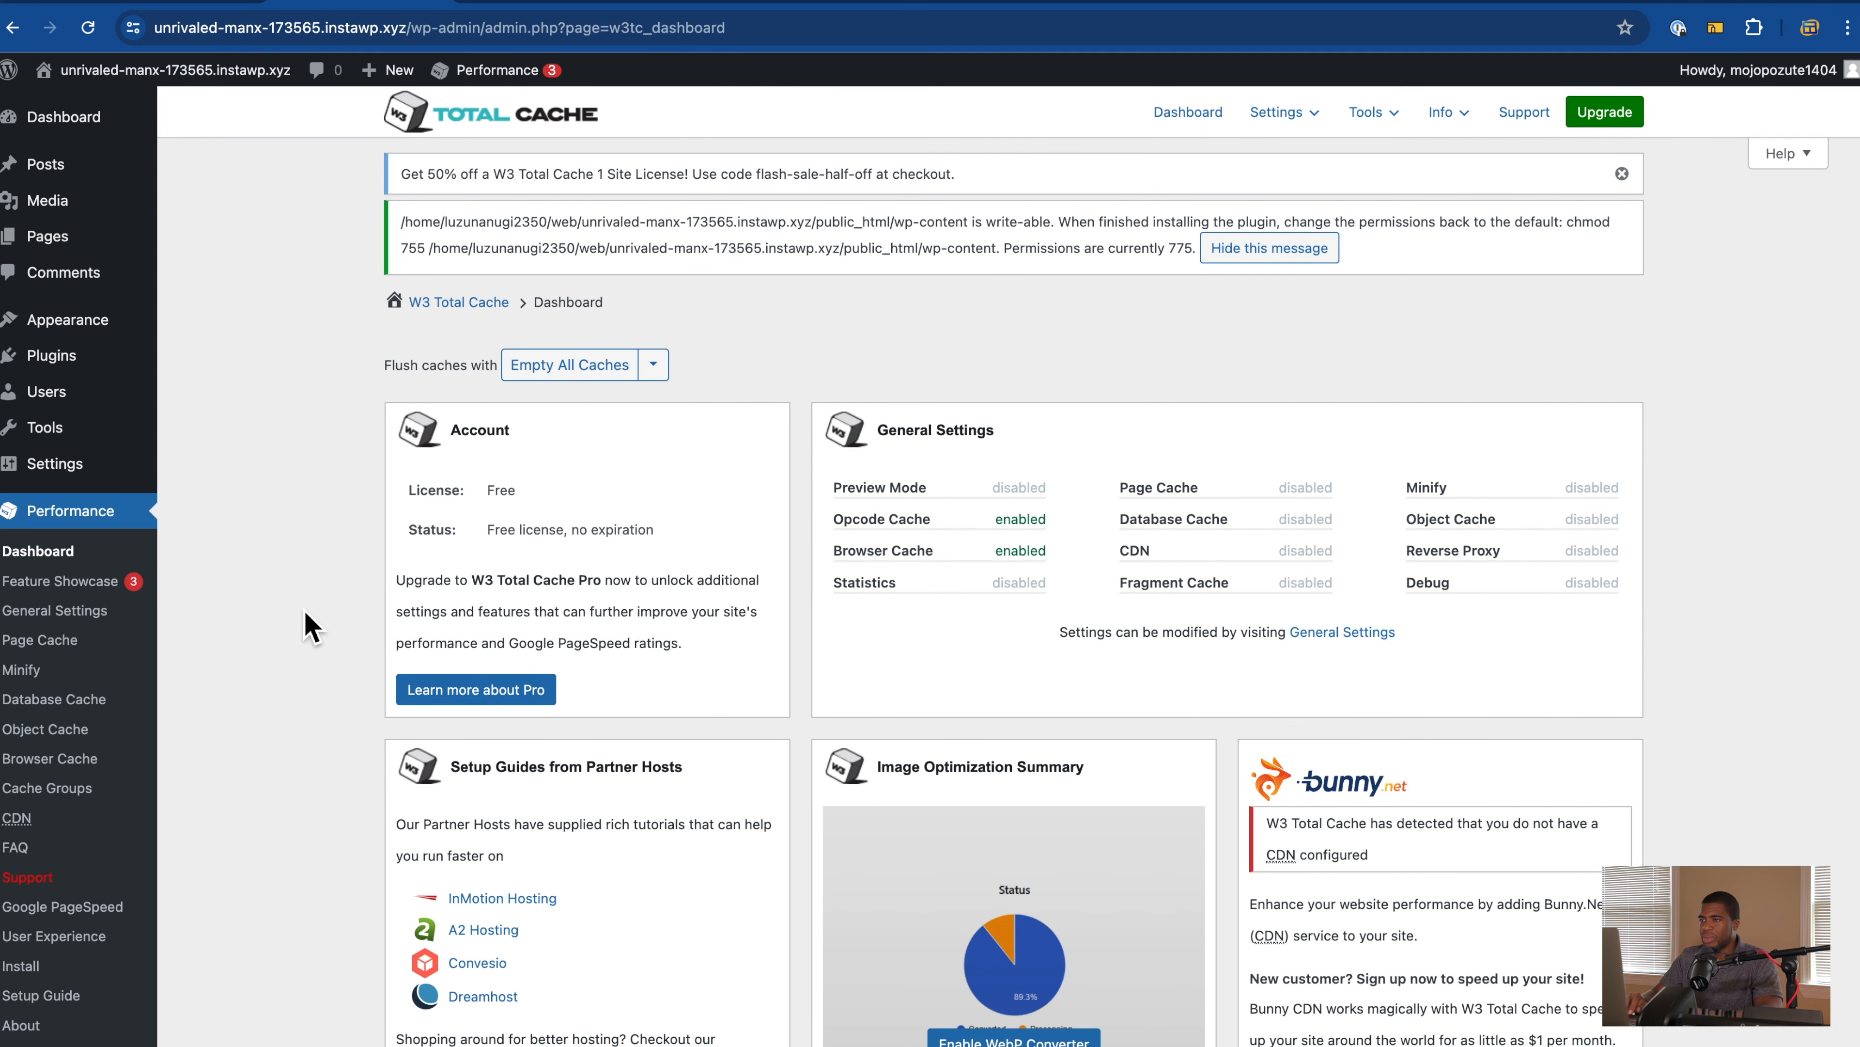
Step: Examine the W3 Total Cache dashboard, including the general settings overview, image optimization summary and CDN box
{"action": "scroll", "coordinate": [312, 626], "scroll_direction": "down", "scroll_amount": 1}
{"action": "scroll", "coordinate": [311, 626], "scroll_direction": "down", "scroll_amount": 5}
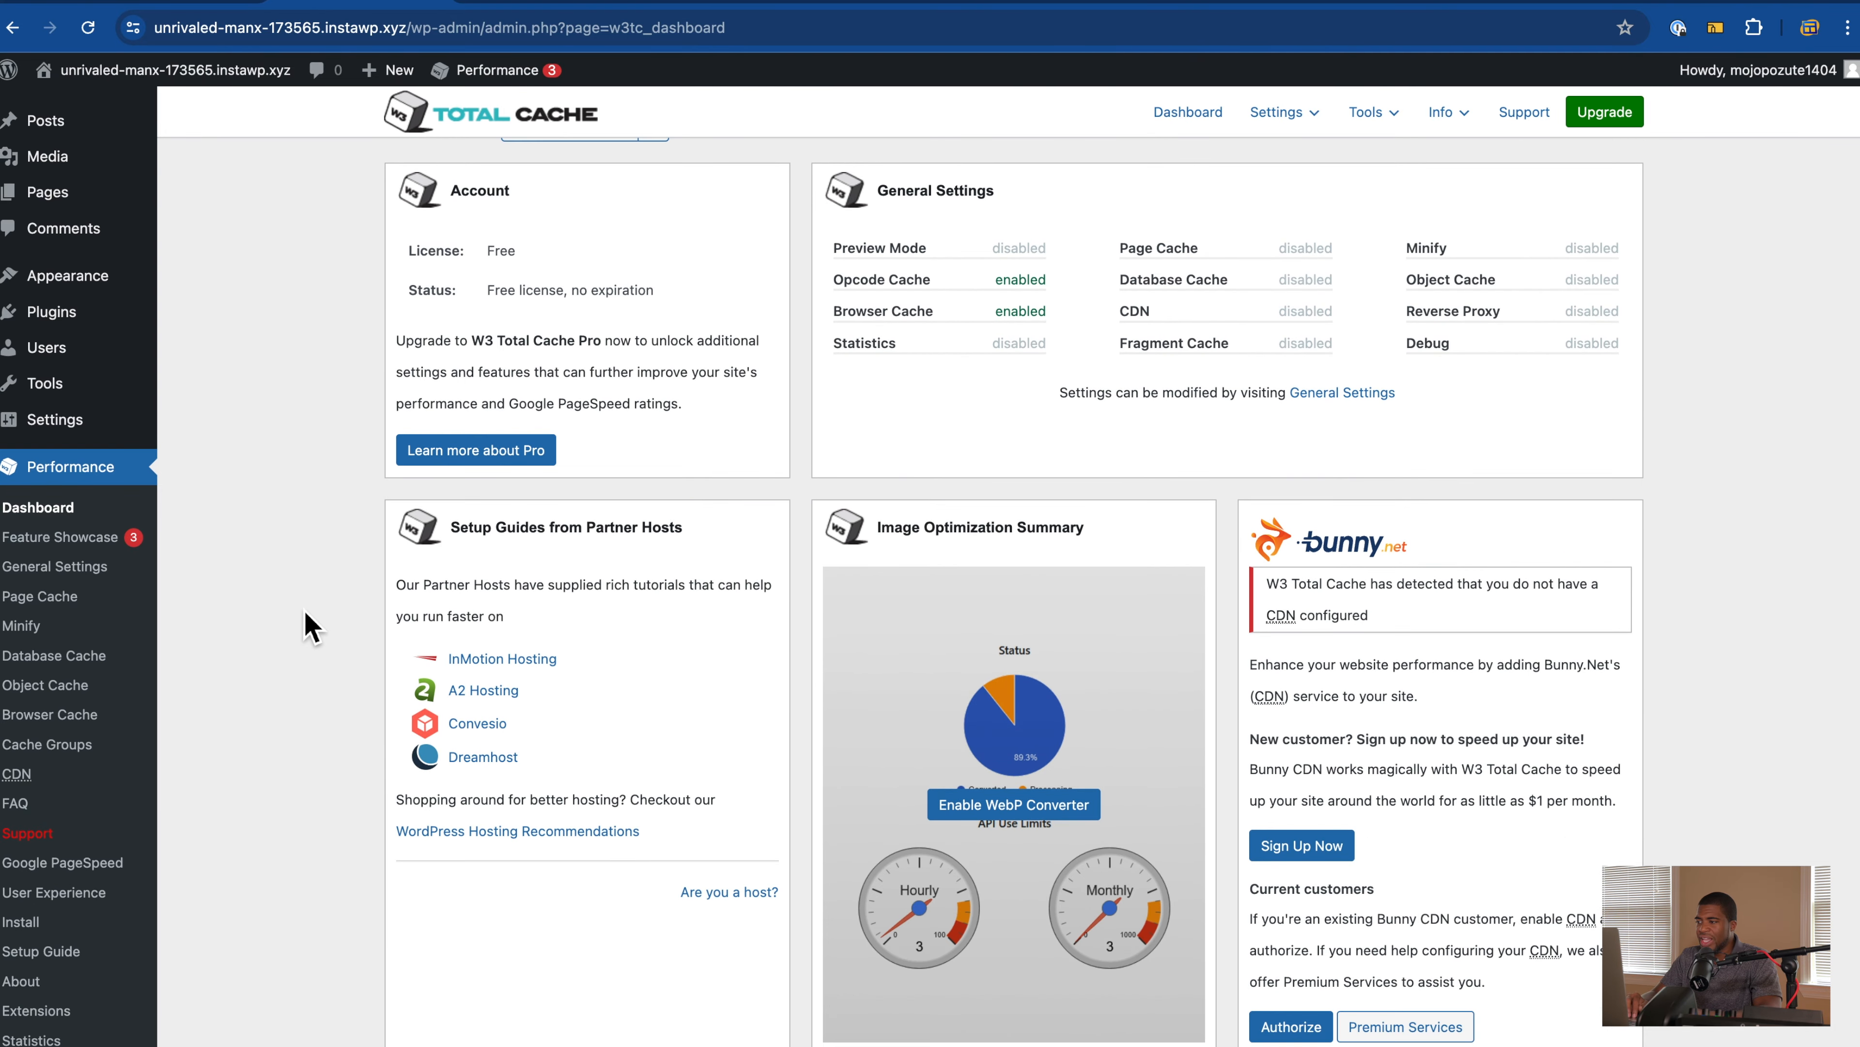
{"action": "scroll", "coordinate": [312, 626], "scroll_direction": "up", "scroll_amount": 10}
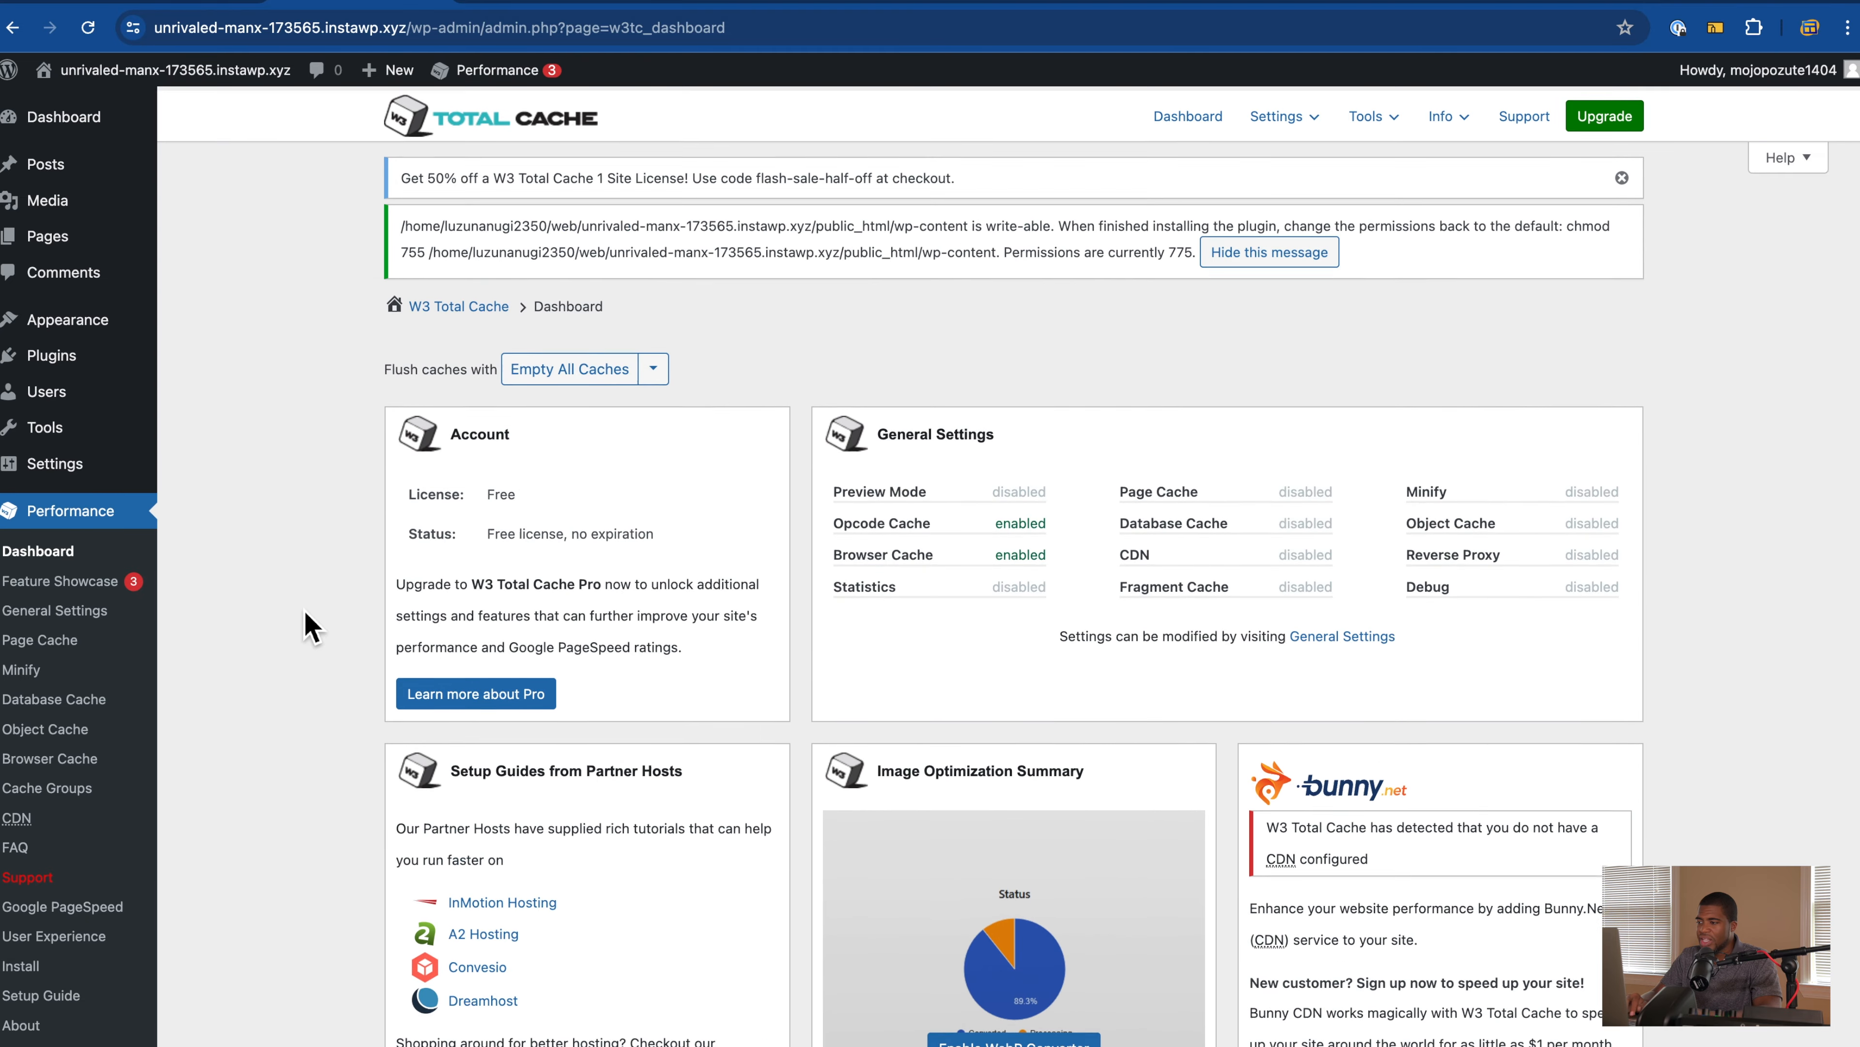
{"action": "scroll", "coordinate": [311, 627], "scroll_direction": "down", "scroll_amount": 7}
{"action": "scroll", "coordinate": [311, 627], "scroll_direction": "up", "scroll_amount": 2}
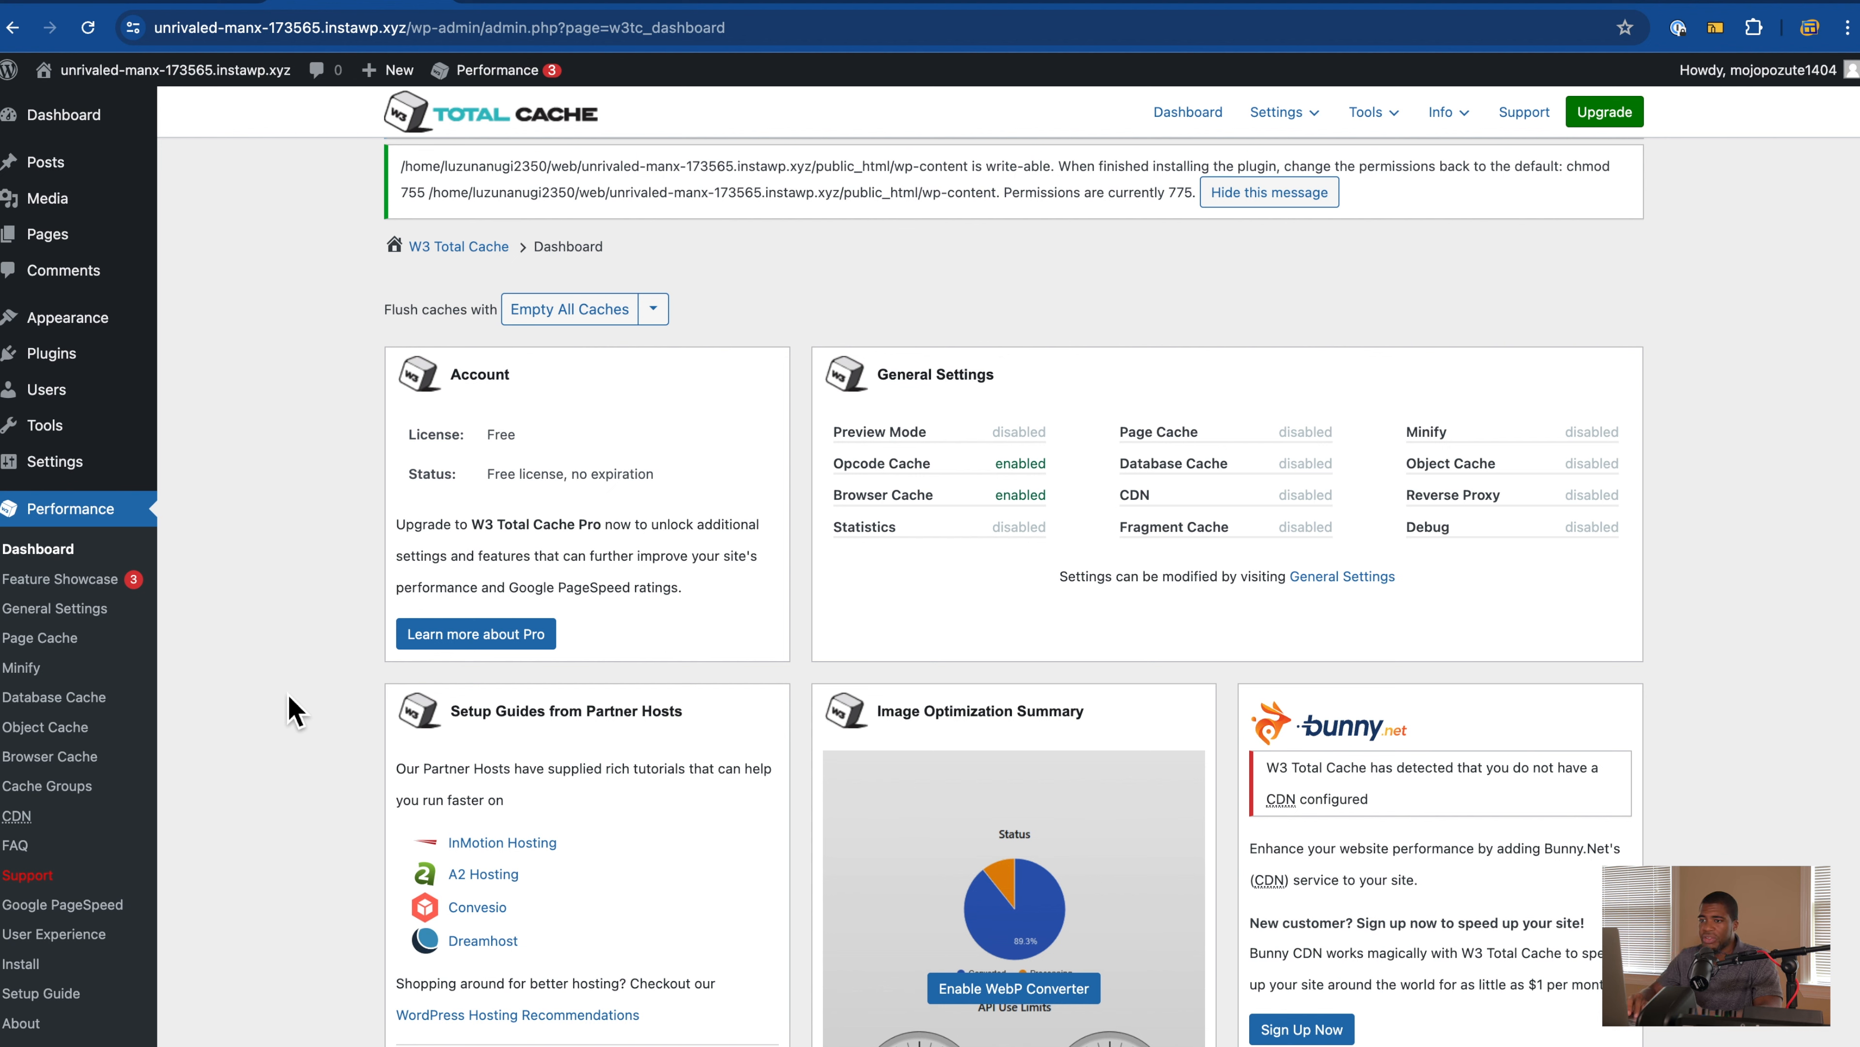
Step: Deactivate W3 Total Cache and activate ShortPixel Image Optimizer in the installed plugins list
{"action": "left_click", "coordinate": [231, 365]}
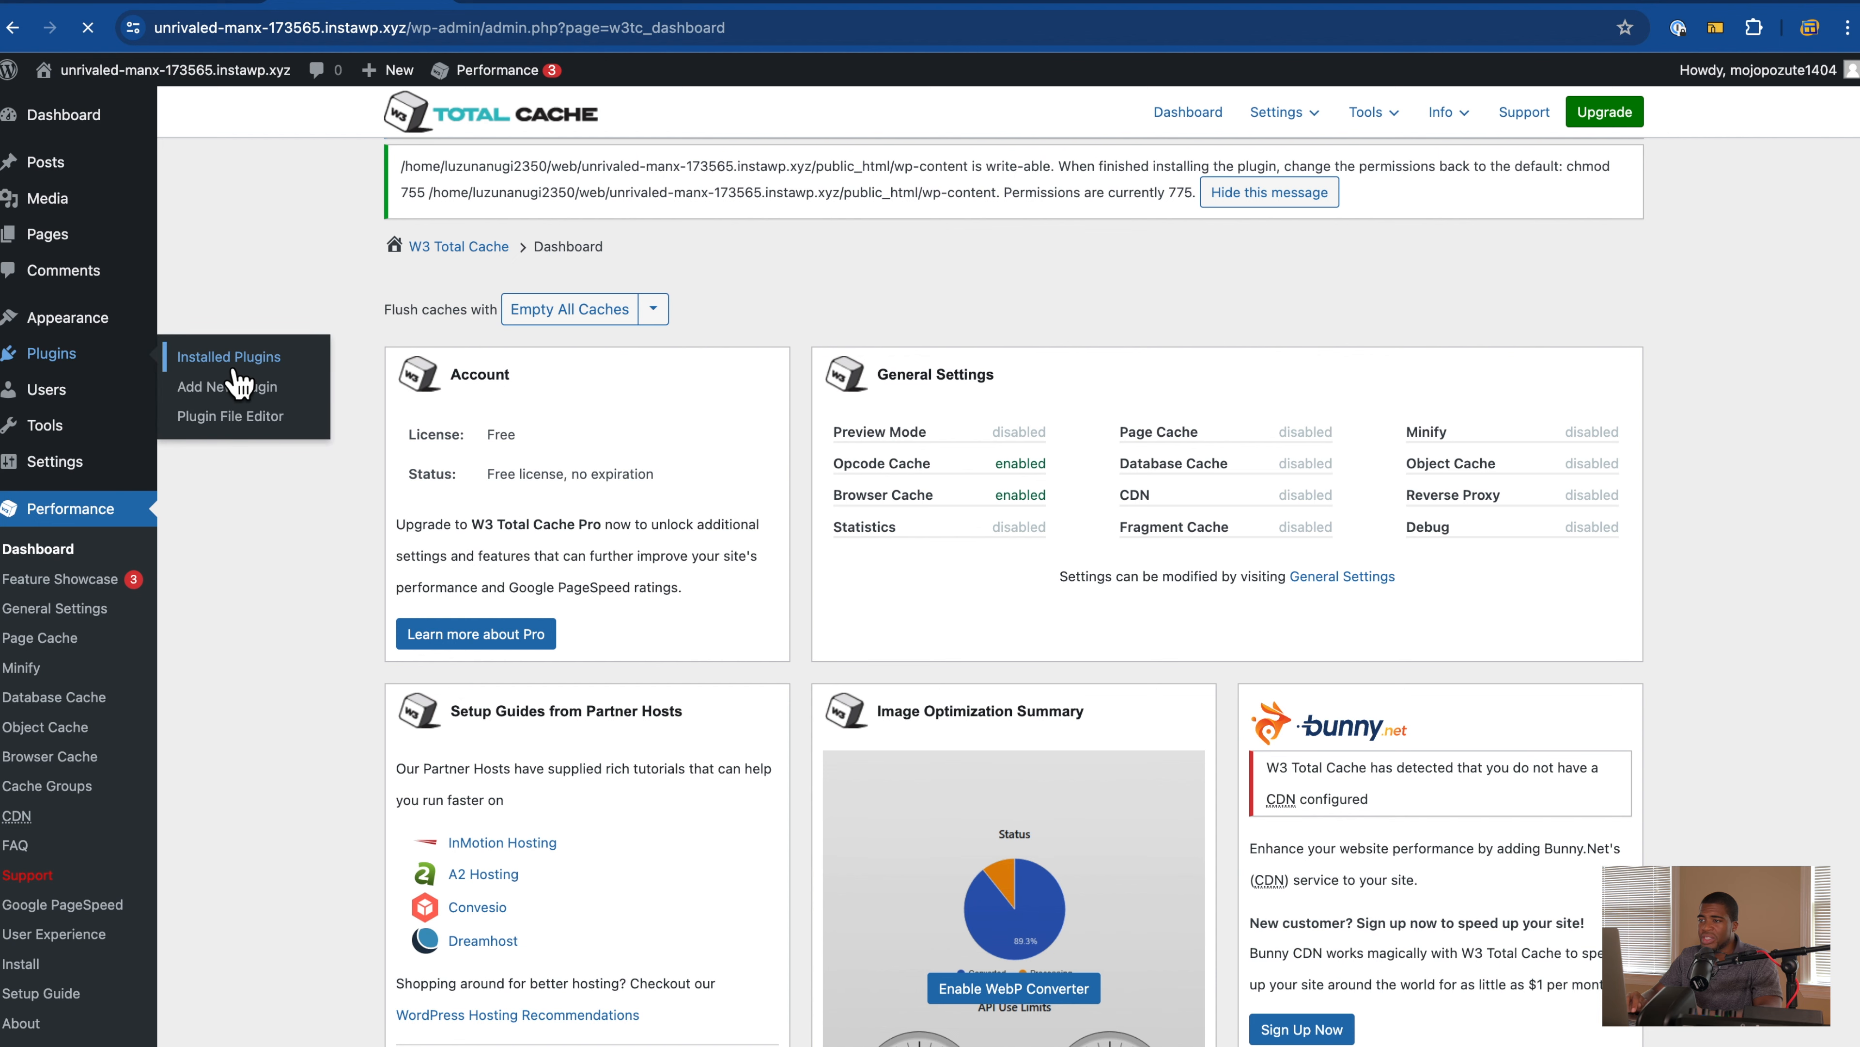
{"action": "left_click", "coordinate": [281, 731]}
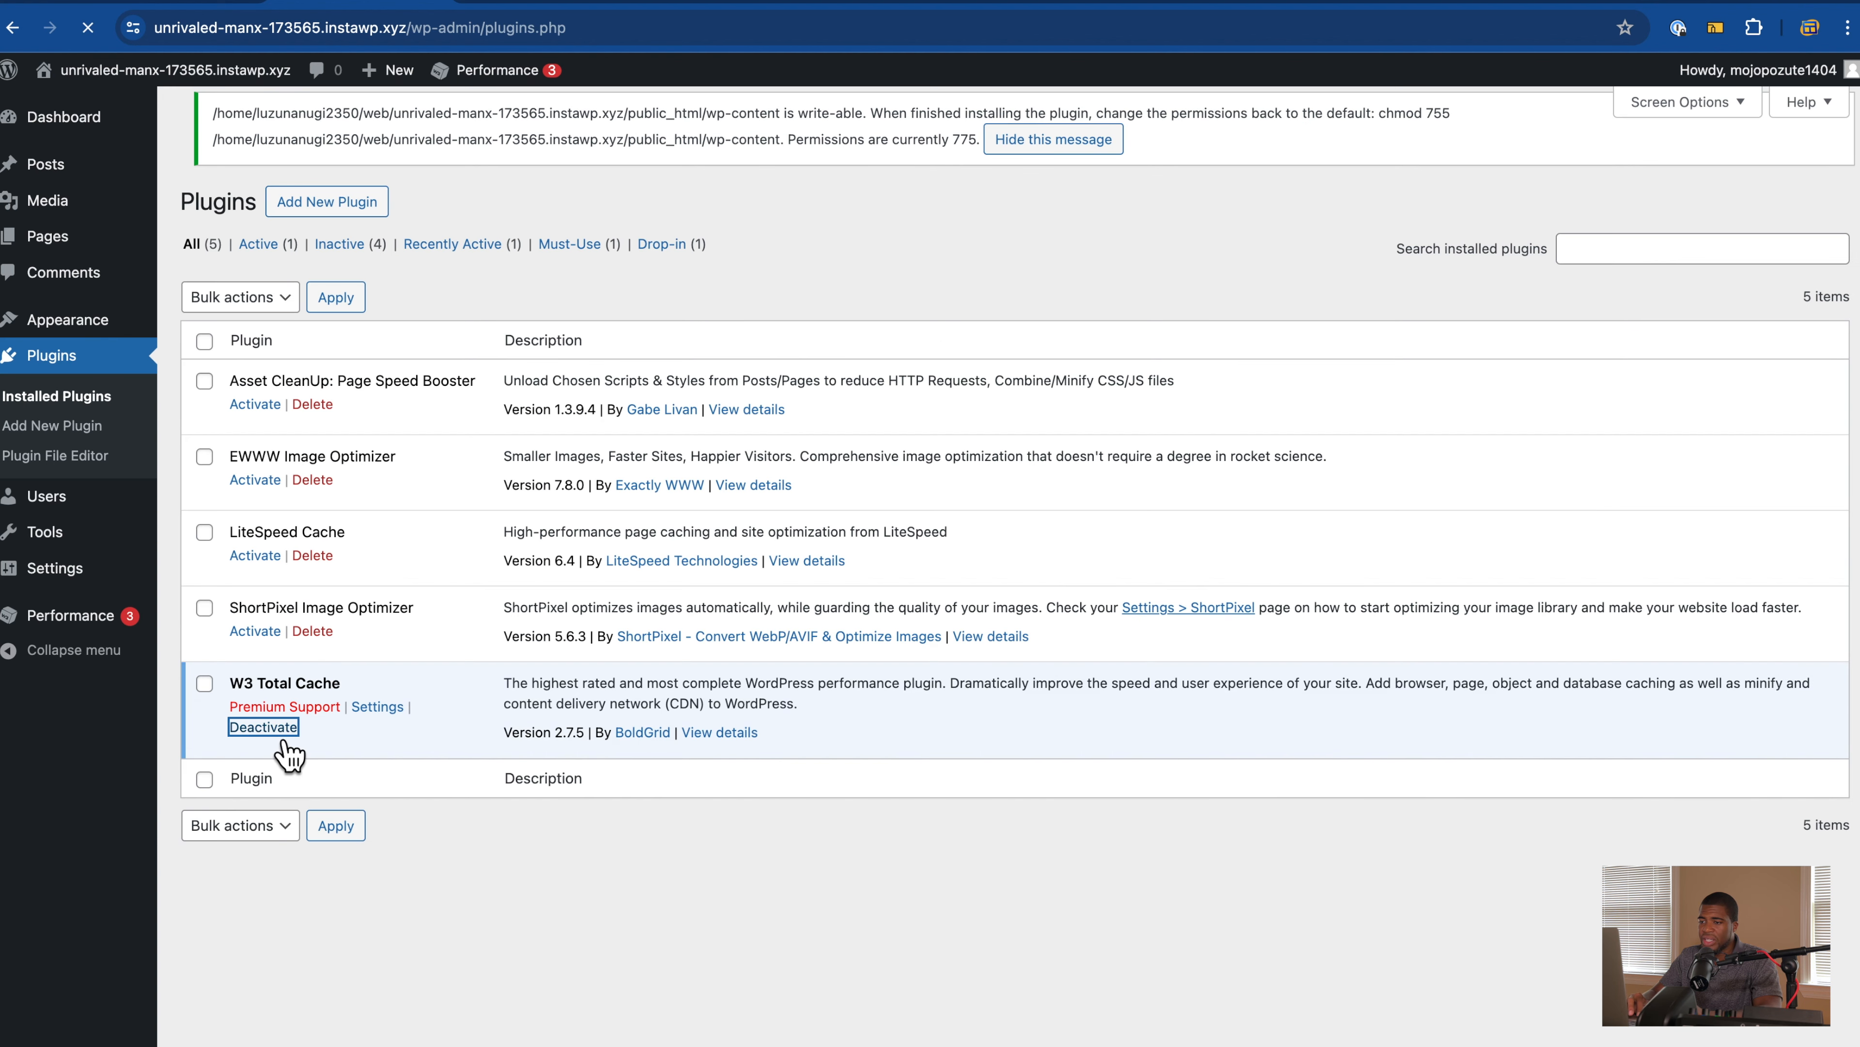
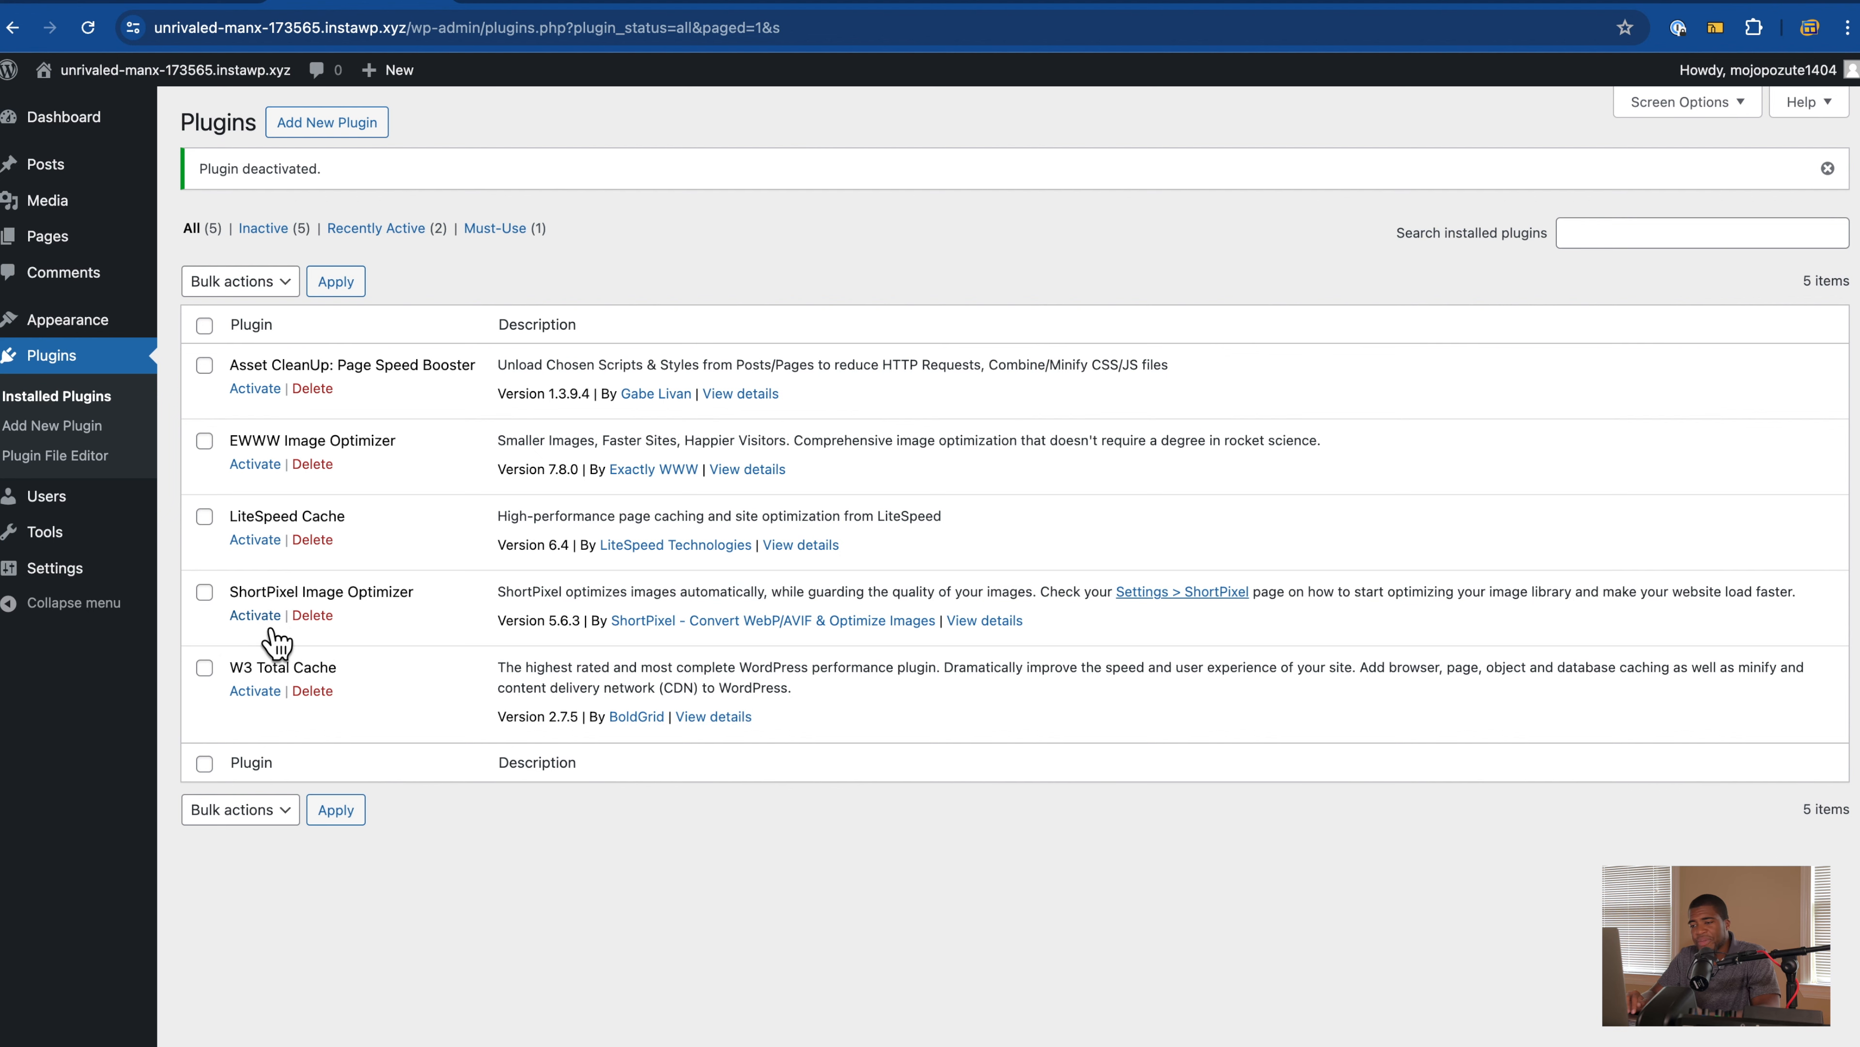
{"action": "left_click", "coordinate": [256, 616]}
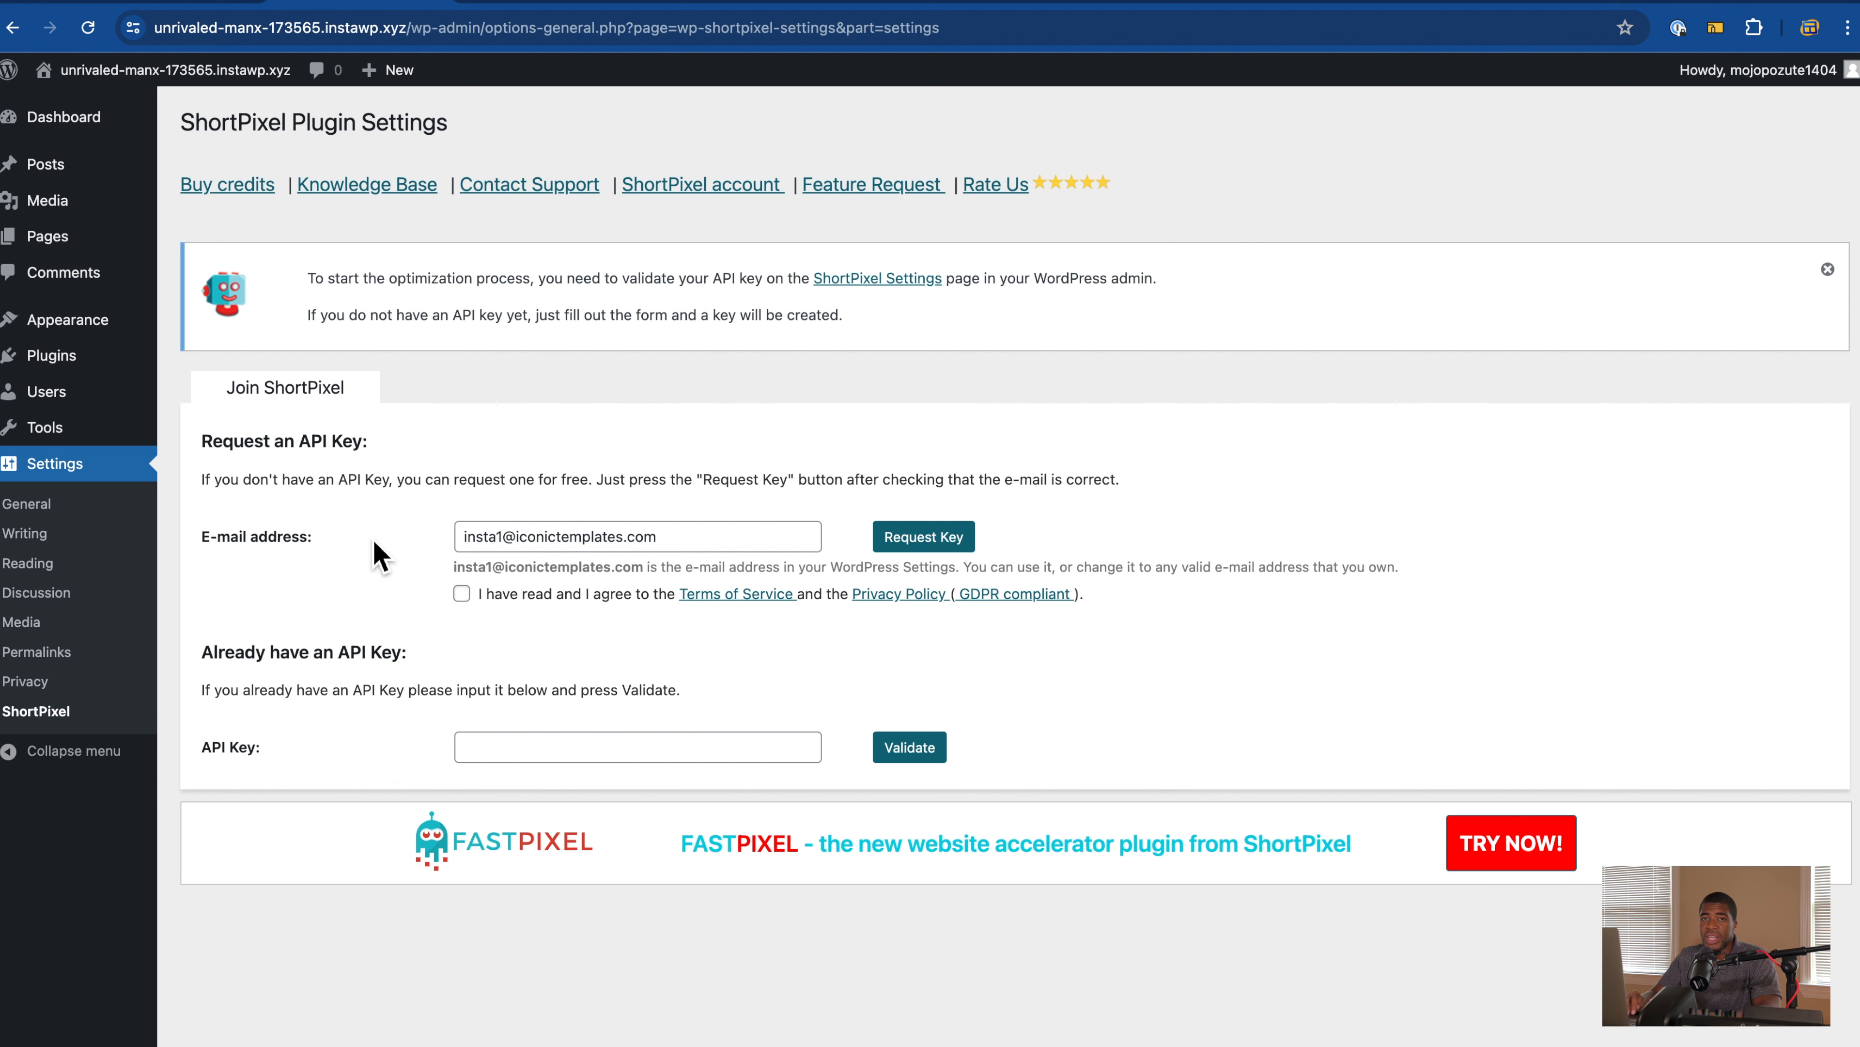
Step: Agree to ShortPixel's terms, replace the account e-mail address and request a free API key
{"action": "left_click", "coordinate": [487, 606]}
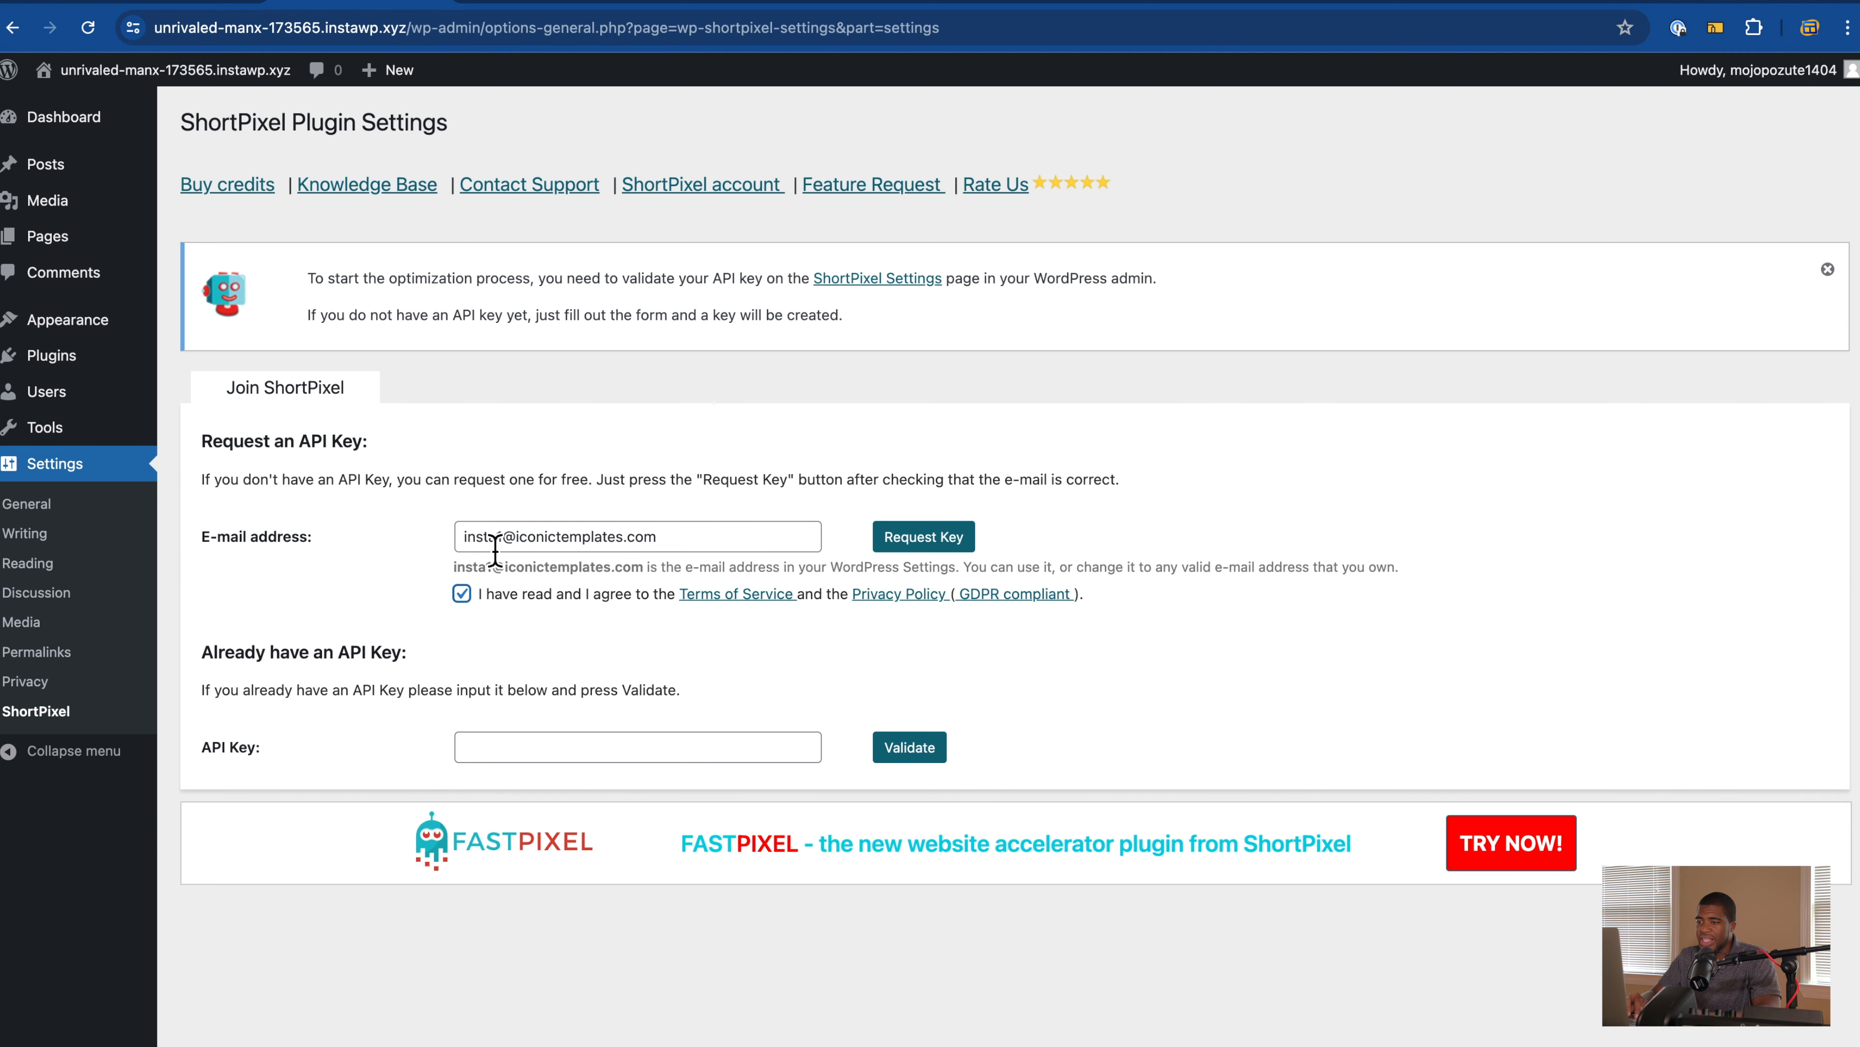
{"action": "double_click", "coordinate": [505, 536]}
{"action": "type", "text": "hello"}
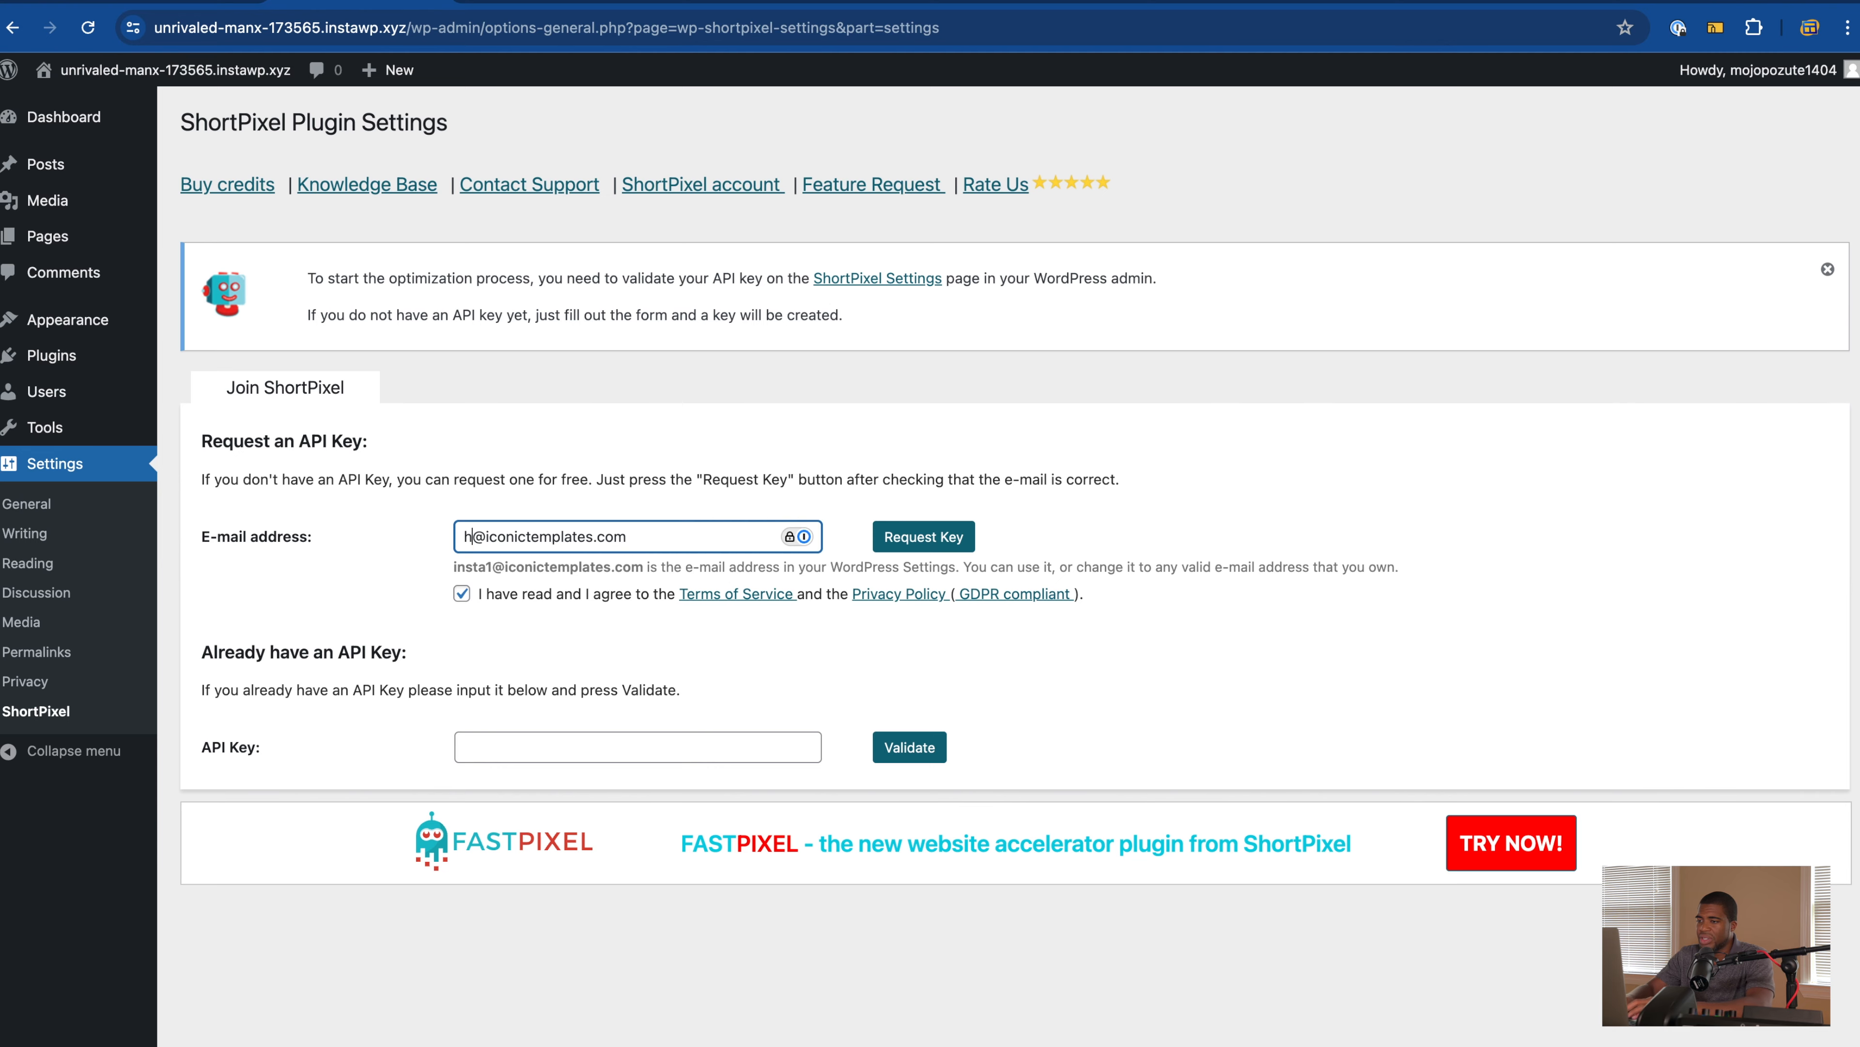
{"action": "left_click", "coordinate": [952, 543]}
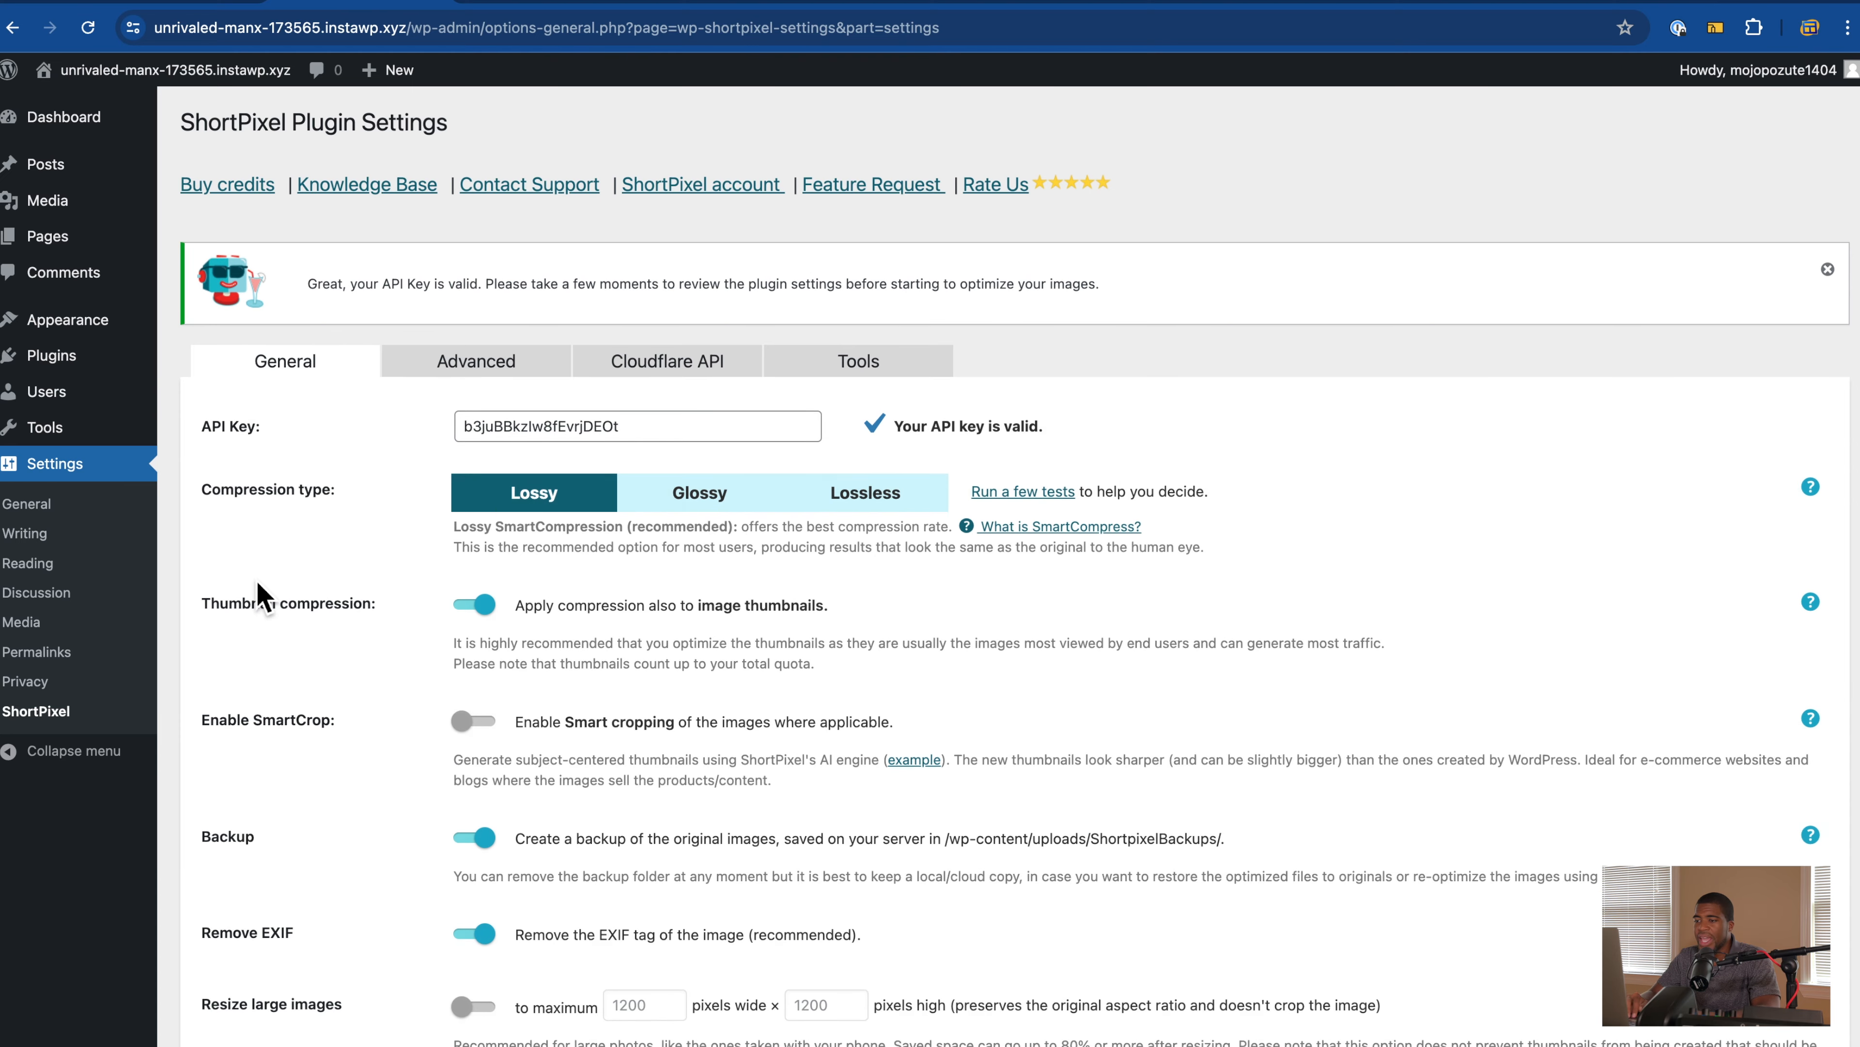
Step: Review ShortPixel's general settings, including the Lossy, Glossy and Lossless compression types
{"action": "scroll", "coordinate": [258, 595], "scroll_direction": "down", "scroll_amount": 3}
{"action": "scroll", "coordinate": [211, 483], "scroll_direction": "up", "scroll_amount": 2}
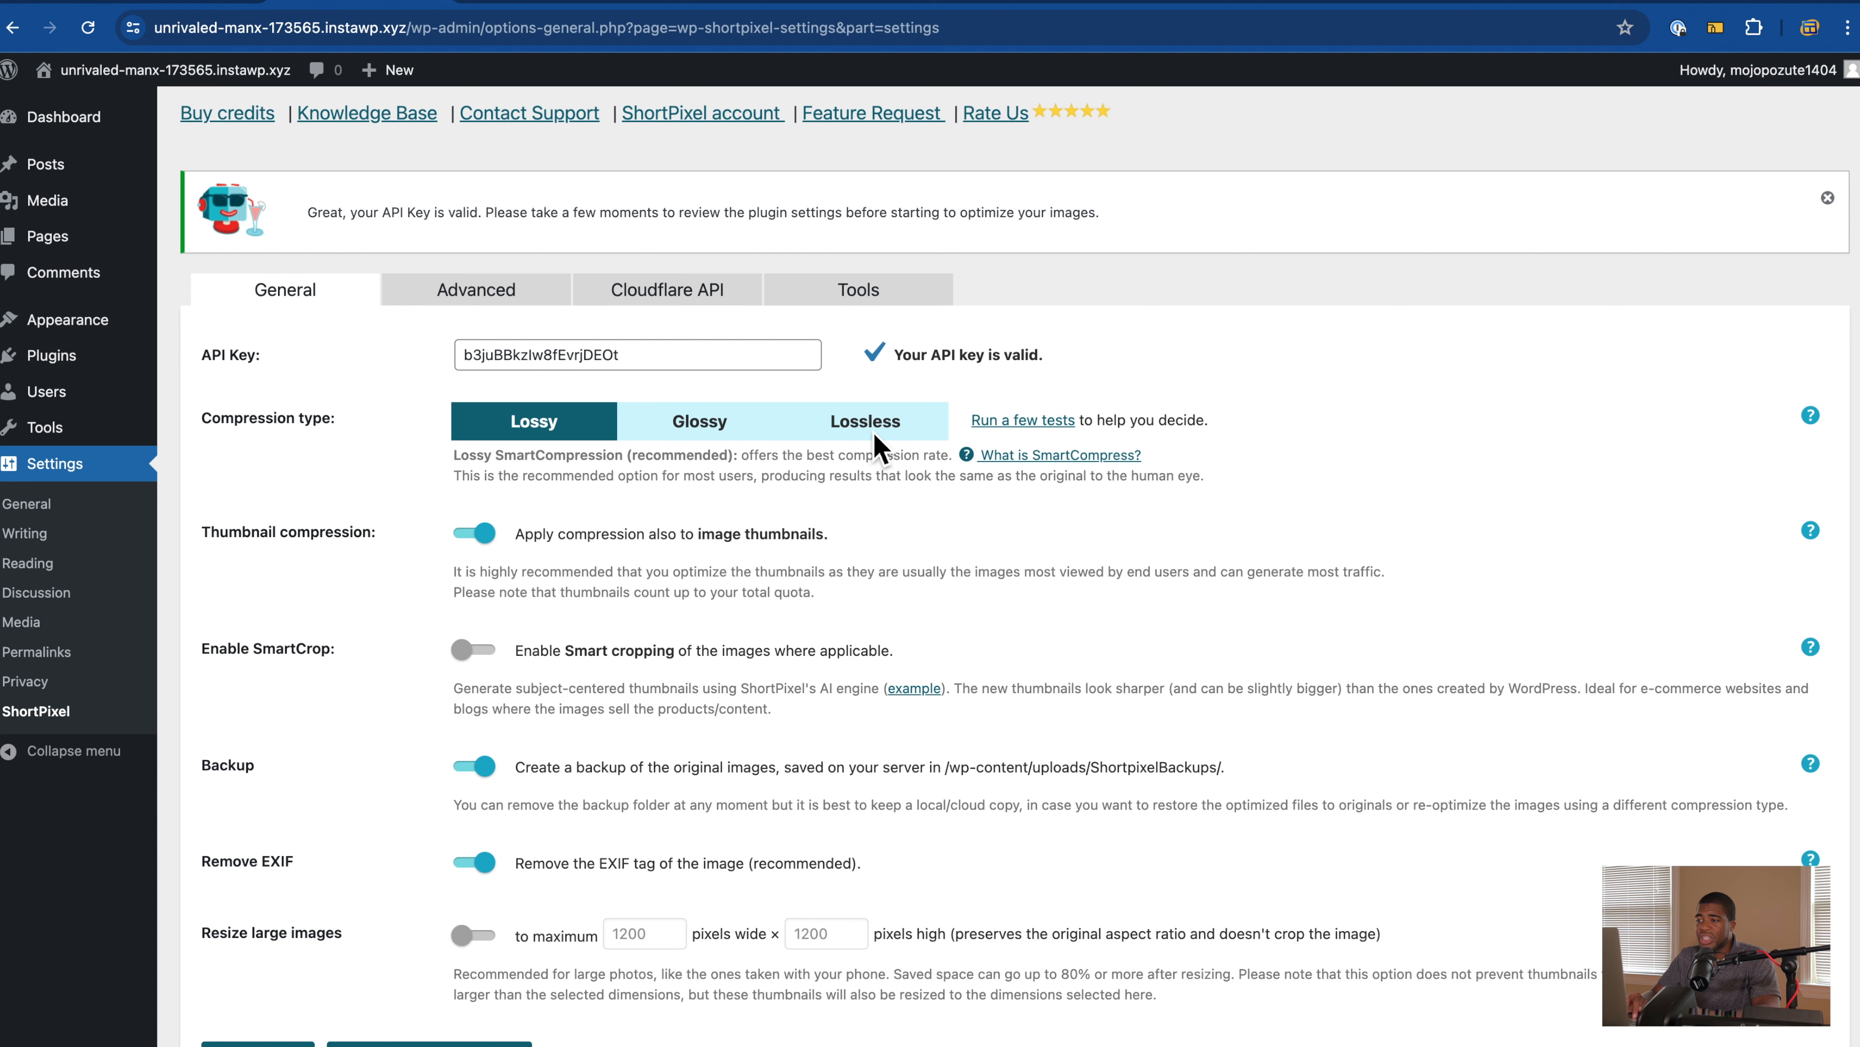
{"action": "mouse_move", "coordinate": [889, 435]}
Step: Examine ShortPixel's advanced settings, including WebP and AVIF creation, optimization on upload and PNG conversion
{"action": "left_click", "coordinate": [470, 311]}
{"action": "scroll", "coordinate": [353, 440], "scroll_direction": "down", "scroll_amount": 1}
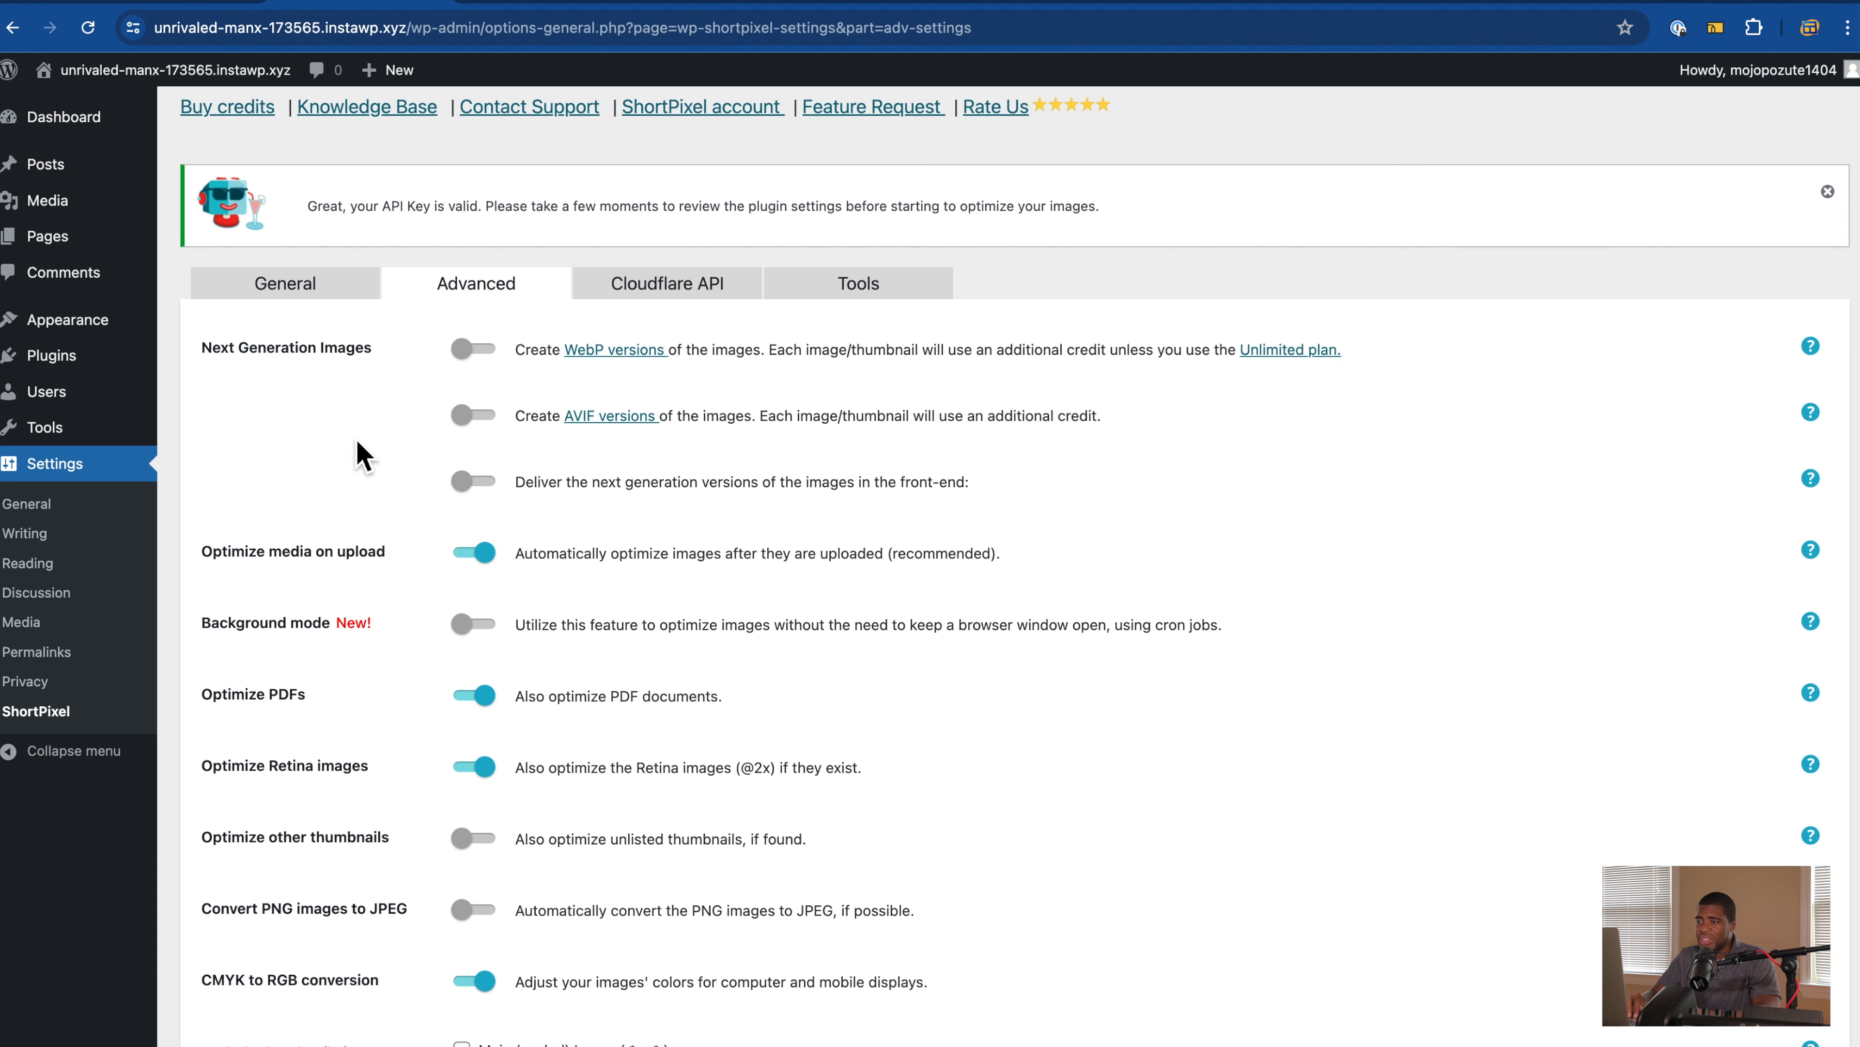
{"action": "scroll", "coordinate": [353, 441], "scroll_direction": "up", "scroll_amount": 1}
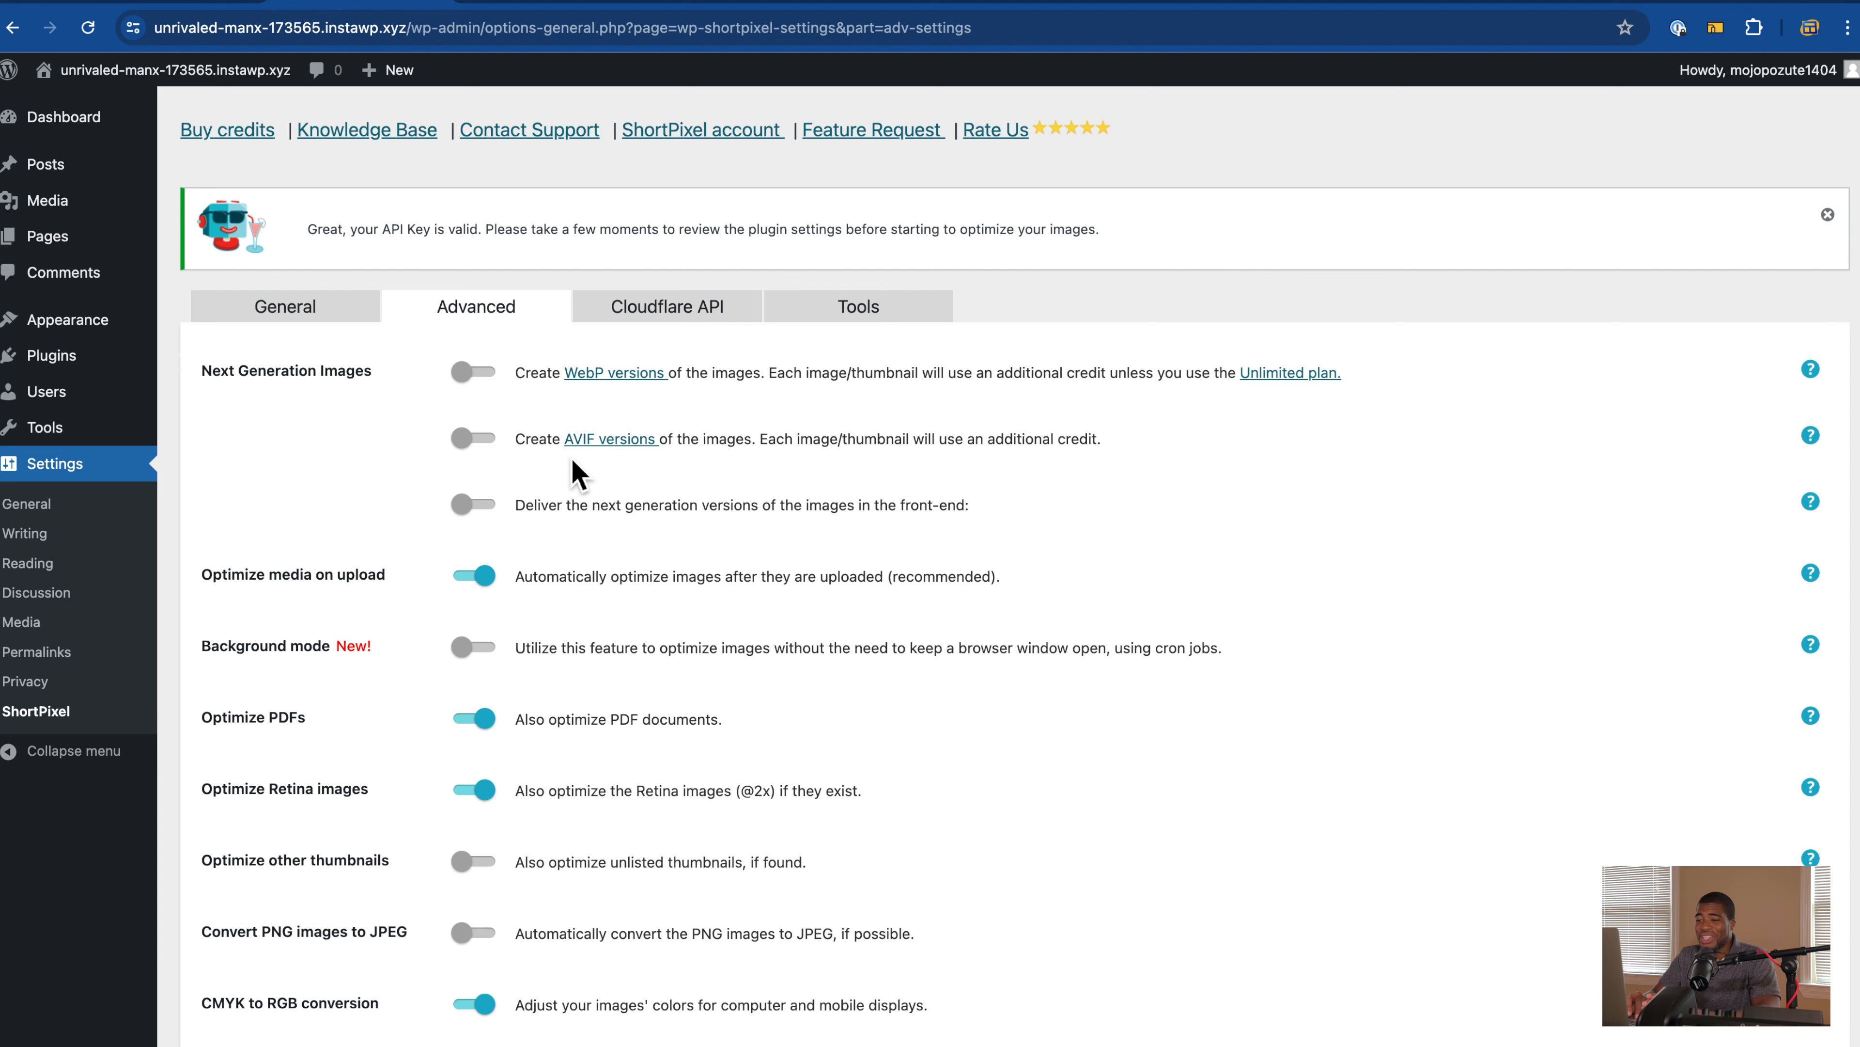
{"action": "scroll", "coordinate": [557, 383], "scroll_direction": "down", "scroll_amount": 1}
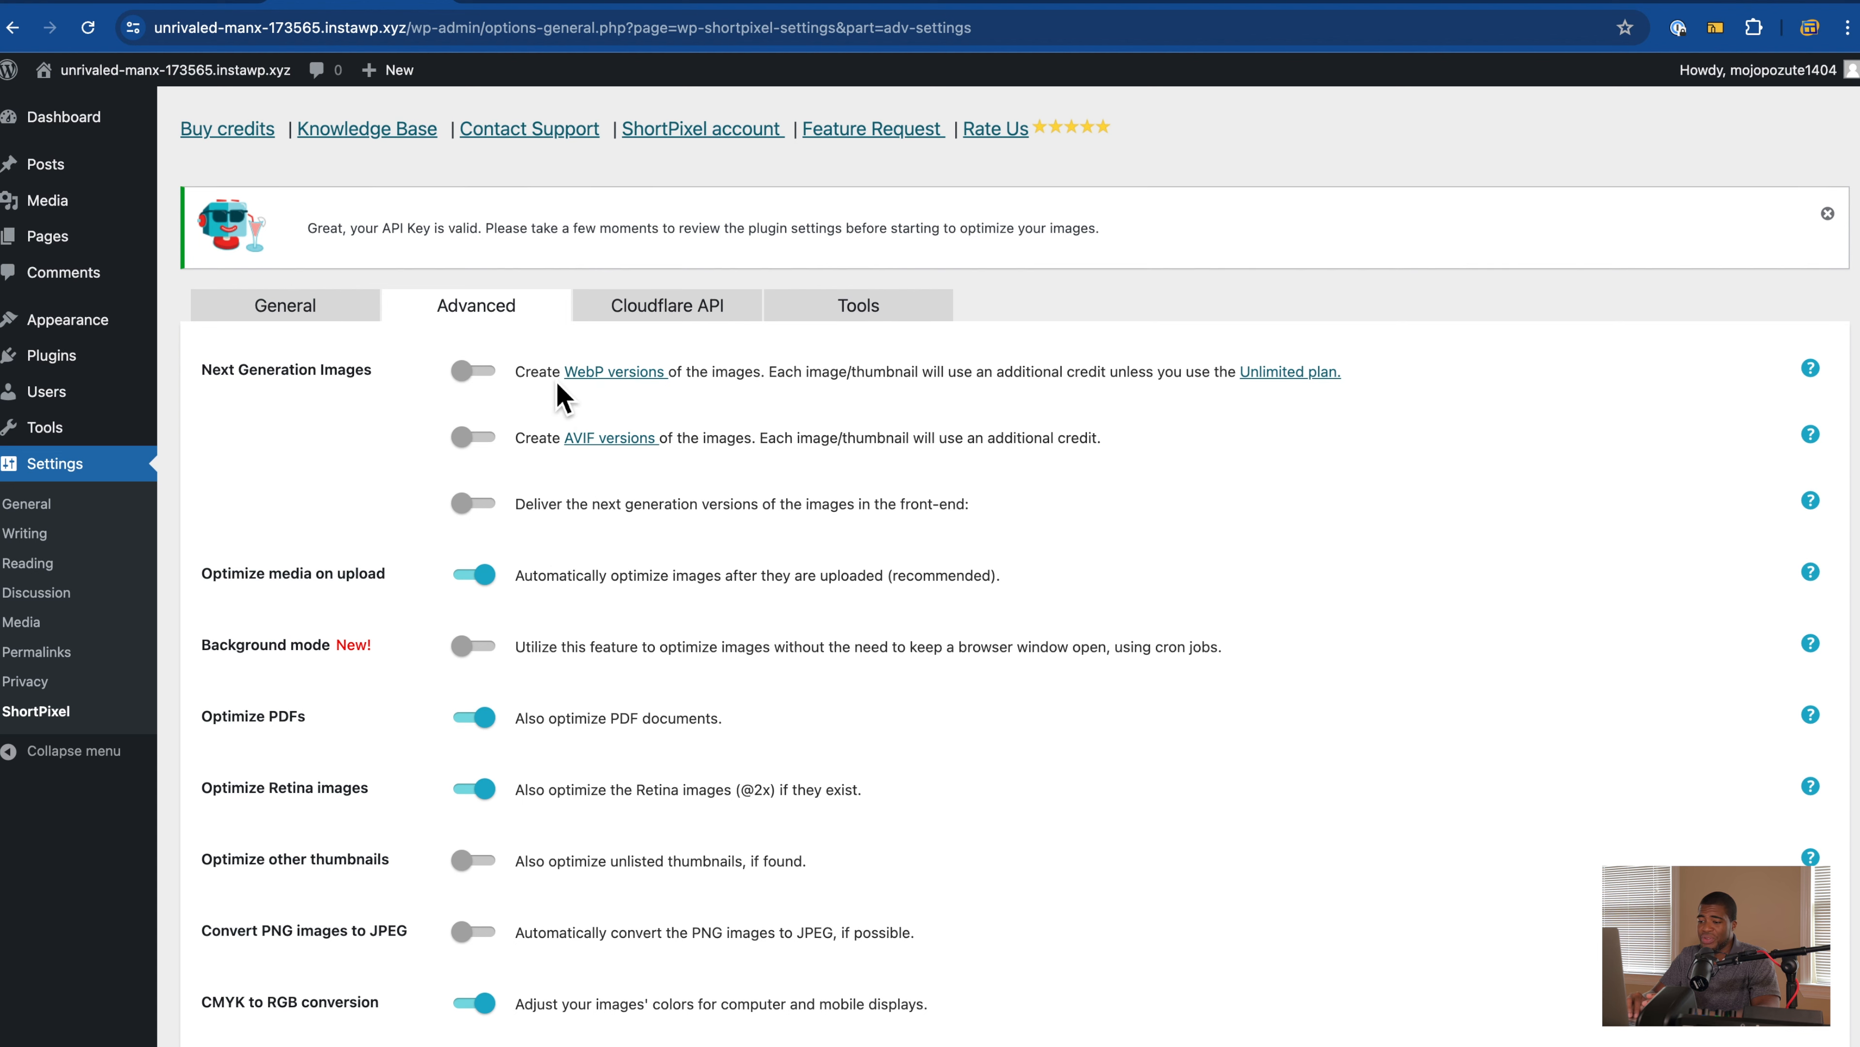
{"action": "scroll", "coordinate": [561, 396], "scroll_direction": "up", "scroll_amount": 1}
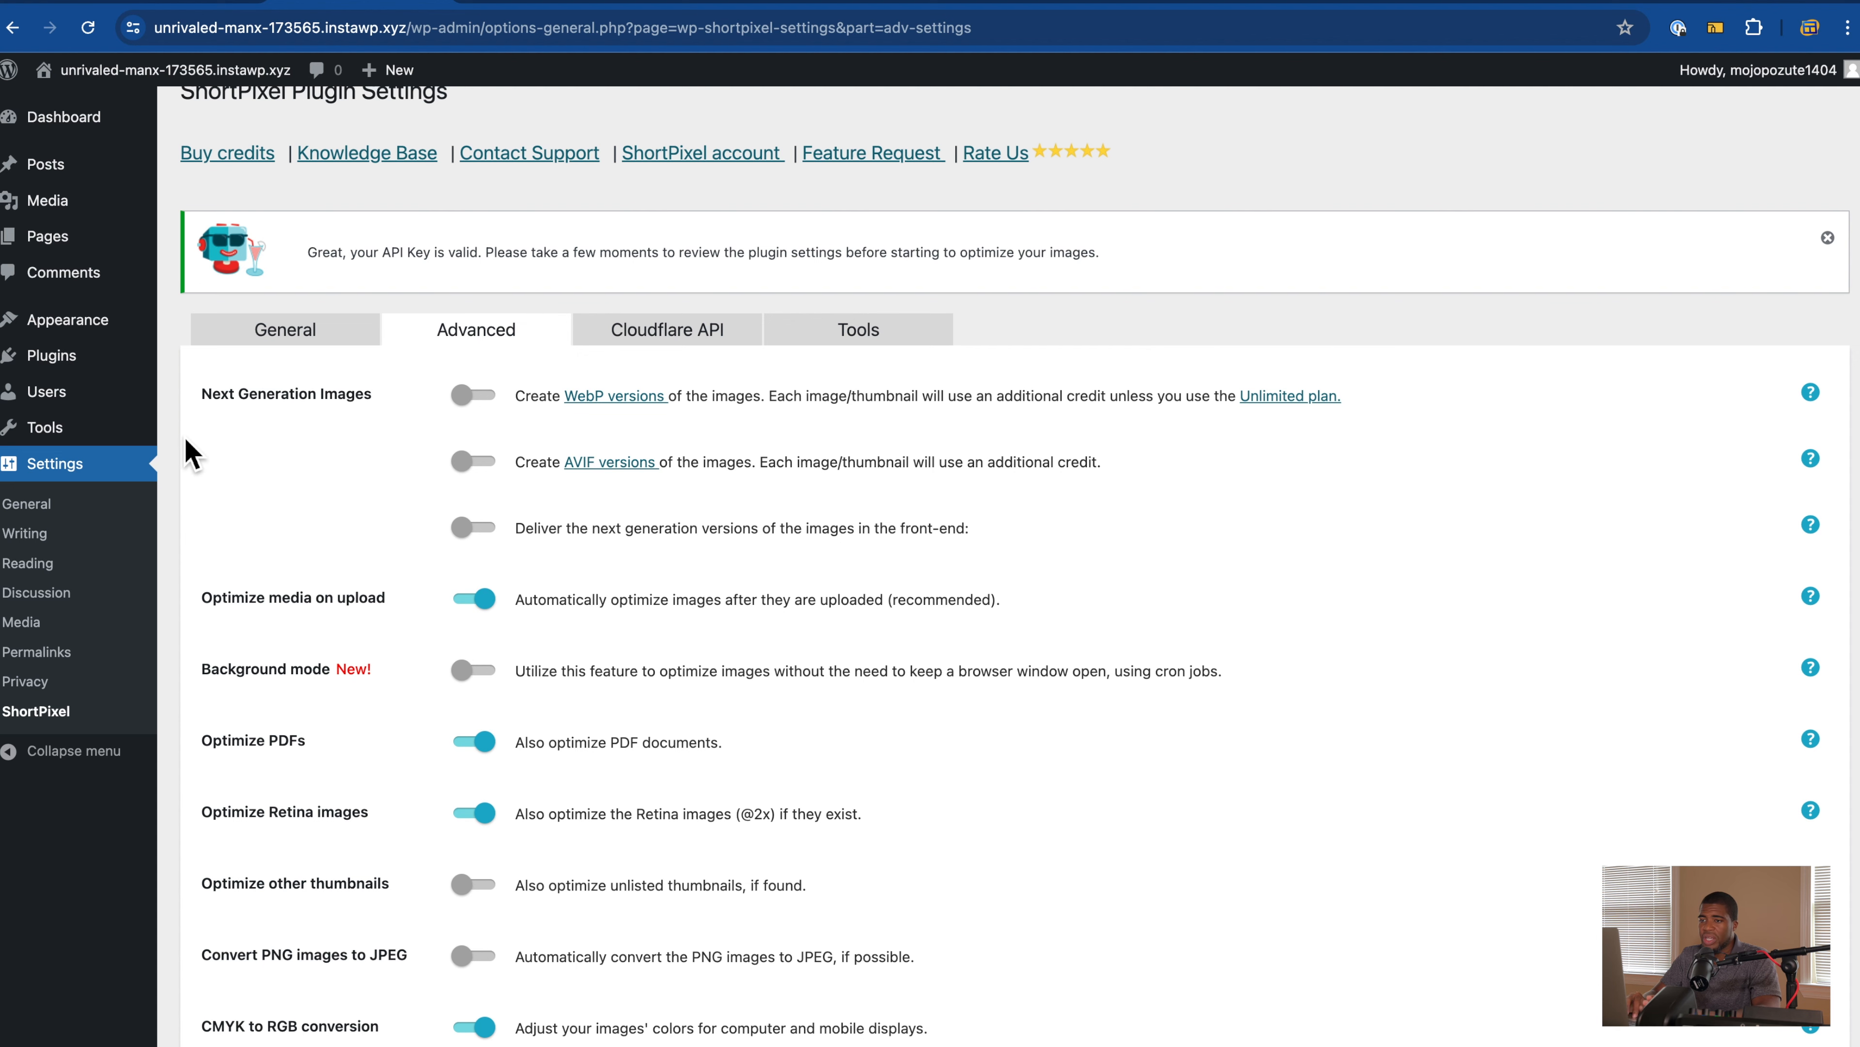
Step: Deactivate ShortPixel Image Optimizer without giving a reason and activate EWWW Image Optimizer
{"action": "mouse_move", "coordinate": [146, 366]}
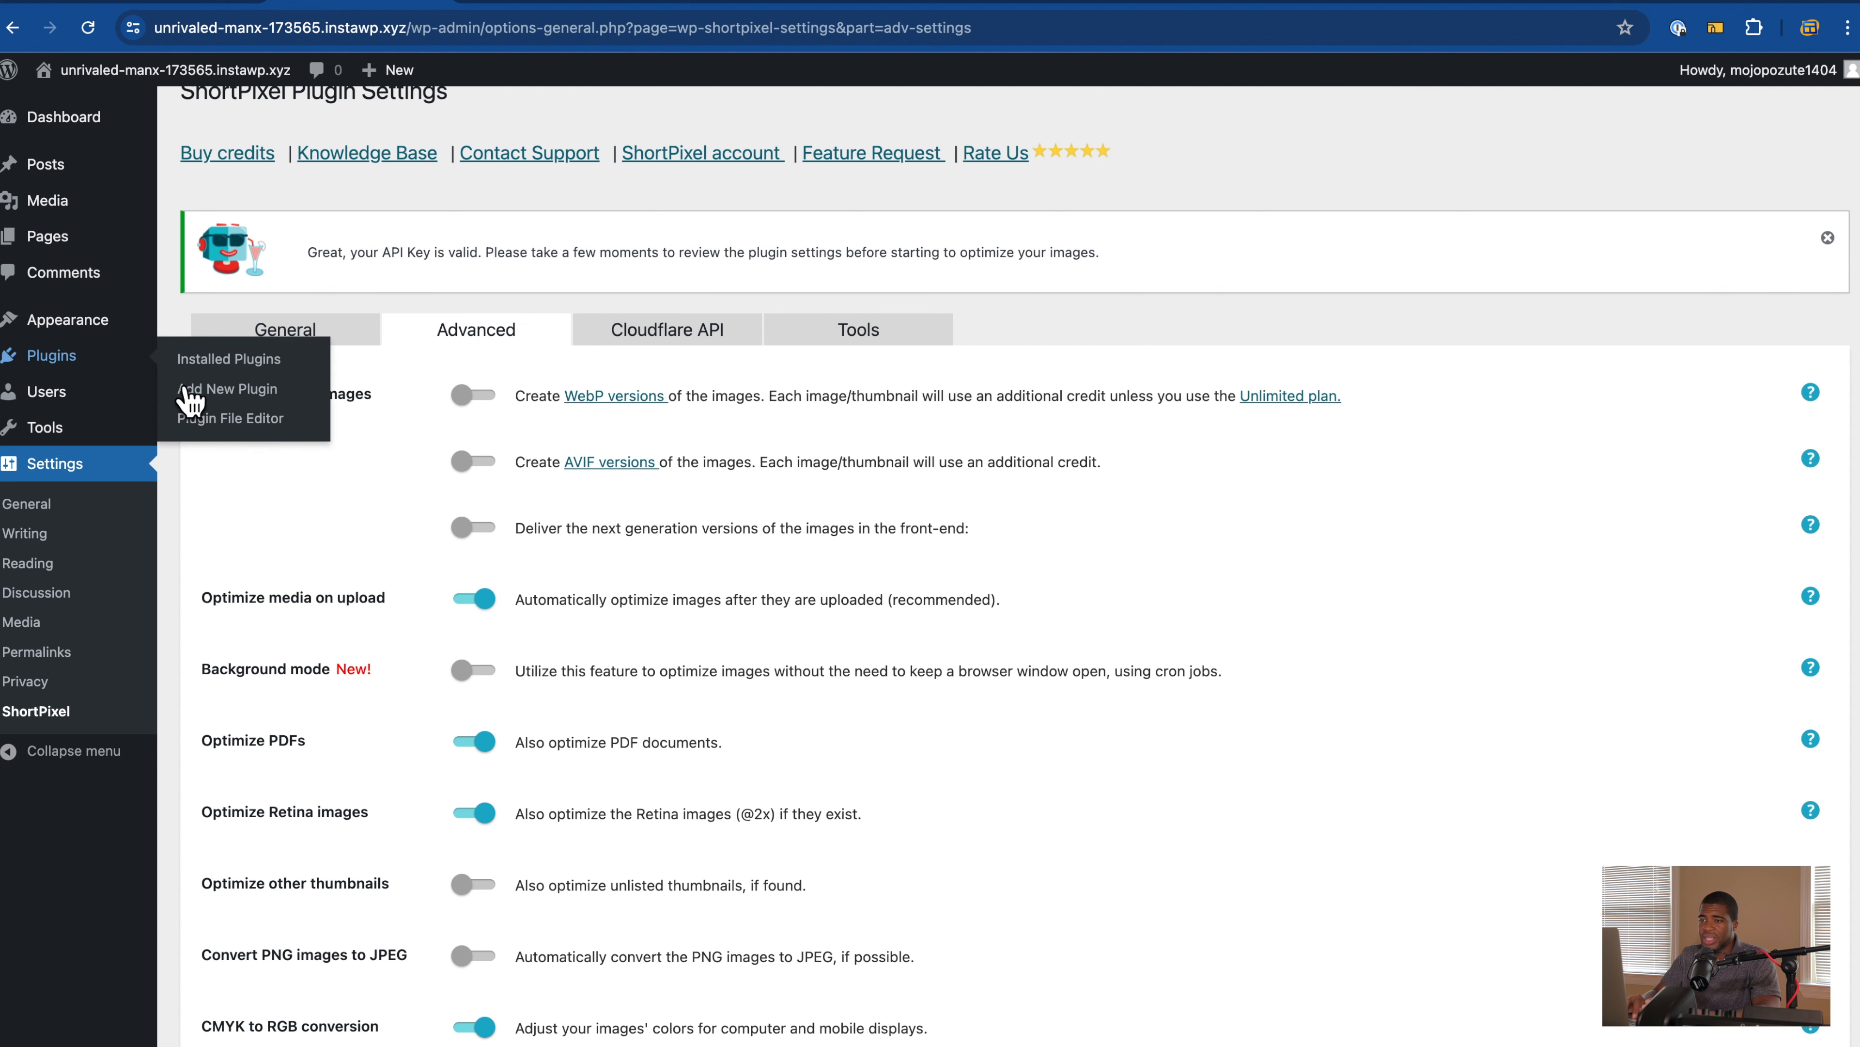
{"action": "left_click", "coordinate": [264, 359]}
{"action": "left_click", "coordinate": [336, 555]}
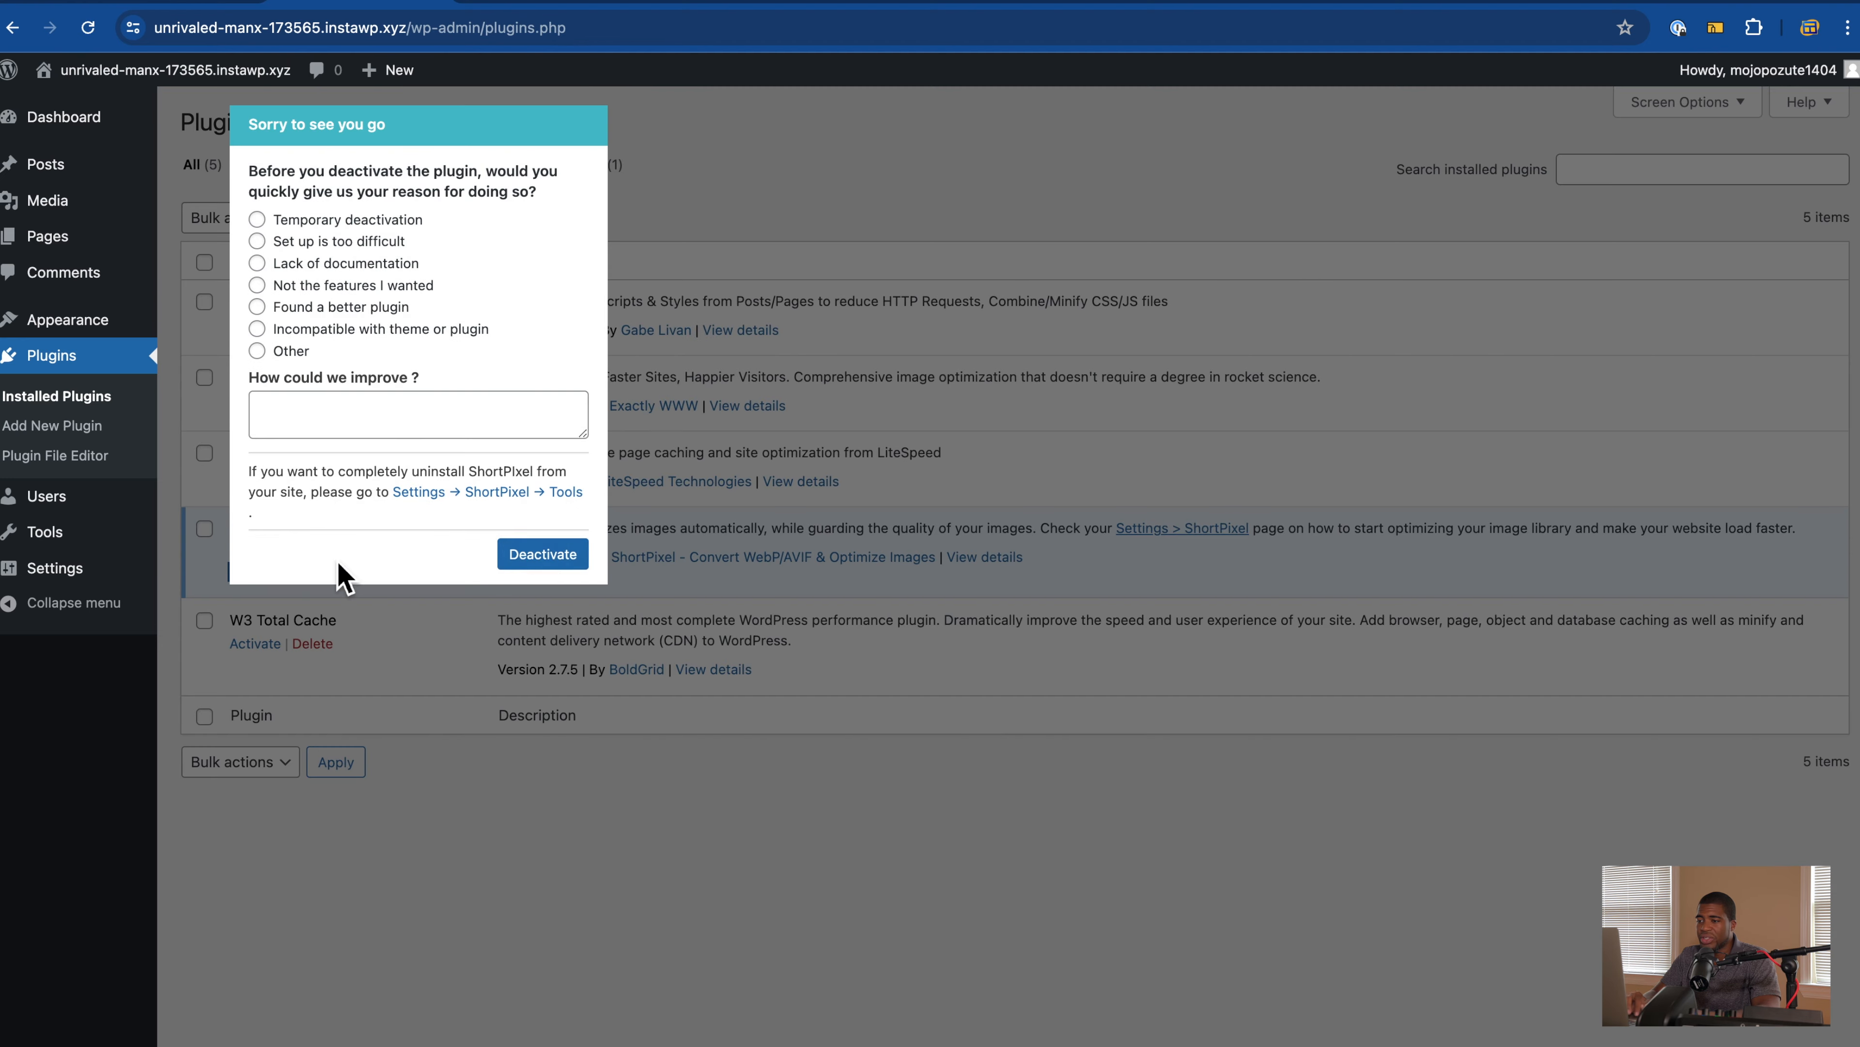
{"action": "left_click", "coordinate": [545, 556]}
{"action": "left_click", "coordinate": [265, 468]}
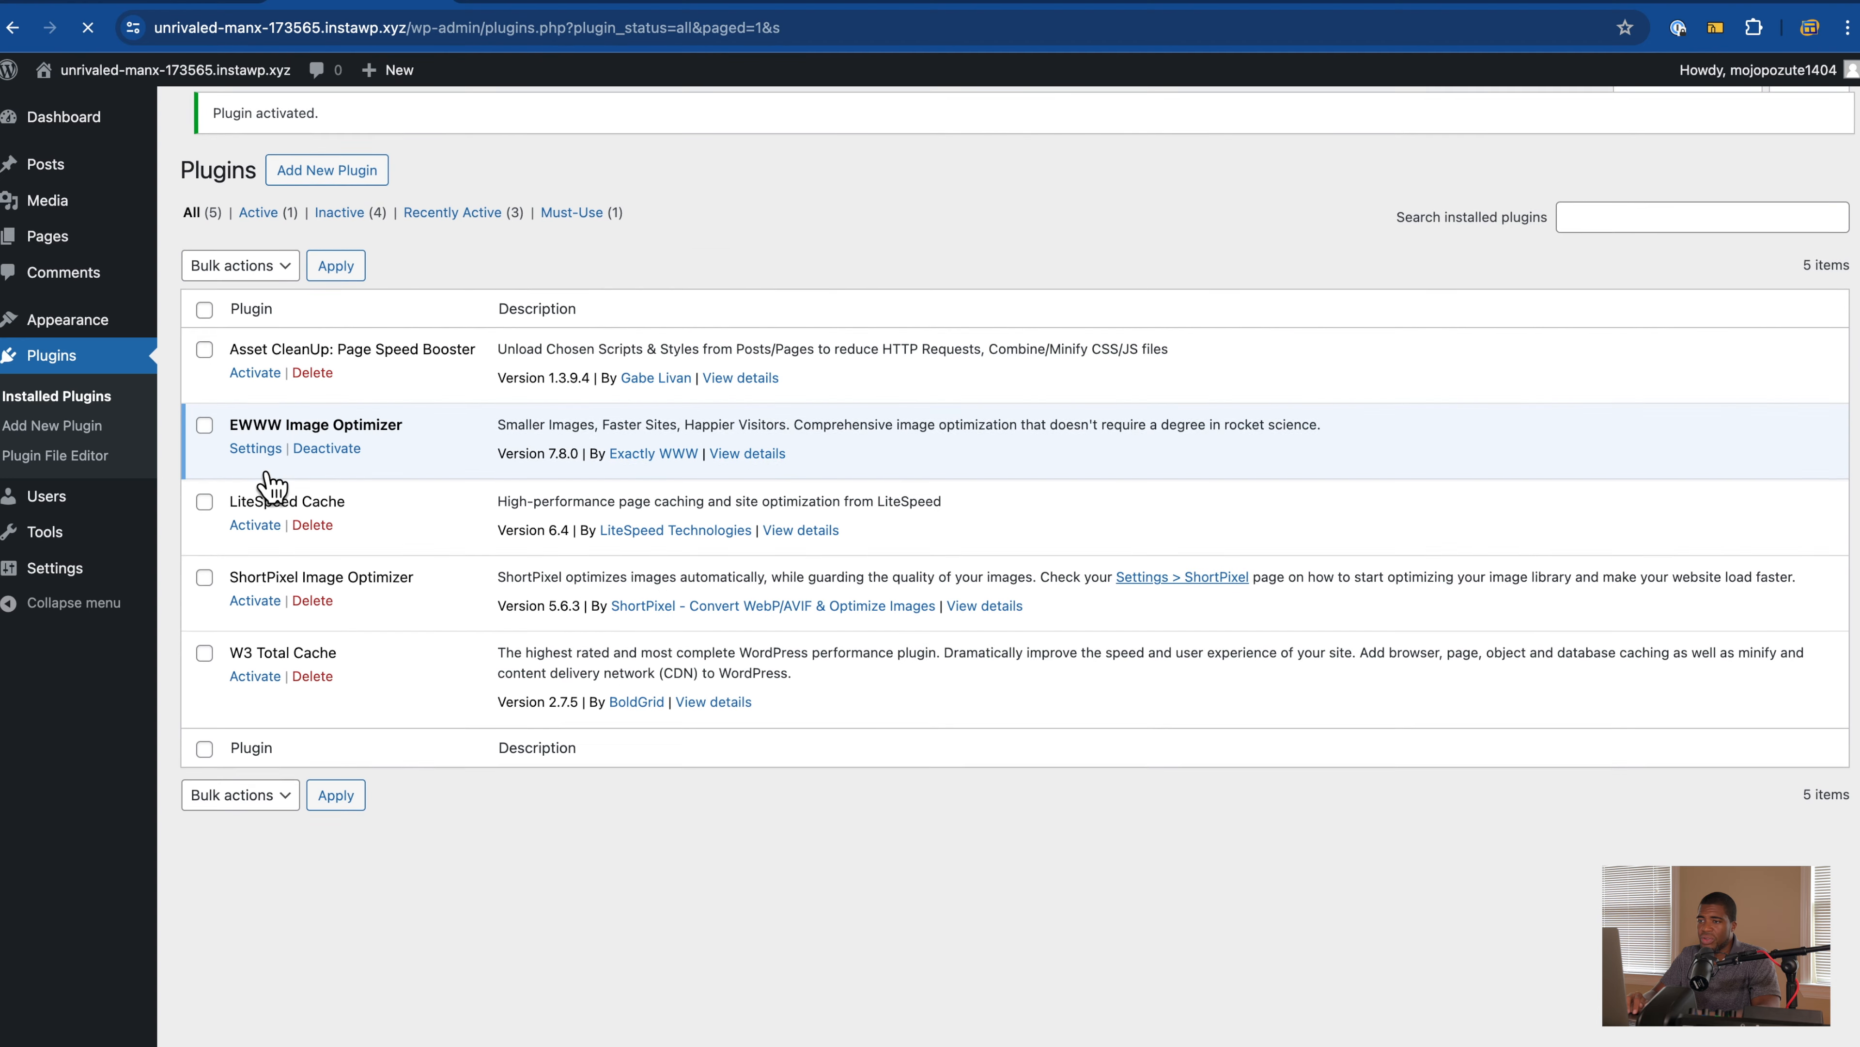
Step: Open the EWWW Image Optimizer settings and bypass the goal selection wizard
{"action": "left_click", "coordinate": [264, 465]}
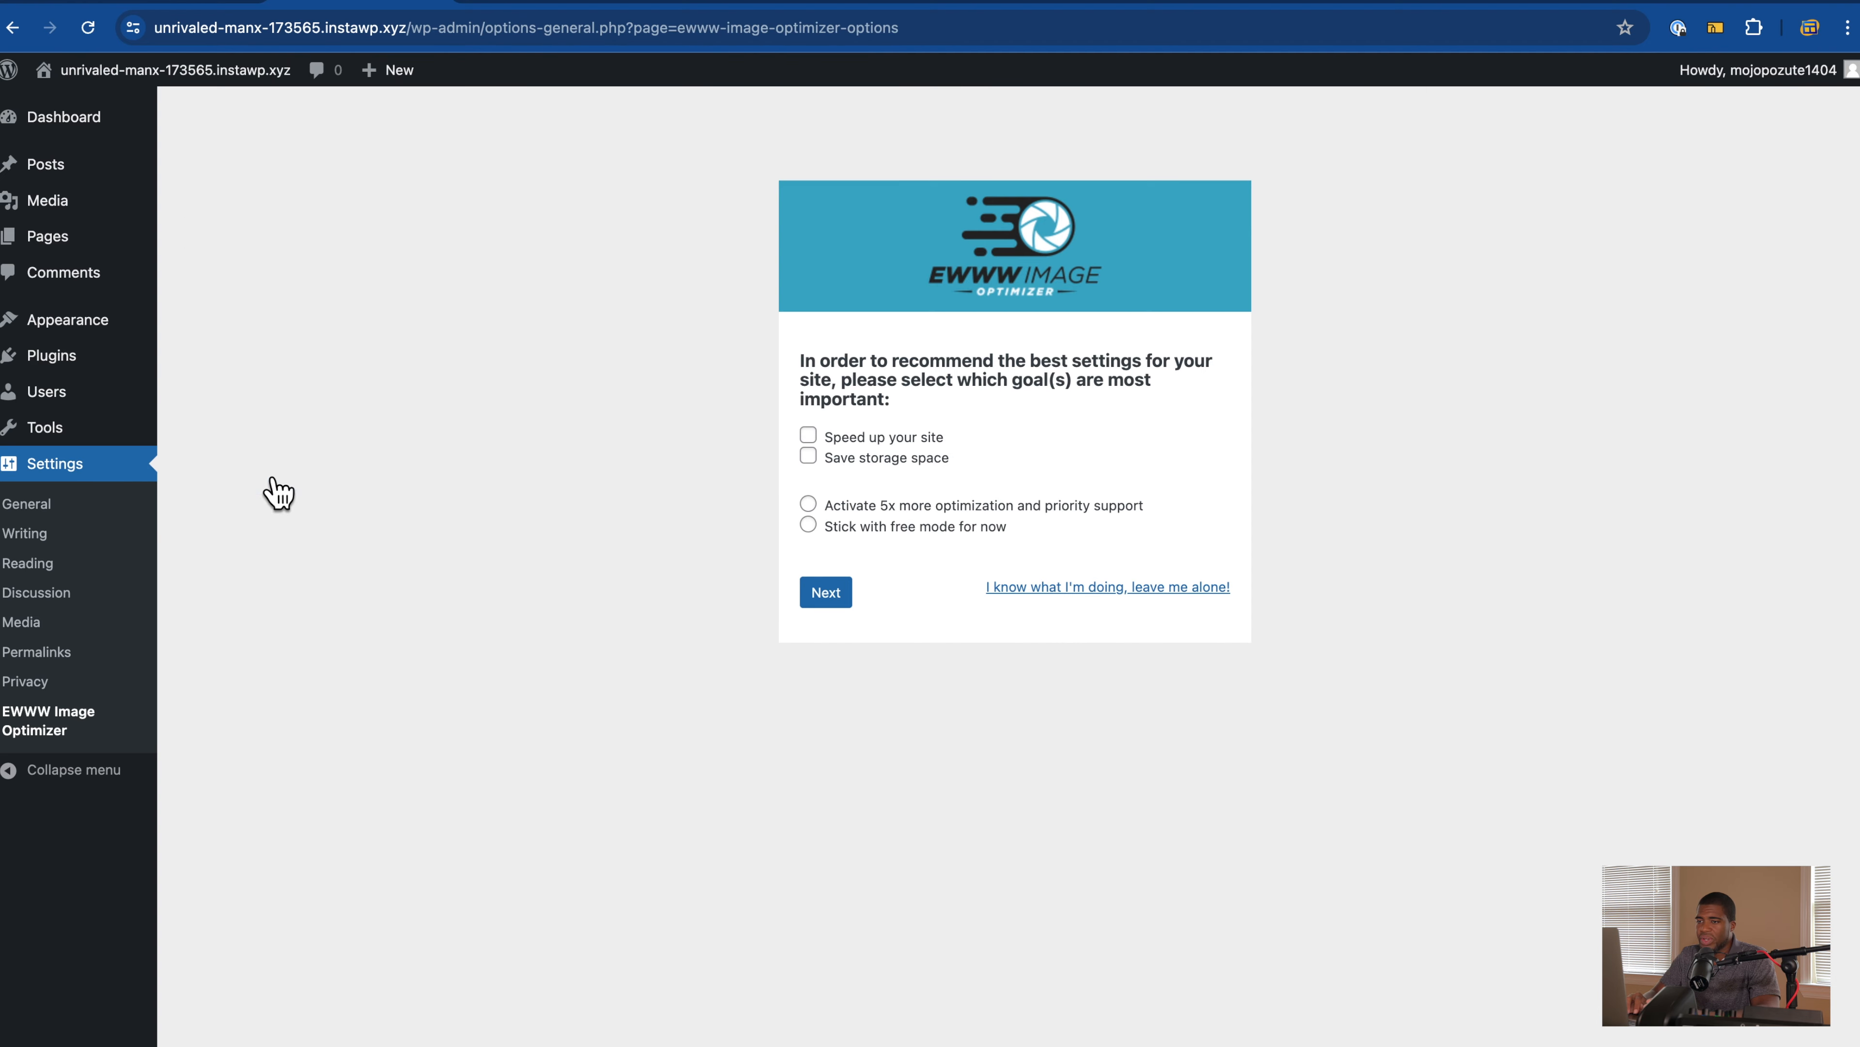
{"action": "left_click", "coordinate": [1087, 587]}
Step: Look through EWWW Image Optimizer's essential settings, from the premium trial and Easy IO to lazy load and WebP conversion
{"action": "scroll", "coordinate": [395, 762], "scroll_direction": "down", "scroll_amount": 1}
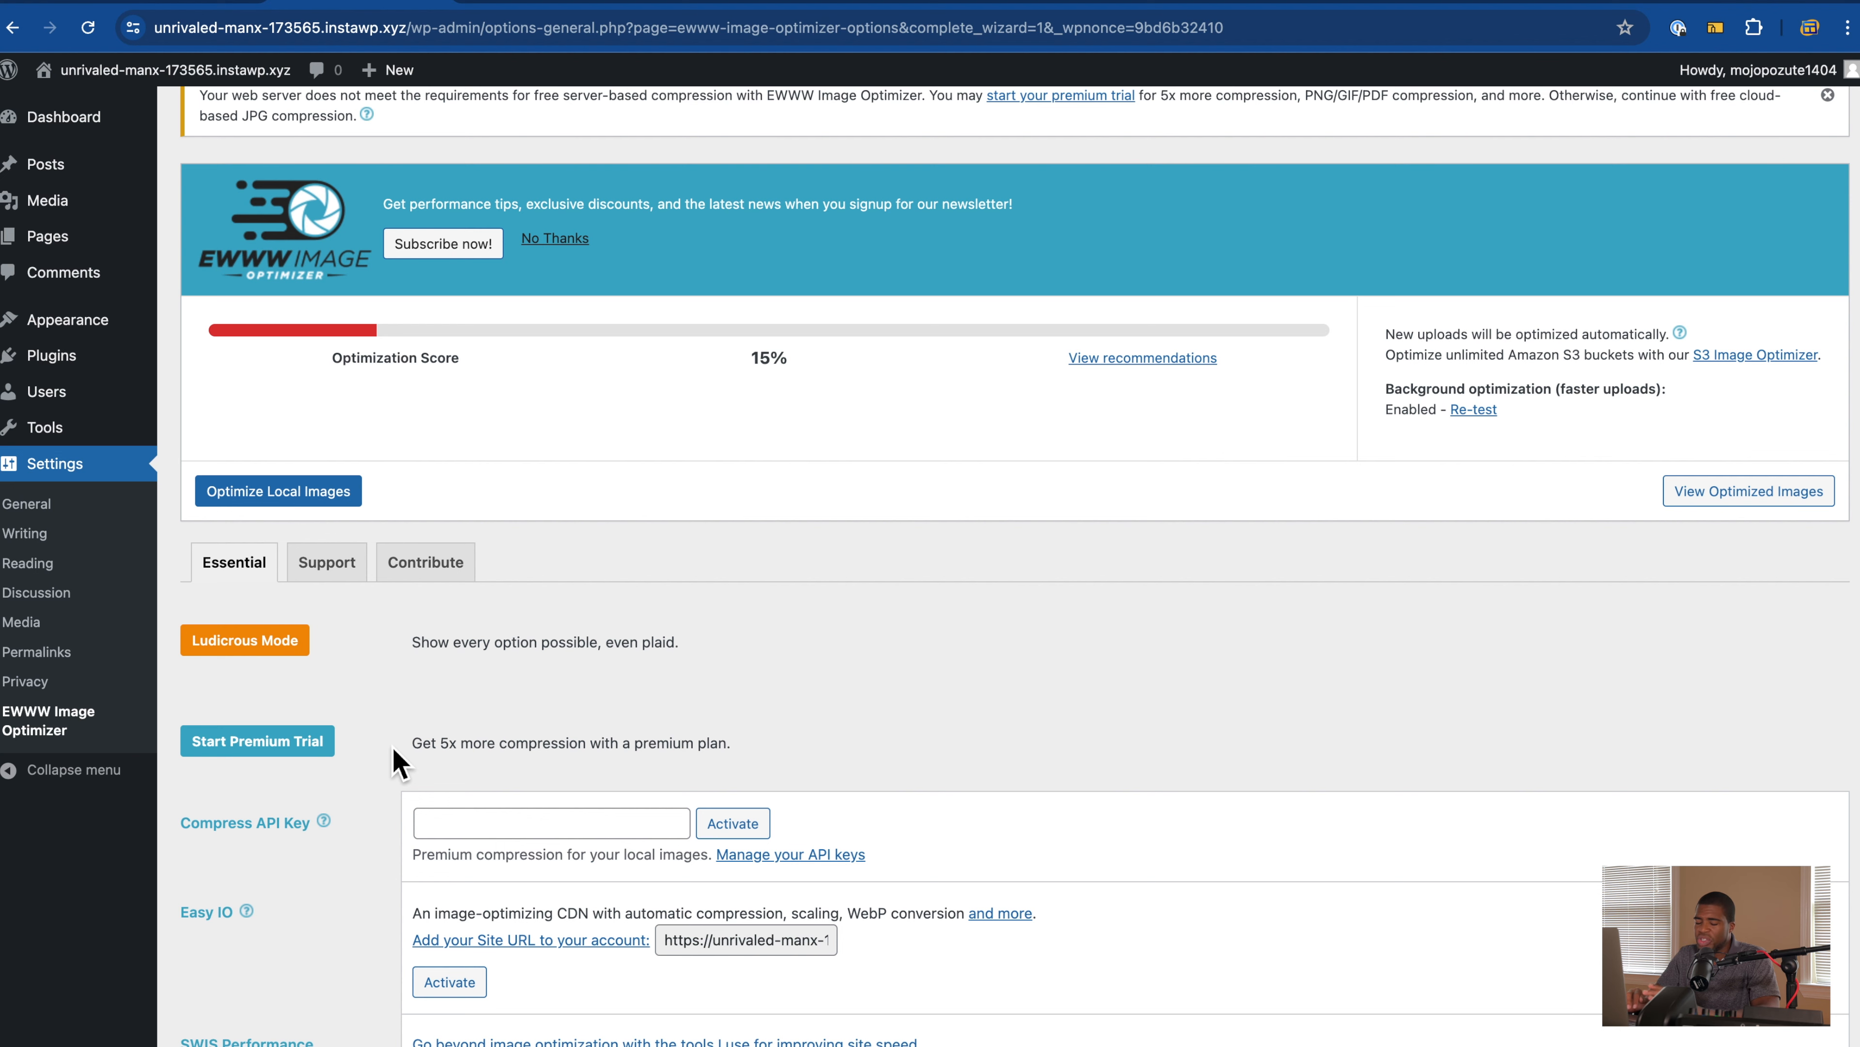
{"action": "scroll", "coordinate": [382, 723], "scroll_direction": "down", "scroll_amount": 1}
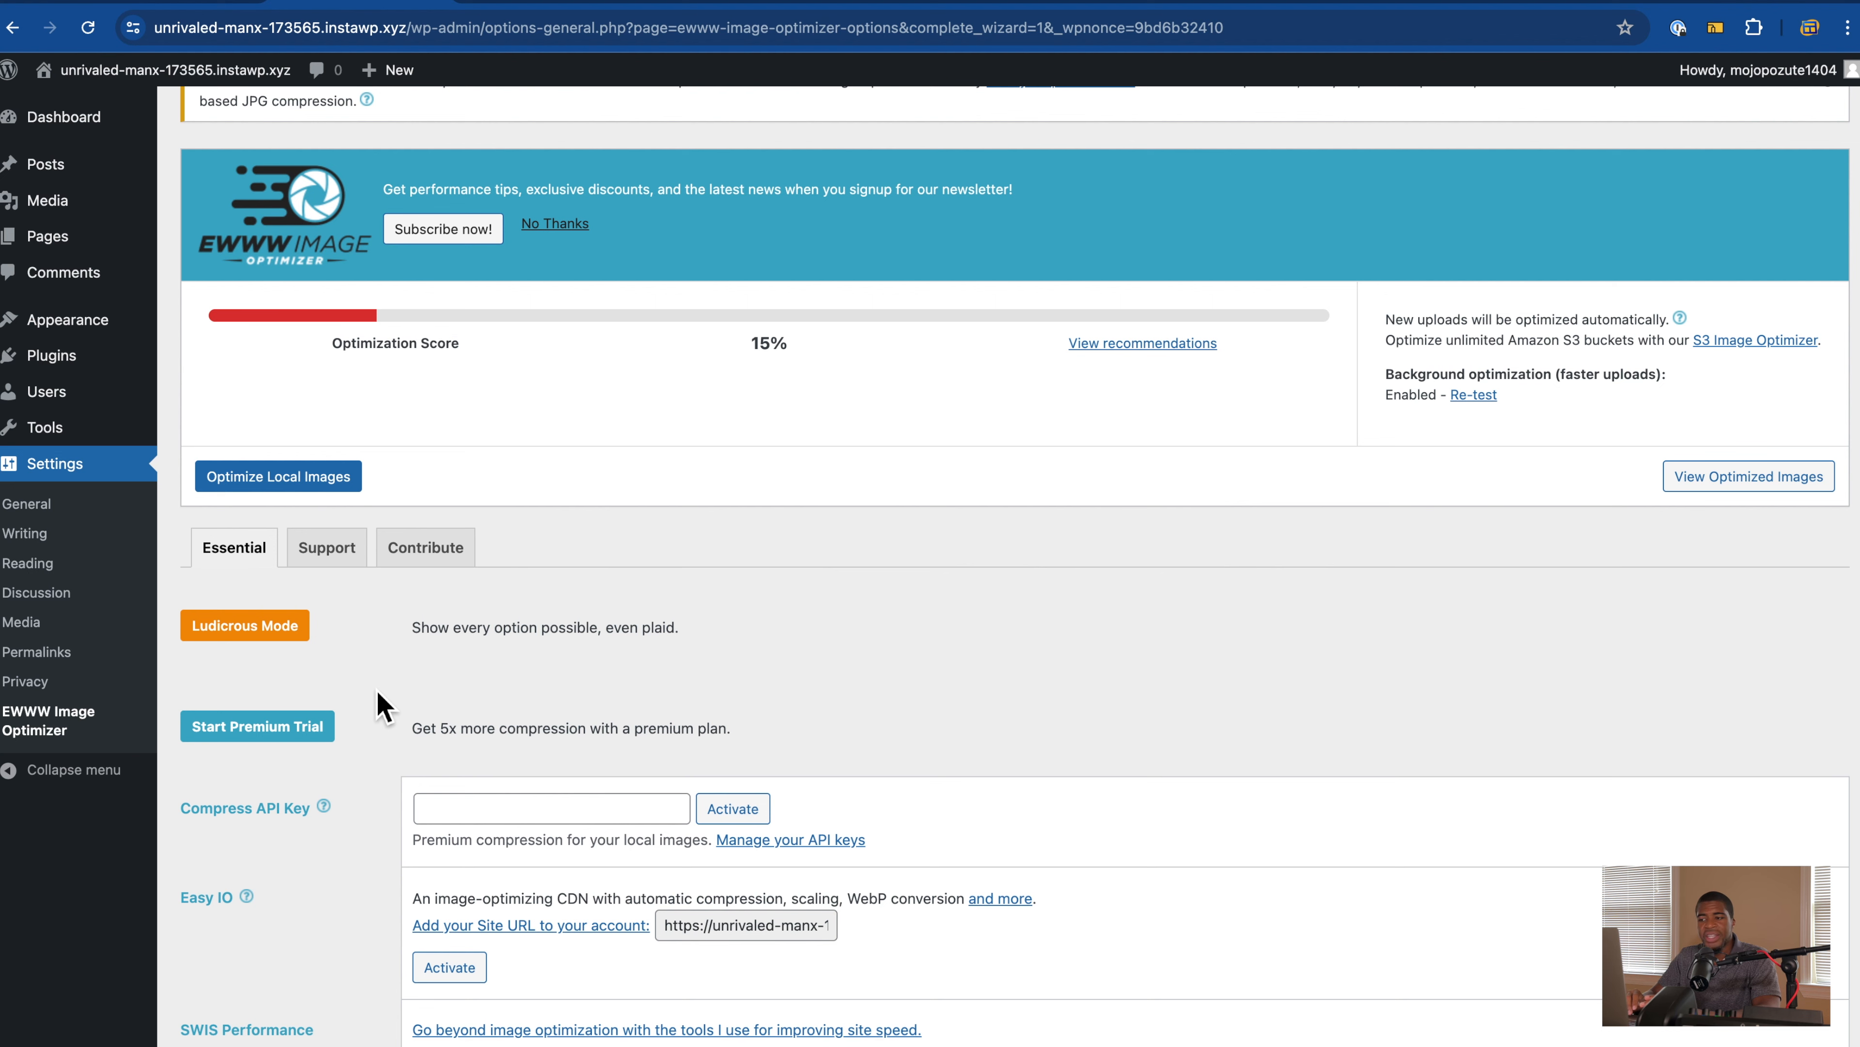
{"action": "scroll", "coordinate": [378, 706], "scroll_direction": "down", "scroll_amount": 1}
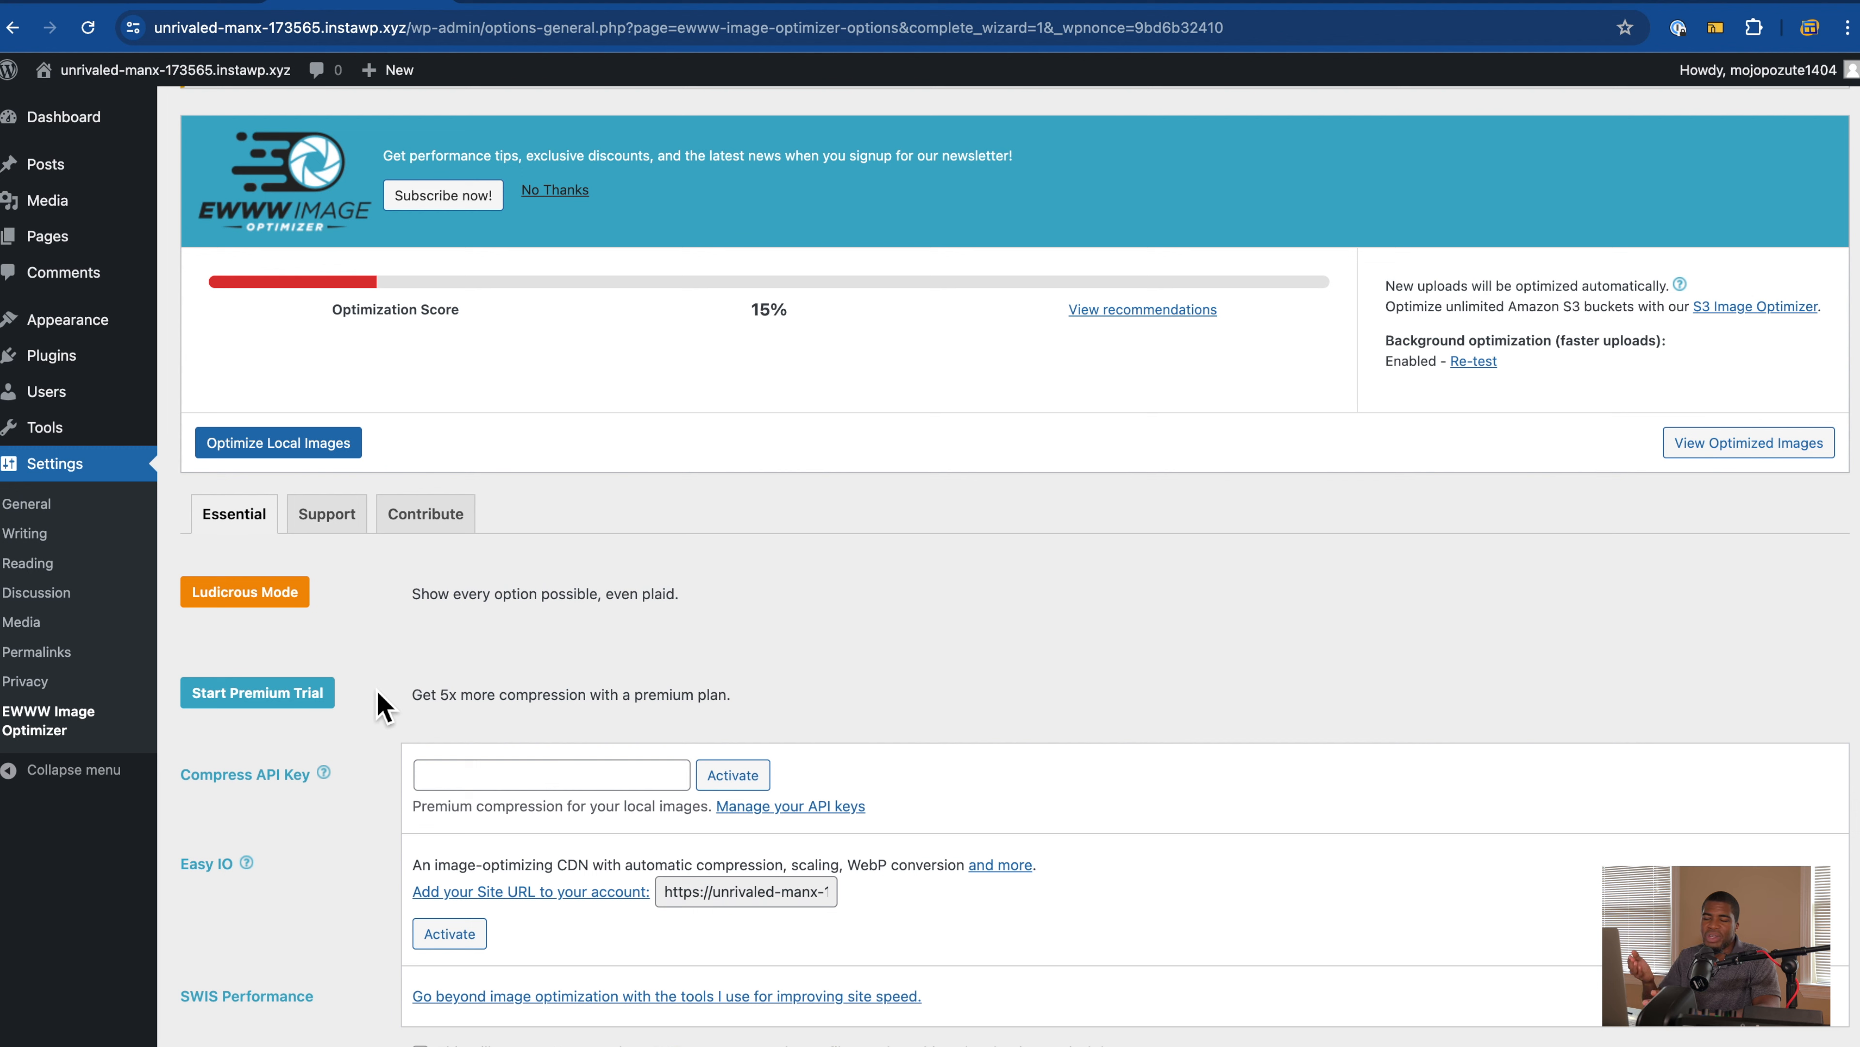
{"action": "scroll", "coordinate": [380, 706], "scroll_direction": "down", "scroll_amount": 7}
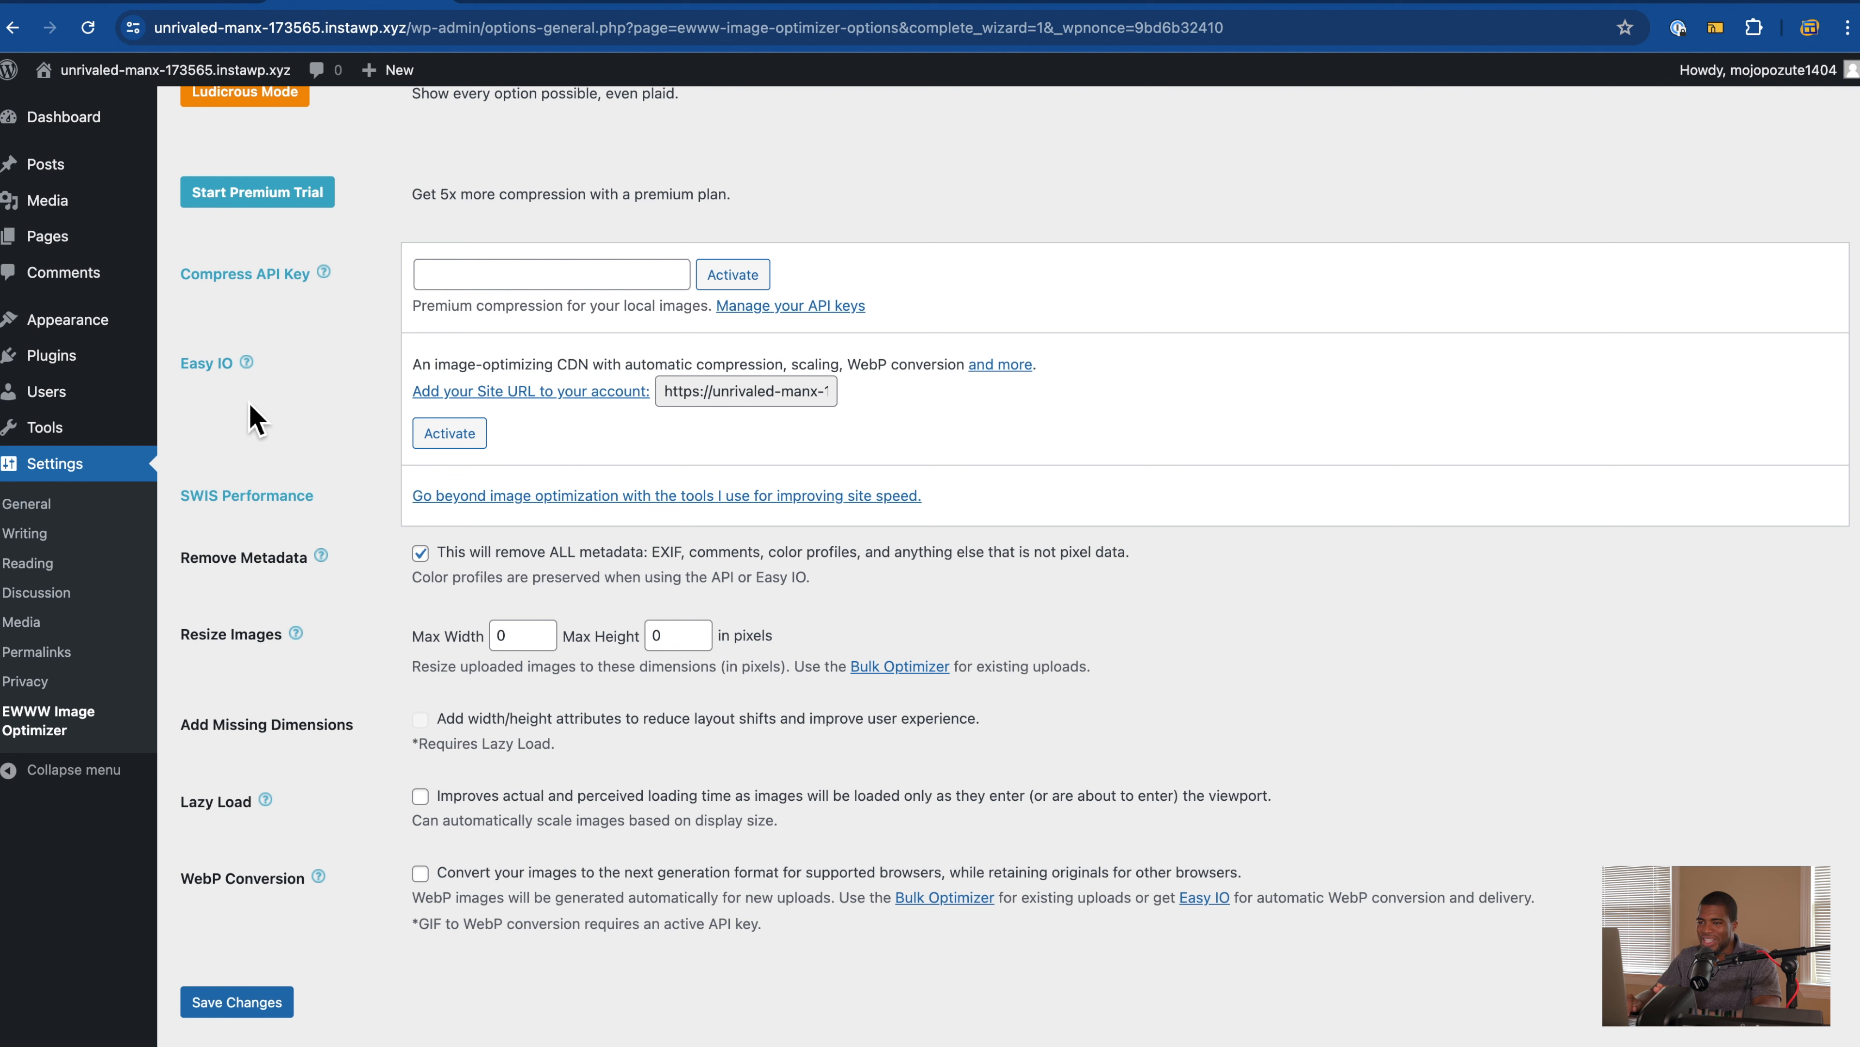
Step: Deactivate EWWW Image Optimizer and activate Asset CleanUp: Page Speed Booster in the installed plugins list
{"action": "mouse_move", "coordinate": [110, 377]}
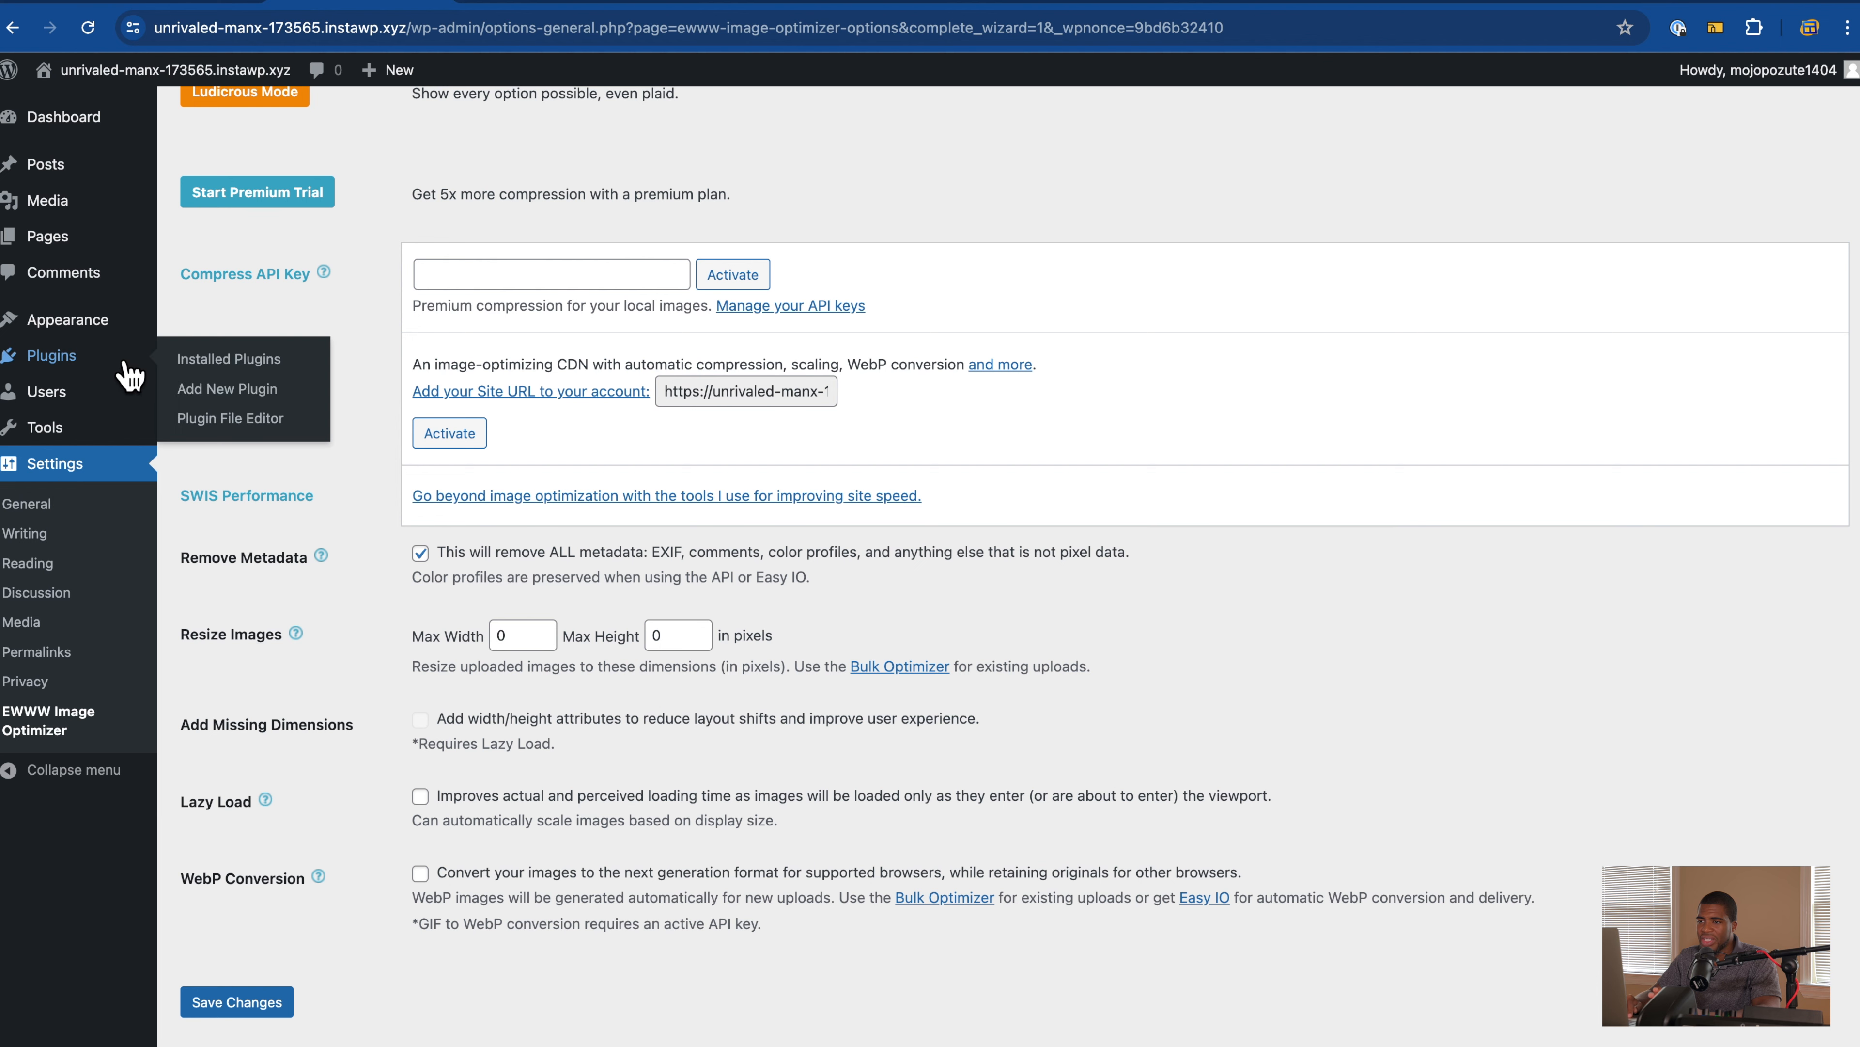
{"action": "left_click", "coordinate": [264, 366]}
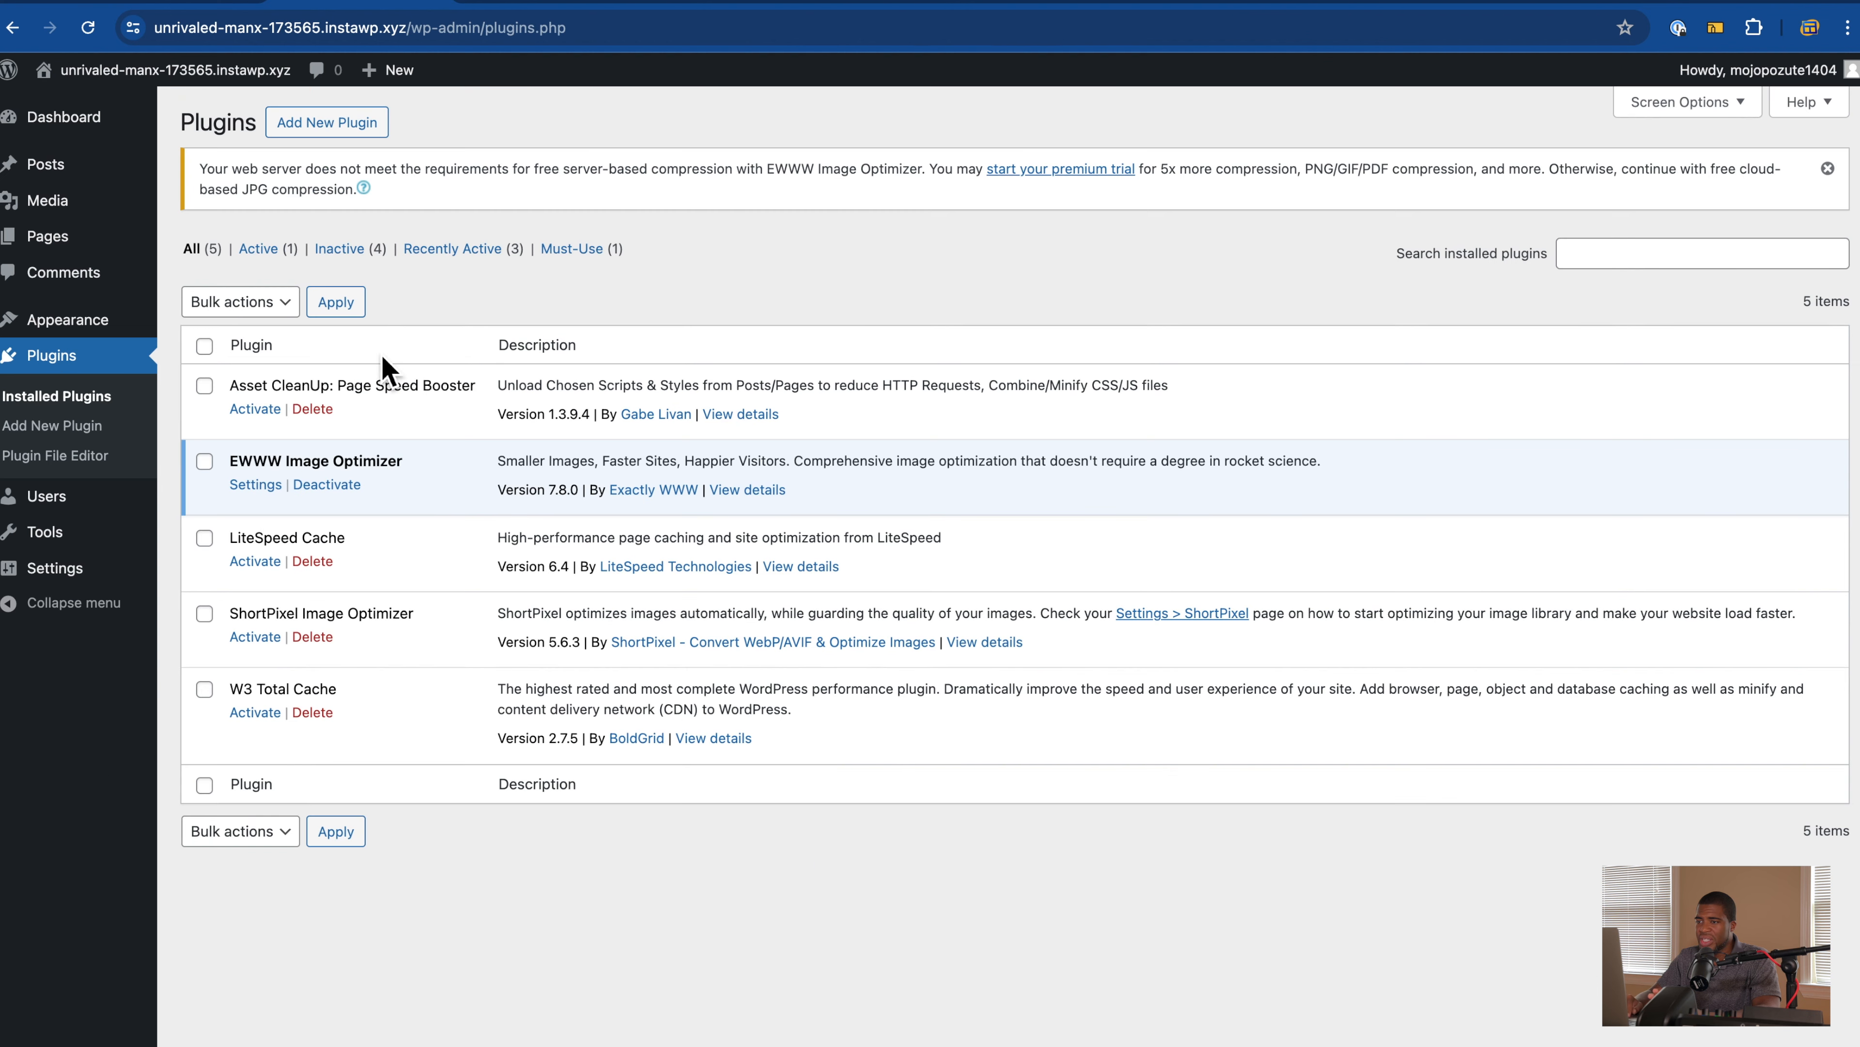
{"action": "left_click", "coordinate": [326, 484]}
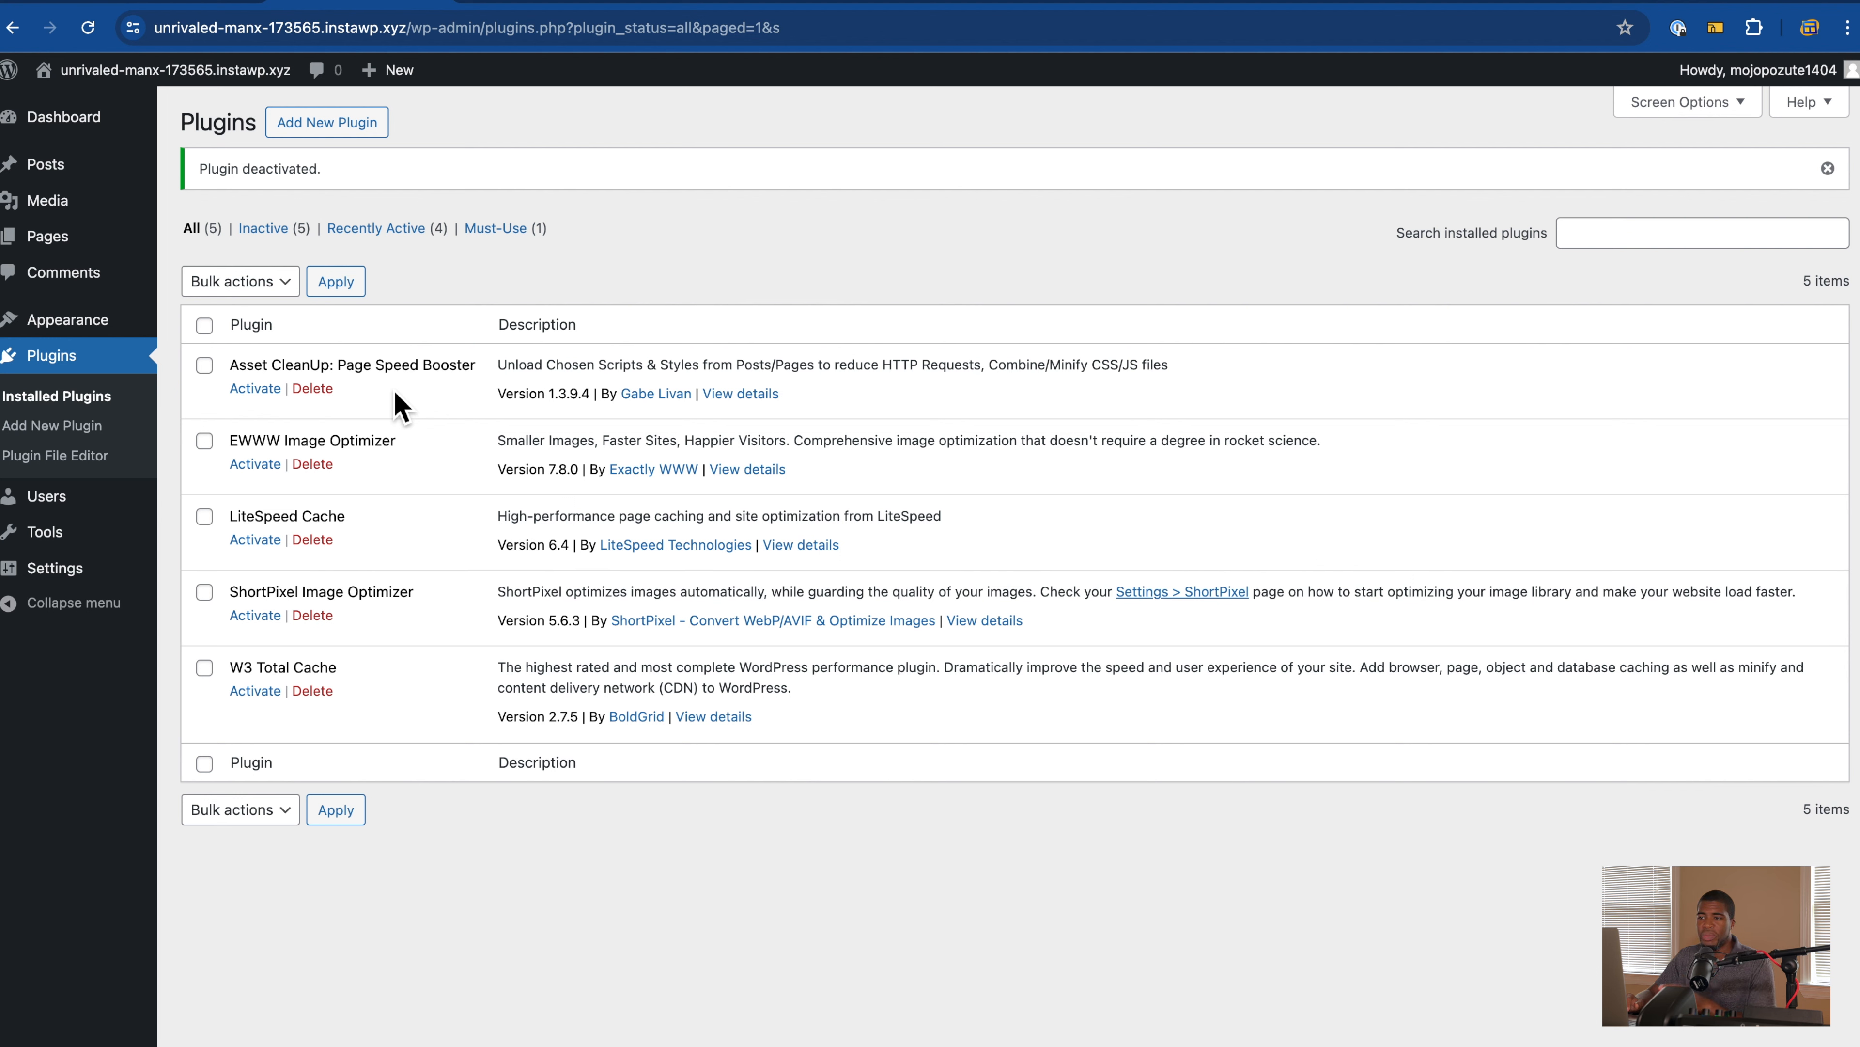
{"action": "left_click", "coordinate": [255, 388]}
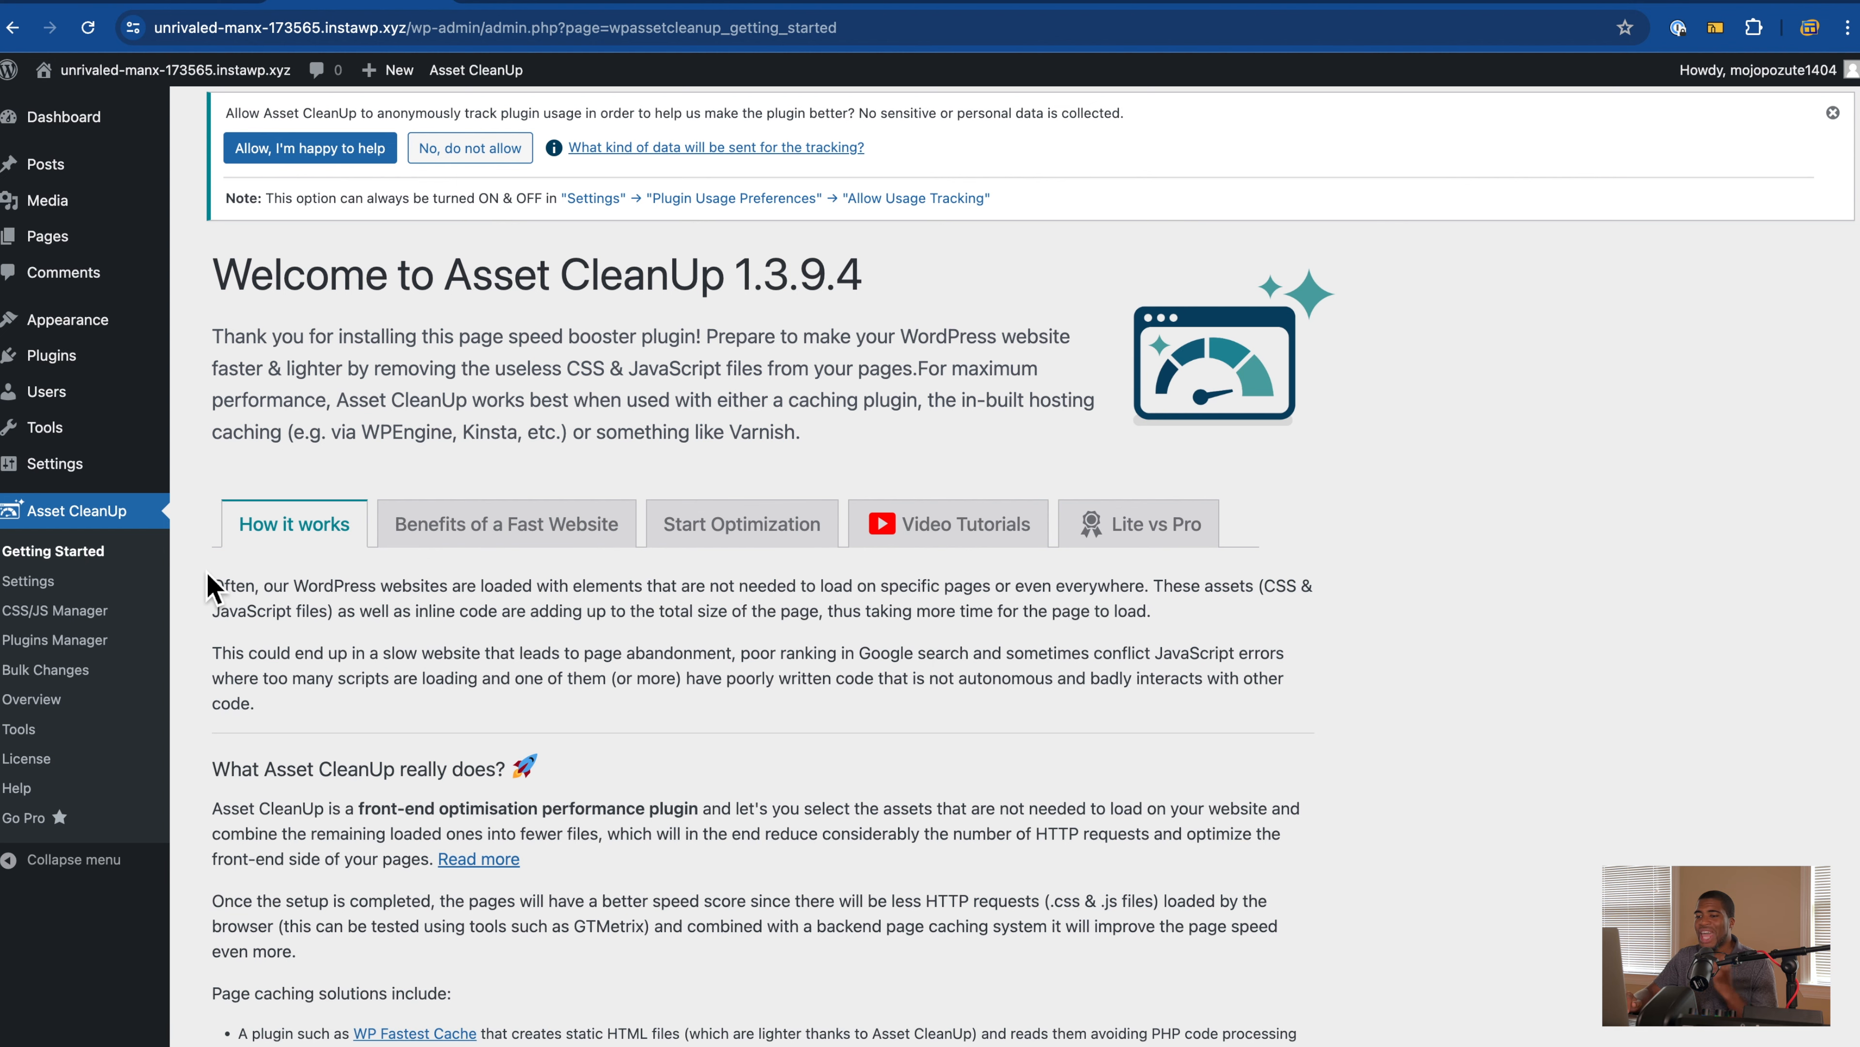
Step: Look through Asset CleanUp's settings sections, from CSS and JavaScript optimization to local fonts, Google Fonts and XML-RPC
{"action": "left_click", "coordinate": [66, 580]}
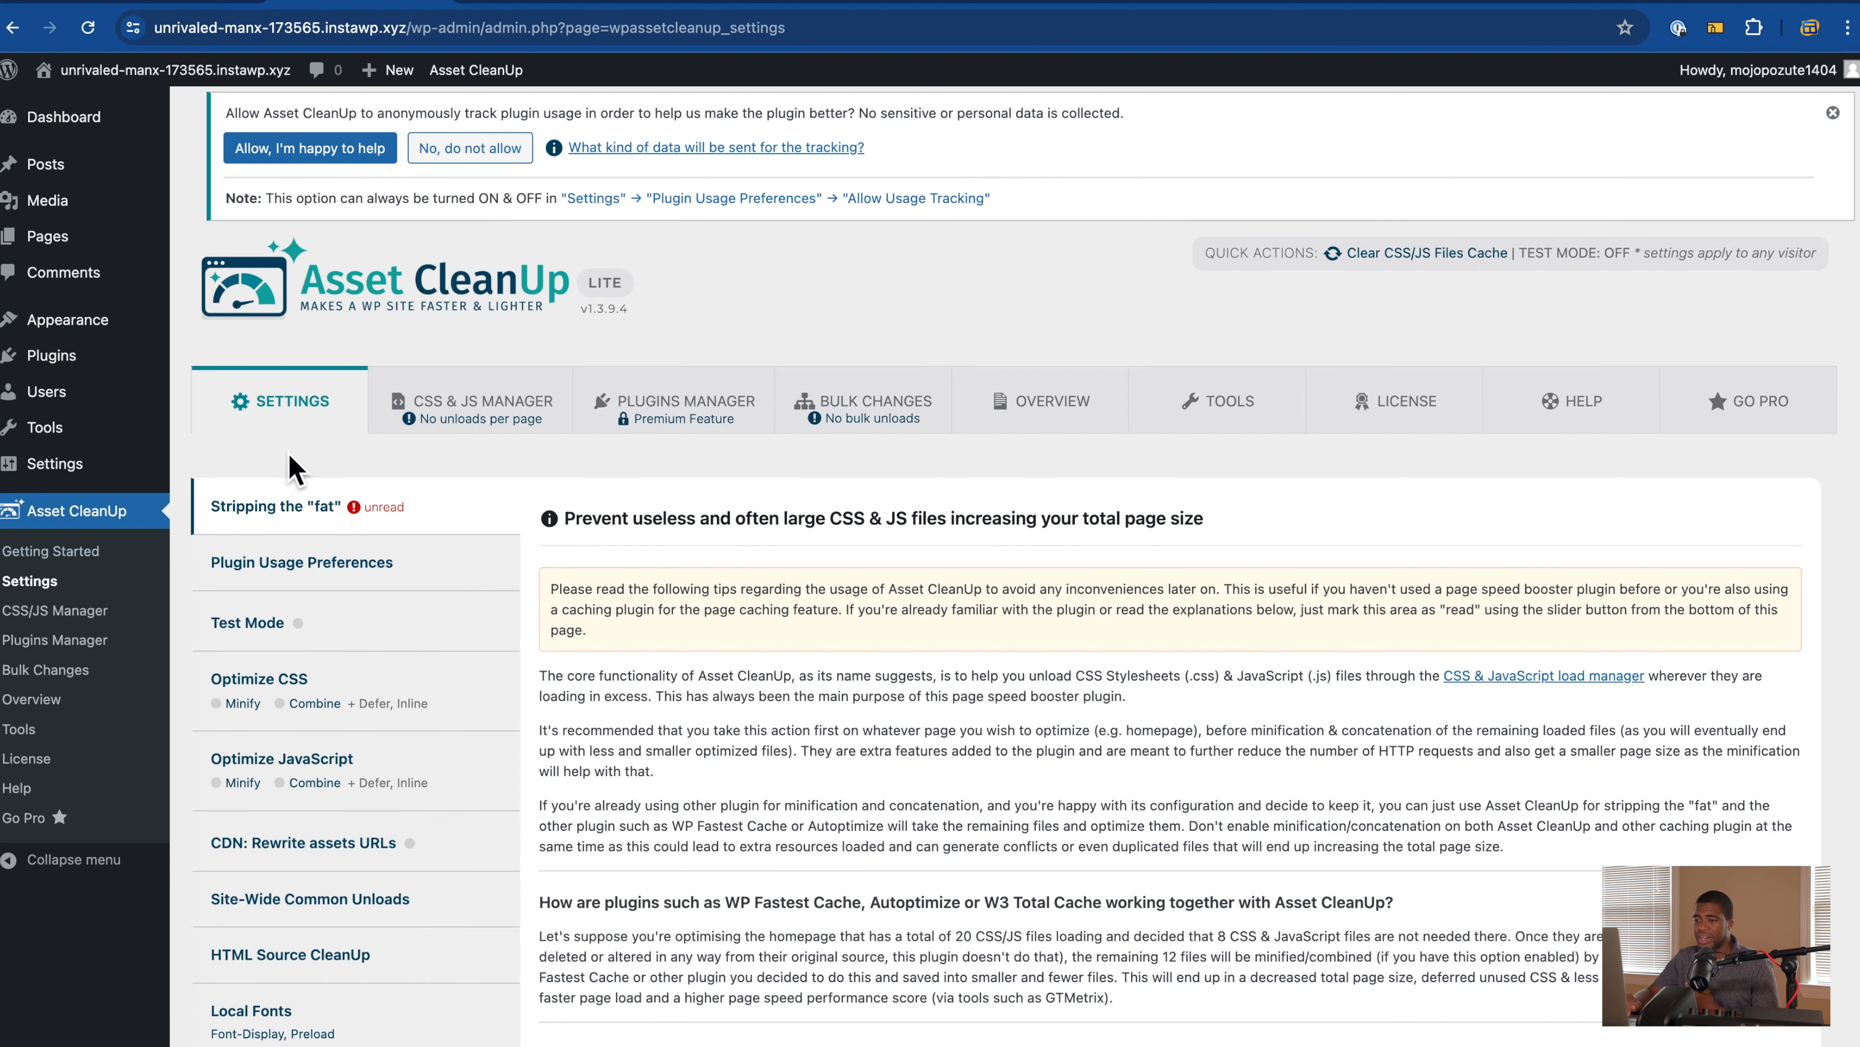
{"action": "scroll", "coordinate": [325, 432], "scroll_direction": "down", "scroll_amount": 1}
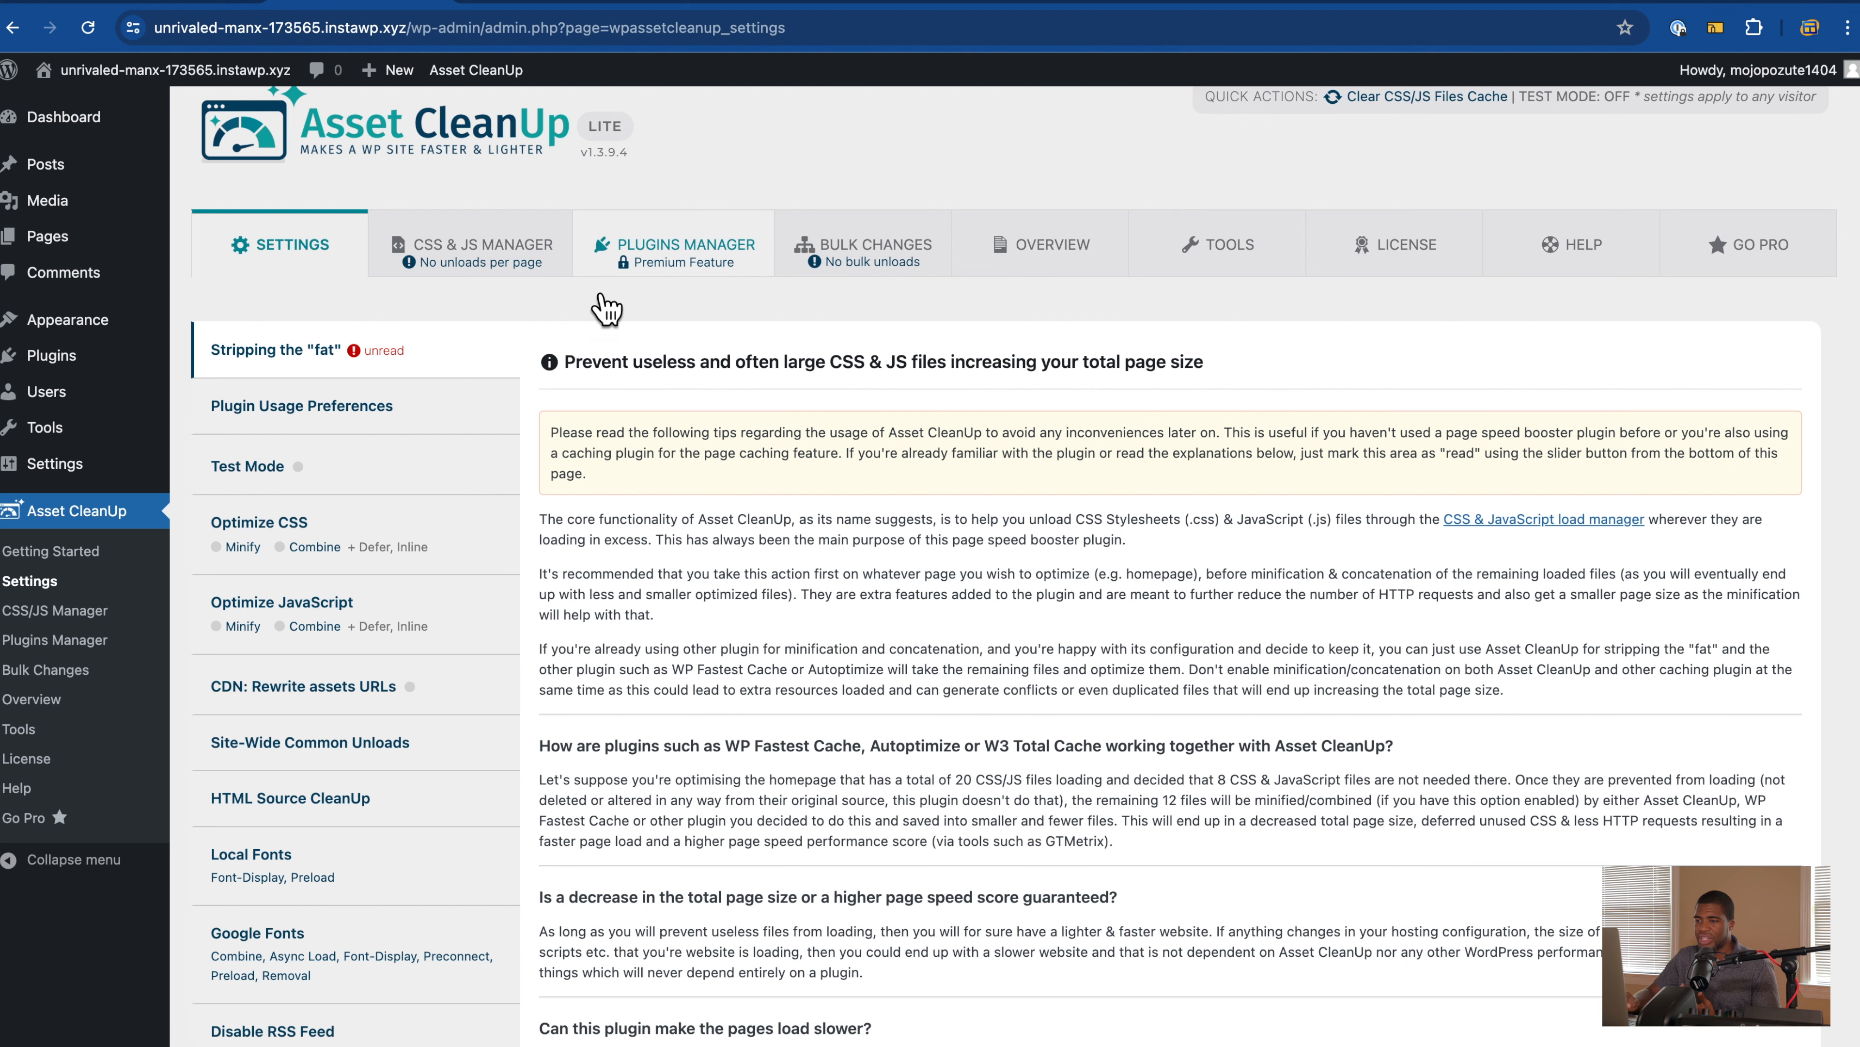
{"action": "scroll", "coordinate": [439, 366], "scroll_direction": "down", "scroll_amount": 1}
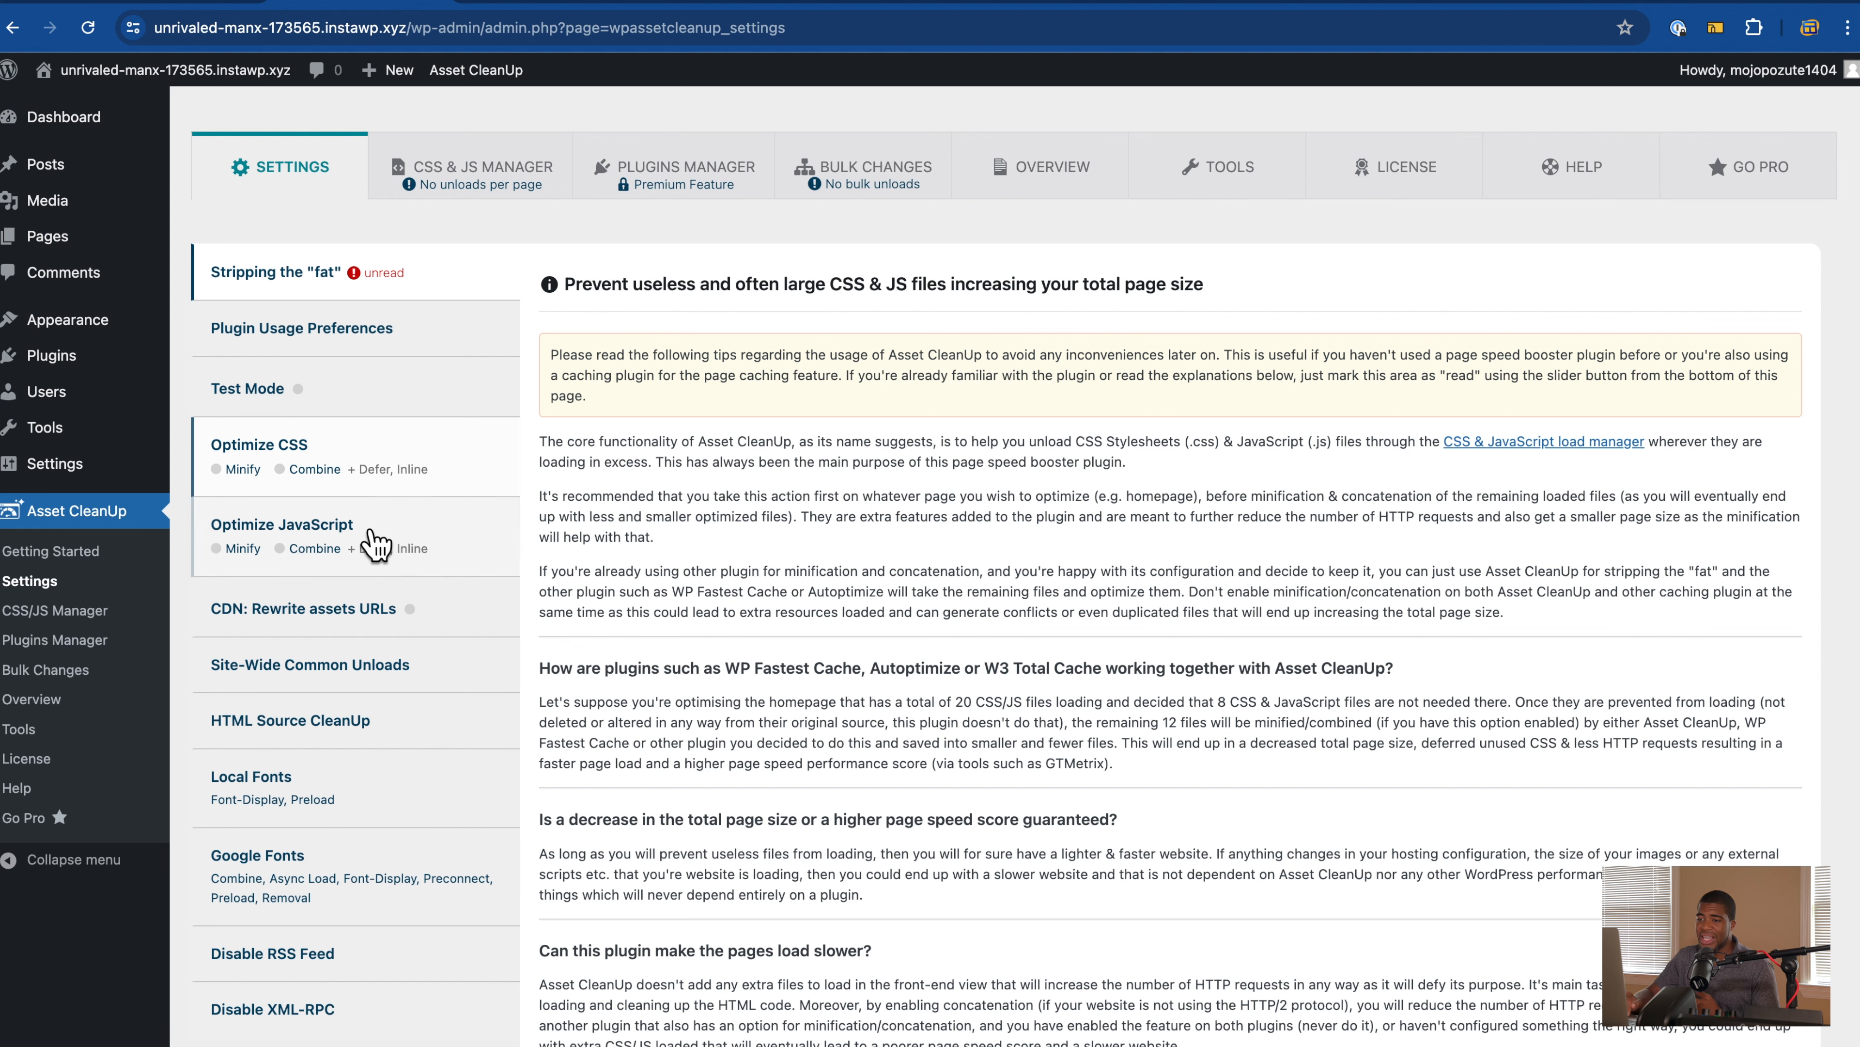
{"action": "scroll", "coordinate": [314, 572], "scroll_direction": "down", "scroll_amount": 2}
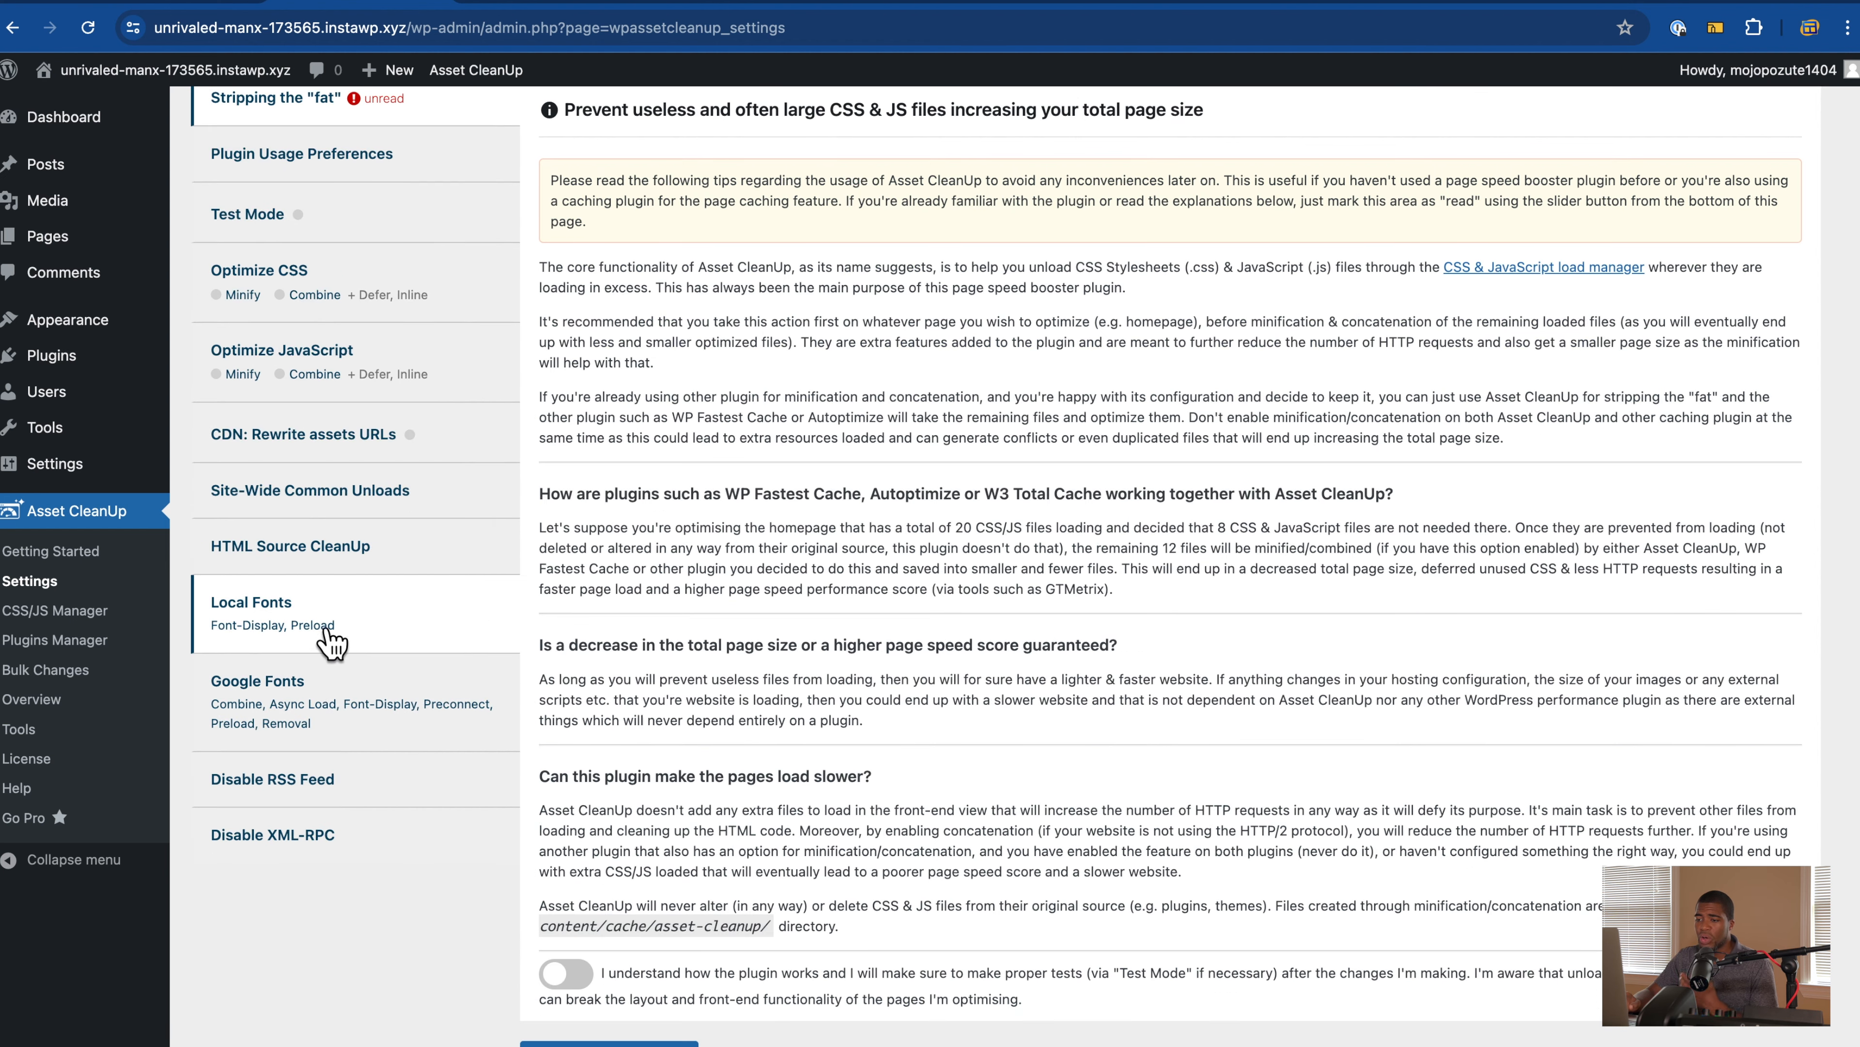
{"action": "scroll", "coordinate": [328, 700], "scroll_direction": "up", "scroll_amount": 2}
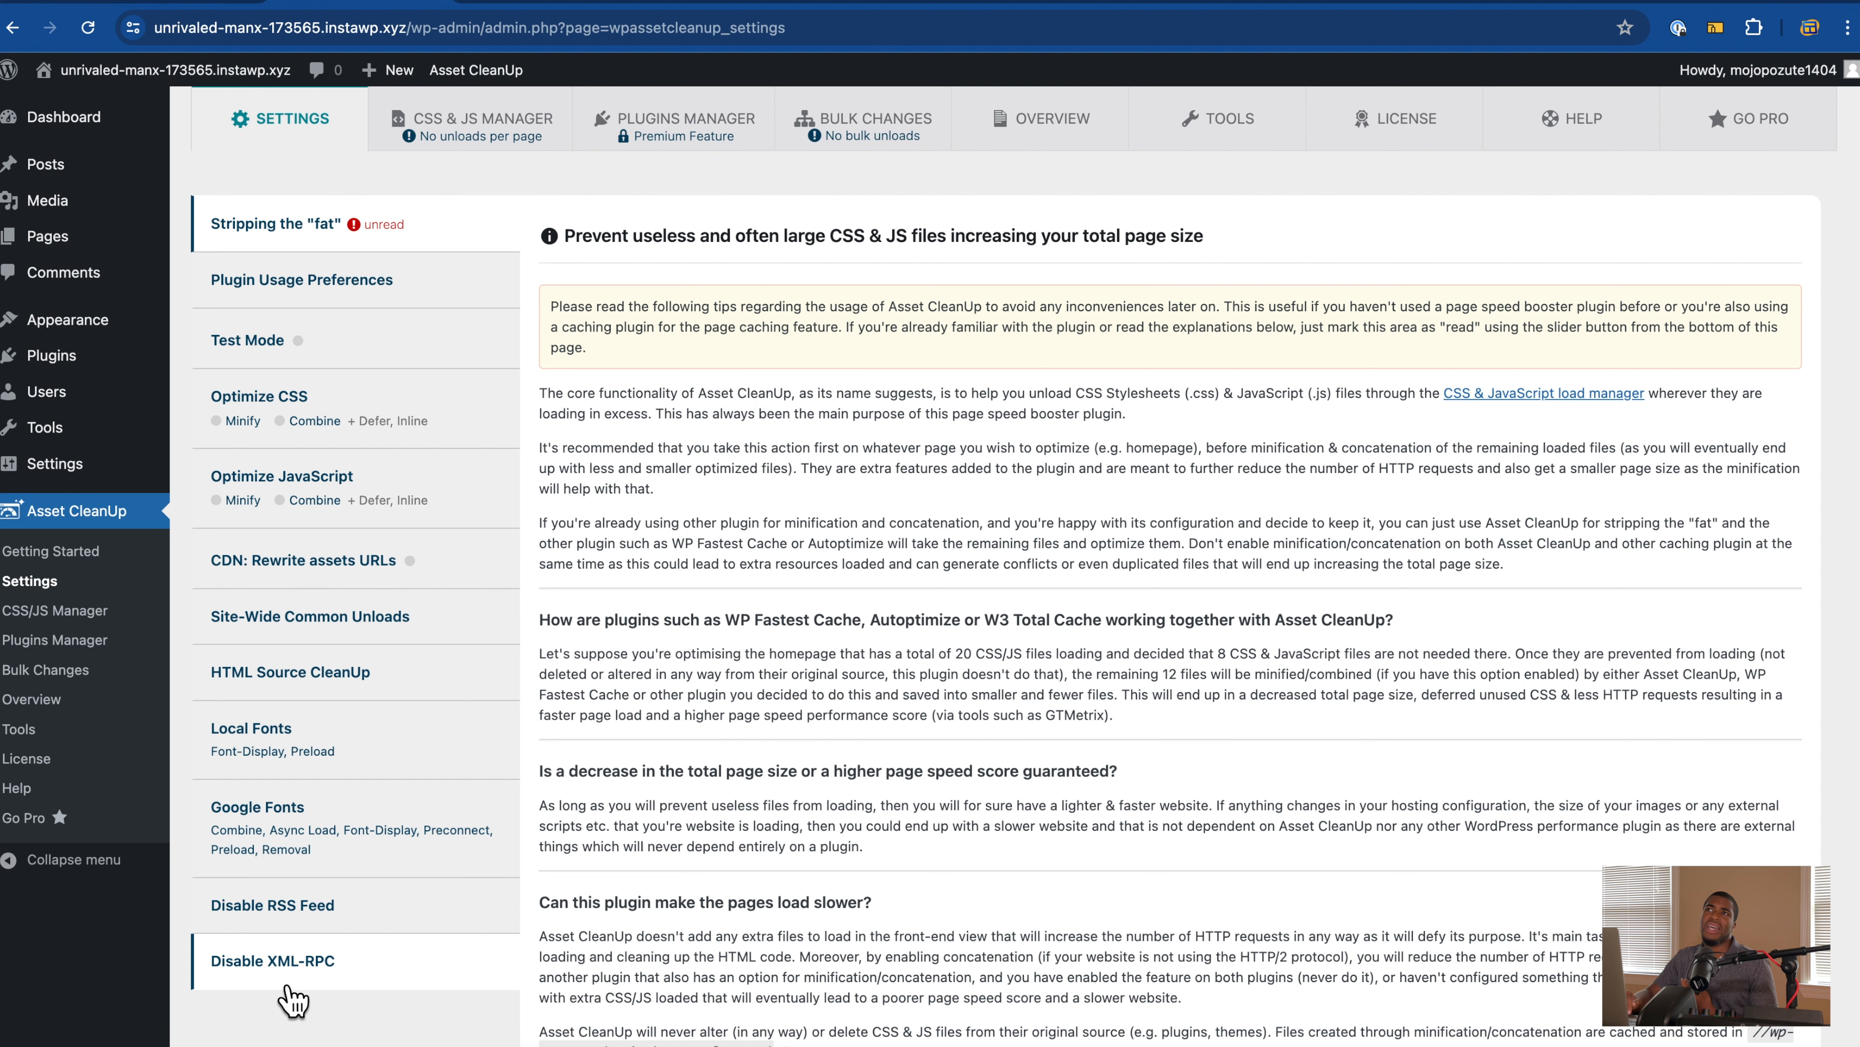
{"action": "scroll", "coordinate": [308, 1003], "scroll_direction": "up", "scroll_amount": 2}
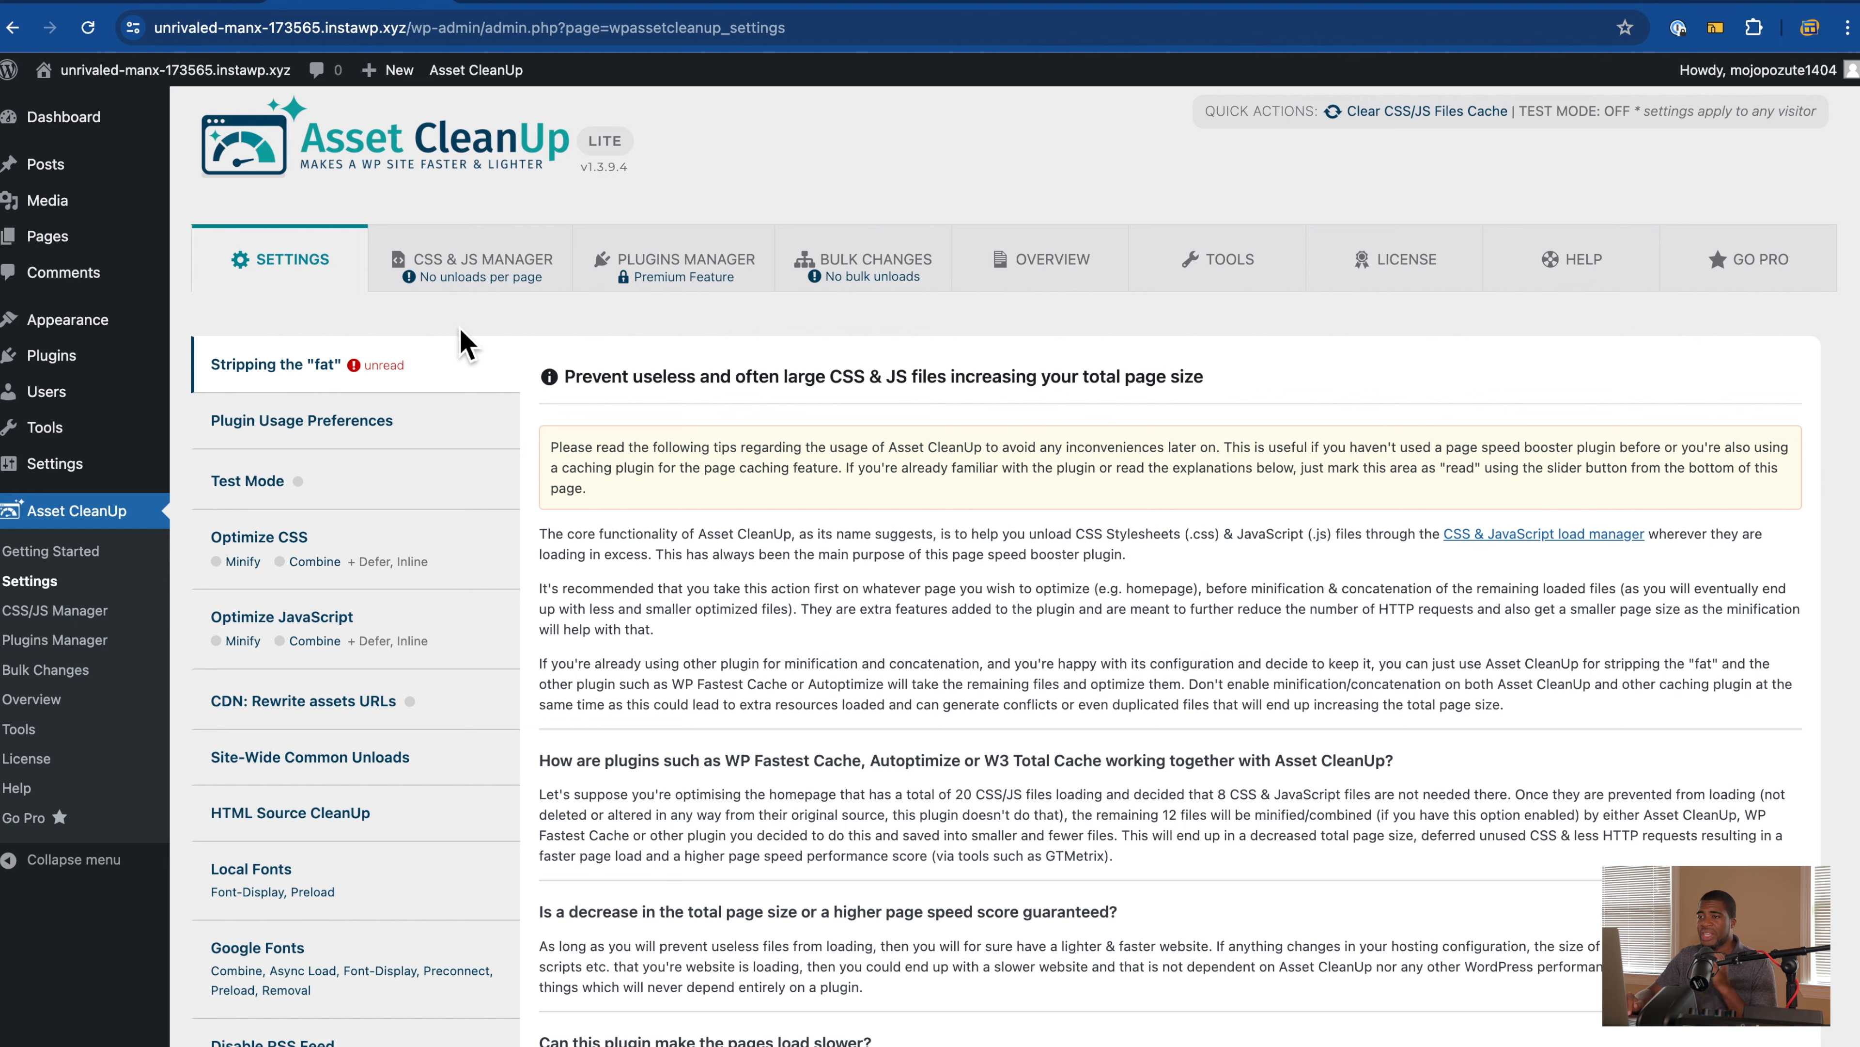
Step: Examine the homepage's theme stylesheets and their unload options in Asset CleanUp's CSS & JS Manager
{"action": "left_click", "coordinate": [478, 280]}
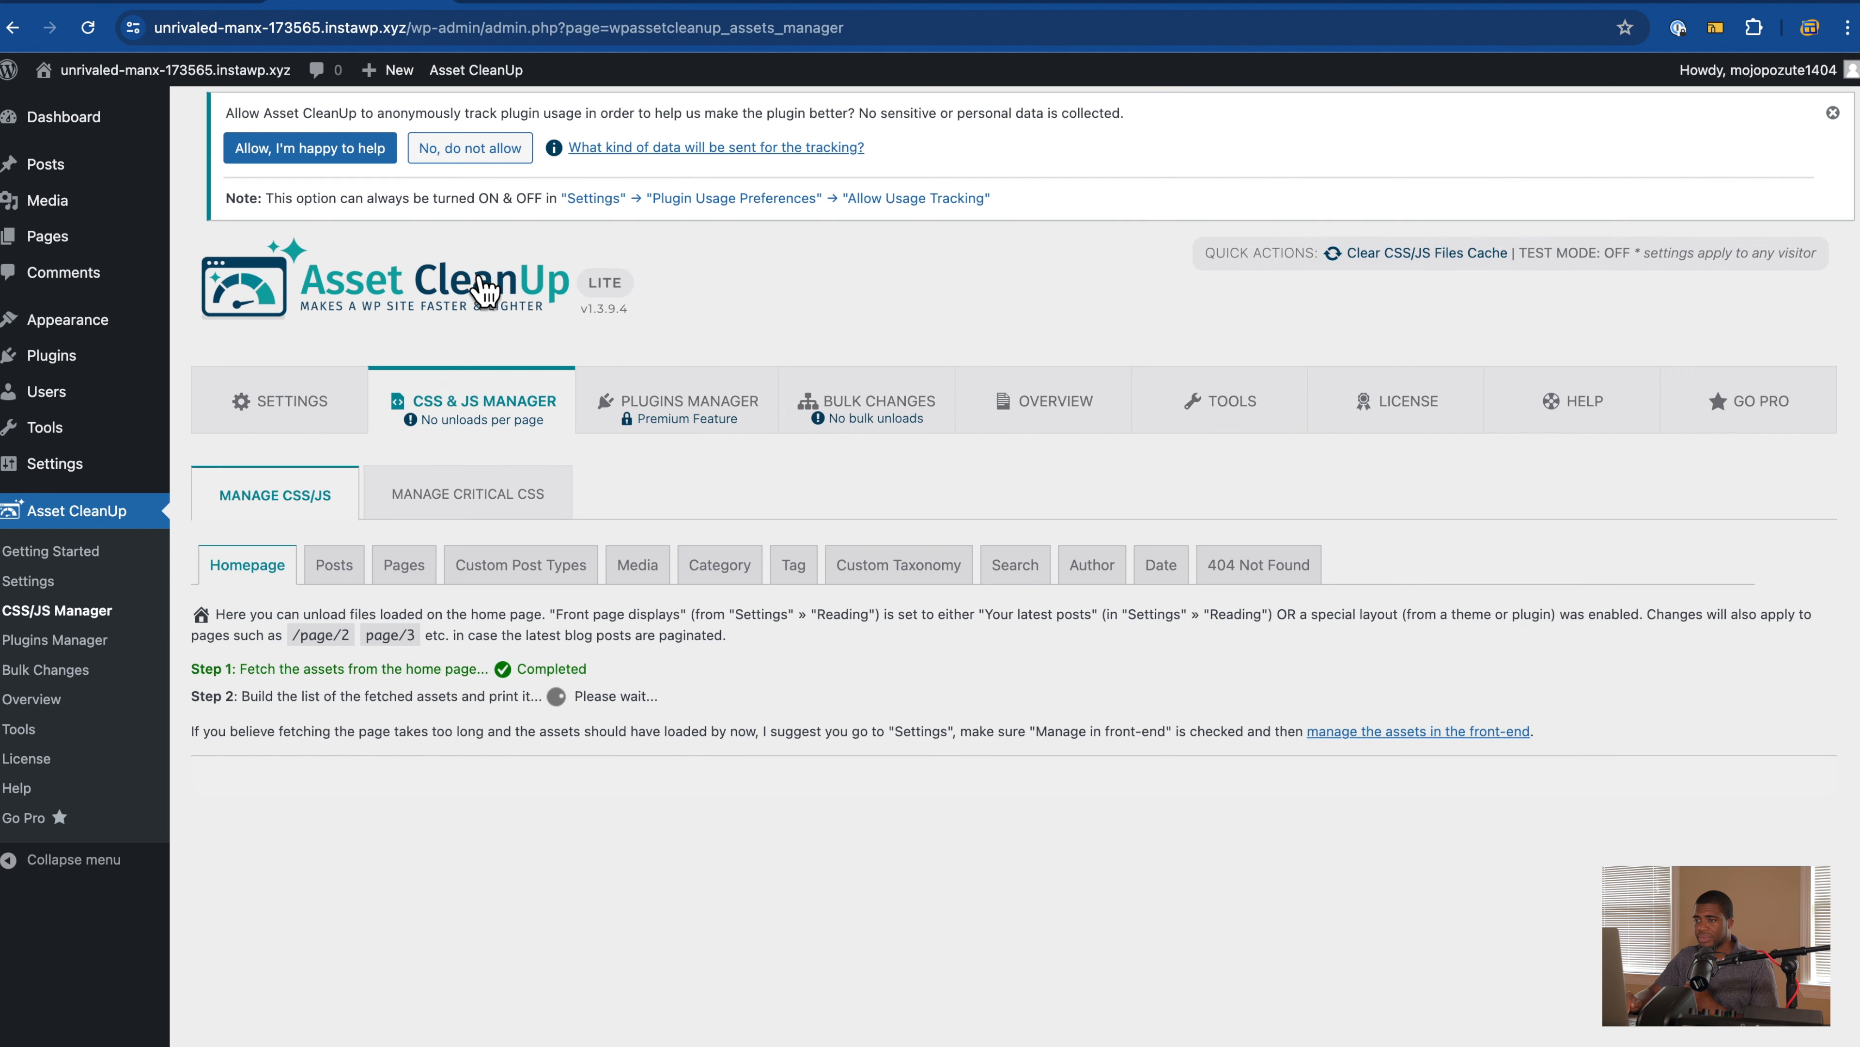
{"action": "scroll", "coordinate": [641, 476], "scroll_direction": "down", "scroll_amount": 10}
{"action": "scroll", "coordinate": [641, 473], "scroll_direction": "up", "scroll_amount": 1}
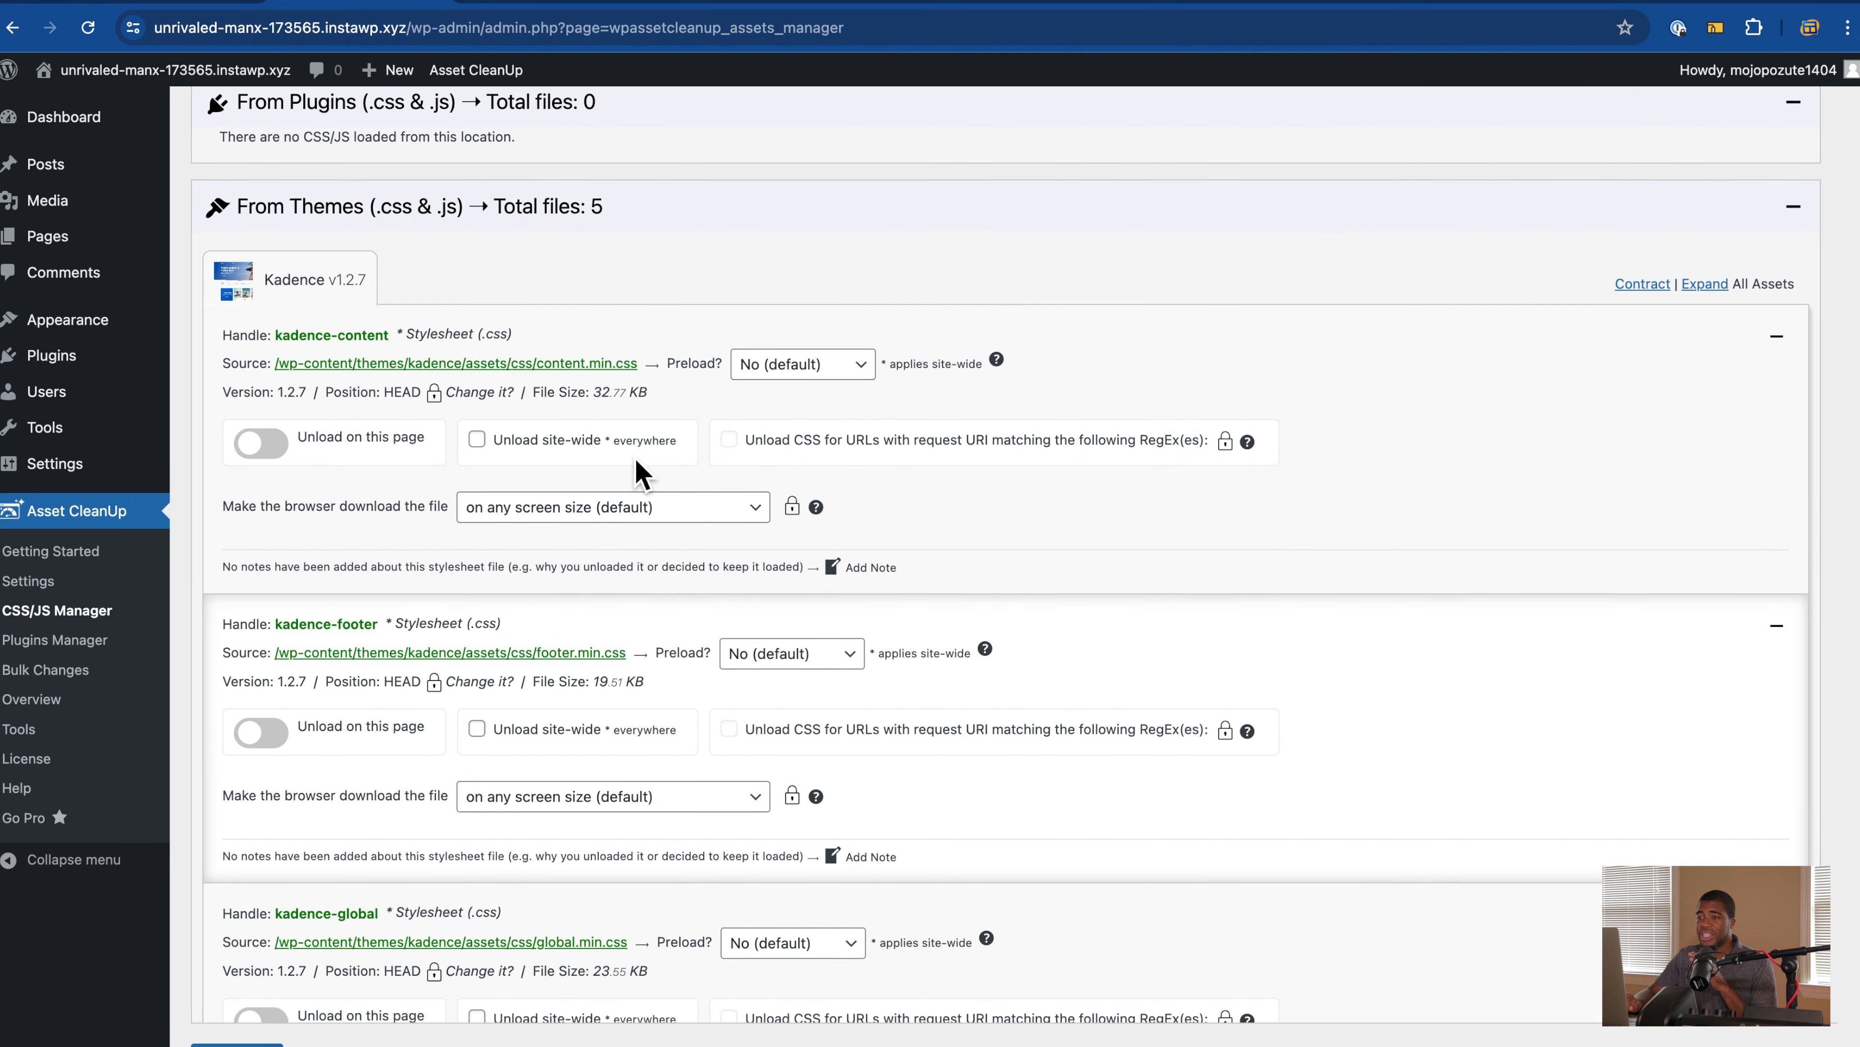
{"action": "scroll", "coordinate": [642, 473], "scroll_direction": "down", "scroll_amount": 1}
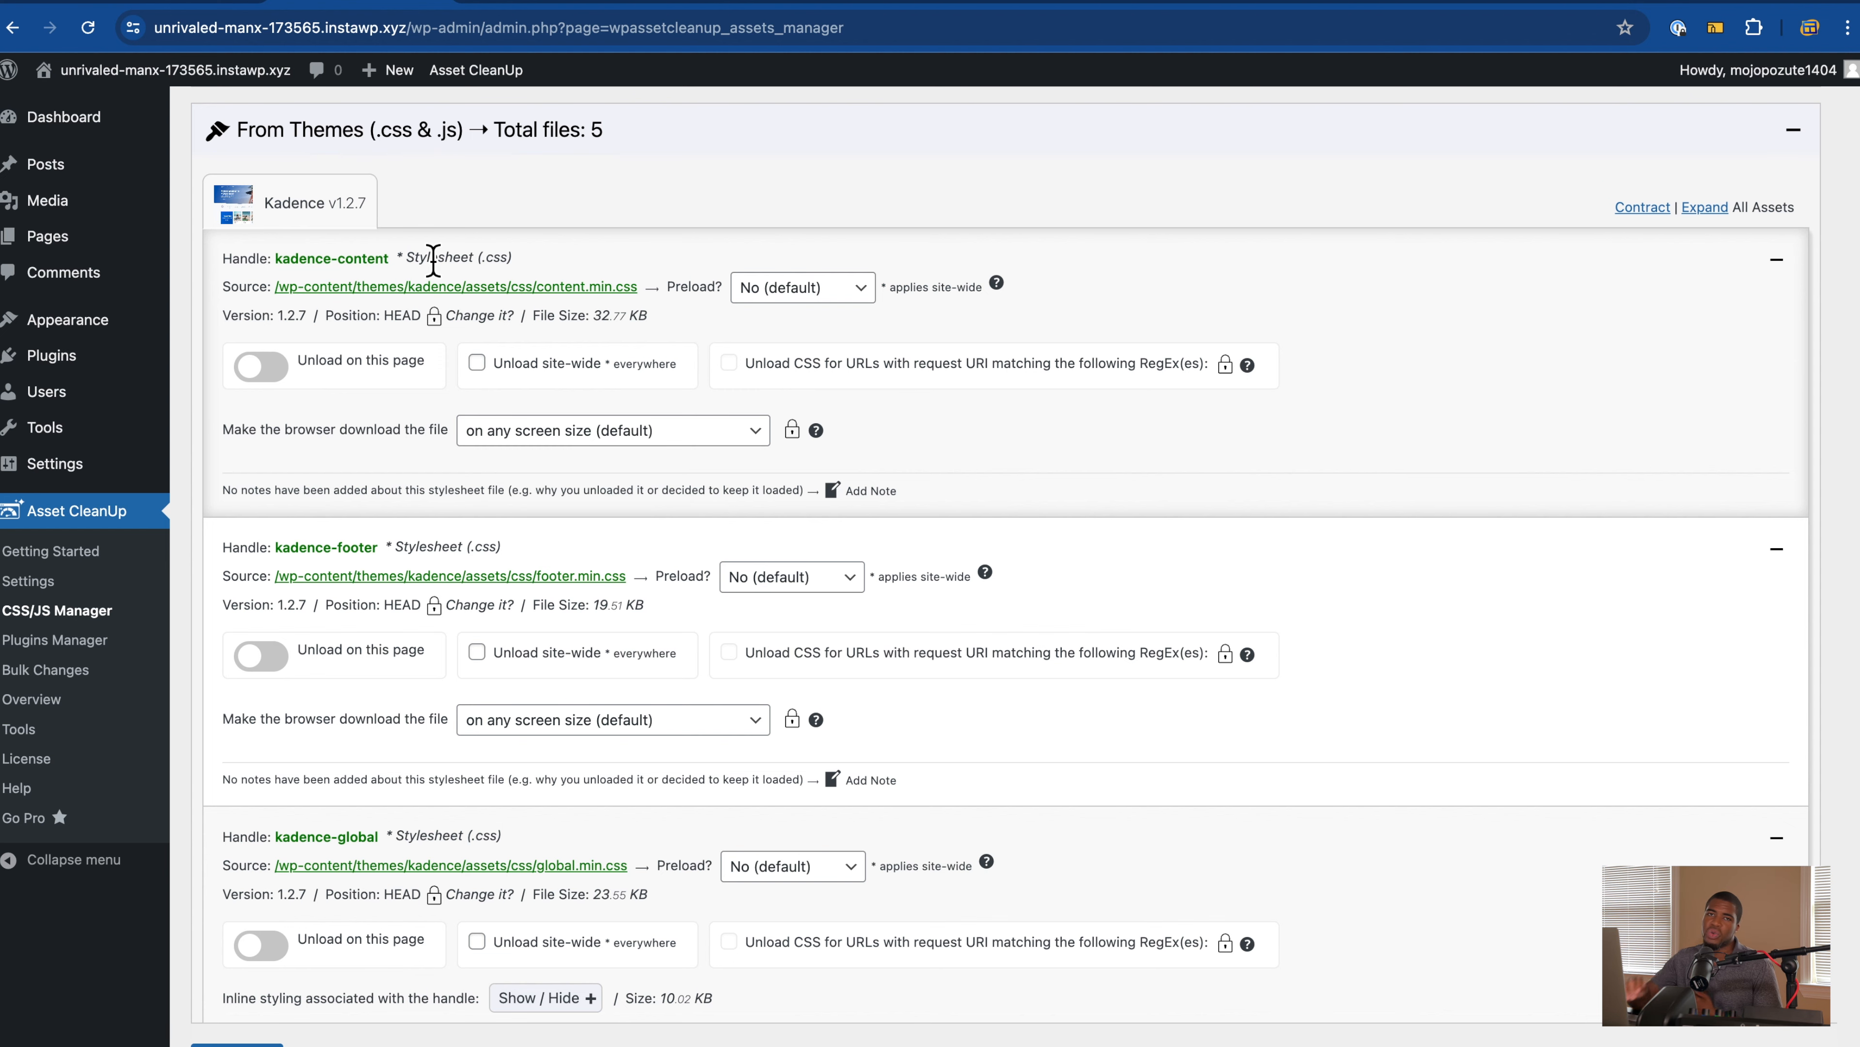
{"action": "scroll", "coordinate": [433, 260], "scroll_direction": "up", "scroll_amount": 10}
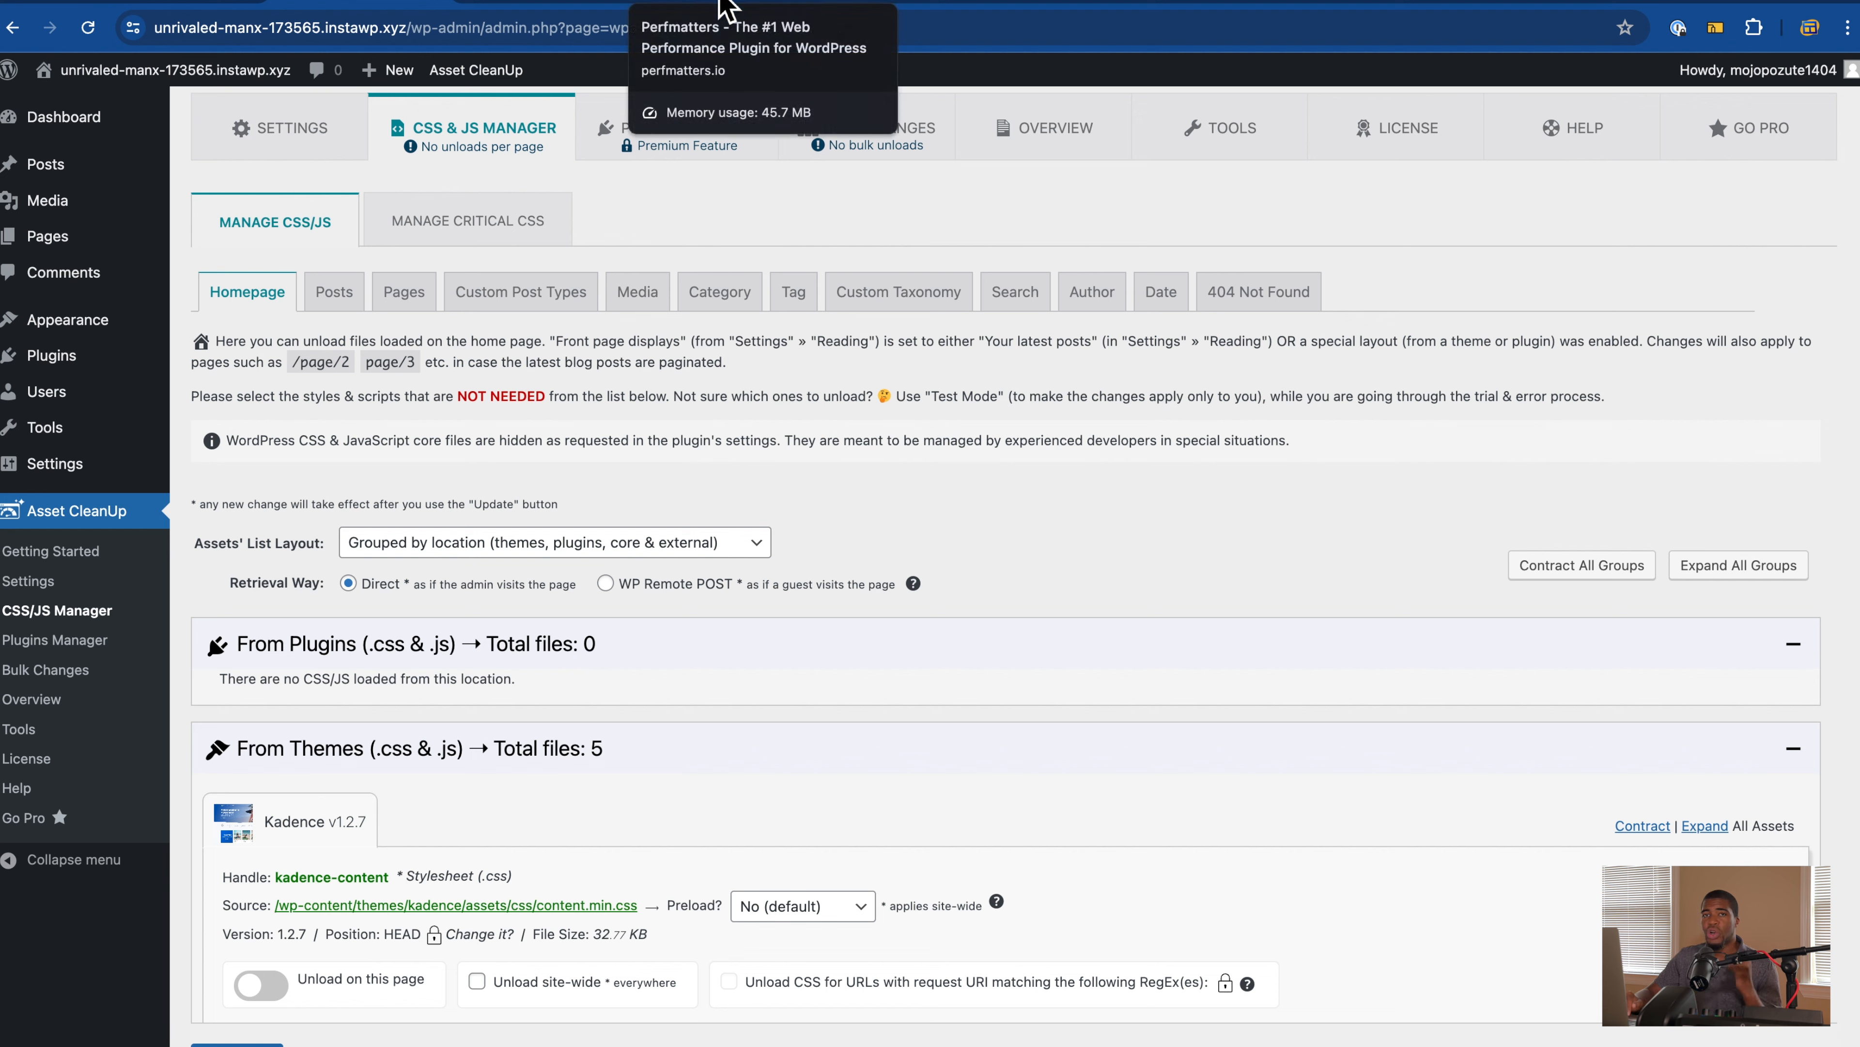
Step: Switch to the Perfmatters website and look over the plugin's benefits on its home page
{"action": "left_click", "coordinate": [728, 7]}
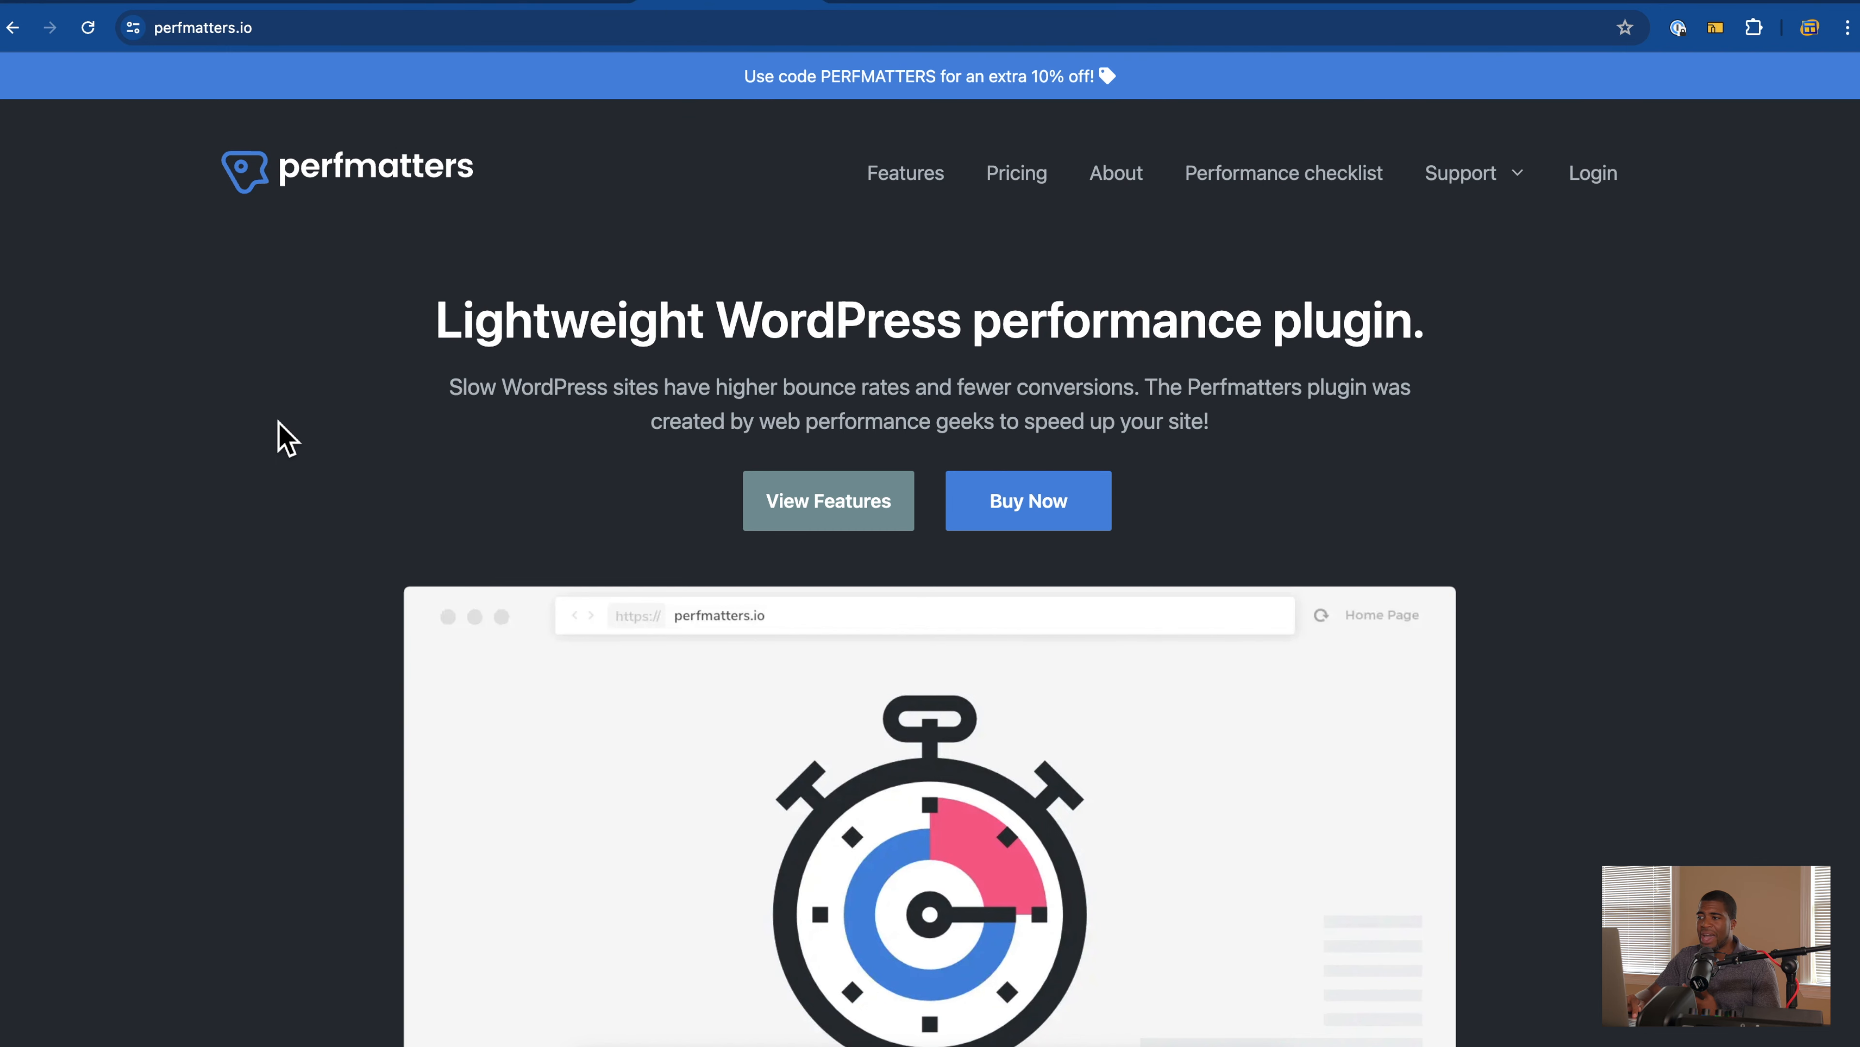
{"action": "scroll", "coordinate": [287, 439], "scroll_direction": "down", "scroll_amount": 7}
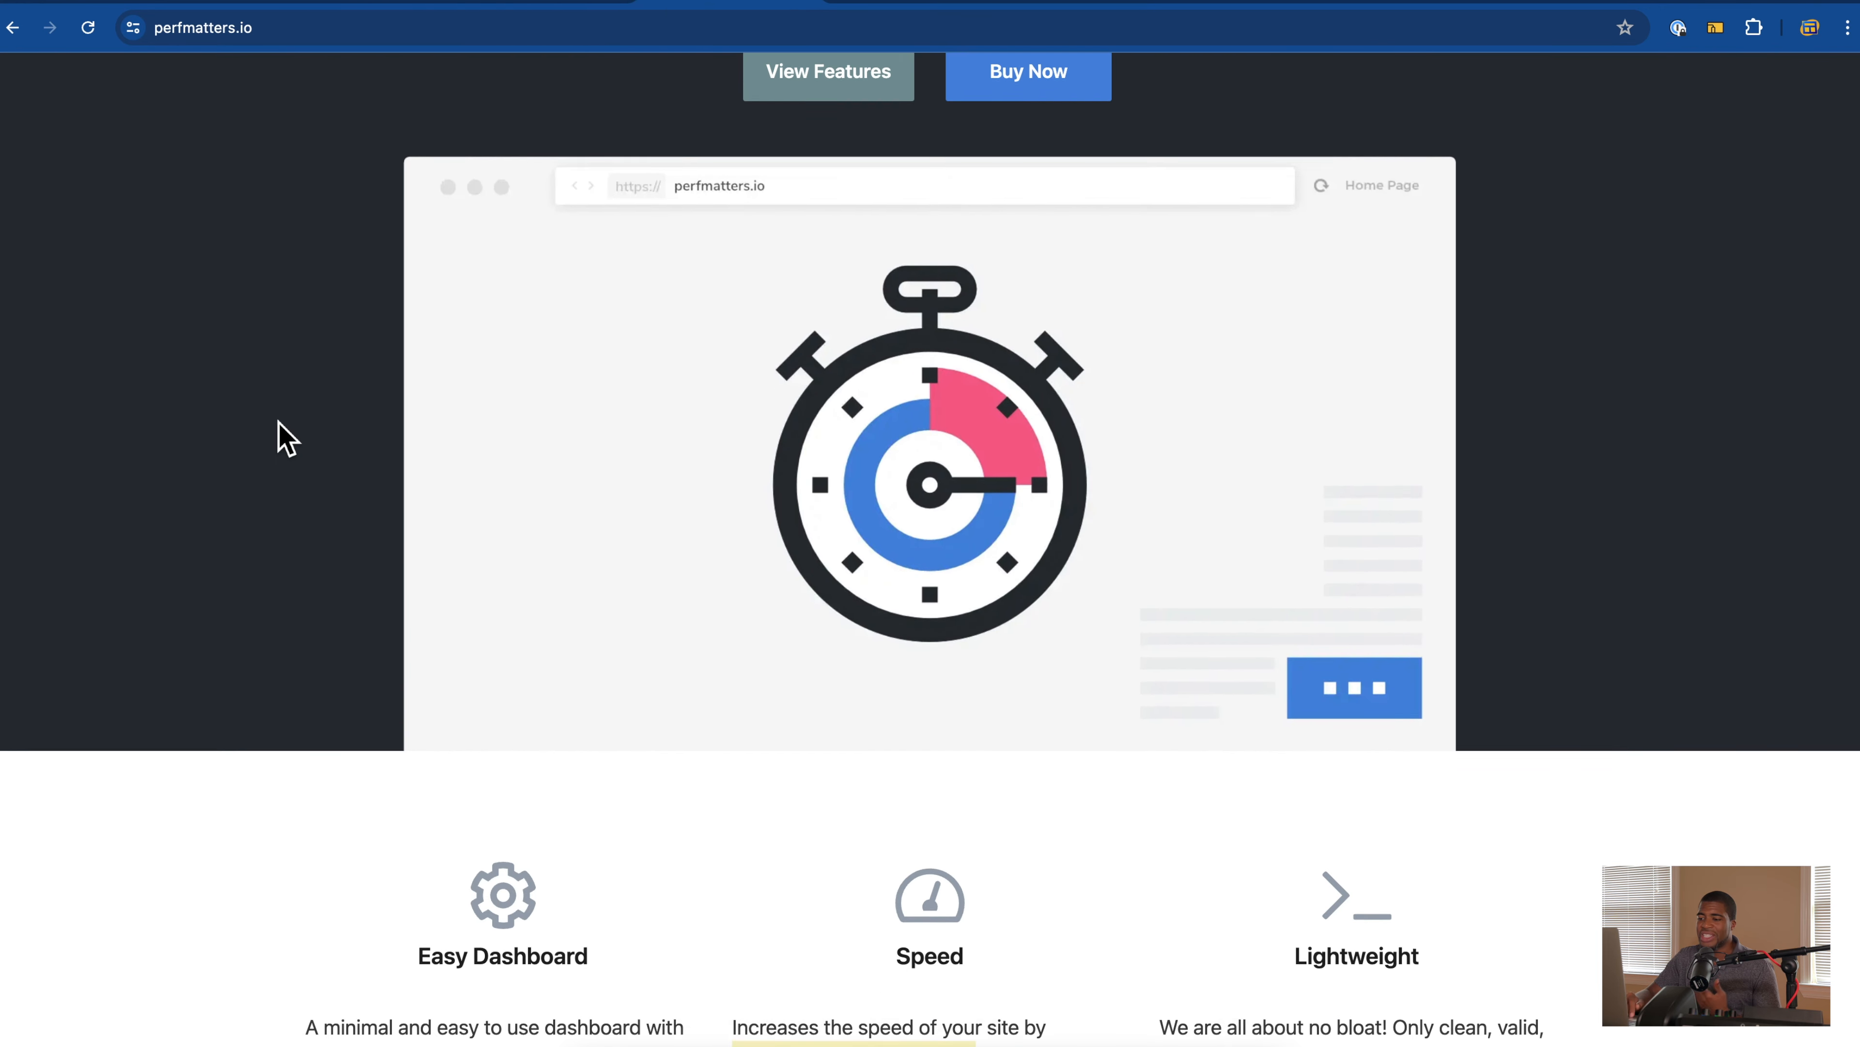
{"action": "scroll", "coordinate": [287, 438], "scroll_direction": "down", "scroll_amount": 15}
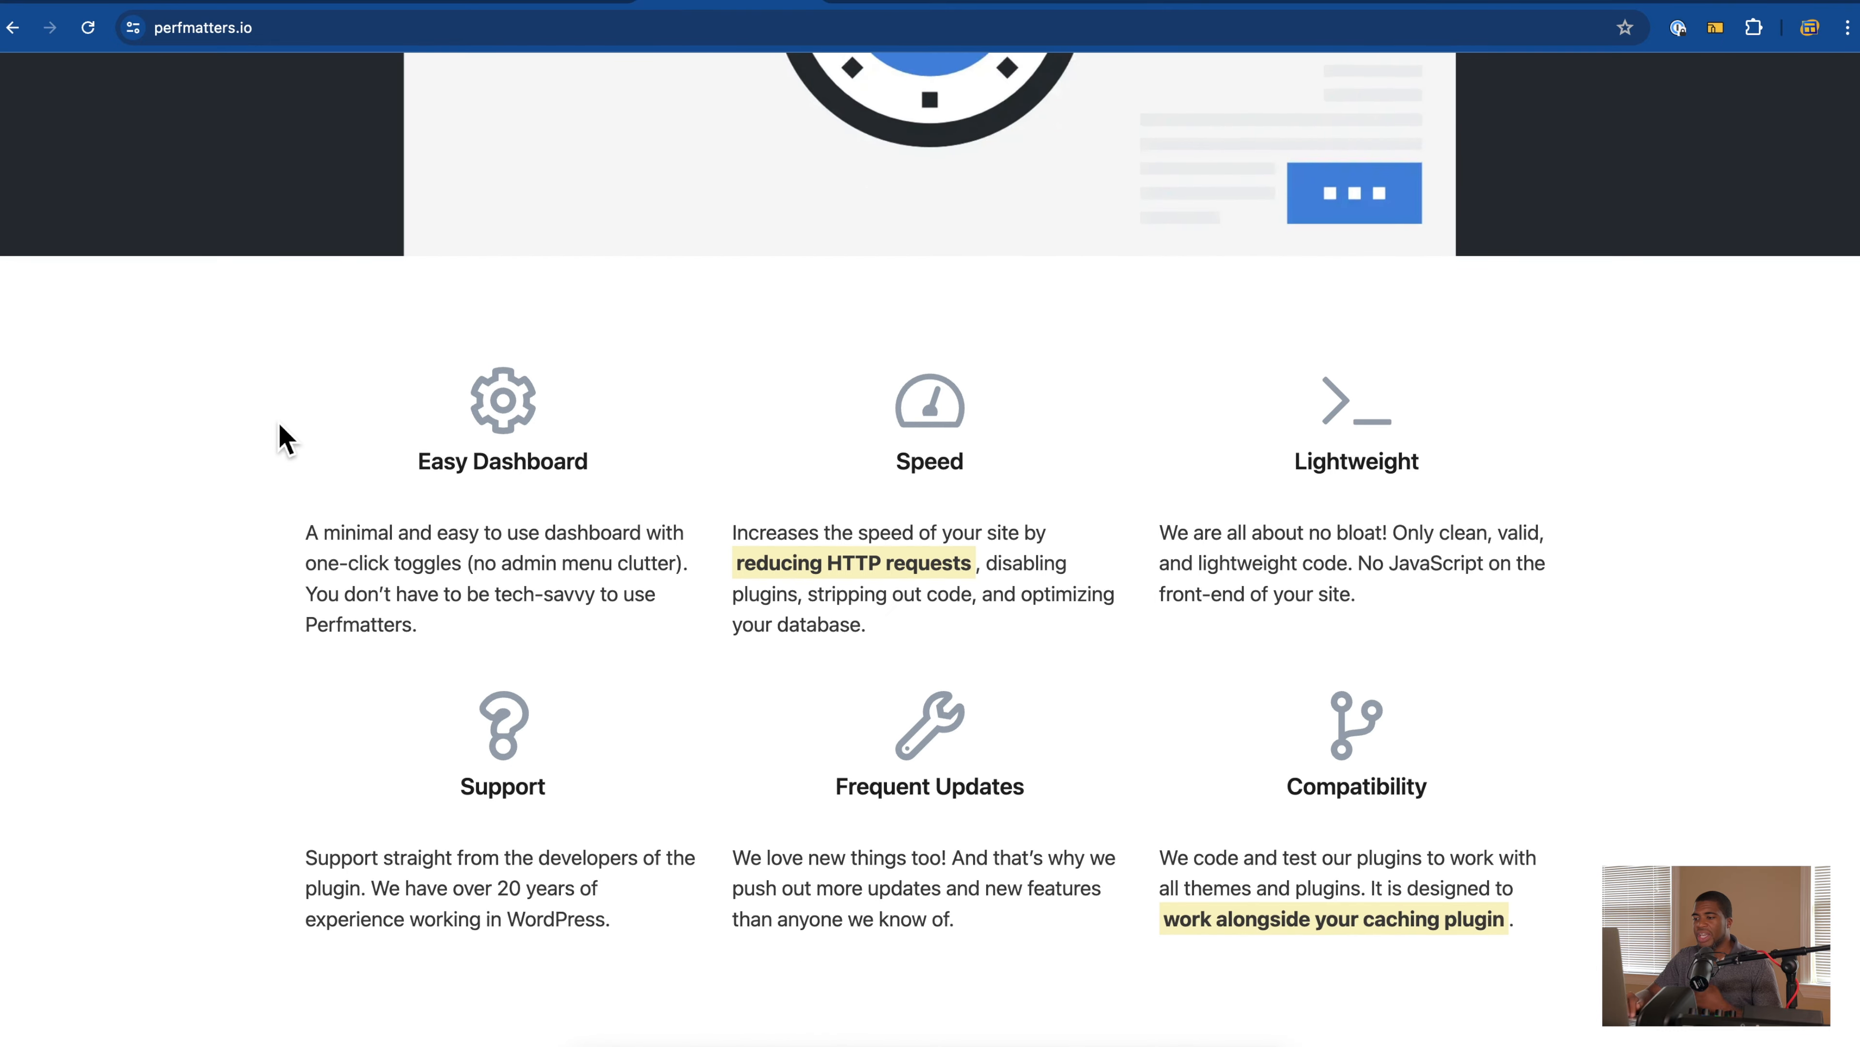
{"action": "scroll", "coordinate": [287, 439], "scroll_direction": "down", "scroll_amount": 8}
{"action": "scroll", "coordinate": [288, 438], "scroll_direction": "up", "scroll_amount": 20}
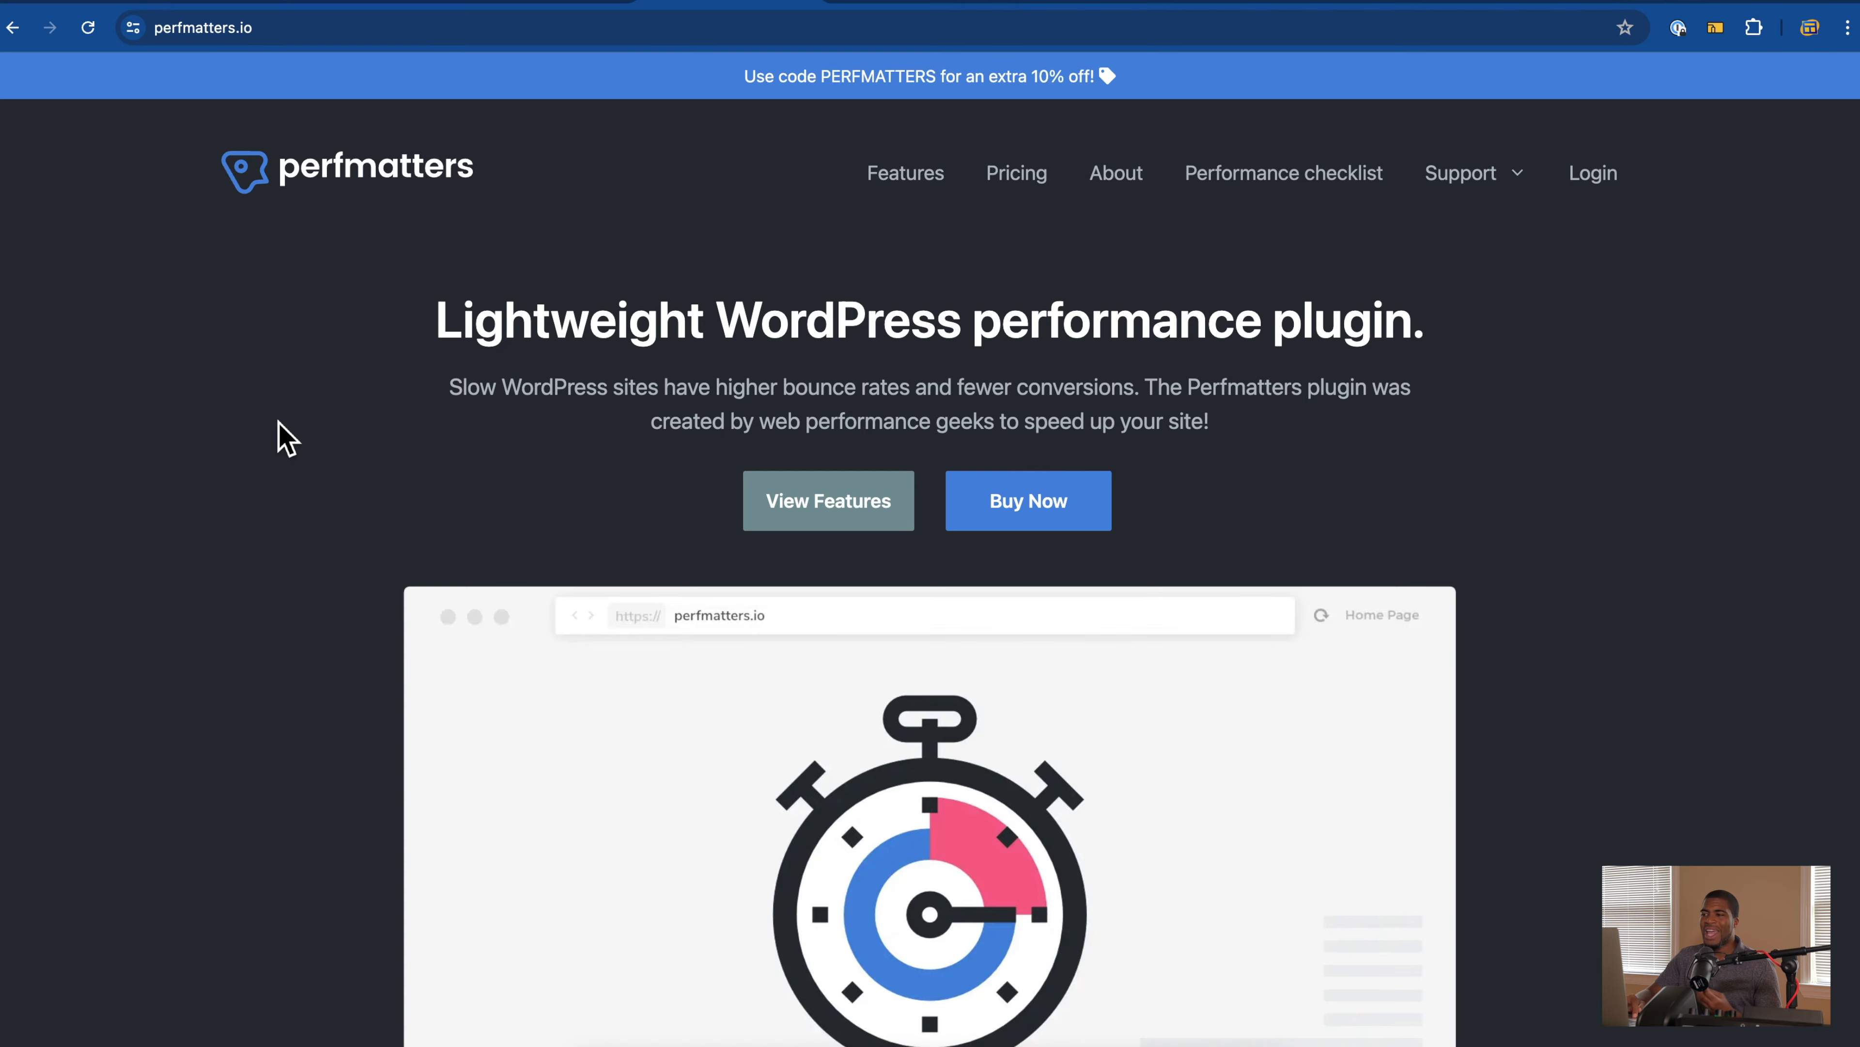
Step: Read the Perfmatters features page, covering the quick-toggle options and the Script Manager
{"action": "left_click", "coordinate": [906, 191]}
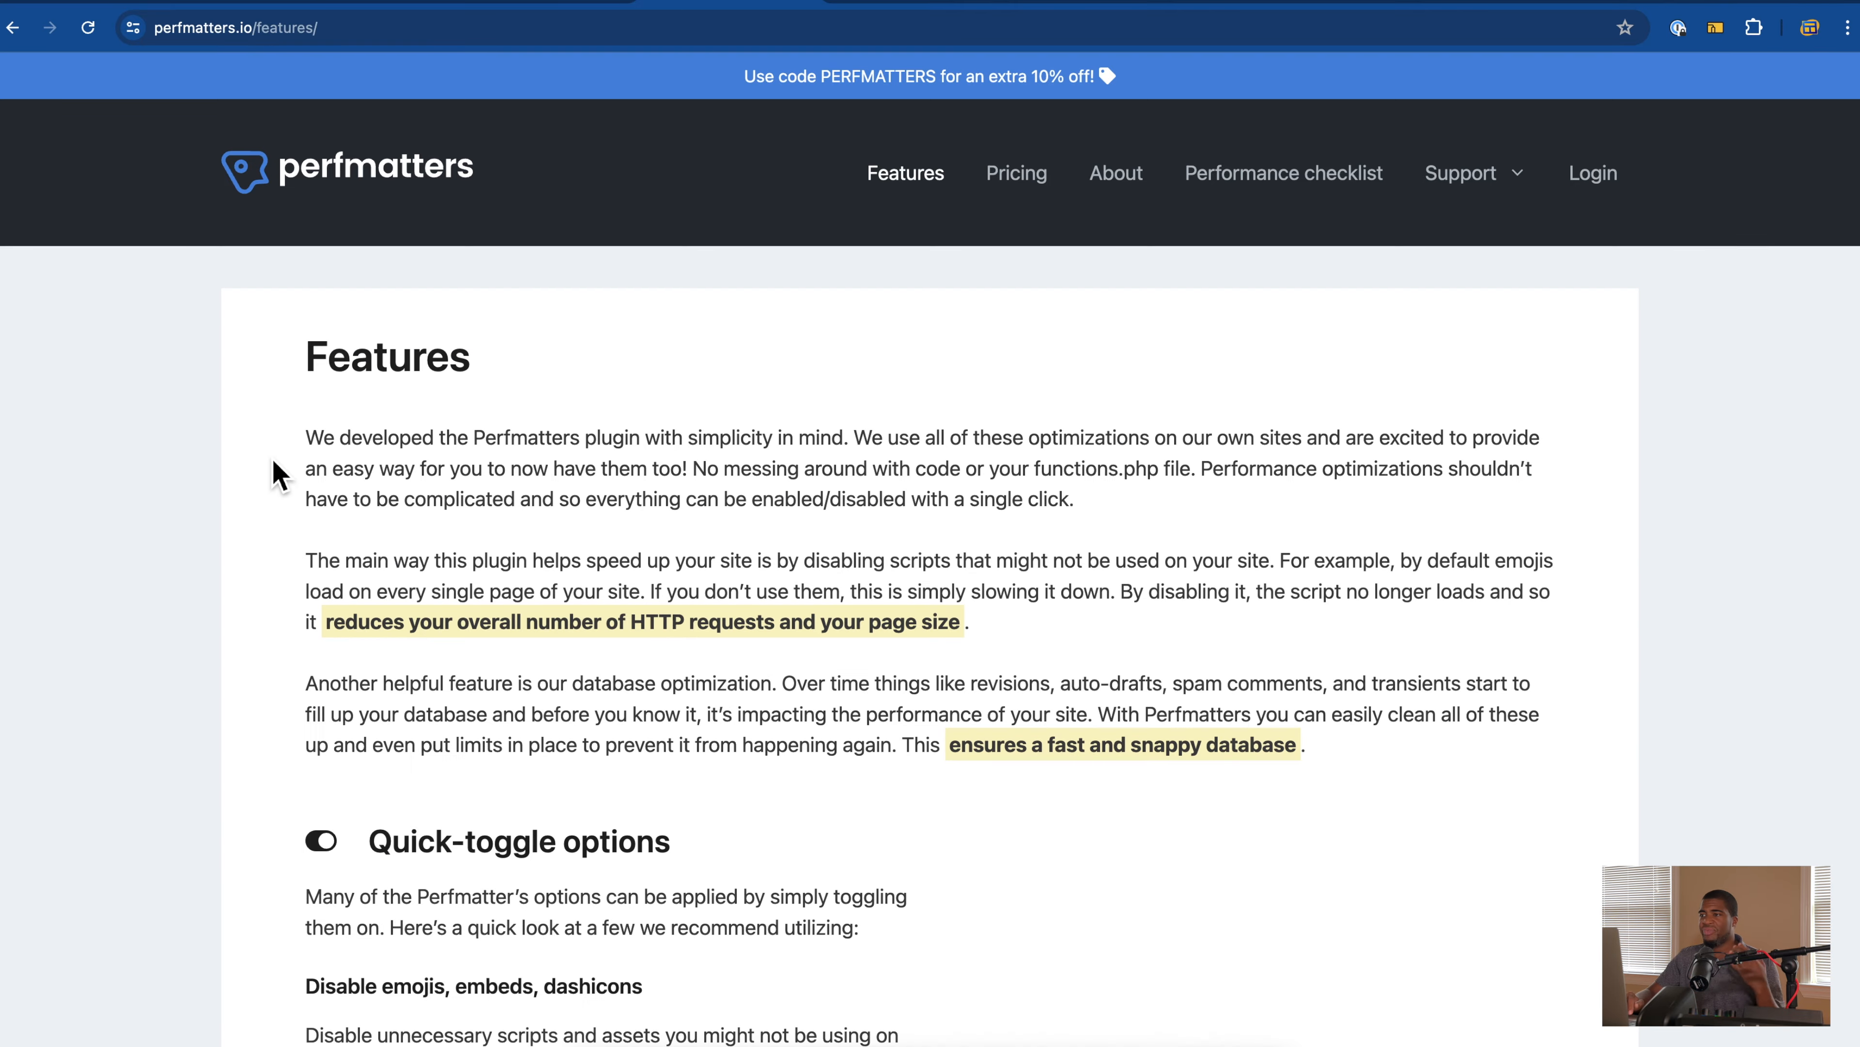
{"action": "scroll", "coordinate": [241, 498], "scroll_direction": "down", "scroll_amount": 5}
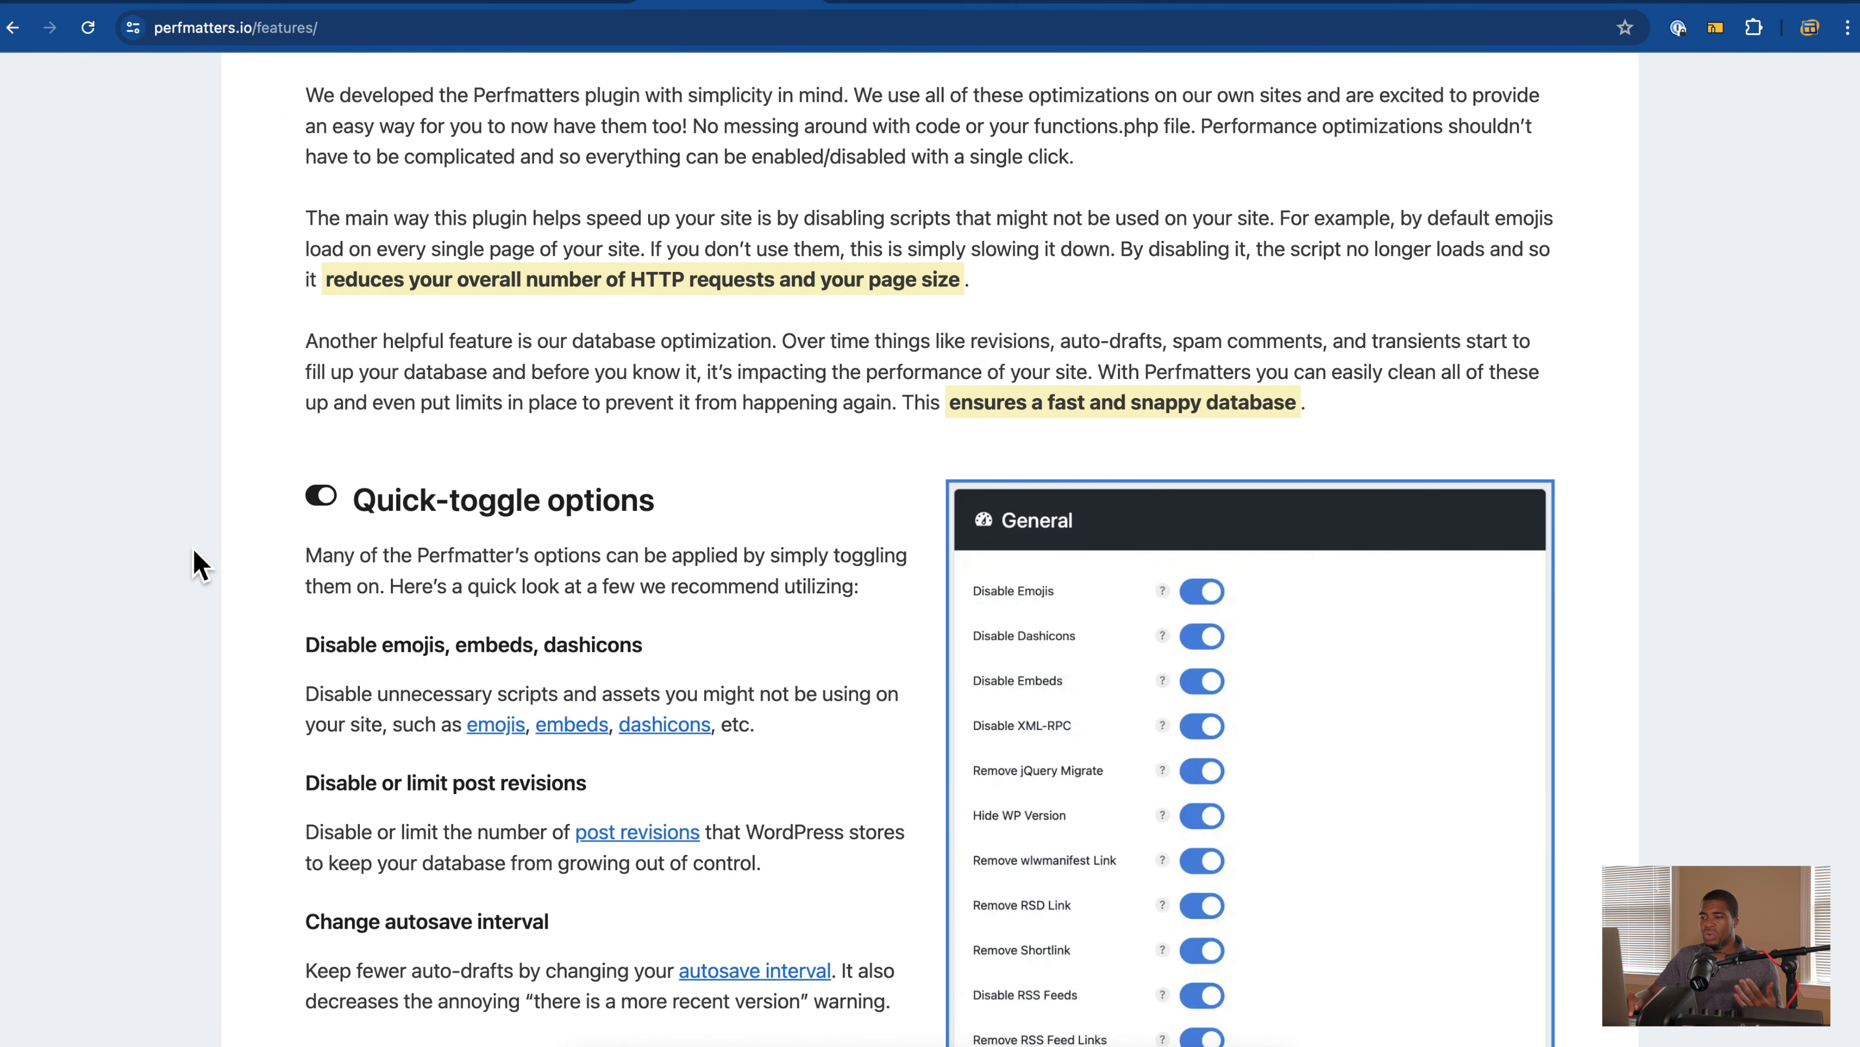
{"action": "scroll", "coordinate": [199, 564], "scroll_direction": "down", "scroll_amount": 6}
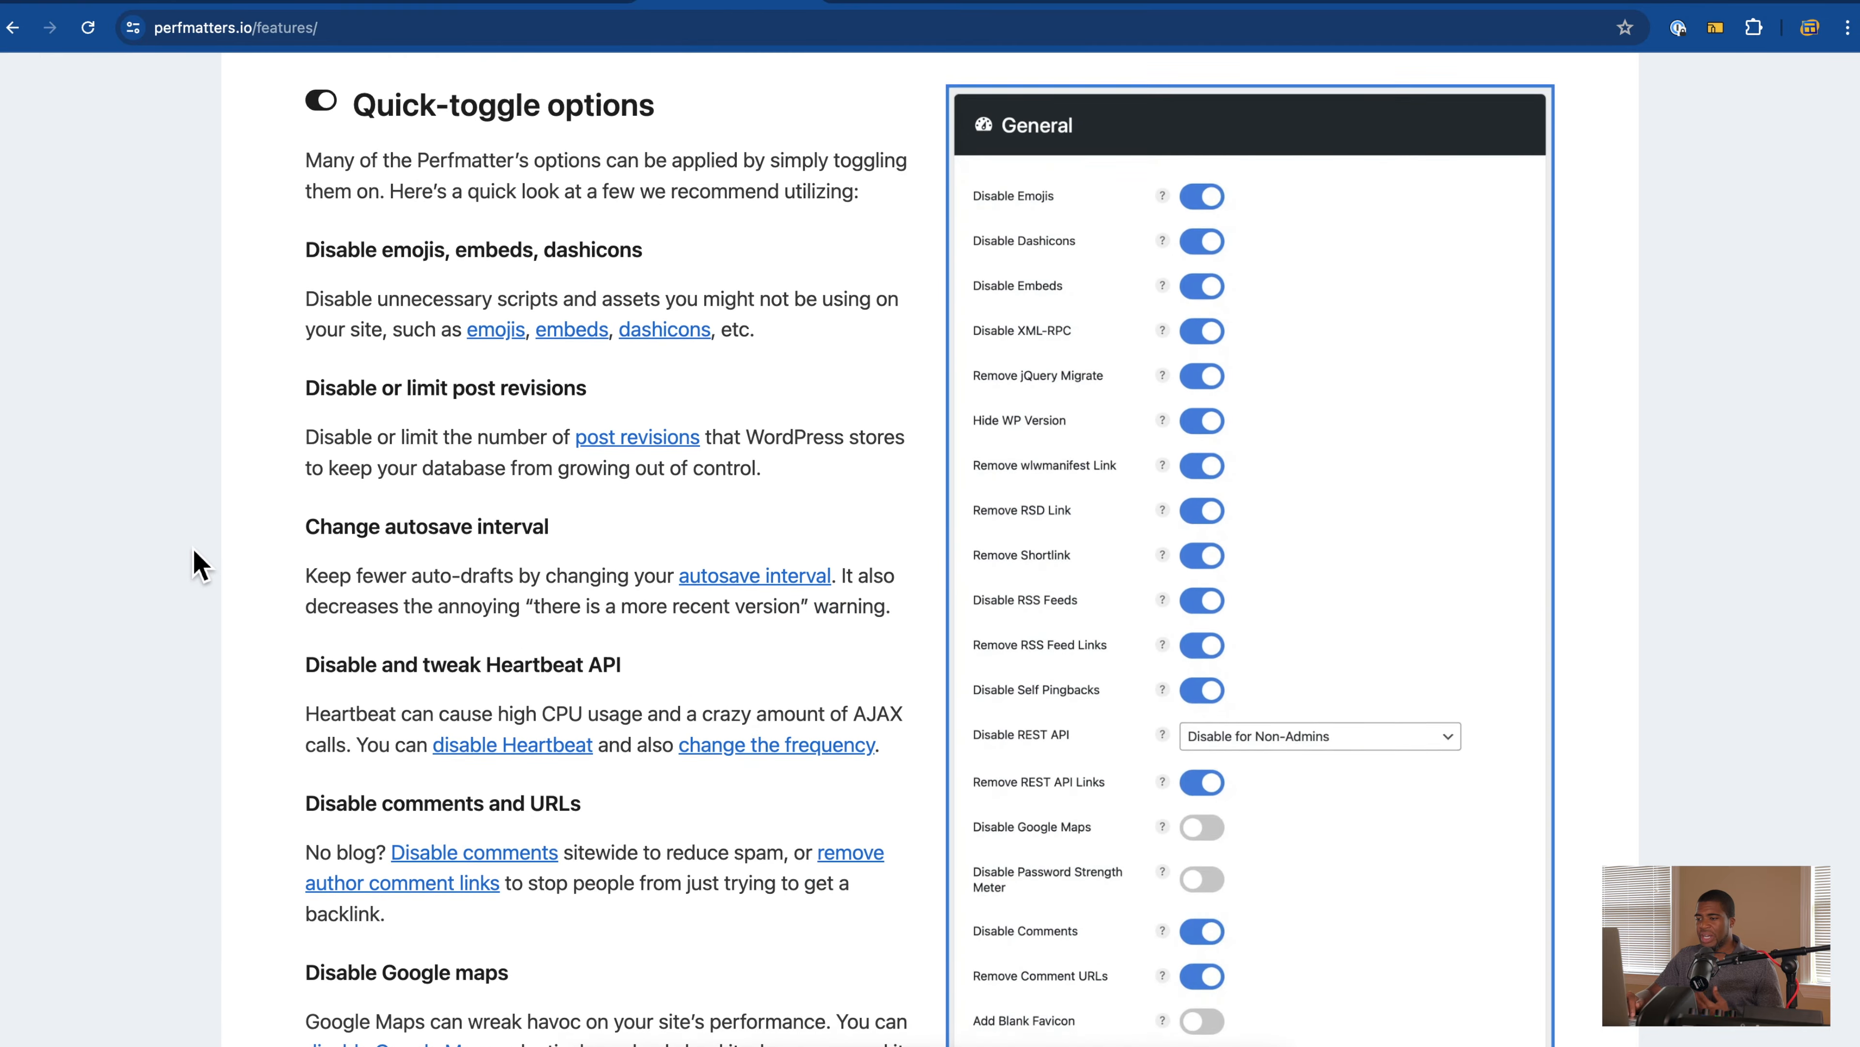
{"action": "scroll", "coordinate": [199, 565], "scroll_direction": "down", "scroll_amount": 1}
{"action": "scroll", "coordinate": [199, 564], "scroll_direction": "down", "scroll_amount": 11}
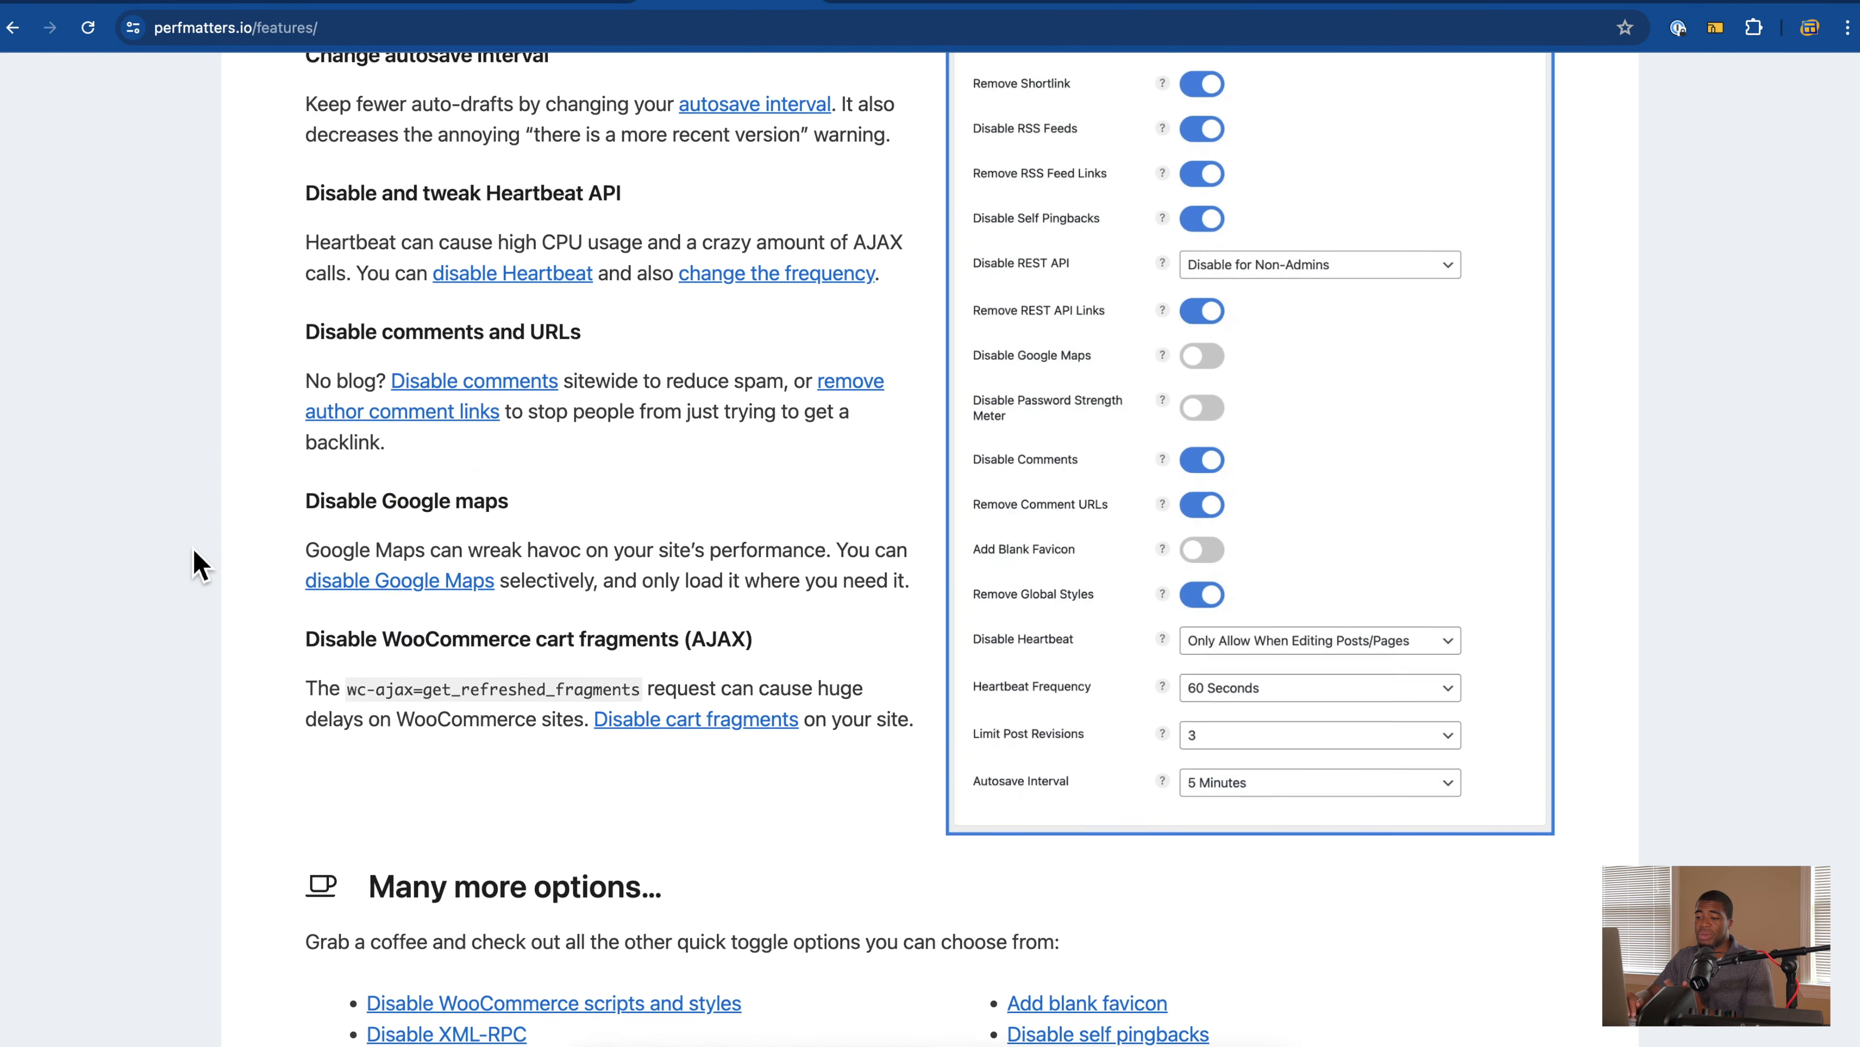
{"action": "scroll", "coordinate": [199, 565], "scroll_direction": "down", "scroll_amount": 13}
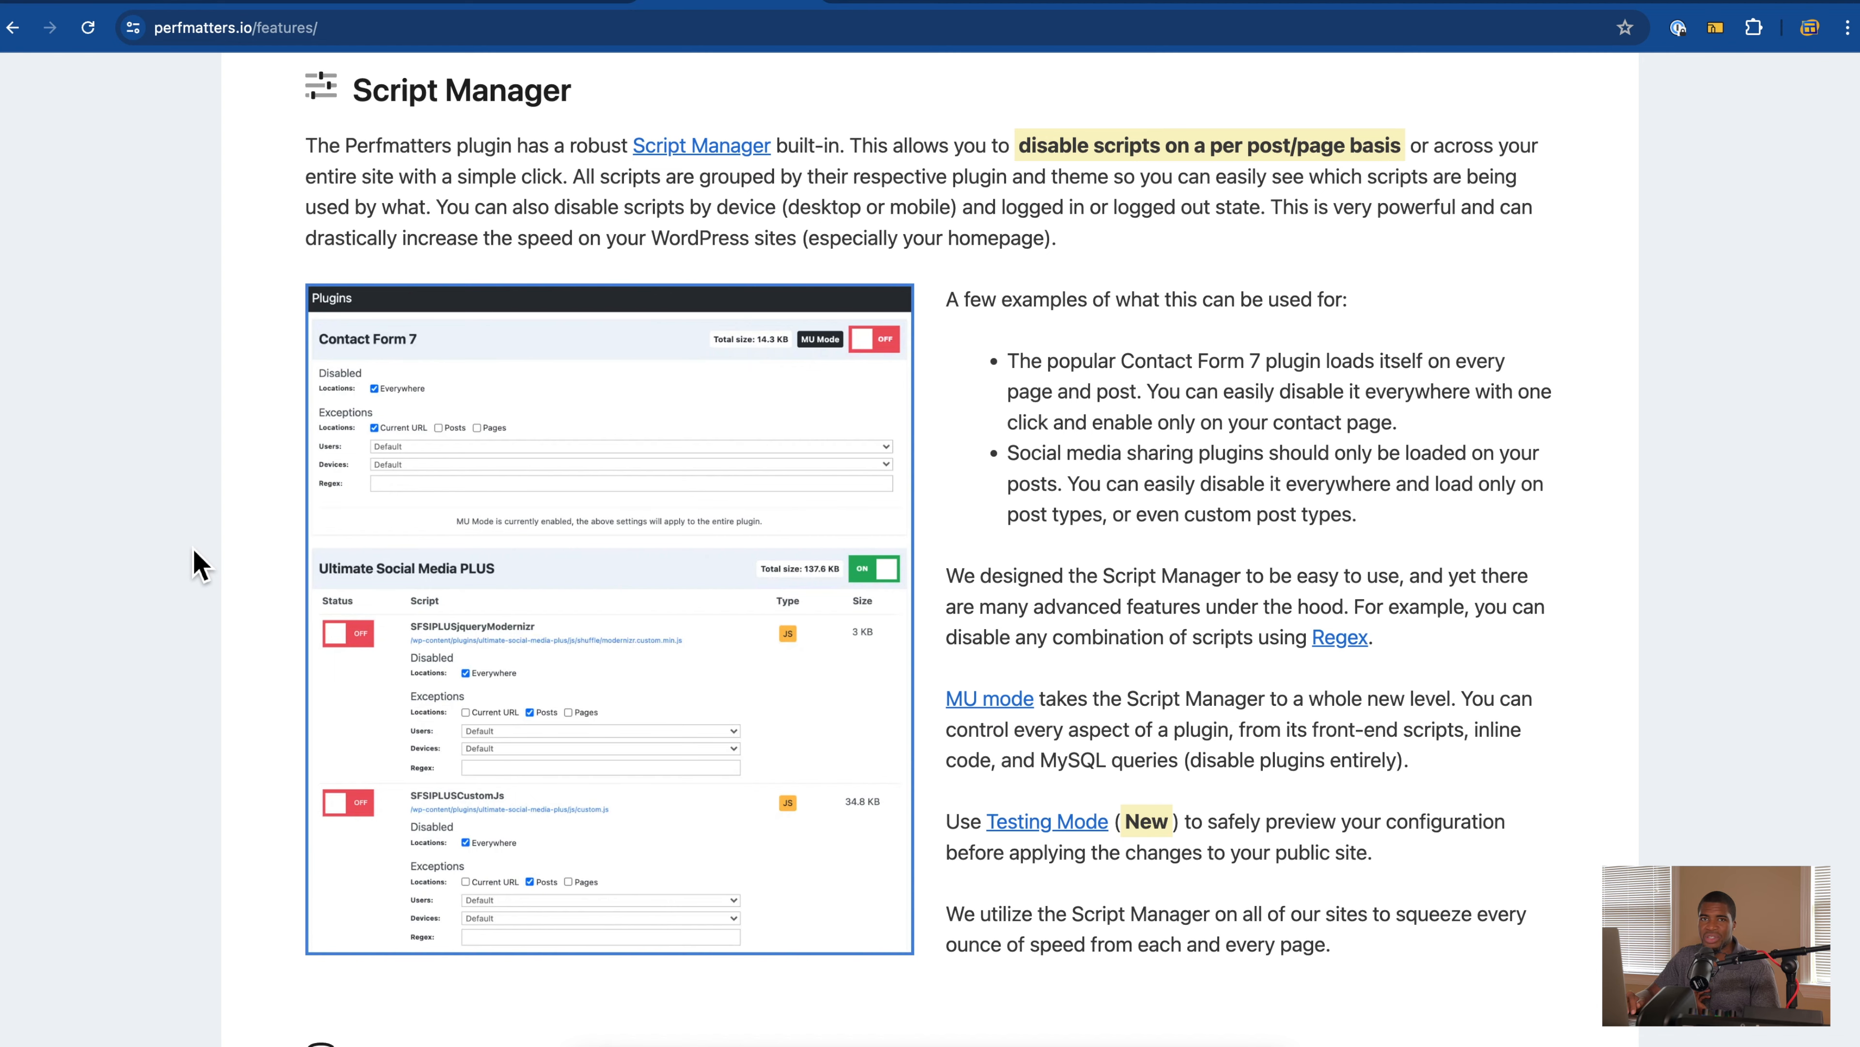
{"action": "scroll", "coordinate": [200, 564], "scroll_direction": "up", "scroll_amount": 20}
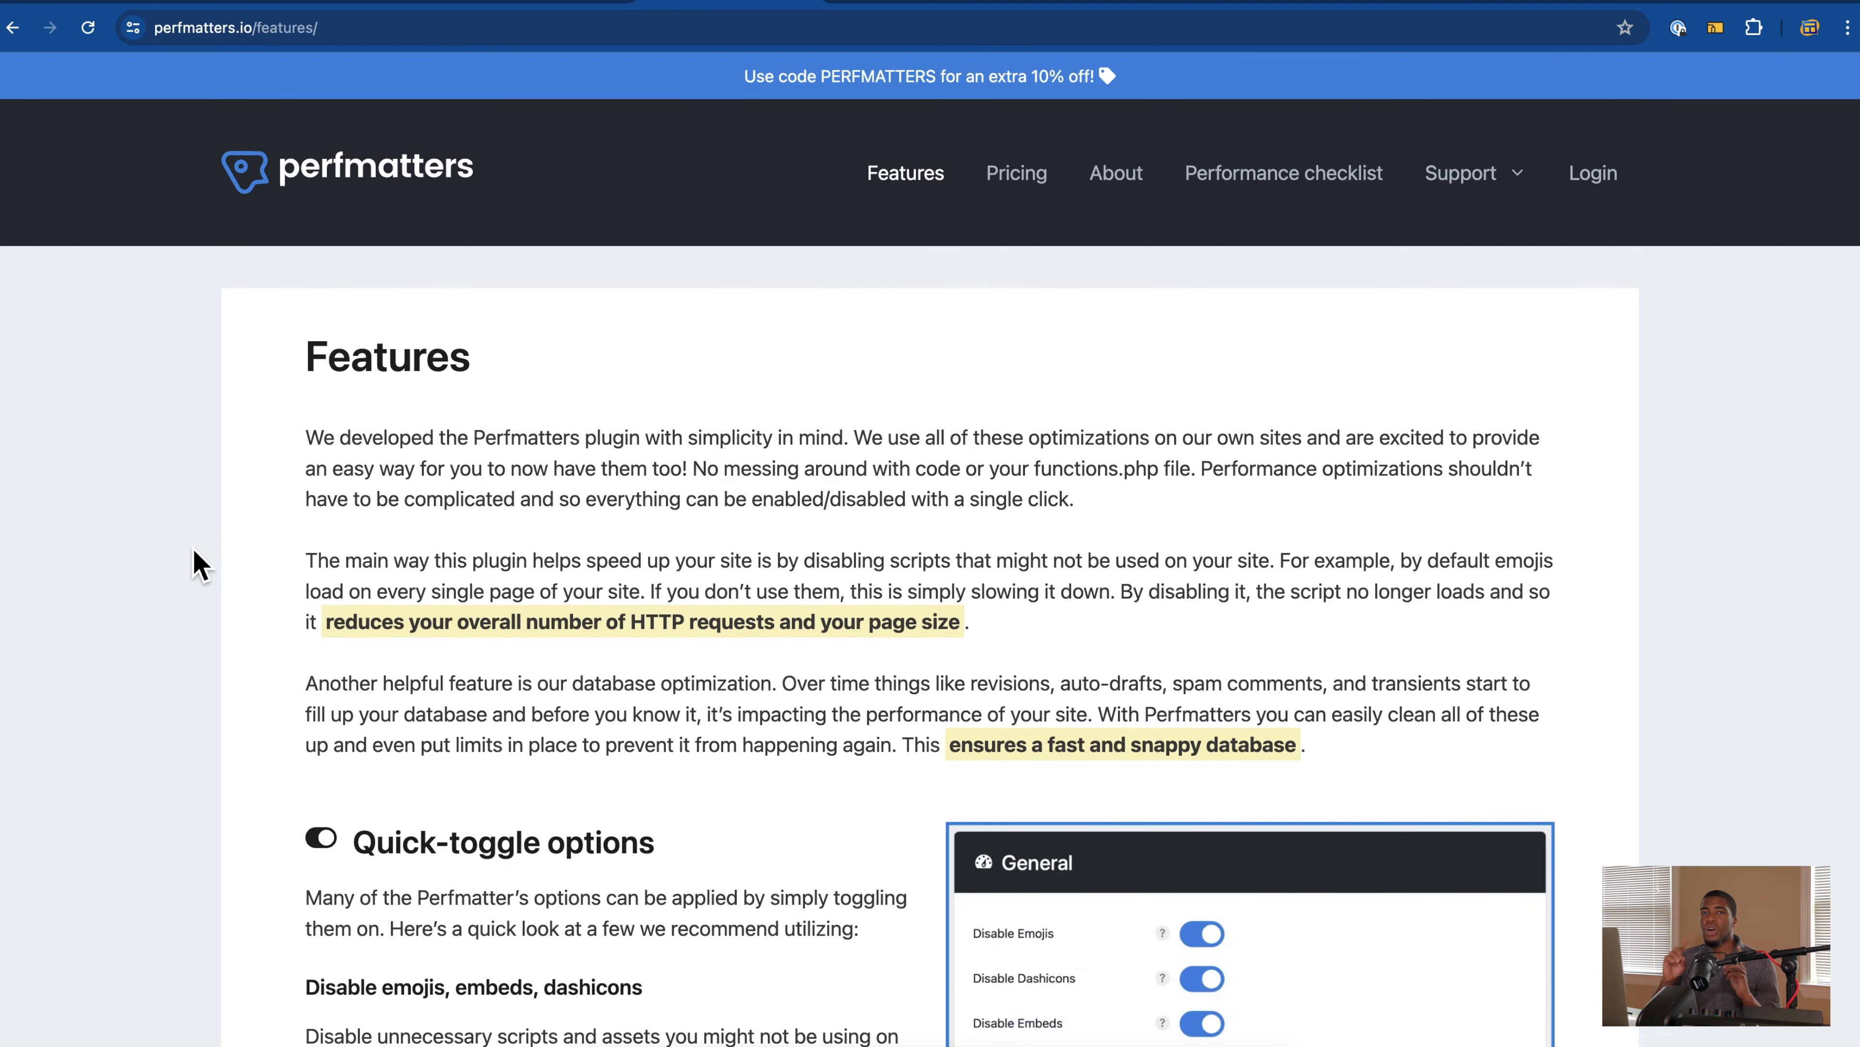
Step: Return to the WordPress site's installed plugins list, then switch to the WP Rocket website
{"action": "left_click", "coordinate": [399, 5]}
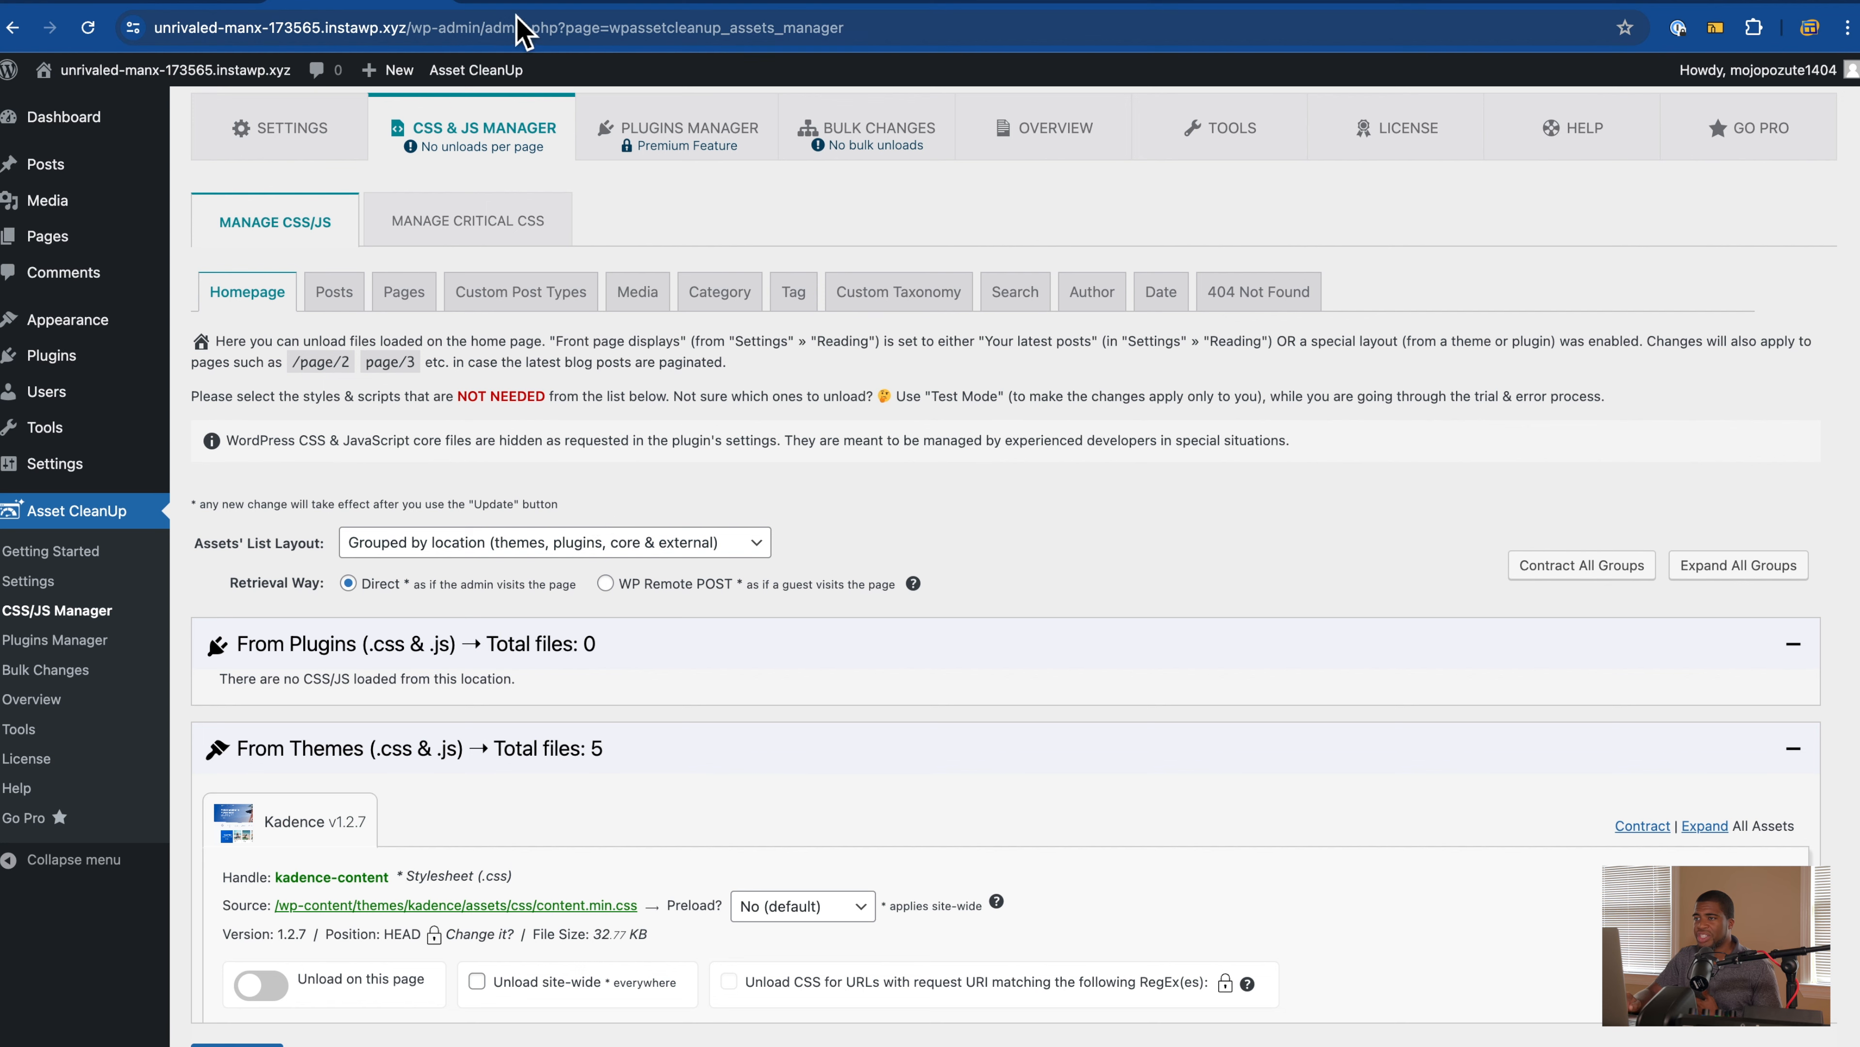
{"action": "left_click", "coordinate": [108, 366]}
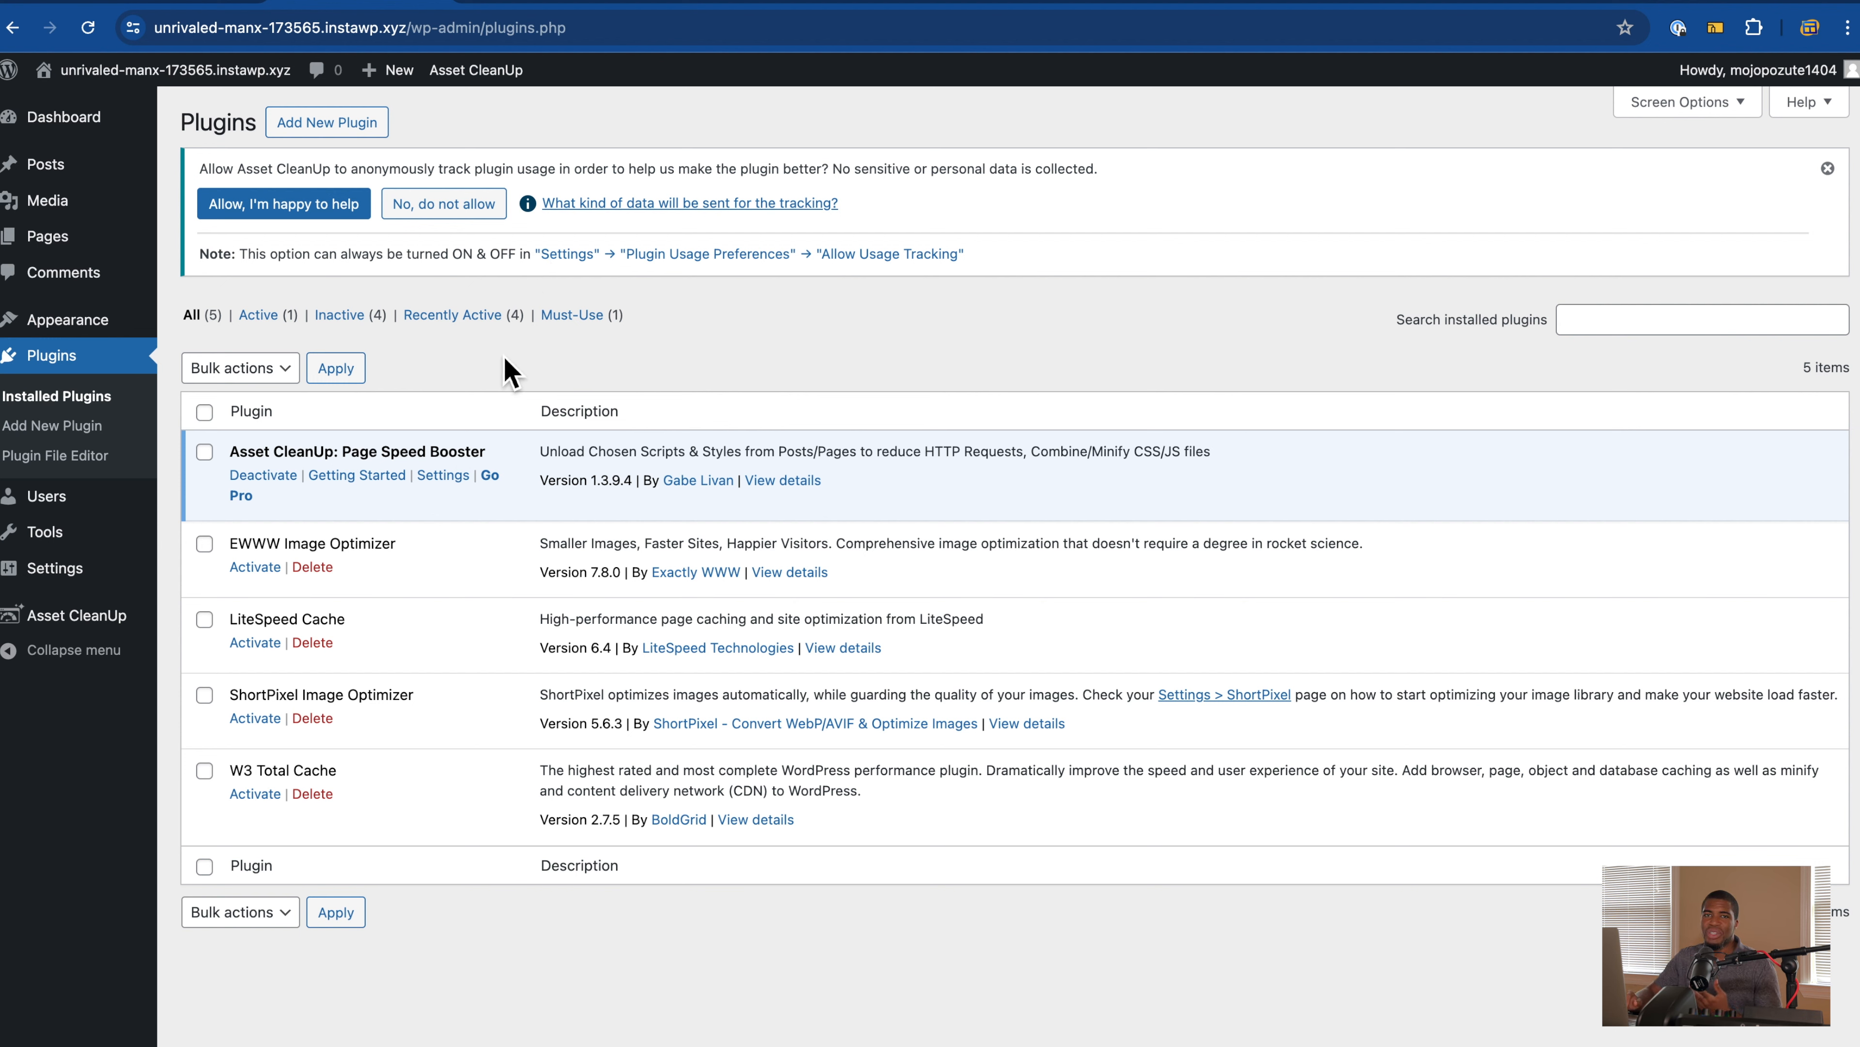
{"action": "left_click", "coordinate": [548, 4]}
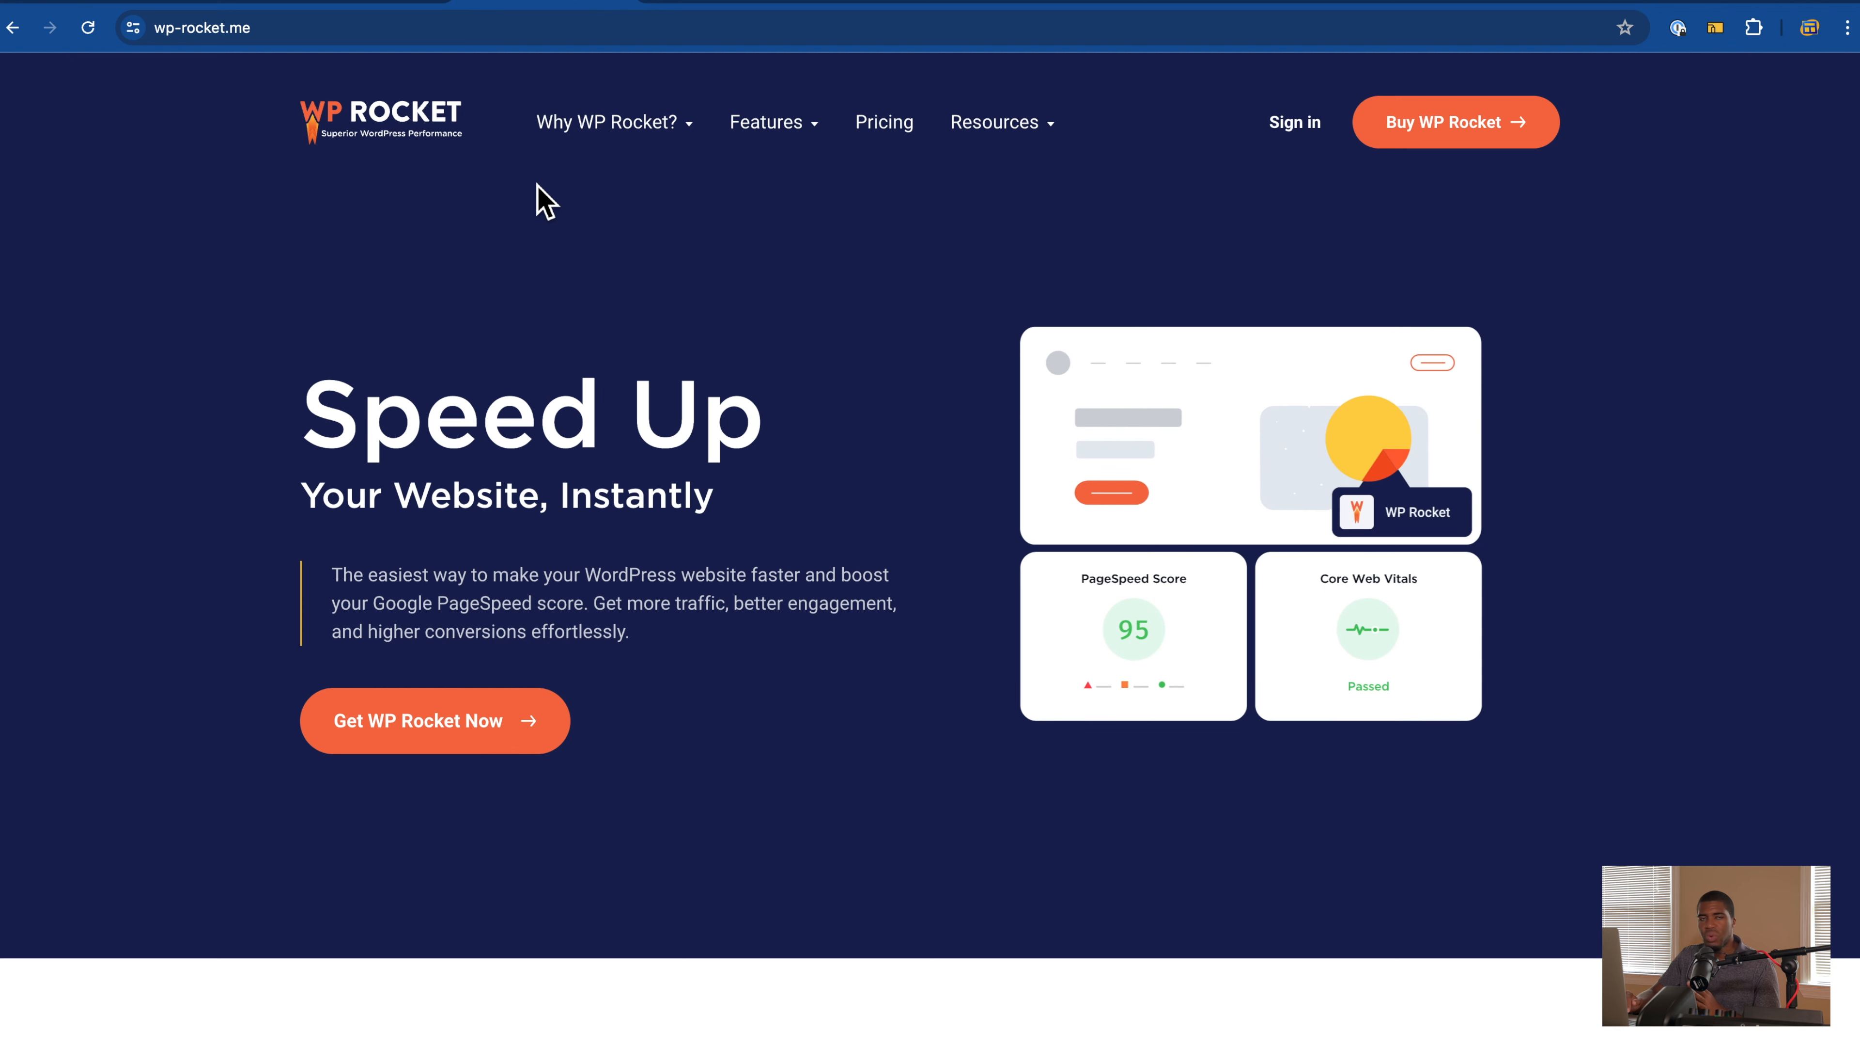
Step: Look over the Cloudflare and bunny.net dashboards, then Cloudflare's list of services including Stream and Images
{"action": "left_click", "coordinate": [874, 2]}
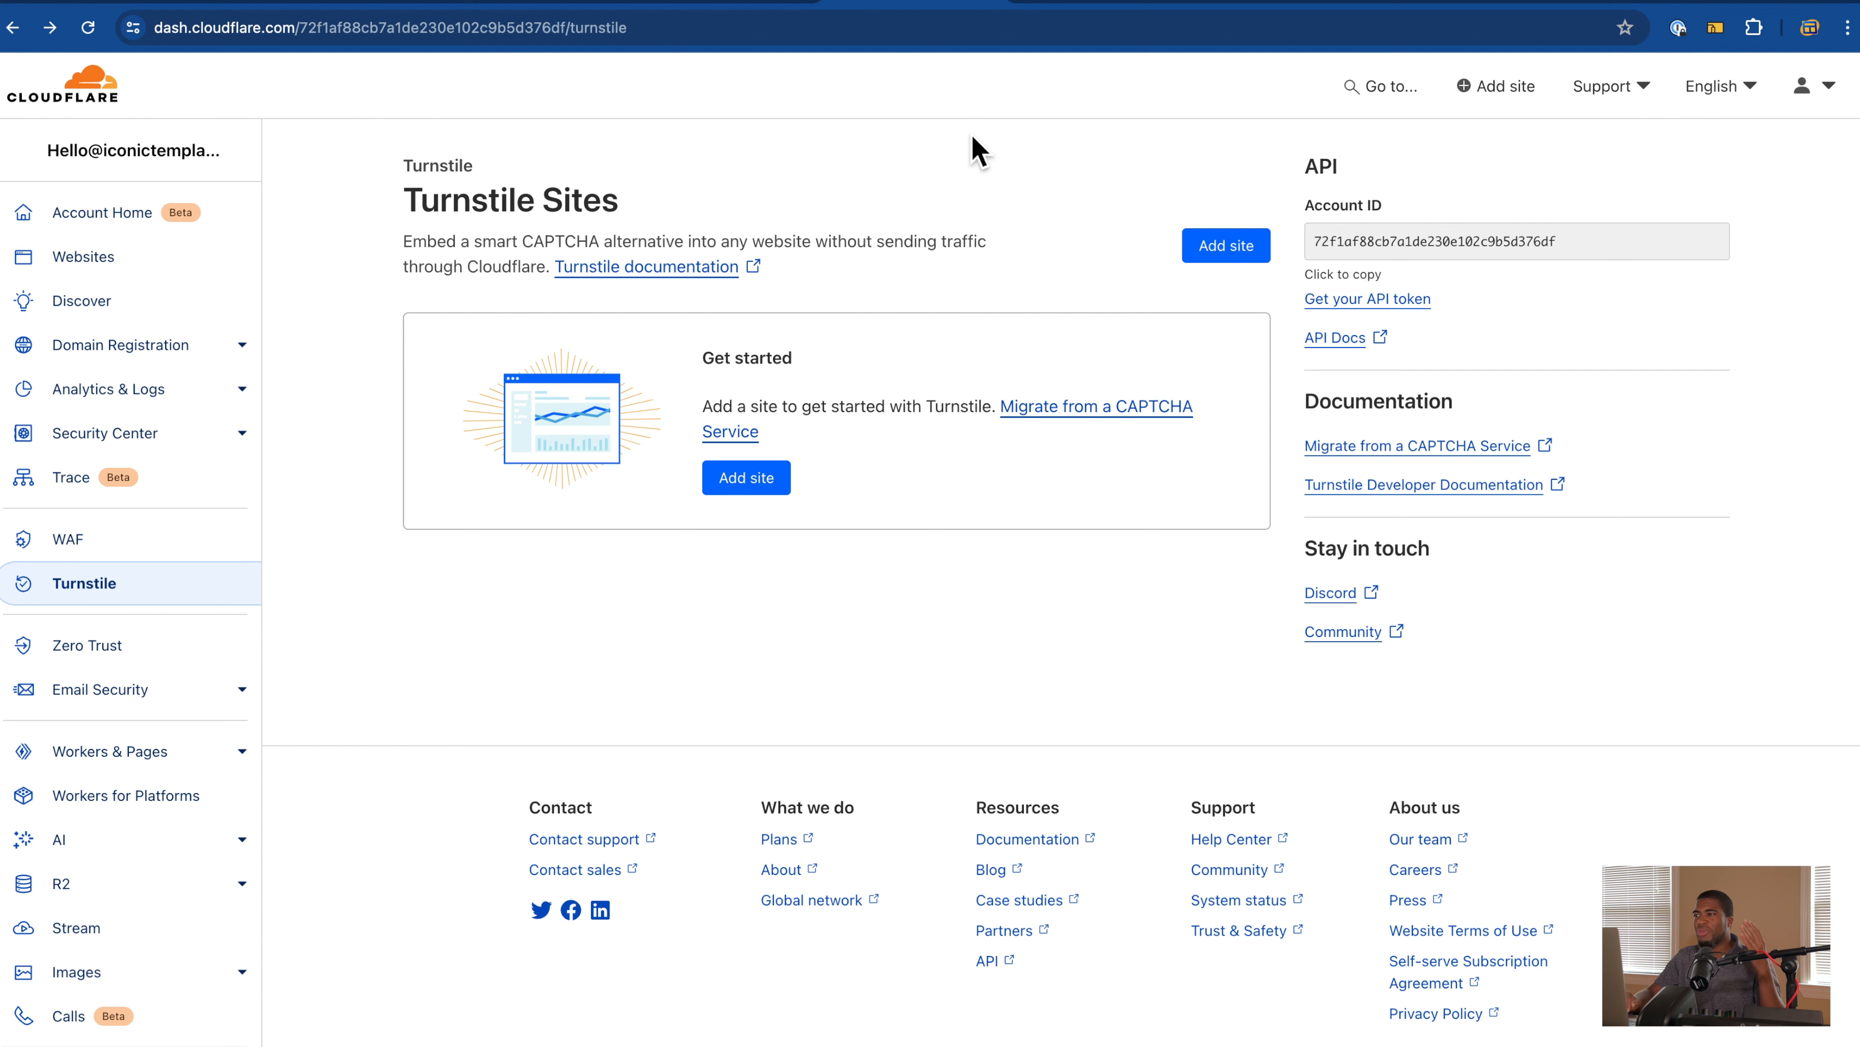
{"action": "left_click", "coordinate": [1105, 9]}
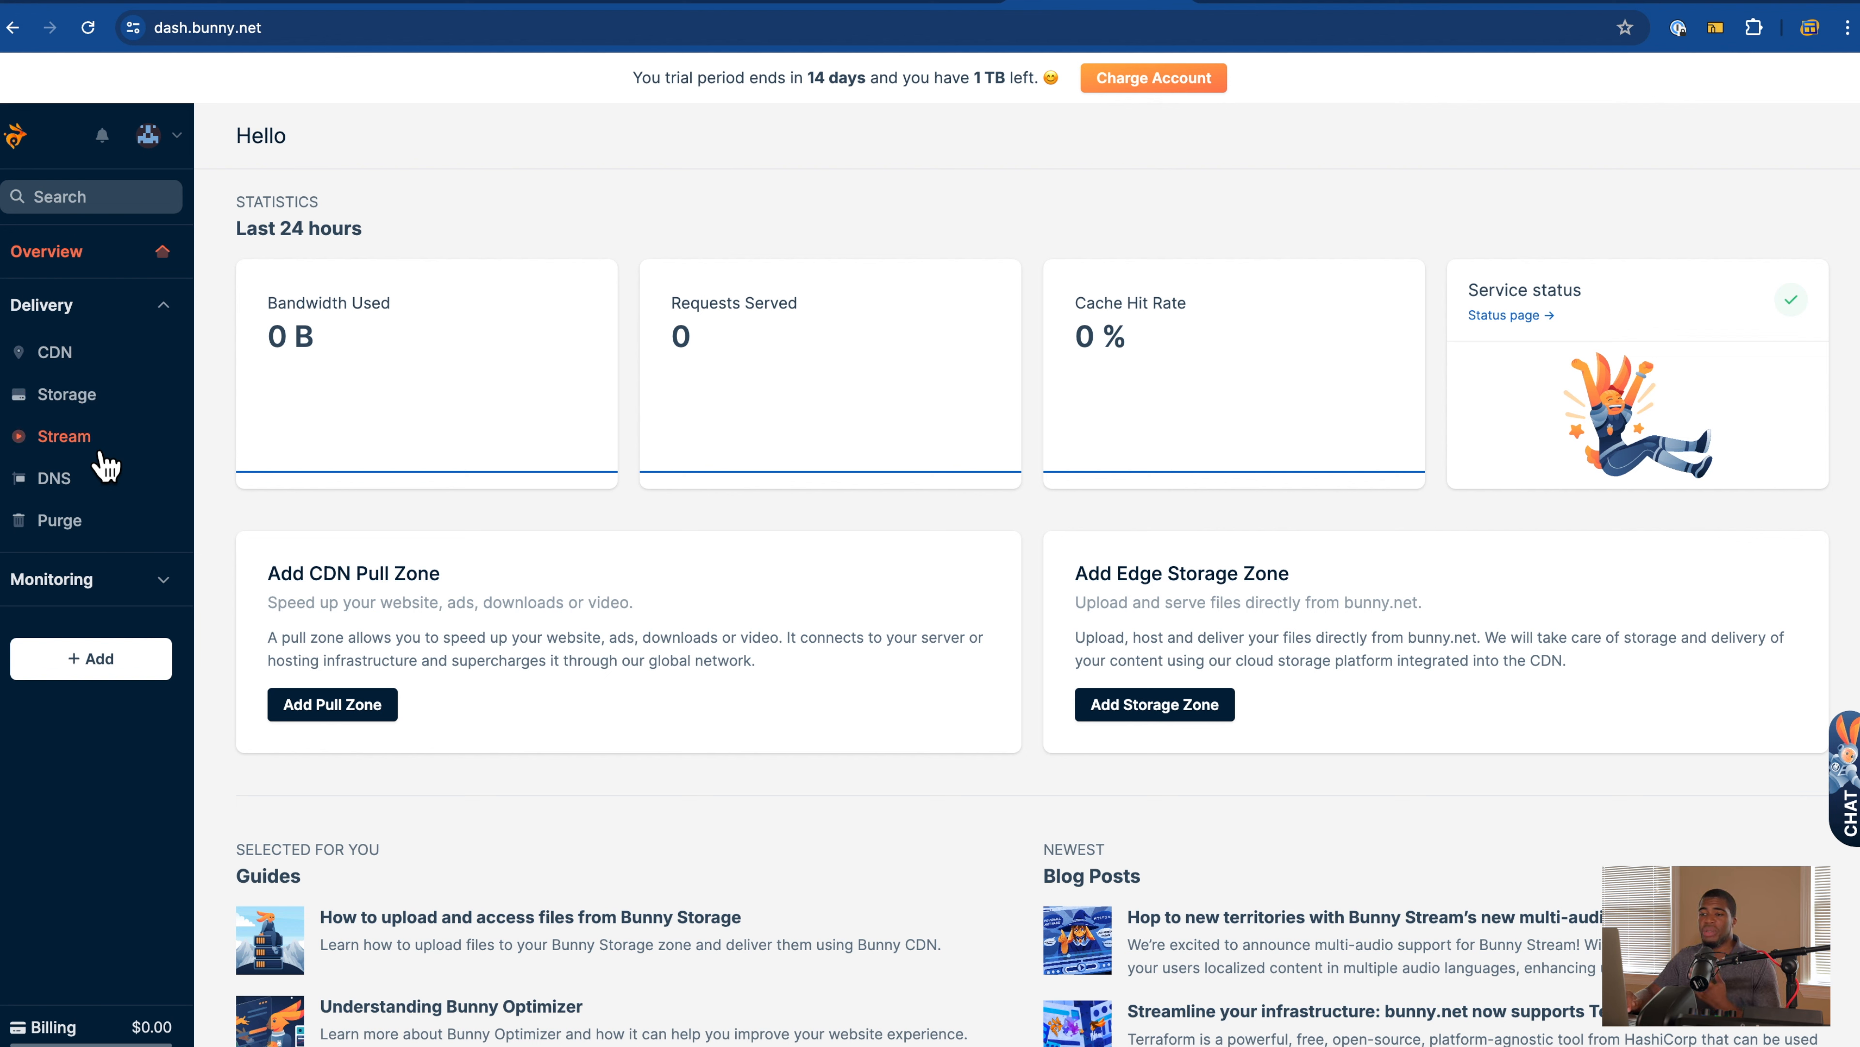
{"action": "left_click", "coordinate": [915, 5]}
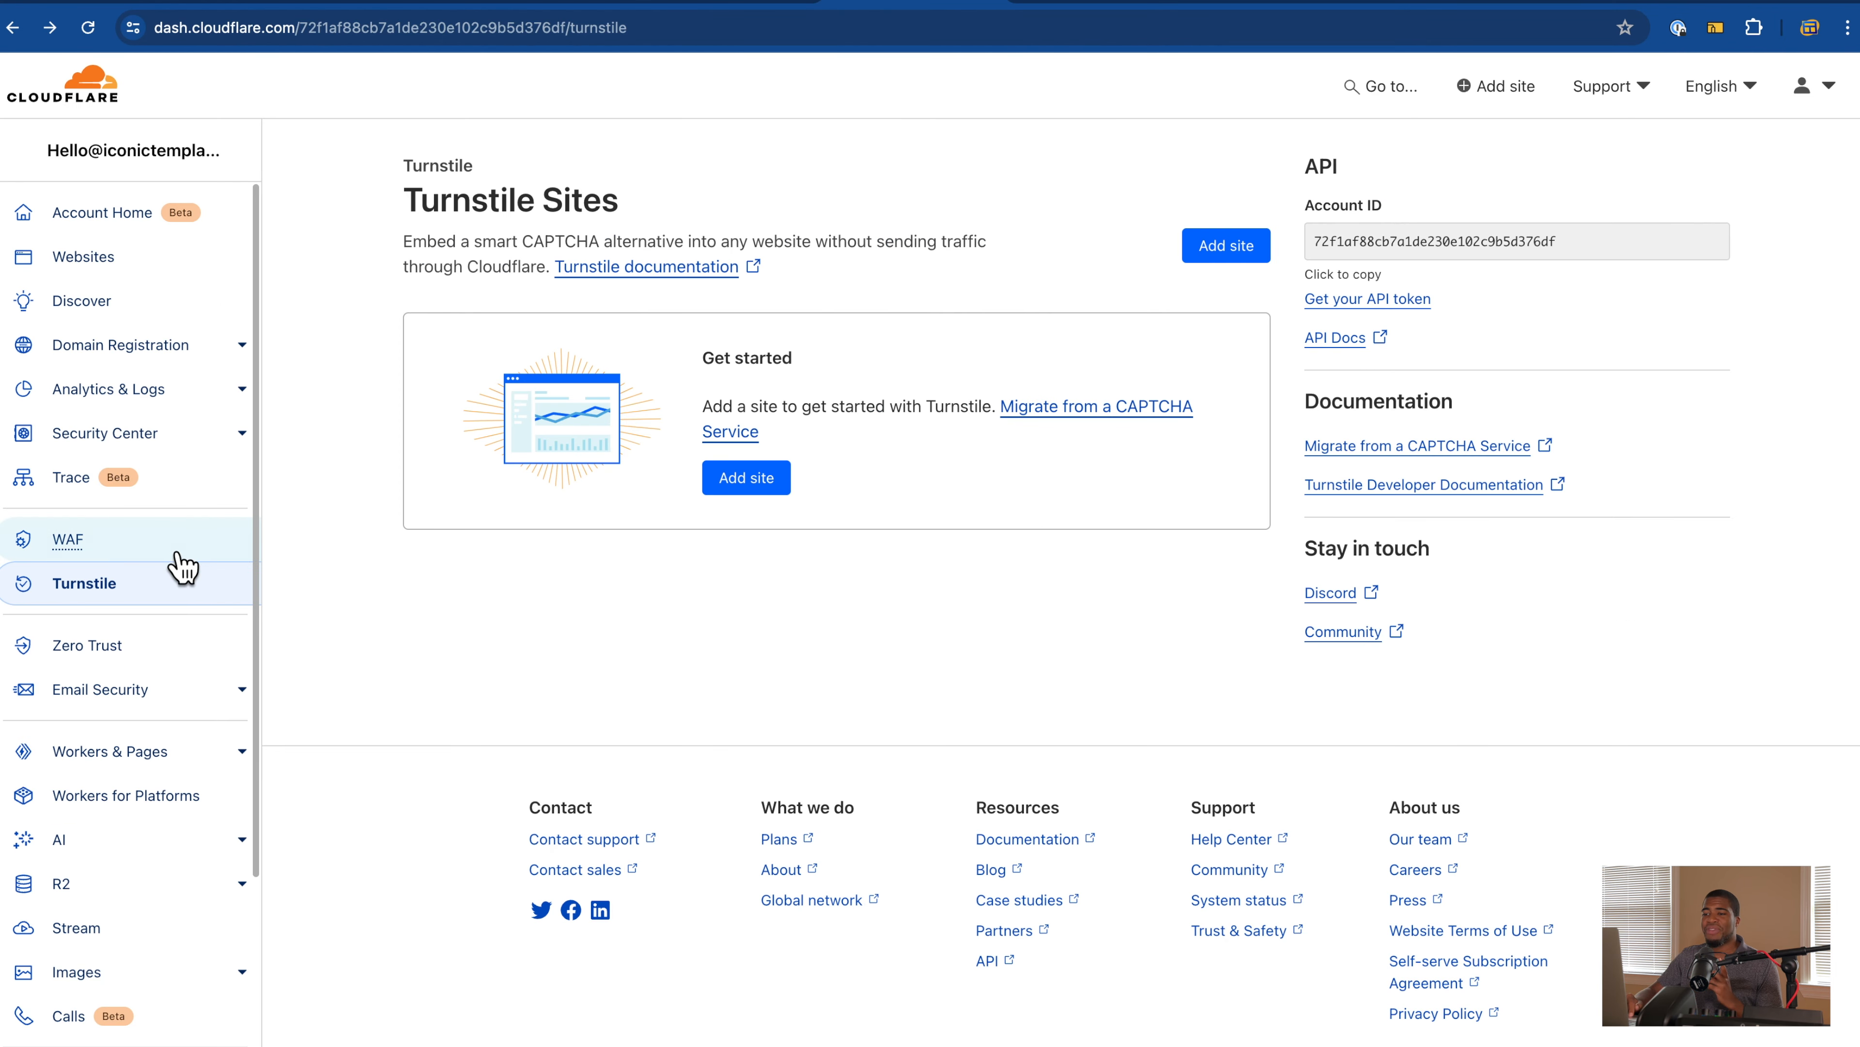
{"action": "scroll", "coordinate": [165, 608], "scroll_direction": "down", "scroll_amount": 3}
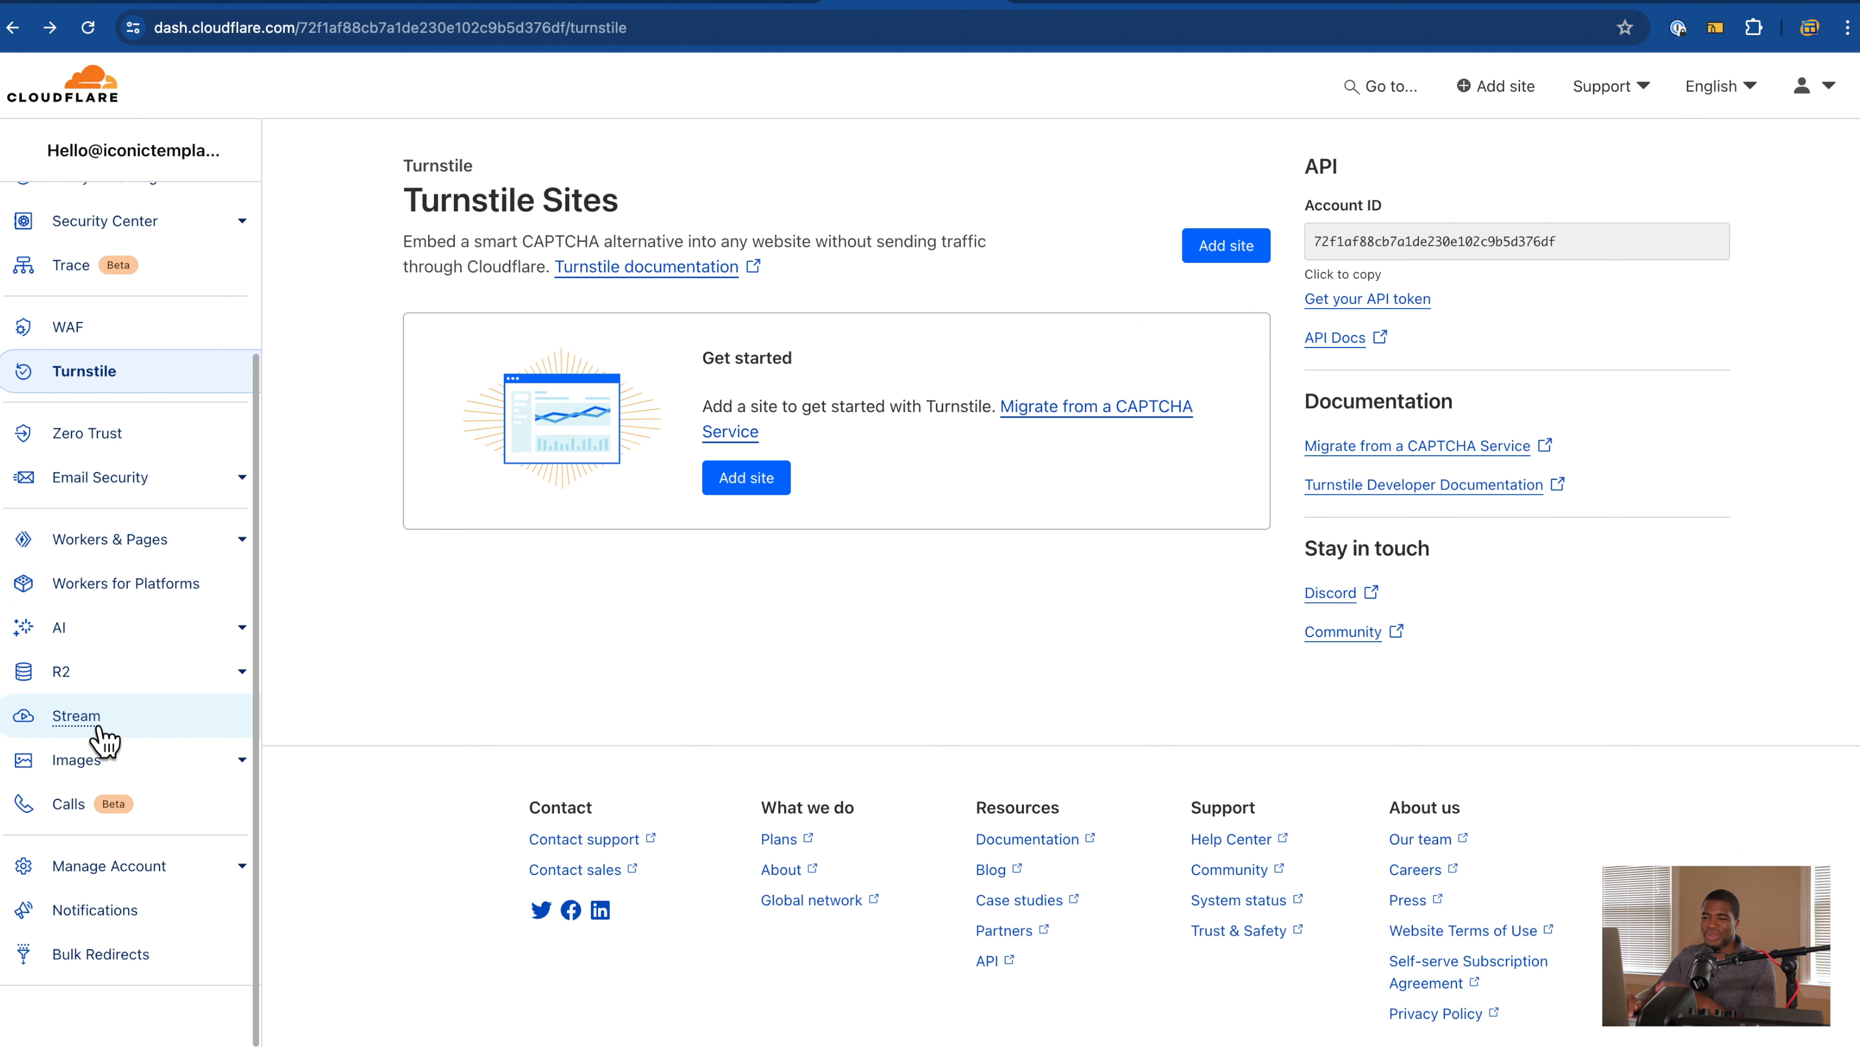
Step: Compare the bunny.net overview with Cloudflare once more, ending at the start of Cloudflare's service list
{"action": "left_click", "coordinate": [1099, 7]}
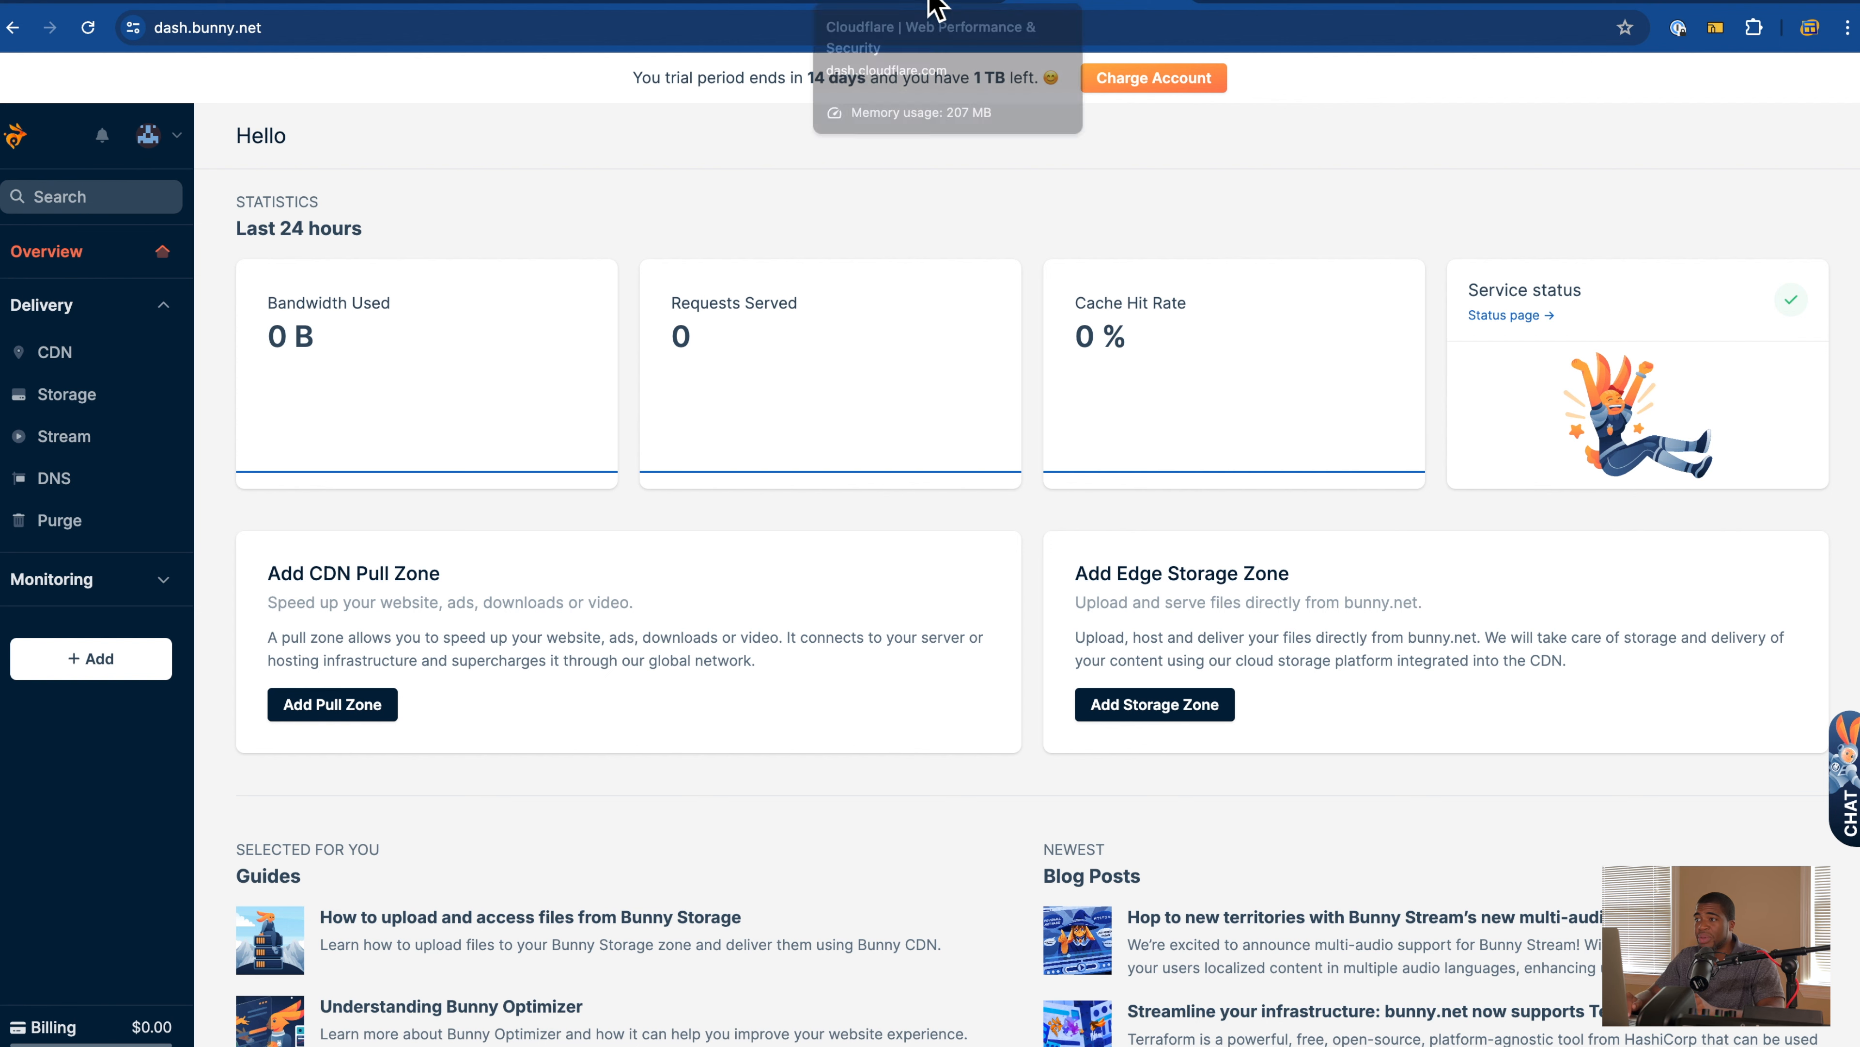
{"action": "left_click", "coordinate": [1014, 9]}
{"action": "left_click", "coordinate": [1066, 7]}
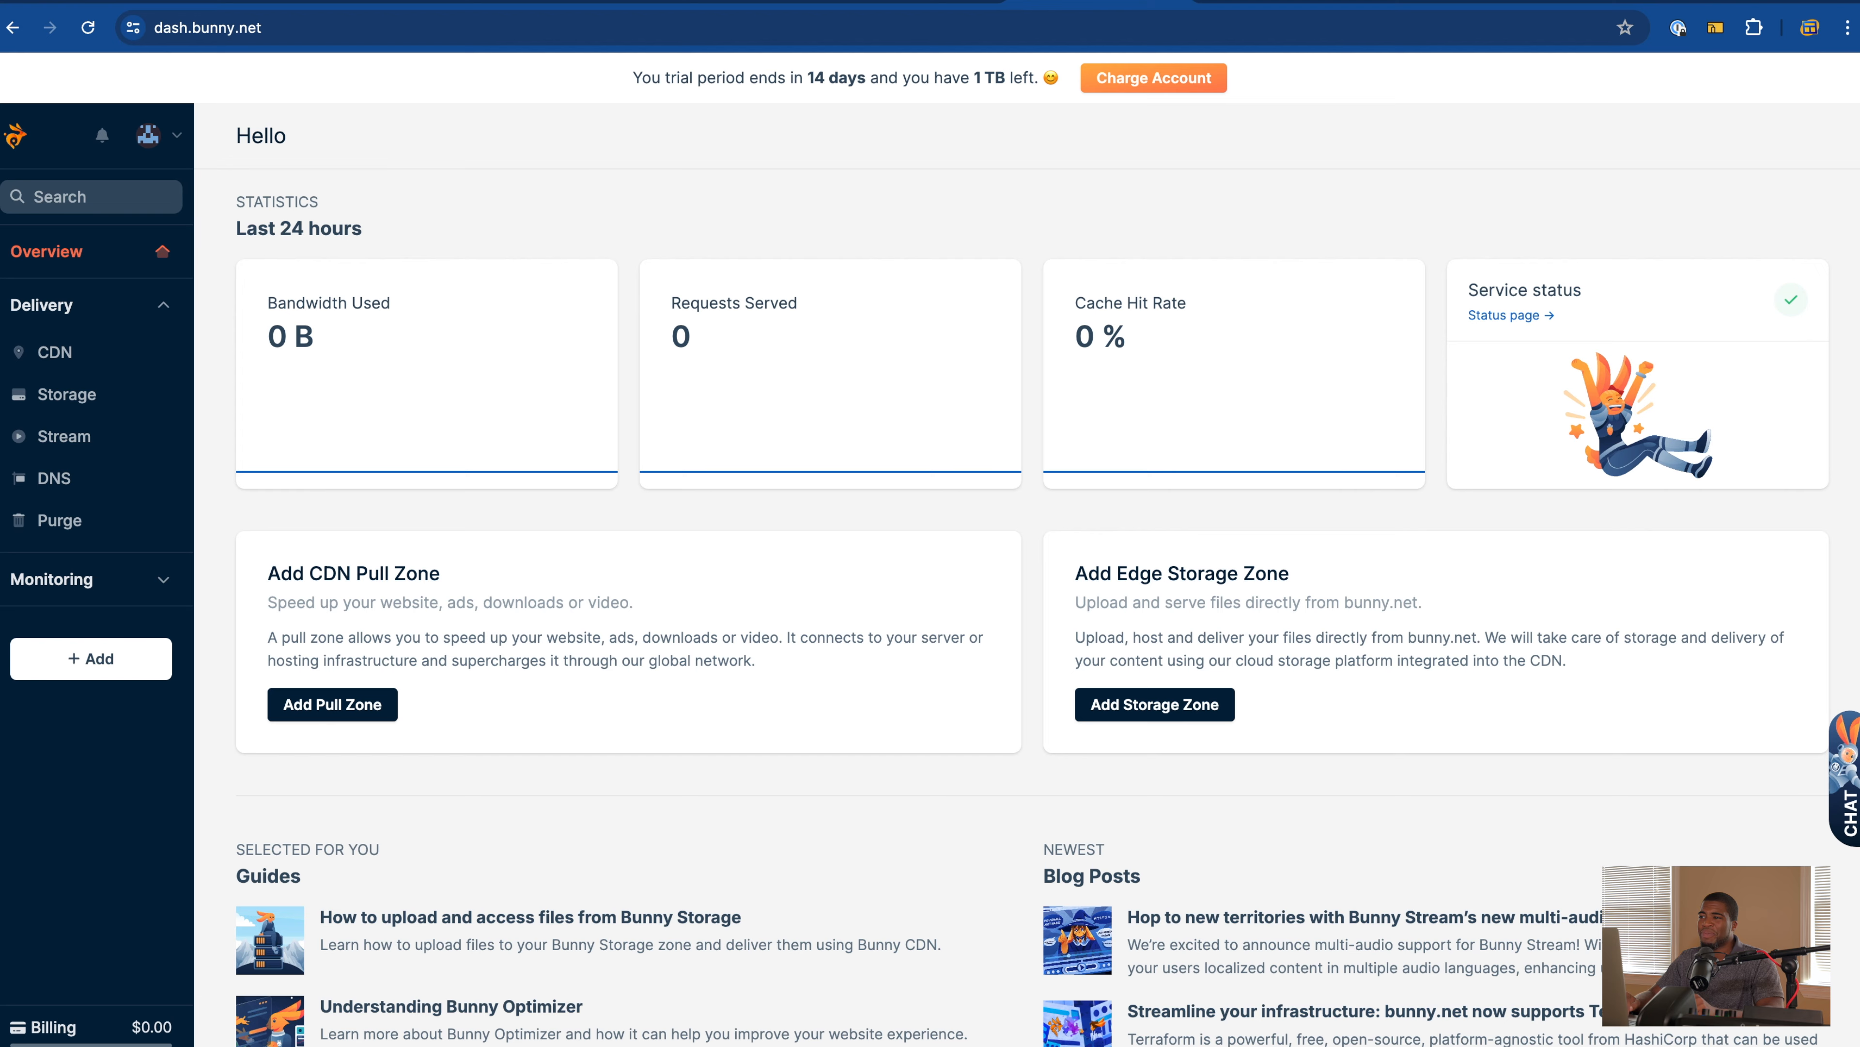
{"action": "left_click", "coordinate": [945, 7]}
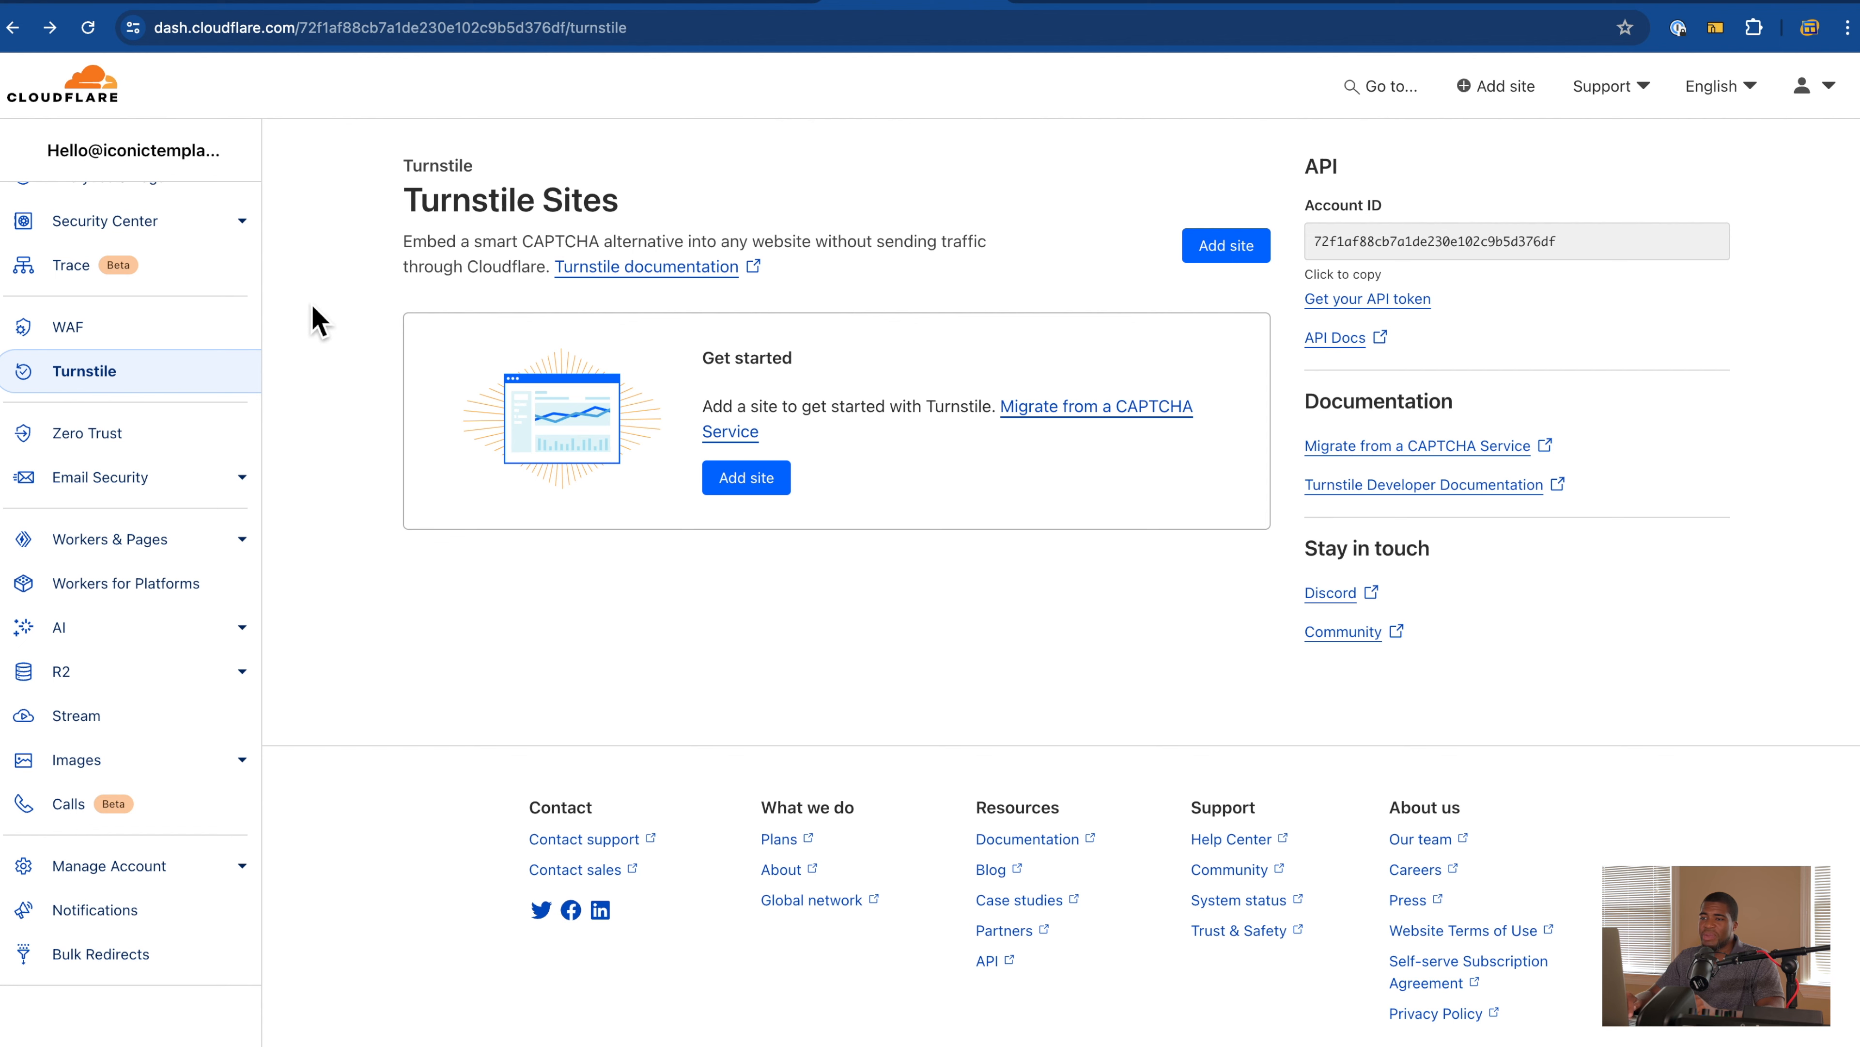
{"action": "scroll", "coordinate": [189, 387], "scroll_direction": "up", "scroll_amount": 3}
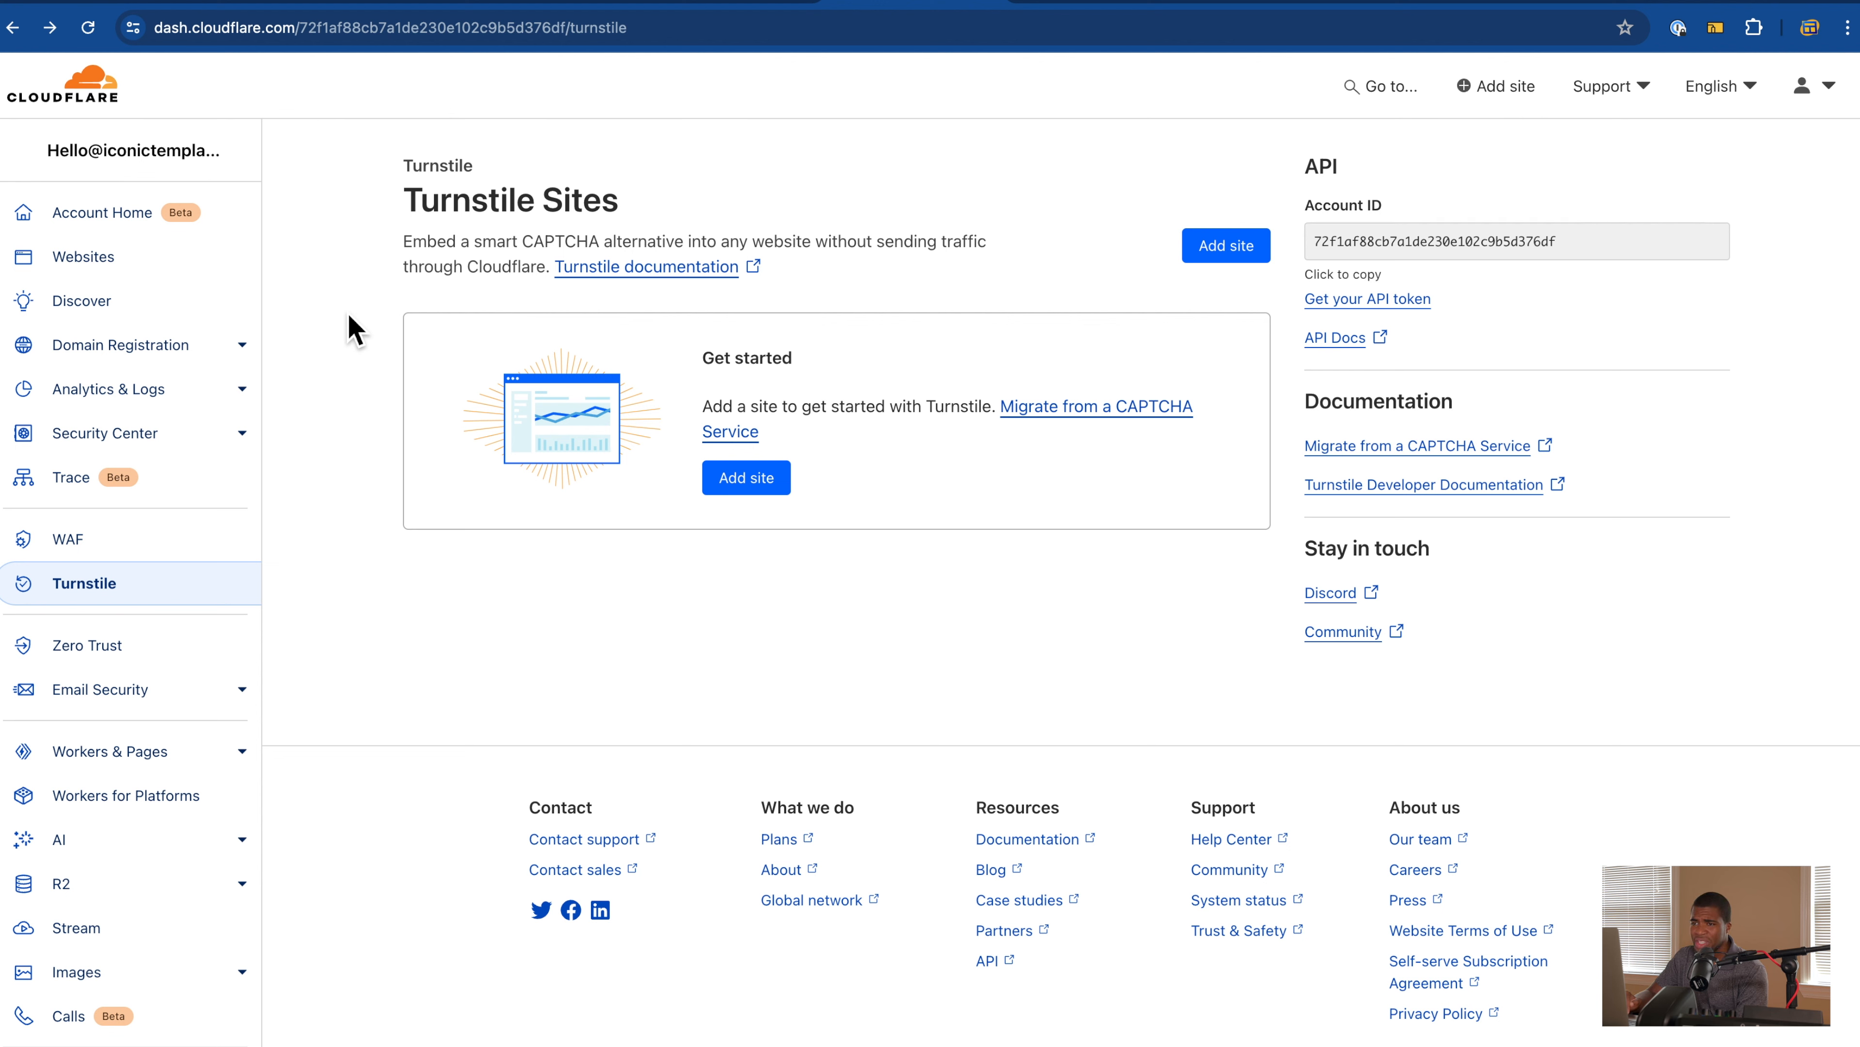
Step: Compare the bunny.net overview with Cloudflare's Turnstile page, then return to the WordPress site's installed plugins list
{"action": "left_click", "coordinate": [1045, 7]}
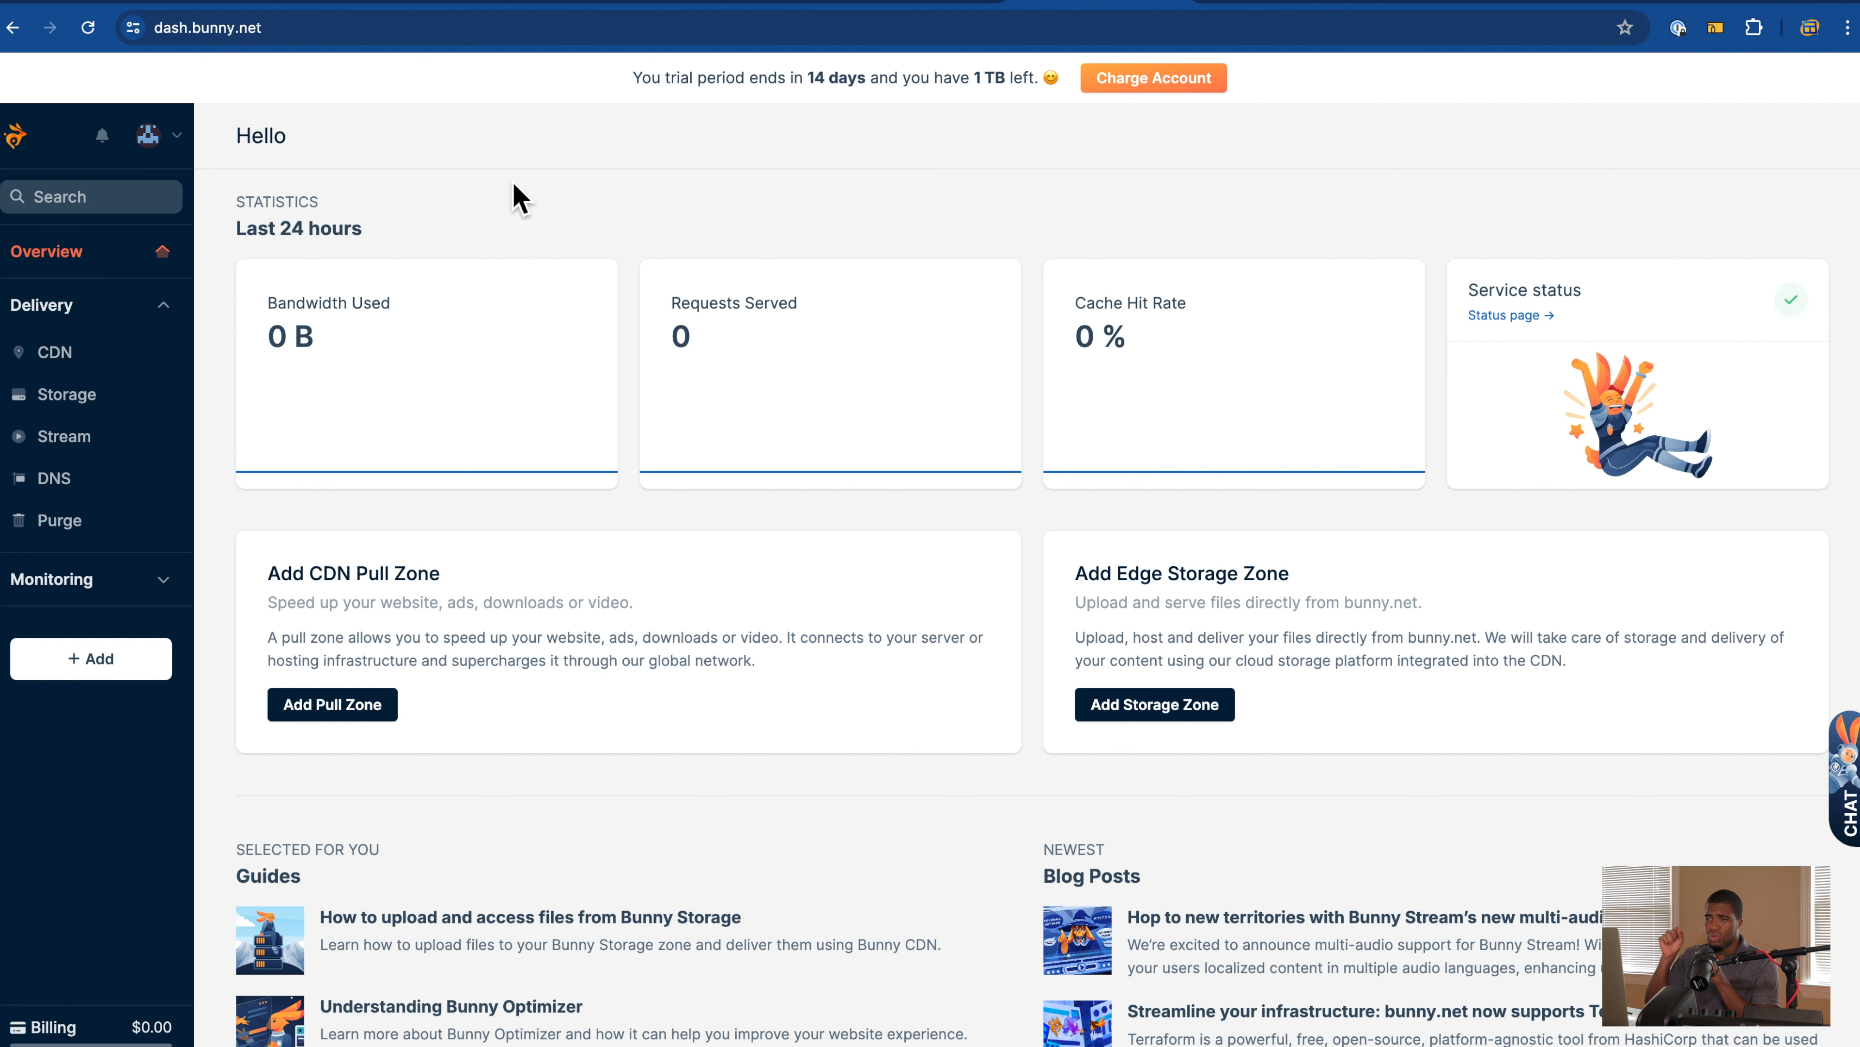
{"action": "left_click", "coordinate": [925, 7]}
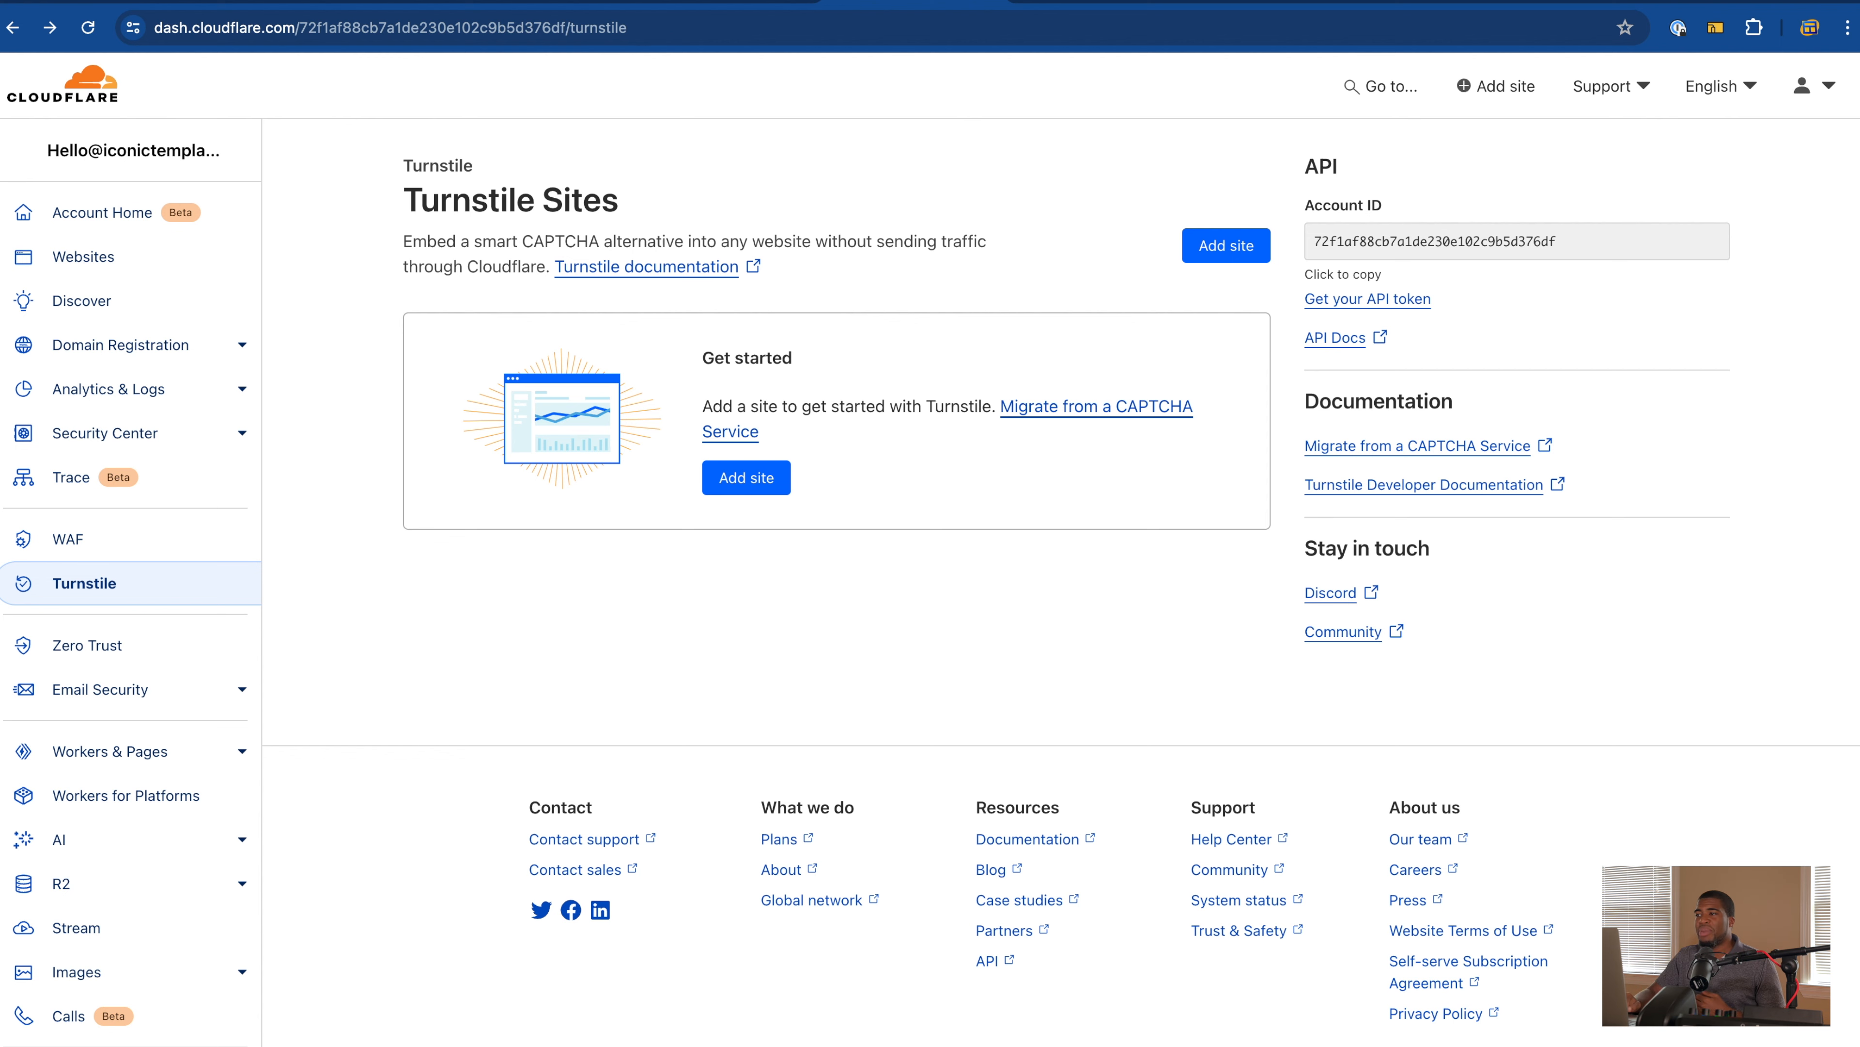
{"action": "left_click", "coordinate": [1106, 8]}
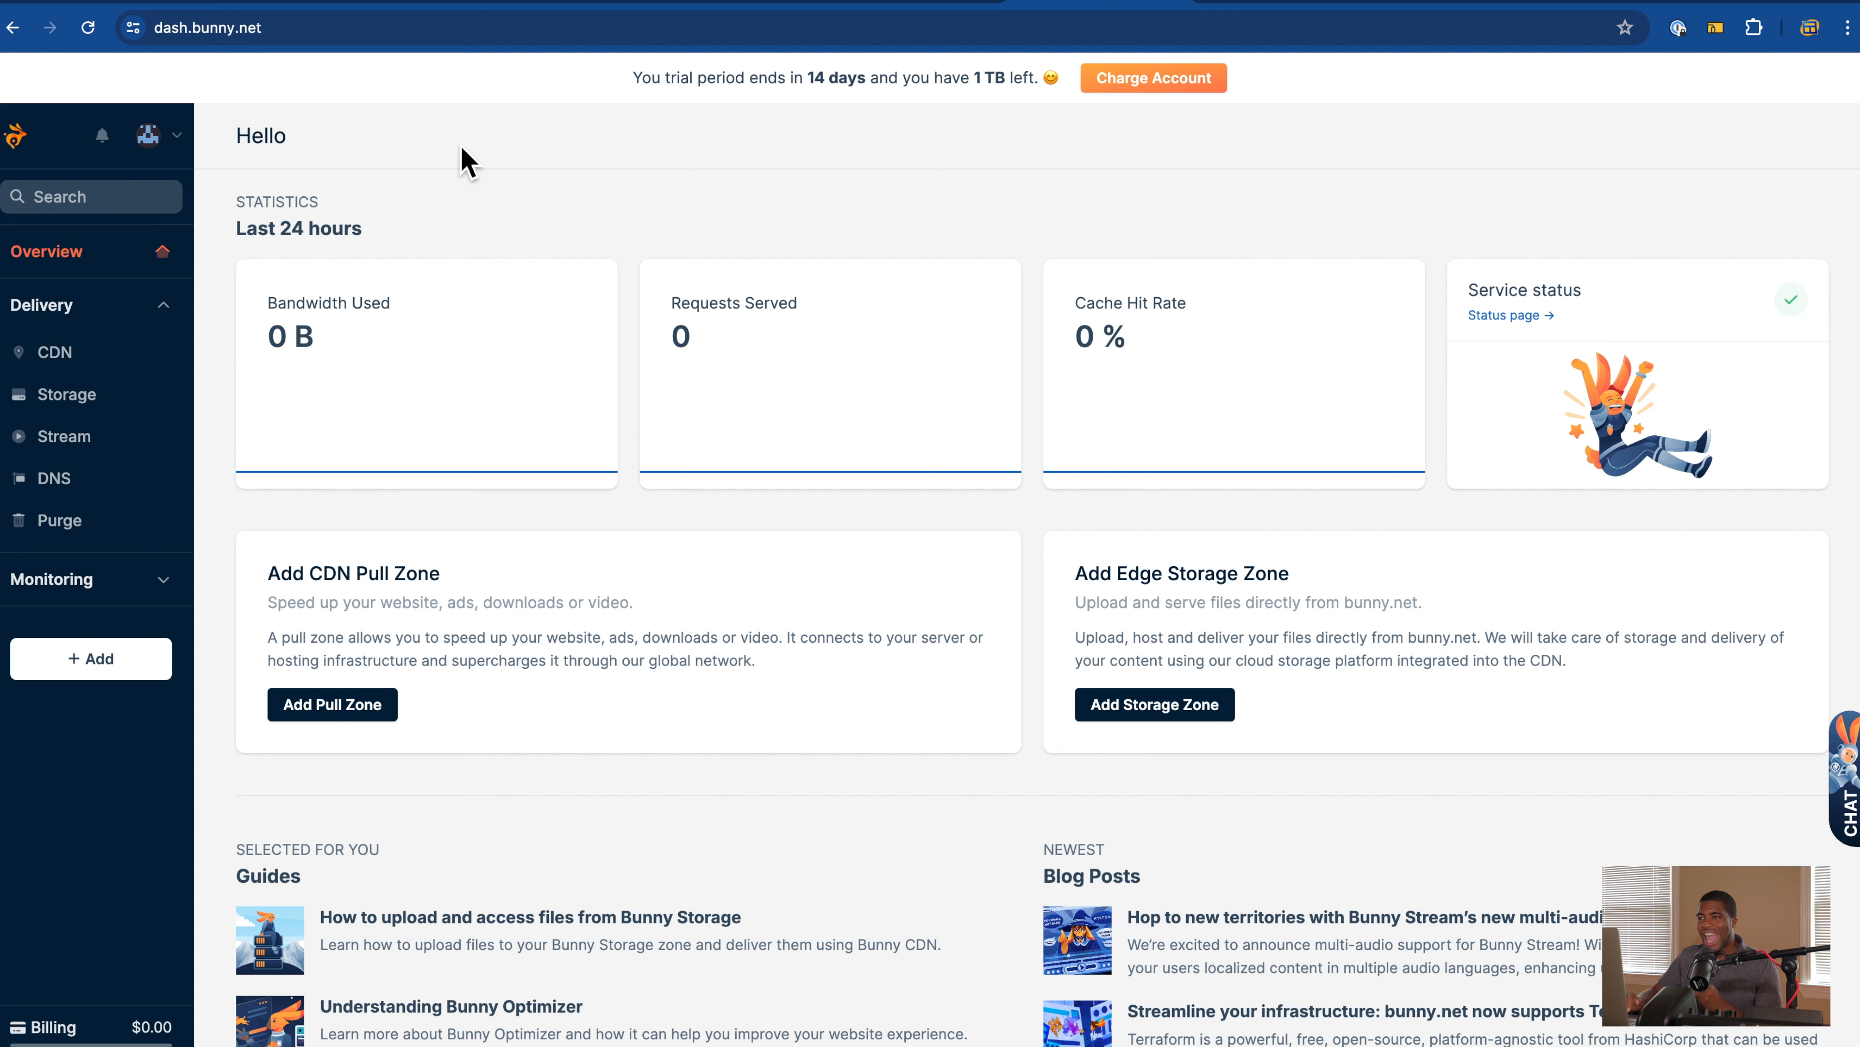
{"action": "left_click", "coordinate": [383, 5]}
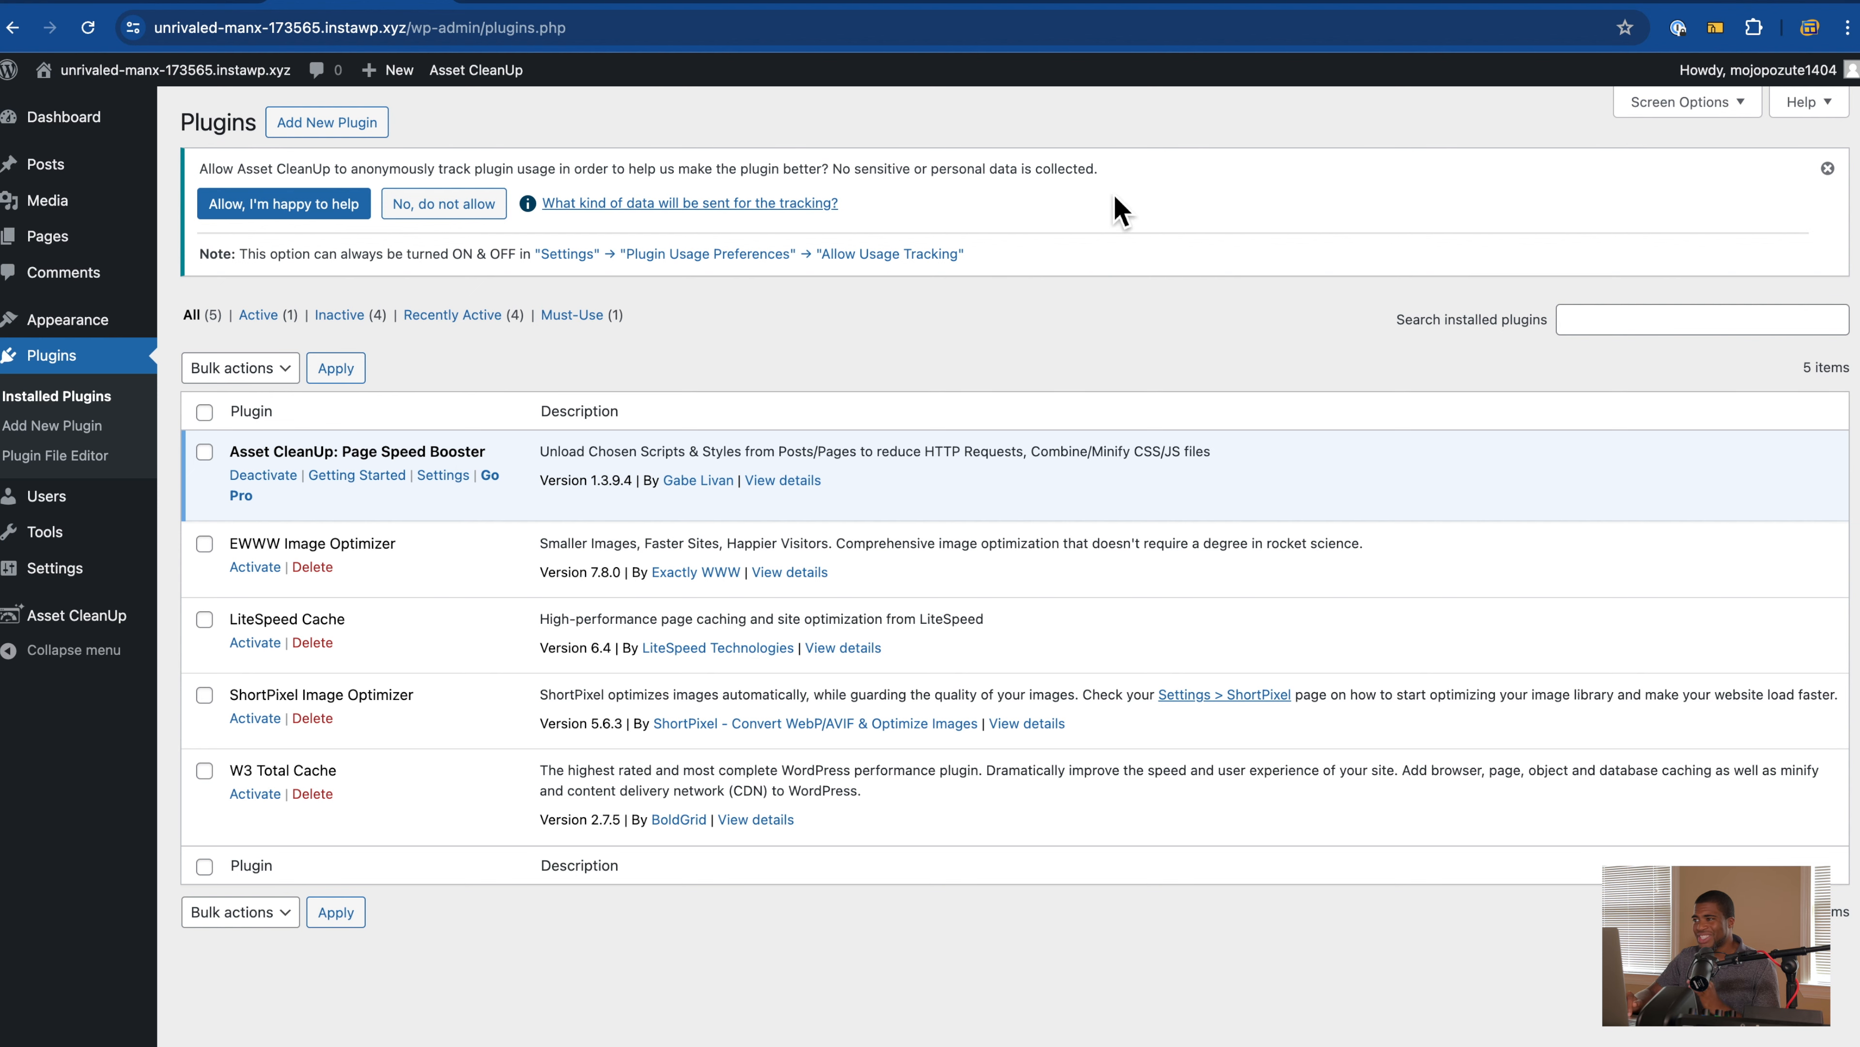
Step: Look over the website speed testing tools PageSpeed Insights, GTmetrix and Pingdom, comparing their start pages
{"action": "left_click", "coordinate": [1238, 7]}
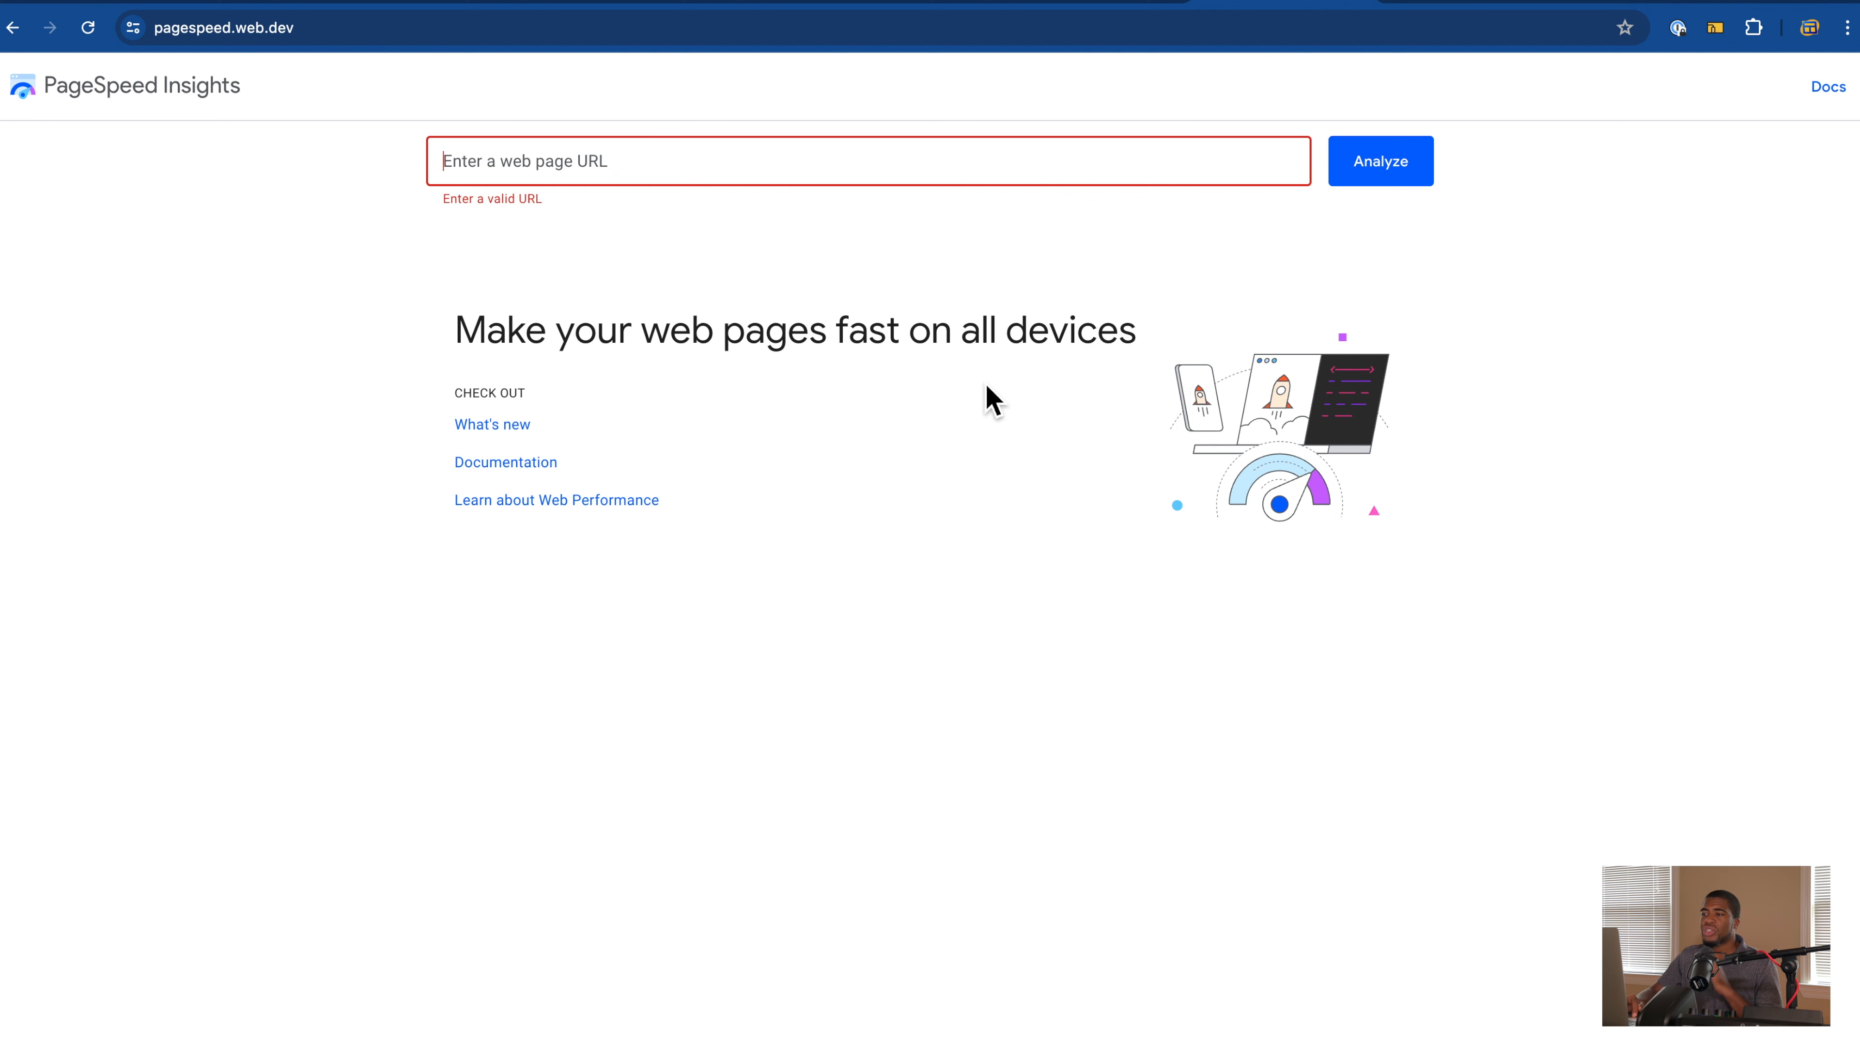
{"action": "left_click", "coordinate": [1418, 6]}
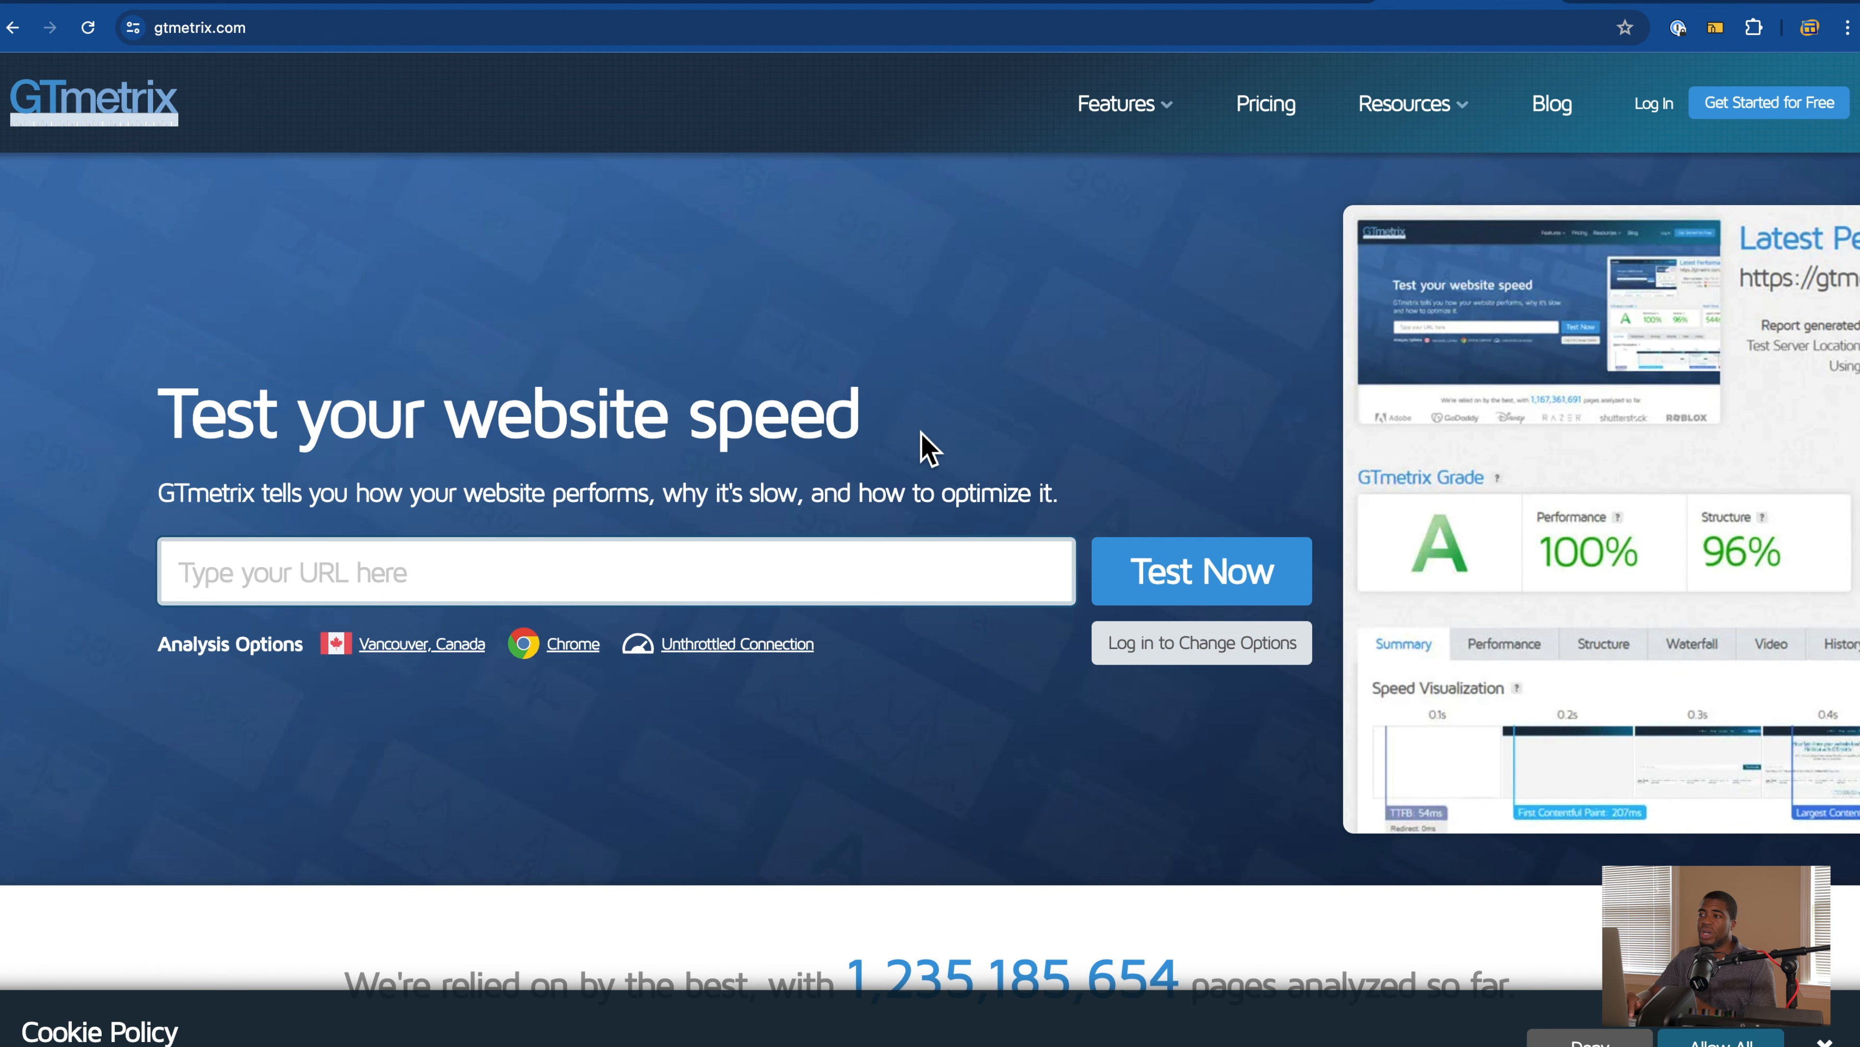
{"action": "left_click", "coordinate": [1262, 3]}
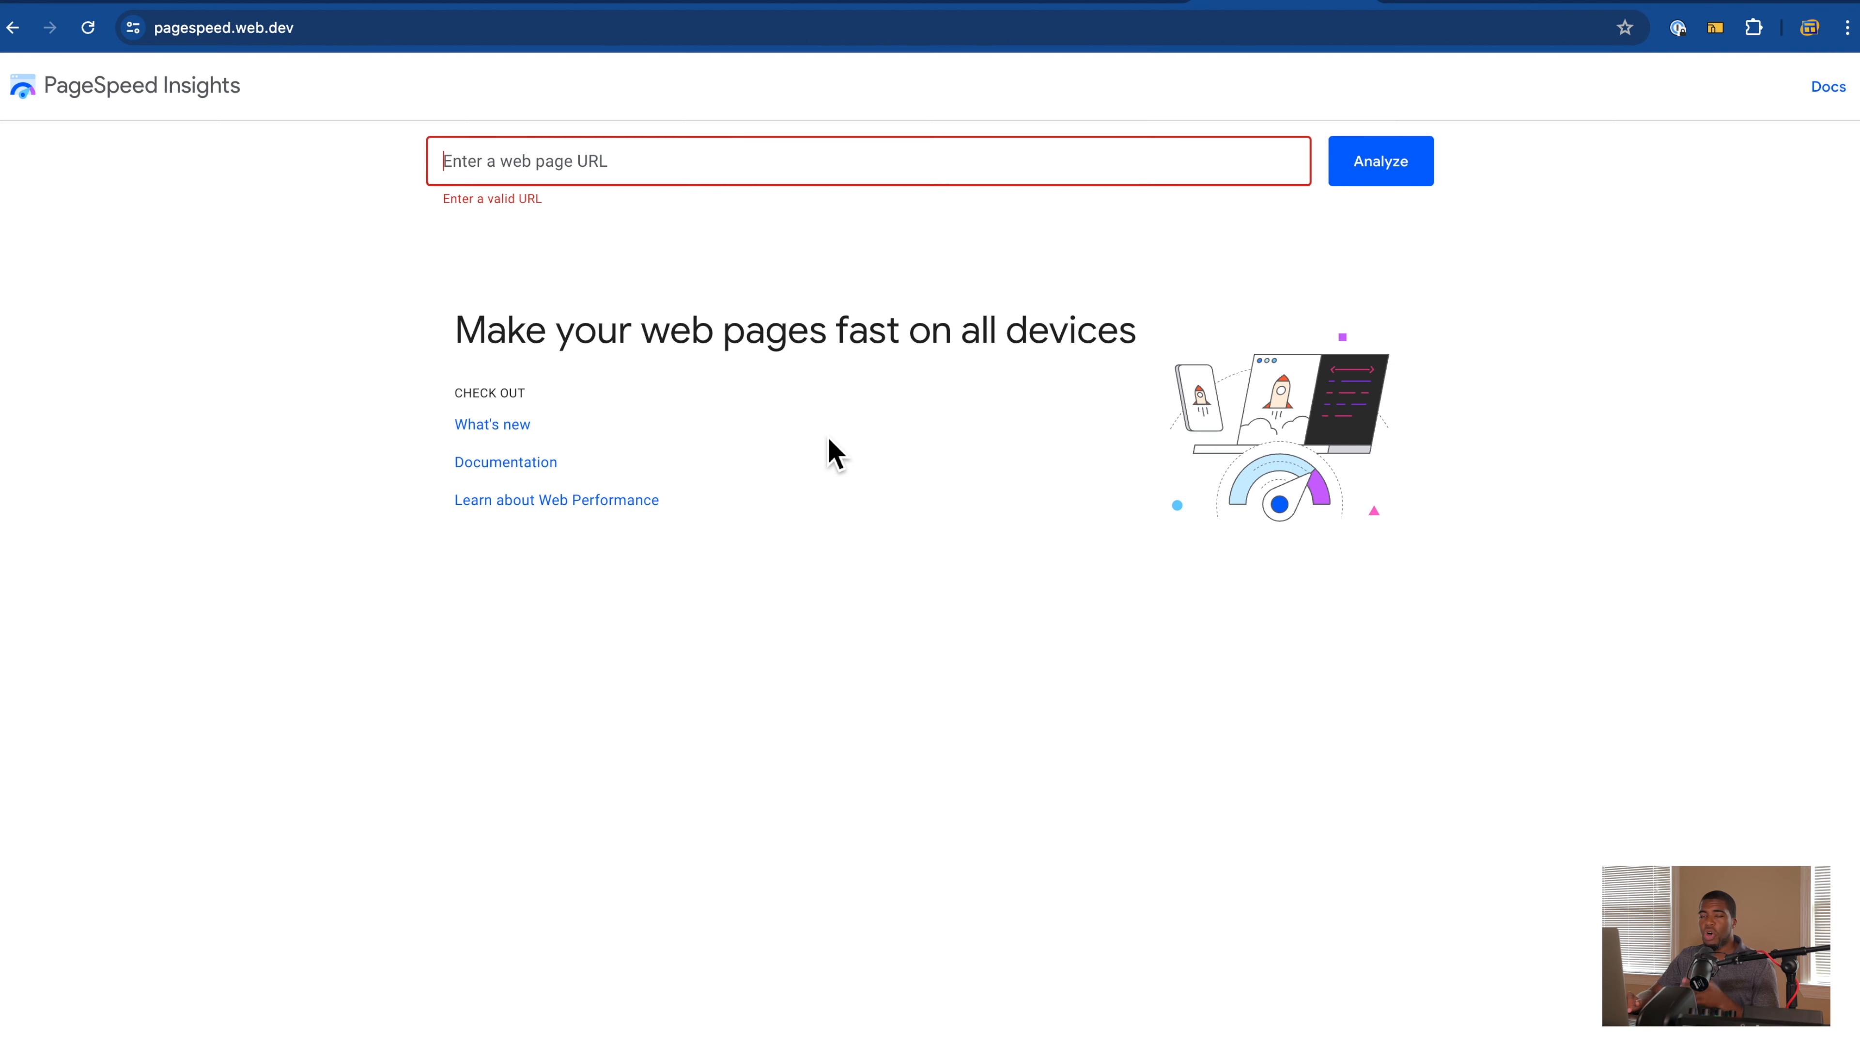
{"action": "left_click", "coordinate": [1432, 4]}
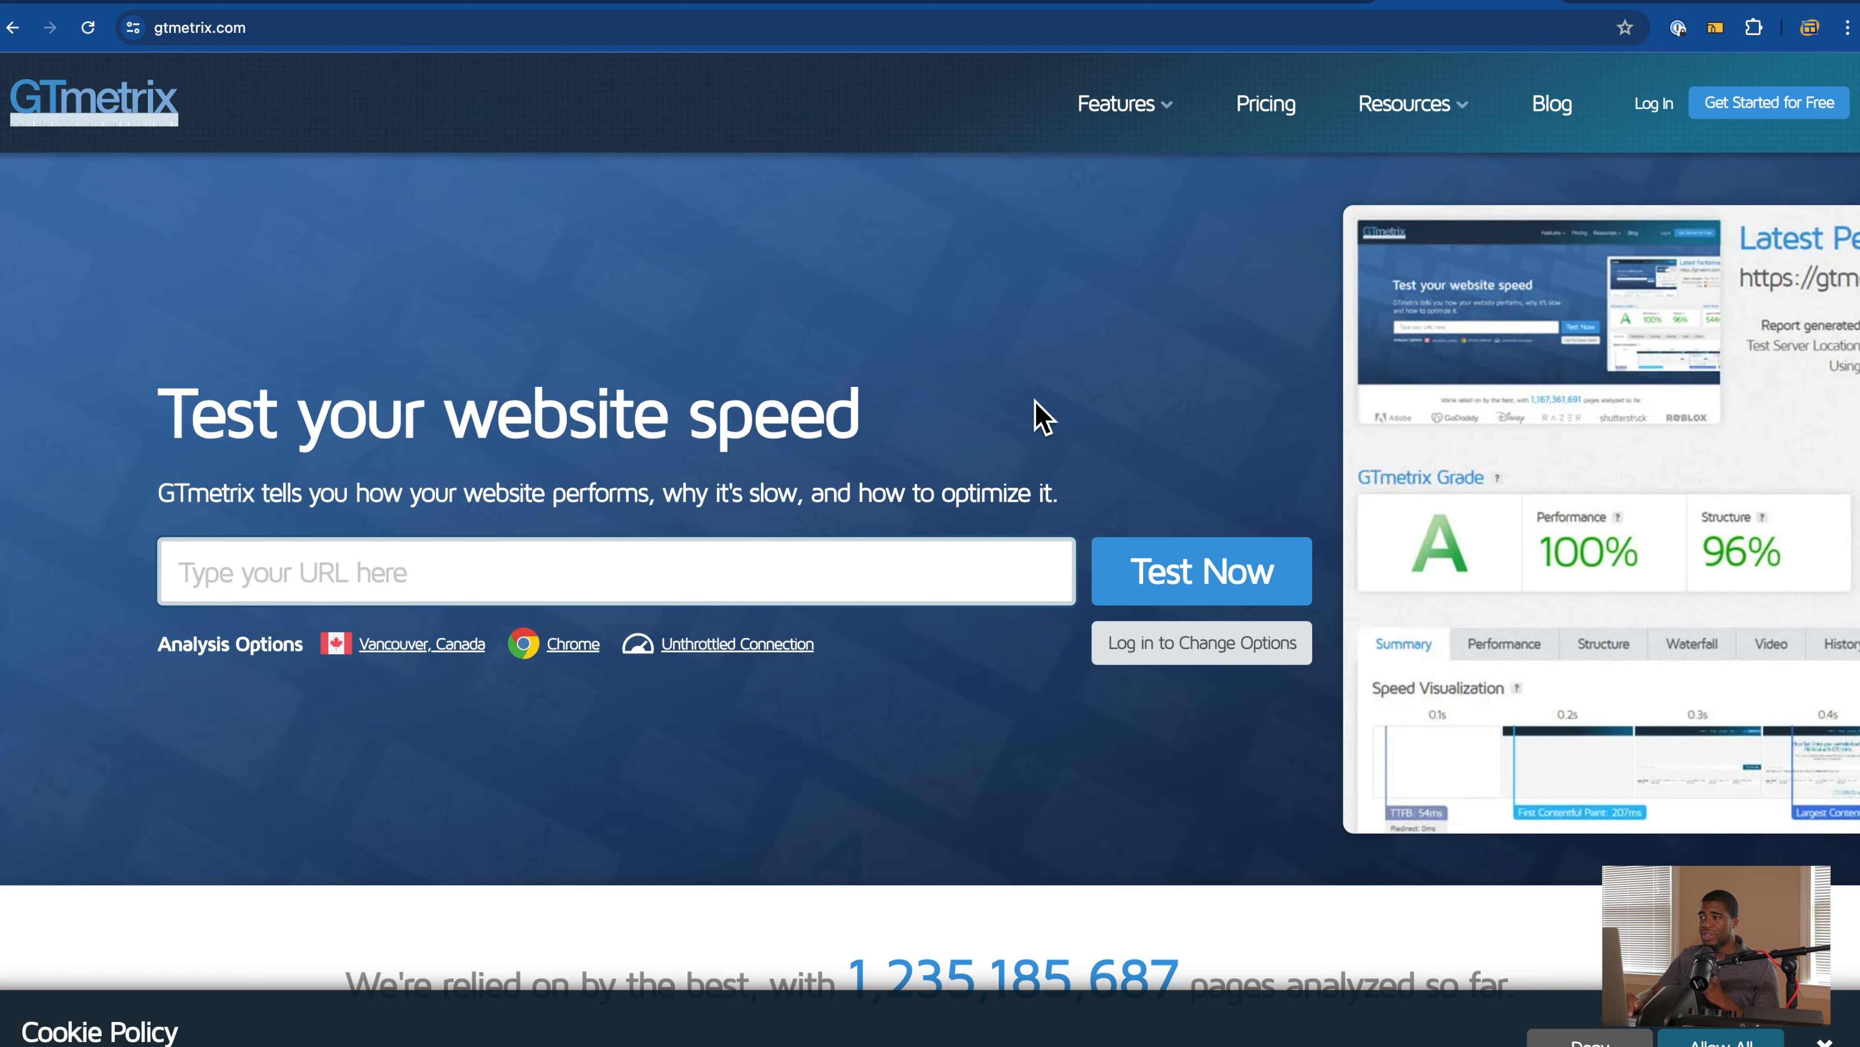
{"action": "left_click", "coordinate": [1633, 6]}
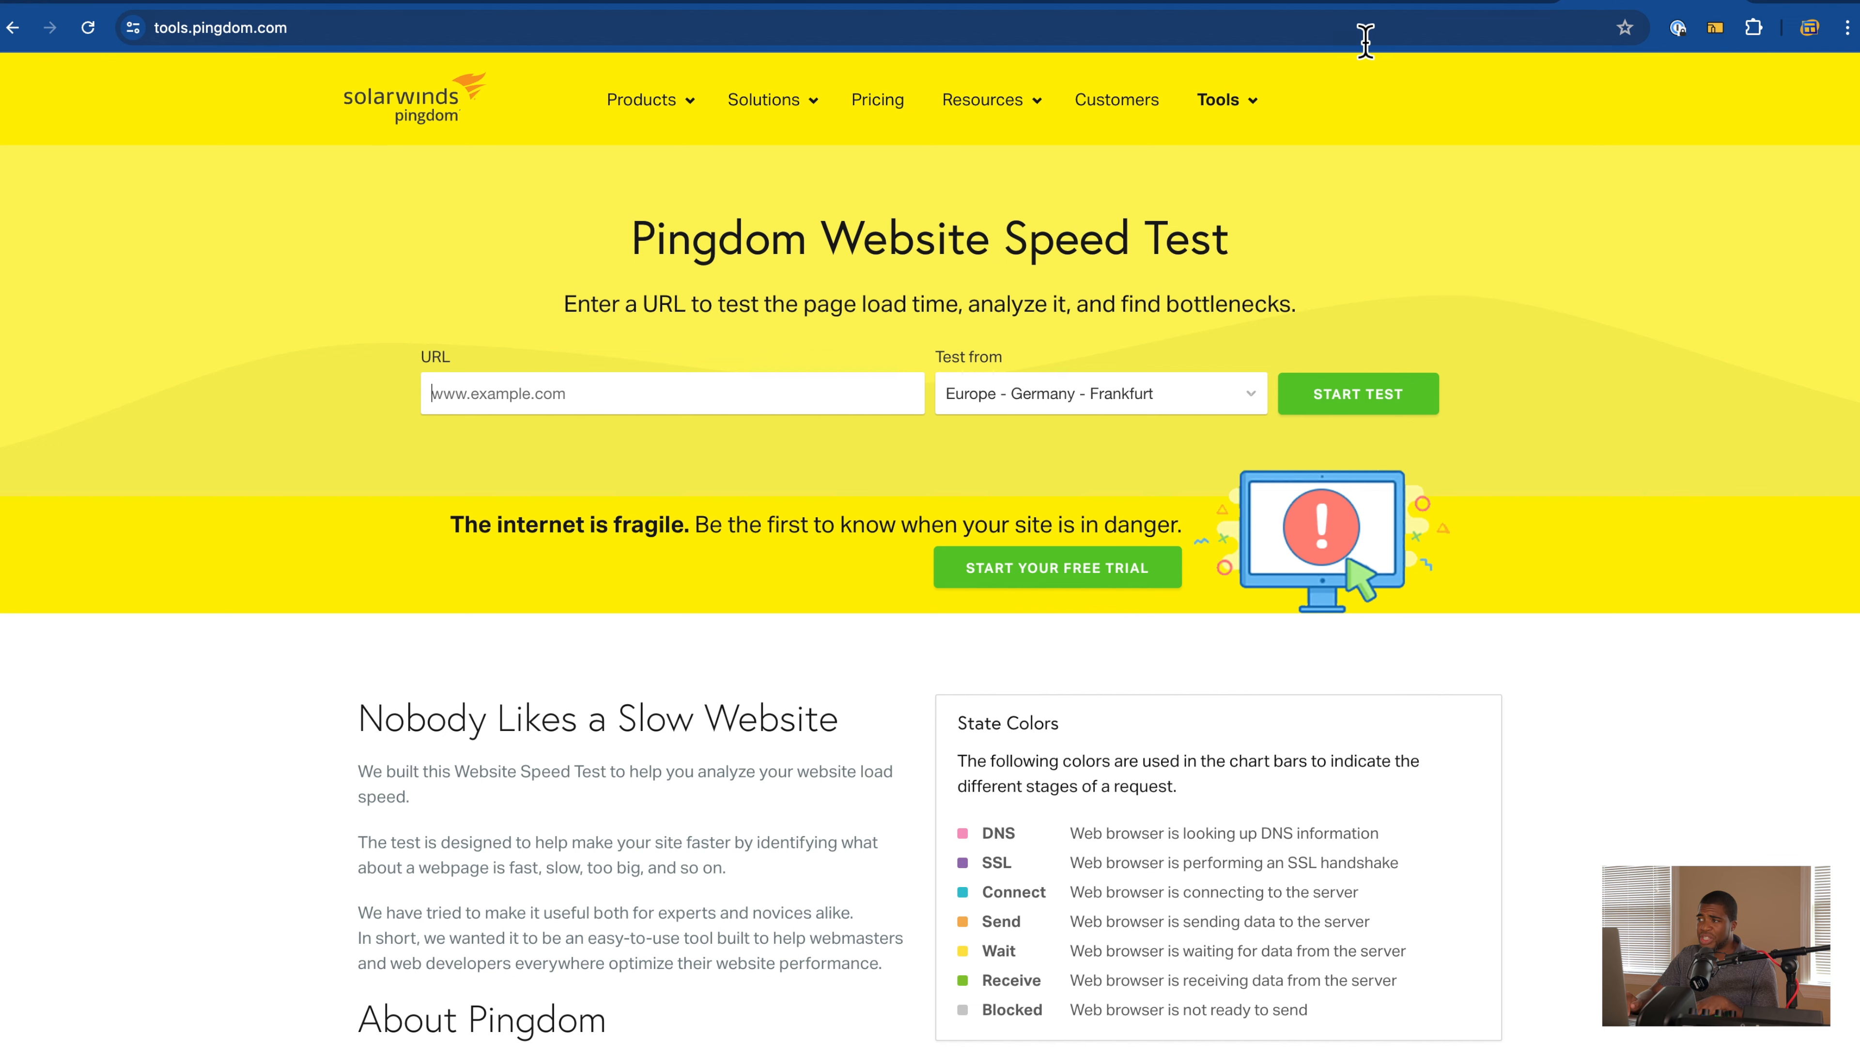
{"action": "left_click", "coordinate": [1303, 4]}
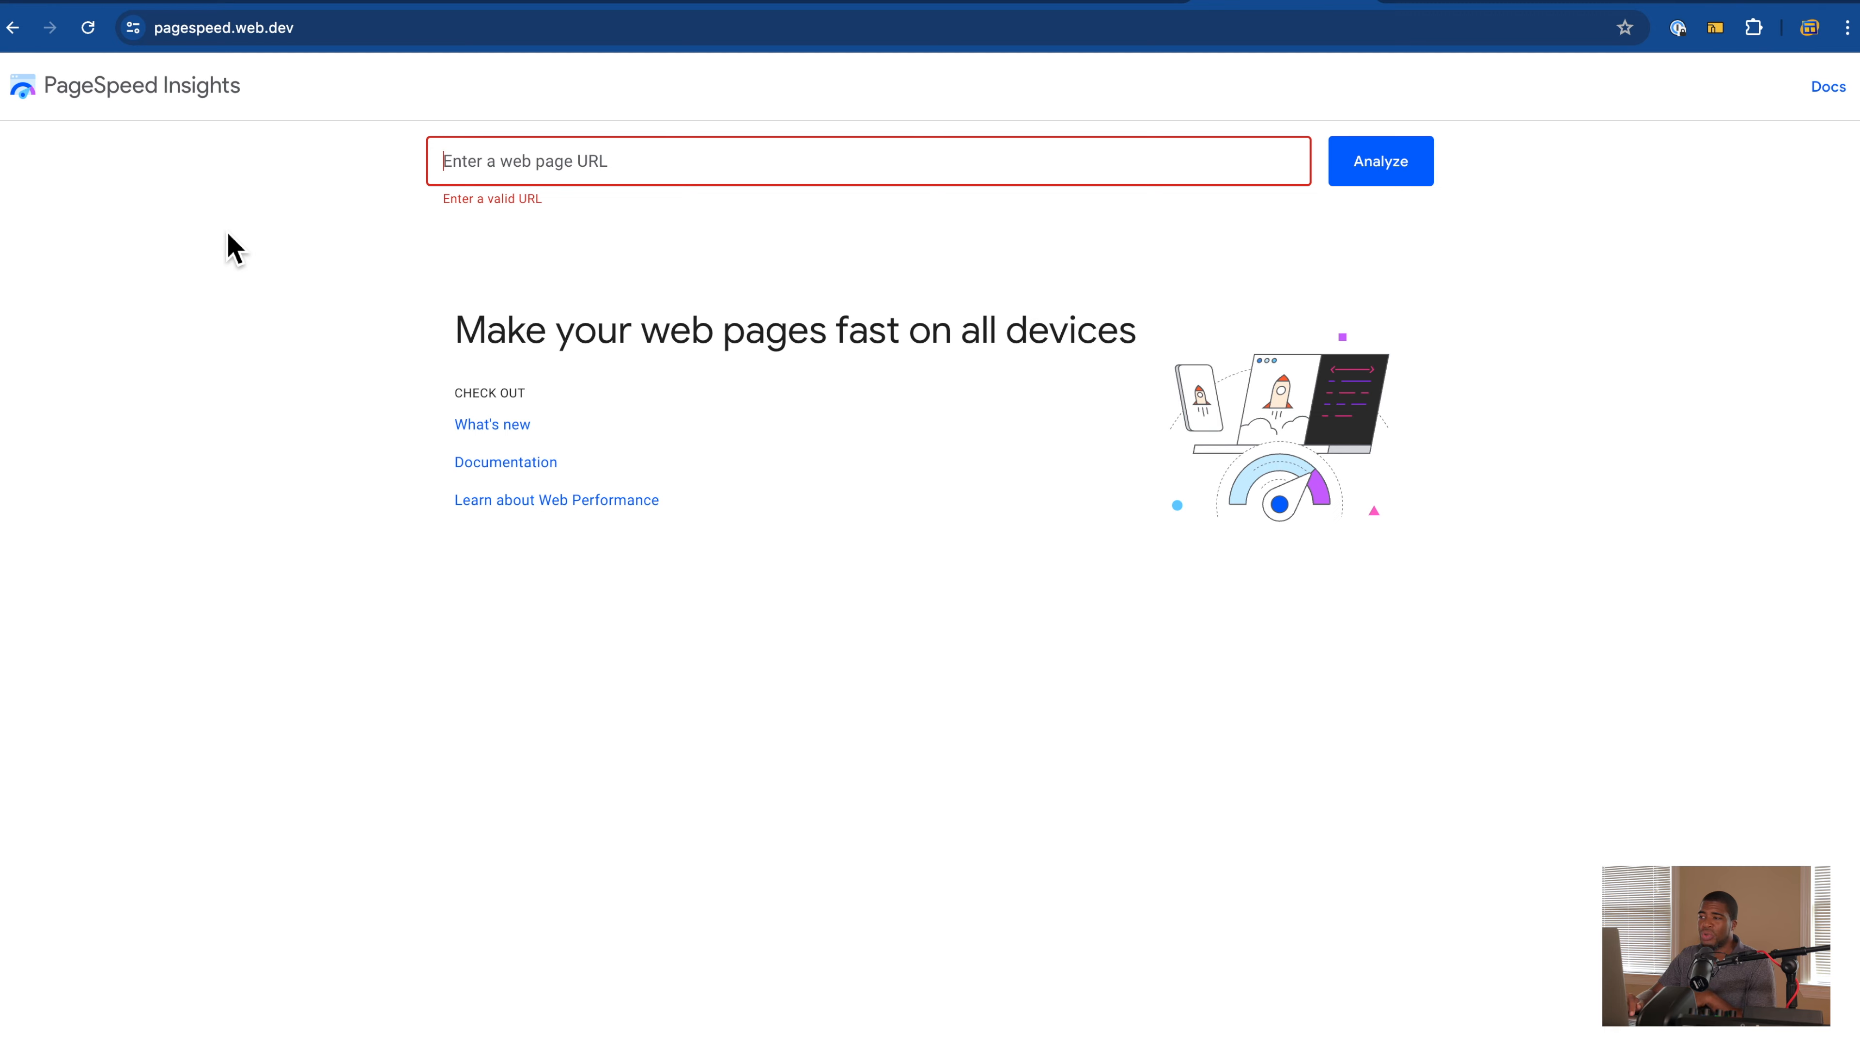
{"action": "left_click", "coordinate": [1619, 6]}
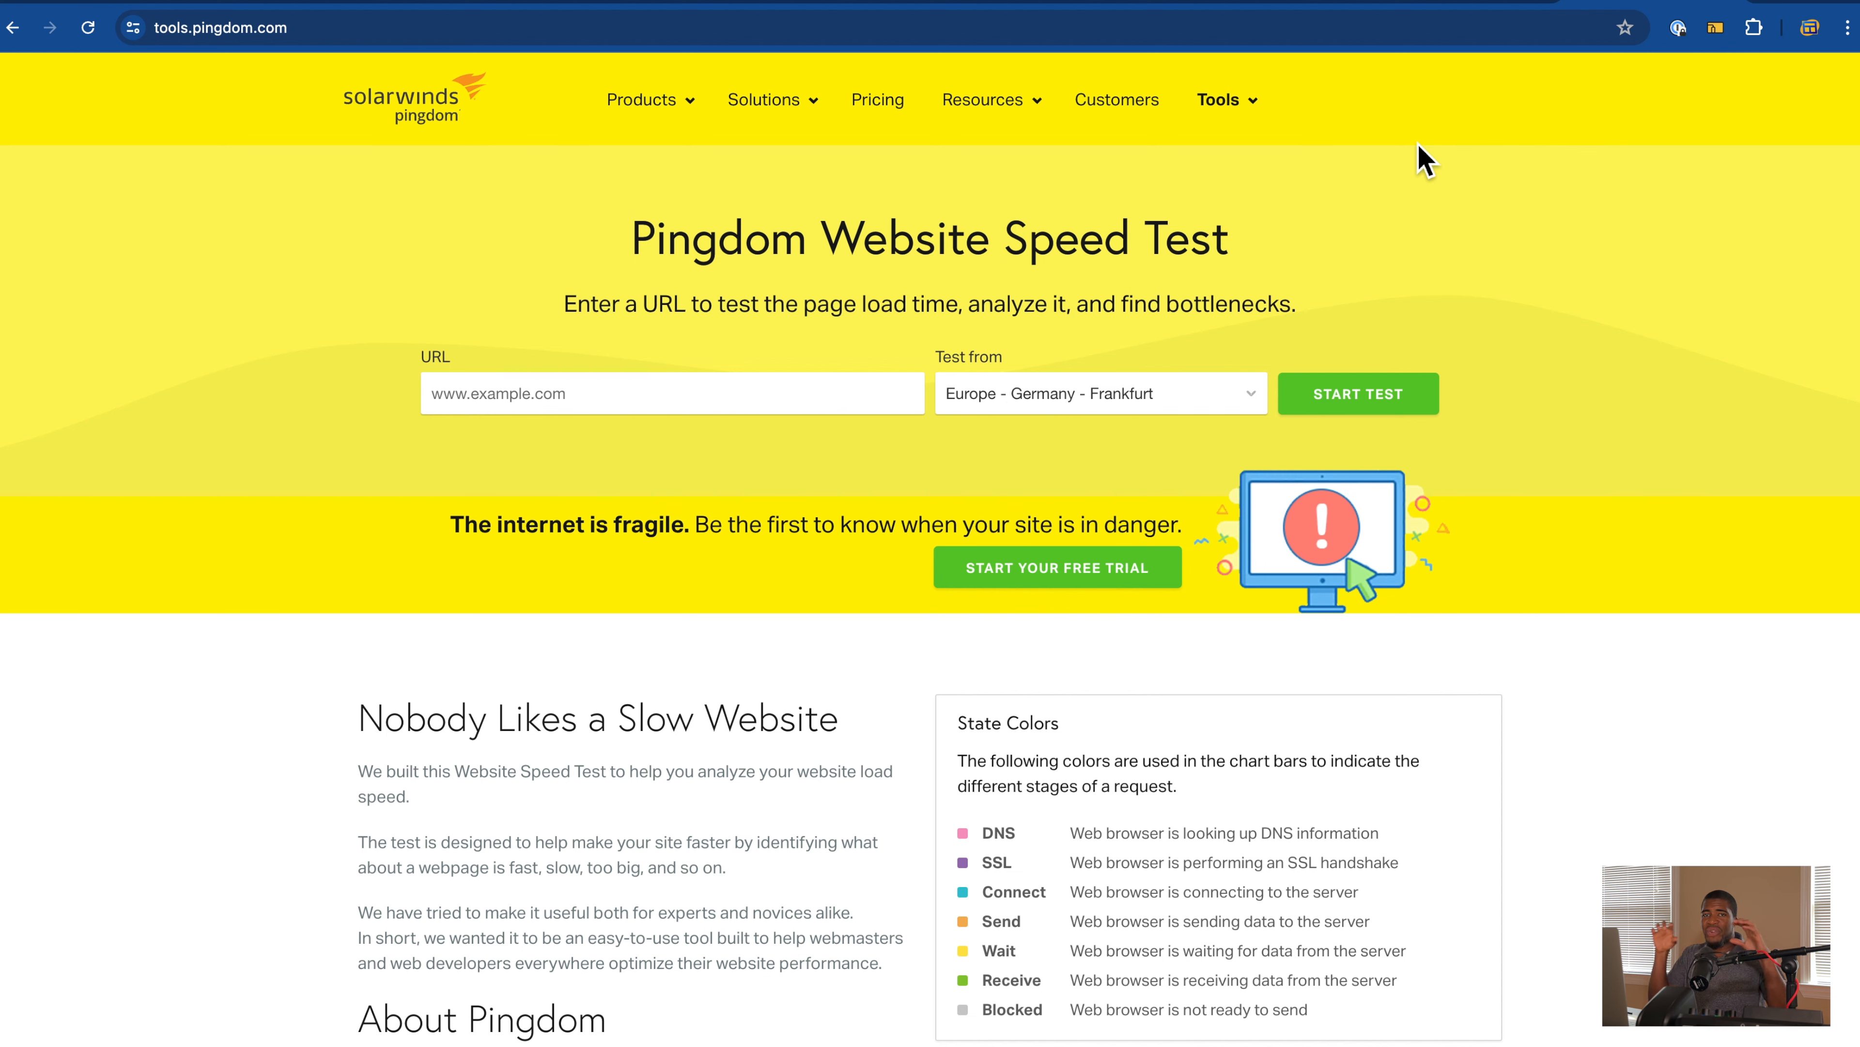
{"action": "left_click", "coordinate": [1295, 6]}
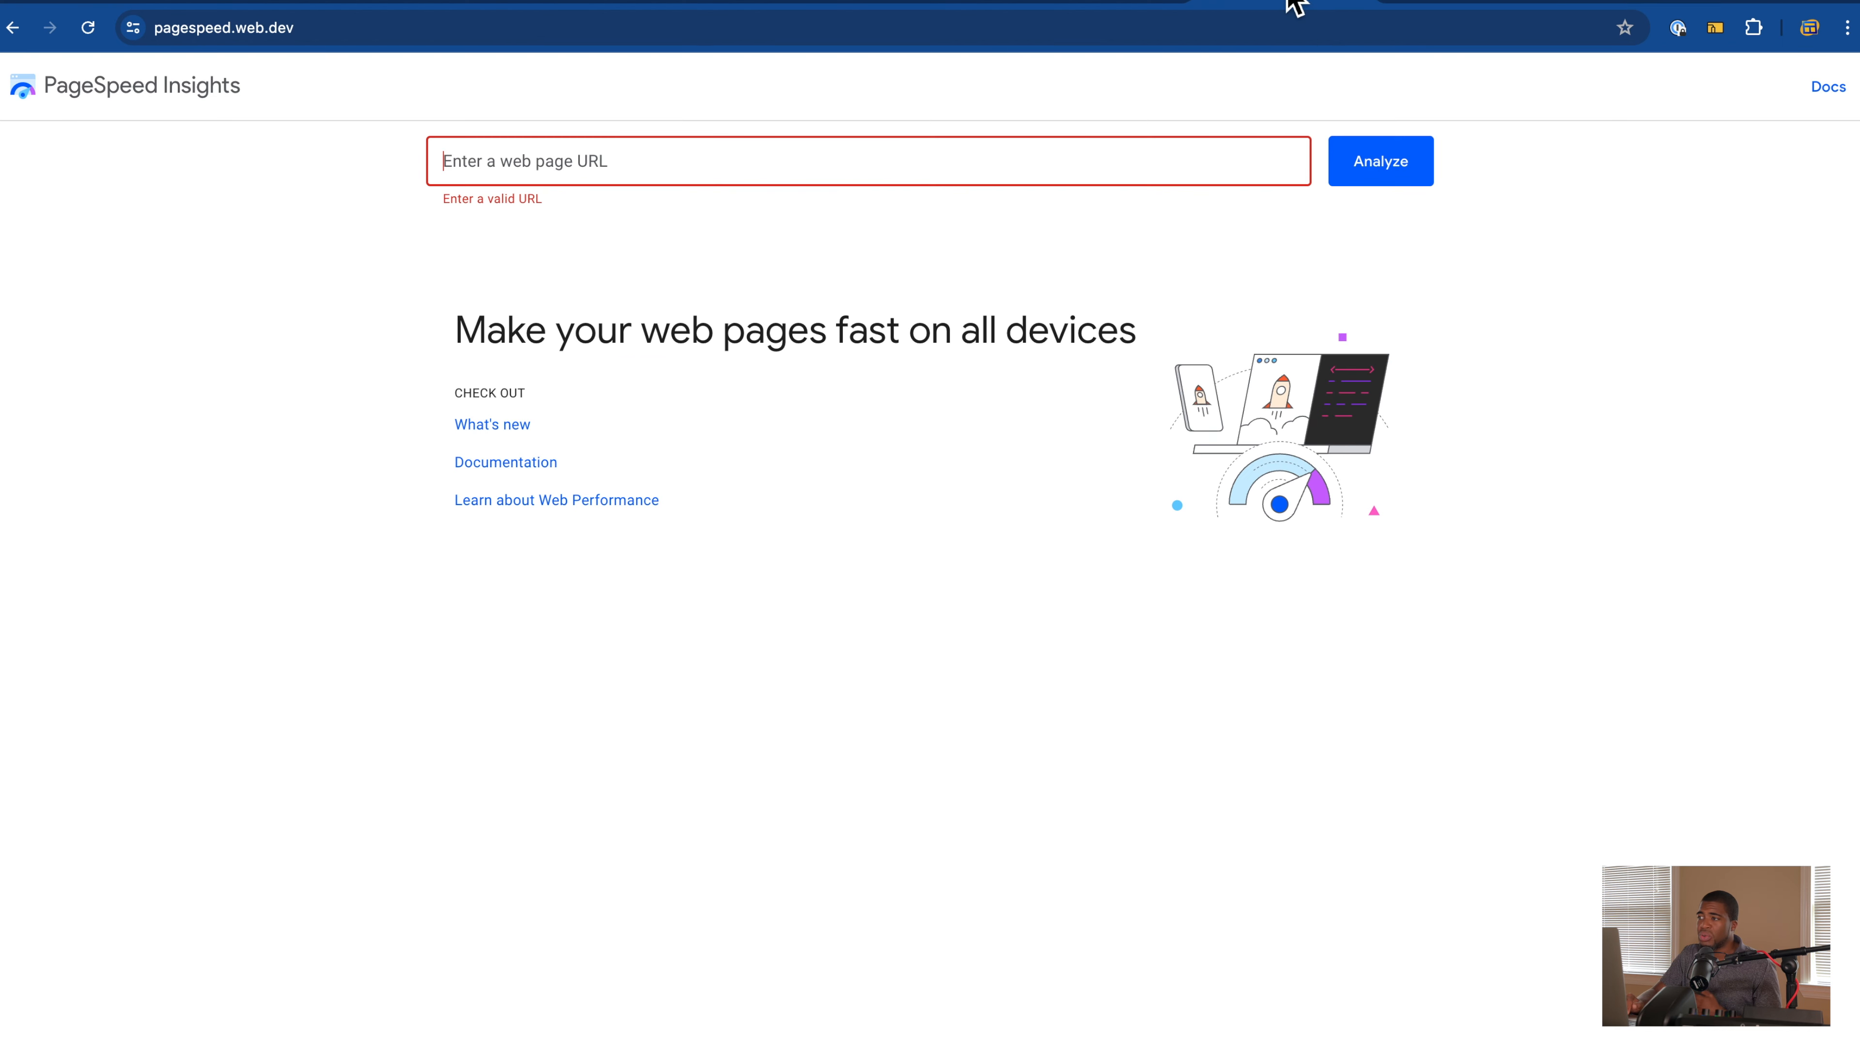
{"action": "left_click", "coordinate": [1479, 6]}
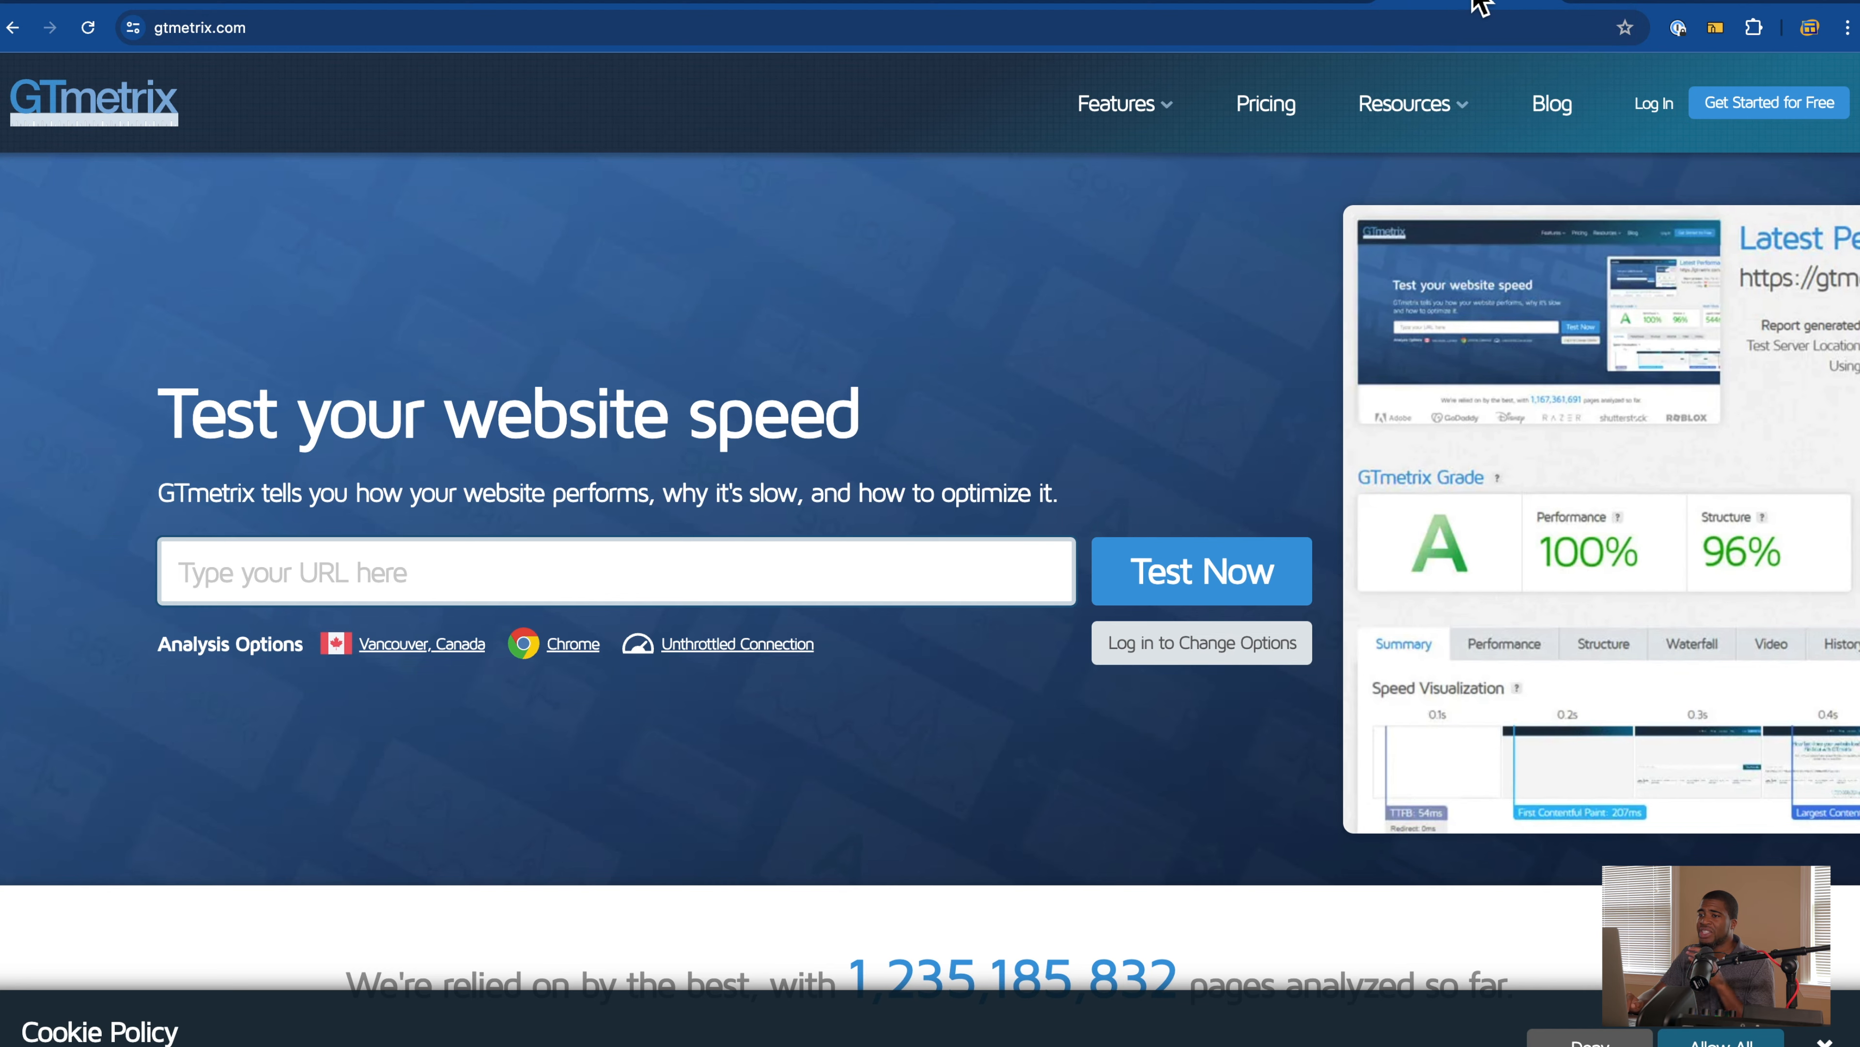
{"action": "left_click", "coordinate": [1676, 7]}
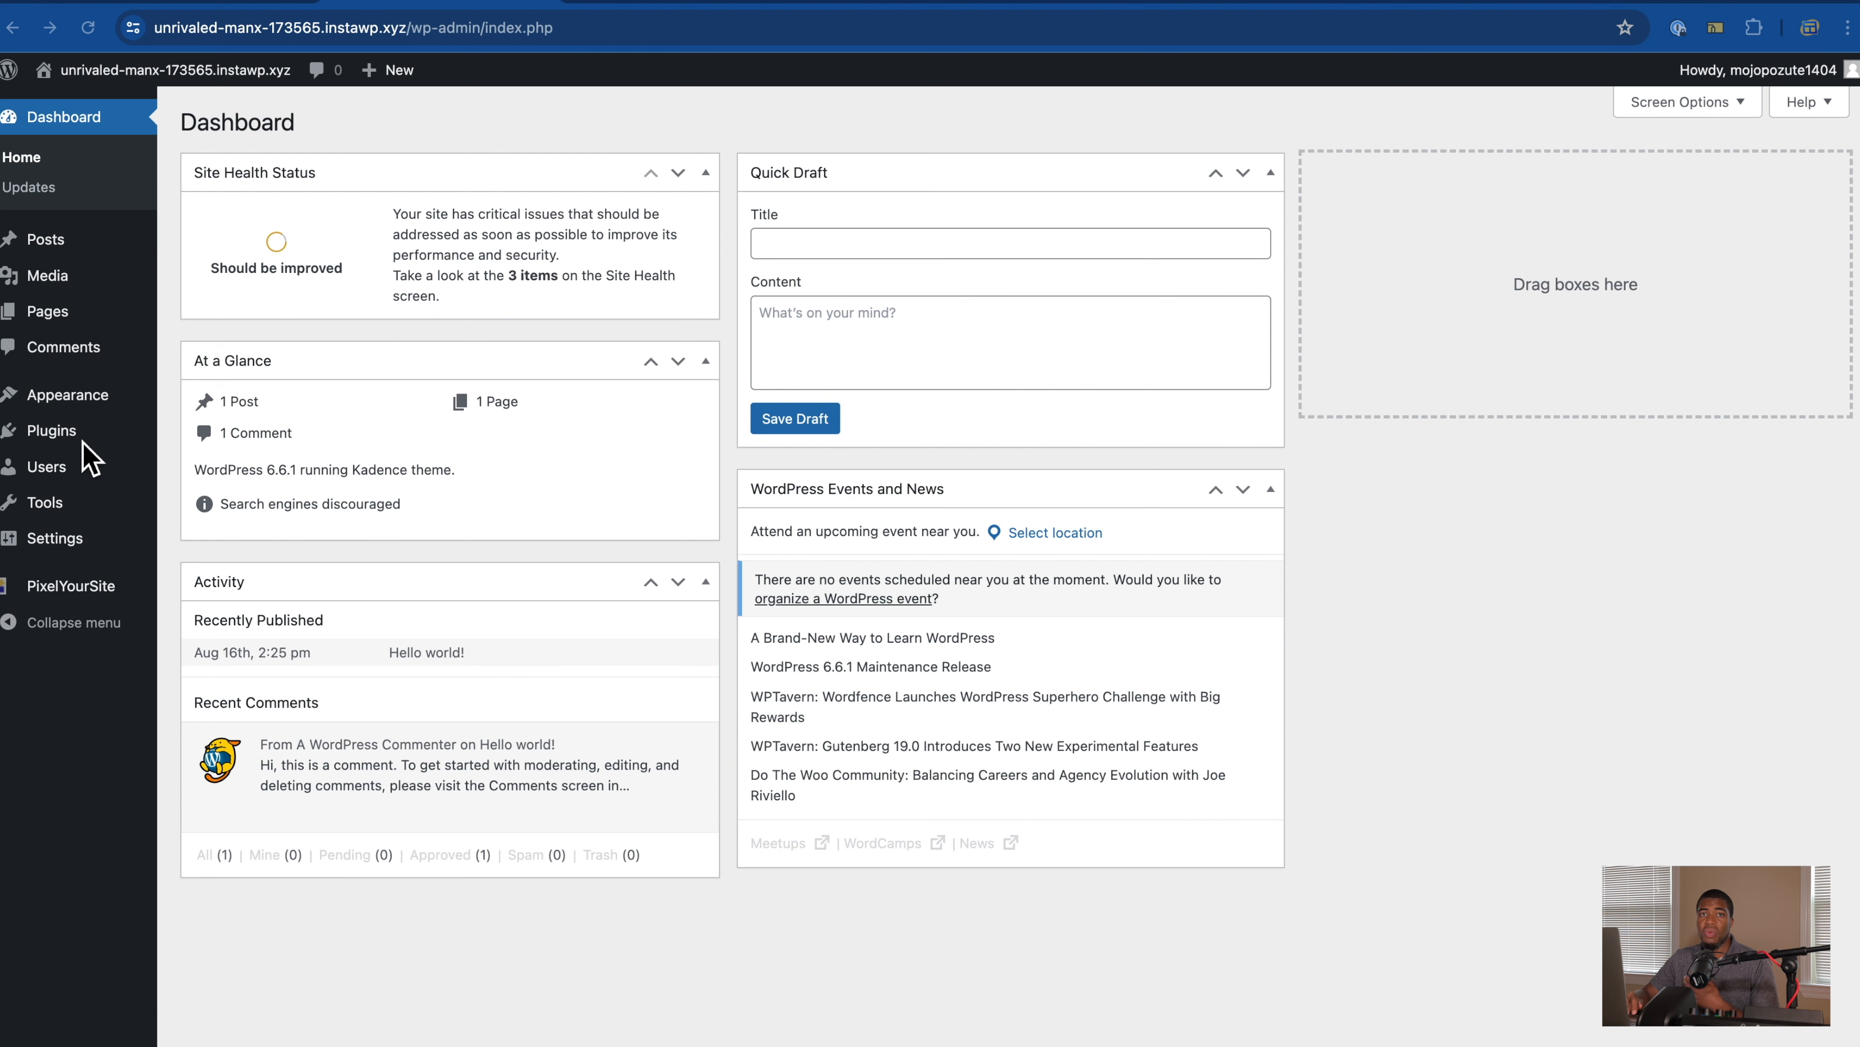
Step: View the WordPress site's installed plugins, then search the plugin directory for "seo"
{"action": "left_click", "coordinate": [51, 431]}
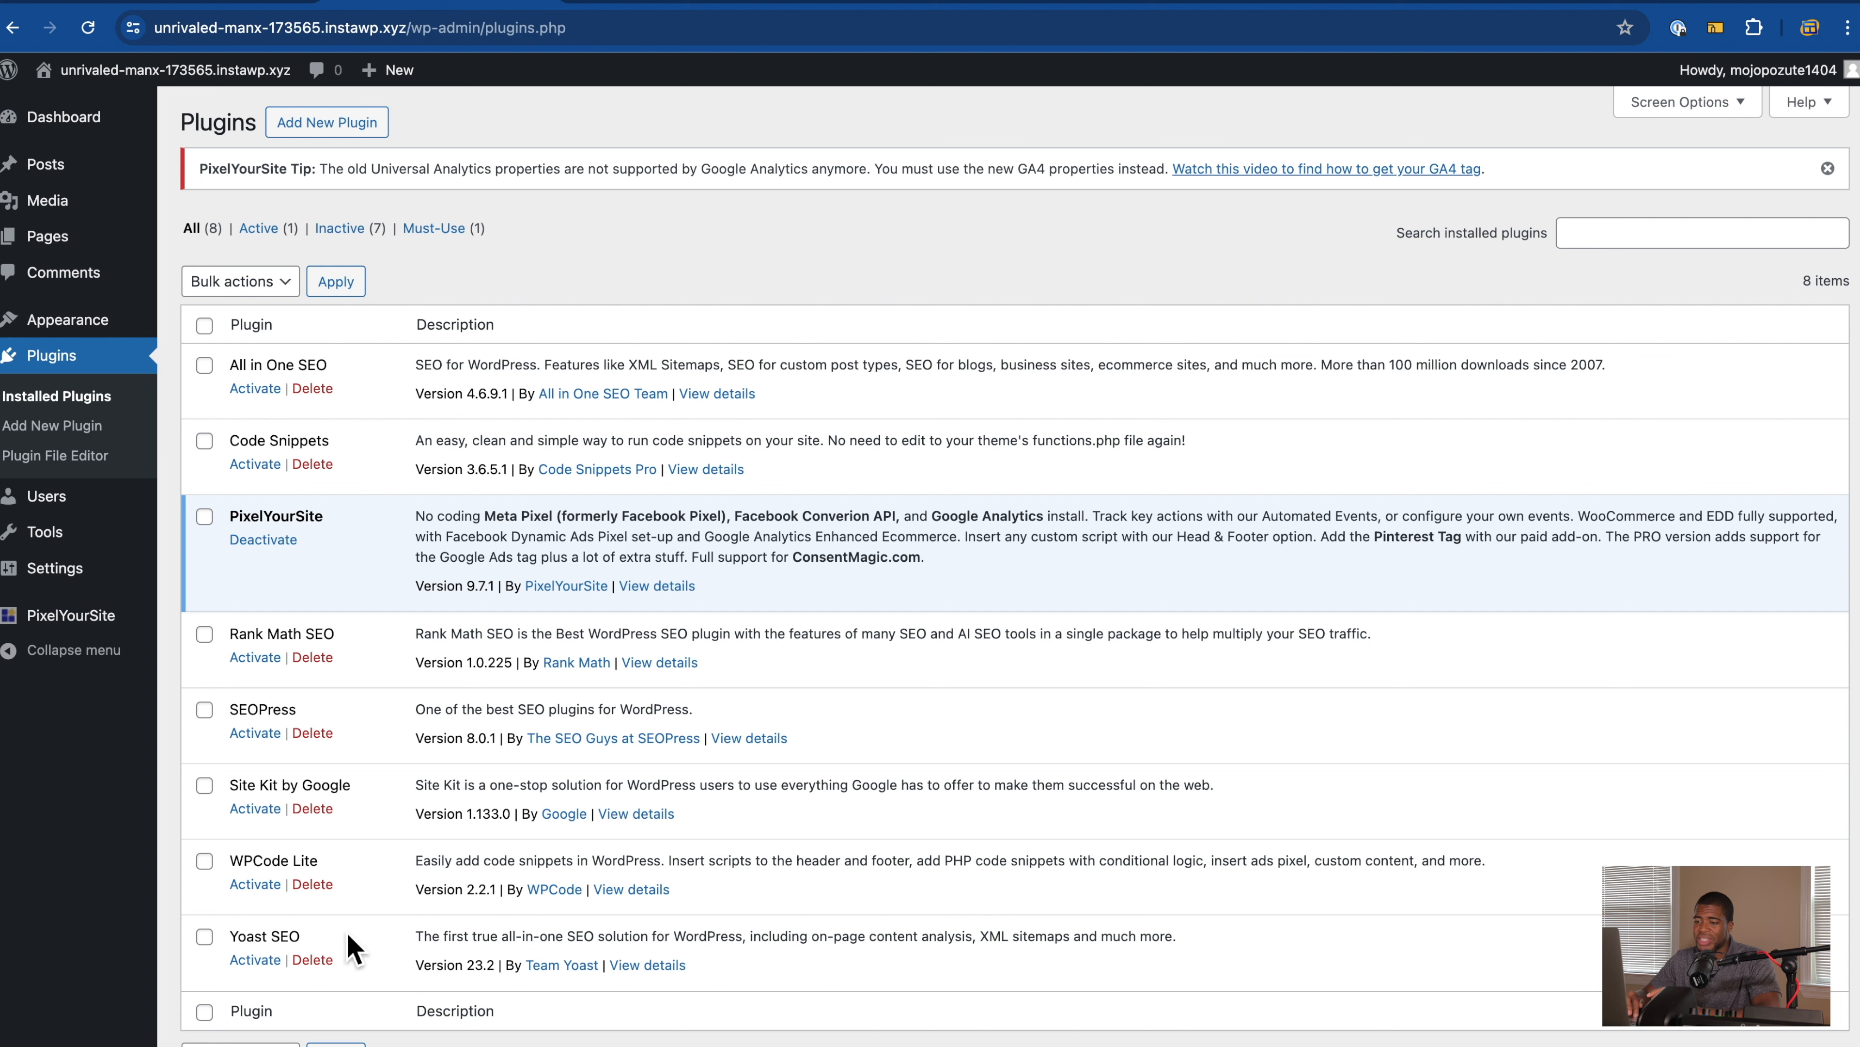
{"action": "left_click", "coordinate": [80, 431]}
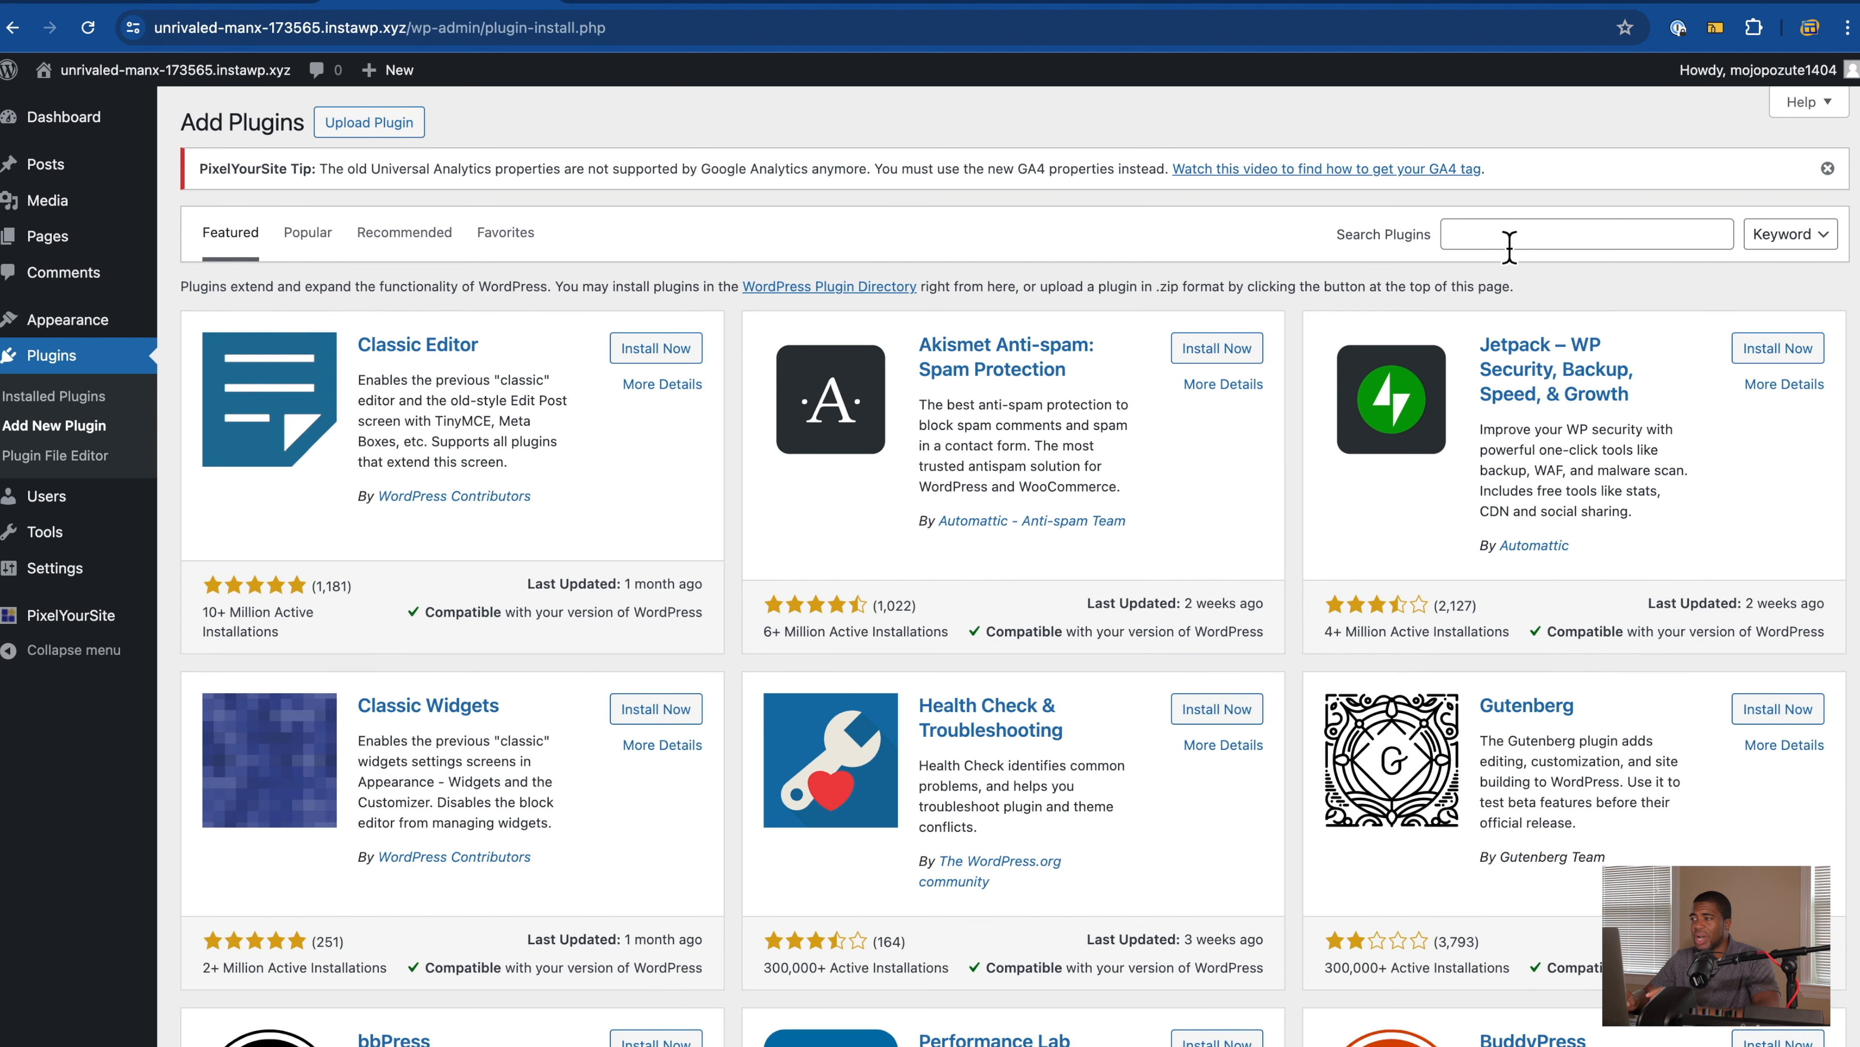
{"action": "left_click", "coordinate": [1510, 241]}
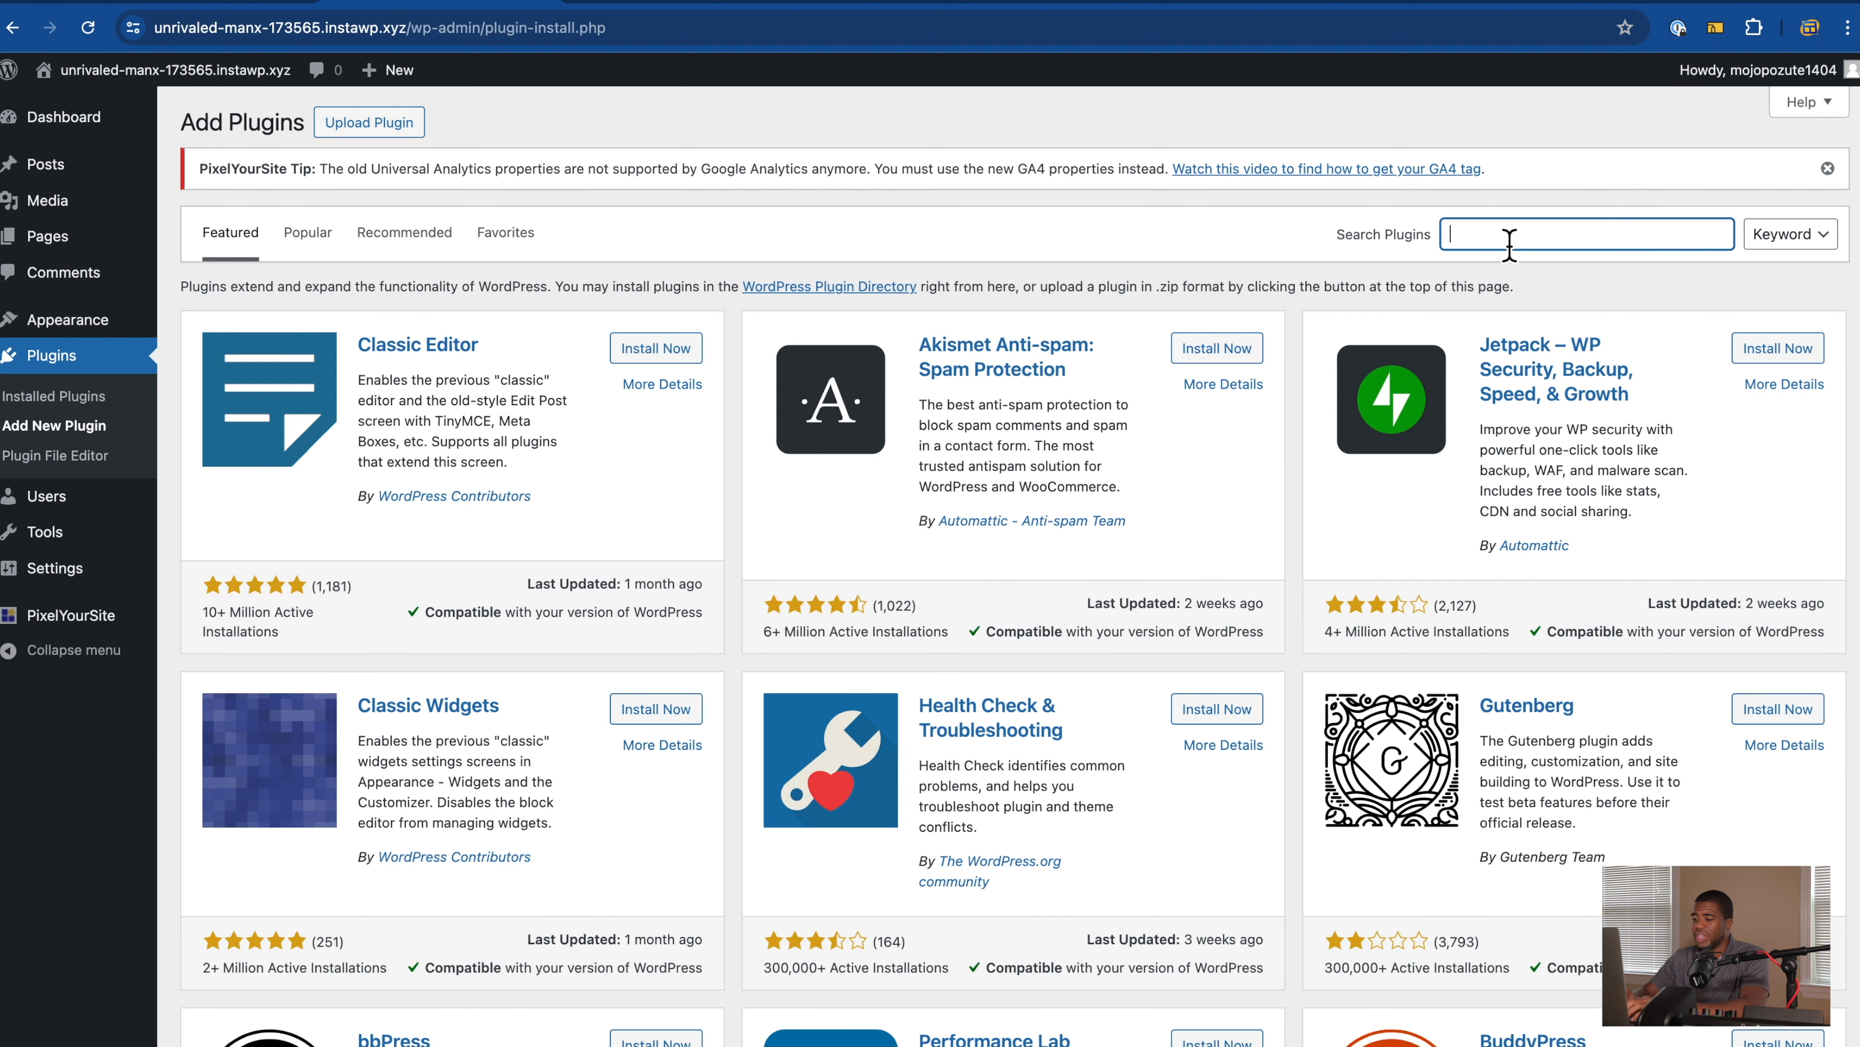
{"action": "type", "text": "seo"}
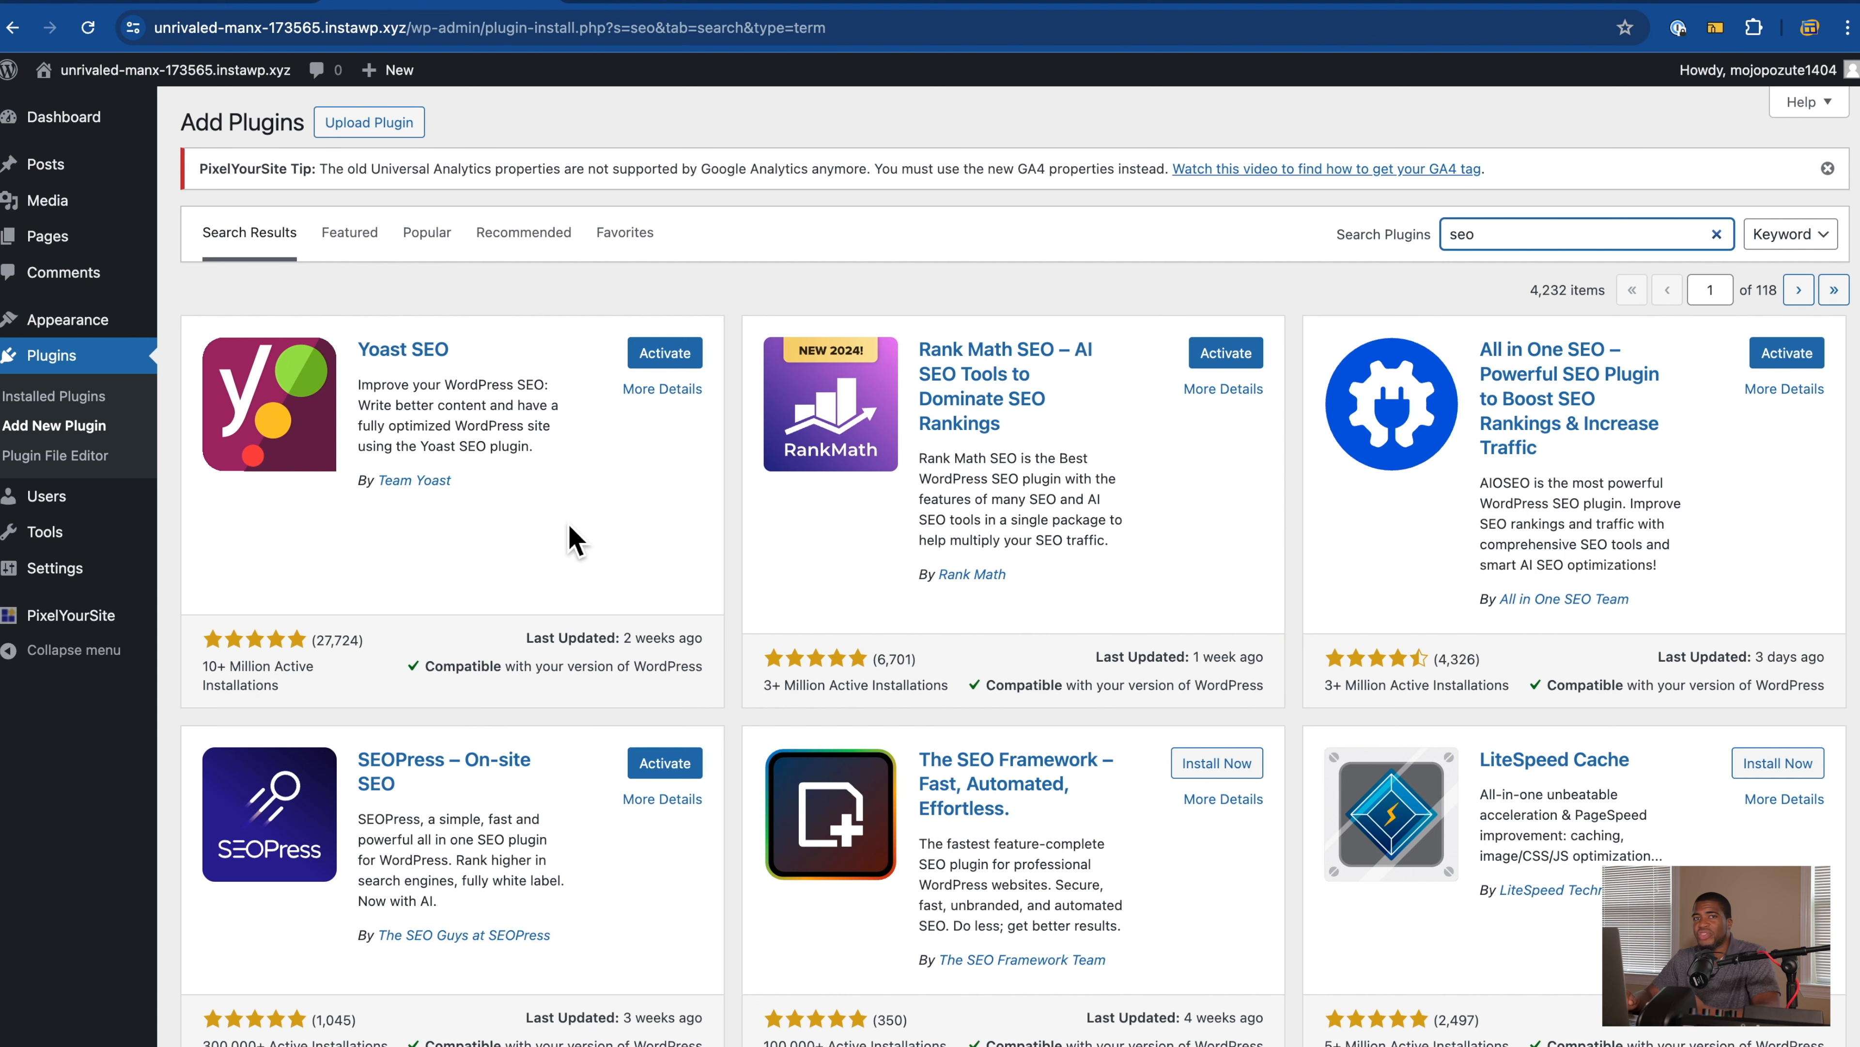
Step: Activate the installed Rank Math SEO plugin and open its modules dashboard
{"action": "left_click", "coordinate": [86, 399]}
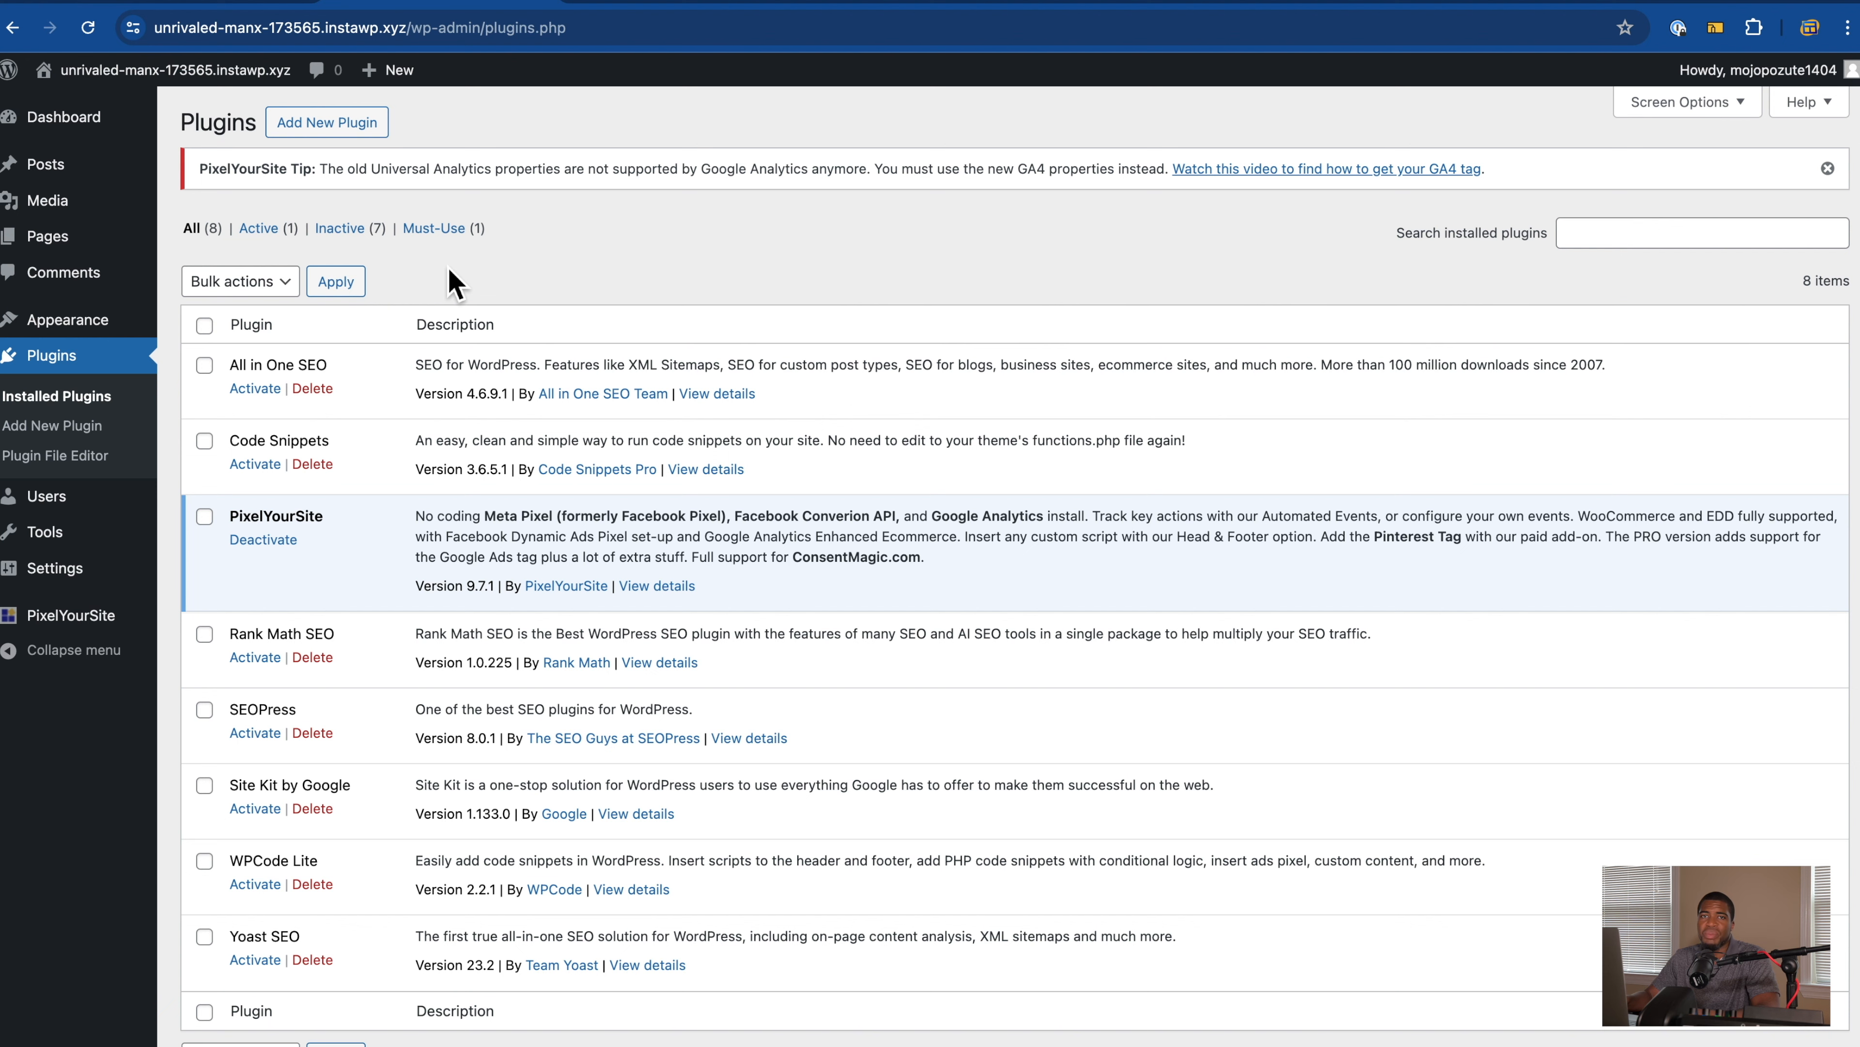
{"action": "left_click", "coordinate": [257, 662]}
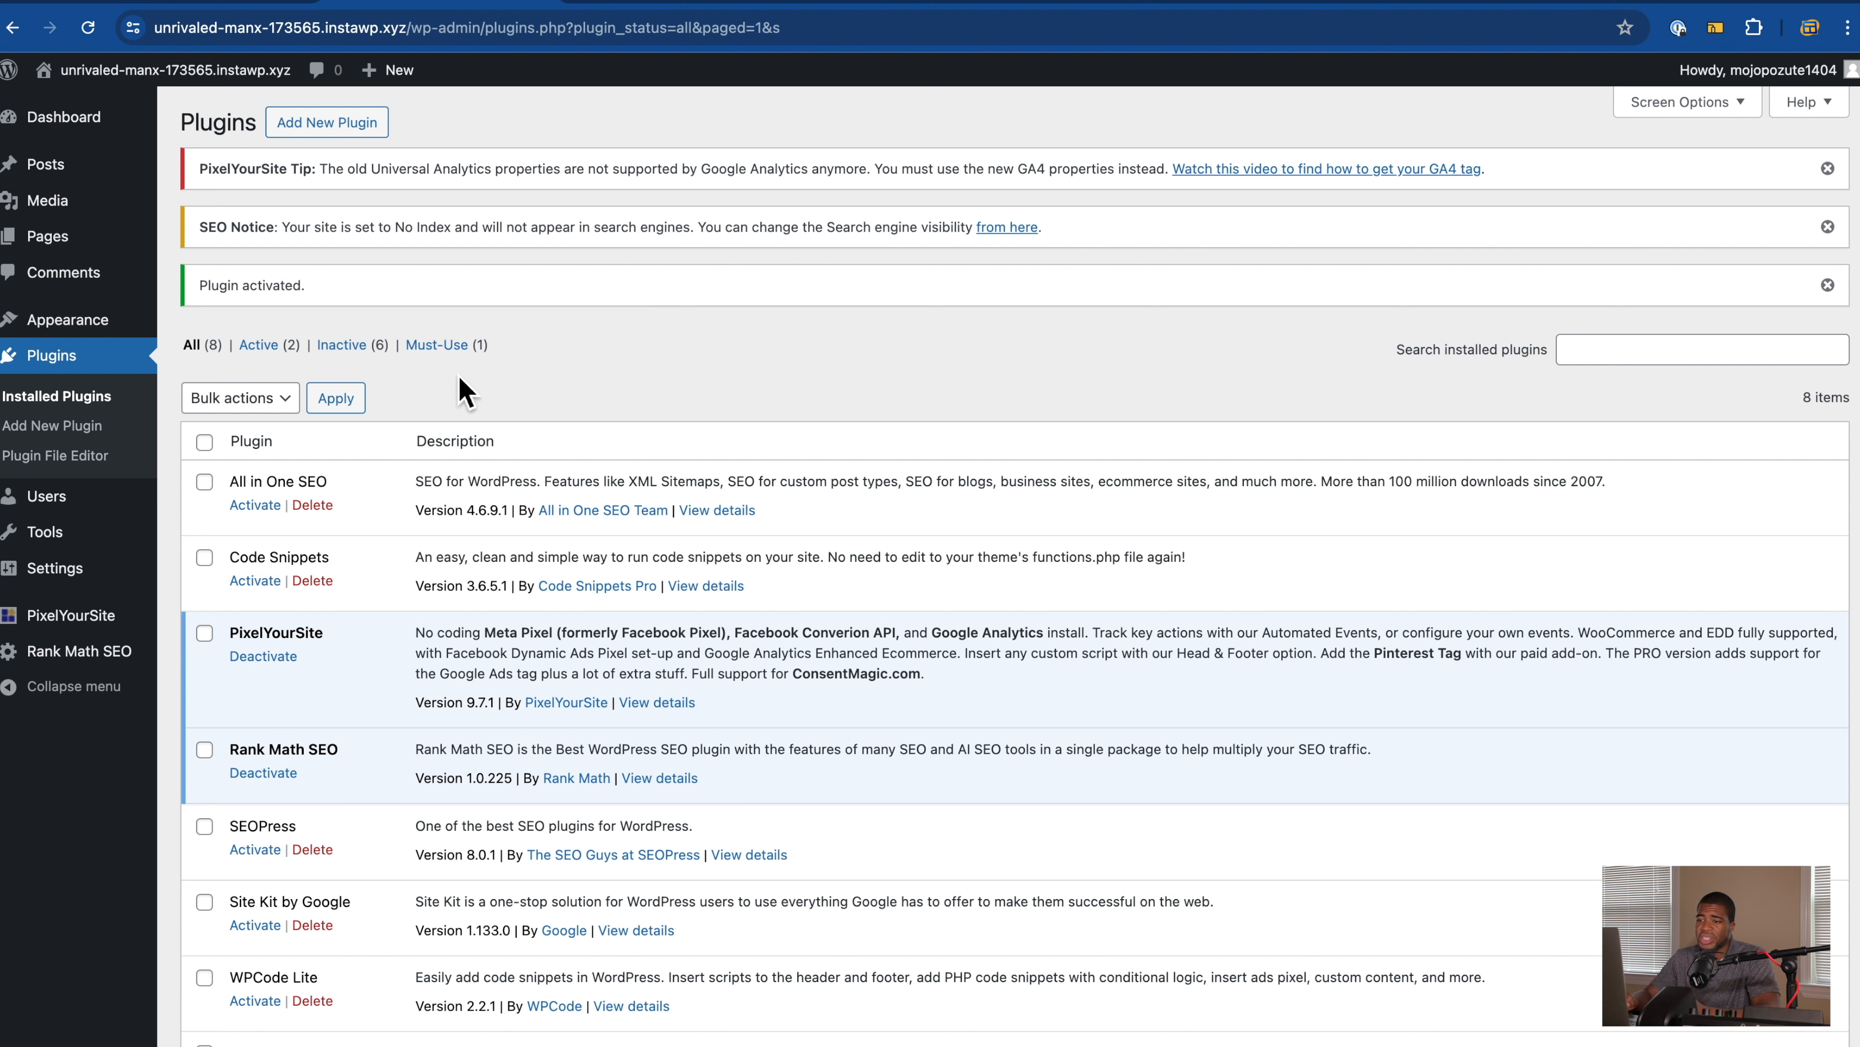
{"action": "left_click", "coordinate": [121, 659]}
{"action": "left_click", "coordinate": [535, 760]}
{"action": "left_click", "coordinate": [945, 1044]}
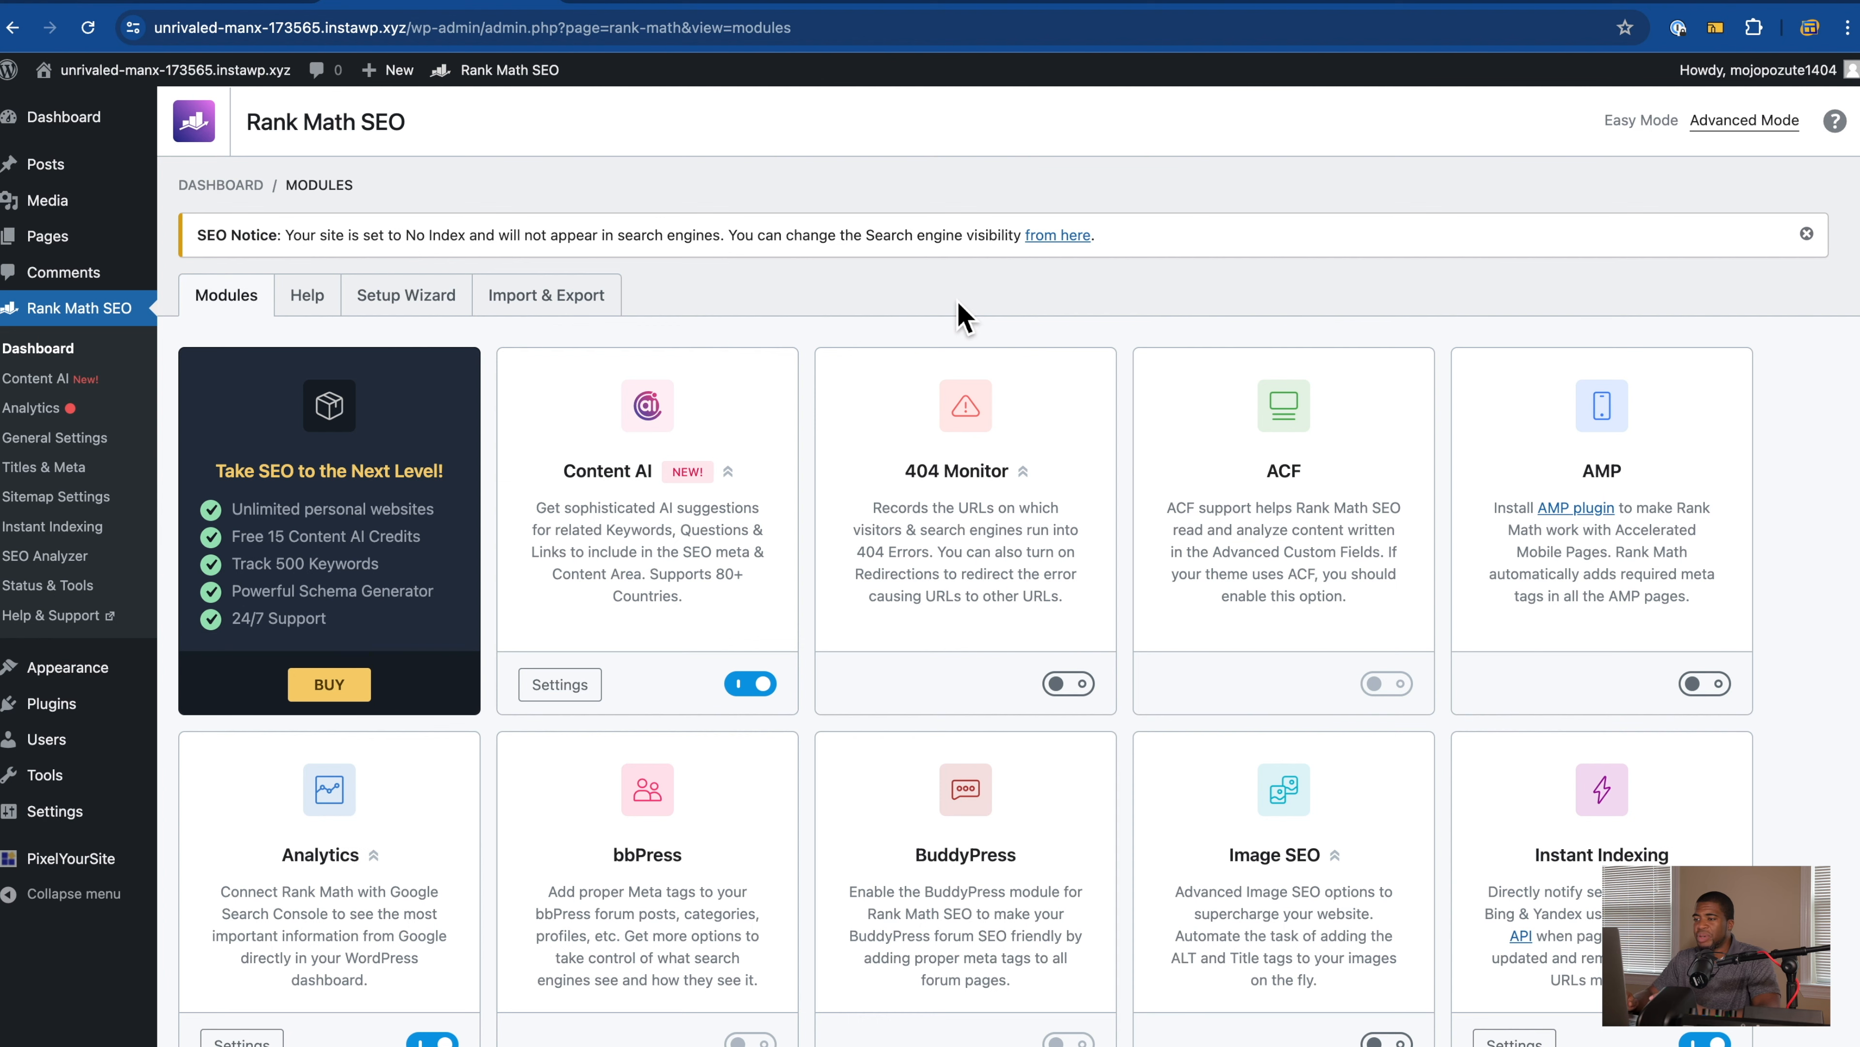
Step: Look through all the Rank Math SEO modules, from Content AI to WooCommerce, ending at the start of the list
{"action": "scroll", "coordinate": [956, 300], "scroll_direction": "down", "scroll_amount": 3}
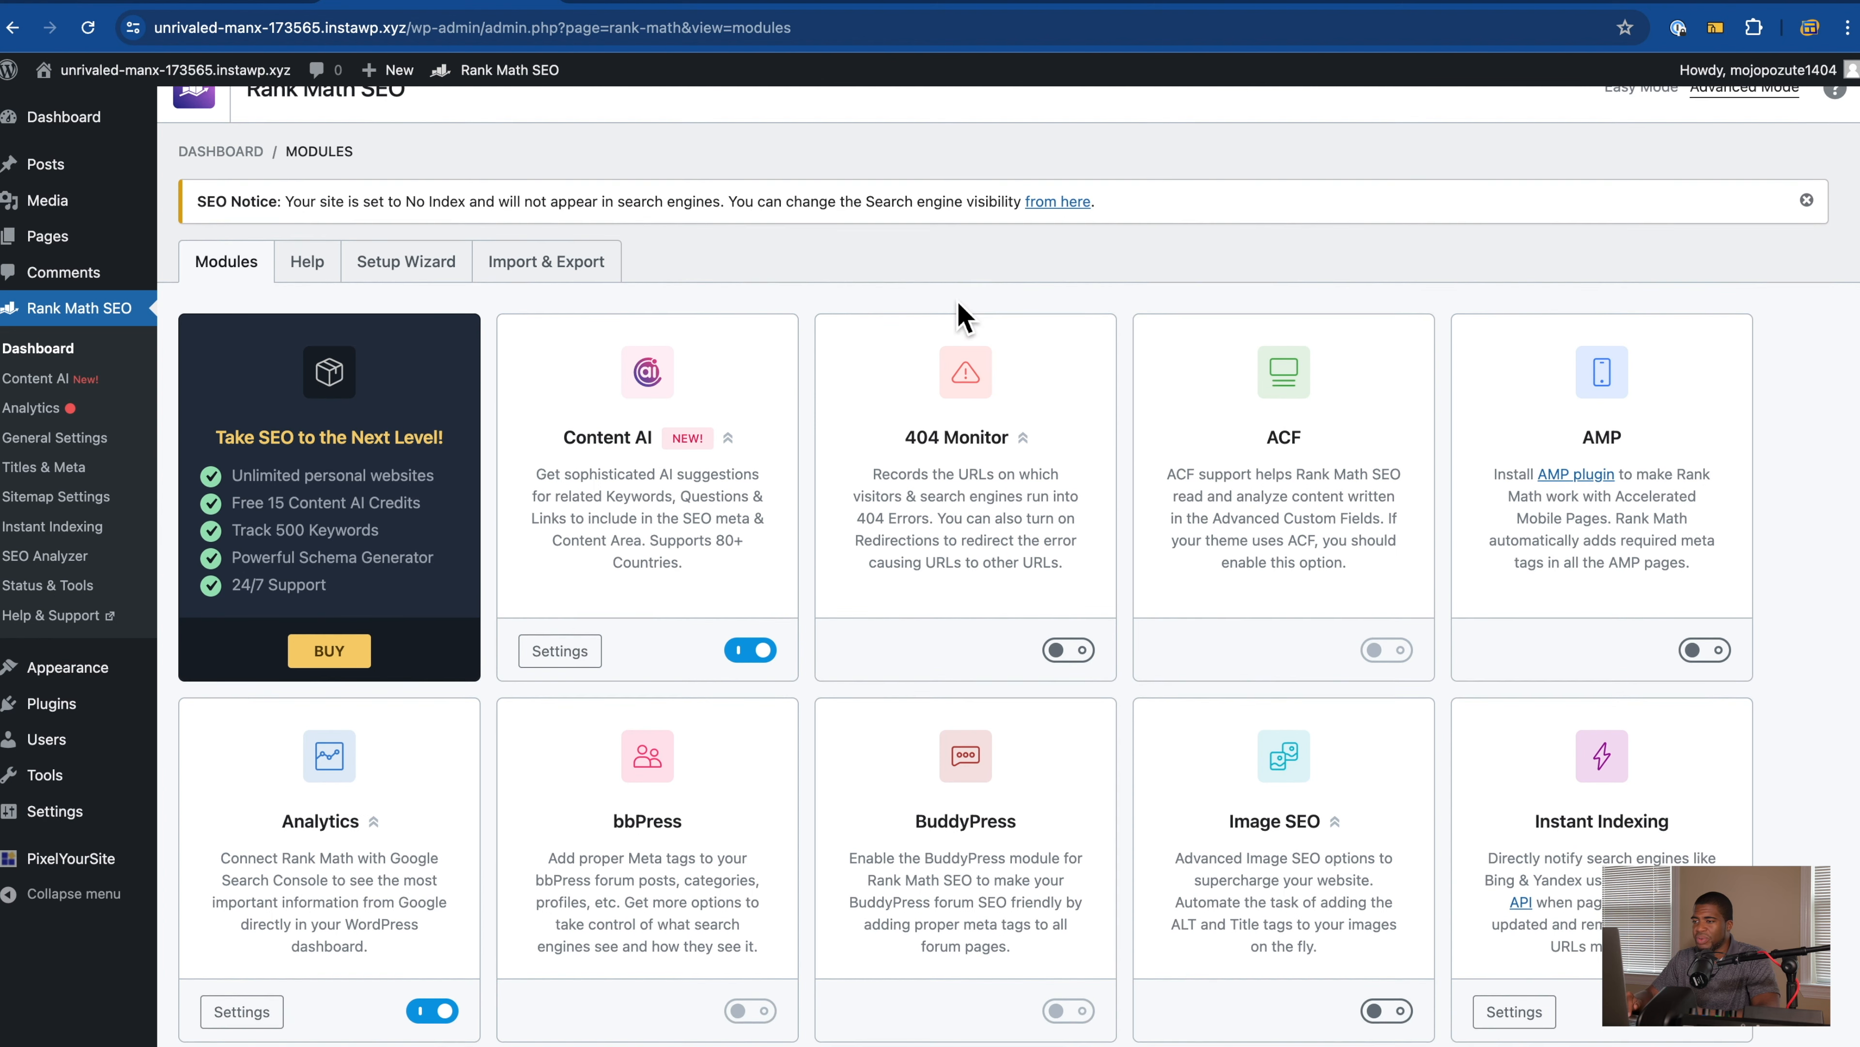
{"action": "scroll", "coordinate": [769, 335], "scroll_direction": "down", "scroll_amount": 5}
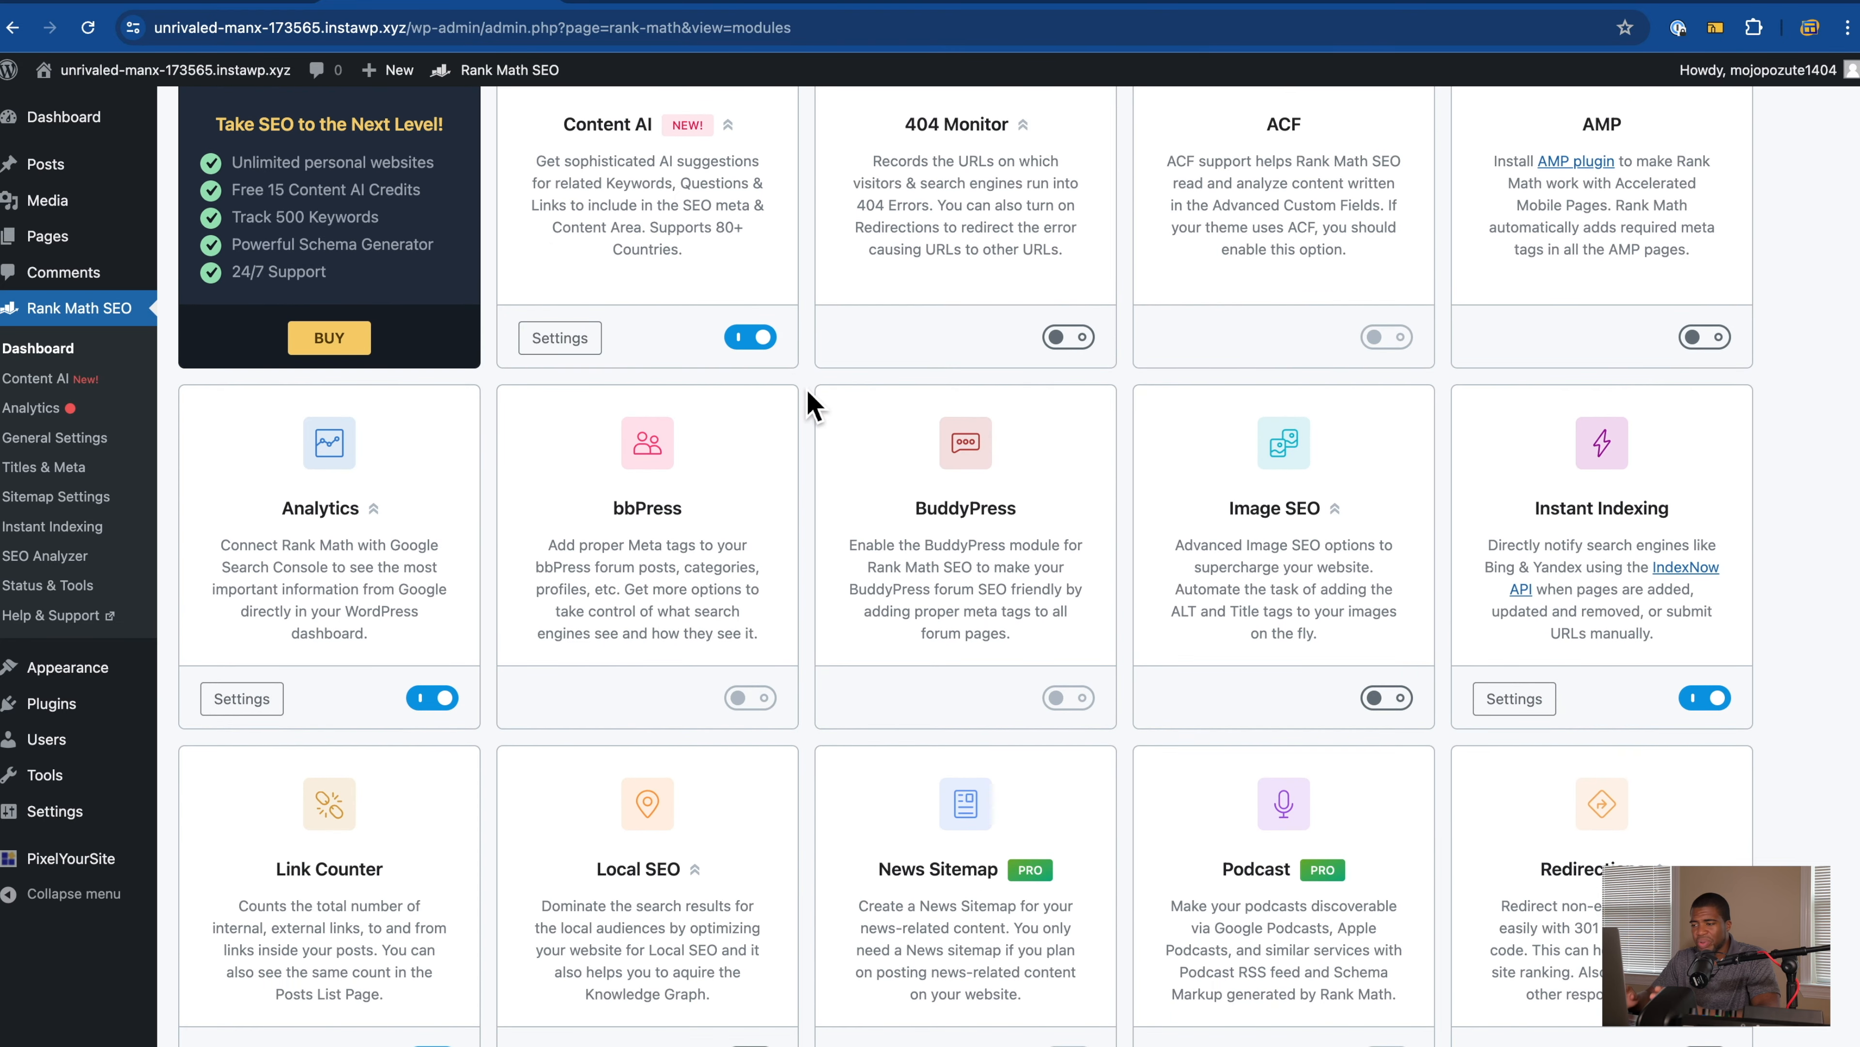
{"action": "scroll", "coordinate": [812, 404], "scroll_direction": "down", "scroll_amount": 10}
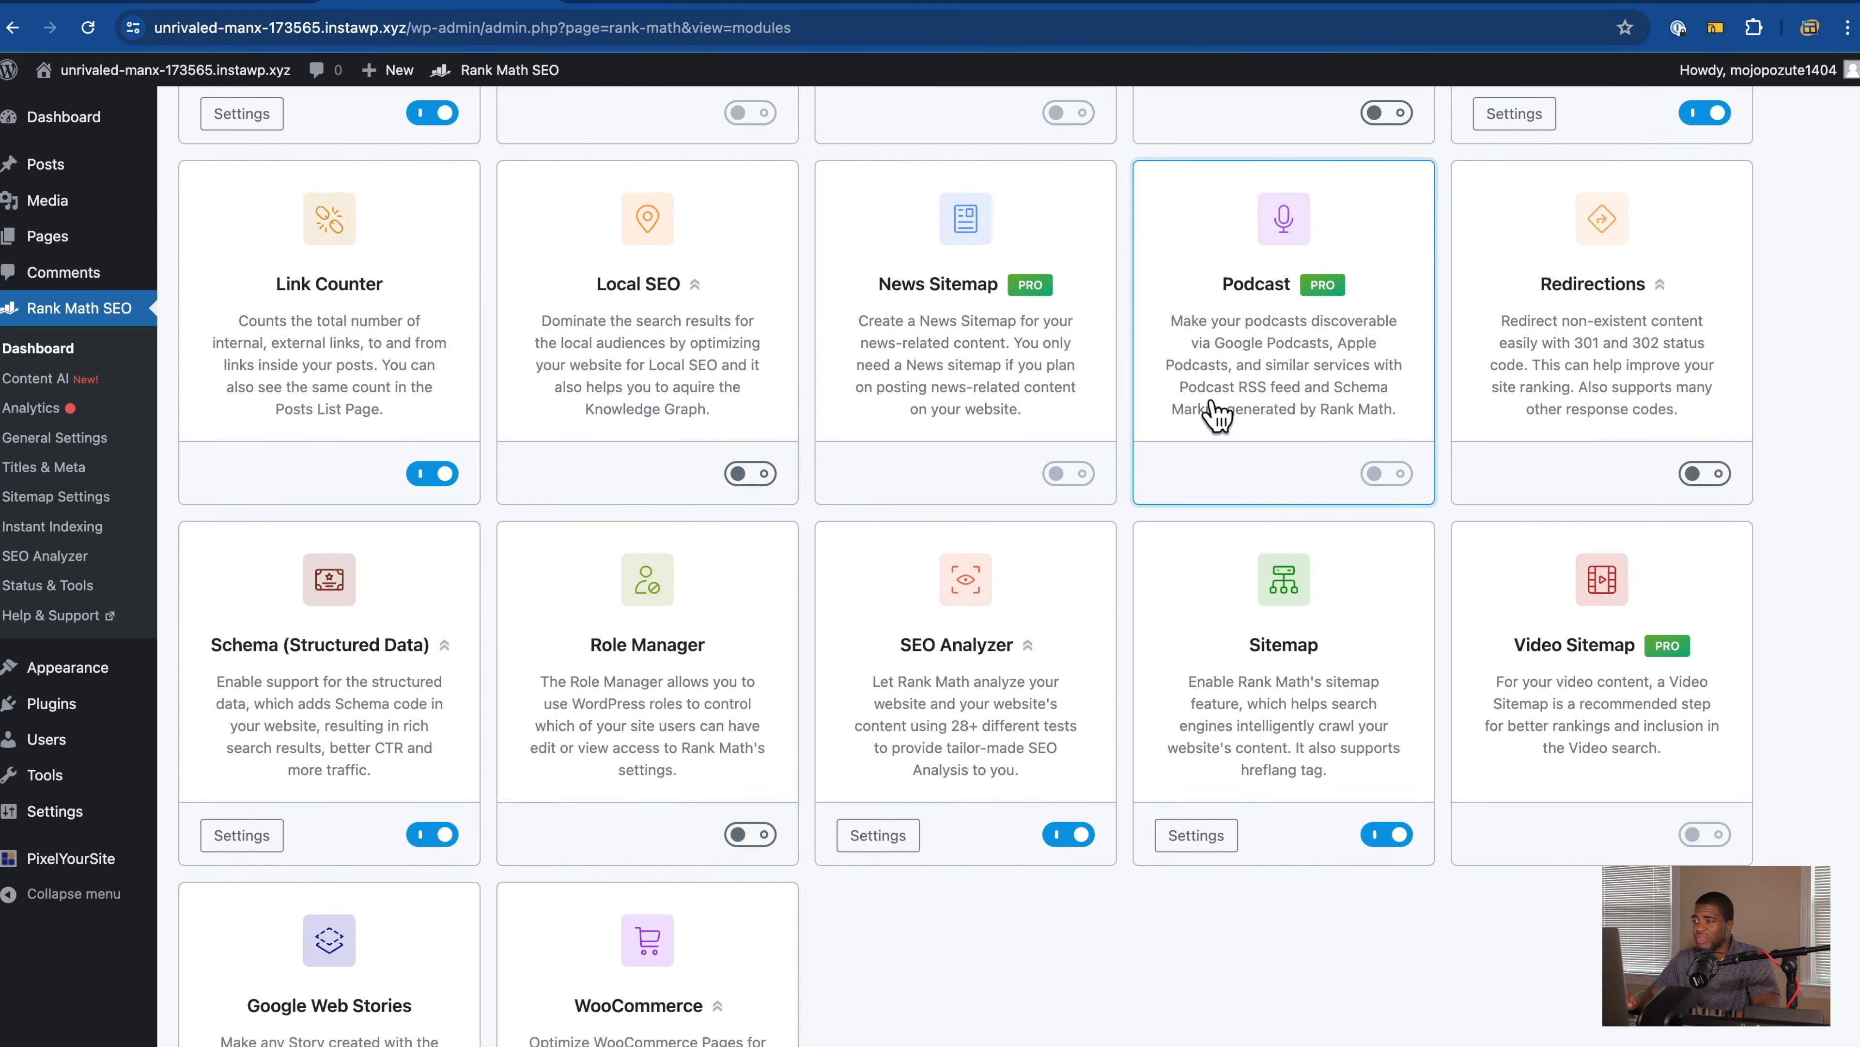
{"action": "scroll", "coordinate": [1018, 976], "scroll_direction": "down", "scroll_amount": 6}
{"action": "scroll", "coordinate": [1017, 968], "scroll_direction": "up", "scroll_amount": 8}
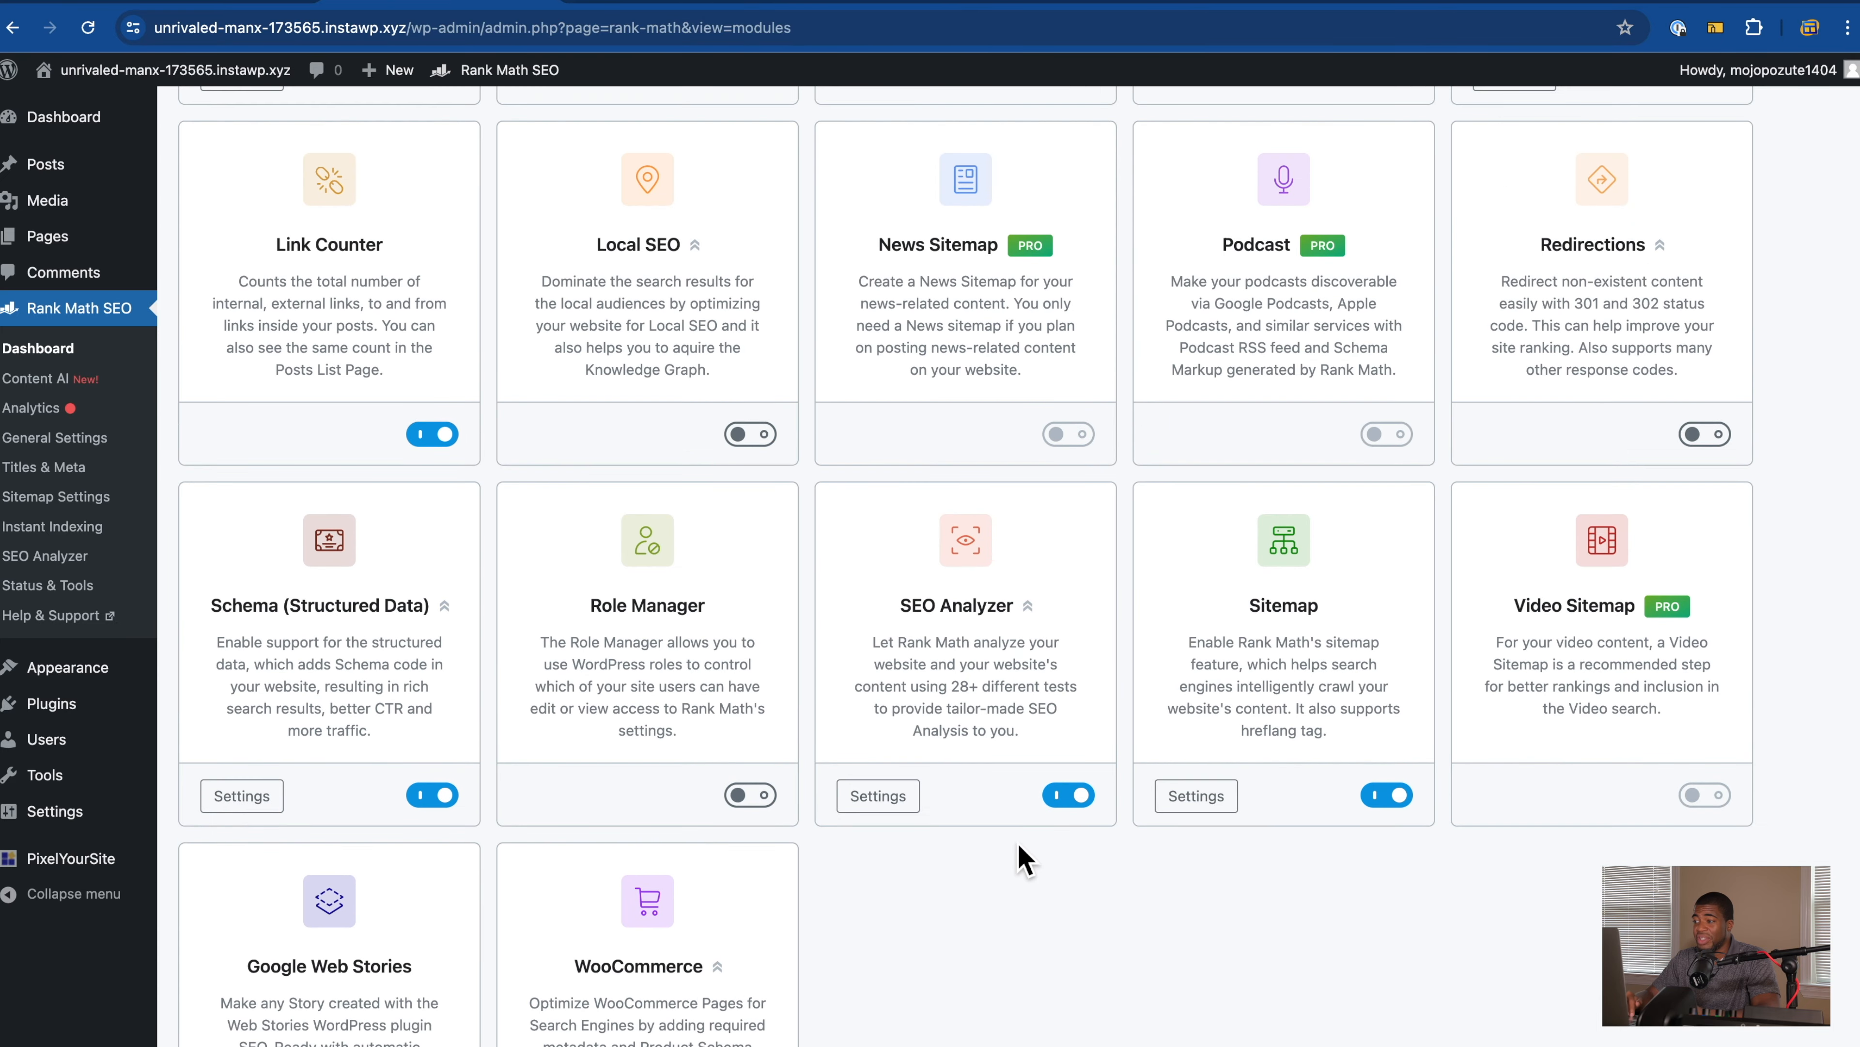
{"action": "scroll", "coordinate": [1021, 857], "scroll_direction": "up", "scroll_amount": 10}
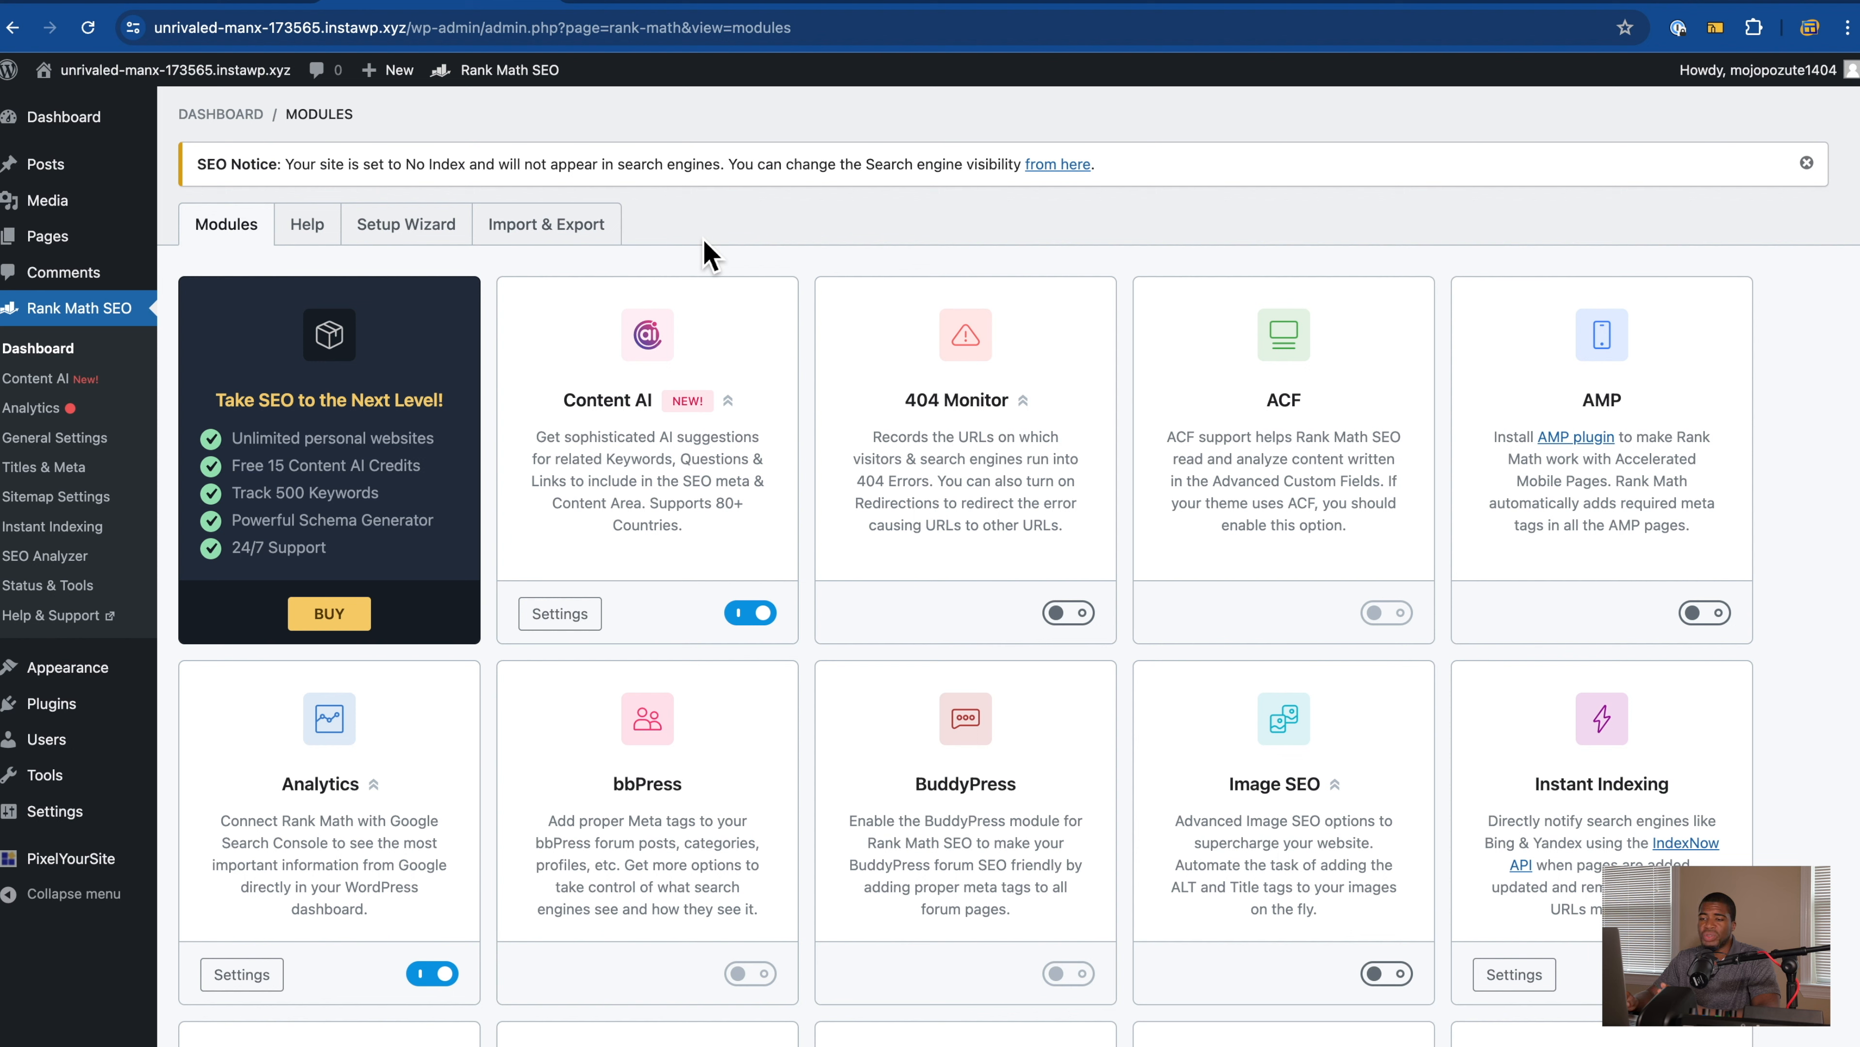
Step: Return to the installed plugins list and look over the SEO, code snippet and tracking plugins
{"action": "left_click", "coordinate": [73, 714]}
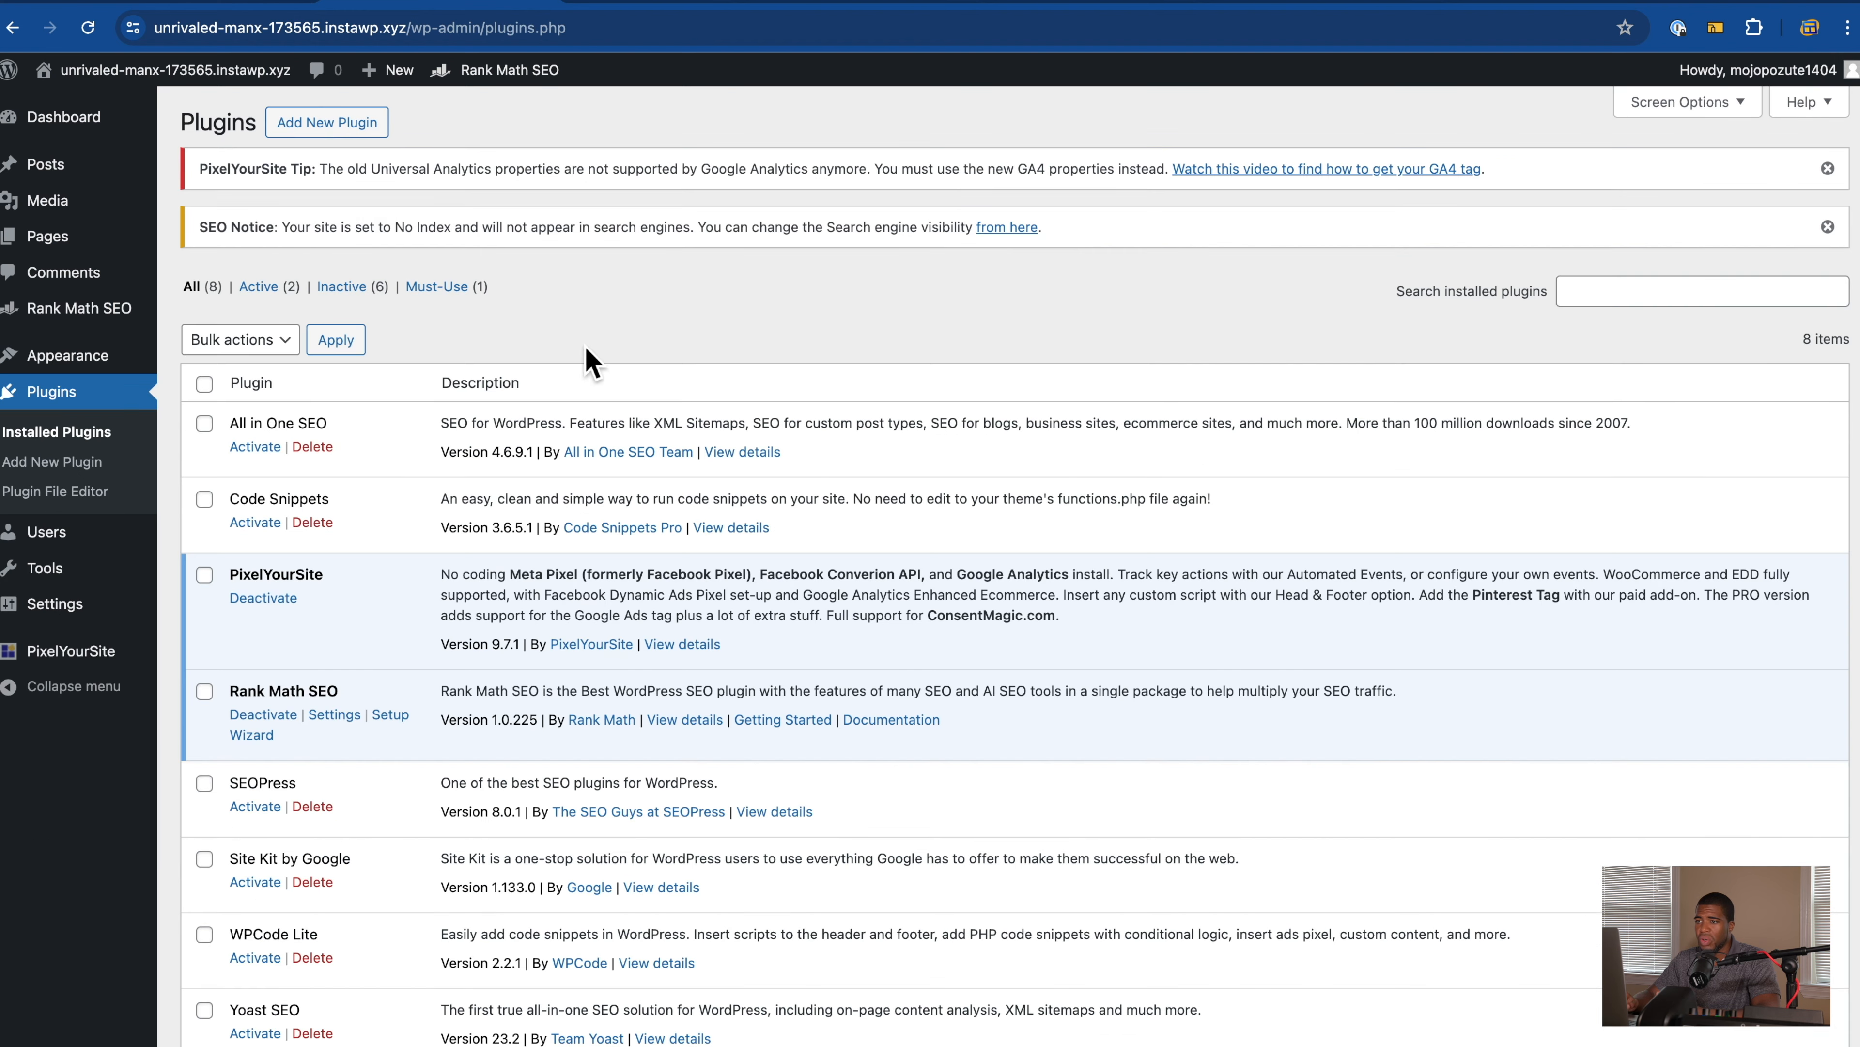
{"action": "scroll", "coordinate": [425, 522], "scroll_direction": "down", "scroll_amount": 3}
{"action": "scroll", "coordinate": [424, 522], "scroll_direction": "up", "scroll_amount": 2}
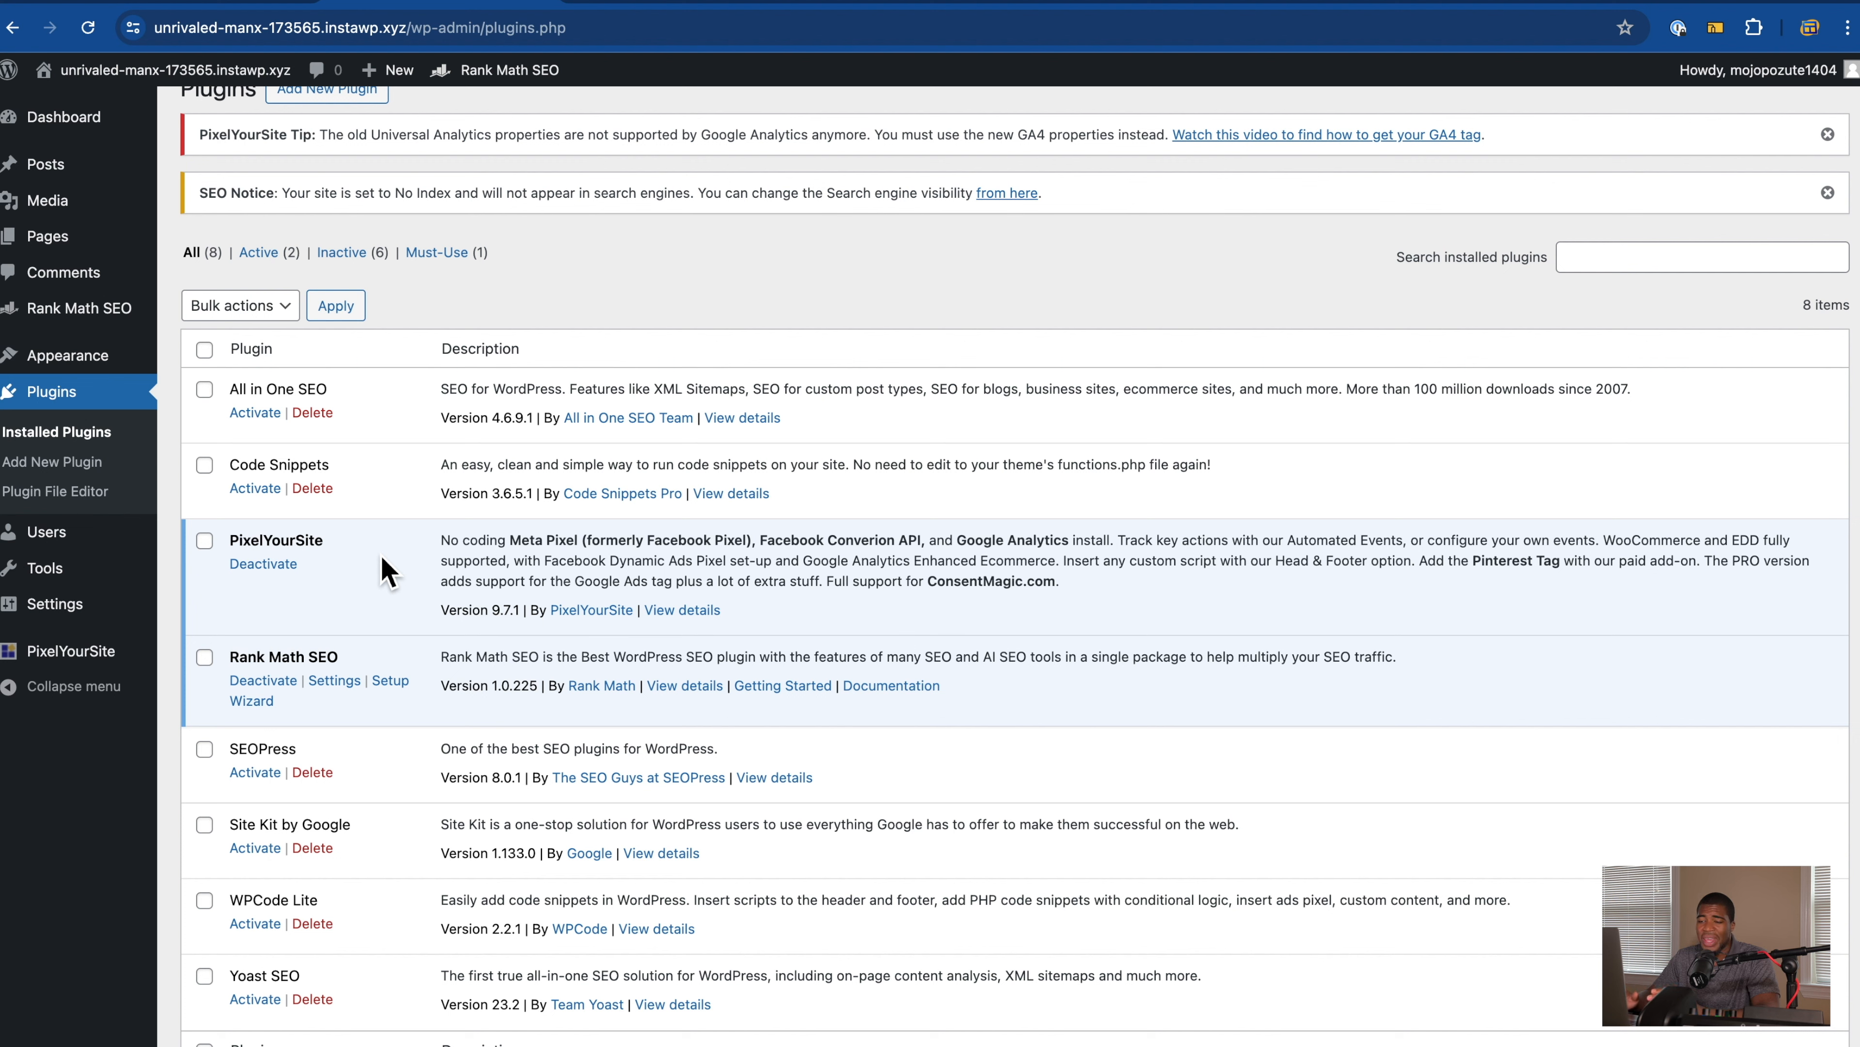
Step: Open the PixelYourSite dashboard and examine its Google Analytics settings, including the tracking ID field
{"action": "left_click", "coordinate": [221, 663]}
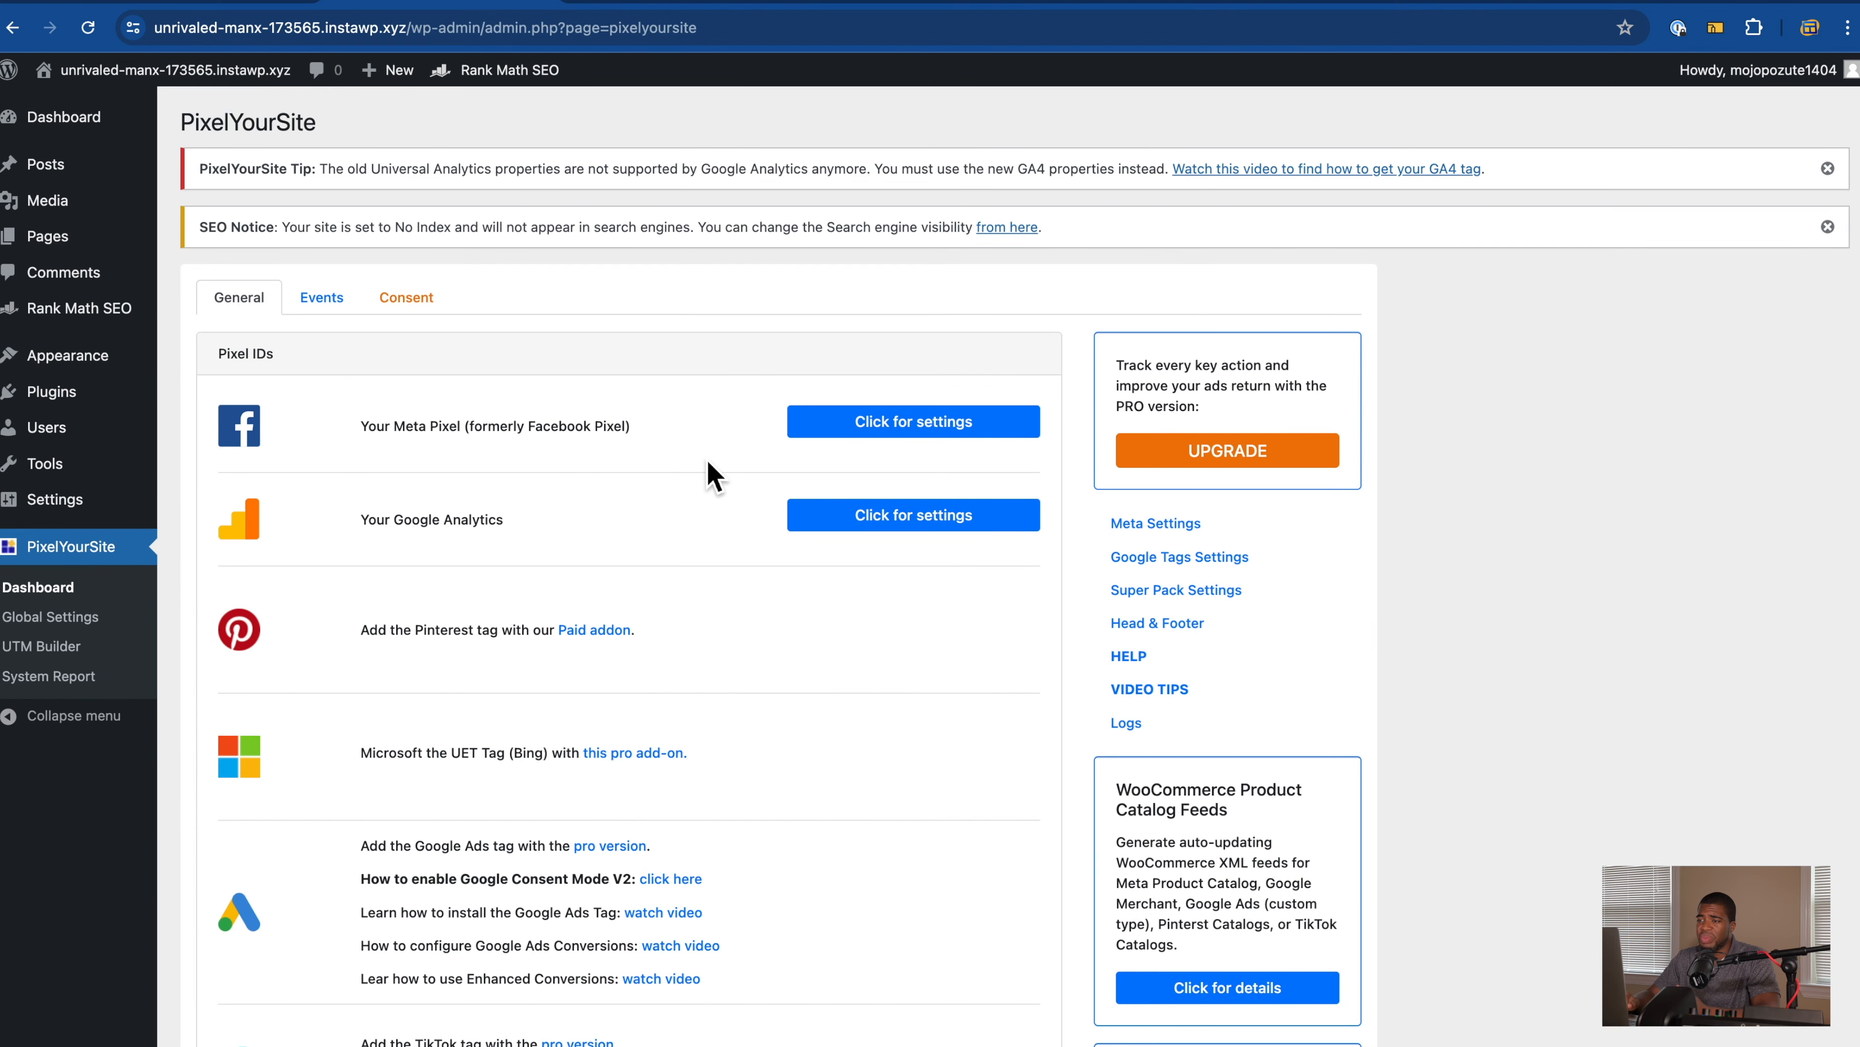
{"action": "left_click", "coordinate": [839, 524]}
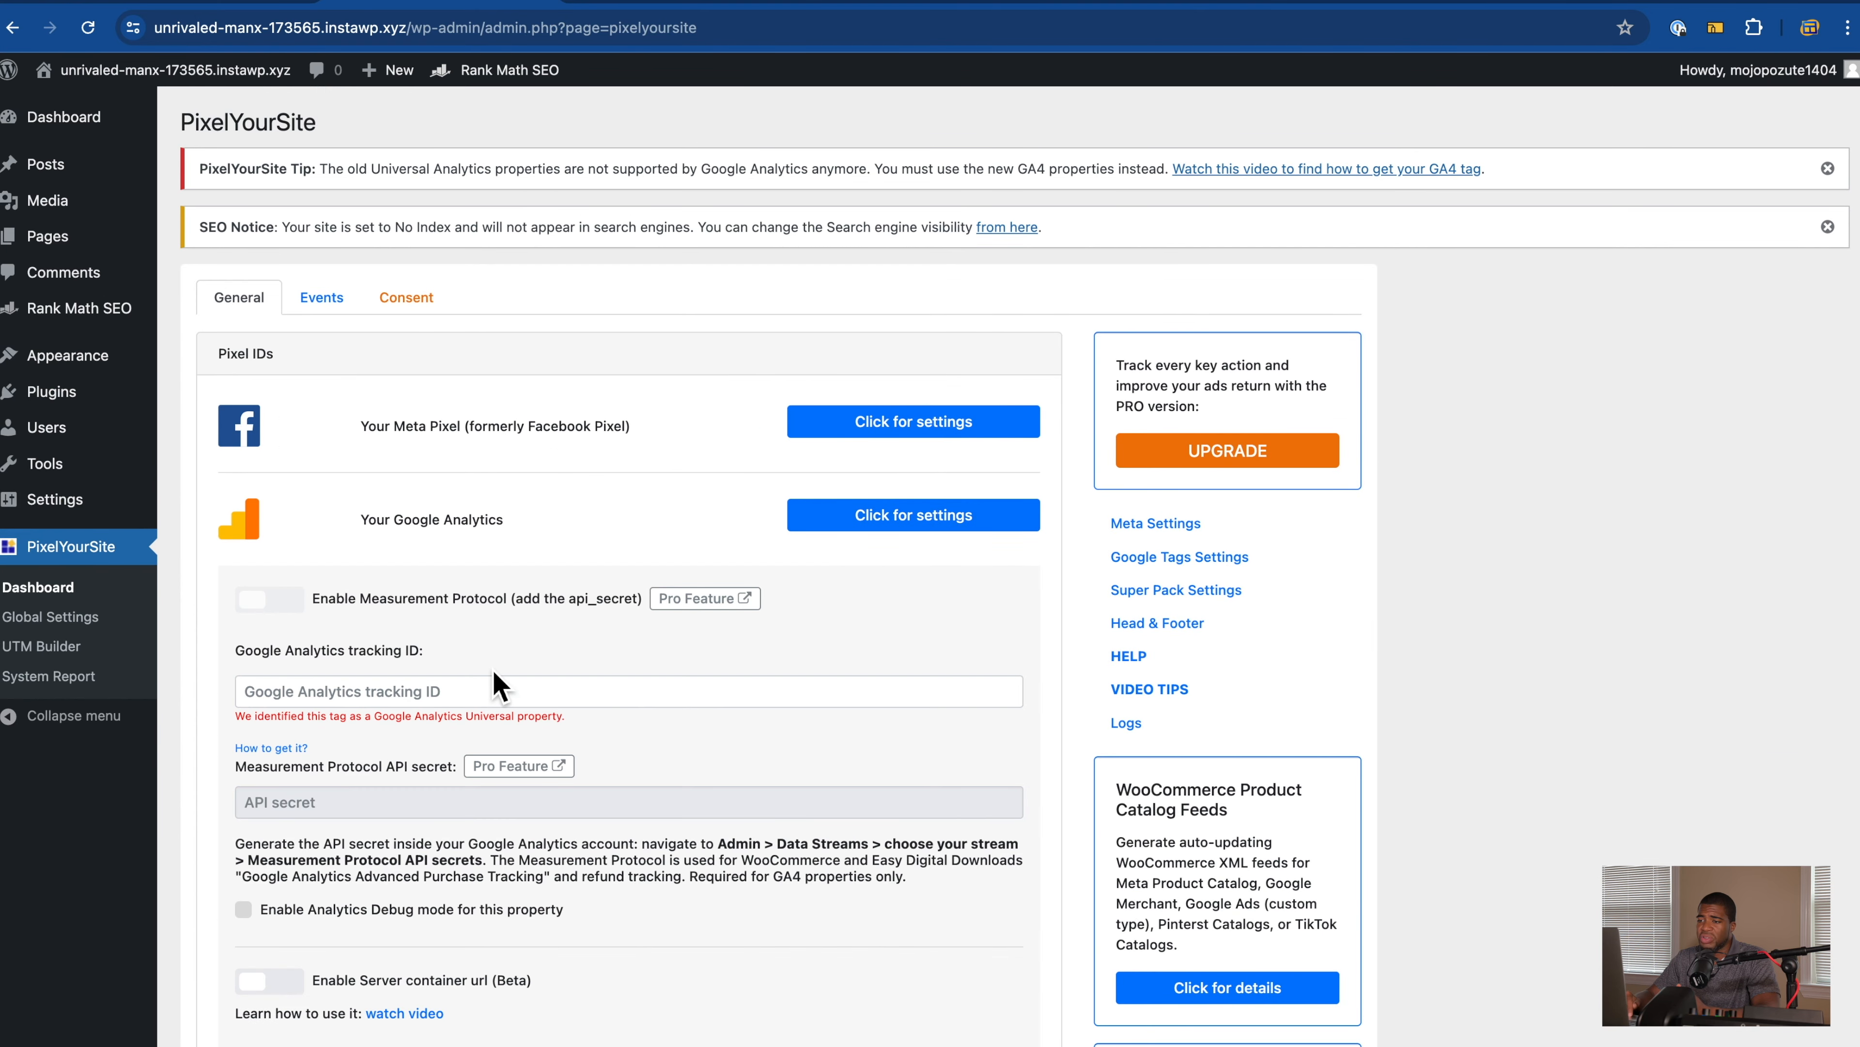
{"action": "scroll", "coordinate": [707, 458], "scroll_direction": "down", "scroll_amount": 1}
{"action": "scroll", "coordinate": [707, 458], "scroll_direction": "up", "scroll_amount": 1}
{"action": "scroll", "coordinate": [414, 454], "scroll_direction": "down", "scroll_amount": 1}
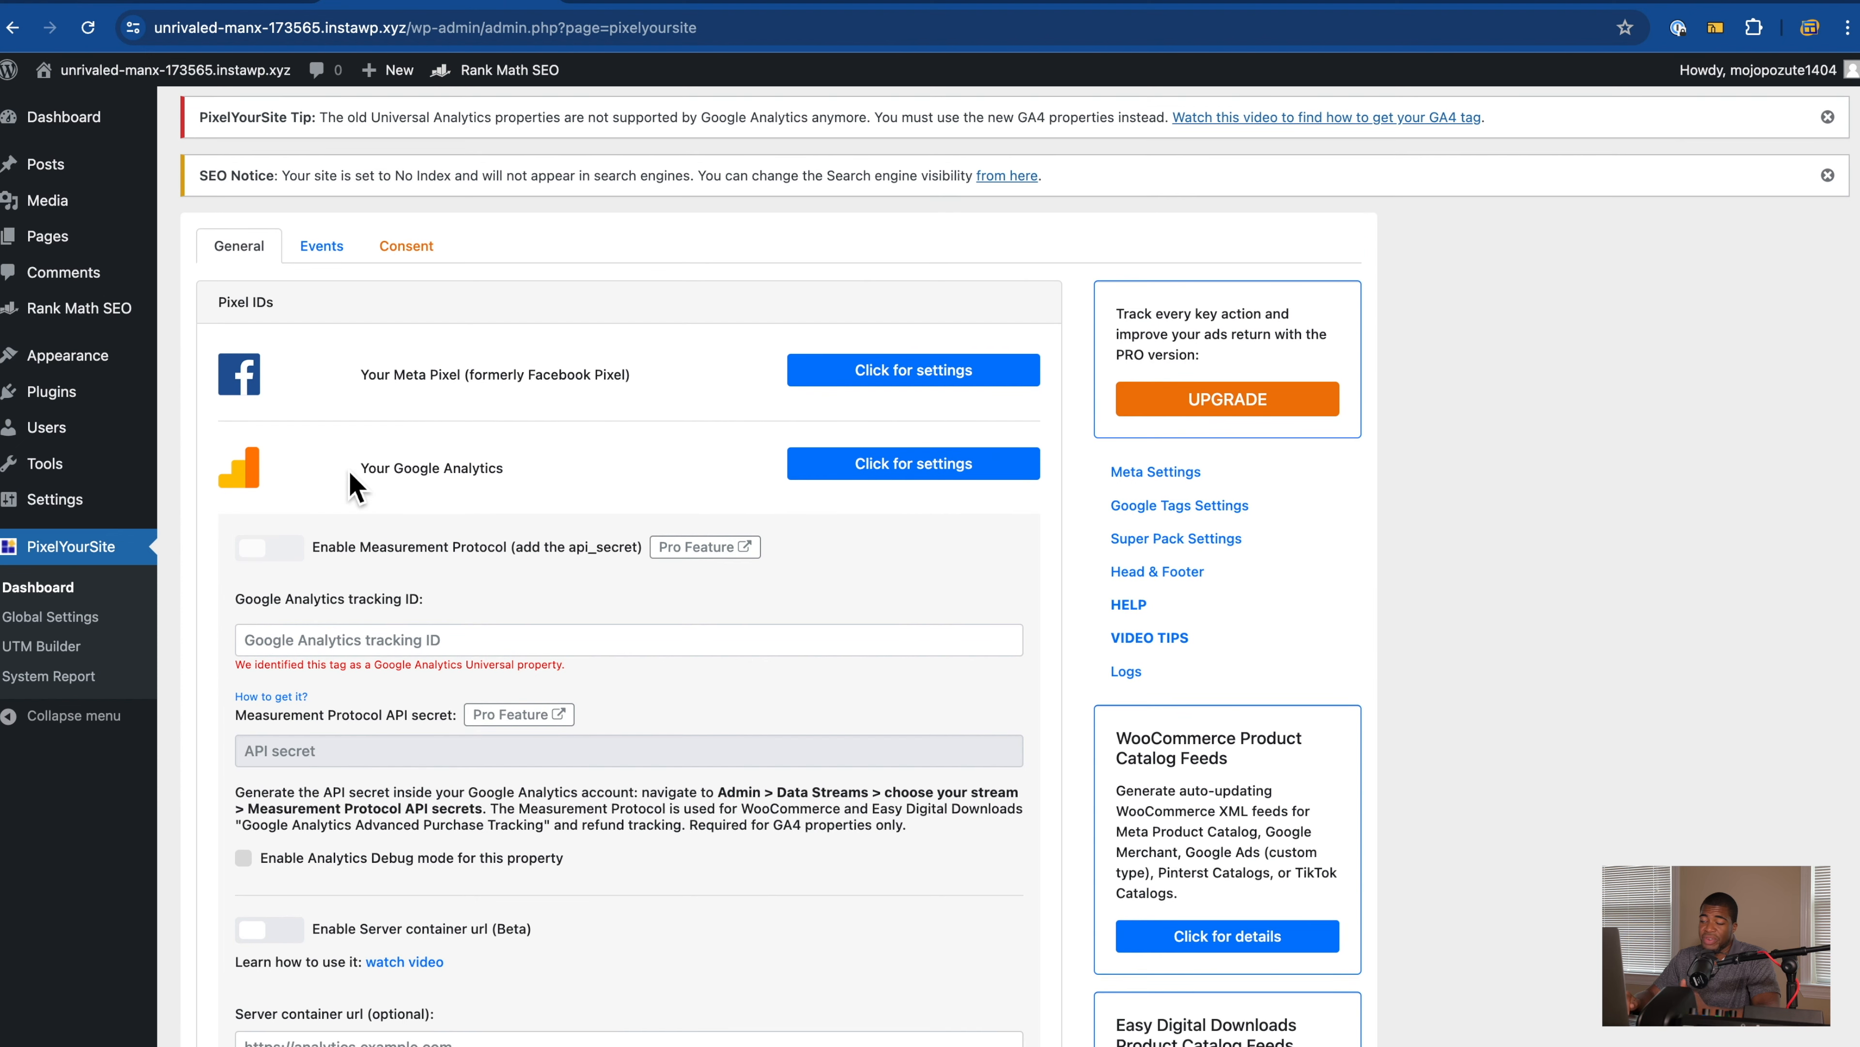
Step: Look over PixelYourSite's event settings and compare them with the Google Tag Manager workspace
{"action": "left_click", "coordinate": [325, 250]}
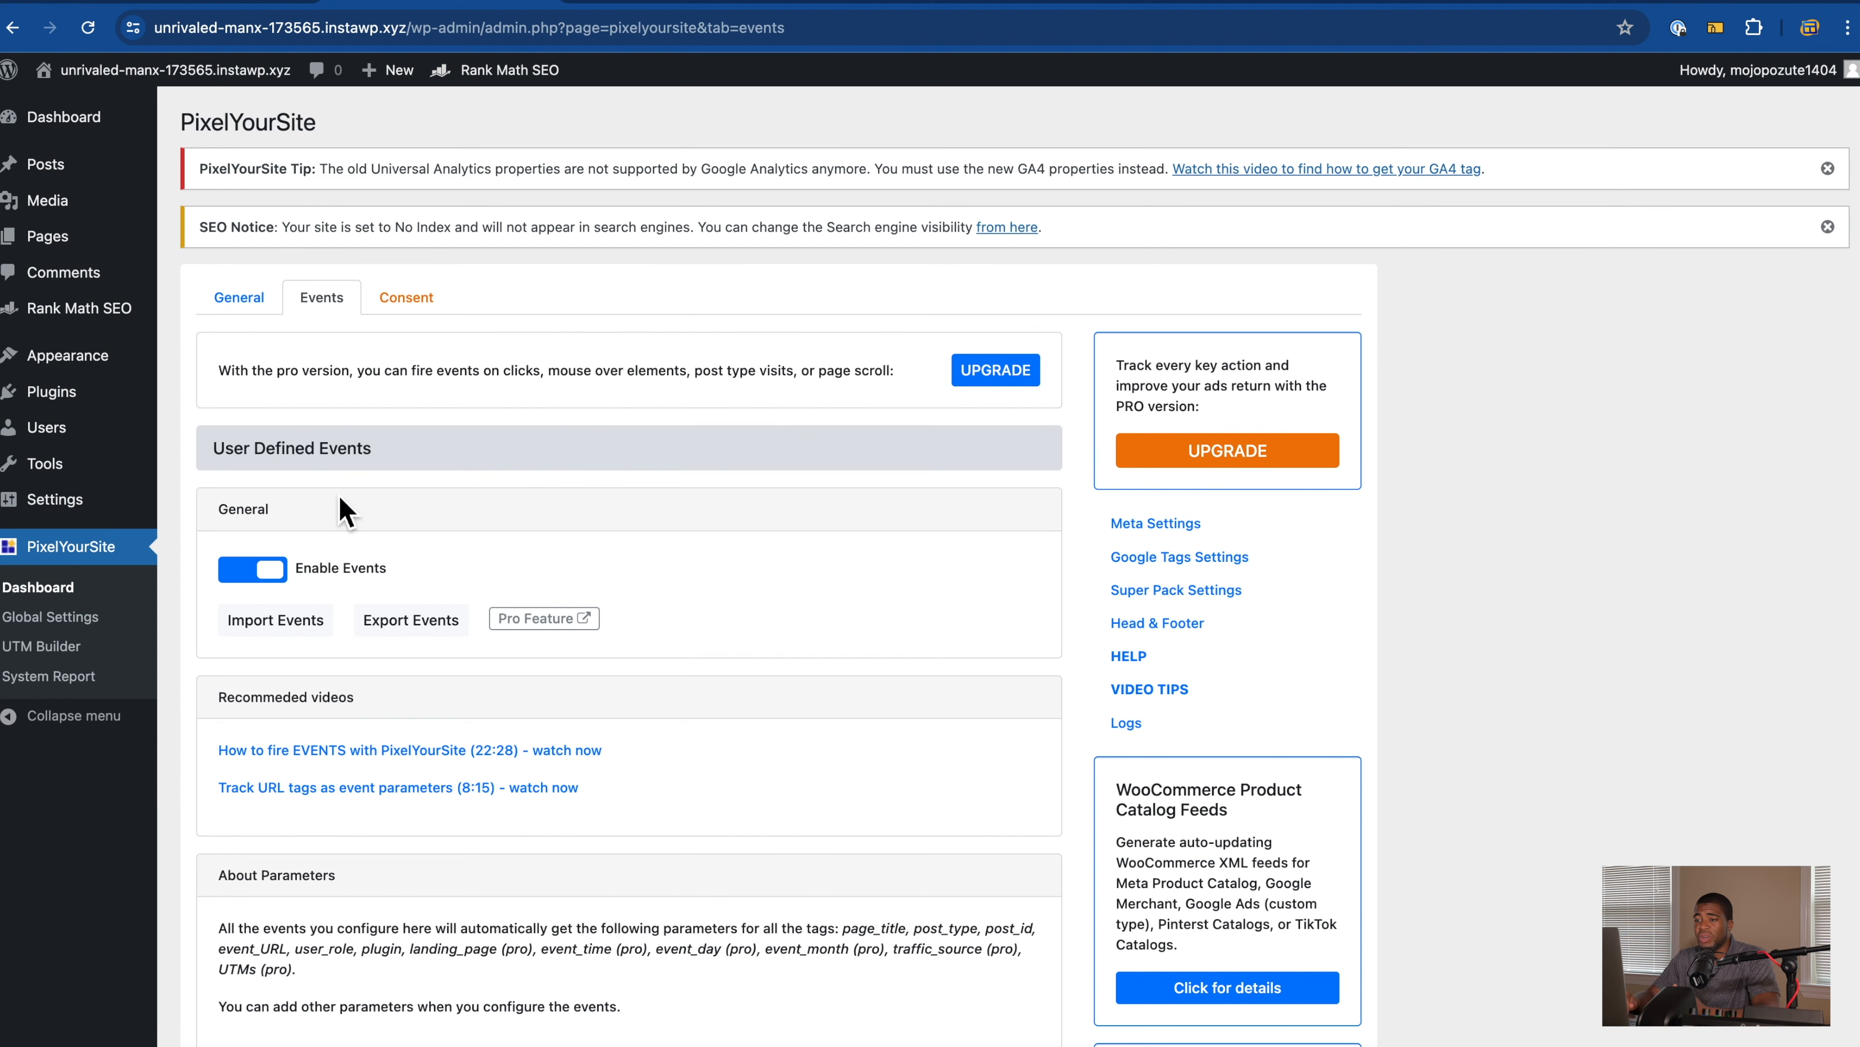
{"action": "scroll", "coordinate": [332, 532], "scroll_direction": "down", "scroll_amount": 7}
{"action": "scroll", "coordinate": [329, 543], "scroll_direction": "down", "scroll_amount": 1}
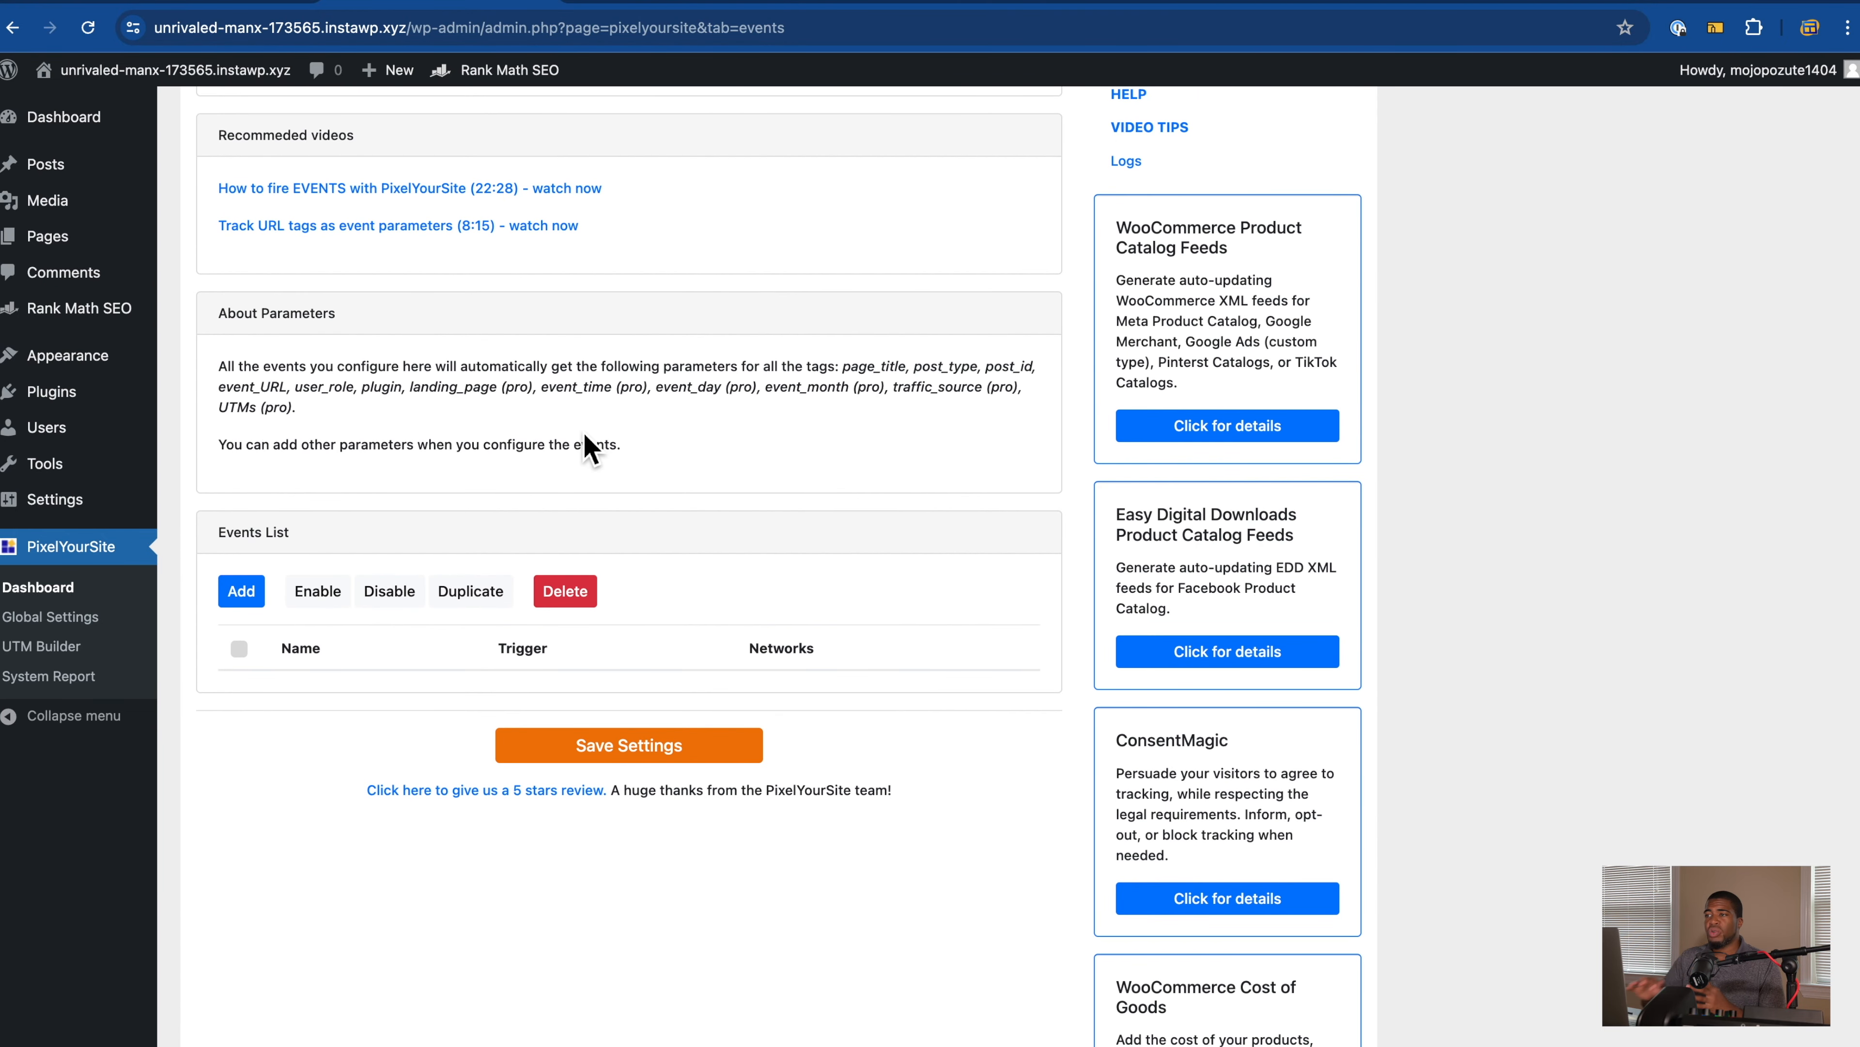
{"action": "left_click", "coordinate": [662, 6]}
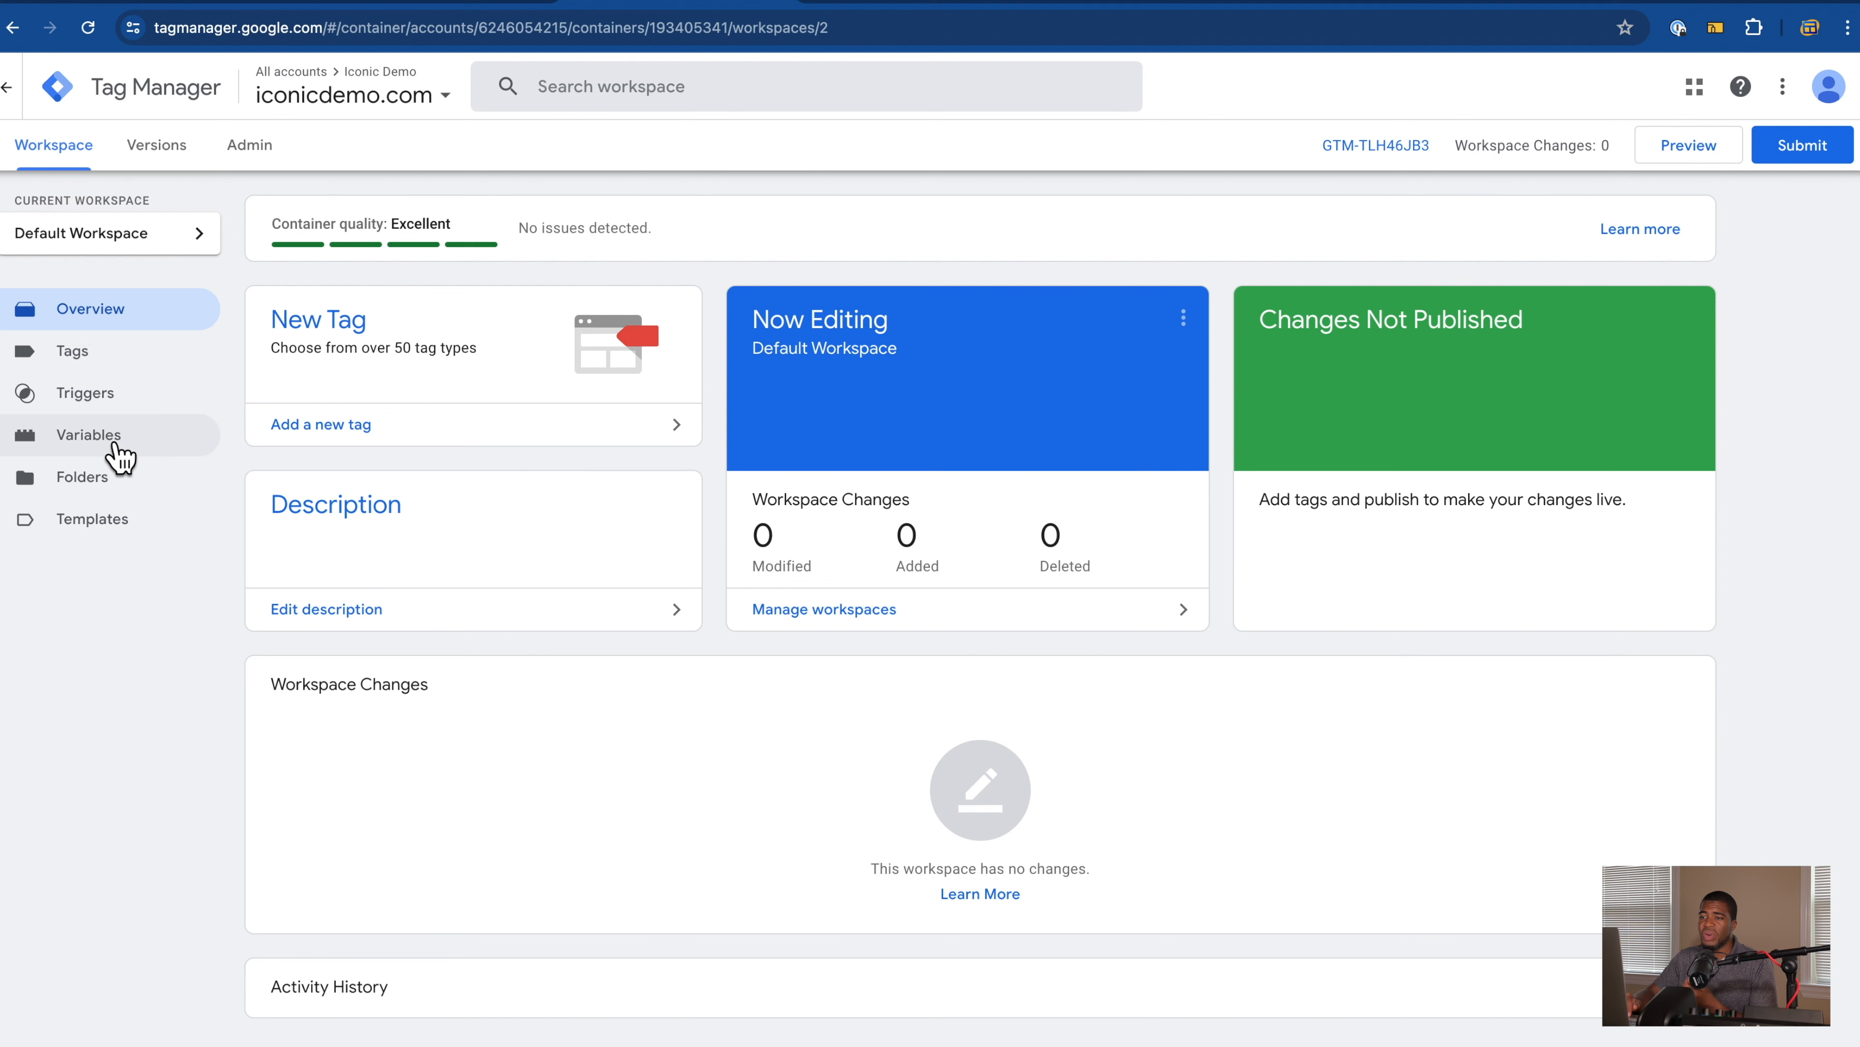
{"action": "left_click", "coordinate": [521, 9]}
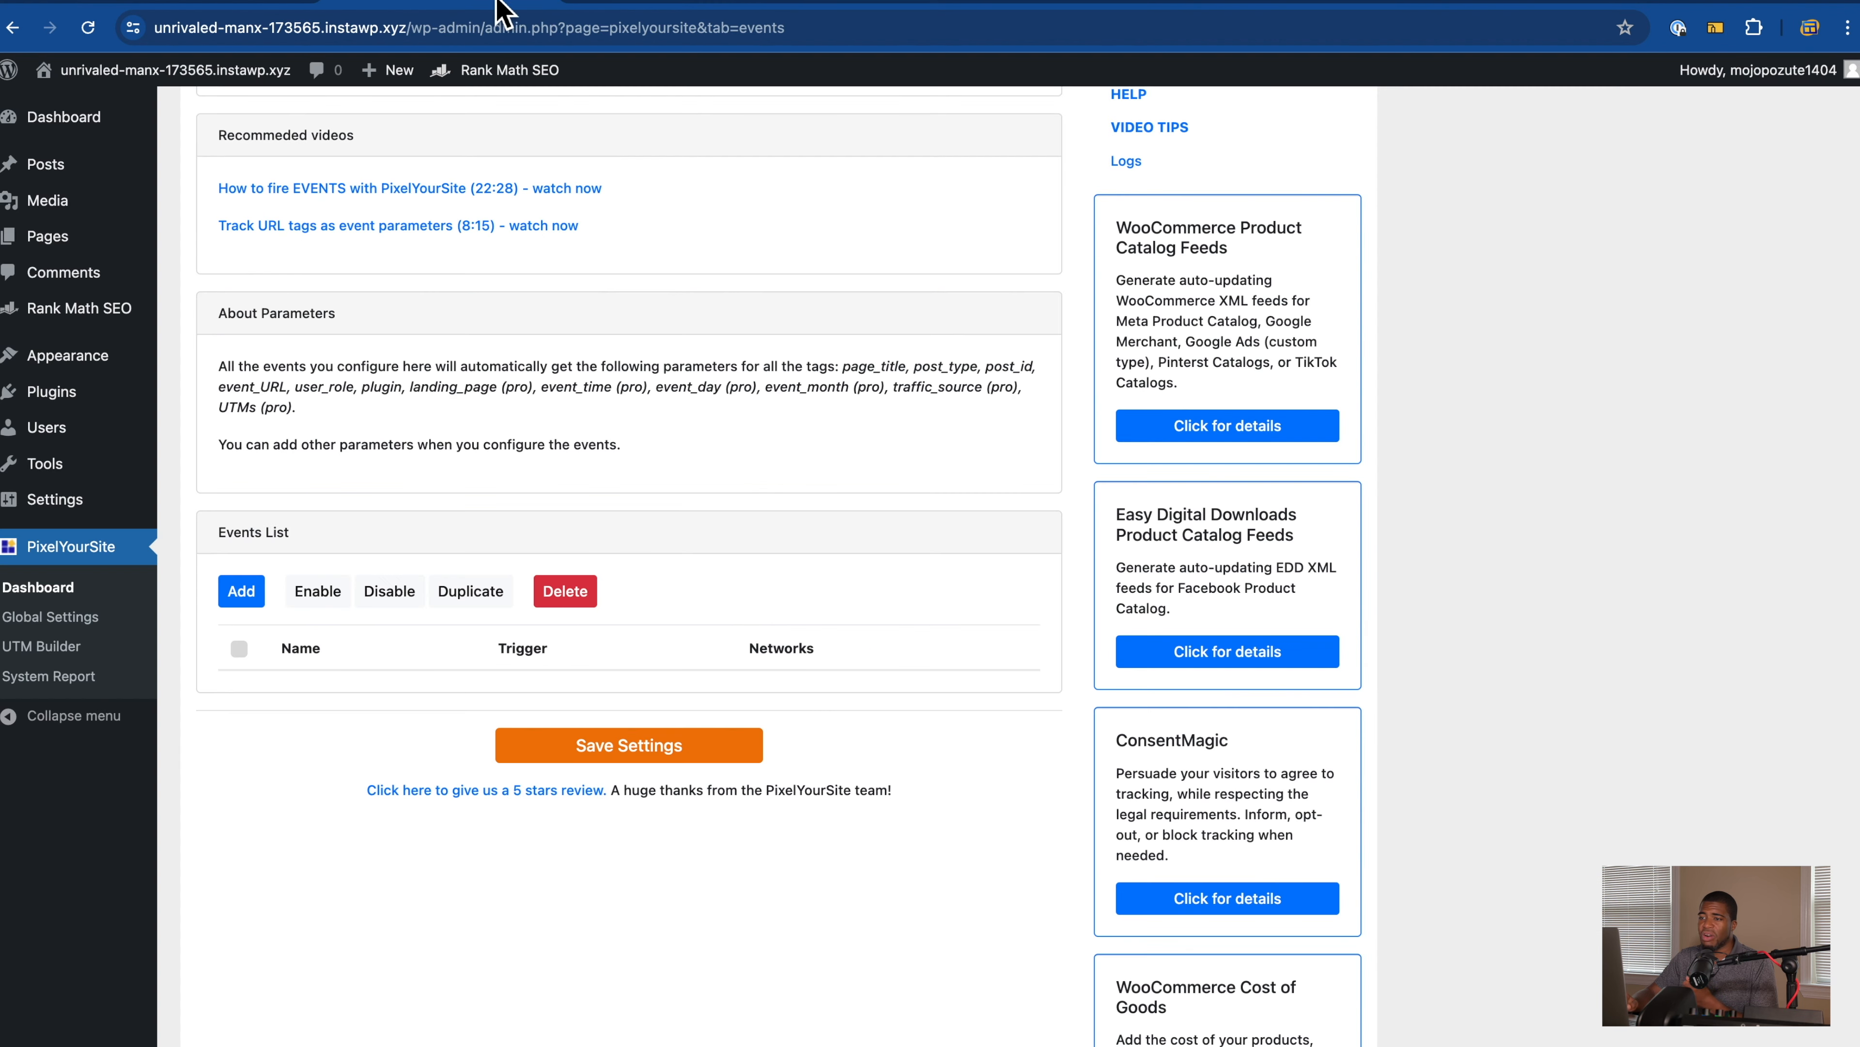
Step: Look over the Tag Manager workspace and open the Admin settings of the Iconic Demo property in Google Analytics
{"action": "left_click", "coordinate": [637, 9]}
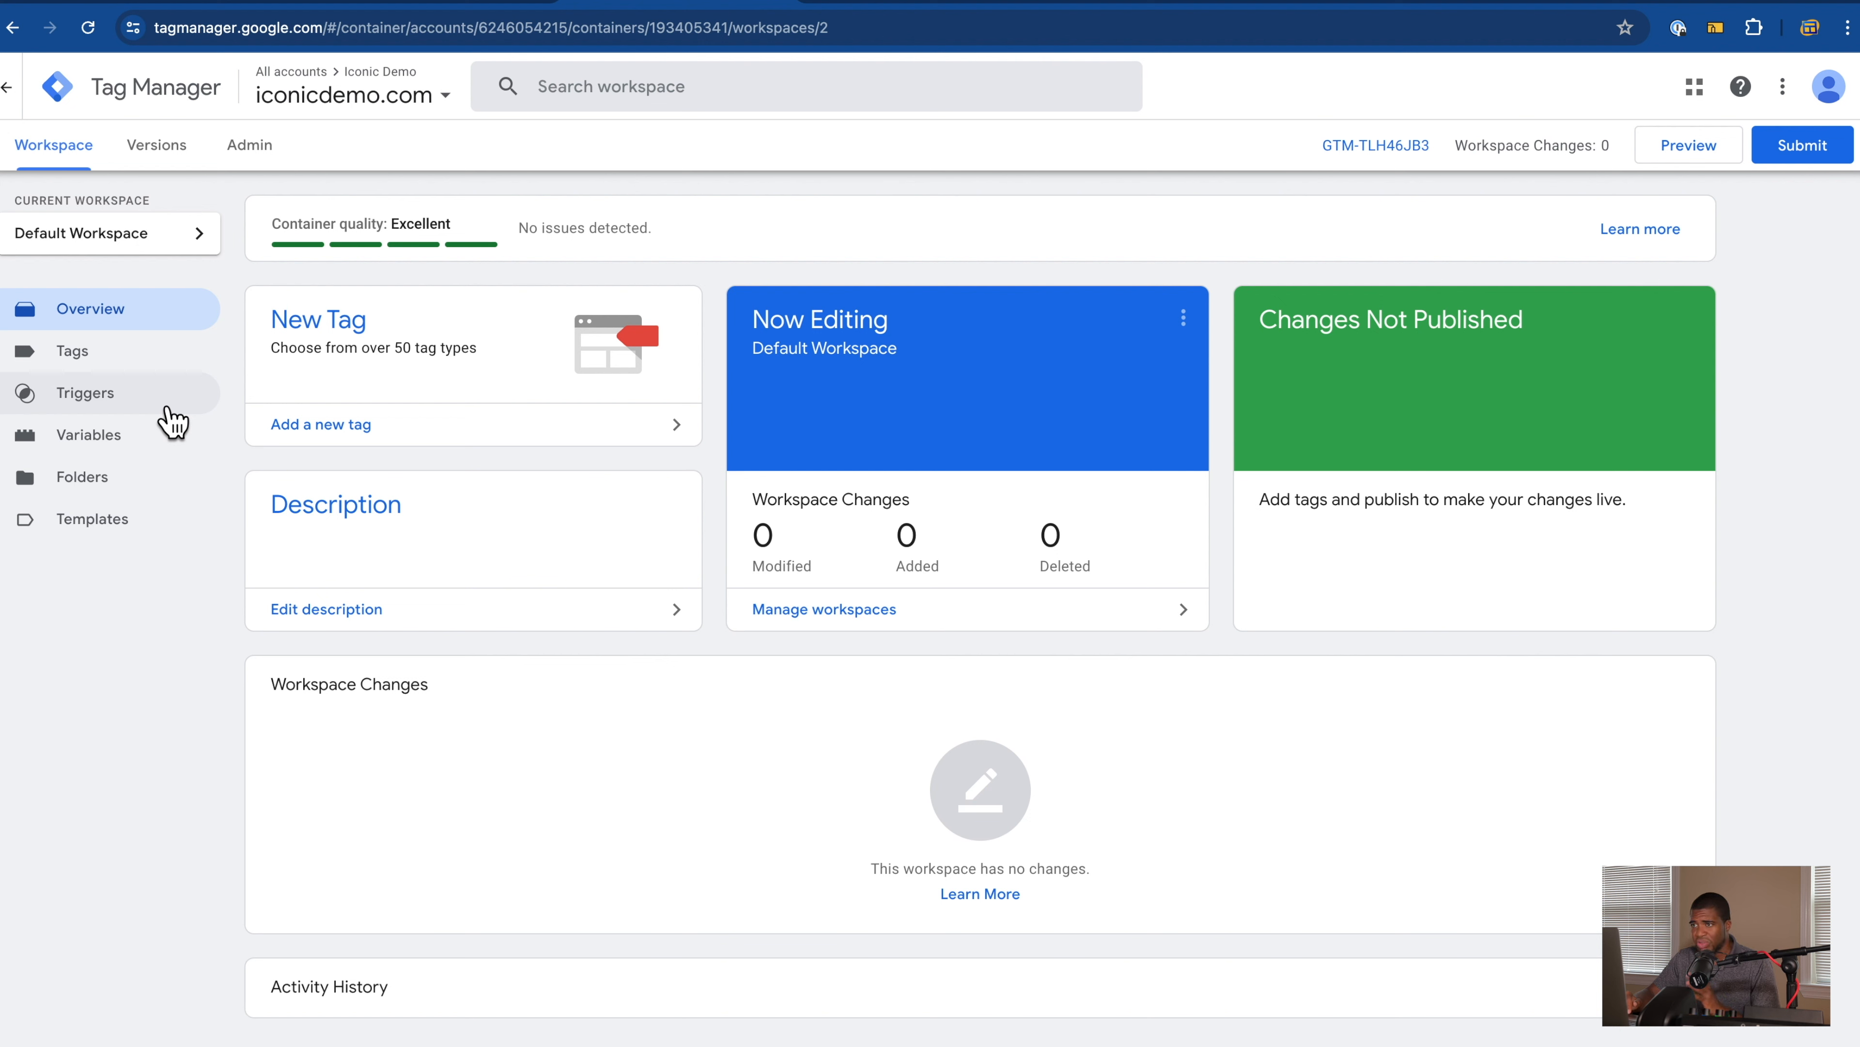
{"action": "left_click", "coordinate": [838, 9]}
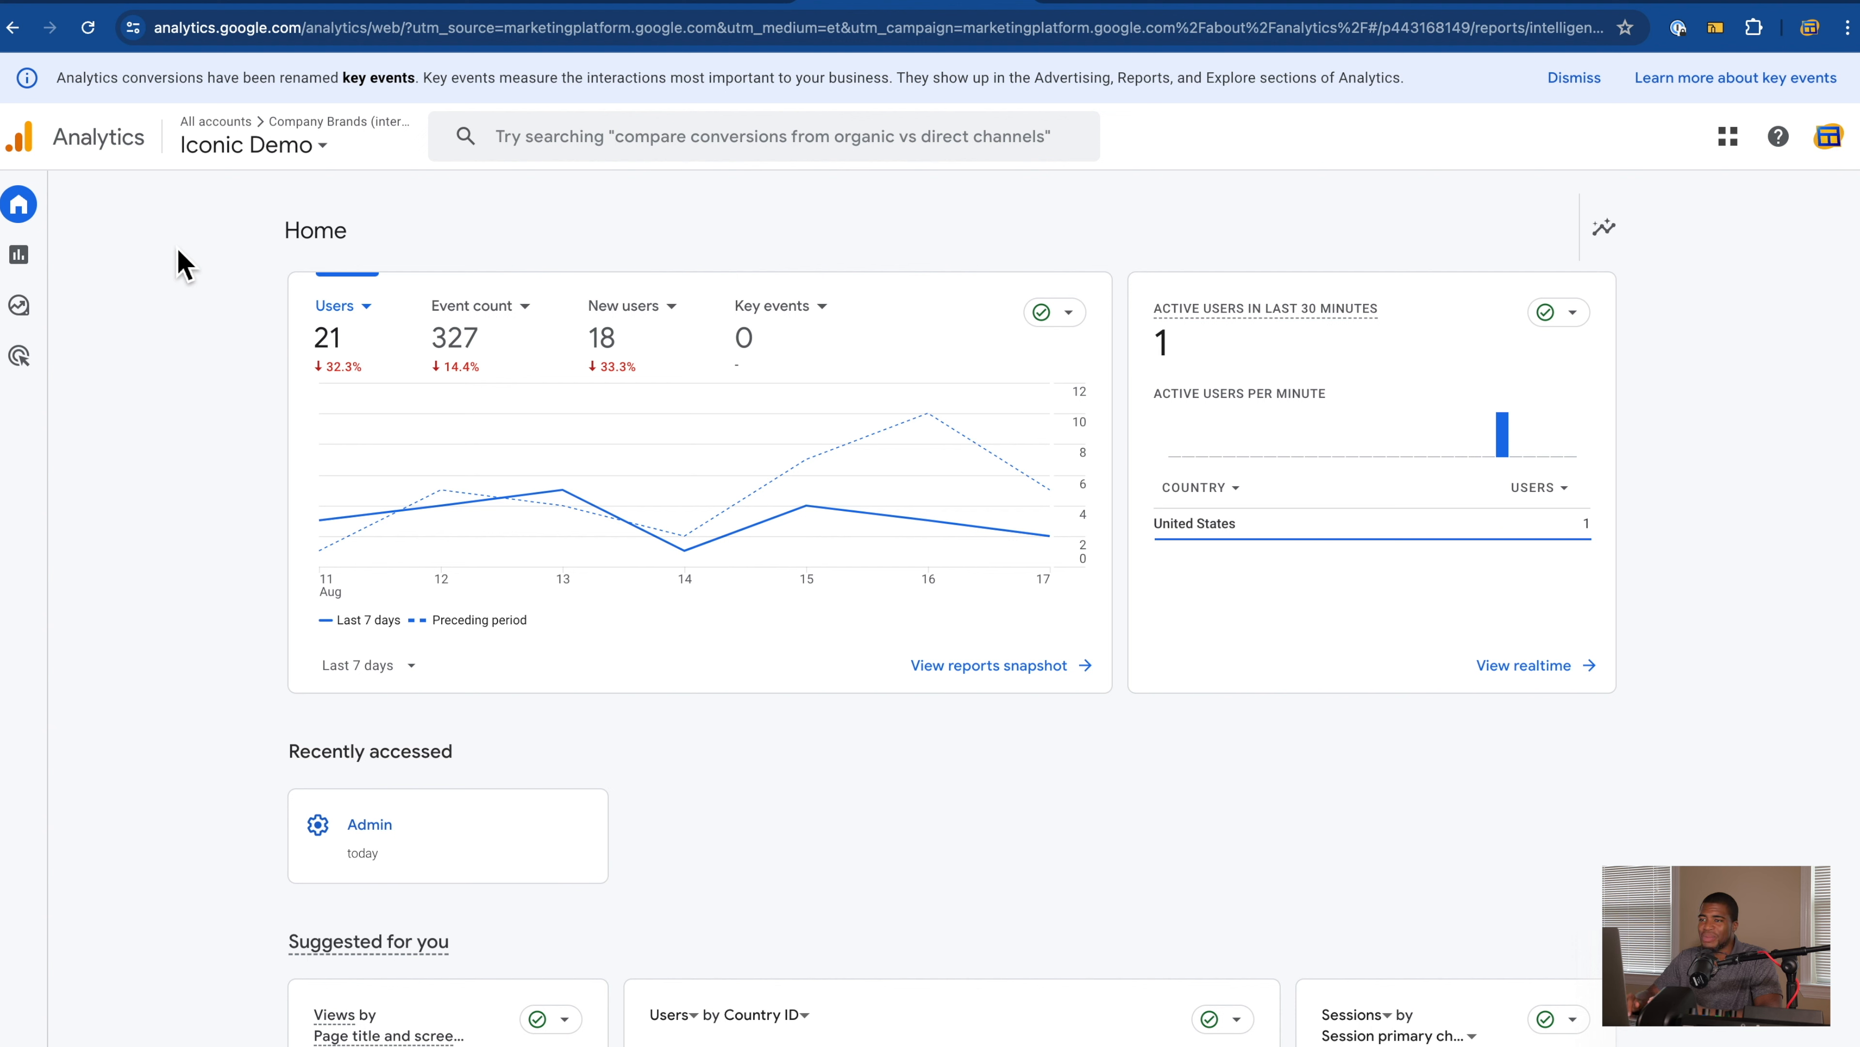
{"action": "mouse_move", "coordinate": [40, 271]}
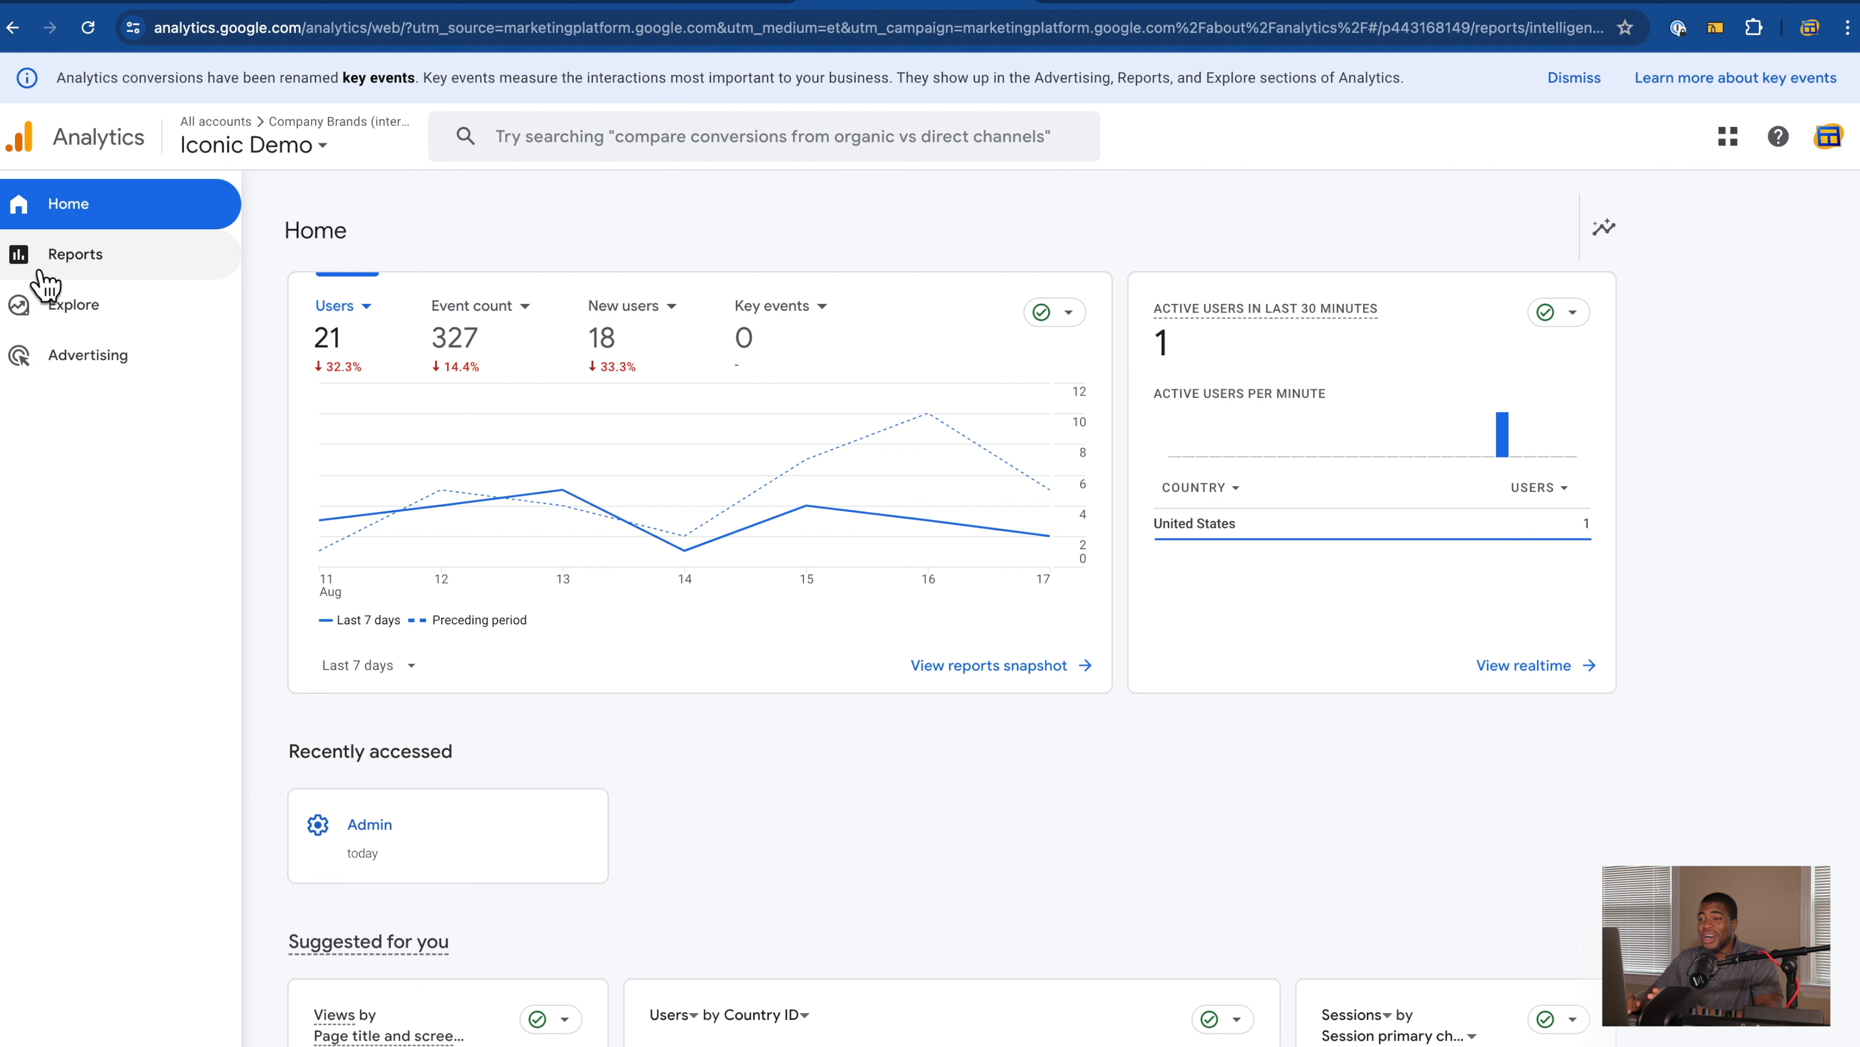
{"action": "left_click", "coordinate": [57, 1039]}
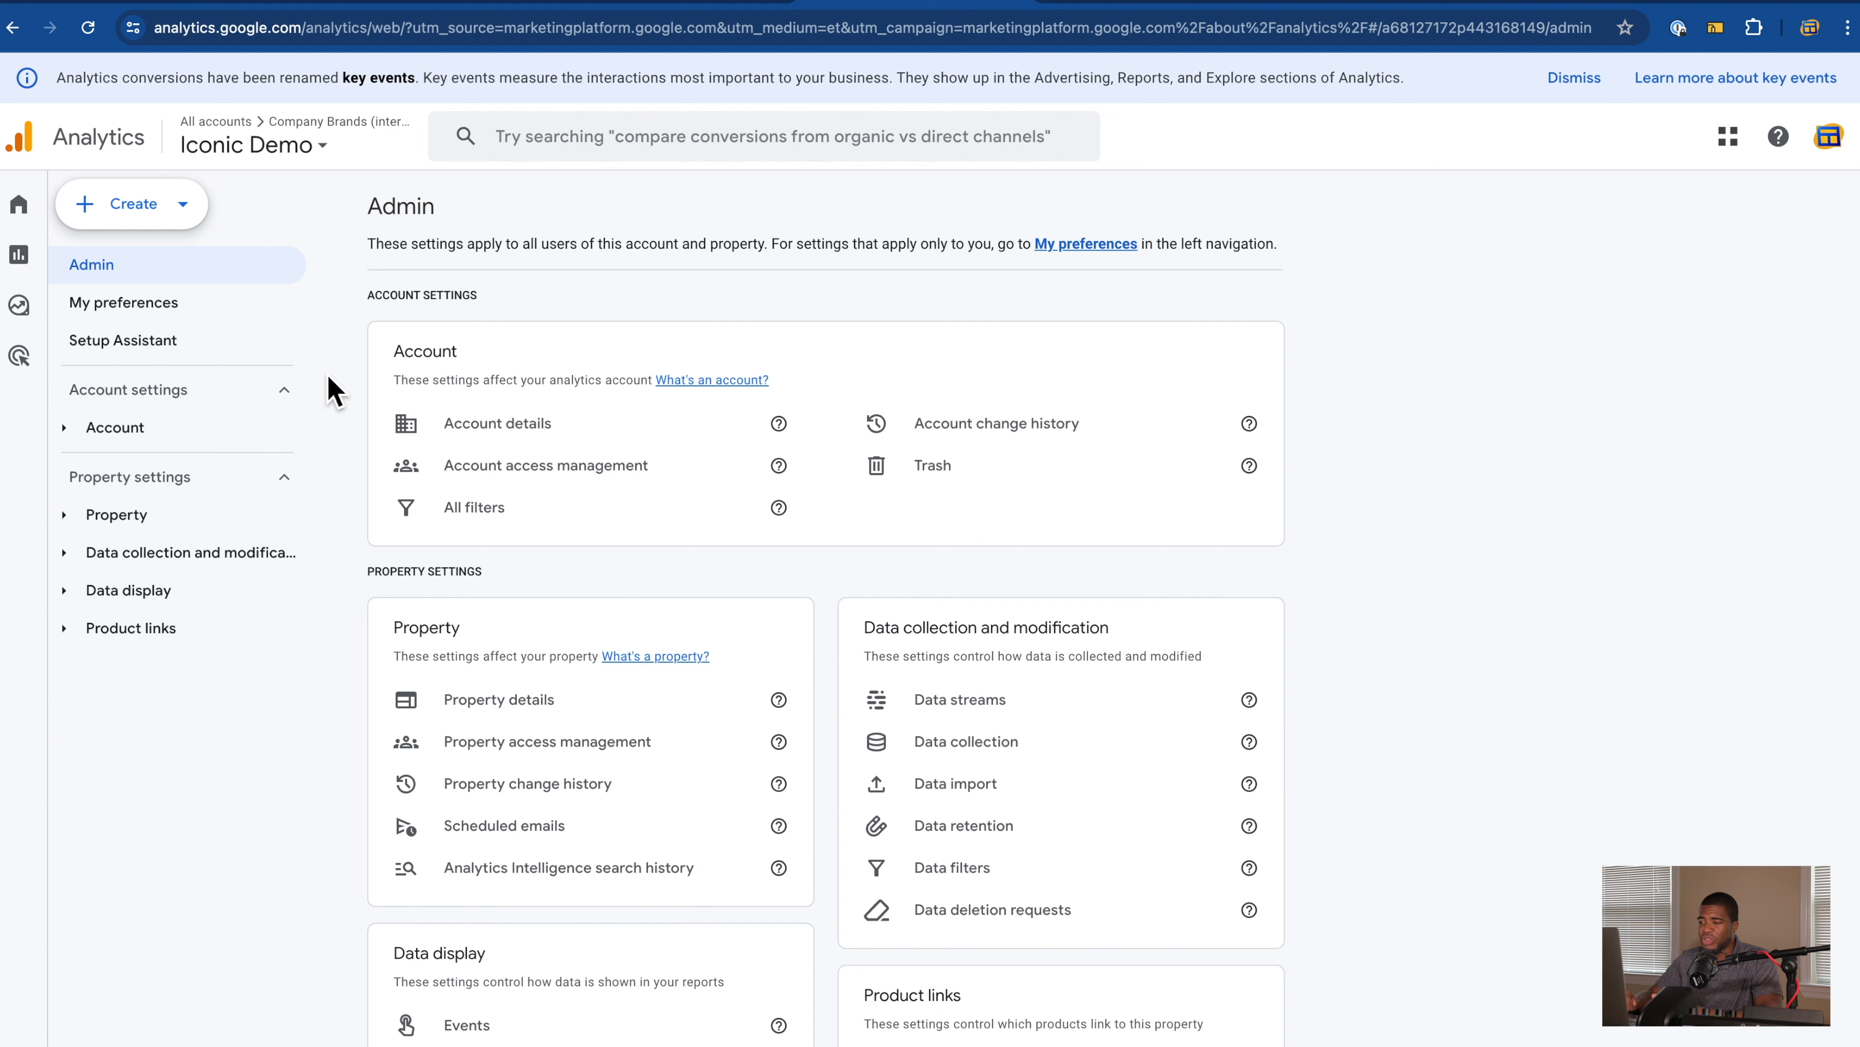
Step: Open the setup form for an additional web data stream in the Iconic Demo property
{"action": "left_click", "coordinate": [944, 712]}
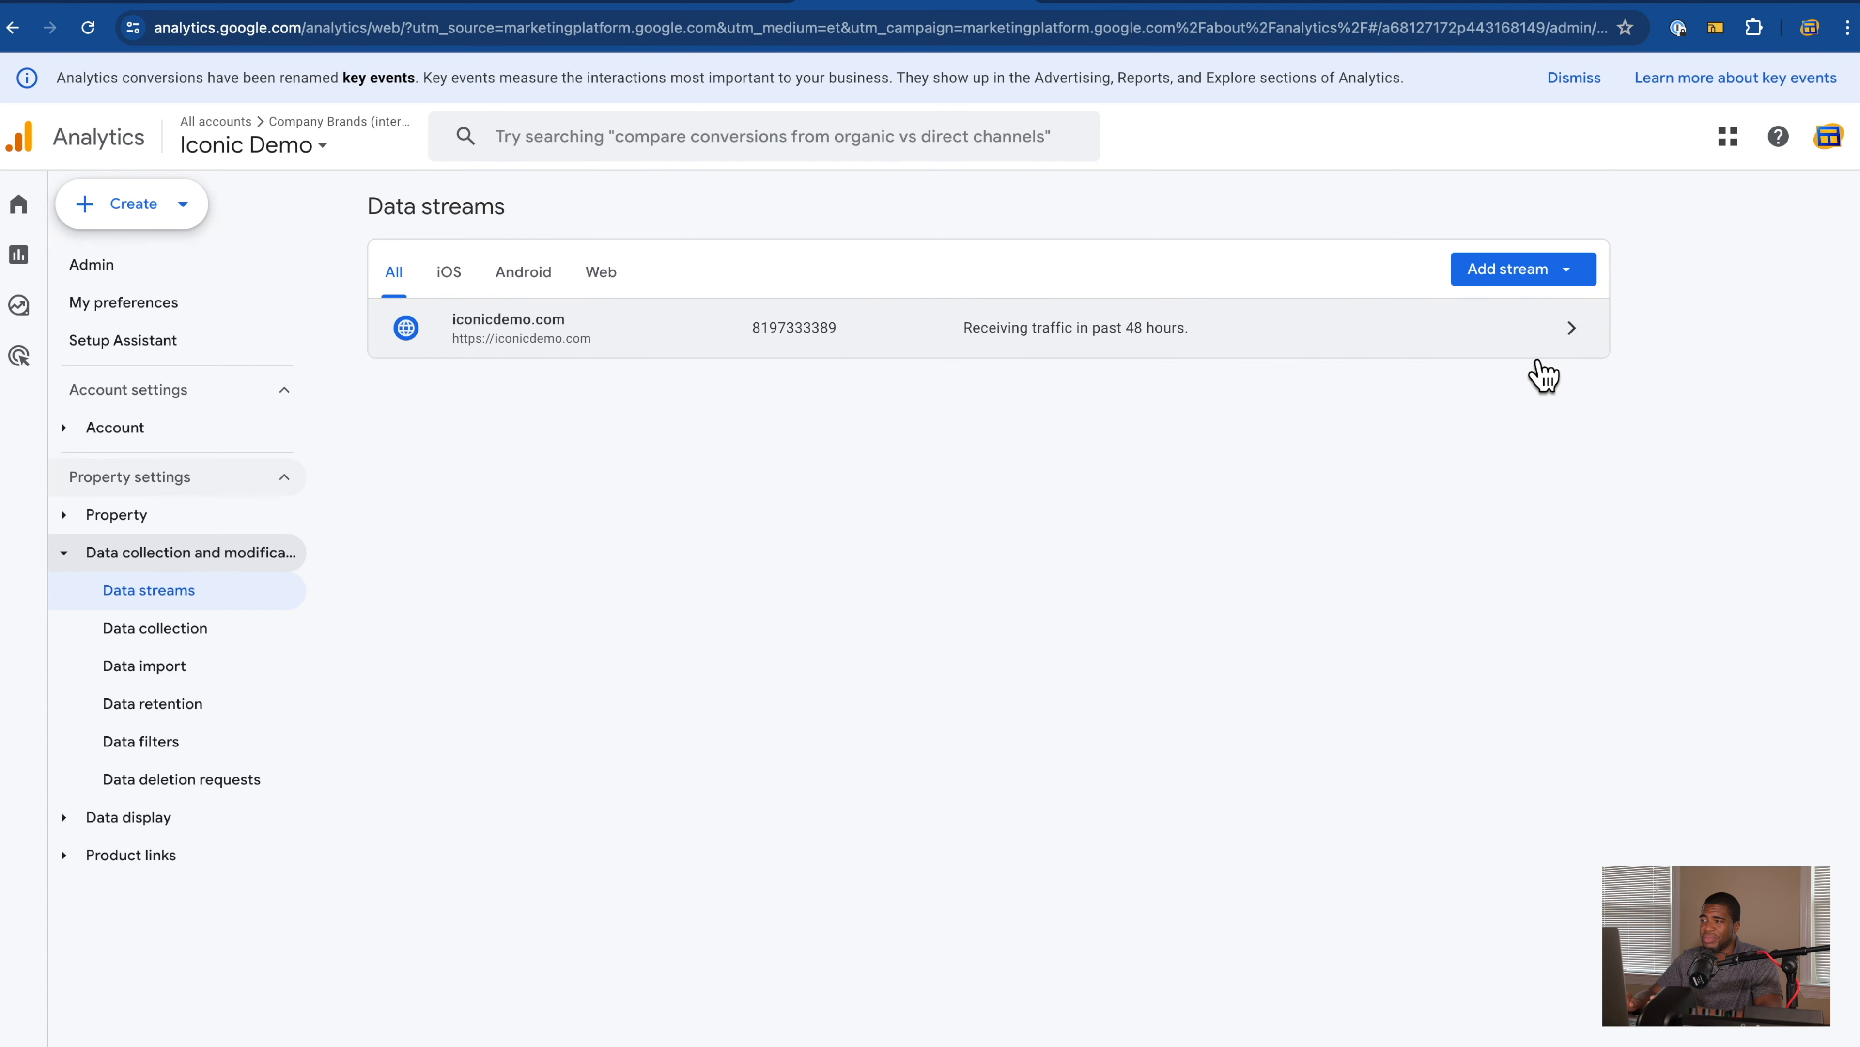
{"action": "left_click", "coordinate": [1582, 277]}
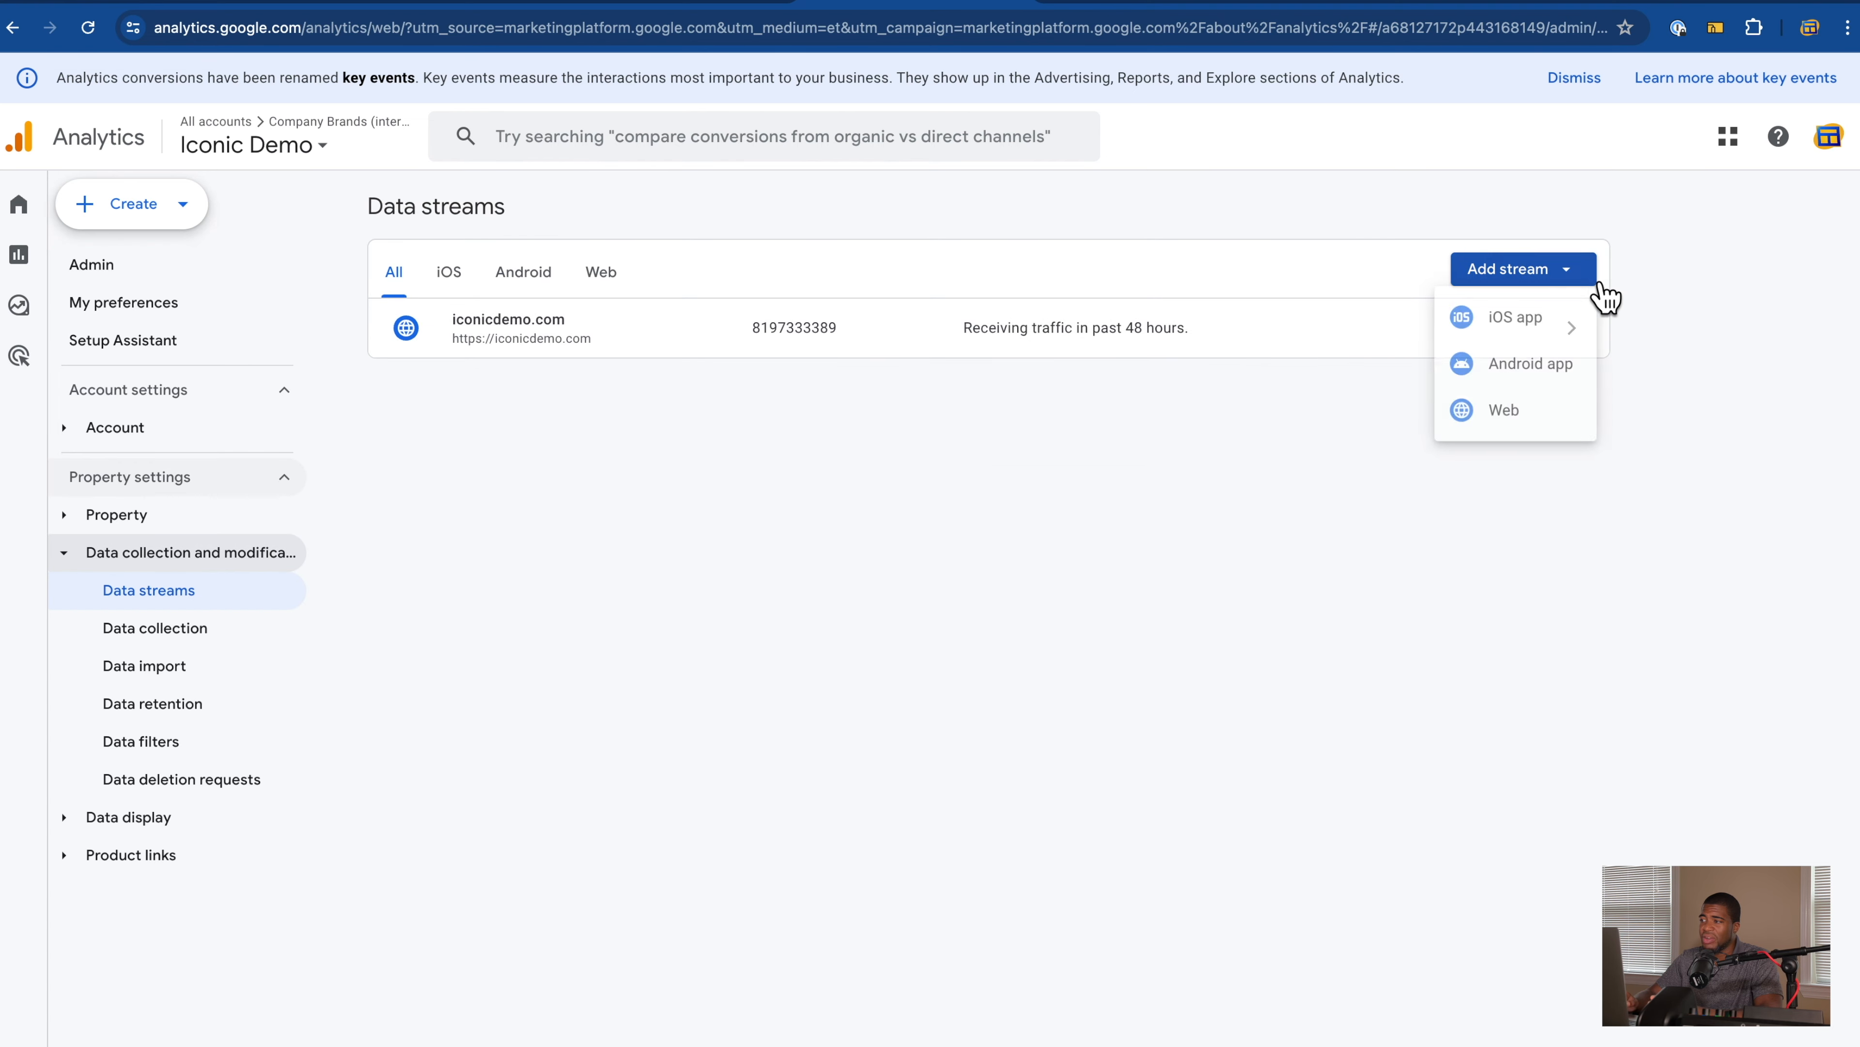
{"action": "left_click", "coordinate": [1506, 439]}
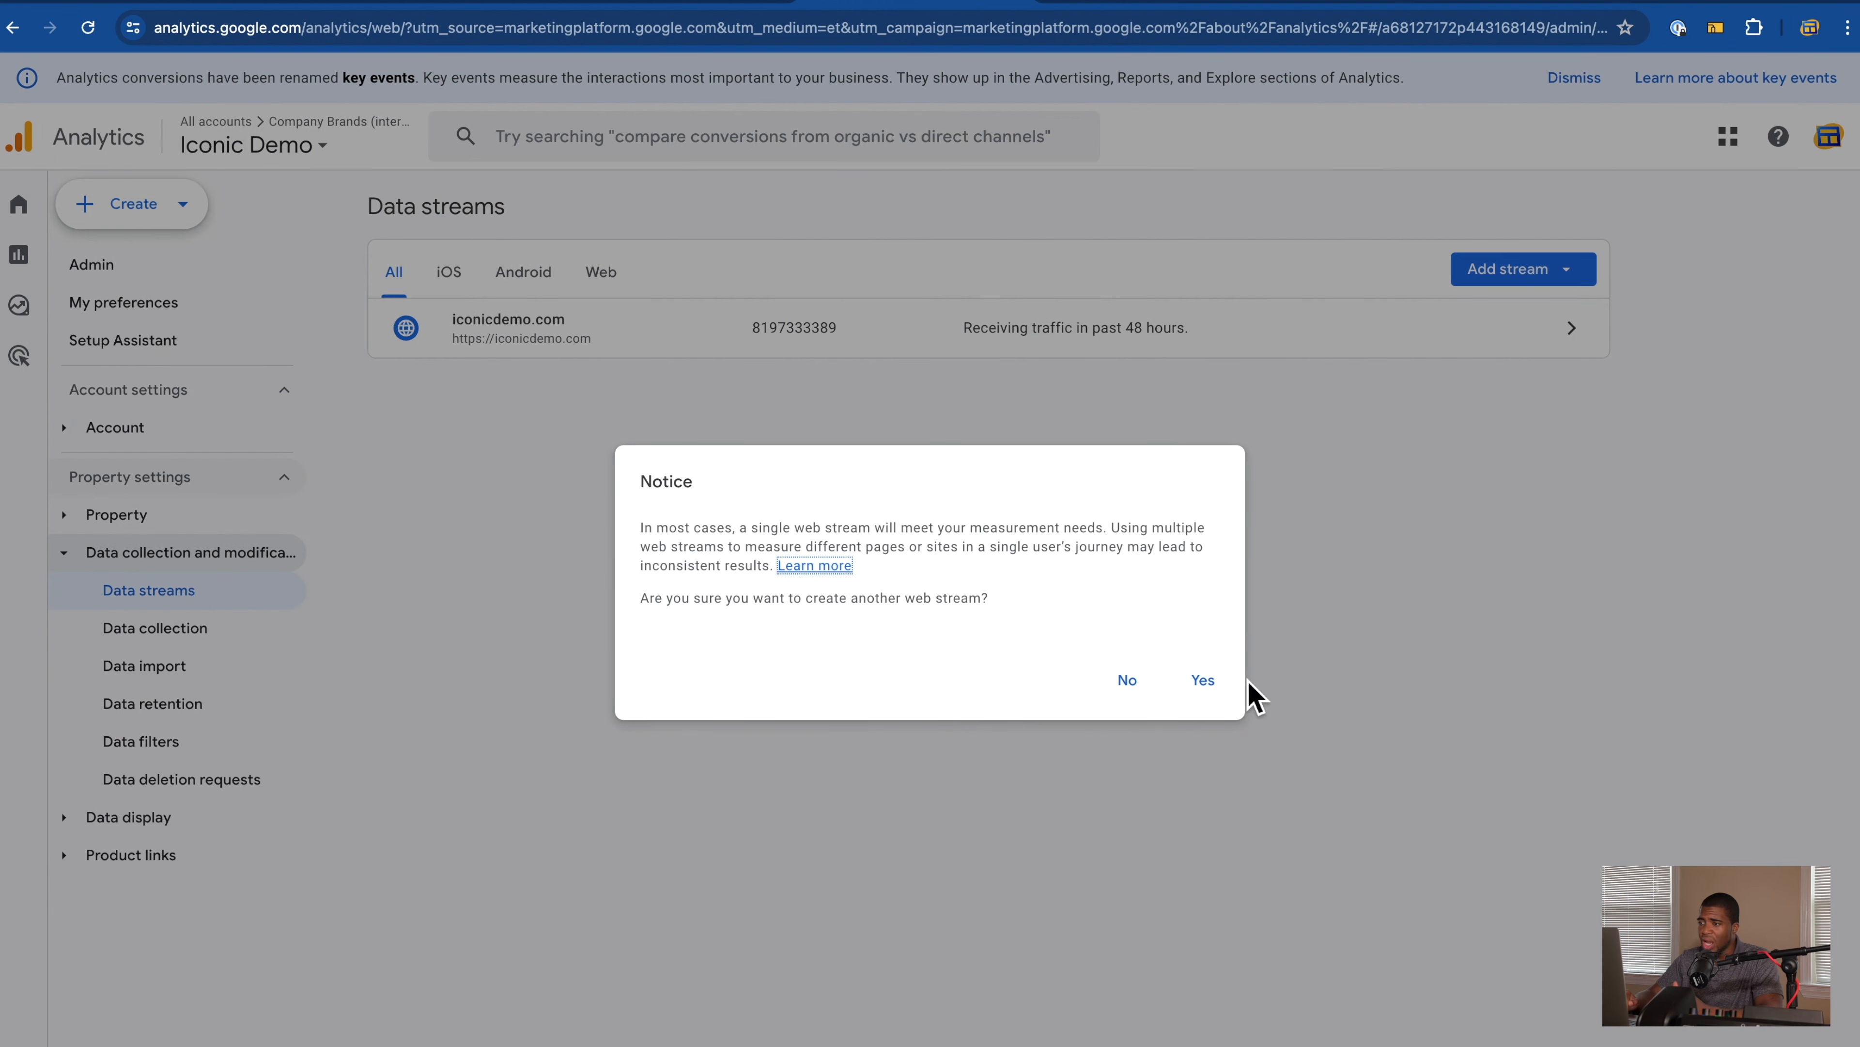
{"action": "left_click", "coordinate": [1203, 680]}
{"action": "left_click", "coordinate": [718, 275]}
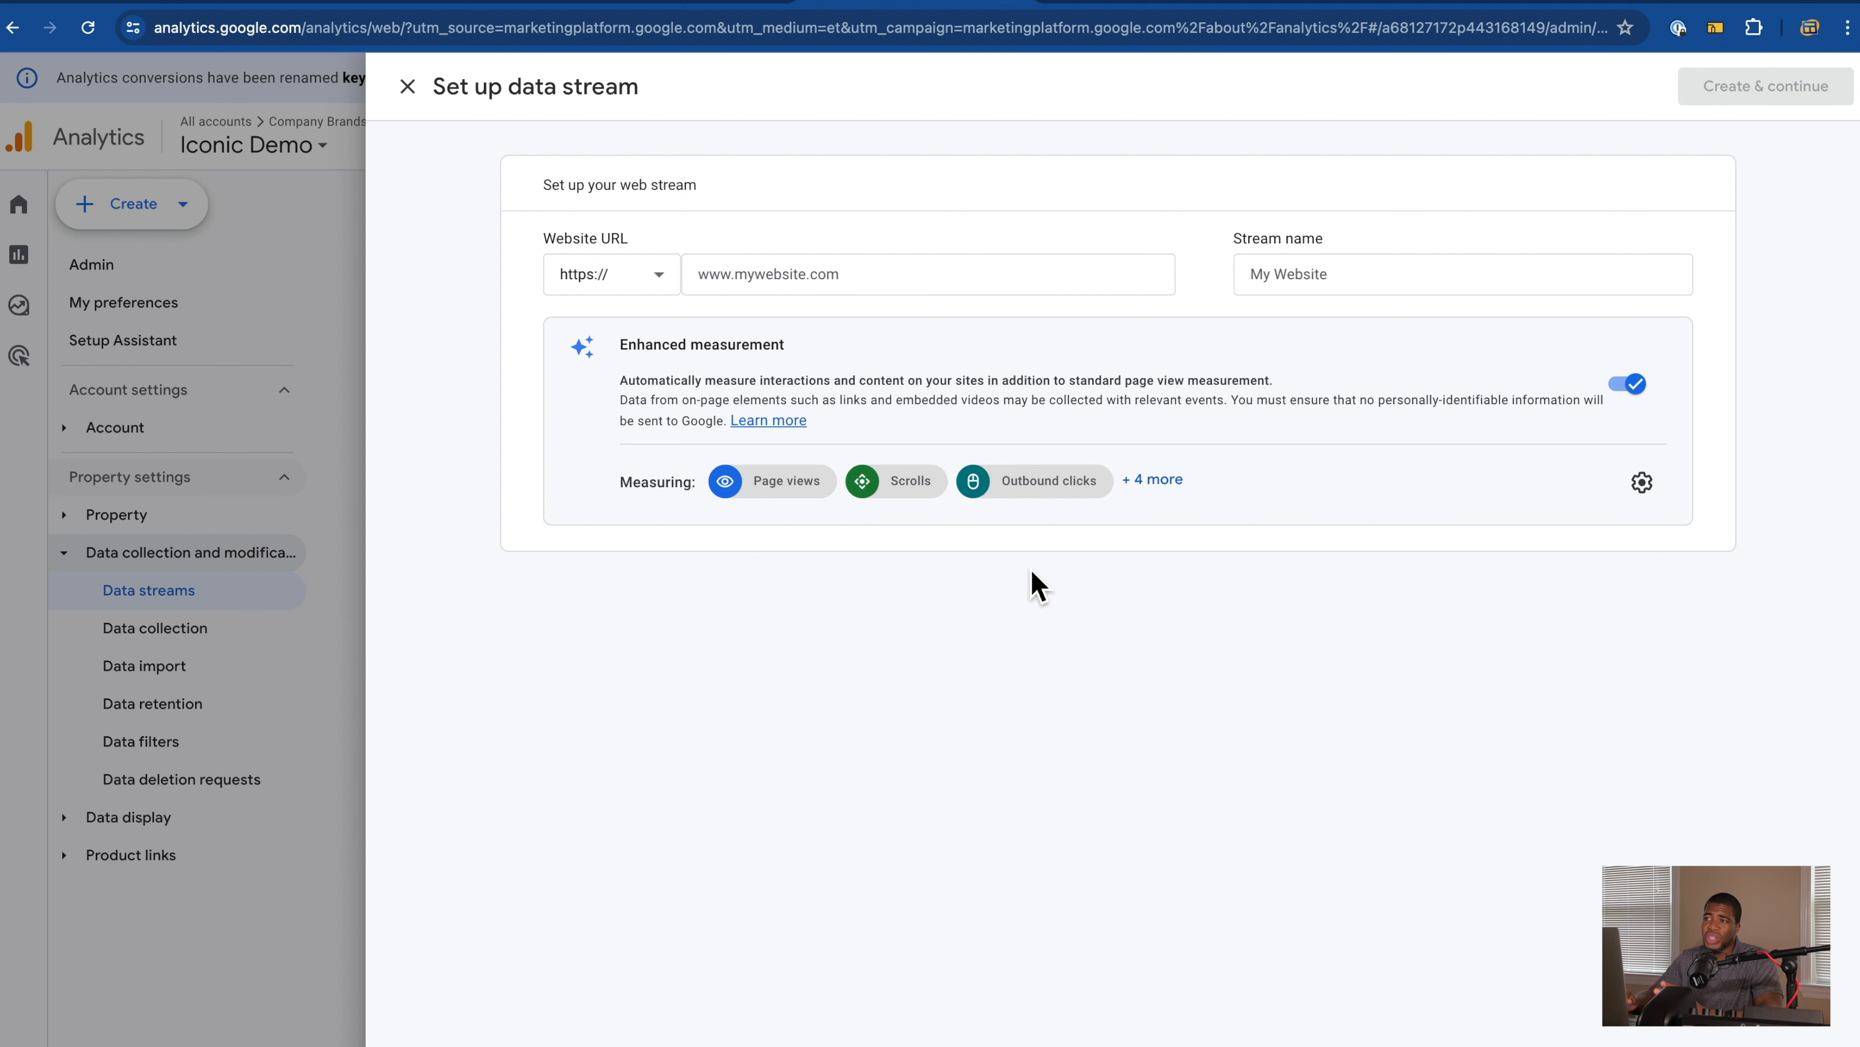
Step: View the Google Analytics tracking ID field in PixelYourSite's general settings, and close the unfinished web stream setup in Google Analytics
{"action": "left_click", "coordinate": [504, 9]}
{"action": "scroll", "coordinate": [329, 557], "scroll_direction": "up", "scroll_amount": 10}
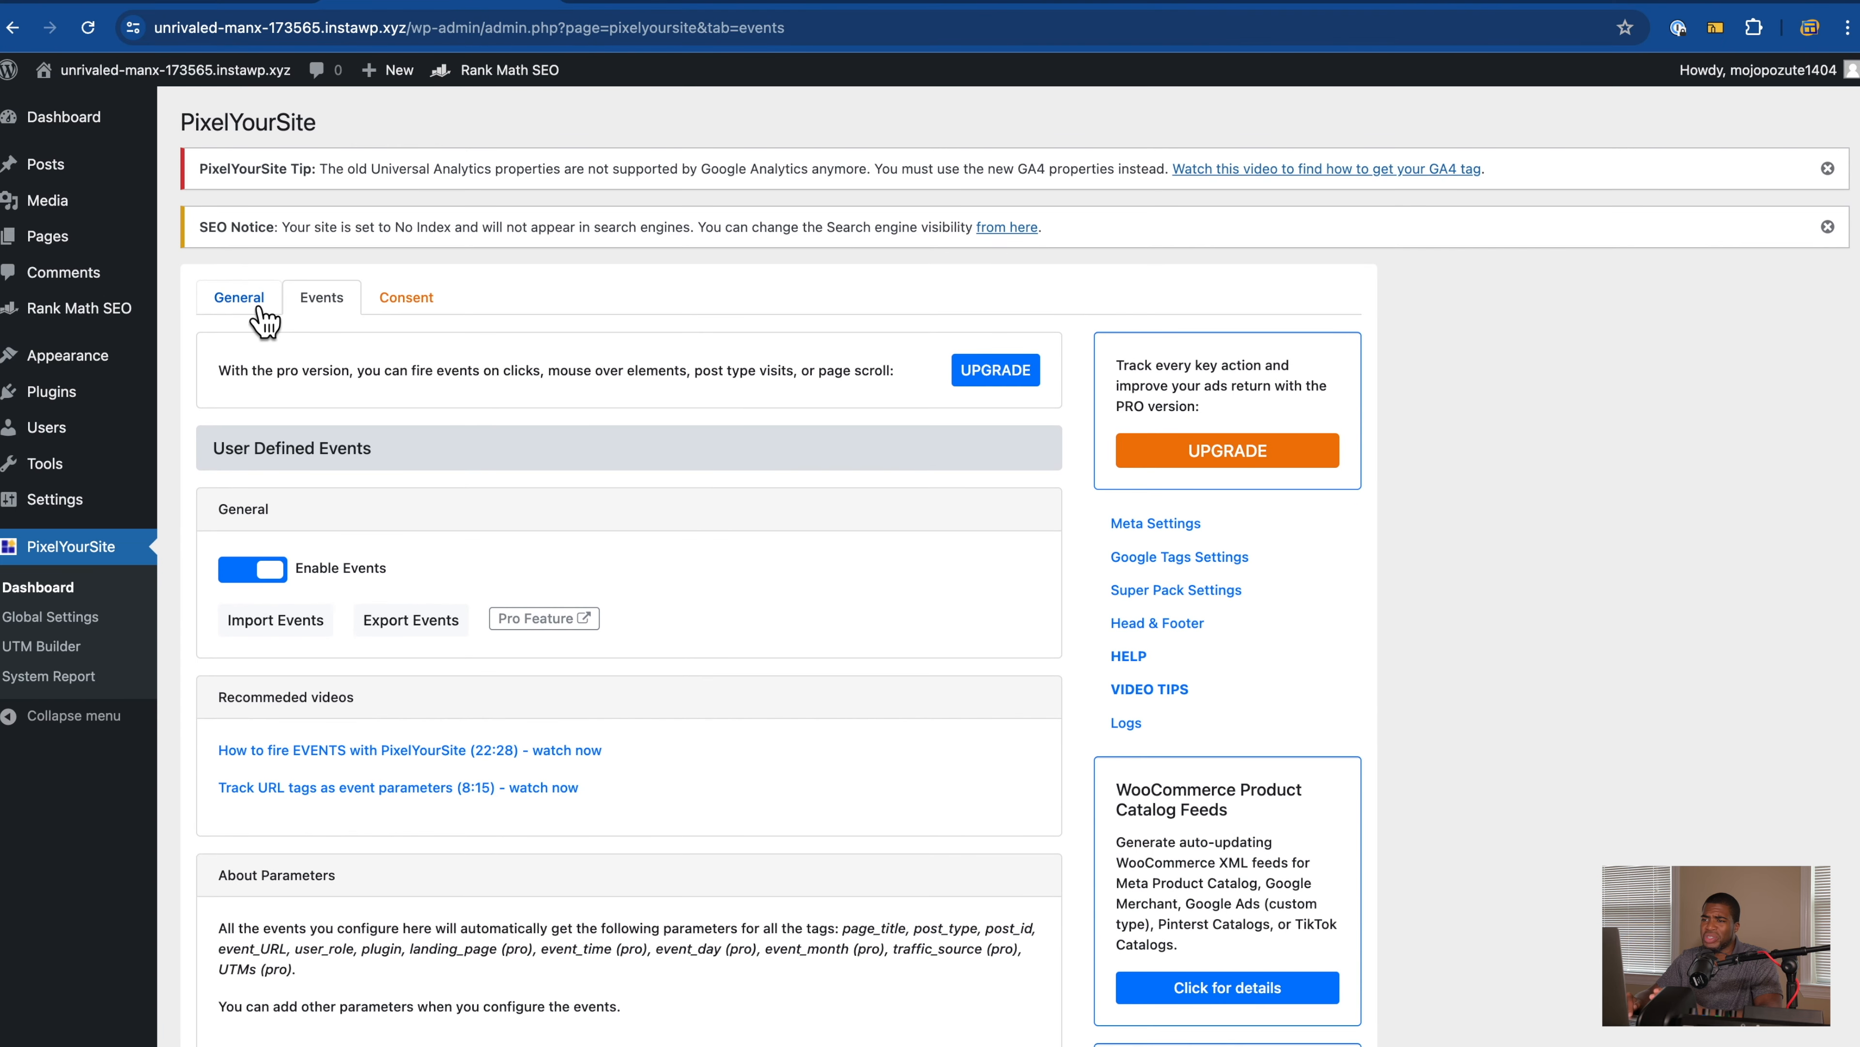
{"action": "left_click", "coordinate": [240, 297]}
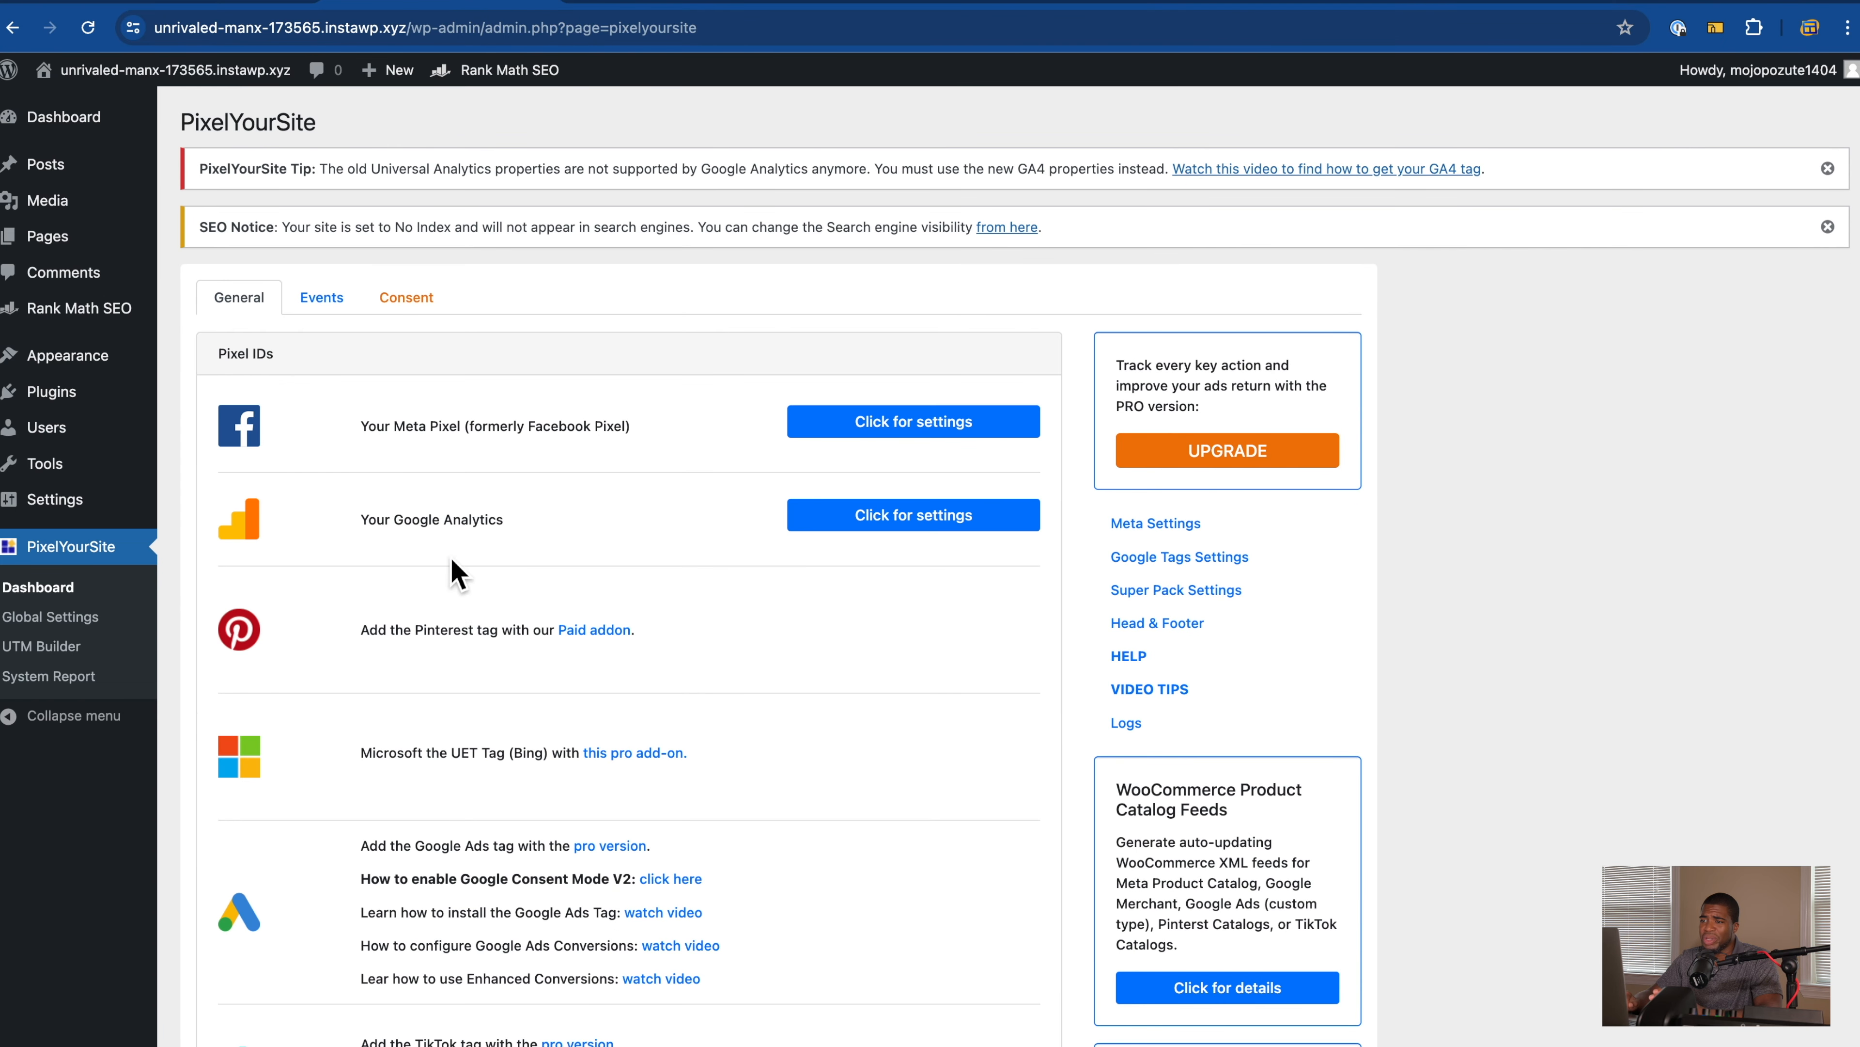
{"action": "left_click", "coordinate": [941, 520]}
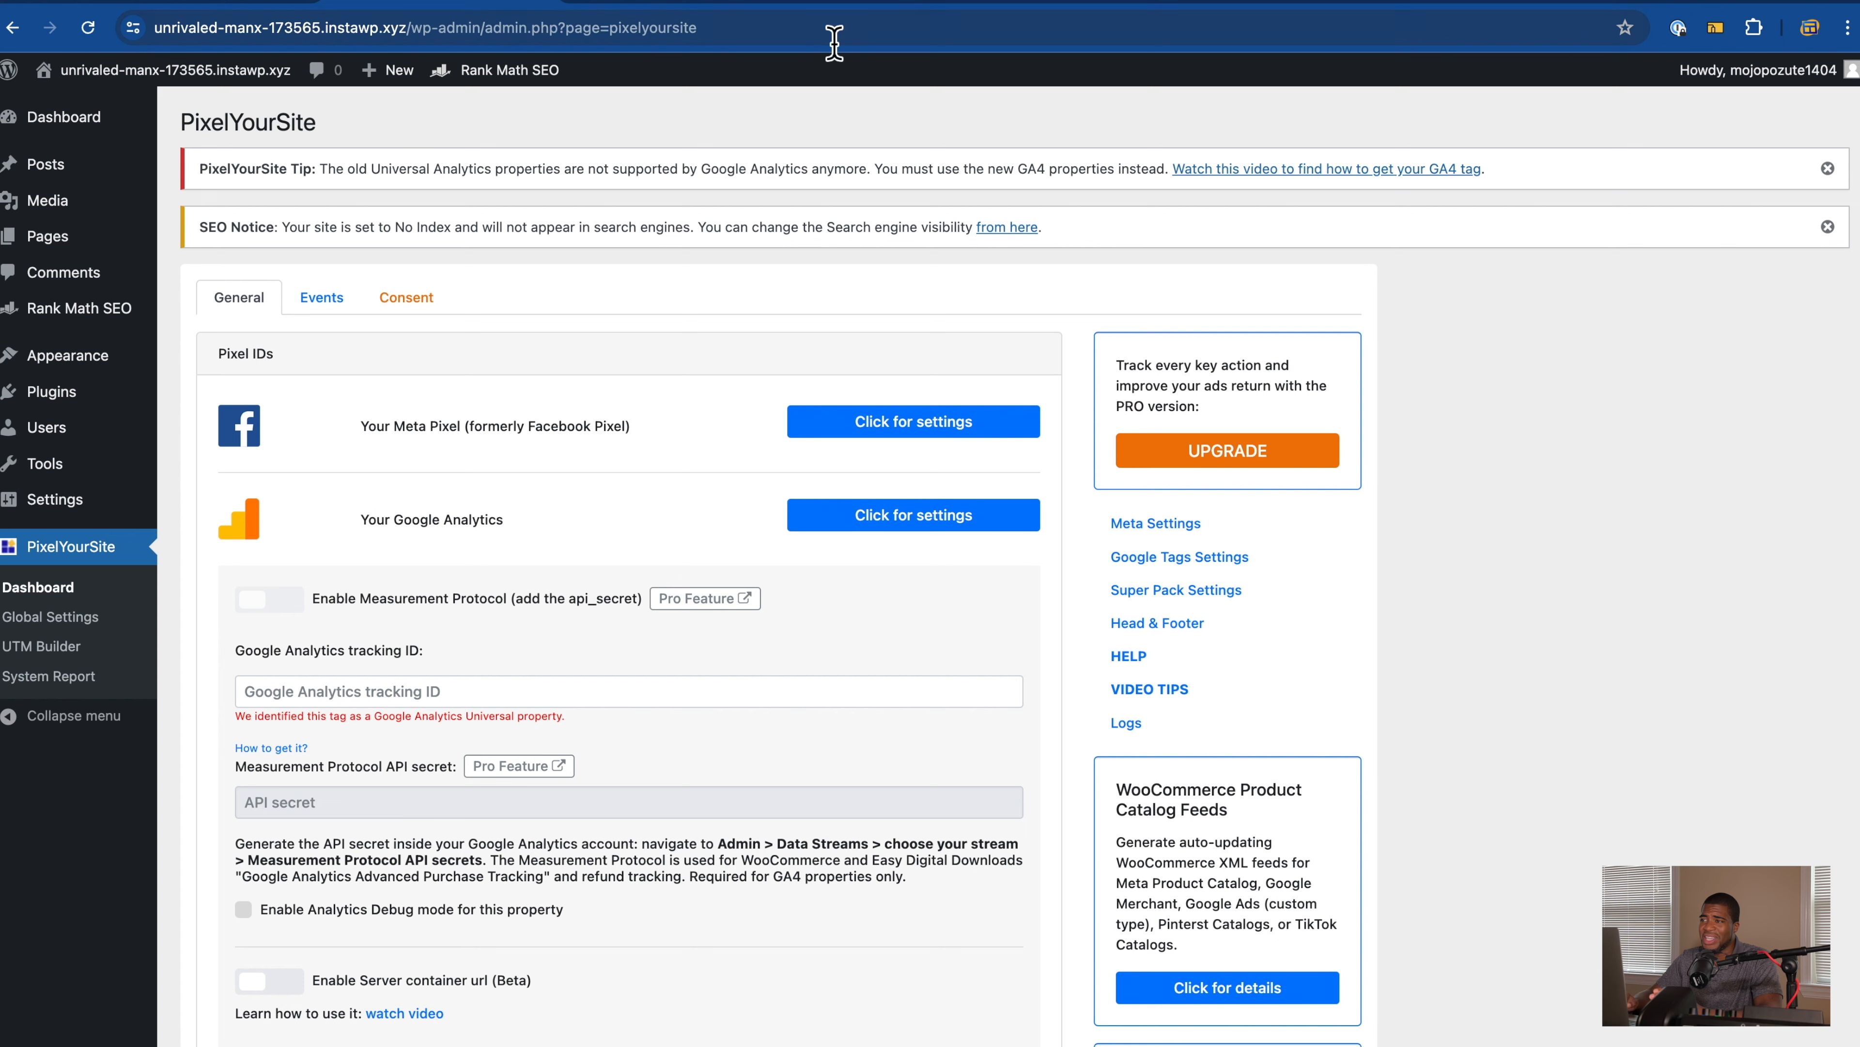
{"action": "left_click", "coordinate": [867, 8]}
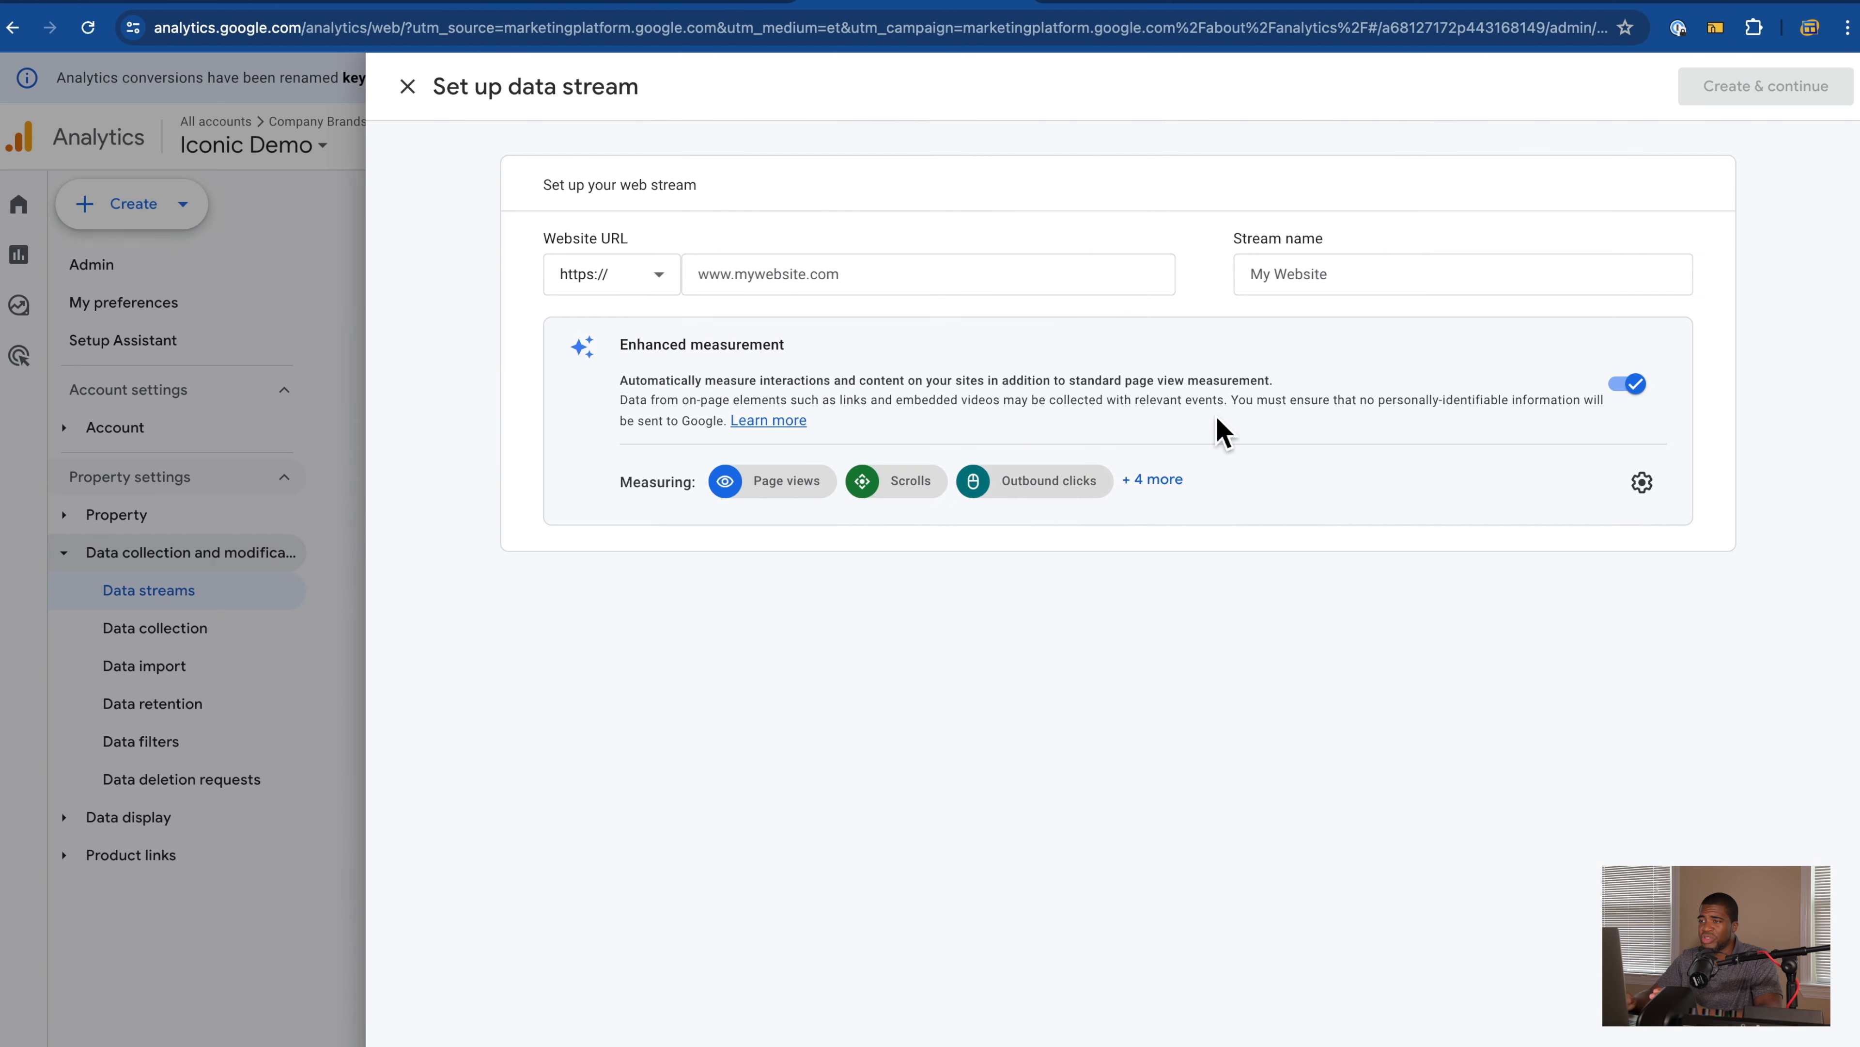
{"action": "left_click", "coordinate": [407, 87]}
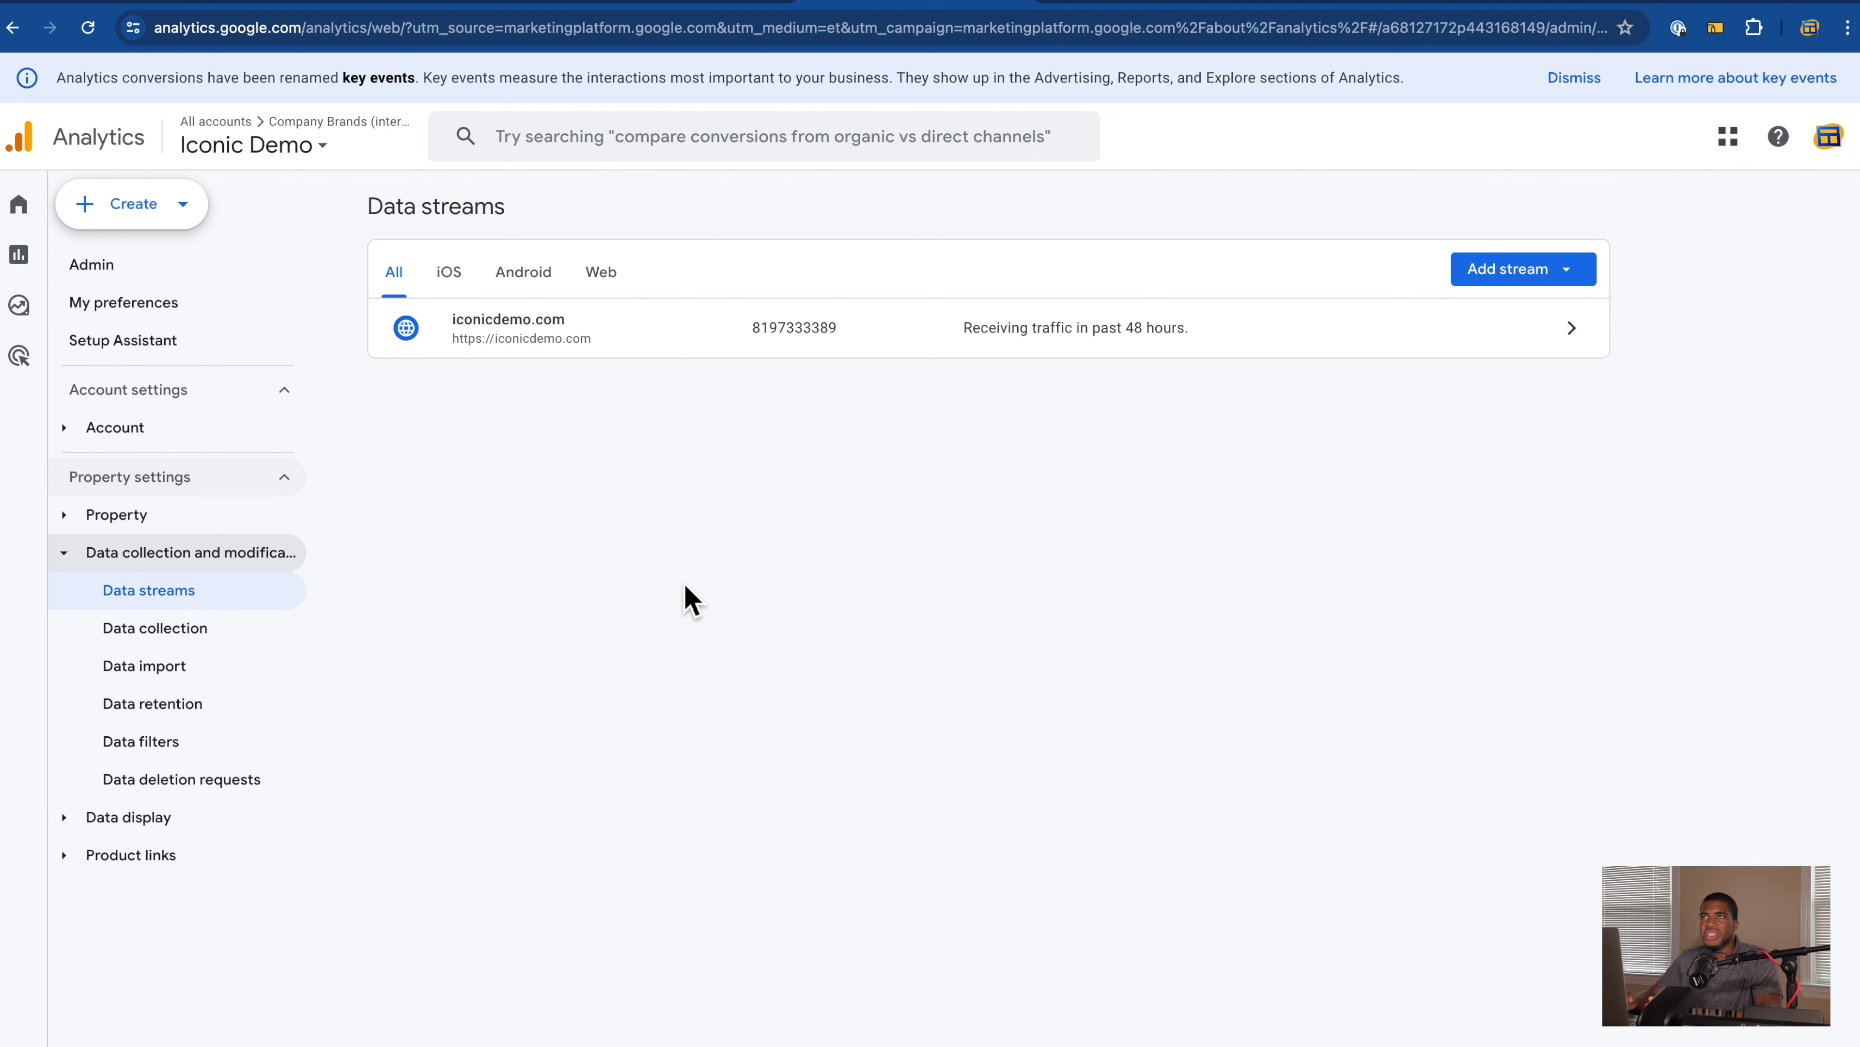
Step: View the Google Search Console welcome page and open the Search Console links among the Analytics property's product links
{"action": "left_click", "coordinate": [1080, 6]}
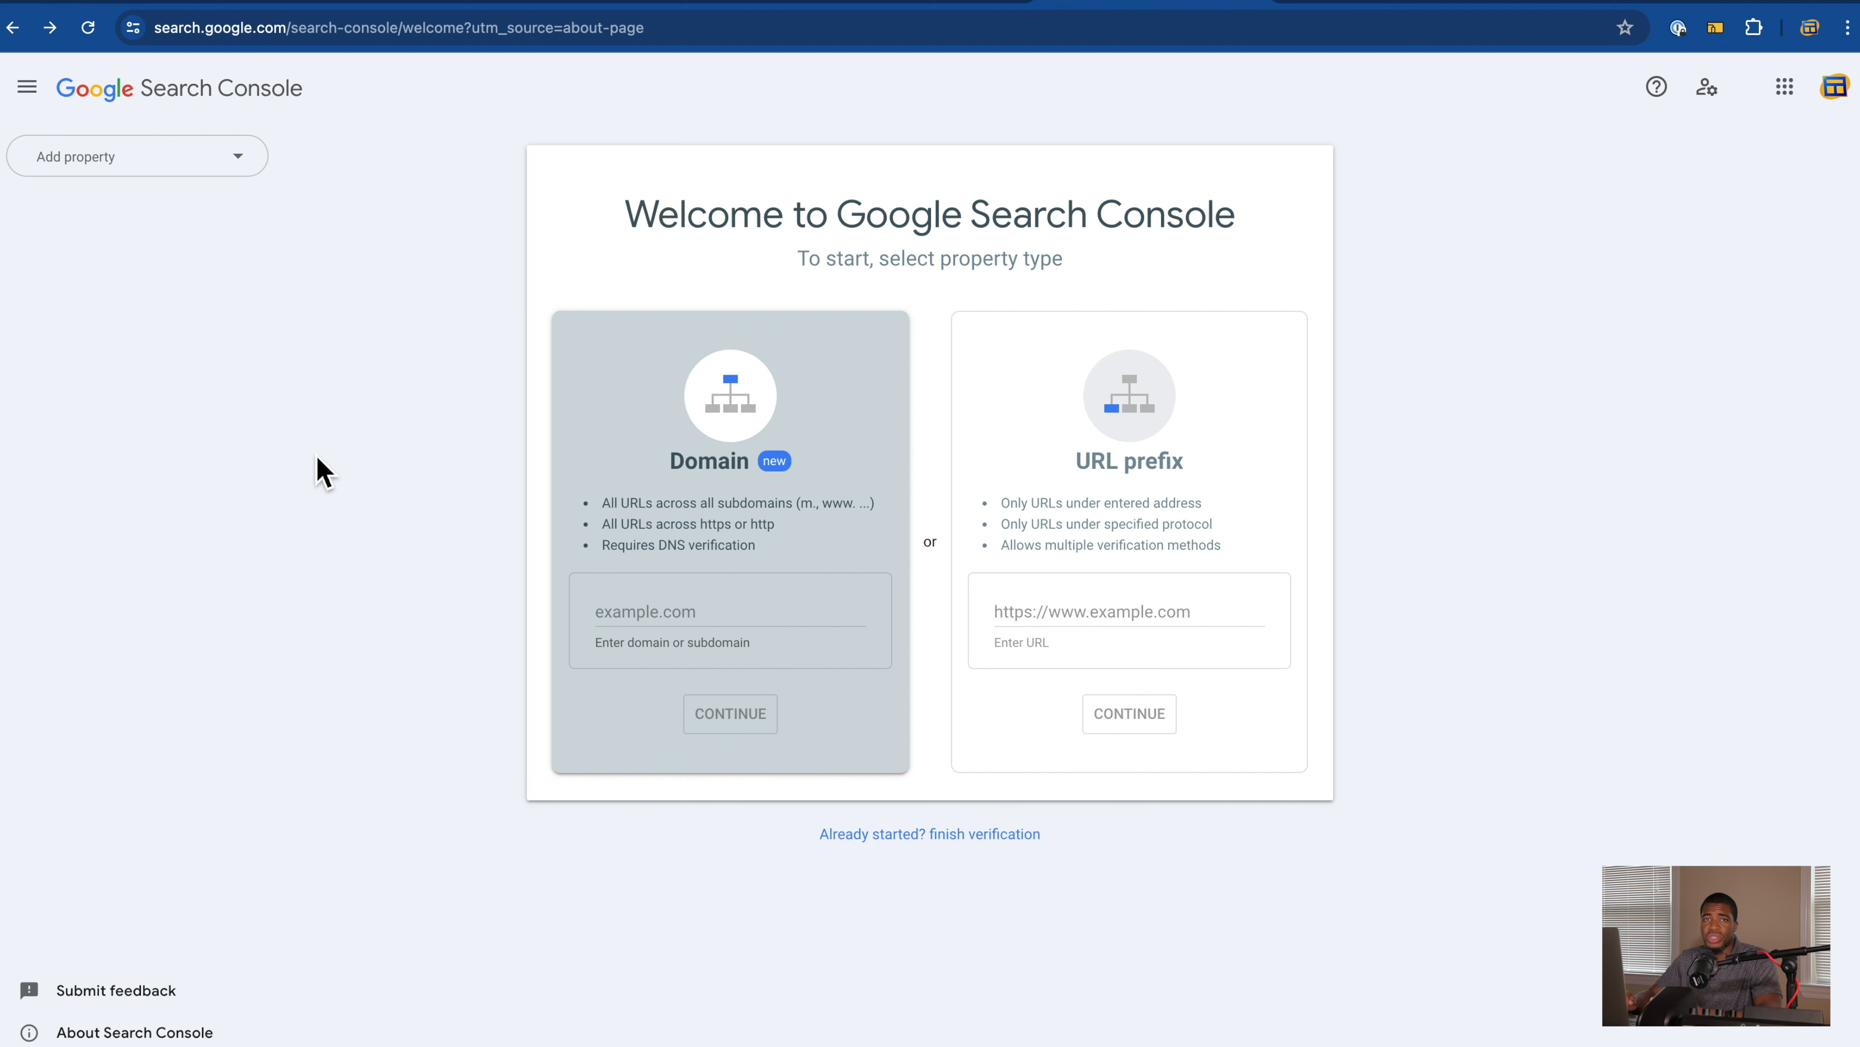
{"action": "left_click", "coordinate": [890, 6]}
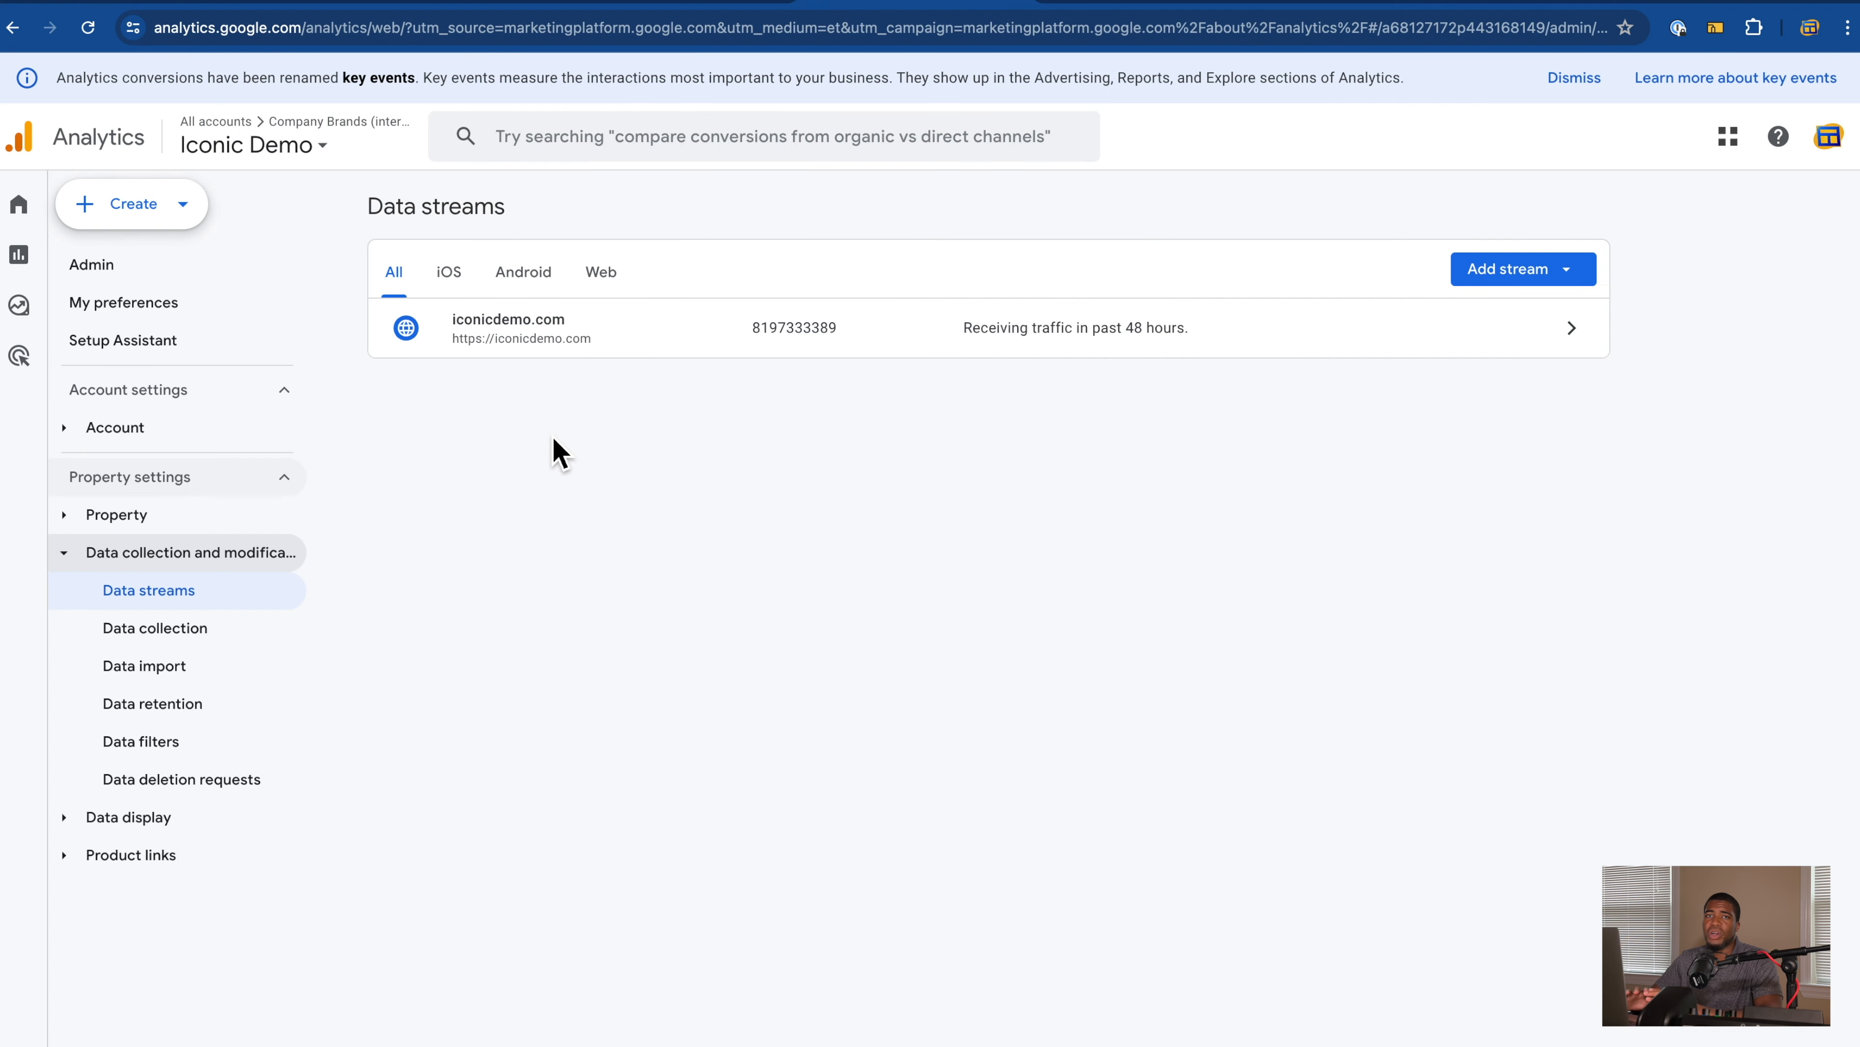
{"action": "left_click", "coordinate": [1128, 6]}
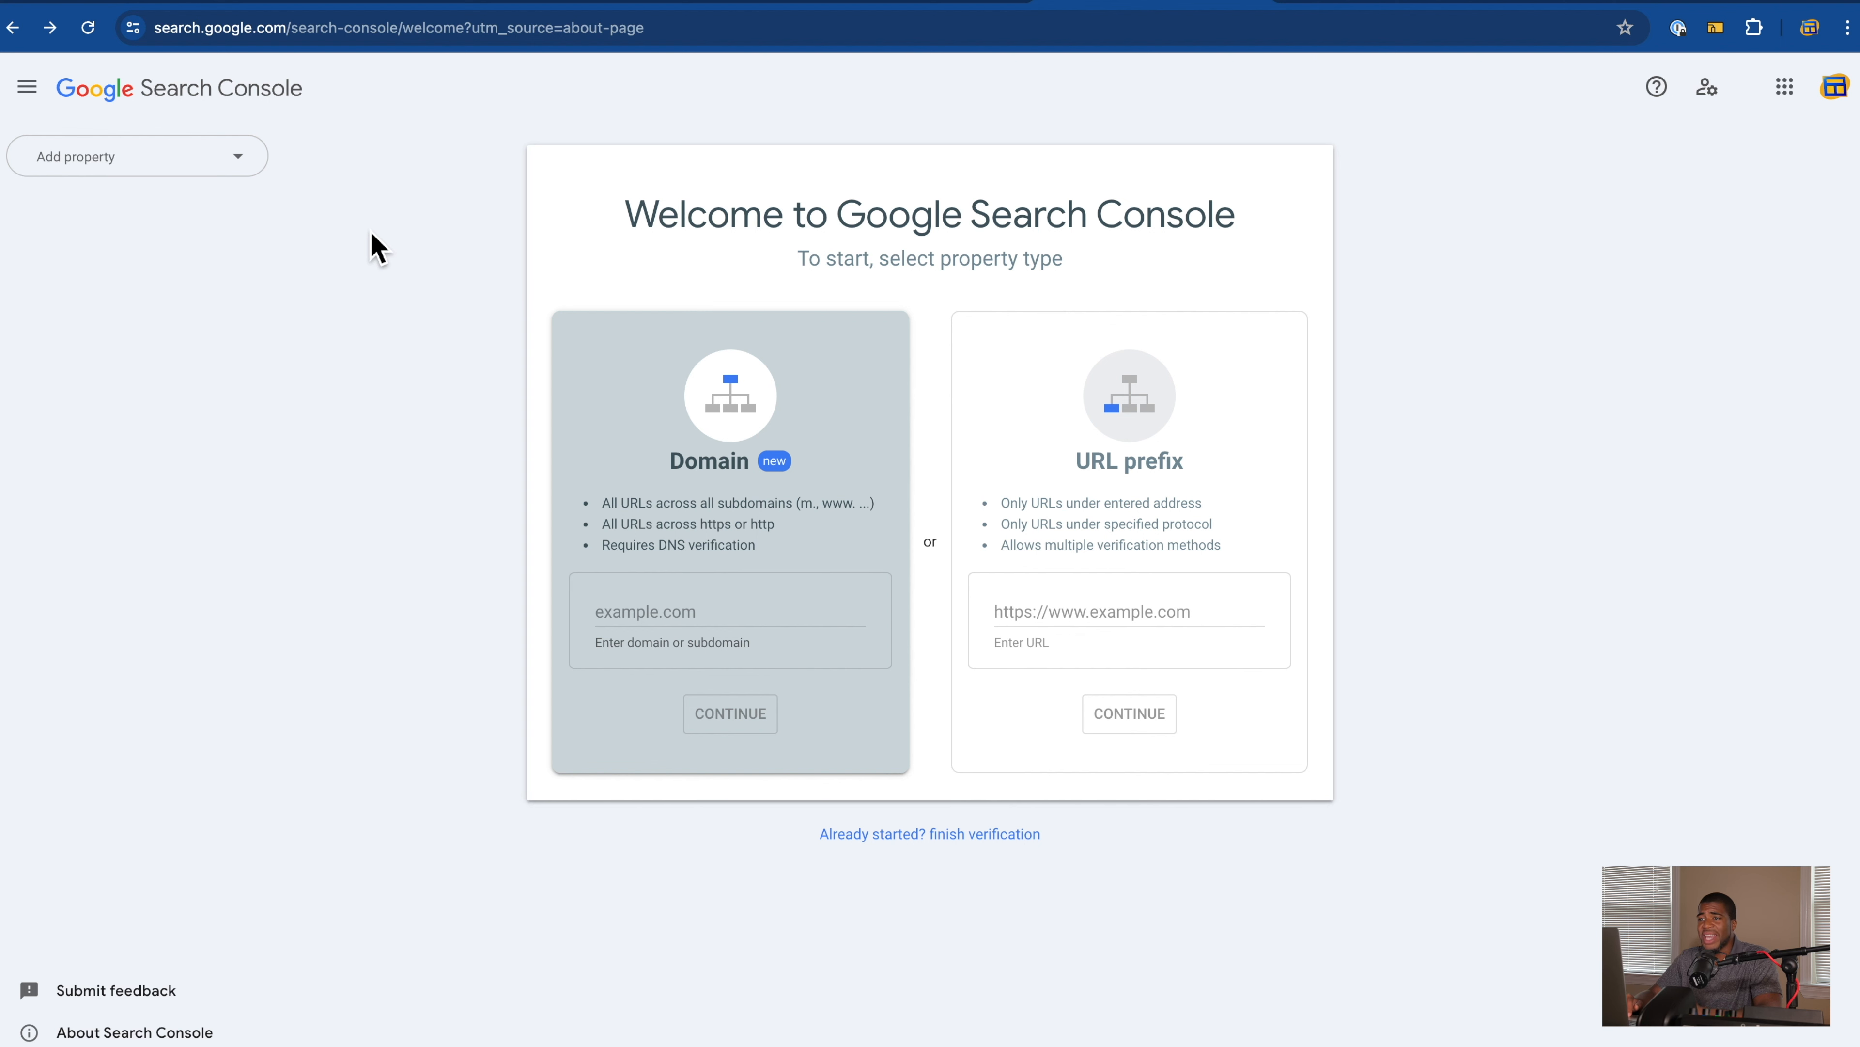
{"action": "left_click", "coordinate": [866, 3]}
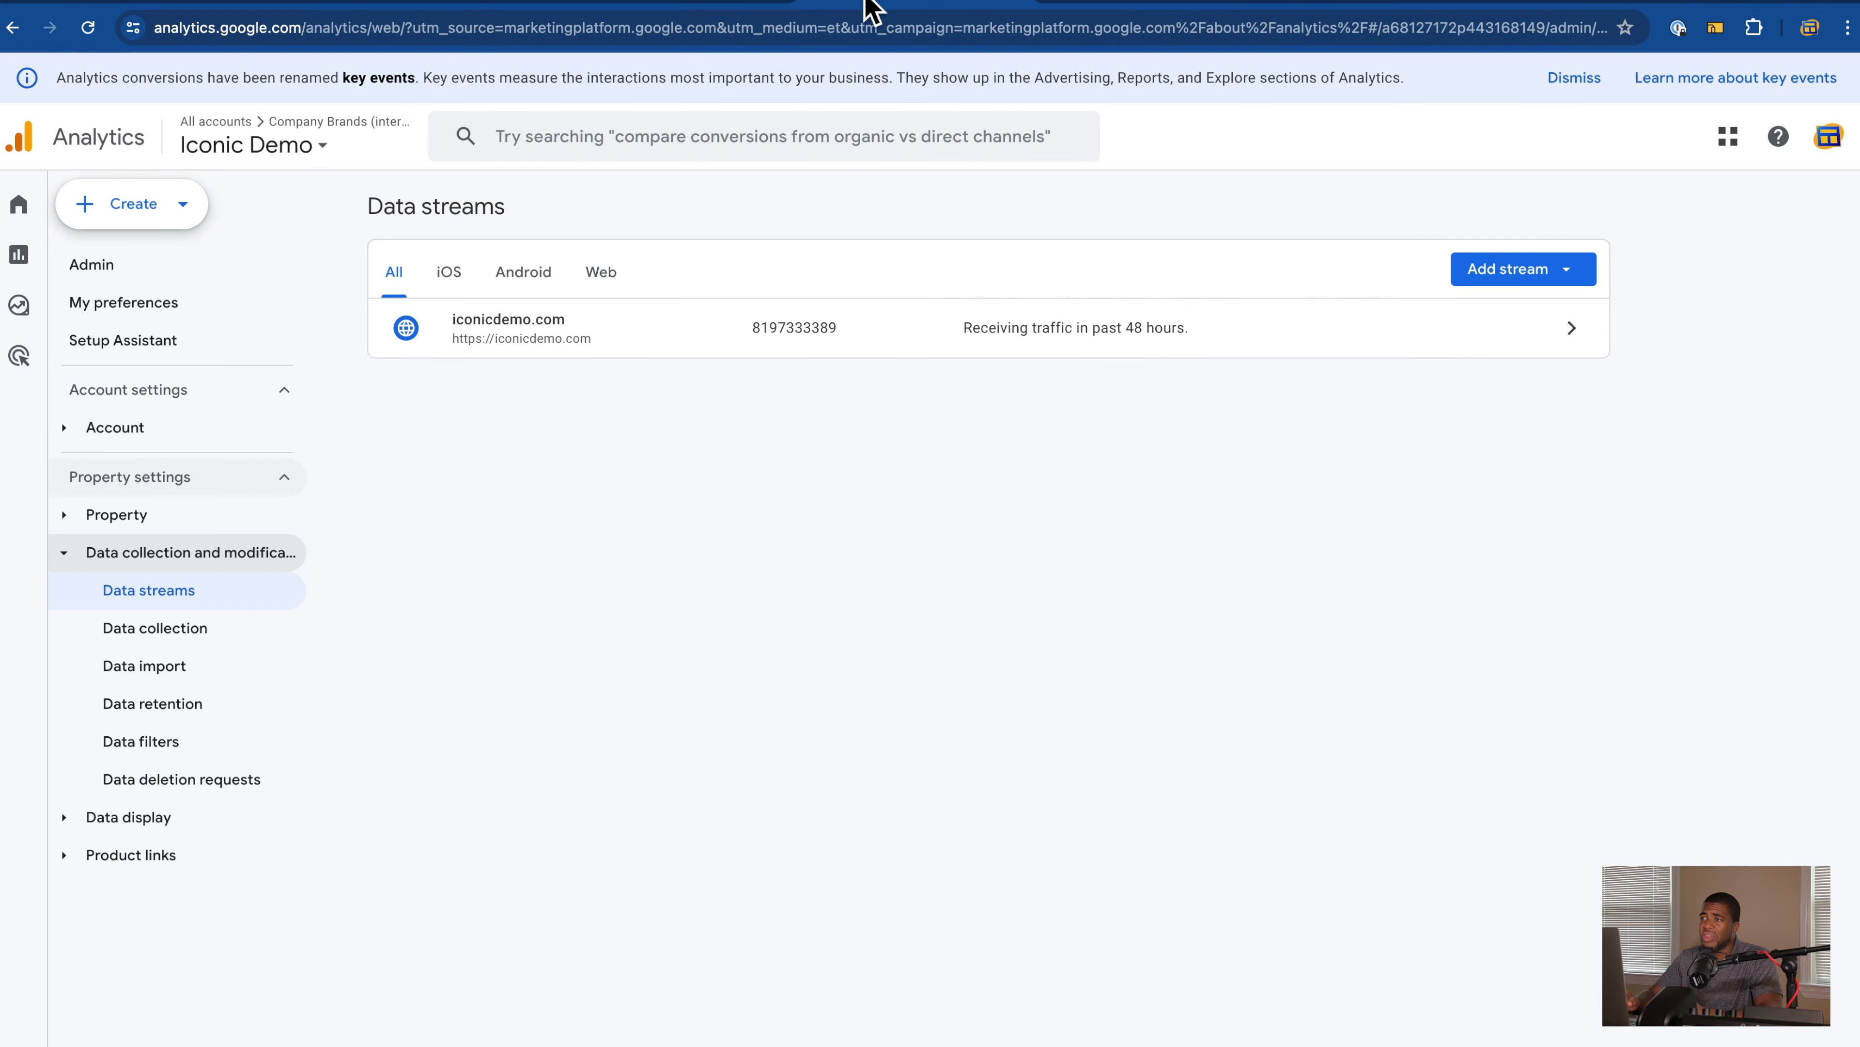
{"action": "left_click", "coordinate": [139, 856]}
{"action": "scroll", "coordinate": [208, 733], "scroll_direction": "down", "scroll_amount": 3}
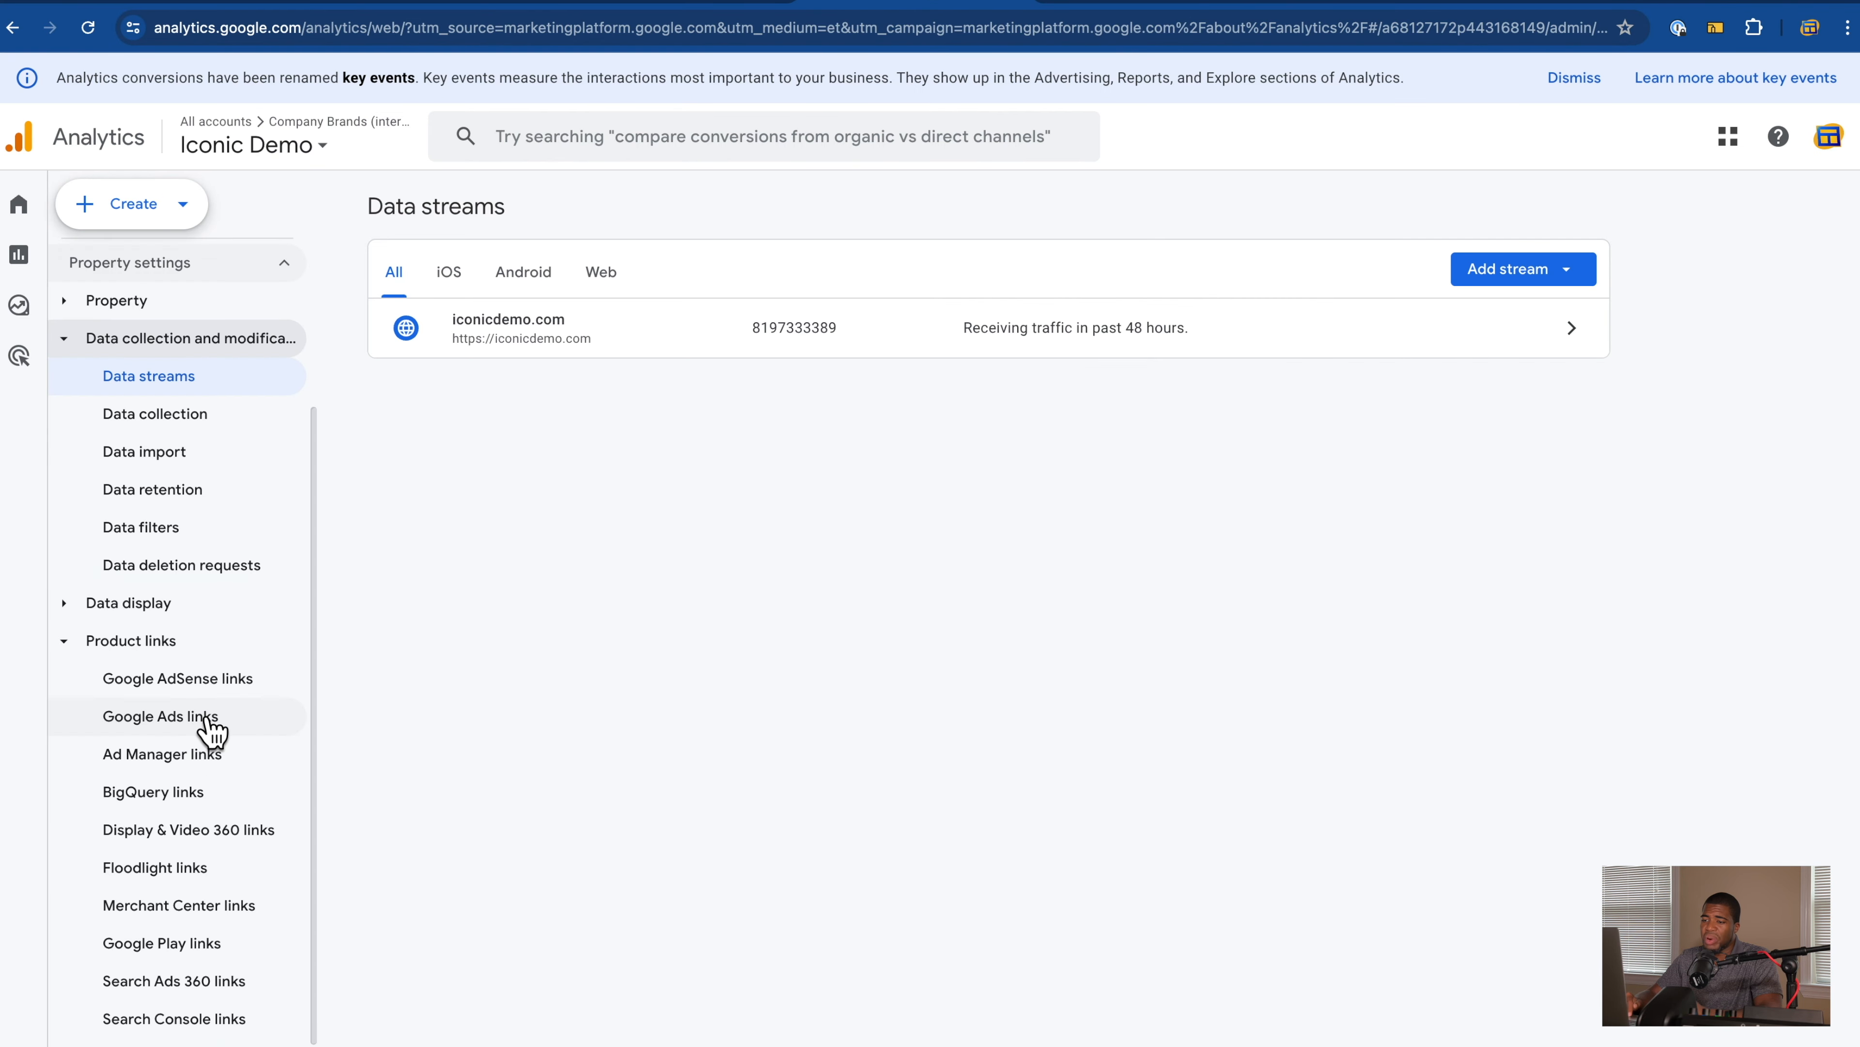
{"action": "left_click", "coordinate": [157, 1022]}
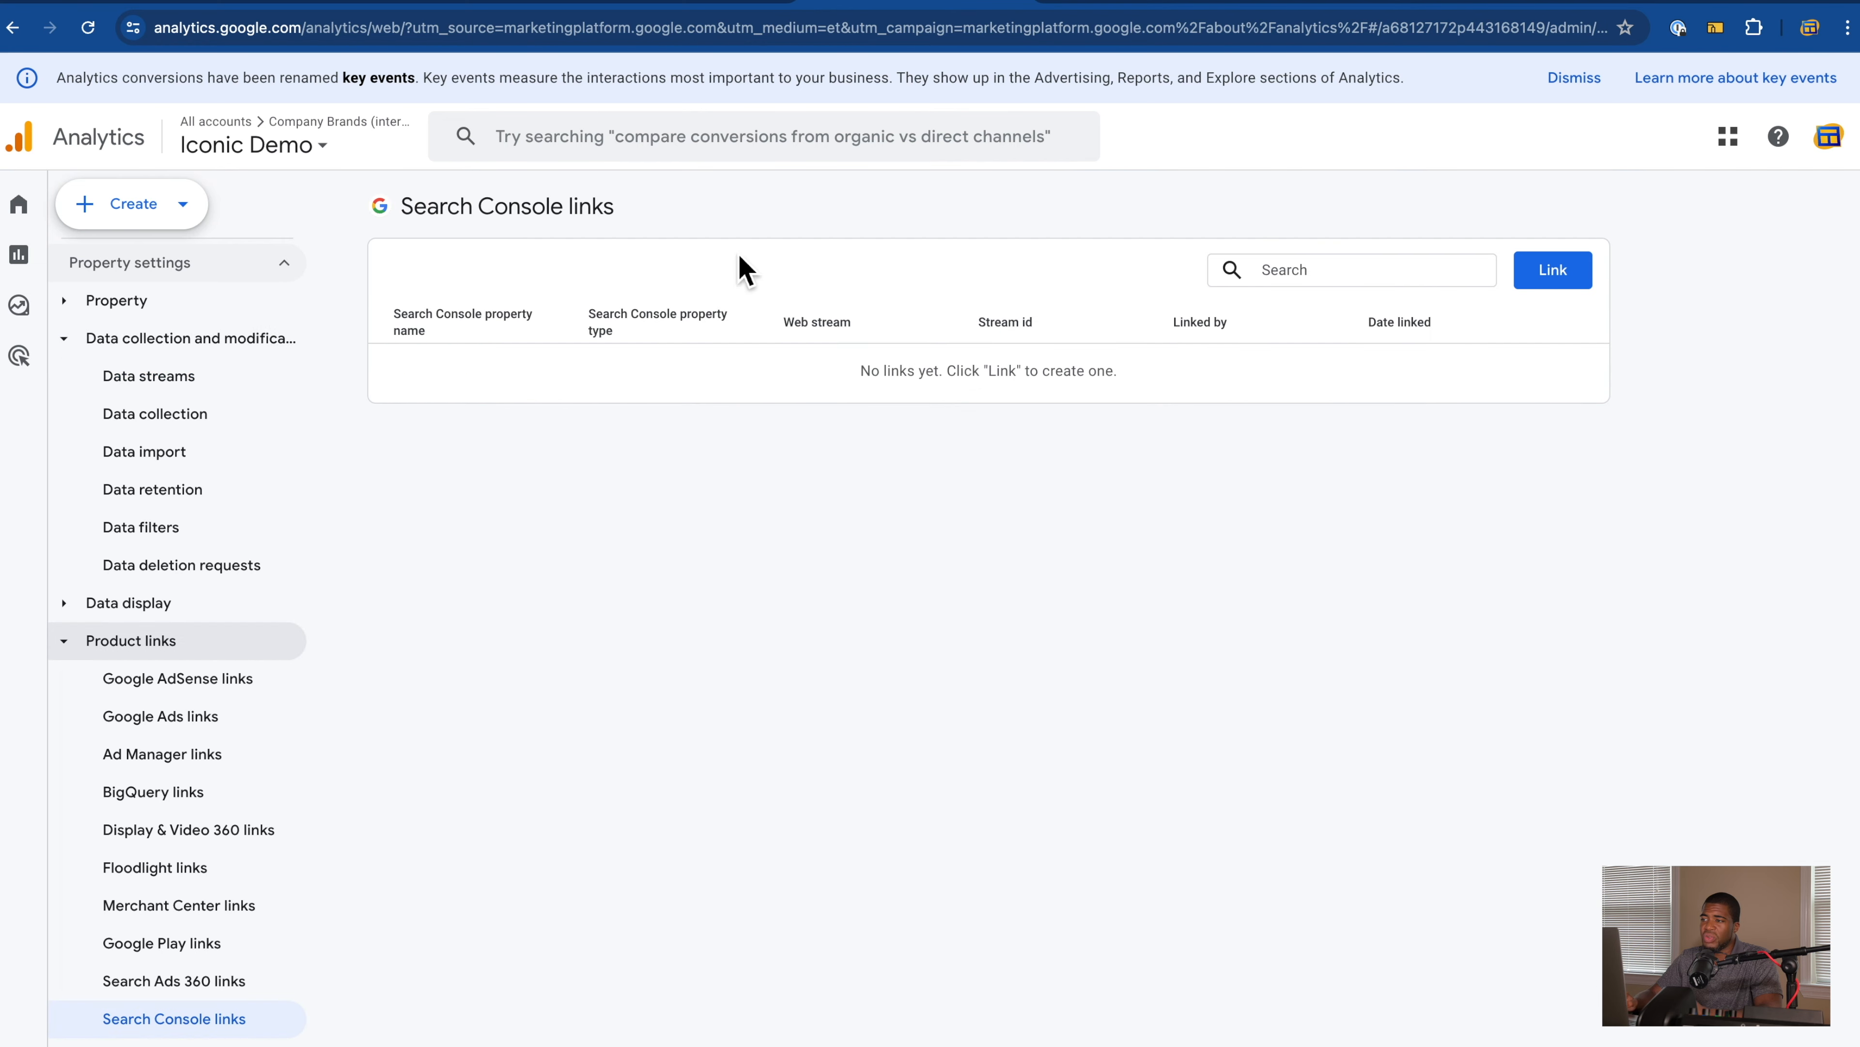
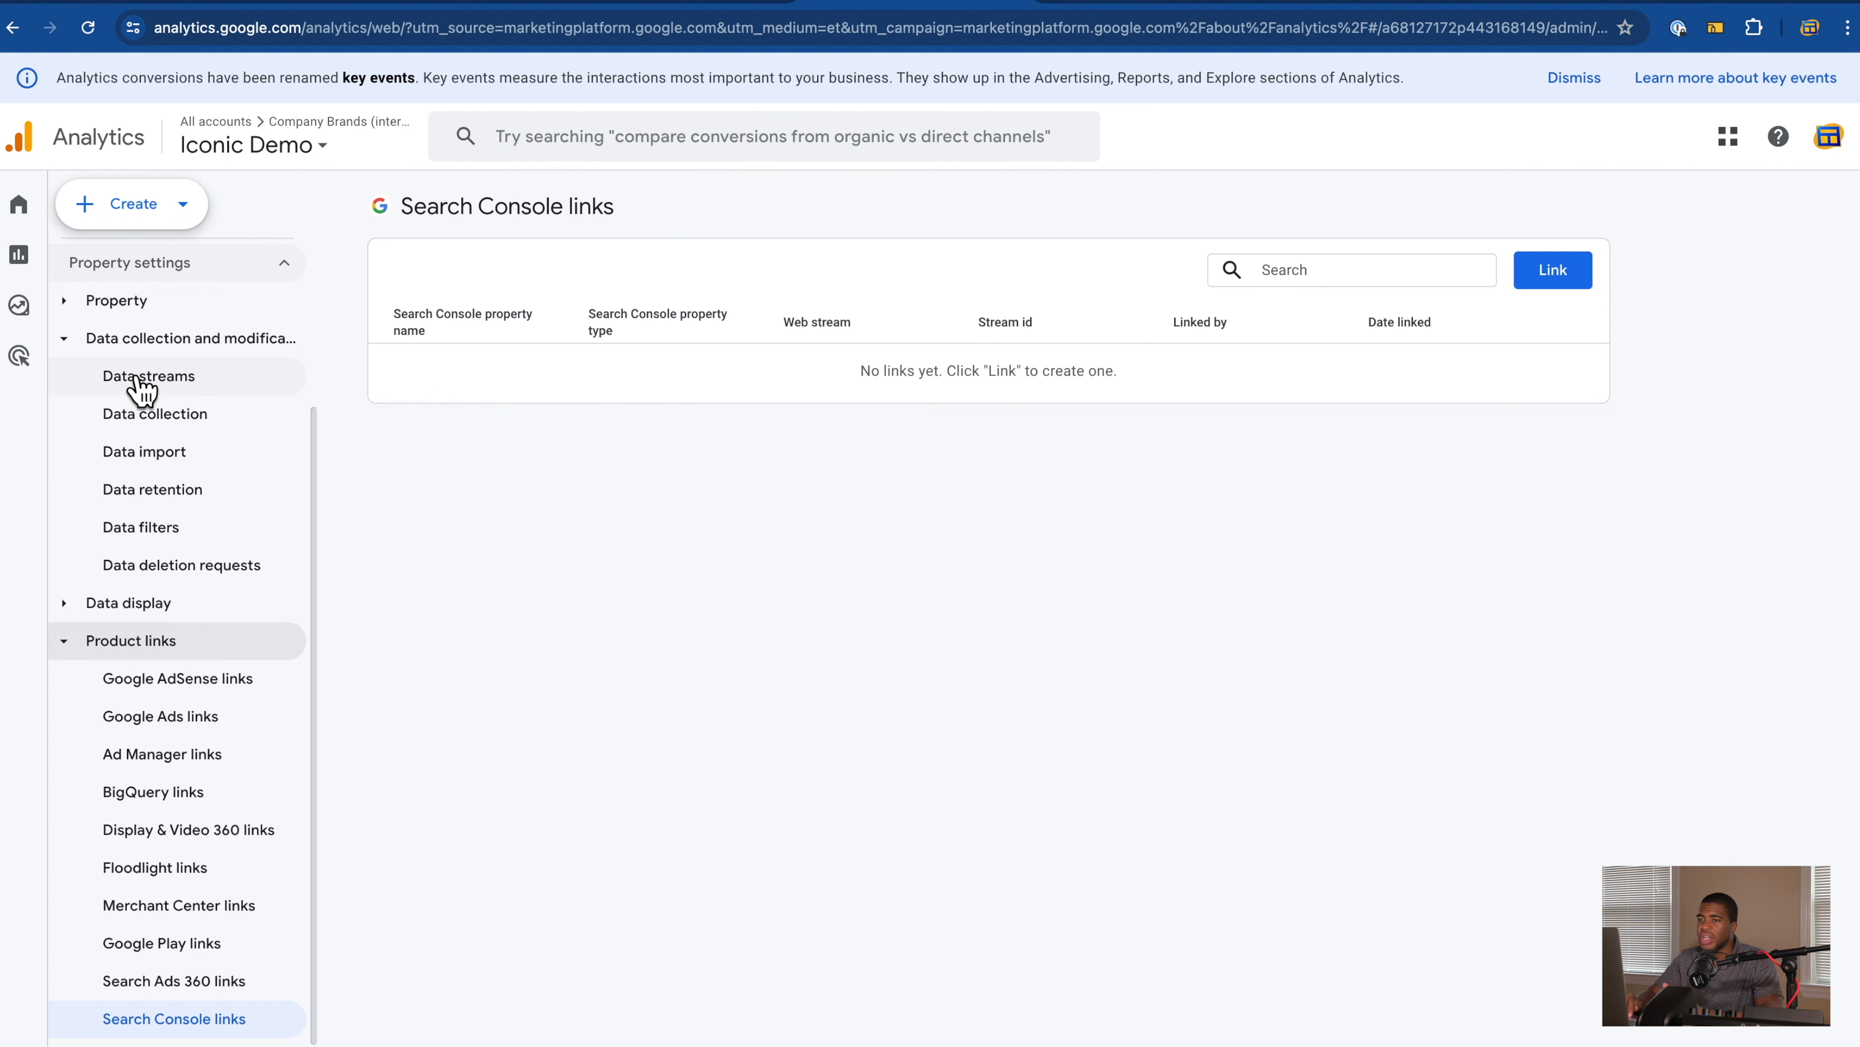
Step: Collapse the data collection settings and compare the Tag Manager, Analytics and Search Console pages, ending on the Analytics home page
{"action": "left_click", "coordinate": [73, 344]}
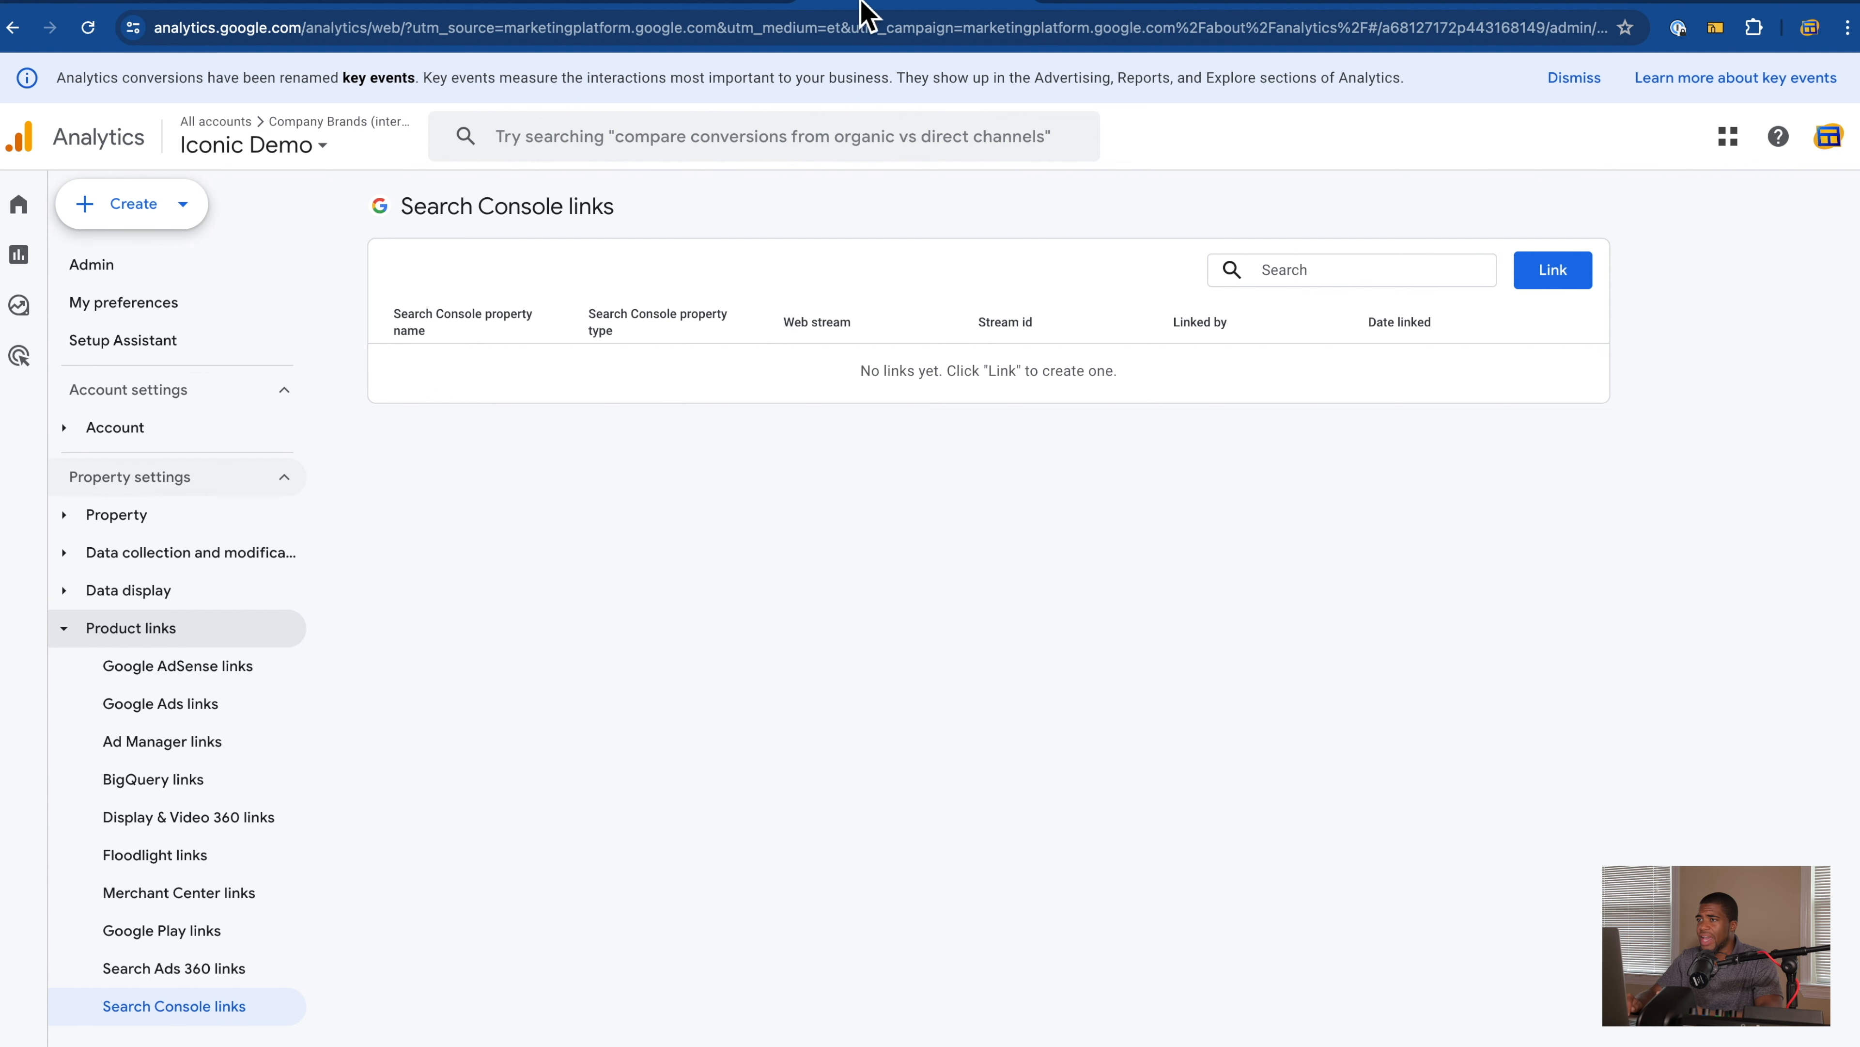
{"action": "left_click", "coordinate": [735, 8]}
{"action": "left_click", "coordinate": [915, 14]}
{"action": "left_click", "coordinate": [1105, 13]}
{"action": "left_click", "coordinate": [917, 13]}
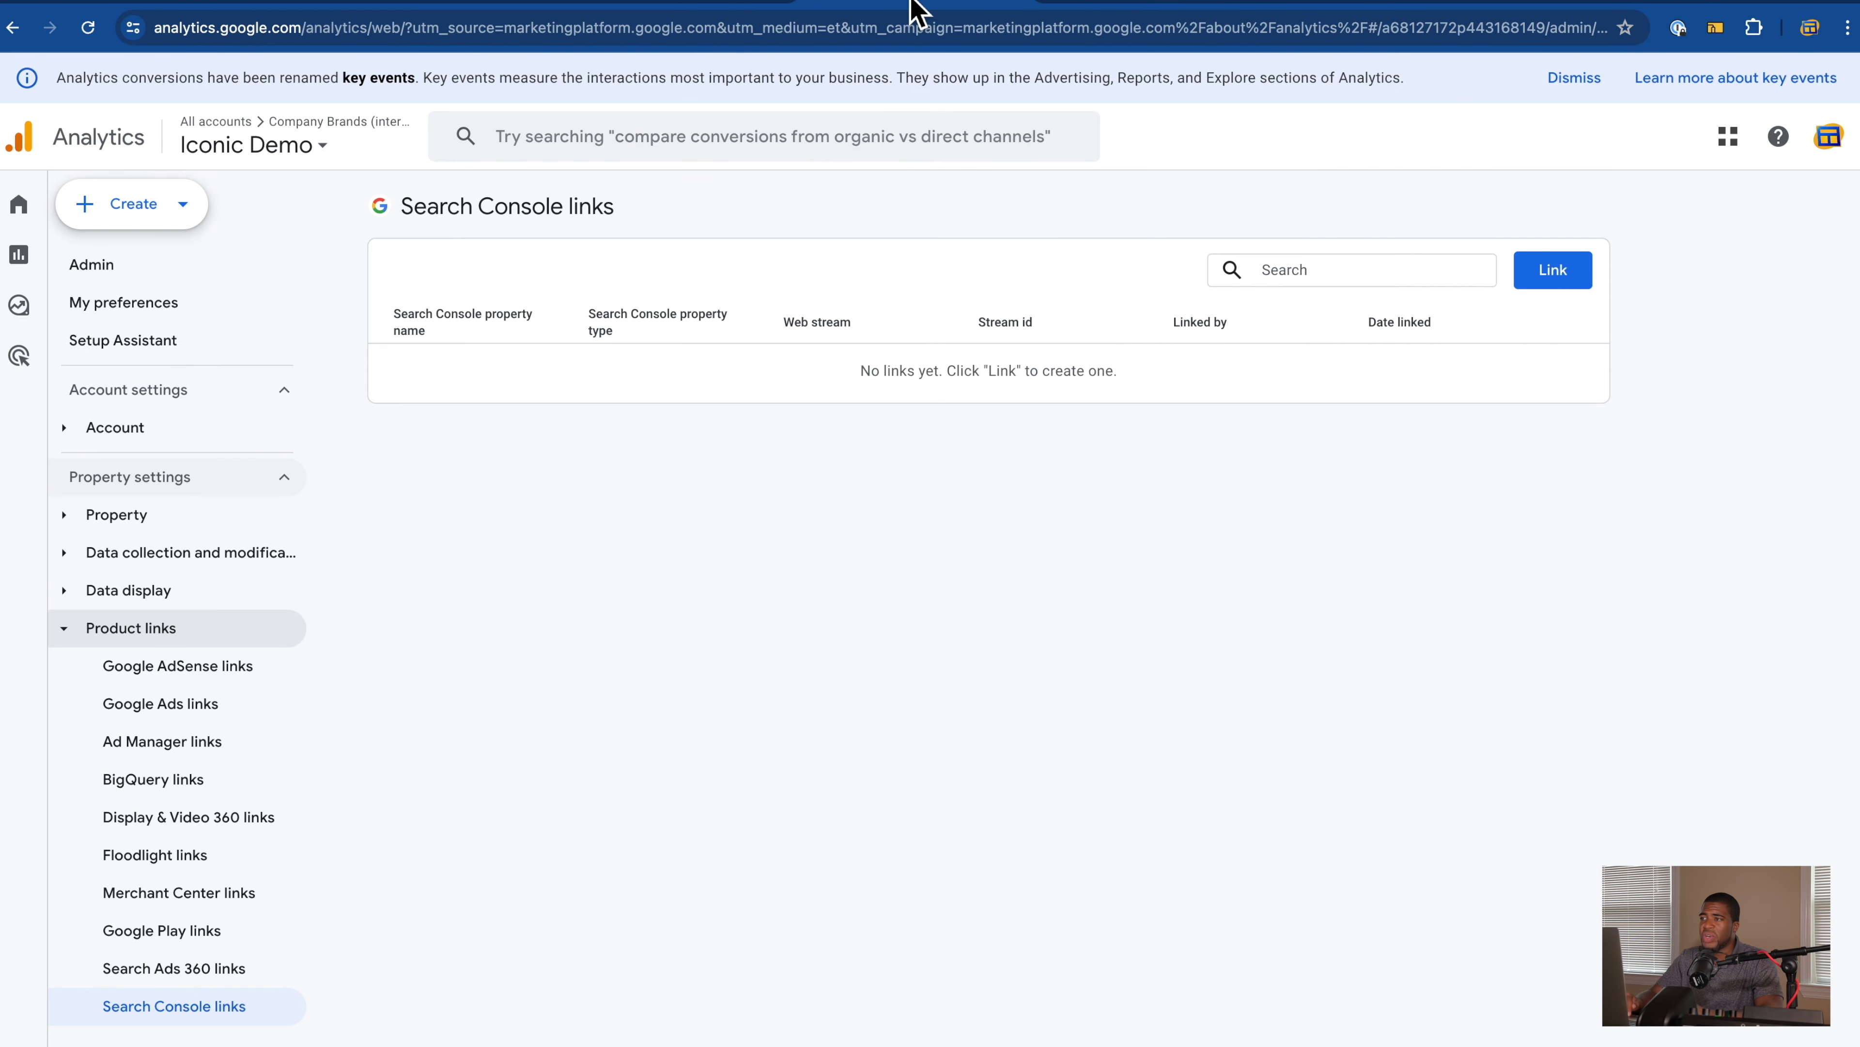
{"action": "left_click", "coordinate": [1112, 9]}
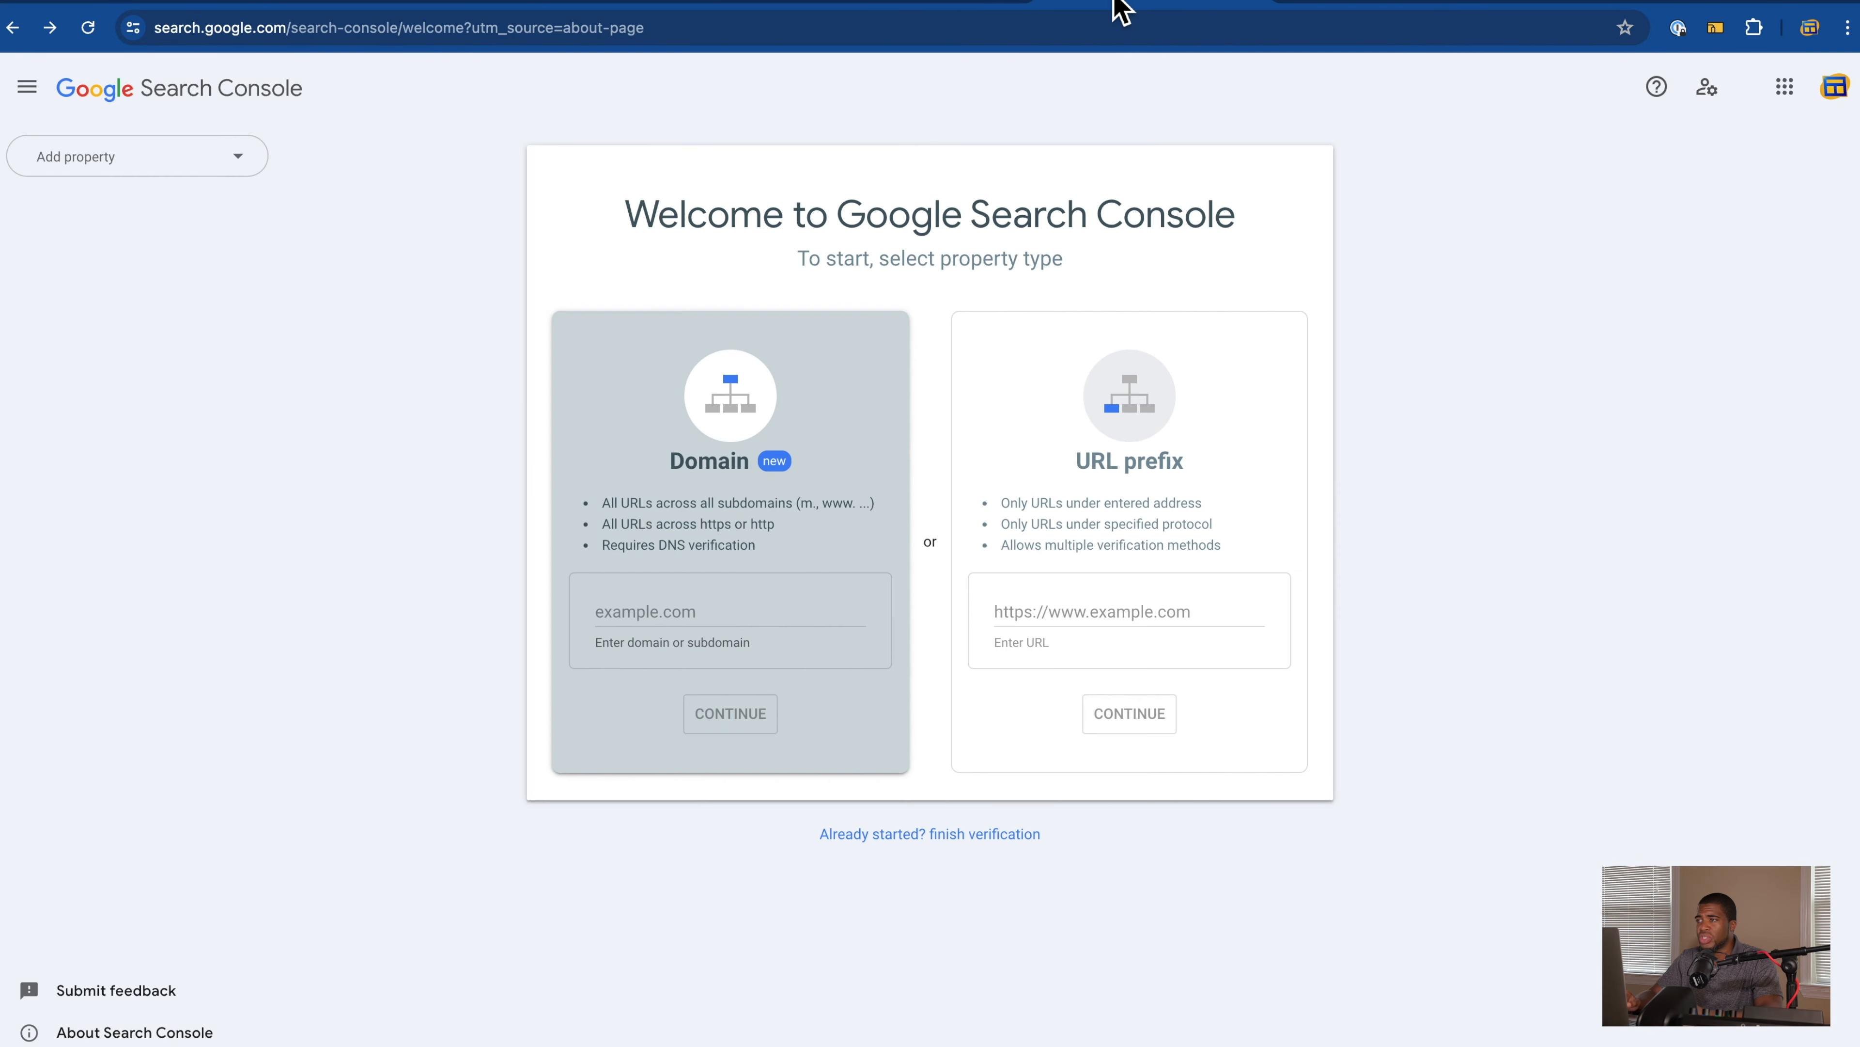
{"action": "left_click", "coordinate": [681, 10]}
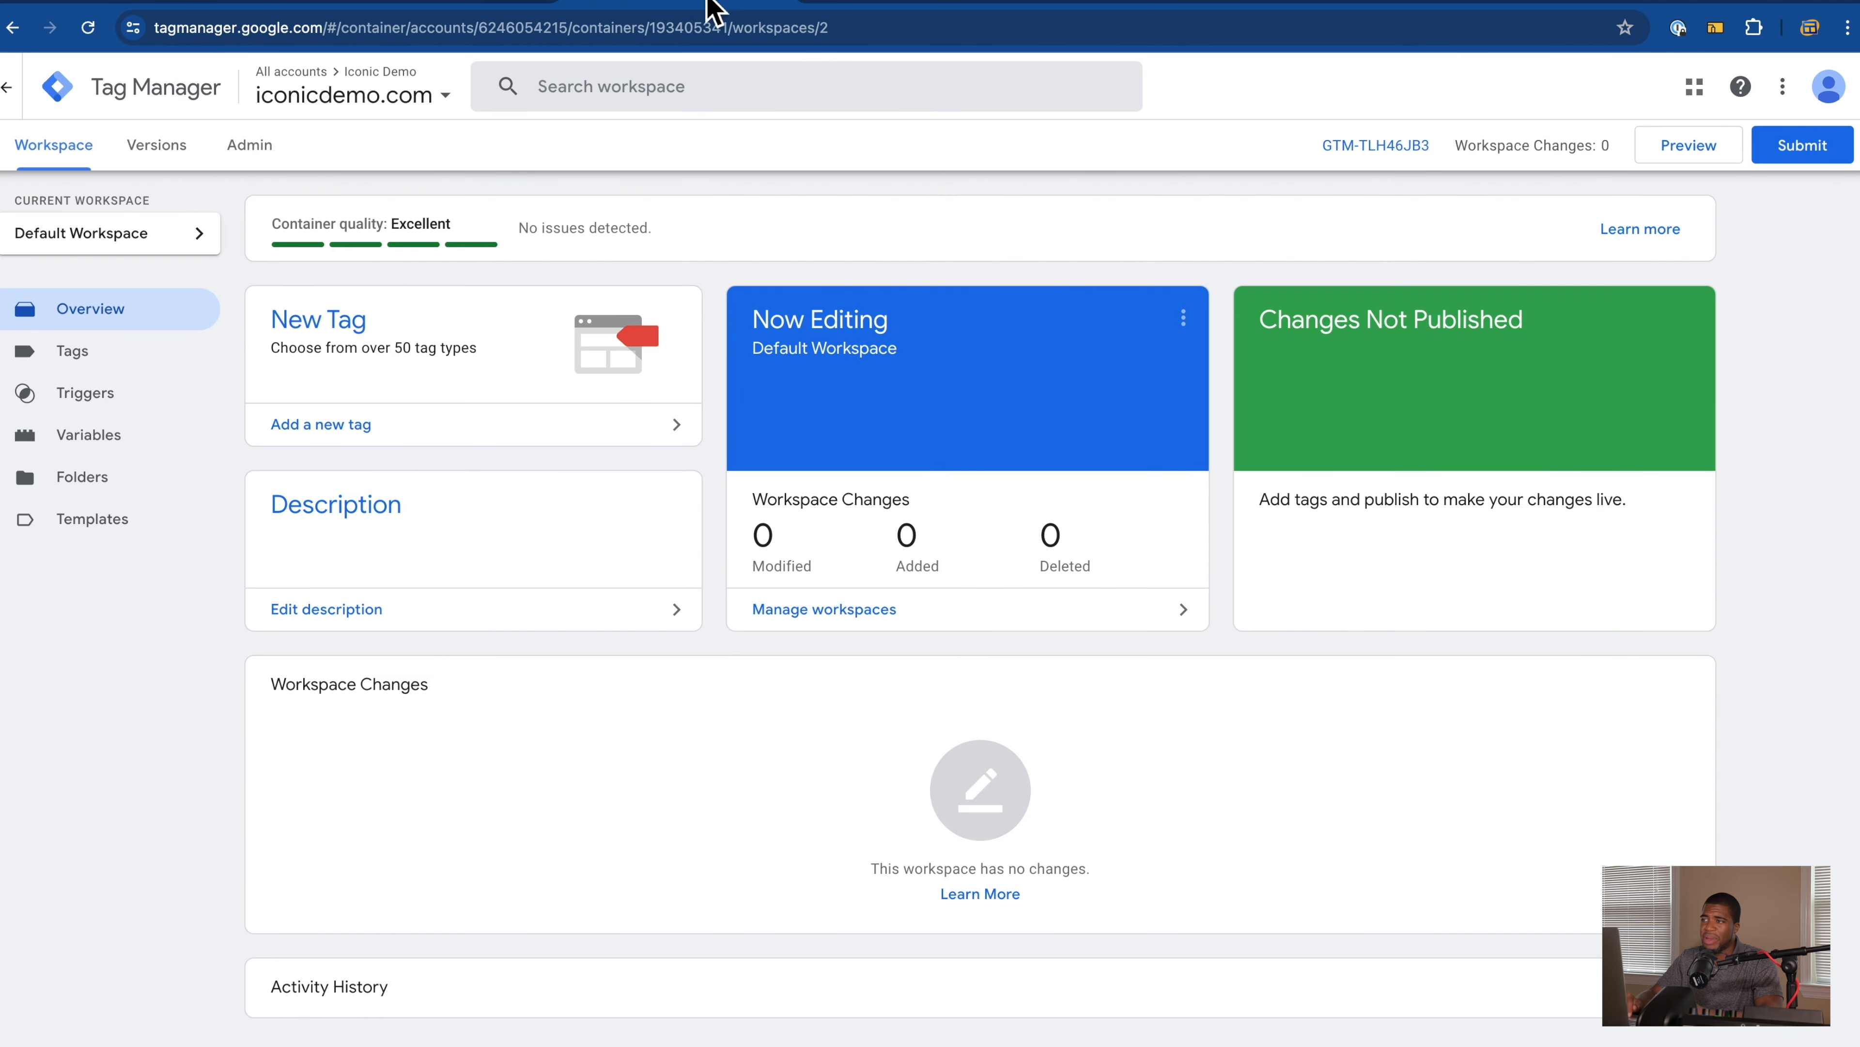
{"action": "left_click", "coordinate": [872, 11]}
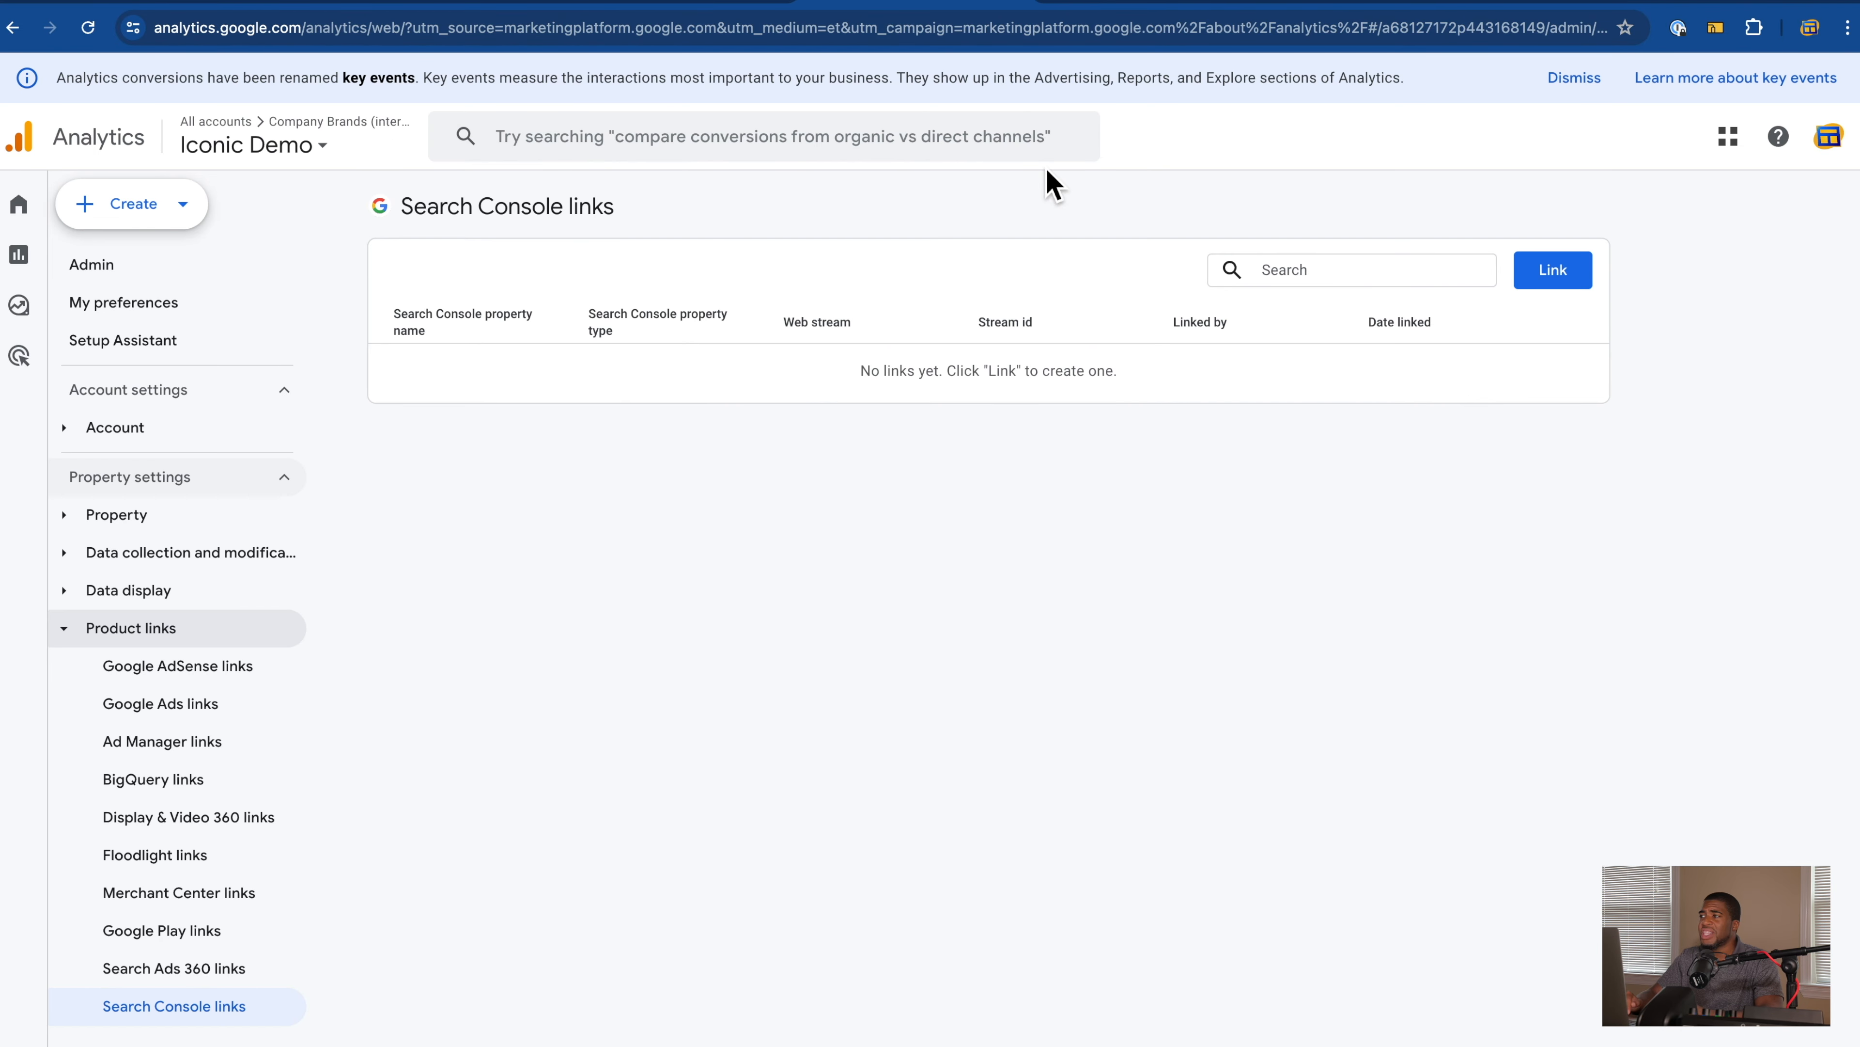
{"action": "left_click", "coordinate": [19, 204]}
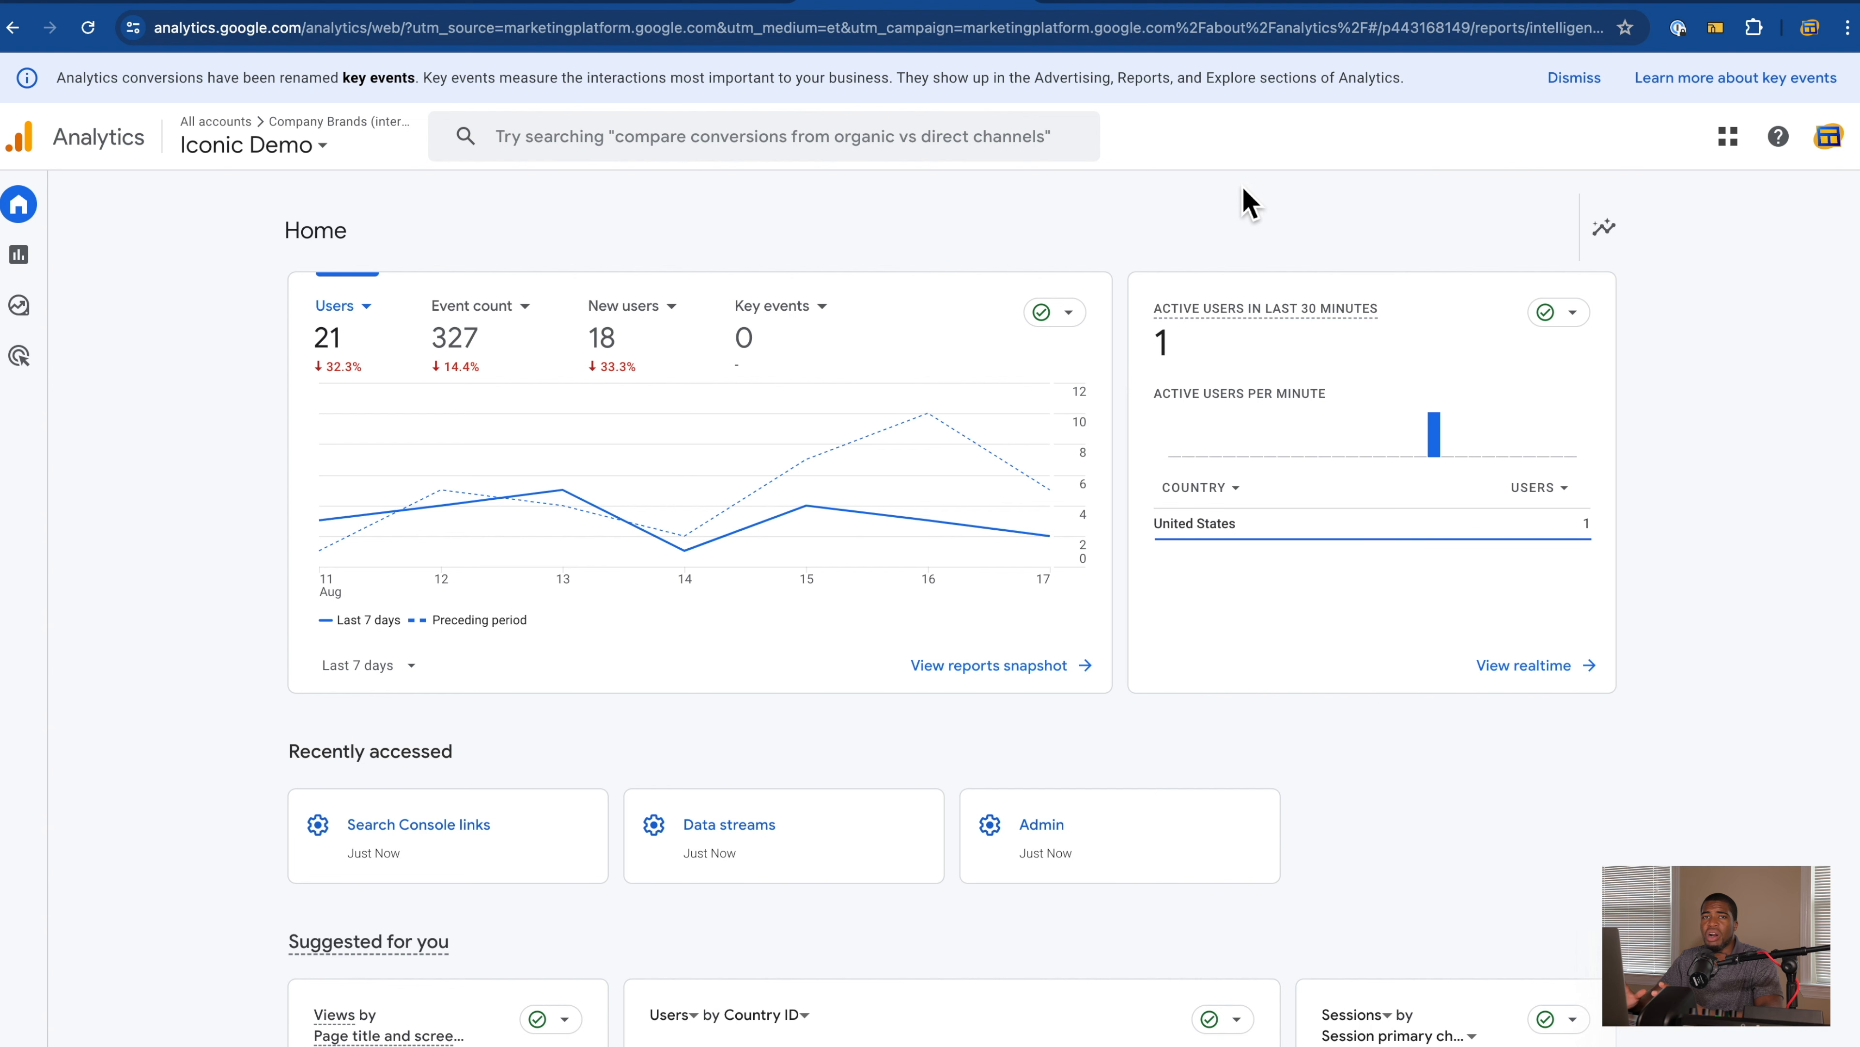
{"action": "left_click", "coordinate": [1345, 6]}
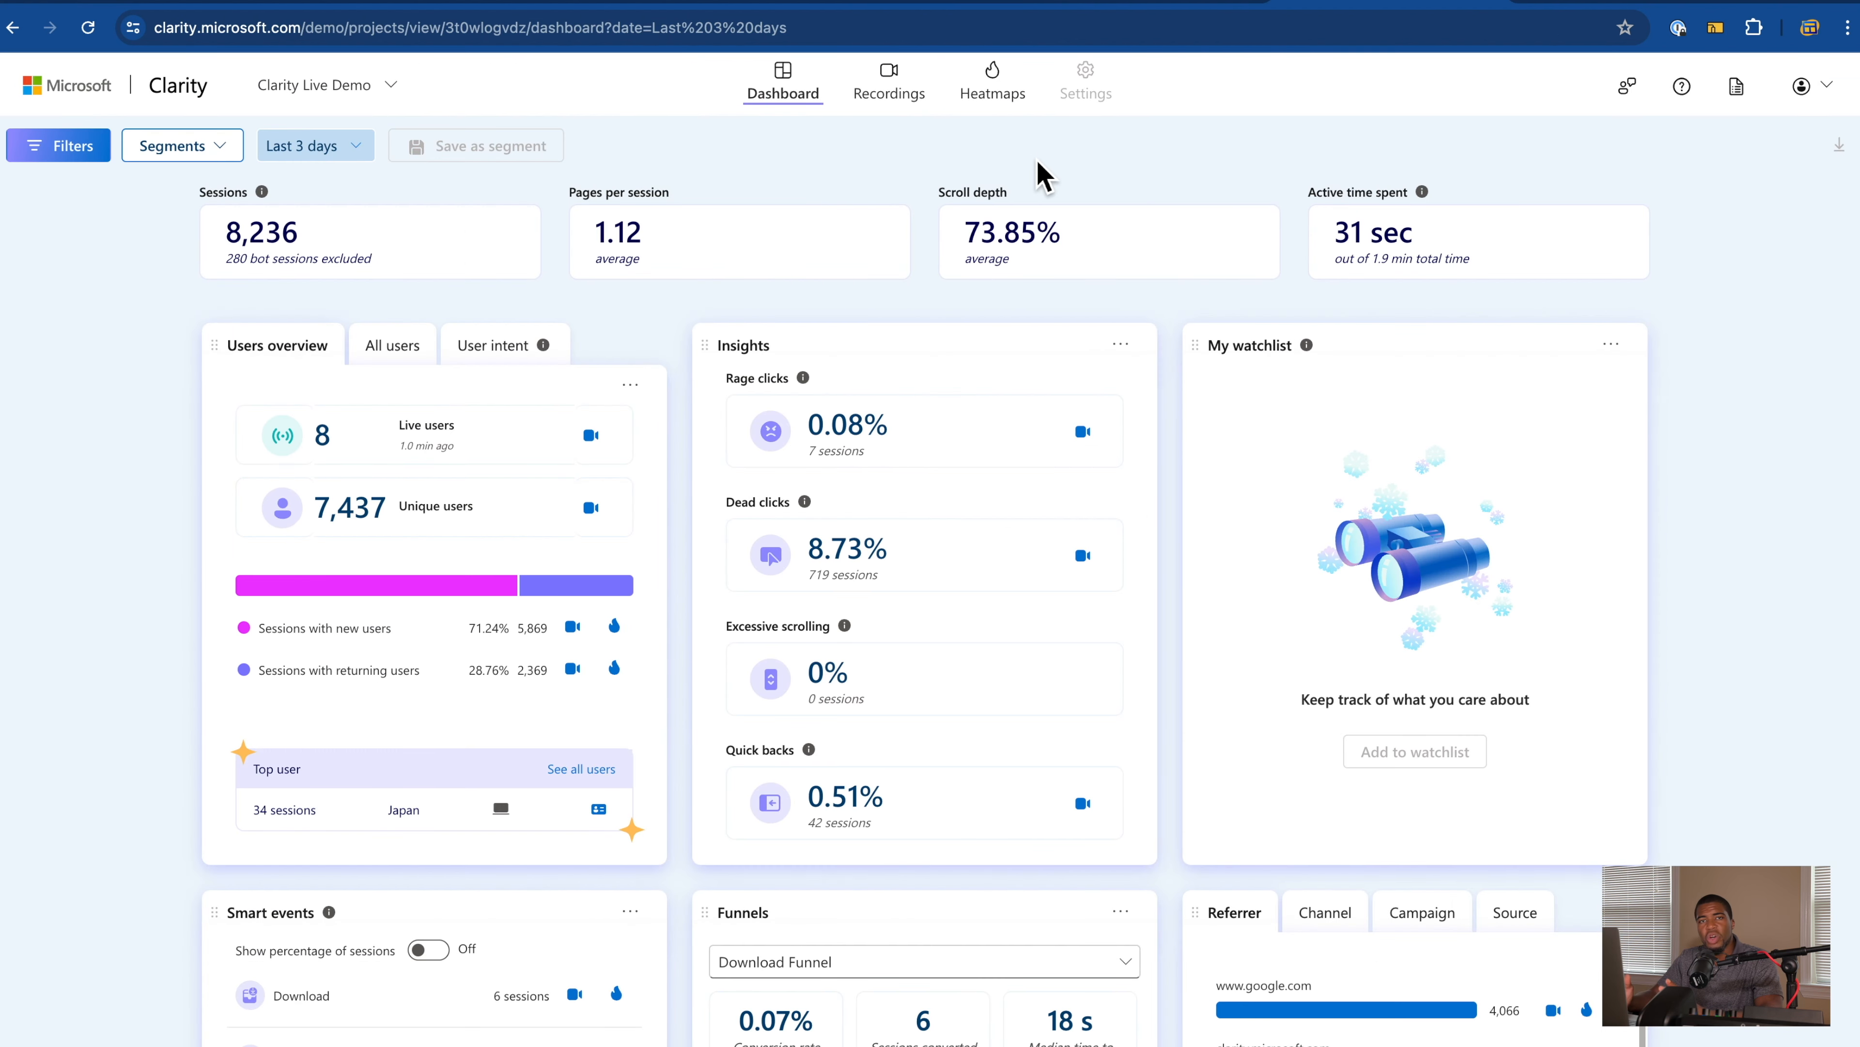
{"action": "scroll", "coordinate": [128, 427], "scroll_direction": "down", "scroll_amount": 1}
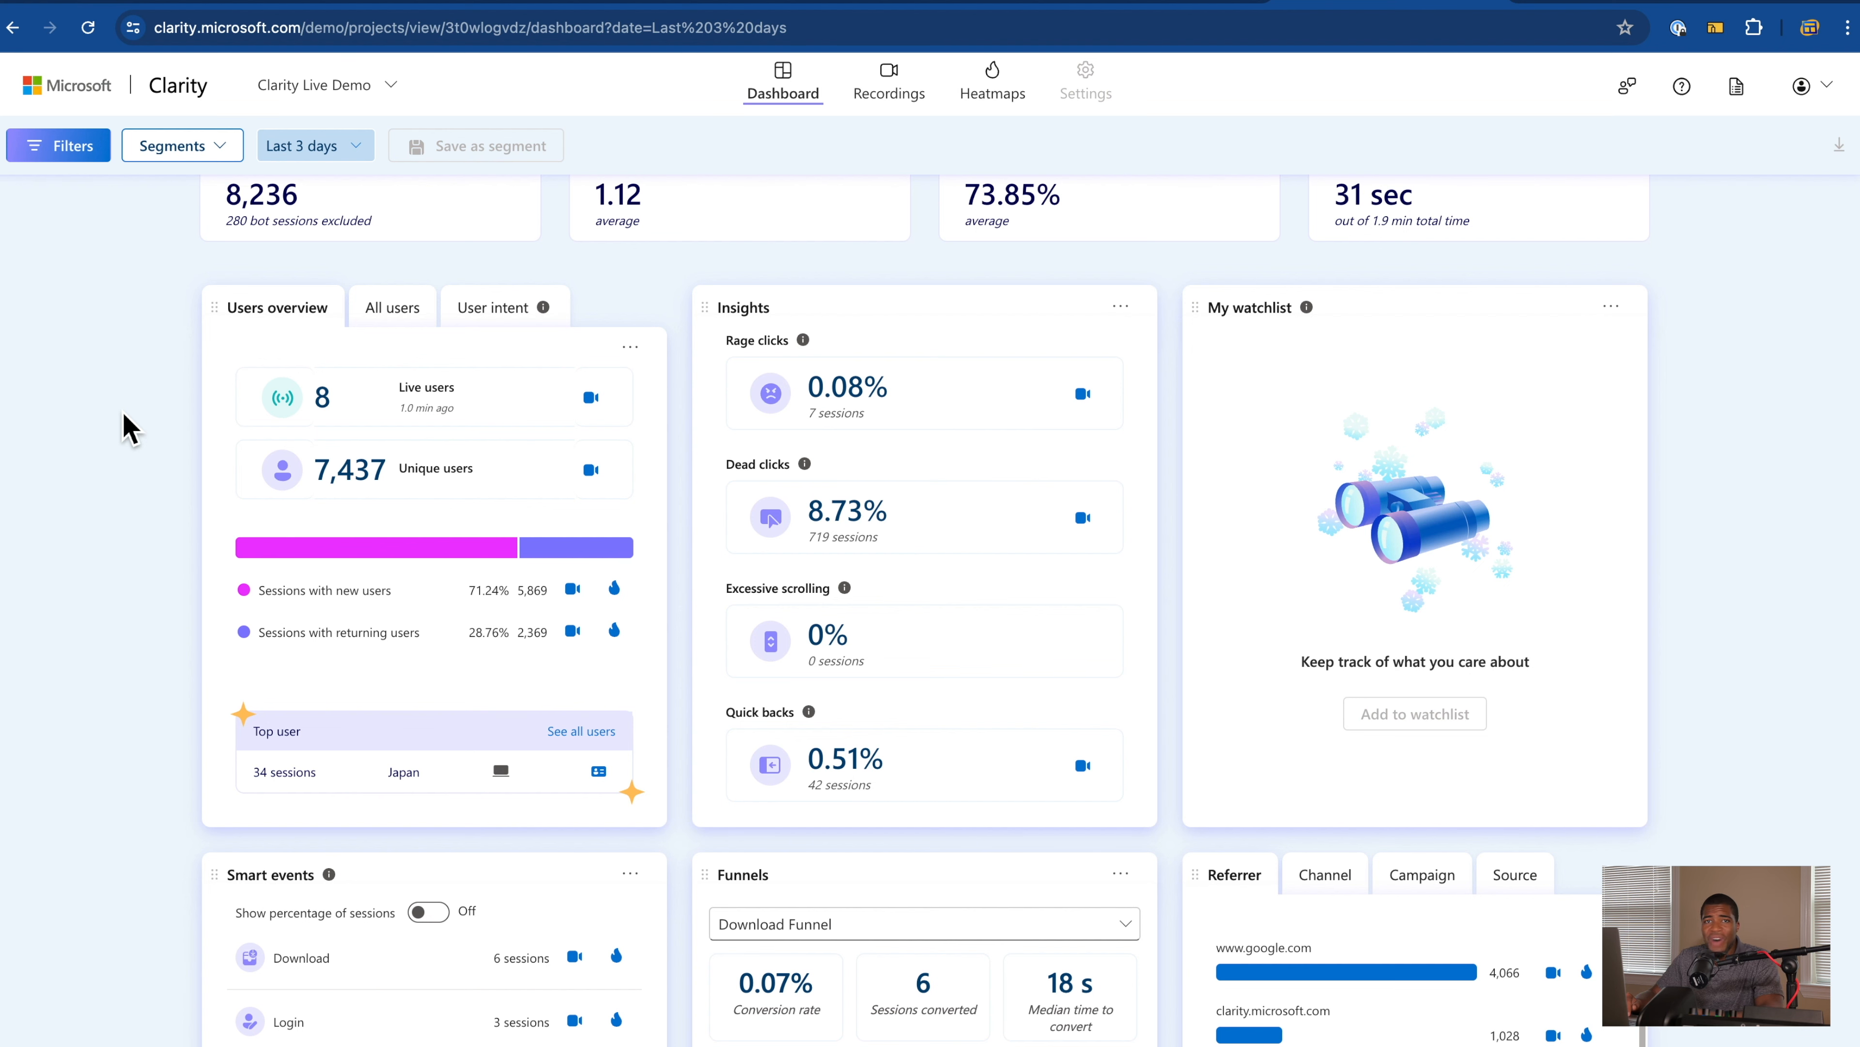
{"action": "left_click", "coordinate": [895, 94]}
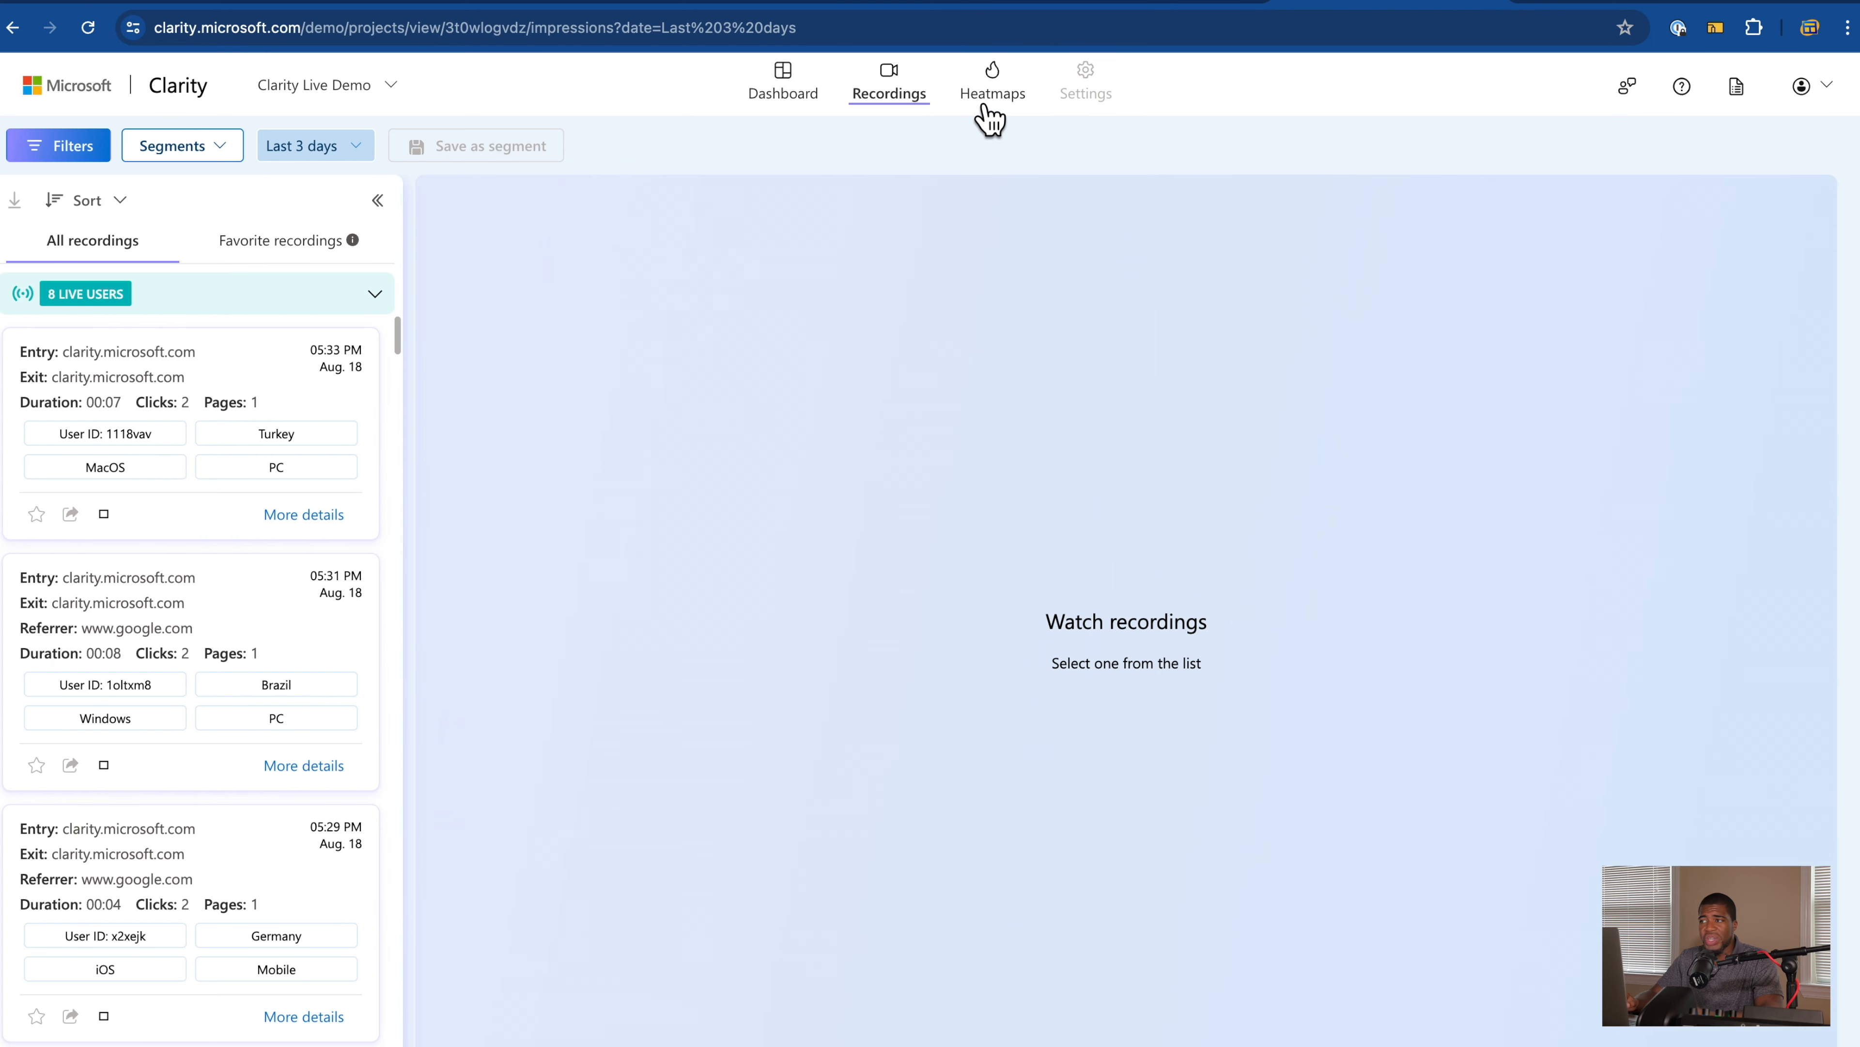
{"action": "left_click", "coordinate": [1011, 110]}
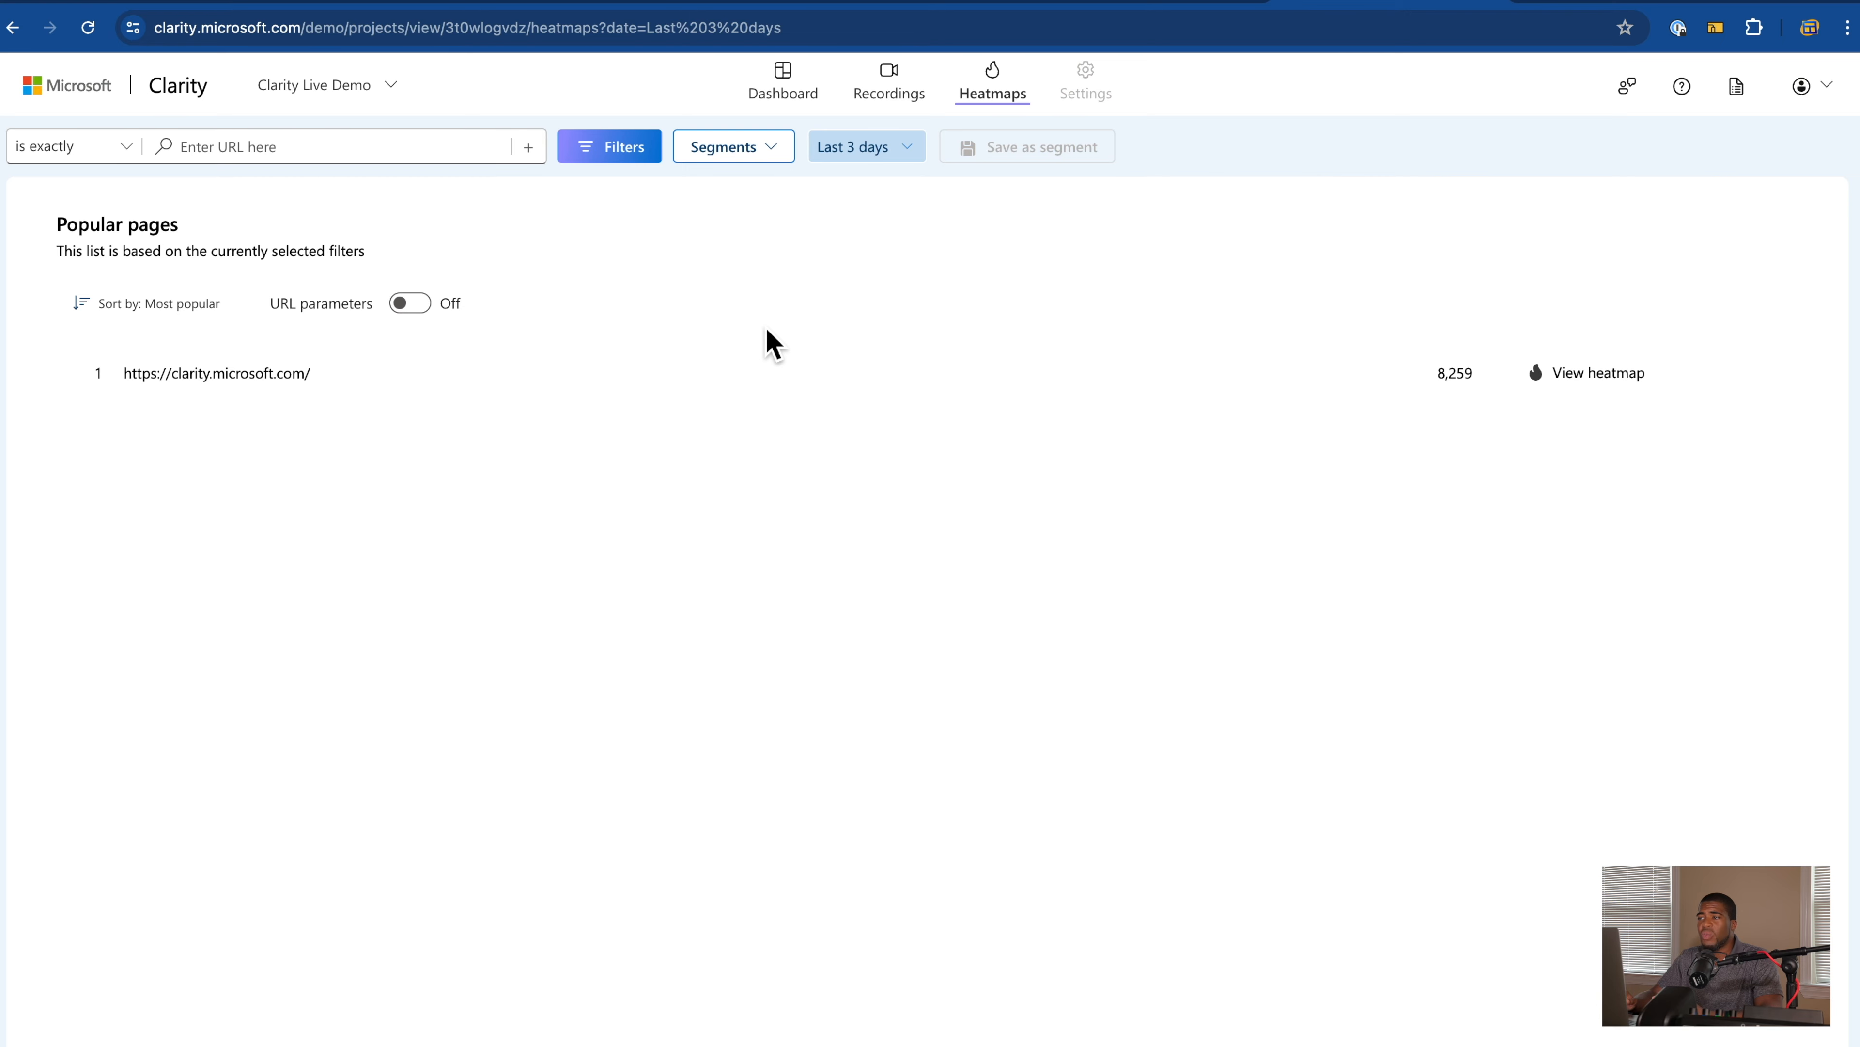
{"action": "left_click", "coordinate": [286, 375]}
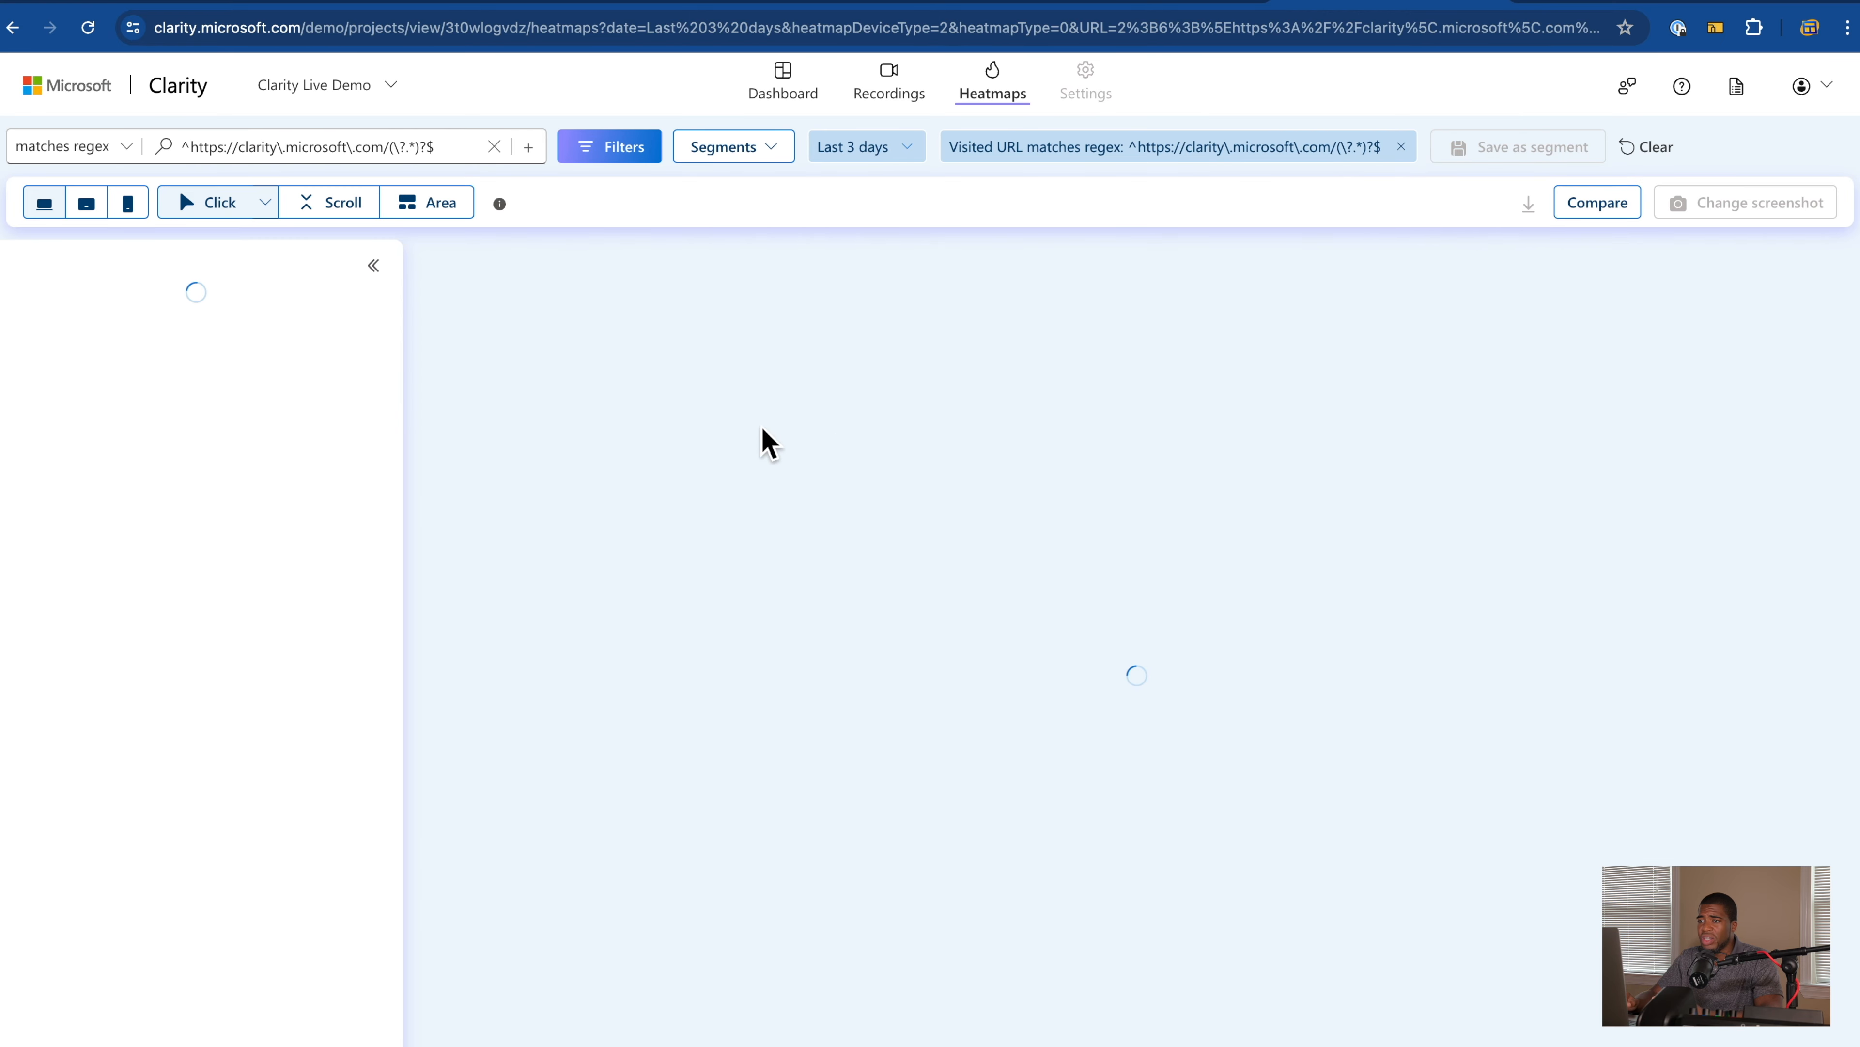
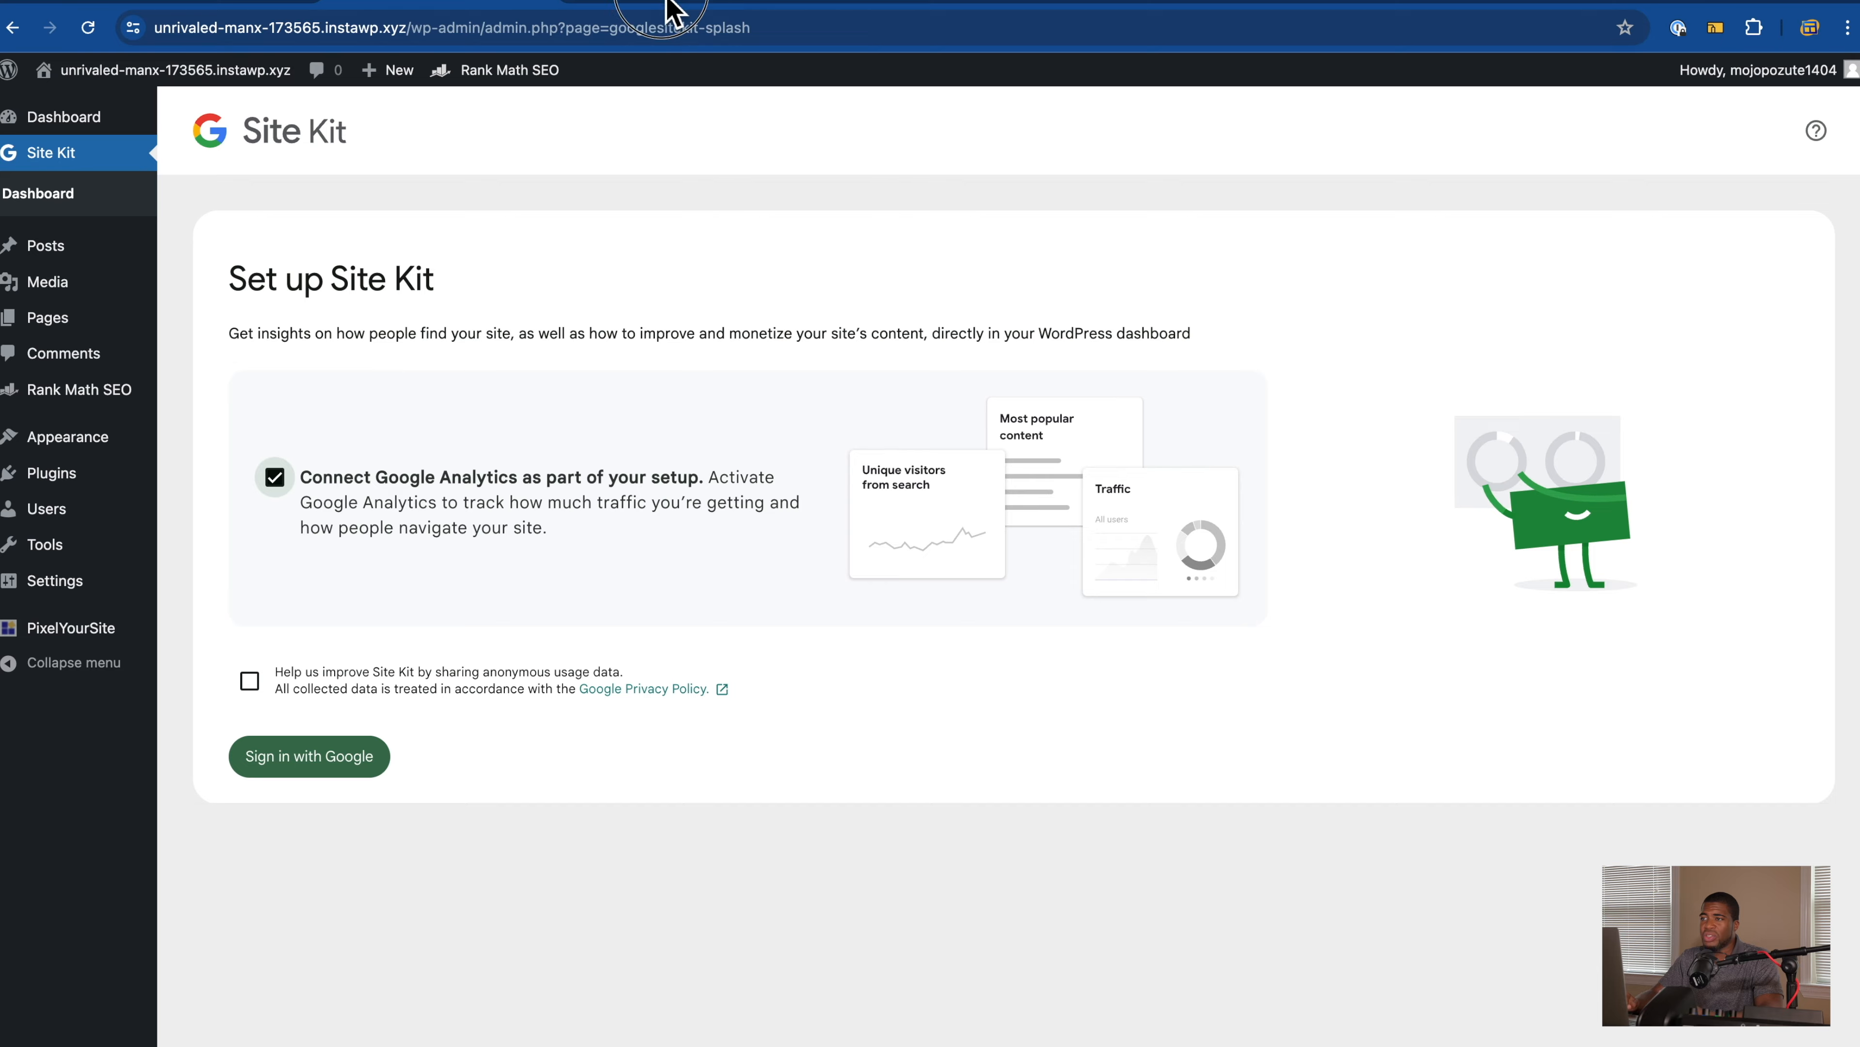
Step: Revisit the Tag Manager workspace, the Google Analytics home page and the Search Console welcome page
{"action": "left_click", "coordinate": [664, 7]}
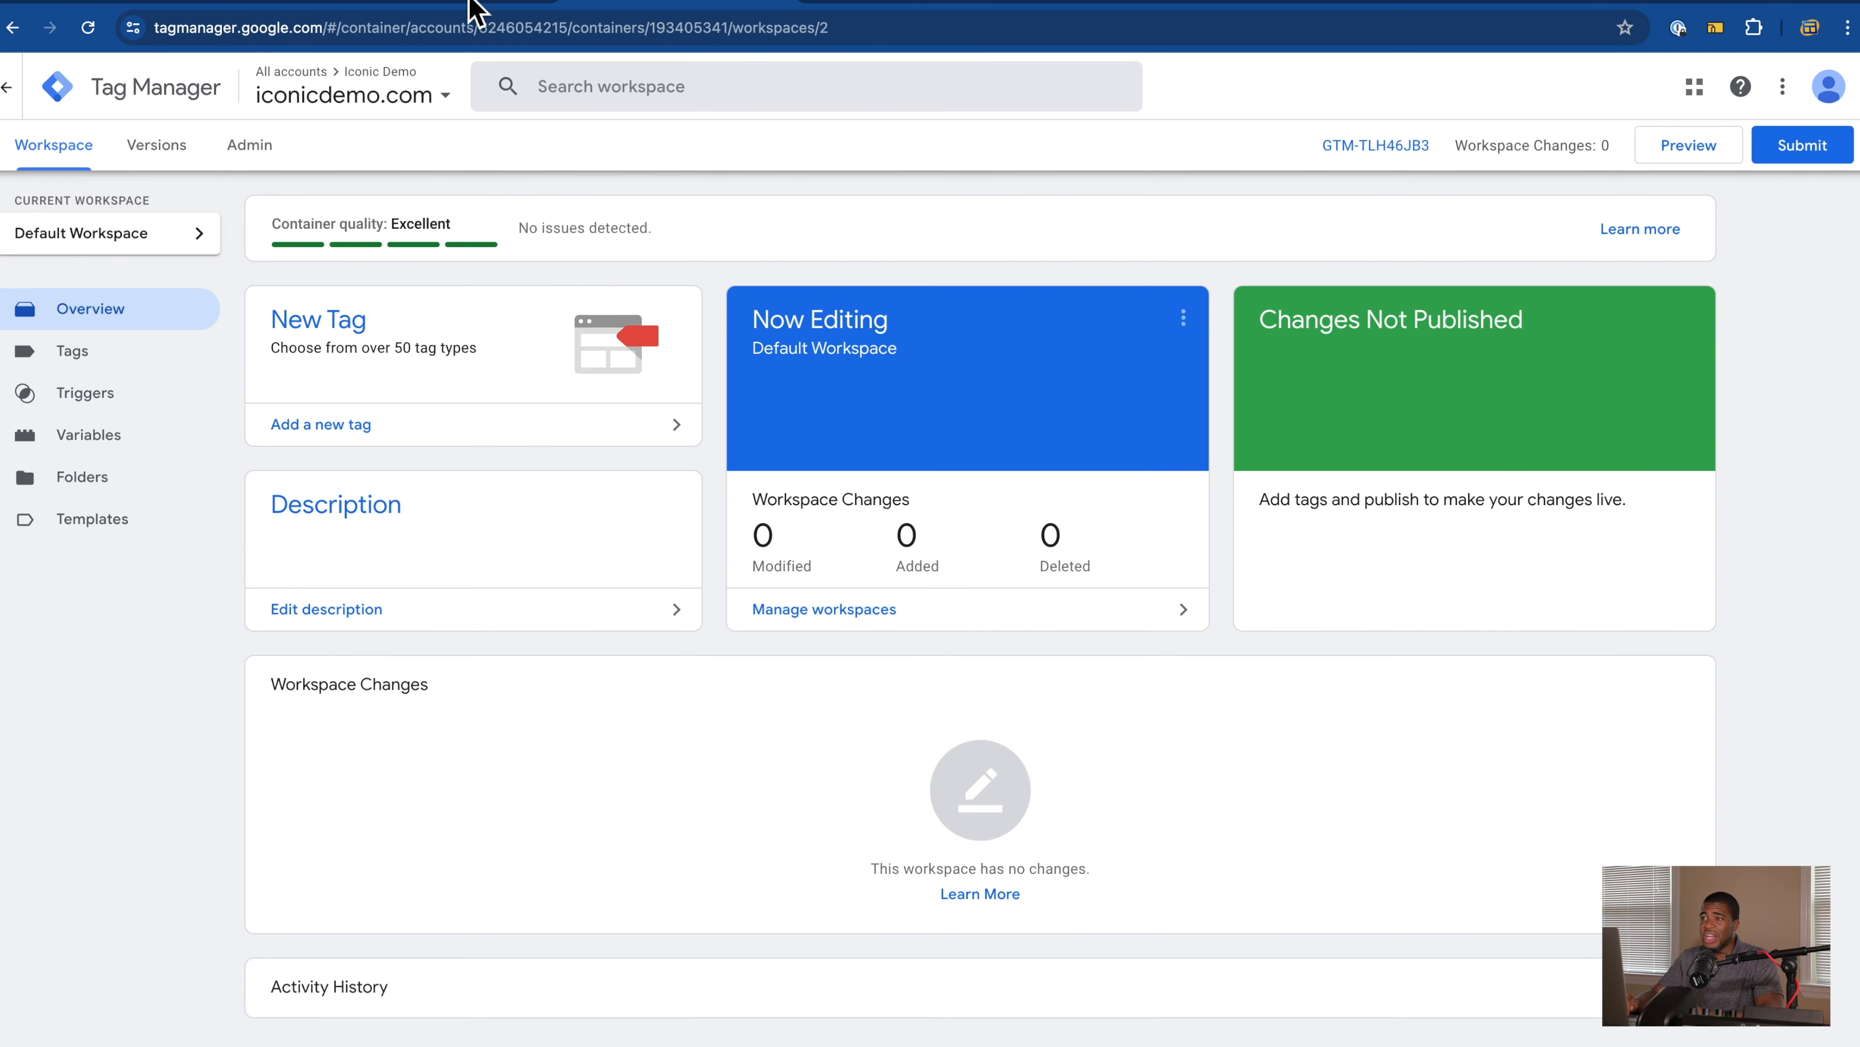
{"action": "left_click", "coordinate": [882, 6]}
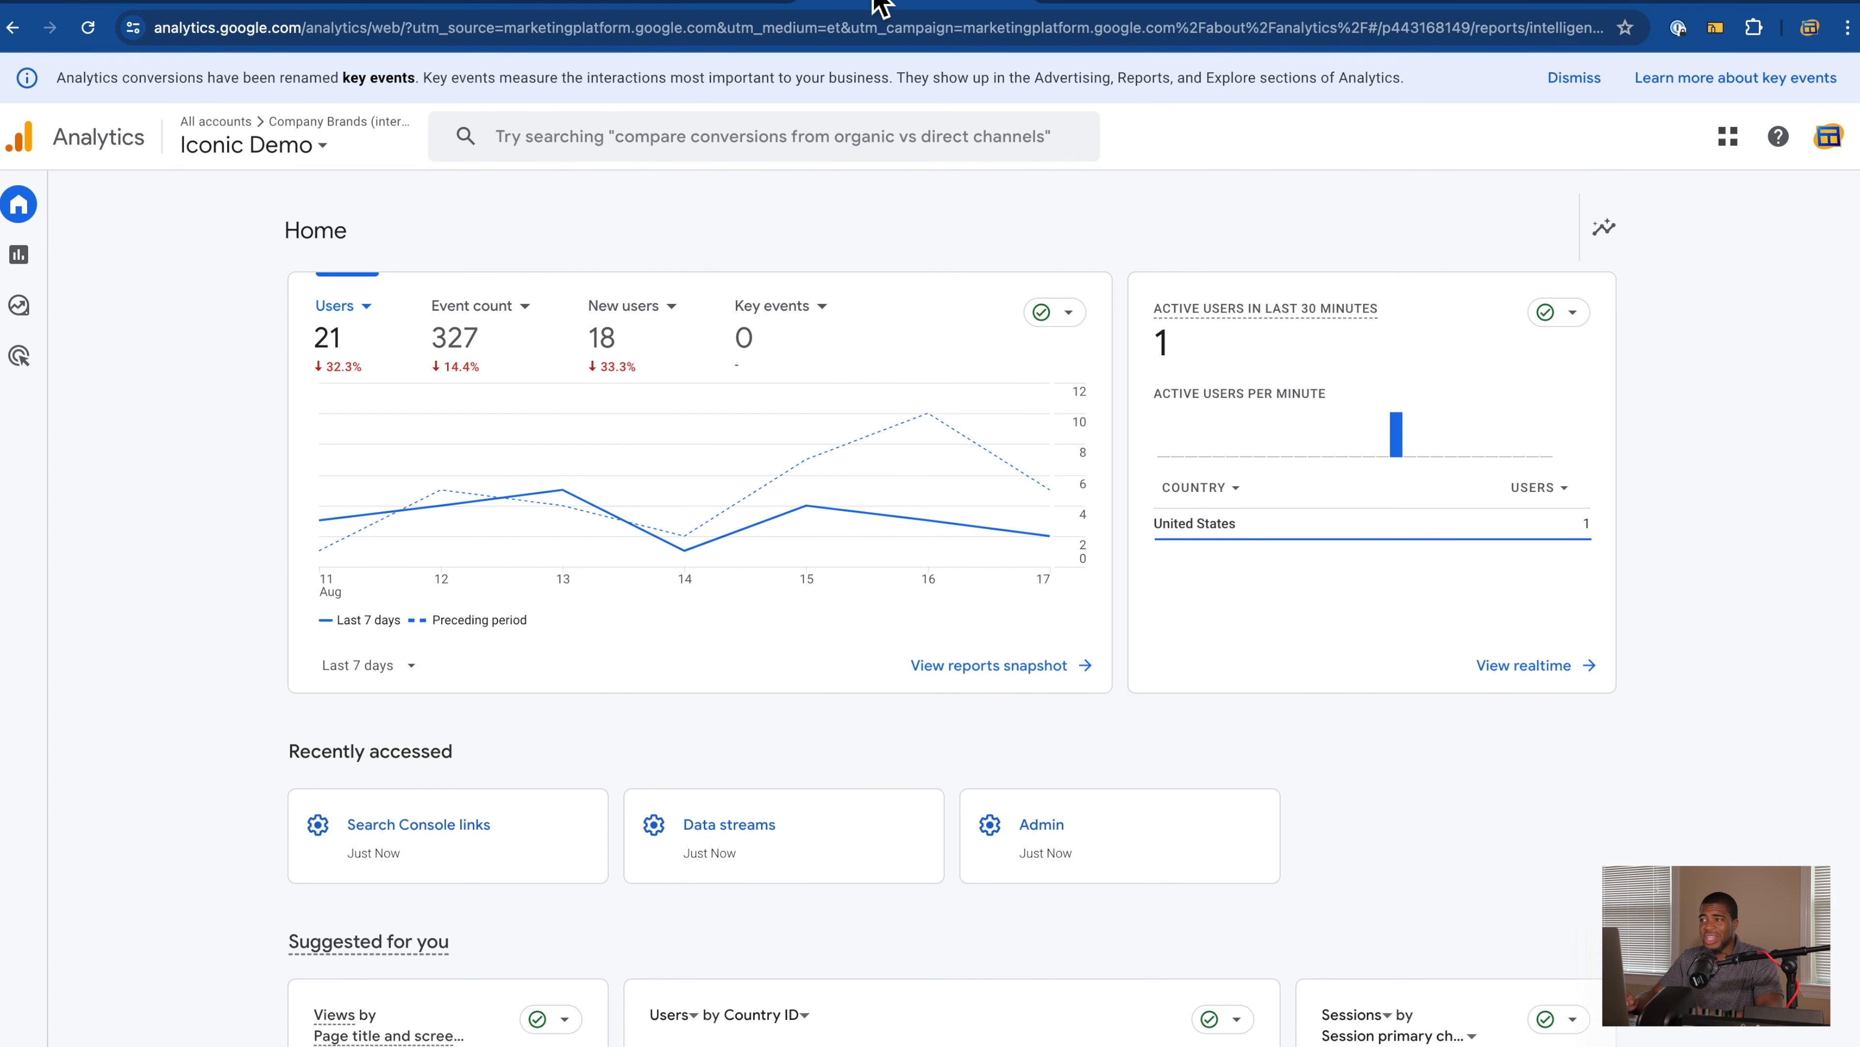
{"action": "left_click", "coordinate": [1092, 5]}
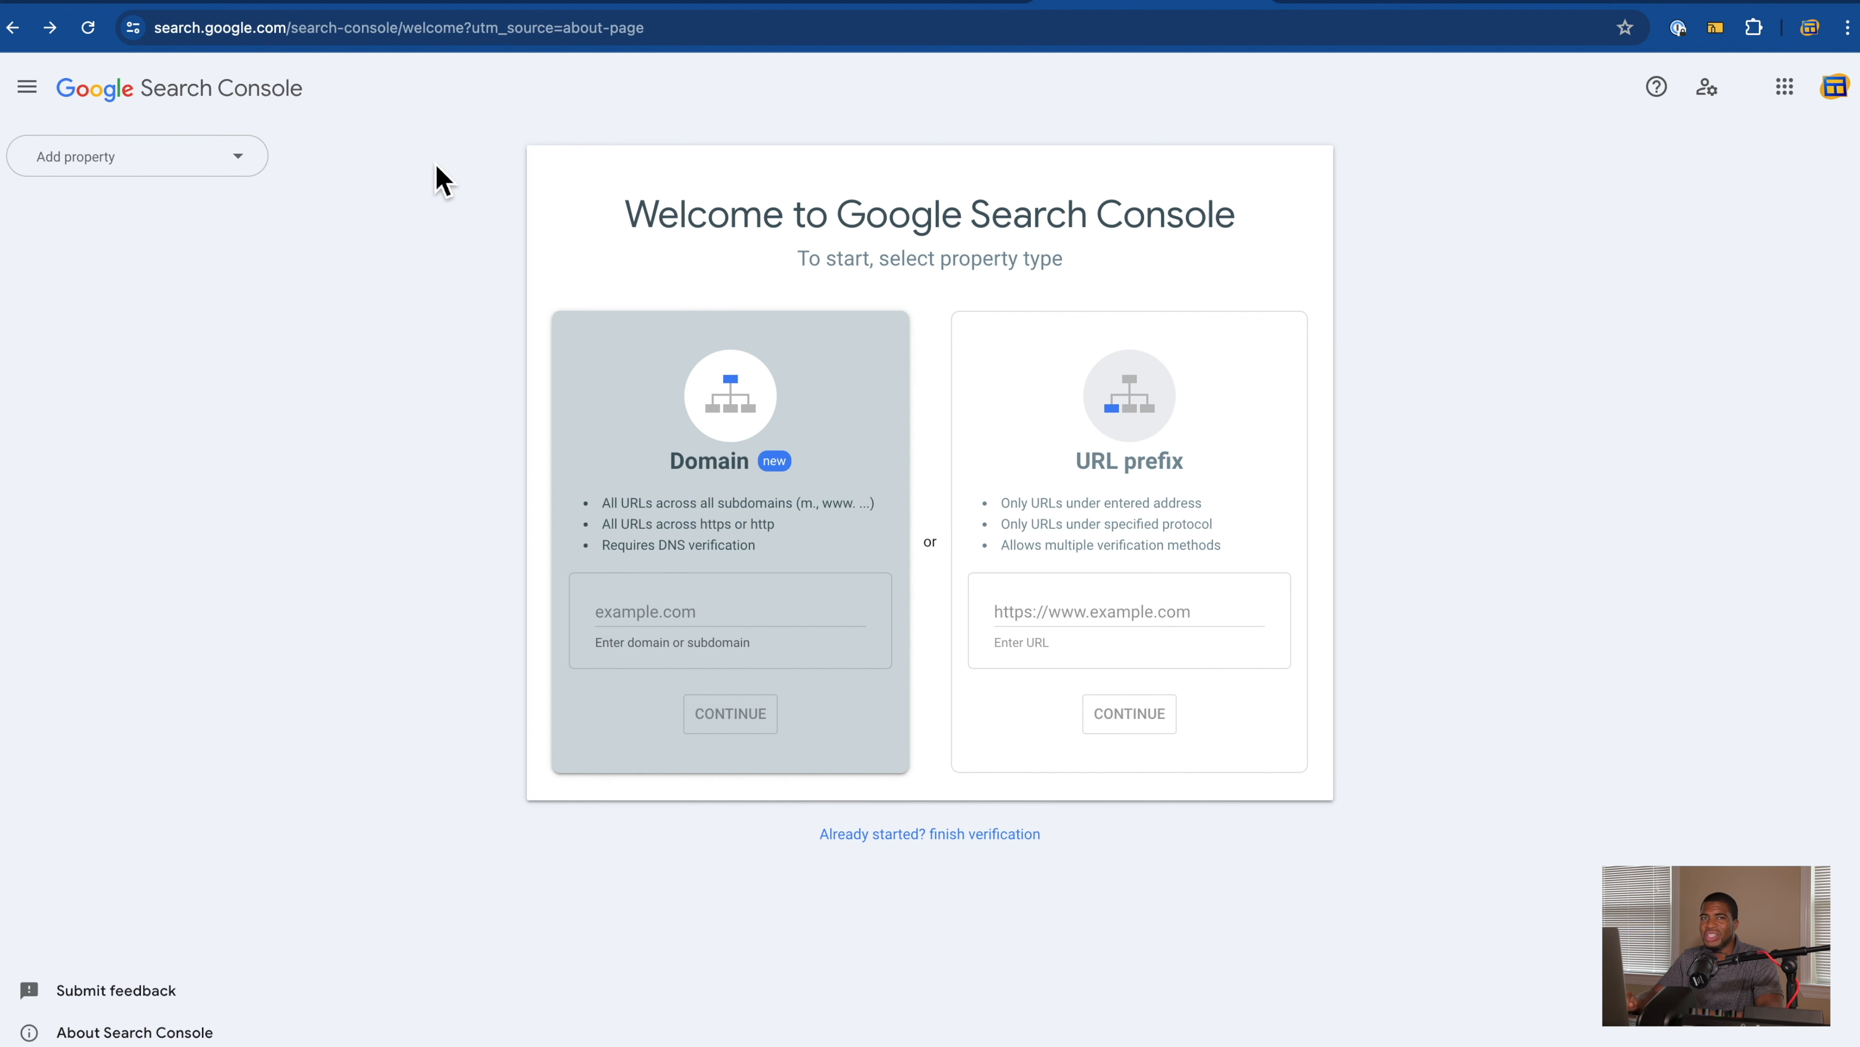
Step: Turn off connecting Google Analytics as part of the Site Kit setup, and look over the Analytics home page for comparison
{"action": "left_click", "coordinate": [463, 6]}
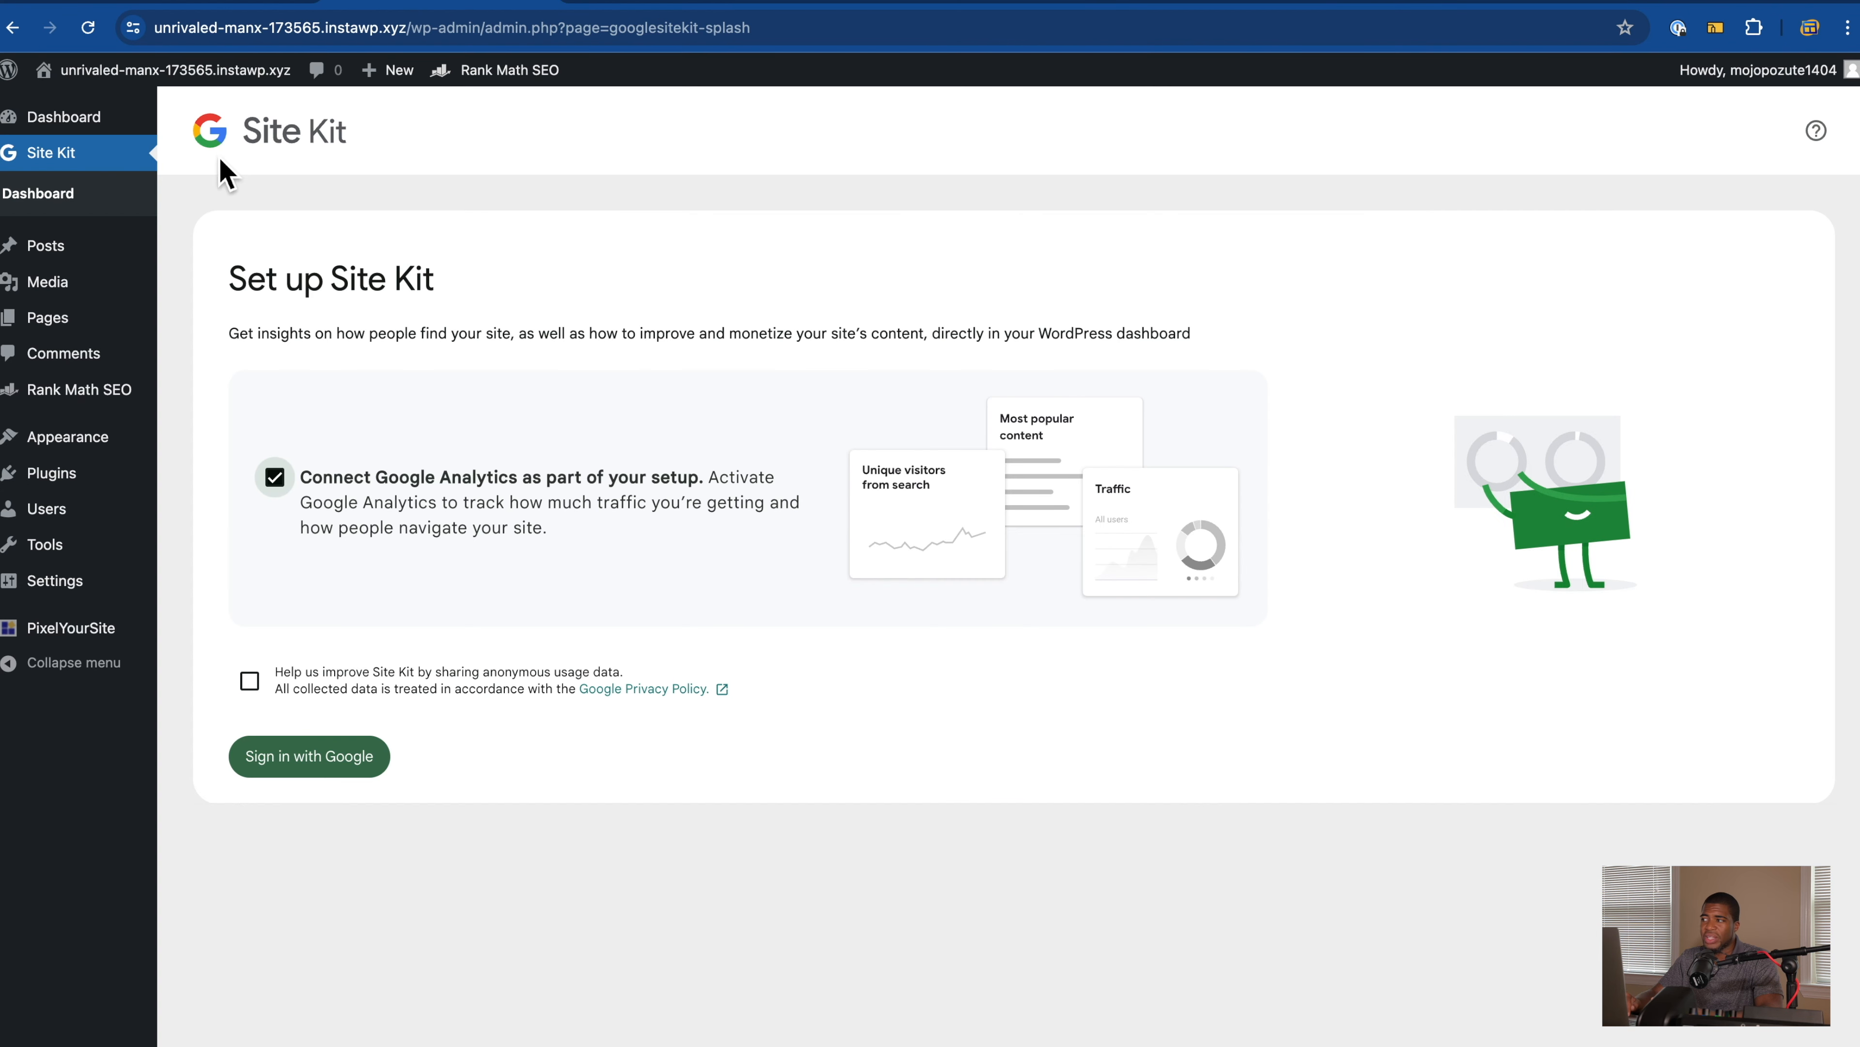
{"action": "left_click", "coordinate": [519, 478]}
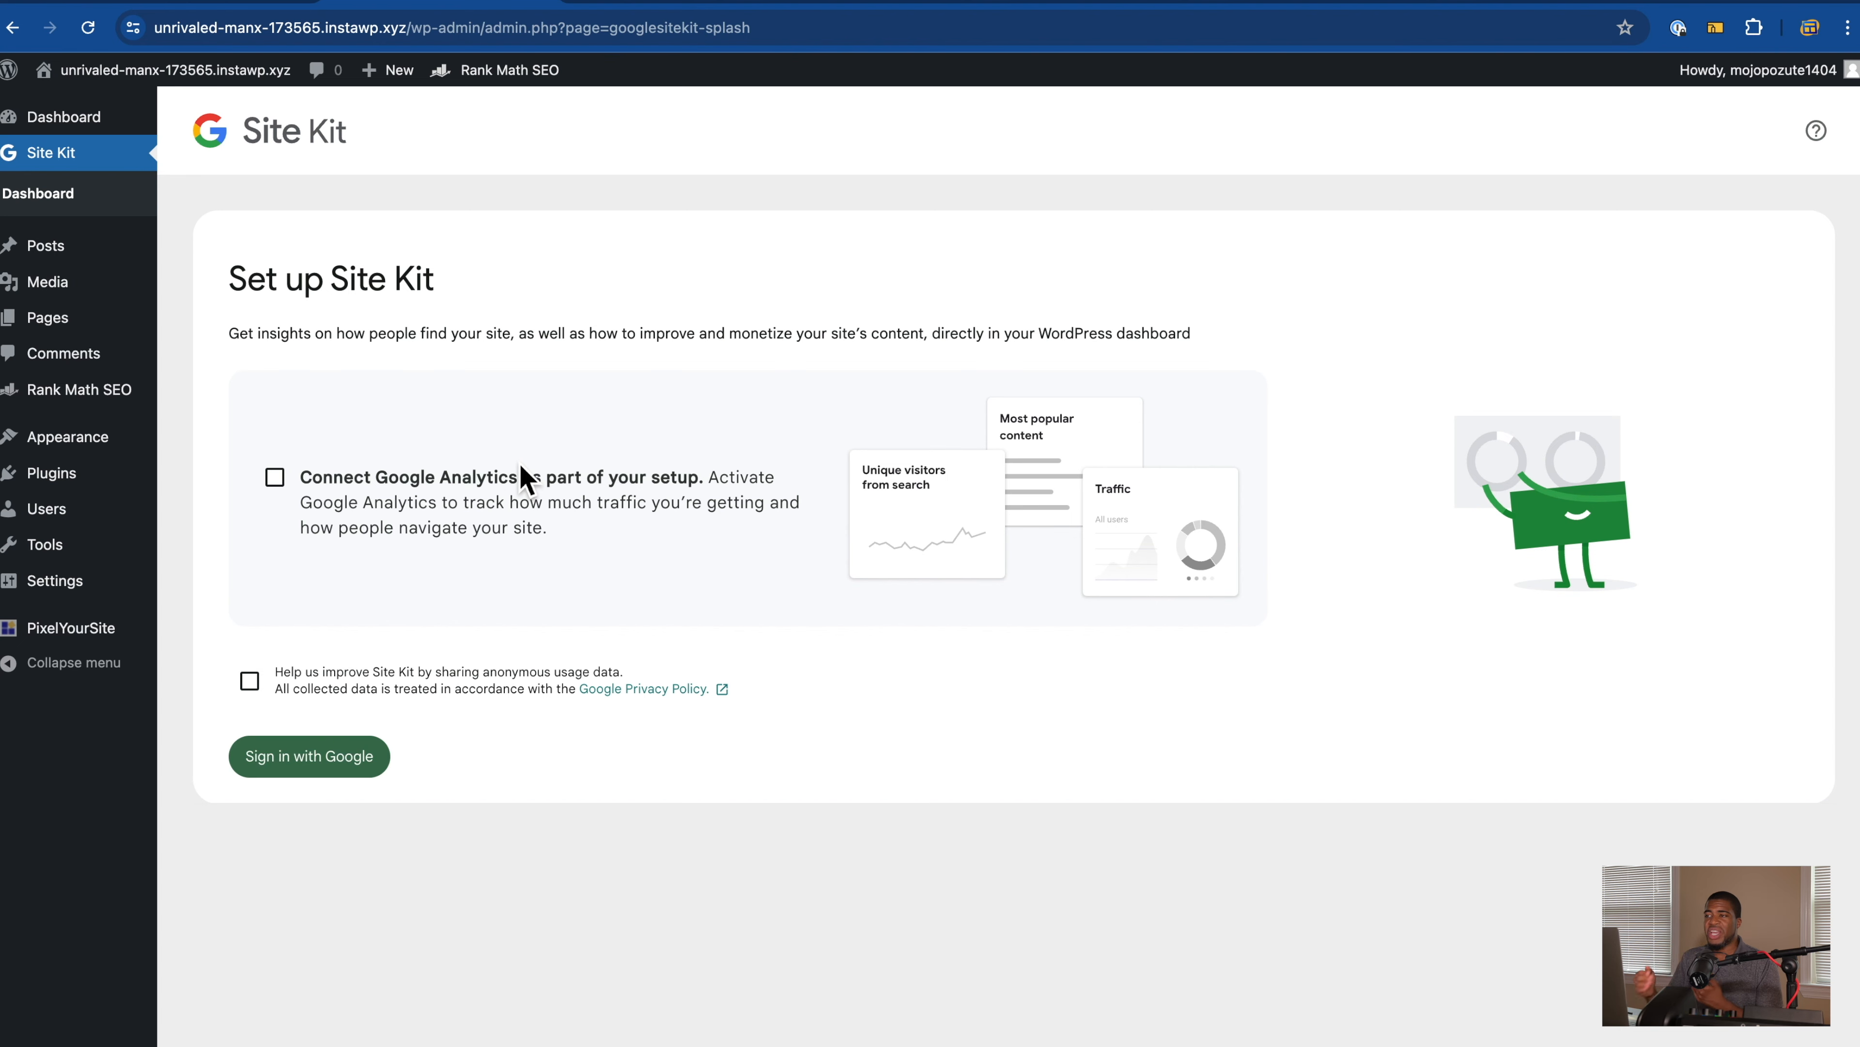
{"action": "left_click", "coordinate": [902, 9]}
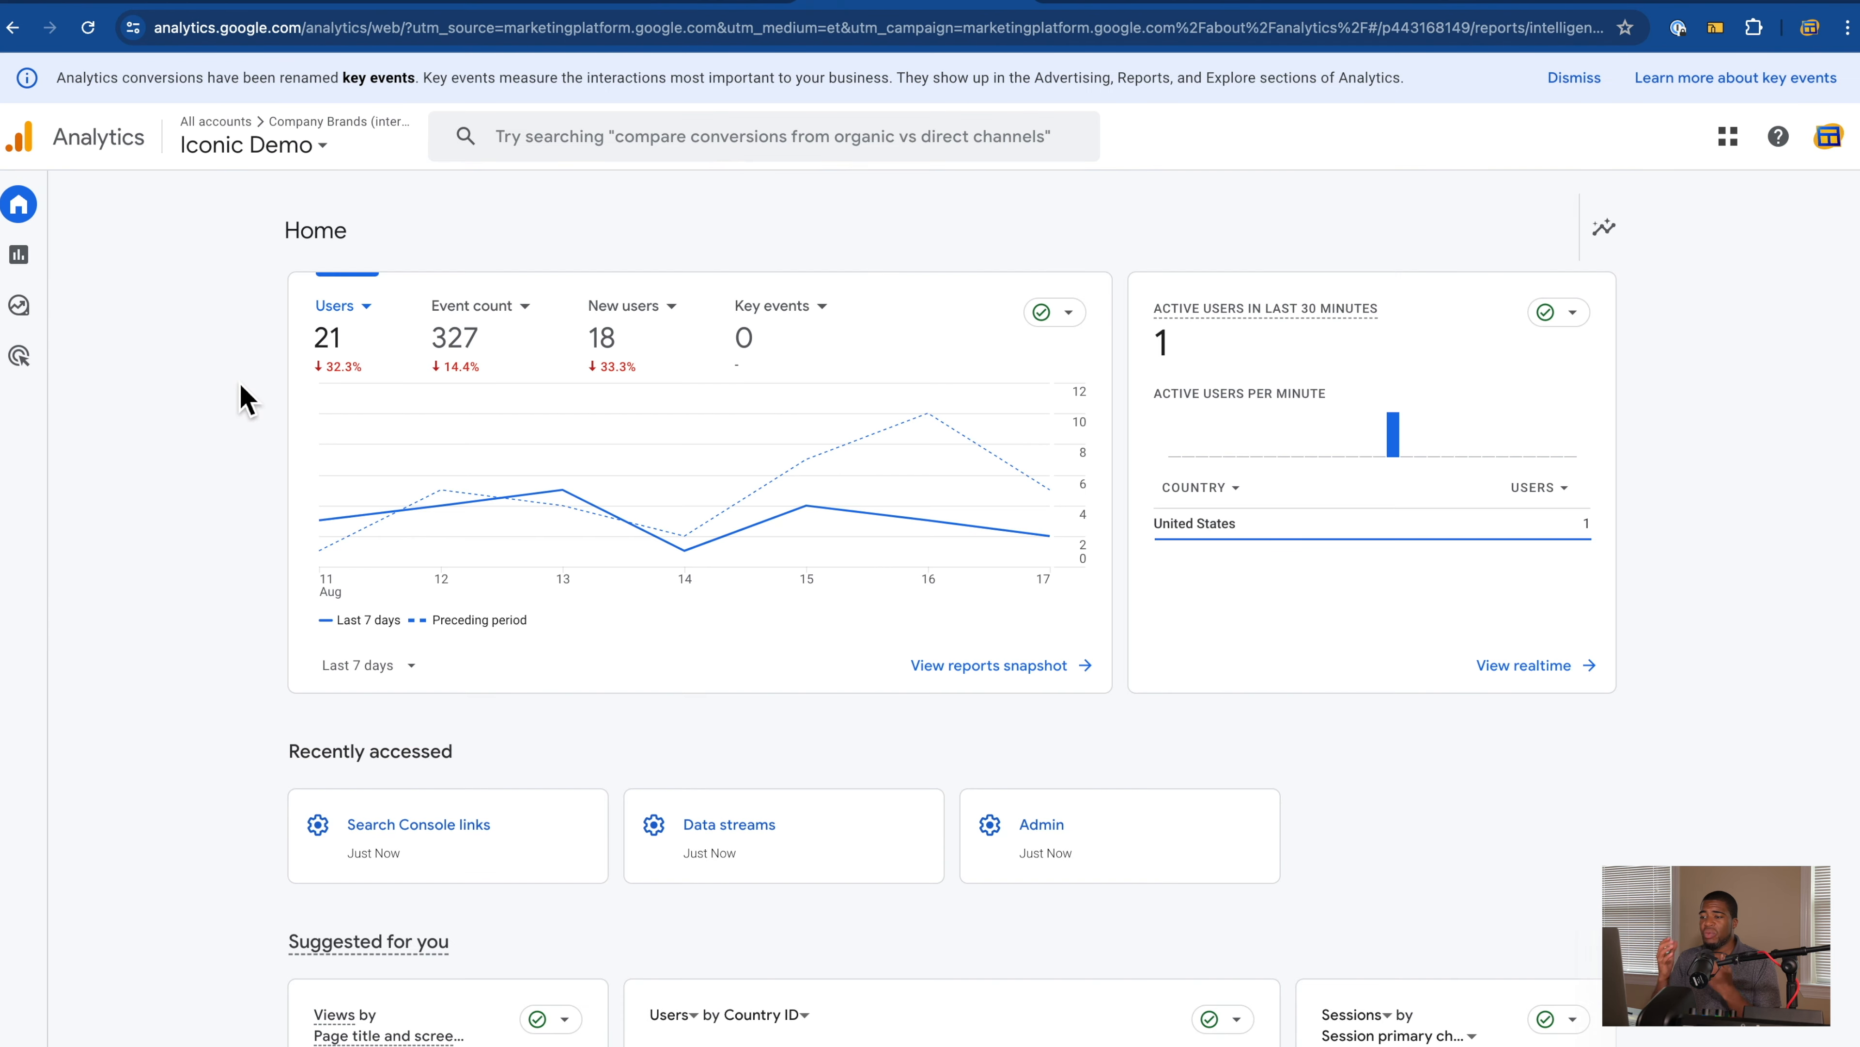
{"action": "scroll", "coordinate": [239, 383], "scroll_direction": "down", "scroll_amount": 5}
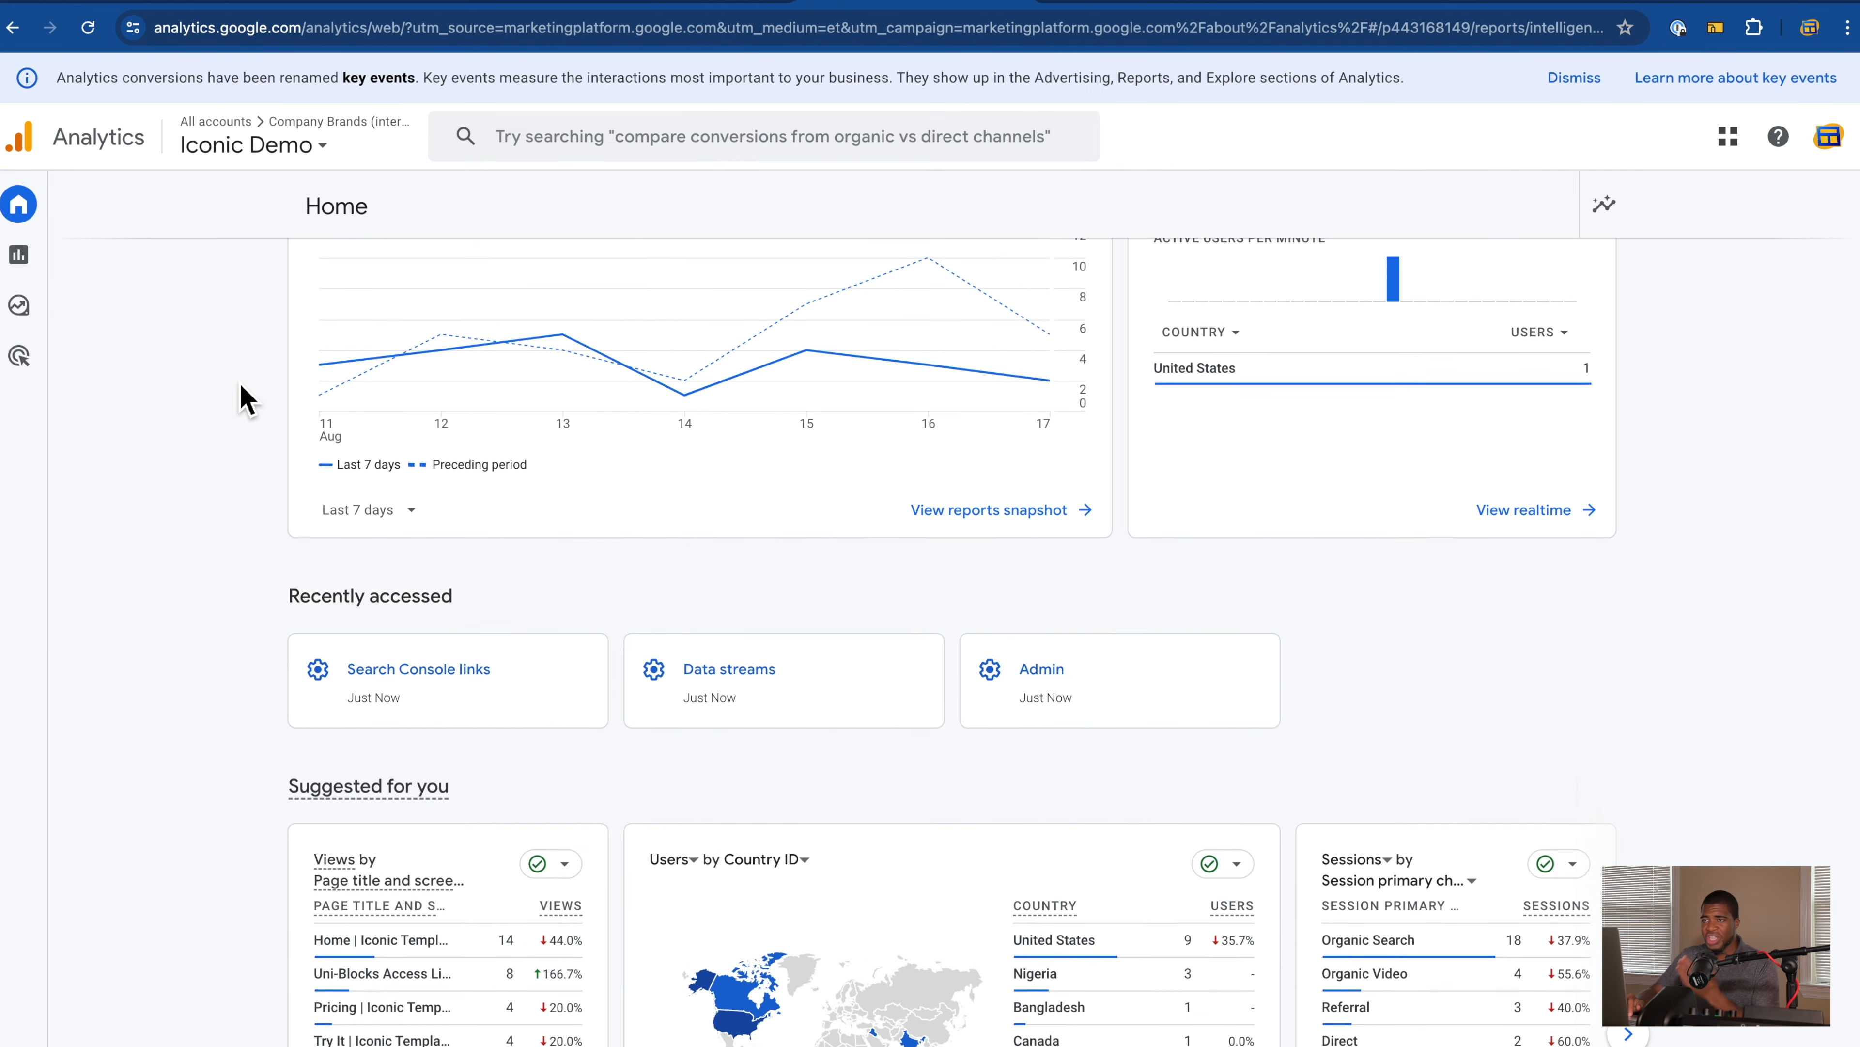
{"action": "scroll", "coordinate": [247, 400], "scroll_direction": "down", "scroll_amount": 1}
{"action": "scroll", "coordinate": [262, 386], "scroll_direction": "up", "scroll_amount": 6}
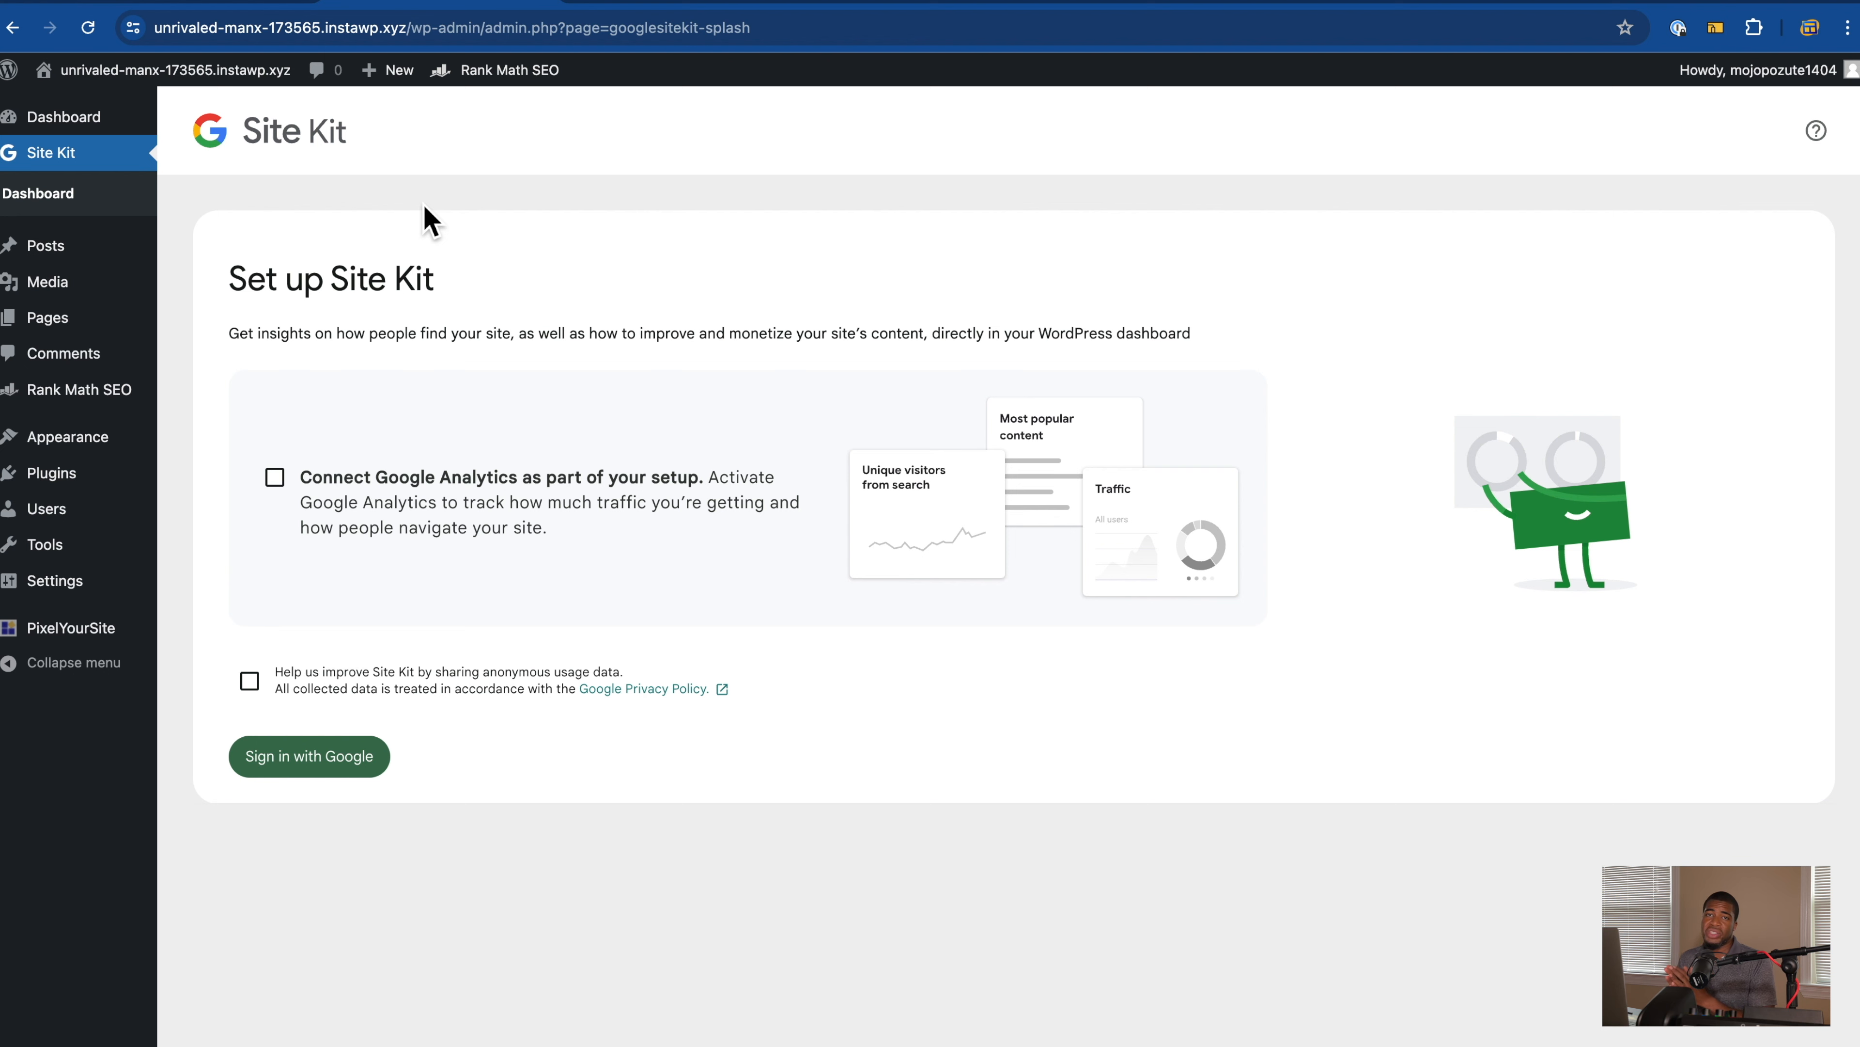
Step: Open the PixelYourSite Events settings in WordPress and examine the user-defined event options and the events list
{"action": "left_click", "coordinate": [88, 631]}
{"action": "left_click", "coordinate": [323, 298]}
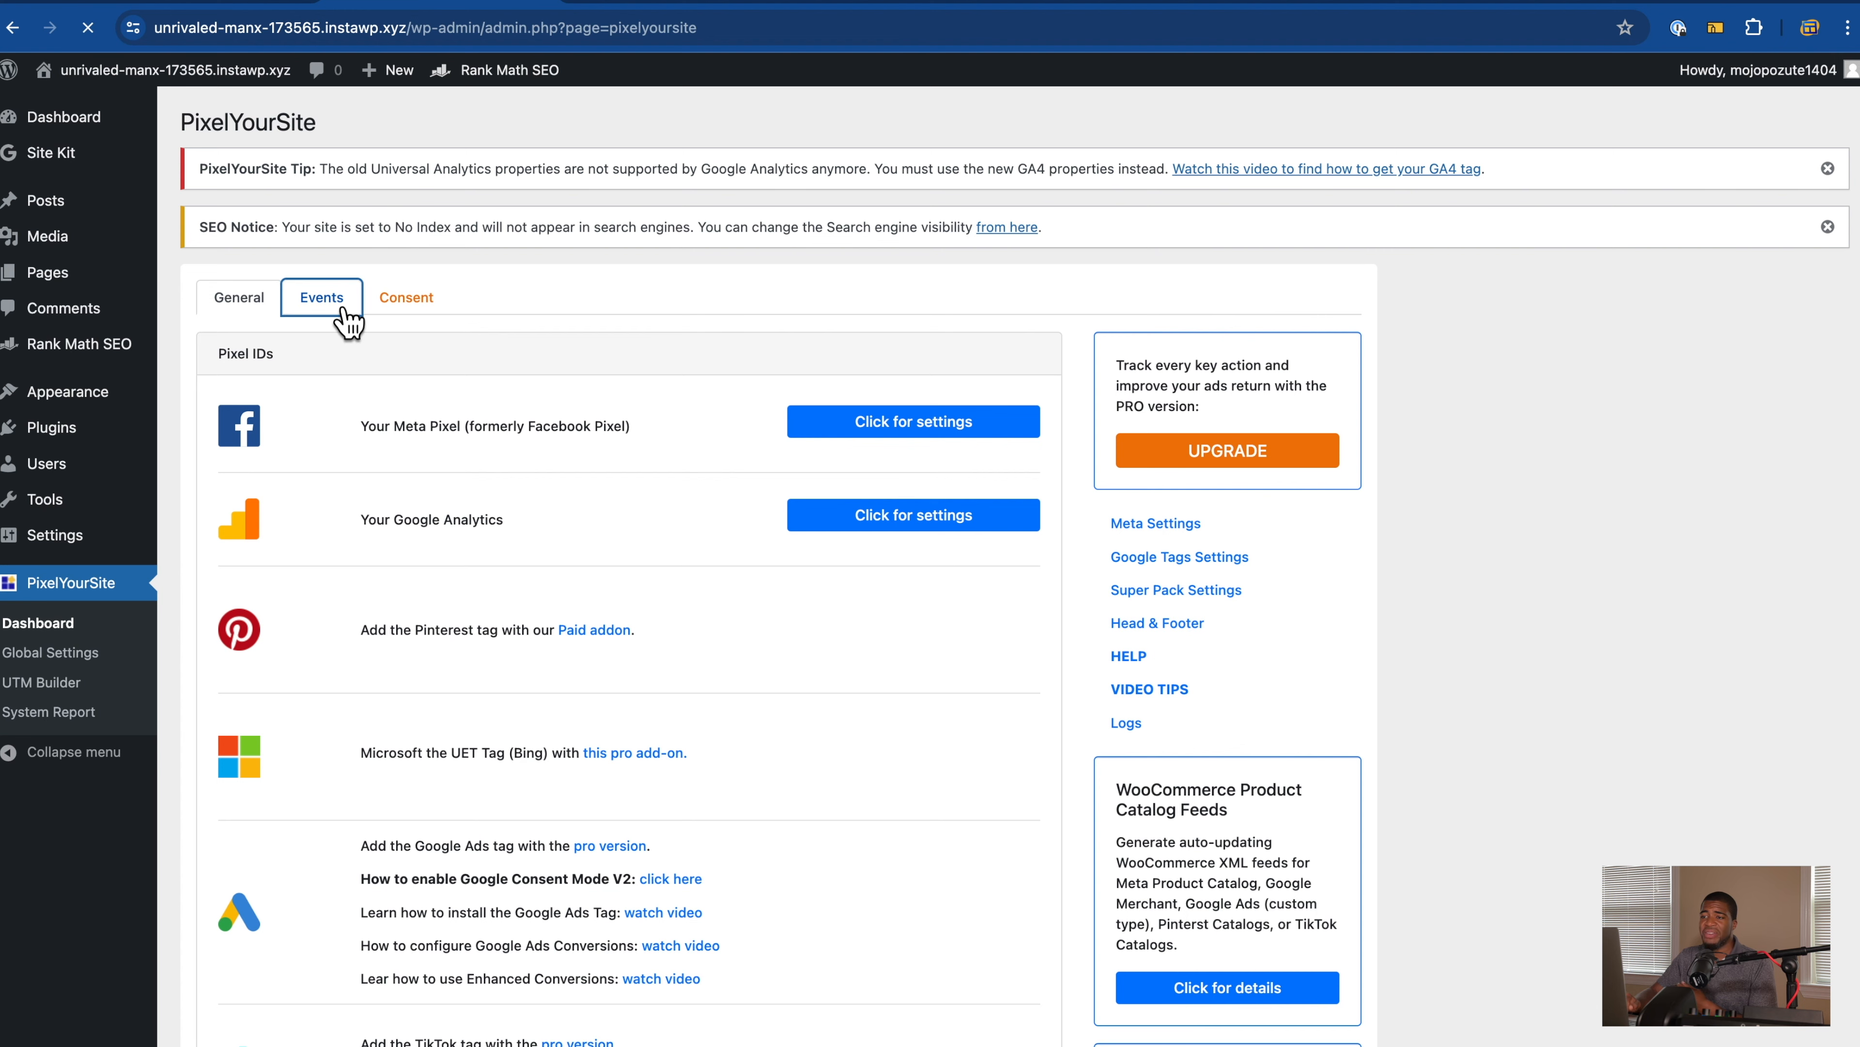
{"action": "scroll", "coordinate": [432, 719], "scroll_direction": "down", "scroll_amount": 3}
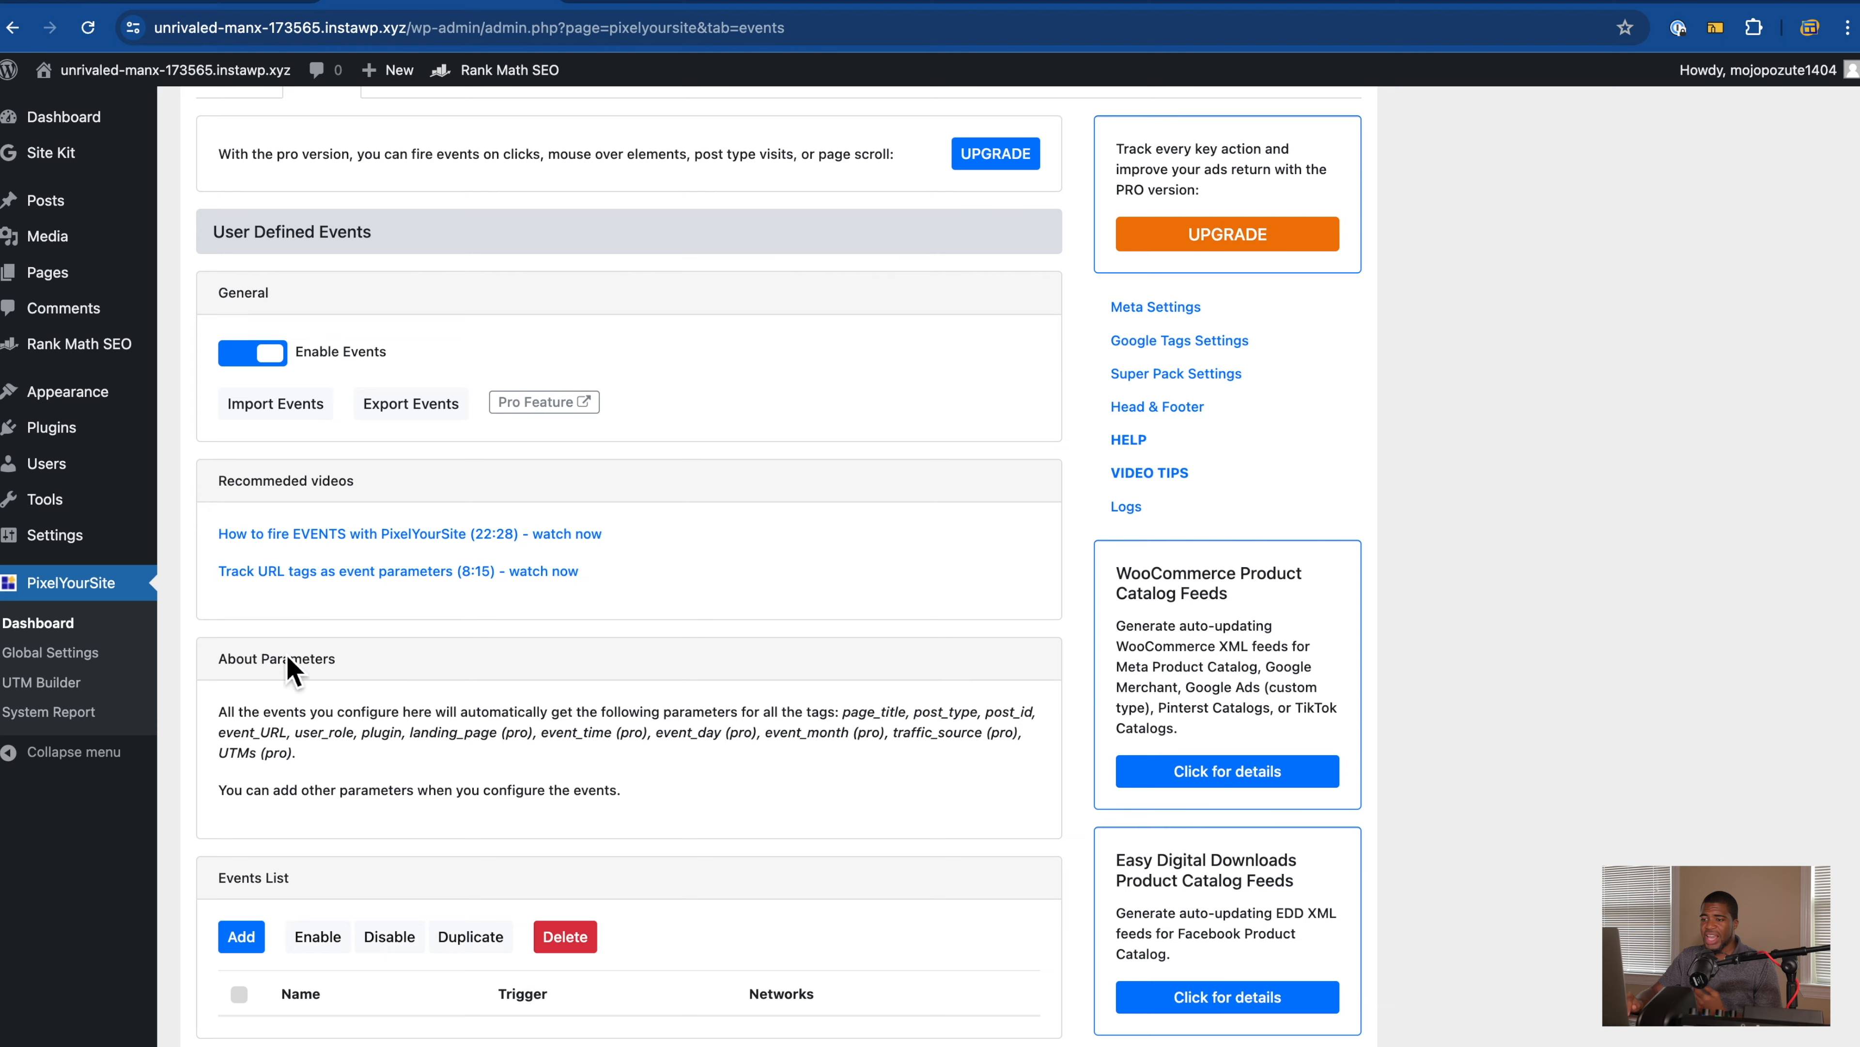
{"action": "scroll", "coordinate": [291, 789], "scroll_direction": "down", "scroll_amount": 2}
Step: Switch to the Google Analytics Admin page and open the property's Events and Key events under the data display settings
{"action": "left_click", "coordinate": [664, 10]}
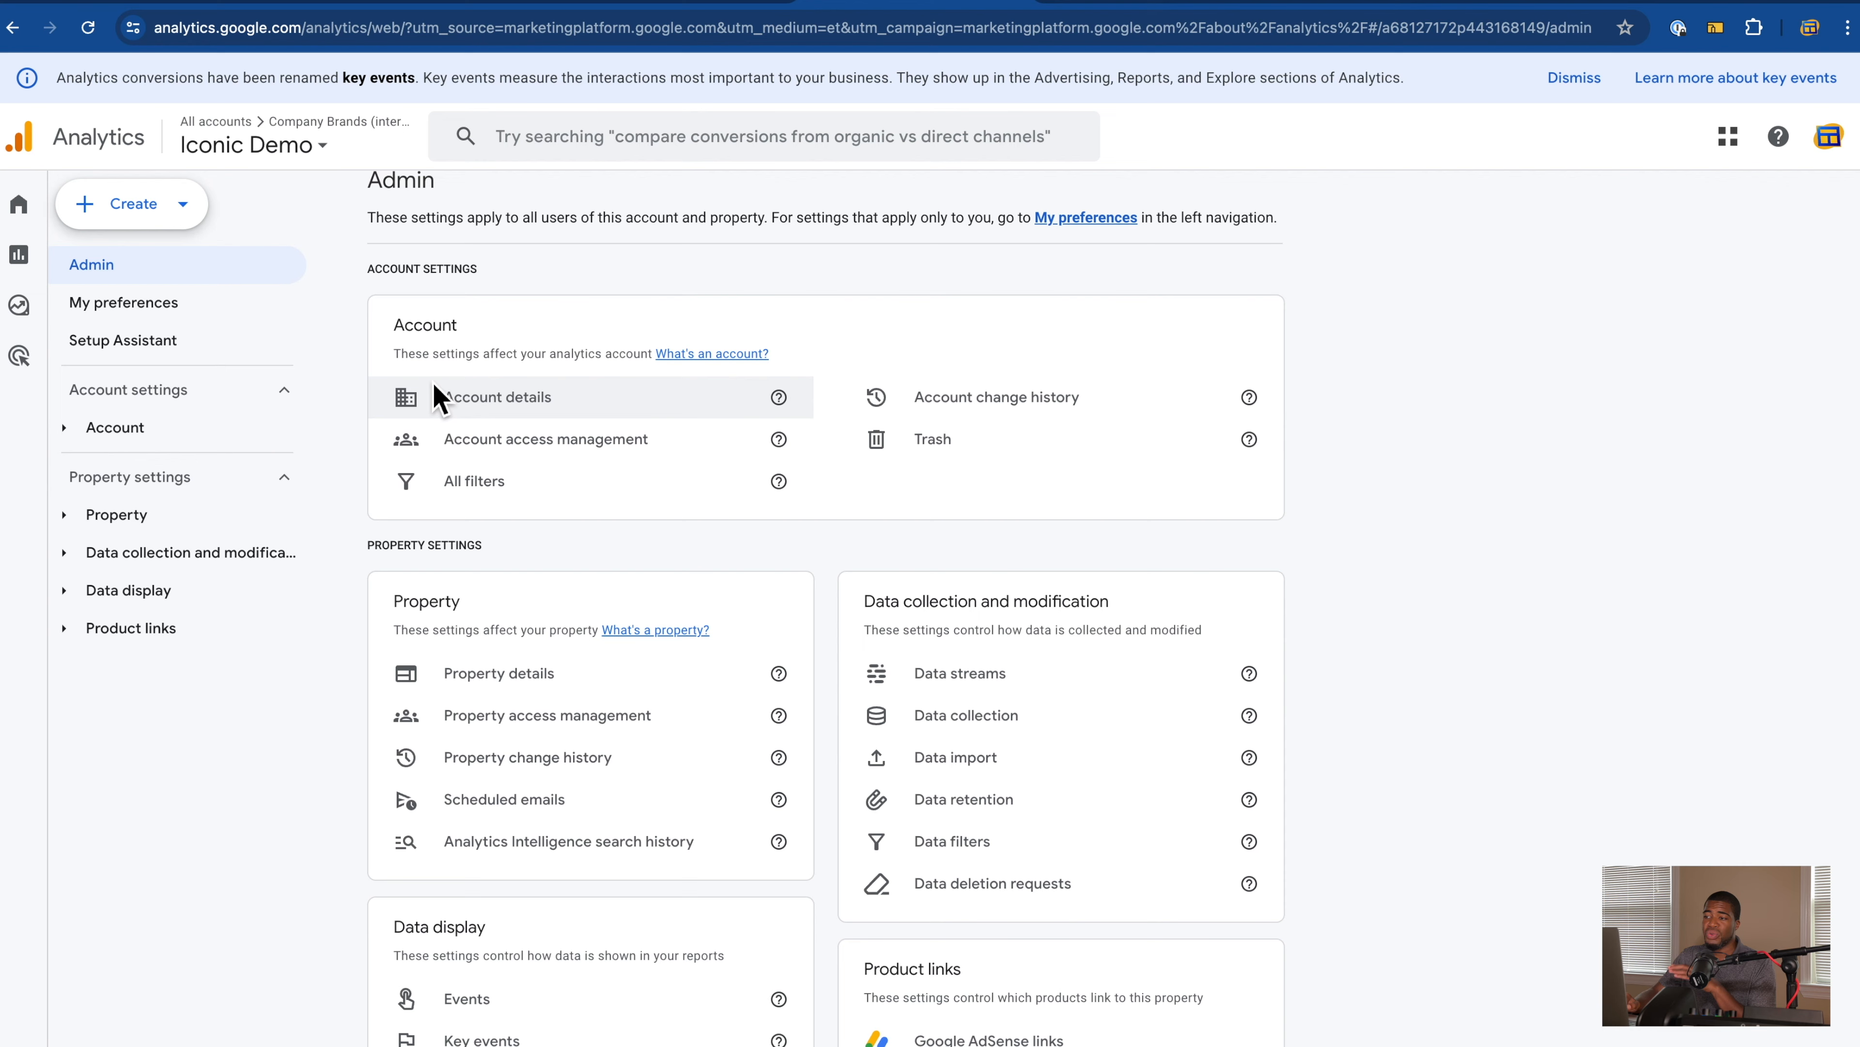
{"action": "scroll", "coordinate": [641, 579], "scroll_direction": "down", "scroll_amount": 2}
{"action": "scroll", "coordinate": [643, 581], "scroll_direction": "down", "scroll_amount": 4}
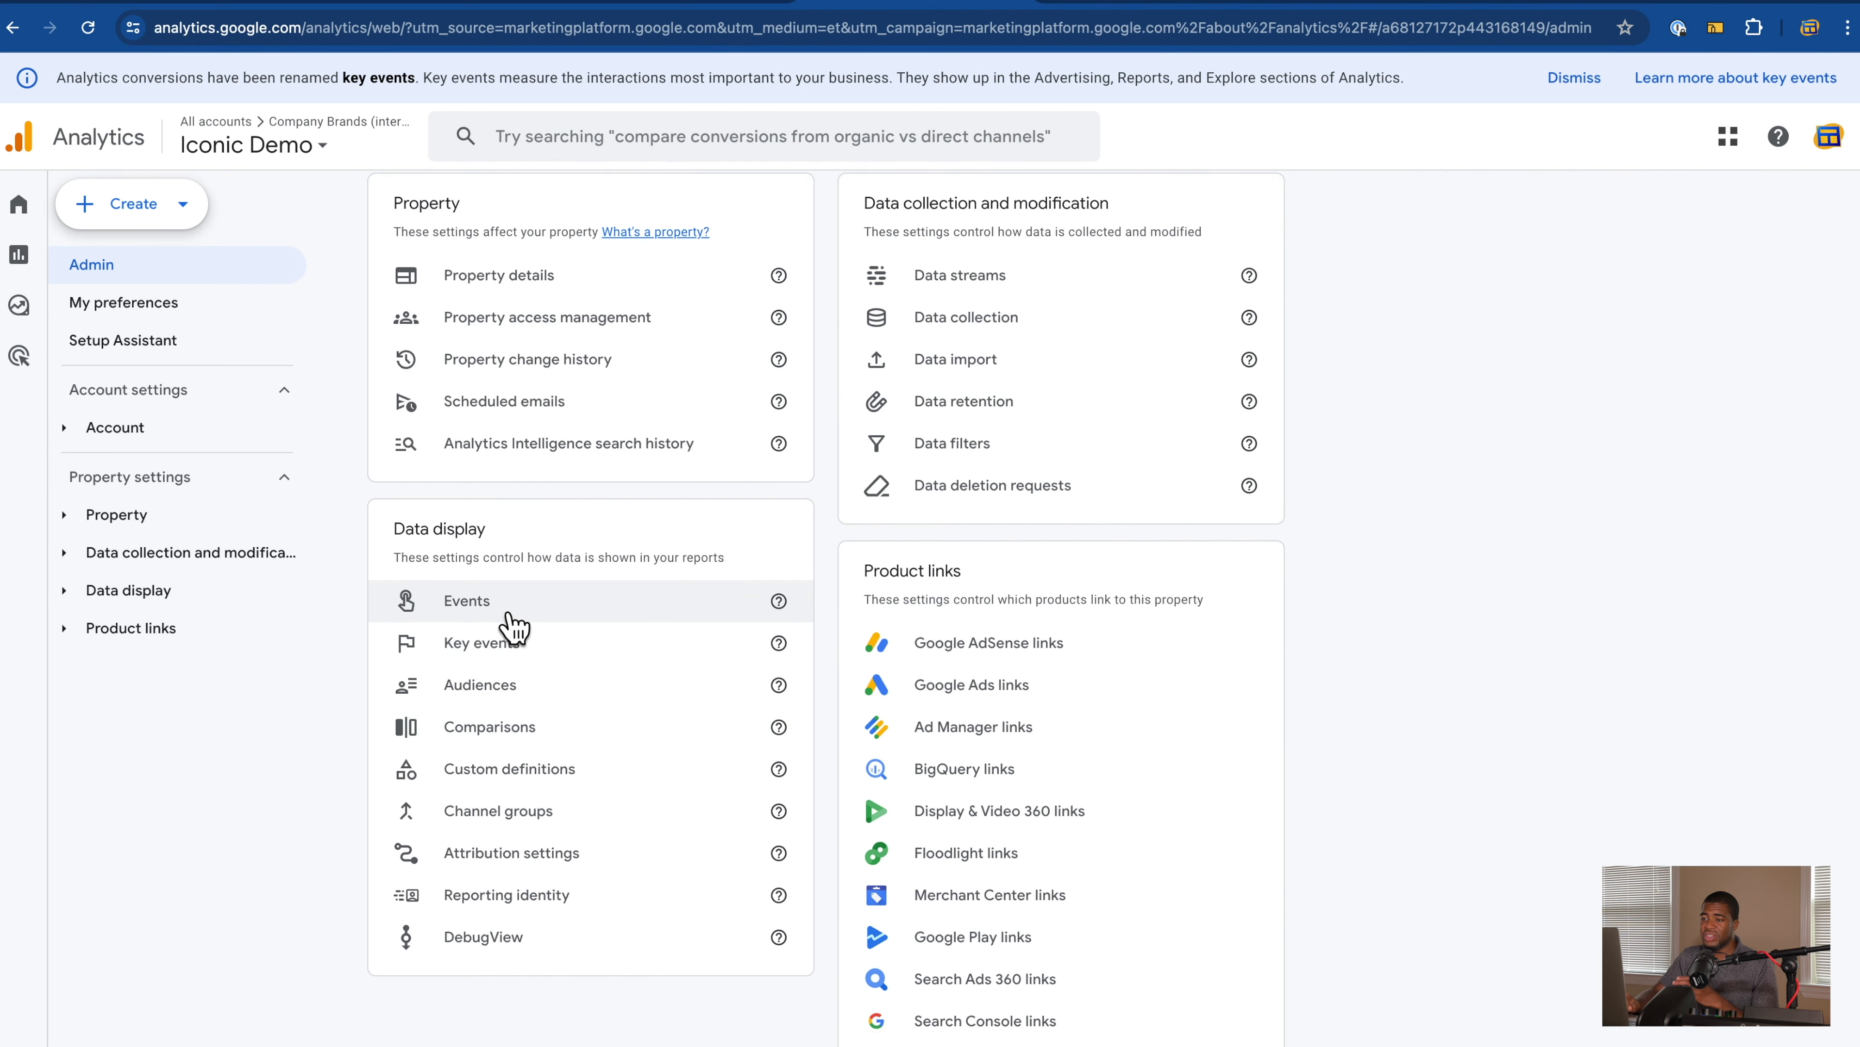
{"action": "left_click", "coordinate": [505, 610]}
{"action": "left_click", "coordinate": [141, 665]}
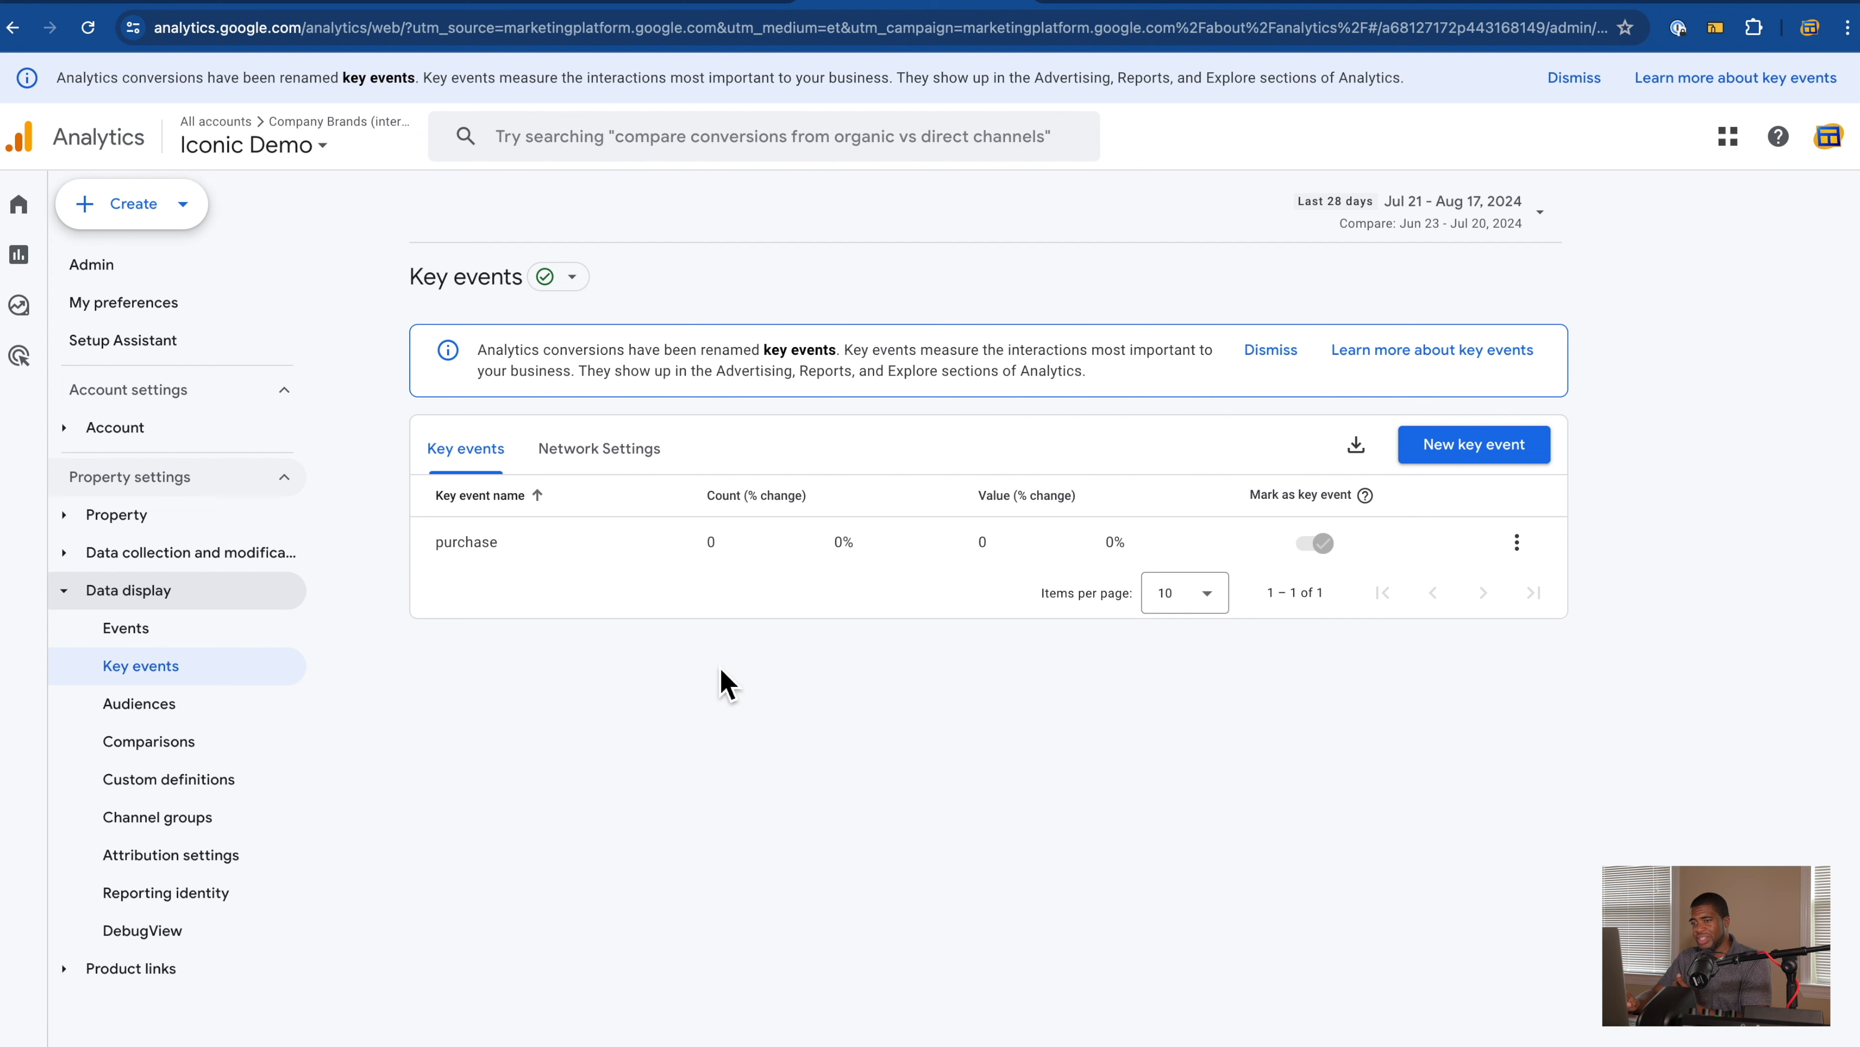
Step: Compare the property's existing events with its key events, and return to the Microsoft Clarity demo recording
{"action": "left_click", "coordinate": [212, 632]}
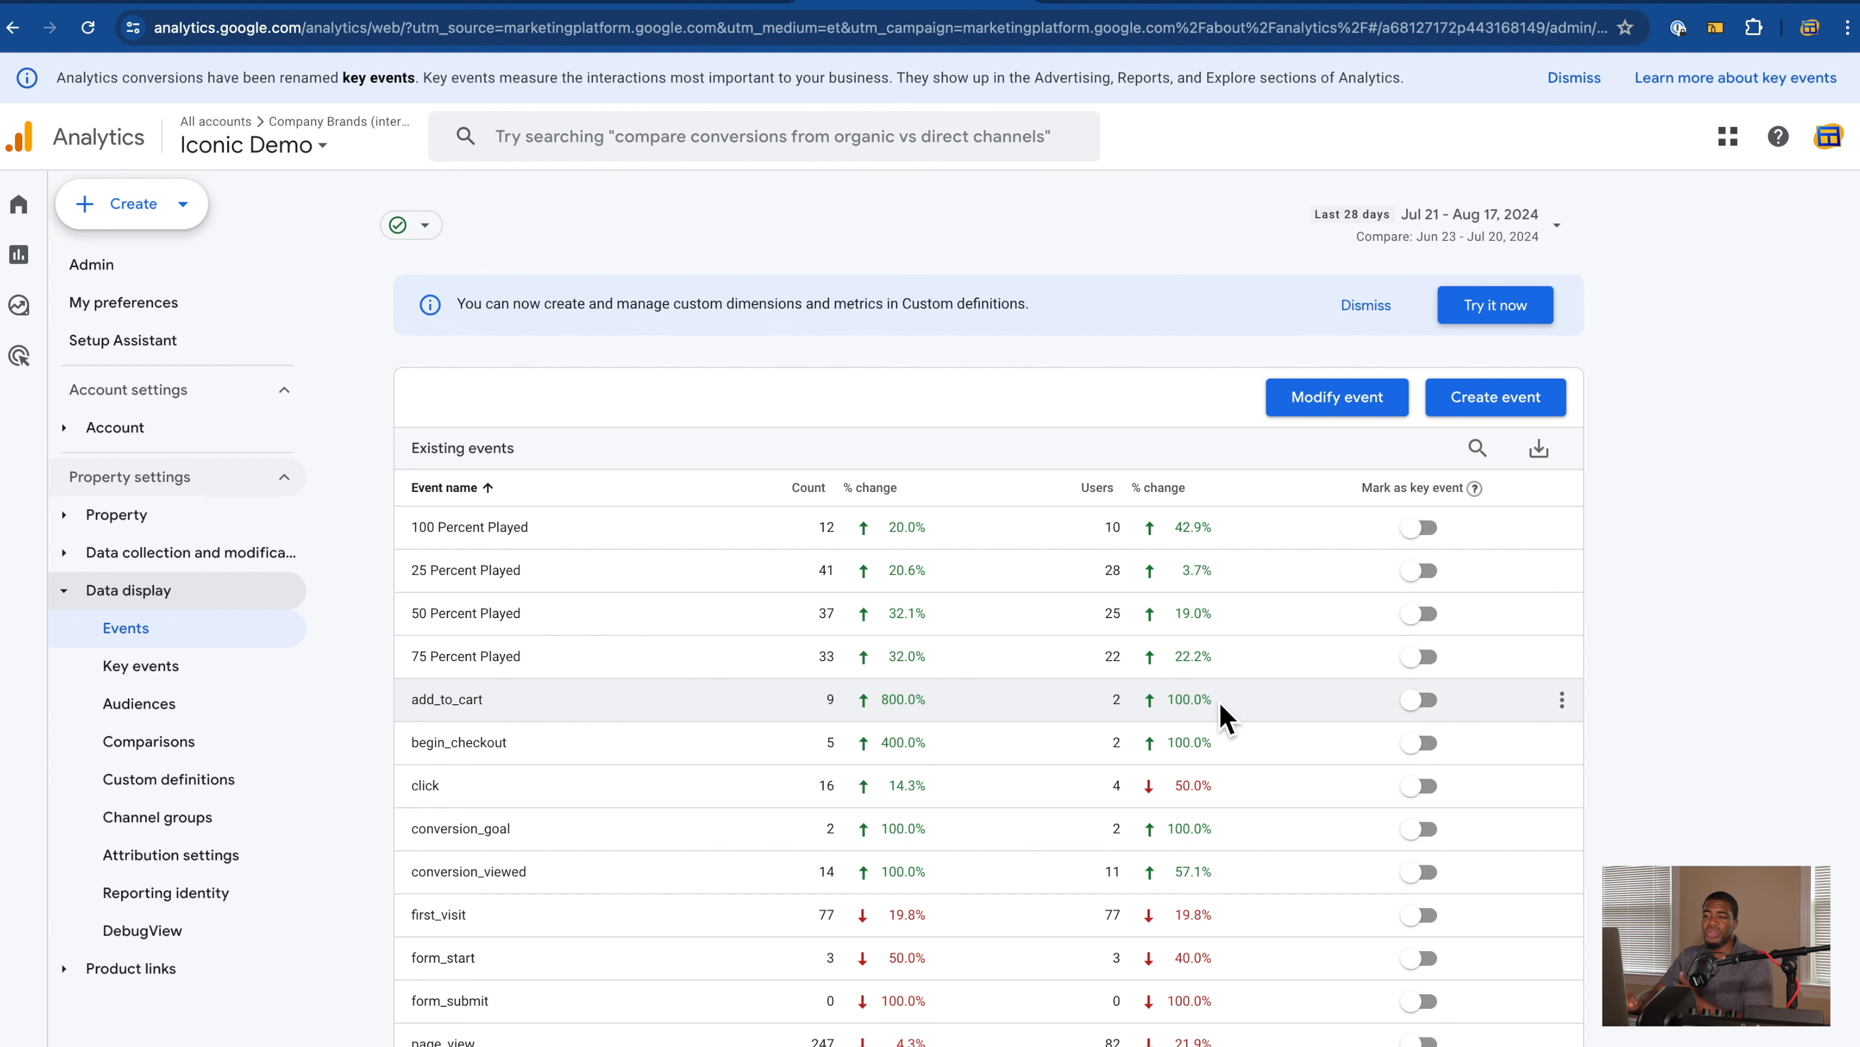
{"action": "left_click", "coordinate": [139, 664]}
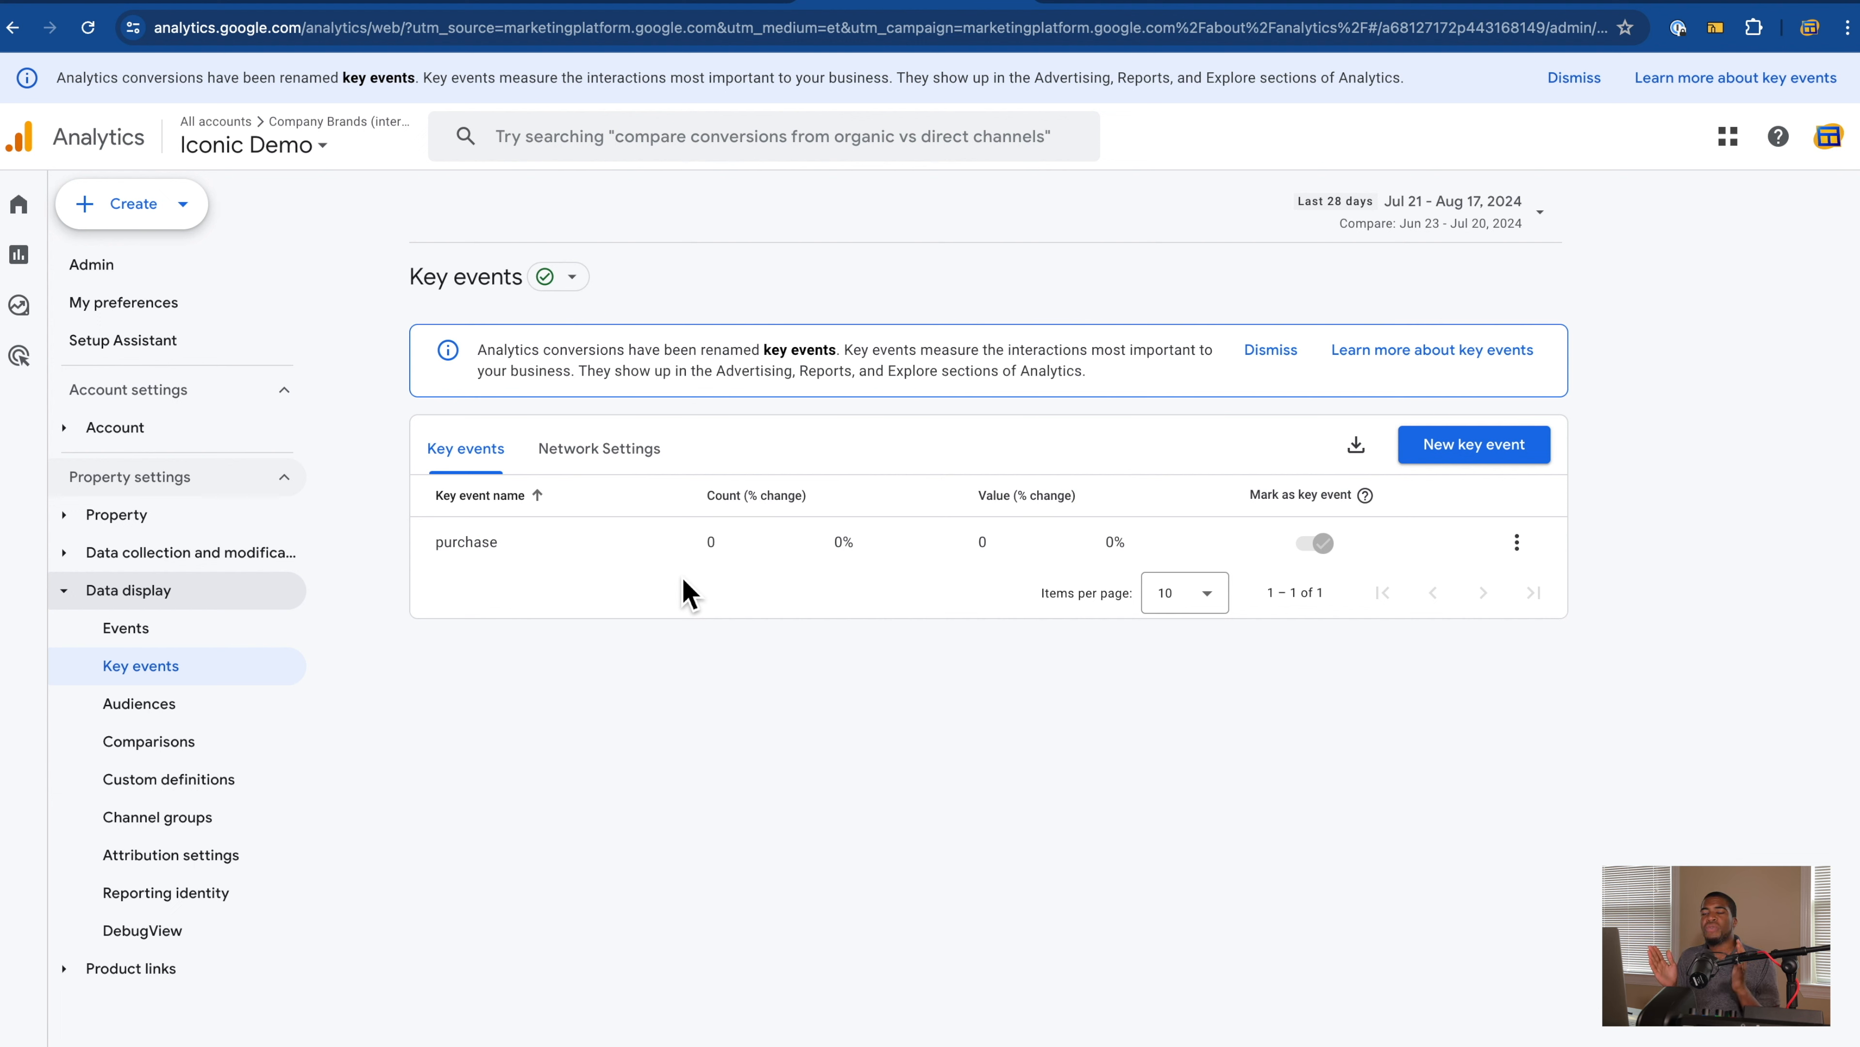
{"action": "left_click", "coordinate": [205, 636]}
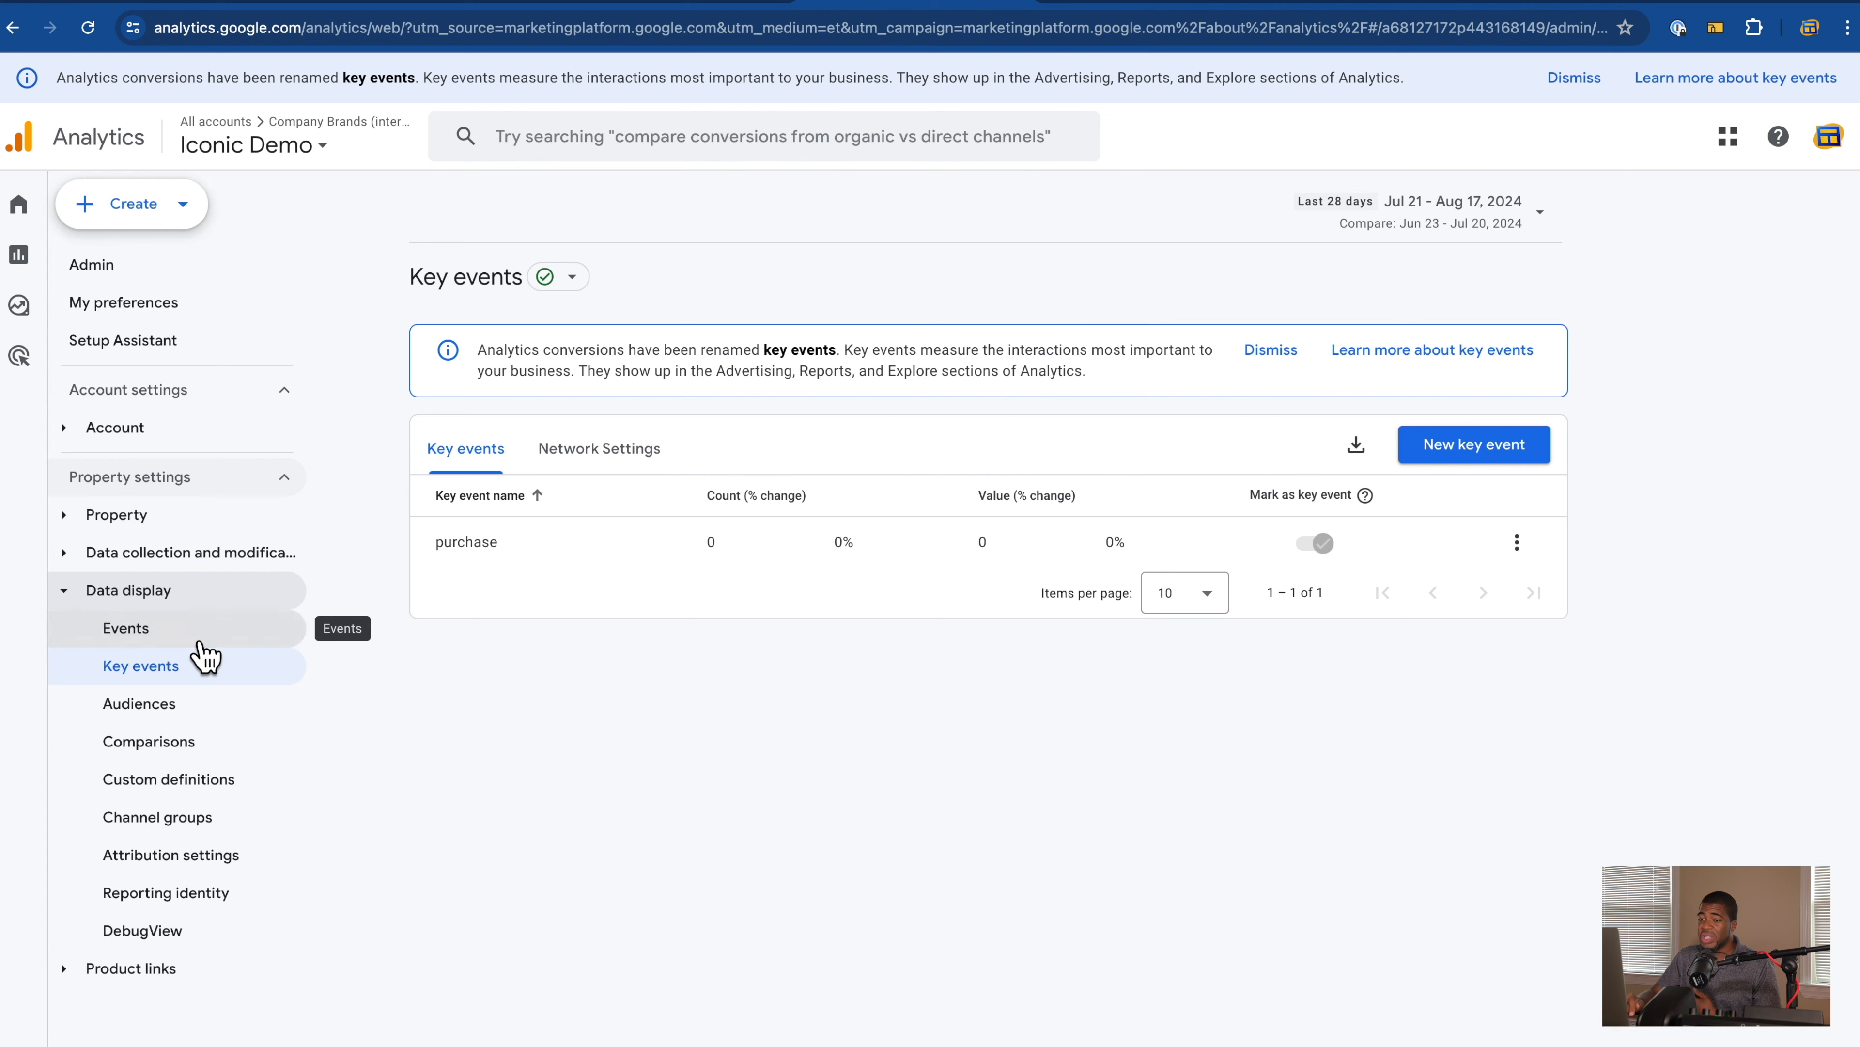
{"action": "scroll", "coordinate": [528, 531], "scroll_direction": "down", "scroll_amount": 5}
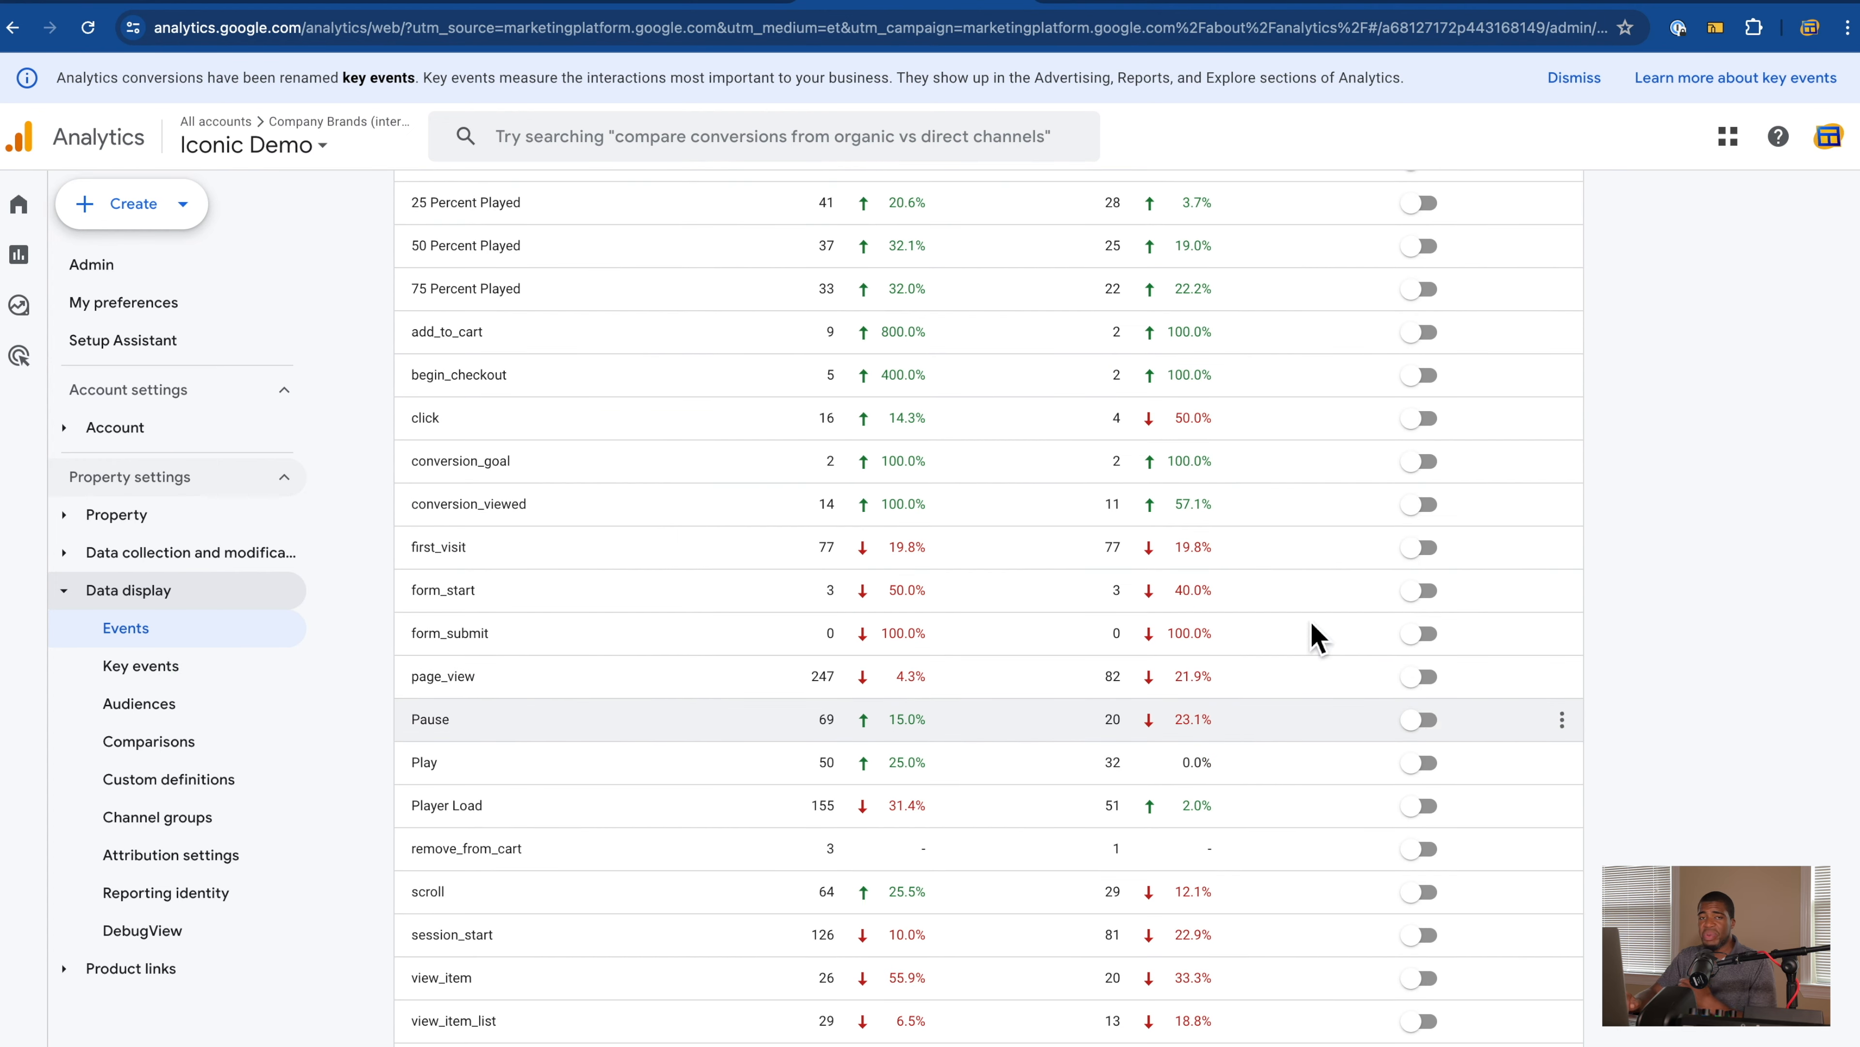
{"action": "scroll", "coordinate": [1051, 420], "scroll_direction": "up", "scroll_amount": 5}
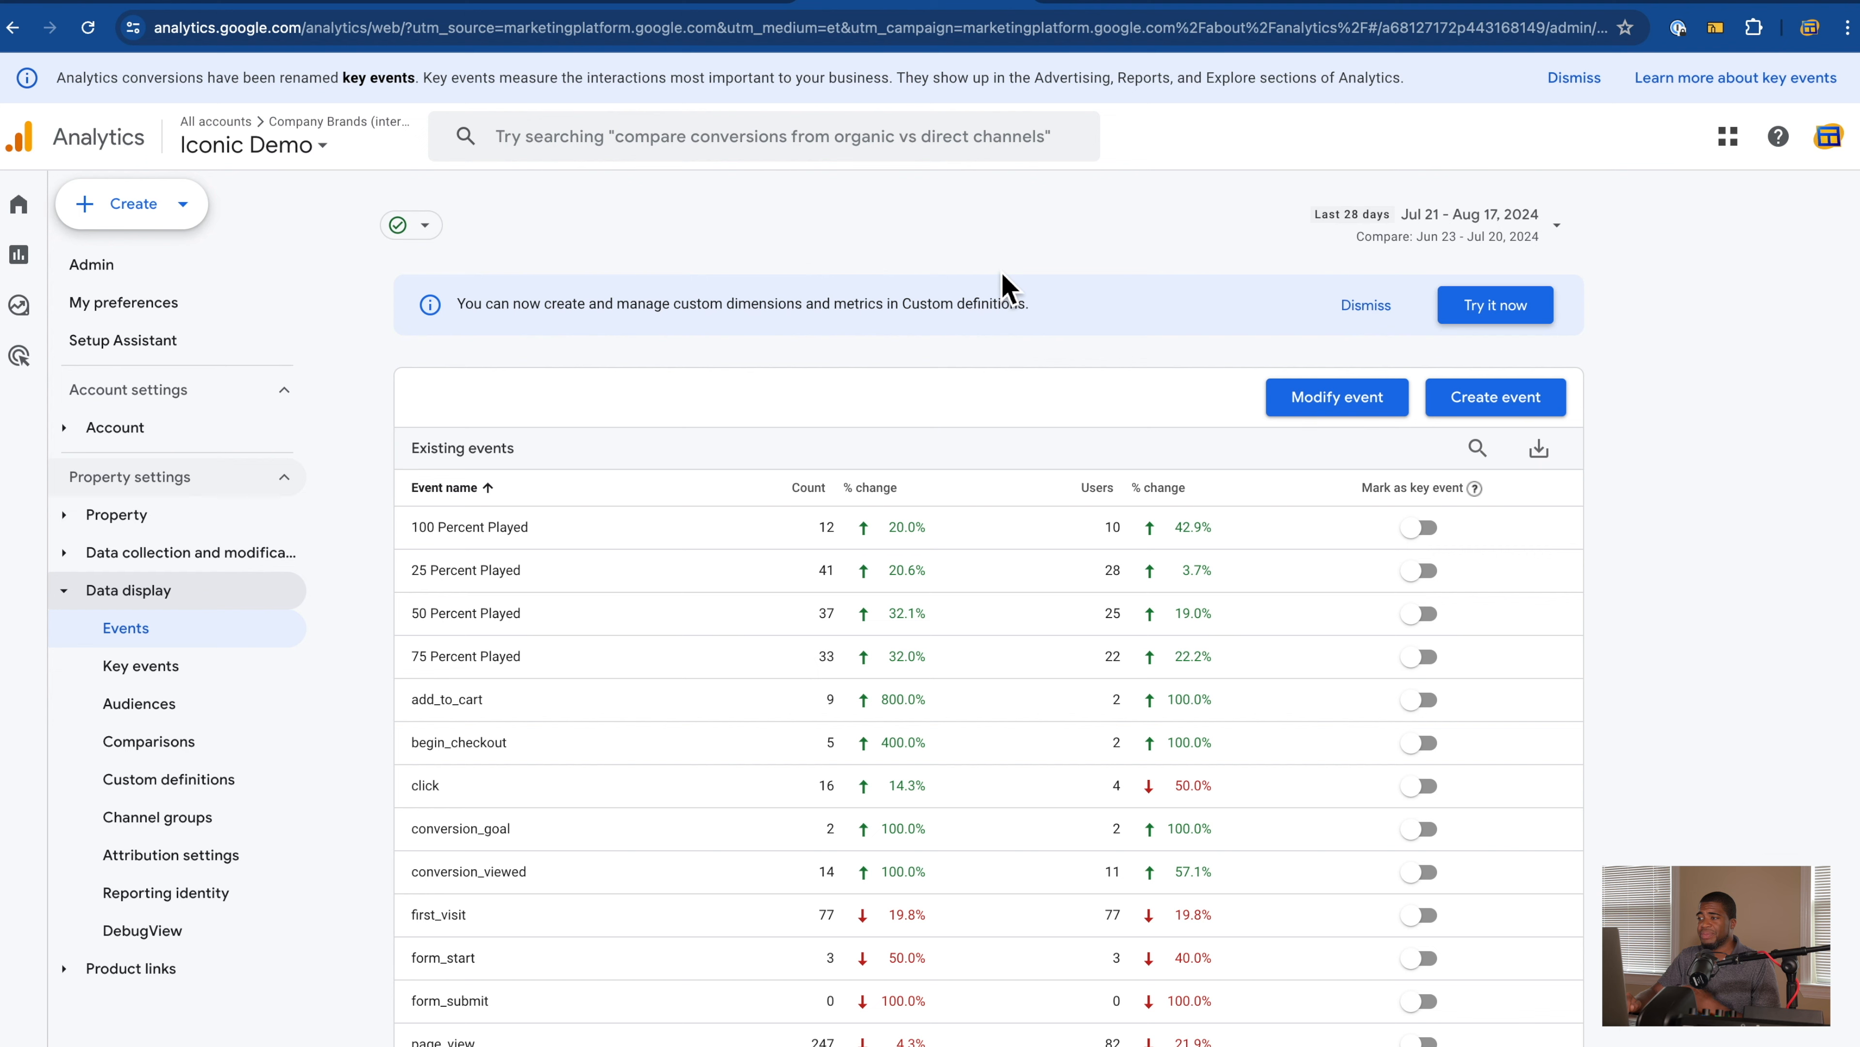
{"action": "left_click", "coordinate": [1099, 7]}
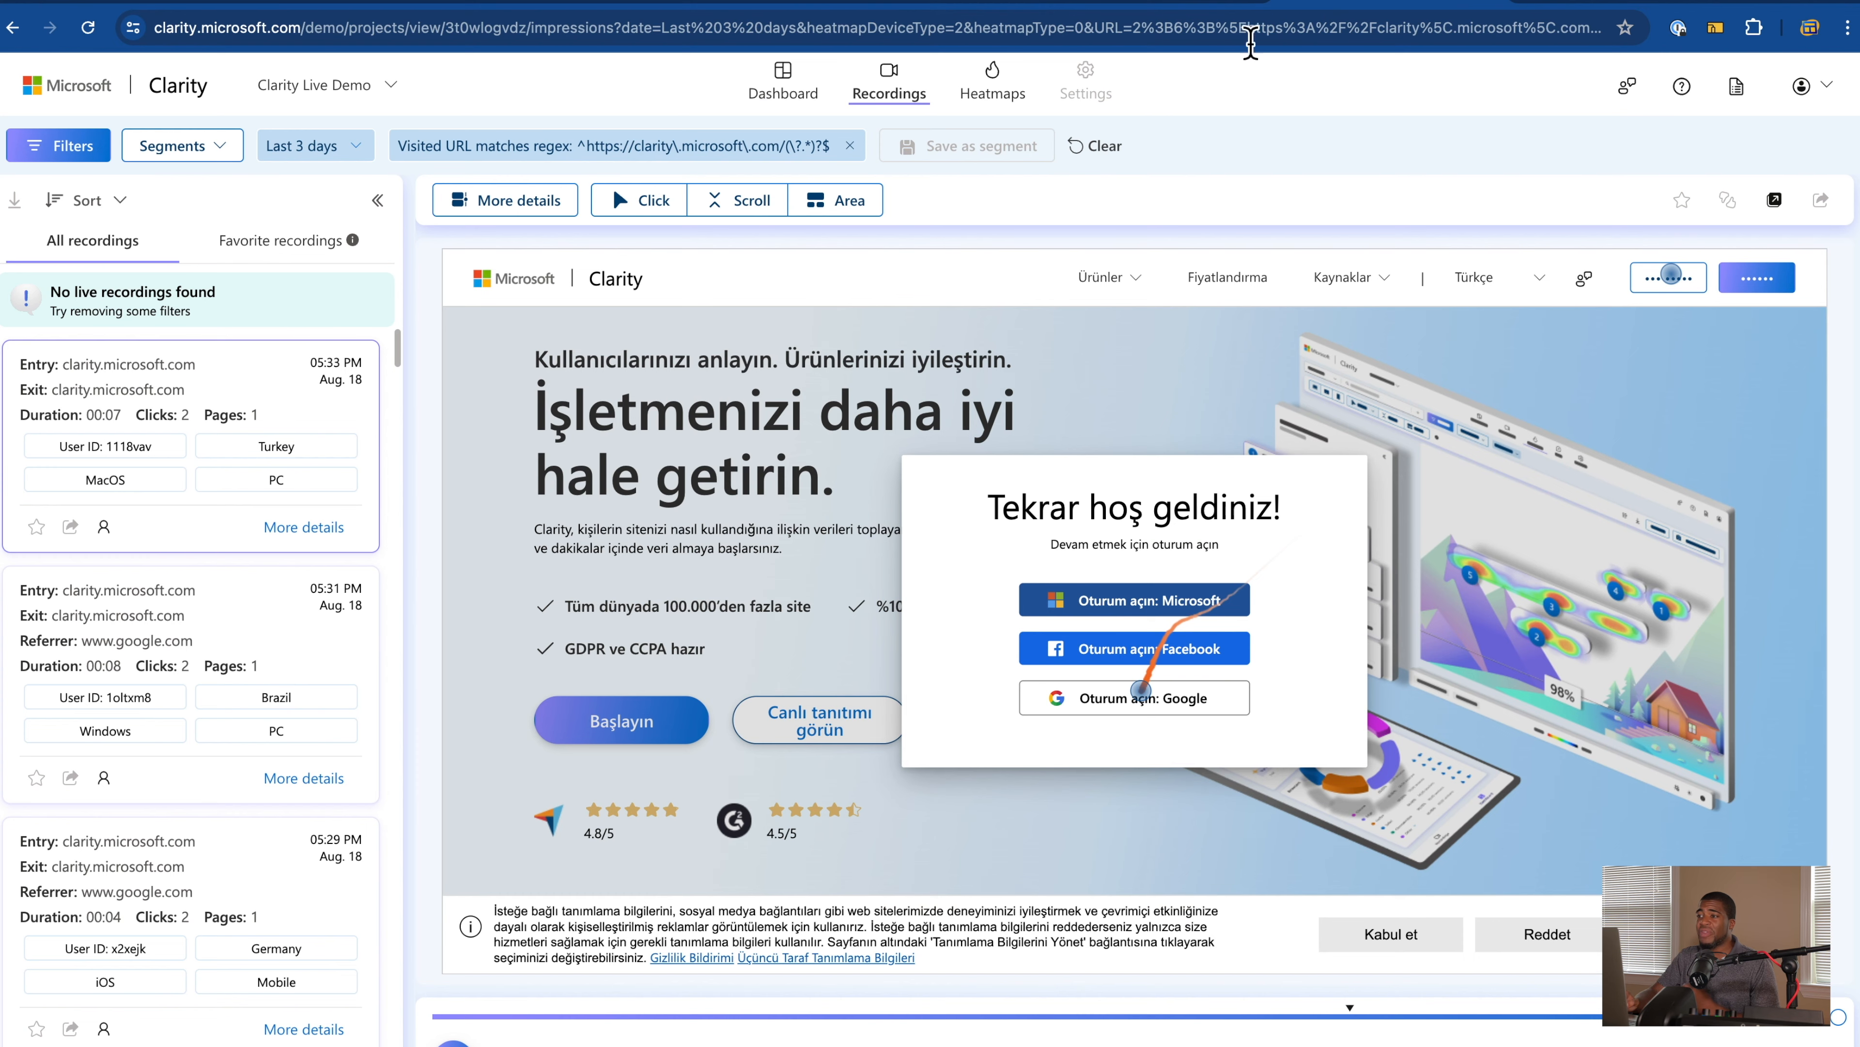
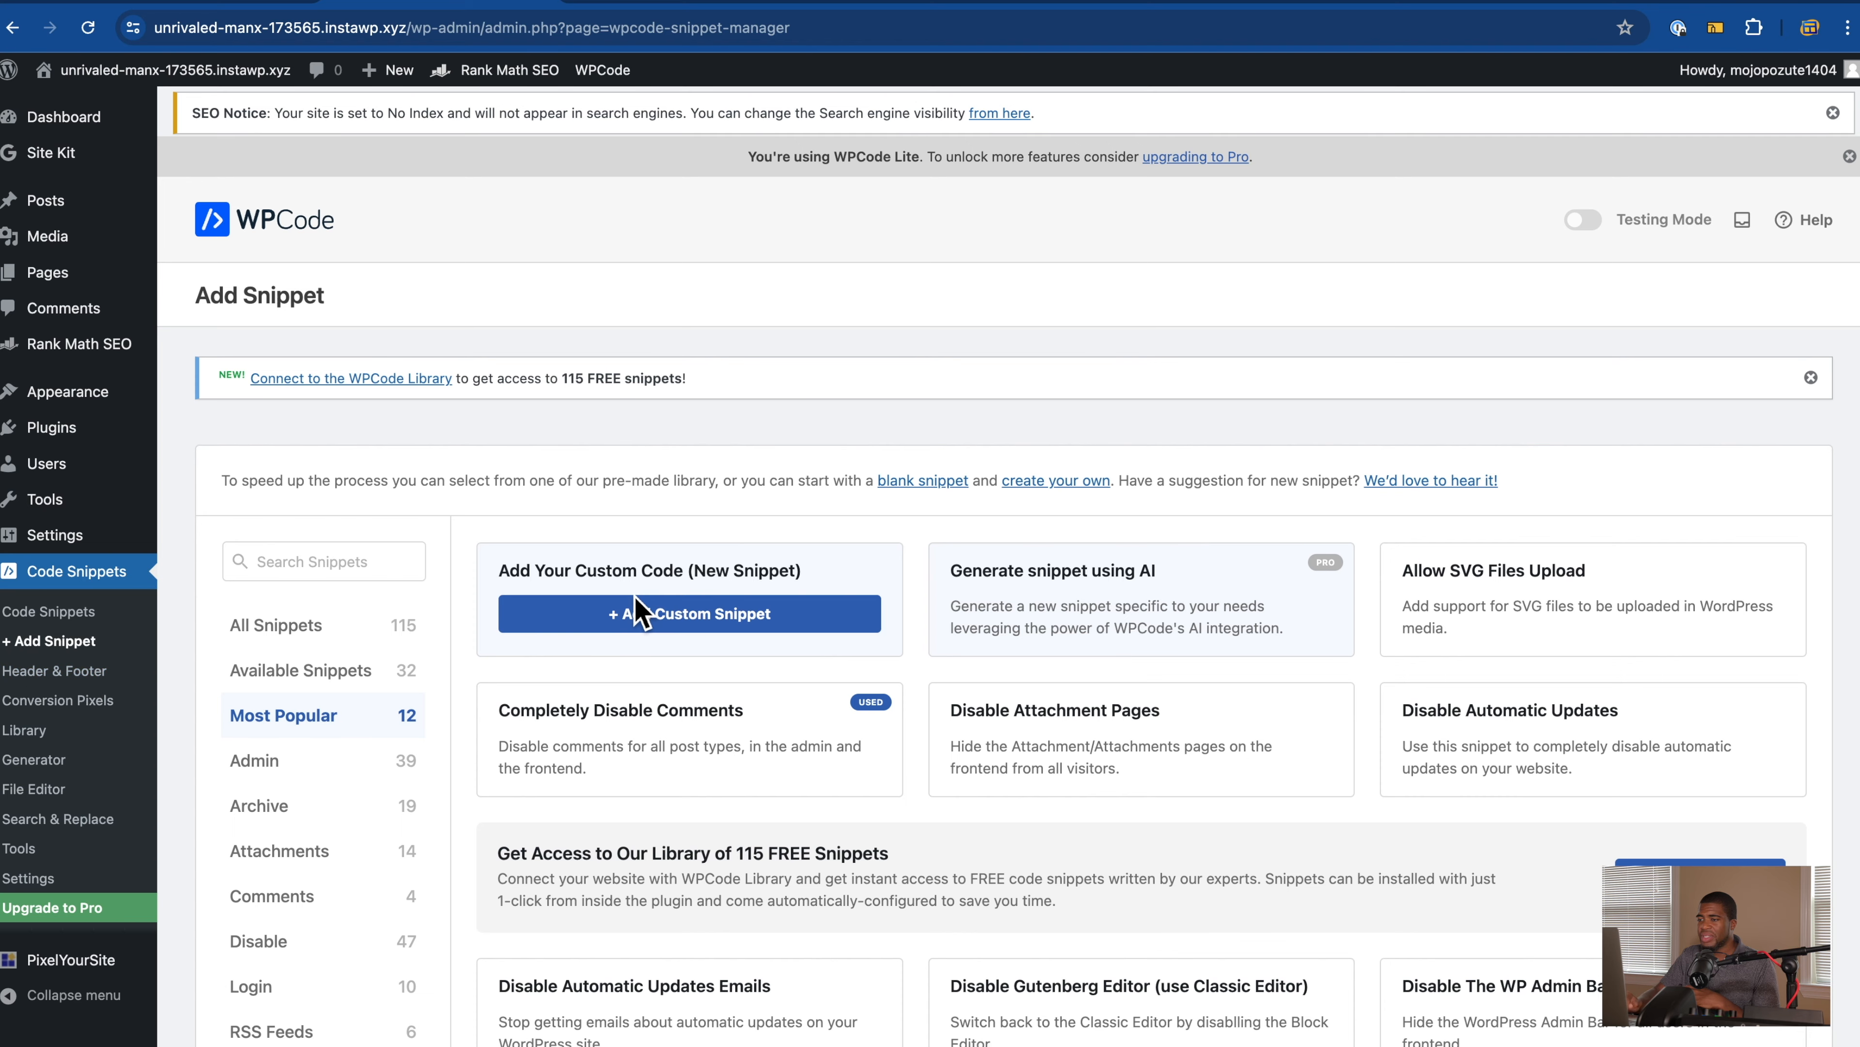
Step: Start a blank custom snippet in WPCode and view its code preview and insertion settings
{"action": "left_click", "coordinate": [663, 630]}
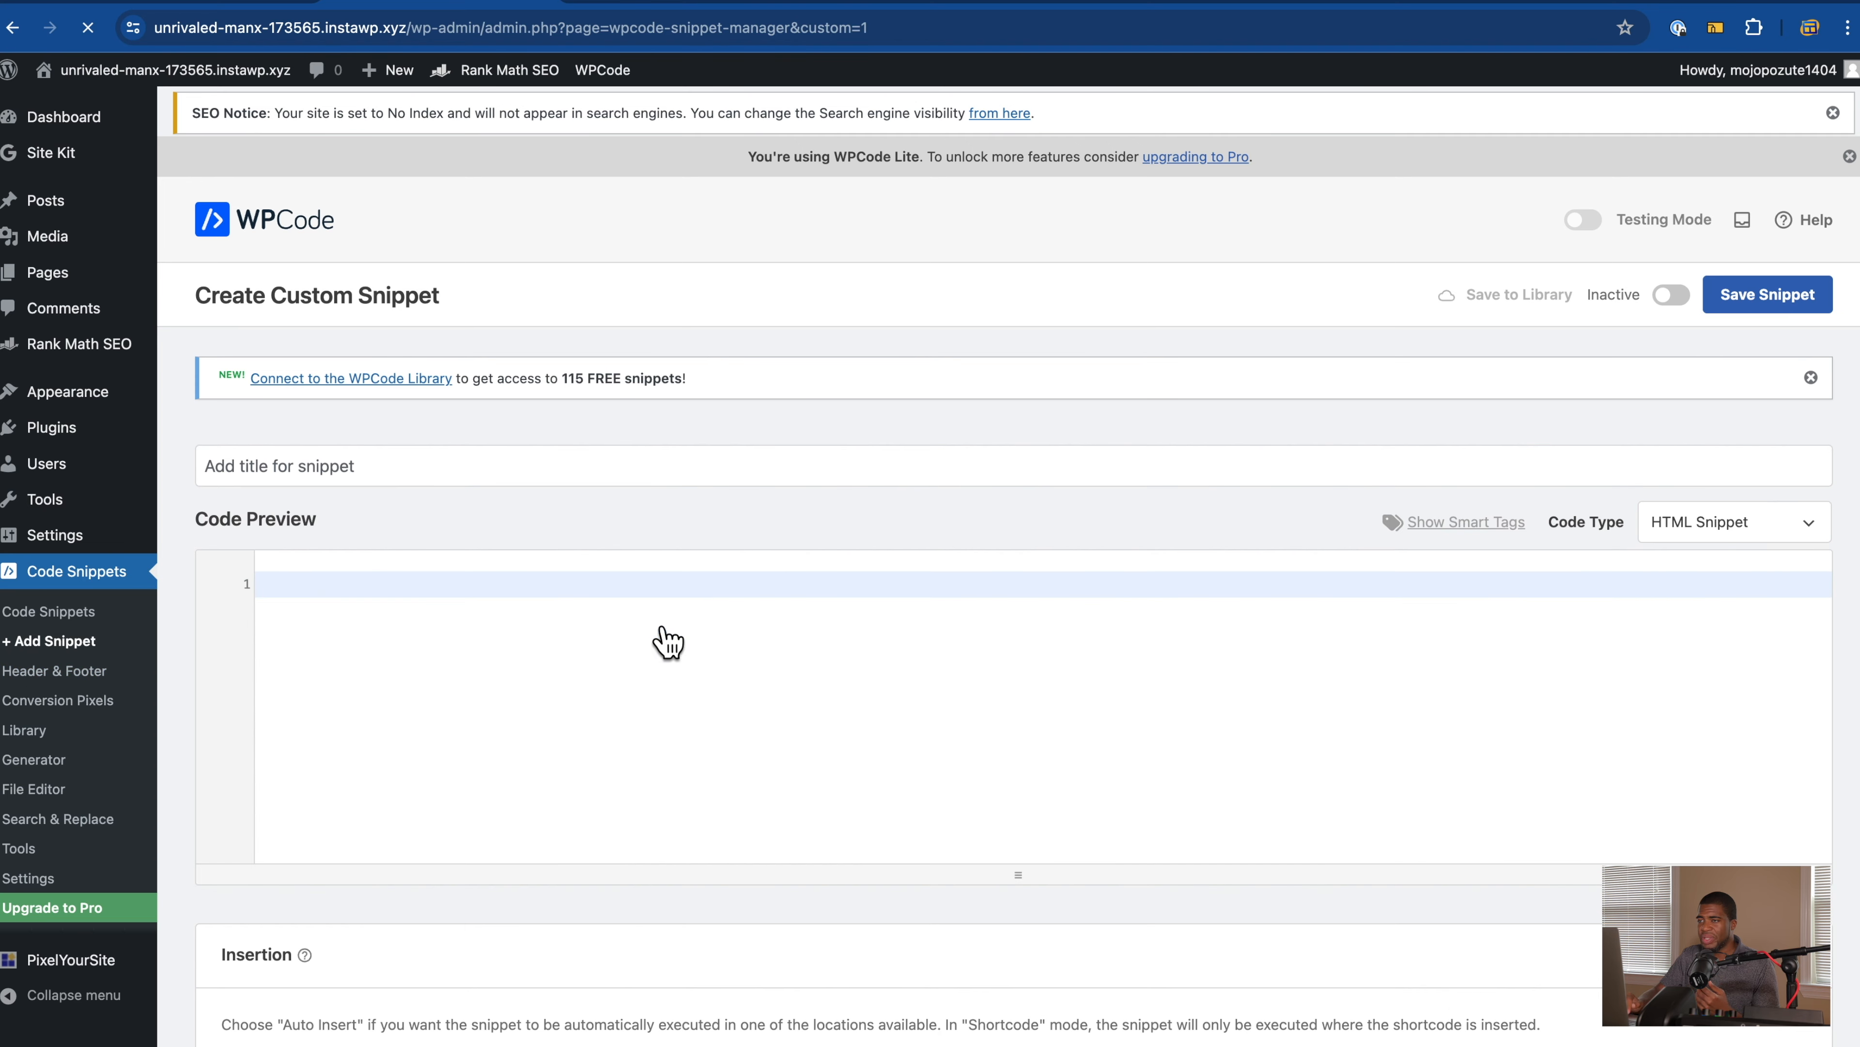
{"action": "scroll", "coordinate": [681, 557], "scroll_direction": "down", "scroll_amount": 3}
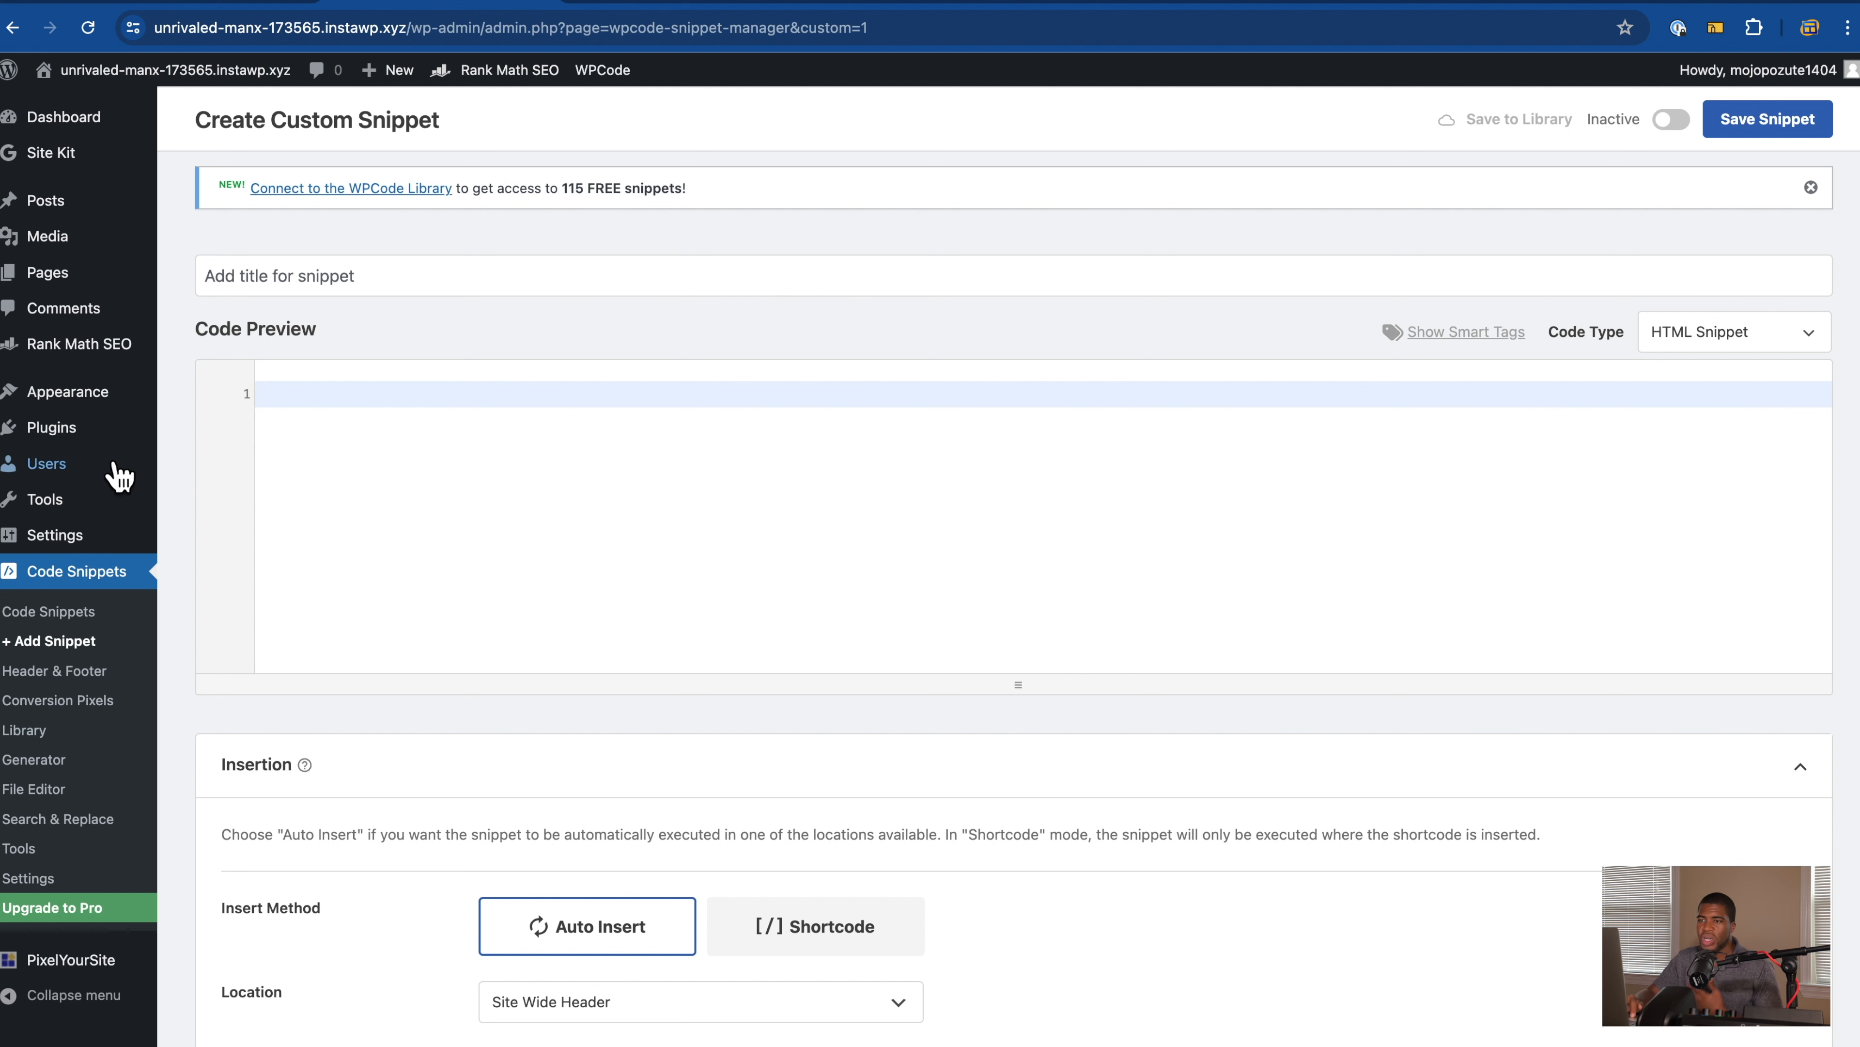
{"action": "mouse_move", "coordinate": [91, 441]}
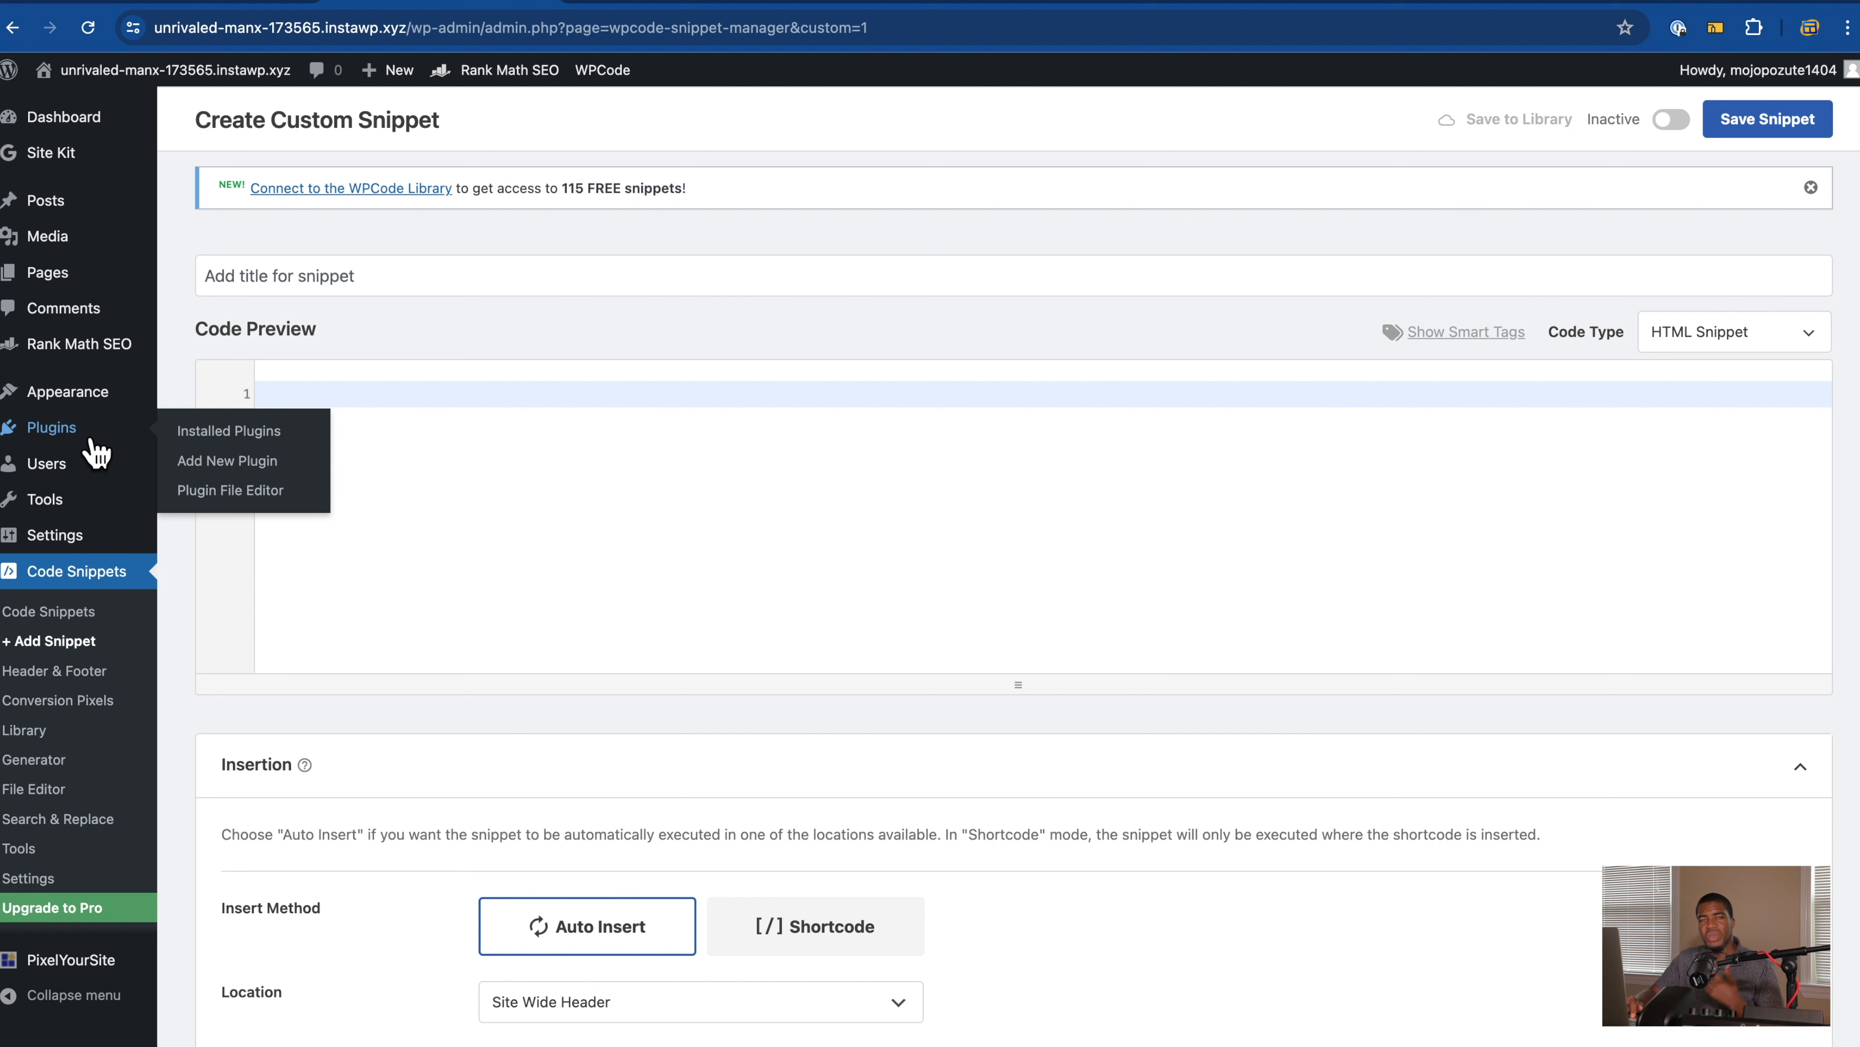